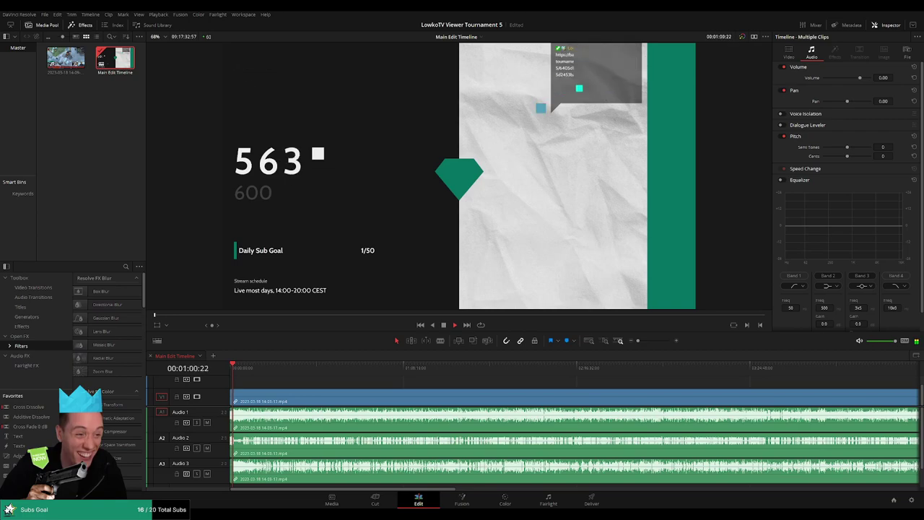
Step: Zoom the timeline out to the whole recording and play through to 1:46:16
key(ctrl+equal)
key(ctrl+equal)
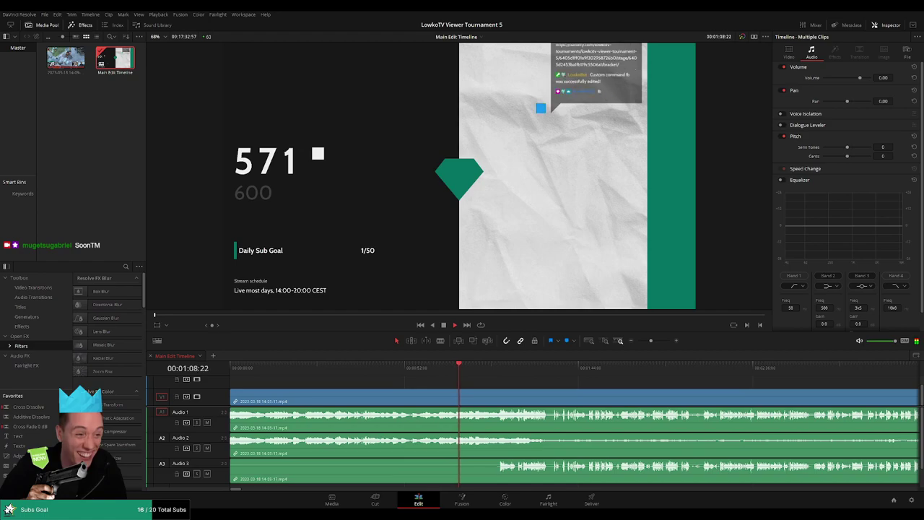
drag(650, 340, 632, 344)
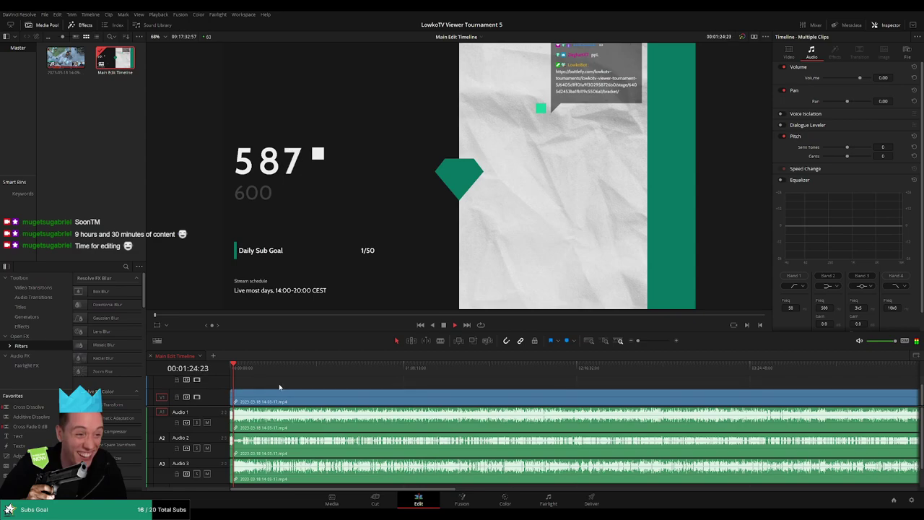
scroll(292, 384, up, 5)
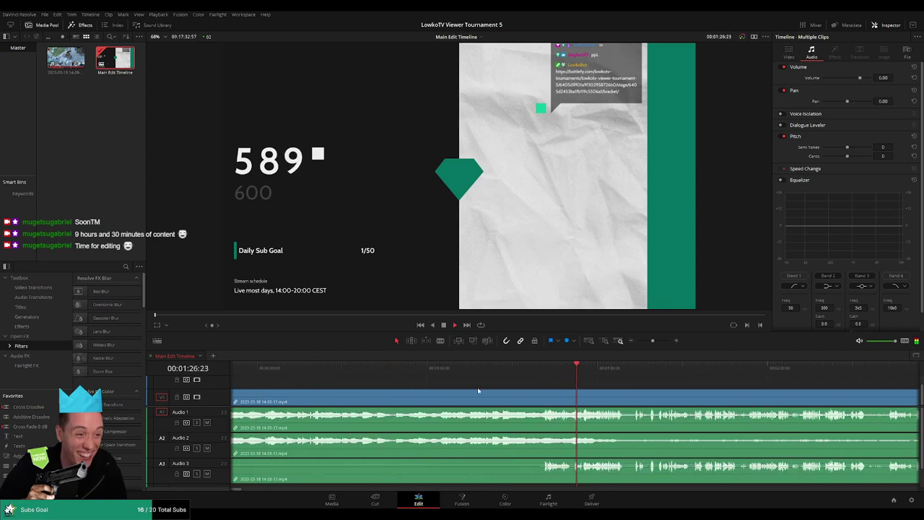
scroll(639, 383, right, 3)
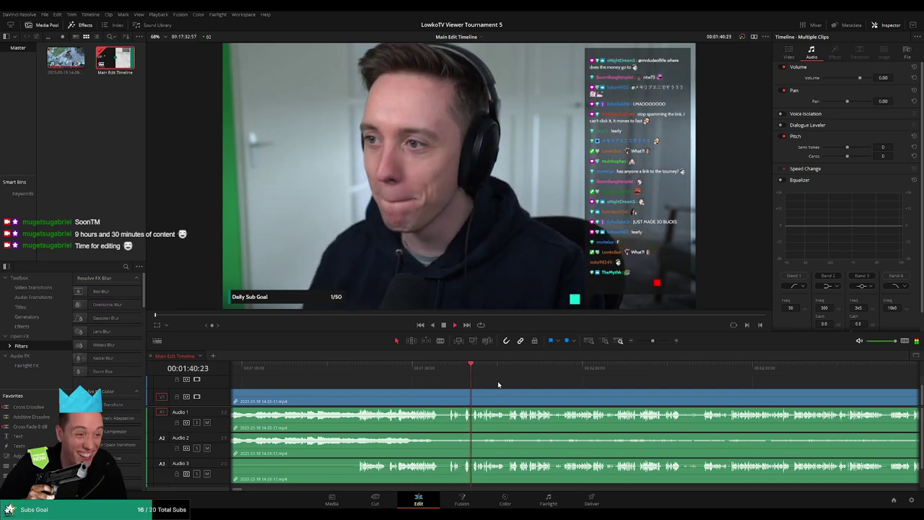
scroll(594, 389, up, 2)
scroll(594, 389, up, 1)
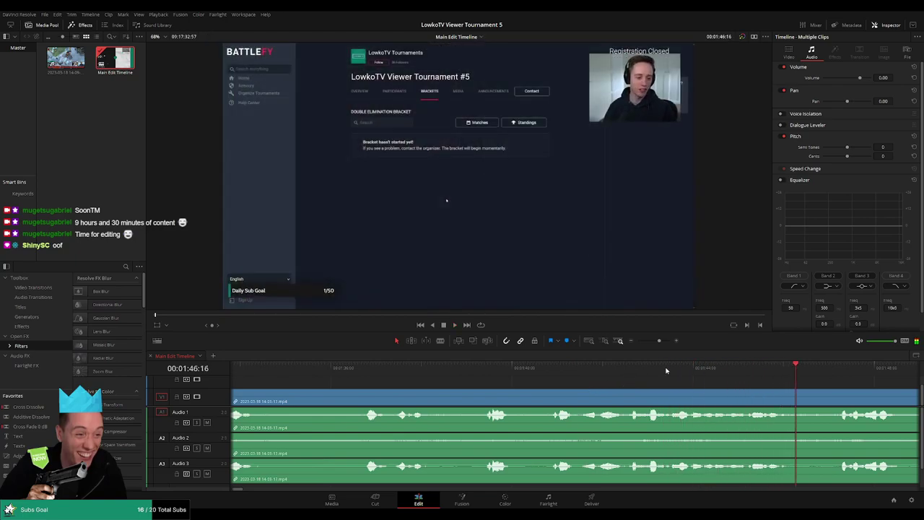
key(space)
scroll(686, 375, down, 3)
scroll(671, 375, down, 3)
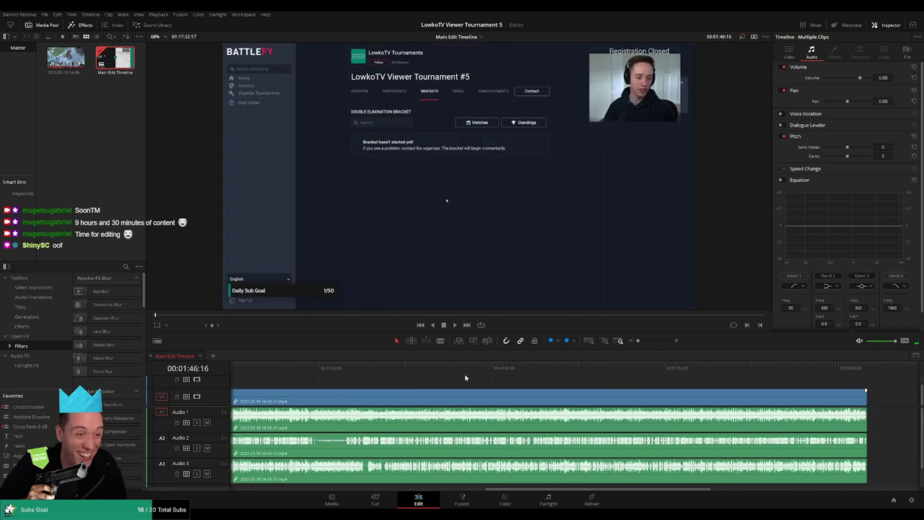
click(658, 367)
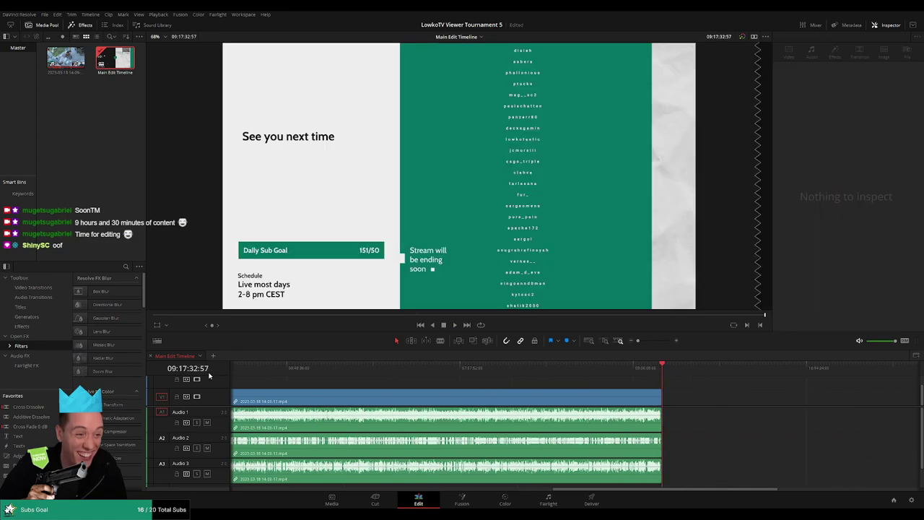
scroll(284, 386, up, 3)
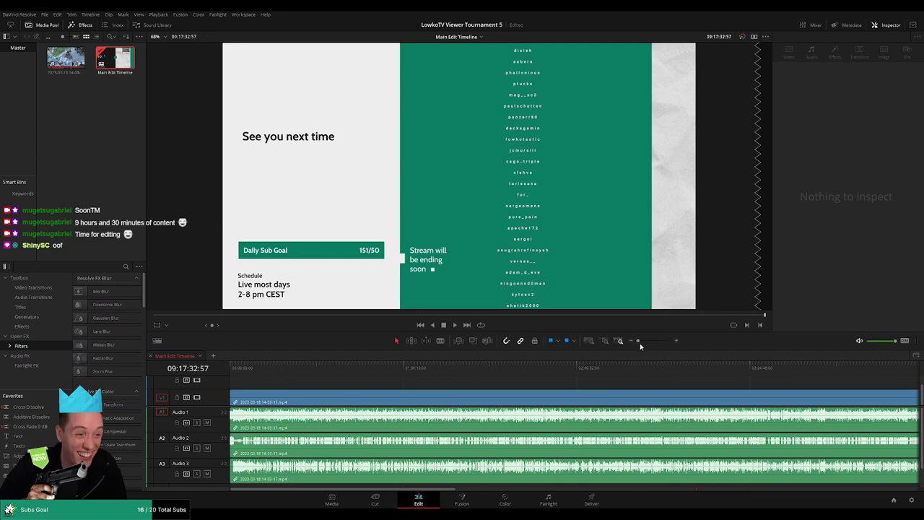
Step: Return to around 1:37 and play the footage from there to find the dead section
click(257, 372)
scroll(613, 354, up, 3)
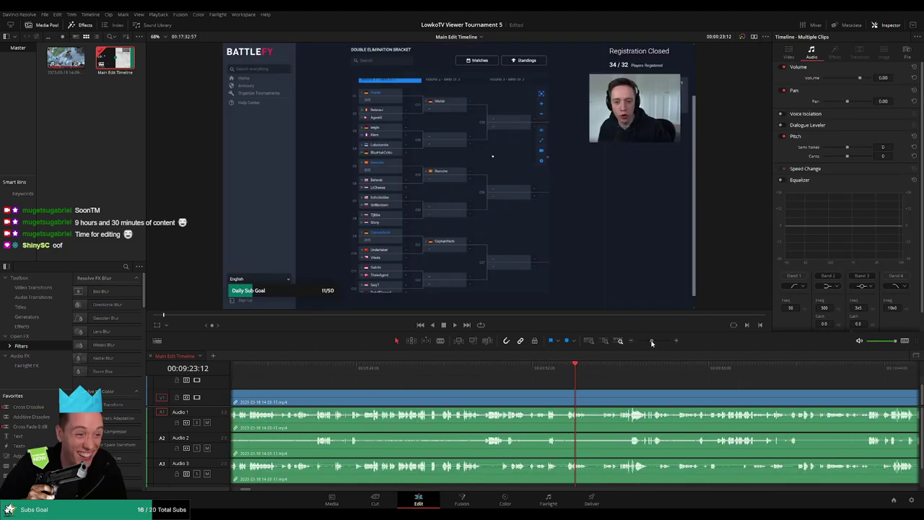
scroll(539, 408, left, 3)
scroll(392, 398, left, 10)
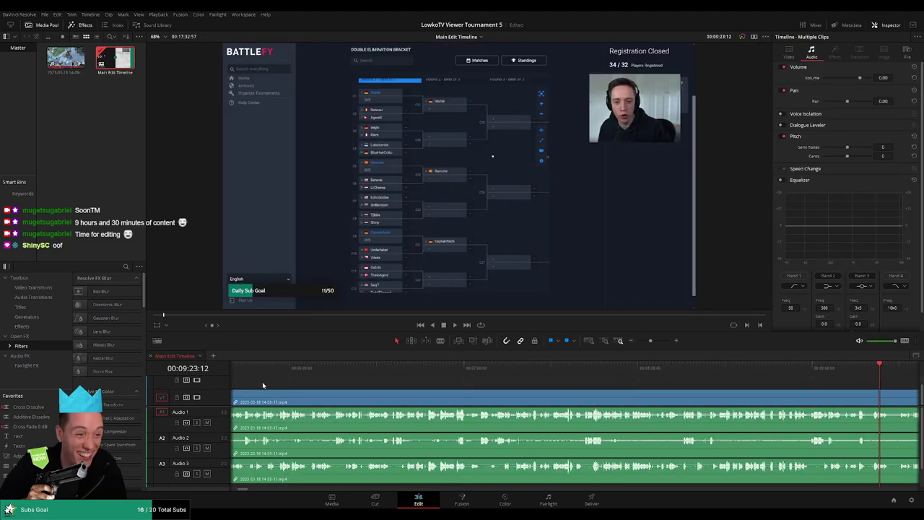
click(511, 372)
key(space)
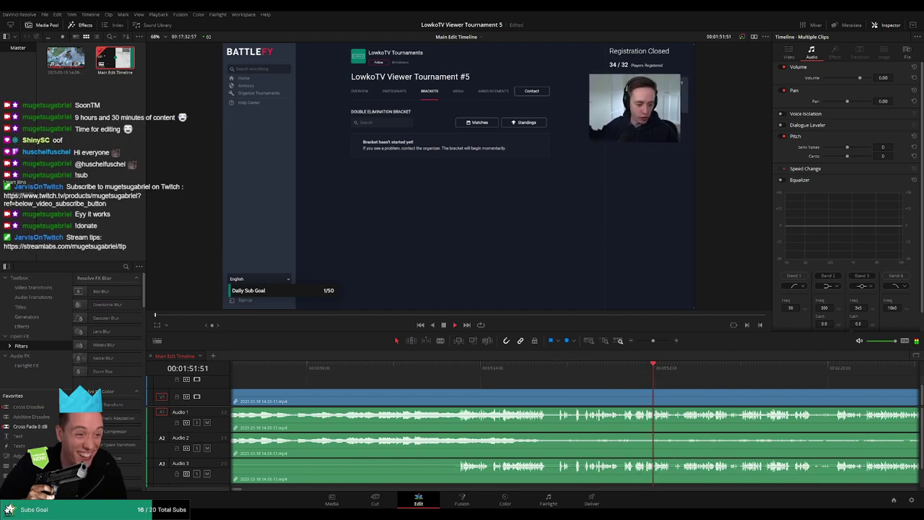
scroll(684, 389, right, 2)
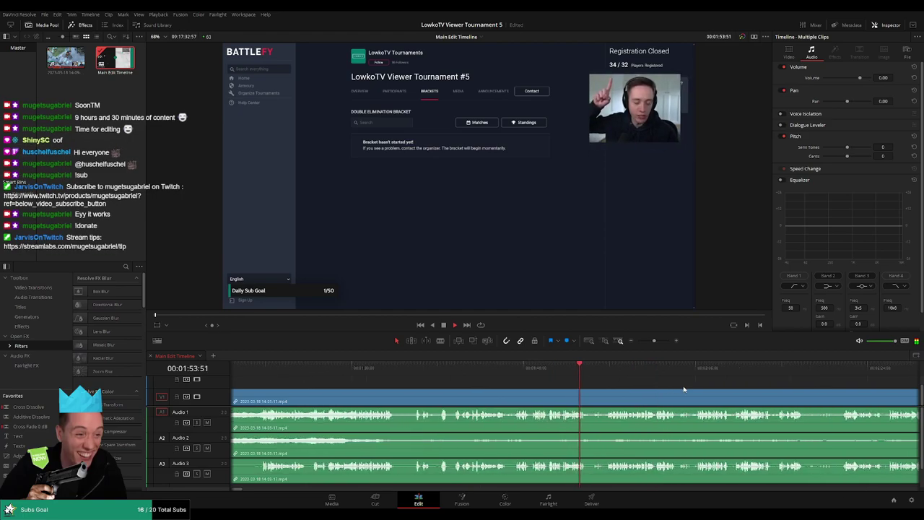
scroll(519, 386, right, 3)
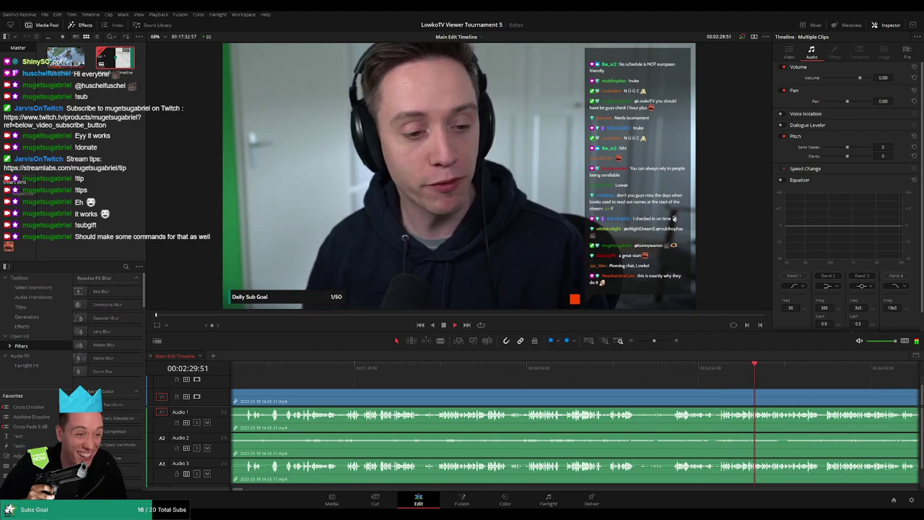
Step: Blade-cut every track at 1:36:19 and play back to check the cut
click(276, 368)
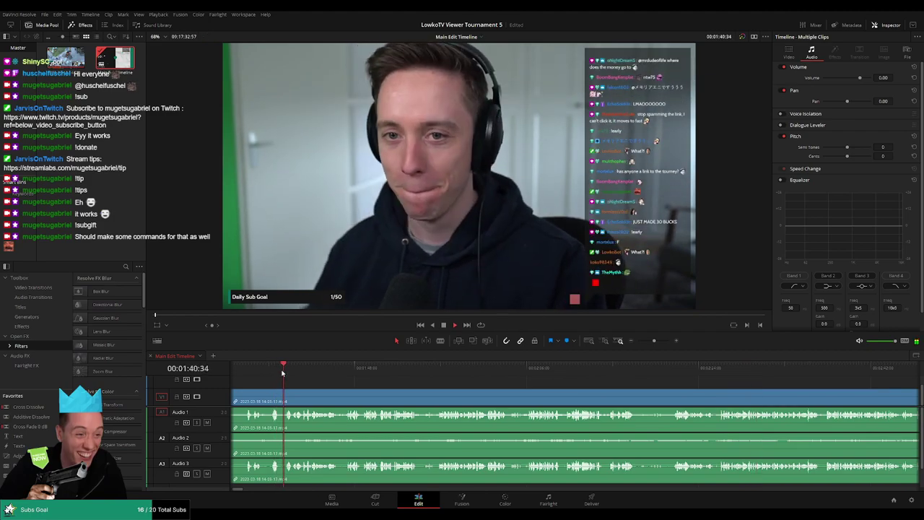
click(271, 371)
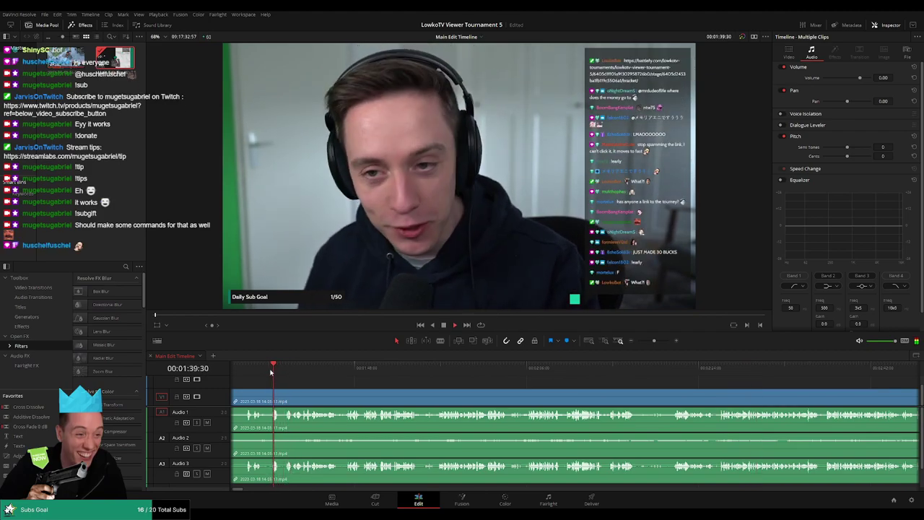
click(254, 369)
scroll(412, 398, left, 3)
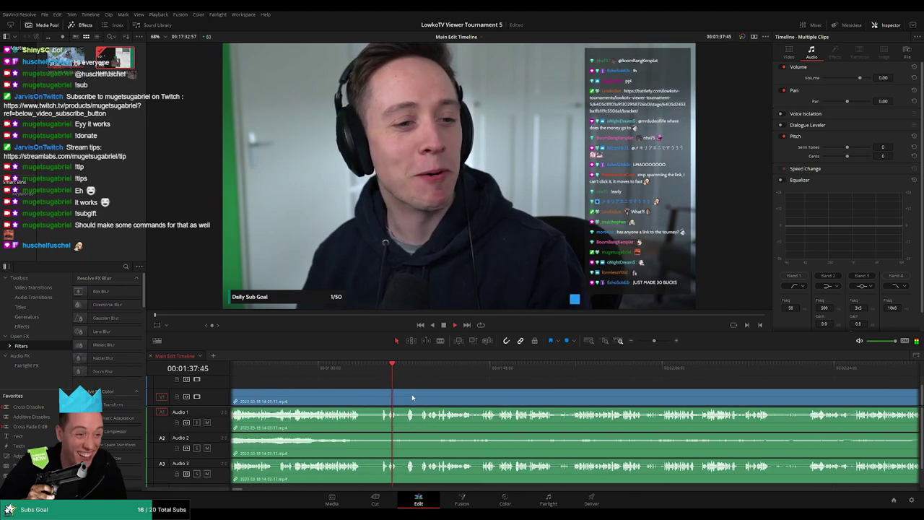
scroll(412, 397, down, 2)
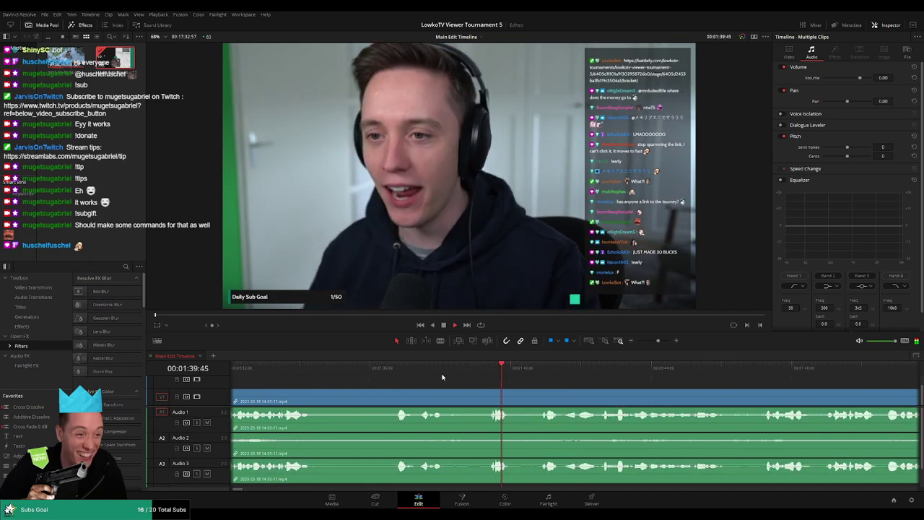
drag(387, 370, 381, 372)
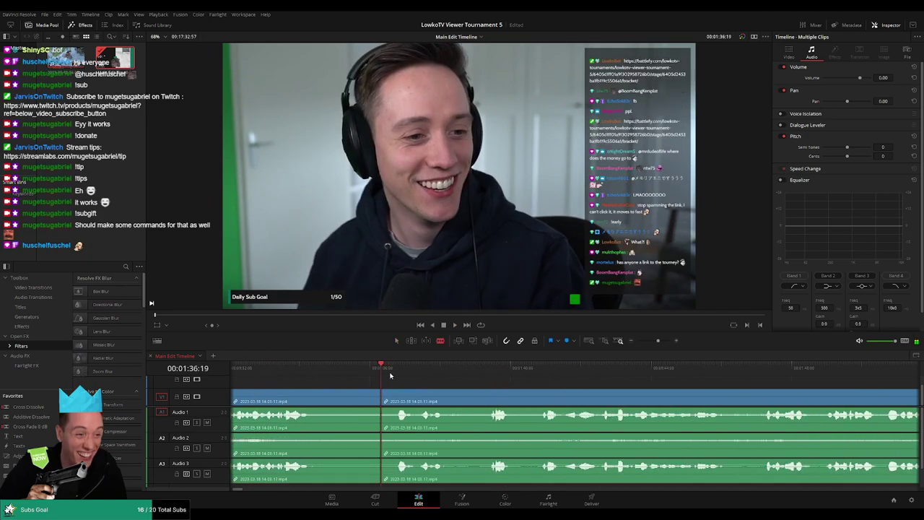
click(383, 393)
key(a)
drag(381, 401, 368, 402)
key(space)
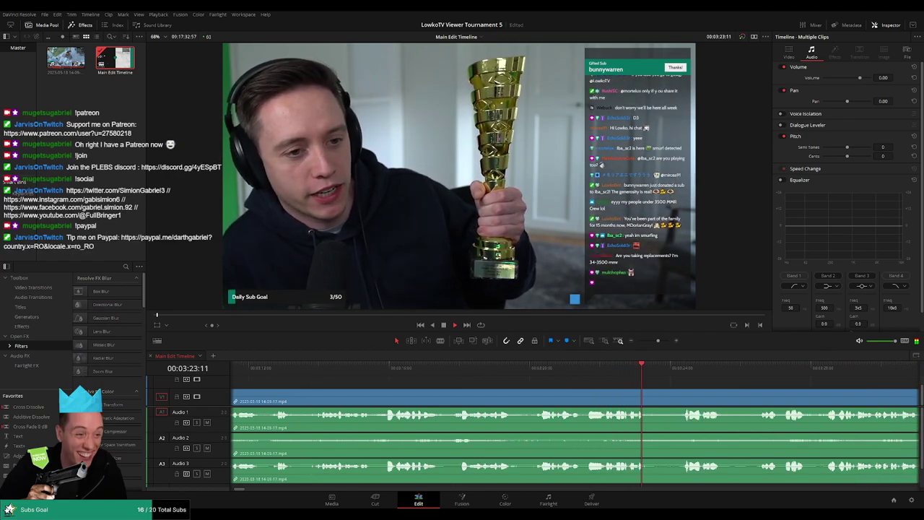
Step: Zoom the timeline out and rewatch the footage around 1:46:57
key(space)
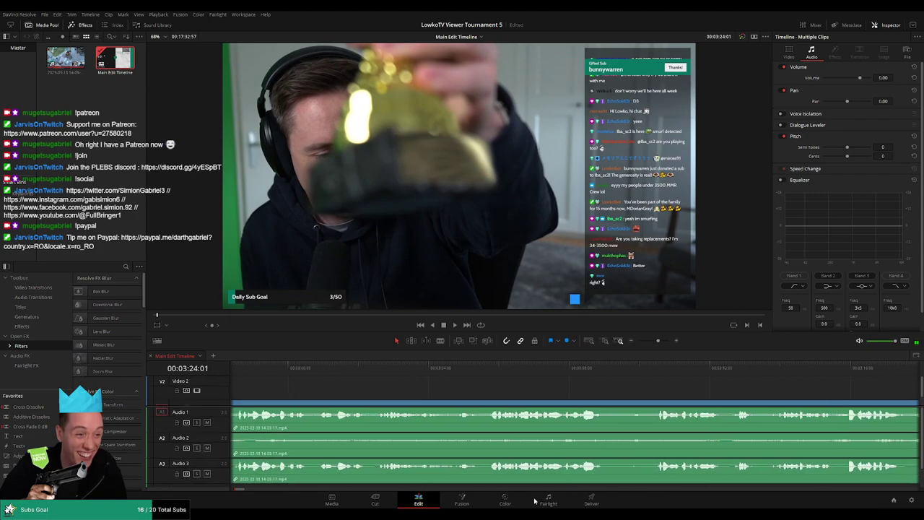
scroll(820, 456, down, 1)
scroll(820, 456, left, 5)
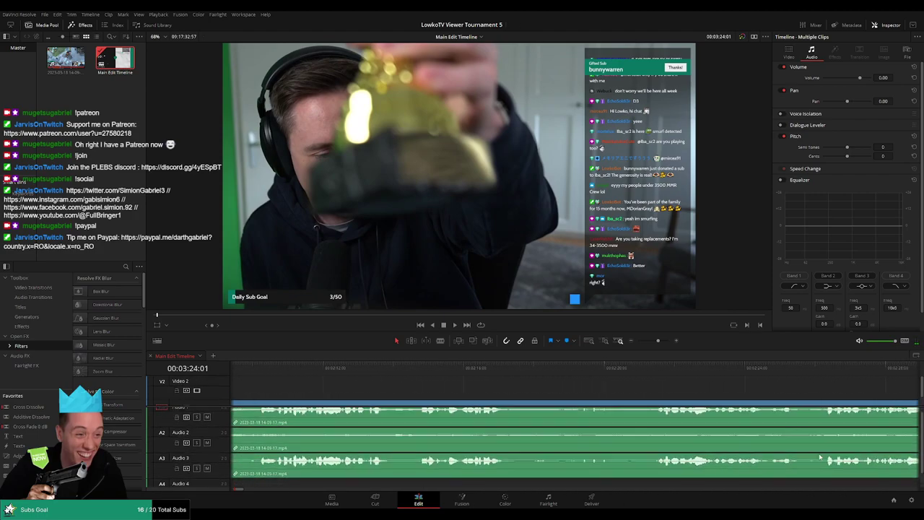
scroll(819, 456, left, 3)
drag(657, 340, 645, 340)
key(space)
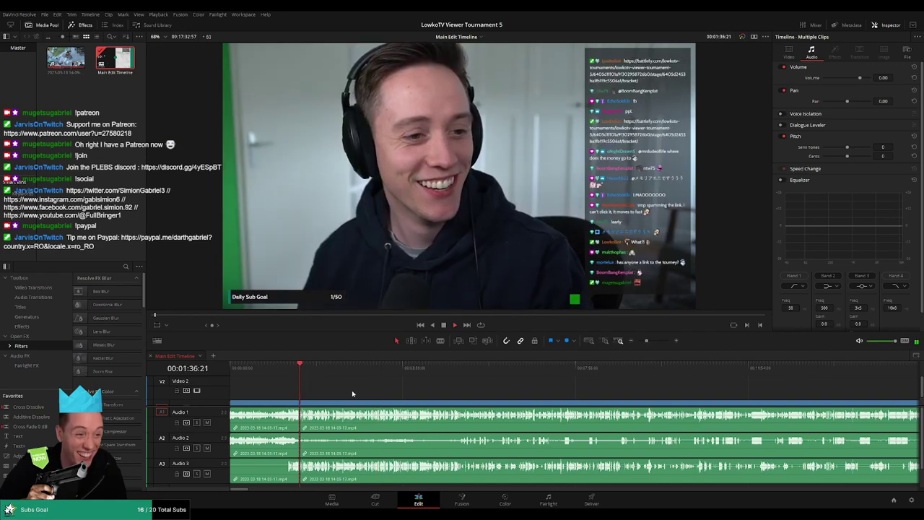
scroll(646, 402, up, 2)
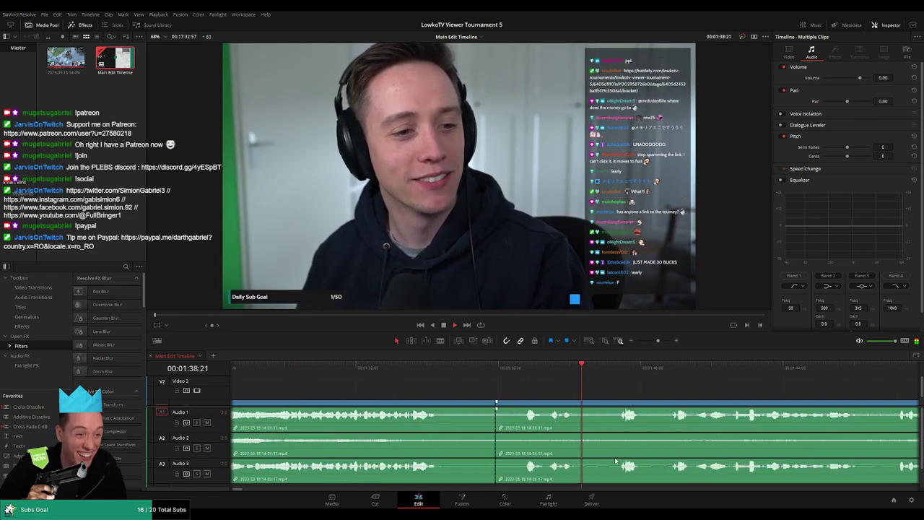
scroll(207, 402, right, 3)
scroll(207, 402, left, 1)
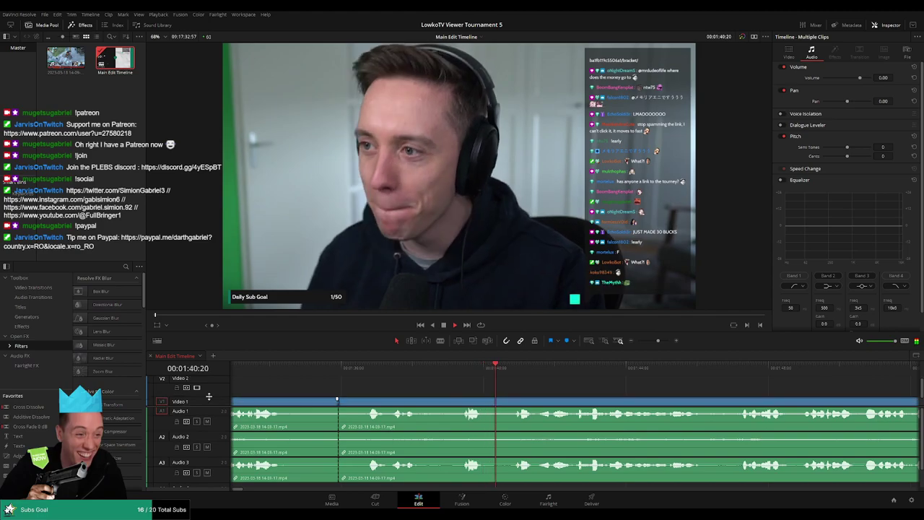
scroll(428, 413, up, 1)
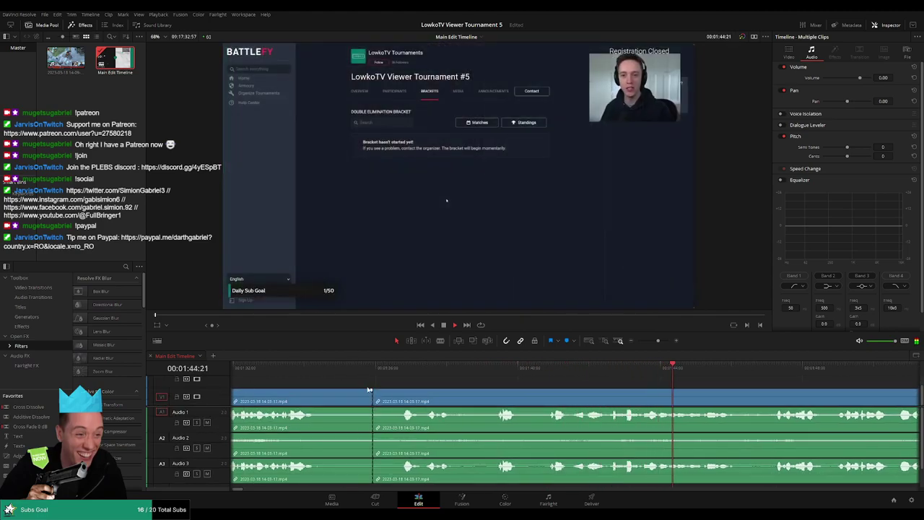
scroll(215, 388, right, 3)
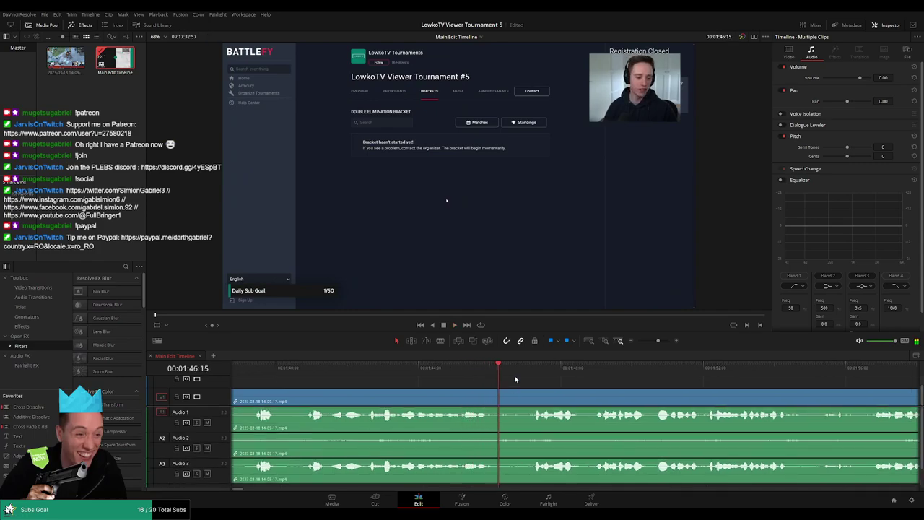
scroll(478, 380, right, 1)
click(410, 368)
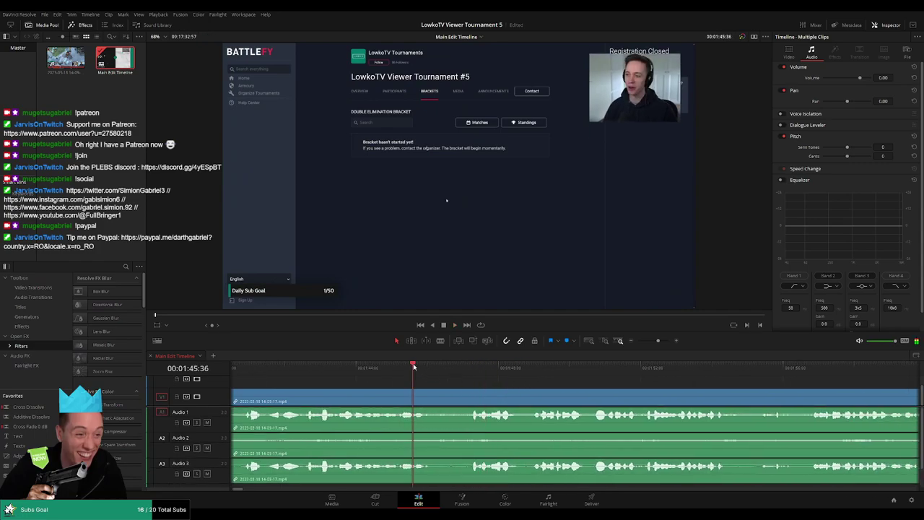
Step: Cut both ends of the dead stretch near 1:47 and ripple-delete the piece between them
key(b)
click(433, 396)
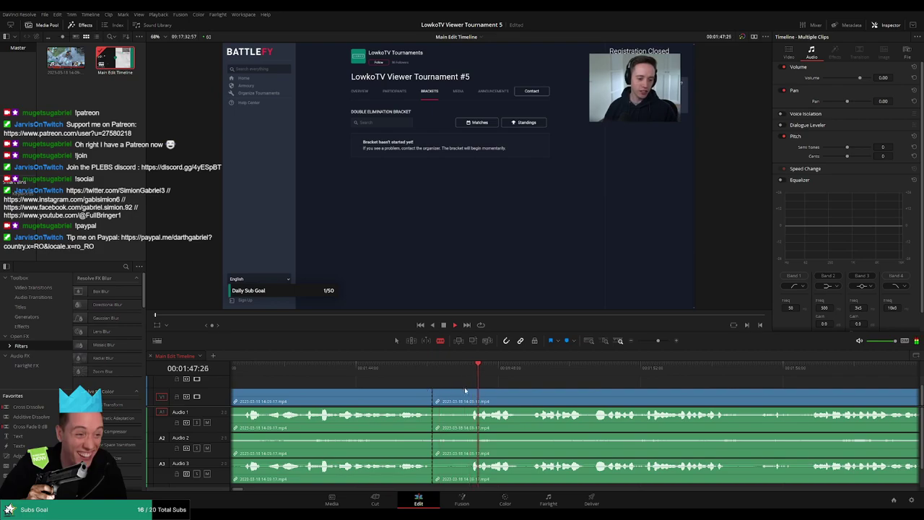
click(467, 395)
key(a)
click(453, 401)
key(Delete)
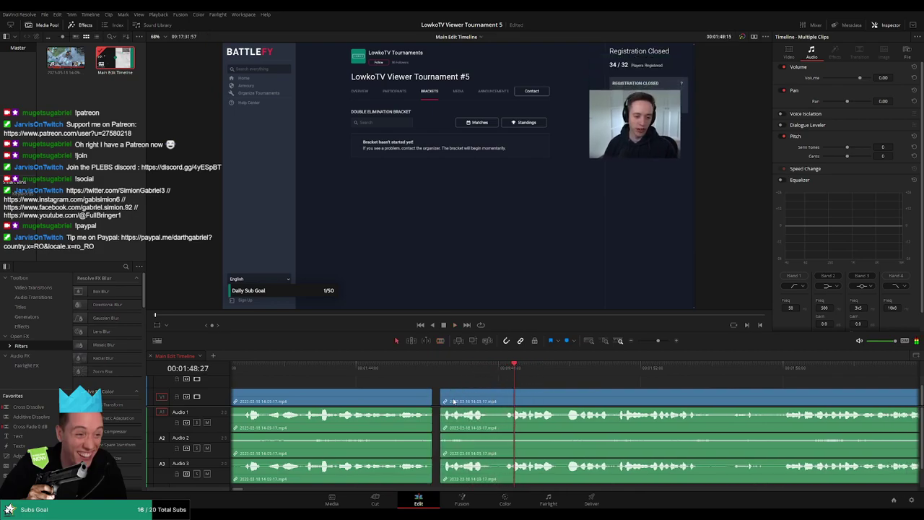
Step: Mute audio tracks 2 and 3, then return to the new join
click(207, 448)
click(208, 472)
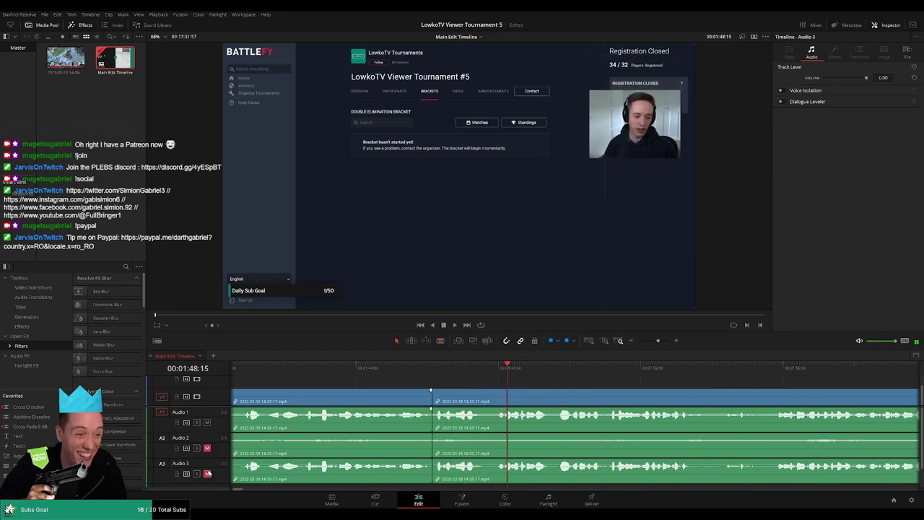
click(402, 371)
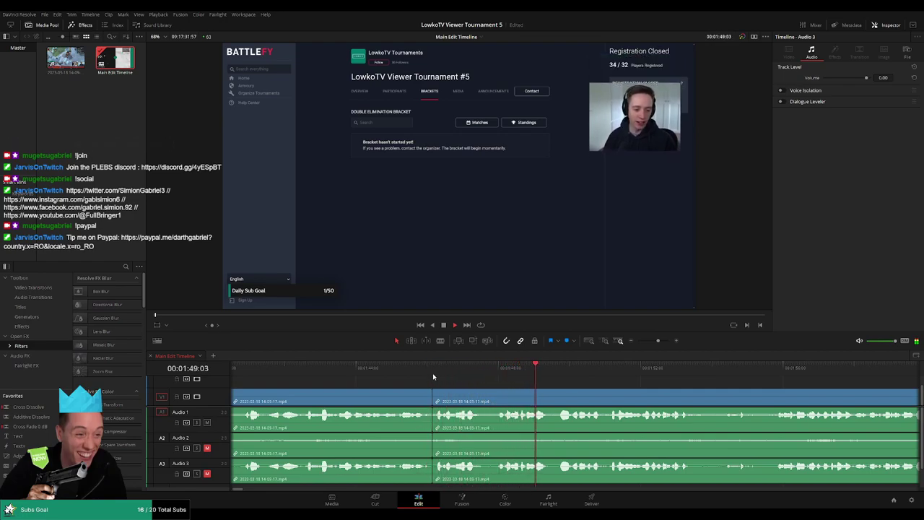
Step: Drop Cross Fade 0 dB transitions onto the join, including the Audio 3 edit point
drag(45, 426, 458, 433)
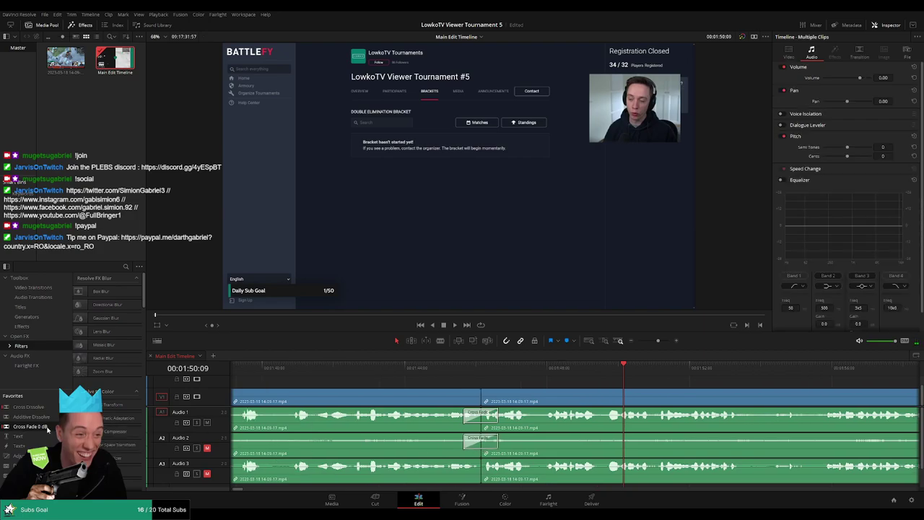
drag(47, 428, 509, 468)
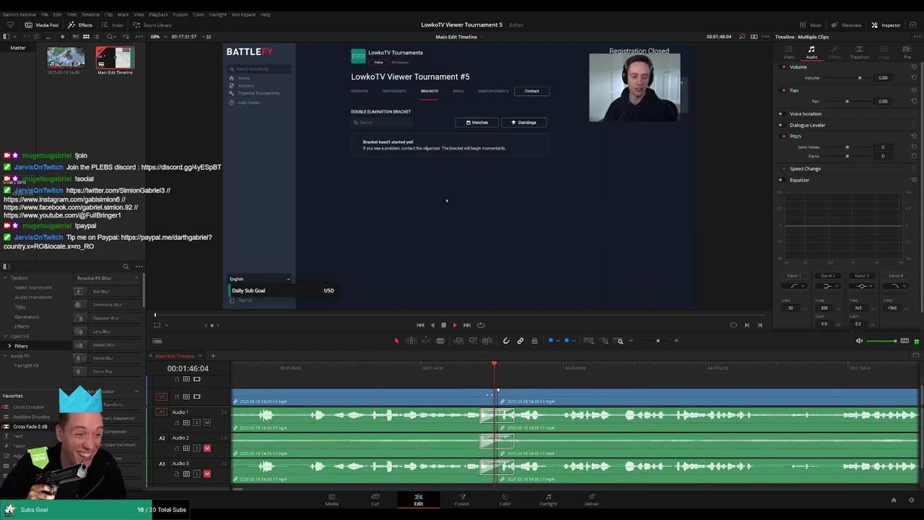
scroll(479, 395, down, 3)
Step: Ripple-delete the short dead clip so all tracks close up
click(556, 398)
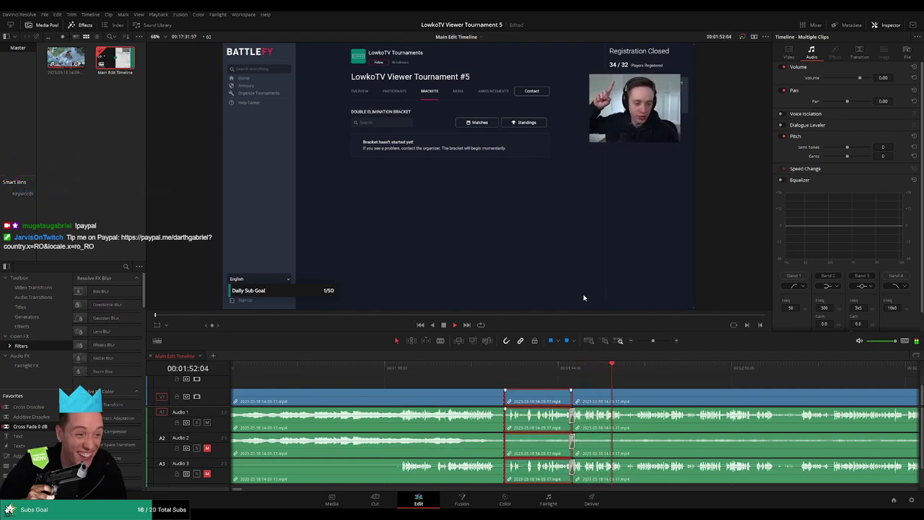
key(Delete)
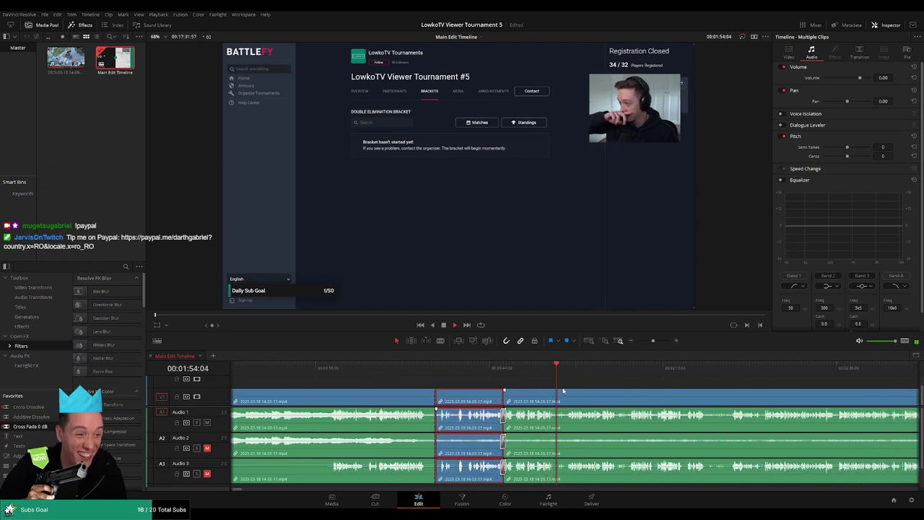
scroll(562, 388, right, 3)
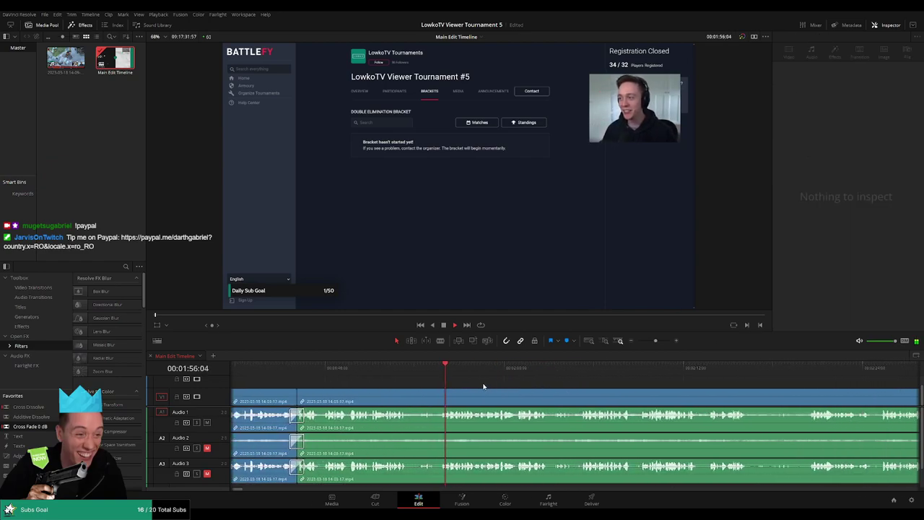
scroll(450, 392, right, 5)
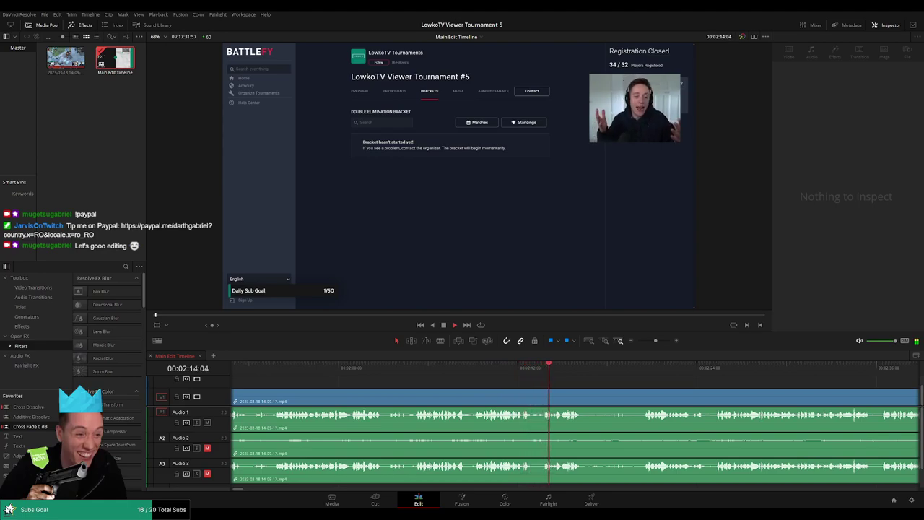
Step: Blade both ends of the dead section near 2:19 and ripple-delete it
scroll(427, 393, right, 3)
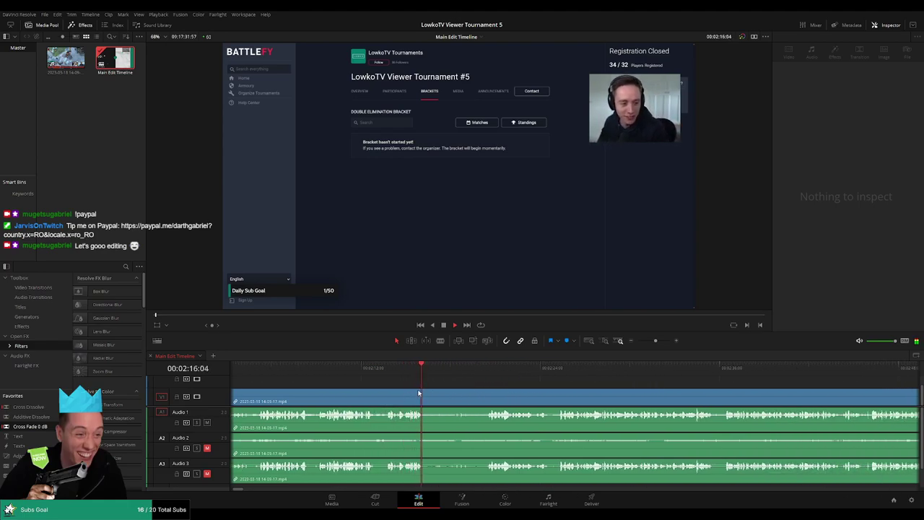
key(b)
click(427, 397)
drag(462, 370, 483, 370)
key(space)
click(488, 395)
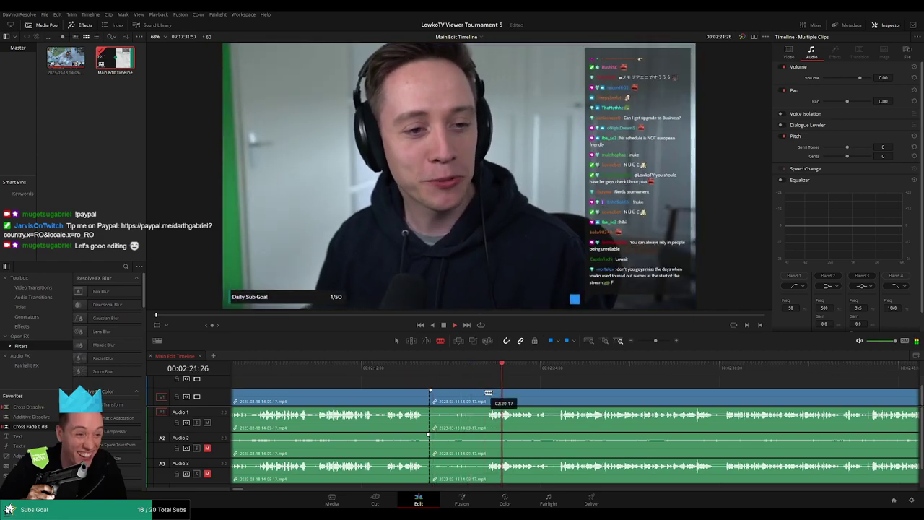
key(a)
click(459, 401)
key(Delete)
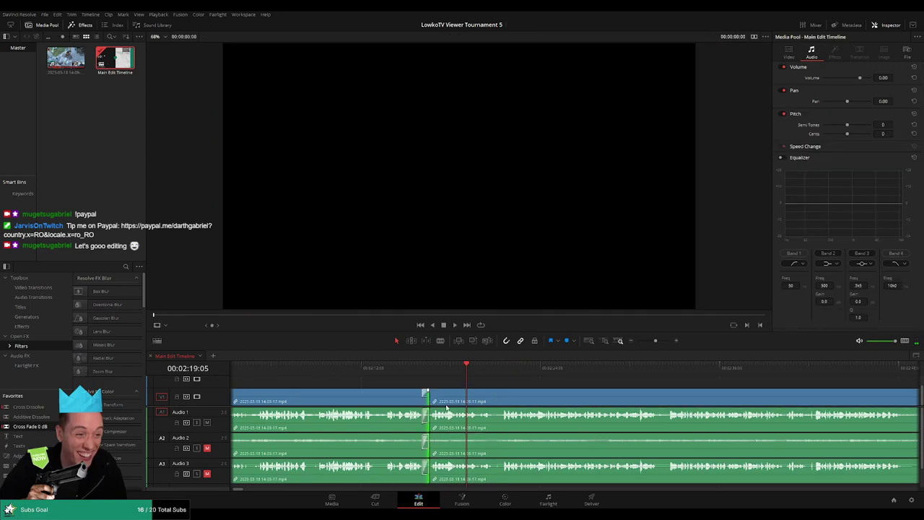
Step: Add a cross-dissolve at the new join with Ctrl+T and play it back
click(431, 392)
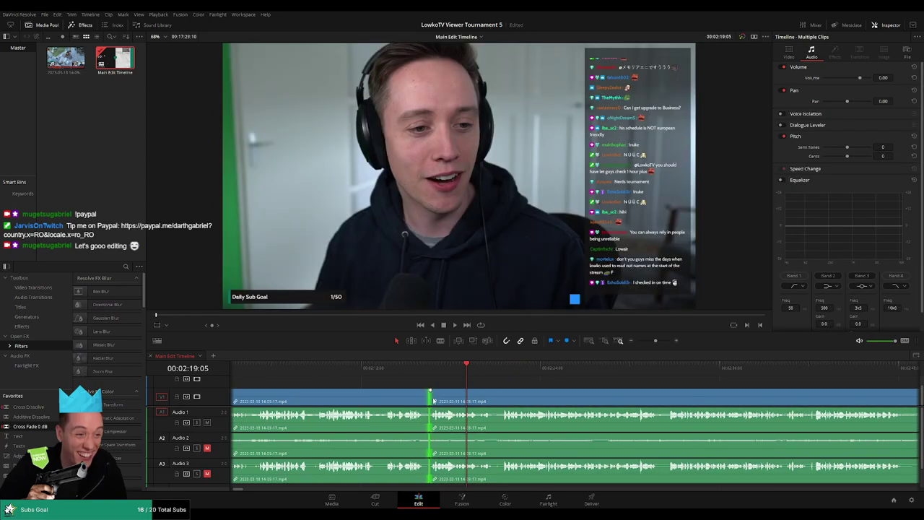
key(ctrl+t)
key(slash)
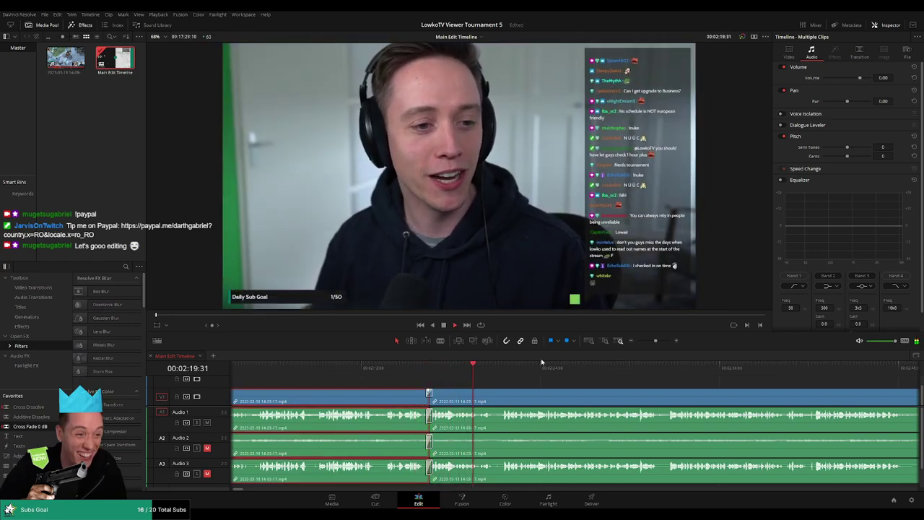
click(505, 386)
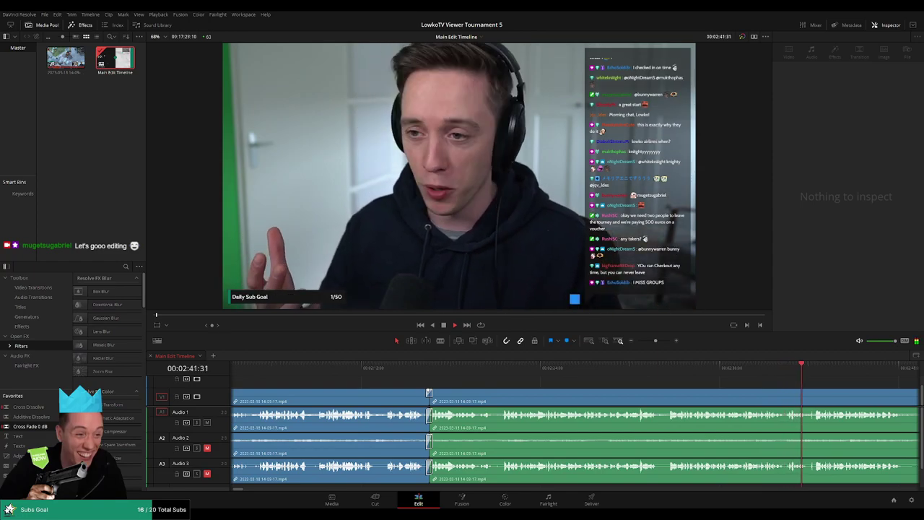
Step: Ripple-delete the short slivers around 2:41, closing the gaps
scroll(635, 386, up, 5)
key(space)
click(480, 386)
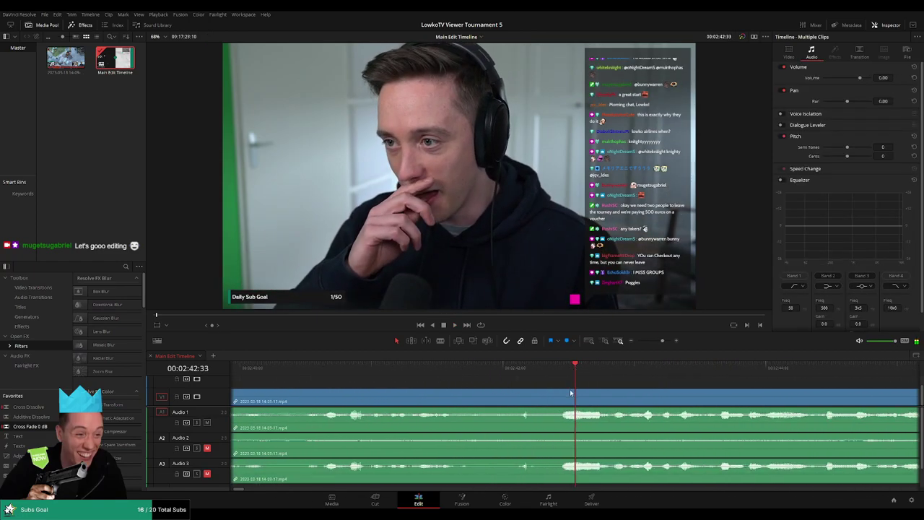
click(429, 369)
drag(504, 373, 514, 369)
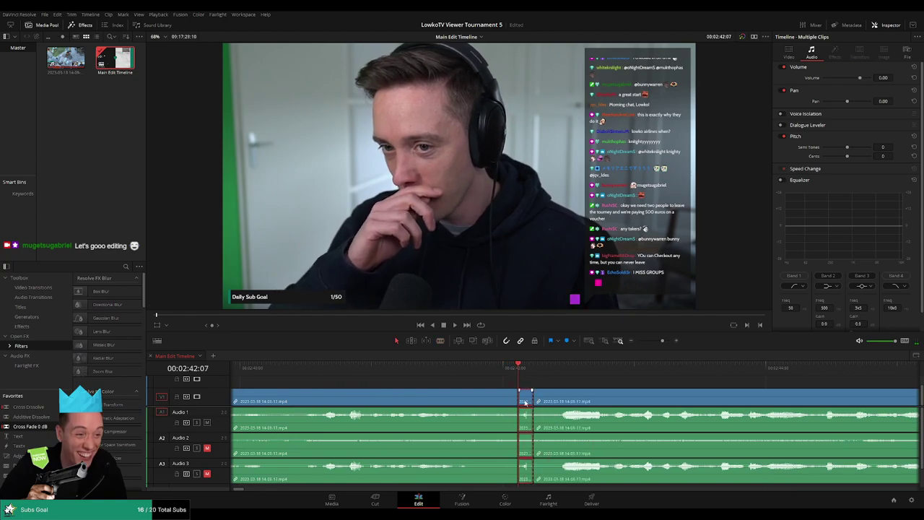
key(Delete)
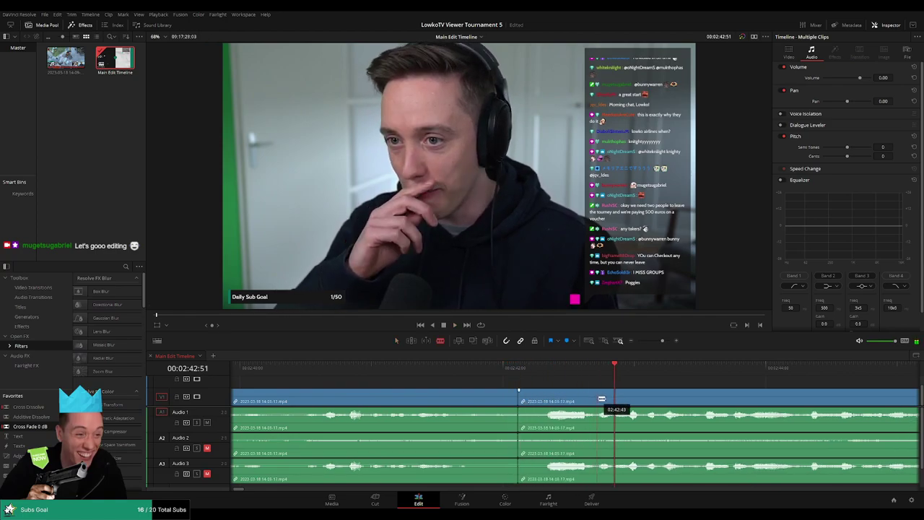
key(Delete)
click(431, 368)
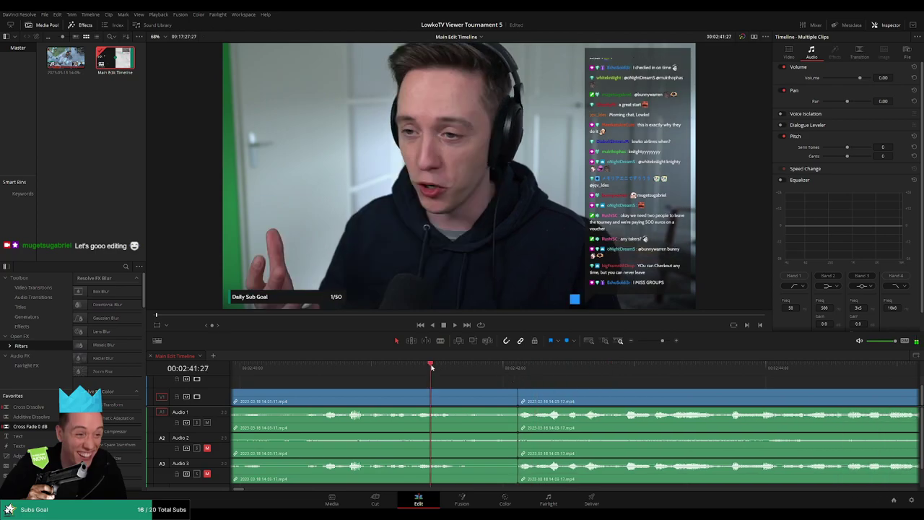
Step: Cut out another short dead stretch and remove the leftover segment, closing each gap
scroll(380, 402, down, 4)
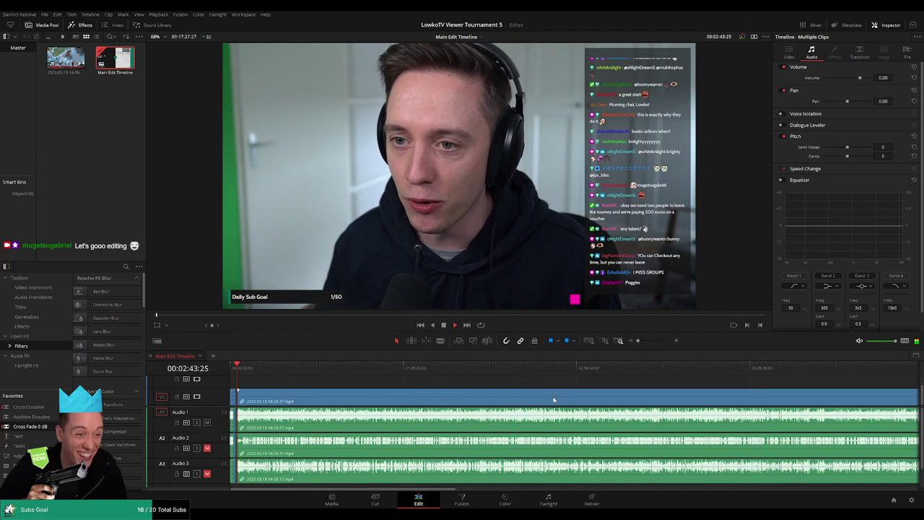
scroll(431, 399, up, 1)
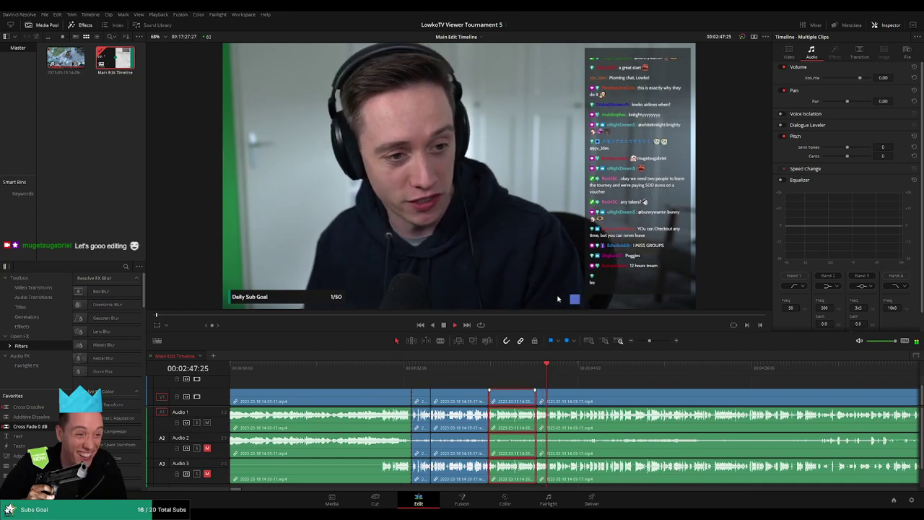
key(BackSpace)
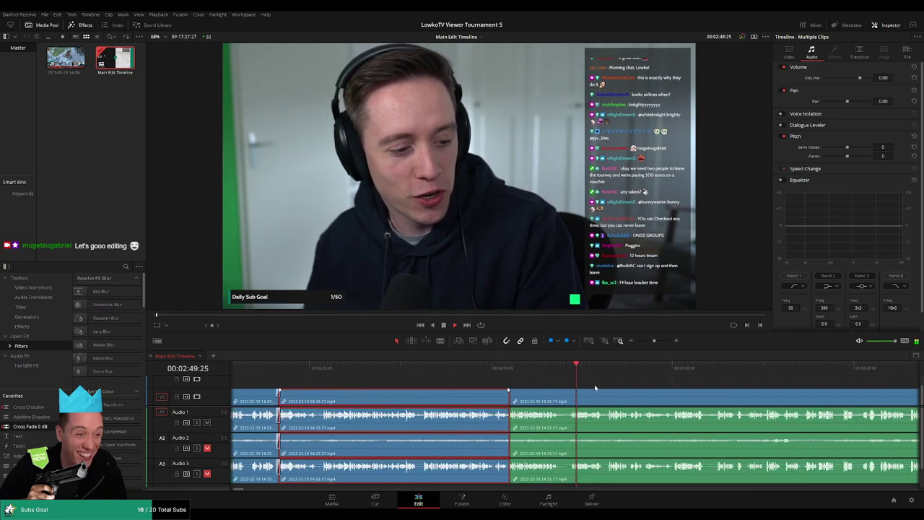
click(540, 395)
click(557, 395)
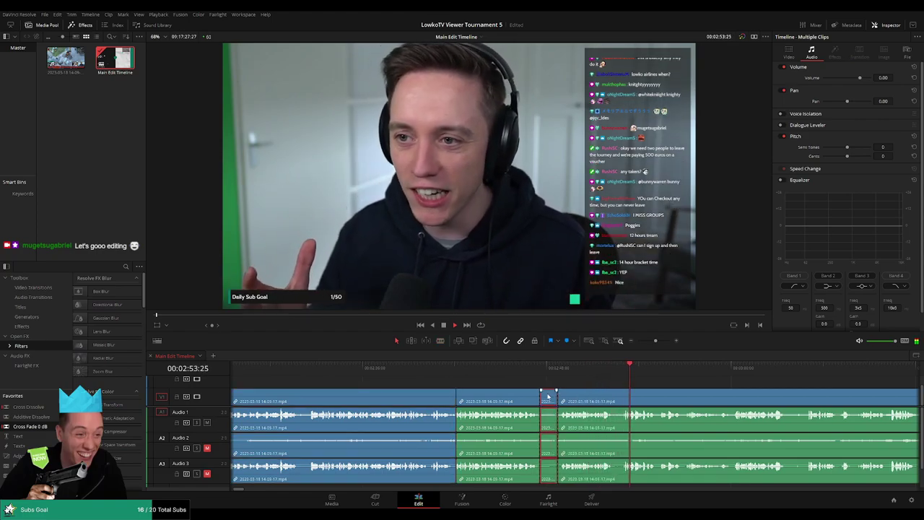
key(BackSpace)
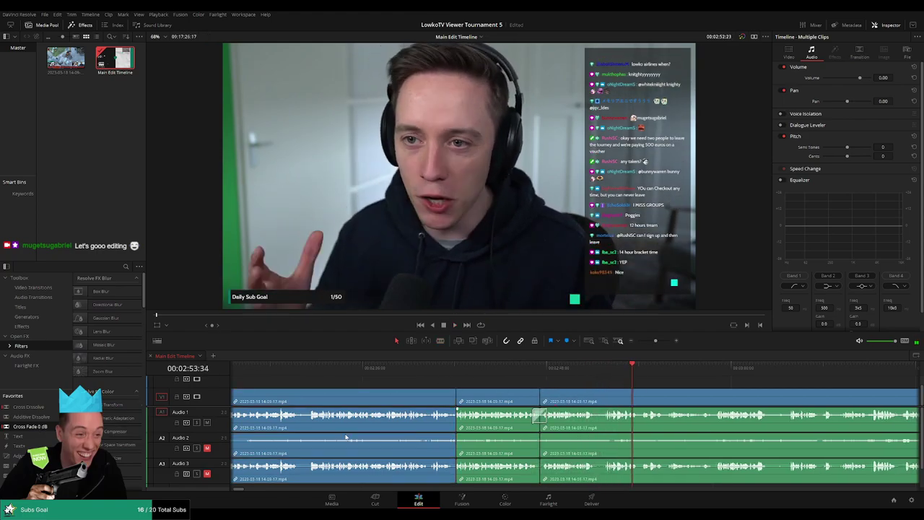
scroll(560, 443, left, 2)
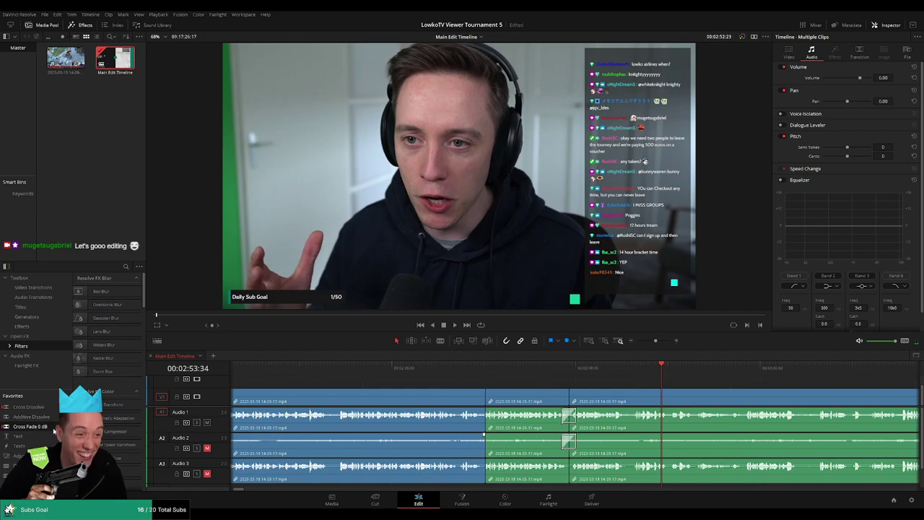
click(560, 363)
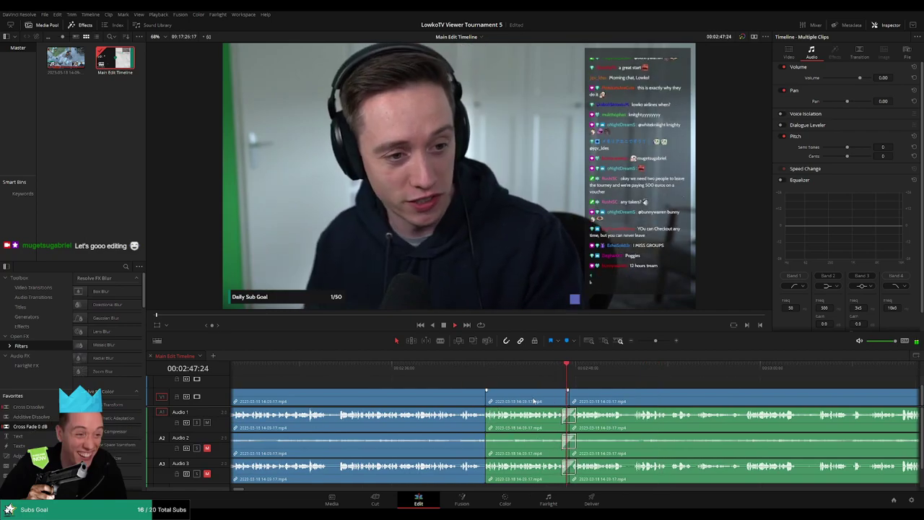
click(537, 390)
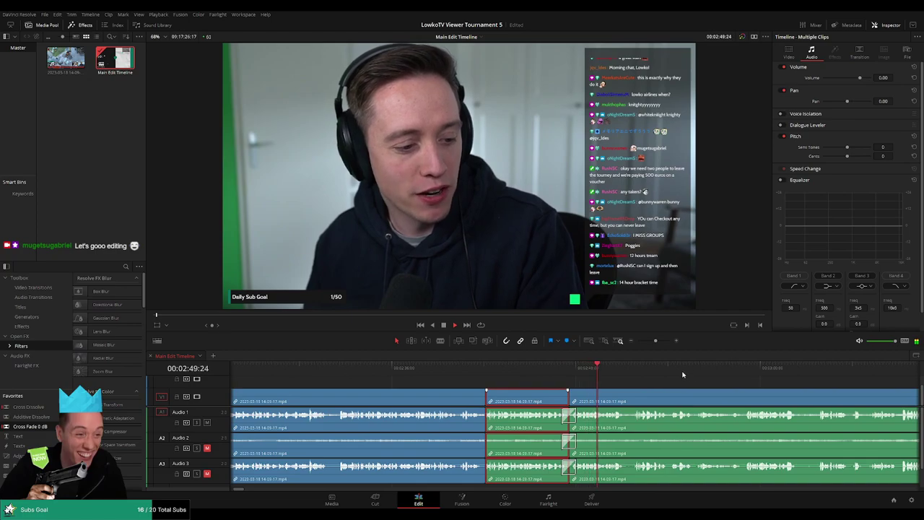
key(Delete)
Step: Blade the clips just after 02:51:49 and play on from the cut
scroll(651, 381, up, 1)
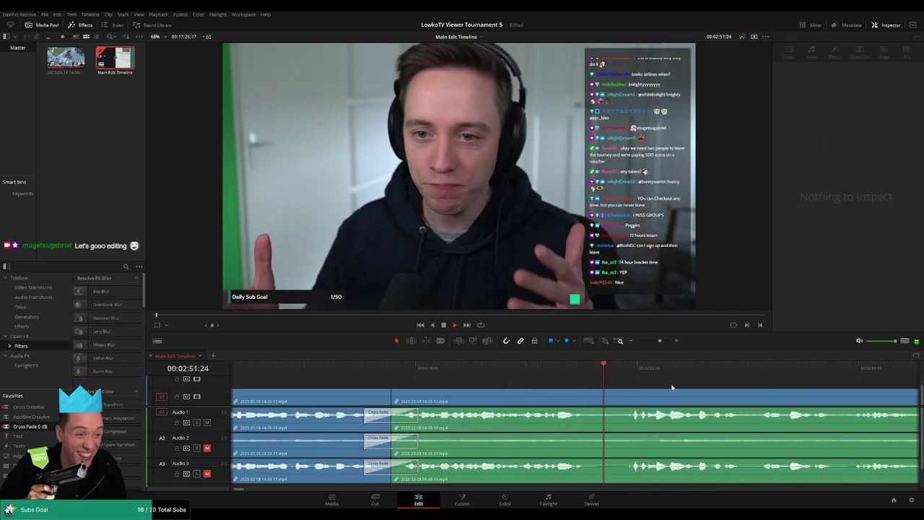
scroll(654, 382, down, 1)
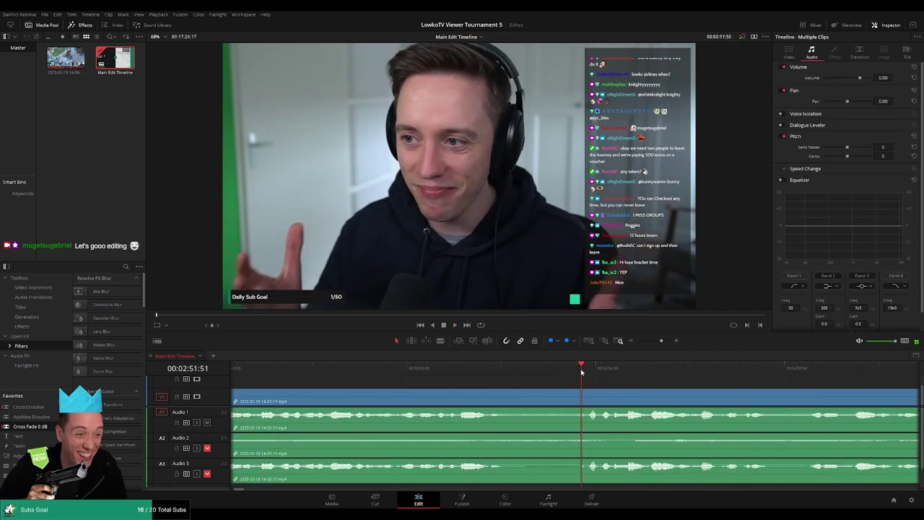
key(b)
click(586, 399)
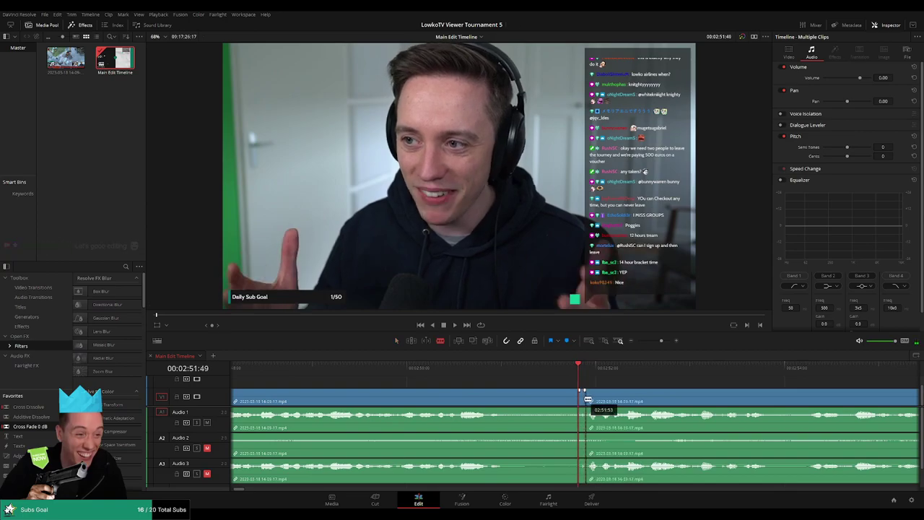
key(space)
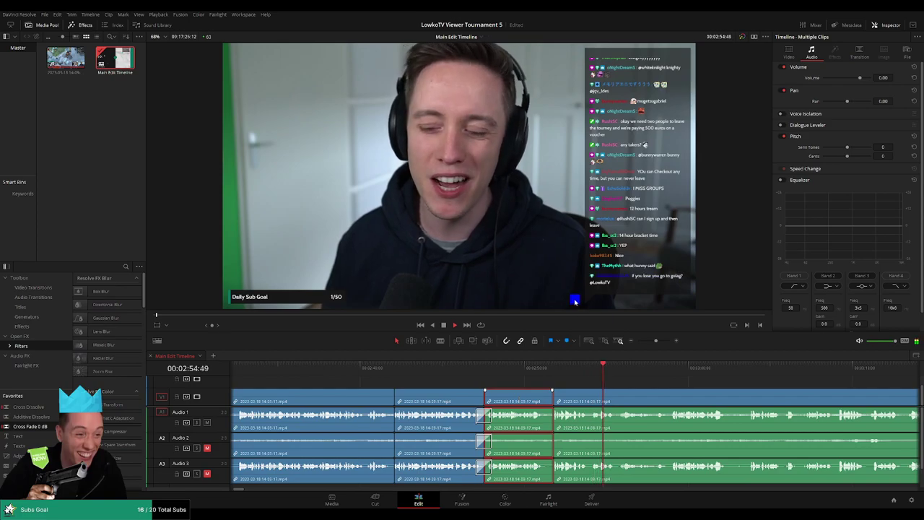
Step: Locate the short sliver near 3:07–3:13 and ripple-delete it
click(675, 375)
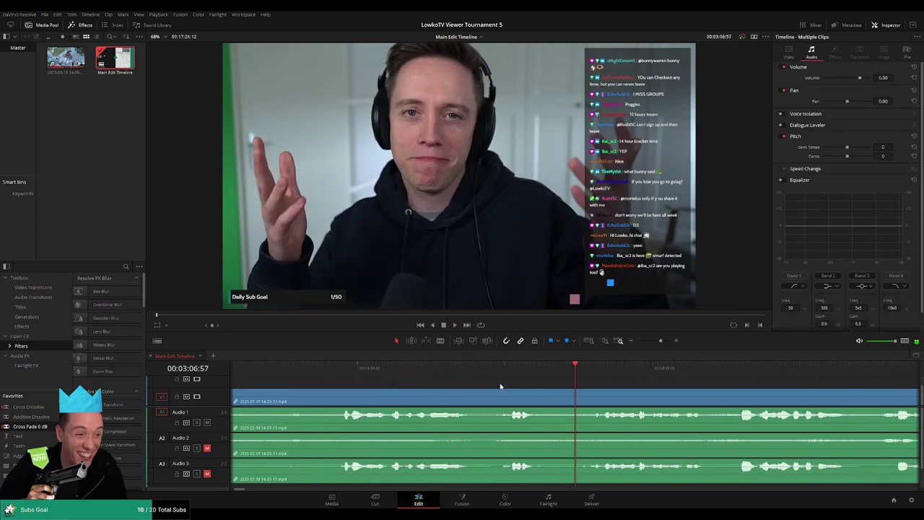
mouse_move(577, 369)
mouse_down()
mouse_move(556, 370)
mouse_move(608, 372)
mouse_move(553, 369)
mouse_move(606, 369)
mouse_move(584, 365)
mouse_up()
key(ctrl+b)
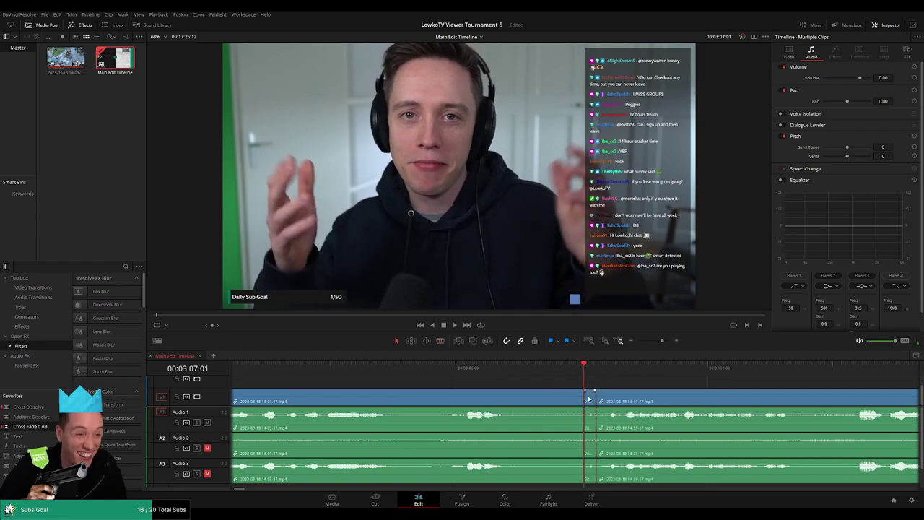
key(Delete)
Step: Replay the new join and keep reviewing the footage that follows
click(553, 370)
key(space)
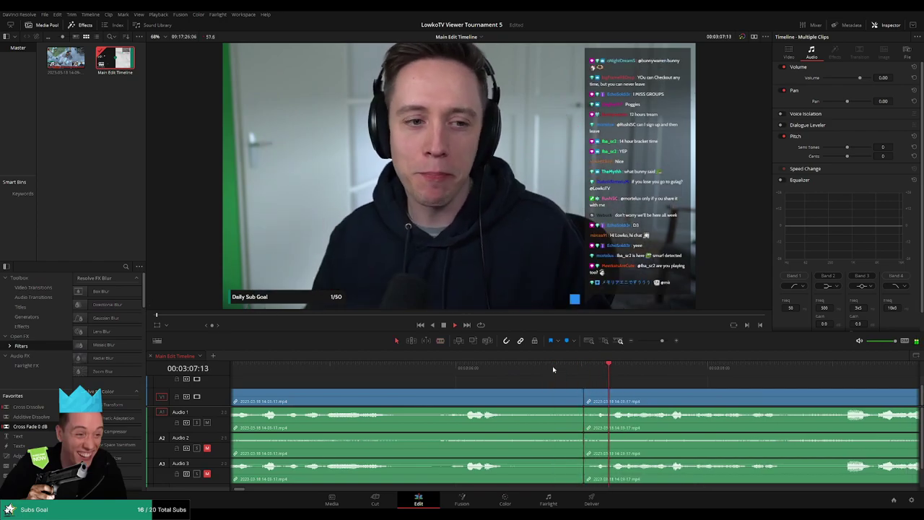
click(553, 369)
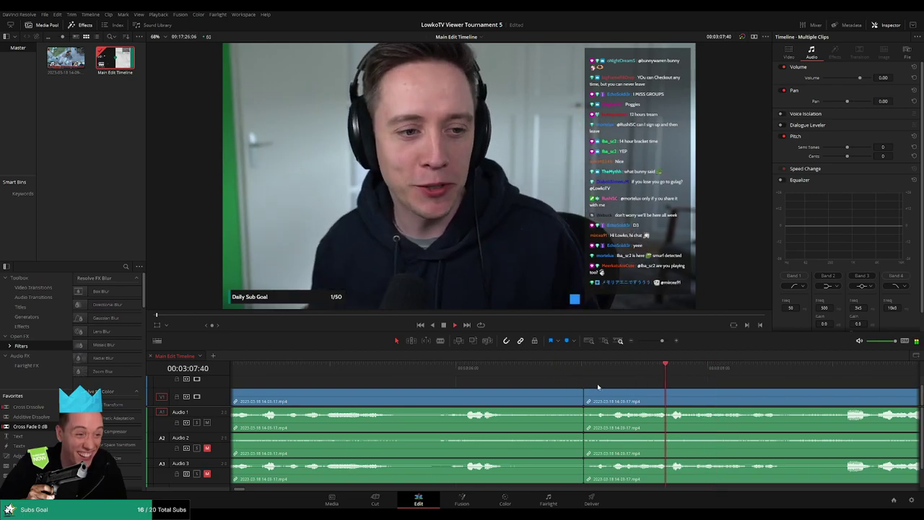
scroll(570, 390, down, 3)
click(505, 396)
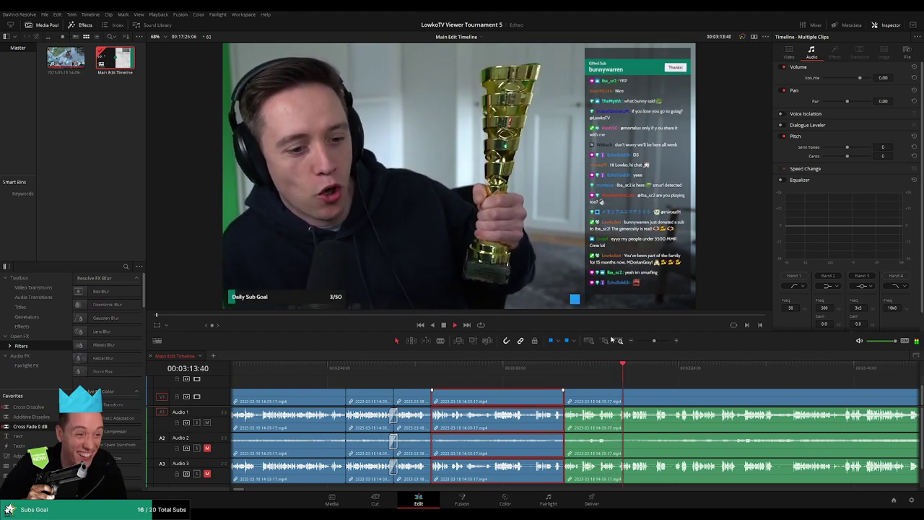
click(644, 388)
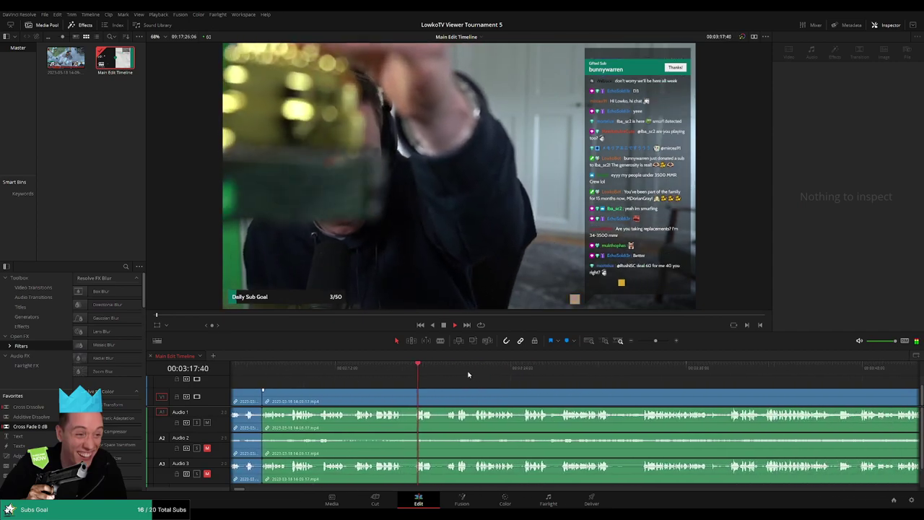
key(ctrl+a)
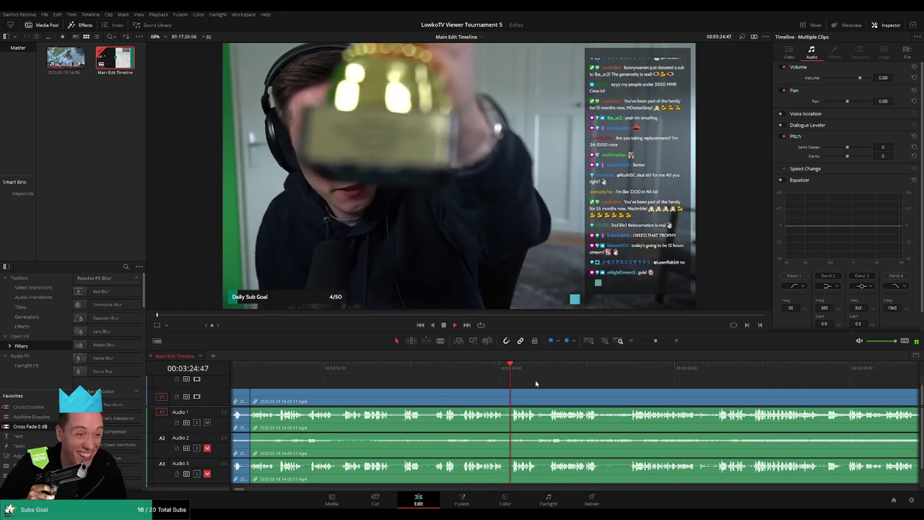
scroll(535, 379, right, 5)
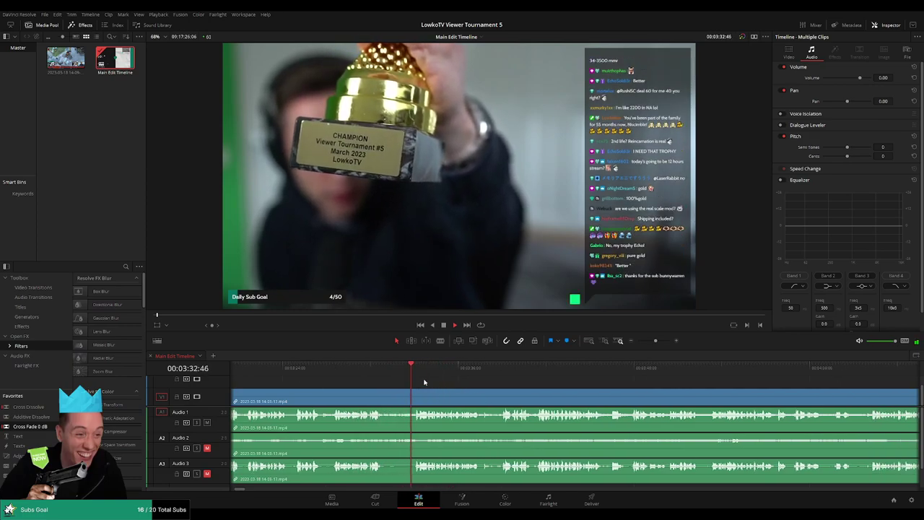
scroll(405, 384, right, 3)
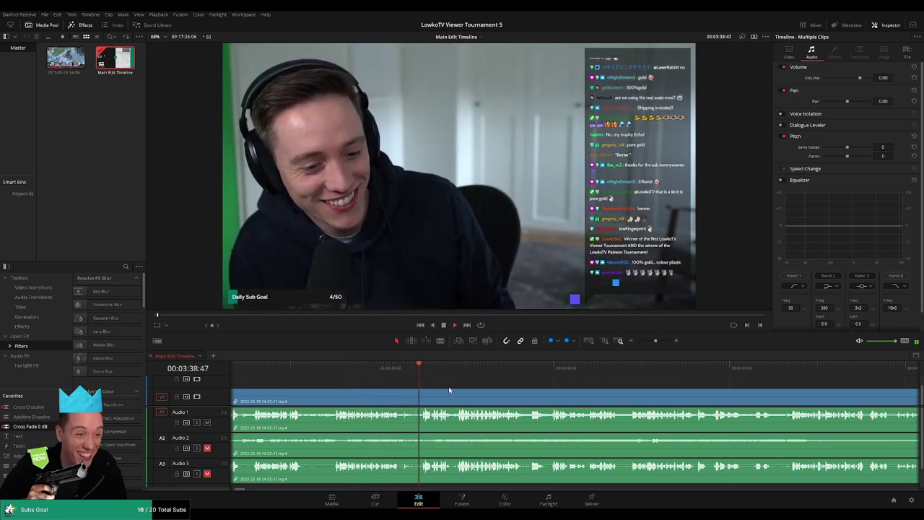
scroll(440, 386, right, 1)
scroll(398, 383, right, 2)
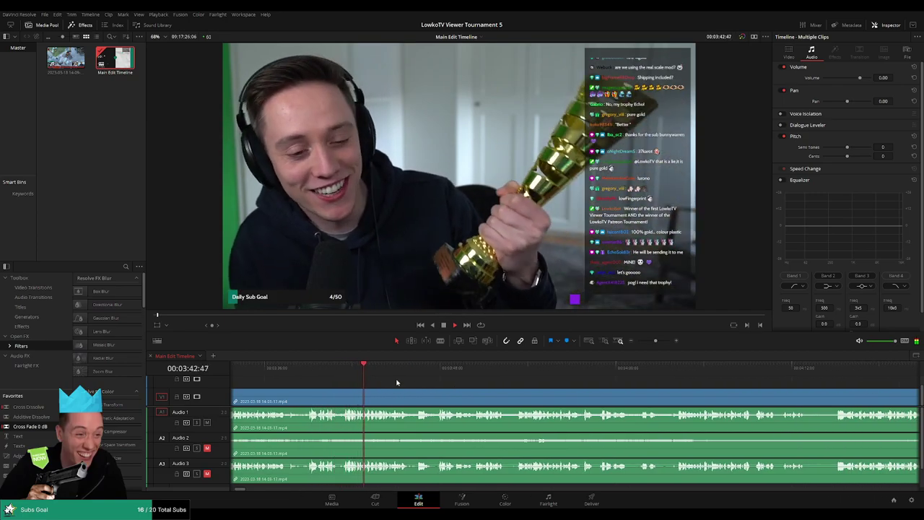
scroll(407, 383, right, 1)
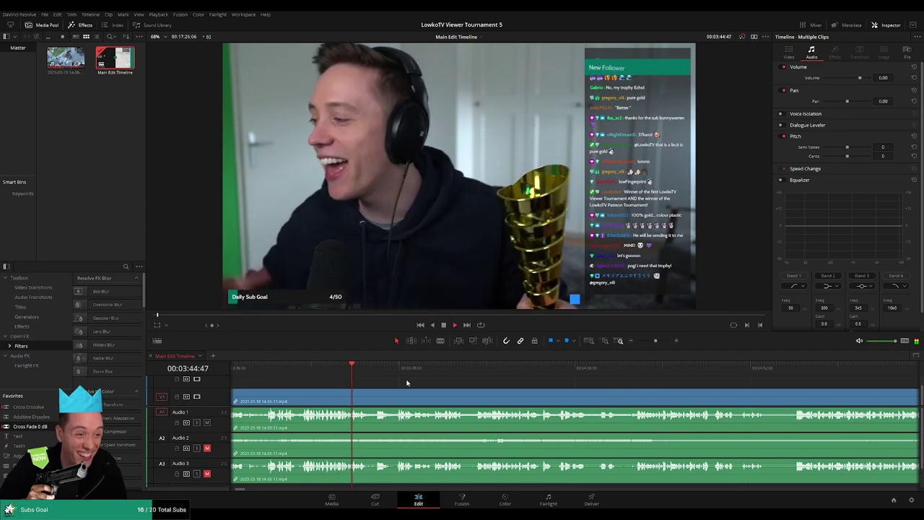
scroll(404, 382, right, 1)
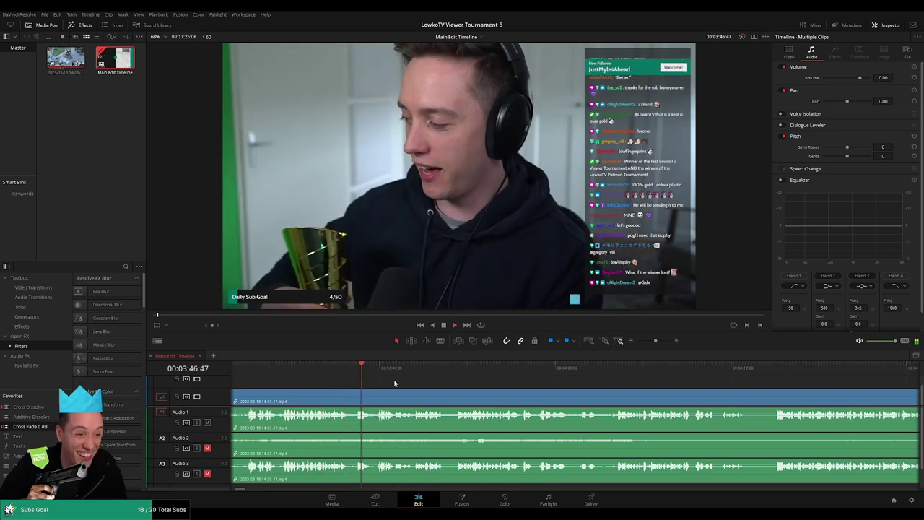
Step: Cut both ends of the pause near 3:47 and ripple-delete the piece between
click(351, 393)
click(374, 396)
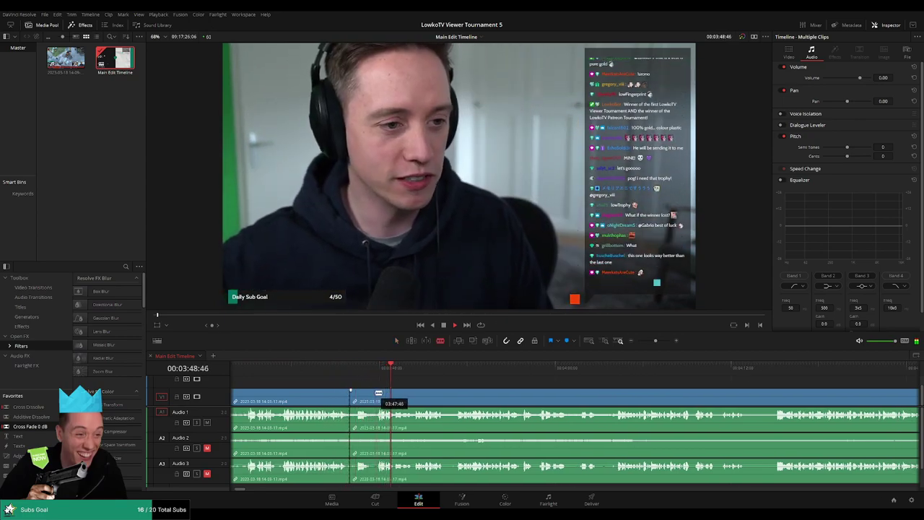
key(a)
click(368, 396)
key(Delete)
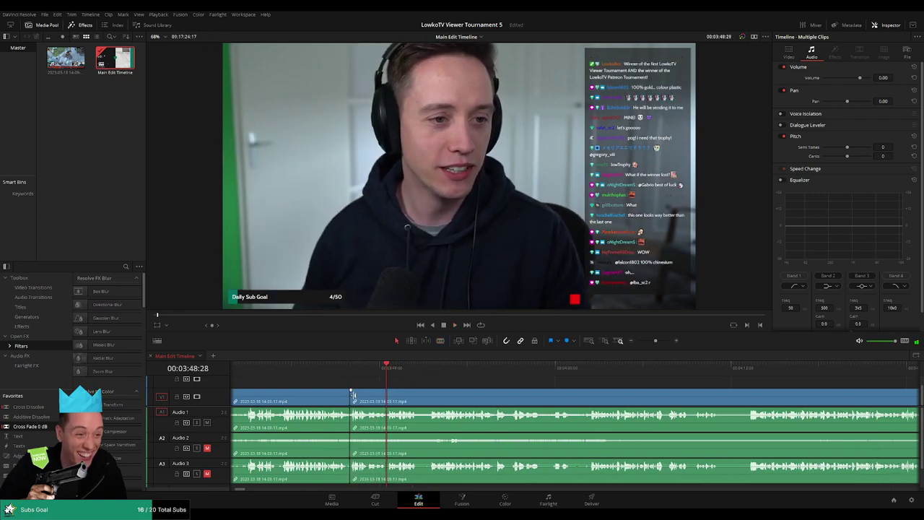
Step: Play back across the new join and rewatch it
key(space)
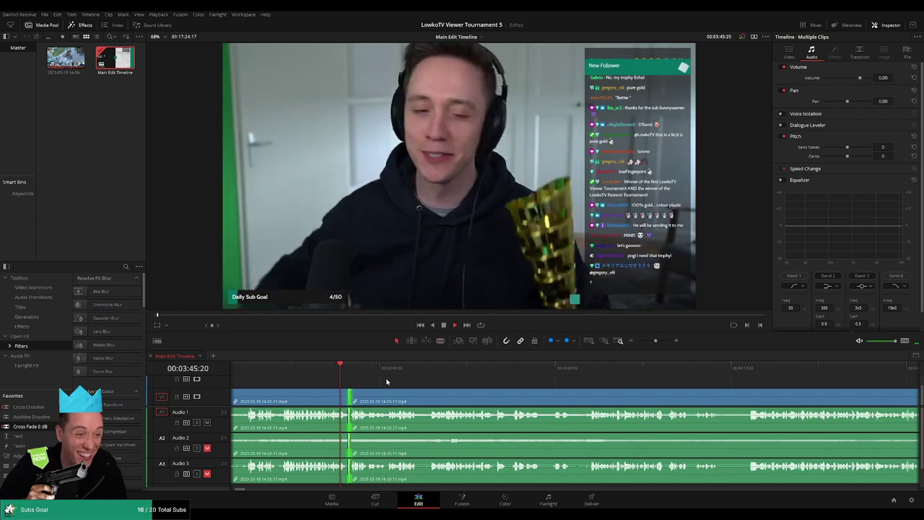
click(342, 385)
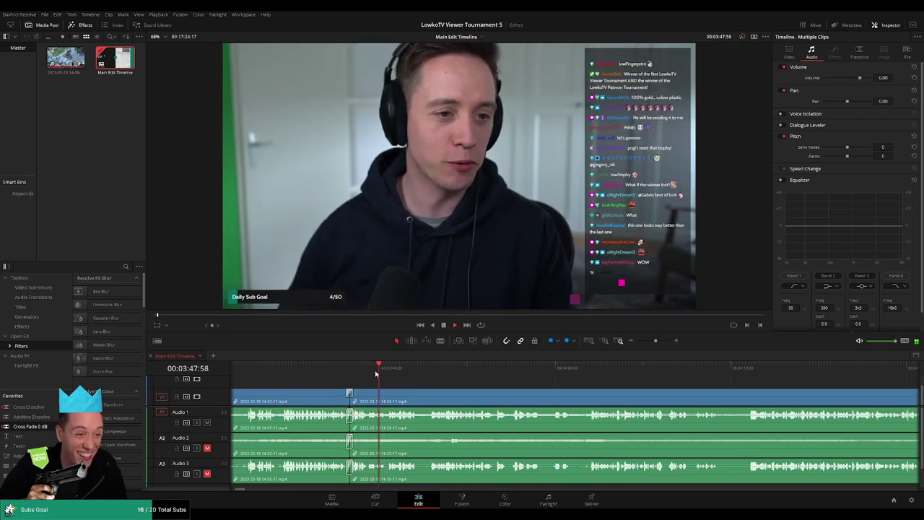
click(480, 399)
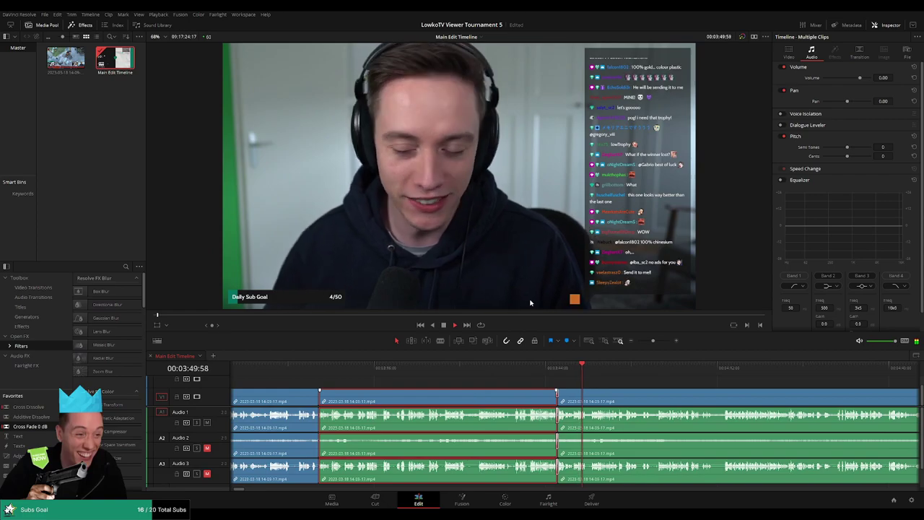
click(625, 386)
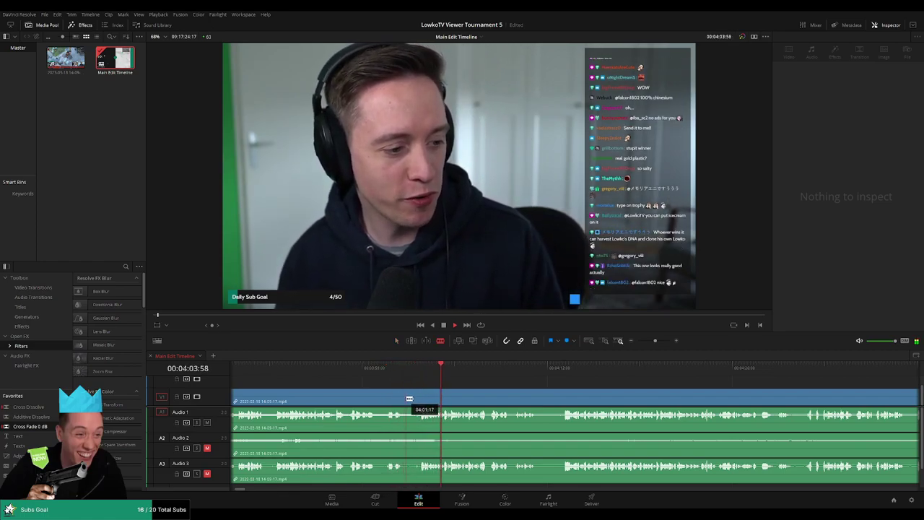
Step: Split every track at the pauses near 04:01 and 04:13
click(406, 399)
click(396, 340)
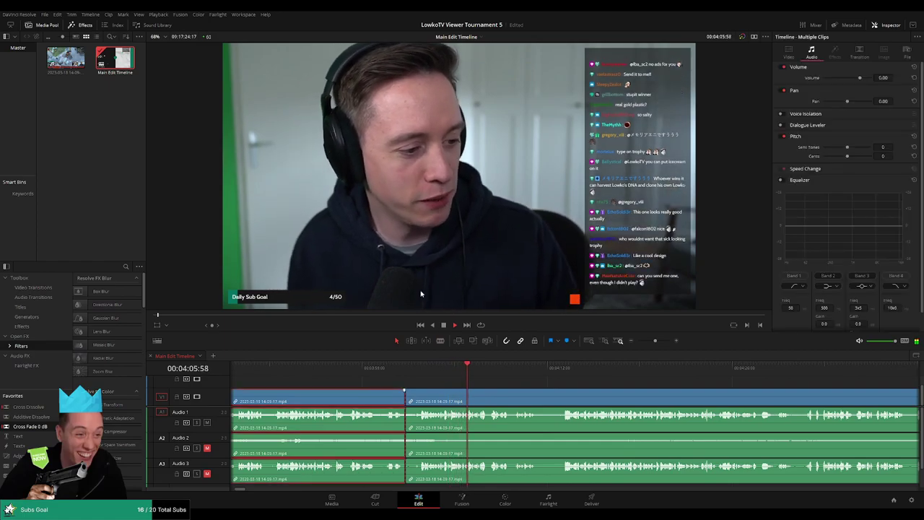
click(553, 369)
scroll(618, 388, right, 3)
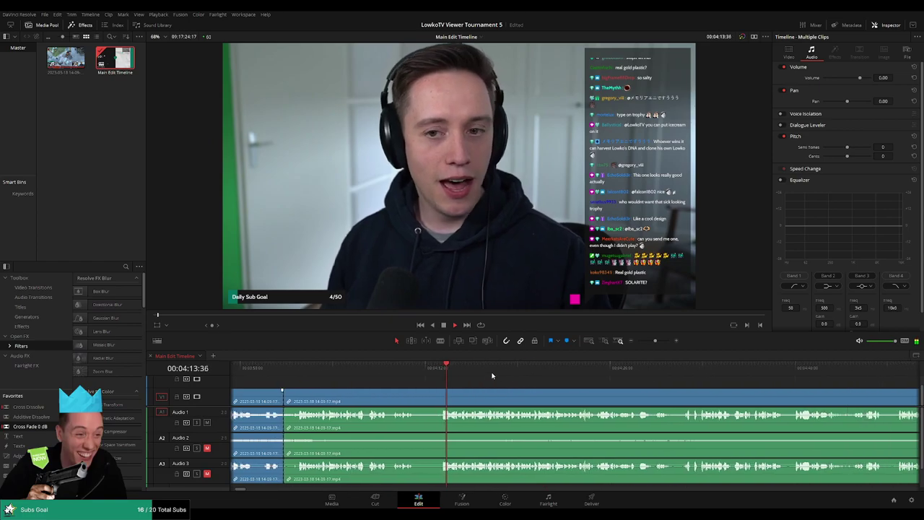
click(440, 395)
key(a)
scroll(492, 386, right, 4)
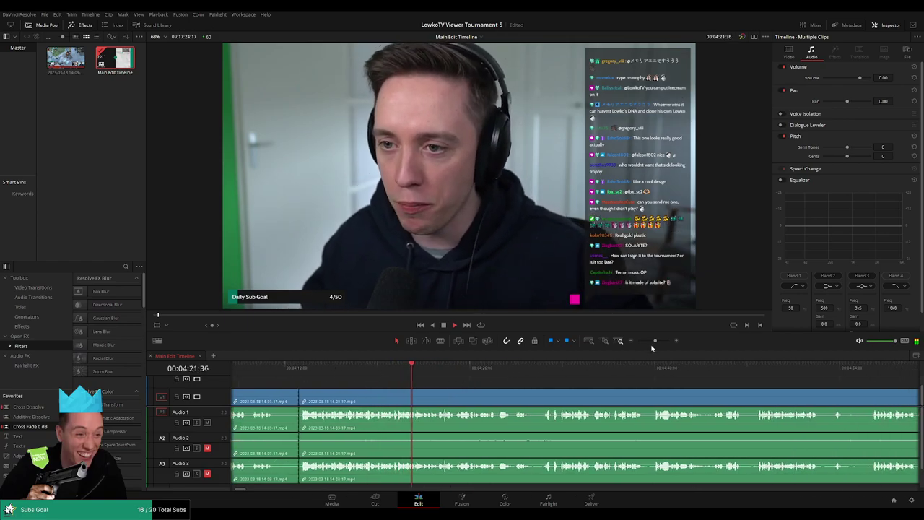
mouse_move(651, 347)
mouse_down()
mouse_move(643, 345)
mouse_move(656, 344)
mouse_up()
scroll(471, 385, right, 5)
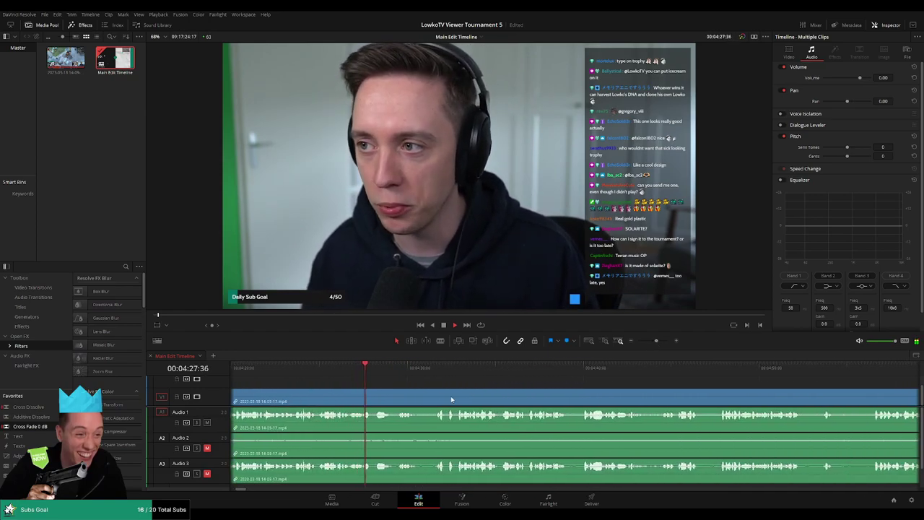
Step: Cut at about 04:28, ripple-delete the short dead piece, and rewatch the join
key(b)
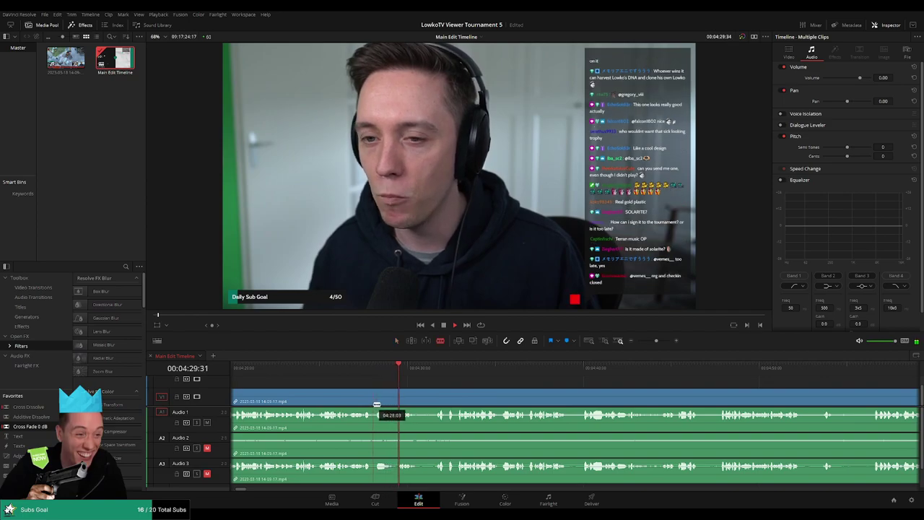
click(374, 404)
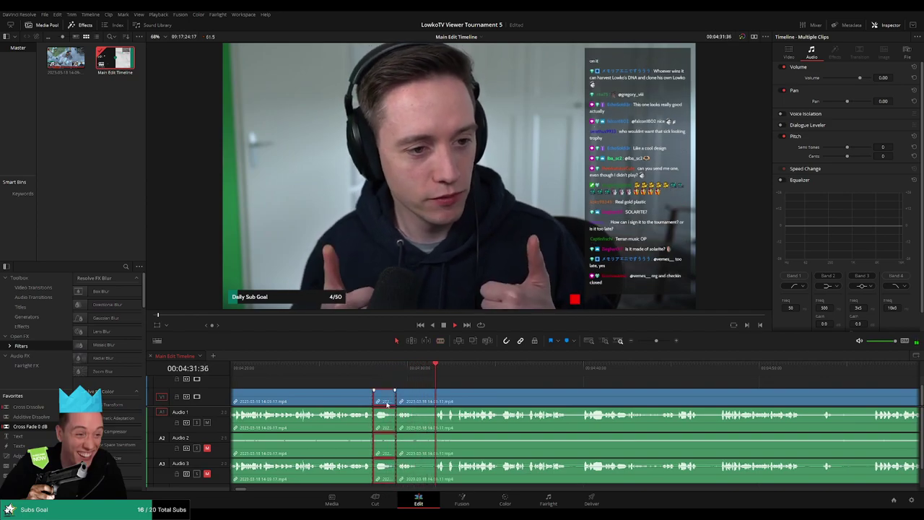
key(Delete)
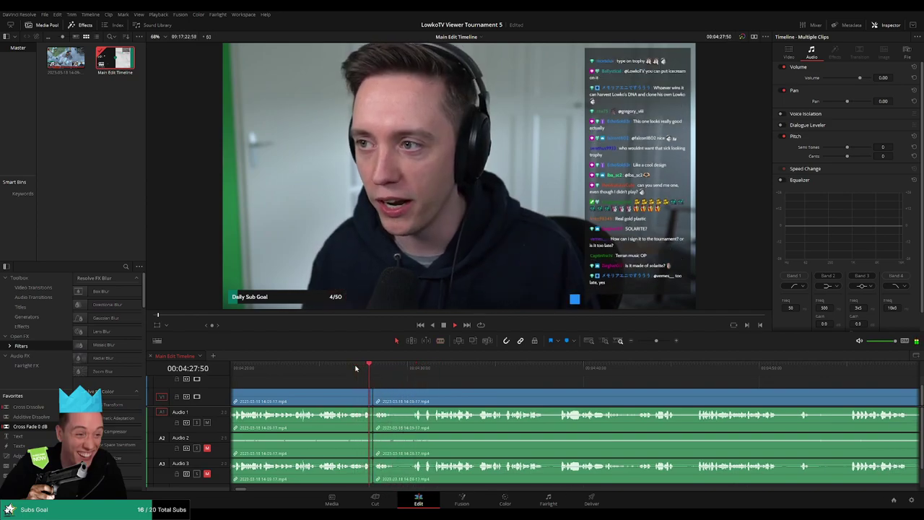
click(347, 394)
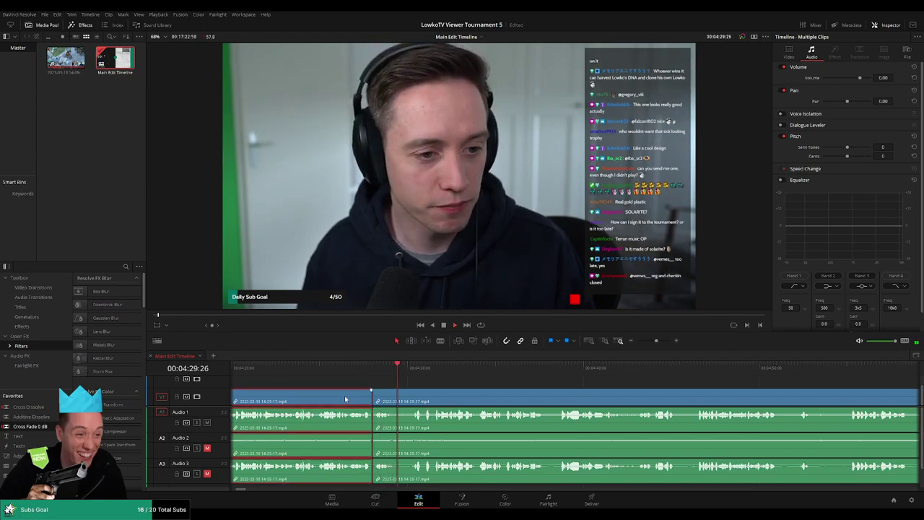
click(494, 365)
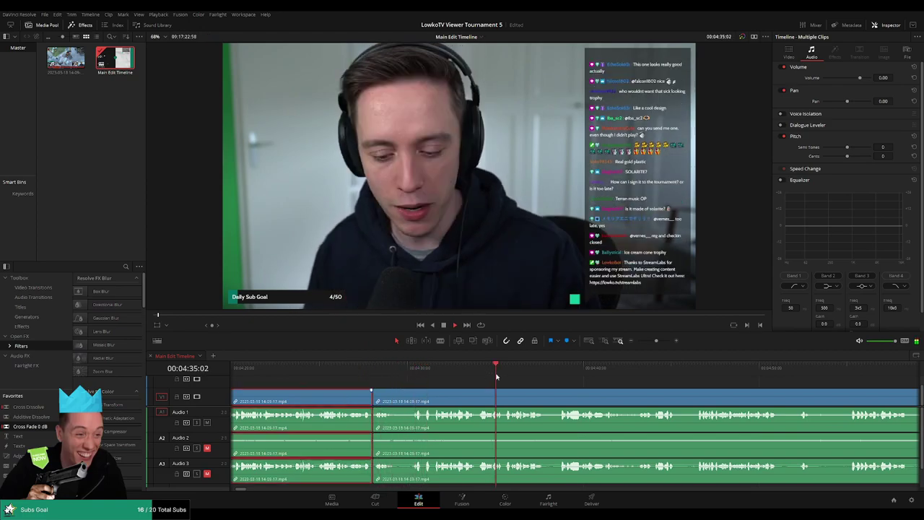
click(386, 368)
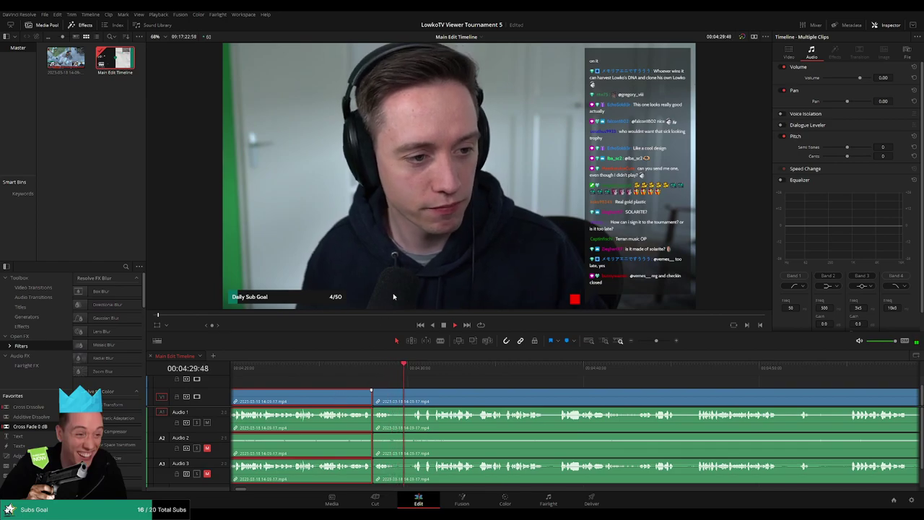
click(477, 383)
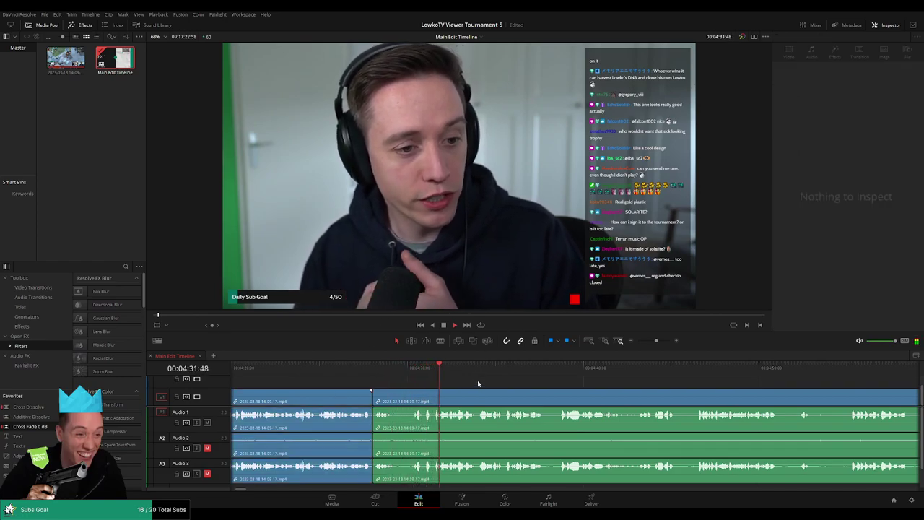
Step: Split all tracks at 04:37:48, where the scene changes to the bracket page, and resume playback
scroll(422, 377, right, 3)
key(ctrl+a)
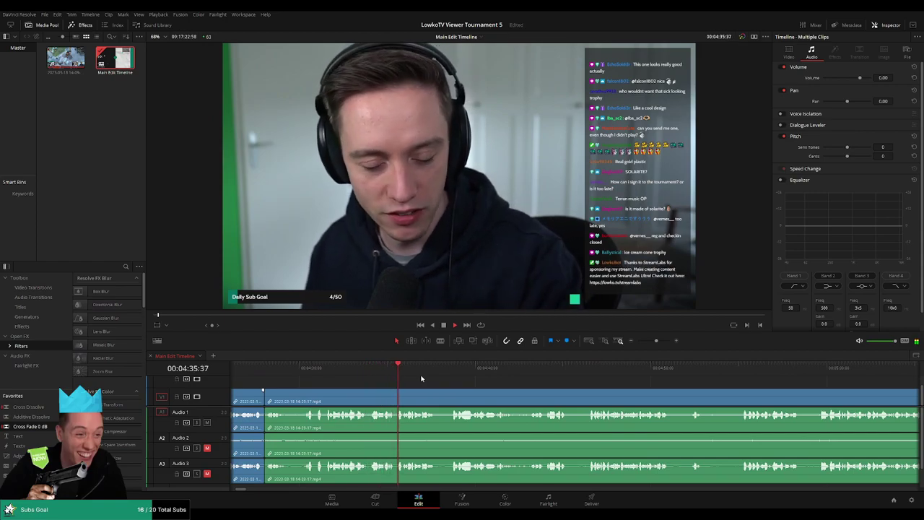
scroll(384, 377, right, 3)
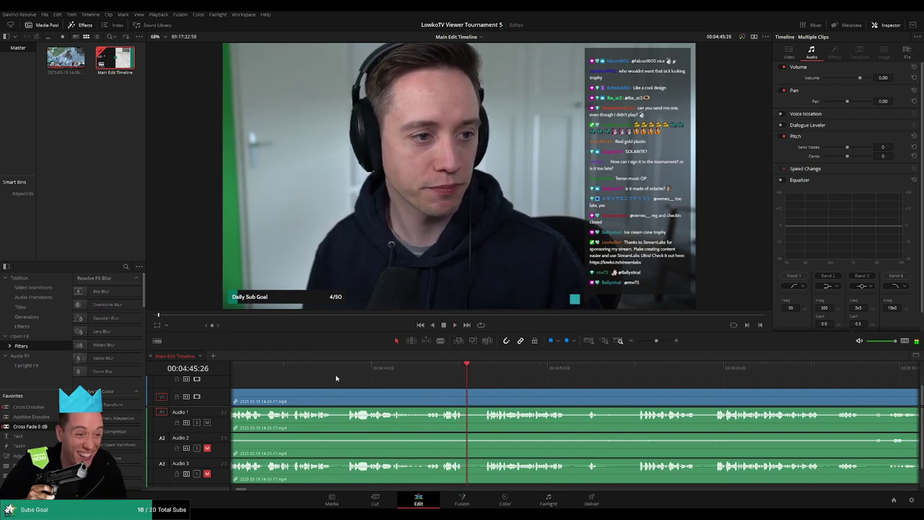
click(315, 370)
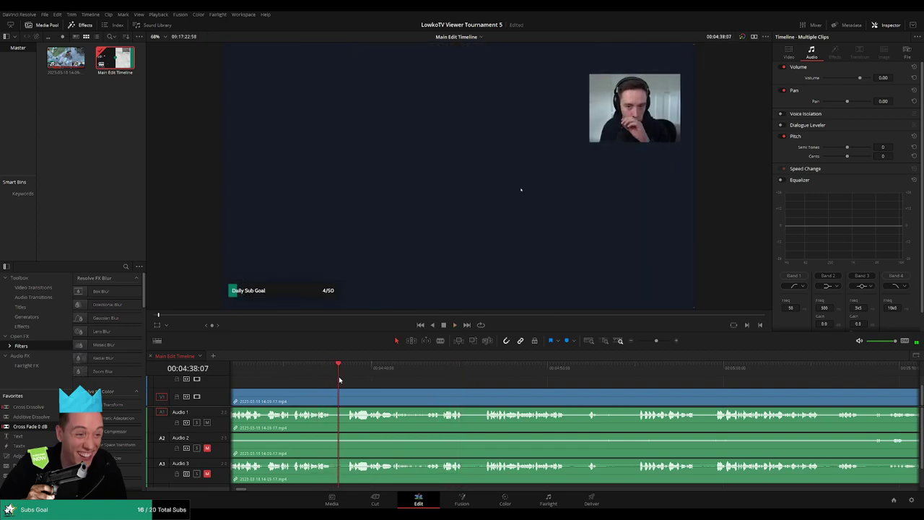
click(334, 375)
click(336, 393)
key(a)
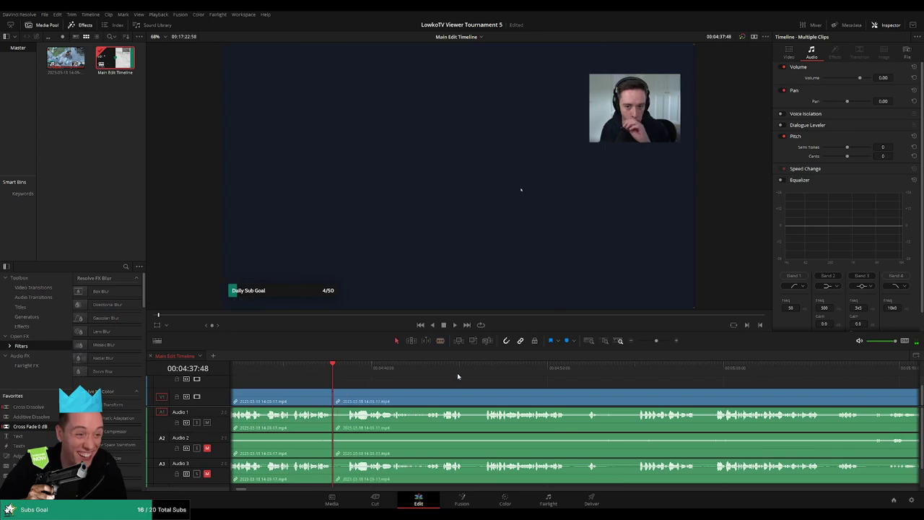
click(485, 370)
key(space)
Step: Review the stream footage after the cut, briefly selecting a short clip to check it
scroll(469, 384, up, 3)
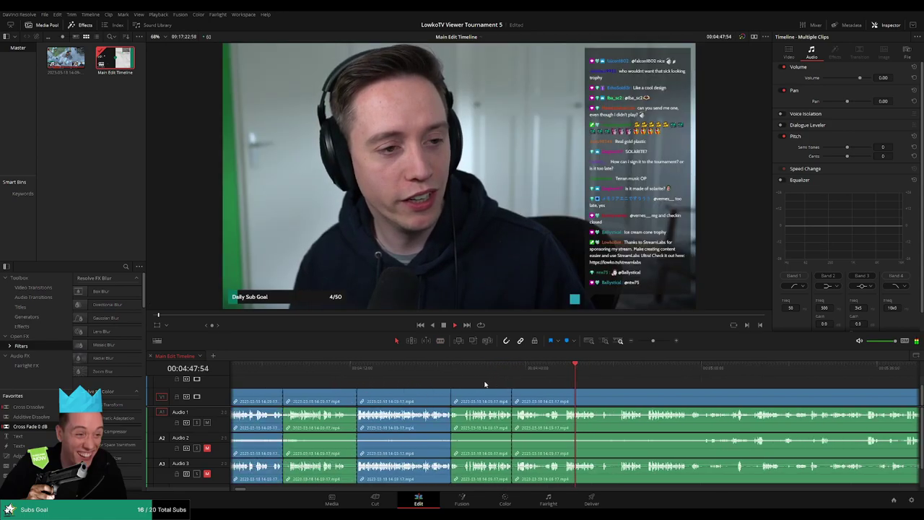
click(483, 401)
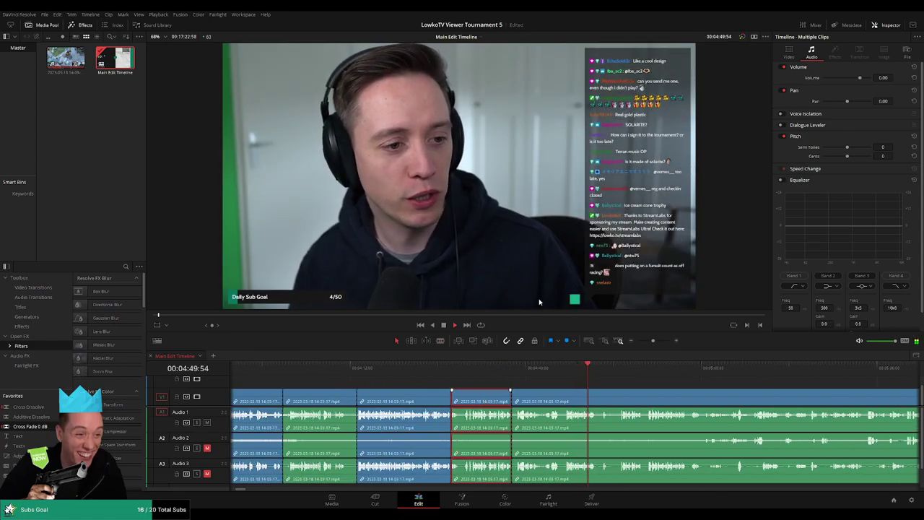
click(631, 381)
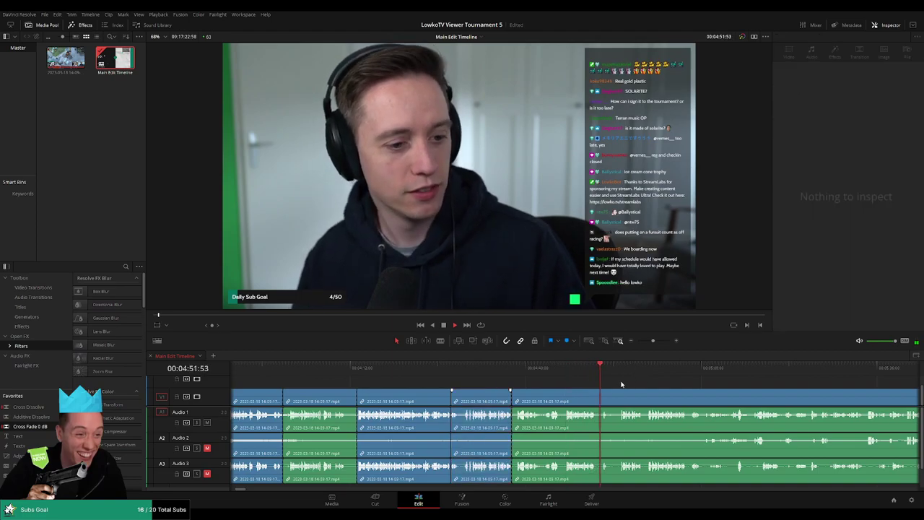
scroll(577, 384, down, 2)
key(ctrl+a)
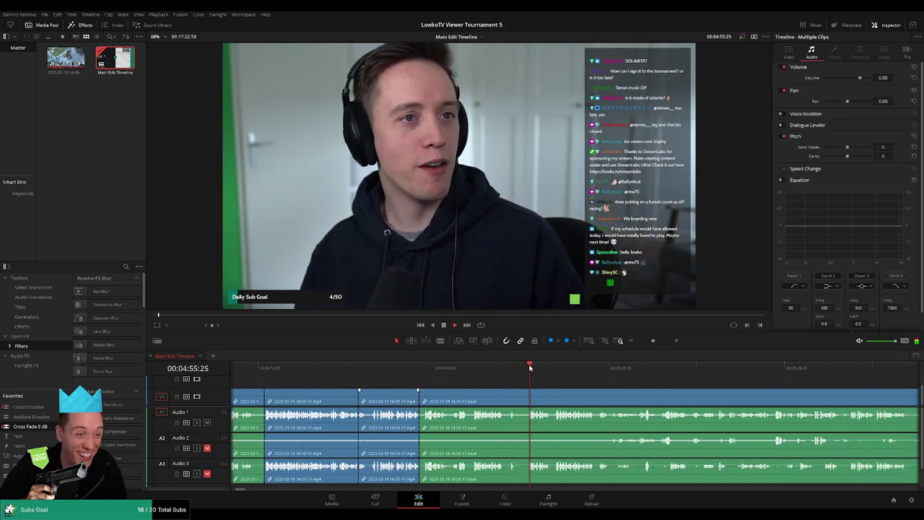
scroll(515, 383, down, 3)
scroll(437, 377, up, 4)
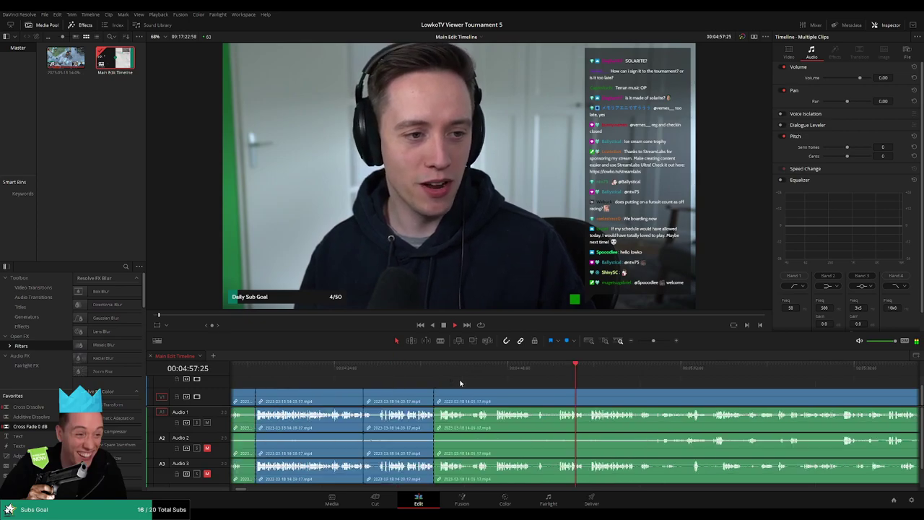
scroll(688, 398, down, 2)
scroll(528, 388, down, 3)
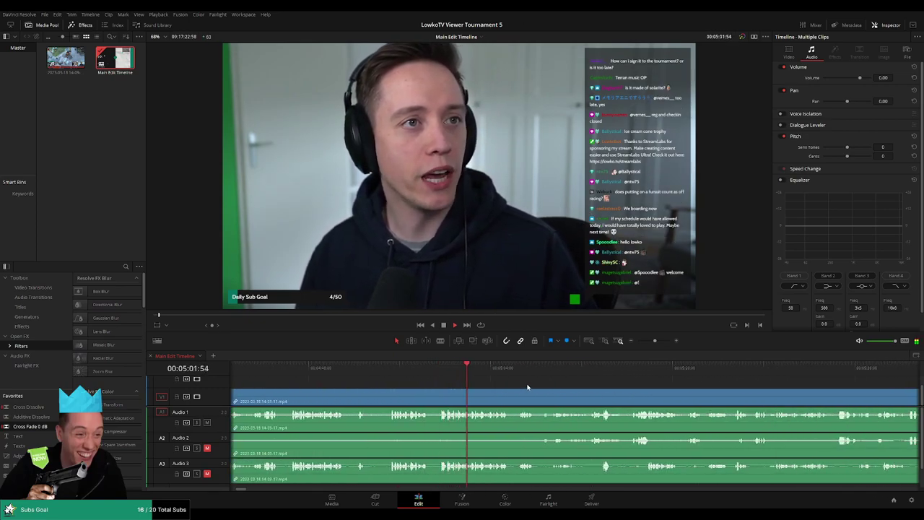
scroll(495, 384, down, 2)
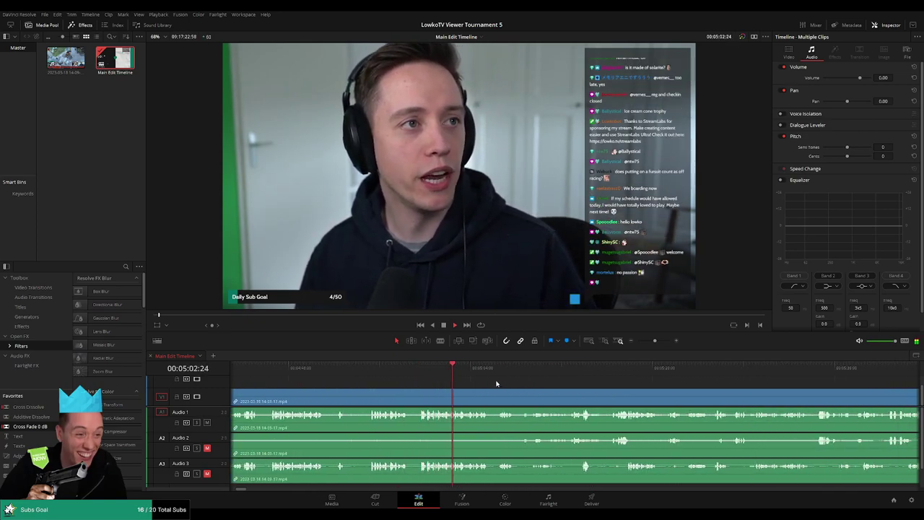
Step: Blade all tracks at the next dead spot, then scrub ahead to 05:32:02
key(b)
click(359, 402)
key(a)
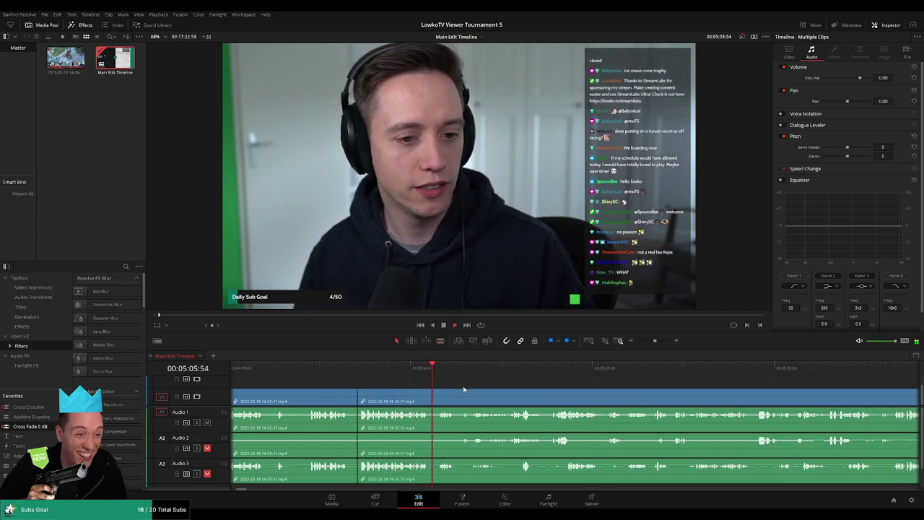
scroll(483, 387, down, 1)
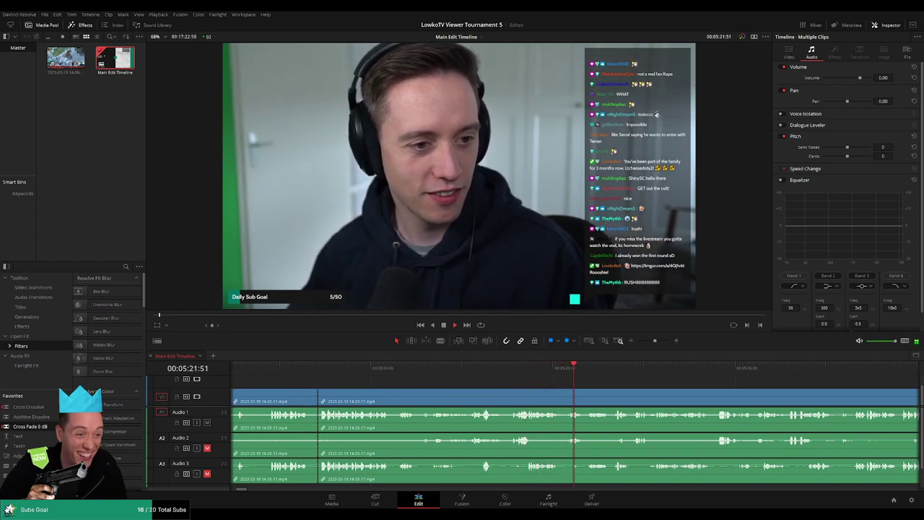
drag(628, 383, 393, 380)
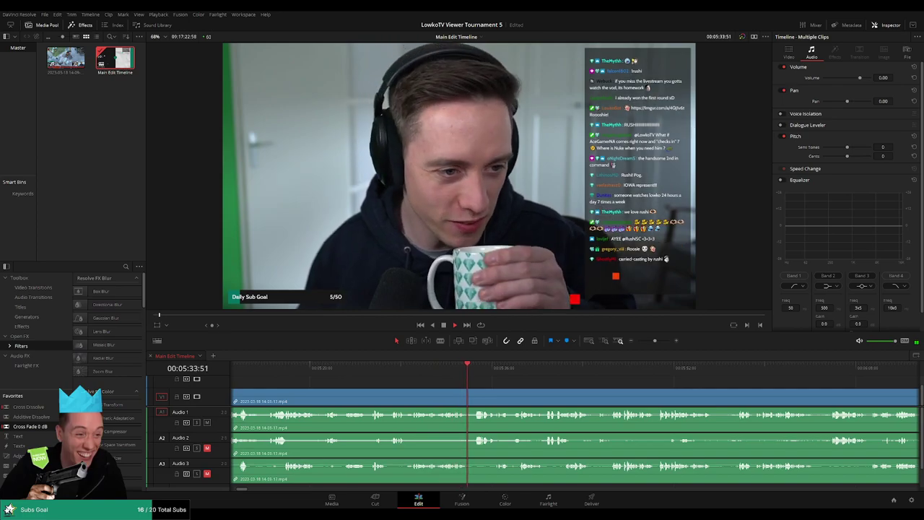
drag(443, 362, 447, 360)
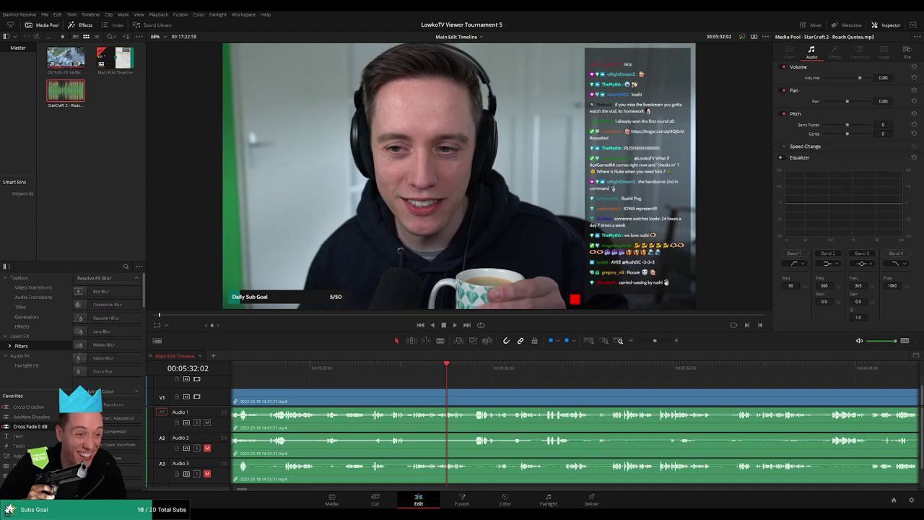
click(658, 72)
click(753, 37)
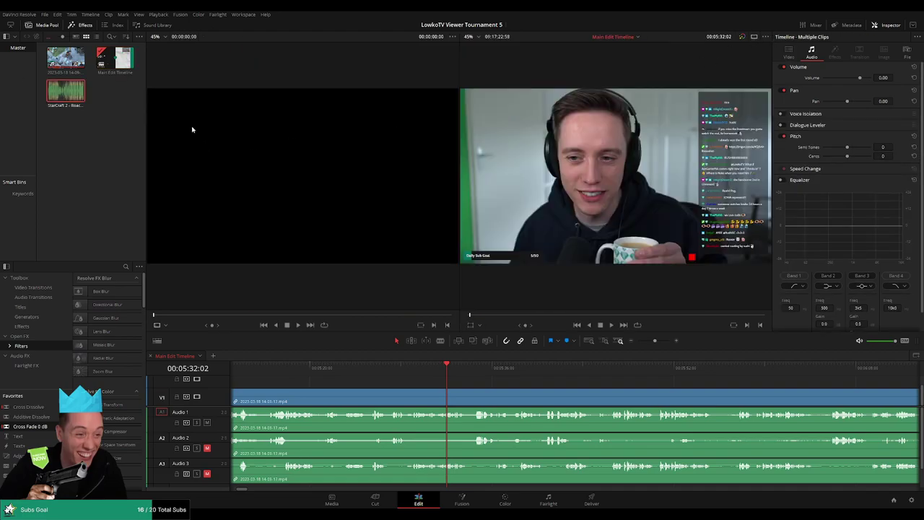
click(263, 315)
key(space)
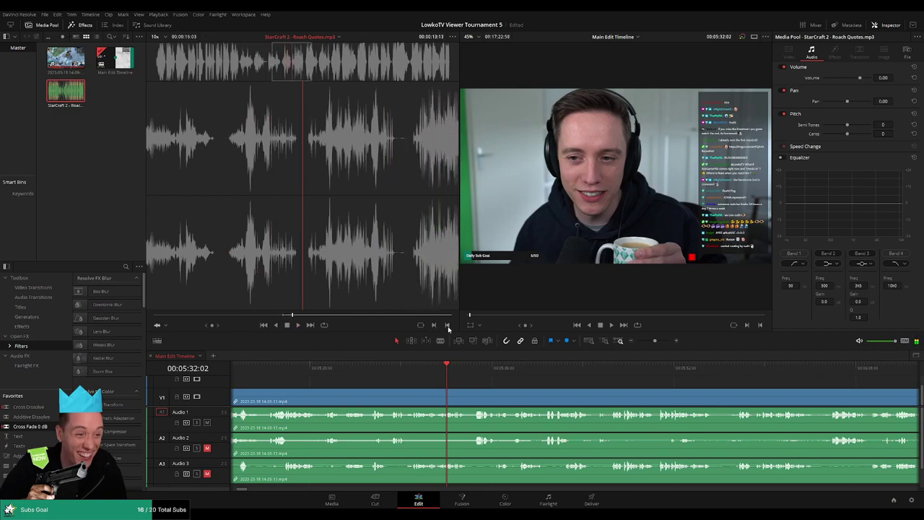
click(754, 37)
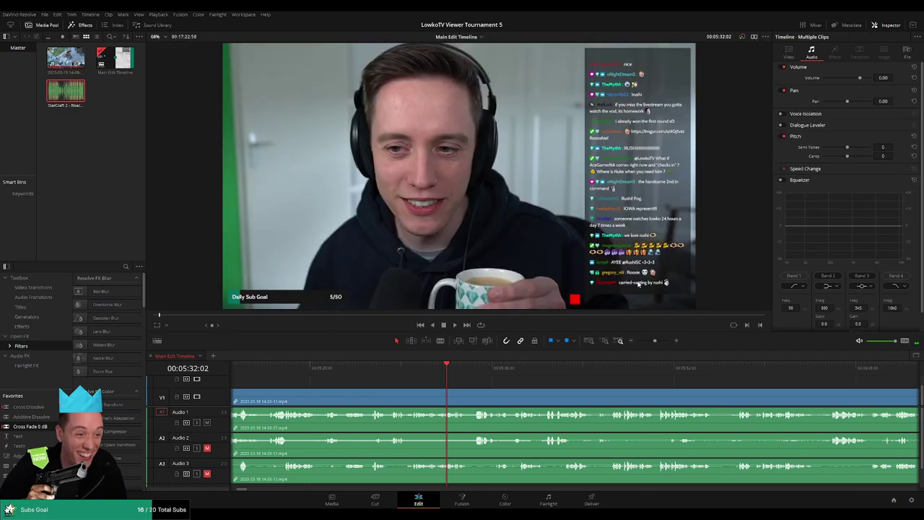
click(92, 88)
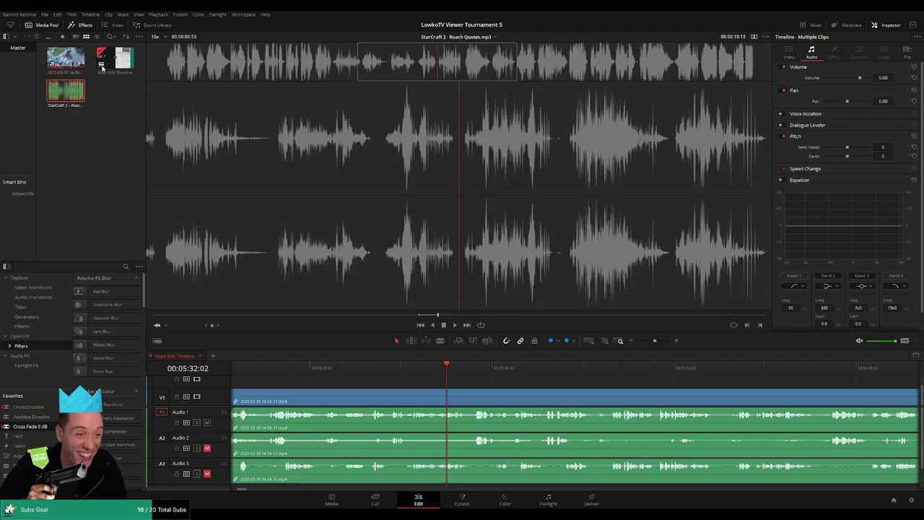
click(116, 58)
click(406, 368)
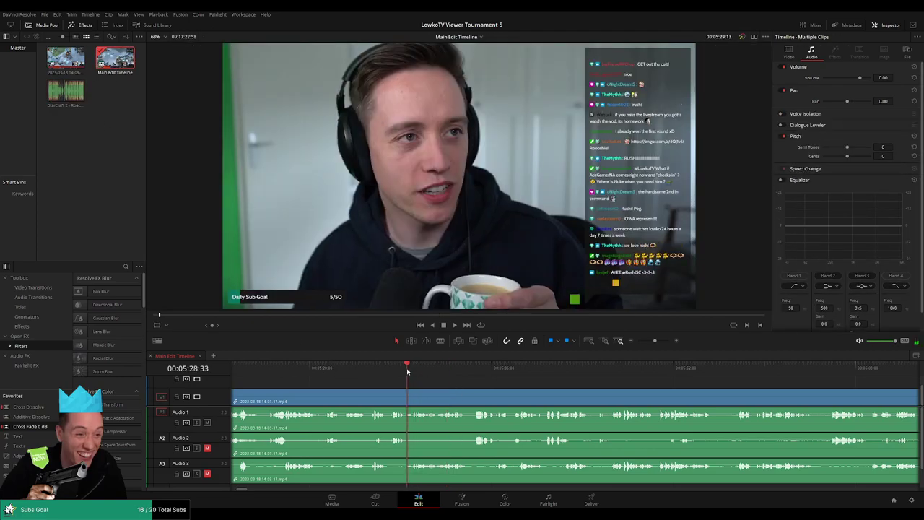
key(space)
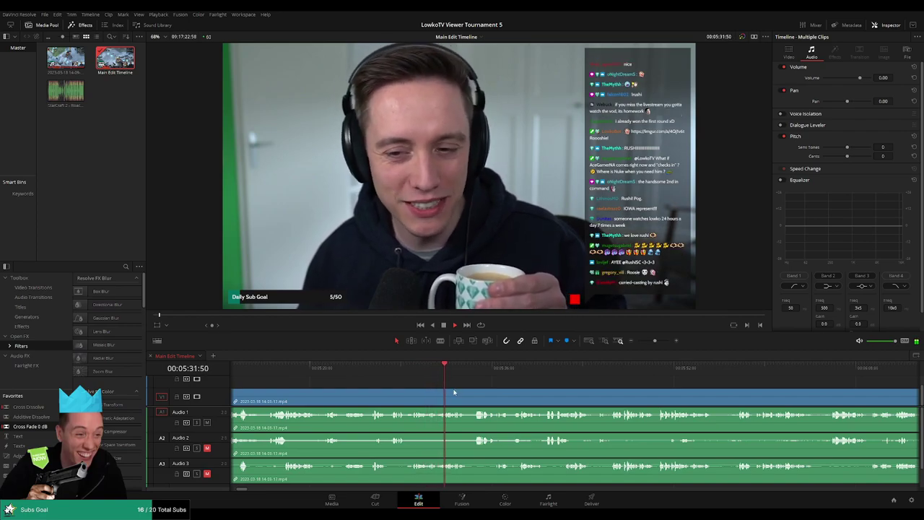
Step: Cut all tracks at 05:32:23 and 05:32:41 to isolate a short piece
key(space)
scroll(588, 392, up, 1)
scroll(588, 392, up, 1)
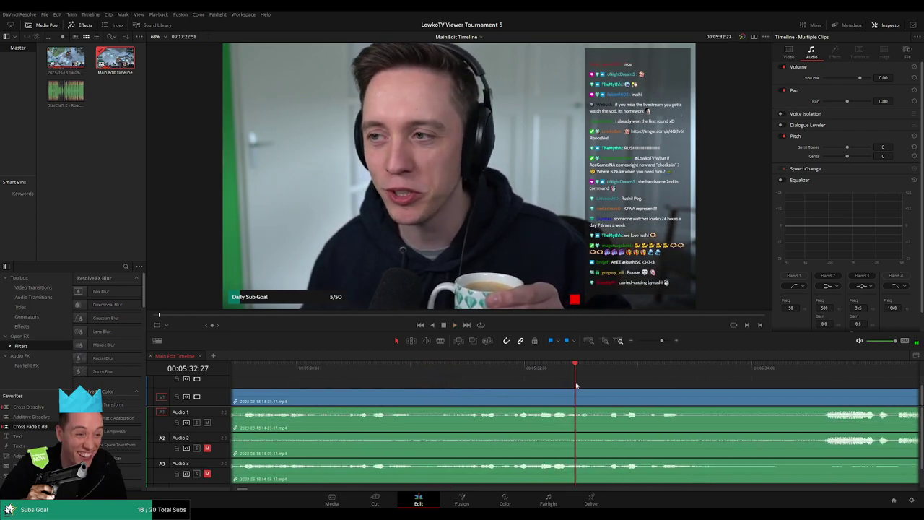
mouse_move(573, 368)
mouse_down()
mouse_move(526, 368)
mouse_move(567, 368)
mouse_up()
key(ctrl+b)
key(space)
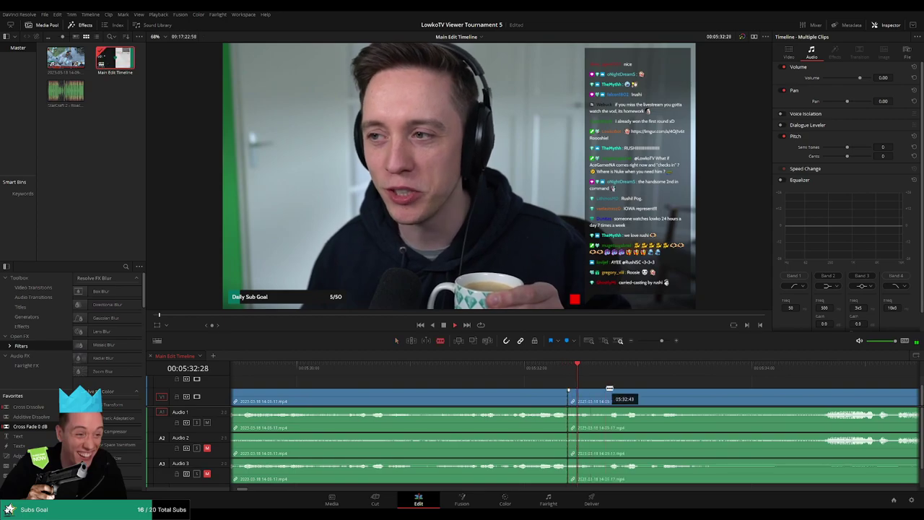
key(space)
key(ctrl+b)
Step: Place Roach Quotes on Audio 4 under the short piece and trim its edges to match
click(589, 413)
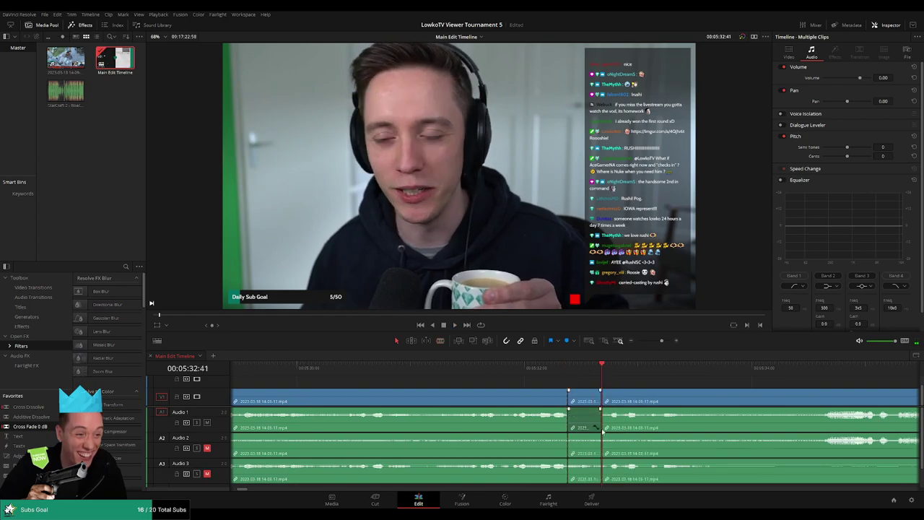
ctrl+click(589, 479)
drag(79, 100, 577, 473)
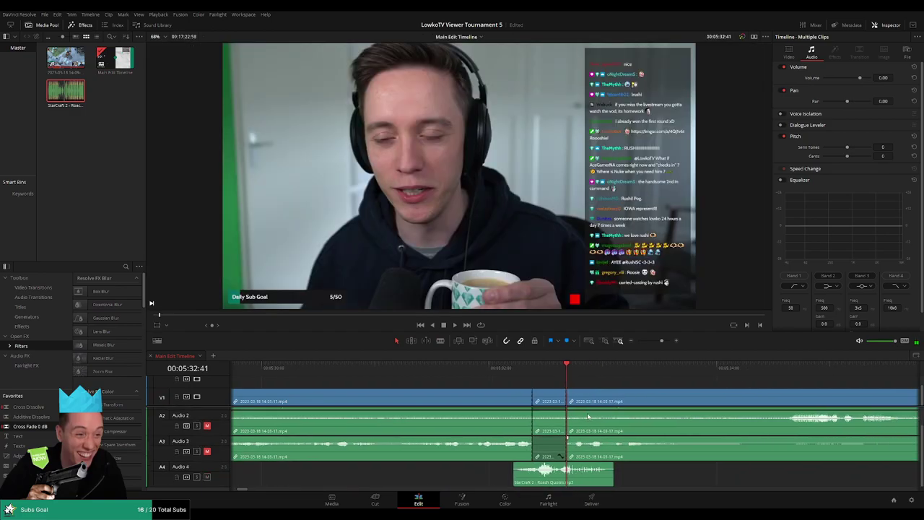
drag(223, 485, 225, 481)
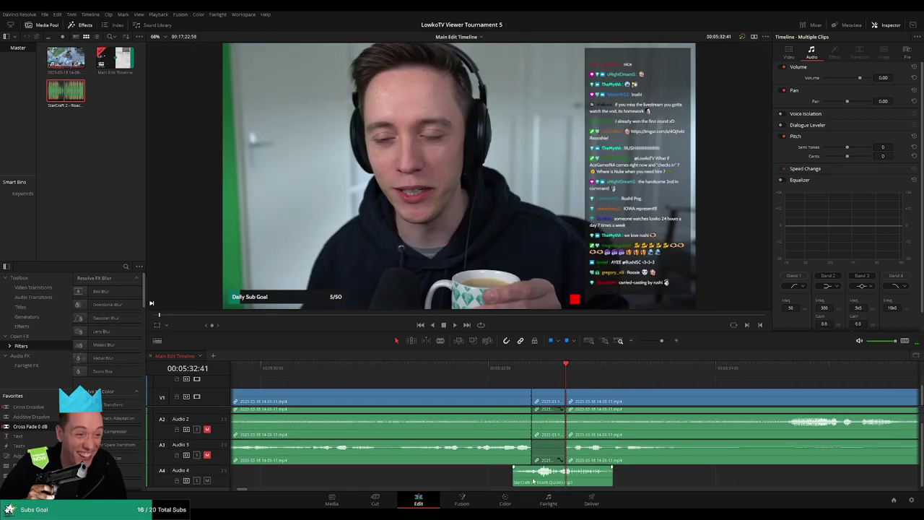
drag(513, 474, 532, 474)
drag(611, 477, 566, 476)
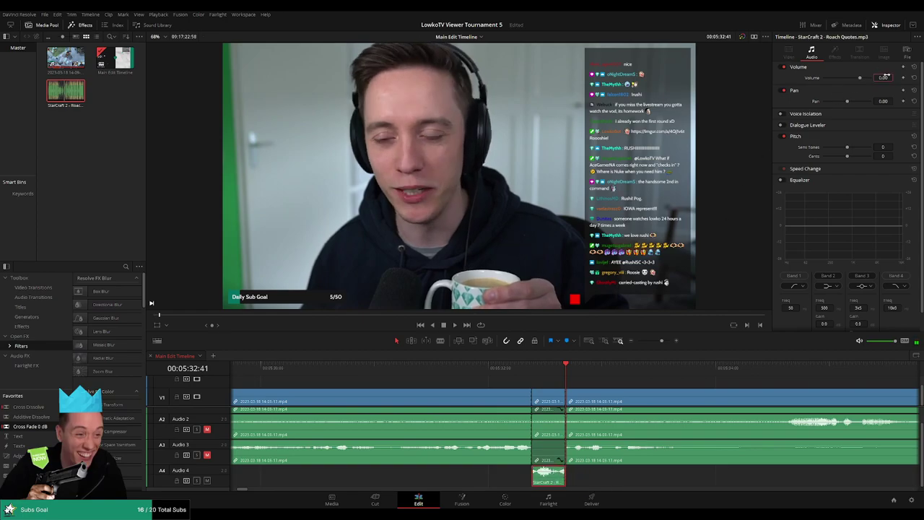
scroll(578, 487, up, 2)
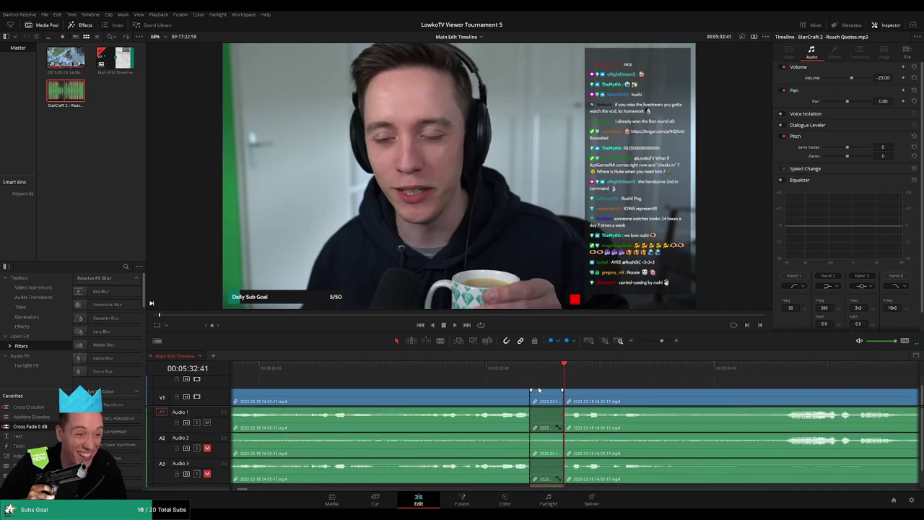
click(516, 394)
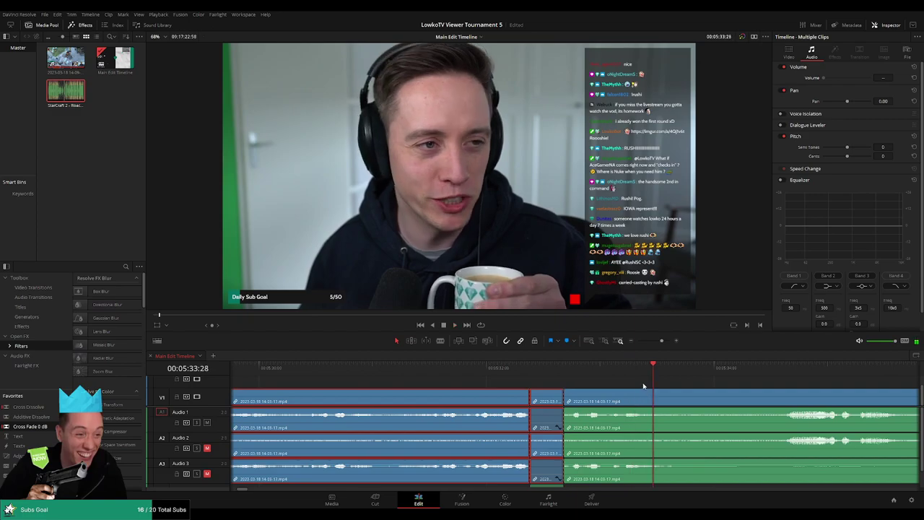
Step: Cut all tracks where the next effect starts and again at 05:33:46
click(614, 367)
click(610, 367)
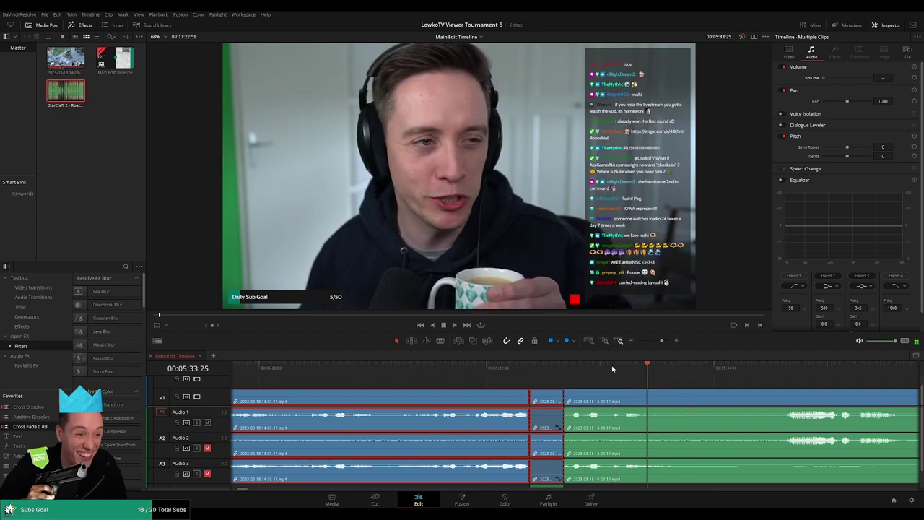
click(621, 367)
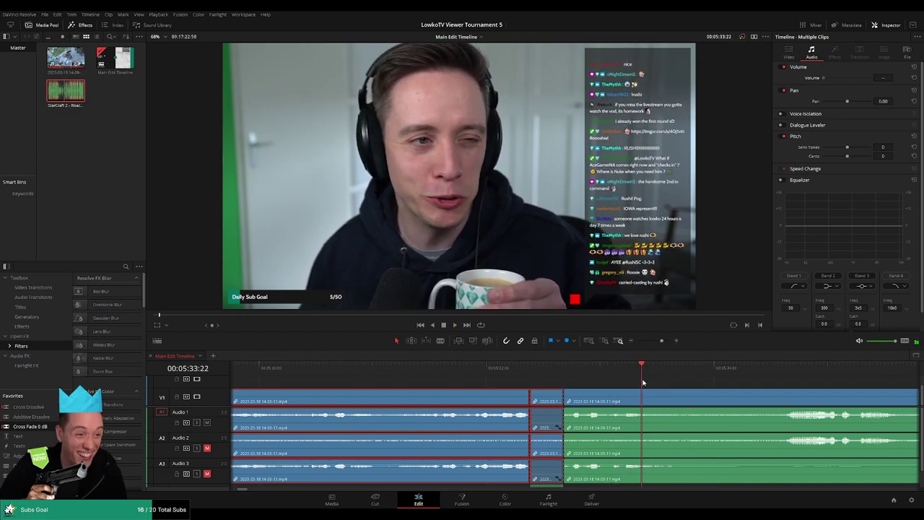
key(b)
click(641, 398)
key(space)
click(689, 404)
key(a)
Step: Silence the piece's Audio 1 and overwrite Roach Quotes there, trimmed to 05:33:46 at volume -25
click(663, 406)
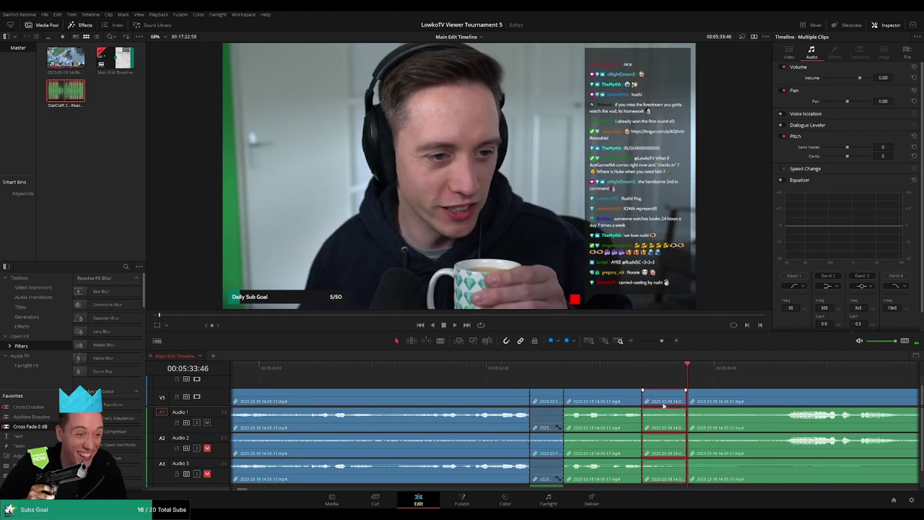
drag(664, 410, 670, 483)
double_click(66, 92)
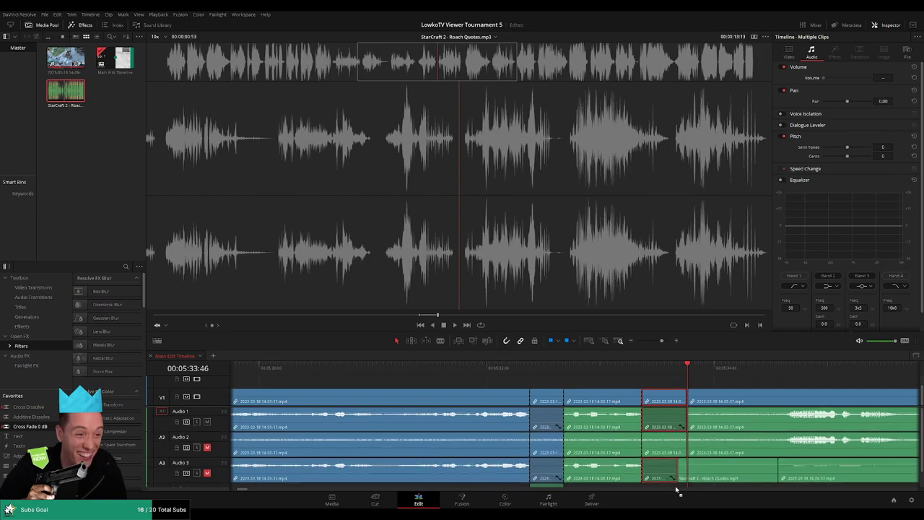
key(F12)
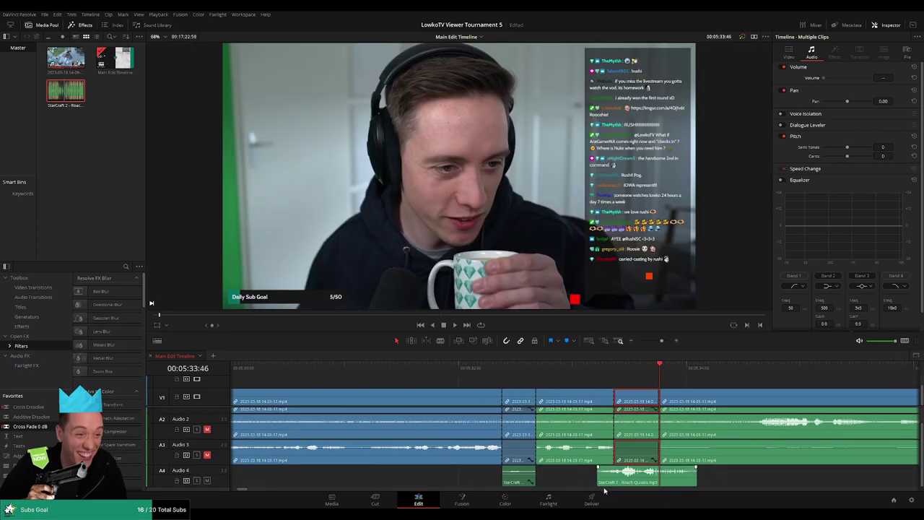
drag(694, 476, 658, 476)
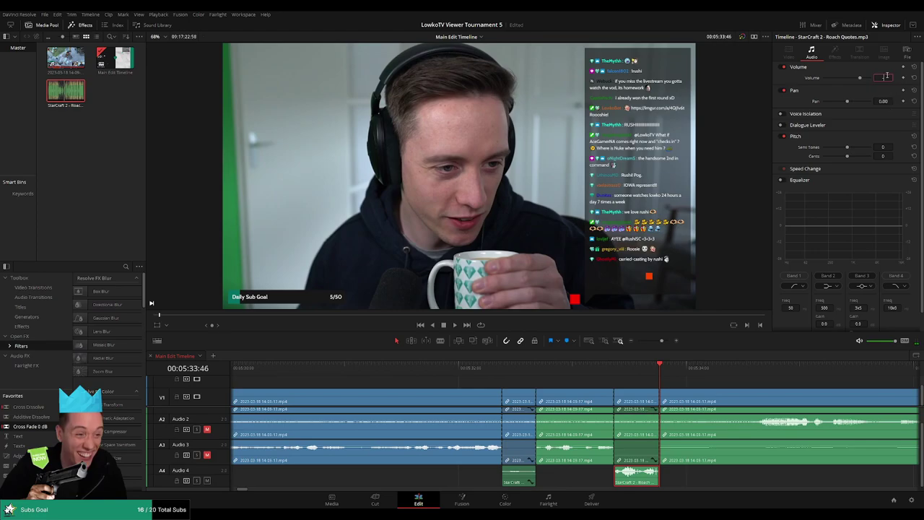
text(-25)
key(Return)
Step: Select the adjacent stream clips and play back the new sound effects
scroll(704, 433, up, 2)
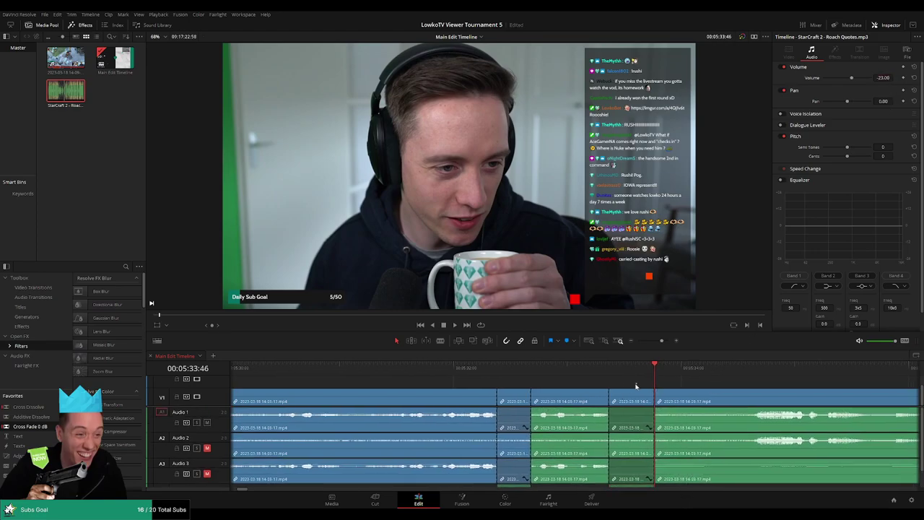
drag(635, 386, 586, 398)
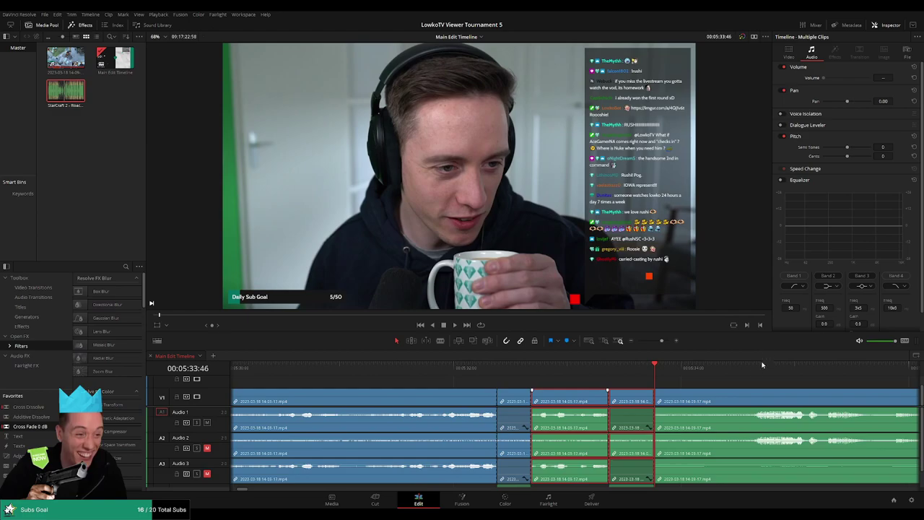
click(475, 368)
key(space)
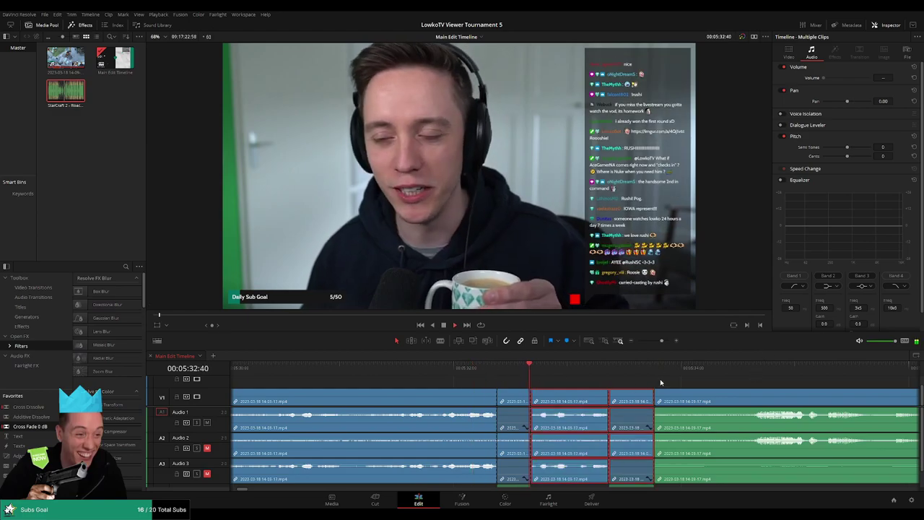
key(Delete)
Step: Scrub the footage near 5:36 and split all tracks at the chosen point with Ctrl+B
key(shift+z)
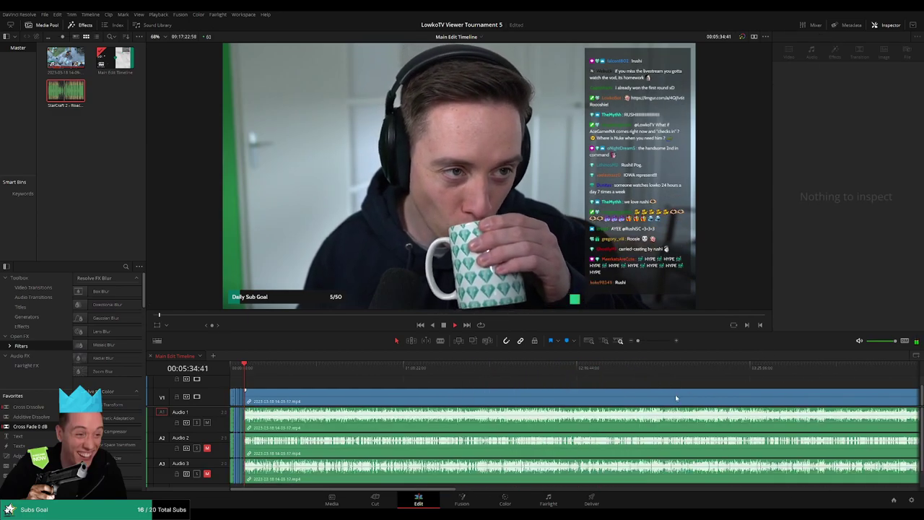
key(shift+z)
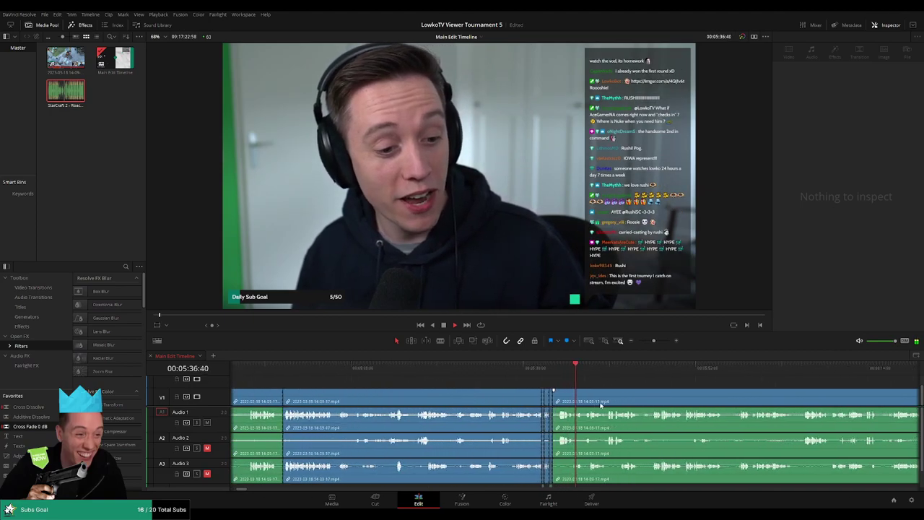
click(493, 369)
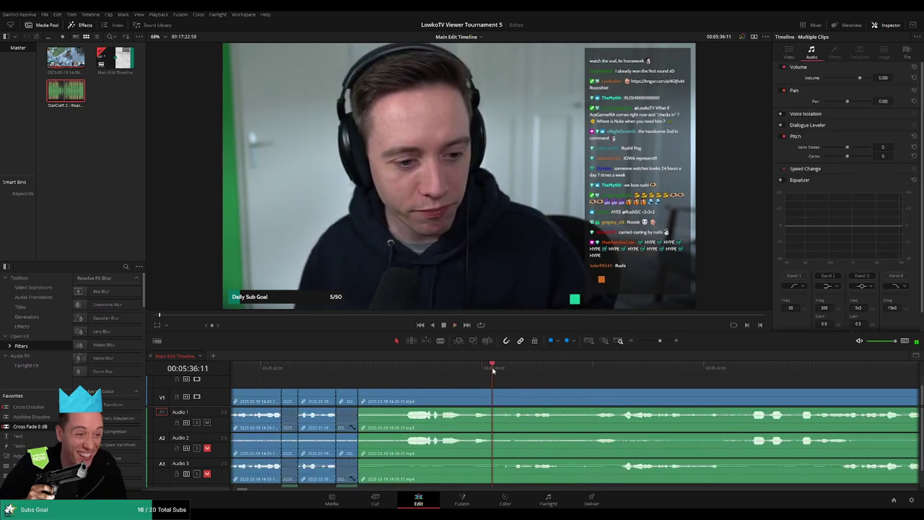
mouse_move(512, 373)
mouse_down()
mouse_move(470, 369)
mouse_move(511, 368)
mouse_move(503, 373)
mouse_up()
key(ctrl+b)
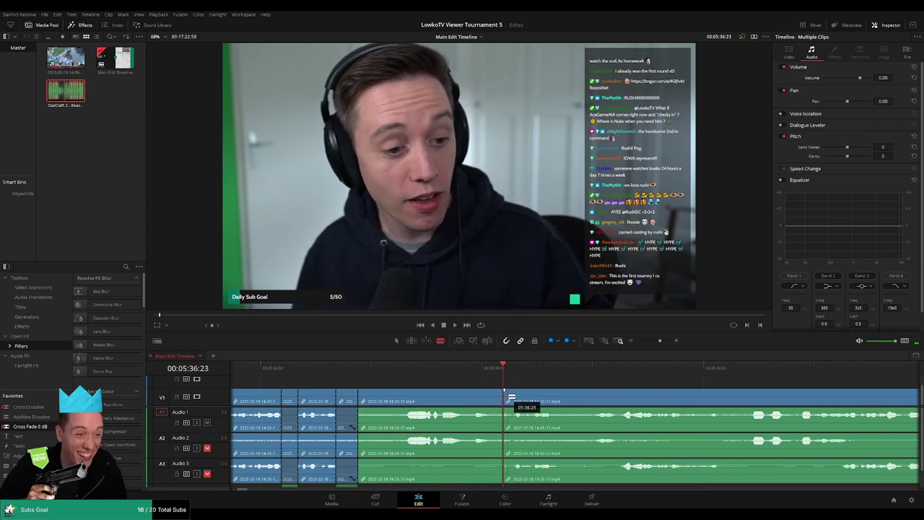
key(space)
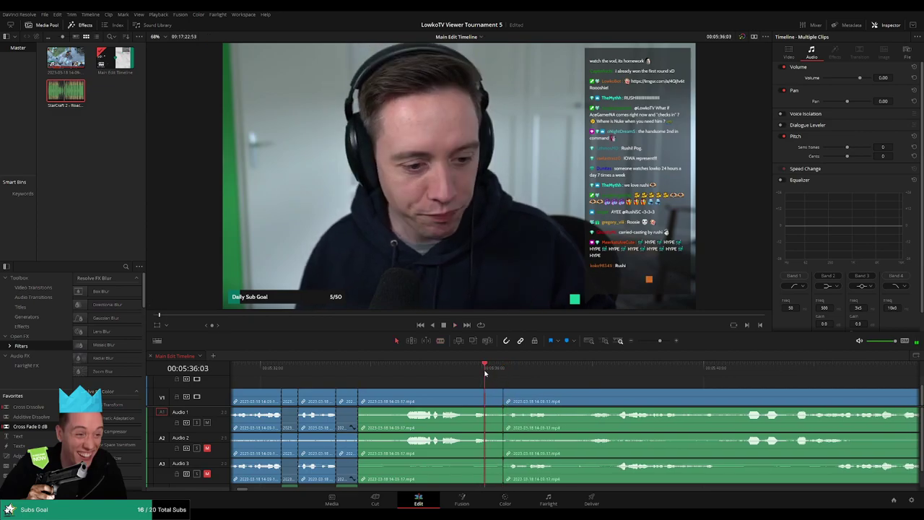
Step: Select the stretch between cuts, then blade the clips where the Battlefy page begins
click(472, 403)
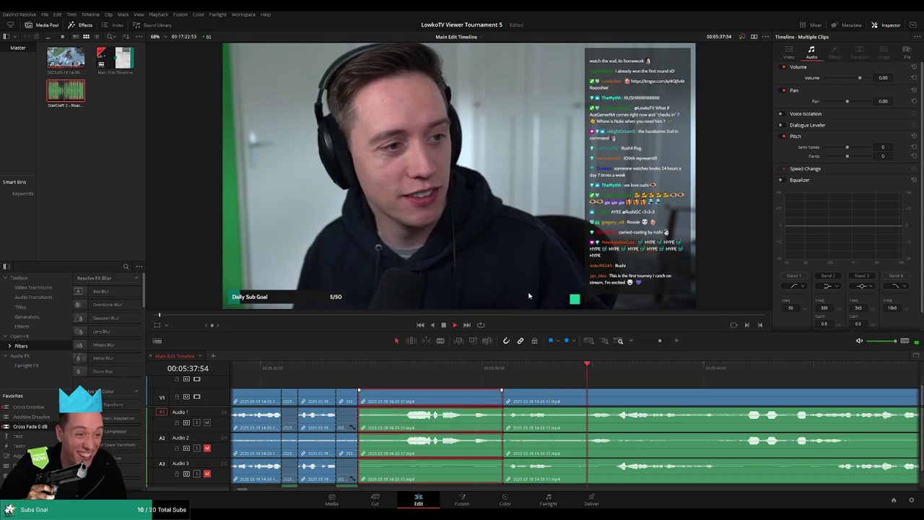
key(d)
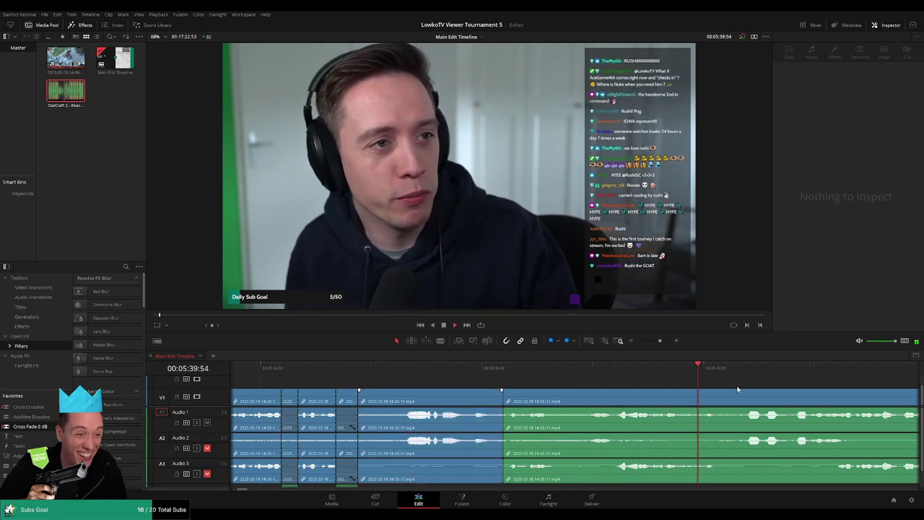
scroll(624, 389, down, 3)
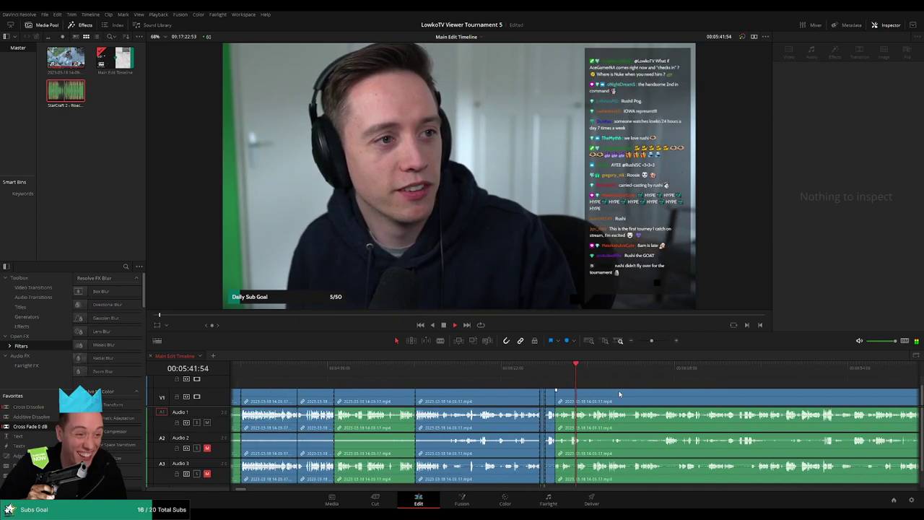
scroll(618, 393, up, 2)
scroll(578, 387, right, 3)
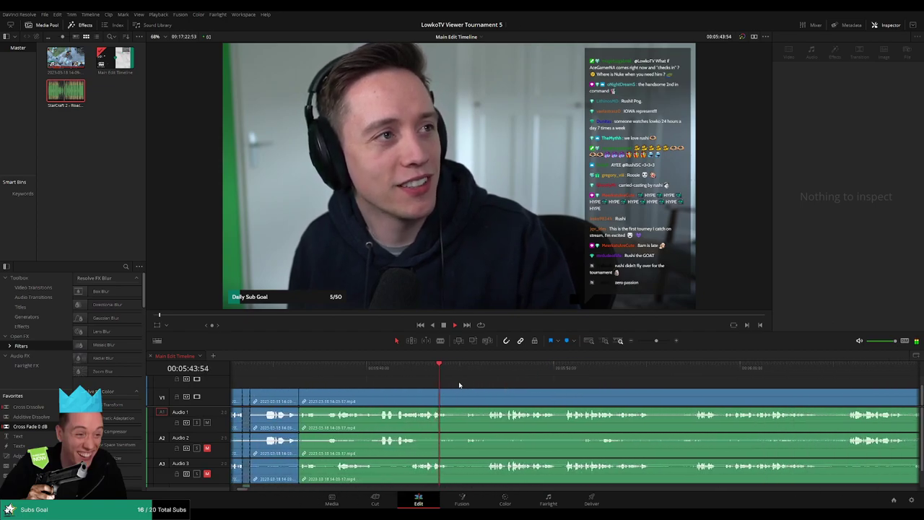
key(b)
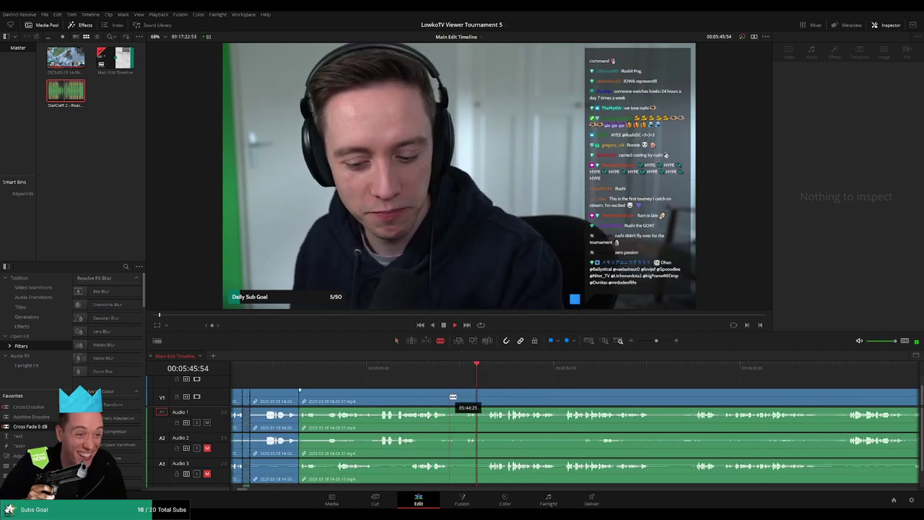
click(450, 398)
Step: Ripple-delete a short piece after the Battlefy cut and add a Cross Fade 0 dB at the join
click(464, 397)
key(a)
click(457, 399)
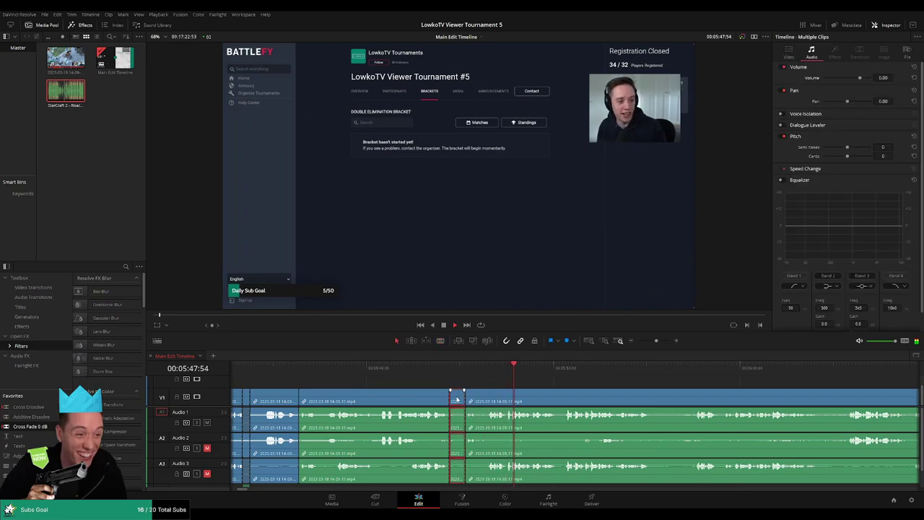
key(Delete)
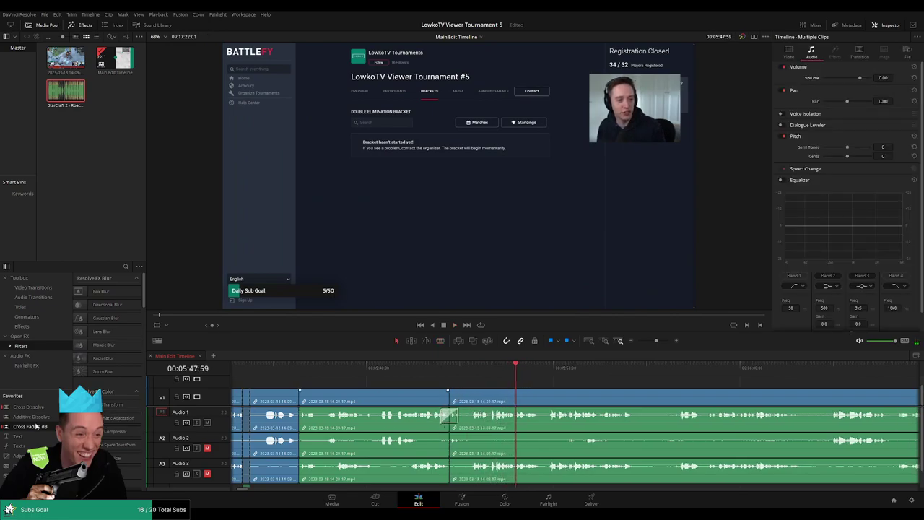
drag(36, 426, 452, 443)
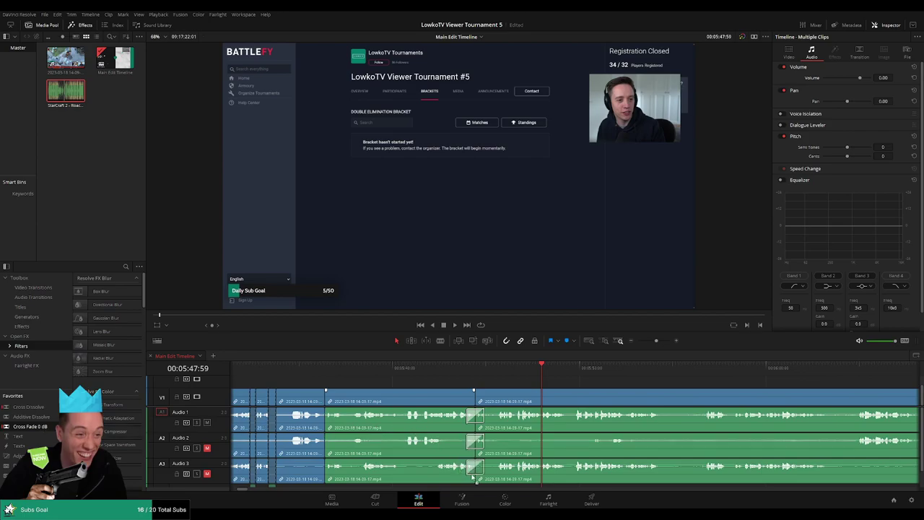
key(space)
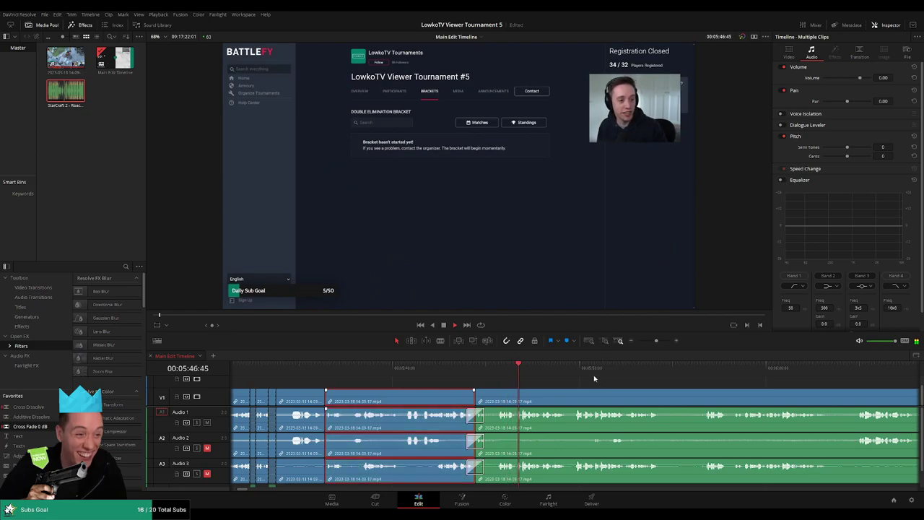
Step: Remove the selected clips, split all tracks near 6:05, and ripple-delete the section before it
key(Delete)
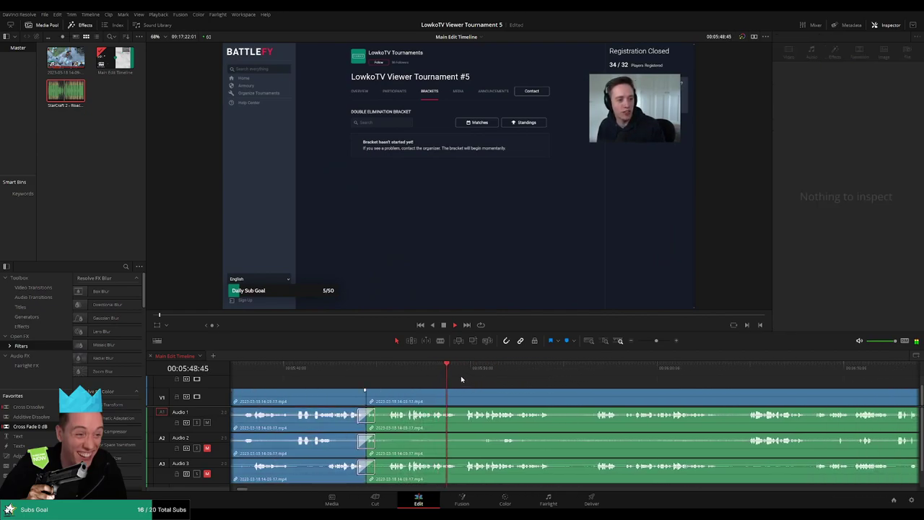
scroll(476, 376, right, 3)
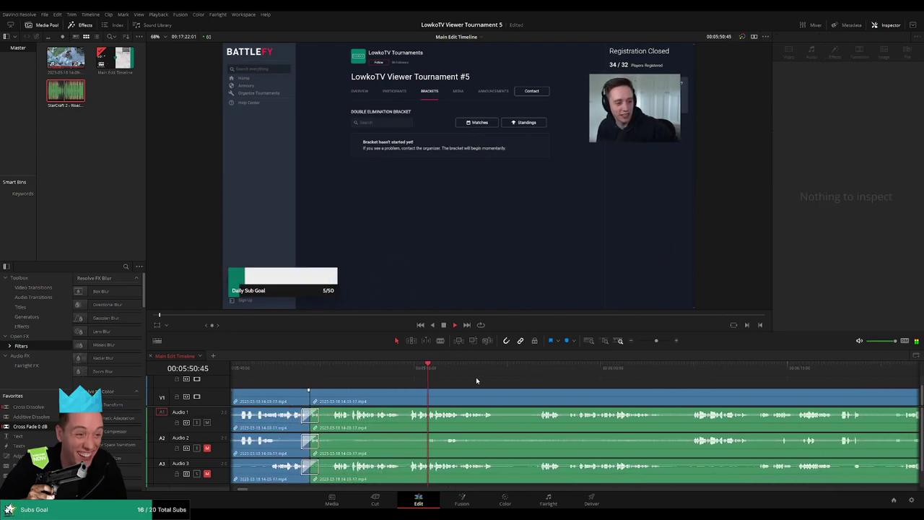
scroll(454, 377, right, 3)
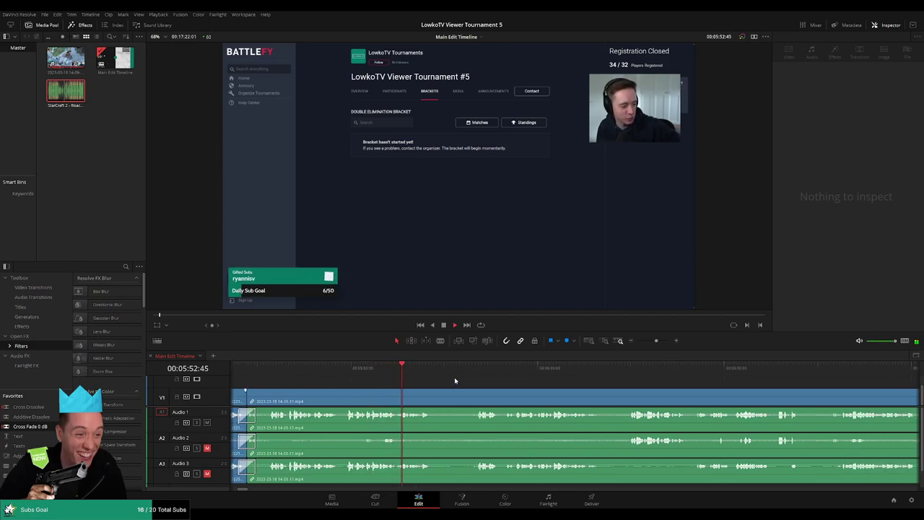
key(ctrl+b)
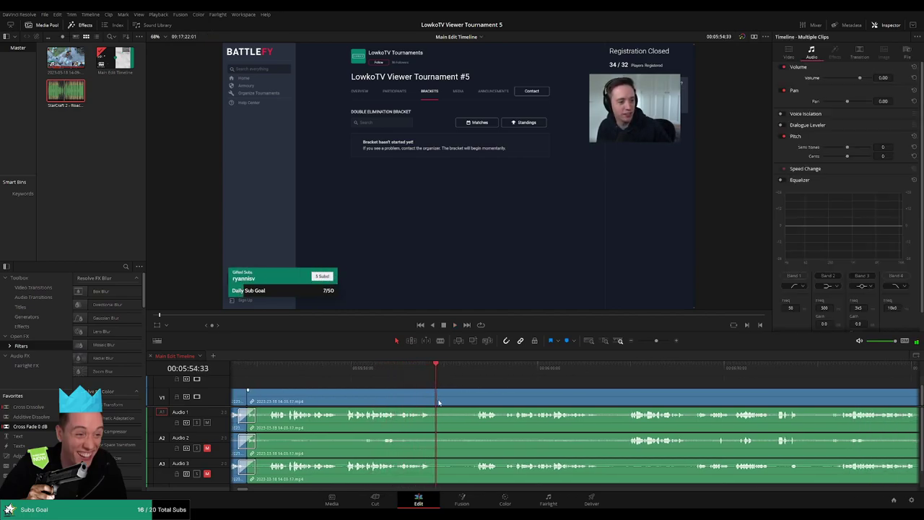
key(b)
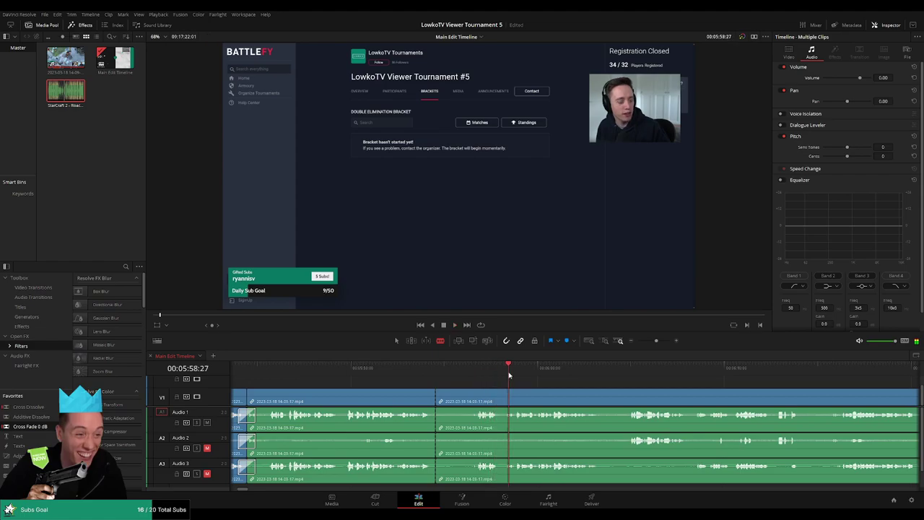
click(395, 402)
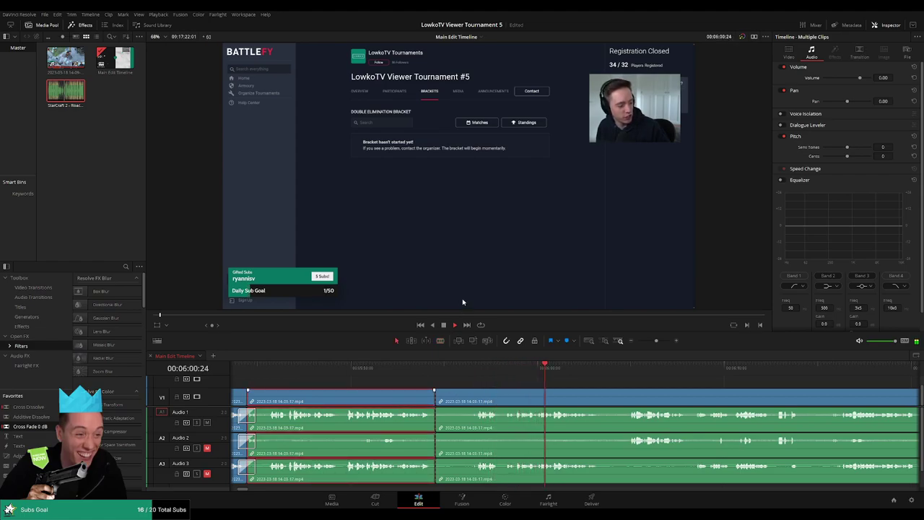
key(Delete)
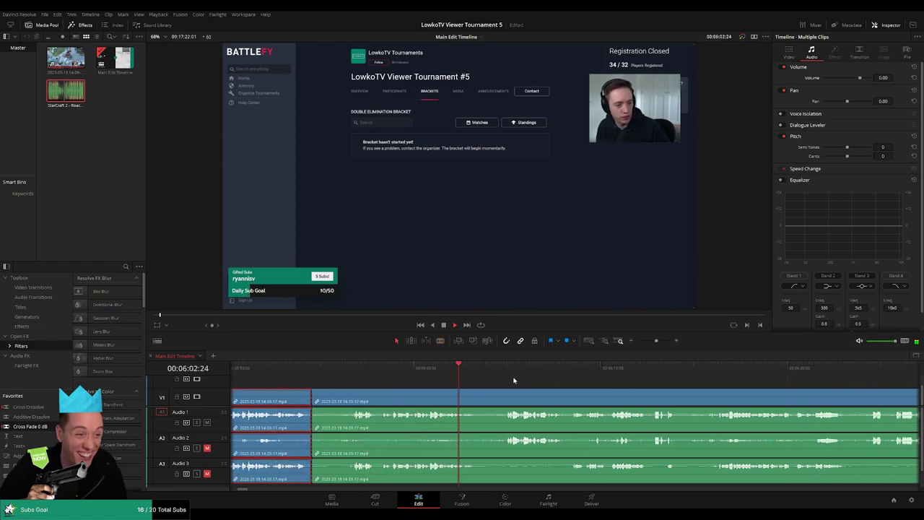
Step: Jump to a later point and blade the clips at that moment
click(498, 368)
scroll(480, 380, right, 3)
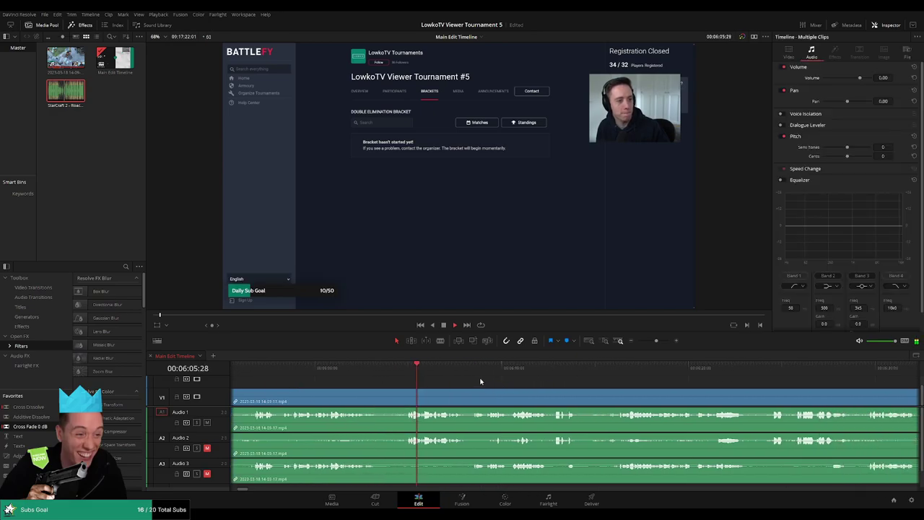
scroll(477, 383, right, 2)
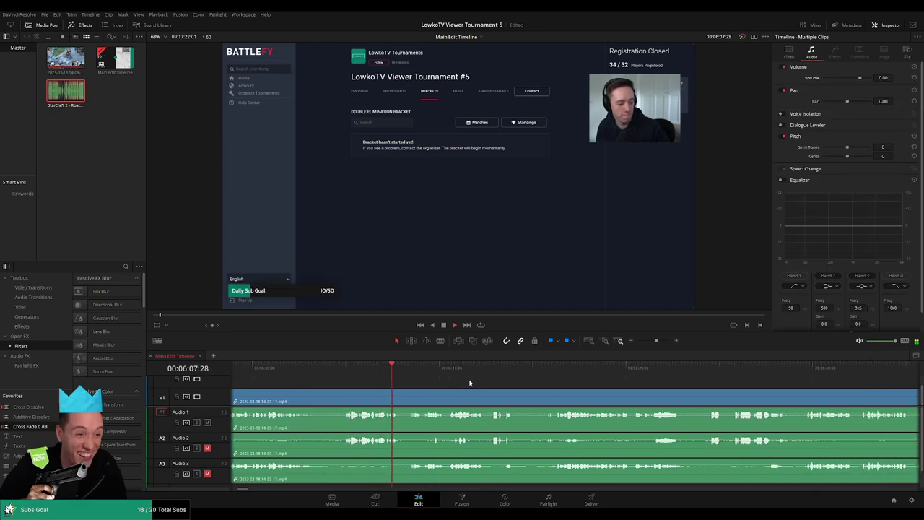
key(b)
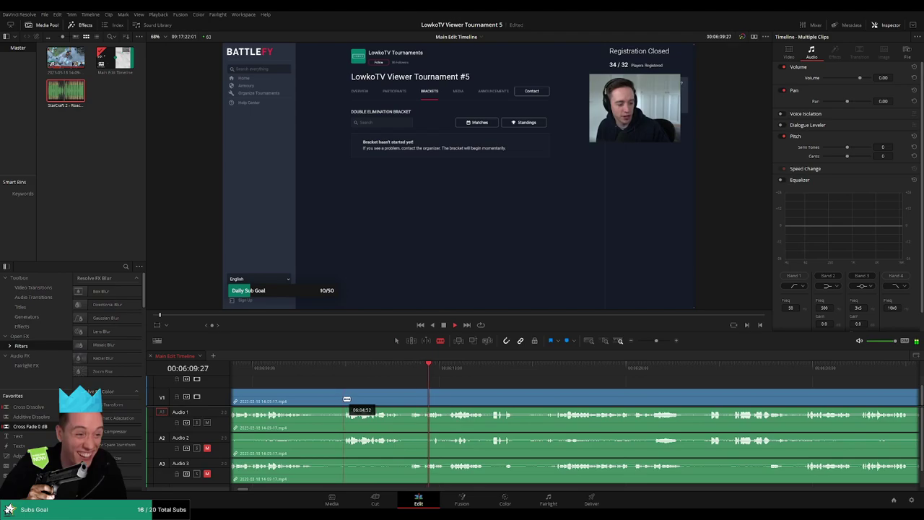
click(344, 401)
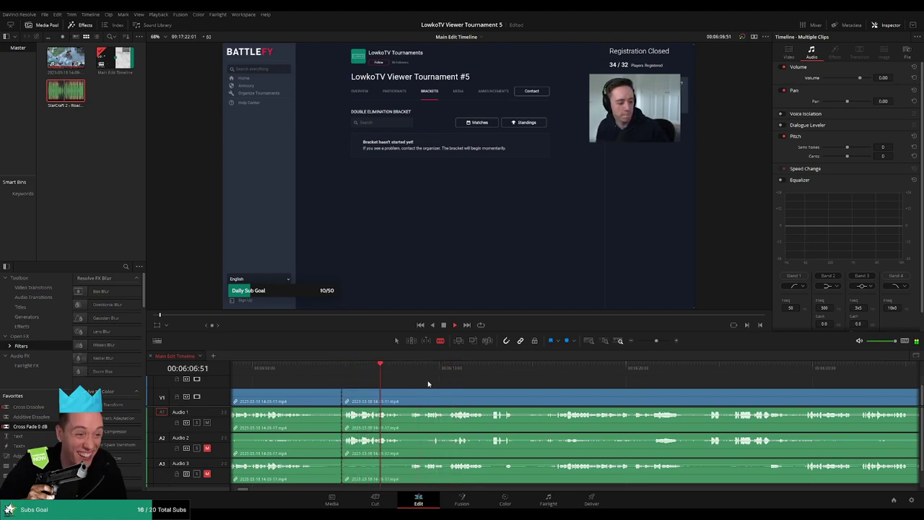
Step: Recheck the footage, cut again near 6:13, and select the middle clip between the cuts
scroll(428, 384, down, 3)
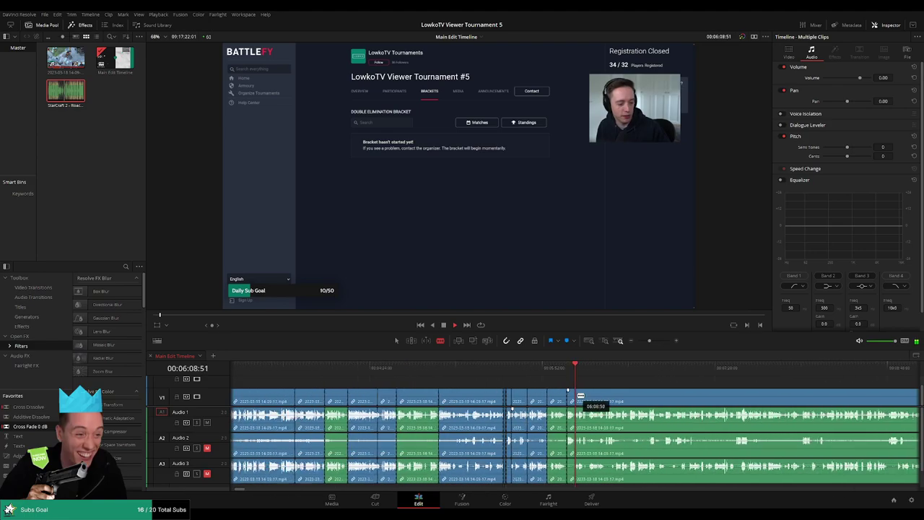
scroll(436, 391, down, 4)
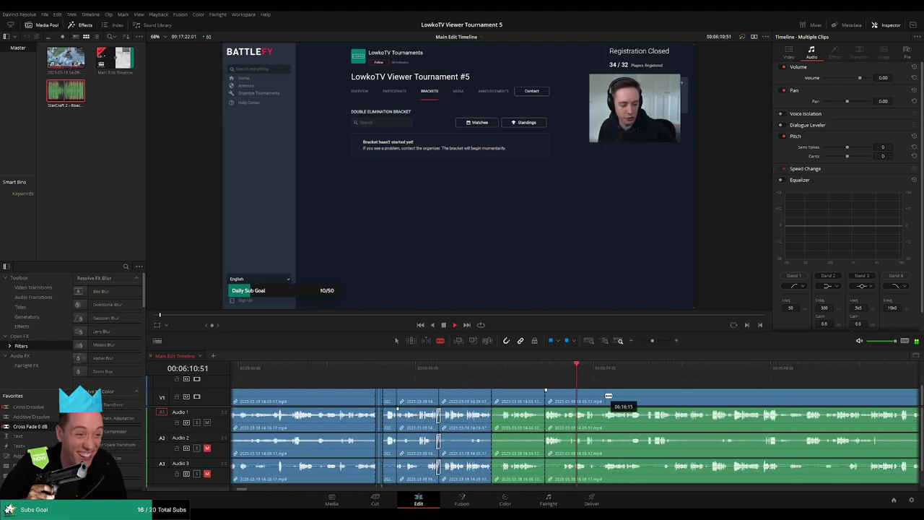
scroll(598, 396, up, 4)
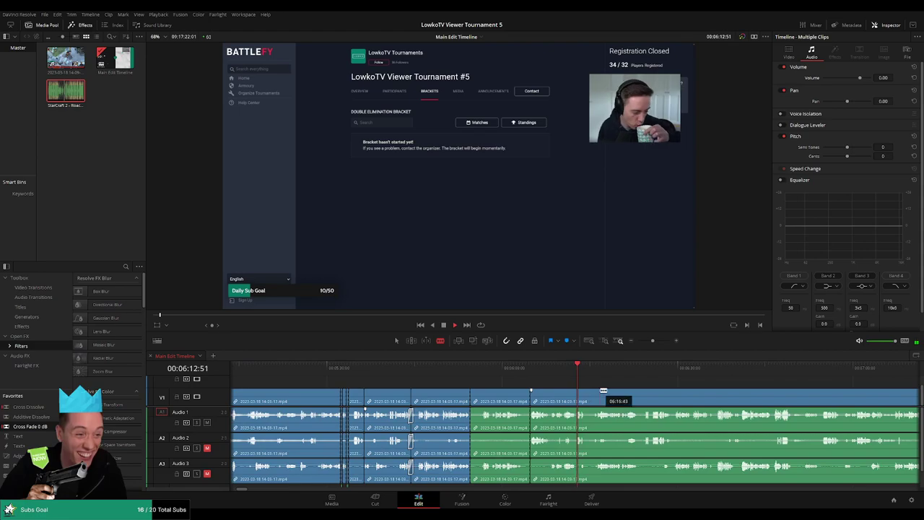
scroll(635, 375, up, 3)
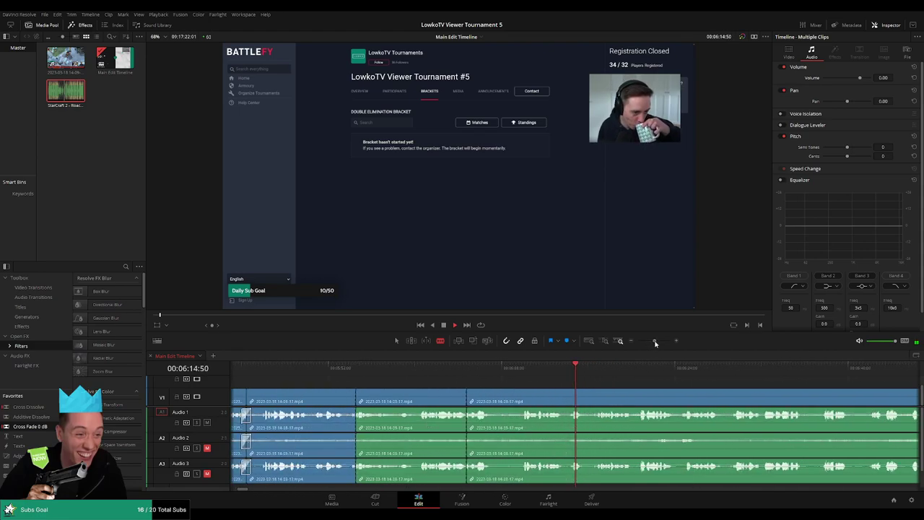
scroll(585, 390, down, 1)
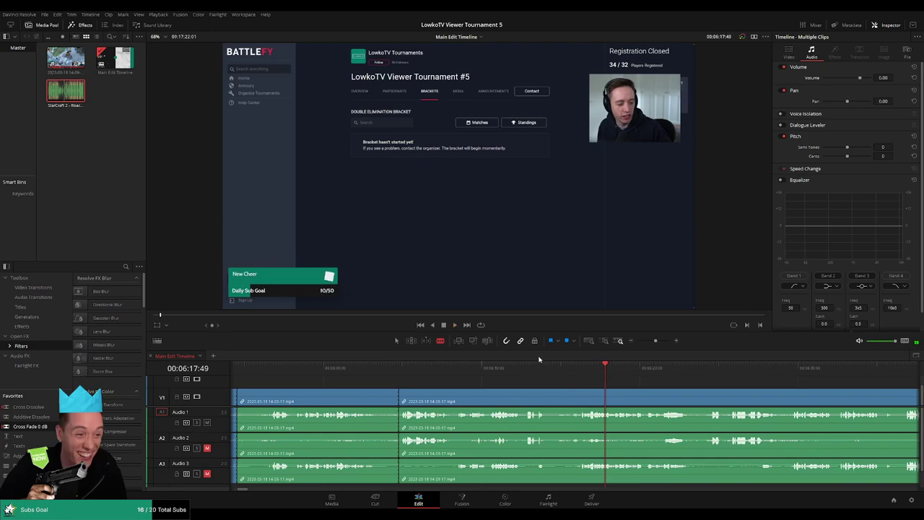
click(536, 368)
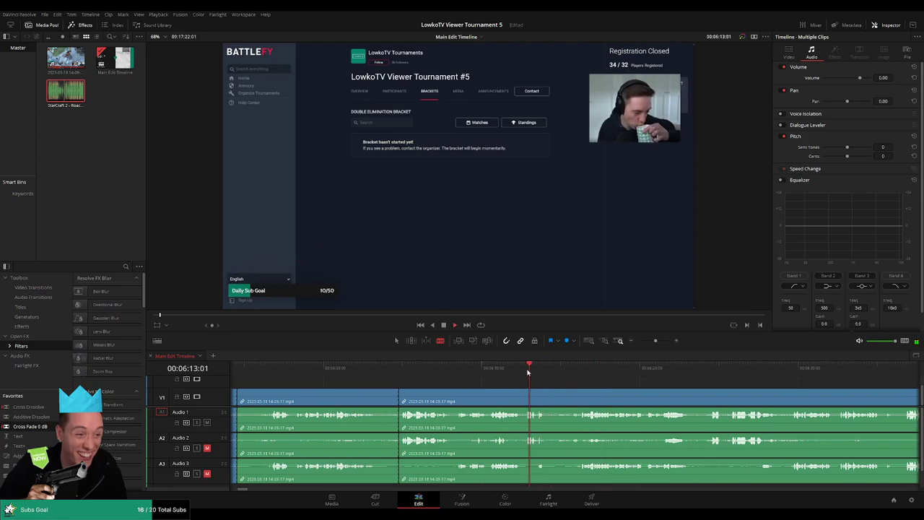
click(539, 399)
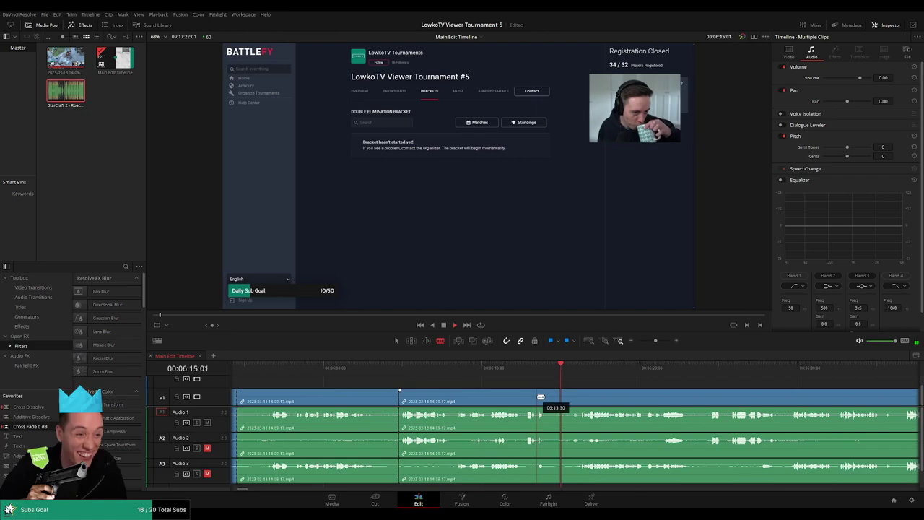
key(a)
click(505, 401)
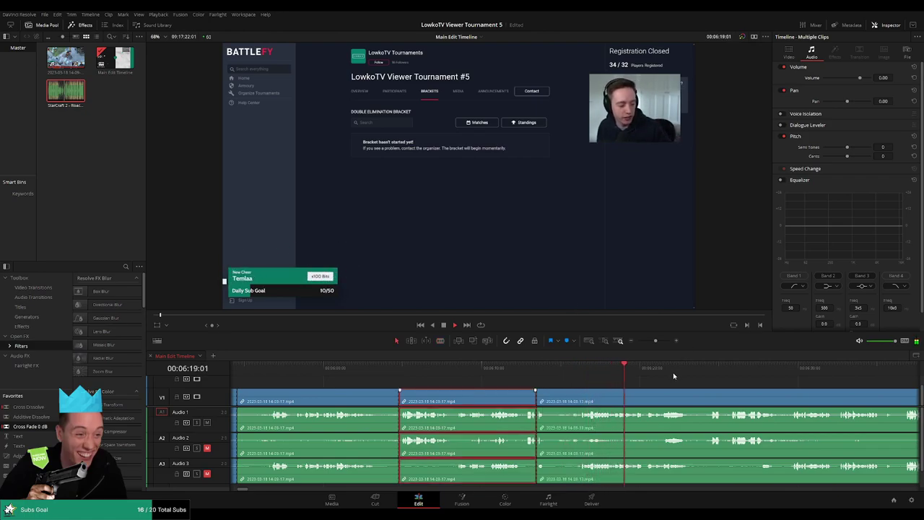
Step: Deselect the middle clip, arm the Blade tool, and scroll forward to the 7:09–7:23 bracket stretch
click(676, 382)
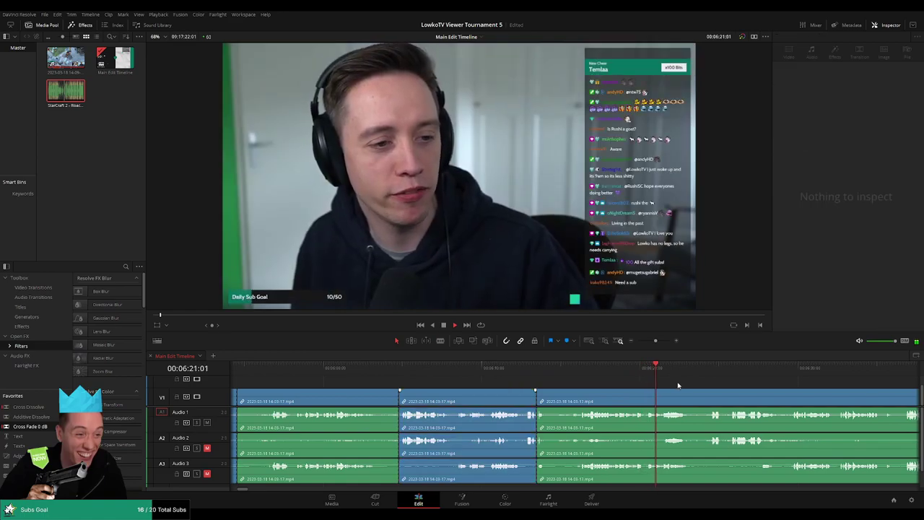
key(b)
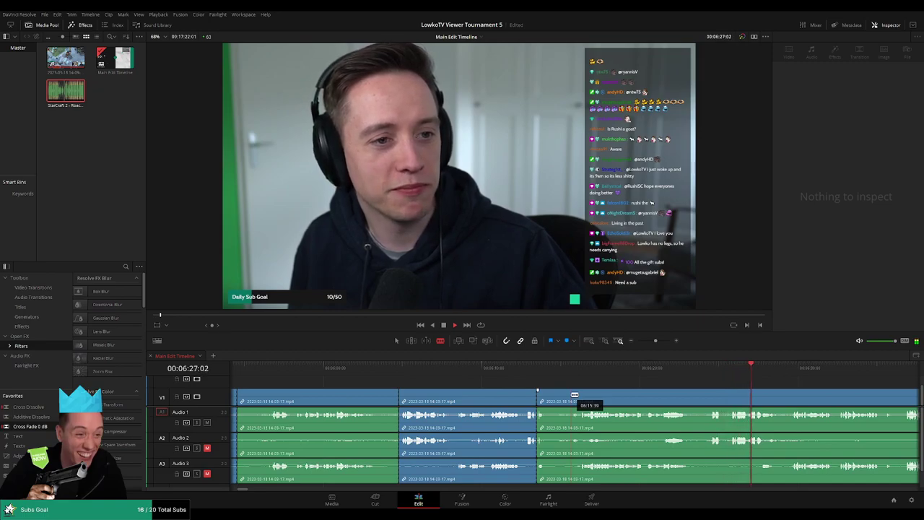
drag(547, 367, 574, 368)
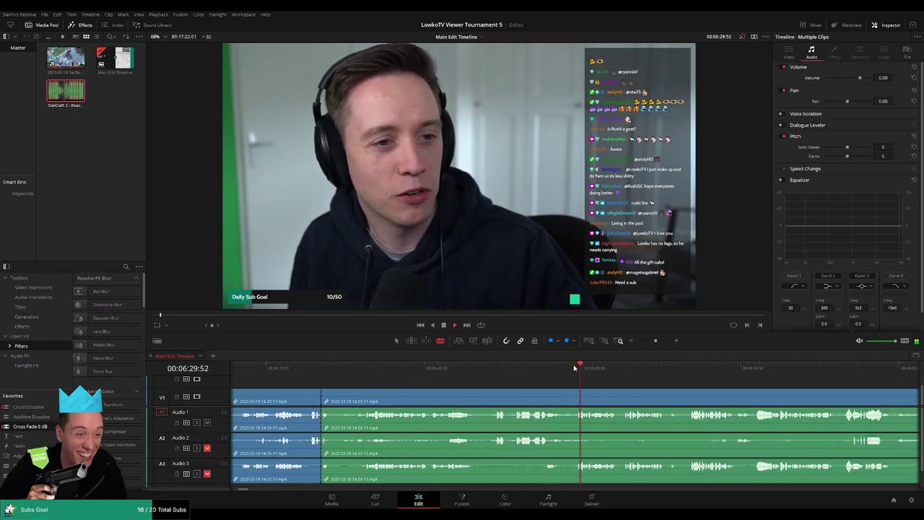
scroll(521, 383, right, 3)
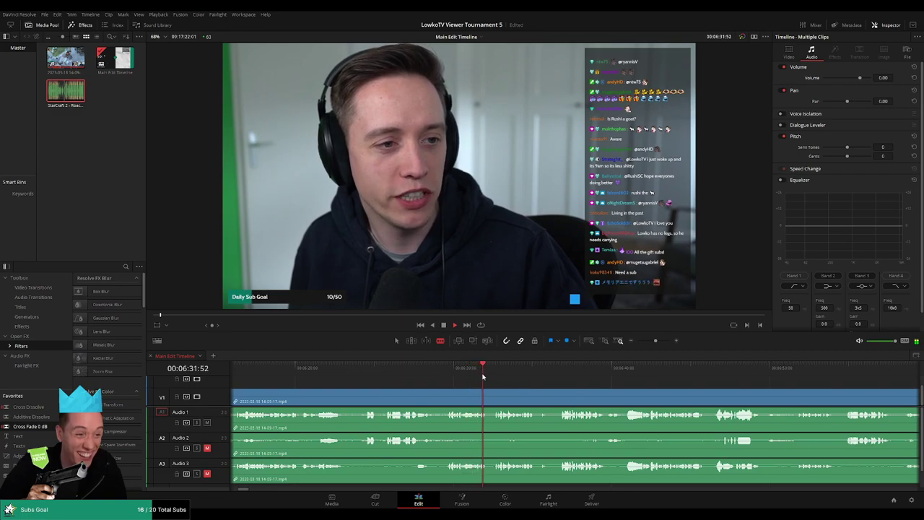
scroll(503, 387, right, 2)
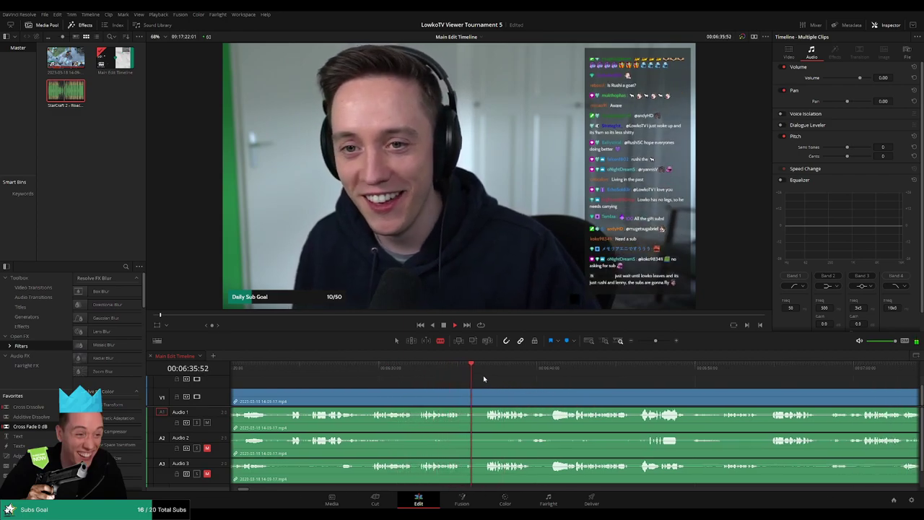
scroll(508, 377, right, 2)
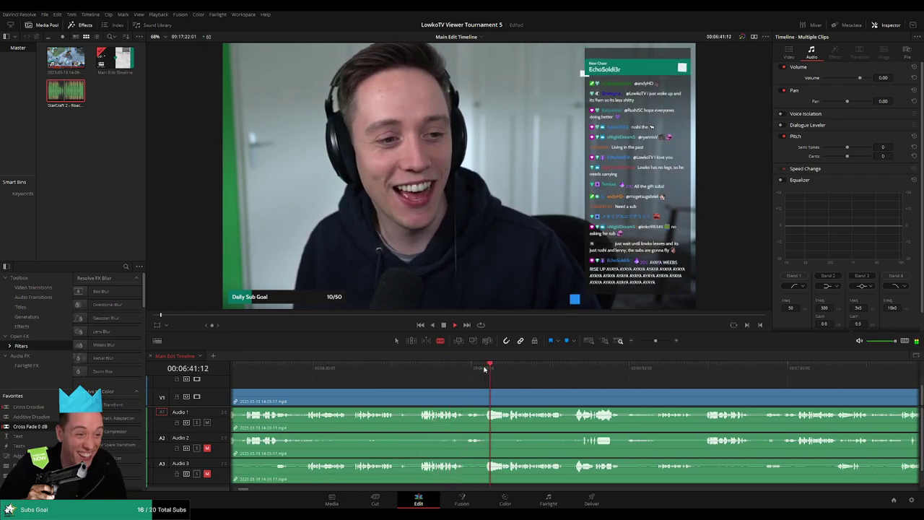
scroll(500, 383, right, 2)
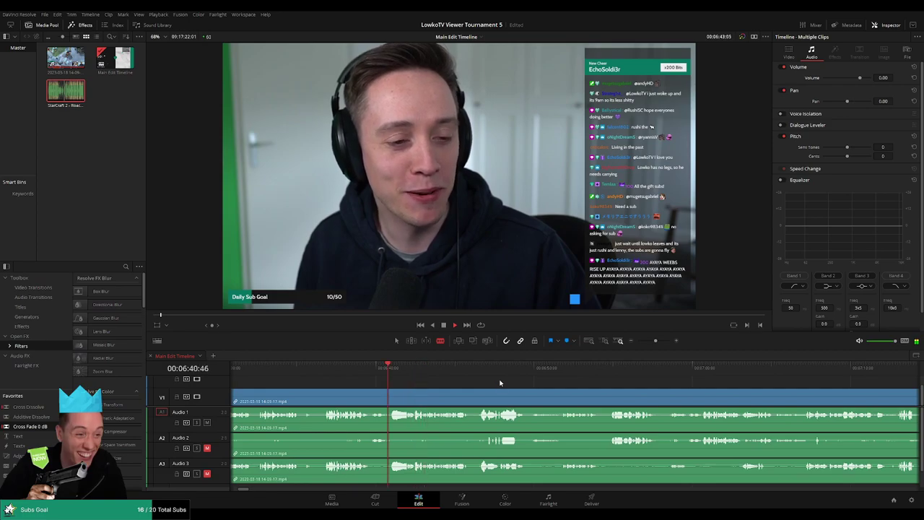
scroll(433, 380, right, 2)
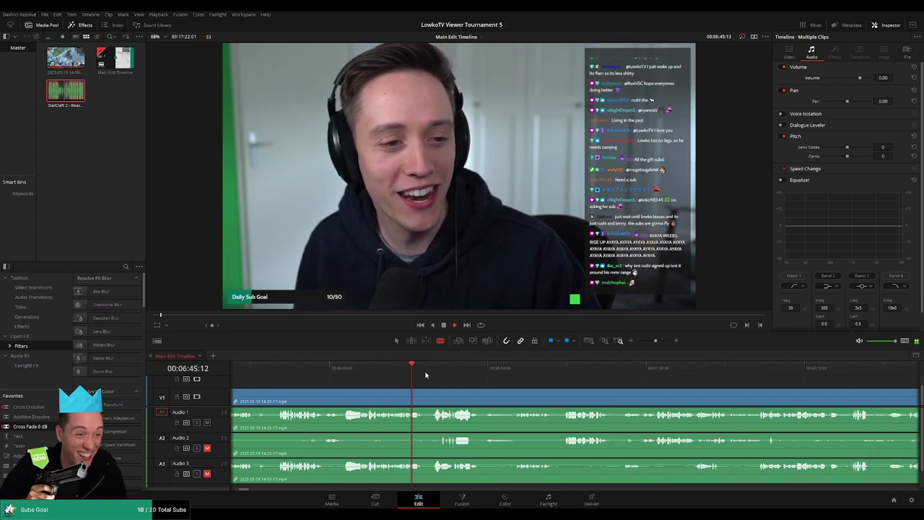
scroll(491, 380, right, 2)
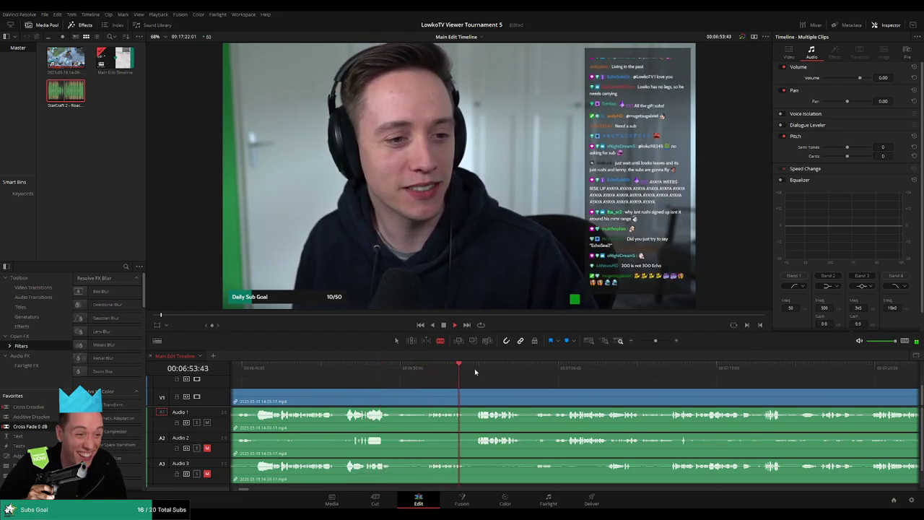
scroll(473, 375, right, 2)
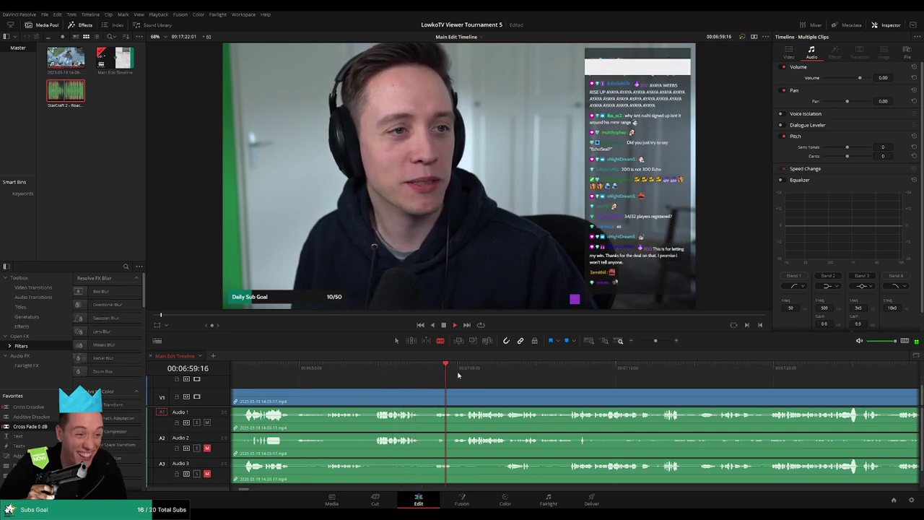
scroll(532, 389, right, 1)
scroll(532, 390, right, 2)
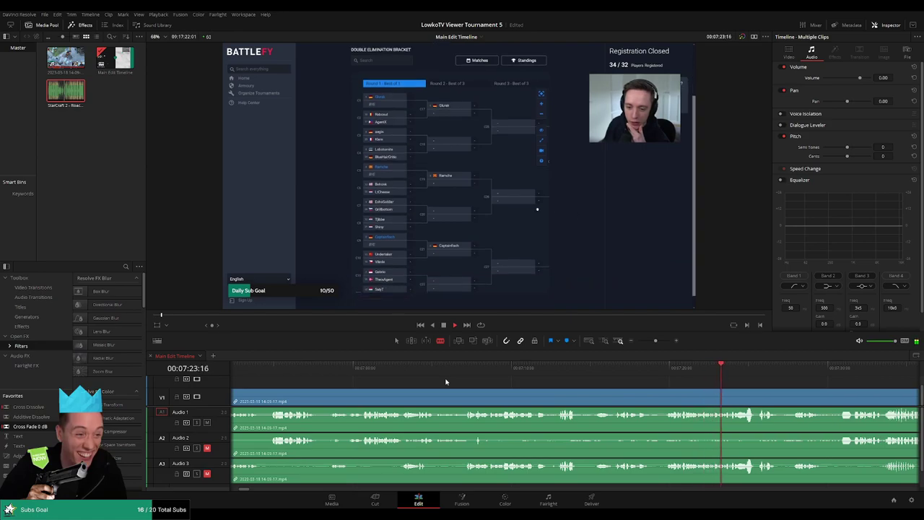
Step: Rewind to the webcam shot before the bracket page and split all tracks near 07:13
click(668, 367)
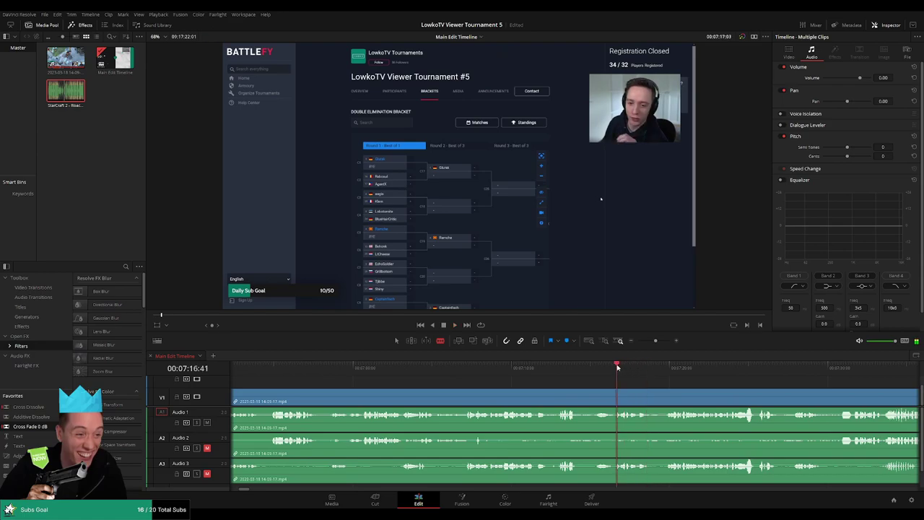
drag(613, 367, 557, 369)
key(ctrl+b)
key(space)
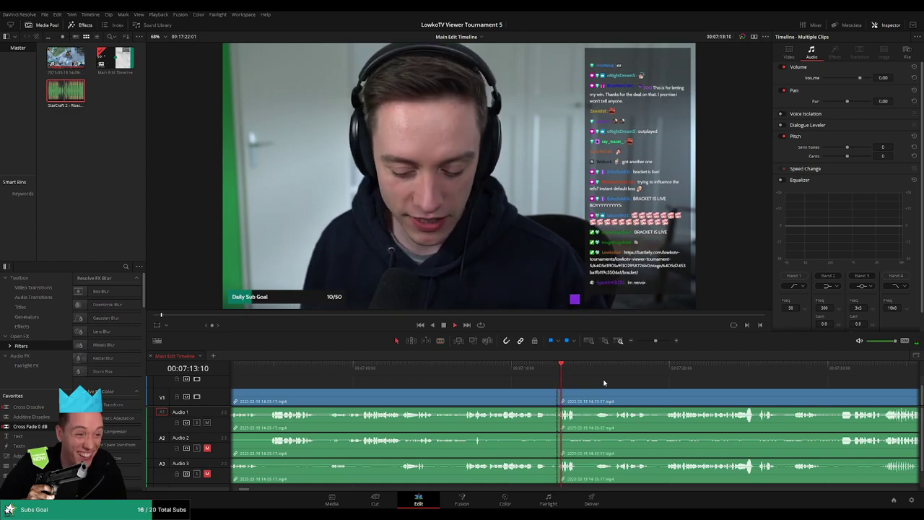
Step: Blade all tracks at 07:15:08 and return to the Selection tool
scroll(549, 383, right, 3)
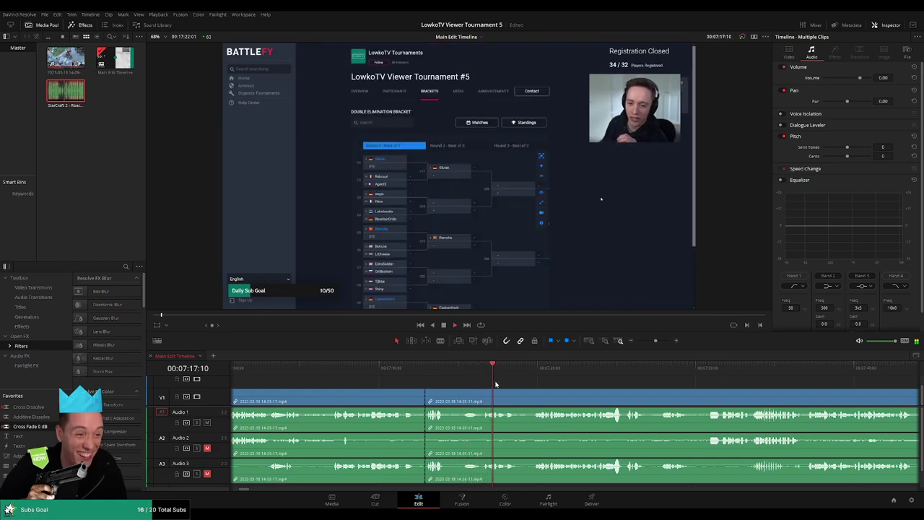
click(480, 384)
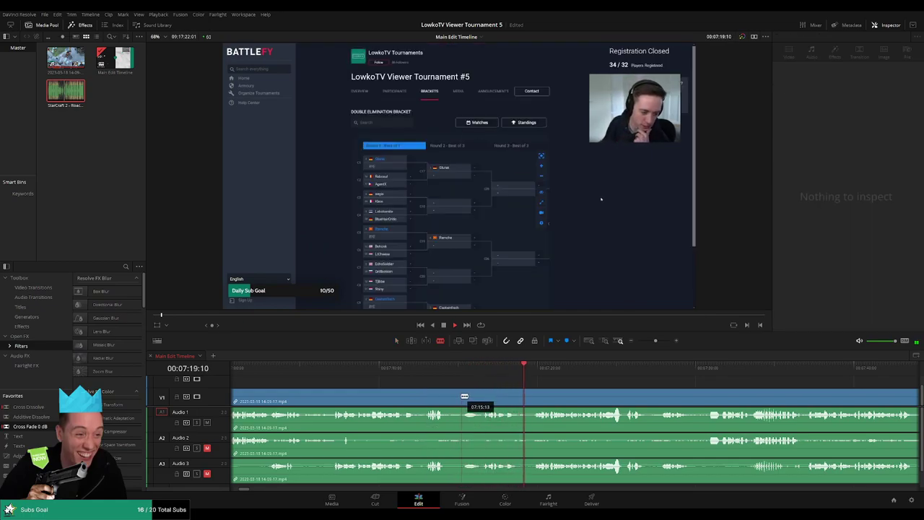
click(464, 396)
key(a)
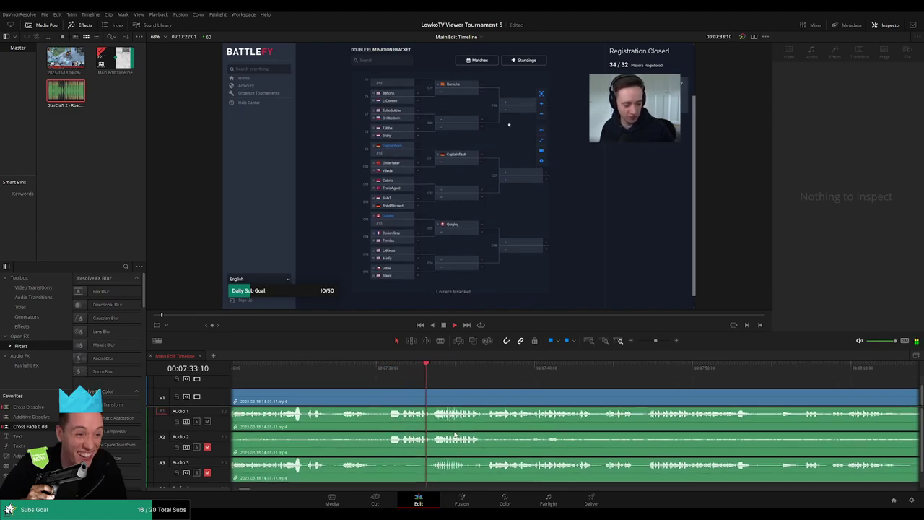
Step: Zoom the timeline out and scroll to the dead stretch near 08:02, replaying its start
scroll(505, 433, right, 2)
mouse_move(655, 340)
mouse_down()
mouse_move(643, 342)
mouse_move(654, 342)
mouse_up()
scroll(563, 418, right, 4)
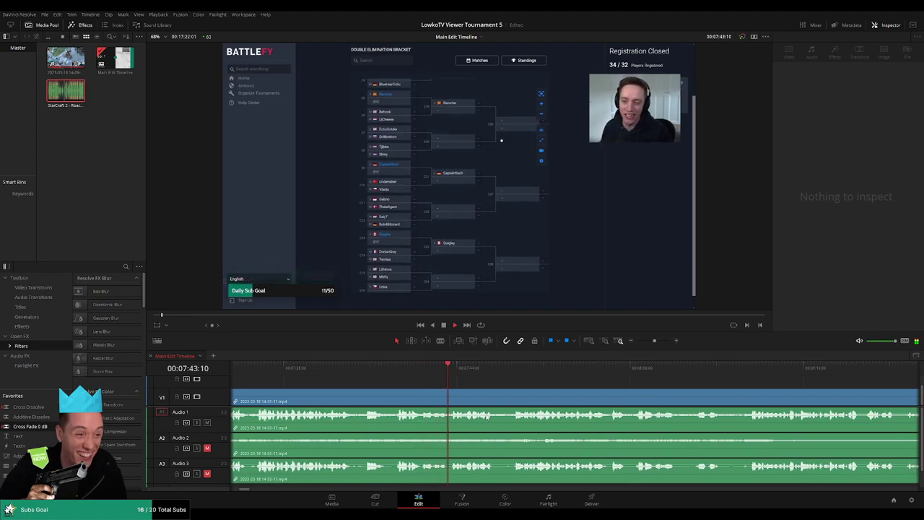
scroll(469, 425, right, 2)
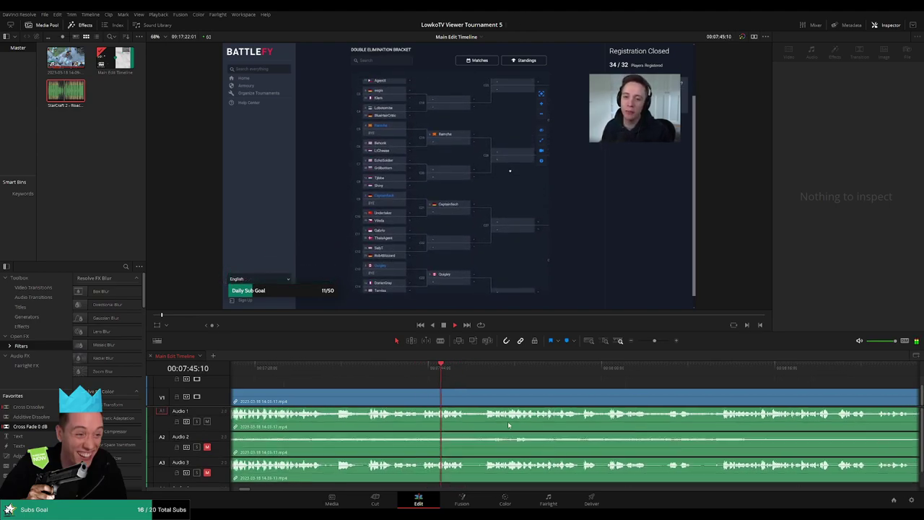
scroll(464, 433, up, 1)
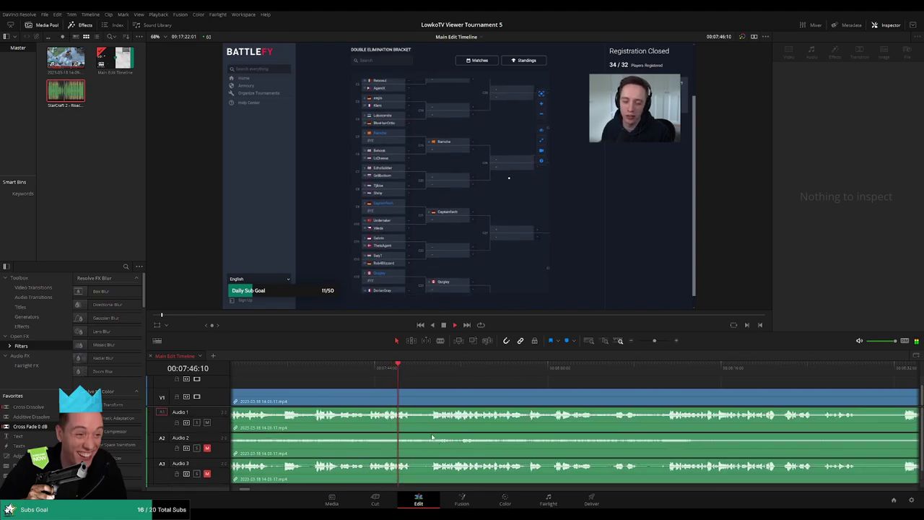
click(412, 397)
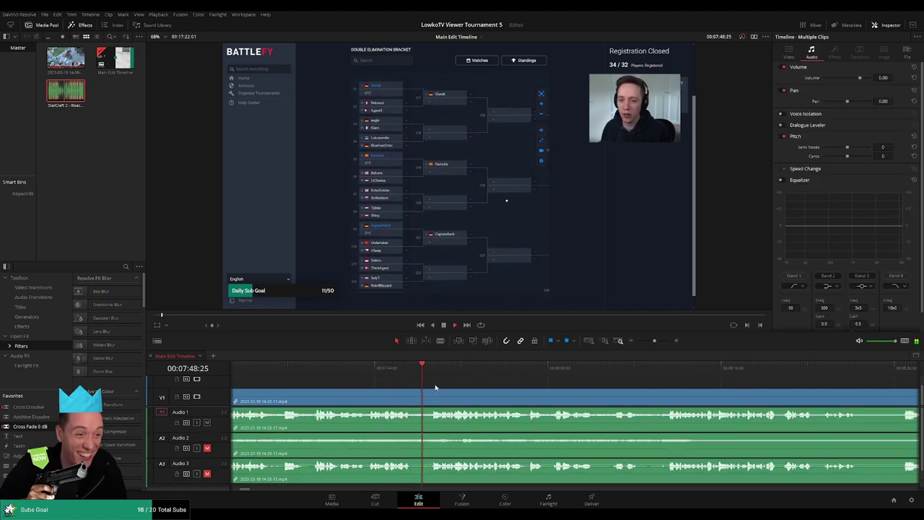
click(406, 366)
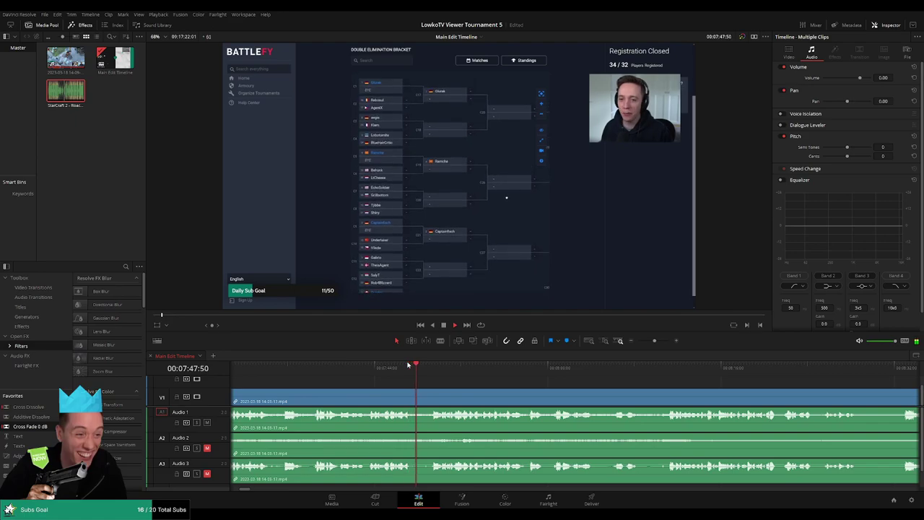
click(392, 366)
scroll(614, 404, up, 1)
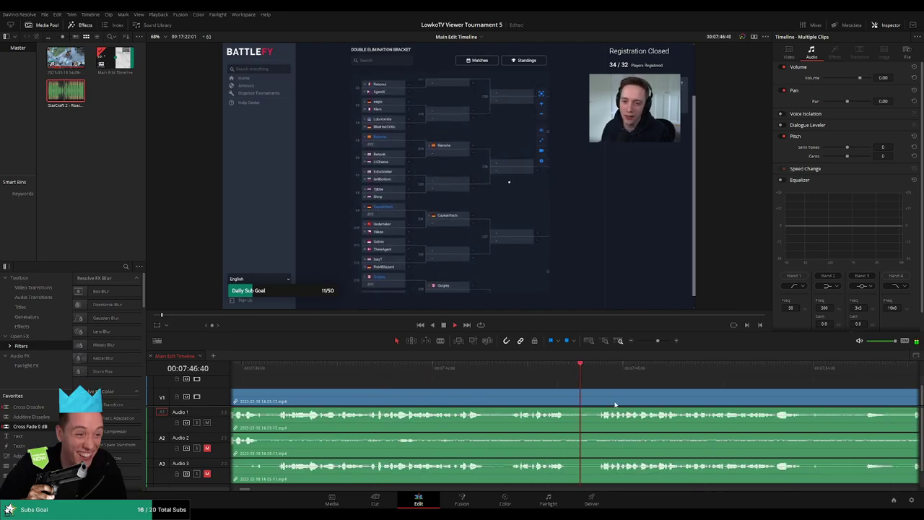
scroll(599, 401, up, 1)
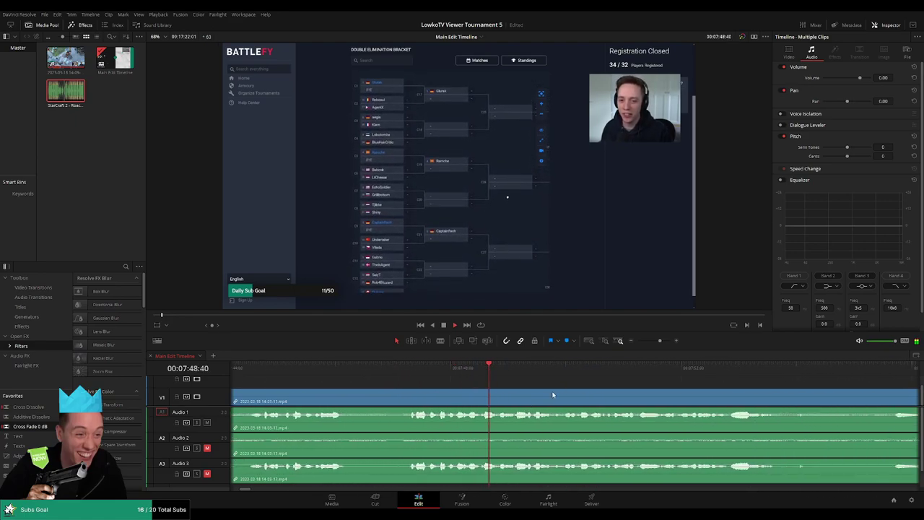
drag(662, 342, 655, 344)
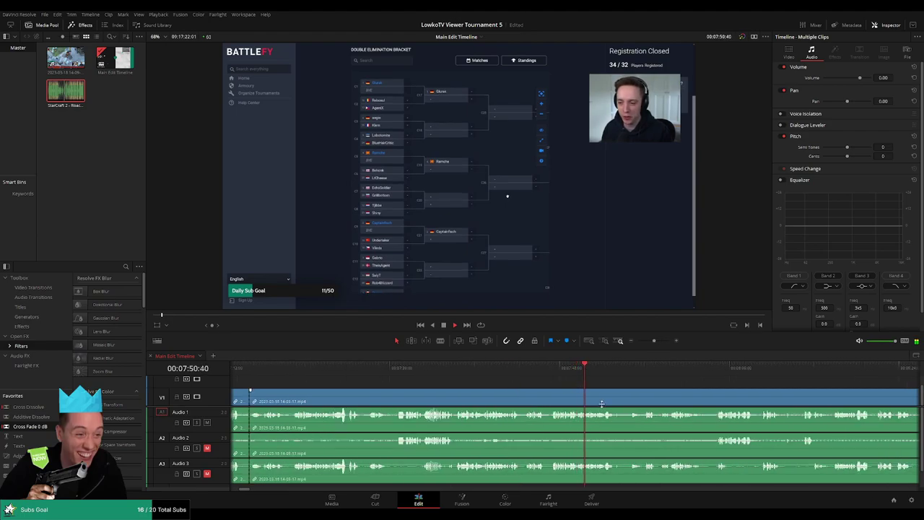
scroll(498, 395, right, 2)
scroll(462, 392, right, 1)
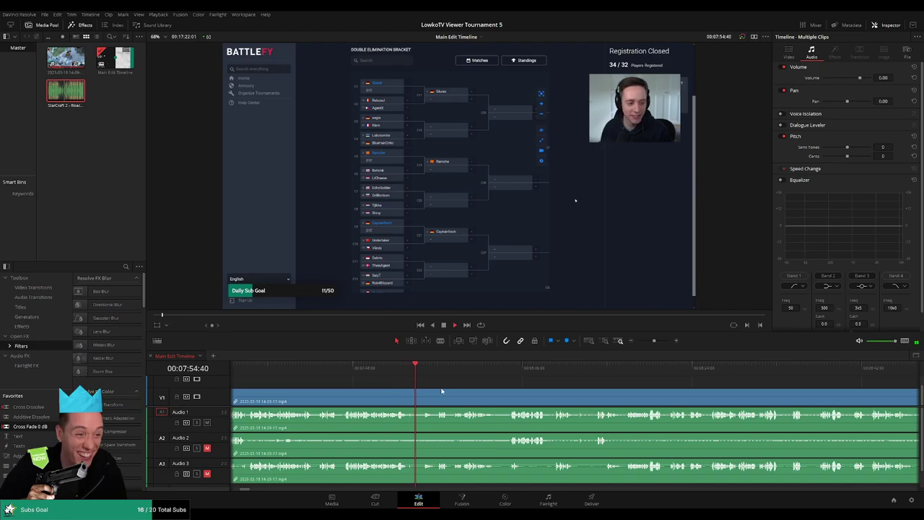
scroll(505, 392, up, 1)
Step: Blade-cut all tracks at about 07:53:45, then return to the Selection tool
key(b)
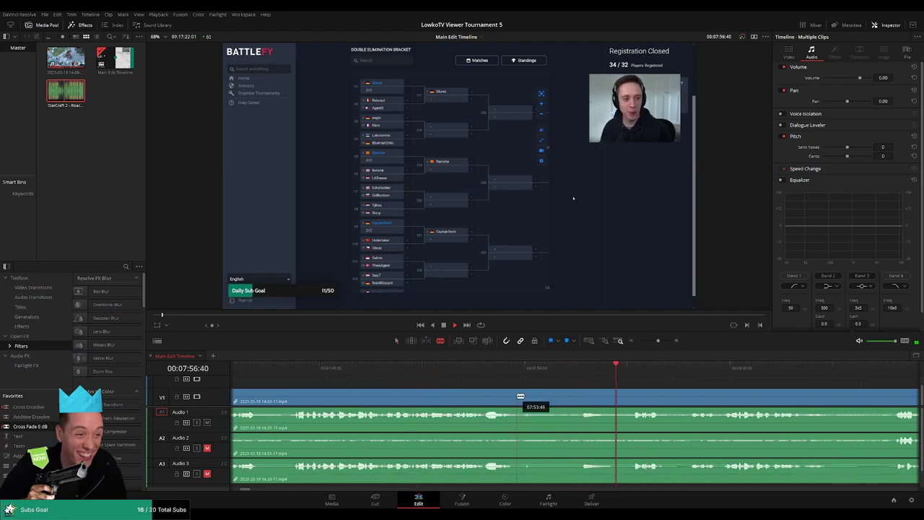
click(516, 401)
scroll(416, 377, down, 1)
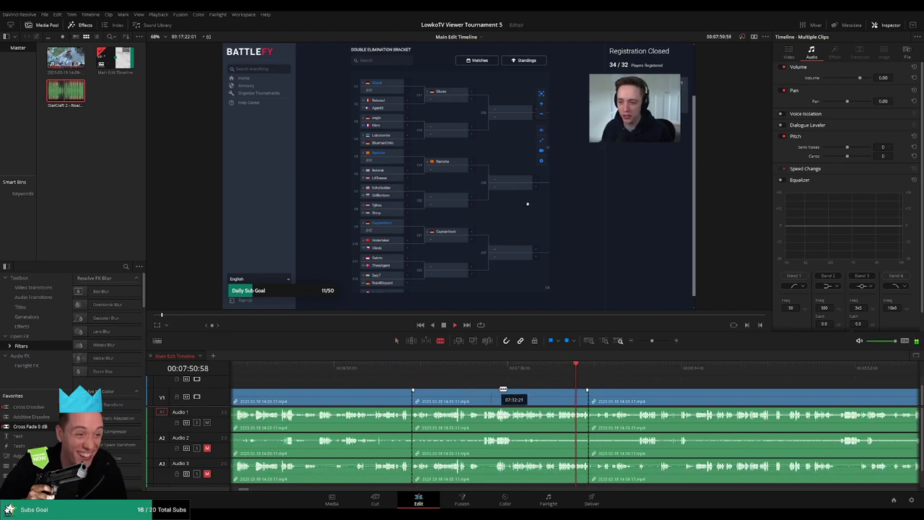
key(a)
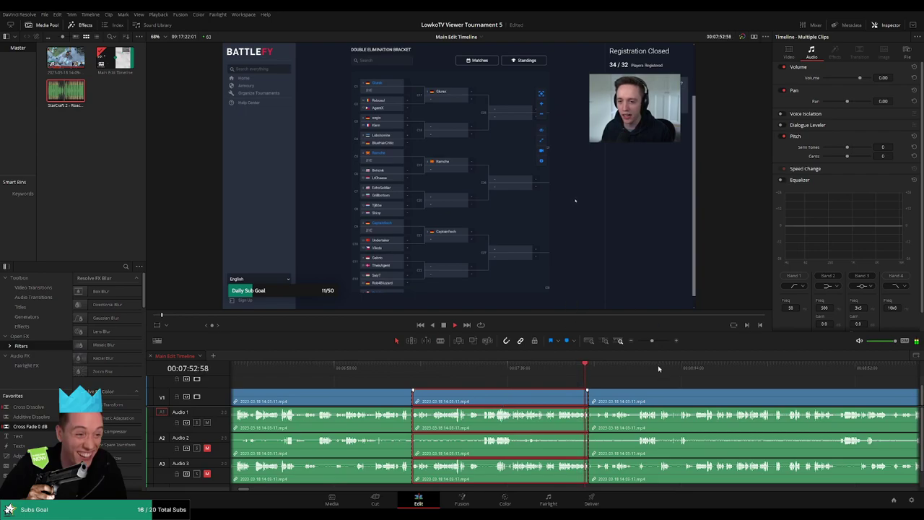
scroll(610, 382, up, 1)
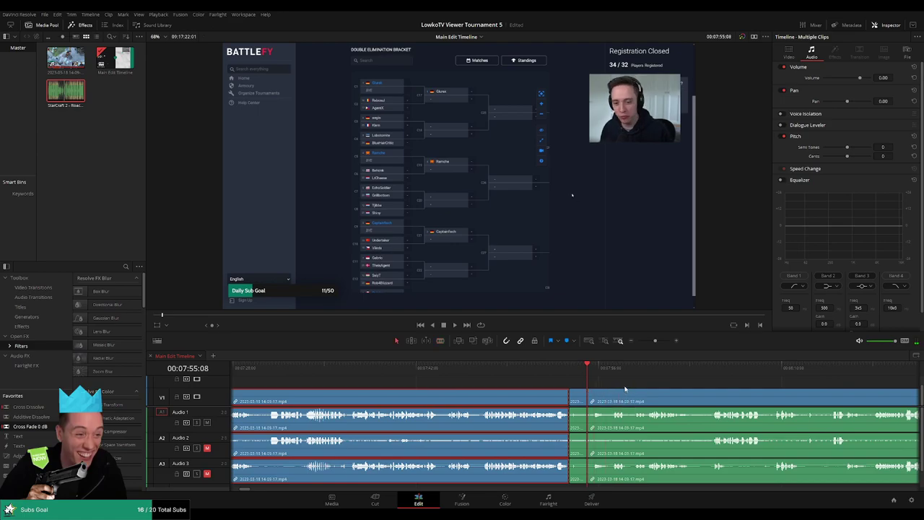
scroll(465, 378, right, 3)
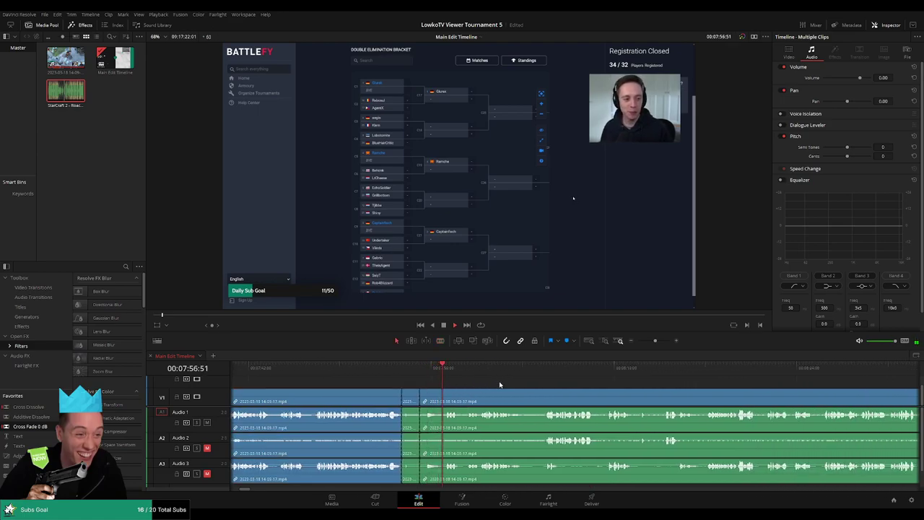
scroll(448, 379, right, 1)
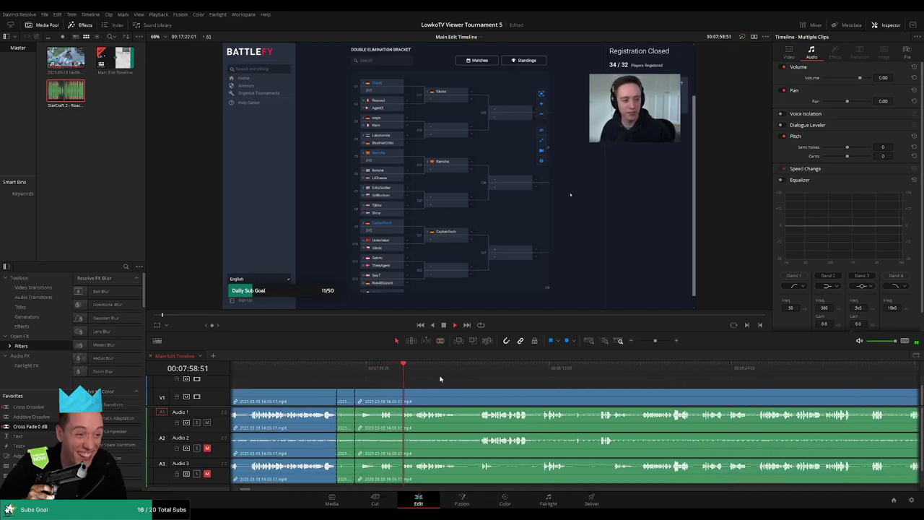
scroll(441, 379, right, 1)
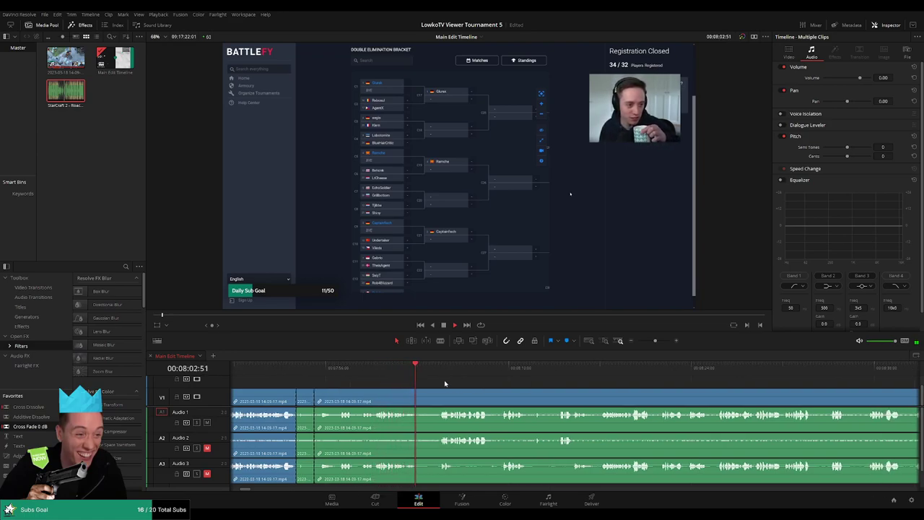
Step: Cut both ends of the dead section, then select it and remove it
key(b)
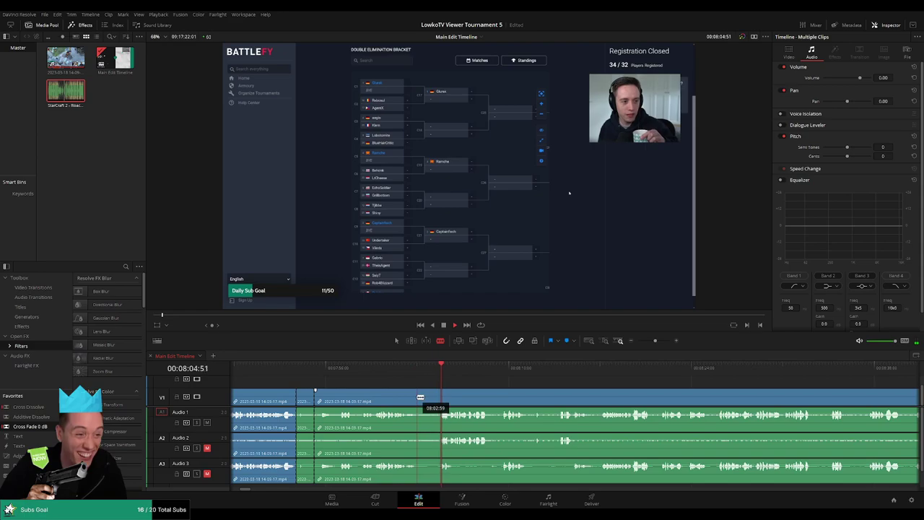
click(418, 397)
click(441, 397)
key(a)
click(415, 390)
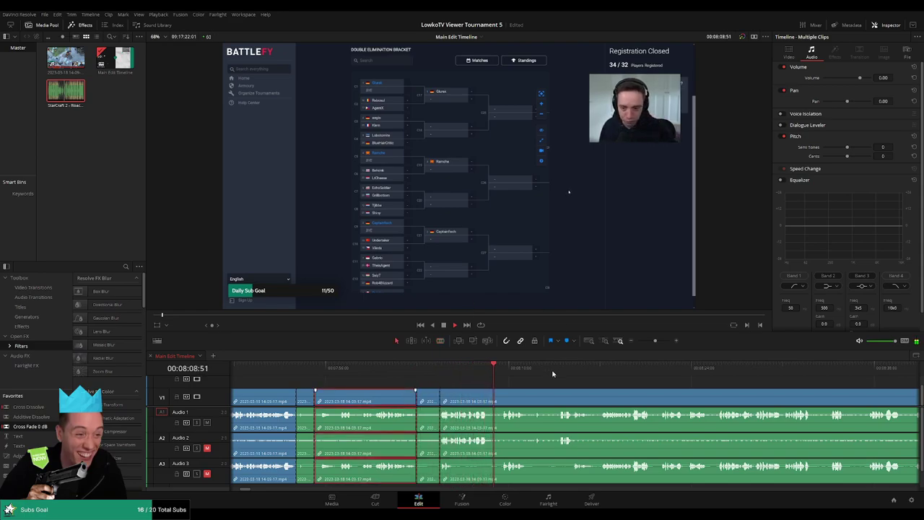
click(523, 384)
Step: Play back the footage after the cut to check the join
scroll(527, 386, right, 3)
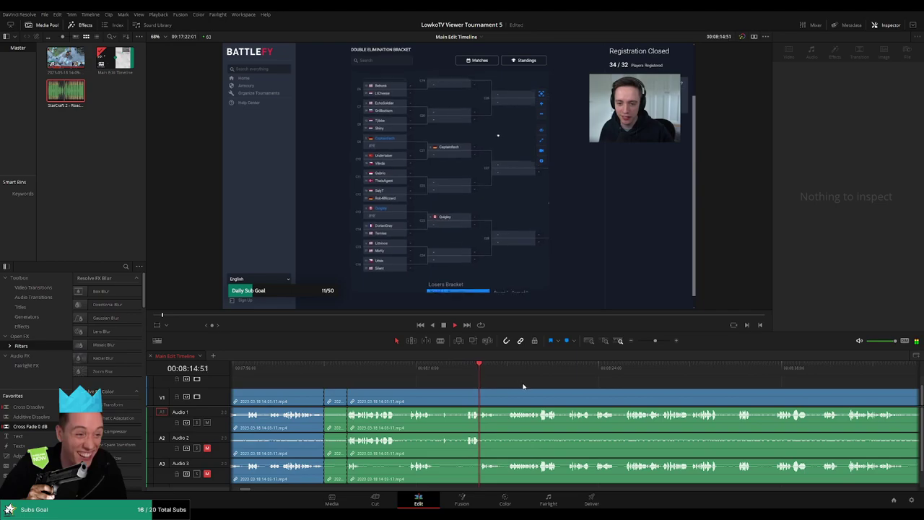
scroll(433, 379, right, 3)
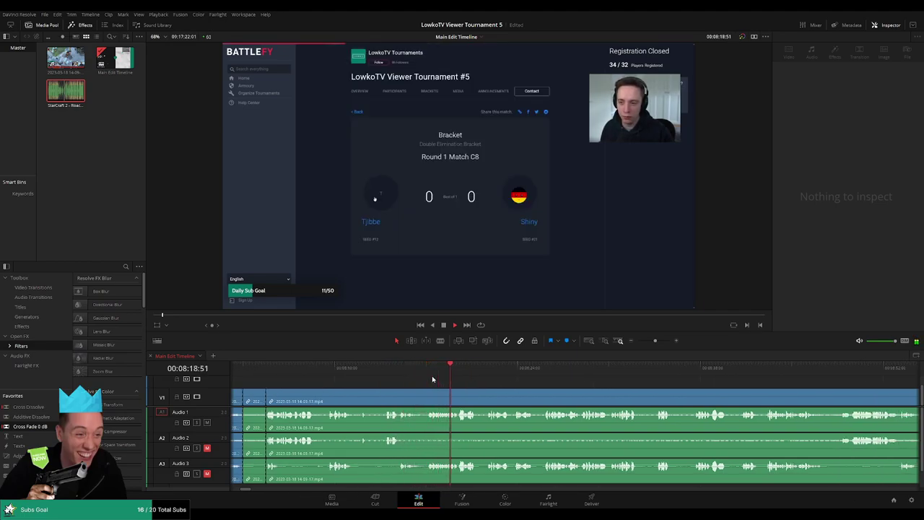
scroll(497, 386, right, 2)
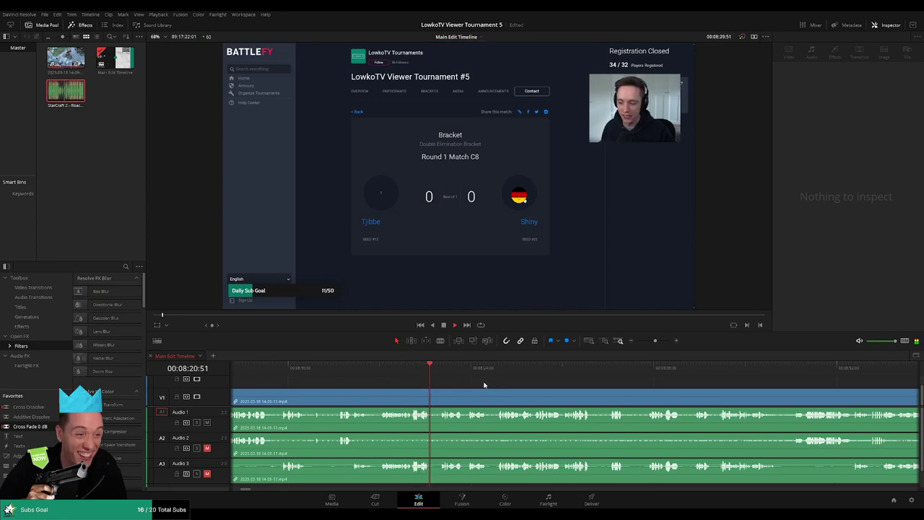
key(space)
key(ctrl+a)
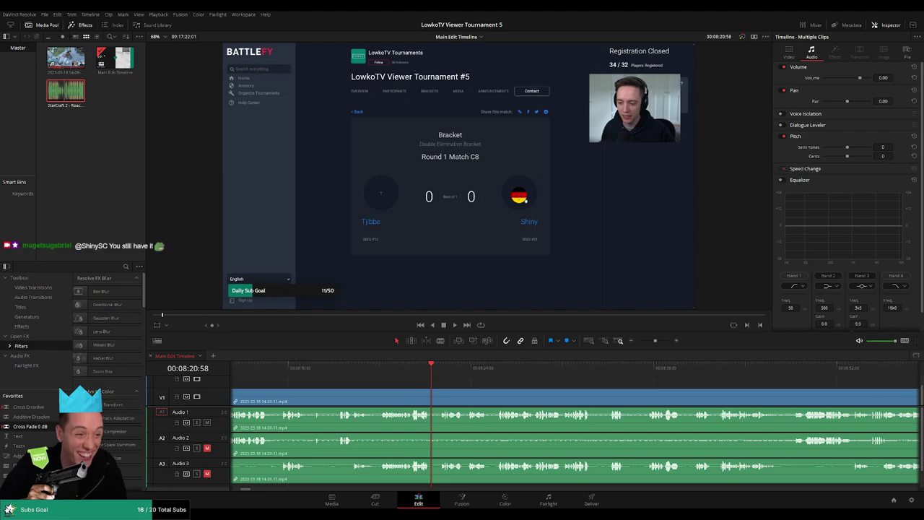
key(slash)
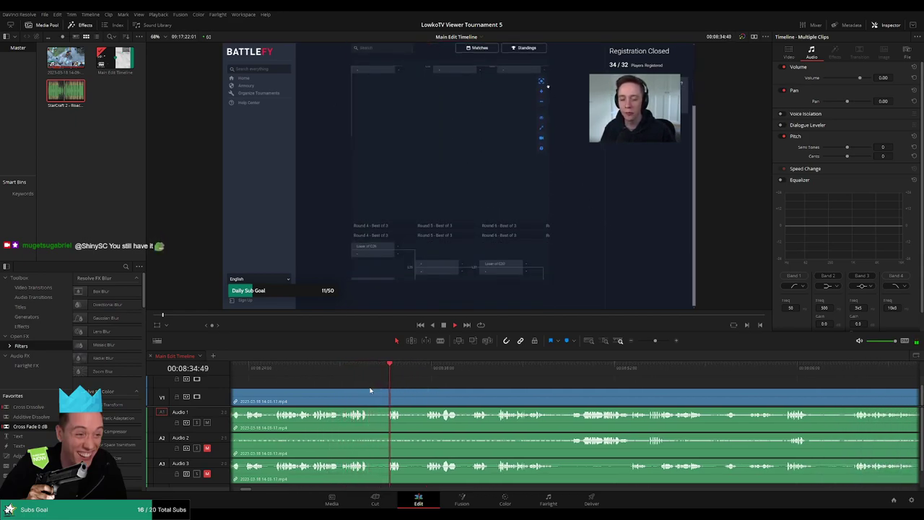
Step: Split all tracks with Ctrl+B where the first dead section starts, then review
click(422, 370)
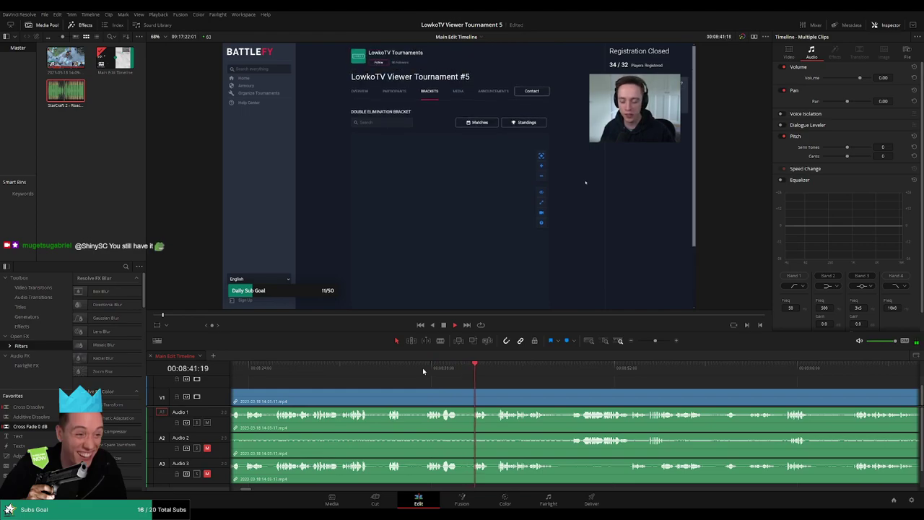
click(392, 369)
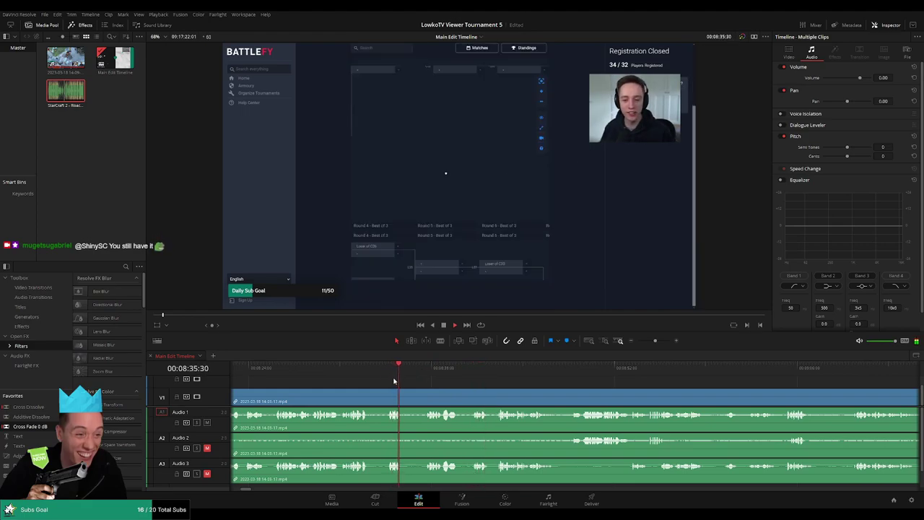
key(ctrl+b)
click(383, 389)
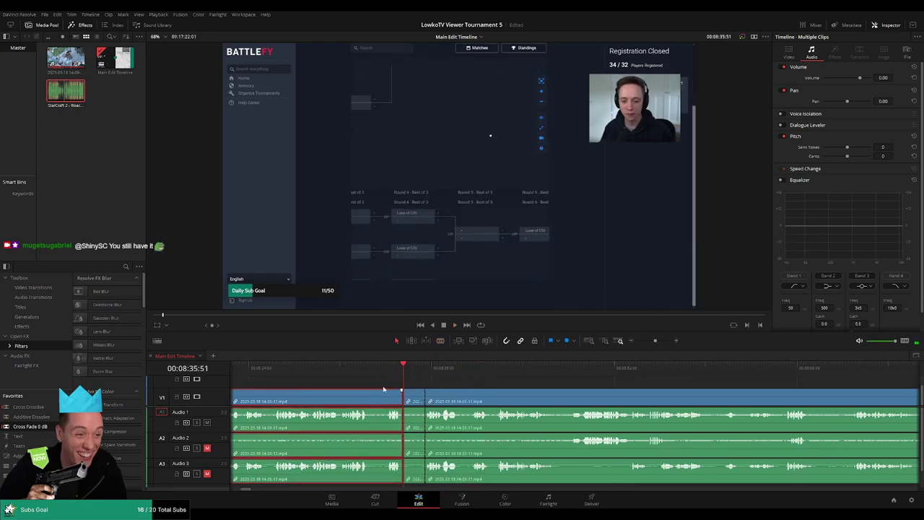
key(space)
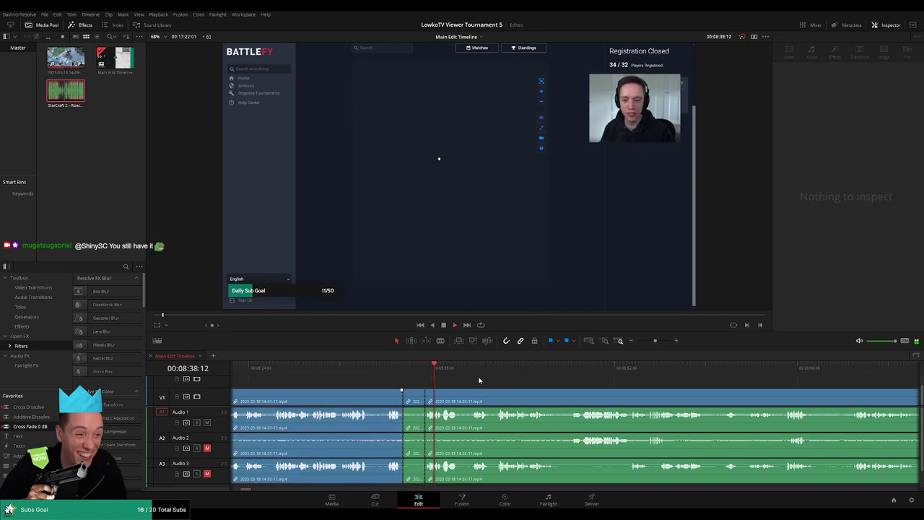
Step: Split all tracks where the dead stretch ends and replay across the cut
click(434, 389)
drag(654, 340, 652, 342)
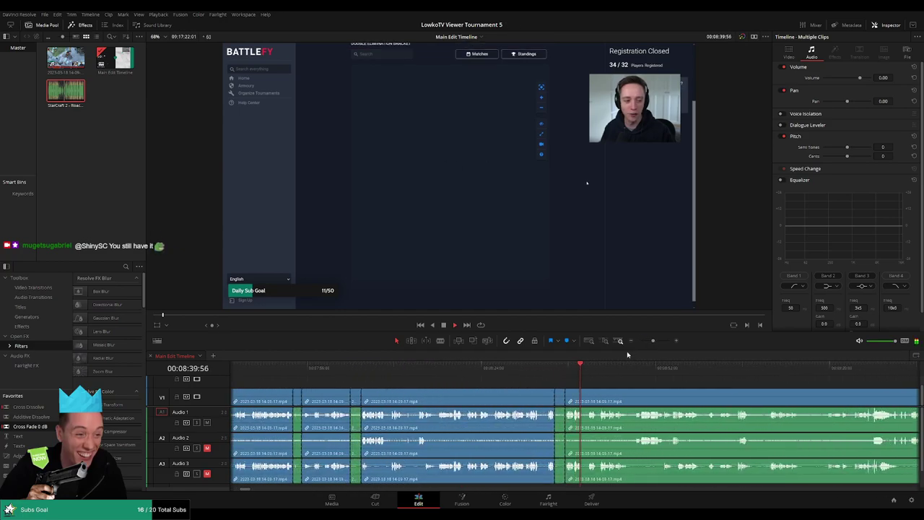
scroll(572, 390, right, 5)
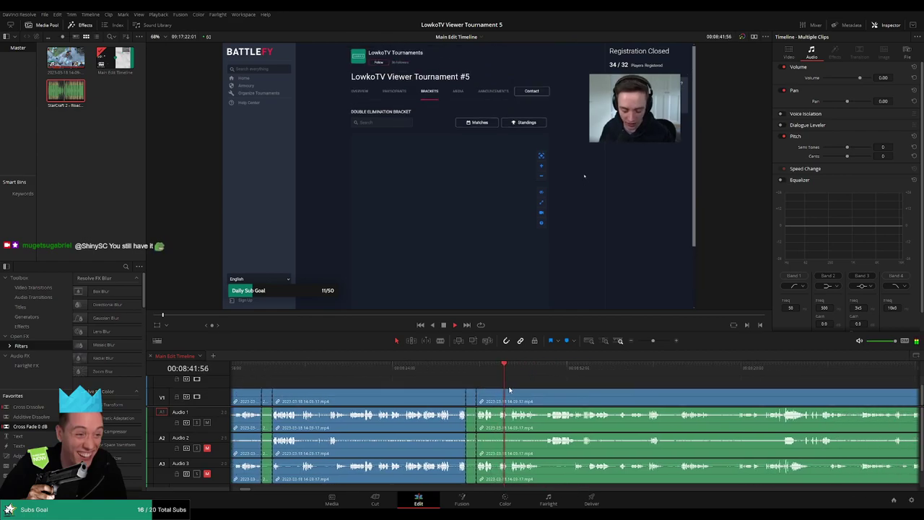
scroll(511, 399, left, 3)
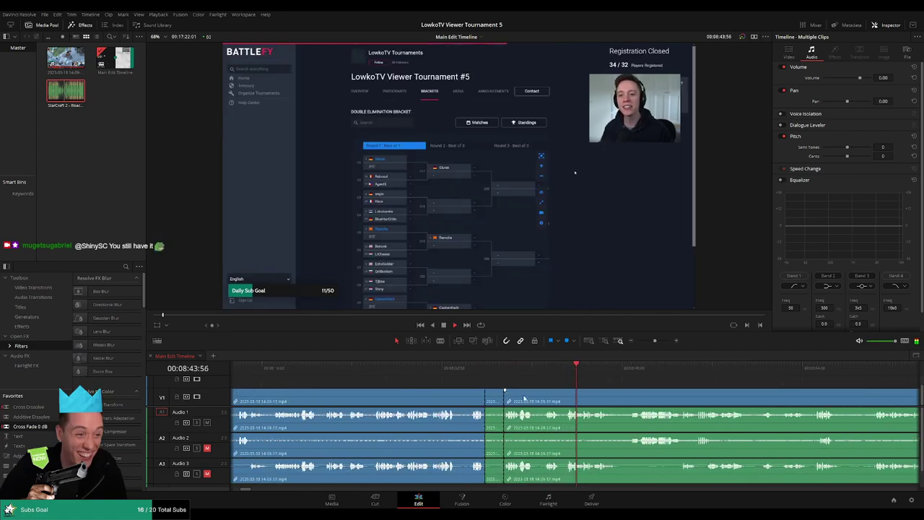
scroll(469, 397, right, 5)
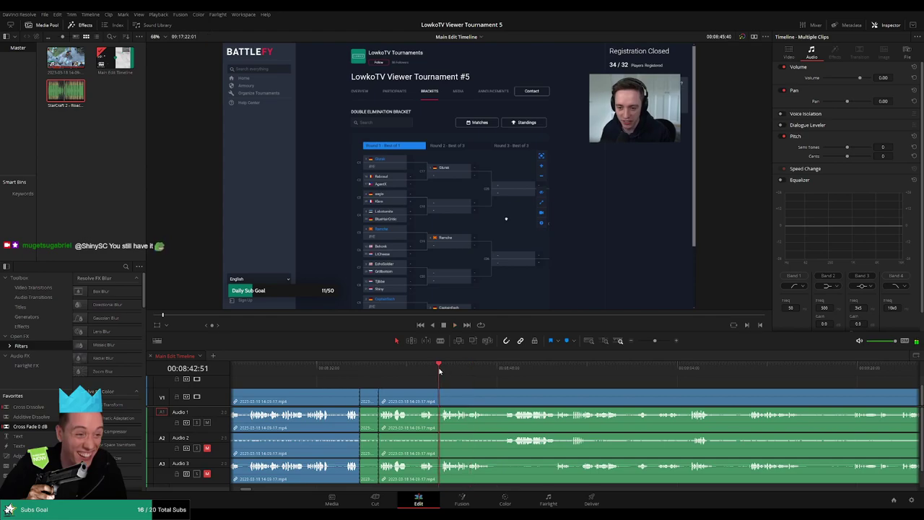
scroll(604, 392, up, 3)
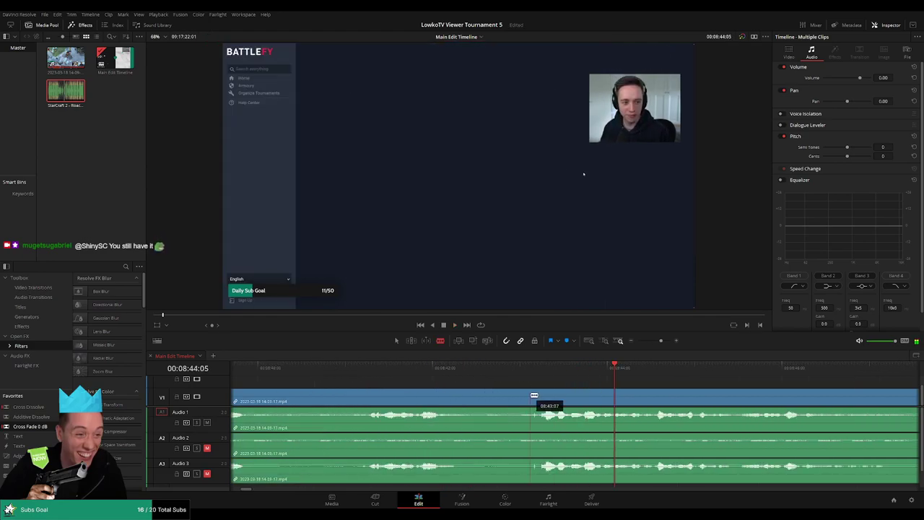
click(534, 397)
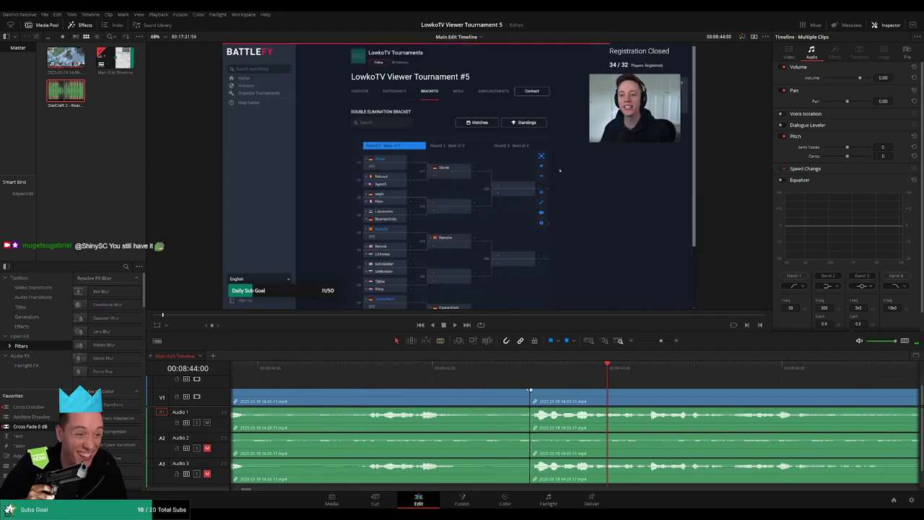
click(497, 378)
key(space)
Step: Select the dead stretch between the cuts, then Ctrl+B split at the next edit point
scroll(506, 381, down, 3)
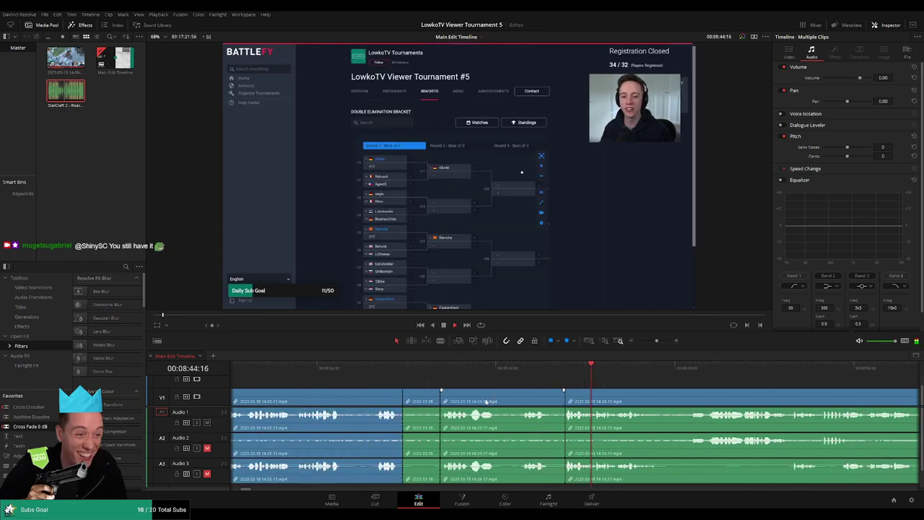
click(514, 399)
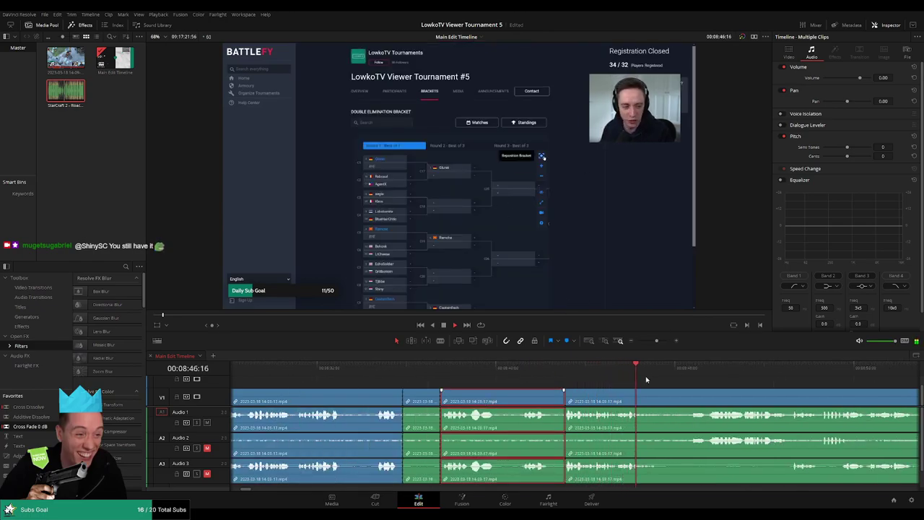
scroll(508, 381, right, 5)
click(514, 381)
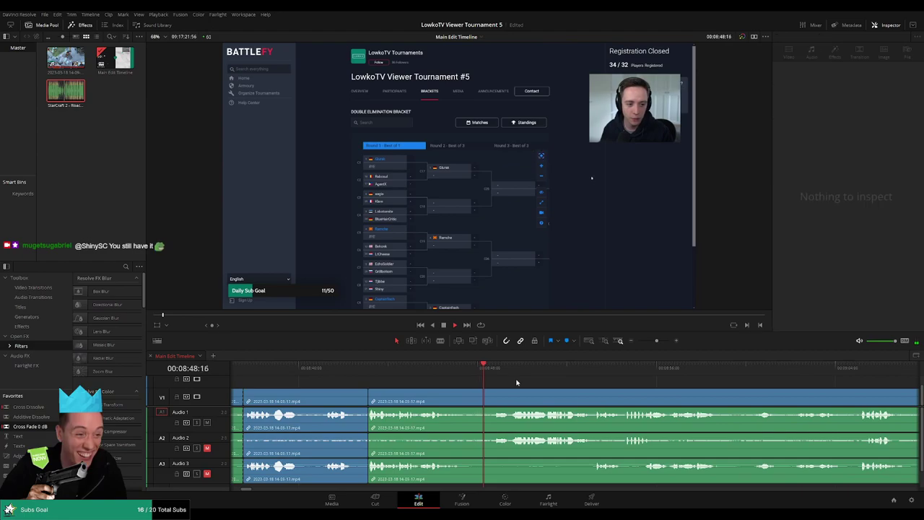
click(441, 369)
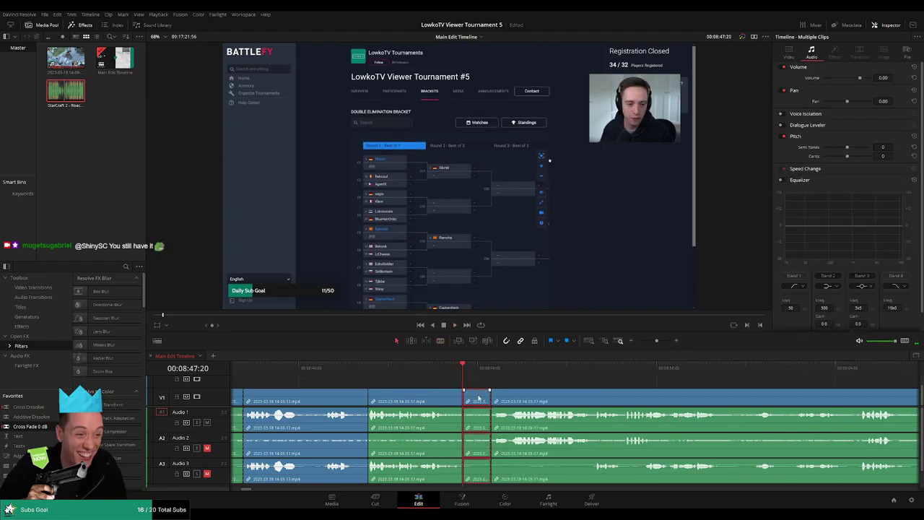
key(ctrl+b)
Step: Add a cross-fade at the audio join and play it back
scroll(474, 436, left, 1)
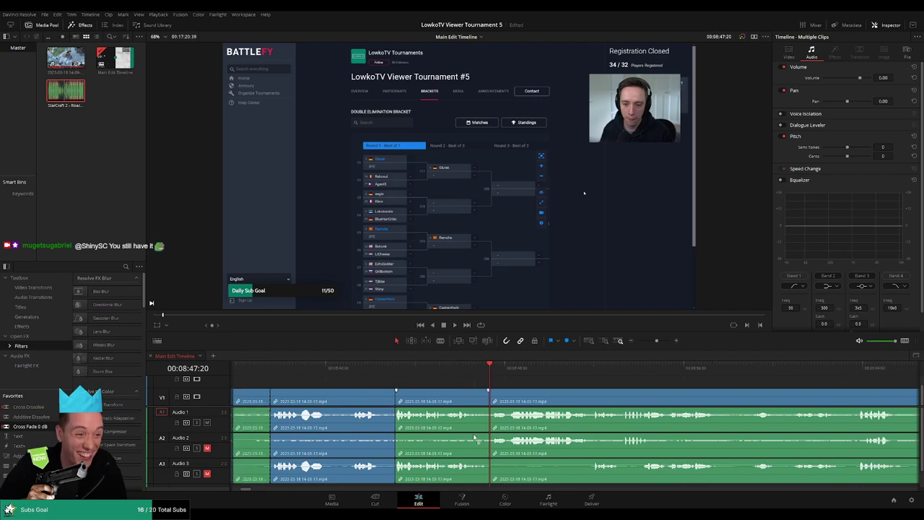
drag(41, 426, 518, 442)
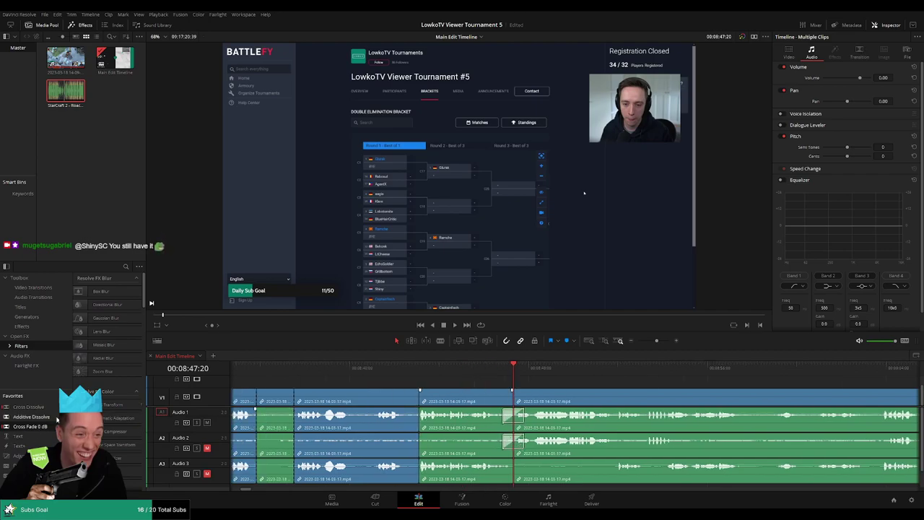
scroll(525, 452, left, 1)
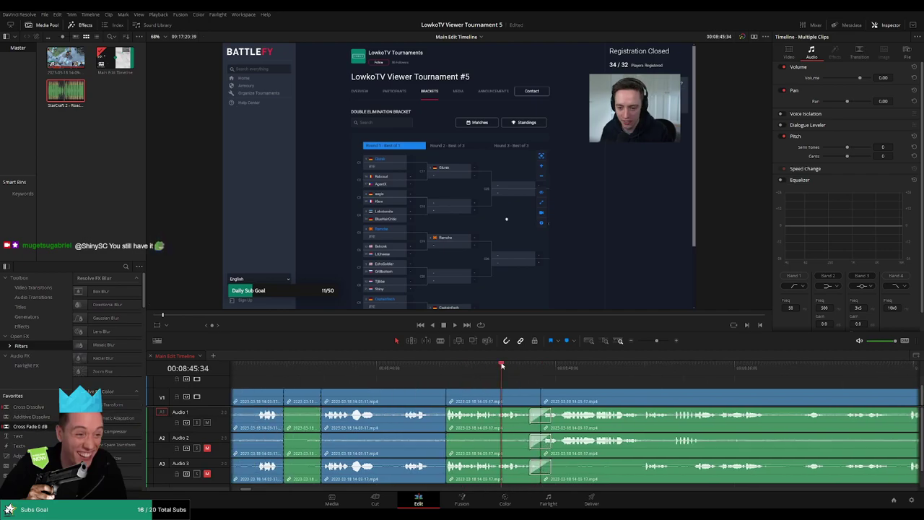
key(space)
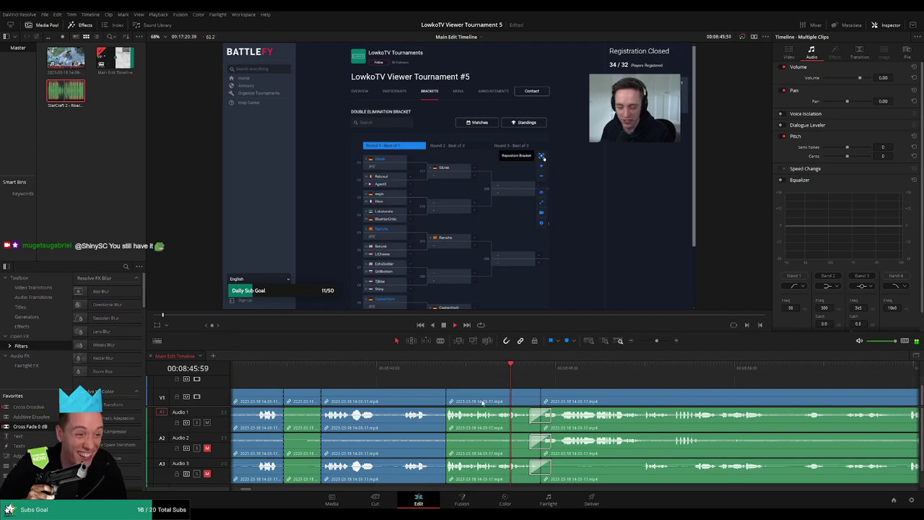
click(633, 377)
Step: Move ahead to the bracket section and blade-cut all tracks near 9:09
scroll(503, 378, right, 6)
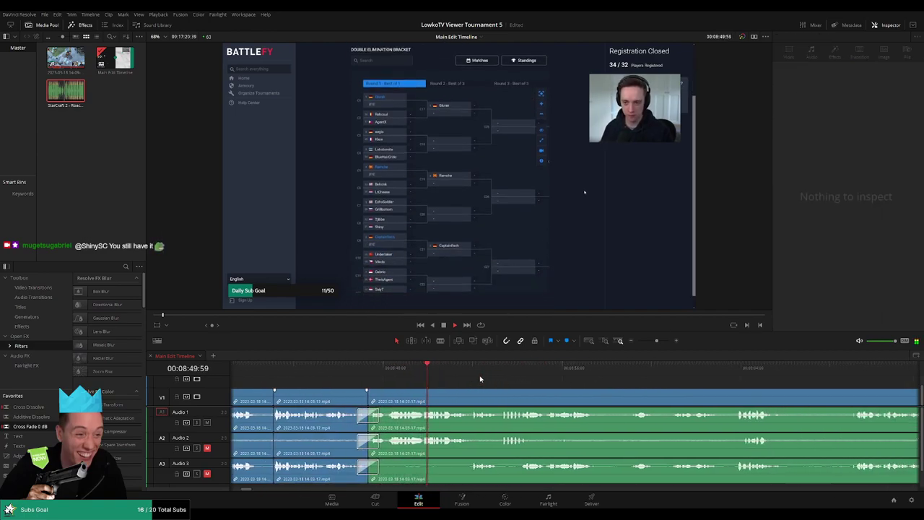
scroll(418, 370, right, 3)
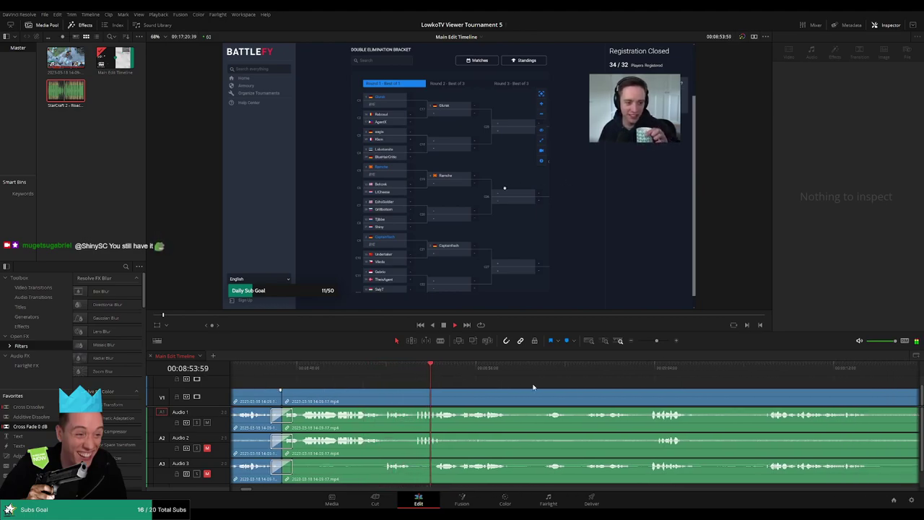
scroll(454, 381, right, 3)
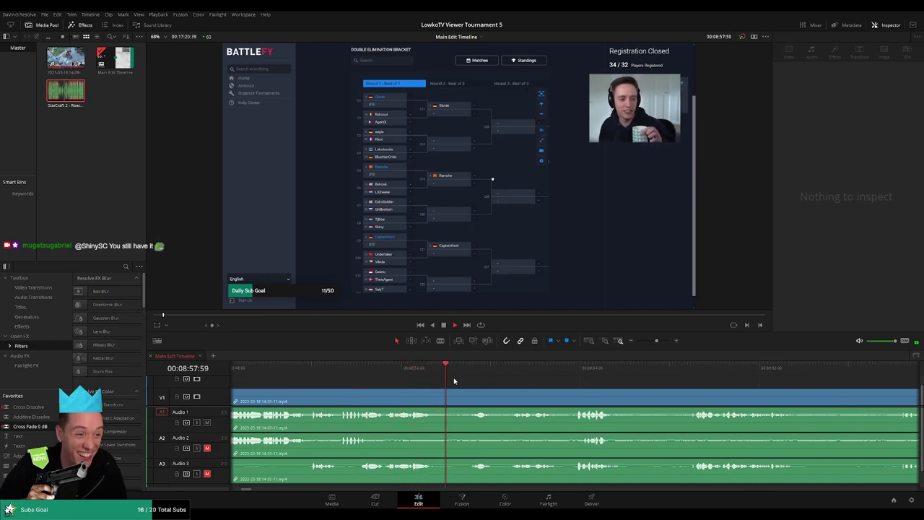
click(467, 368)
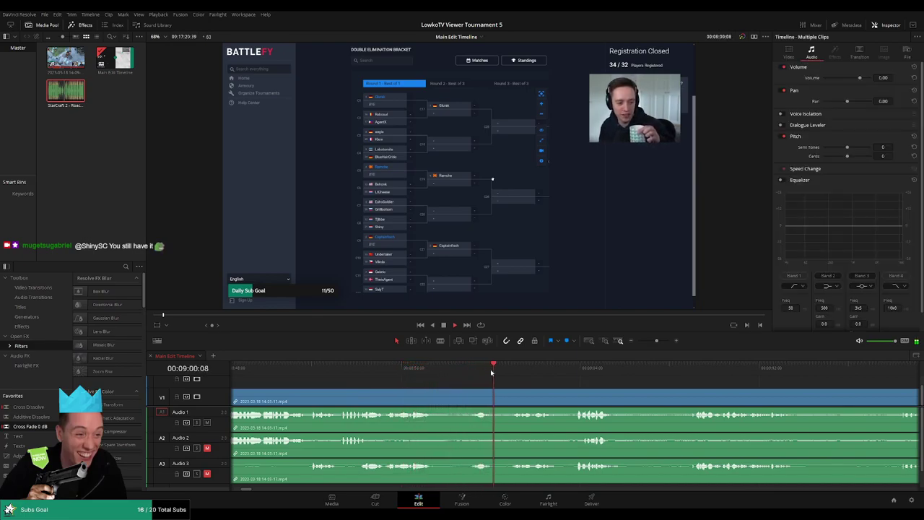
scroll(498, 386, right, 6)
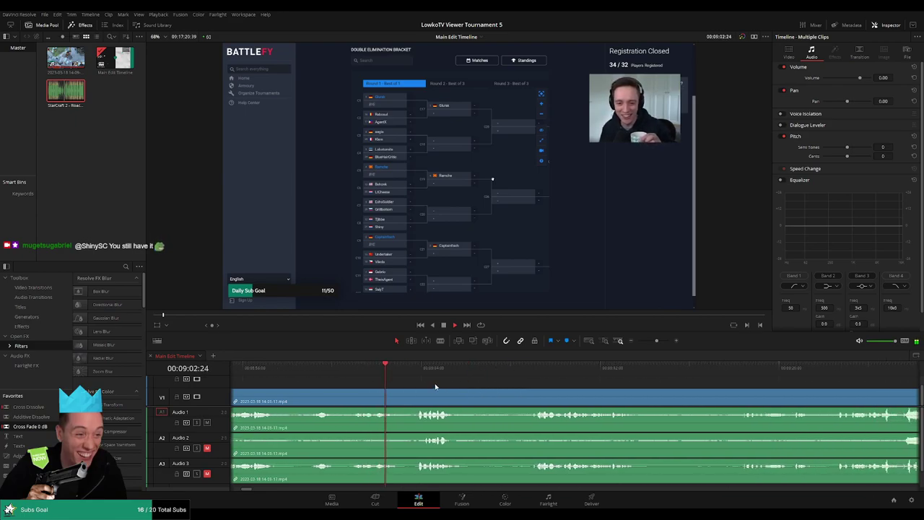
scroll(438, 385, right, 3)
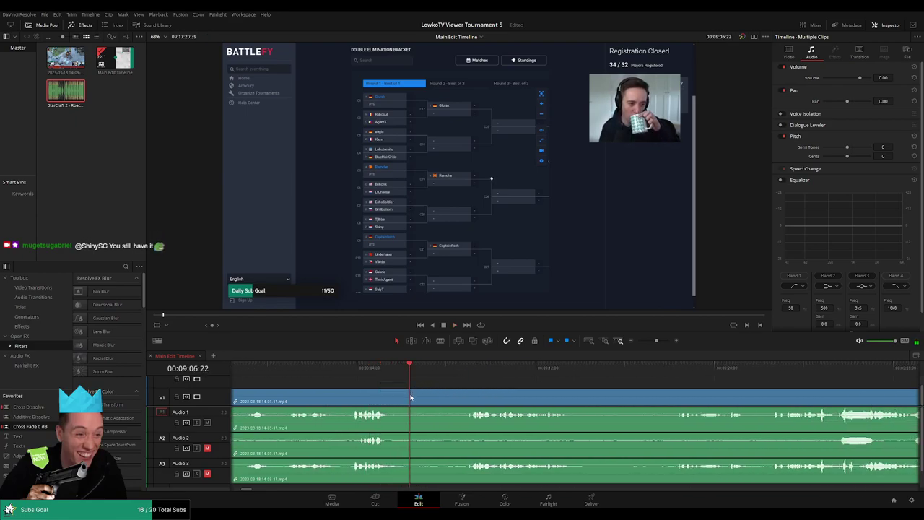
key(b)
click(413, 397)
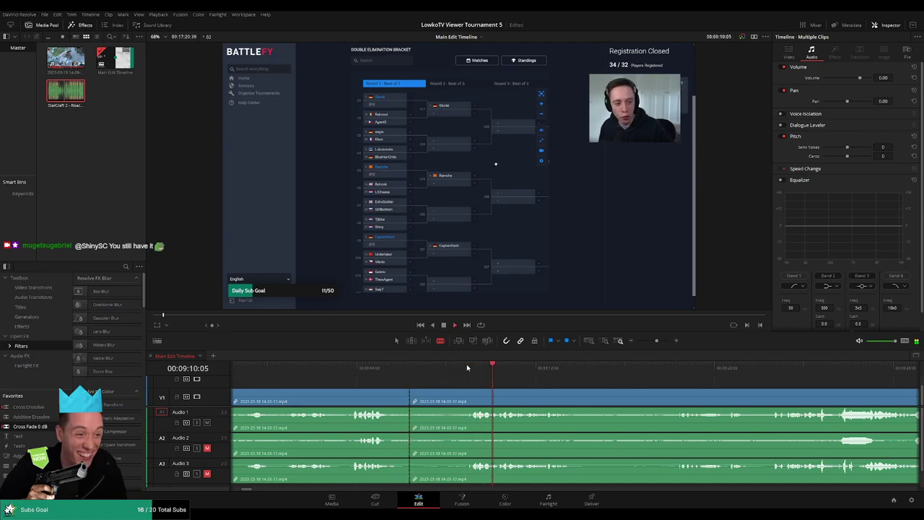
Step: Return to the Selection tool and check the piece after the cut
scroll(466, 368, down, 4)
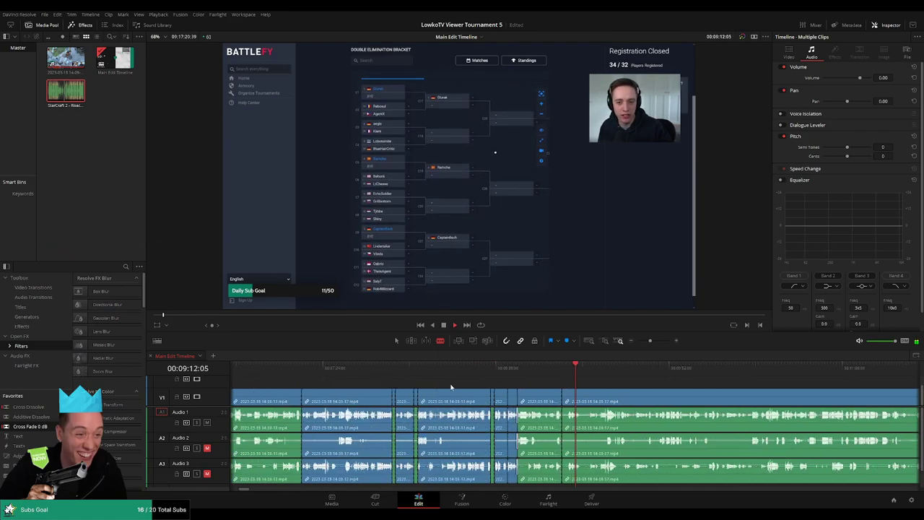
scroll(562, 391, up, 4)
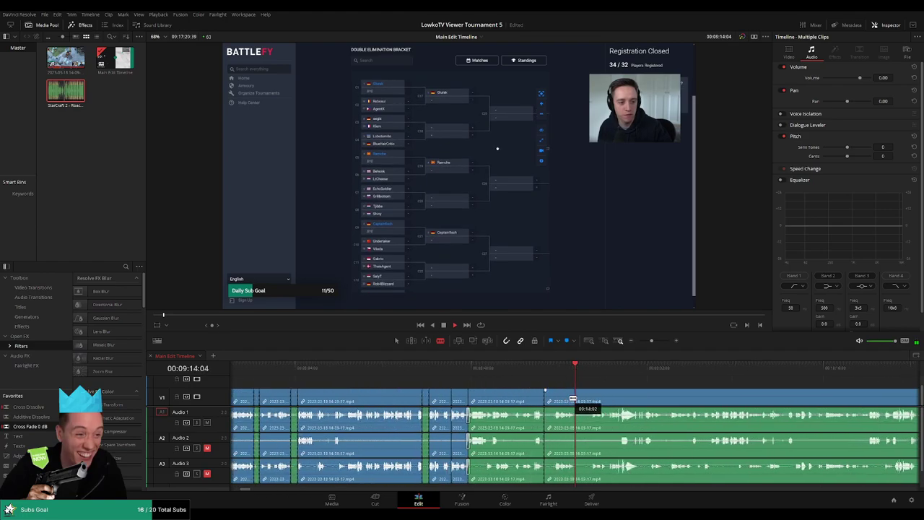
key(a)
click(496, 402)
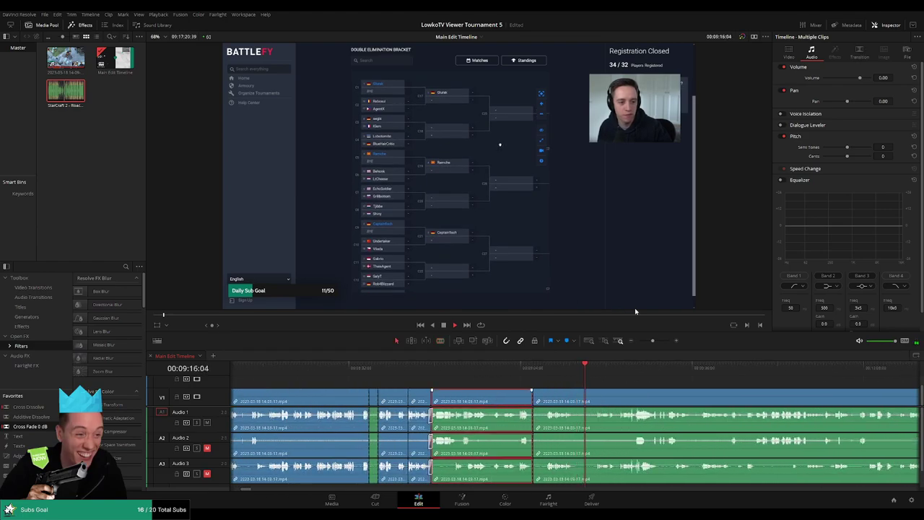
click(654, 377)
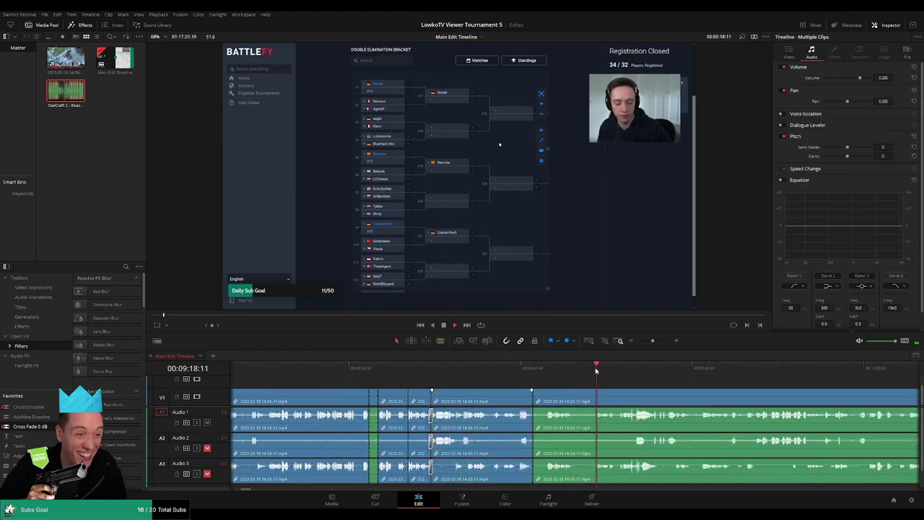
scroll(541, 375, right, 3)
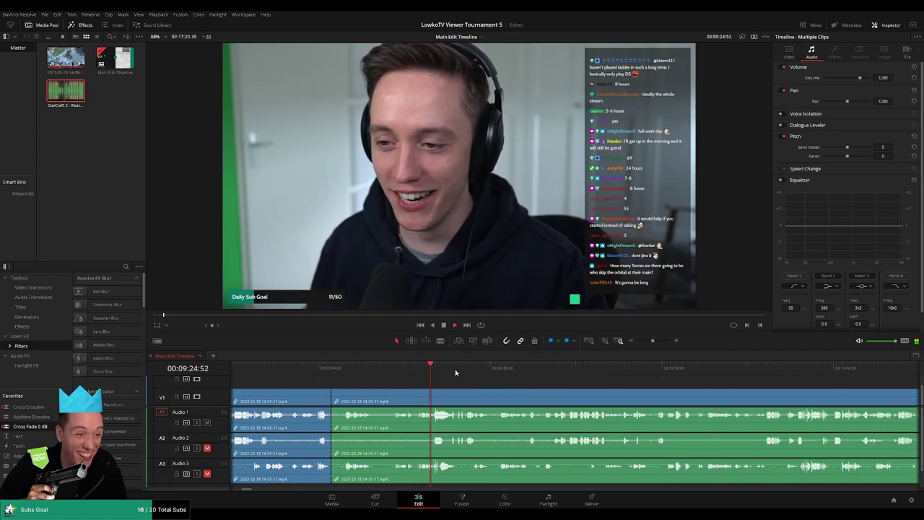
Step: Blade all tracks at about 9:22:56 and 9:23:09, splitting off the short webcam piece
scroll(476, 381, up, 4)
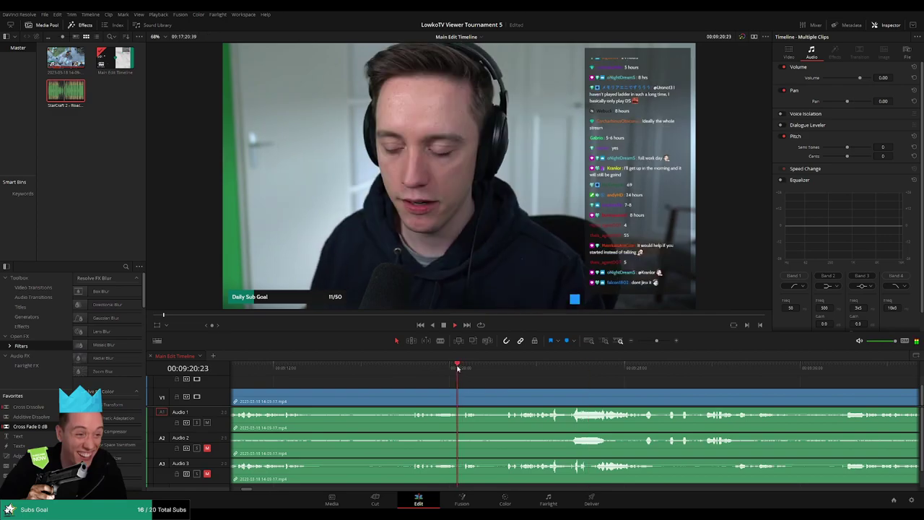
click(463, 367)
click(407, 364)
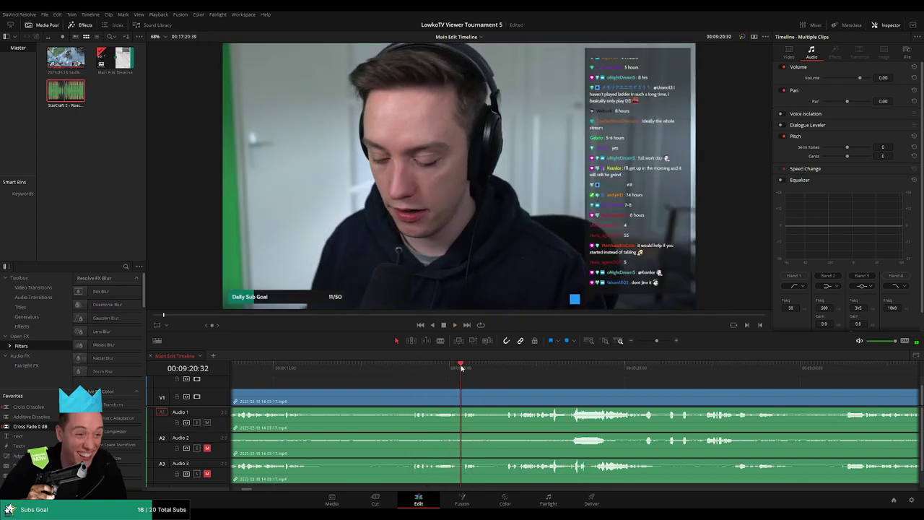
key(b)
click(462, 399)
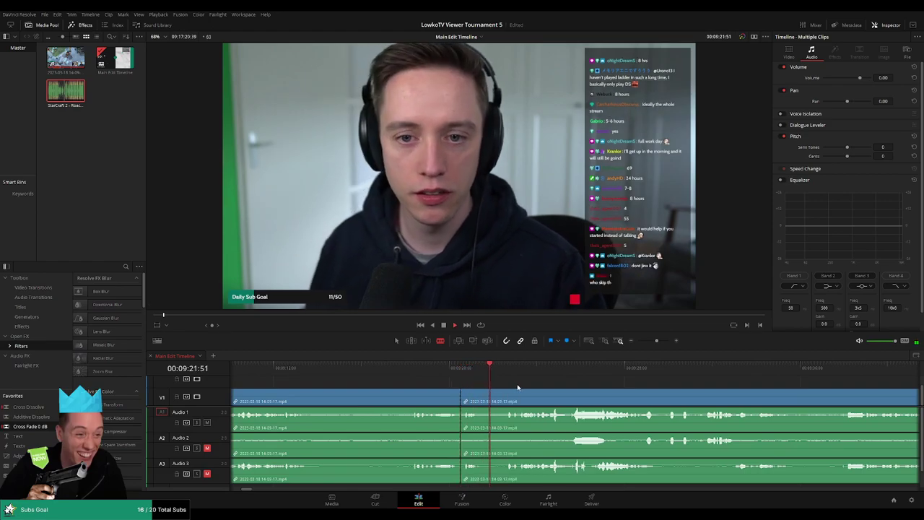
drag(656, 341, 661, 341)
key(space)
click(566, 369)
click(578, 398)
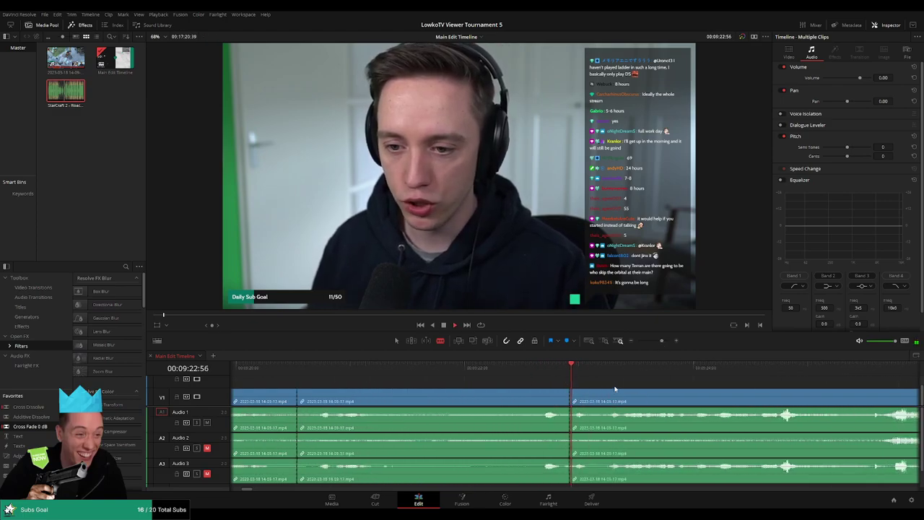
click(595, 401)
Step: Place the StarCraft 2 Roach Quotes sound on Audio 4 at the short piece, trimmed to end at the cut
key(a)
click(585, 426)
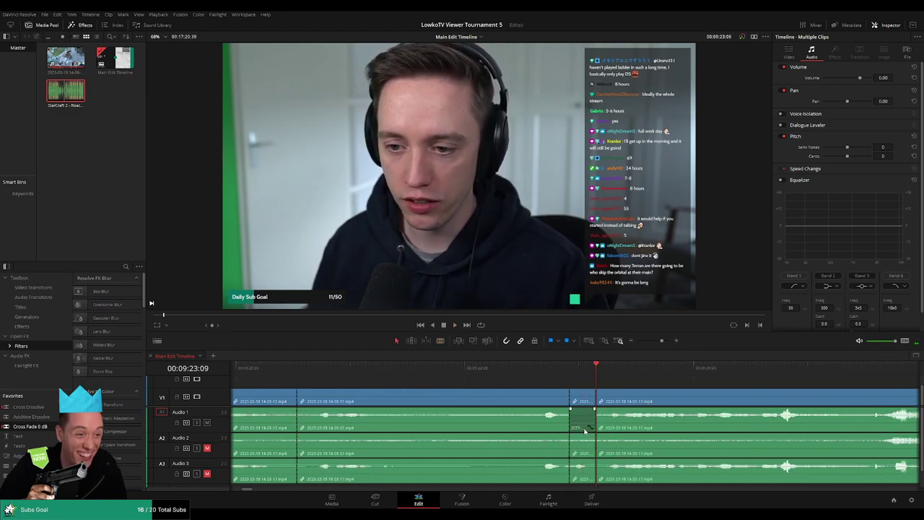
ctrl+click(584, 472)
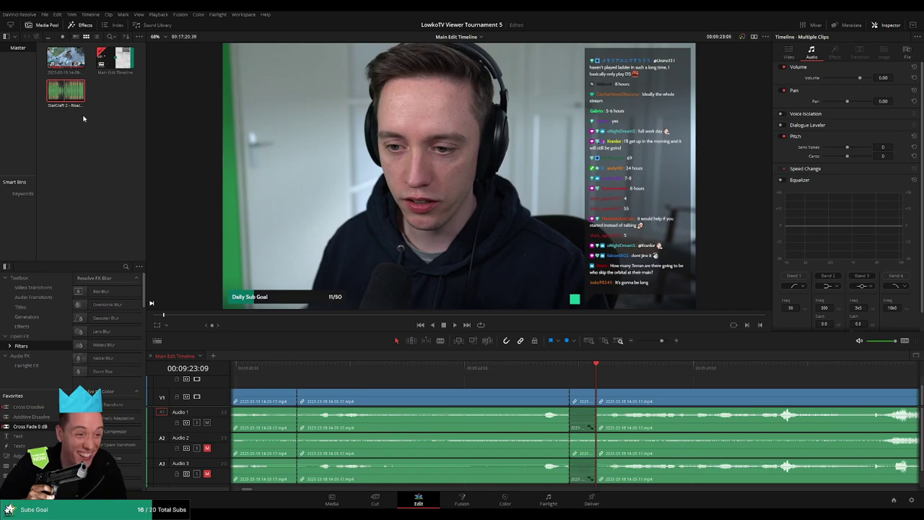
drag(79, 96, 579, 477)
drag(647, 477, 594, 477)
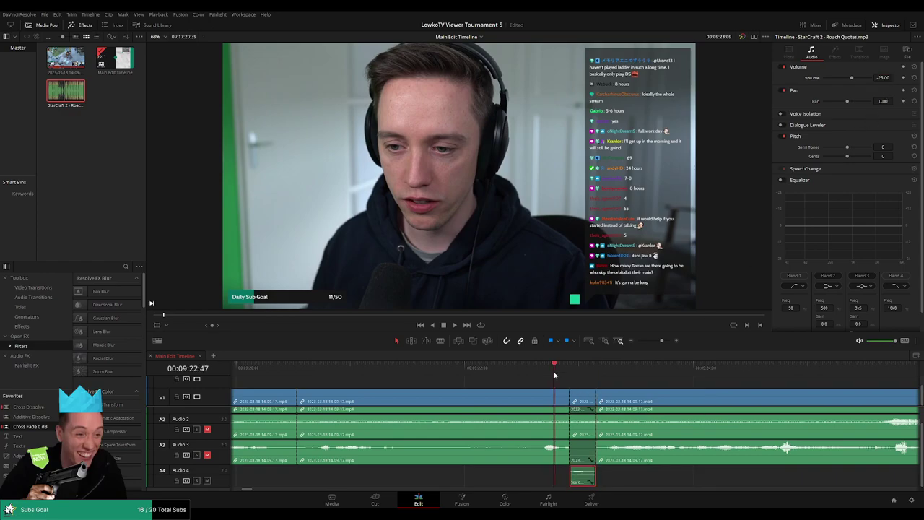
key(space)
scroll(478, 376, up, 2)
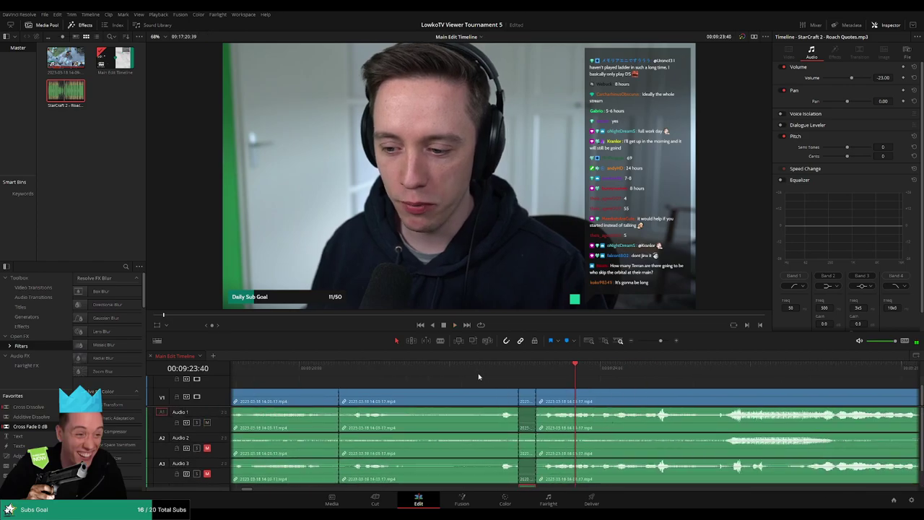
Step: Select the middle clip and the short clip and delete them, closing the gap
click(466, 395)
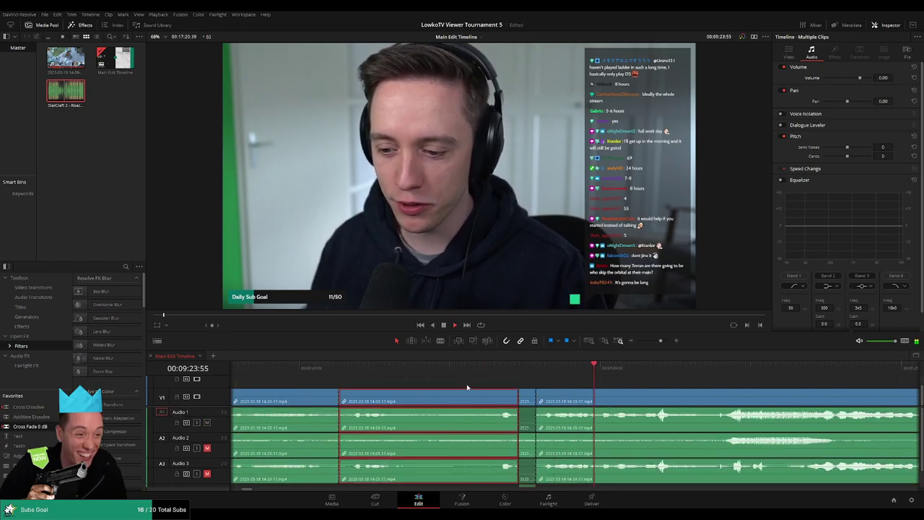
drag(467, 388, 525, 406)
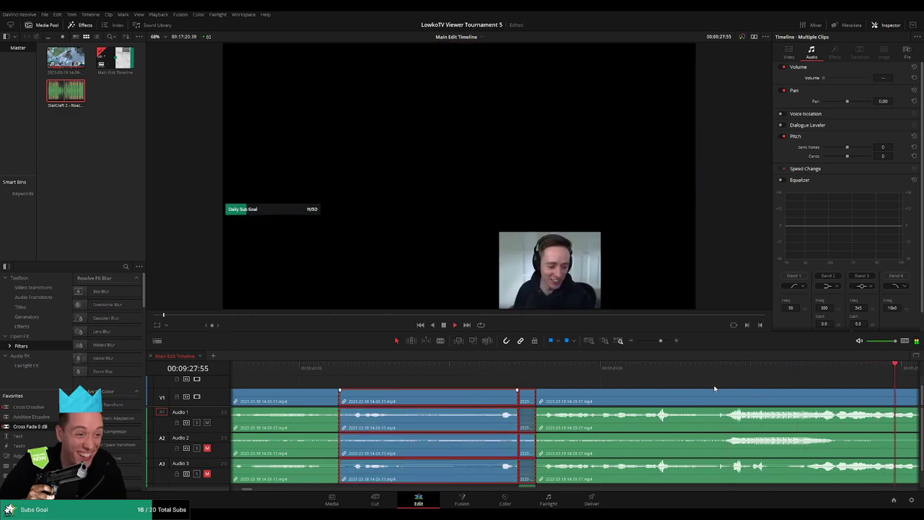
key(Delete)
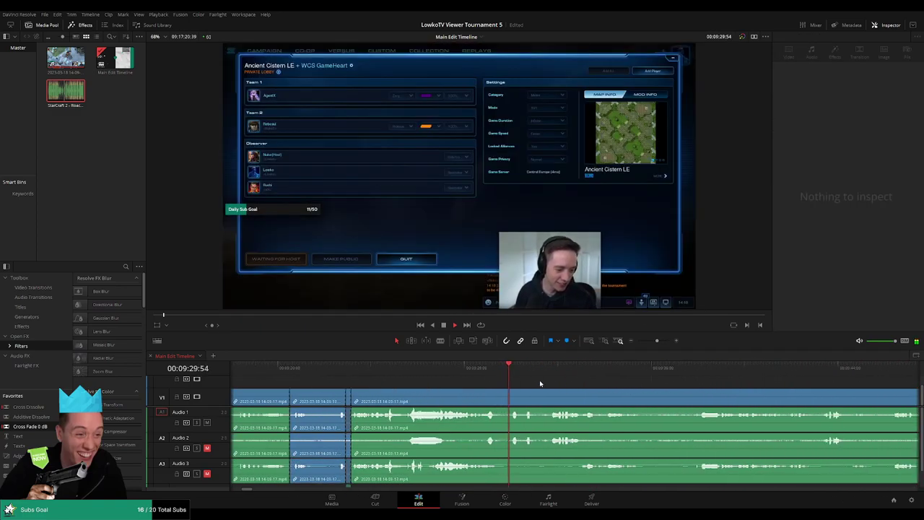
scroll(526, 381, right, 2)
scroll(534, 395, right, 2)
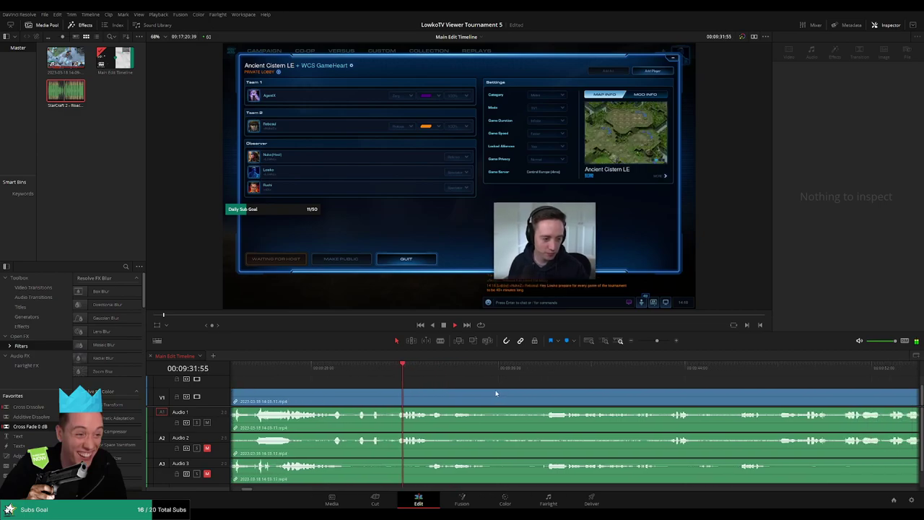
scroll(477, 391, right, 1)
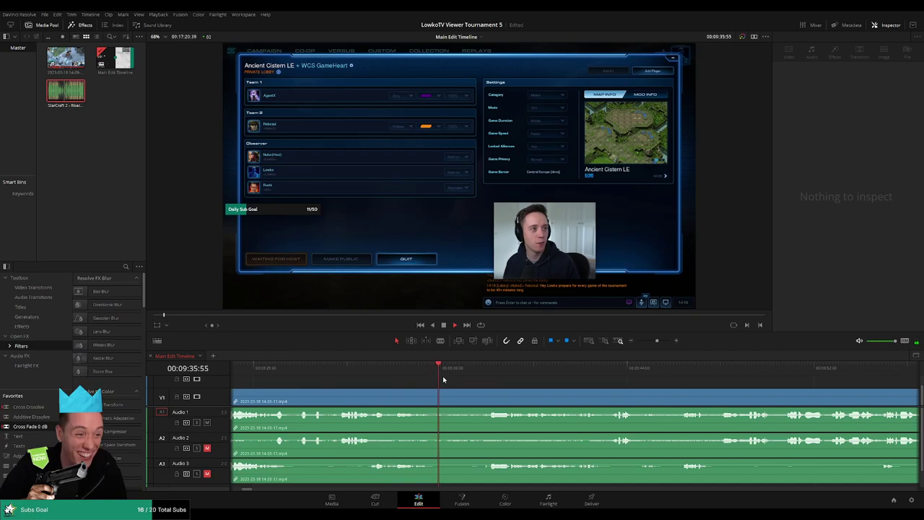
Step: Blade both ends of the next dead stretch near 9:35 and delete it, closing the gap
key(b)
click(432, 402)
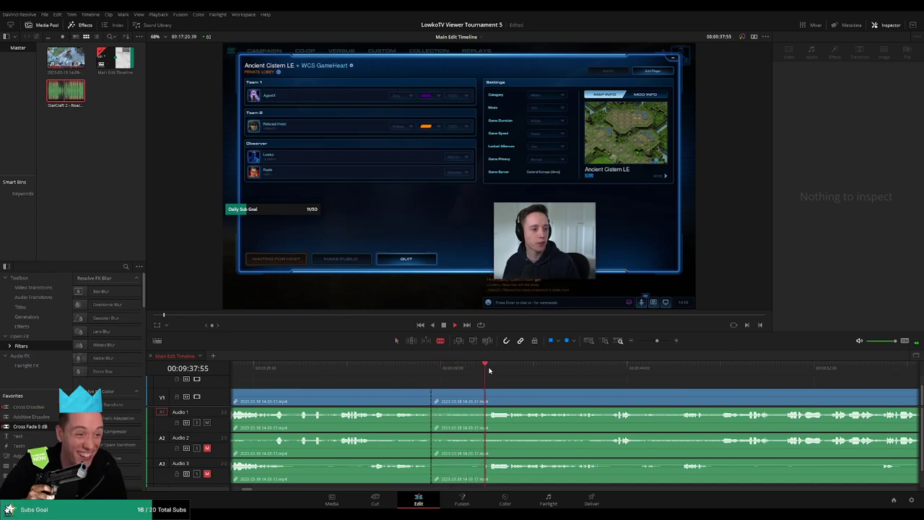
click(490, 397)
key(a)
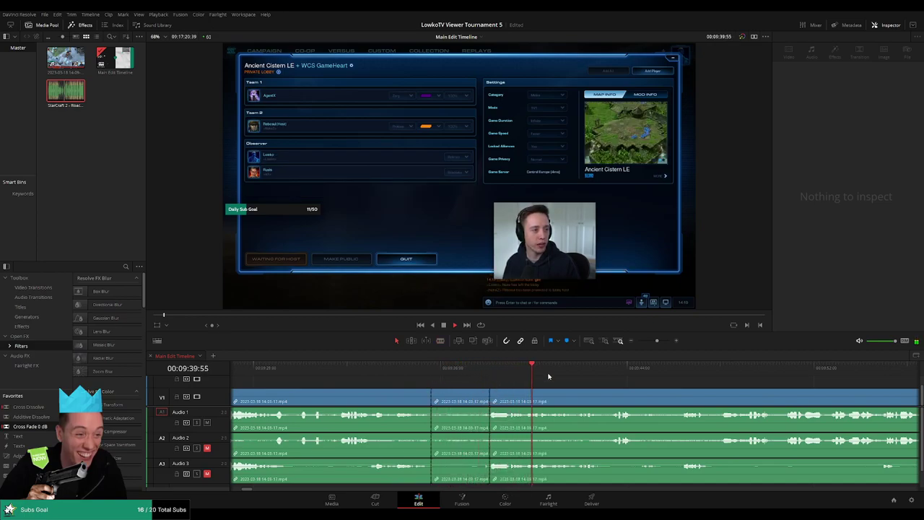
key(ctrl+z)
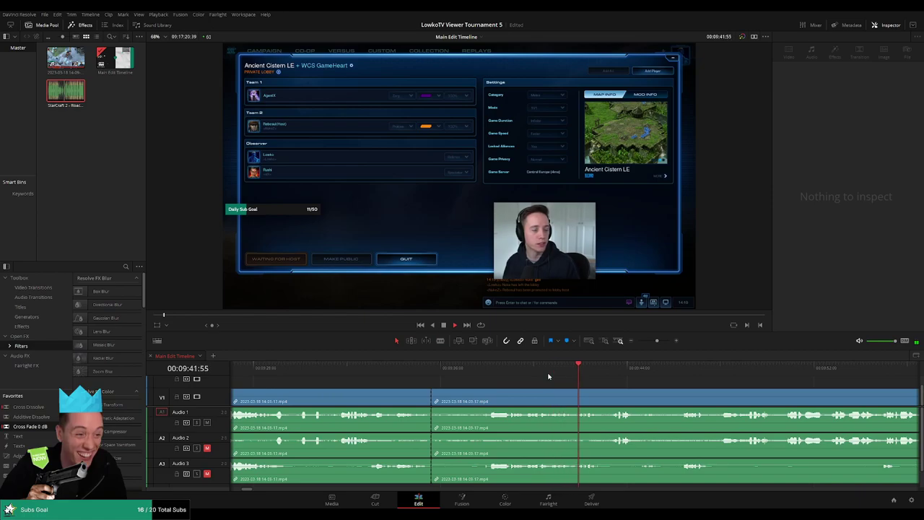
click(518, 393)
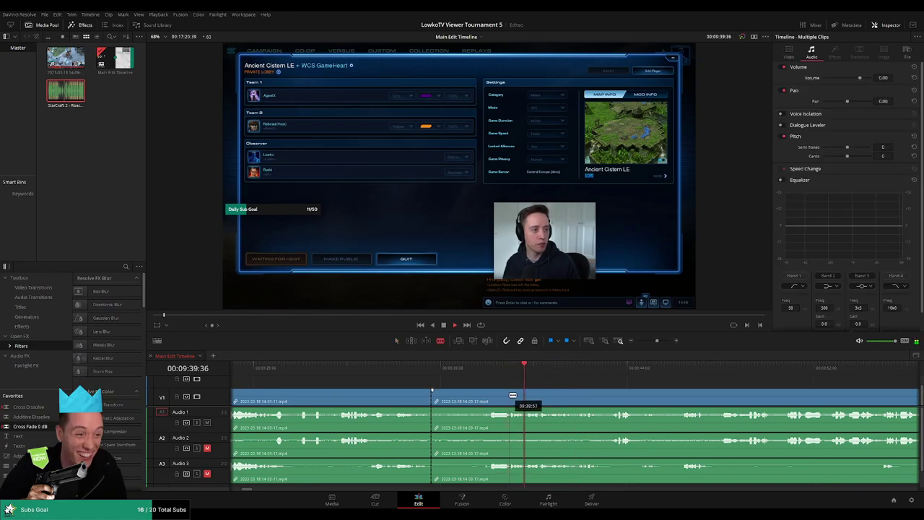
key(b)
click(509, 397)
key(a)
click(495, 401)
key(Delete)
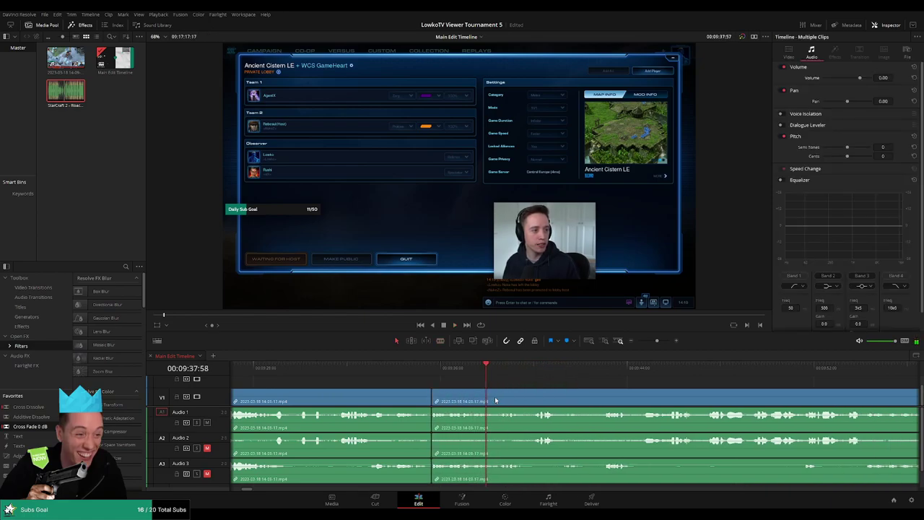
Step: Jump back and review the new join into the StarCraft lobby
click(410, 367)
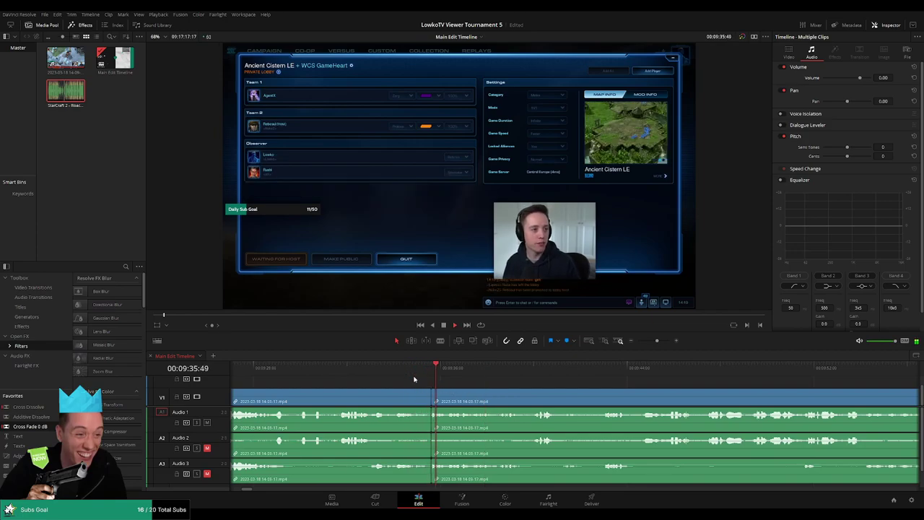
click(409, 400)
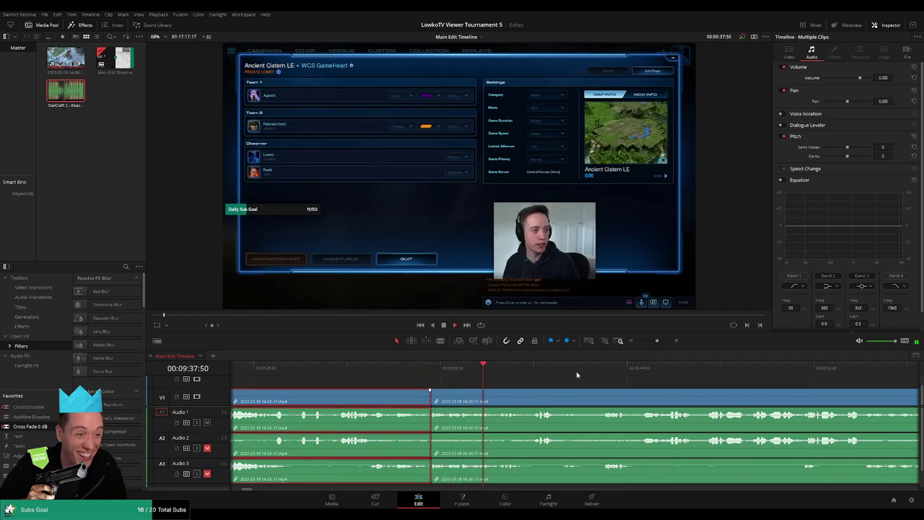
click(552, 381)
scroll(421, 379, right, 3)
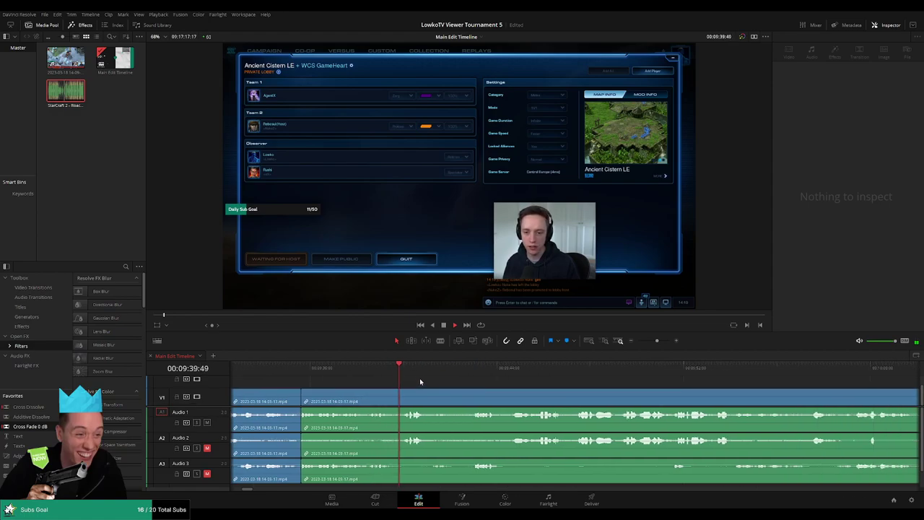
scroll(426, 380, right, 1)
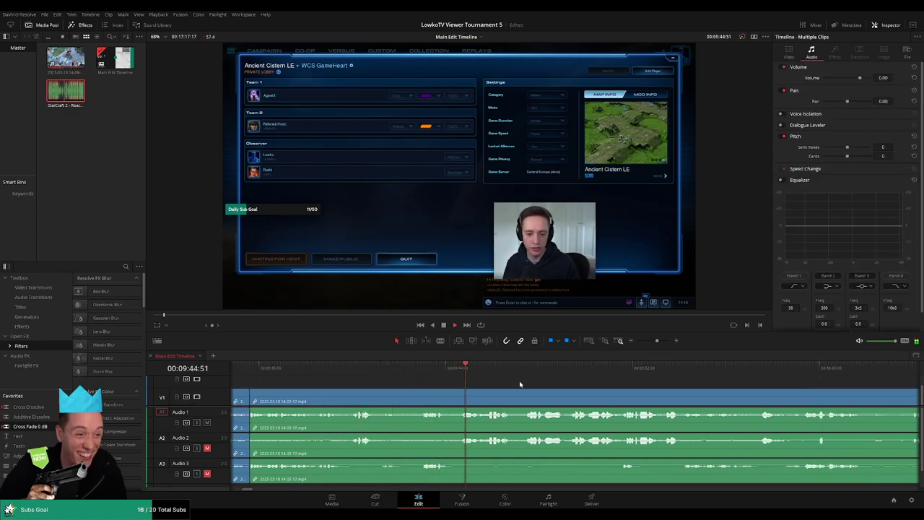
Step: Move the playhead to the dead stretch near 10:02, undoing an accidental cut
scroll(473, 383, right, 3)
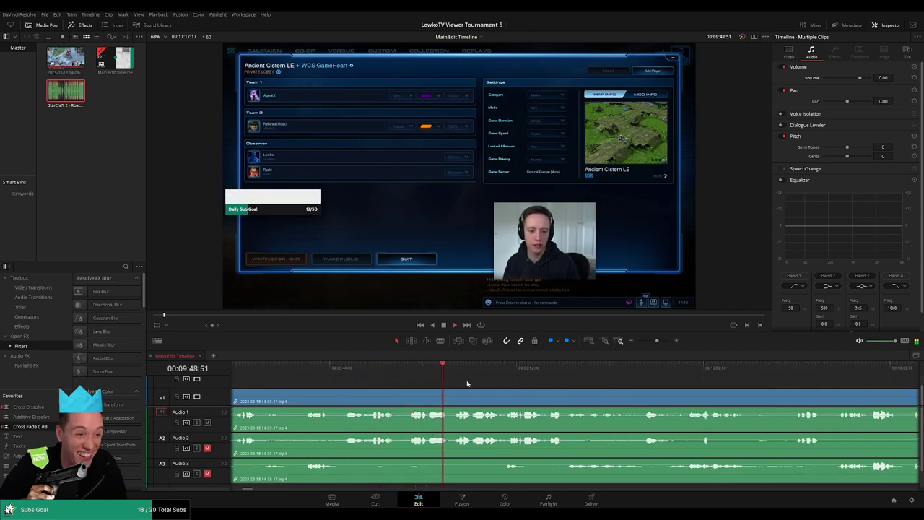
scroll(447, 386, right, 3)
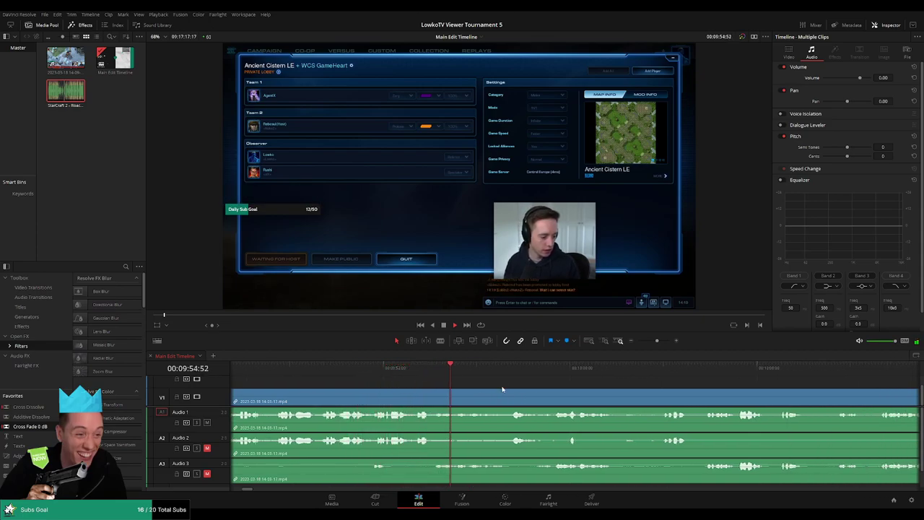
scroll(462, 386, right, 2)
click(442, 371)
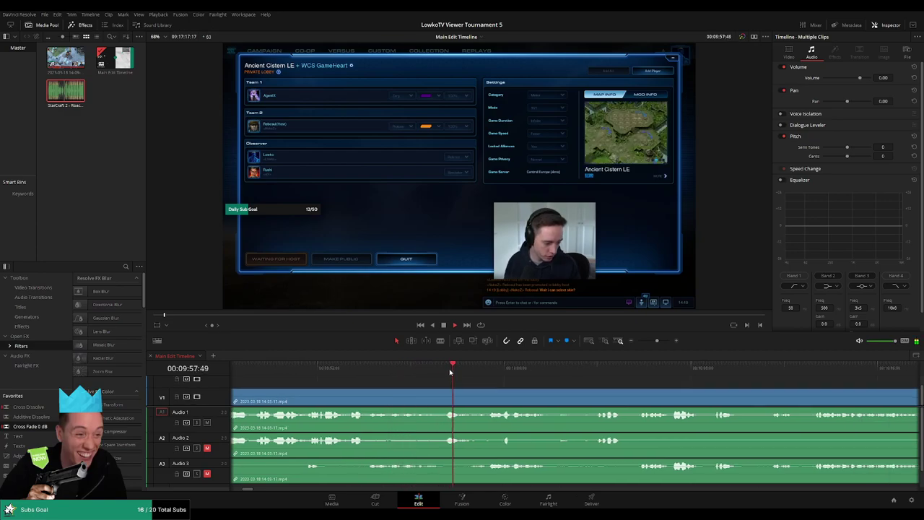
drag(450, 371, 478, 371)
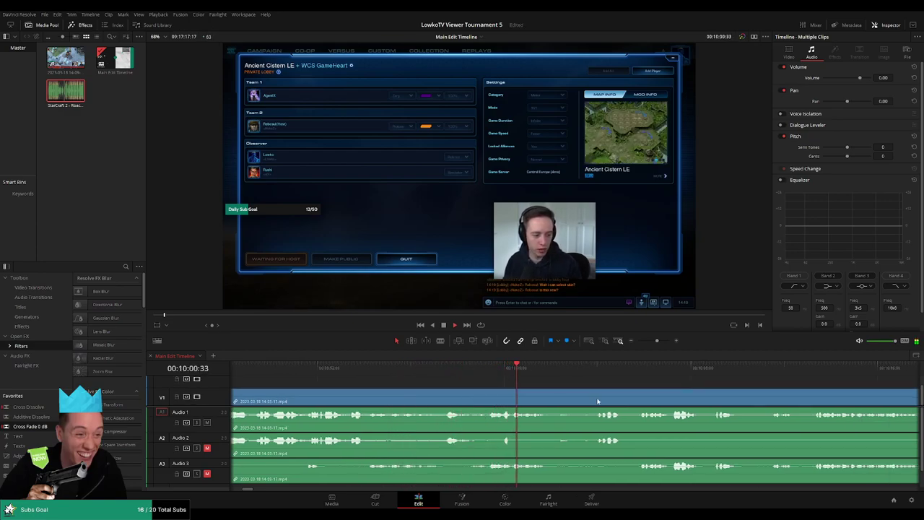
scroll(598, 400, right, 4)
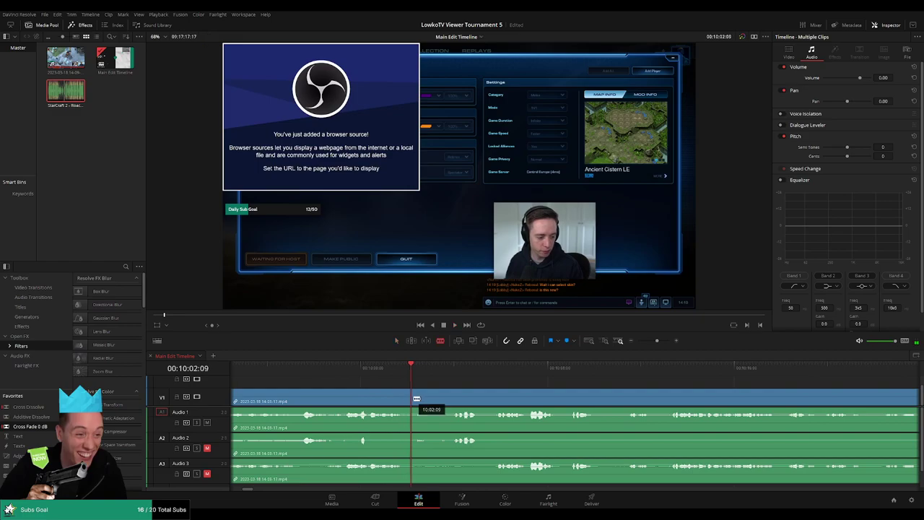
click(417, 398)
key(ctrl+z)
drag(453, 372, 408, 372)
Step: Cut both ends of the dead stretch and delete it, closing the gap
click(408, 399)
key(space)
click(450, 371)
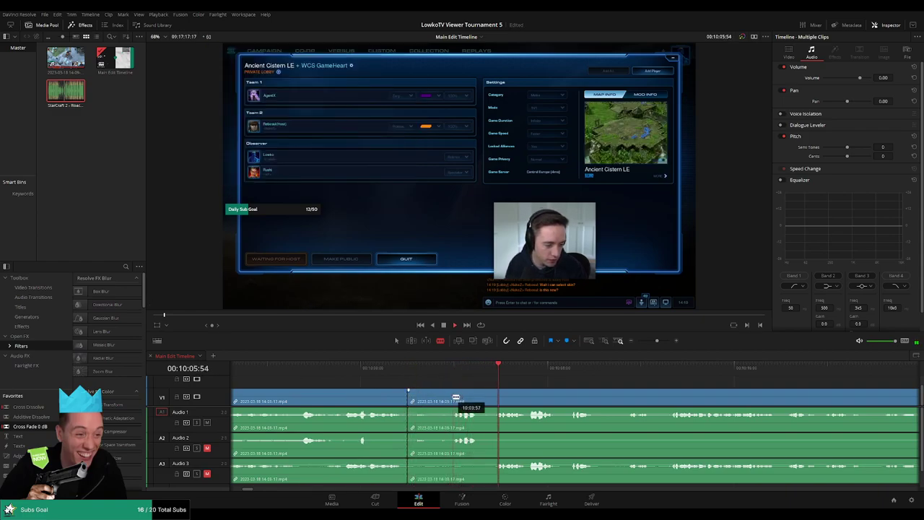
click(455, 400)
key(a)
click(435, 400)
key(Delete)
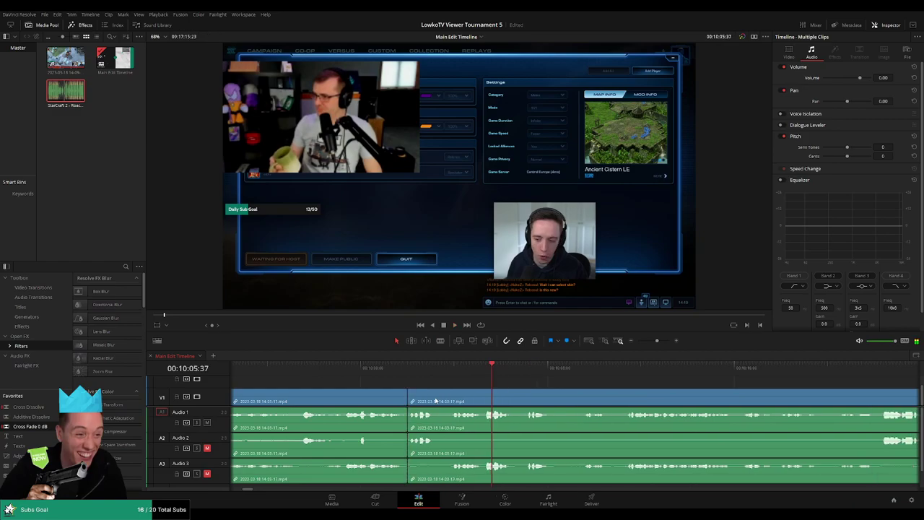
Step: Jump back to review the closed-up join, then deselect the clips
click(396, 369)
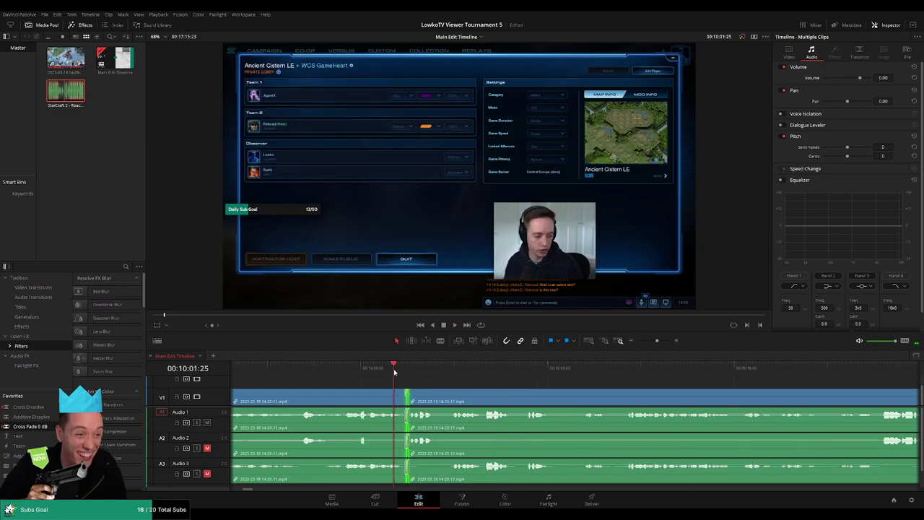
click(392, 402)
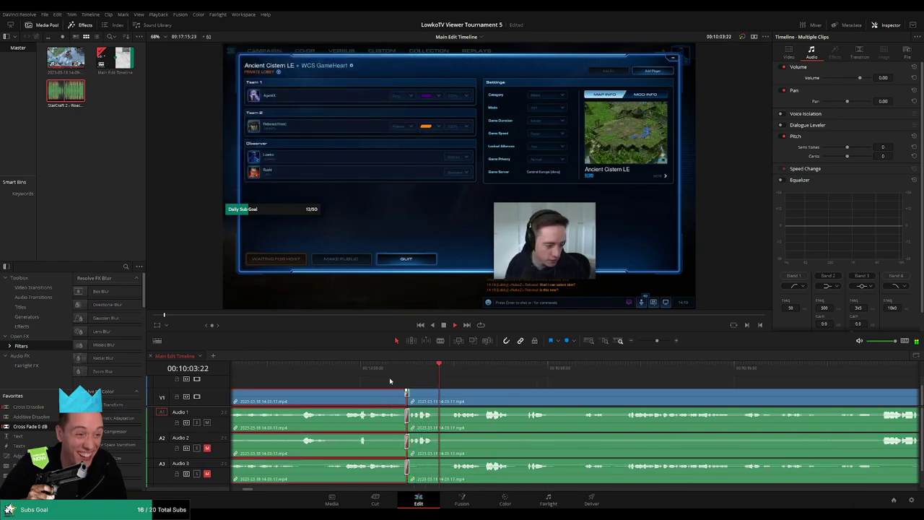
click(534, 380)
Step: Scroll further along the stream recording to find the next section to cut
scroll(427, 382, right, 3)
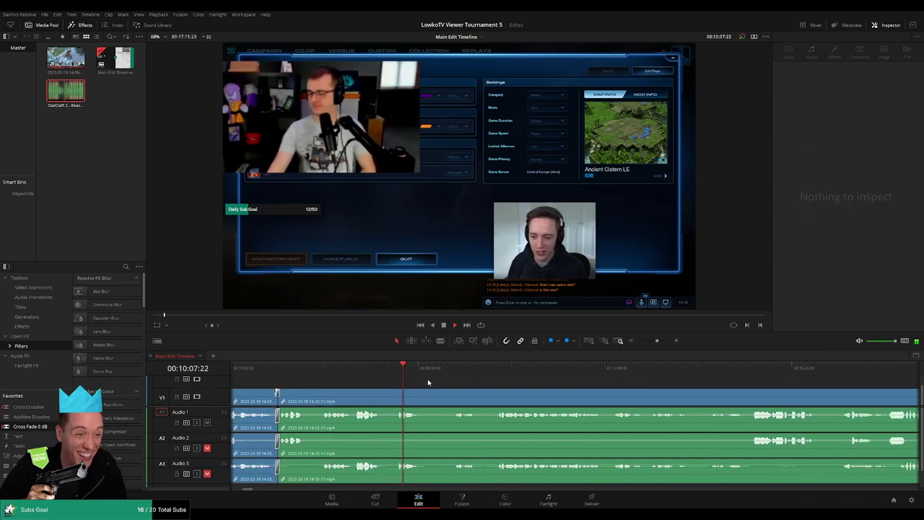
key(b)
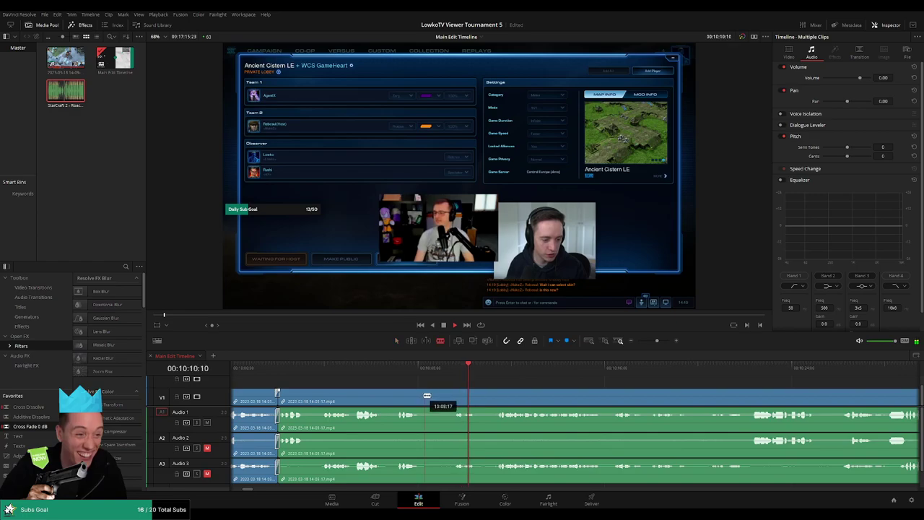
key(a)
scroll(505, 383, right, 3)
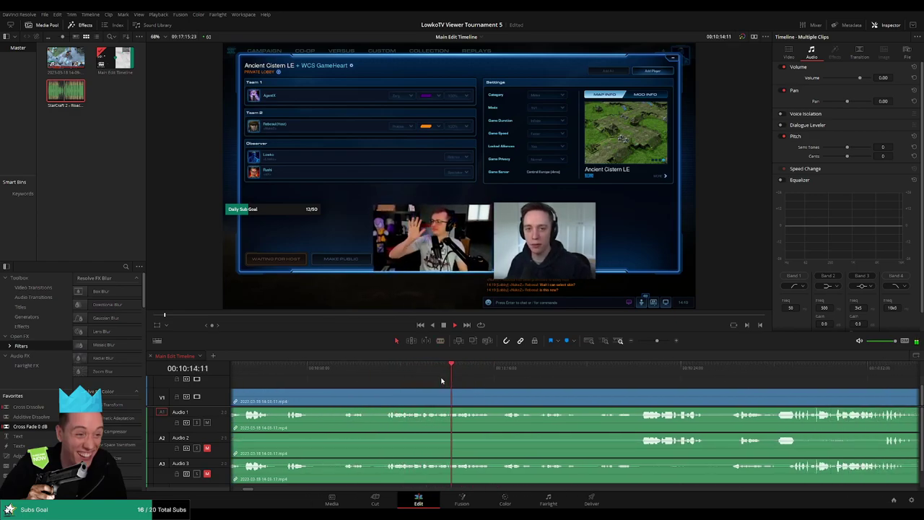
scroll(469, 383, right, 1)
scroll(488, 382, right, 2)
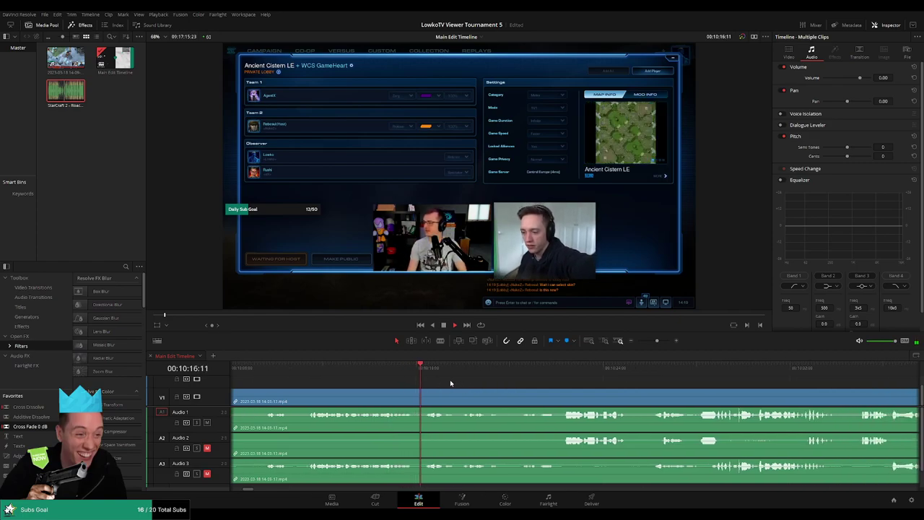
scroll(444, 384, right, 3)
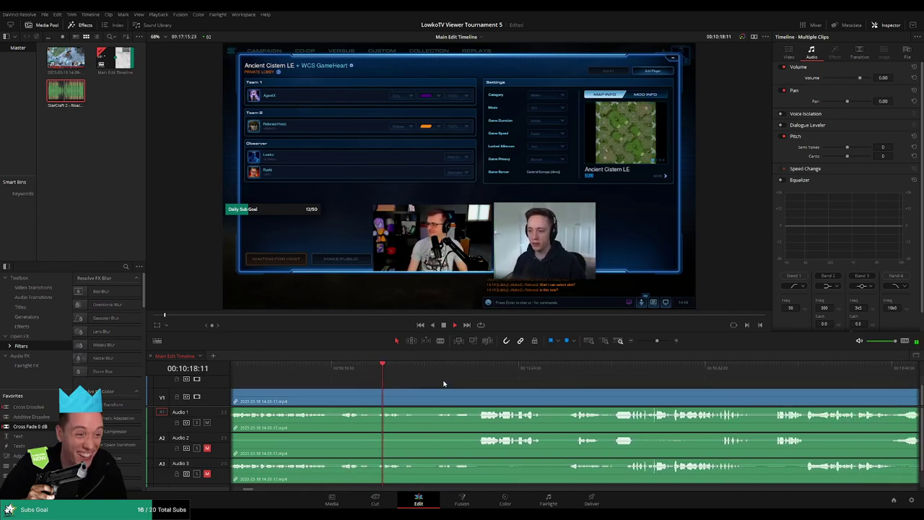
scroll(437, 390, right, 2)
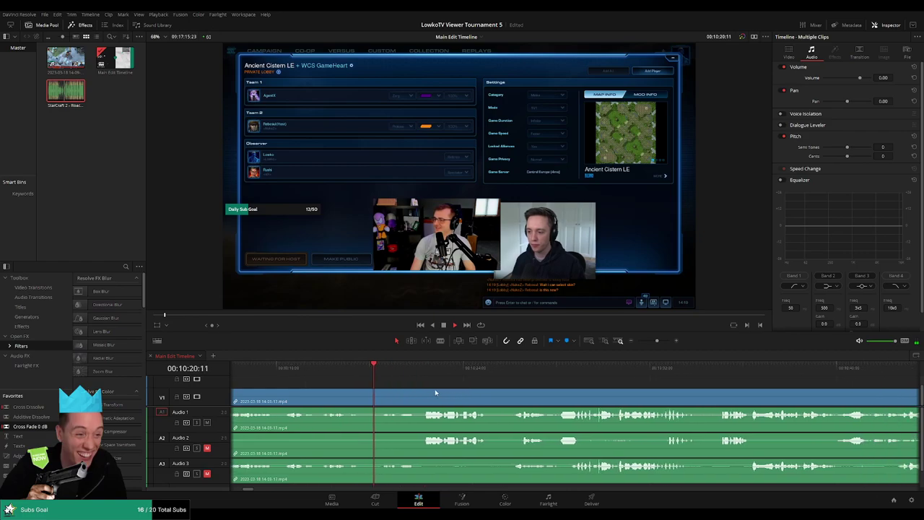
scroll(433, 392, right, 1)
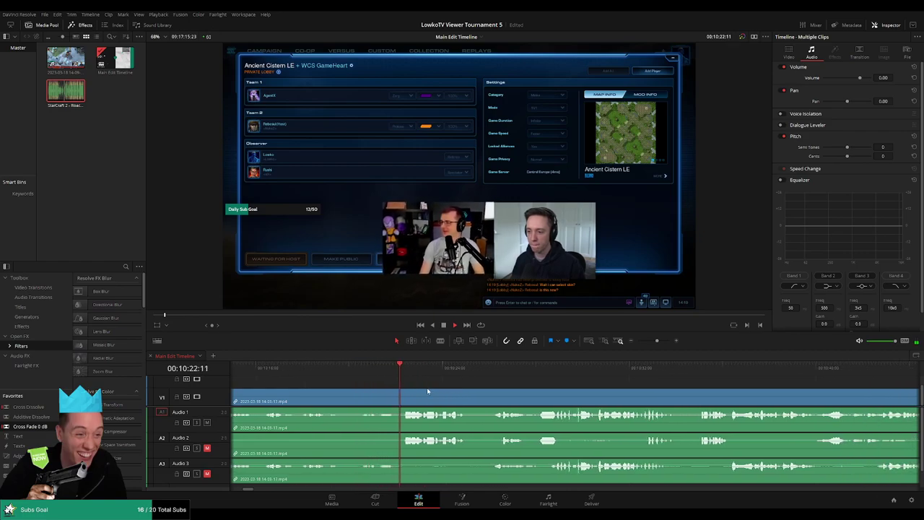
Step: Split the clips on all tracks at the playhead, undoing and redoing the cut
click(346, 367)
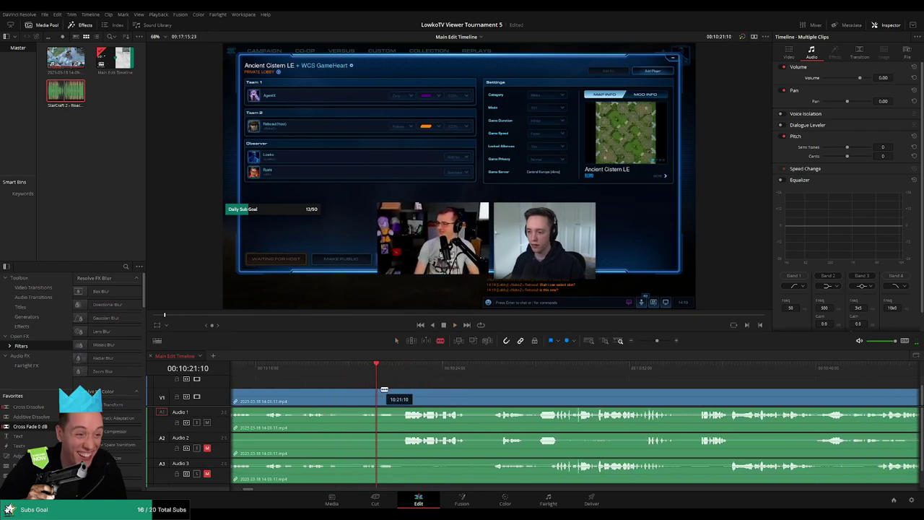
click(384, 393)
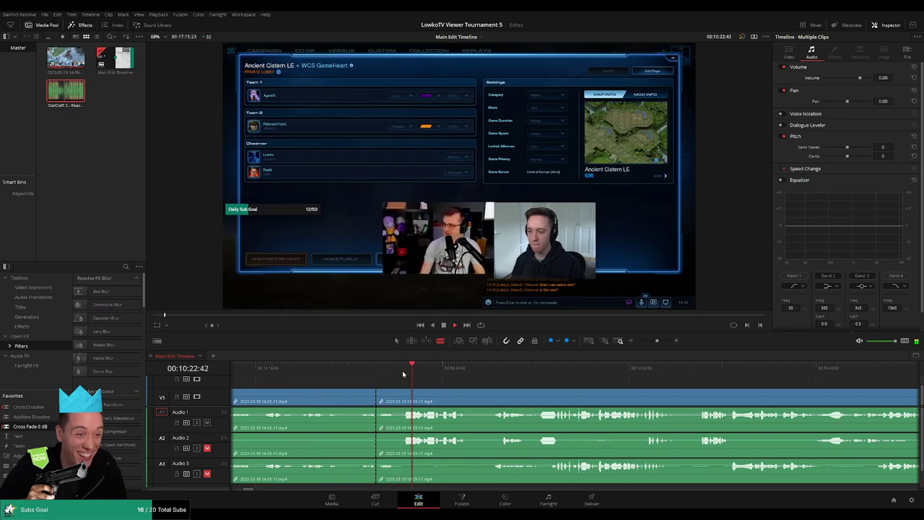
key(ctrl+z)
scroll(446, 385, right, 4)
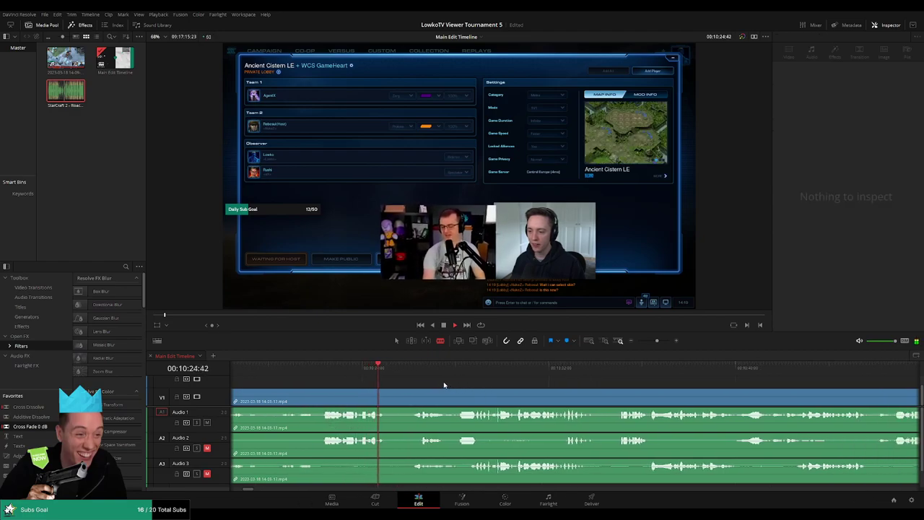
key(ctrl+b)
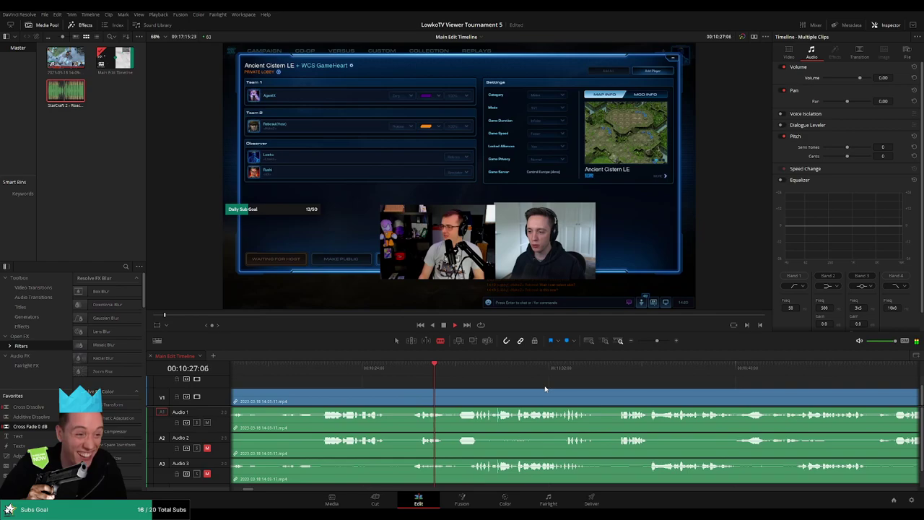
scroll(505, 386, right, 4)
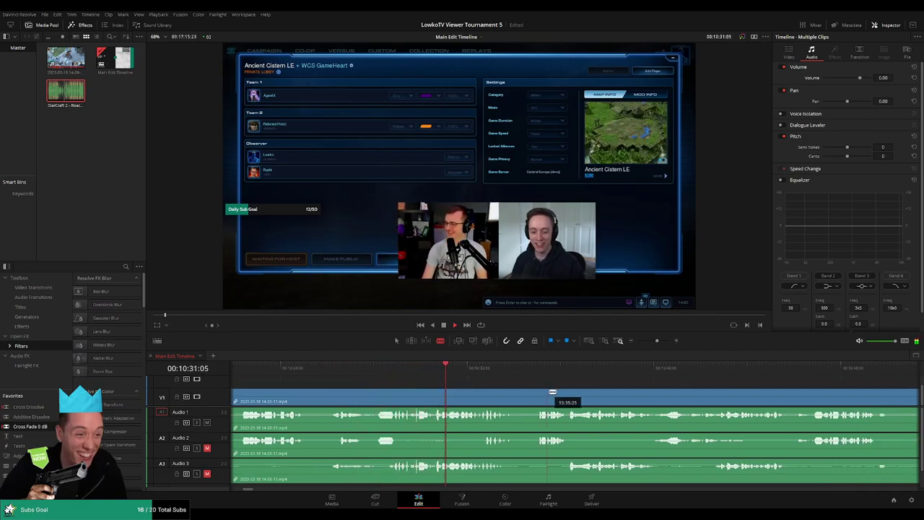
Step: Place an Adjustment Clip on a new track above V1 near 10:35
click(648, 344)
drag(649, 343, 655, 342)
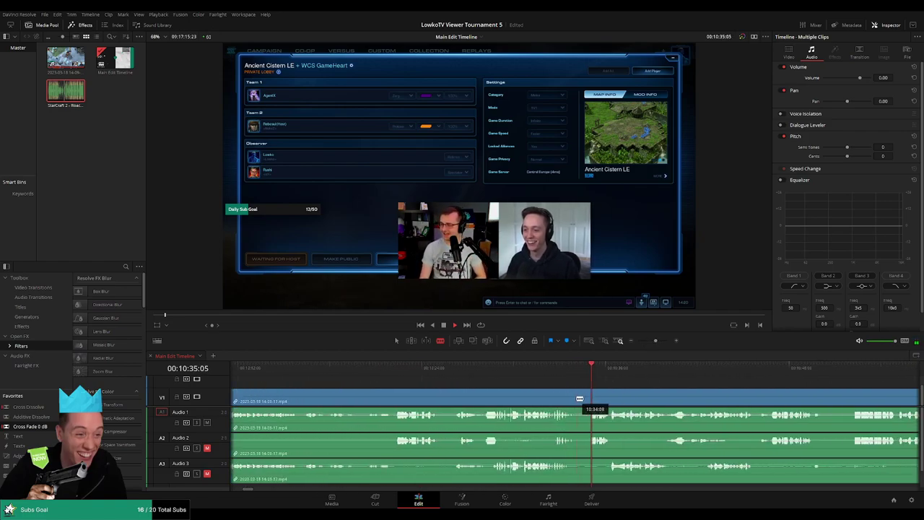
scroll(549, 394, right, 3)
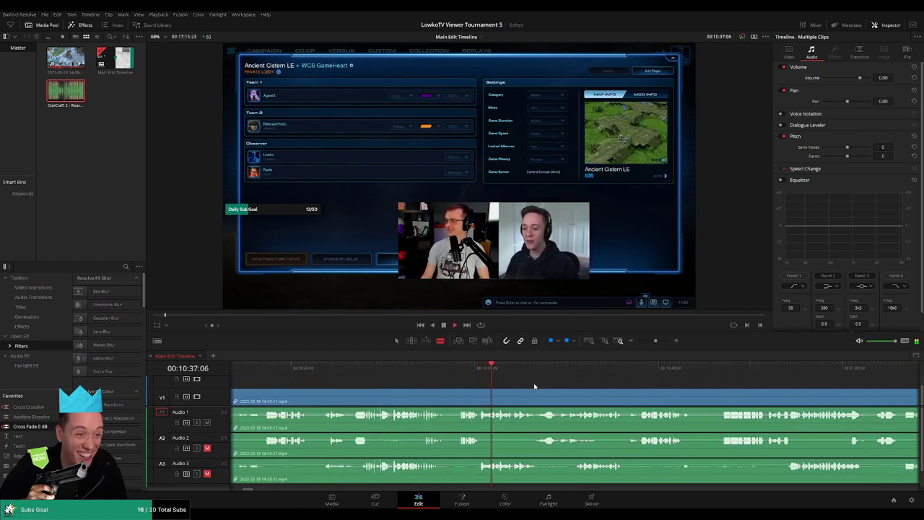
click(460, 368)
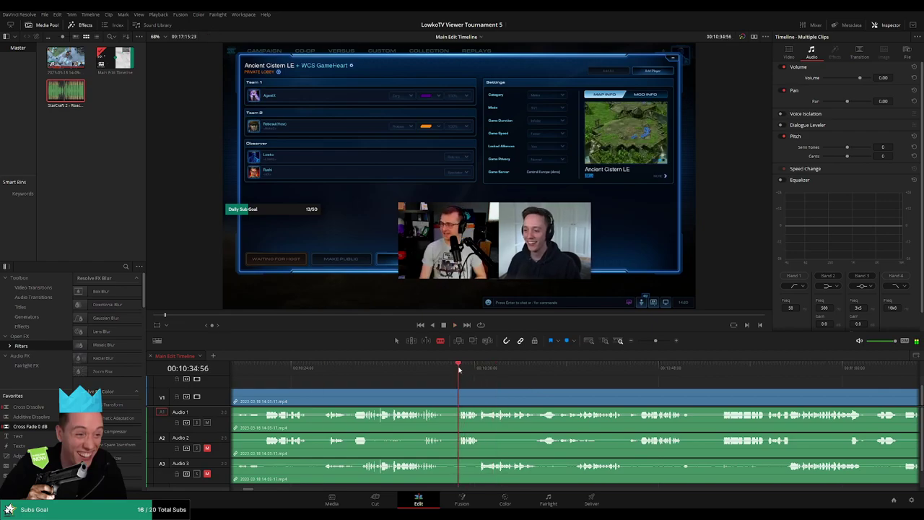
drag(283, 396, 473, 390)
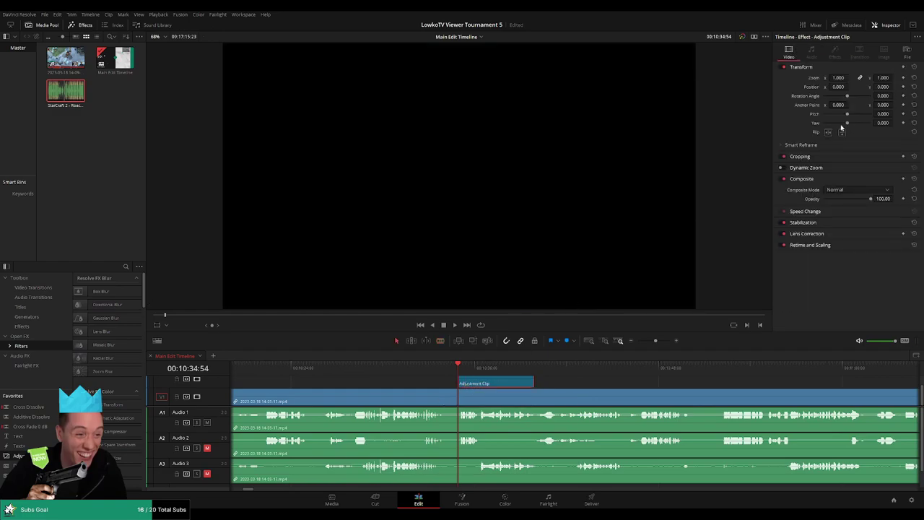
Step: Zoom the adjustment clip to 1.690 with Position Y 236 to close in on the webcams
key(space)
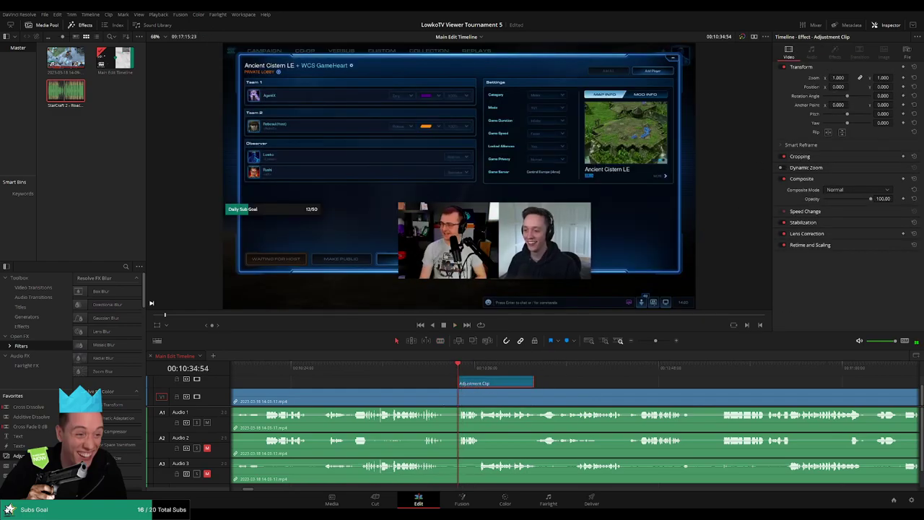
drag(839, 77, 891, 88)
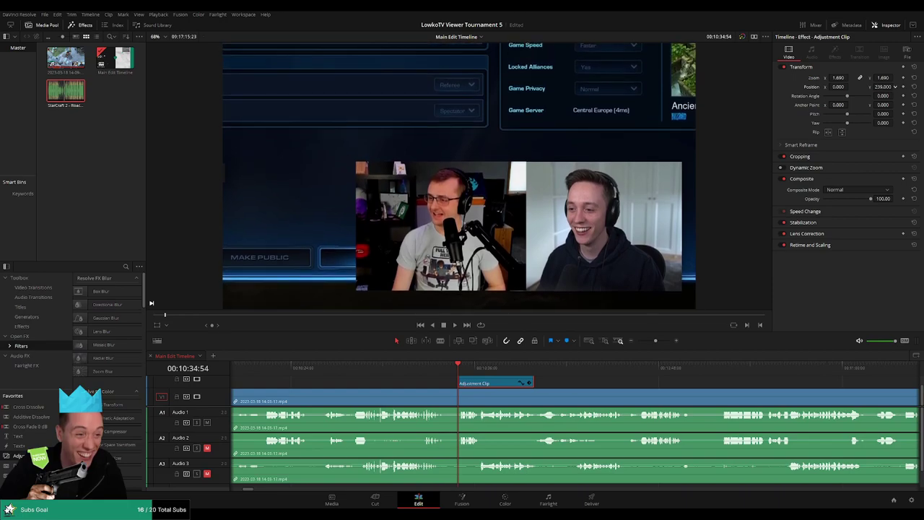
key(space)
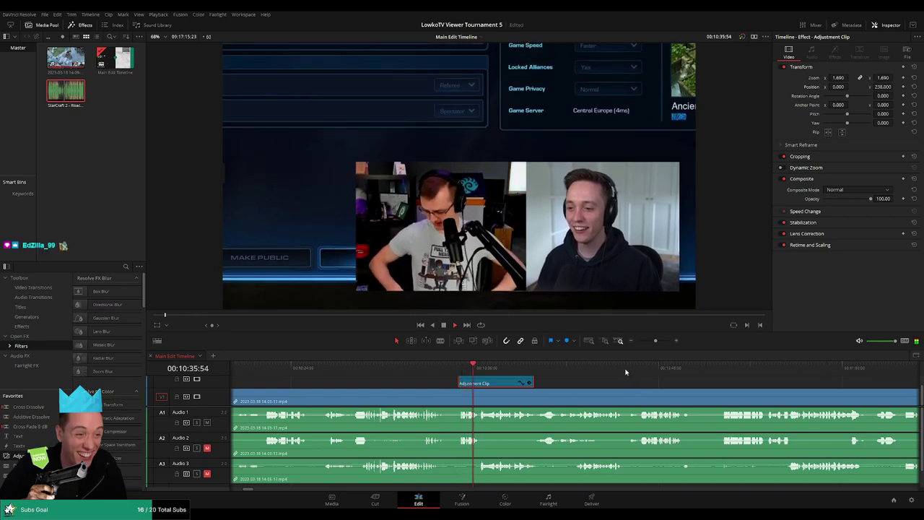
Step: Stretch the adjustment clip out to the next cut near 10:50 and check playback across it
scroll(592, 386, right, 3)
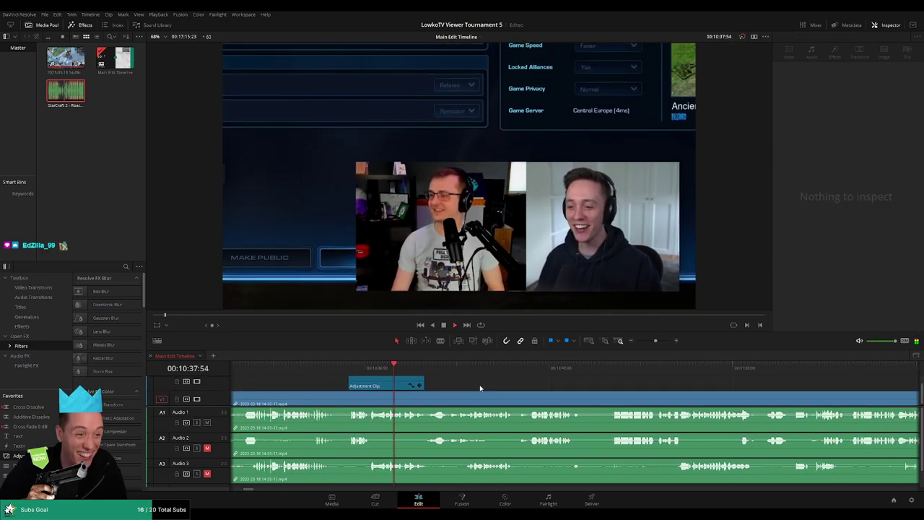
drag(422, 382, 513, 383)
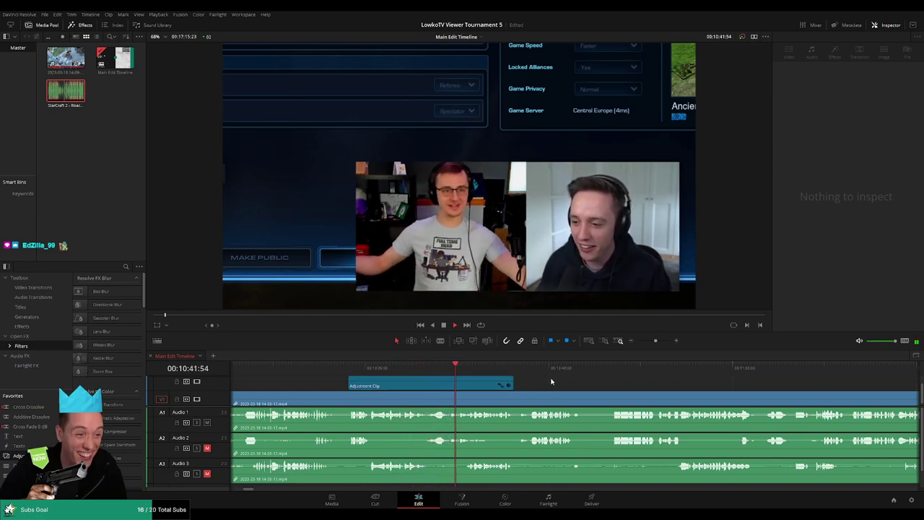
scroll(538, 385, right, 2)
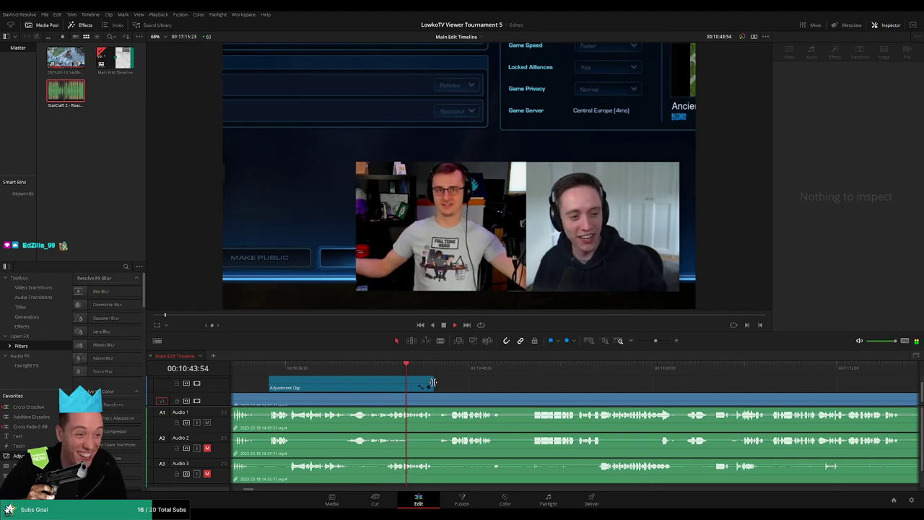
drag(433, 383, 502, 384)
scroll(433, 383, right, 2)
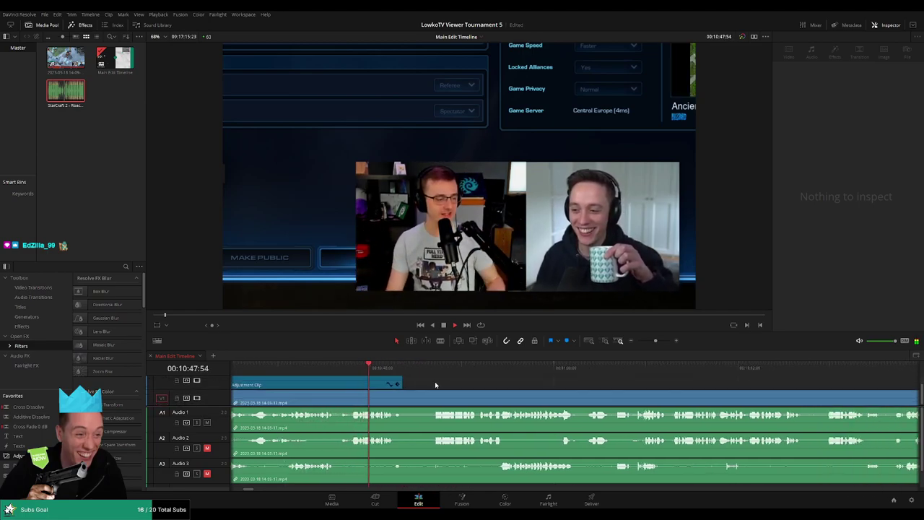
drag(396, 384, 408, 384)
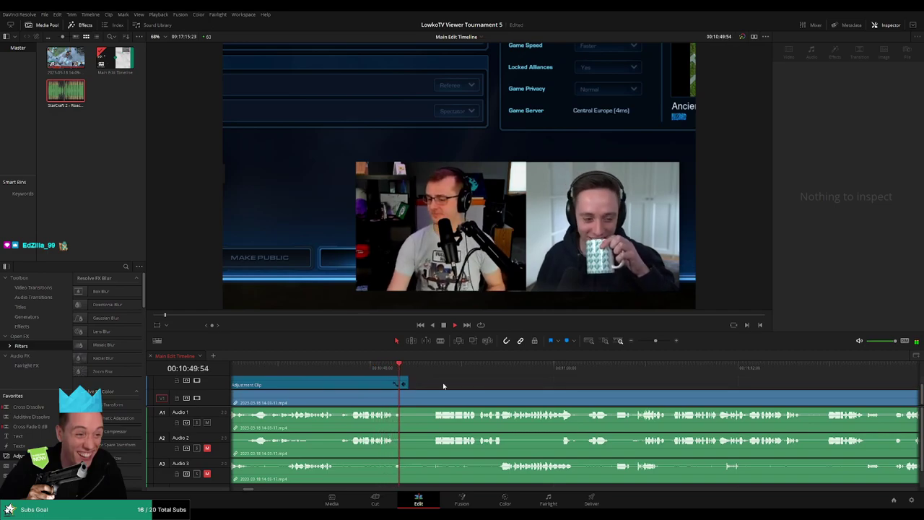
click(417, 389)
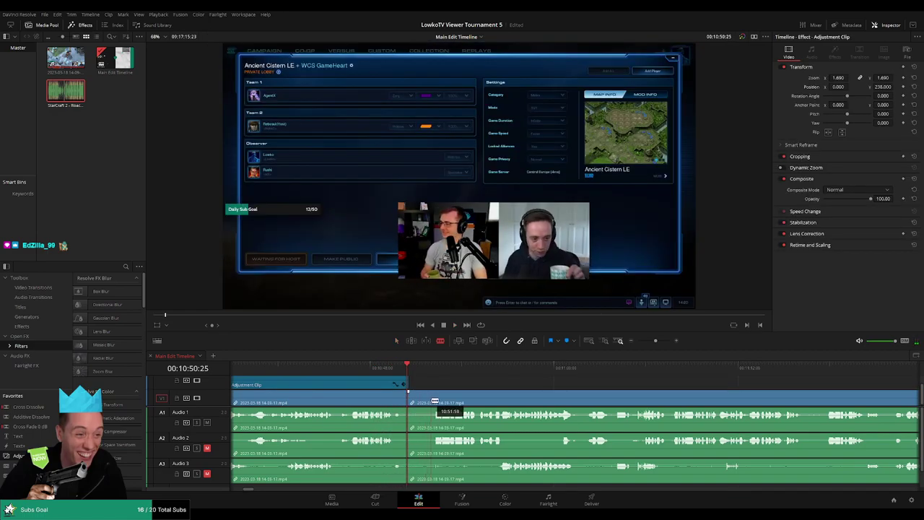
drag(436, 401, 422, 393)
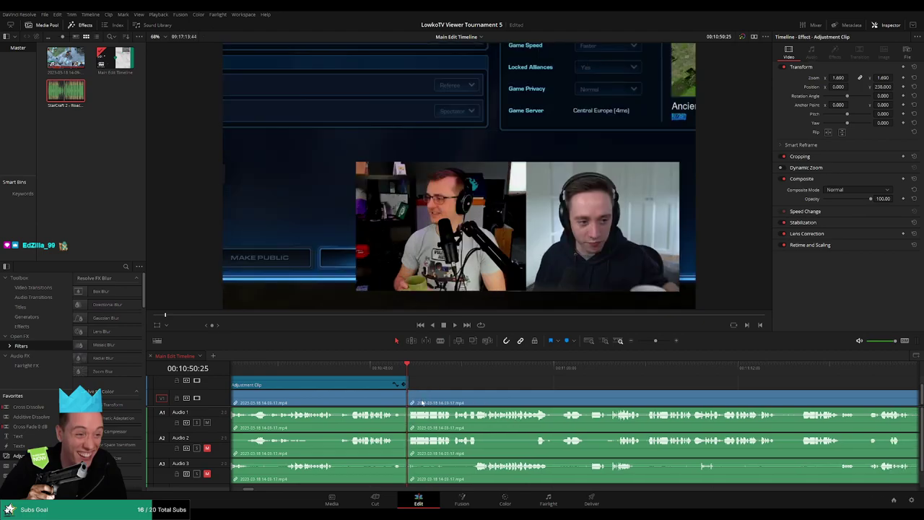
click(402, 376)
key(space)
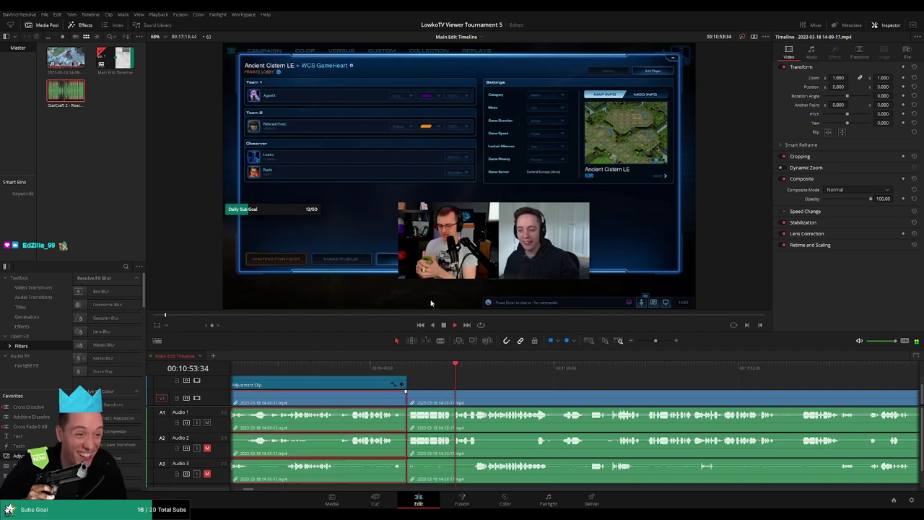
click(266, 403)
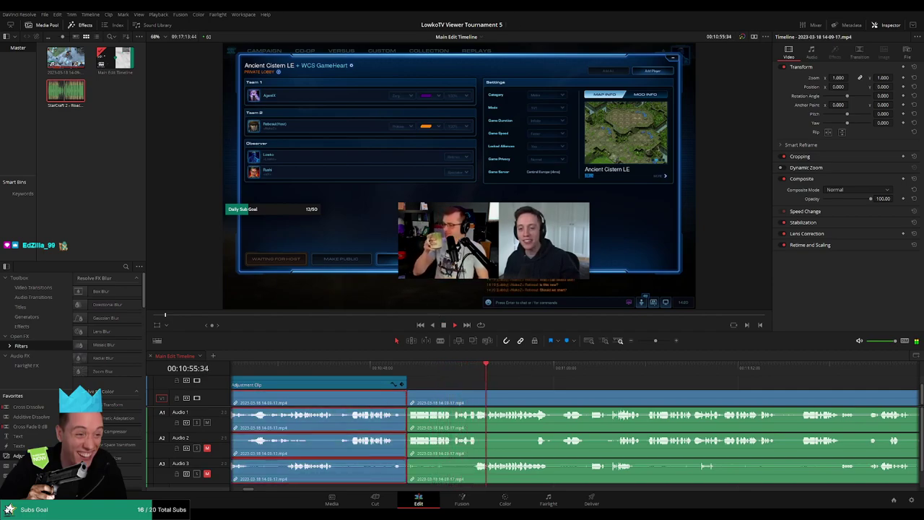
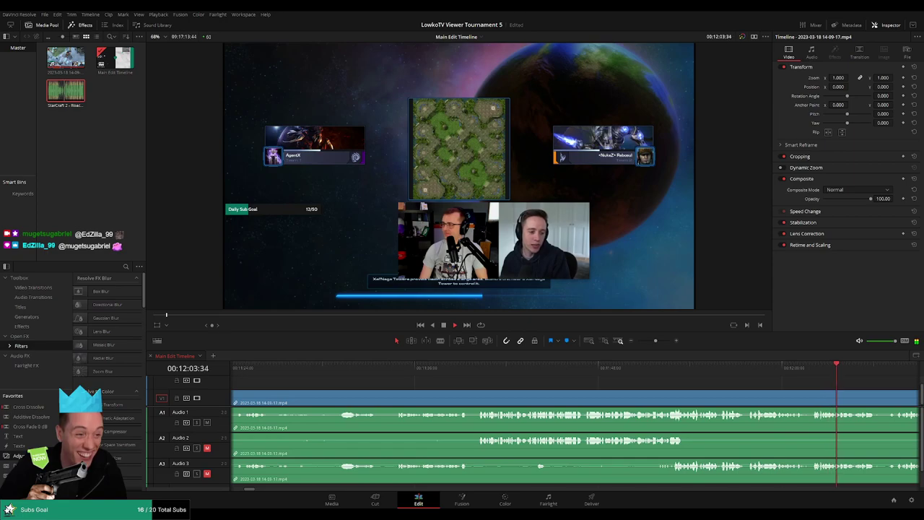
Step: Scrub back and re-watch the pre-game lobby footage around 11:16–11:20, then stop playback
click(712, 368)
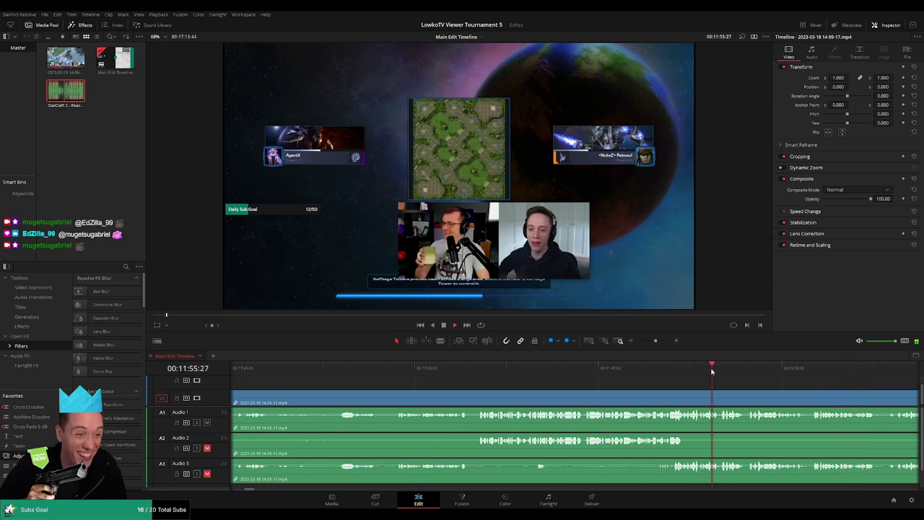
drag(475, 376, 330, 375)
scroll(347, 378, left, 3)
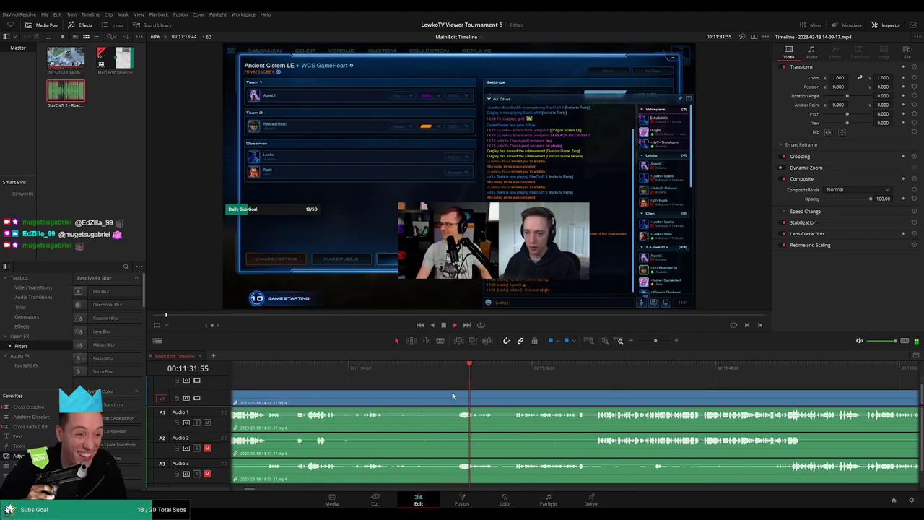
click(363, 371)
scroll(380, 390, left, 5)
click(491, 370)
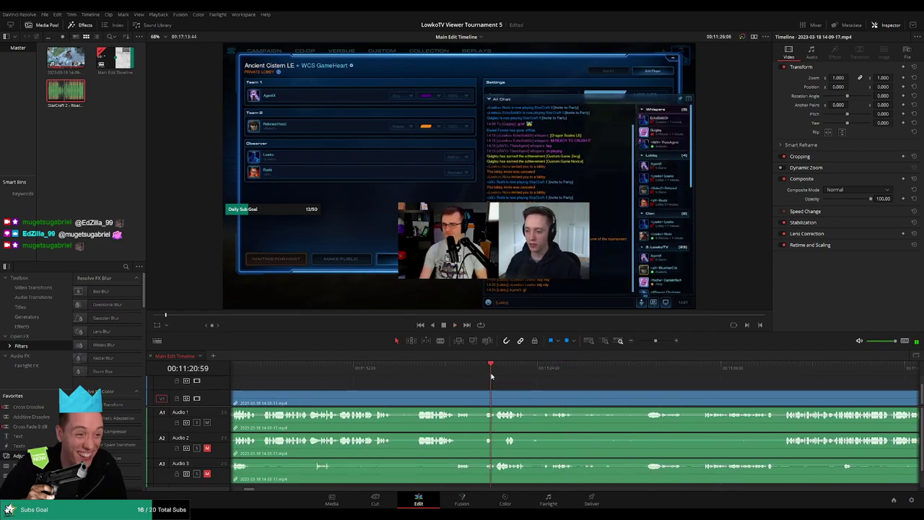
click(428, 370)
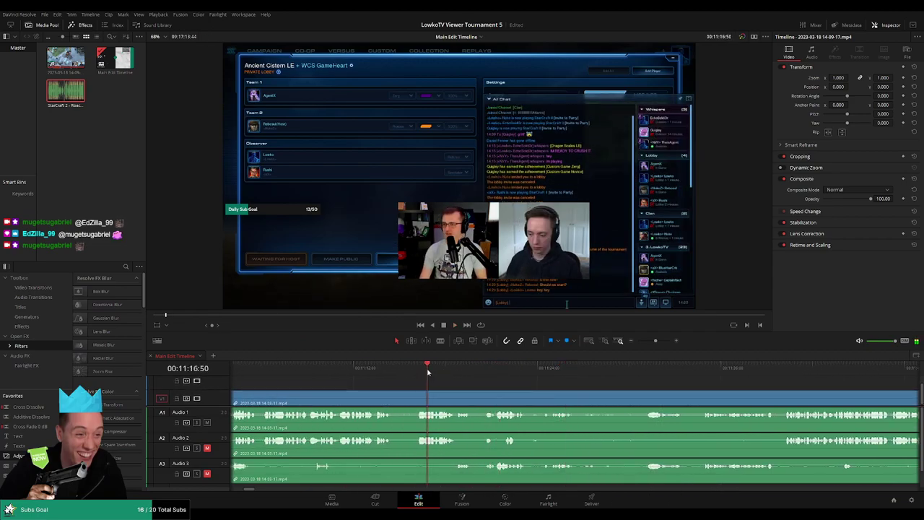
click(368, 371)
key(space)
scroll(402, 385, left, 4)
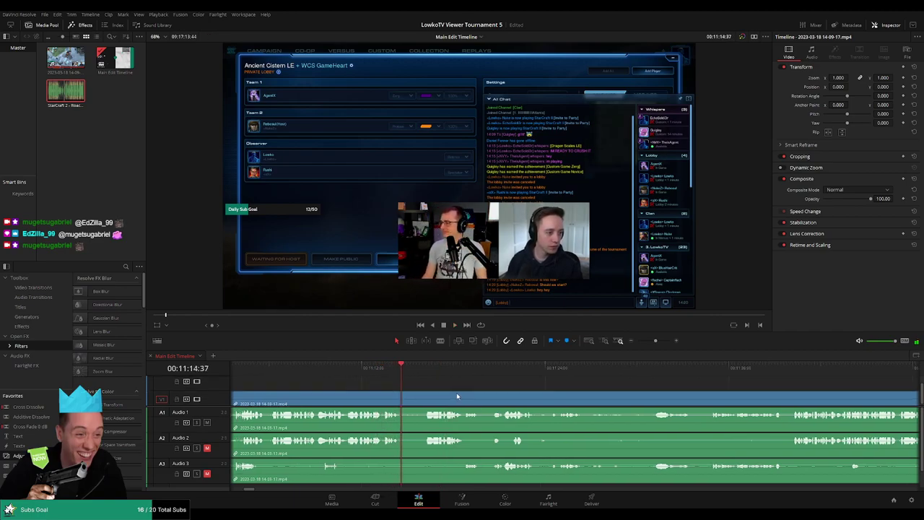
Step: Blade both ends of the dead air and ripple-delete the short piece between
key(b)
click(555, 399)
key(space)
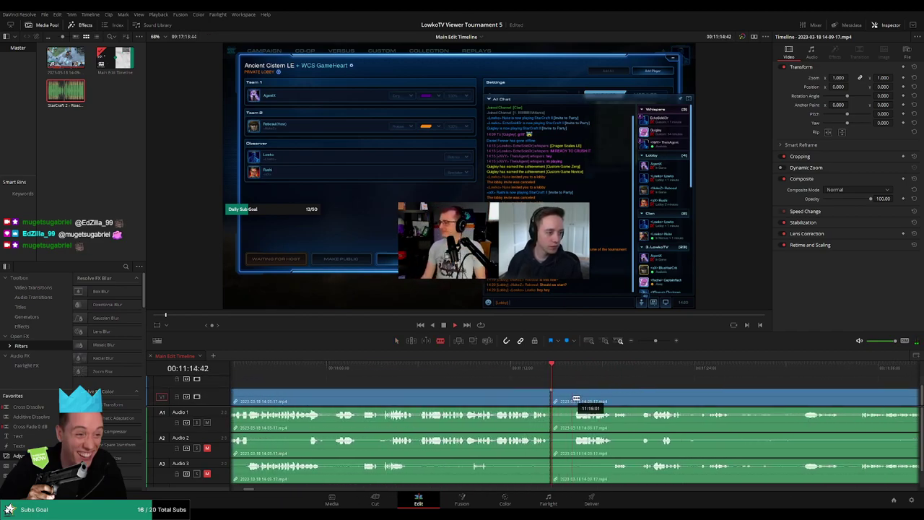
click(571, 398)
key(a)
click(562, 402)
key(Delete)
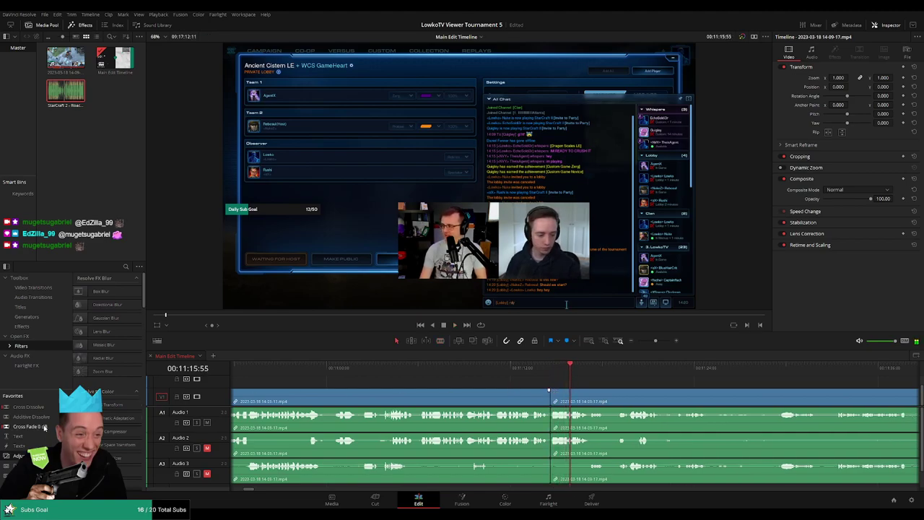
Step: Apply a Cross Fade 0 dB to the audio cut and replay it to check
drag(45, 427, 315, 399)
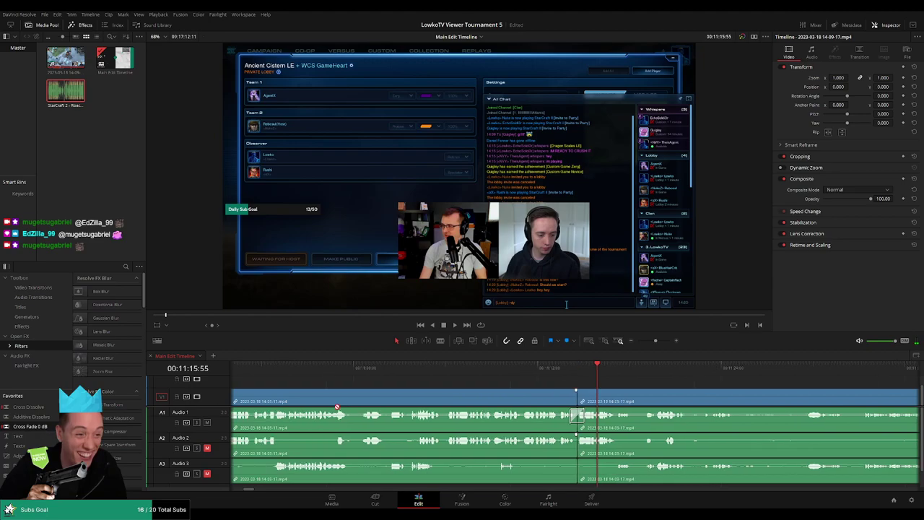
drag(45, 425, 594, 445)
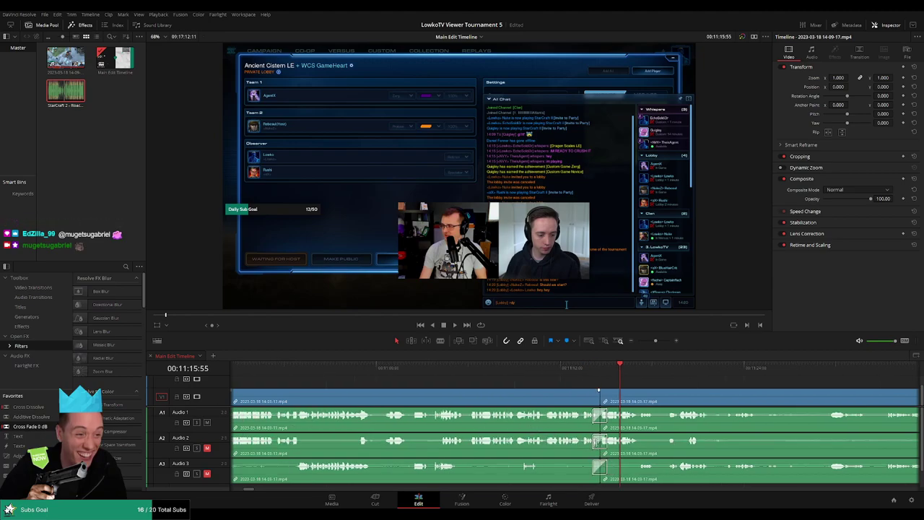
key(/)
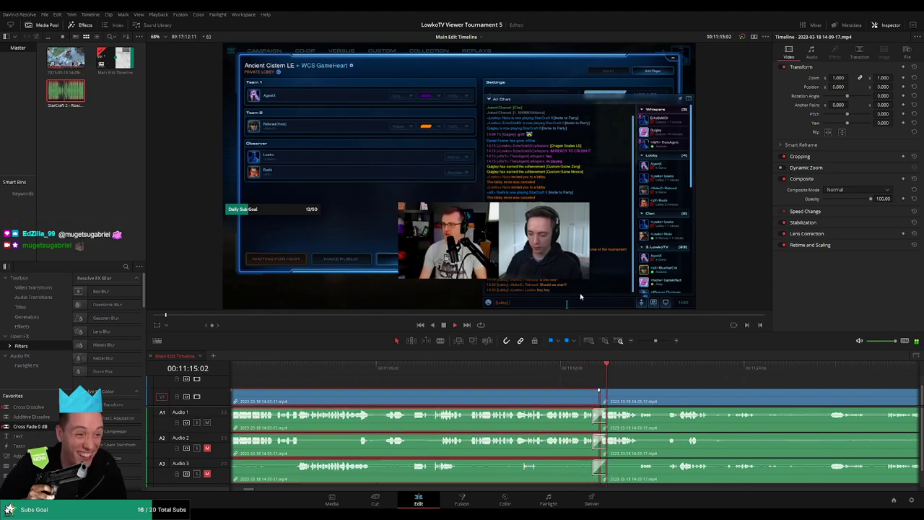
click(531, 385)
Step: Blade the next dead-air stretch and ripple-delete the short pieces and dead section
scroll(530, 385, right, 3)
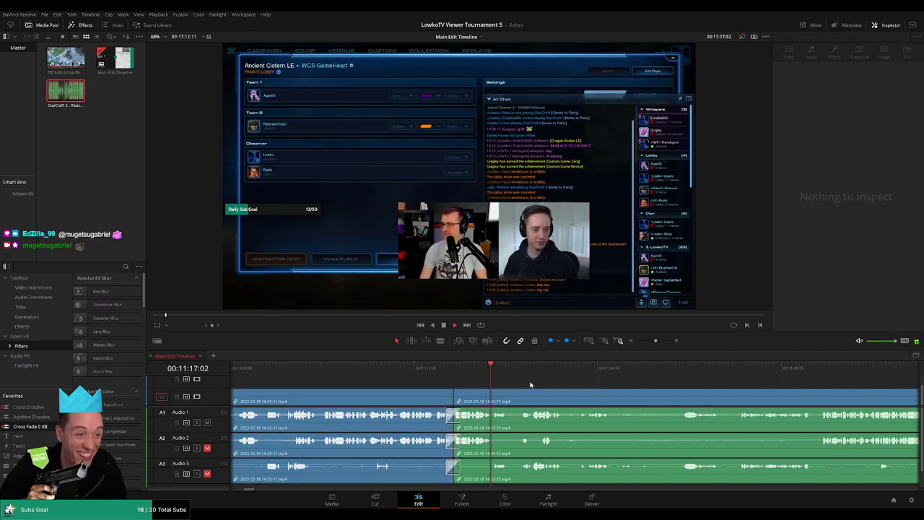
scroll(505, 382, right, 2)
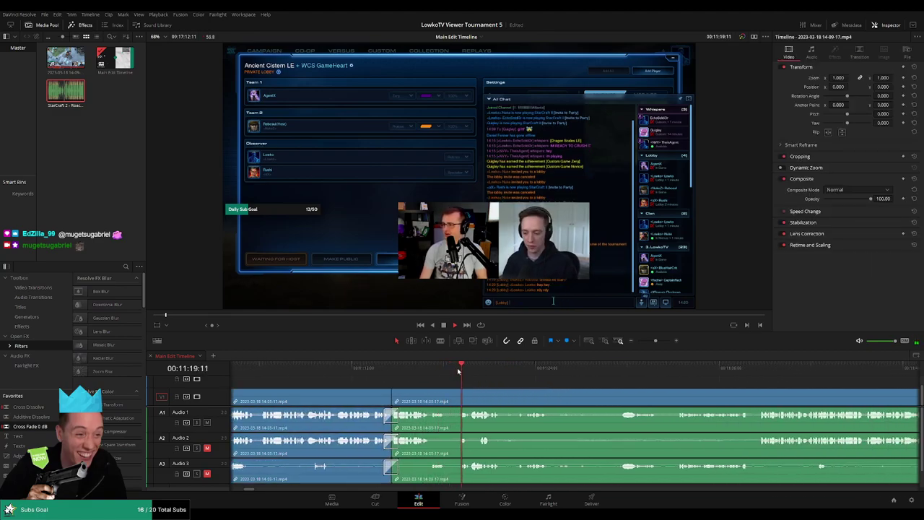
key(b)
click(446, 396)
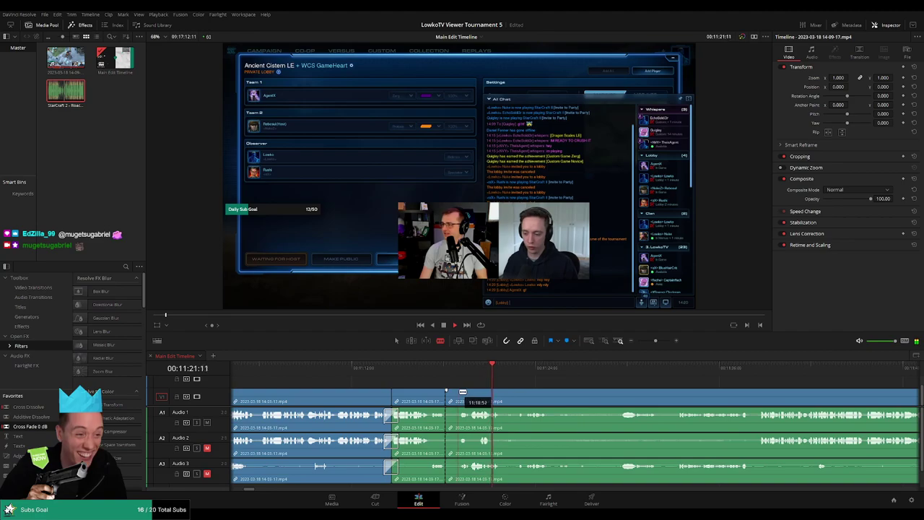
click(463, 396)
key(a)
click(455, 401)
key(Delete)
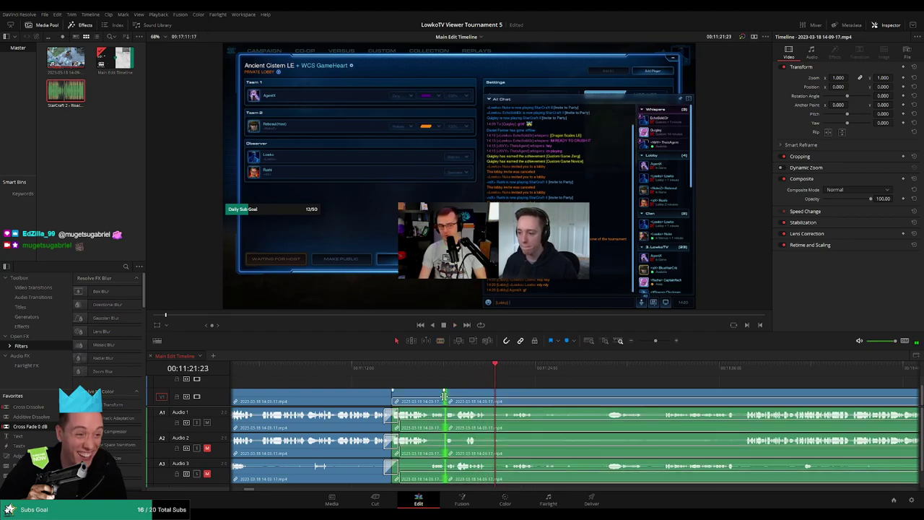
click(443, 389)
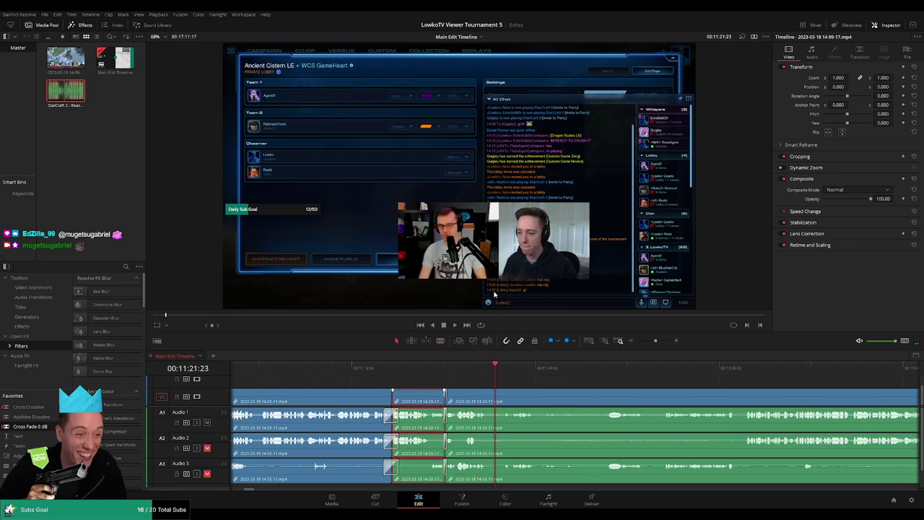
key(space)
key(Delete)
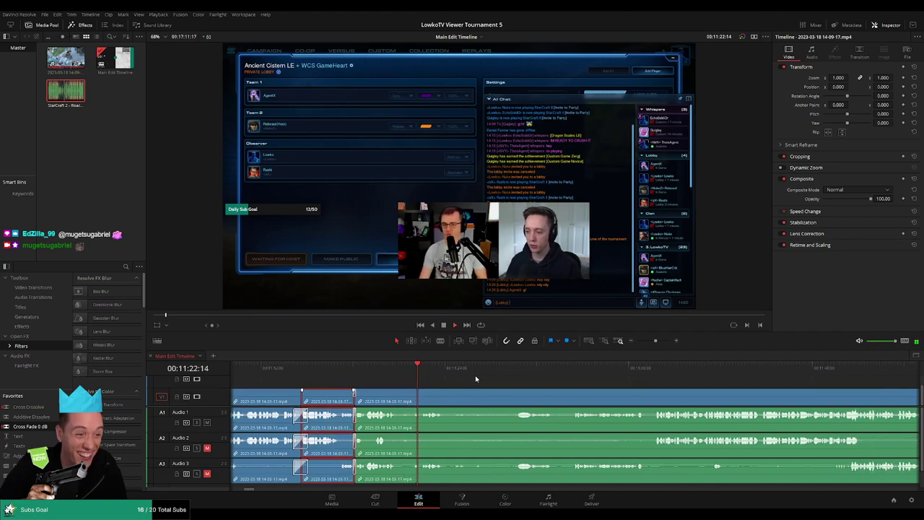
Step: Split the clips around 11:24 and move ahead to the game settings footage
key(b)
click(446, 399)
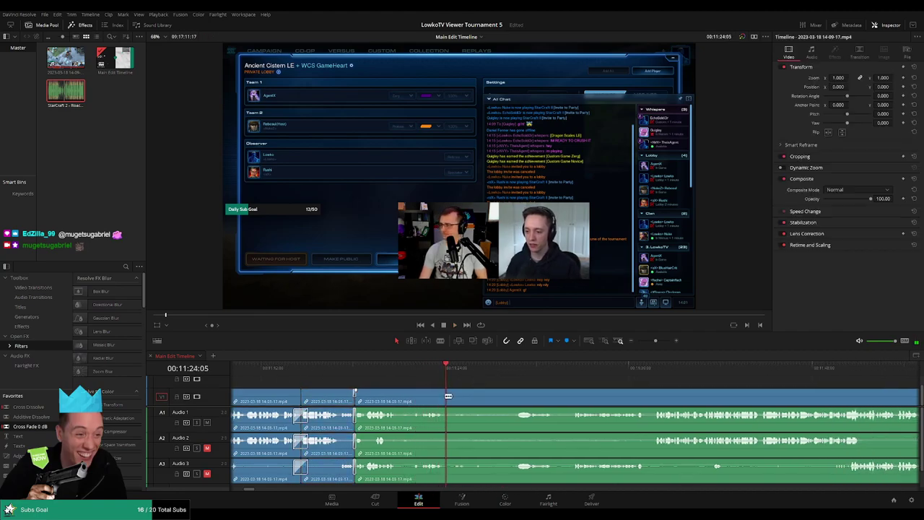
drag(447, 368, 521, 368)
click(559, 368)
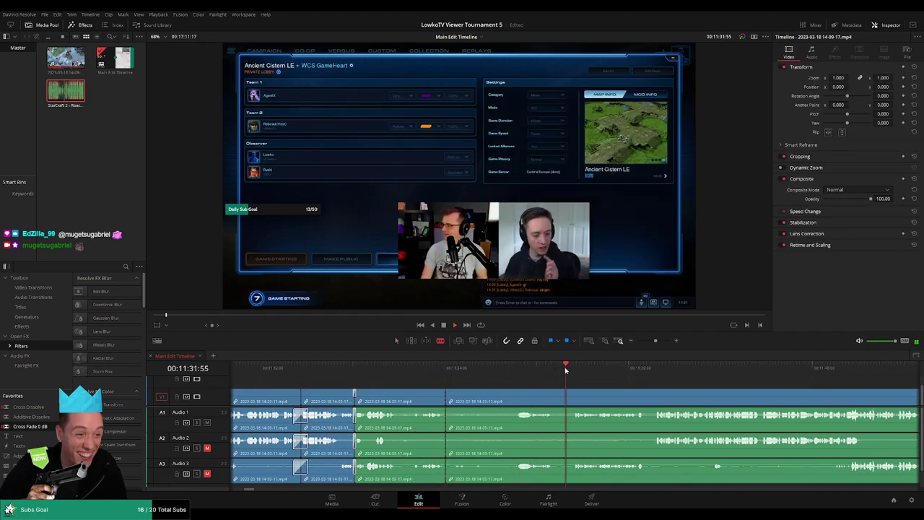
scroll(491, 396, right, 3)
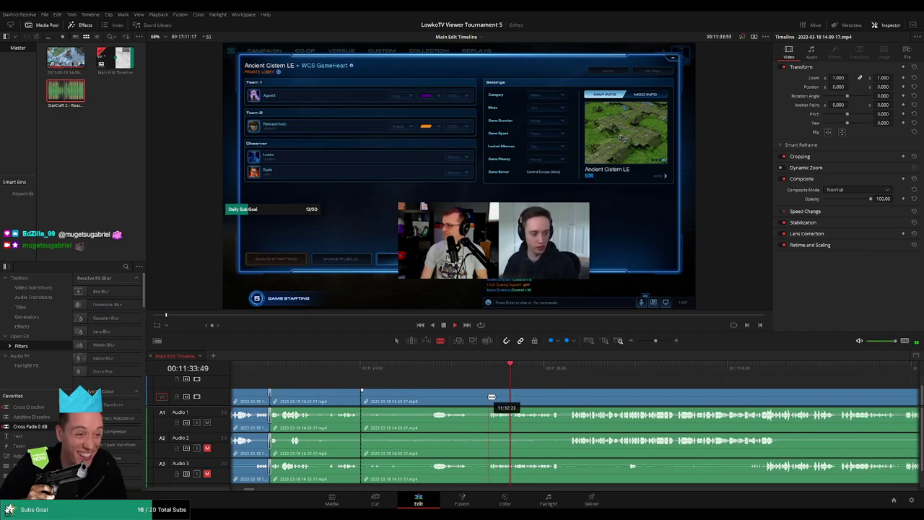
Step: Delete the section between the cuts, close the leftover gap, and view later footage
key(a)
click(433, 398)
key(BackSpace)
click(383, 400)
key(Delete)
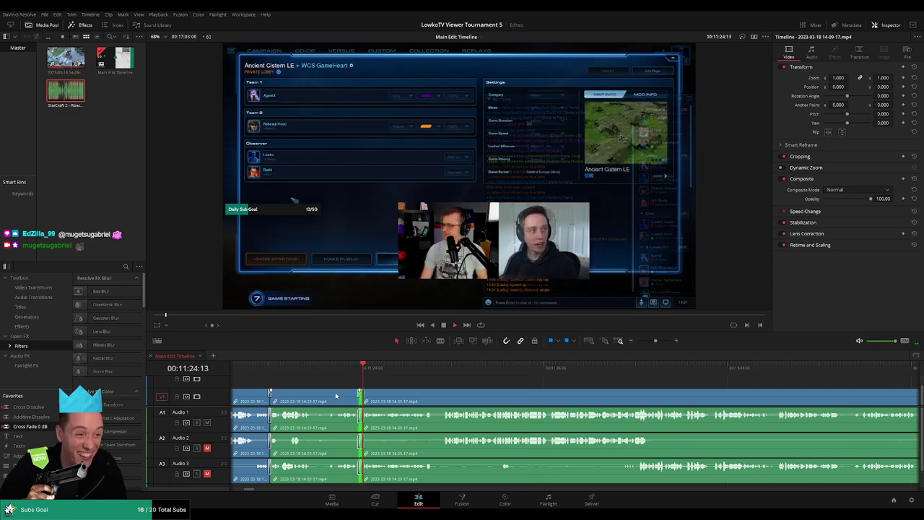
click(339, 402)
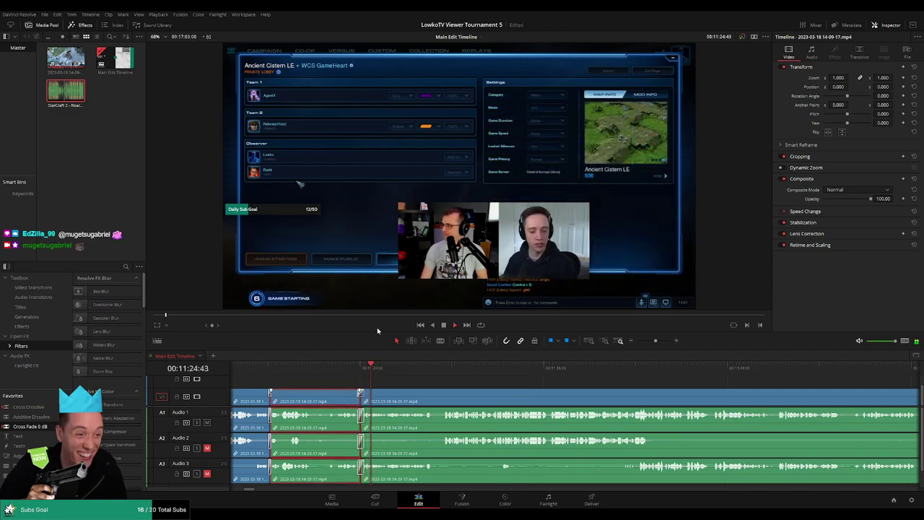
click(495, 374)
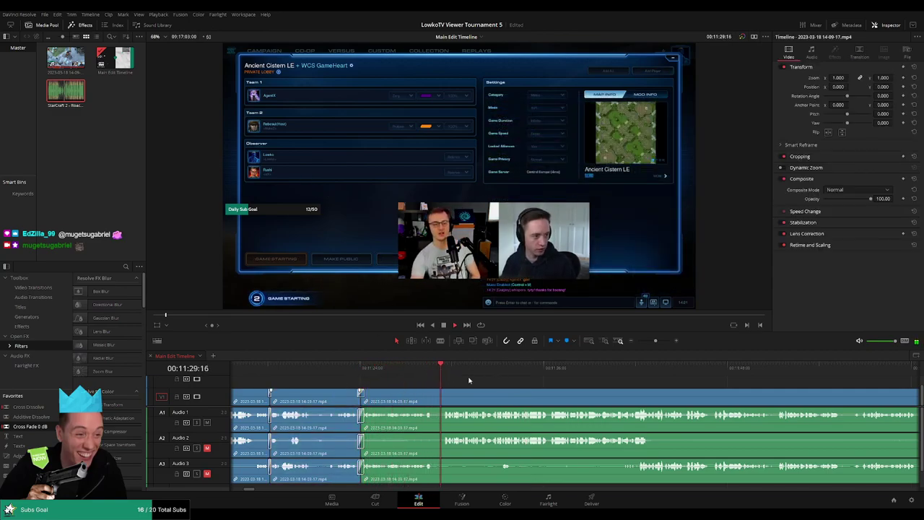
drag(488, 380, 427, 380)
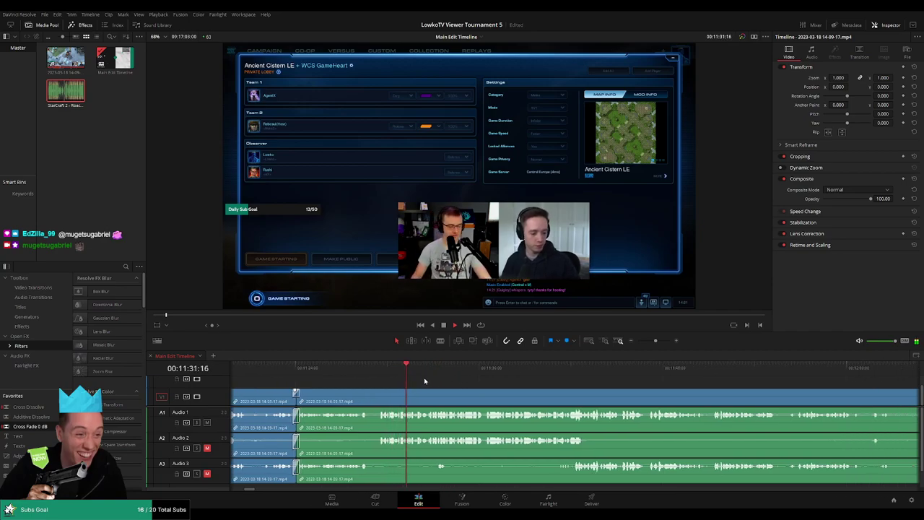
scroll(448, 384, right, 2)
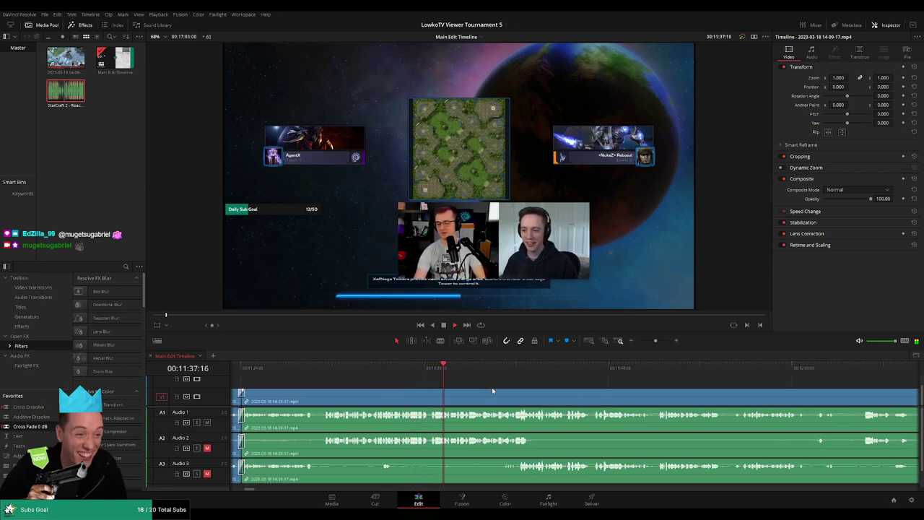
scroll(459, 391, right, 1)
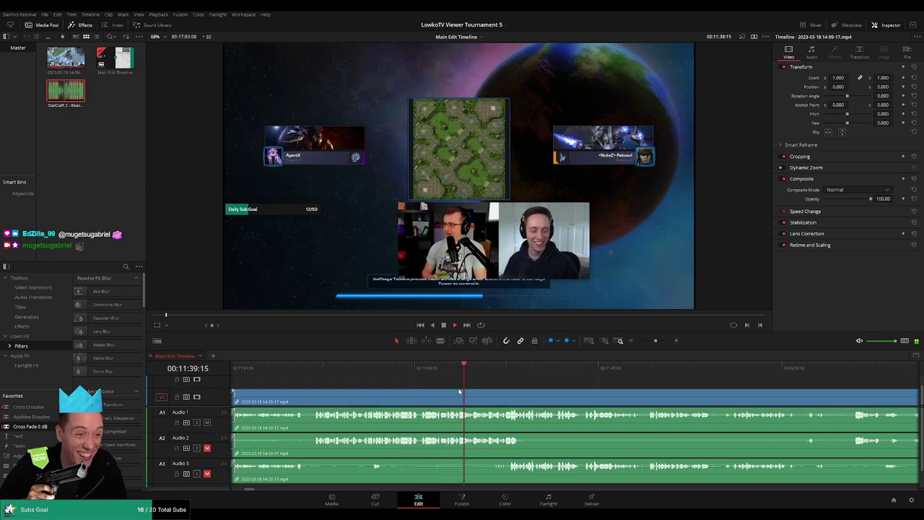
scroll(459, 391, right, 5)
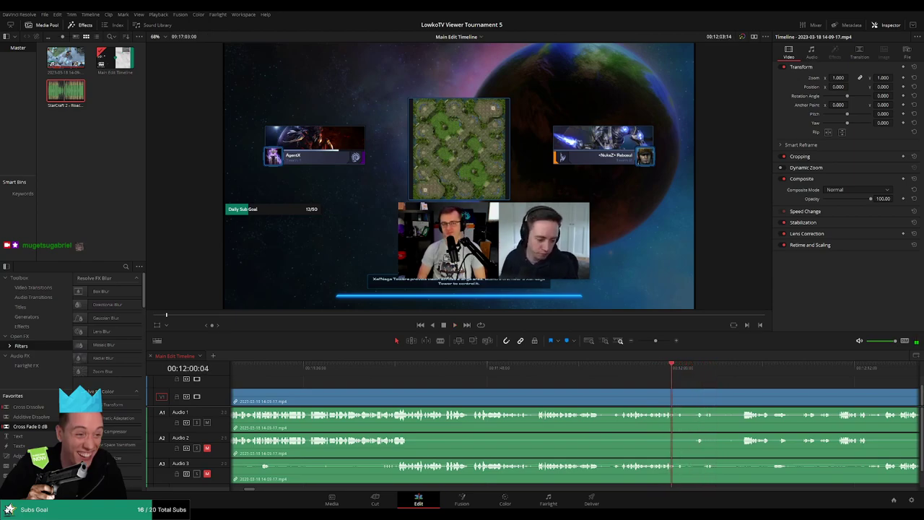
Step: Blade twice near 12:00, ripple-delete the short piece, and replay the cut
key(space)
scroll(531, 377, right, 3)
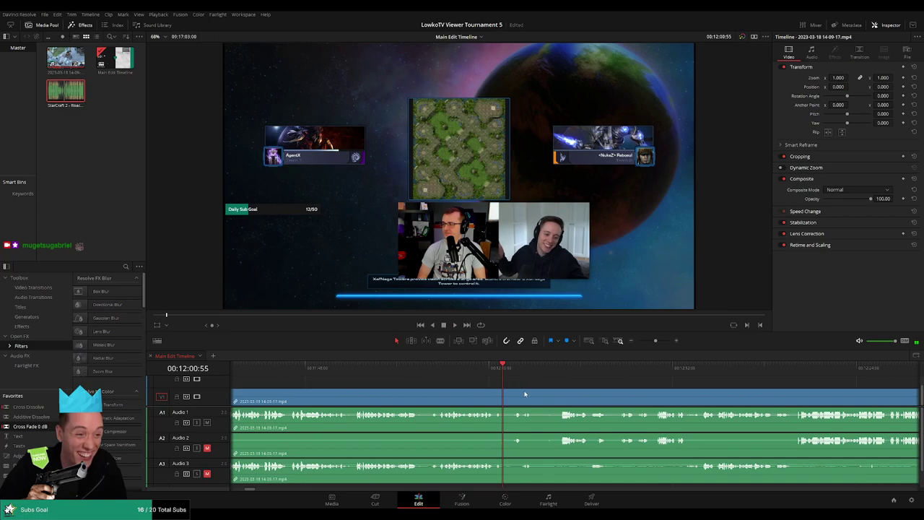
scroll(525, 393, up, 3)
drag(573, 368, 529, 369)
click(534, 395)
click(542, 399)
key(a)
click(539, 401)
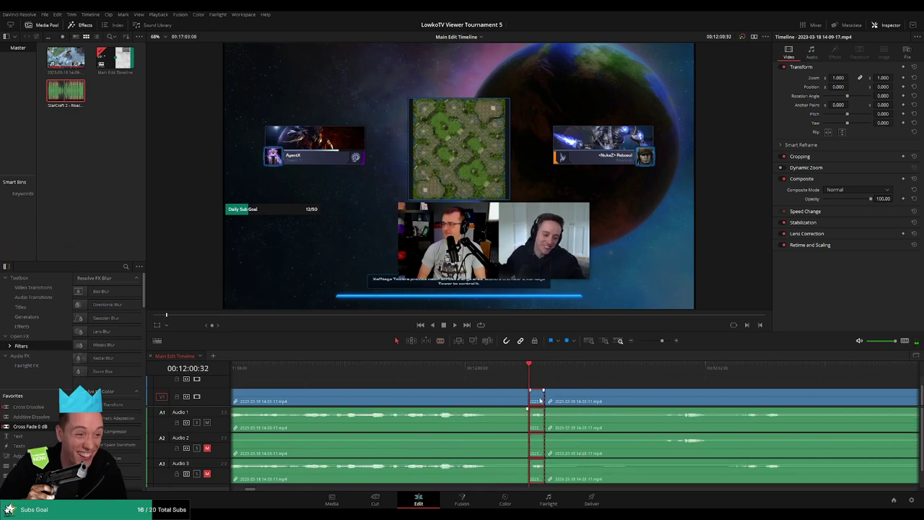
key(Delete)
click(495, 370)
key(space)
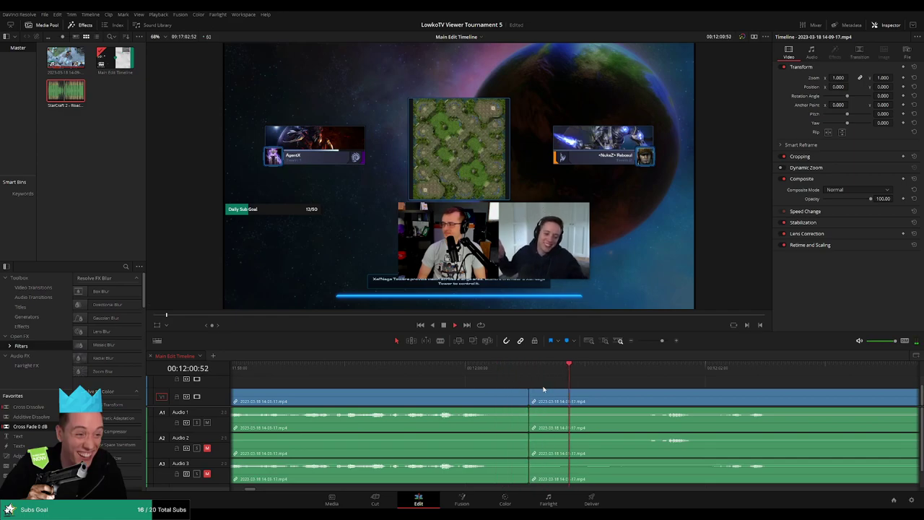
Step: Cut out the dead time starting at 12:02:43 on all tracks and select the footage before it
scroll(562, 390, up, 2)
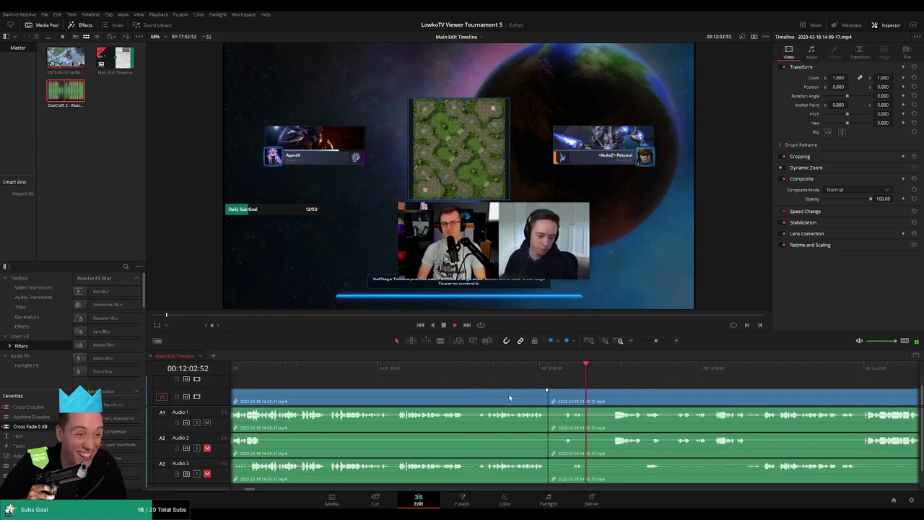
key(space)
key(b)
click(590, 398)
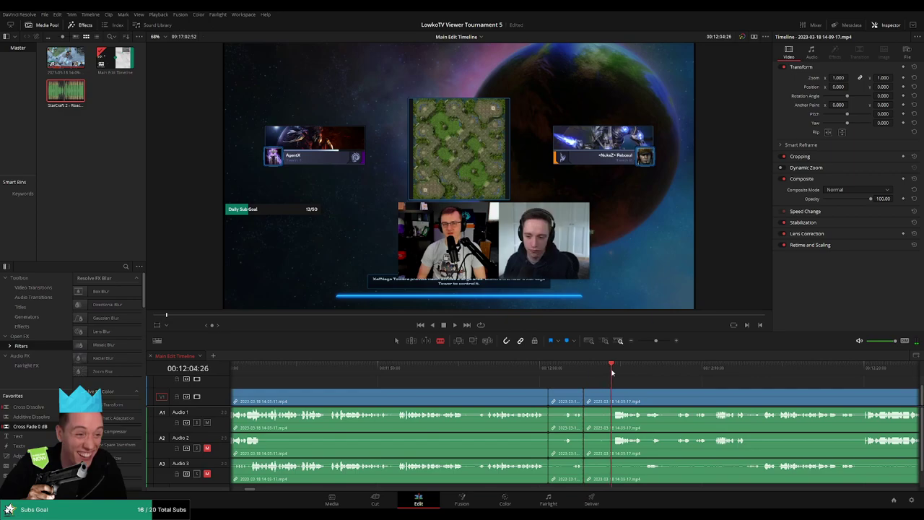
key(space)
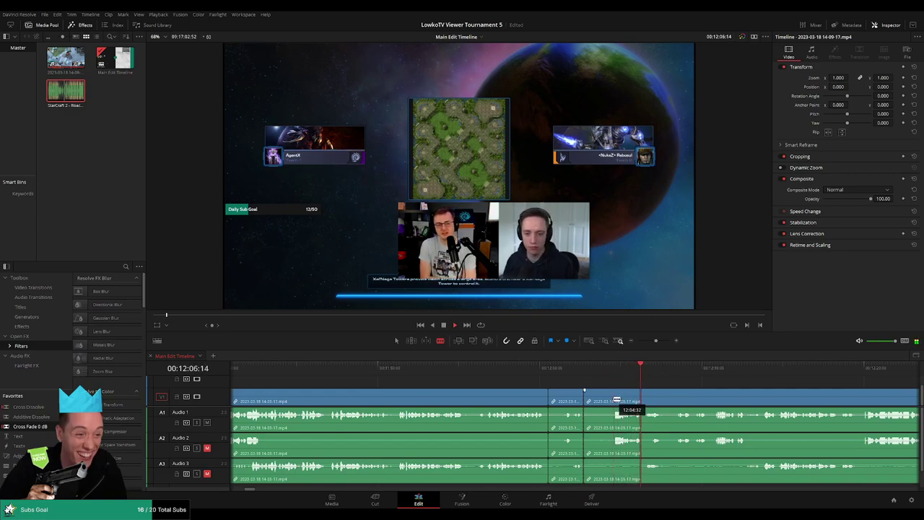
click(616, 399)
key(a)
click(599, 399)
key(Delete)
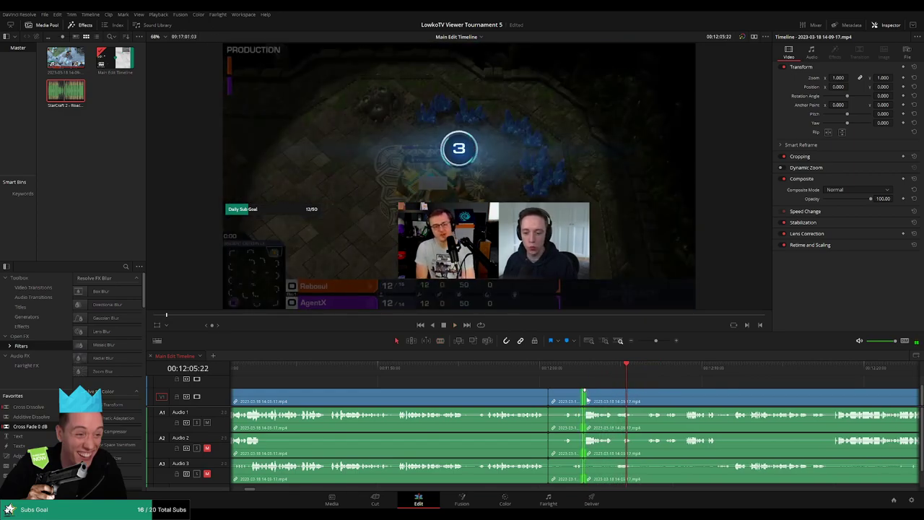
click(581, 370)
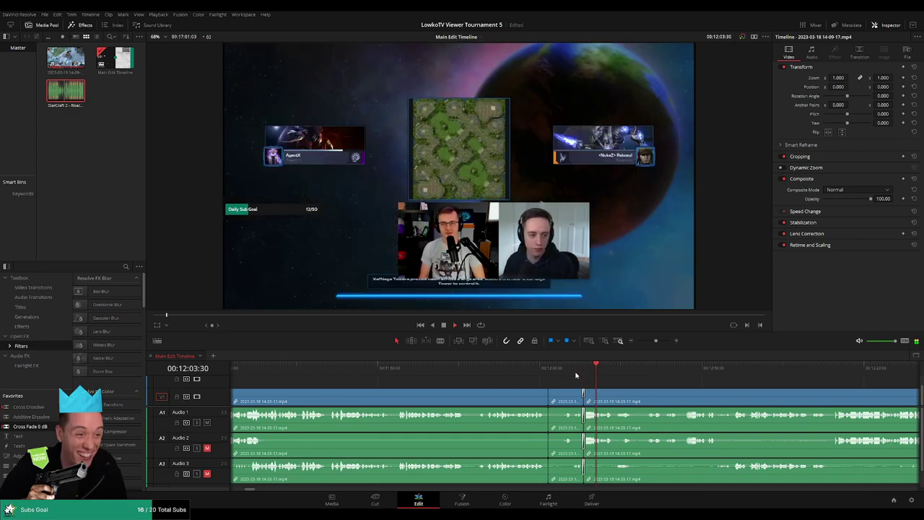
click(535, 402)
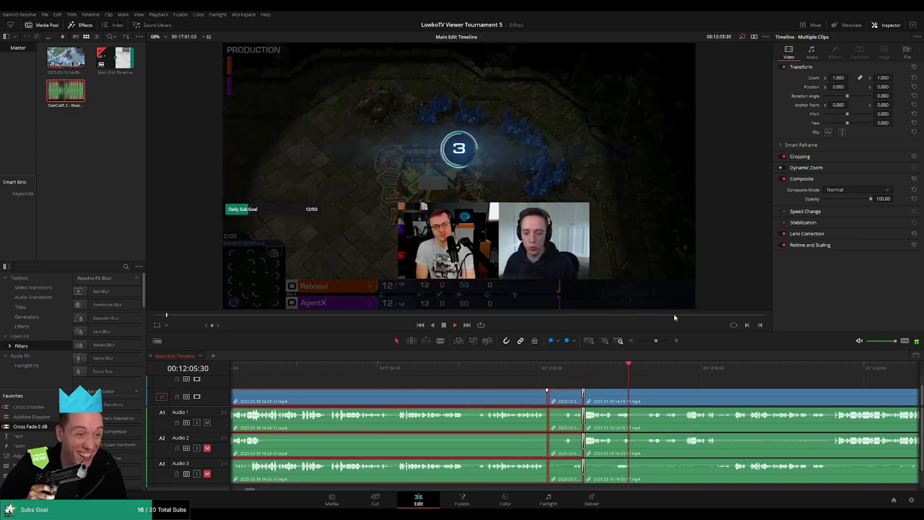
click(686, 382)
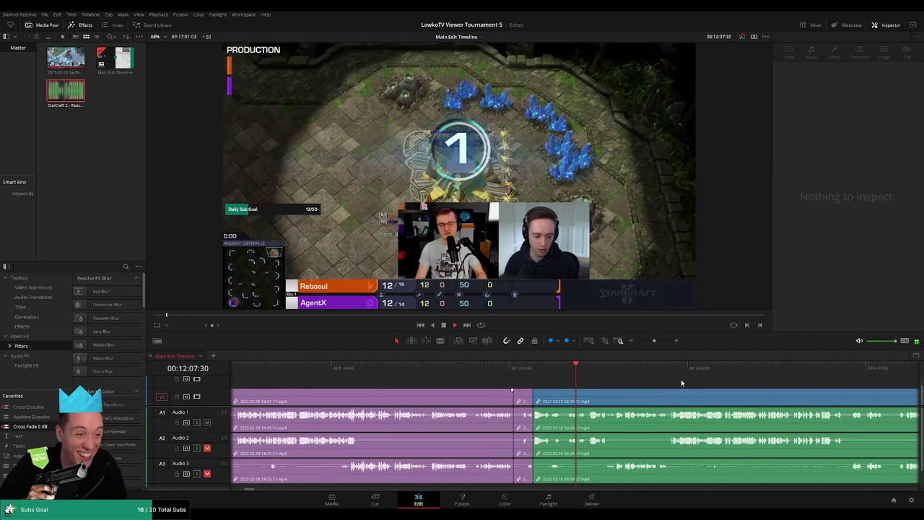
scroll(649, 386, down, 2)
scroll(608, 389, down, 3)
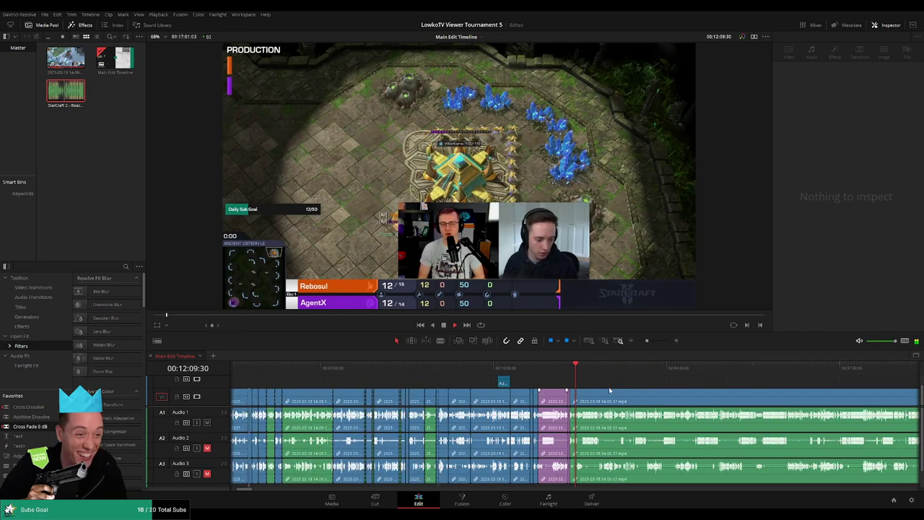
scroll(614, 393, up, 5)
scroll(624, 397, down, 4)
scroll(621, 399, up, 5)
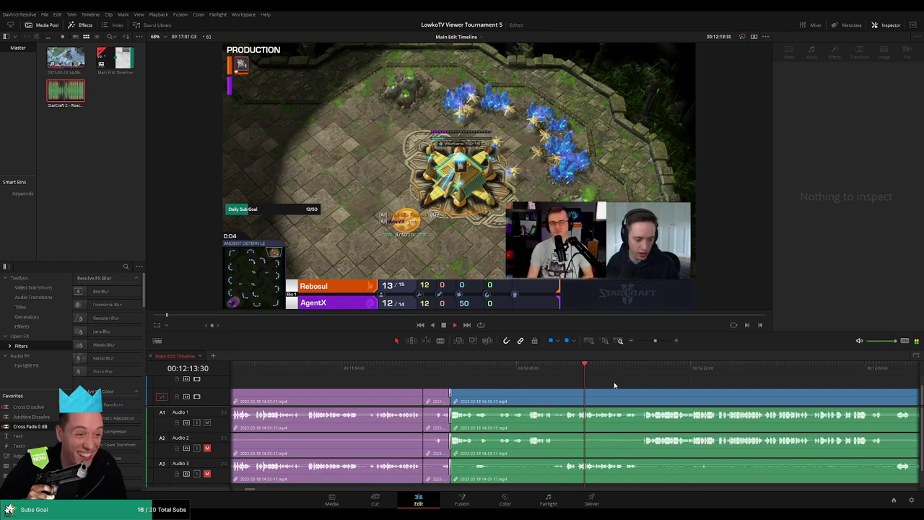
scroll(621, 386, up, 3)
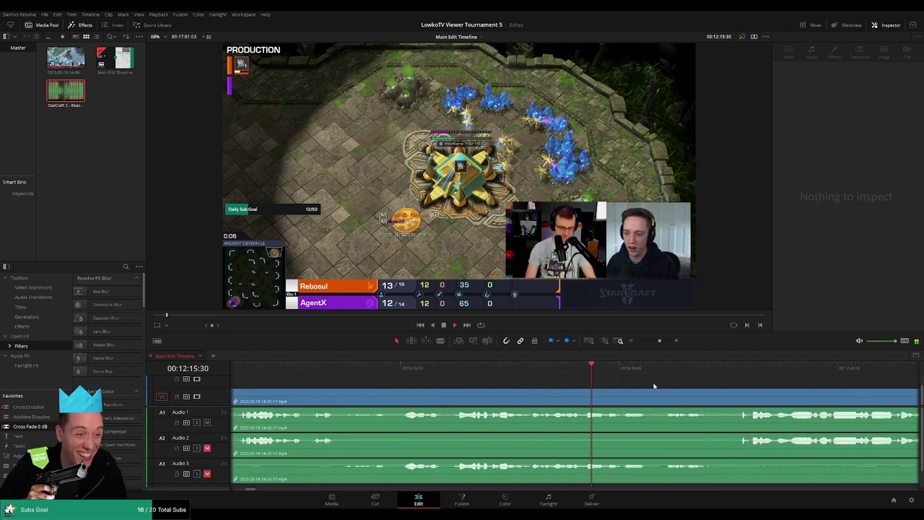
scroll(548, 382, right, 3)
scroll(455, 385, right, 3)
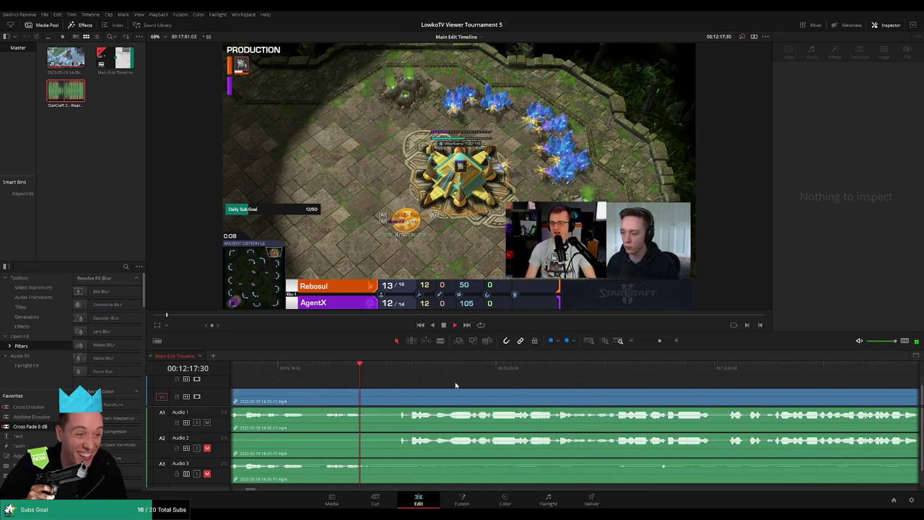
click(455, 385)
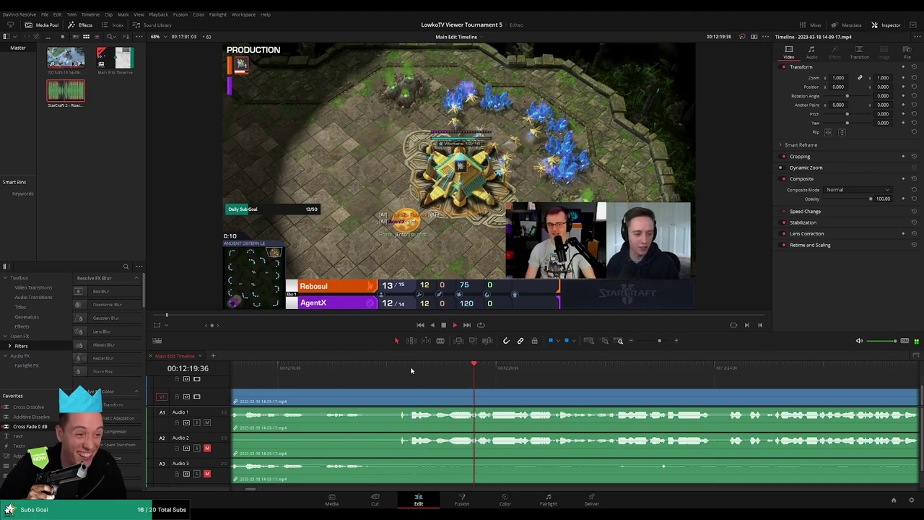
scroll(573, 394, down, 2)
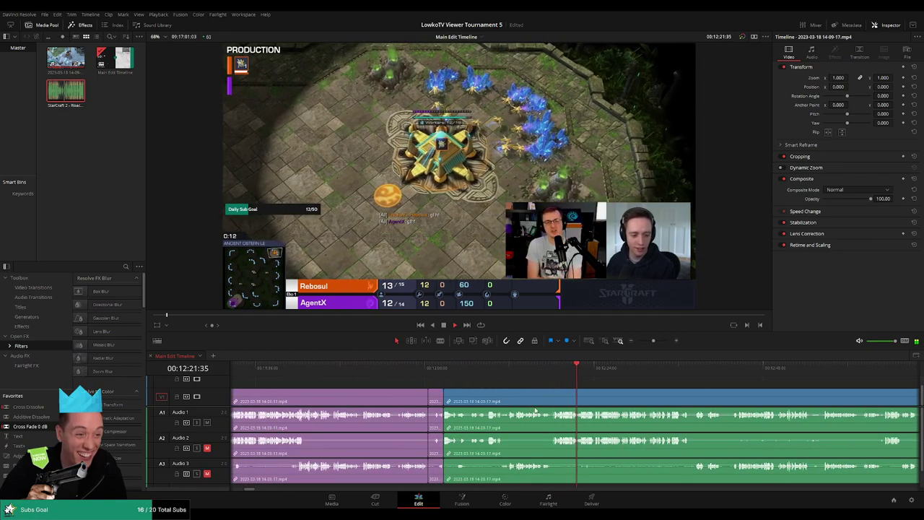
scroll(573, 401, down, 1)
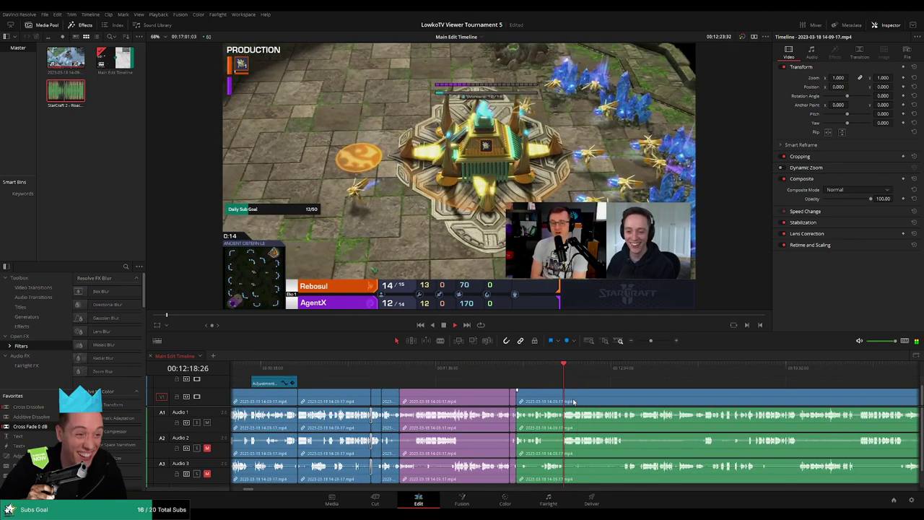
scroll(505, 394, right, 3)
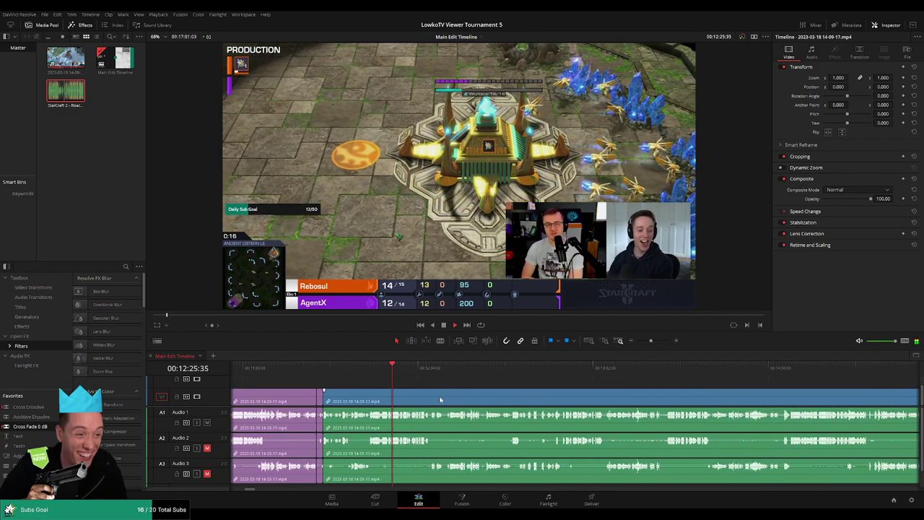
scroll(433, 397, right, 1)
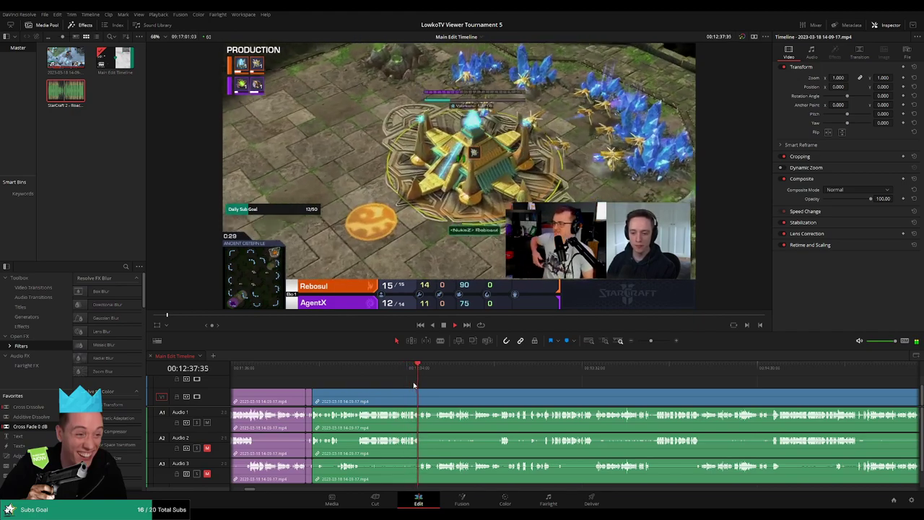
scroll(453, 395, left, 3)
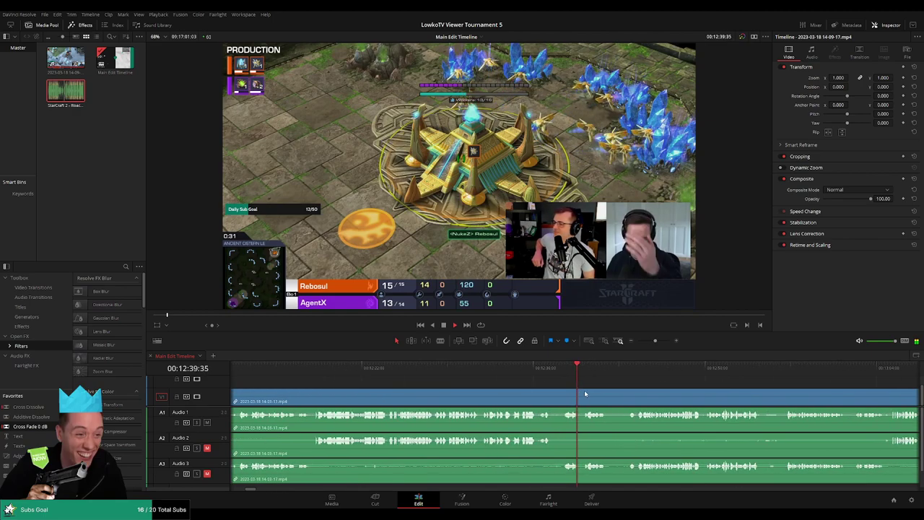
scroll(388, 386, right, 3)
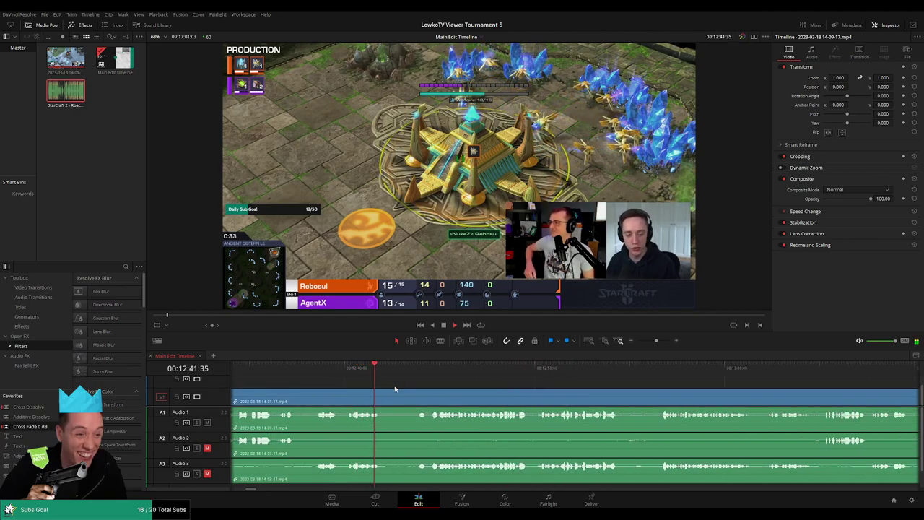
key(space)
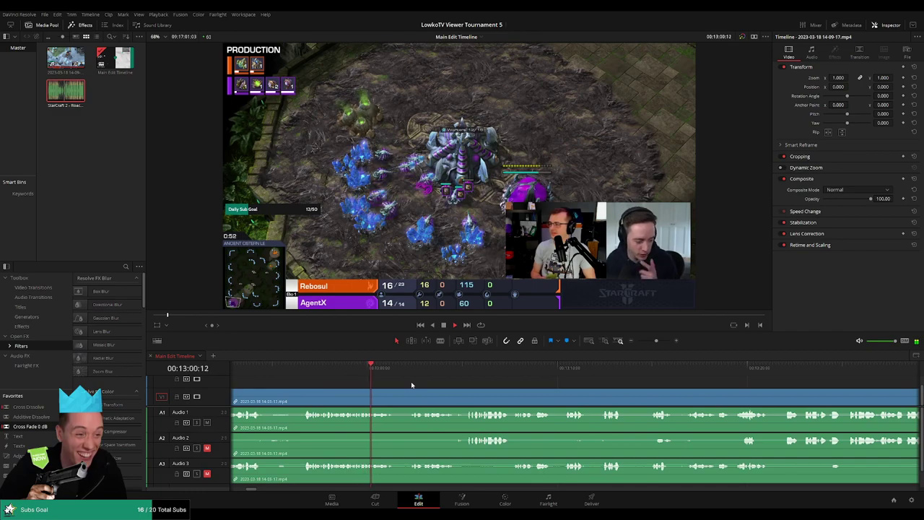
Step: Split all tracks at about 13:01 and colour the clip before the cut purple
click(345, 399)
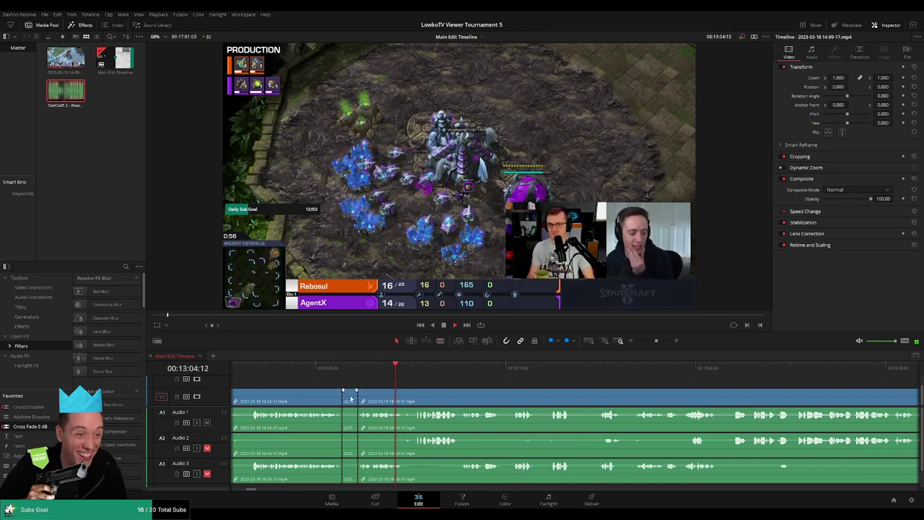
key(a)
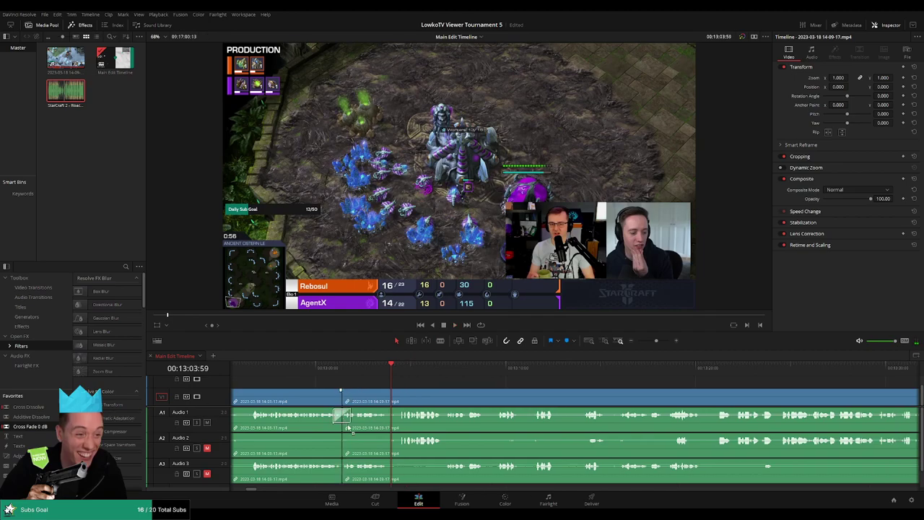
scroll(350, 448, left, 2)
scroll(275, 436, left, 2)
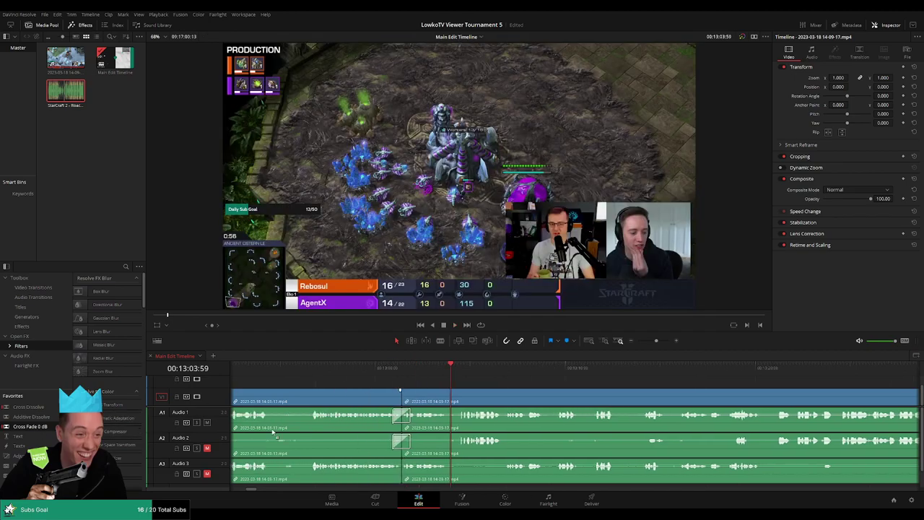
click(380, 370)
click(348, 400)
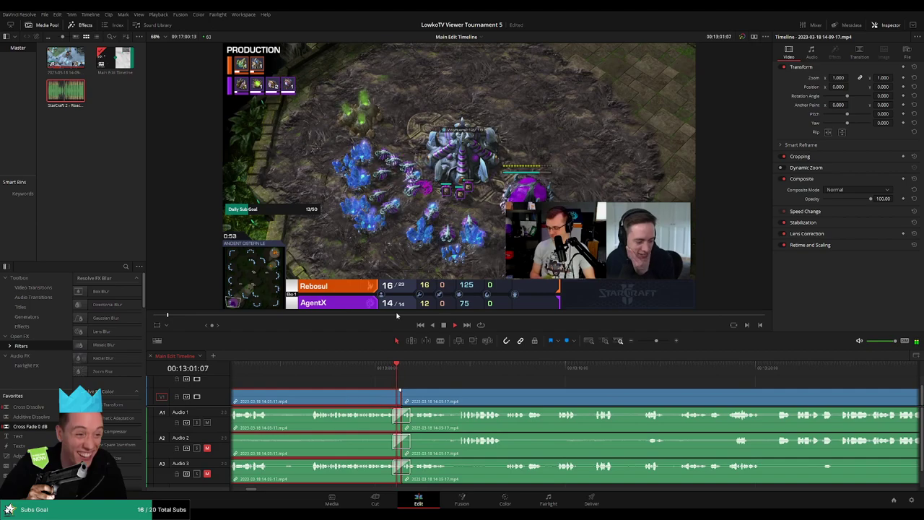
click(507, 383)
key(ctrl+minus)
key(ctrl+minus)
Step: Scroll the timeline forward through the later match footage
drag(641, 343, 656, 341)
scroll(534, 393, right, 3)
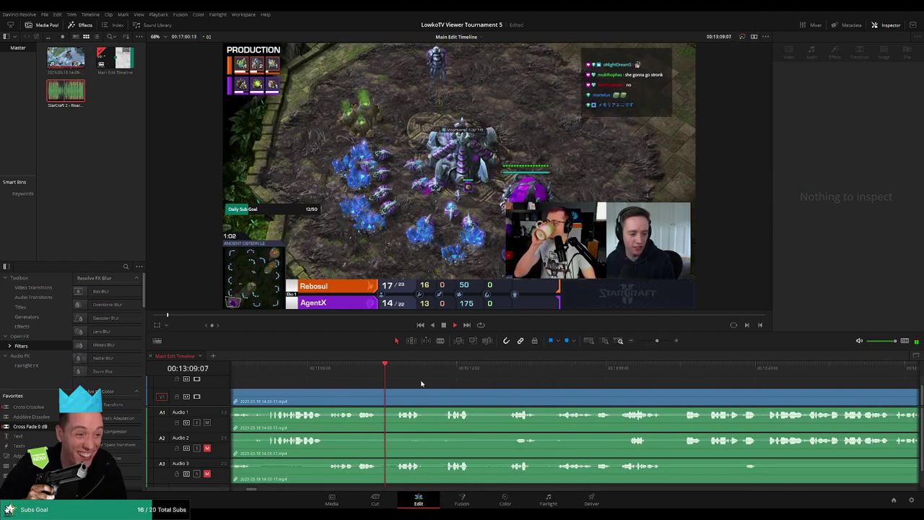
scroll(426, 390, right, 1)
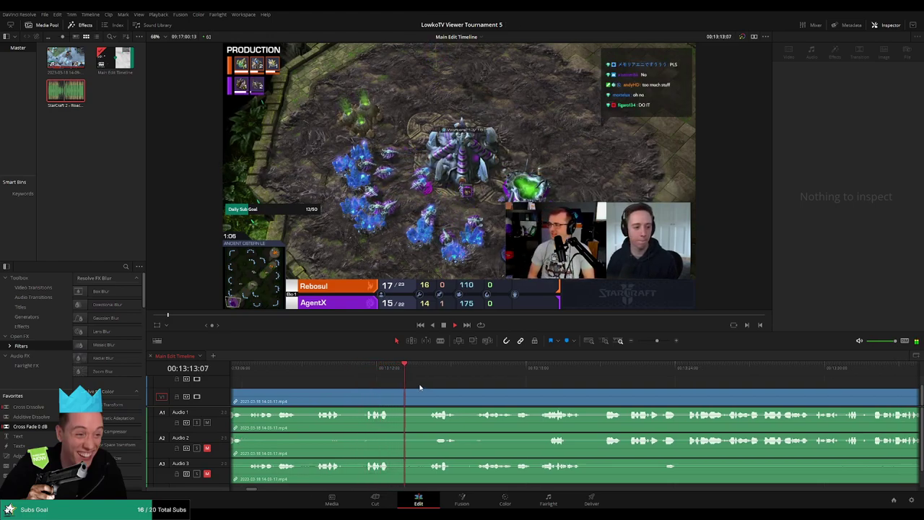
scroll(433, 386, right, 1)
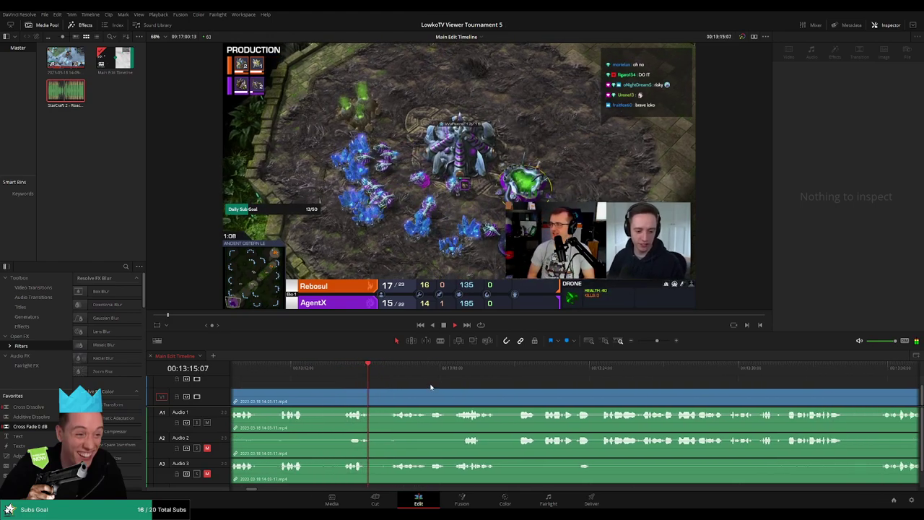
scroll(423, 387, right, 1)
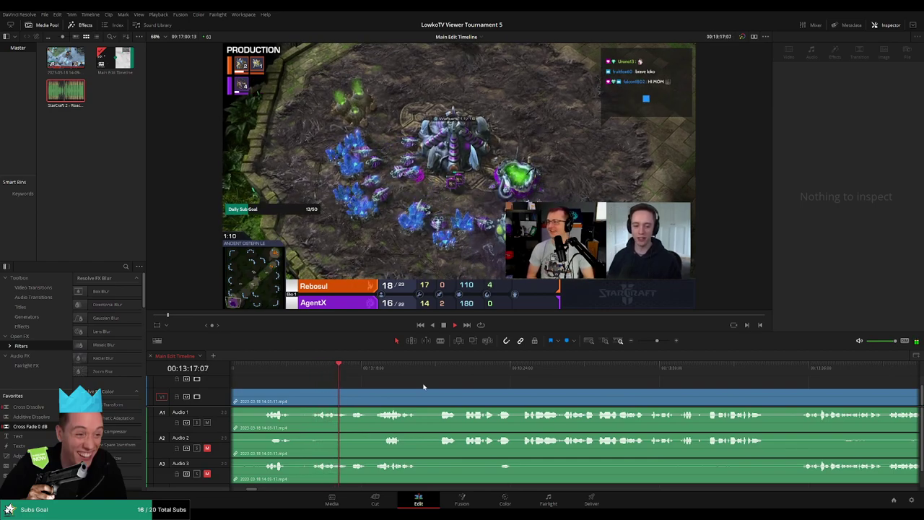
scroll(425, 388, right, 1)
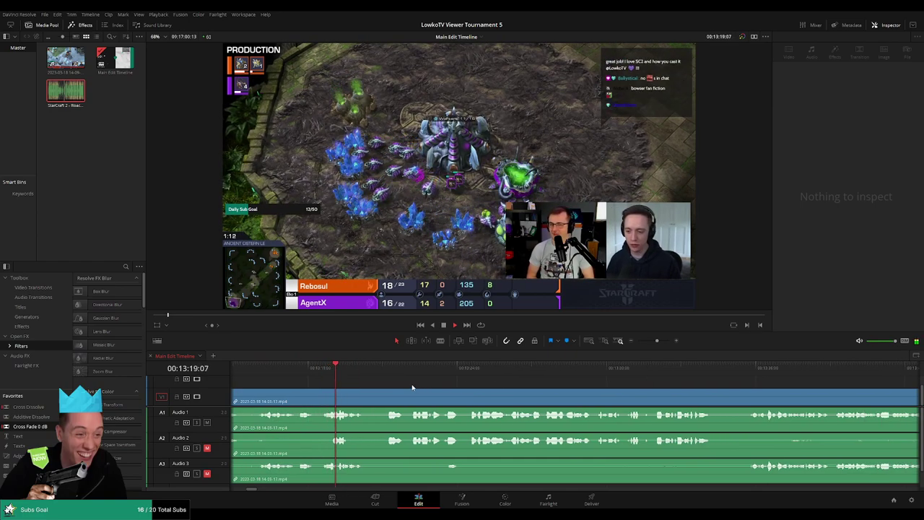
scroll(433, 395, right, 1)
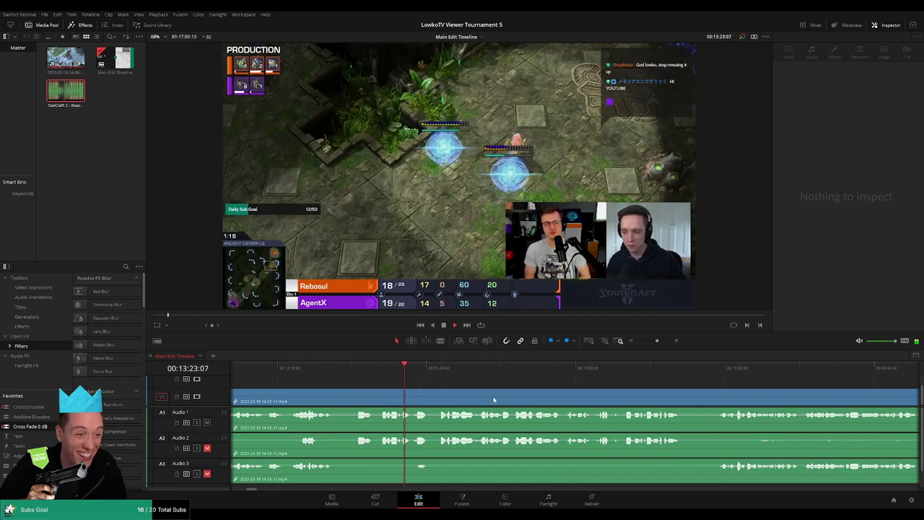
scroll(373, 388, right, 2)
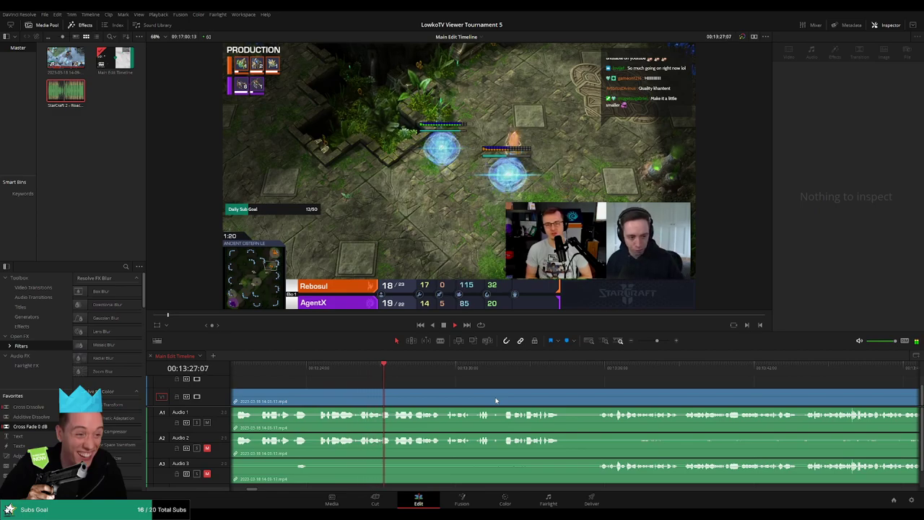
scroll(431, 393, right, 2)
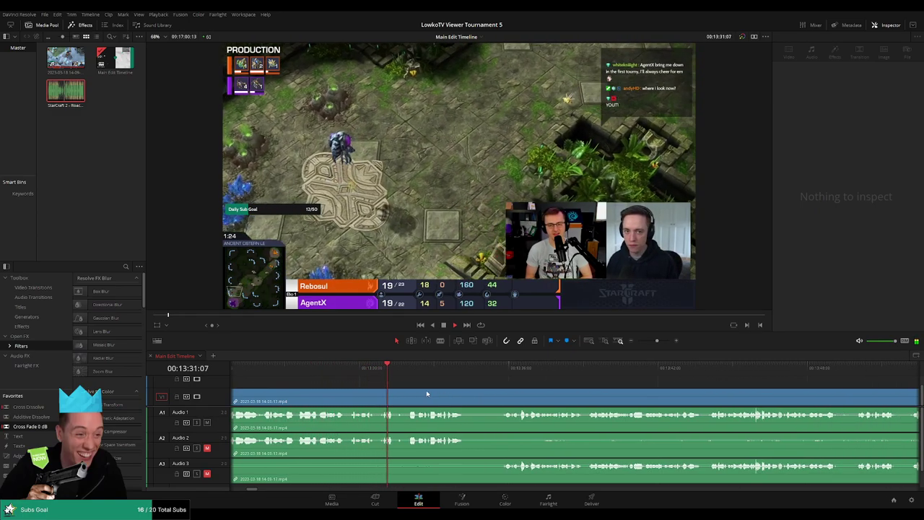
scroll(426, 394, right, 2)
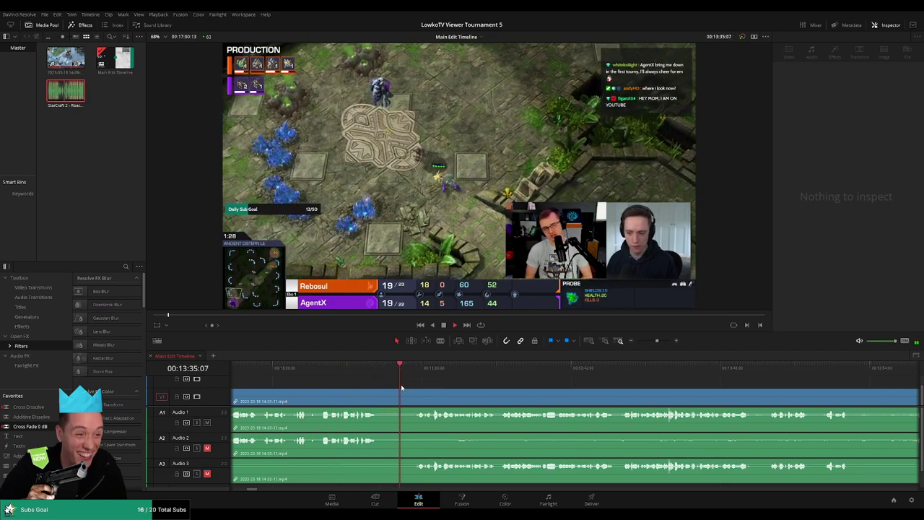
Step: Split every track twice at 13:35:47 and ripple-delete the short dead piece
click(413, 370)
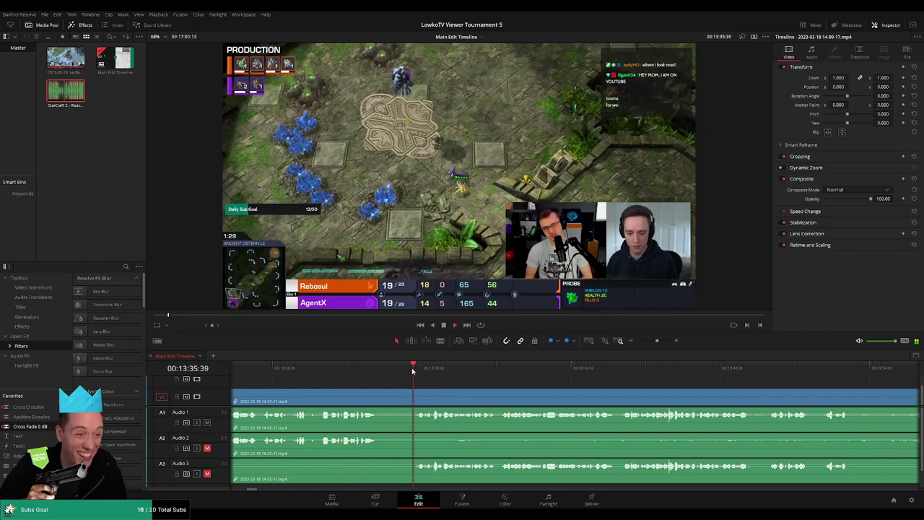
key(space)
scroll(449, 382, up, 2)
click(552, 368)
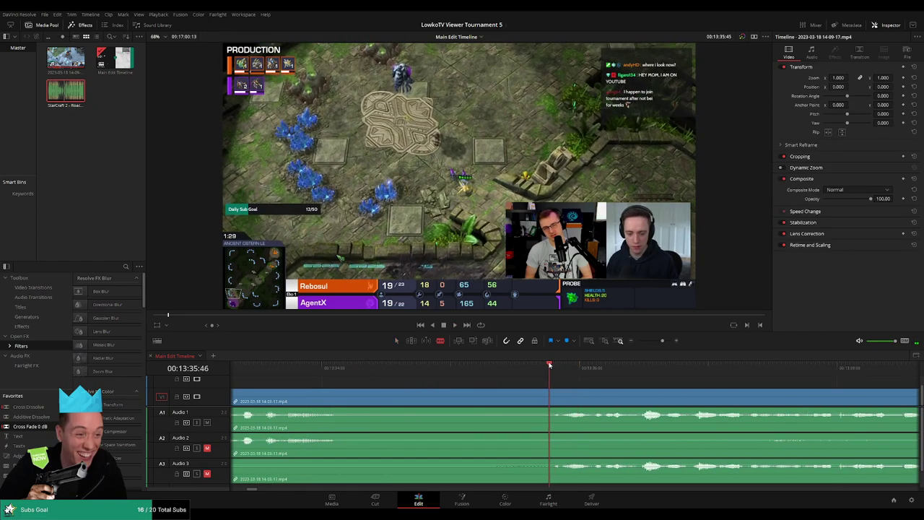
key(ctrl+b)
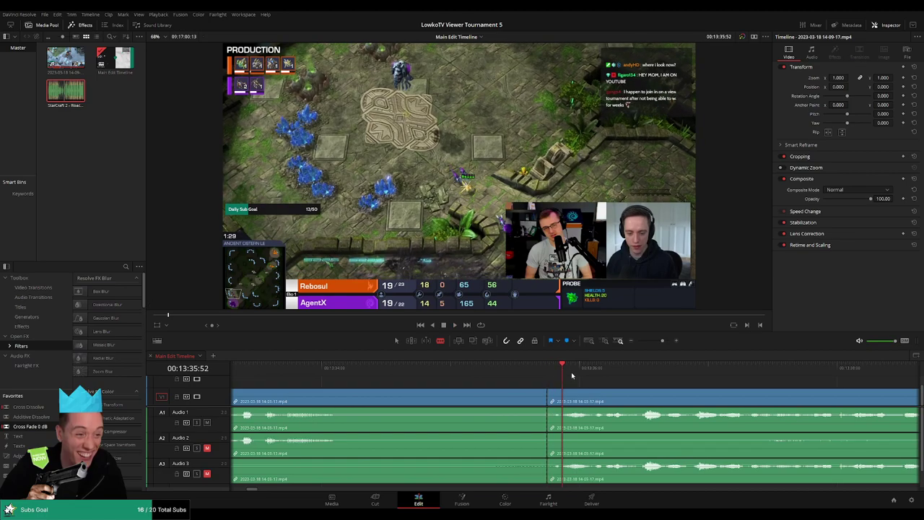
key(ctrl+b)
key(Delete)
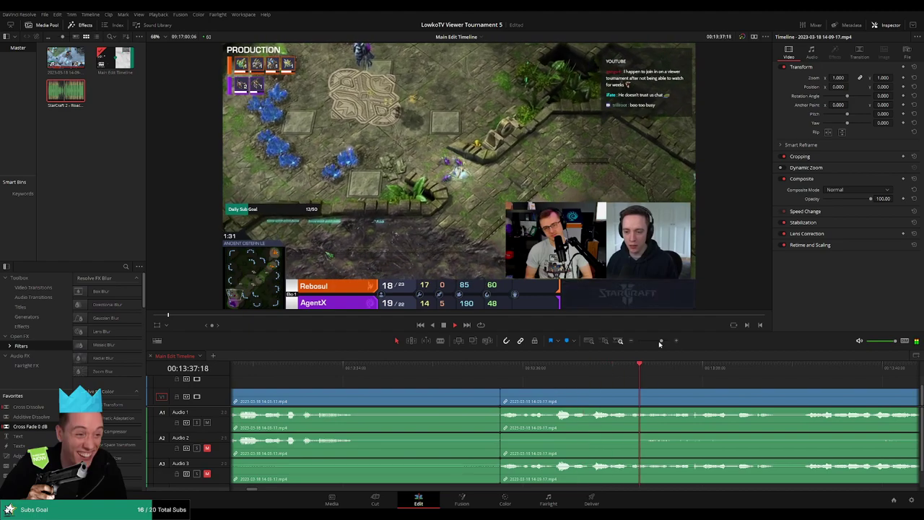
Step: Select the already-reviewed clips and mark them purple
drag(662, 340, 654, 342)
click(518, 402)
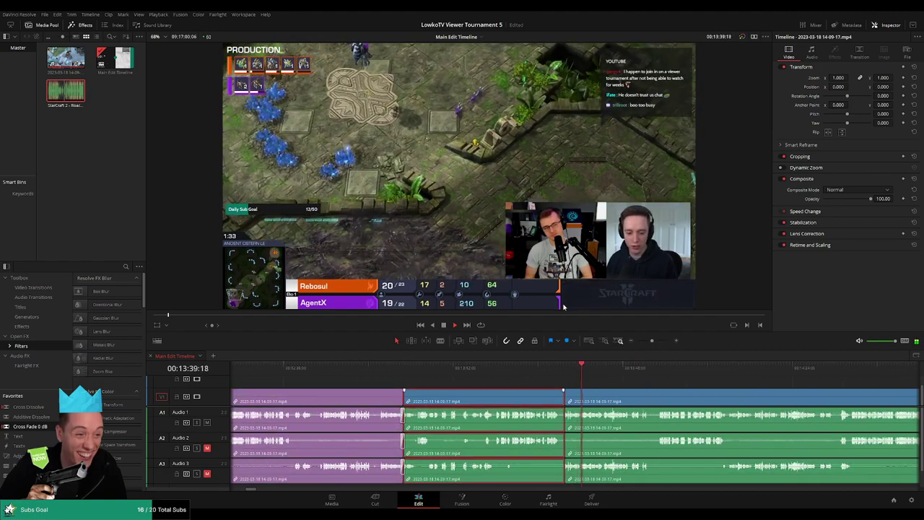
click(624, 381)
key(ctrl+z)
drag(654, 341, 659, 342)
scroll(504, 387, right, 3)
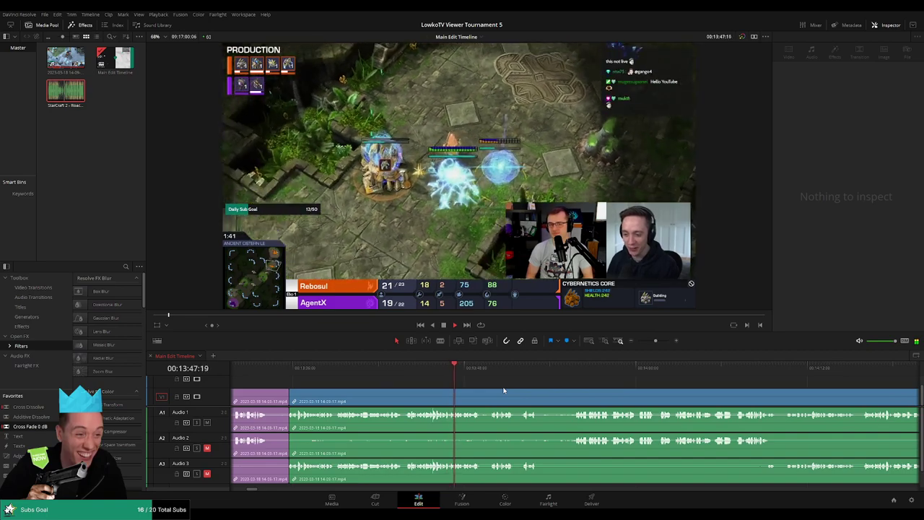
scroll(485, 386, right, 1)
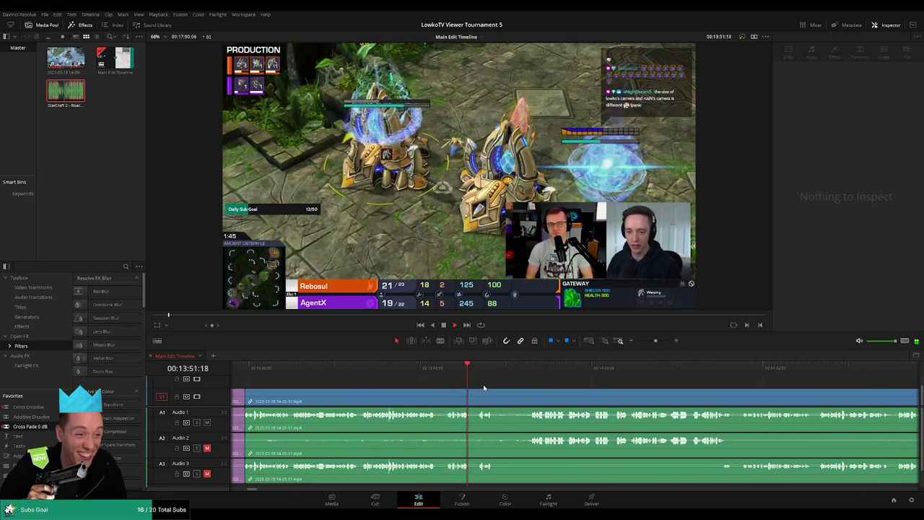
Step: Blade both ends of the dead moment near 13:55 and ripple-delete the piece
click(520, 370)
key(space)
key(b)
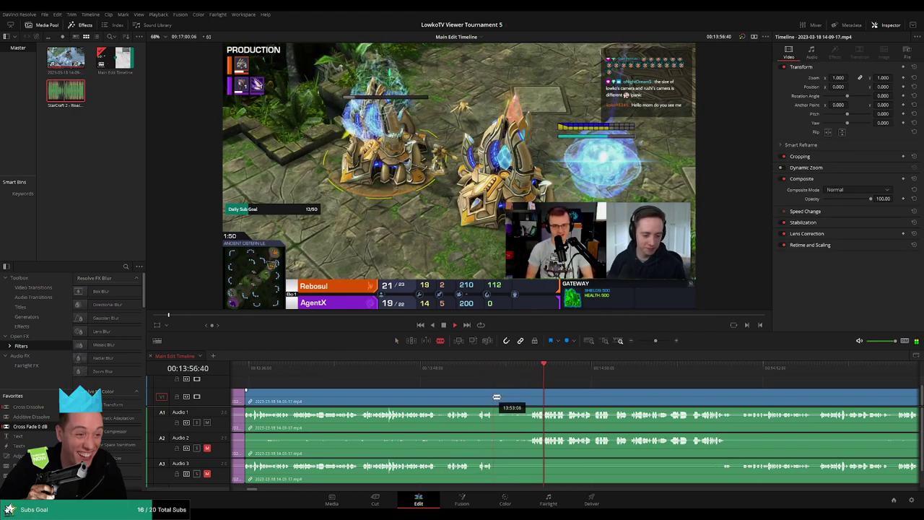
click(493, 398)
click(528, 398)
key(a)
click(519, 398)
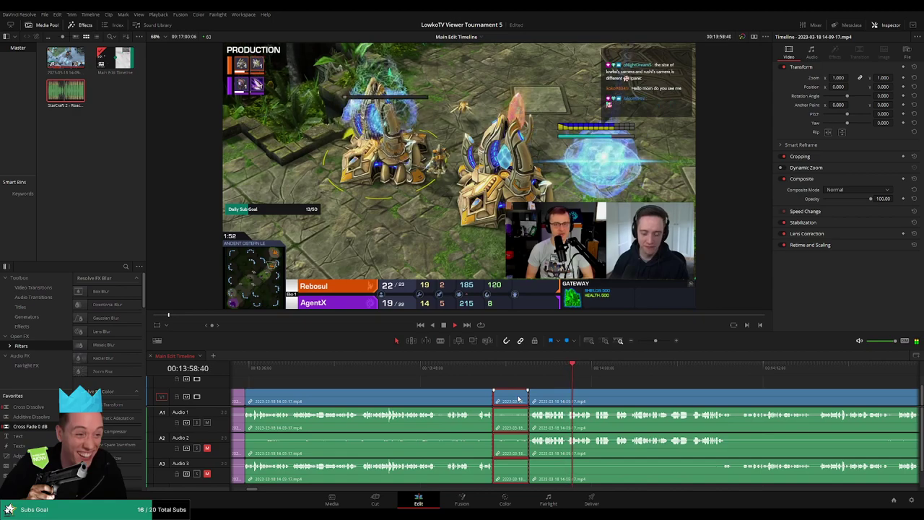
key(Delete)
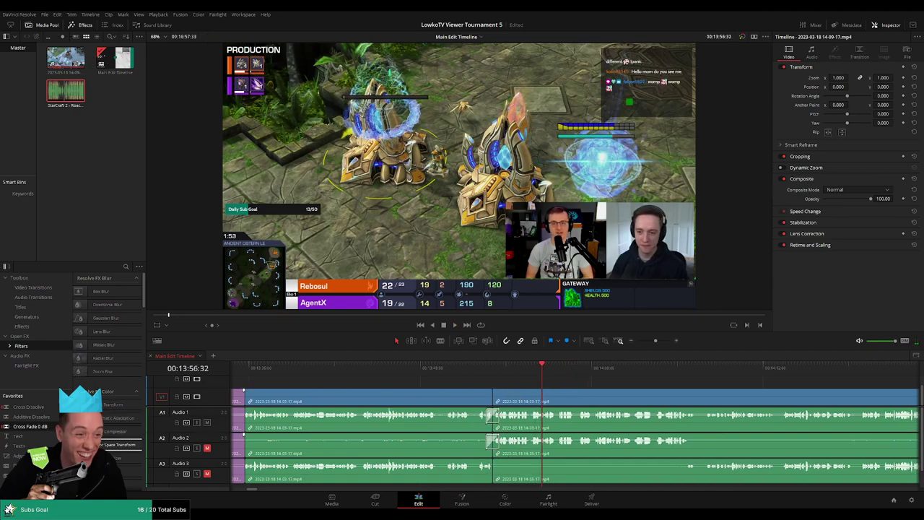
Step: Select all clips before the playhead and colour them purple
scroll(518, 474, left, 1)
key(space)
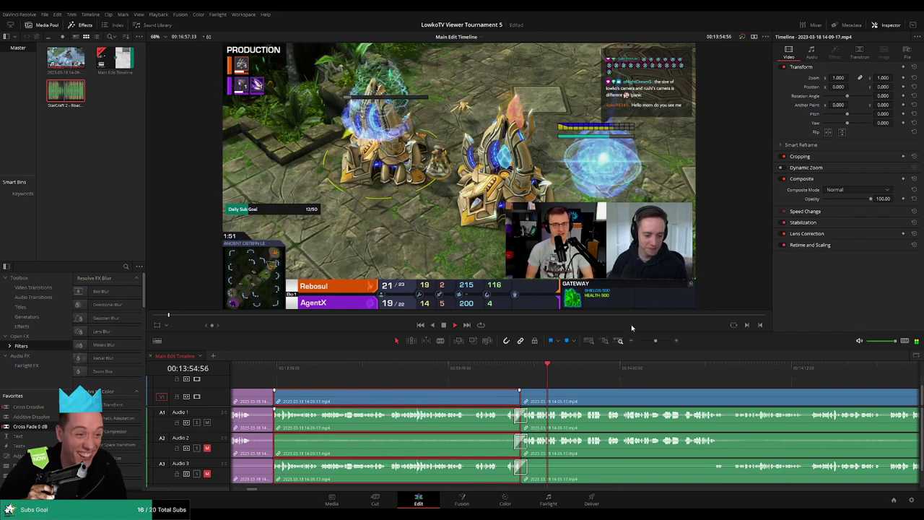
key(ctrl+shift+a)
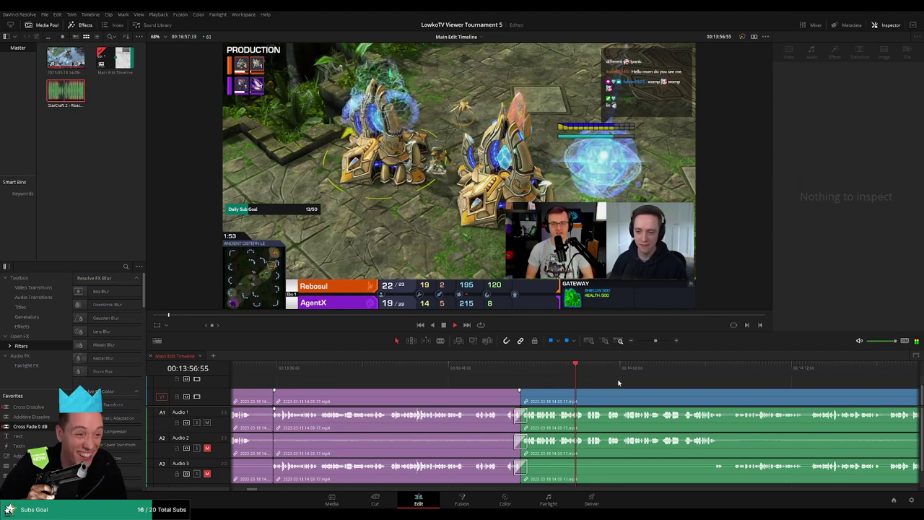
scroll(618, 383, right, 6)
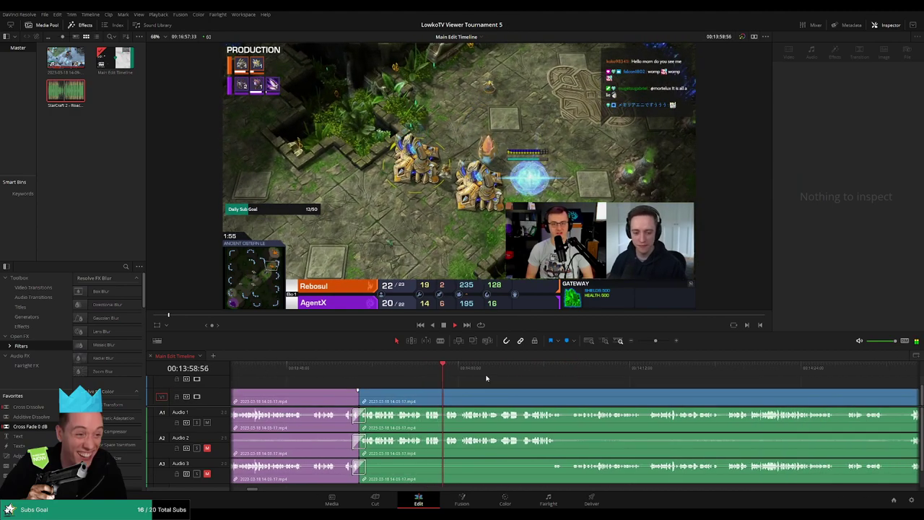
scroll(477, 379, right, 2)
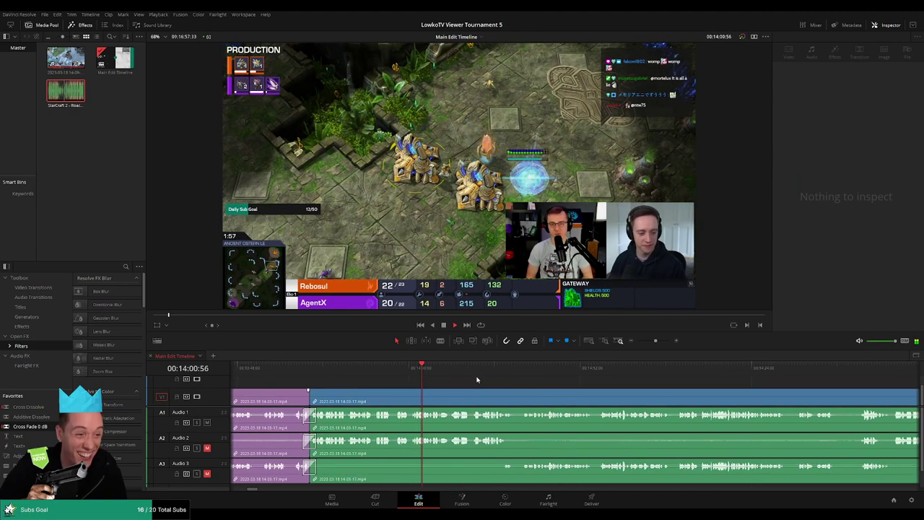
scroll(480, 381, right, 2)
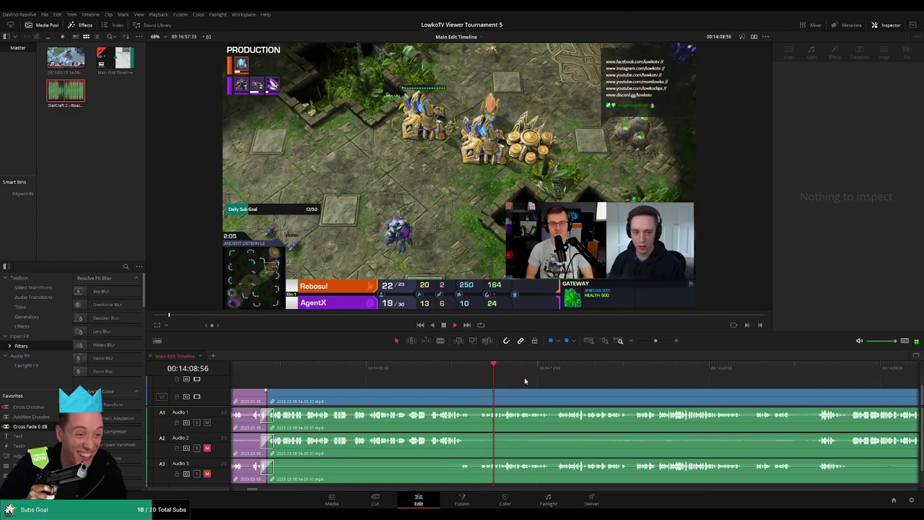
scroll(525, 380, right, 3)
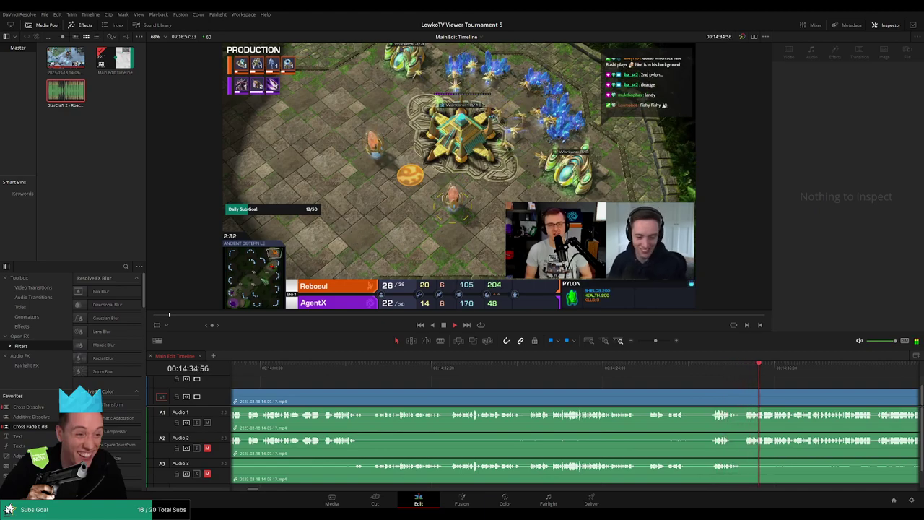
click(501, 392)
click(514, 382)
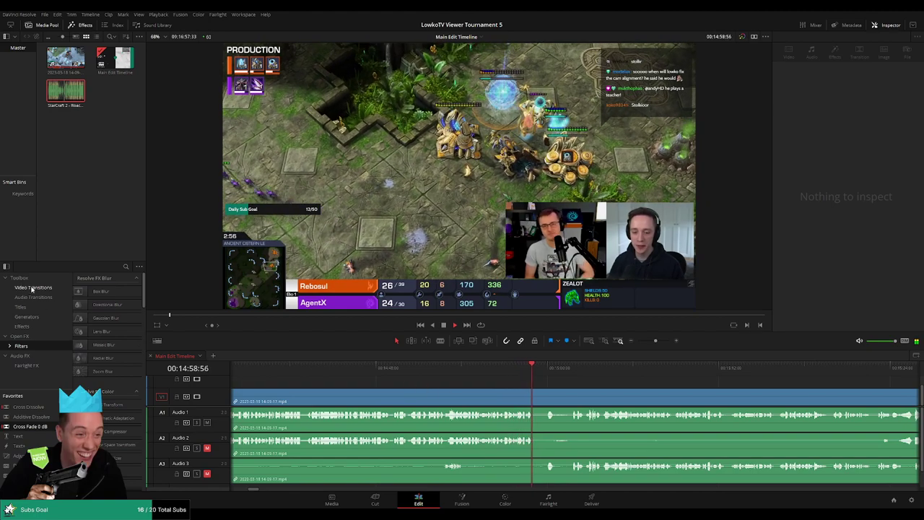
scroll(506, 389, right, 5)
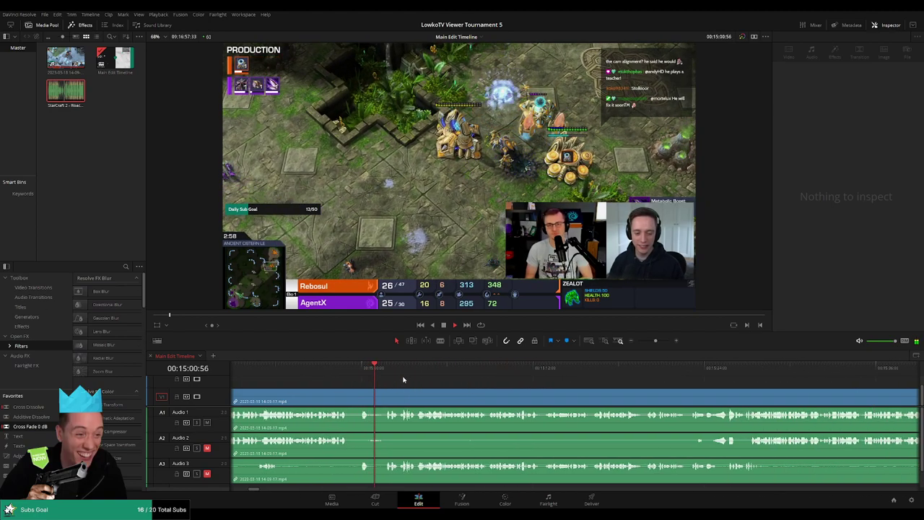
scroll(404, 384, right, 2)
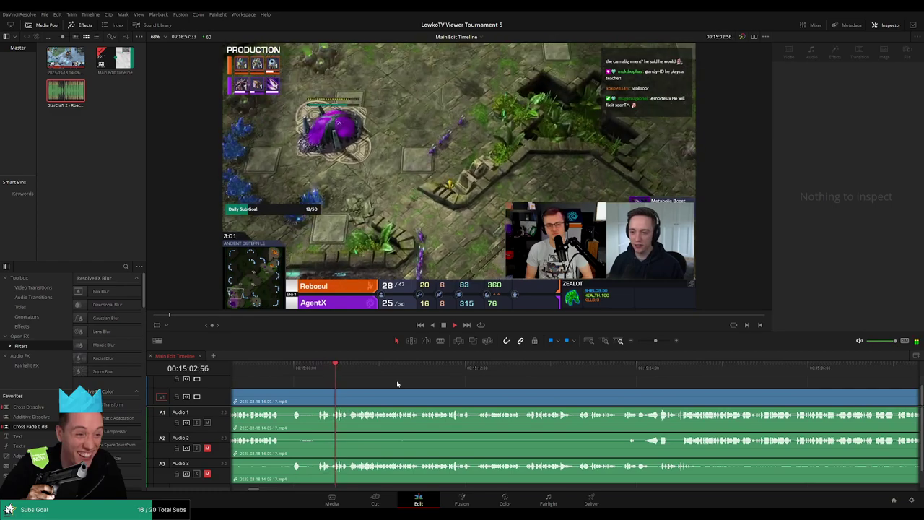
scroll(397, 383, right, 1)
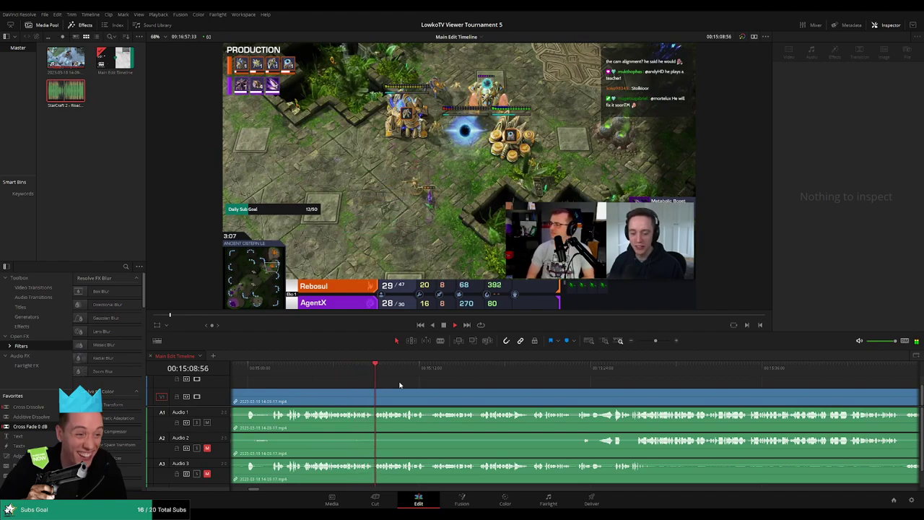
scroll(412, 380, right, 1)
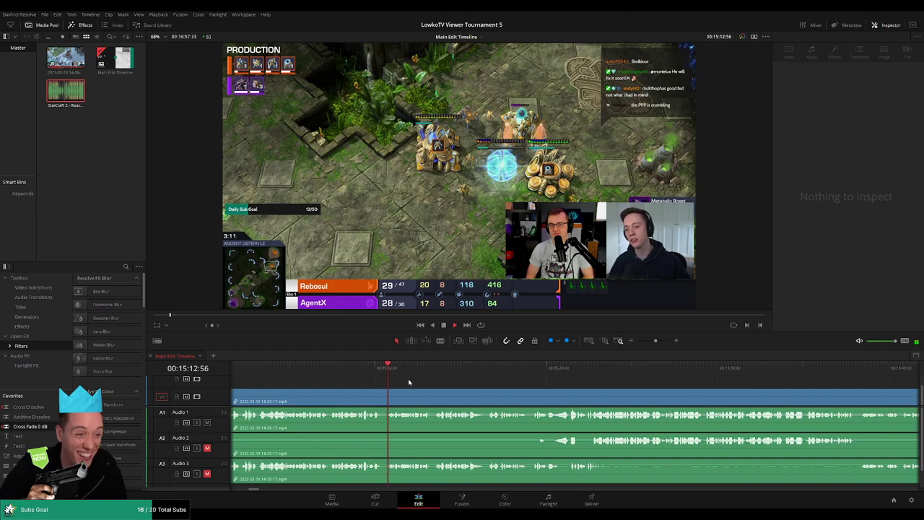
scroll(433, 386, right, 1)
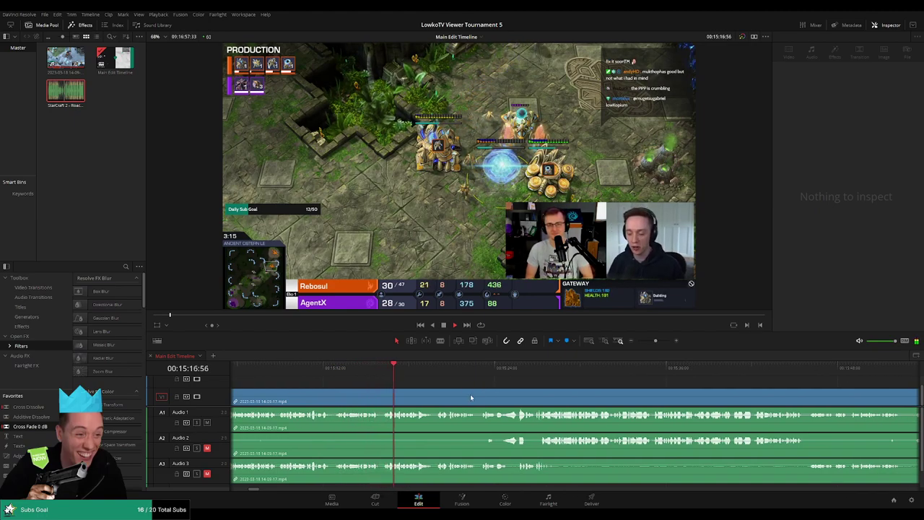
scroll(447, 392, right, 2)
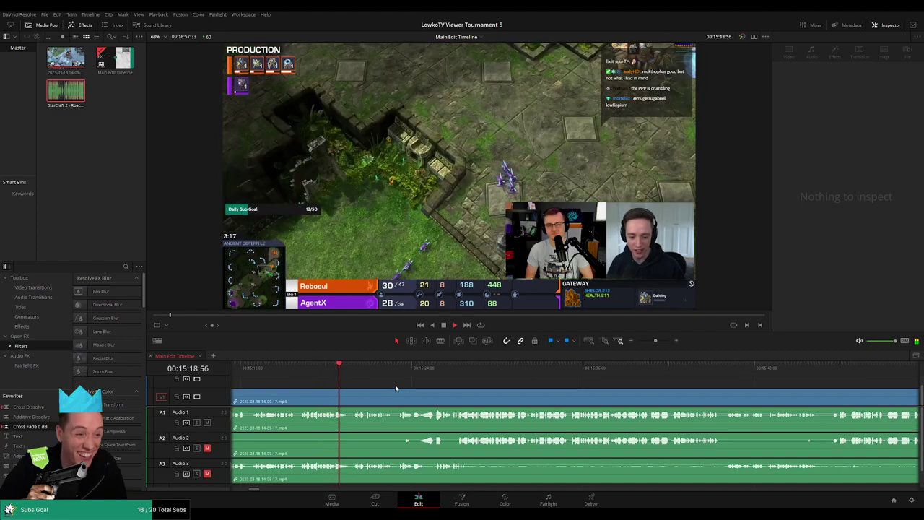
scroll(375, 390, right, 1)
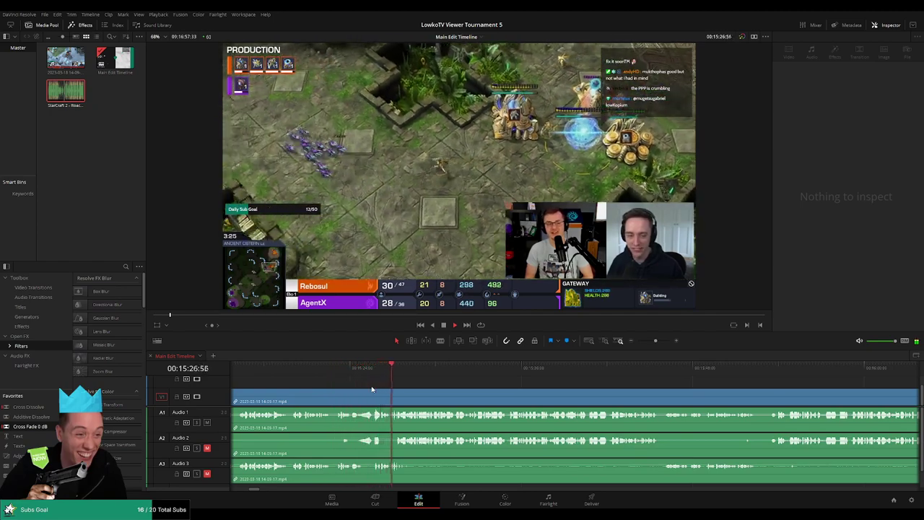
scroll(404, 393, right, 3)
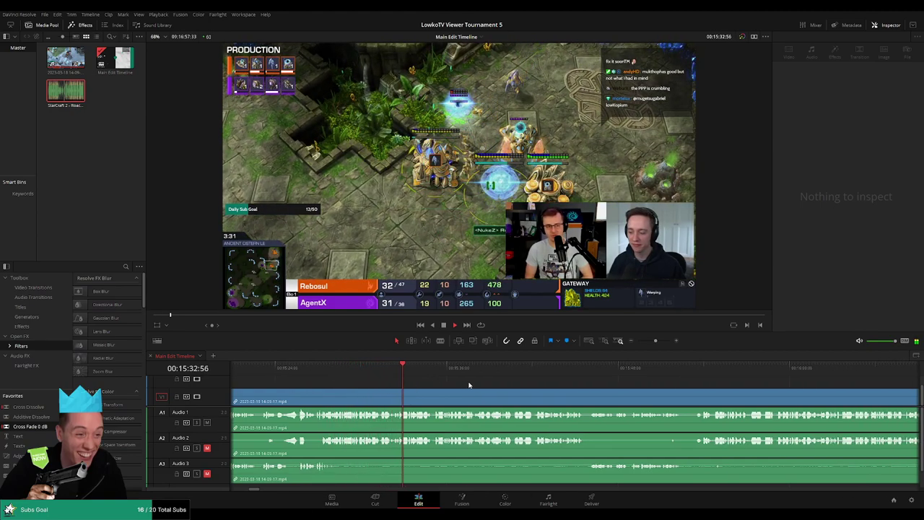
scroll(396, 381, right, 3)
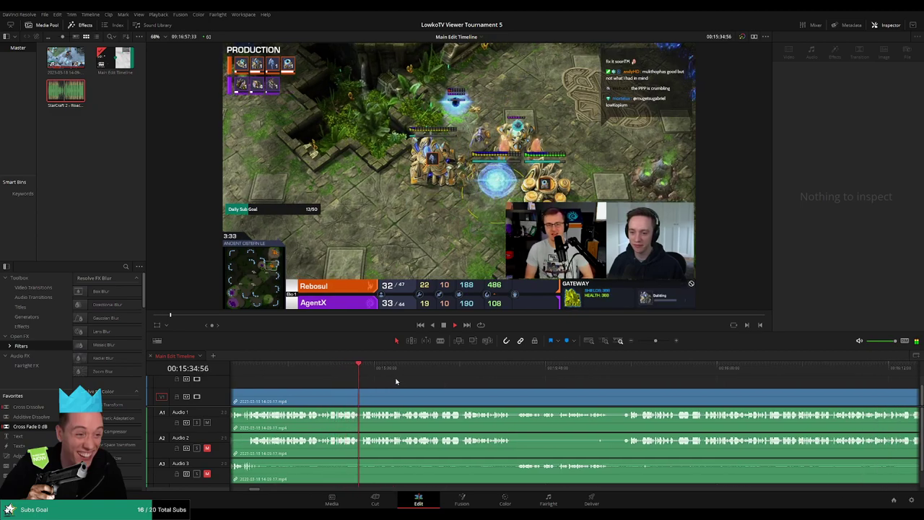
scroll(396, 382, right, 3)
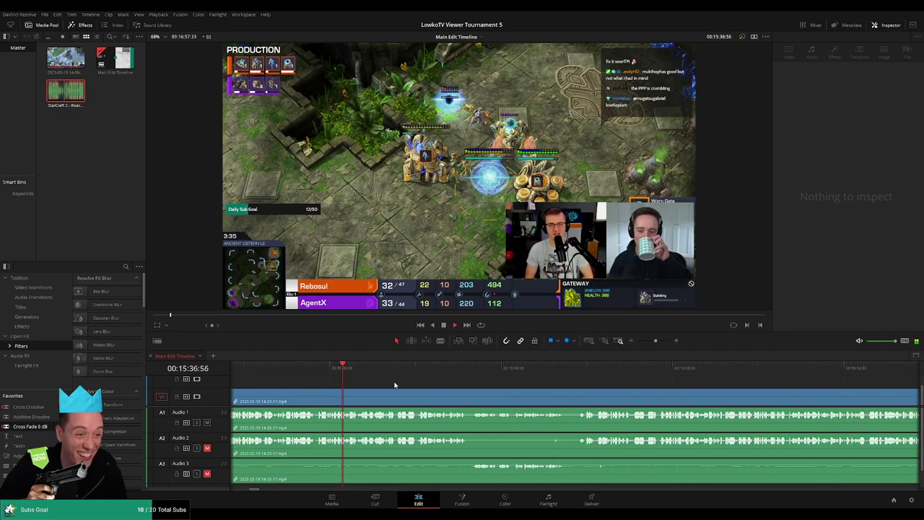
scroll(415, 386, right, 2)
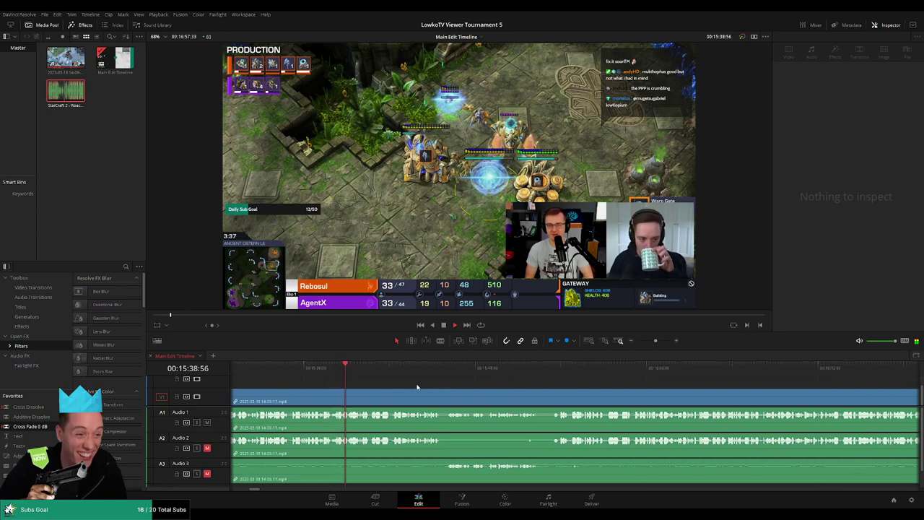
scroll(407, 388, right, 4)
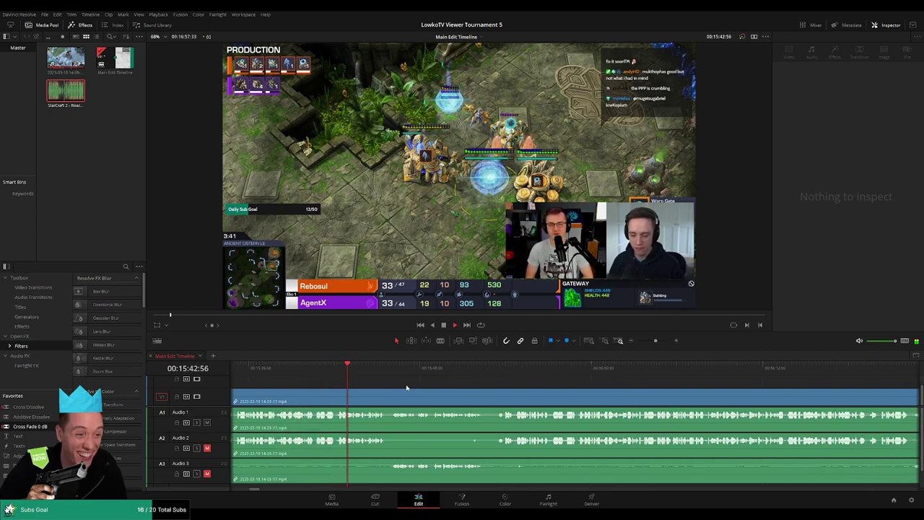
scroll(428, 399, up, 2)
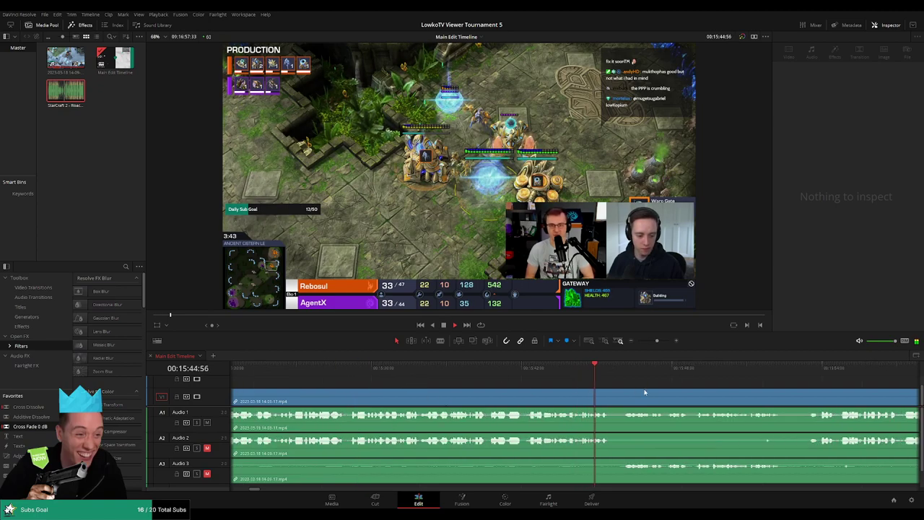
scroll(456, 380, right, 6)
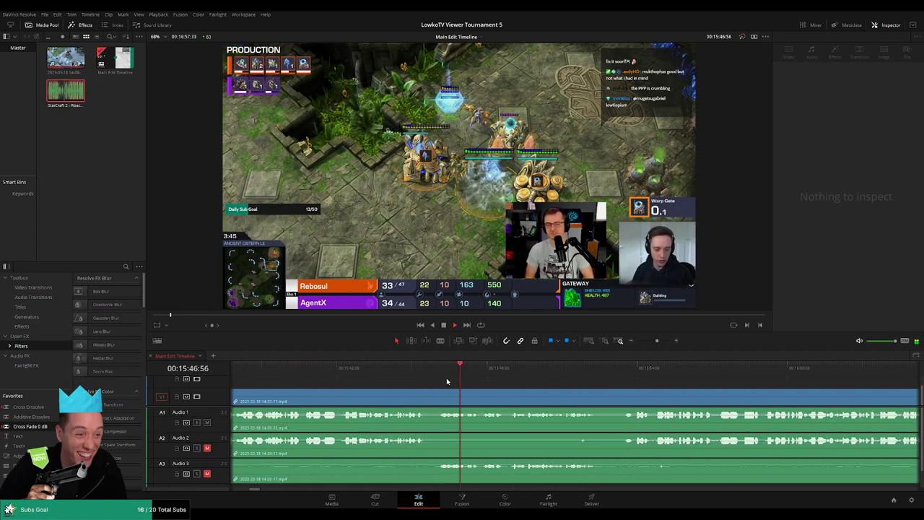
scroll(442, 384, right, 4)
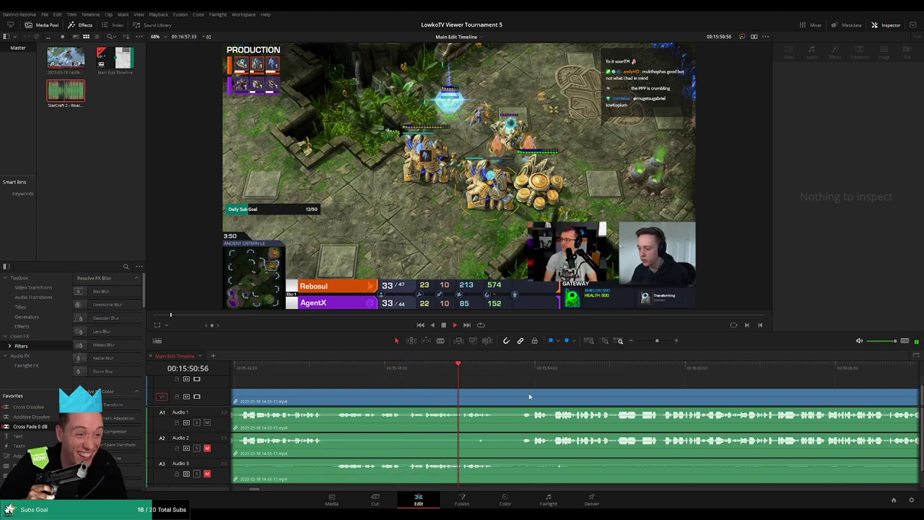
scroll(462, 389, right, 4)
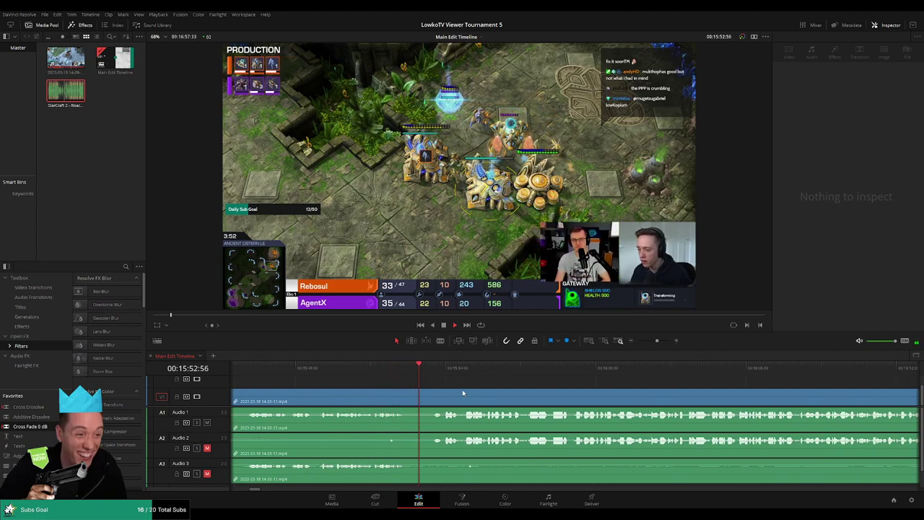
scroll(462, 392, right, 3)
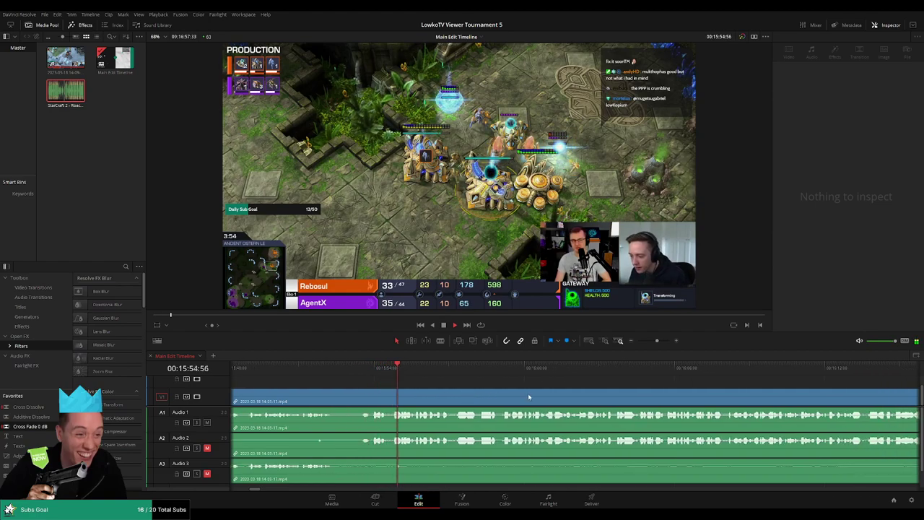
scroll(454, 391, right, 4)
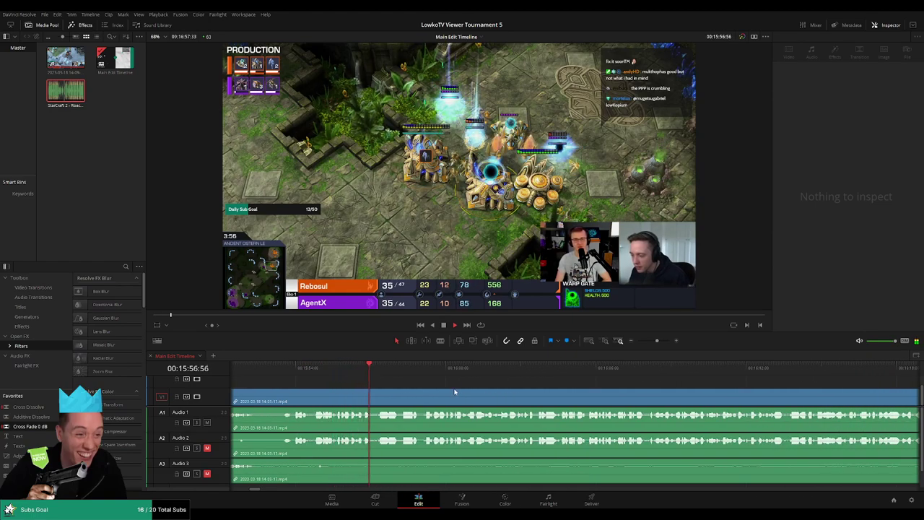
scroll(498, 394, right, 3)
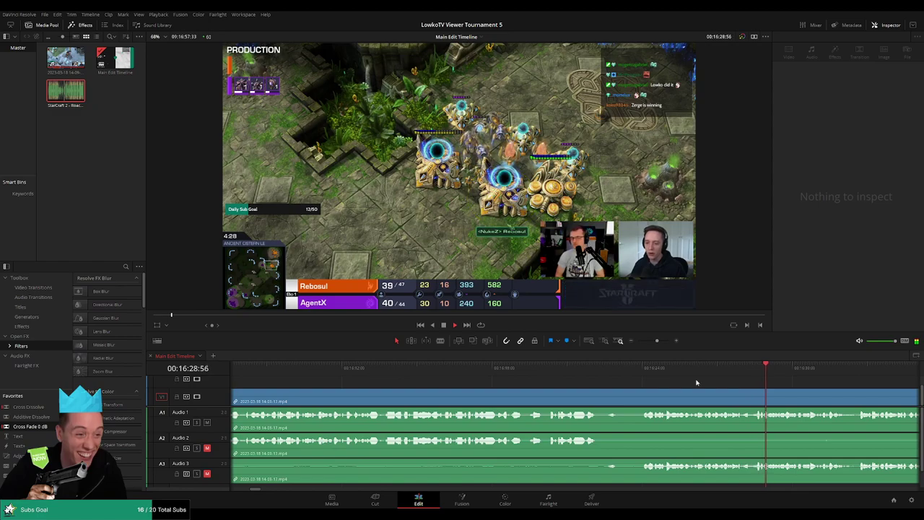
scroll(697, 383, right, 5)
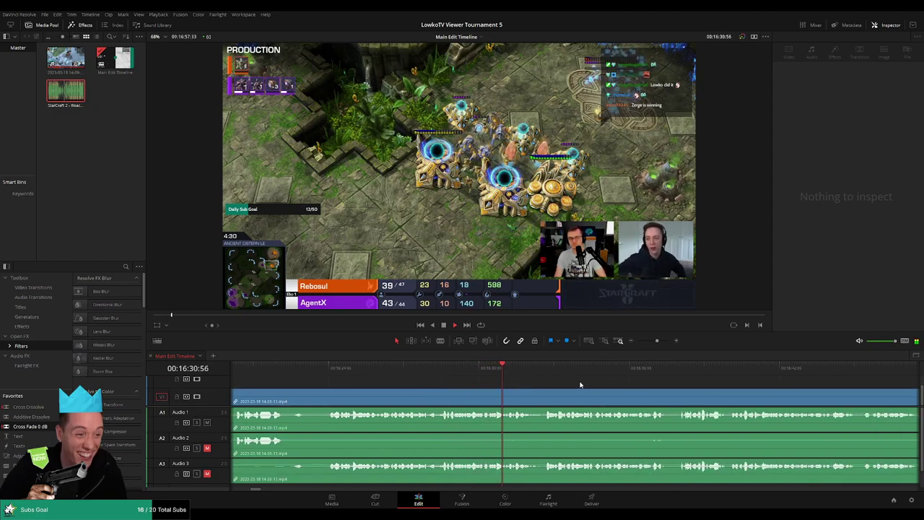
scroll(477, 376, right, 3)
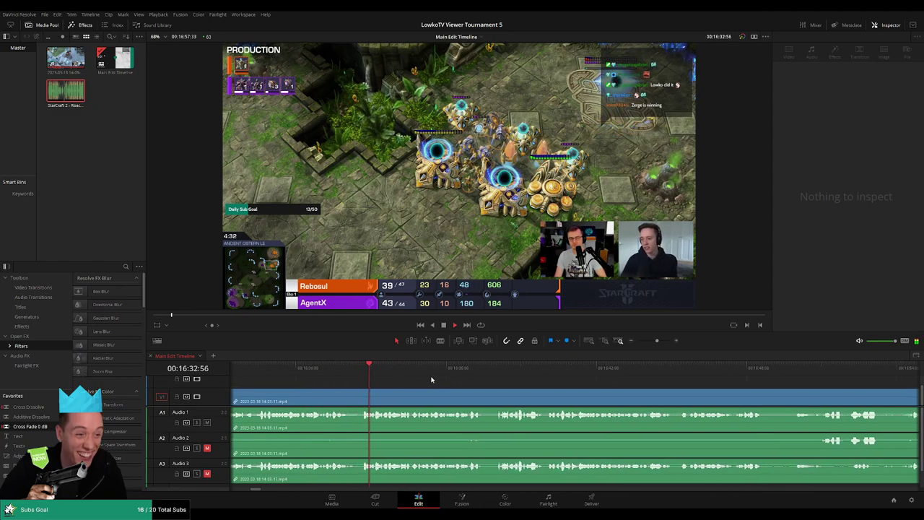
scroll(433, 380, right, 2)
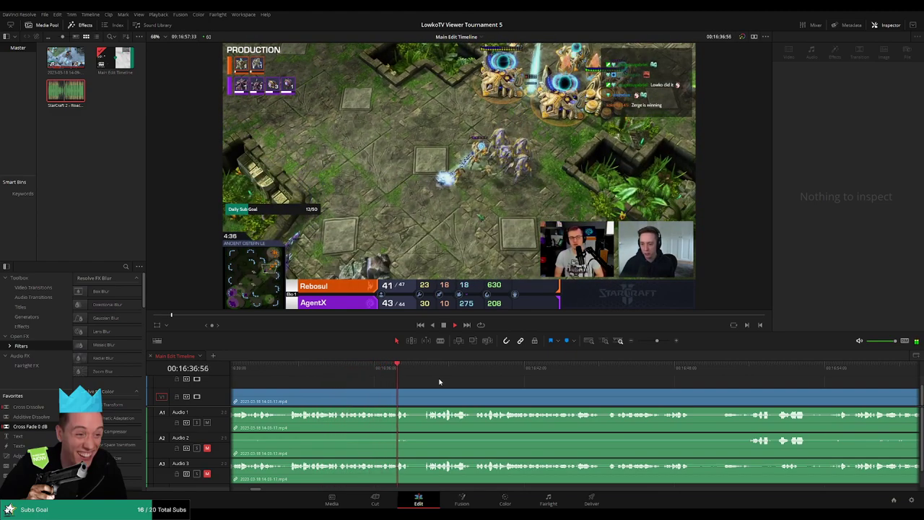
scroll(426, 381, right, 2)
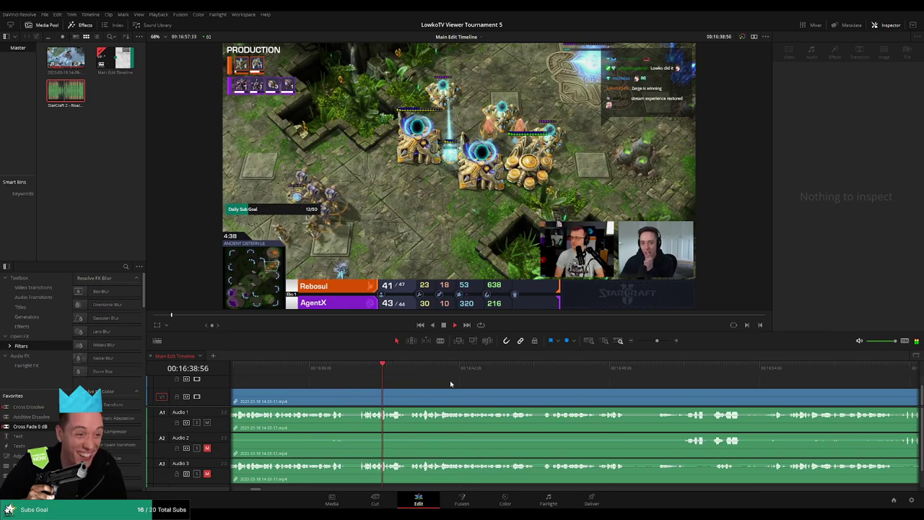
scroll(472, 390, right, 3)
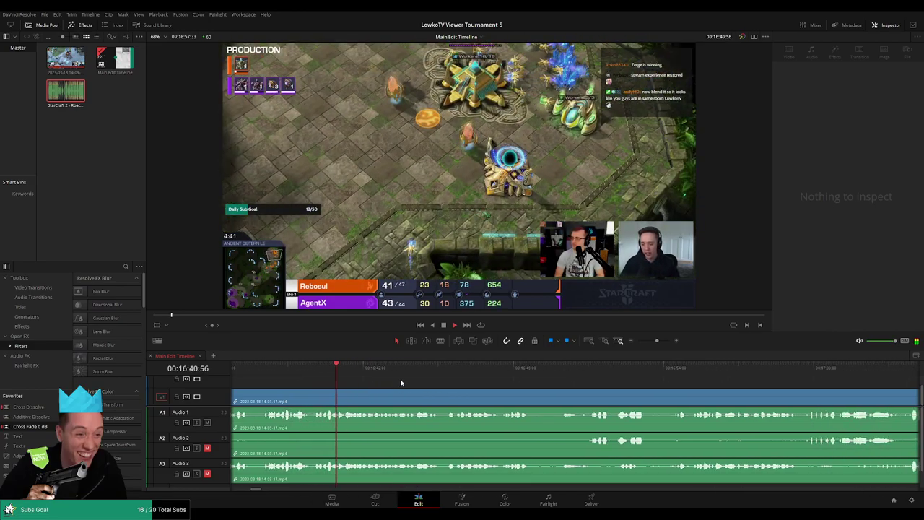
scroll(414, 382, right, 1)
scroll(413, 382, right, 1)
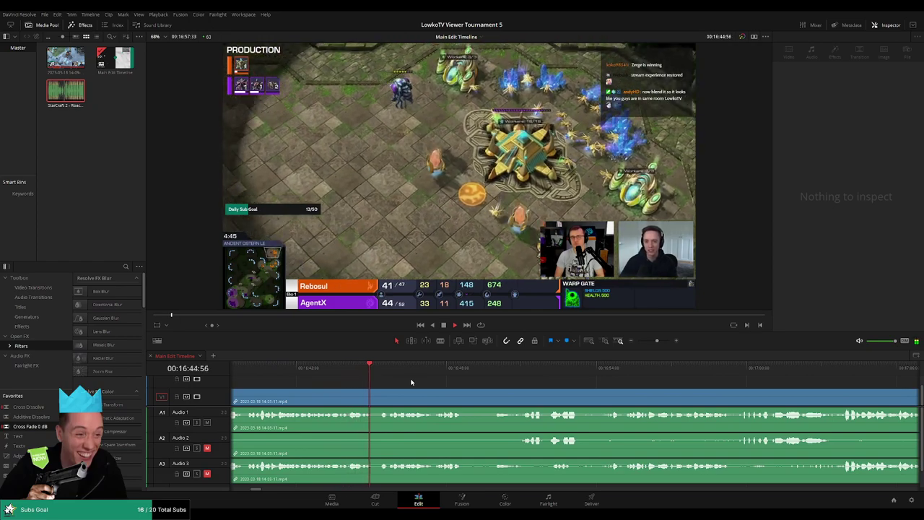
scroll(412, 381, right, 6)
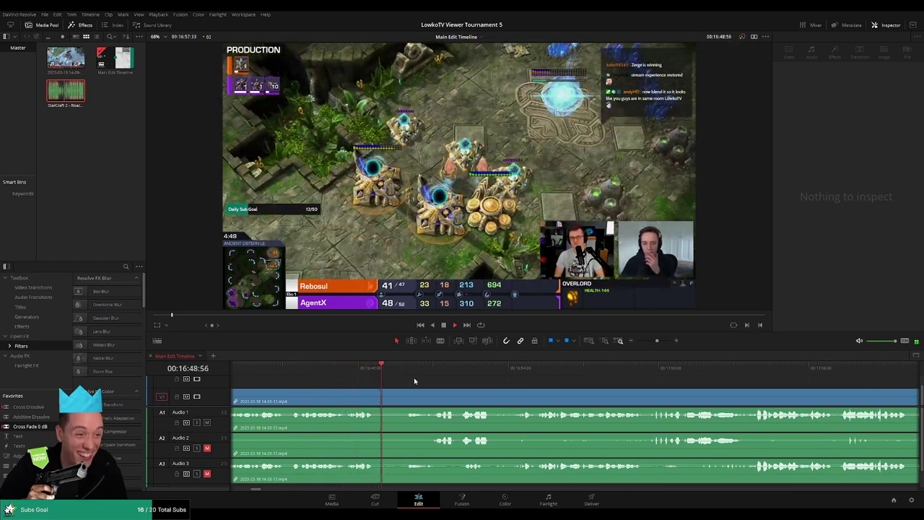
scroll(417, 379, right, 6)
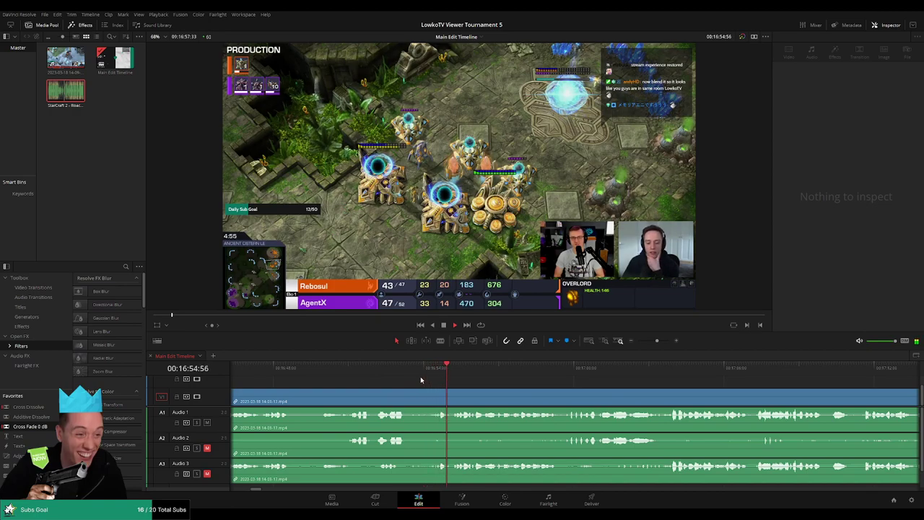
scroll(436, 379, up, 2)
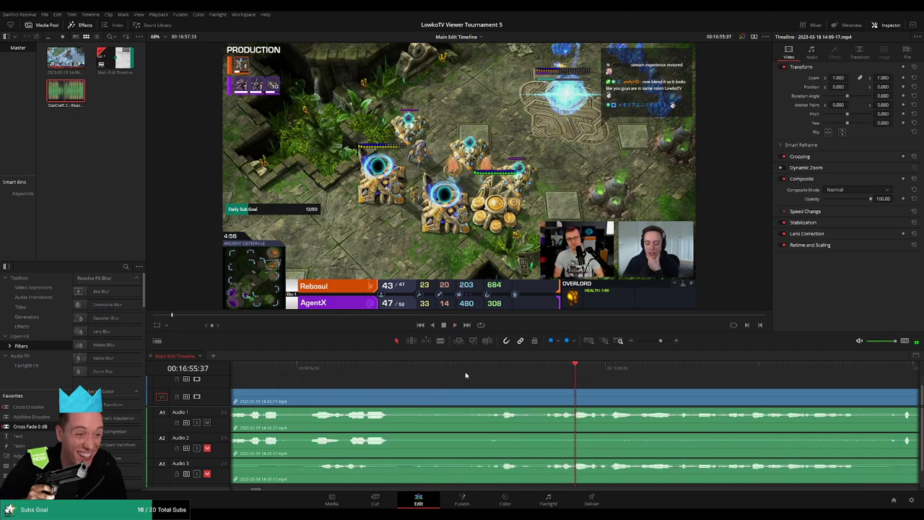
Step: Blade all tracks at 16:54, undo the accidental second cut, and review the edit
click(484, 366)
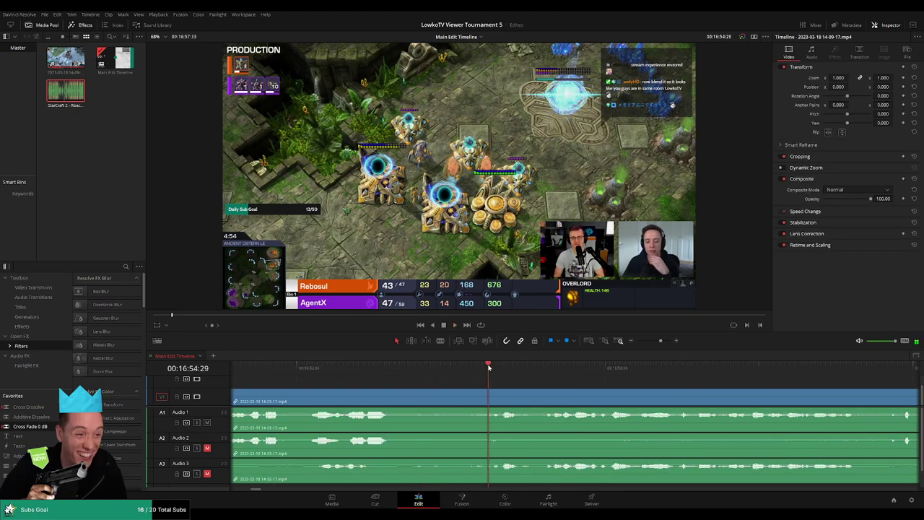
key(b)
click(490, 397)
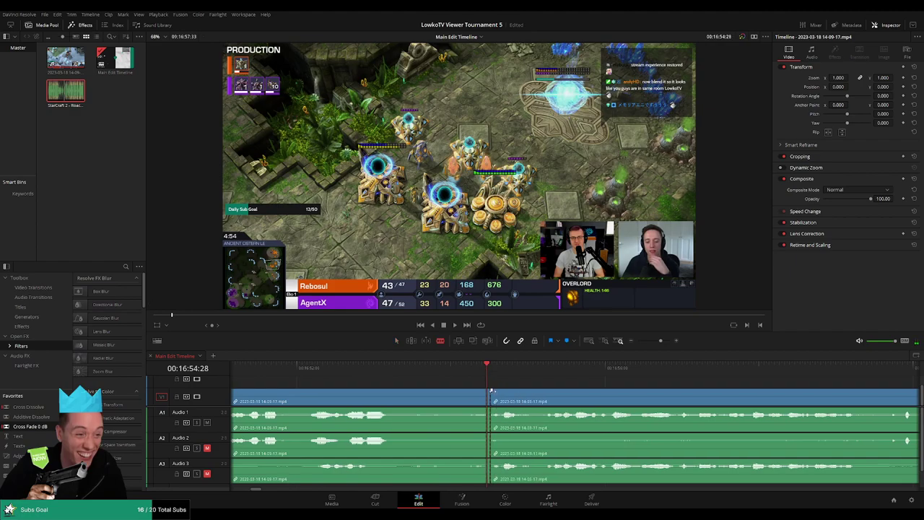
click(492, 396)
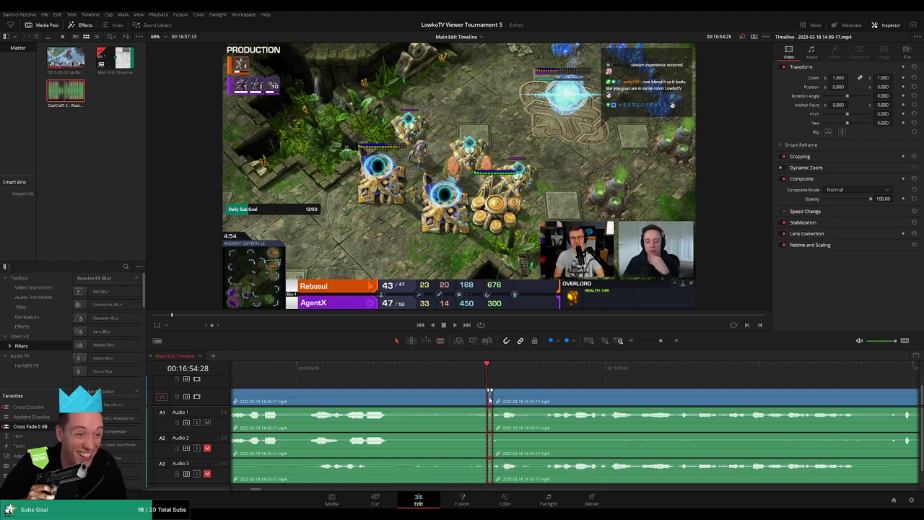
key(ctrl+z)
key(space)
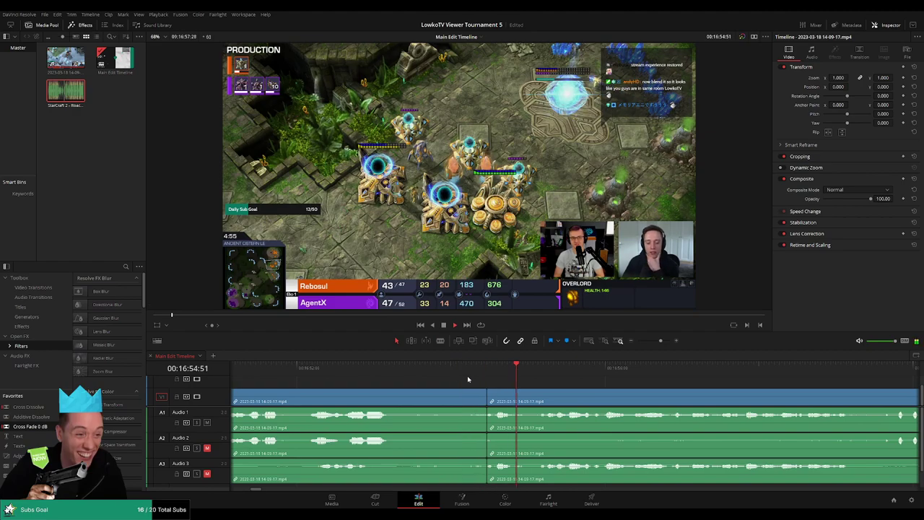
key(ctrl+minus)
Step: Colour the clip before the cut purple and move the playhead back to 16:59
click(539, 395)
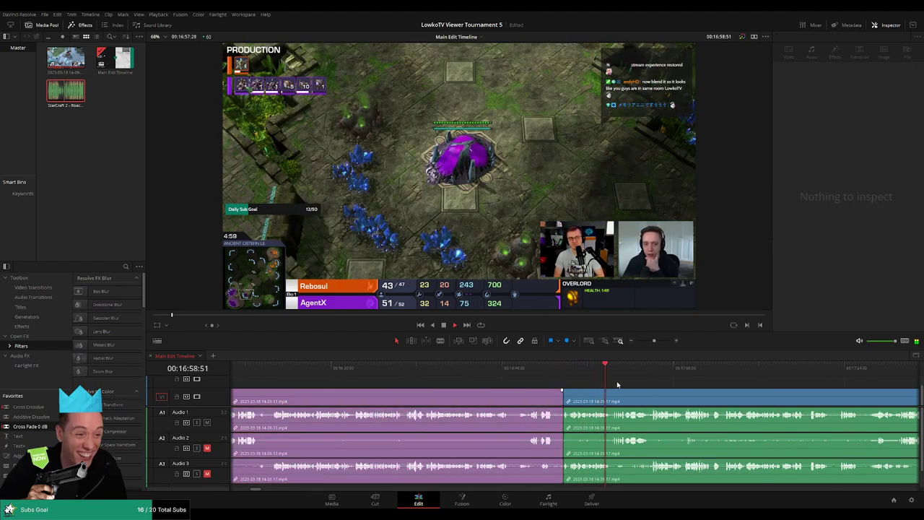
mouse_move(654, 340)
mouse_down()
mouse_move(642, 341)
mouse_move(655, 343)
mouse_up()
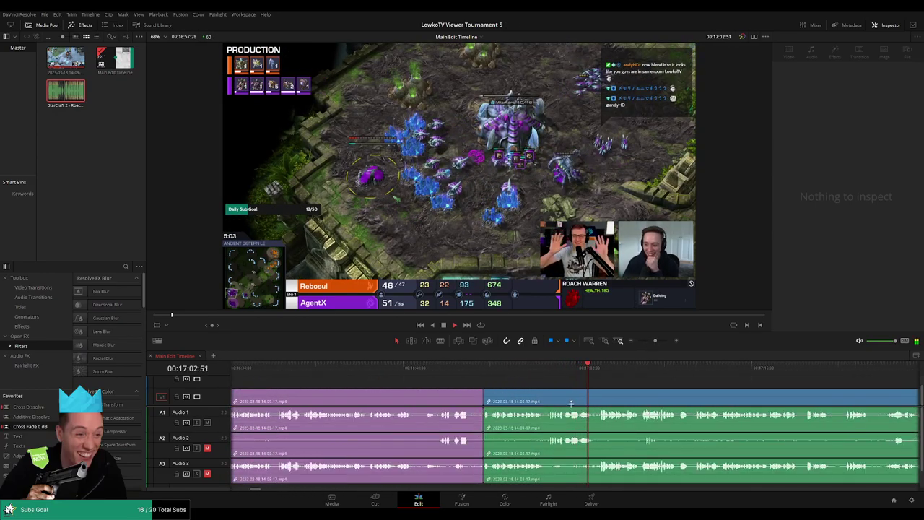
click(491, 390)
click(440, 369)
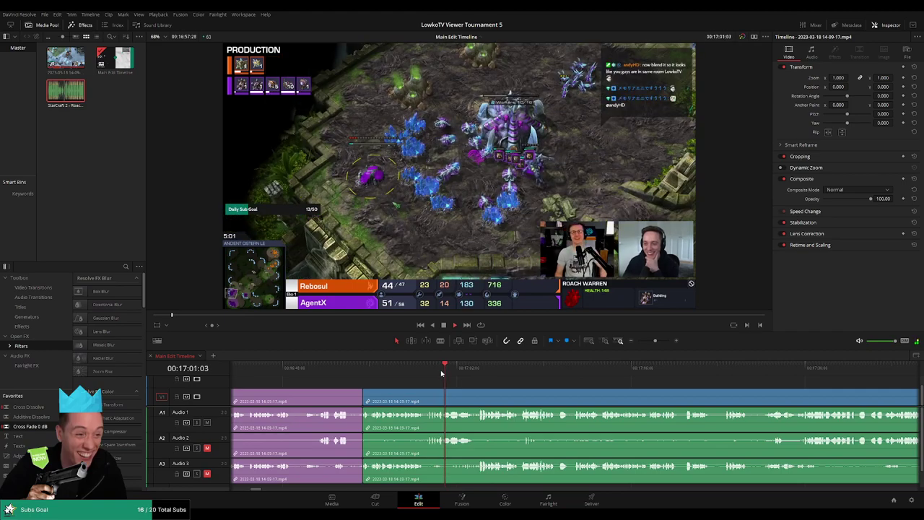
click(427, 372)
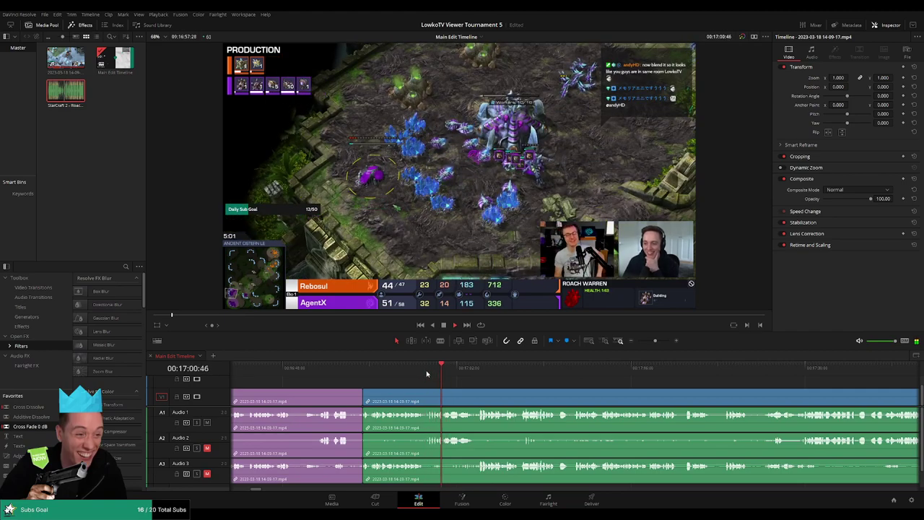
Step: Add an adjustment clip on V2 zoomed 1.8× at position -758/203, ending at 17:03:42
drag(18, 455, 479, 388)
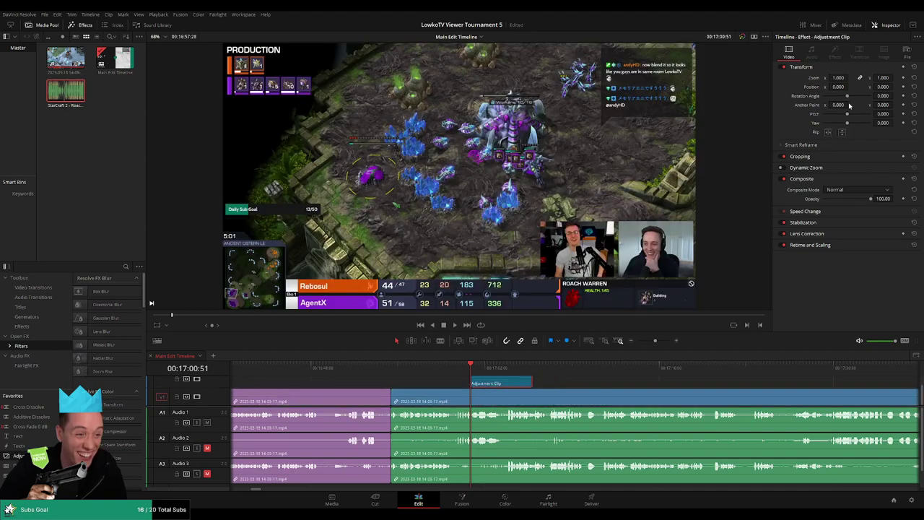
drag(838, 78, 893, 86)
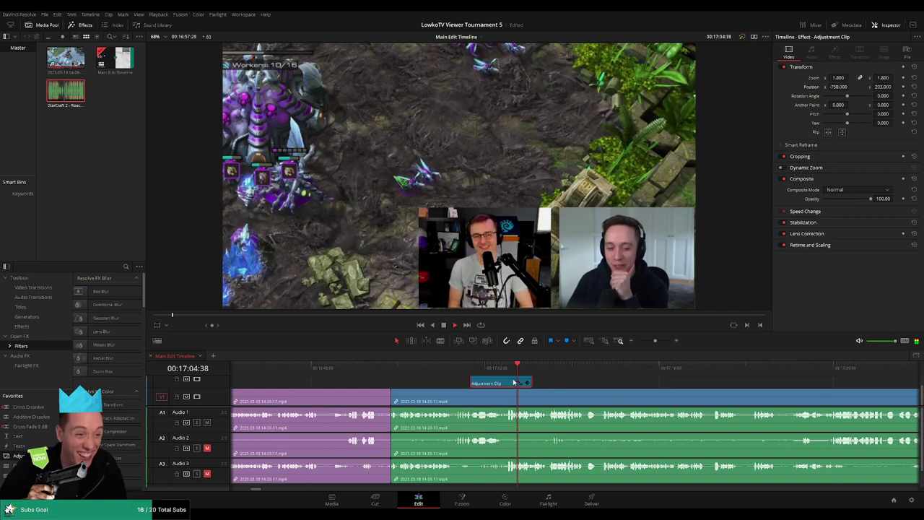
key(space)
scroll(531, 383, up, 1)
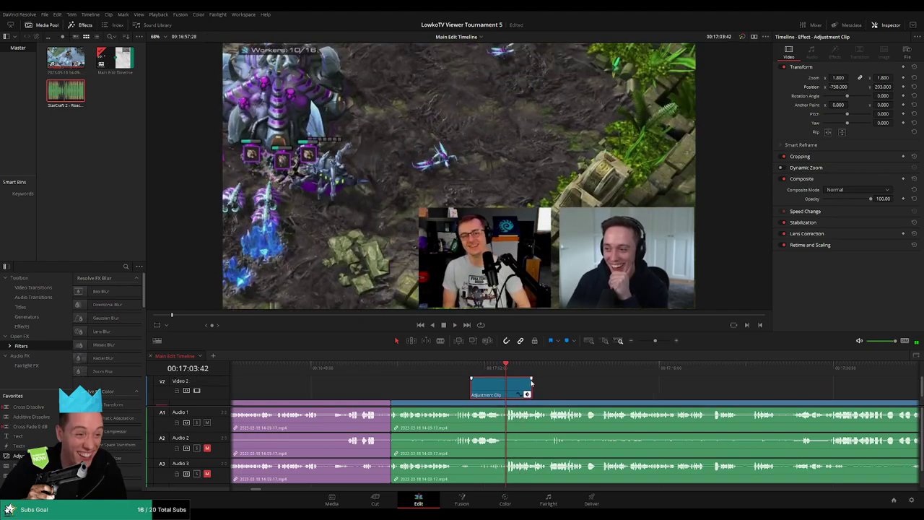
drag(531, 393, 504, 393)
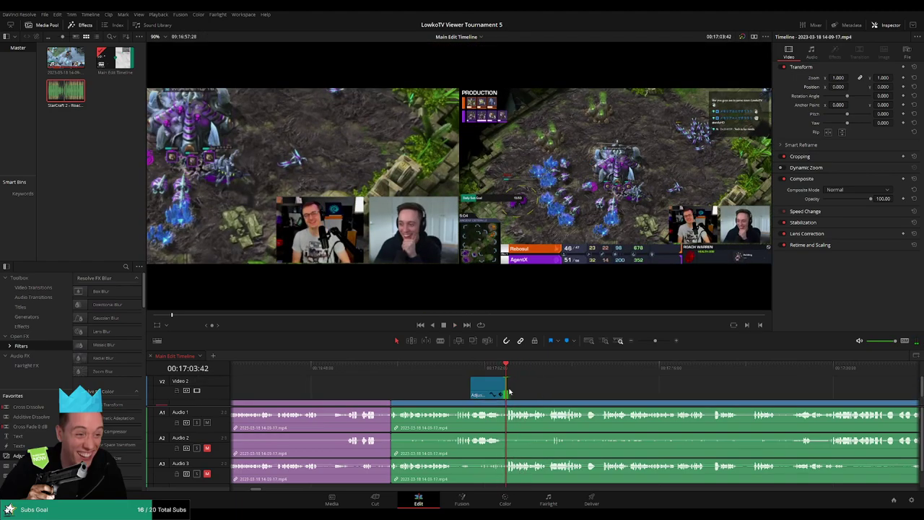
scroll(528, 384, down, 1)
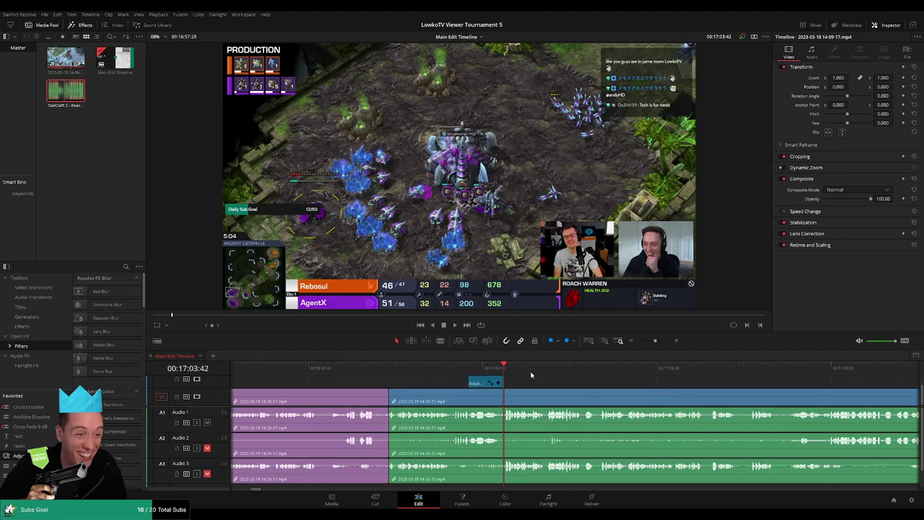
click(465, 373)
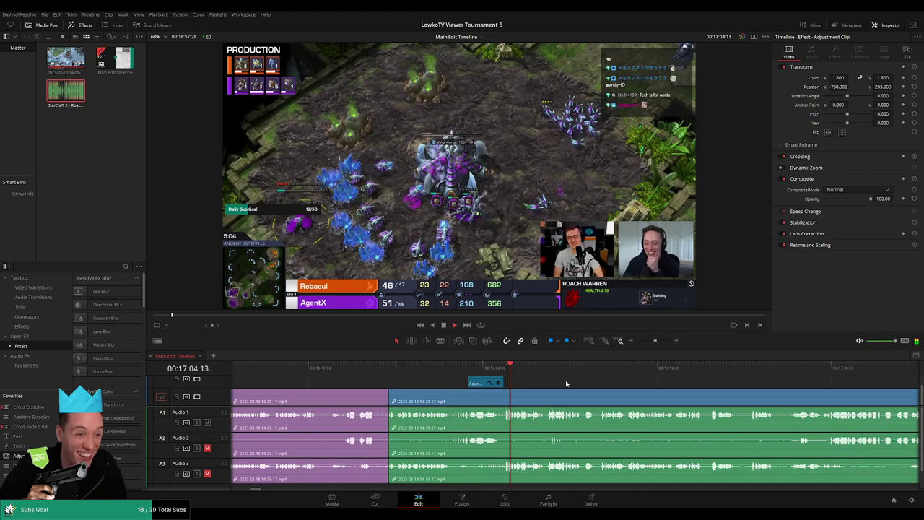
scroll(565, 380, right, 3)
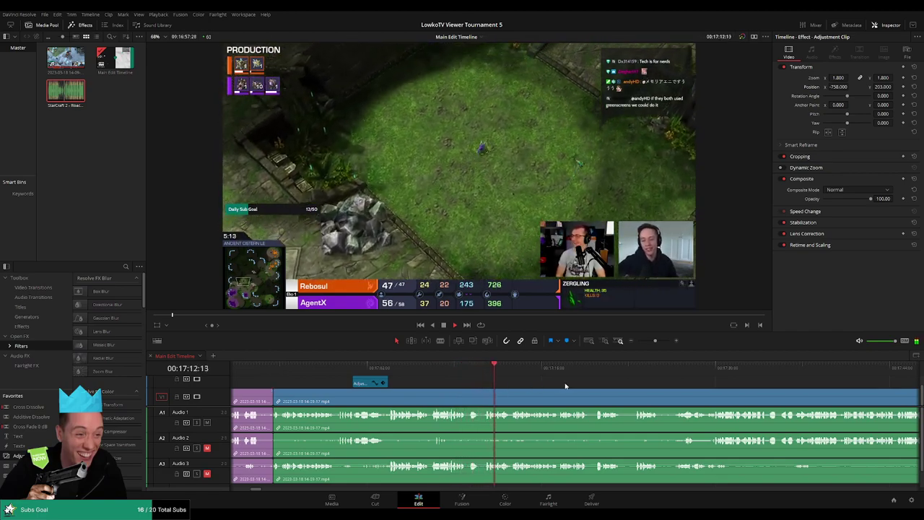
scroll(565, 387, right, 3)
scroll(444, 382, right, 2)
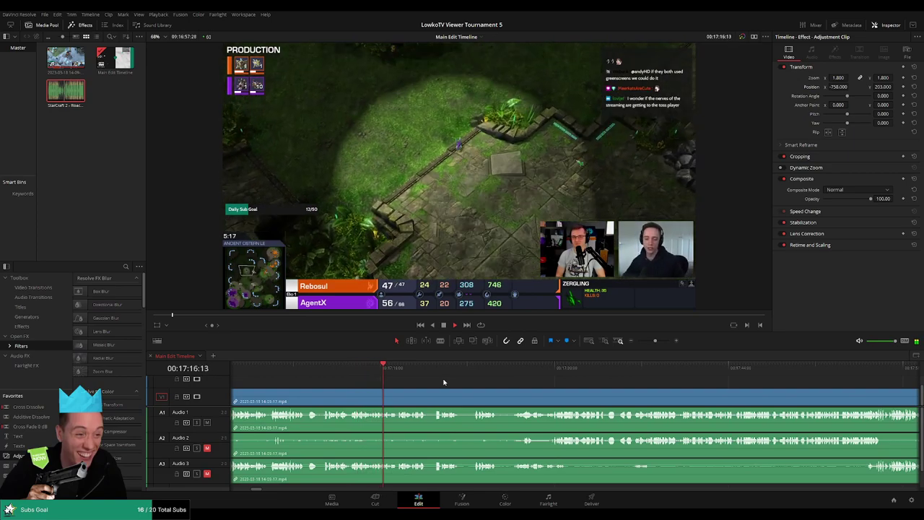
scroll(422, 378, right, 2)
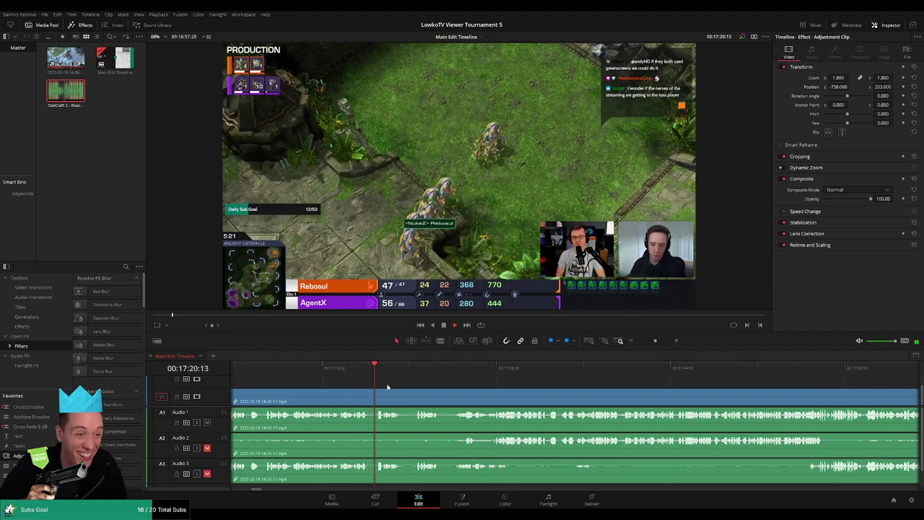
scroll(457, 387, right, 2)
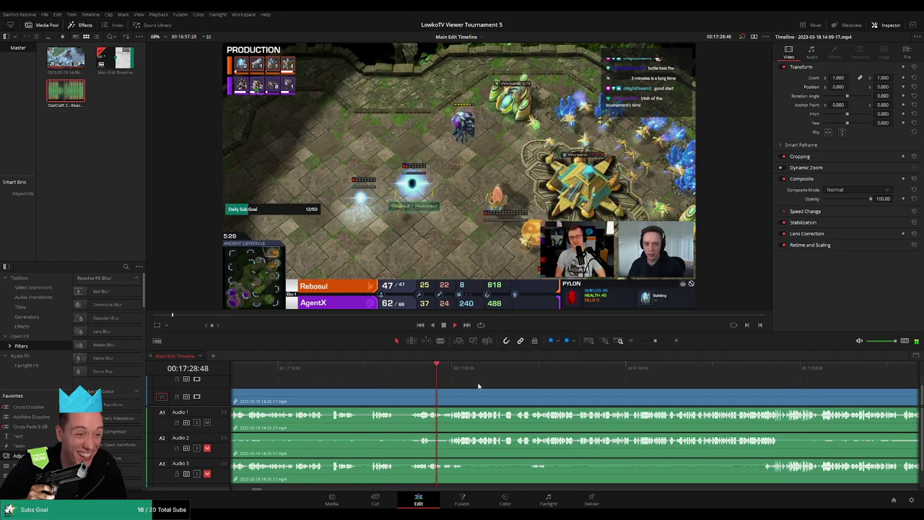
scroll(477, 385, right, 3)
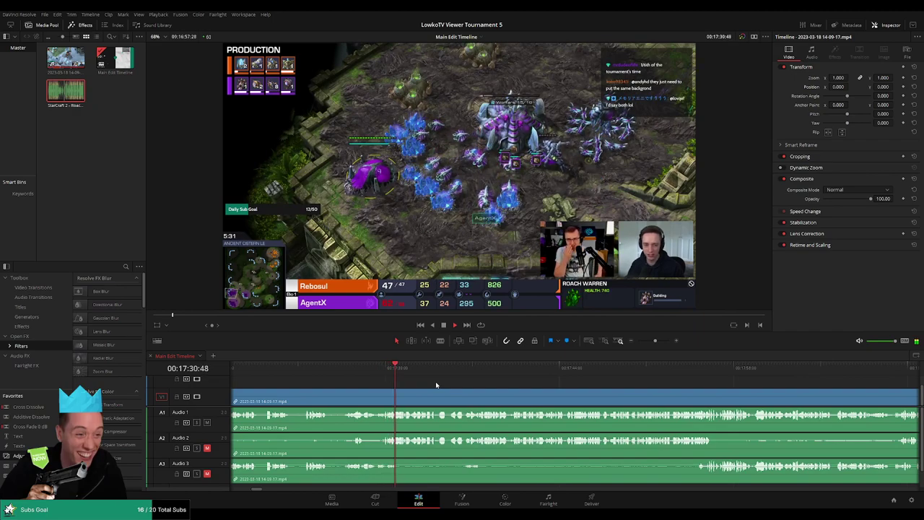
scroll(445, 382, right, 1)
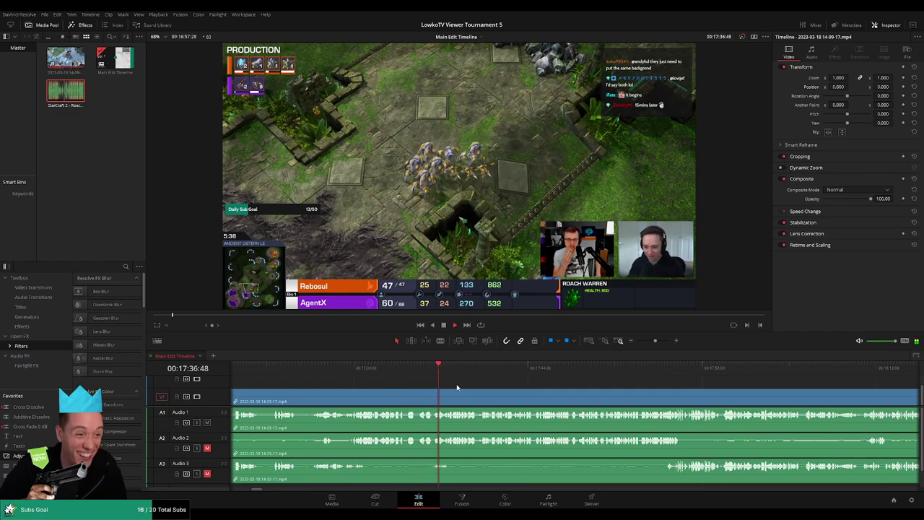
scroll(452, 388, right, 3)
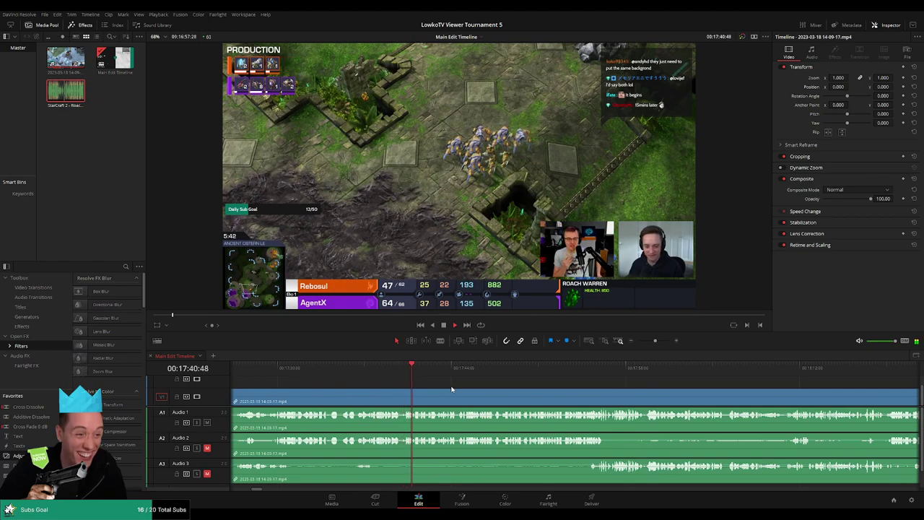
scroll(448, 389, right, 3)
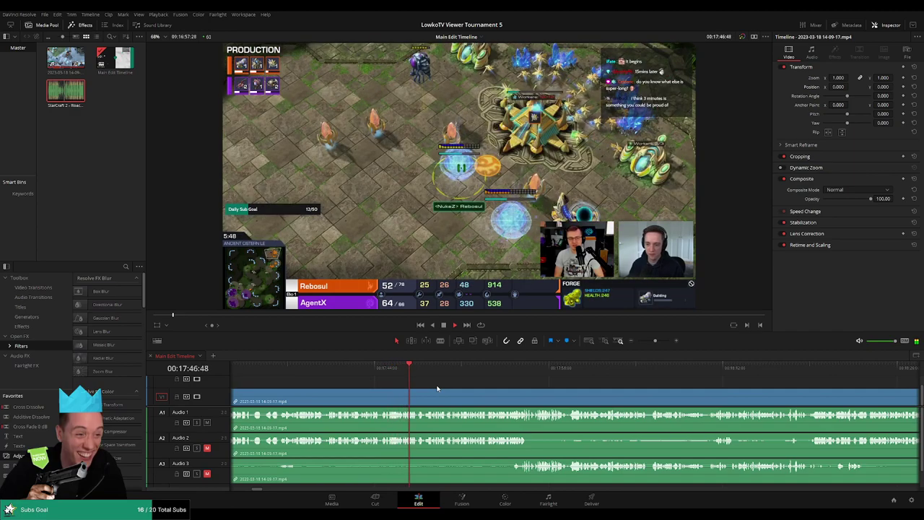
scroll(426, 388, right, 3)
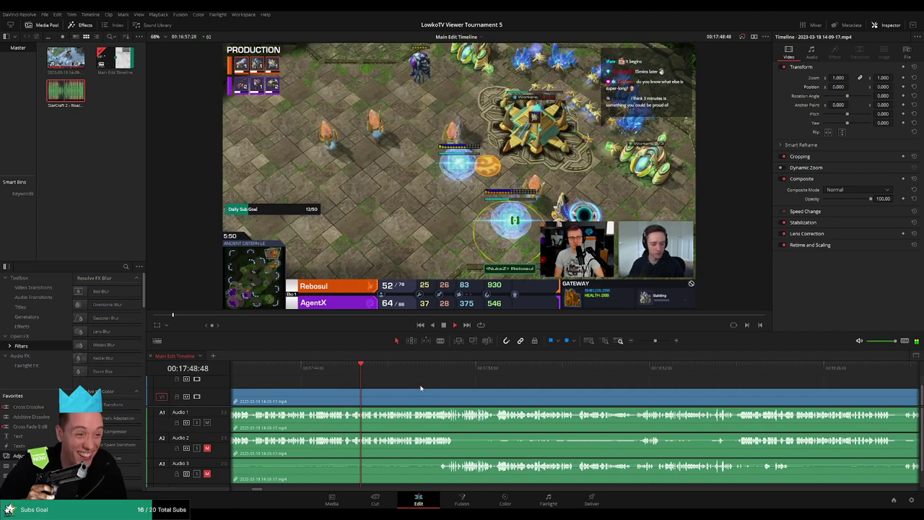
scroll(411, 390, right, 3)
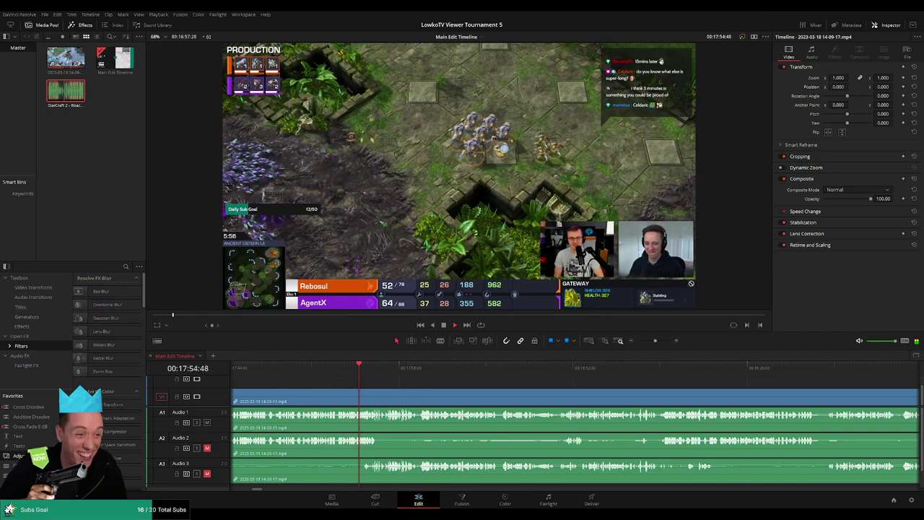
scroll(412, 383, right, 2)
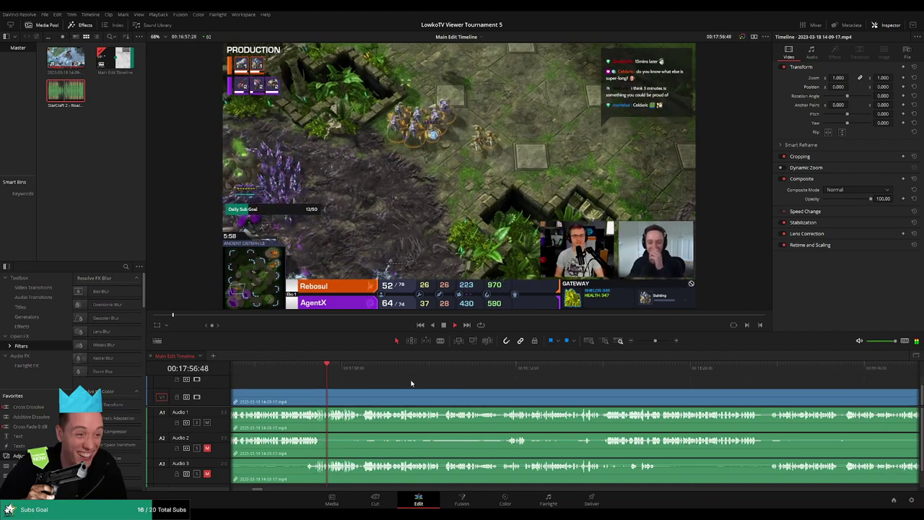
Step: Blade the VOD at 17:56:33 and just after, then ripple-delete the piece between
click(321, 373)
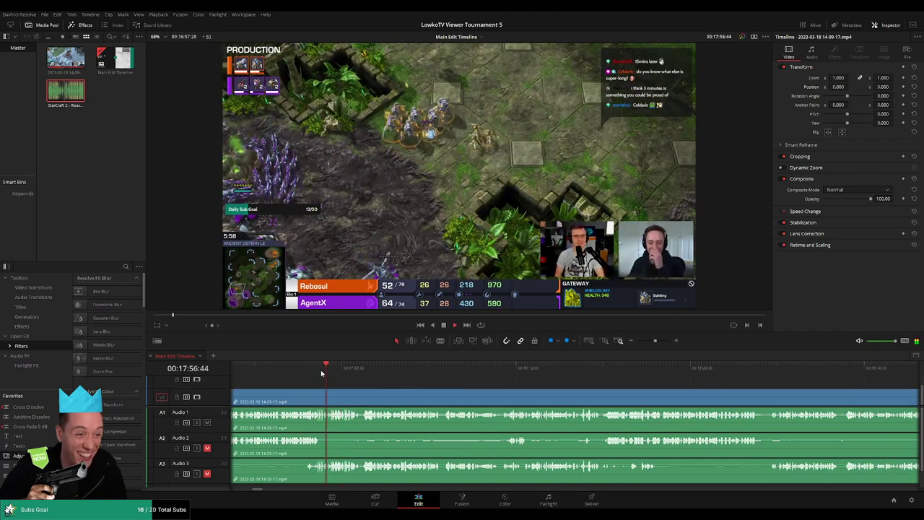
key(space)
key(ctrl+equal)
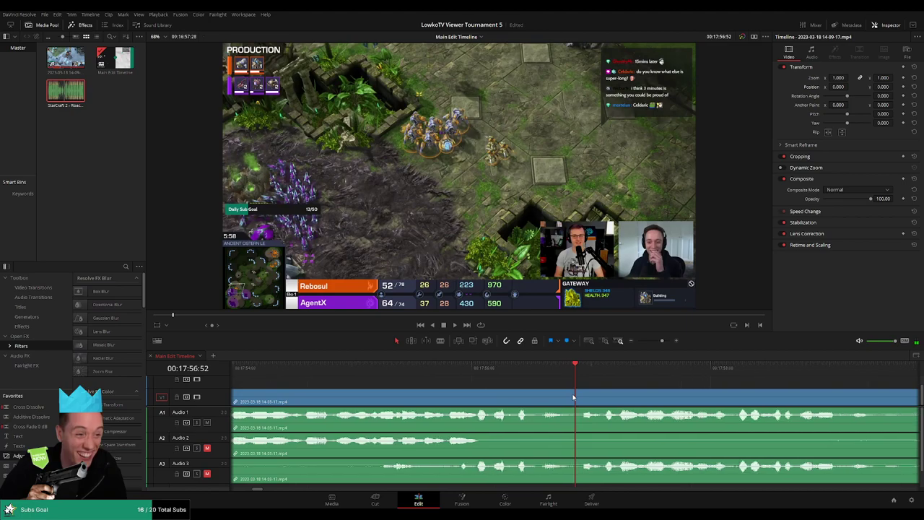
key(b)
click(540, 396)
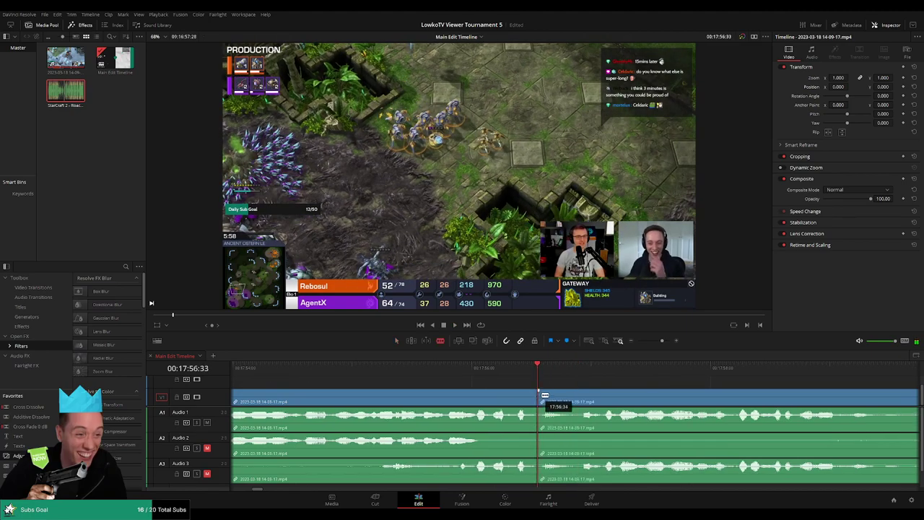
click(574, 397)
key(a)
click(554, 399)
key(Delete)
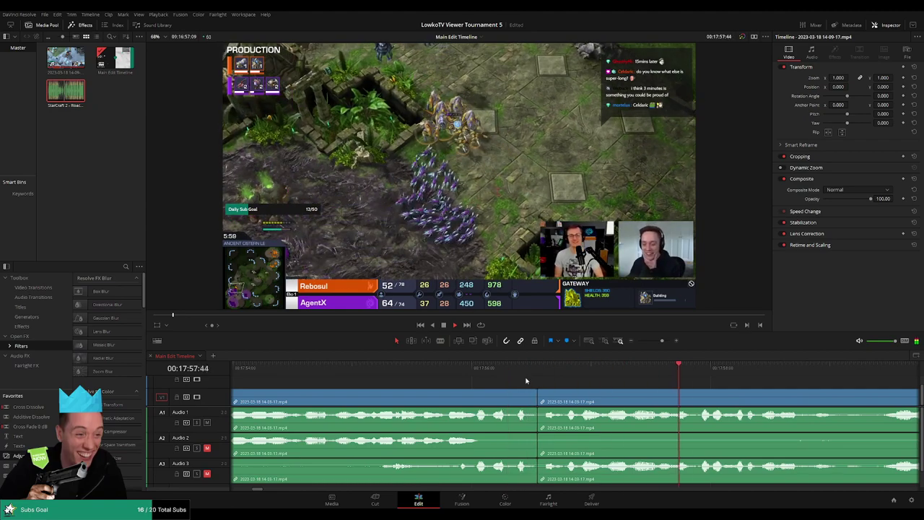
Step: Replay the new join, deselect the clips and move along the timeline
click(491, 376)
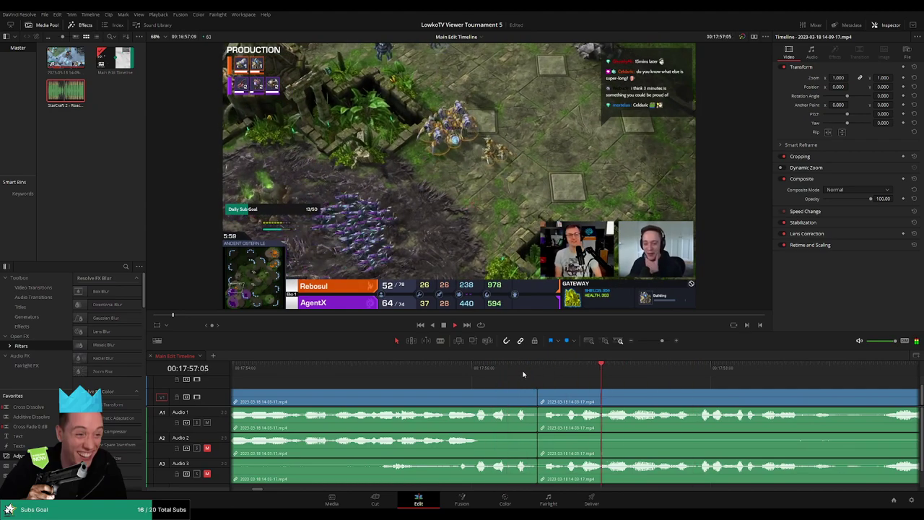
drag(662, 341, 650, 341)
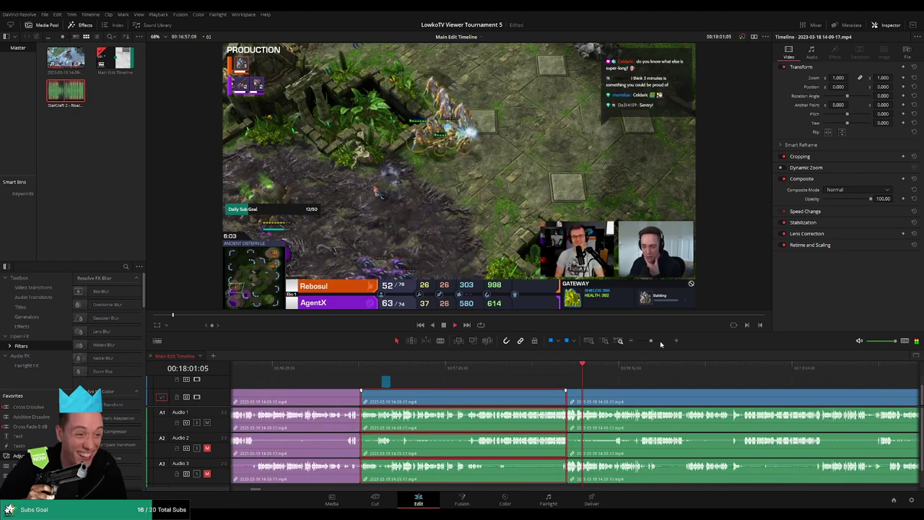
click(616, 381)
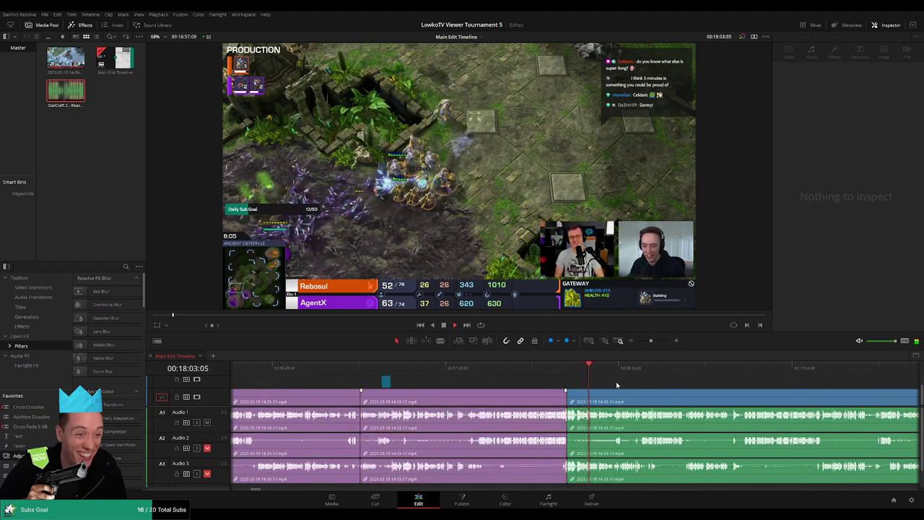
scroll(602, 382, up, 2)
scroll(465, 370, right, 3)
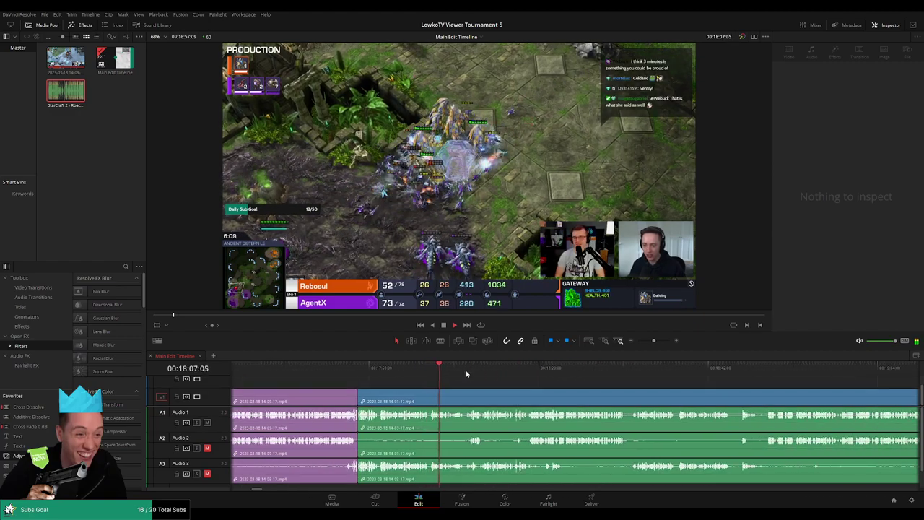
drag(652, 343, 656, 345)
scroll(511, 384, right, 5)
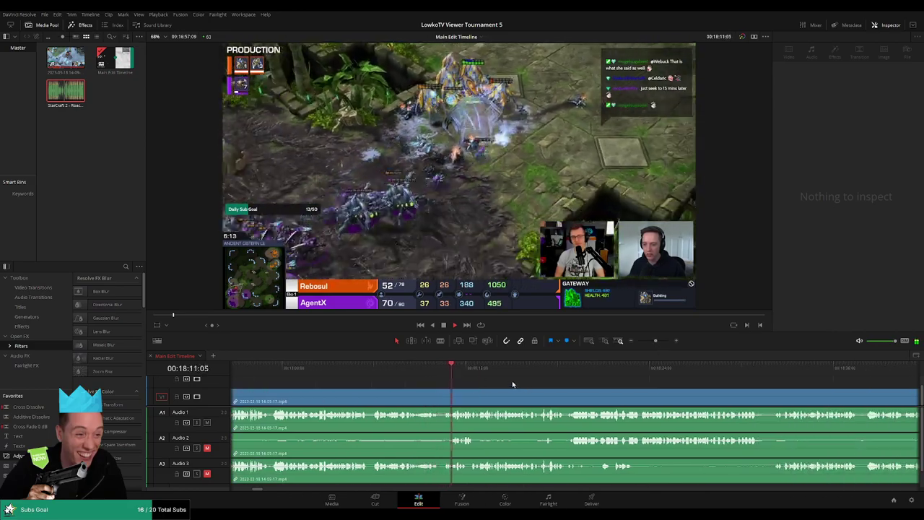
scroll(468, 384, right, 3)
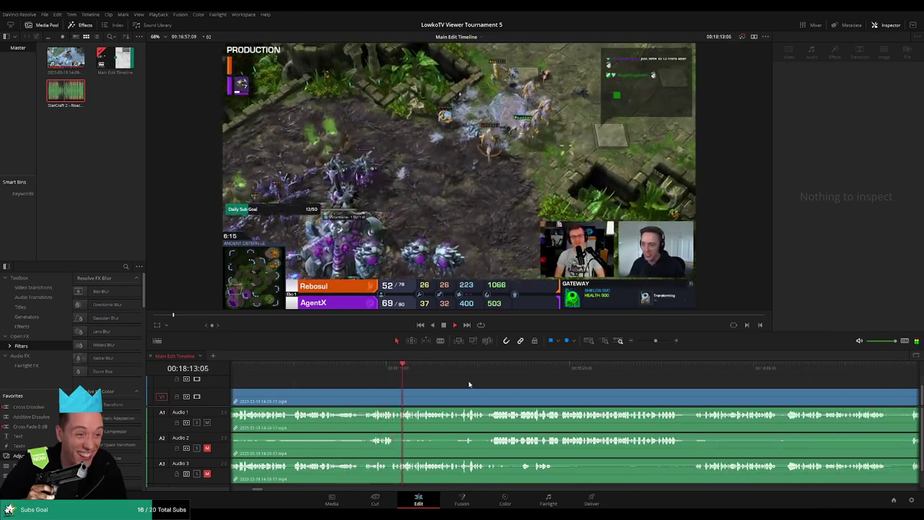
scroll(498, 381, right, 3)
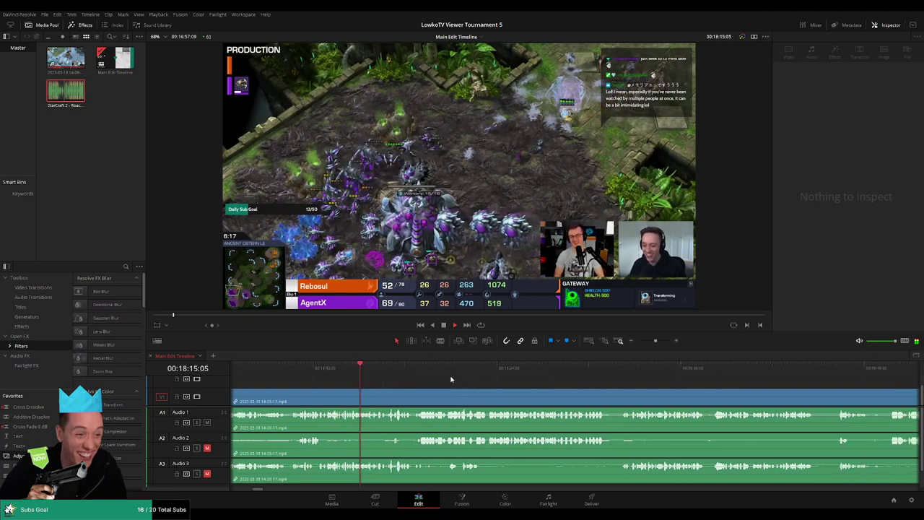
scroll(455, 381, right, 2)
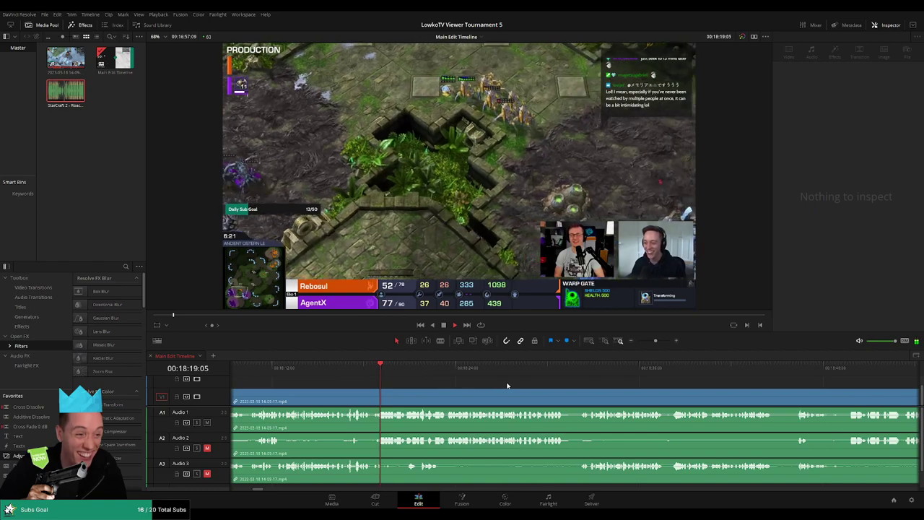
scroll(428, 380, right, 3)
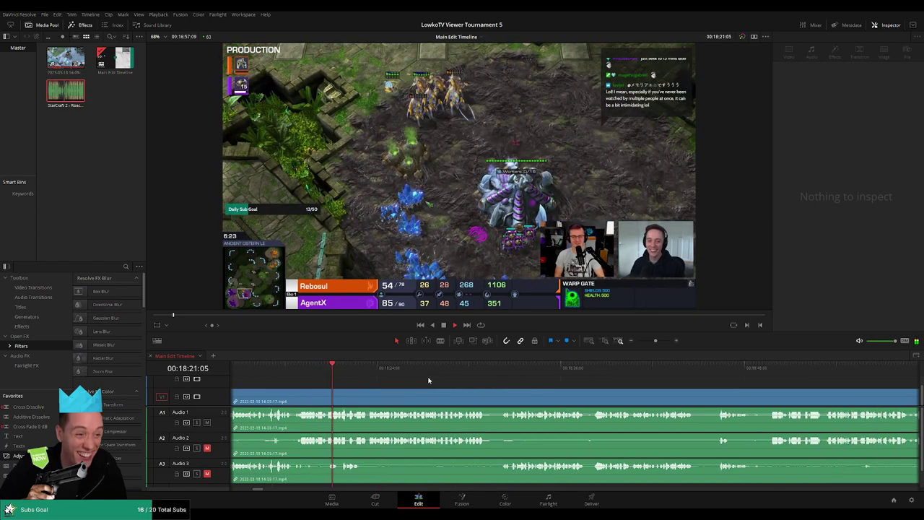
scroll(443, 380, right, 2)
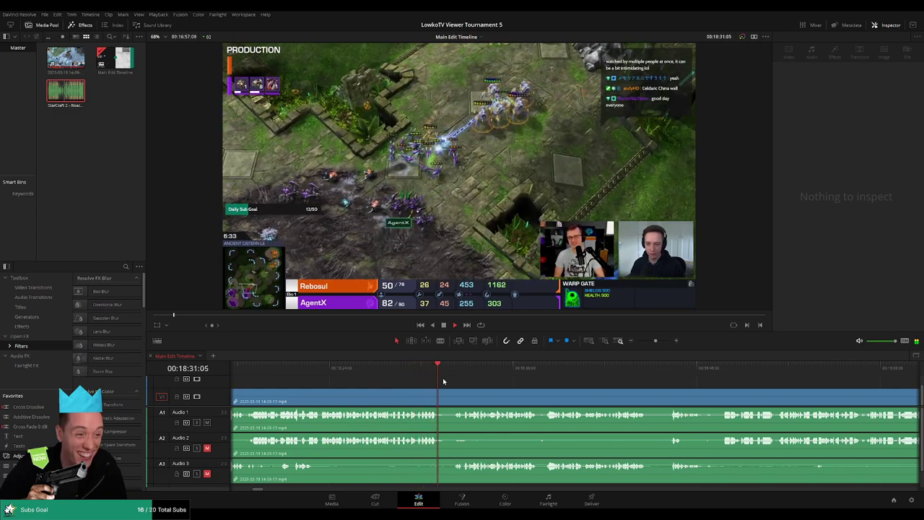
scroll(476, 383, right, 3)
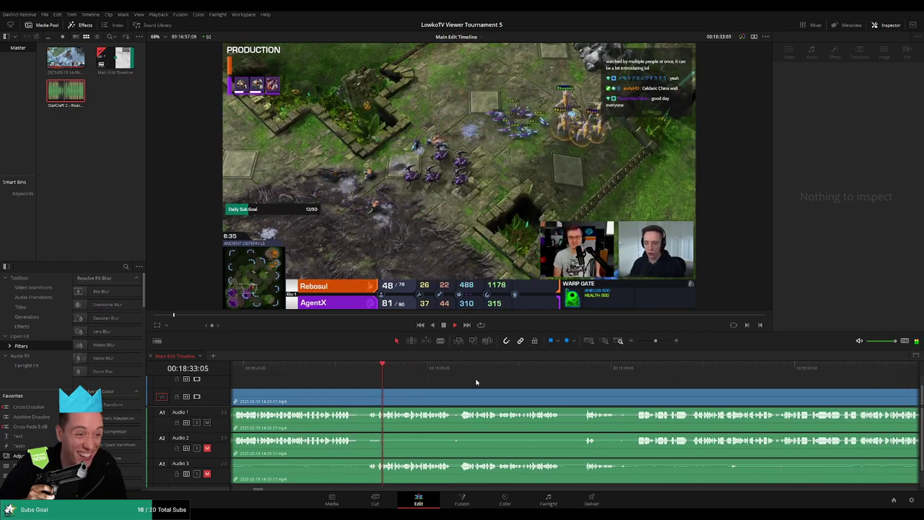
scroll(462, 381, right, 3)
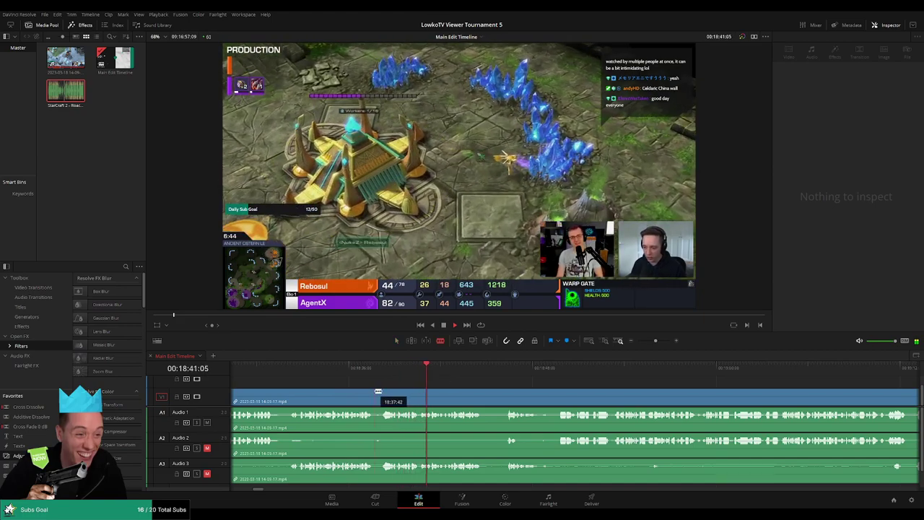
Step: Blade the clip at about 18:37 and ripple-delete the thin sliver at the split
click(374, 391)
key(a)
click(378, 392)
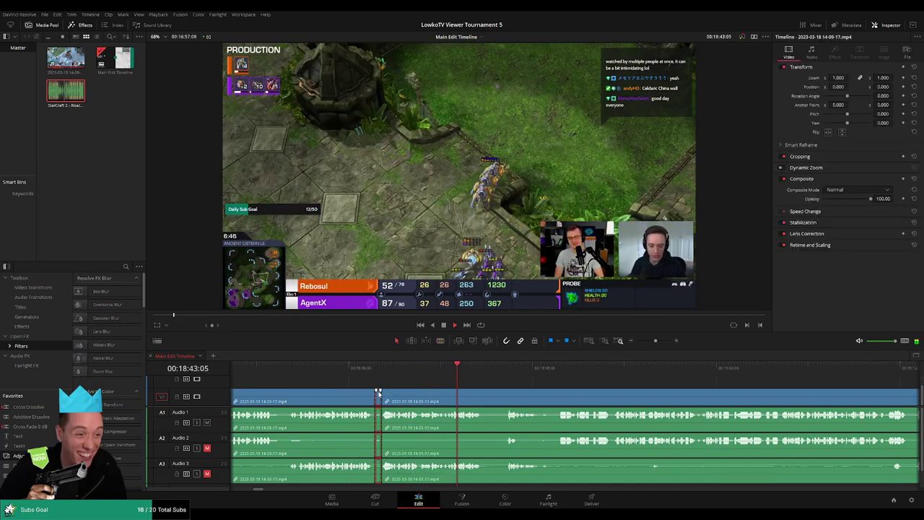
key(BackSpace)
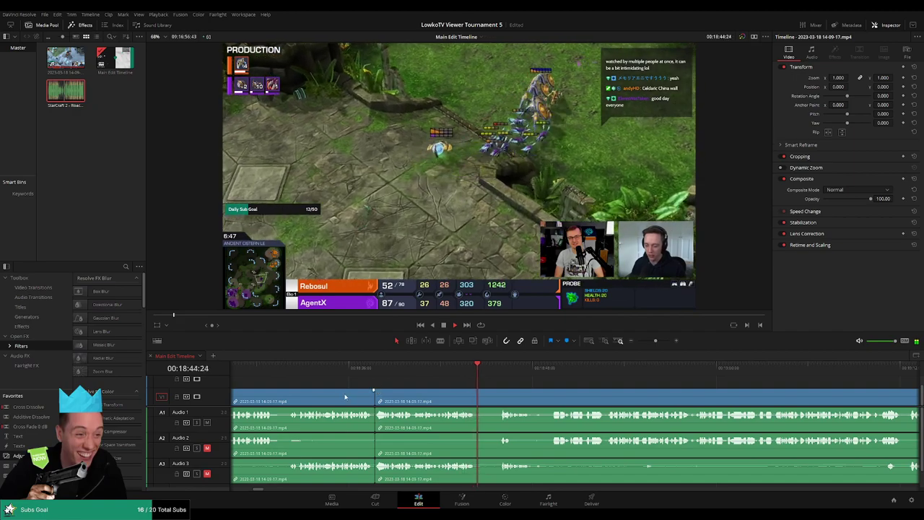
Step: Ripple-delete the clip before the 18:37 split so the later footage closes the gap
click(343, 399)
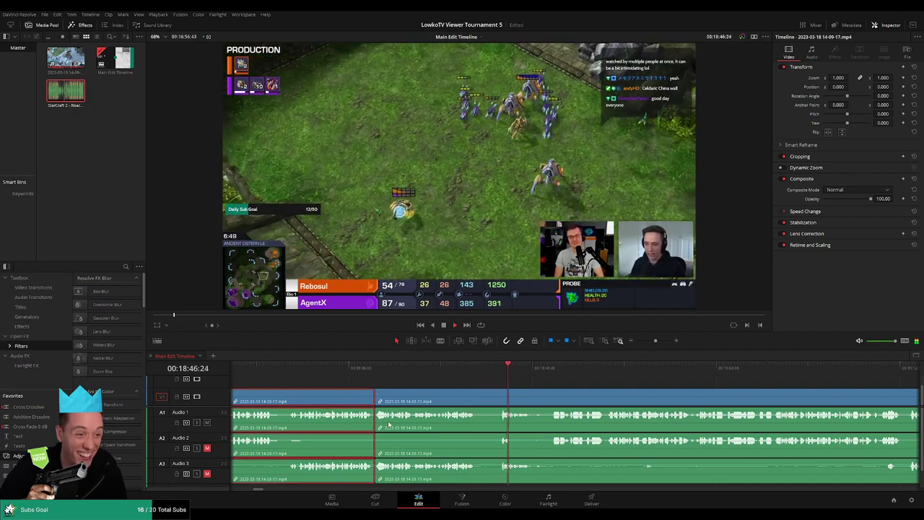
key(ctrl+d)
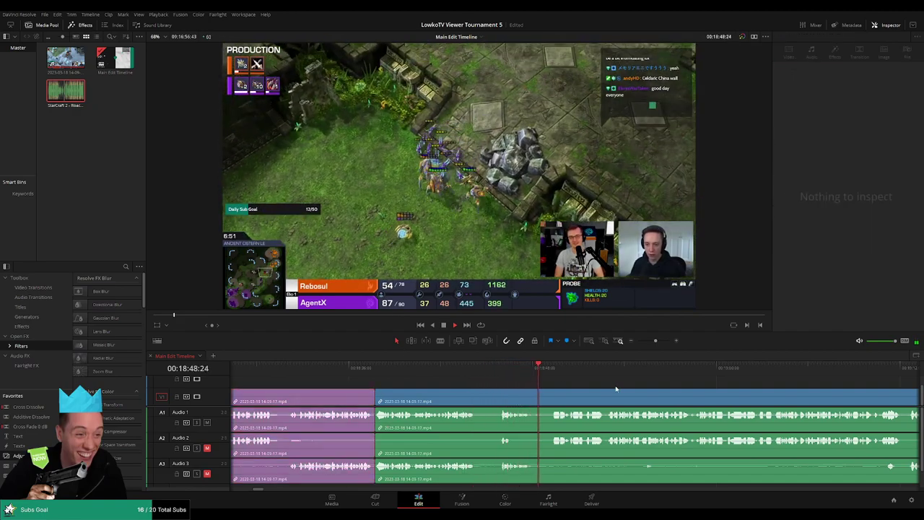
key(BackSpace)
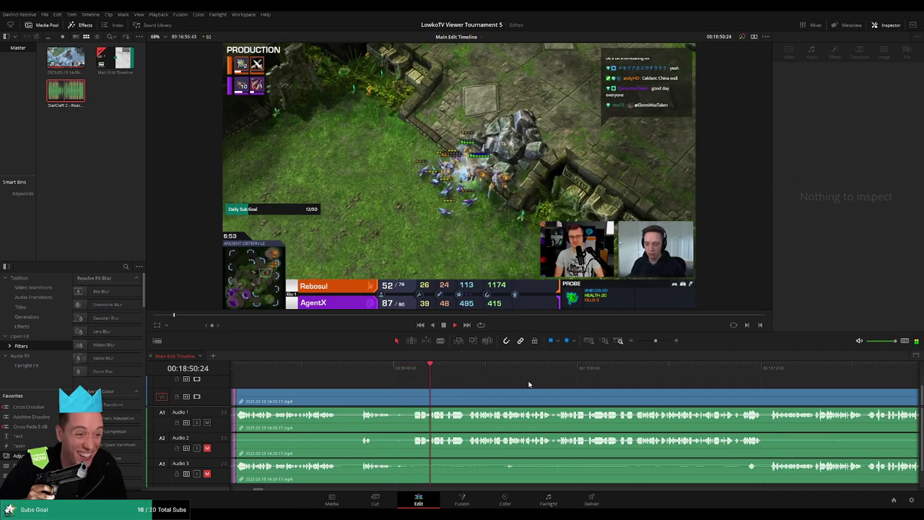
scroll(449, 378, right, 2)
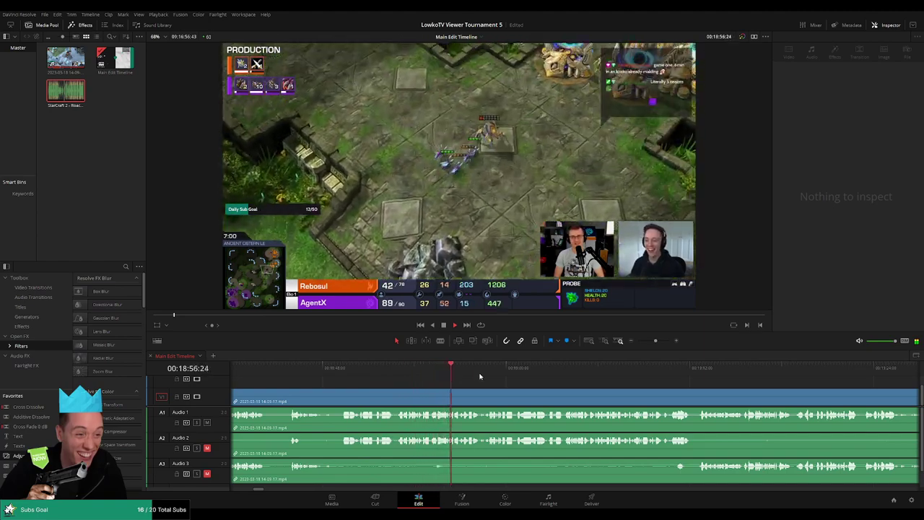
scroll(479, 376, right, 4)
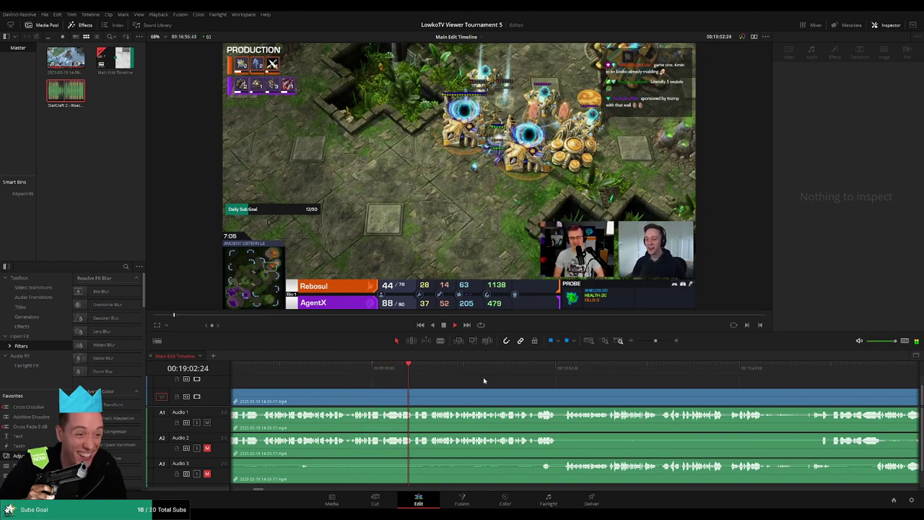
scroll(448, 374, right, 2)
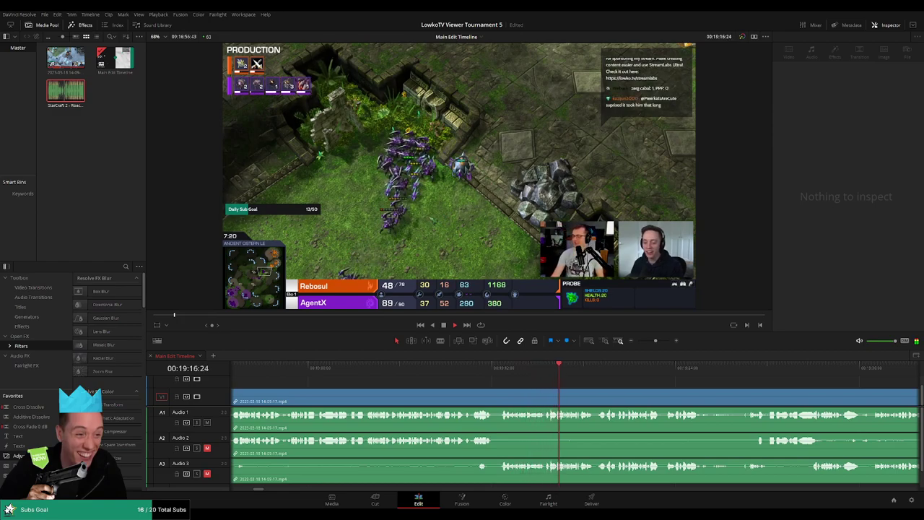
scroll(580, 373, right, 5)
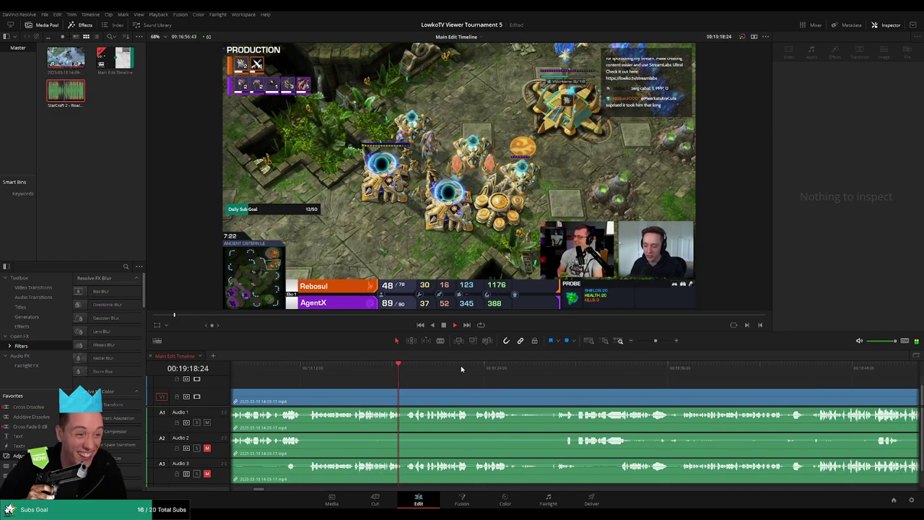
scroll(498, 381, right, 1)
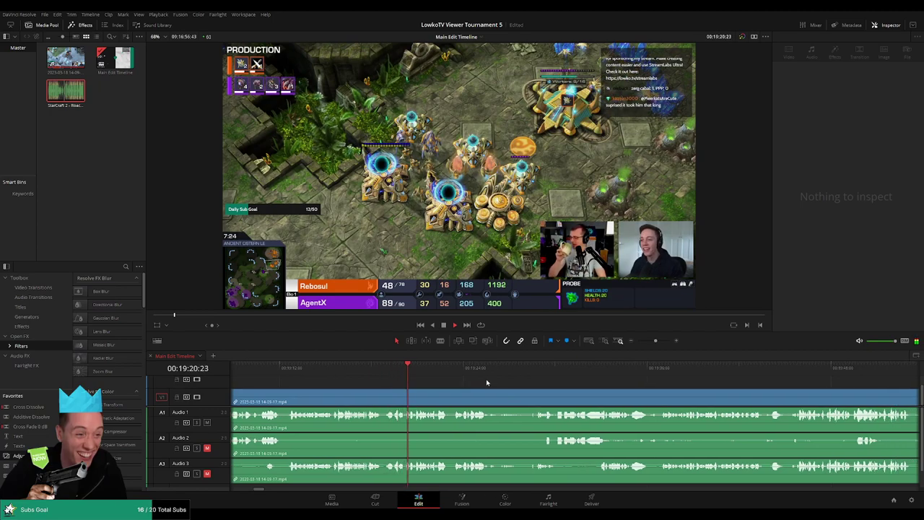
scroll(487, 384, right, 2)
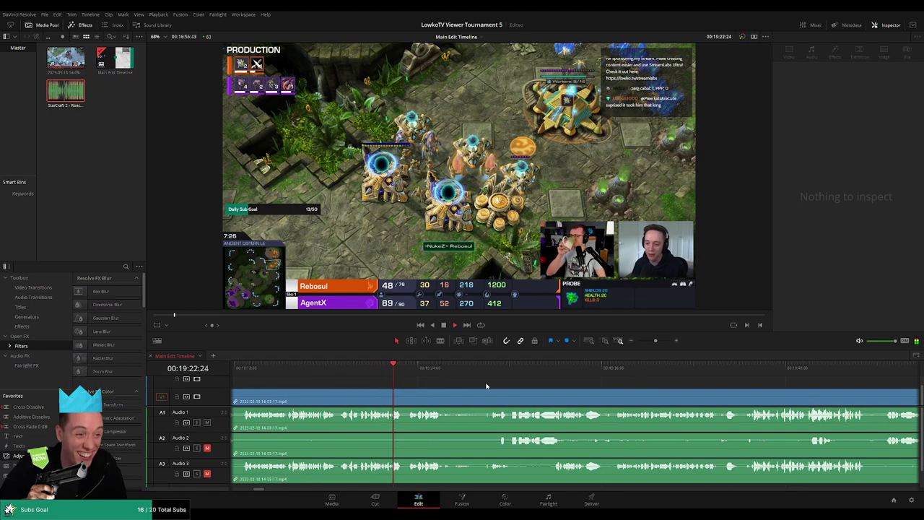
scroll(487, 384, right, 2)
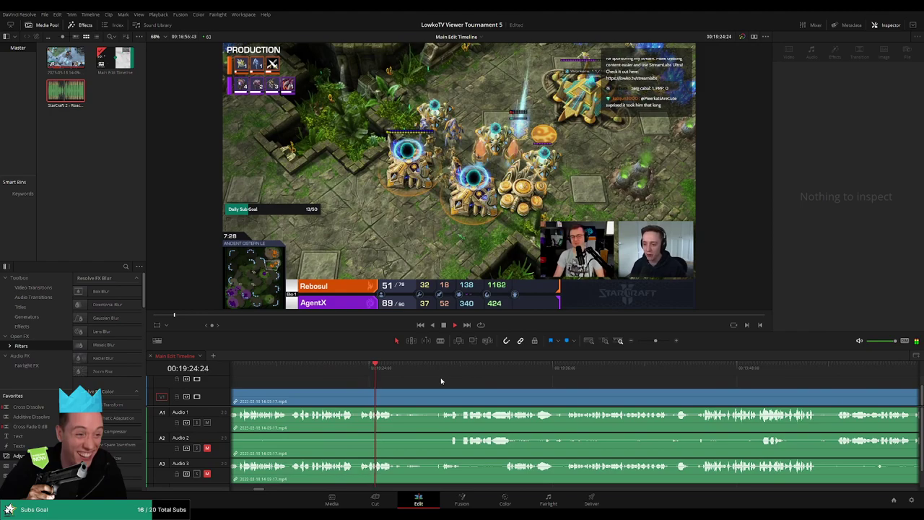
Step: Blade both ends of the dead time near 19:26, ripple-delete the piece between, and replay the join
click(405, 403)
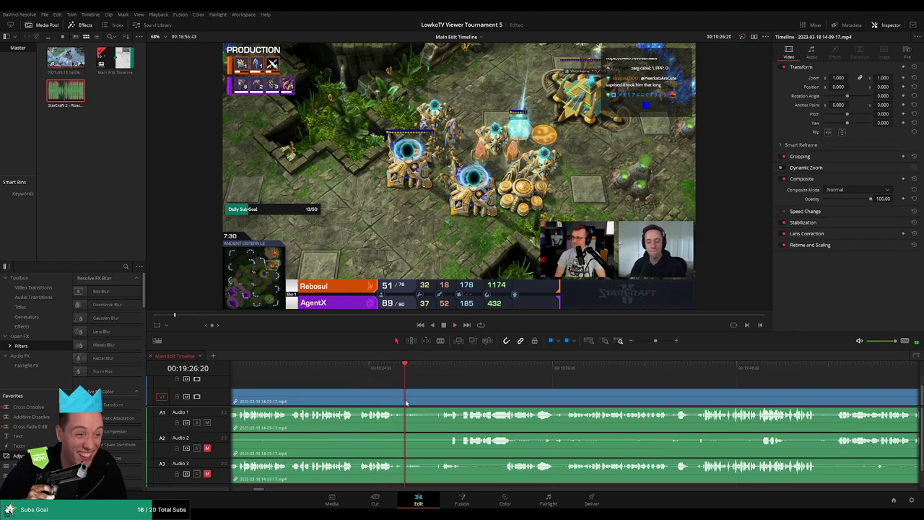
key(b)
click(405, 403)
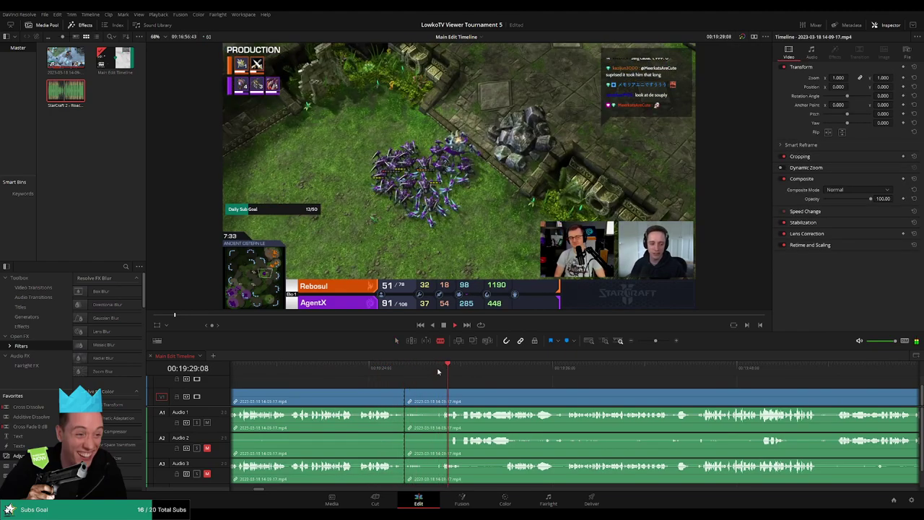
click(440, 402)
key(a)
click(430, 402)
key(Delete)
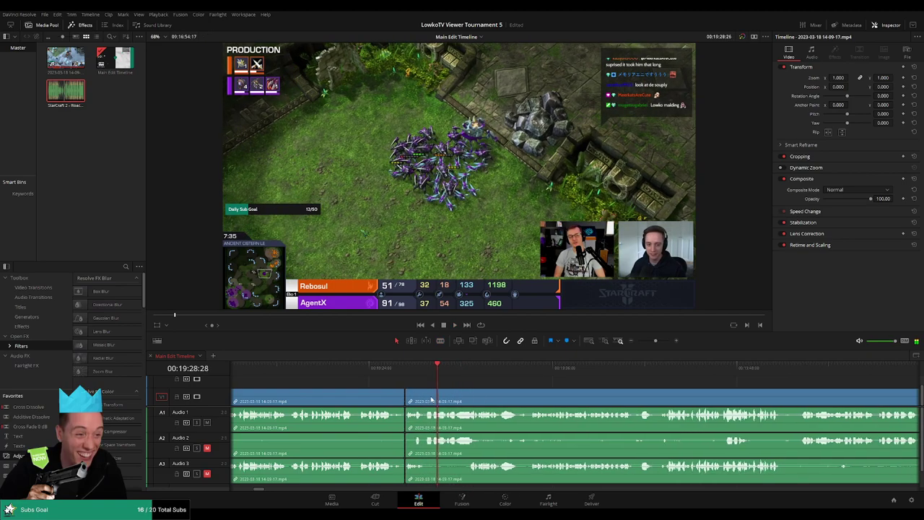
click(390, 372)
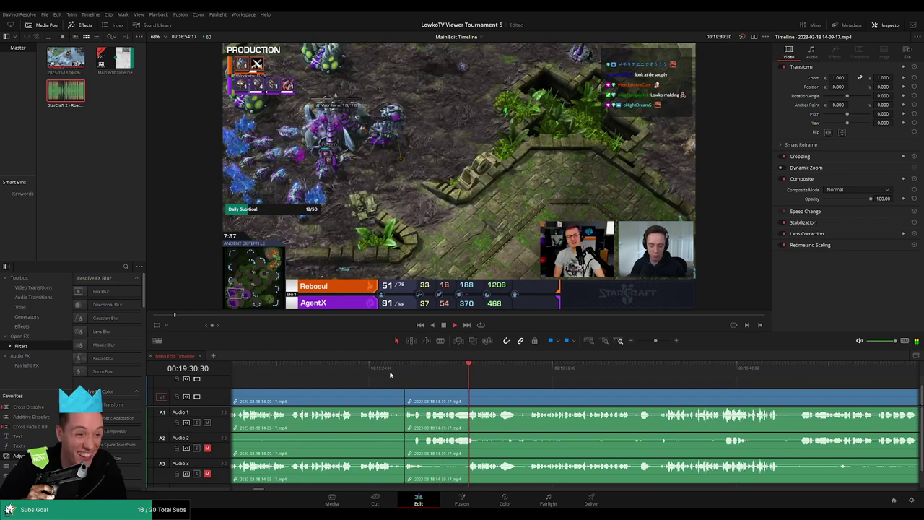
Step: Set the clips left of the 19:26 edit to purple, then follow playback past 19:58
click(383, 397)
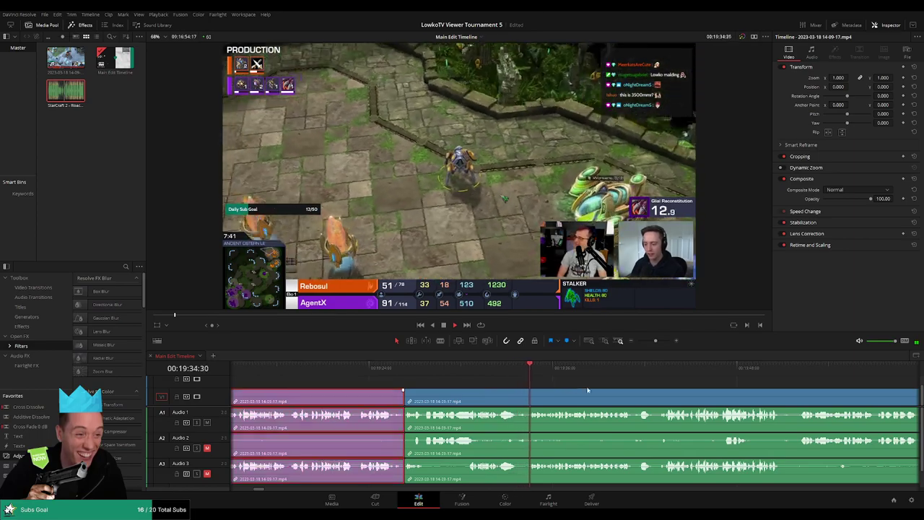
click(619, 389)
scroll(526, 378, right, 3)
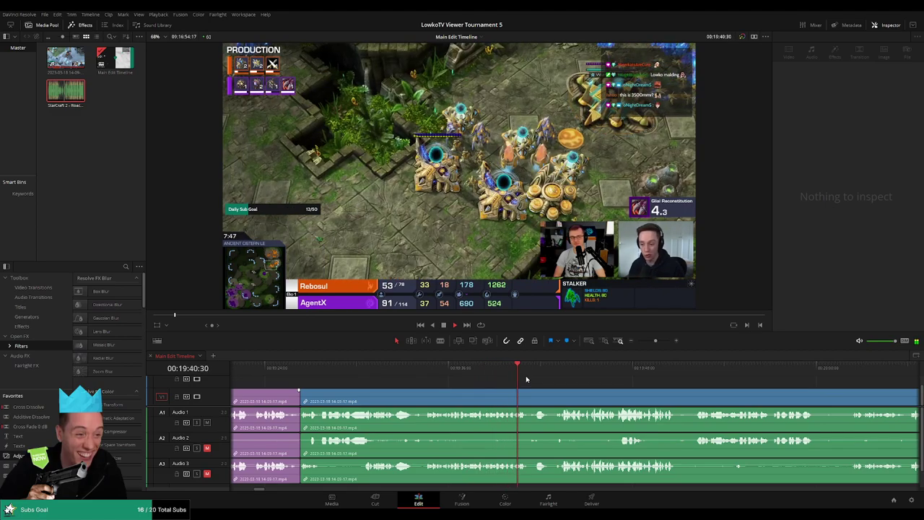
scroll(550, 389, right, 3)
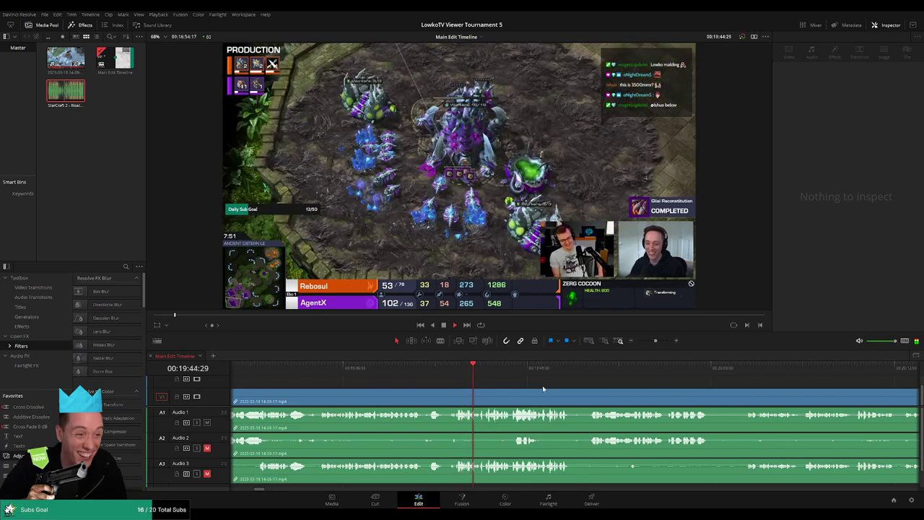
scroll(543, 388, right, 3)
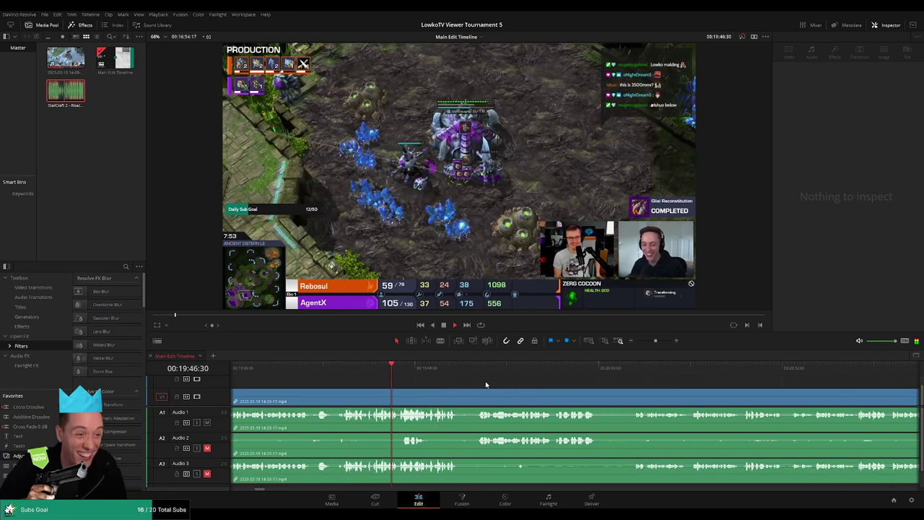
scroll(447, 390, right, 2)
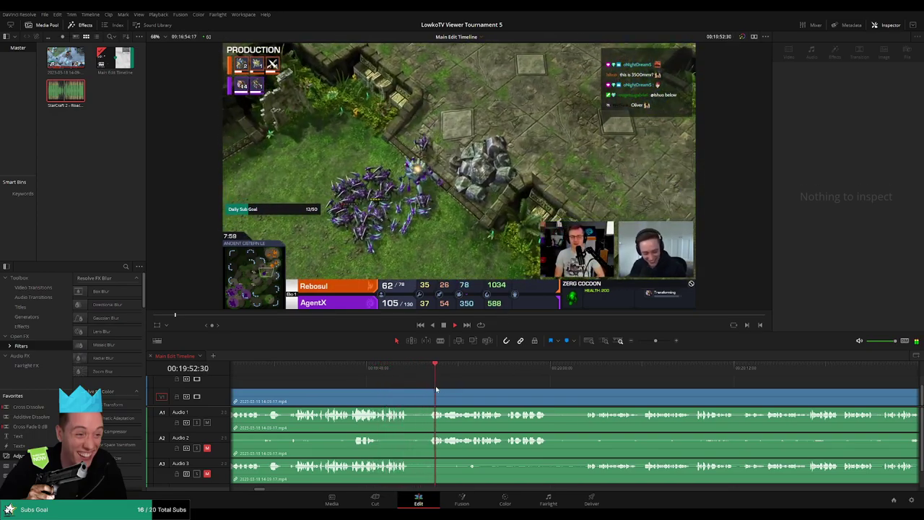
scroll(546, 398, right, 3)
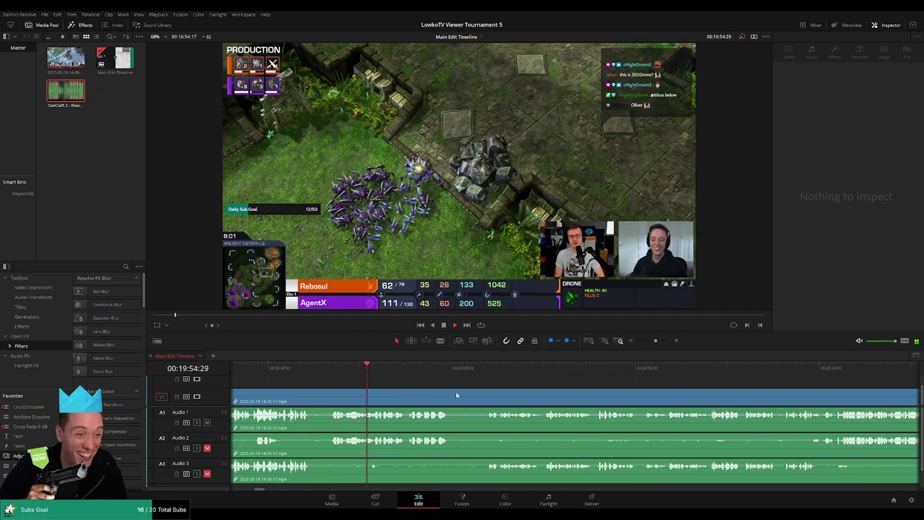
scroll(437, 394, right, 2)
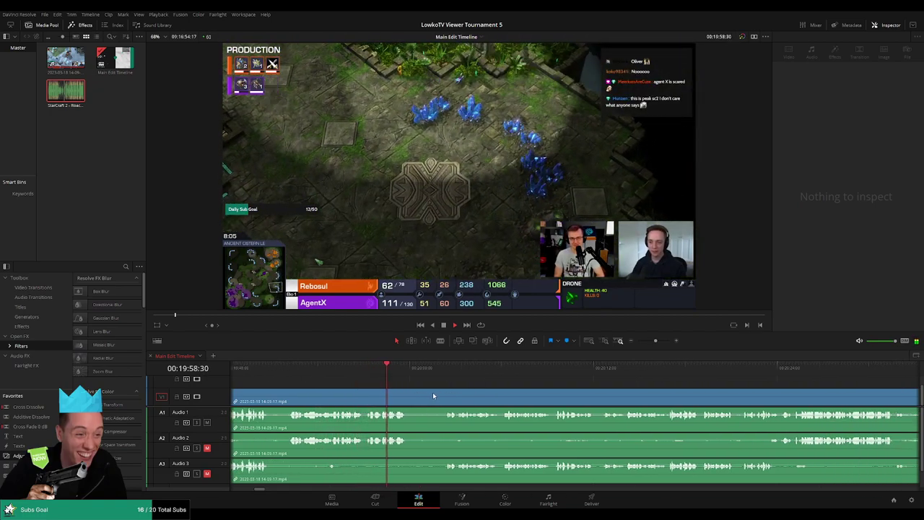
Step: Cut both ends of the dead stretch near 20:02 and ripple-delete it
click(408, 392)
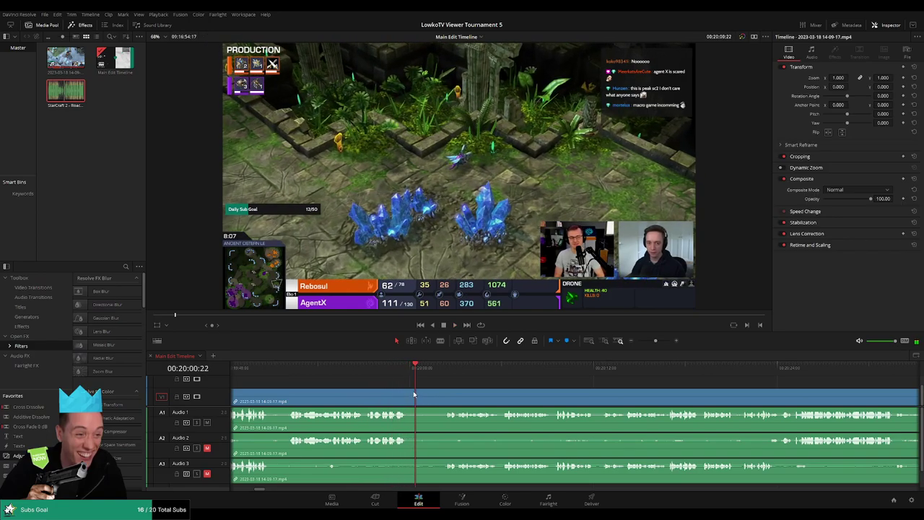
key(ctrl+b)
key(ctrl+b)
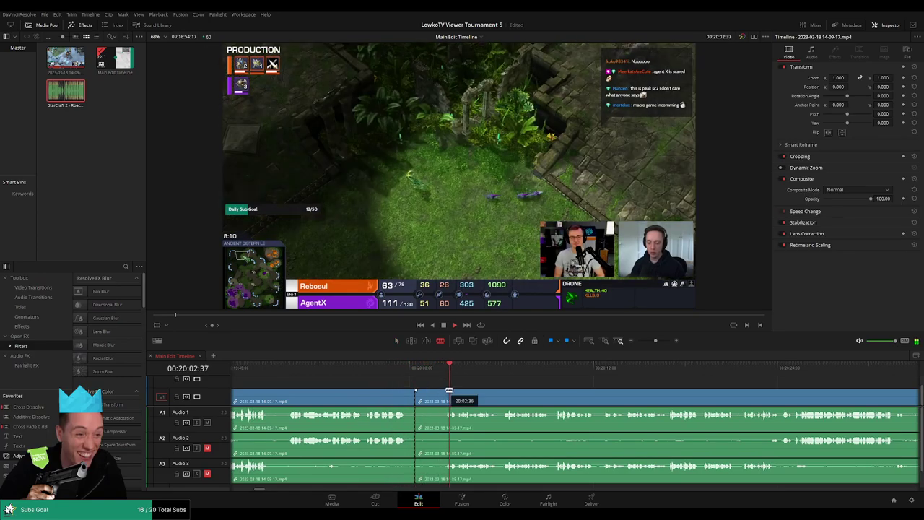
click(434, 396)
key(BackSpace)
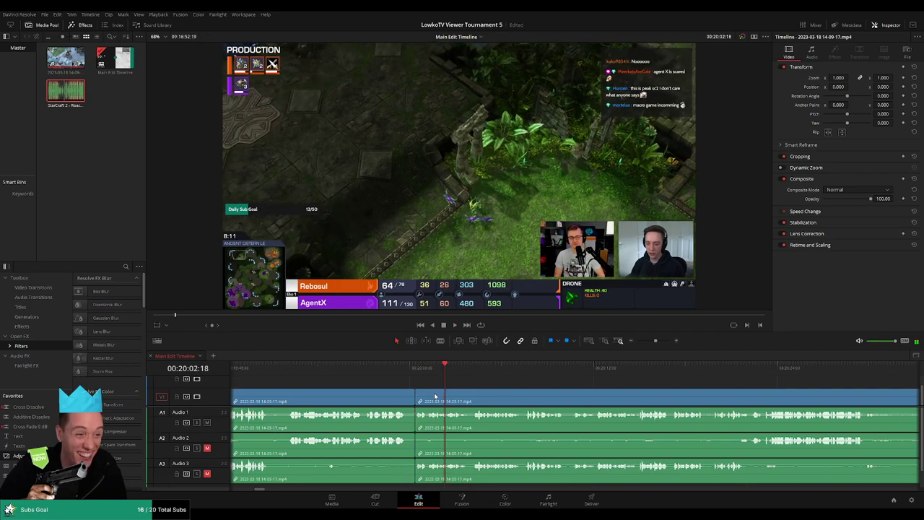
Step: Replay the new edit and colour the clips before it purple
click(408, 368)
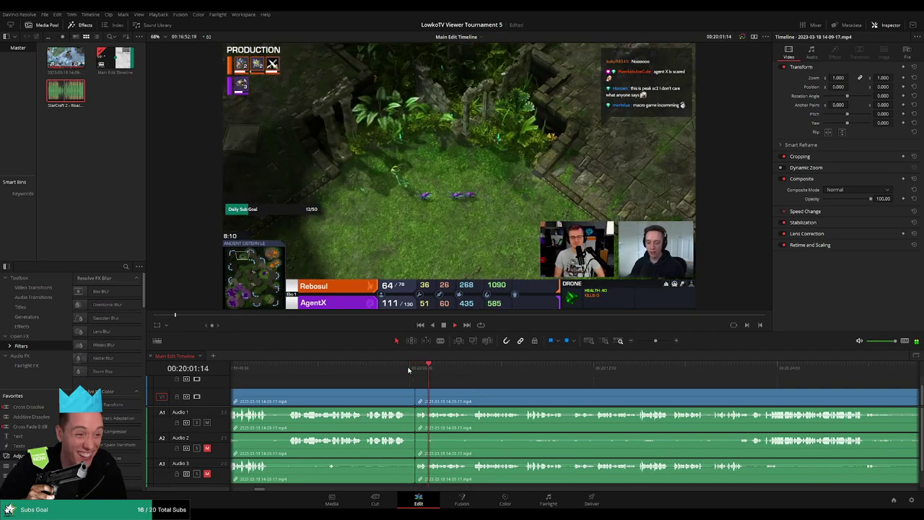
click(404, 399)
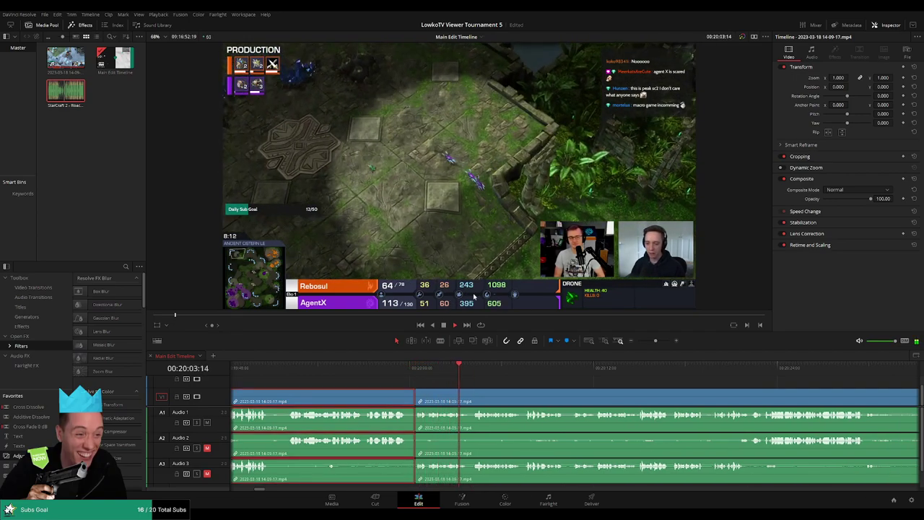
click(541, 383)
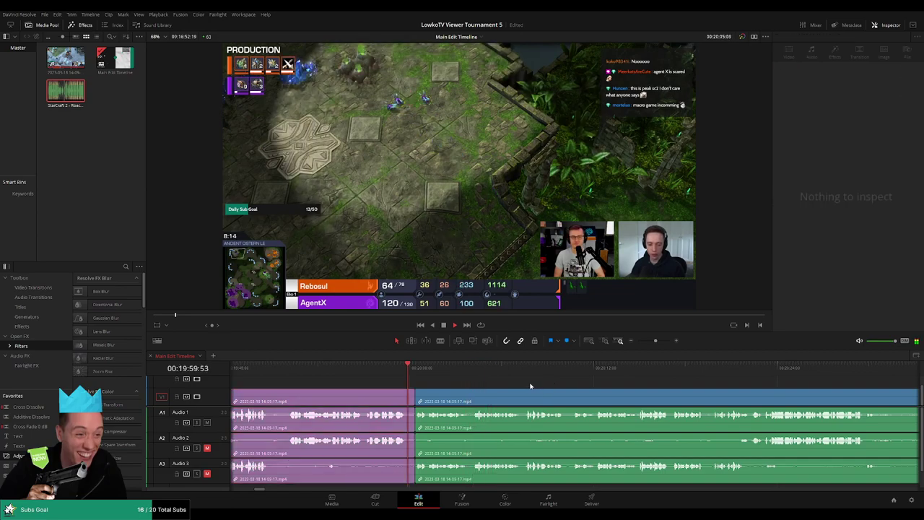
Step: Drop Cross Fade 0 dB onto the audio edit points, including Audio 3, and replay the cut
drag(29, 426, 418, 442)
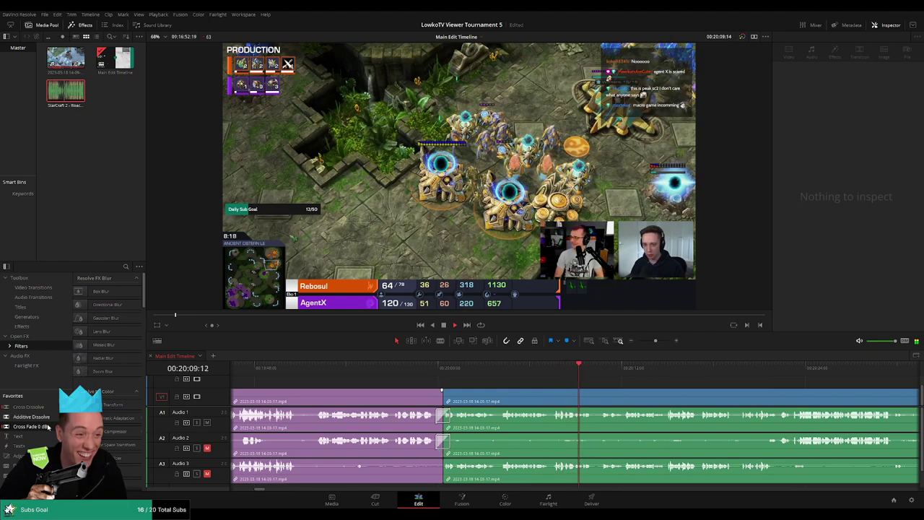
drag(48, 427, 468, 466)
click(562, 366)
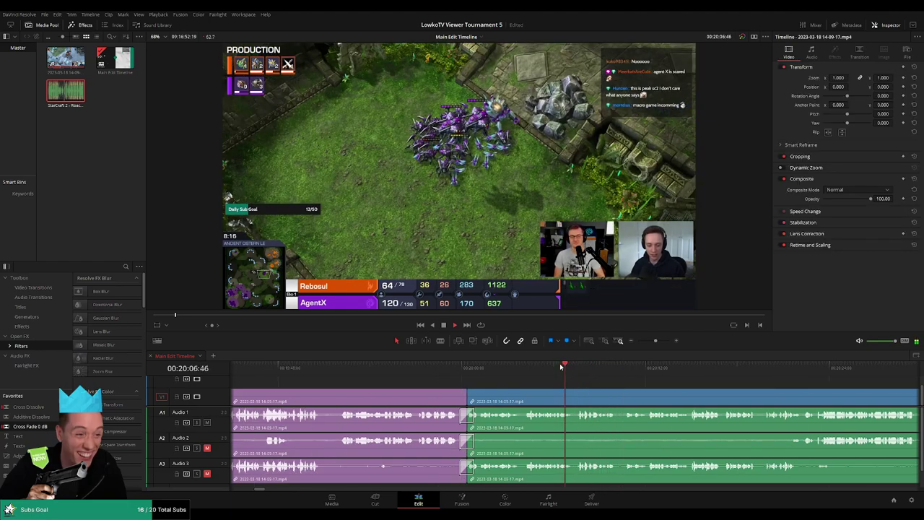
scroll(505, 383, right, 3)
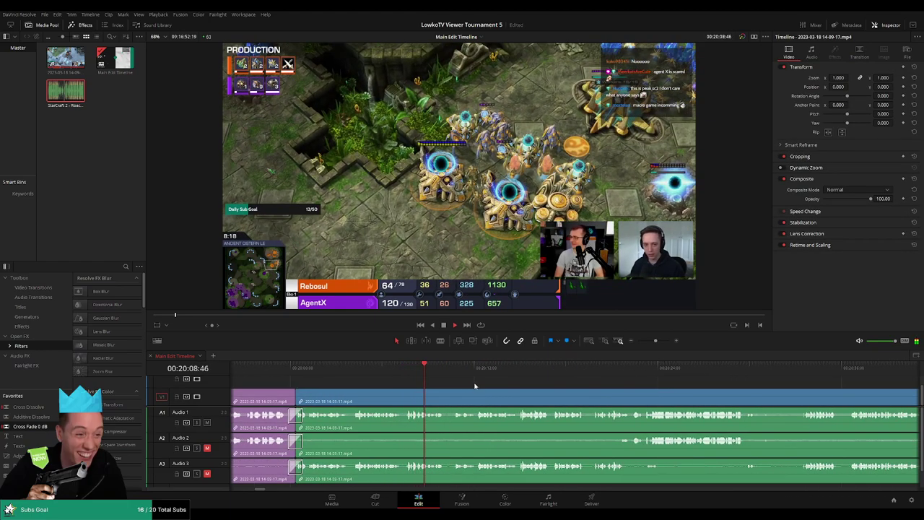
Step: Follow playback past 20:36, then switch to the Blade tool (B) for the next dead stretch
scroll(462, 385, right, 1)
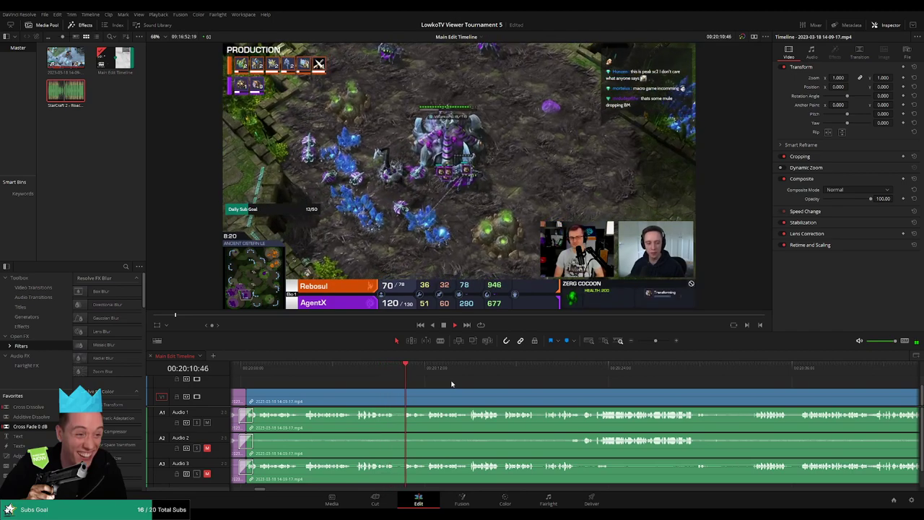
scroll(462, 384, right, 2)
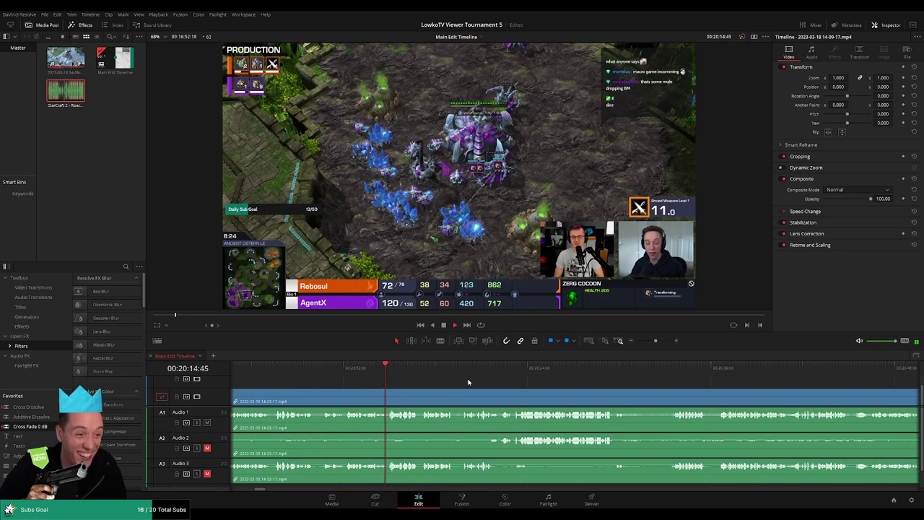
scroll(476, 386, right, 1)
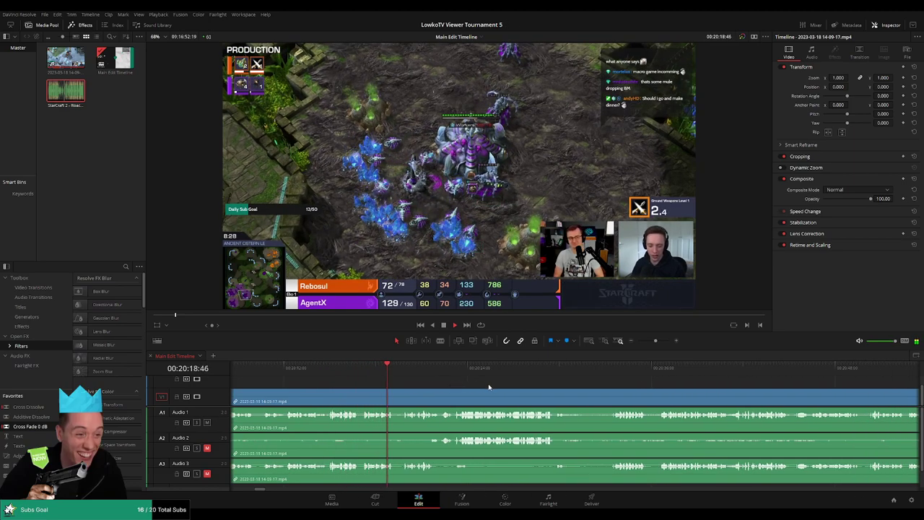
scroll(476, 386, right, 1)
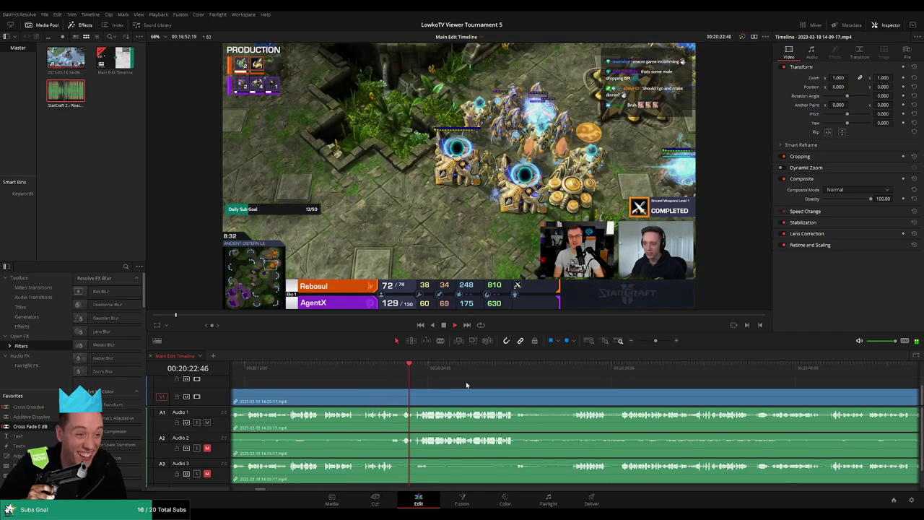
scroll(474, 385, right, 2)
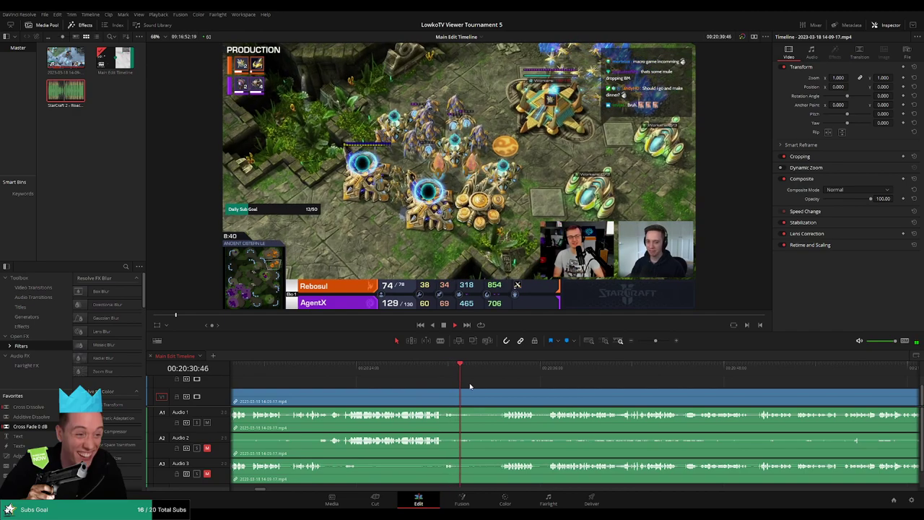
key(b)
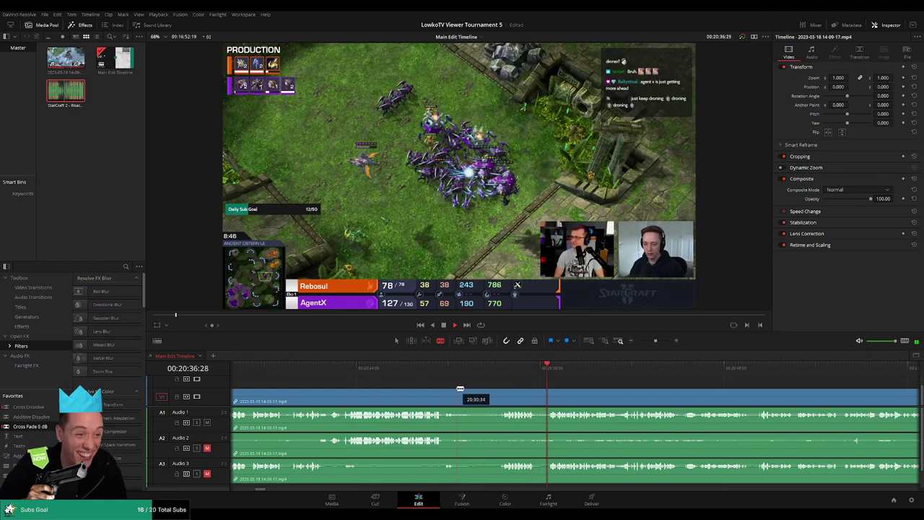
Step: Blade both edges of the next dead stretch, ripple-delete it, and play back the join
click(454, 394)
click(507, 393)
key(a)
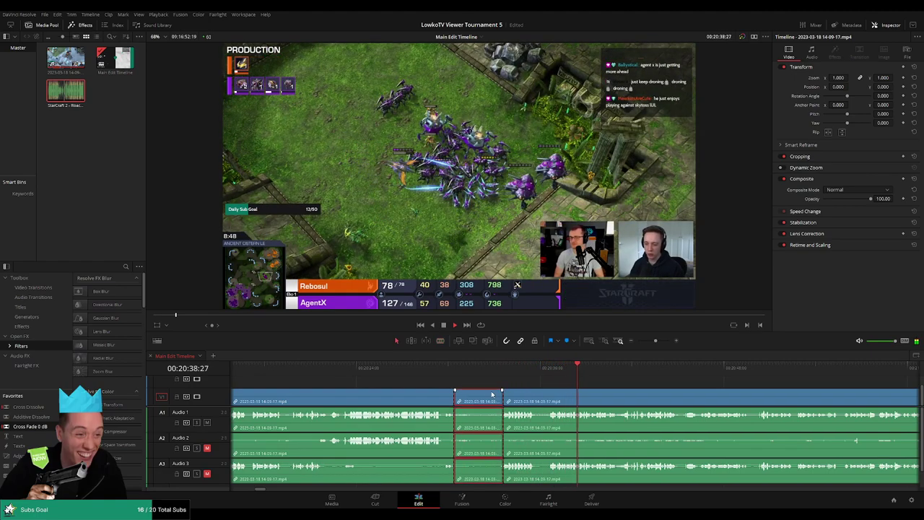
click(496, 401)
key(BackSpace)
click(440, 368)
key(space)
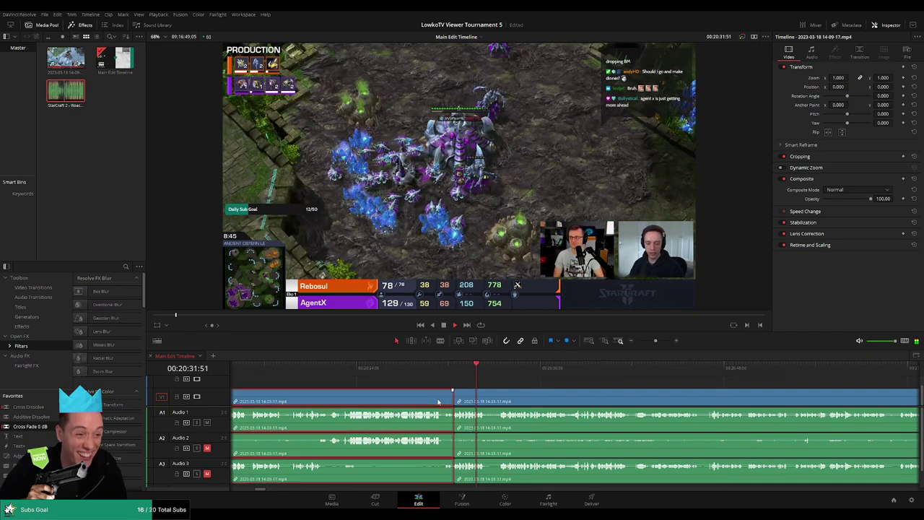
Step: Tint the reviewed clip before the cut purple
click(443, 402)
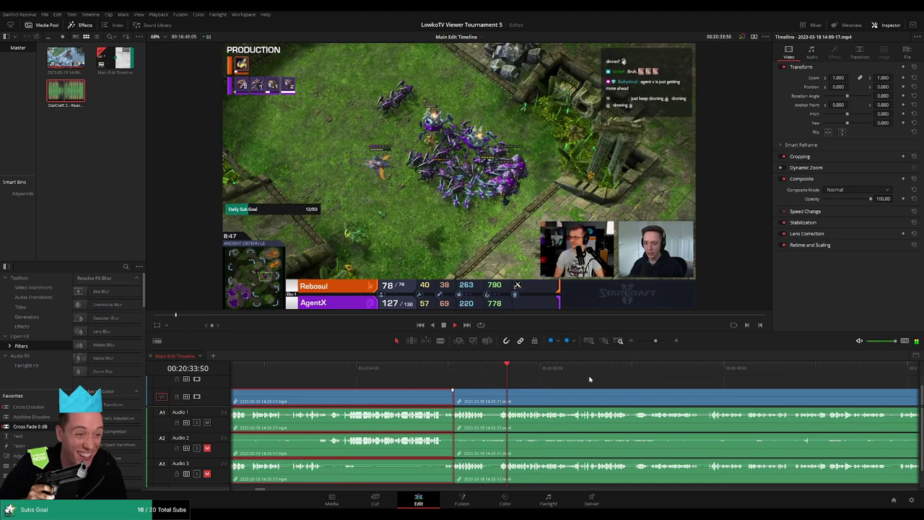
click(543, 382)
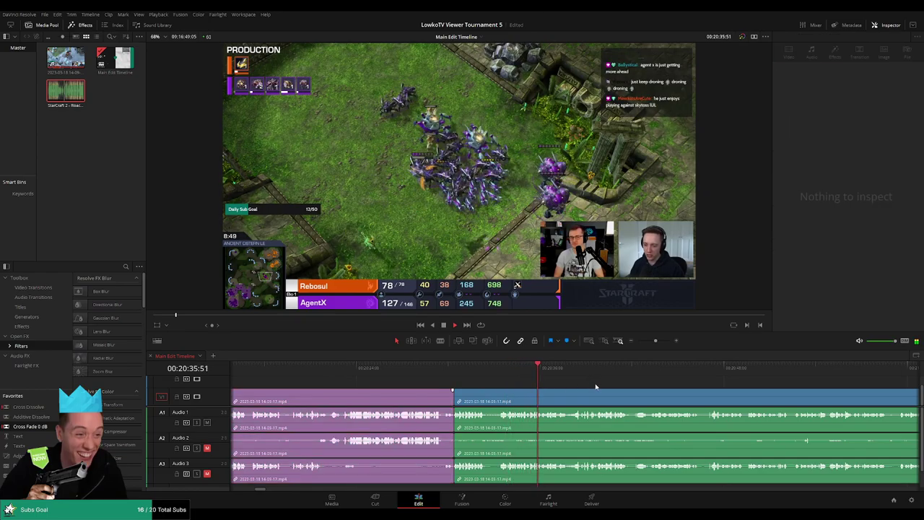
scroll(461, 376, right, 3)
mouse_move(653, 345)
mouse_down()
mouse_move(635, 344)
mouse_move(656, 343)
mouse_up()
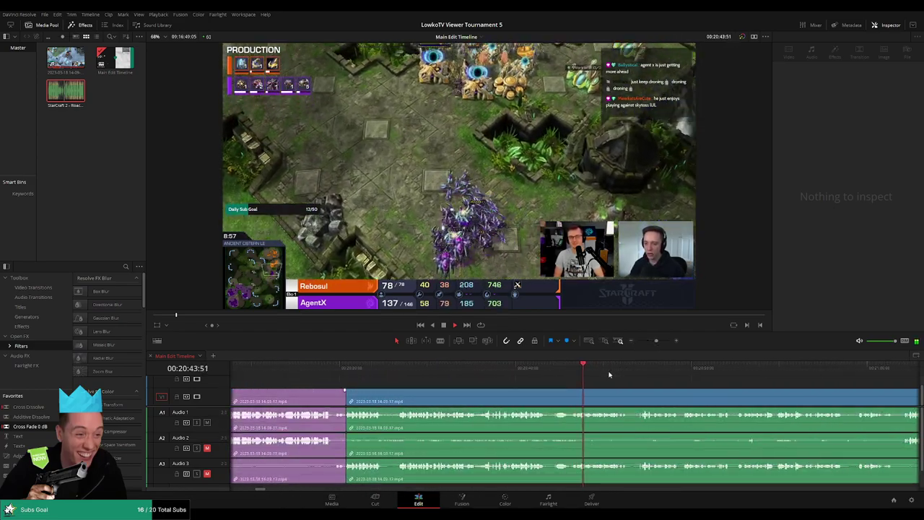
Step: Blade the start and end of another dead stretch and ripple-delete it
key(space)
click(549, 368)
key(b)
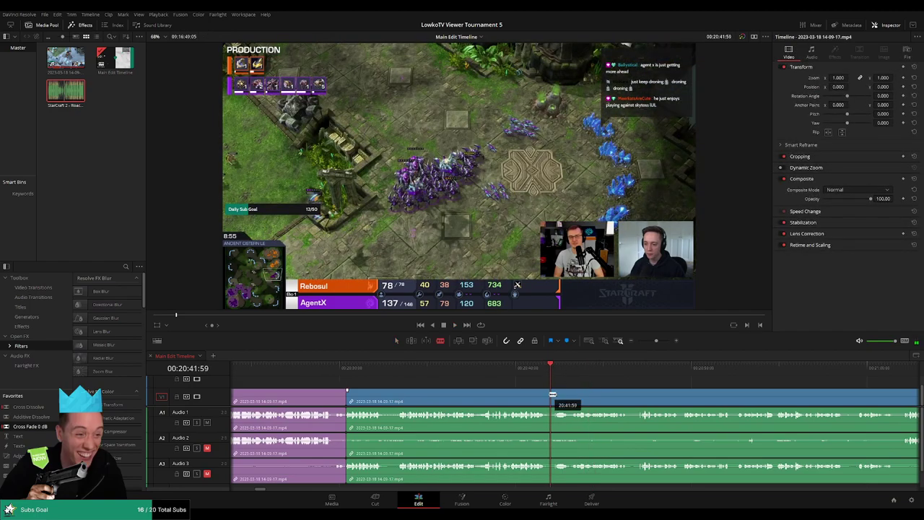
click(568, 398)
click(569, 395)
key(a)
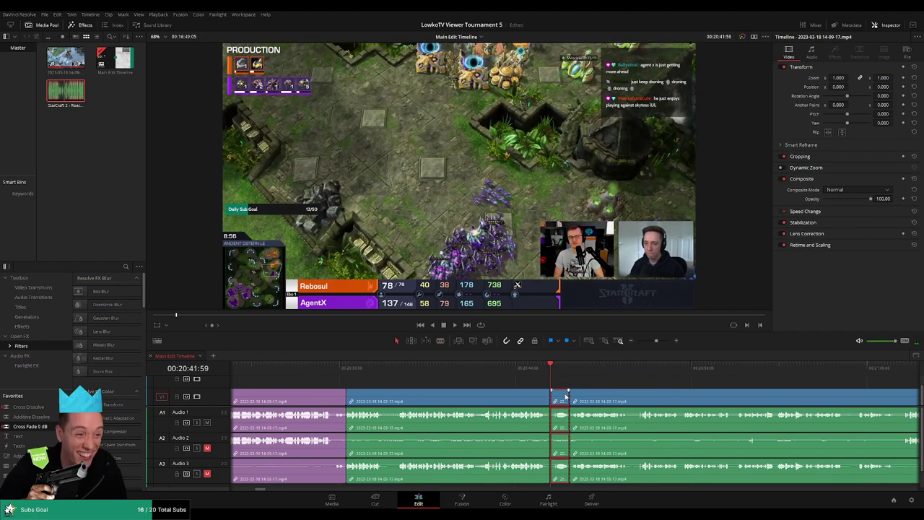
key(Delete)
key(space)
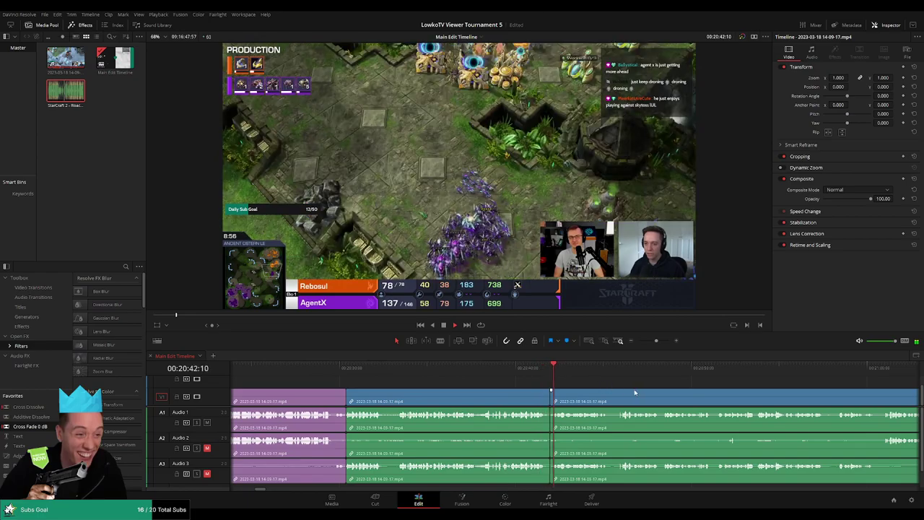
scroll(563, 390, right, 3)
Step: Mark the reviewed first clip purple and trim away leftover dead footage so clips close up
click(406, 393)
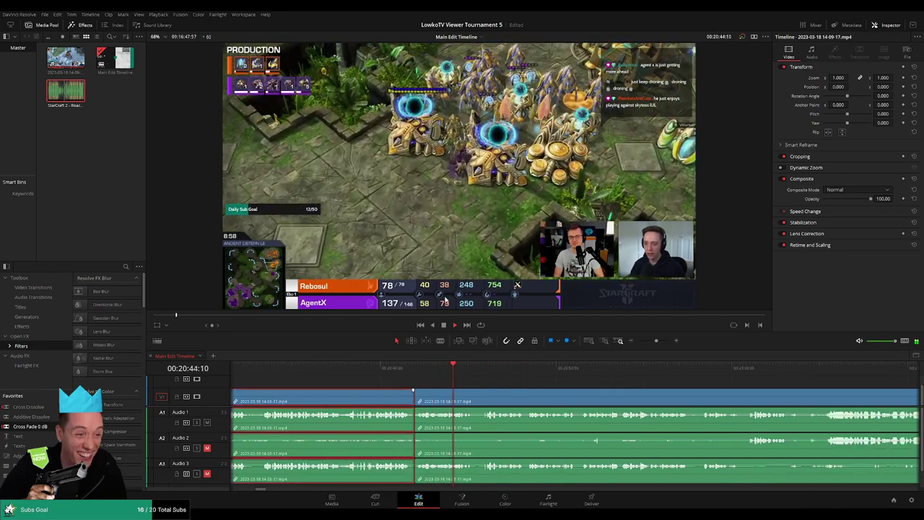
click(524, 387)
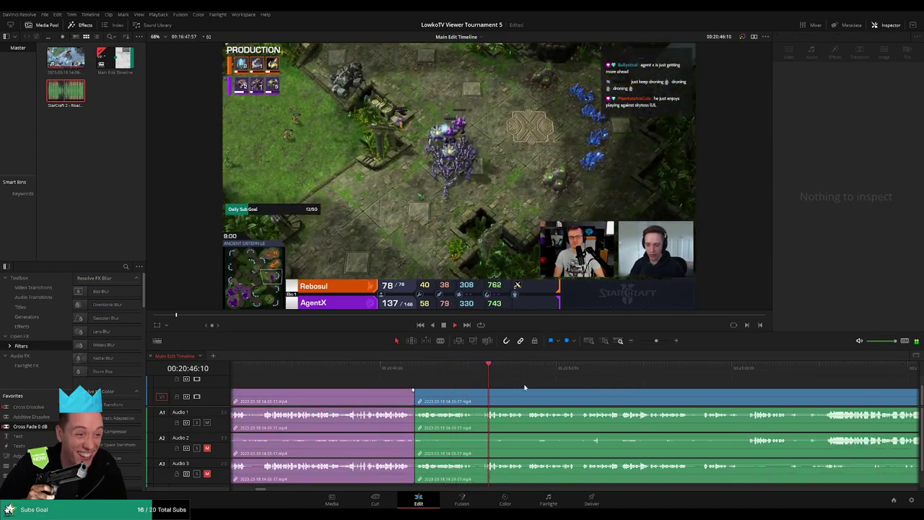
key(space)
scroll(506, 393, left, 2)
key(b)
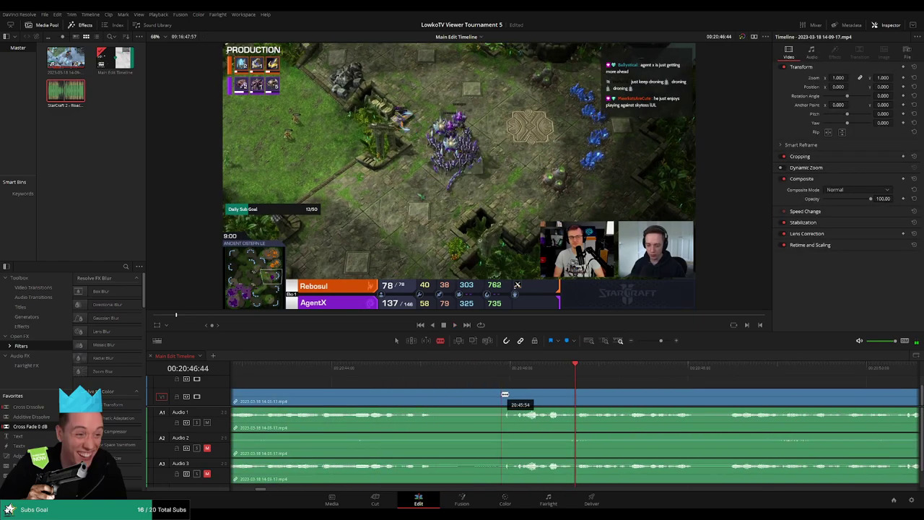
drag(505, 394, 505, 395)
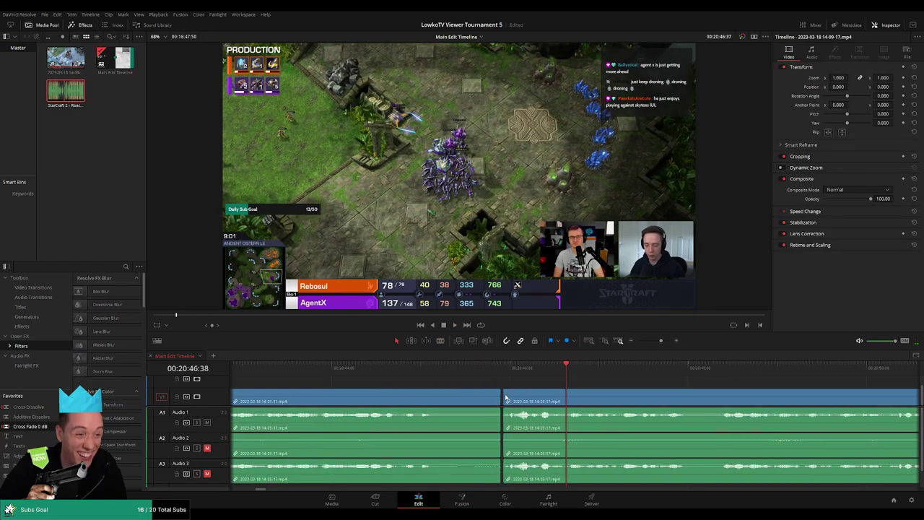
Step: Colour the next reviewed clip purple and follow playback past 21:09
click(436, 399)
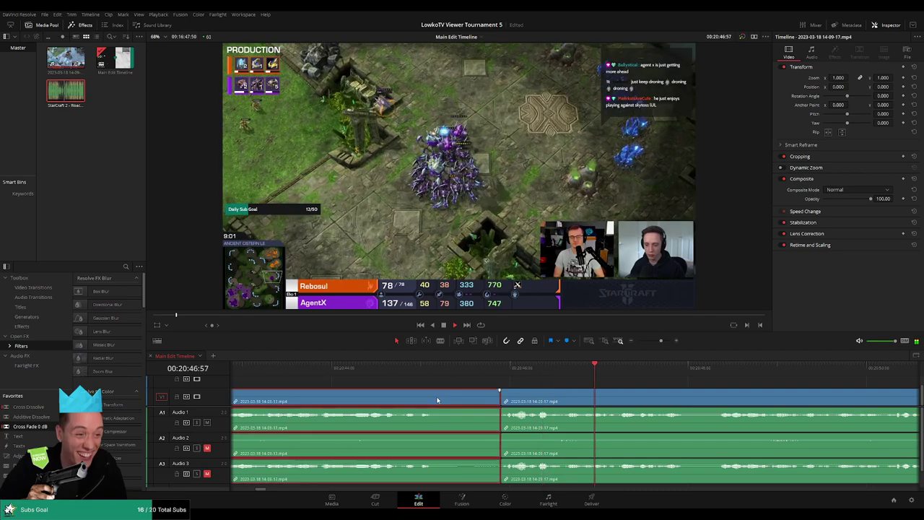
click(599, 384)
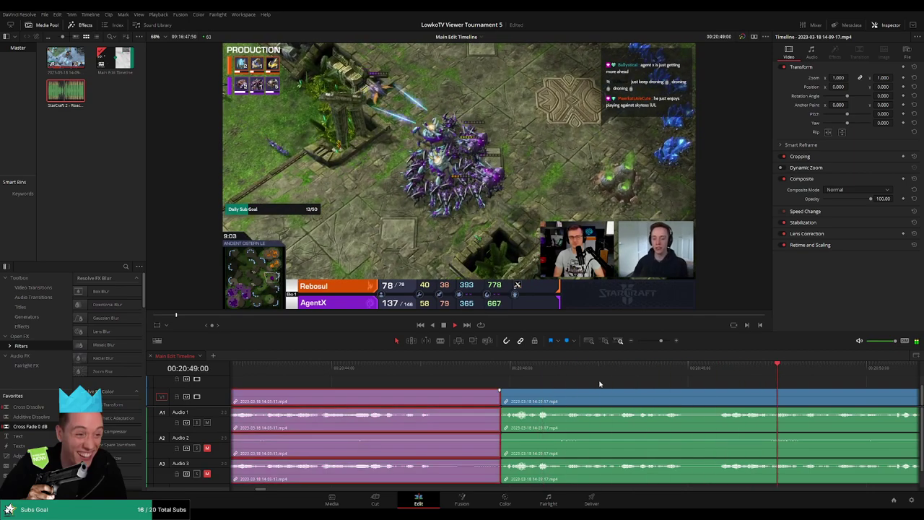
scroll(645, 361, down, 3)
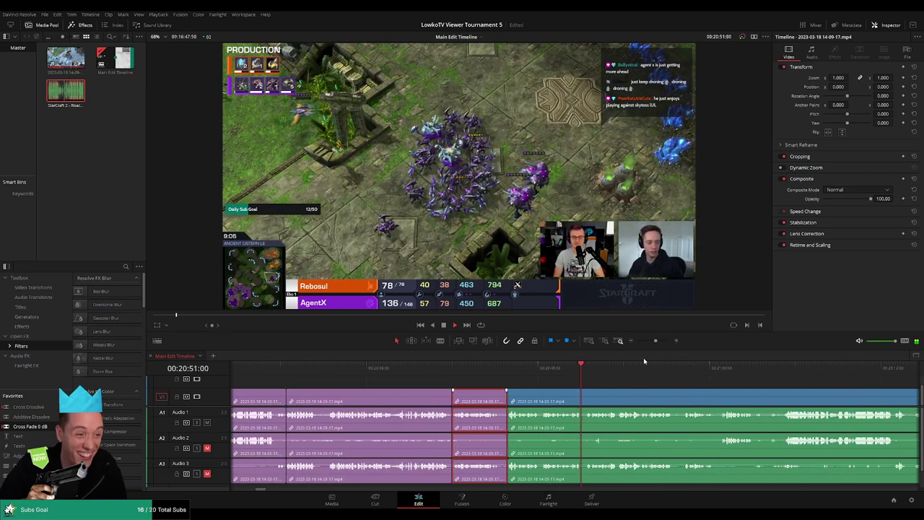
scroll(490, 373, right, 3)
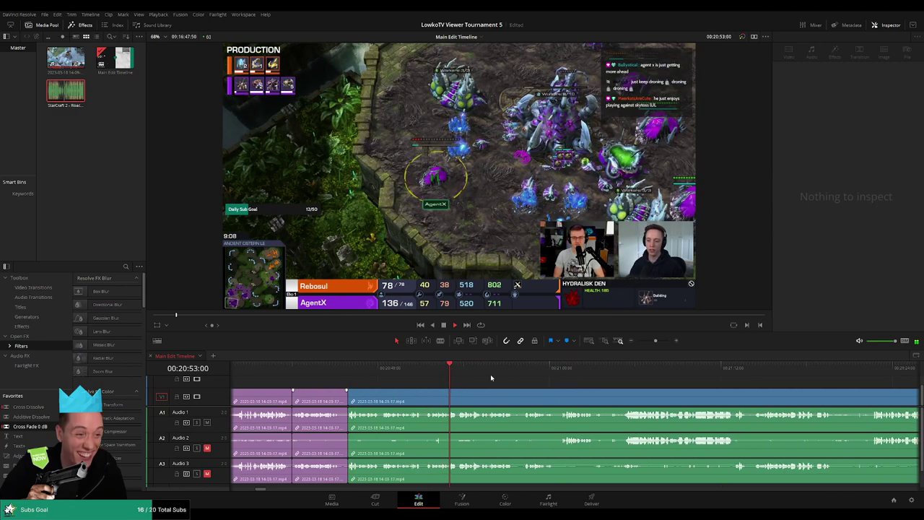
scroll(462, 374, right, 2)
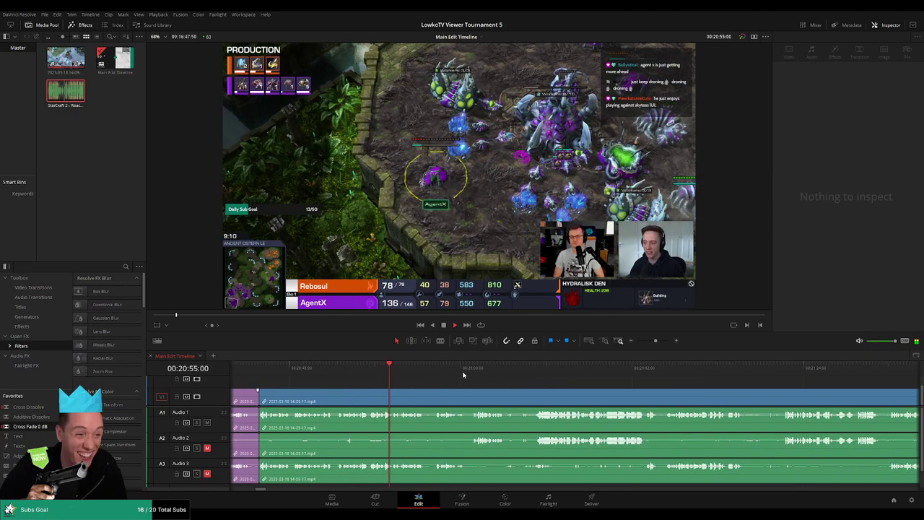
scroll(468, 372, right, 2)
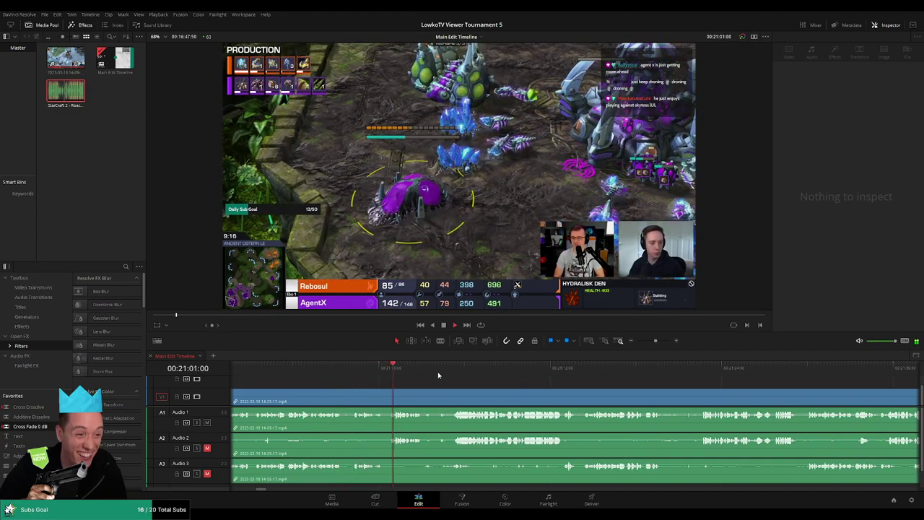
scroll(526, 381, right, 2)
scroll(401, 375, right, 1)
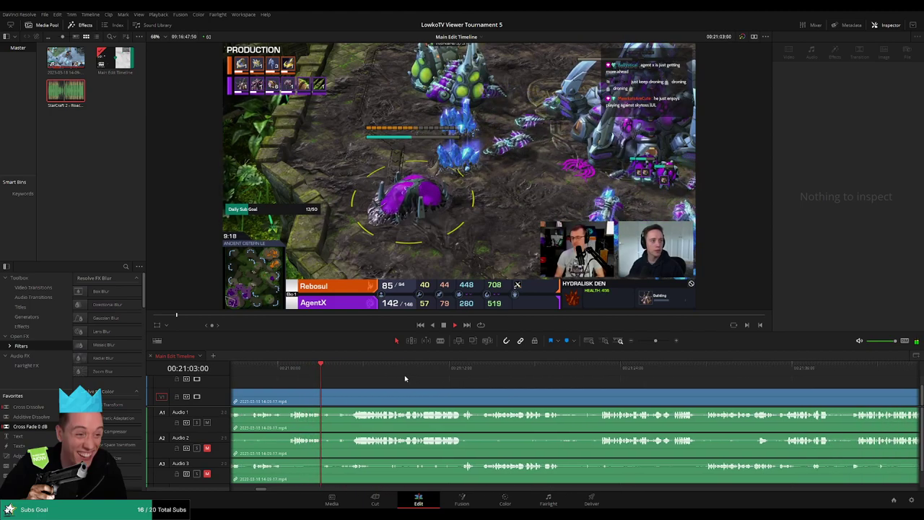
scroll(402, 376, right, 1)
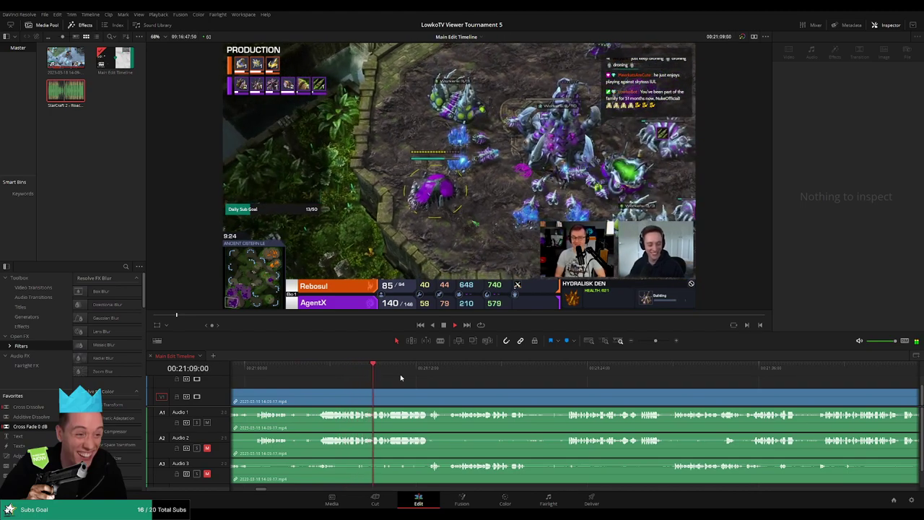
scroll(433, 379, right, 2)
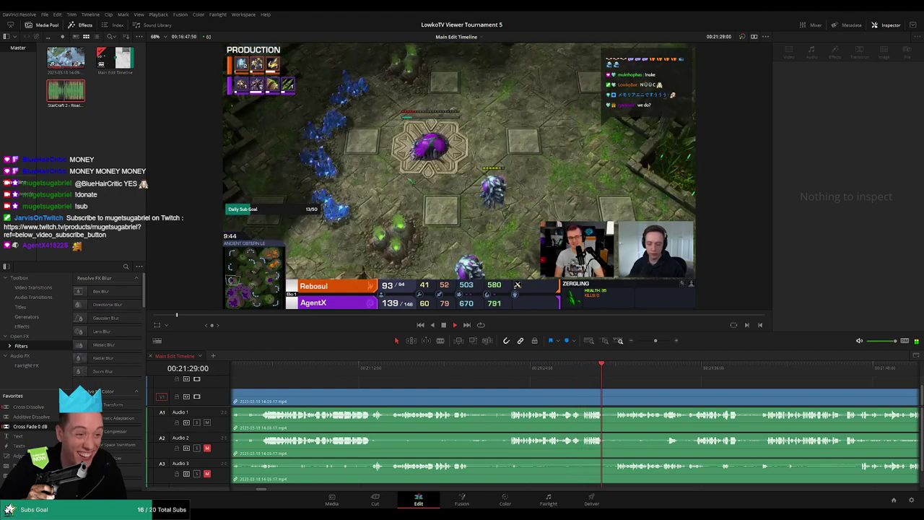
Step: Split at the start and end of the brief dead stretch and ripple-delete it
click(460, 381)
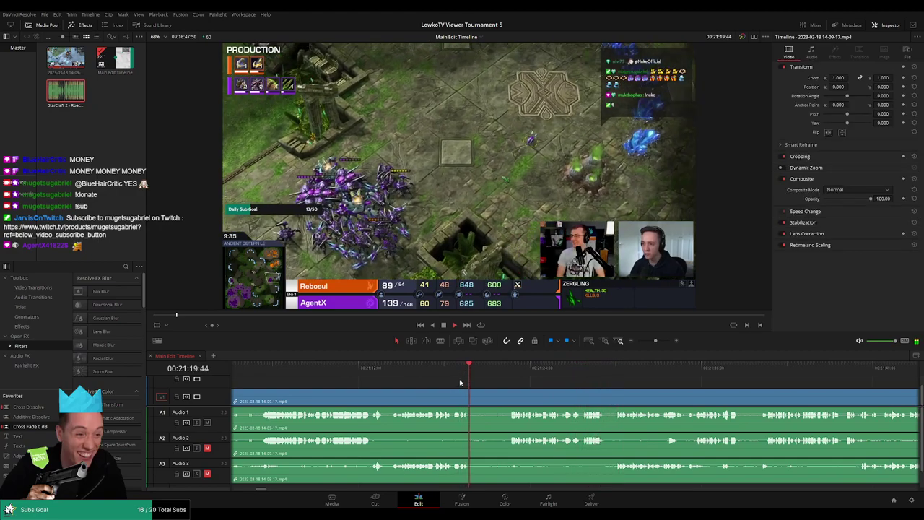
key(ctrl+backslash)
click(382, 375)
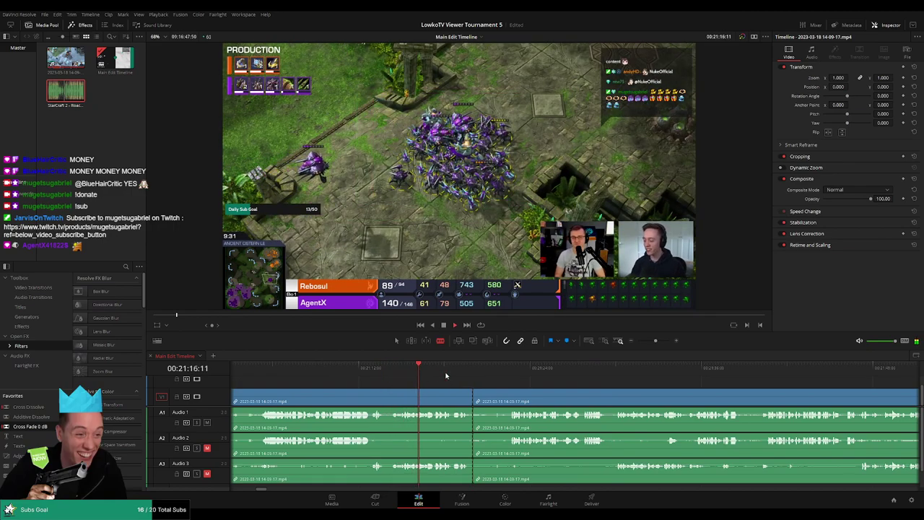
drag(447, 368, 507, 369)
key(ctrl+backslash)
click(494, 406)
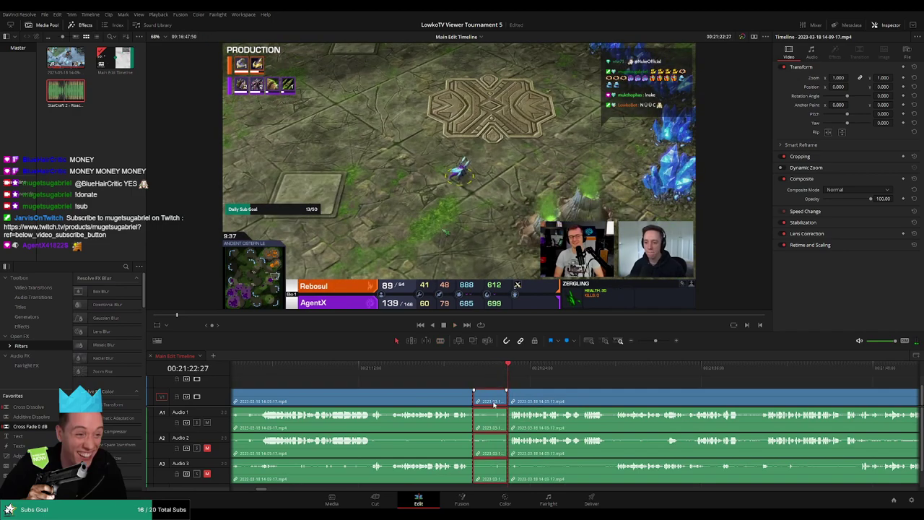
key(Delete)
Step: Play back the new join near 21:20 and mark the clip before it purple
click(456, 369)
key(space)
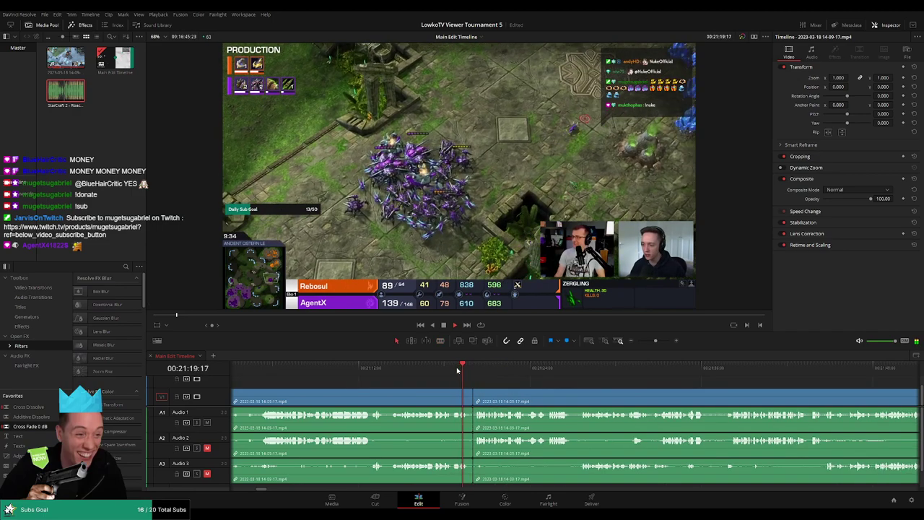
click(433, 401)
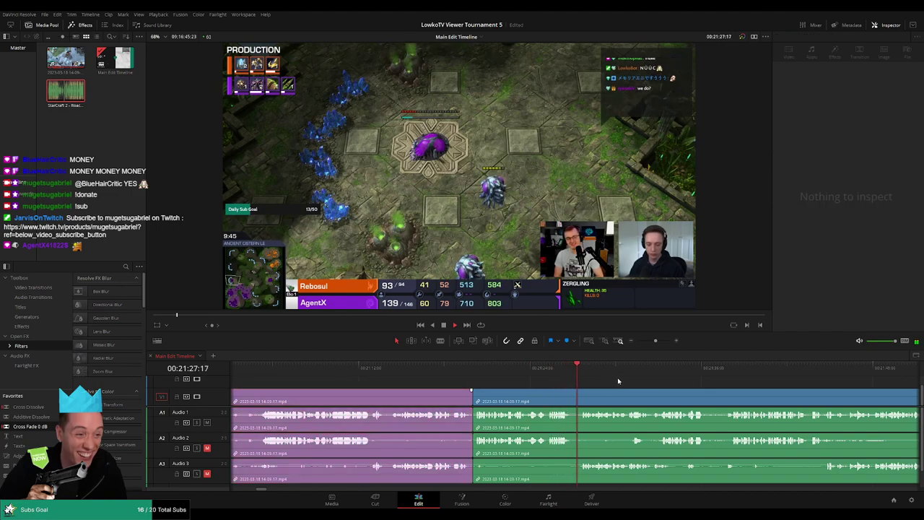
key(space)
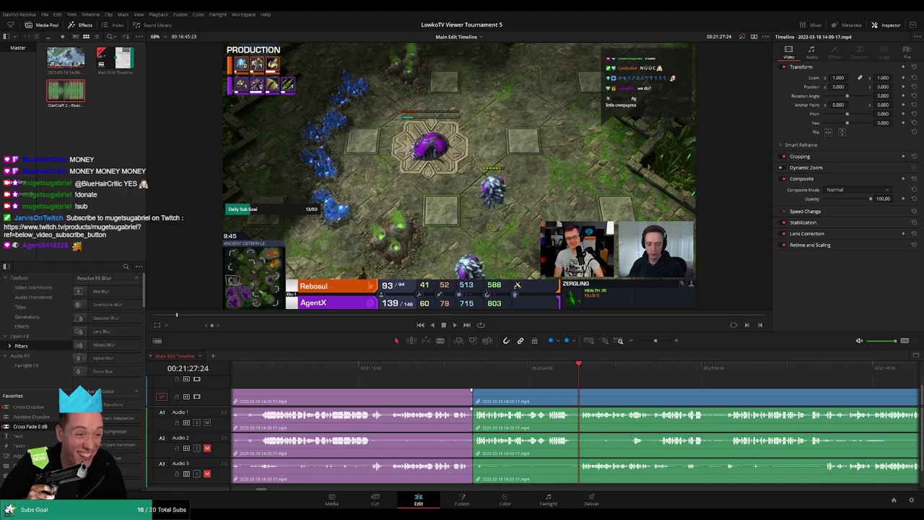
key(Up)
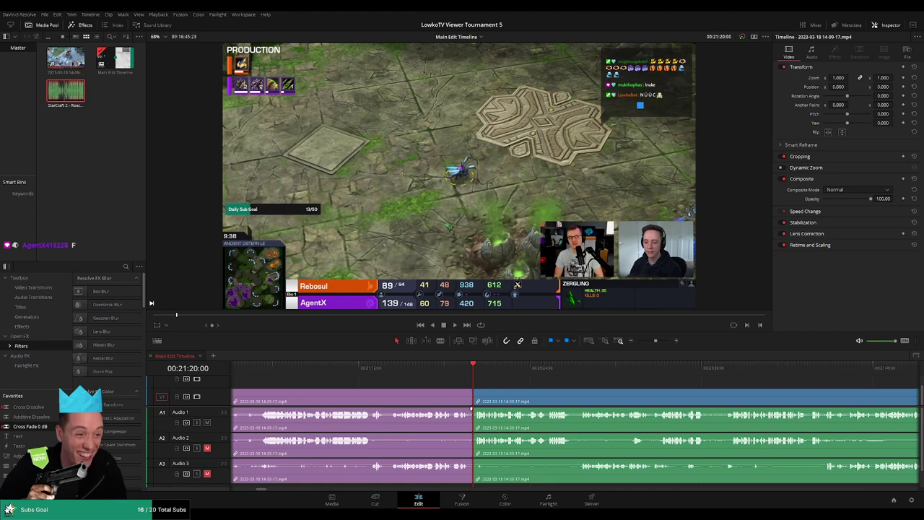
key(slash)
key(space)
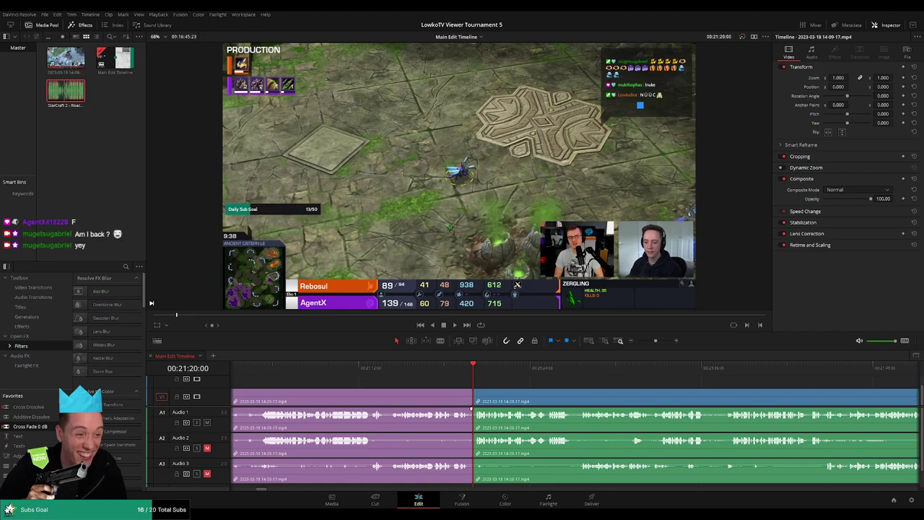
key(slash)
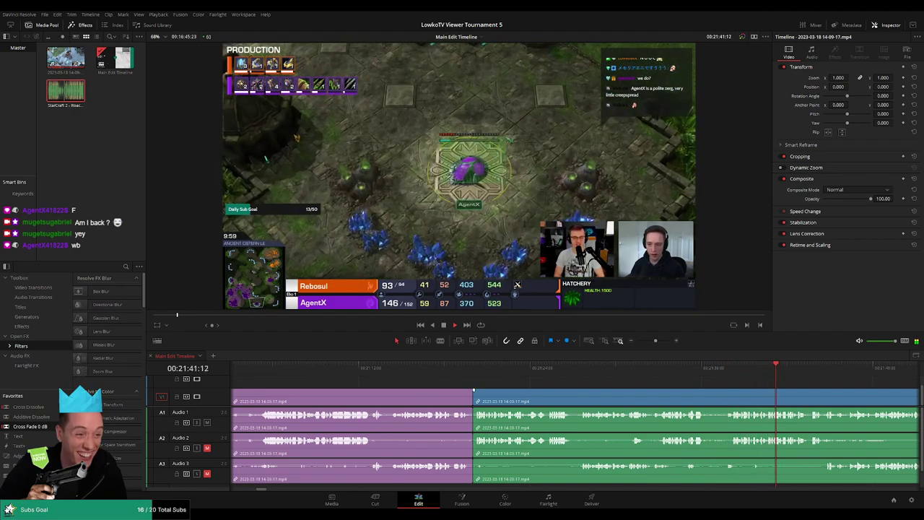
scroll(526, 373, right, 4)
click(593, 371)
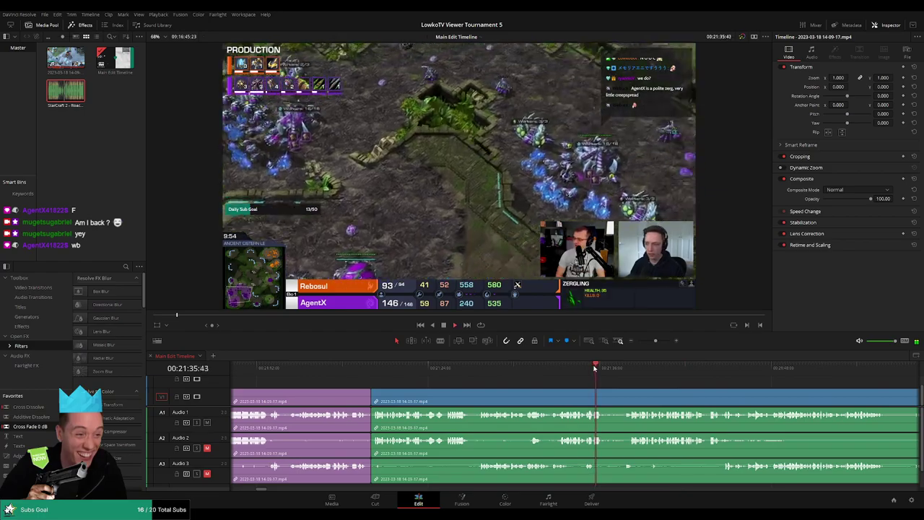
scroll(541, 381, right, 5)
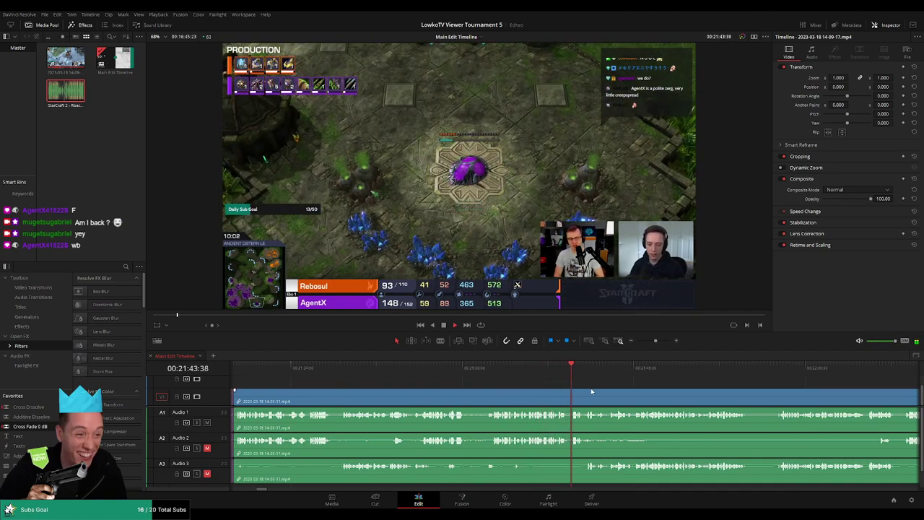
scroll(601, 378, right, 5)
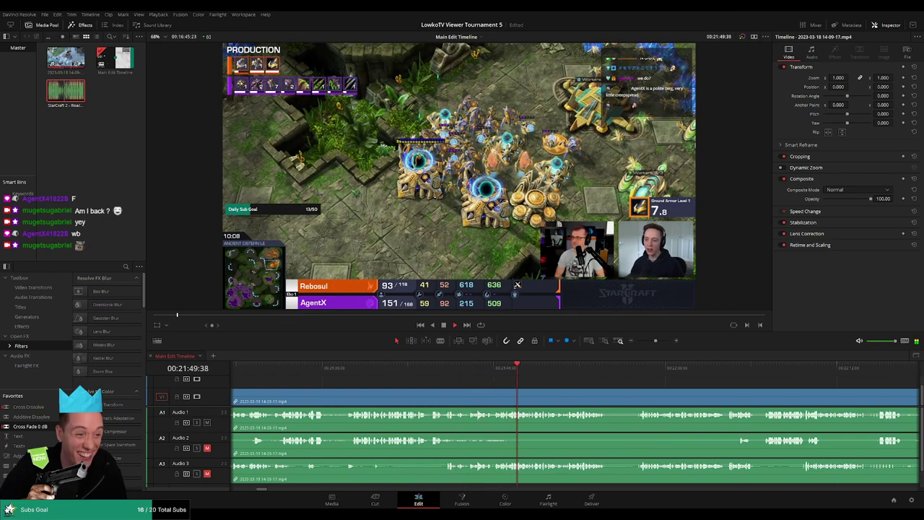
scroll(461, 376, right, 5)
scroll(462, 376, right, 2)
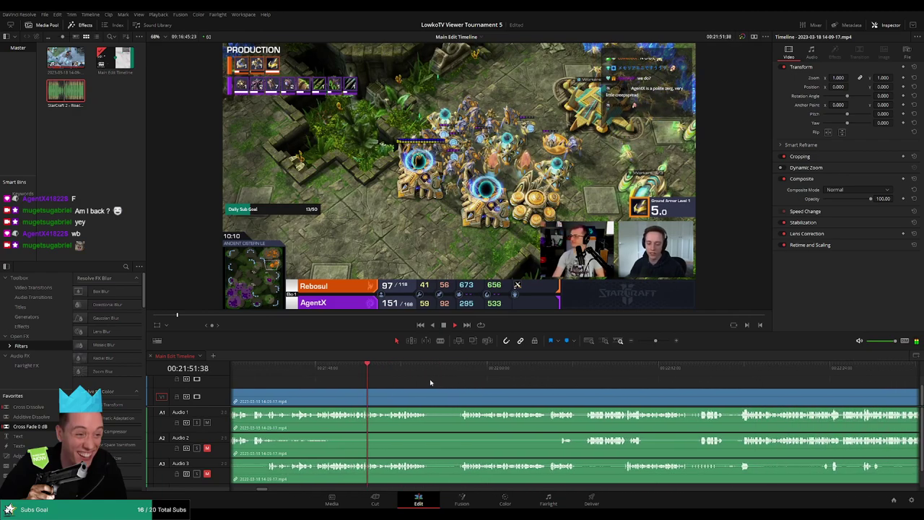
scroll(400, 384, right, 1)
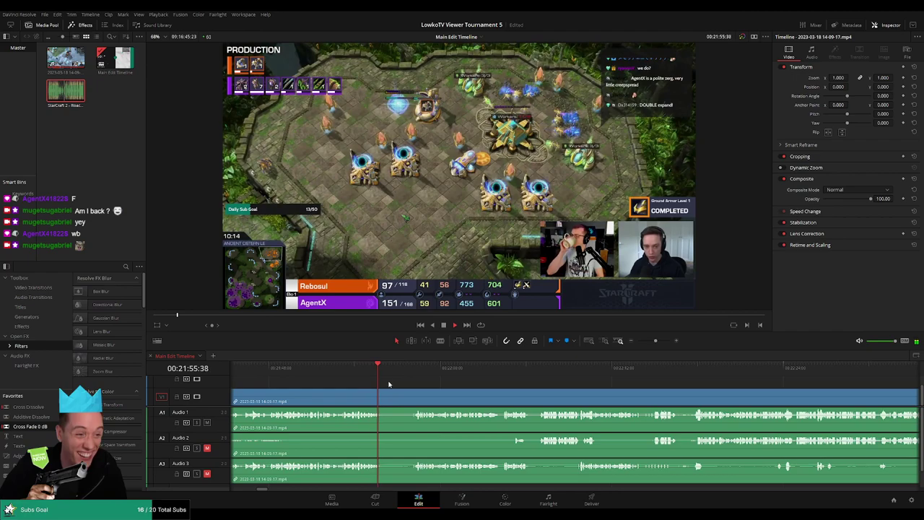
Step: Cut the first dead-time section near 21:57 out and ripple-delete it, resuming from about 21:55
key(ctrl+b)
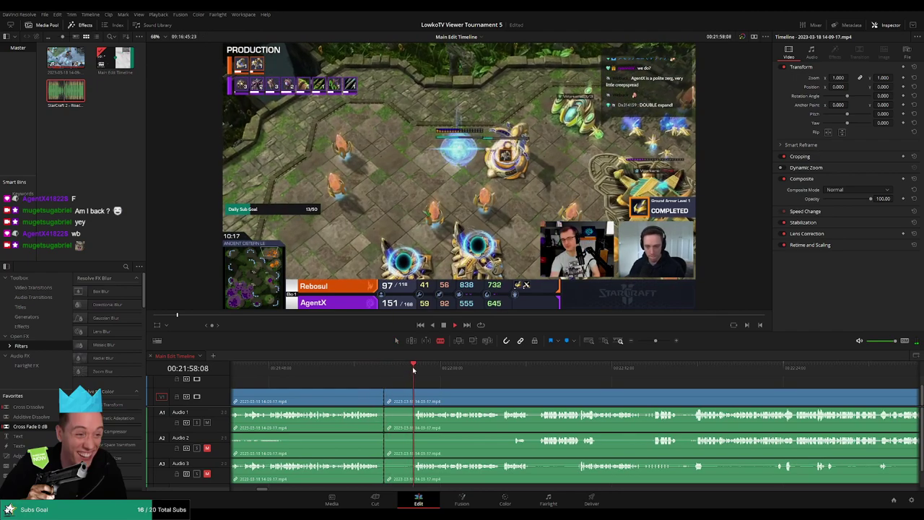
scroll(457, 396, up, 1)
click(574, 395)
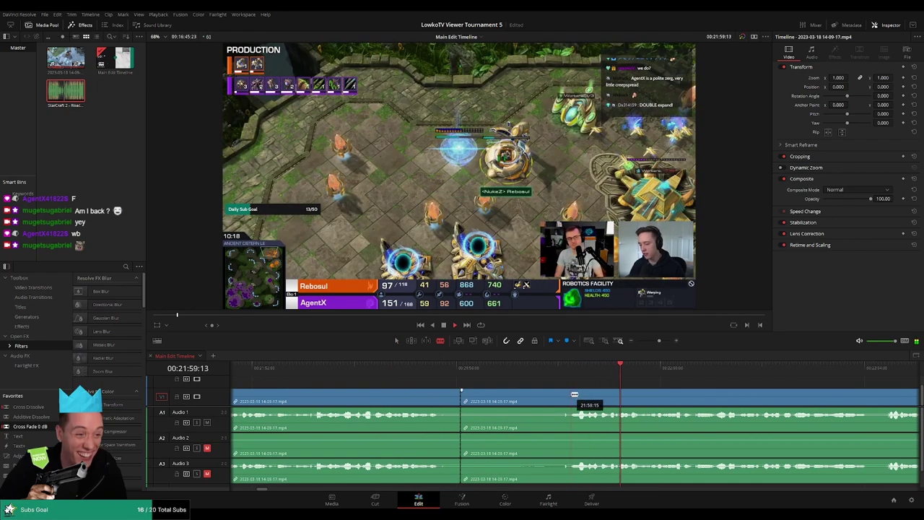
key(a)
click(516, 397)
key(Delete)
click(406, 367)
key(space)
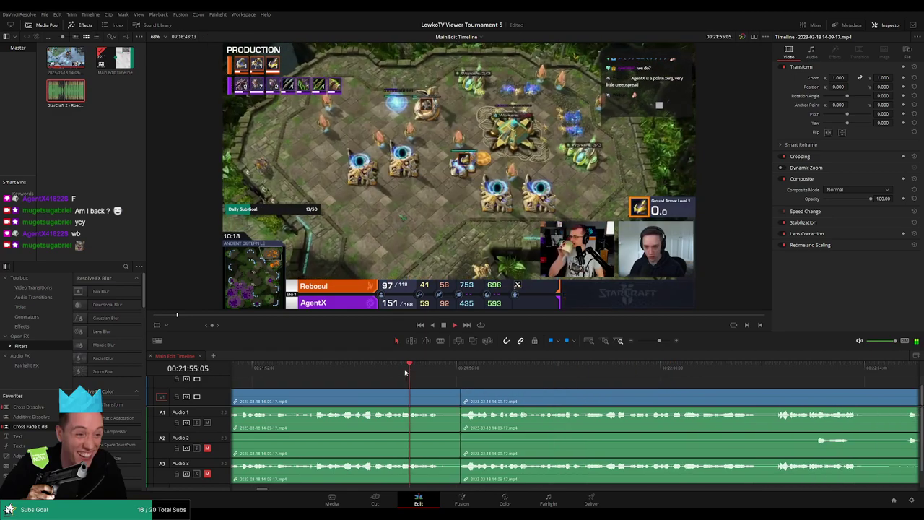
Step: Ripple-delete a second dead-time segment, closing the gap
drag(659, 340, 648, 354)
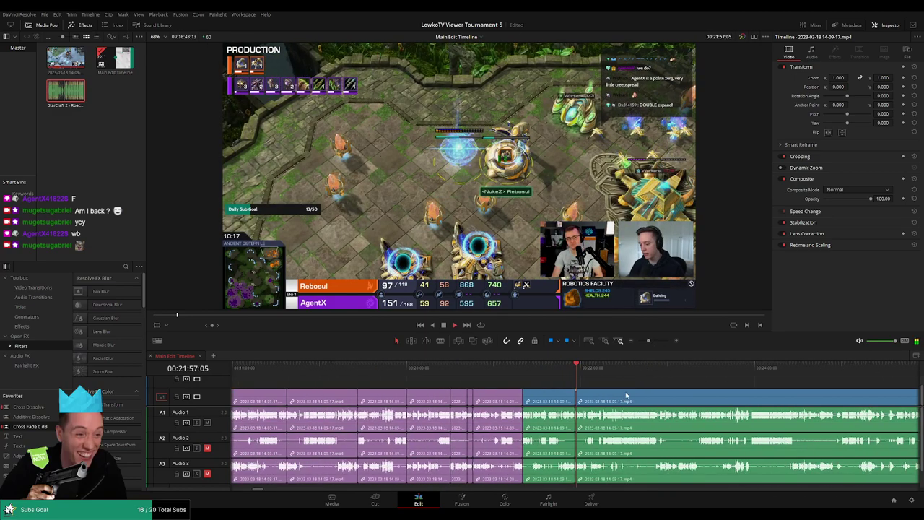
scroll(626, 395, right, 5)
click(371, 399)
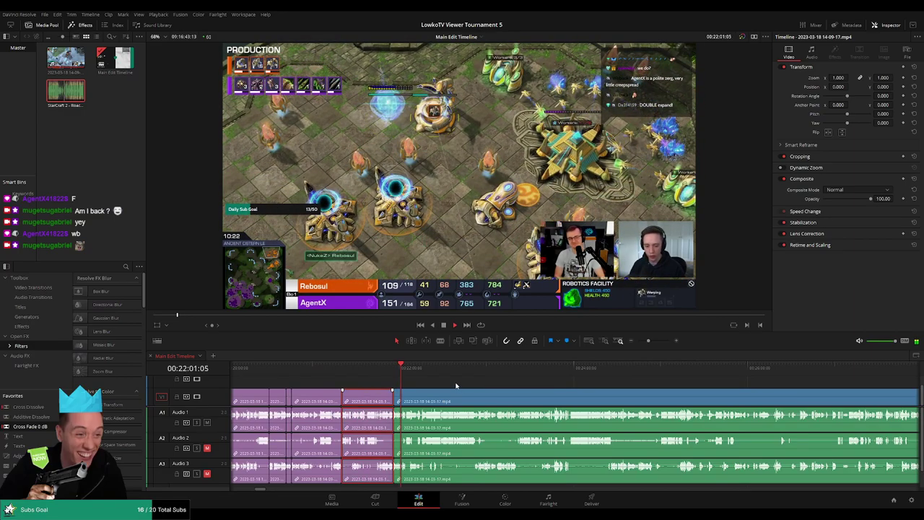
key(Delete)
scroll(605, 396, left, 5)
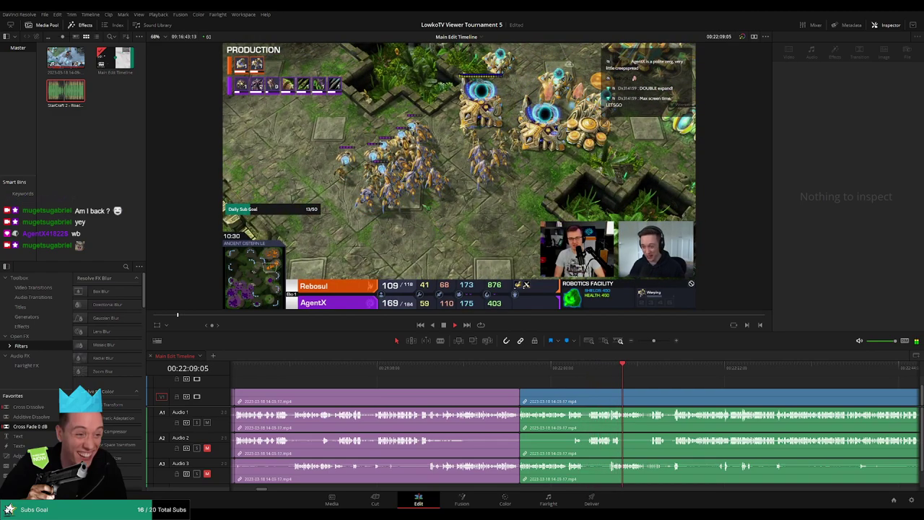
key(space)
Step: Split all tracks at about 00:22:07 with Ctrl+B
scroll(627, 388, up, 3)
scroll(627, 388, down, 3)
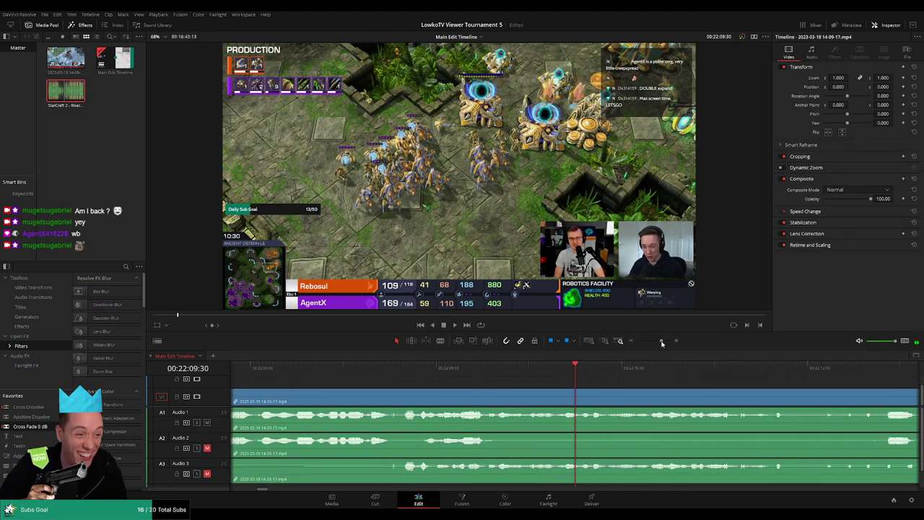
click(365, 366)
key(ctrl+b)
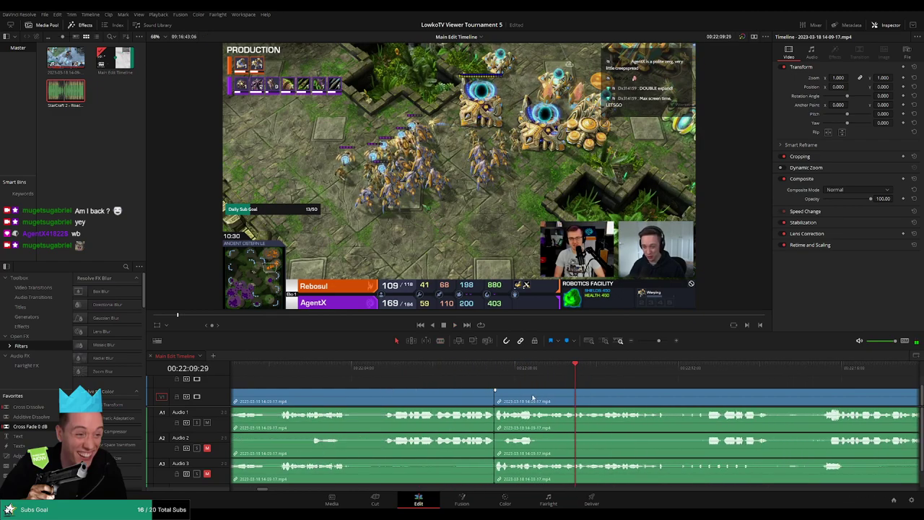
click(653, 341)
click(541, 401)
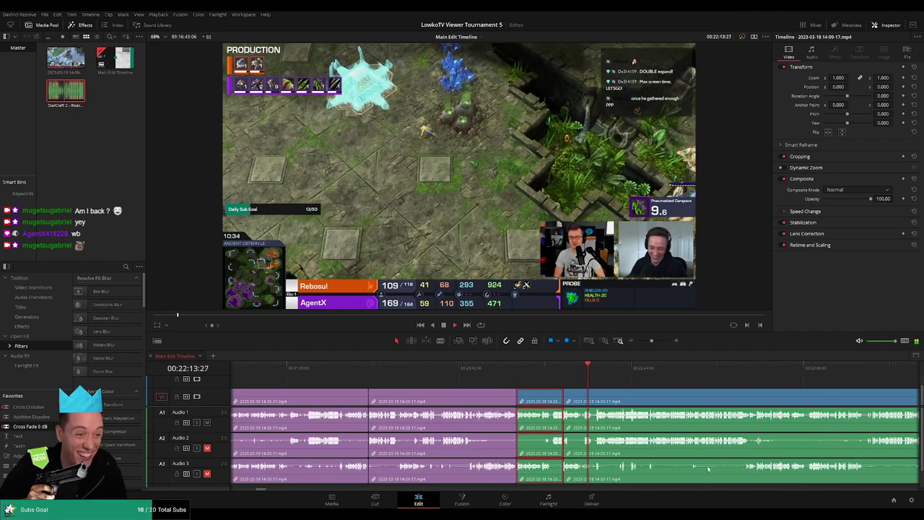
click(619, 385)
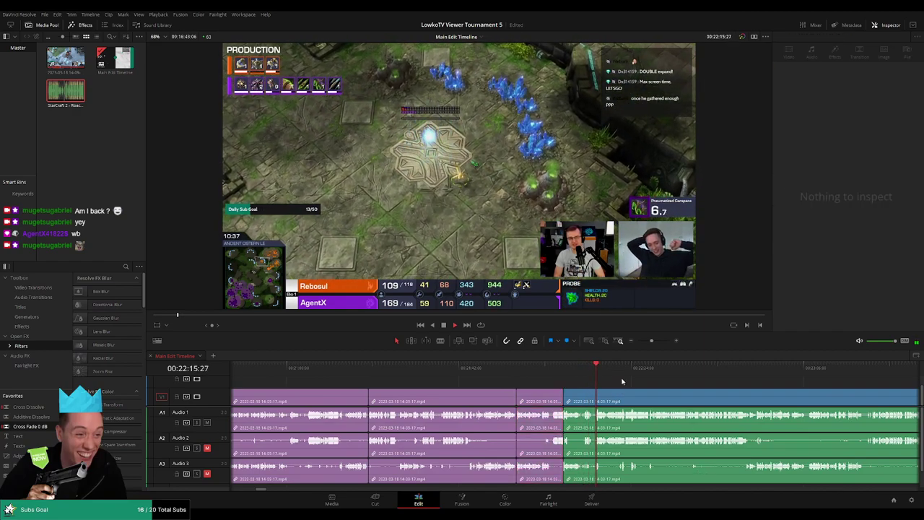
scroll(436, 388, right, 5)
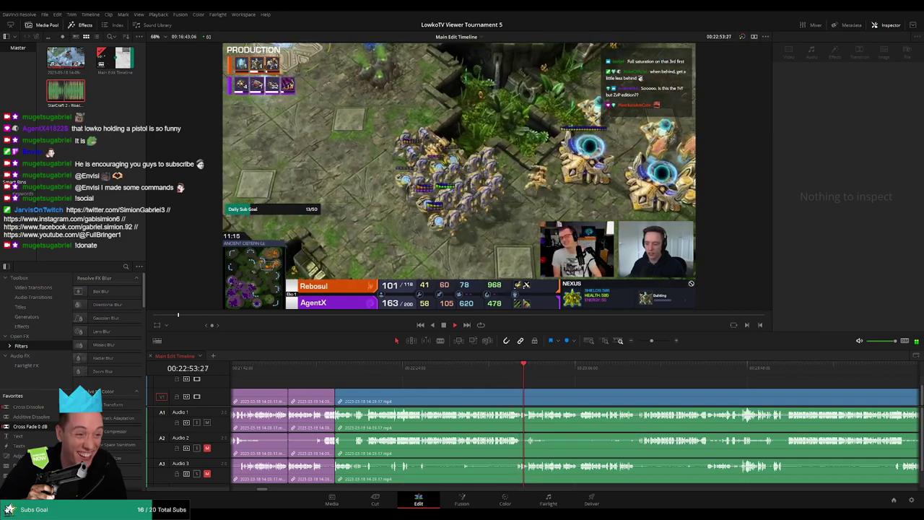
Step: Zoom the timeline in and park the playhead on the exact frame 00:22:52:02
click(517, 400)
click(648, 341)
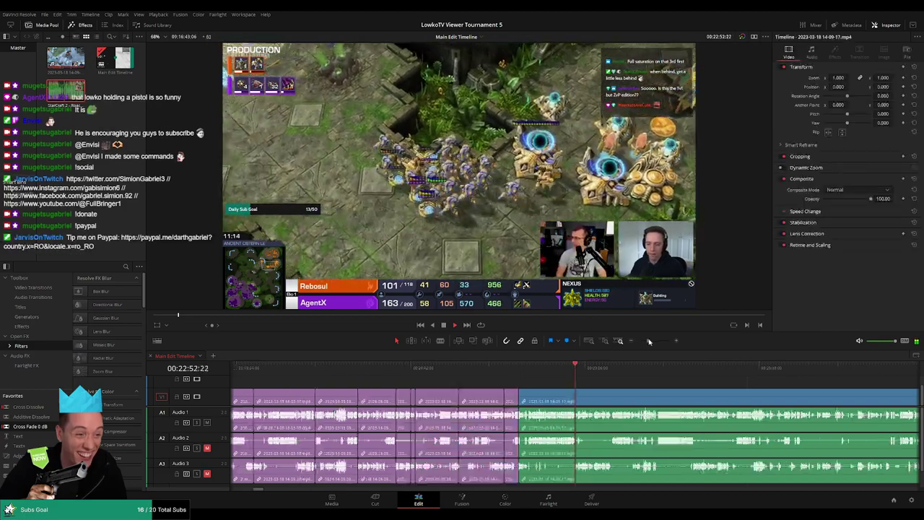
drag(648, 341, 657, 342)
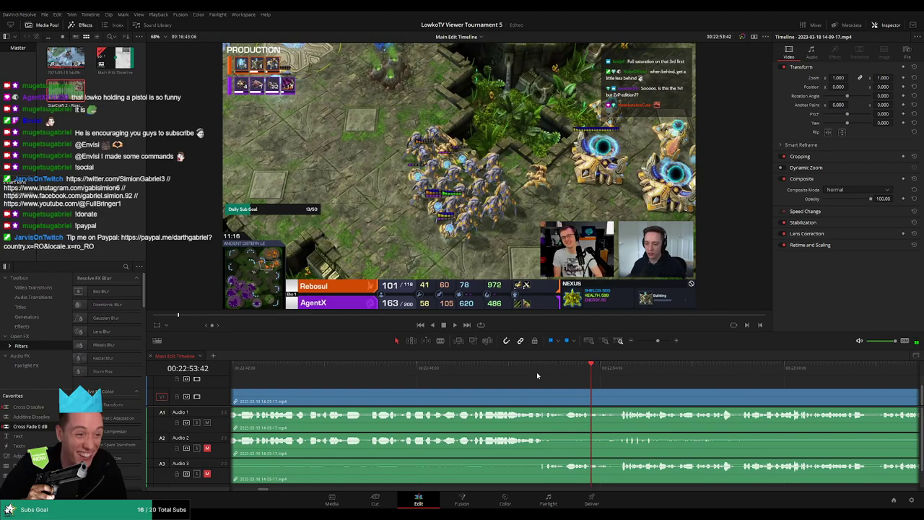
click(537, 372)
drag(523, 373, 541, 374)
scroll(570, 382, down, 1)
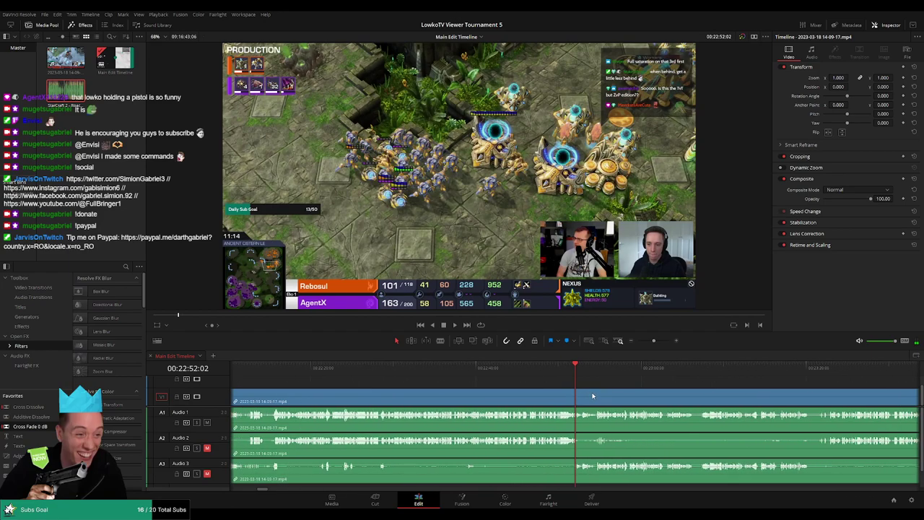
scroll(592, 396, up, 1)
drag(656, 342, 661, 342)
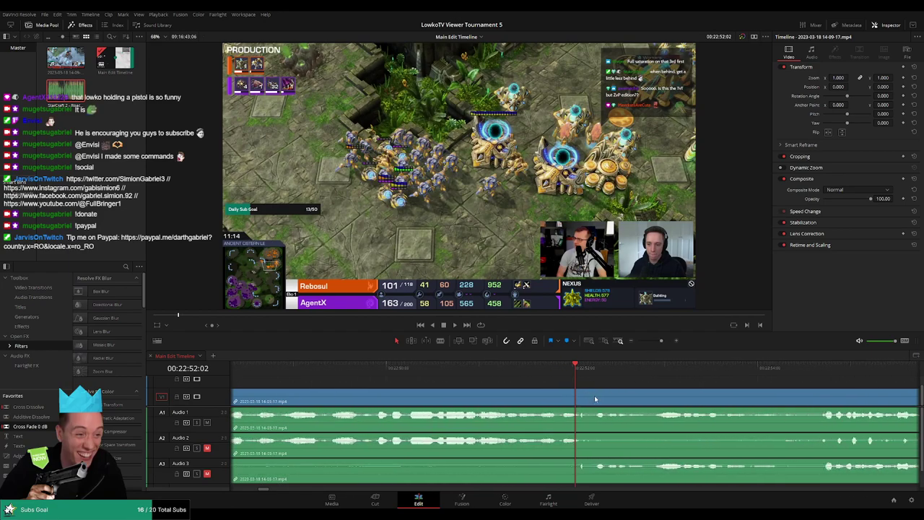
Step: Blade the clips at 00:22:52:02 and again one frame later at 00:22:52:03
key(b)
click(575, 400)
click(576, 371)
click(577, 401)
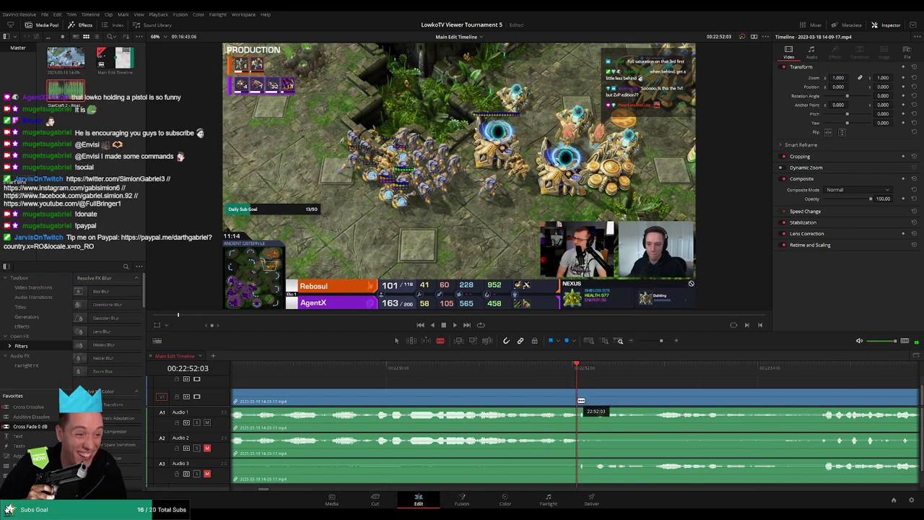
key(a)
Step: Ripple-delete the one-frame sliver clip so the gap closes, then zoom back out
key(BackSpace)
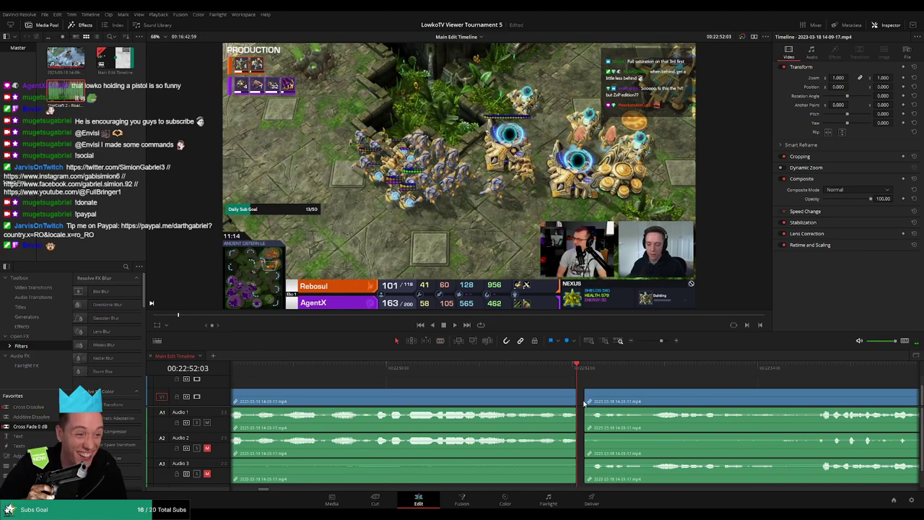
click(538, 373)
key(space)
drag(655, 342, 646, 341)
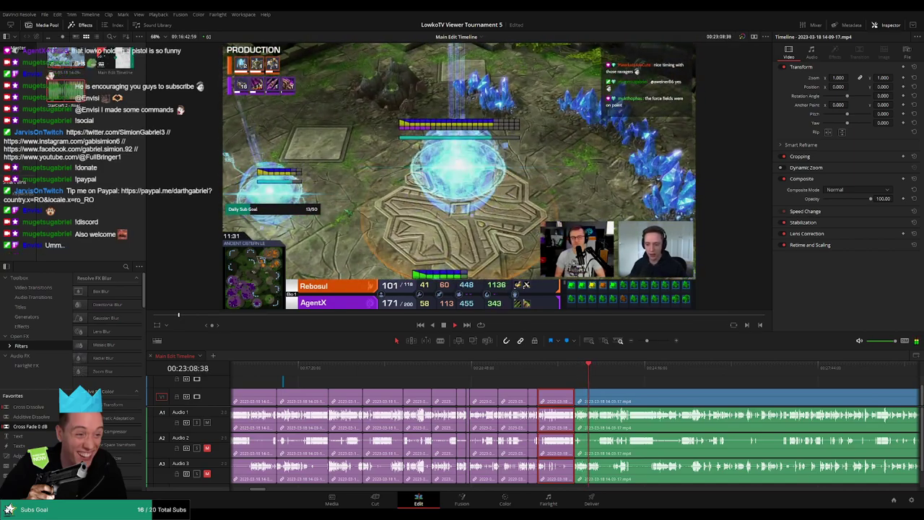
Step: Blade all tracks at the playhead near 00:23:07
click(581, 366)
scroll(605, 368, up, 5)
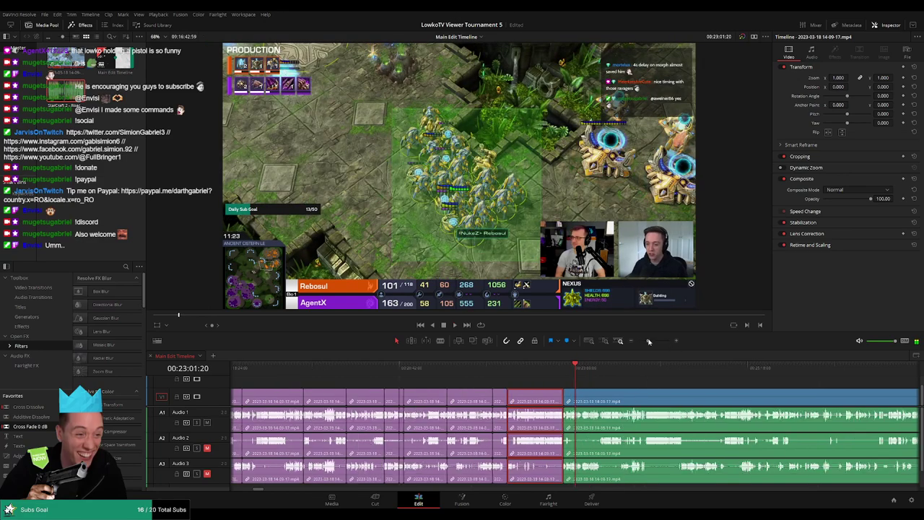
scroll(634, 389, right, 3)
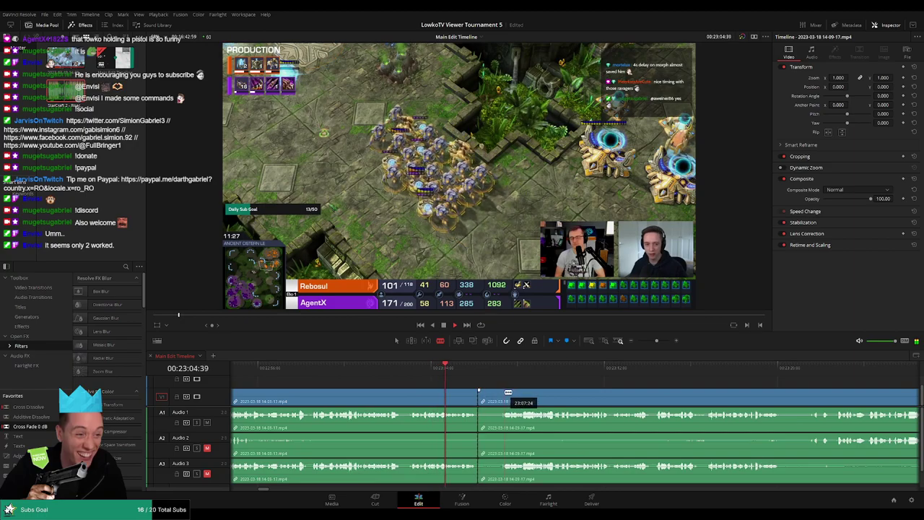
click(492, 398)
Step: Set the clip color of the clip before the new cut to purple
click(492, 397)
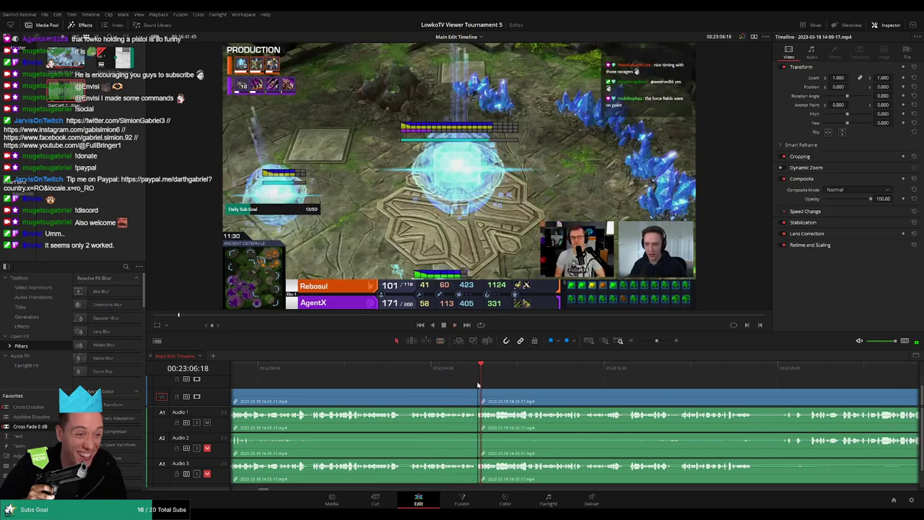
click(464, 374)
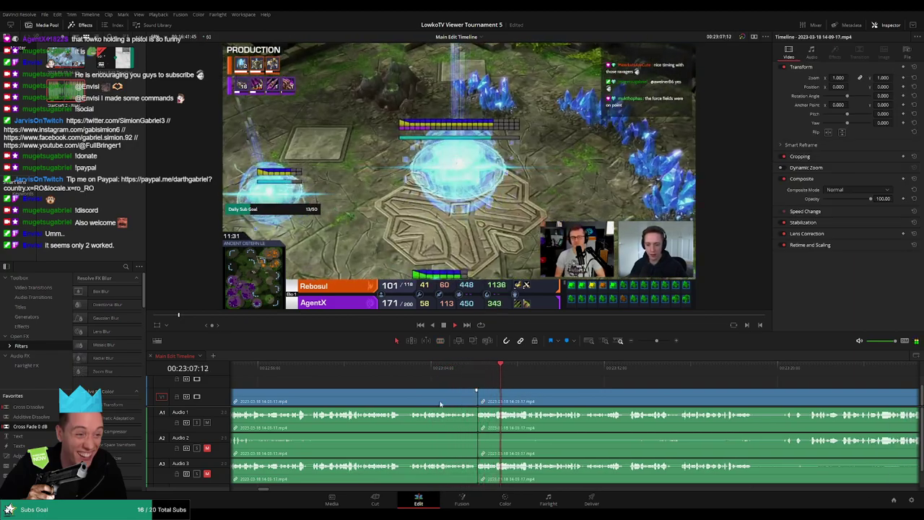
click(462, 401)
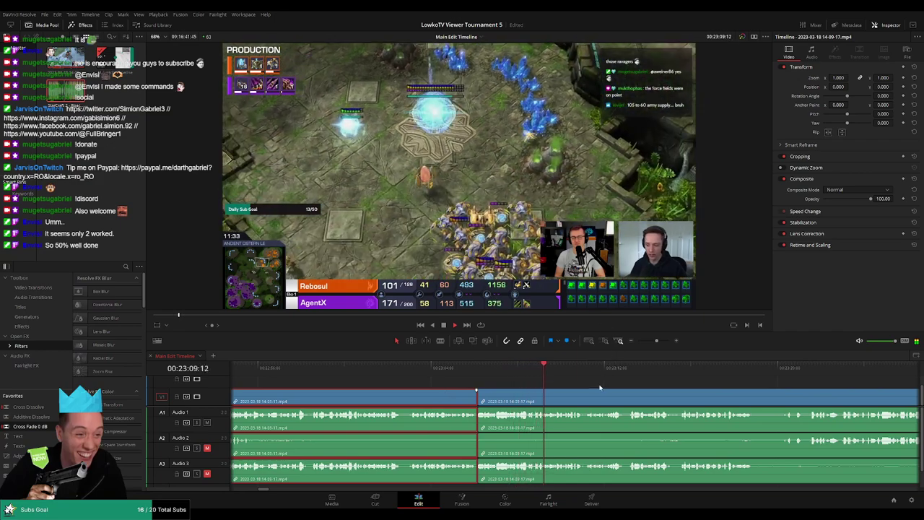
click(615, 381)
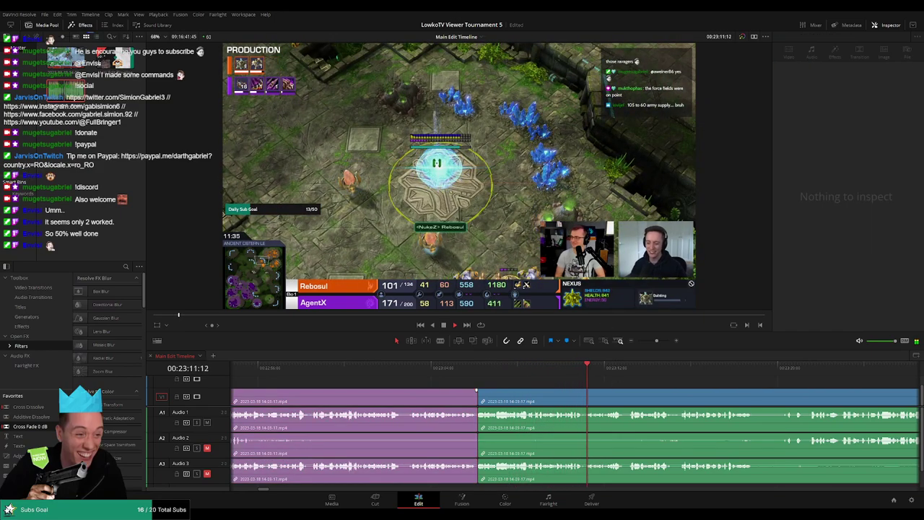
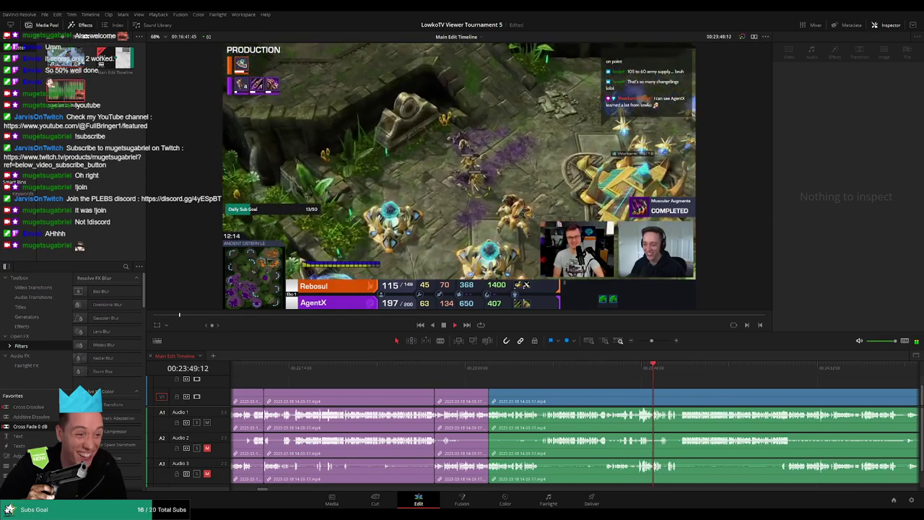
Step: Scrub back to about 24:22 and replay the earlier fight
scroll(518, 394, right, 5)
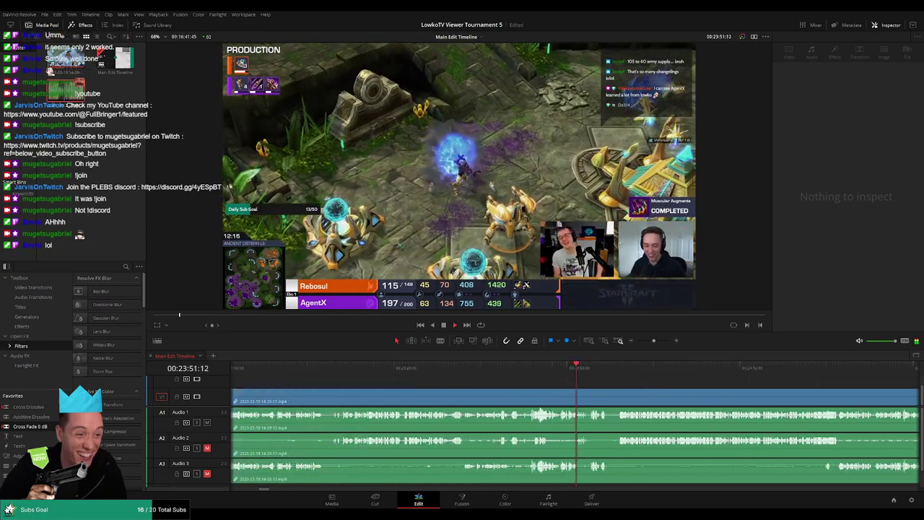
scroll(518, 394, right, 3)
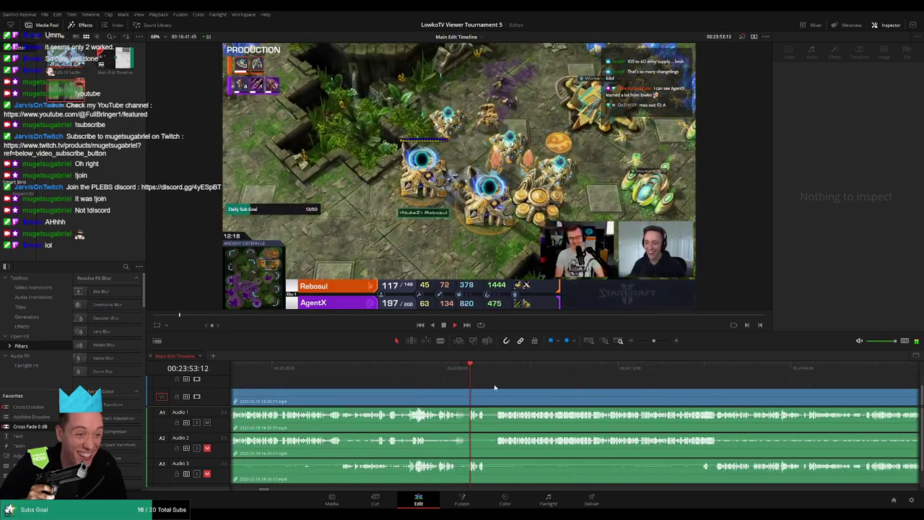
scroll(506, 388, left, 3)
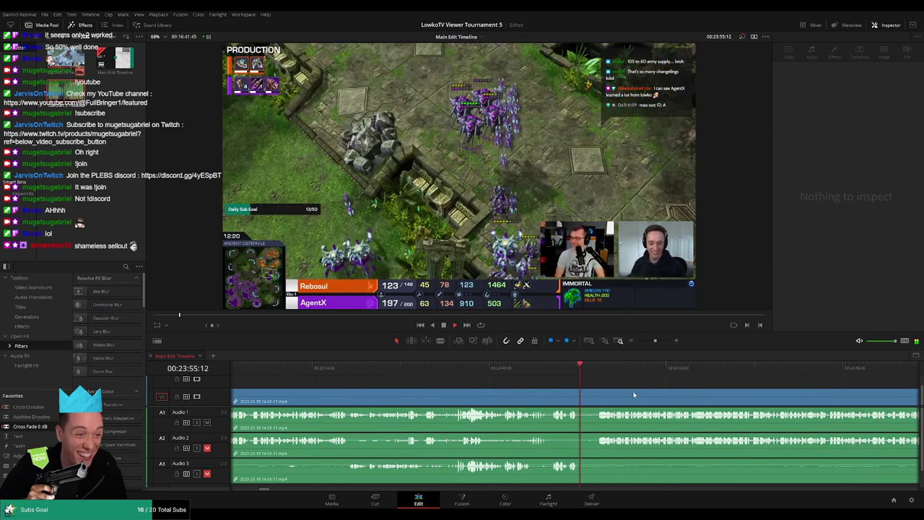
scroll(498, 388, right, 4)
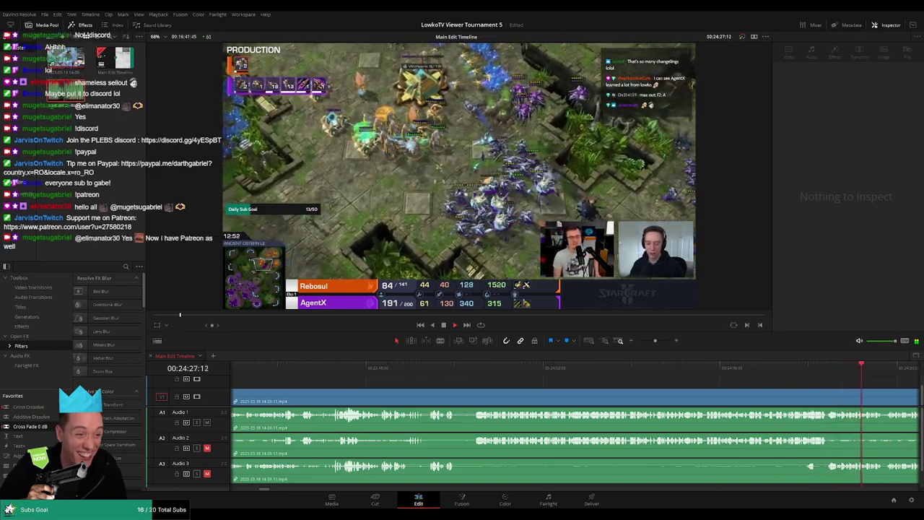
drag(774, 368, 804, 368)
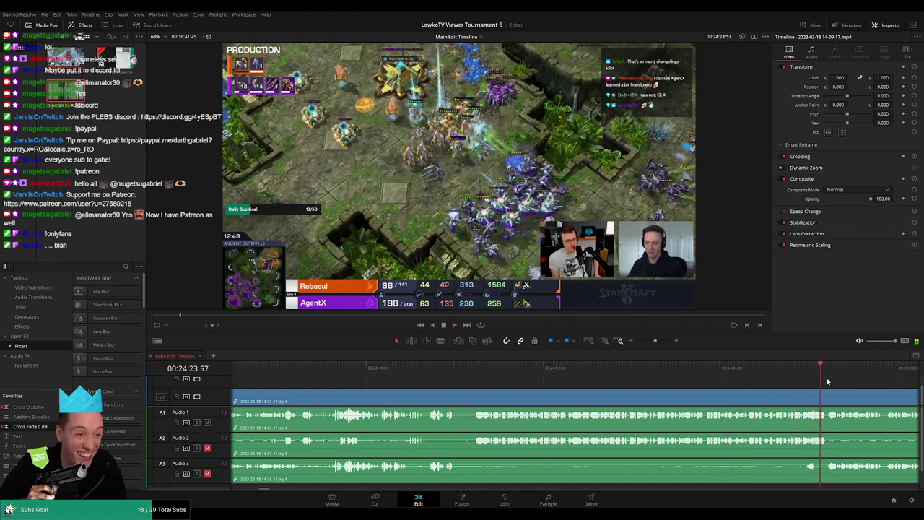
scroll(651, 374, right, 3)
drag(652, 374, 629, 372)
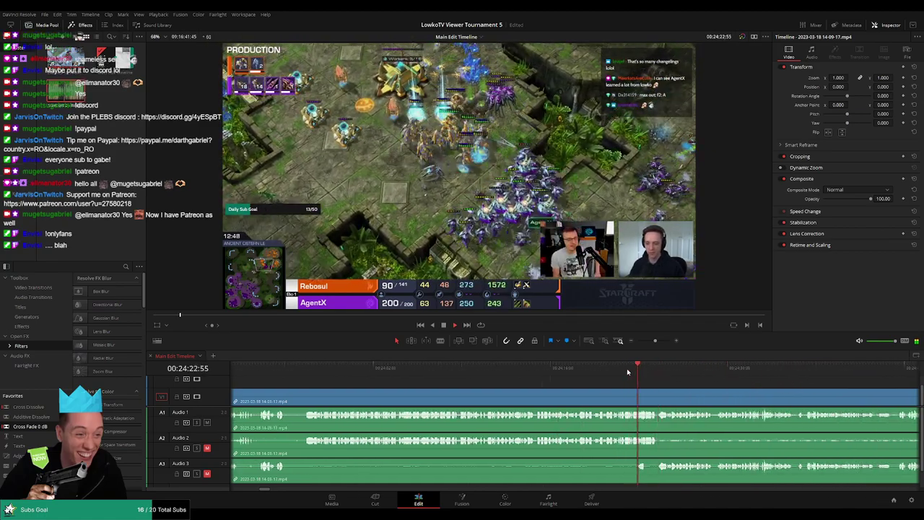
click(628, 372)
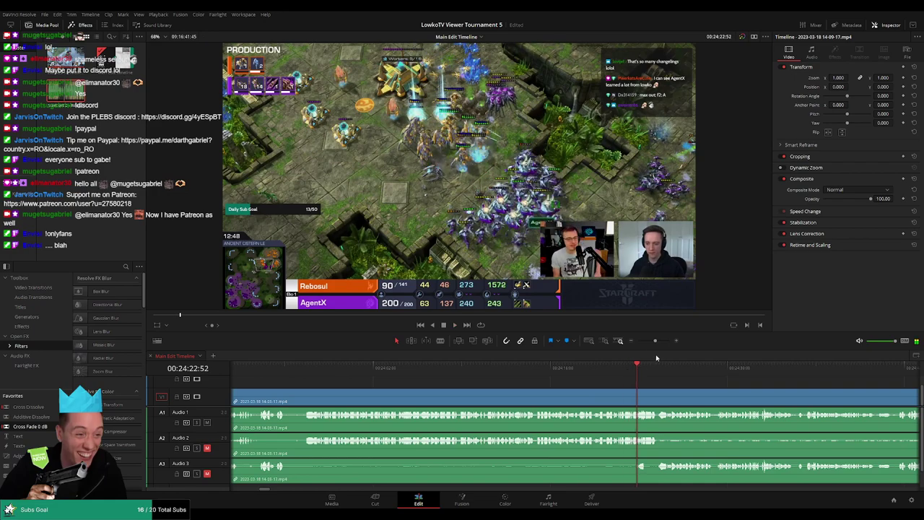
drag(655, 340, 663, 341)
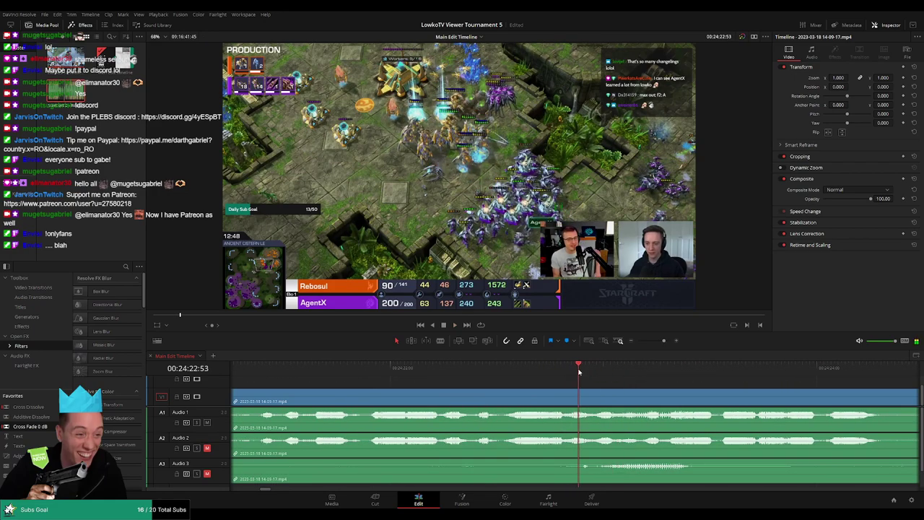
drag(579, 371, 582, 371)
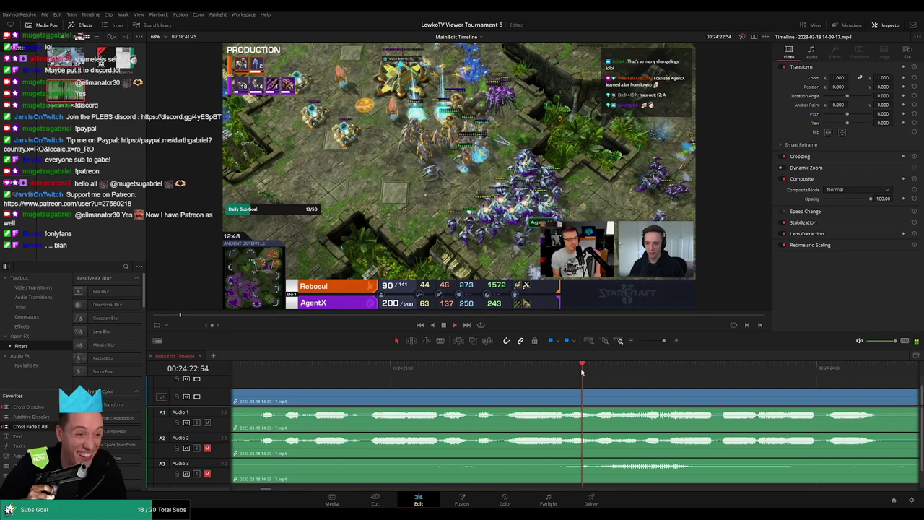
key(space)
drag(663, 341, 654, 343)
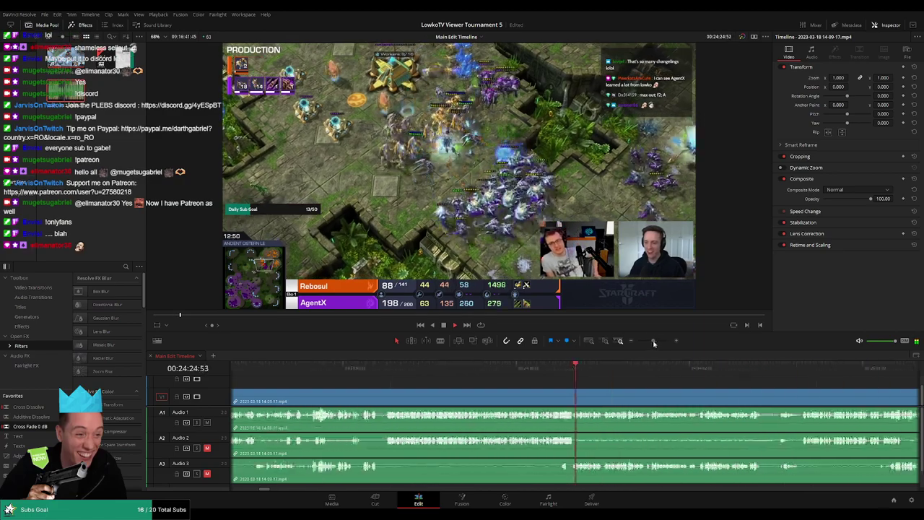
scroll(516, 385, down, 2)
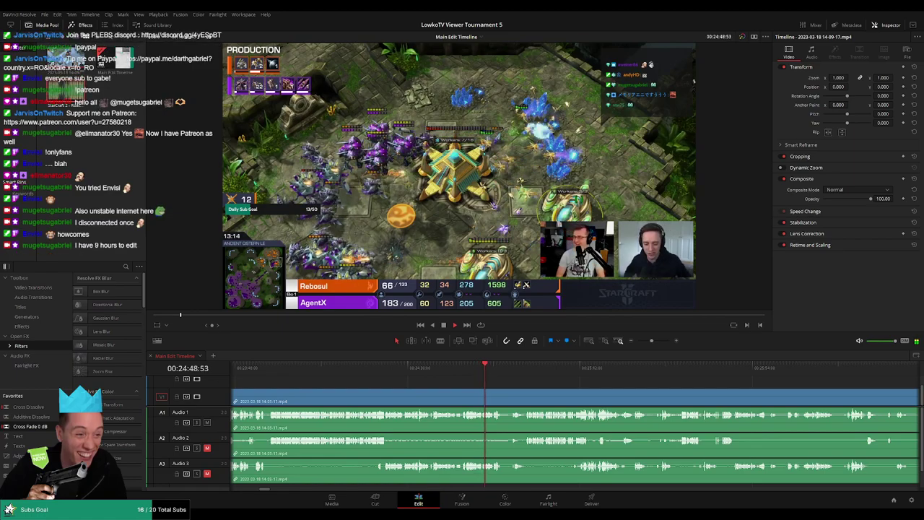
click(652, 341)
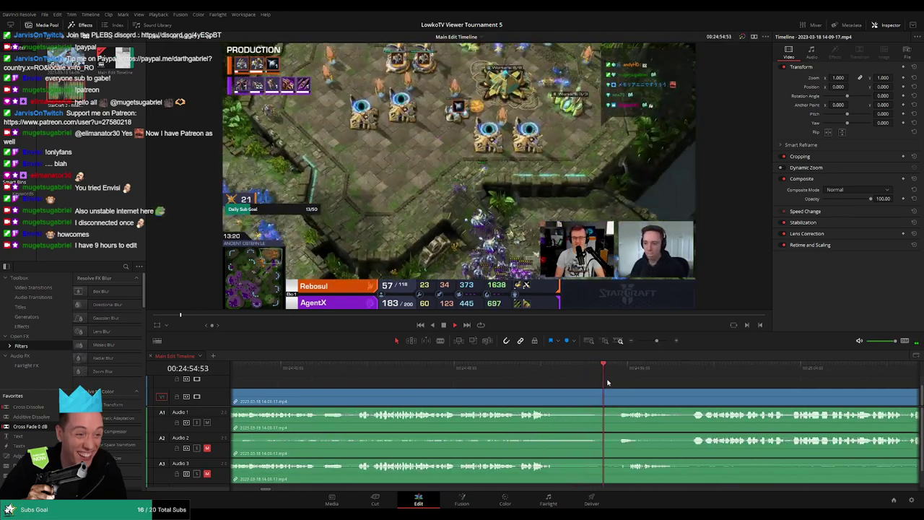
Step: Split the clip where the dead section near 24:55 starts and replay from the cut
drag(407, 381, 404, 374)
click(406, 397)
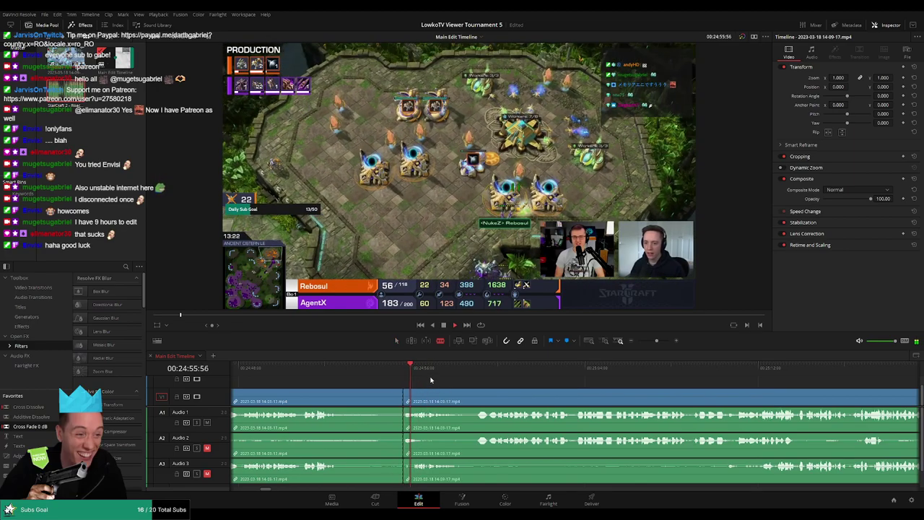
key(a)
click(402, 388)
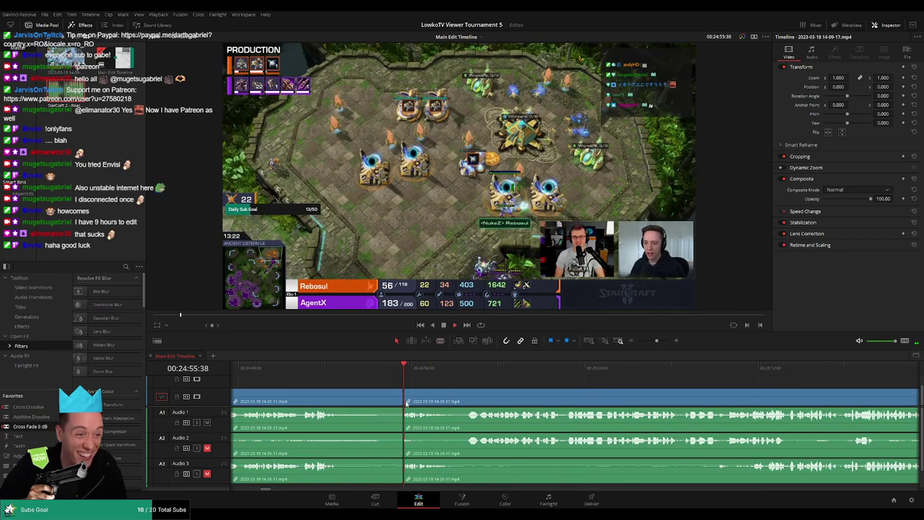
key(space)
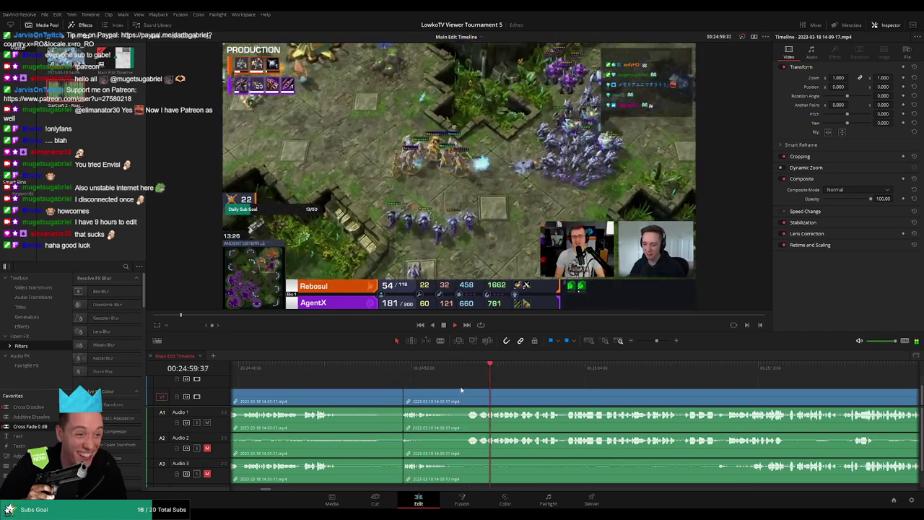
key(Up)
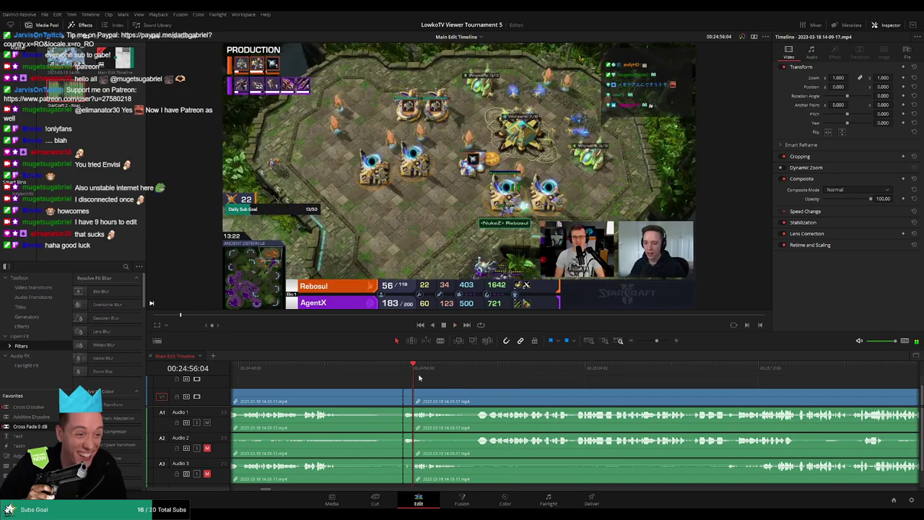
click(405, 373)
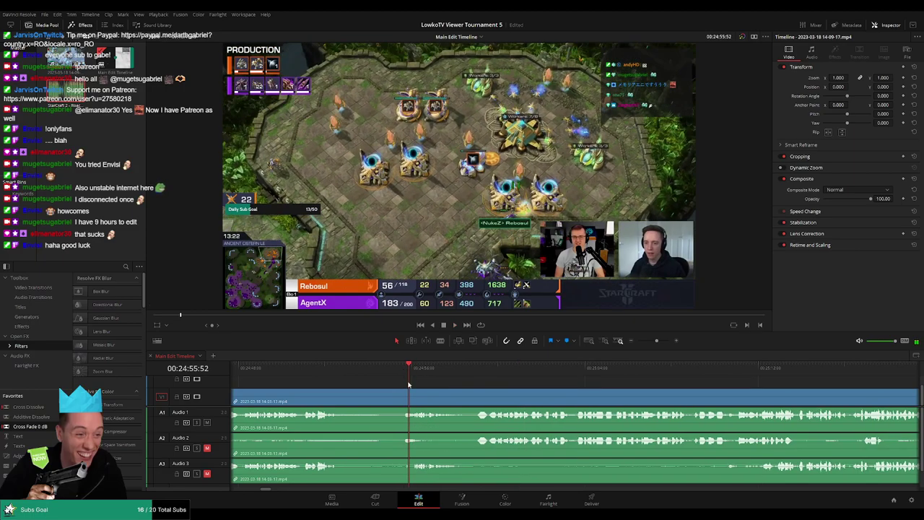
Step: Blade both ends of the short dead stretch and ripple-delete it
key(ctrl+equal)
key(b)
click(574, 401)
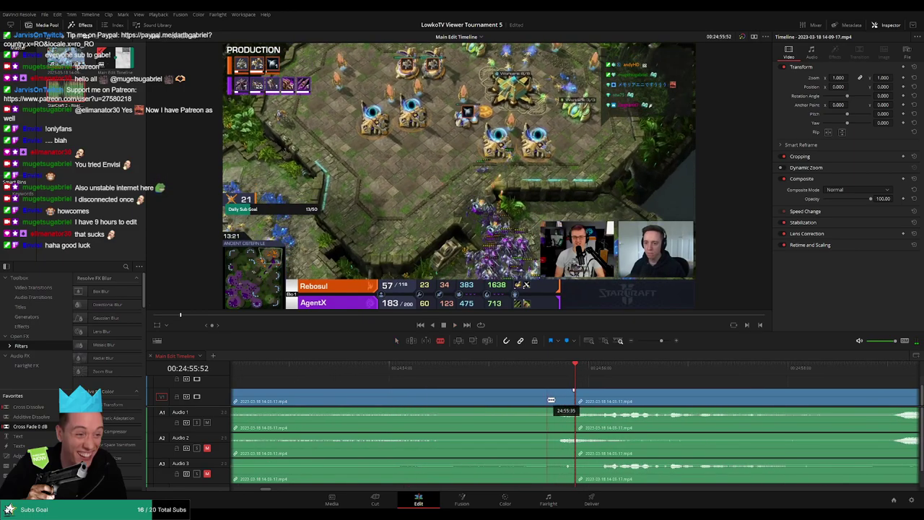
click(549, 400)
key(a)
click(561, 404)
key(Delete)
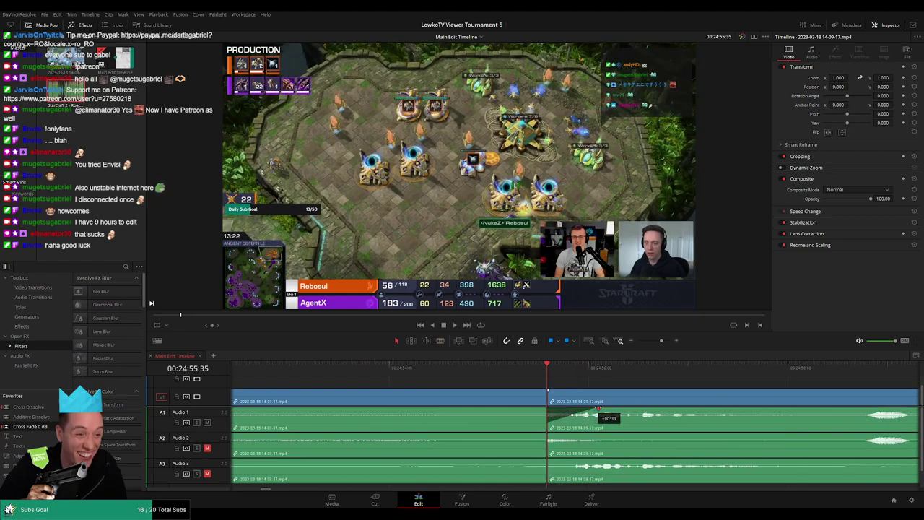
Step: Replay across the new join and colour-mark the reviewed clips purple
key(space)
click(502, 376)
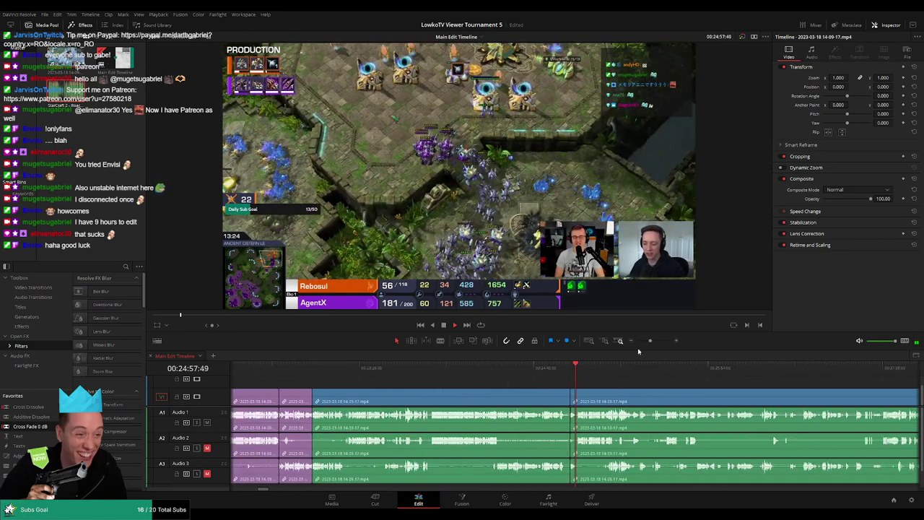
click(500, 395)
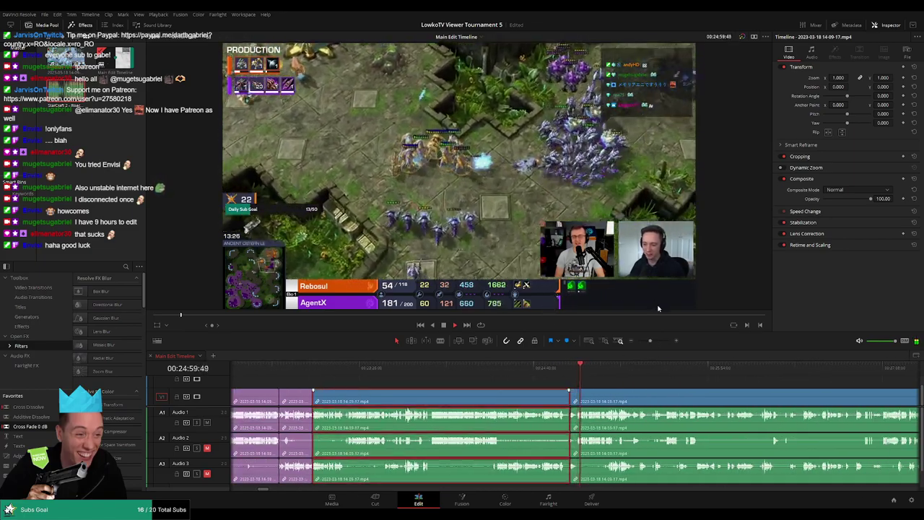
click(658, 378)
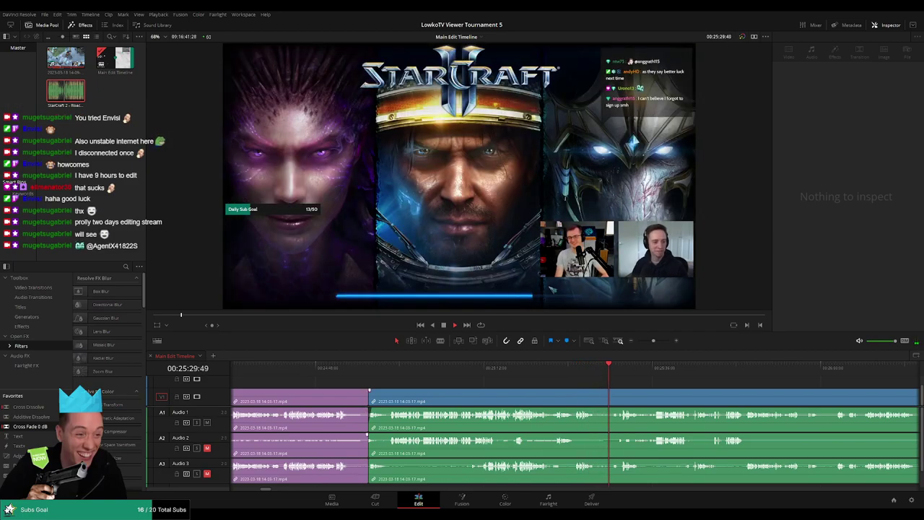
Step: Cut out the dead stretch after the VICTORY screen and add a transition at the join
click(466, 371)
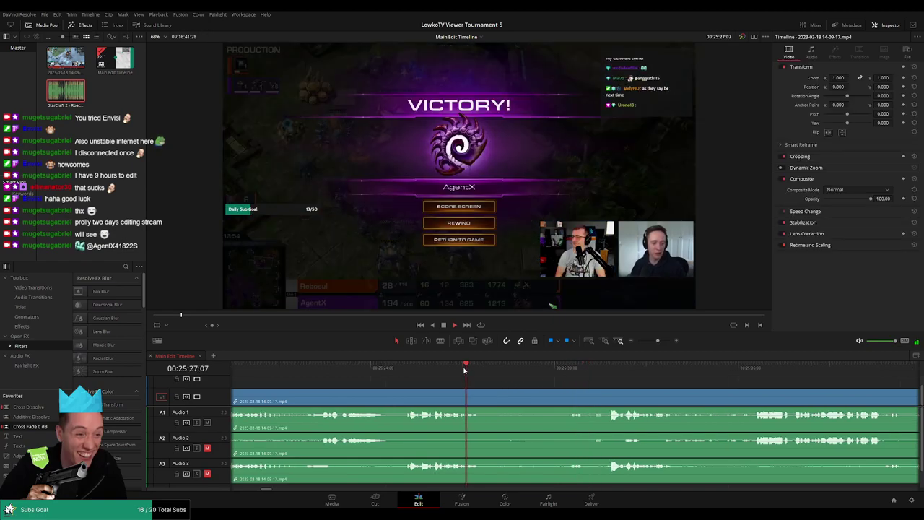
key(ctrl+b)
click(525, 396)
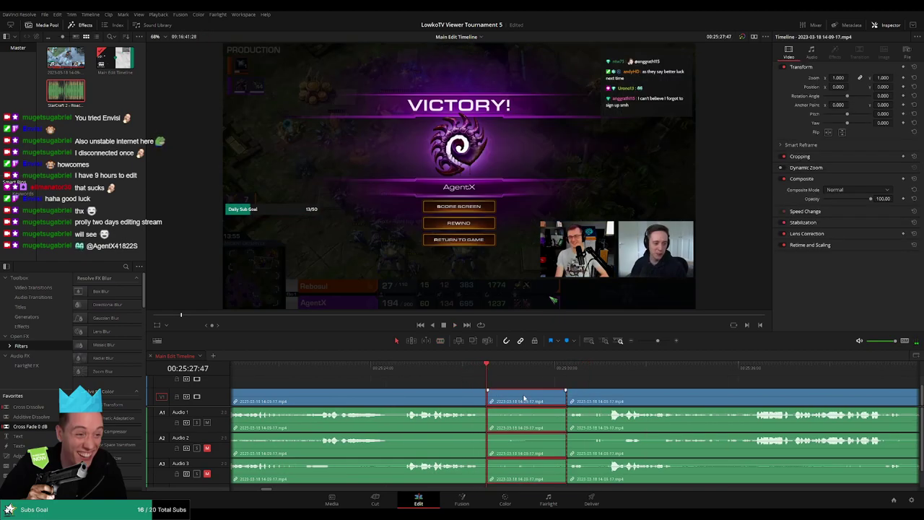
key(Delete)
key(ctrl+t)
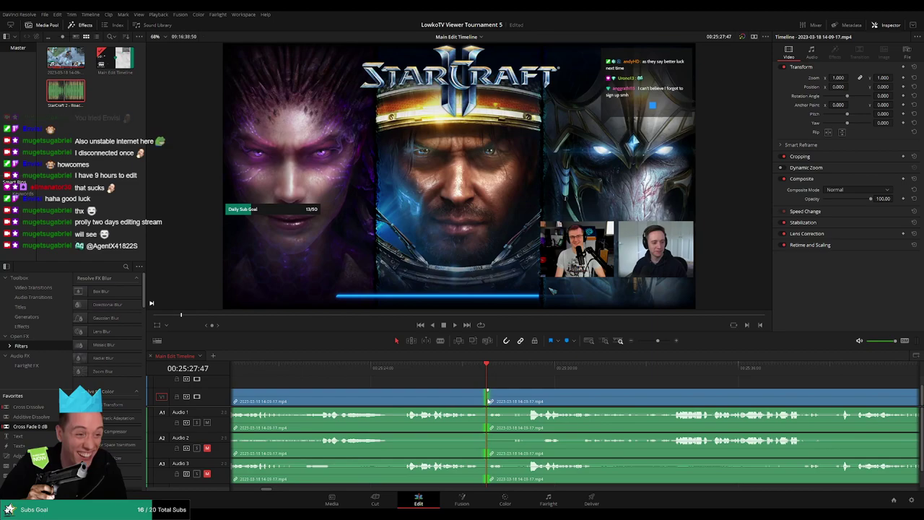
Step: Replay across the new transition, skim the score screen, and deselect the clips
click(313, 370)
key(space)
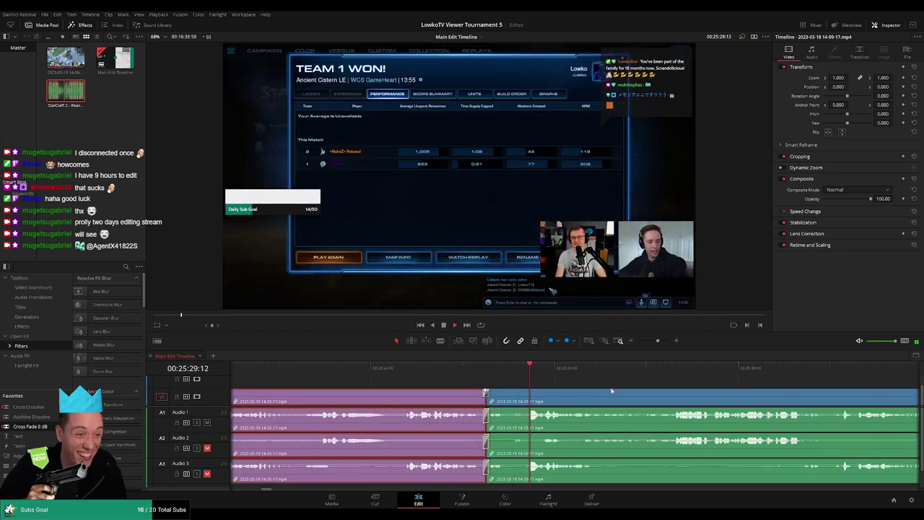
scroll(534, 380, right, 3)
click(373, 368)
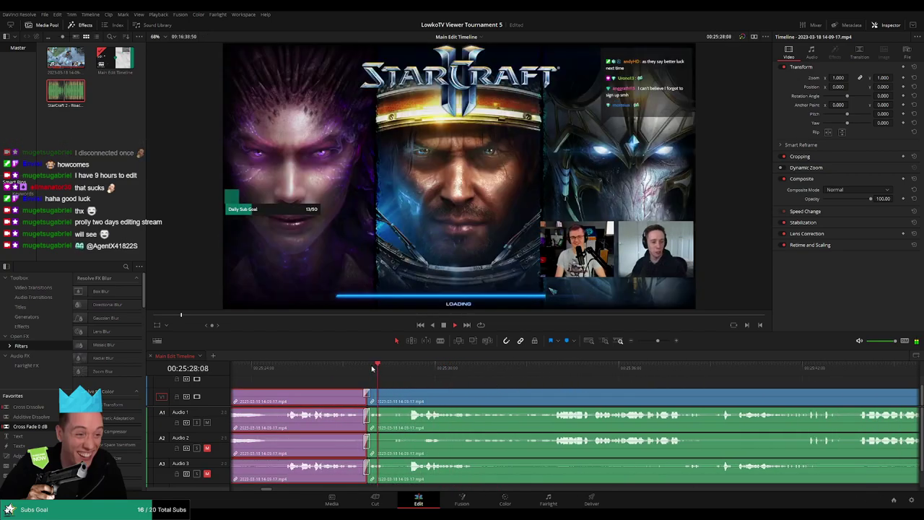
key(ctrl+b)
click(556, 367)
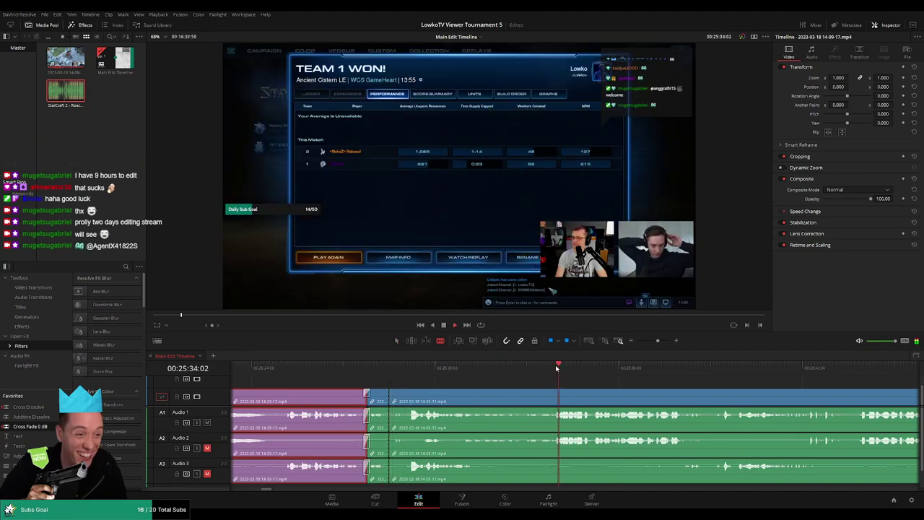
click(659, 382)
scroll(594, 377, right, 5)
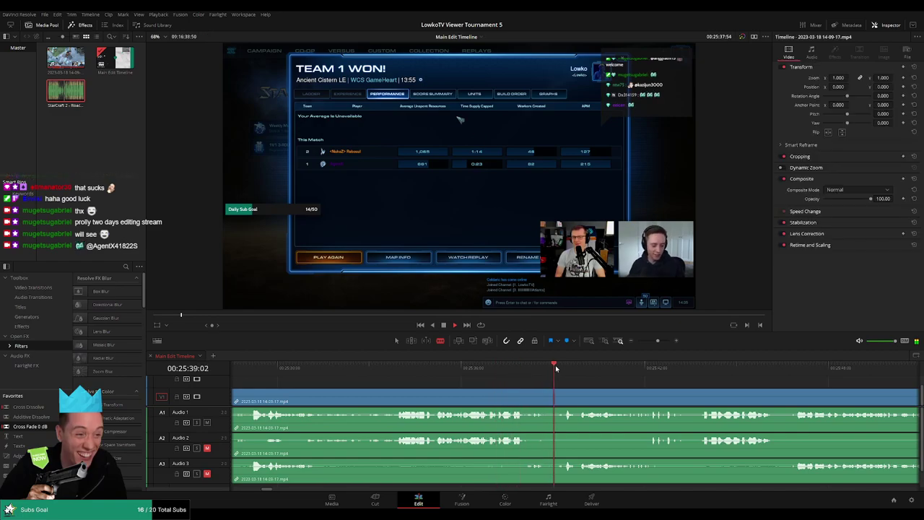
scroll(528, 380, right, 3)
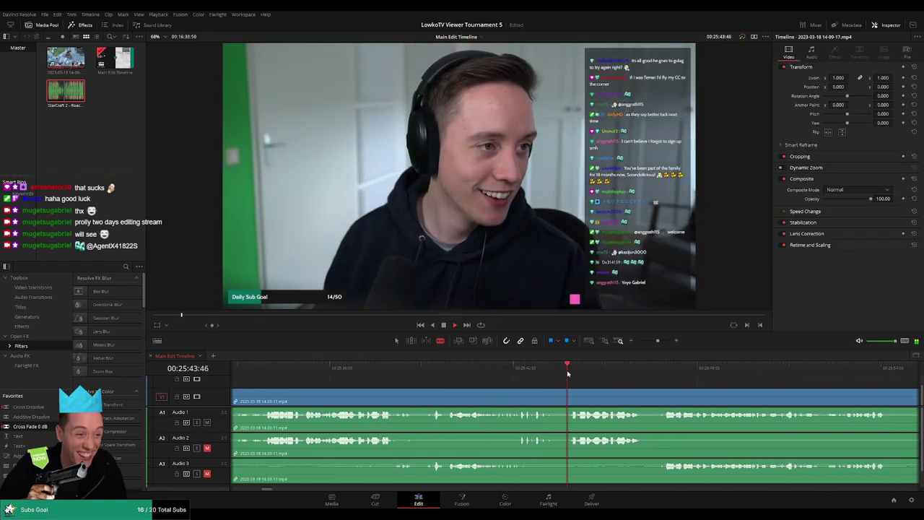
Step: Zoom the timeline out and split all tracks where the dead stretch begins
scroll(560, 373, right, 5)
mouse_move(656, 340)
mouse_down()
mouse_move(645, 342)
mouse_move(653, 341)
mouse_up()
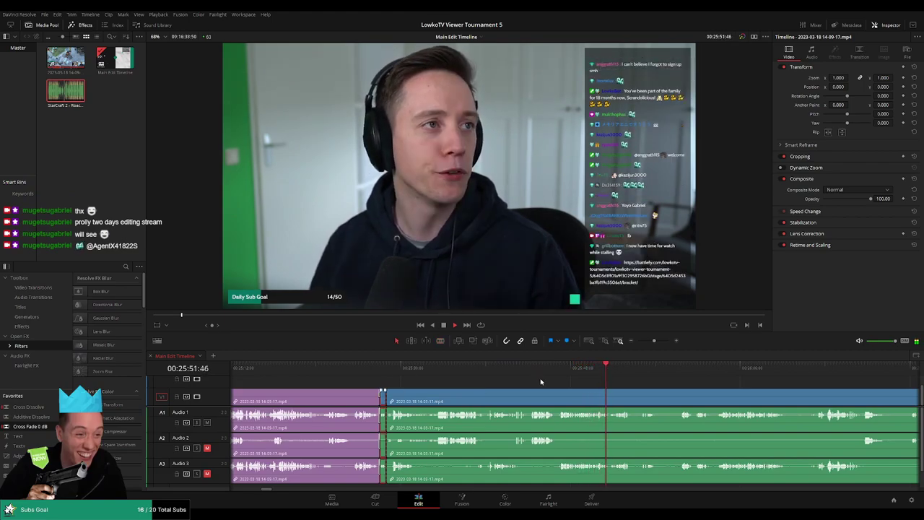
click(657, 382)
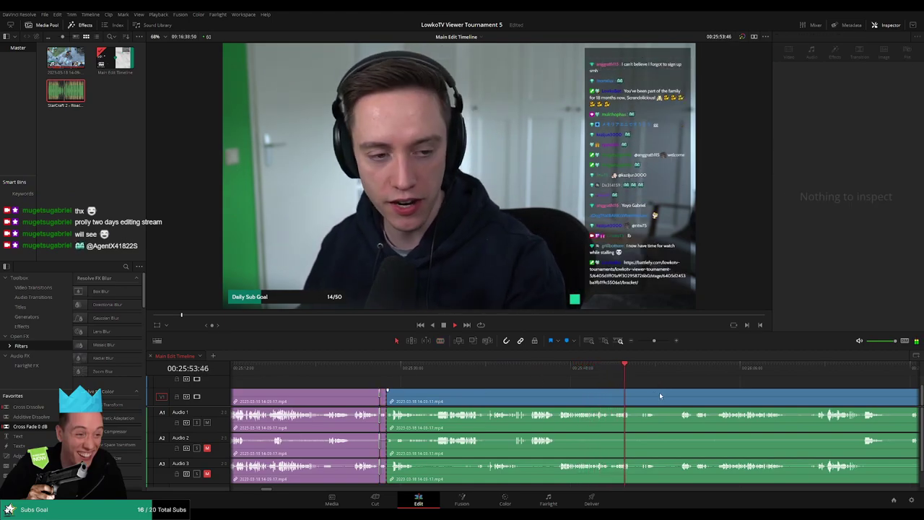
scroll(511, 376, right, 3)
drag(649, 344, 655, 344)
click(605, 374)
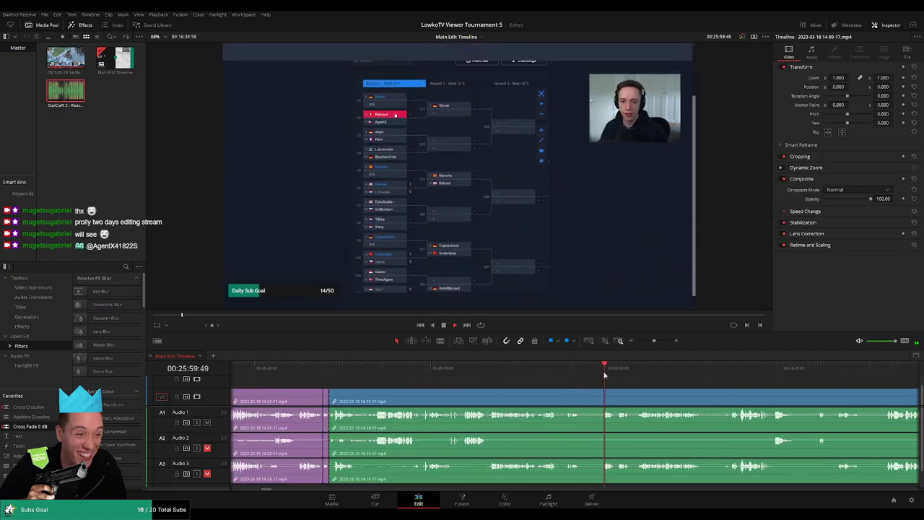
scroll(615, 394, right, 2)
scroll(627, 392, right, 3)
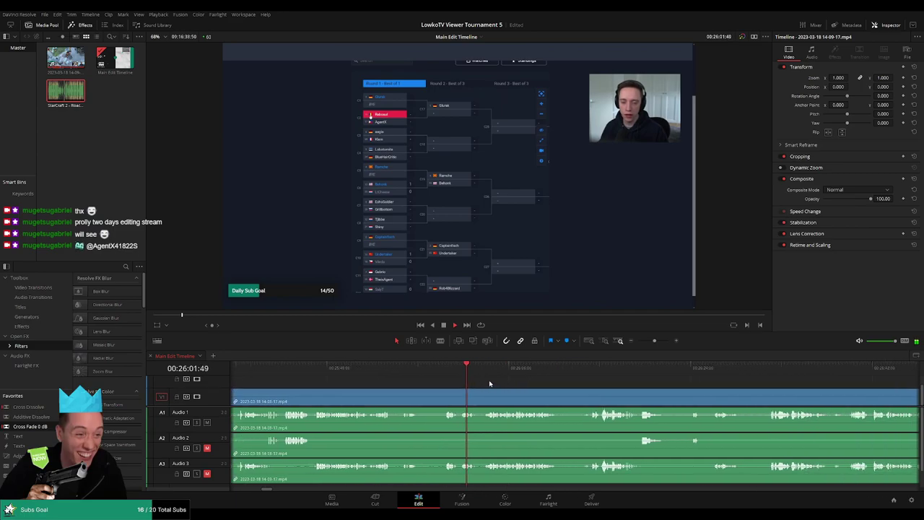
click(443, 396)
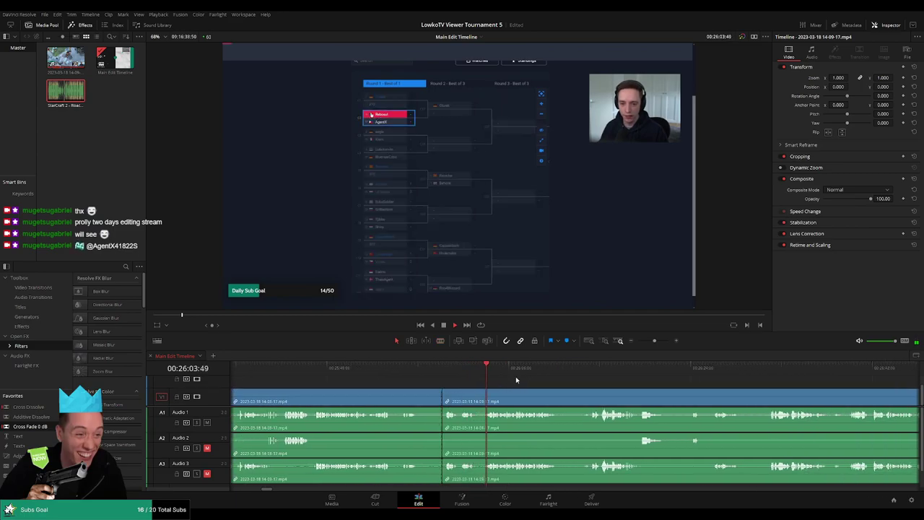
key(a)
Step: Replay the footage and place the playhead where the dead stretch ends
click(313, 367)
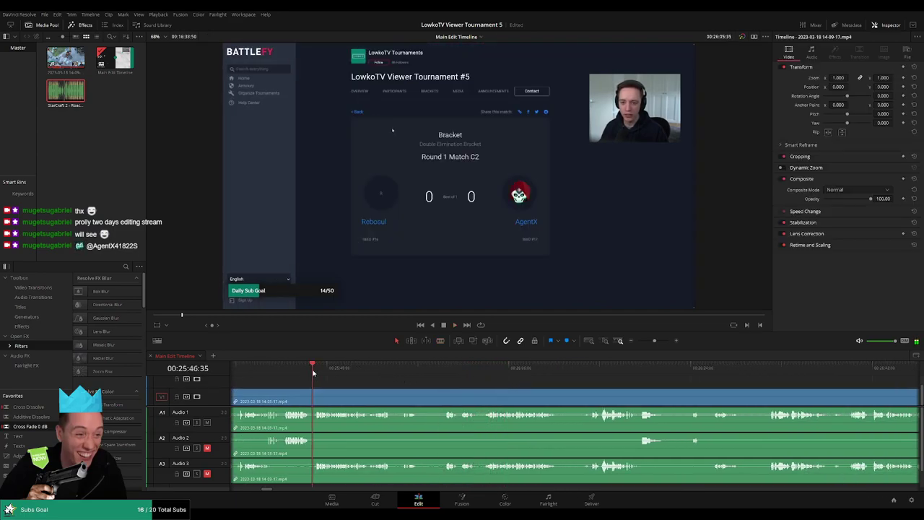
scroll(376, 390, up, 3)
scroll(515, 386, up, 2)
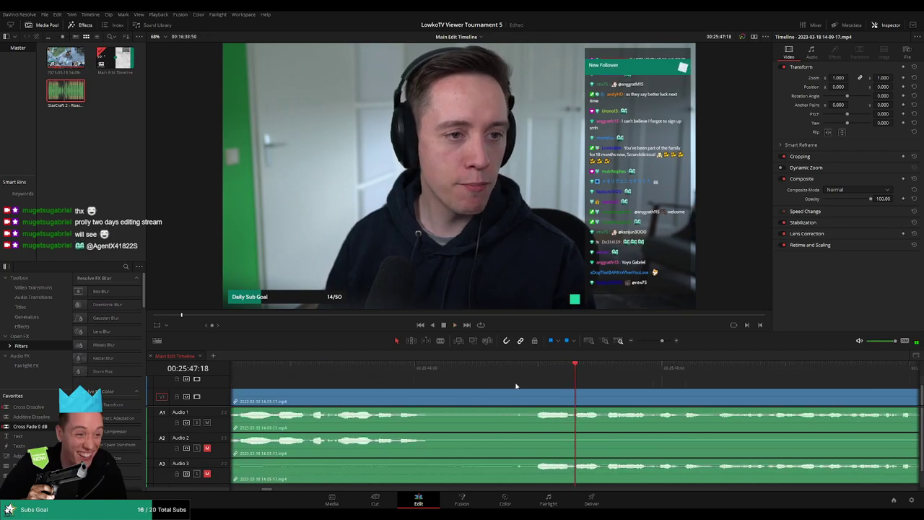
key(space)
click(534, 368)
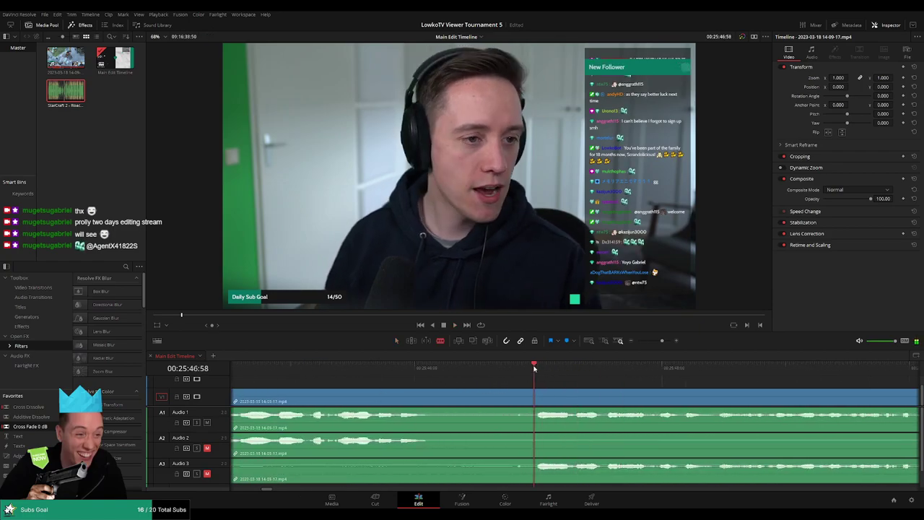
click(535, 375)
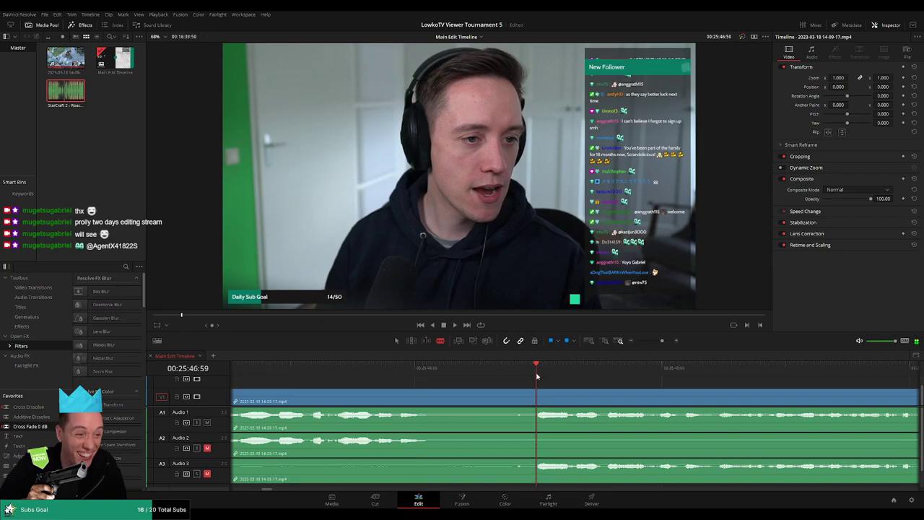
key(space)
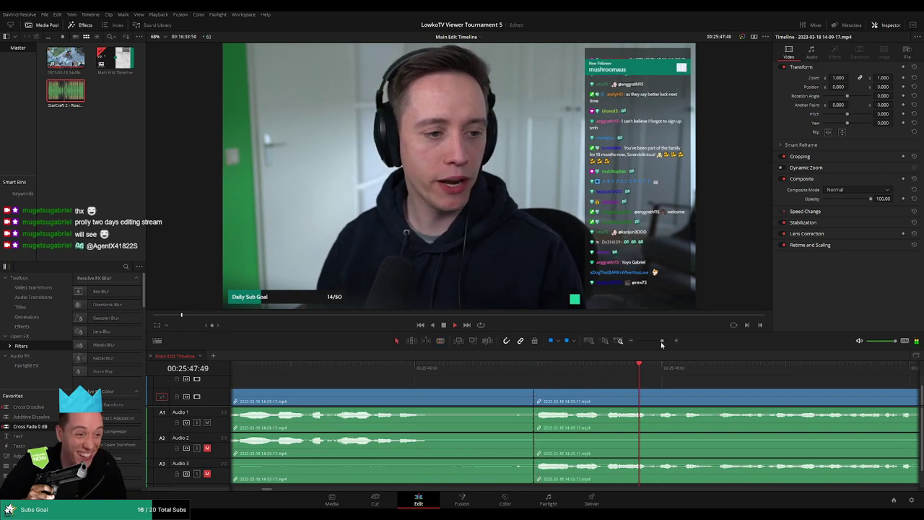
drag(662, 340, 653, 341)
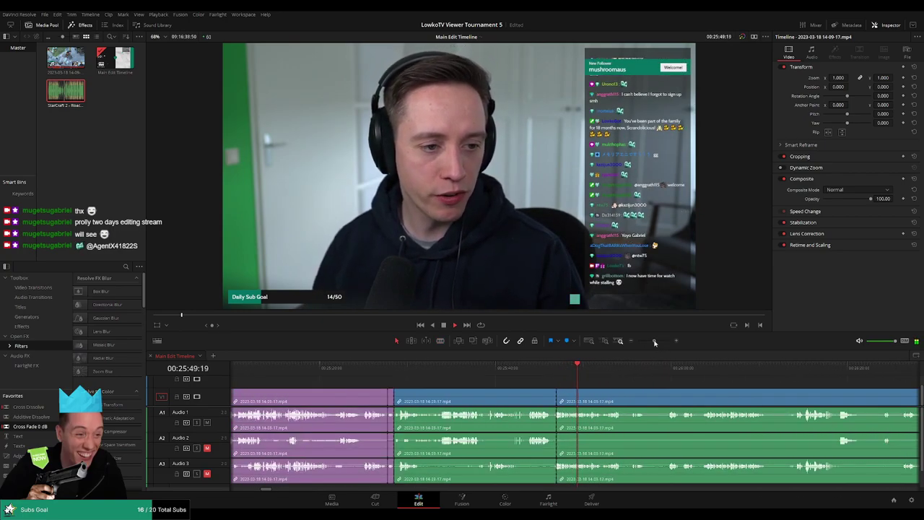
click(627, 369)
scroll(676, 389, right, 3)
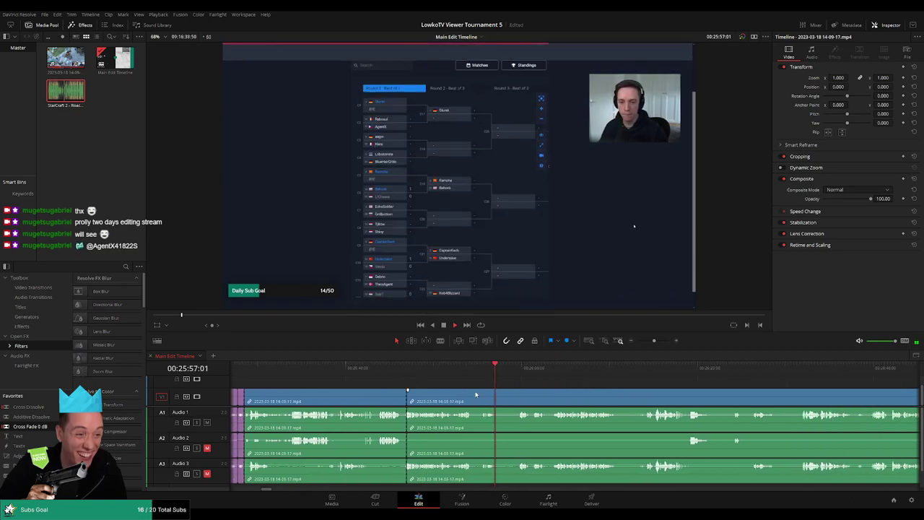
Step: Split at the playhead and ripple-delete the dead stretch before it
key(b)
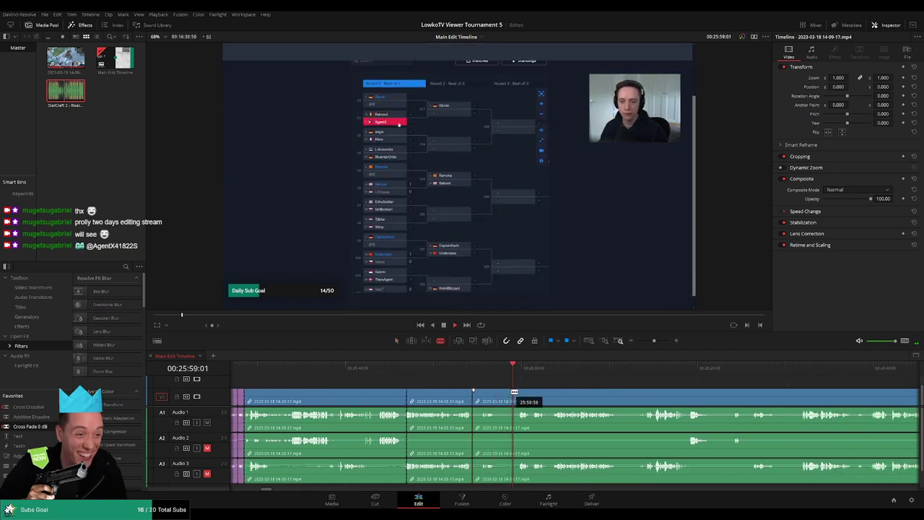
click(517, 391)
key(a)
click(505, 398)
key(Delete)
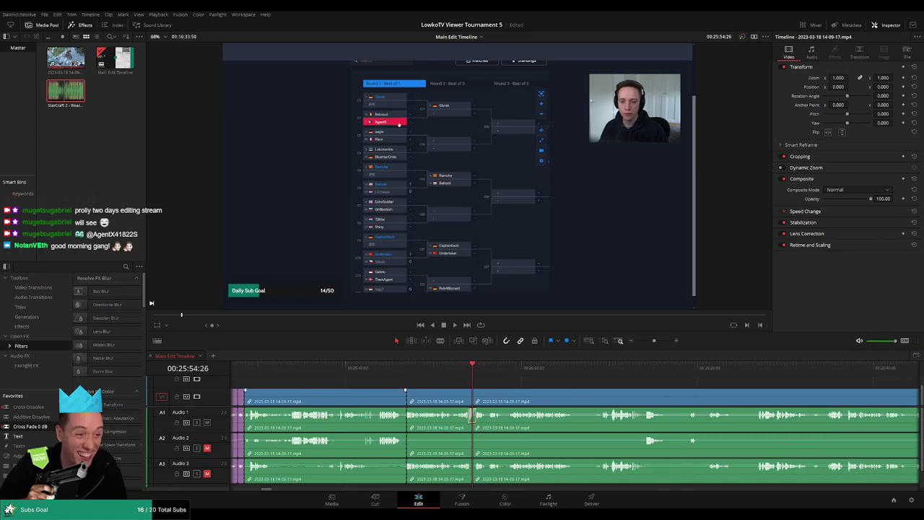
Step: Replay across the new join near 25:54 to check it
scroll(267, 421, left, 2)
scroll(545, 459, left, 2)
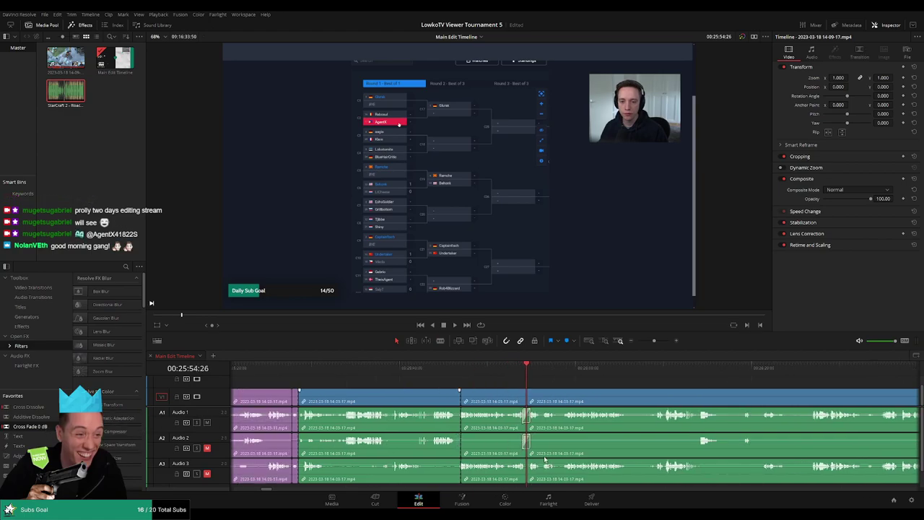
click(498, 398)
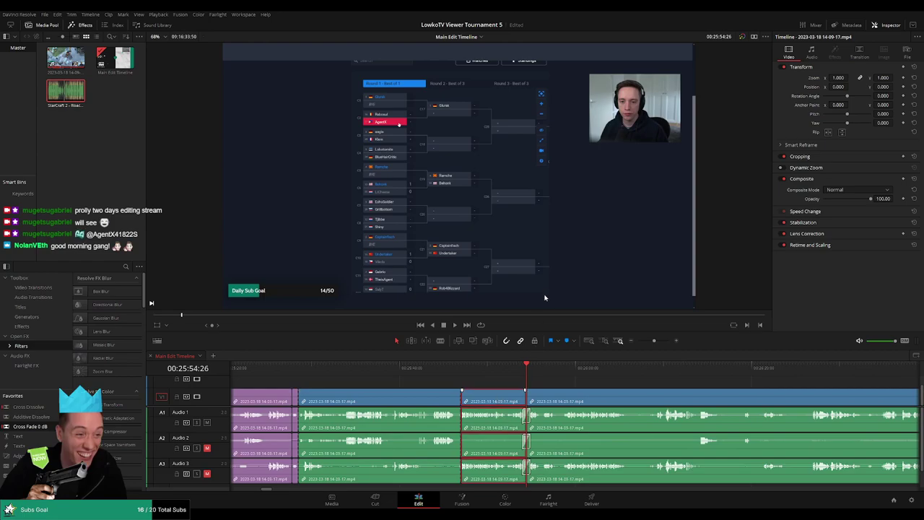
click(639, 390)
click(520, 368)
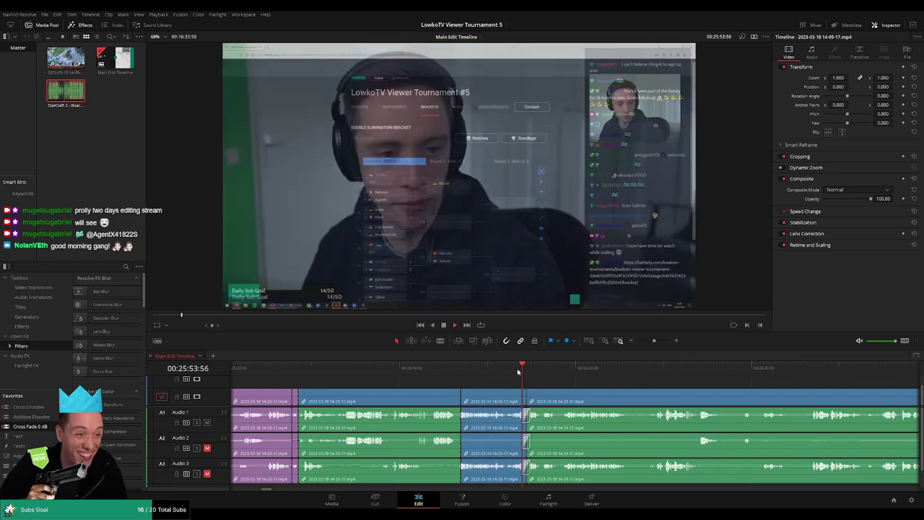
key(space)
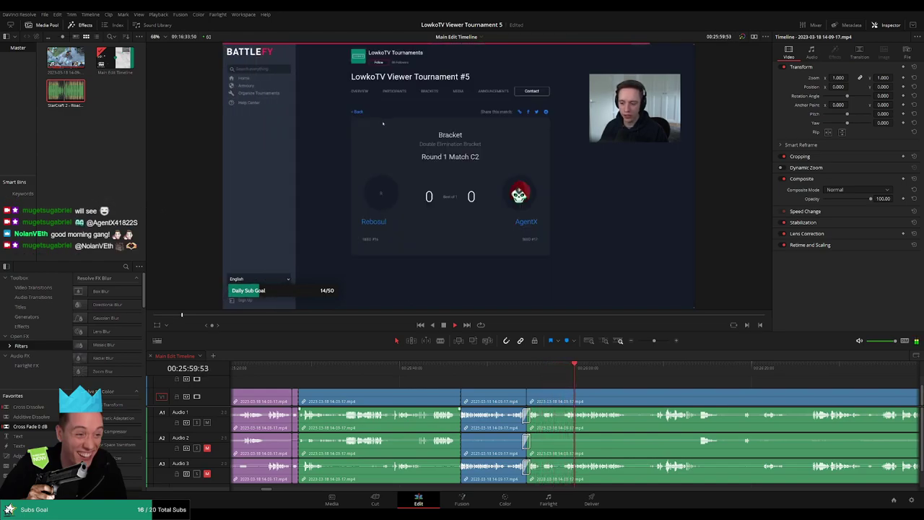
Step: Blade both ends of the first dead stretch and ripple-delete it
scroll(623, 394, up, 2)
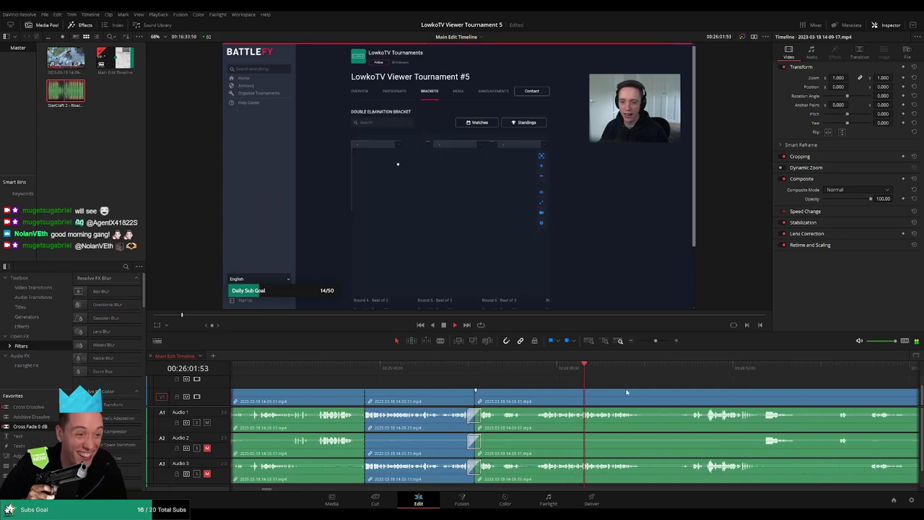
scroll(485, 383, up, 2)
scroll(433, 376, right, 3)
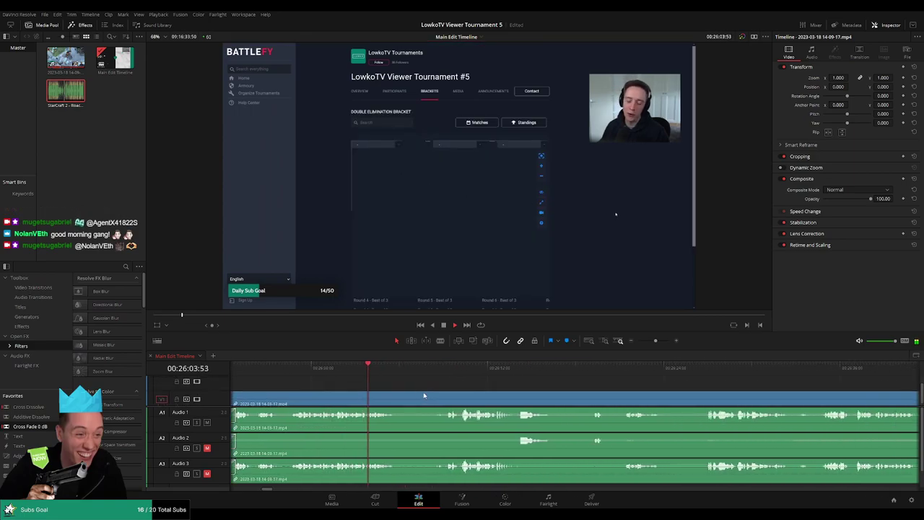
key(b)
click(386, 397)
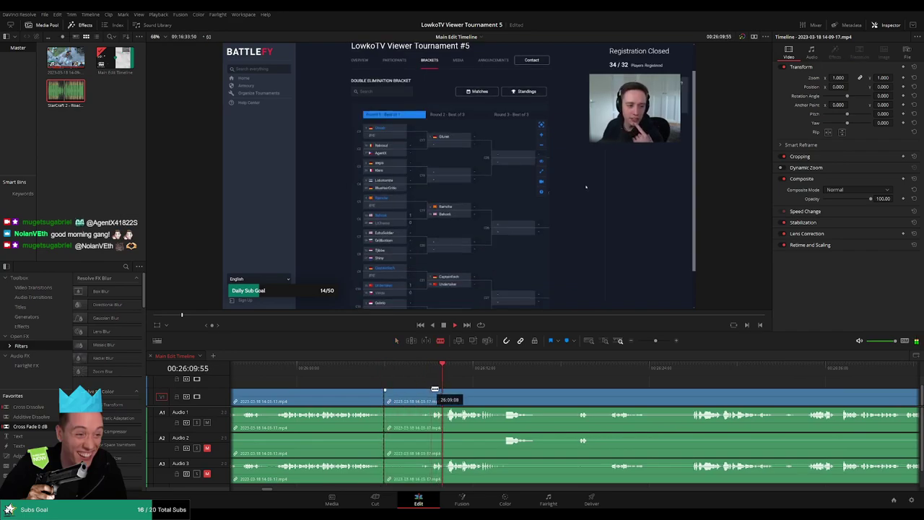
click(432, 393)
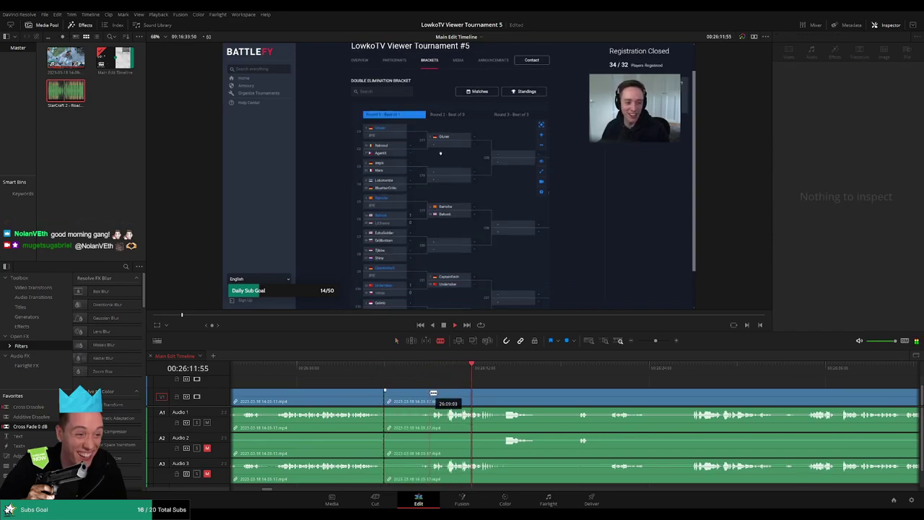
key(a)
click(409, 396)
key(Delete)
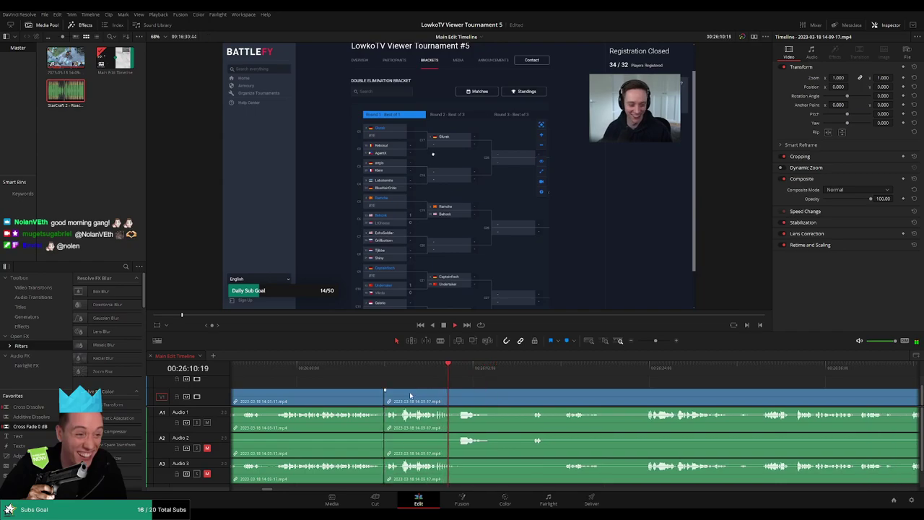
Step: Check the new join and split the clips again at the playhead
click(378, 368)
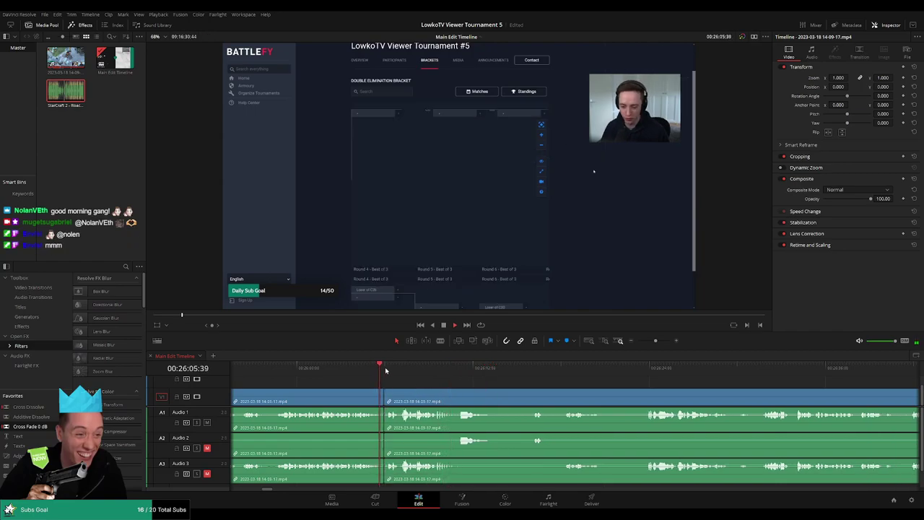
click(351, 397)
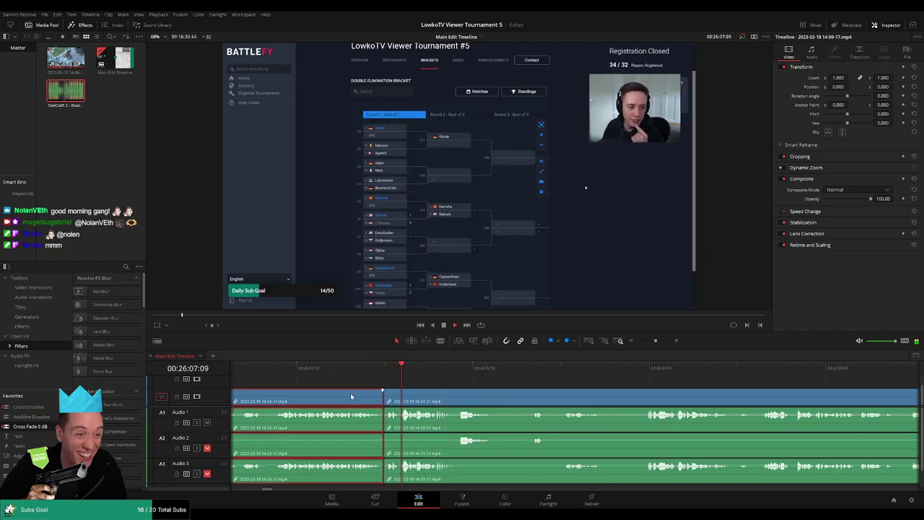
click(507, 382)
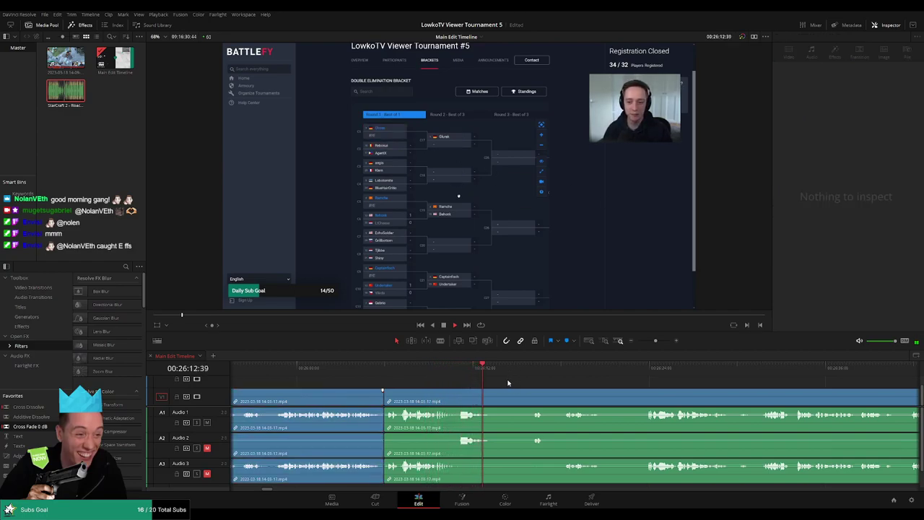
key(space)
click(465, 399)
key(ctrl+b)
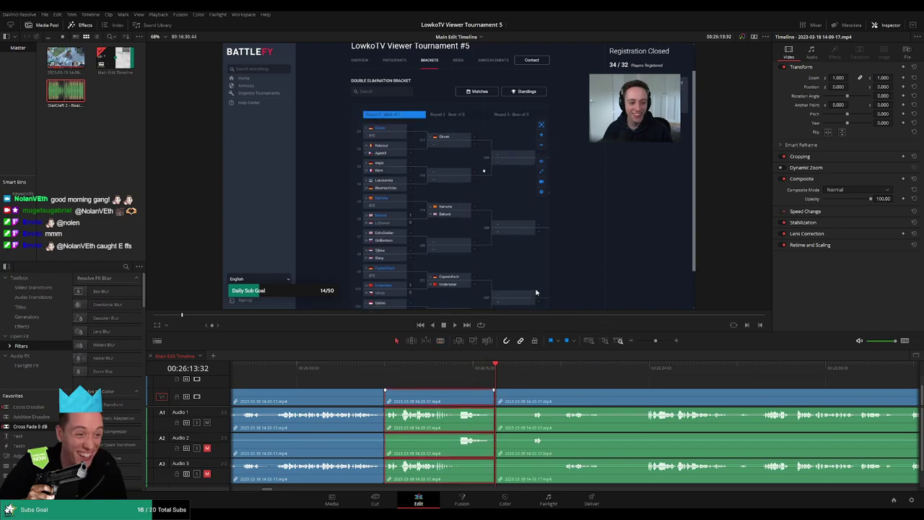
click(543, 382)
key(space)
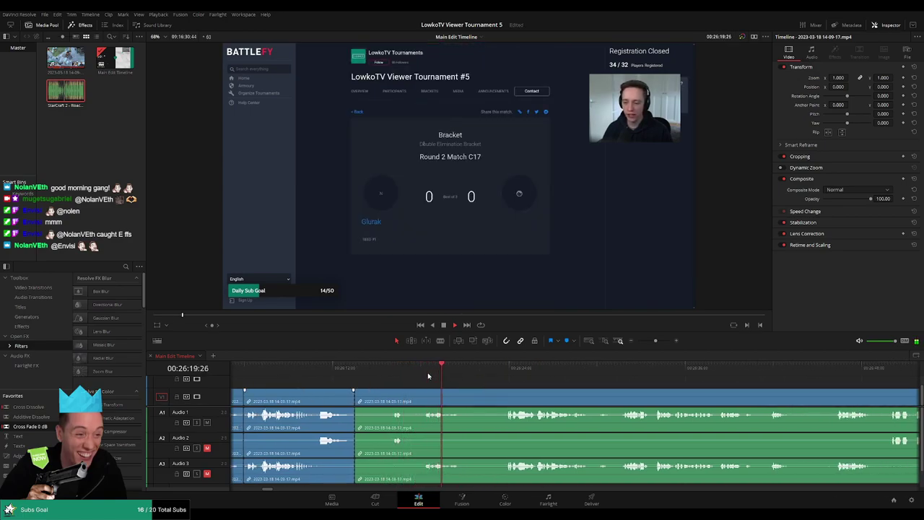
Step: Undo the last change, re-split the clip, and replay up to the bracket page
key(b)
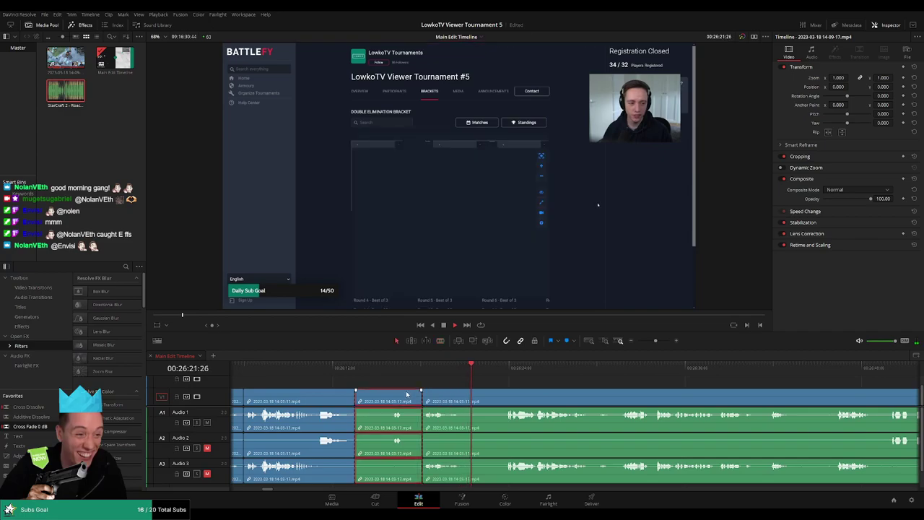
key(ctrl+z)
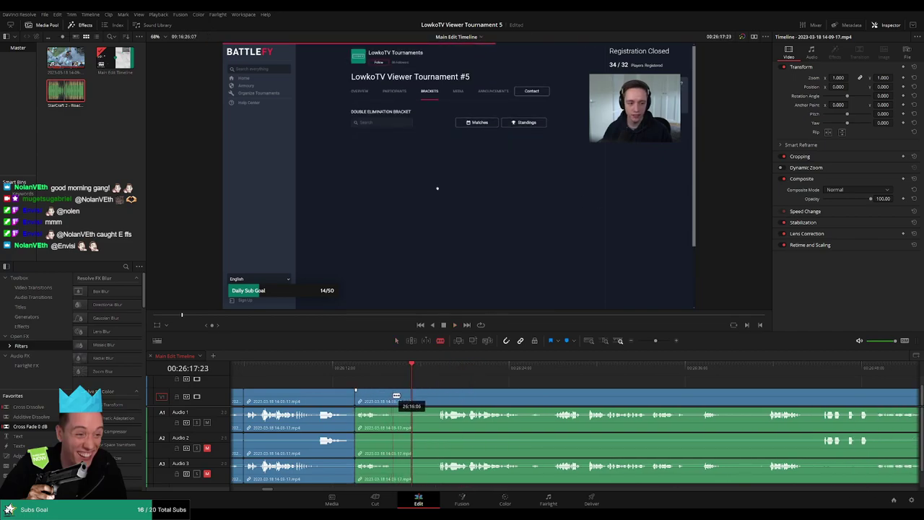
click(392, 395)
key(a)
click(370, 398)
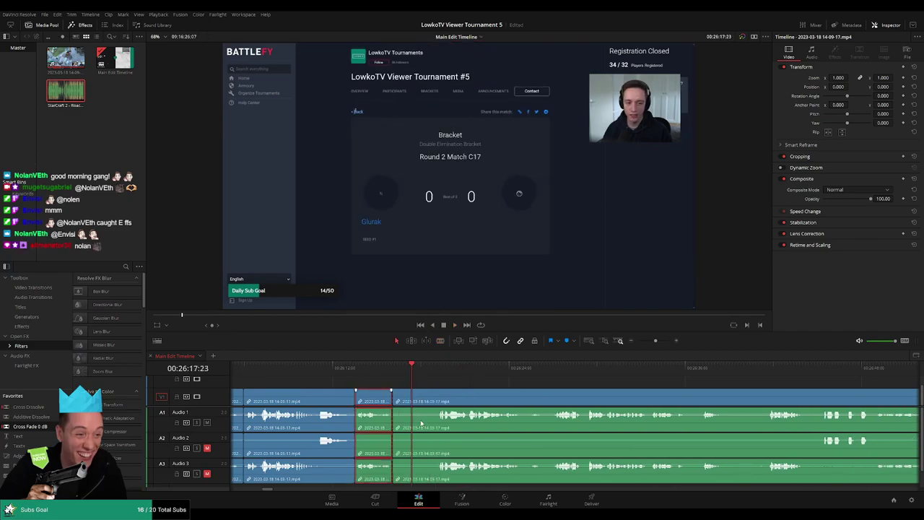
click(342, 368)
key(space)
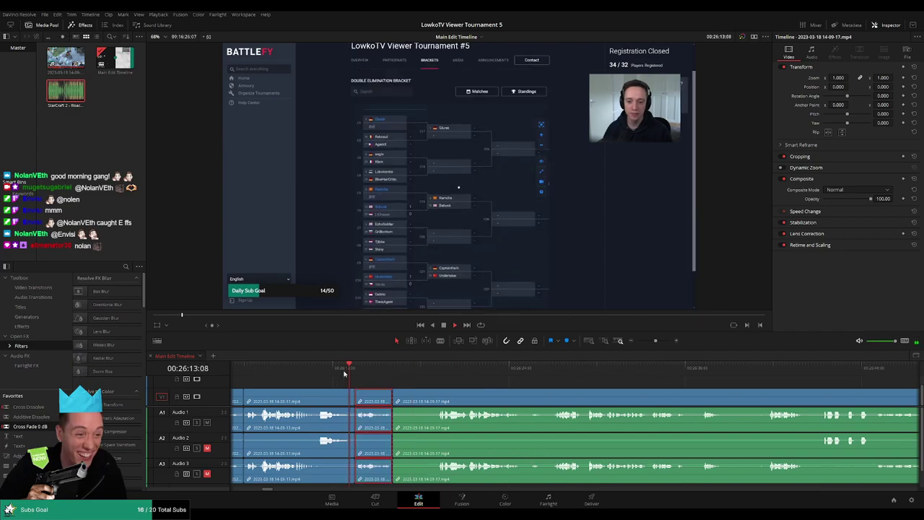
click(430, 381)
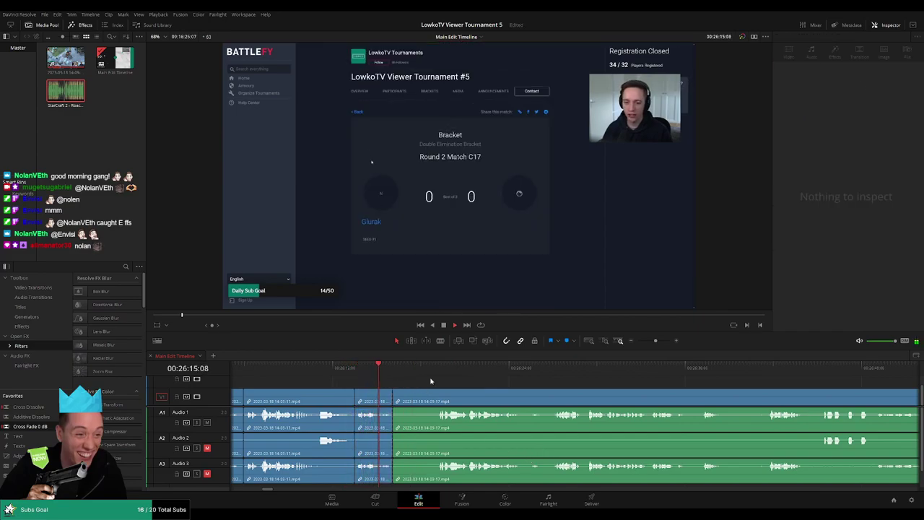
key(space)
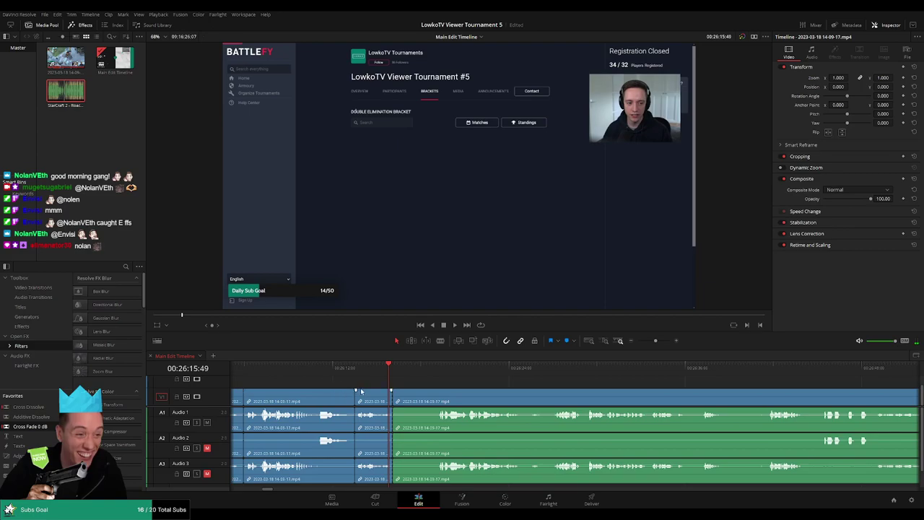
Step: Cut where the dead stretch ends and remove the short piece between the cuts
scroll(361, 390, left, 2)
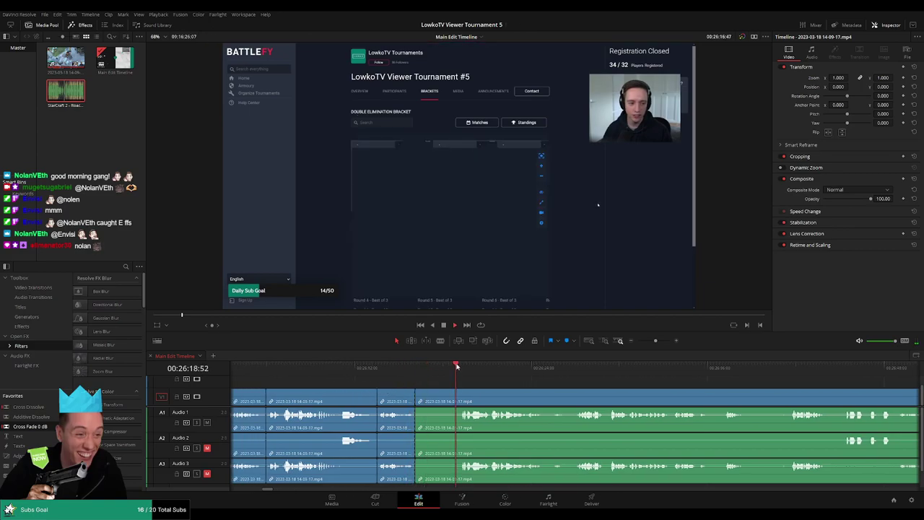
scroll(476, 380, right, 2)
scroll(425, 370, right, 6)
key(b)
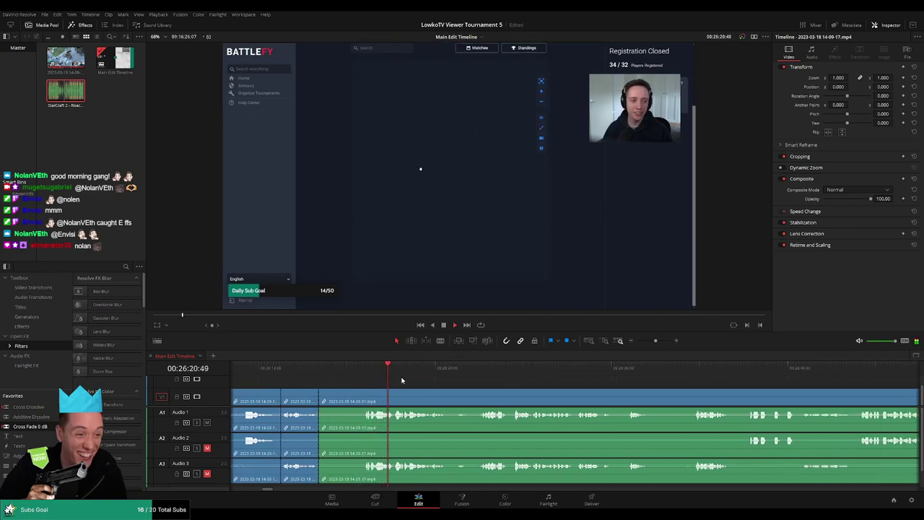
click(363, 396)
key(a)
click(353, 400)
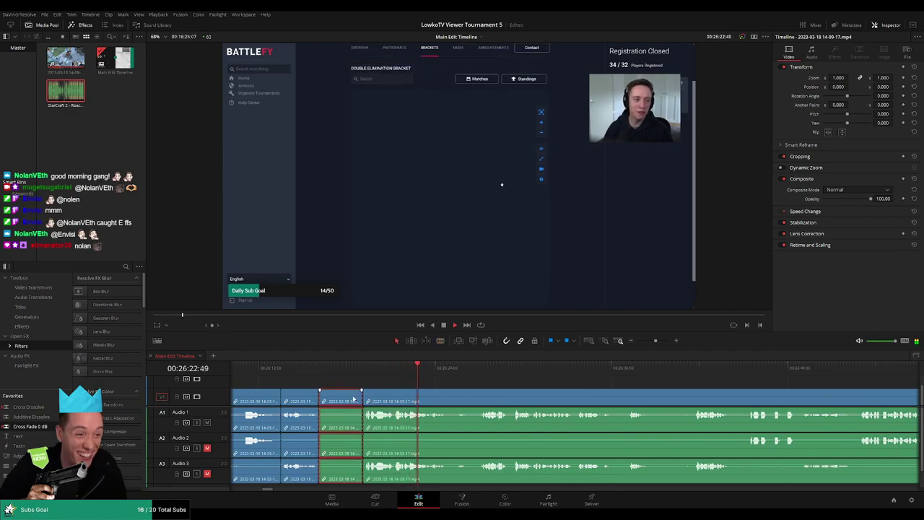
key(Delete)
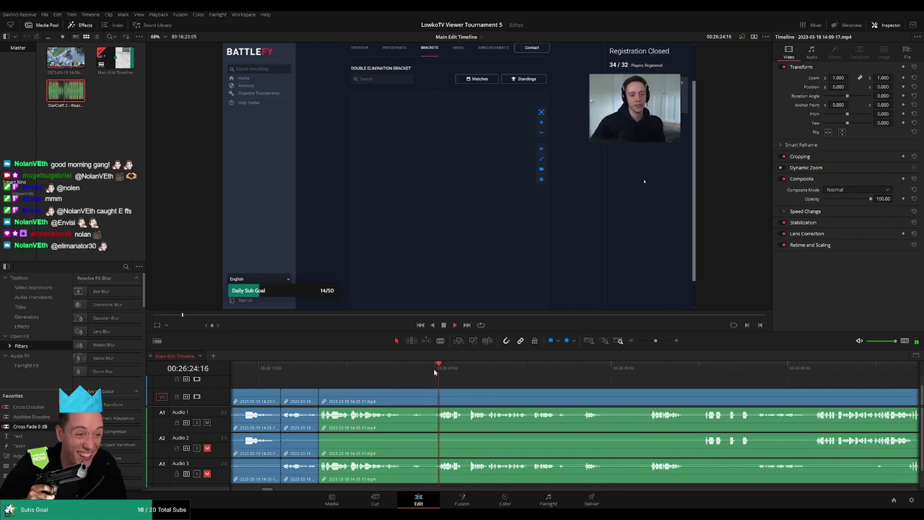
Step: Blade out the next short dead stretch around 26:20–26:23 and close the gap
key(b)
click(401, 393)
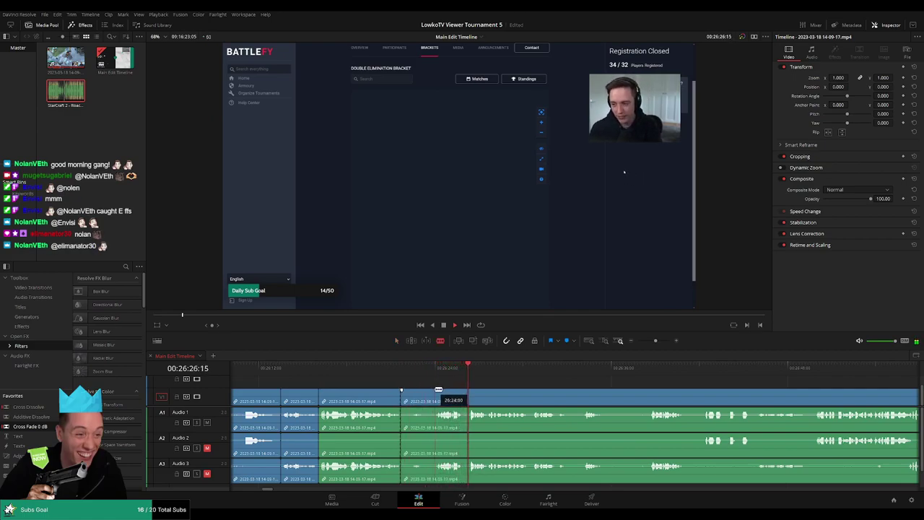
click(434, 393)
key(a)
click(424, 393)
key(Delete)
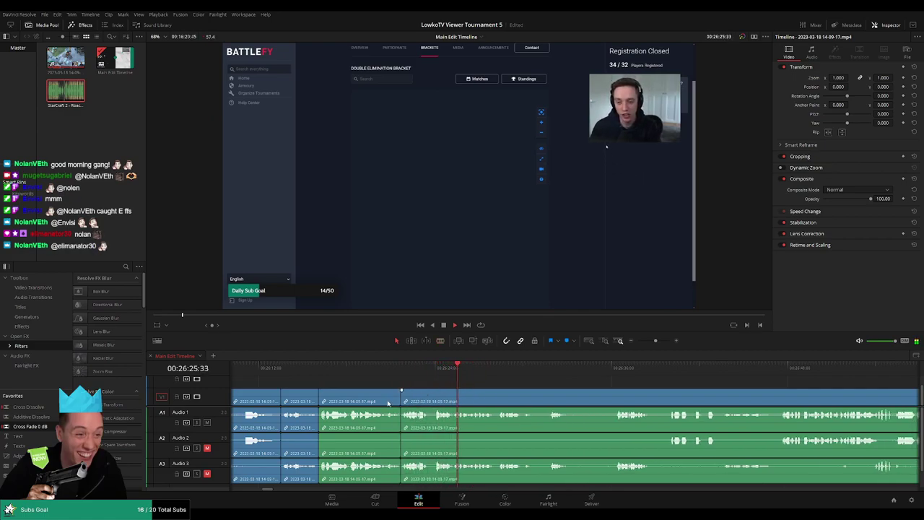
Step: Select the preceding clip and replay across the new join
click(364, 398)
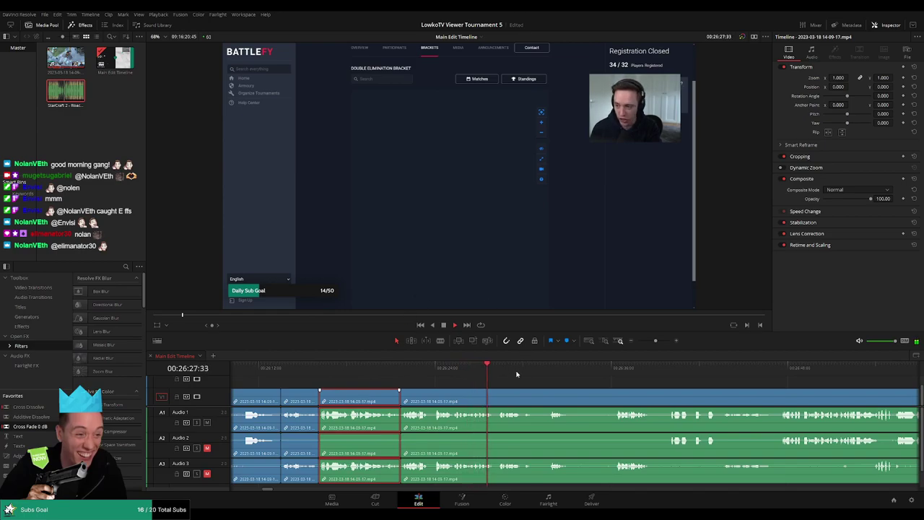
click(392, 367)
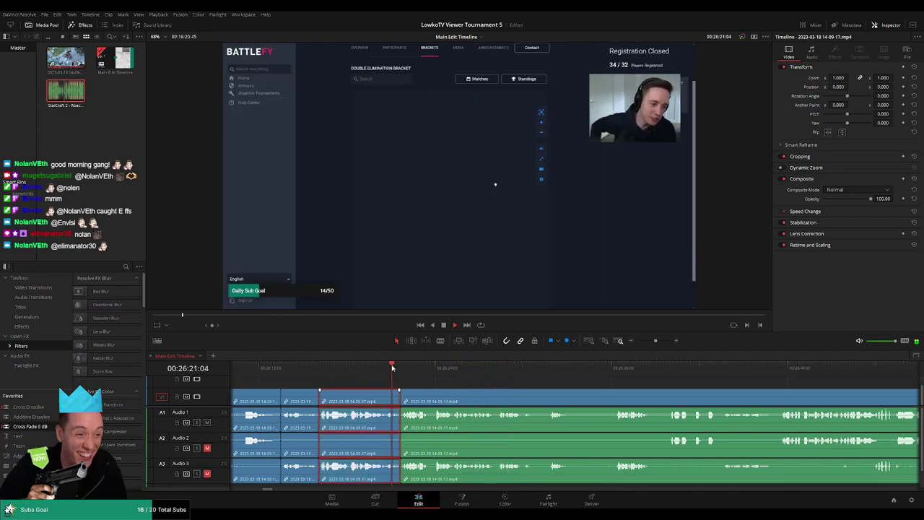
click(382, 367)
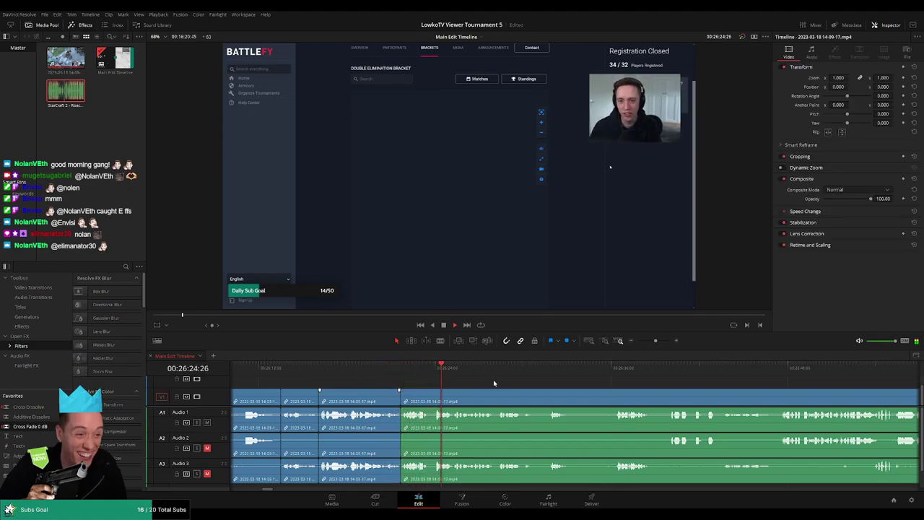
Step: Blade around the first dead stretch near 26:31 and ripple-delete it
scroll(490, 382, right, 1)
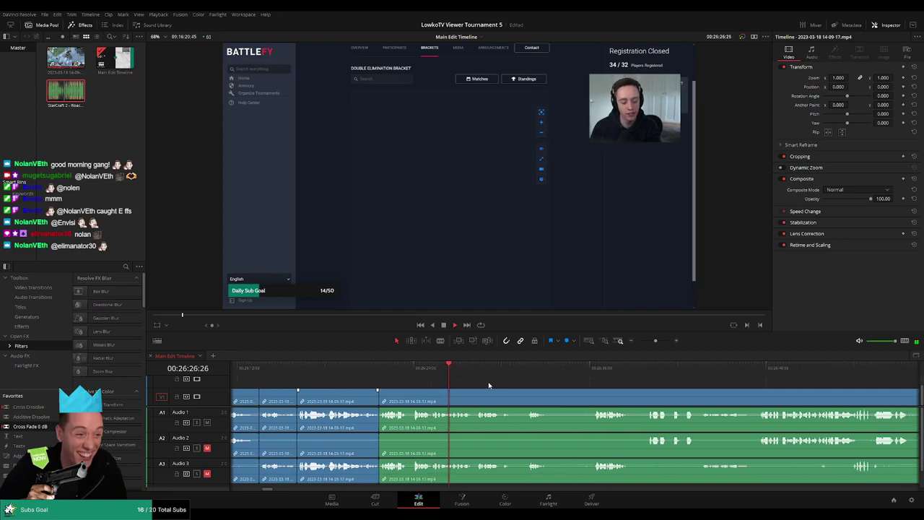
scroll(488, 384, right, 1)
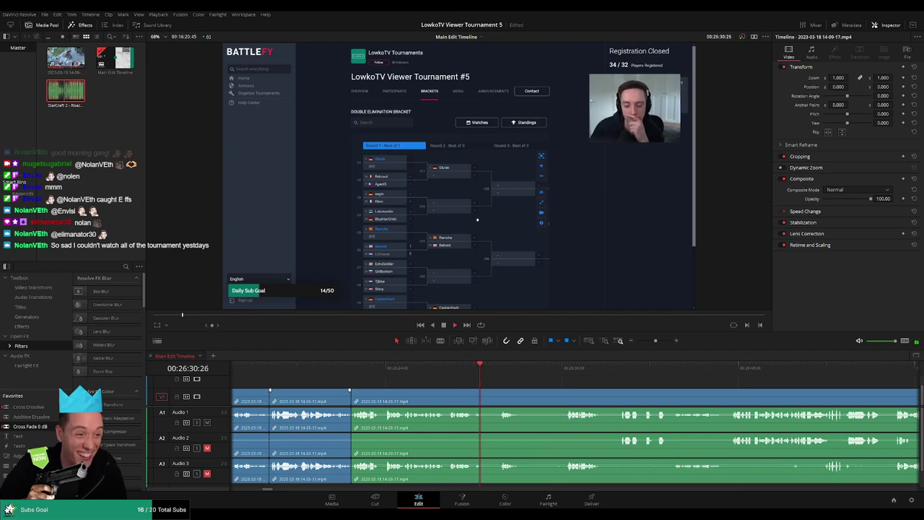
drag(501, 368, 364, 368)
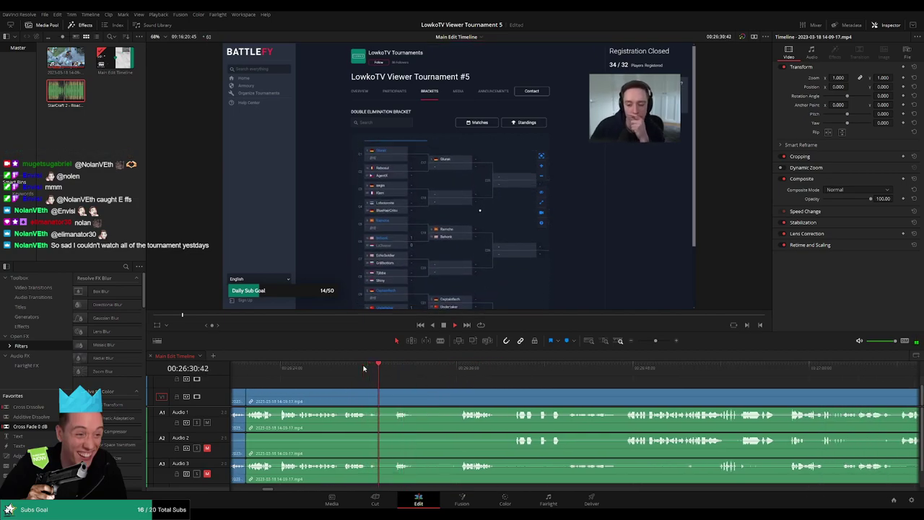
key(b)
click(367, 400)
click(393, 394)
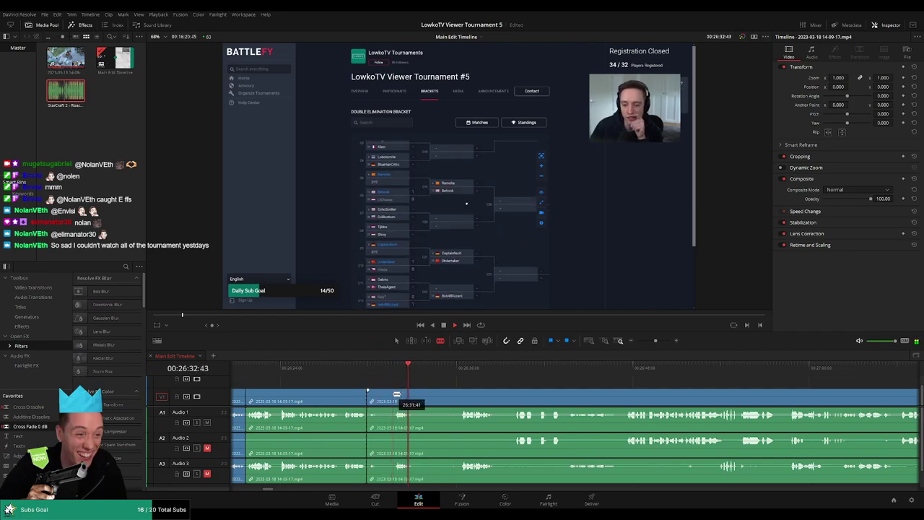
click(413, 393)
key(a)
click(380, 401)
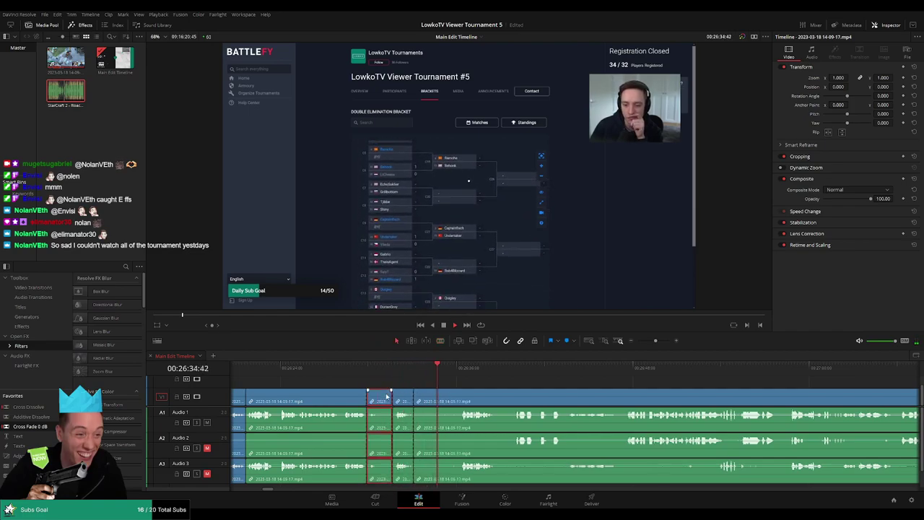
key(BackSpace)
Step: Add a Cross Fade 0 dB transition on the Audio 1 join and play it back
click(355, 369)
drag(357, 384, 243, 390)
drag(36, 426, 489, 426)
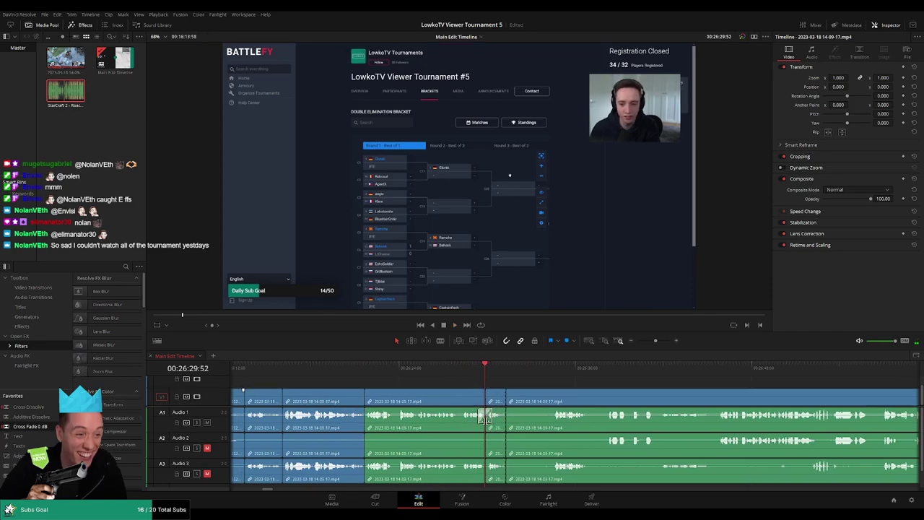
key(space)
click(452, 396)
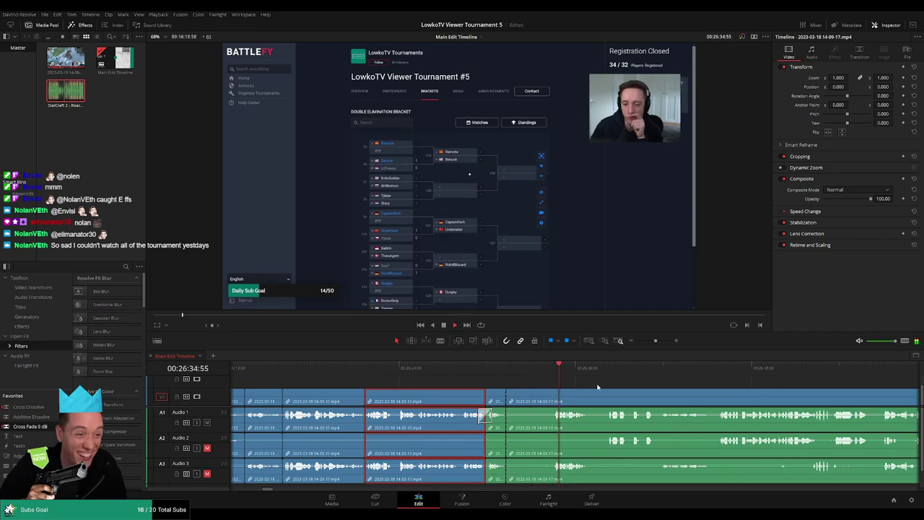
scroll(466, 372, right, 3)
click(469, 388)
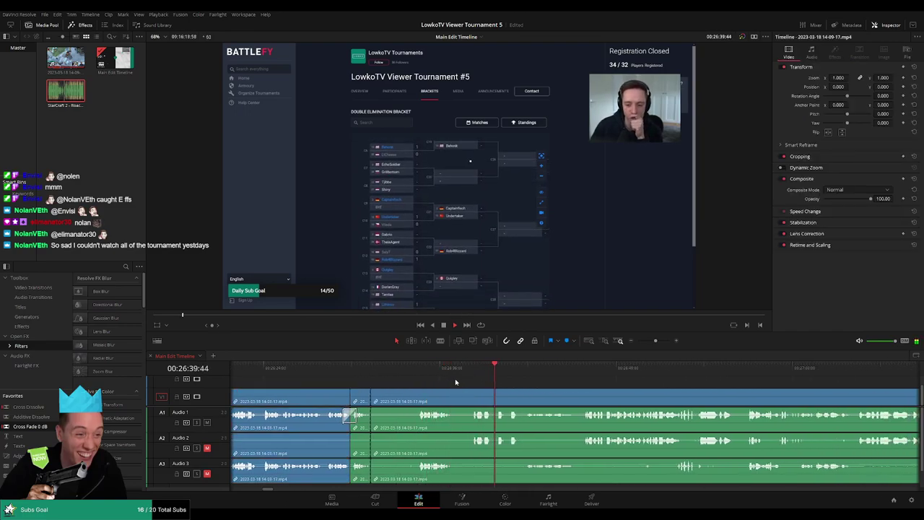
Step: Cut out the next dead stretch and its short leftover piece, closing both gaps
click(359, 401)
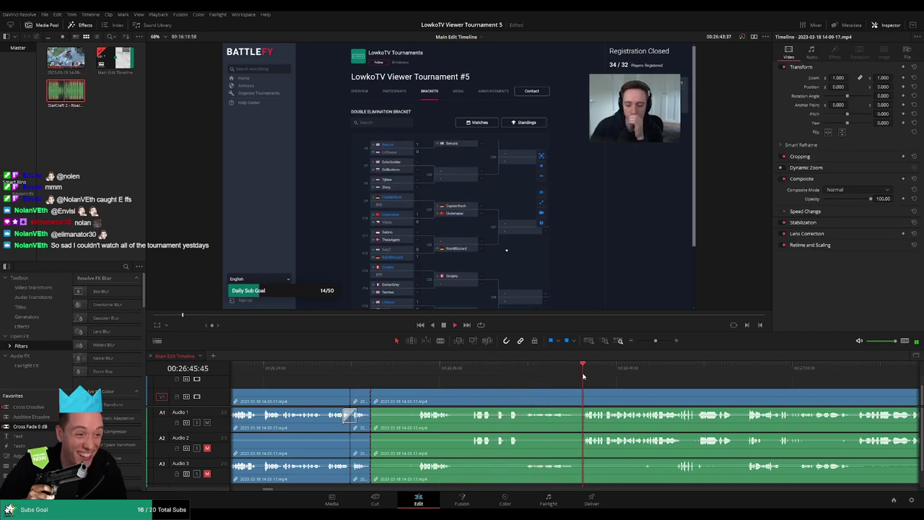
scroll(665, 389, right, 3)
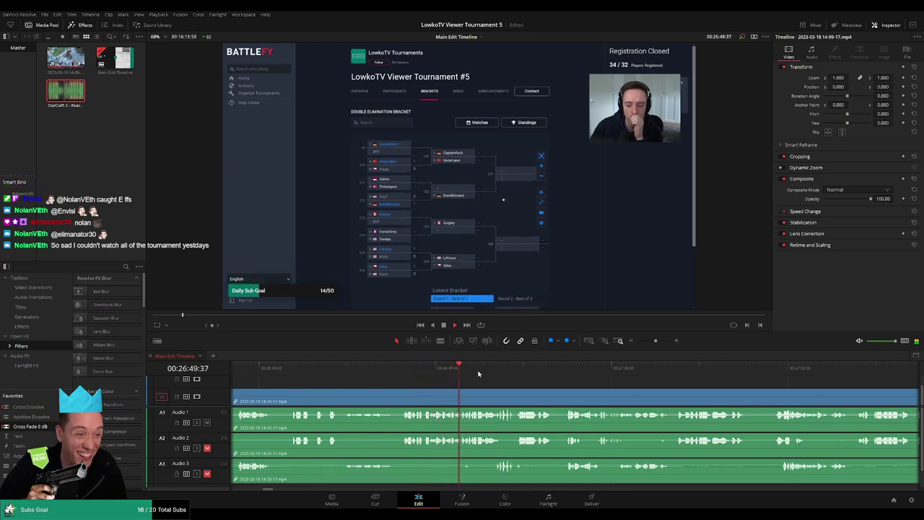
scroll(479, 381, right, 2)
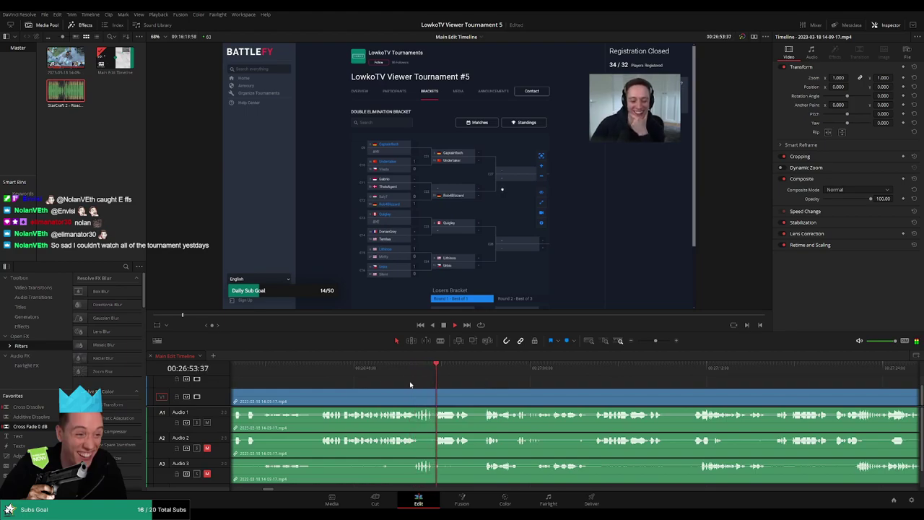
scroll(352, 389, left, 4)
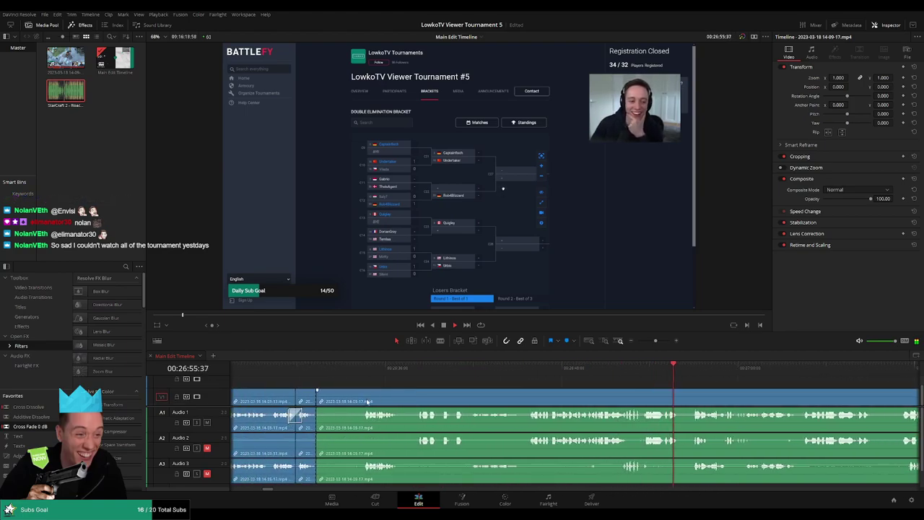
key(b)
click(363, 402)
click(396, 401)
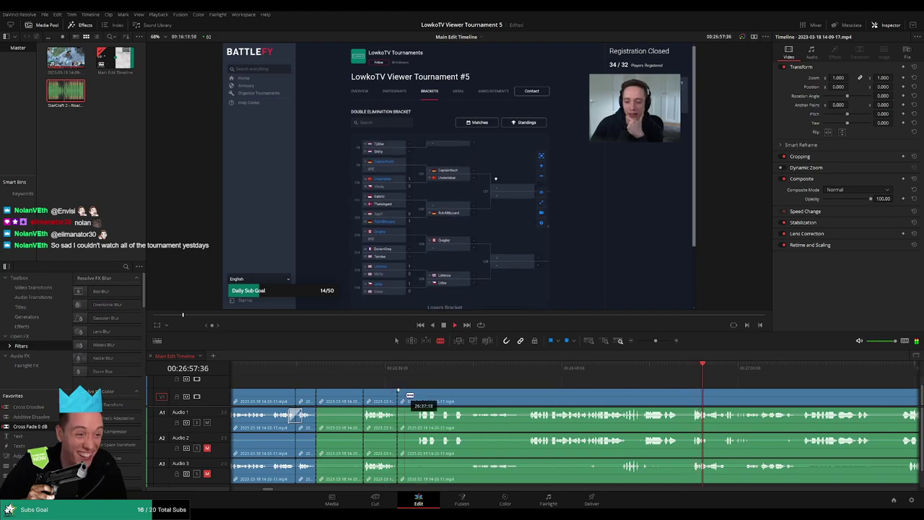
key(a)
click(407, 398)
key(Delete)
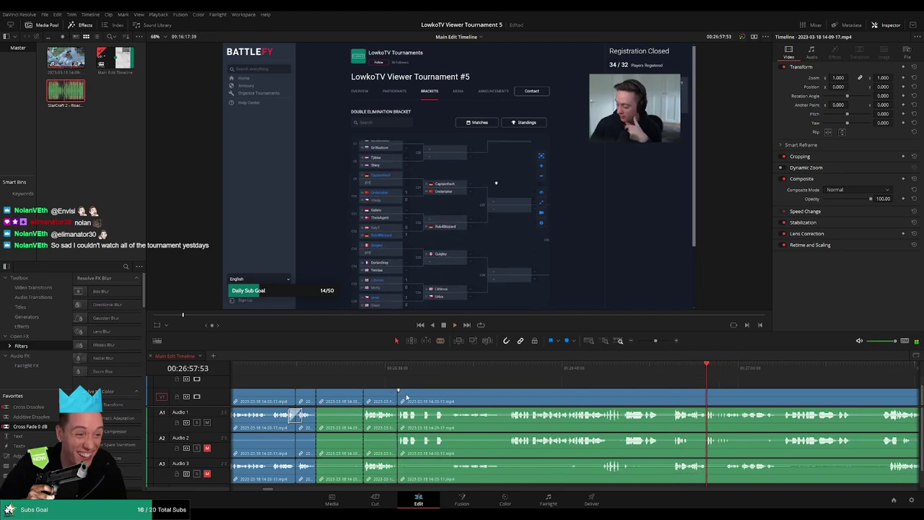
click(350, 400)
key(Delete)
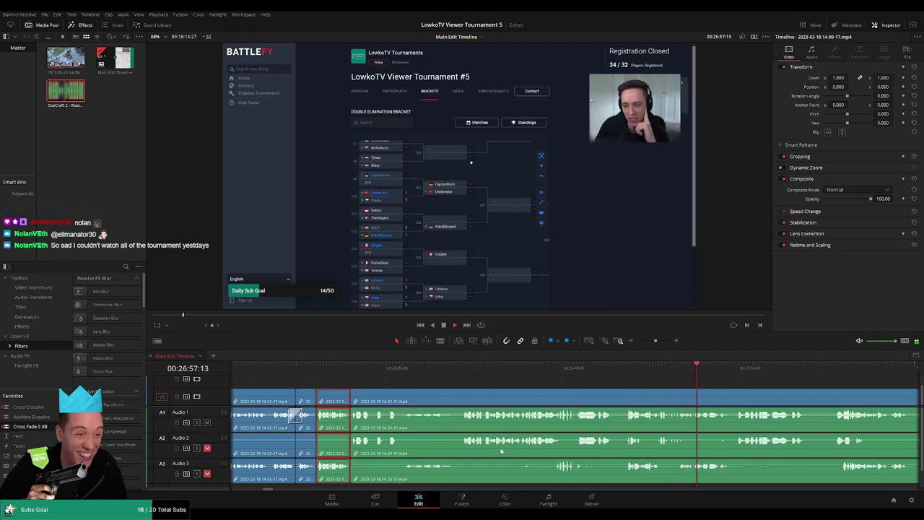
click(673, 381)
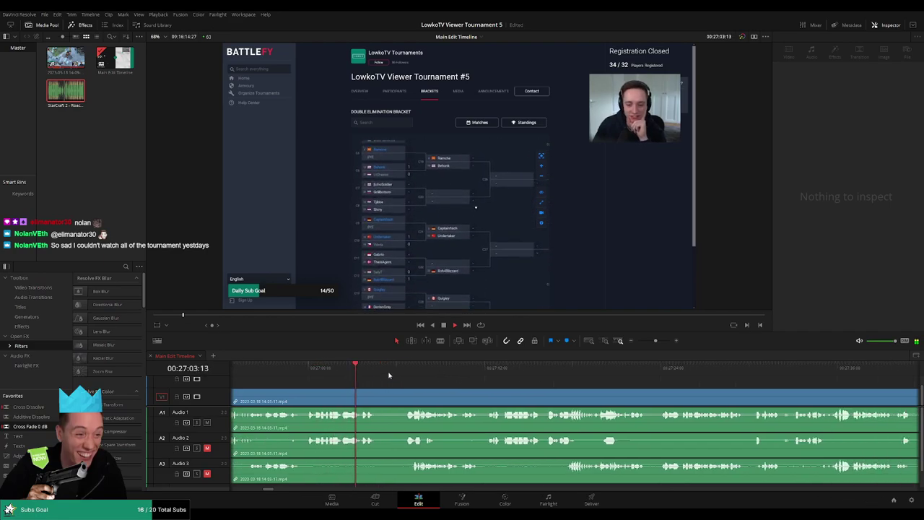
Step: Blade and ripple-delete one more short dead piece just before 27:12
key(b)
click(377, 400)
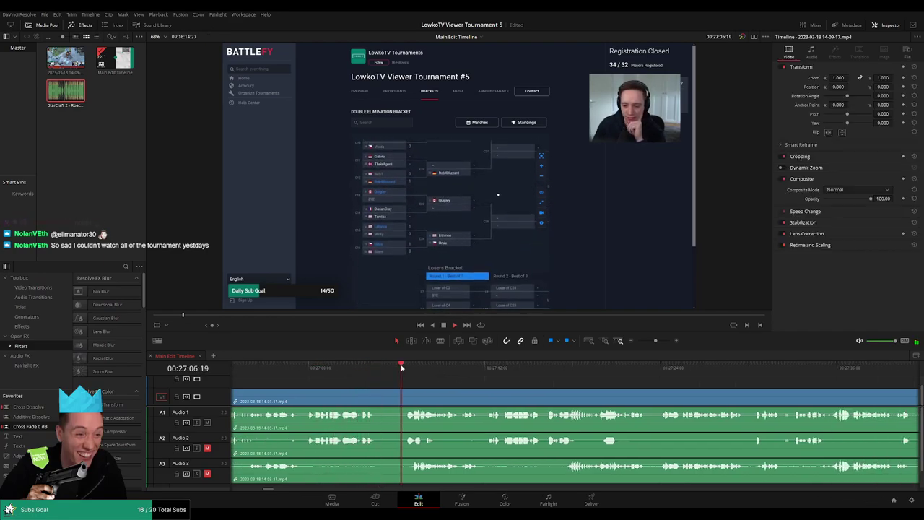
click(405, 395)
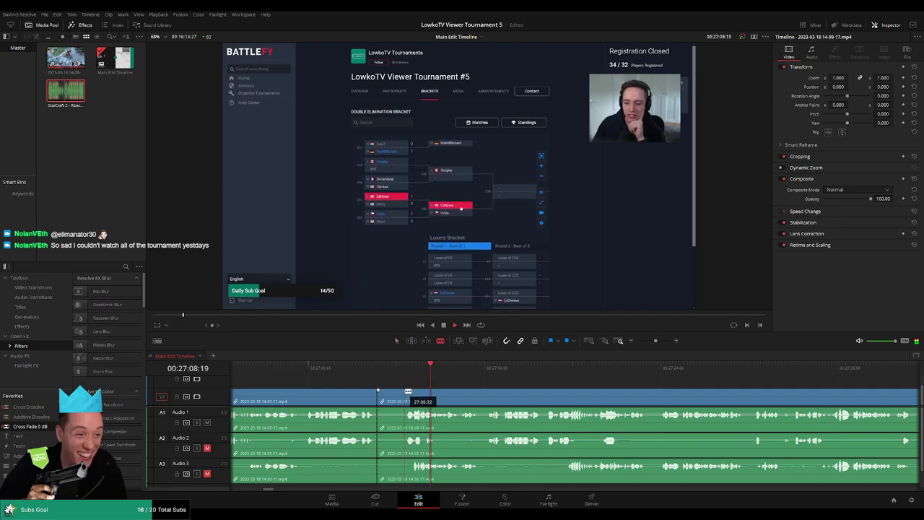
key(a)
click(395, 396)
key(Delete)
click(346, 398)
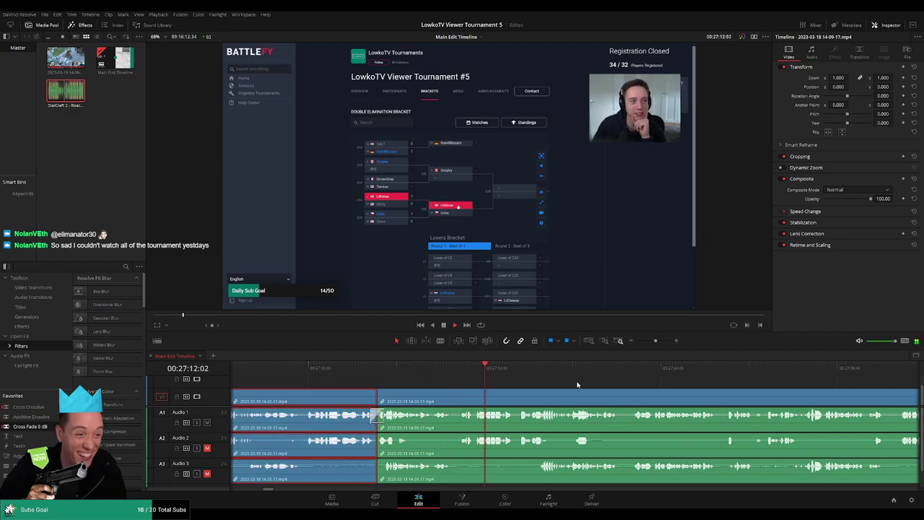
scroll(505, 383, right, 3)
Step: Split the stream clip at 27:44 and ripple-delete the dead section before the cut
click(435, 387)
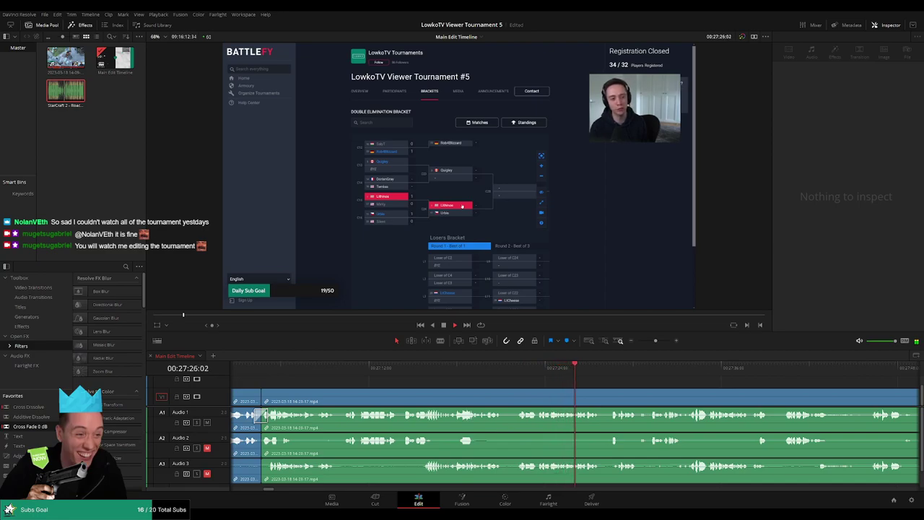
drag(493, 370, 359, 376)
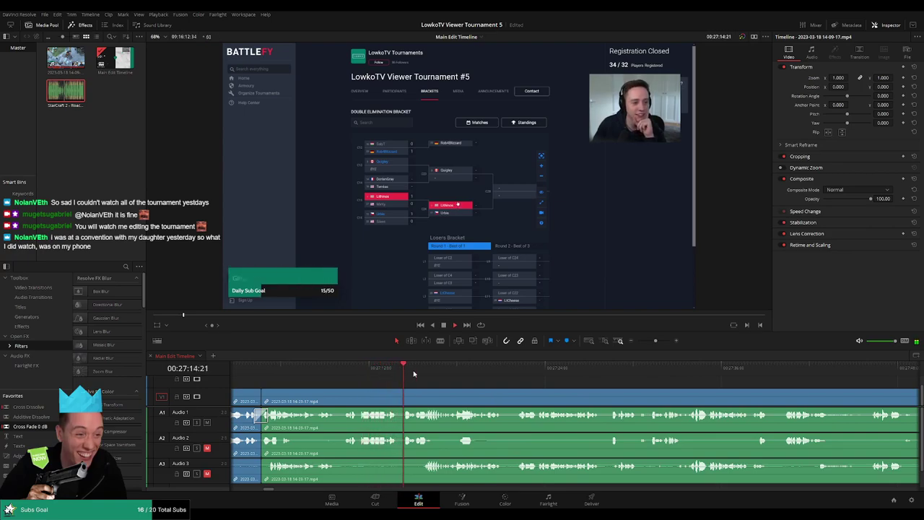
drag(423, 373, 604, 369)
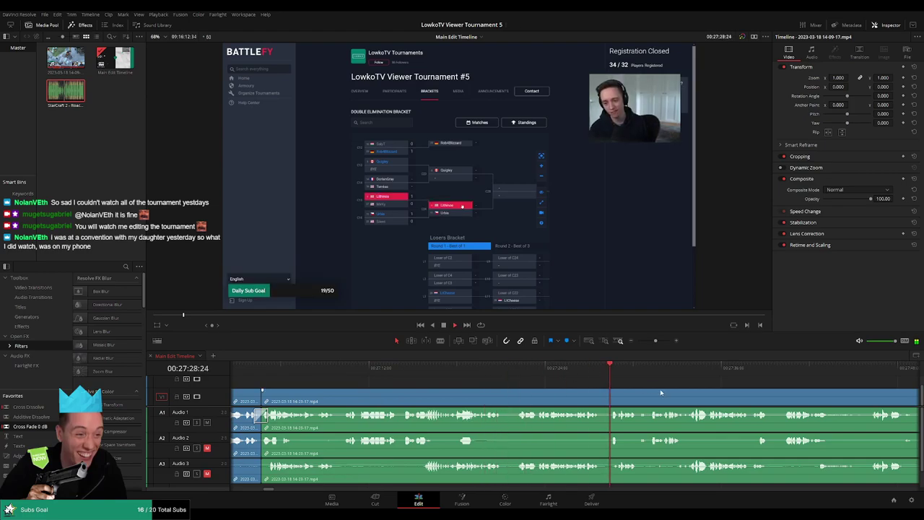
scroll(451, 389, right, 3)
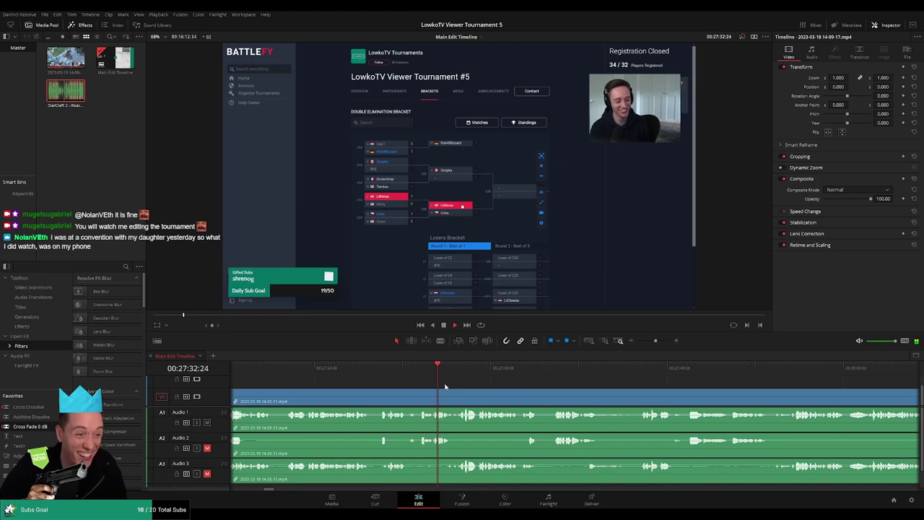
scroll(482, 390, right, 3)
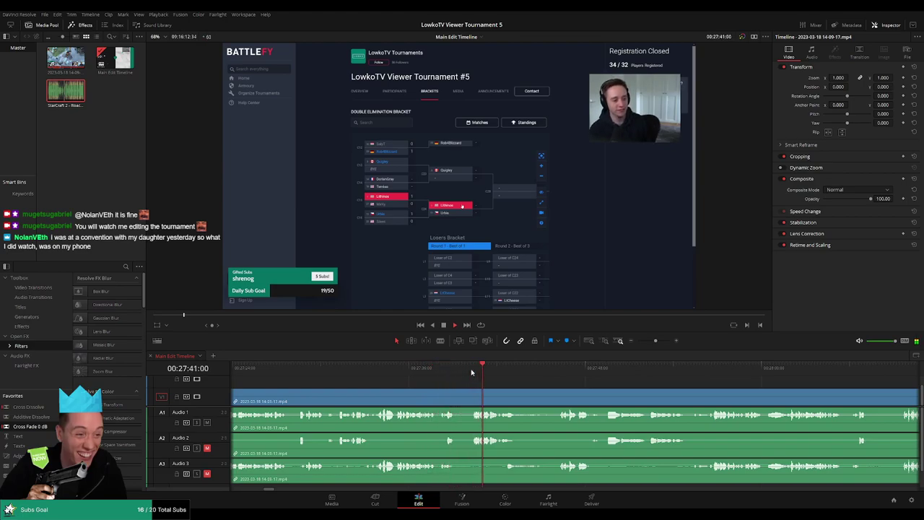
key(b)
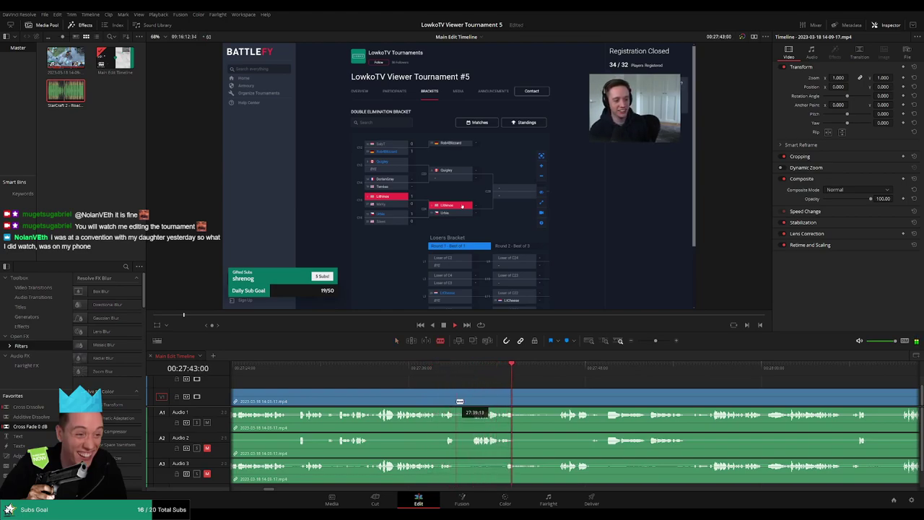
click(539, 395)
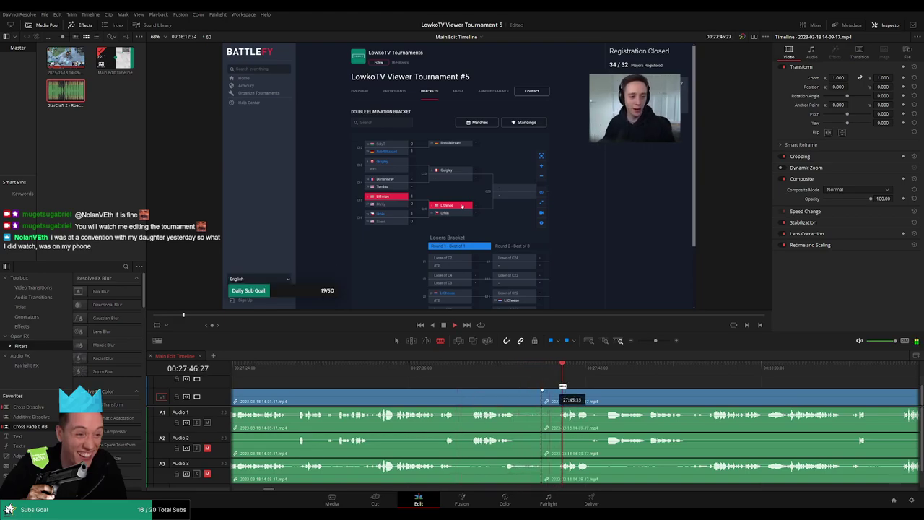
key(a)
click(490, 399)
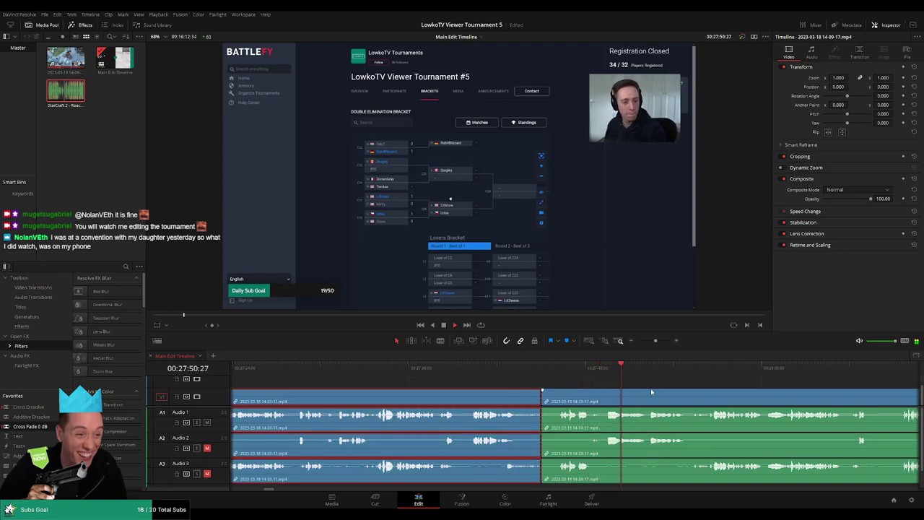
key(Delete)
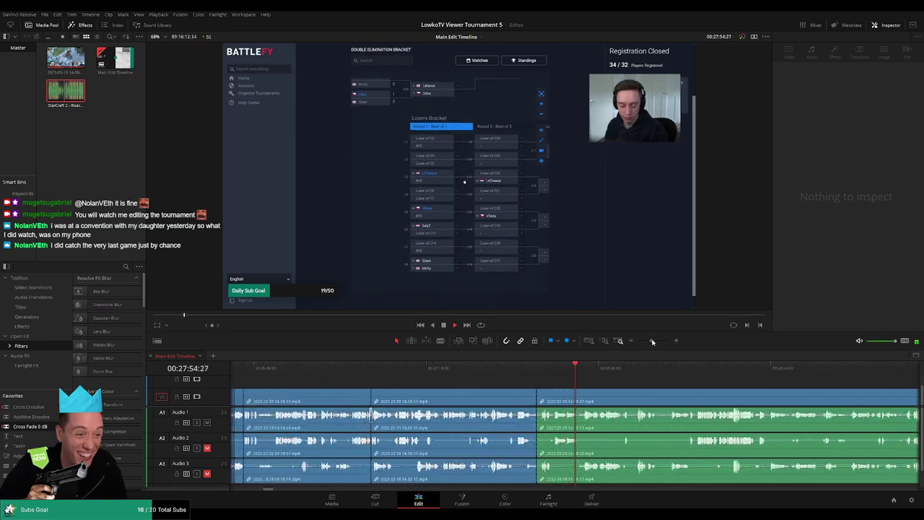
drag(653, 341, 655, 341)
click(608, 368)
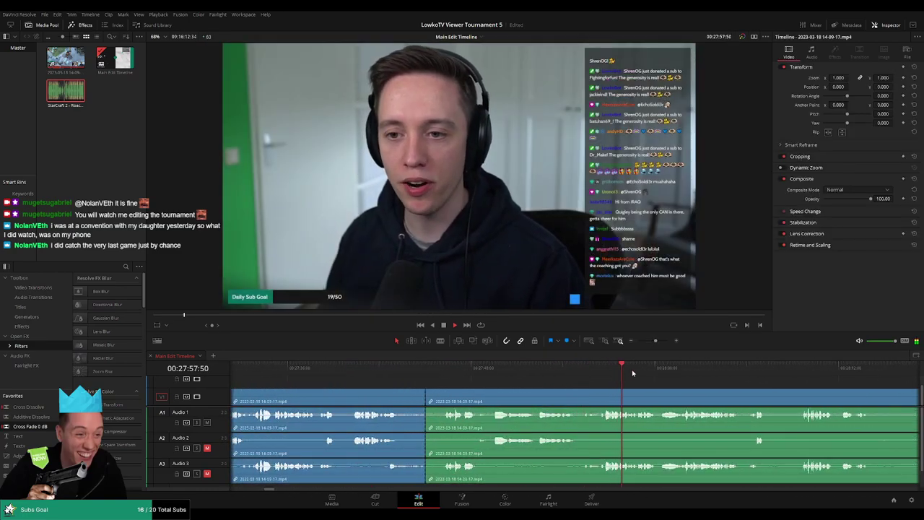
scroll(628, 385, right, 3)
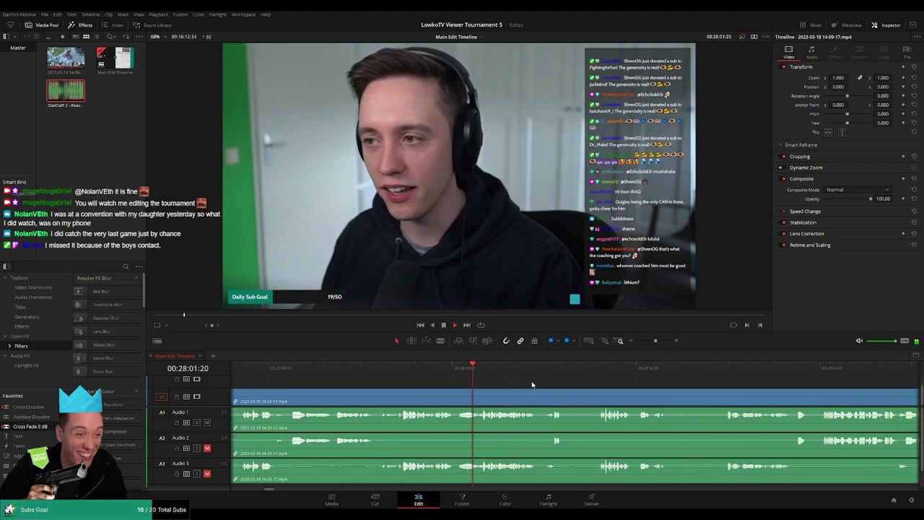
scroll(560, 386, right, 1)
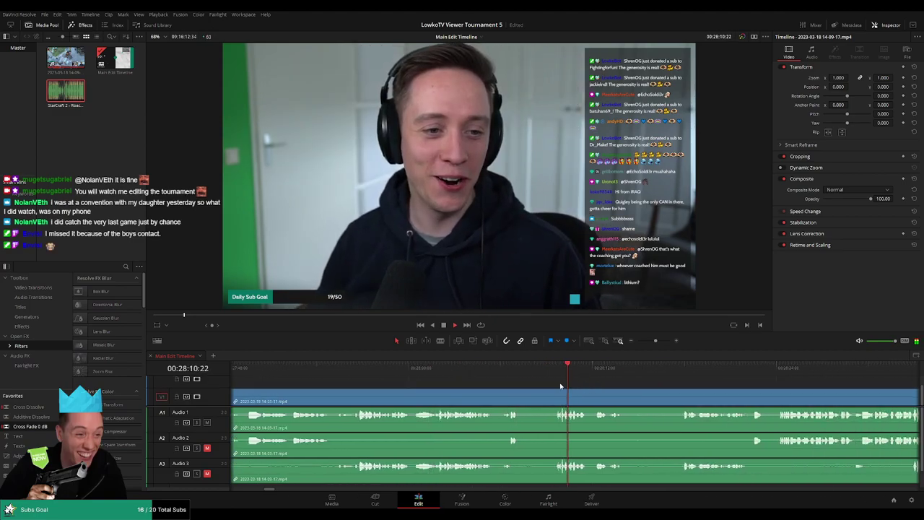
scroll(559, 386, right, 3)
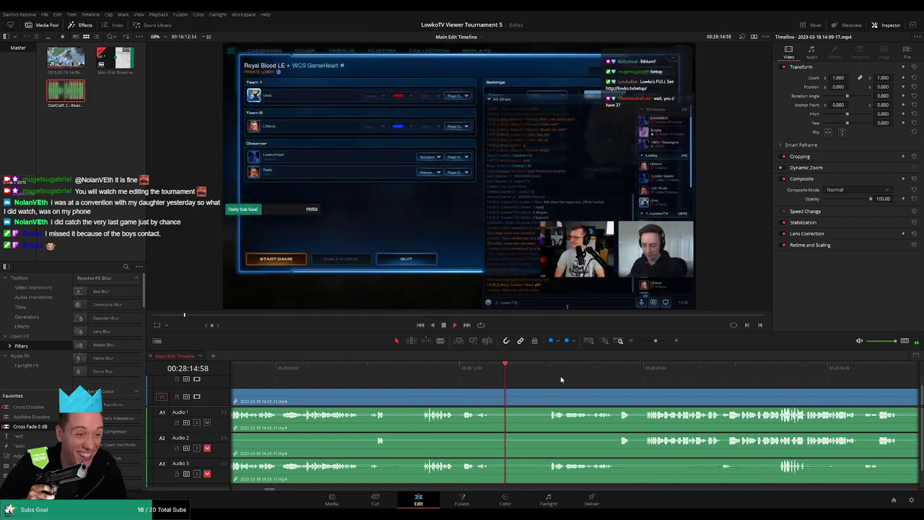
scroll(629, 382, right, 3)
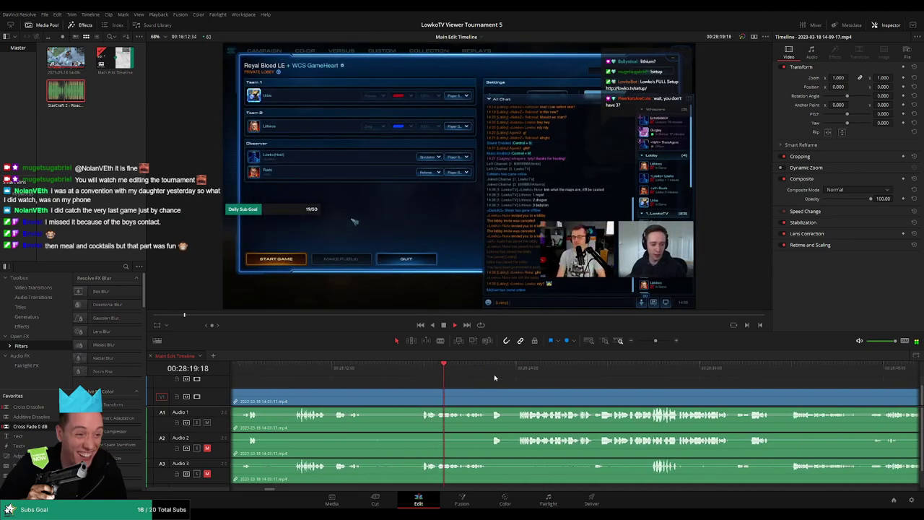
click(485, 372)
click(516, 372)
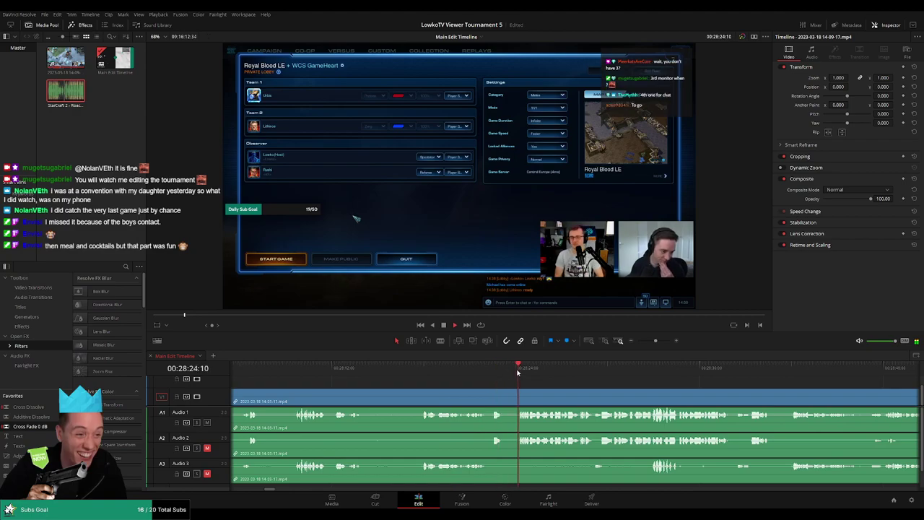
scroll(557, 389, right, 3)
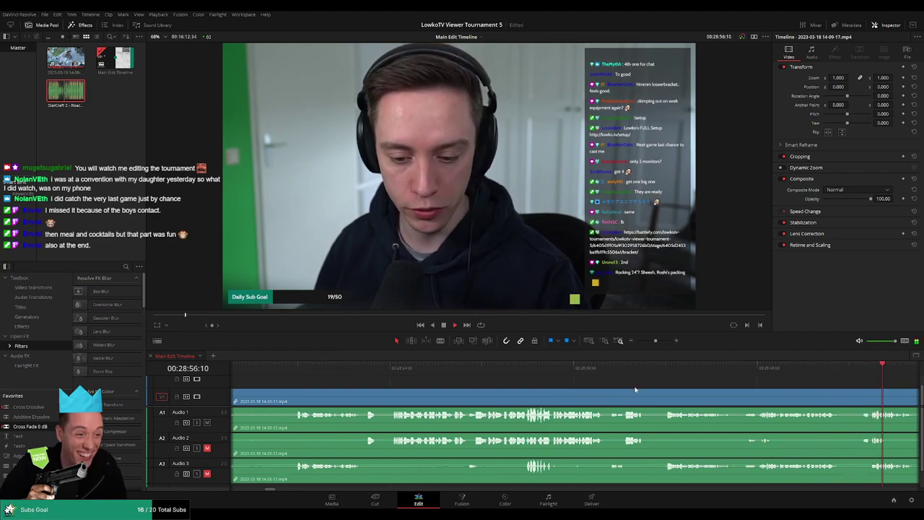
drag(514, 368, 455, 368)
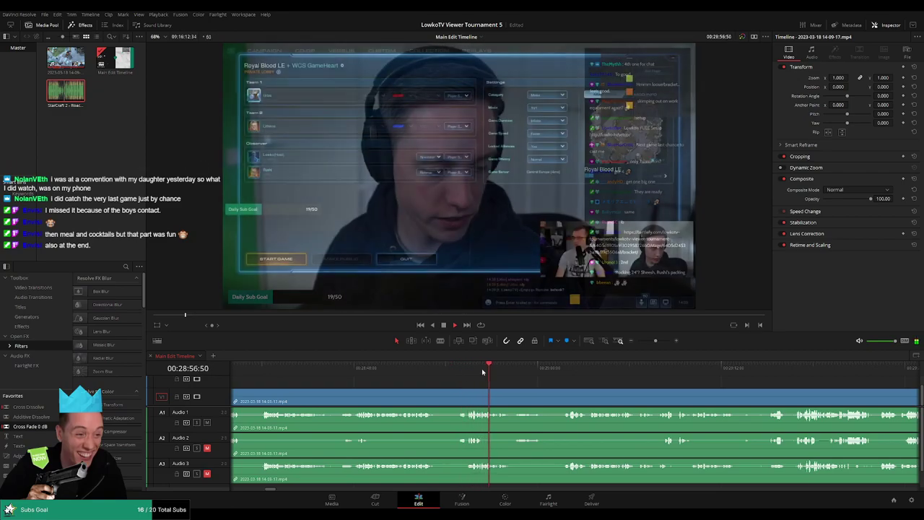
click(561, 367)
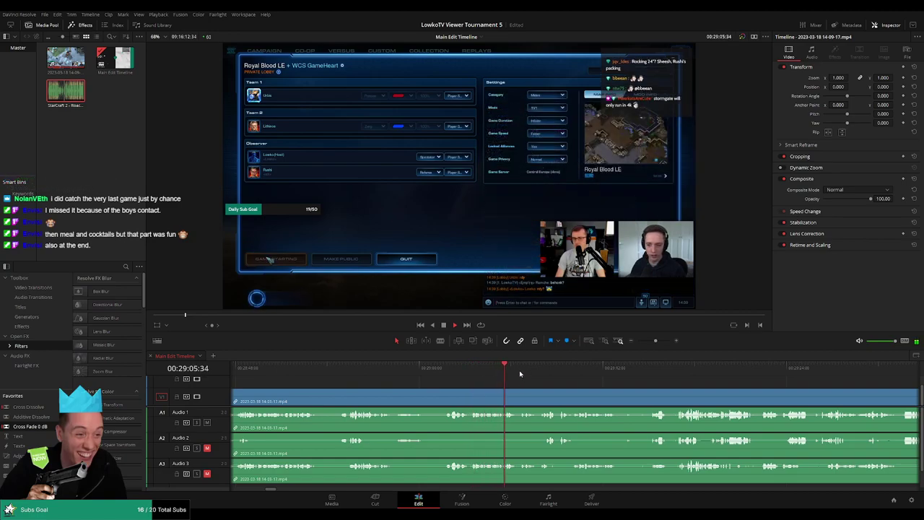
Step: Cut the clip at the start and end of the game countdown and mark that section orange
click(519, 369)
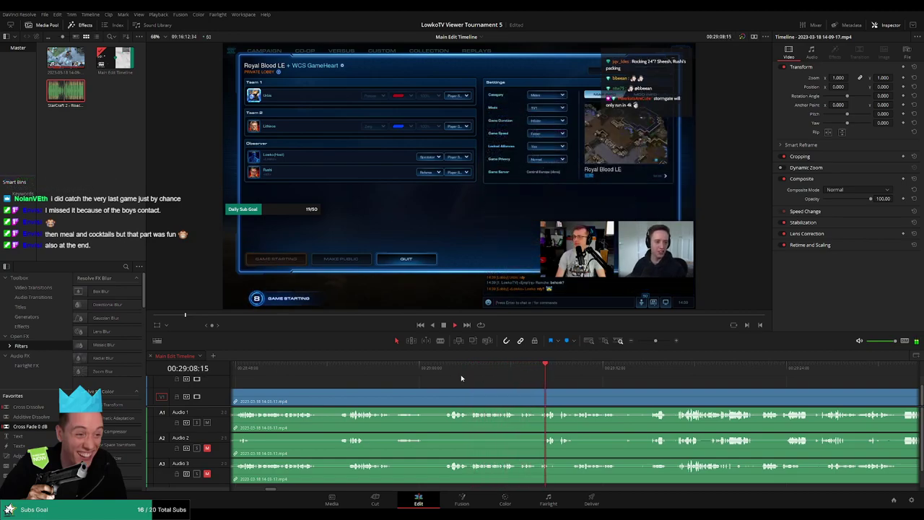
click(443, 393)
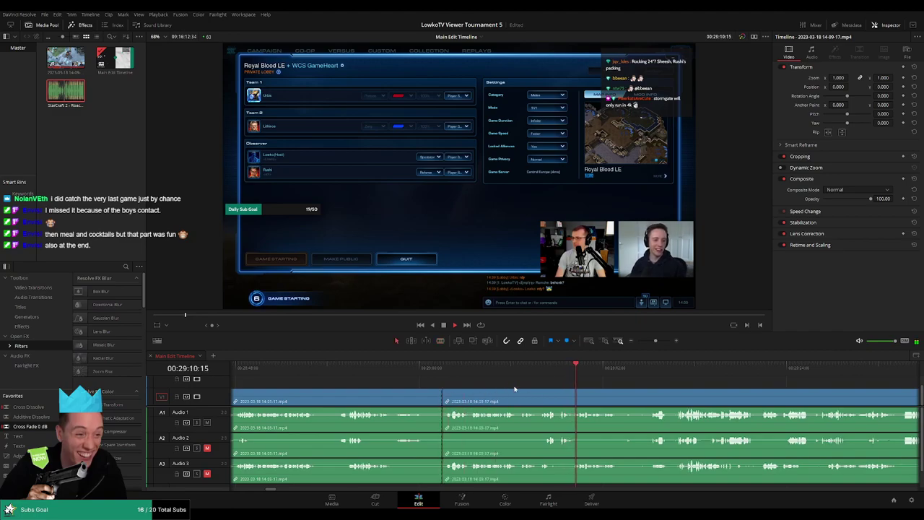
scroll(506, 383, right, 3)
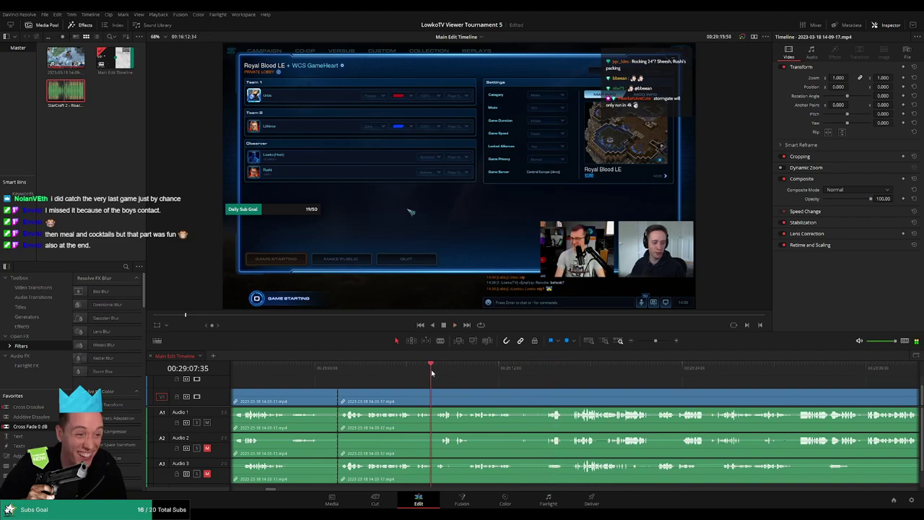
key(space)
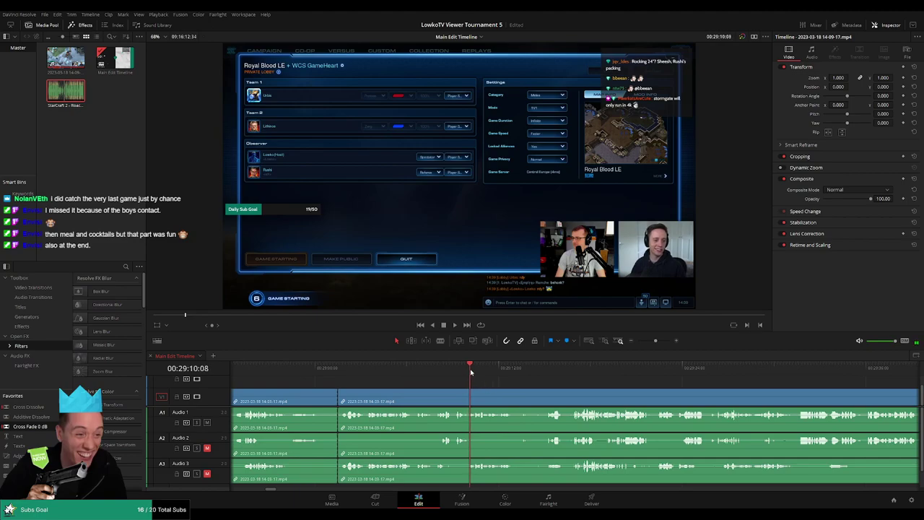
key(space)
drag(471, 372, 459, 372)
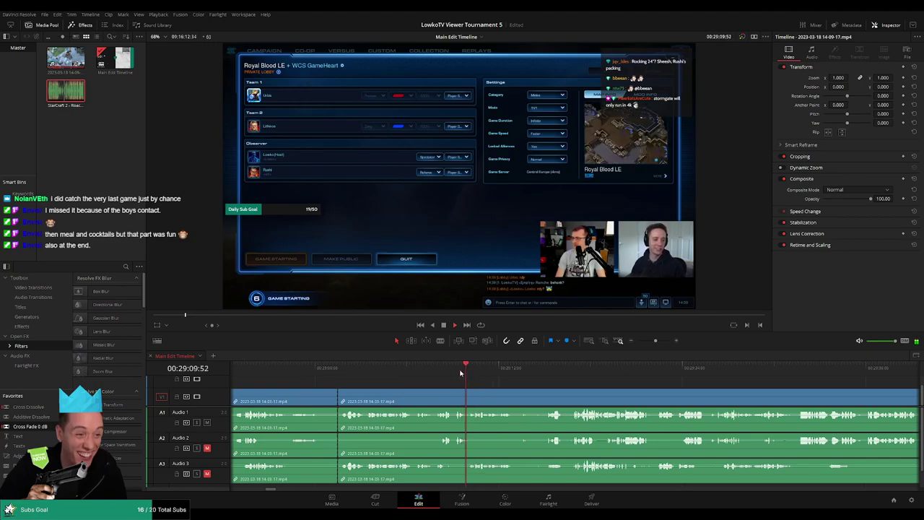
key(ctrl+b)
click(466, 395)
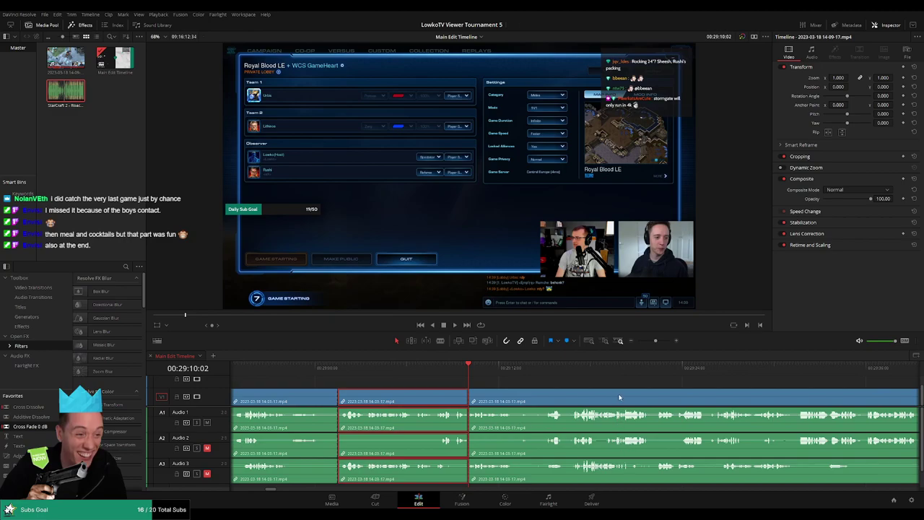
key(space)
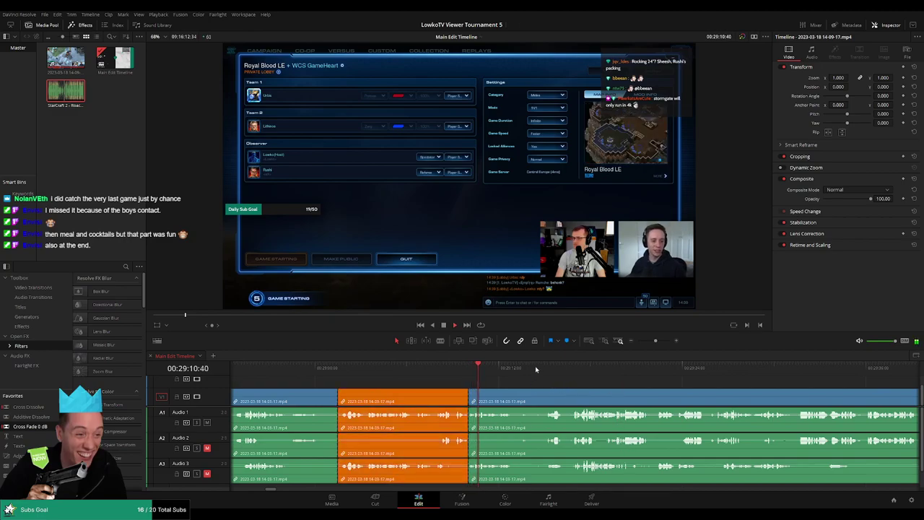
click(547, 372)
scroll(549, 373, right, 3)
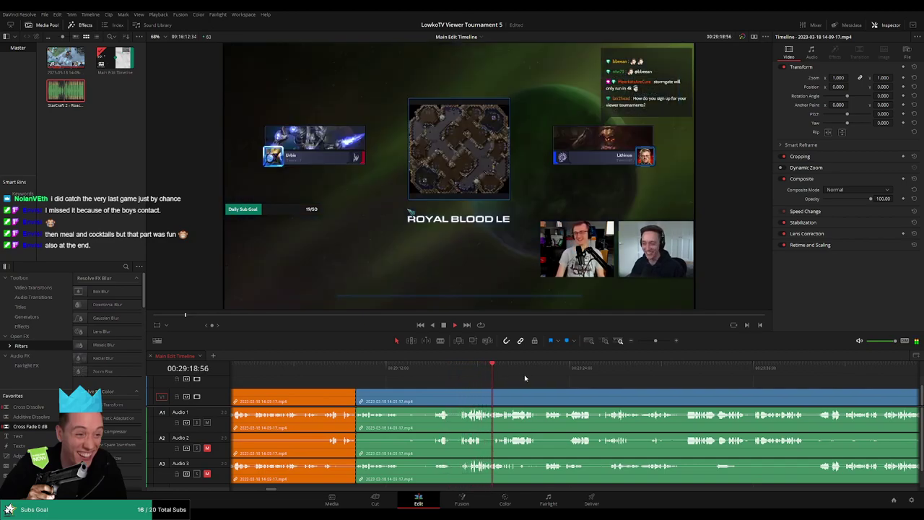
Step: Scrub back through the loading screen and facecam footage to the game lobby moment
click(542, 373)
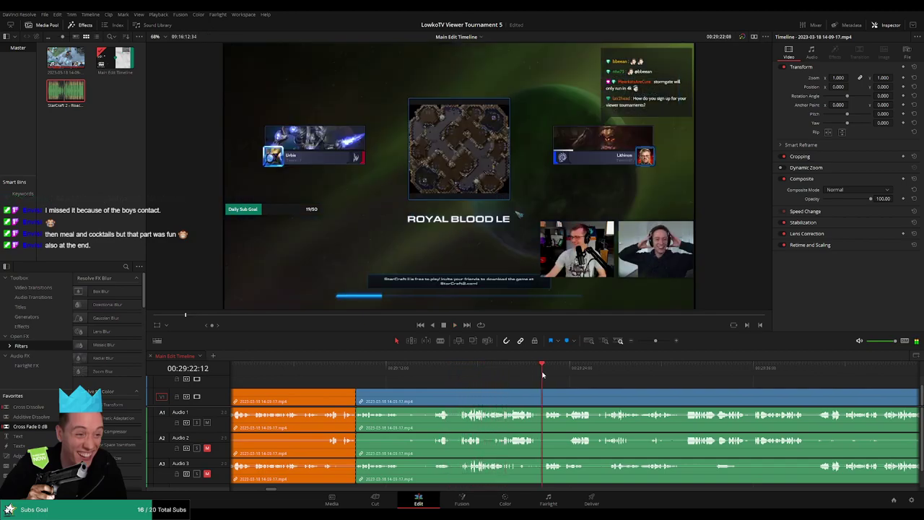
click(591, 374)
scroll(487, 386, right, 4)
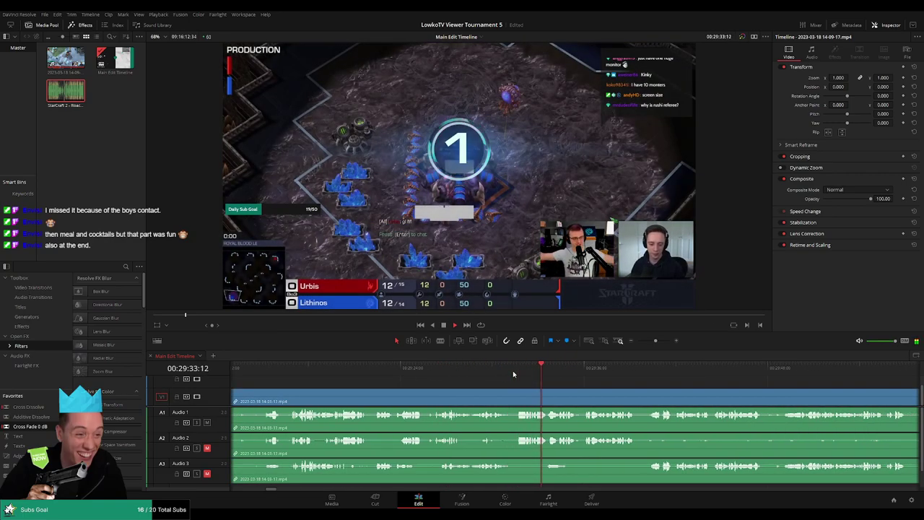
click(436, 373)
scroll(613, 399, left, 4)
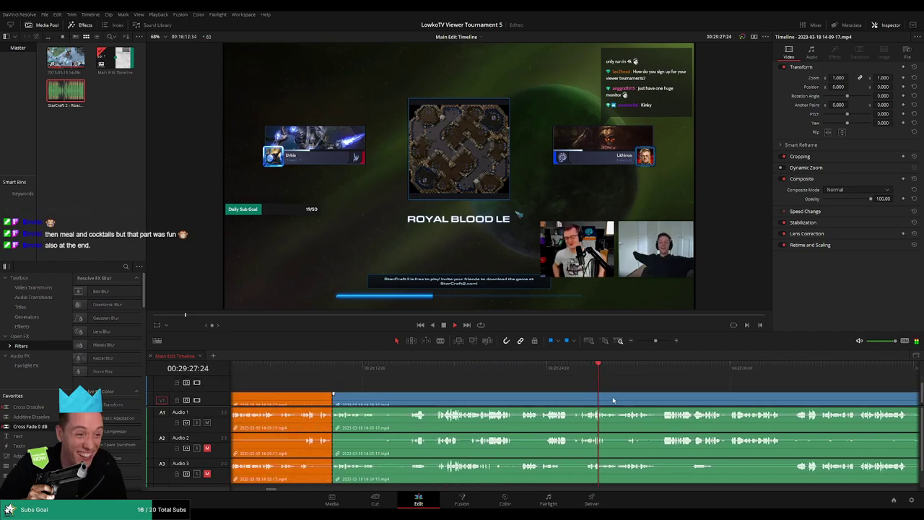
click(408, 370)
scroll(452, 393, left, 4)
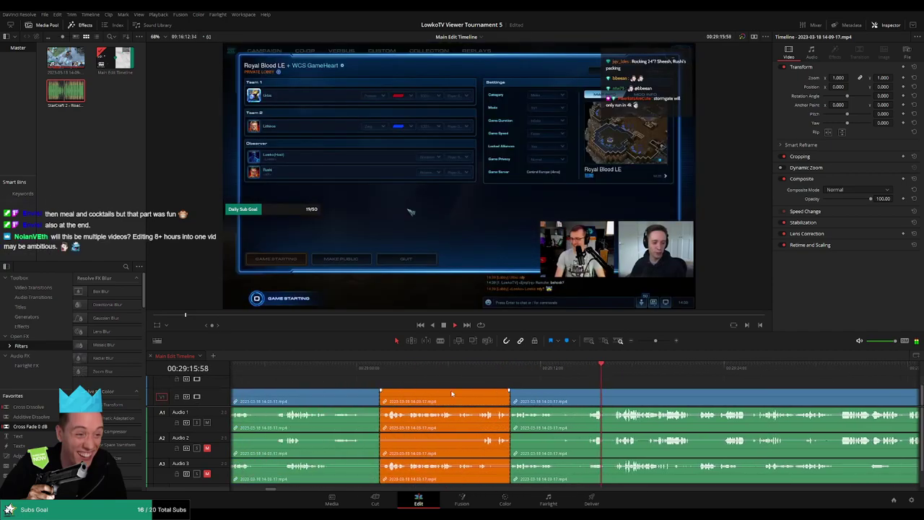
scroll(452, 394, left, 4)
click(412, 370)
scroll(426, 394, left, 4)
click(444, 371)
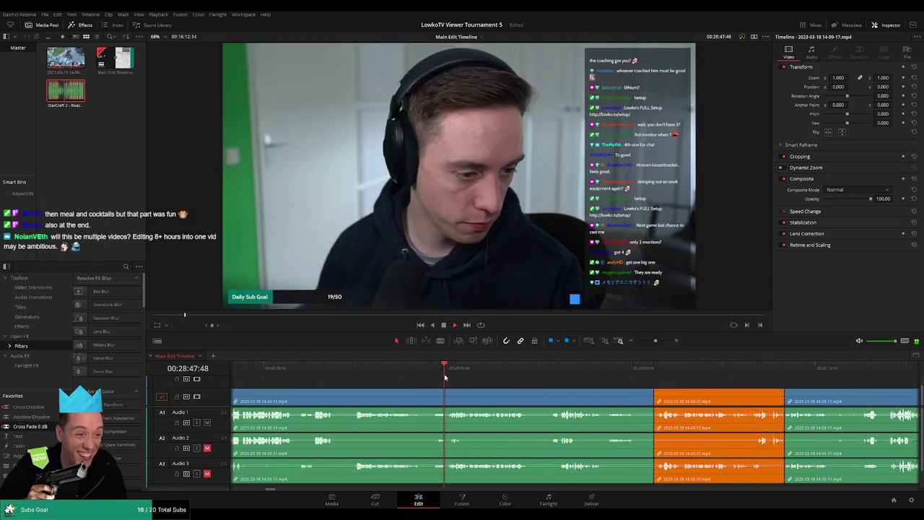
scroll(509, 400, left, 4)
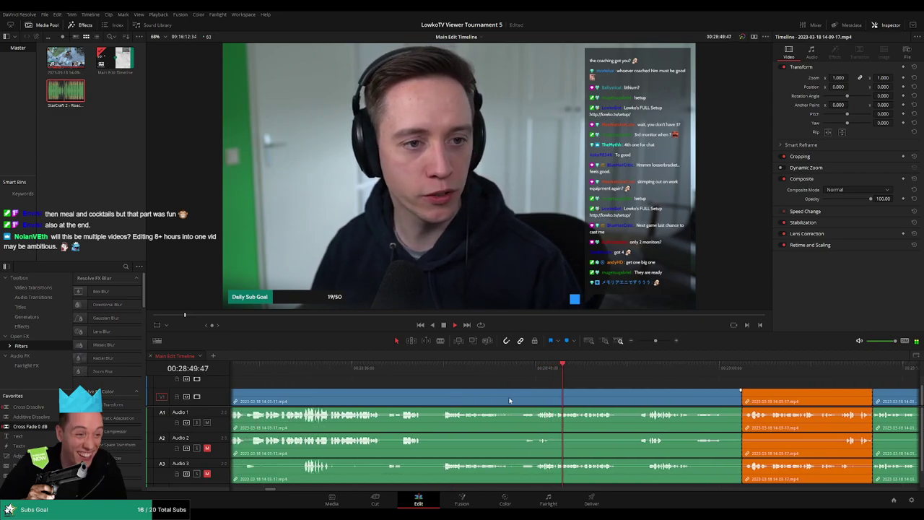
click(523, 372)
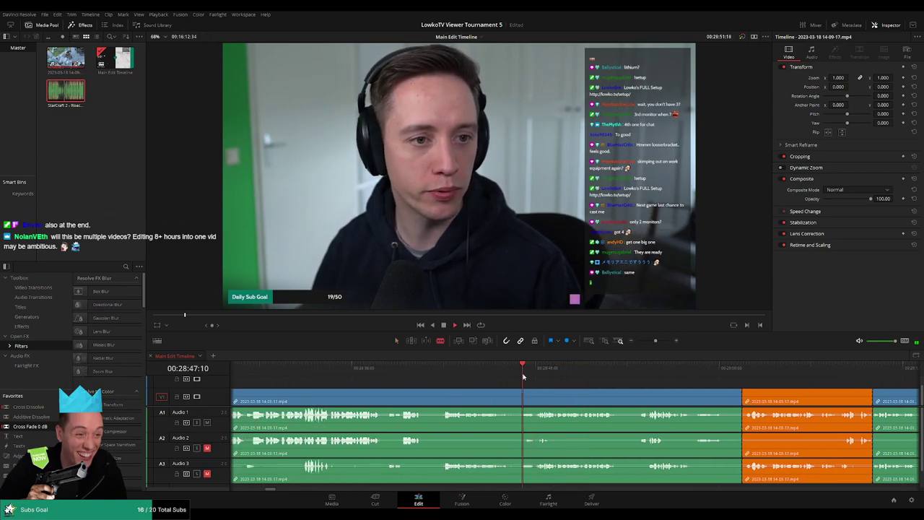
click(450, 371)
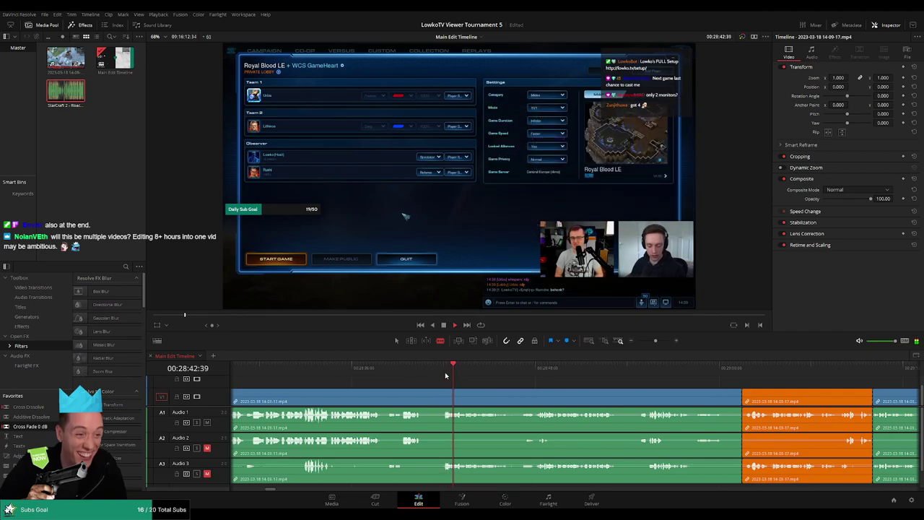
Step: Cut all tracks at the lobby frame and mark the next reviewed clip orange
key(ctrl+b)
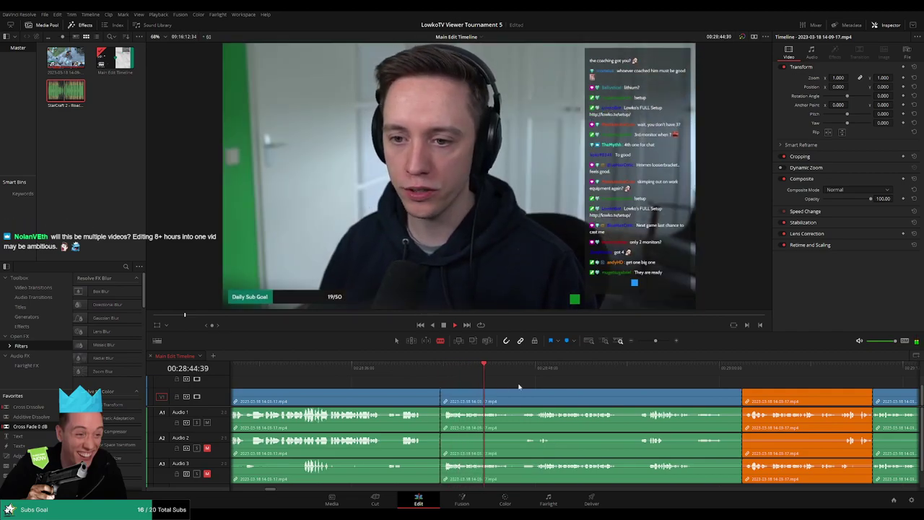
click(703, 367)
click(617, 401)
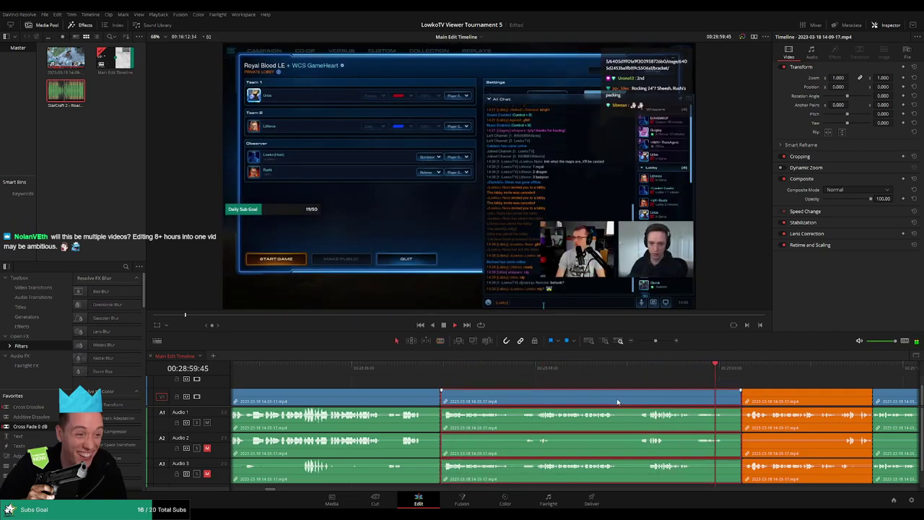
click(781, 389)
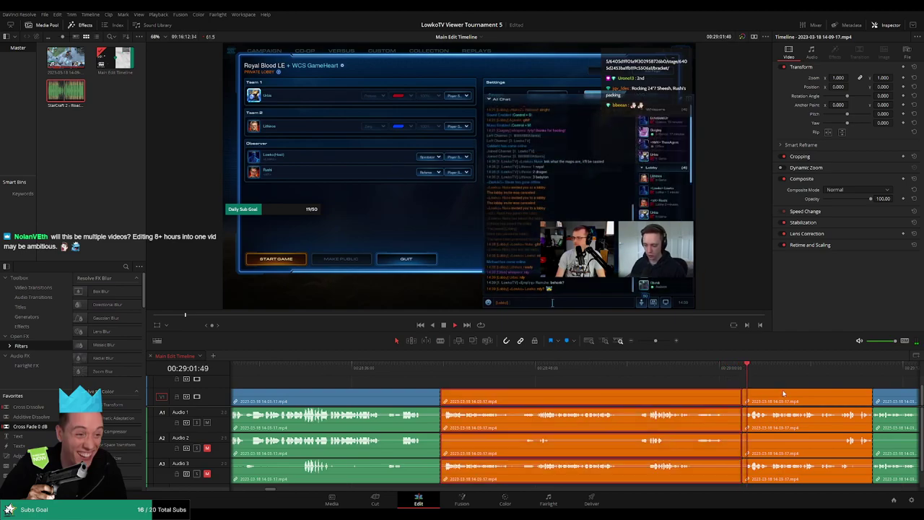
Step: Blade the lobby footage at about 29:12 and 29:15 and ripple-delete the dead piece between
click(595, 376)
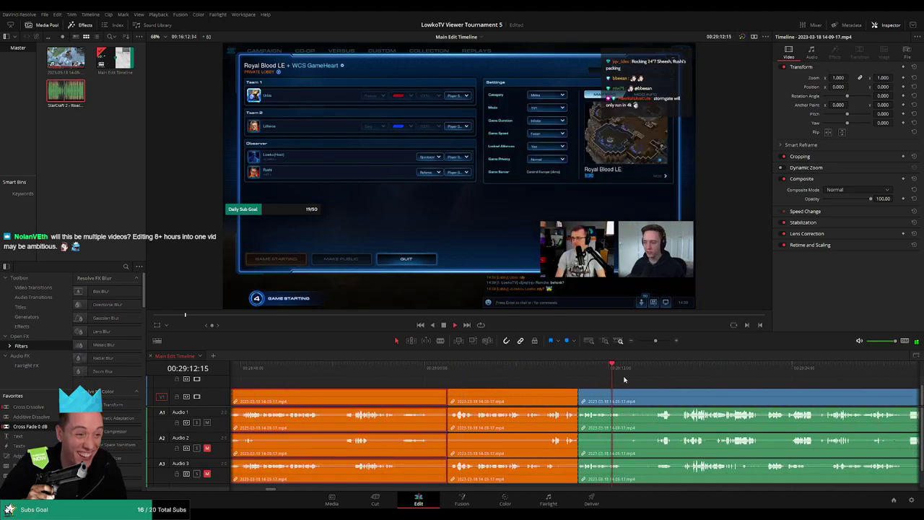
key(b)
click(623, 401)
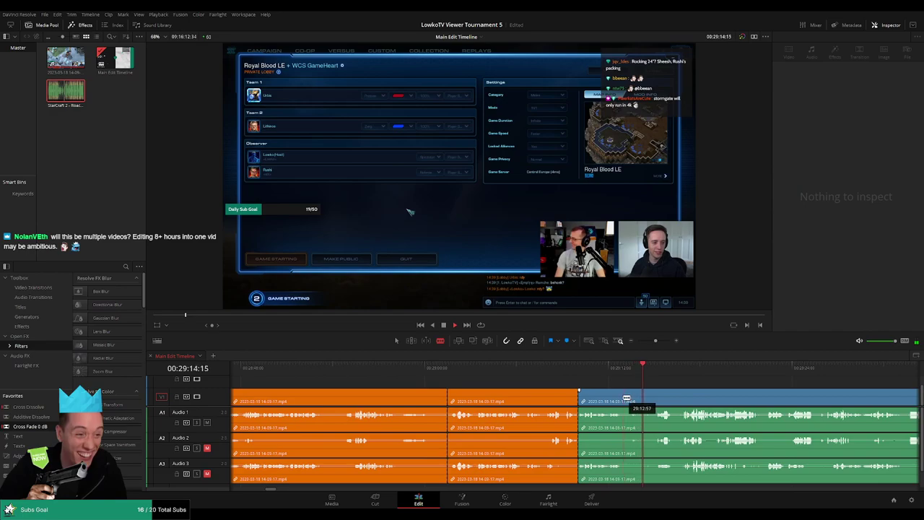
click(655, 401)
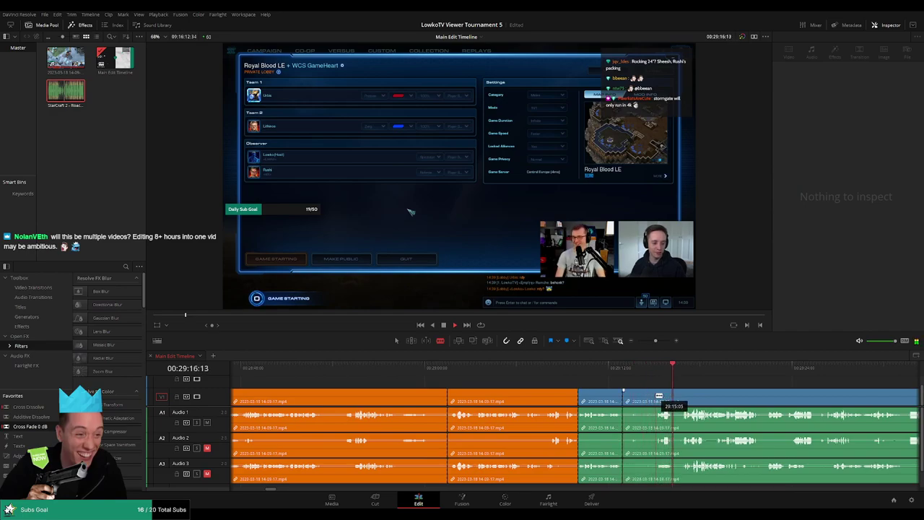
key(a)
click(643, 400)
key(Delete)
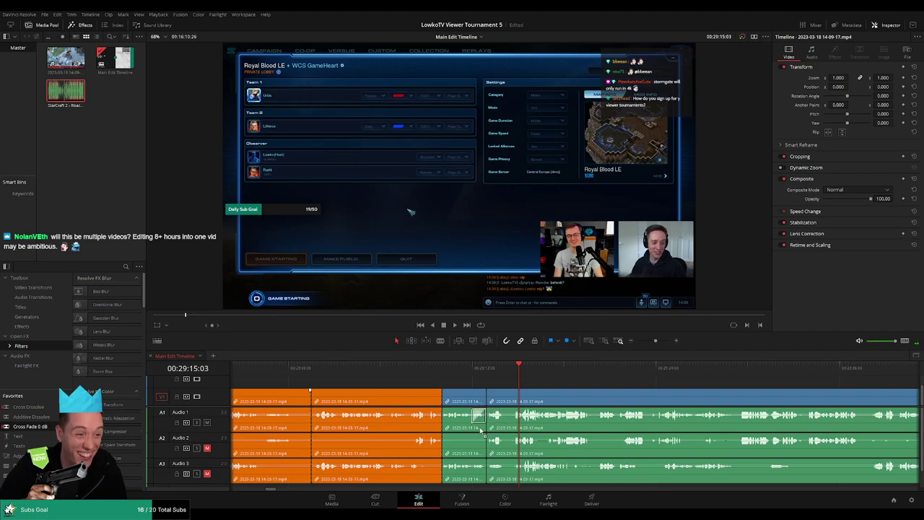
click(464, 391)
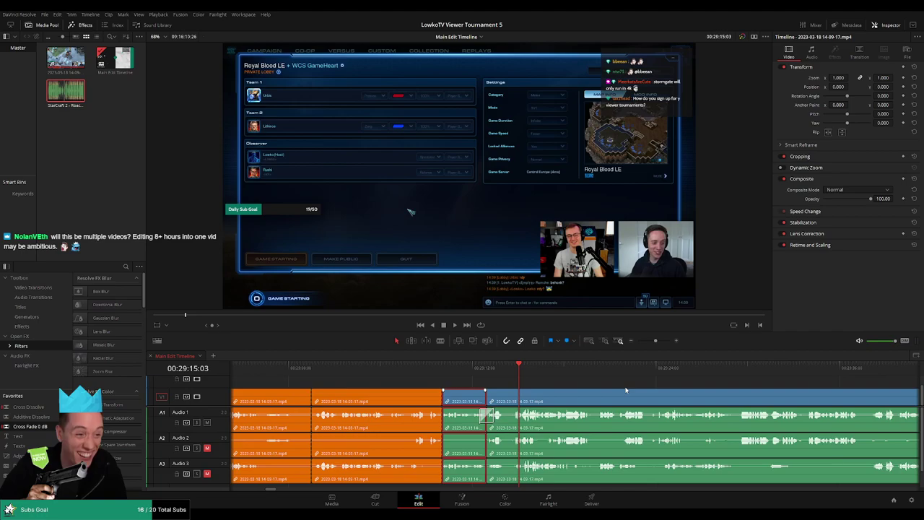
scroll(626, 390, right, 10)
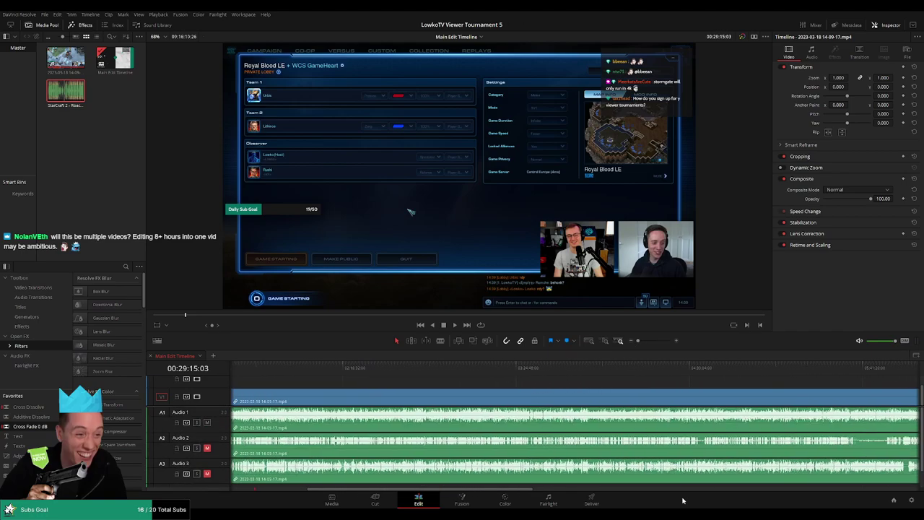
Step: Scroll back along the timeline, place the playhead on the tournament bracket footage, and zoom in around the edit
scroll(689, 380, right, 6)
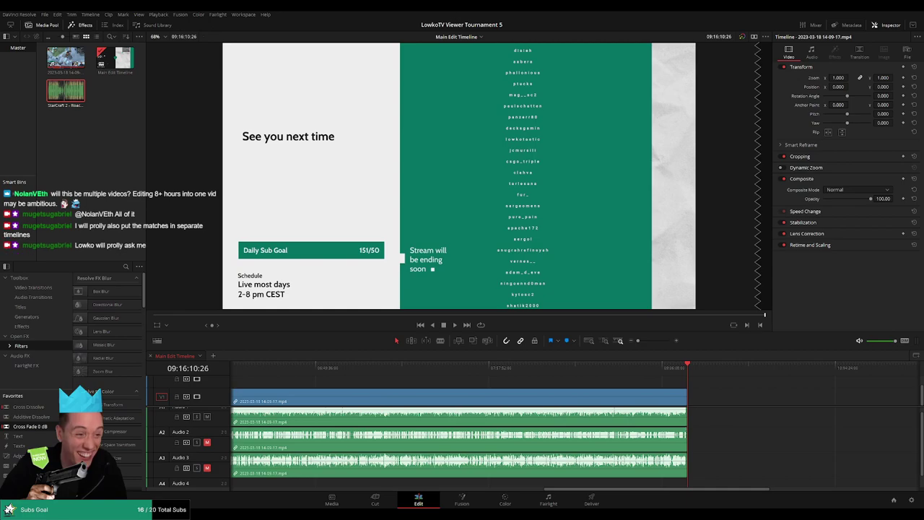
scroll(548, 430, left, 10)
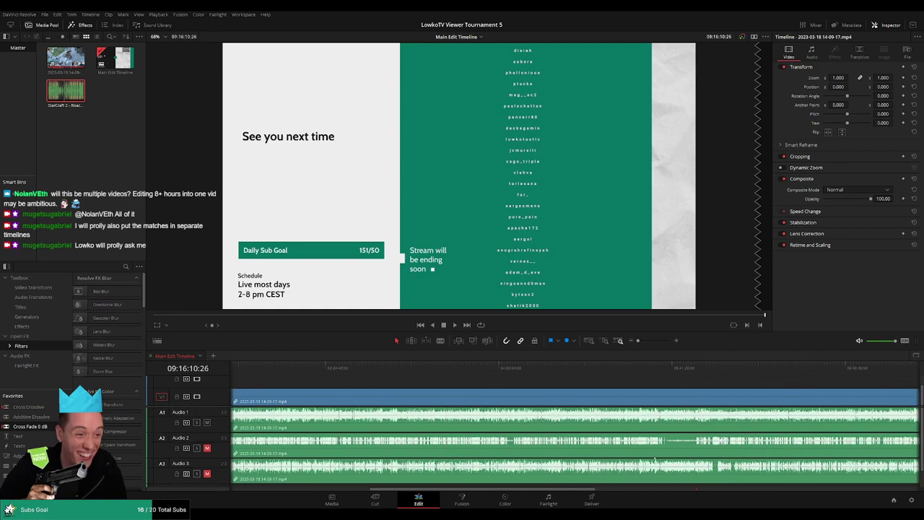
click(300, 368)
drag(638, 340, 648, 343)
Step: Play from the lobby footage near 29:13 while zooming in and panning into the Royal Blood LE match
click(676, 370)
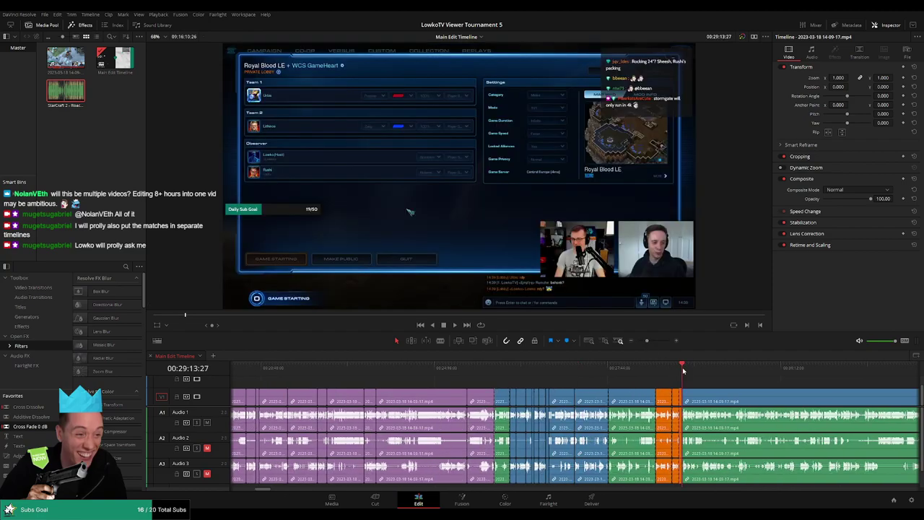
key(space)
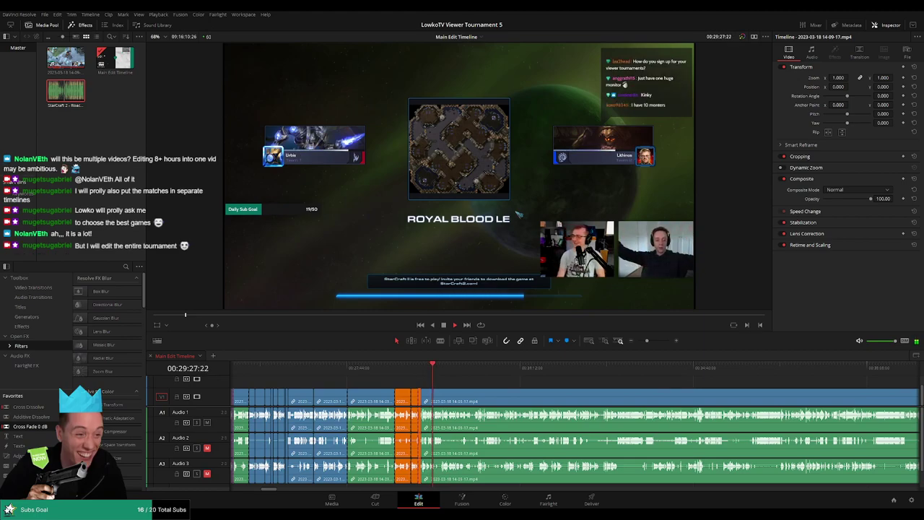
drag(647, 341, 655, 341)
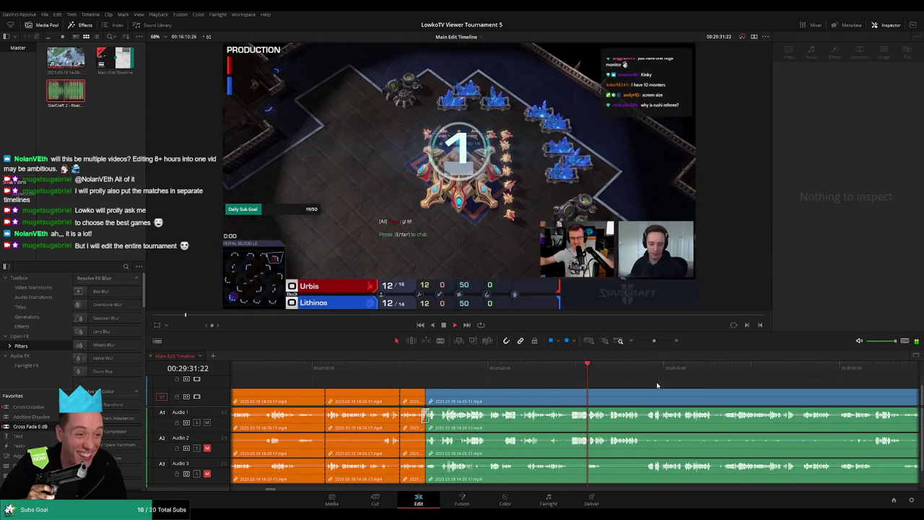
drag(672, 387, 491, 390)
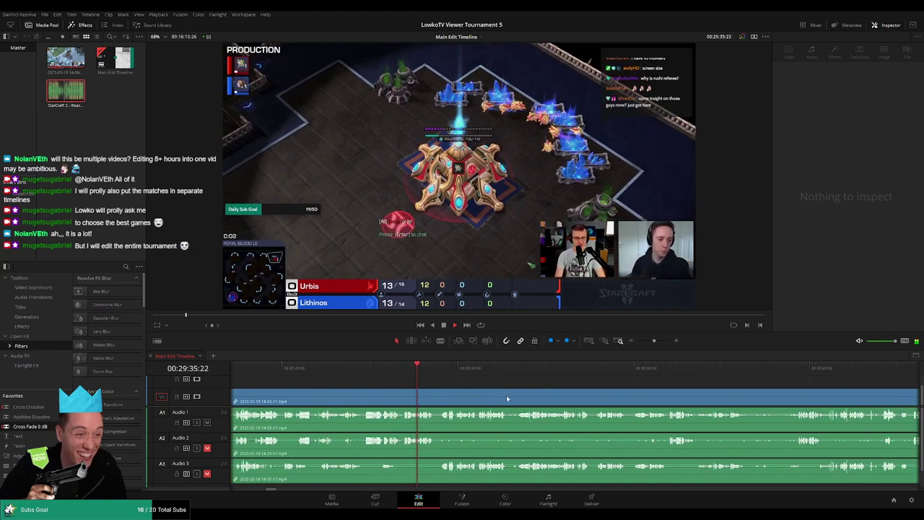
Step: Cut all tracks where the match begins and trim the dead frames off its start
click(437, 381)
scroll(476, 379, up, 3)
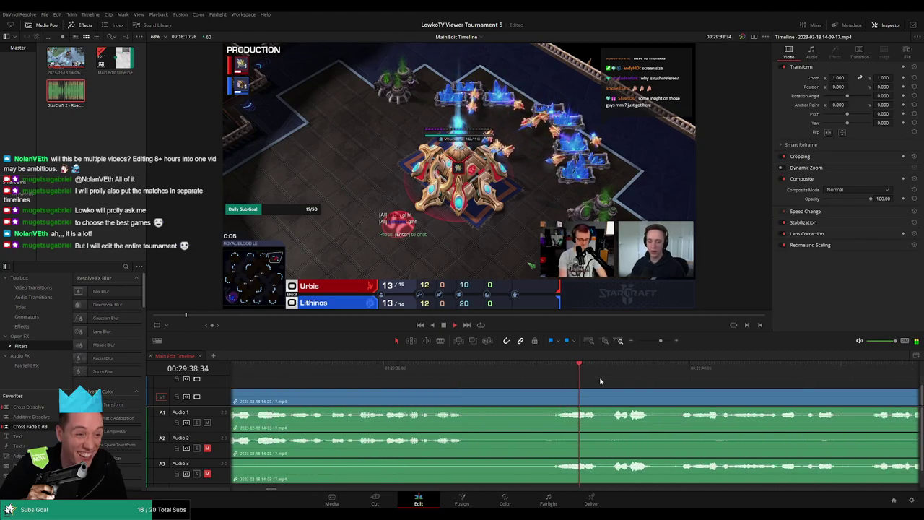
click(551, 367)
key(b)
key(ctrl+b)
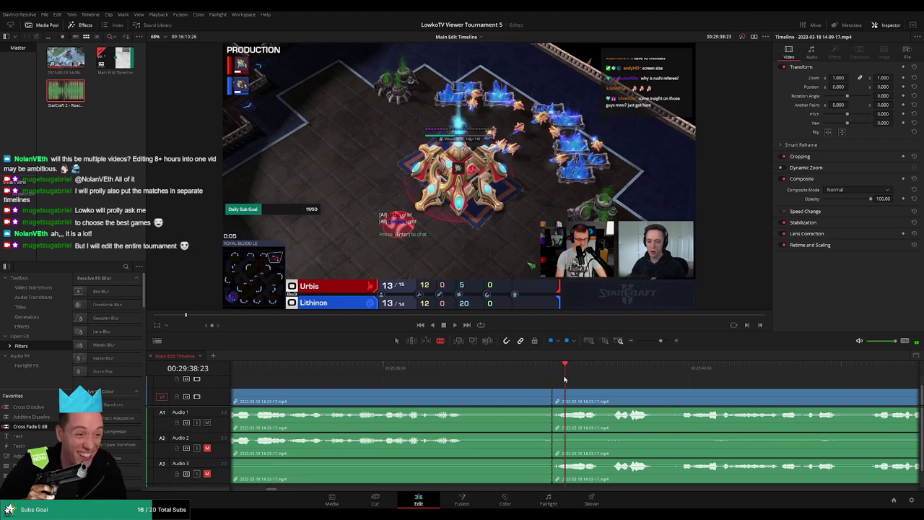
key(space)
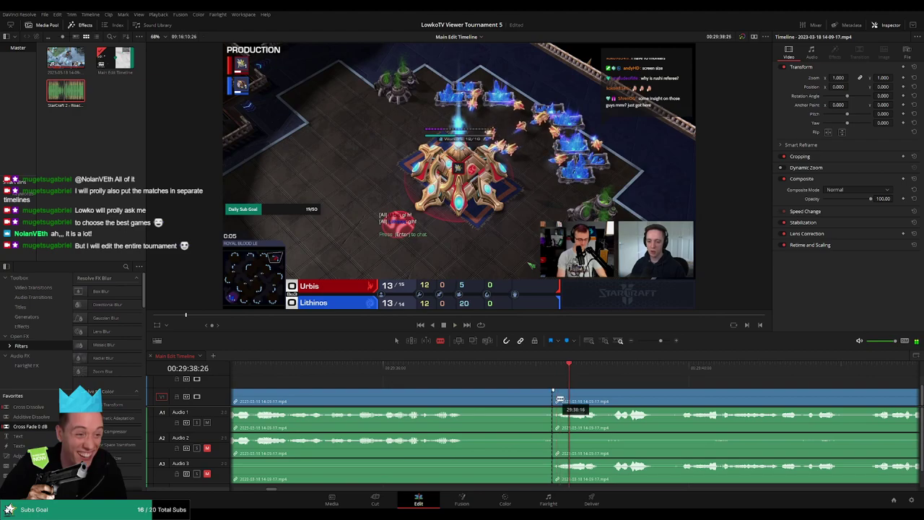
drag(562, 398, 562, 399)
key(space)
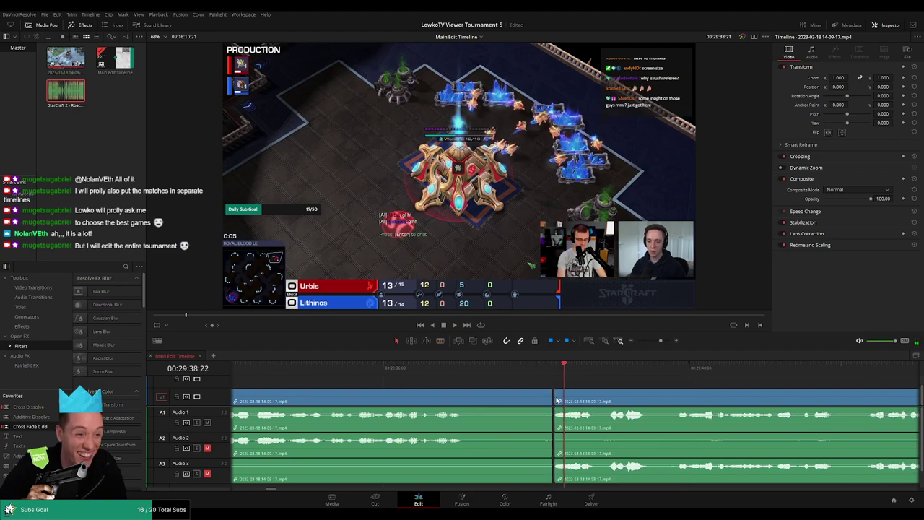
Step: Select the reviewed footage before the match cut, then zoom out and scroll ahead toward 30:12
click(514, 404)
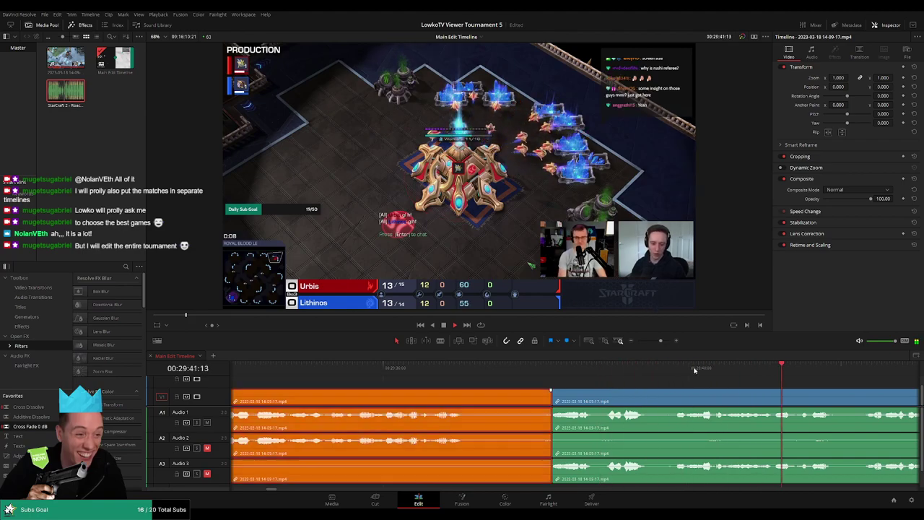
drag(661, 340, 649, 355)
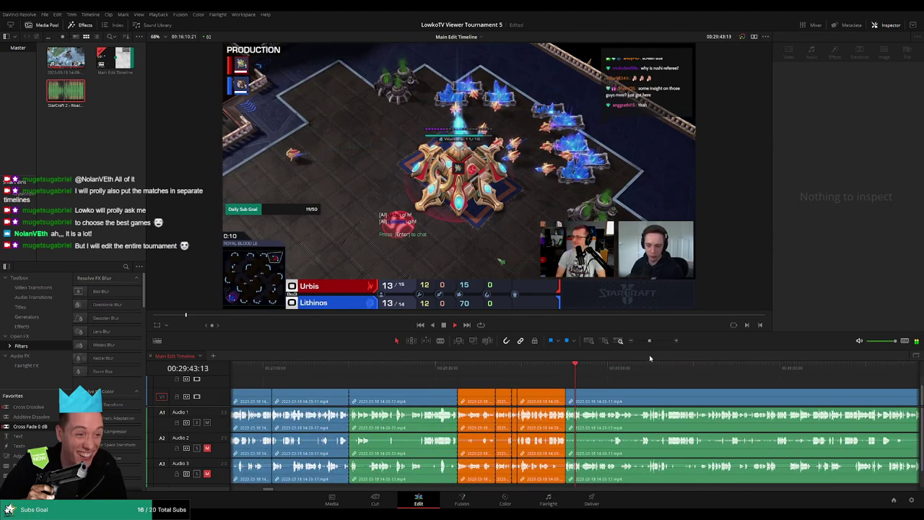
scroll(624, 390, up, 3)
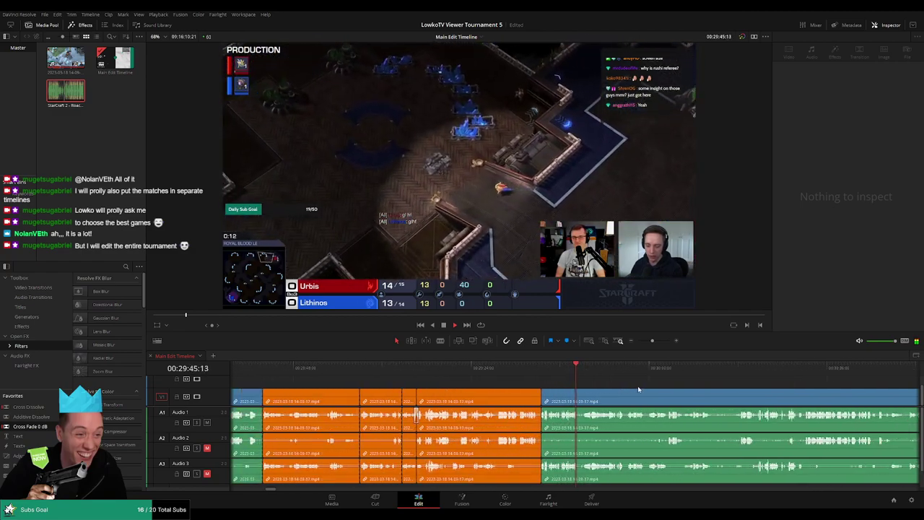
scroll(665, 390, right, 5)
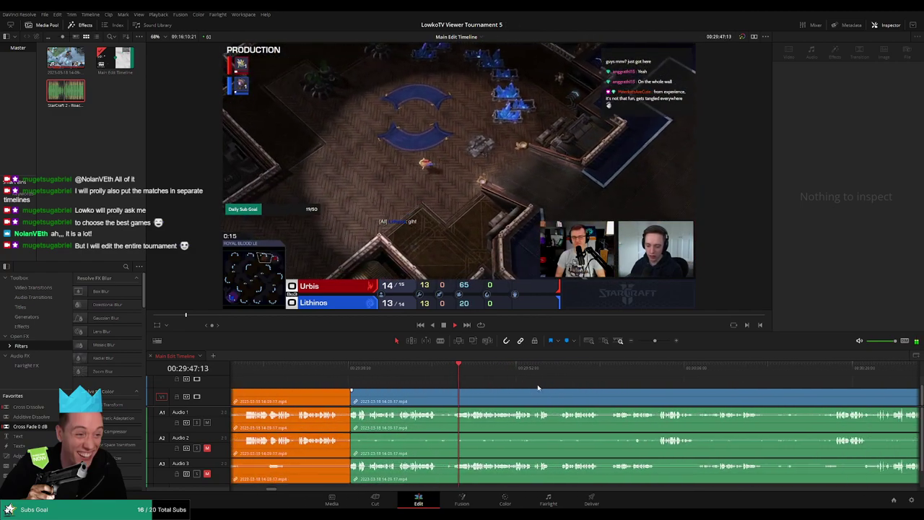
scroll(547, 391, right, 2)
scroll(507, 387, right, 5)
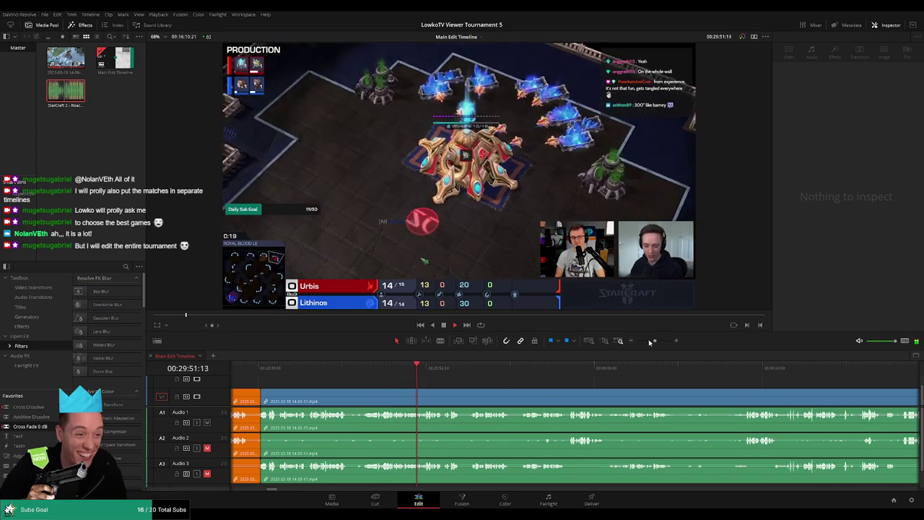
mouse_move(655, 341)
mouse_down()
mouse_move(637, 341)
mouse_move(656, 342)
mouse_up()
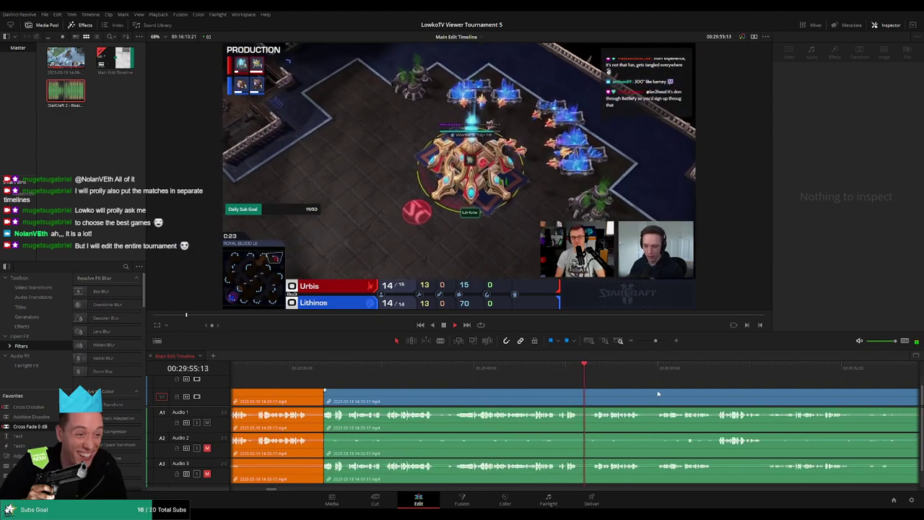
scroll(495, 388, right, 3)
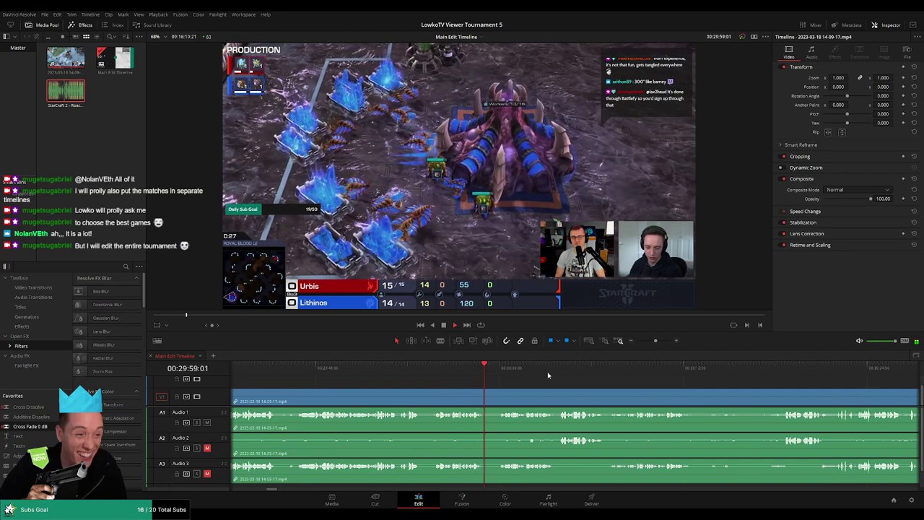
scroll(473, 374, right, 3)
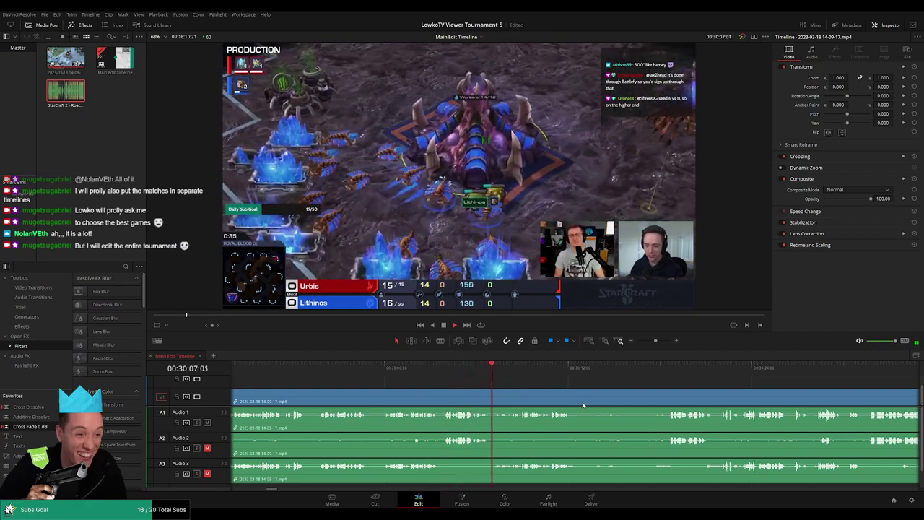
scroll(581, 405, right, 3)
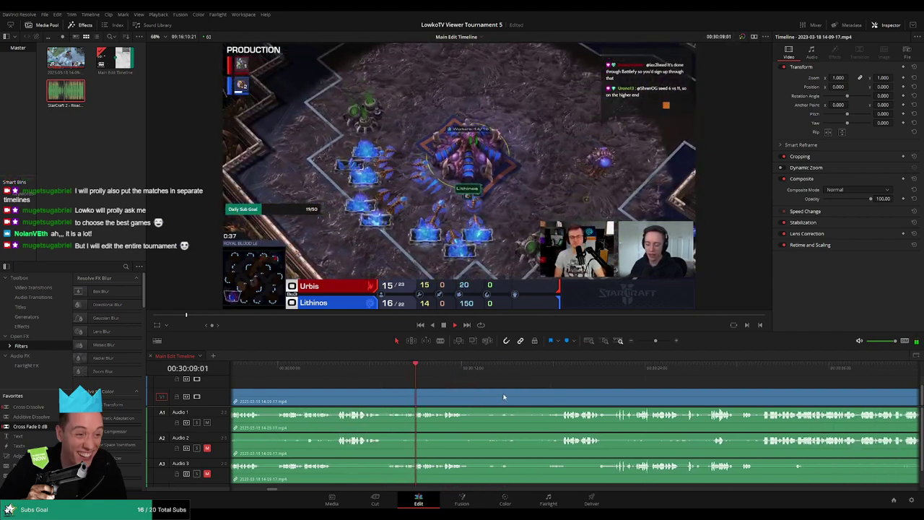
scroll(503, 396, right, 1)
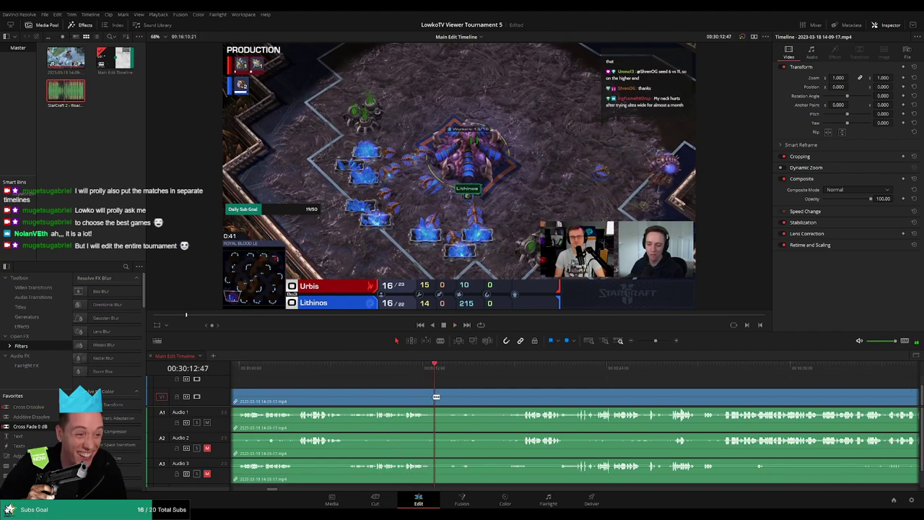
Step: Blade out the short dead stretch near 30:46 and close the gap
key(b)
click(435, 396)
drag(435, 372, 510, 375)
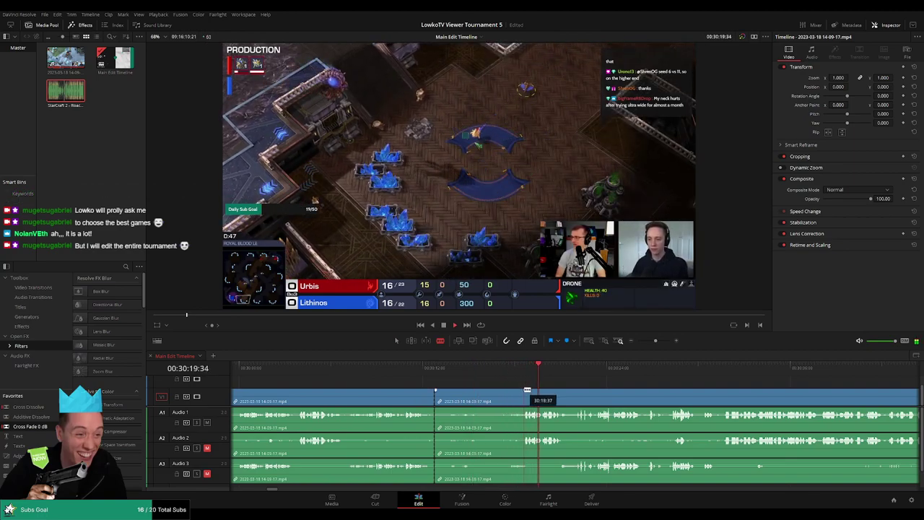
key(a)
click(506, 419)
key(BackSpace)
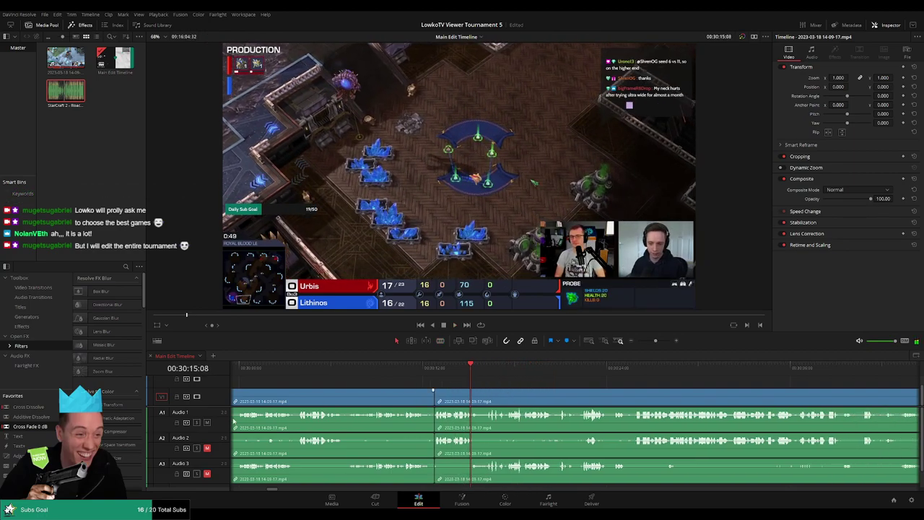
Step: Recheck the new cut and colour the reviewed footage before it orange
scroll(460, 428, left, 1)
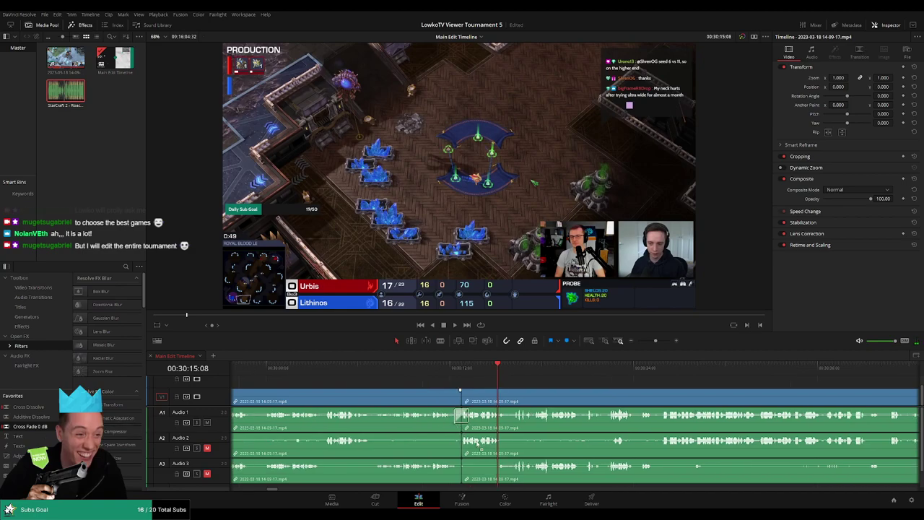
scroll(440, 454, left, 1)
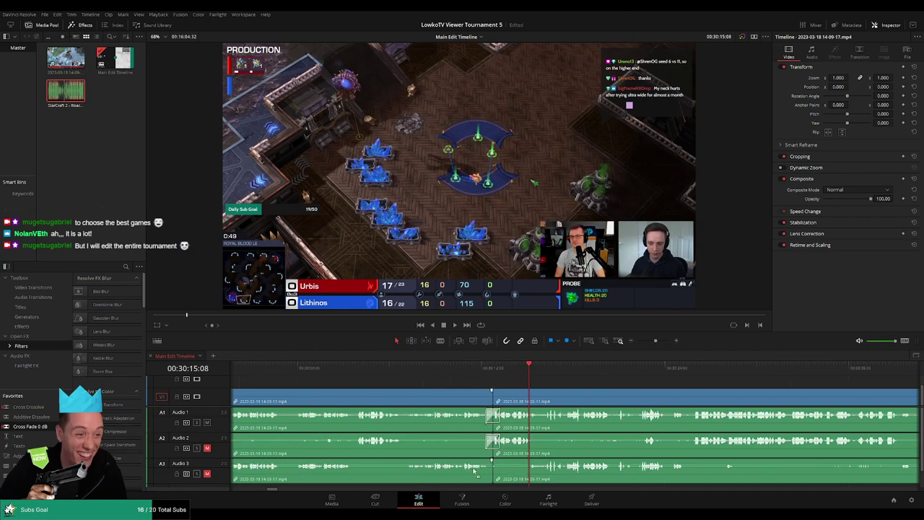
click(478, 373)
click(453, 403)
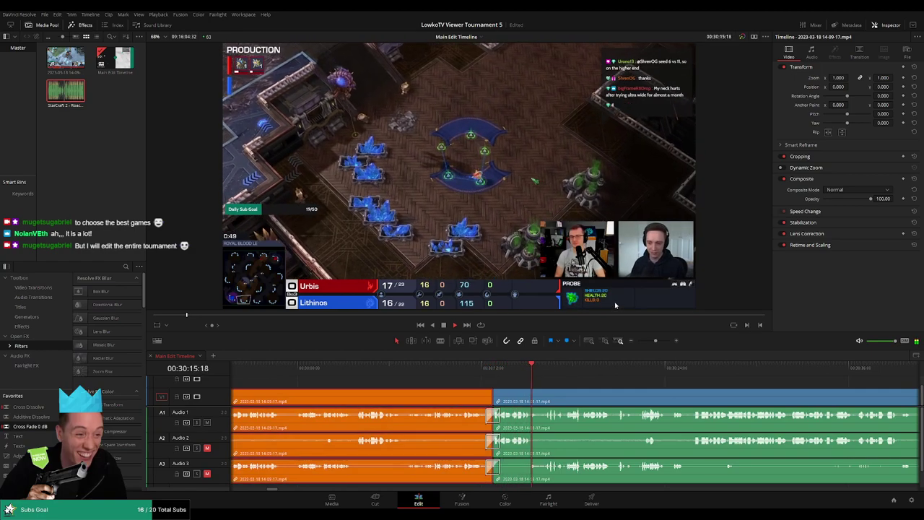
click(591, 386)
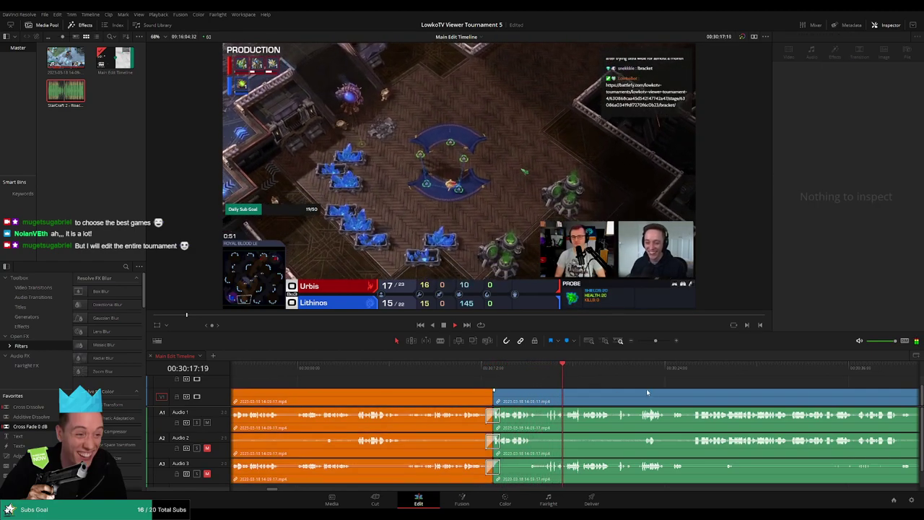
Step: Cut out a second short dead stretch further along and ripple-delete it
scroll(546, 388, right, 4)
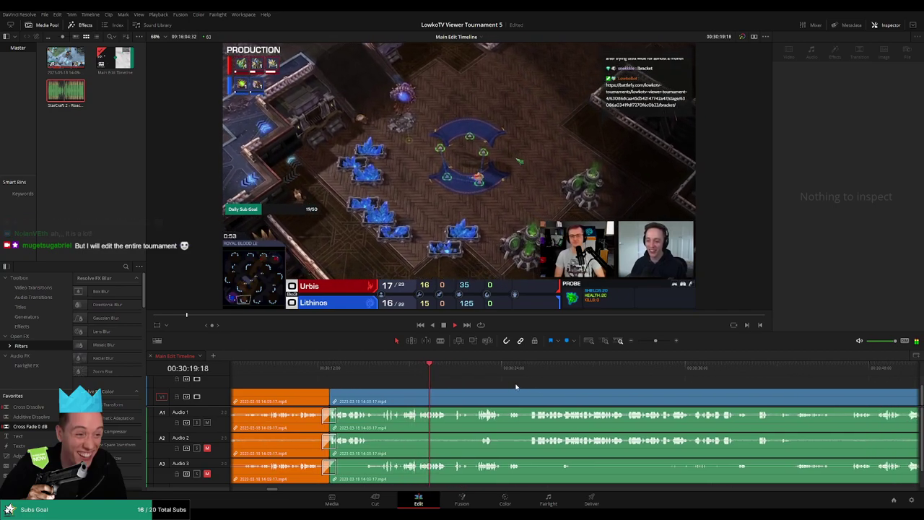
scroll(495, 390, right, 1)
scroll(495, 390, right, 2)
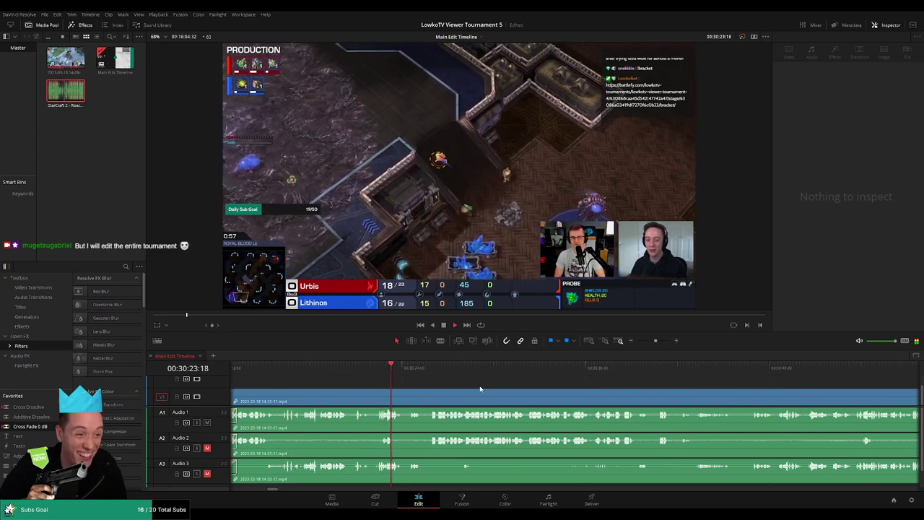
click(480, 389)
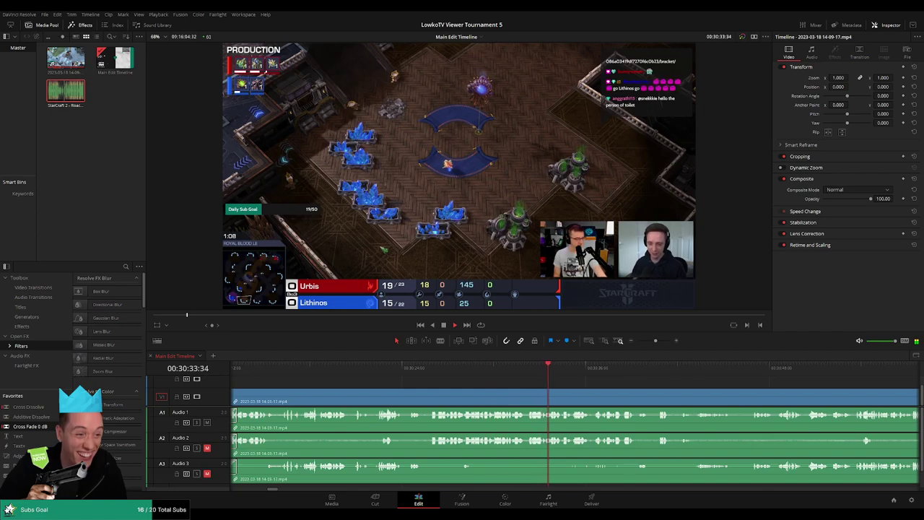
scroll(460, 383, right, 3)
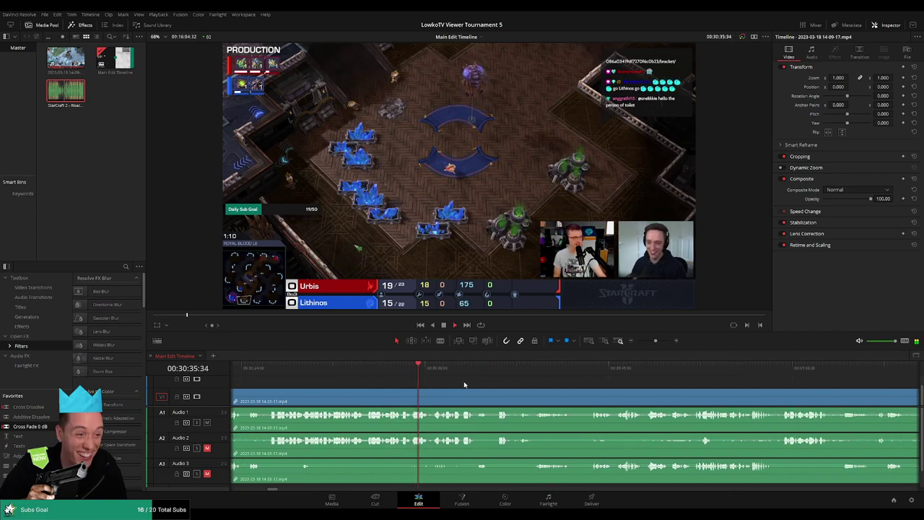
scroll(464, 385, right, 1)
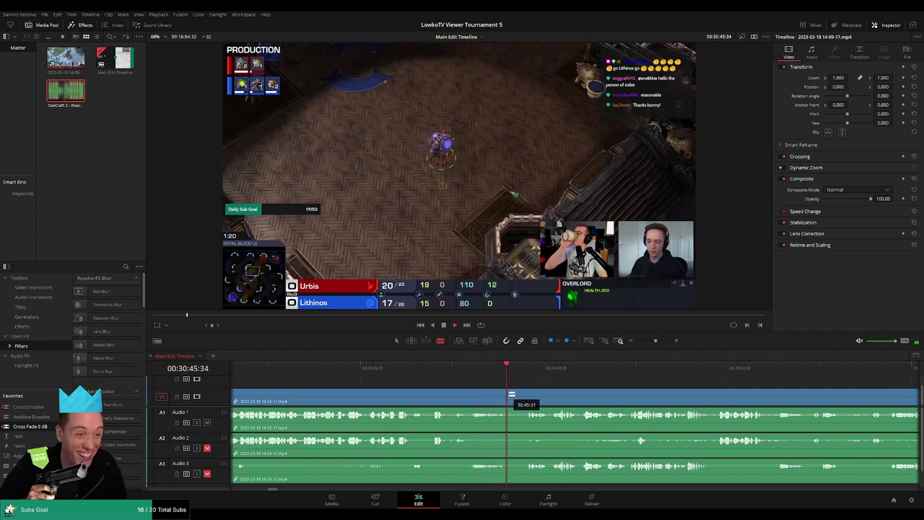
click(508, 395)
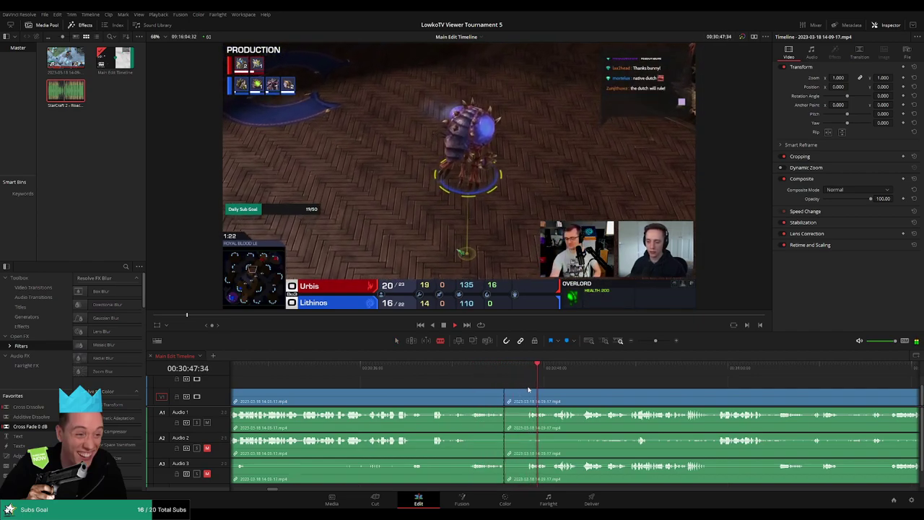
click(523, 395)
key(a)
click(515, 395)
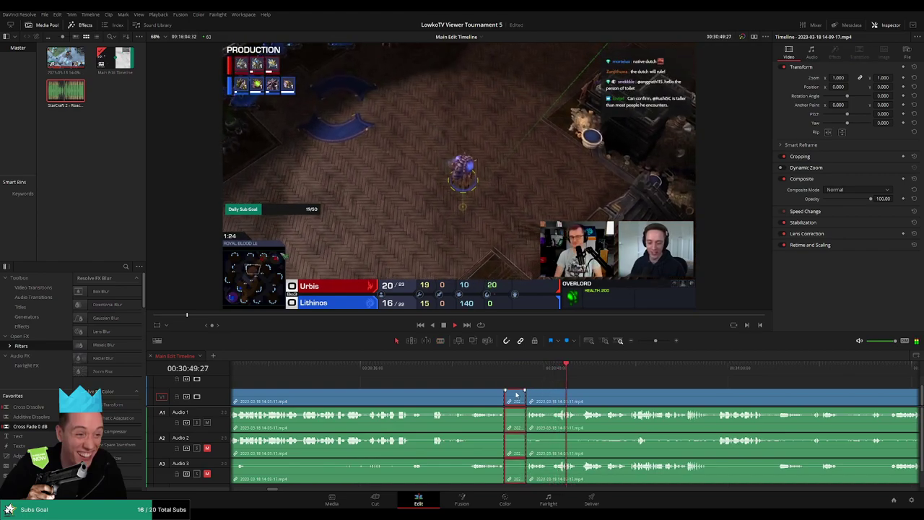
key(Delete)
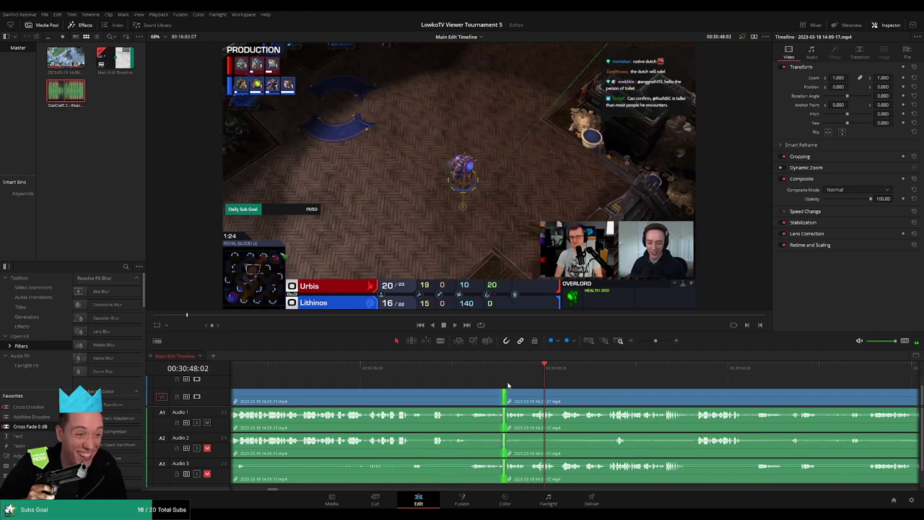
Step: Replay across that join and mark the reviewed clips before it orange
click(492, 368)
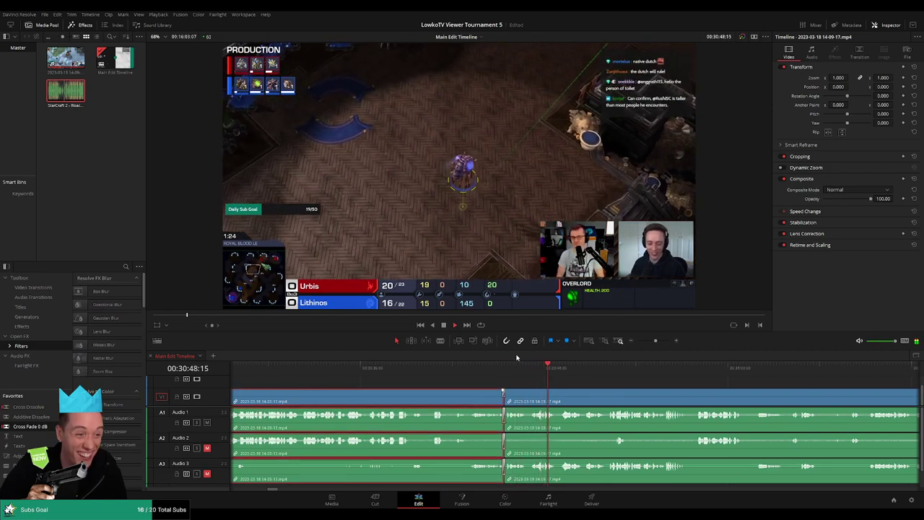
key(ctrl+alt+y)
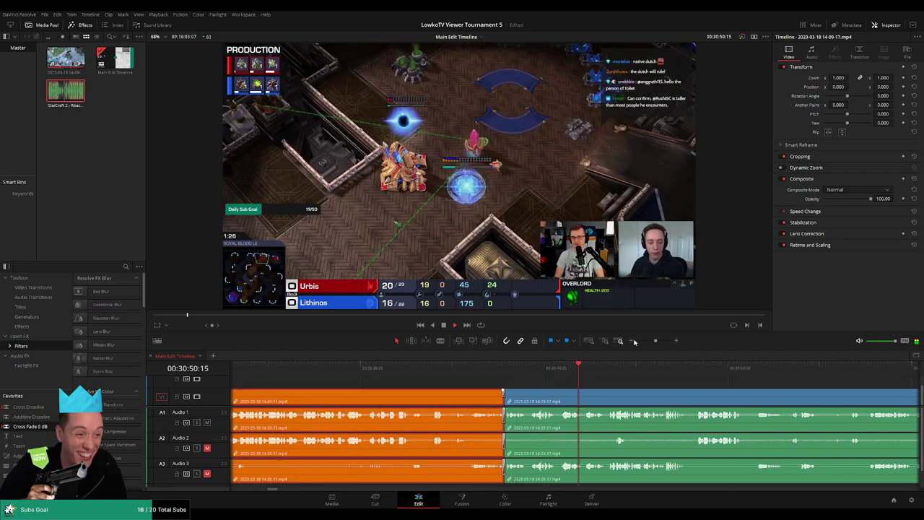
click(503, 383)
scroll(503, 383, right, 5)
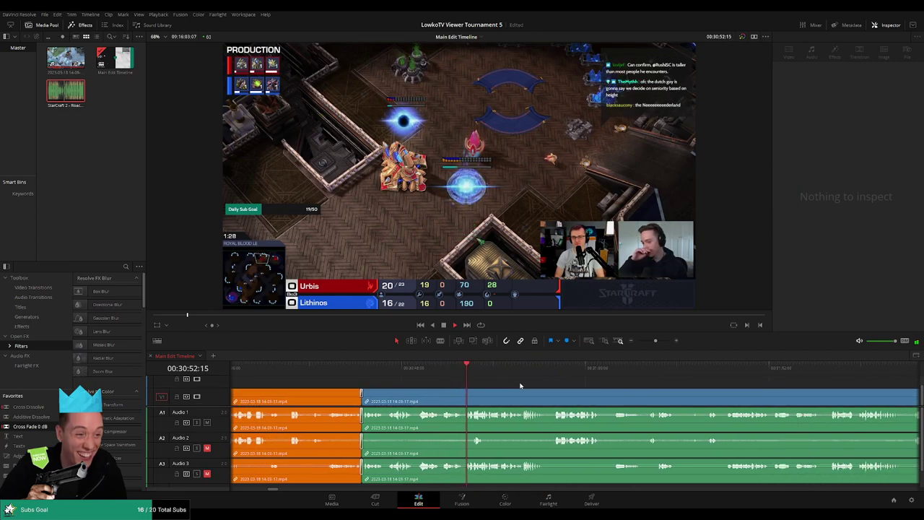
scroll(487, 381, right, 3)
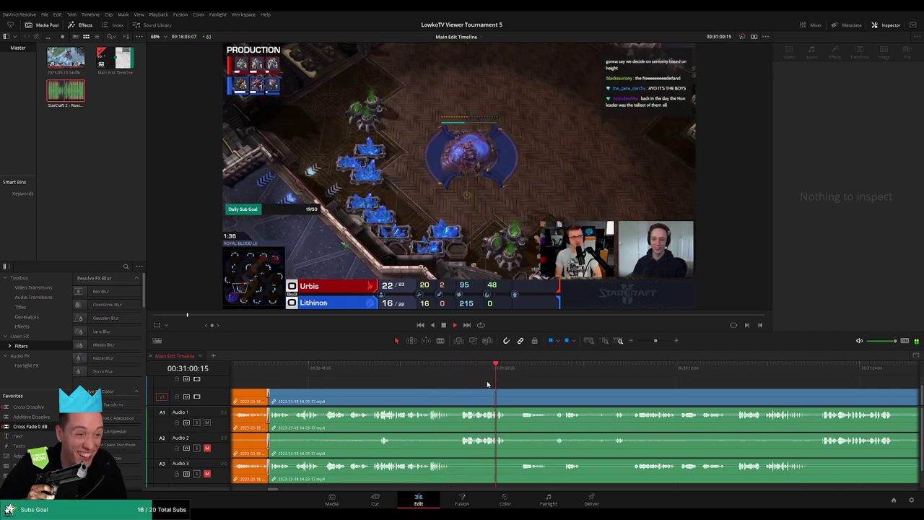
scroll(552, 385, right, 5)
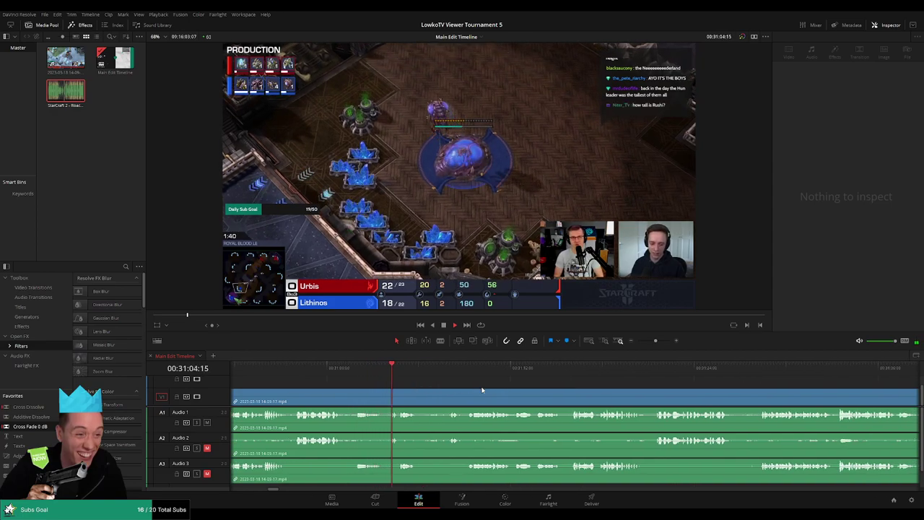
scroll(421, 388, right, 2)
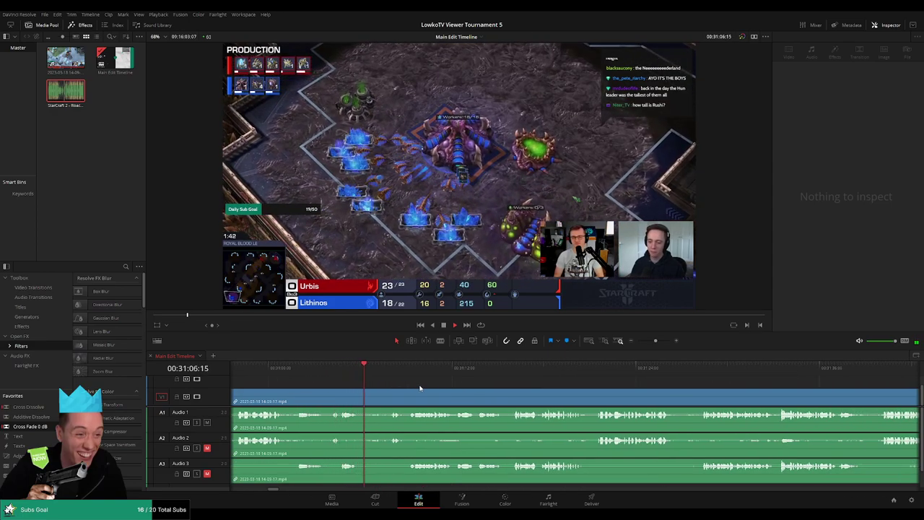
Step: Blade both ends of the dead stretch near 31:06 and ripple-delete it
key(b)
click(359, 397)
click(388, 399)
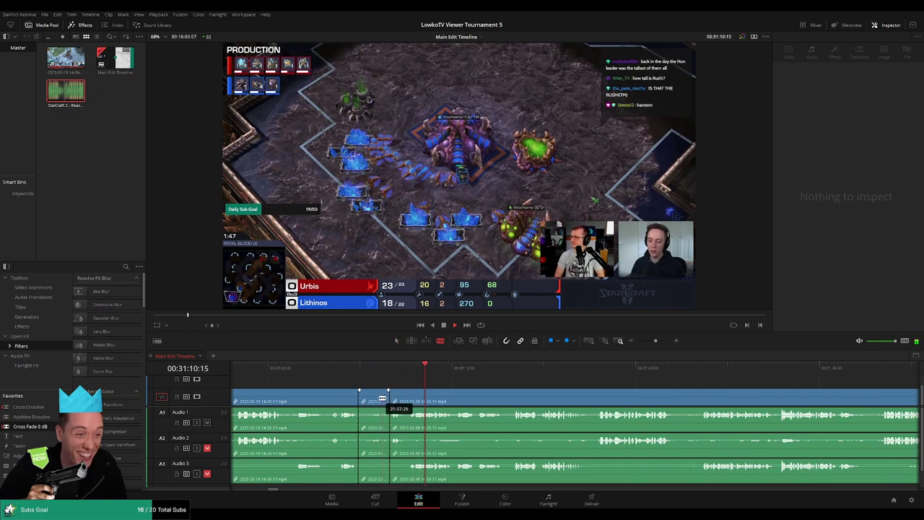
key(a)
click(382, 398)
key(Delete)
Step: Play through the footage and mark the reviewed clips before the cut orange
key(space)
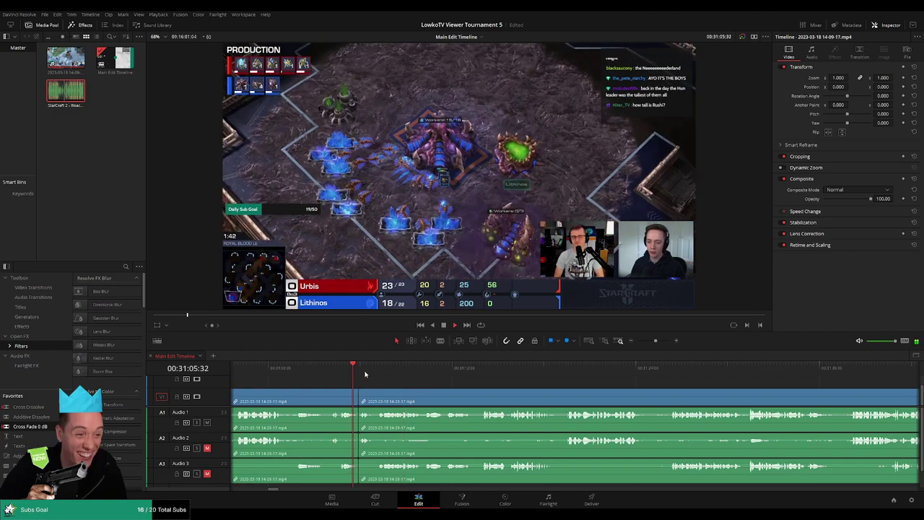
click(337, 401)
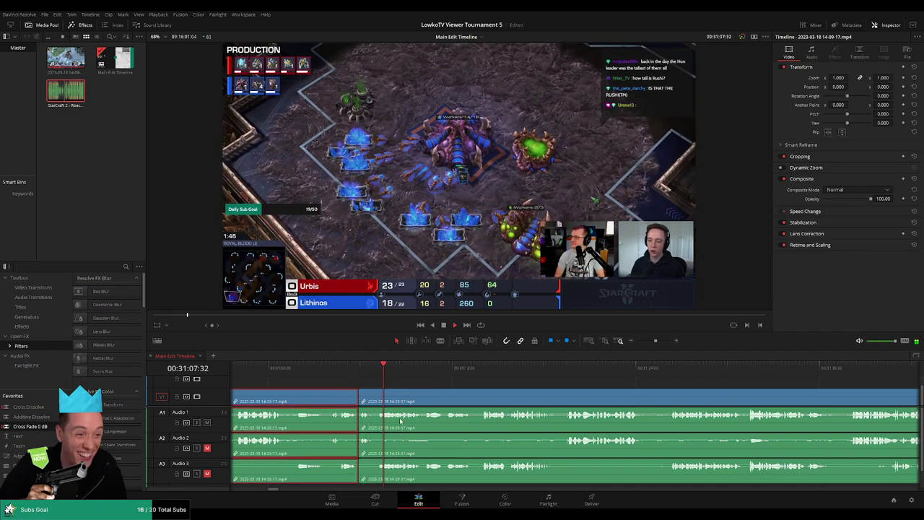
key(ctrl+o)
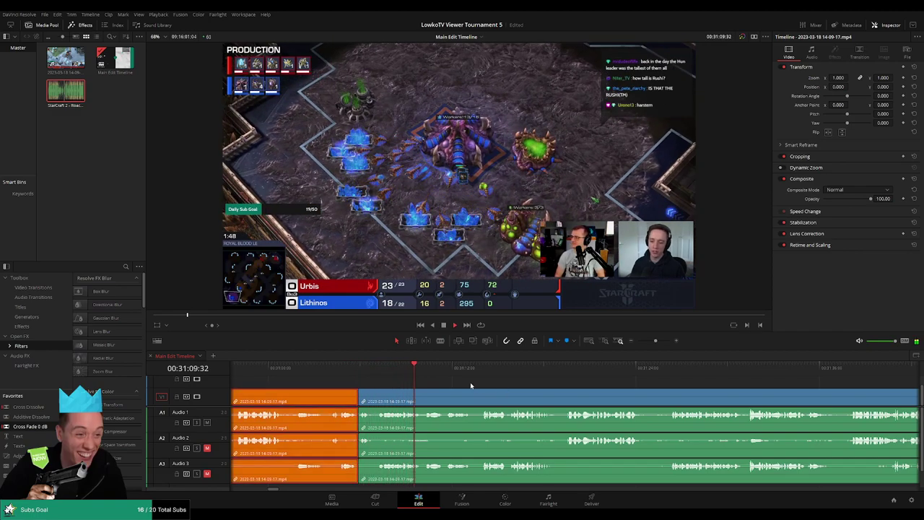
click(470, 385)
scroll(382, 375, right, 3)
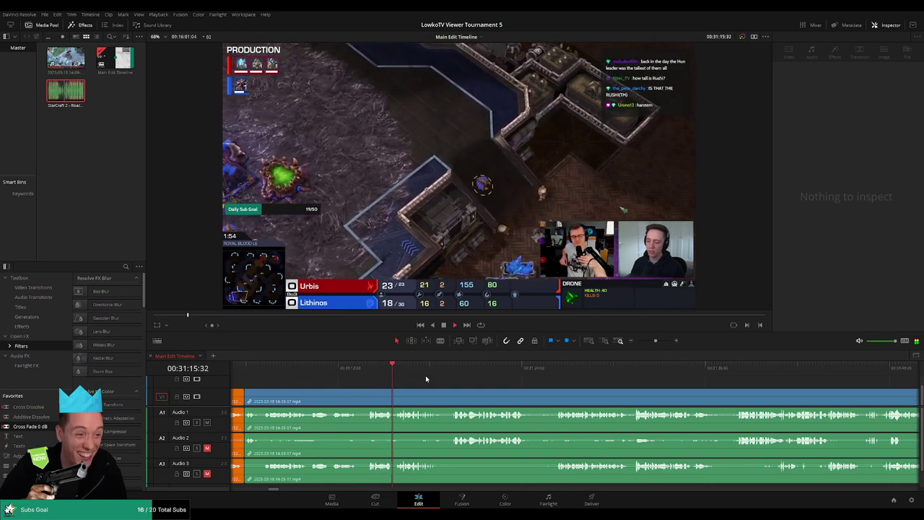
scroll(426, 379, right, 1)
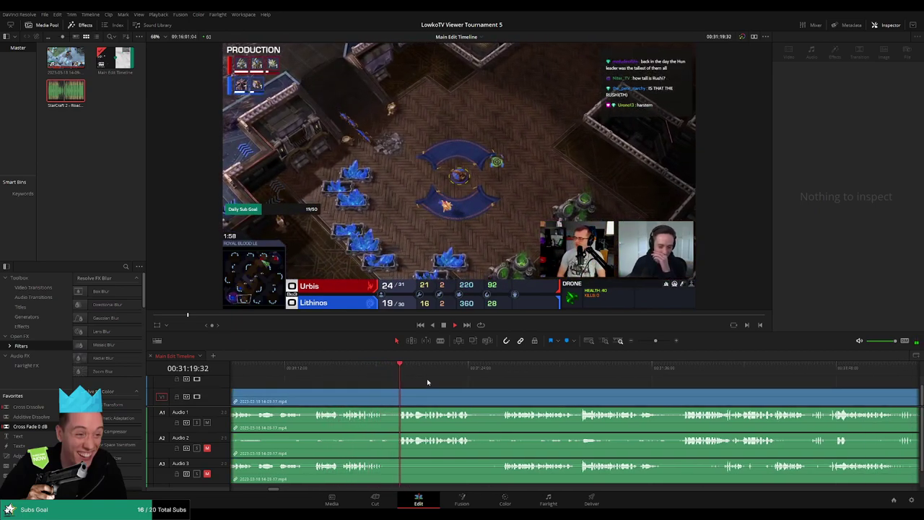
scroll(434, 377, right, 1)
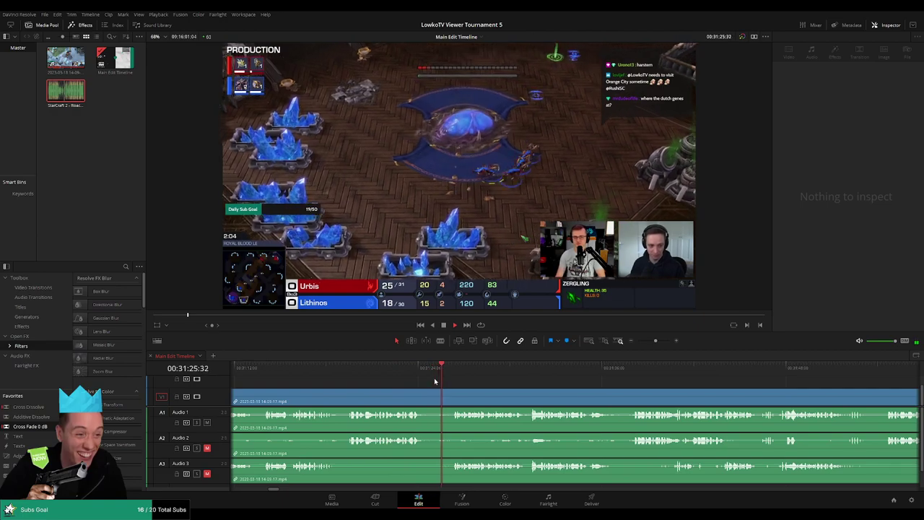
Step: Blade both ends of the dead stretch near 31:25 and ripple-delete it
key(b)
click(422, 394)
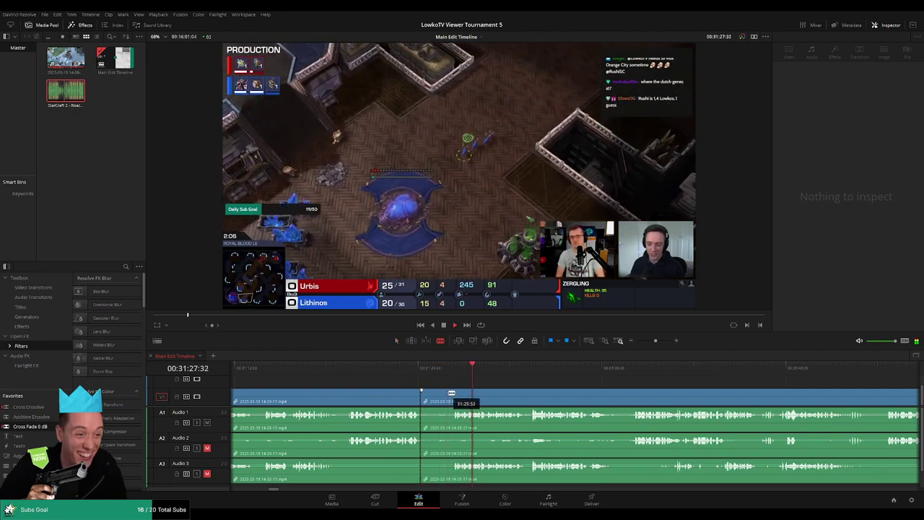
click(451, 393)
key(a)
click(436, 401)
key(BackSpace)
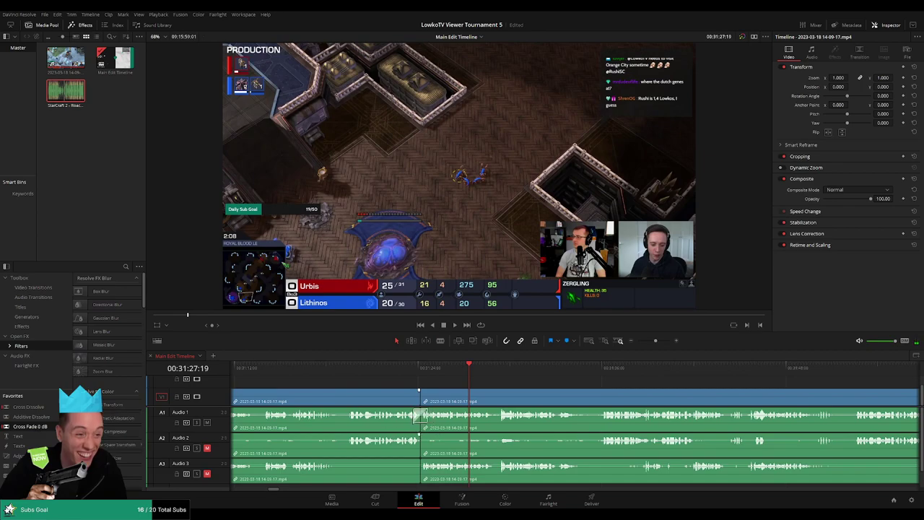
Step: Replay from before the previous cut and mark the reviewed clips orange
scroll(435, 445, left, 2)
scroll(465, 473, left, 2)
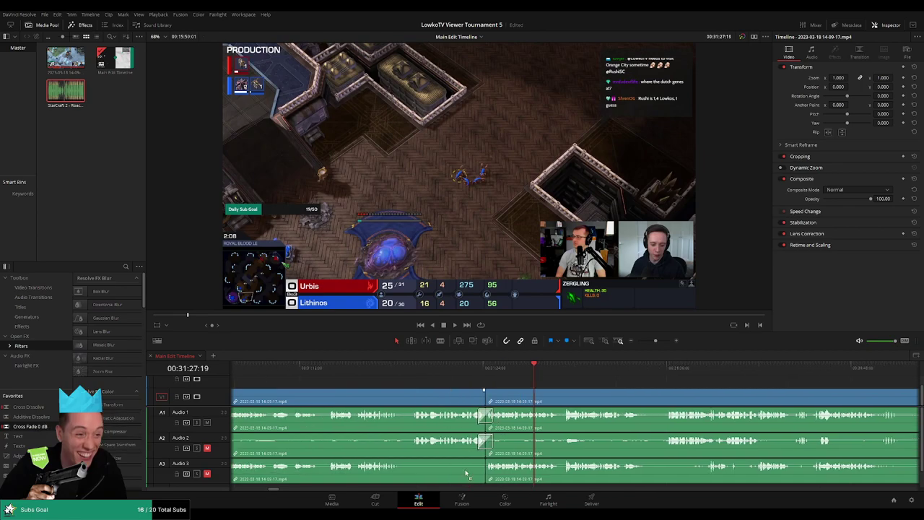
key(space)
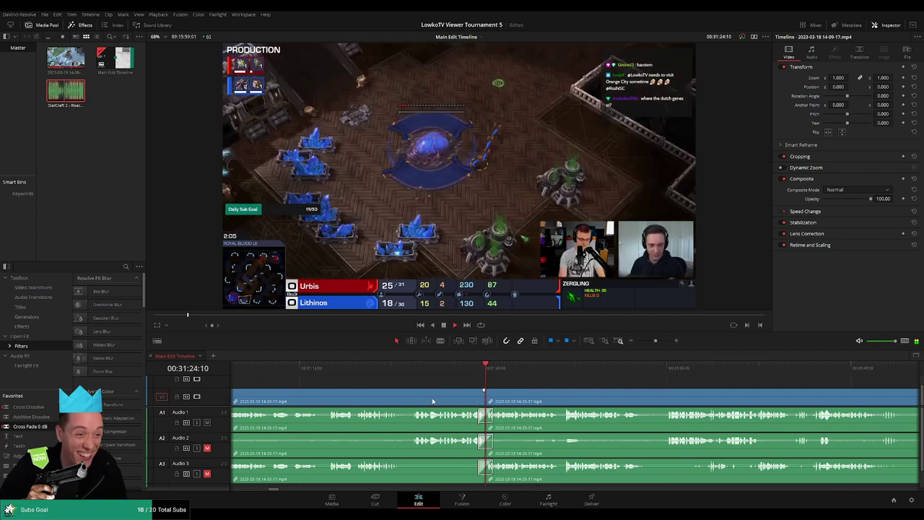
click(431, 398)
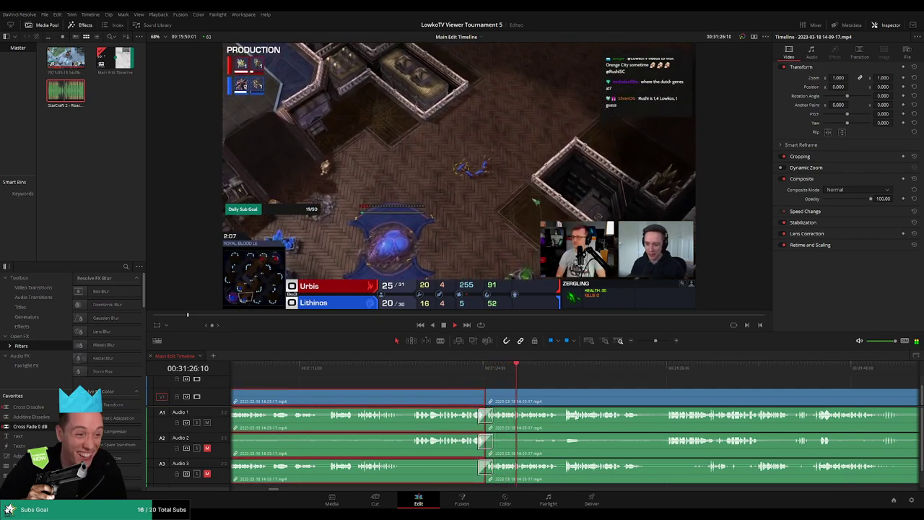
key(ctrl+shift+o)
click(585, 383)
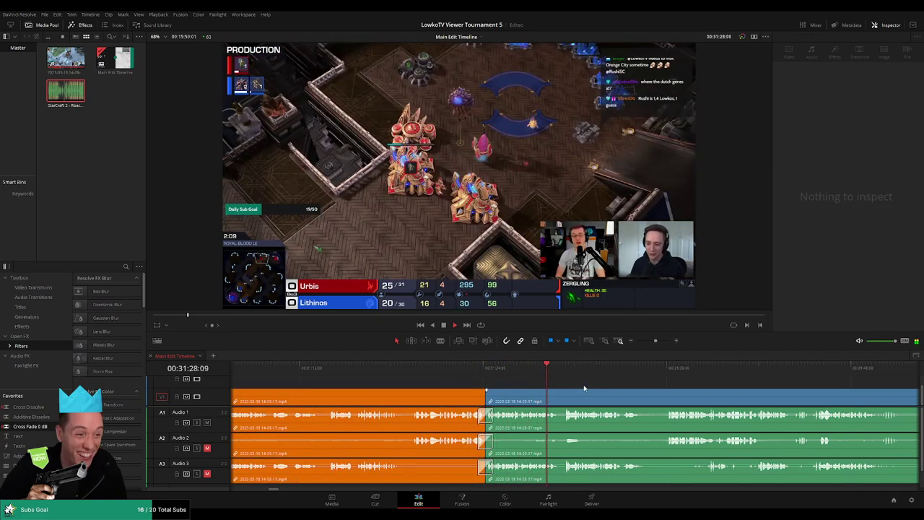
Step: Split the clip at the dead stretch's end near 31:38 and remove the short piece
scroll(502, 383, right, 3)
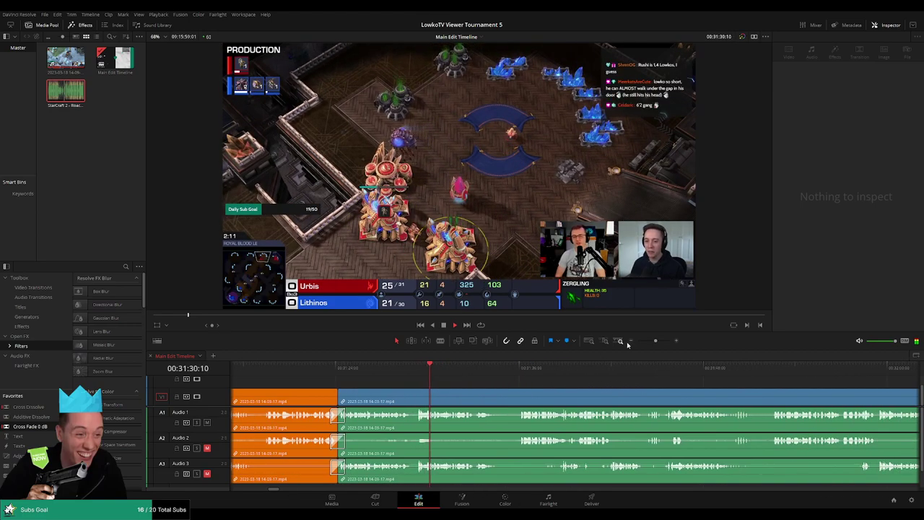
drag(654, 340, 644, 342)
drag(639, 342, 656, 342)
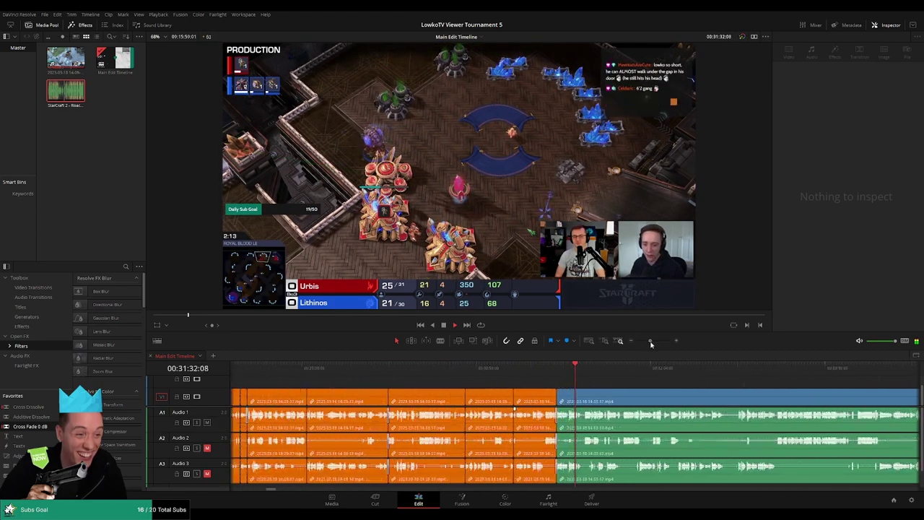
scroll(505, 386, right, 3)
scroll(505, 386, right, 2)
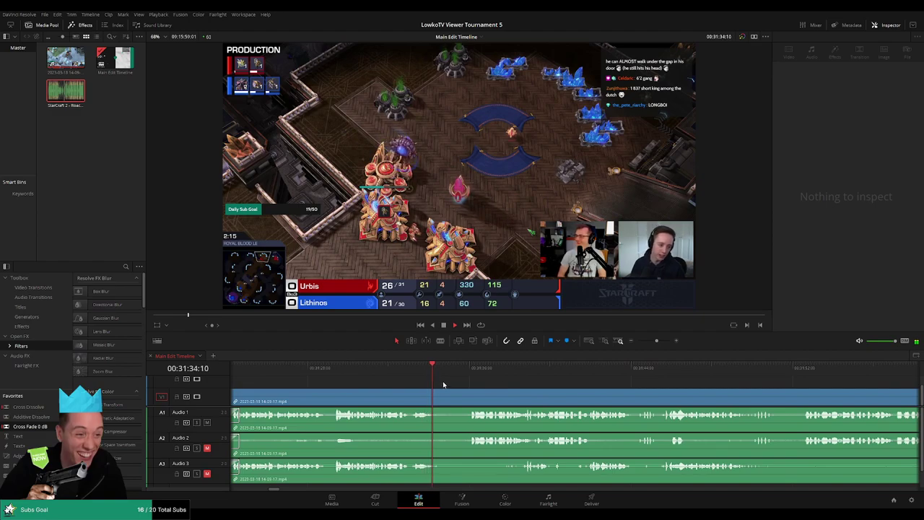
key(b)
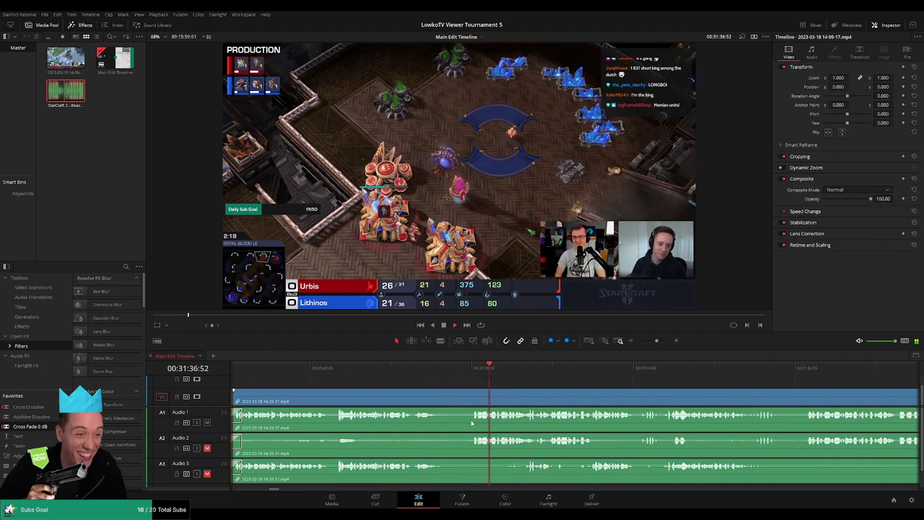
click(442, 401)
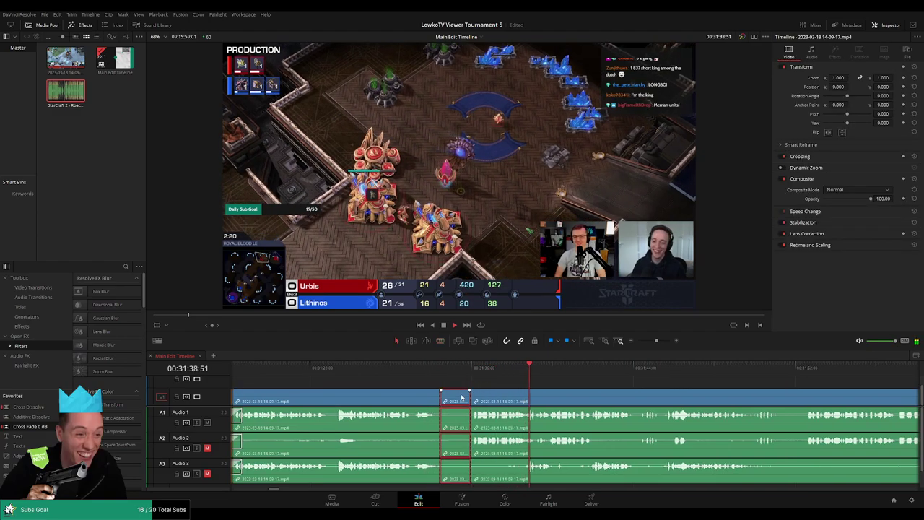
key(a)
key(space)
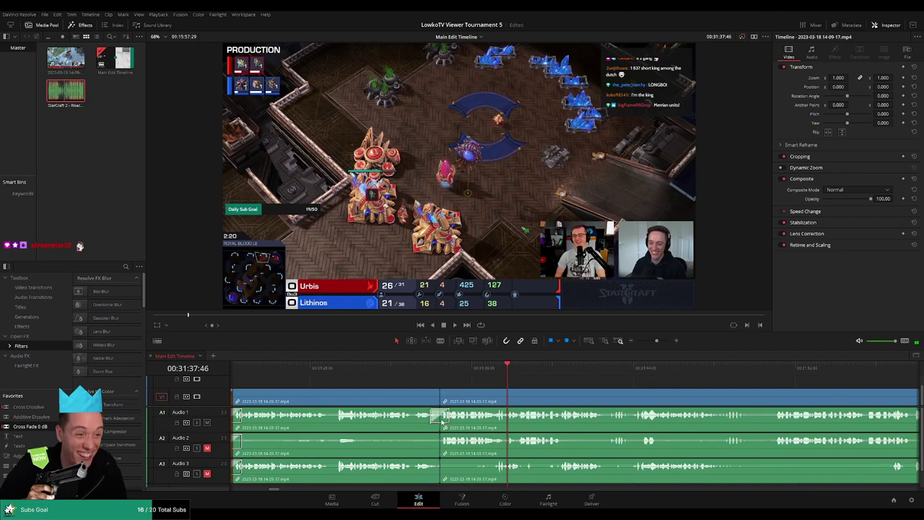
Step: Add a Cross Fade 0 dB at the audio join, replay it, and colour the previous clip orange
drag(30, 427, 469, 448)
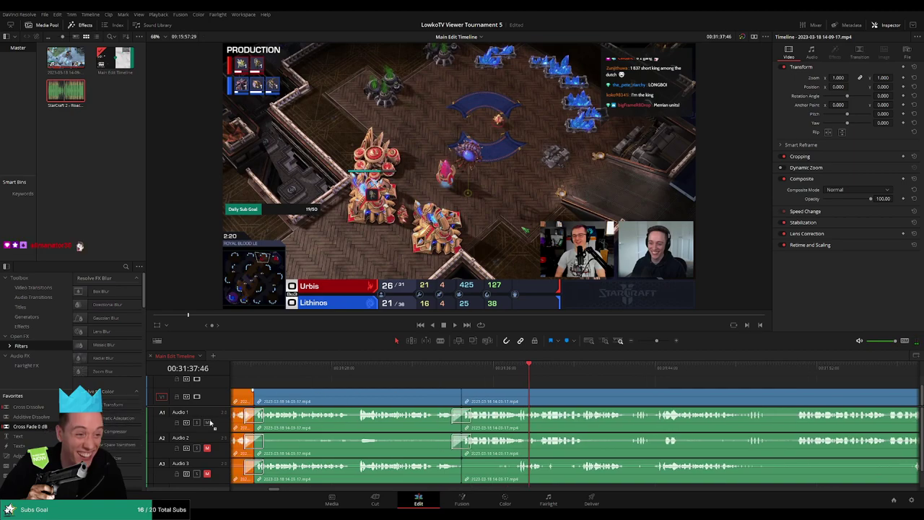
scroll(361, 448, left, 1)
click(467, 368)
key(space)
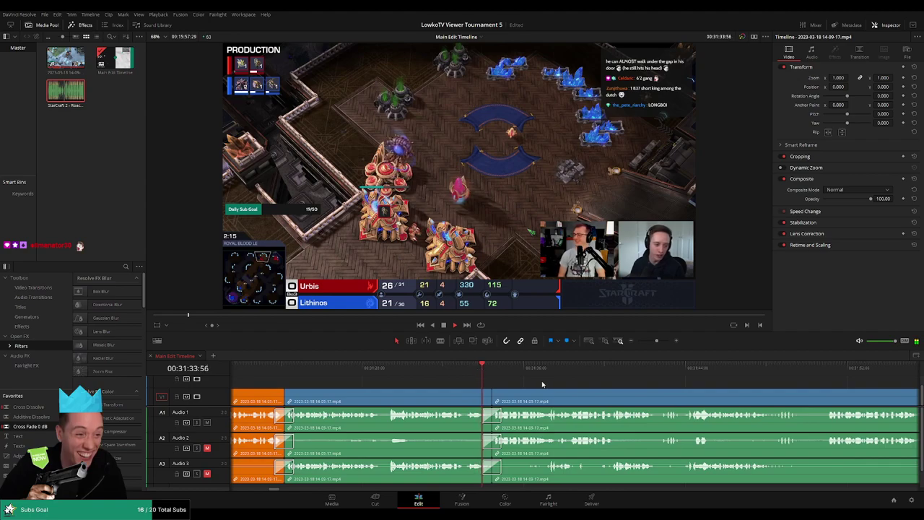
click(396, 393)
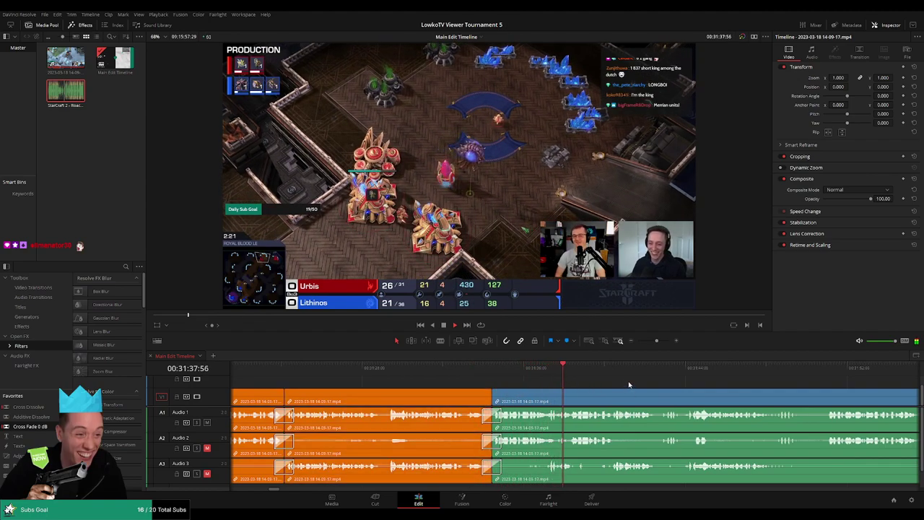
key(Delete)
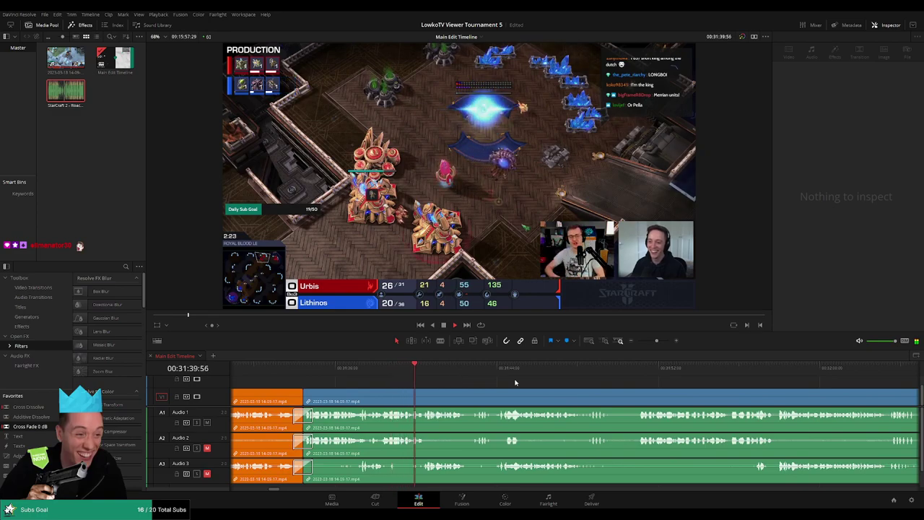
scroll(533, 385, right, 3)
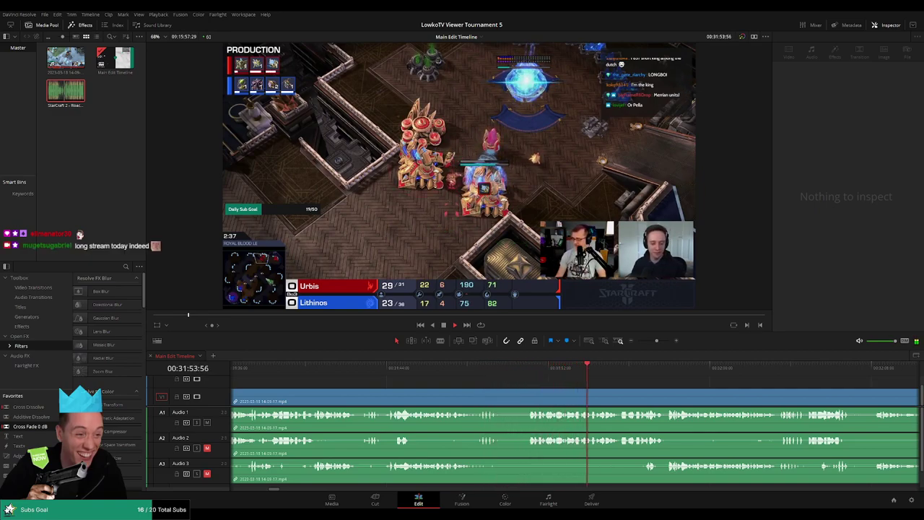
scroll(556, 385, right, 3)
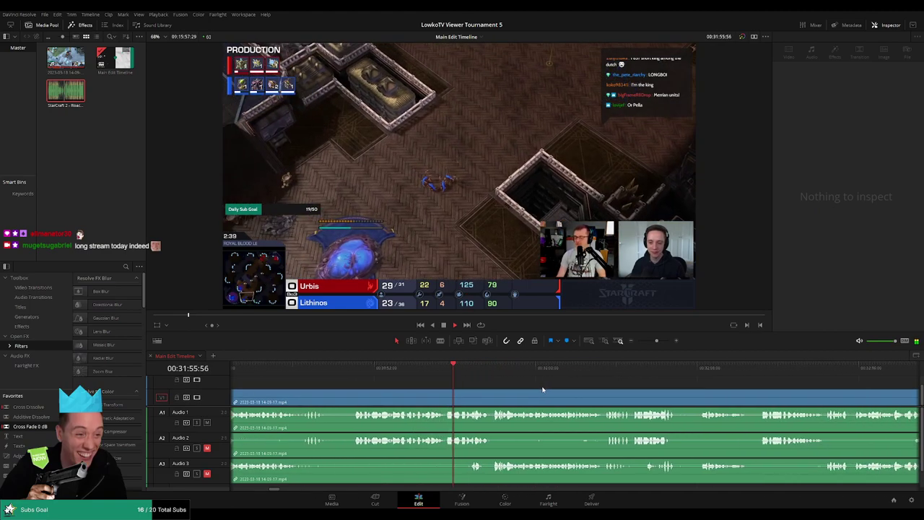
scroll(519, 386, right, 1)
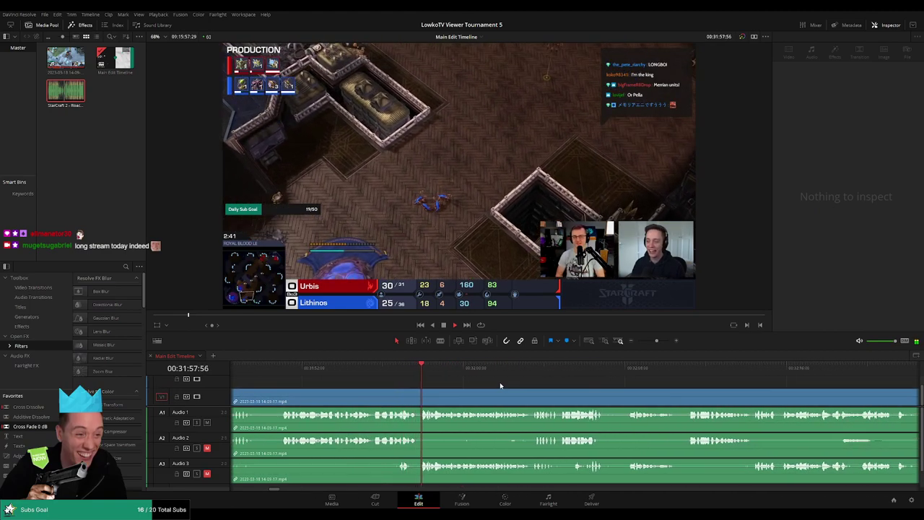
scroll(527, 389, right, 1)
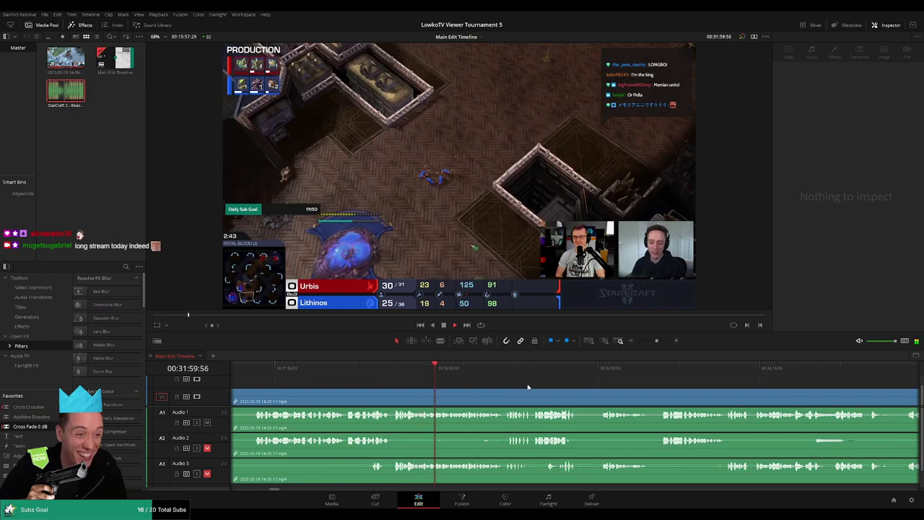
scroll(531, 386, right, 1)
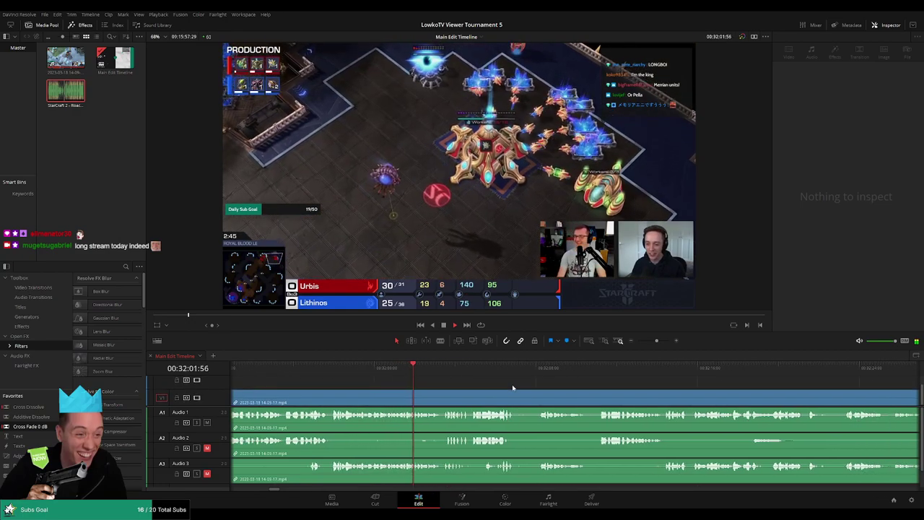
scroll(498, 390, right, 1)
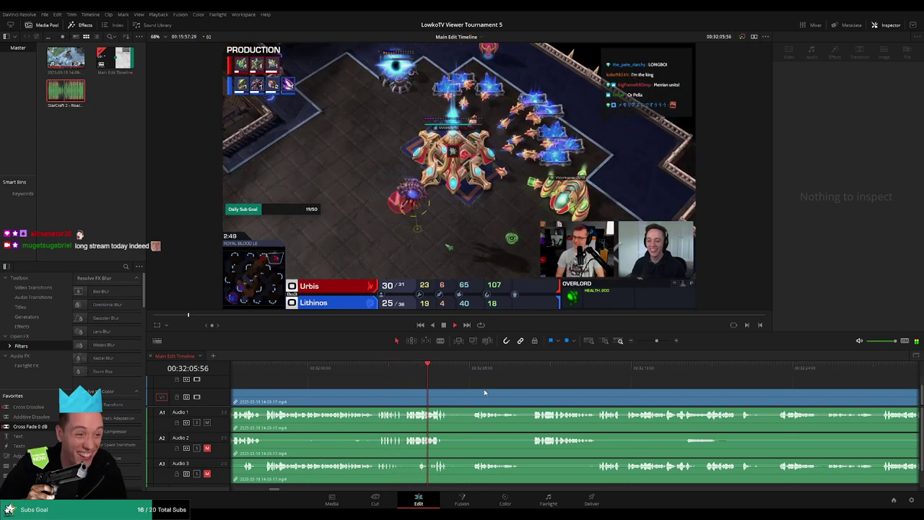
scroll(477, 392, right, 1)
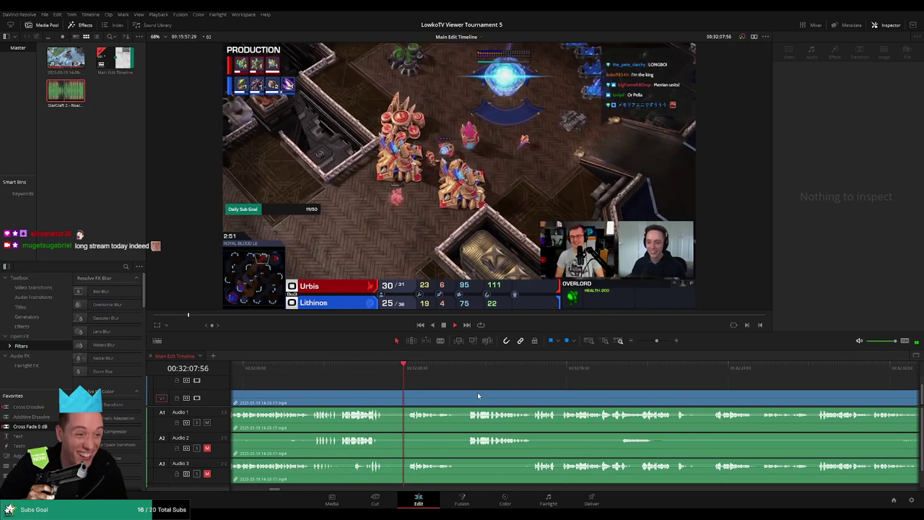
scroll(469, 392, right, 1)
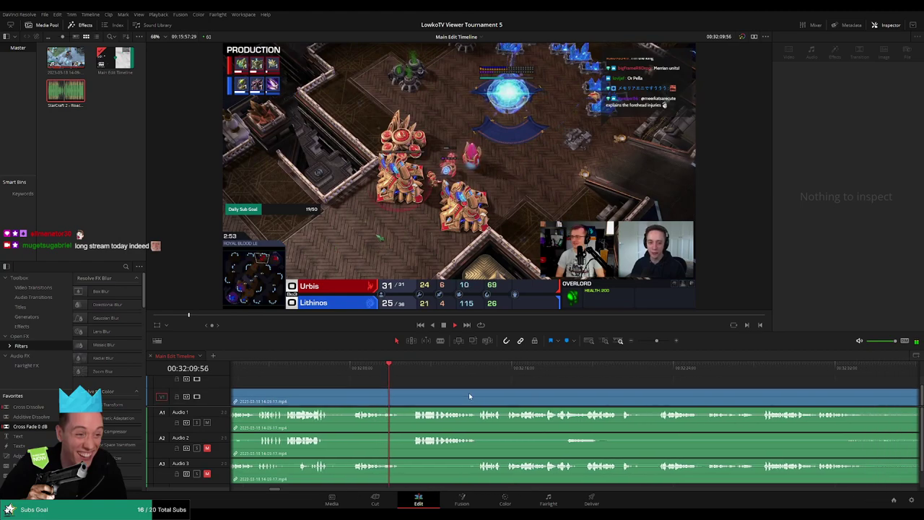
scroll(469, 392, right, 1)
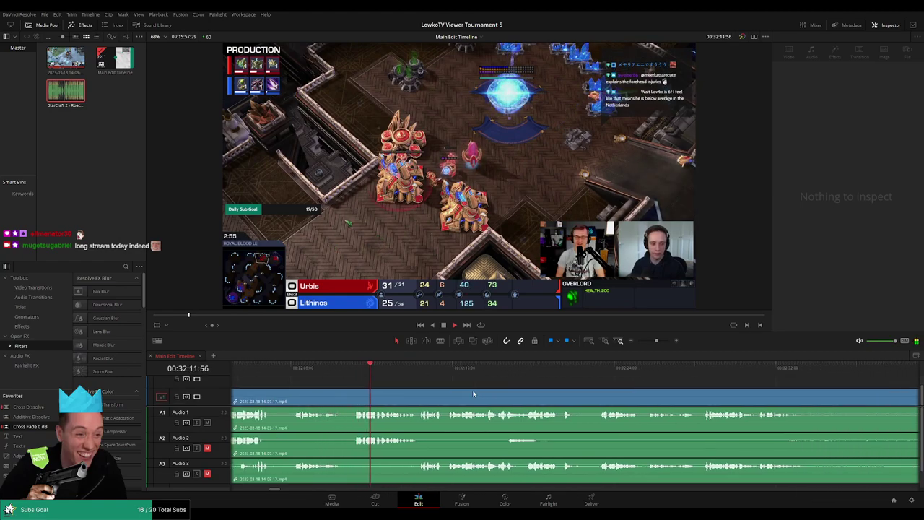
mouse_move(656, 341)
mouse_down()
mouse_move(643, 342)
mouse_move(653, 340)
mouse_up()
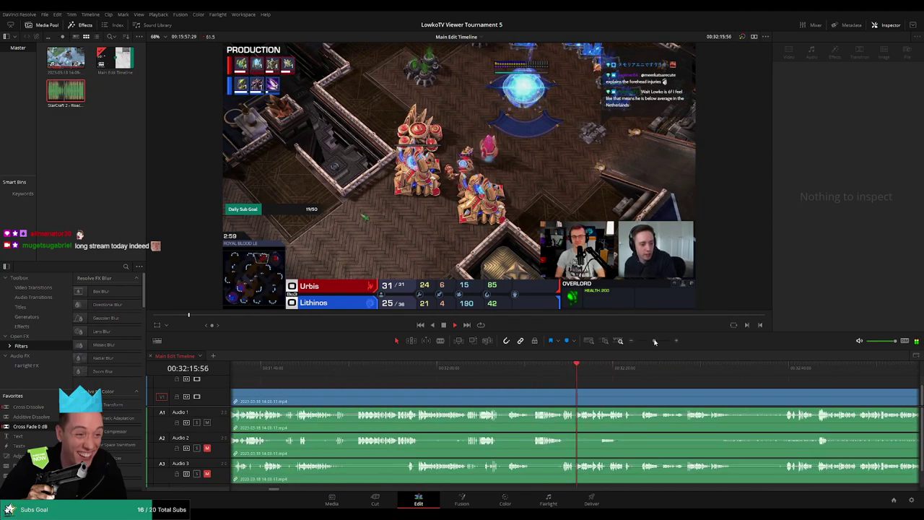
scroll(650, 385, right, 3)
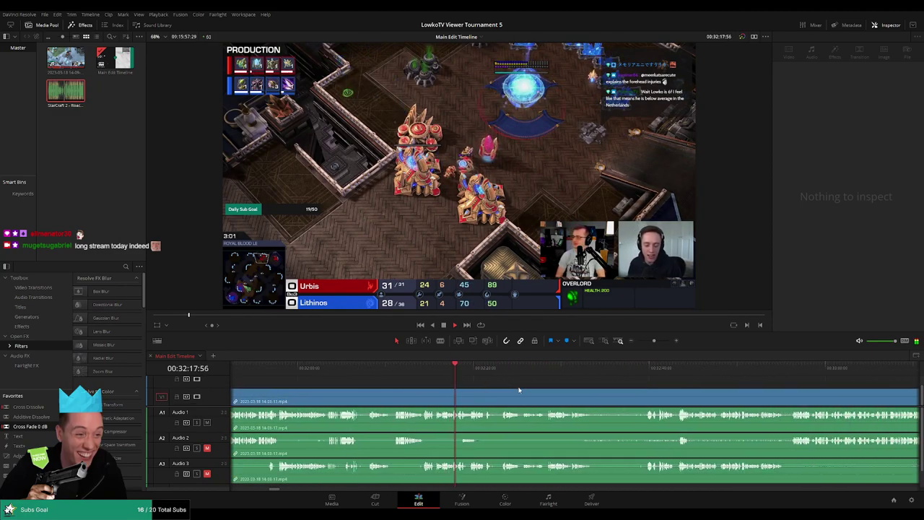
scroll(602, 392, left, 2)
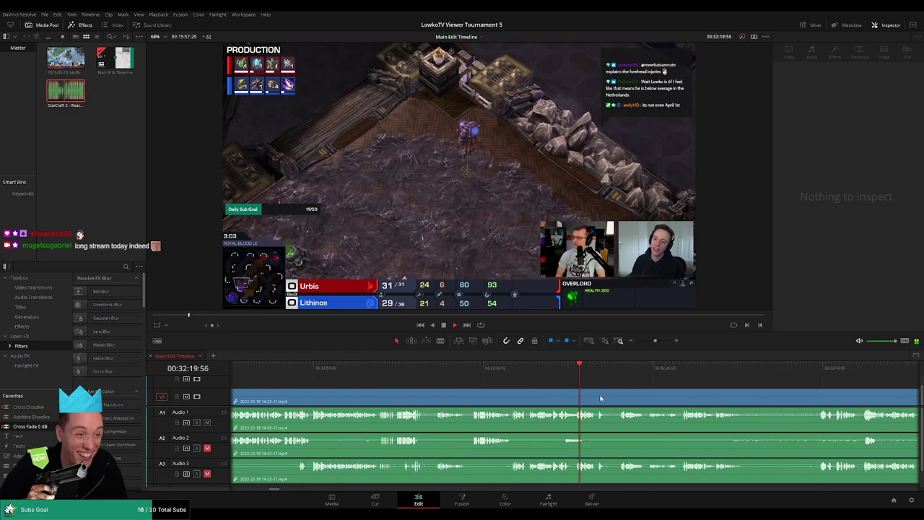
scroll(494, 396, right, 2)
scroll(495, 395, right, 1)
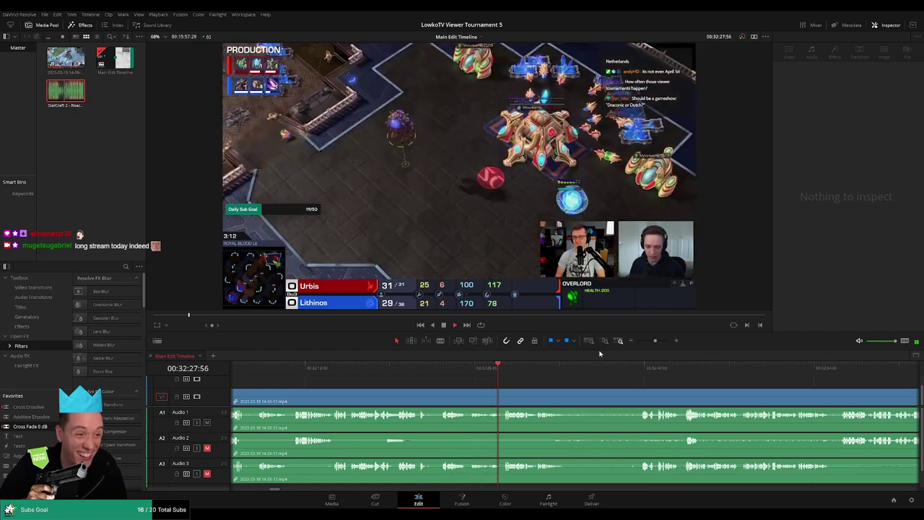
scroll(626, 396, left, 2)
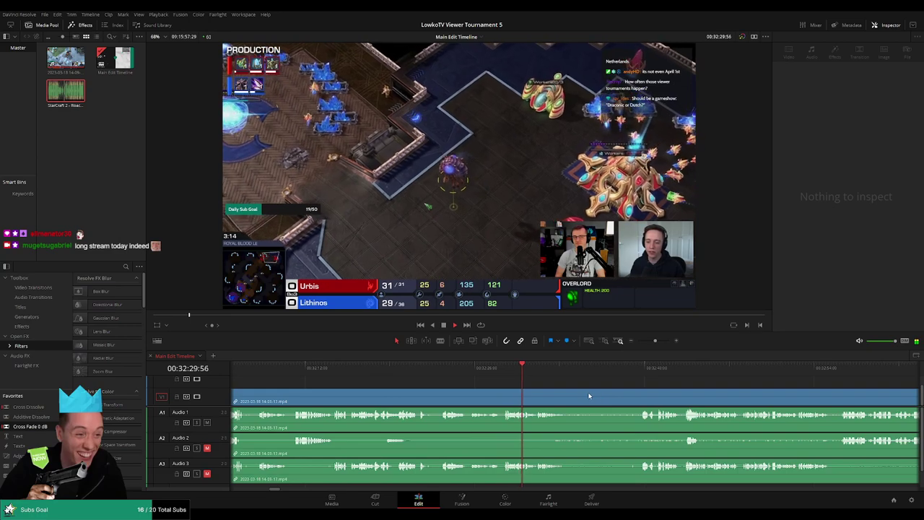
scroll(505, 390, right, 4)
scroll(473, 389, right, 2)
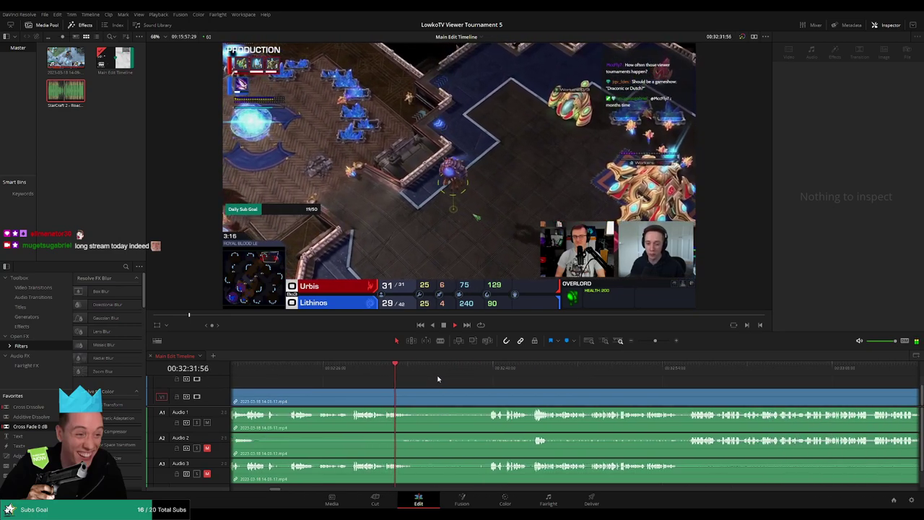
Step: Split both ends of the dead stretch near 32:33 and ripple-delete it
key(ctrl+b)
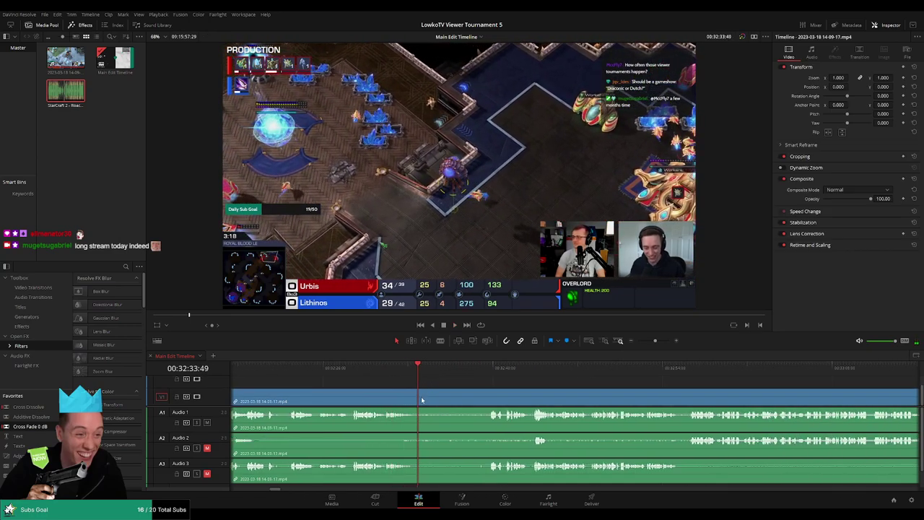
click(482, 368)
key(ctrl+b)
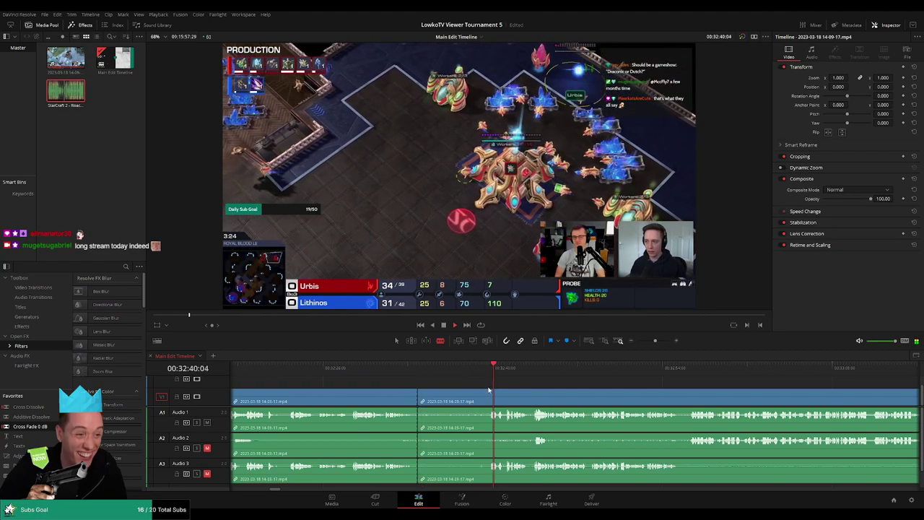
click(477, 393)
key(BackSpace)
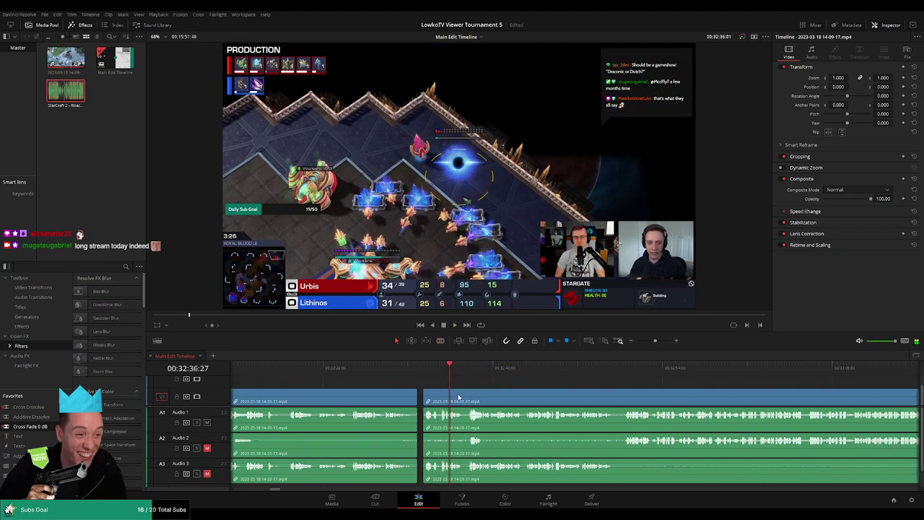
Step: Replay across the new join and mark the clip before it orange
click(409, 368)
key(space)
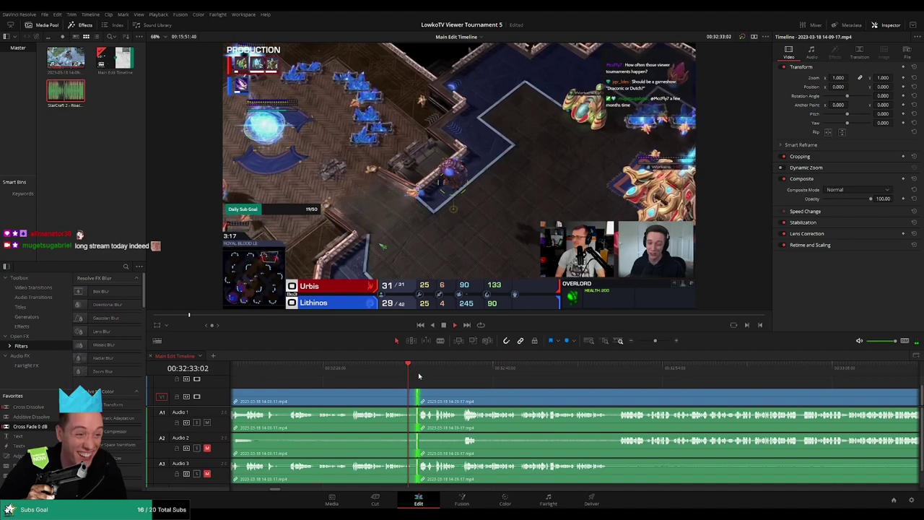
click(392, 399)
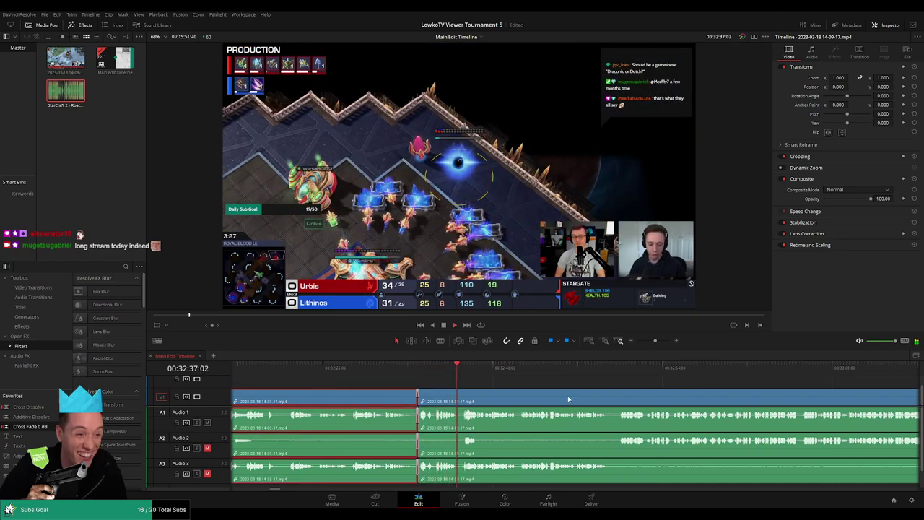
key(ctrl+shift+a)
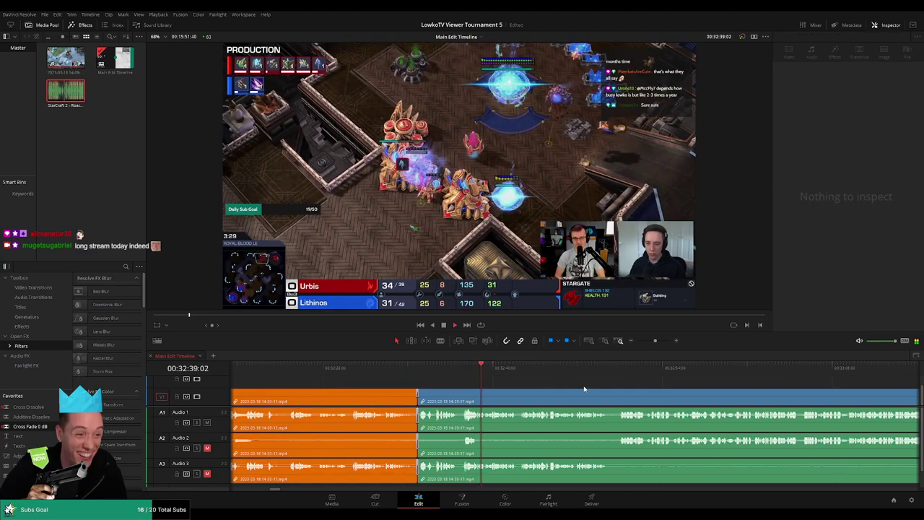
scroll(540, 385, right, 3)
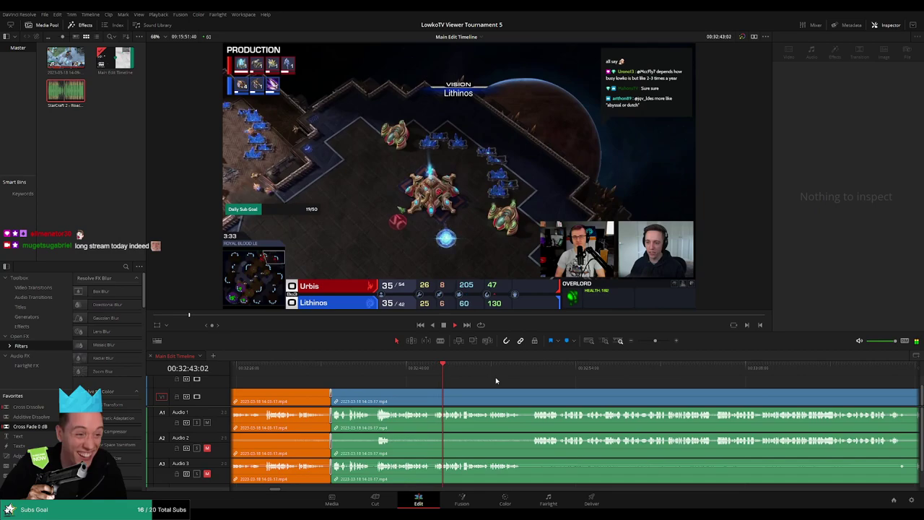
Step: Follow playback to about 33:23, then show the Main Edit Timeline's properties in the Inspector
scroll(555, 398, right, 2)
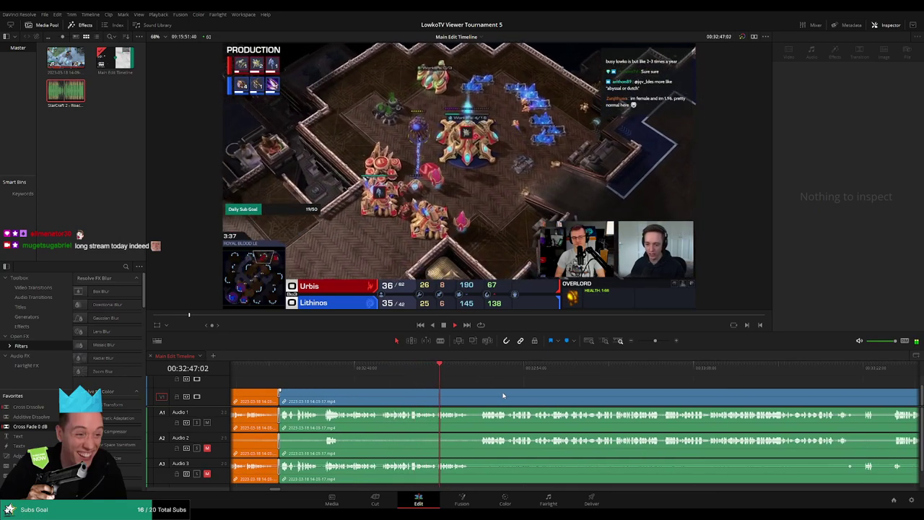
scroll(554, 402, right, 3)
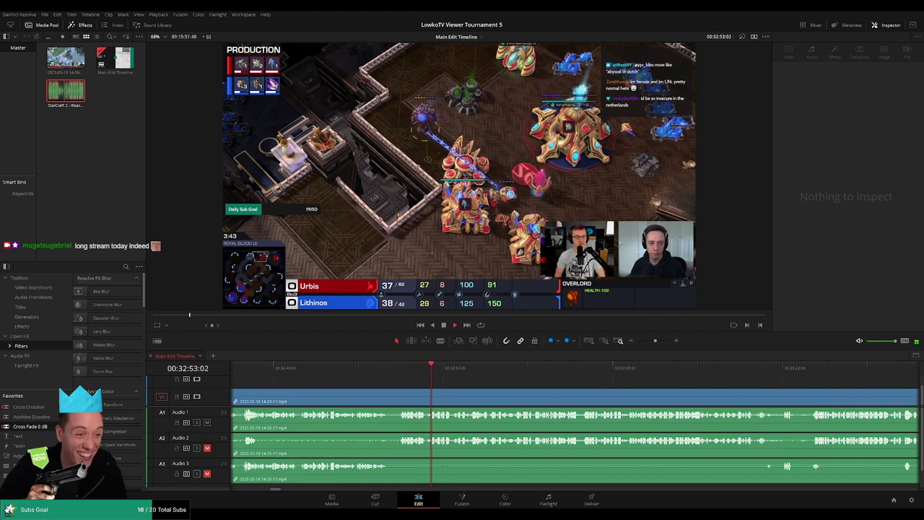
scroll(433, 383, right, 5)
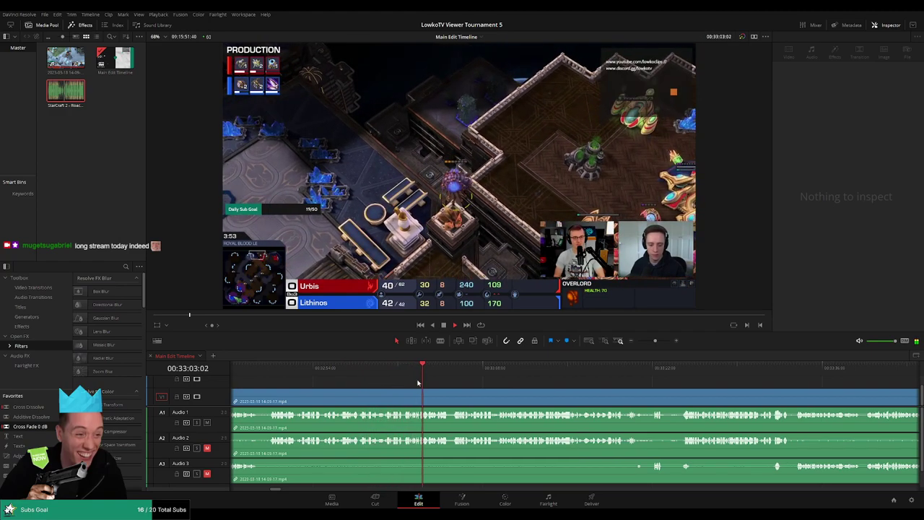
scroll(406, 379, right, 3)
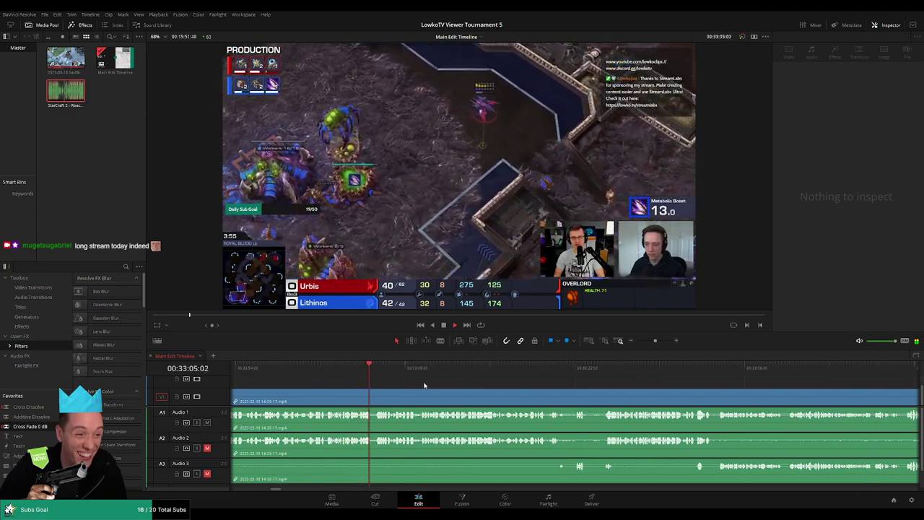
scroll(397, 386, right, 3)
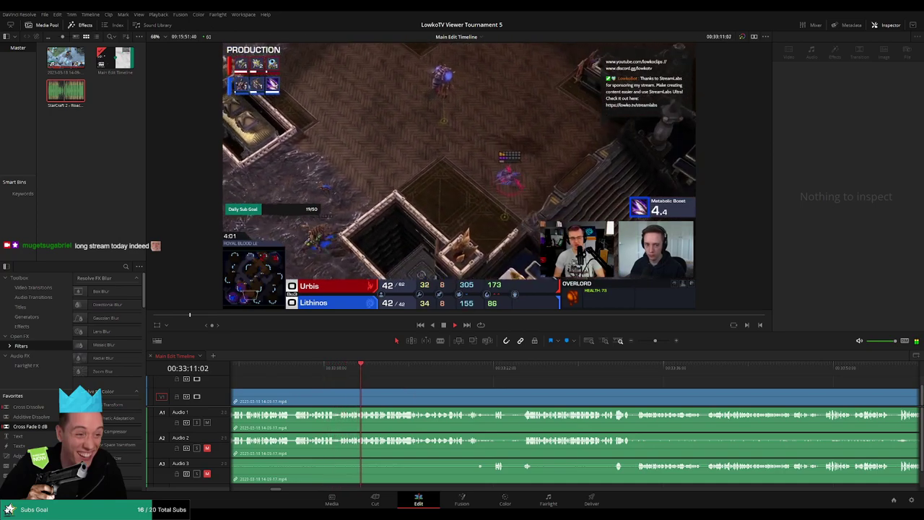
scroll(173, 443, right, 3)
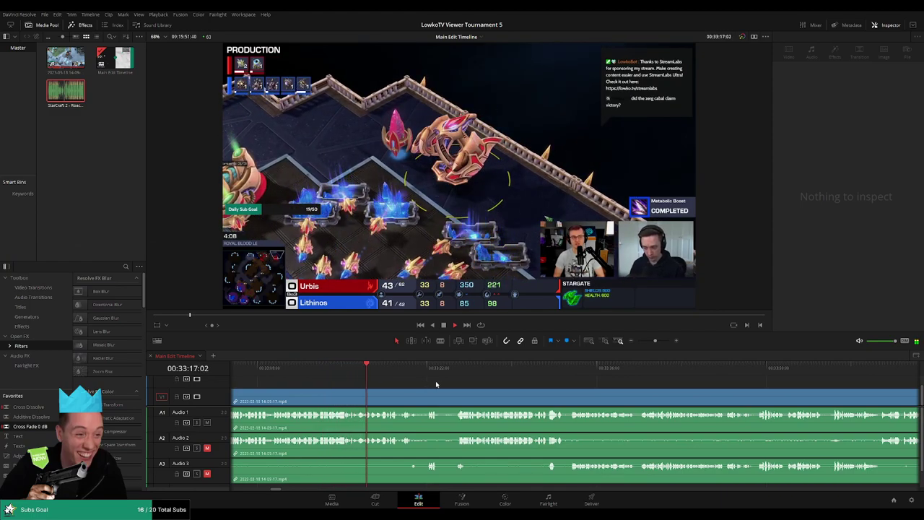
scroll(228, 438, right, 3)
click(119, 62)
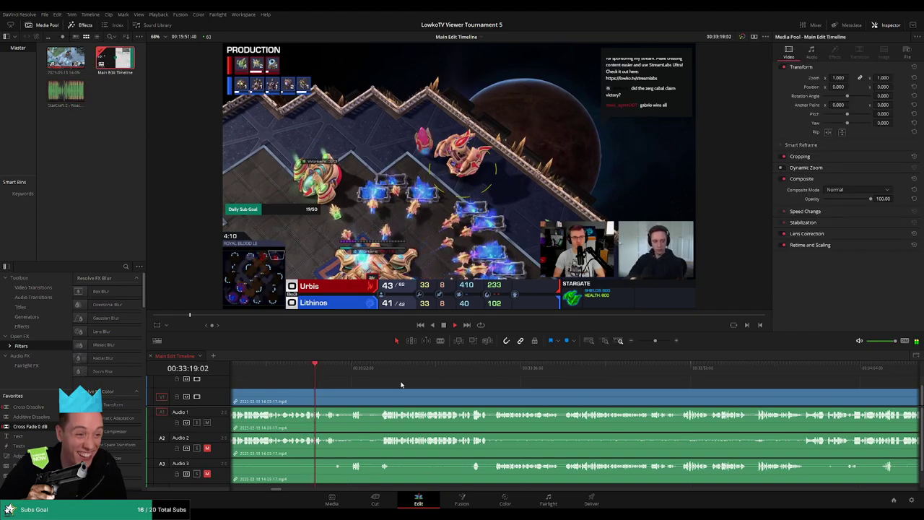
scroll(352, 374, right, 3)
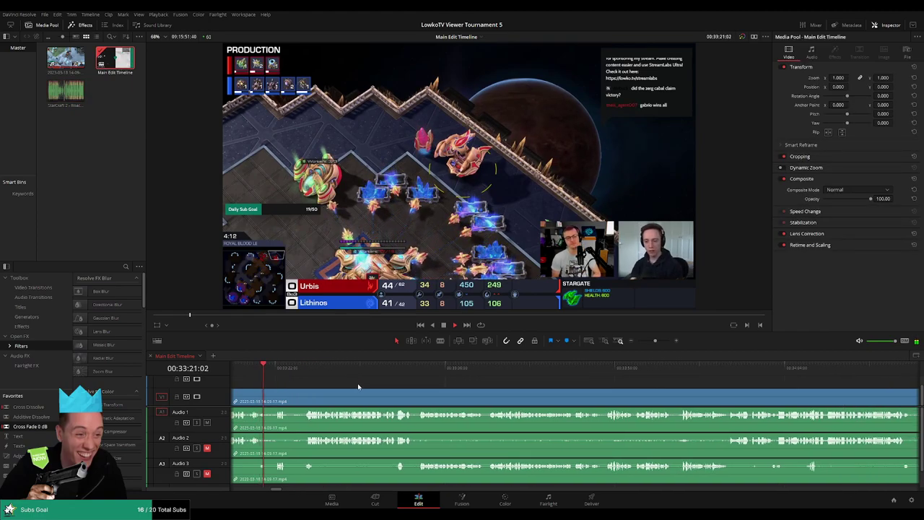
scroll(394, 386, left, 2)
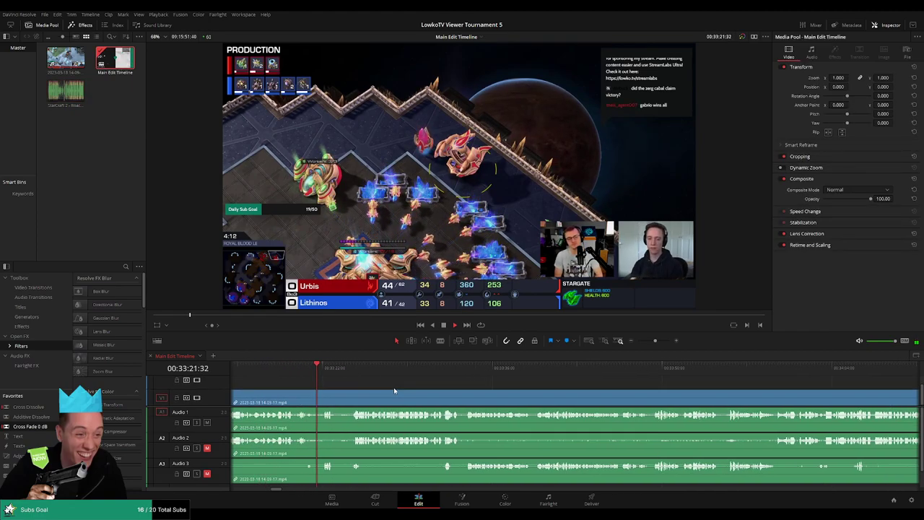
Step: Split at about 33:23 and ripple-delete the short dead piece
click(351, 369)
key(ctrl+b)
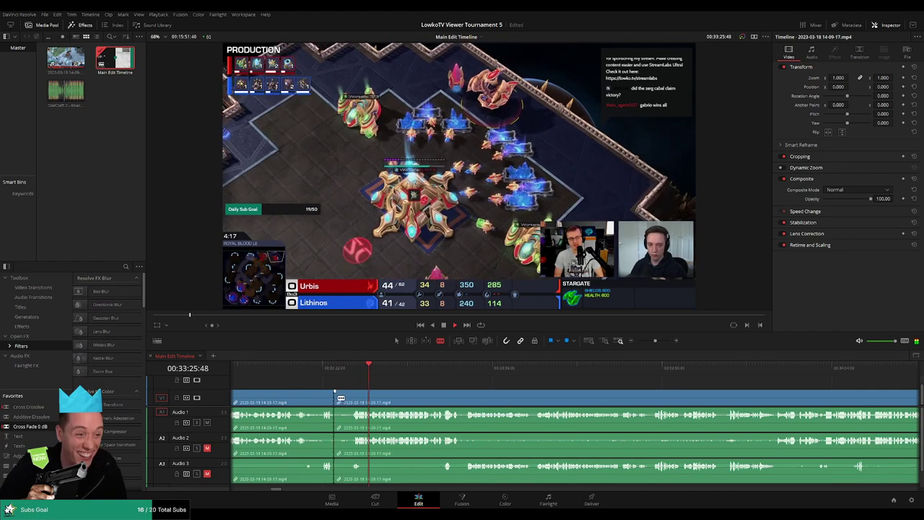
click(345, 400)
key(Delete)
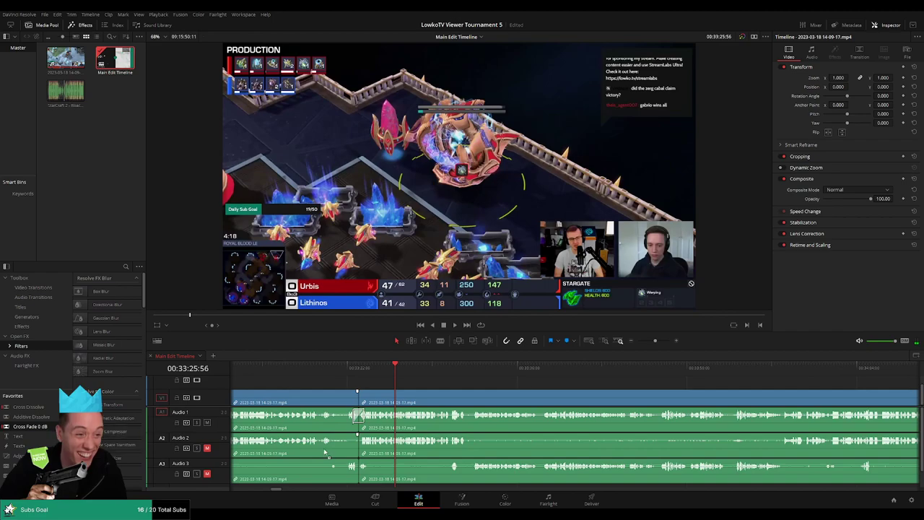
Step: Replay across the new join and set the clips before it to Orange
scroll(354, 463, left, 1)
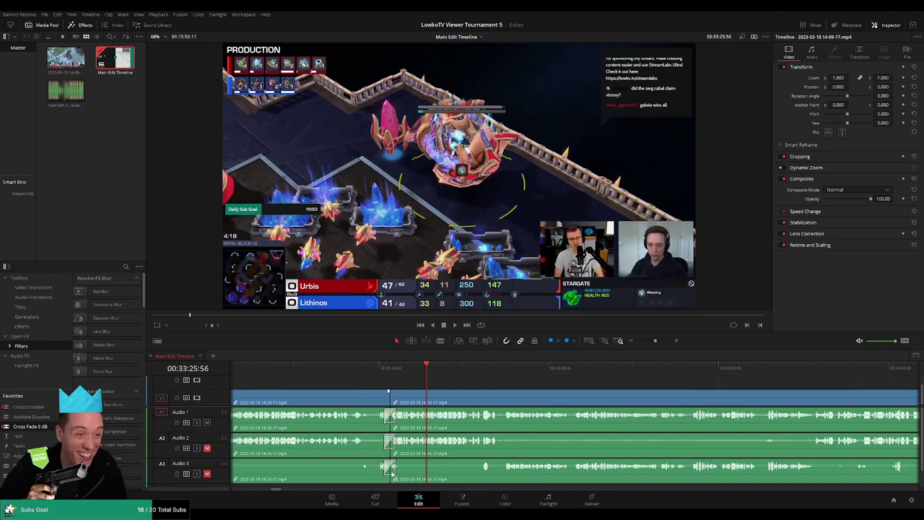
click(398, 369)
key(space)
click(365, 401)
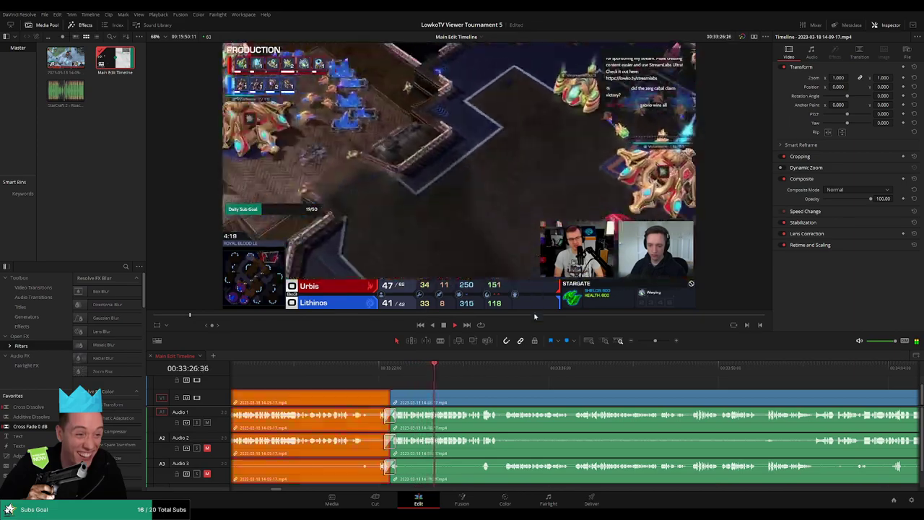
click(507, 382)
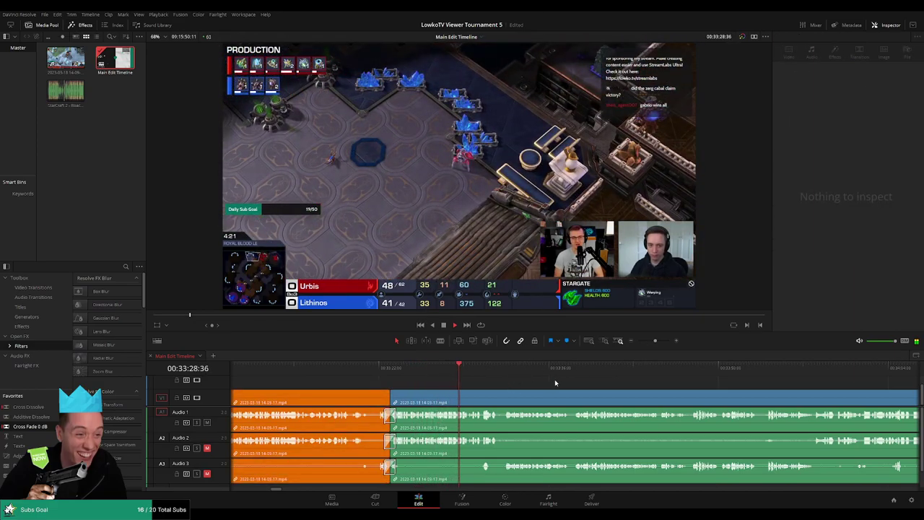
scroll(555, 383, right, 3)
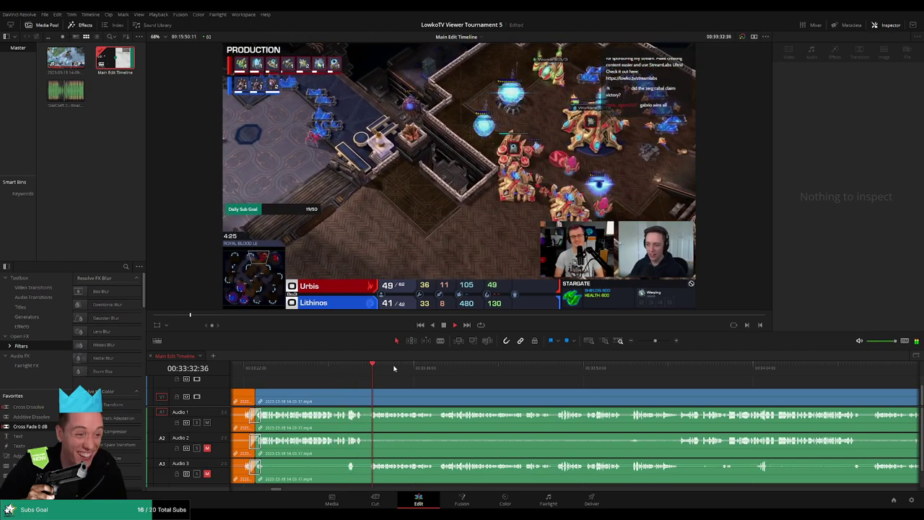
scroll(415, 383, right, 1)
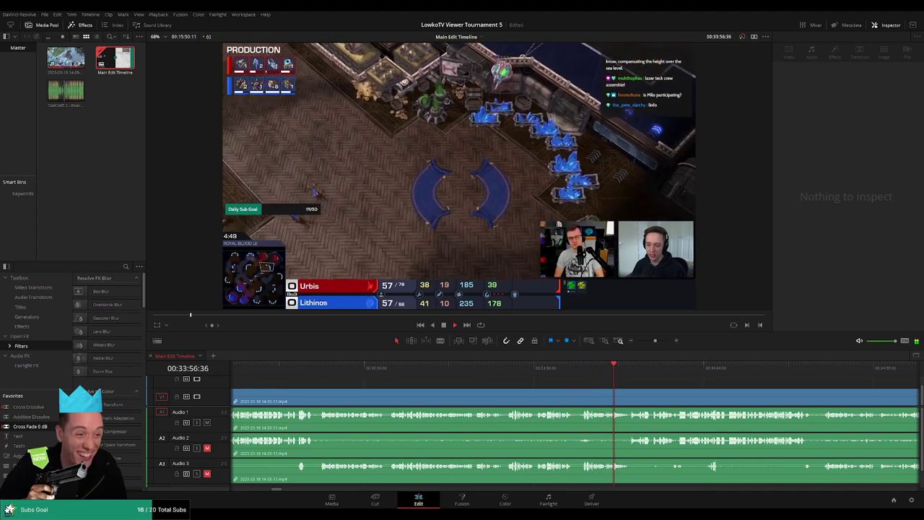
scroll(674, 385, right, 3)
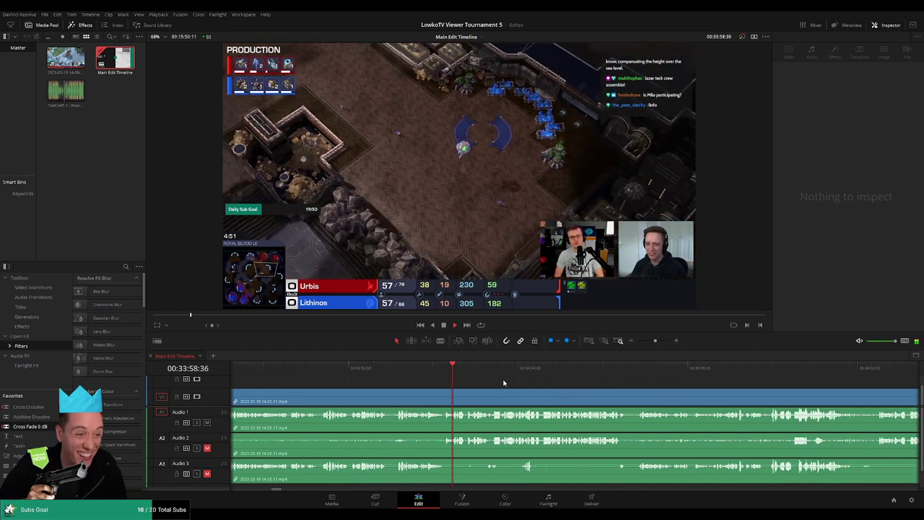
scroll(398, 380, right, 2)
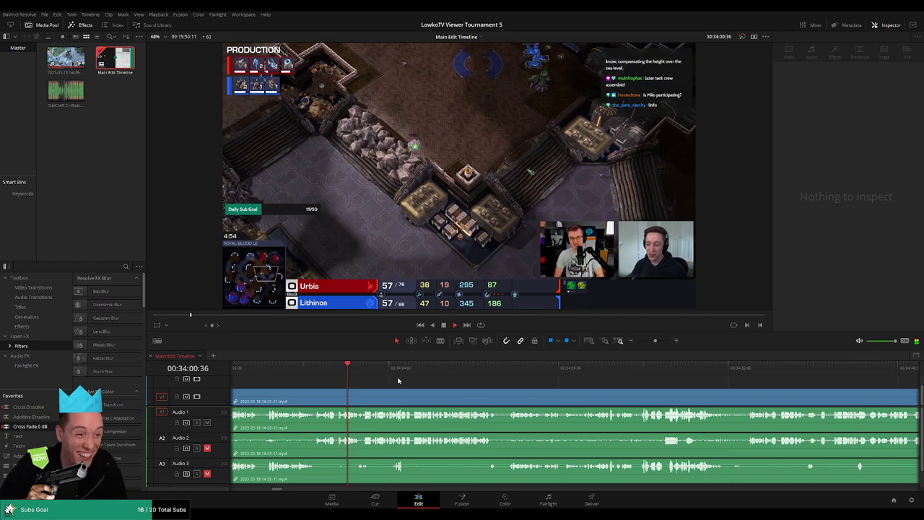
scroll(422, 383, right, 1)
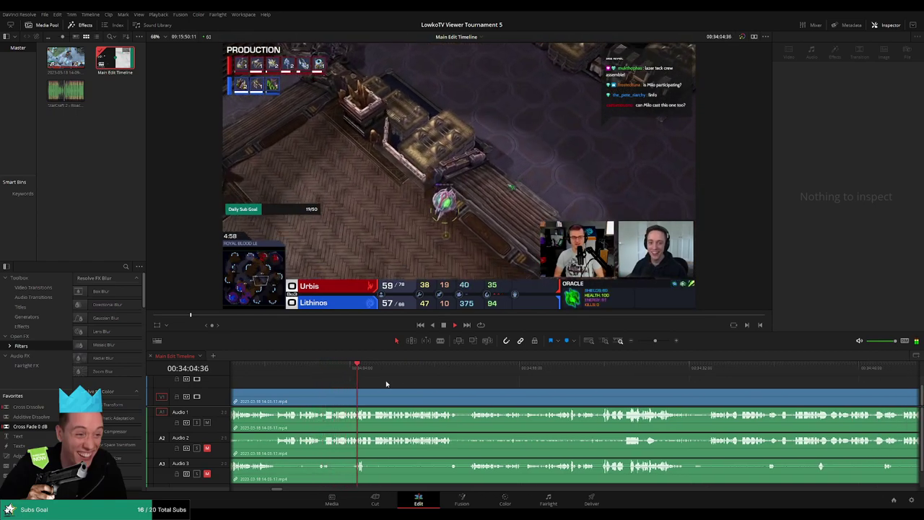
scroll(392, 384, right, 1)
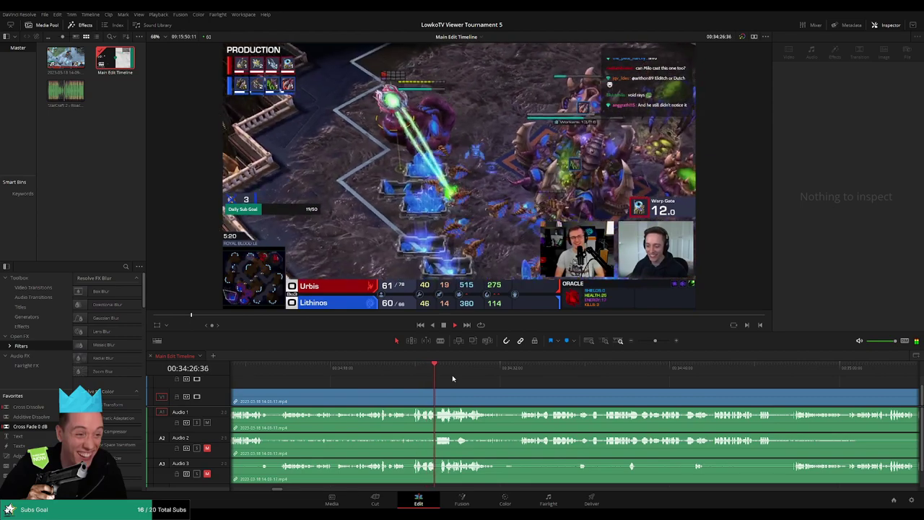
scroll(429, 376, right, 2)
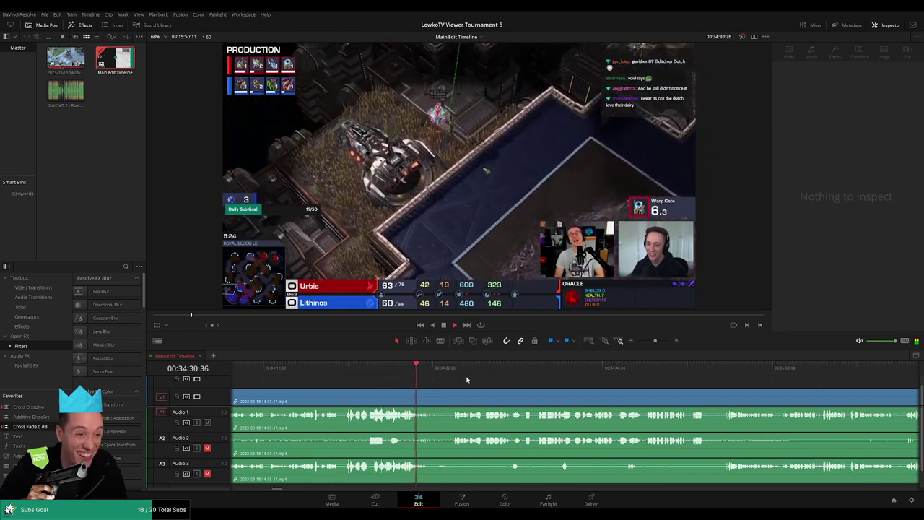
scroll(487, 382, right, 2)
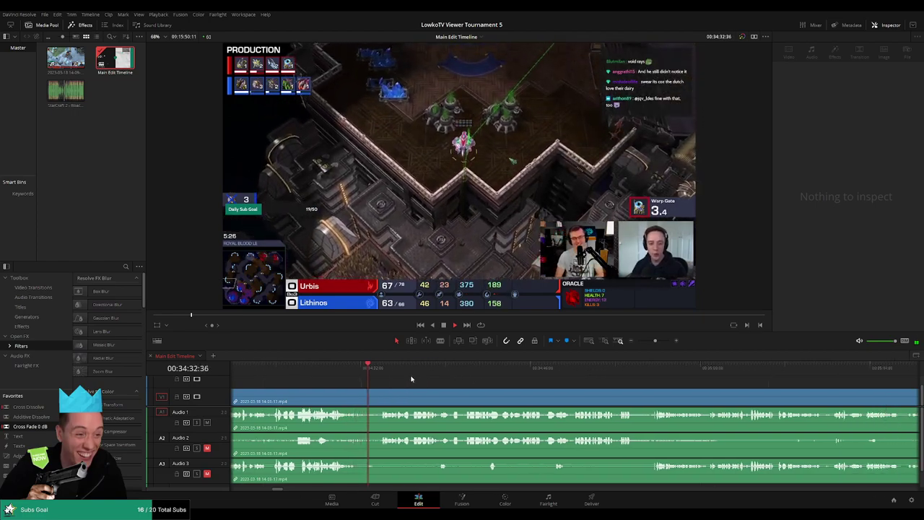
scroll(462, 385, right, 2)
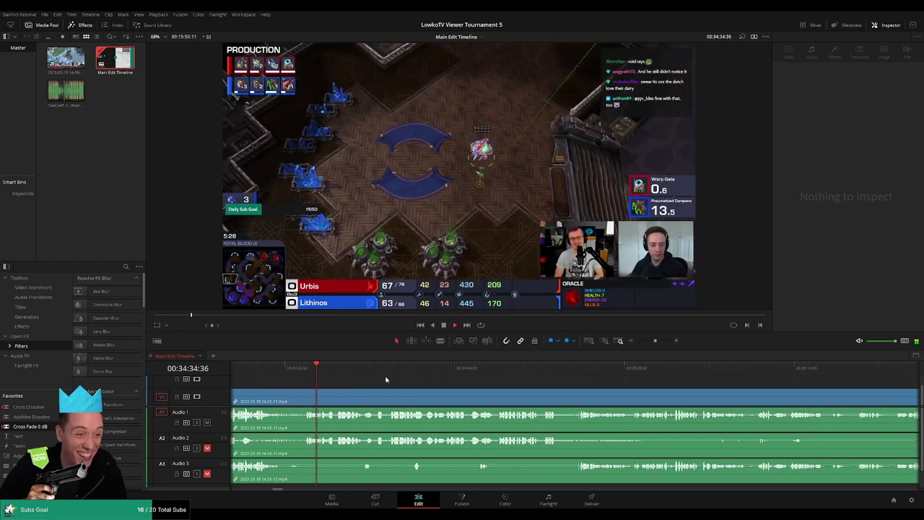
scroll(390, 379, right, 1)
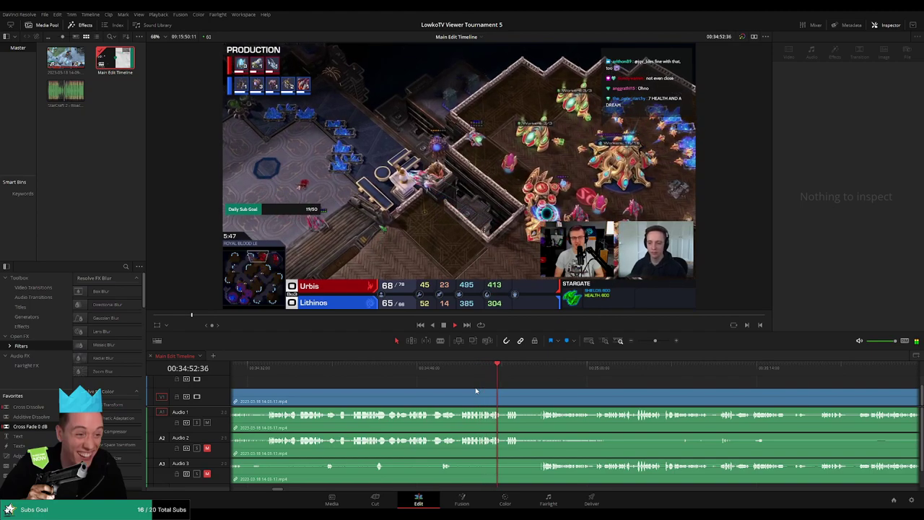
scroll(505, 390, up, 4)
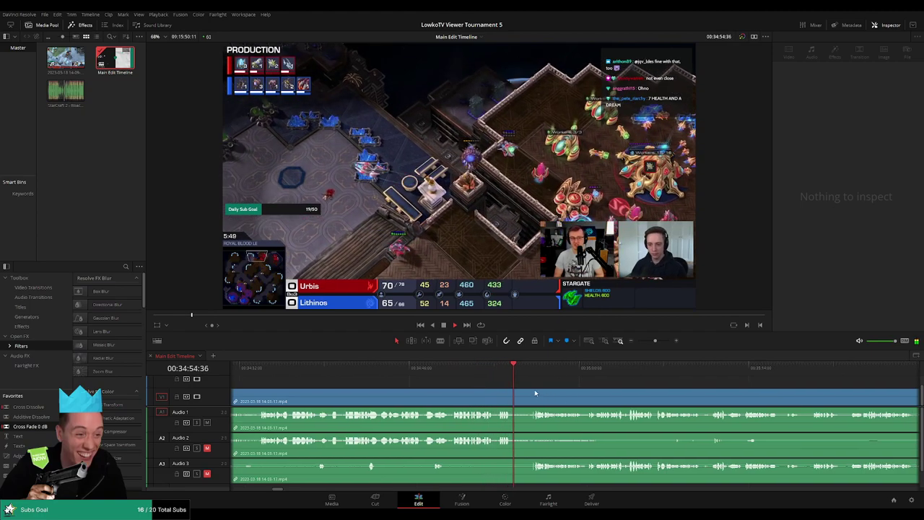
Step: Blade all tracks at about 34:57 and mark the reviewed clip before the split orange
key(b)
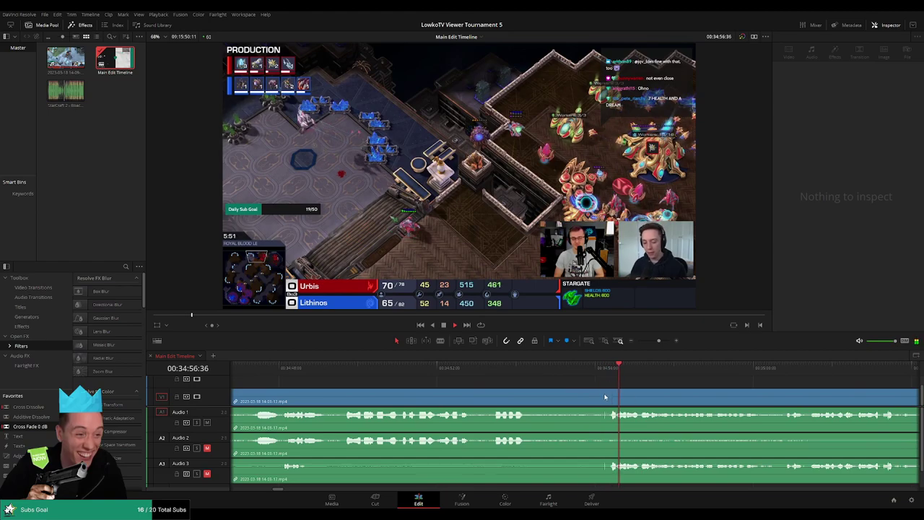
click(603, 397)
key(a)
click(604, 395)
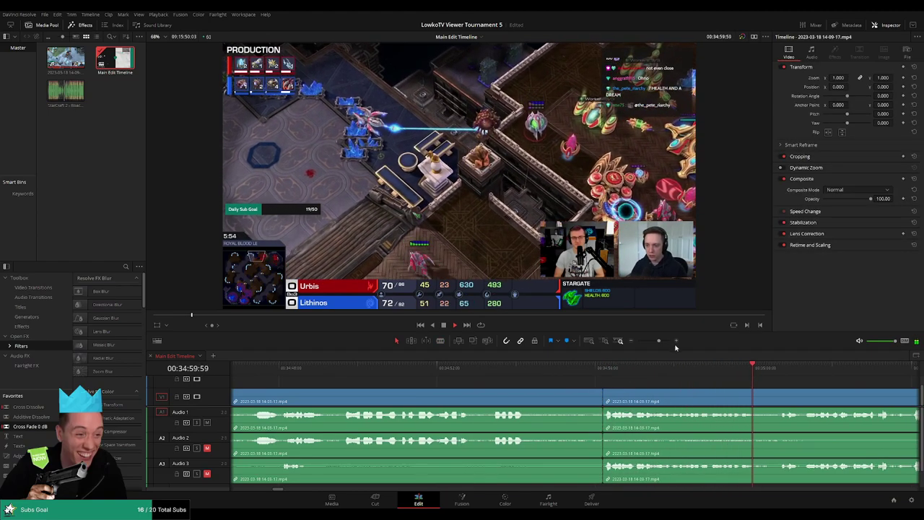
scroll(553, 397, down, 6)
click(498, 398)
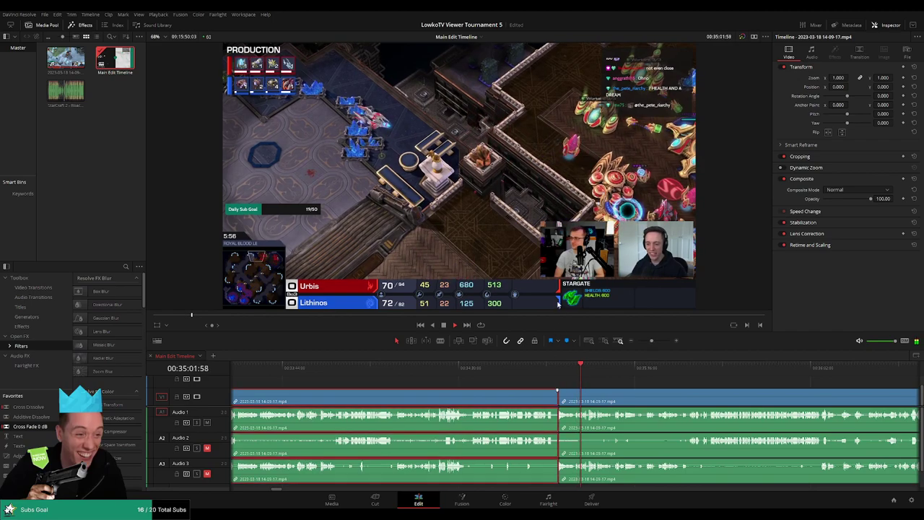
scroll(444, 389, right, 3)
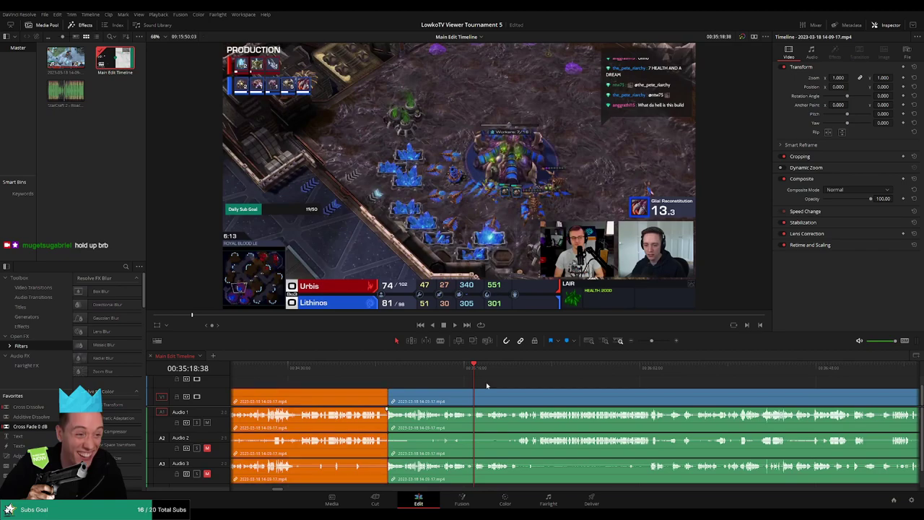
Step: Zoom out and replay the earlier edited section from about 32:34
scroll(644, 363, left, 3)
drag(651, 340, 646, 343)
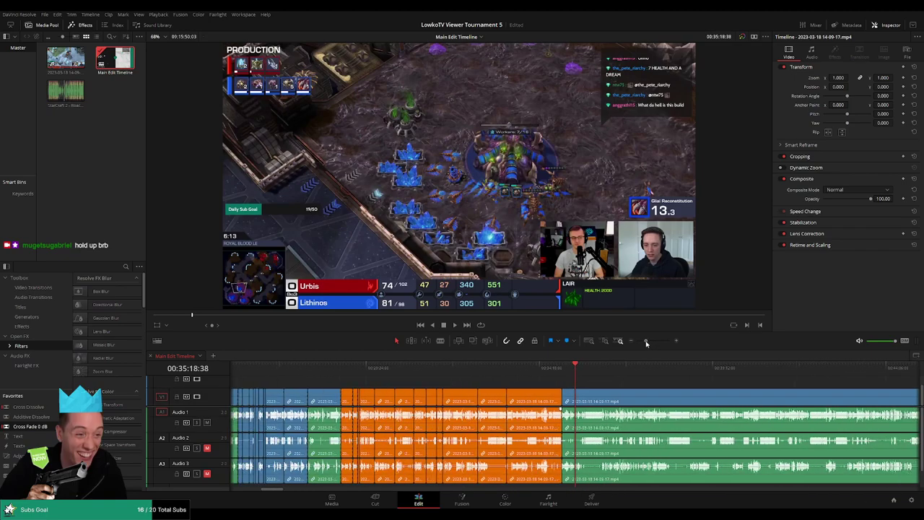
click(484, 367)
key(space)
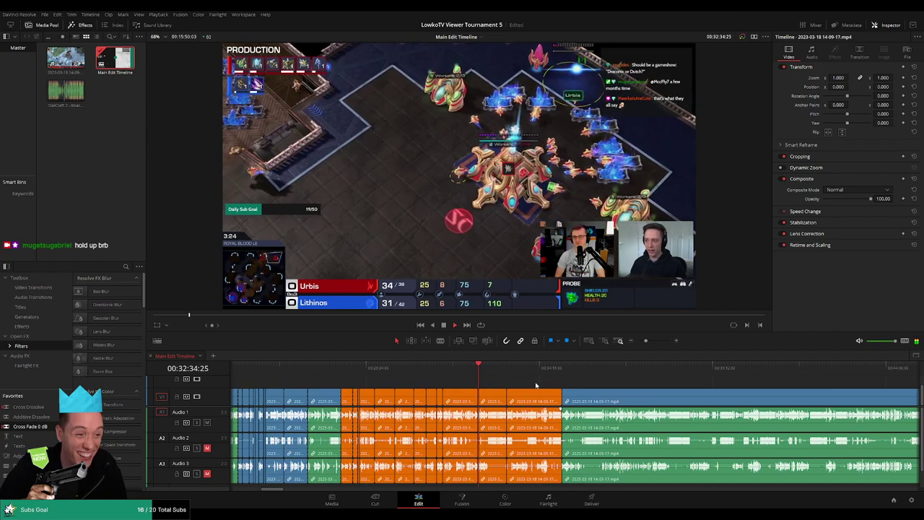
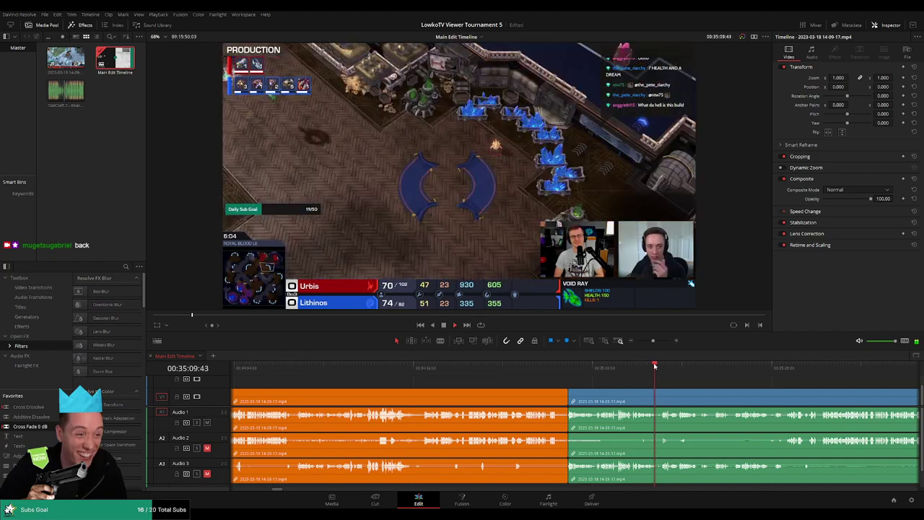
Step: Rewatch the footage around the next edit point, skipping back and ahead
click(565, 371)
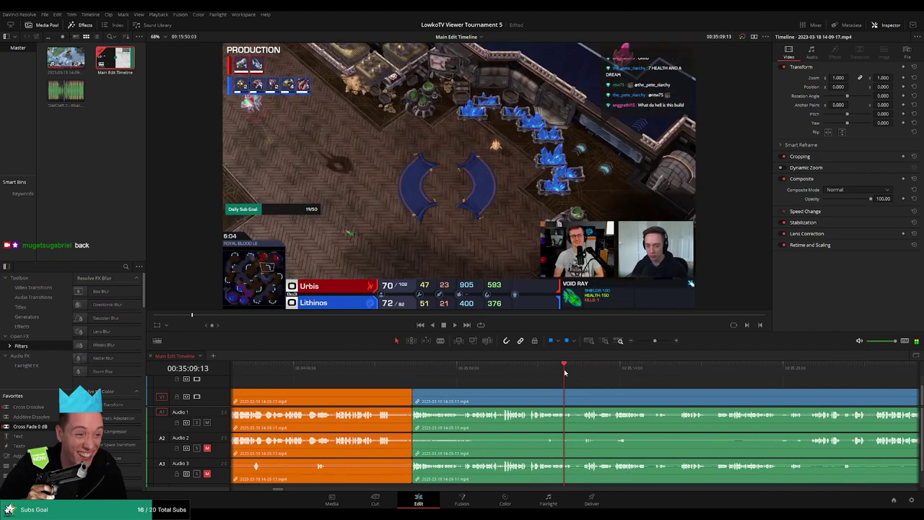
click(525, 370)
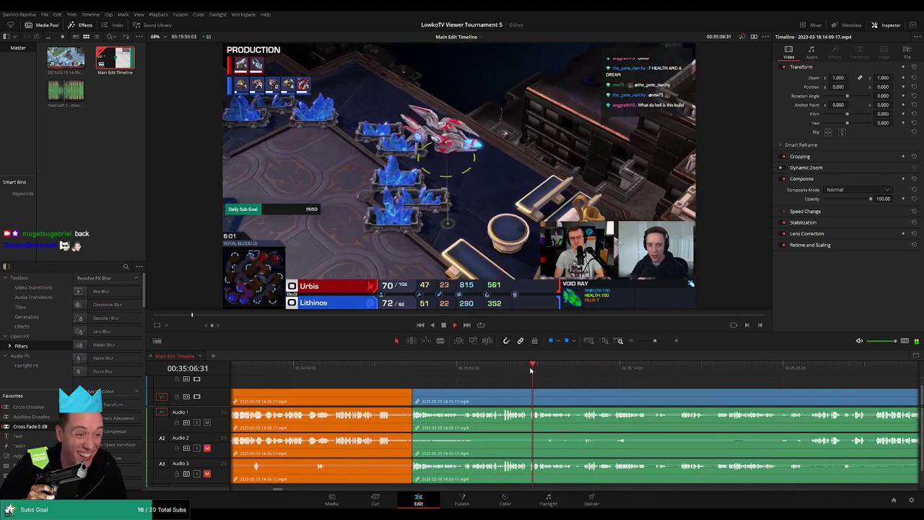
click(713, 372)
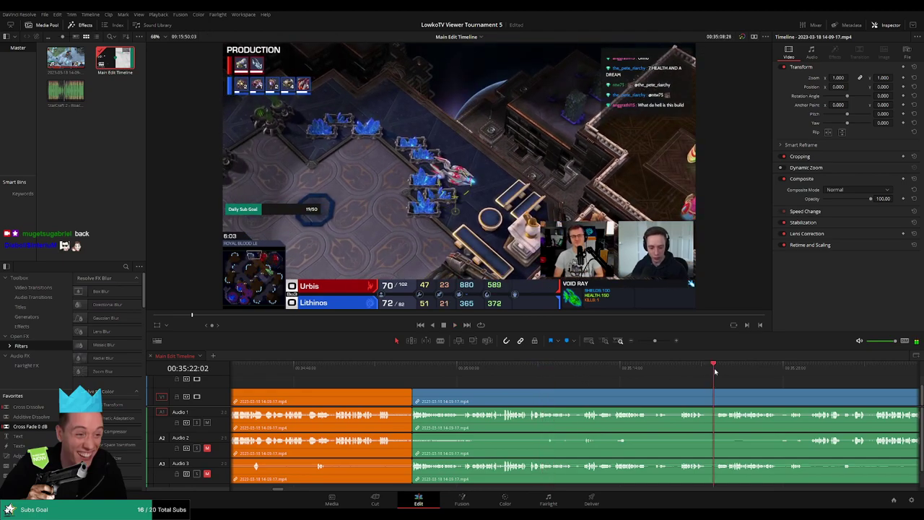
scroll(764, 381, right, 3)
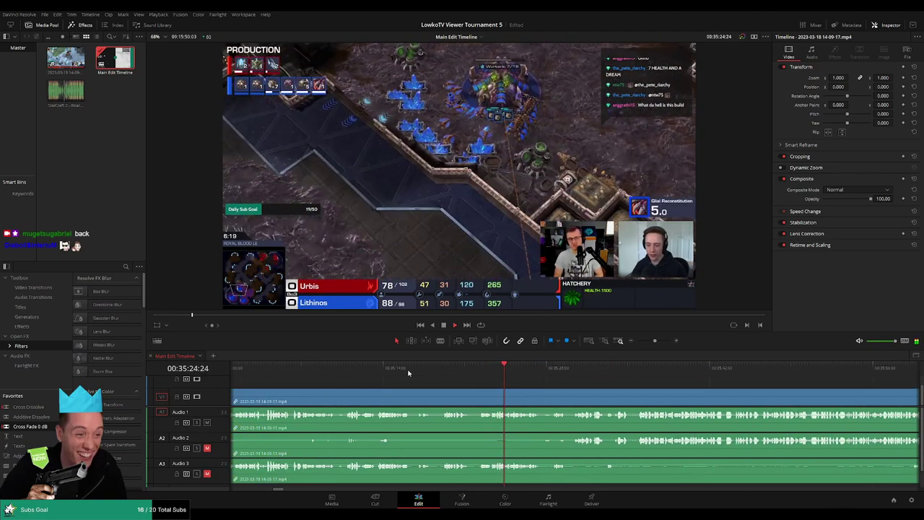
click(425, 372)
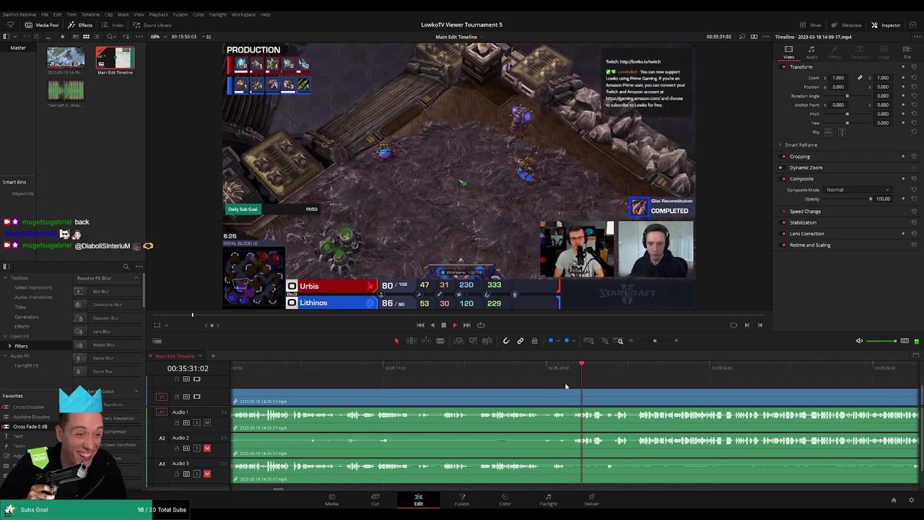
scroll(566, 387, right, 5)
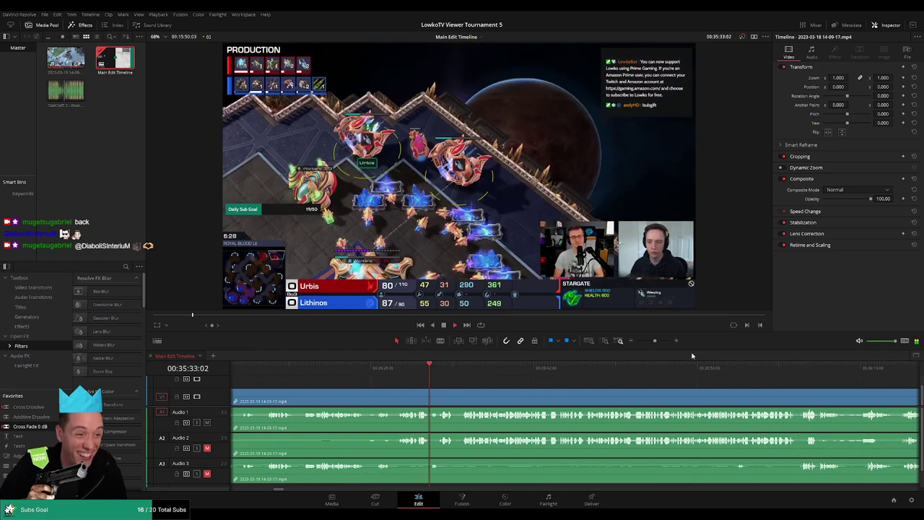
mouse_move(654, 341)
mouse_down()
mouse_move(636, 342)
mouse_move(657, 343)
mouse_up()
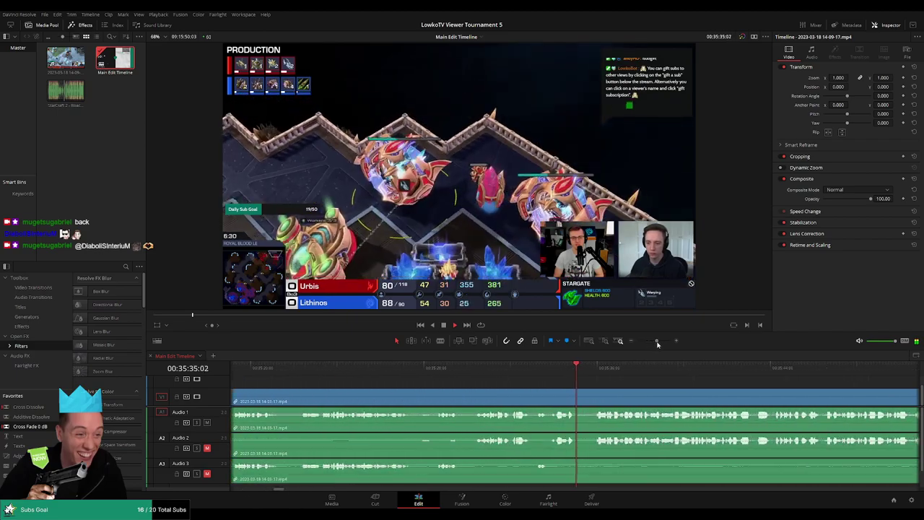
scroll(528, 387, right, 5)
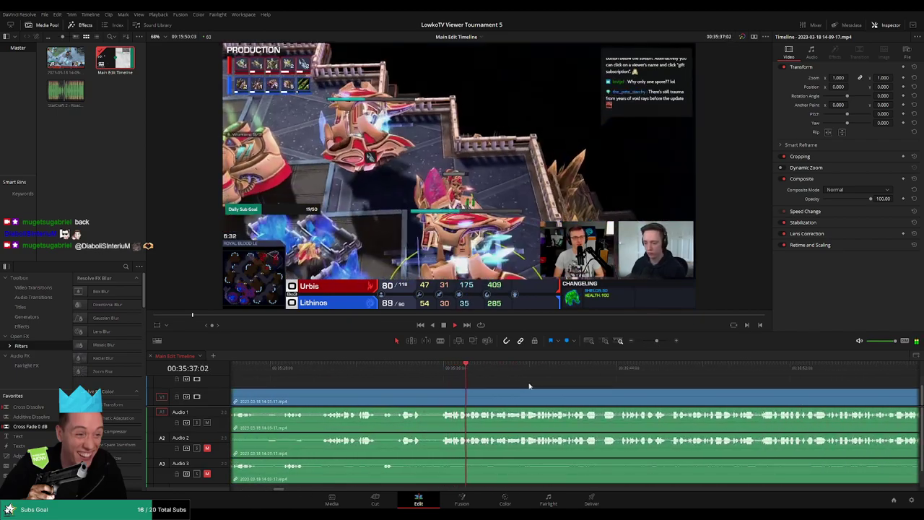
scroll(467, 381, right, 3)
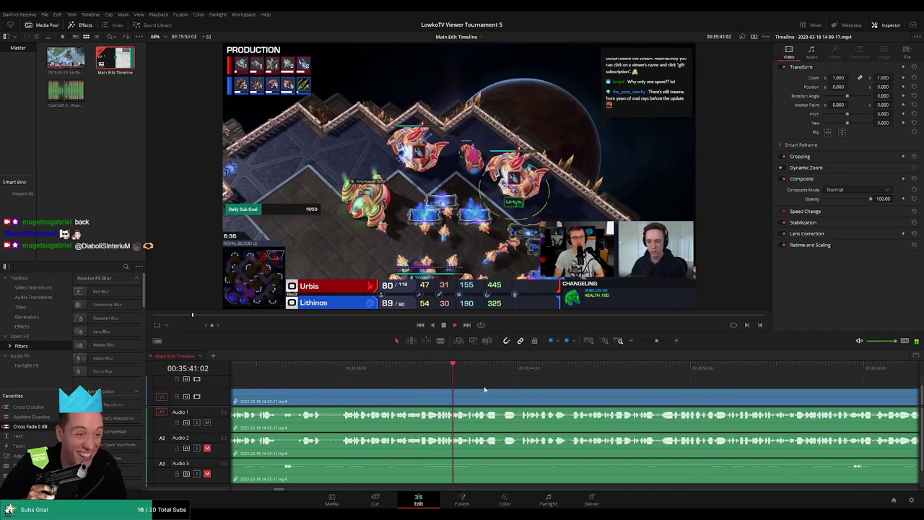
scroll(426, 388, right, 4)
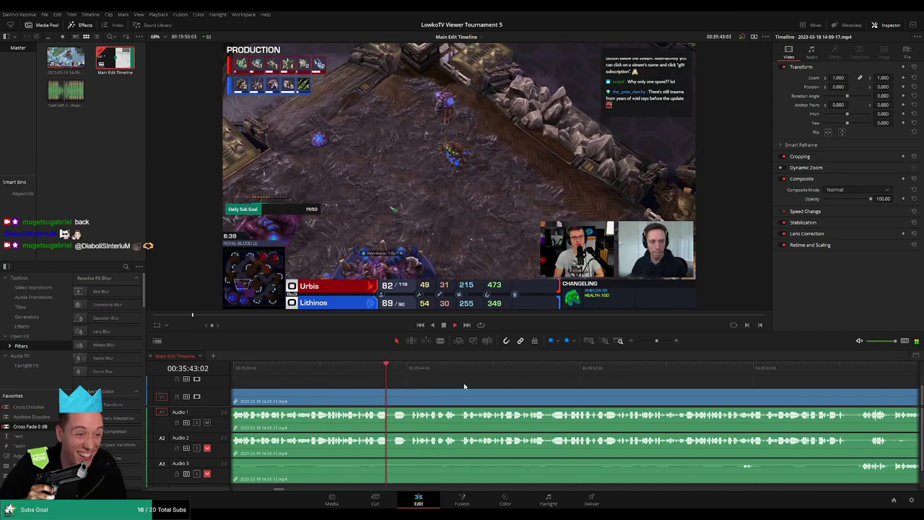
scroll(441, 384, right, 2)
Step: Split all tracks at the playhead and ripple-delete the short unwanted piece
key(ctrl+b)
click(361, 398)
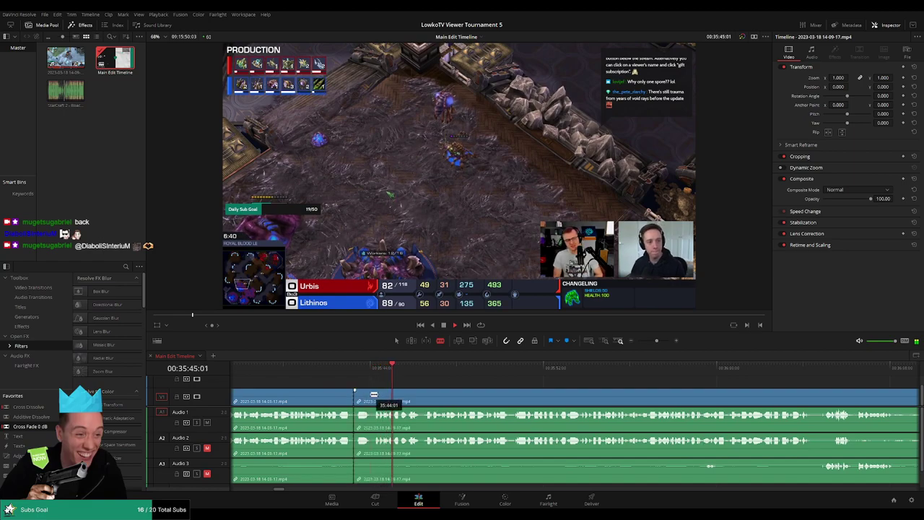
key(Delete)
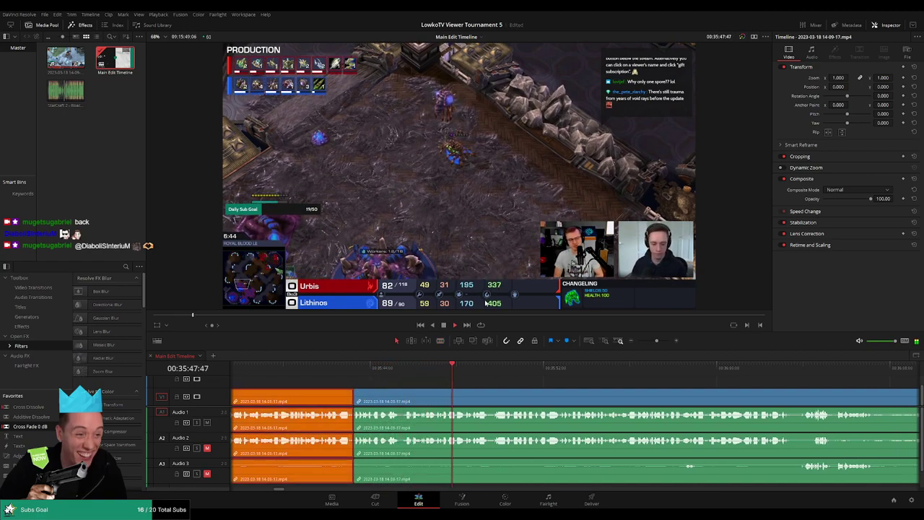
scroll(447, 384, right, 3)
scroll(446, 384, right, 2)
click(441, 385)
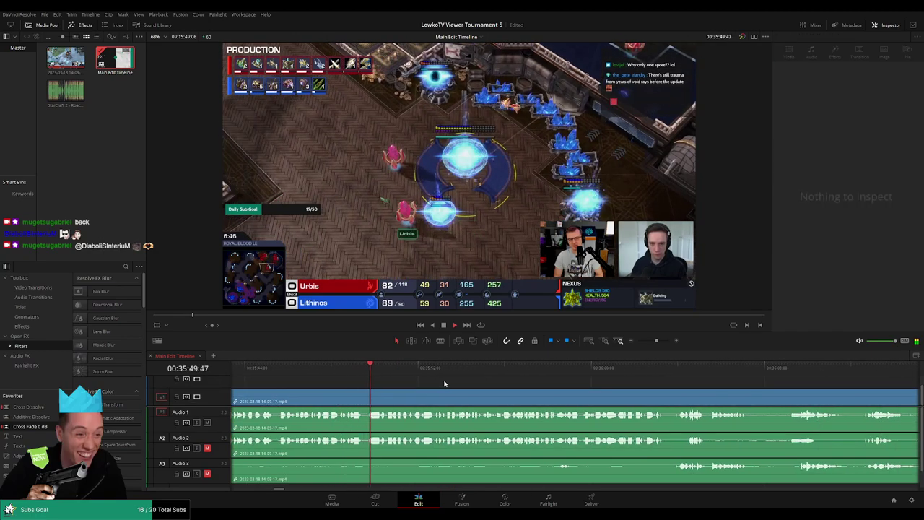
Step: Split at a second point near 35:44 and ripple-delete the unwanted section before it
scroll(433, 386, right, 1)
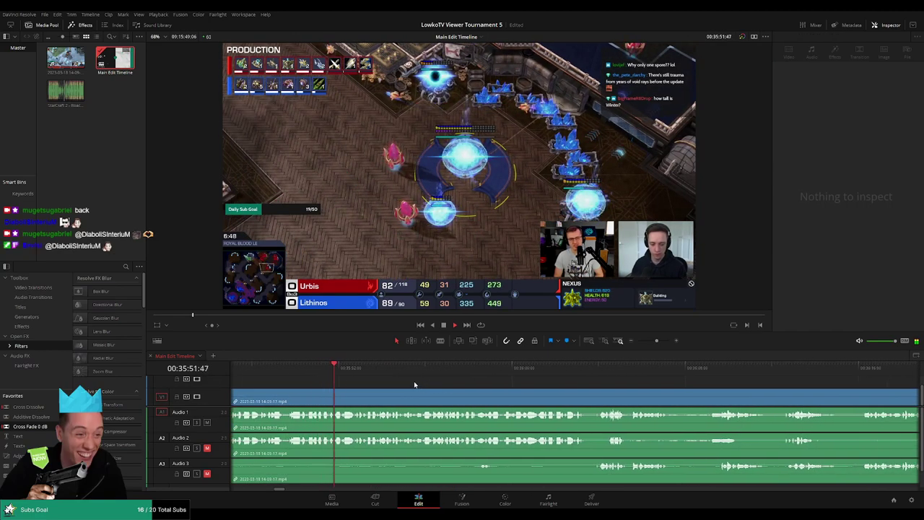
scroll(418, 388, right, 1)
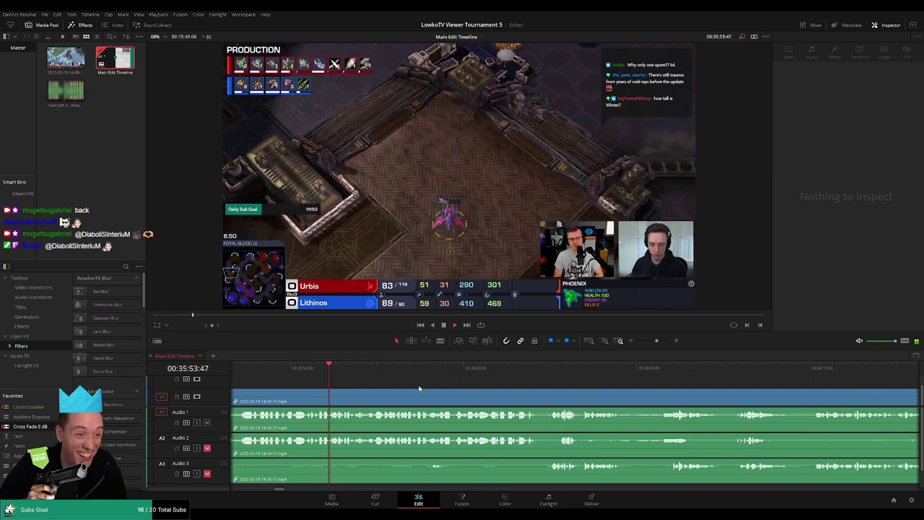
scroll(455, 389, right, 1)
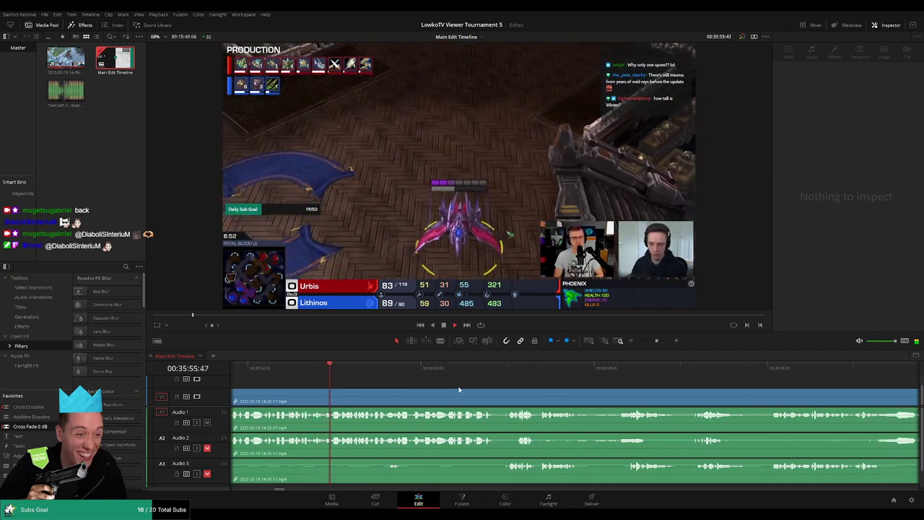
scroll(452, 389, right, 1)
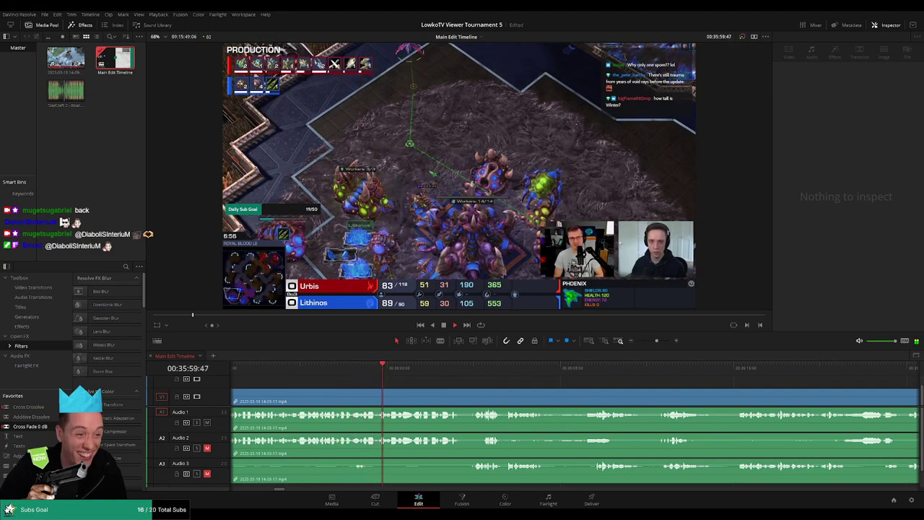
scroll(418, 382, right, 2)
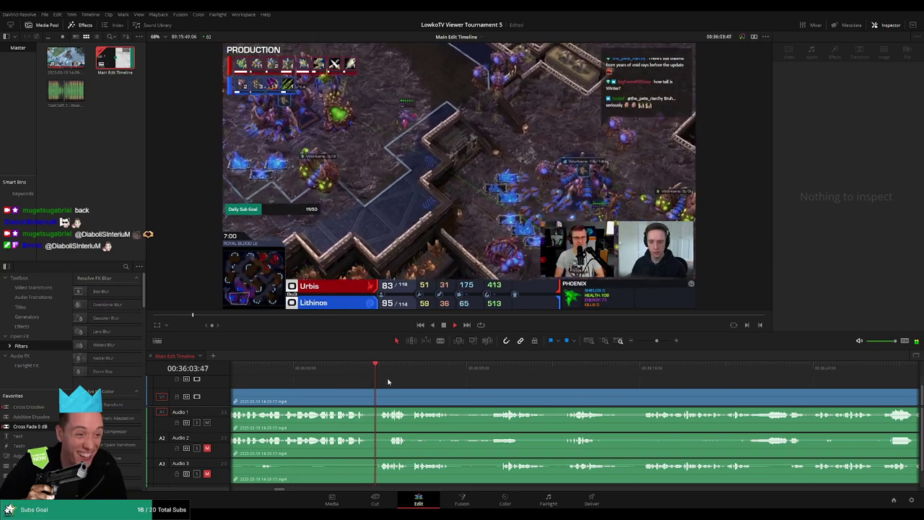
key(ctrl+b)
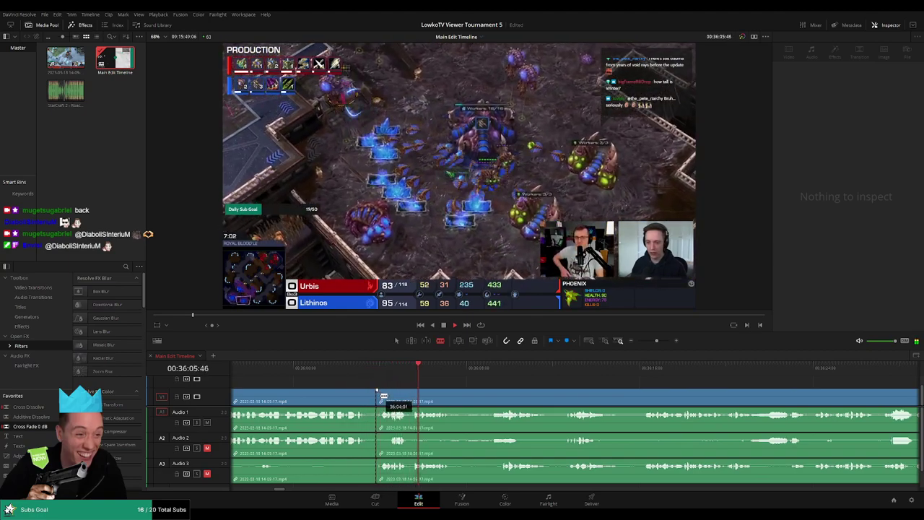
click(377, 397)
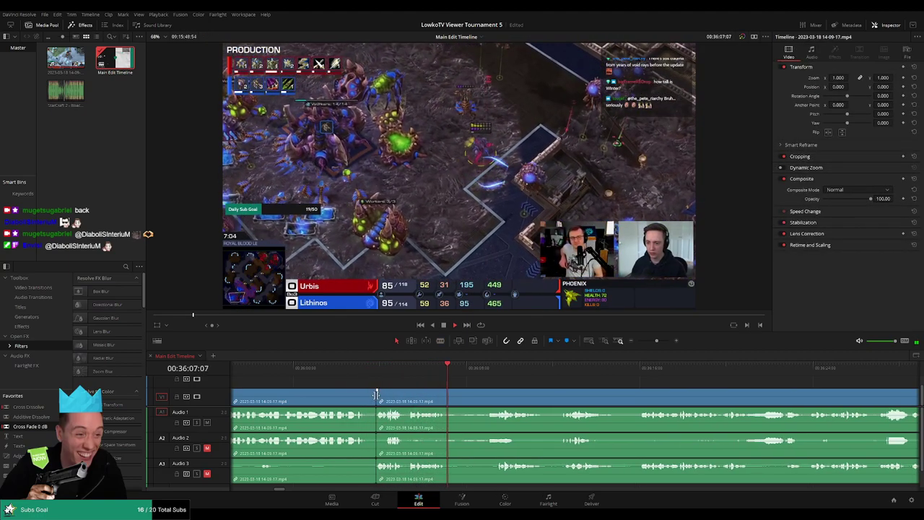
click(370, 396)
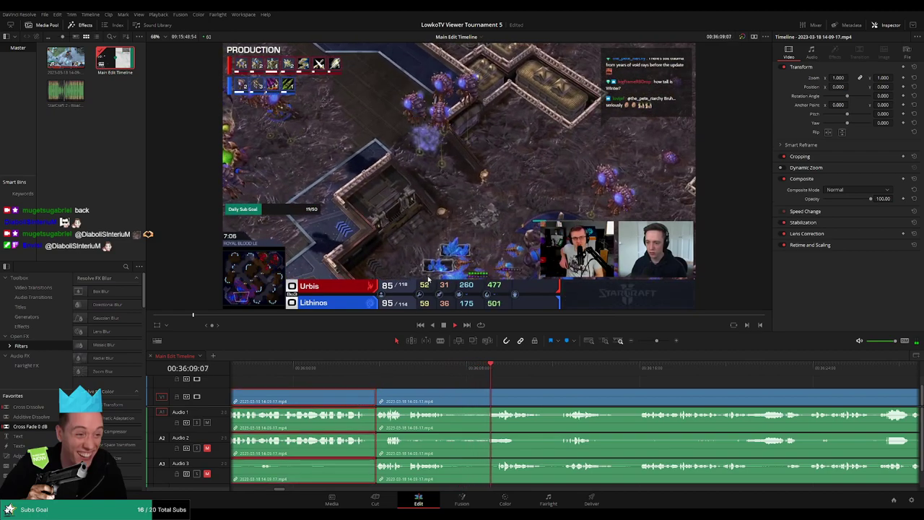
key(Delete)
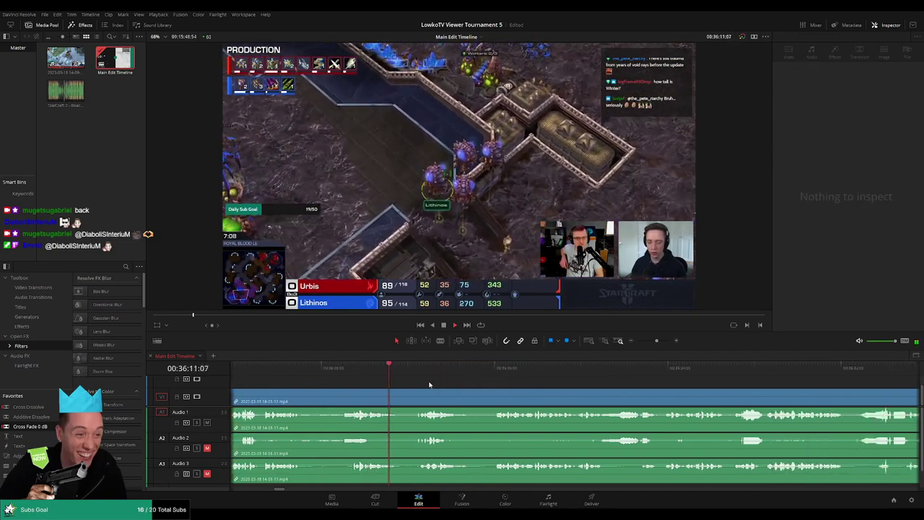
Step: Scroll the timeline to follow playback through the following footage
scroll(433, 385, right, 2)
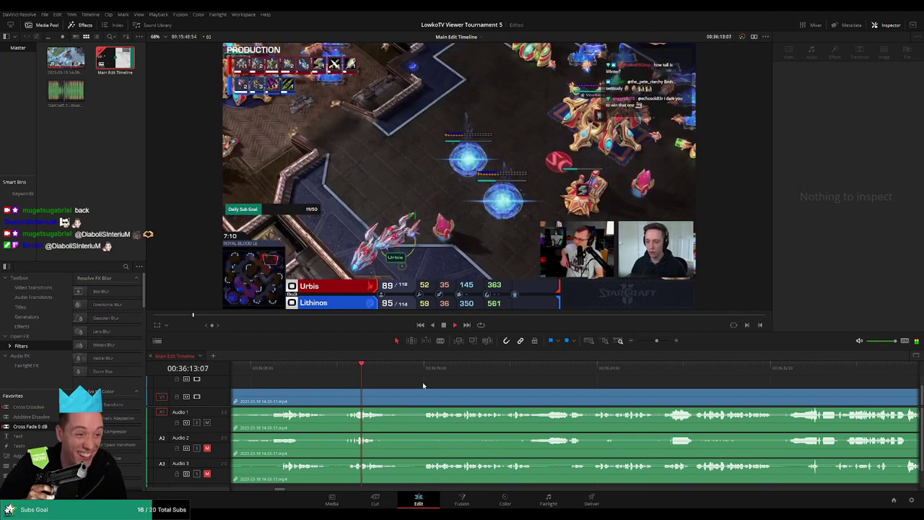
scroll(418, 385, right, 2)
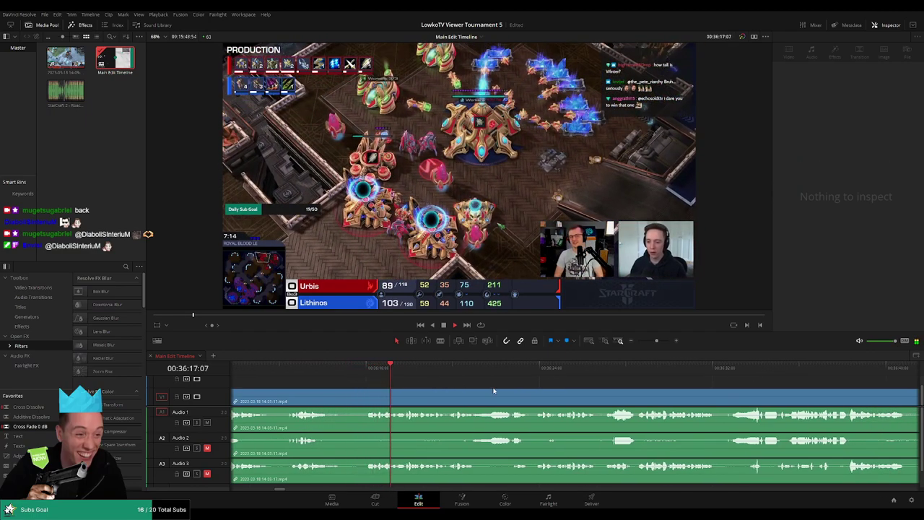
scroll(461, 388, right, 2)
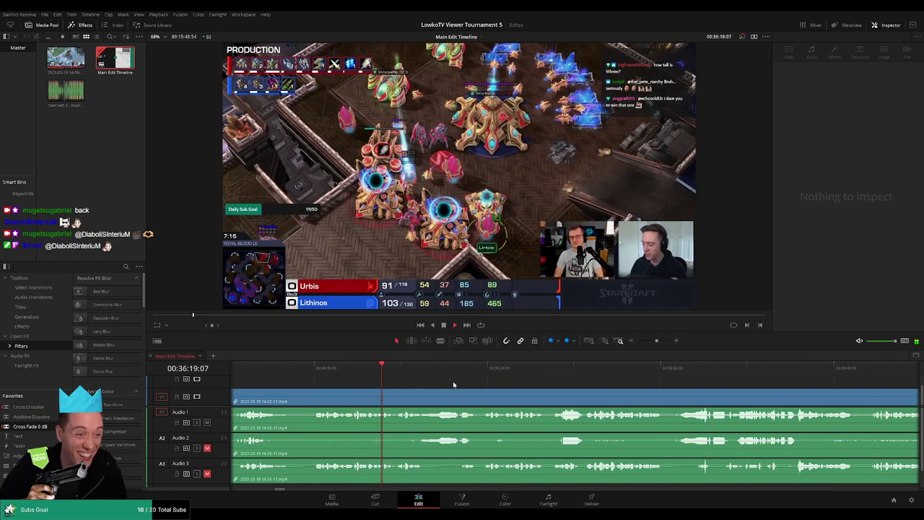
scroll(462, 389, right, 2)
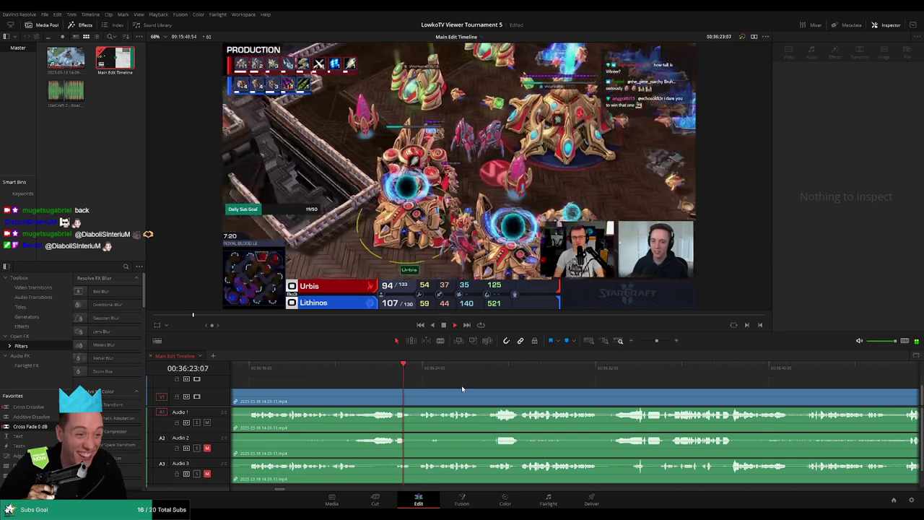
scroll(454, 389, right, 2)
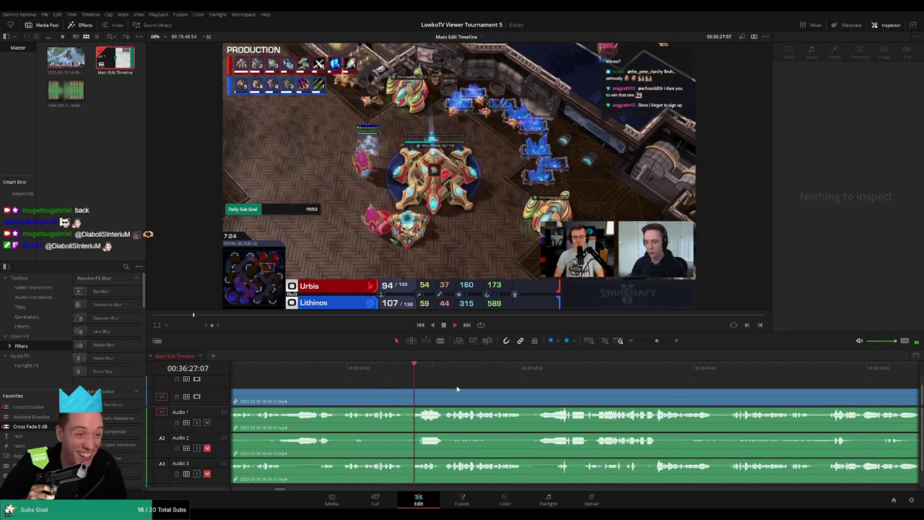
scroll(458, 389, right, 2)
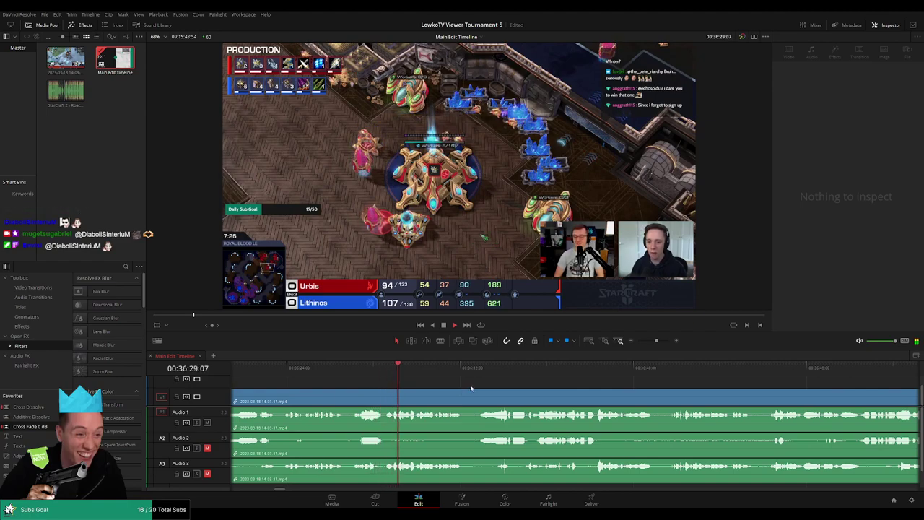
Step: Blade two cuts close together and ripple-delete the short piece between them
key(b)
click(464, 397)
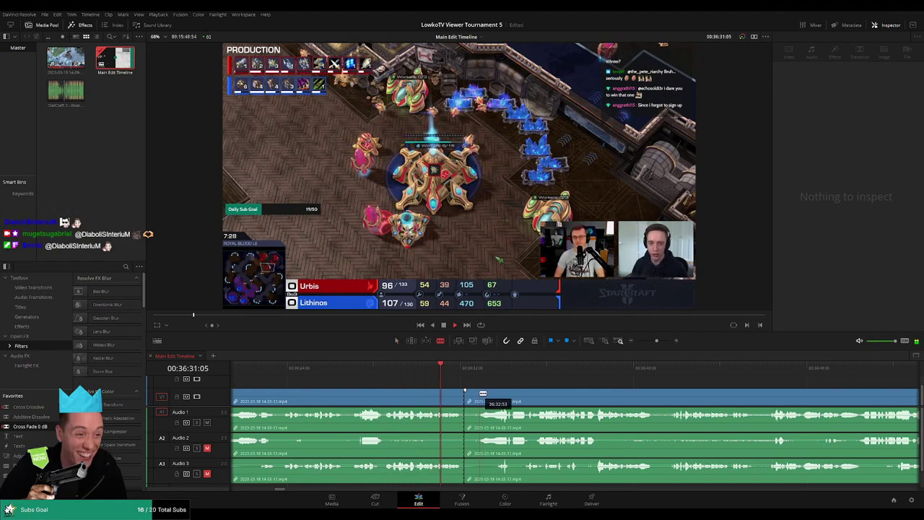
click(477, 396)
key(a)
click(472, 395)
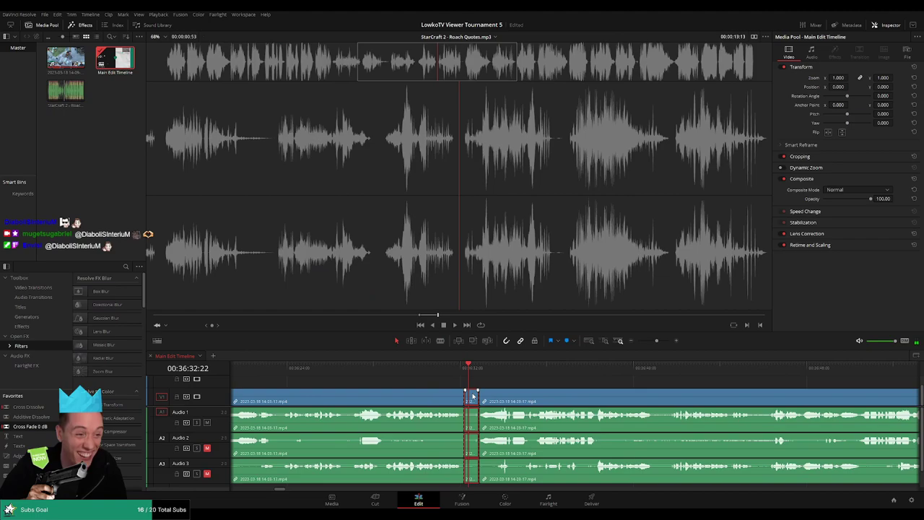
click(470, 397)
key(Delete)
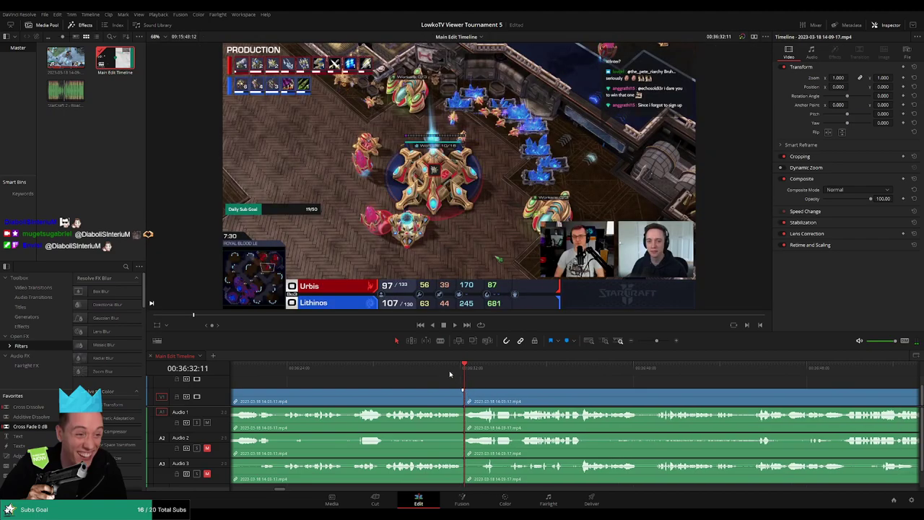
Step: Play across the new cut and mark the preceding reviewed clip orange
key(space)
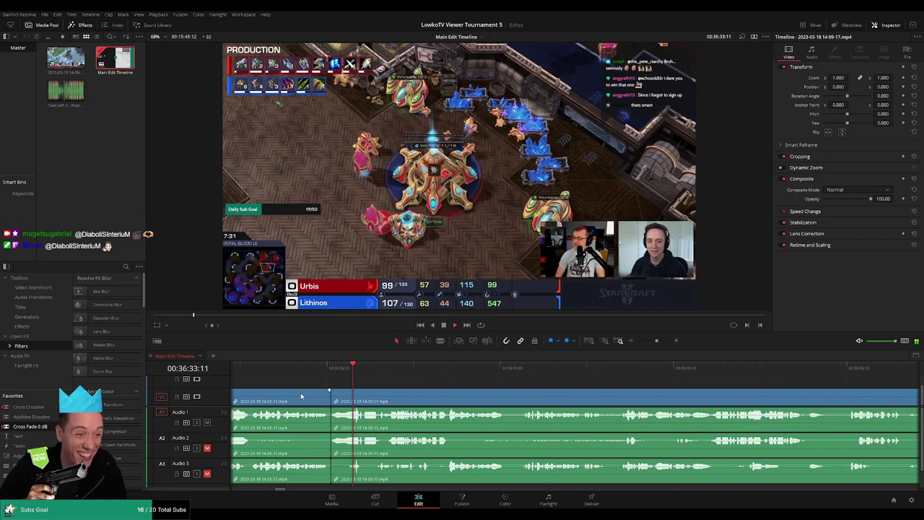
click(302, 396)
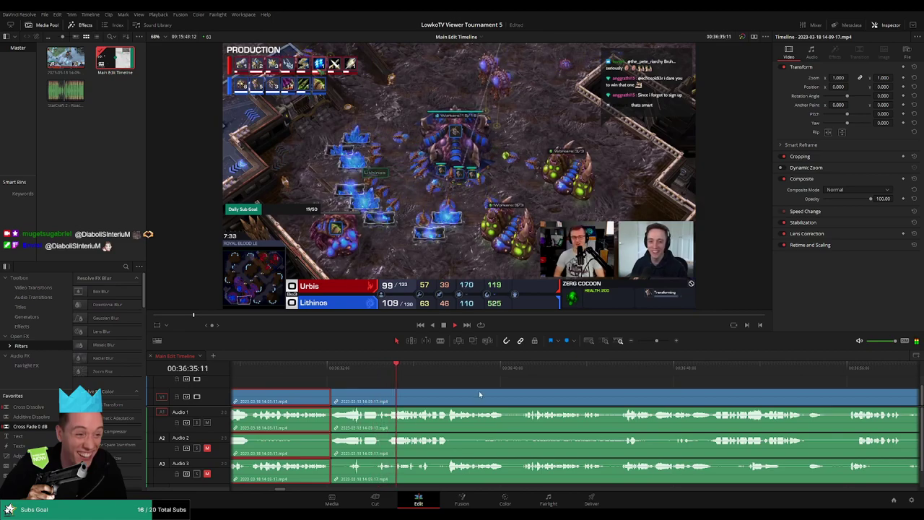
click(516, 385)
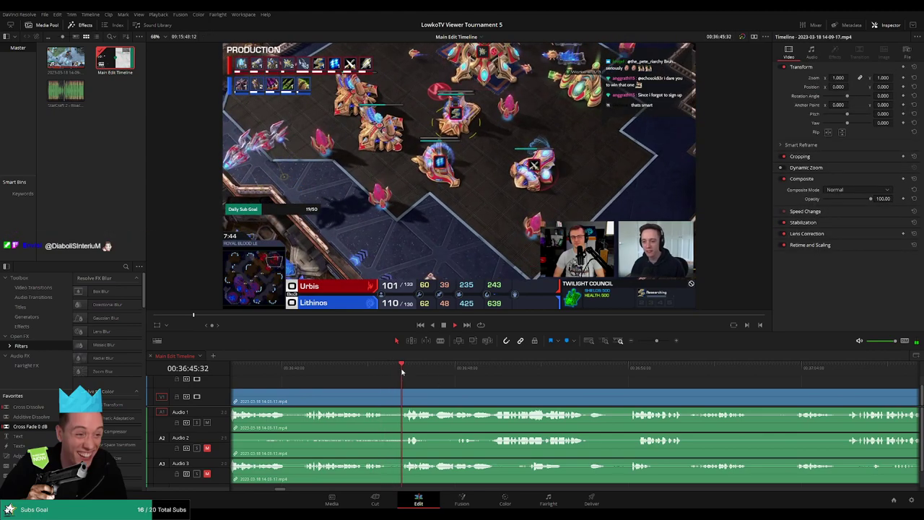
Step: Blade the start and end of an unwanted stretch and ripple-delete it
drag(656, 340, 656, 344)
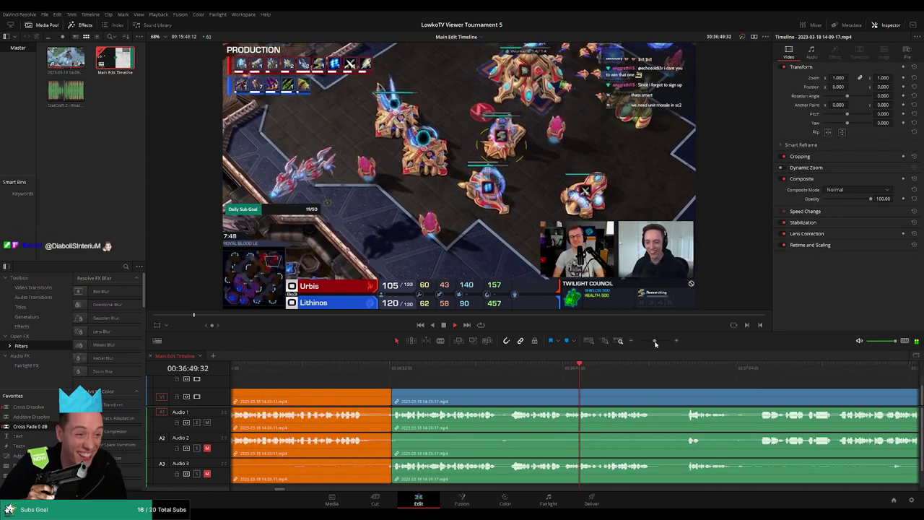
scroll(444, 404, right, 5)
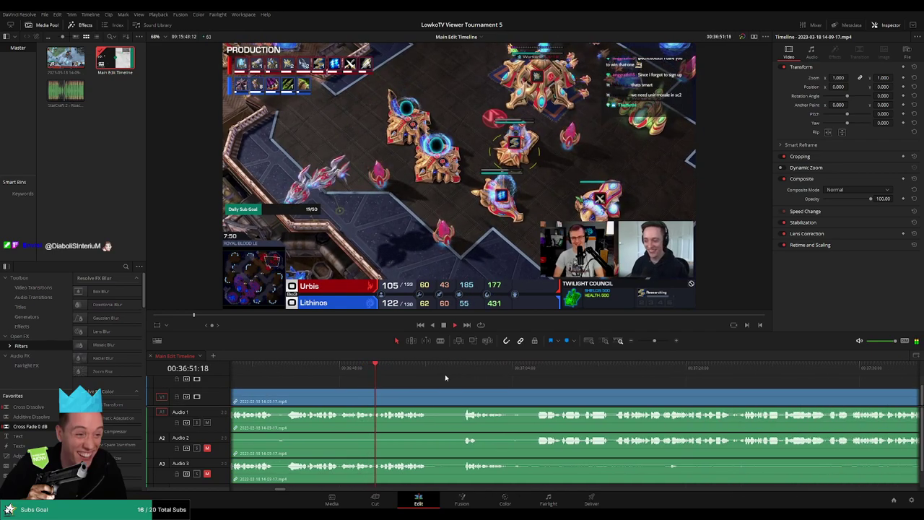
scroll(419, 382, right, 1)
key(b)
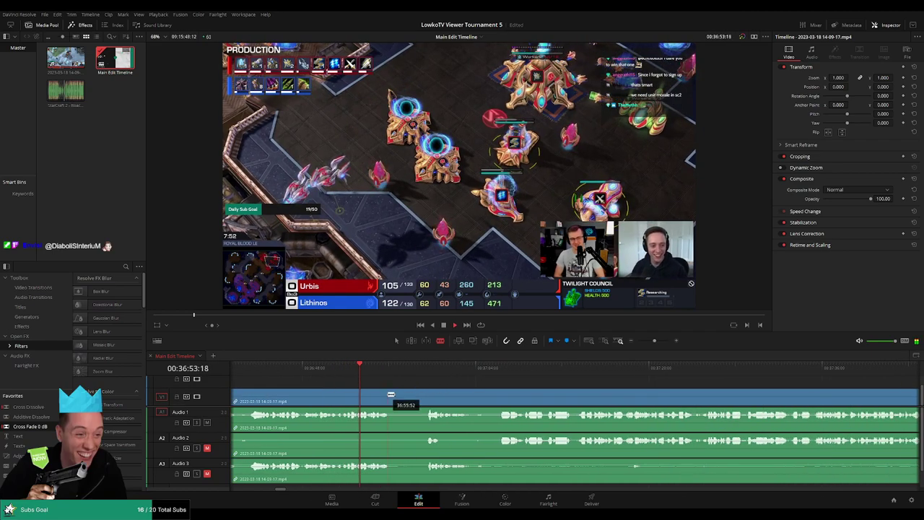
click(391, 395)
click(426, 395)
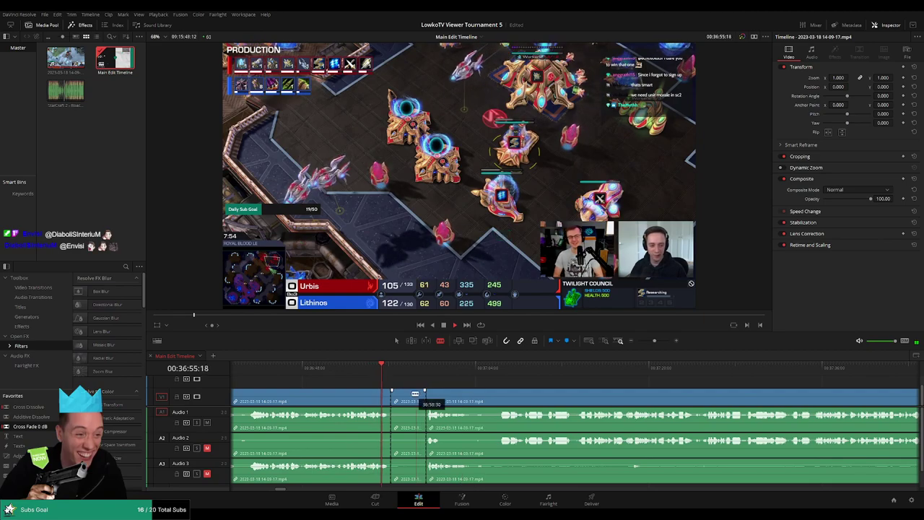
key(a)
click(409, 404)
key(Delete)
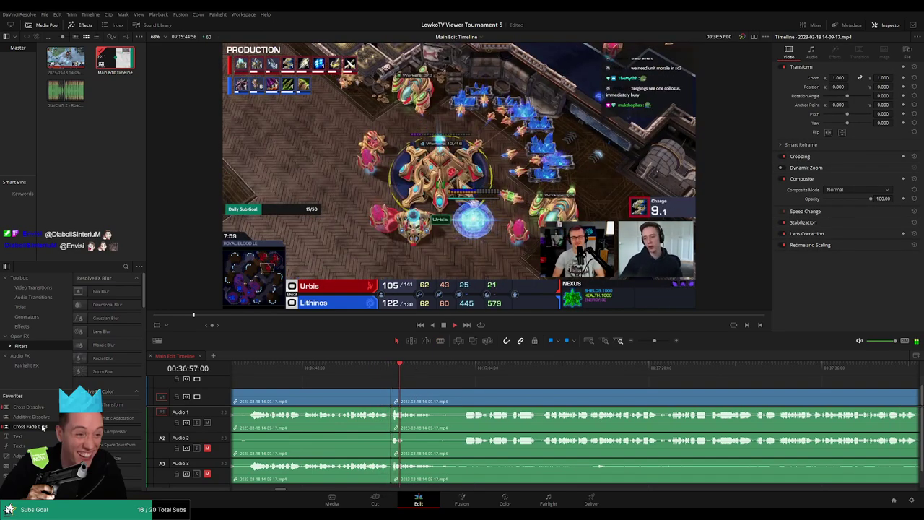
Step: Add a Cross Fade to the Audio 1 cut and replay across it, undoing an accidental cut
drag(43, 427, 395, 415)
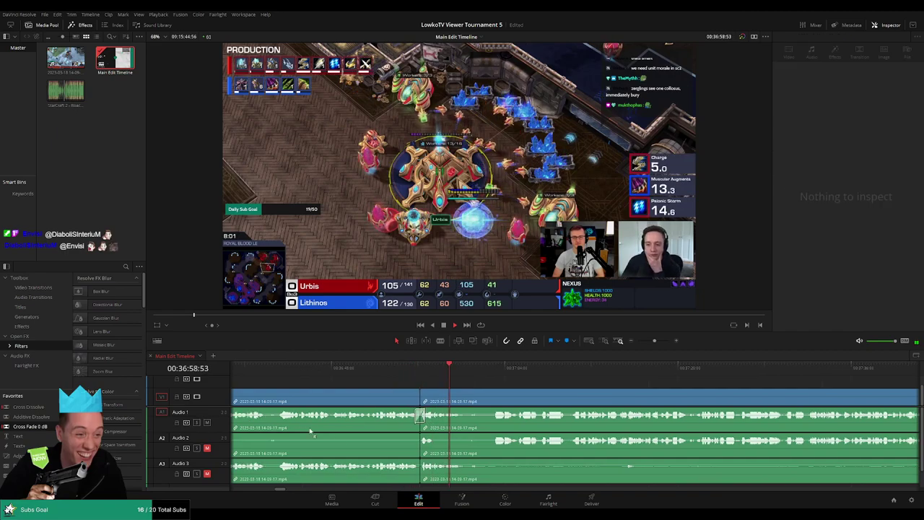
scroll(393, 455, left, 1)
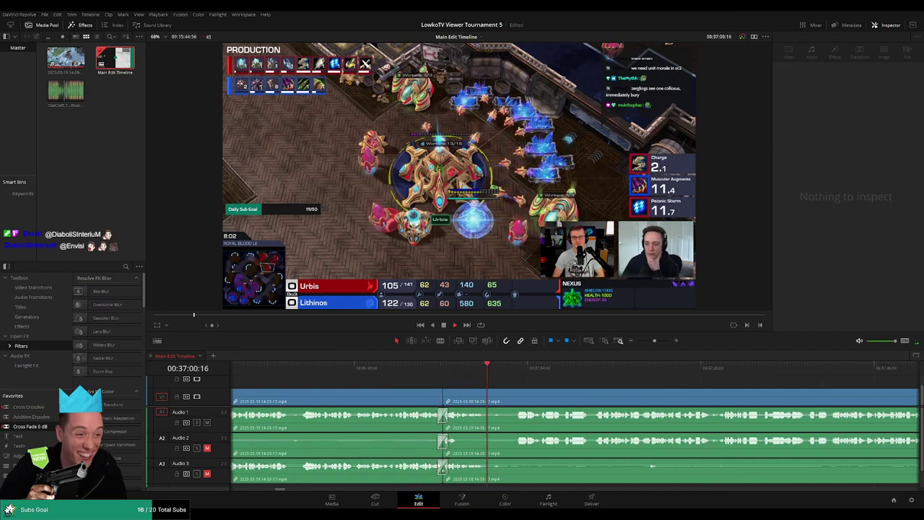
click(427, 368)
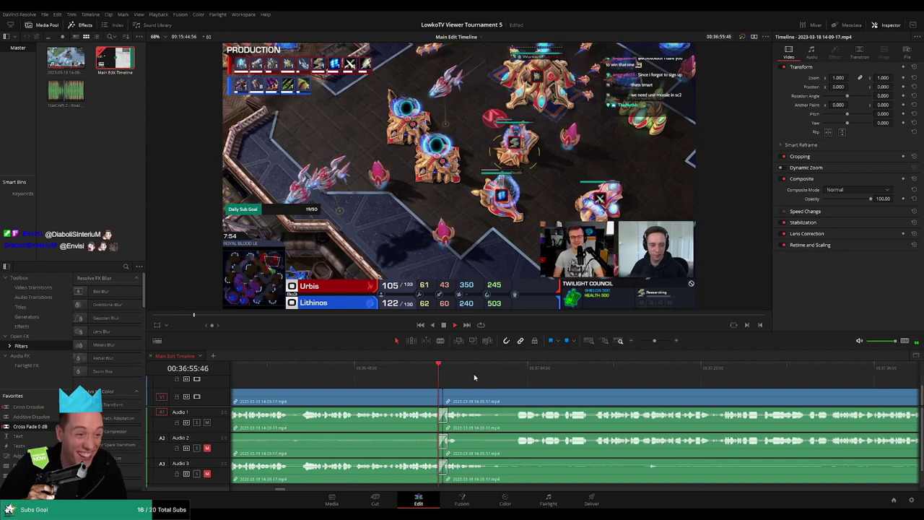
click(437, 368)
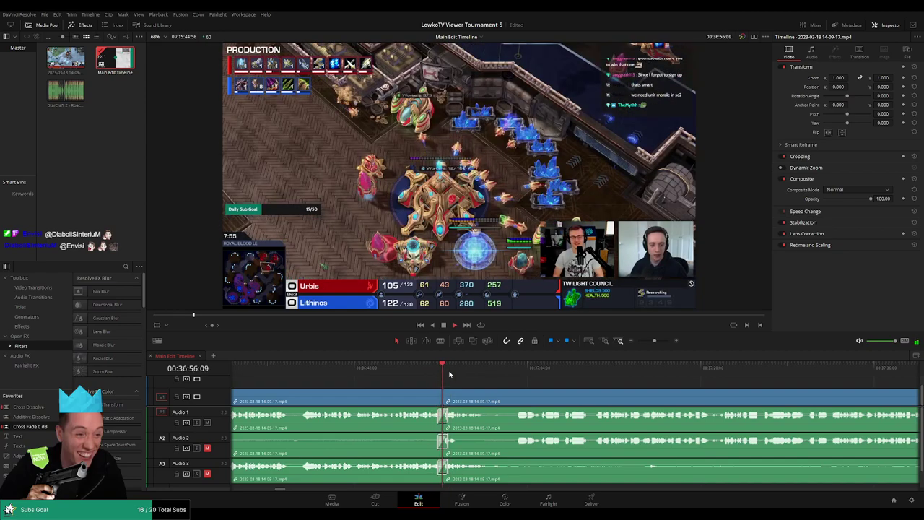
click(437, 371)
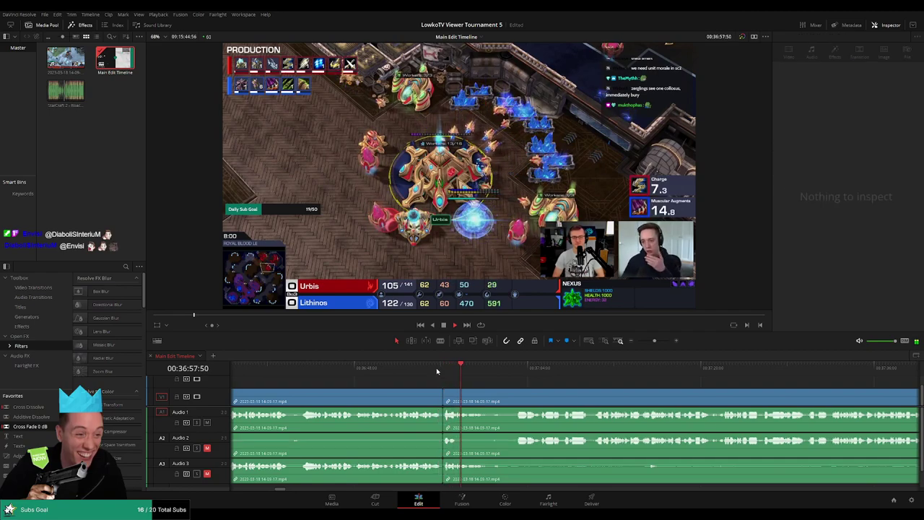
key(ctrl+b)
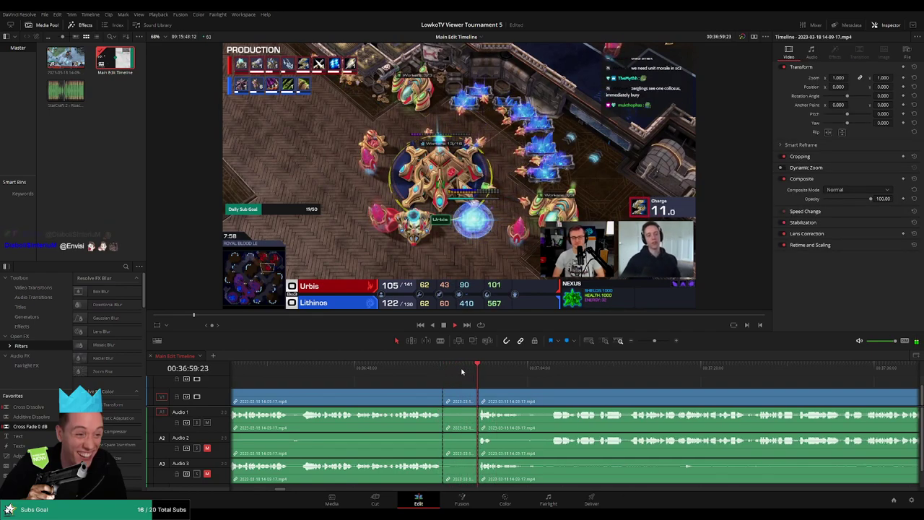
key(ctrl+z)
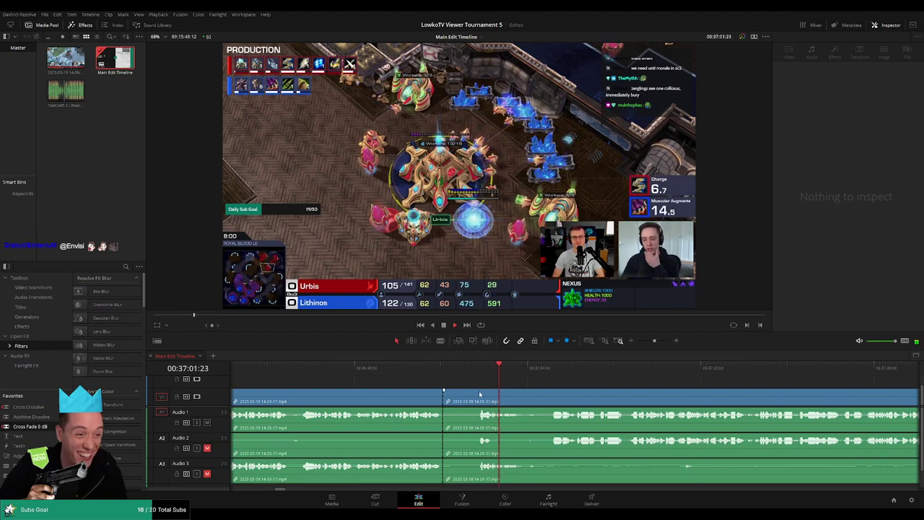
Step: Cut out another unwanted stretch and mark the reviewed clip ending near 36:36 orange
click(526, 371)
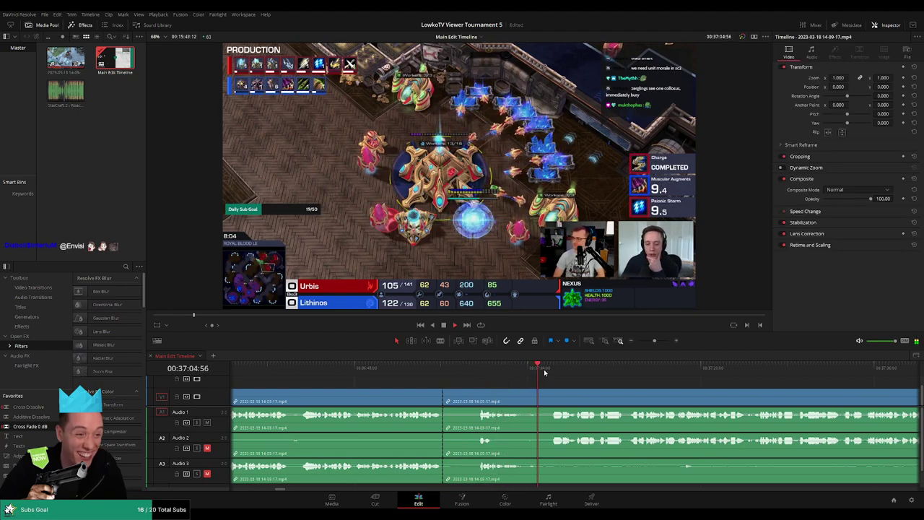
scroll(478, 383, right, 3)
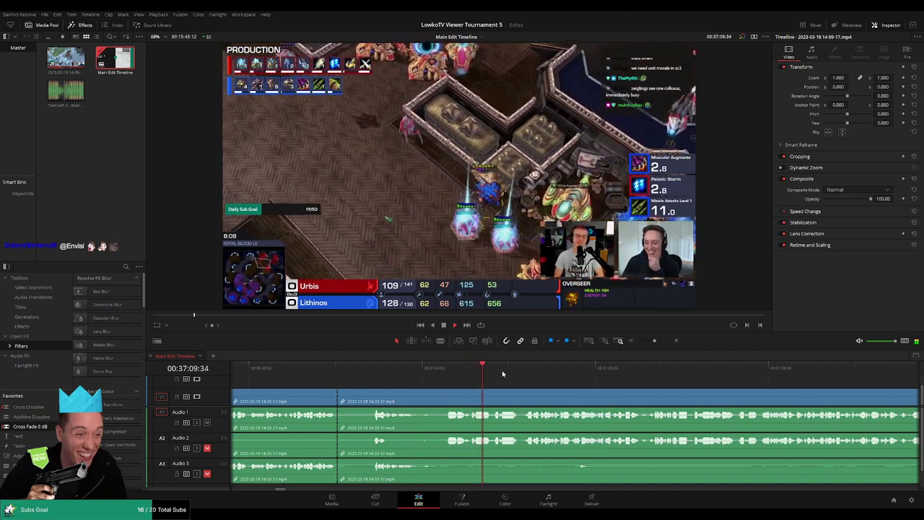
click(366, 398)
key(Delete)
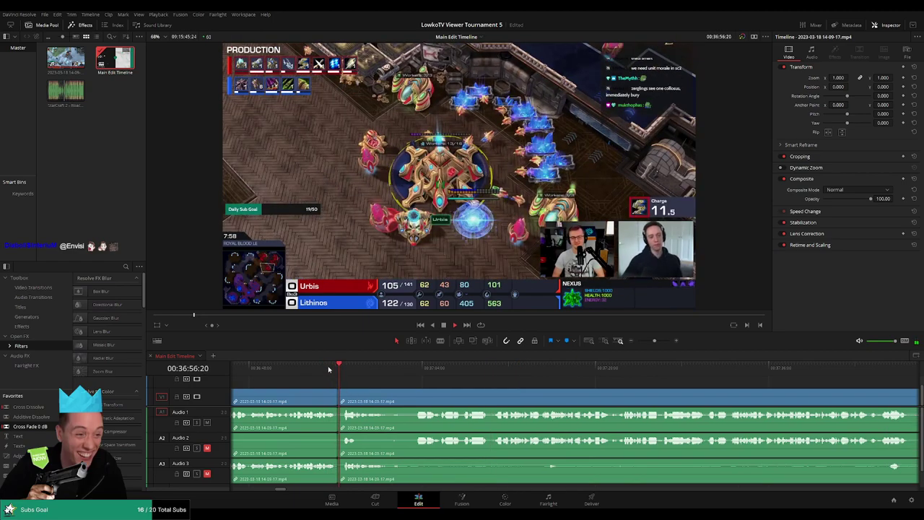
click(332, 395)
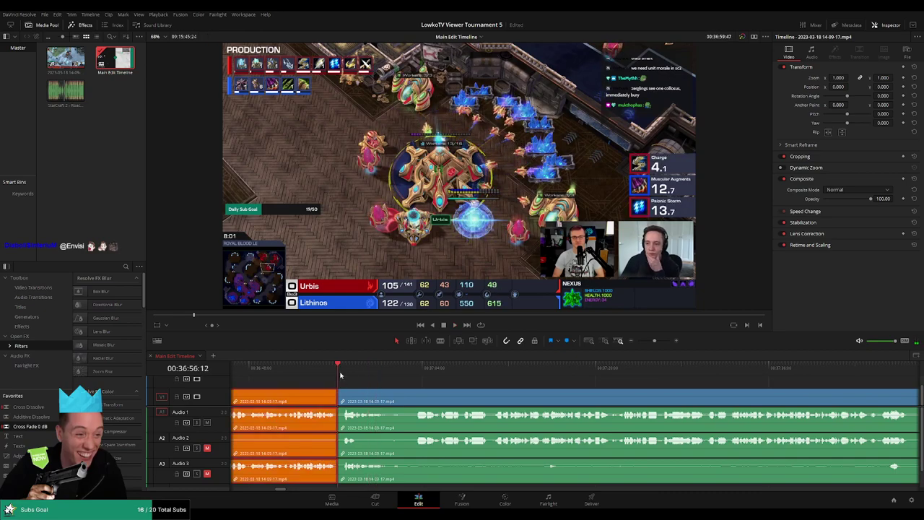
Step: Review the latest cut, then blade and ripple-delete a short stretch after it
scroll(341, 375, up, 5)
click(497, 367)
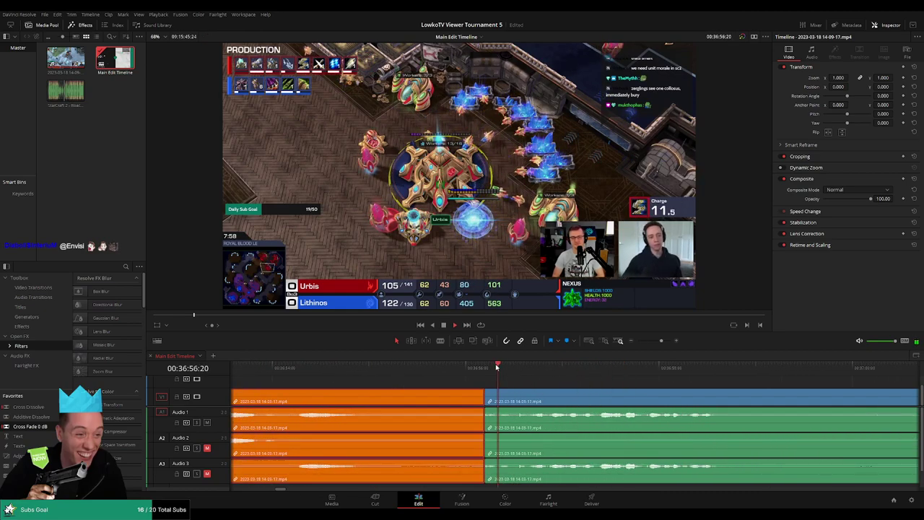
click(476, 368)
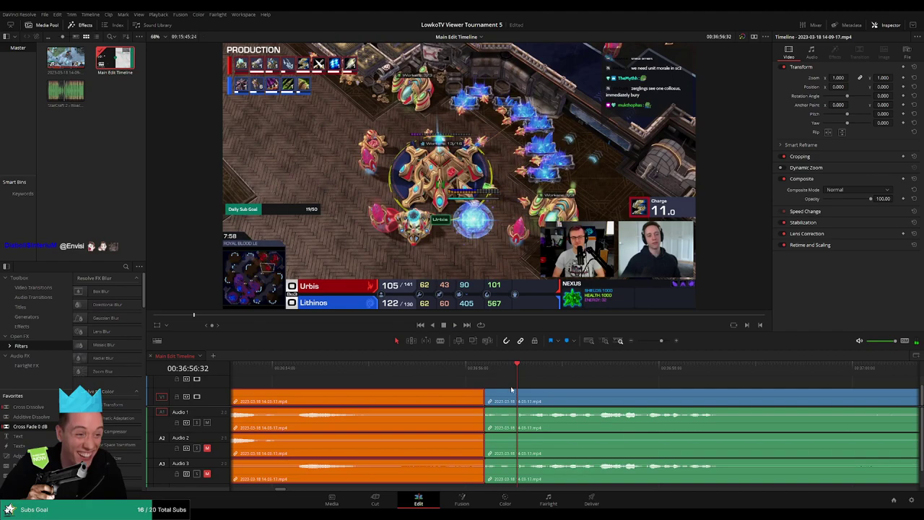
mouse_move(496, 367)
mouse_down()
mouse_move(455, 370)
mouse_move(490, 371)
mouse_up()
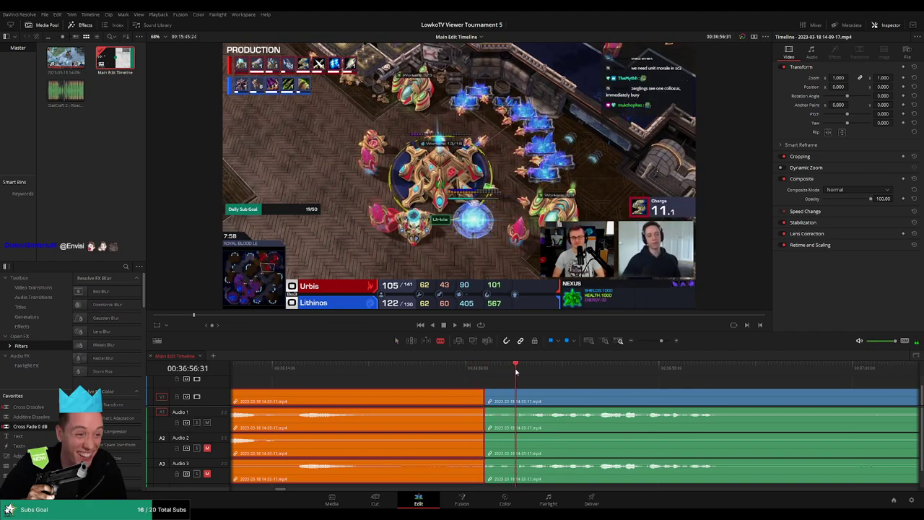
click(516, 398)
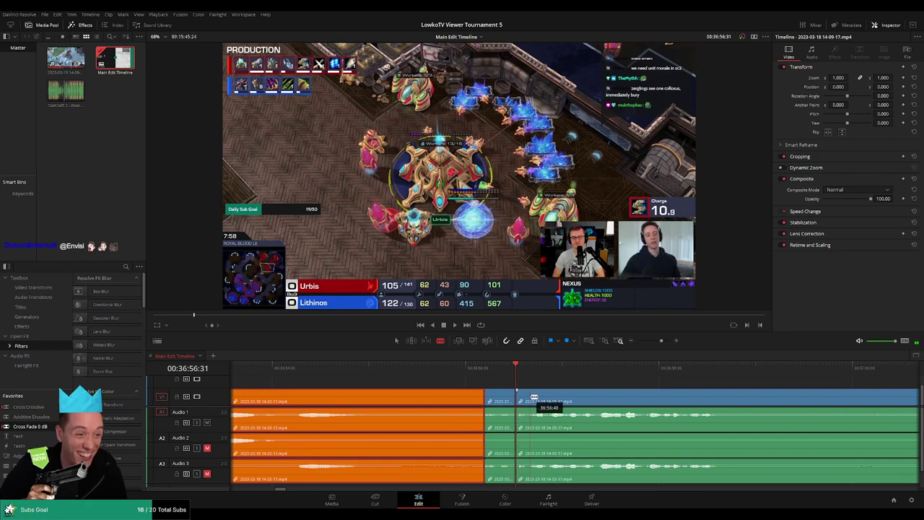
click(528, 399)
key(Delete)
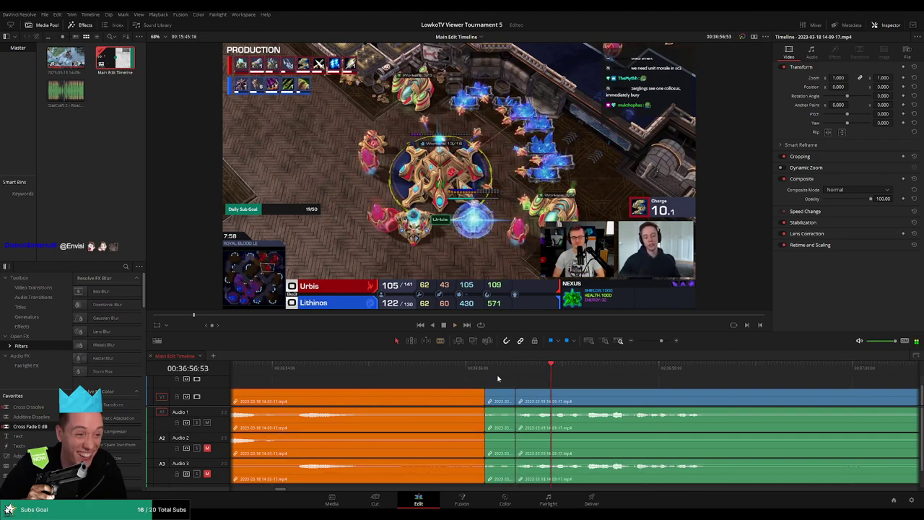
Step: Replay the new cut, then split and ripple-delete another unwanted piece
click(490, 375)
key(space)
click(498, 396)
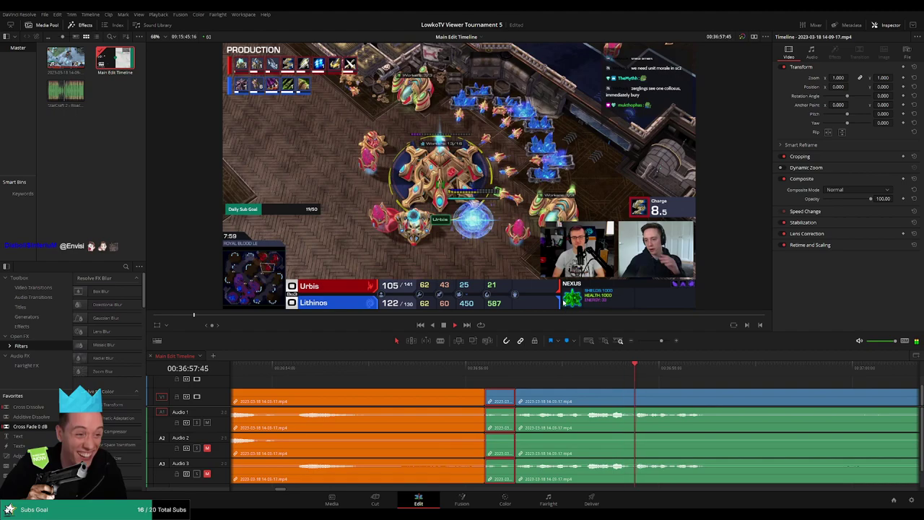
drag(661, 340, 656, 343)
key(ctrl+b)
click(573, 401)
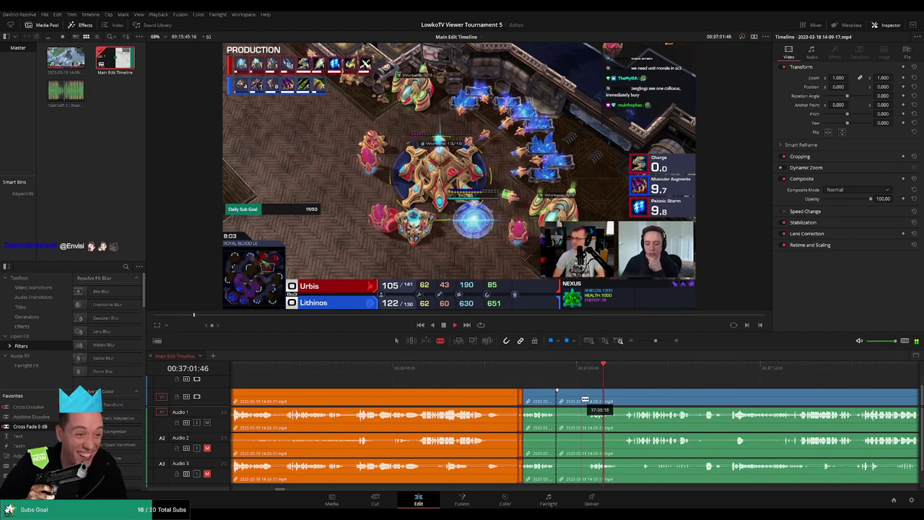
key(Delete)
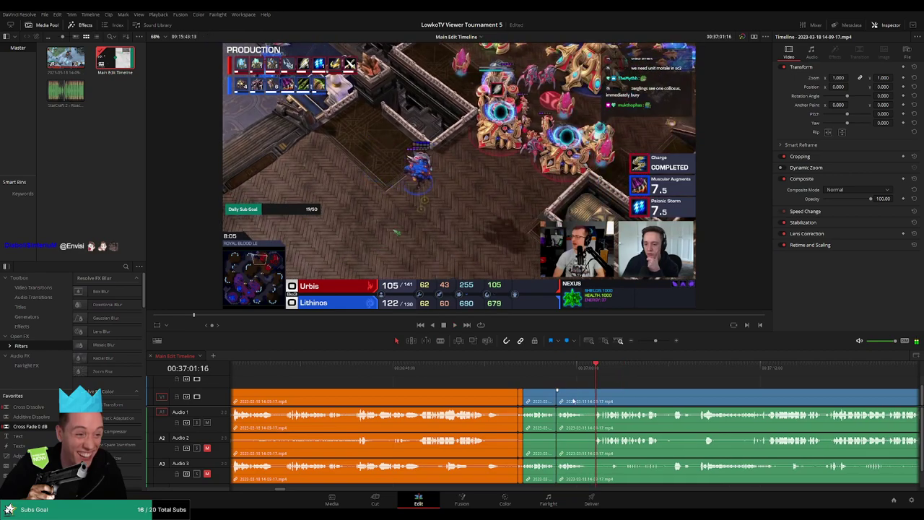
Step: Make the Audio 1 track taller and enlarge the timeline panel below the viewer
click(560, 374)
scroll(457, 392, right, 3)
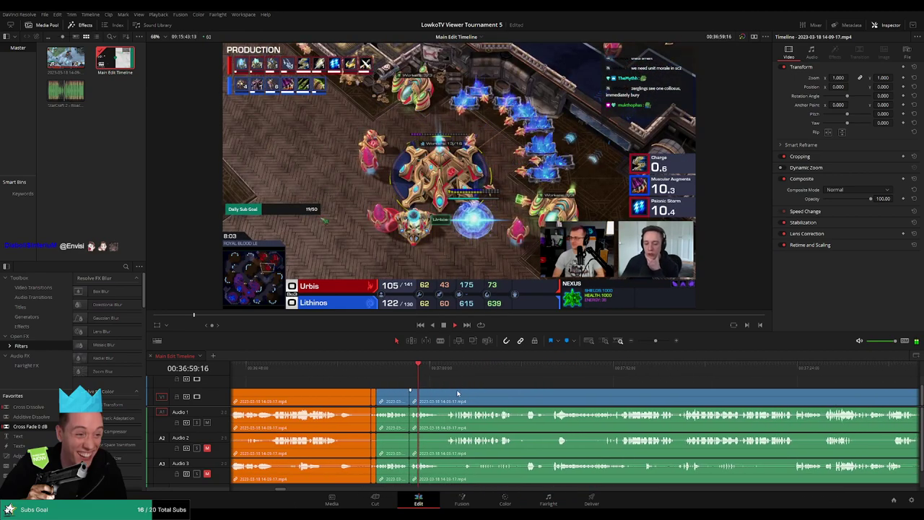
drag(212, 430, 213, 436)
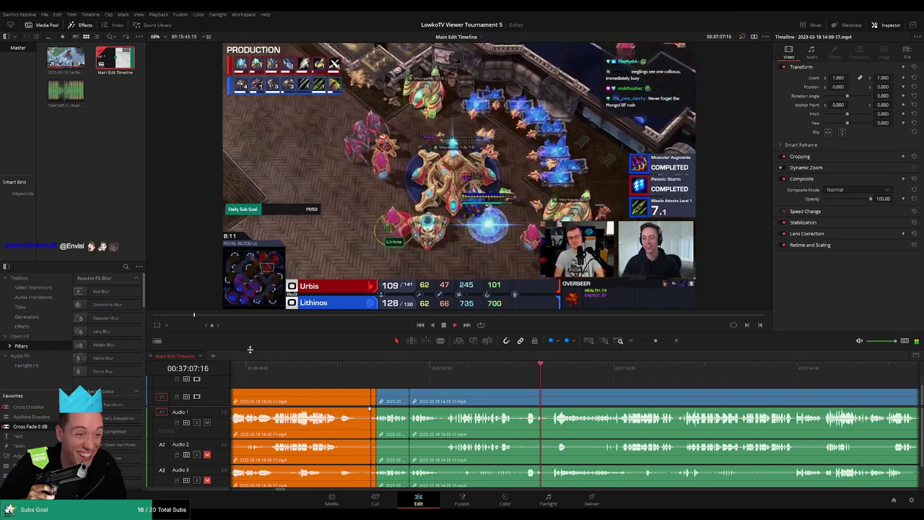
drag(250, 349, 252, 338)
Step: Delete the short leftover clip piece after the orange reviewed clips
scroll(609, 390, right, 5)
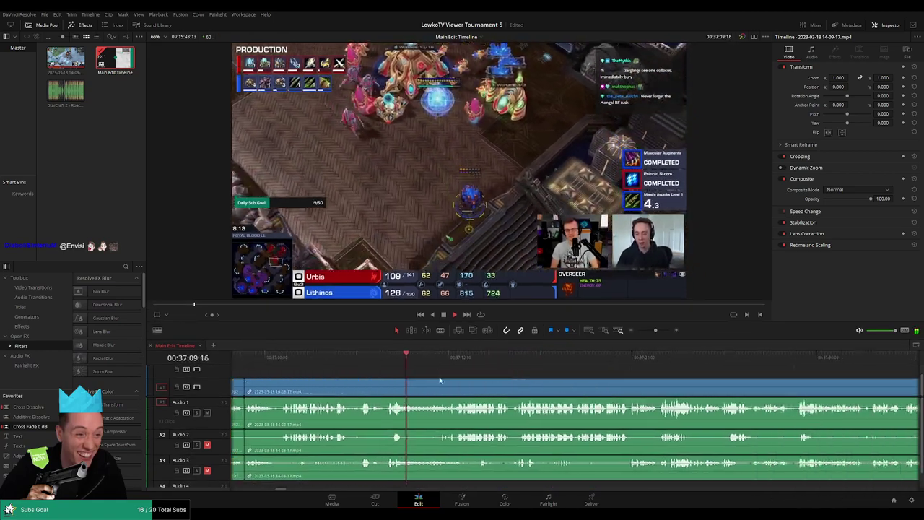
scroll(423, 389, right, 3)
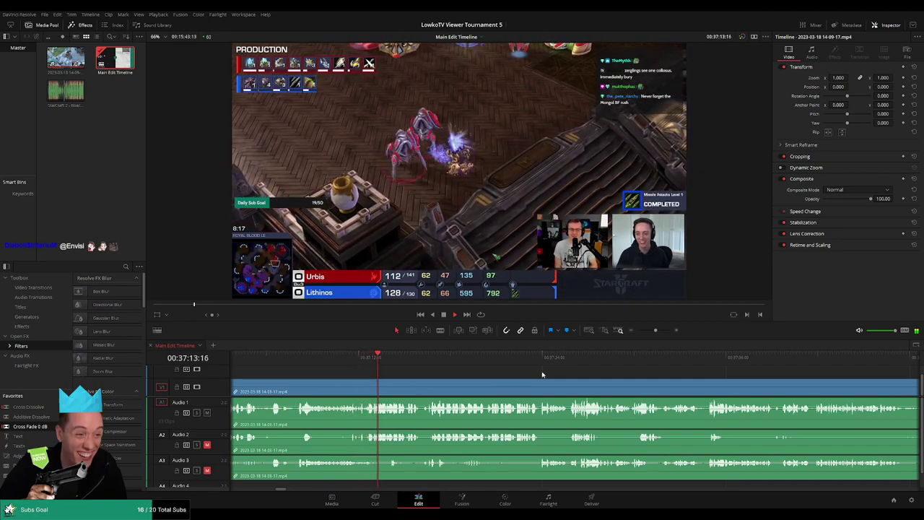
scroll(444, 391, left, 4)
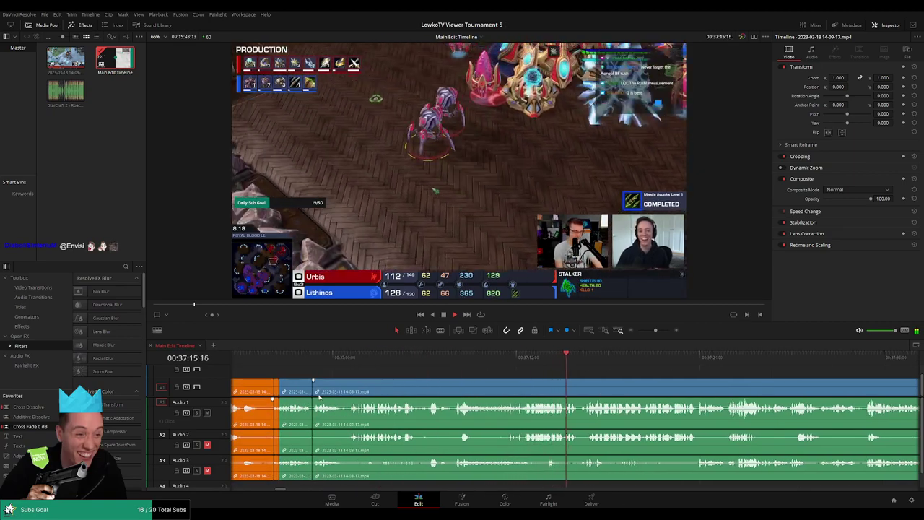
click(294, 391)
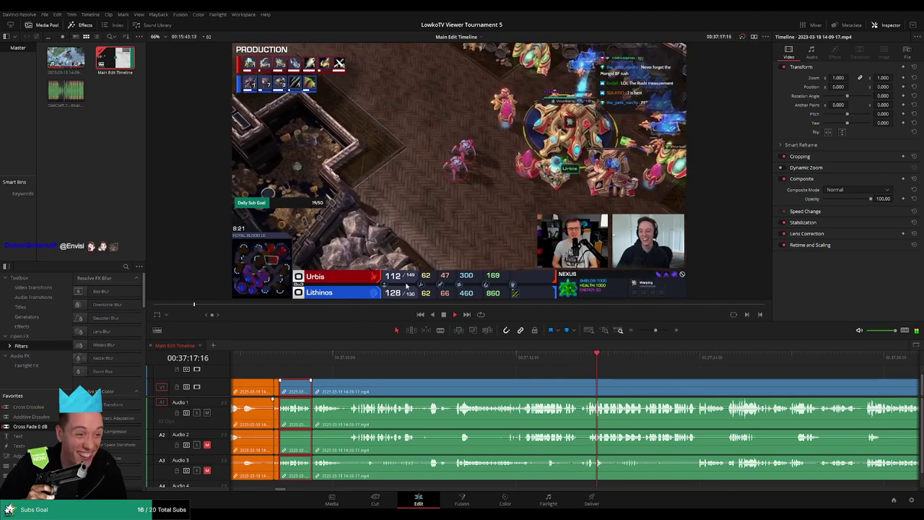
scroll(454, 427, right, 7)
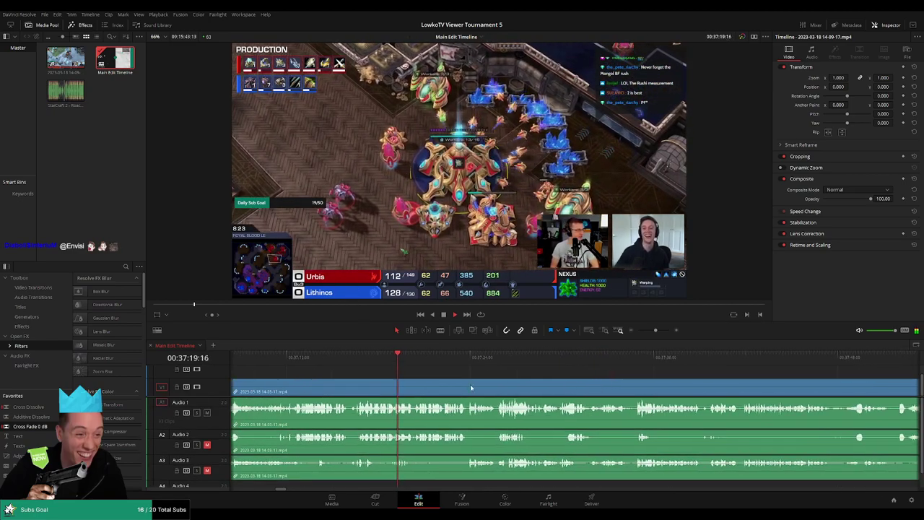
key(Delete)
Step: Select the long footage clip and scroll the timeline to follow playback
scroll(467, 384, right, 2)
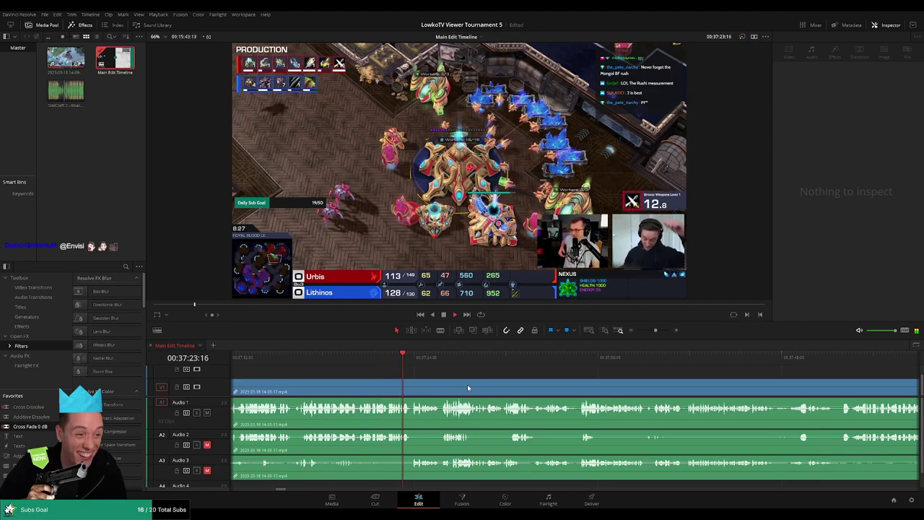
scroll(534, 391, right, 1)
scroll(505, 387, right, 2)
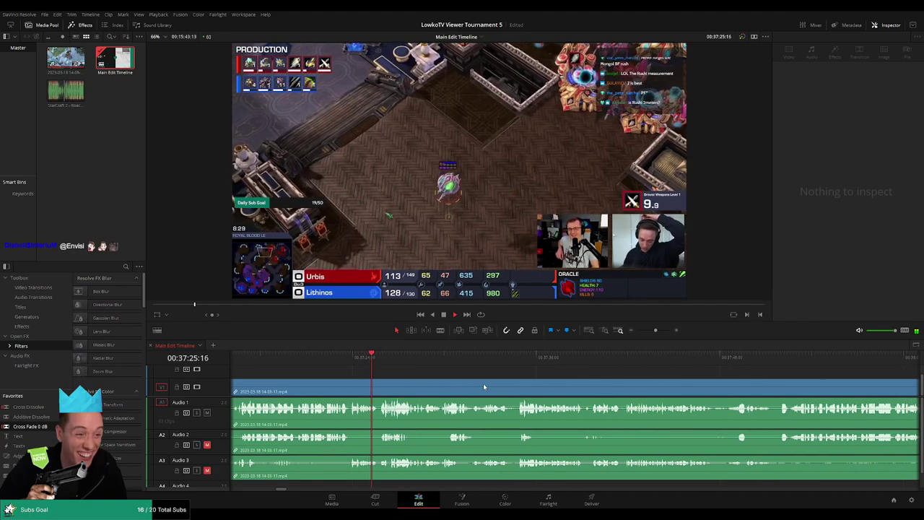
click(483, 387)
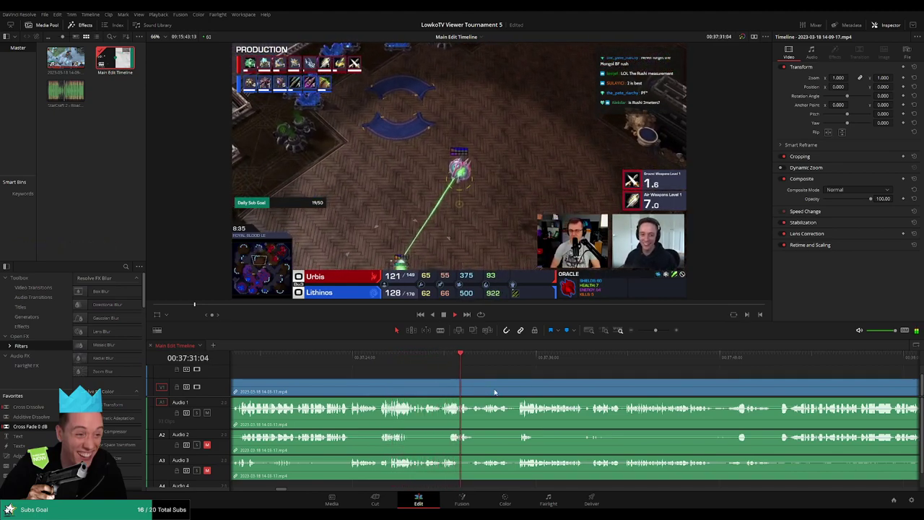
scroll(494, 382, right, 2)
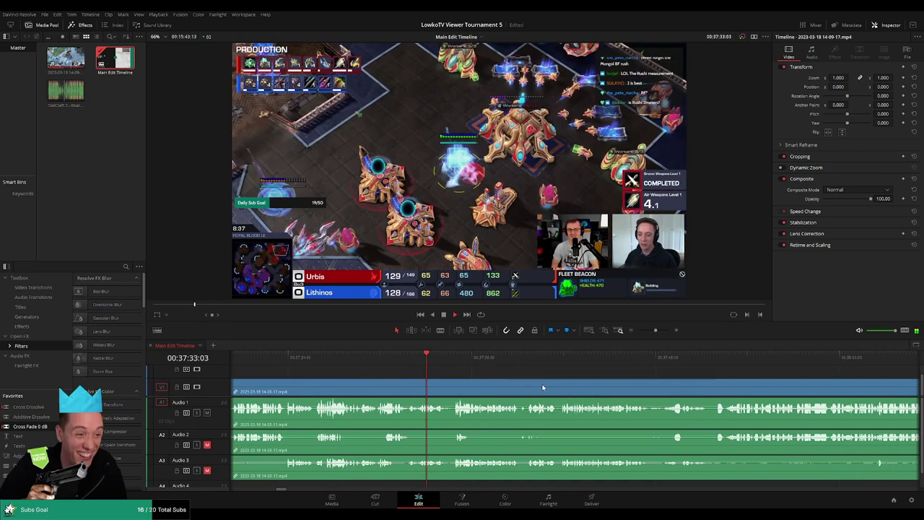
scroll(495, 383, right, 3)
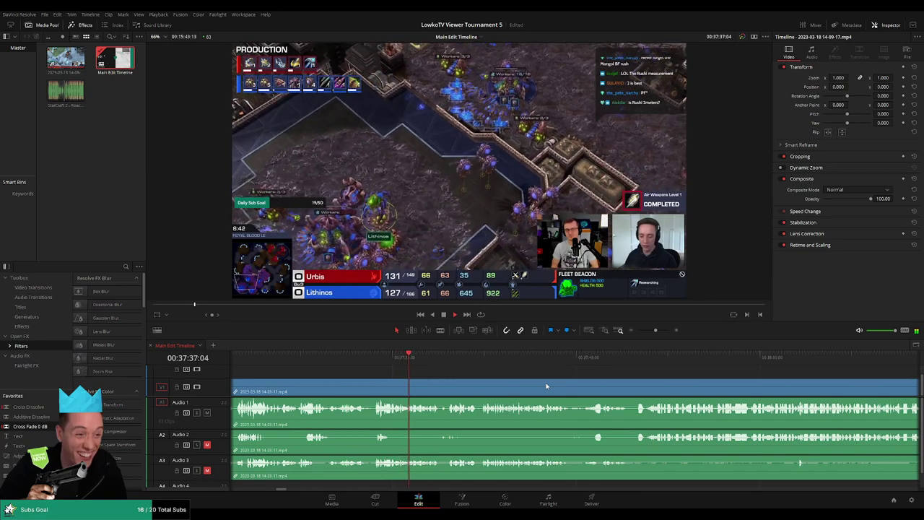
scroll(505, 383, right, 2)
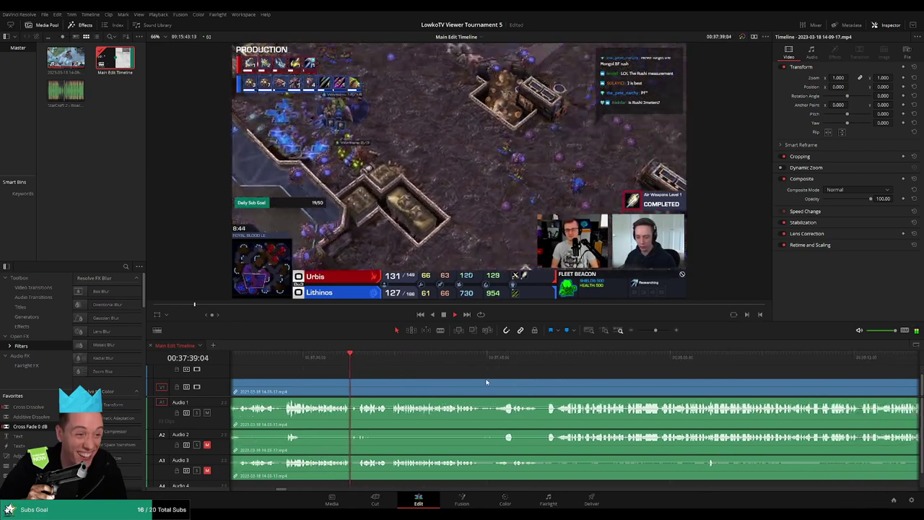
scroll(505, 382, right, 1)
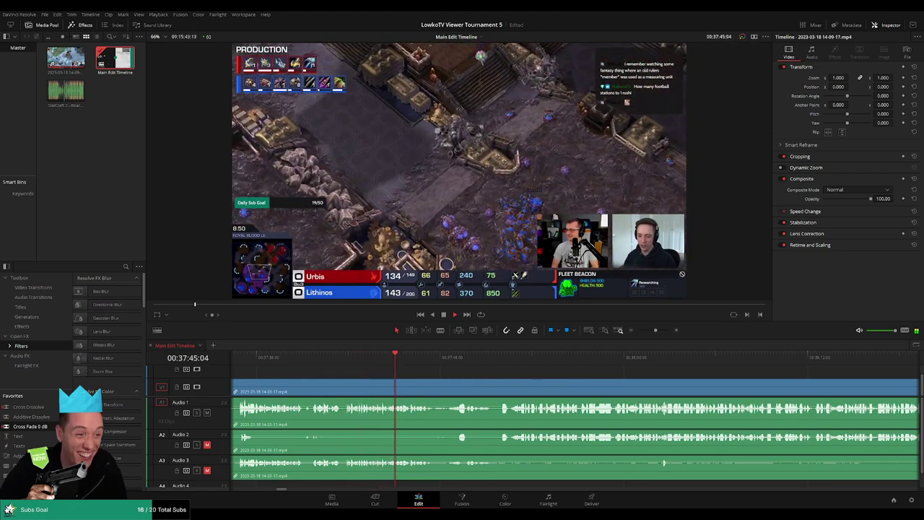
scroll(438, 380, right, 1)
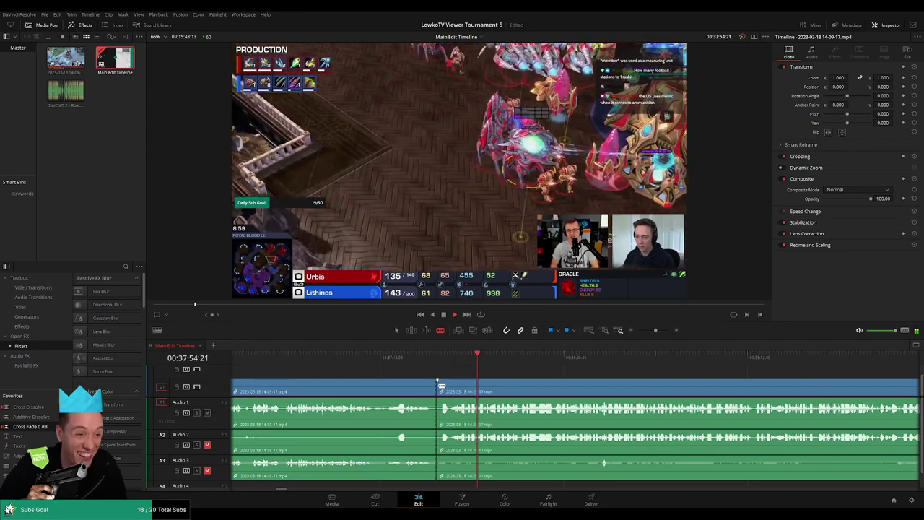
click(443, 389)
key(Delete)
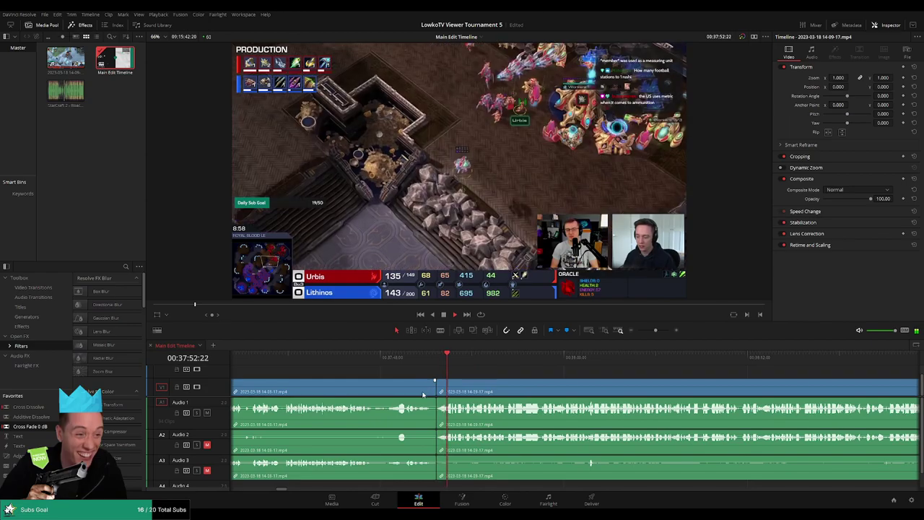
click(432, 383)
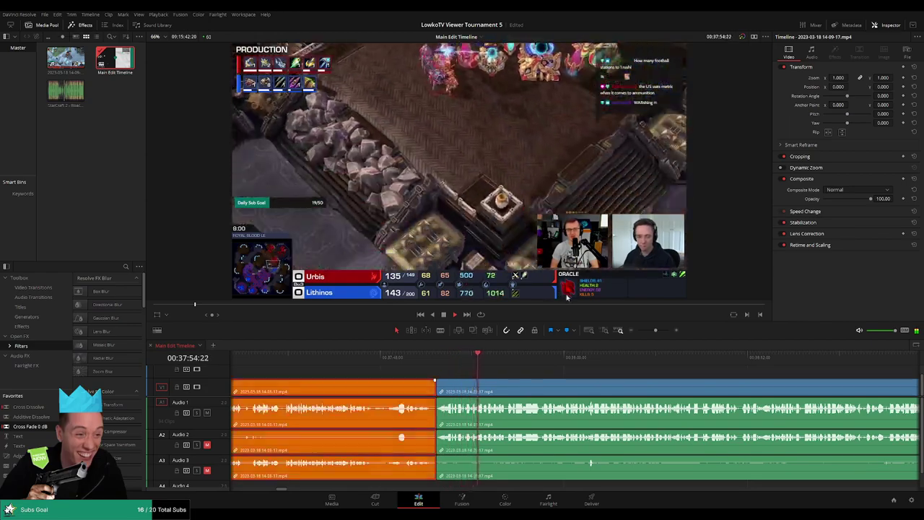
click(575, 374)
scroll(548, 374, right, 5)
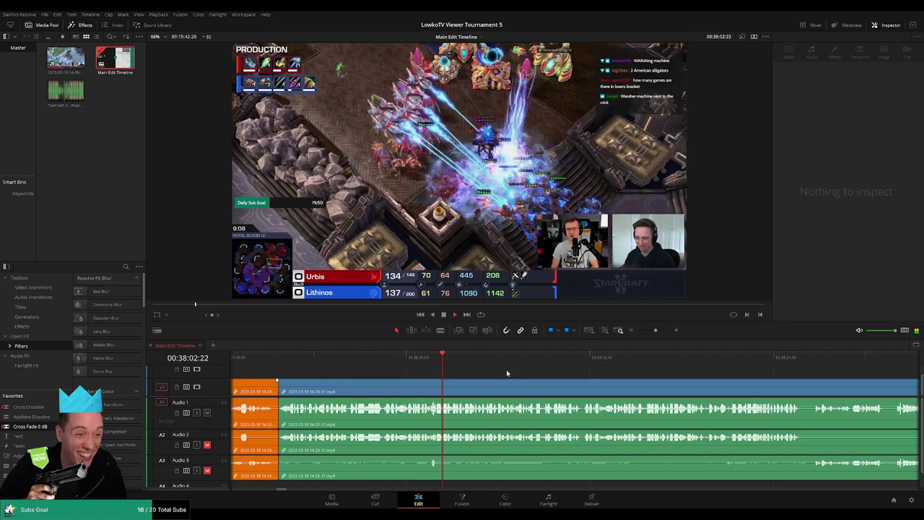
scroll(508, 373, right, 3)
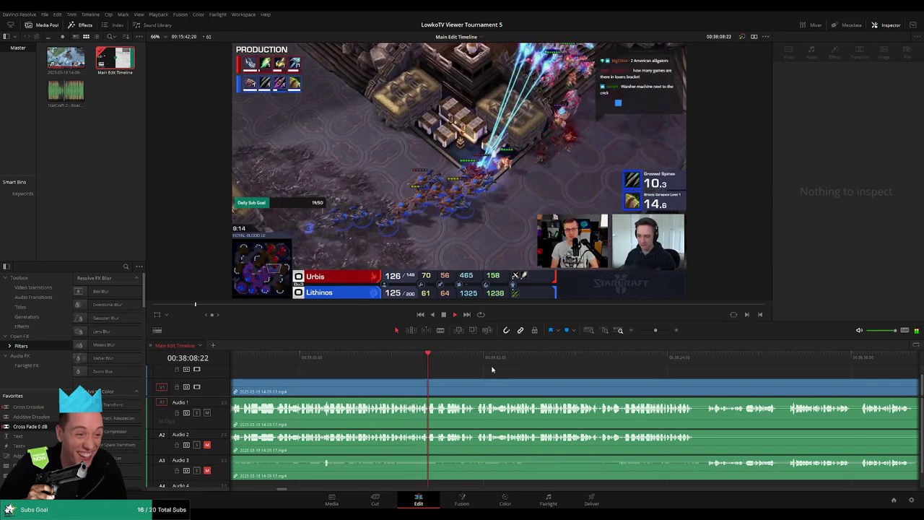
scroll(483, 372, right, 3)
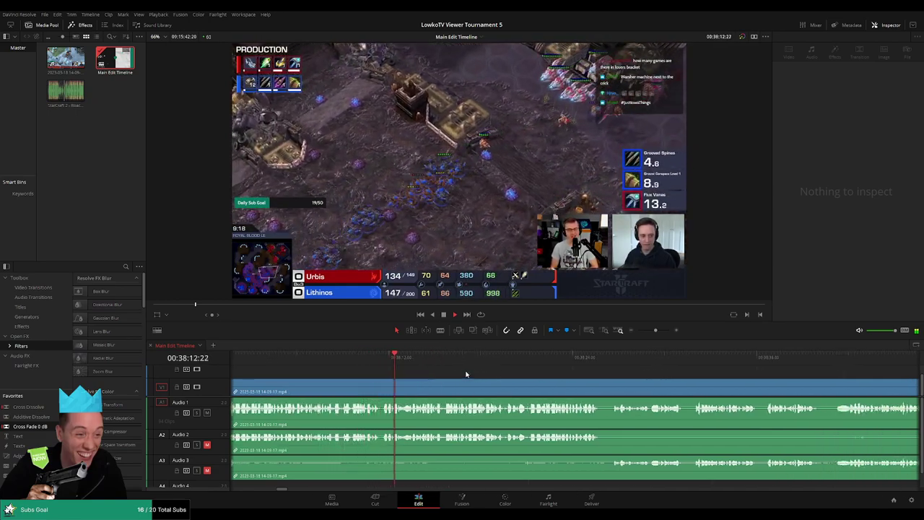
scroll(445, 378, right, 3)
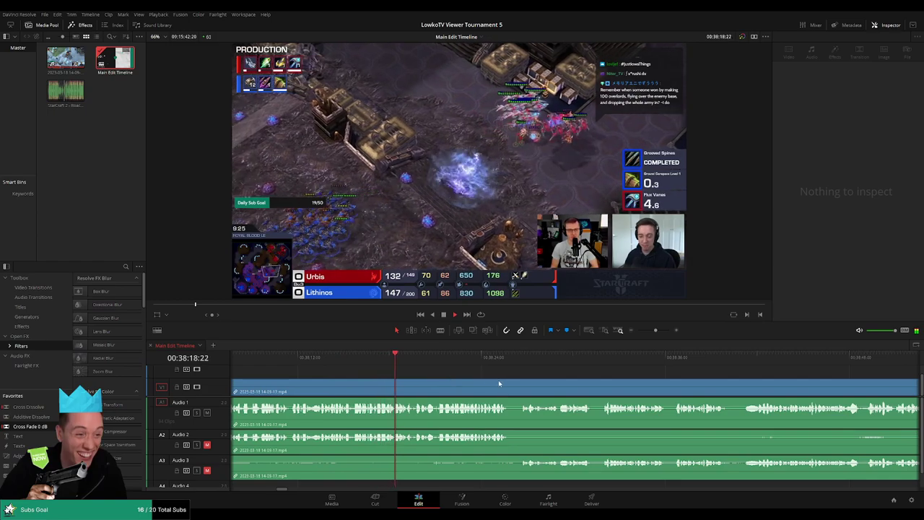
scroll(497, 380, right, 2)
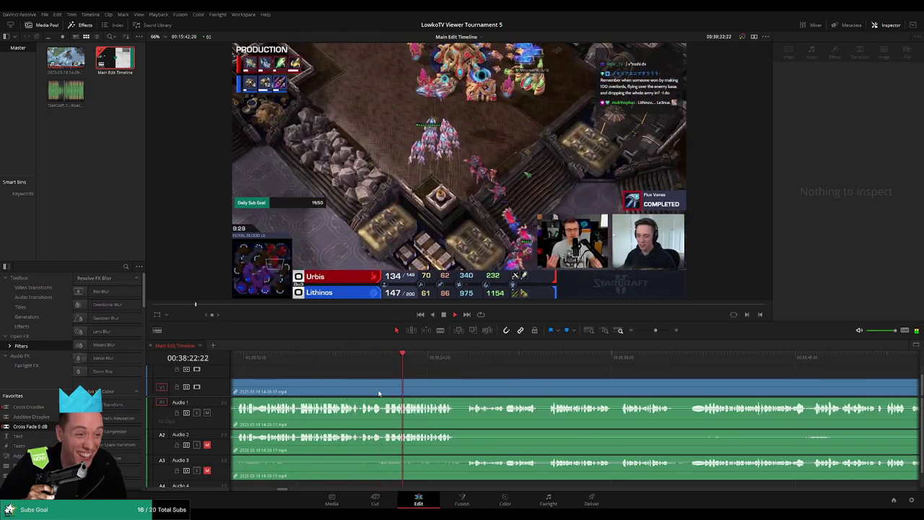
key(b)
click(382, 390)
key(a)
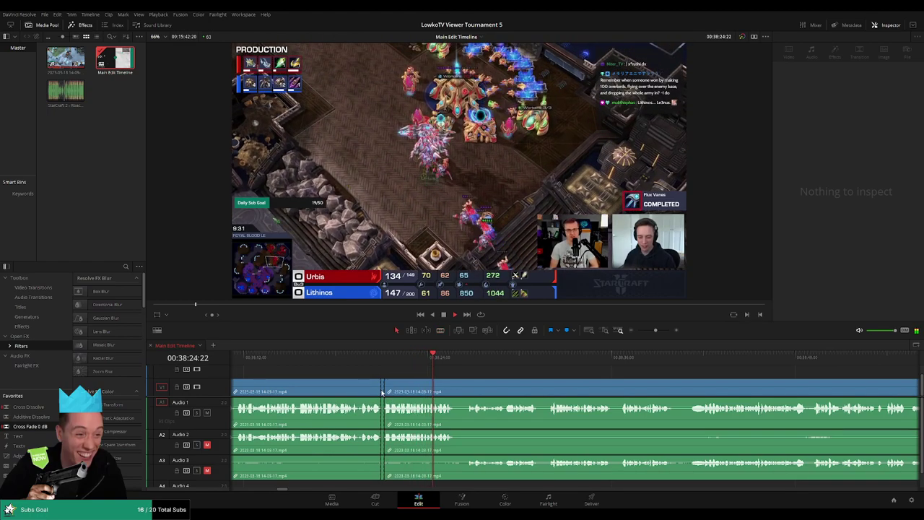
click(382, 392)
click(379, 392)
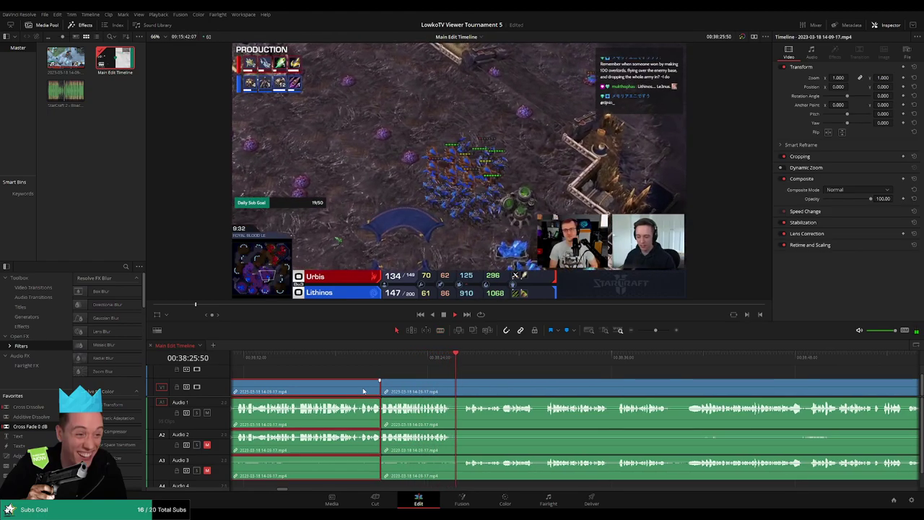
click(545, 375)
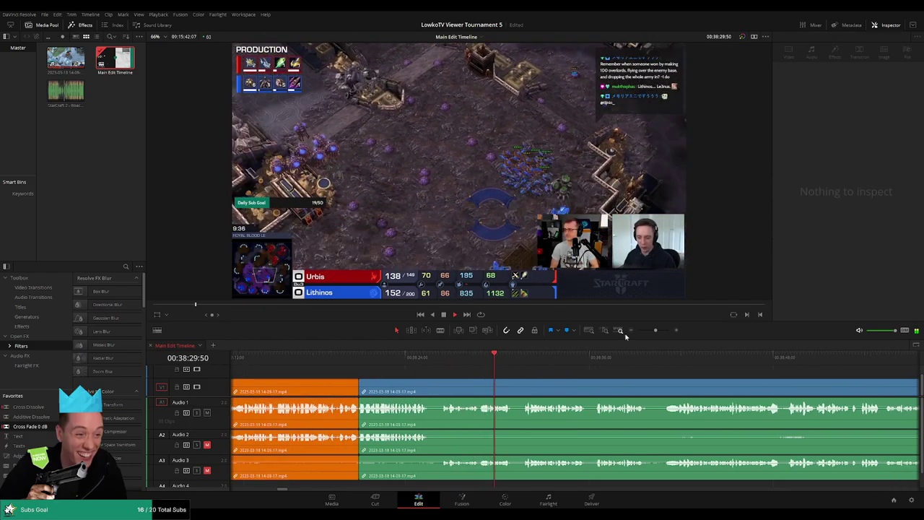
click(647, 332)
drag(647, 333, 654, 334)
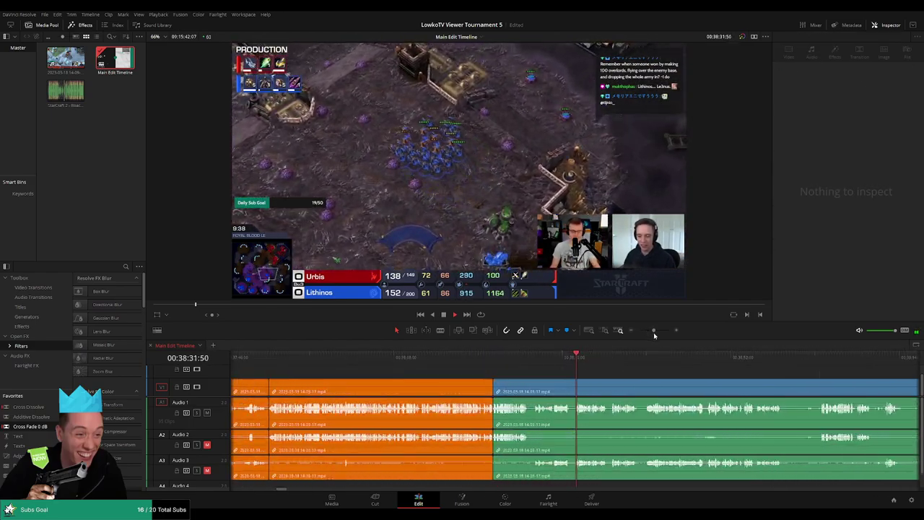
scroll(483, 371, right, 3)
scroll(477, 380, right, 1)
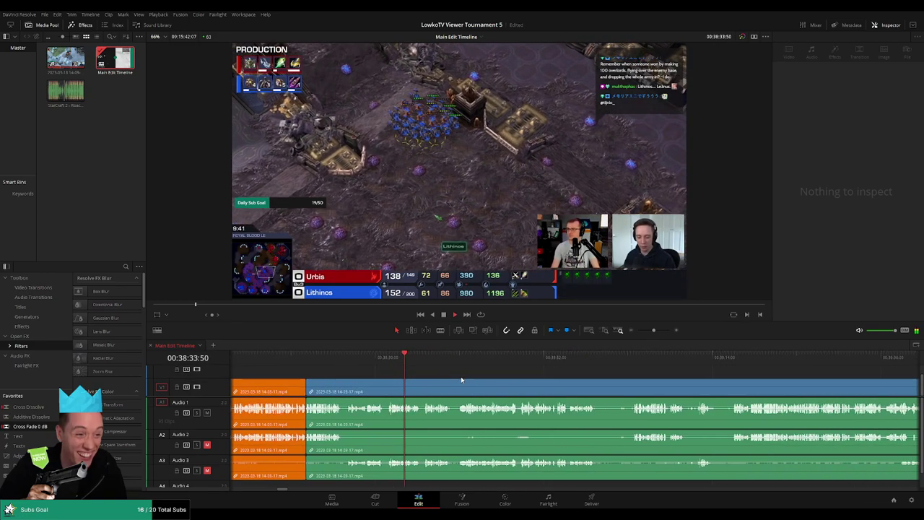
scroll(444, 380, right, 2)
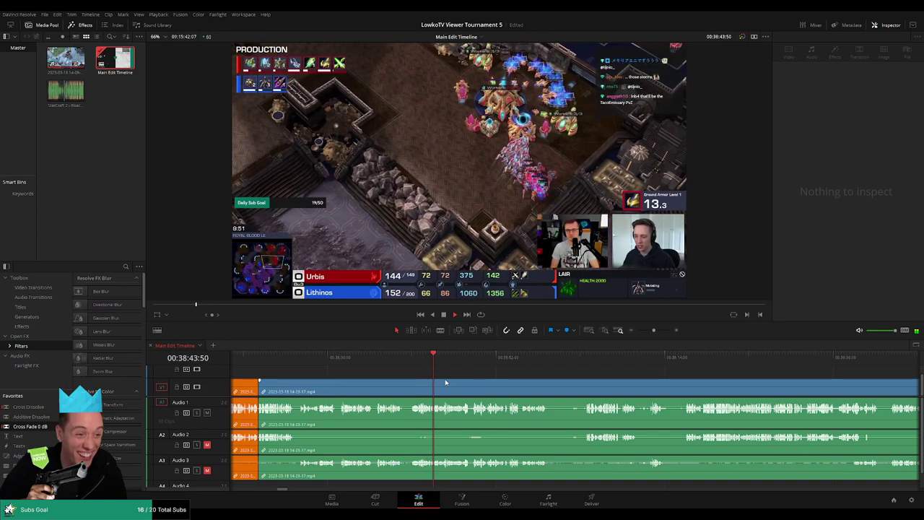
scroll(447, 382, right, 1)
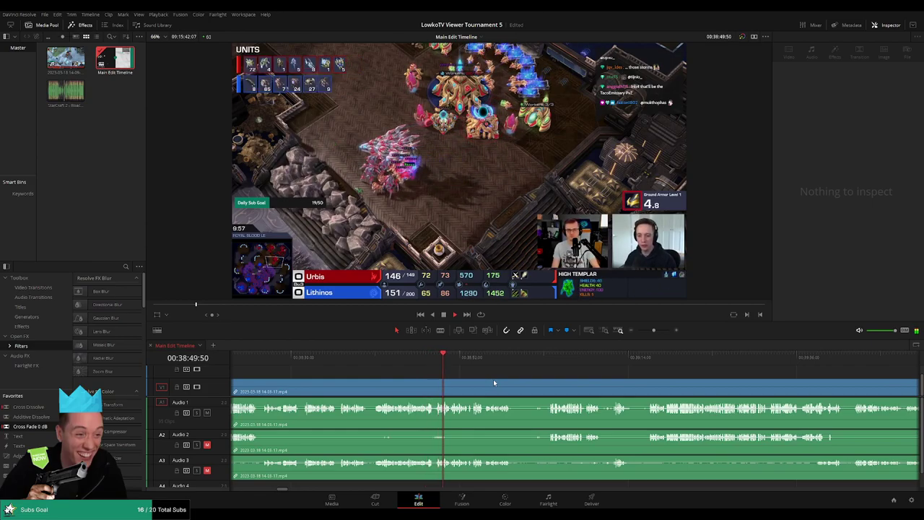
scroll(493, 379, right, 1)
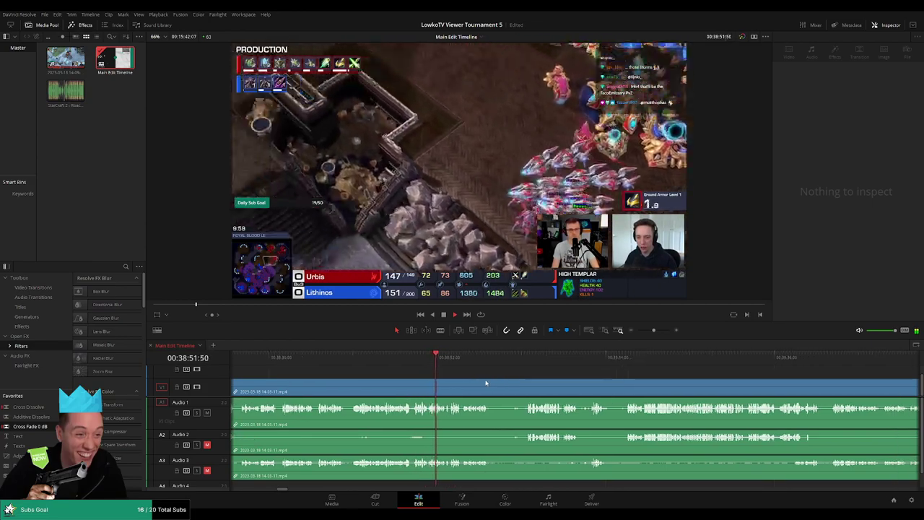
scroll(477, 378, left, 1)
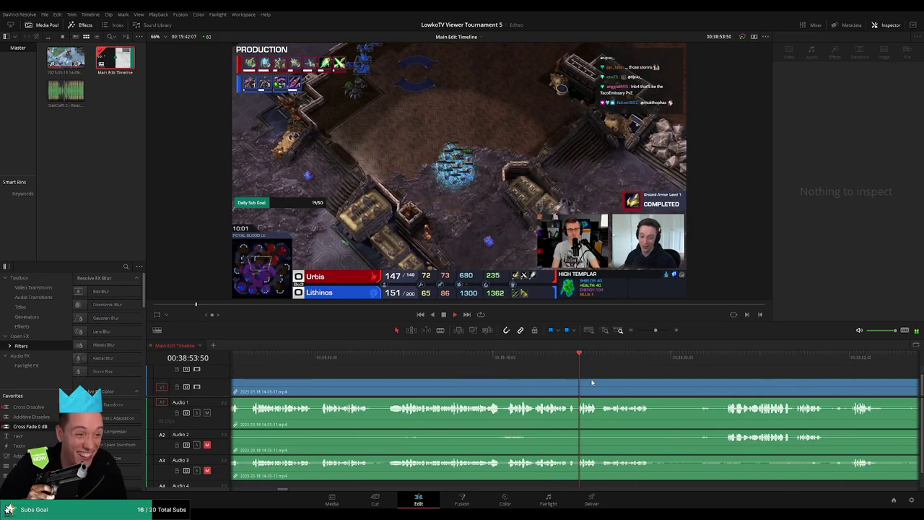
scroll(455, 370, right, 1)
scroll(453, 369, right, 1)
scroll(452, 372, right, 1)
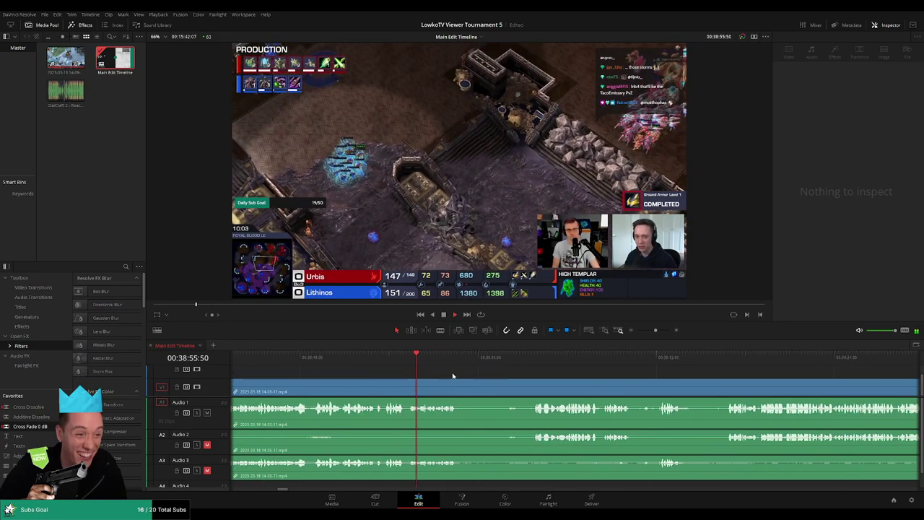
Step: Blade the clip twice and ripple-delete the short stretch between the cuts
key(b)
click(462, 382)
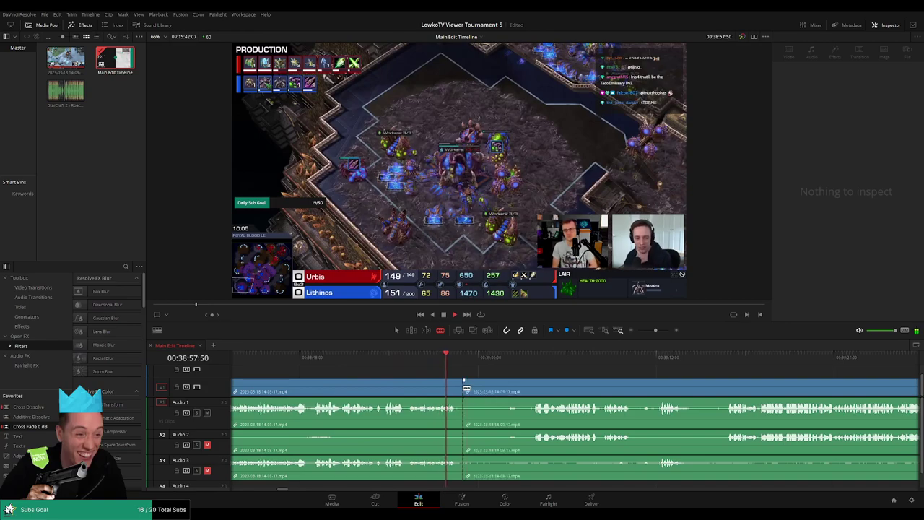
key(a)
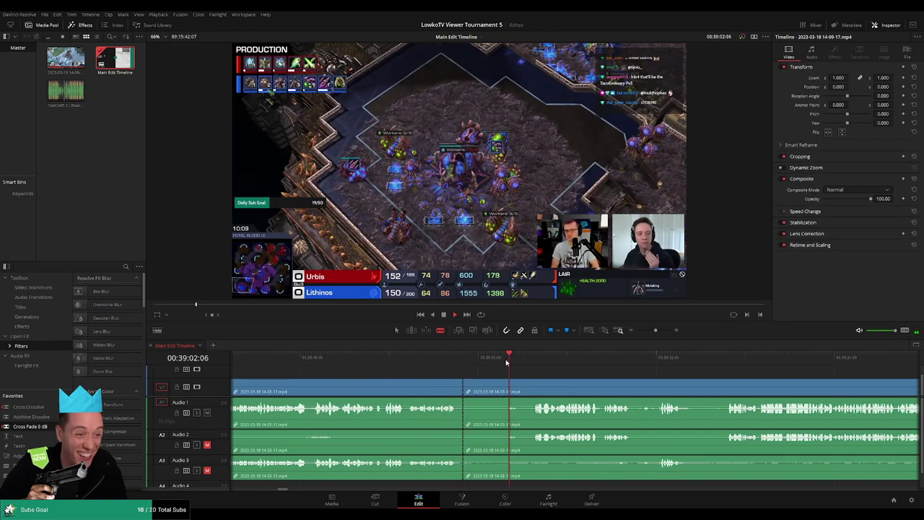
click(534, 390)
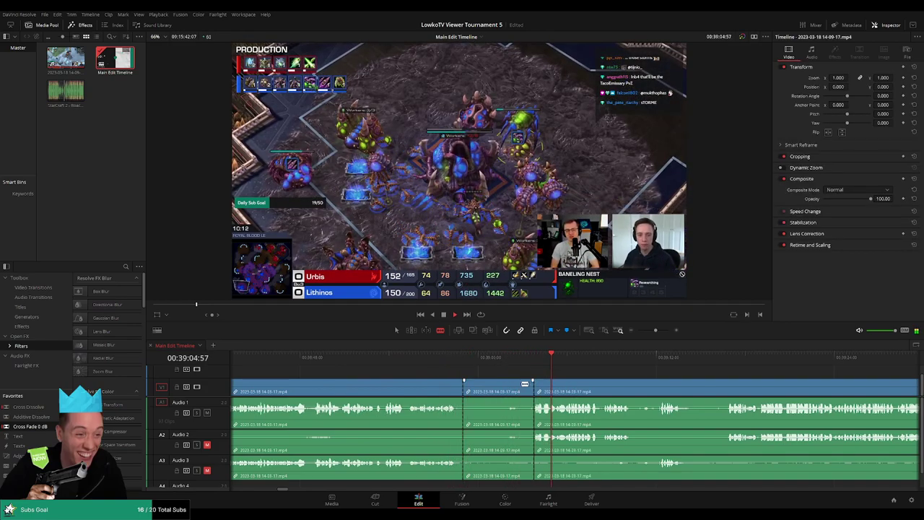
key(a)
click(515, 388)
key(Delete)
Step: Mark the reviewed clip before the new cut orange
click(454, 356)
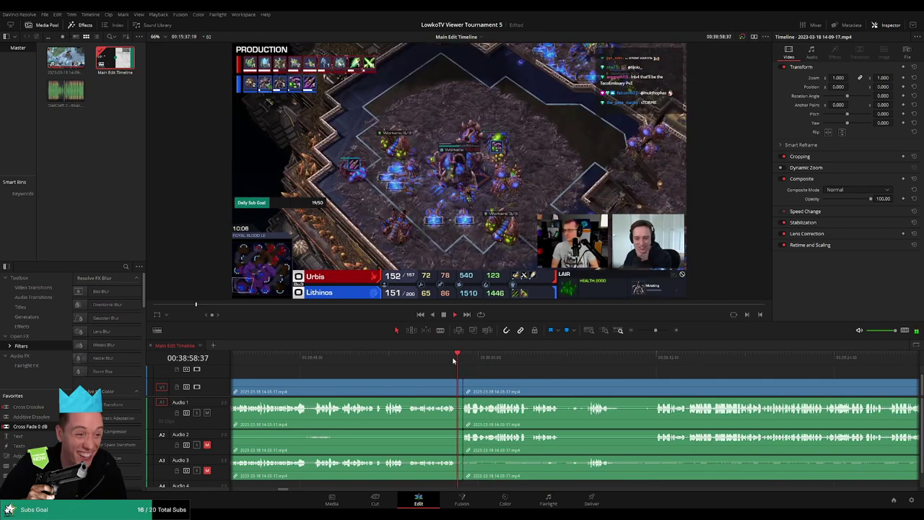
click(448, 383)
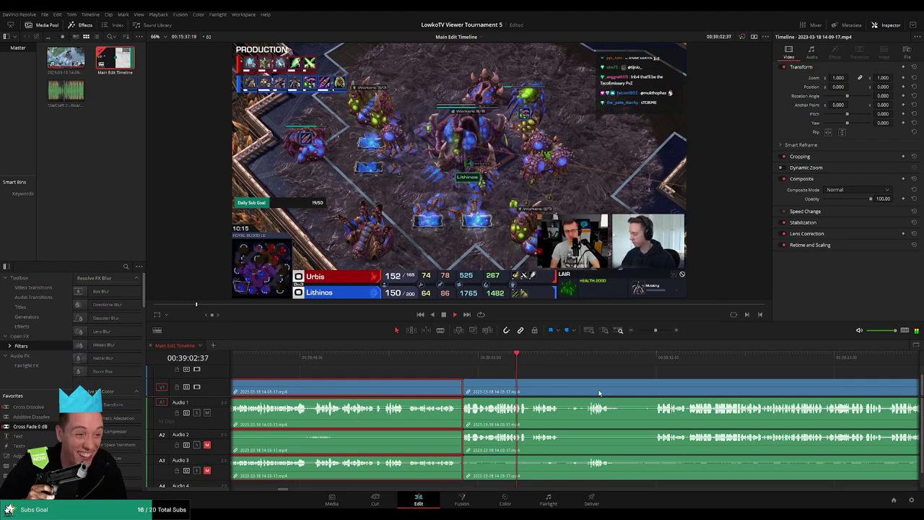
click(580, 376)
scroll(520, 375, right, 5)
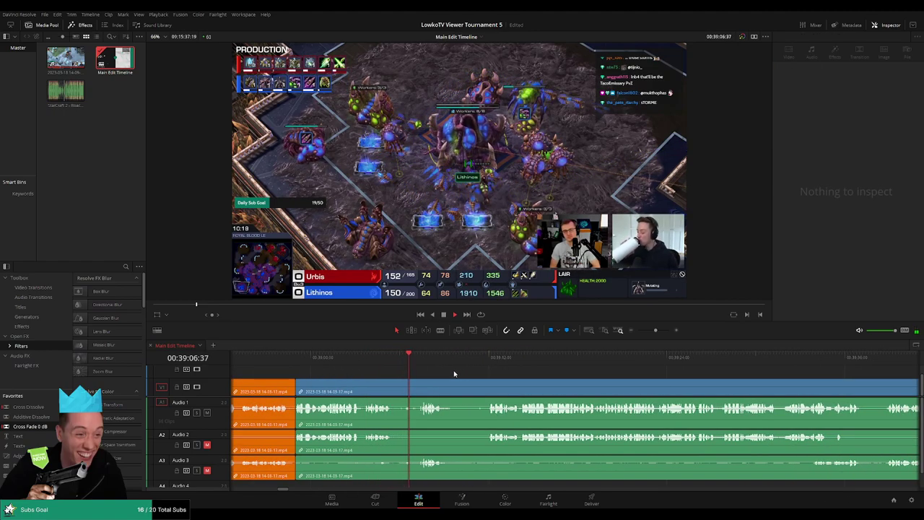
Step: Blade the footage and audio at the next trim point, then resume playback and select the following clip
click(415, 365)
key(space)
scroll(588, 388, up, 2)
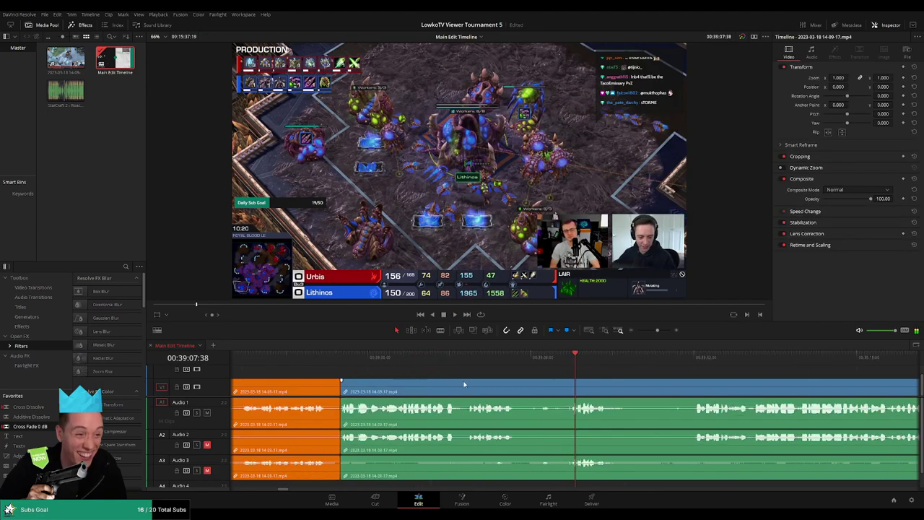
click(562, 390)
key(a)
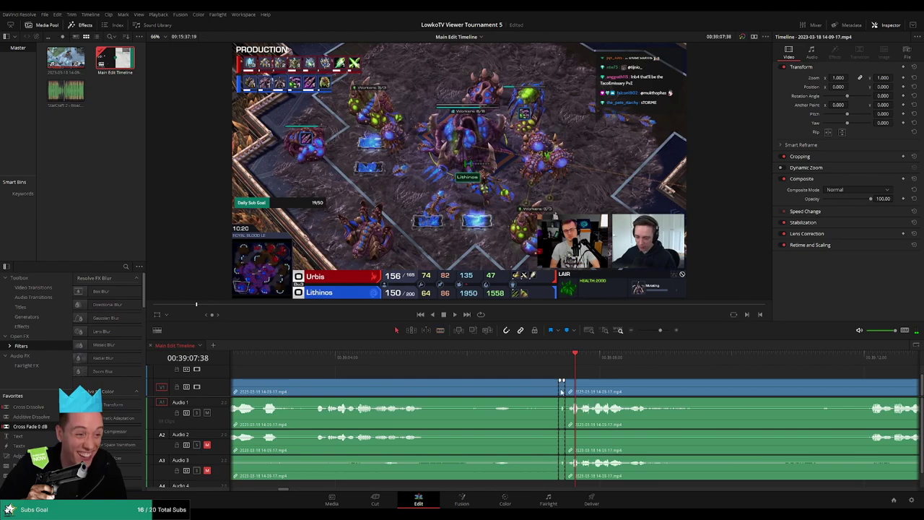
key(space)
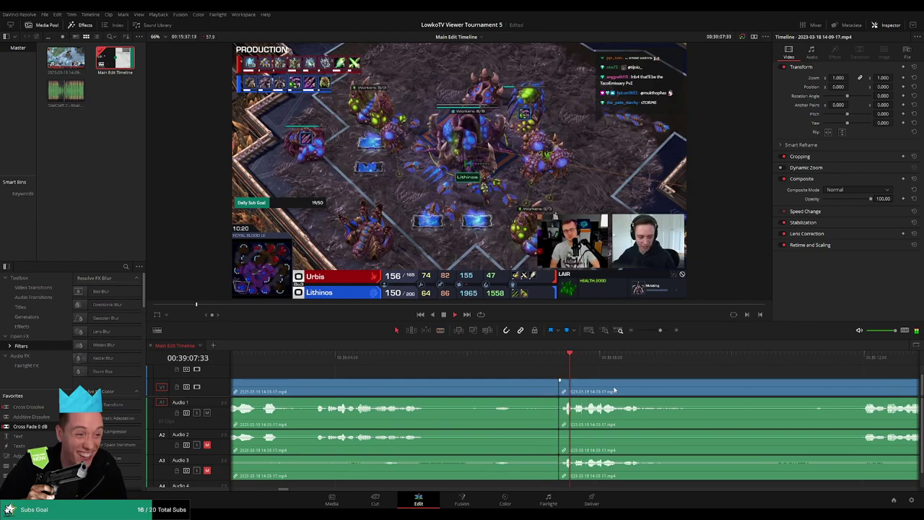
scroll(623, 381, down, 2)
scroll(606, 376, up, 1)
click(529, 390)
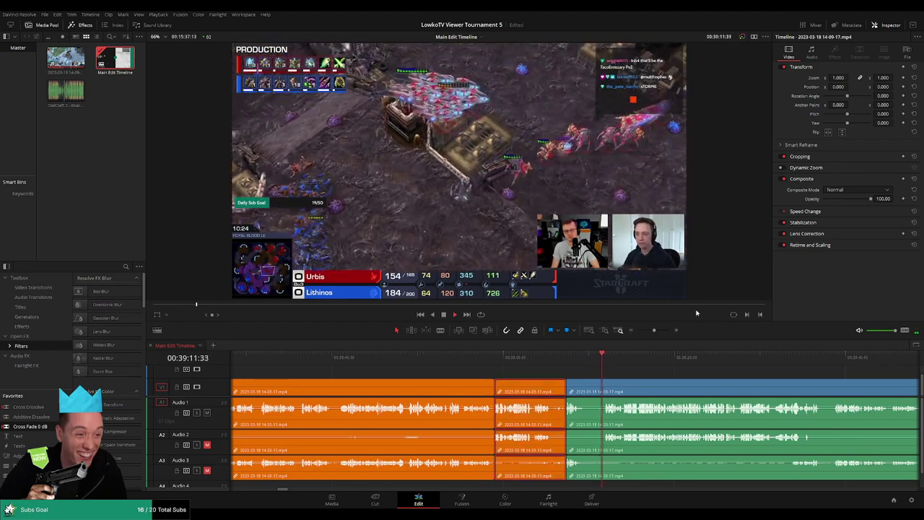
scroll(515, 371, right, 3)
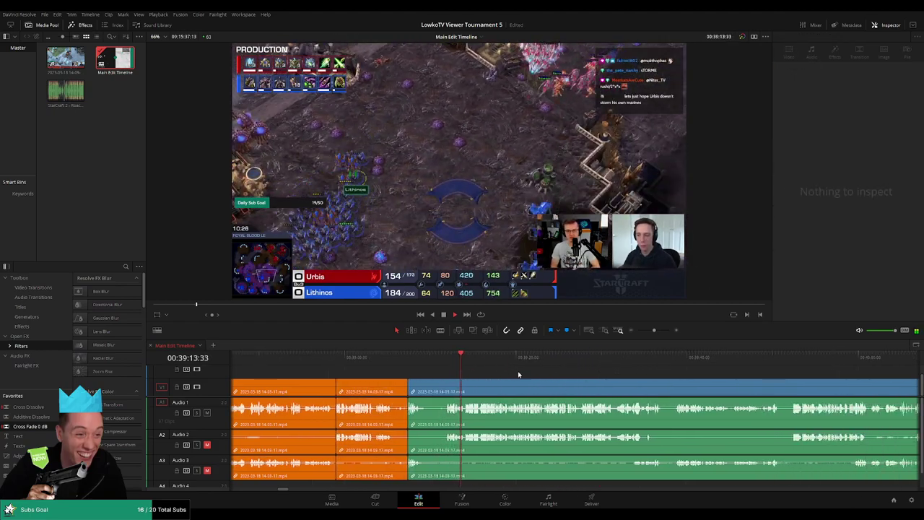
key(Up)
scroll(509, 375, right, 1)
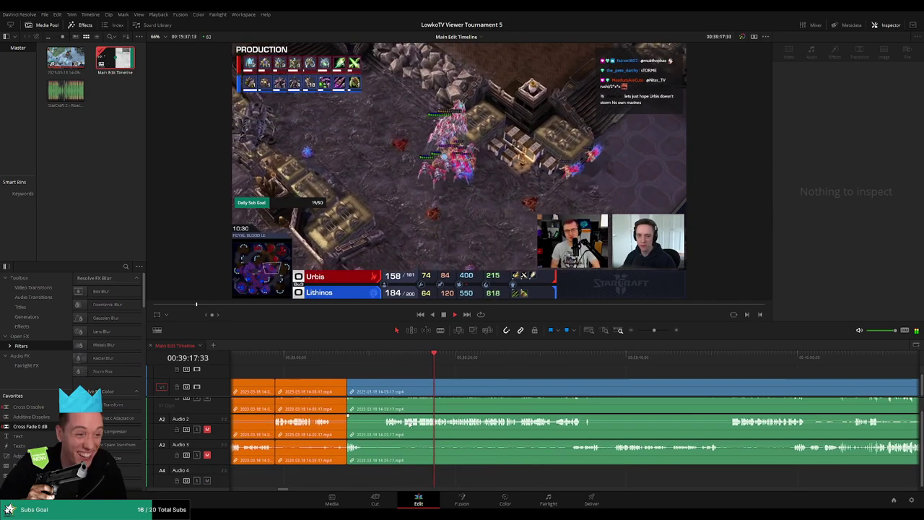
scroll(412, 408, down, 1)
scroll(412, 408, up, 1)
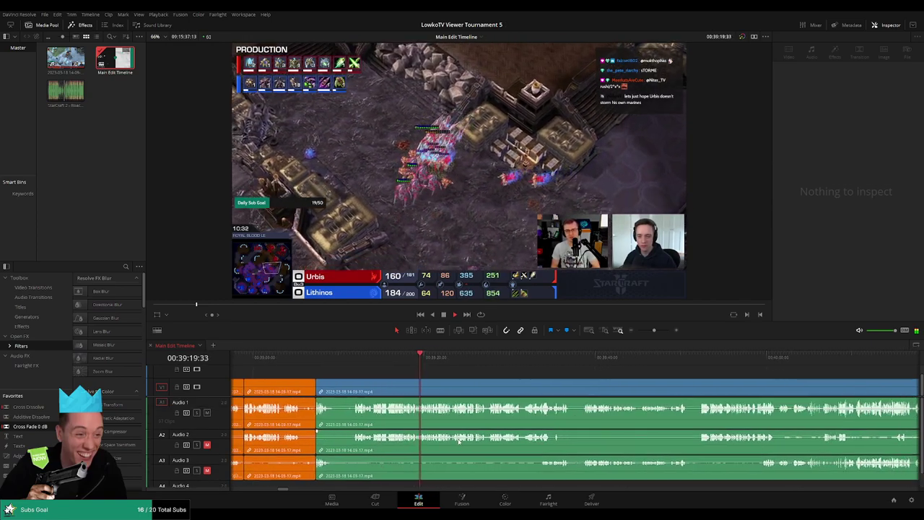
scroll(474, 413, right, 1)
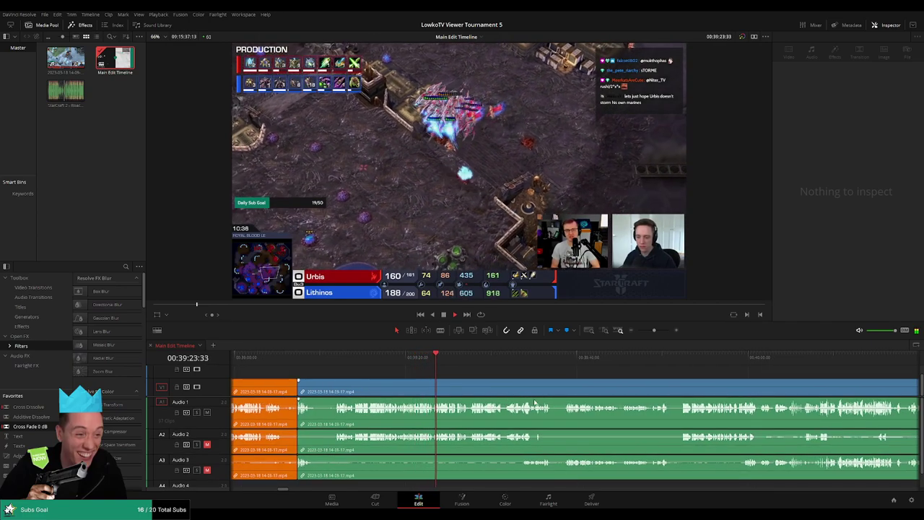
scroll(534, 403, right, 4)
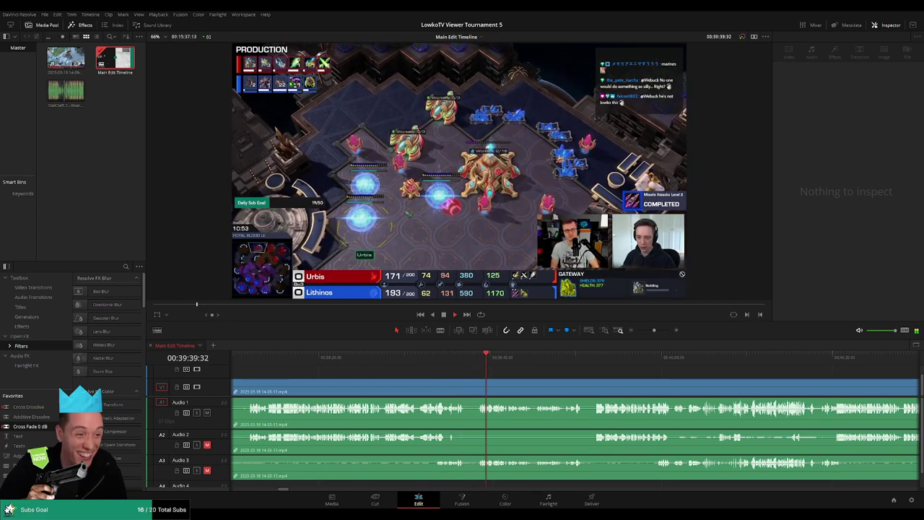
scroll(536, 374, right, 3)
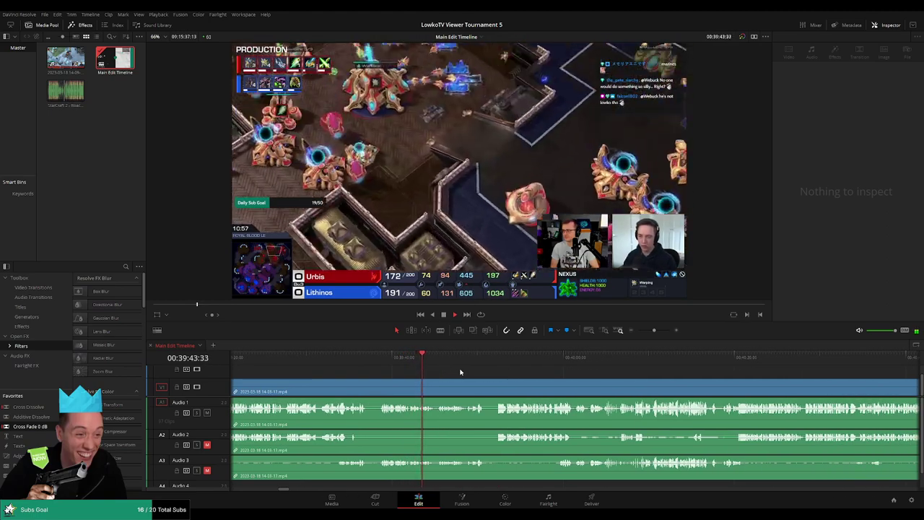
scroll(439, 368, right, 1)
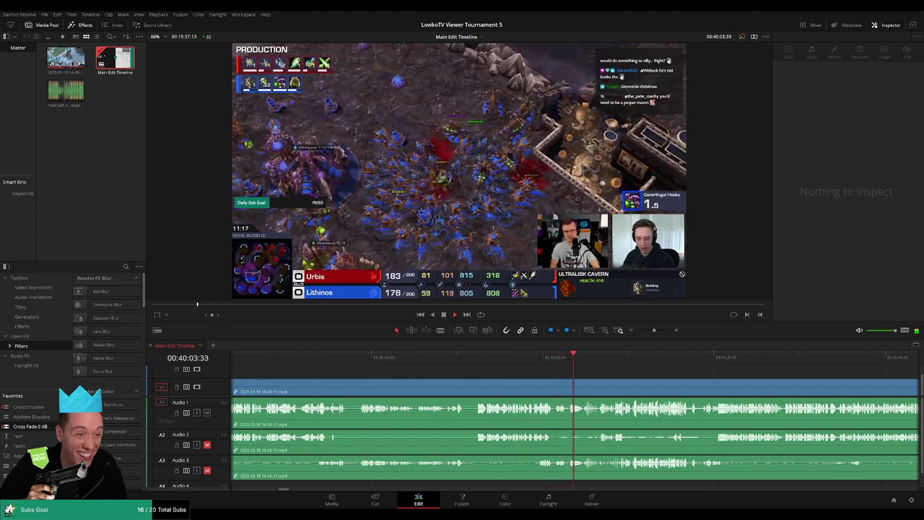
scroll(412, 360, right, 3)
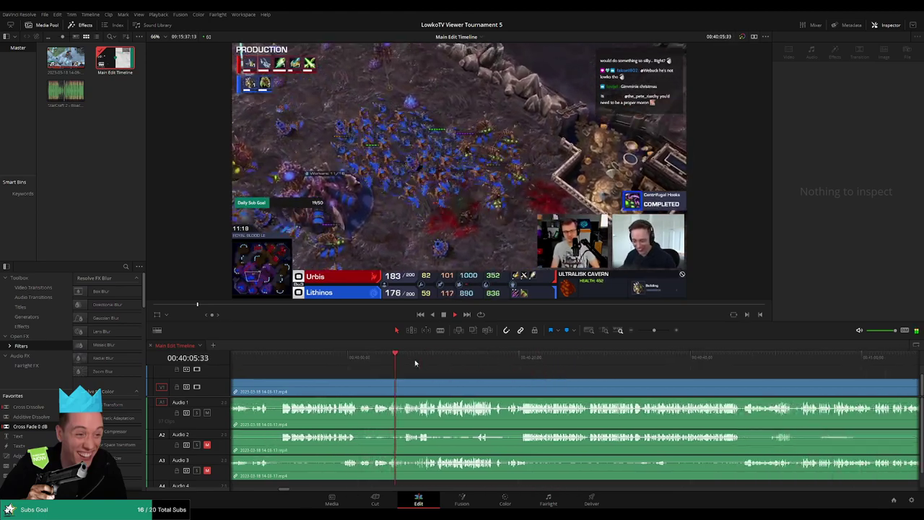
click(416, 366)
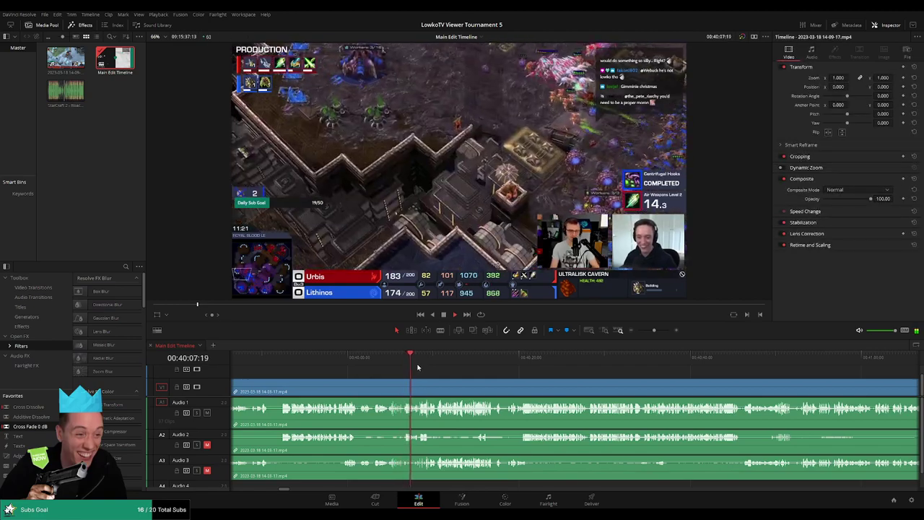
scroll(433, 374, right, 1)
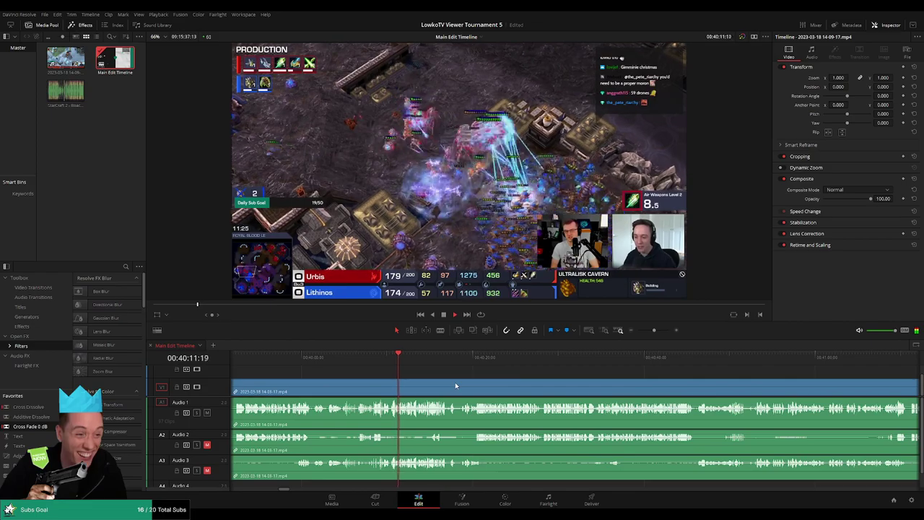
scroll(457, 382, right, 1)
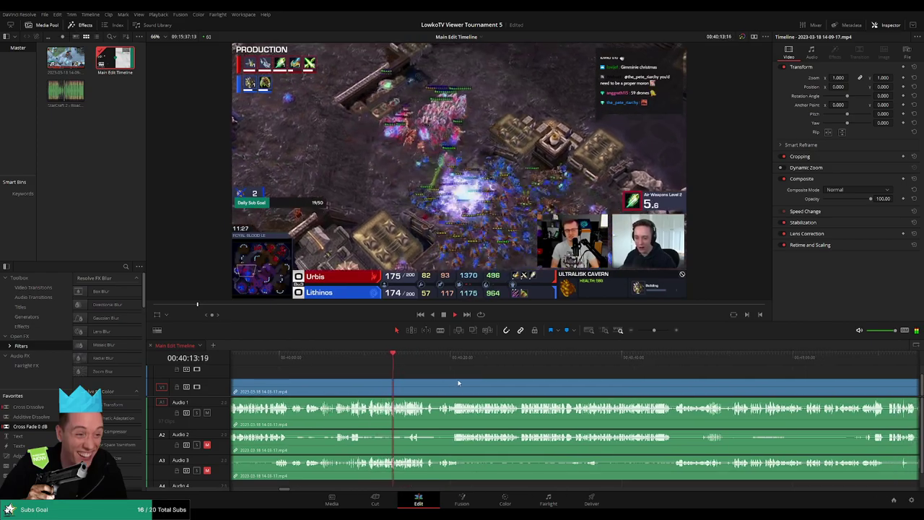
scroll(457, 383, up, 3)
mouse_move(406, 358)
mouse_down()
mouse_move(414, 358)
mouse_move(400, 359)
mouse_up()
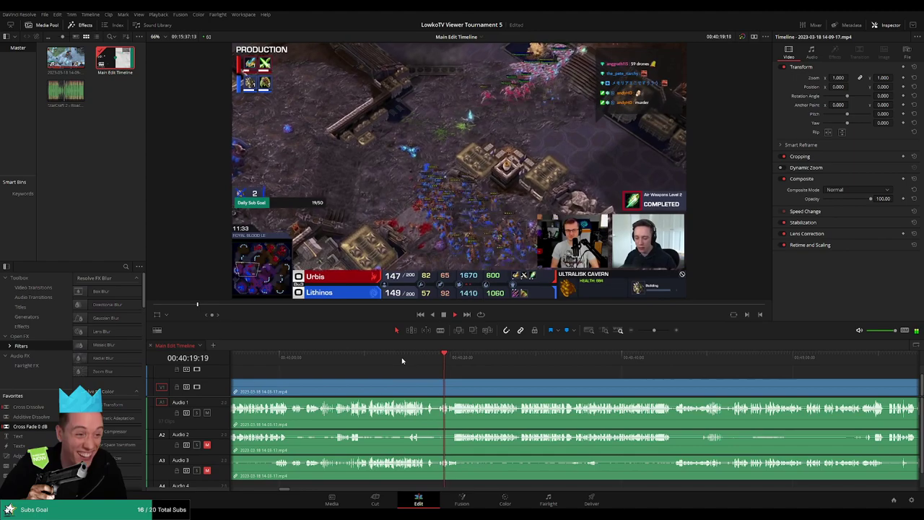
scroll(447, 373, right, 2)
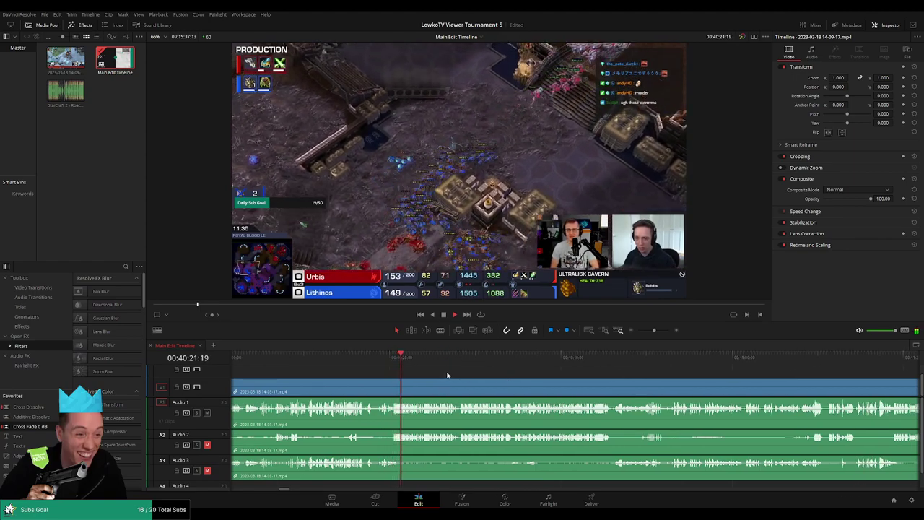
scroll(462, 375, right, 2)
scroll(459, 381, right, 1)
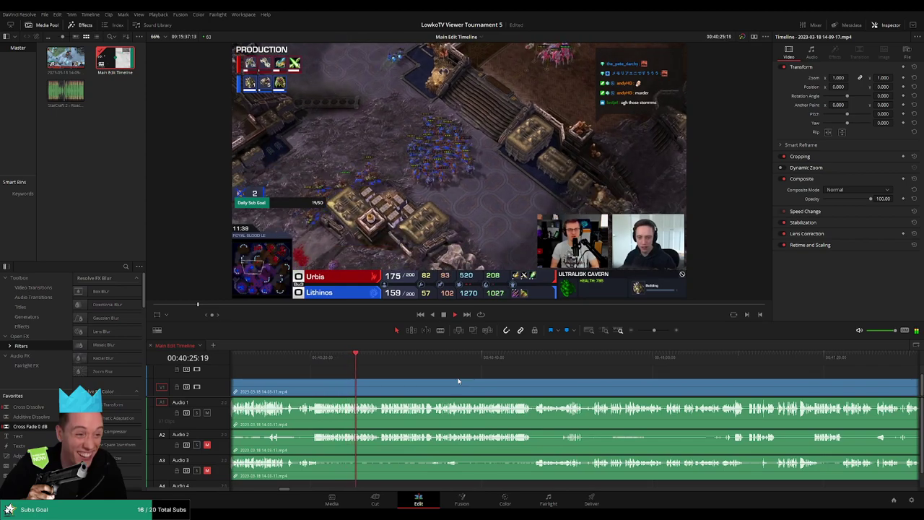
scroll(462, 384, right, 1)
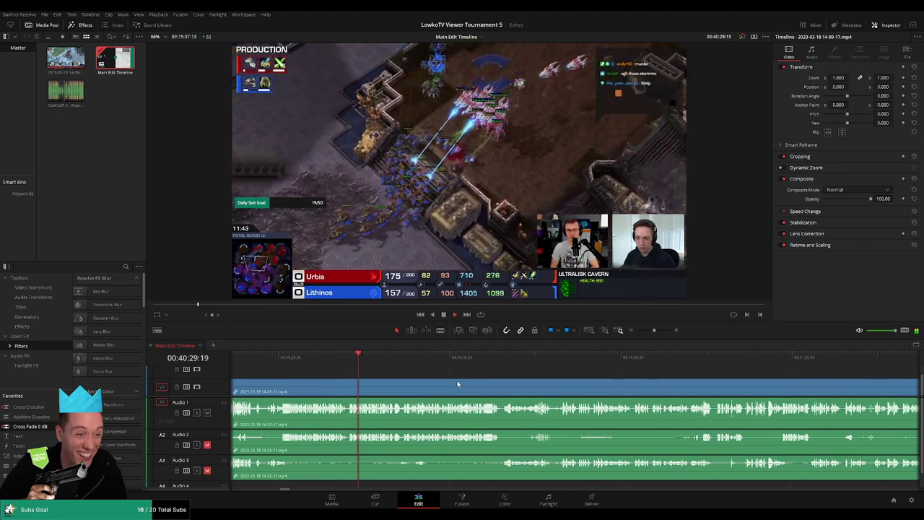
scroll(460, 382, right, 1)
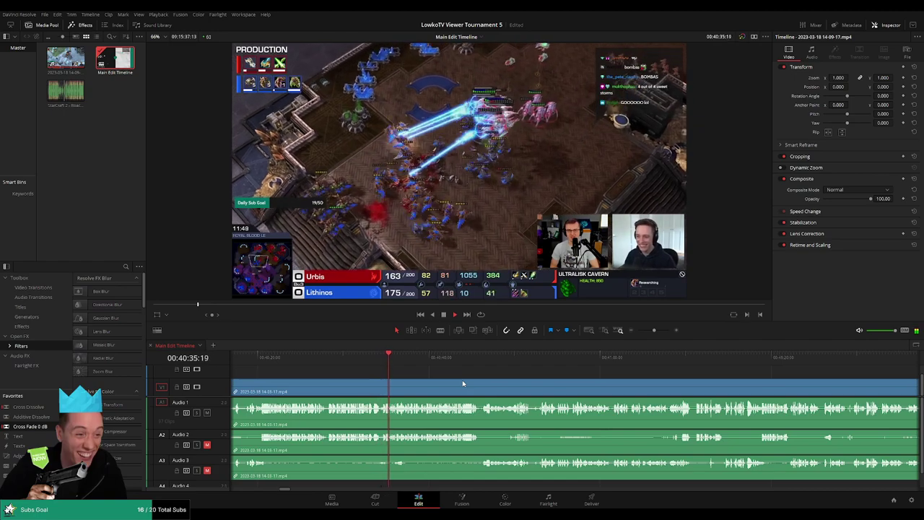
scroll(471, 386, right, 1)
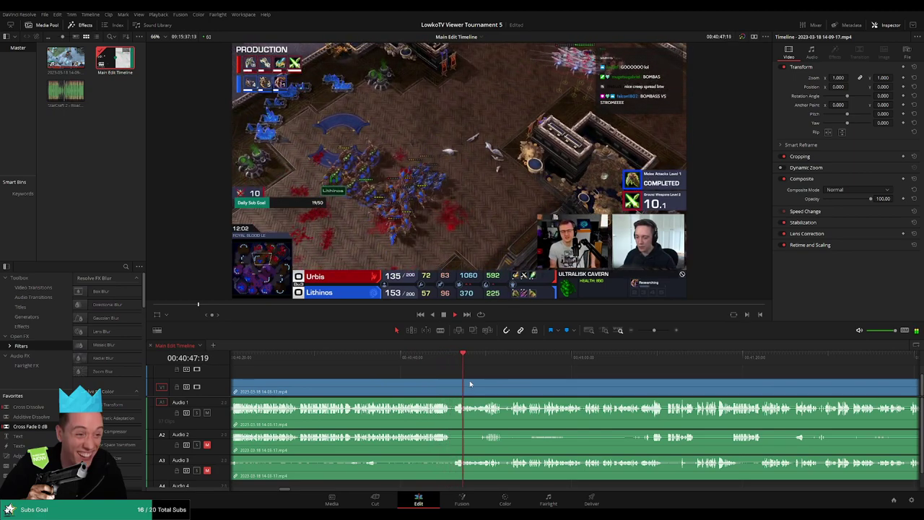
scroll(453, 381, right, 3)
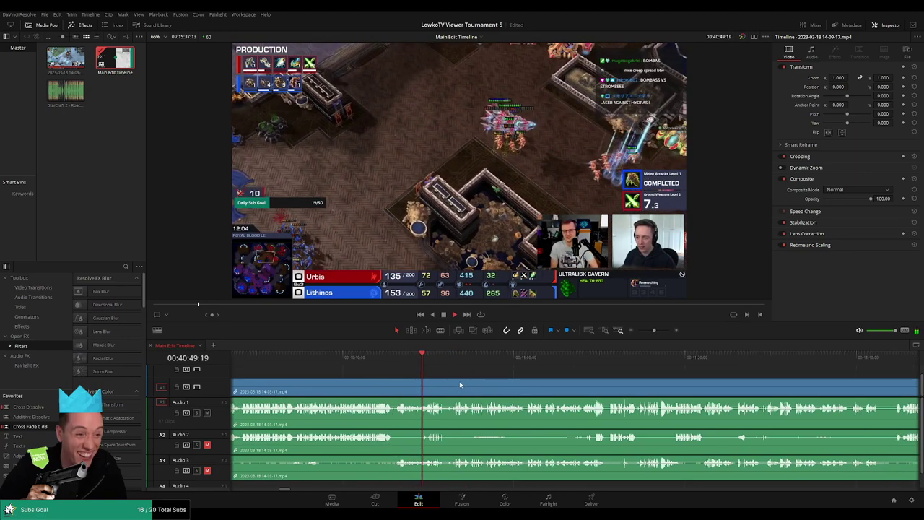
scroll(455, 387, right, 3)
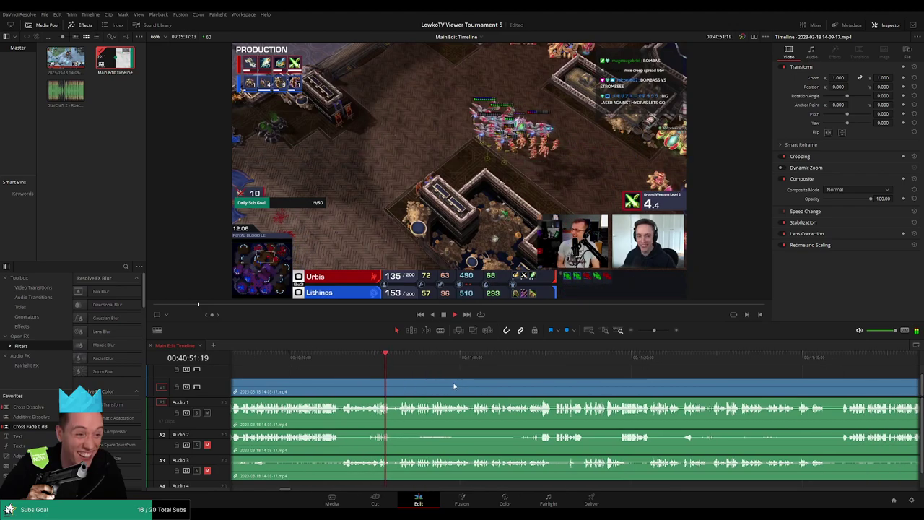
scroll(433, 384, right, 2)
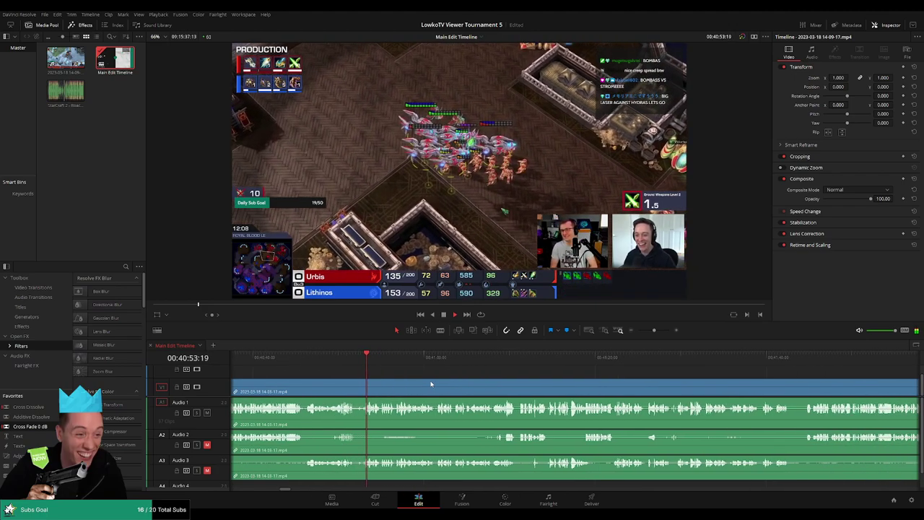
scroll(465, 385, right, 2)
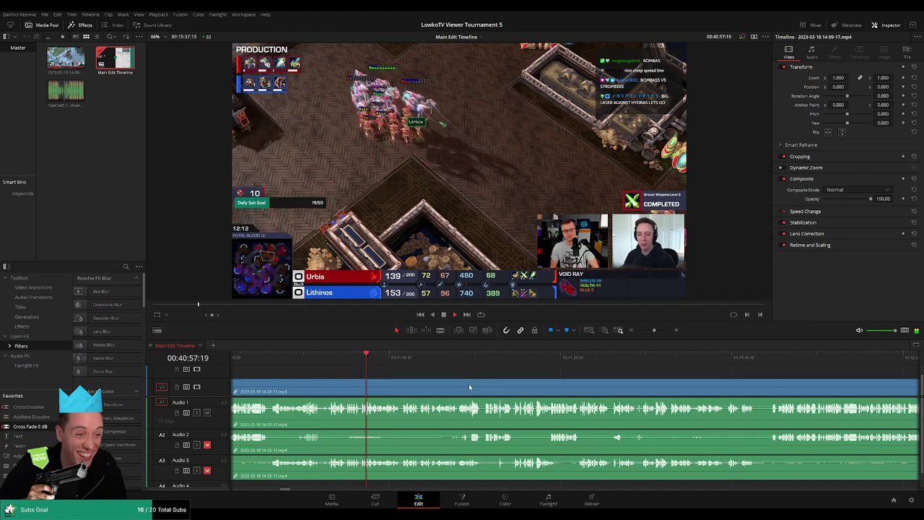
scroll(464, 387, right, 2)
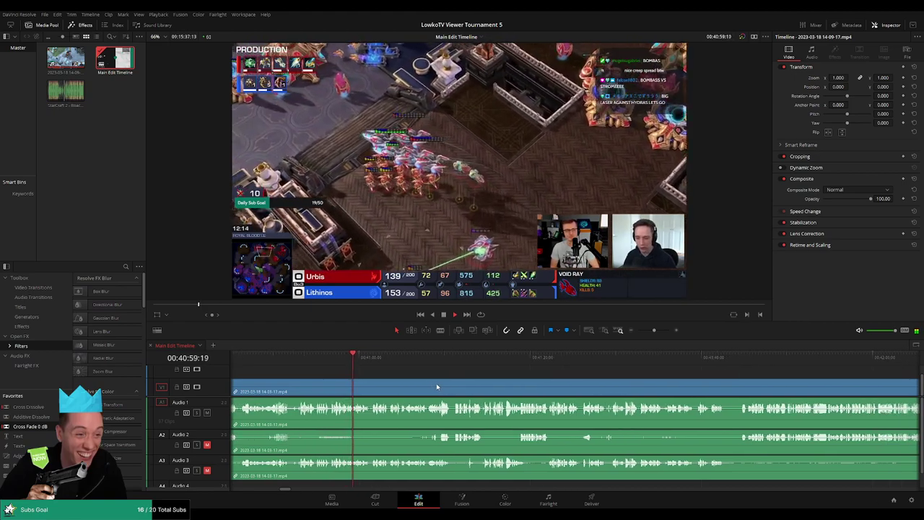
scroll(455, 388, right, 3)
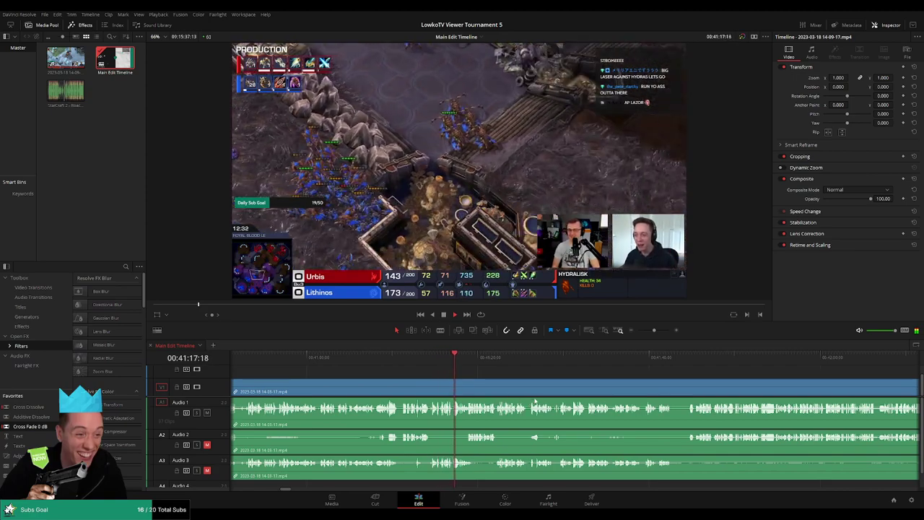
scroll(411, 380, right, 3)
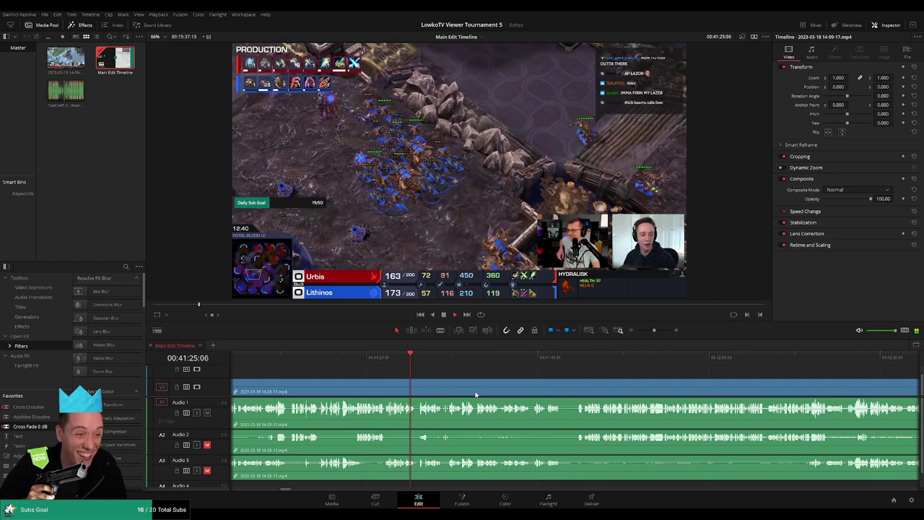
scroll(475, 394, right, 1)
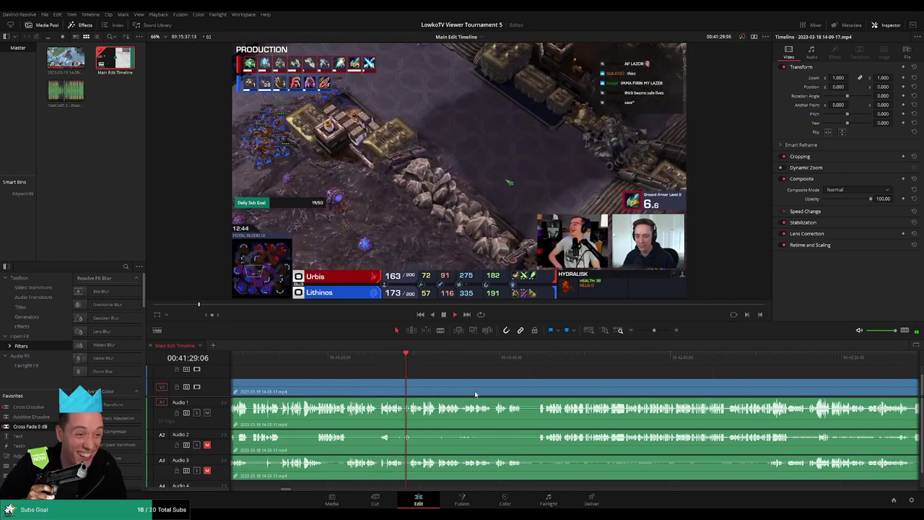
scroll(483, 393, right, 1)
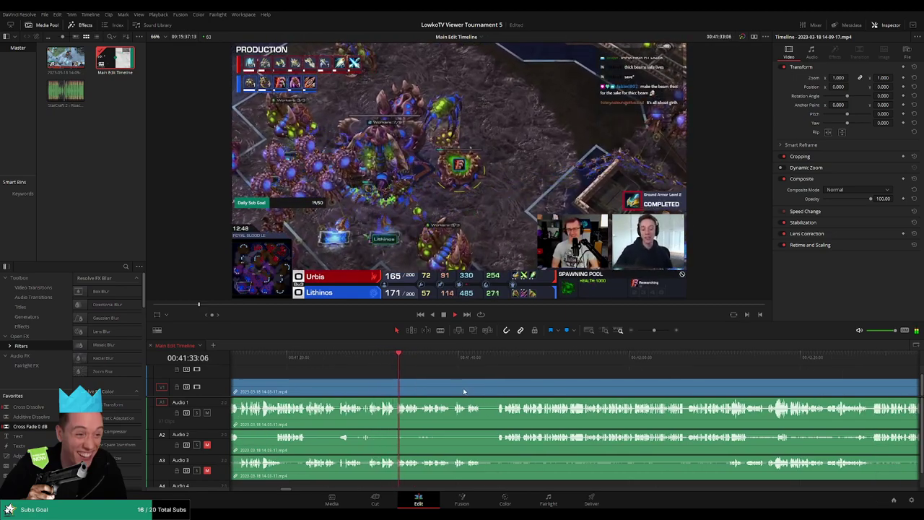
scroll(461, 391, right, 1)
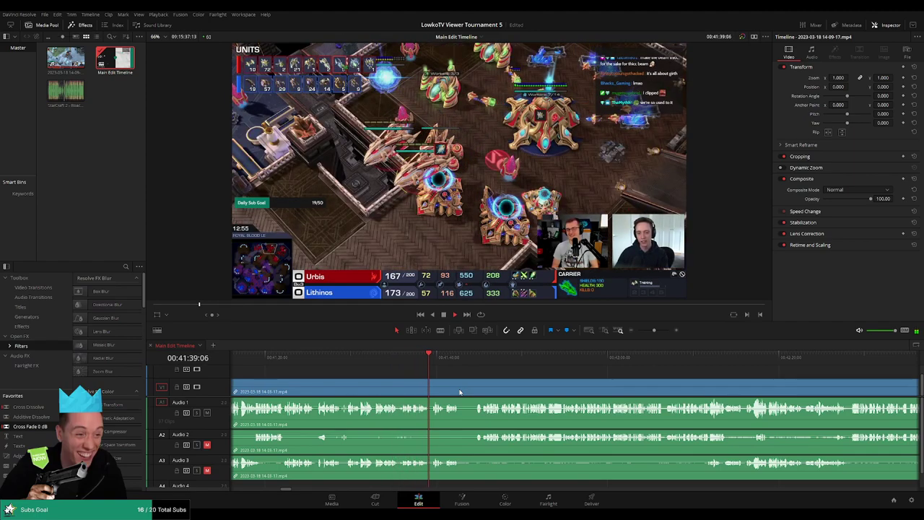
scroll(450, 389, right, 1)
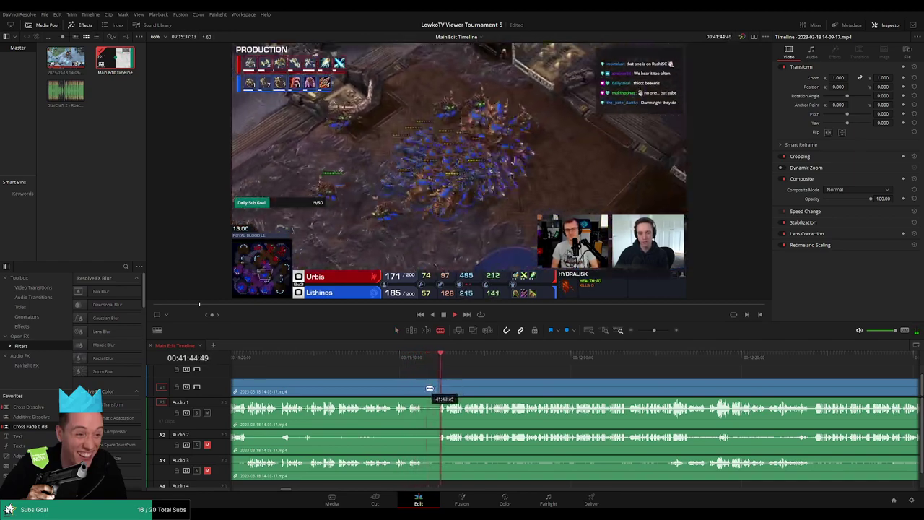
Step: Split at the playhead near 41:43, ripple-delete the short section, and mark earlier clips orange
click(438, 387)
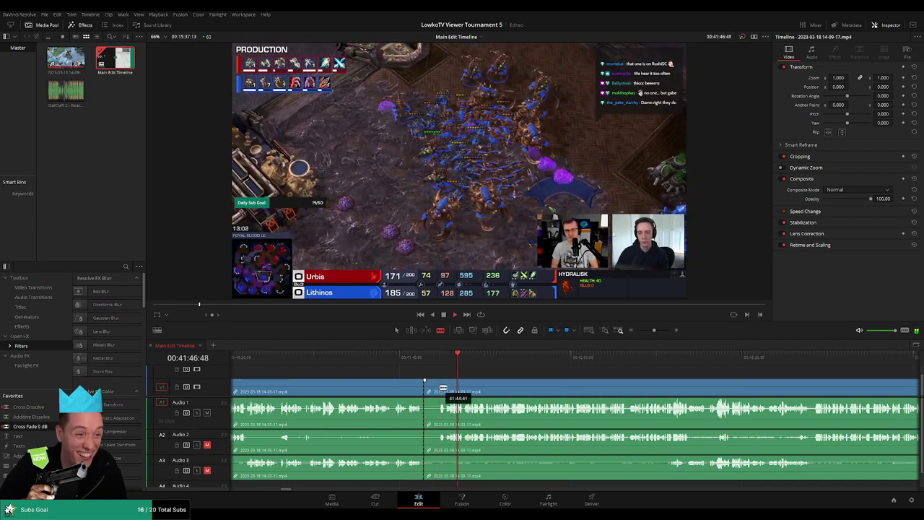
click(432, 390)
key(Delete)
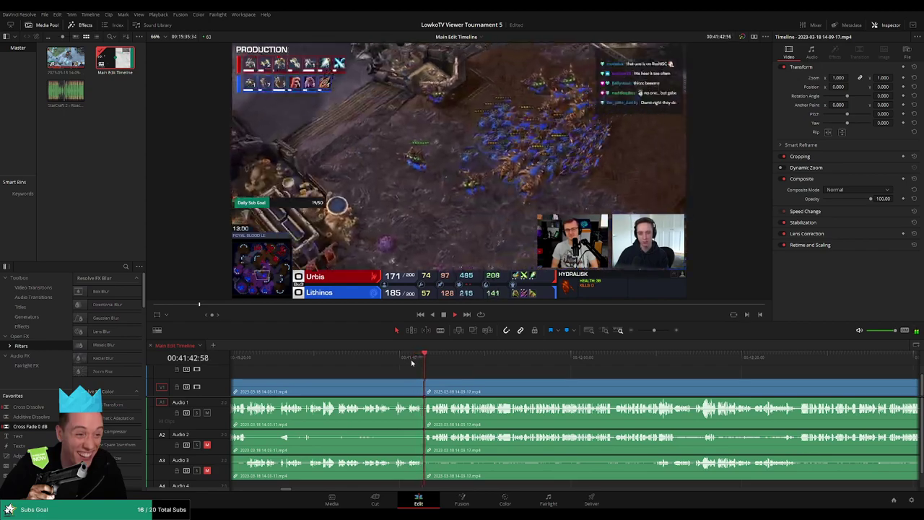
click(405, 391)
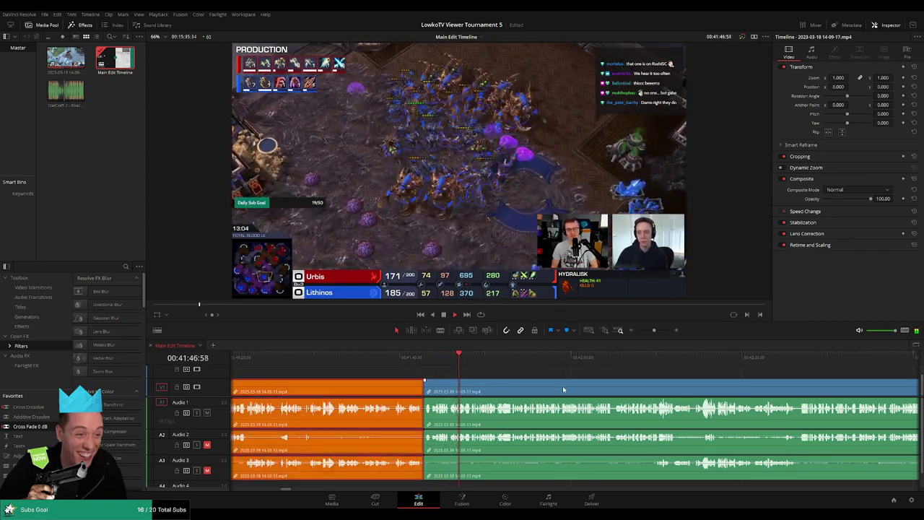
scroll(505, 378, right, 3)
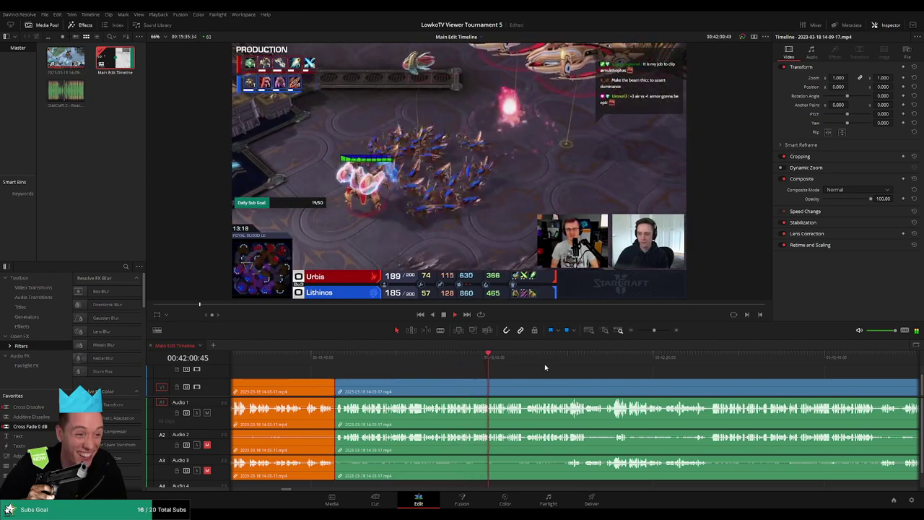
scroll(497, 376, right, 2)
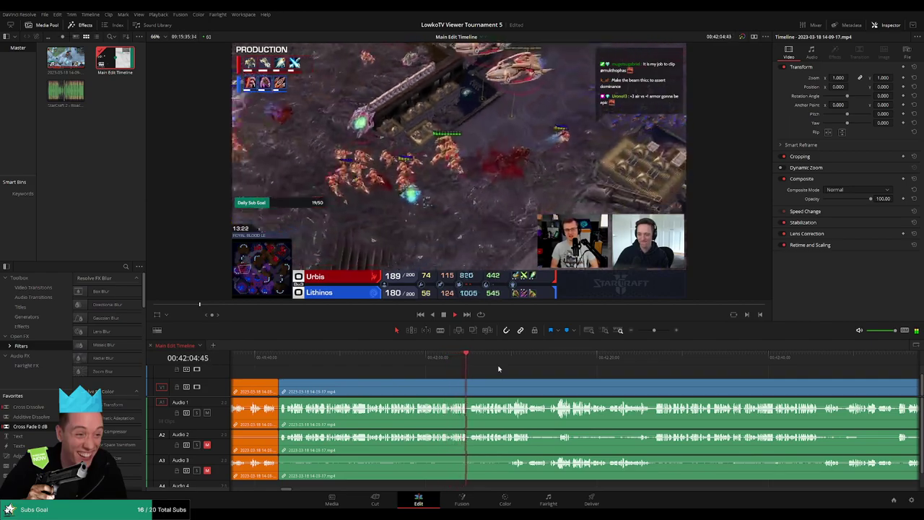
scroll(495, 374, right, 2)
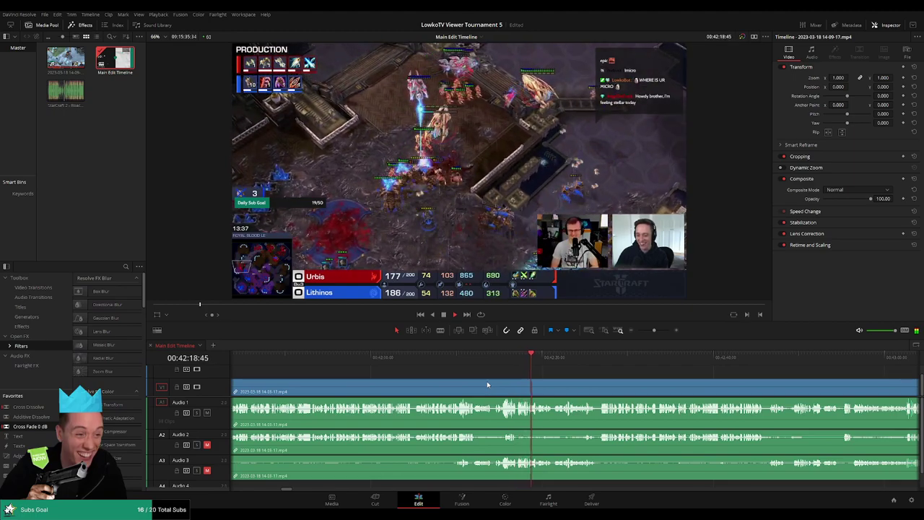
scroll(527, 389, right, 1)
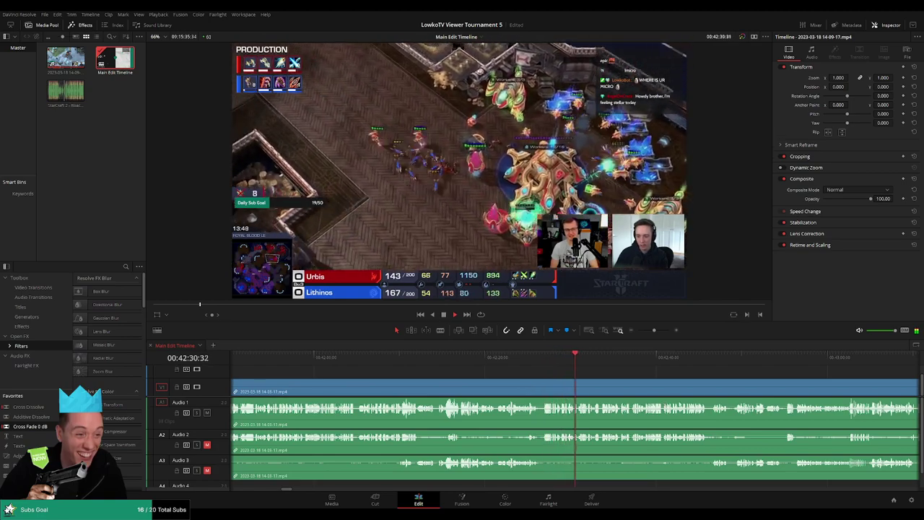
scroll(505, 391, down, 3)
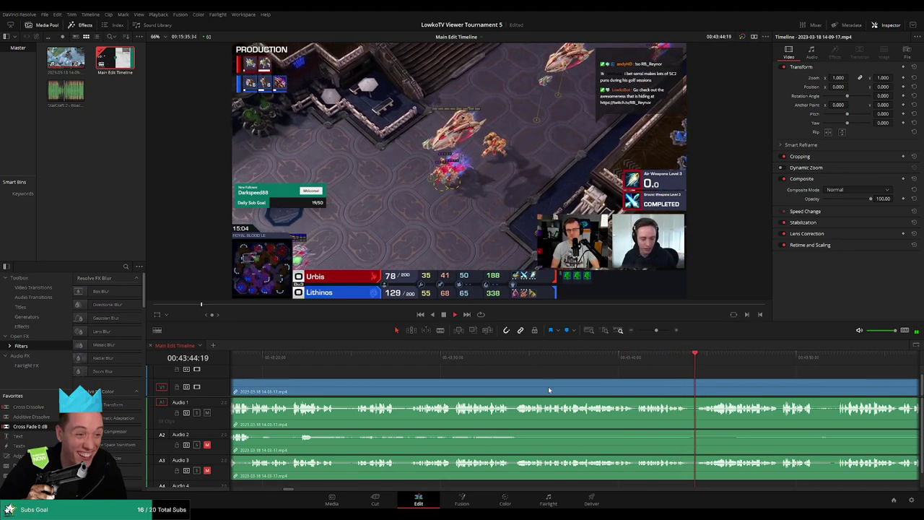
Step: Blade the start and end of the unwanted part and ripple-delete the middle section
scroll(786, 378, right, 5)
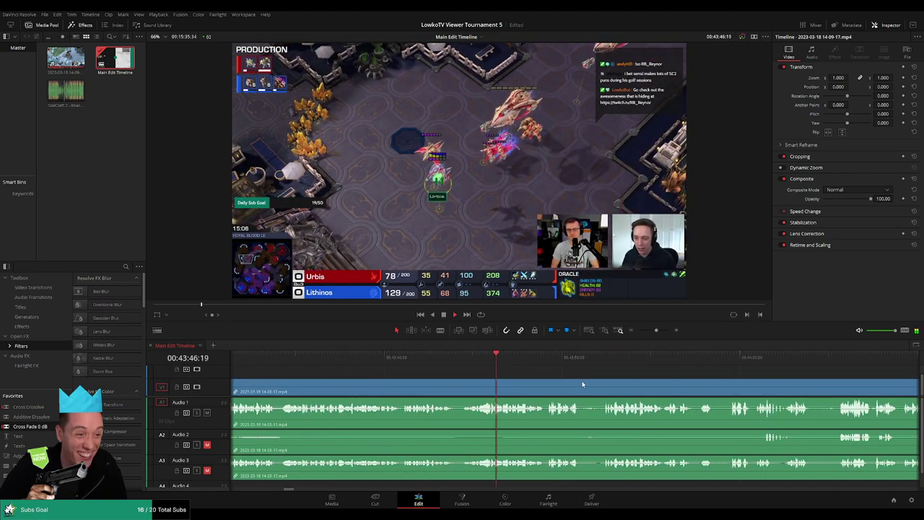
click(547, 391)
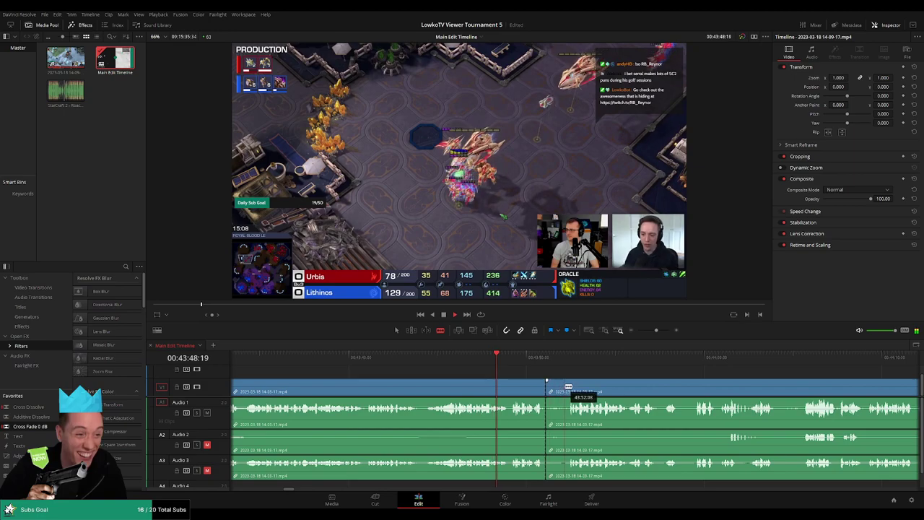
click(568, 390)
key(a)
click(557, 391)
key(Delete)
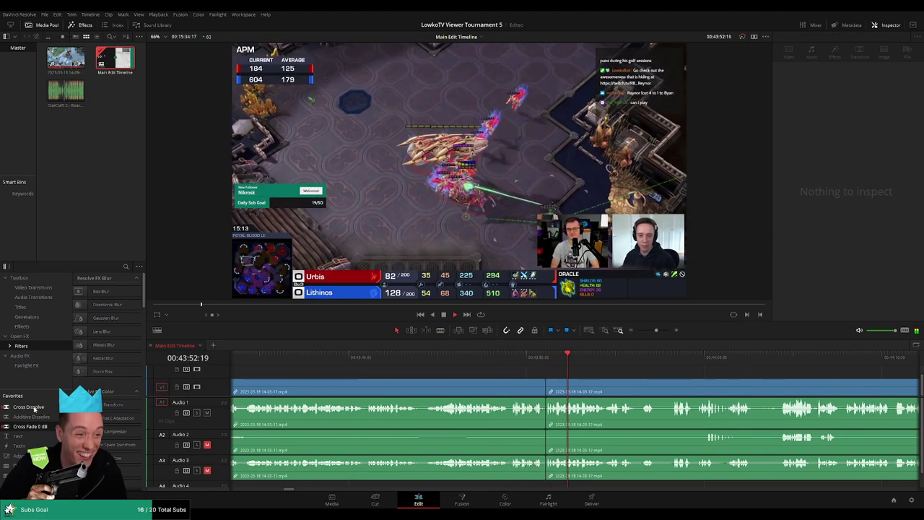
Step: Add Cross Fade 0 dB transitions on the audio tracks at the new cut
click(577, 412)
scroll(577, 427, up, 1)
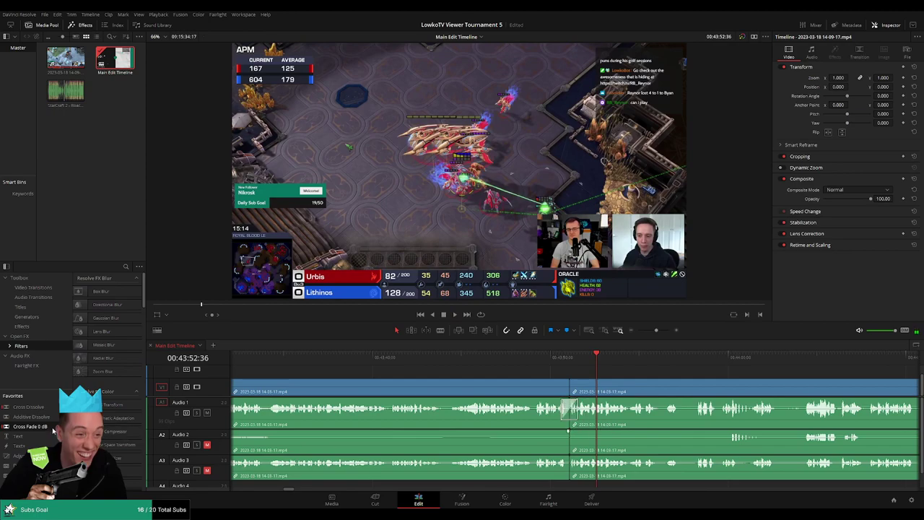
scroll(568, 430, up, 1)
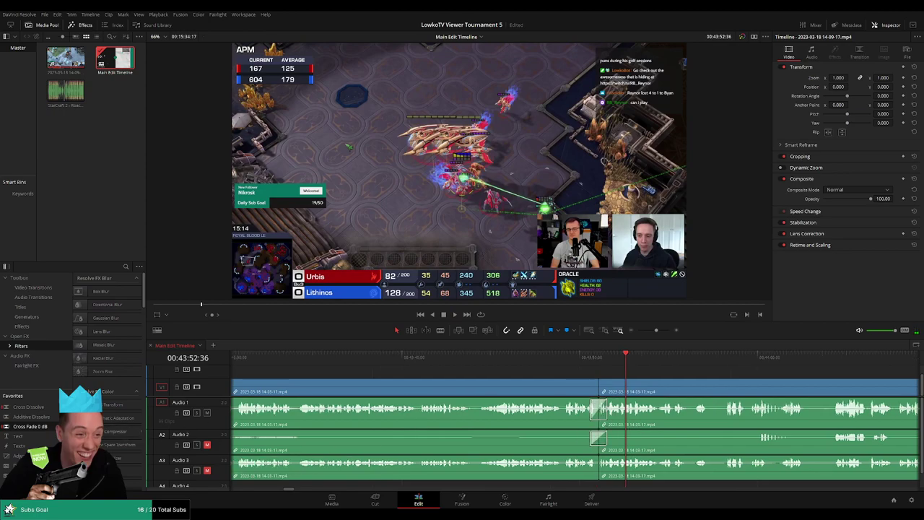
drag(30, 426, 627, 468)
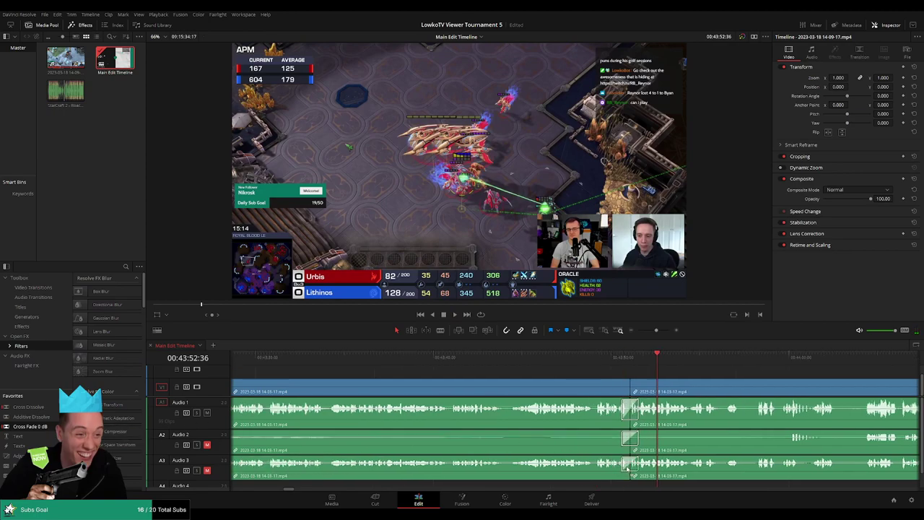
scroll(549, 404, down, 4)
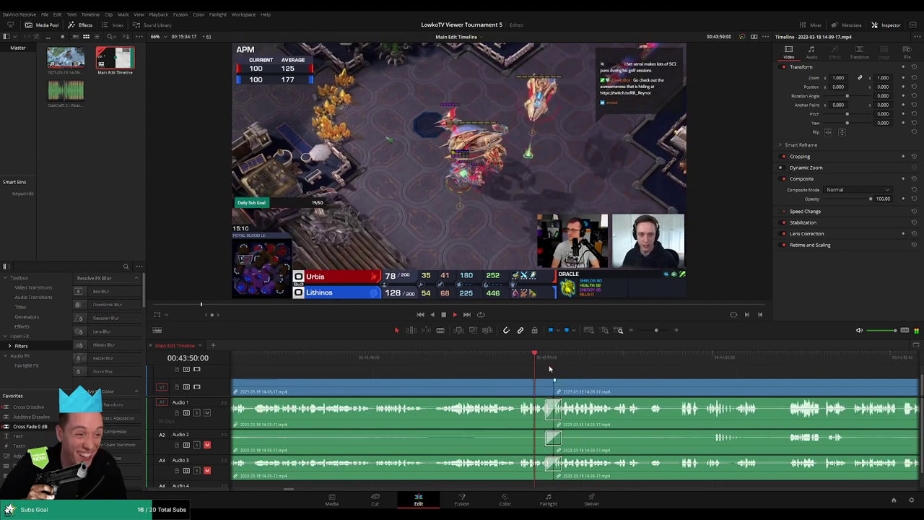
Step: Mark the reviewed clips left of the cut orange and jump playback ahead
click(433, 390)
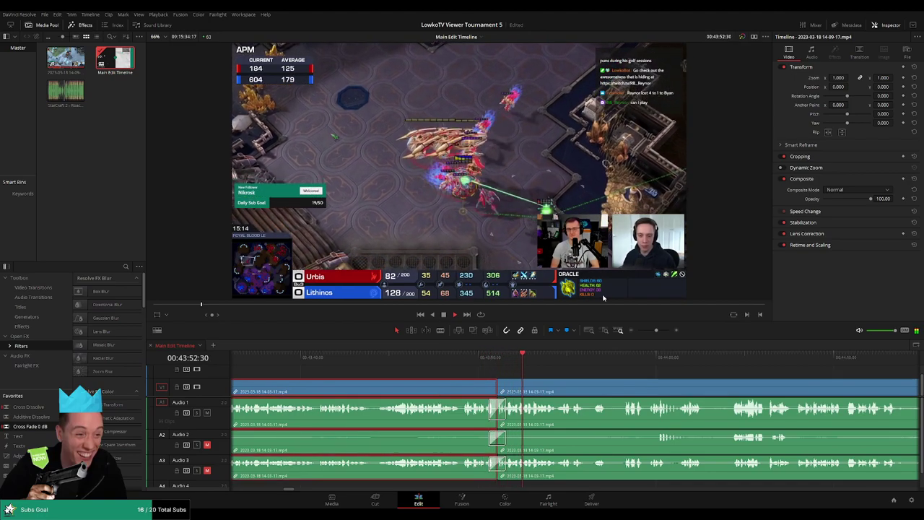
click(586, 369)
scroll(469, 371, down, 4)
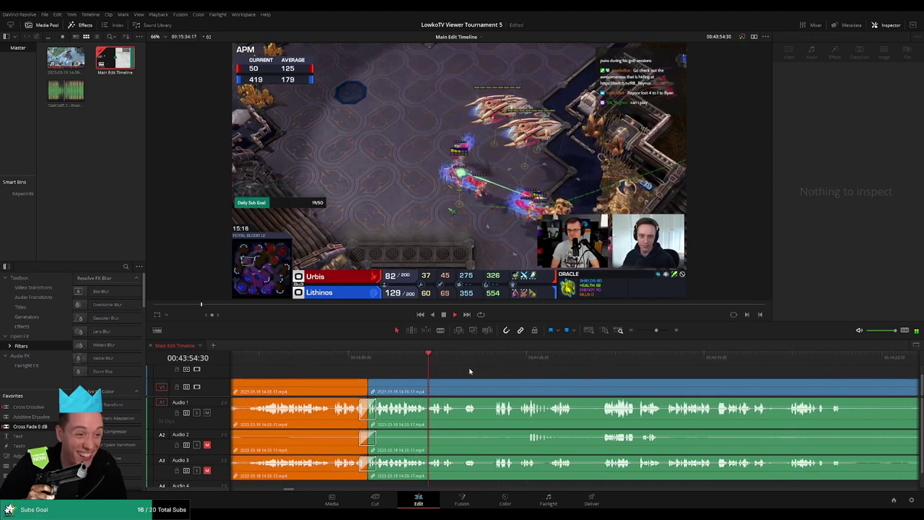
scroll(462, 369, down, 3)
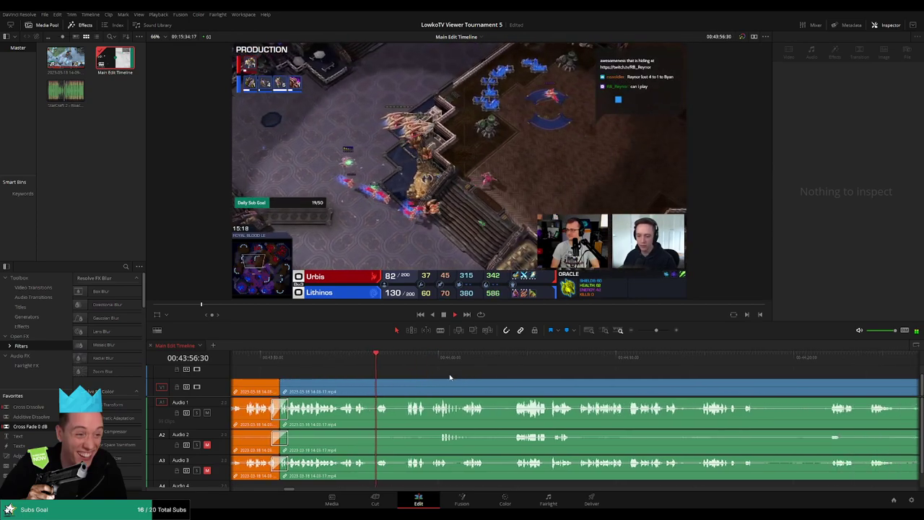
click(401, 358)
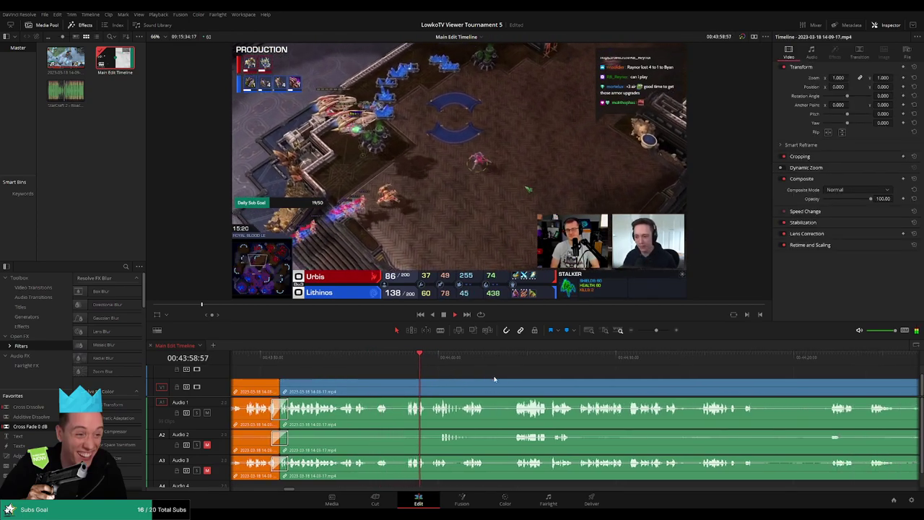
scroll(520, 384, down, 2)
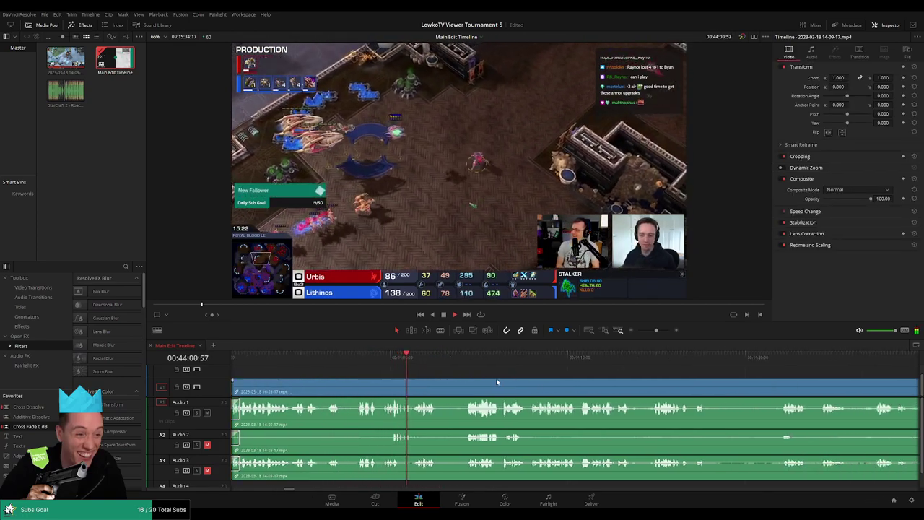
Step: Ripple-delete the short middle section at the playhead and mark the reviewed left clip Orange
key(ctrl+b)
key(ctrl+b)
click(457, 389)
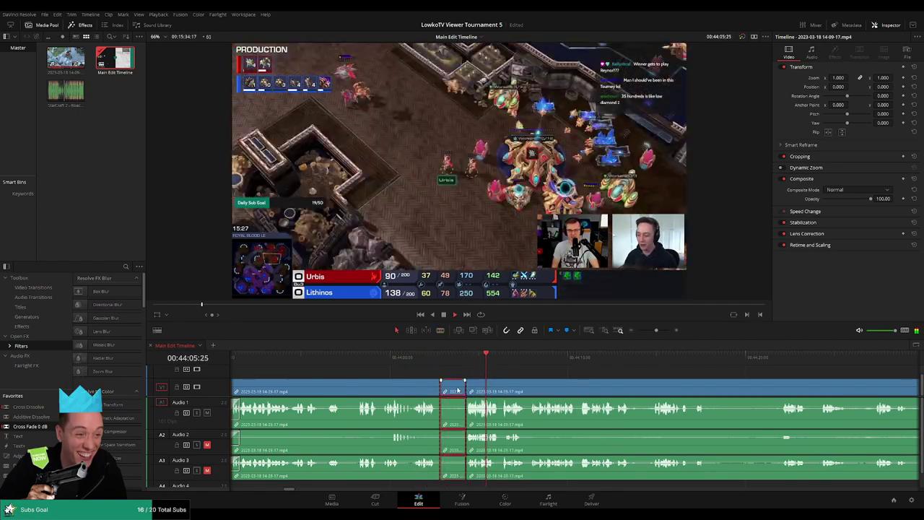
key(Delete)
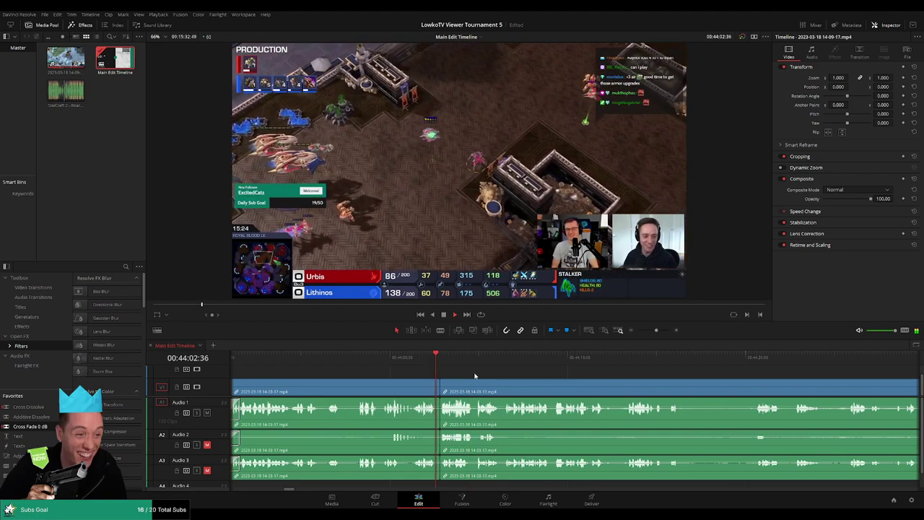
click(433, 390)
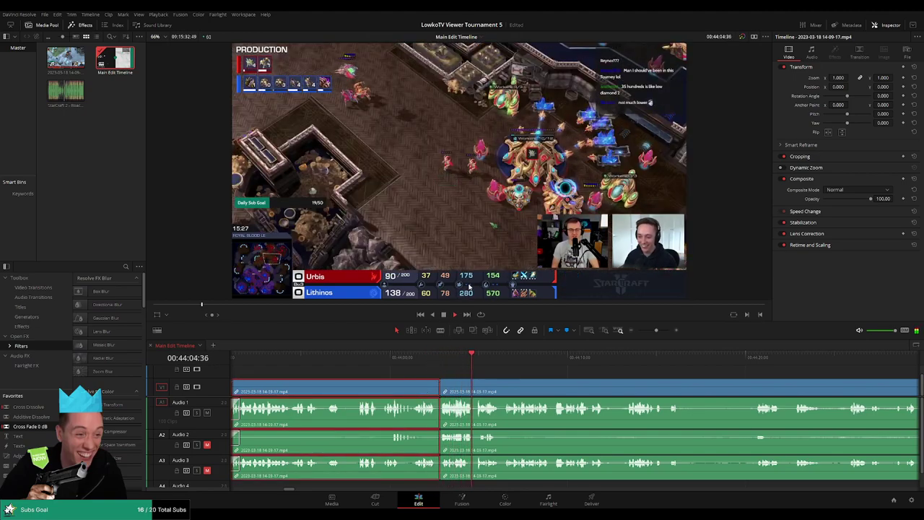
key(alt+o)
click(581, 374)
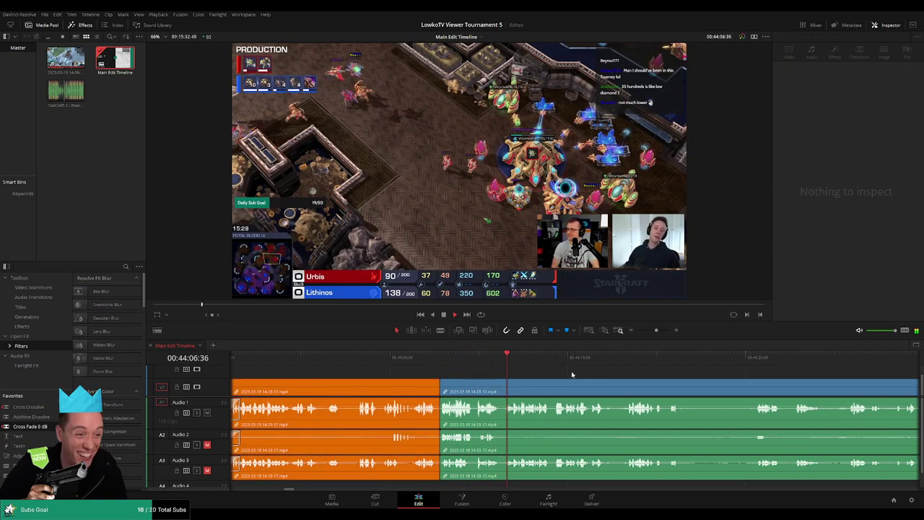
Step: Blade out a short section further along and ripple-delete it, closing the gap
scroll(495, 374, right, 2)
scroll(495, 375, right, 1)
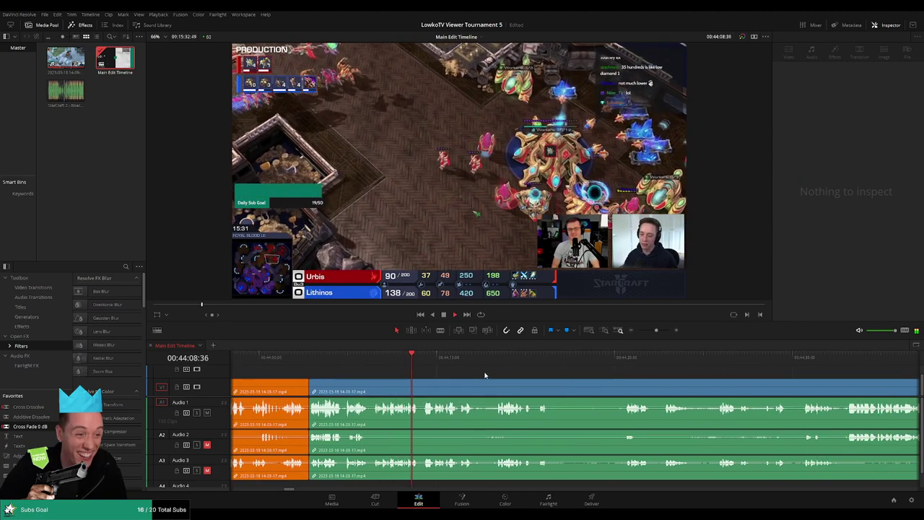
key(b)
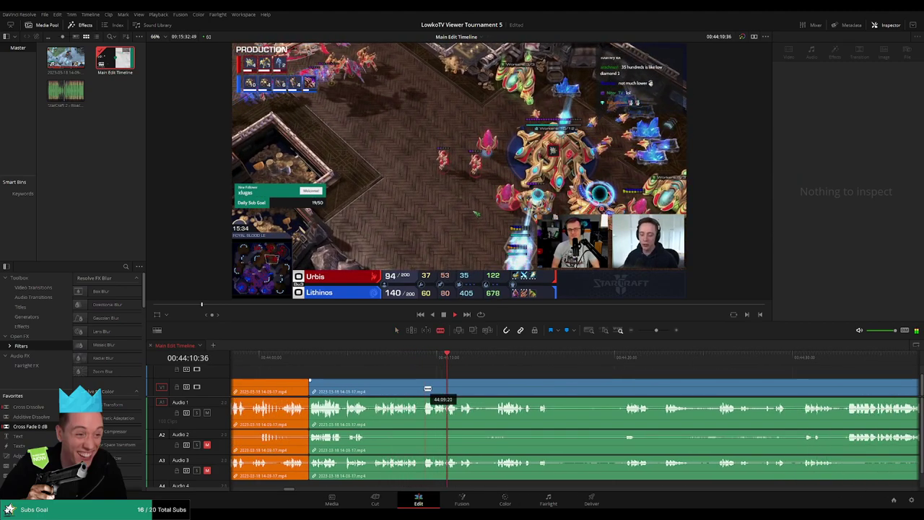
click(421, 391)
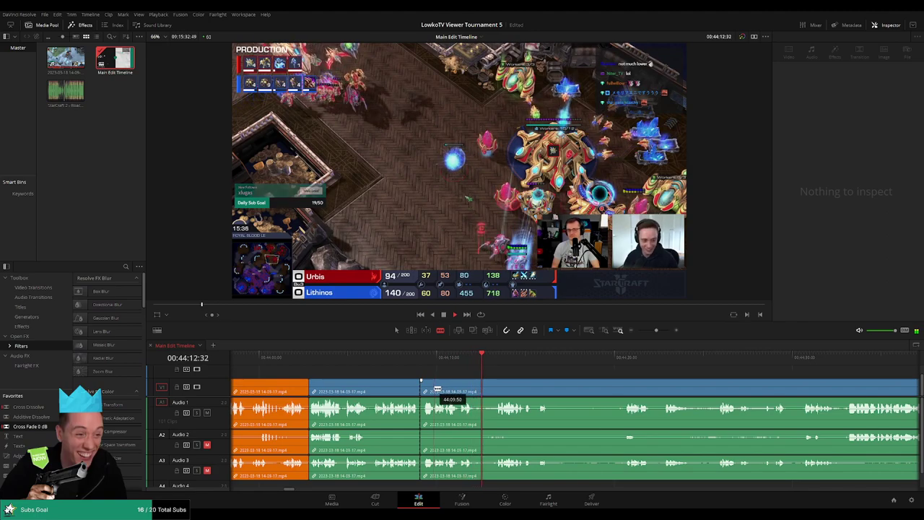
click(431, 391)
key(a)
click(426, 391)
key(Delete)
key(Up)
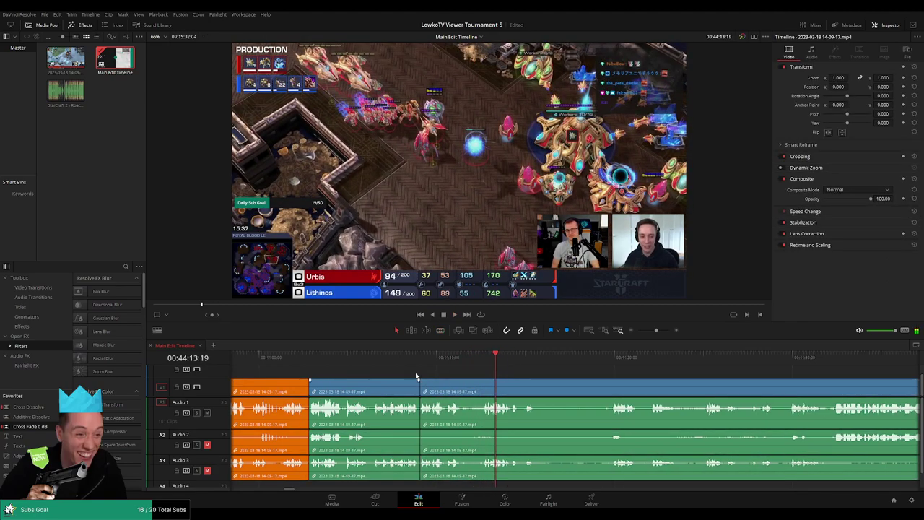
Step: Mark the just-reviewed clip Orange
click(377, 391)
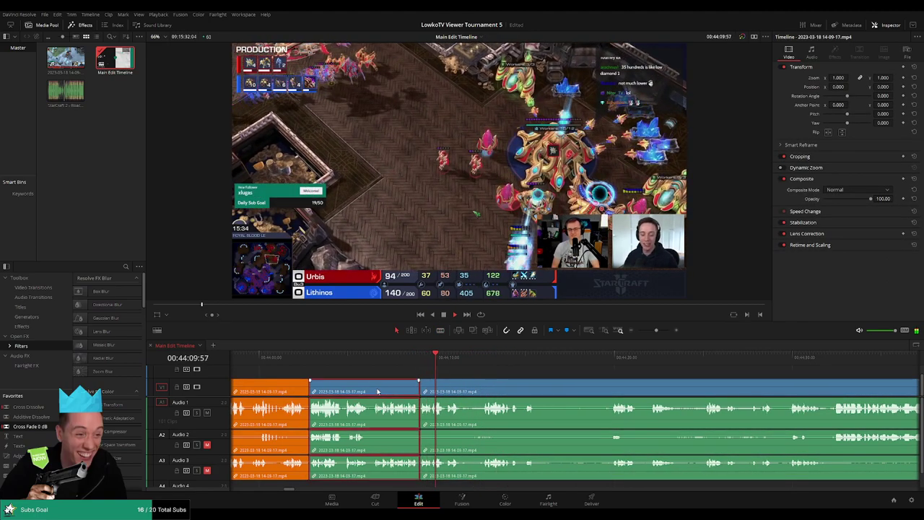
key(alt+o)
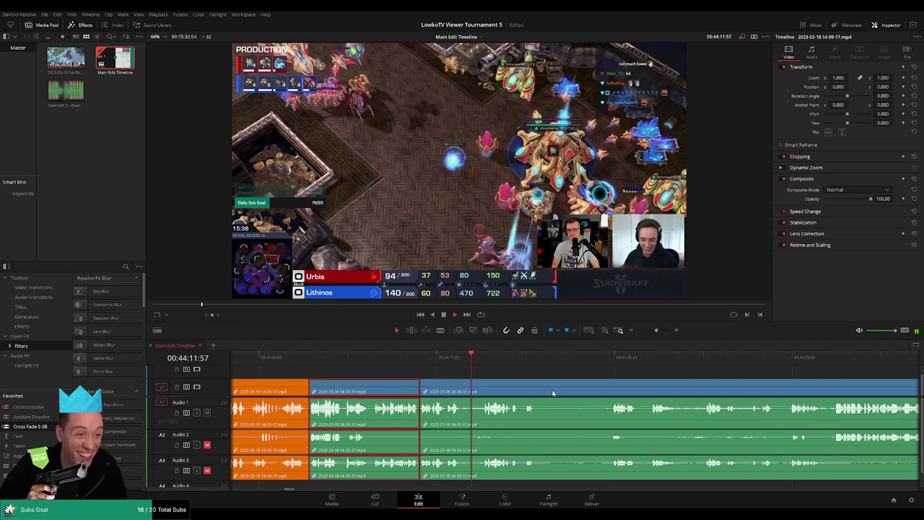
scroll(479, 373, right, 2)
click(481, 373)
scroll(423, 371, right, 3)
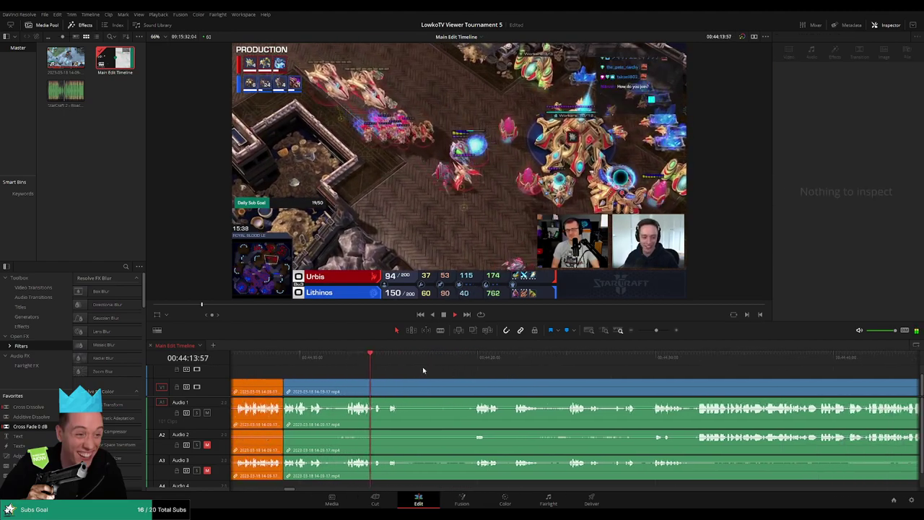
Step: Blade both ends of the unwanted stretch and ripple-delete it
key(b)
click(405, 390)
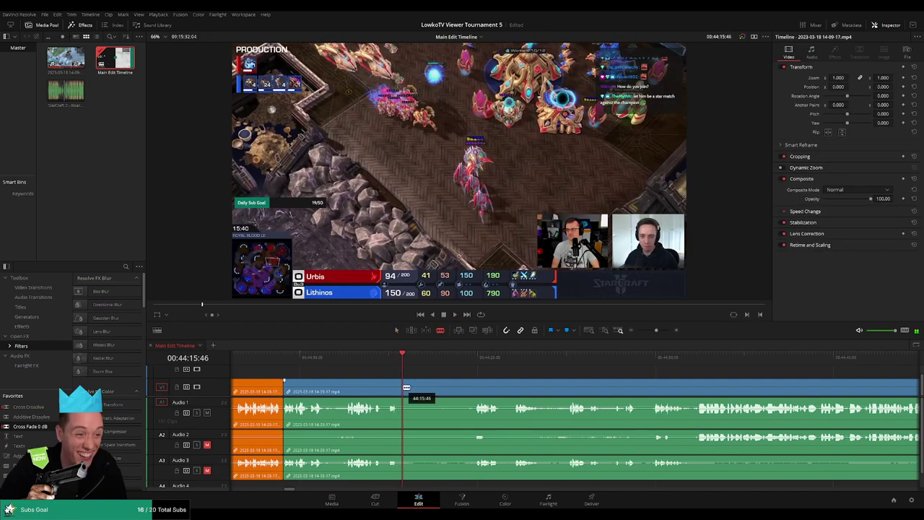
click(466, 358)
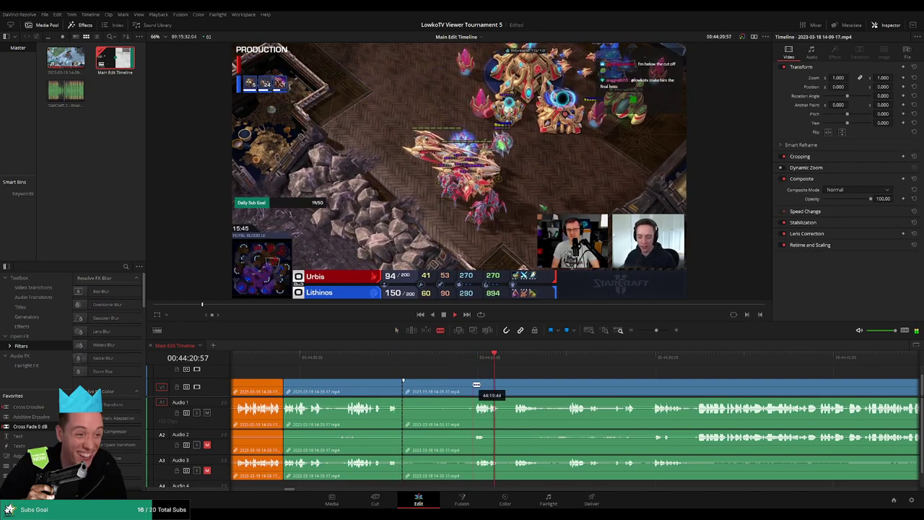
click(477, 385)
key(a)
click(441, 390)
key(Delete)
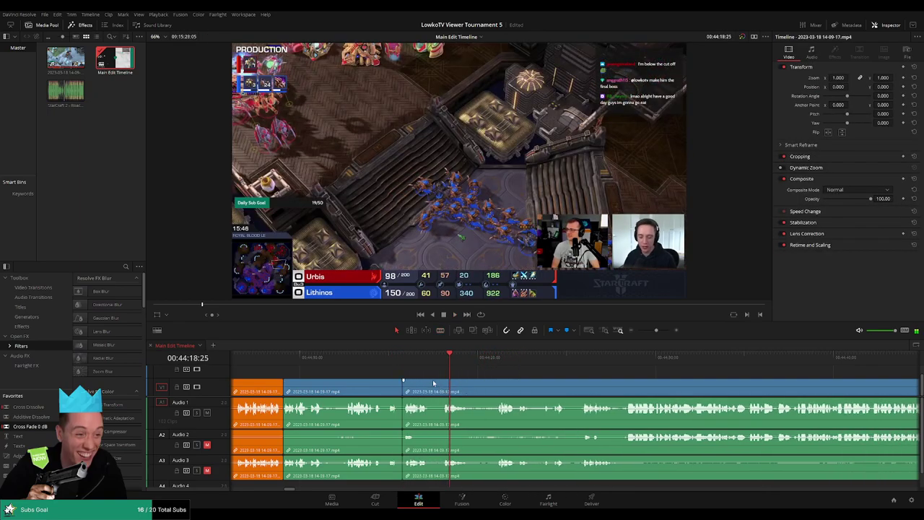
Step: Play the footage back across the new cut to check the edit
click(395, 357)
key(space)
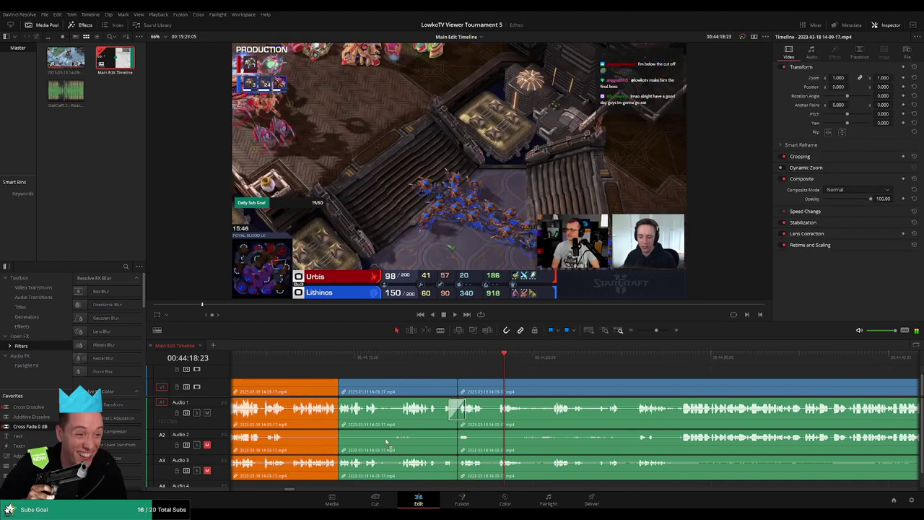
key(space)
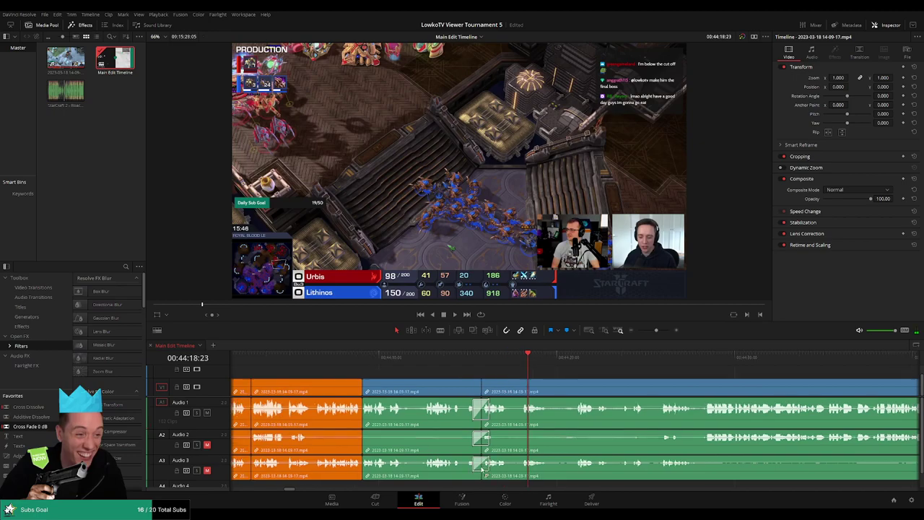
key(space)
Step: Mark the reviewed middle clip Orange and select the clip now playing
click(450, 395)
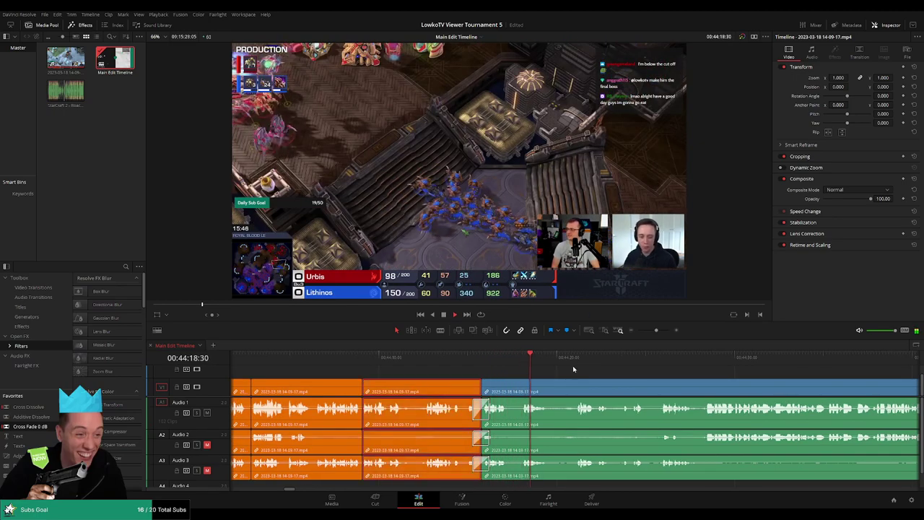
click(577, 372)
scroll(495, 366, right, 3)
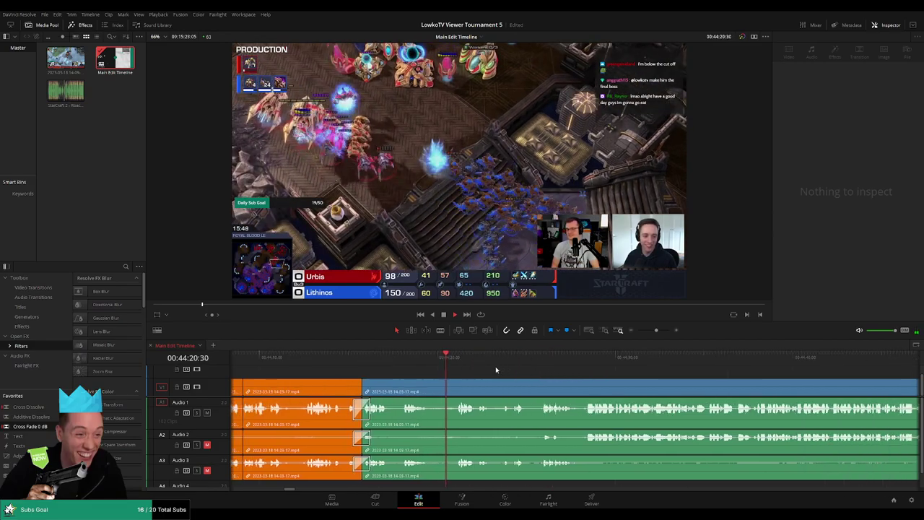
scroll(510, 374, right, 1)
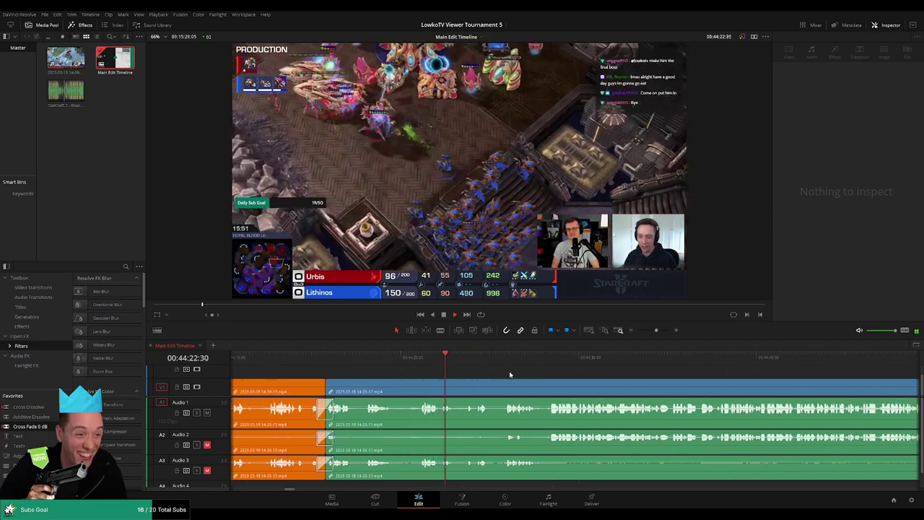
click(555, 379)
scroll(549, 375, right, 2)
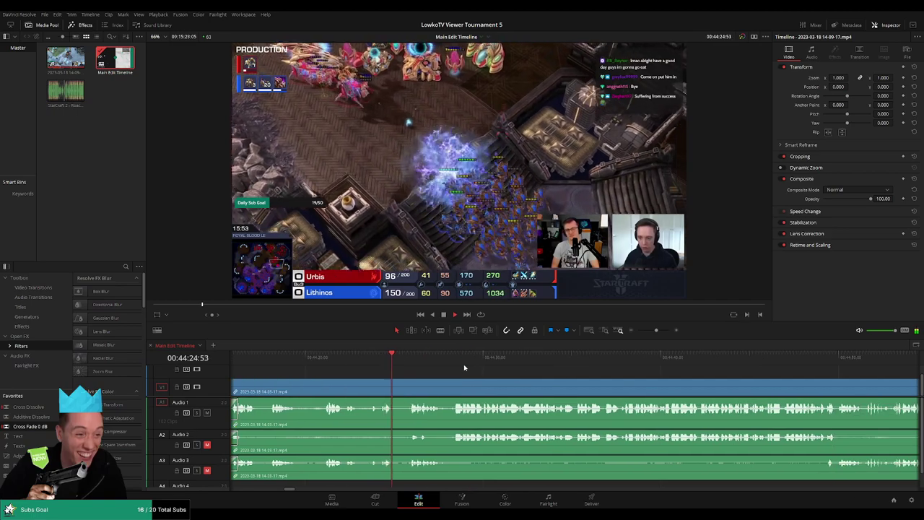
scroll(505, 375, right, 1)
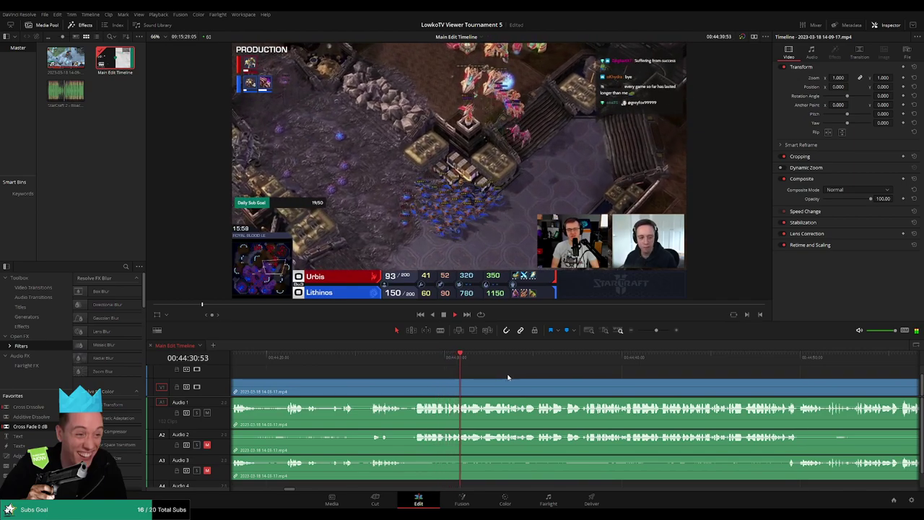
scroll(557, 378, right, 2)
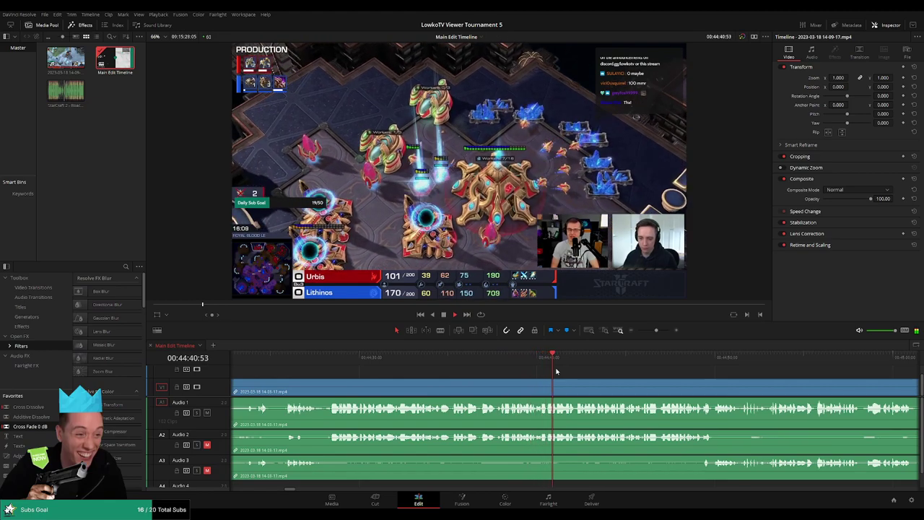
scroll(621, 374, right, 3)
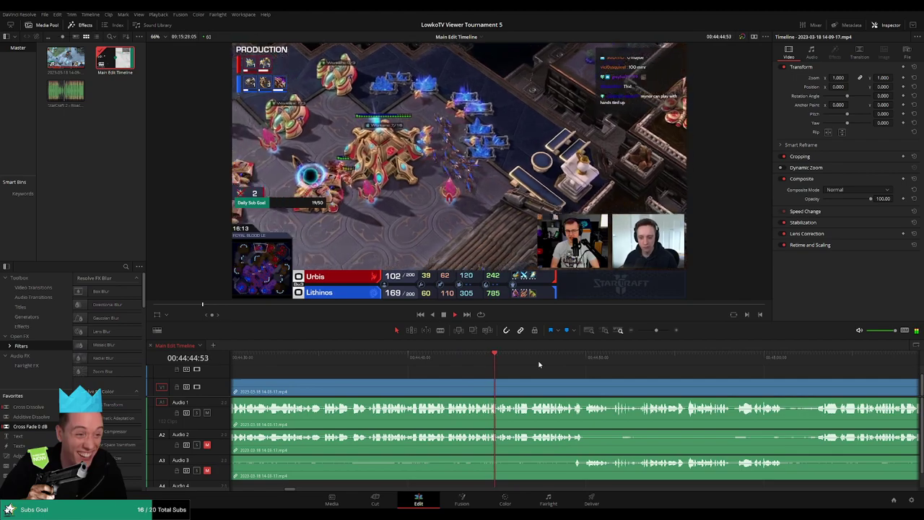
scroll(577, 373, right, 1)
scroll(563, 372, right, 2)
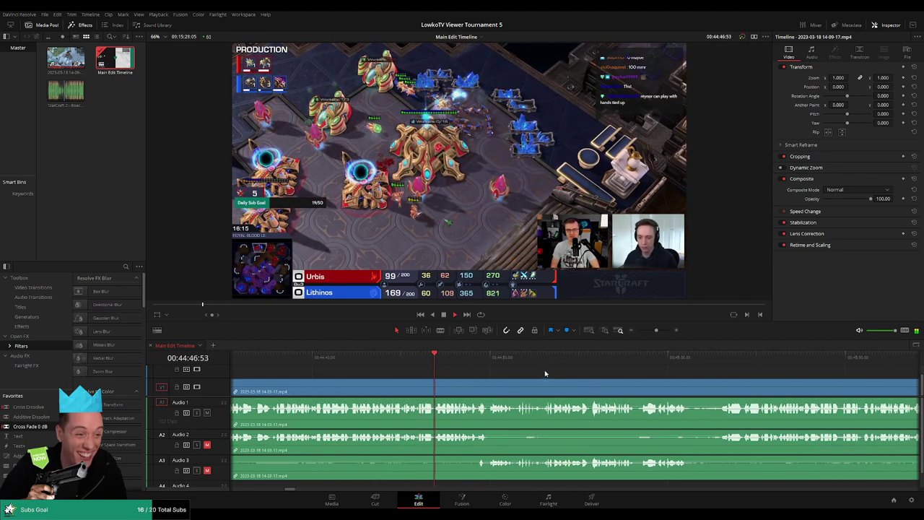
scroll(527, 372, right, 2)
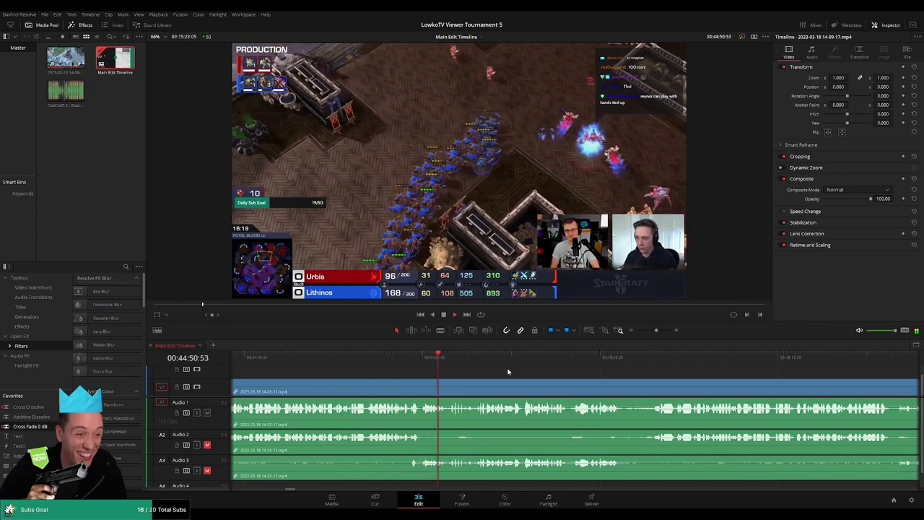
scroll(516, 373, right, 2)
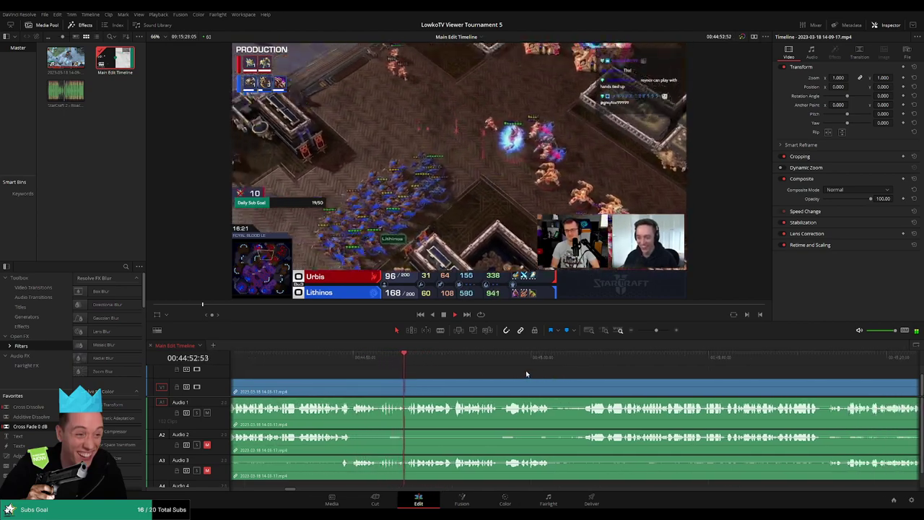
scroll(538, 376, right, 2)
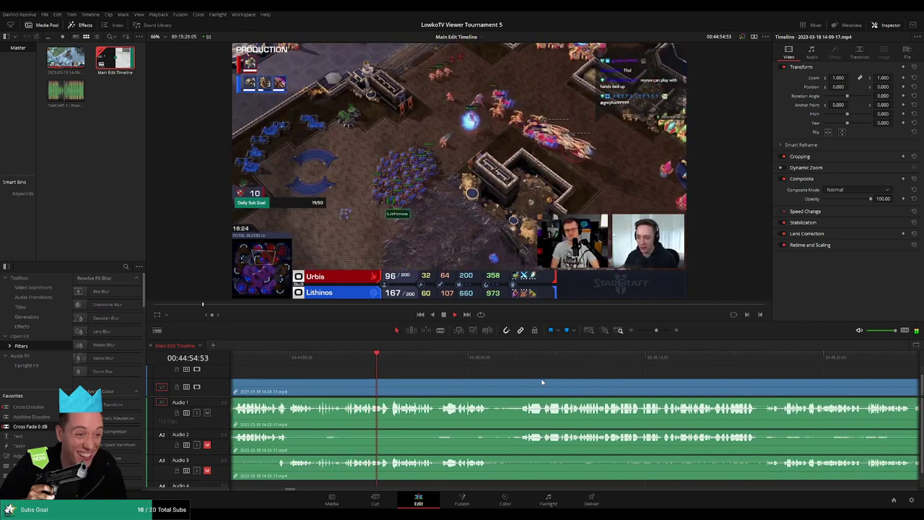
scroll(534, 381, right, 1)
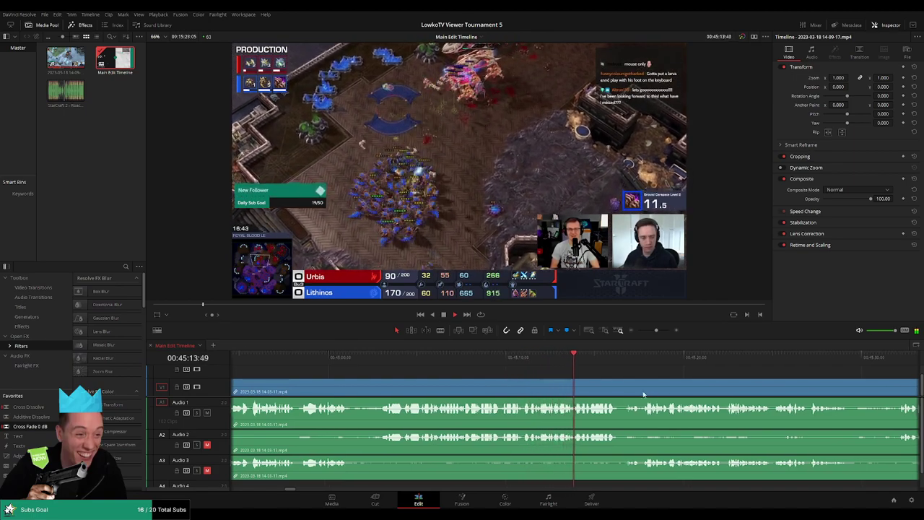
scroll(527, 385, right, 3)
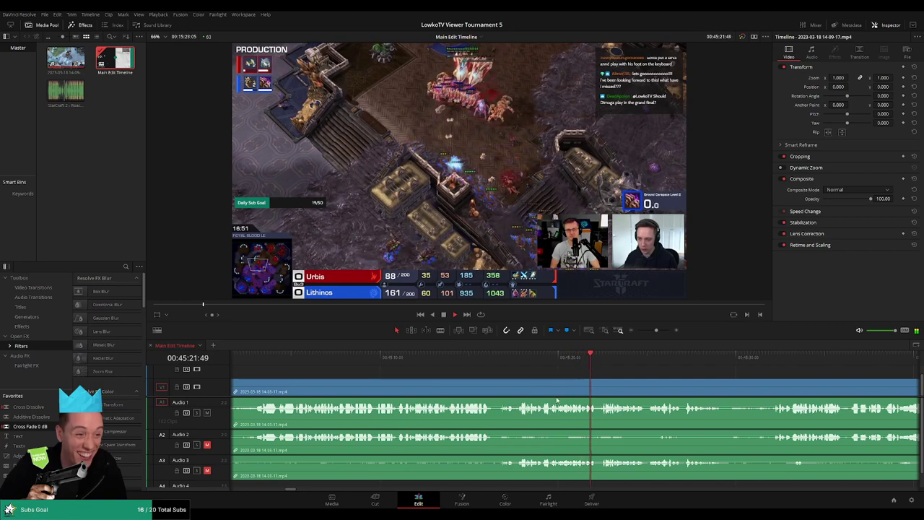
scroll(556, 389, right, 4)
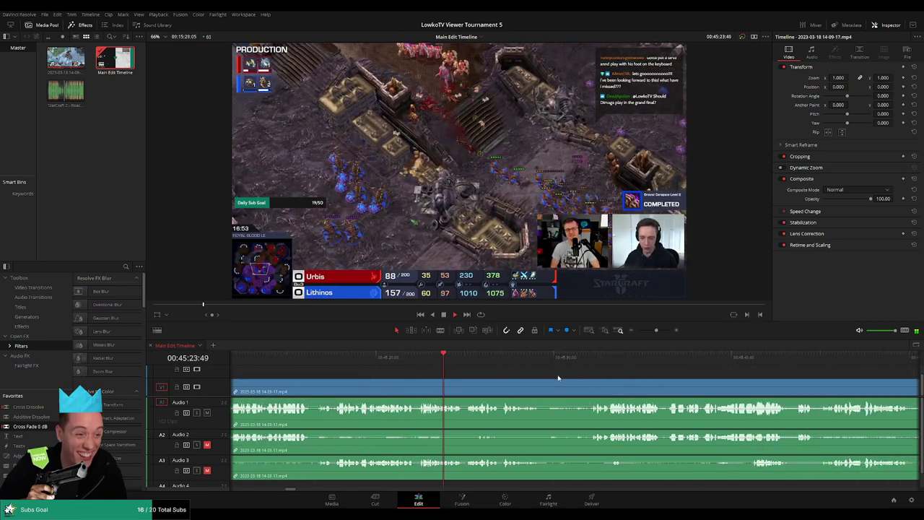
scroll(534, 376, right, 2)
scroll(447, 377, right, 1)
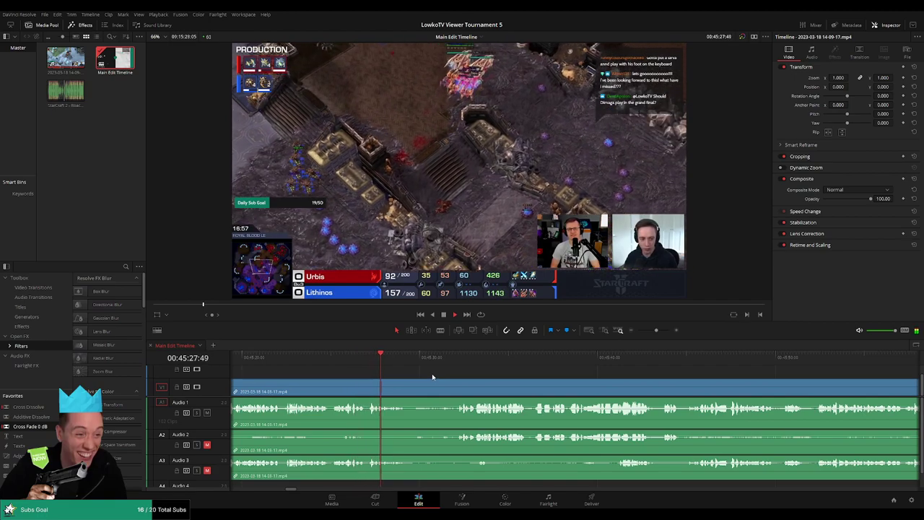
scroll(433, 378, right, 1)
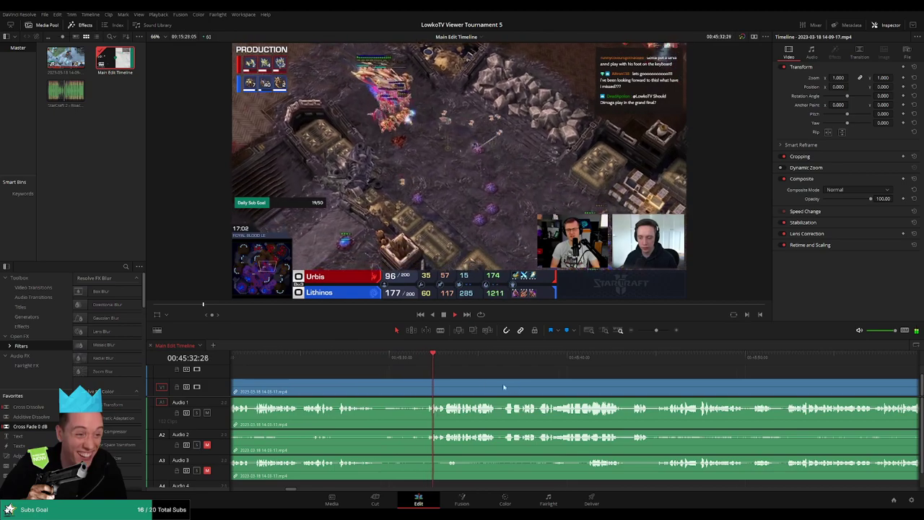
scroll(440, 370, right, 2)
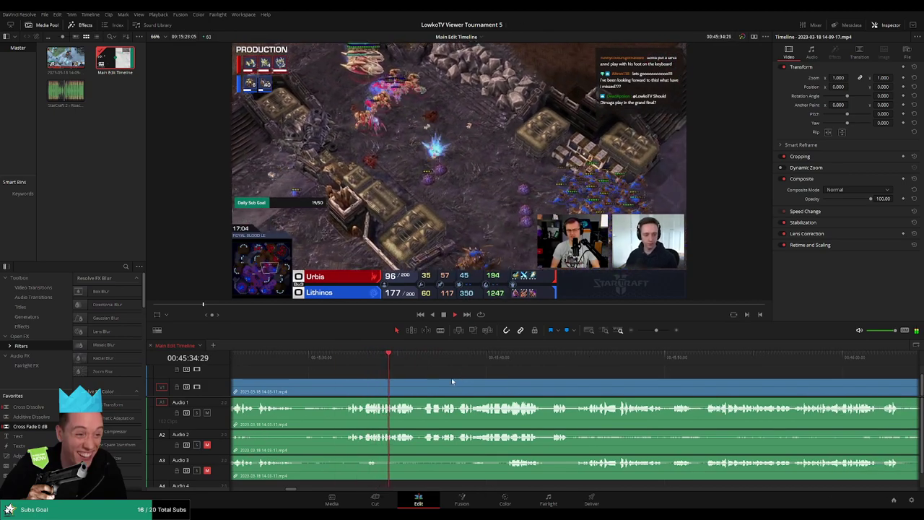
scroll(480, 377, right, 1)
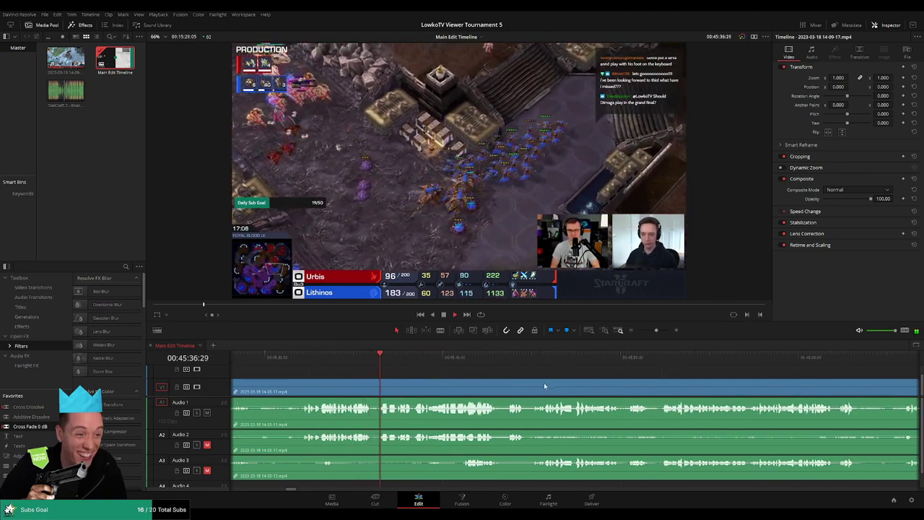
scroll(482, 379, right, 1)
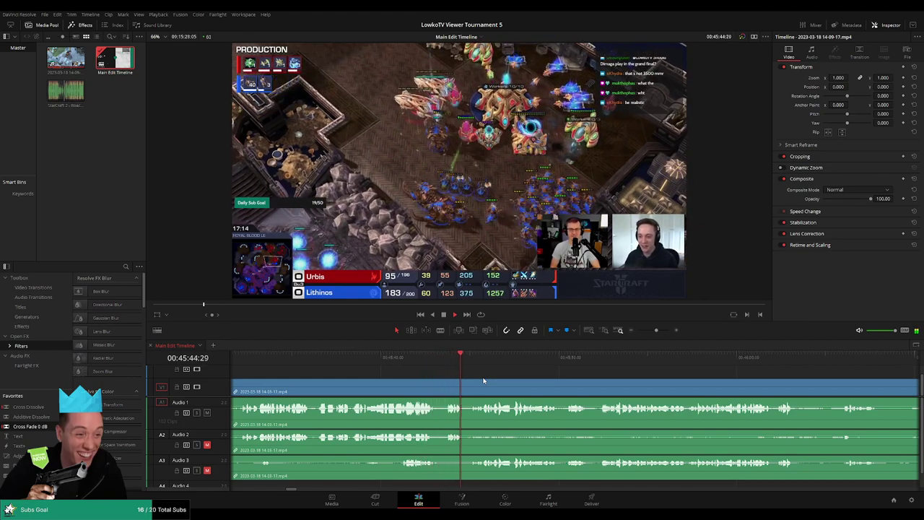
scroll(498, 389, right, 1)
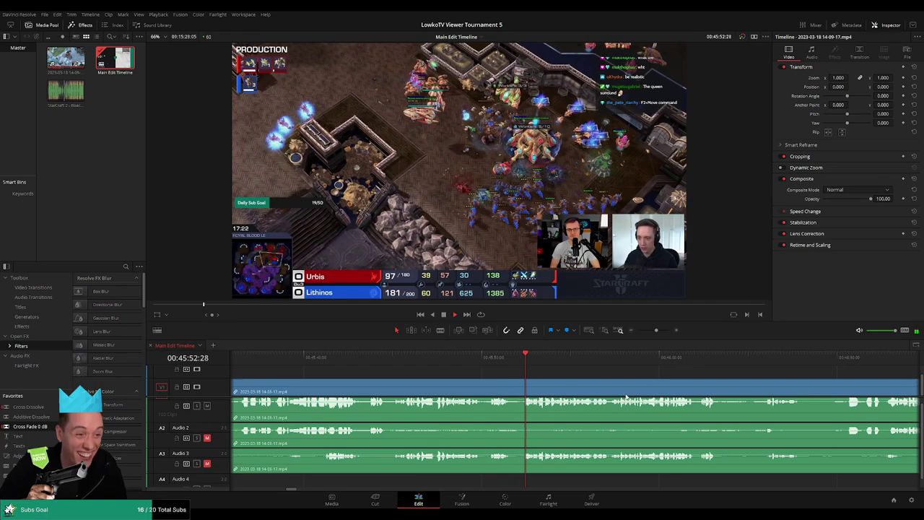
scroll(577, 390, up, 1)
scroll(500, 387, right, 2)
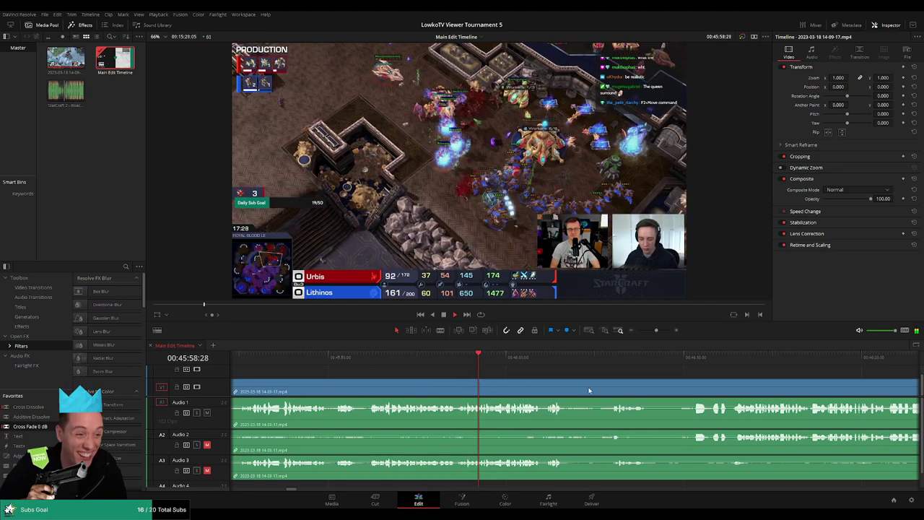
scroll(515, 386, right, 2)
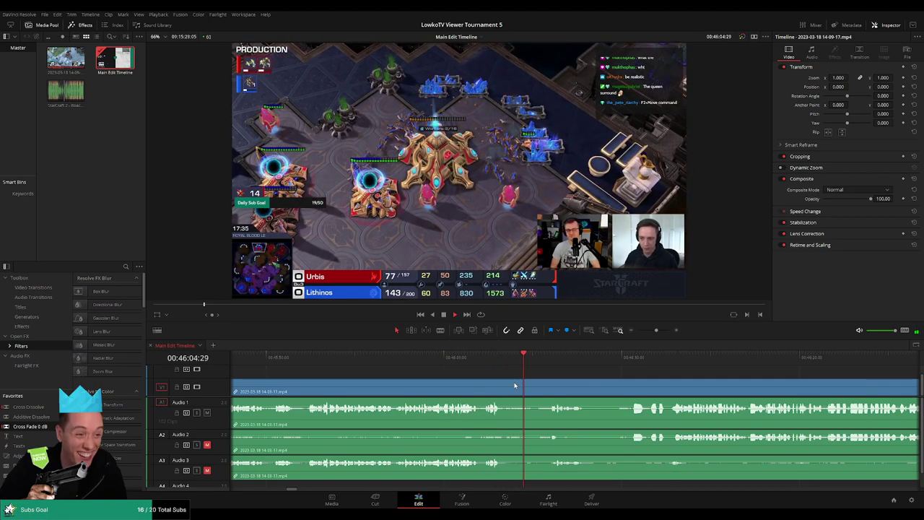
Step: Blade both ends of the short stretch near 46:08 and ripple-delete it
scroll(508, 387, right, 2)
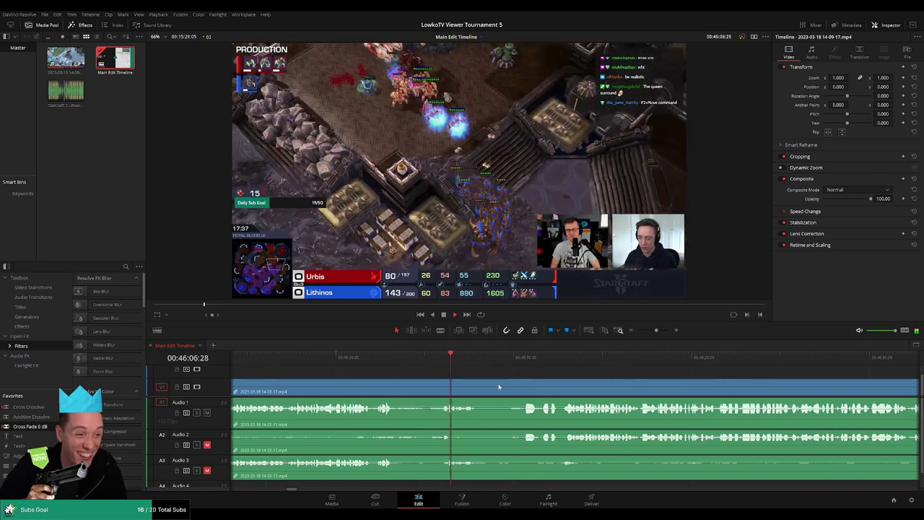
key(l)
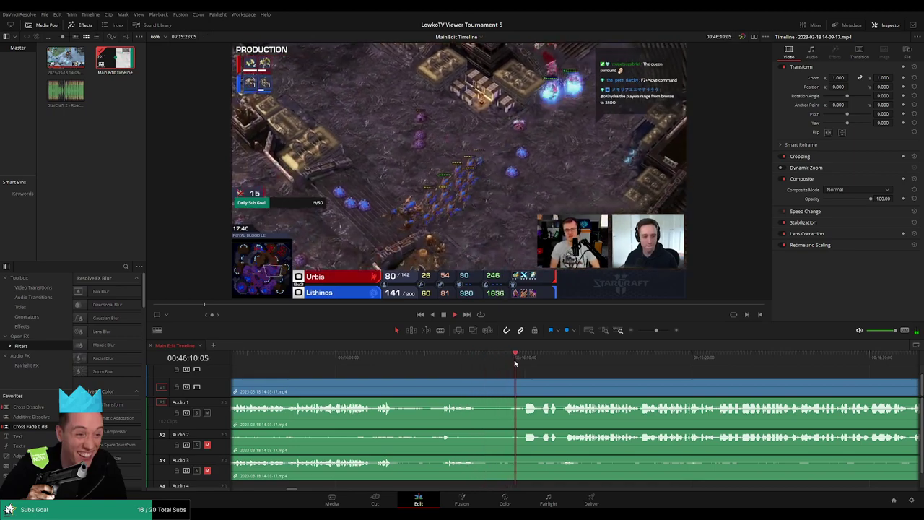
key(b)
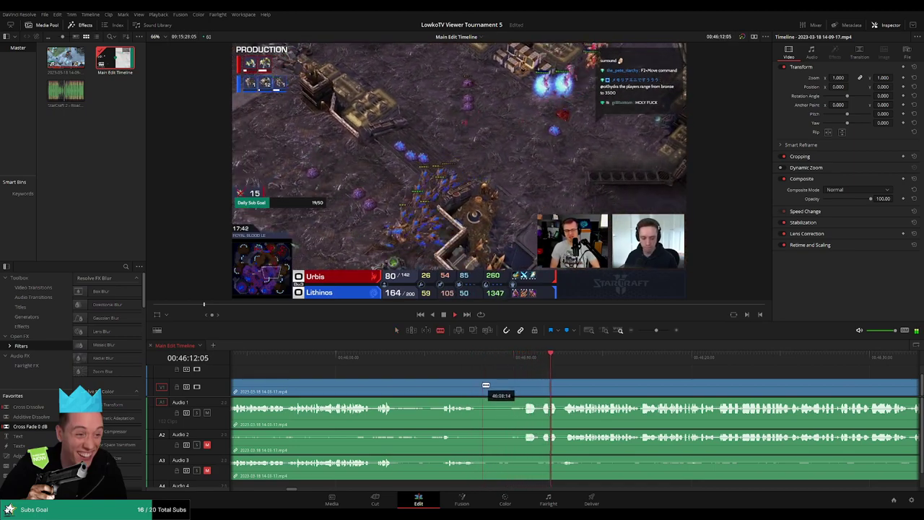
click(482, 389)
click(540, 386)
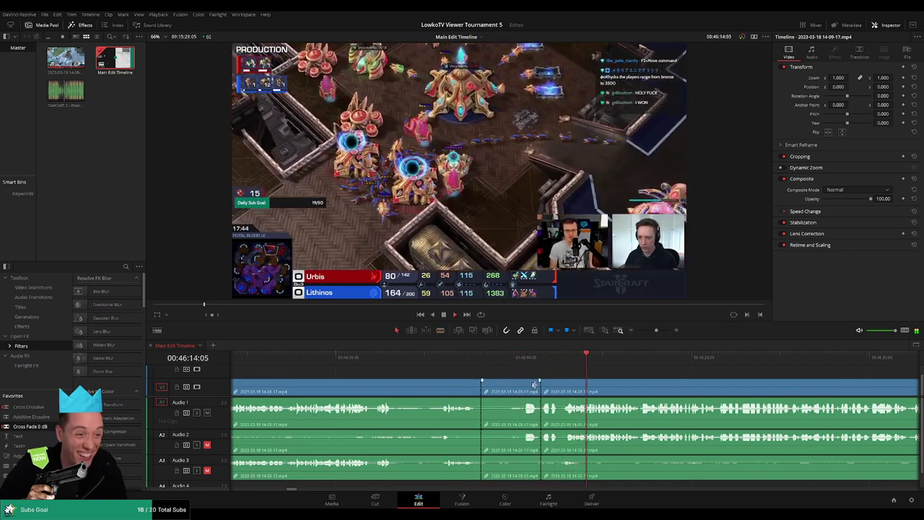
key(a)
click(532, 390)
key(Delete)
Step: Mark the reviewed clip before the cut Orange
click(470, 359)
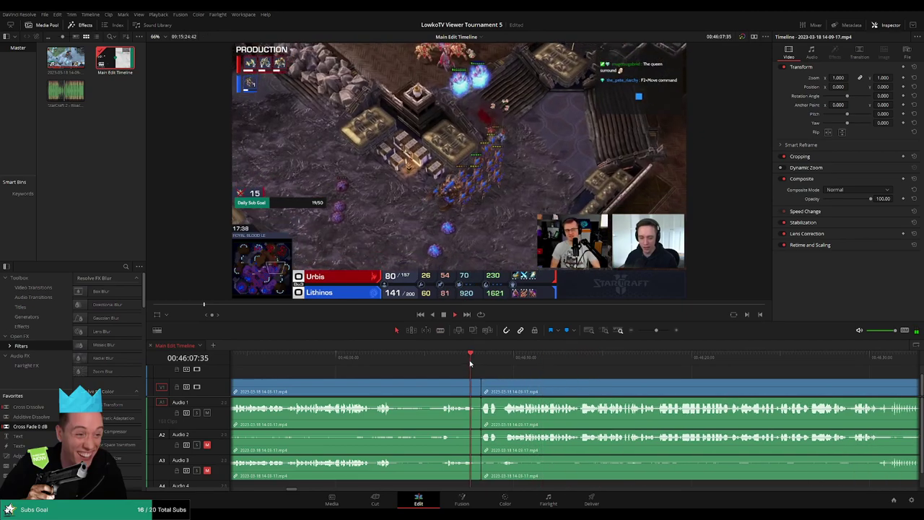
click(475, 380)
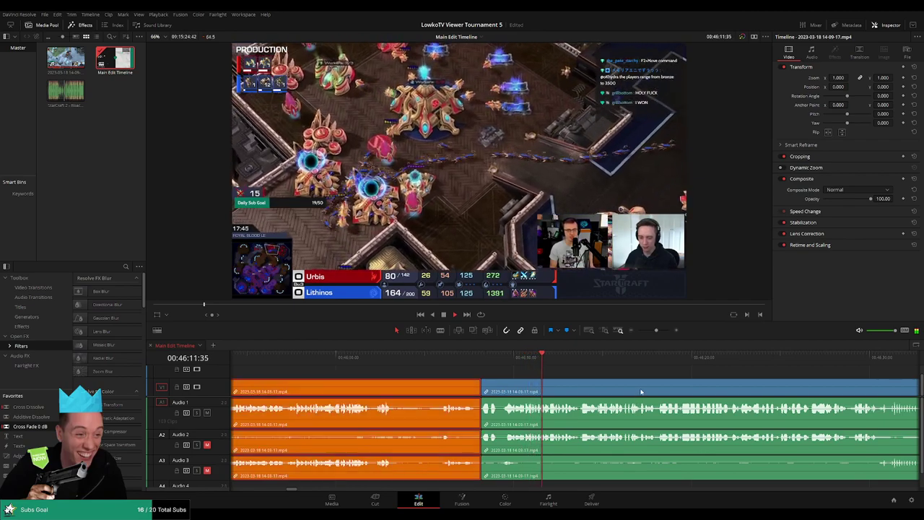
click(599, 375)
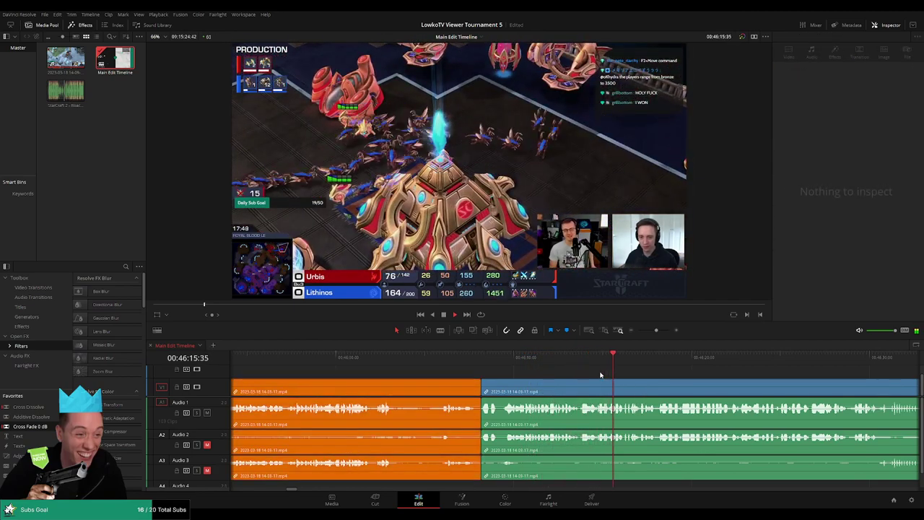
scroll(609, 377, right, 3)
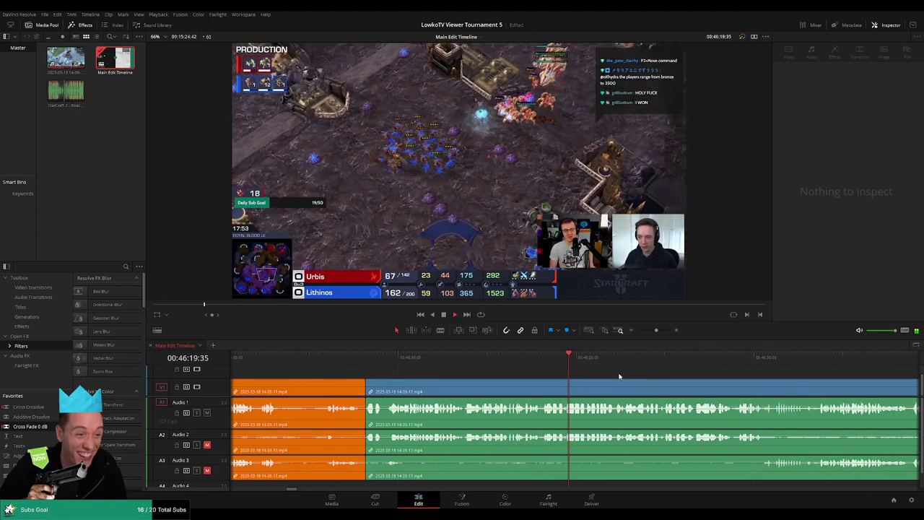
scroll(552, 377, right, 3)
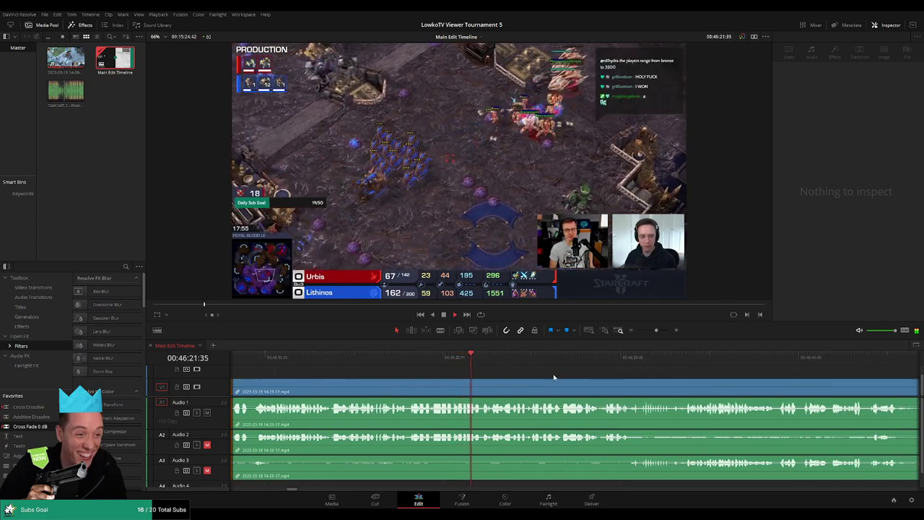
scroll(550, 388, right, 2)
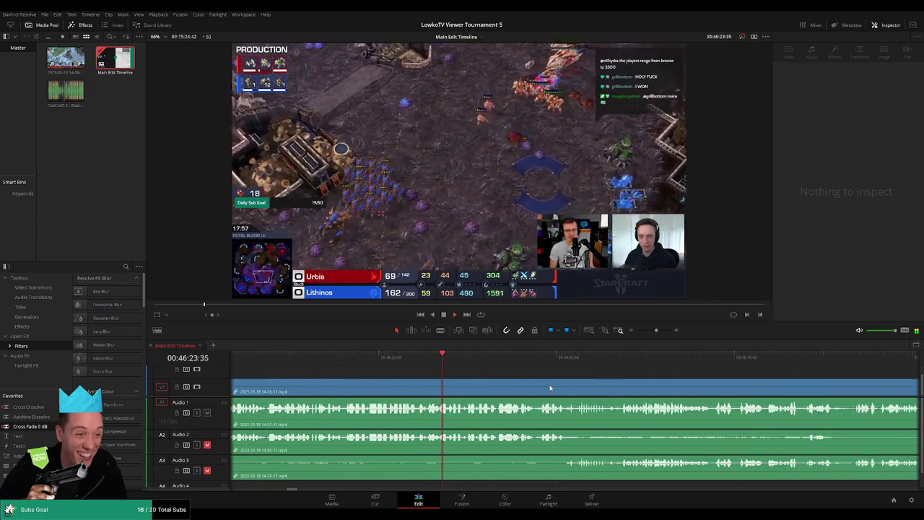
scroll(538, 385, right, 3)
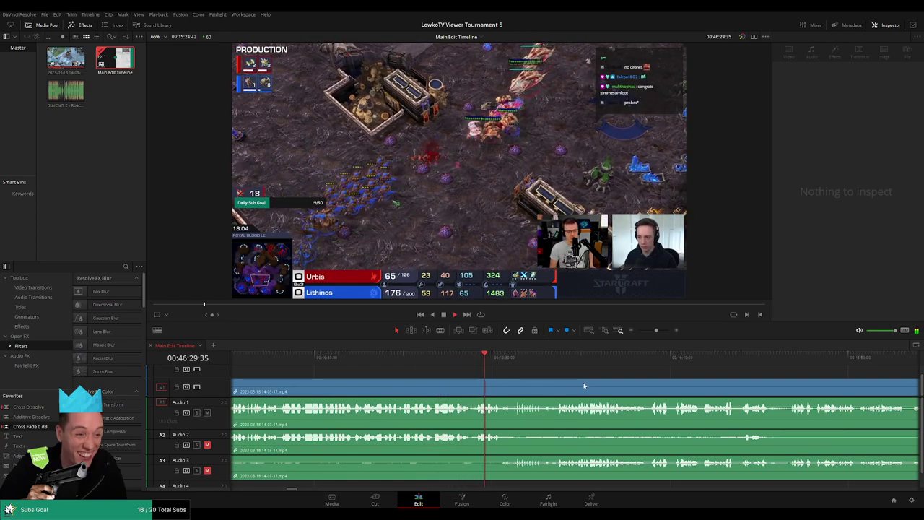
scroll(520, 375, right, 3)
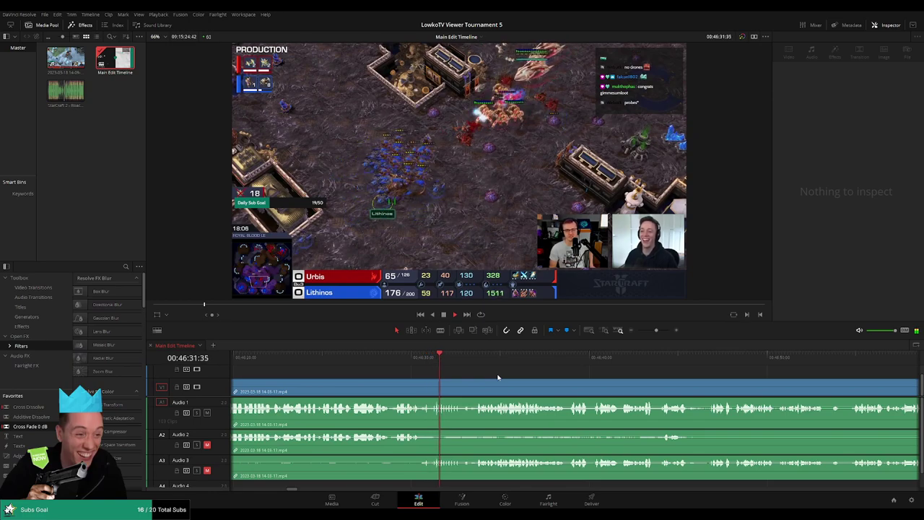
scroll(520, 382, right, 3)
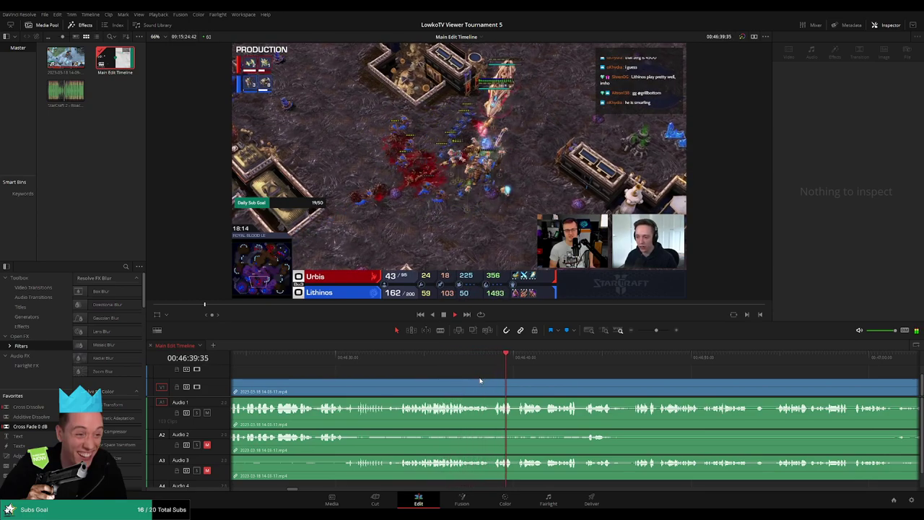
scroll(487, 381, right, 2)
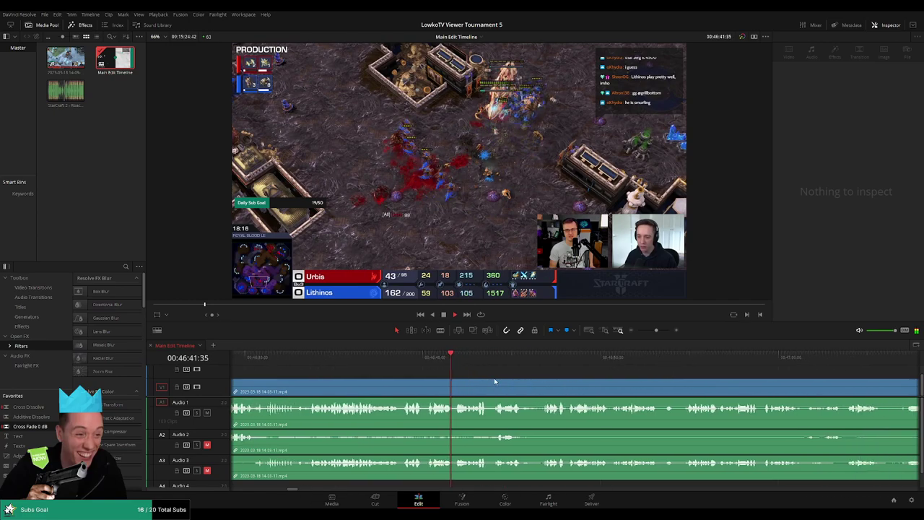
scroll(489, 381, right, 2)
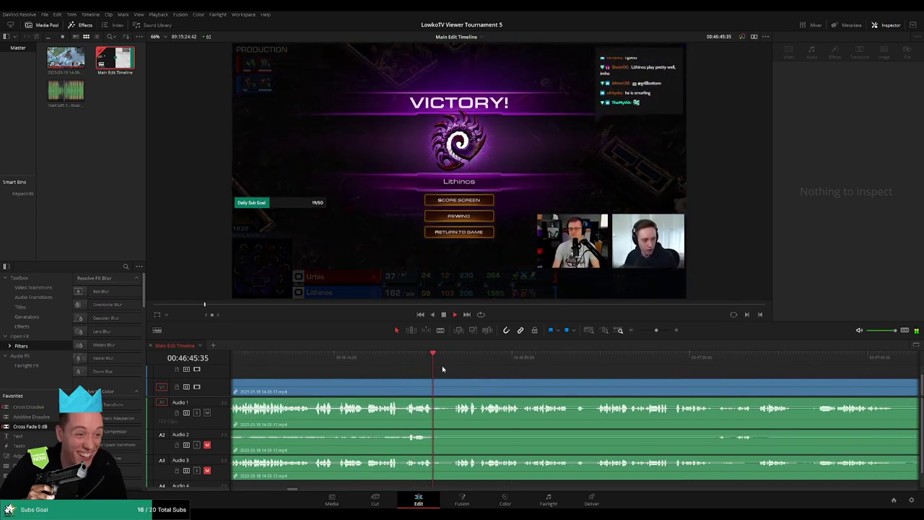
click(482, 387)
scroll(462, 375, right, 2)
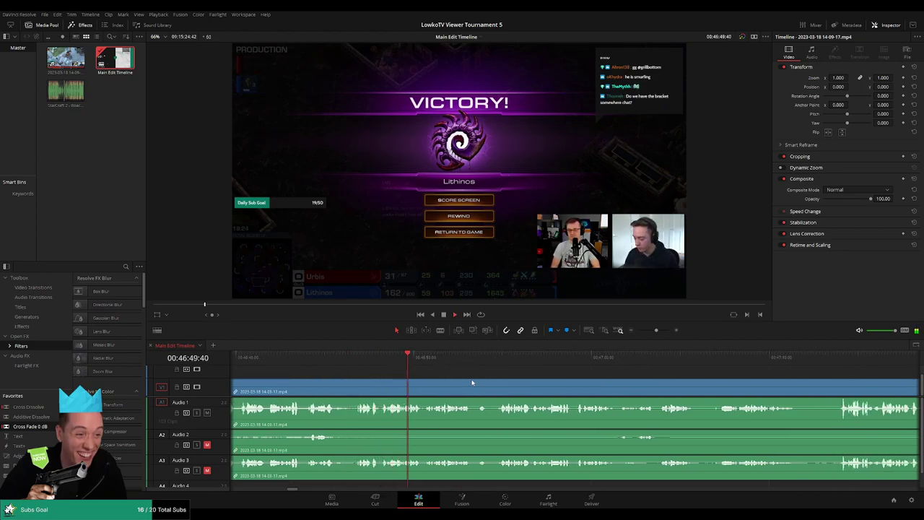
scroll(517, 385, right, 2)
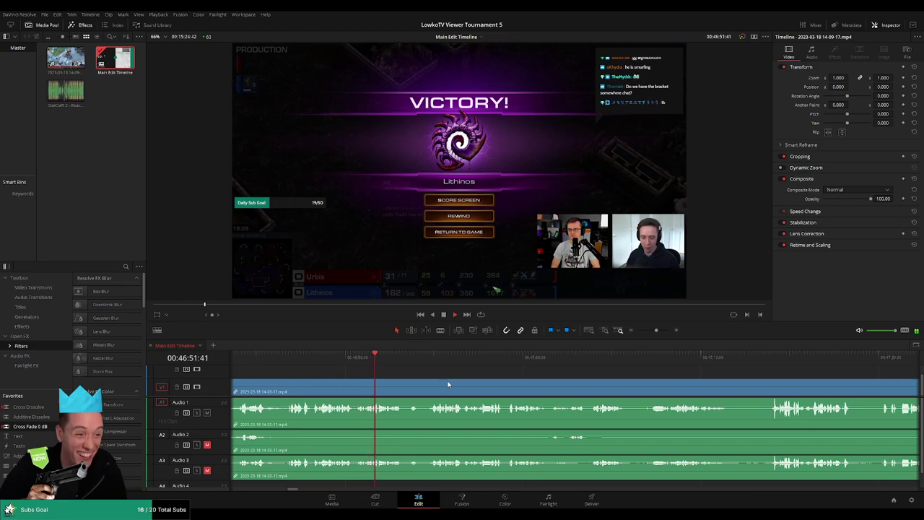
scroll(428, 382, right, 1)
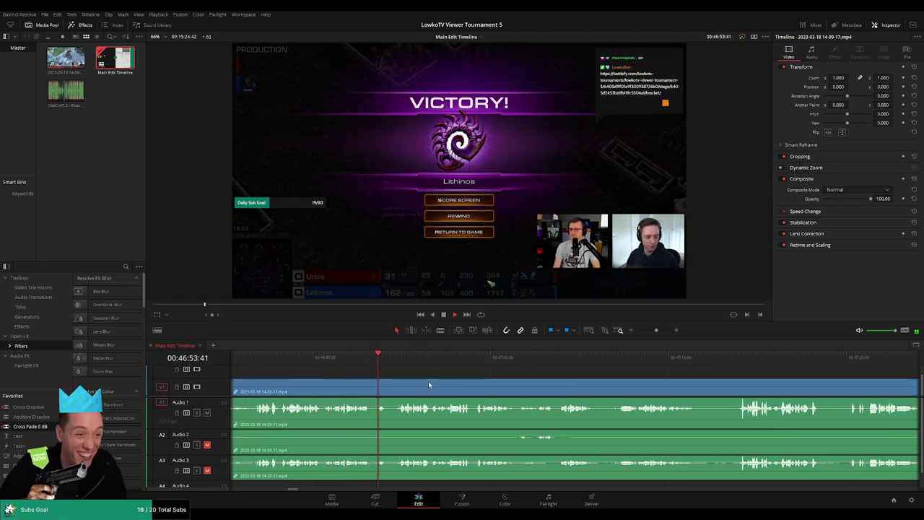
scroll(444, 378, right, 1)
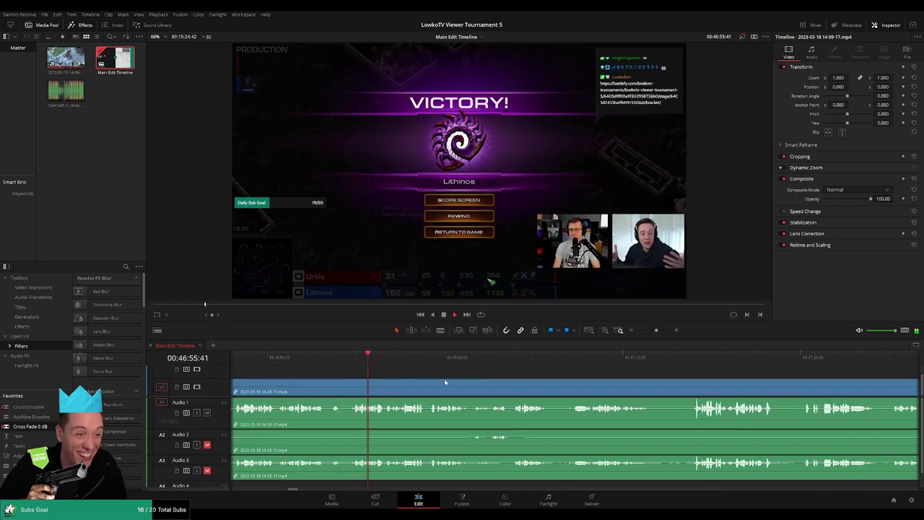
scroll(444, 378, right, 1)
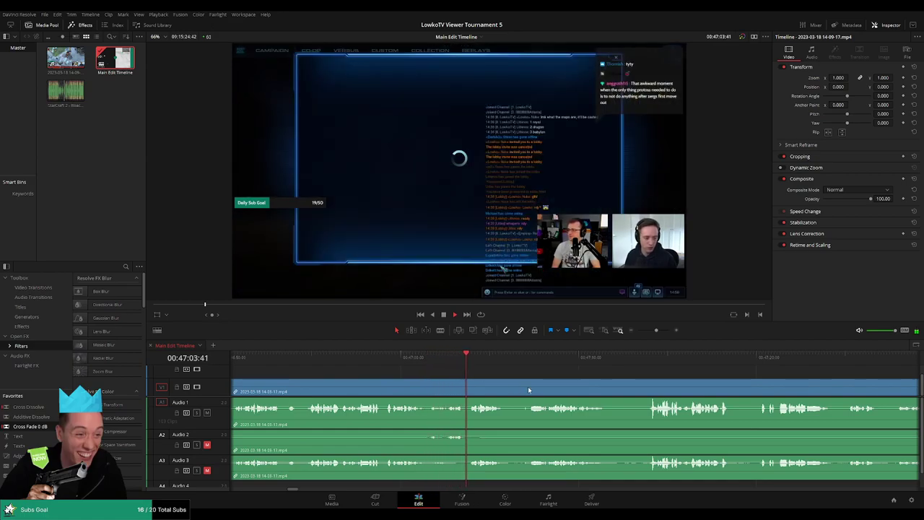
scroll(429, 378, right, 3)
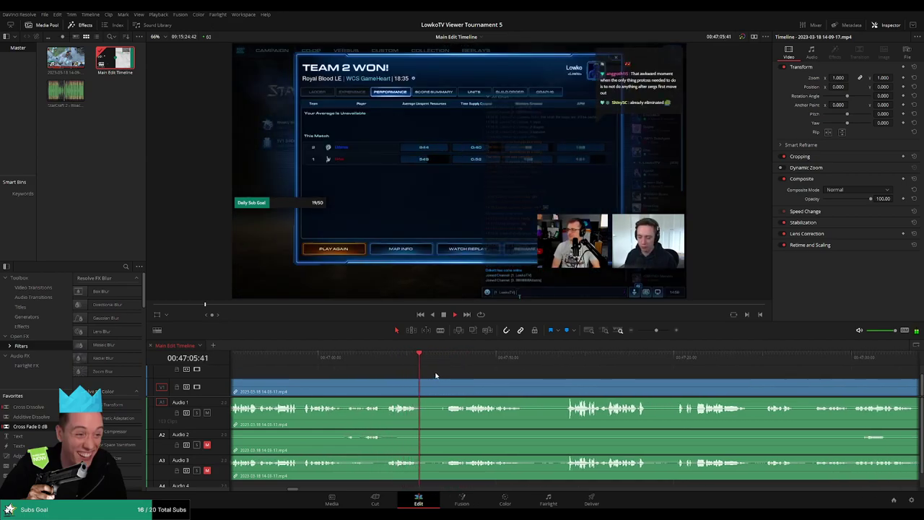
Step: Cut all tracks where the match ends and mark every clip before it Orange
key(b)
click(423, 384)
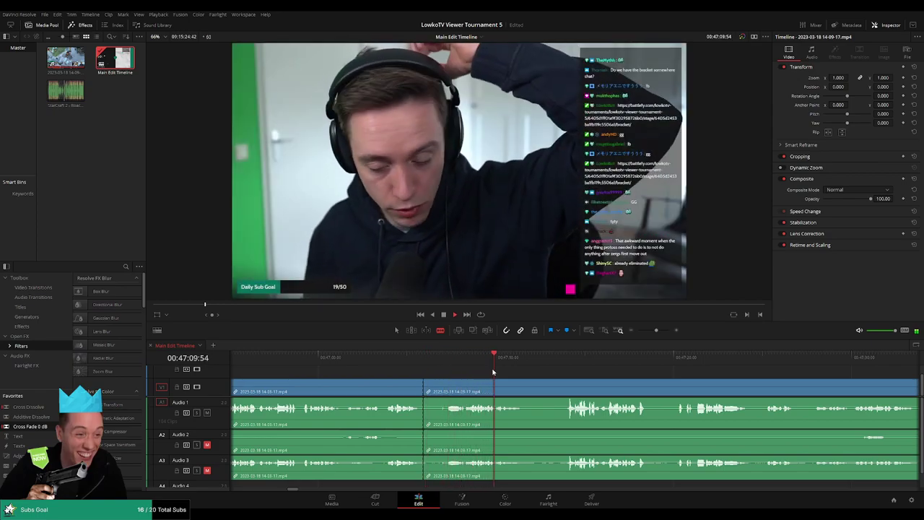
key(a)
key(ctrl+y)
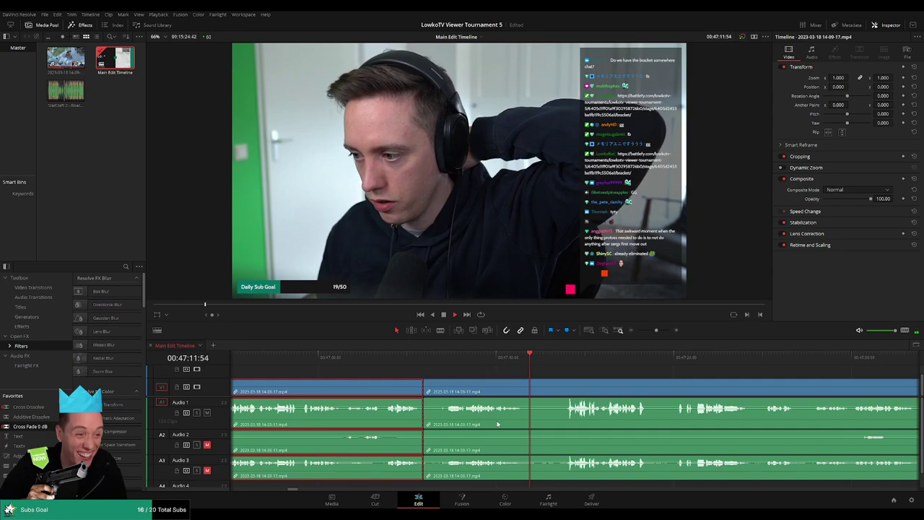
key(alt+o)
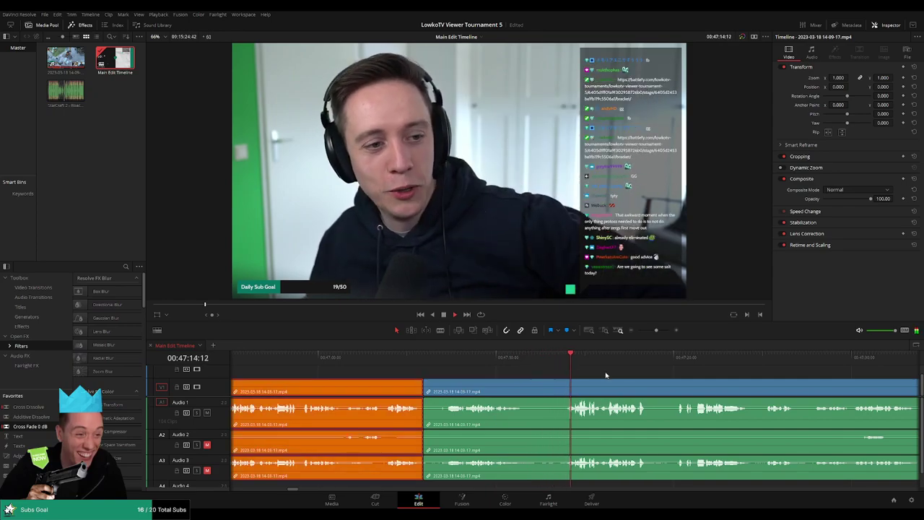
click(640, 373)
Step: Blade the clip at both ends of the reviewed stretch up to about 47:18 and mark it orange
key(b)
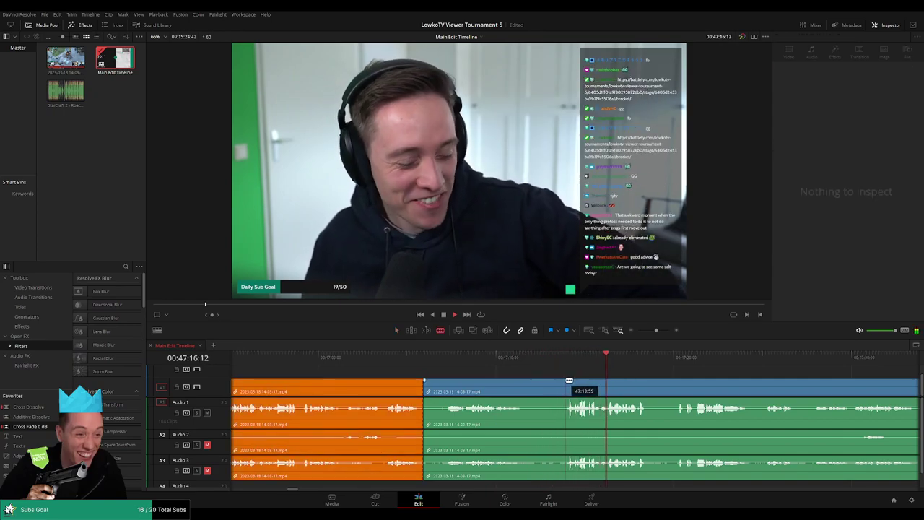
click(567, 389)
key(a)
scroll(471, 360, right, 2)
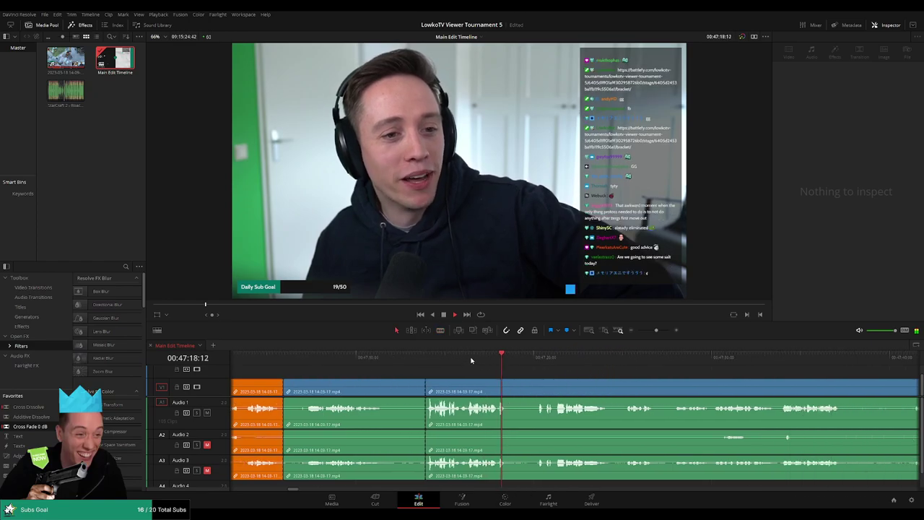
click(537, 391)
key(b)
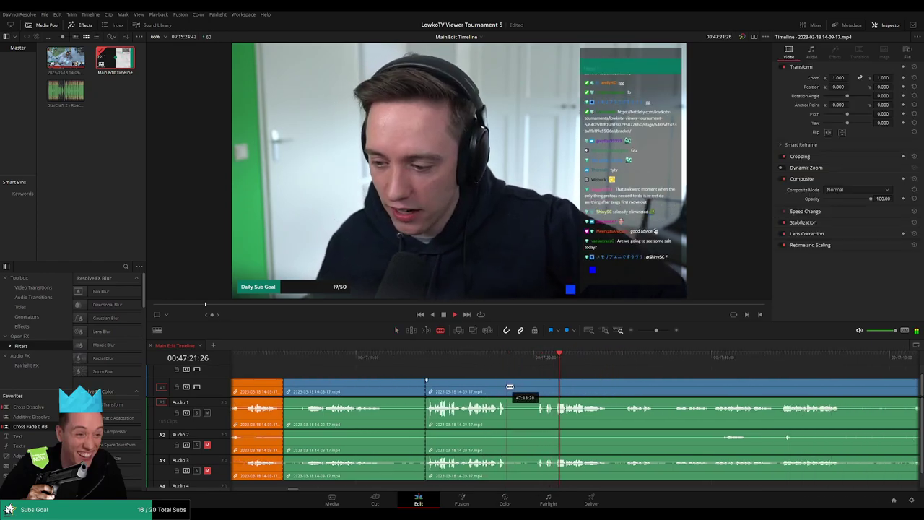
click(511, 385)
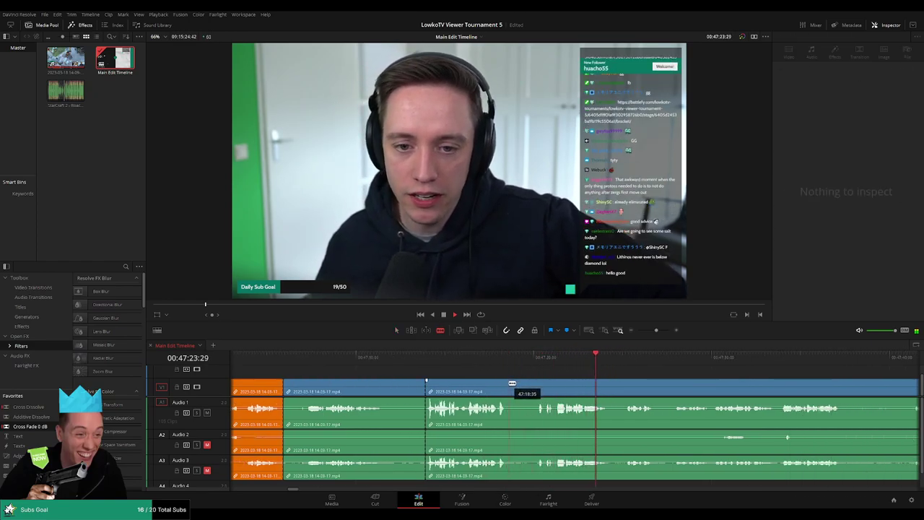
key(a)
click(487, 389)
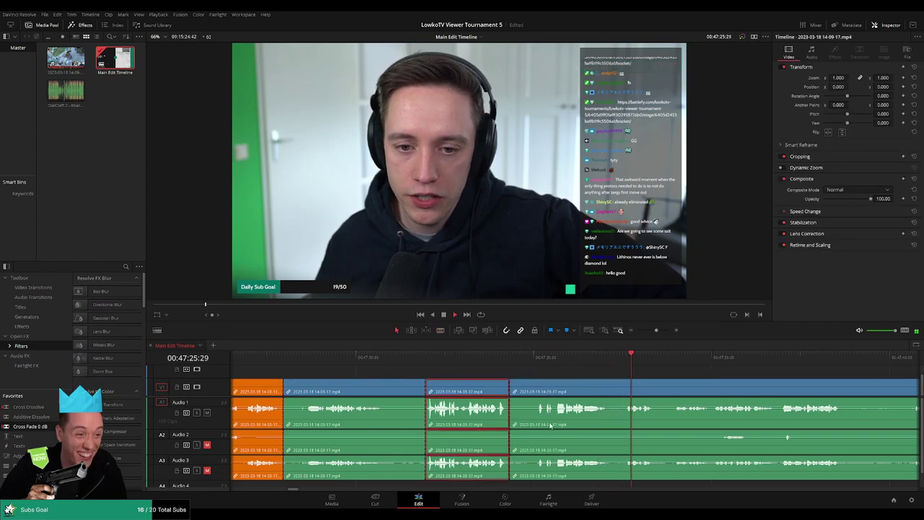
key(ctrl+1)
click(597, 375)
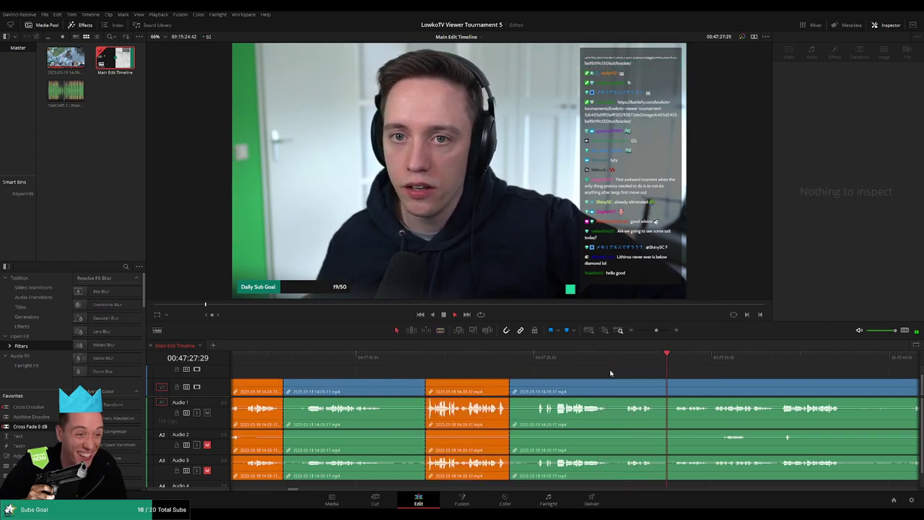
Step: Split all tracks again further along, near 47:41
scroll(429, 365, right, 3)
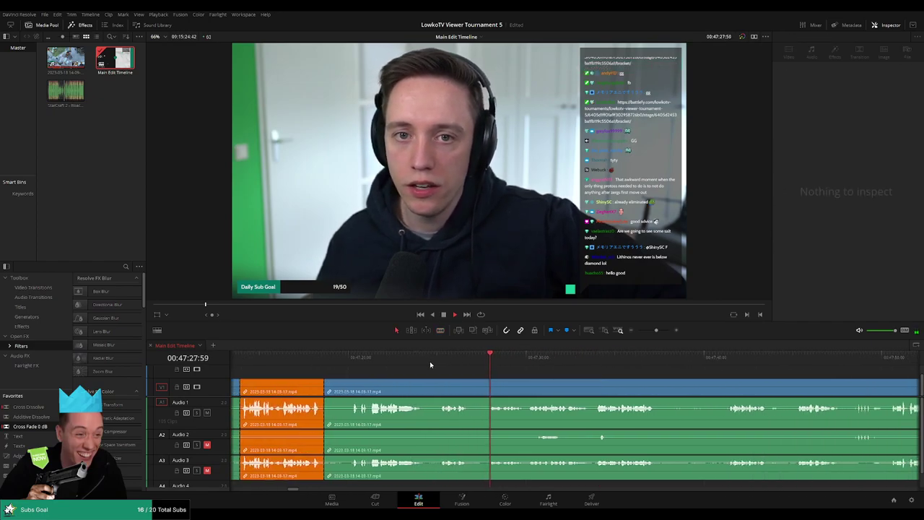
click(537, 358)
scroll(577, 368, right, 3)
click(556, 365)
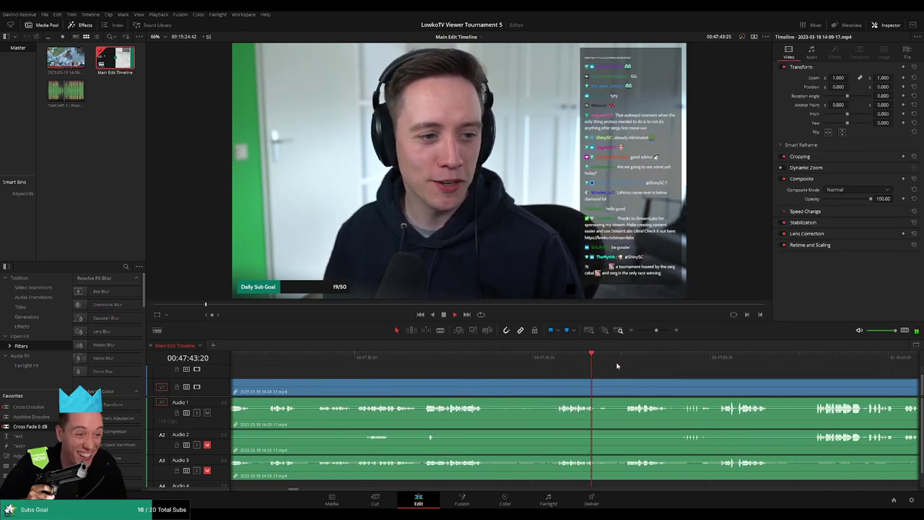
click(554, 391)
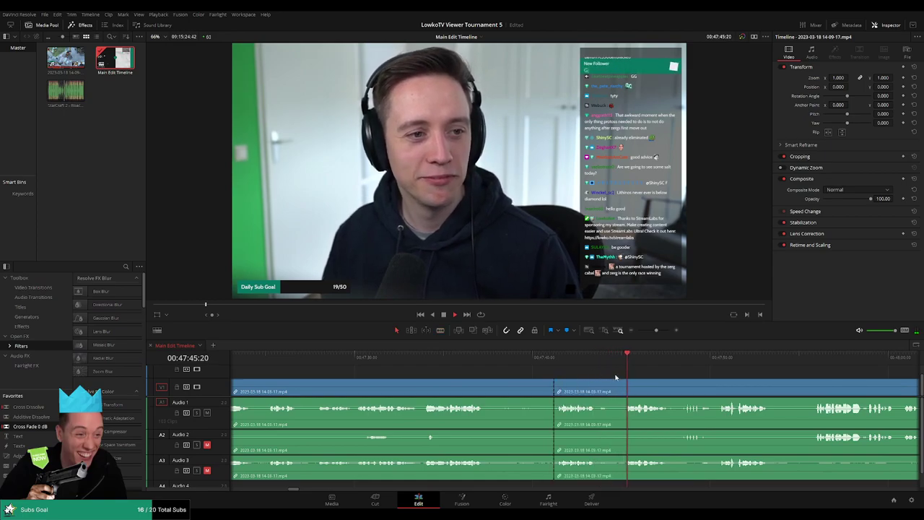
scroll(615, 377, right, 3)
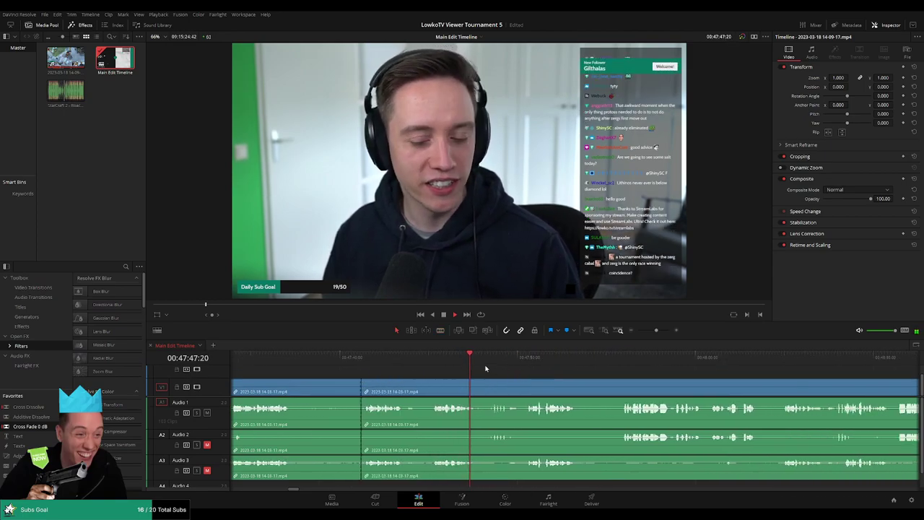
click(489, 361)
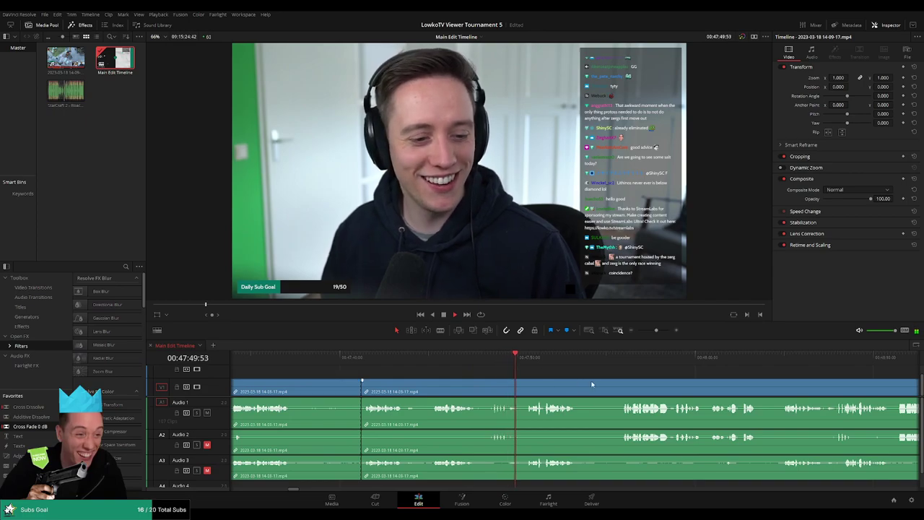
scroll(518, 371, right, 2)
Step: Split at the playhead, mark the footage before it orange, and trim the next clip's head
scroll(521, 378, right, 1)
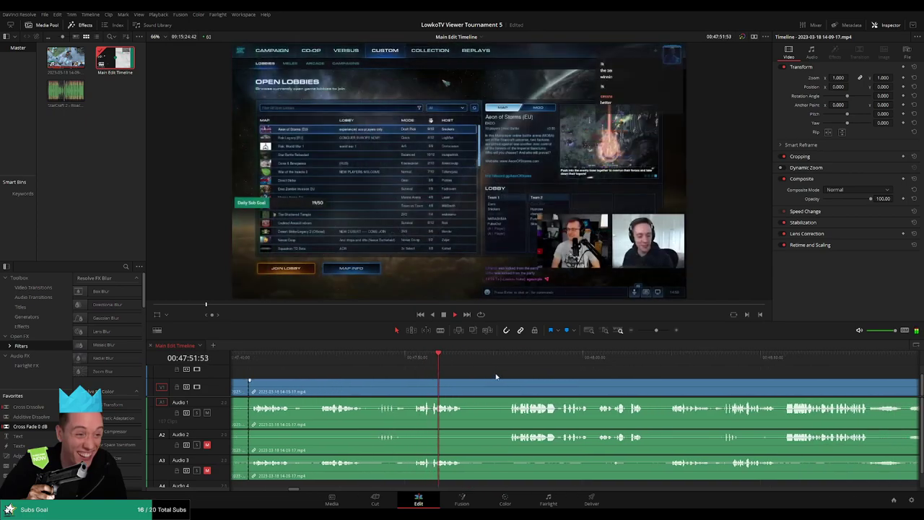
key(ctrl+b)
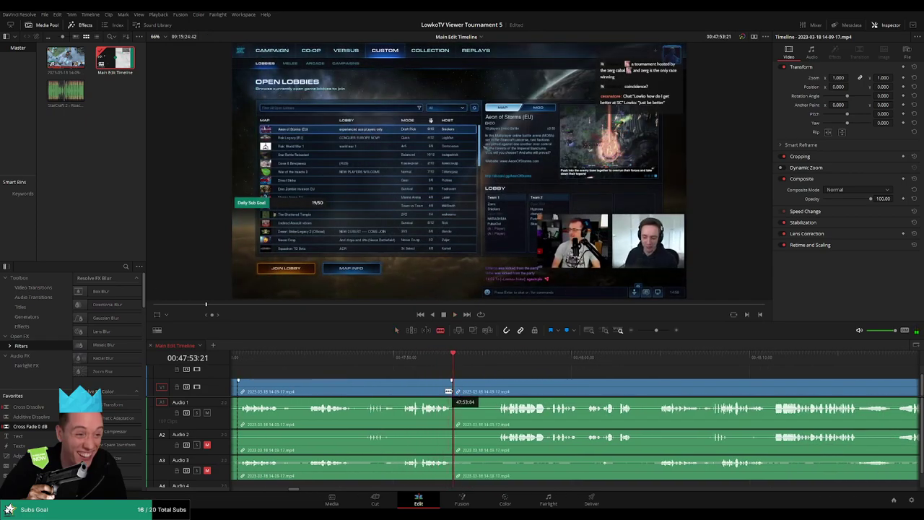
click(427, 394)
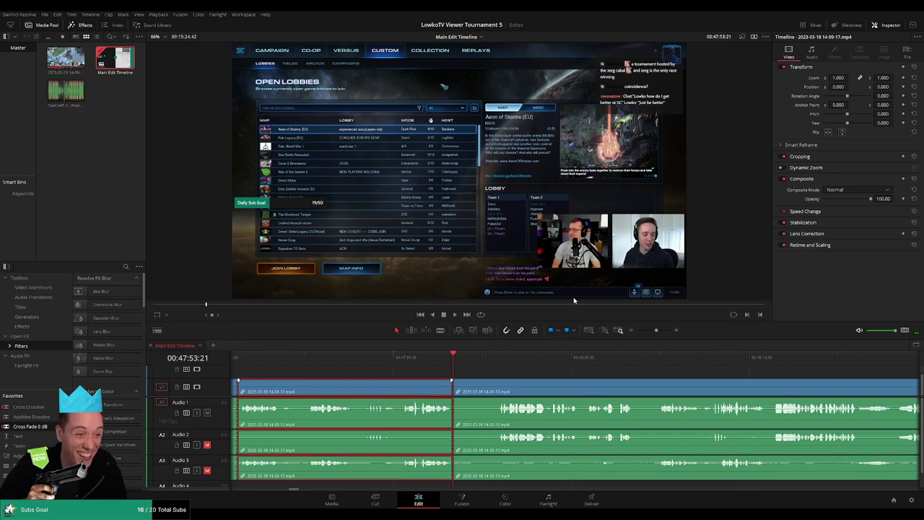
key(space)
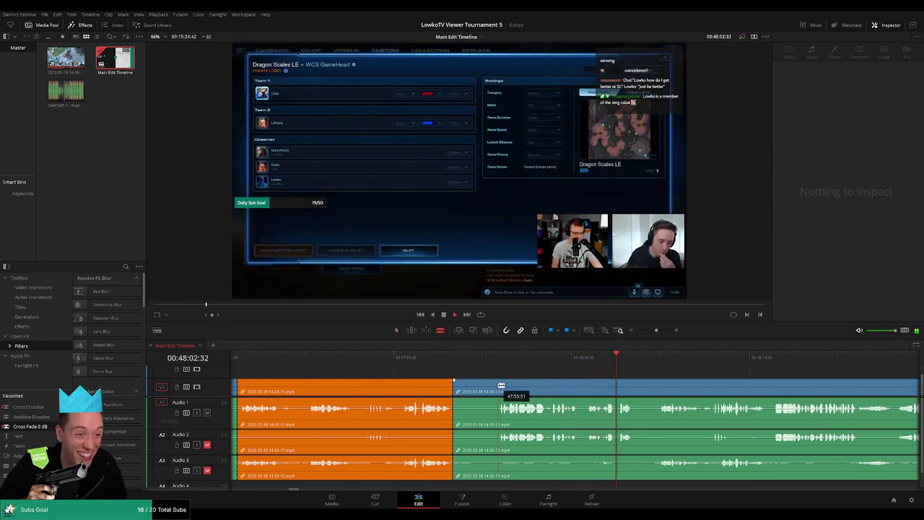
drag(501, 386, 501, 387)
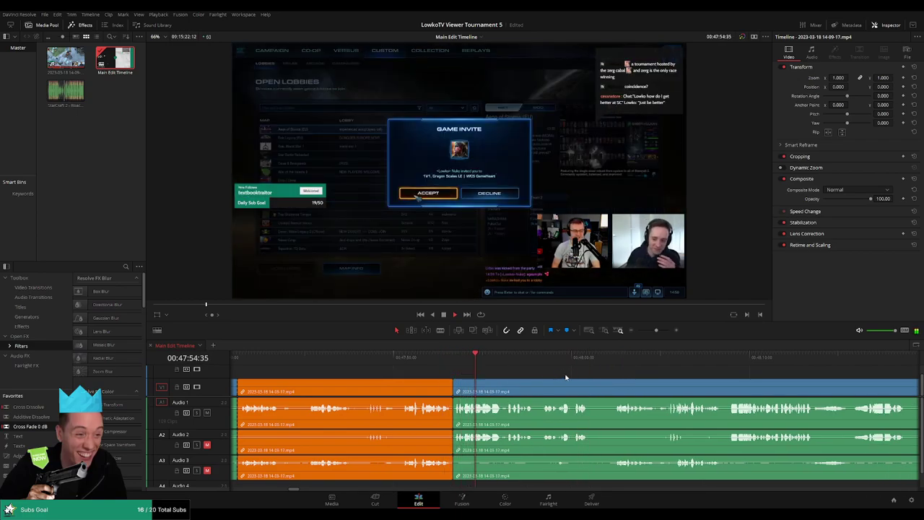
scroll(552, 375, right, 2)
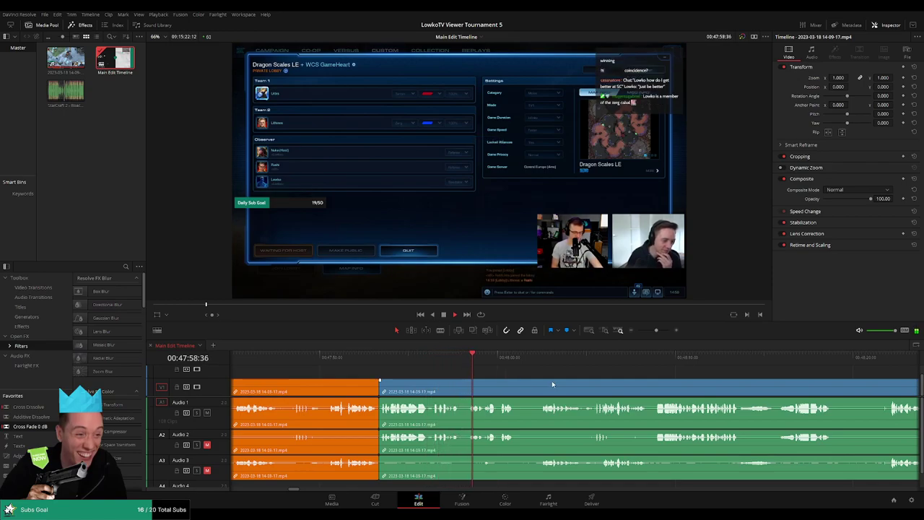
scroll(520, 378, right, 2)
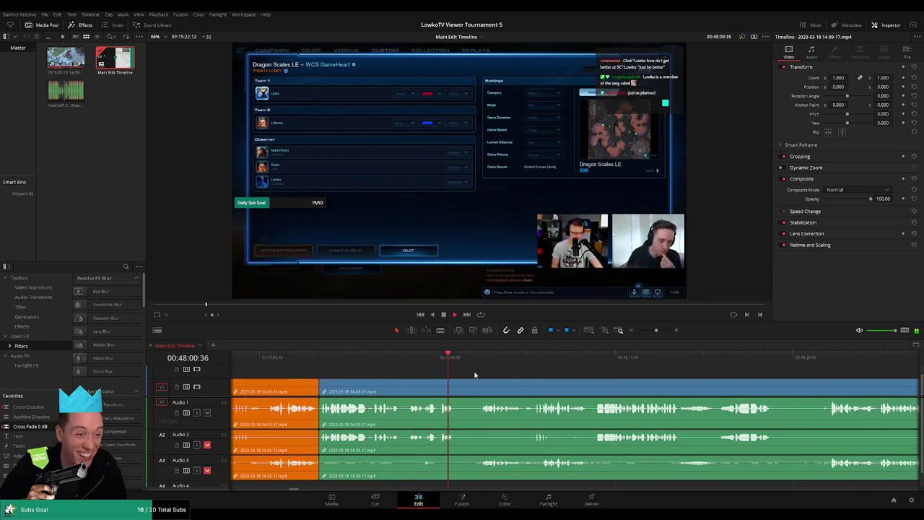
Step: Blade out a short lobby stretch, ripple-delete it, and mark the reviewed clip orange
key(b)
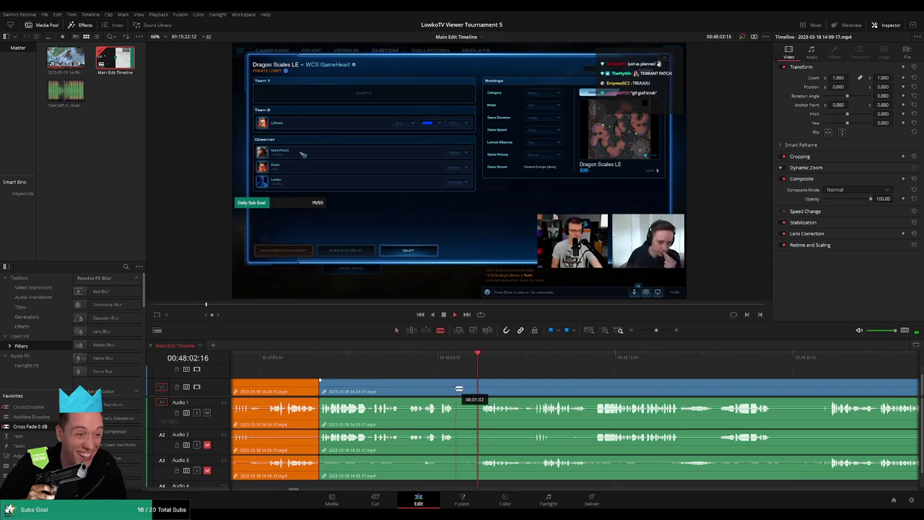
click(455, 390)
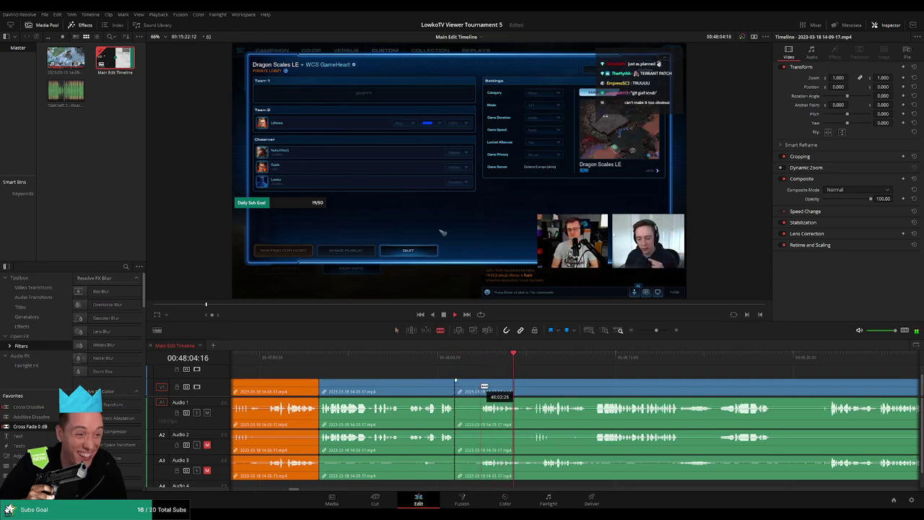
click(480, 389)
key(a)
click(472, 391)
key(Delete)
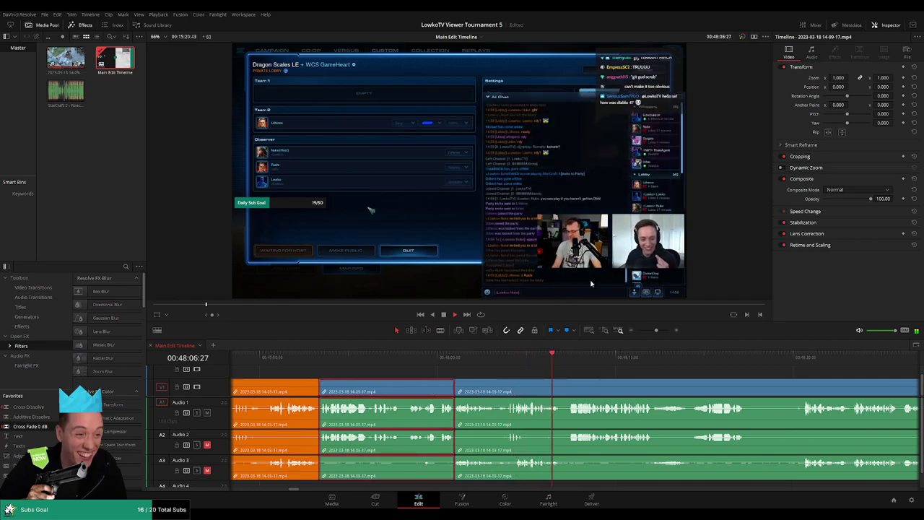
key(alt+c)
click(604, 375)
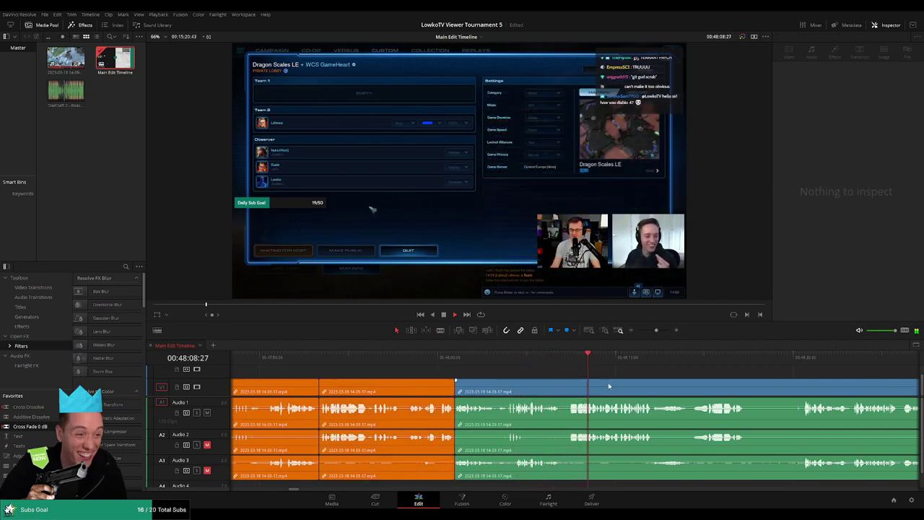
Step: Split all tracks near 48:17 and mark the earlier footage orange
scroll(484, 377, right, 5)
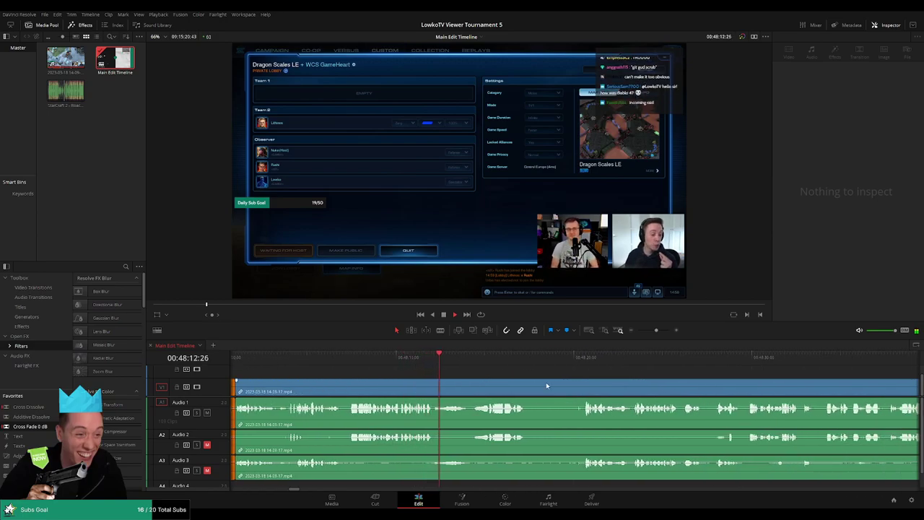
scroll(505, 384, right, 2)
scroll(448, 378, right, 2)
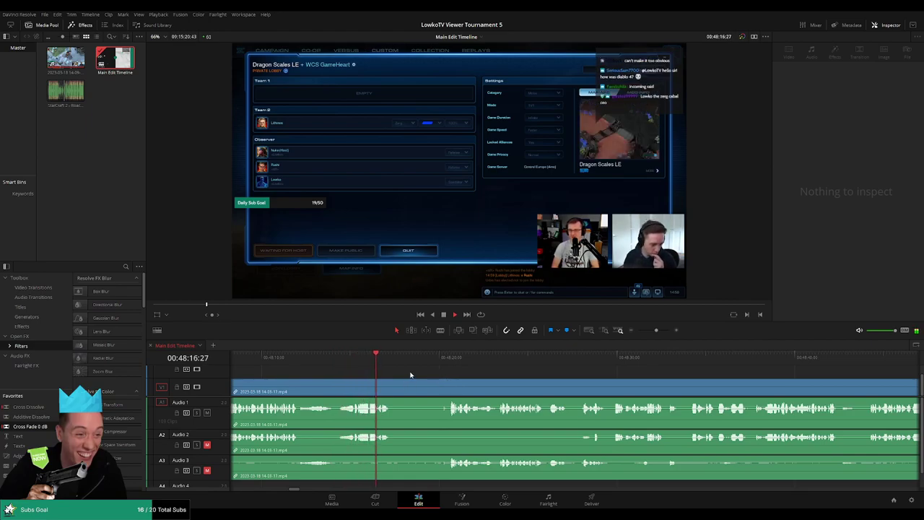
key(ctrl+b)
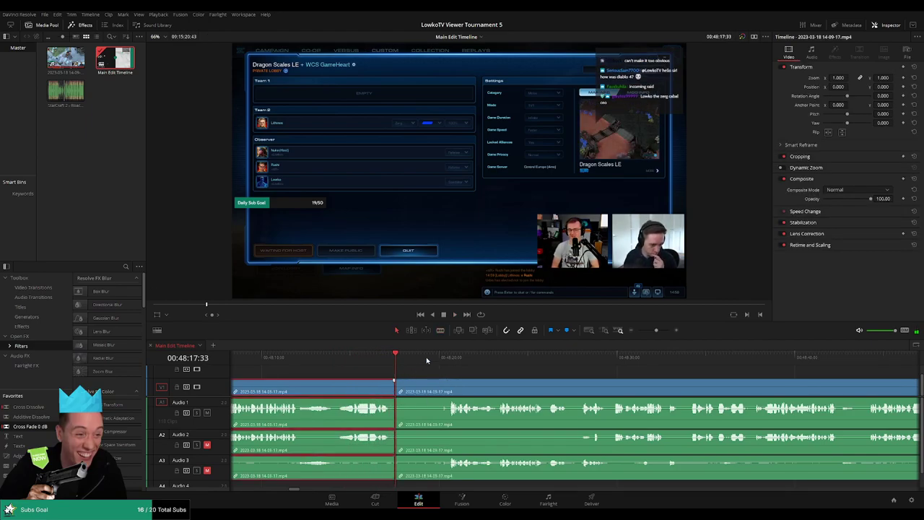
key(space)
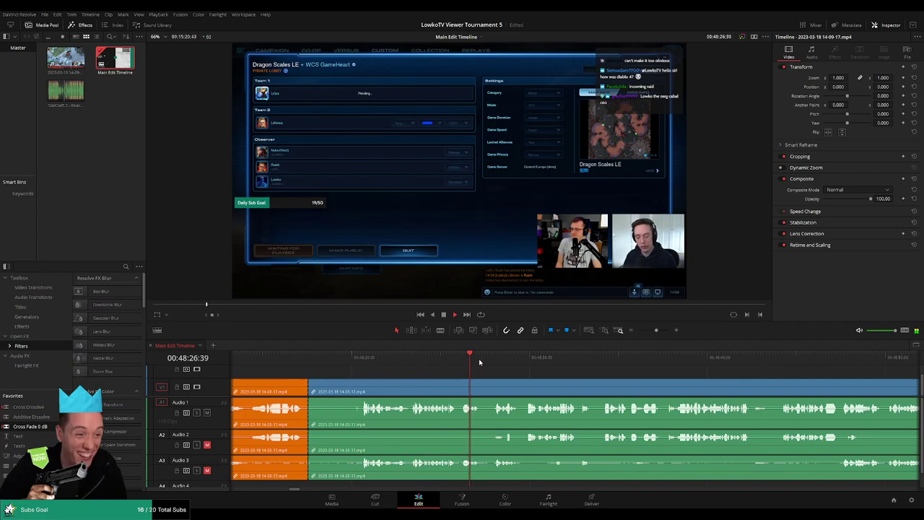
click(550, 360)
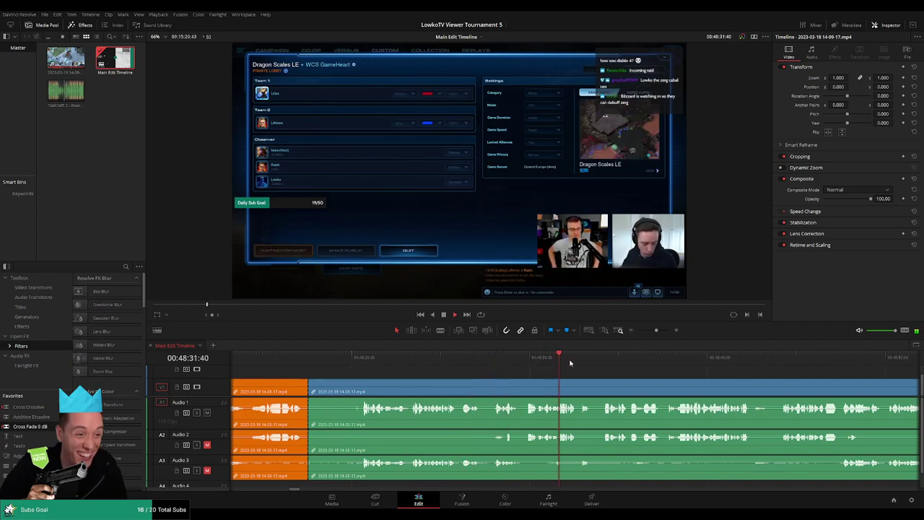
click(498, 356)
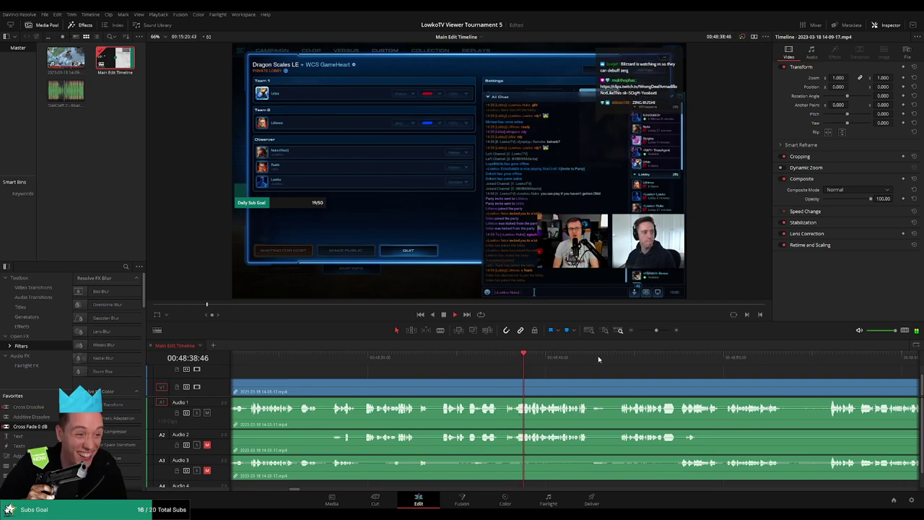
click(617, 356)
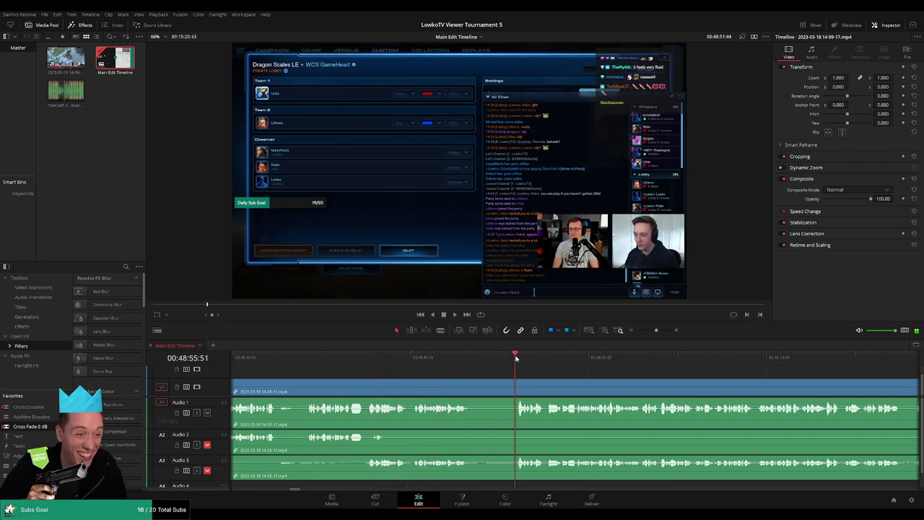
scroll(619, 387, right, 3)
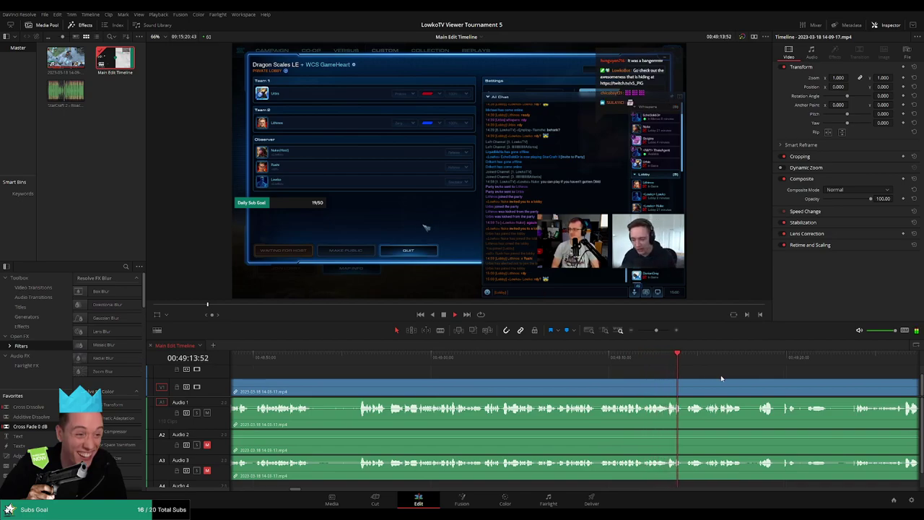
scroll(720, 378, right, 5)
scroll(408, 368, right, 1)
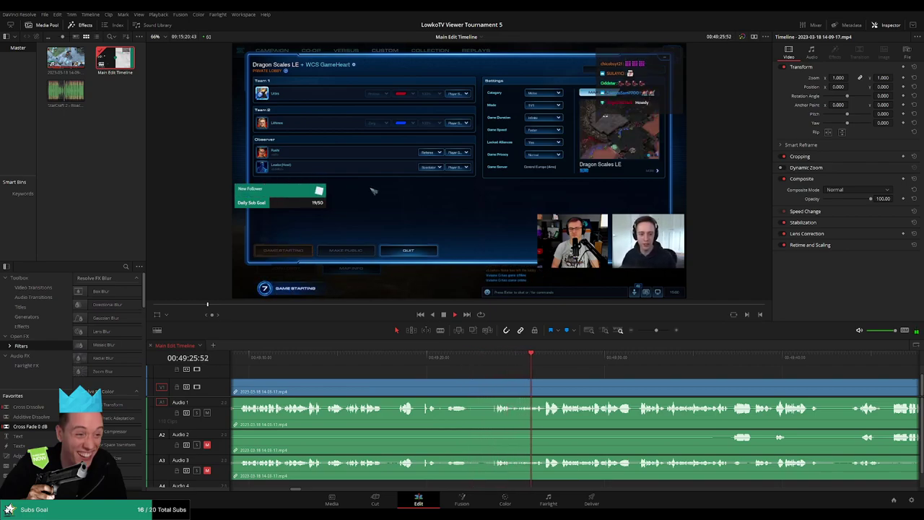
scroll(368, 361, right, 3)
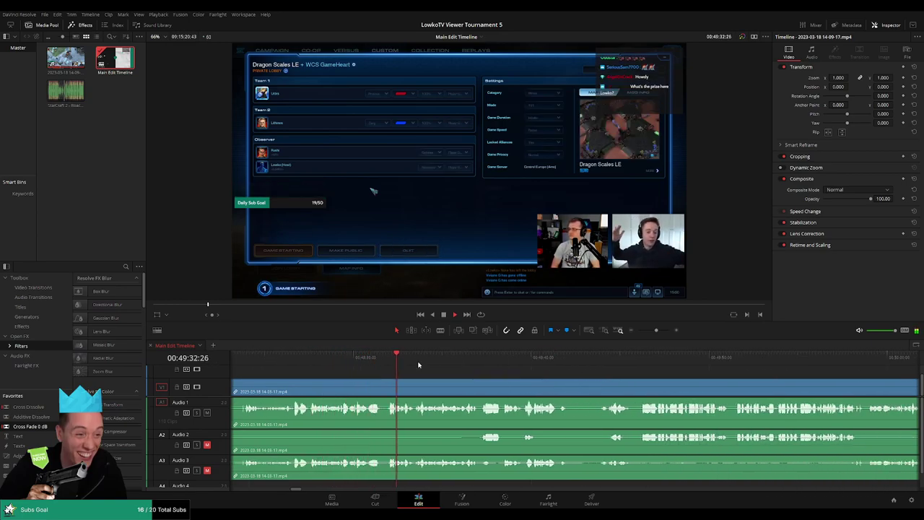
Step: Scrub from the map loading screen into gameplay and split all tracks at about 00:50:07
click(484, 358)
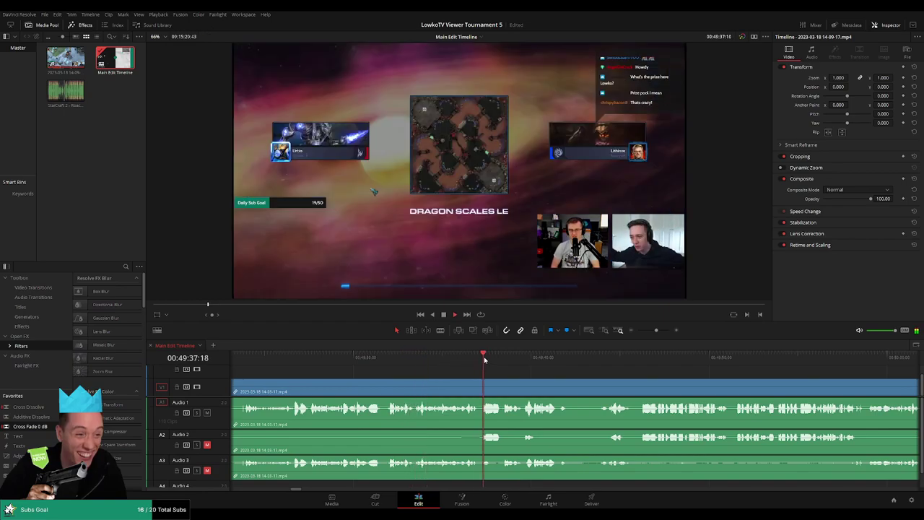
scroll(505, 363, right, 4)
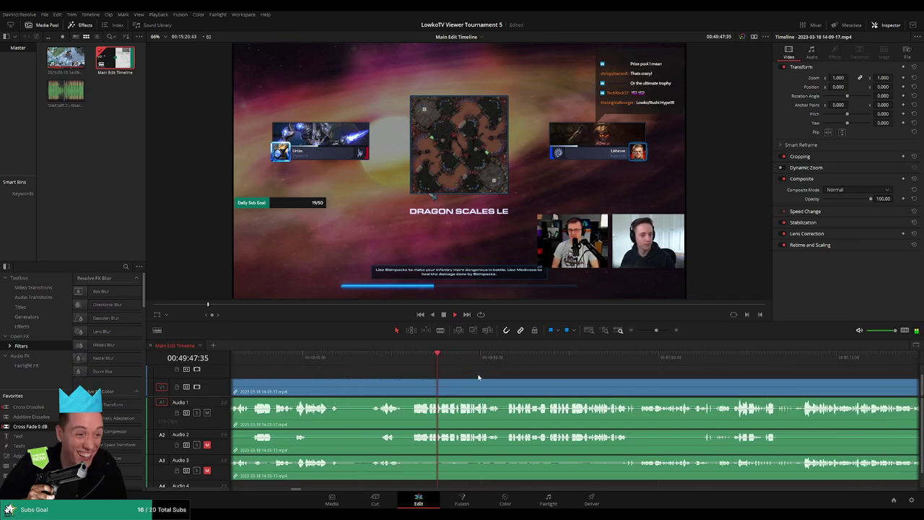
scroll(480, 377, right, 2)
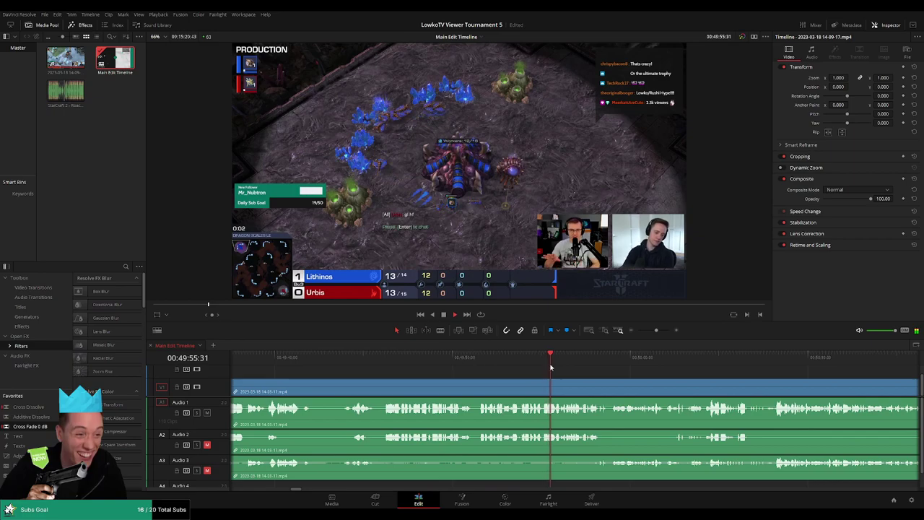
click(611, 355)
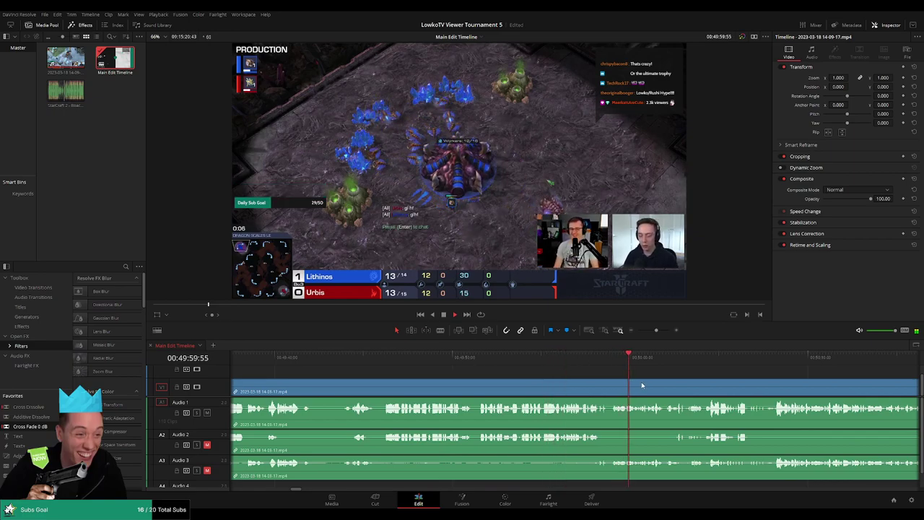
click(349, 356)
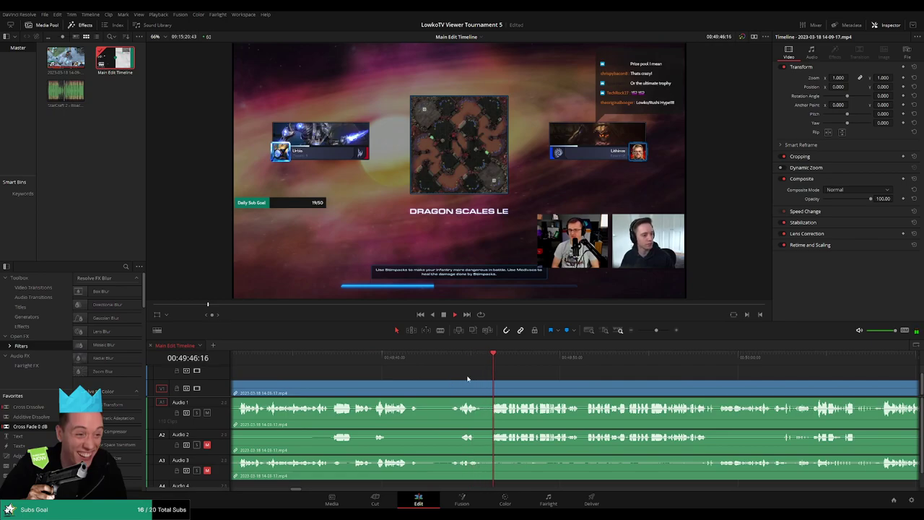
key(b)
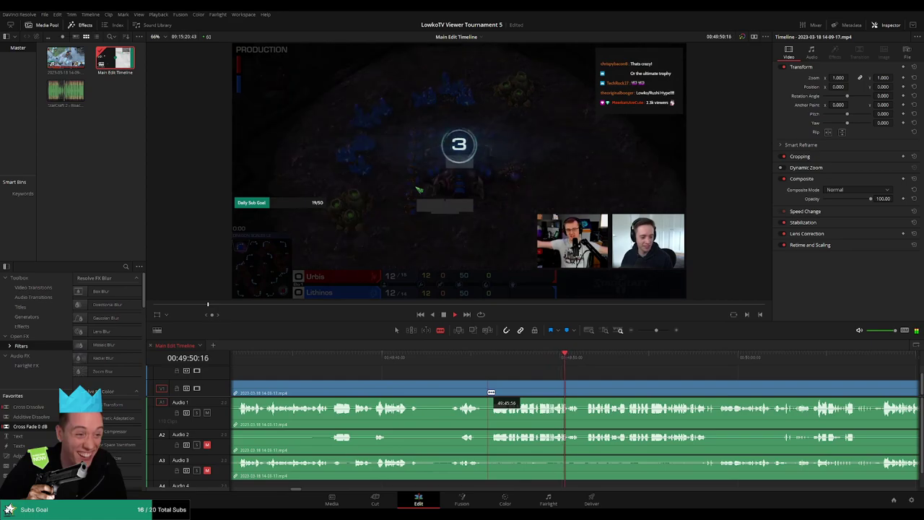
click(338, 357)
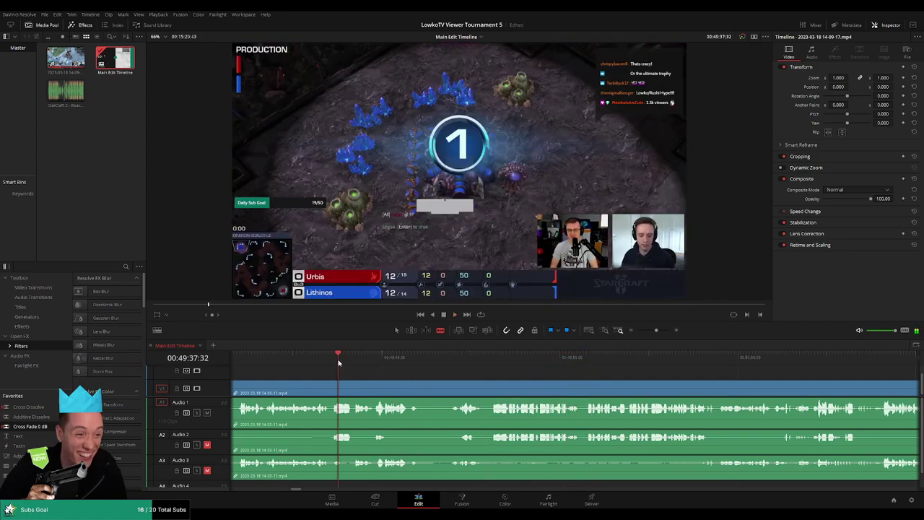
scroll(337, 361, down, 2)
click(380, 363)
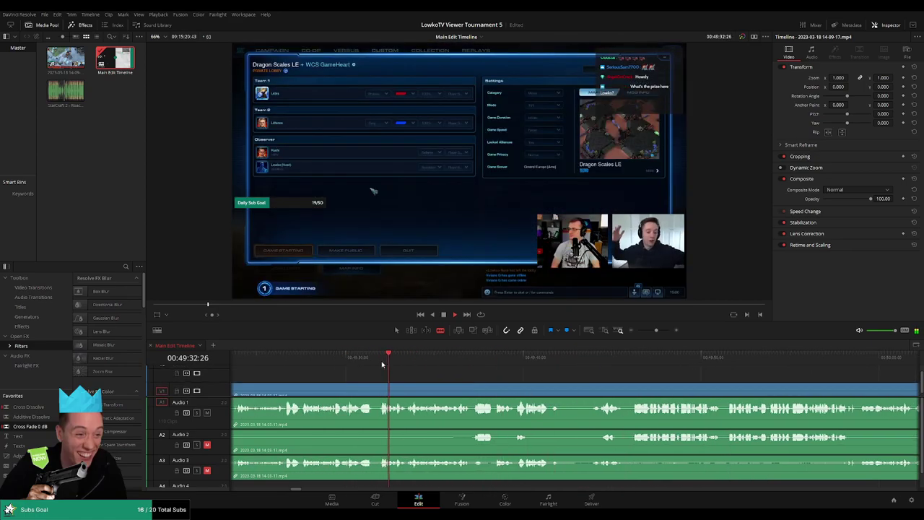
click(471, 363)
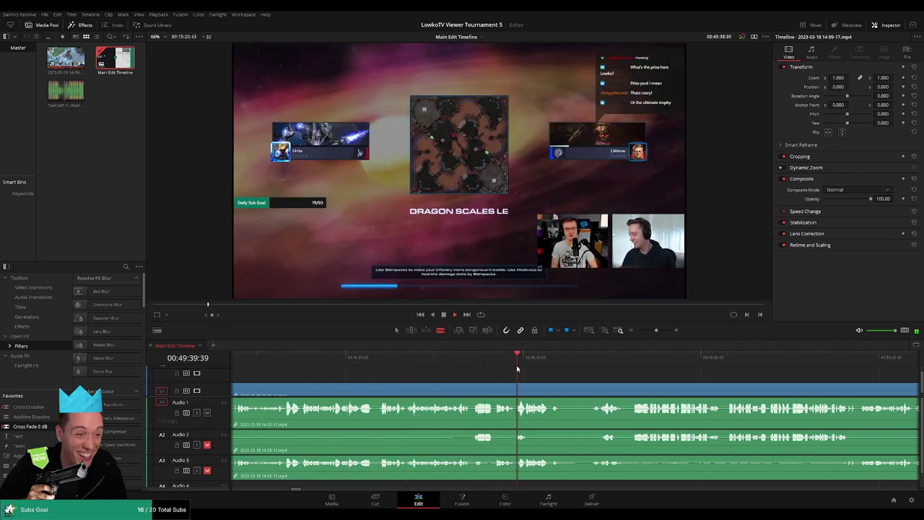
click(591, 361)
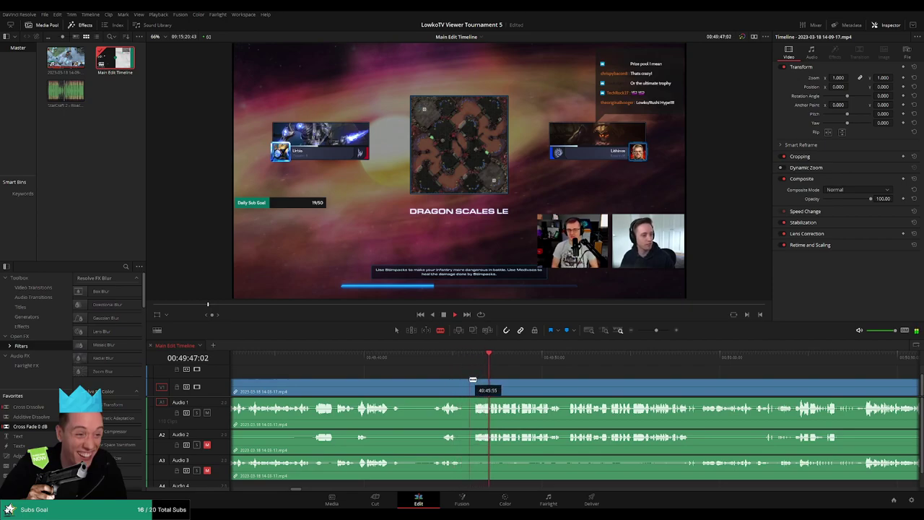
click(772, 357)
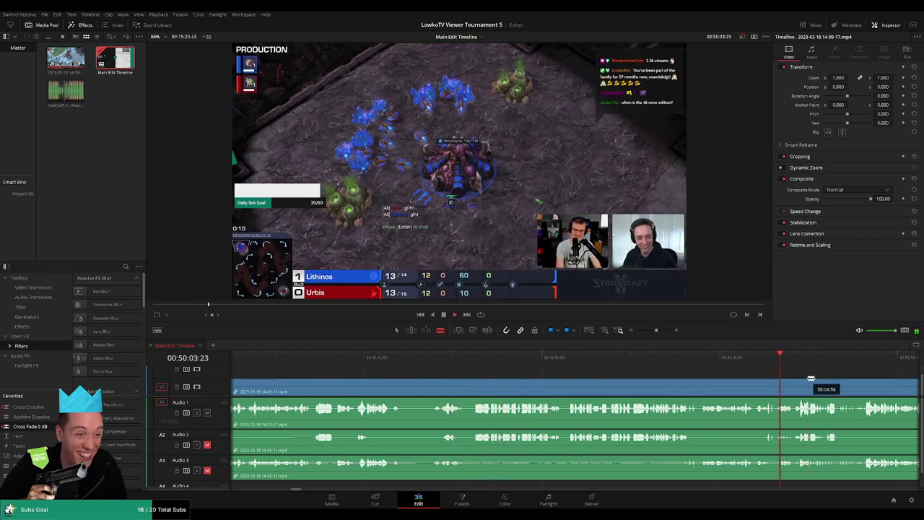
scroll(488, 373, right, 5)
click(578, 356)
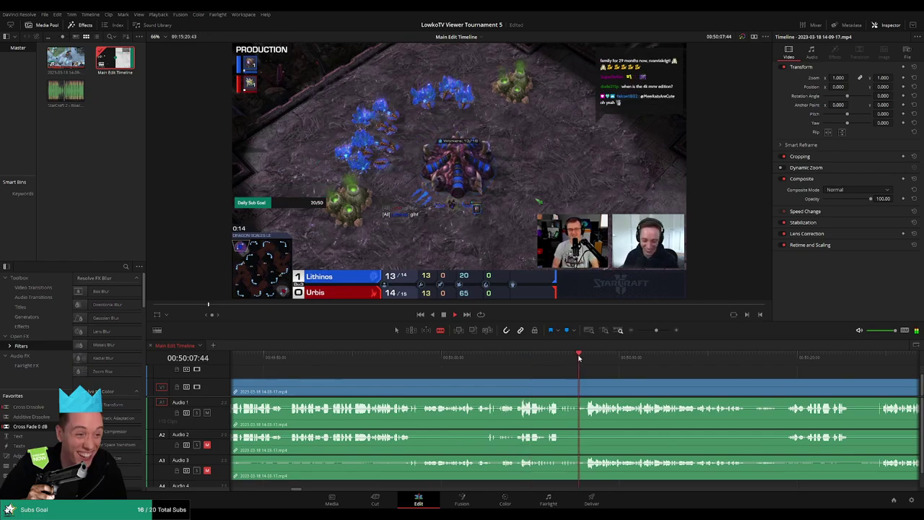
click(574, 357)
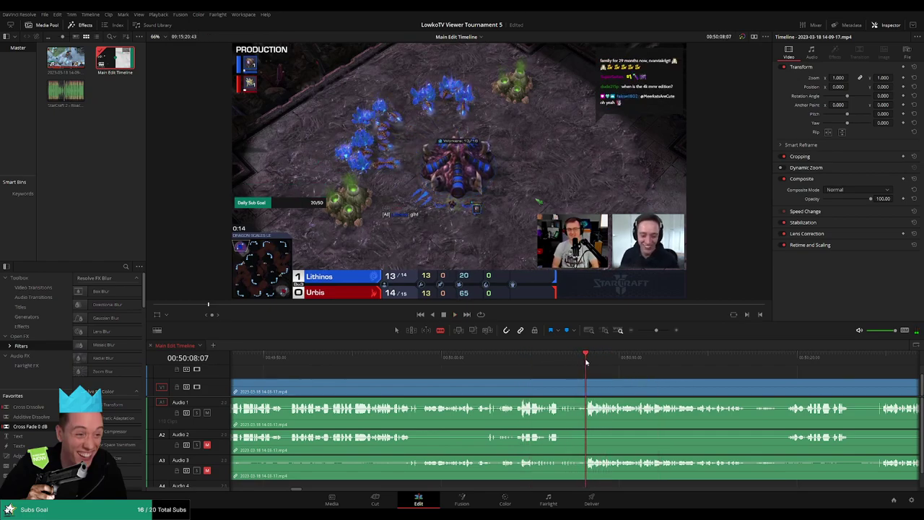
key(ctrl+b)
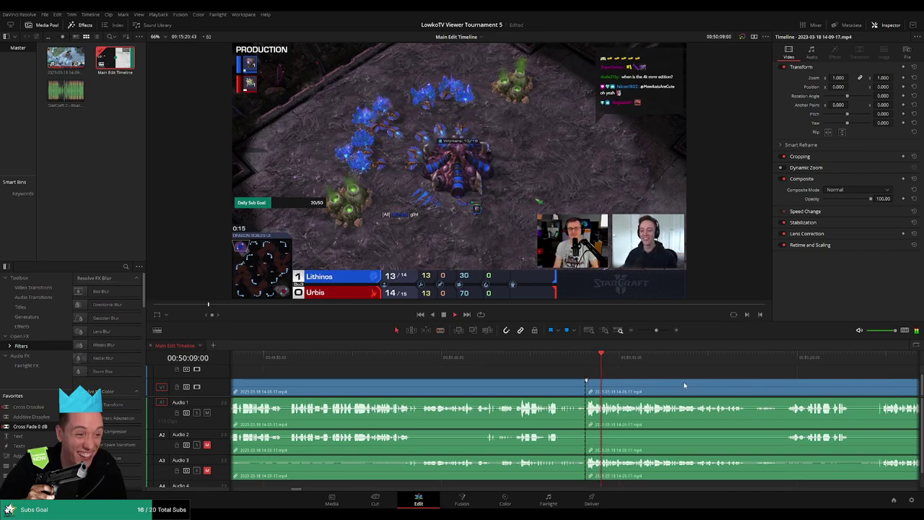
Step: Cut again near 50:25, delete the tiny sliver, and select the section between the cuts
scroll(684, 385, right, 5)
scroll(543, 377, right, 3)
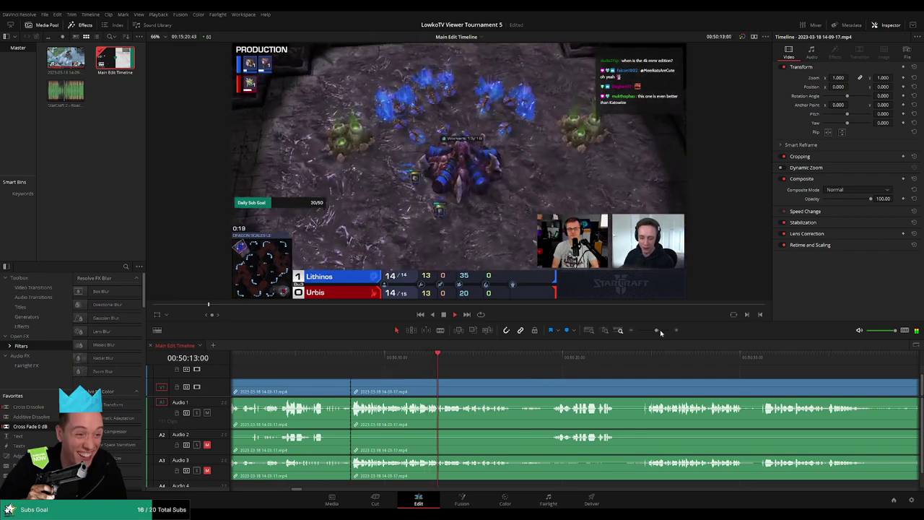
drag(661, 333, 654, 337)
scroll(625, 388, right, 2)
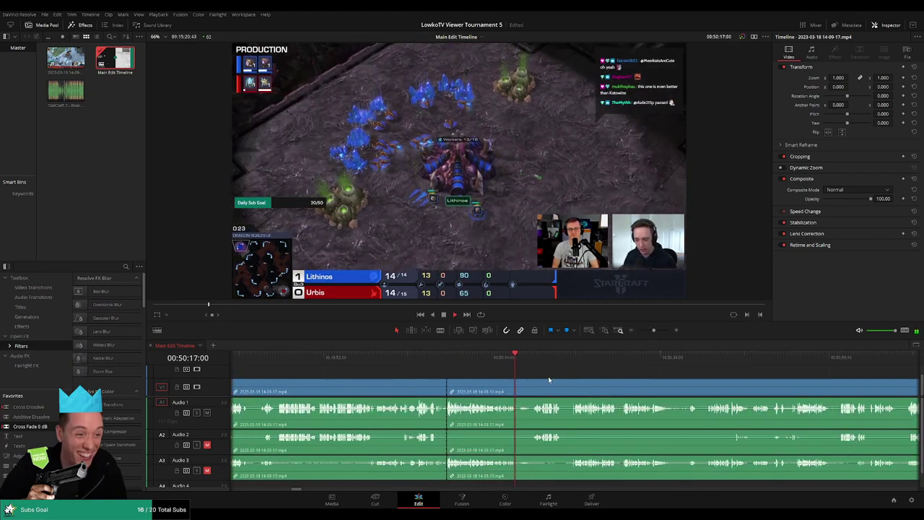
scroll(493, 374, right, 3)
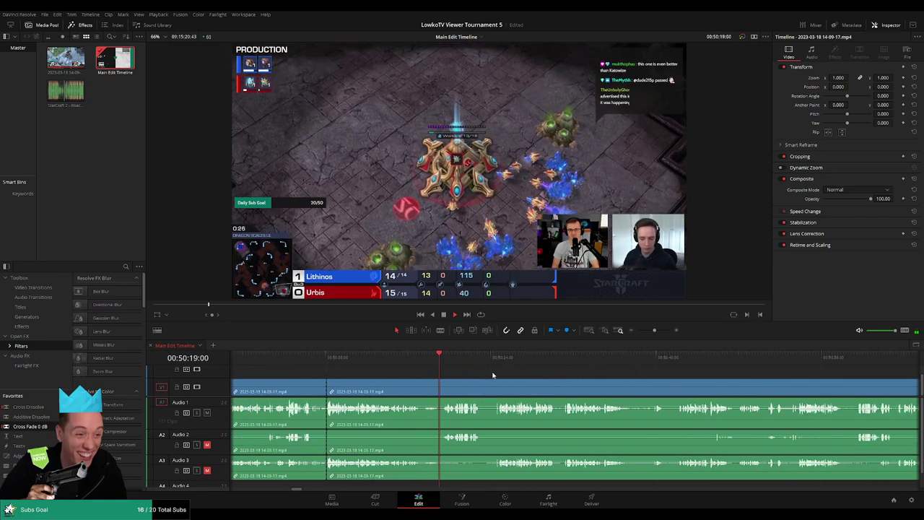
scroll(498, 378, up, 2)
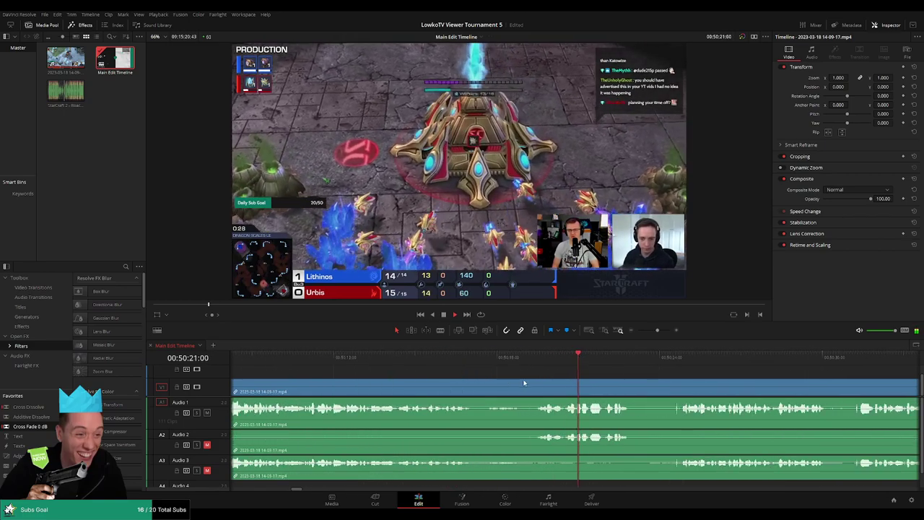
scroll(466, 373, right, 3)
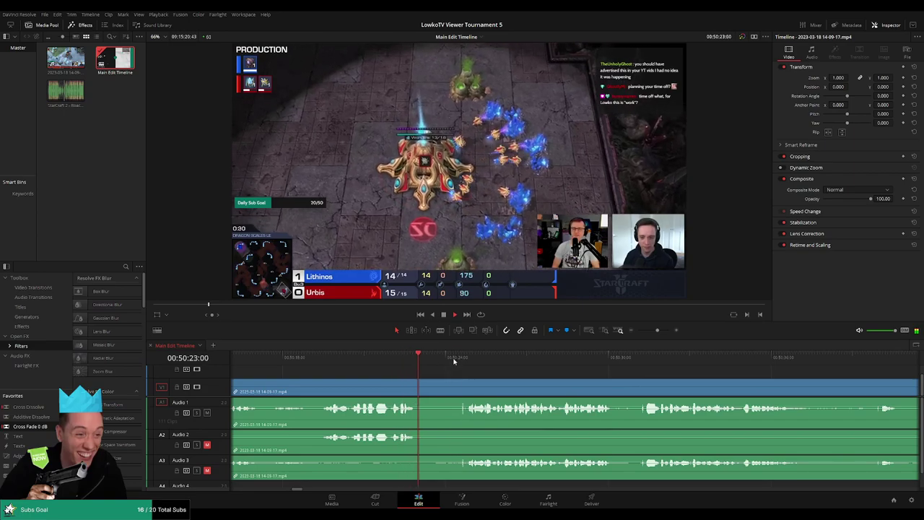
key(b)
click(461, 389)
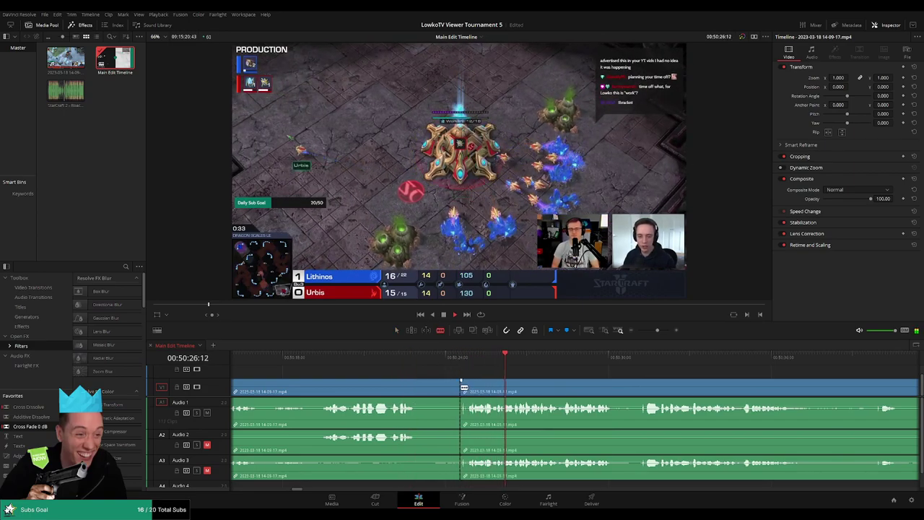
key(a)
key(BackSpace)
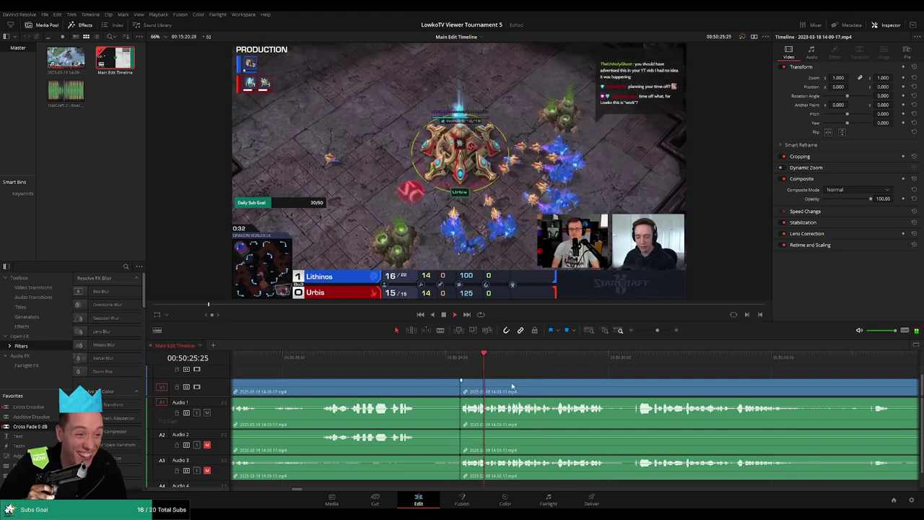
key(ctrl+b)
click(541, 381)
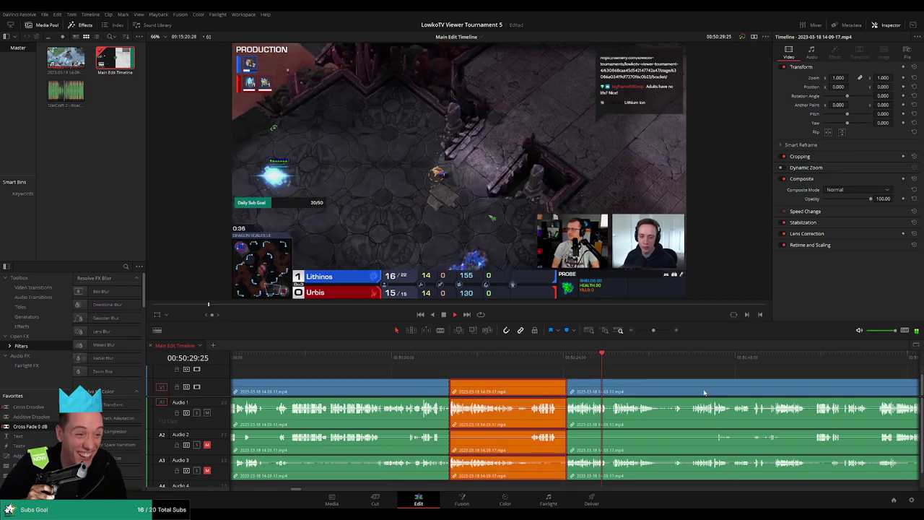
Step: Ripple-delete the selected section, then blade out and remove a small unwanted bit
click(628, 375)
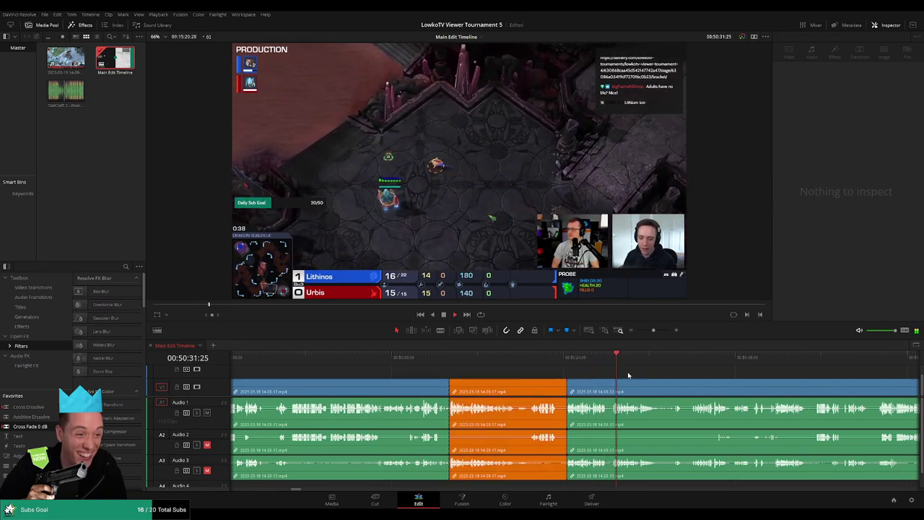
click(627, 375)
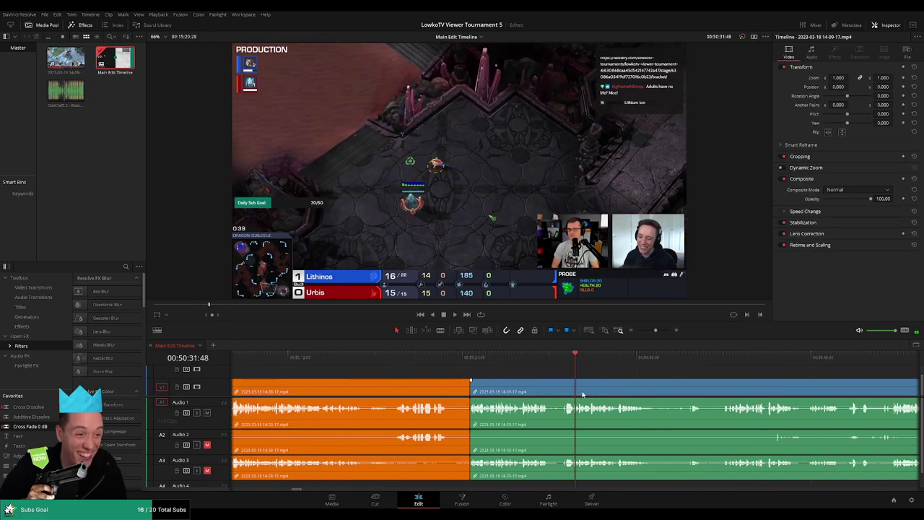
key(Delete)
click(470, 390)
click(489, 386)
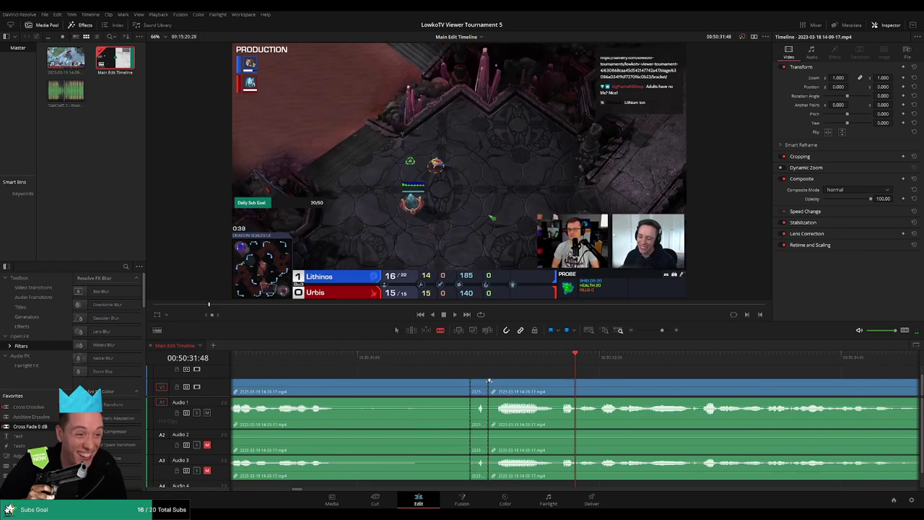
key(Delete)
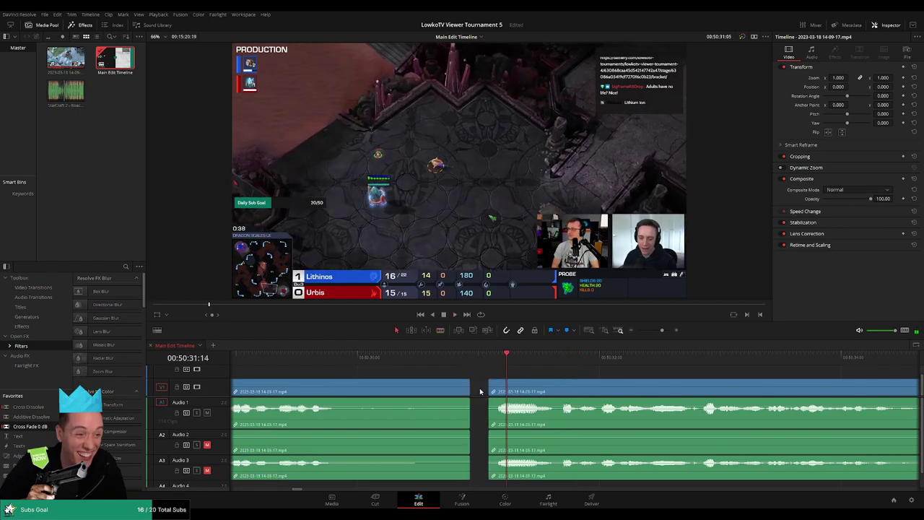
Step: Ripple-delete the section between the cuts and check the neighbouring short clips
click(545, 390)
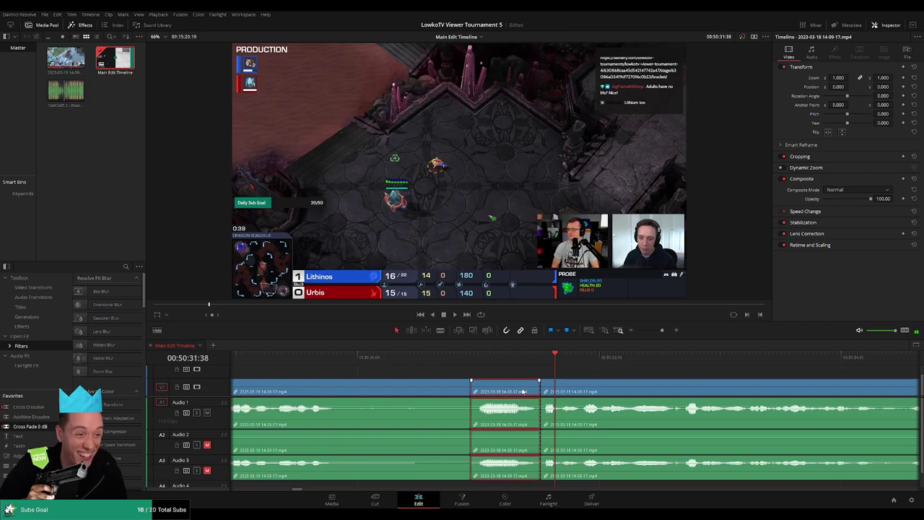
key(Delete)
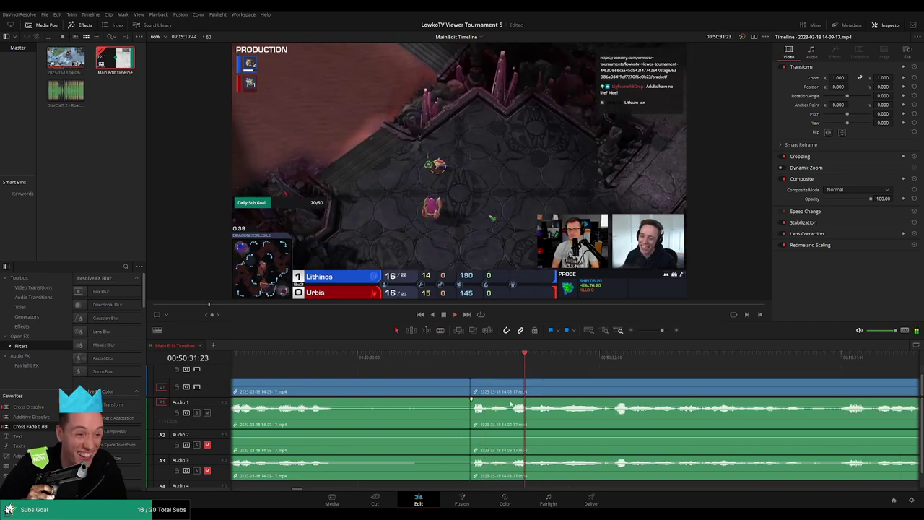
click(433, 404)
scroll(625, 363, down, 2)
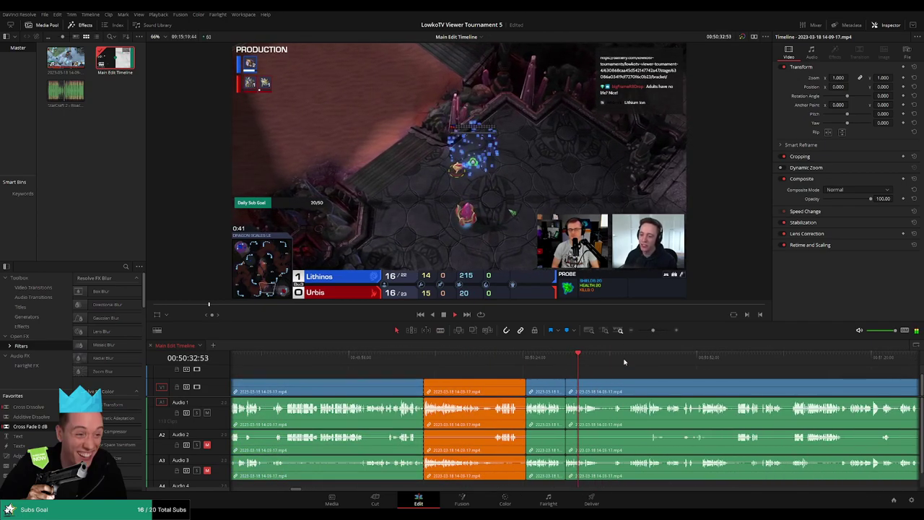
click(554, 391)
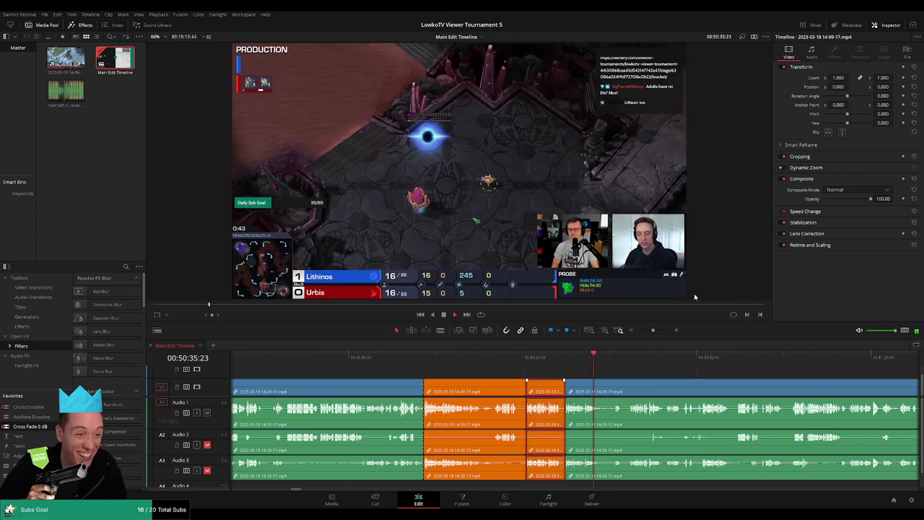
click(626, 376)
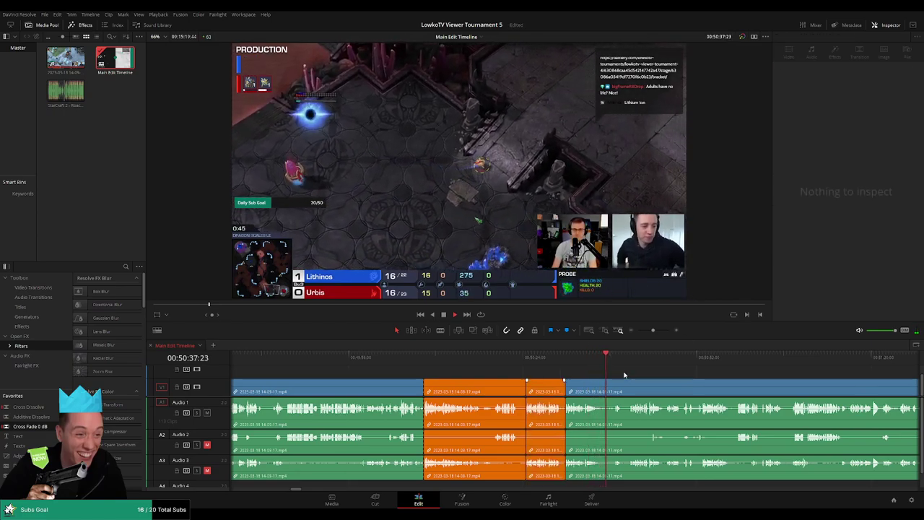
scroll(619, 379, up, 4)
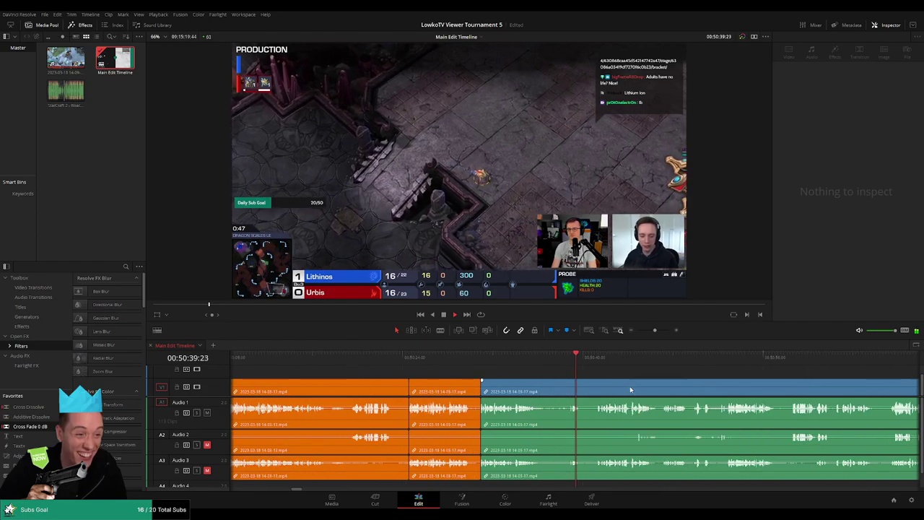
Step: Blade both ends of the next unwanted stretch, ripple-delete it, and replay from before the cut
key(b)
click(439, 385)
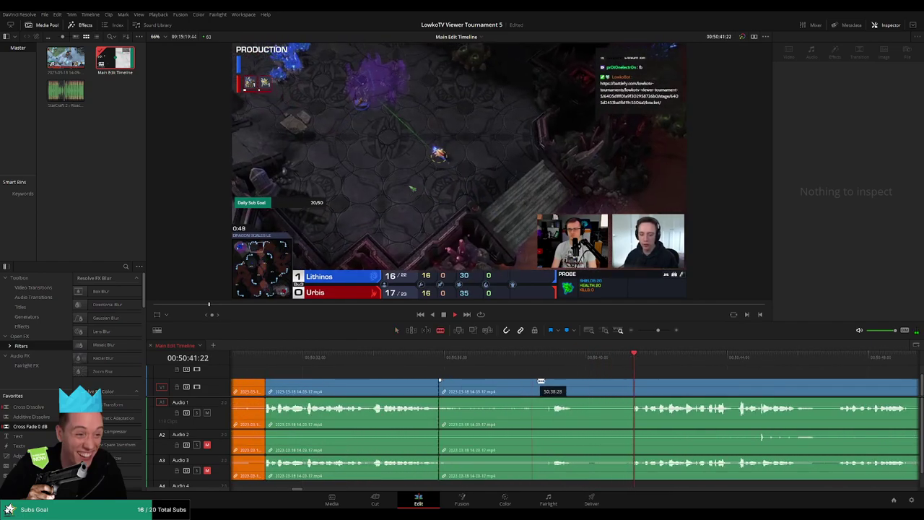
click(555, 382)
key(a)
click(516, 379)
key(Delete)
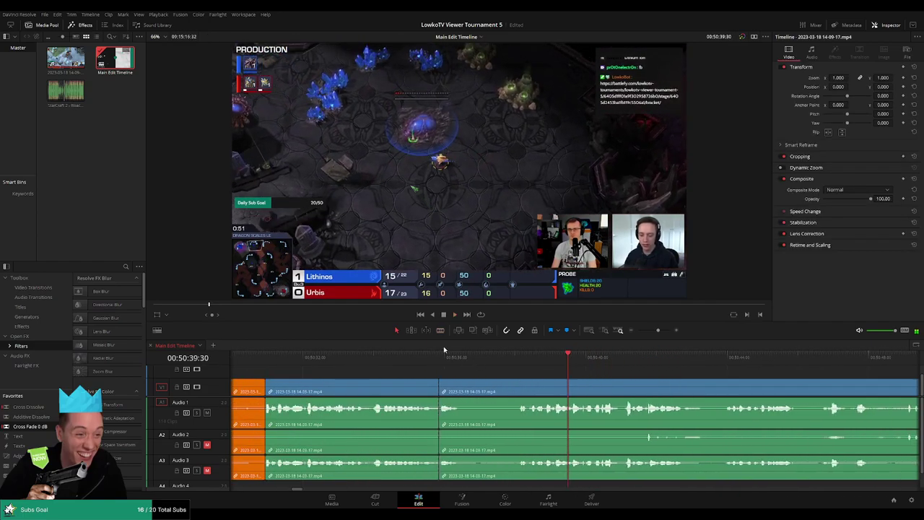
click(410, 361)
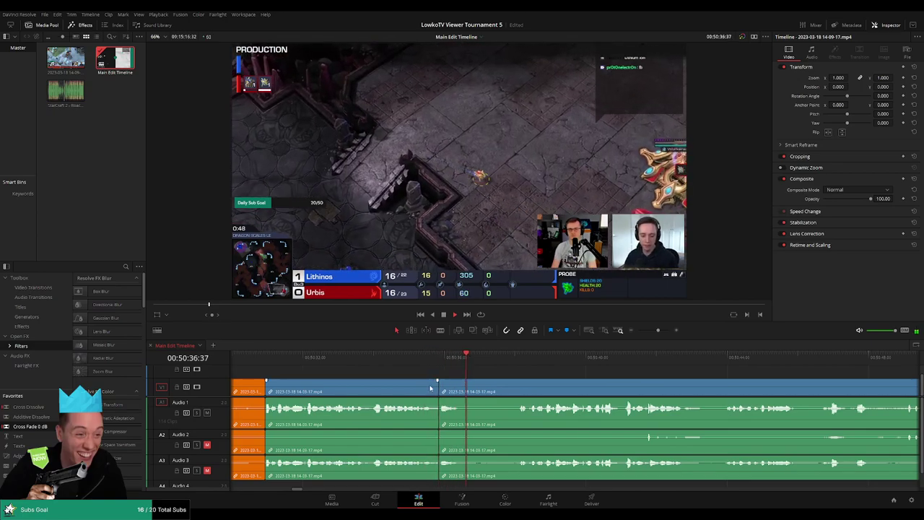
key(space)
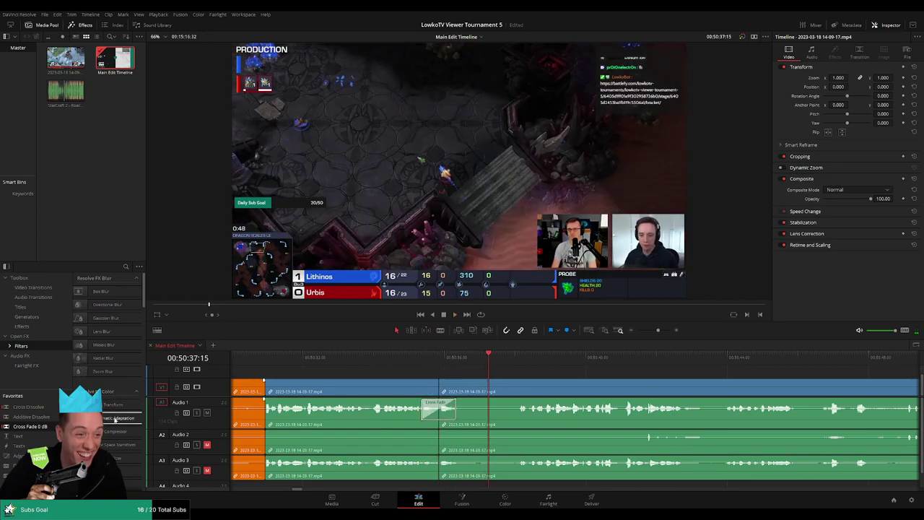
Step: Review the cut, then ripple-delete the unwanted stretch after it and a short earlier clip
click(413, 356)
key(space)
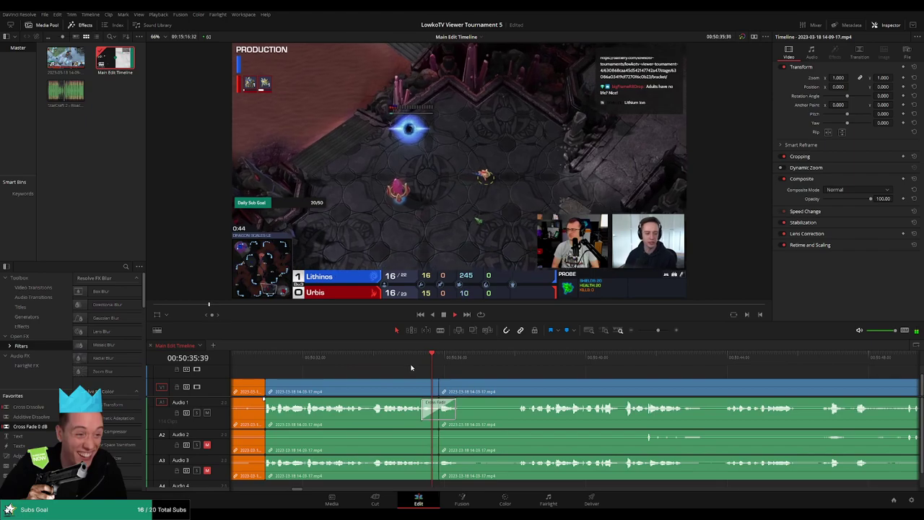
click(428, 357)
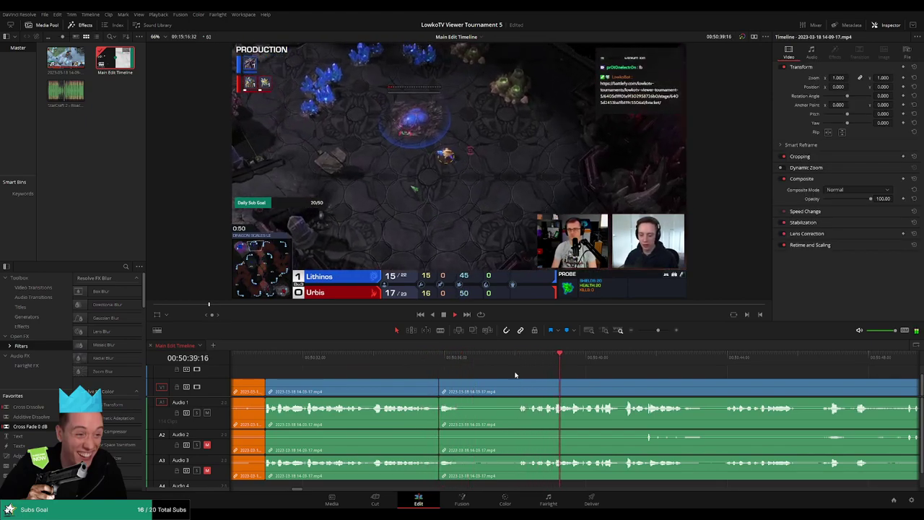
click(471, 390)
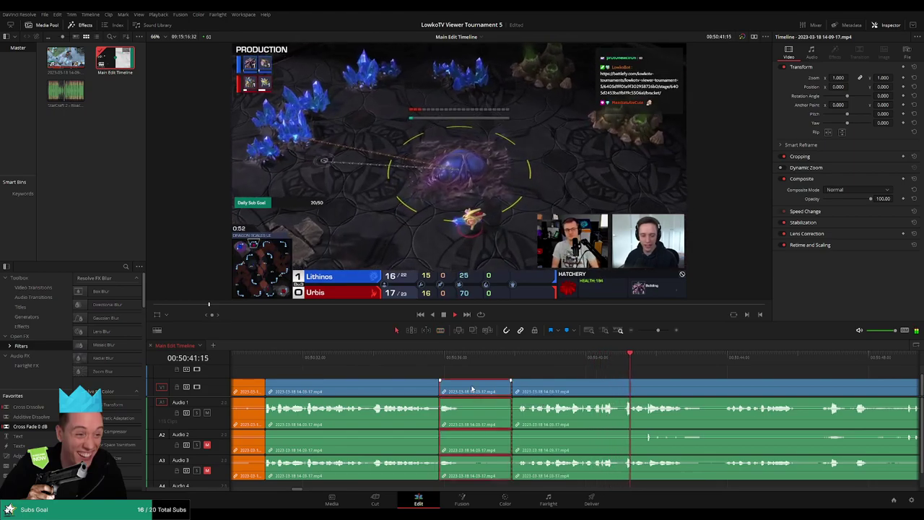
key(Delete)
click(413, 363)
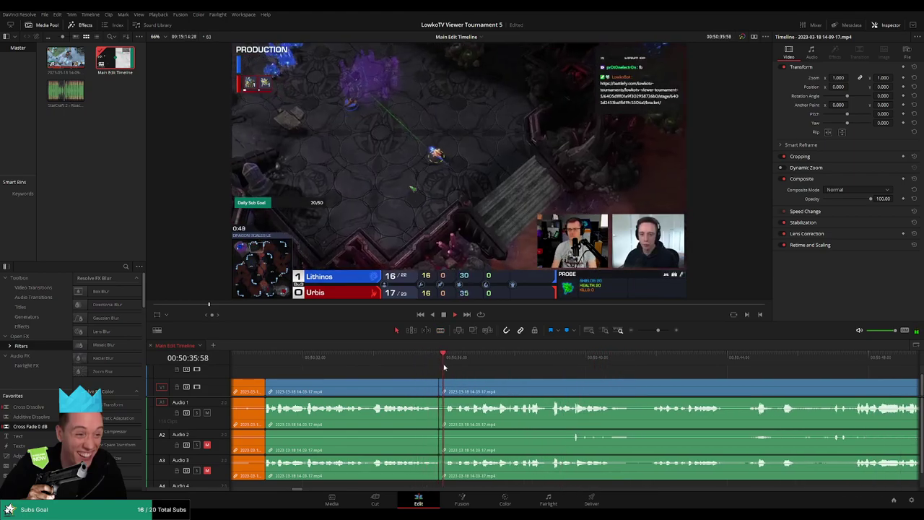
scroll(344, 419, left, 1)
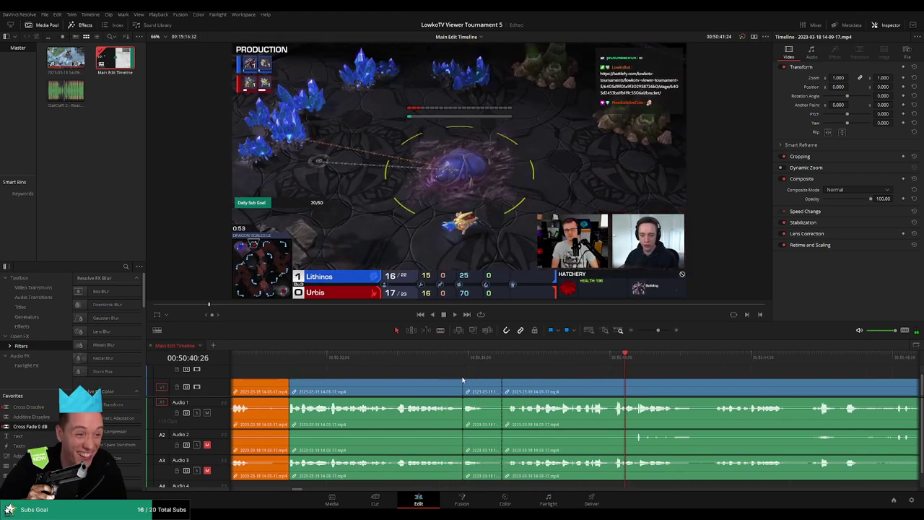
click(445, 356)
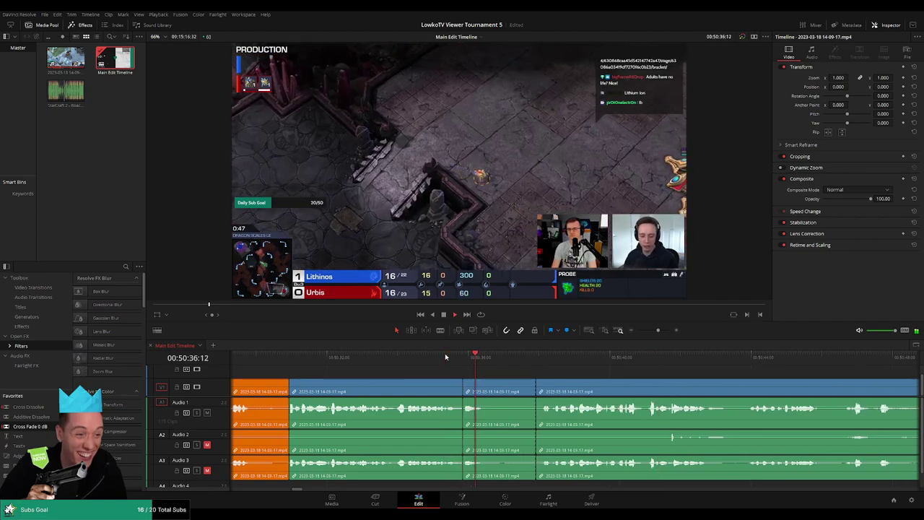
key(Delete)
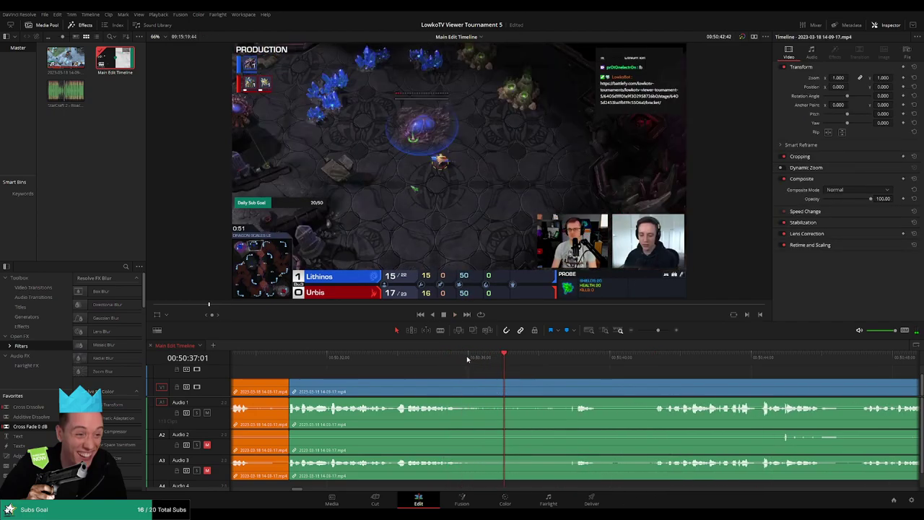
click(455, 356)
Step: Blade all tracks at the playhead and ripple-delete the following dead stretch
key(b)
click(495, 379)
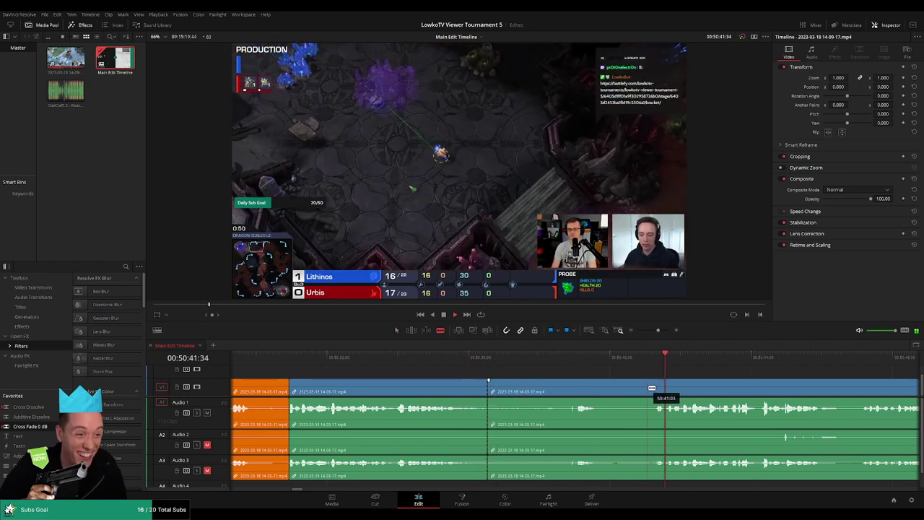
key(a)
click(614, 393)
key(Delete)
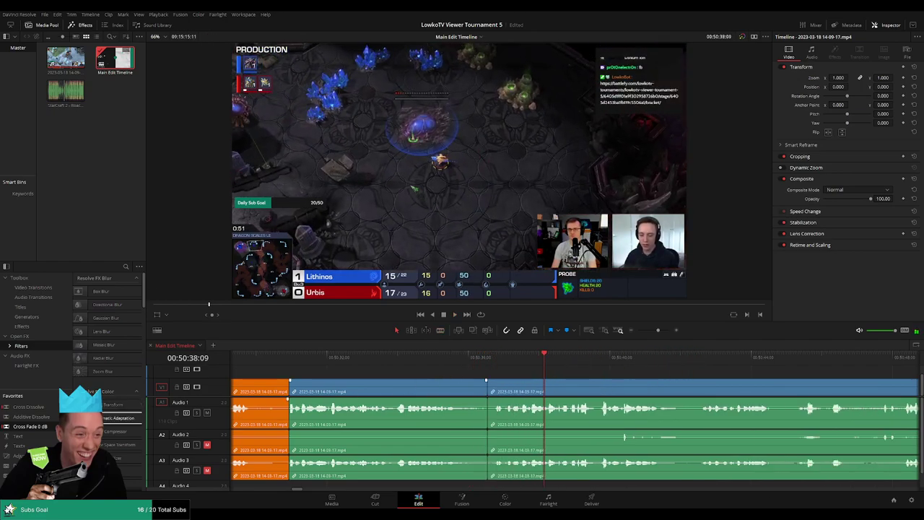
Step: Add Cross Fade 0 dB transitions on Audio 1 and Audio 3 at the cut near 50:37
drag(31, 426, 513, 410)
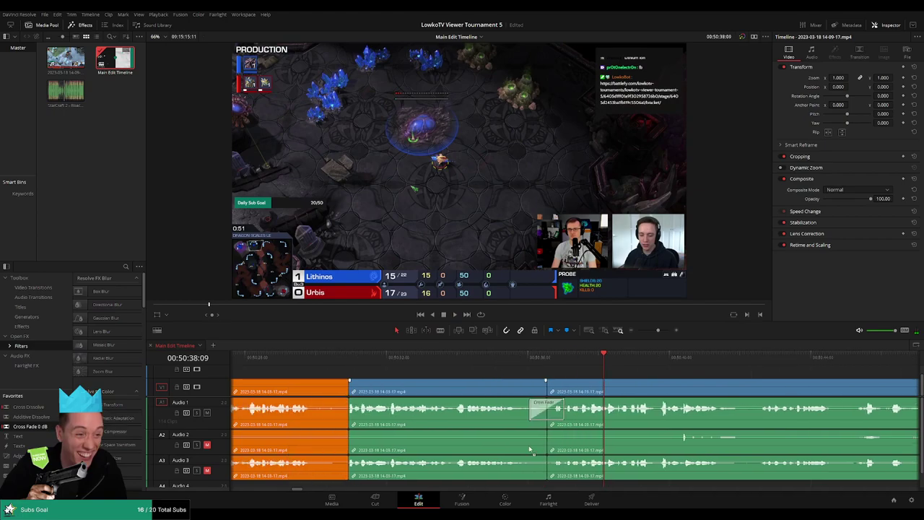
drag(31, 426, 575, 471)
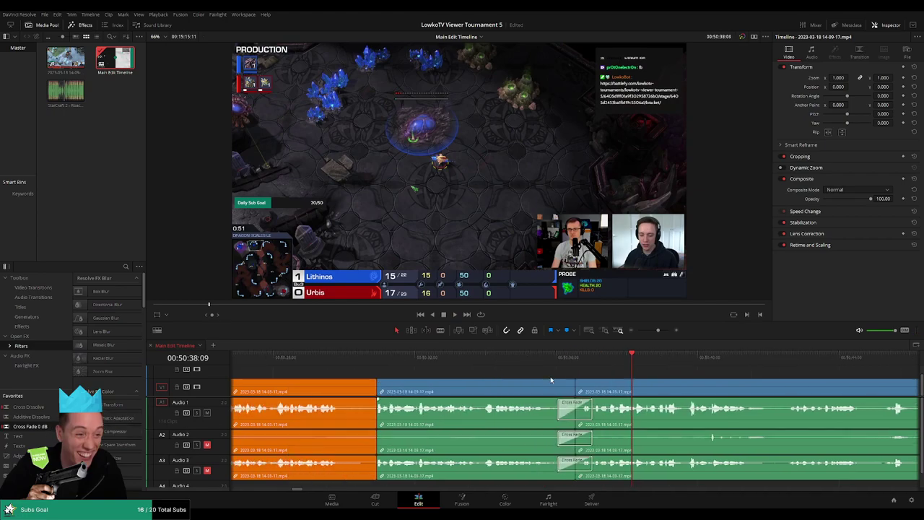
key(/)
Step: Mark the reviewed clip before the cut orange with Alt+O
click(510, 391)
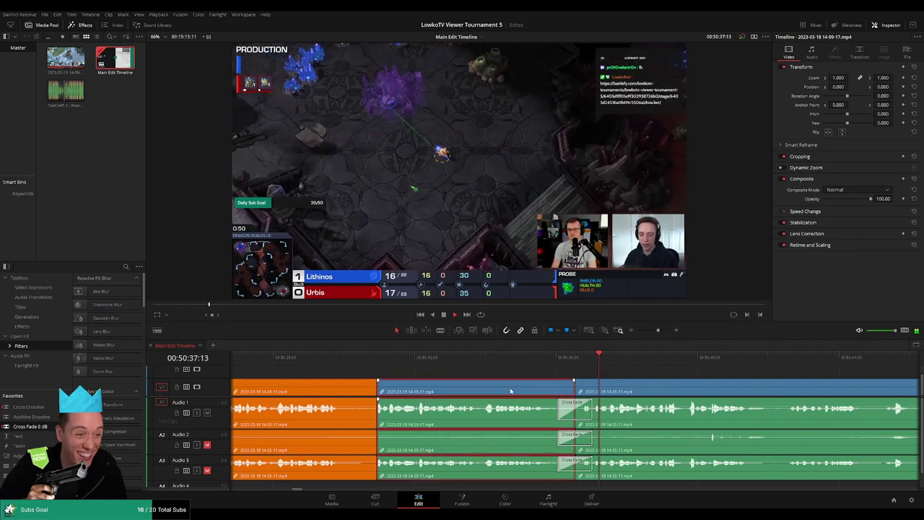
key(alt+o)
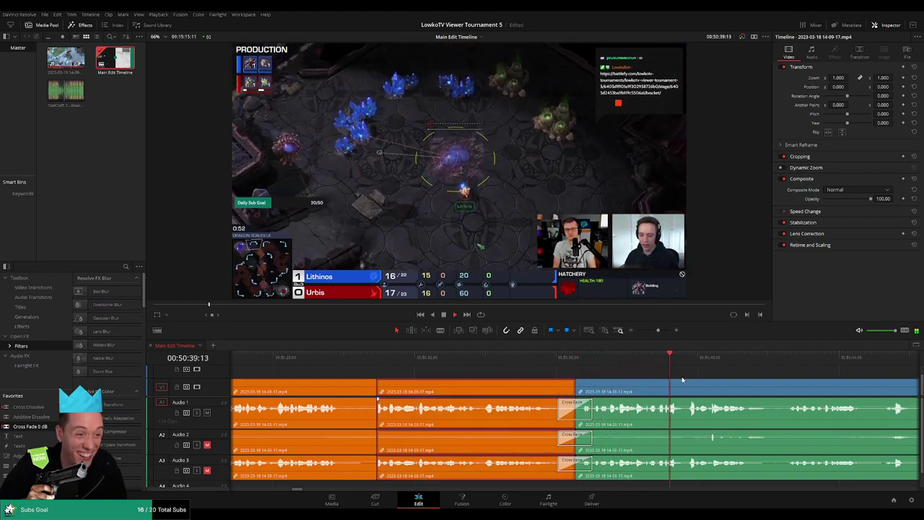
click(711, 366)
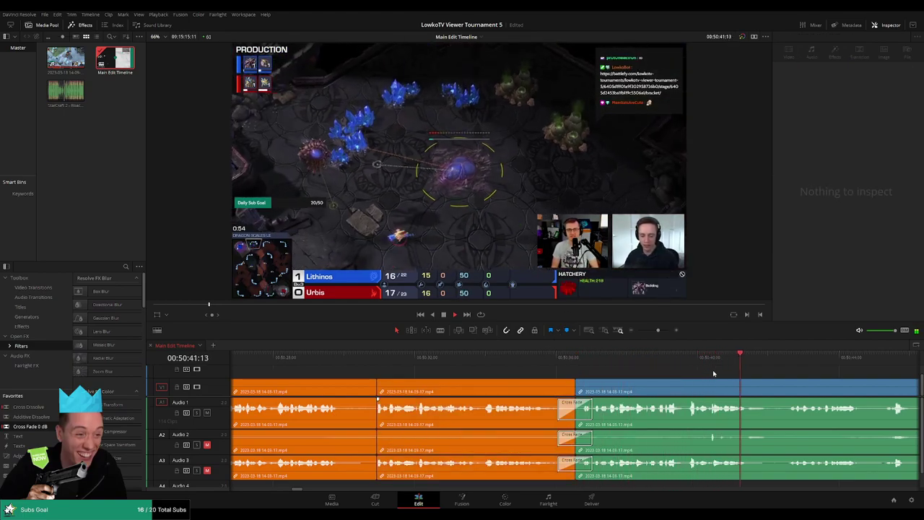
scroll(702, 379, down, 3)
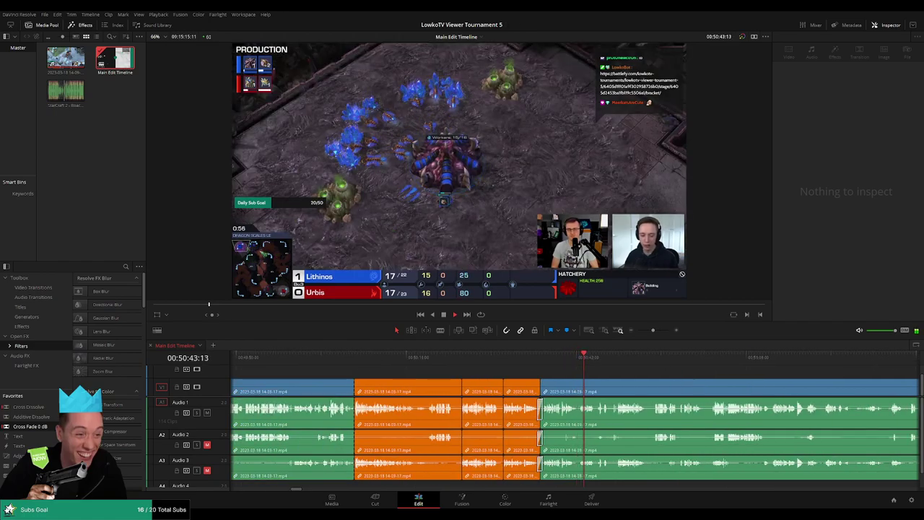
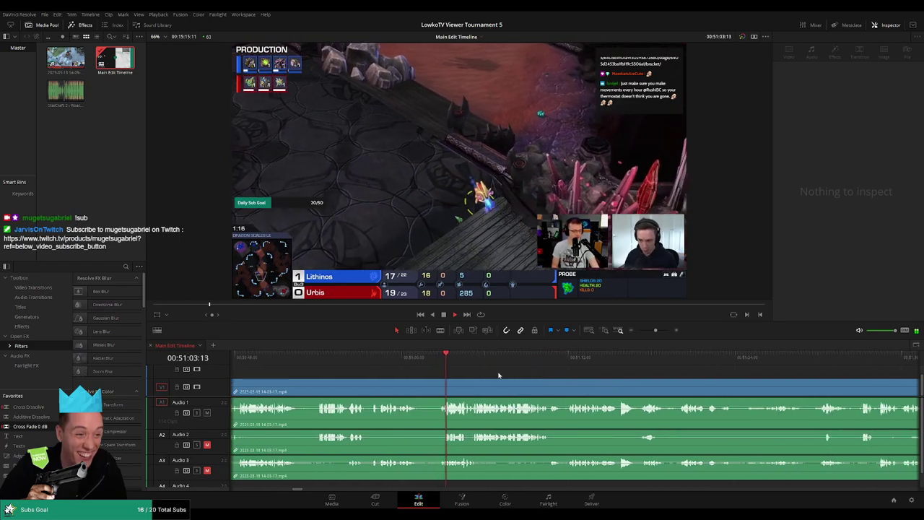
Step: Split all tracks around the first dead moment near 51:34 and ripple-delete it
mouse_move(653, 332)
mouse_down()
mouse_move(638, 331)
mouse_move(655, 331)
mouse_up()
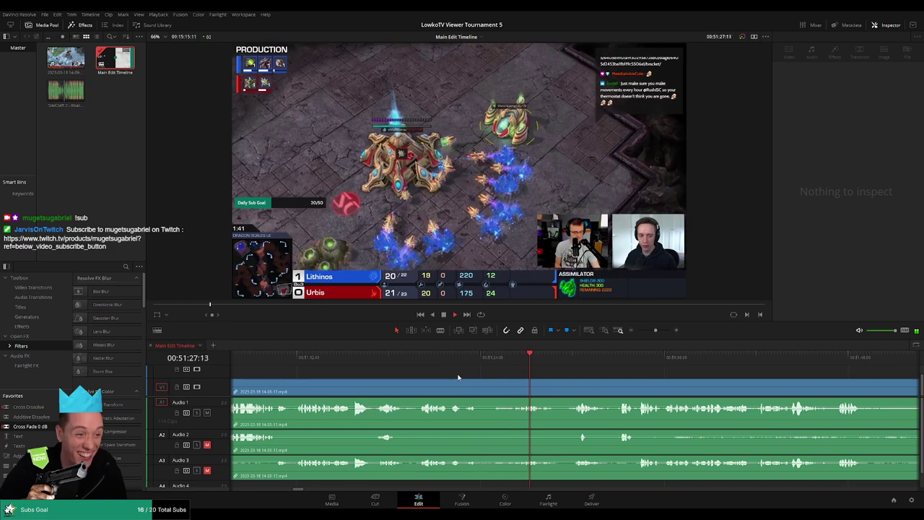
scroll(505, 370, right, 3)
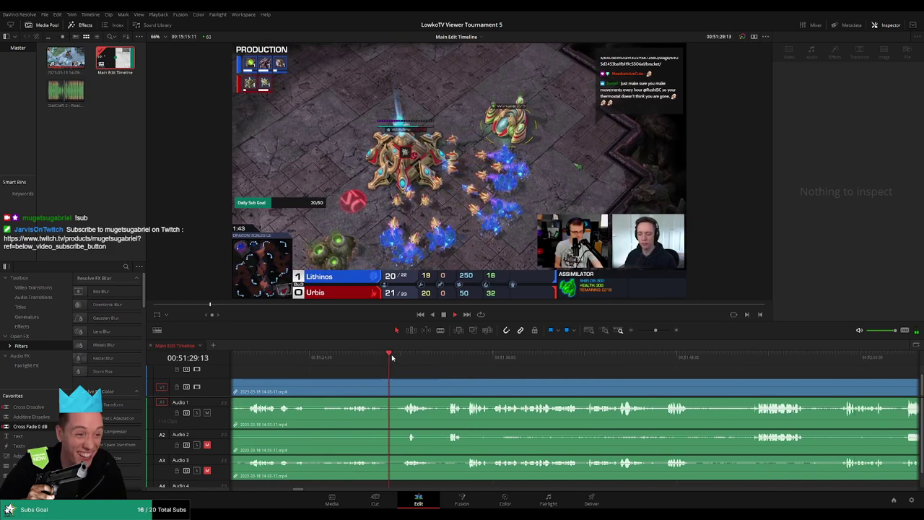
click(462, 386)
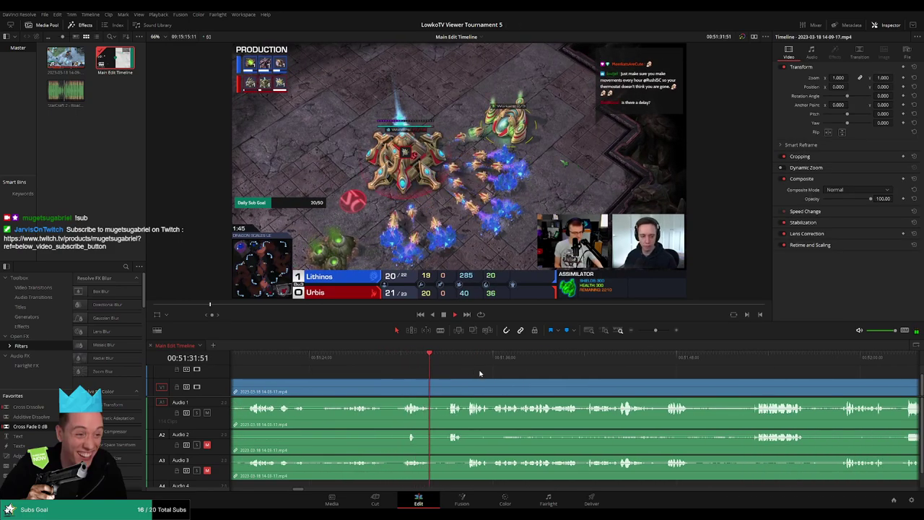
scroll(479, 373, right, 2)
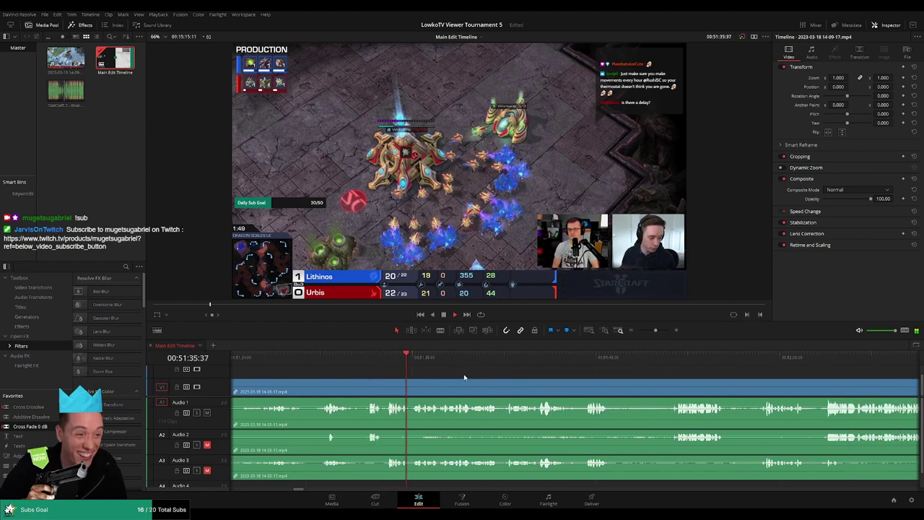
key(space)
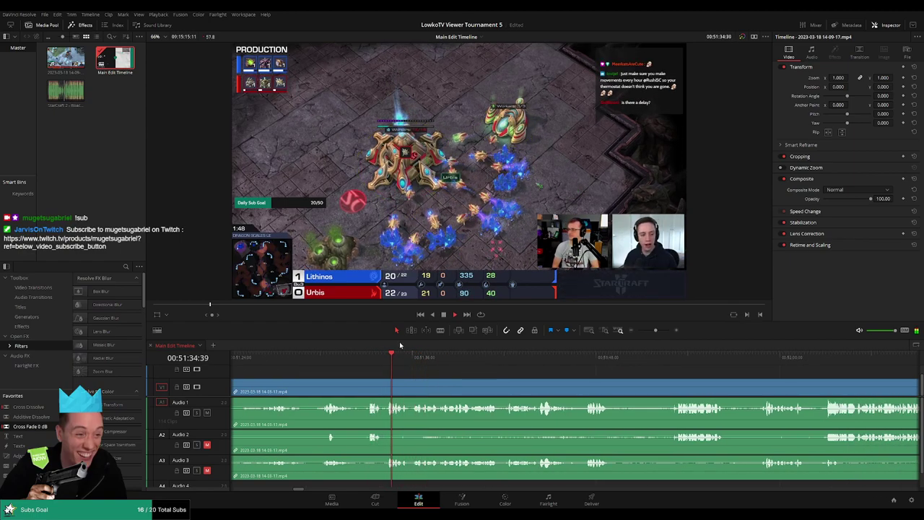
scroll(442, 376, up, 3)
drag(555, 363, 546, 363)
key(ctrl+b)
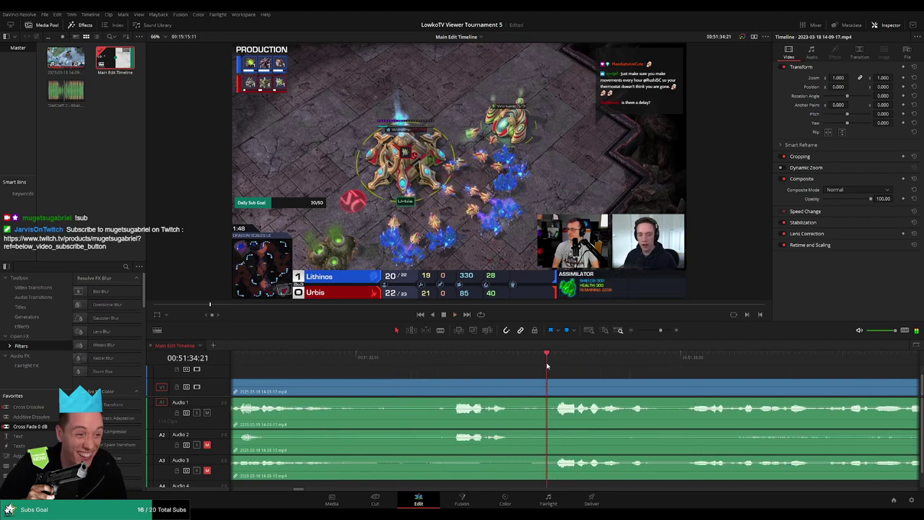
drag(581, 395, 568, 395)
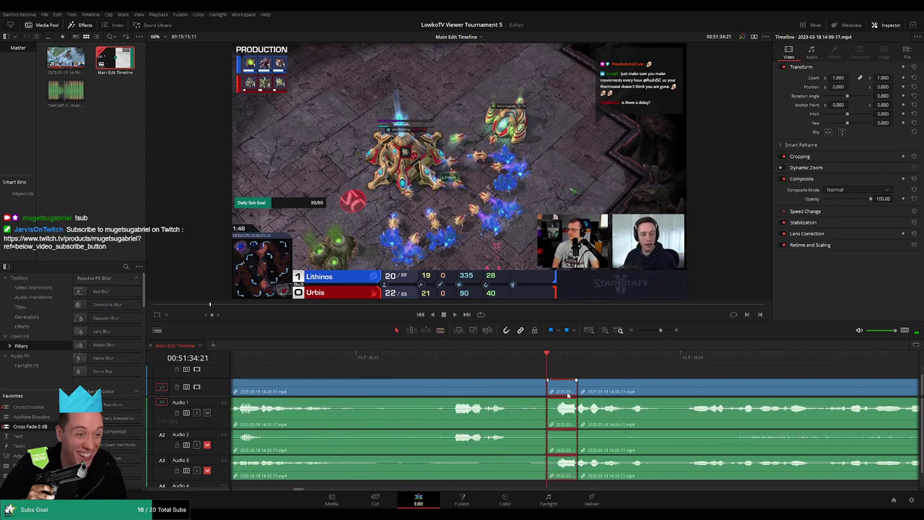
key(BackSpace)
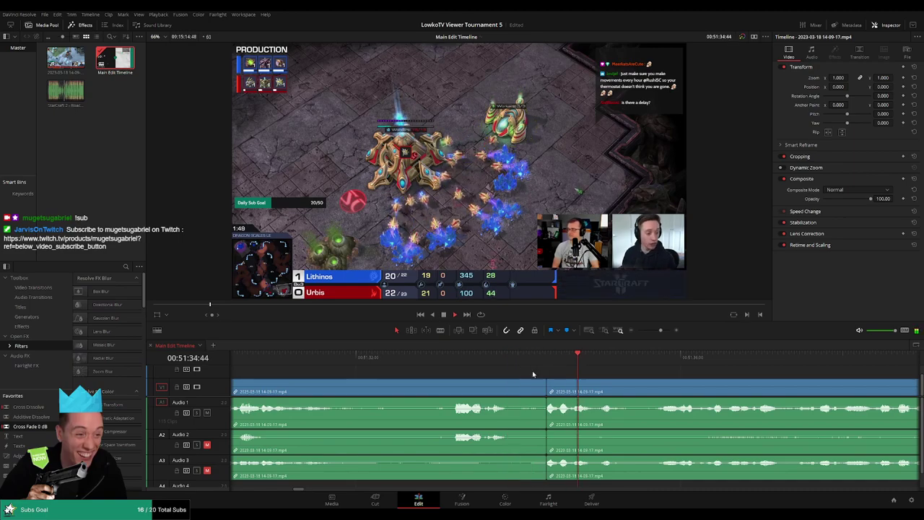
Step: Set the reviewed clips before the cut to Orange clip color
scroll(563, 382, down, 3)
scroll(596, 393, down, 2)
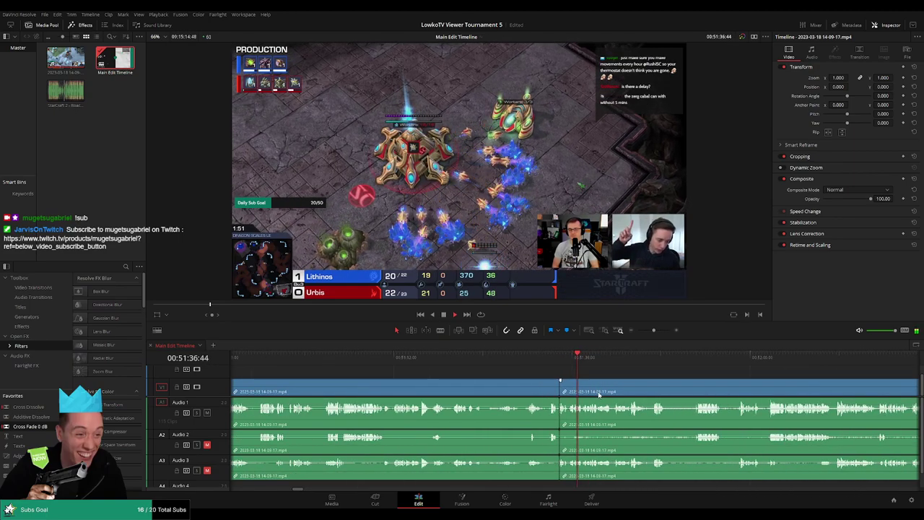
click(520, 390)
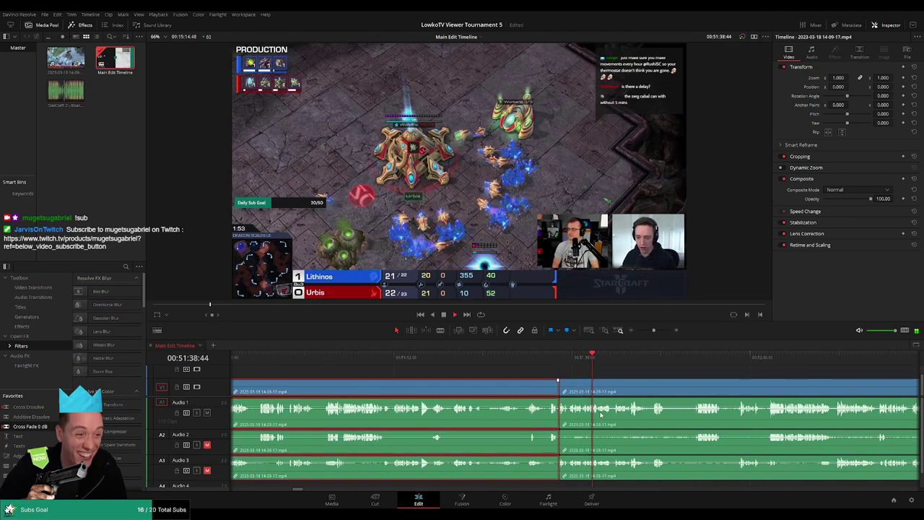
click(485, 393)
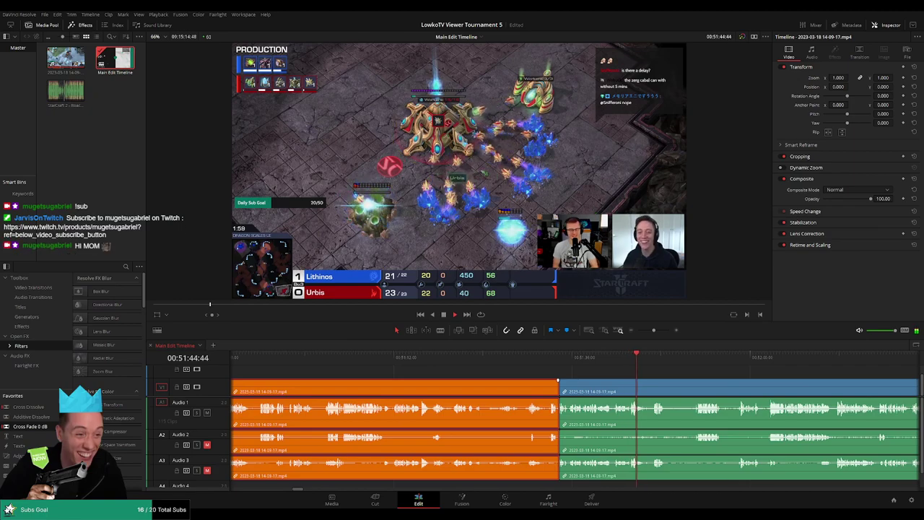
click(699, 378)
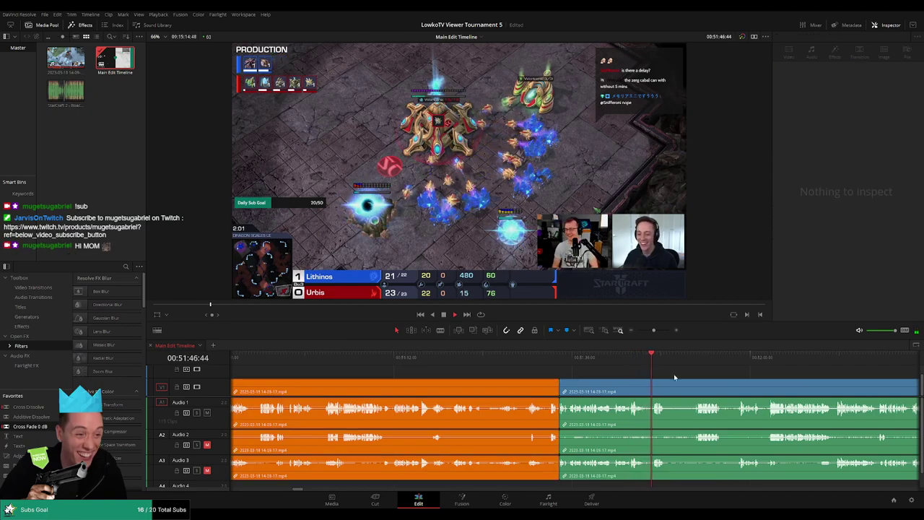
Step: Split out the next dead segment, ripple-delete it, and crossfade the audio cut
scroll(496, 370, right, 5)
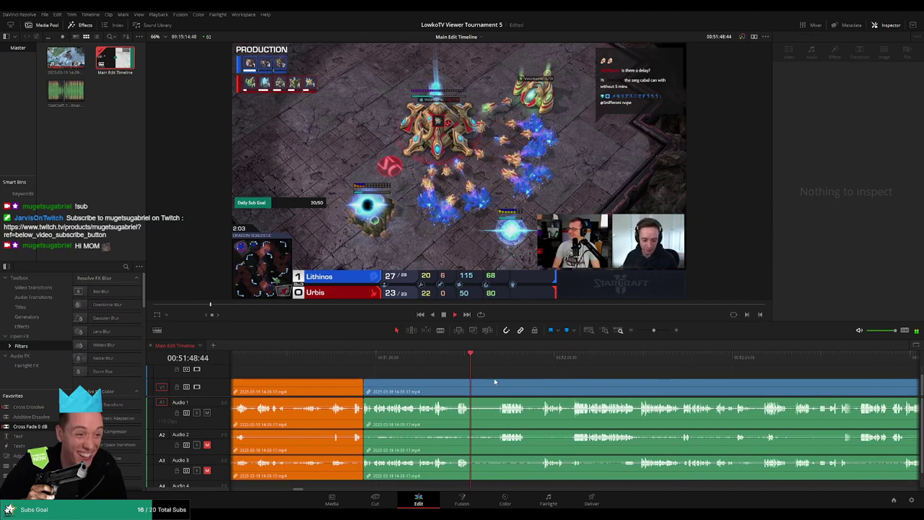
scroll(495, 381, up, 2)
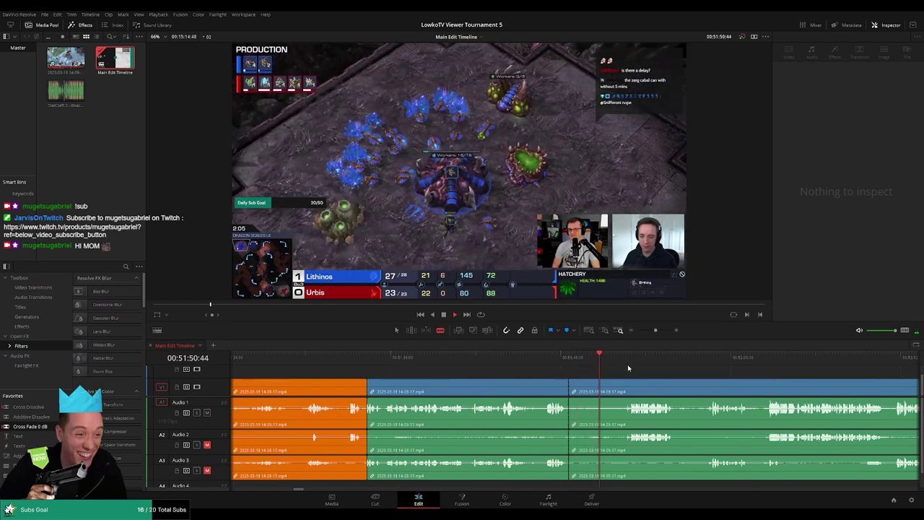
click(625, 387)
key(ctrl+b)
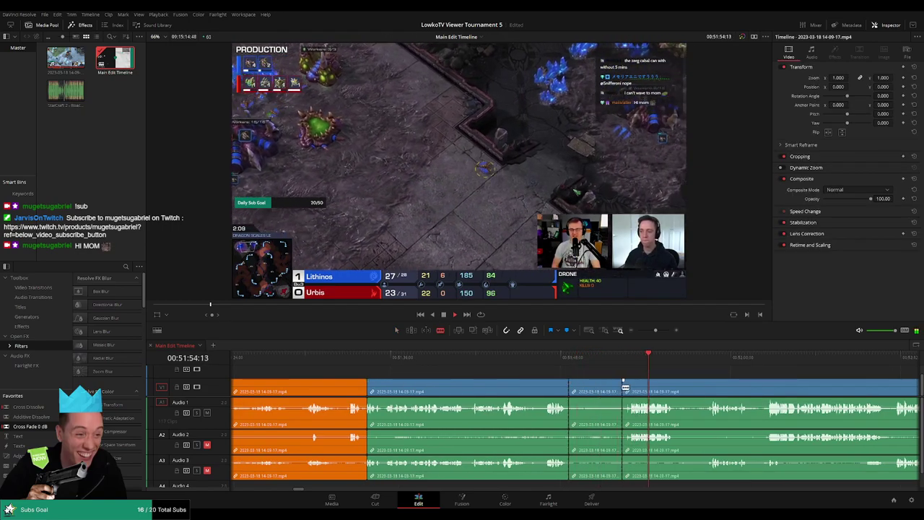
click(595, 390)
key(Delete)
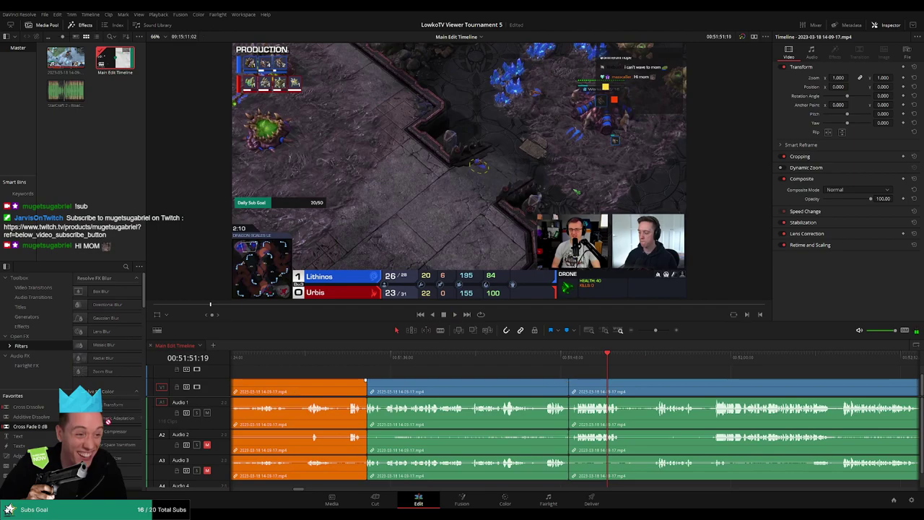
scroll(378, 426, left, 1)
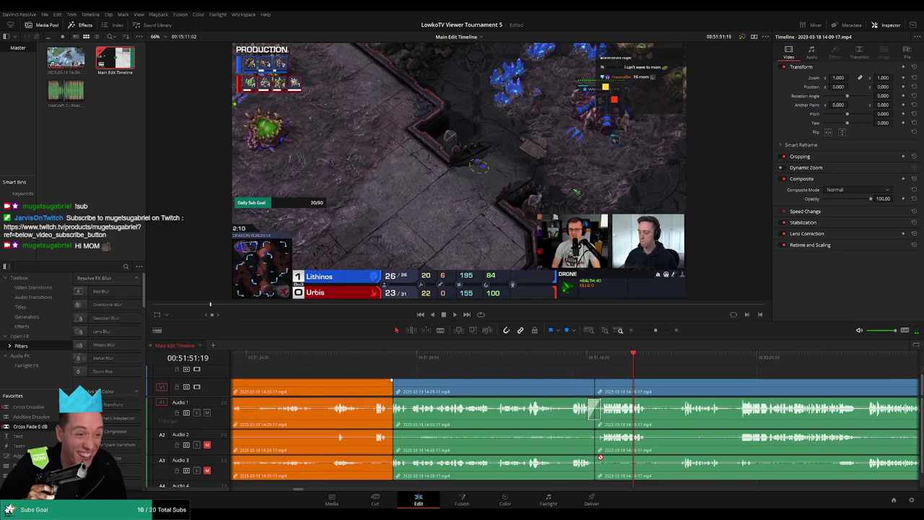
drag(43, 428, 622, 476)
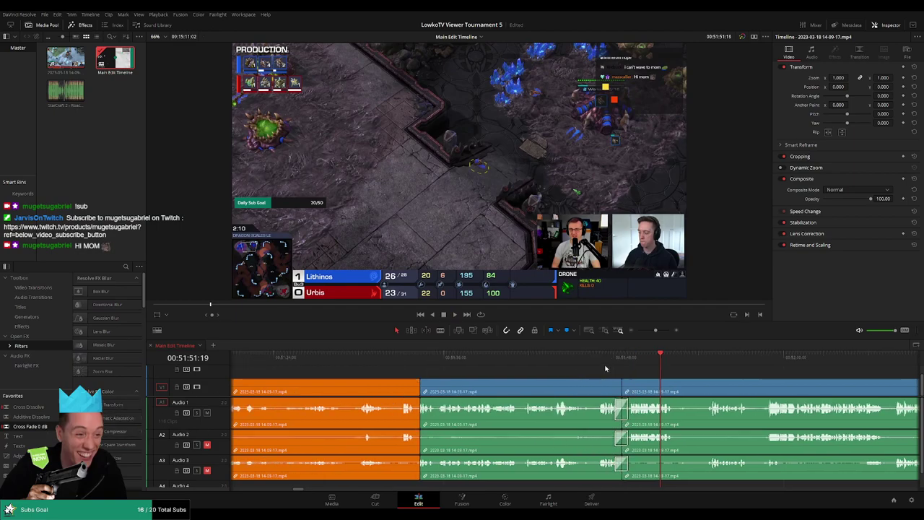
key(space)
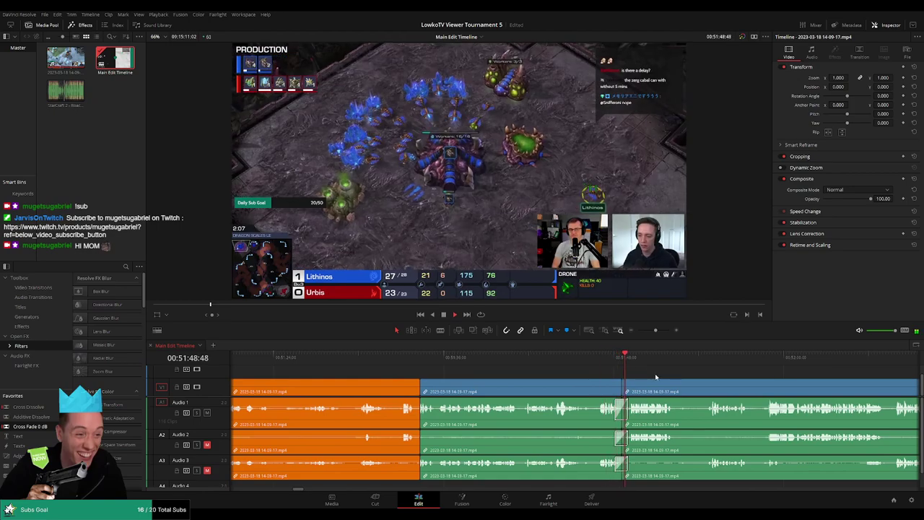
Step: Mark the reviewed clip before the cut orange
scroll(613, 372, right, 4)
click(508, 381)
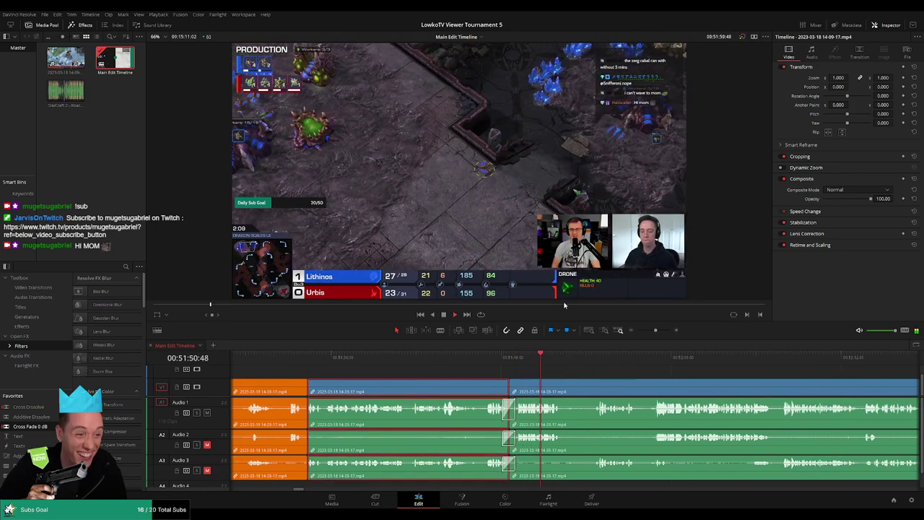
click(631, 381)
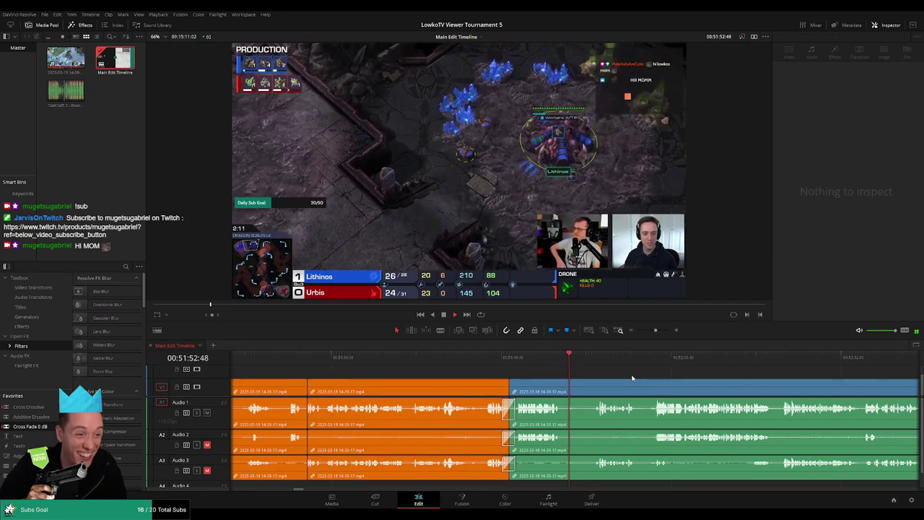
scroll(476, 368, right, 6)
Step: Blade-cut the short dead segment, ripple-delete it, and add a Cross Fade on the audio cut
key(b)
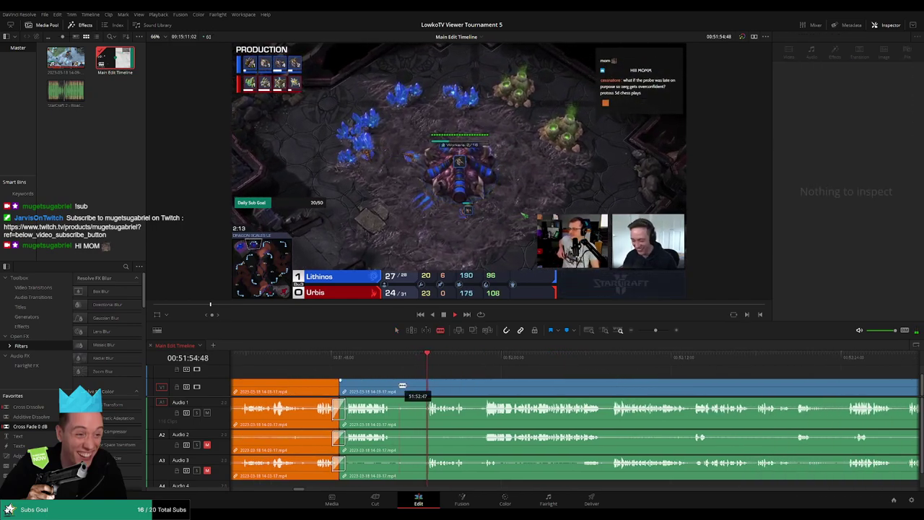
click(396, 386)
key(a)
click(410, 390)
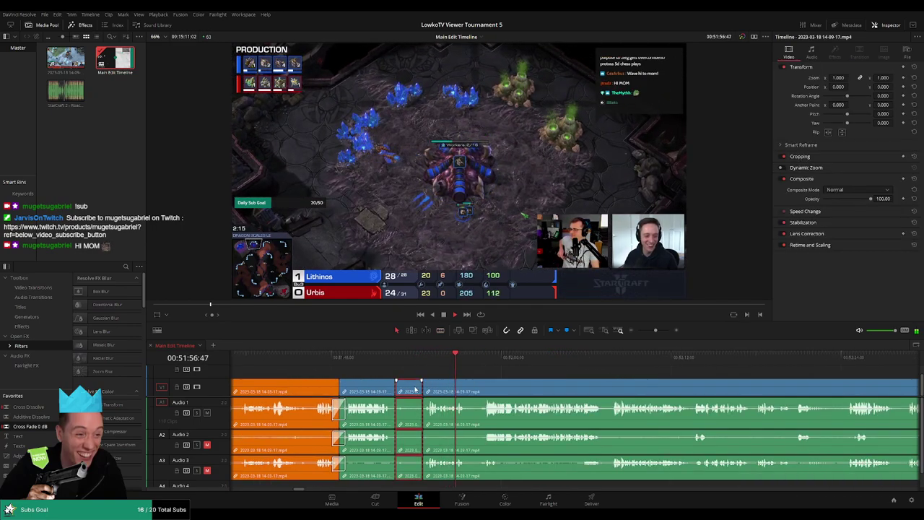
key(Delete)
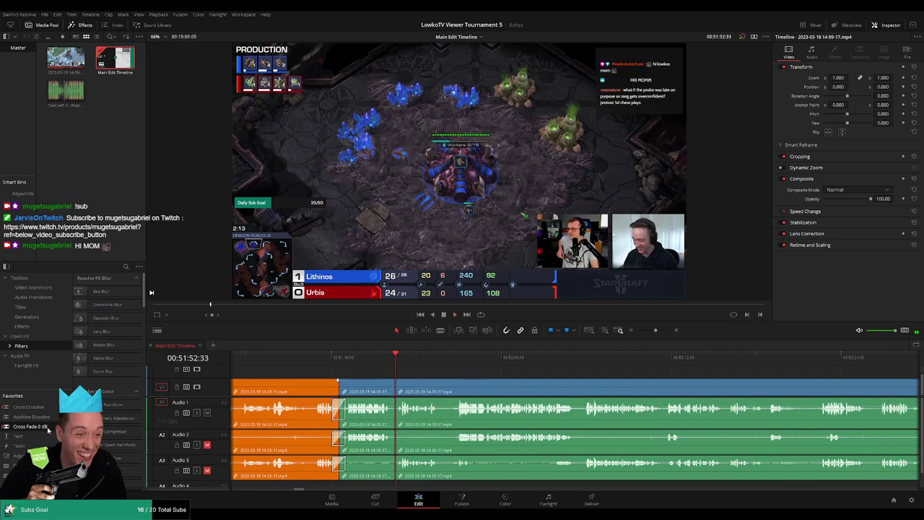
drag(47, 428, 433, 428)
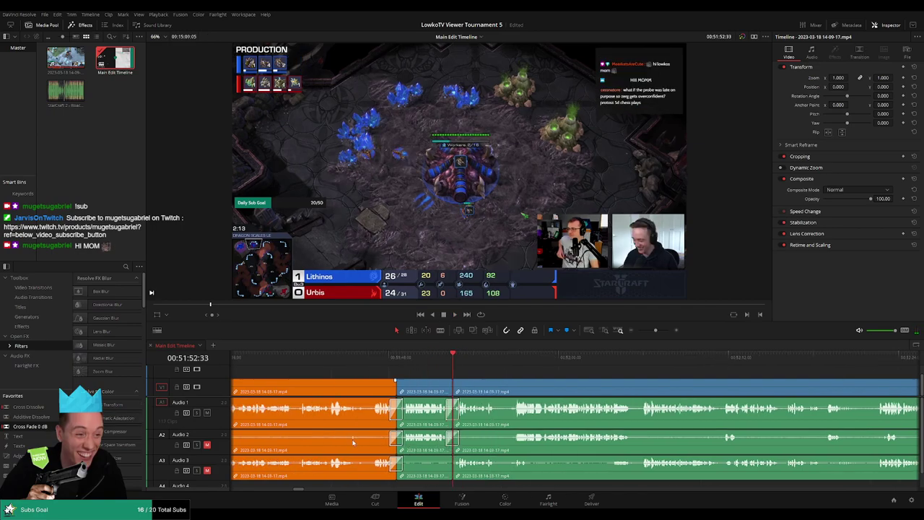
key(space)
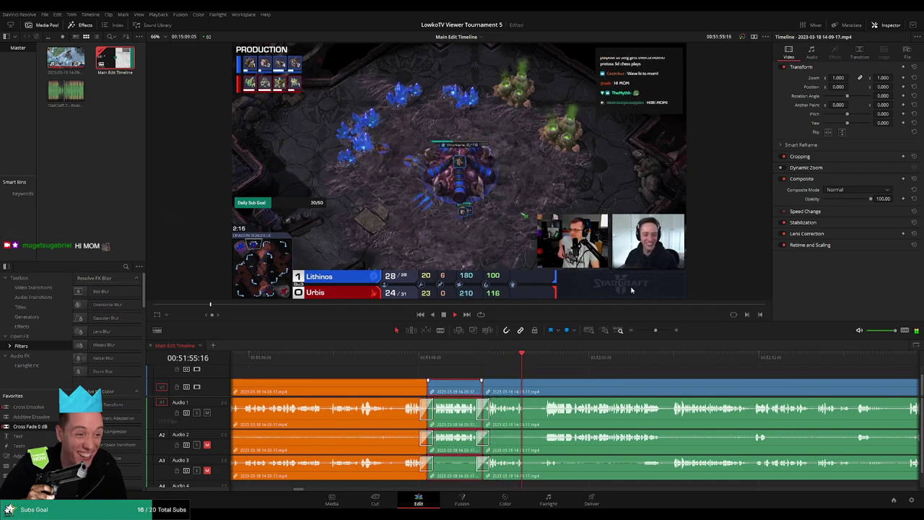
key(ctrl+shift+a)
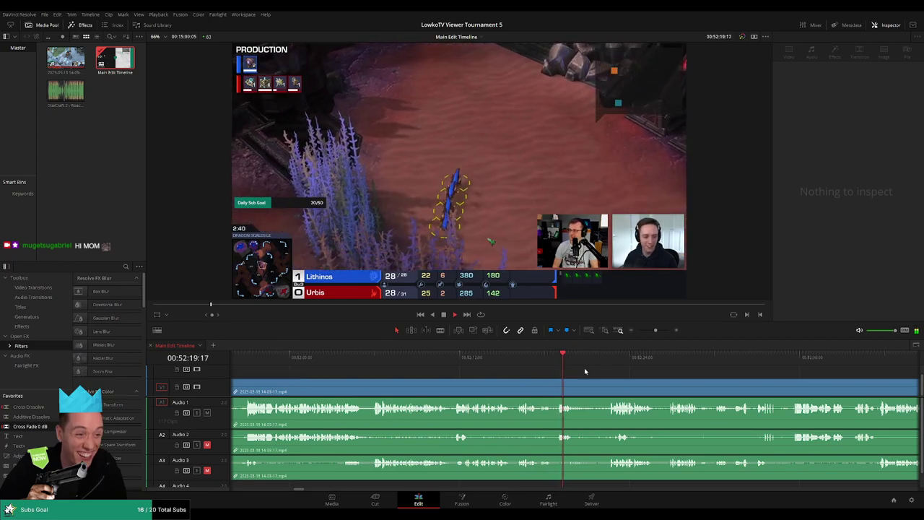
scroll(514, 369, right, 3)
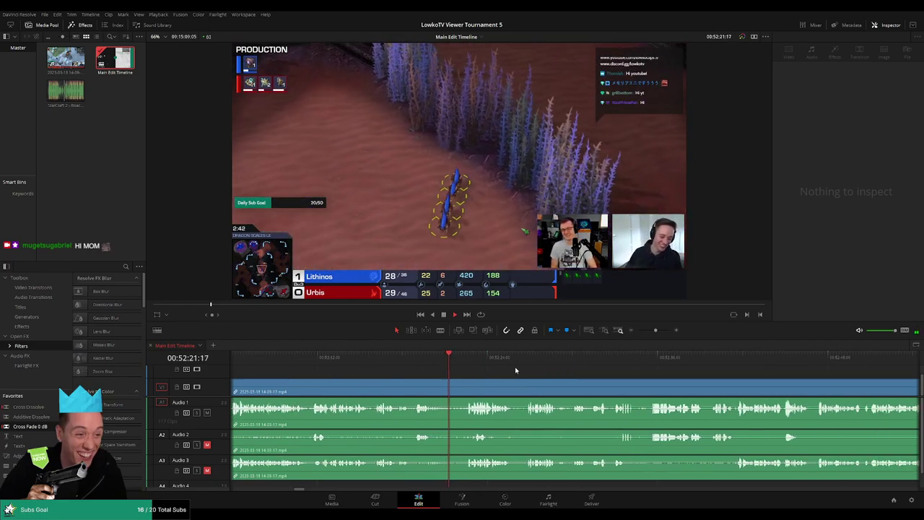
scroll(506, 368, right, 1)
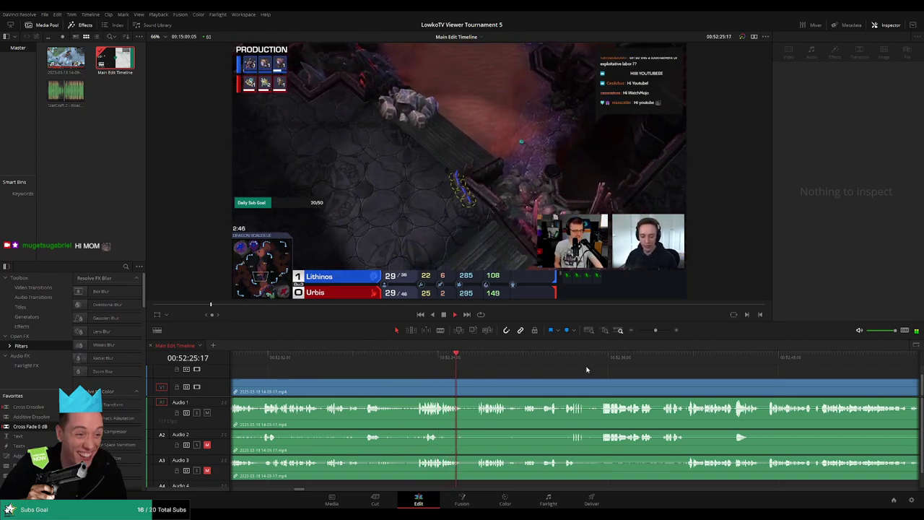
scroll(493, 374, right, 1)
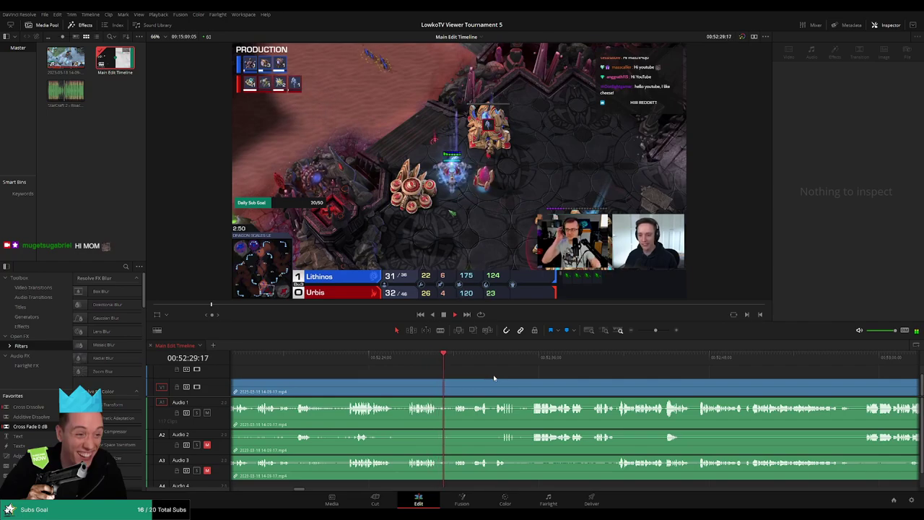
Step: Split the footage at both ends of the pause and ripple-delete the short piece
click(457, 384)
scroll(482, 375, up, 2)
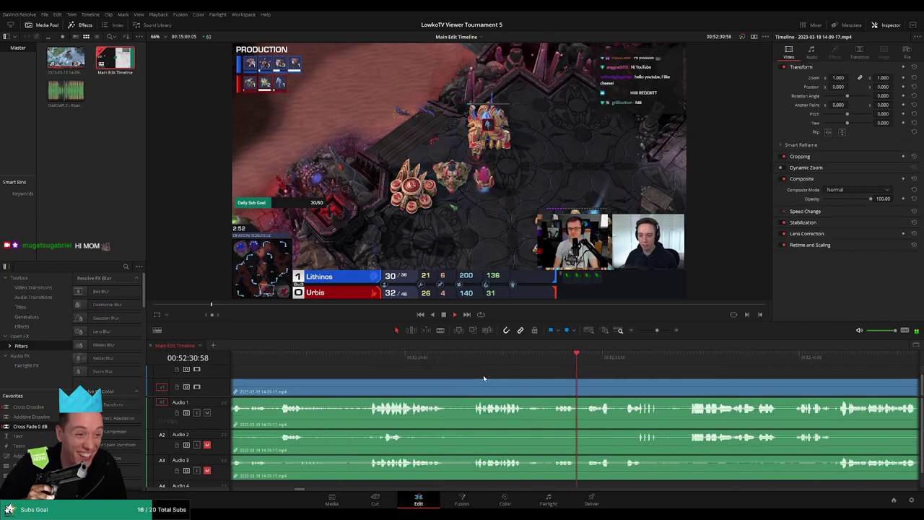
click(489, 357)
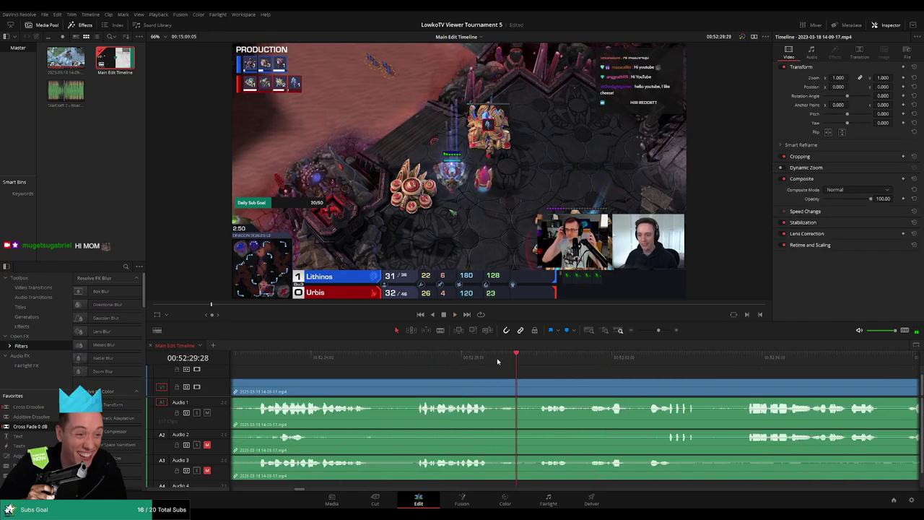
click(499, 357)
key(ctrl+b)
key(space)
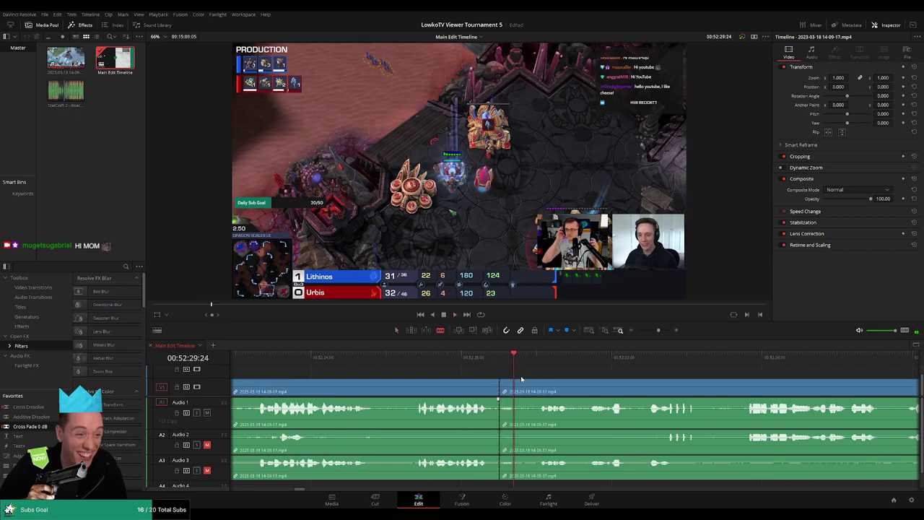
key(ctrl+b)
click(506, 396)
key(Delete)
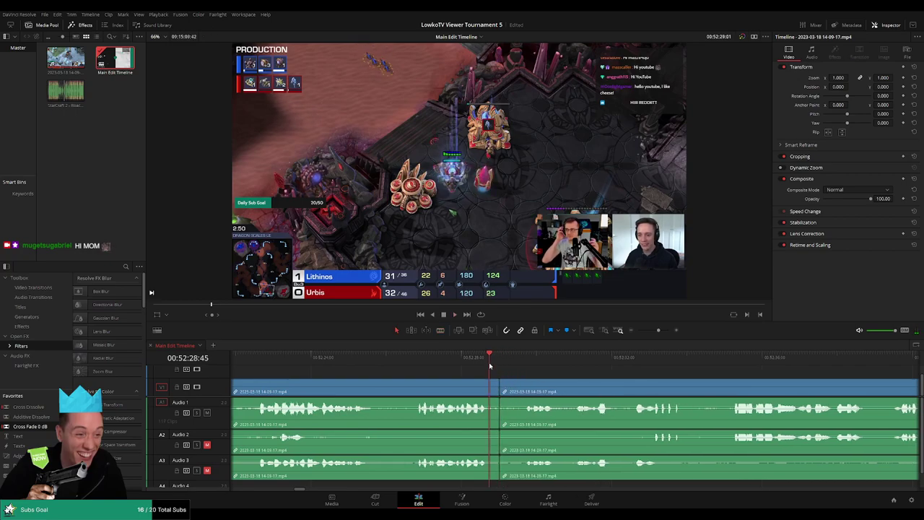
key(space)
Step: Colour the reviewed footage orange and remove the short dead piece after the edit
click(485, 390)
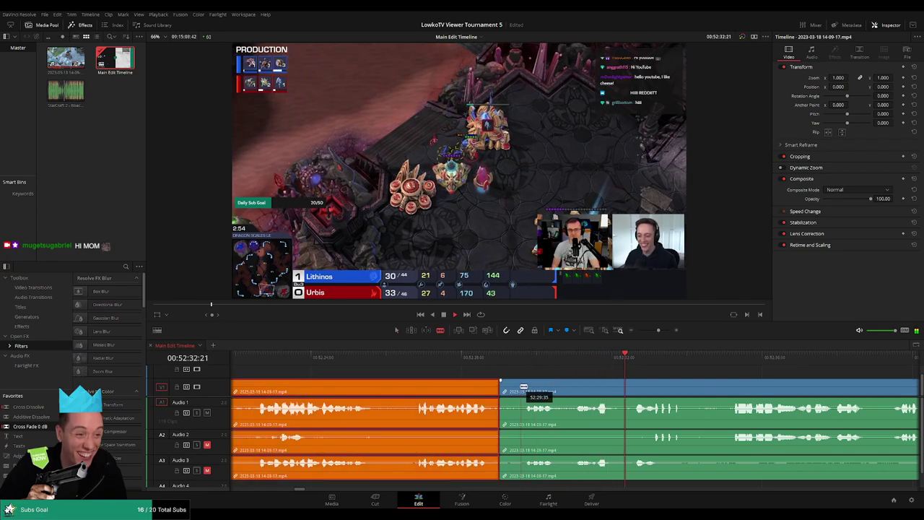
click(517, 389)
key(Delete)
click(467, 357)
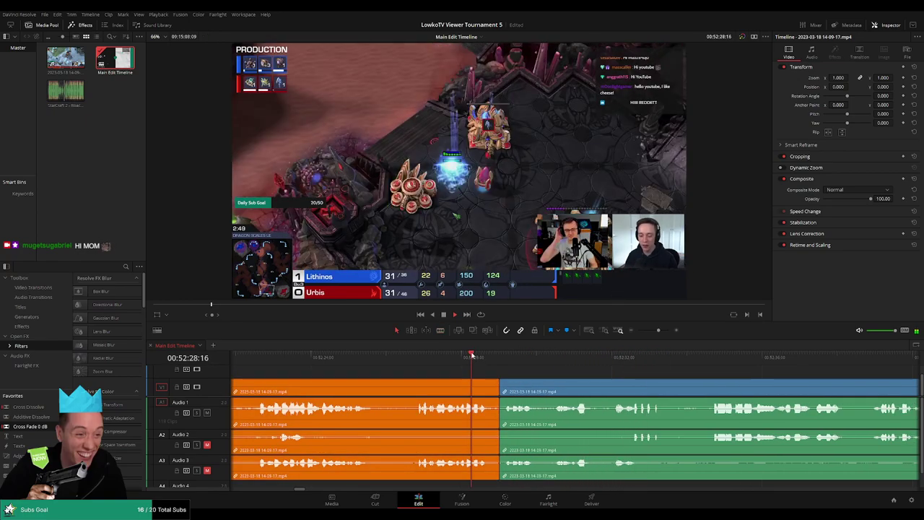
scroll(599, 389, down, 2)
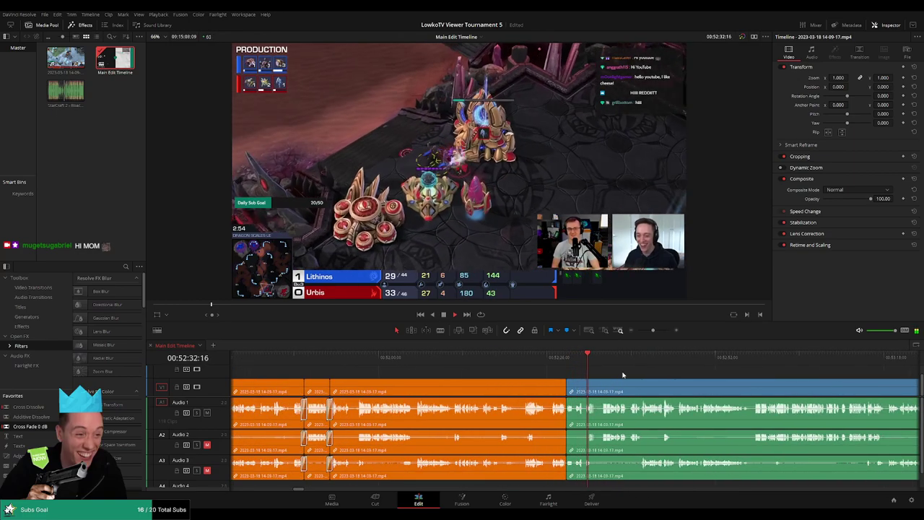
scroll(554, 378, right, 5)
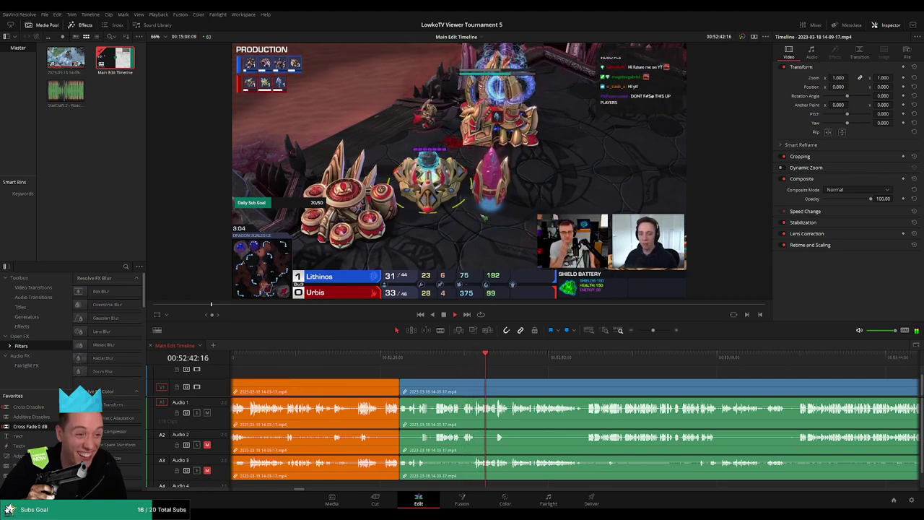
Step: Ripple-delete the selected dead clip and mark the middle clip orange as reviewed
key(j)
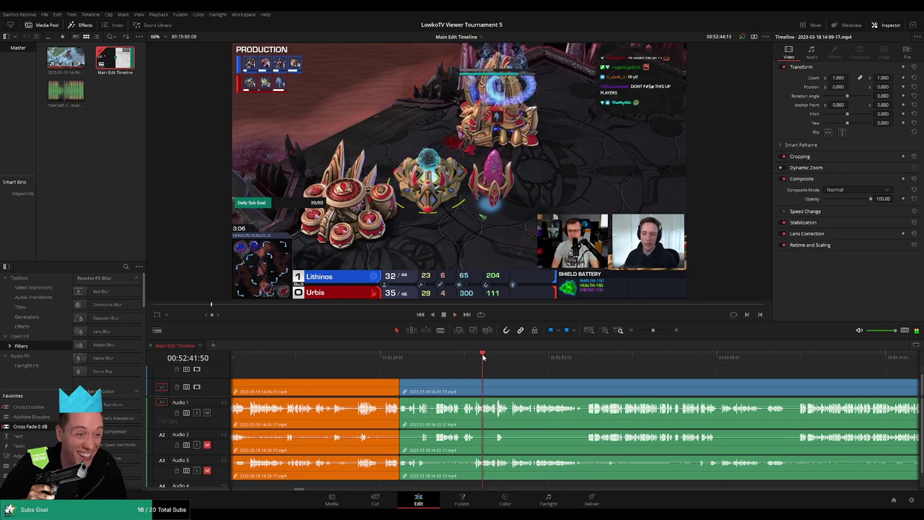
key(k)
scroll(540, 368, up, 1)
key(Delete)
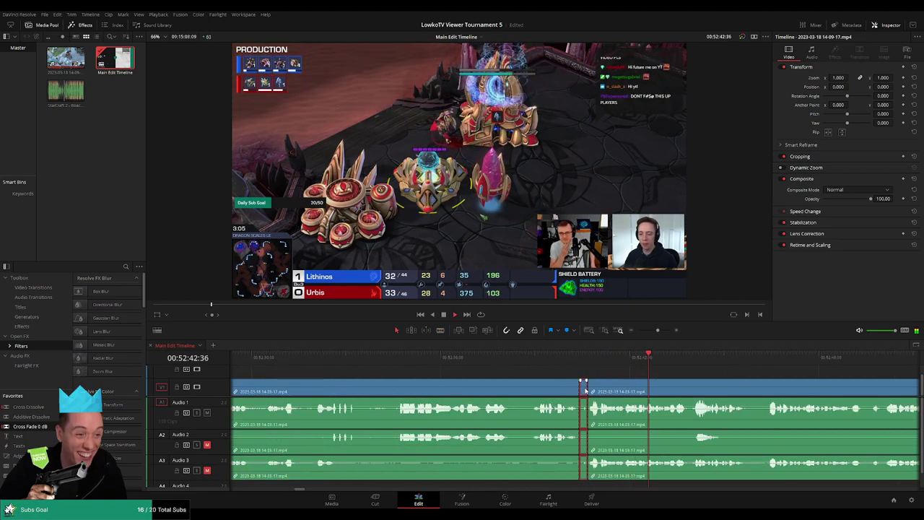
scroll(585, 390, down, 1)
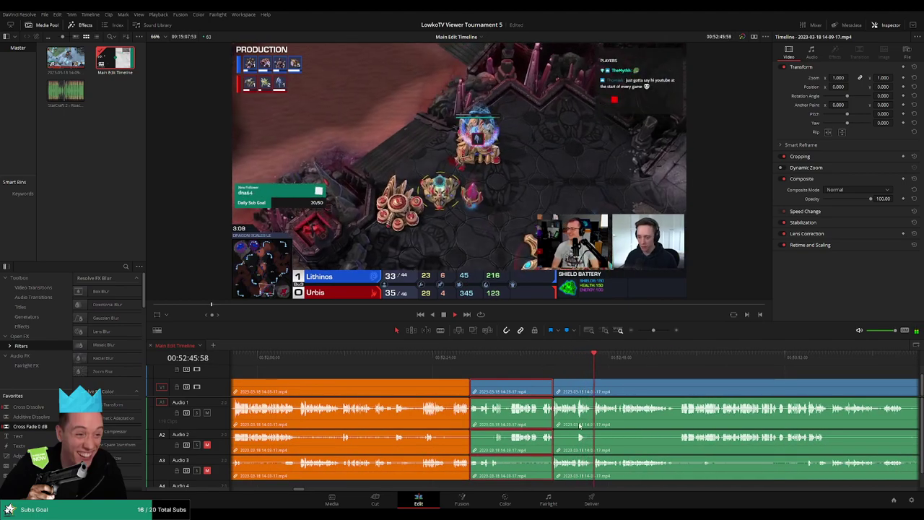
click(627, 380)
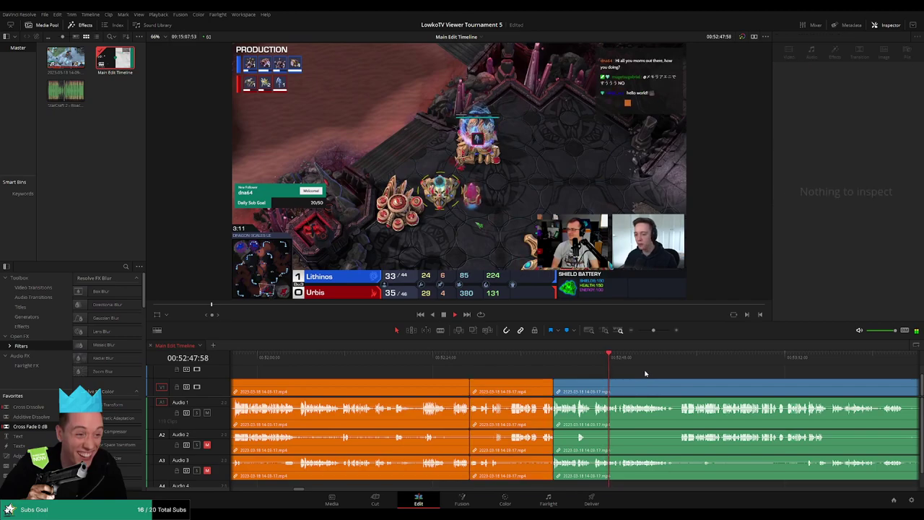
scroll(646, 373, down, 2)
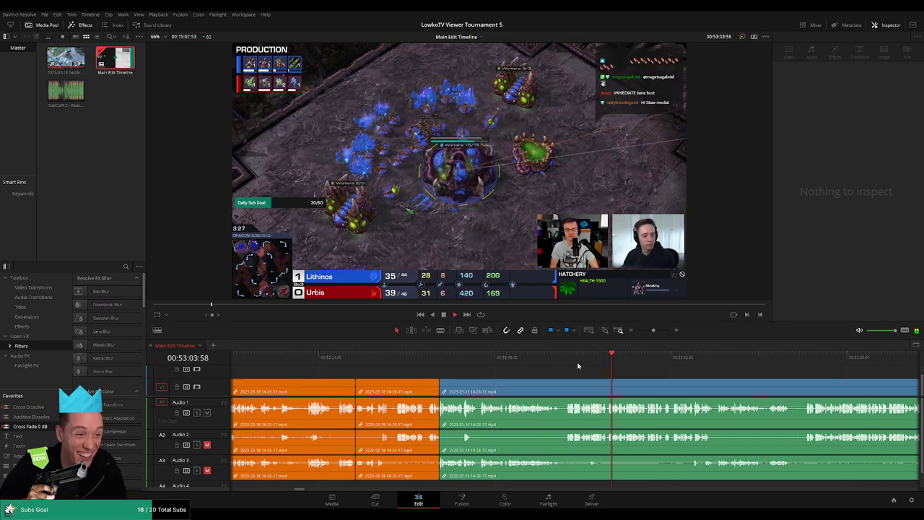
scroll(477, 373, right, 3)
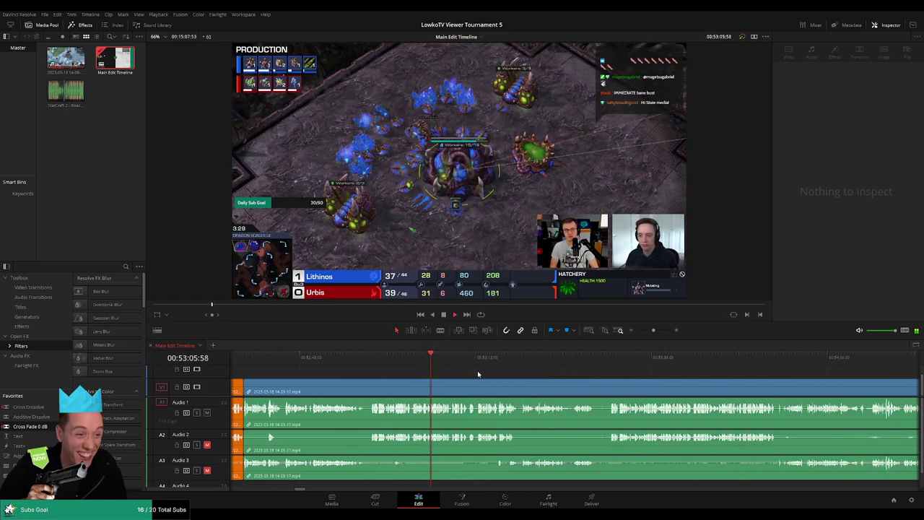
scroll(495, 379, right, 2)
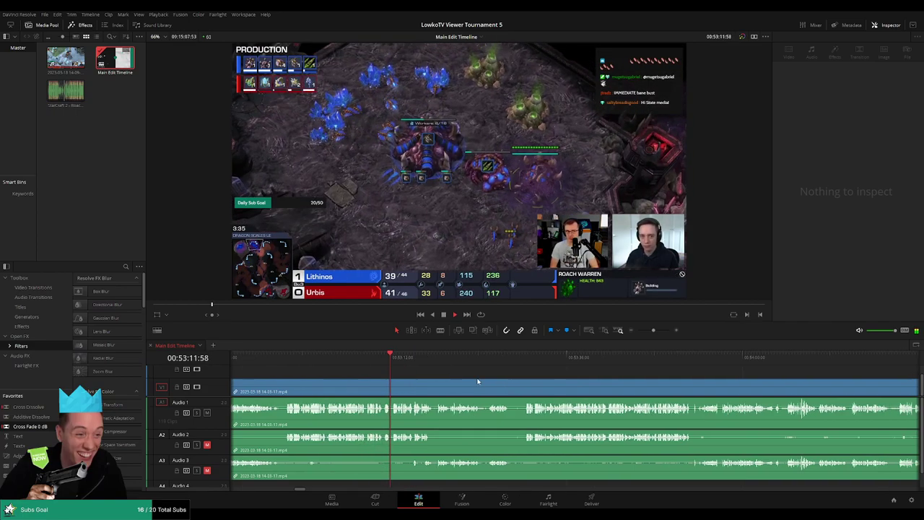
scroll(462, 376, right, 2)
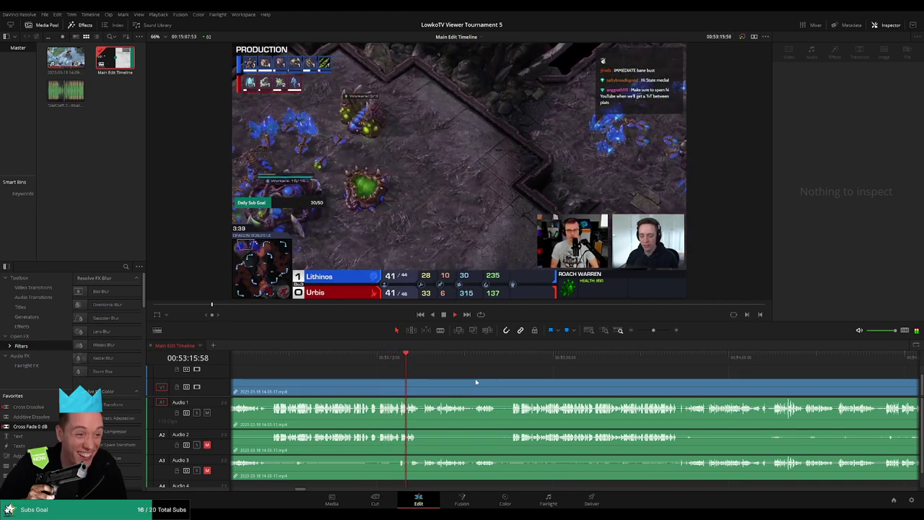
scroll(462, 381, right, 2)
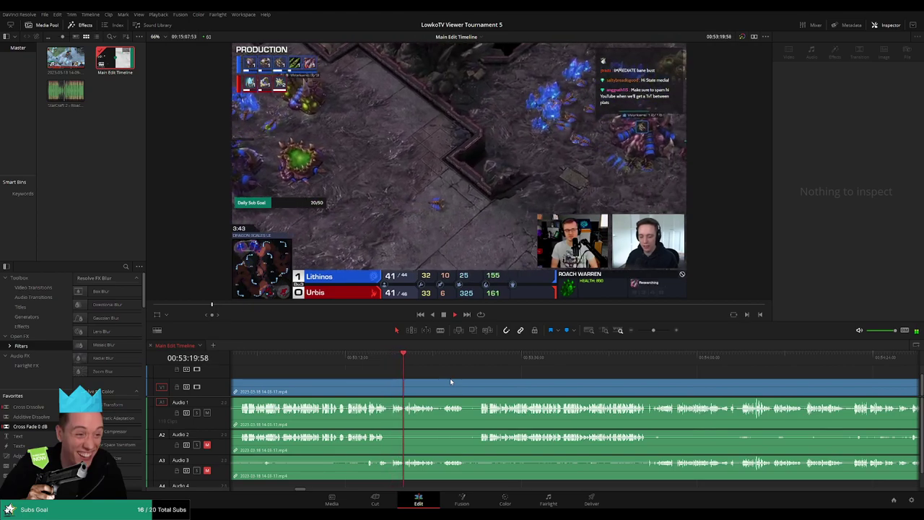
scroll(447, 383, right, 2)
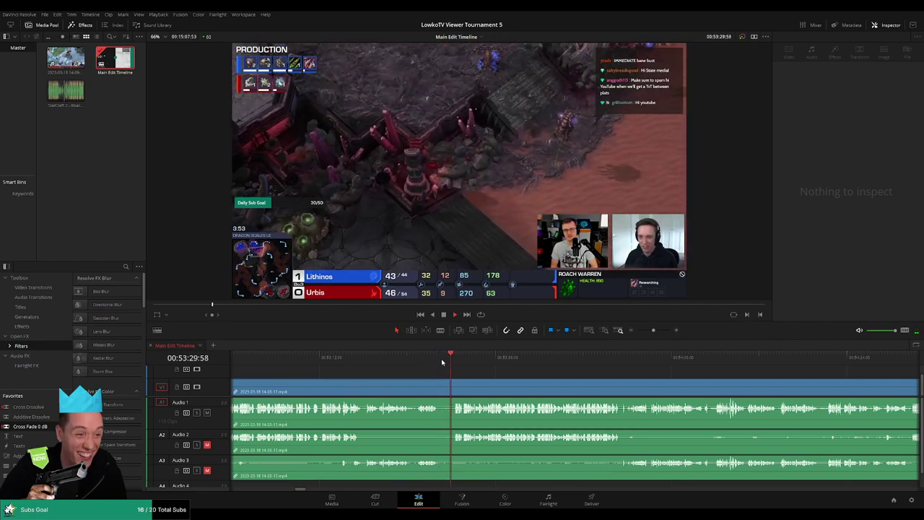
Step: Blade-cut both ends of the short pause and ripple-delete the piece between
key(b)
click(441, 392)
click(450, 392)
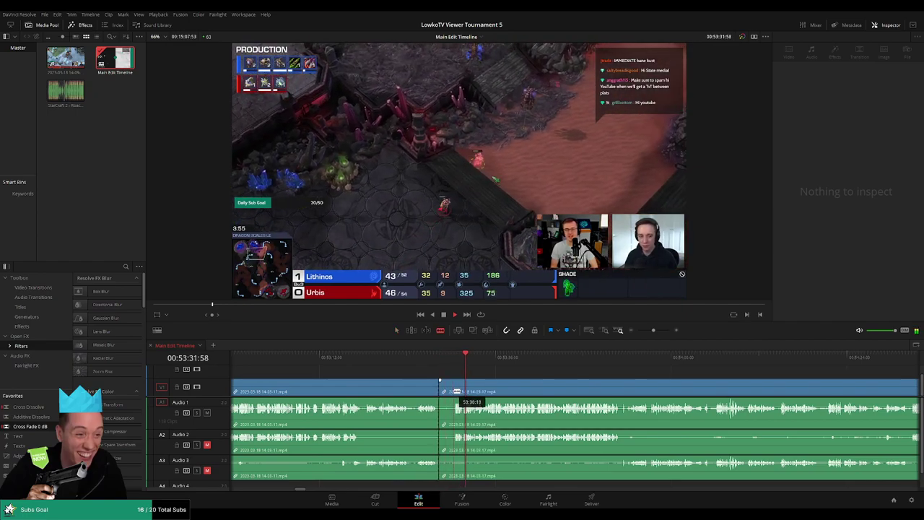
key(a)
click(446, 394)
key(Delete)
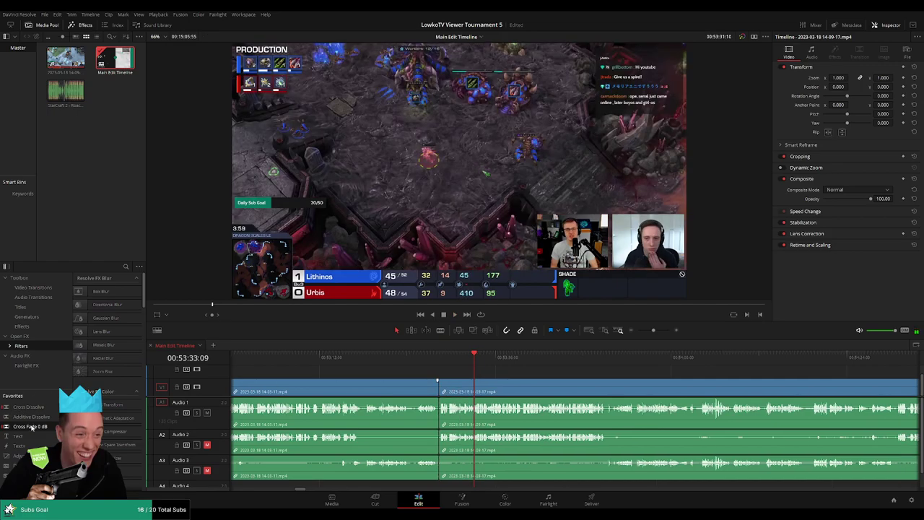
scroll(499, 432, left, 2)
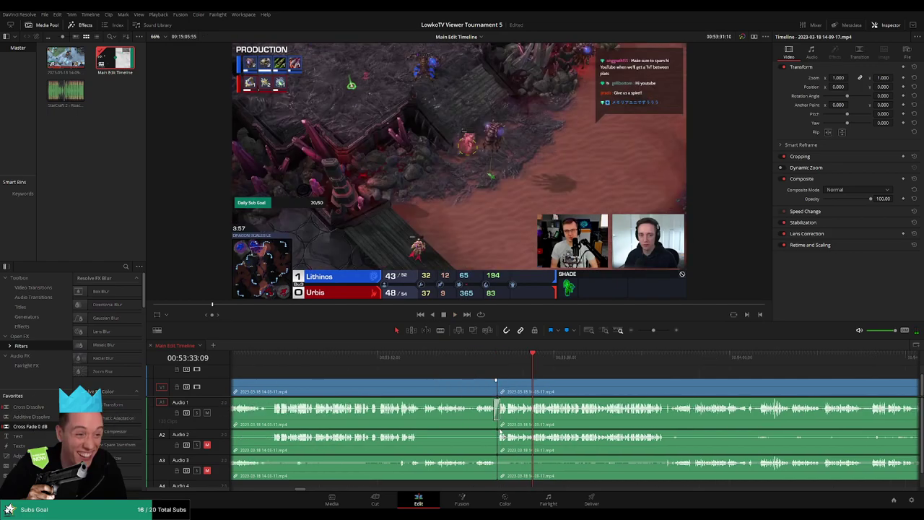
Step: Review the new join and set the clip before it to Orange
click(487, 356)
key(space)
click(469, 389)
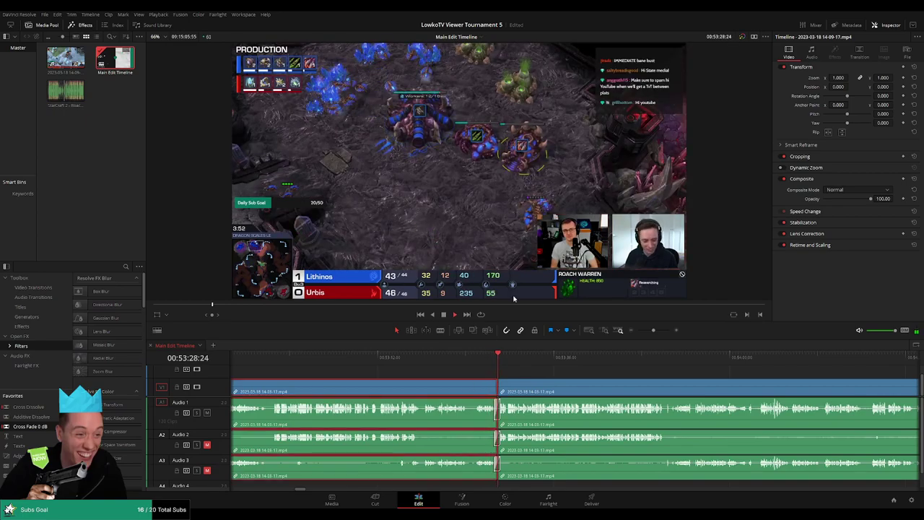
click(547, 370)
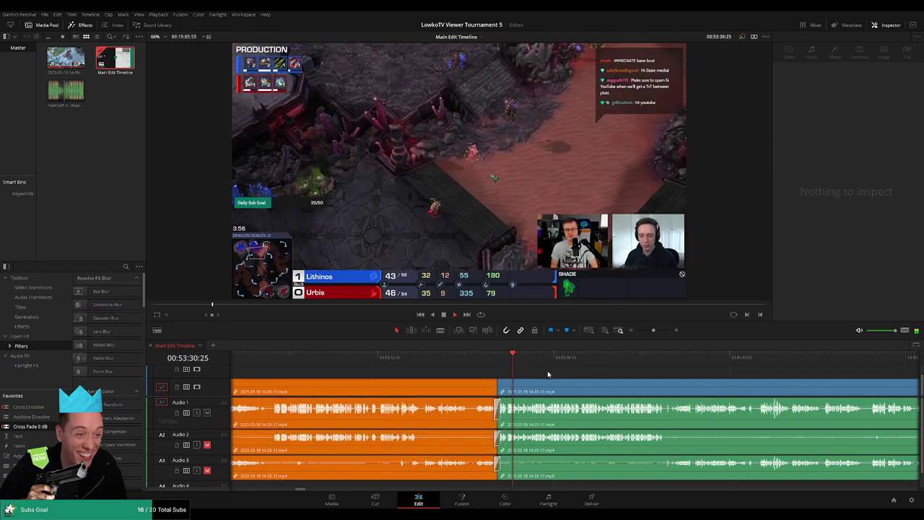
scroll(534, 373, right, 3)
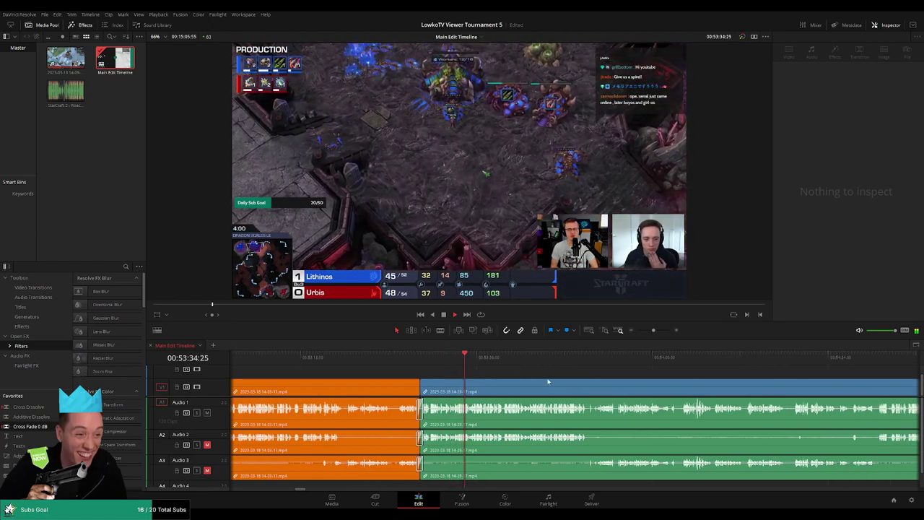
scroll(519, 379, right, 2)
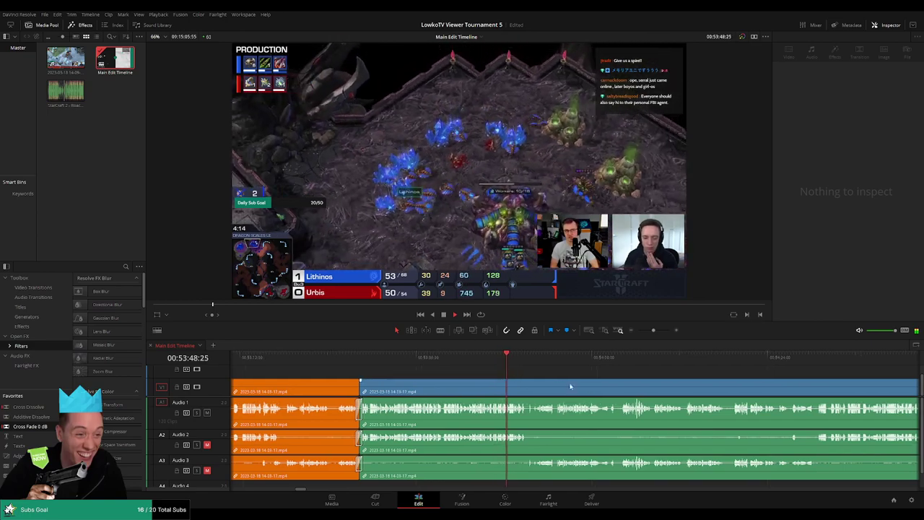
scroll(509, 378, right, 2)
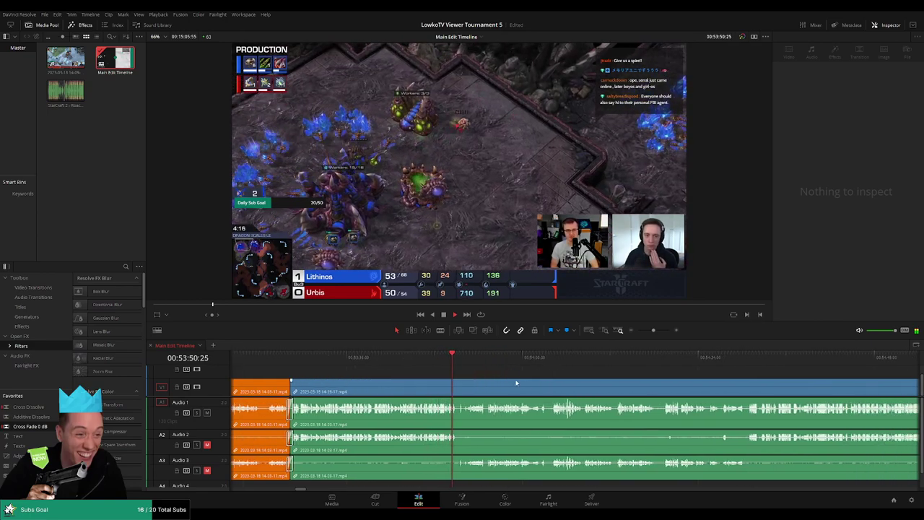
scroll(516, 383, right, 1)
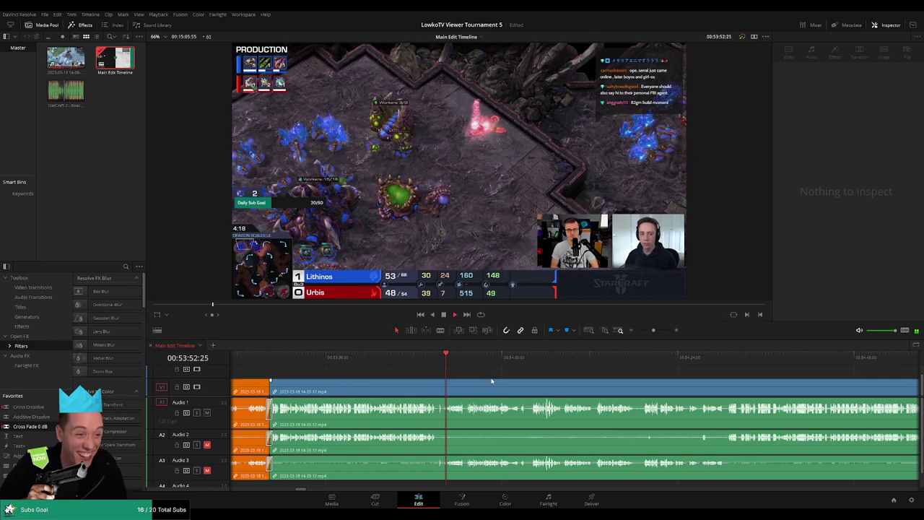
scroll(454, 375, right, 2)
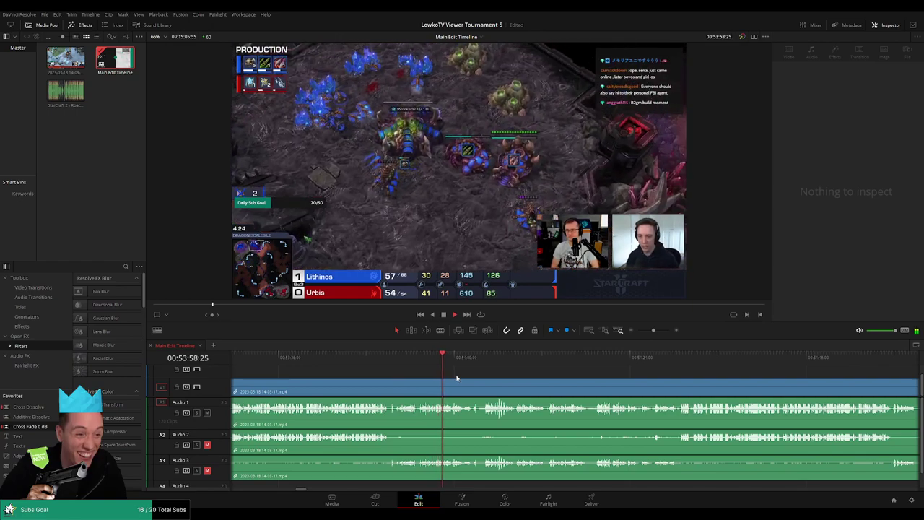
scroll(468, 384, right, 2)
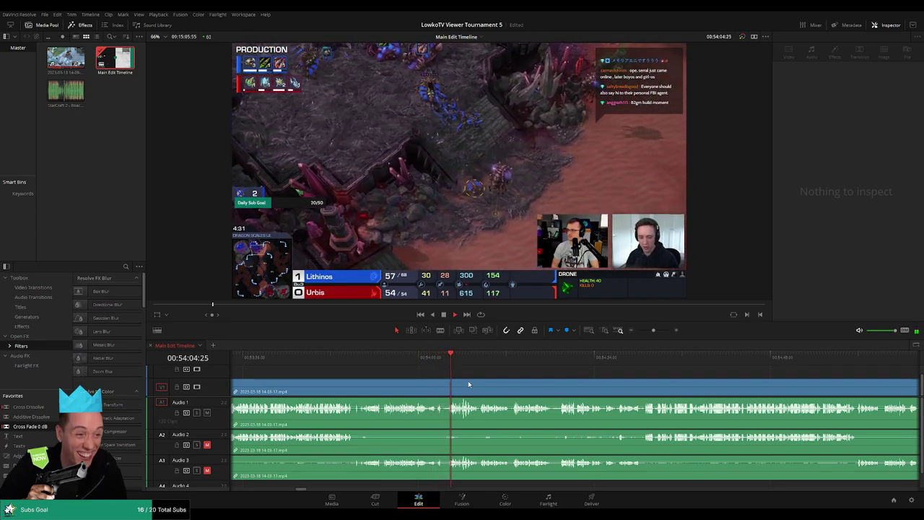
scroll(477, 382, right, 1)
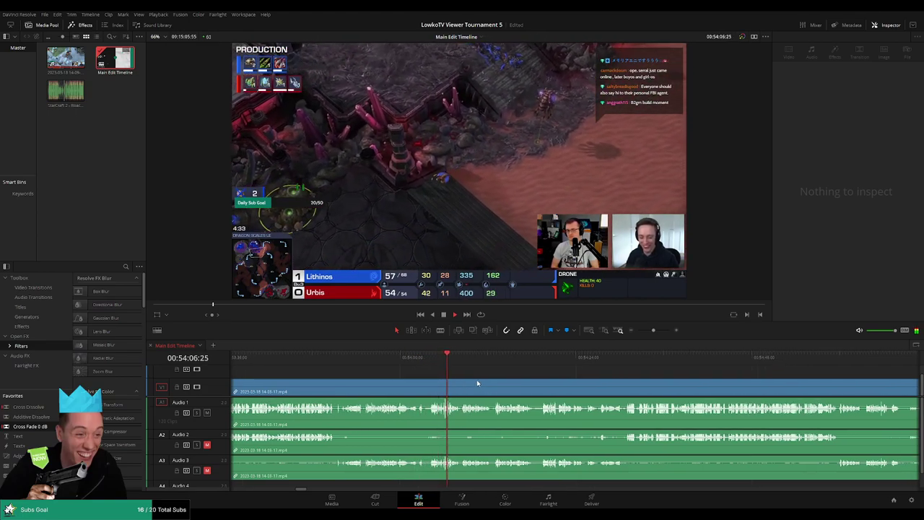
scroll(469, 383, right, 1)
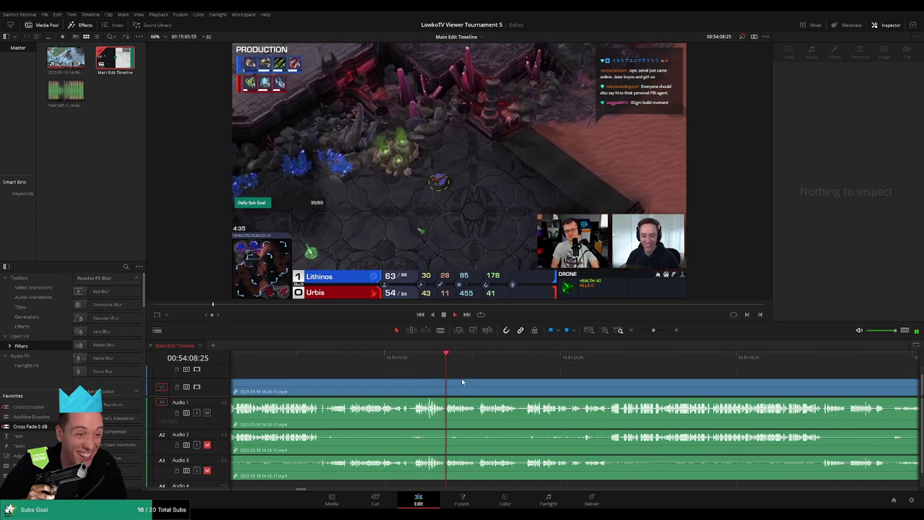
scroll(511, 385, right, 3)
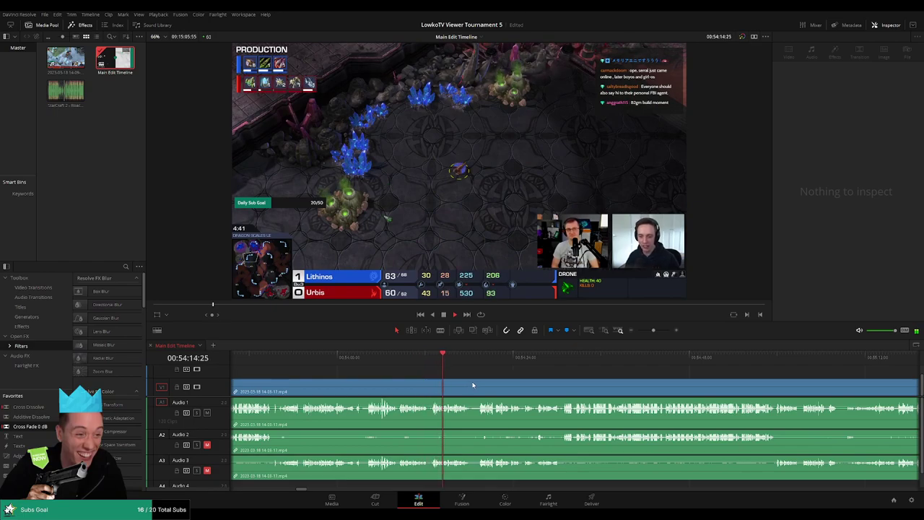
scroll(475, 384, right, 2)
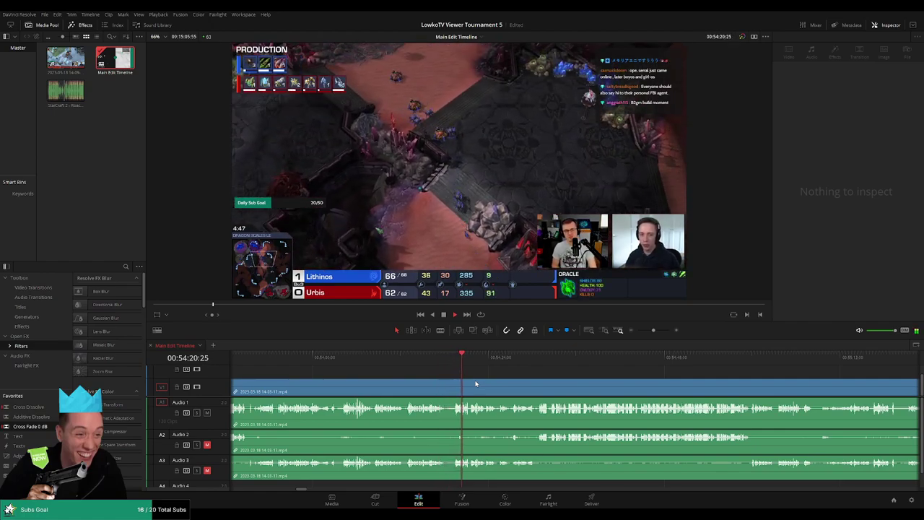
scroll(505, 384, right, 3)
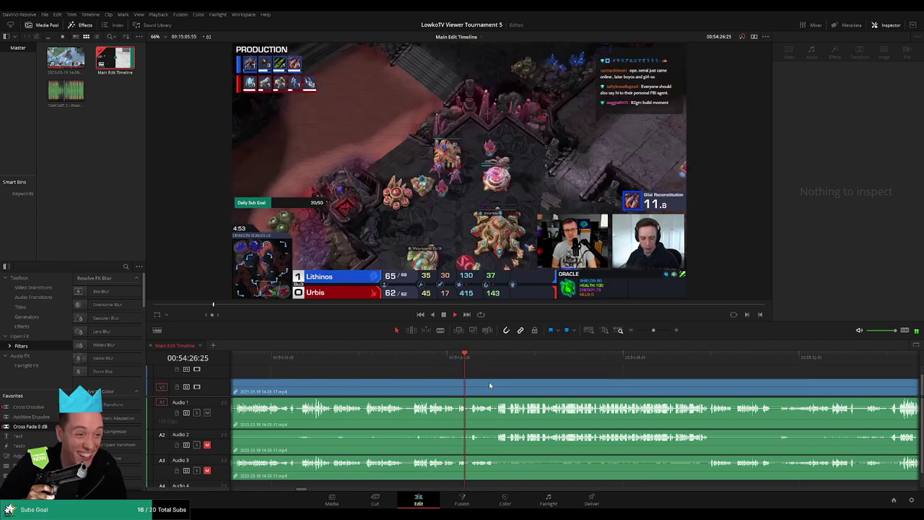
scroll(493, 386, right, 3)
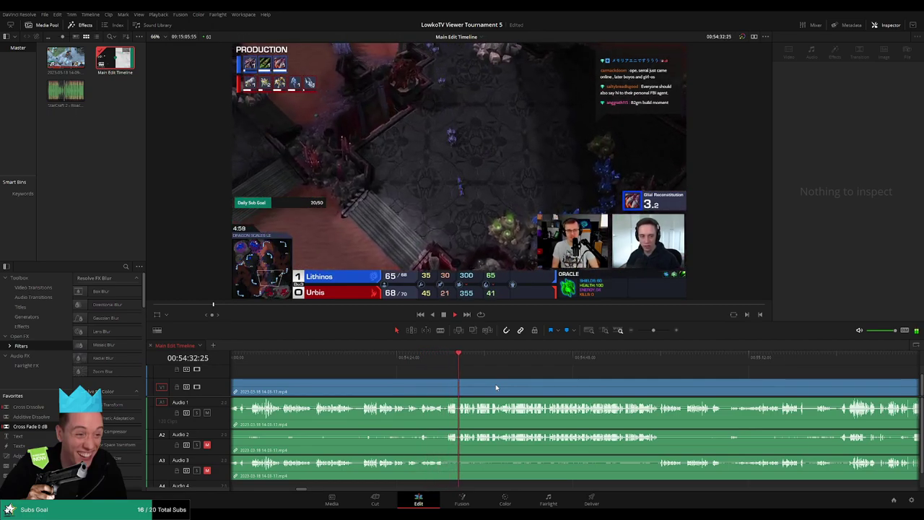
scroll(495, 387, right, 1)
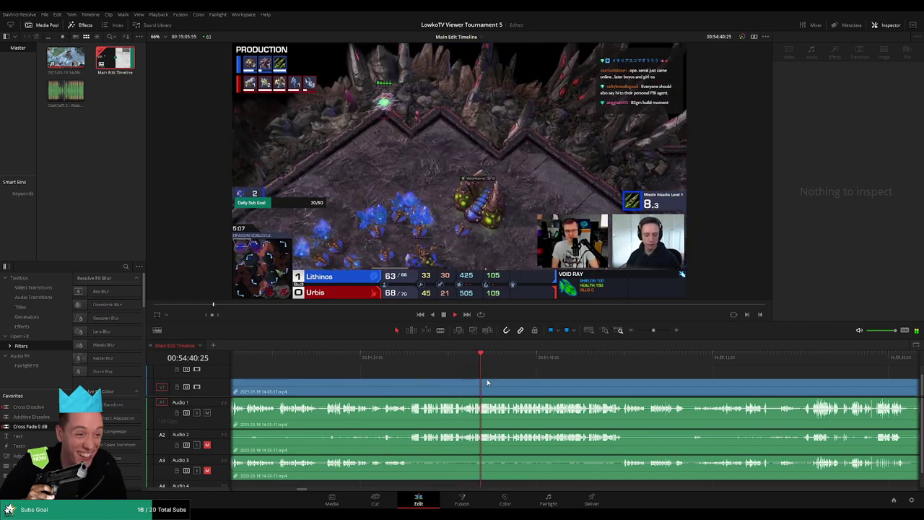
scroll(483, 383, right, 2)
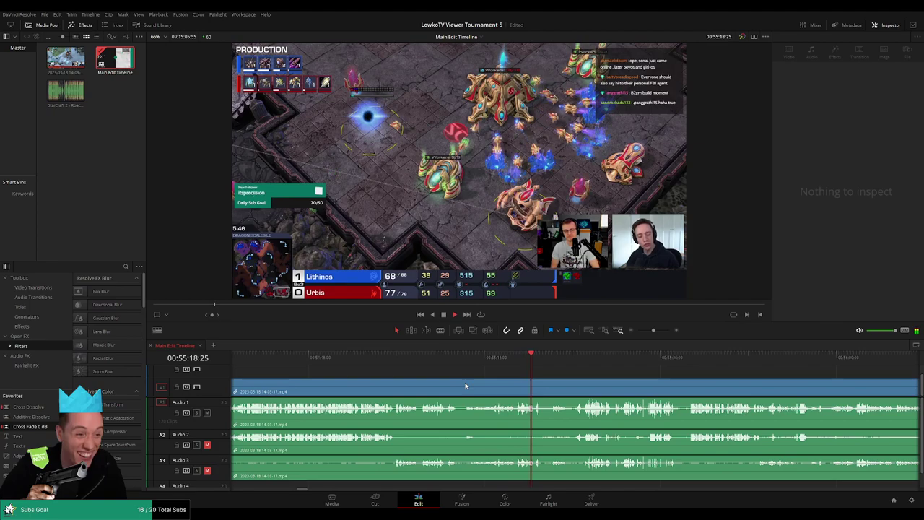
key(space)
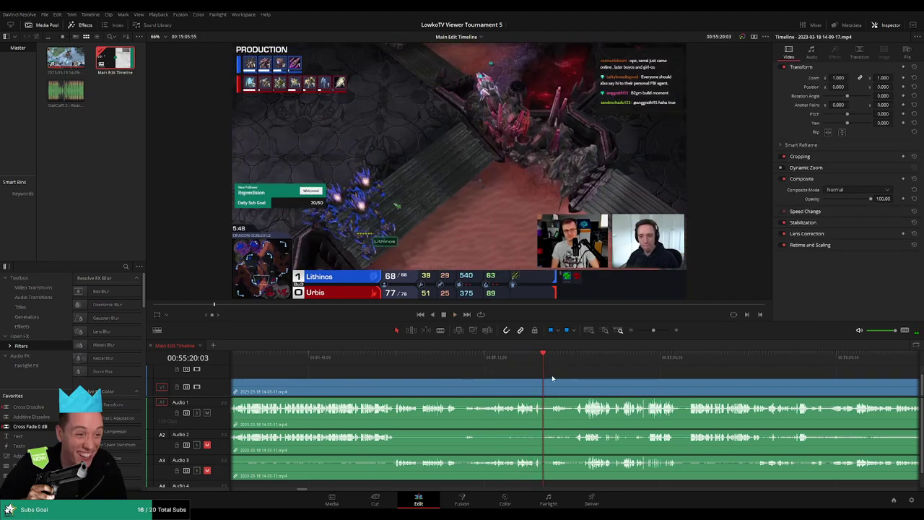
key(space)
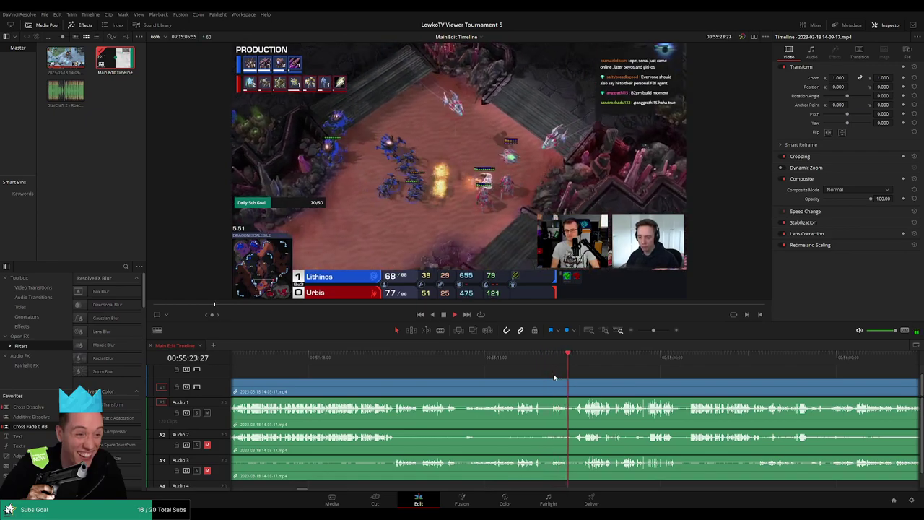
scroll(629, 371, right, 3)
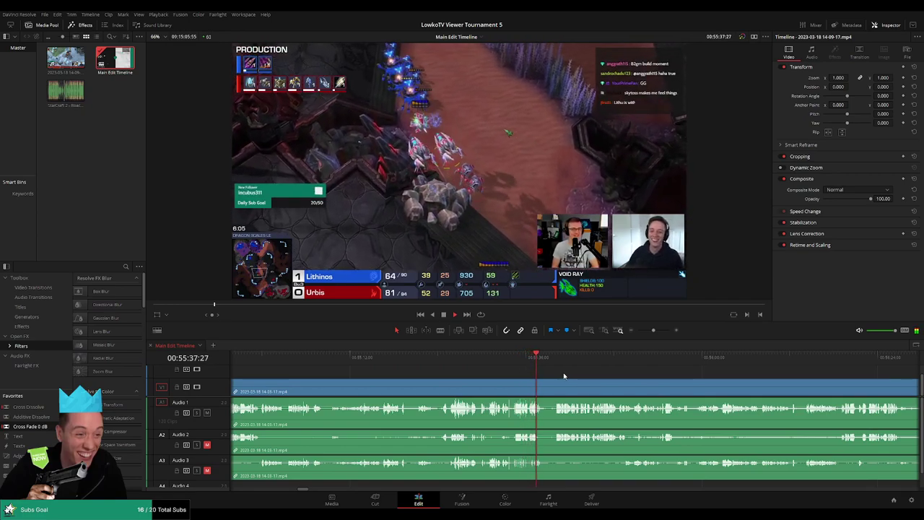
scroll(565, 372, right, 3)
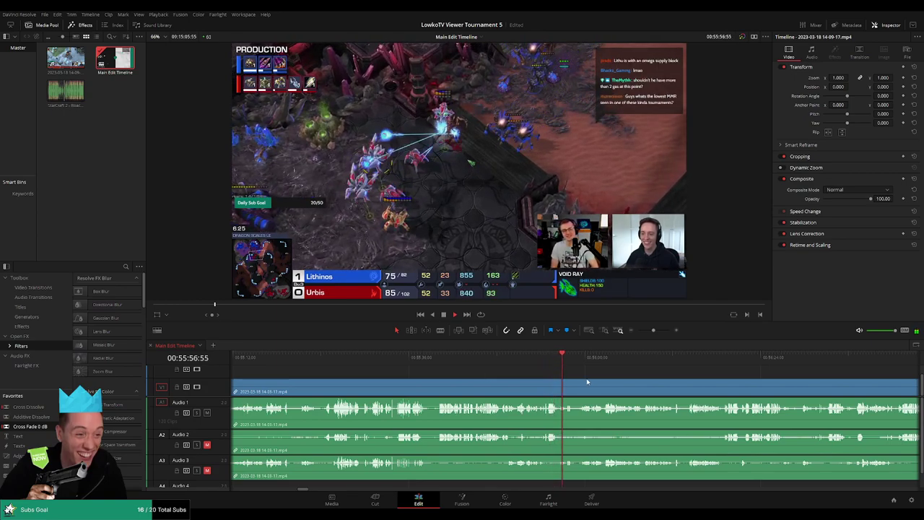
scroll(587, 382, right, 2)
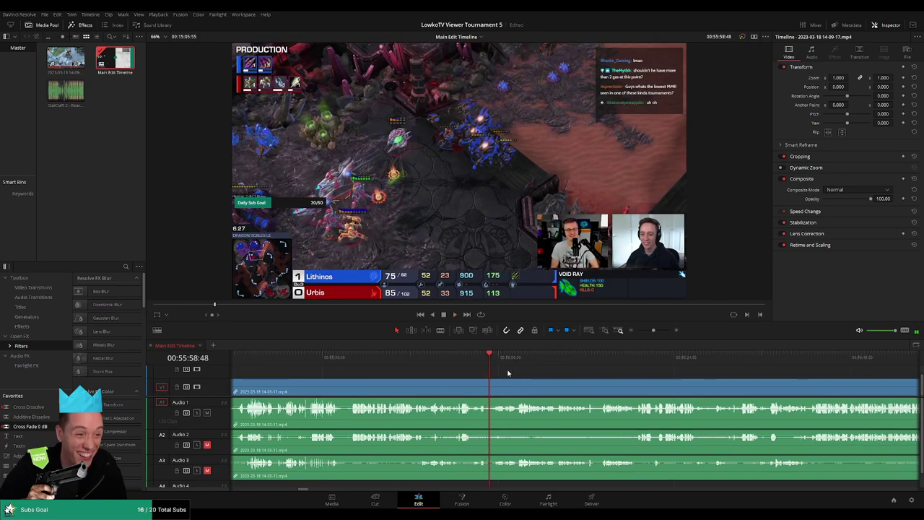
key(space)
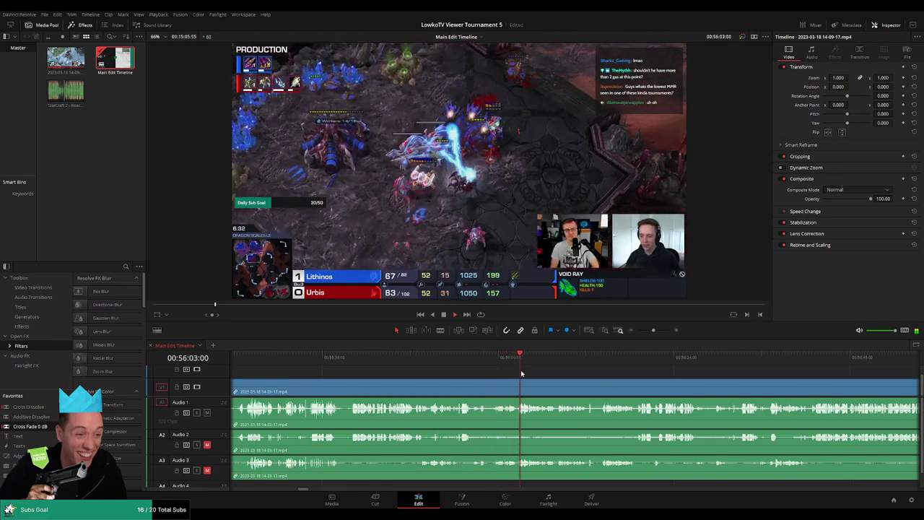
scroll(569, 375, right, 1)
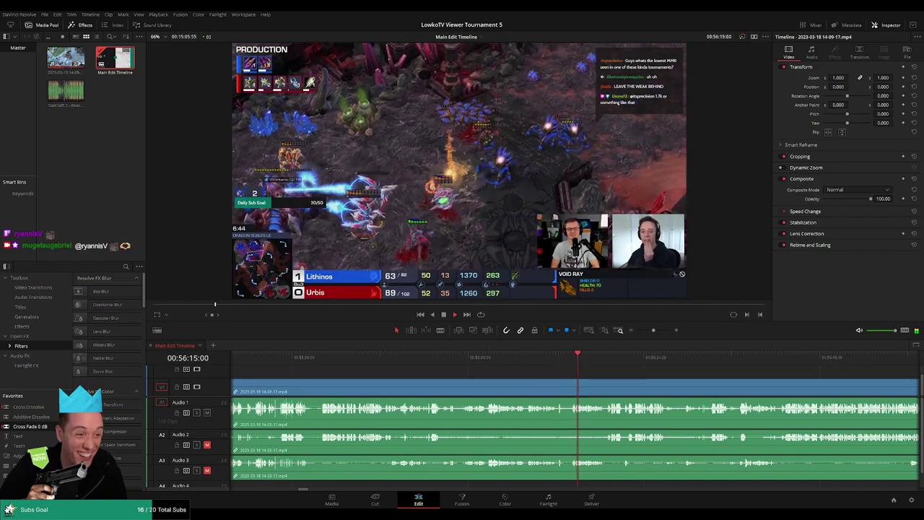
scroll(614, 377, right, 2)
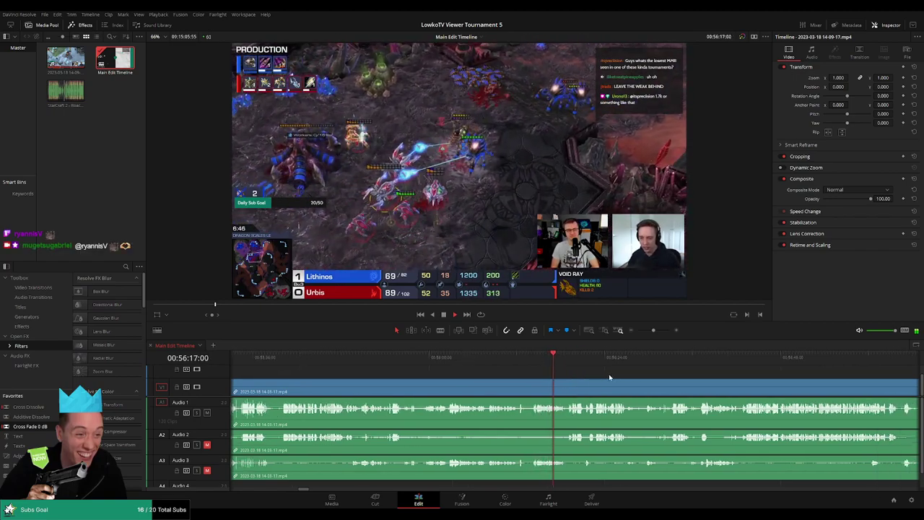
scroll(578, 376, right, 2)
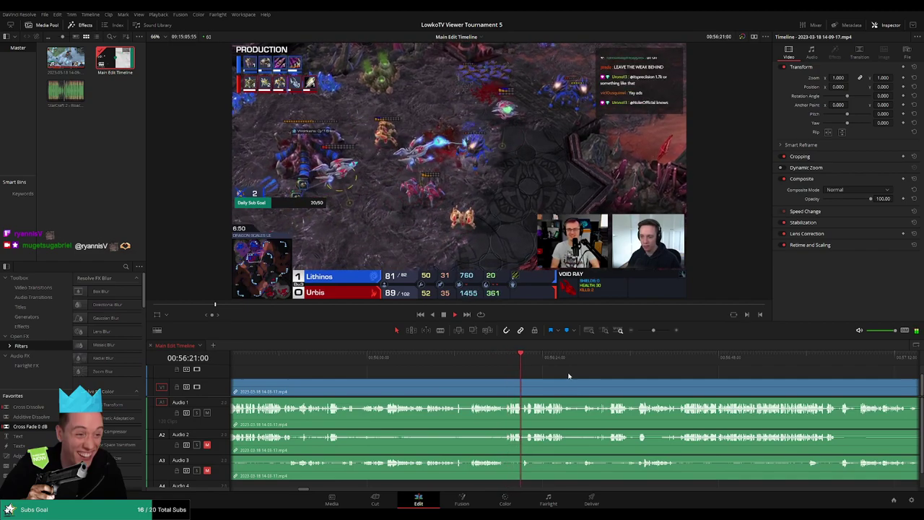
scroll(531, 377, right, 2)
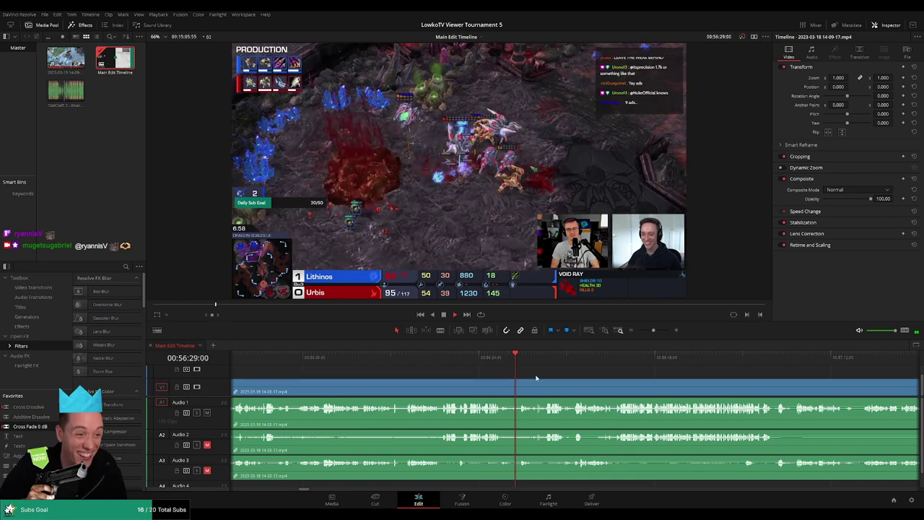
scroll(570, 384, up, 2)
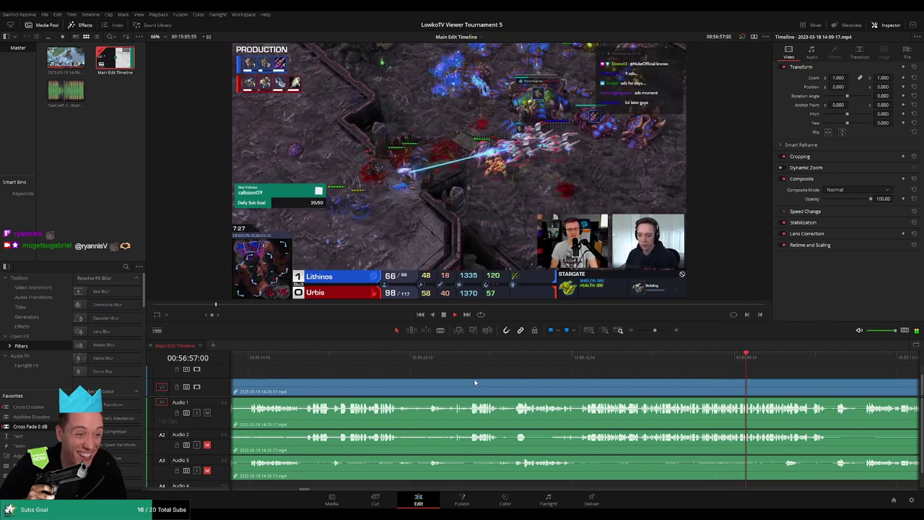
Step: Blade-cut the match clip where the game ends, then undo that cut
scroll(479, 376, right, 5)
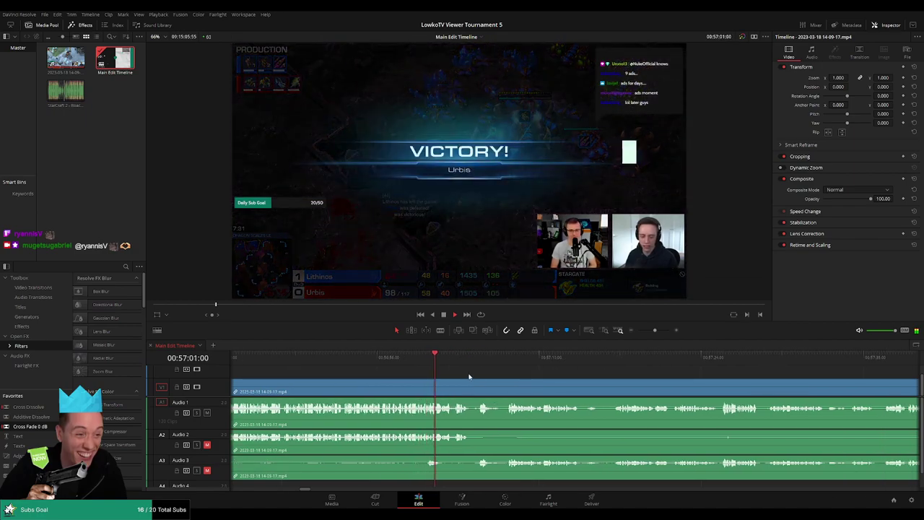
scroll(477, 379, right, 1)
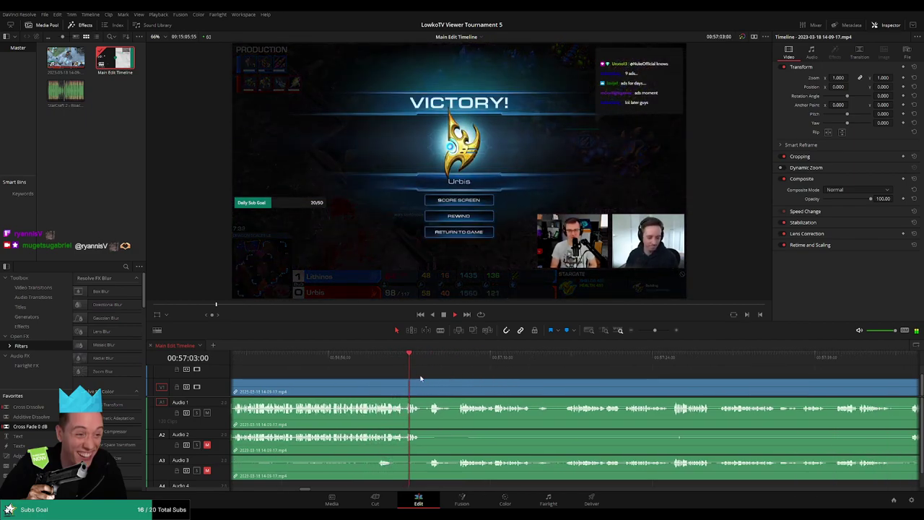
scroll(427, 372, right, 1)
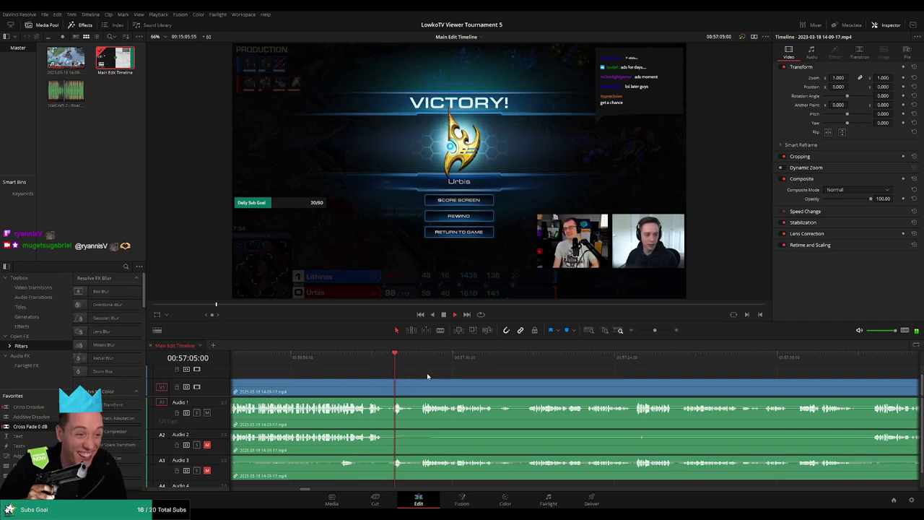
key(b)
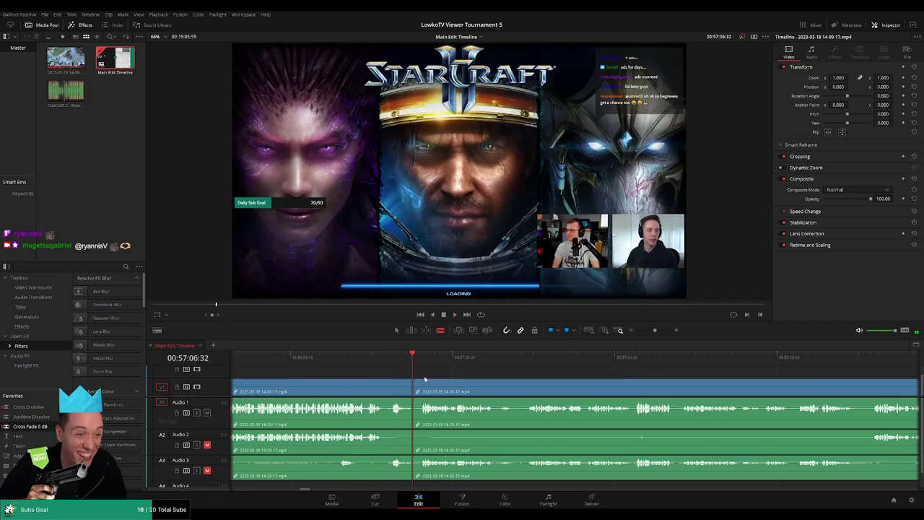
click(413, 388)
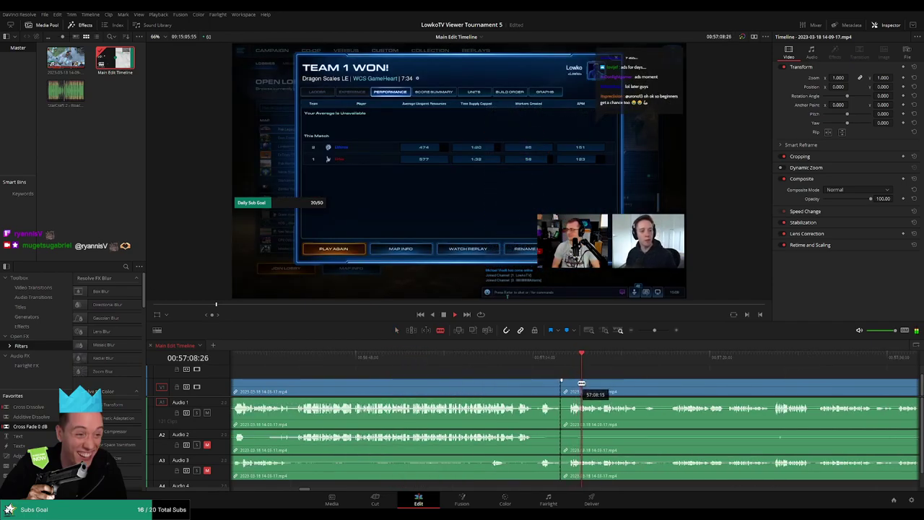
key(ctrl+z)
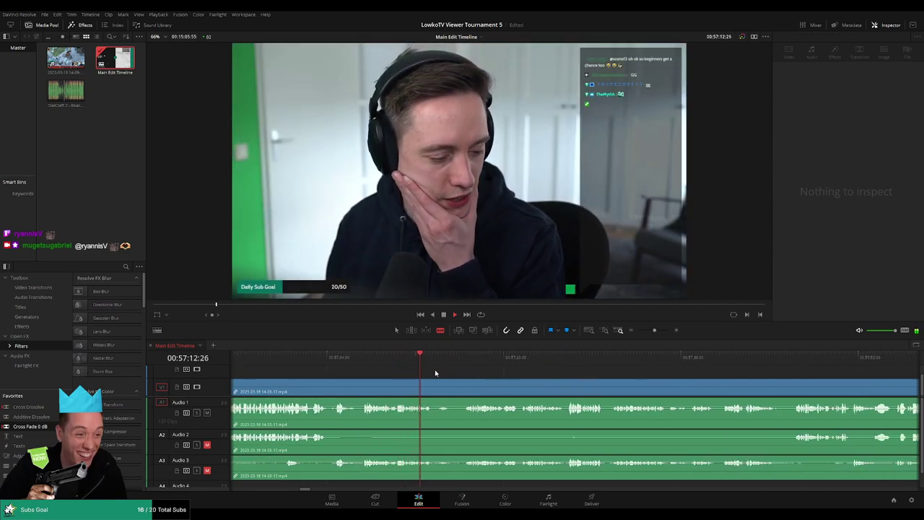
Step: Blade-cut both ends of the dead section near 57:28 and delete the piece
click(398, 365)
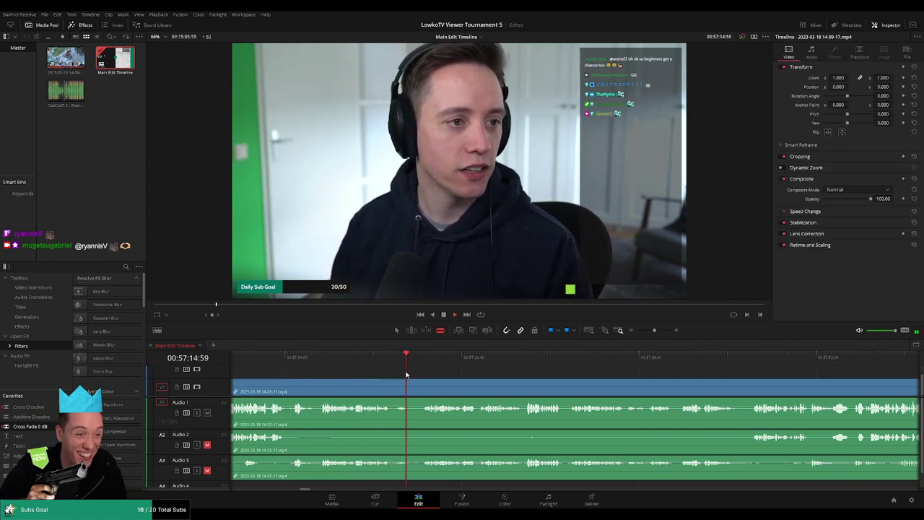
click(409, 390)
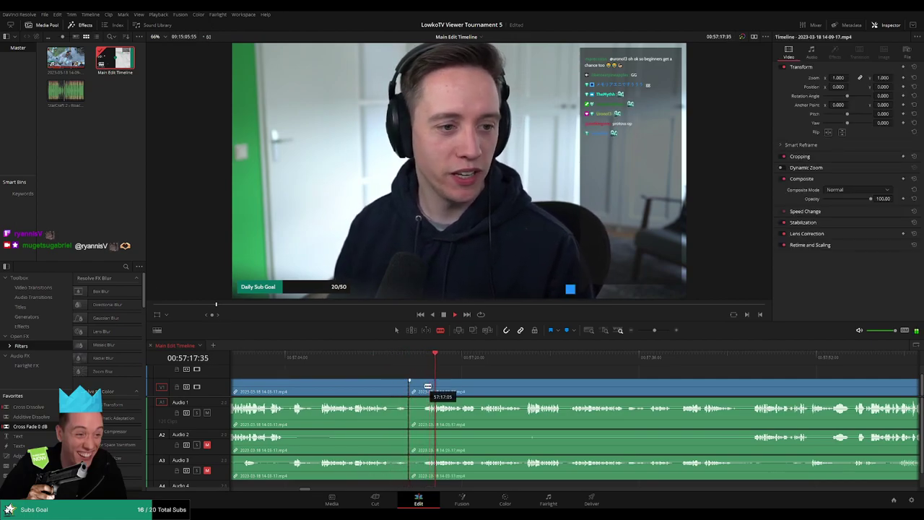
scroll(449, 388, down, 3)
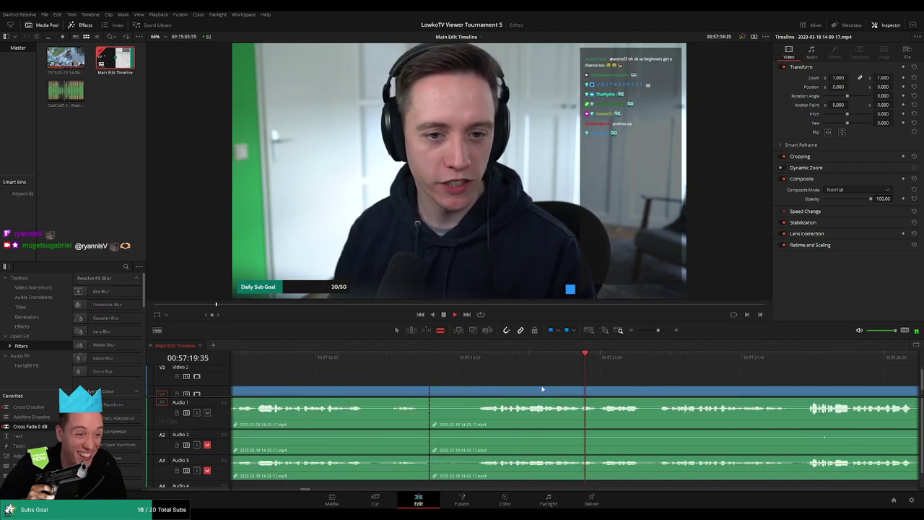
click(498, 395)
key(a)
click(476, 395)
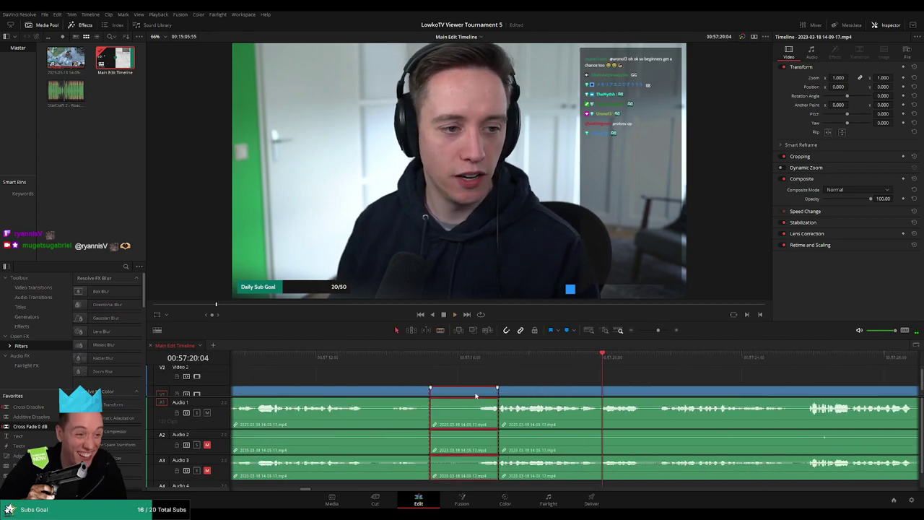
key(Delete)
Step: Replay around the new cut and mark the reviewed clips up to 57:26 orange
click(408, 355)
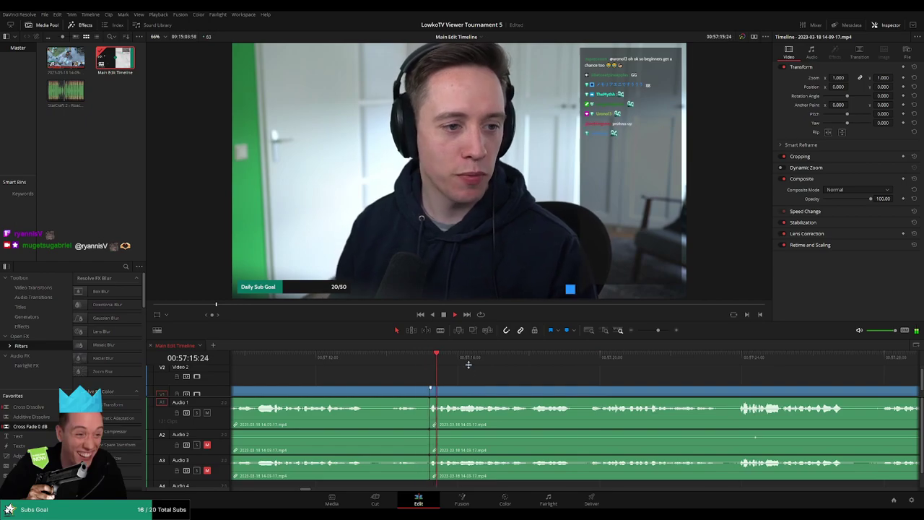
scroll(444, 364, down, 1)
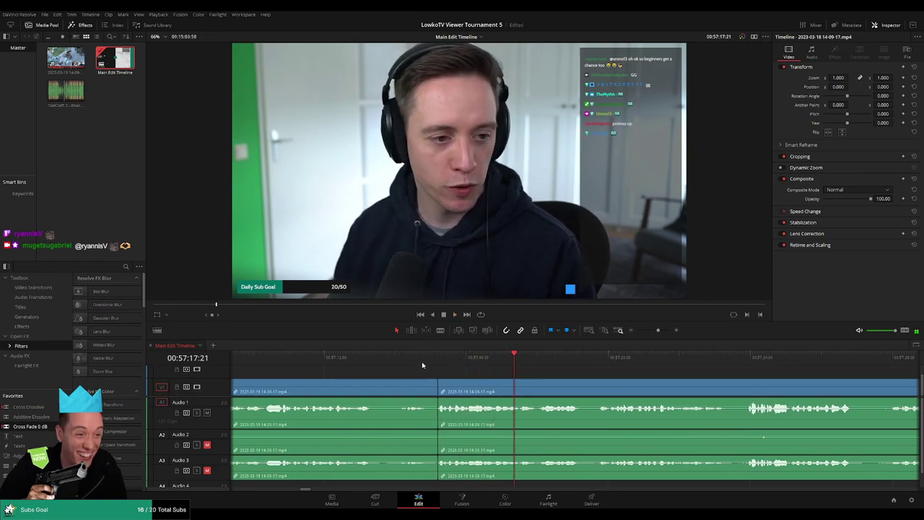
click(413, 359)
scroll(413, 360, up, 1)
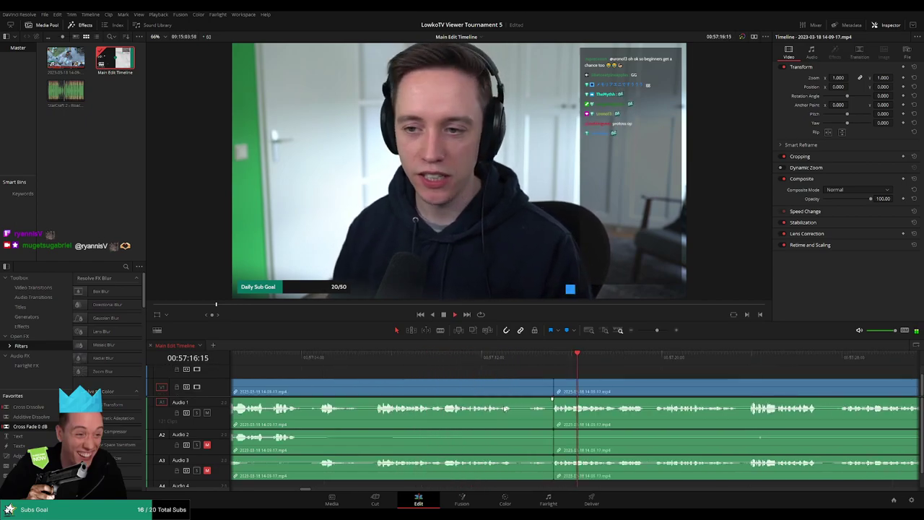
scroll(508, 404, down, 1)
click(523, 392)
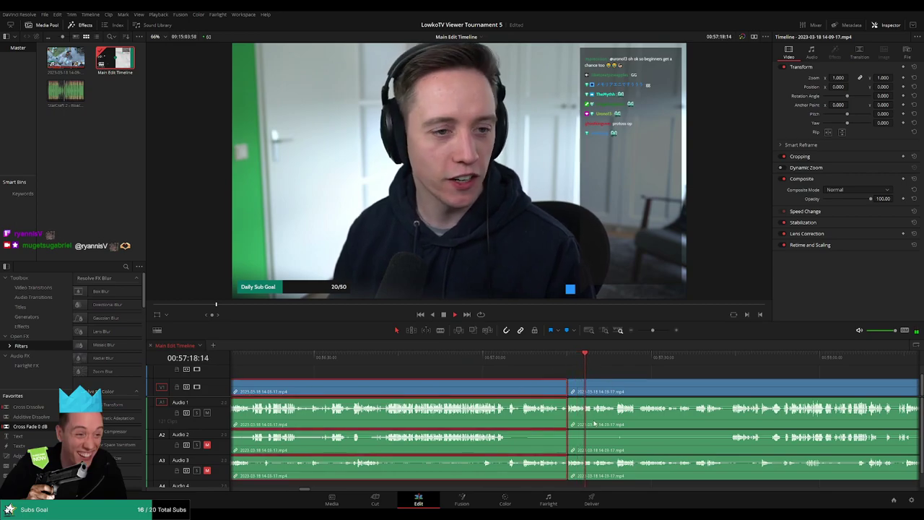
click(618, 370)
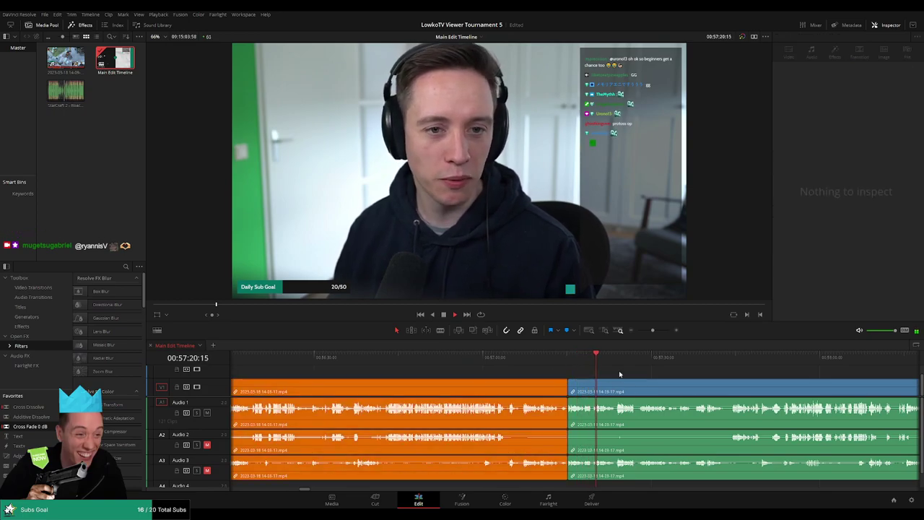
Step: Undo the accidental deletion of the orange clips and resume playback
scroll(634, 385, up, 3)
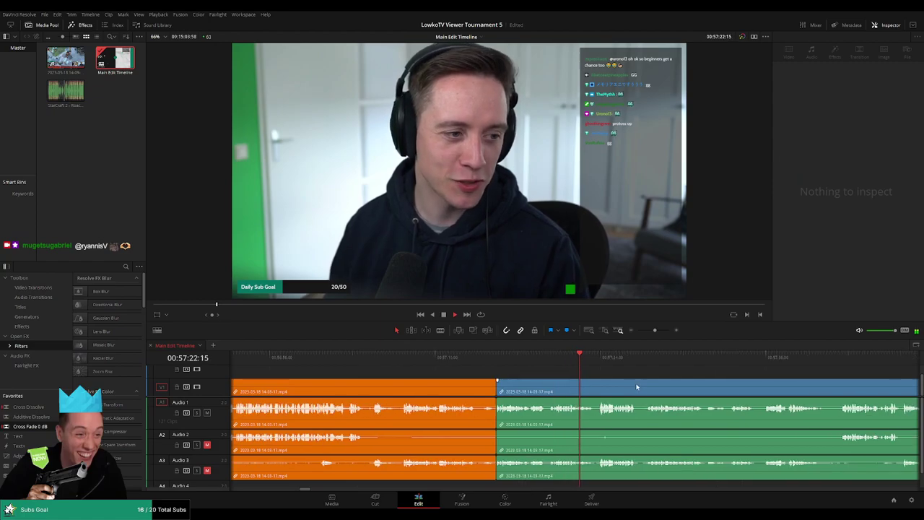
key(BackSpace)
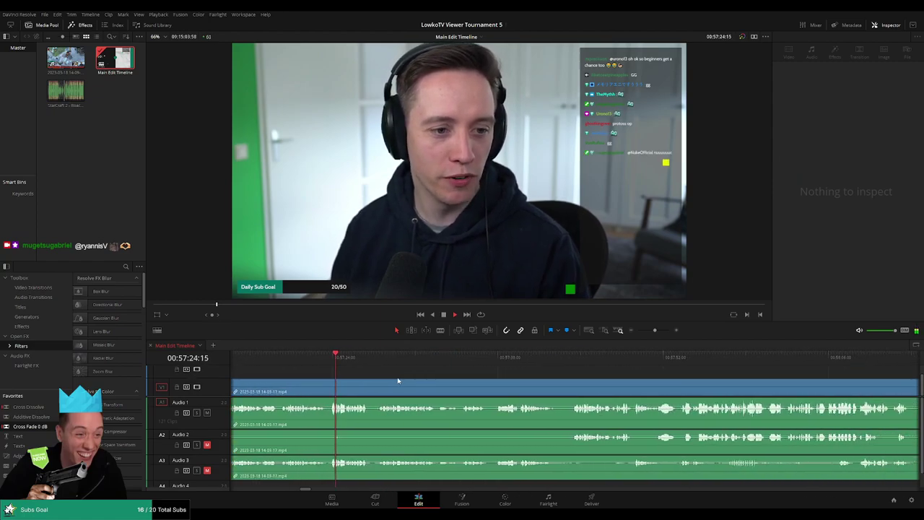
key(ctrl+z)
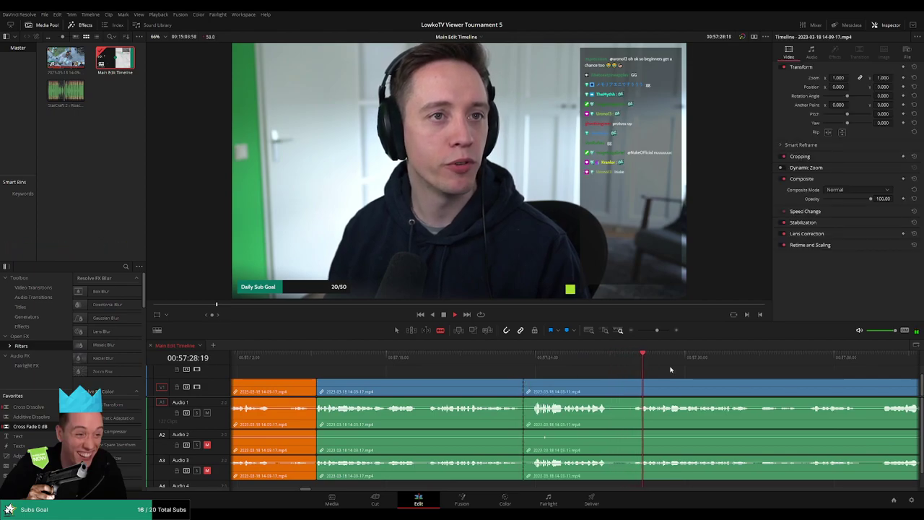
key(BackSpace)
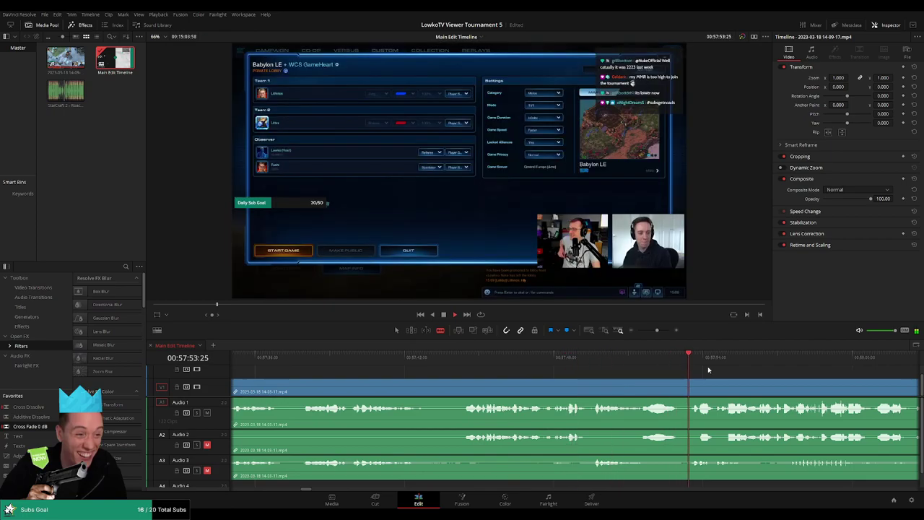
Step: Scrub through the lobby footage between about 58:02 and 58:13
click(633, 360)
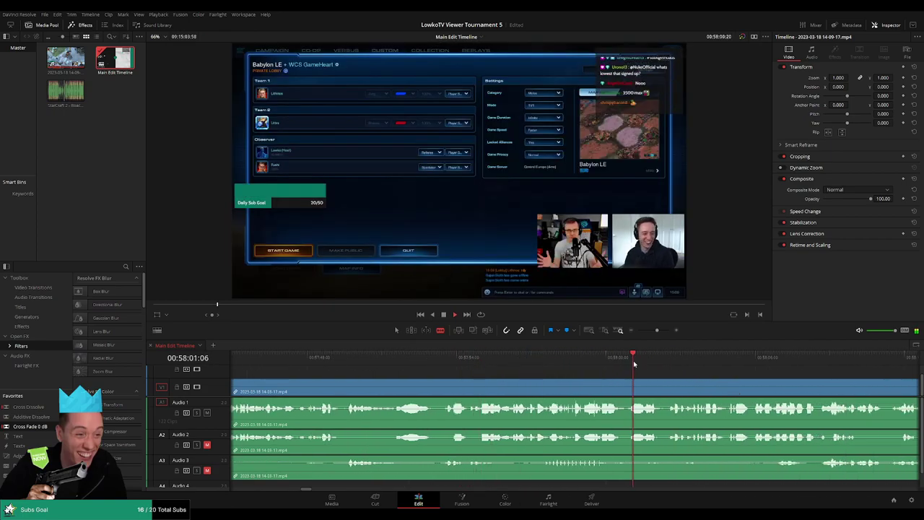
scroll(729, 375, right, 5)
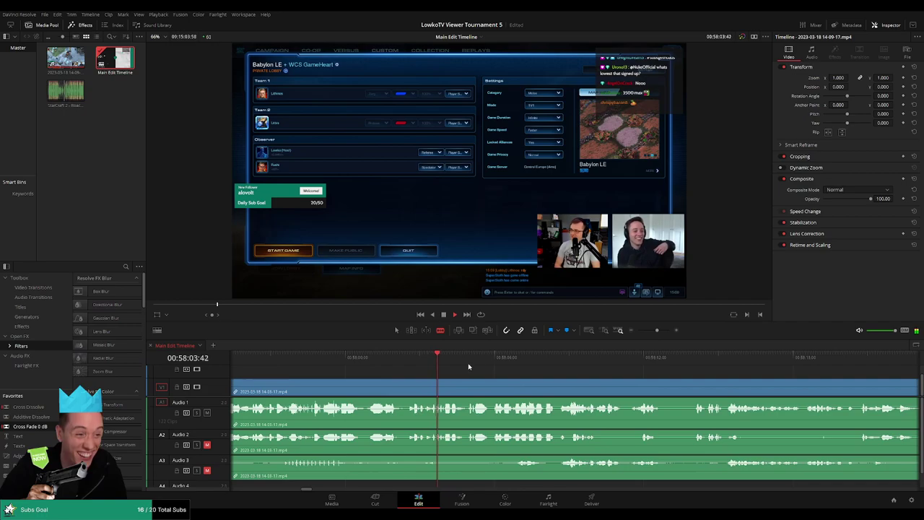
click(500, 359)
click(403, 359)
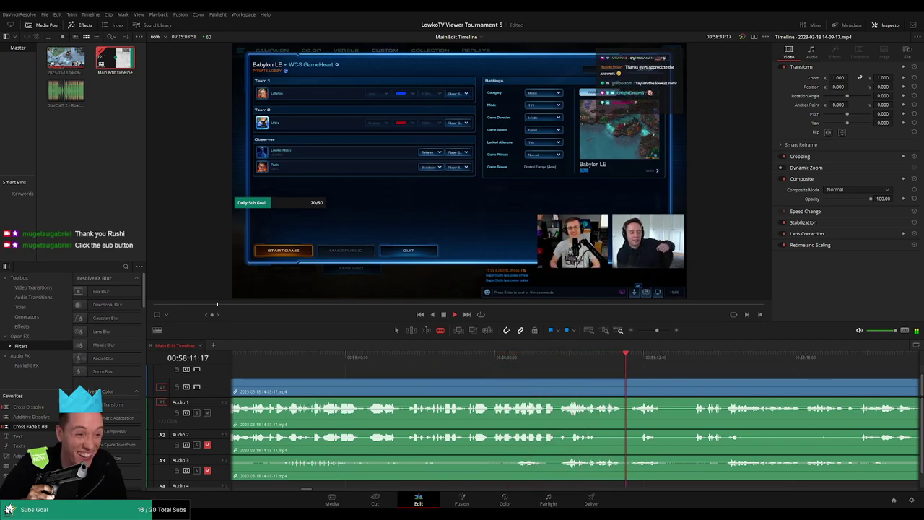
scroll(698, 376, right, 5)
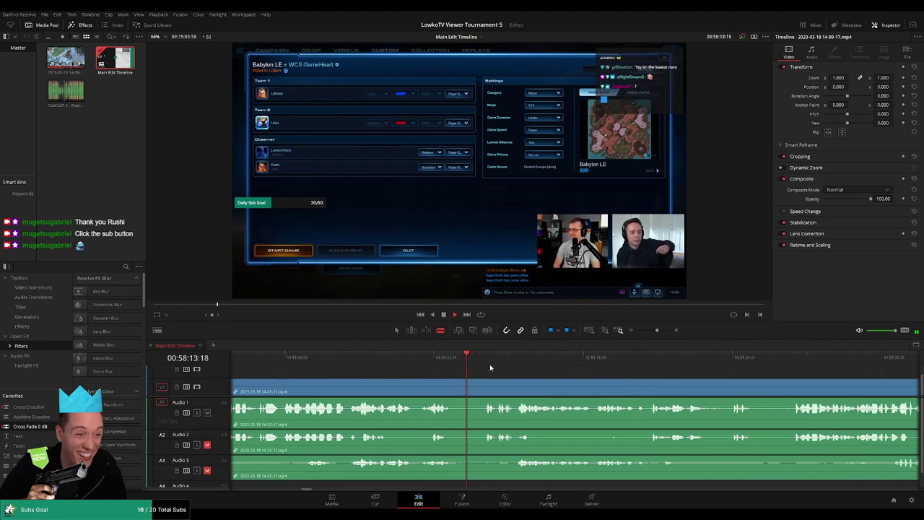
click(269, 357)
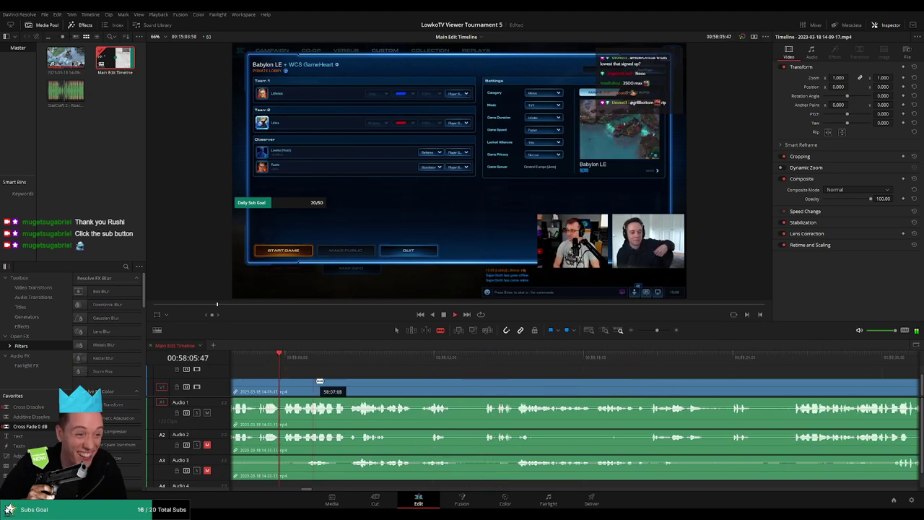
scroll(438, 377, left, 4)
click(381, 361)
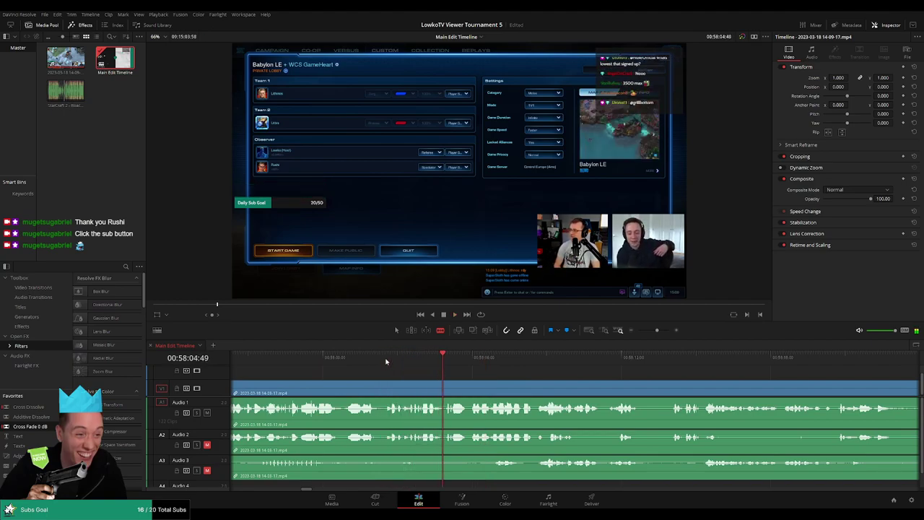
click(388, 359)
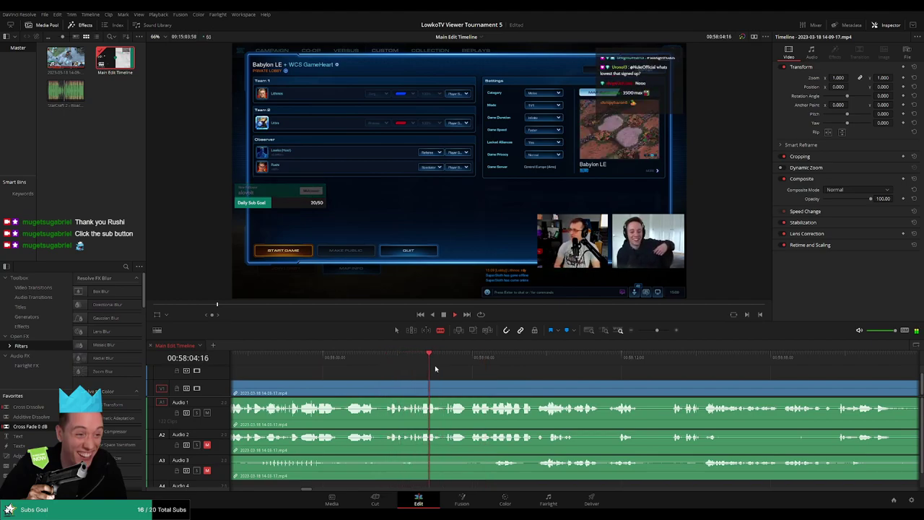
scroll(442, 373, right, 2)
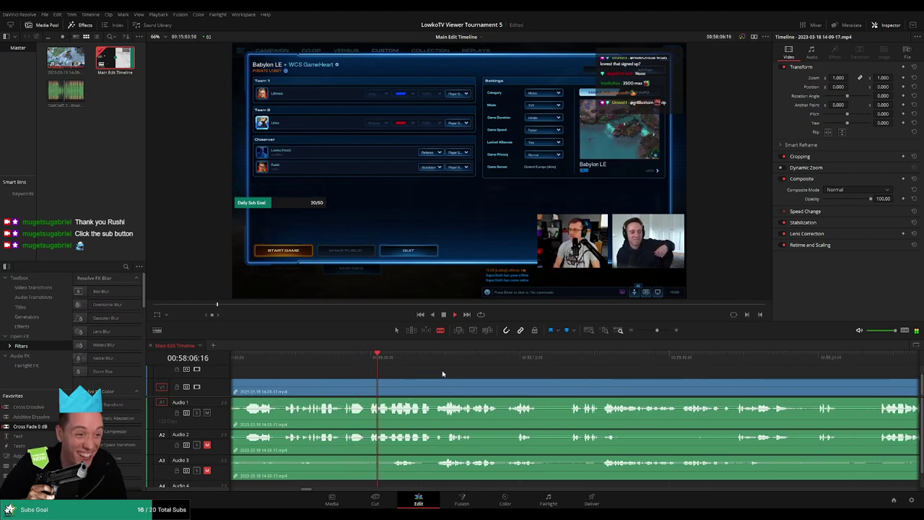
scroll(433, 376, right, 1)
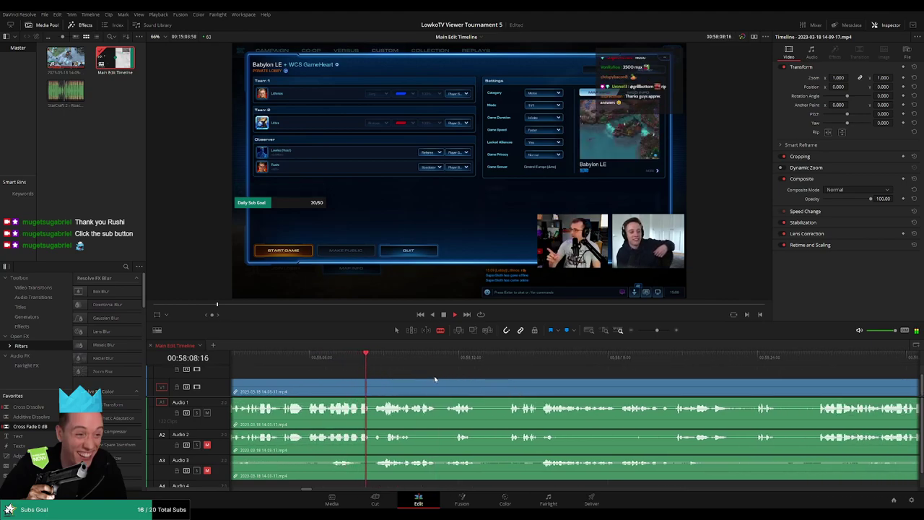
scroll(433, 375, right, 1)
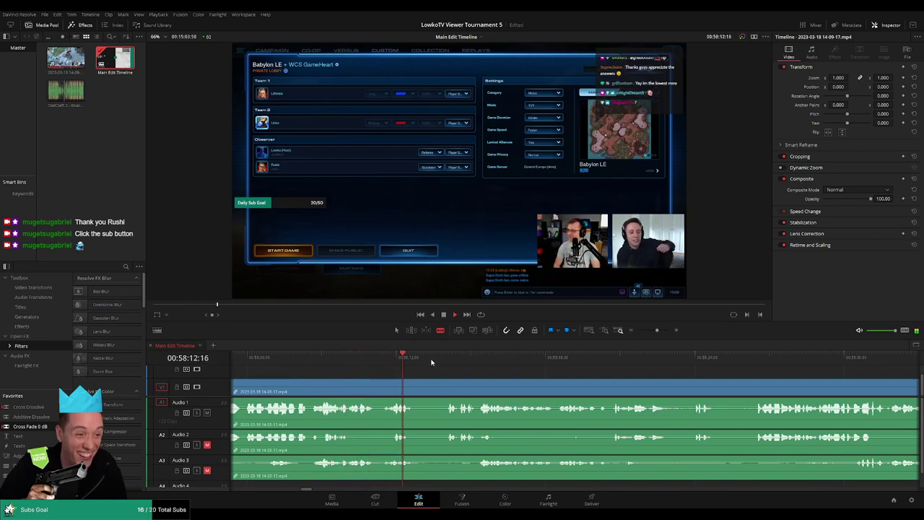
click(443, 358)
scroll(438, 373, right, 1)
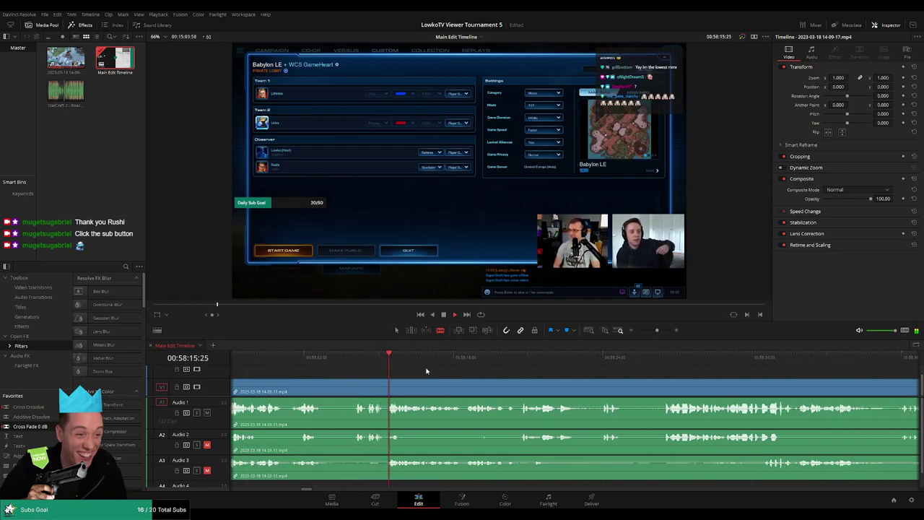
Step: Cut the lobby at 58:15:20 and ripple-delete the dead stretch after it
click(391, 388)
click(389, 361)
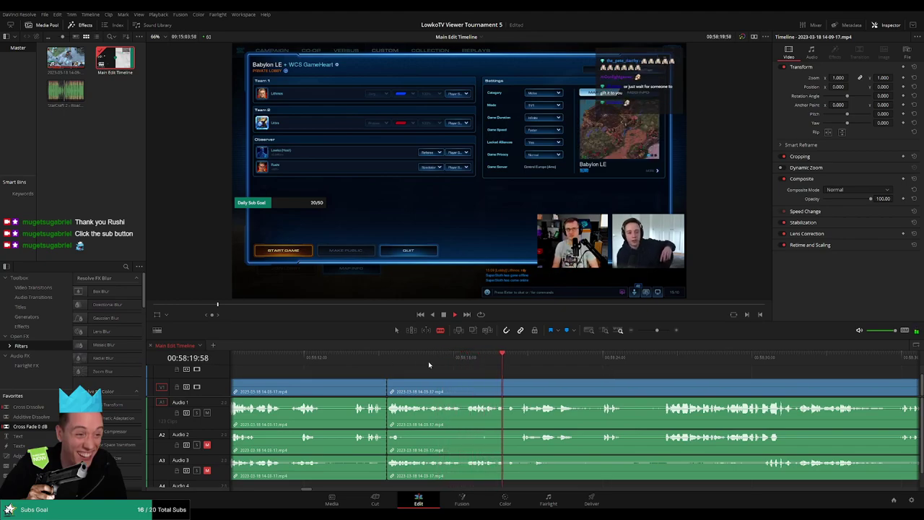
click(388, 361)
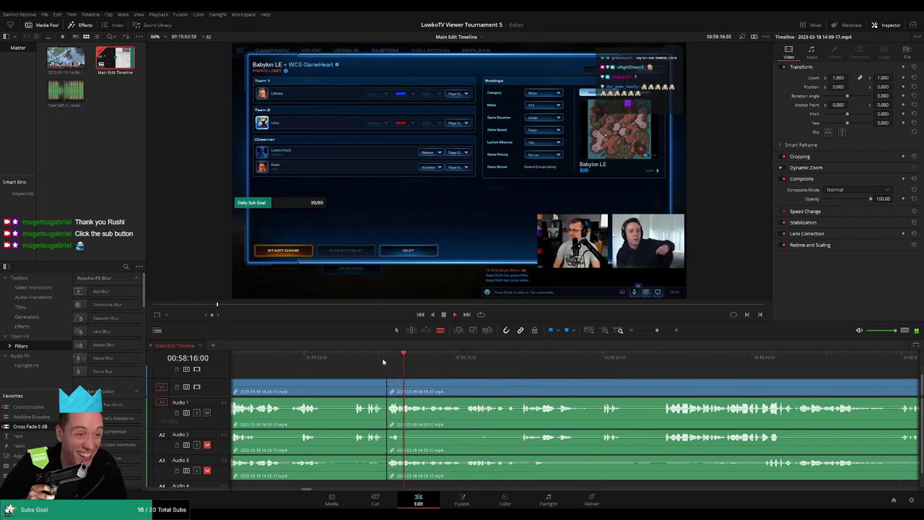
click(364, 392)
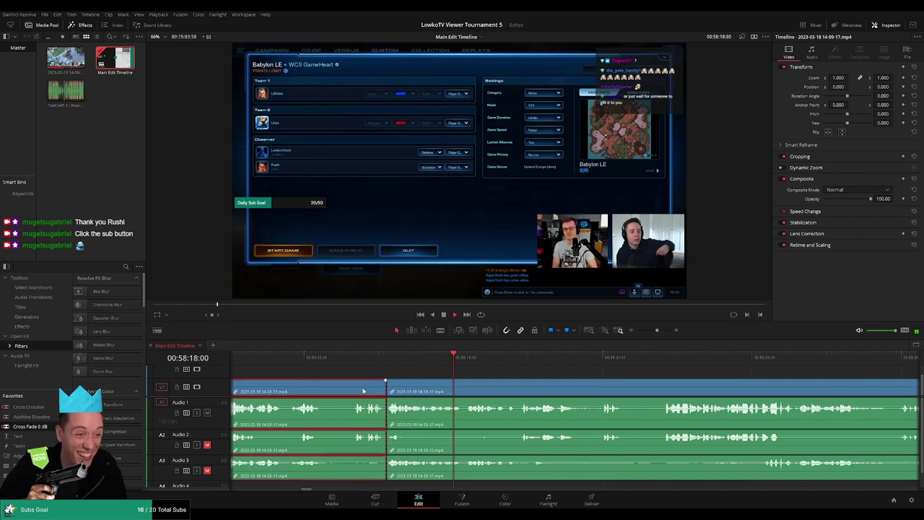
scroll(375, 391, up, 2)
click(507, 386)
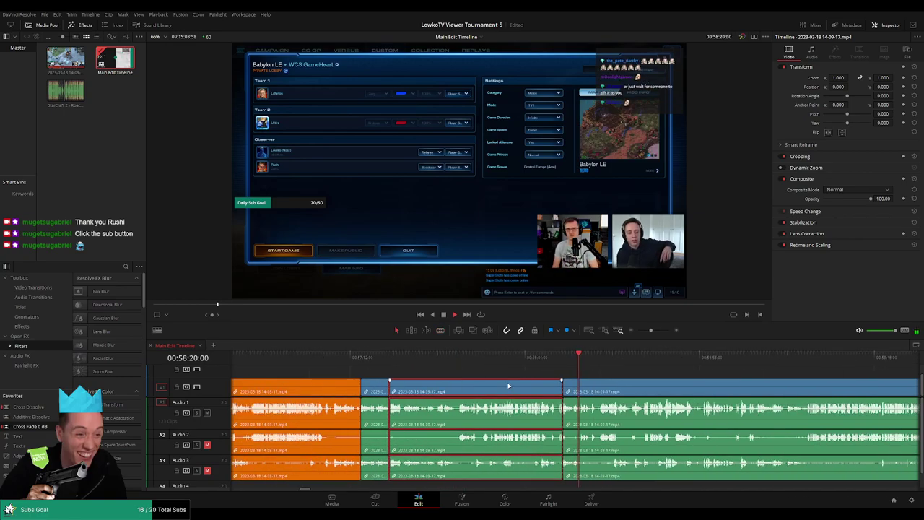
key(BackSpace)
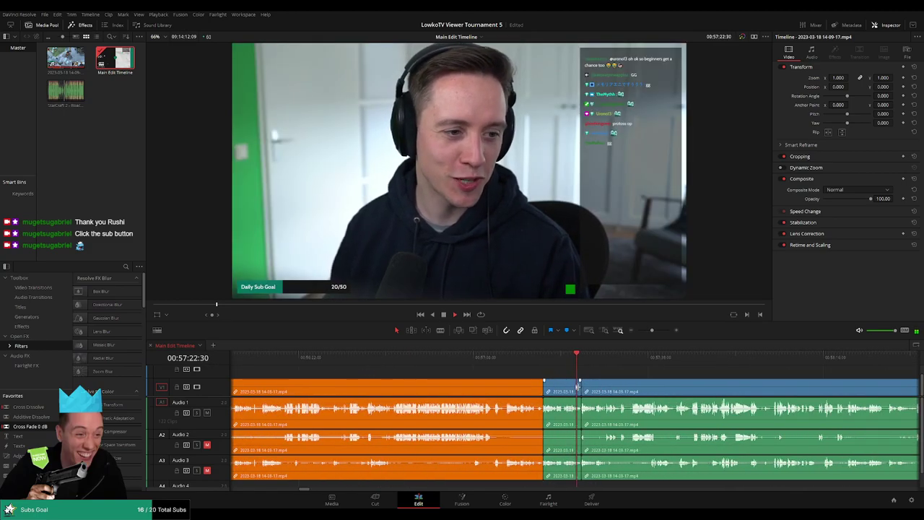
Step: Ripple-delete the short leftover clip
key(space)
key(space)
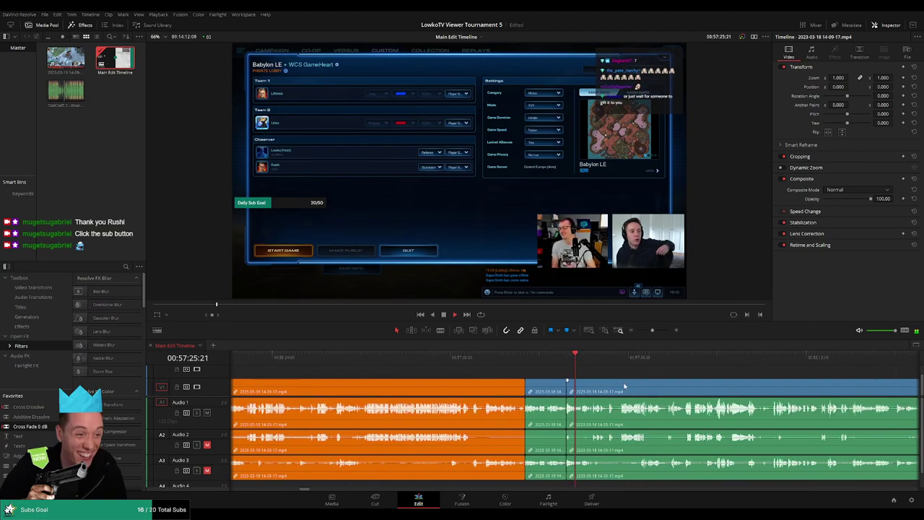
click(518, 389)
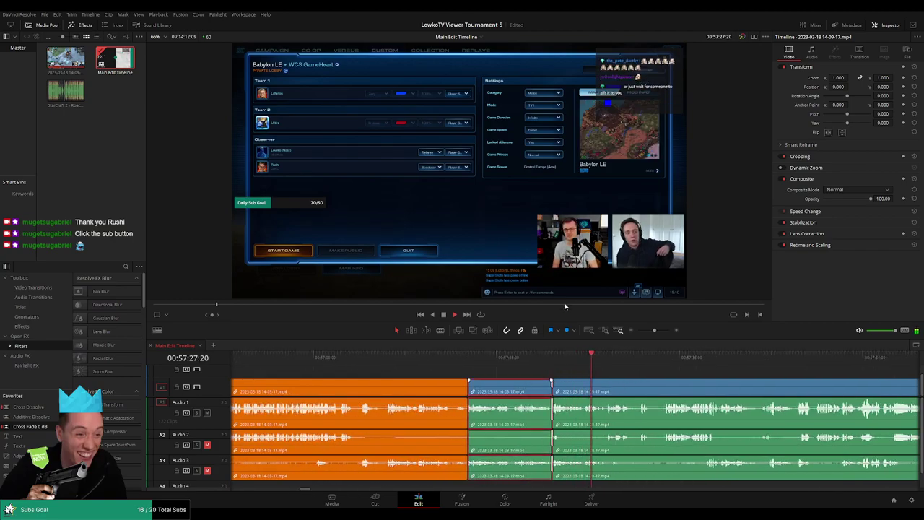
key(Delete)
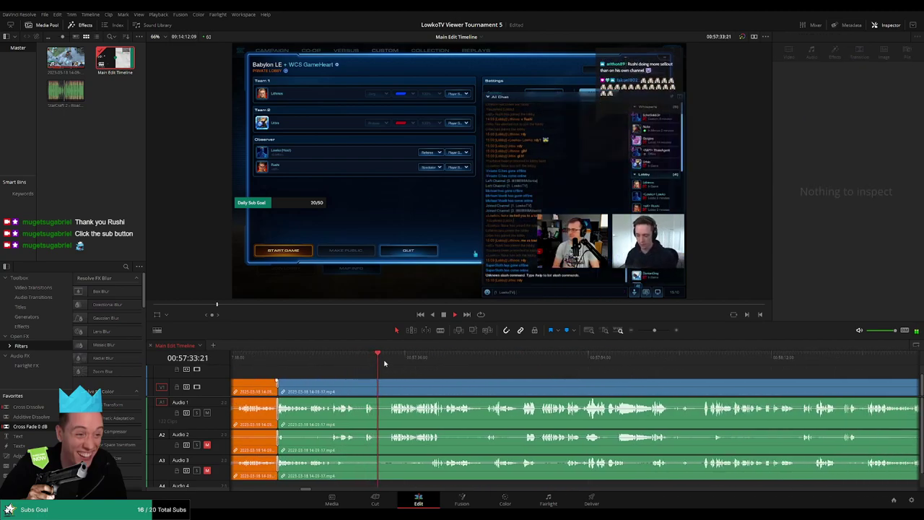
Step: Split the lobby footage near 57:33 and set the reviewed piece to Orange
click(387, 388)
key(b)
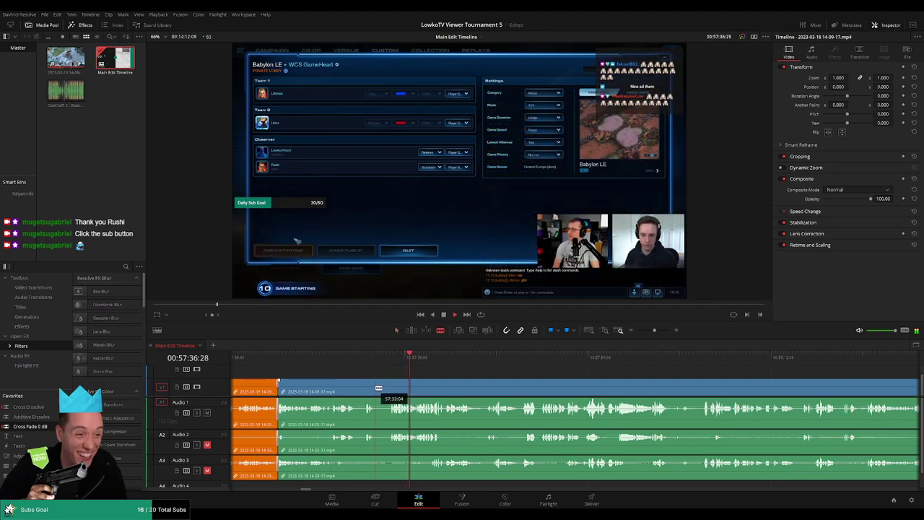
click(373, 392)
key(a)
click(338, 391)
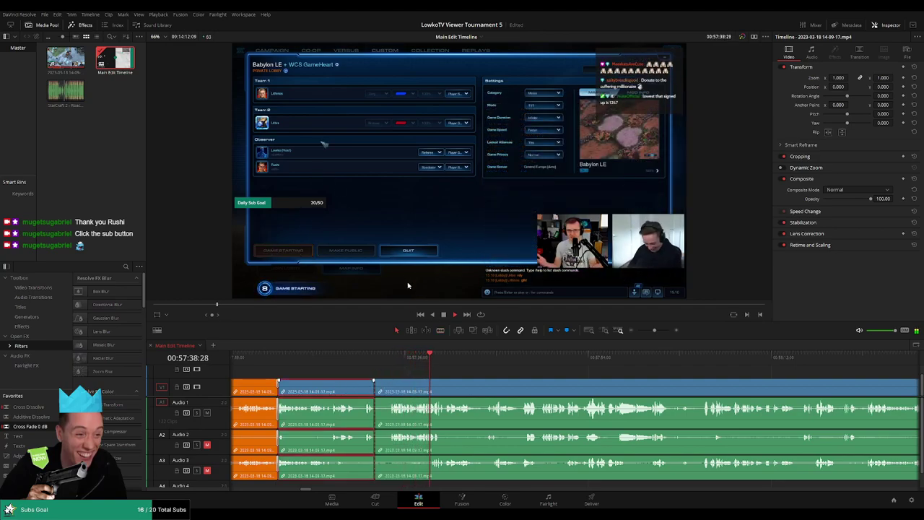
key(alt+o)
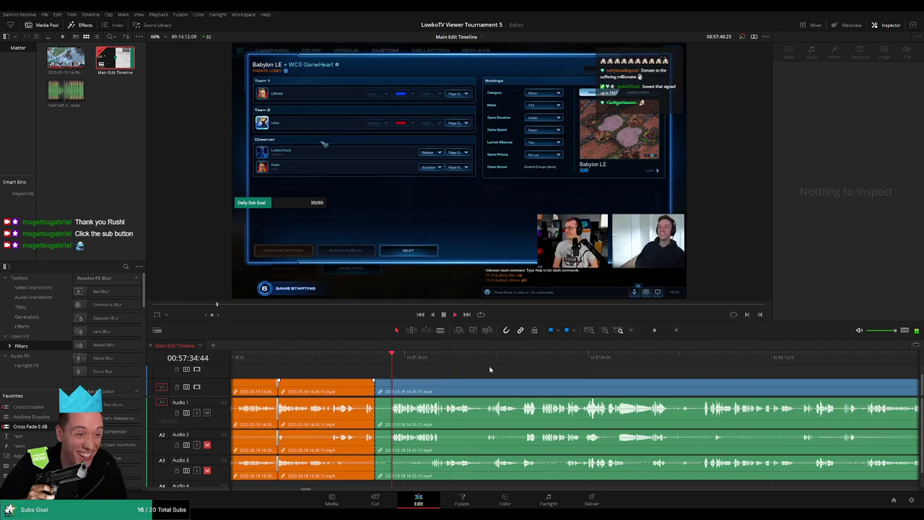
click(483, 358)
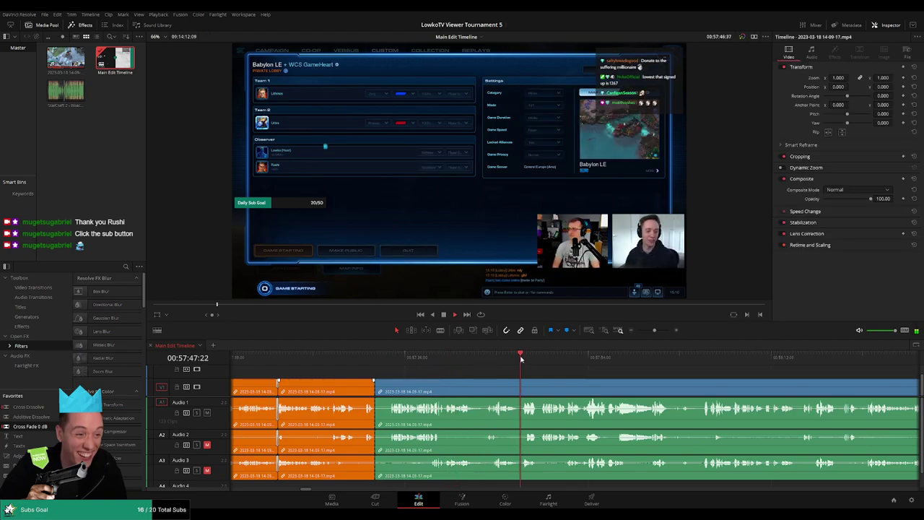
Step: Blade-cut all tracks at 58:05:10, where the Babylon LE match starts, then zoom the timeline out
scroll(406, 374, right, 3)
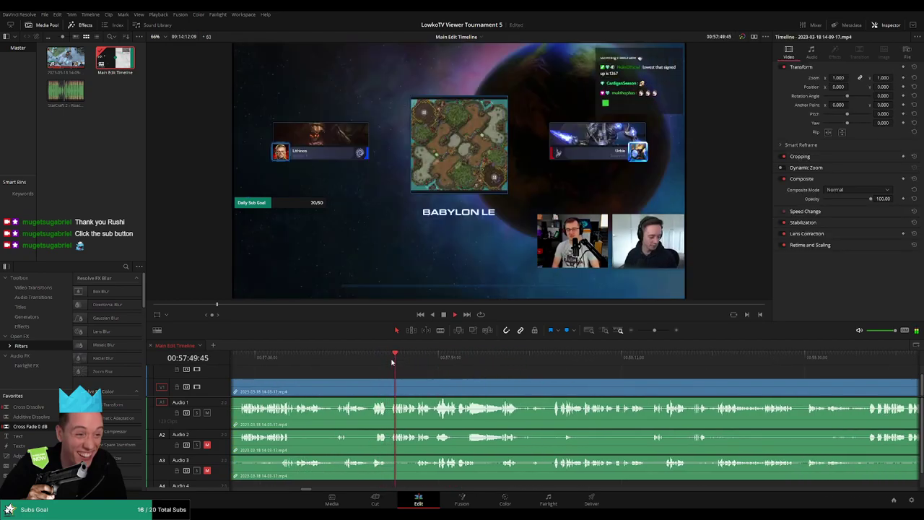
click(433, 358)
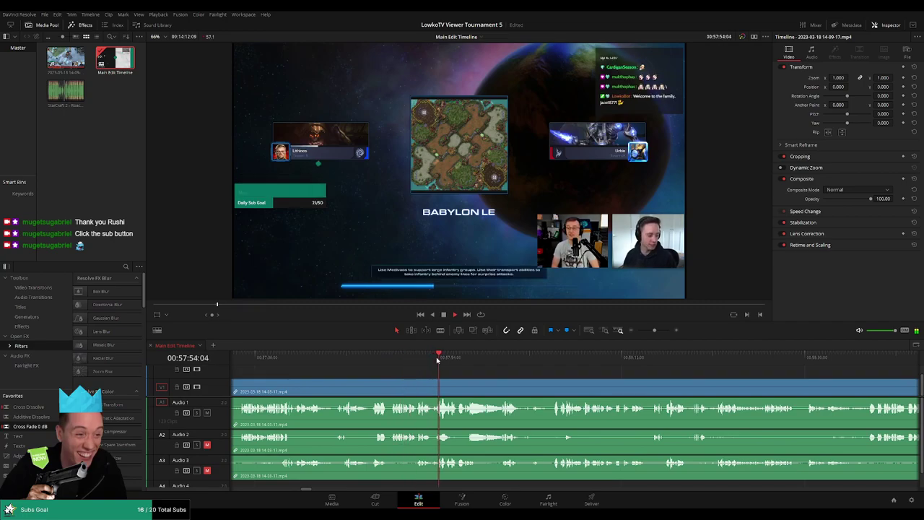
click(496, 358)
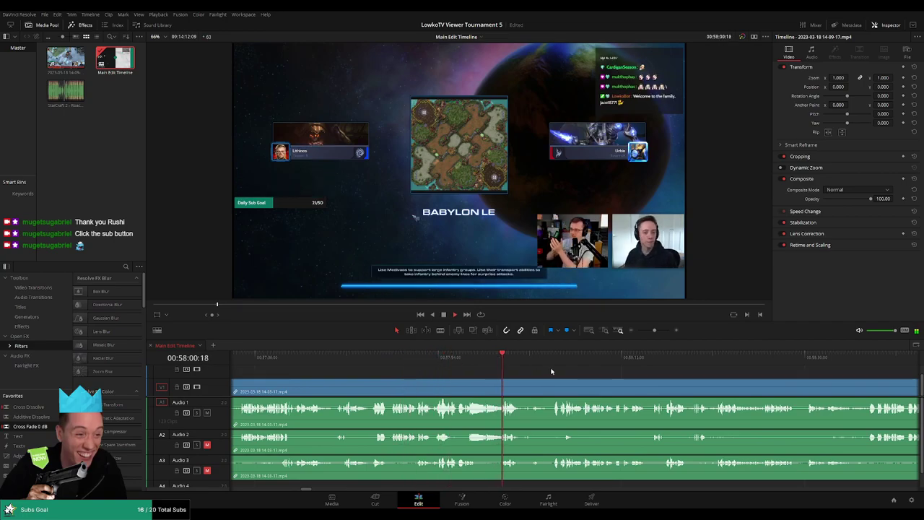
scroll(417, 365, right, 3)
click(419, 358)
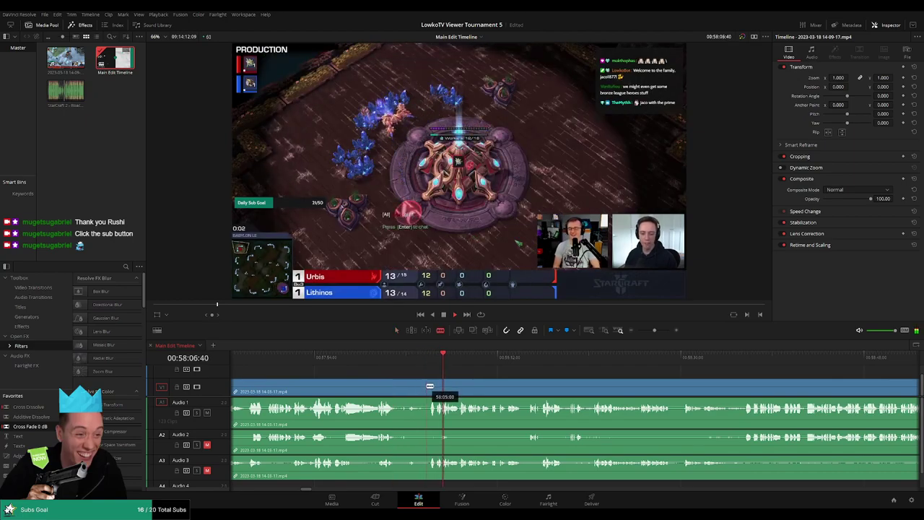
click(431, 390)
key(a)
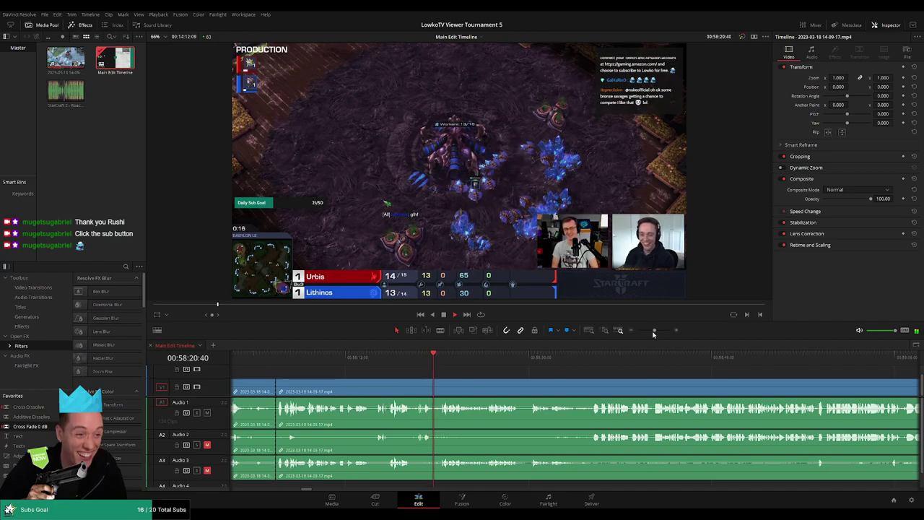
mouse_move(653, 333)
mouse_down()
mouse_move(628, 333)
mouse_move(656, 334)
mouse_up()
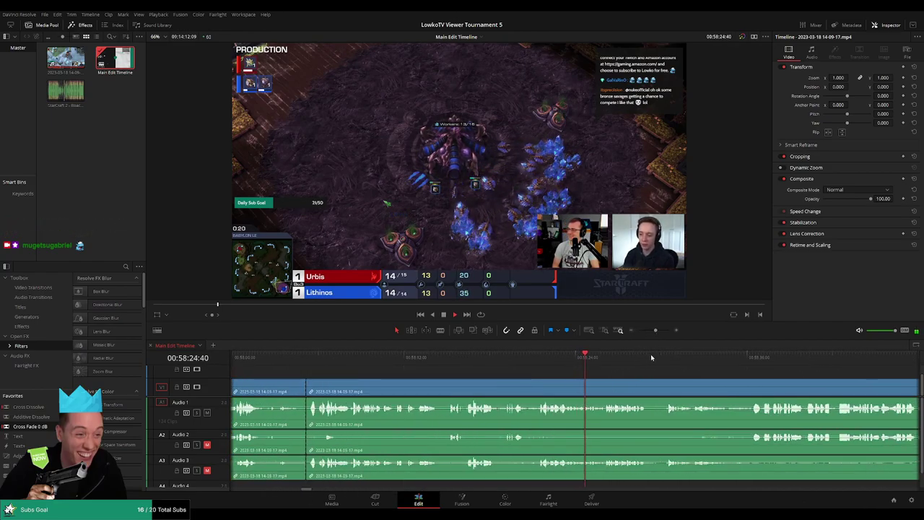
Step: Blade both ends of the short dead stretch and ripple-delete it to close the gap
scroll(511, 380, right, 3)
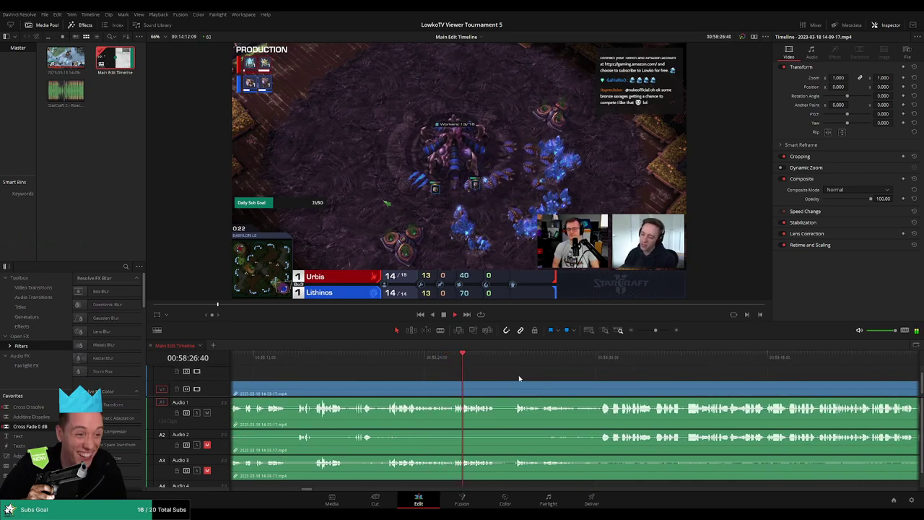
scroll(518, 378, right, 3)
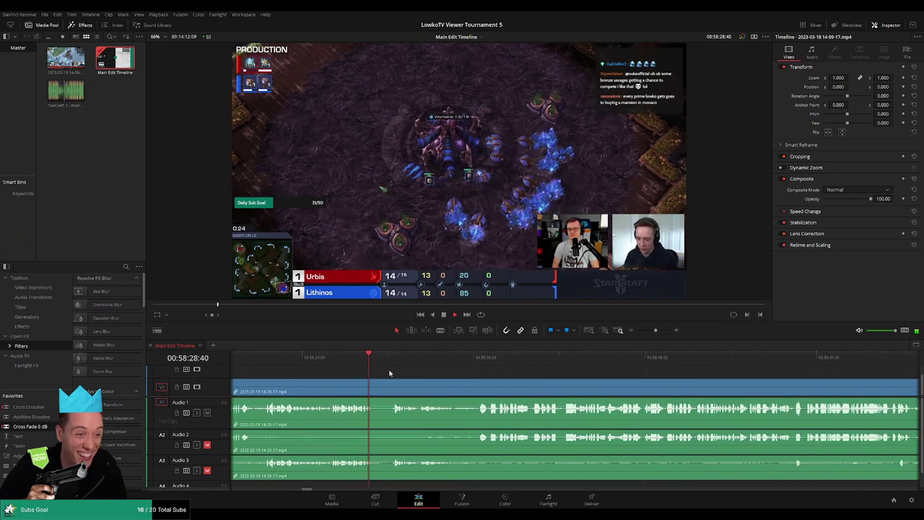
click(374, 390)
click(390, 390)
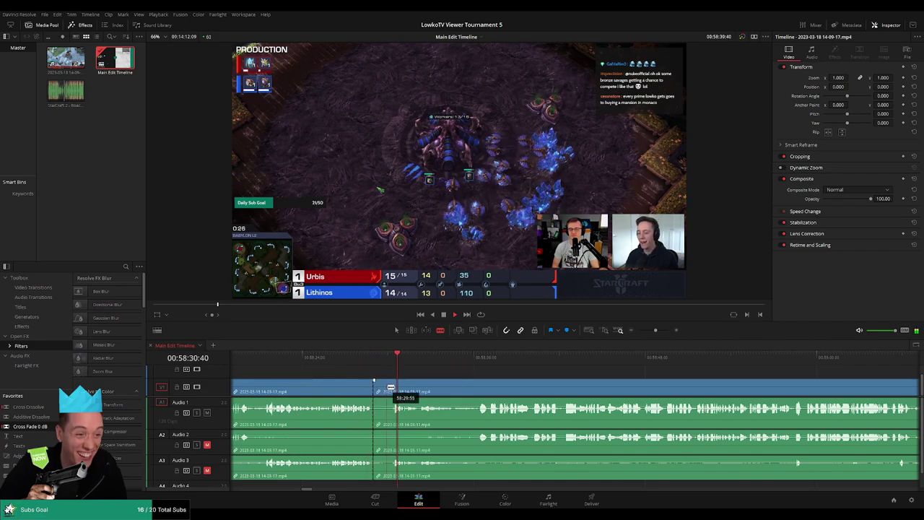
key(Delete)
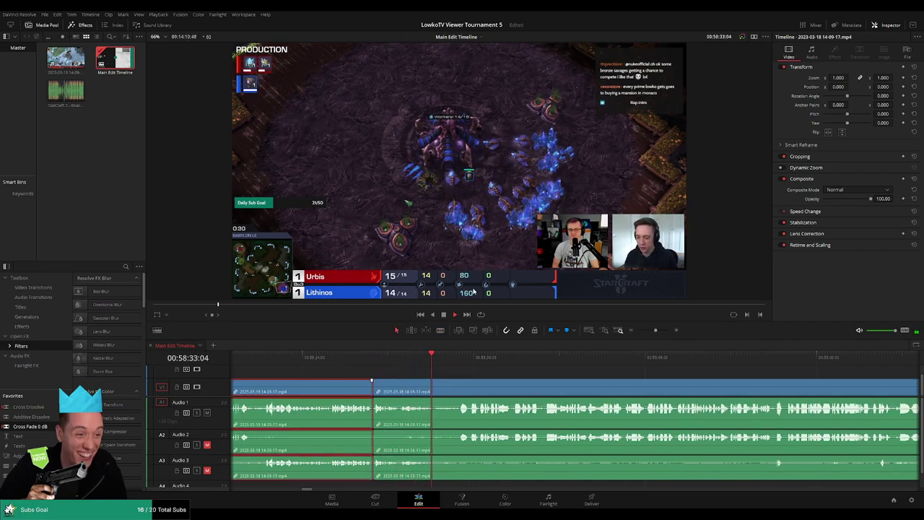
Step: Set the reviewed clip before the cut to Clip Color Orange
click(503, 375)
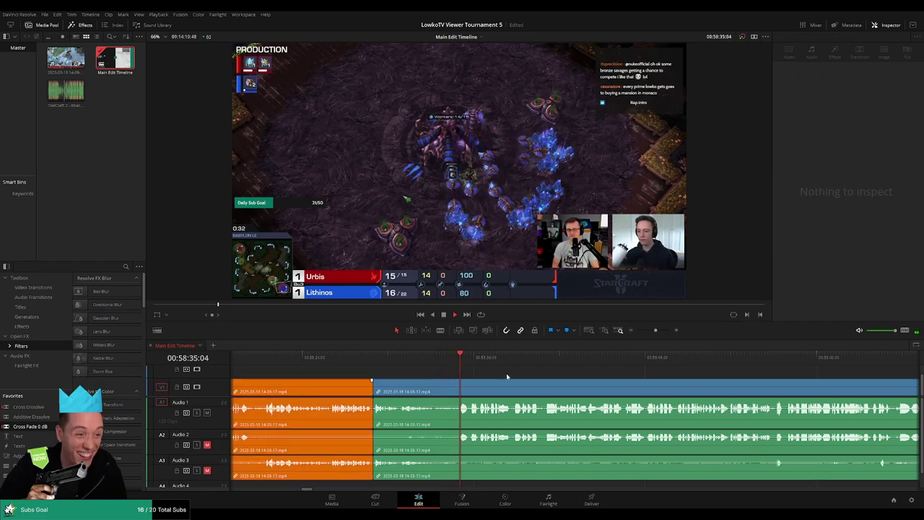
scroll(476, 382, right, 3)
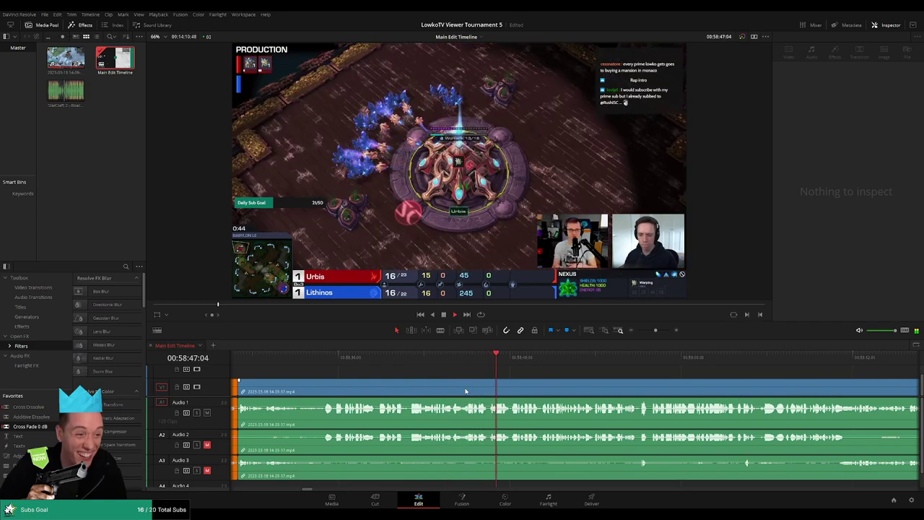
scroll(505, 393, right, 3)
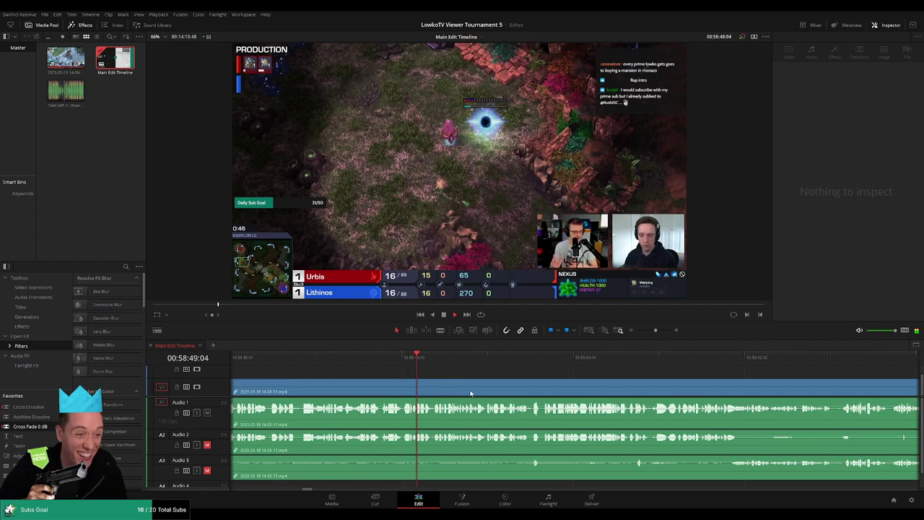
scroll(462, 390, right, 1)
scroll(462, 386, right, 2)
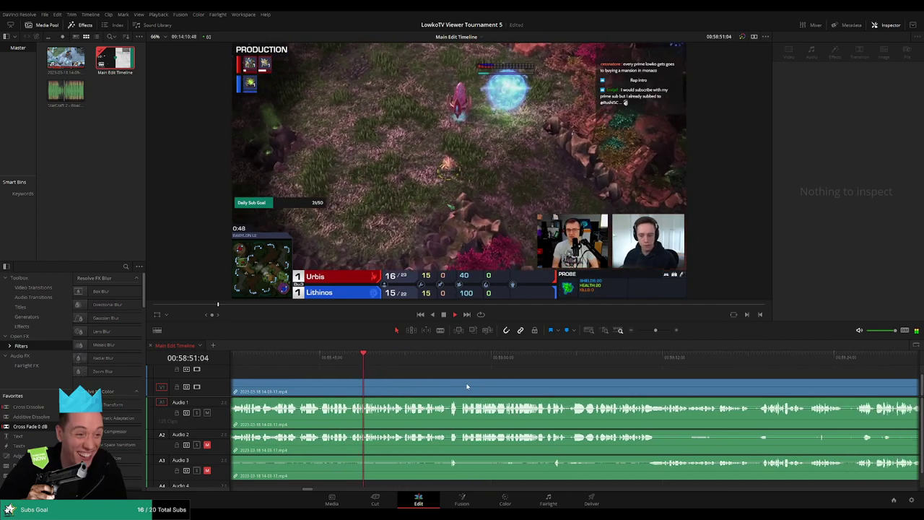
scroll(474, 386, right, 1)
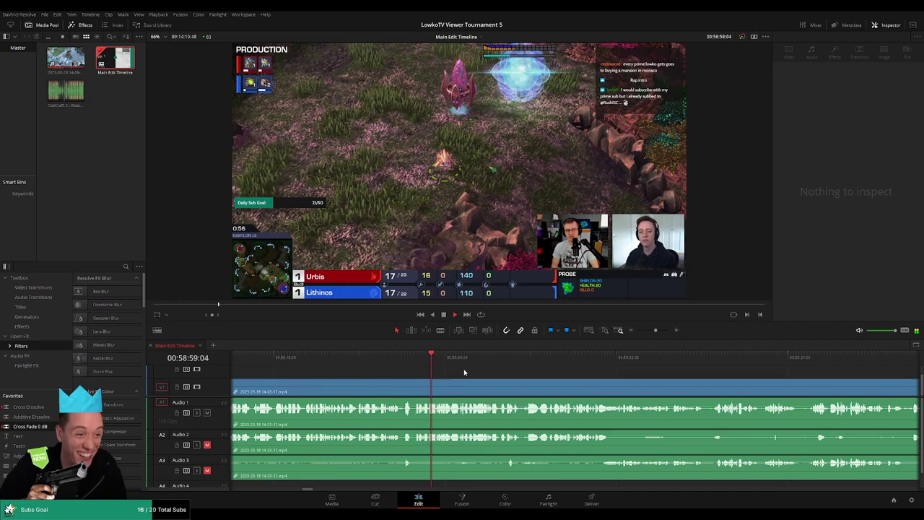
Step: Blade both ends of the dead moment near 00:58:57 and ripple-delete the short piece
click(402, 357)
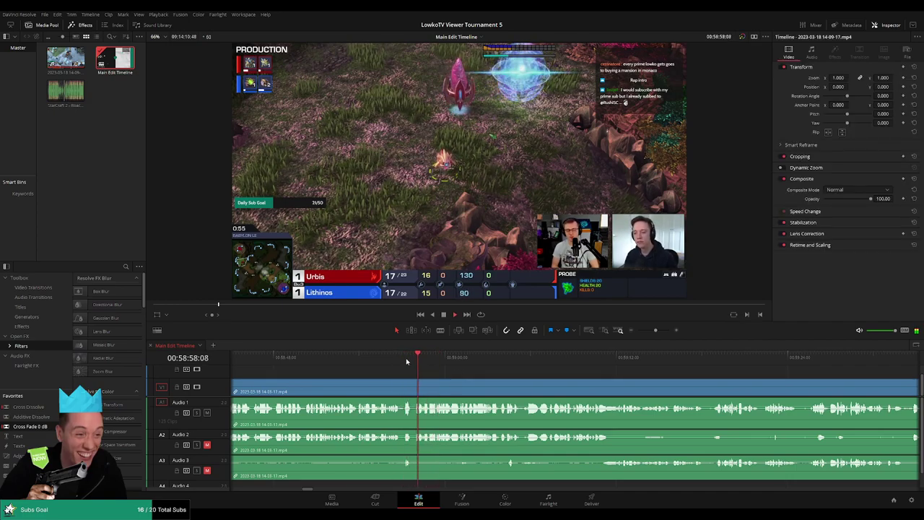
key(b)
click(397, 362)
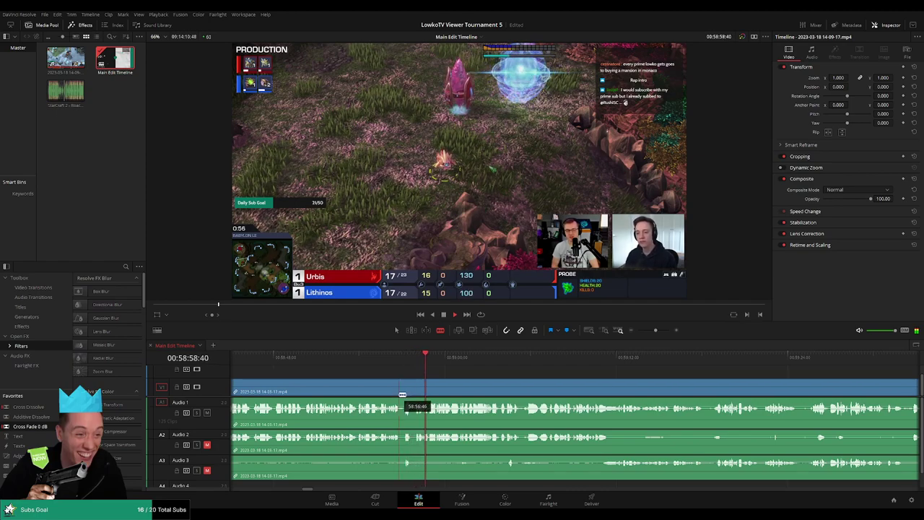
click(393, 363)
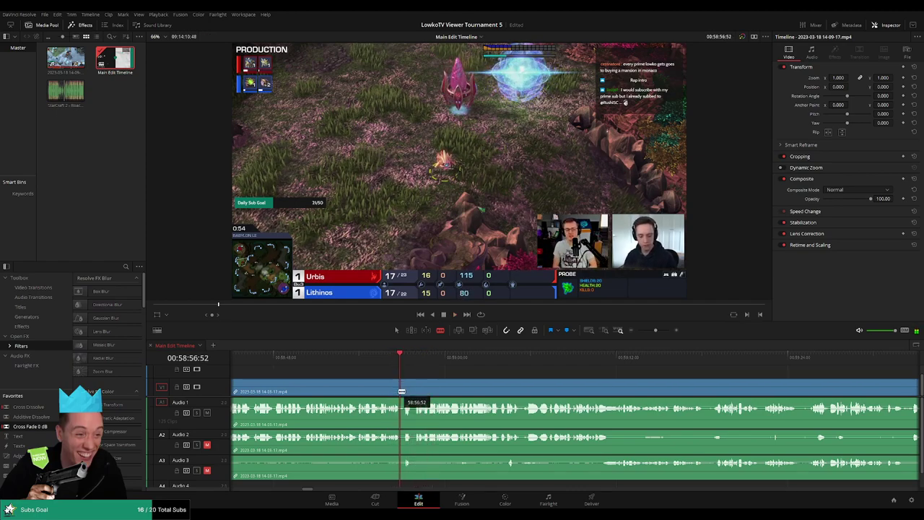
click(402, 391)
key(space)
click(412, 390)
key(a)
click(402, 390)
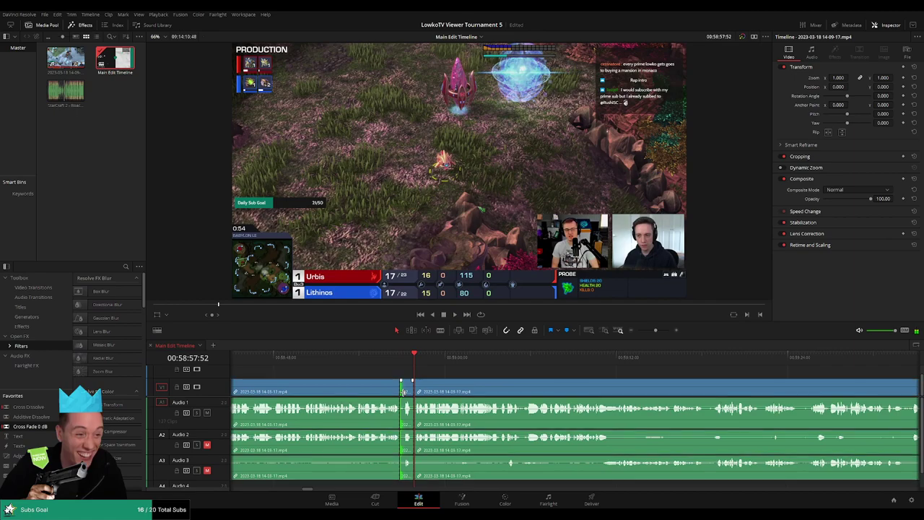
key(Delete)
Step: Colour the reviewed clip left of the new join orange
click(393, 367)
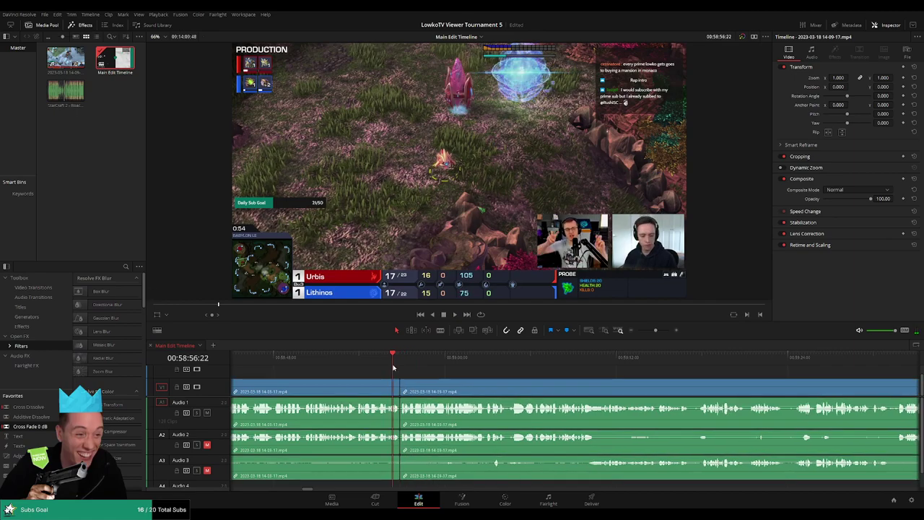
key(ctrl+y)
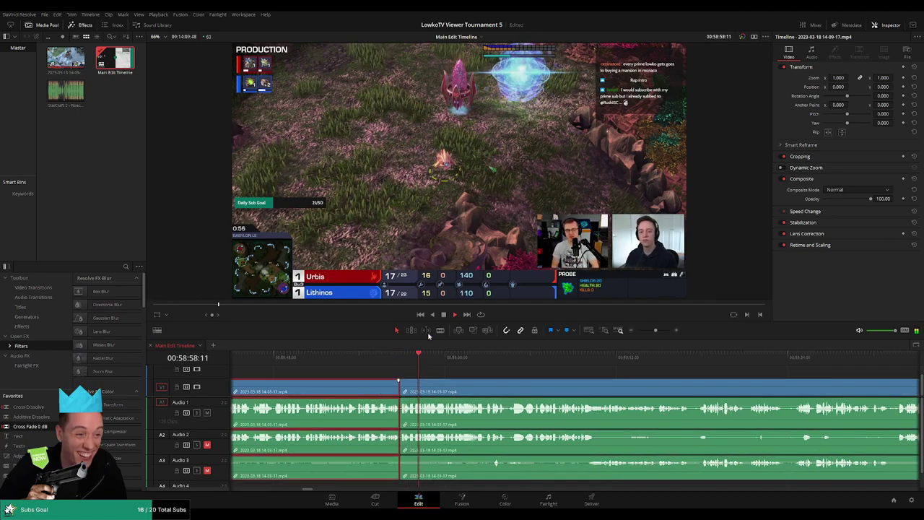
click(530, 375)
scroll(464, 371, right, 5)
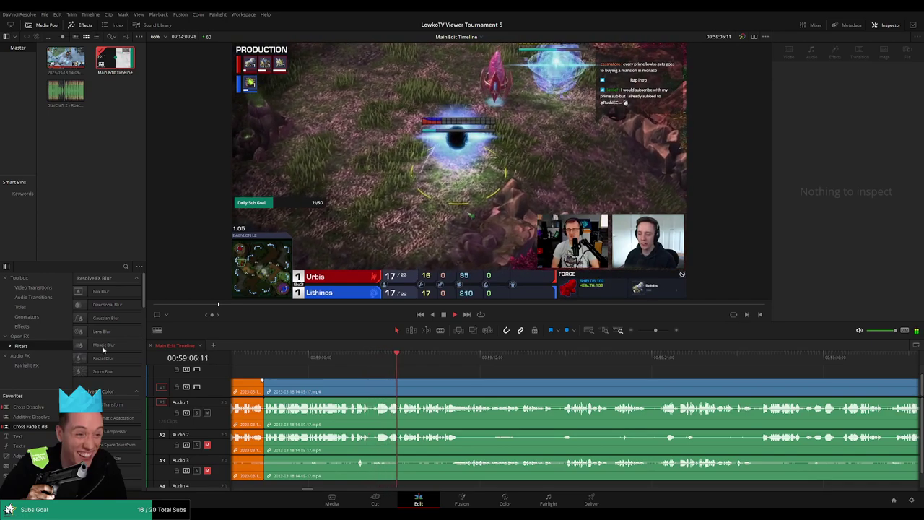
scroll(478, 379, right, 2)
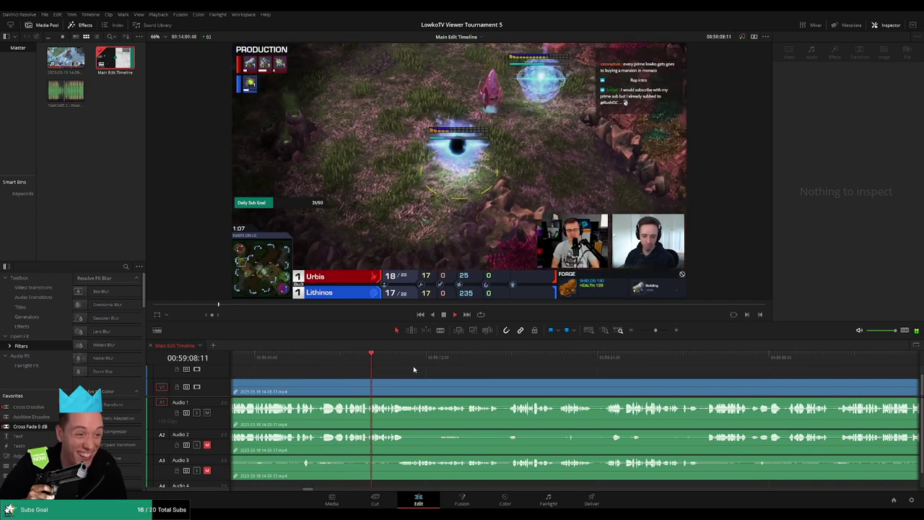
scroll(397, 370, right, 3)
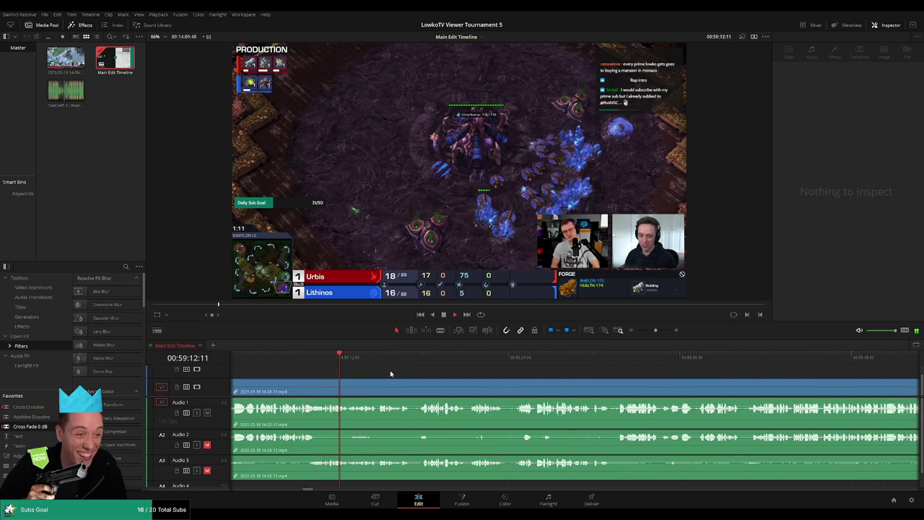
scroll(398, 379, right, 2)
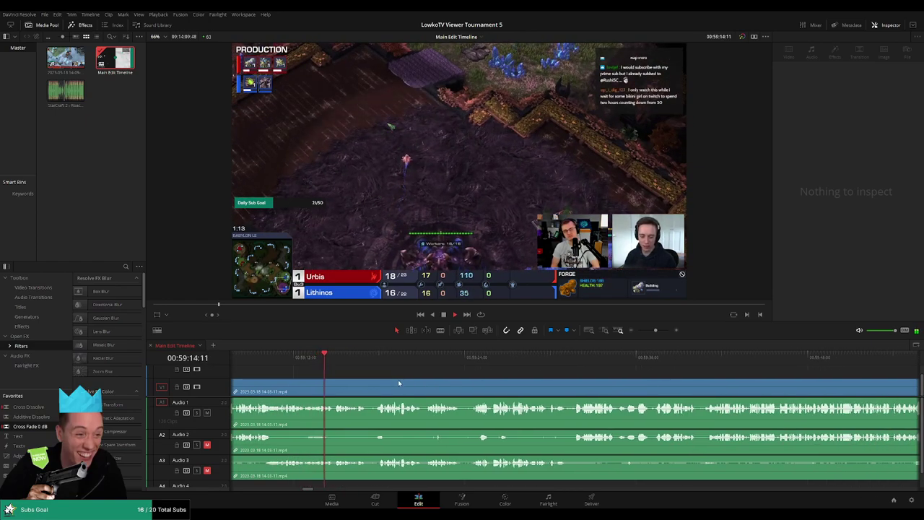
scroll(408, 384, right, 1)
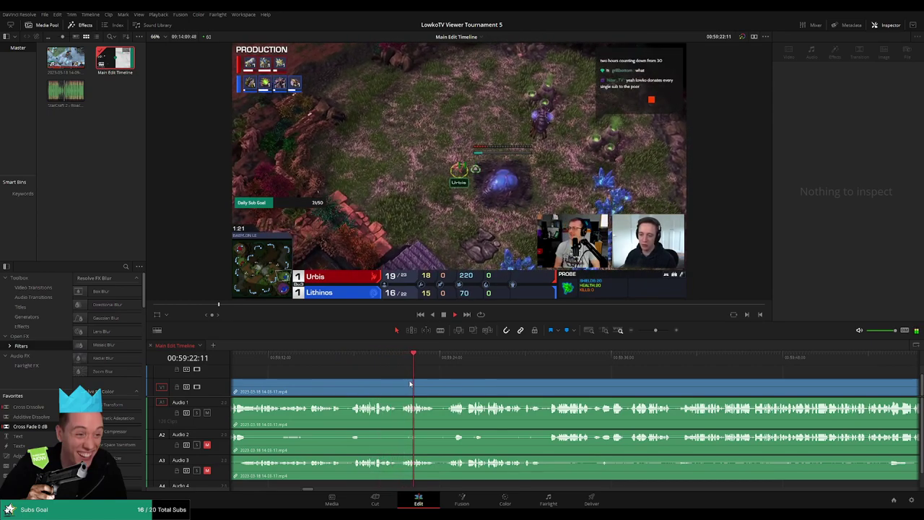
scroll(402, 378, right, 3)
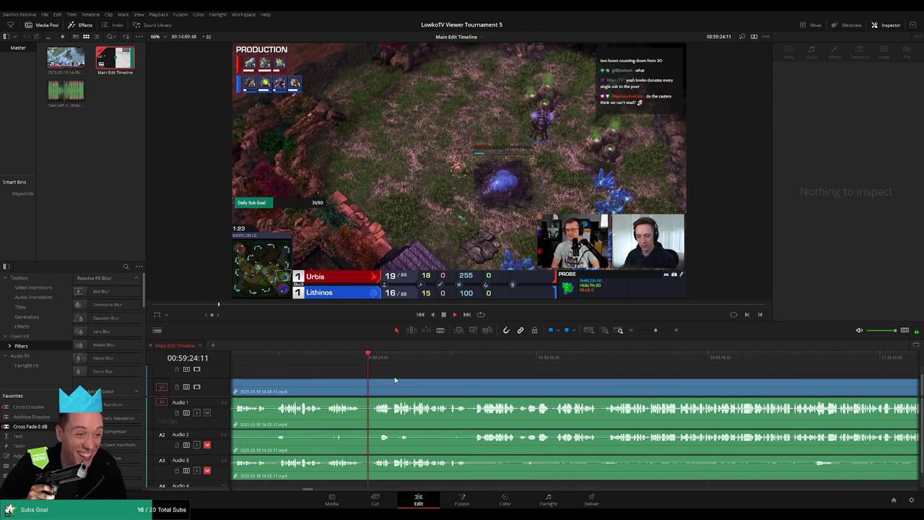
scroll(433, 388, right, 2)
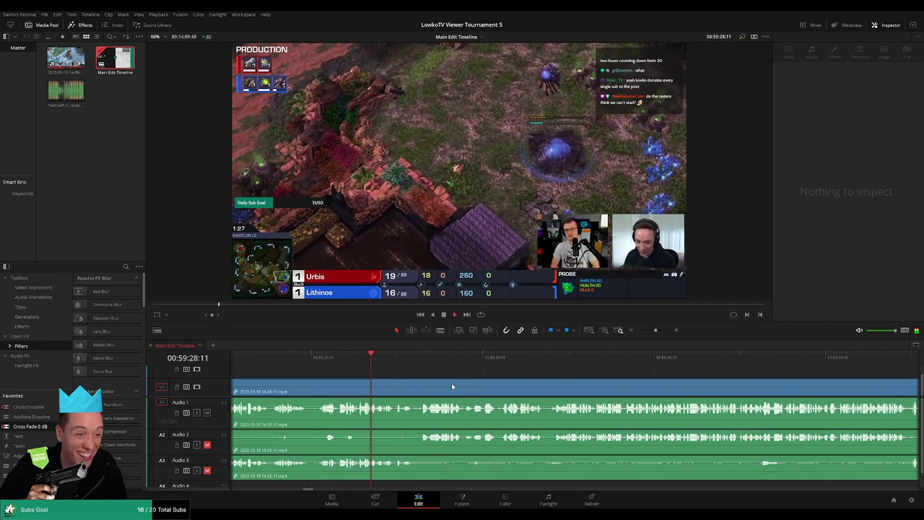
scroll(451, 383, right, 1)
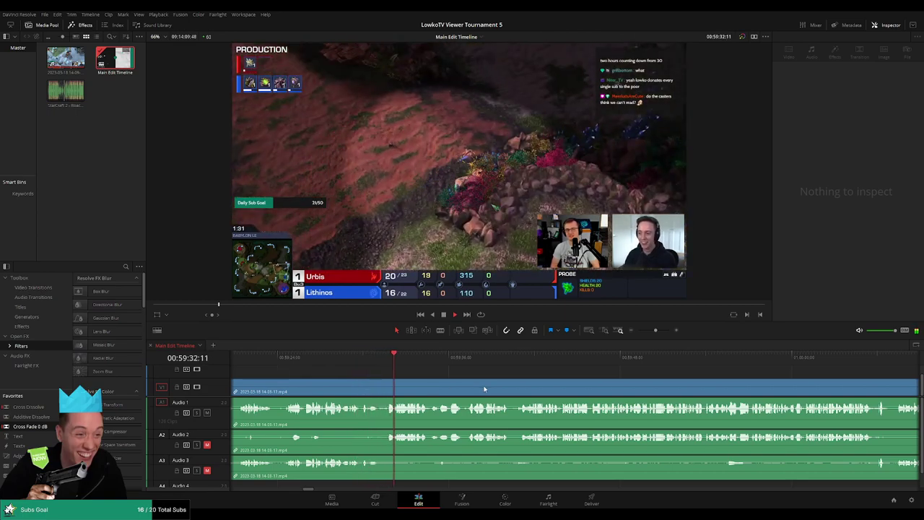
scroll(426, 384, right, 2)
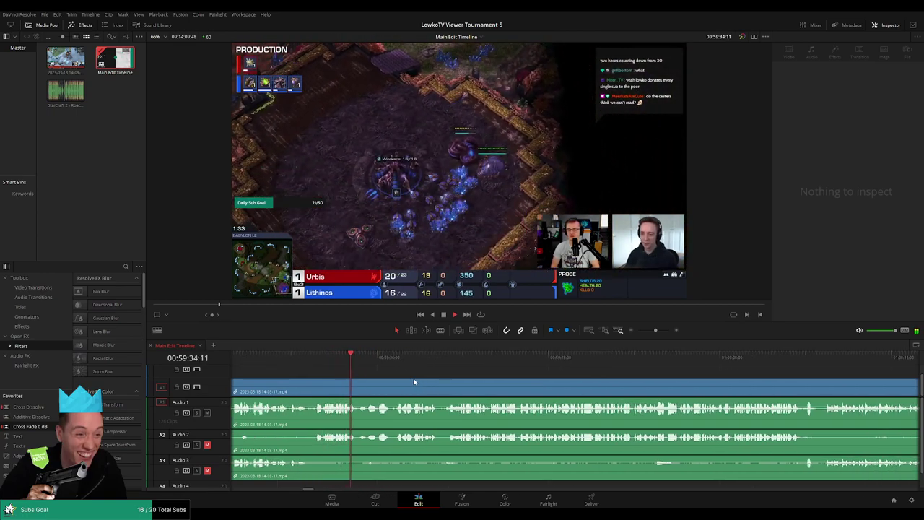
scroll(414, 382, right, 1)
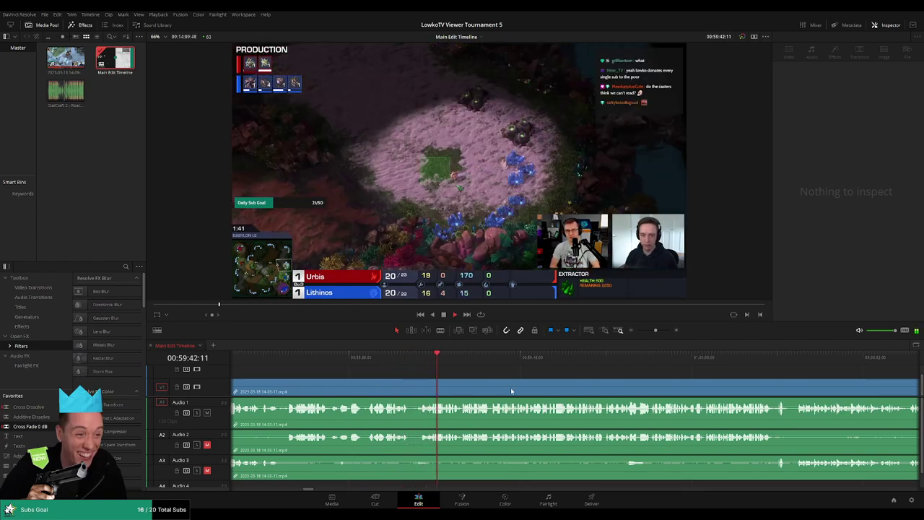
scroll(445, 385, right, 2)
scroll(445, 381, right, 2)
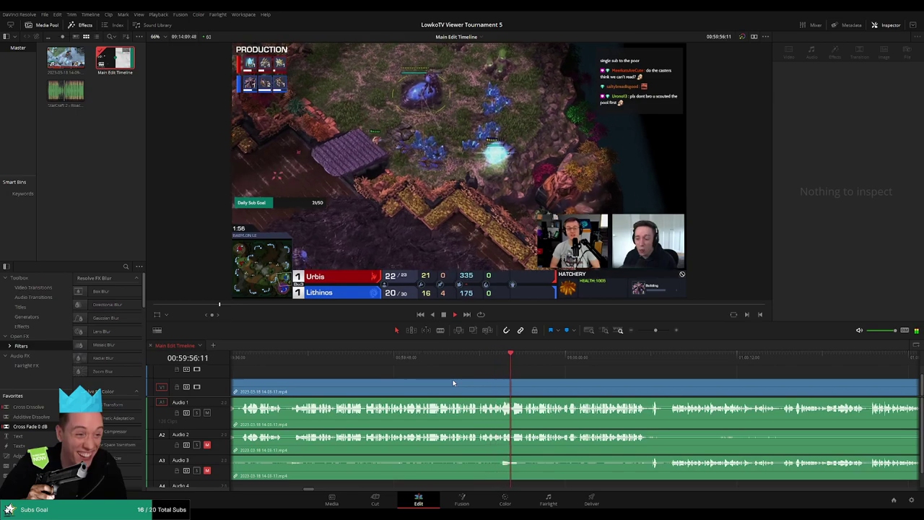
scroll(536, 390, right, 3)
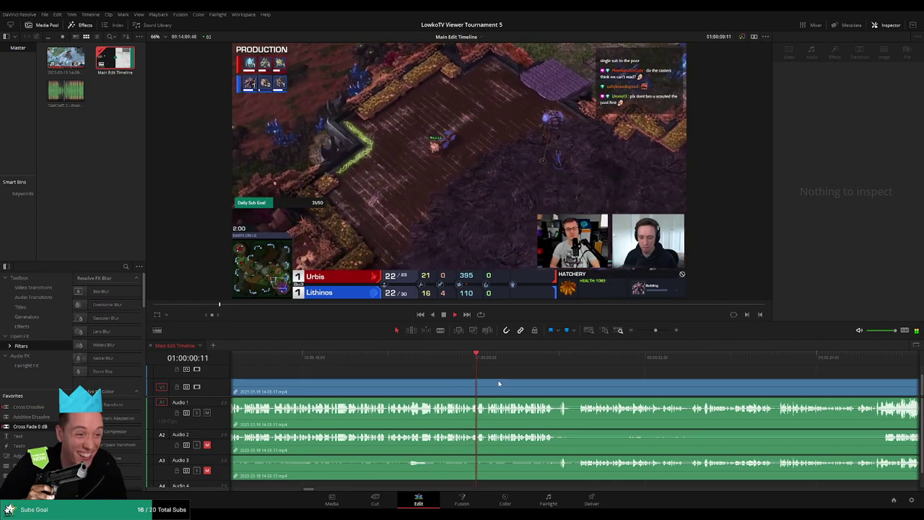
scroll(534, 384, right, 5)
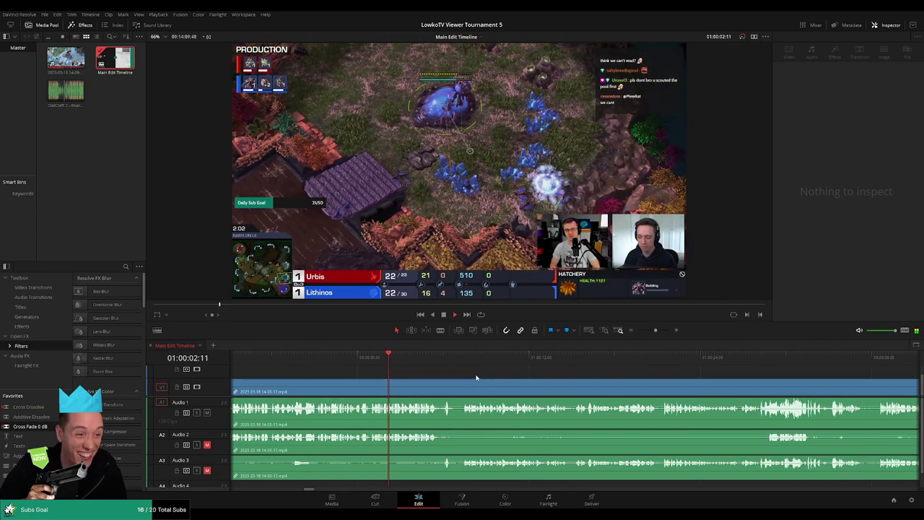
scroll(625, 383, left, 4)
scroll(542, 383, right, 4)
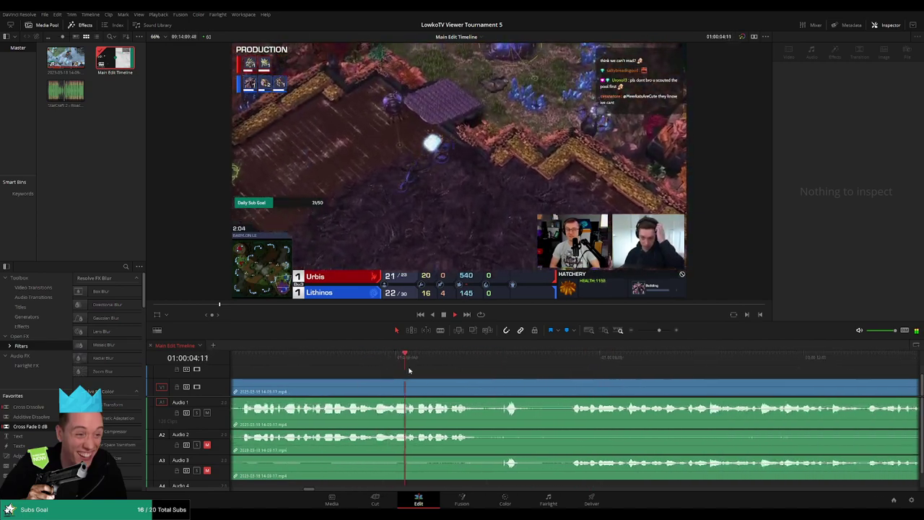
scroll(457, 379, up, 1)
Step: Blade the footage at the current playhead position near 1:00:05
key(b)
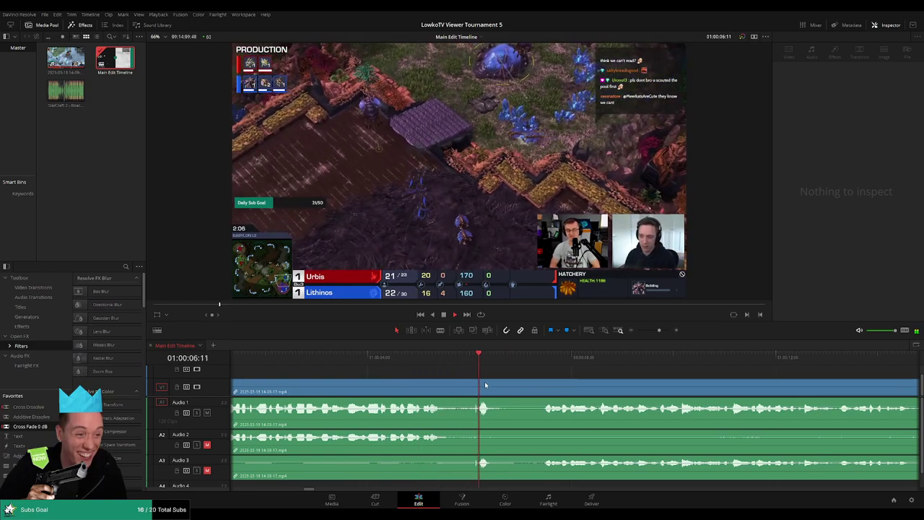
click(478, 404)
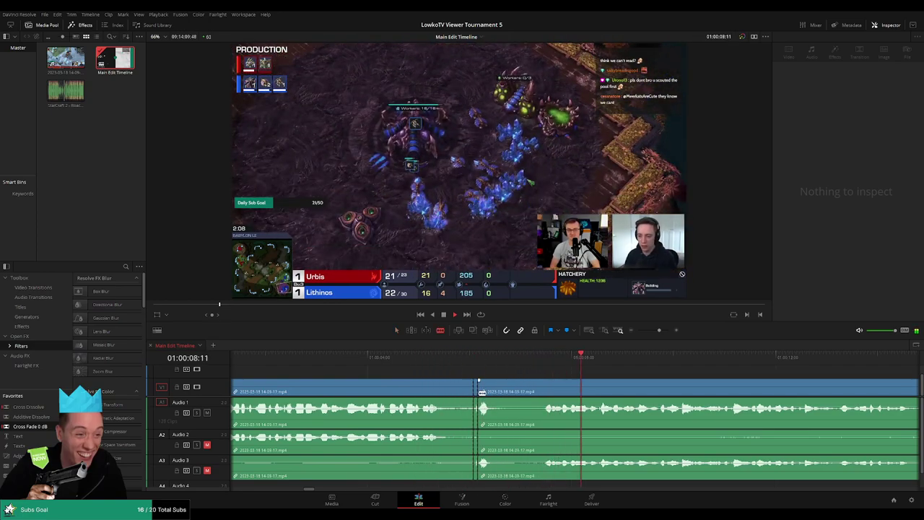
key(a)
click(476, 392)
Step: Set the reviewed clip left of the cut to Clip Color Orange
click(457, 363)
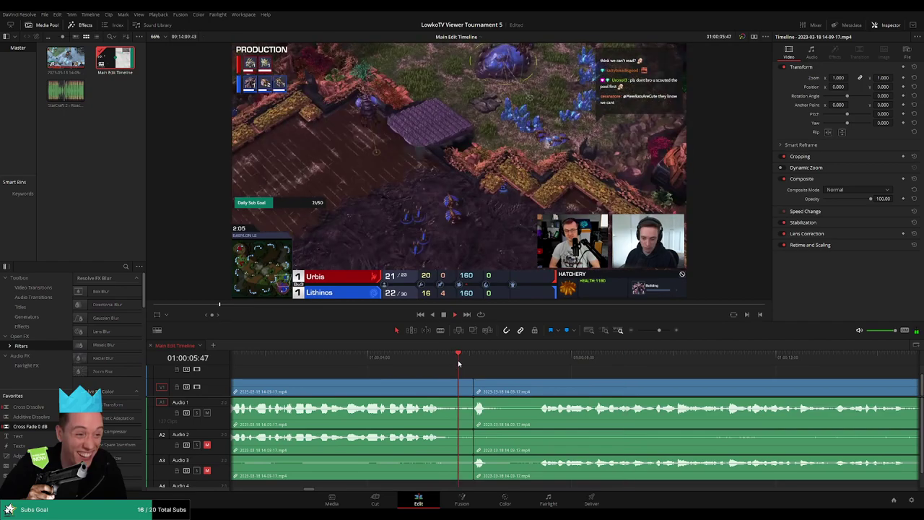
scroll(509, 386, down, 1)
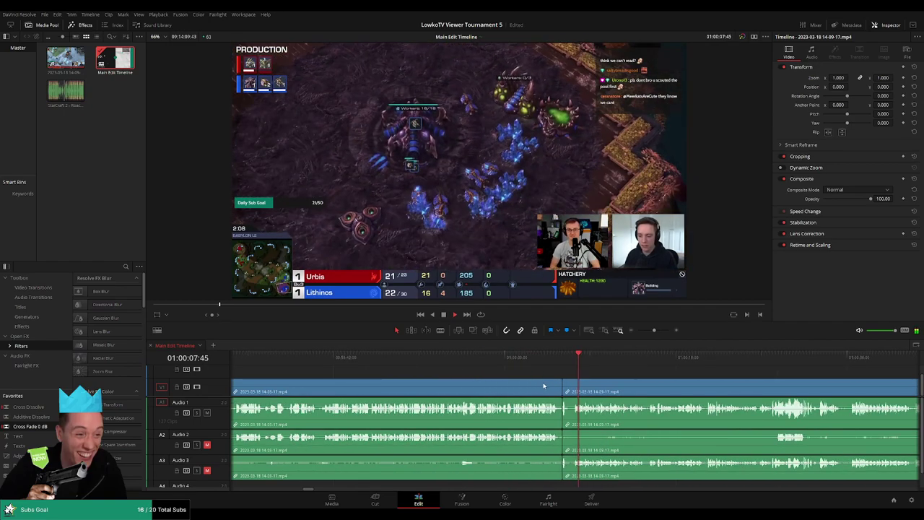
click(509, 392)
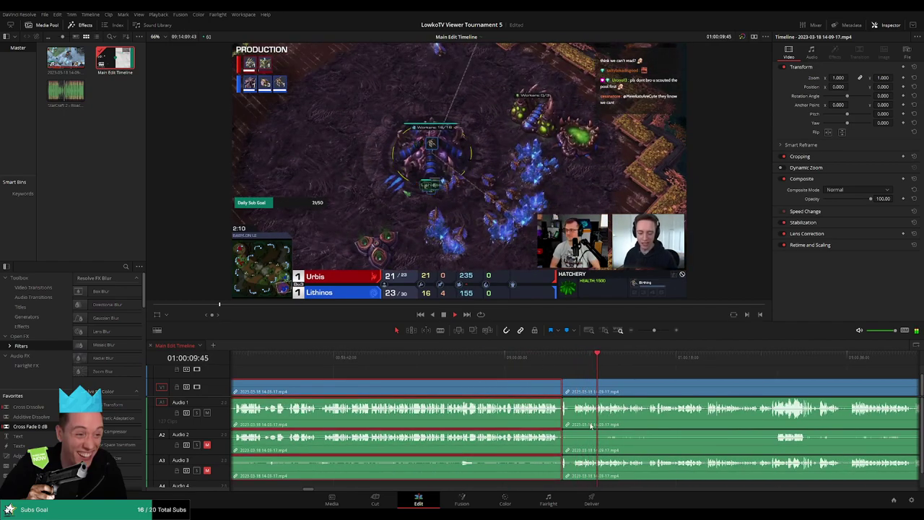
click(635, 371)
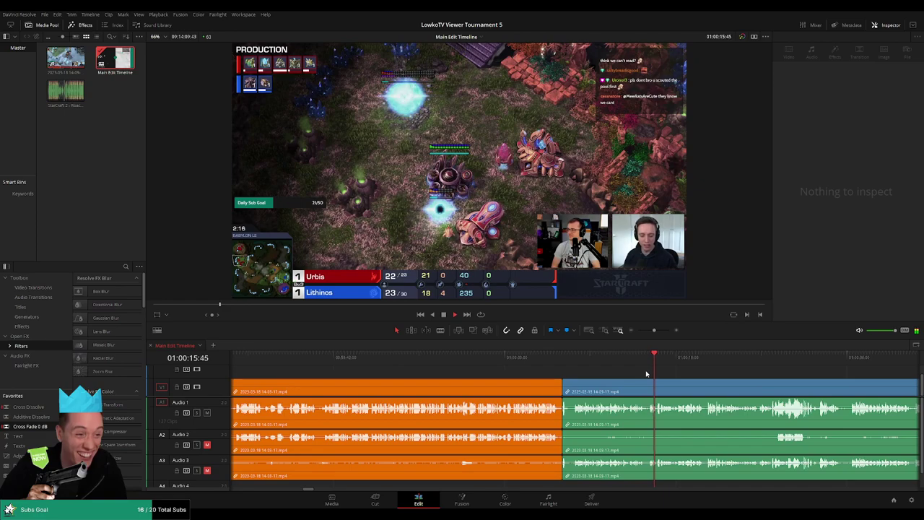
scroll(578, 372, right, 4)
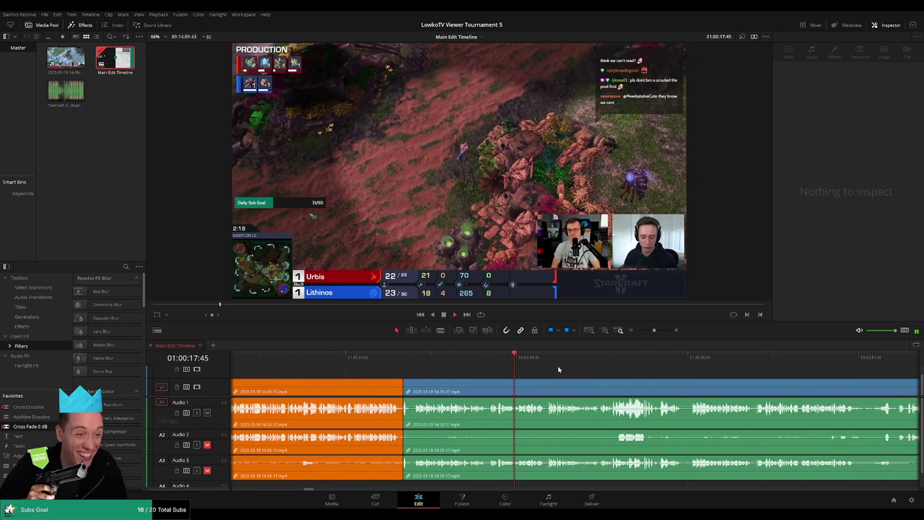
scroll(558, 370, right, 3)
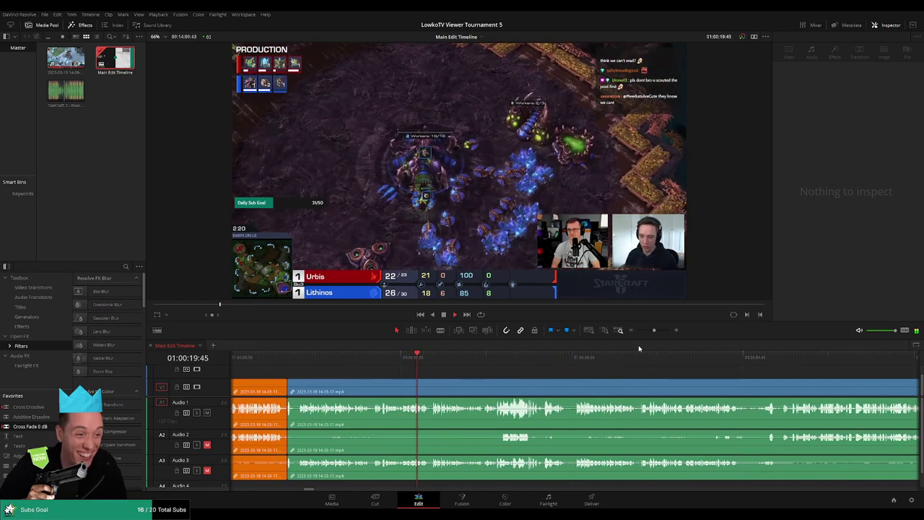
mouse_move(654, 329)
mouse_down()
mouse_move(639, 330)
mouse_move(656, 331)
mouse_up()
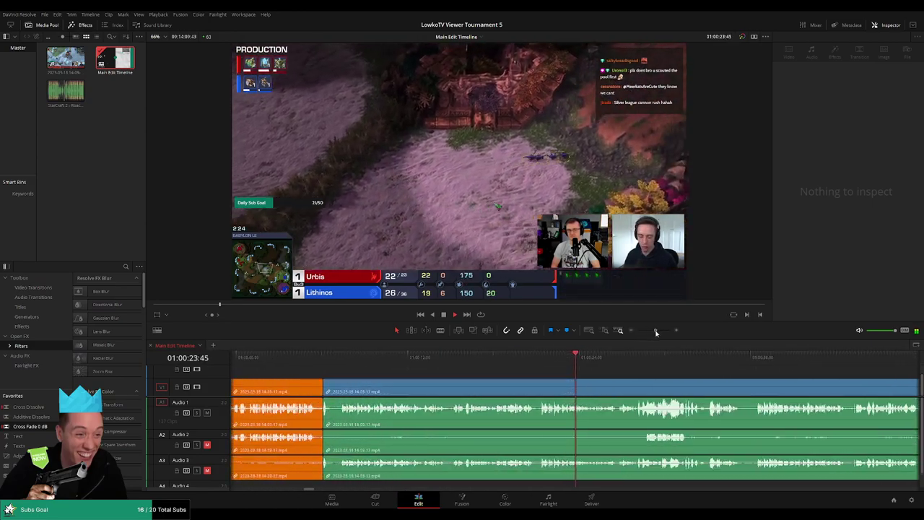
scroll(599, 385, right, 3)
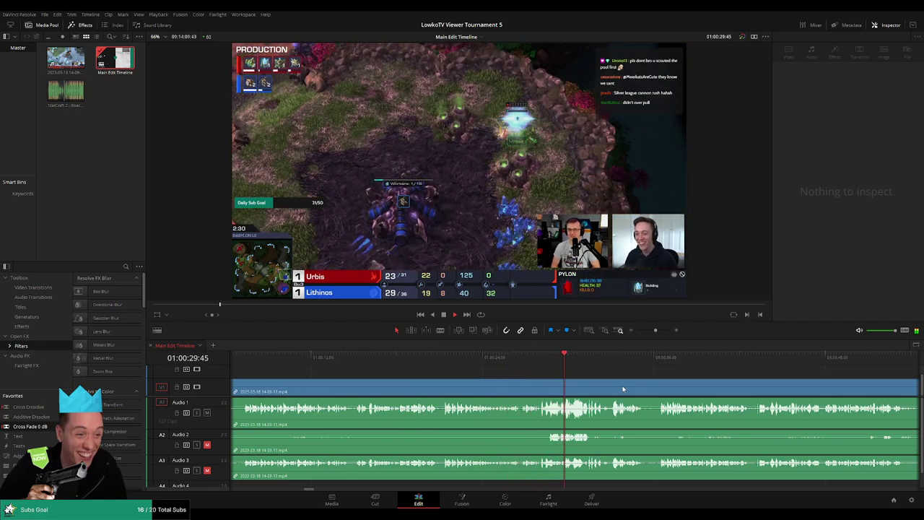
scroll(503, 375, right, 5)
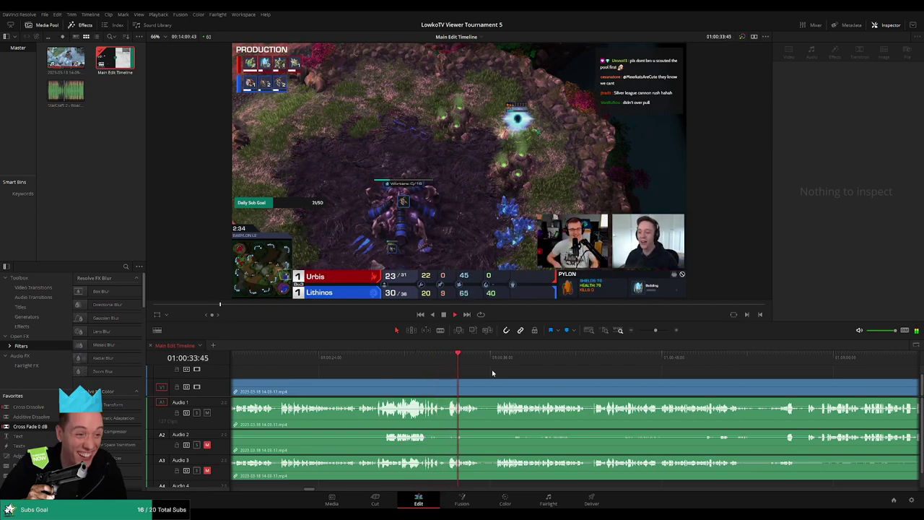
scroll(475, 377, right, 2)
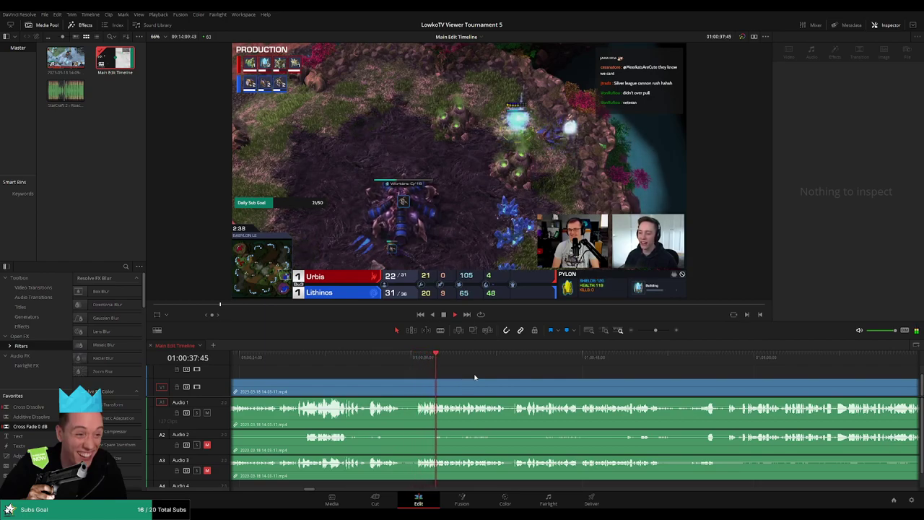
scroll(433, 377, right, 2)
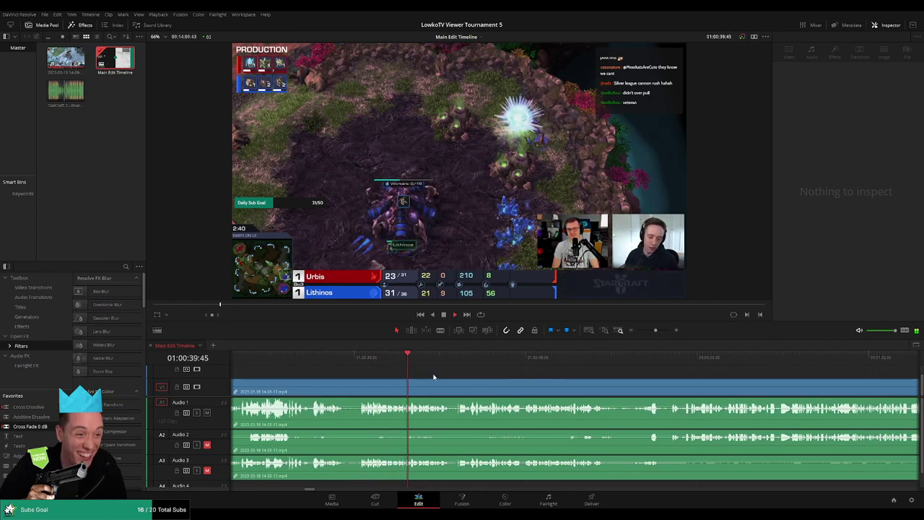
Step: Blade all tracks at both ends of the dead moment and ripple-delete the piece between
scroll(526, 383, right, 2)
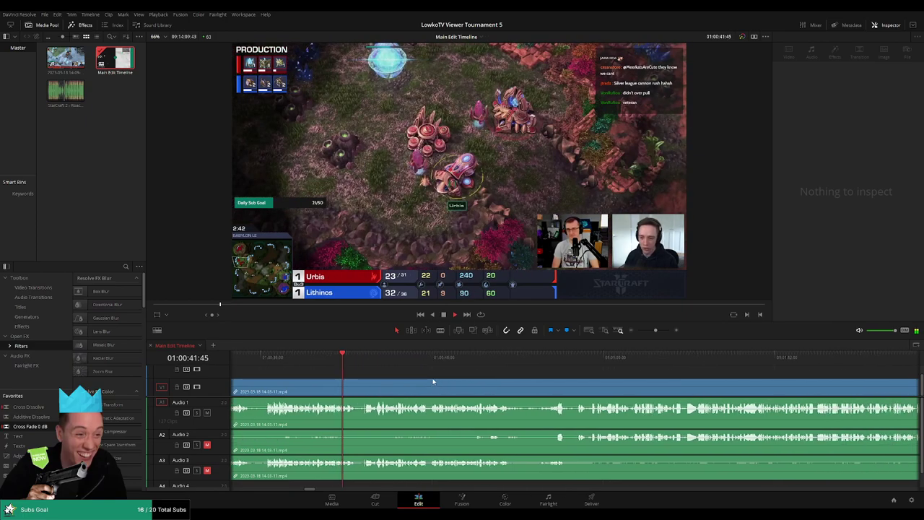
scroll(567, 383, up, 2)
key(b)
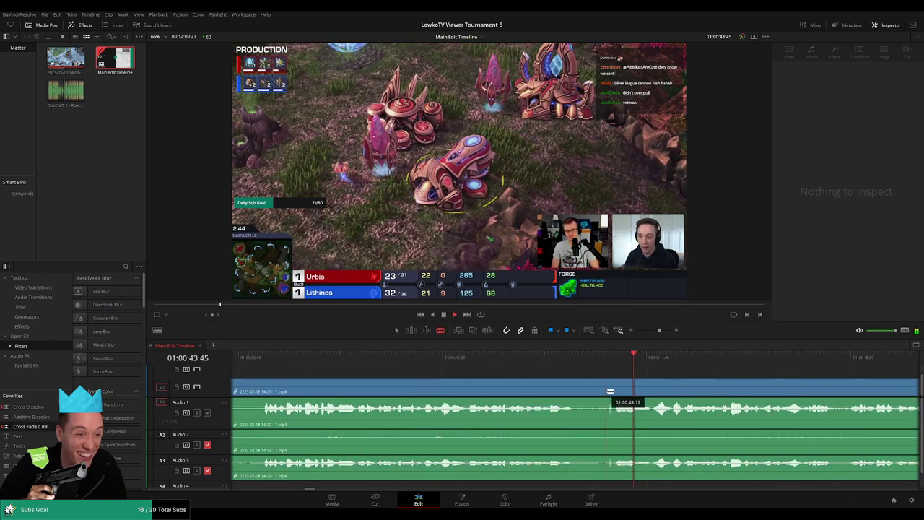
click(608, 389)
click(649, 390)
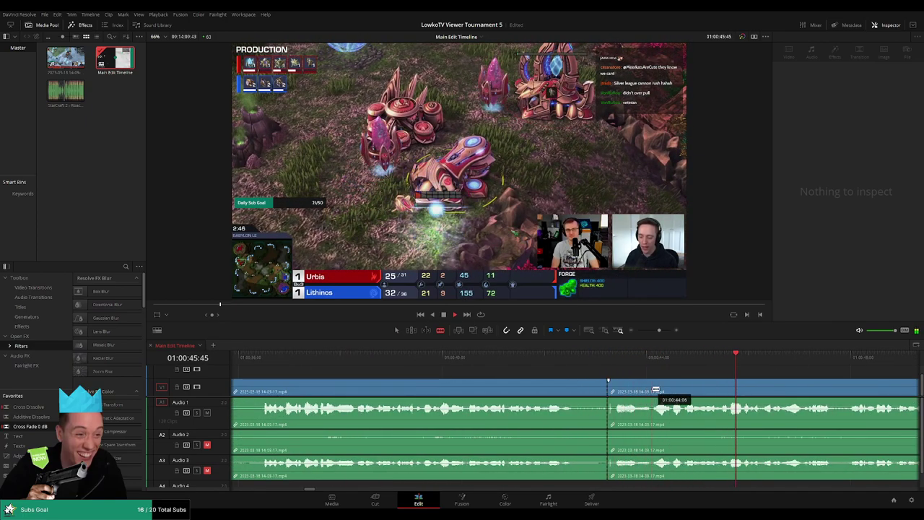
key(a)
click(630, 391)
key(Delete)
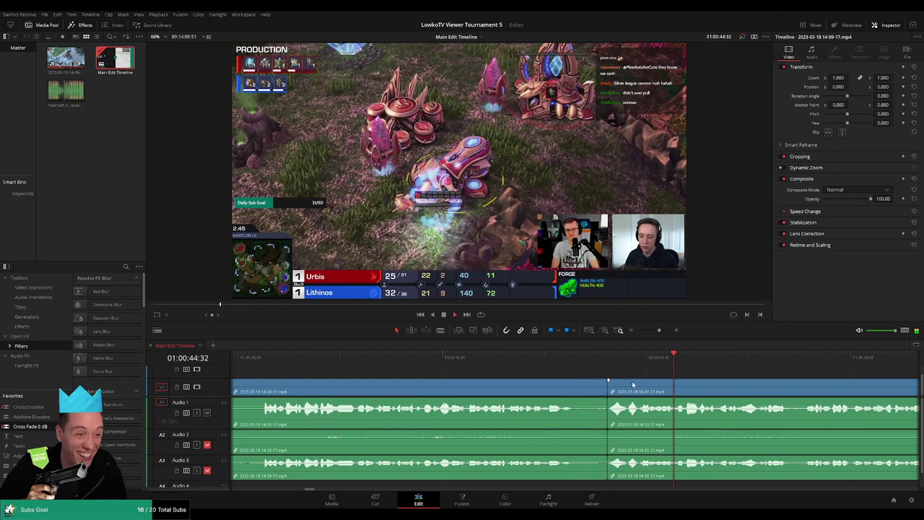
Step: Colour the reviewed clip before the cut orange and deselect it
scroll(632, 384, down, 2)
click(509, 391)
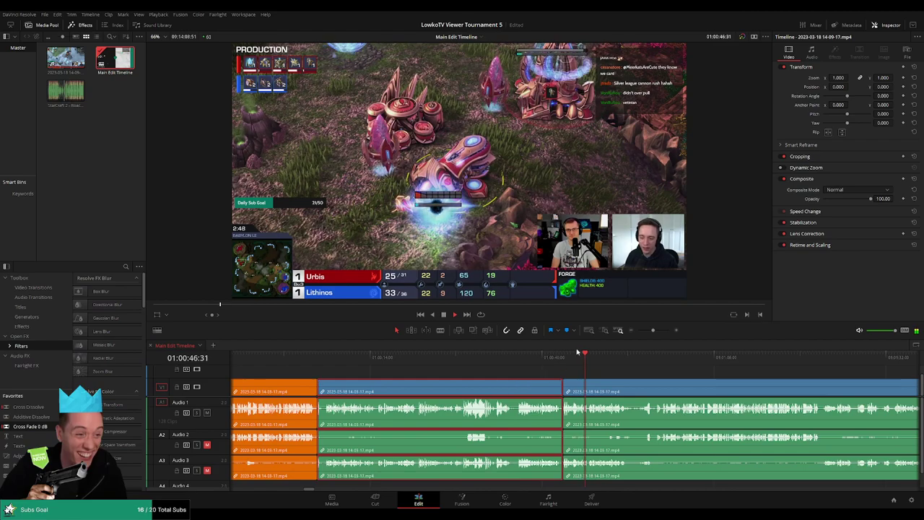
key(ctrl+shift+o)
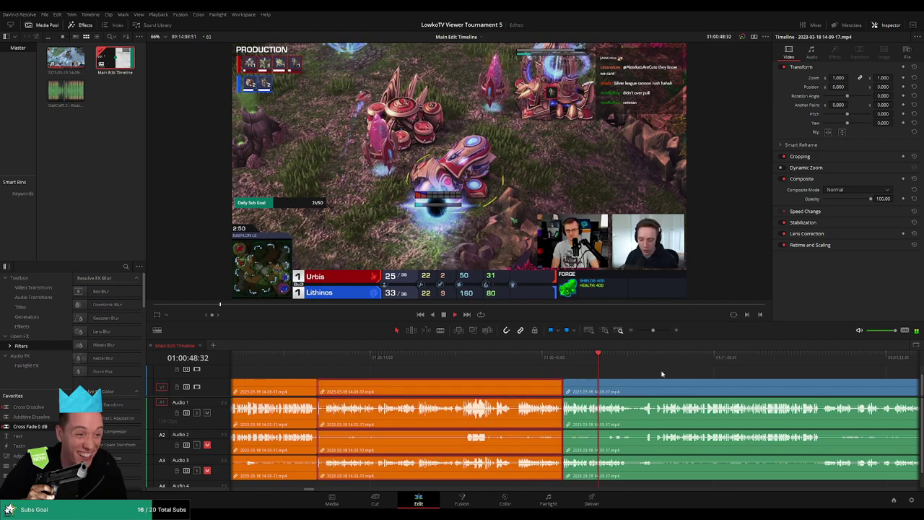
click(661, 373)
scroll(676, 377, down, 1)
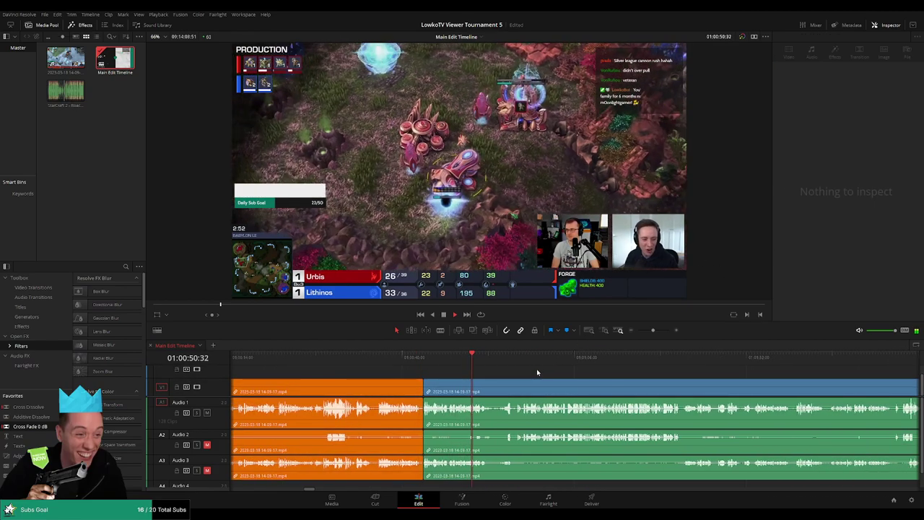
scroll(577, 375, up, 2)
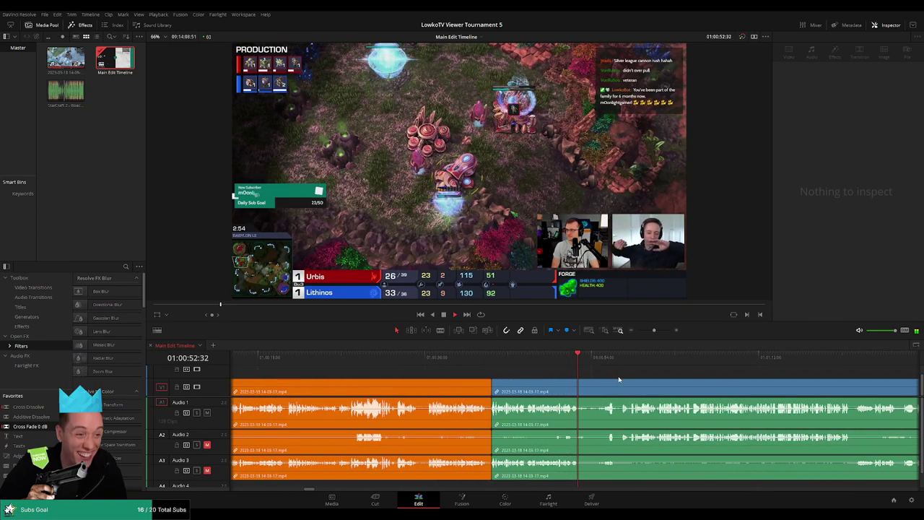
scroll(619, 378, down, 4)
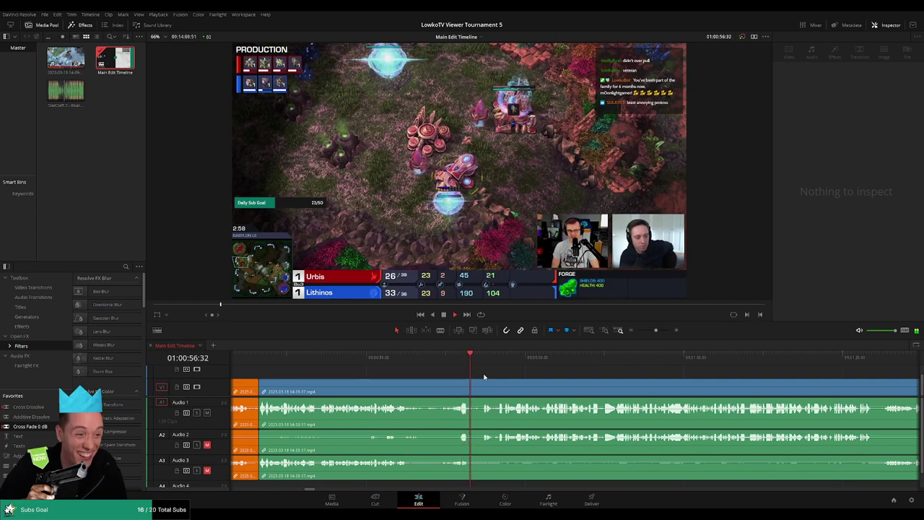
scroll(484, 376, down, 2)
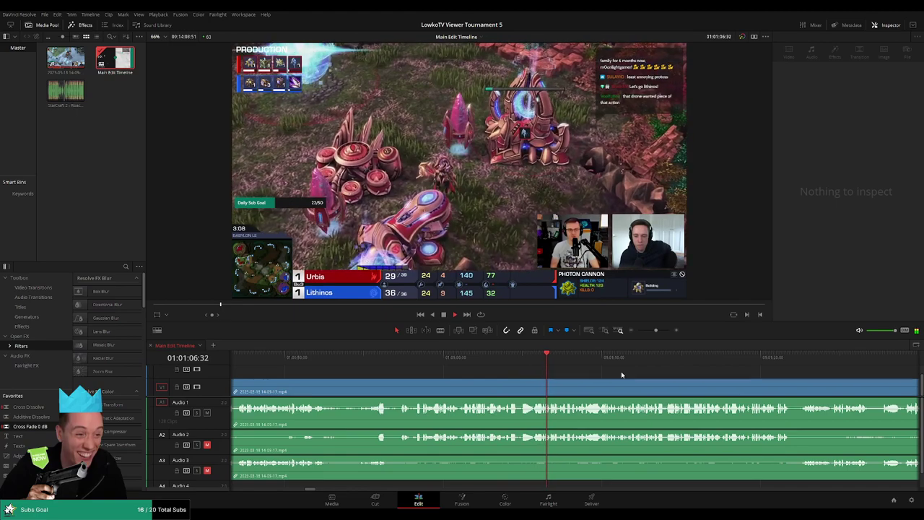
scroll(594, 362, down, 1)
scroll(549, 363, down, 8)
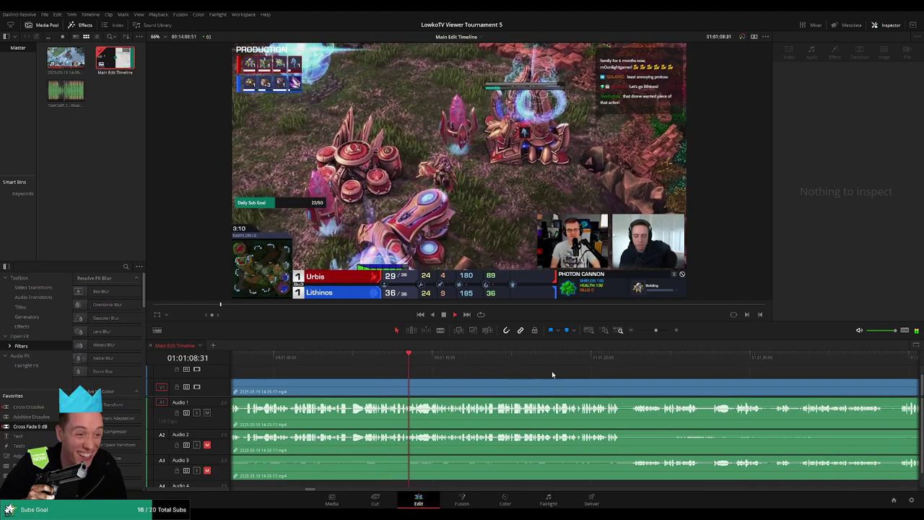
scroll(553, 375, down, 4)
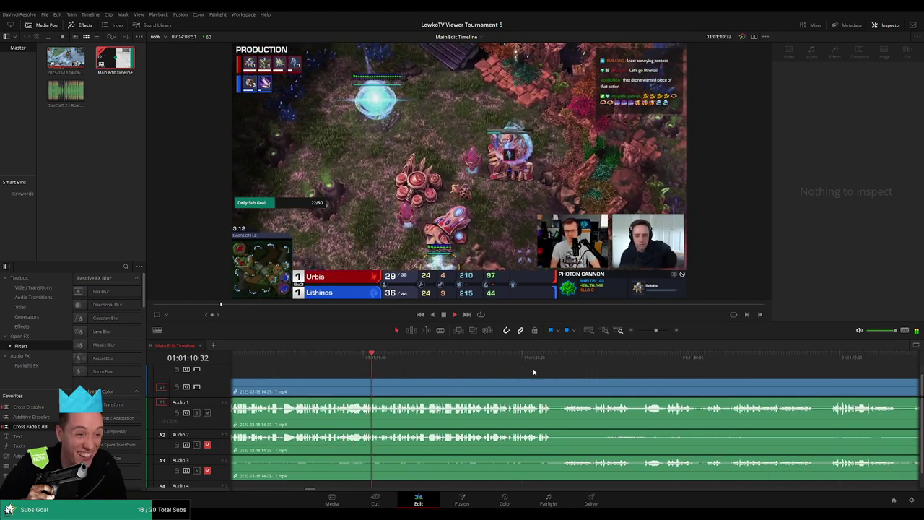
scroll(524, 374, down, 4)
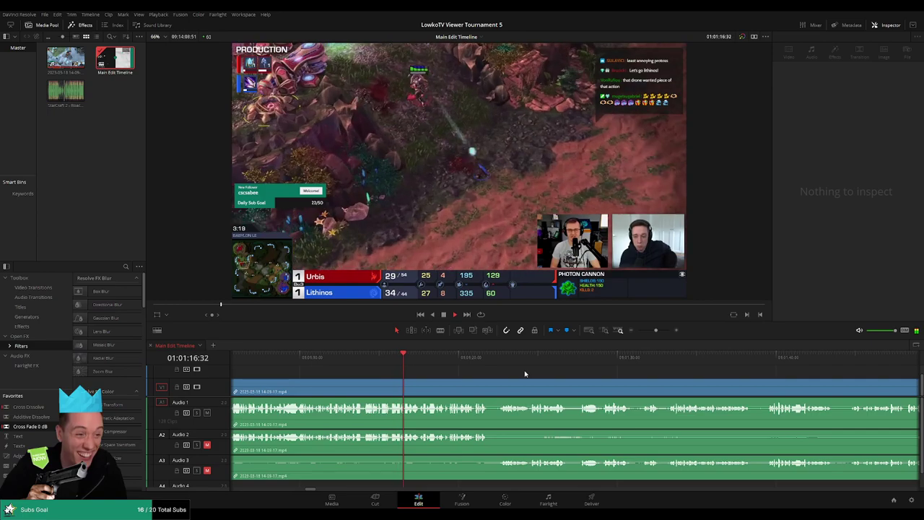
scroll(525, 374, down, 5)
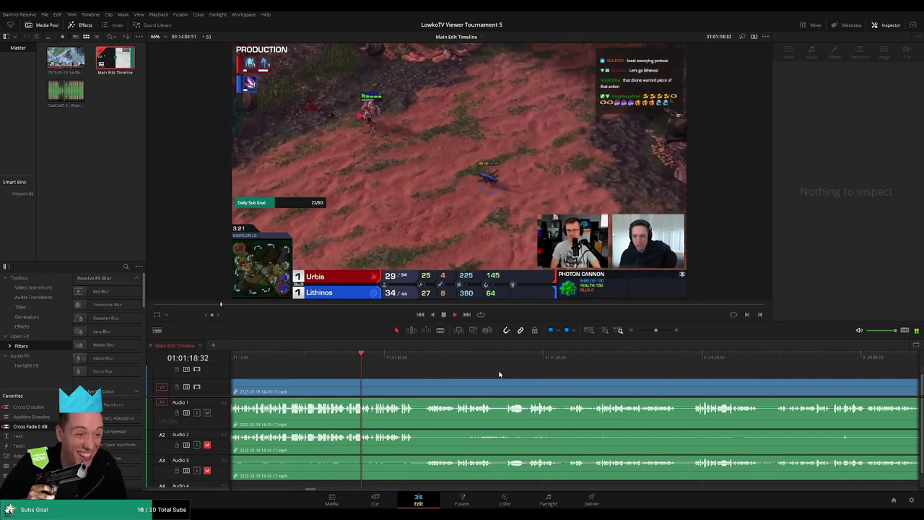
scroll(495, 376, down, 2)
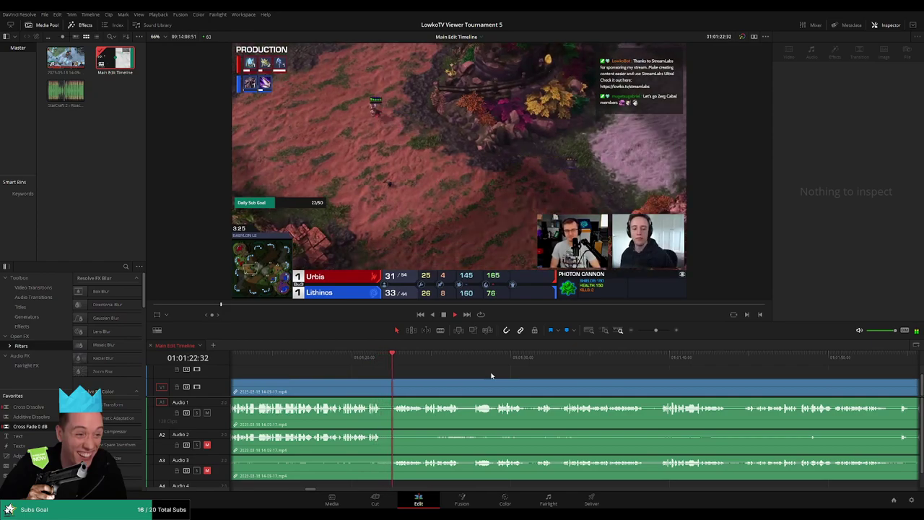
scroll(505, 378, down, 4)
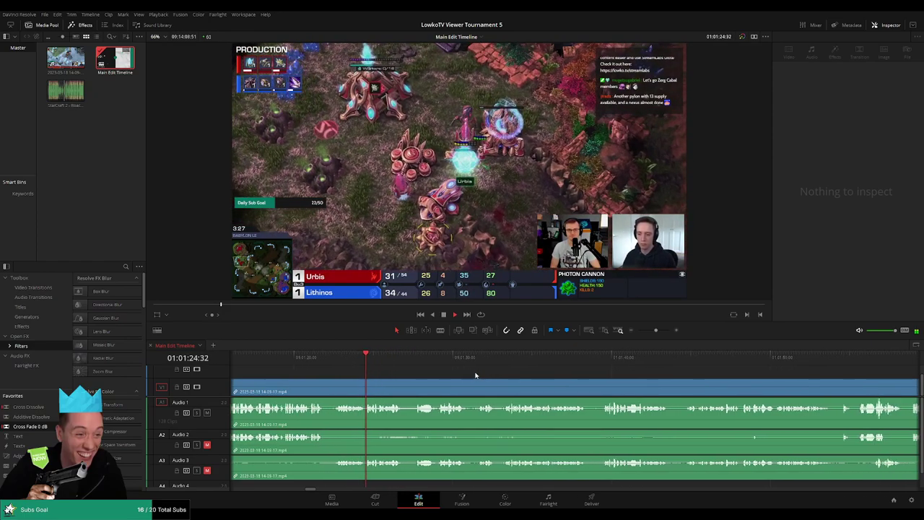
scroll(498, 382, down, 4)
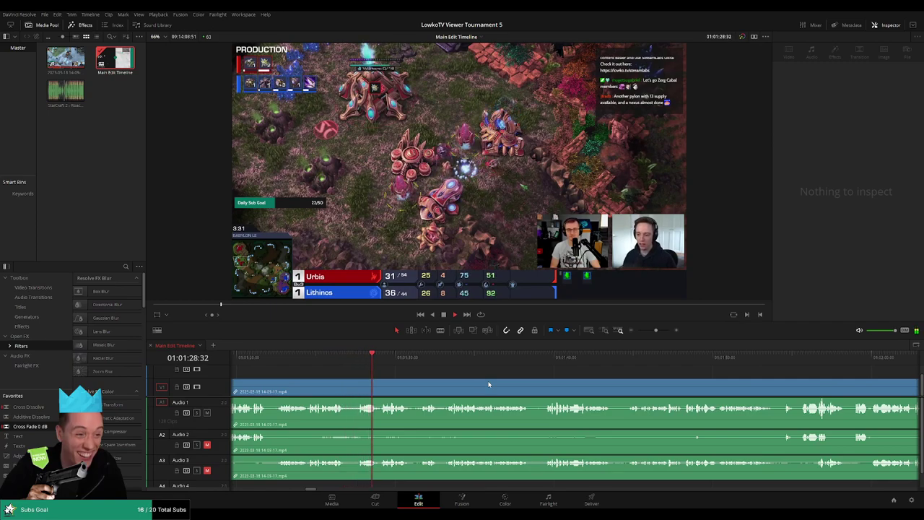
scroll(488, 384, down, 4)
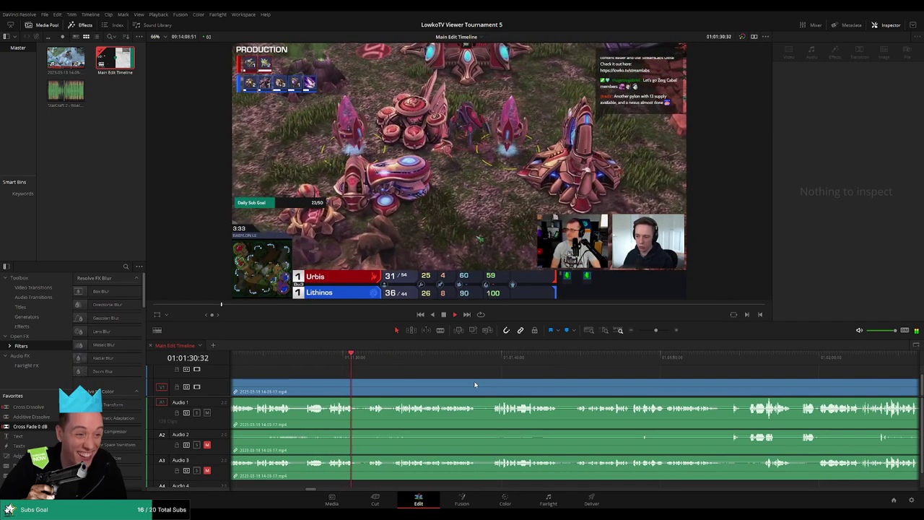
scroll(474, 383, down, 3)
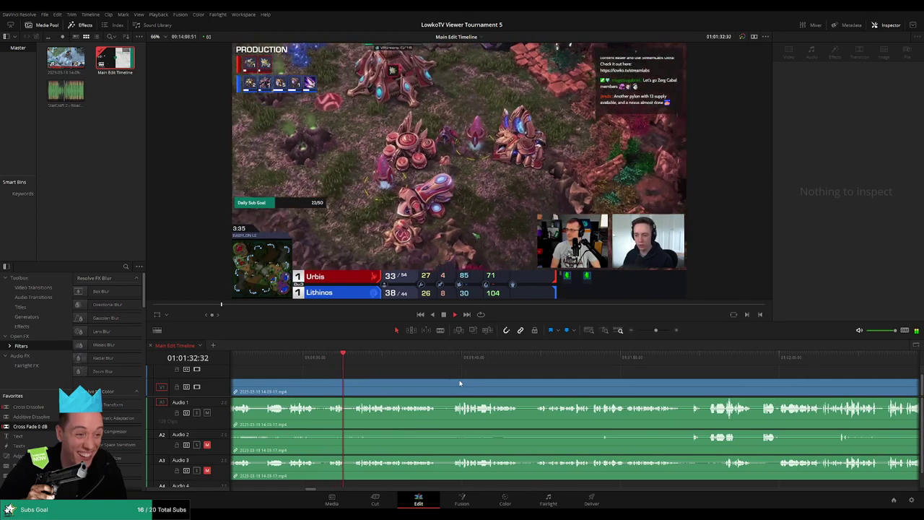
scroll(544, 390, up, 2)
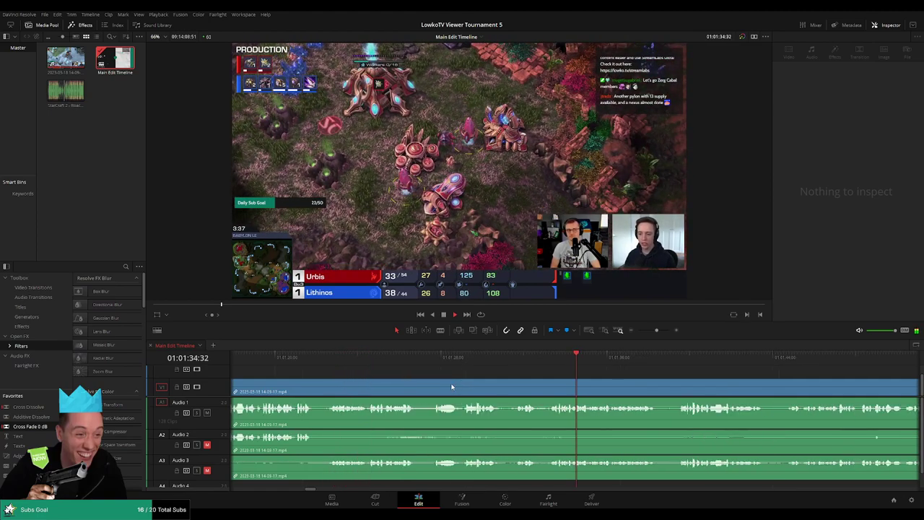
click(528, 391)
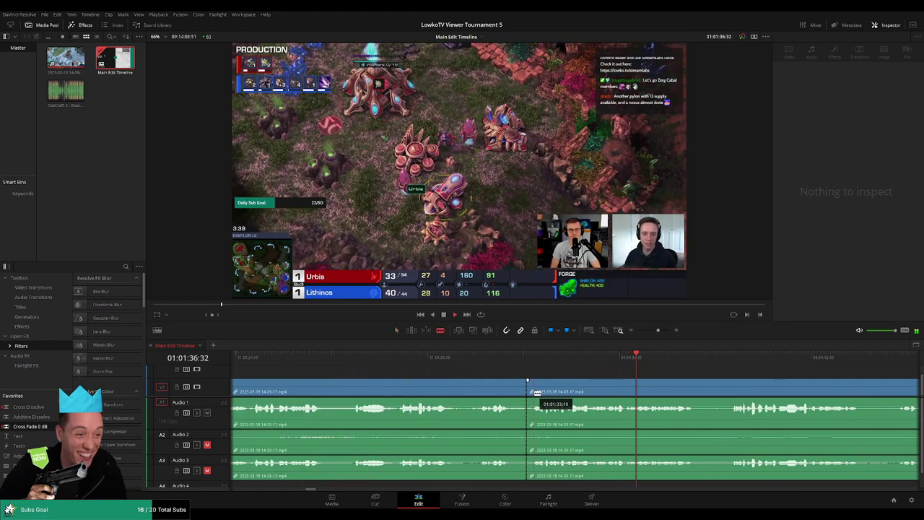
key(a)
click(510, 391)
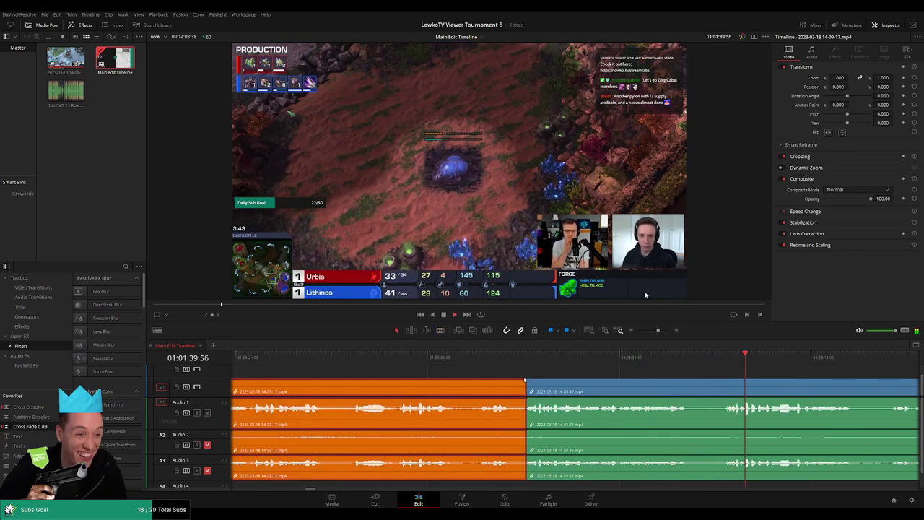
scroll(674, 342, down, 3)
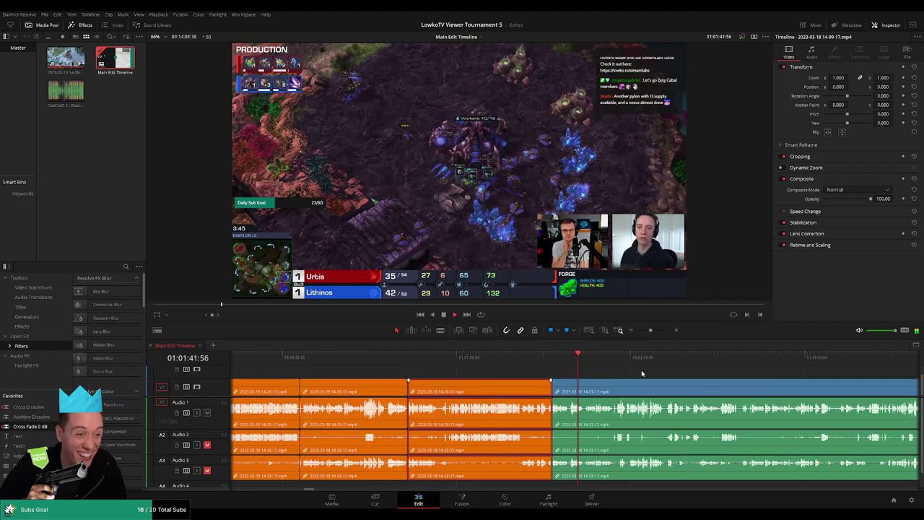
click(641, 372)
scroll(624, 385, down, 2)
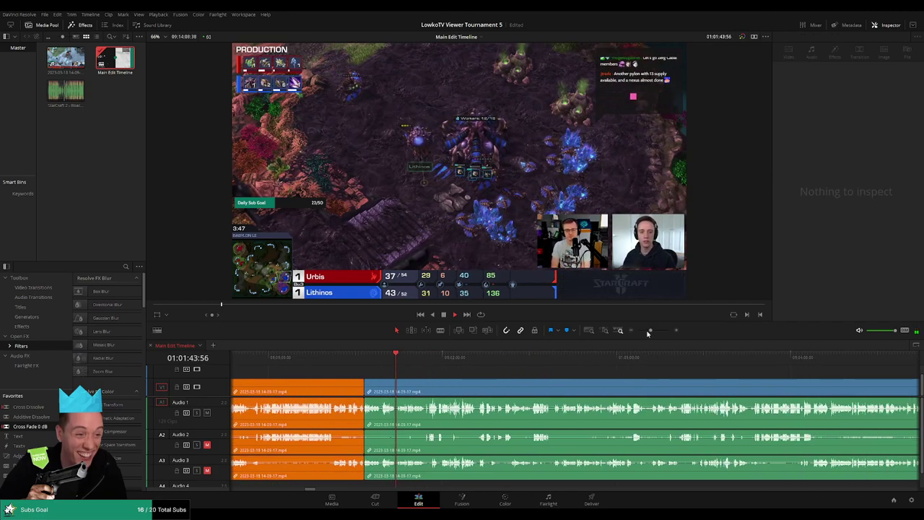
drag(647, 330, 654, 331)
scroll(495, 479, right, 3)
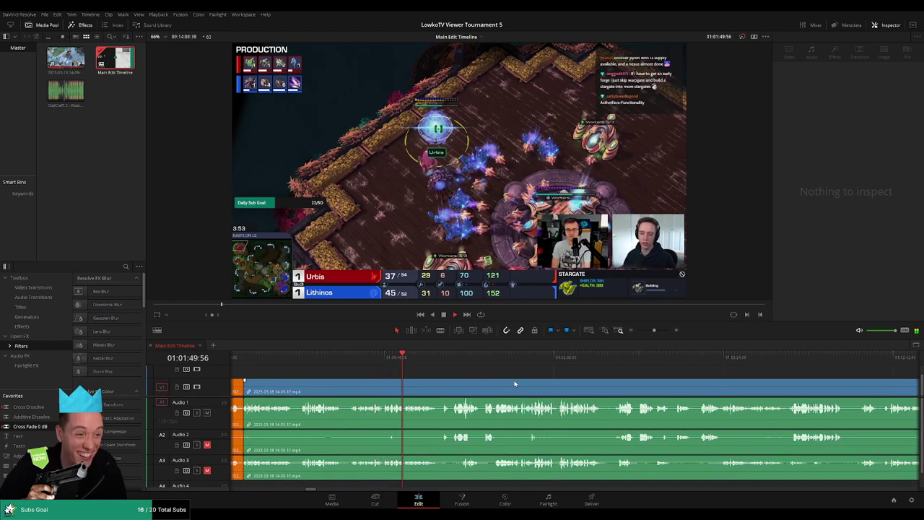
scroll(514, 384, right, 2)
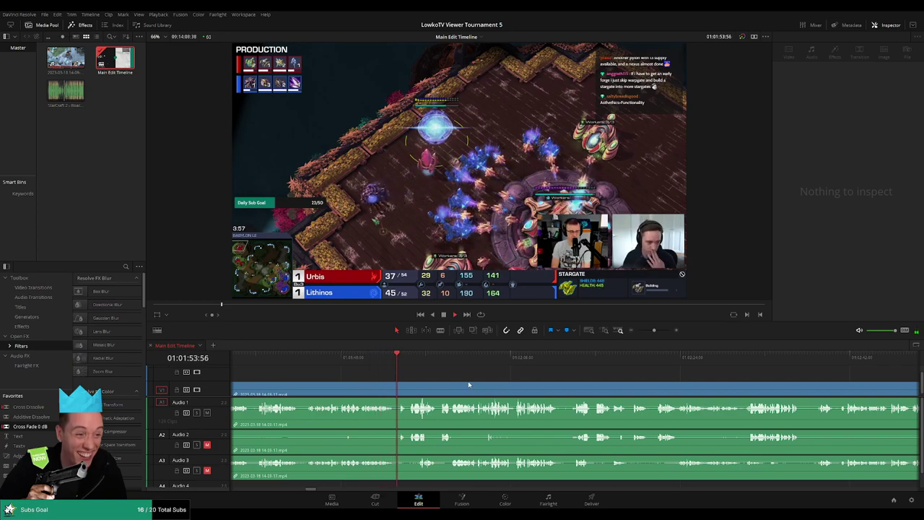
scroll(455, 387, right, 2)
scroll(505, 386, left, 10)
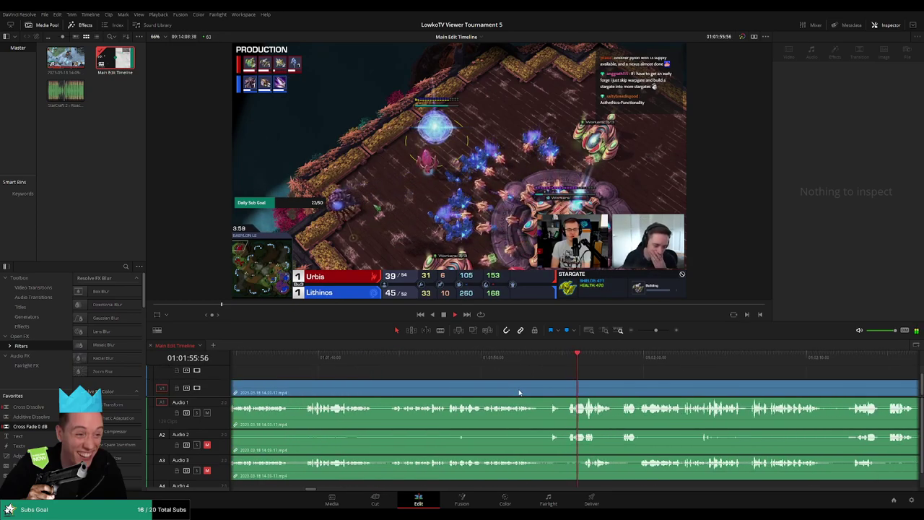
Step: Blade near 1:02:05, ripple-delete the short dead piece, and select the reviewed clip before it
click(539, 383)
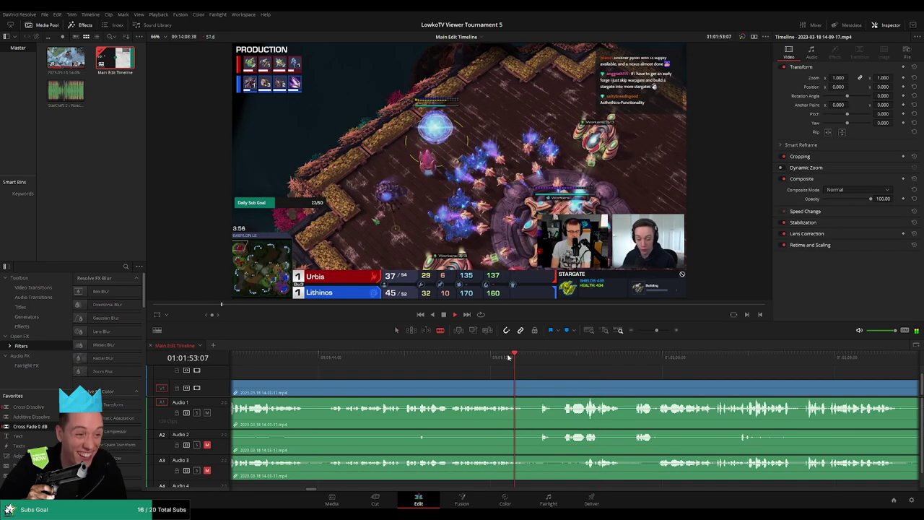
click(560, 387)
key(a)
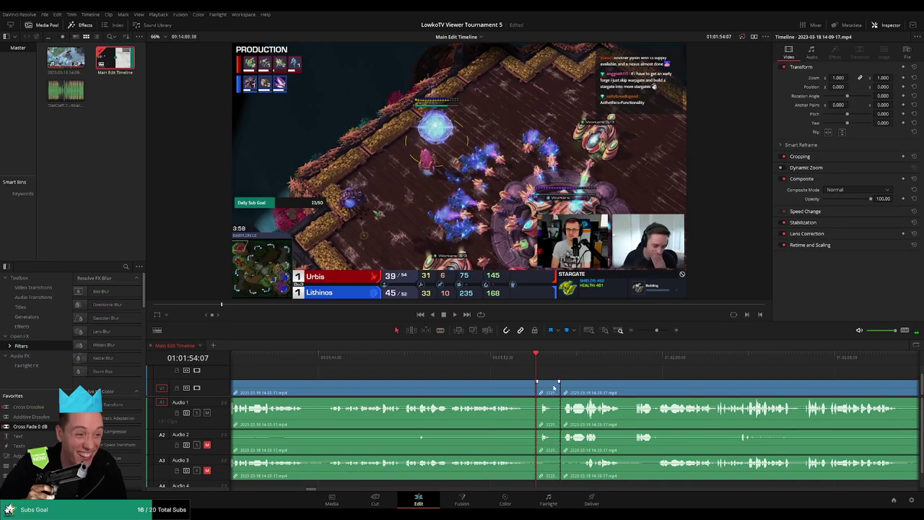
key(Delete)
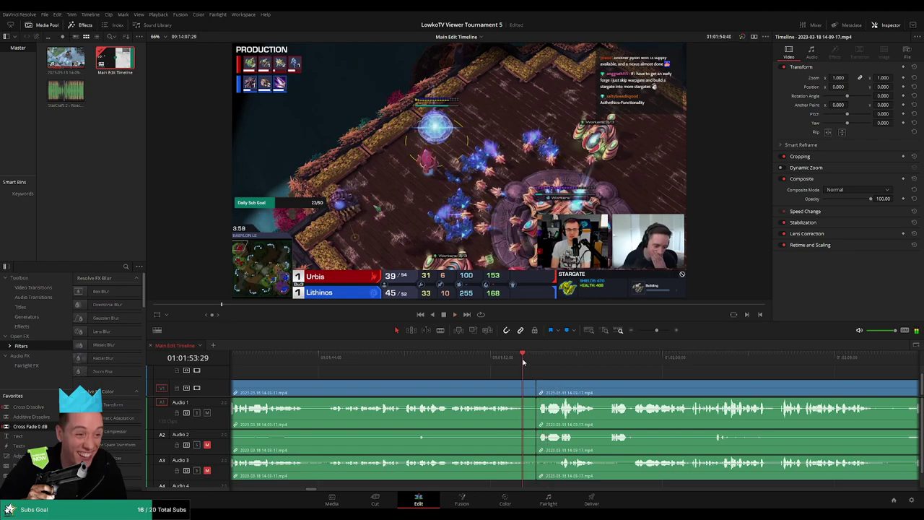
click(503, 392)
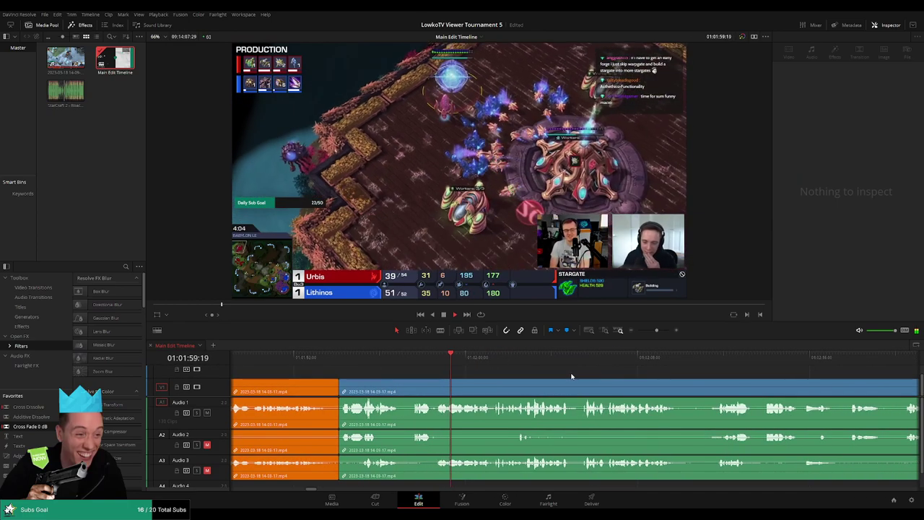
scroll(635, 383, down, 2)
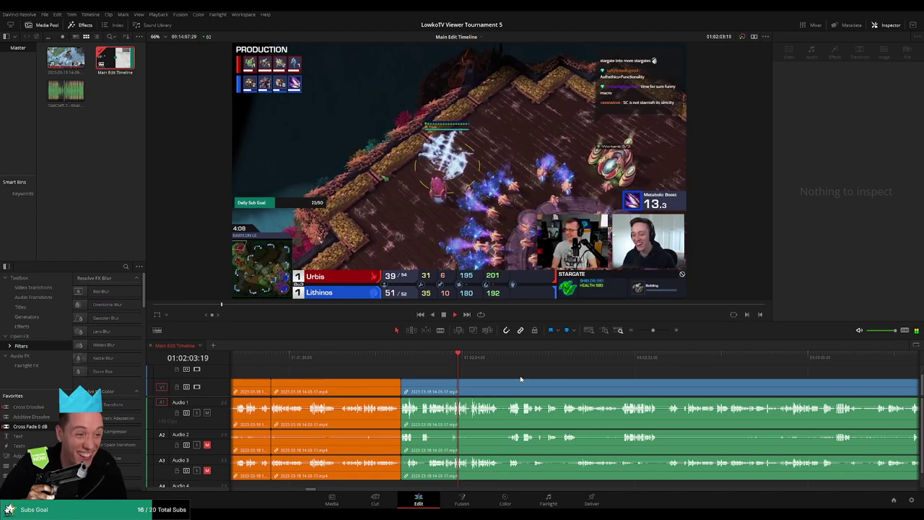
scroll(543, 381, up, 2)
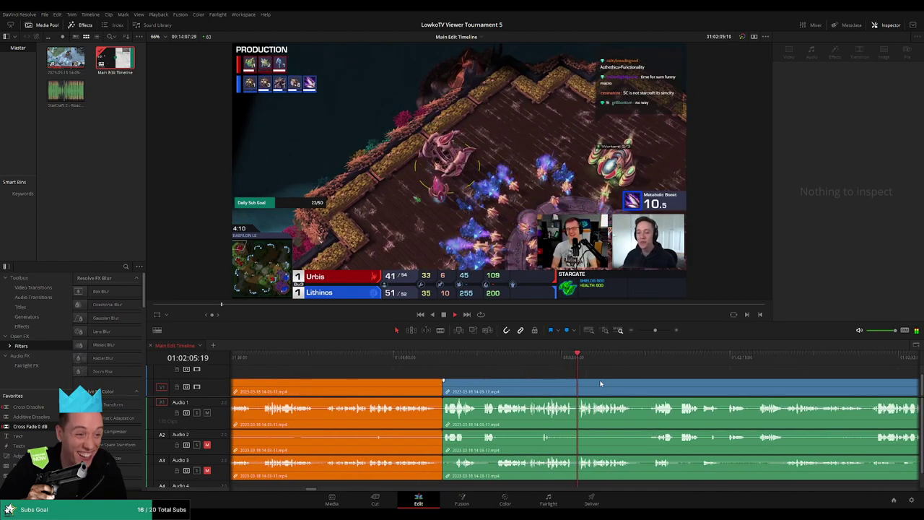
scroll(602, 383, up, 2)
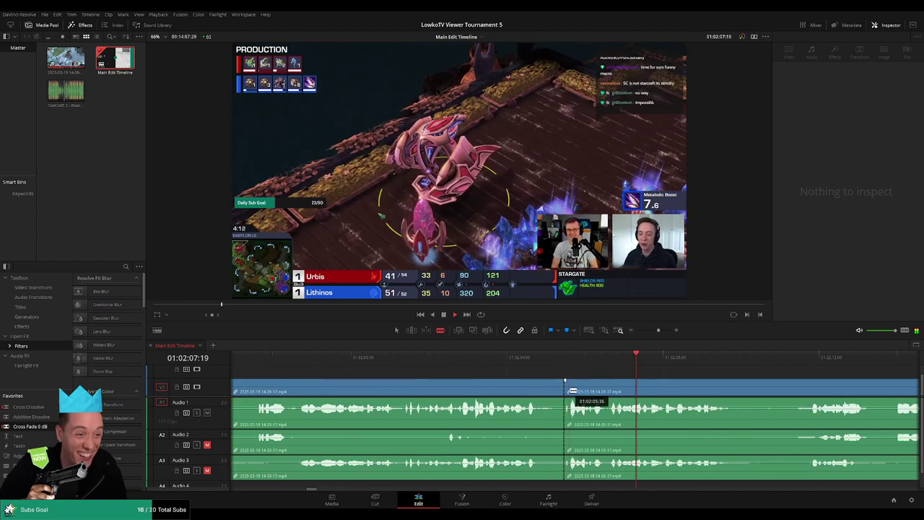
Step: Blade where the dead moment starts and mark the just-reviewed clip orange
click(565, 391)
key(a)
scroll(566, 390, down, 4)
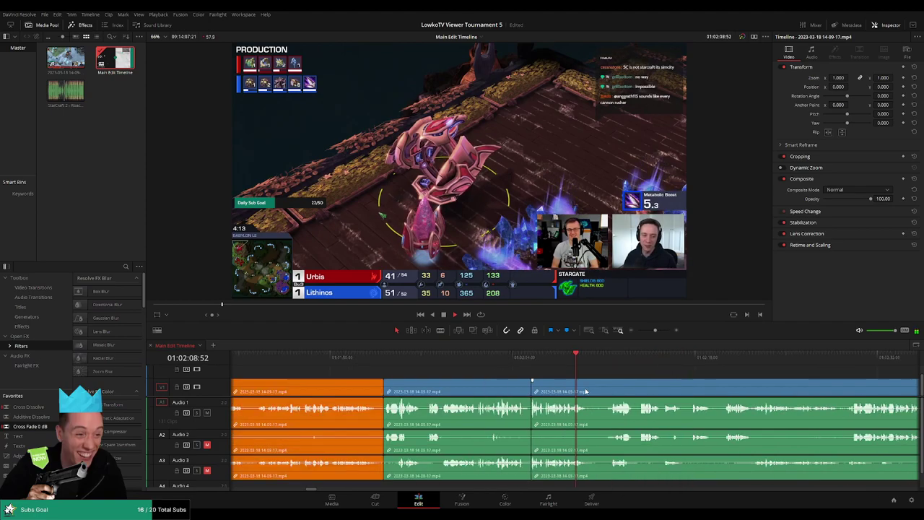
click(517, 388)
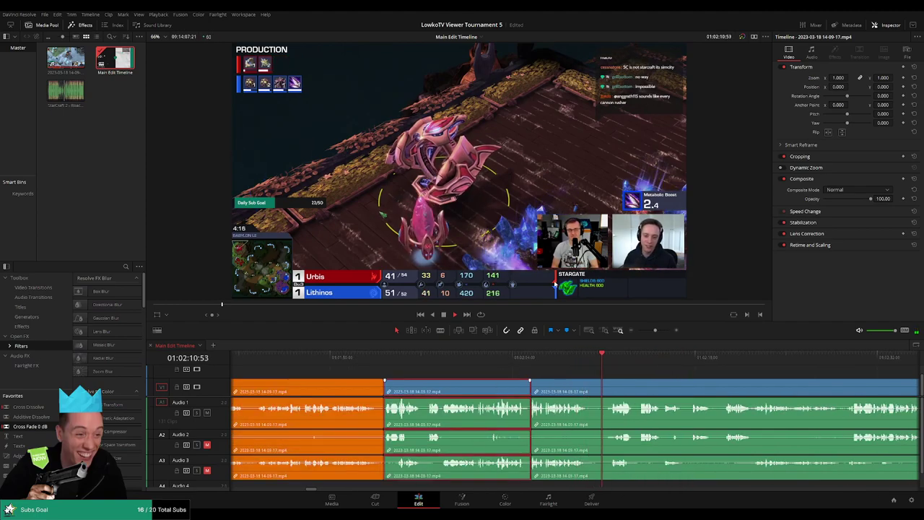
key(b)
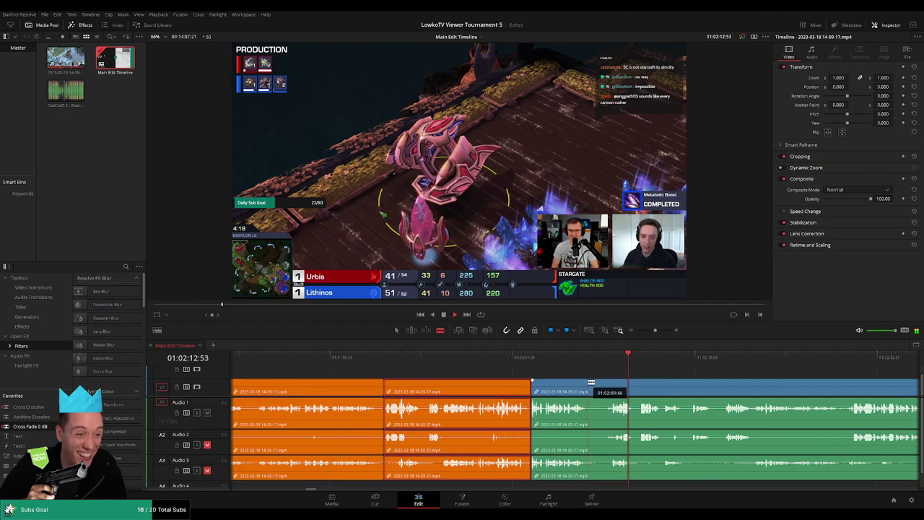
Step: Blade where the dead moment ends and ripple-delete the short dead piece
click(587, 386)
key(a)
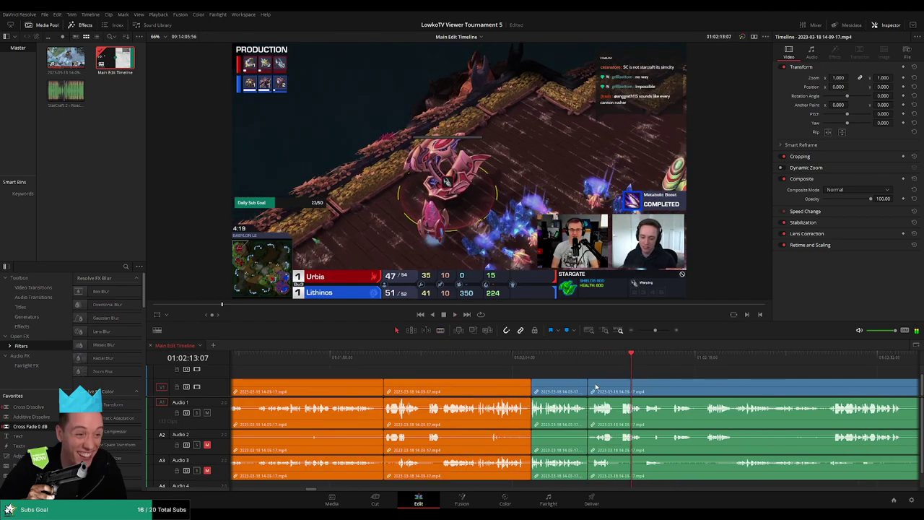
click(558, 393)
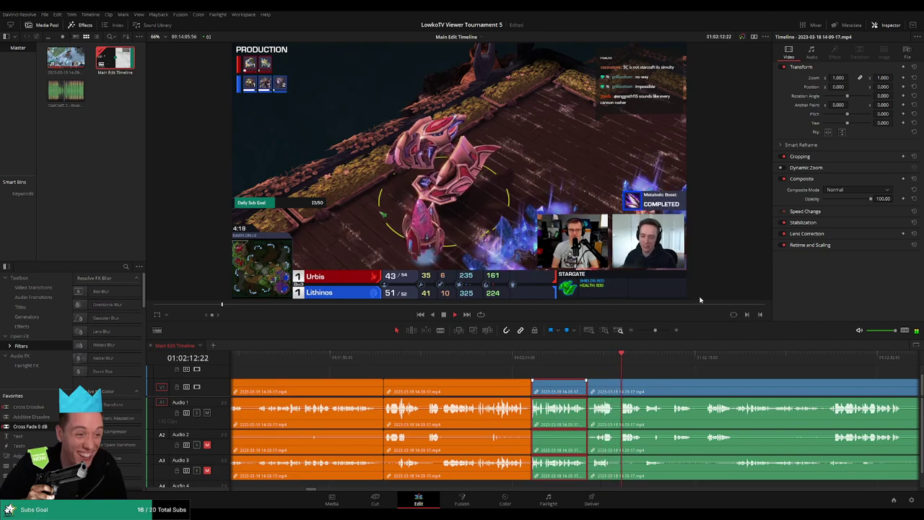
key(Delete)
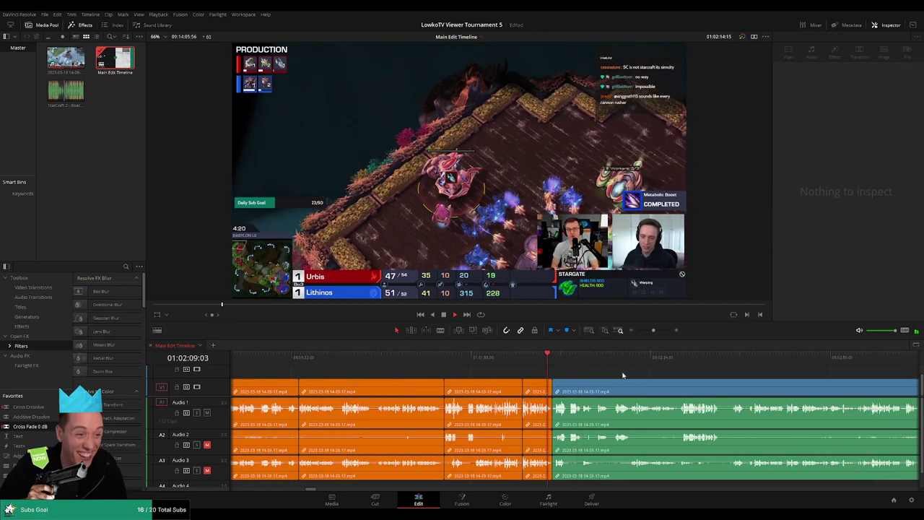
scroll(622, 374, right, 5)
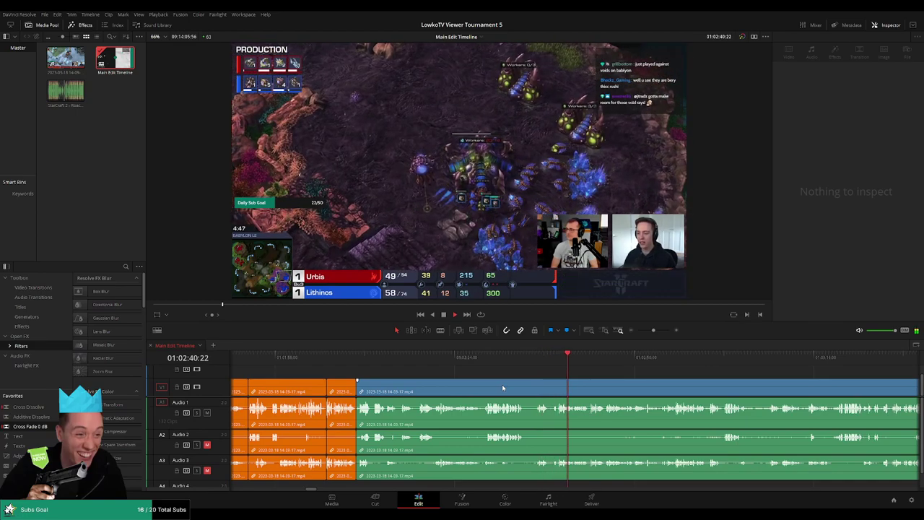
Step: Blade both ends of a short dead stretch and colour the clip before it orange
key(b)
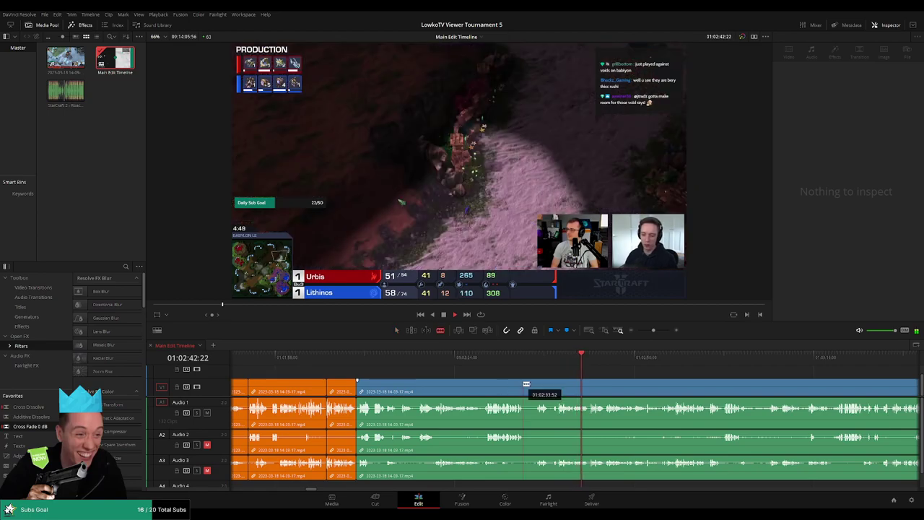
click(526, 386)
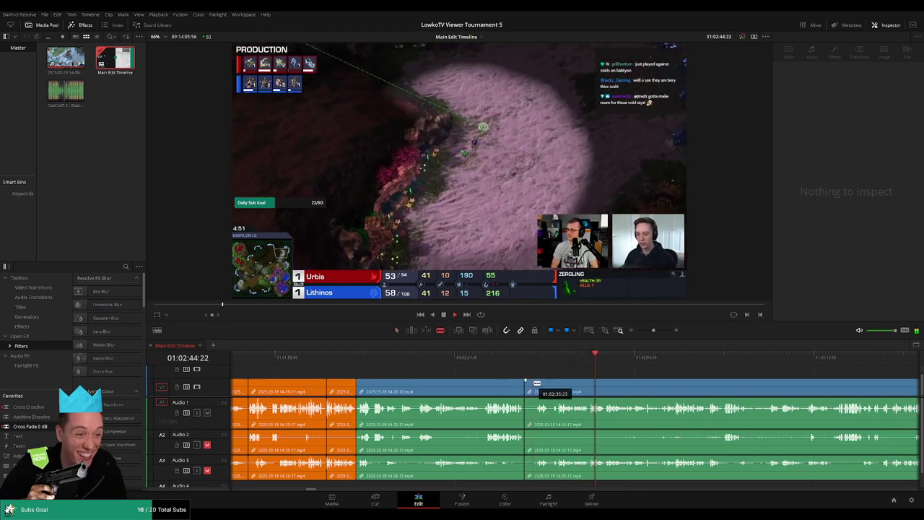
click(536, 384)
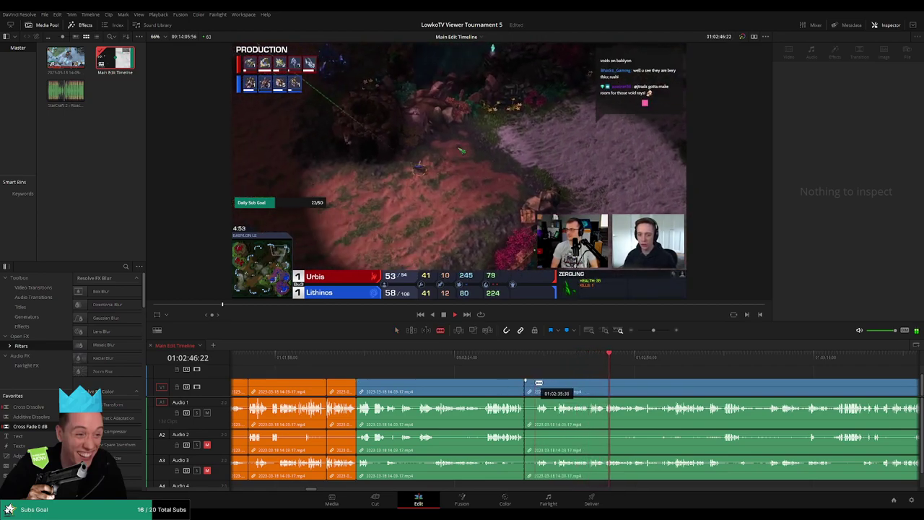
key(a)
click(530, 386)
click(491, 387)
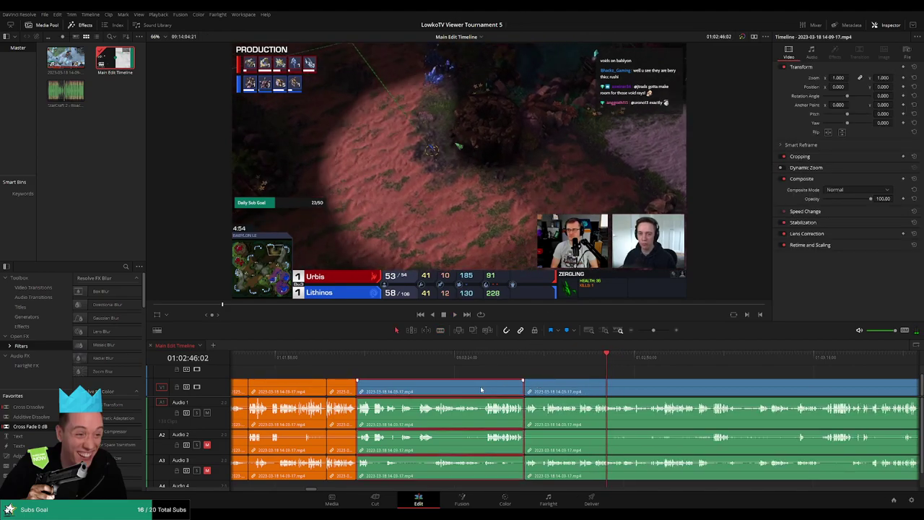
key(alt+o)
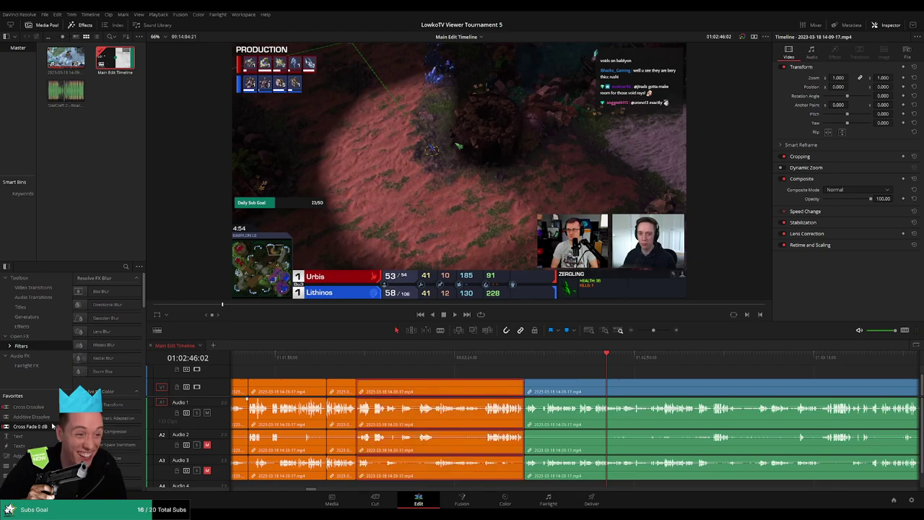
Step: Split the clips at the playhead and nudge the clips after the split slightly later
scroll(565, 431, left, 1)
scroll(556, 409, left, 1)
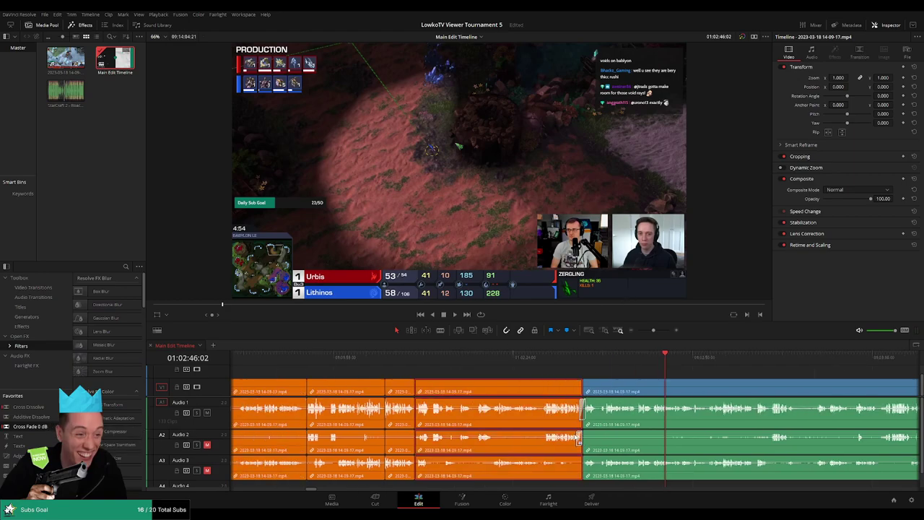
scroll(615, 479, left, 1)
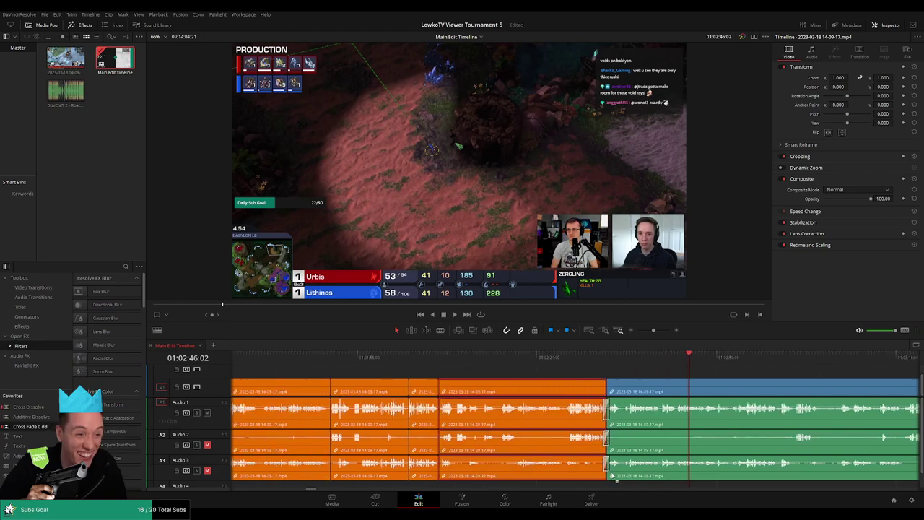
click(658, 382)
key(space)
scroll(669, 377, right, 3)
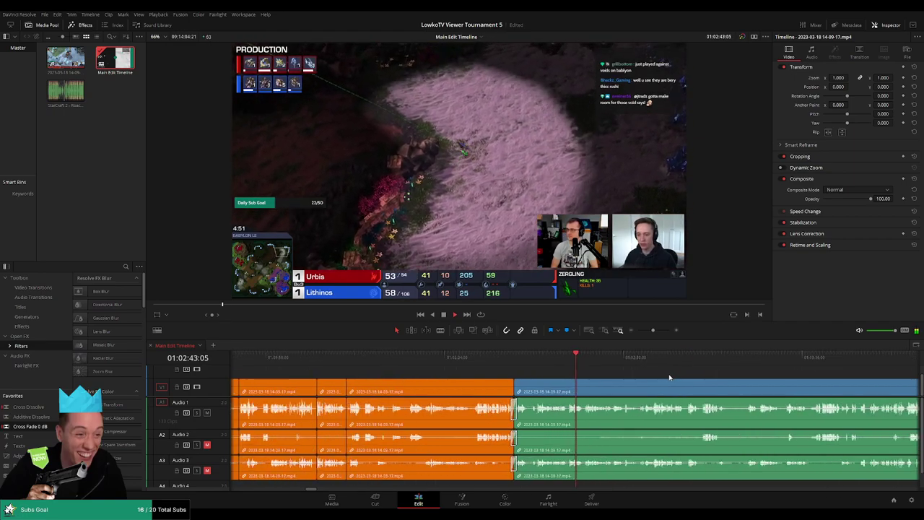
scroll(585, 365, up, 3)
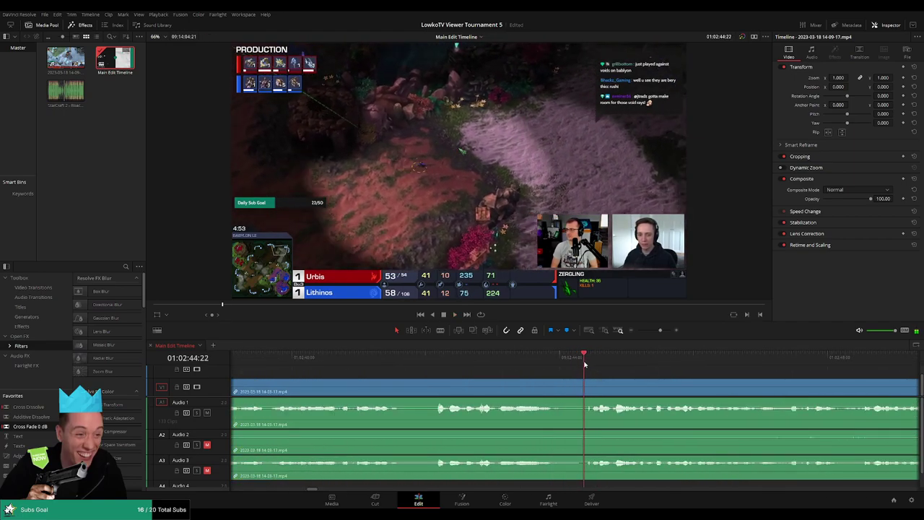
click(584, 382)
key(a)
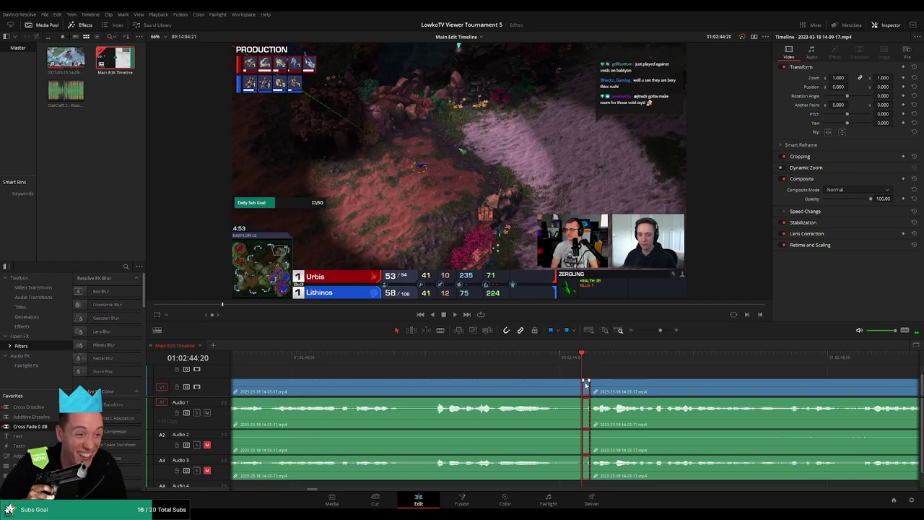
click(590, 383)
drag(595, 383, 588, 387)
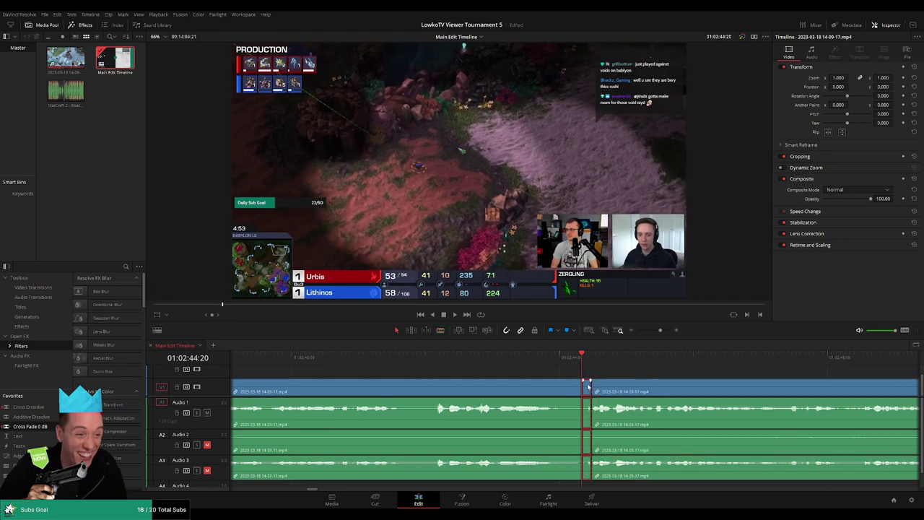
Step: Mark the middle reviewed clip orange
scroll(524, 388, down, 2)
key(space)
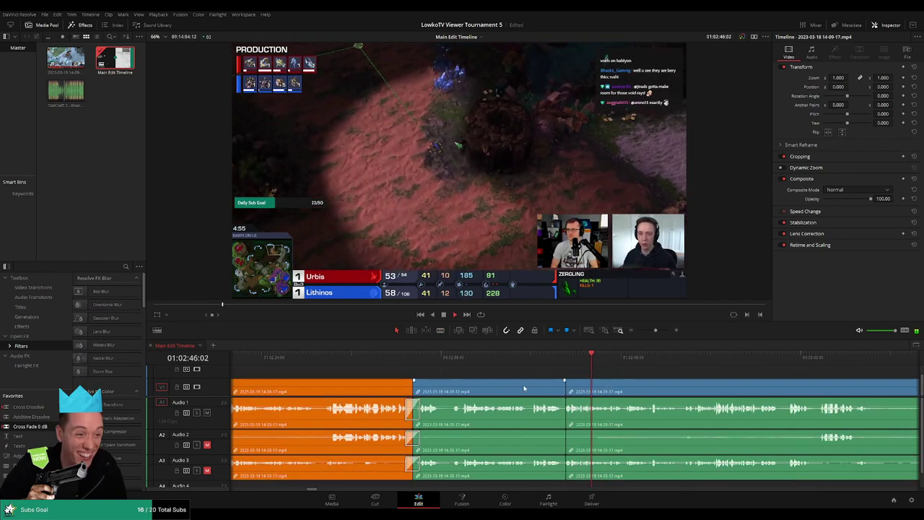
click(524, 388)
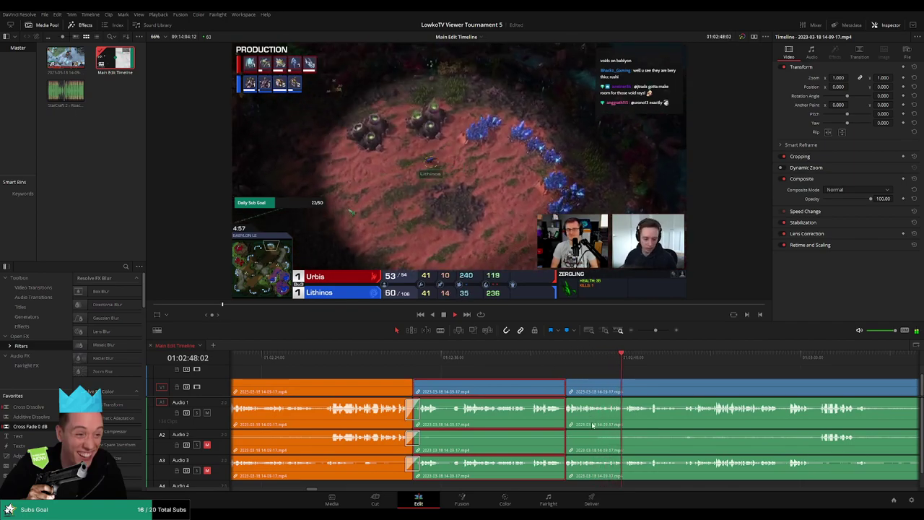
click(720, 374)
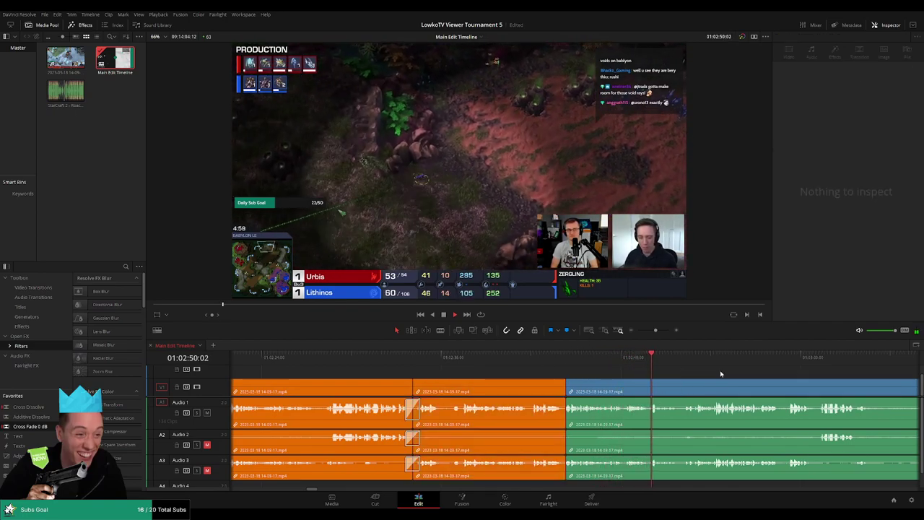
Step: Split the footage at the playhead near 1:03:08 and trim the cut clip's edge back slightly
scroll(547, 365, right, 5)
scroll(515, 374, right, 2)
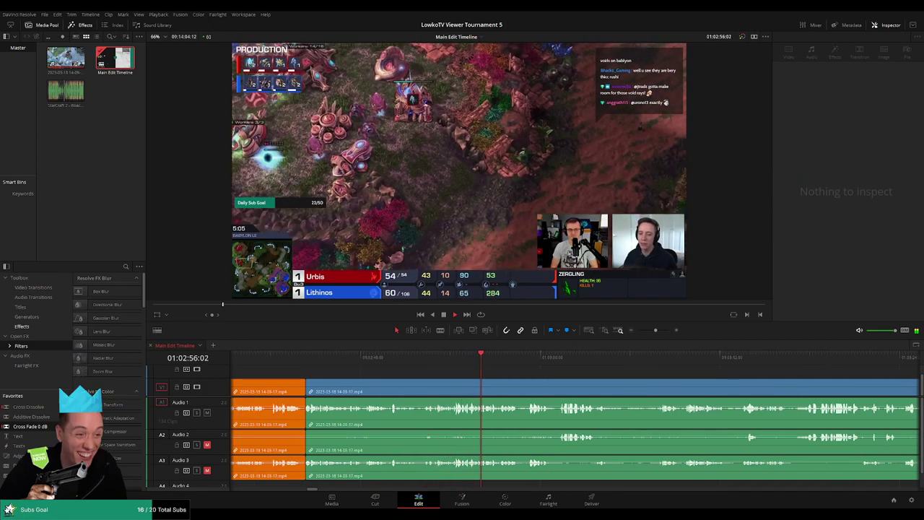
scroll(578, 368, right, 1)
click(655, 330)
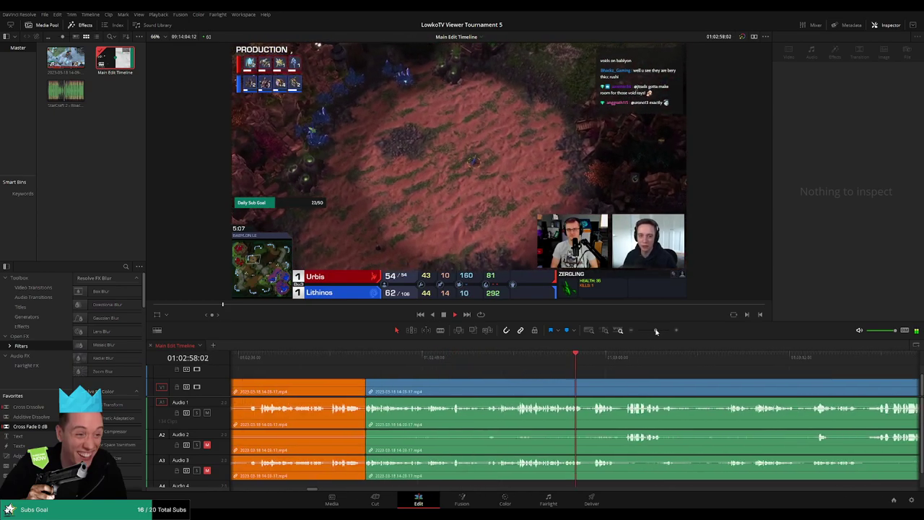
scroll(552, 372, right, 2)
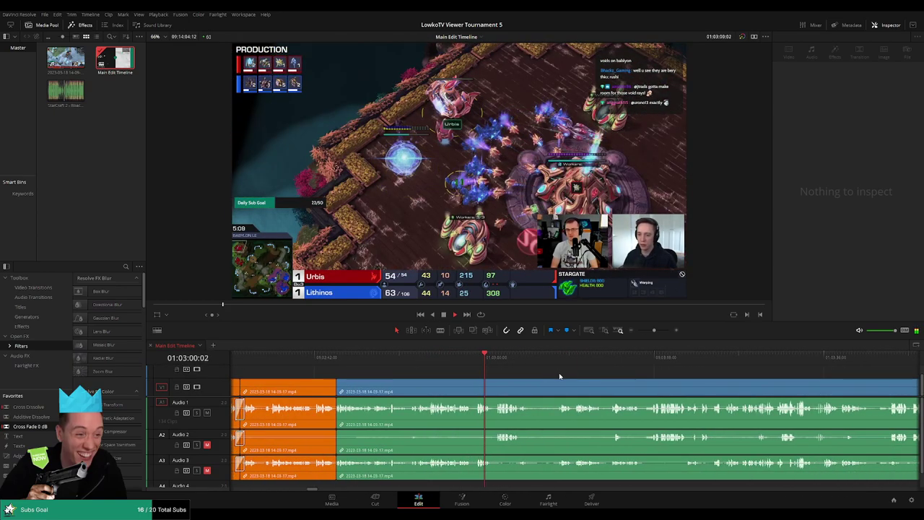
scroll(496, 375, right, 1)
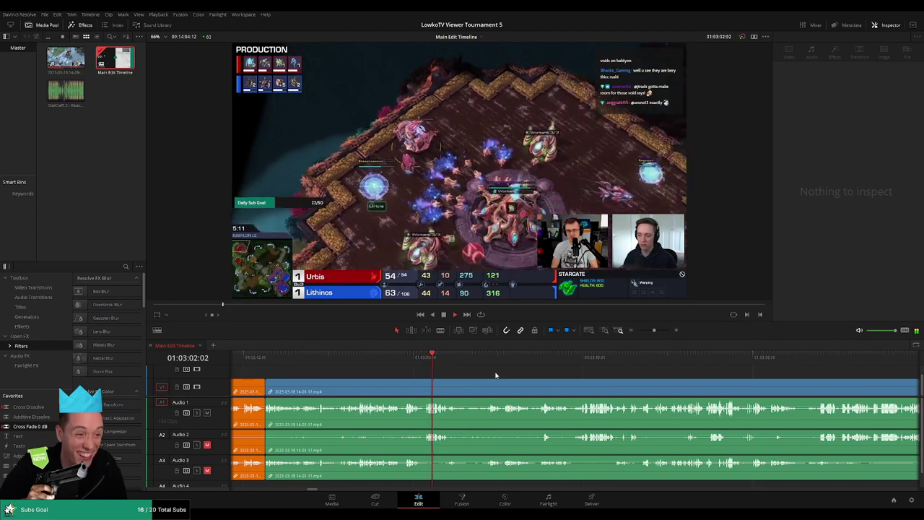
scroll(497, 375, left, 2)
scroll(499, 374, right, 2)
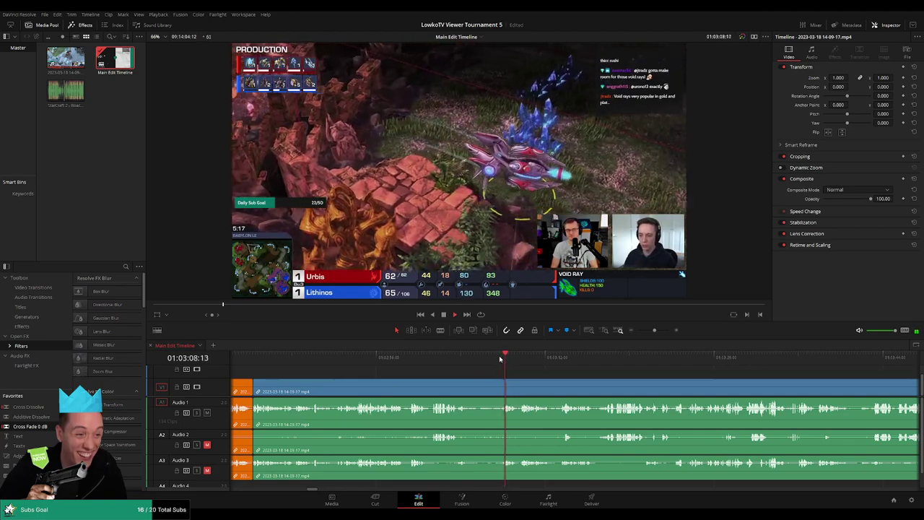
scroll(525, 370, up, 5)
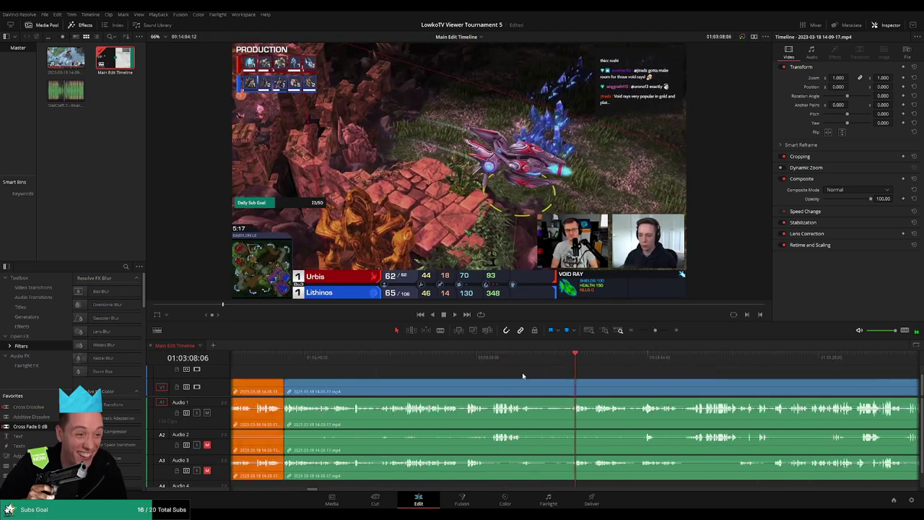
key(b)
click(574, 387)
key(a)
drag(574, 388, 569, 391)
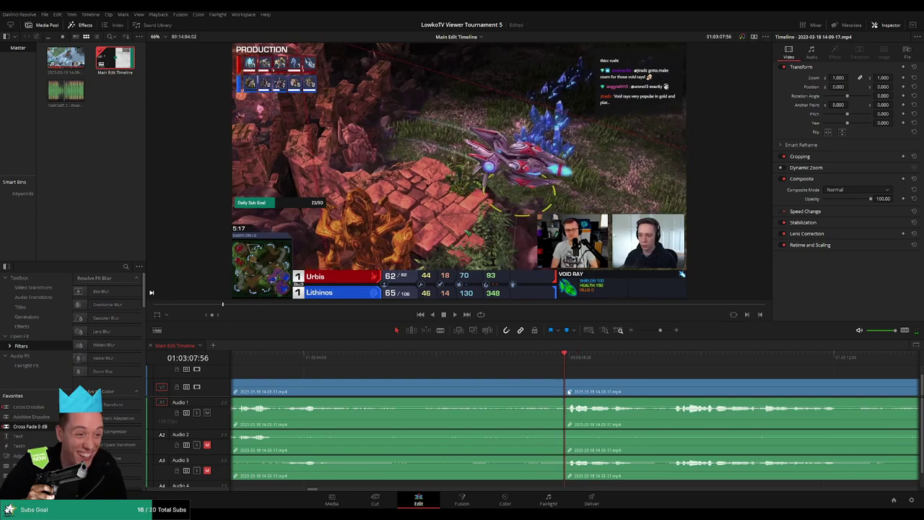
Step: Colour the reviewed clip before the cut orange and replay from the void ray shot
scroll(537, 368, down, 5)
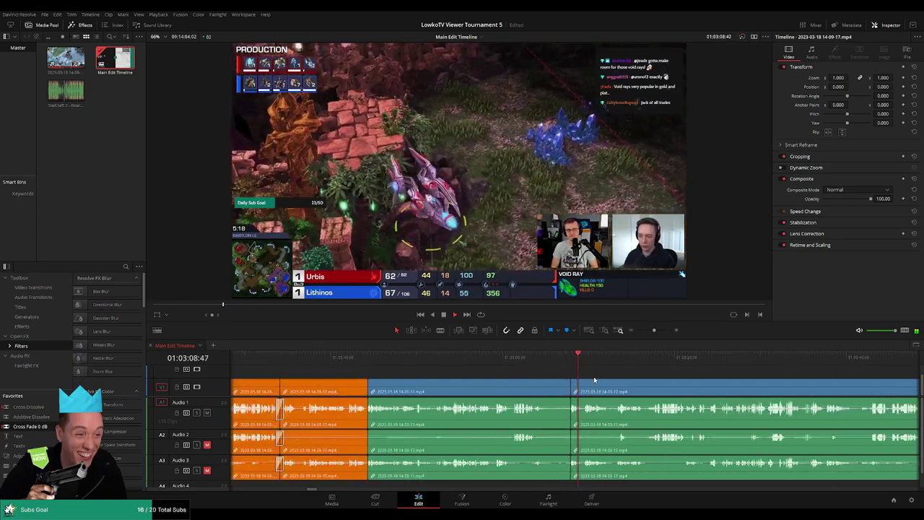
click(527, 391)
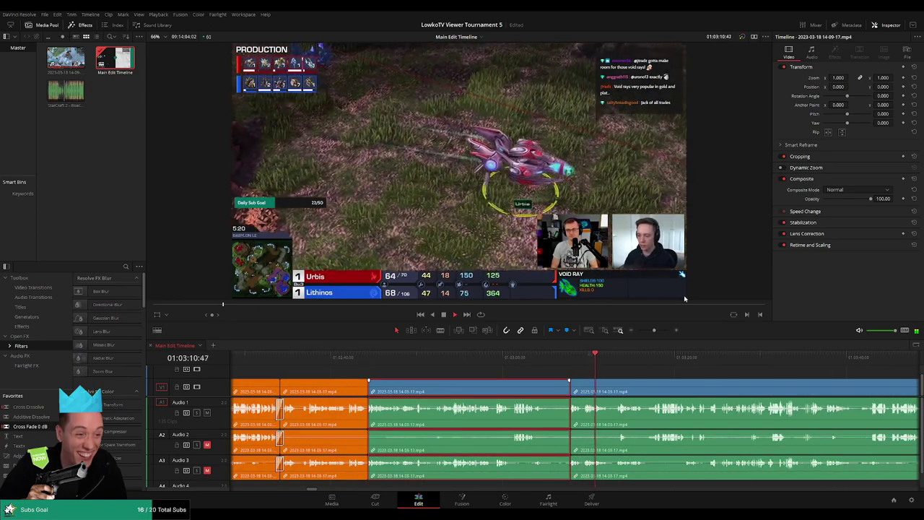
click(634, 370)
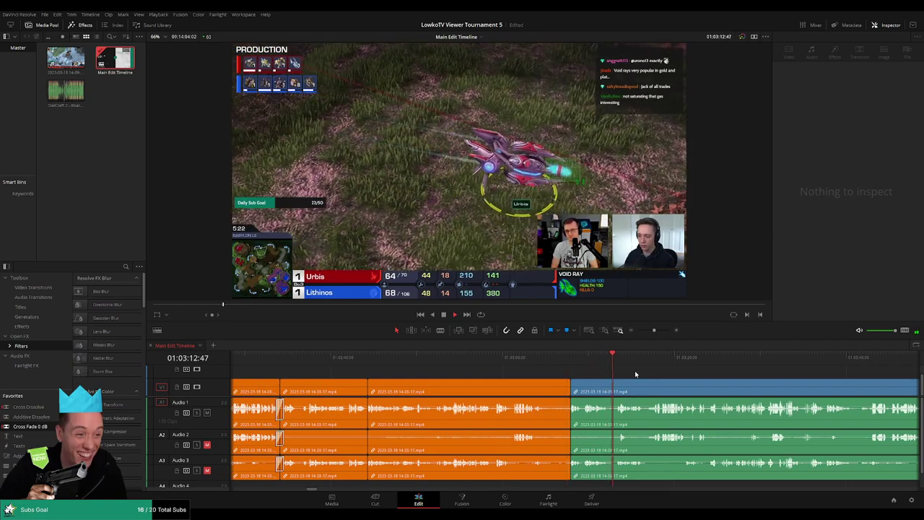
scroll(654, 370, right, 2)
drag(412, 356, 401, 356)
key(space)
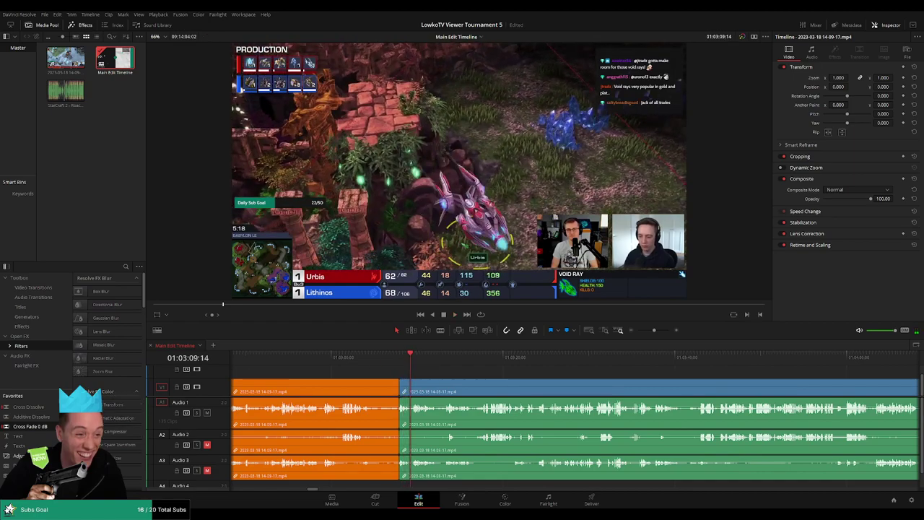
Step: Place an adjustment clip on V2 at the playhead with Zoom 1.530 and Position -505/91
drag(18, 455, 436, 379)
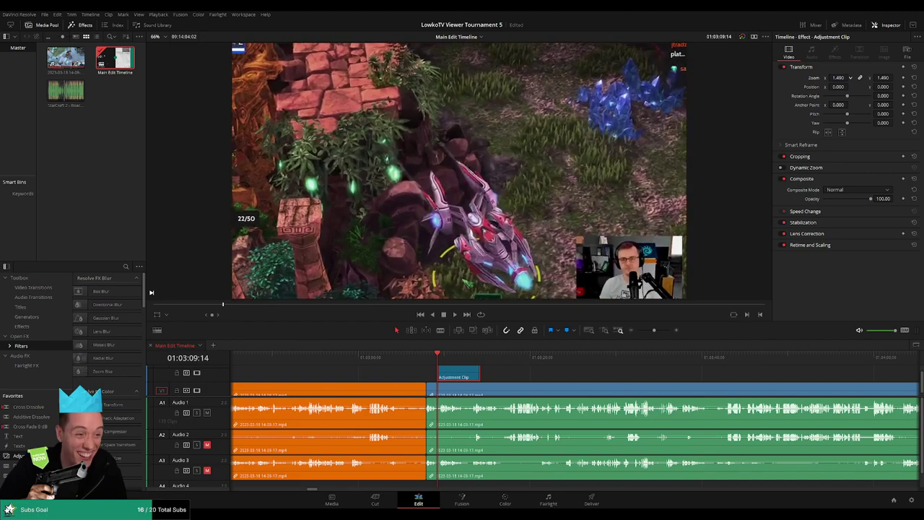
drag(838, 87, 890, 86)
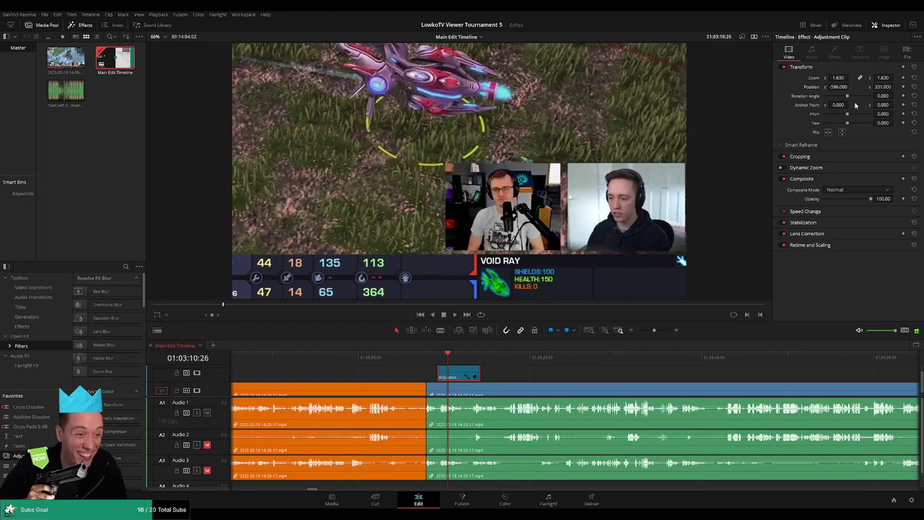
mouse_move(838, 79)
mouse_down()
mouse_move(873, 86)
mouse_move(850, 87)
mouse_up()
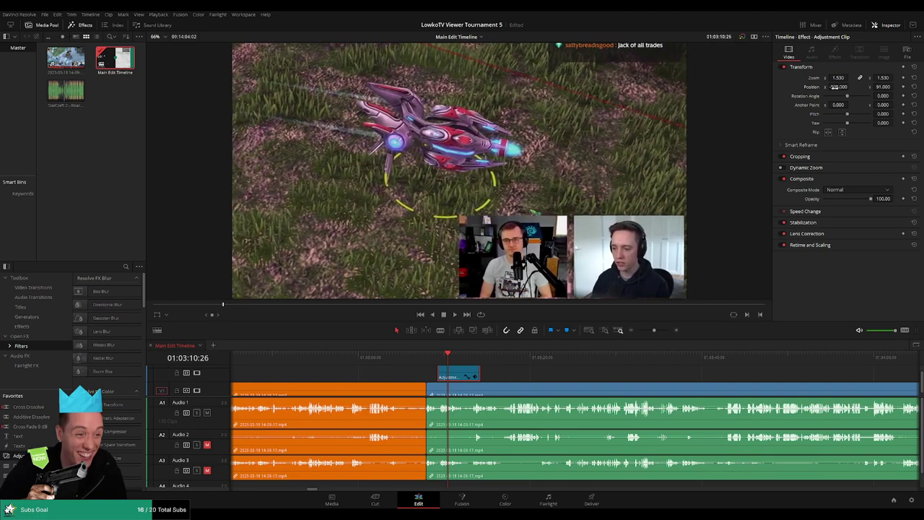
Step: Trim the adjustment clip to start later and end at the playhead around 1:03:16
click(438, 360)
scroll(441, 372, up, 3)
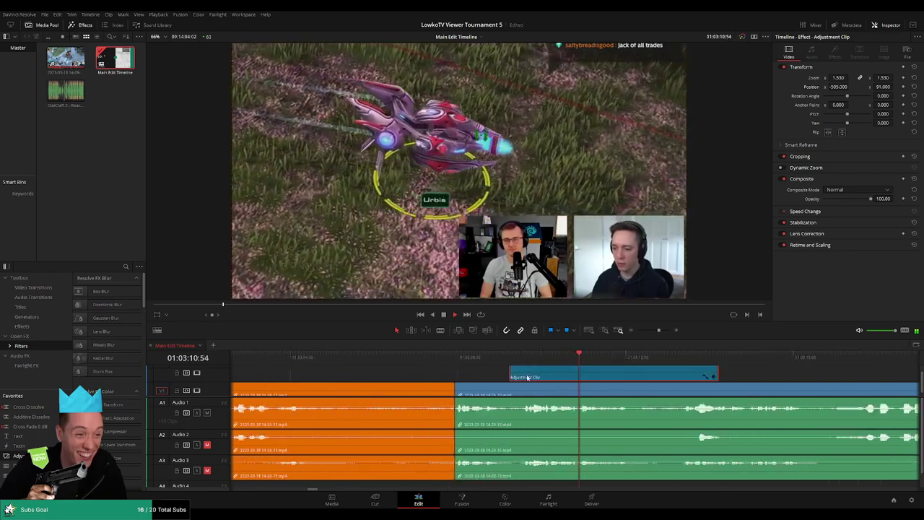
key(Up)
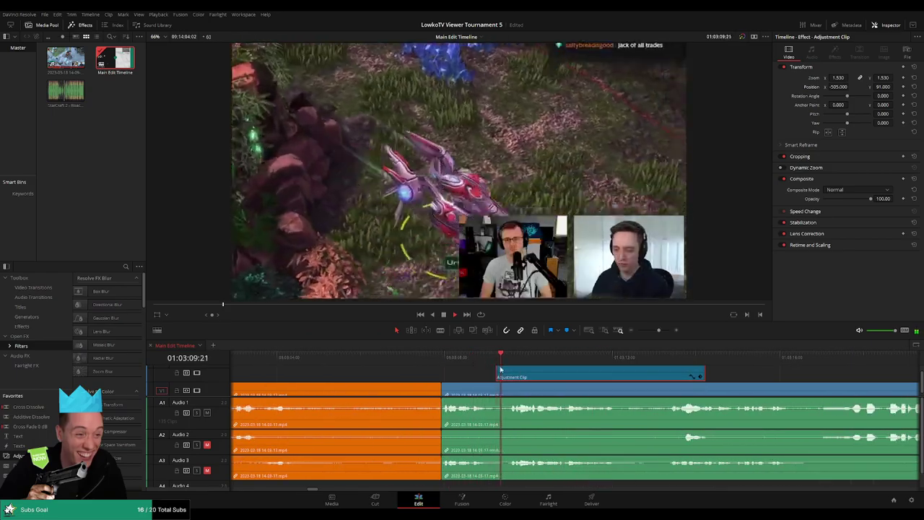
scroll(628, 409, right, 3)
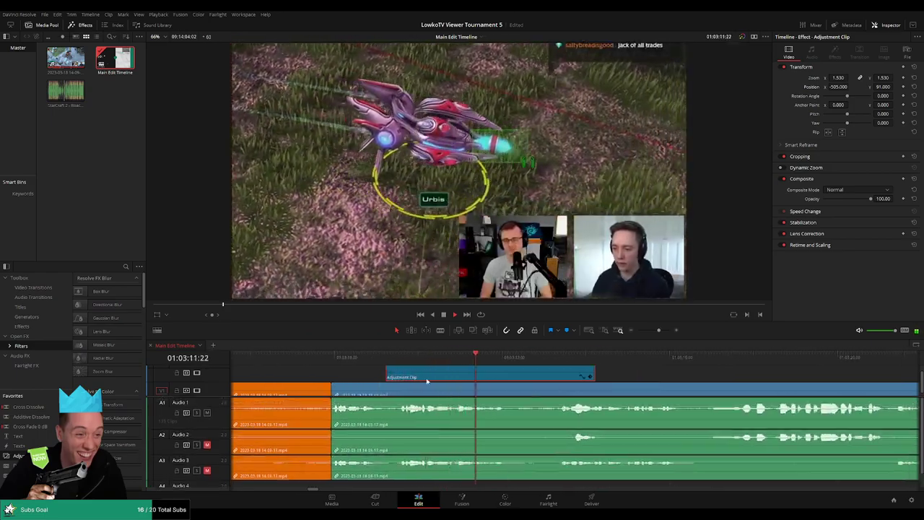
drag(386, 374, 399, 374)
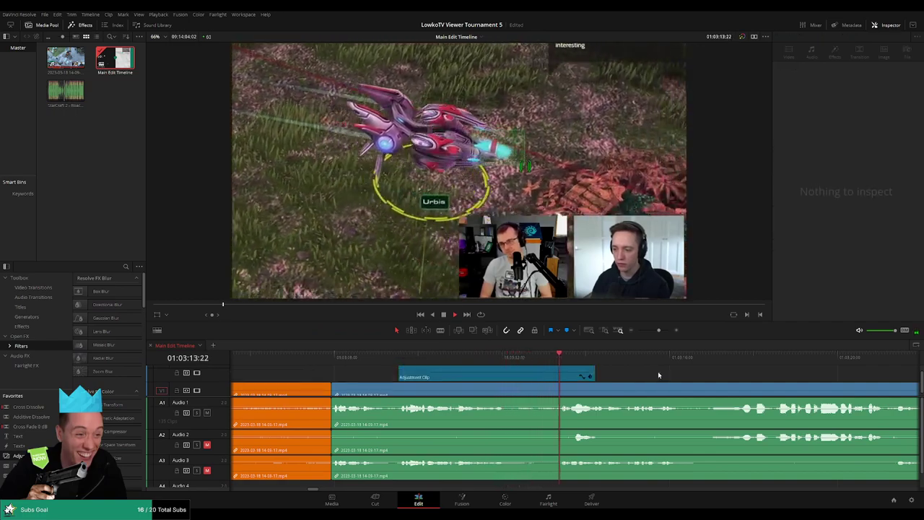
scroll(556, 369, right, 1)
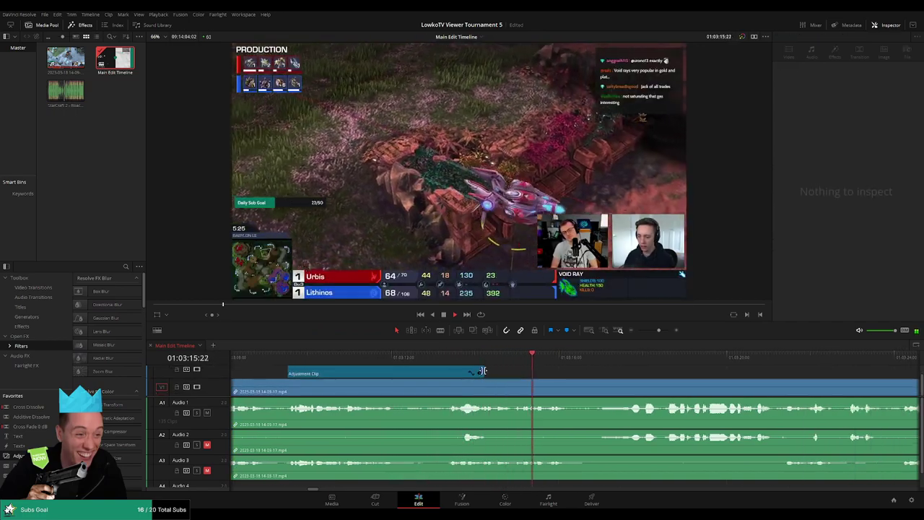
drag(482, 370, 577, 370)
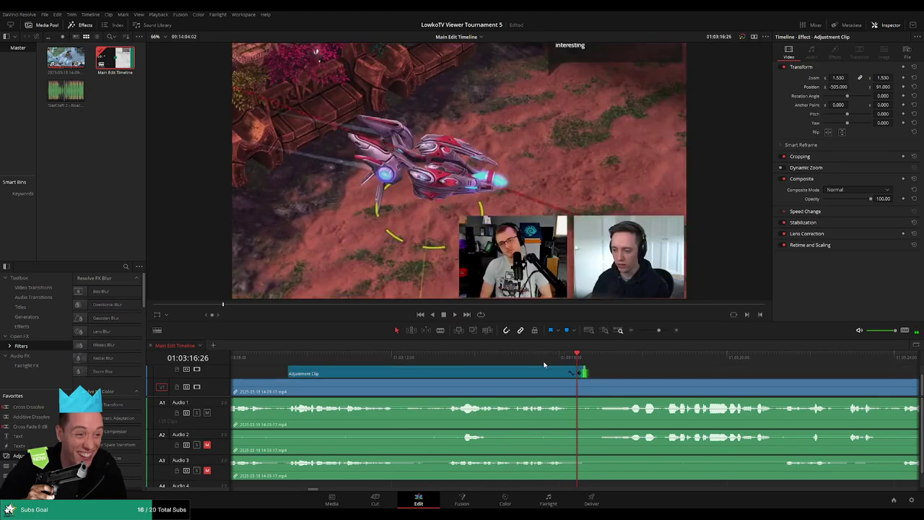
key(space)
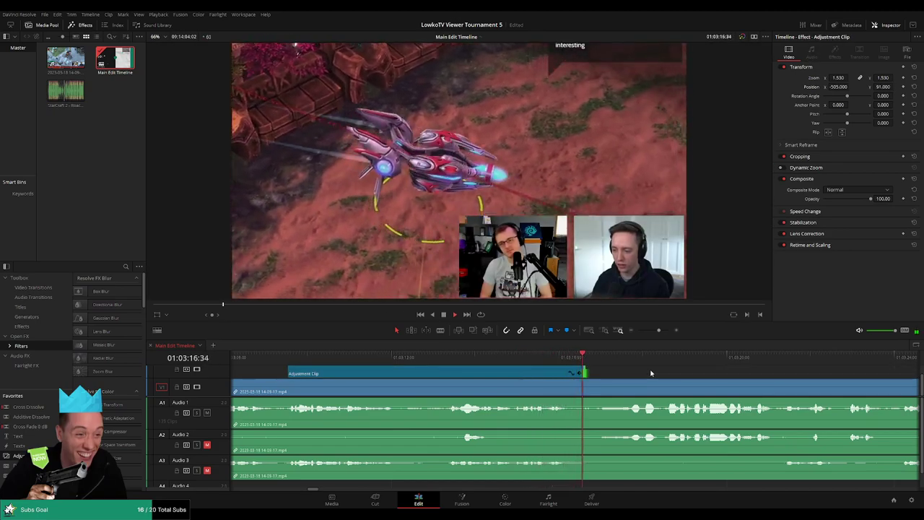
key(ctrl+minus)
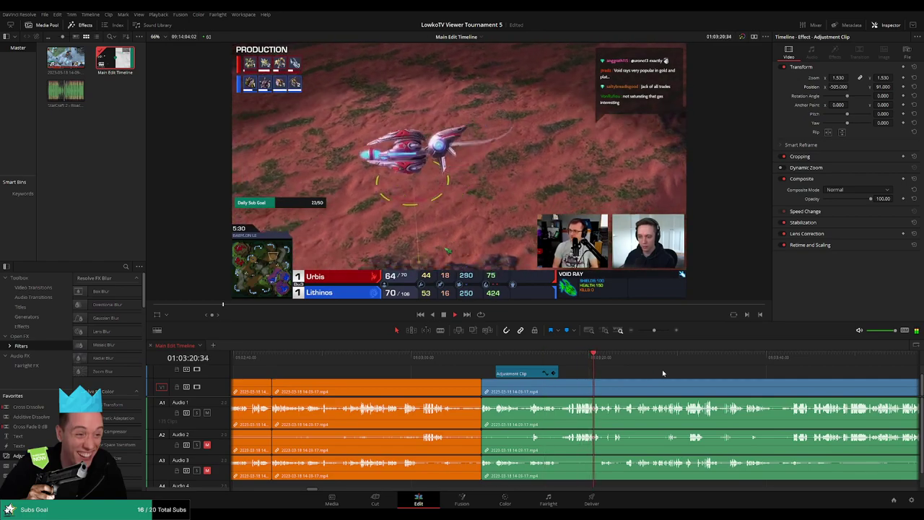
scroll(681, 375, right, 3)
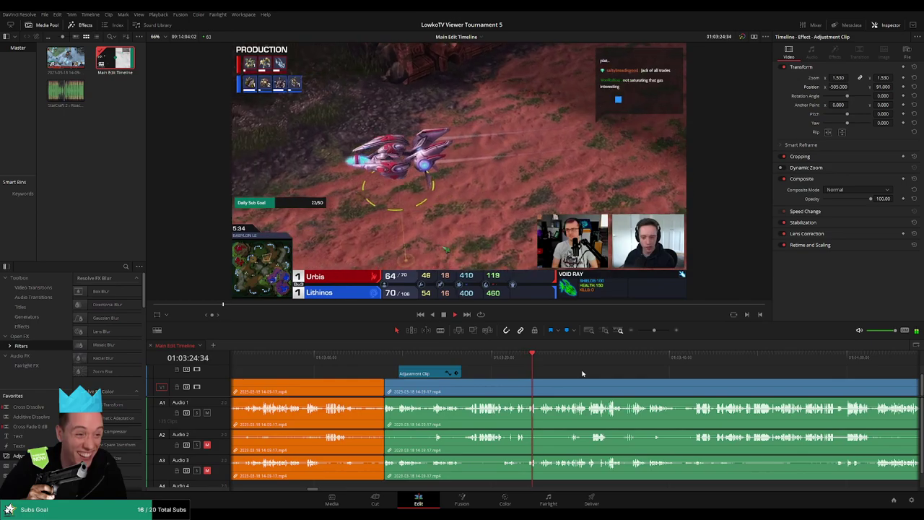
scroll(570, 370, right, 3)
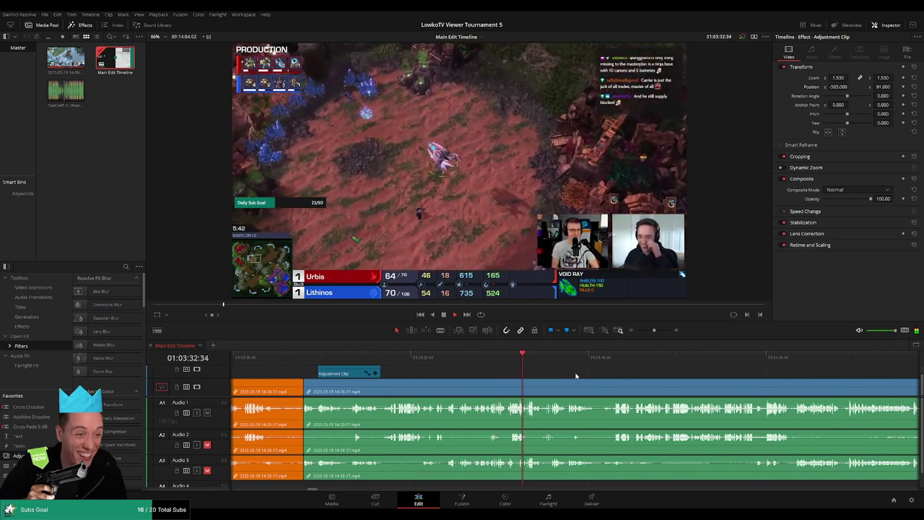
scroll(586, 376, right, 3)
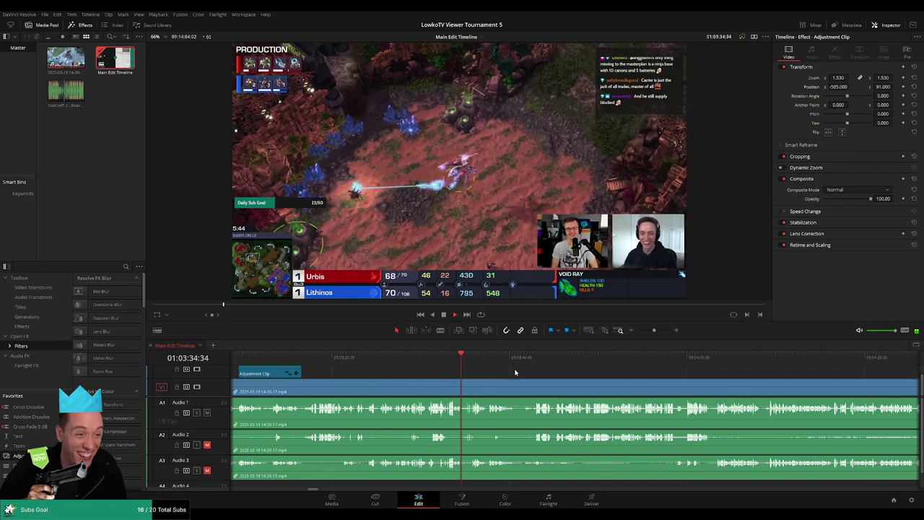
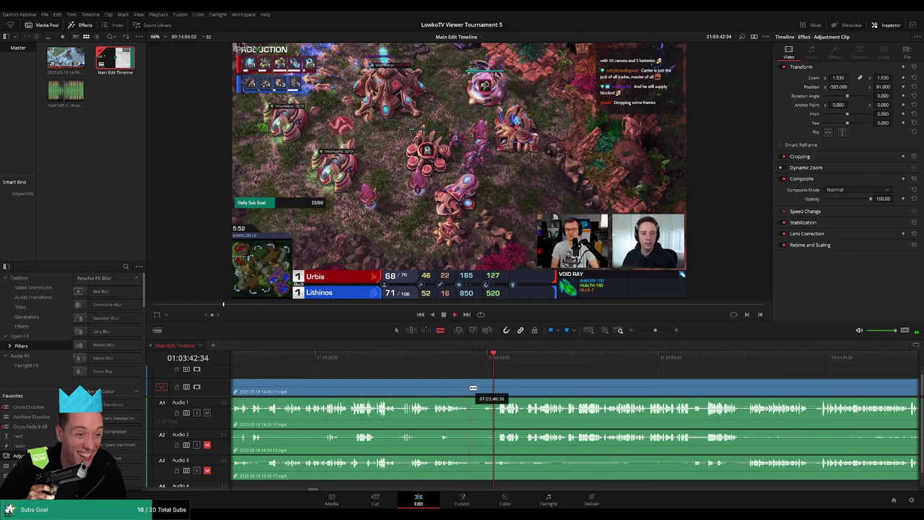
Step: Blade both ends of the first downtime stretch and ripple-delete the piece between
click(471, 387)
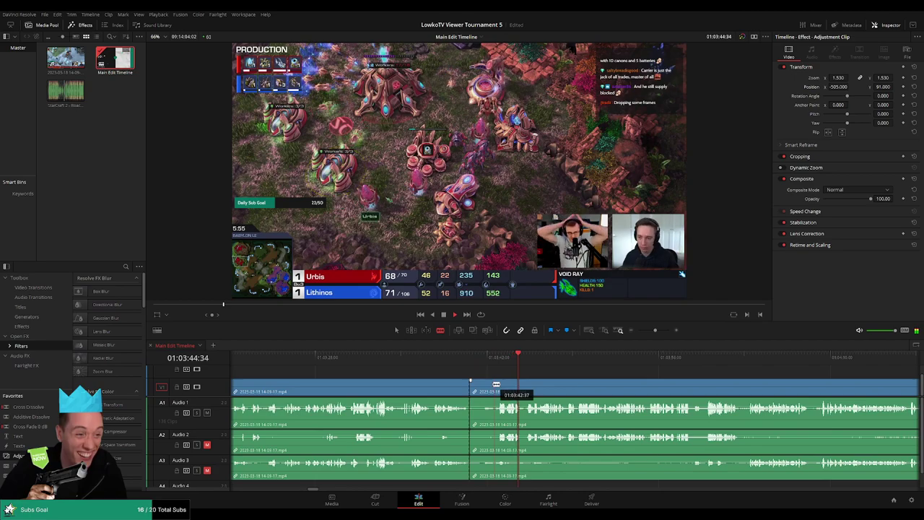
click(481, 385)
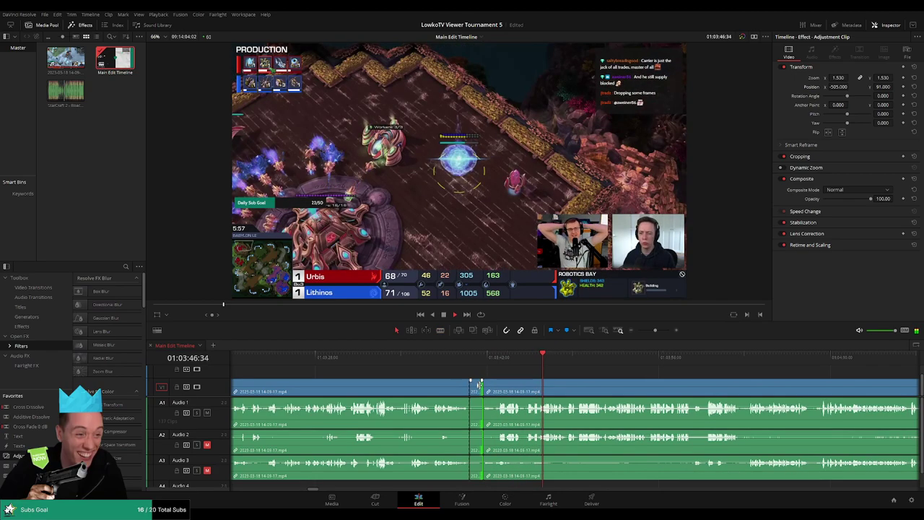
click(477, 387)
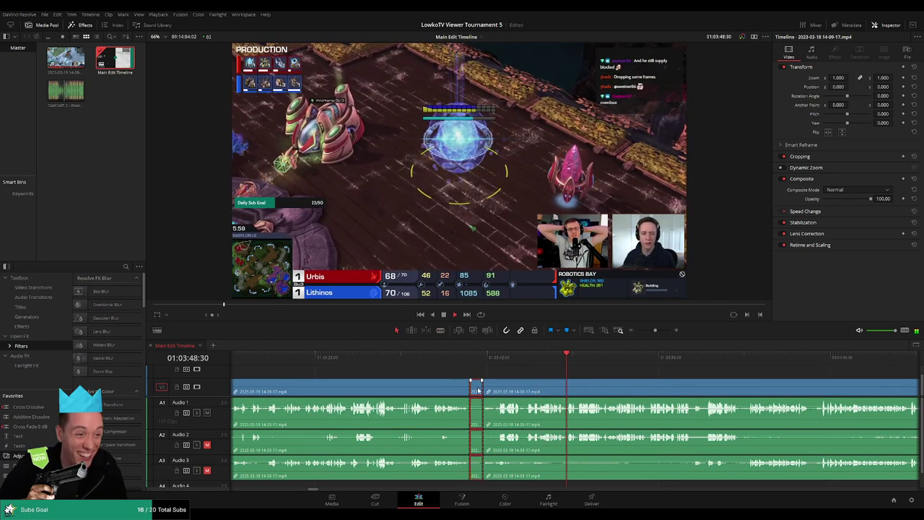
key(Delete)
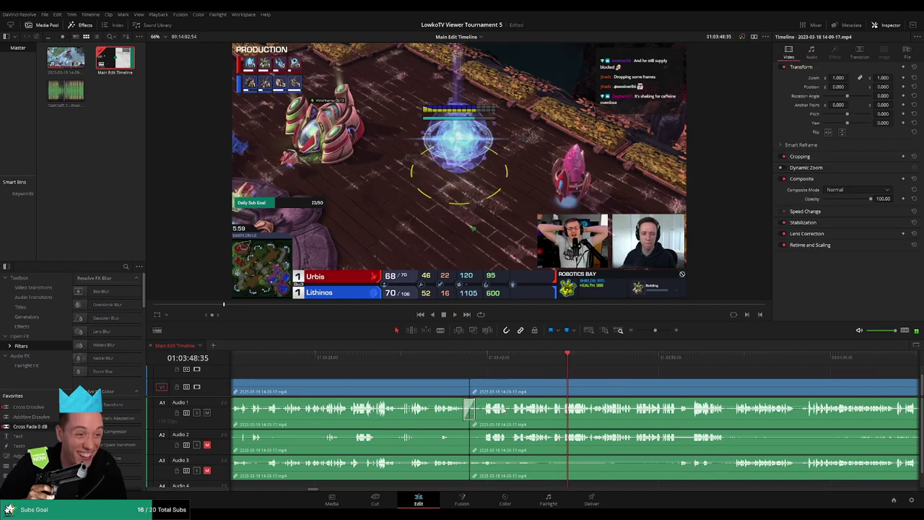
Step: Mark the already-reviewed clips before the cut orange
scroll(491, 440, left, 1)
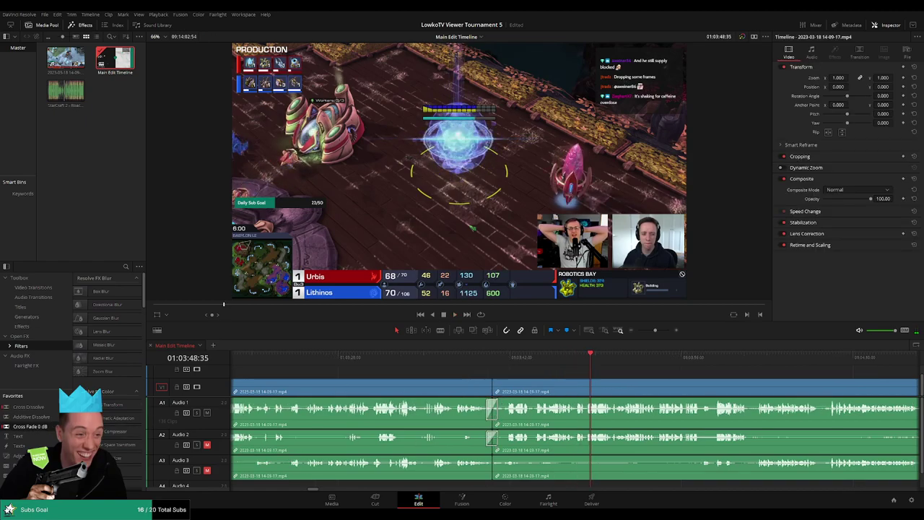
scroll(527, 467, left, 1)
click(474, 386)
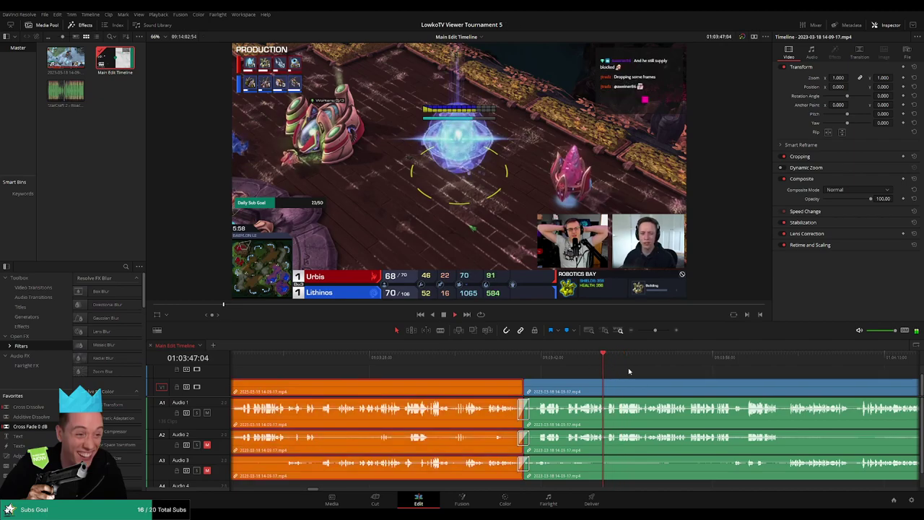
key(space)
Step: Cut the second short downtime piece at the playhead, ripple-delete it, and replay the edit
scroll(613, 379, right, 5)
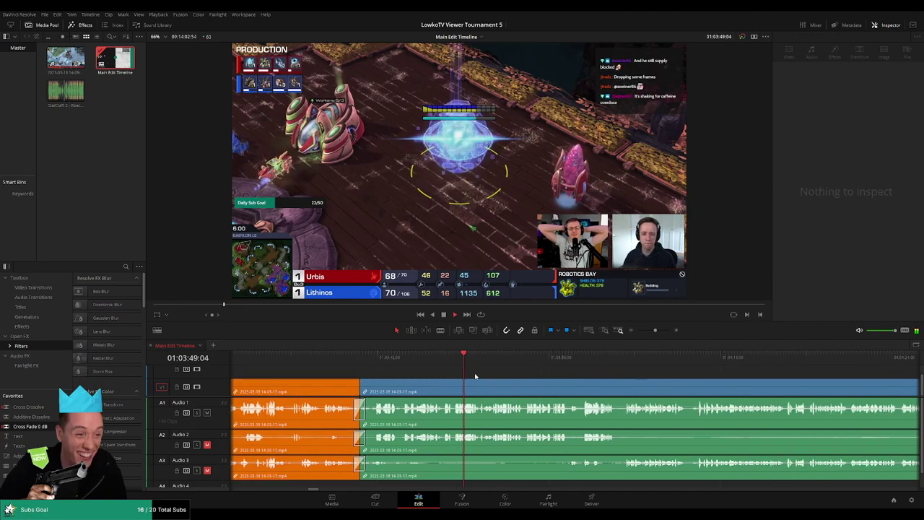
click(429, 361)
key(space)
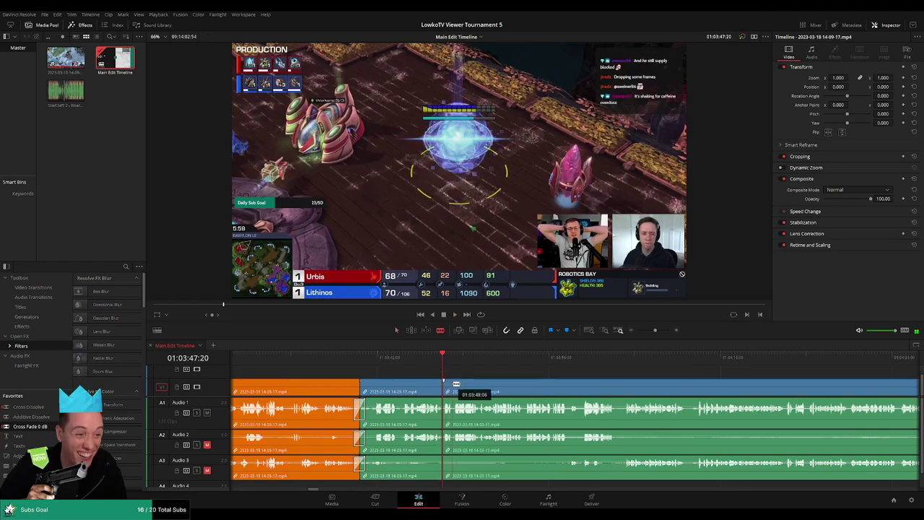
key(ctrl+b)
key(Delete)
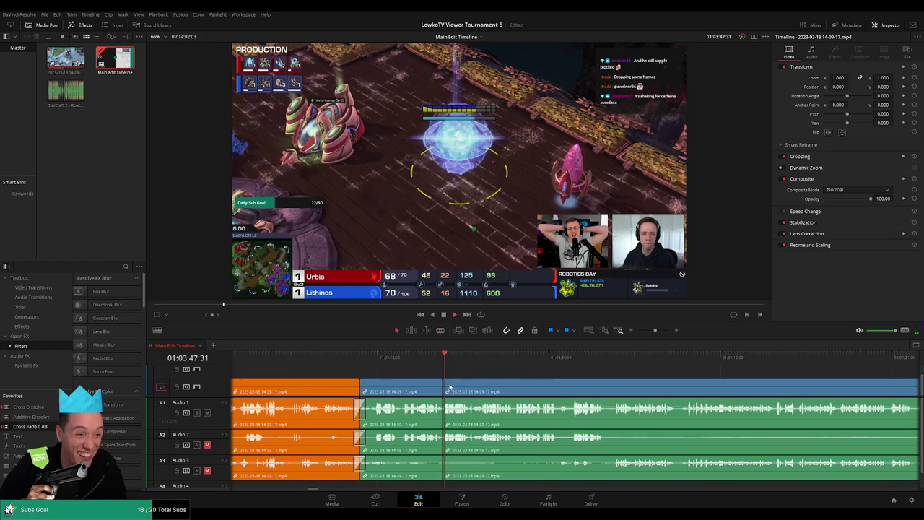
key(space)
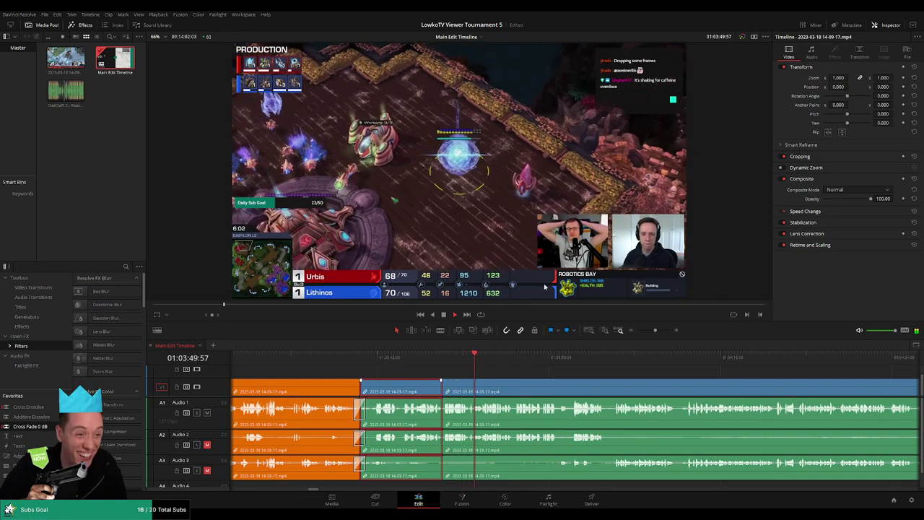
click(561, 372)
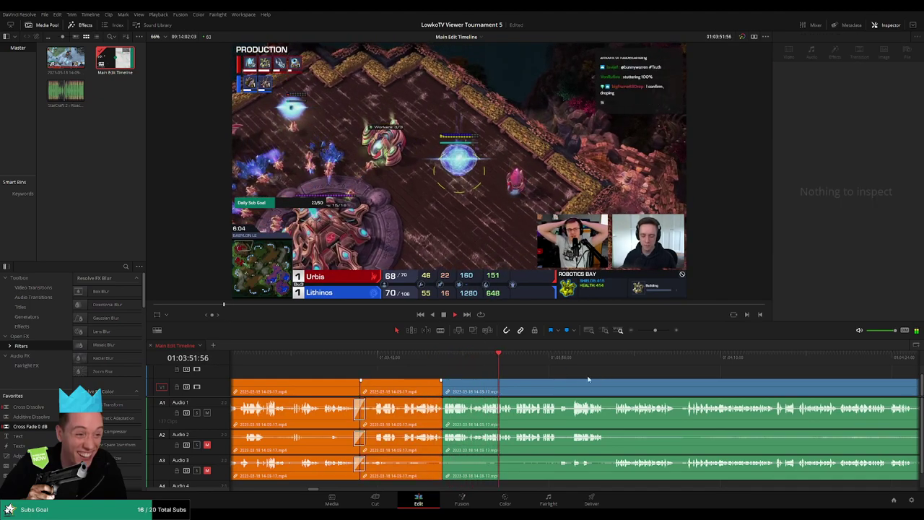
Step: Scroll right along the timeline while playing through the next stretch of tournament footage
scroll(478, 368, right, 3)
scroll(498, 366, right, 1)
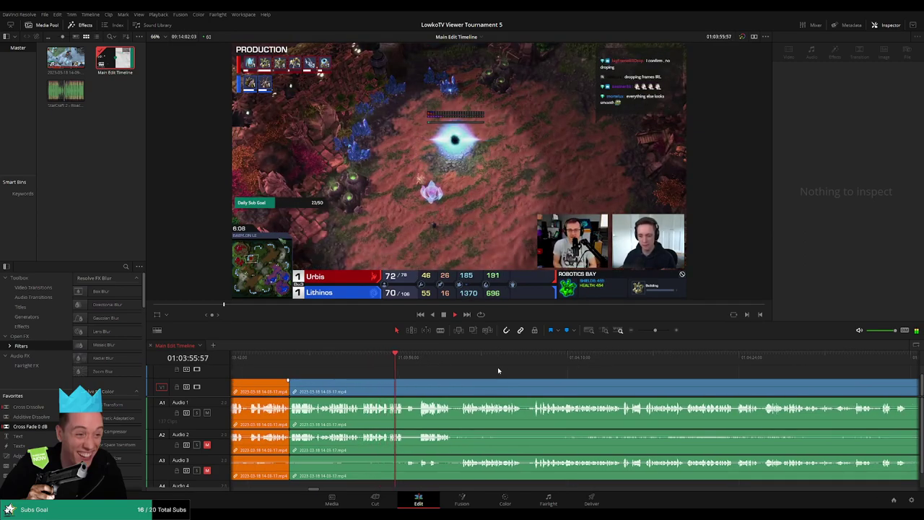
scroll(495, 372, right, 1)
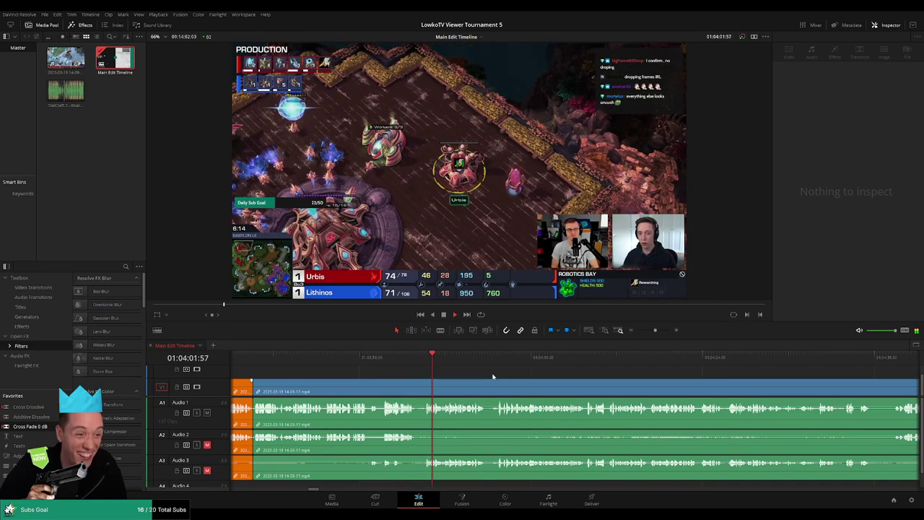
scroll(506, 373, right, 2)
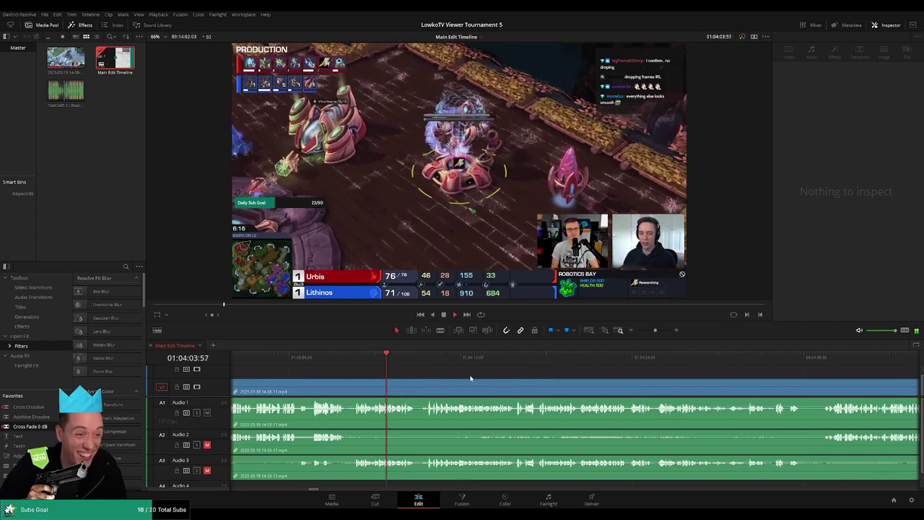
scroll(476, 379, right, 2)
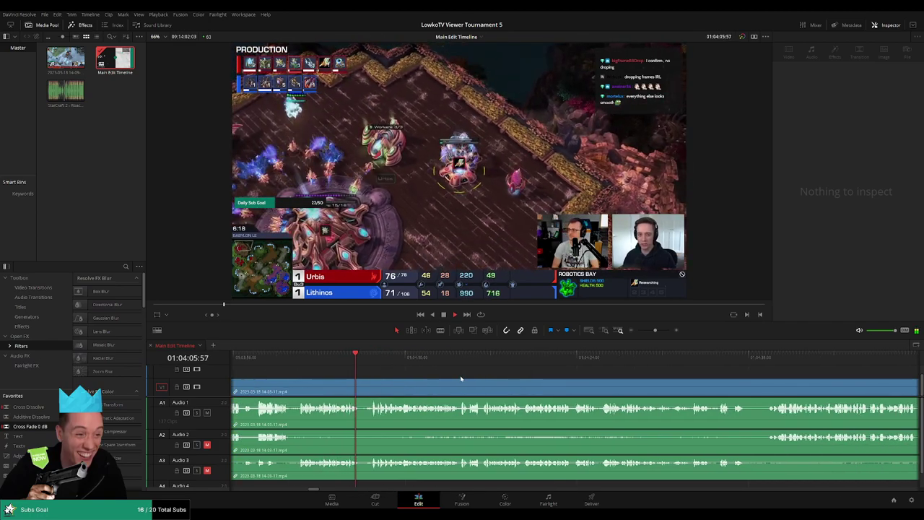
scroll(483, 384, right, 2)
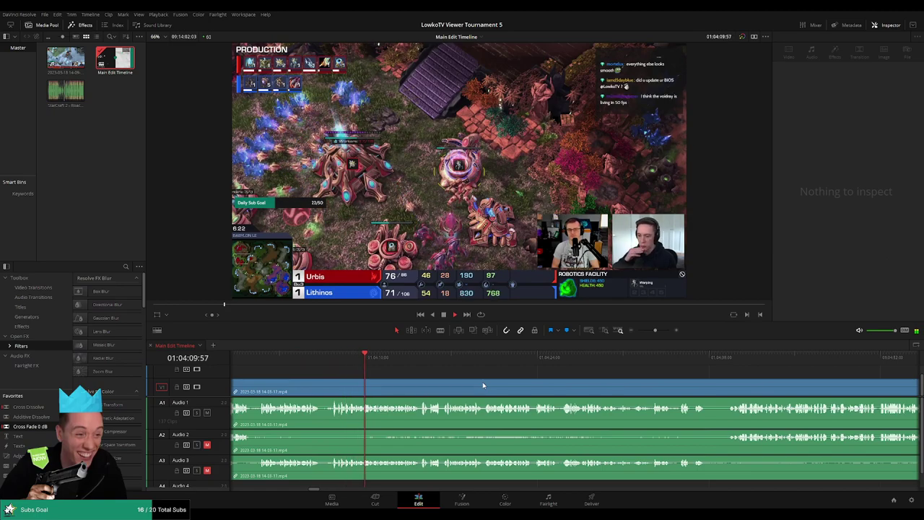
scroll(506, 386, right, 2)
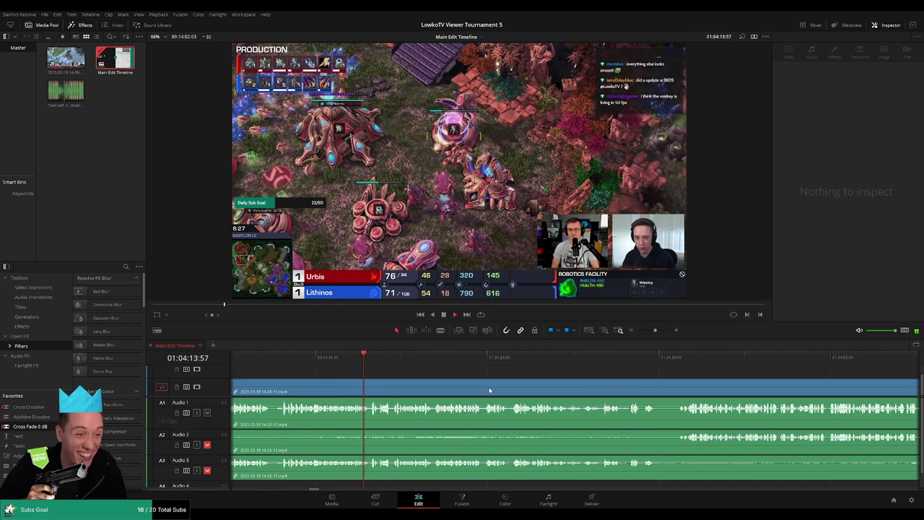
scroll(487, 388, right, 2)
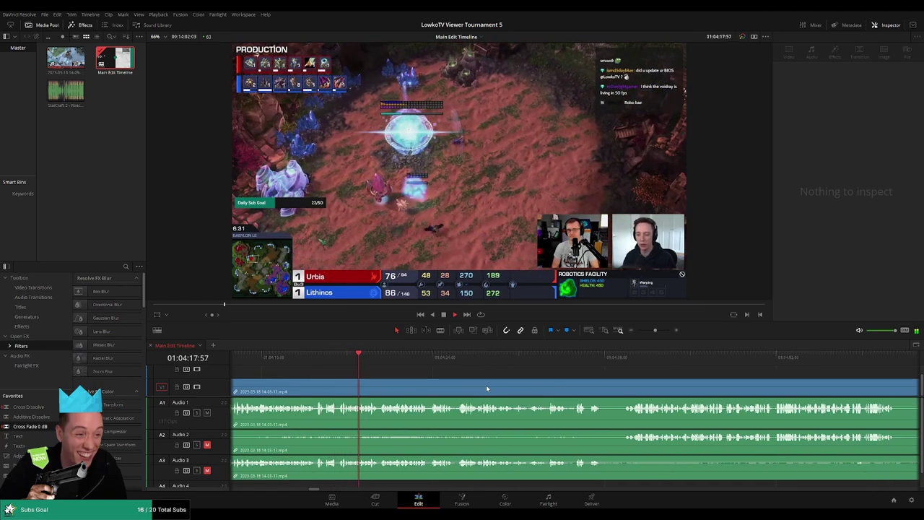
scroll(485, 386, right, 1)
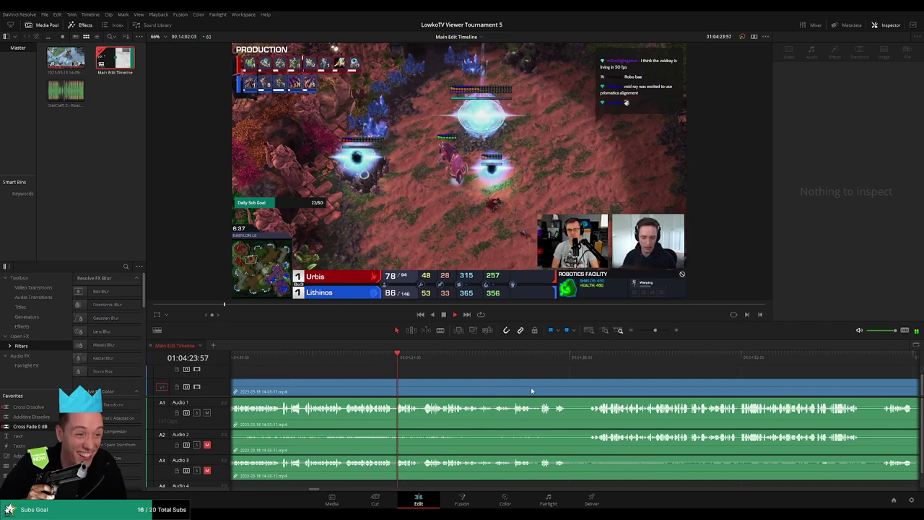
scroll(494, 389, right, 1)
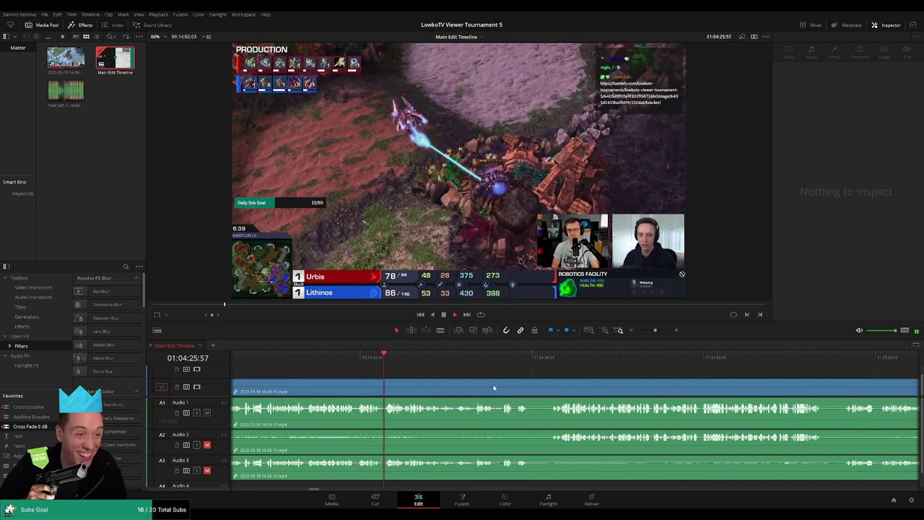
scroll(497, 384, right, 1)
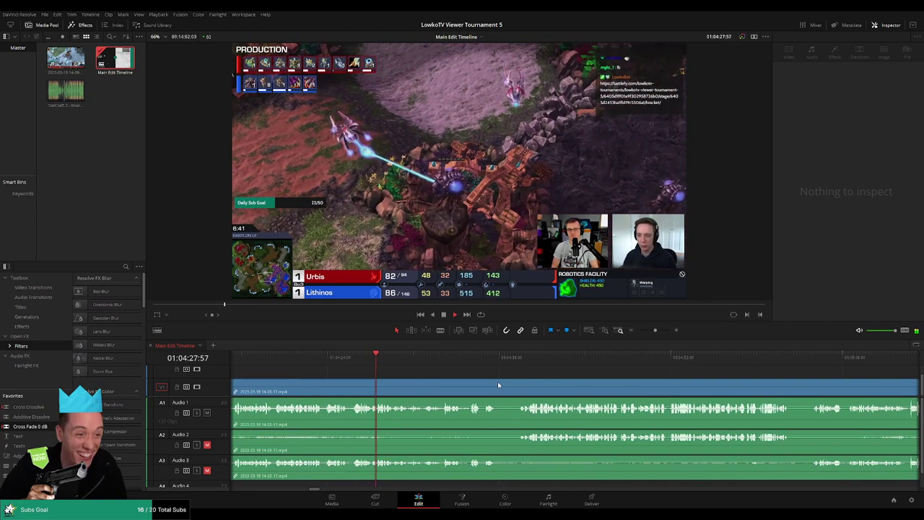
scroll(503, 382, right, 1)
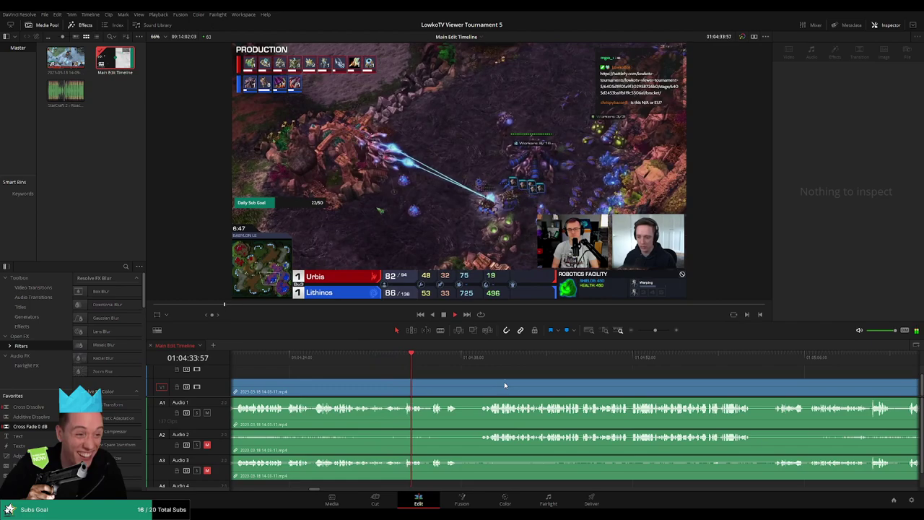
scroll(475, 388, right, 1)
scroll(478, 391, right, 1)
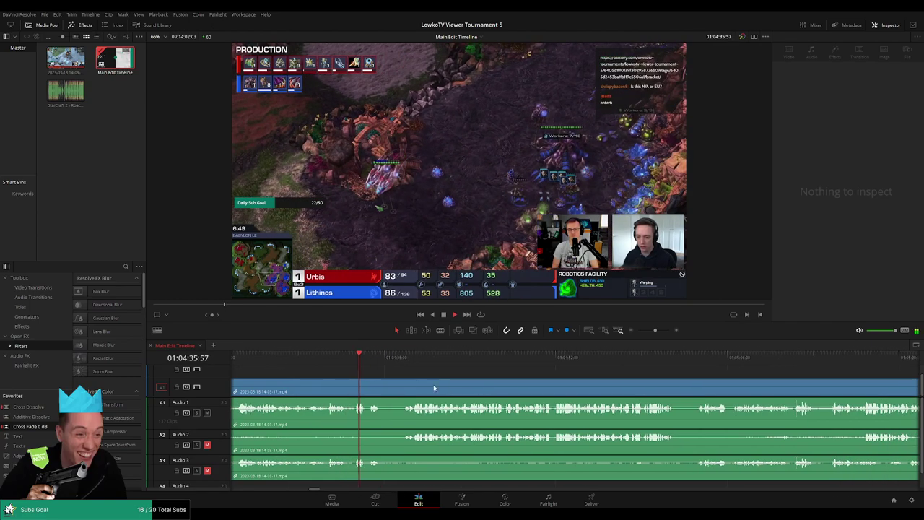
key(b)
click(382, 391)
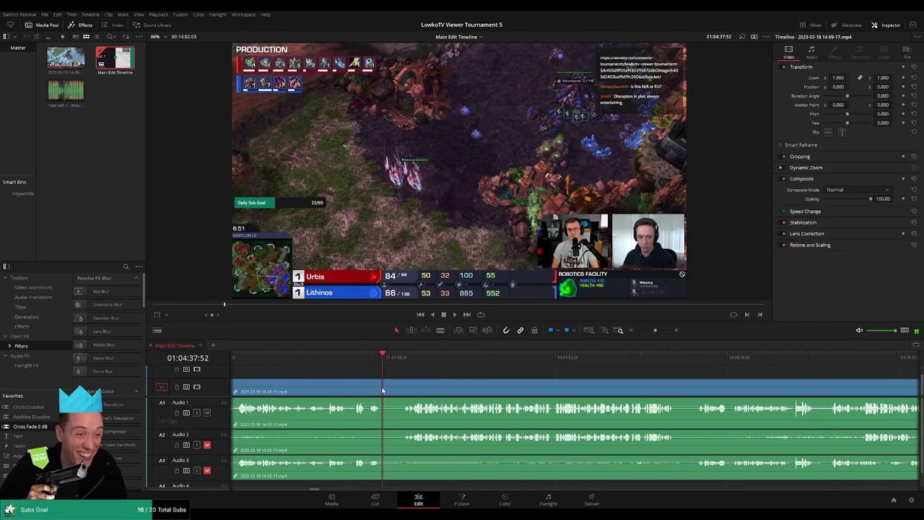
click(403, 390)
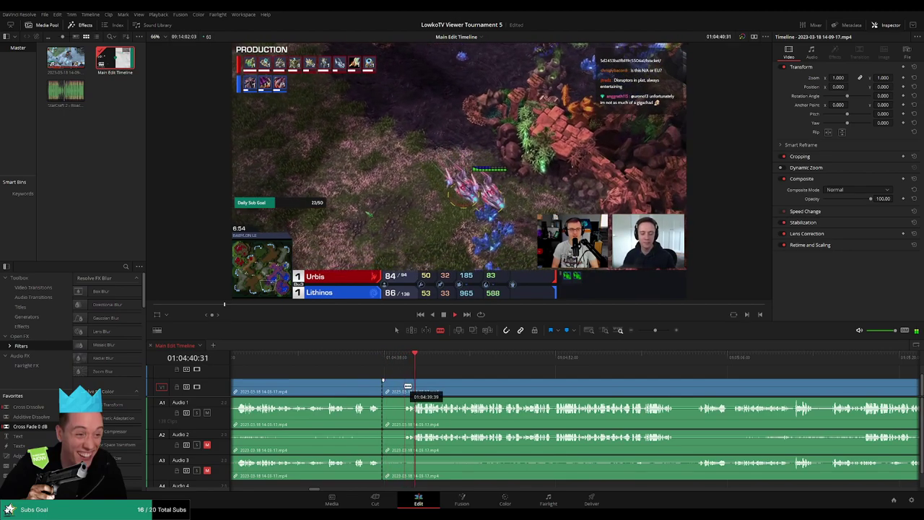
key(a)
click(397, 390)
key(Delete)
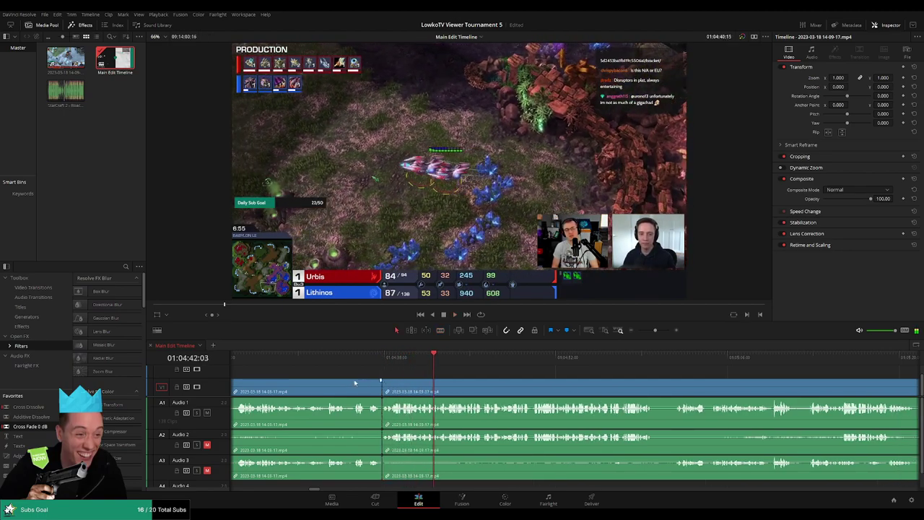
scroll(380, 423, left, 1)
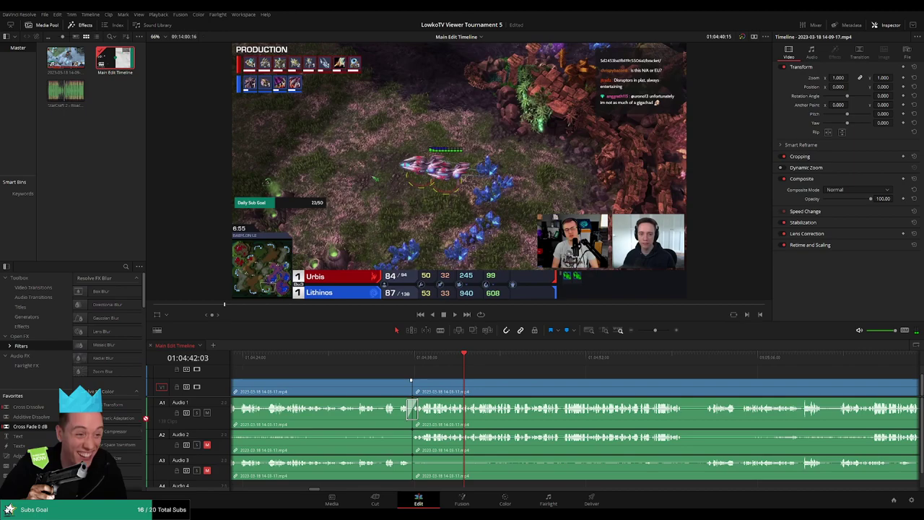
scroll(411, 408, left, 1)
scroll(441, 379, left, 1)
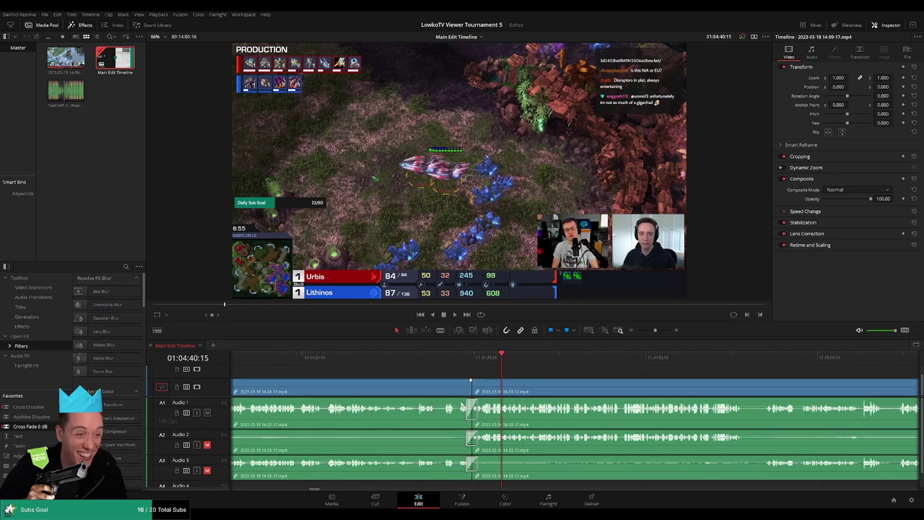
click(457, 368)
click(430, 389)
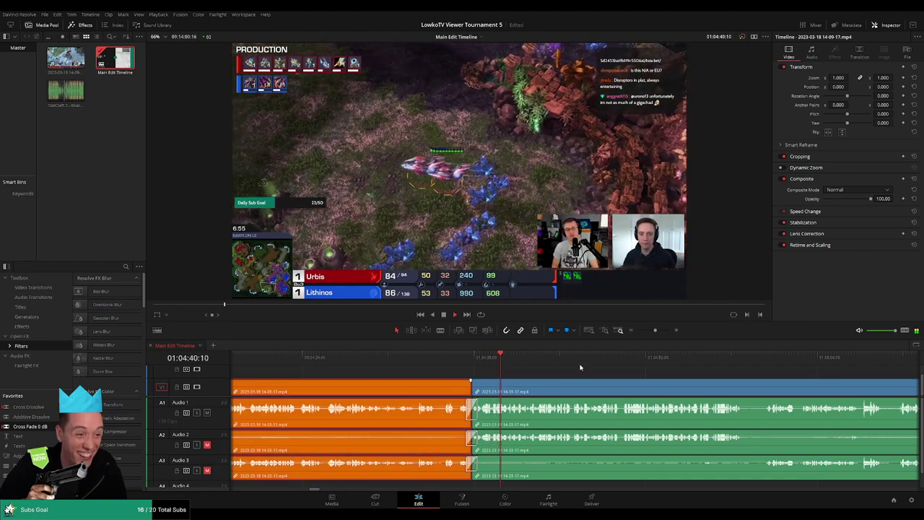
click(574, 371)
scroll(577, 383, right, 3)
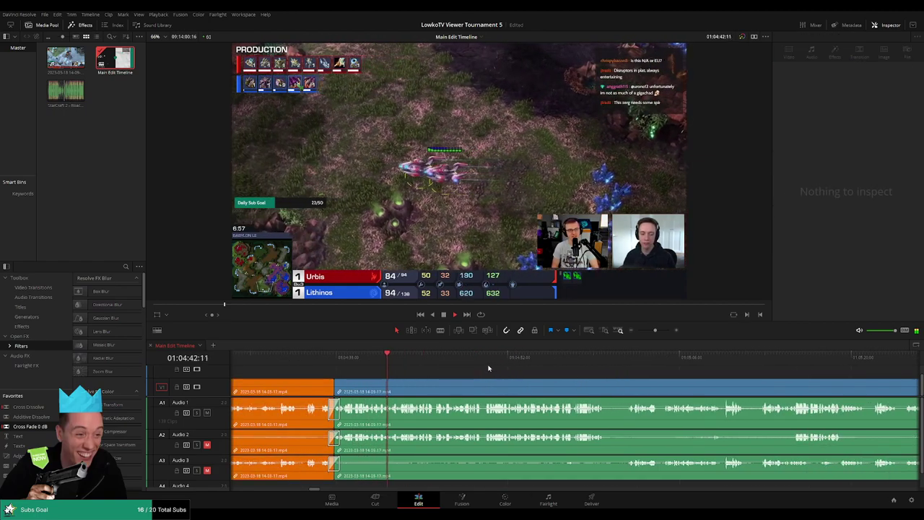
mouse_move(655, 330)
mouse_down()
mouse_move(632, 331)
mouse_move(655, 334)
mouse_up()
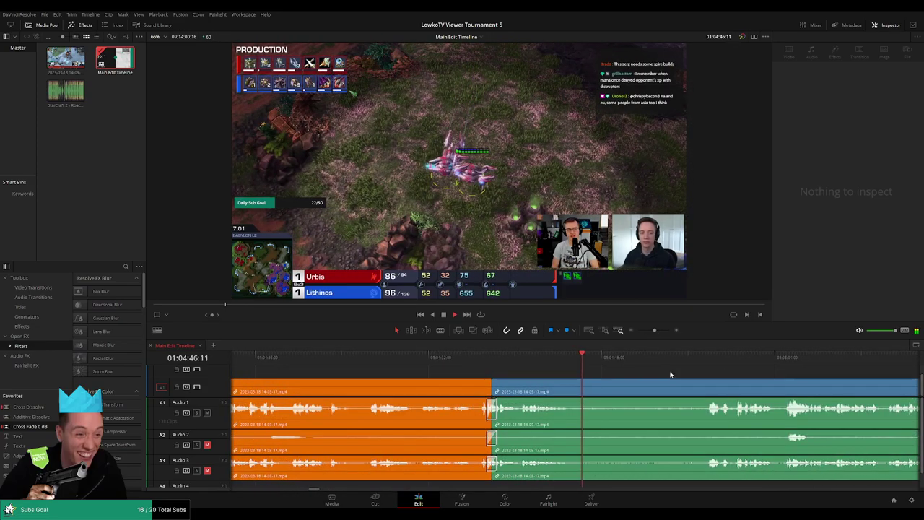
scroll(527, 373, right, 3)
key(space)
scroll(599, 346, left, 3)
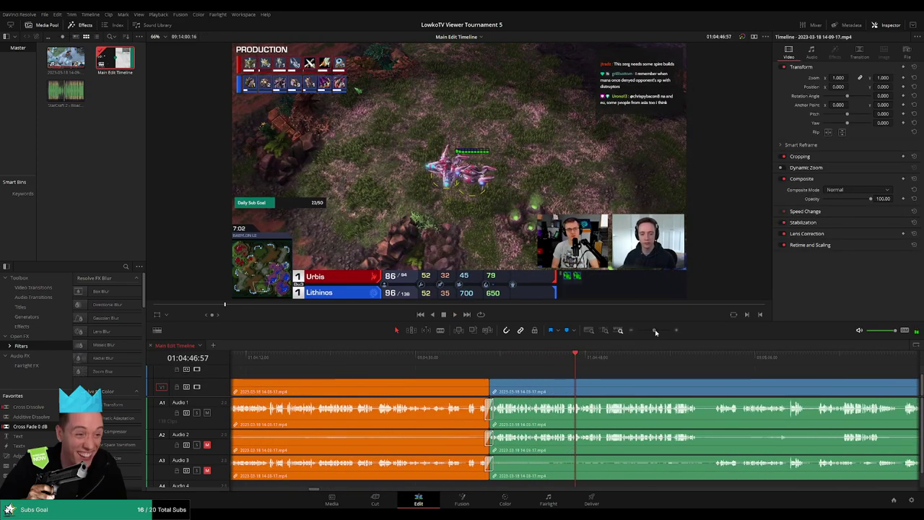
scroll(487, 379, right, 5)
key(space)
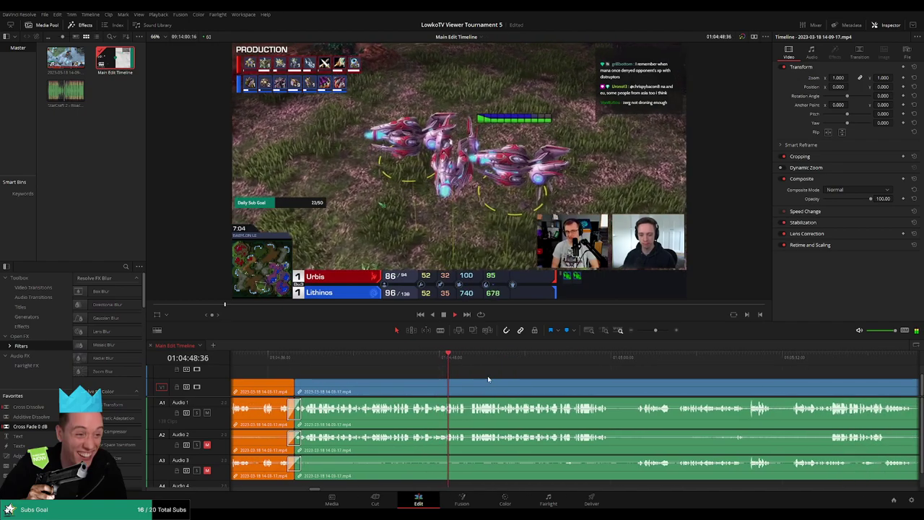
Step: Blade both ends of the first downtime stretch, delete it, and close the leftover gap
scroll(487, 375, right, 3)
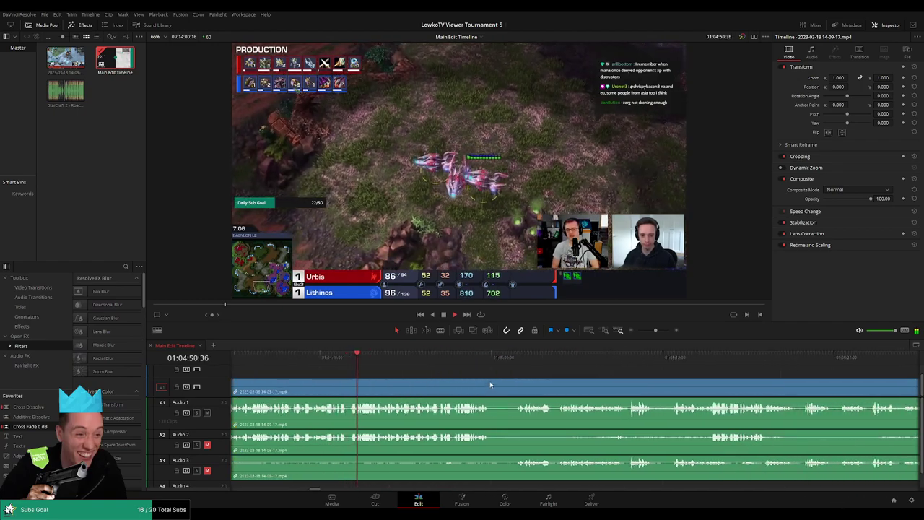
scroll(476, 382, right, 1)
key(b)
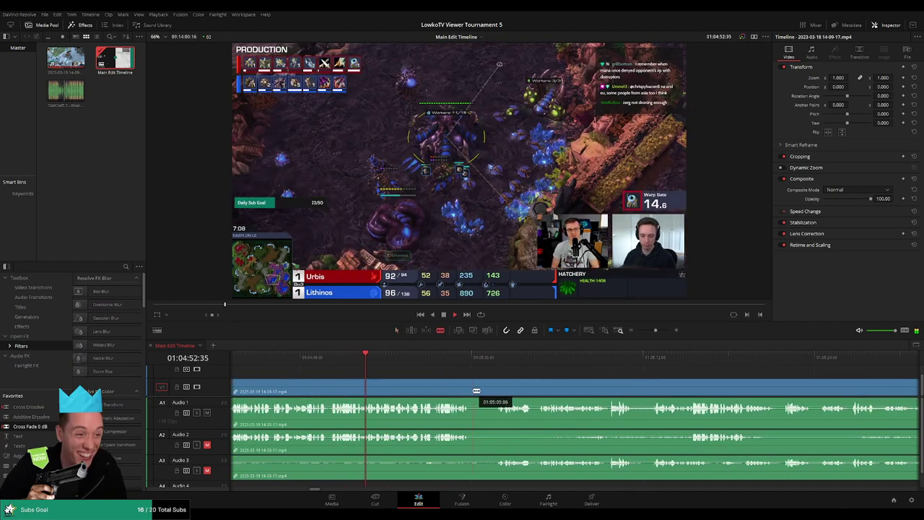
click(470, 389)
click(499, 388)
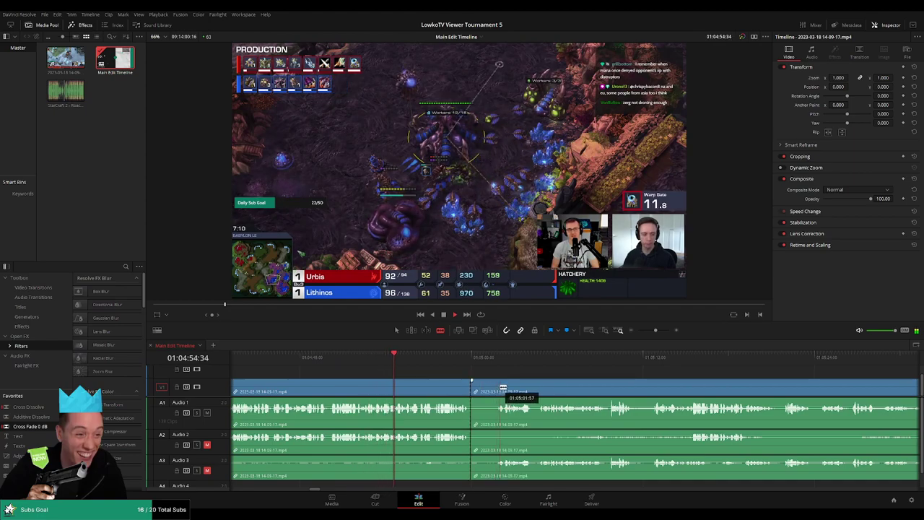
key(a)
click(485, 390)
key(BackSpace)
click(488, 390)
key(BackSpace)
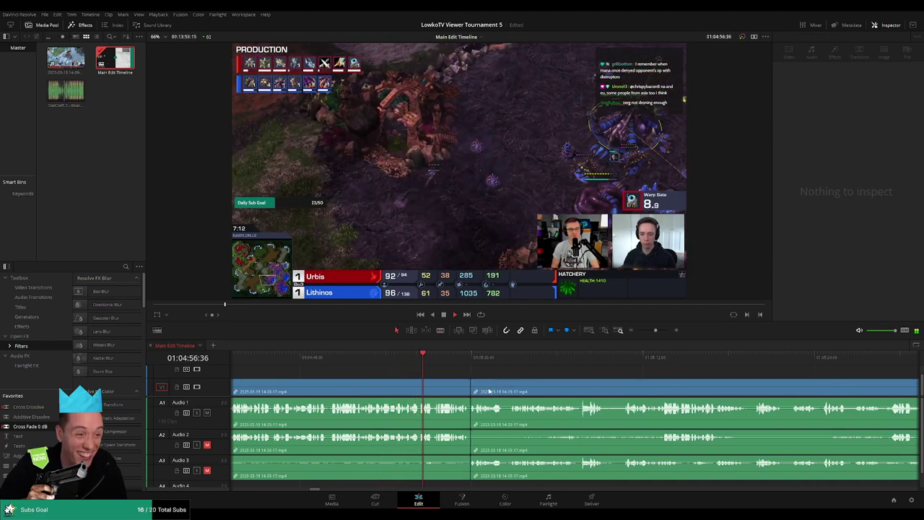
Step: Select the clip before the cut and replay the new join to review it
click(414, 390)
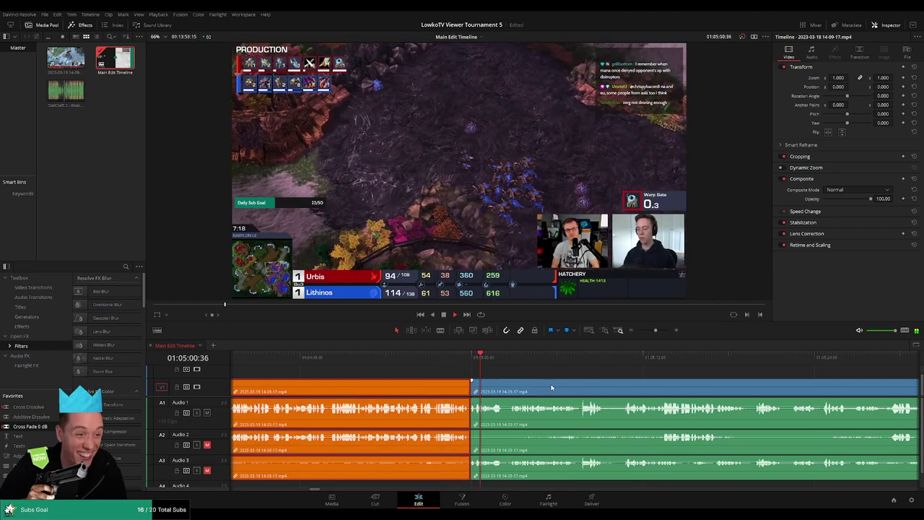
click(464, 359)
click(517, 377)
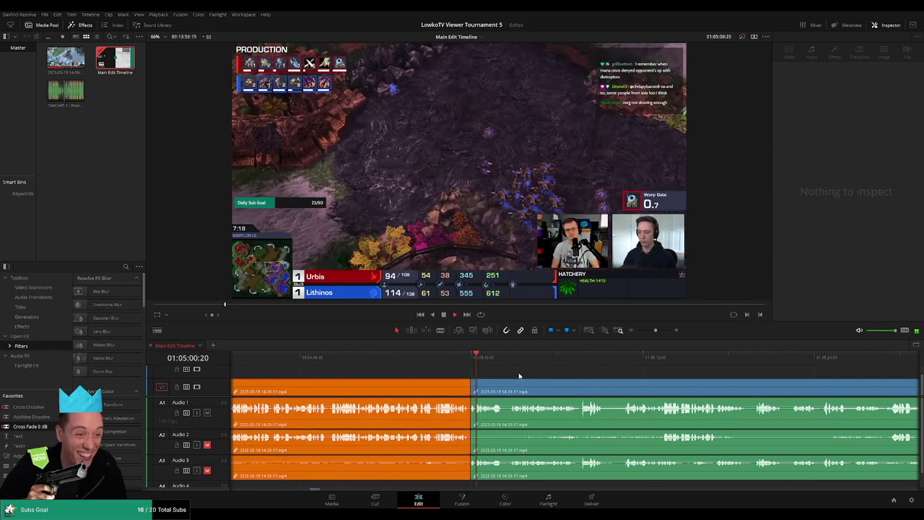
scroll(534, 378, right, 3)
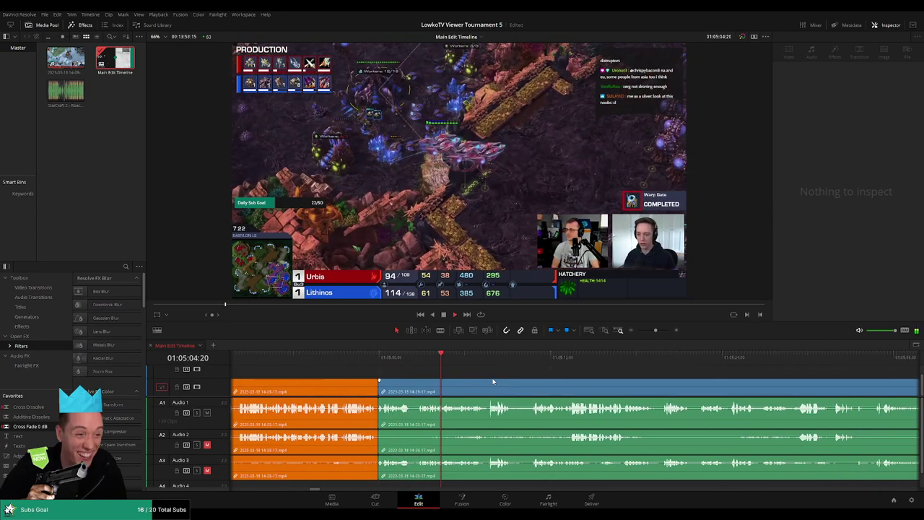
scroll(440, 376, right, 3)
scroll(436, 375, right, 2)
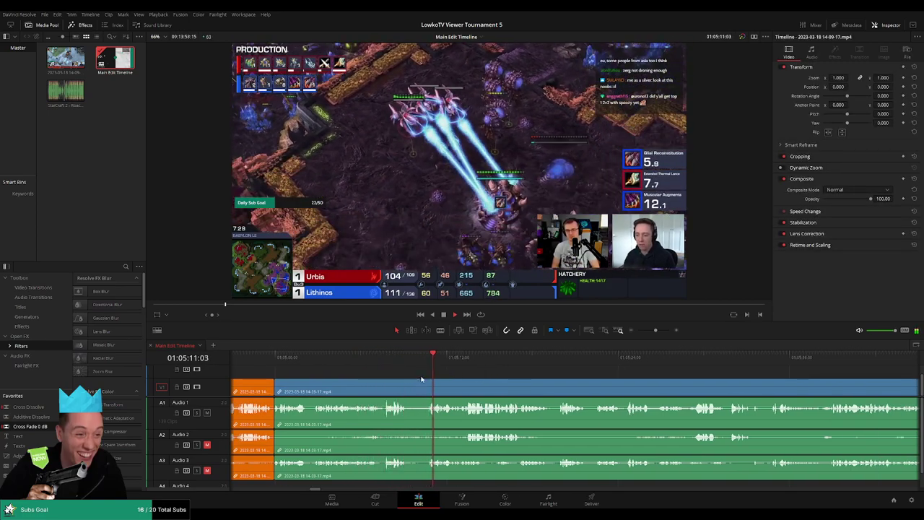
Step: Blade where the second downtime ends, nudge the cut earlier, and ripple-delete the downtime before it
key(b)
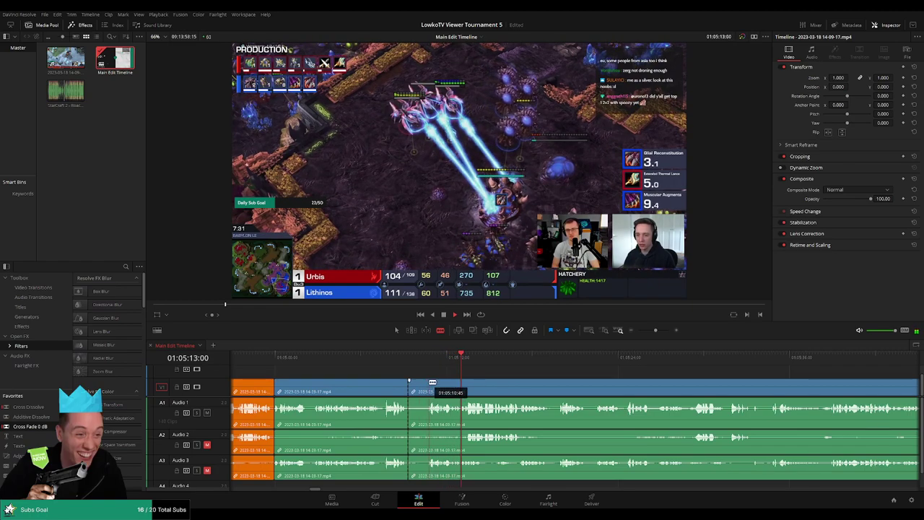
scroll(433, 382, up, 3)
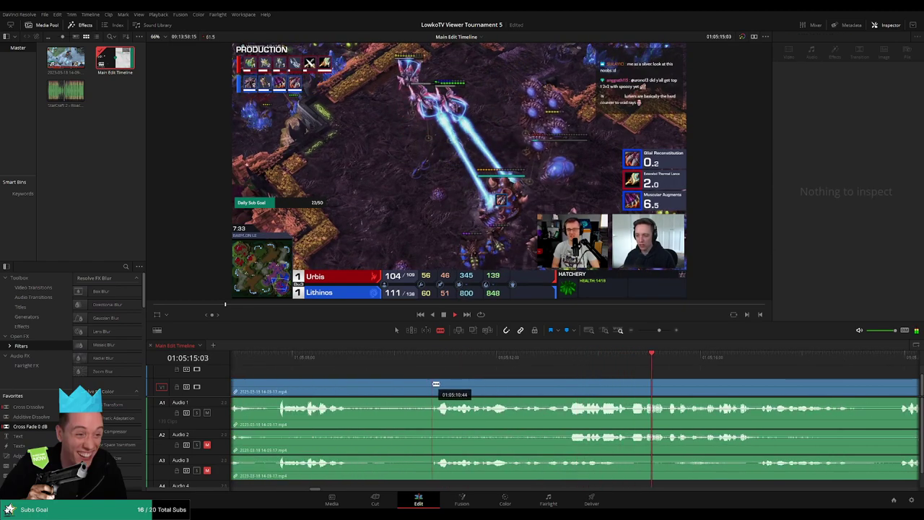
click(437, 383)
key(a)
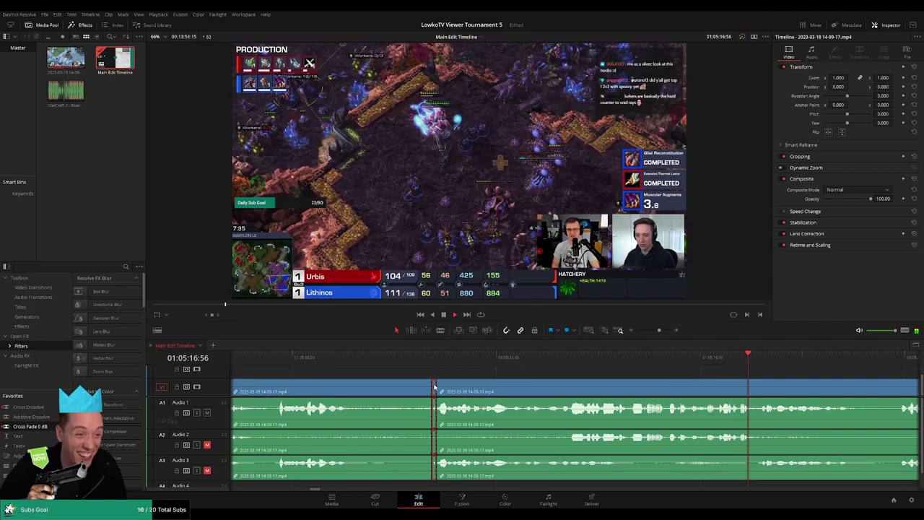
drag(434, 386, 431, 386)
click(393, 390)
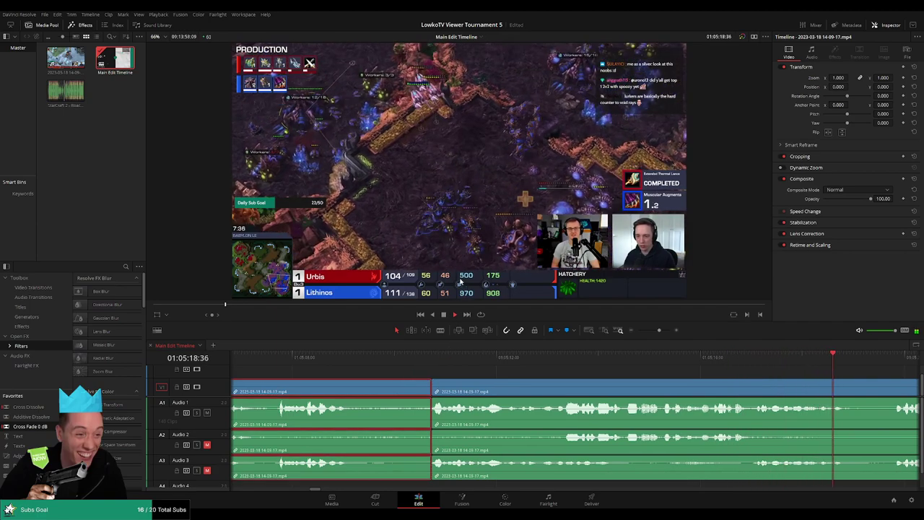
key(Delete)
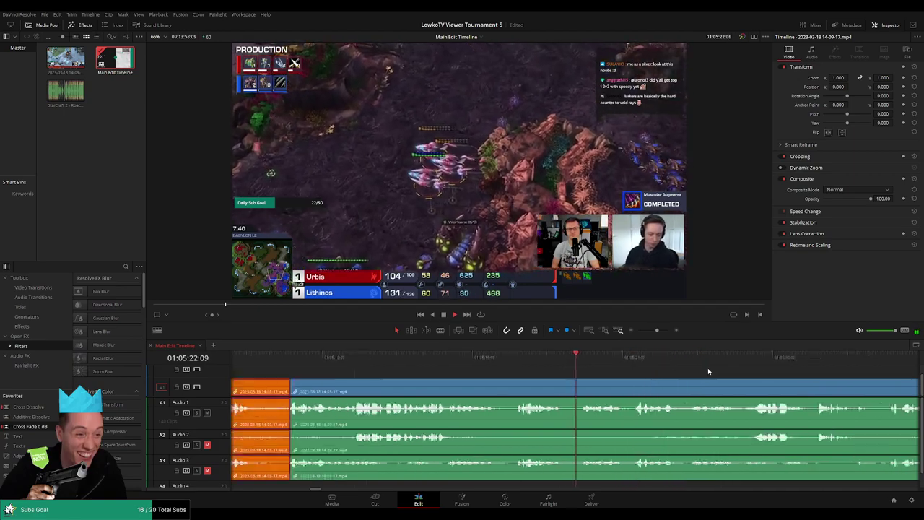
scroll(512, 368, up, 2)
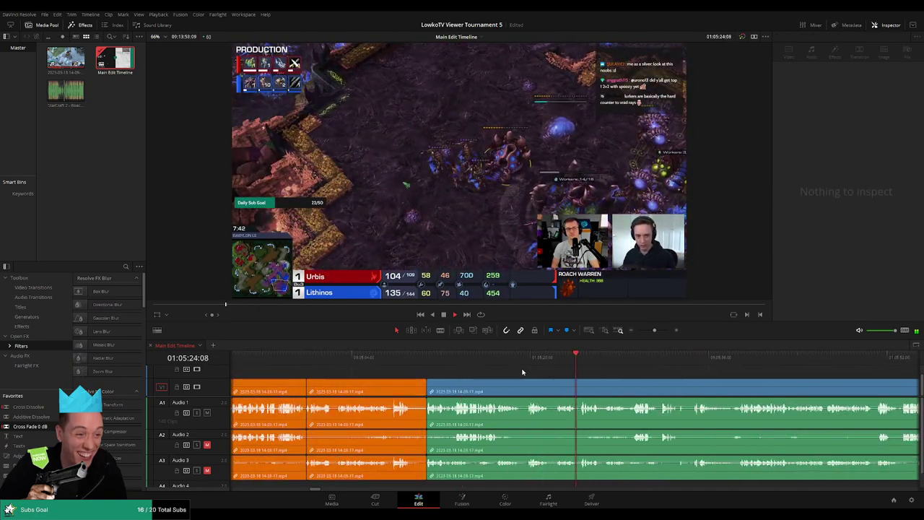
scroll(531, 373, down, 3)
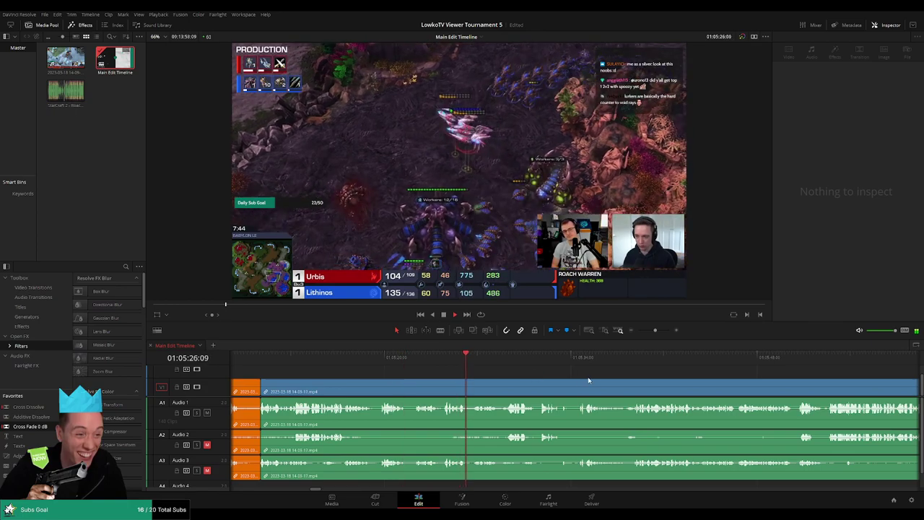
scroll(541, 383, right, 2)
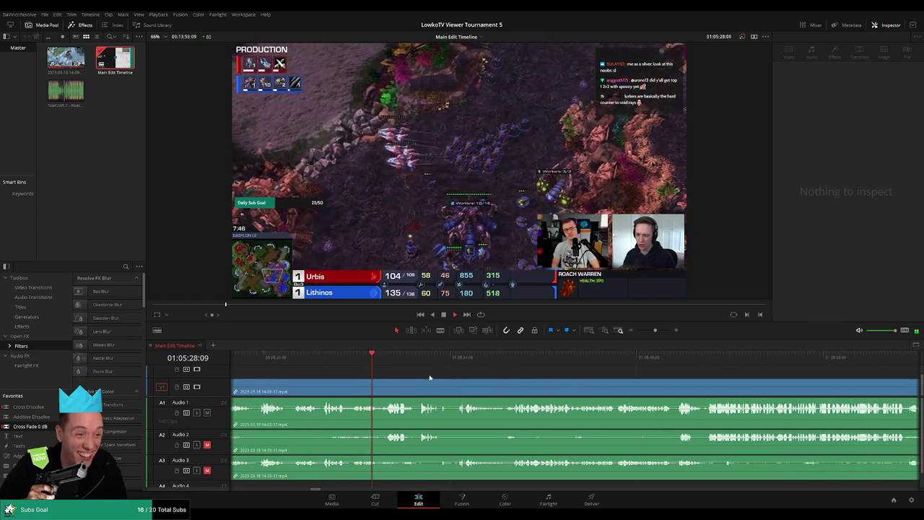
scroll(411, 375, right, 2)
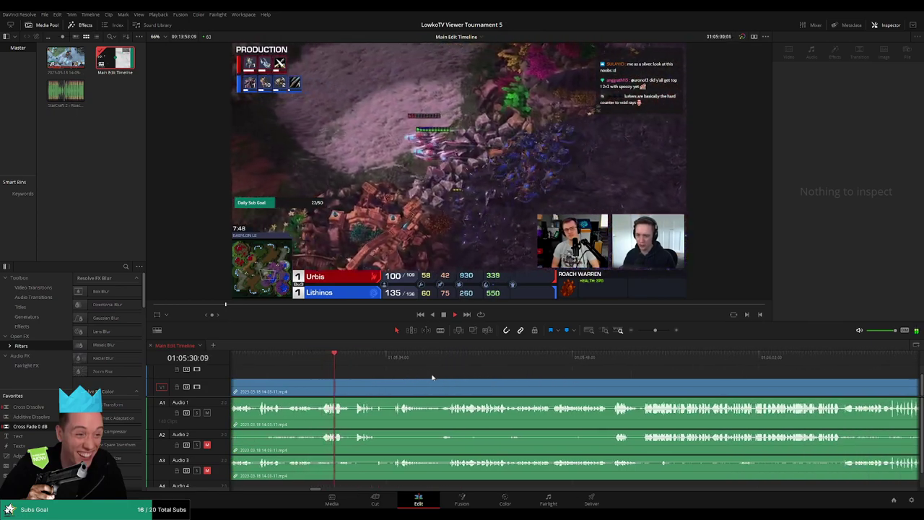
scroll(432, 377, right, 2)
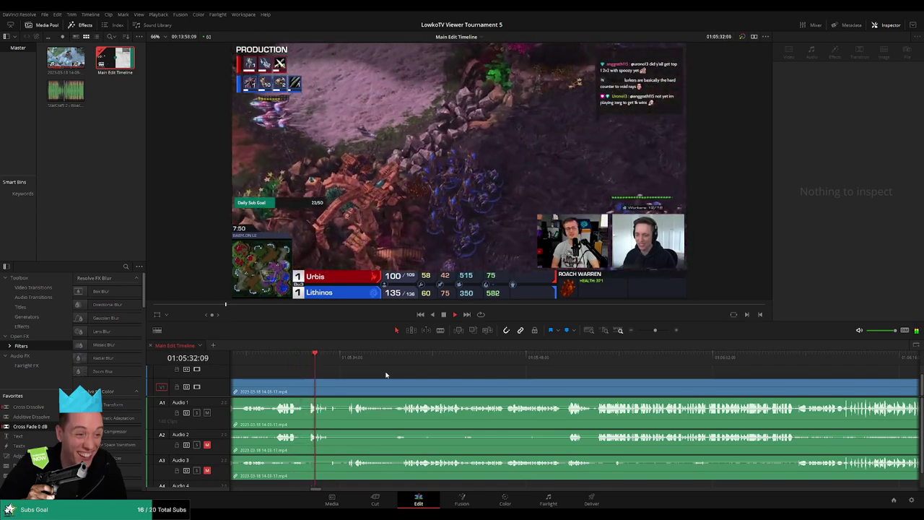
scroll(402, 385, right, 2)
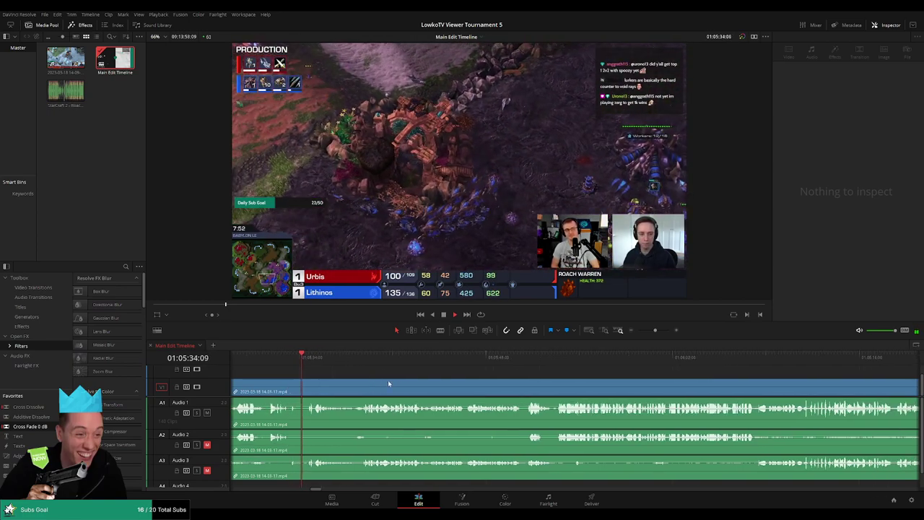
scroll(376, 379, right, 1)
scroll(398, 379, right, 1)
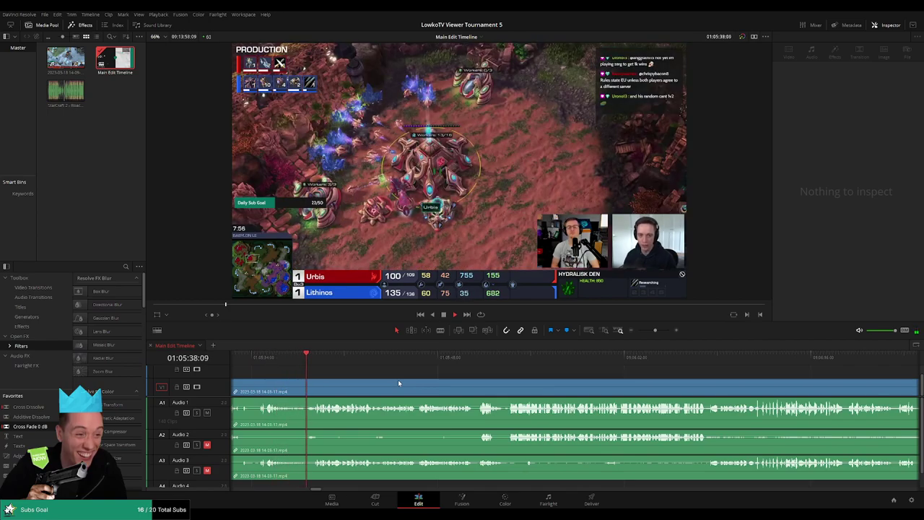
scroll(433, 382, right, 1)
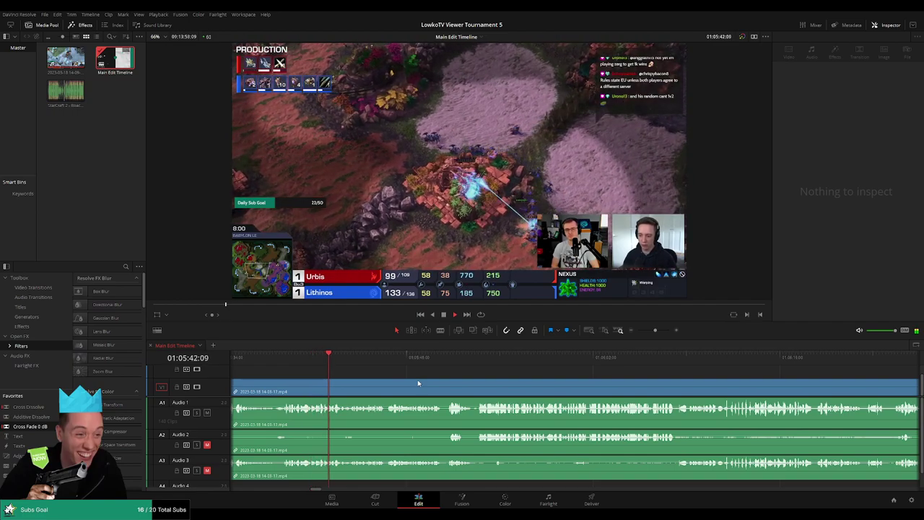
scroll(433, 385, right, 2)
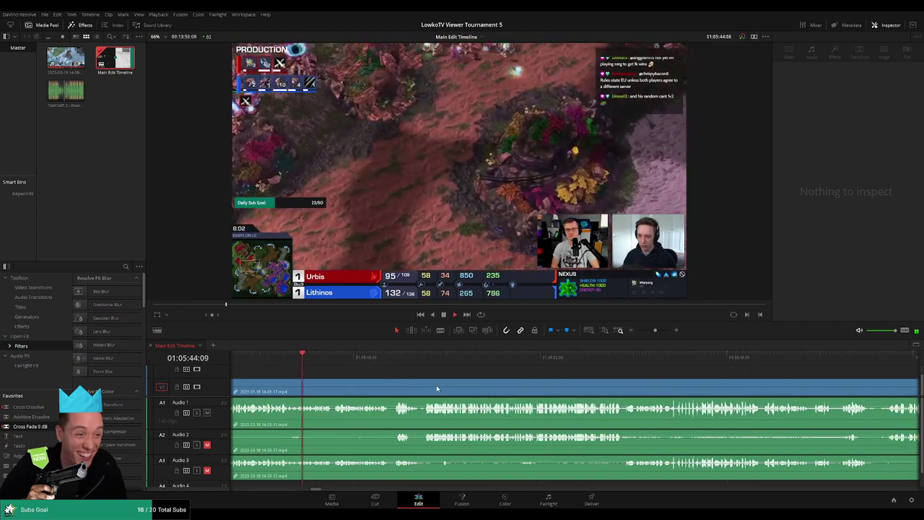
scroll(441, 389, right, 1)
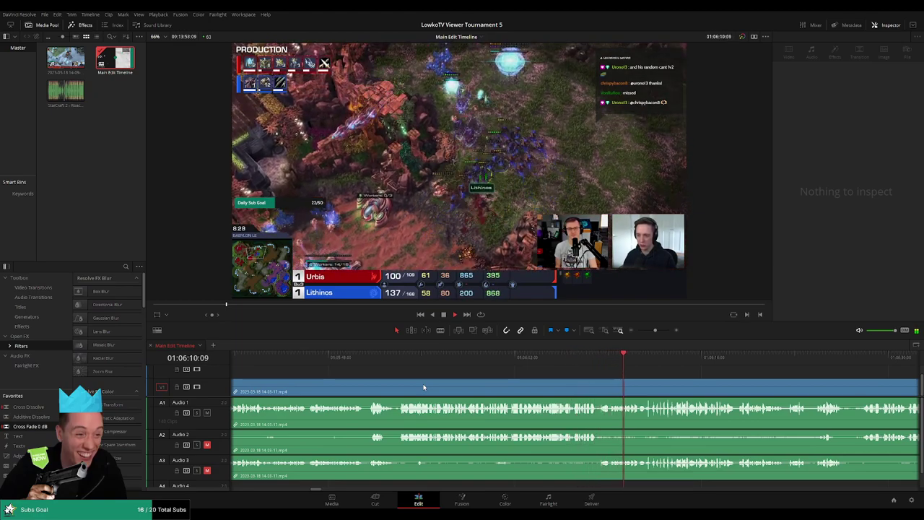
Step: Blade the clip around the dead air and ripple-delete the short piece between the cuts
click(596, 383)
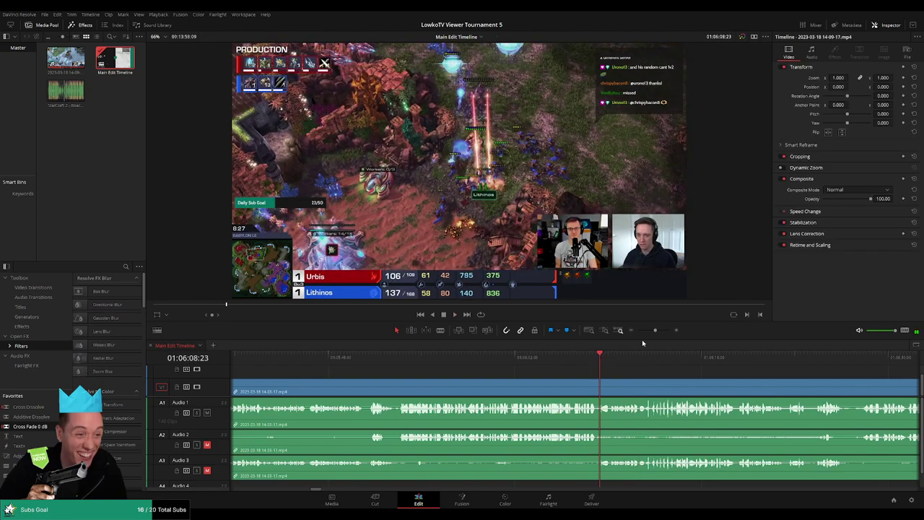
click(659, 330)
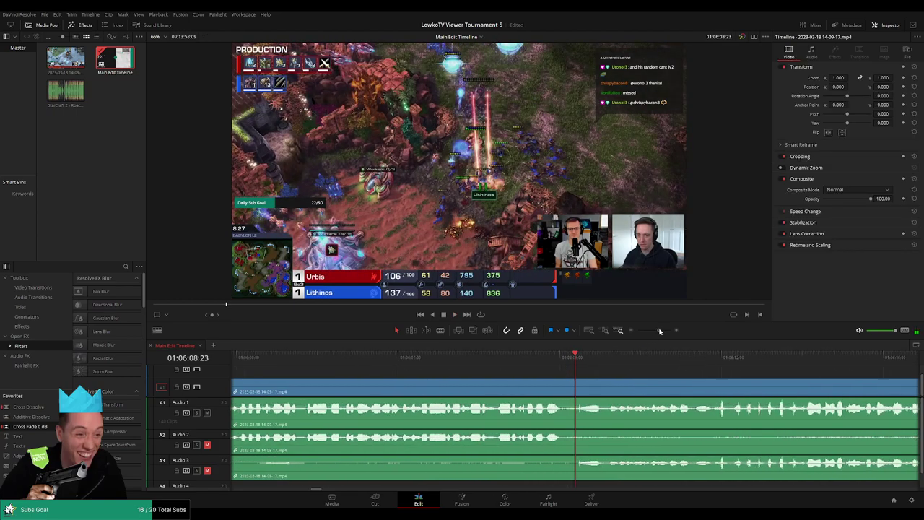
click(589, 384)
click(595, 384)
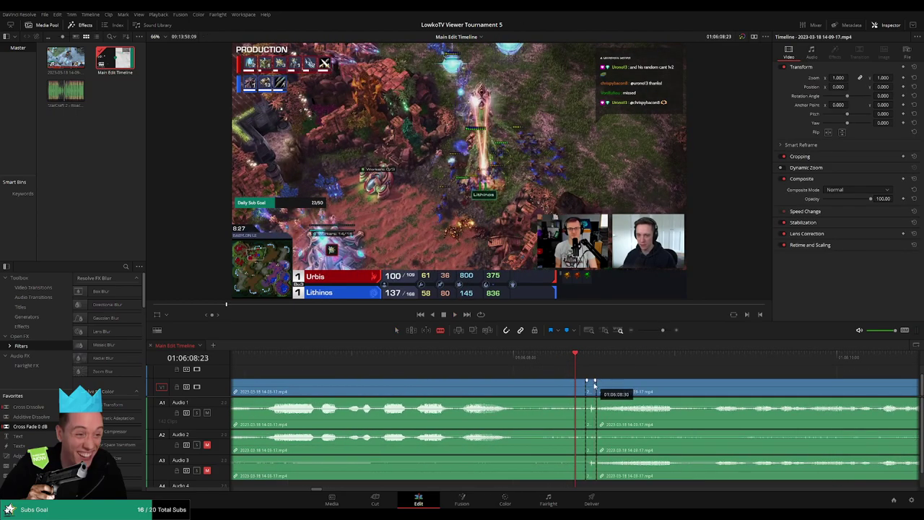
click(591, 386)
key(Delete)
key(space)
Step: Mark the reviewed clips before the cut orange and zoom the timeline back in
drag(663, 330, 657, 332)
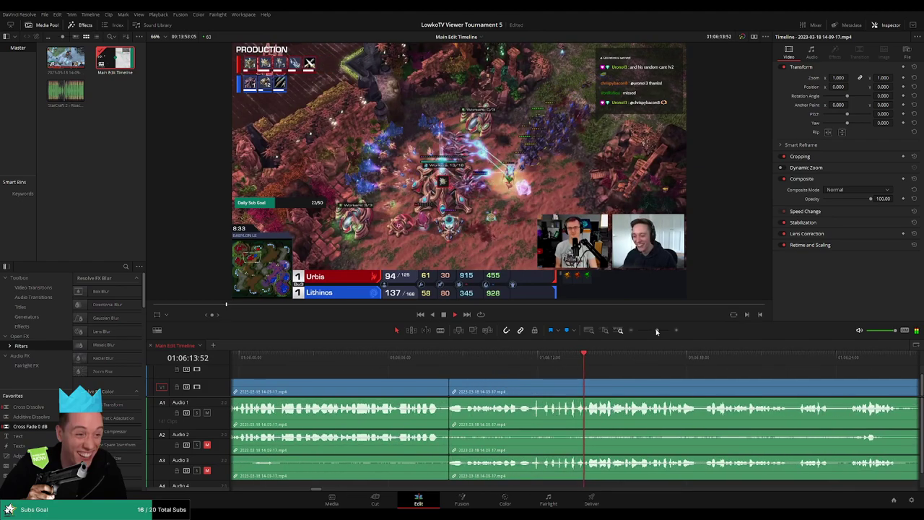
click(235, 419)
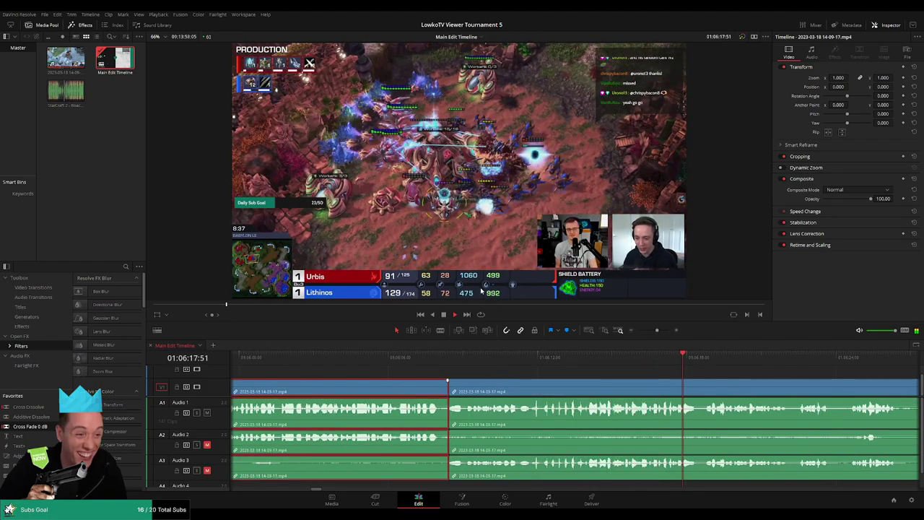
click(766, 369)
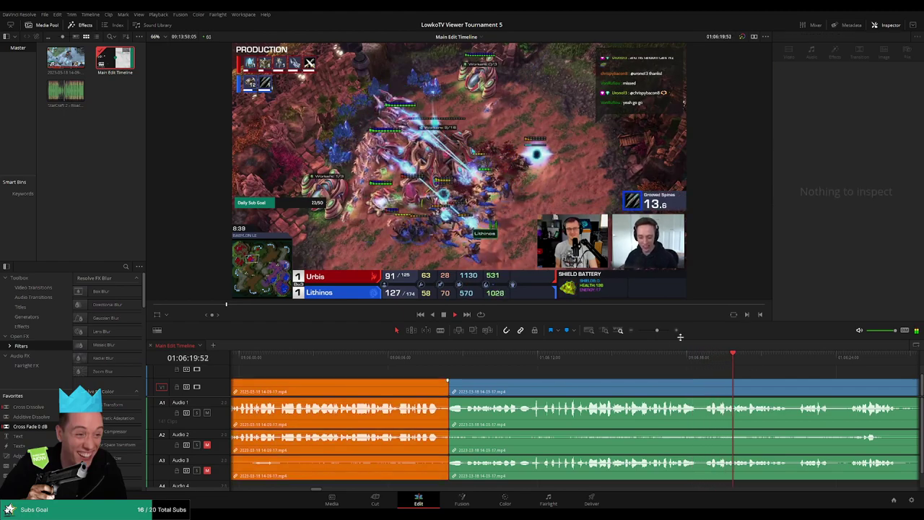
click(655, 331)
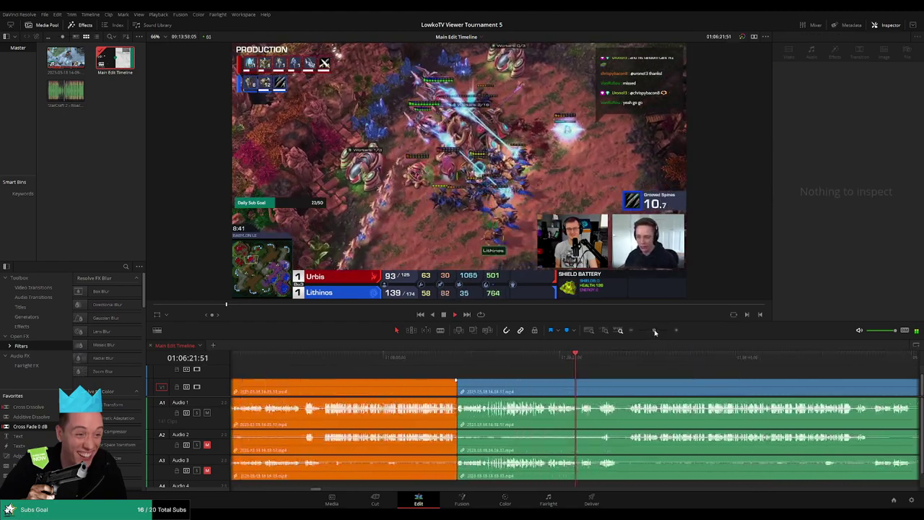
drag(654, 331, 656, 330)
click(640, 385)
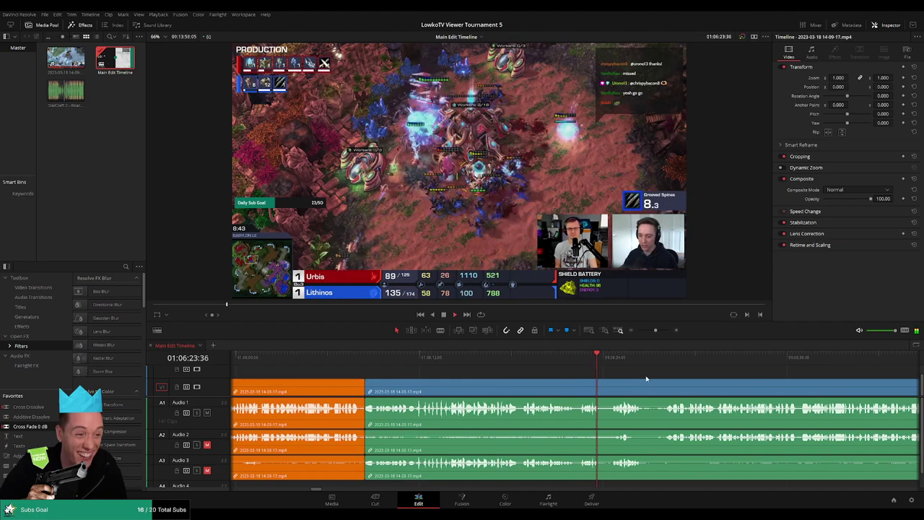
Step: Reduce the Audio 1 track height with two small border drags while playback continues
scroll(546, 371, right, 3)
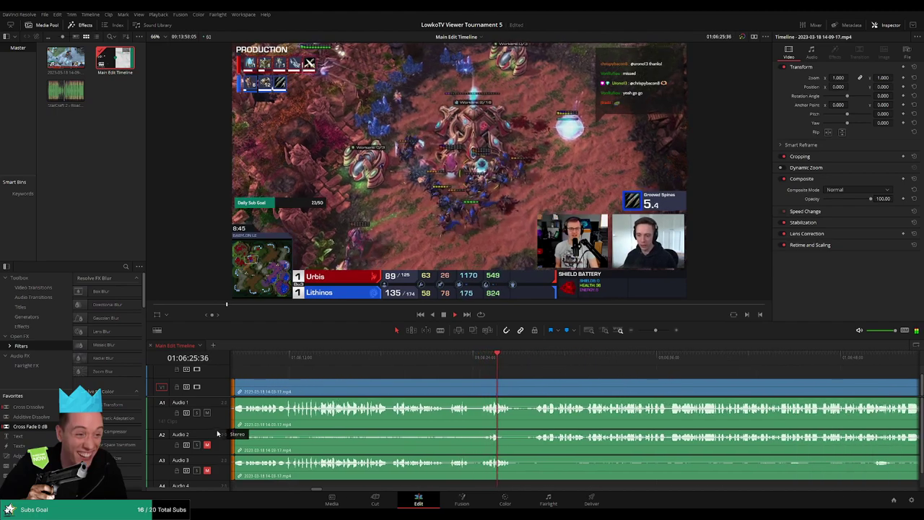
drag(216, 428, 216, 427)
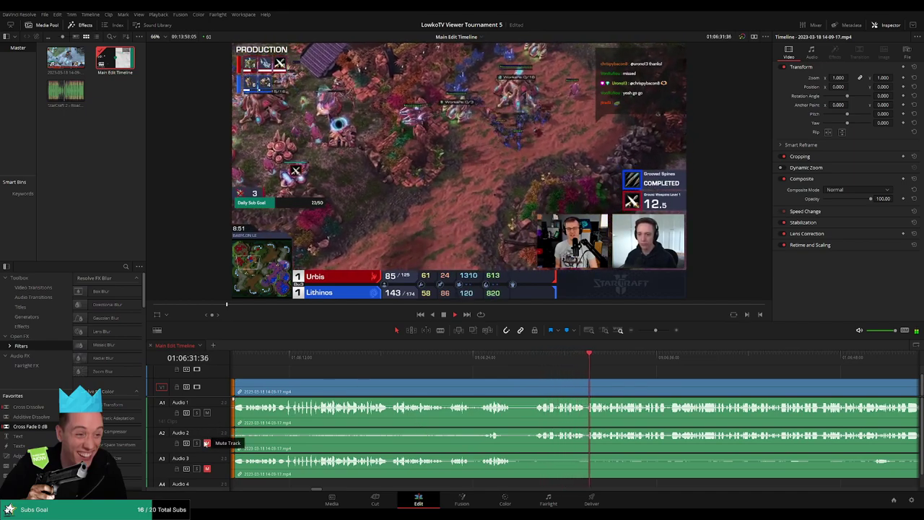
drag(207, 425, 208, 427)
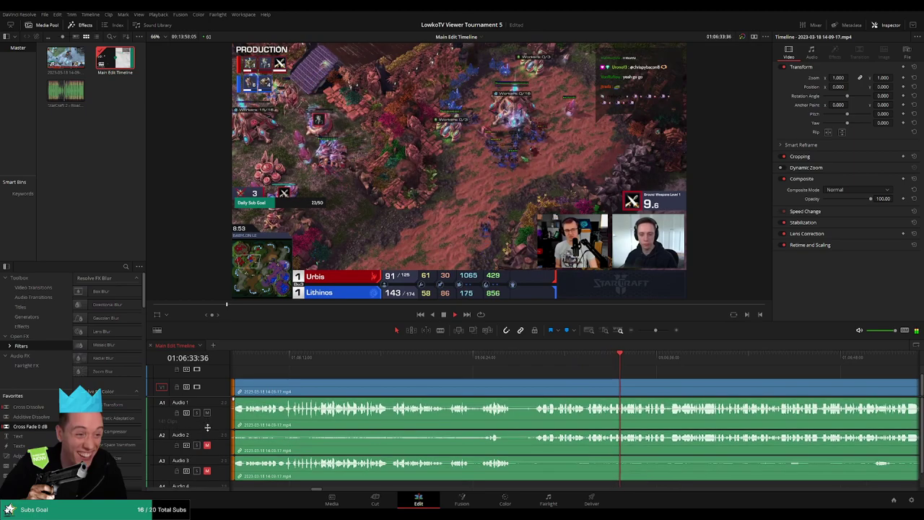
scroll(213, 396, down, 1)
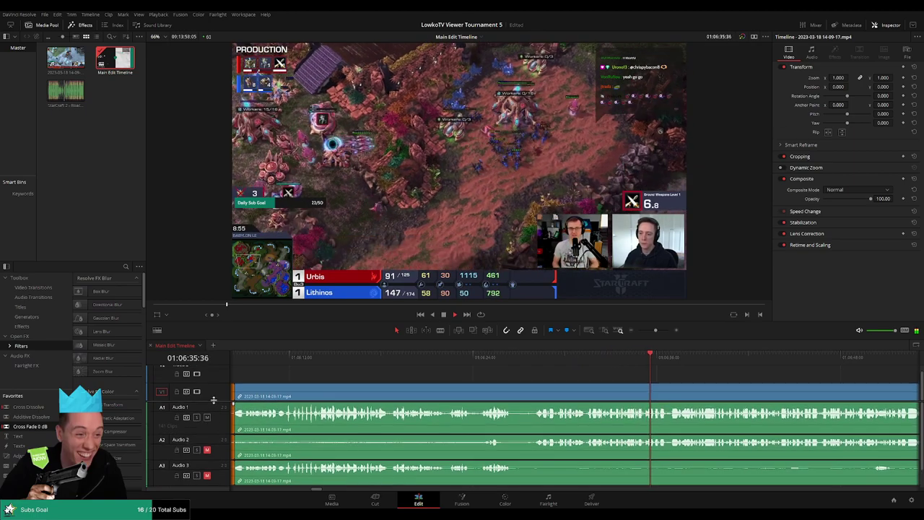
scroll(428, 369, right, 3)
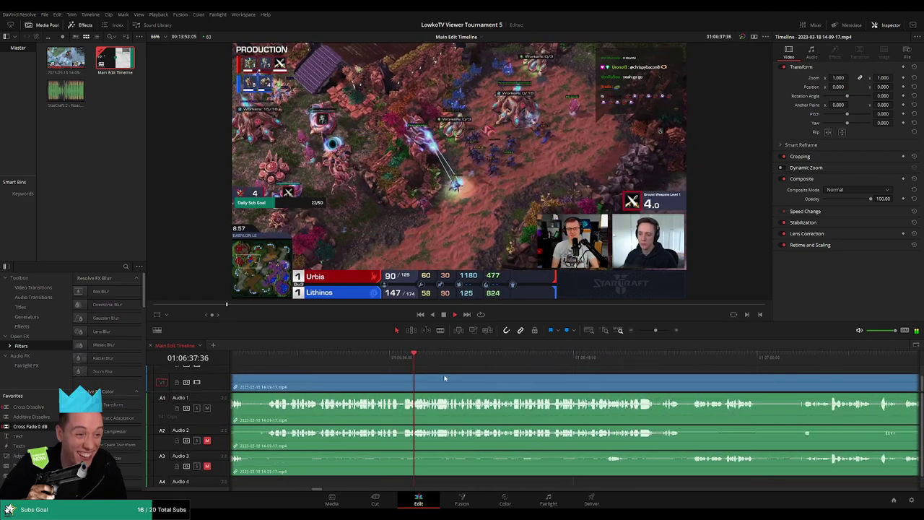
scroll(666, 361, down, 4)
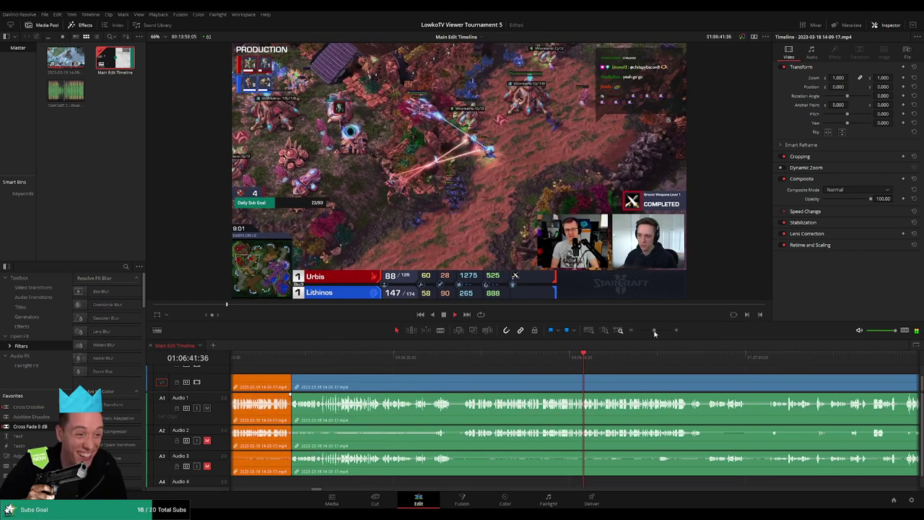
Step: Zoom in and scroll the timeline right, following playback to the end of the match
drag(654, 333, 656, 333)
scroll(678, 386, up, 2)
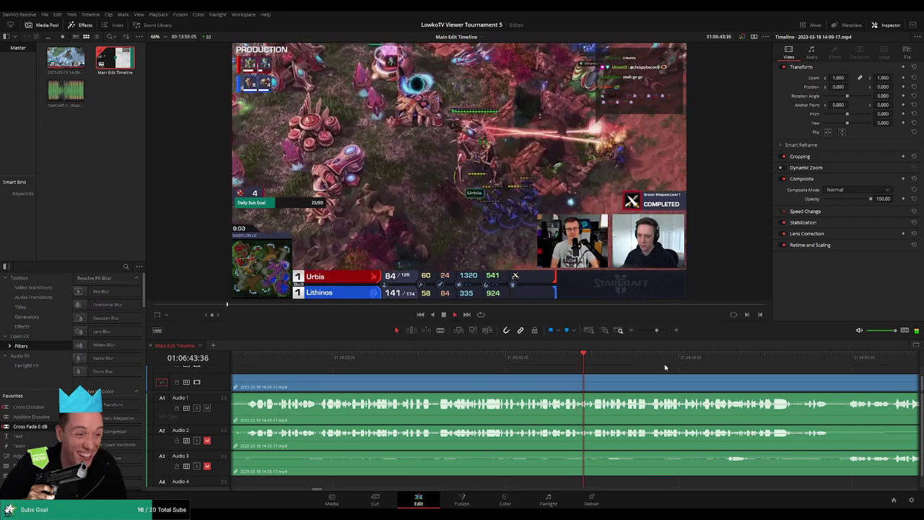
scroll(684, 384, right, 3)
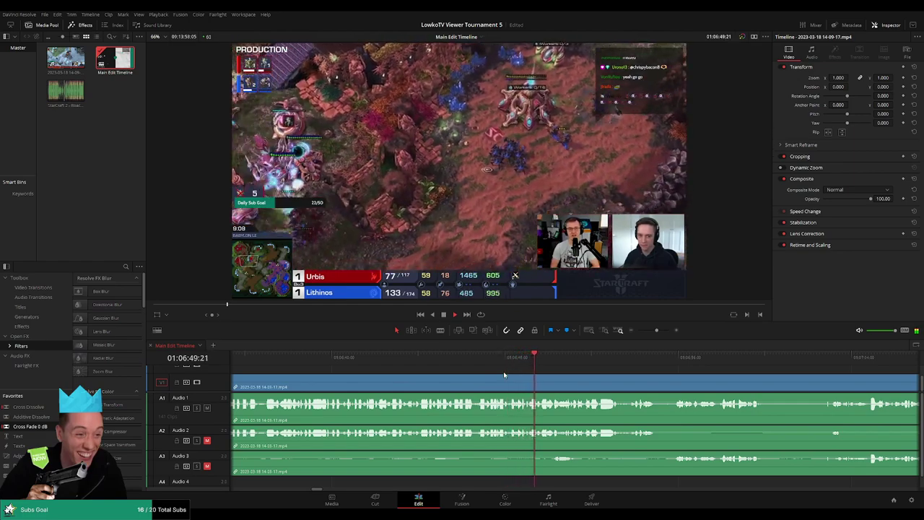
scroll(508, 375, right, 2)
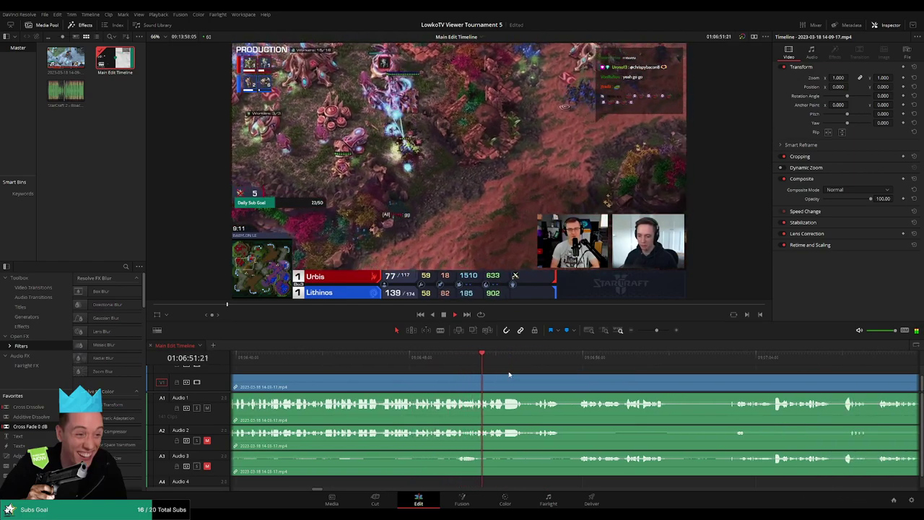
scroll(440, 369, right, 2)
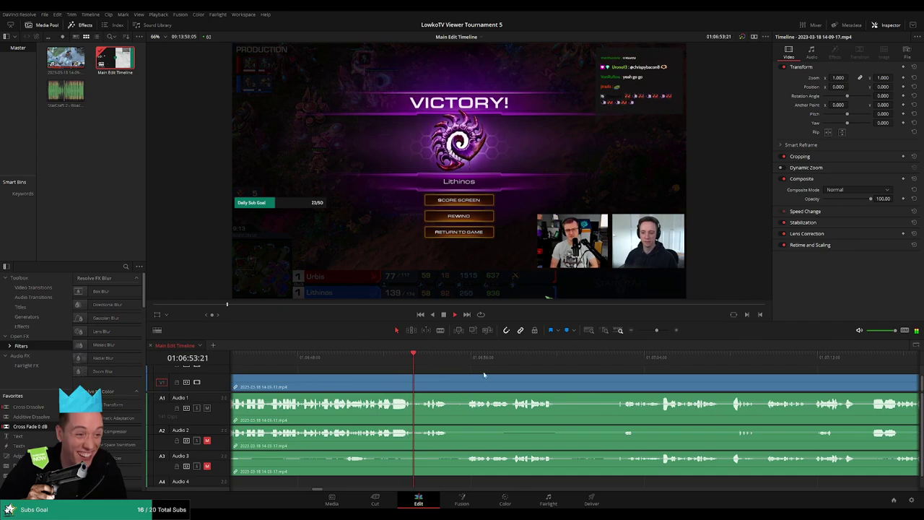
scroll(462, 371, right, 1)
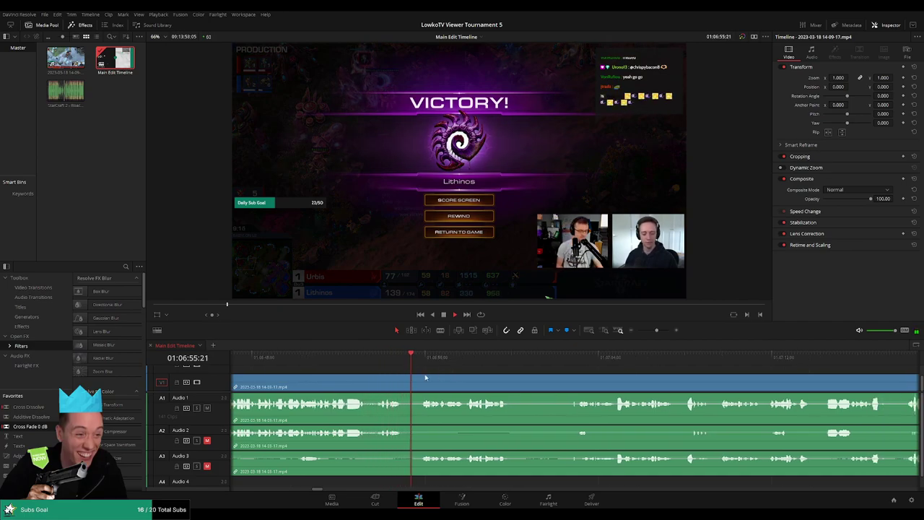
scroll(458, 372, right, 2)
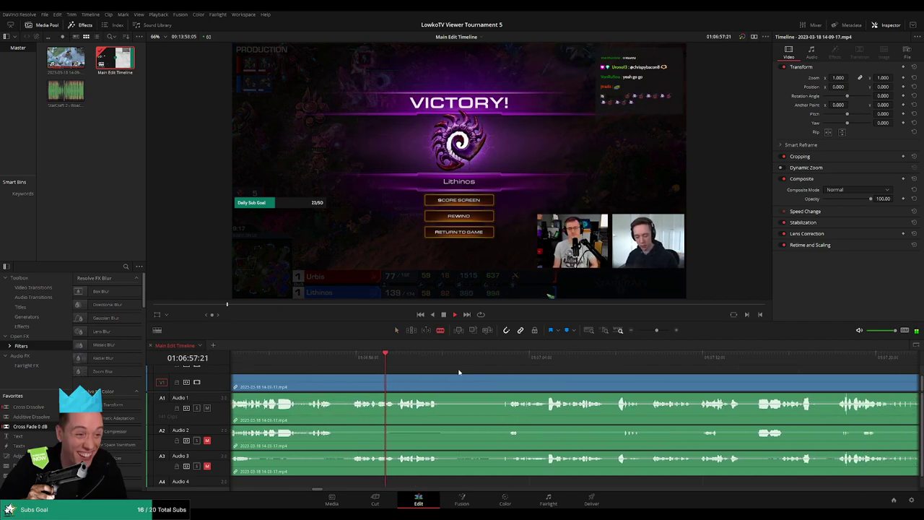
scroll(451, 372, right, 1)
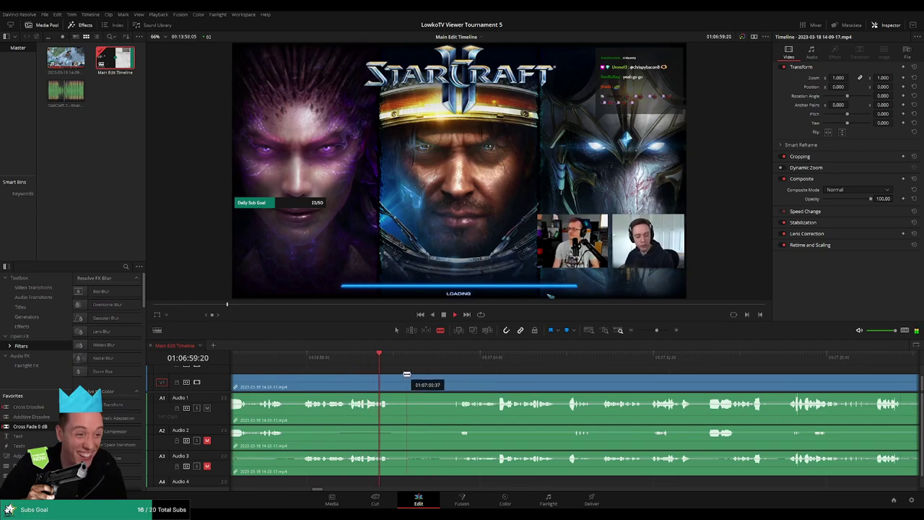
Step: Split at the post-game screen start and where the downtime ends, then delete the piece between
click(395, 360)
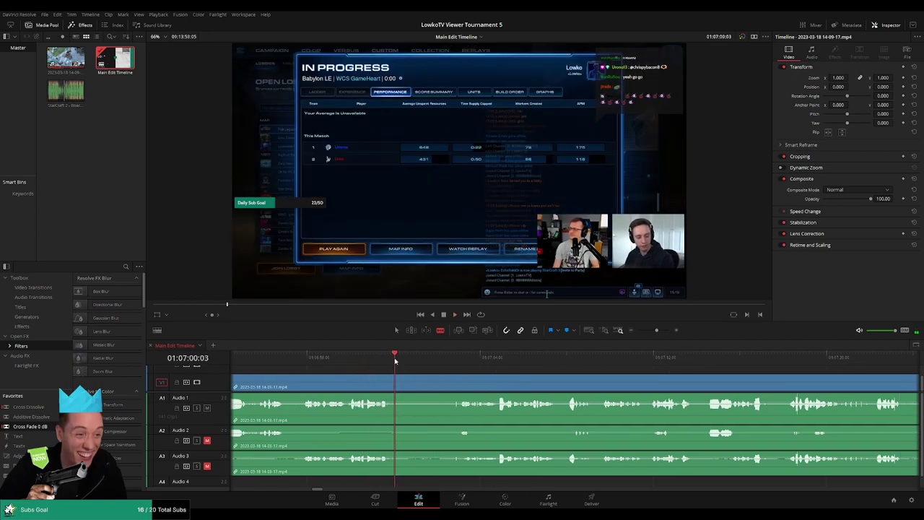
drag(388, 359, 400, 358)
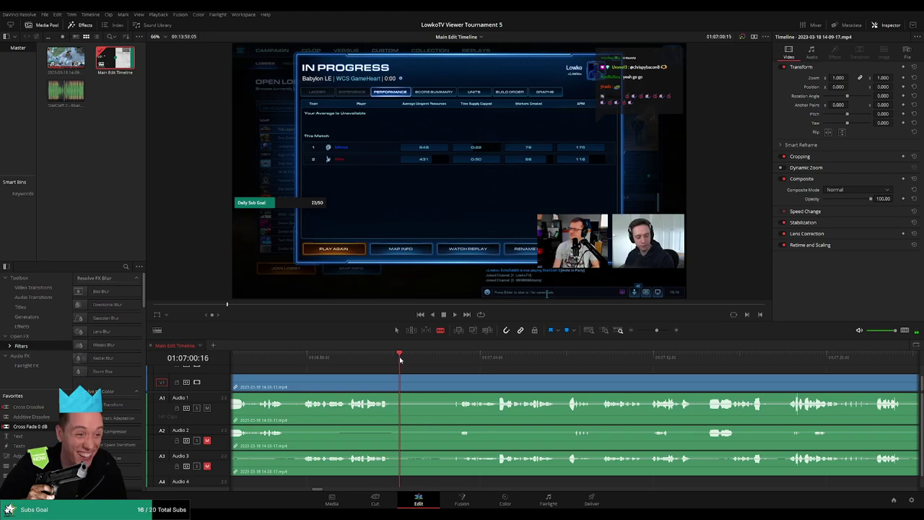
click(403, 377)
key(space)
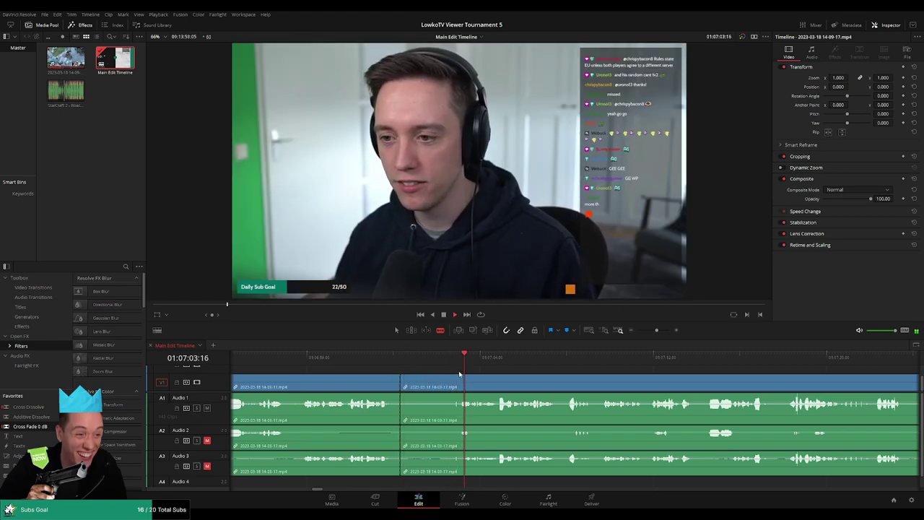
click(462, 378)
key(a)
click(433, 385)
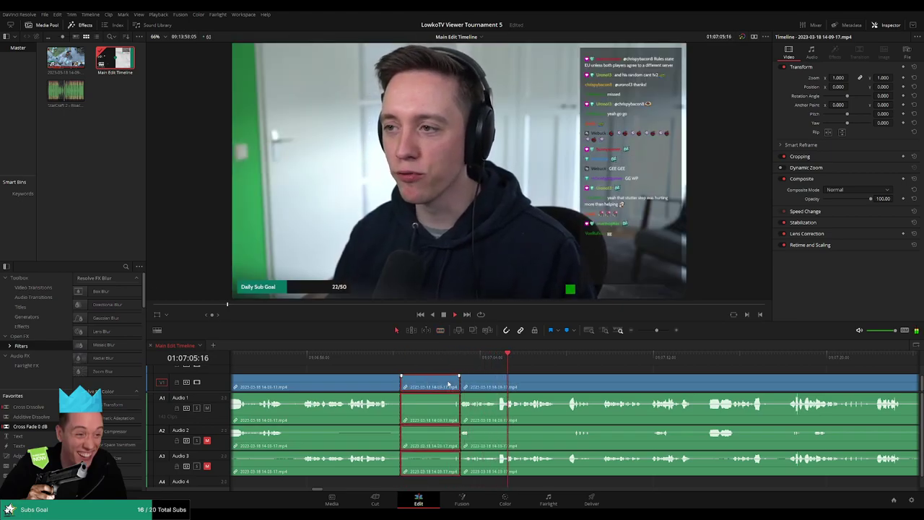
key(Delete)
Step: Replay the new cut and mark the reviewed clip before it orange
click(396, 357)
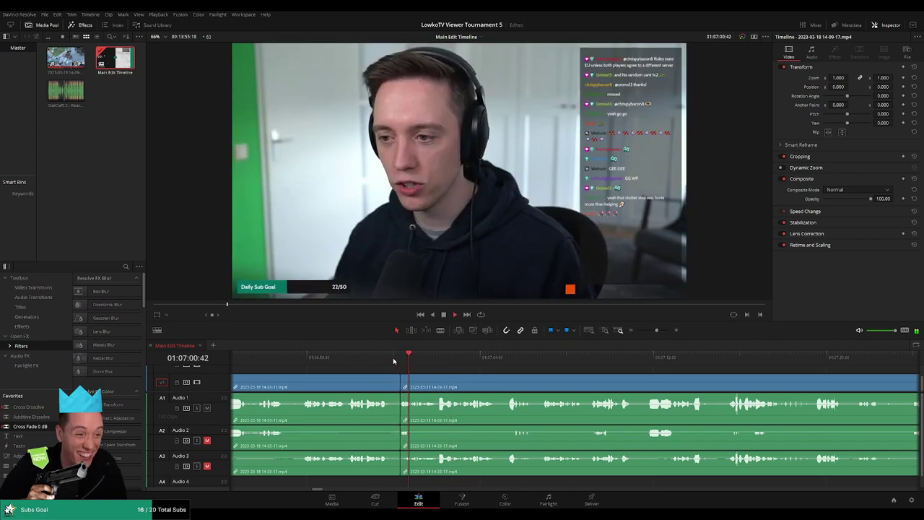
click(380, 359)
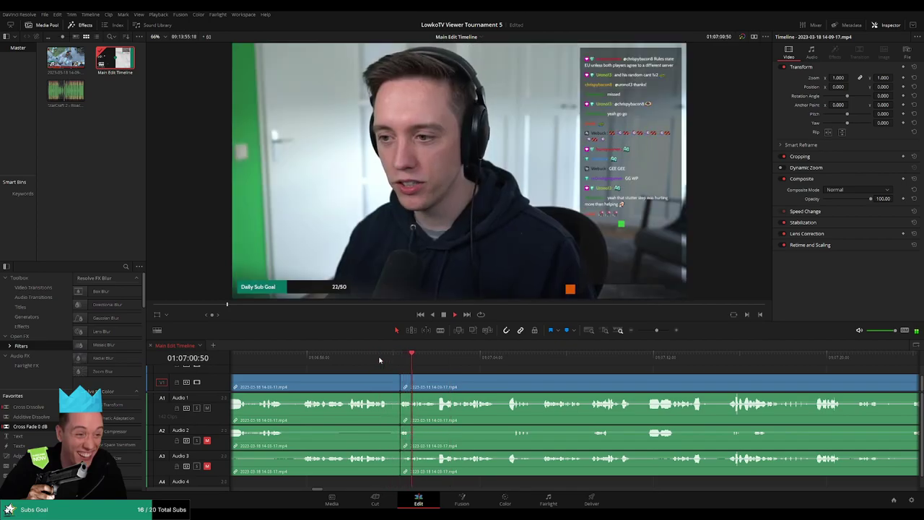
click(360, 404)
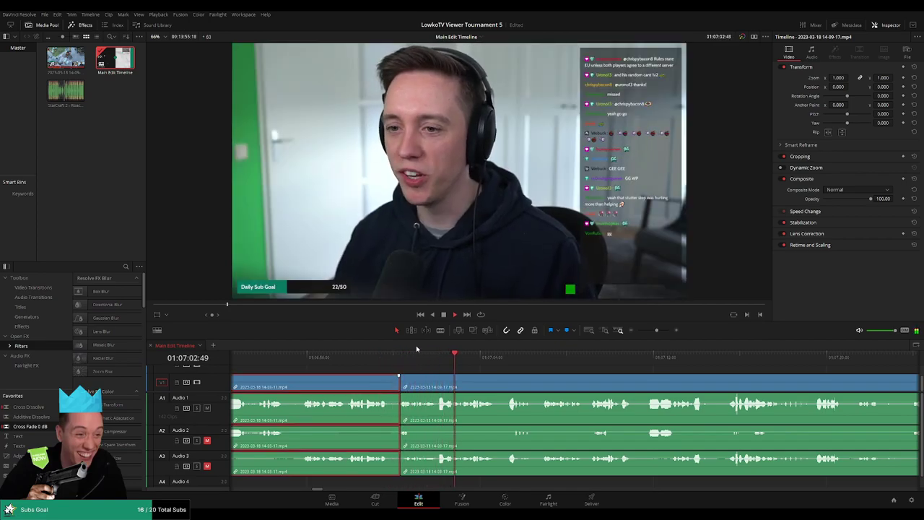
click(571, 374)
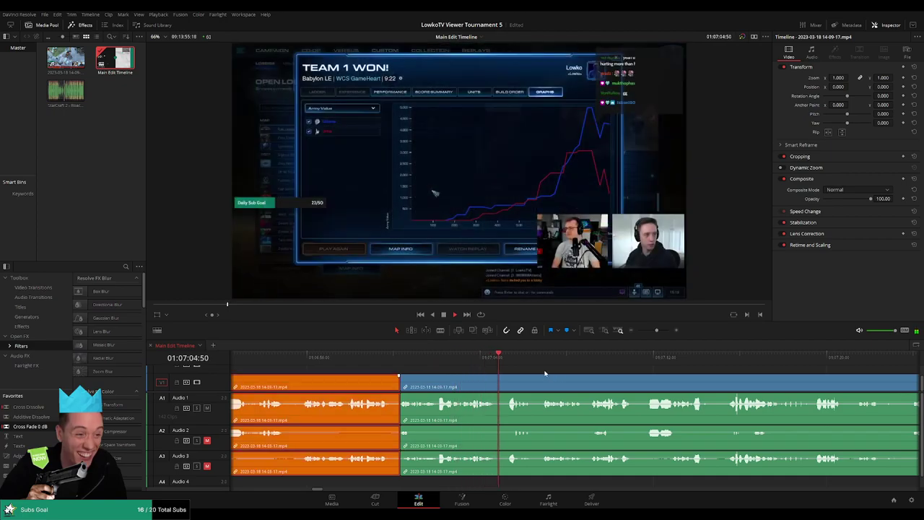
scroll(571, 375, right, 3)
click(444, 366)
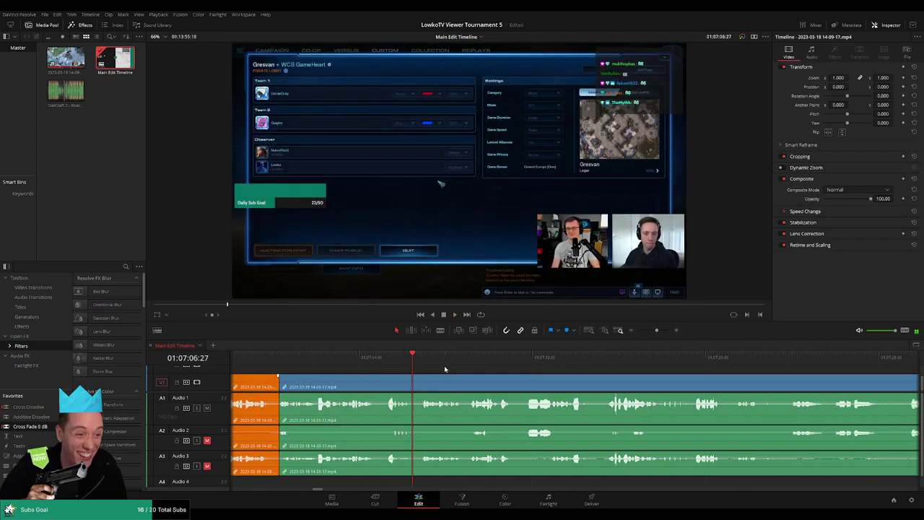
Step: Split all tracks at 01:07:05:00, the frame after the Team 1 won screen
click(361, 357)
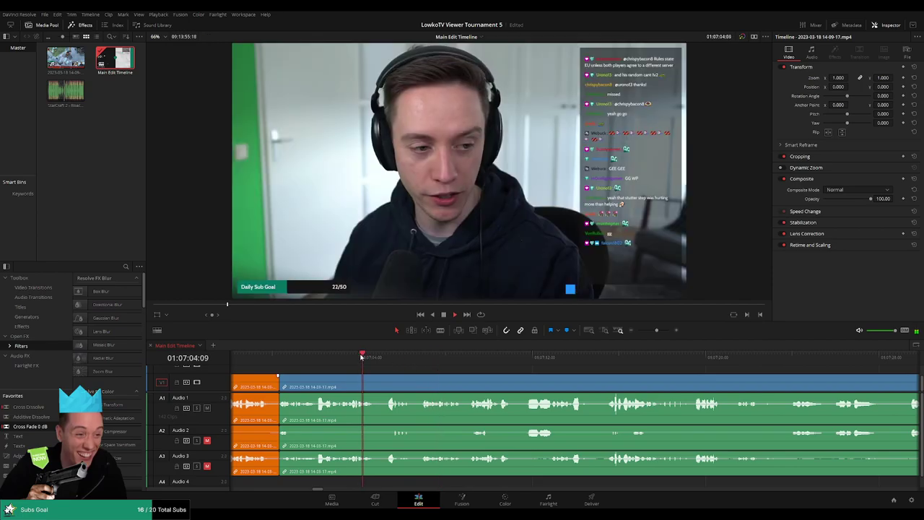
mouse_move(382, 362)
mouse_down()
mouse_move(369, 362)
mouse_move(379, 362)
mouse_up()
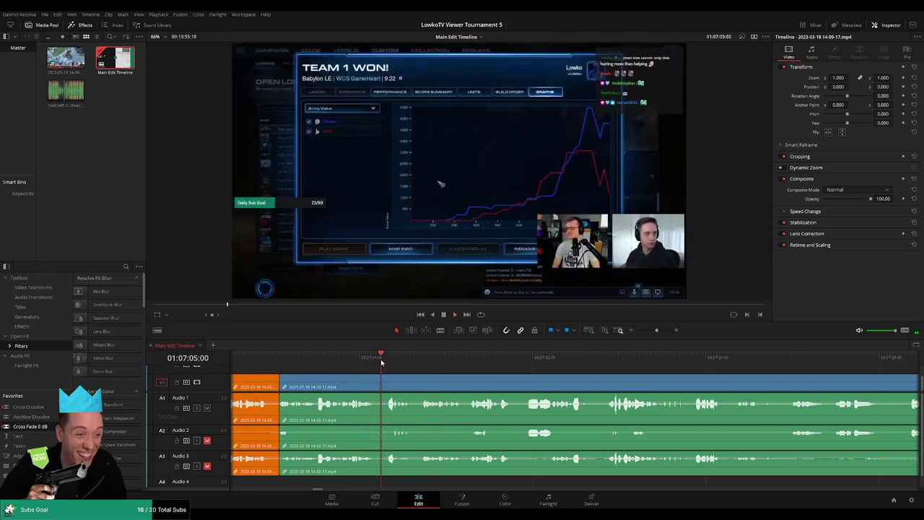
key(ctrl+b)
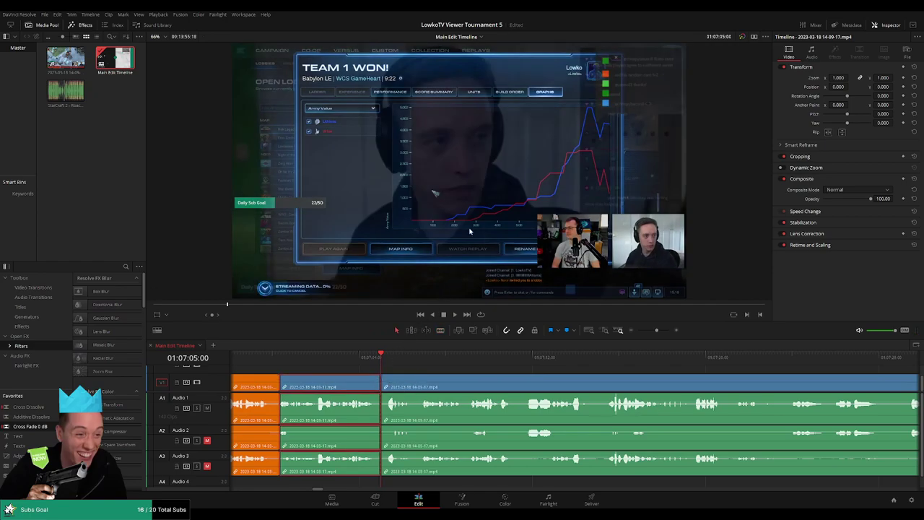
key(space)
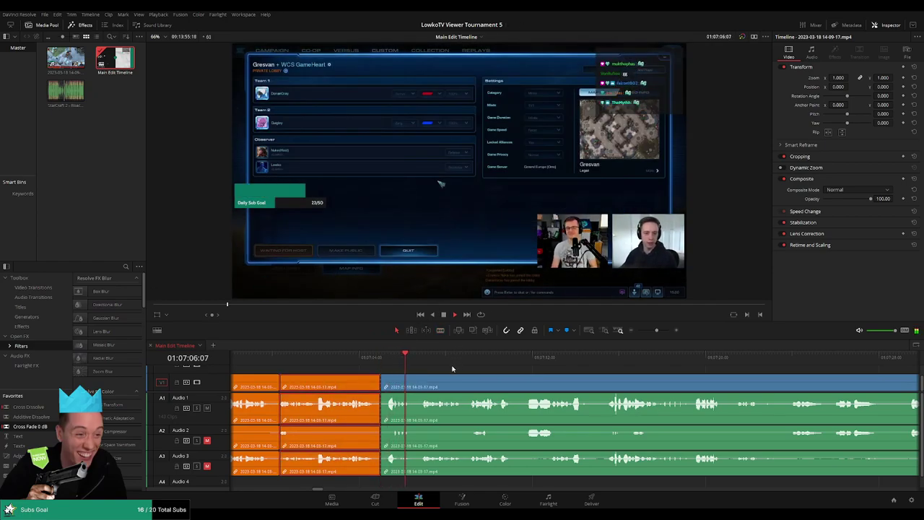
drag(386, 368, 380, 363)
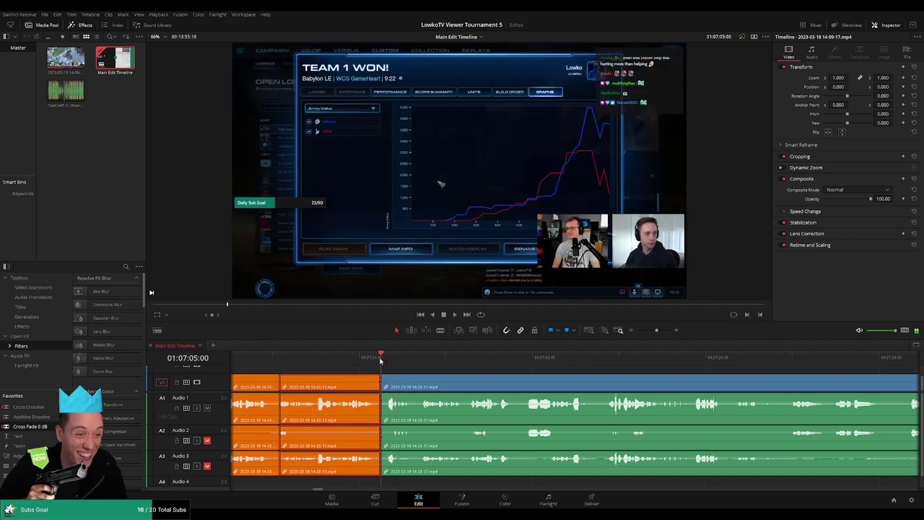
scroll(465, 373, down, 3)
scroll(464, 374, up, 5)
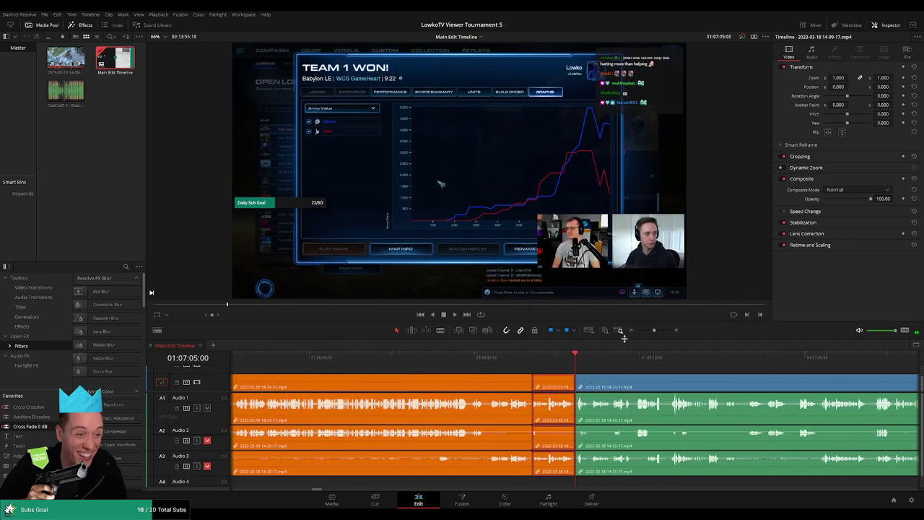
Step: Split at 01:07:05:18, ripple-delete the piece between, and add a transition at the join
drag(644, 330, 658, 331)
click(592, 357)
key(ctrl+b)
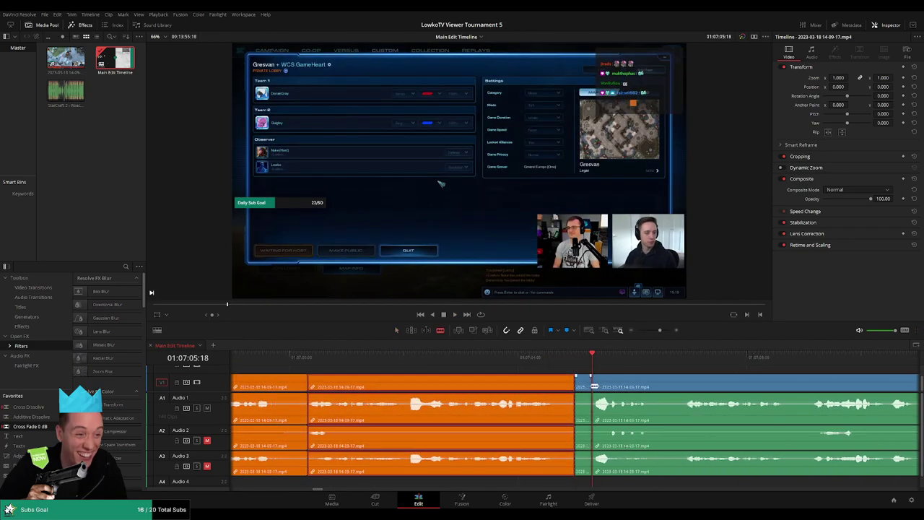
click(584, 388)
key(BackSpace)
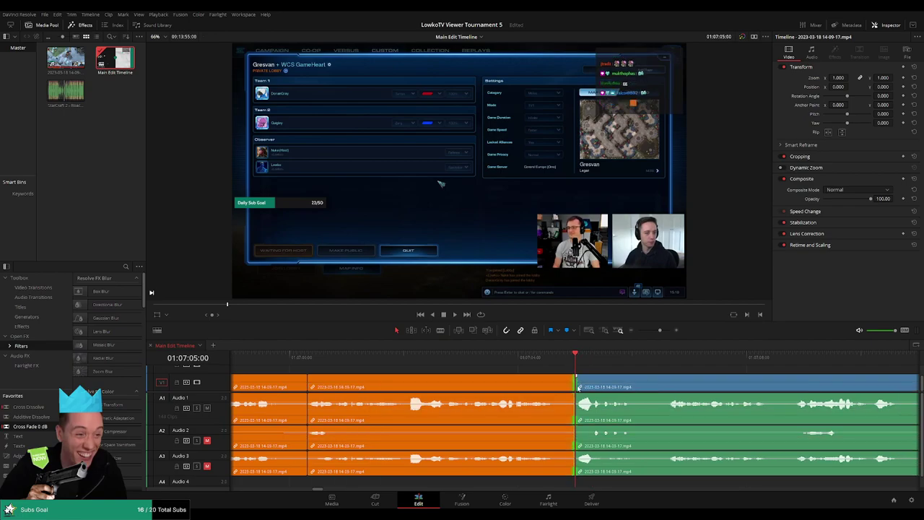
key(slash)
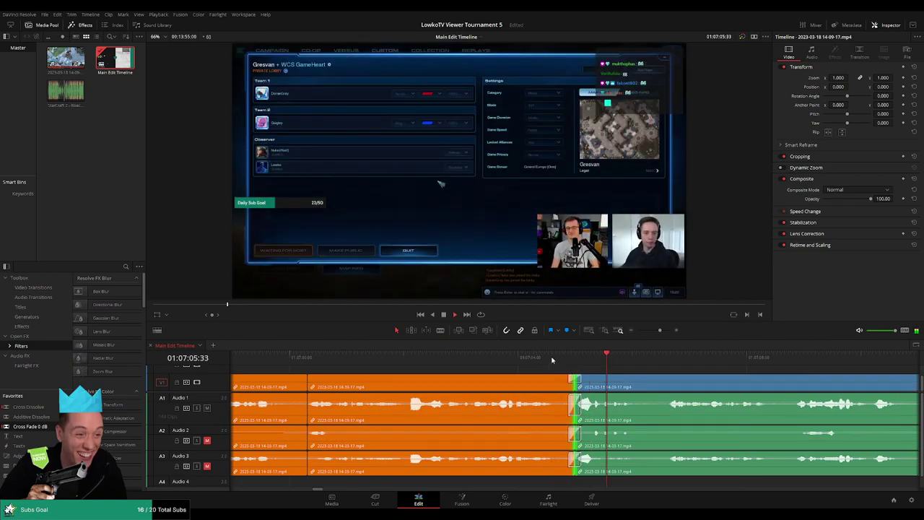
key(ctrl+t)
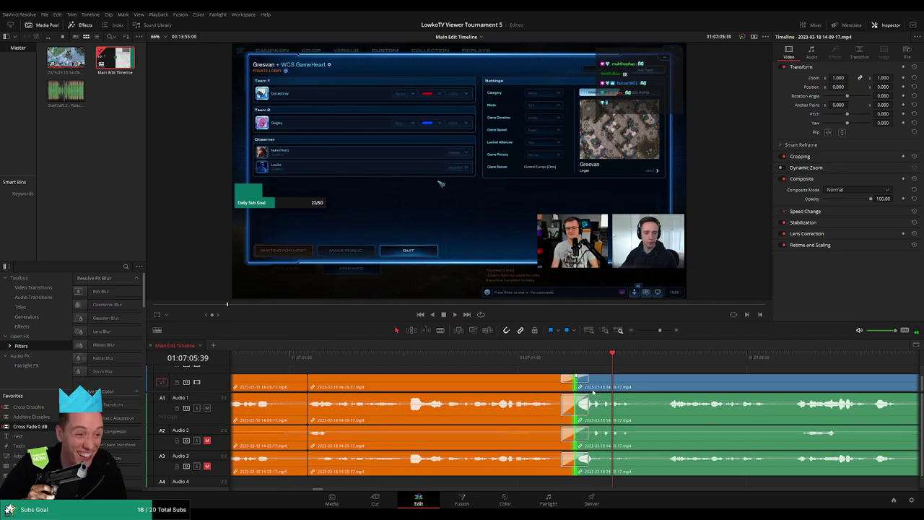
key(space)
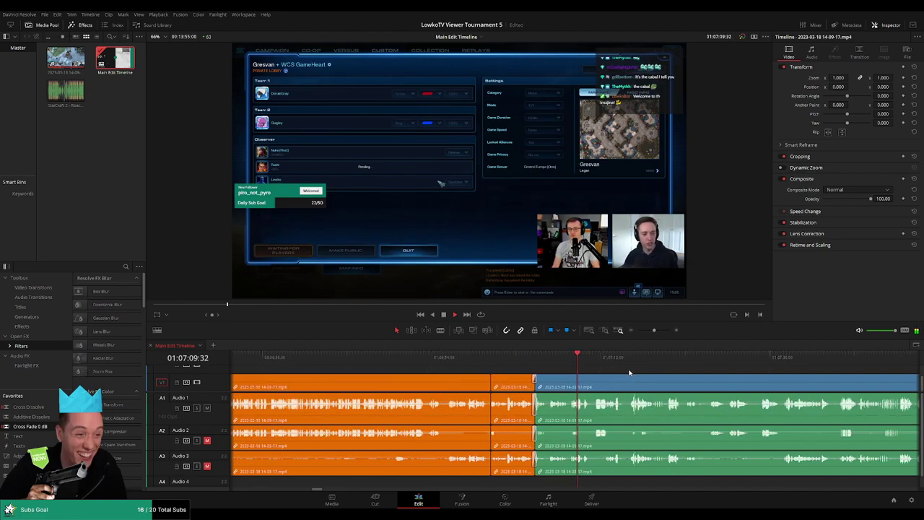
Step: Stop playback in the lobby footage and split all tracks at that frame
scroll(634, 370, up, 3)
scroll(641, 370, down, 2)
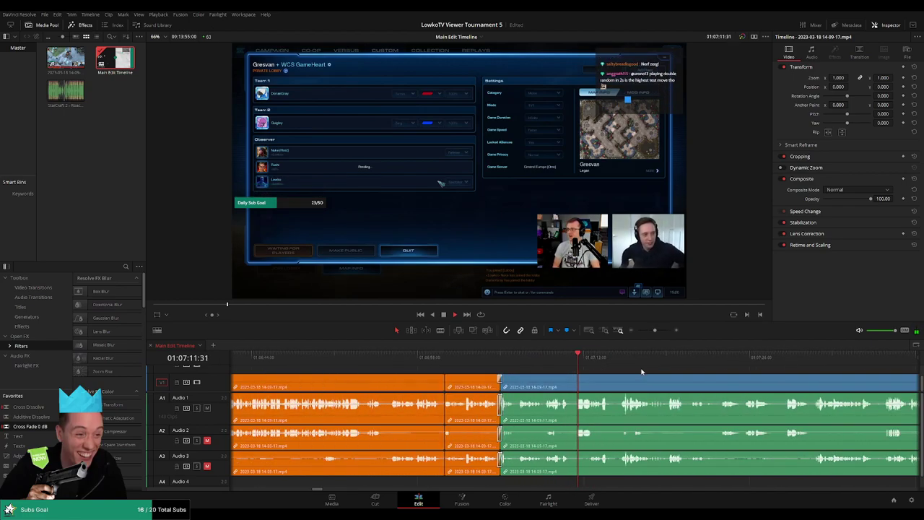
scroll(641, 371, up, 3)
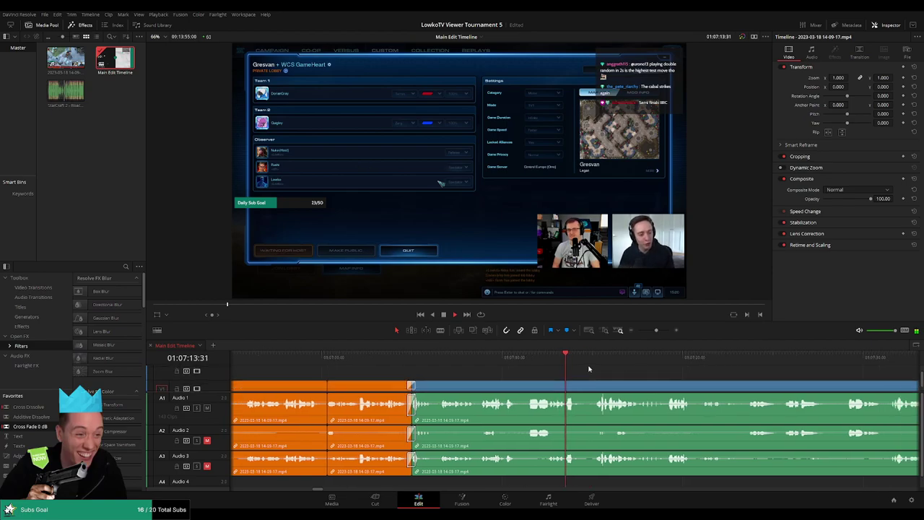
scroll(526, 365, down, 2)
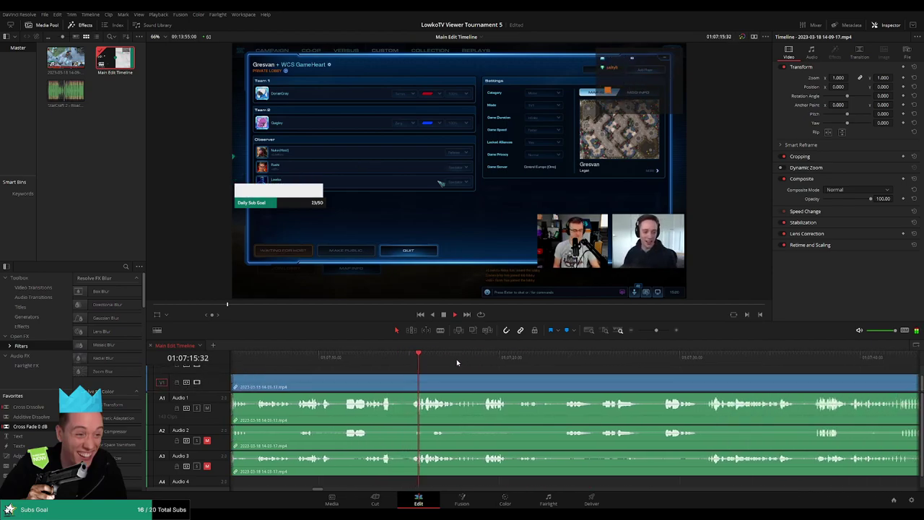
scroll(540, 383, up, 1)
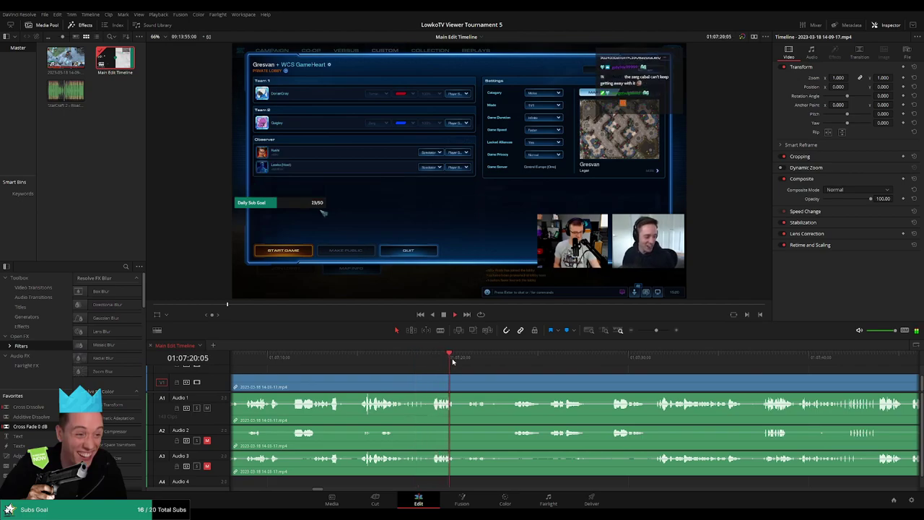
click(324, 358)
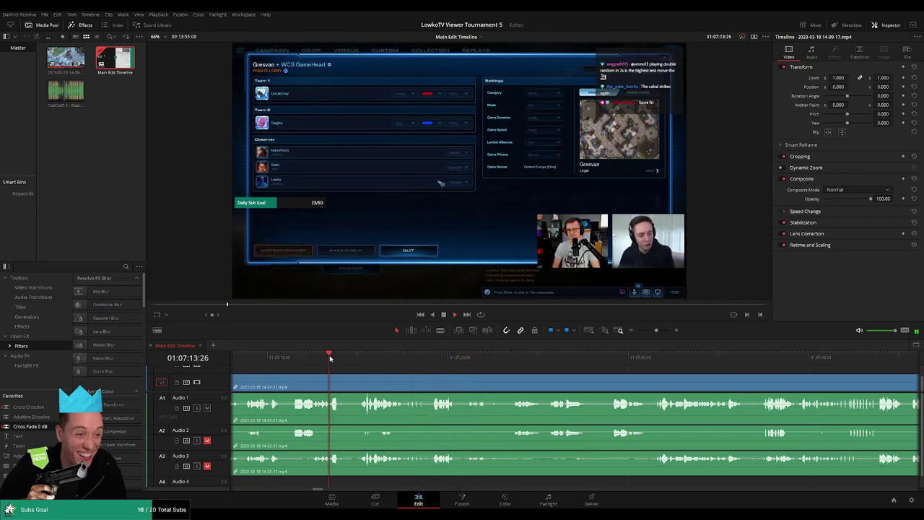
key(space)
key(ctrl+b)
click(336, 380)
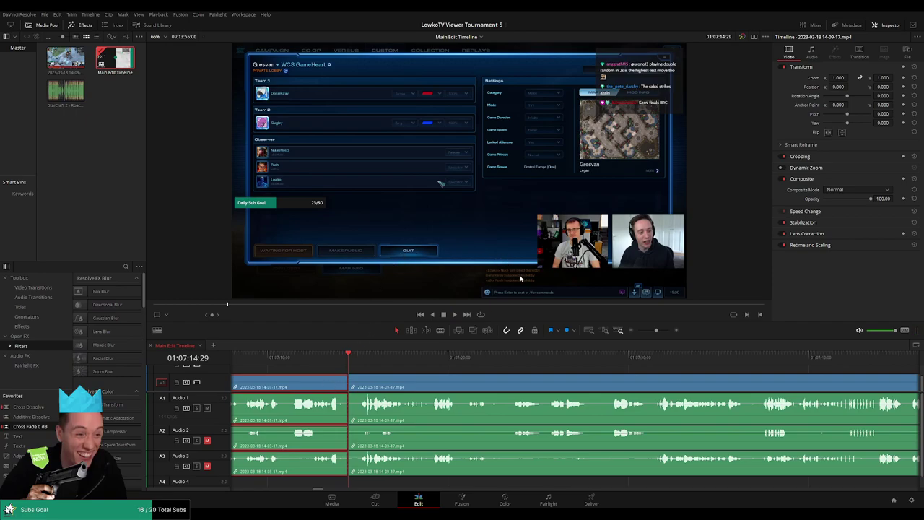
Step: Skip ahead through the lobby and blade the clips at the next cut point
click(460, 358)
click(521, 358)
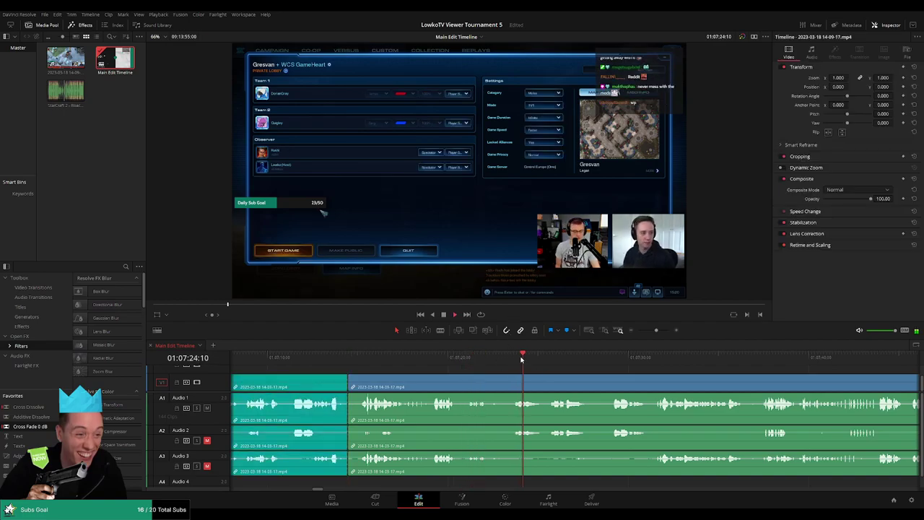
click(494, 357)
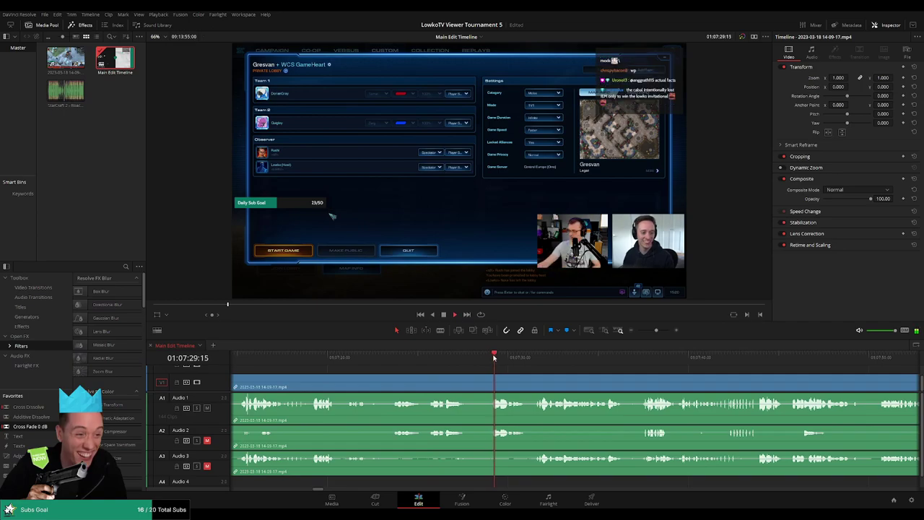
click(454, 358)
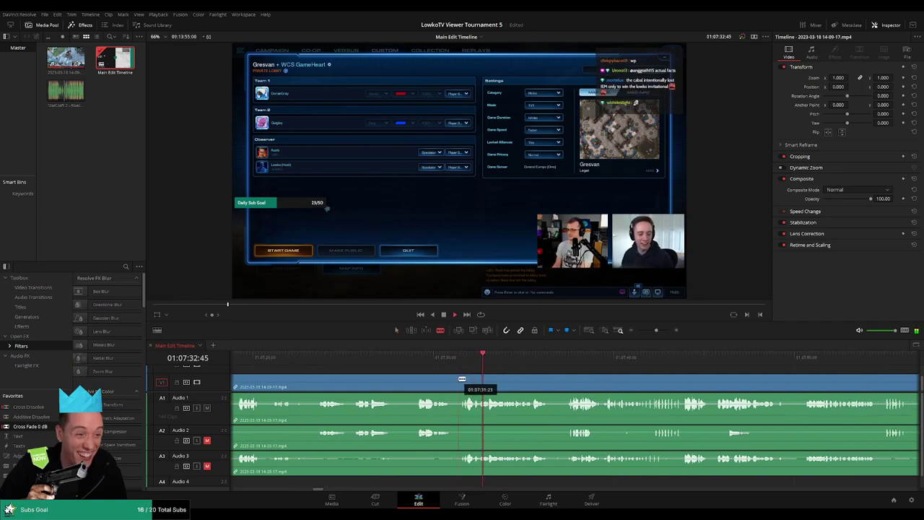
click(462, 378)
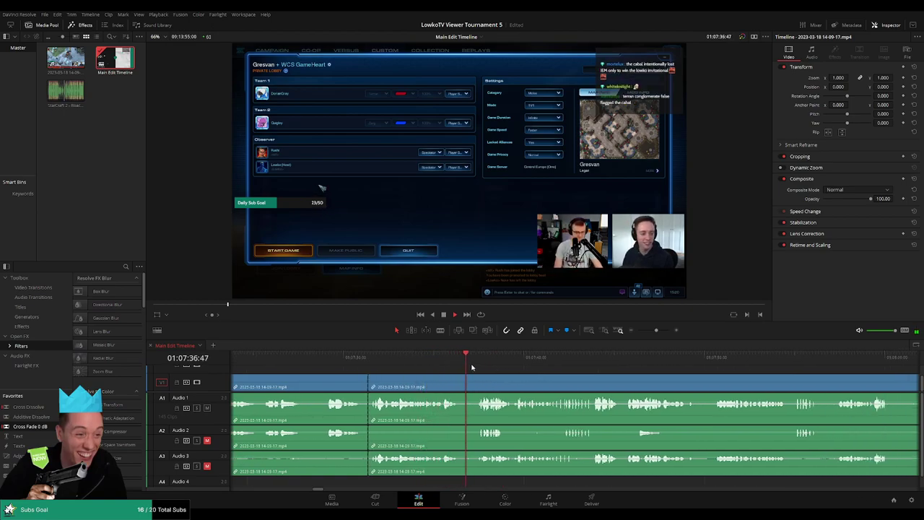
Step: Blade both ends of the short stretch near 01:07:38 and ripple-delete it
click(460, 386)
click(474, 387)
key(a)
click(469, 388)
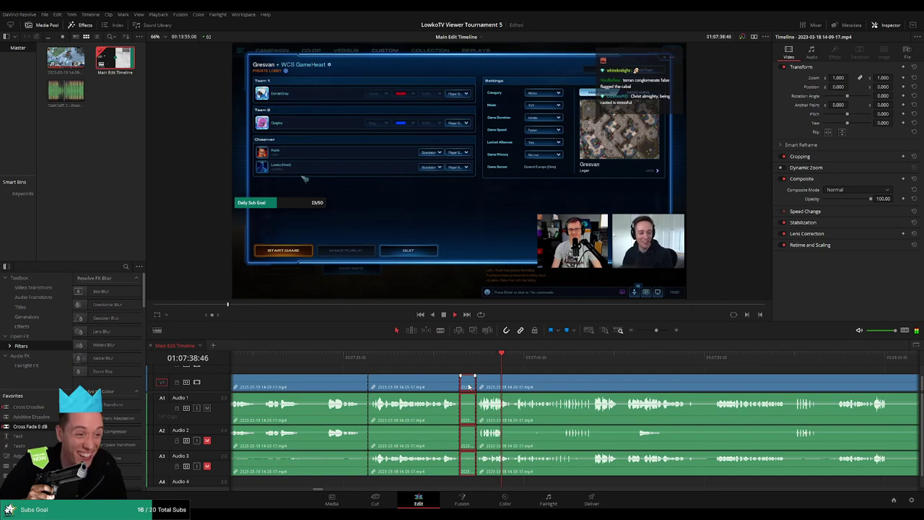
key(BackSpace)
click(437, 383)
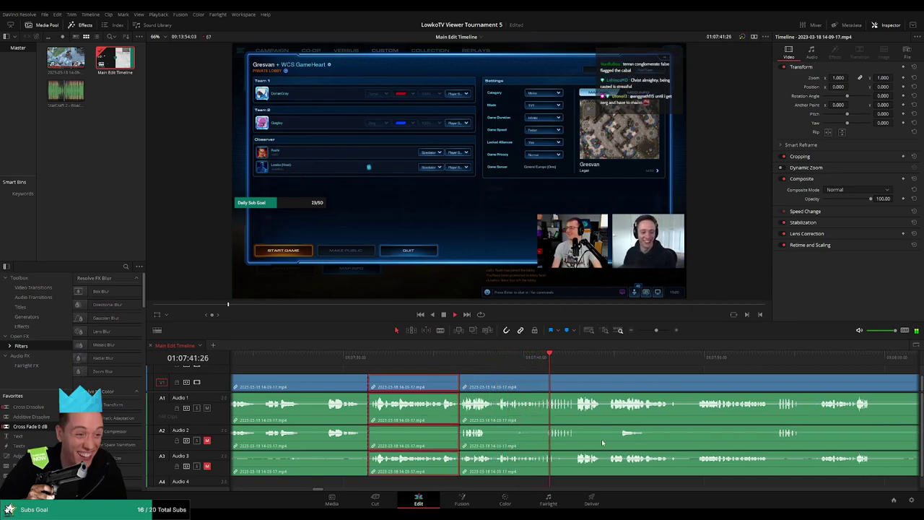
Step: Cut out another stretch of lobby downtime, close the gap, and mark the footage before the edit as reviewed
click(613, 374)
scroll(510, 371, right, 3)
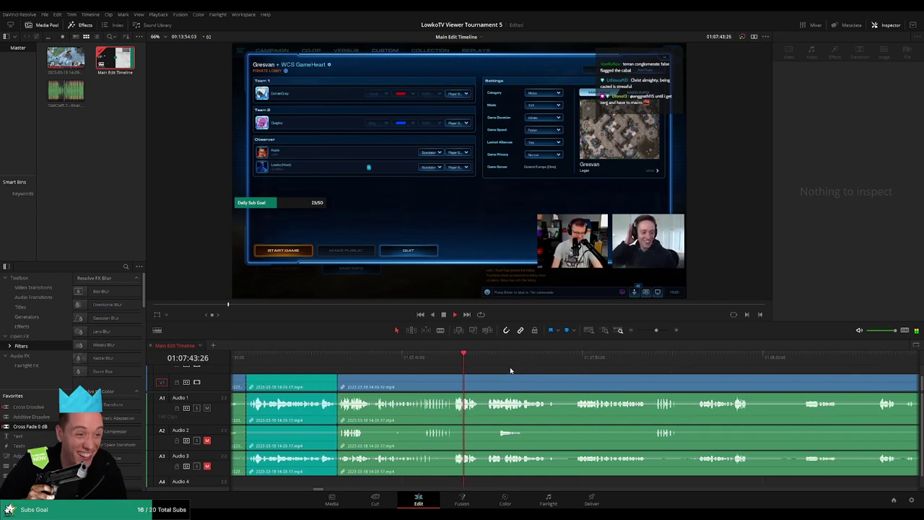
scroll(506, 372, right, 2)
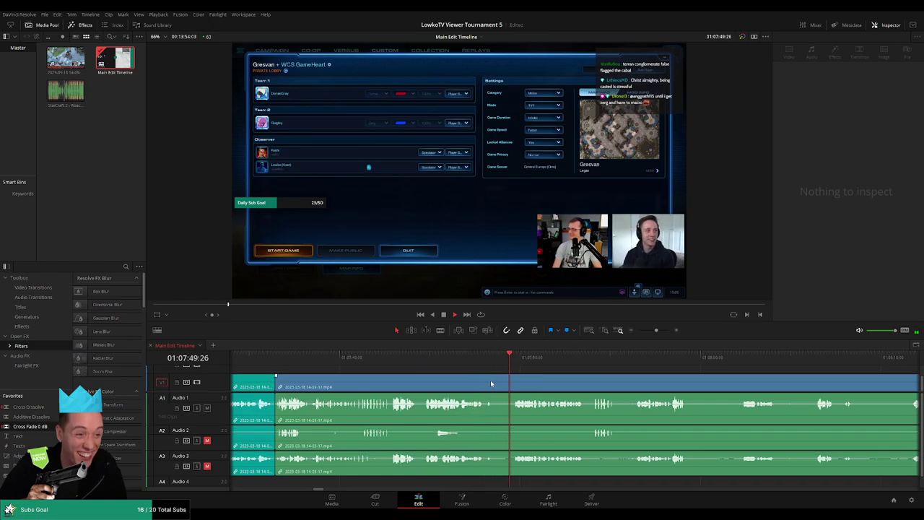
click(484, 380)
click(508, 386)
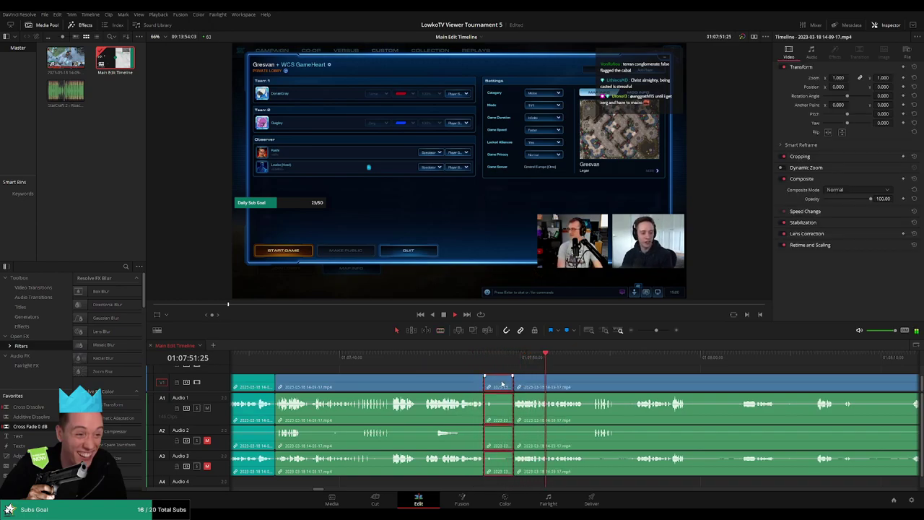
key(Delete)
click(473, 364)
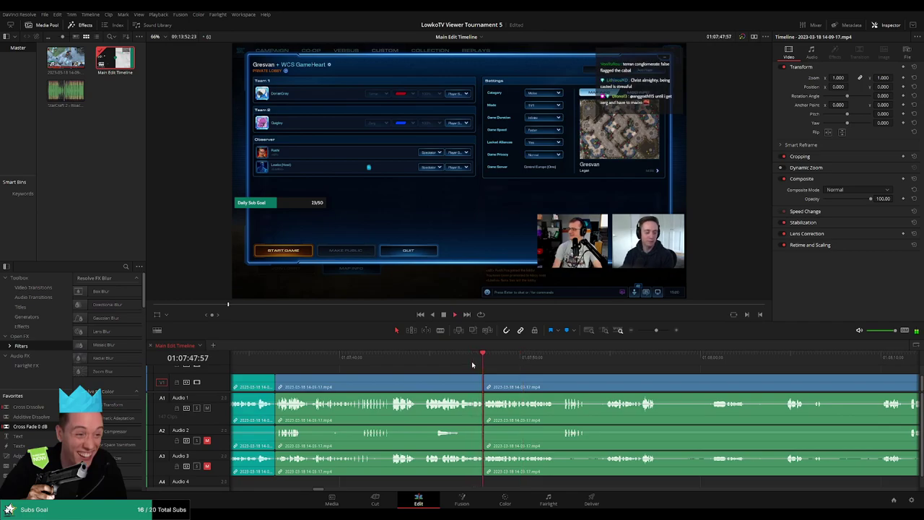
click(455, 386)
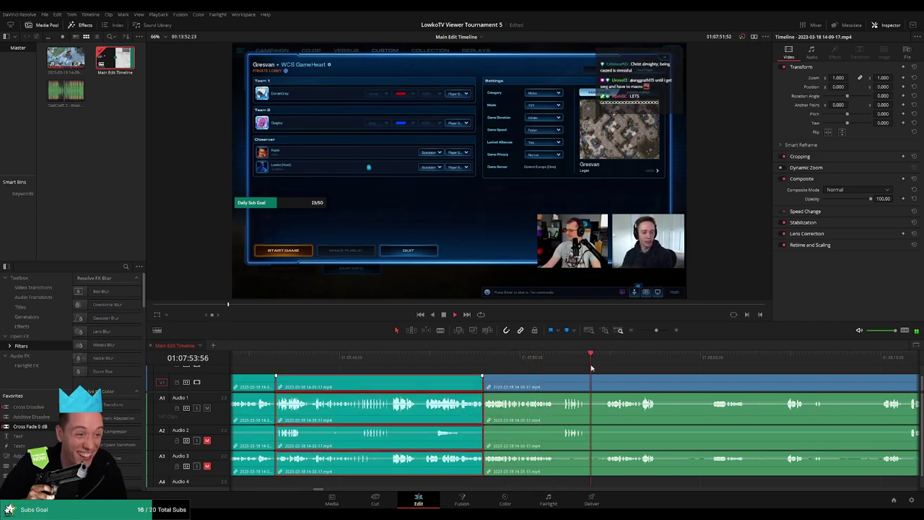
Step: Blade all tracks around 01:08:00, mark the left piece as reviewed, and advance through the lobby
scroll(570, 372, right, 3)
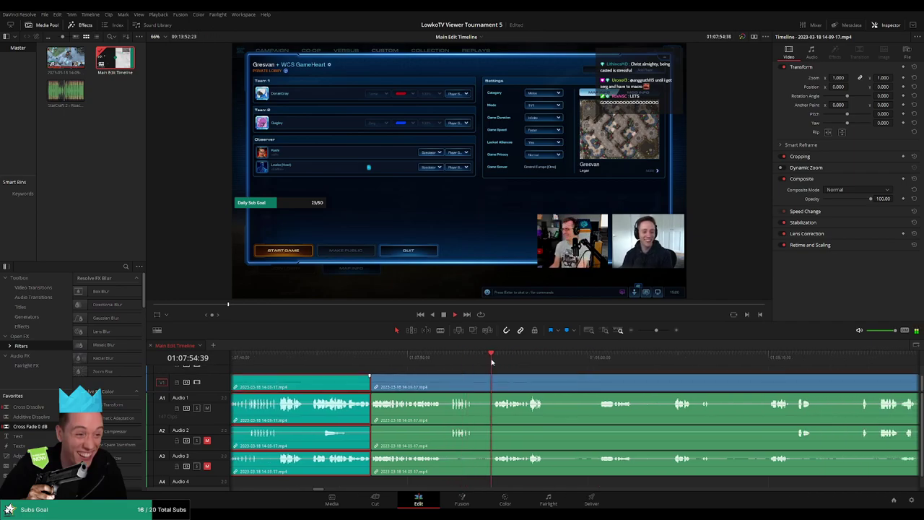
scroll(483, 361, right, 3)
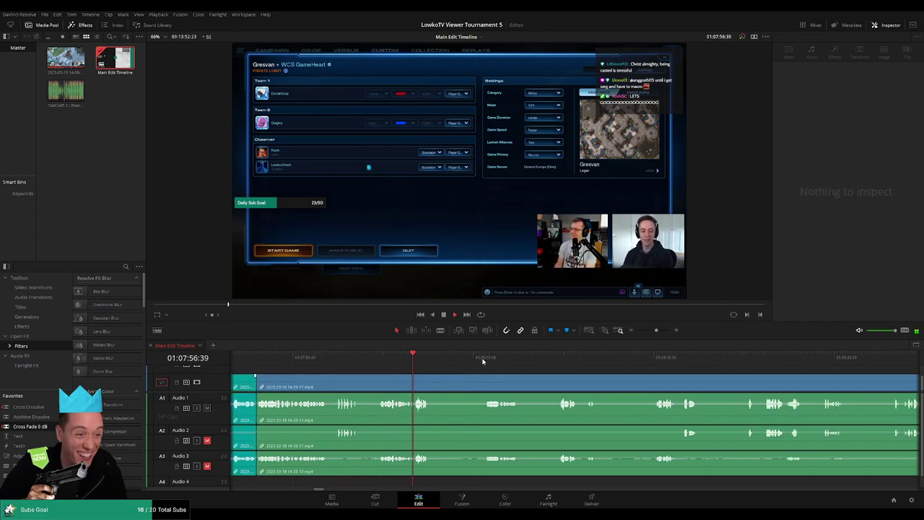
key(b)
click(436, 382)
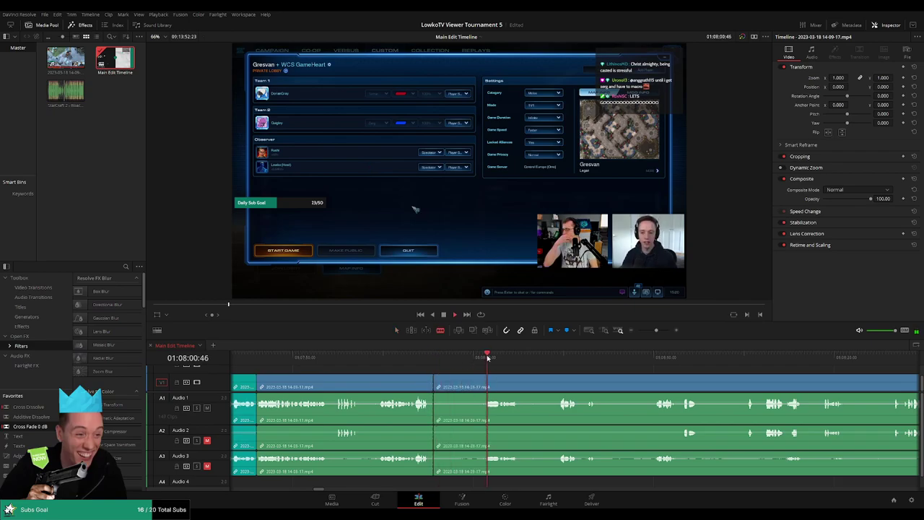
key(a)
click(404, 382)
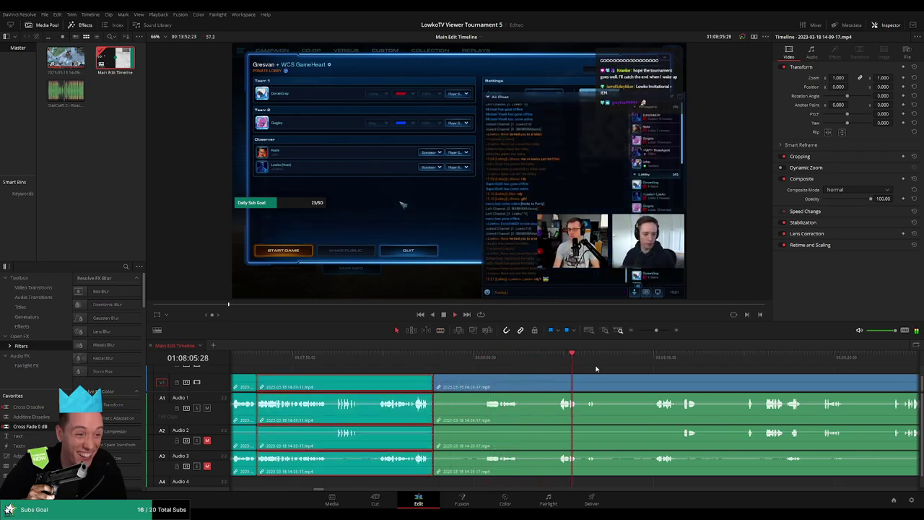
click(625, 369)
click(652, 357)
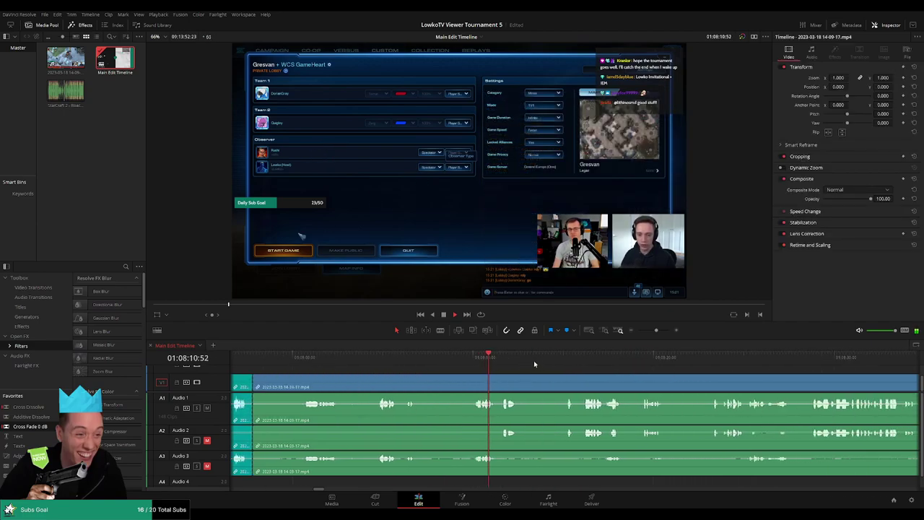
click(565, 356)
Step: Split all tracks with Ctrl+B at the first second of the match
scroll(527, 357, right, 3)
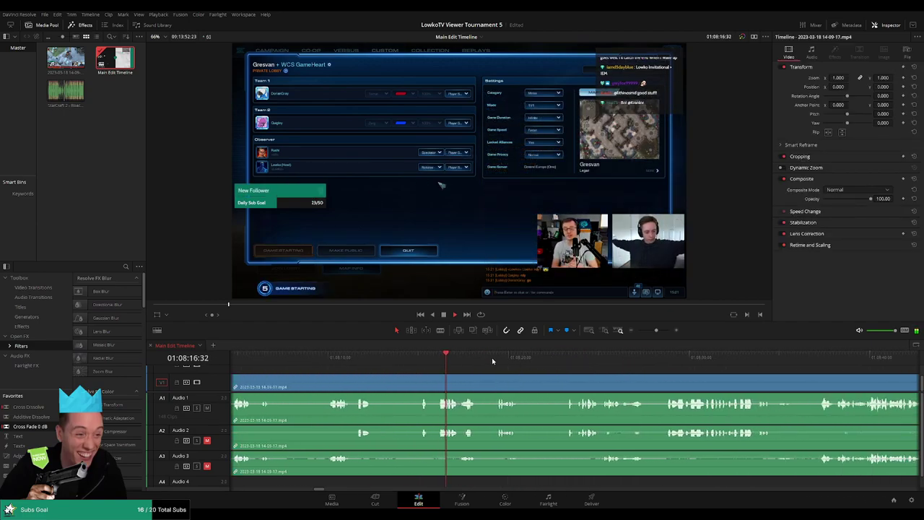
click(491, 357)
click(567, 356)
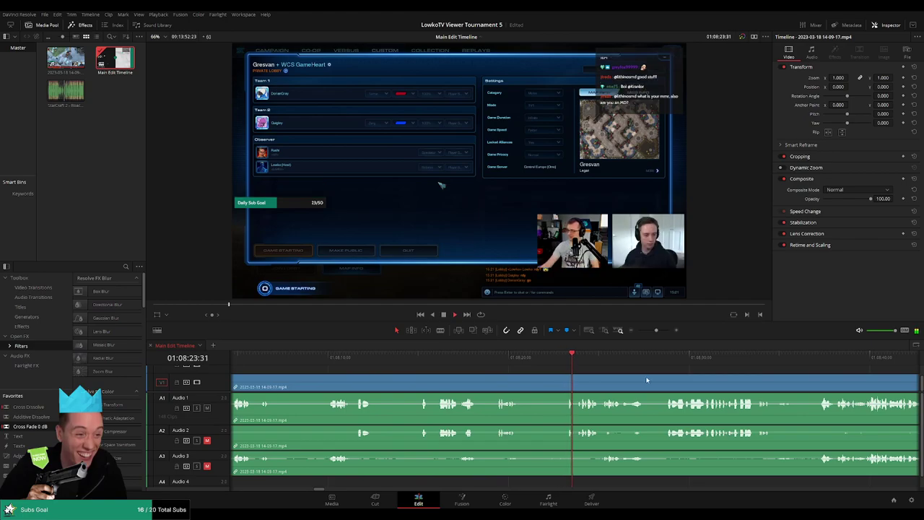
scroll(460, 362, right, 3)
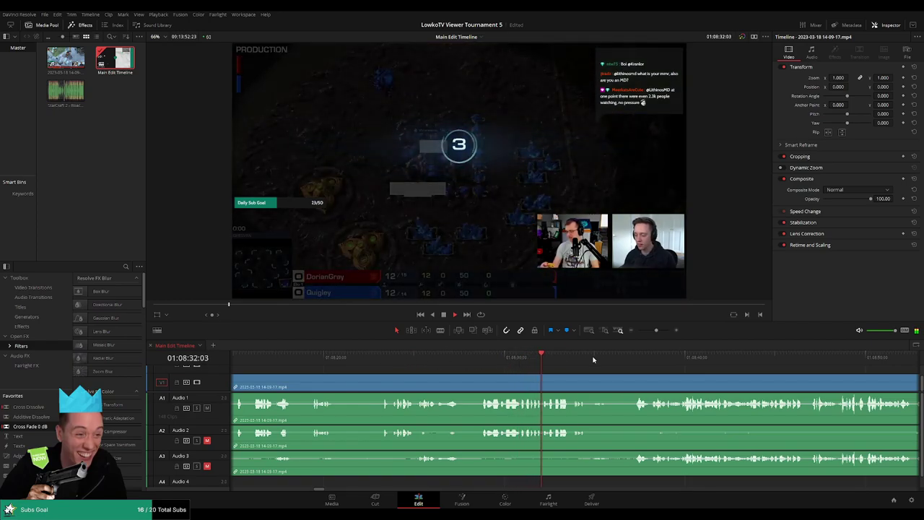
click(633, 357)
click(633, 357)
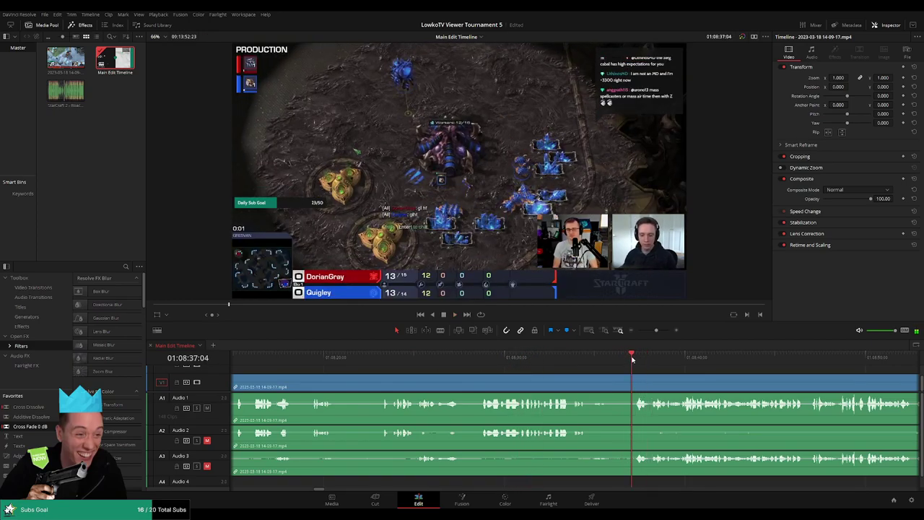
key(ctrl+b)
Step: Blade all tracks about 35 seconds into the match, near 01:09:12, and mark the left clip as reviewed
scroll(707, 378, right, 5)
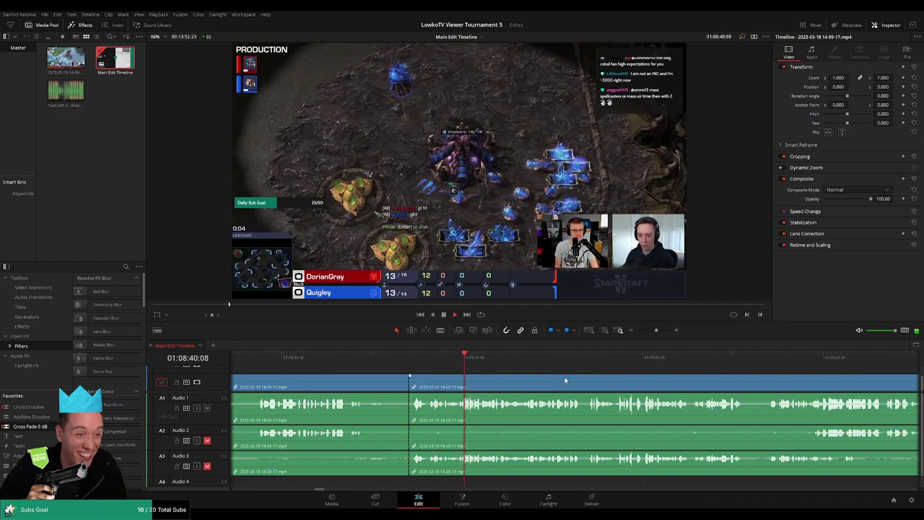
scroll(540, 377, right, 1)
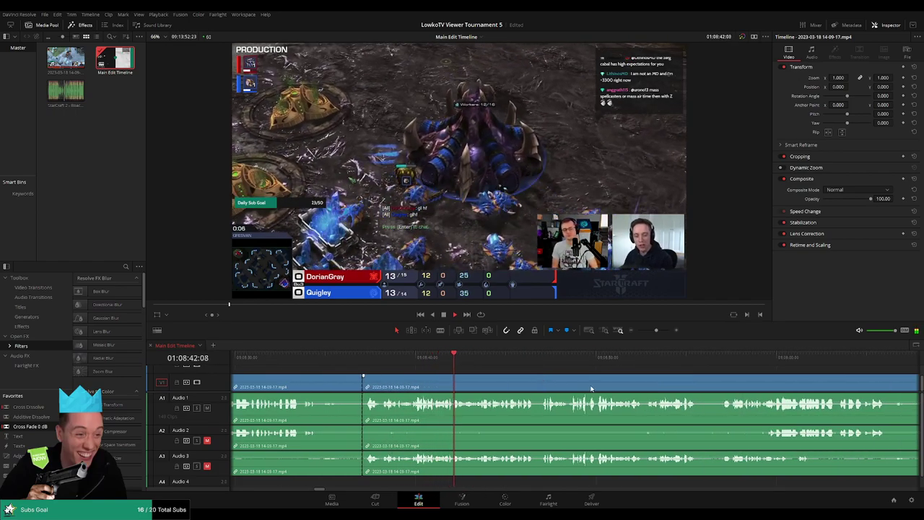
scroll(502, 380, right, 2)
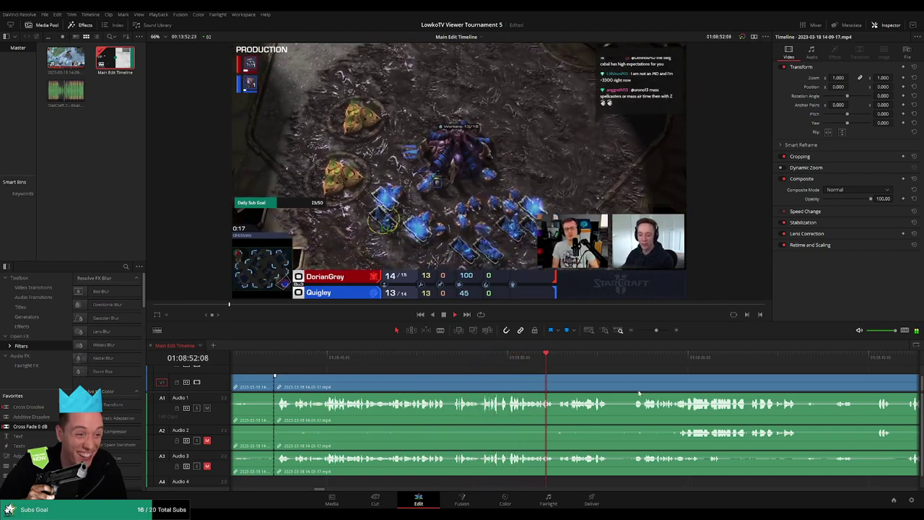
scroll(563, 384, right, 3)
scroll(476, 379, right, 1)
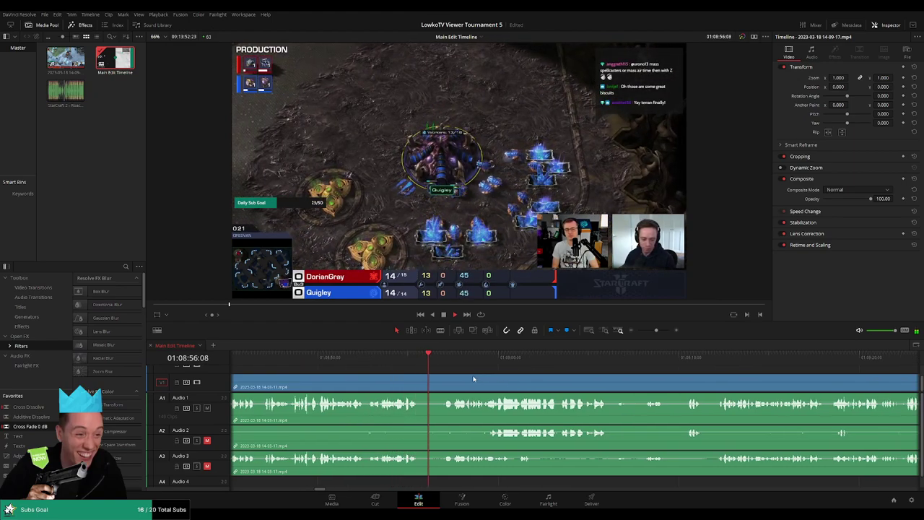
scroll(477, 379, right, 1)
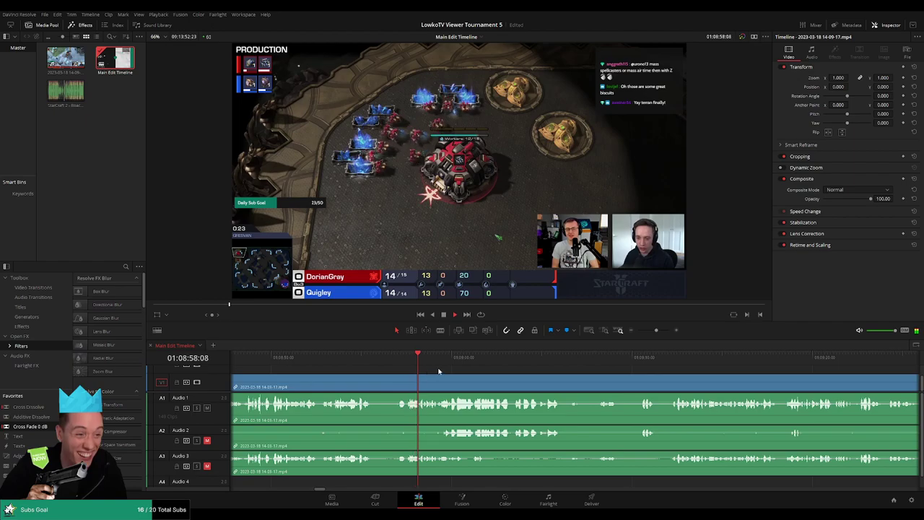
scroll(479, 374, right, 1)
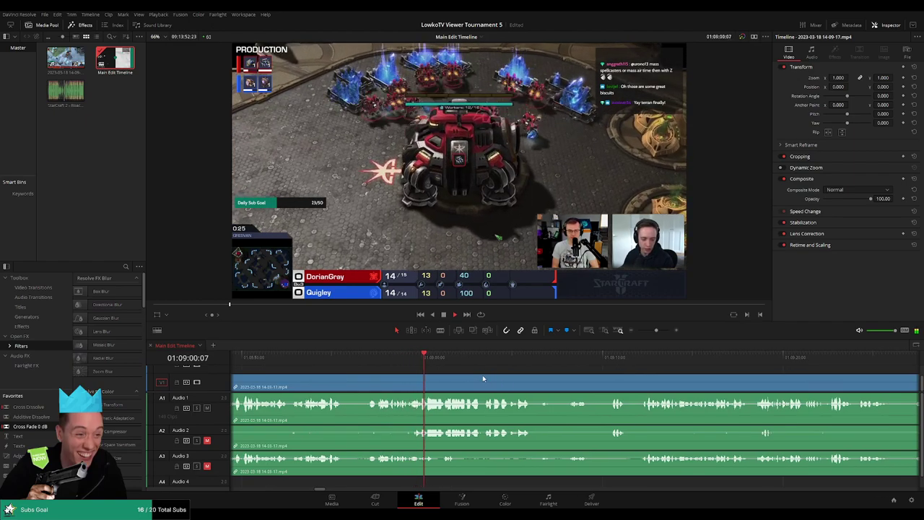
click(652, 331)
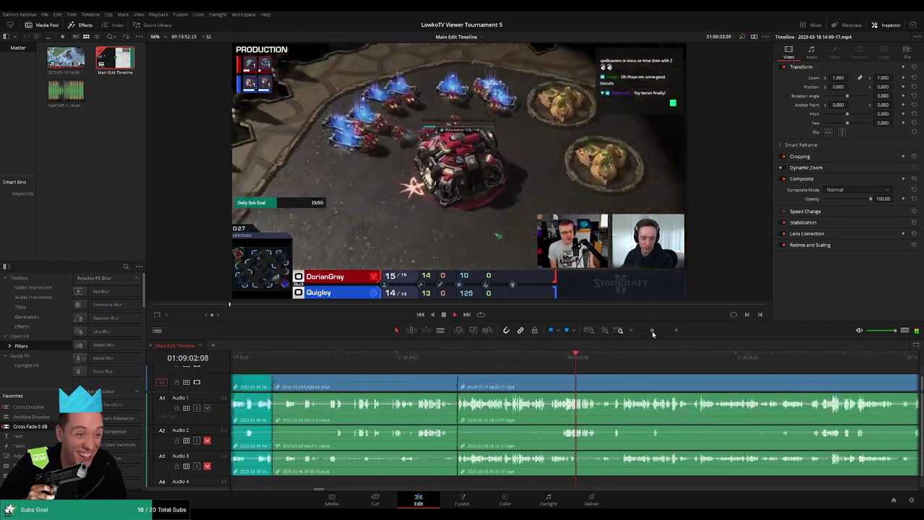
mouse_move(652, 331)
mouse_down()
mouse_move(637, 332)
mouse_move(655, 332)
mouse_up()
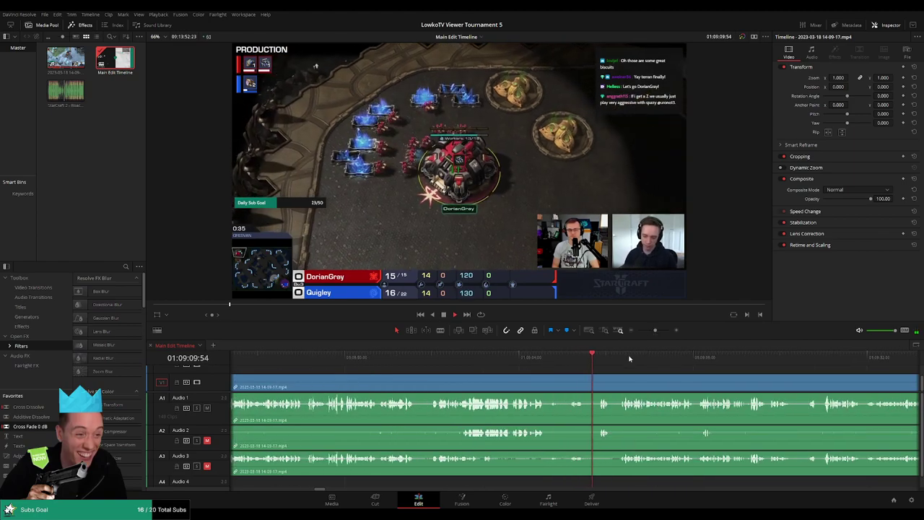
scroll(570, 365, right, 3)
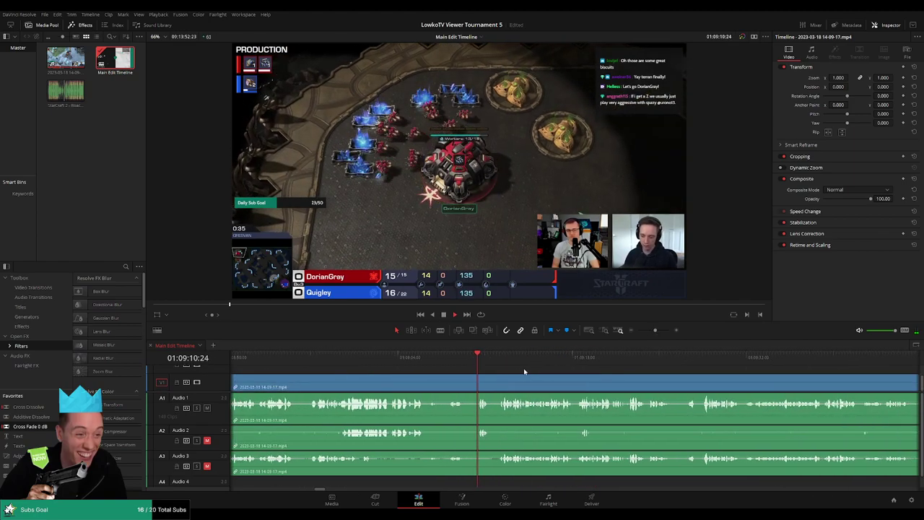
key(b)
click(490, 382)
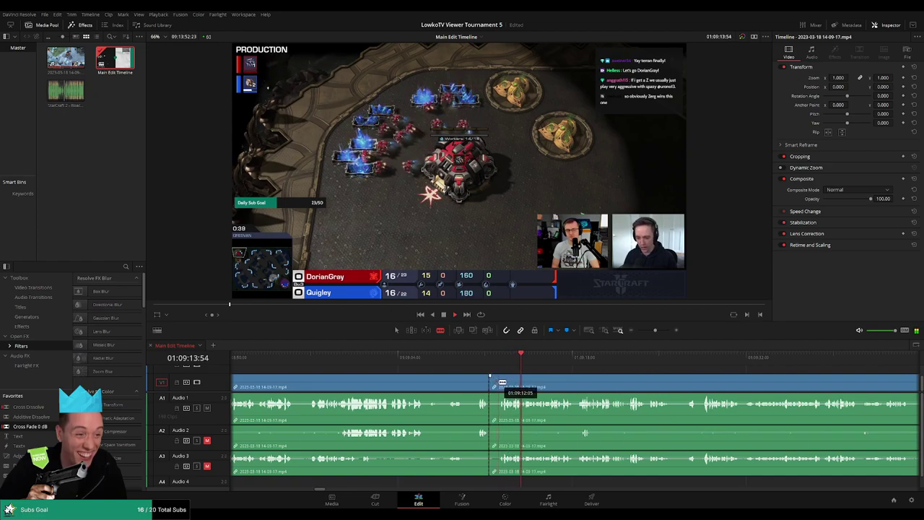
key(a)
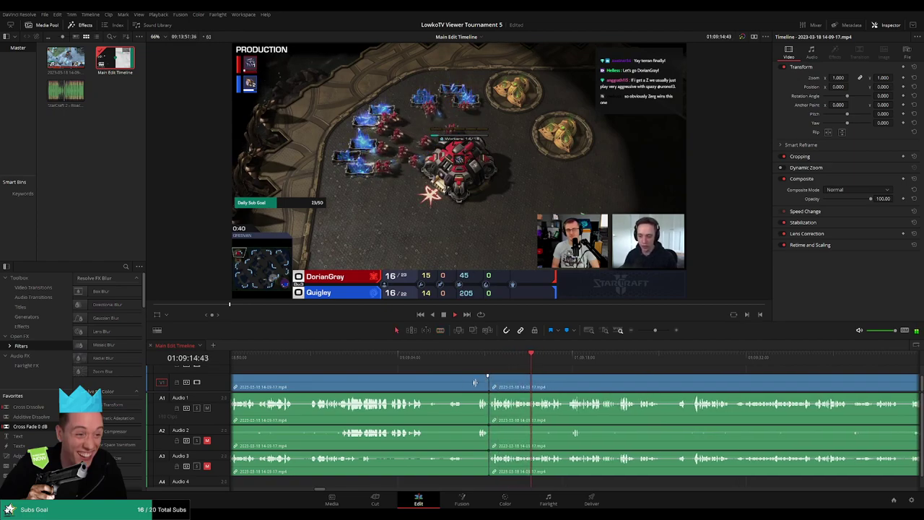
click(474, 382)
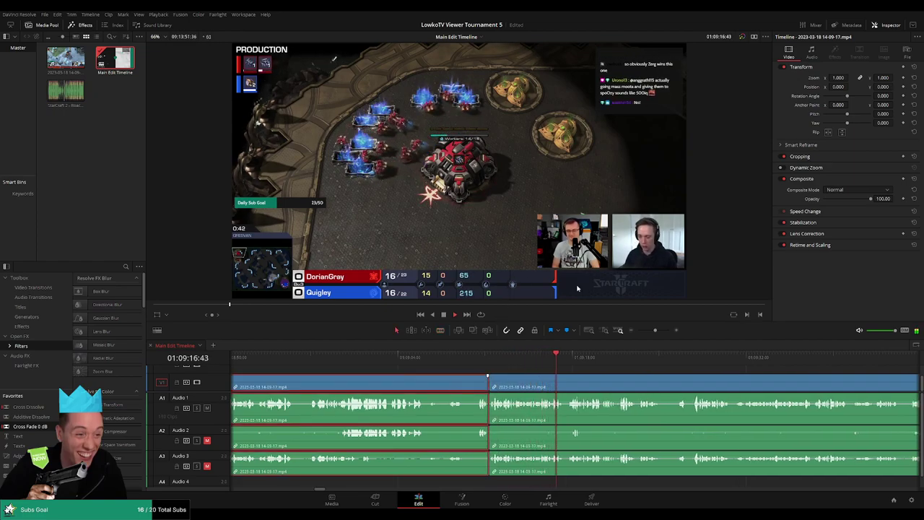
click(635, 370)
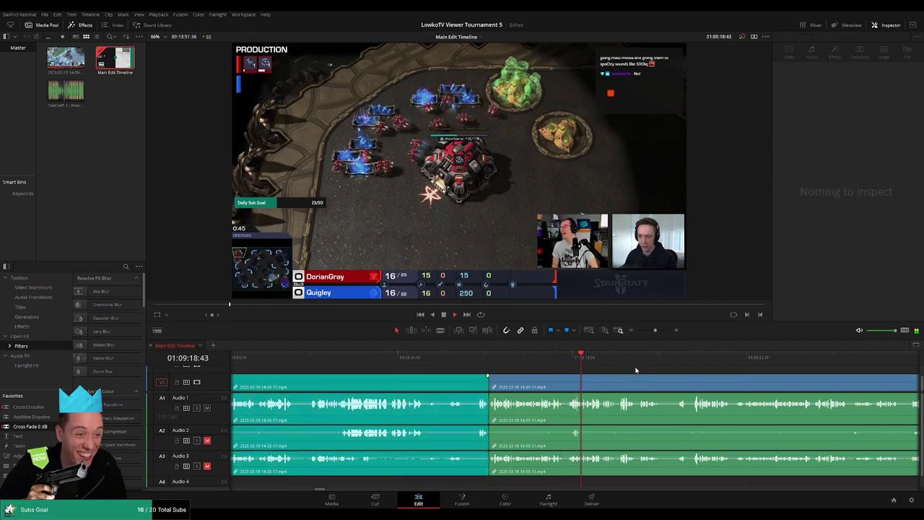
scroll(526, 367, right, 3)
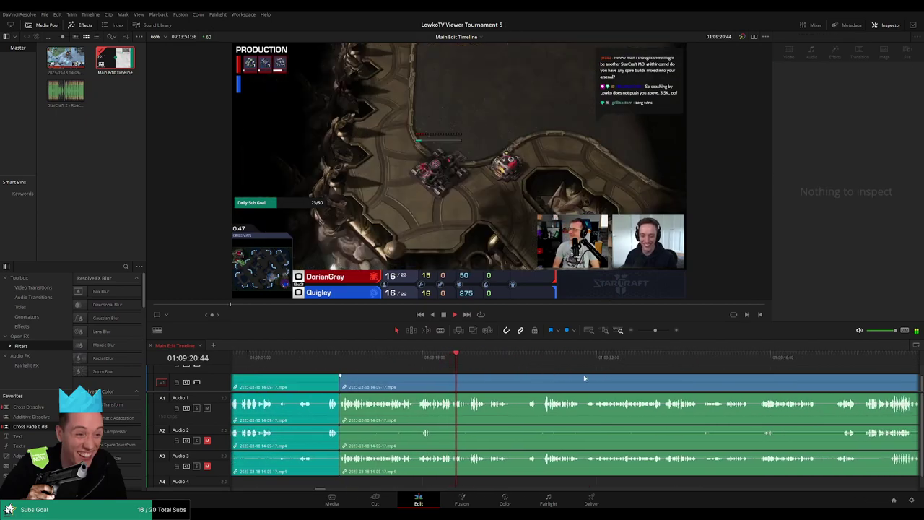
Step: Blade at 01:09:30, trim the right clip's head slightly later, and delete the resulting gap
scroll(583, 375, right, 2)
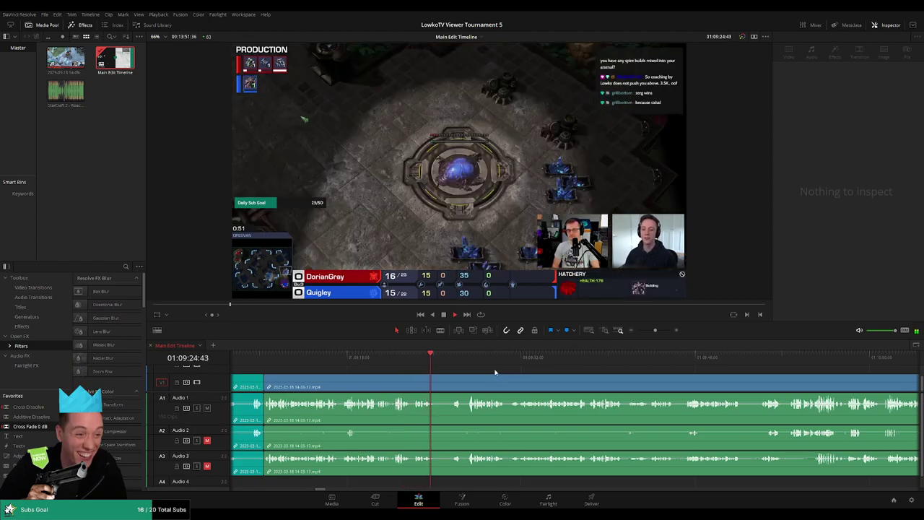
click(452, 361)
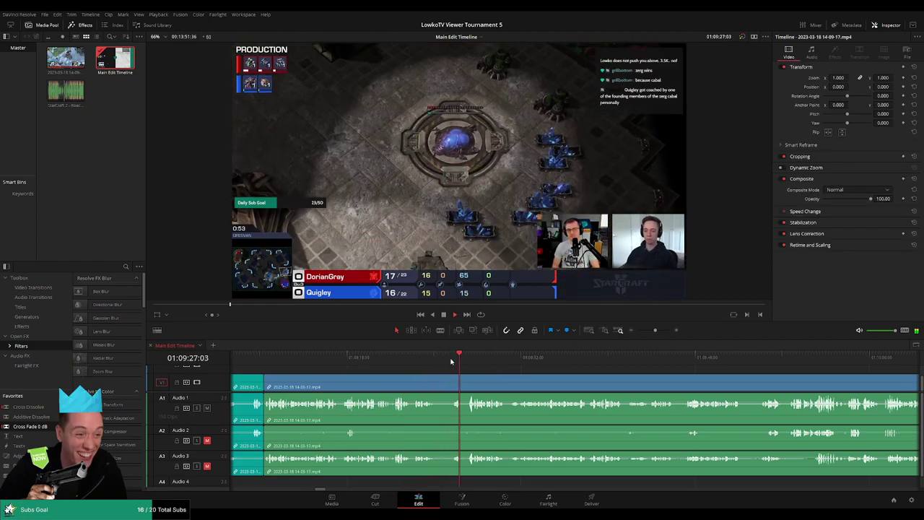
scroll(570, 374, right, 3)
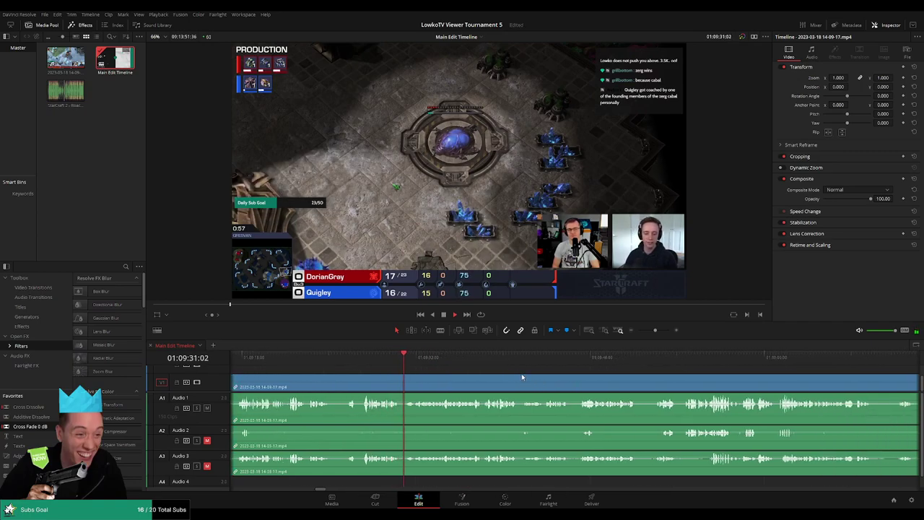
key(b)
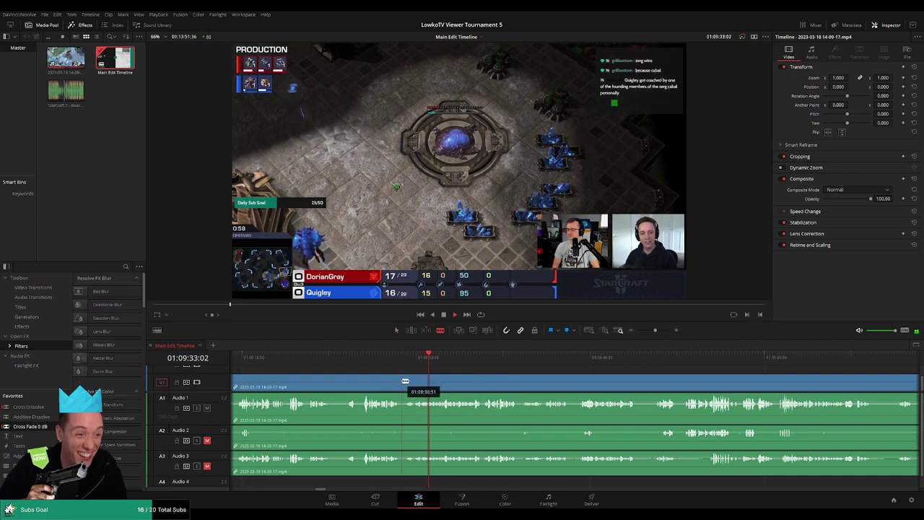
click(402, 379)
key(a)
drag(403, 382, 409, 381)
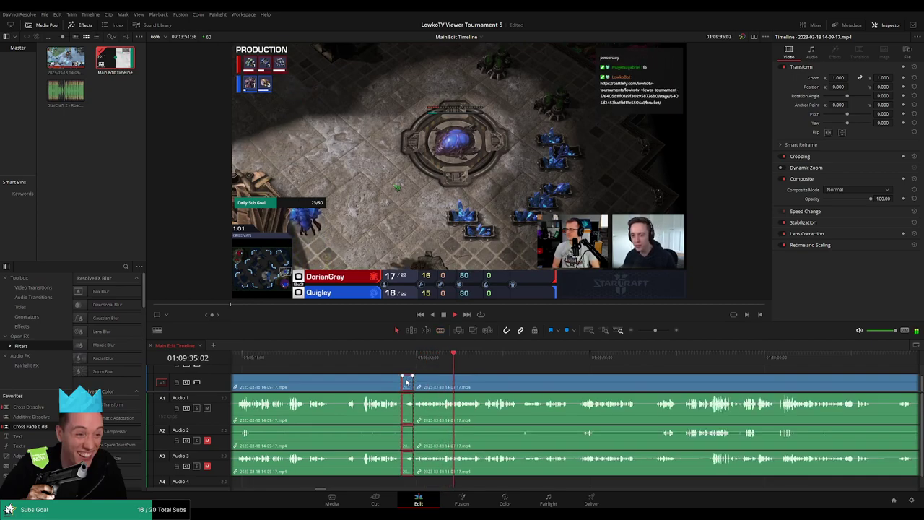
click(406, 382)
key(Delete)
Step: Mark the clips before the cut teal as reviewed and zoom the timeline out
click(393, 358)
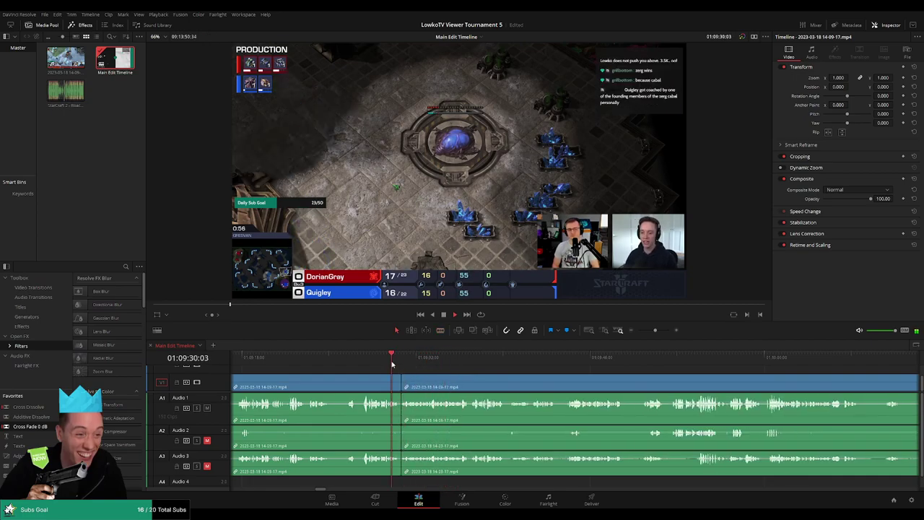
click(394, 386)
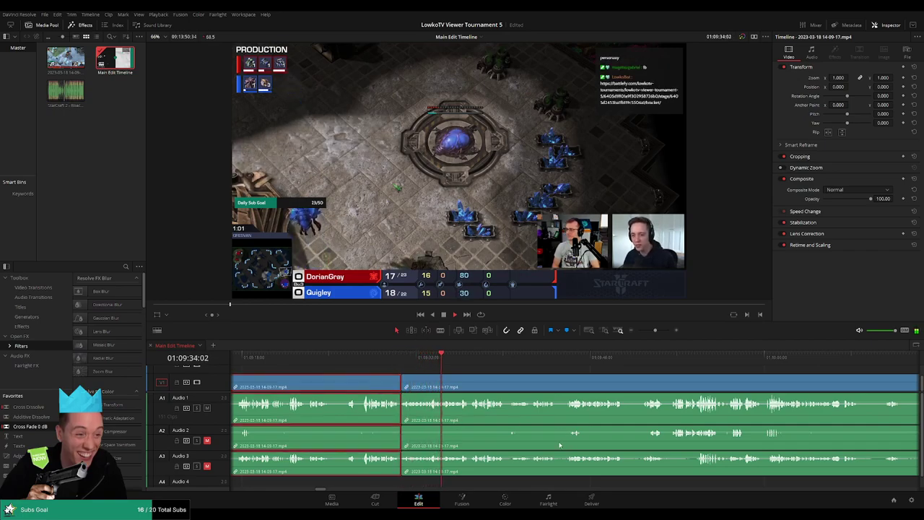
click(537, 372)
mouse_move(653, 330)
mouse_down()
mouse_move(639, 332)
mouse_move(652, 333)
mouse_up()
scroll(509, 377, right, 3)
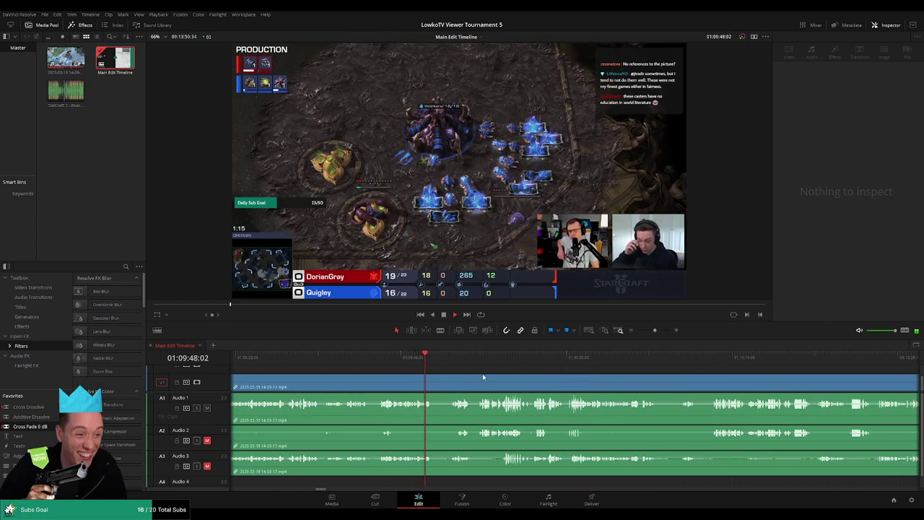
Step: Split all tracks near 01:09:49, mark the clips before the cut as reviewed, and resume playback
key(b)
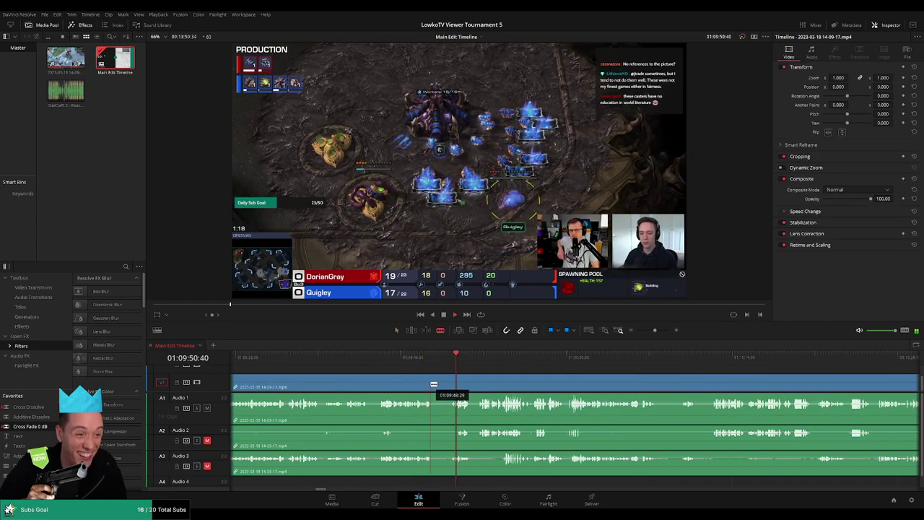
click(431, 386)
key(a)
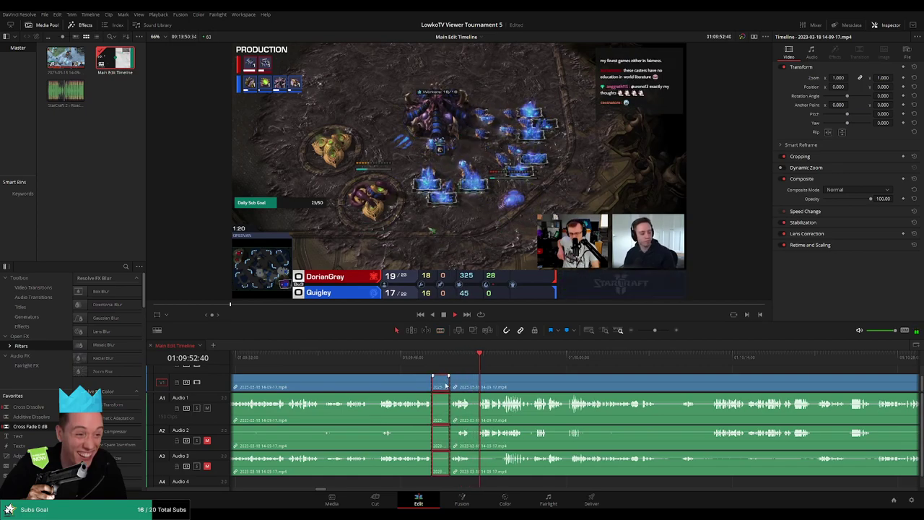
click(423, 358)
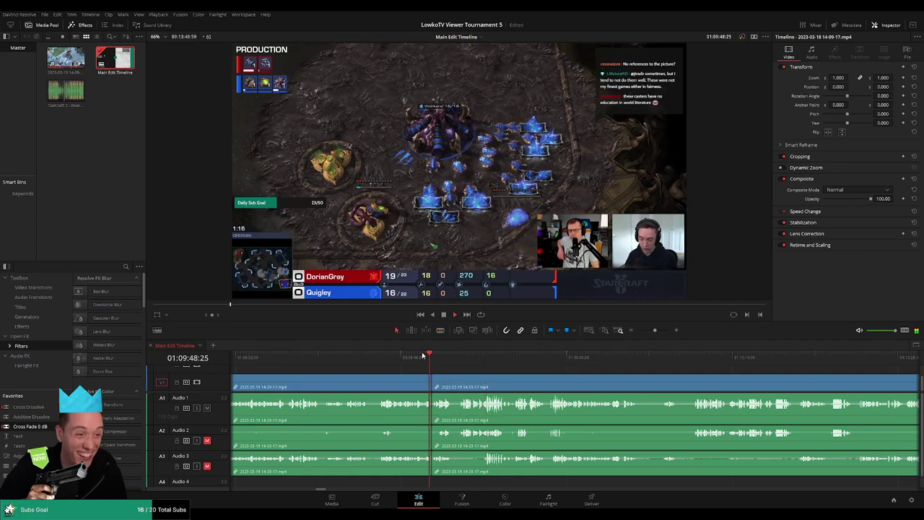
click(396, 383)
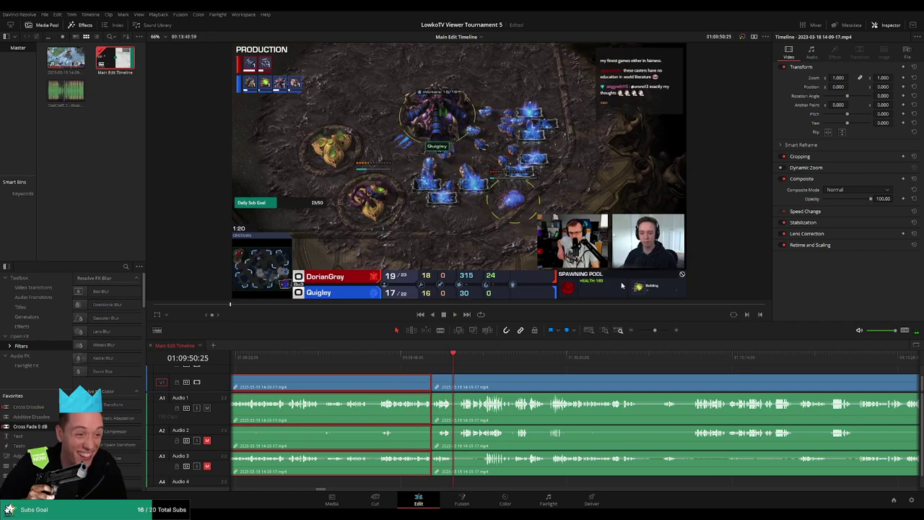
key(space)
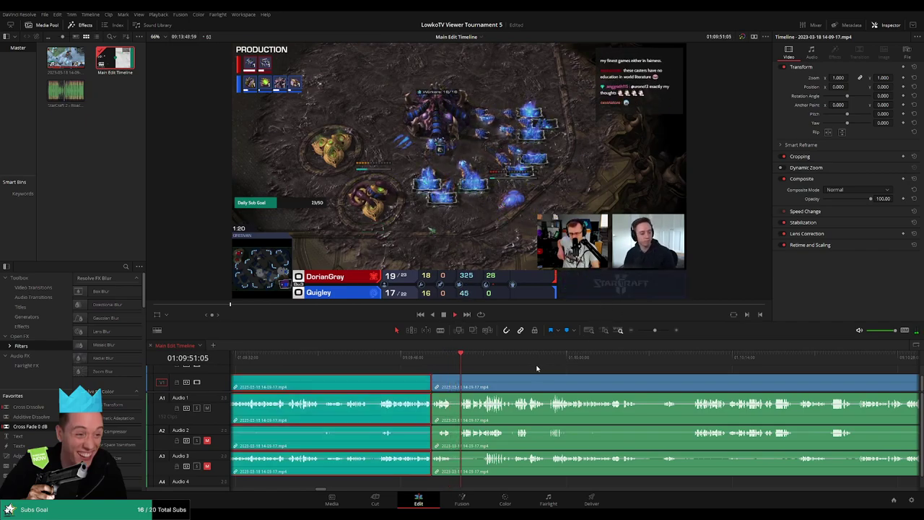
click(542, 370)
Step: Split all tracks again at the playhead near 01:10:08
scroll(501, 370, right, 3)
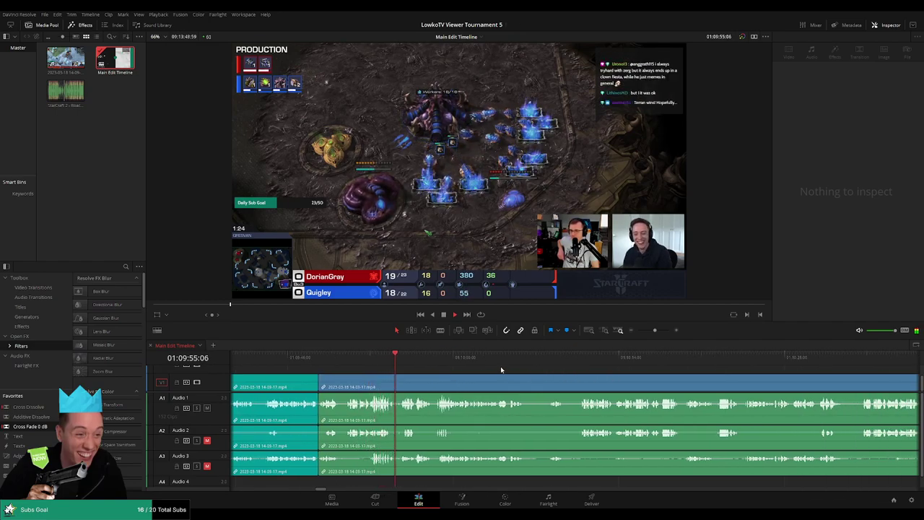
scroll(500, 366, right, 2)
scroll(496, 392, down, 1)
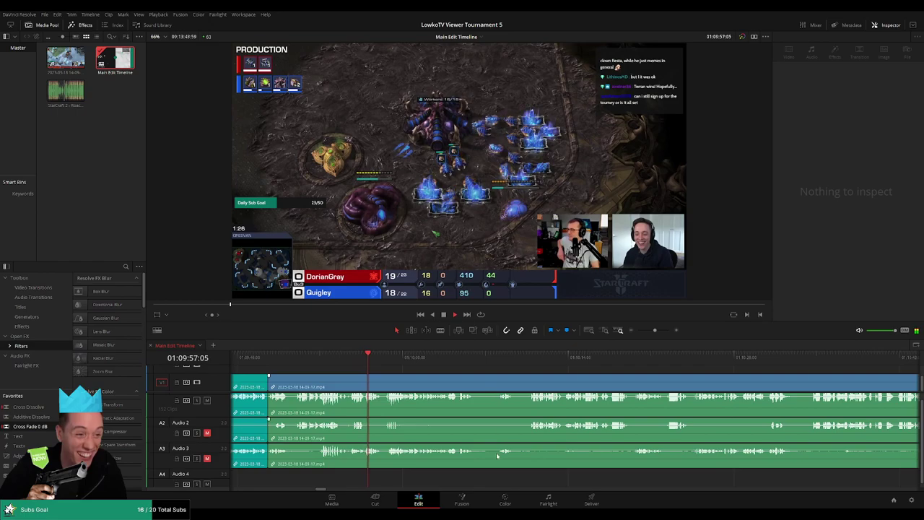
scroll(462, 383, up, 1)
scroll(434, 374, right, 1)
scroll(415, 374, right, 1)
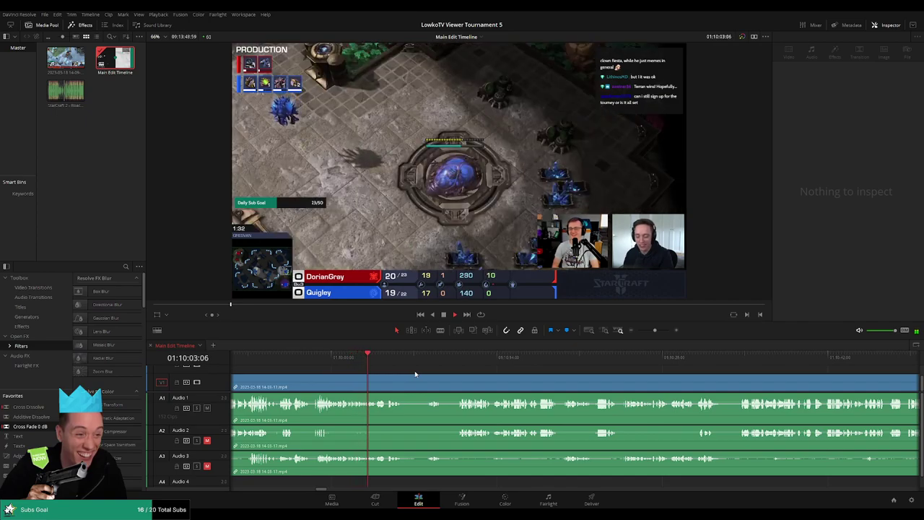
scroll(427, 380, right, 1)
scroll(423, 377, right, 1)
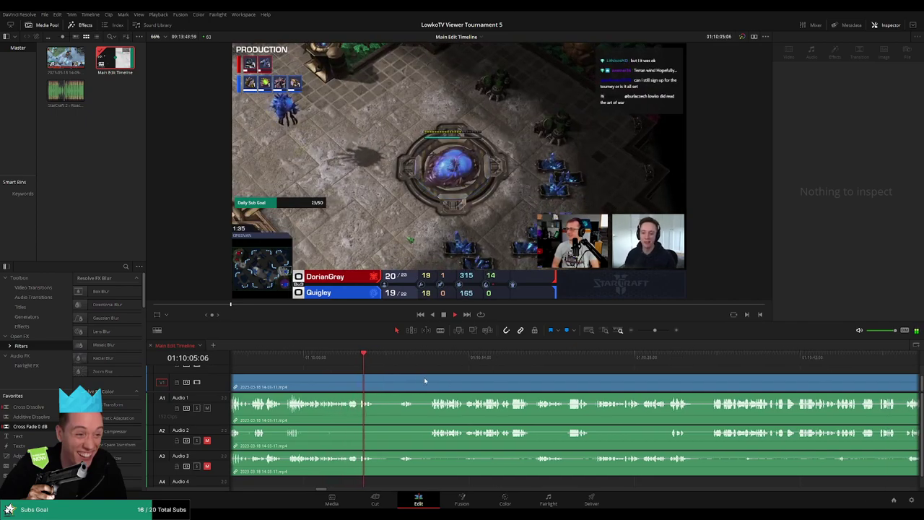
key(b)
click(377, 383)
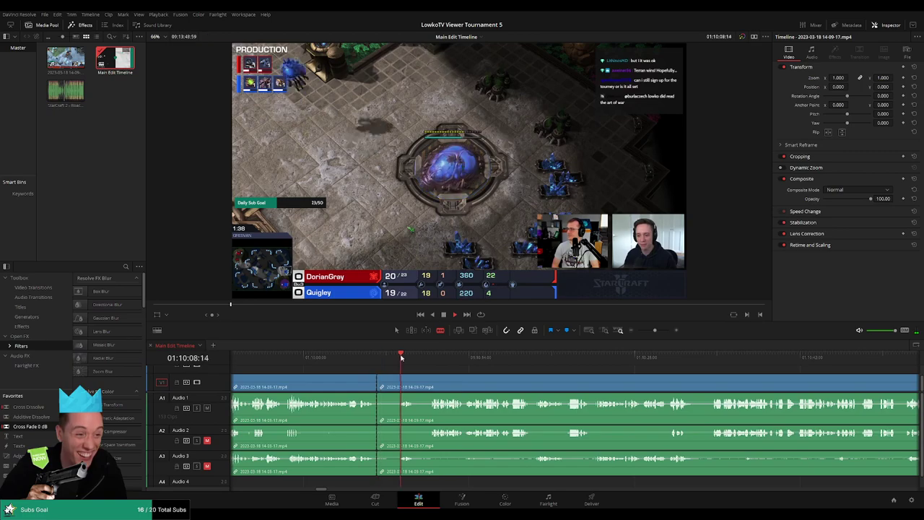
click(399, 383)
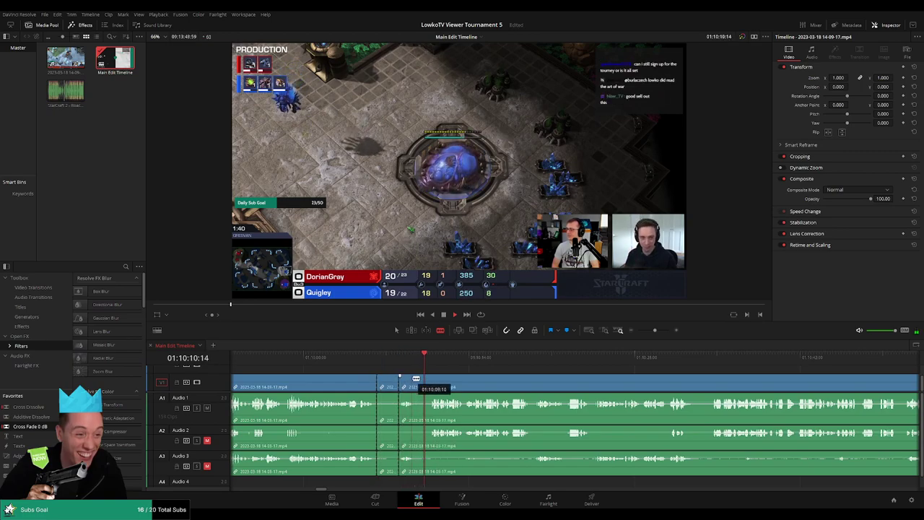
click(415, 383)
key(a)
click(424, 383)
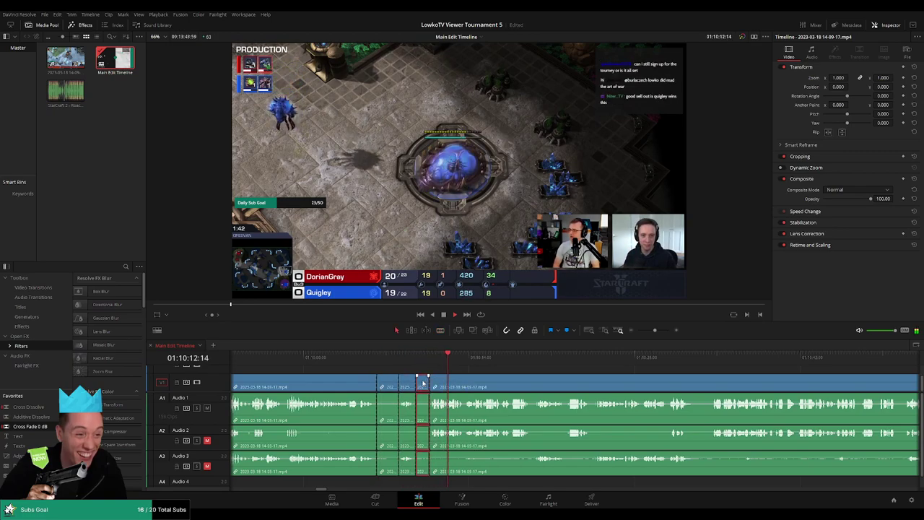
key(Delete)
key(Delete)
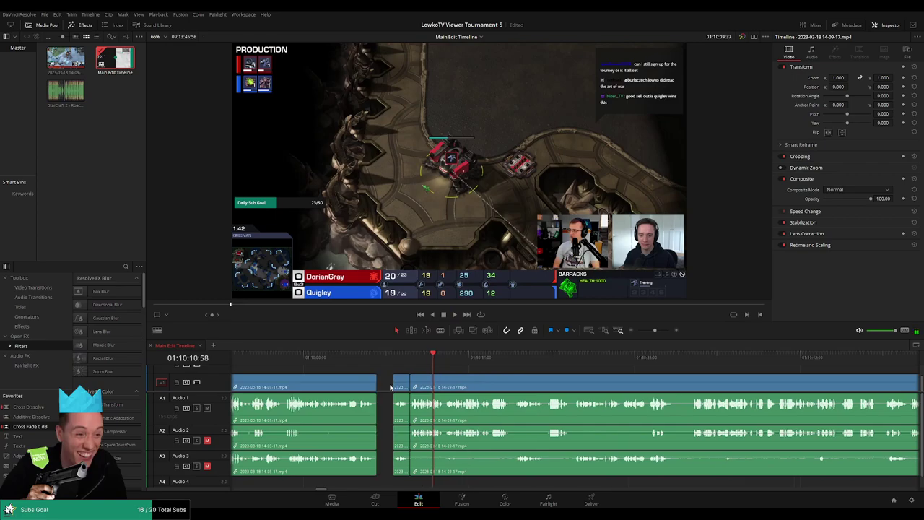
click(356, 383)
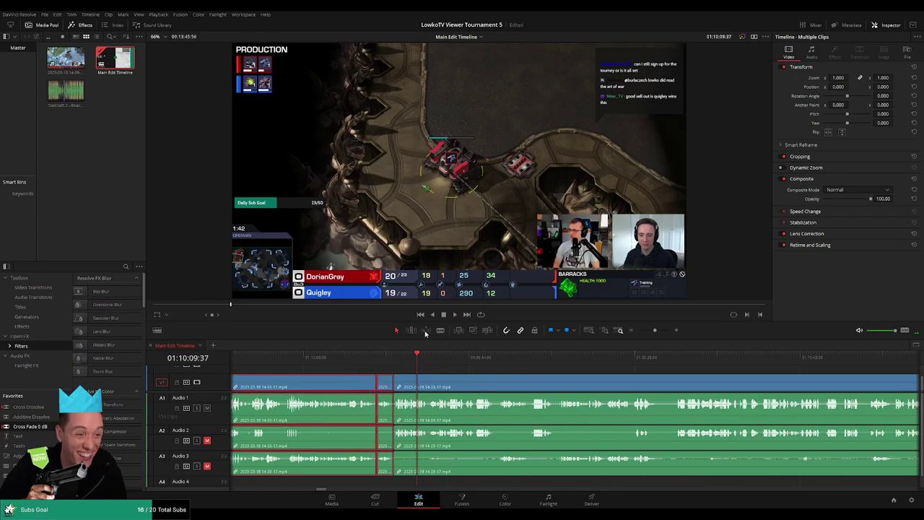
click(425, 369)
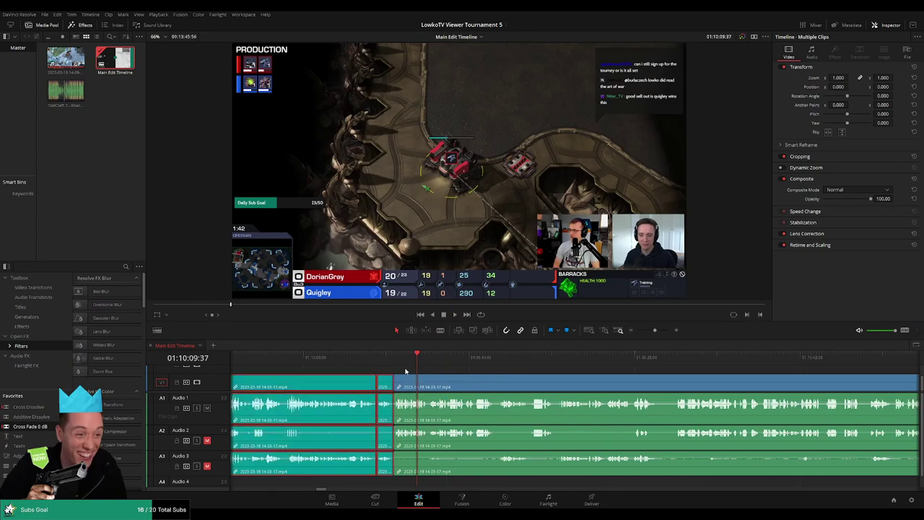
key(Up)
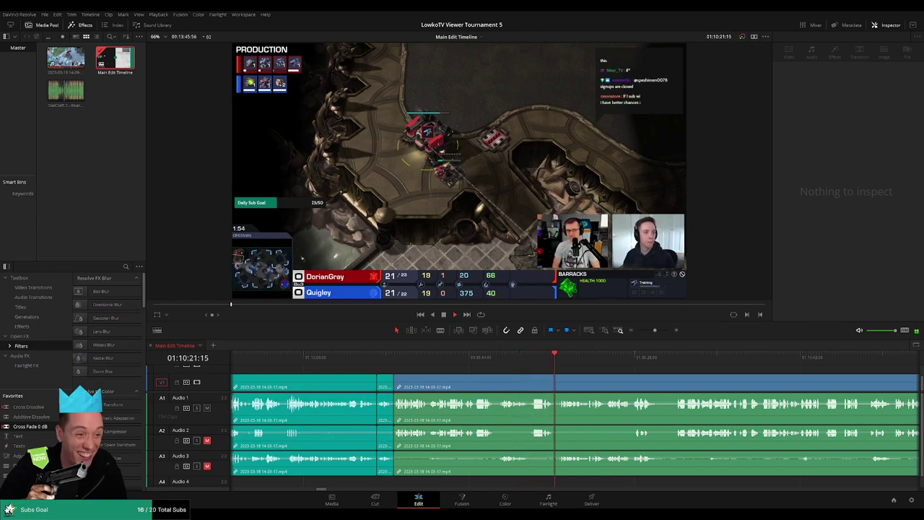
click(605, 372)
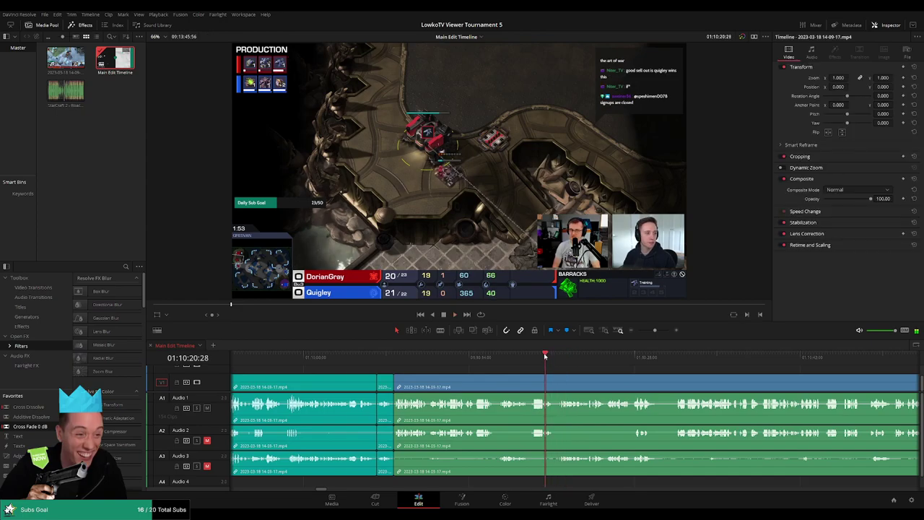
scroll(567, 374, up, 2)
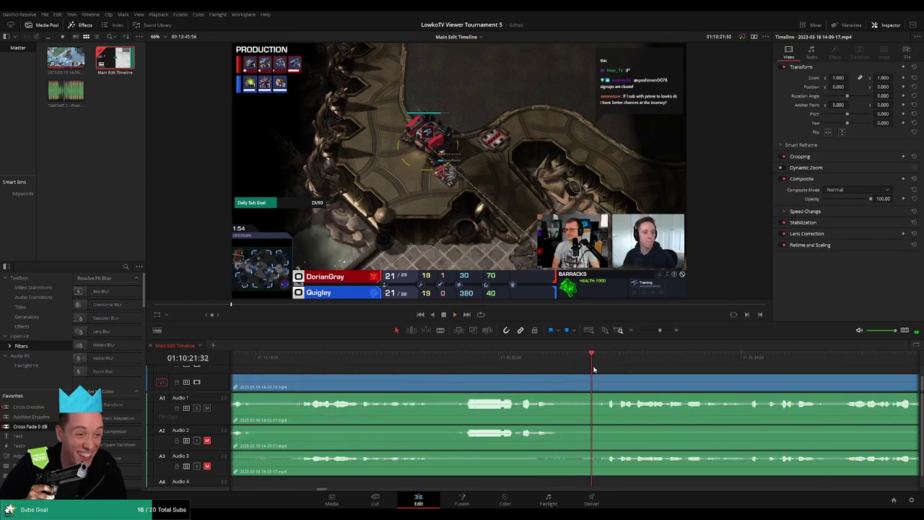
key(b)
click(605, 386)
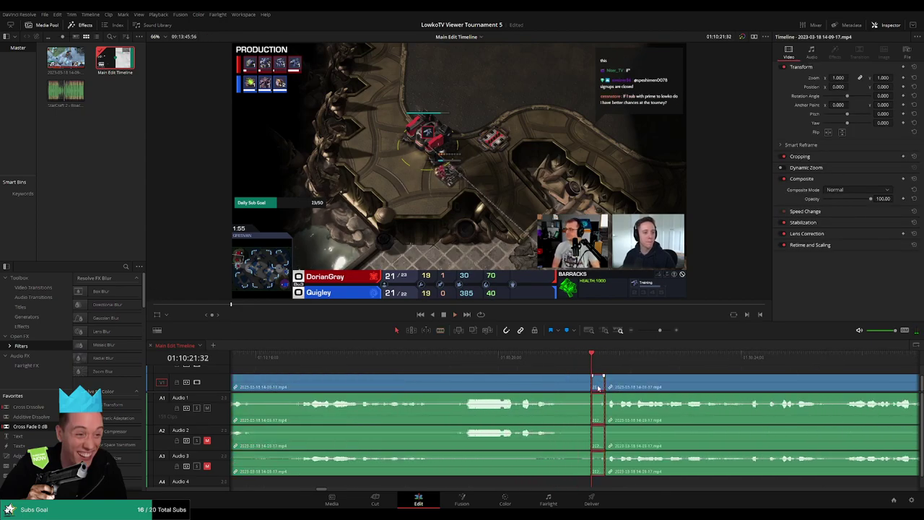
key(space)
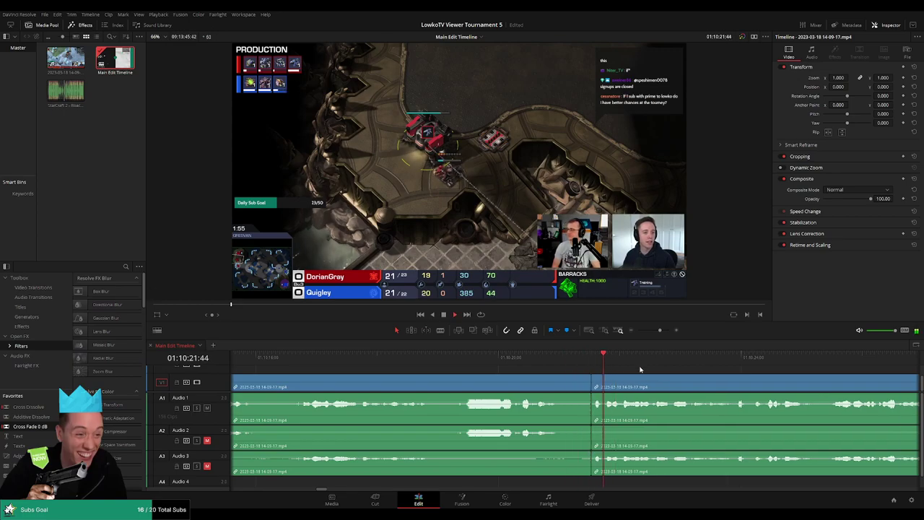
scroll(620, 362, down, 2)
click(527, 385)
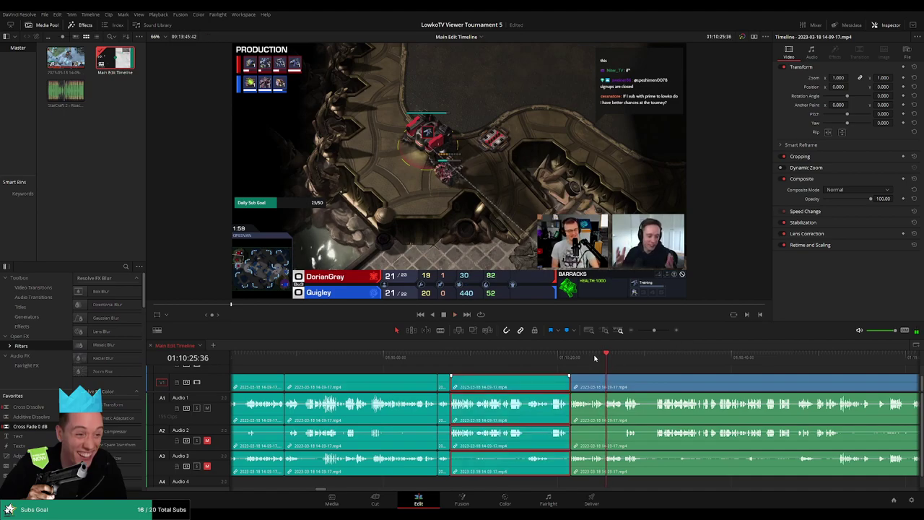
click(588, 356)
click(584, 357)
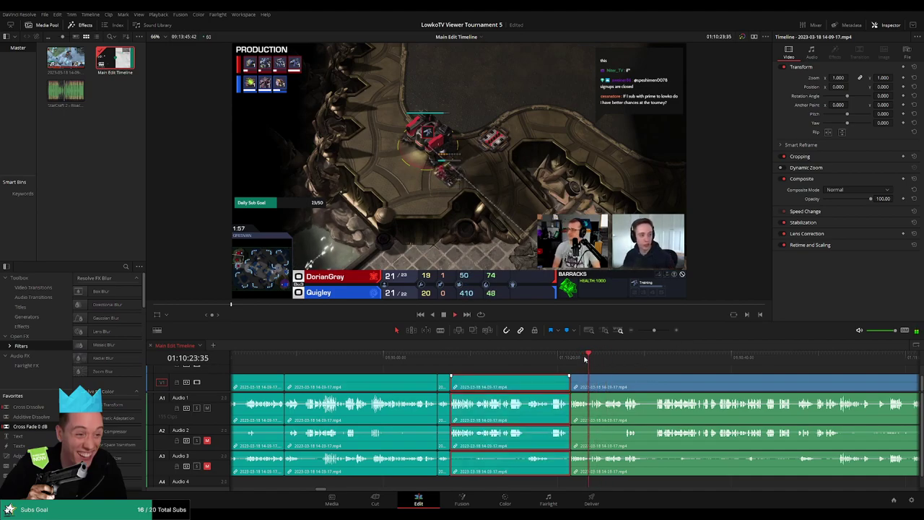
click(625, 371)
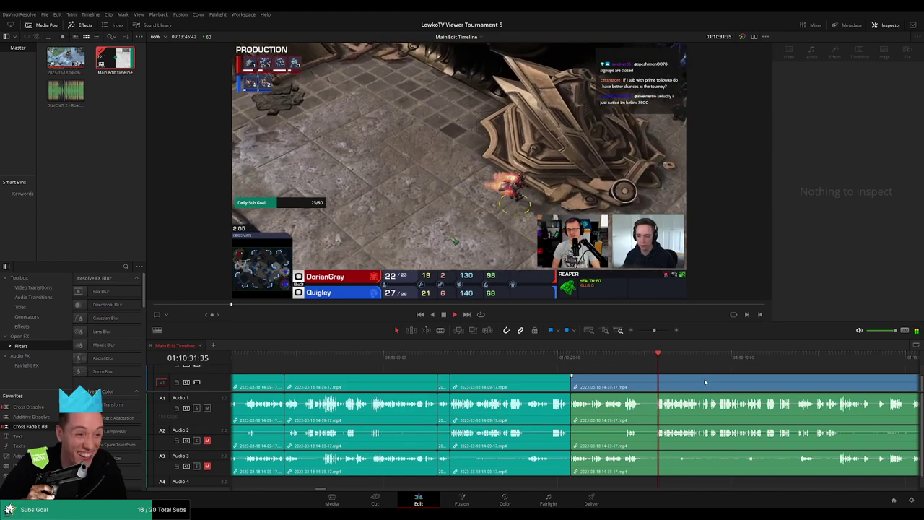
scroll(445, 377, right, 5)
scroll(447, 376, right, 3)
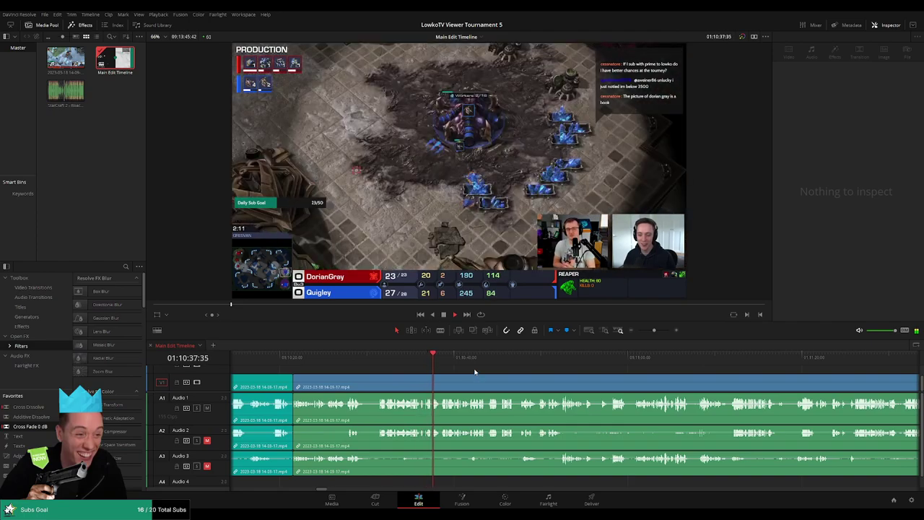
scroll(469, 373, right, 3)
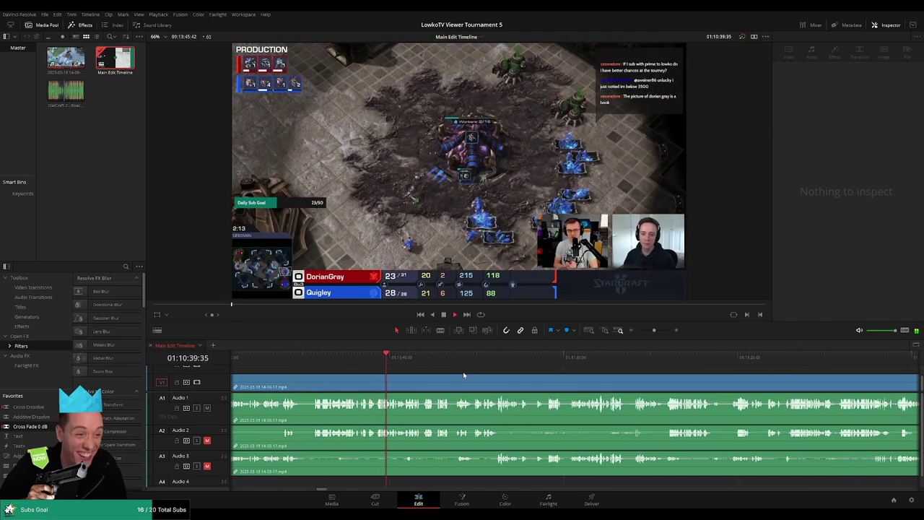
scroll(477, 385, right, 1)
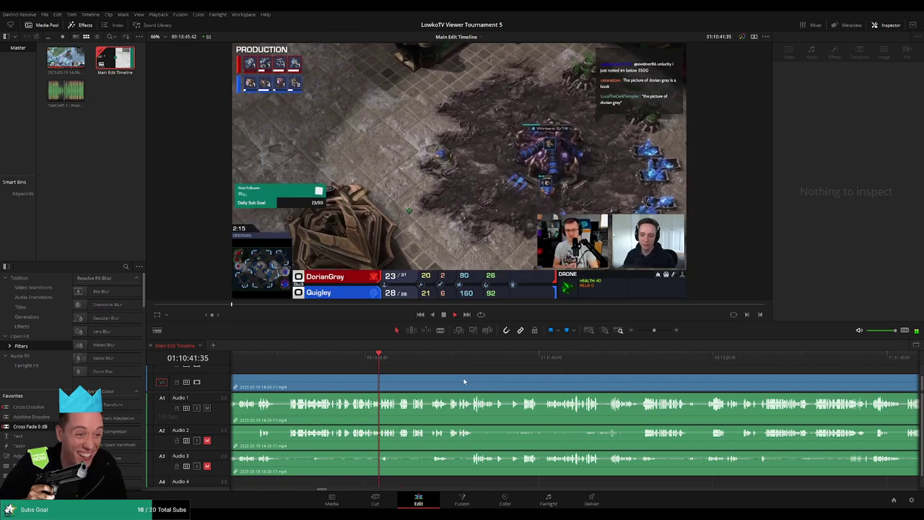
scroll(462, 381, right, 1)
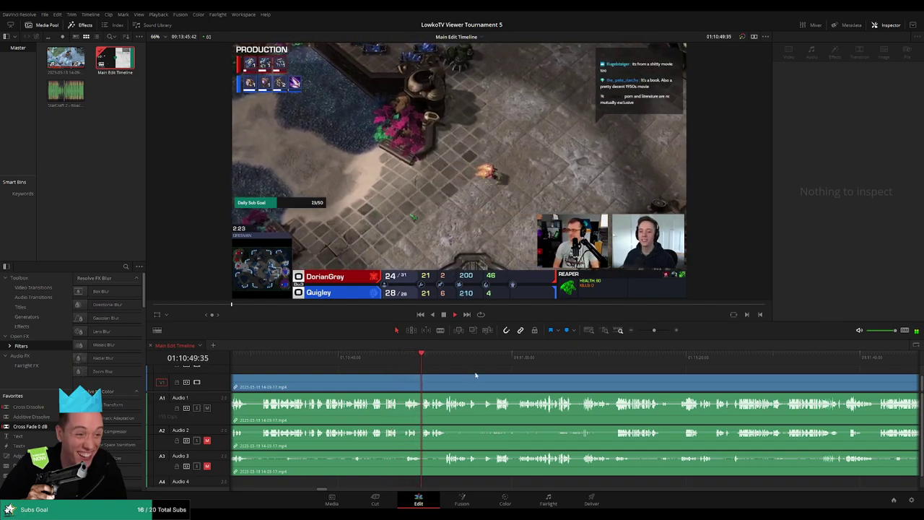
scroll(501, 379, right, 3)
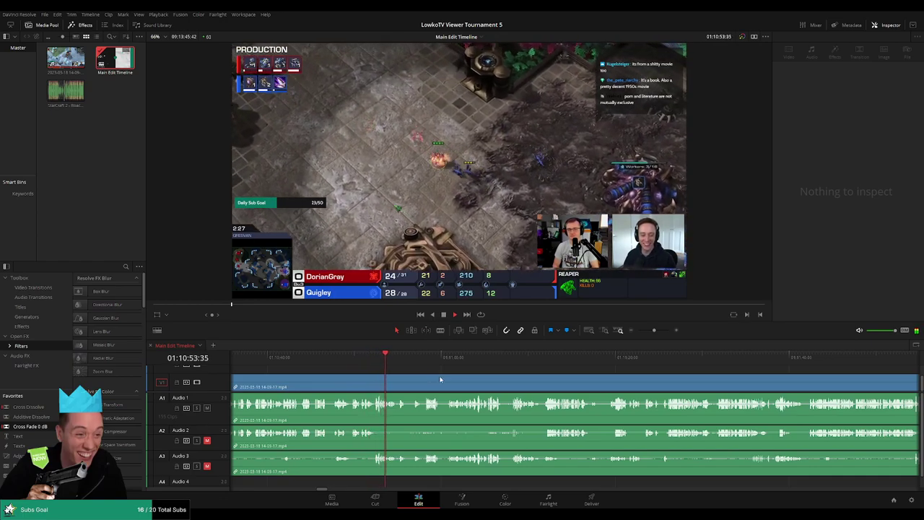
scroll(418, 379, right, 1)
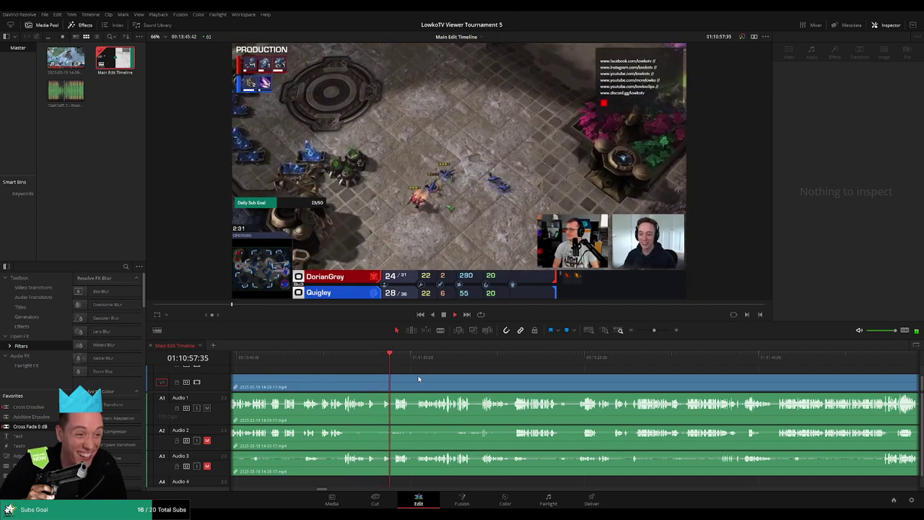
scroll(444, 374, right, 1)
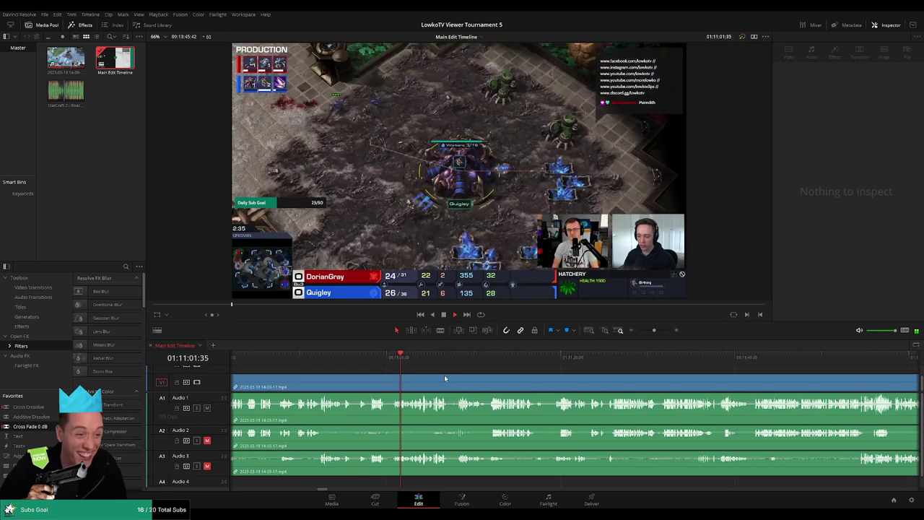
scroll(493, 376, right, 1)
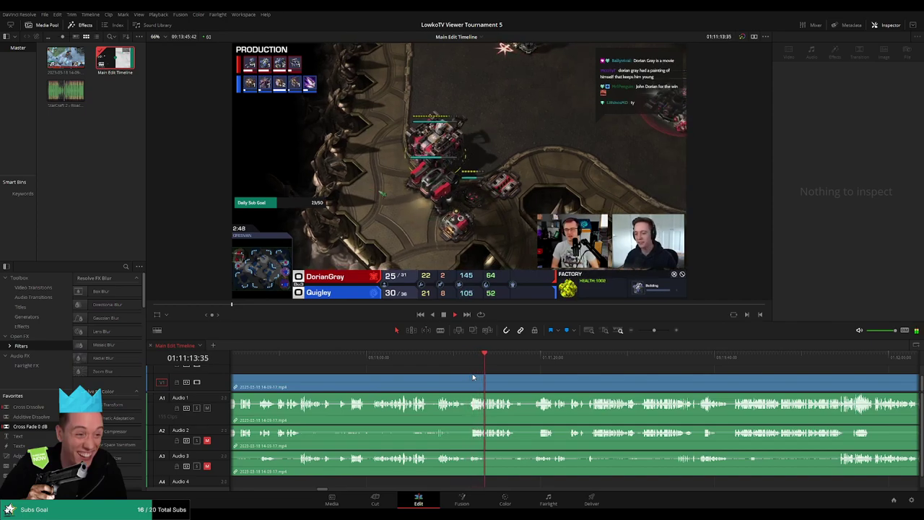
scroll(519, 378, left, 3)
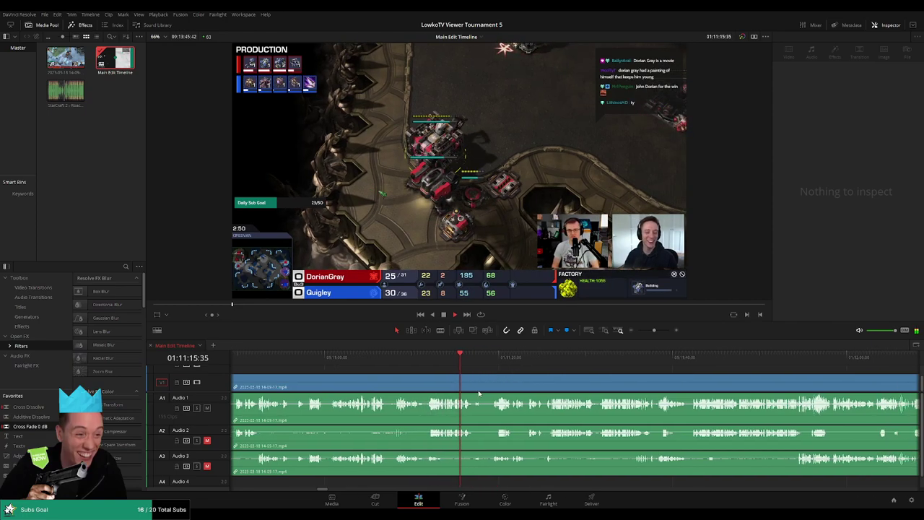
scroll(619, 379, up, 3)
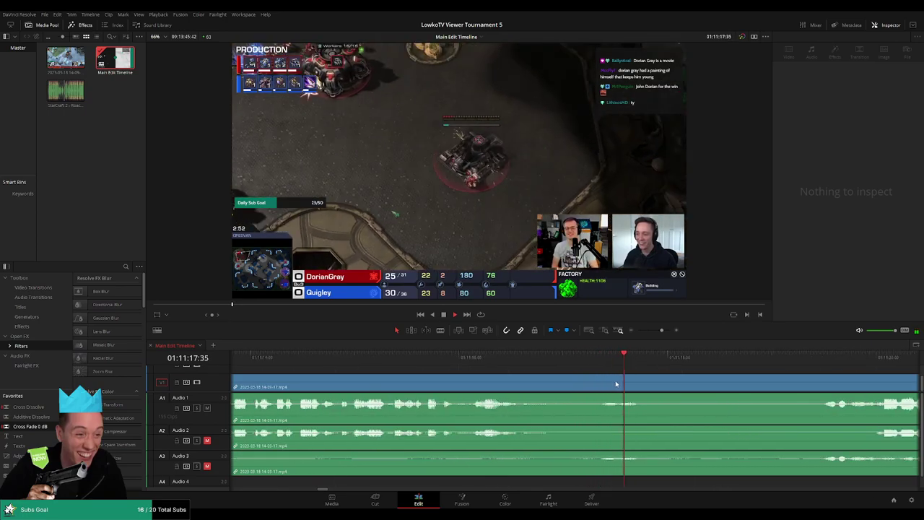
Step: Blade both ends of the first downtime stretch and delete it, closing the gap
scroll(515, 388, down, 1)
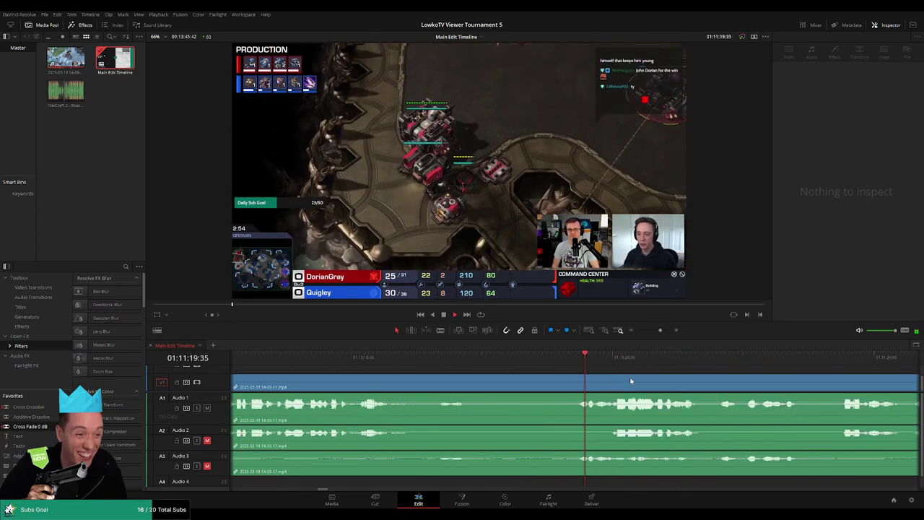
key(b)
click(476, 386)
click(568, 386)
key(a)
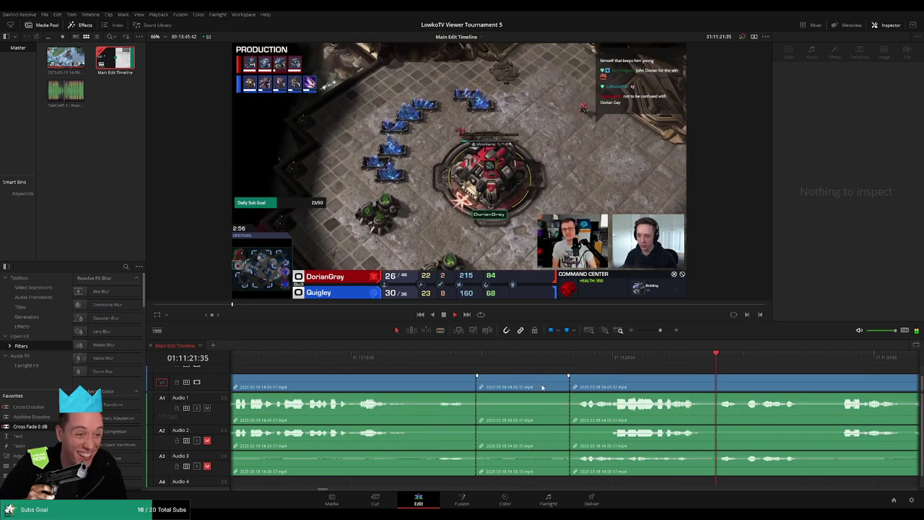
click(542, 388)
key(Delete)
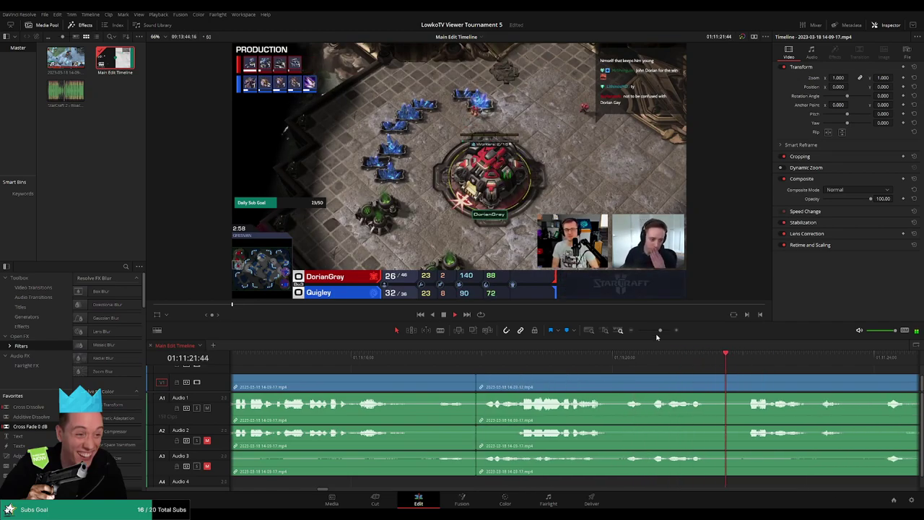
Step: Cut out a second short downtime piece near 01:11:24 with Ctrl+B and mark the clips before it teal
drag(660, 330, 653, 331)
click(509, 381)
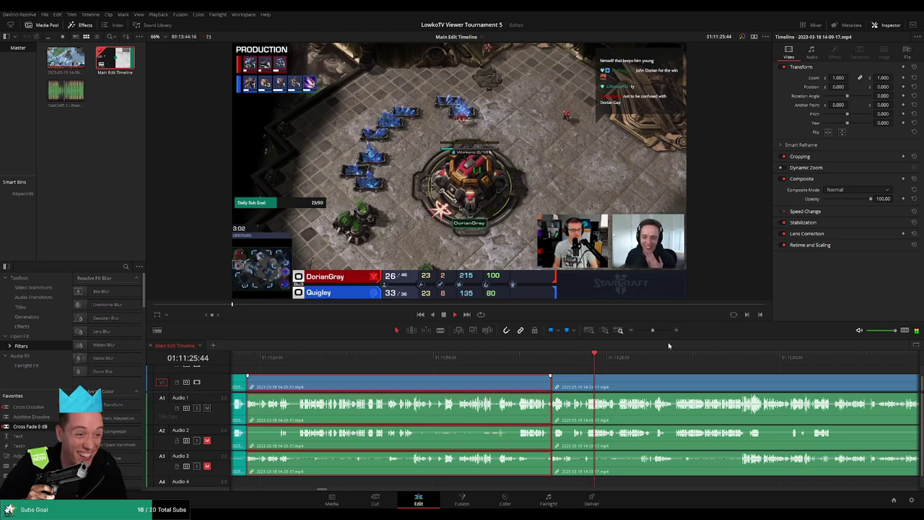
drag(656, 329, 659, 330)
click(447, 365)
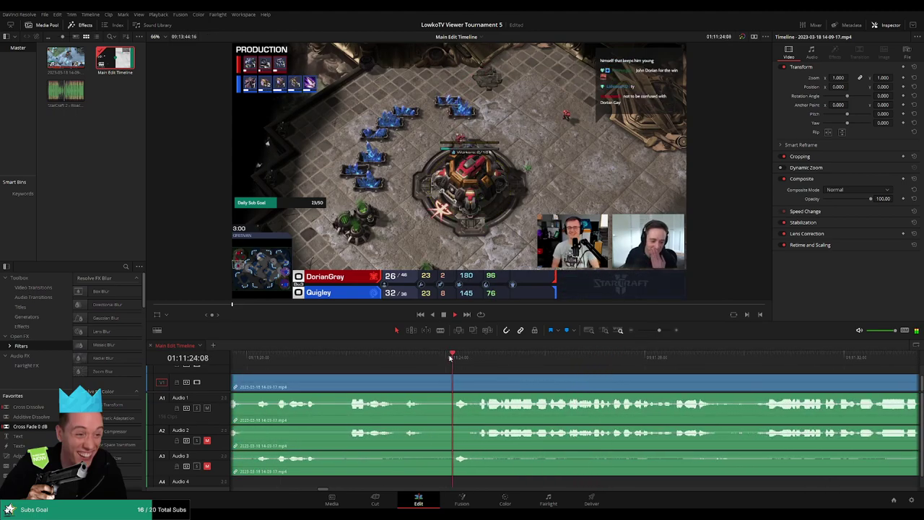
click(395, 371)
key(ctrl+b)
key(ctrl+b)
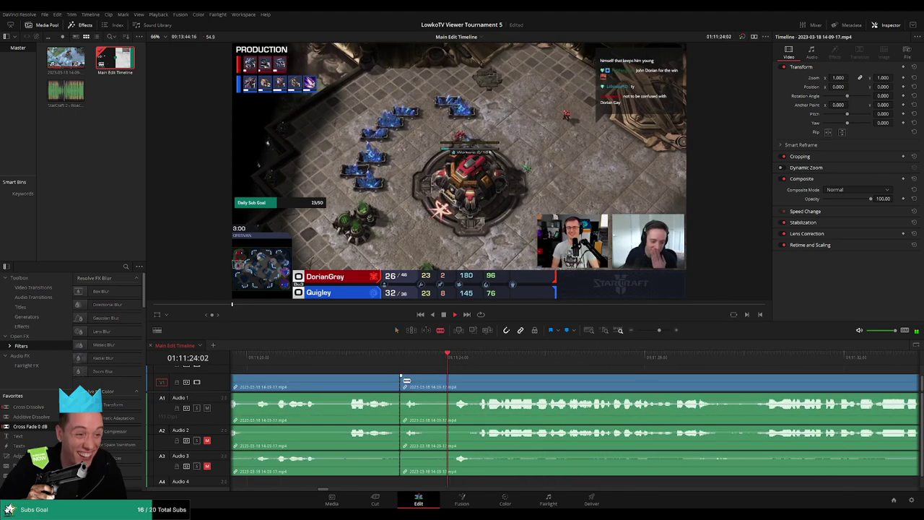
click(431, 385)
key(Delete)
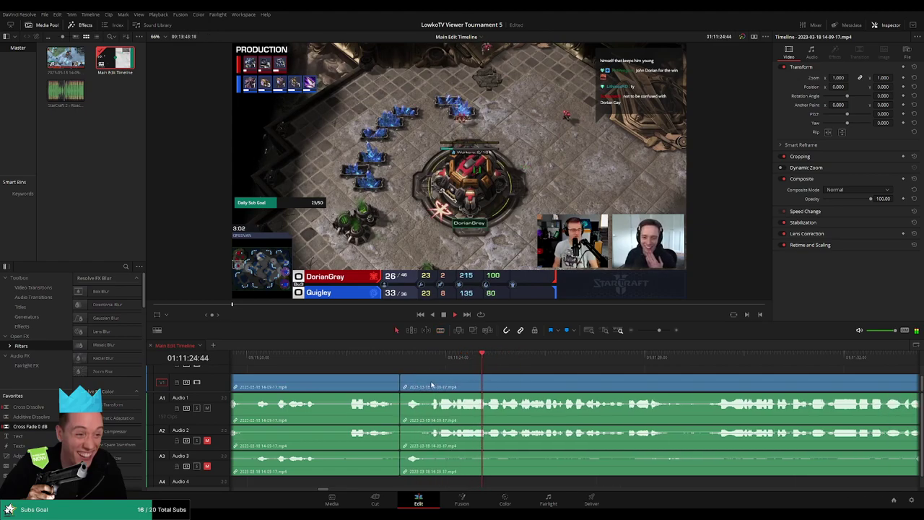
key(ctrl+minus)
click(556, 386)
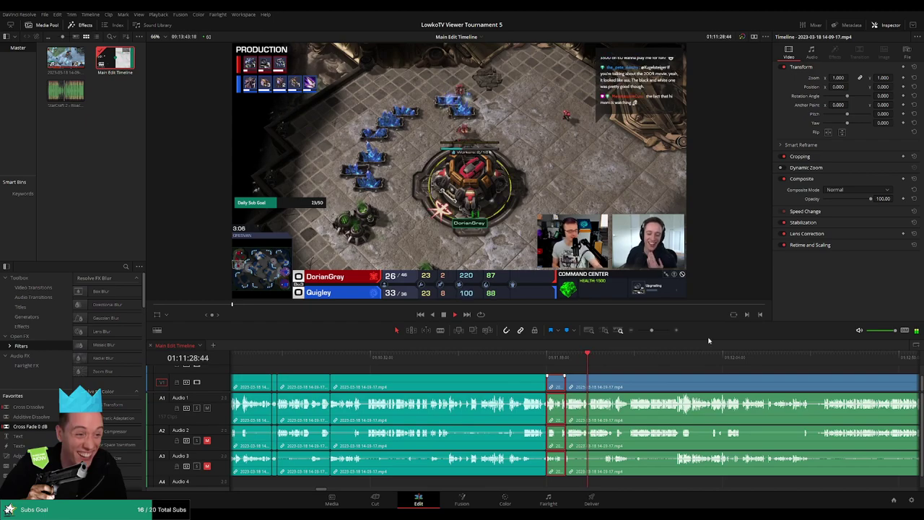
click(626, 370)
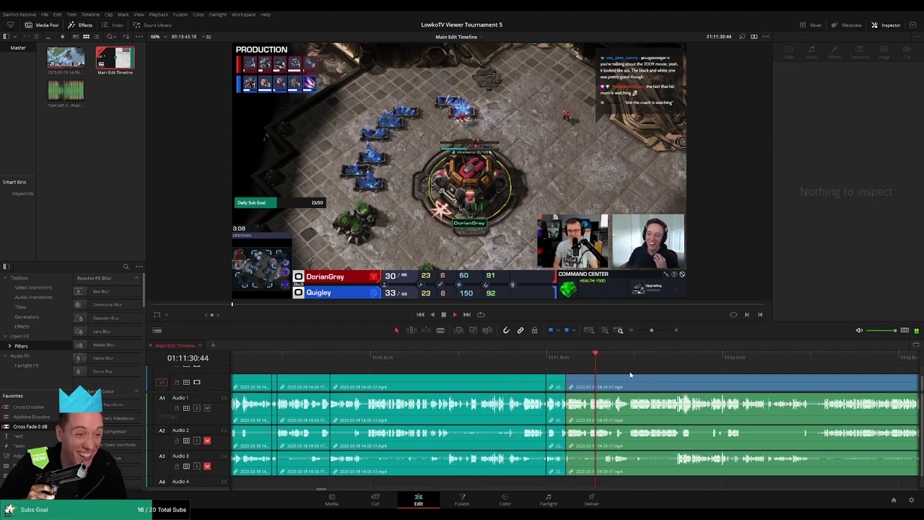
scroll(625, 374, right, 3)
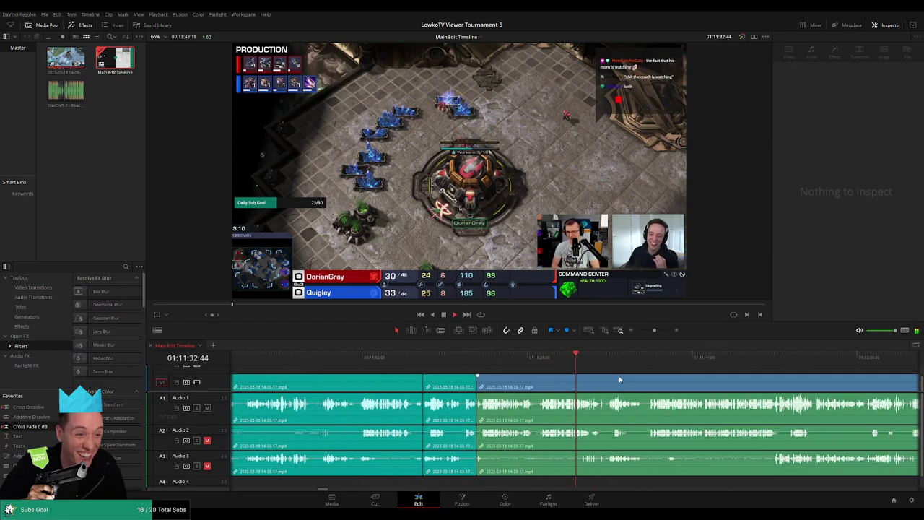
scroll(619, 375, right, 5)
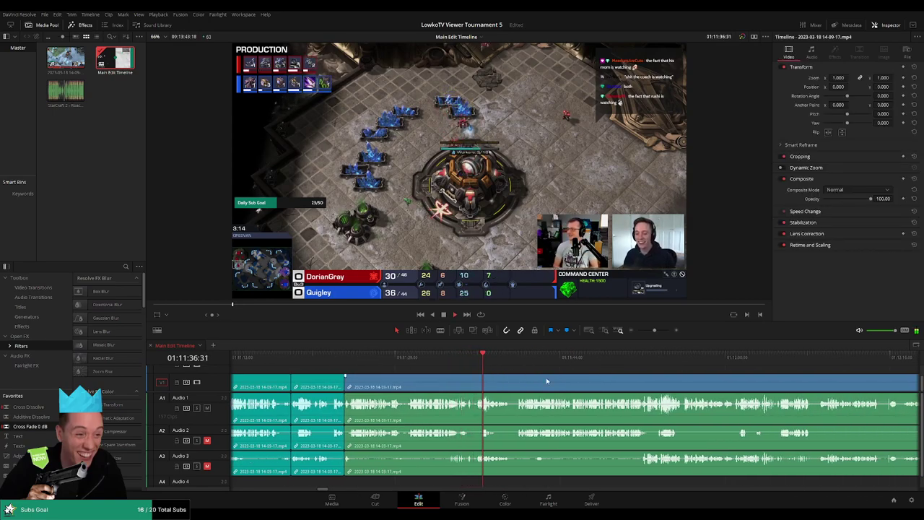
scroll(546, 381, right, 3)
scroll(481, 380, right, 3)
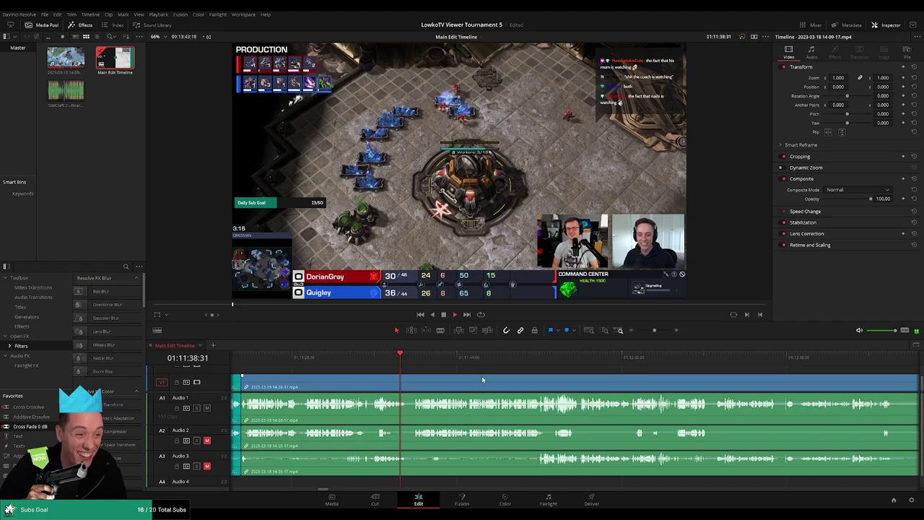
scroll(468, 376, right, 2)
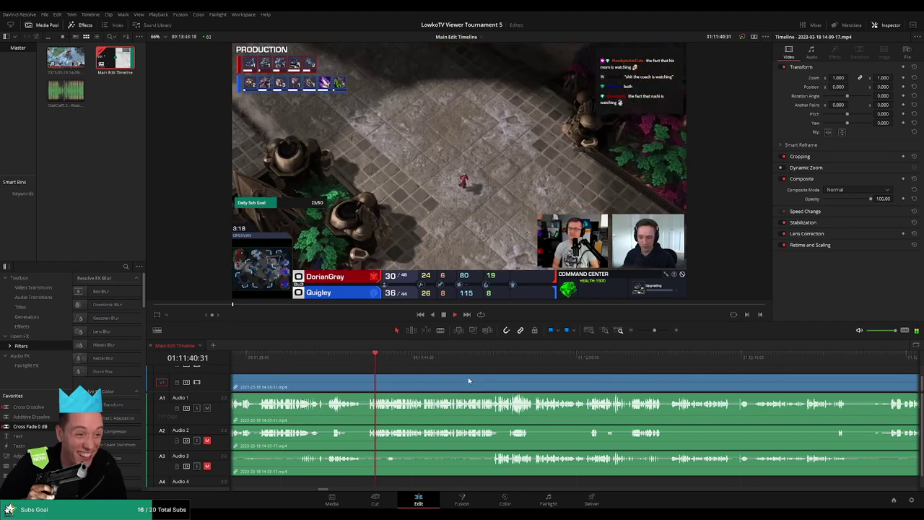
scroll(499, 374, right, 1)
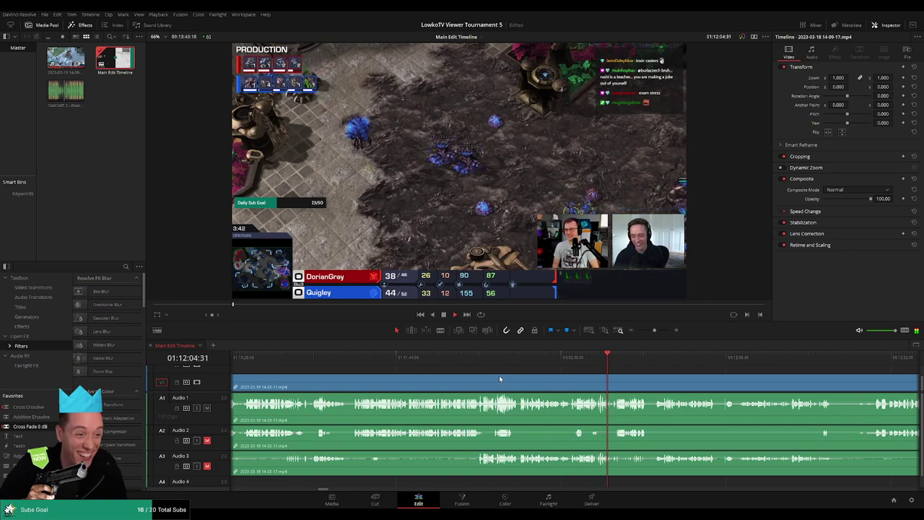
scroll(705, 393, right, 5)
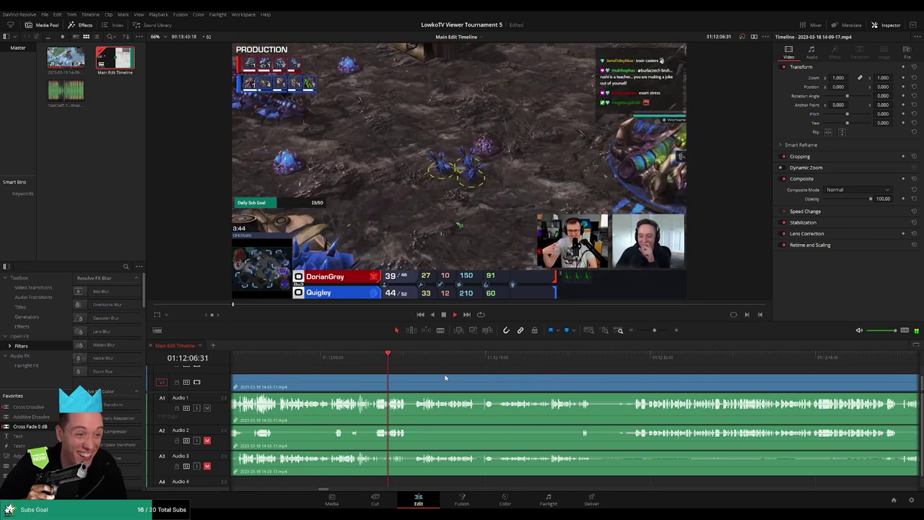
scroll(493, 387, right, 4)
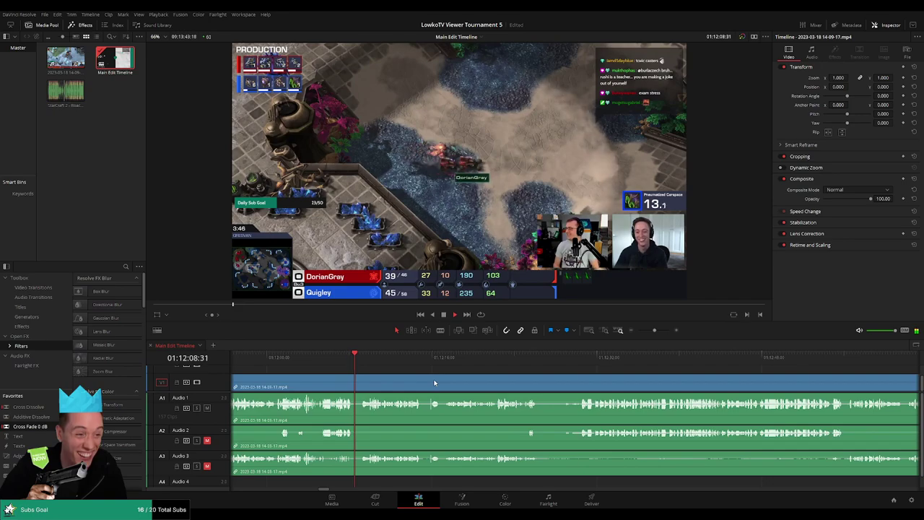
scroll(434, 380, right, 1)
scroll(426, 381, left, 4)
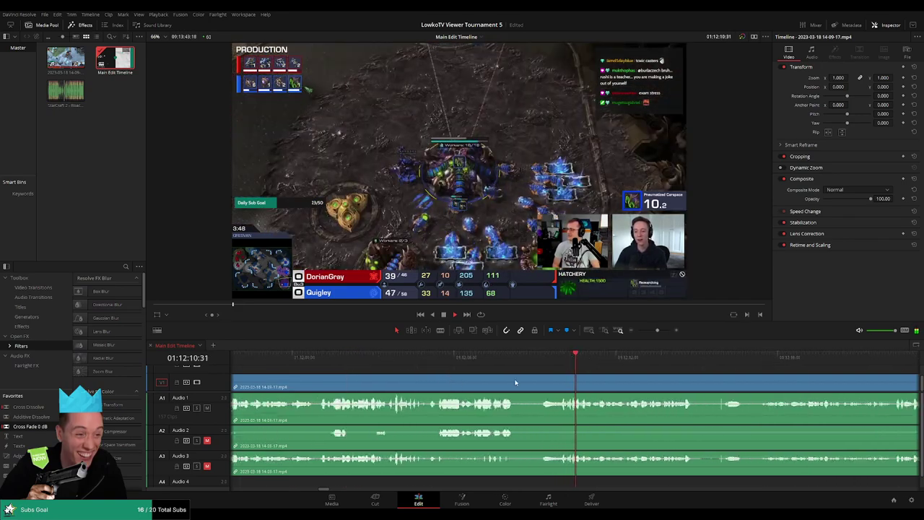
Step: Blade the footage where the downtime starts and mark the clips before it as reviewed
click(721, 384)
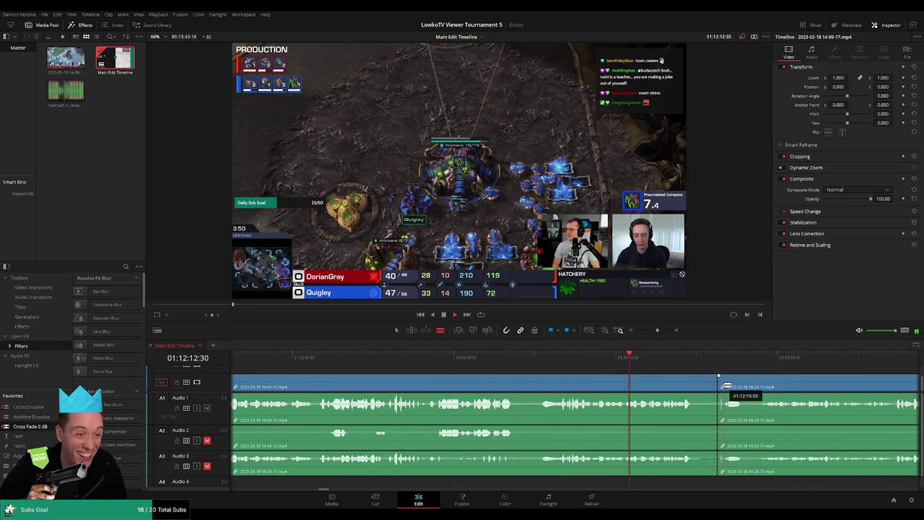
key(a)
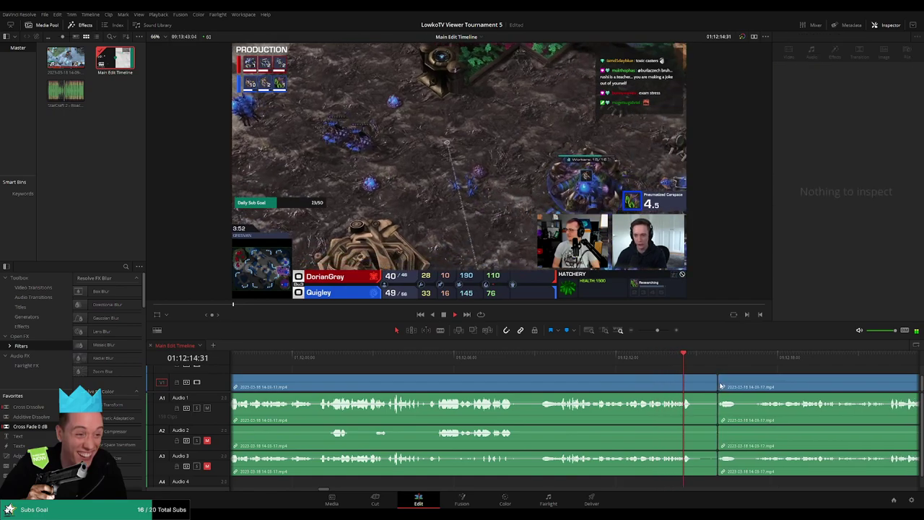
scroll(618, 369, right, 3)
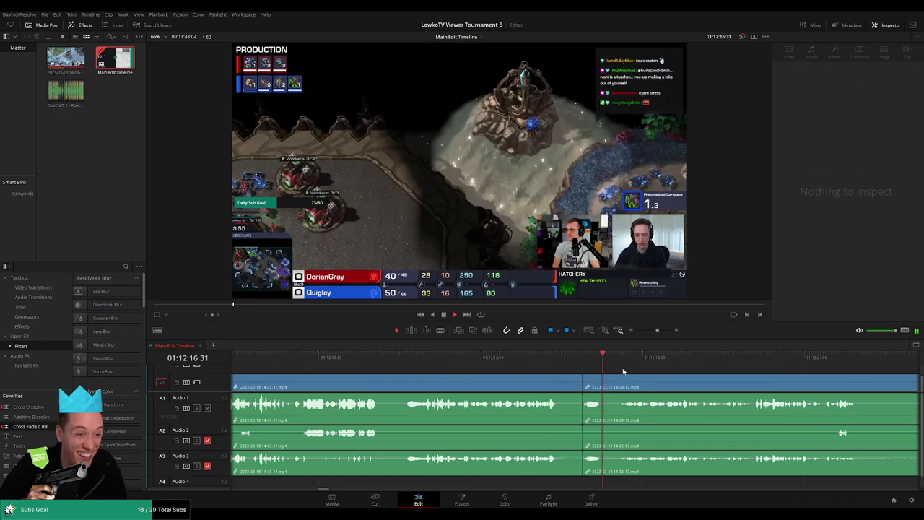
click(576, 390)
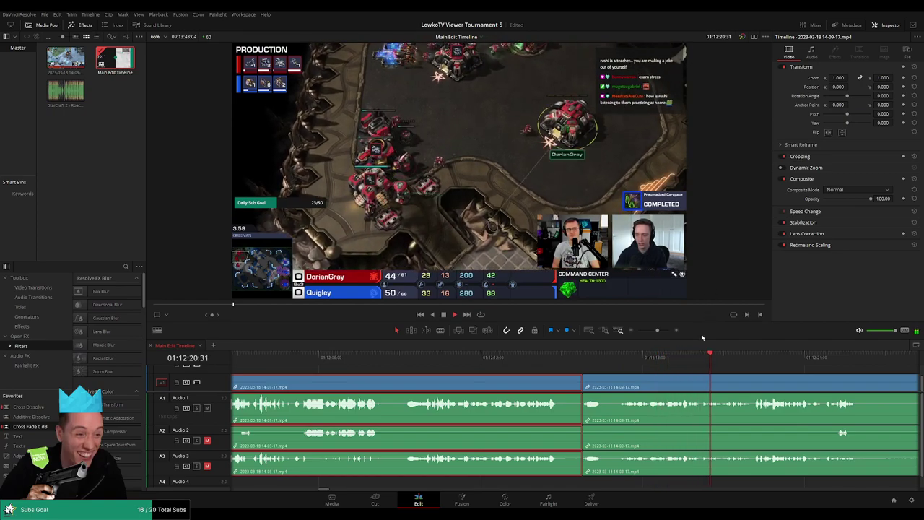
click(701, 333)
Step: Blade where the downtime ends and ripple-delete the short stretch with Shift+Delete
scroll(592, 375, right, 4)
scroll(592, 375, down, 2)
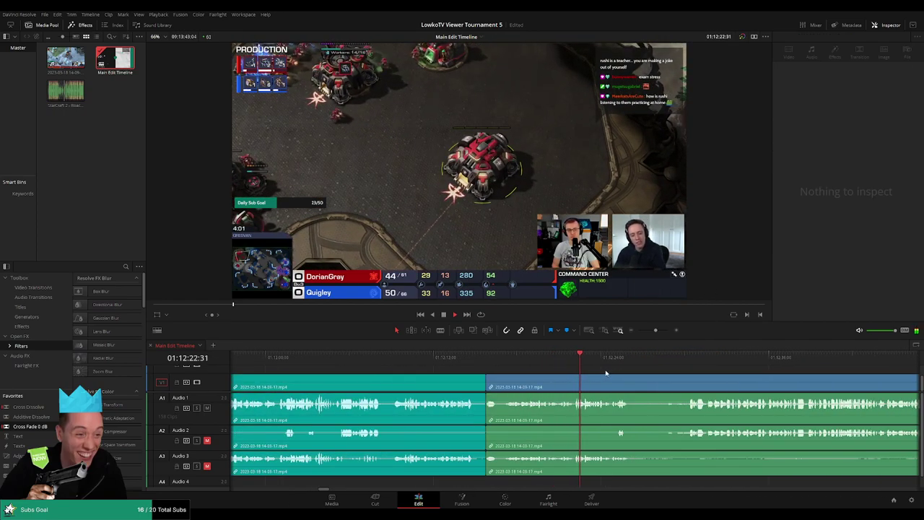
scroll(549, 365, right, 3)
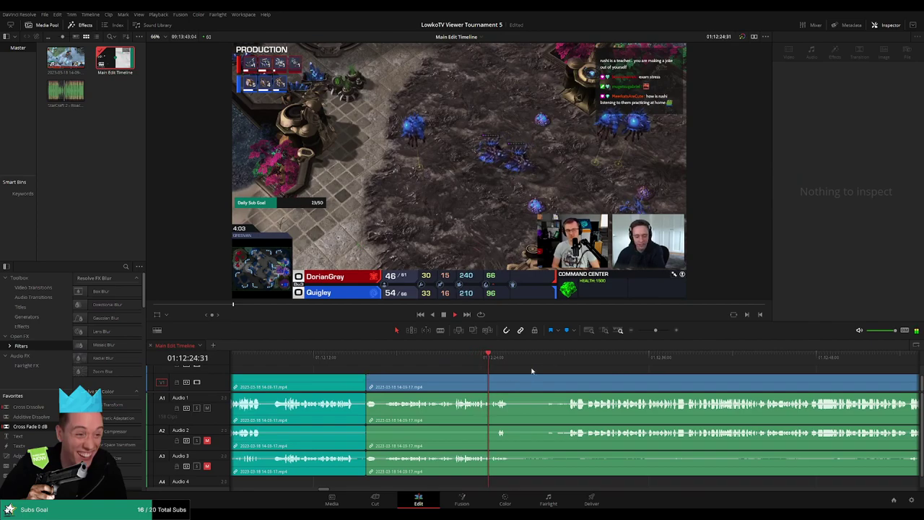
key(b)
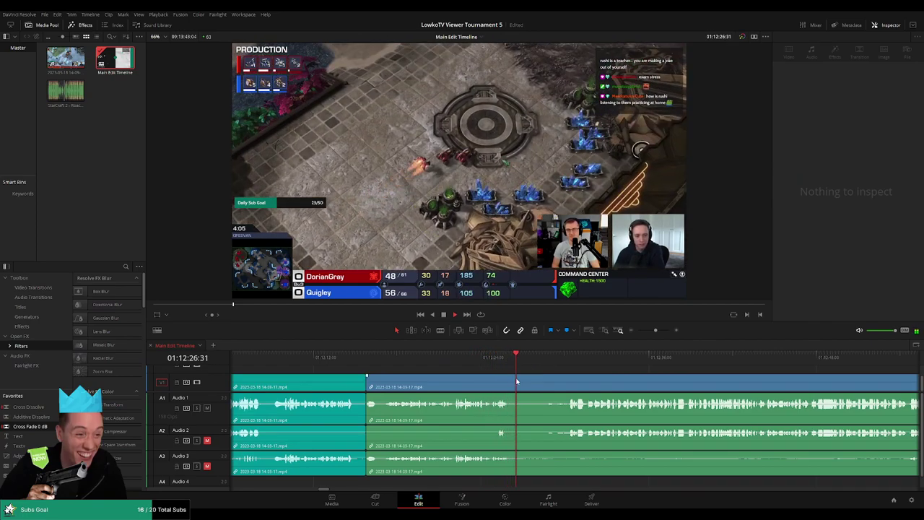
click(516, 384)
click(547, 363)
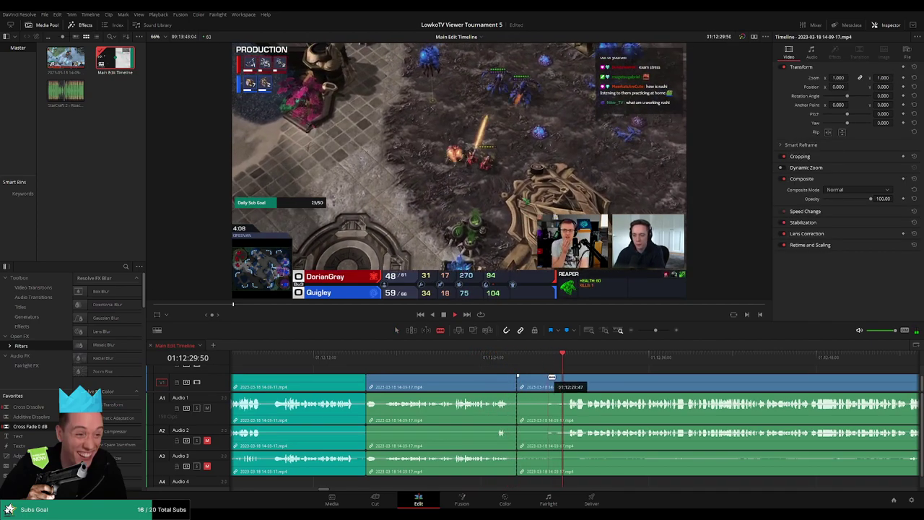
key(a)
click(532, 390)
key(shift+Delete)
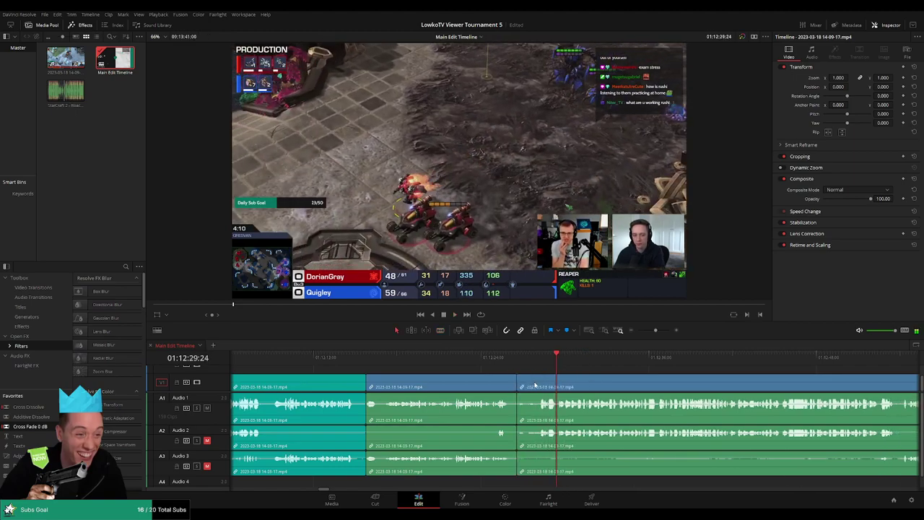
Step: Resume playback and mark the clips before the 01:12:27 join teal
click(507, 357)
key(space)
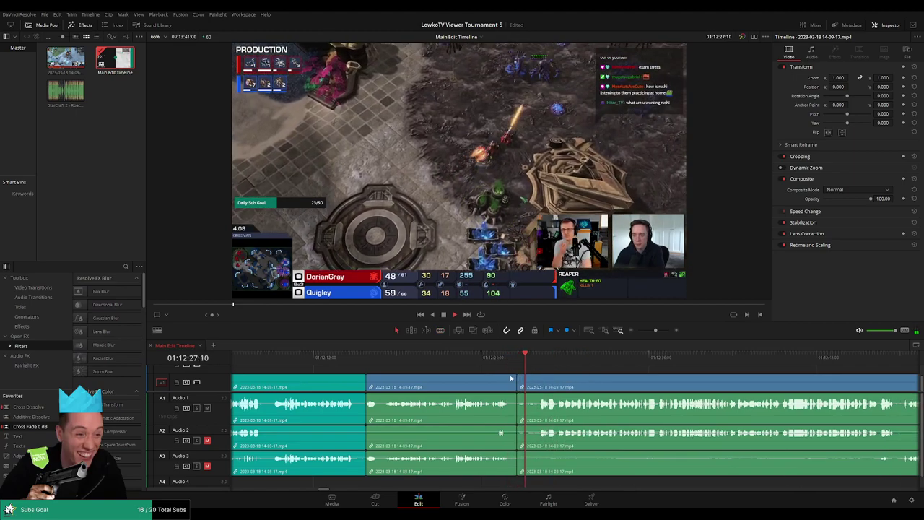
click(493, 385)
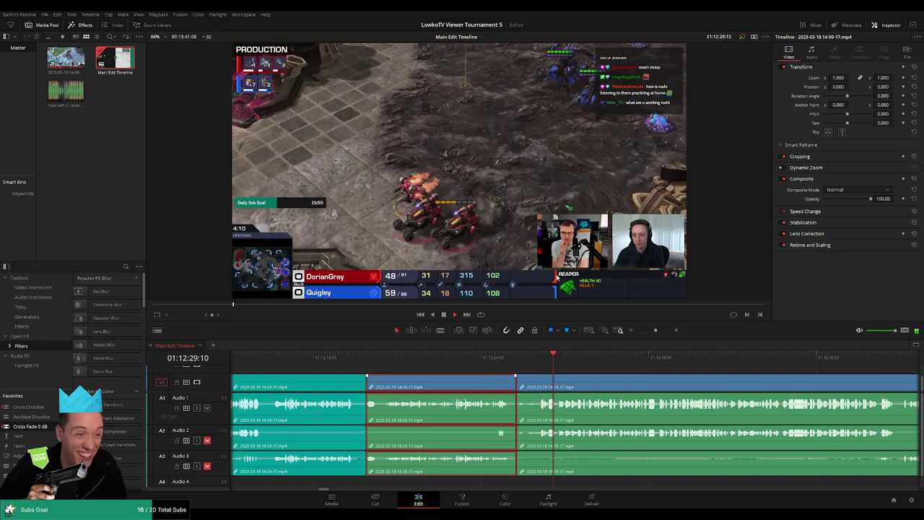
click(664, 371)
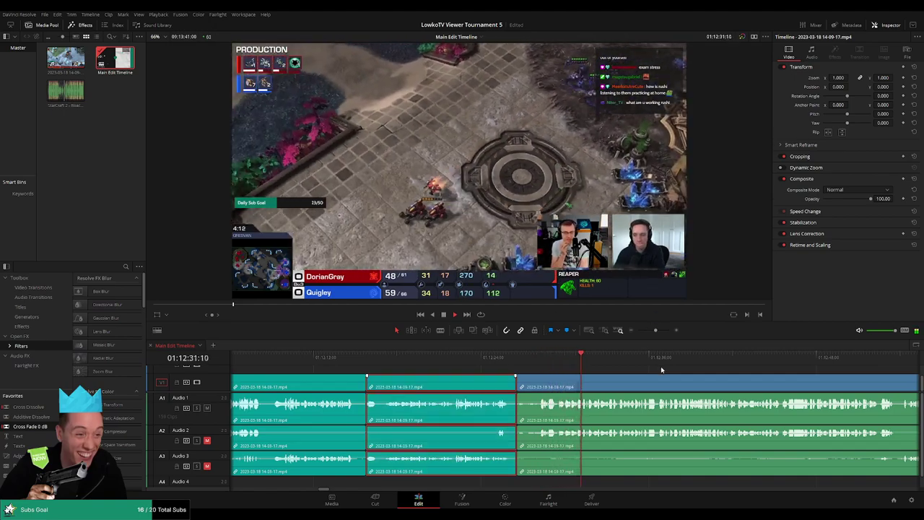
scroll(572, 375, right, 3)
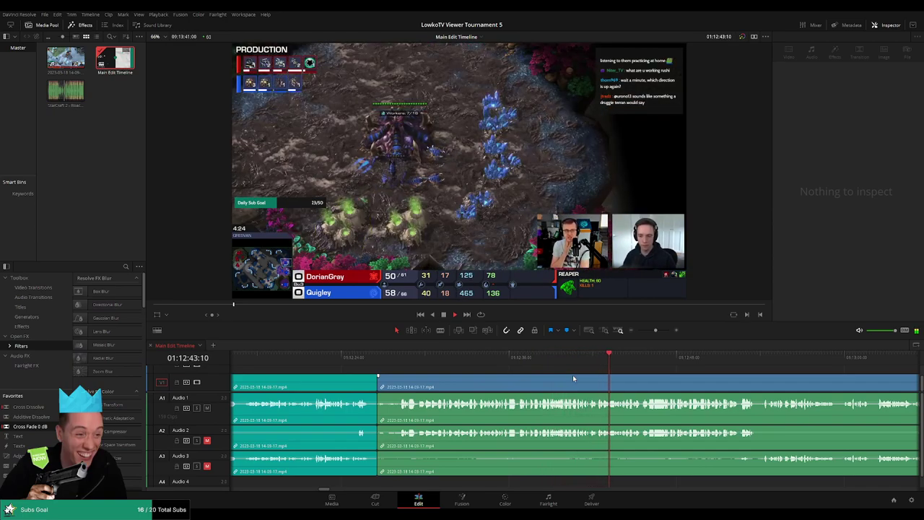
scroll(541, 375, right, 3)
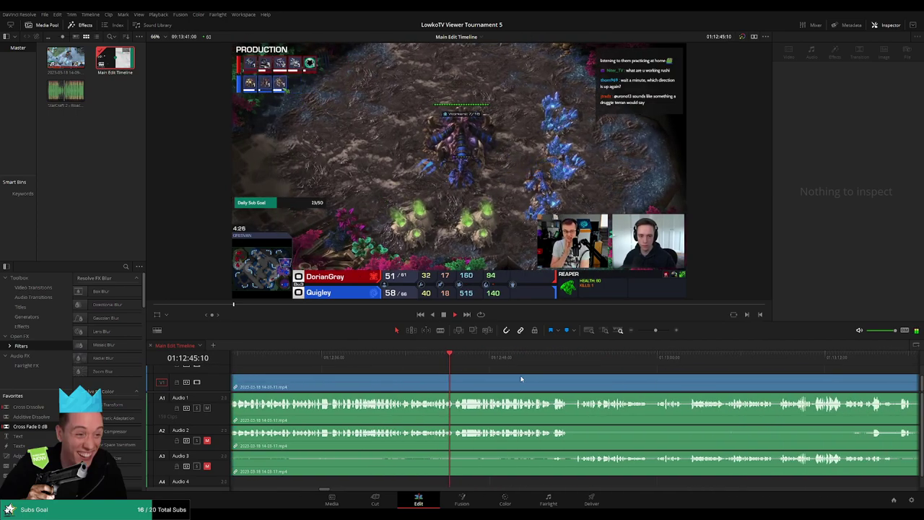
scroll(495, 374, right, 3)
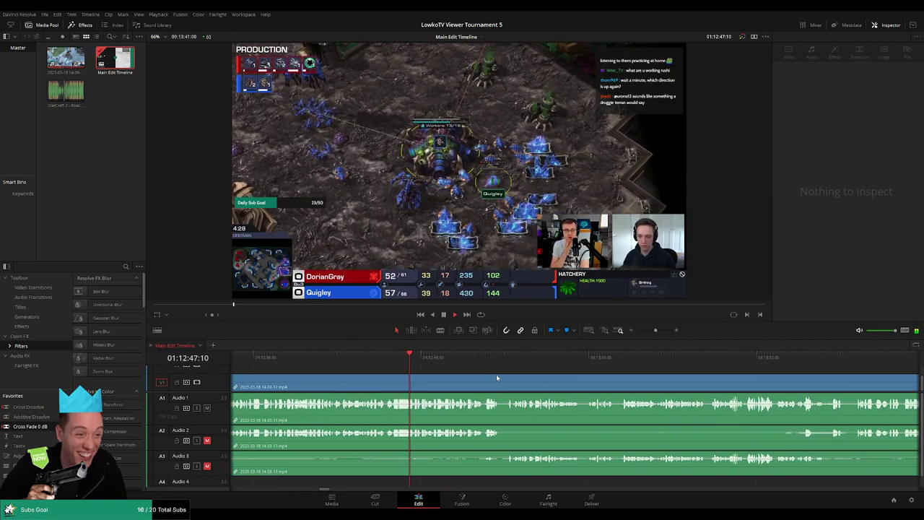
scroll(522, 384, right, 3)
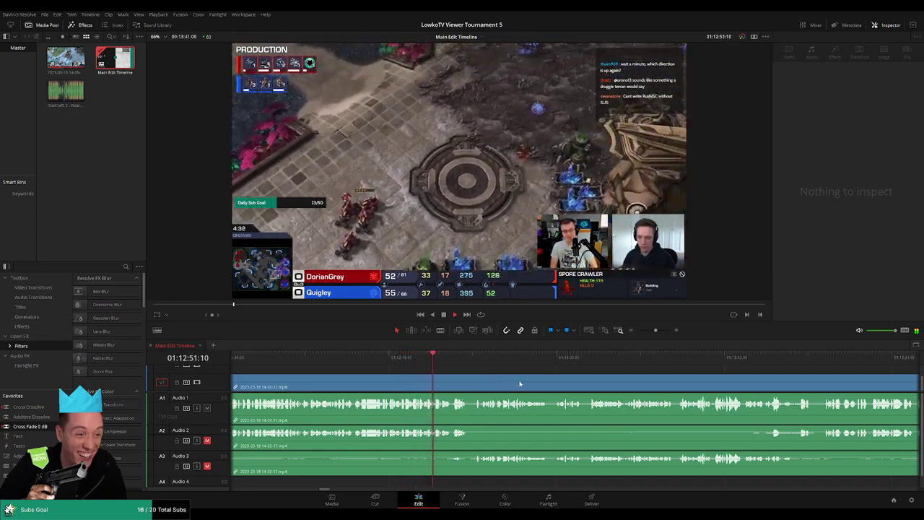
scroll(495, 382, right, 2)
scroll(479, 381, right, 3)
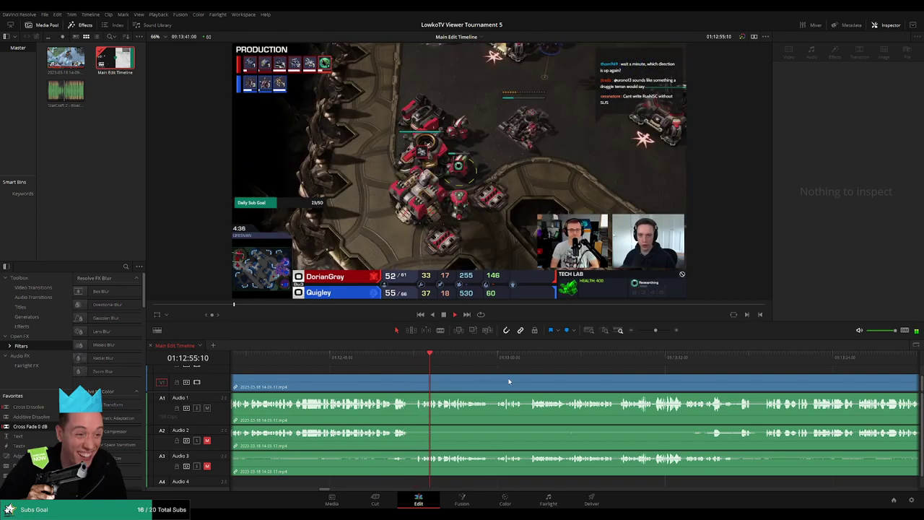
scroll(476, 381, right, 3)
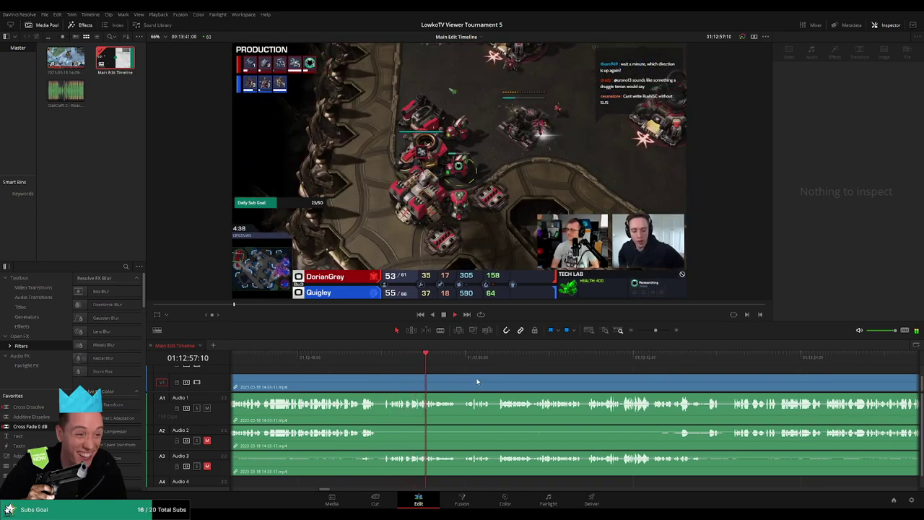
scroll(473, 381, right, 3)
scroll(473, 378, right, 3)
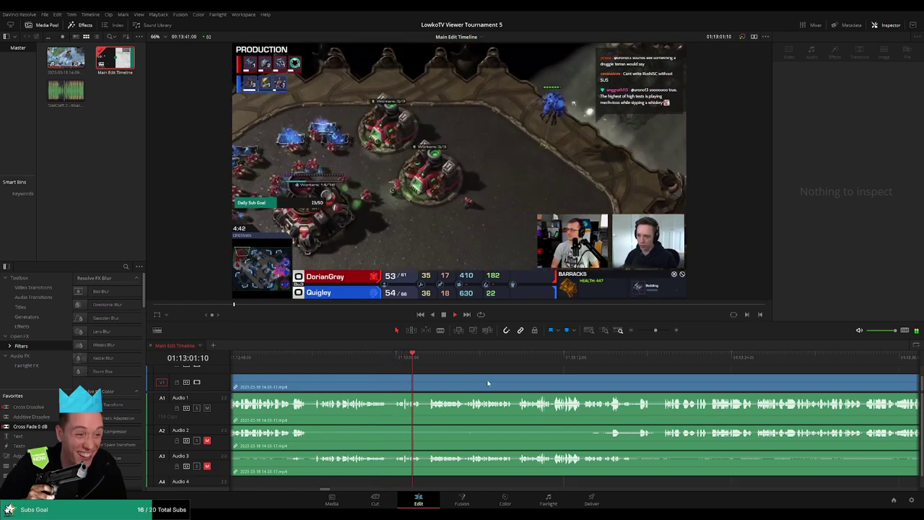
scroll(473, 377, up, 2)
scroll(475, 373, right, 3)
scroll(465, 372, right, 4)
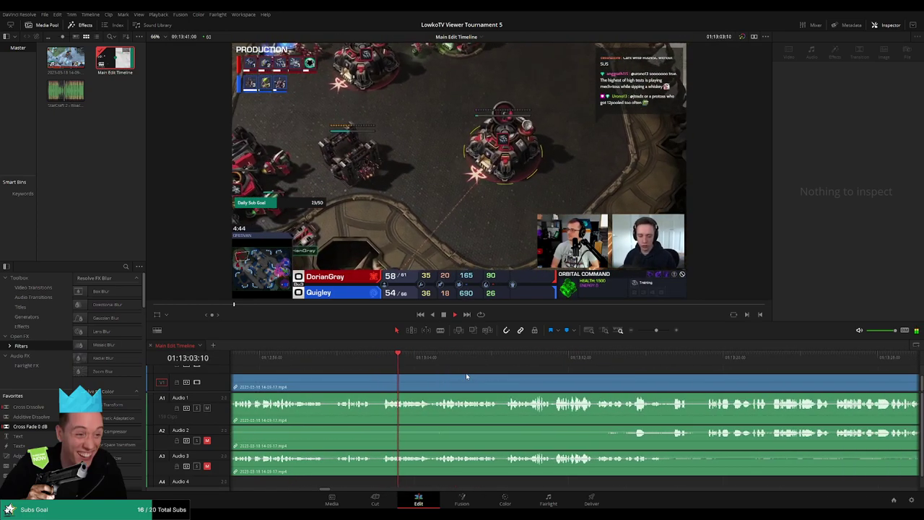
drag(647, 330, 655, 334)
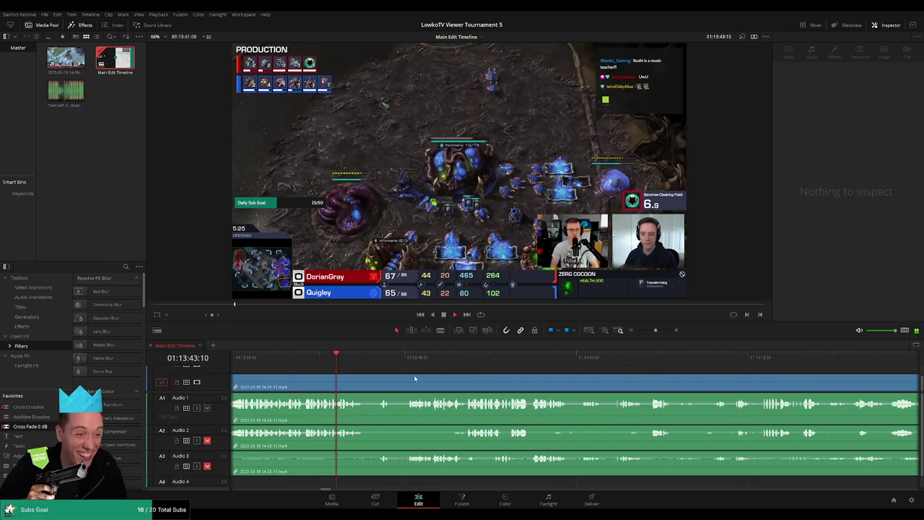
Step: Blade both ends of the short downtime near 01:13:48 and delete it, closing the gap
click(381, 356)
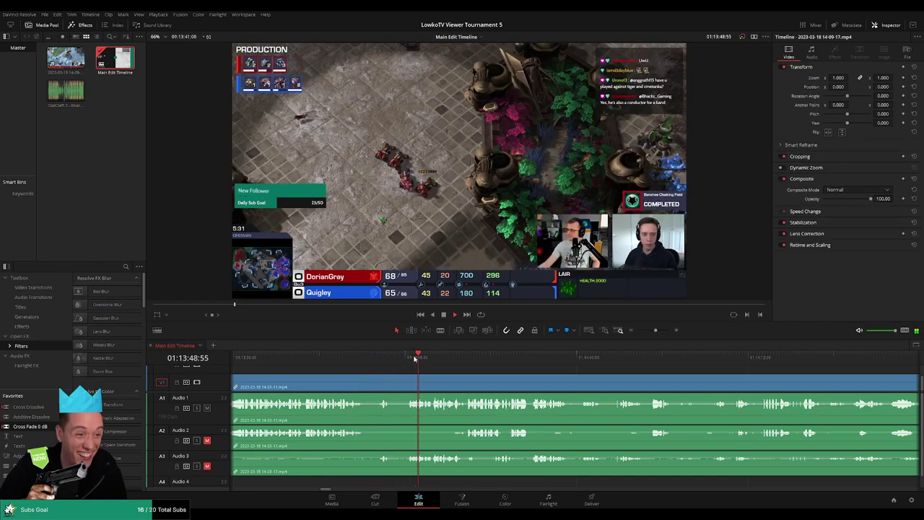
key(b)
click(390, 380)
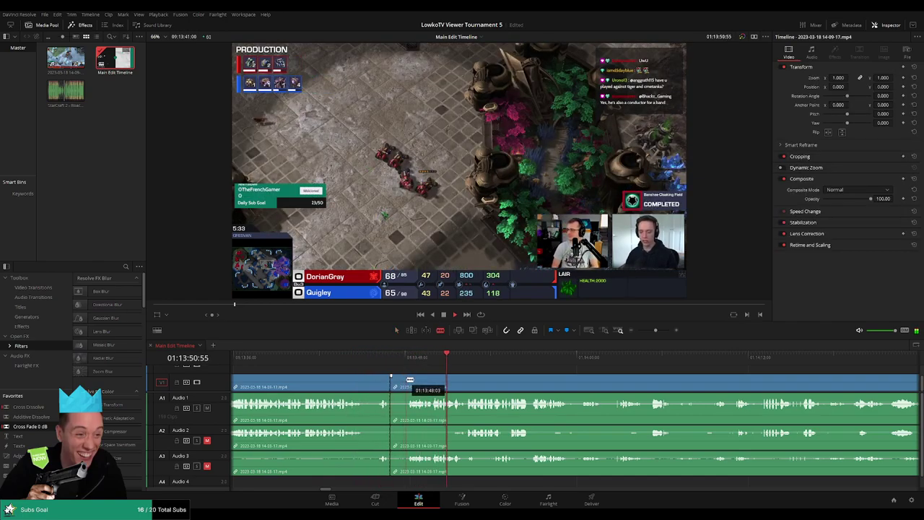
click(405, 380)
key(a)
click(396, 384)
key(Delete)
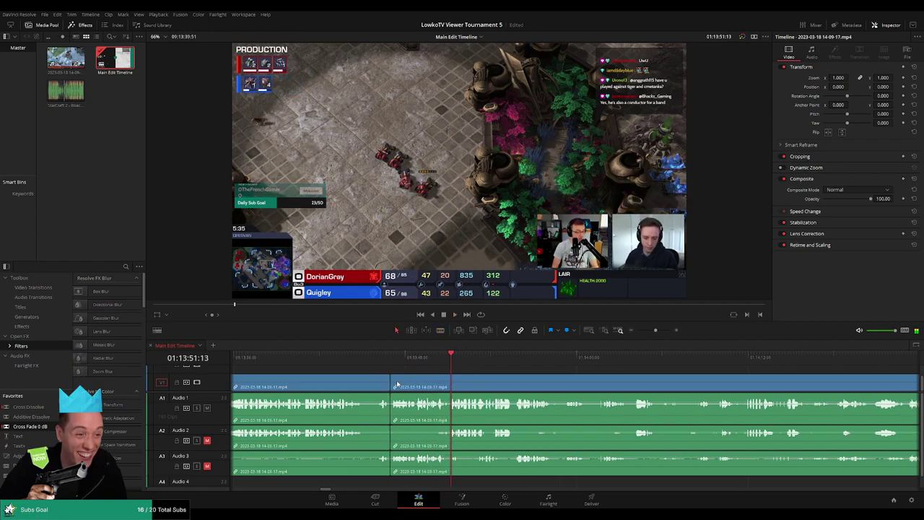
Step: Add a Cross Fade 0 dB to the audio at the join, mark the preceding clips teal, and resume playback
scroll(378, 410, left, 2)
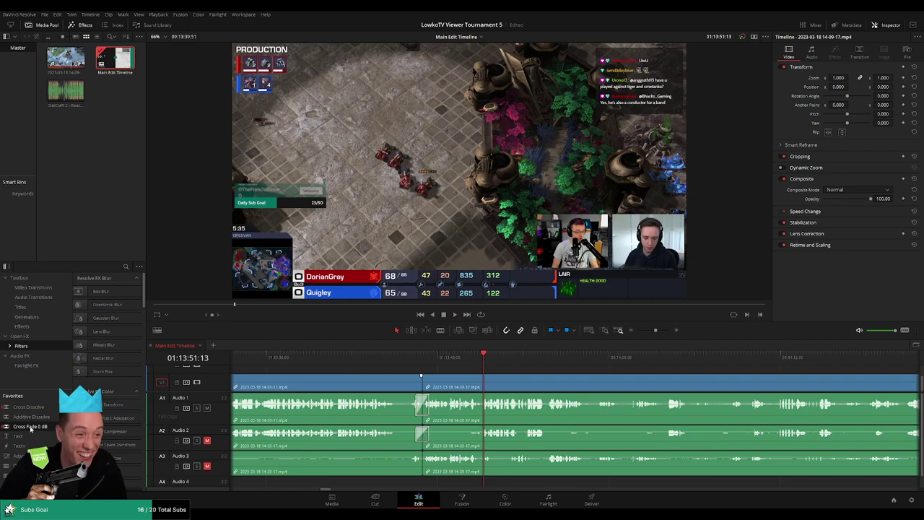
drag(31, 428, 446, 458)
click(407, 389)
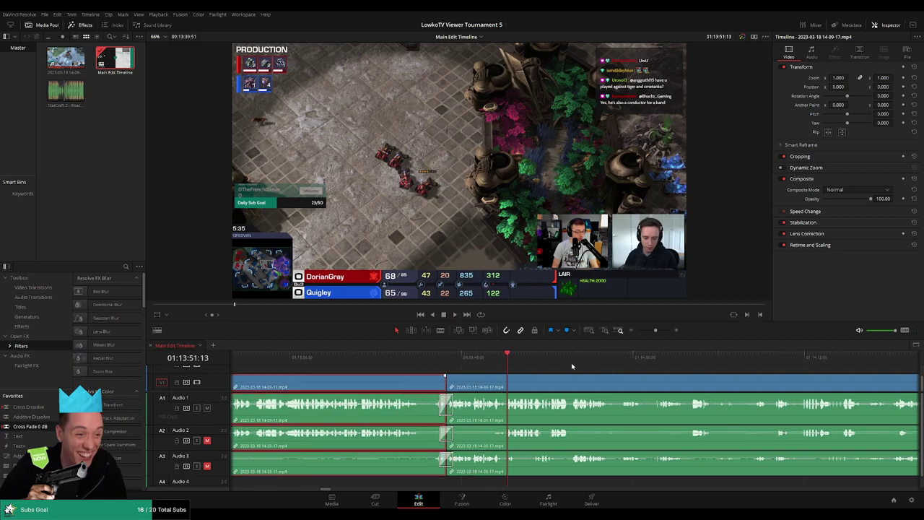
key(space)
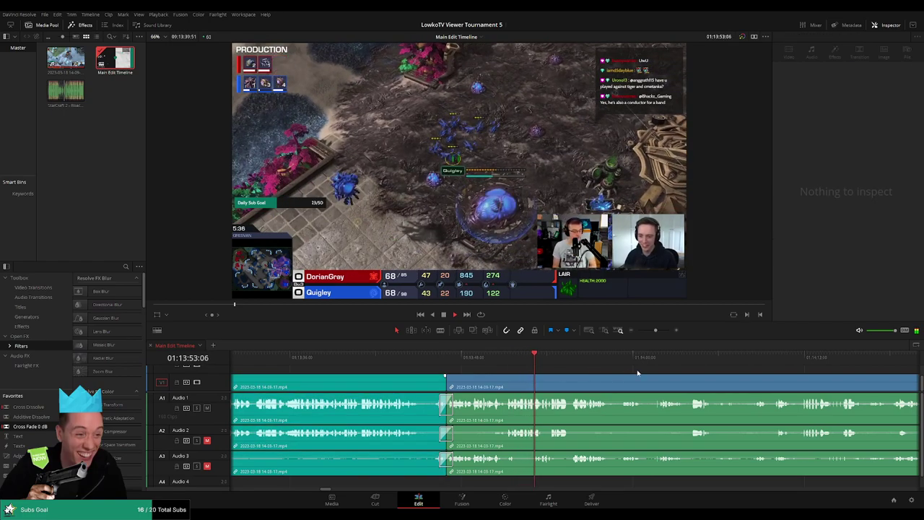
scroll(479, 365, right, 4)
scroll(476, 365, right, 1)
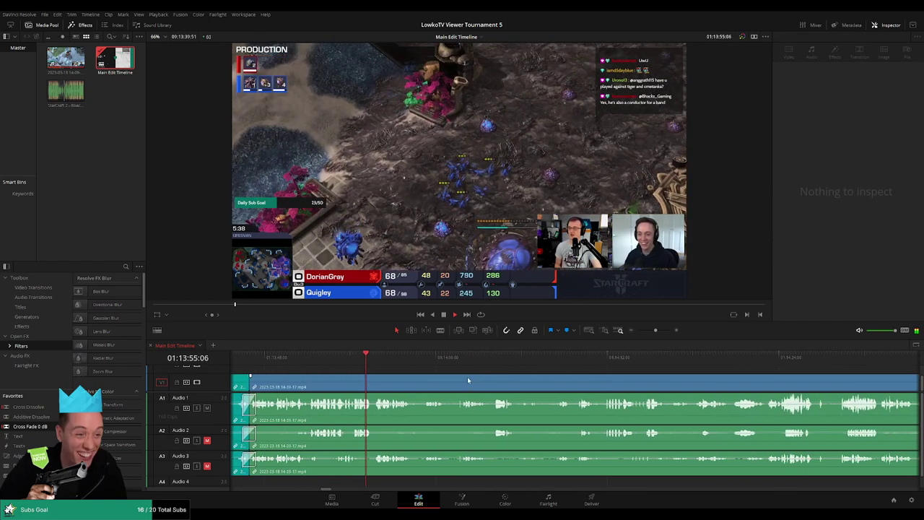
Step: Split the footage at the current moment and mark the clip before it teal
click(459, 382)
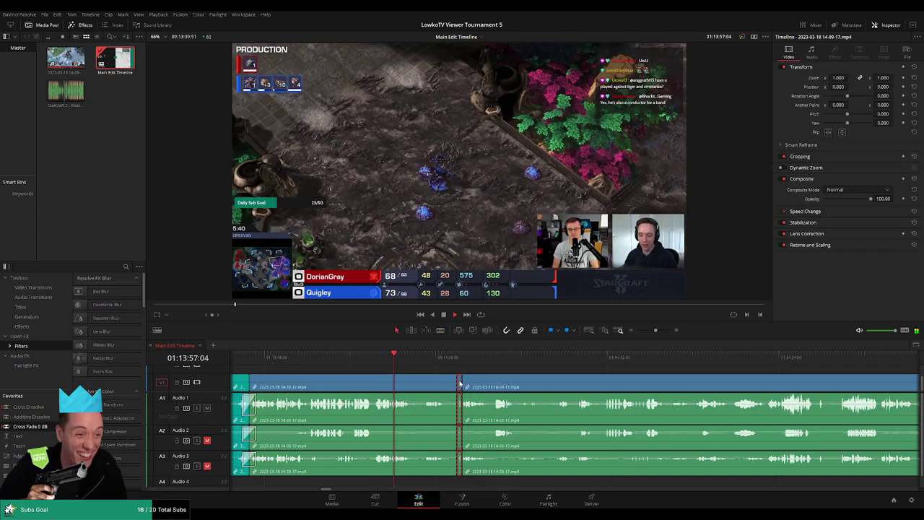
click(424, 383)
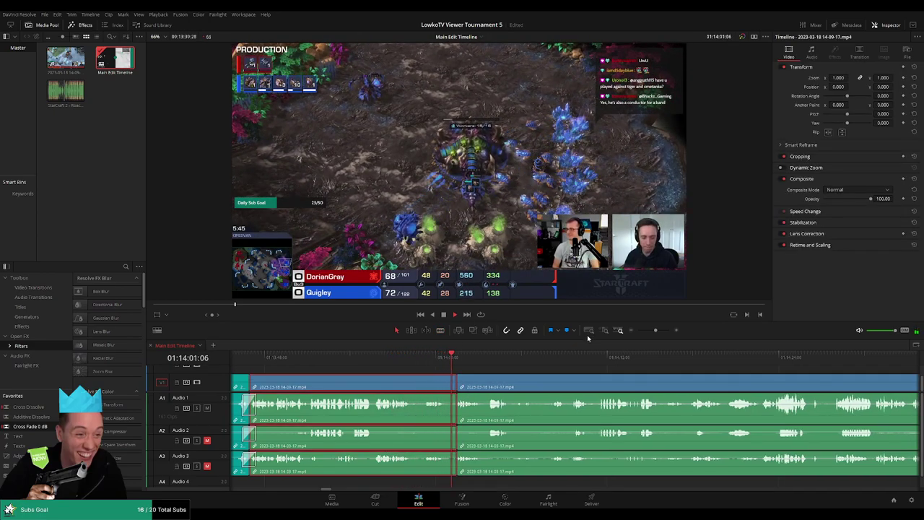
click(553, 369)
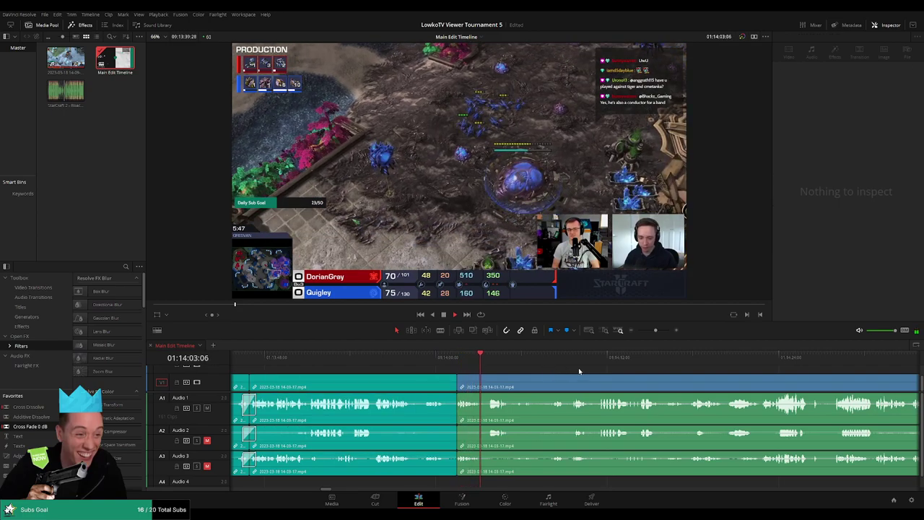
scroll(462, 367, right, 3)
scroll(466, 370, right, 2)
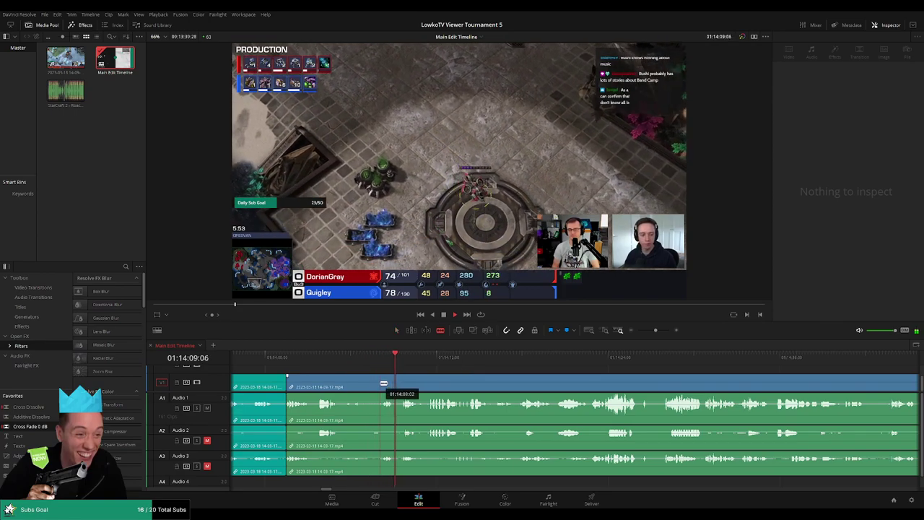
Step: Split again near 01:14:08 and mark the clip between the two splits teal
click(381, 381)
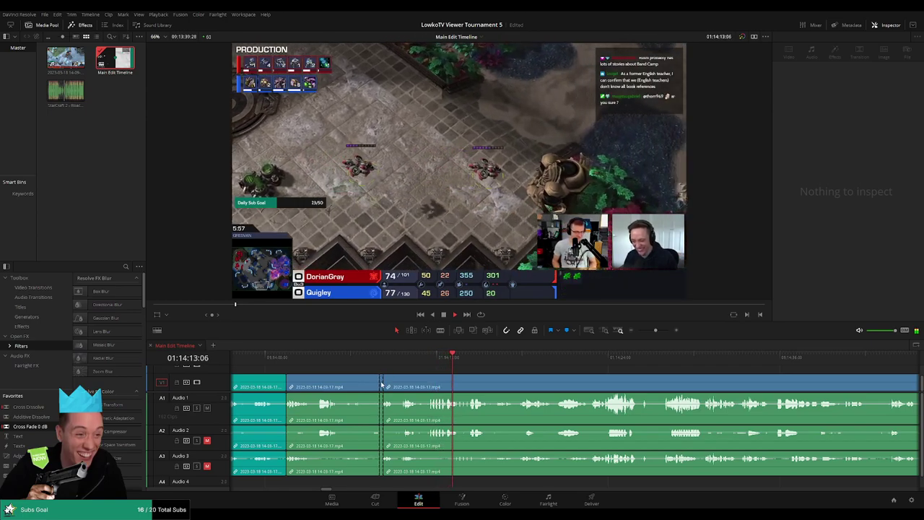
click(369, 384)
click(367, 386)
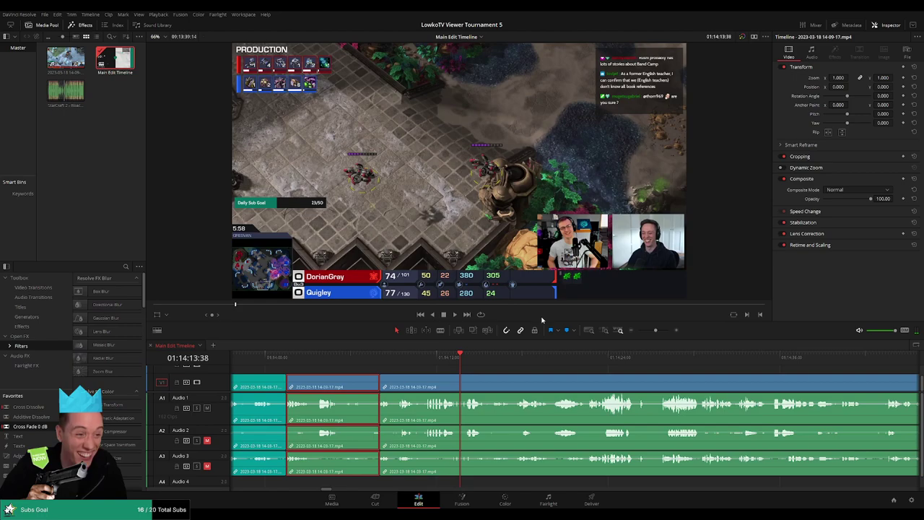
click(529, 372)
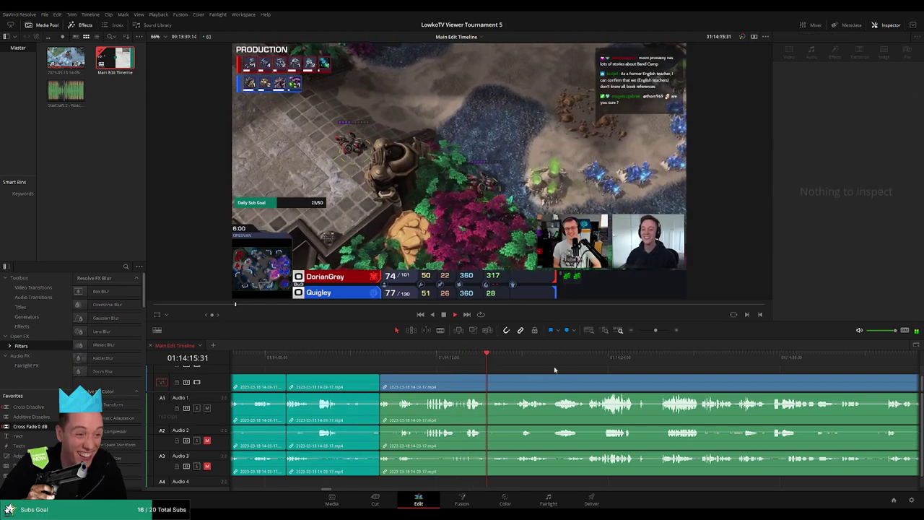
scroll(505, 368, right, 3)
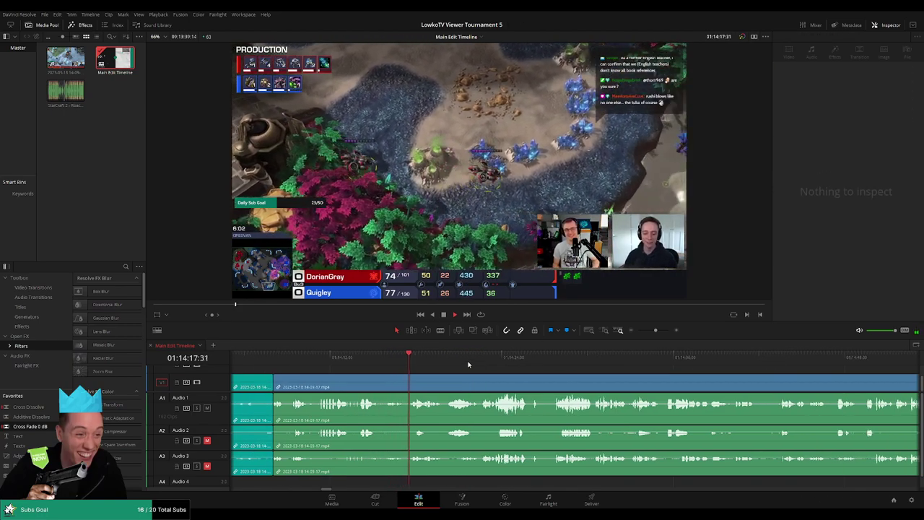
scroll(506, 369, right, 2)
scroll(466, 370, right, 2)
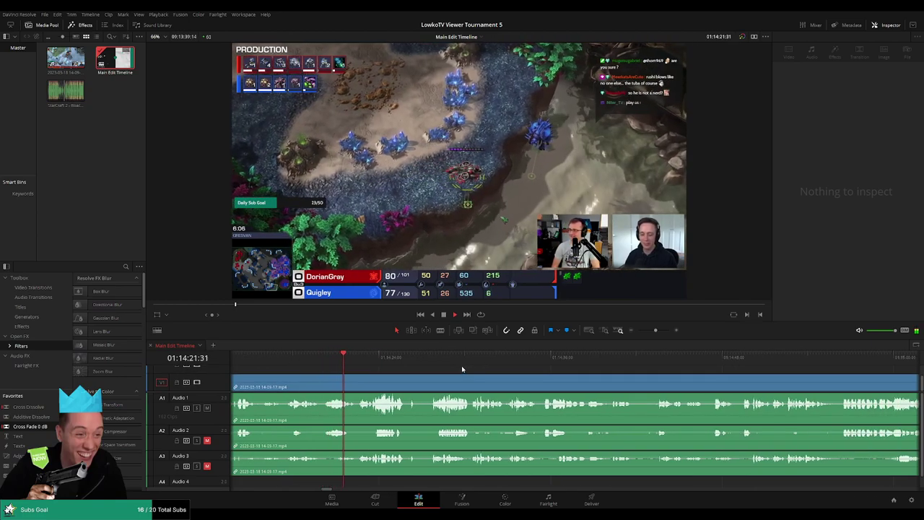
scroll(469, 378, right, 2)
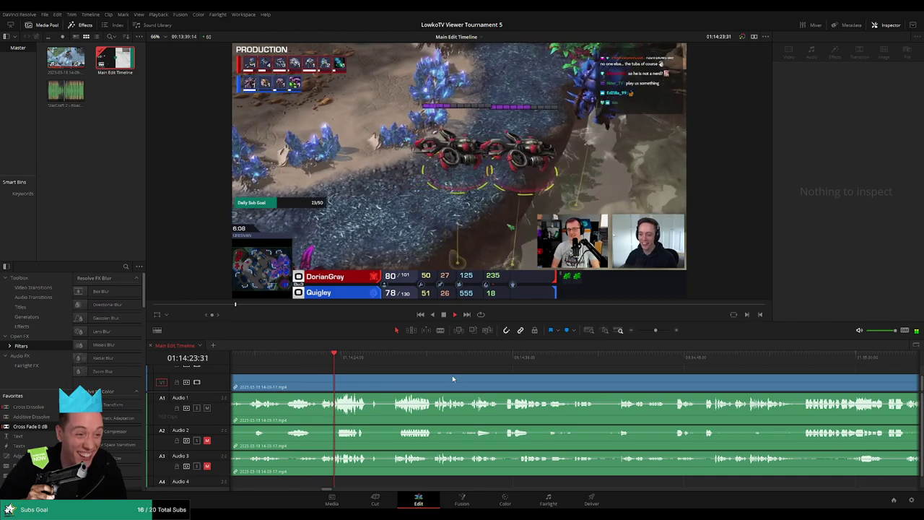
scroll(453, 378, right, 2)
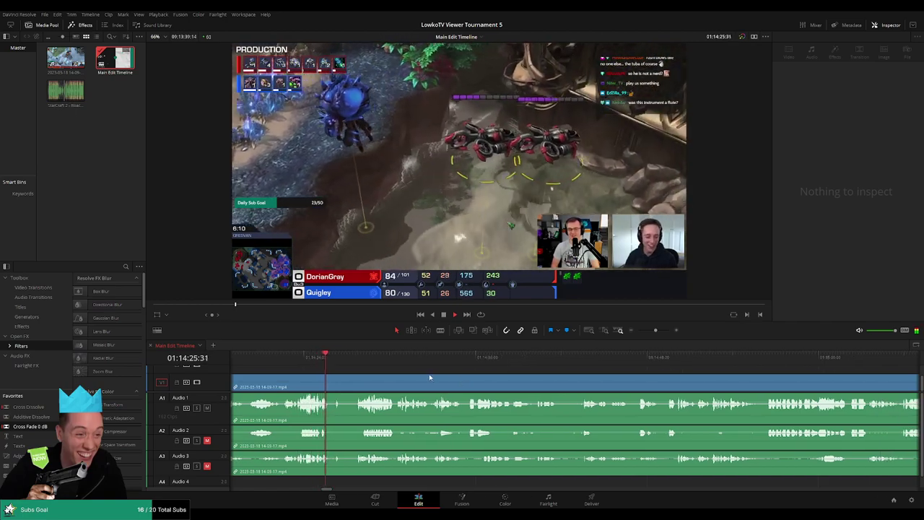
scroll(430, 377, right, 1)
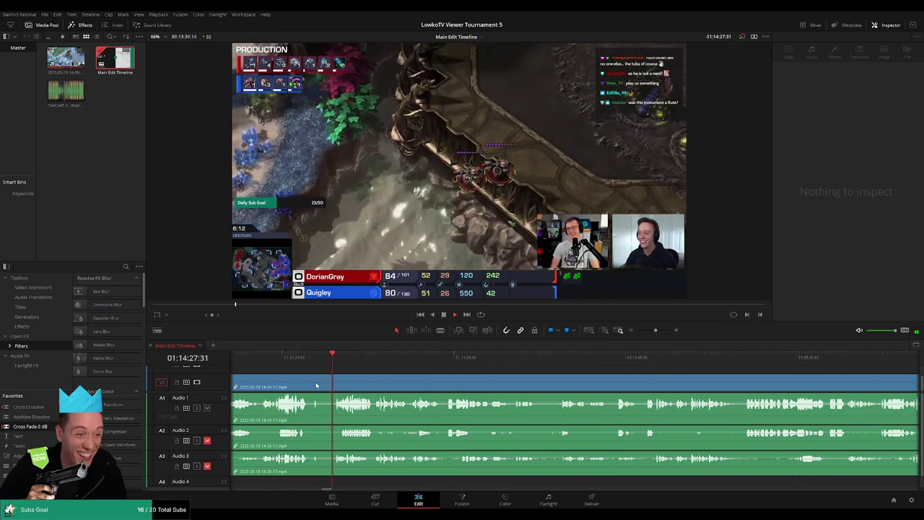
scroll(425, 374, right, 1)
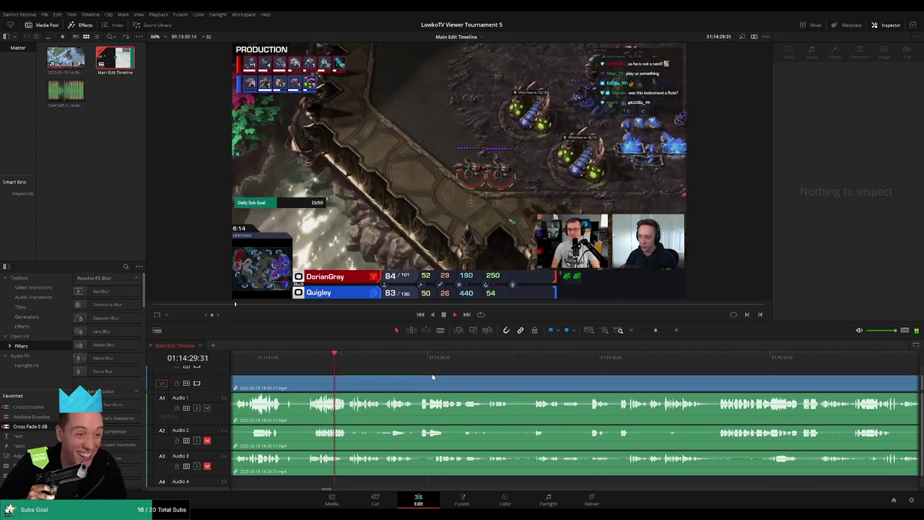
scroll(432, 377, right, 1)
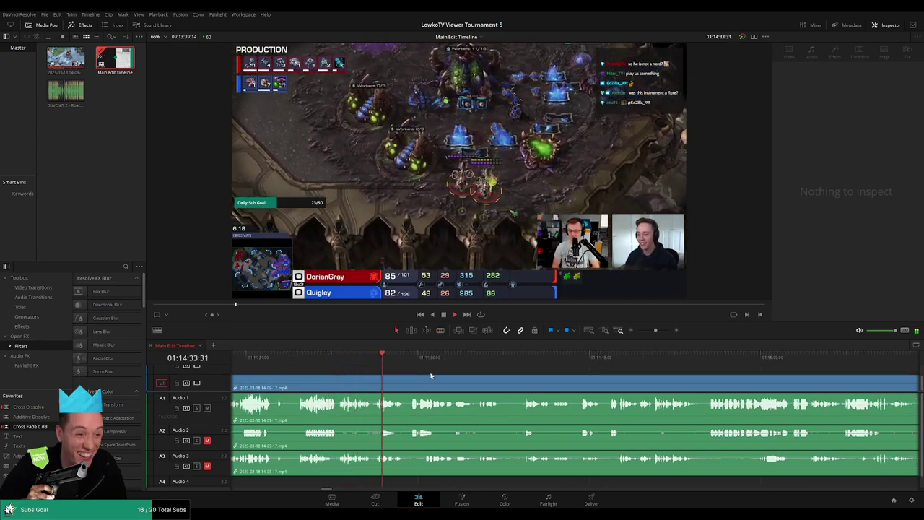
scroll(438, 377, right, 5)
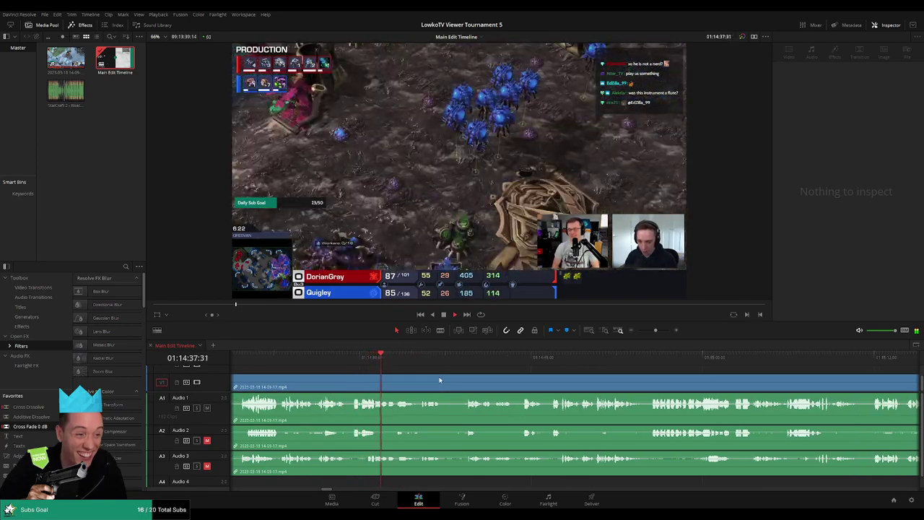
scroll(484, 384, right, 2)
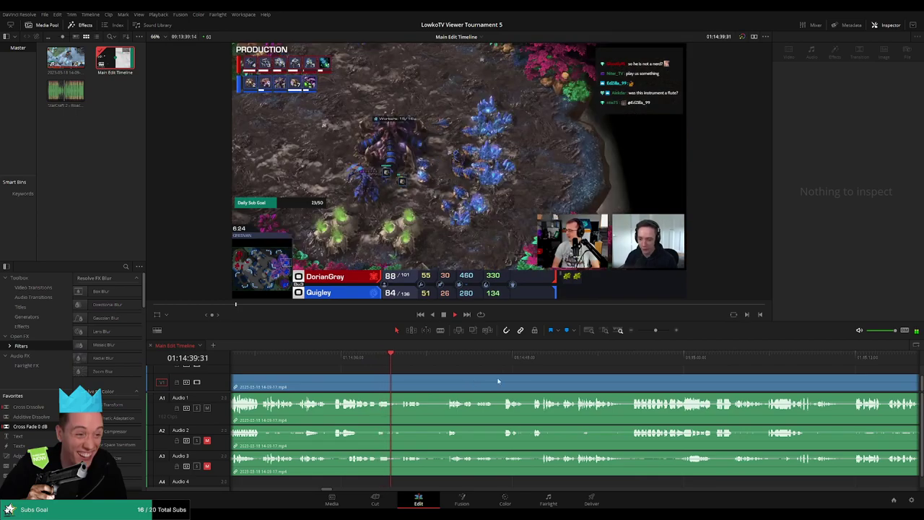
scroll(471, 378, right, 3)
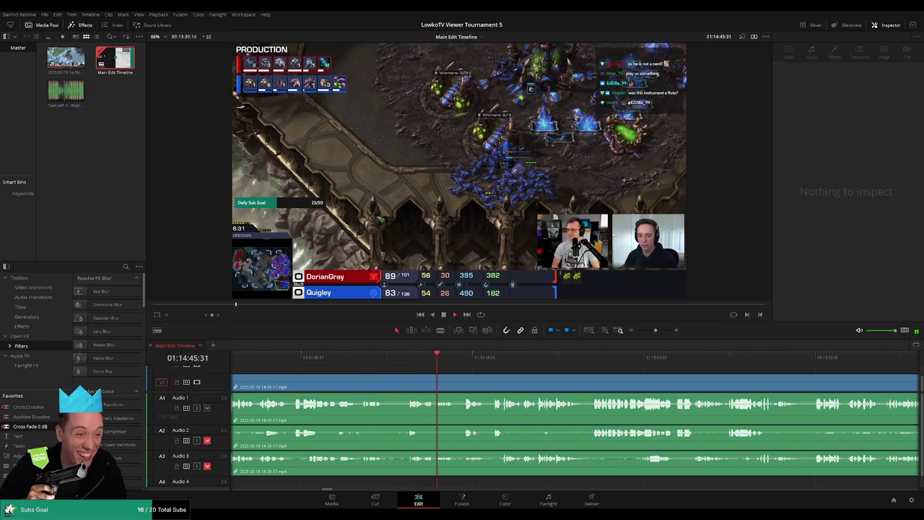
scroll(505, 374, right, 3)
scroll(437, 370, right, 3)
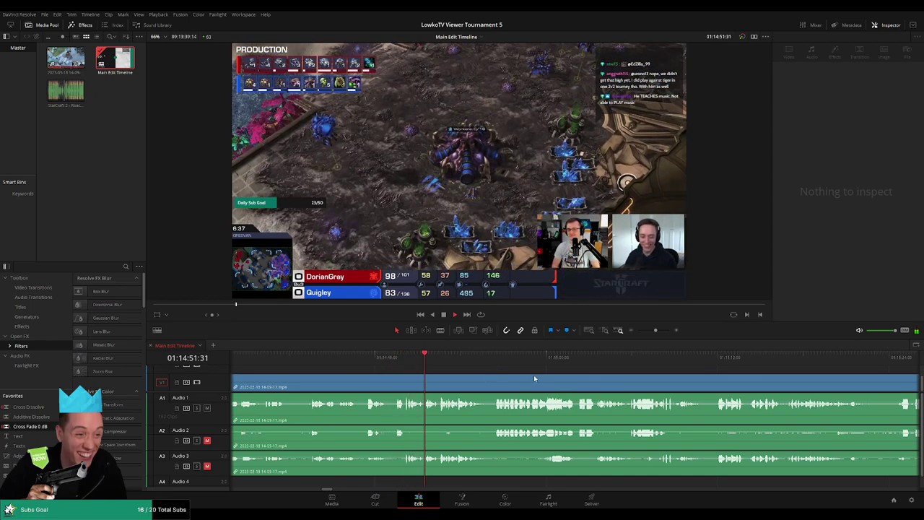
scroll(469, 375, right, 5)
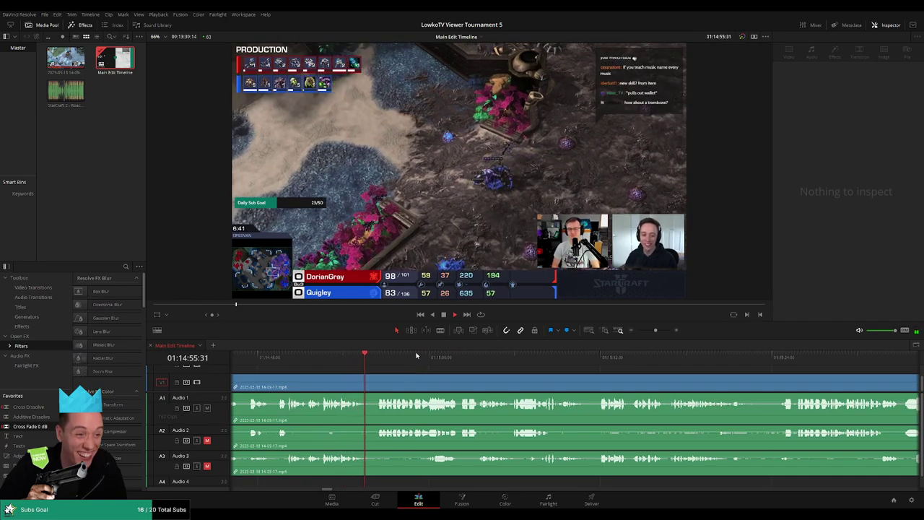
scroll(442, 371, right, 2)
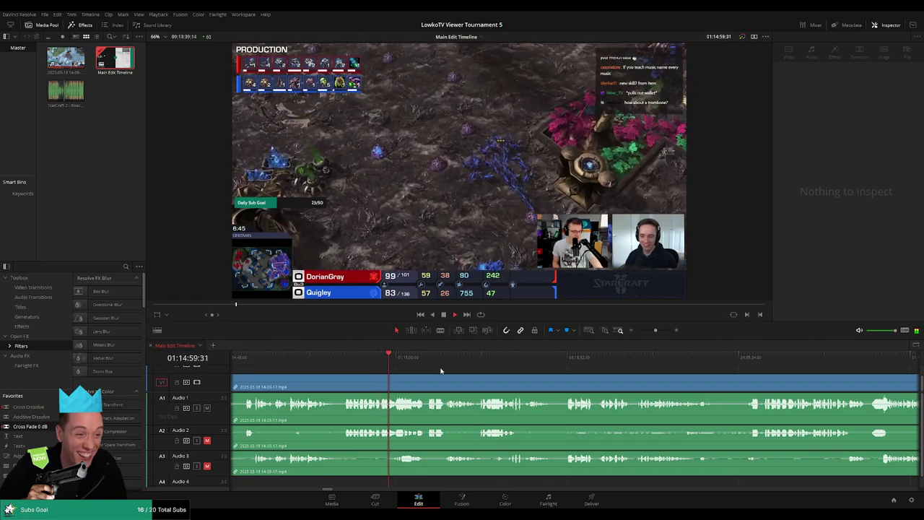
scroll(477, 376, right, 2)
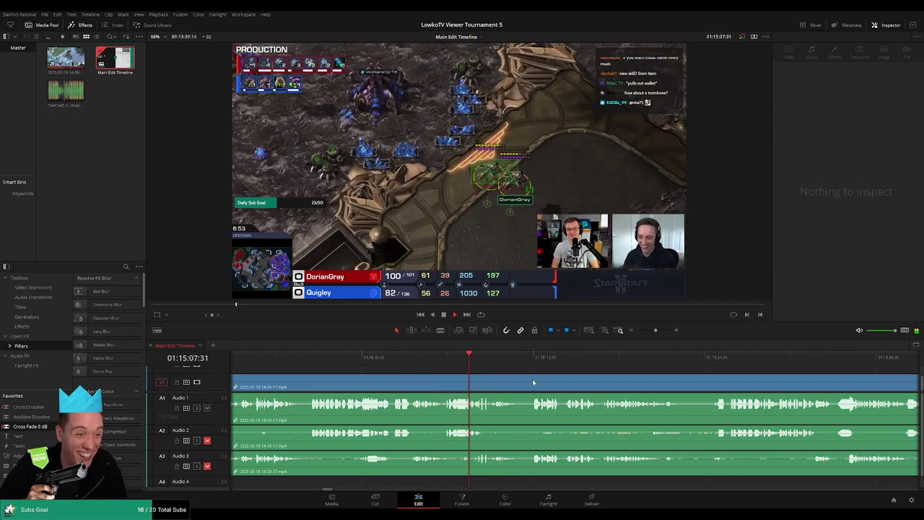
scroll(489, 374, right, 2)
scroll(489, 373, right, 2)
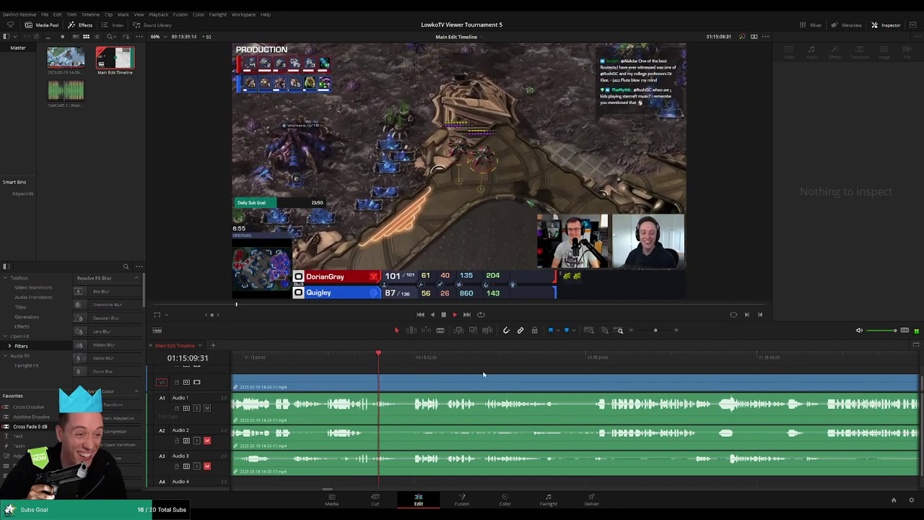
scroll(484, 373, right, 1)
Step: Load the stream clip's transform properties in the Inspector and adjust the timeline zoom
click(384, 358)
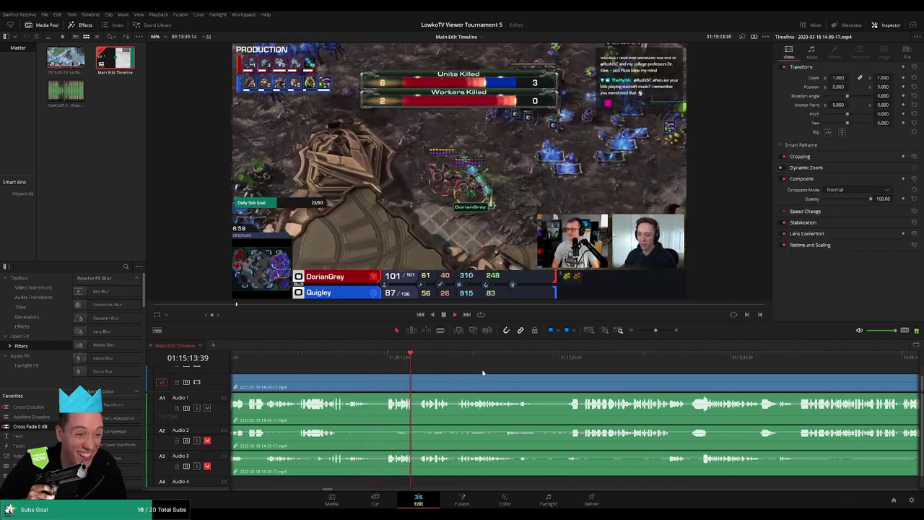
scroll(469, 372, right, 2)
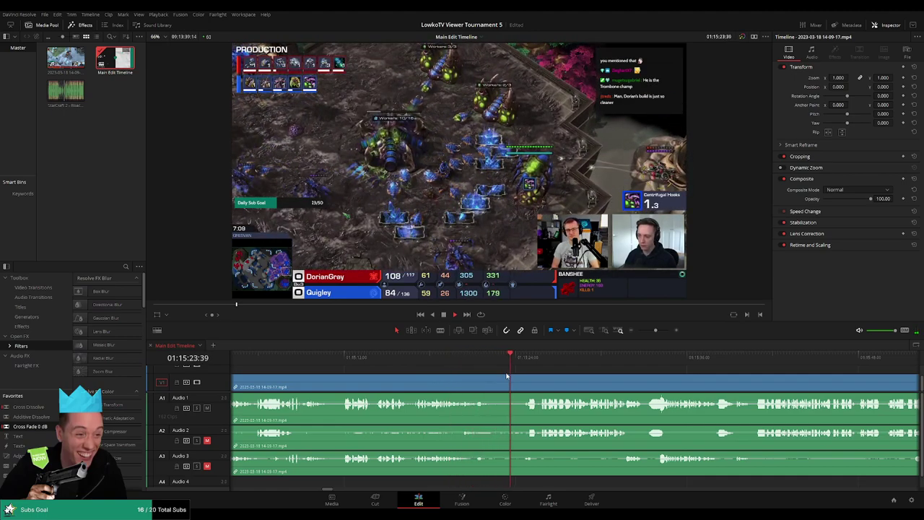
scroll(502, 376, right, 3)
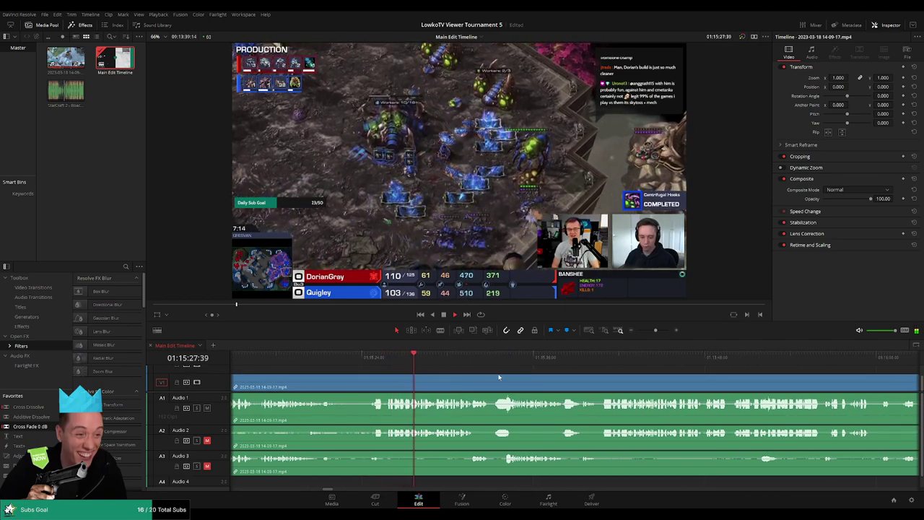
scroll(495, 376, right, 2)
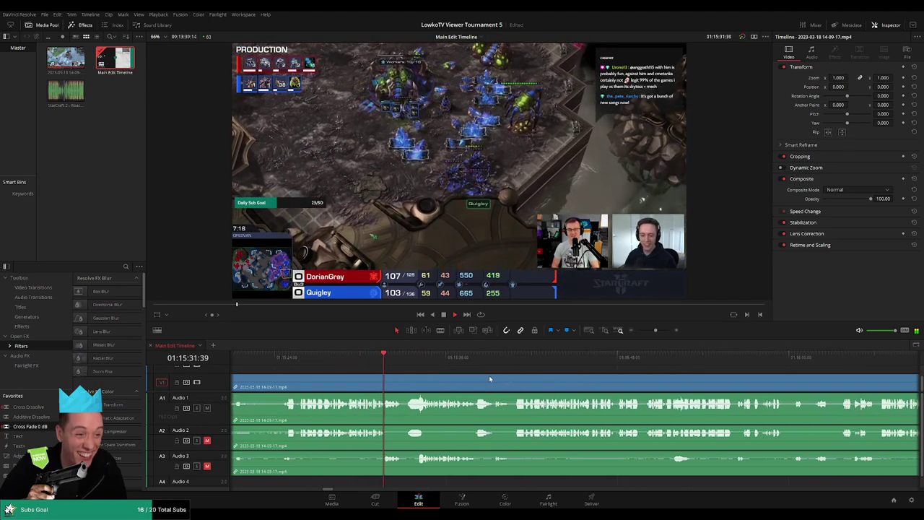
scroll(495, 380, right, 1)
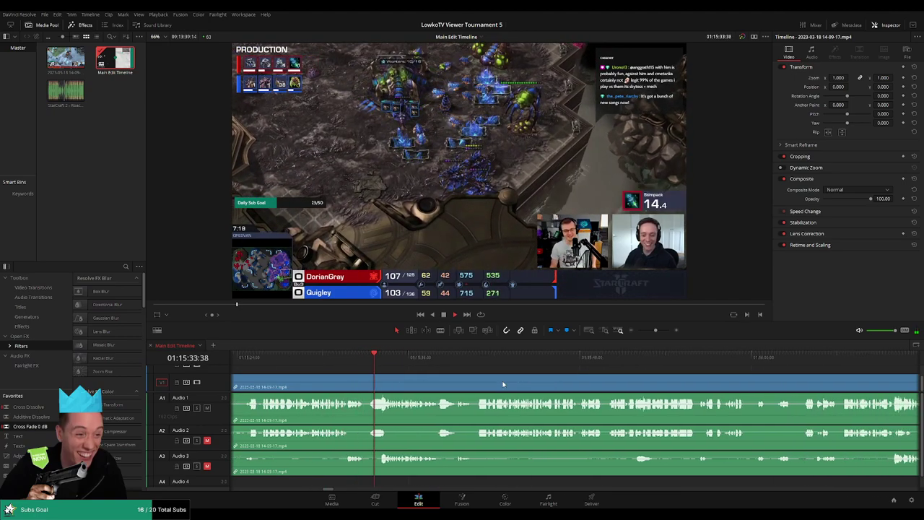
mouse_move(654, 329)
mouse_down()
mouse_move(634, 330)
mouse_move(653, 331)
mouse_up()
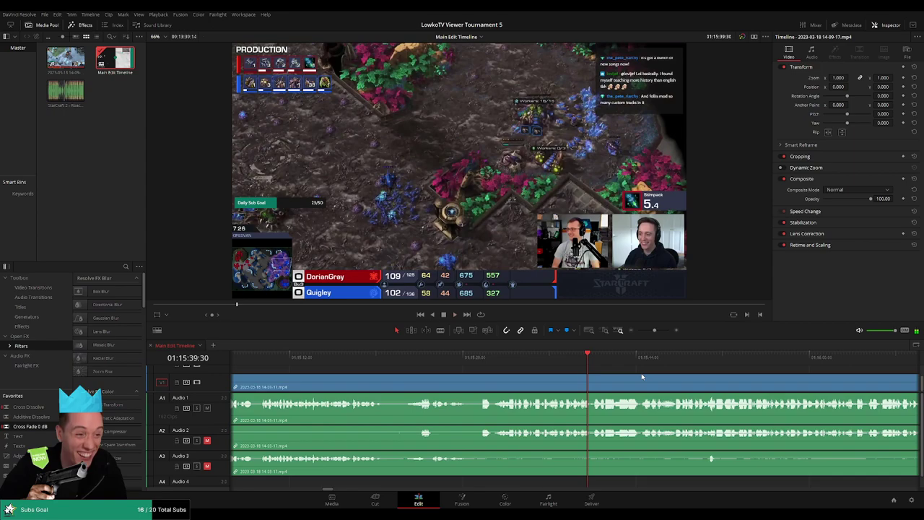
drag(654, 332, 656, 332)
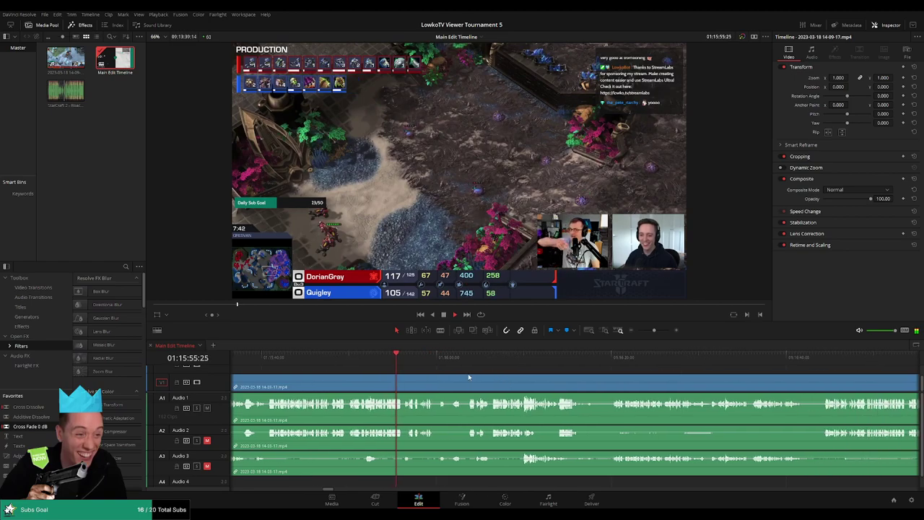
Step: Follow playback through the match footage to about 01:16:17
scroll(485, 377, down, 1)
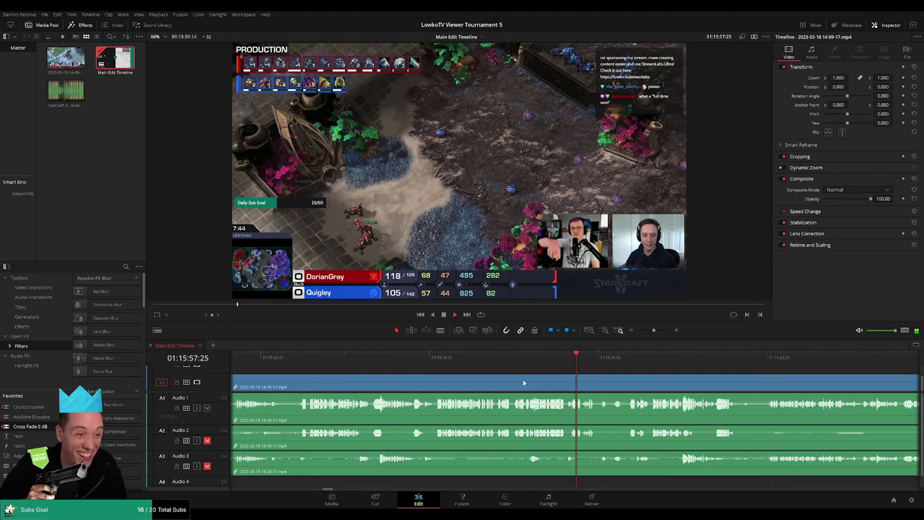
scroll(614, 381, right, 3)
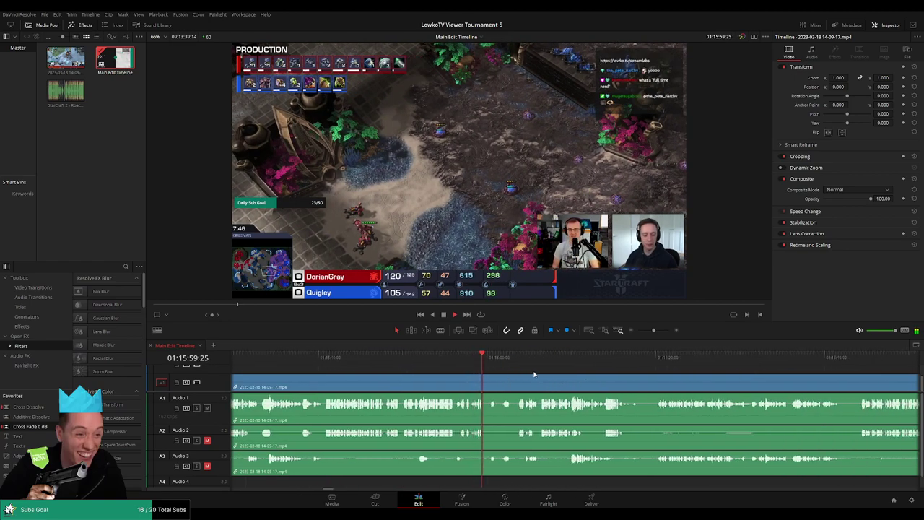
scroll(493, 369, right, 3)
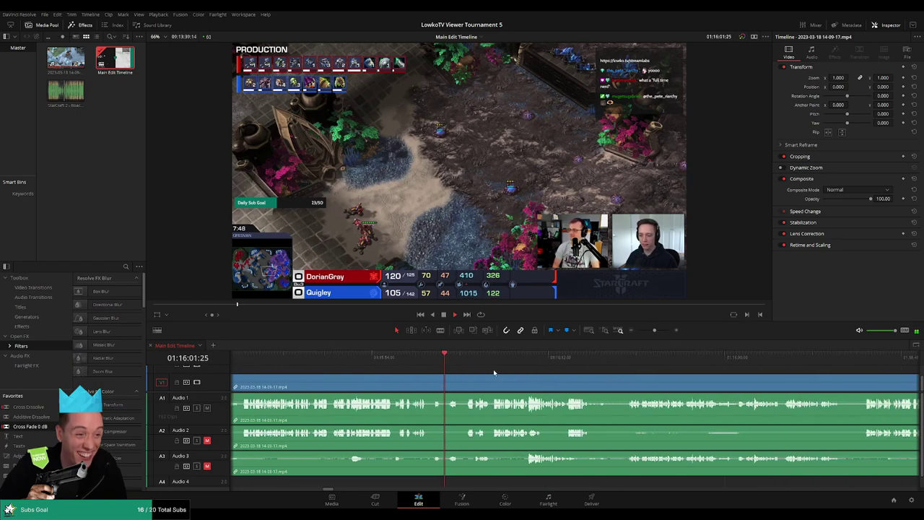
scroll(505, 370, left, 3)
scroll(617, 374, right, 3)
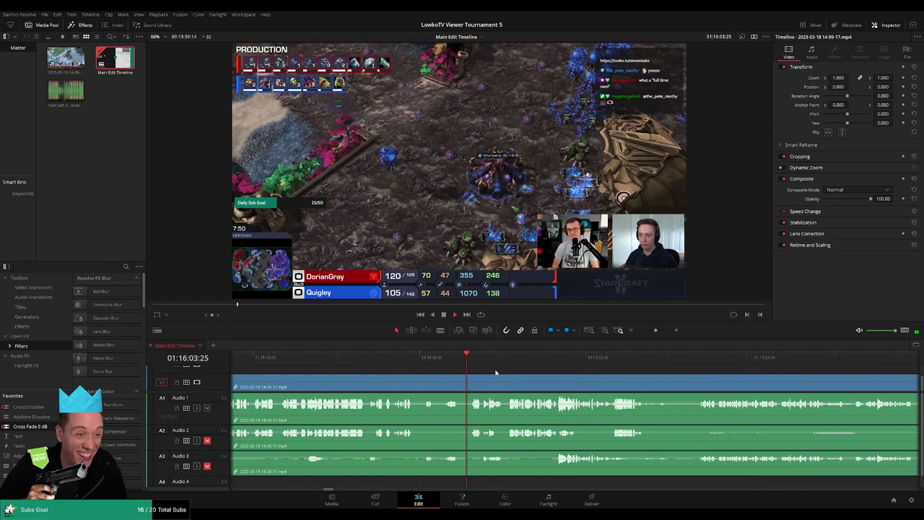
scroll(570, 378, right, 3)
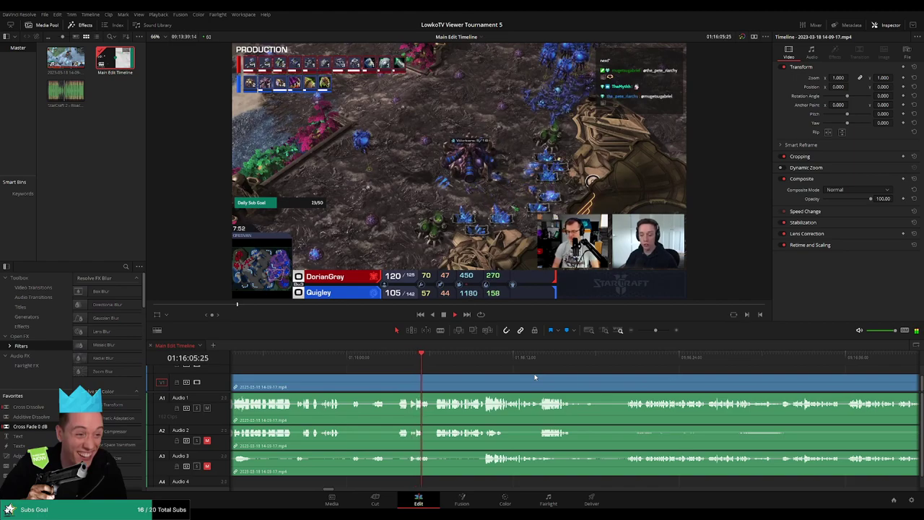
scroll(570, 377, right, 3)
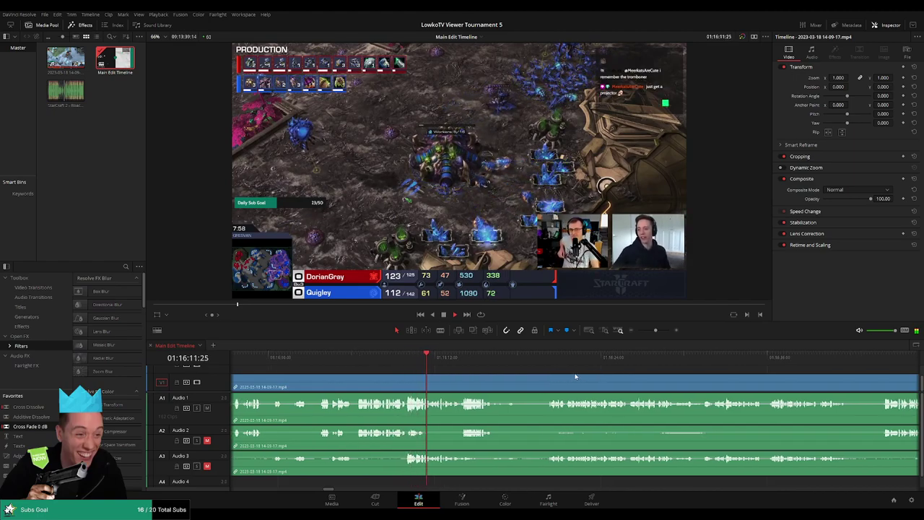
scroll(578, 376, right, 2)
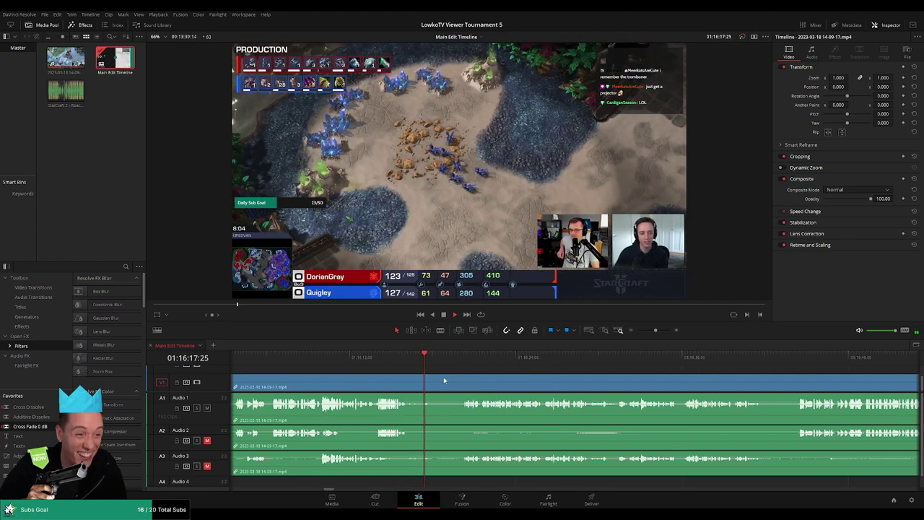
Step: Blade all tracks around the short downtime piece and ripple-delete it
key(space)
key(b)
key(ctrl+b)
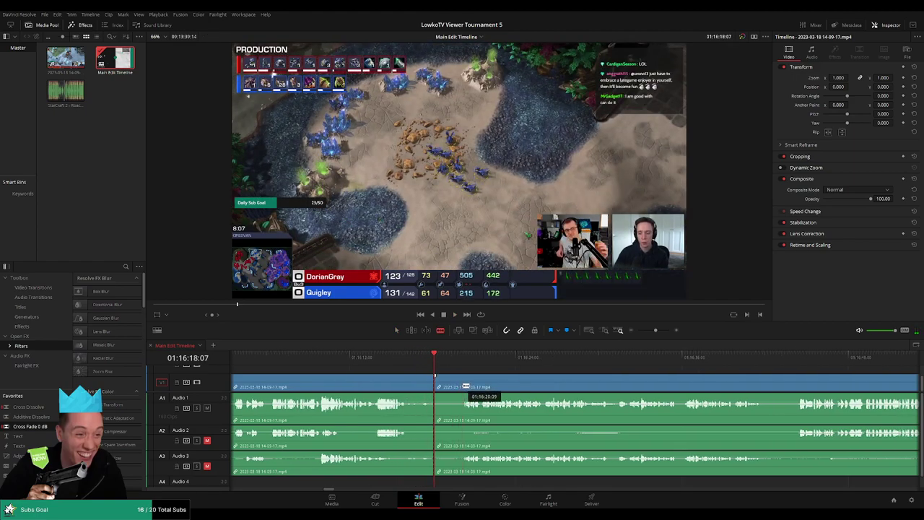
click(464, 382)
key(space)
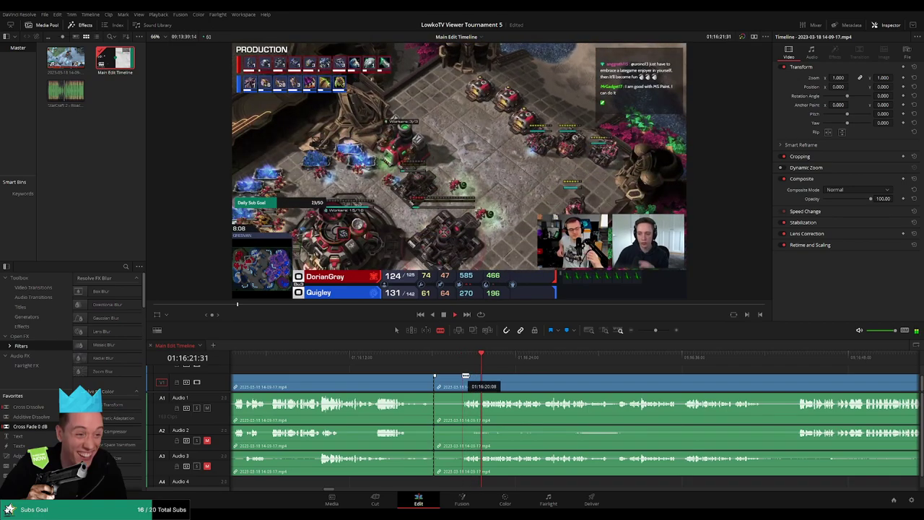
key(a)
click(449, 389)
key(Delete)
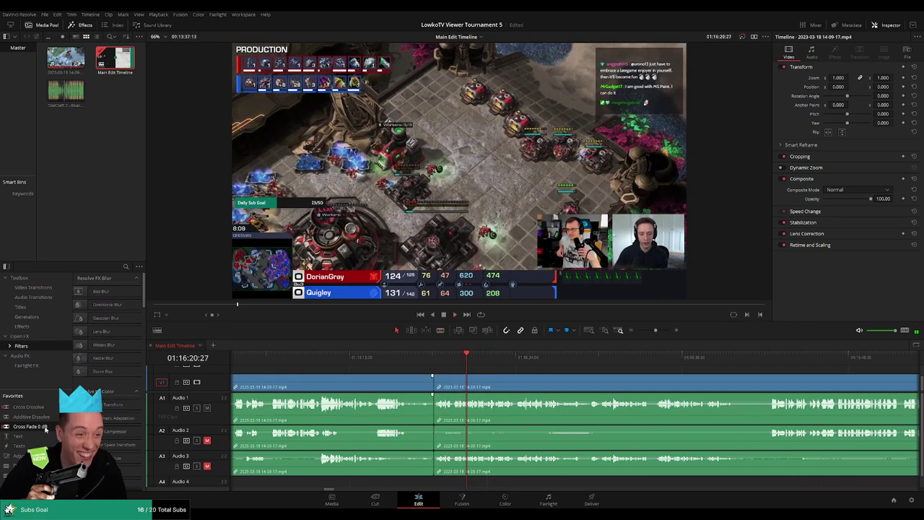
Step: Add a Cross Fade 0 dB at the Audio 1 join near 01:16:20, review it, and zoom out
drag(46, 427, 455, 421)
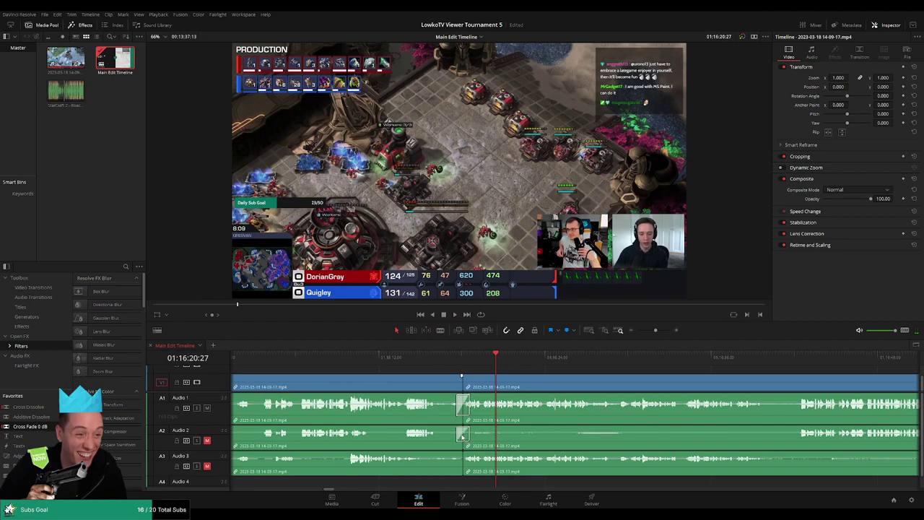
click(465, 386)
key(space)
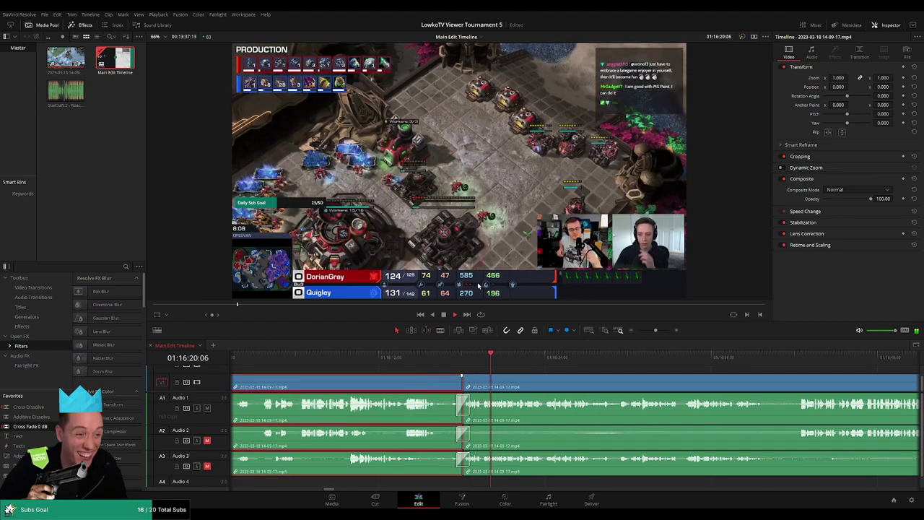
click(605, 373)
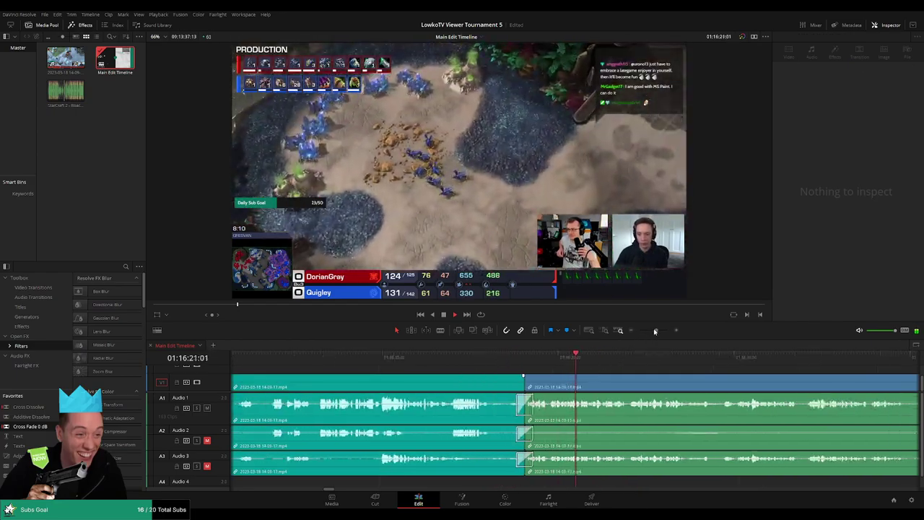
drag(653, 330, 632, 331)
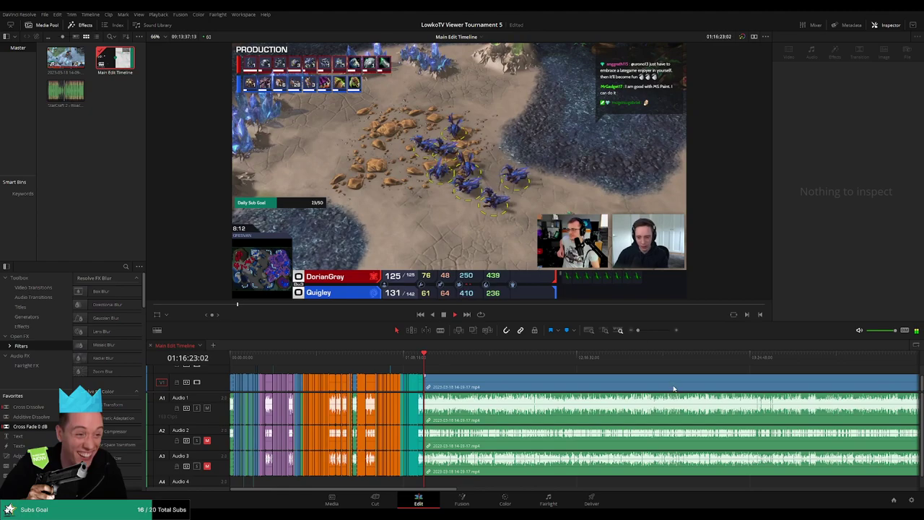
scroll(578, 383, right, 3)
scroll(466, 368, left, 3)
scroll(387, 374, right, 3)
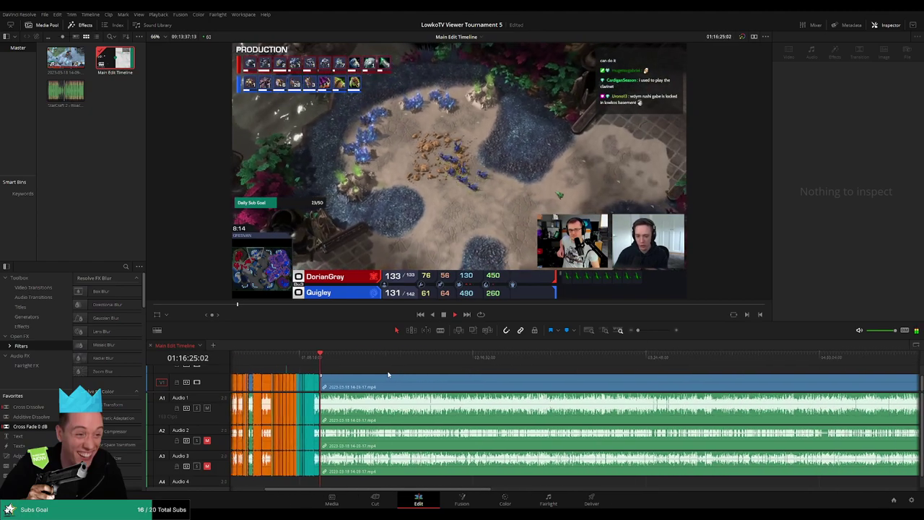
scroll(388, 374, right, 3)
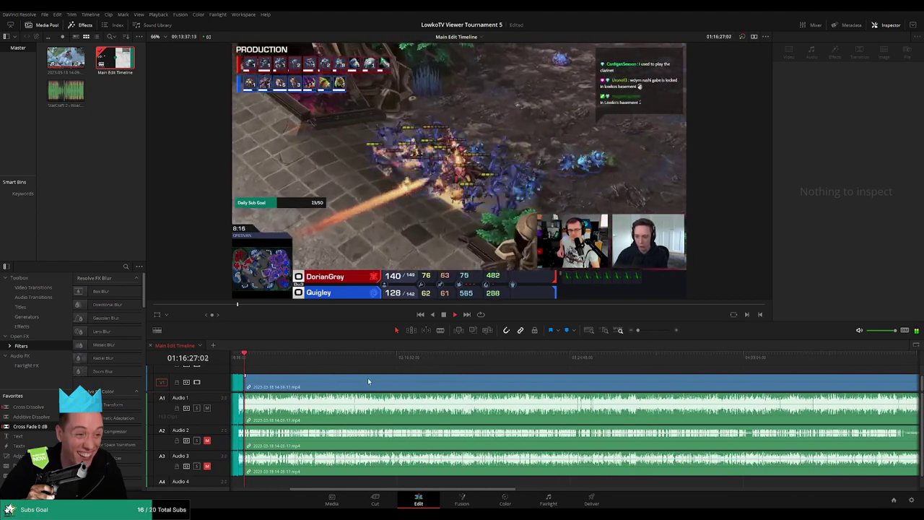
drag(637, 330, 656, 334)
Step: Blade the footage at both ends of the downtime near 01:16:30 and ripple-delete the piece
click(561, 355)
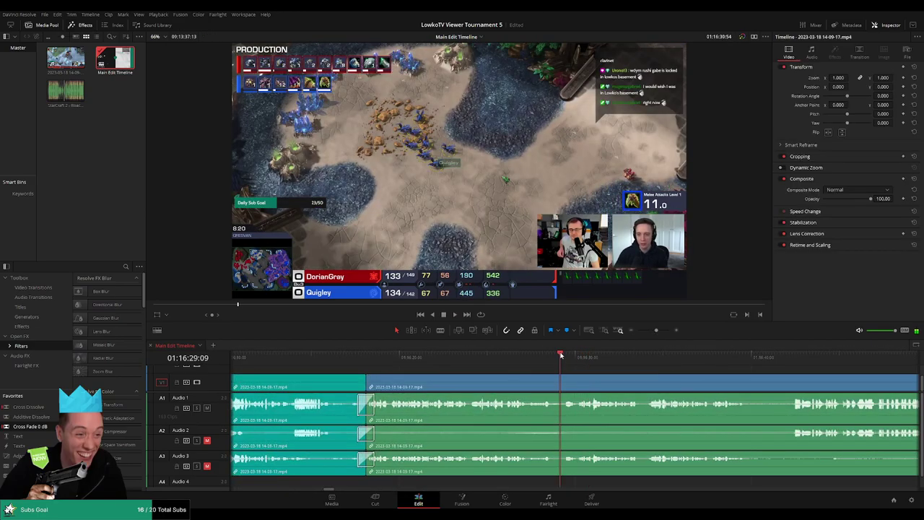
key(ctrl+b)
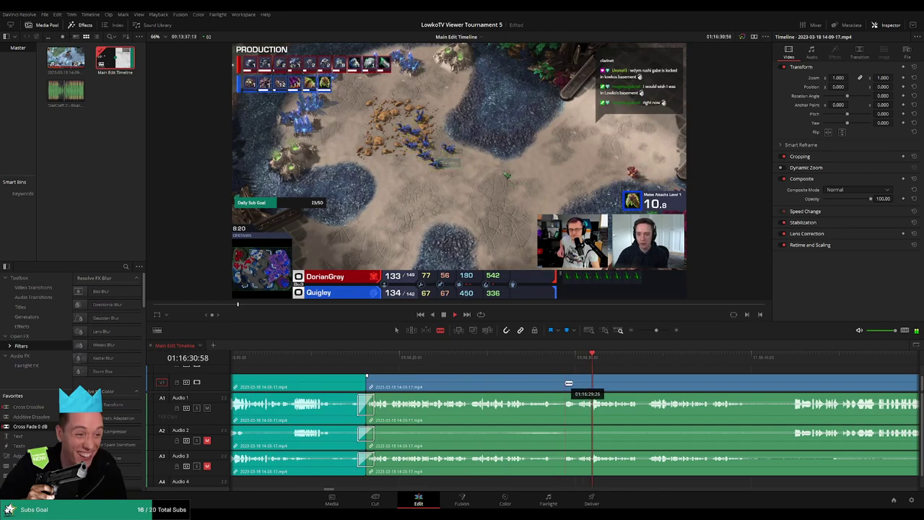
key(b)
click(578, 383)
key(a)
click(572, 404)
key(Delete)
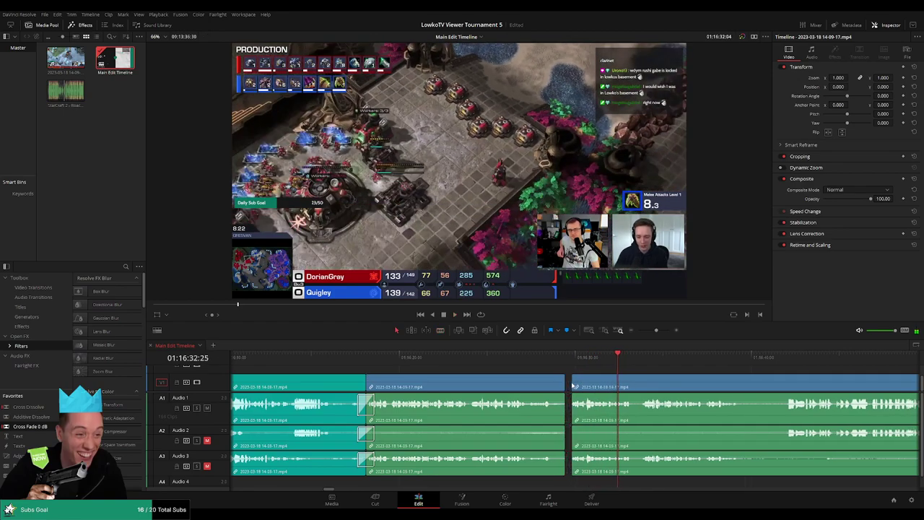
click(572, 404)
key(Delete)
Step: Play back across the new join to check the cut, then clear the selection
click(555, 357)
key(space)
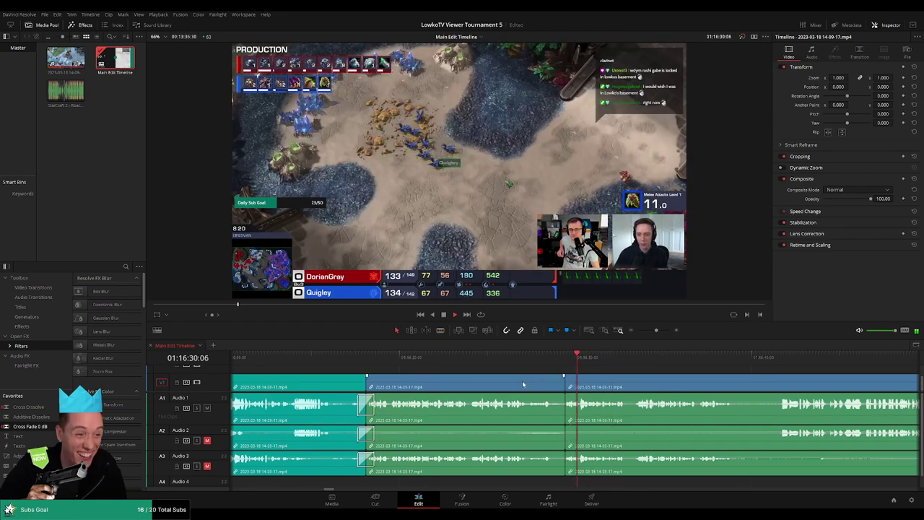
click(523, 384)
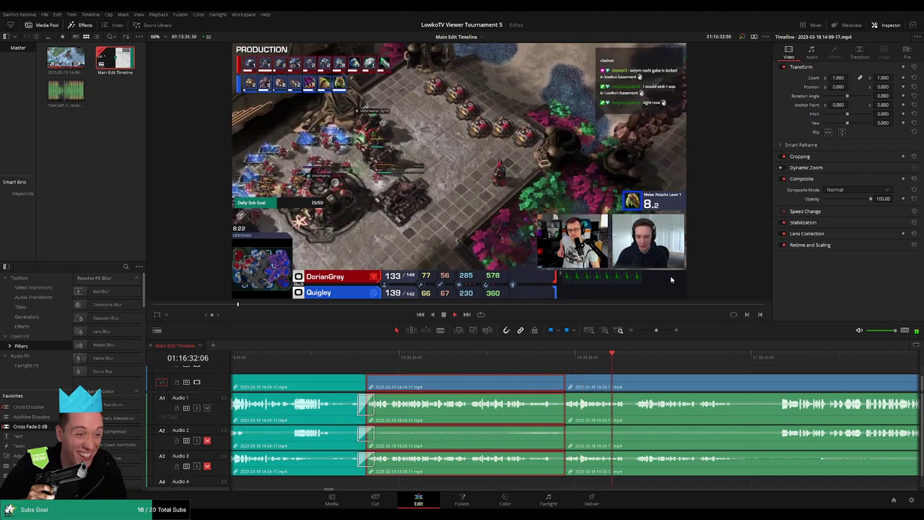
click(688, 372)
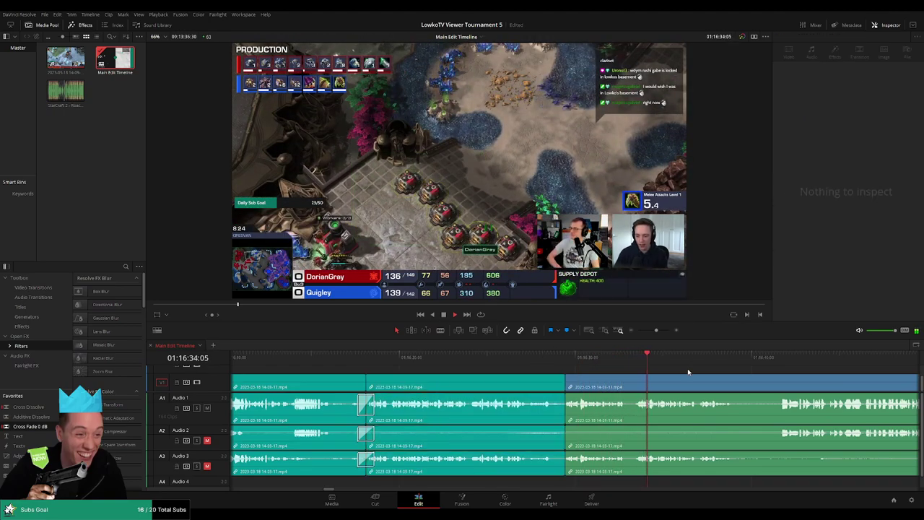
Step: Save the project with Ctrl+S and skip ahead in the zoomed-out footage
scroll(736, 381, right, 3)
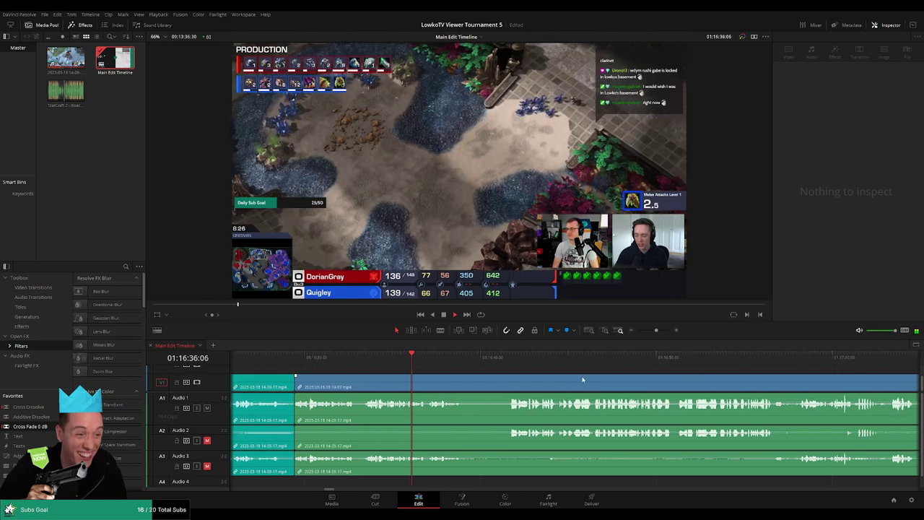
key(ctrl+s)
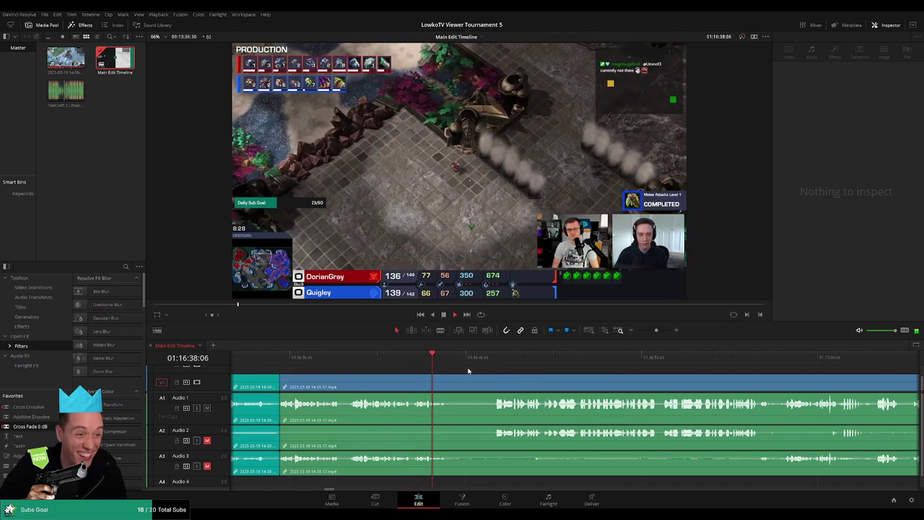
click(486, 357)
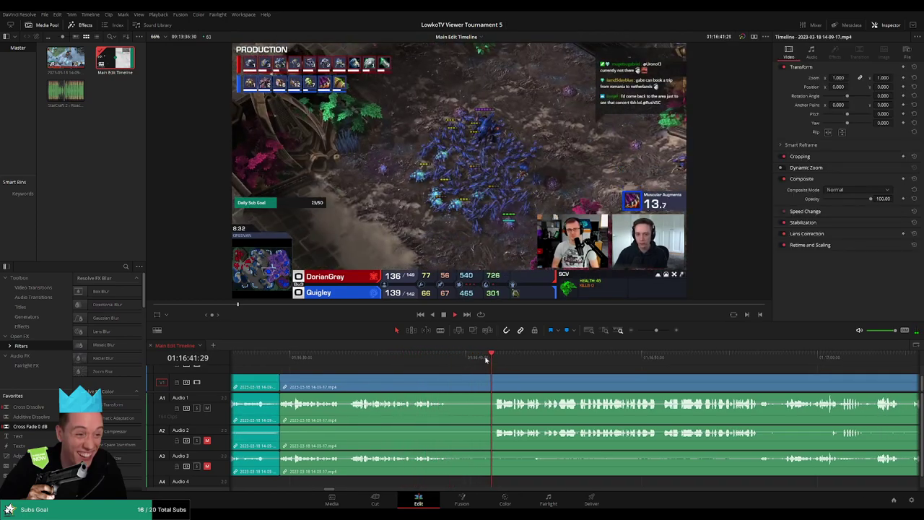
scroll(539, 373, right, 1)
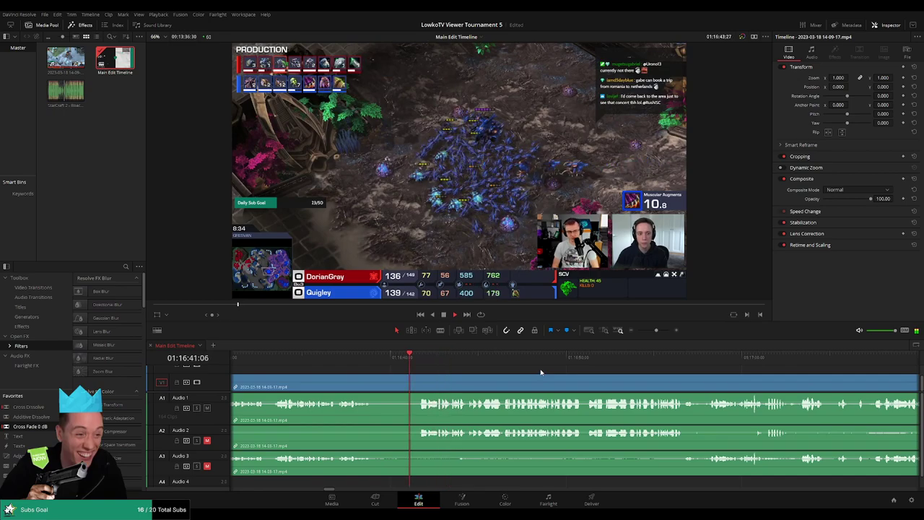
click(655, 331)
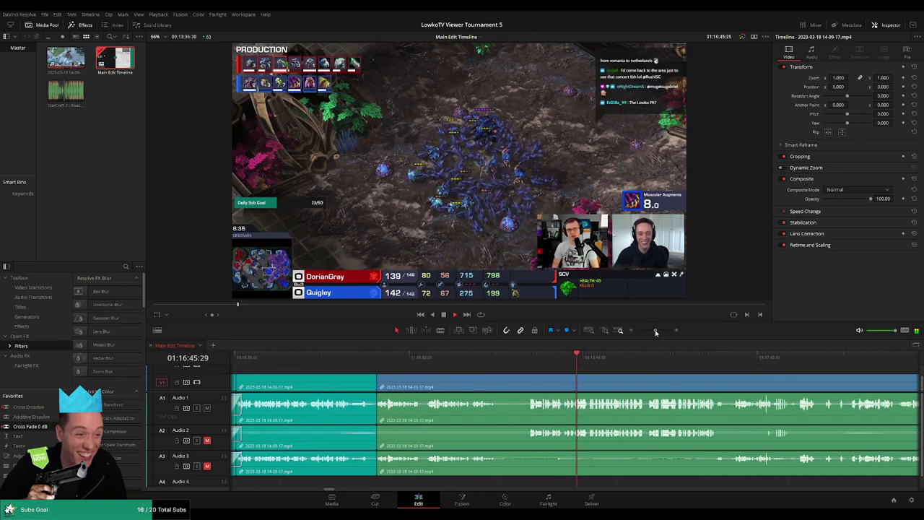
Step: Follow playback through the trimmed match past 01:17:49, watching for further downtime
scroll(595, 381, right, 2)
scroll(577, 380, right, 2)
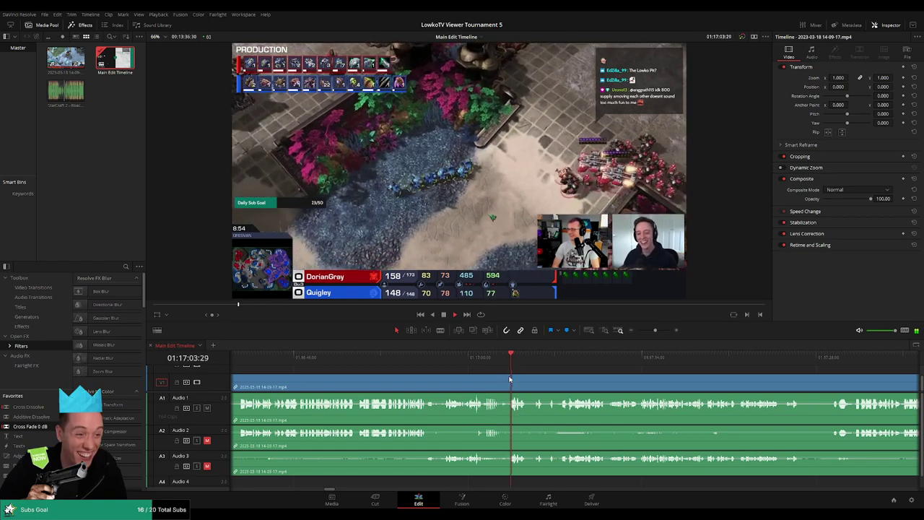
scroll(535, 378, right, 3)
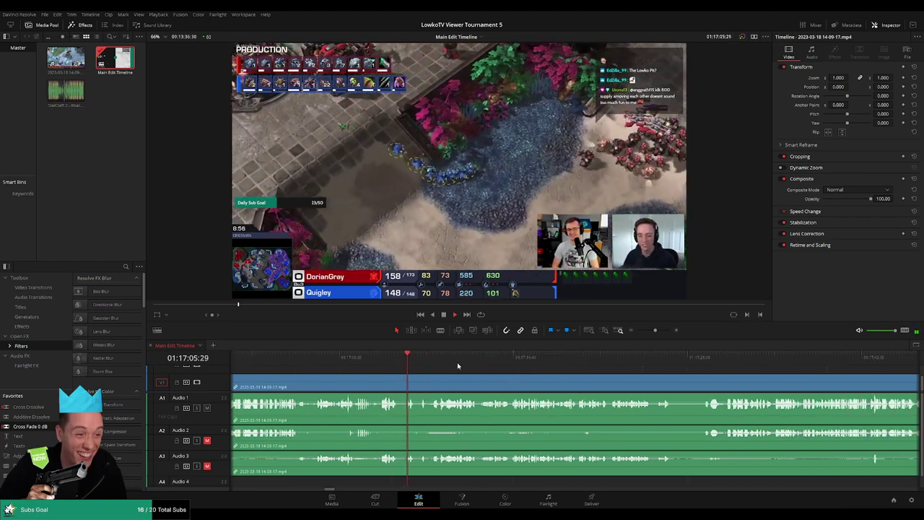
scroll(498, 379, right, 1)
scroll(498, 382, right, 1)
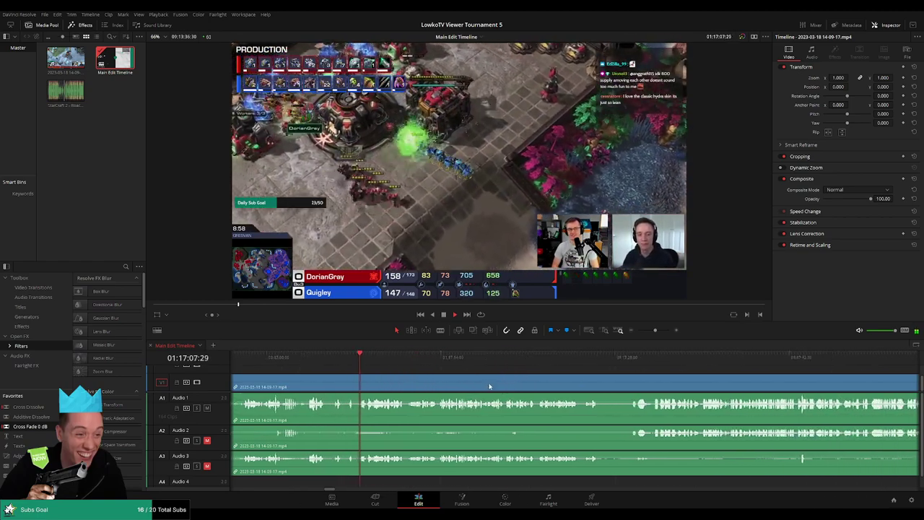
scroll(509, 382, right, 1)
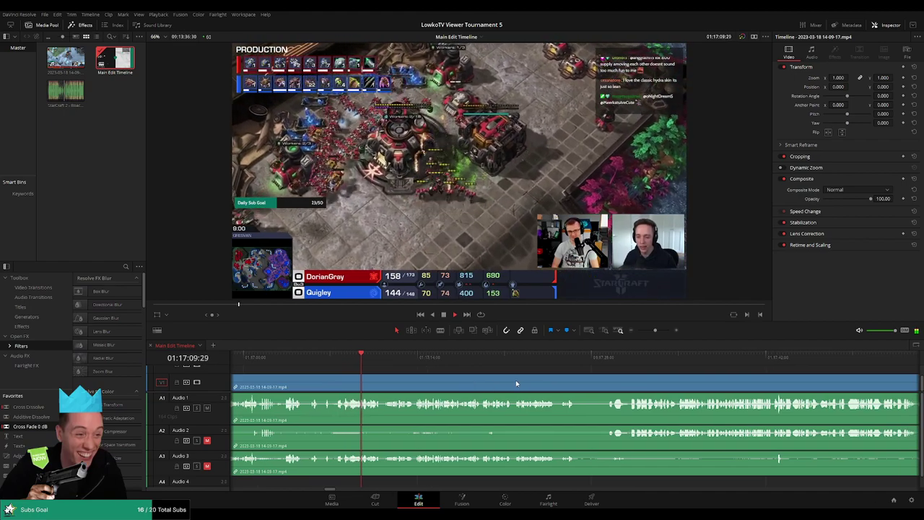
scroll(511, 379, right, 1)
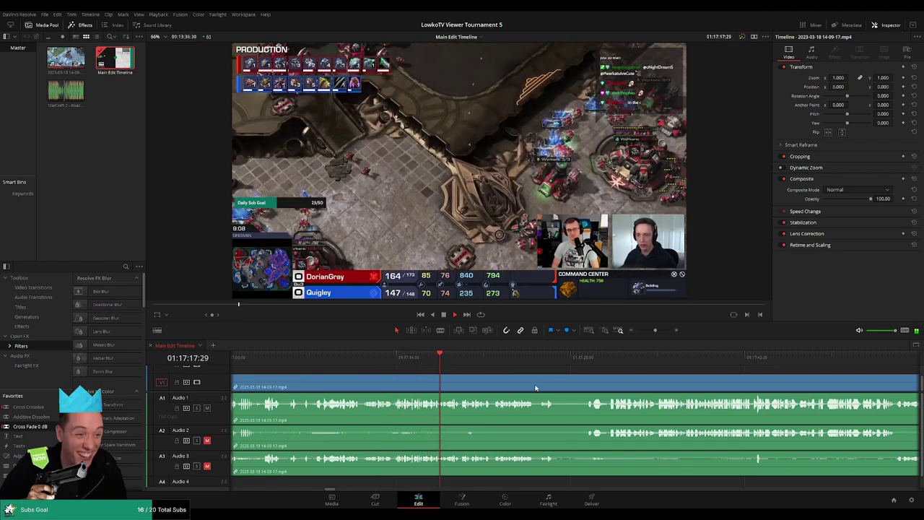
scroll(527, 387, right, 2)
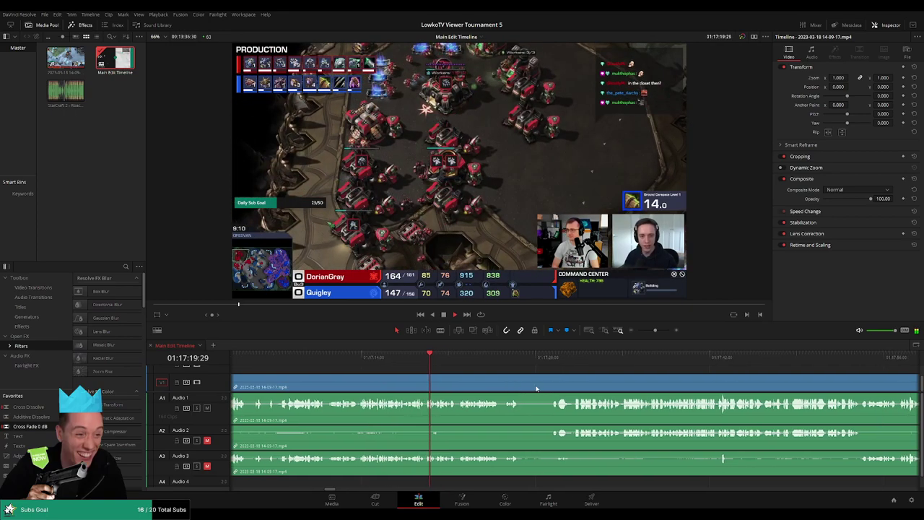
scroll(517, 381, right, 1)
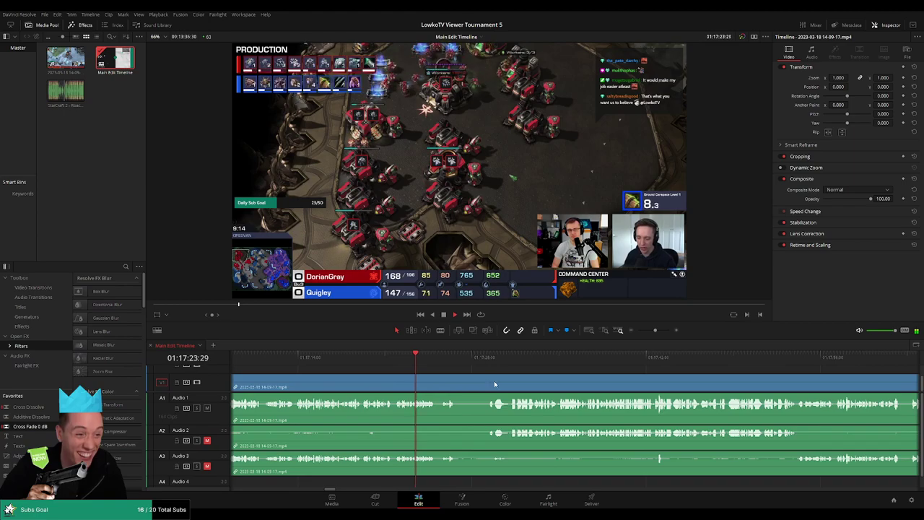
scroll(491, 383, right, 1)
scroll(418, 378, right, 2)
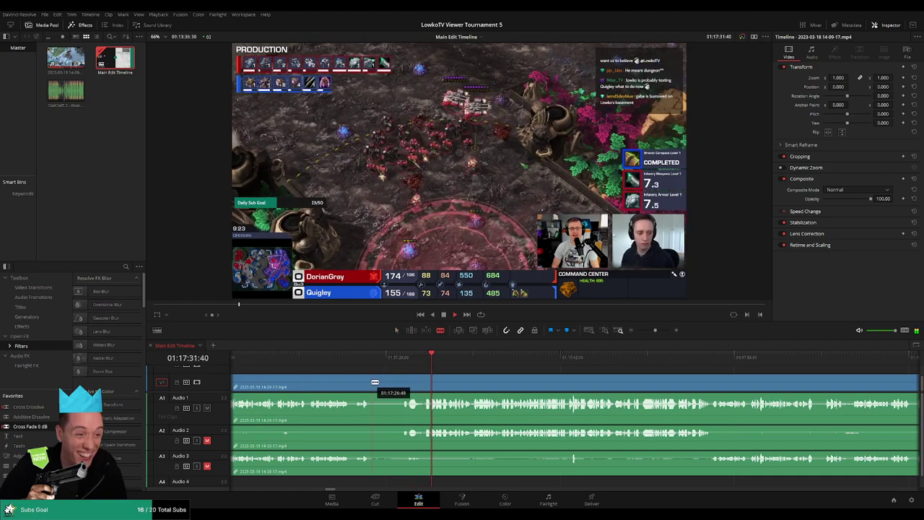
scroll(504, 368, right, 2)
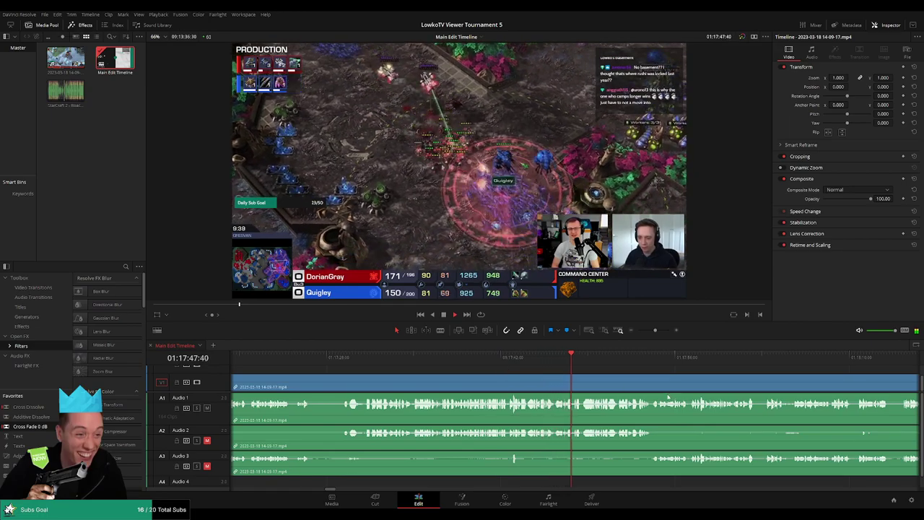
scroll(667, 396, right, 5)
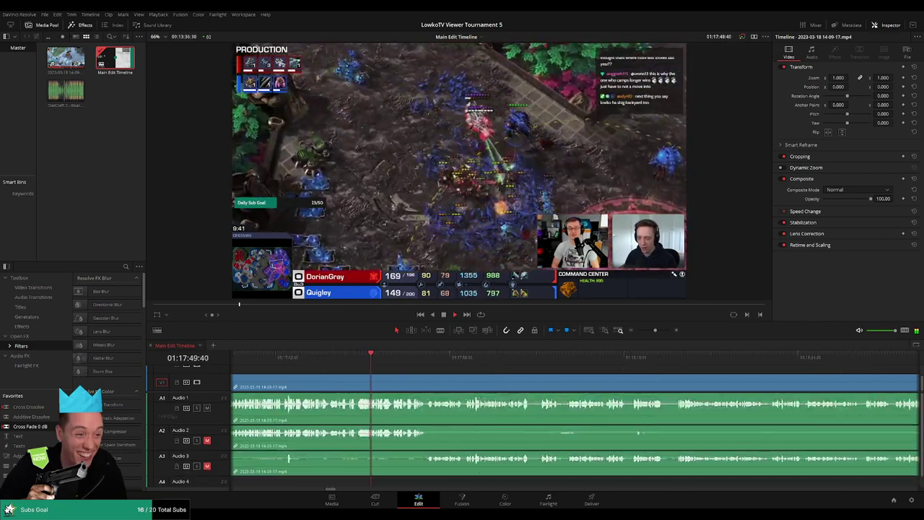
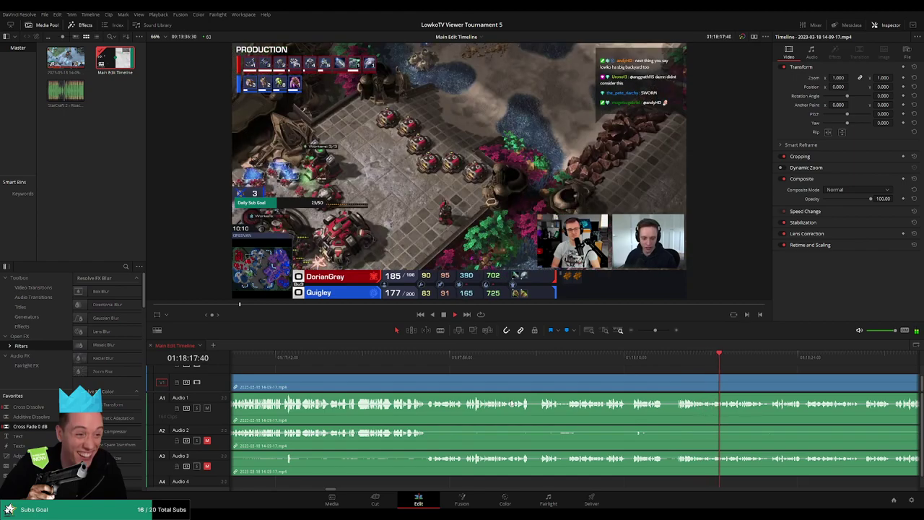
Step: Blade both ends of the short dead stretch and ripple-delete the piece between the cuts
scroll(713, 369, right, 5)
scroll(524, 377, right, 3)
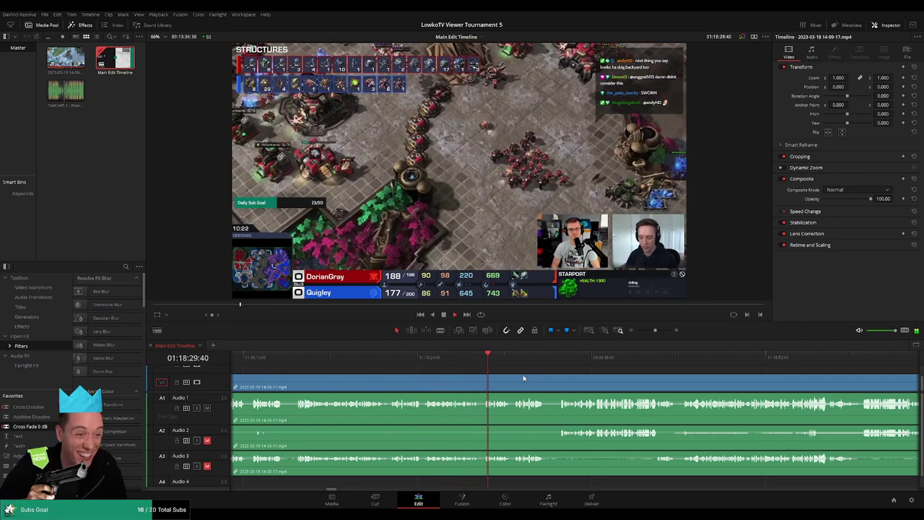
scroll(527, 378, right, 2)
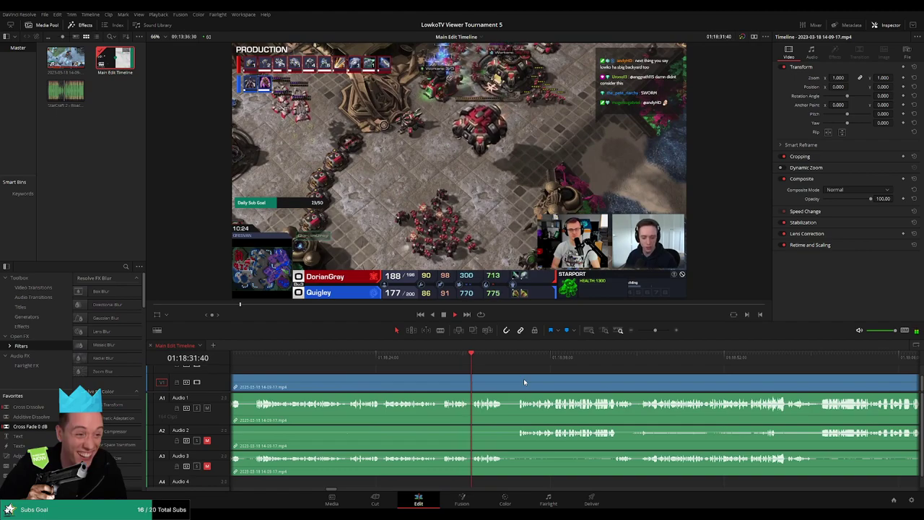
scroll(483, 381, right, 3)
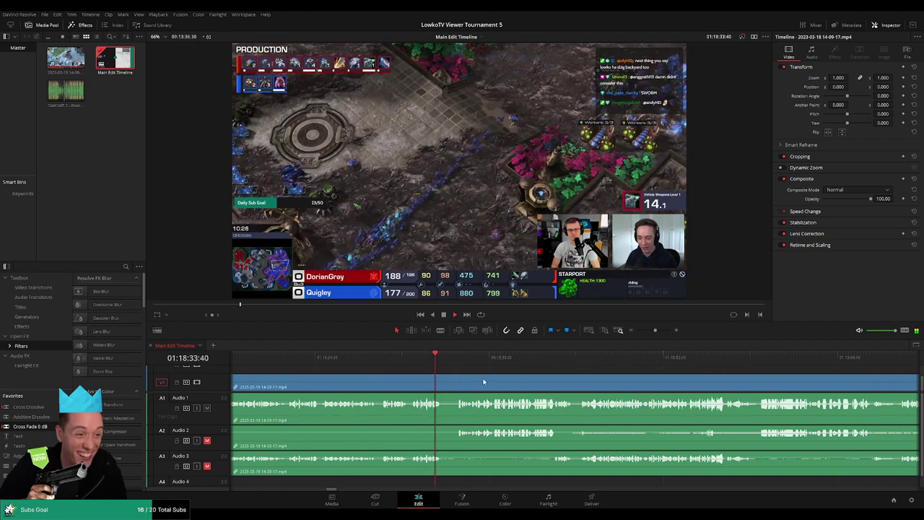
click(442, 390)
click(454, 390)
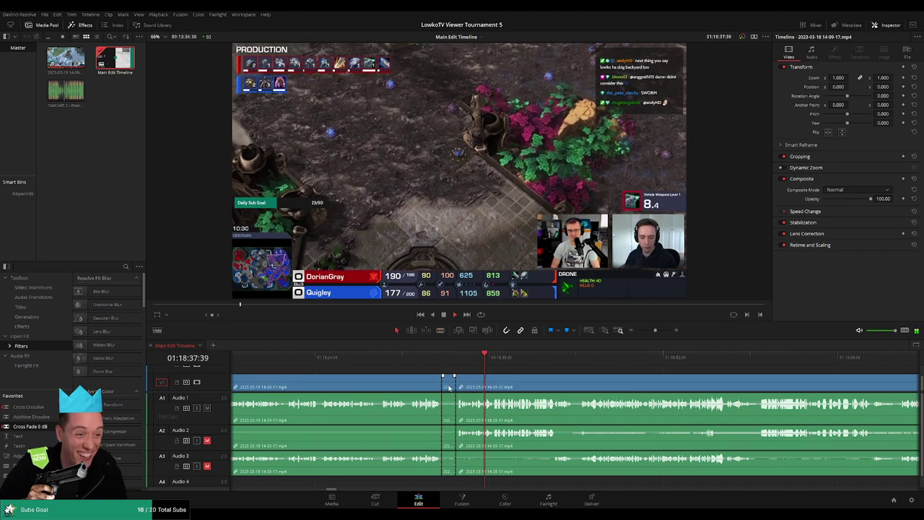
click(448, 387)
key(Delete)
Step: Apply Cross Fade 0 dB to the audio at the new cut, play it back, and zoom out
scroll(423, 412, left, 1)
drag(53, 426, 490, 432)
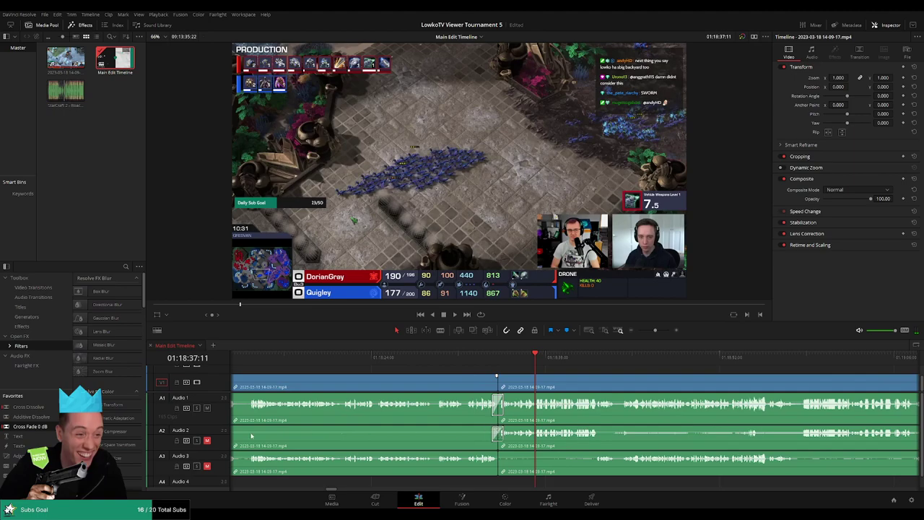
drag(213, 415, 496, 433)
key(space)
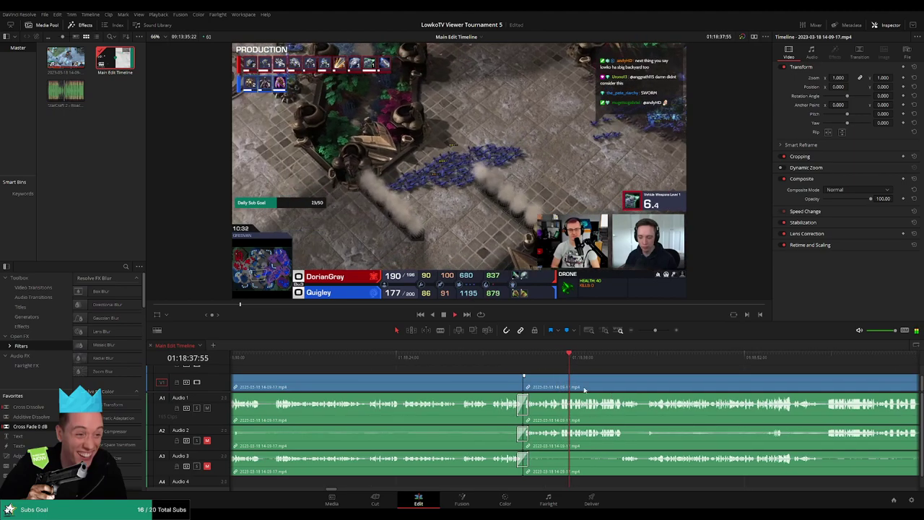
click(482, 388)
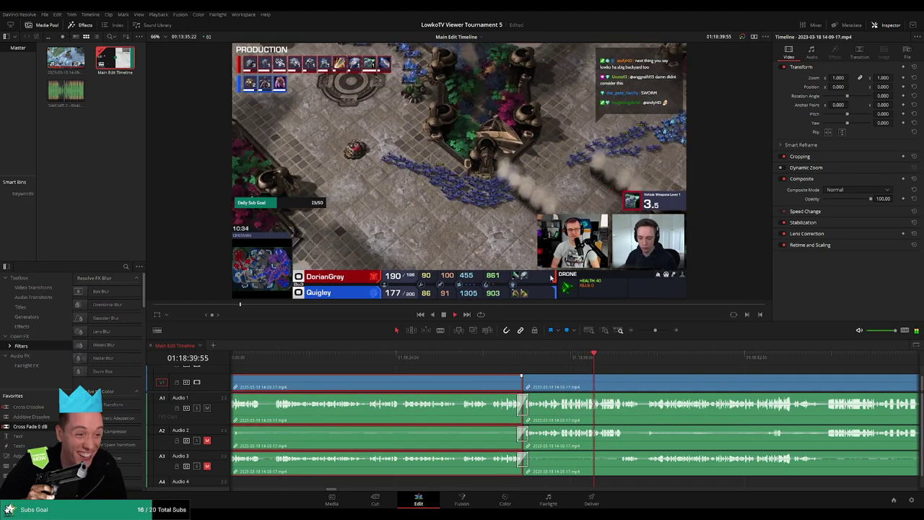
click(652, 348)
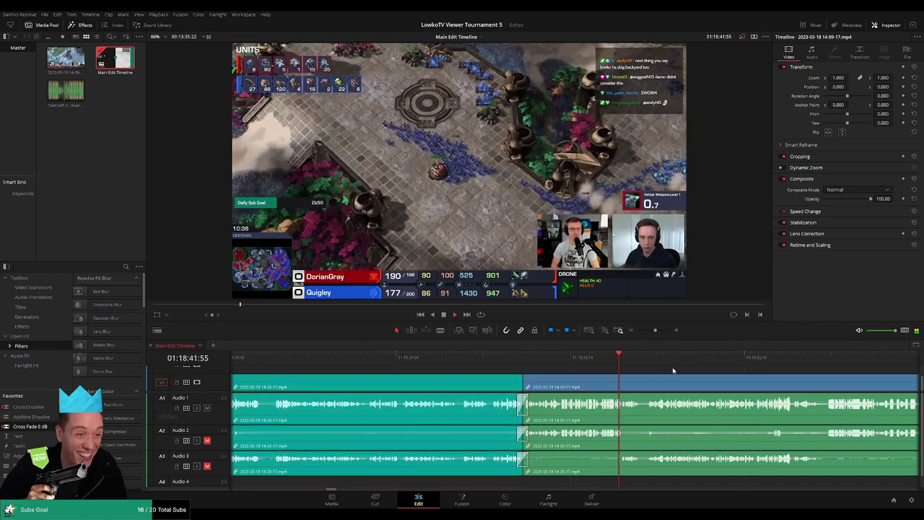
drag(655, 330, 653, 331)
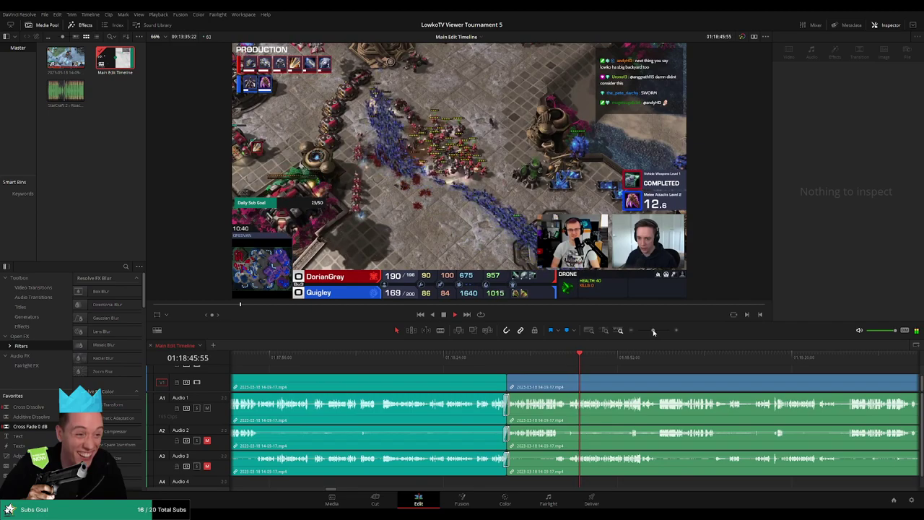
scroll(541, 381, right, 5)
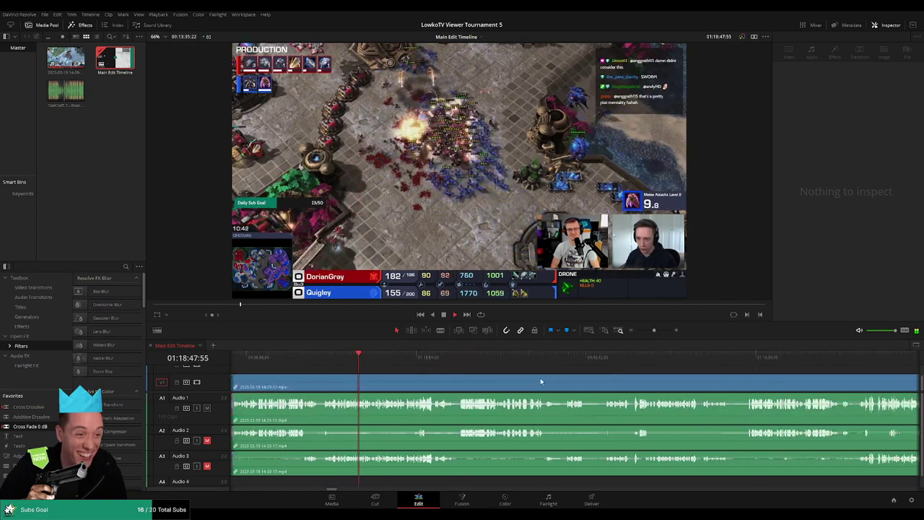
scroll(534, 380, right, 2)
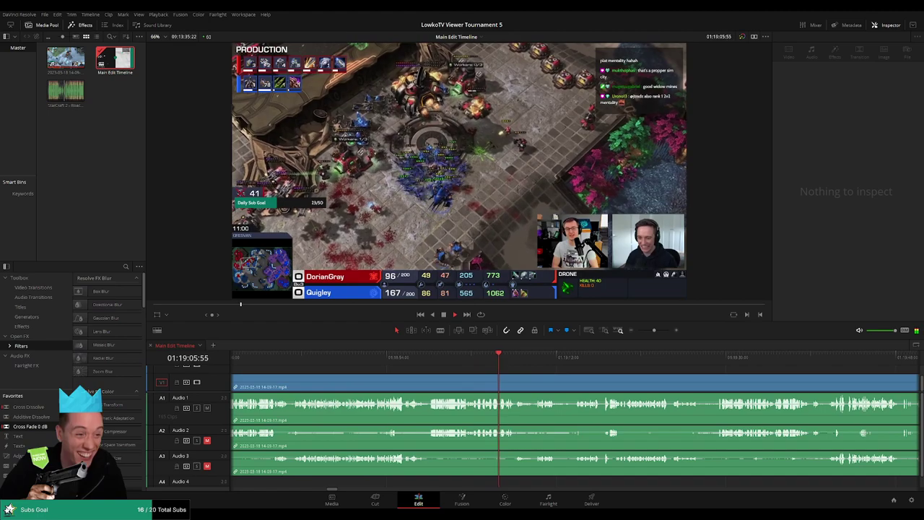
Step: Blade at the playhead near 01:19:07 and just after it, then ripple-delete the sliver
scroll(497, 376, right, 4)
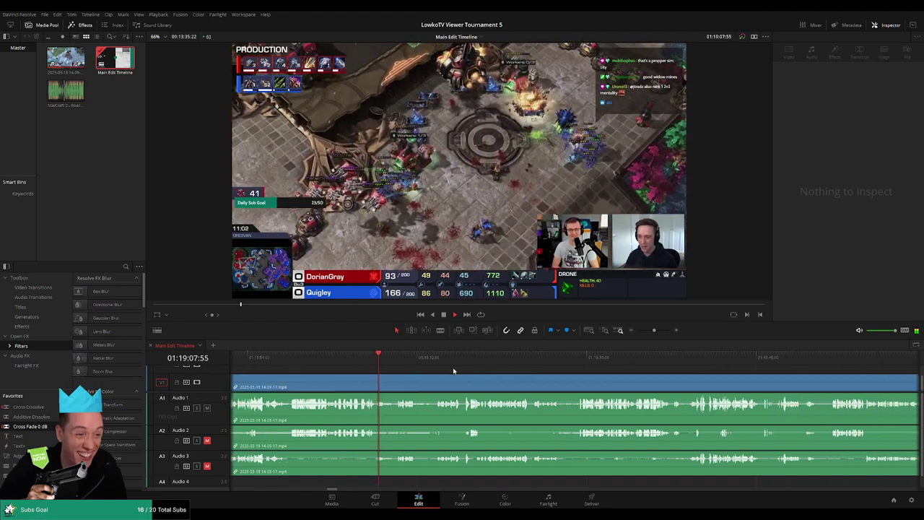
click(366, 365)
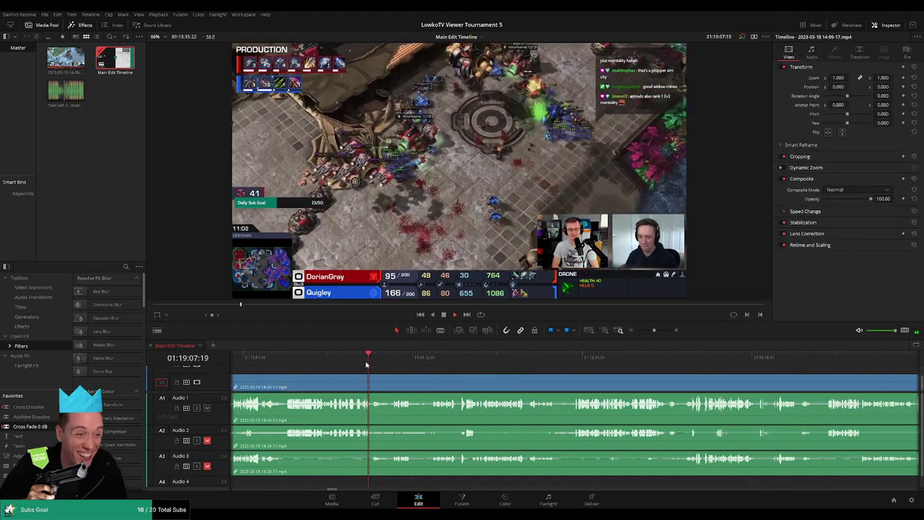
scroll(438, 387, up, 1)
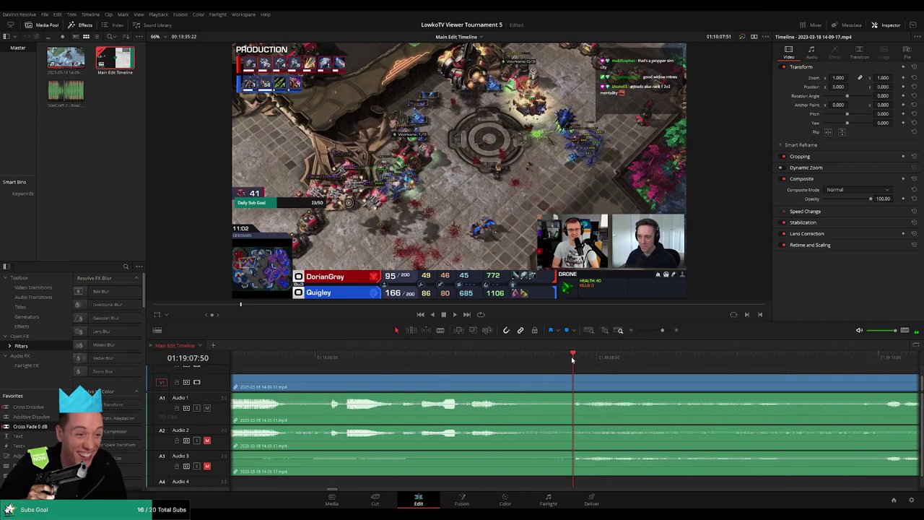
key(b)
click(575, 382)
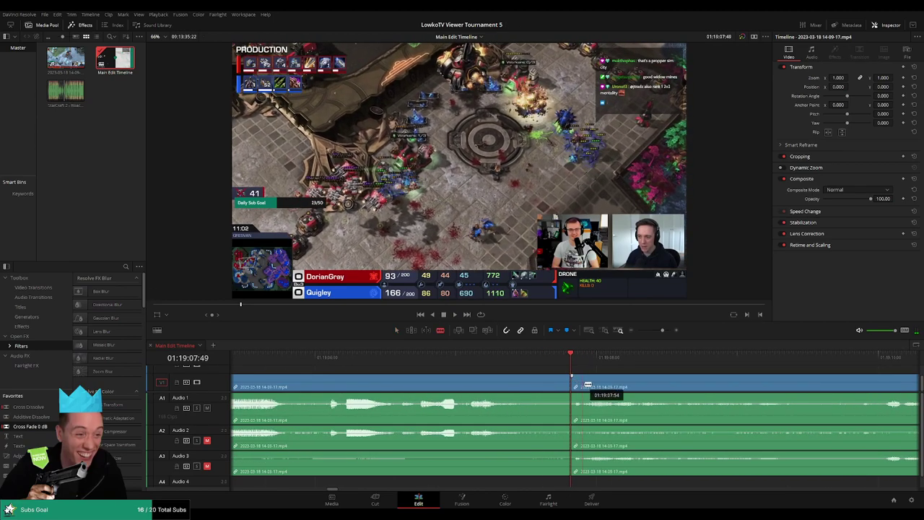
click(585, 384)
key(Delete)
Step: Play back across the new join, zoomed in, and scrub to just before it
key(space)
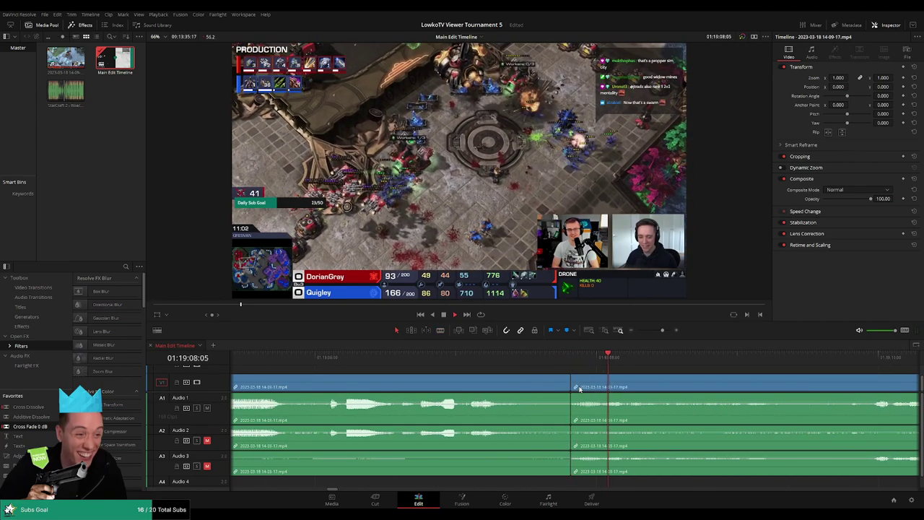
drag(661, 329, 653, 330)
click(511, 389)
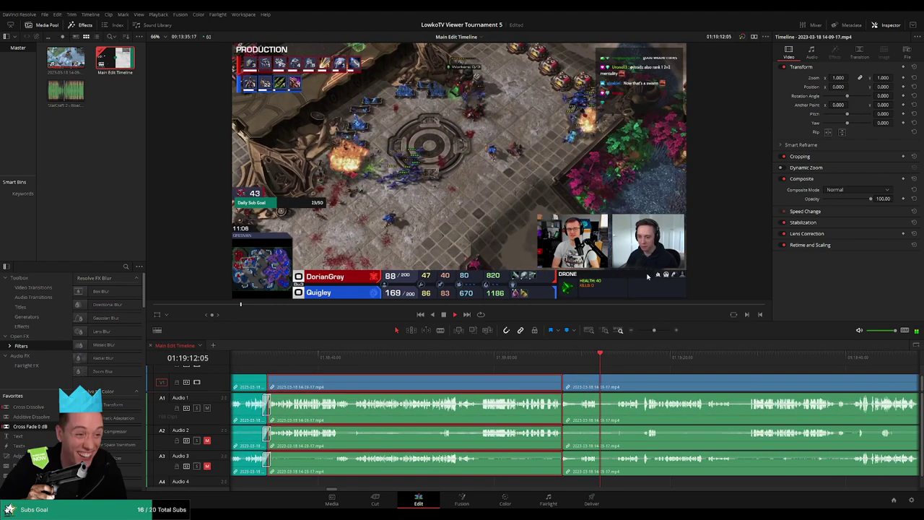
key(shift+Left)
key(shift+Left)
key(shift+Left)
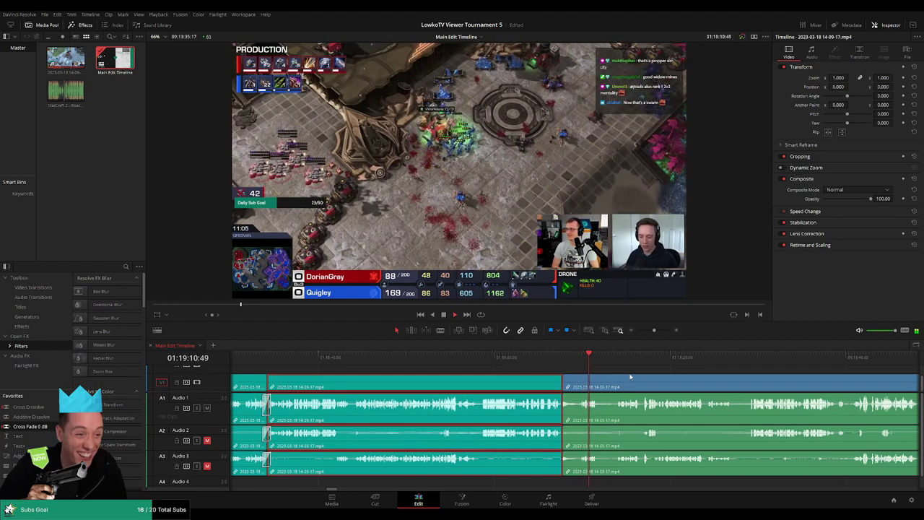
drag(586, 365, 576, 366)
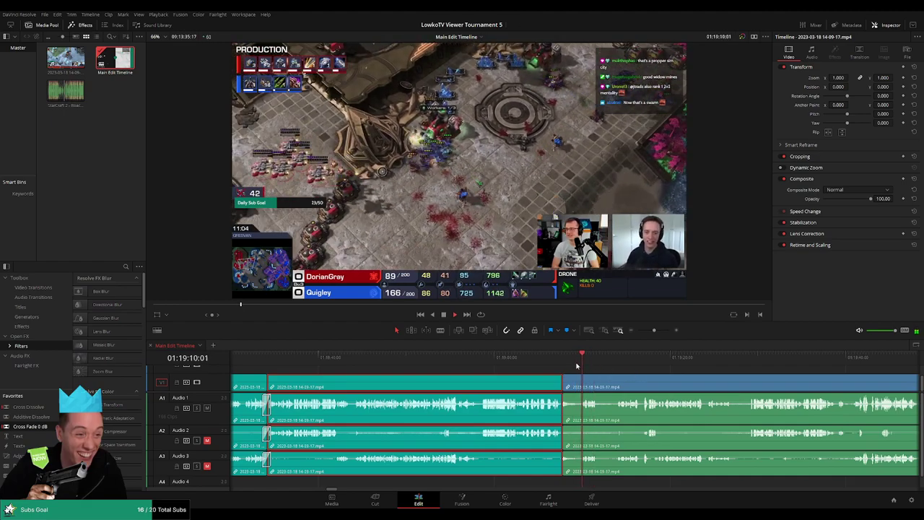
click(643, 370)
scroll(503, 367, right, 5)
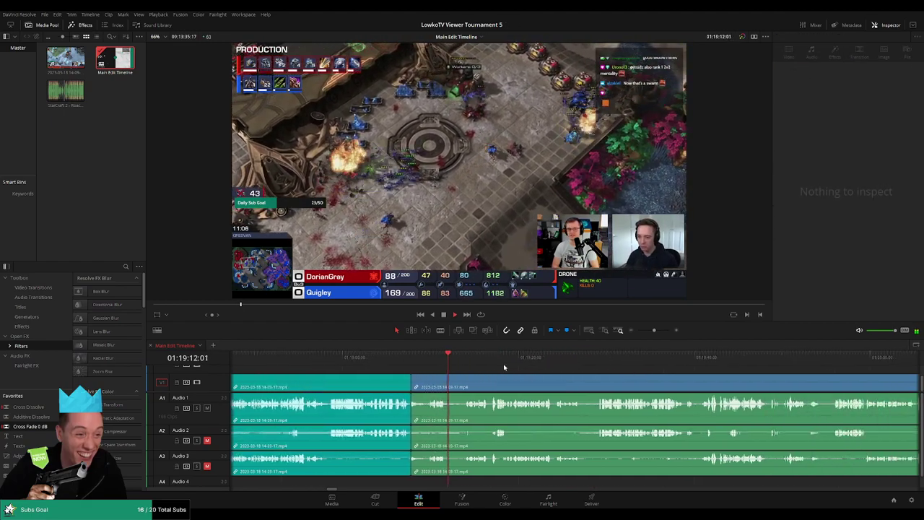
click(466, 359)
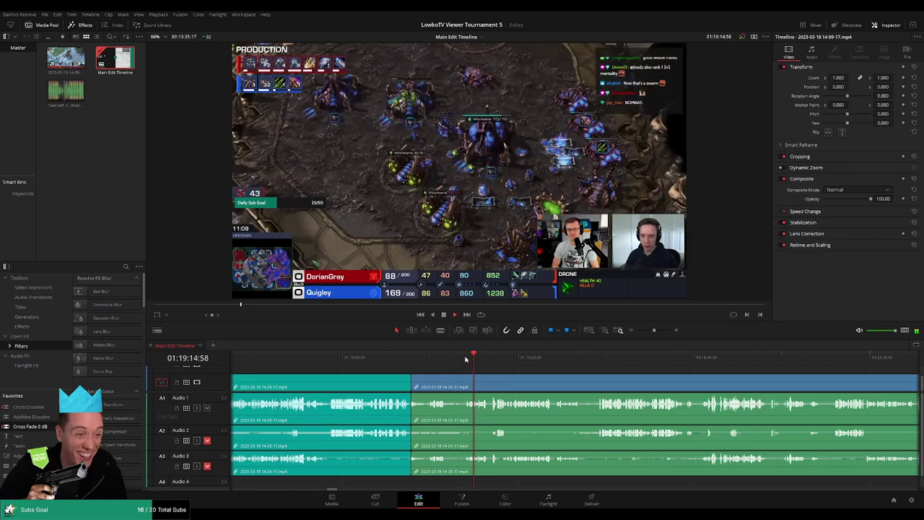
Step: Skip back and ahead a few seconds around the join, scrolling the timeline to review it
scroll(519, 375, up, 3)
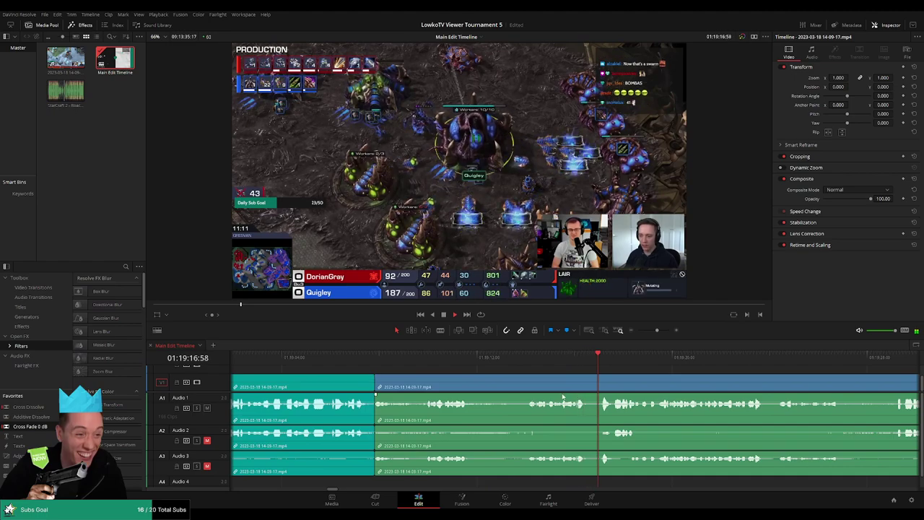
click(529, 357)
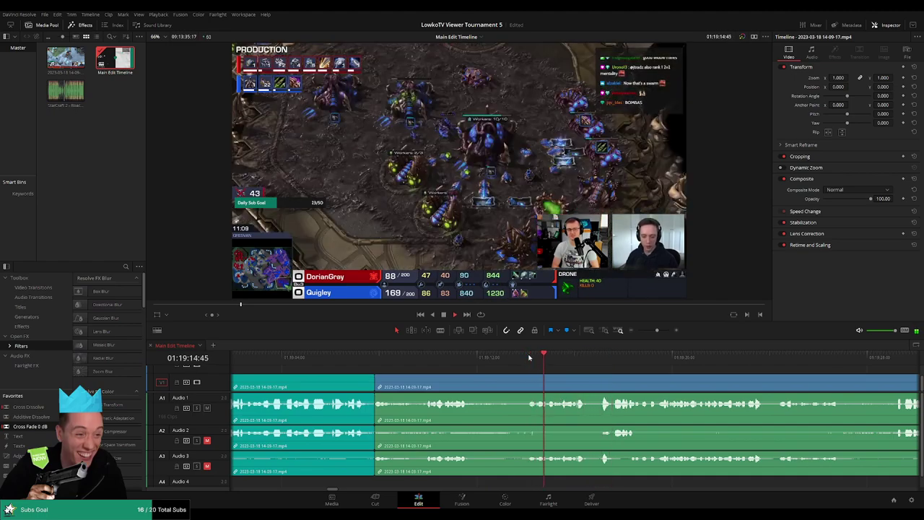
click(600, 361)
scroll(563, 375, down, 3)
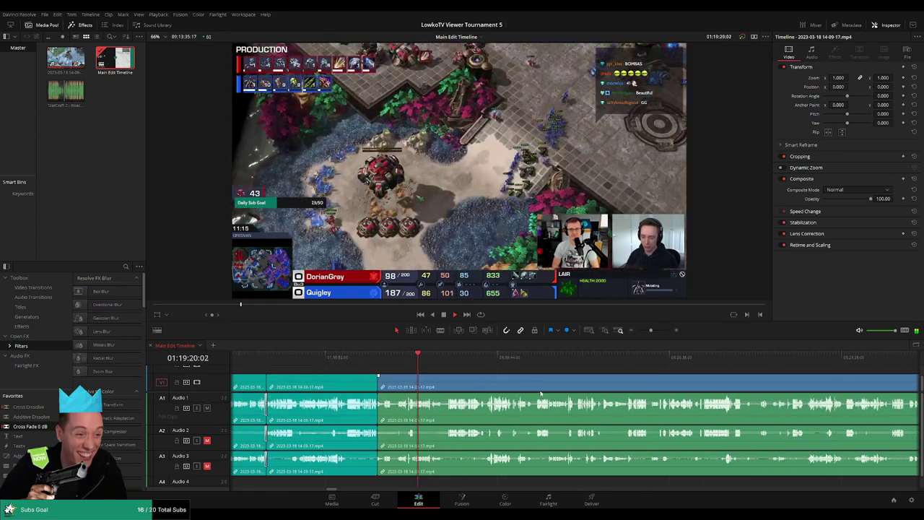
scroll(520, 384, up, 3)
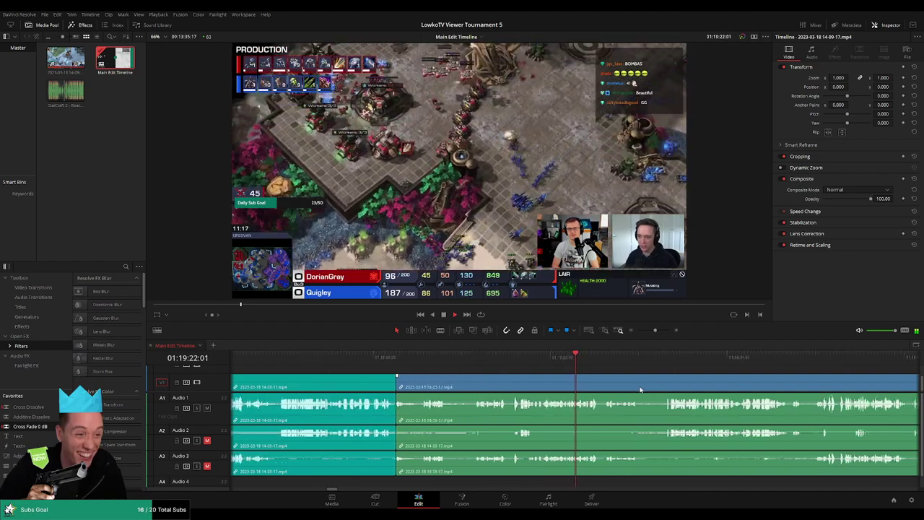
scroll(520, 381, right, 3)
scroll(520, 381, right, 4)
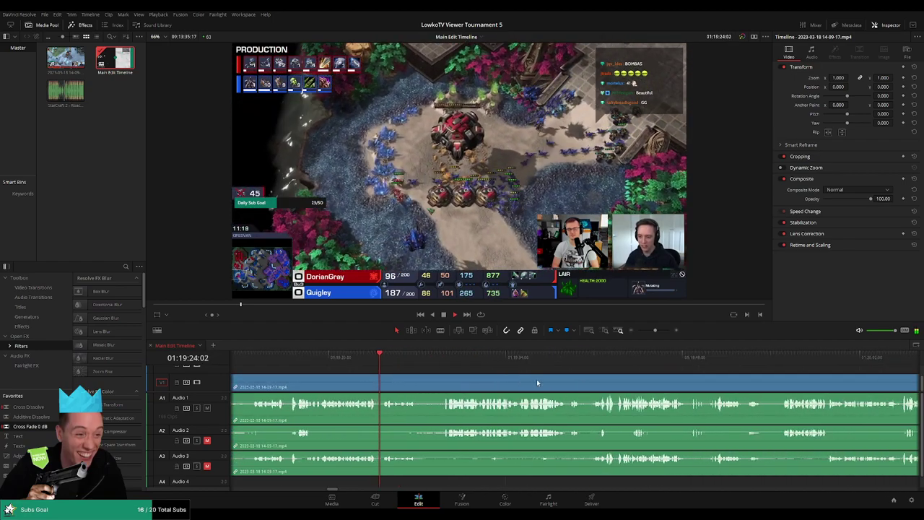
scroll(532, 384, left, 10)
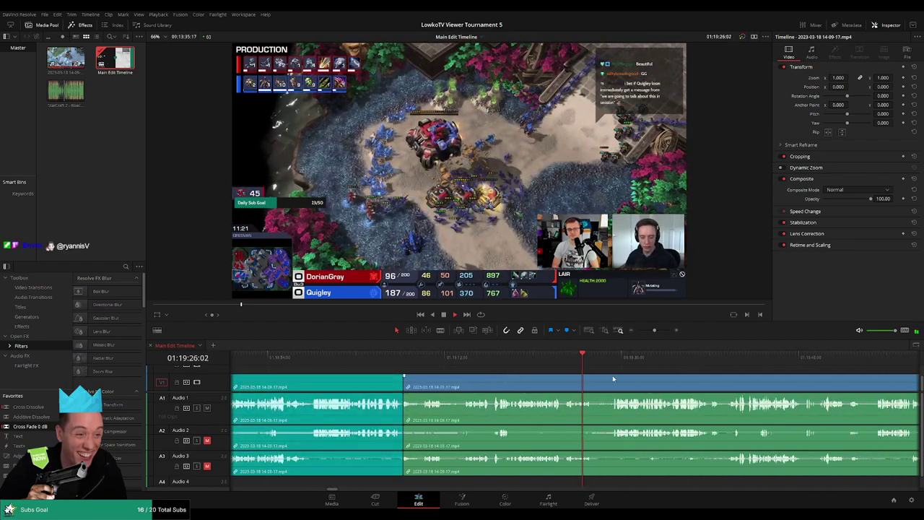
scroll(452, 369, right, 9)
scroll(451, 366, left, 10)
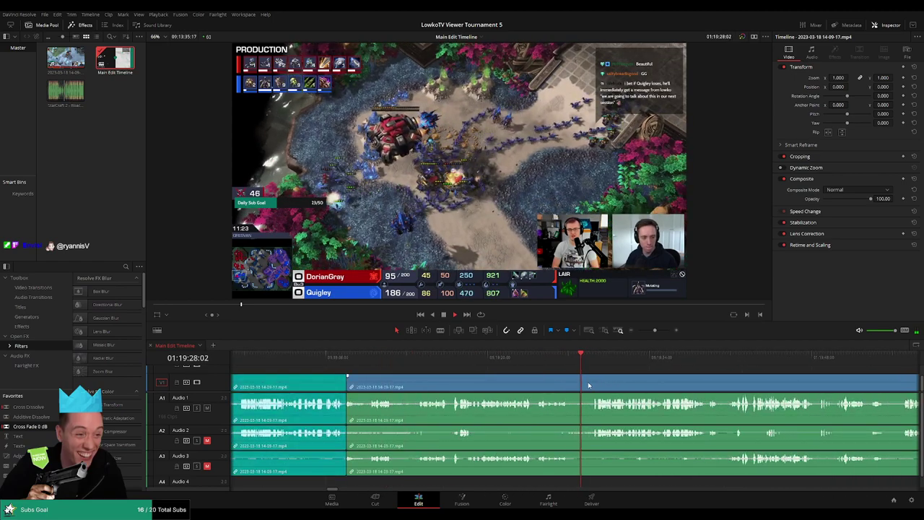
scroll(441, 373, right, 10)
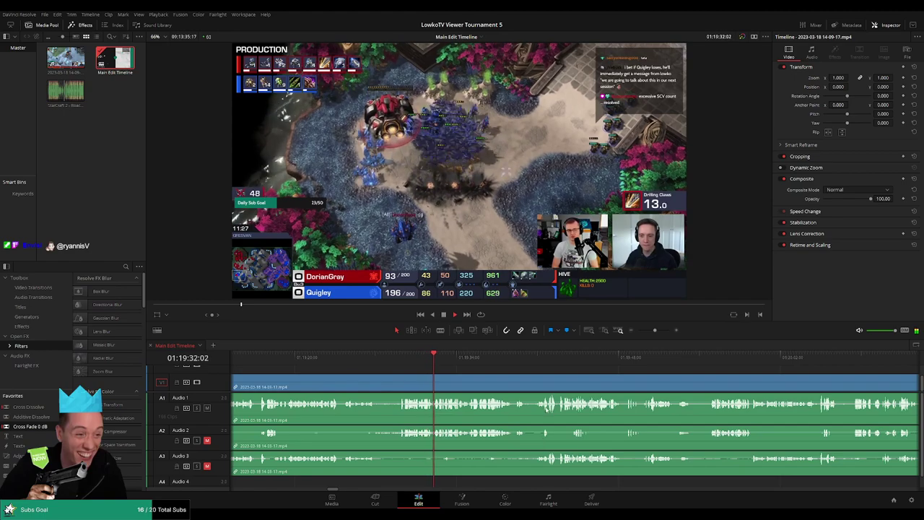
scroll(552, 396, left, 5)
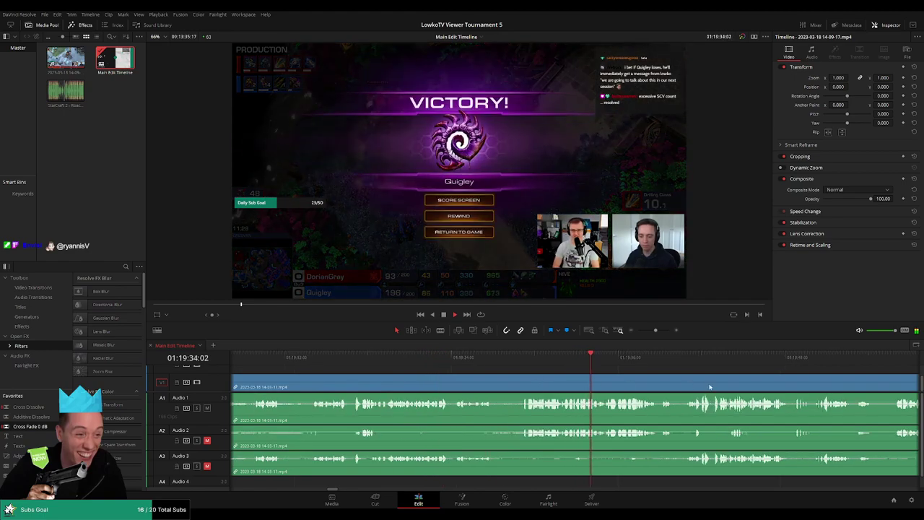
Step: Blade the stream clip where the facecam chat stretch begins
scroll(474, 368, right, 10)
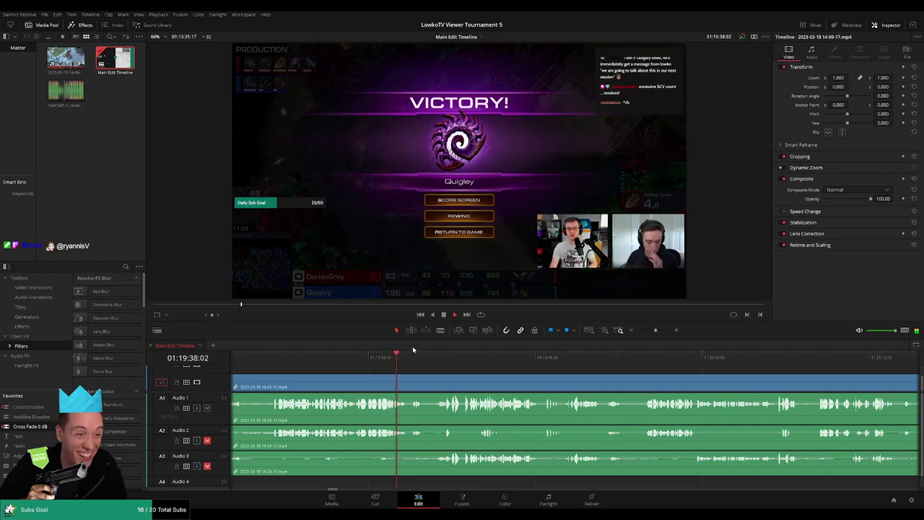
scroll(505, 368, up, 3)
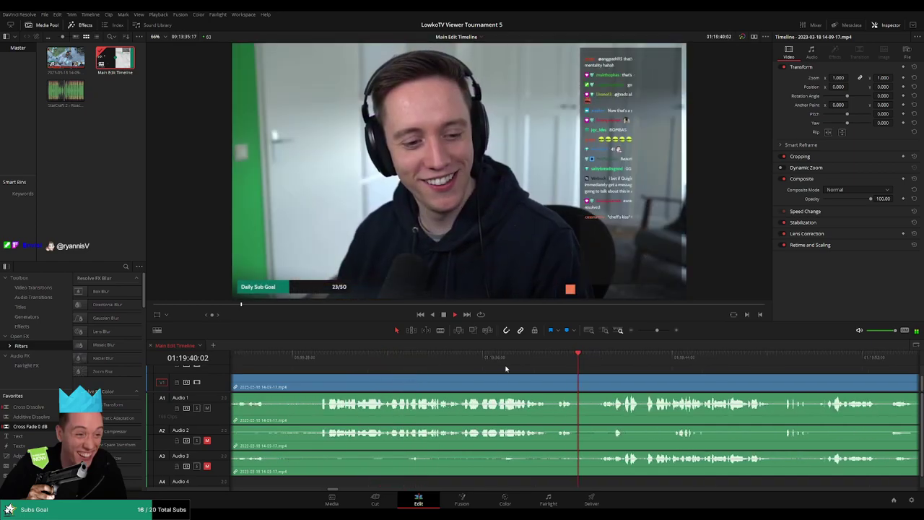
scroll(463, 356, right, 3)
scroll(442, 372, right, 3)
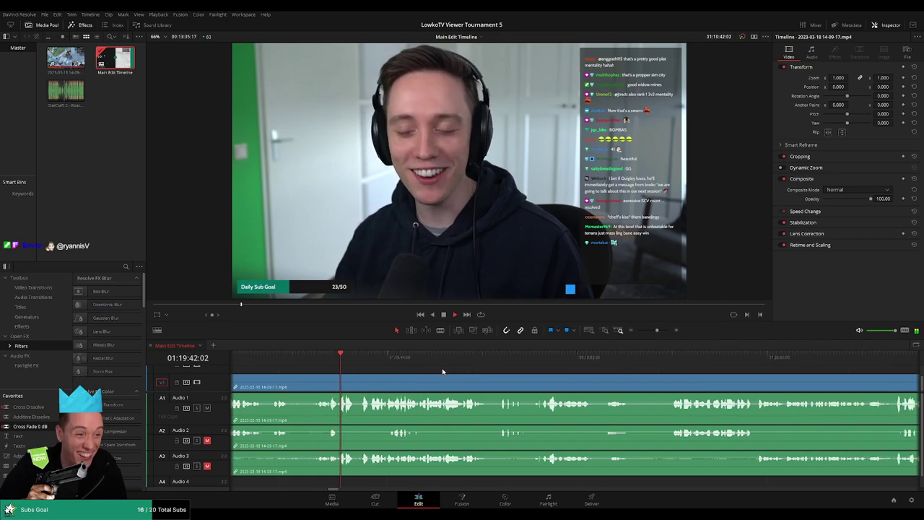
click(537, 380)
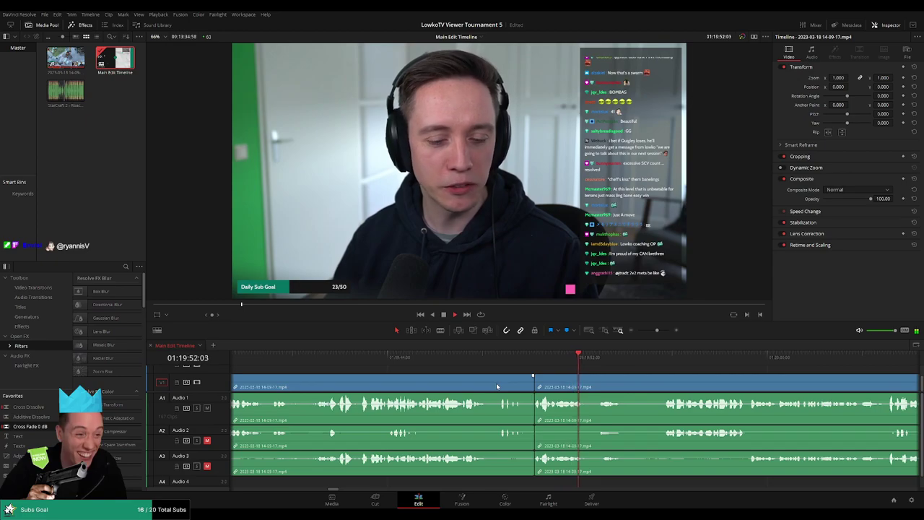
click(495, 387)
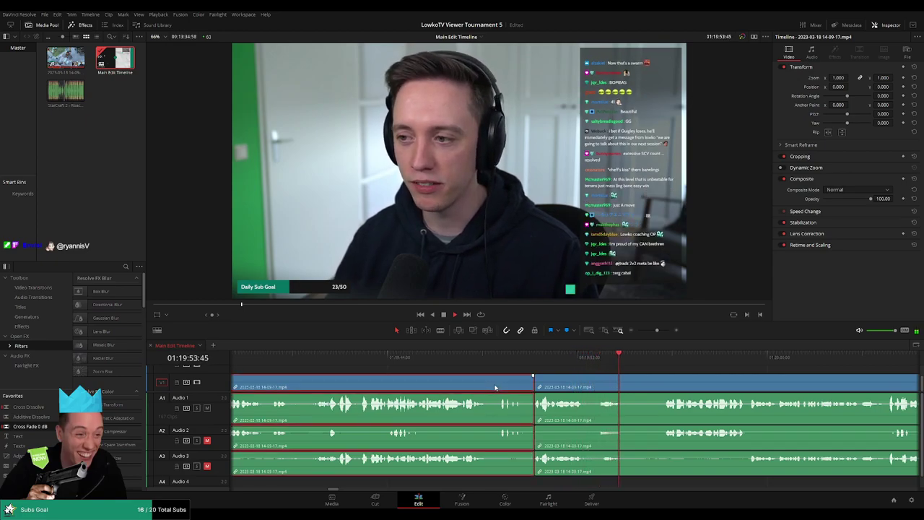
Step: Cut again where the chat stretch ends and select the isolated short piece
key(b)
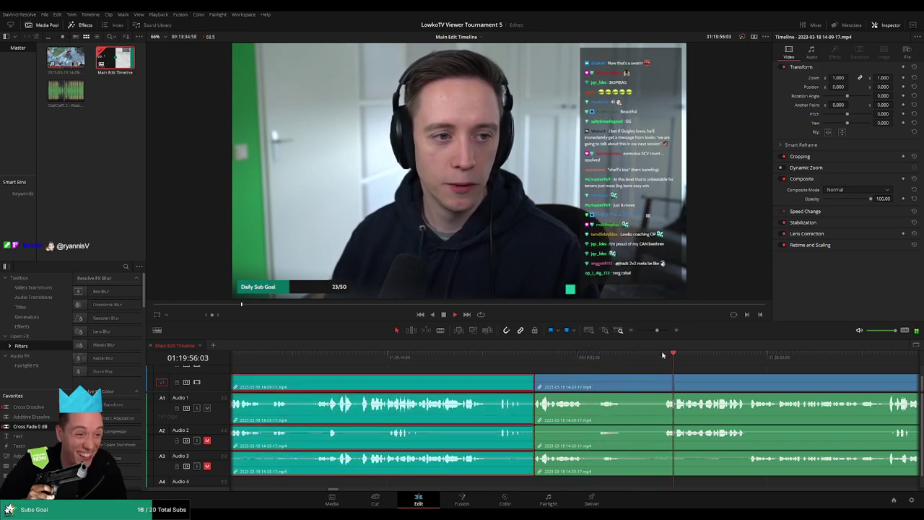
click(629, 382)
key(a)
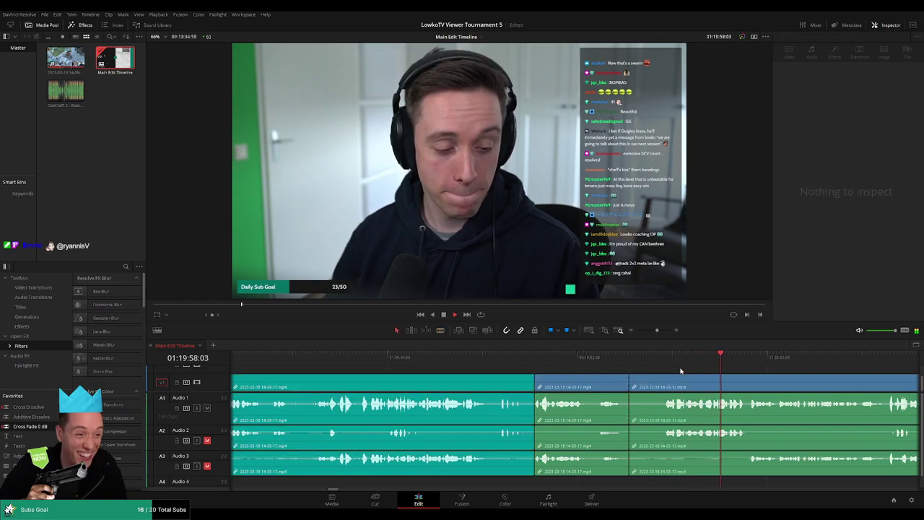
click(566, 383)
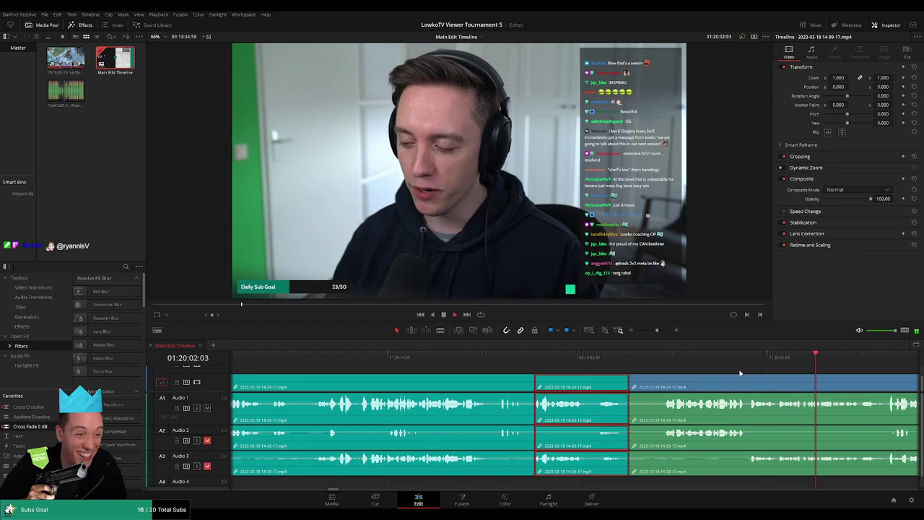
scroll(726, 380, down, 4)
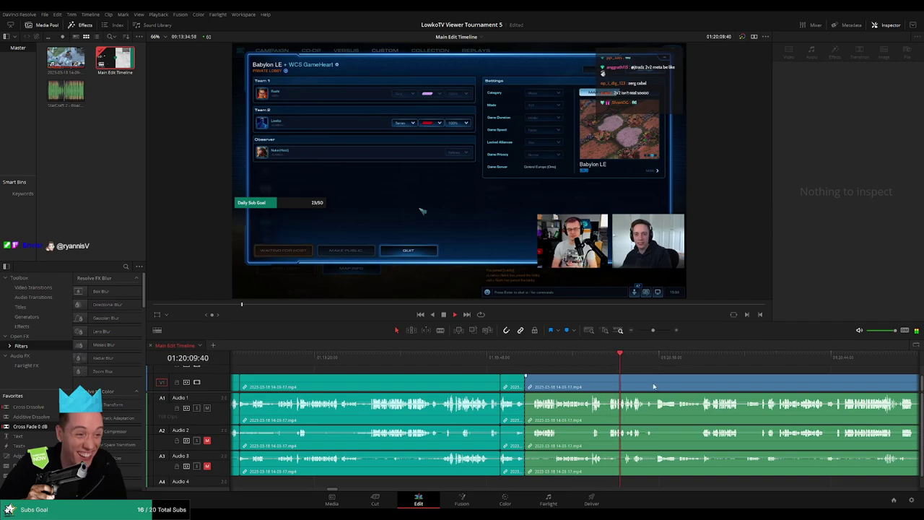
Step: Jump ahead repeatedly through the Babylon LE lobby wait, checking whether players joined
scroll(653, 382, up, 1)
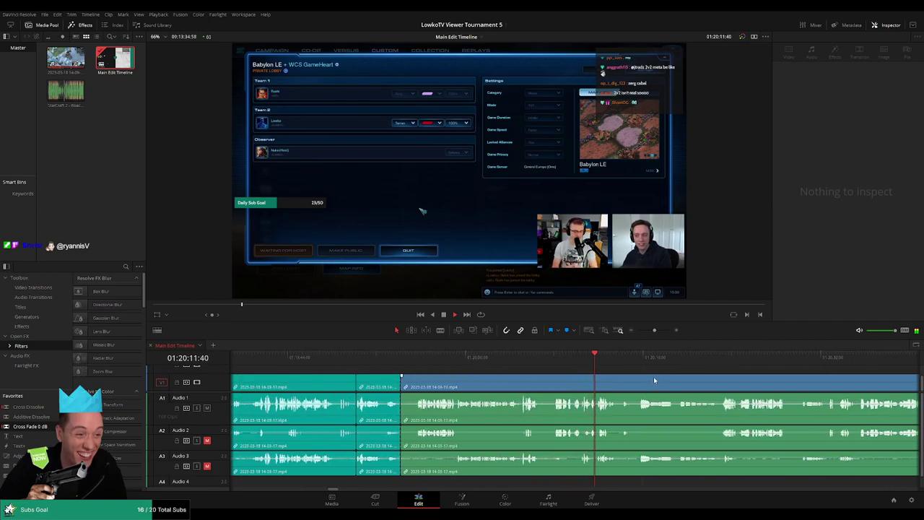
scroll(653, 376, right, 2)
click(504, 363)
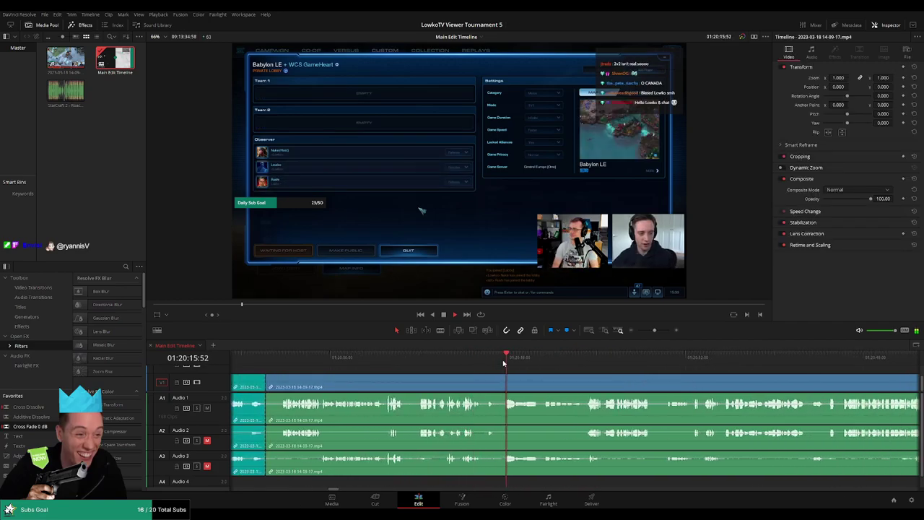
click(555, 363)
click(587, 363)
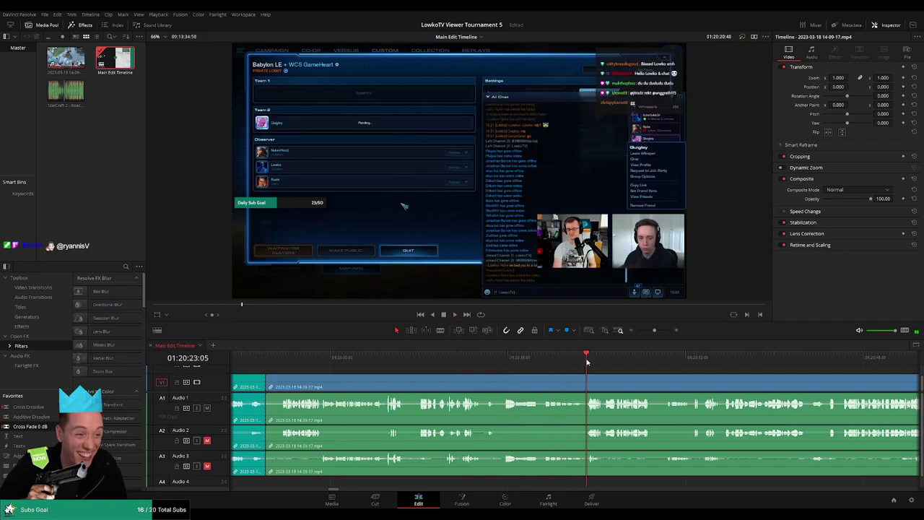
scroll(575, 374, right, 3)
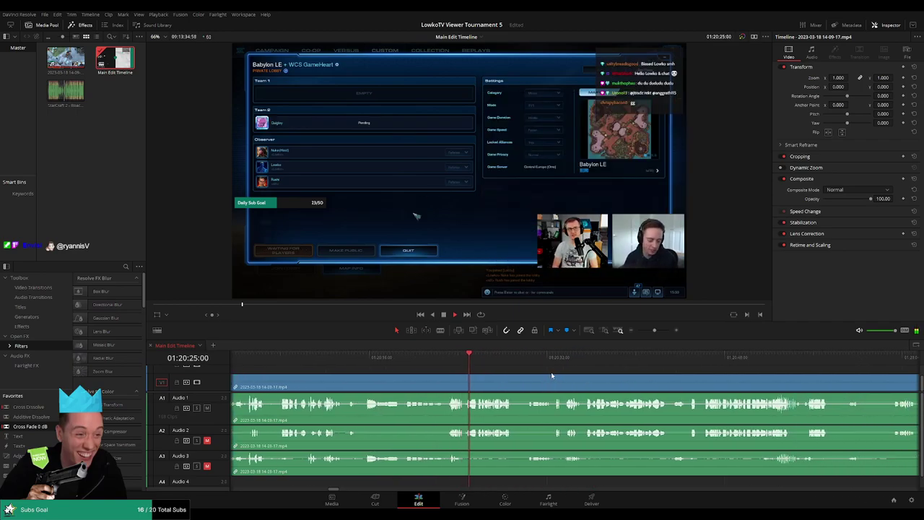
key(space)
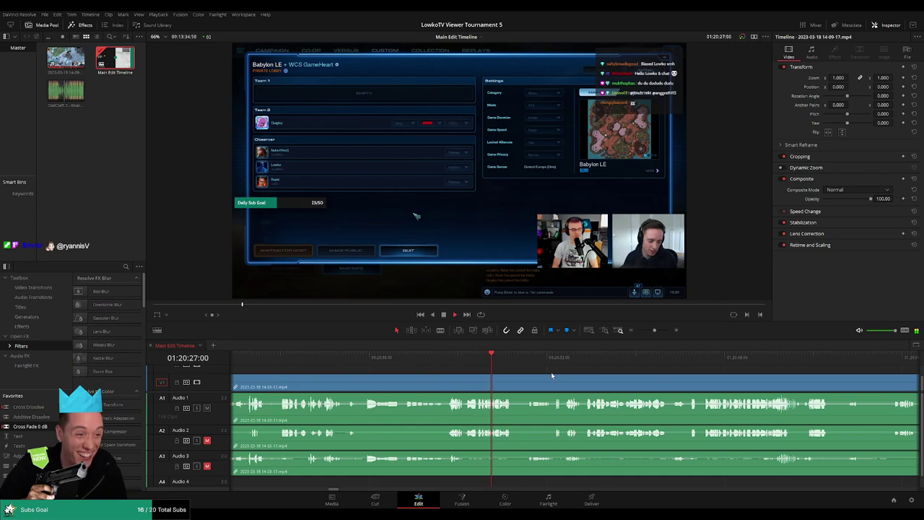
click(528, 358)
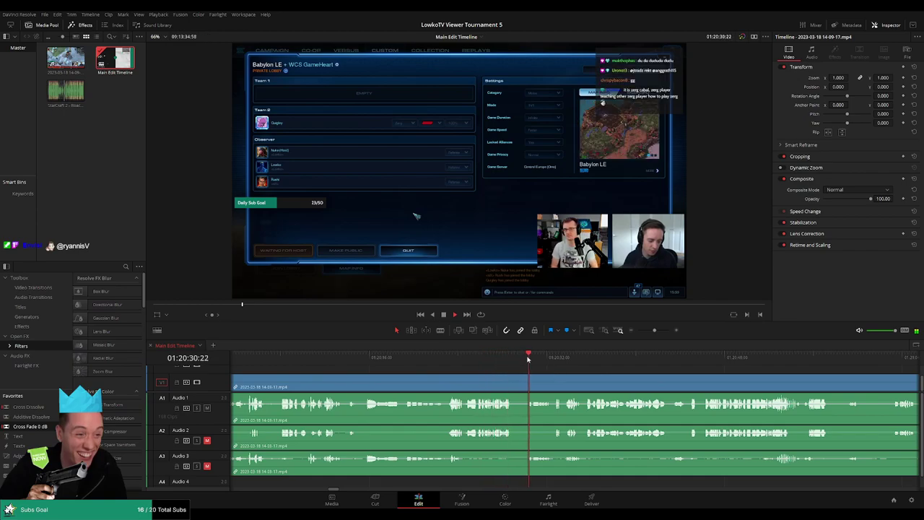
click(555, 359)
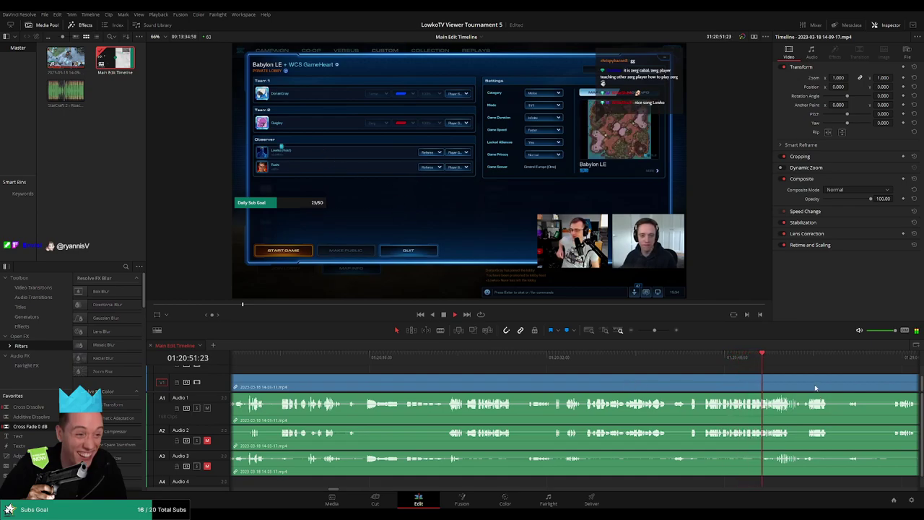
Step: Skip to the game-starting countdown and scrub forward to the loading screen
scroll(816, 389, right, 3)
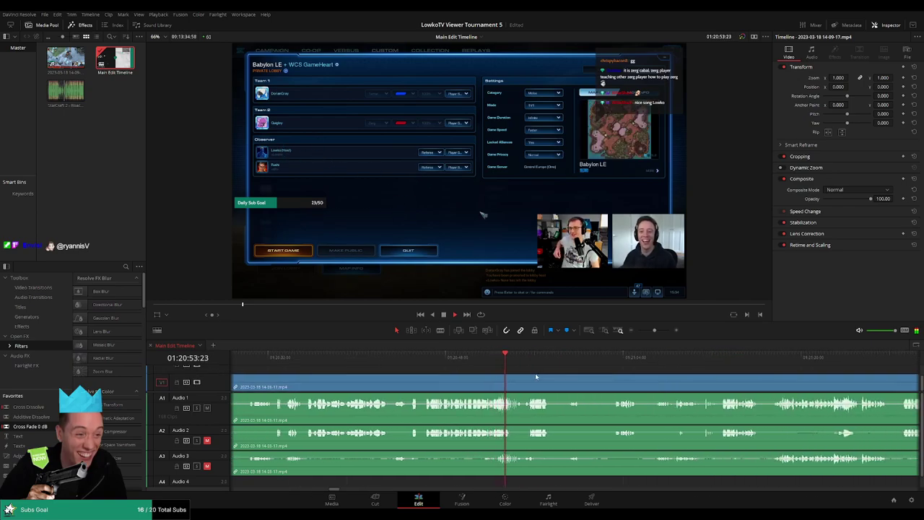
scroll(505, 375, right, 2)
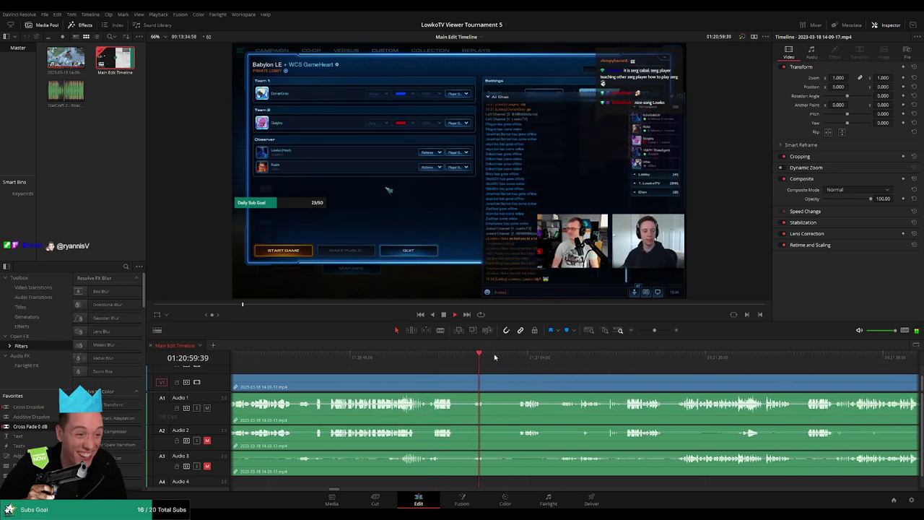
click(567, 357)
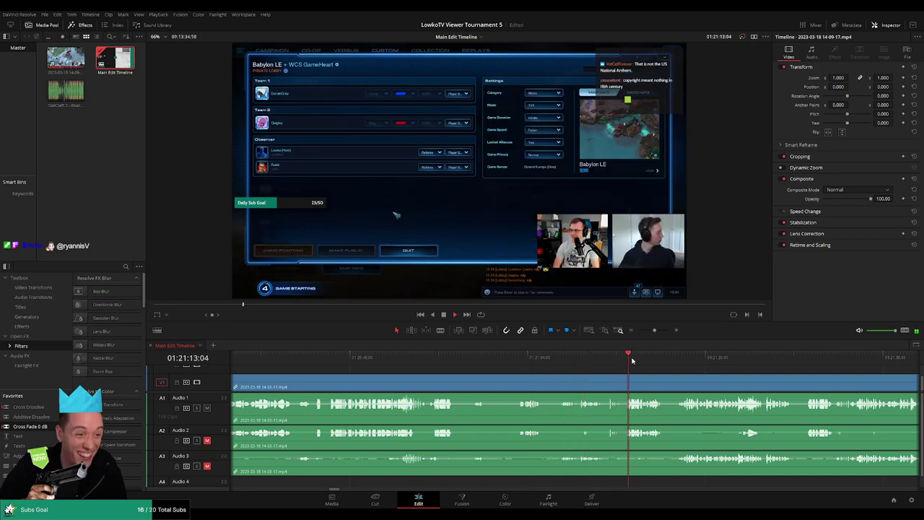
scroll(499, 370, right, 2)
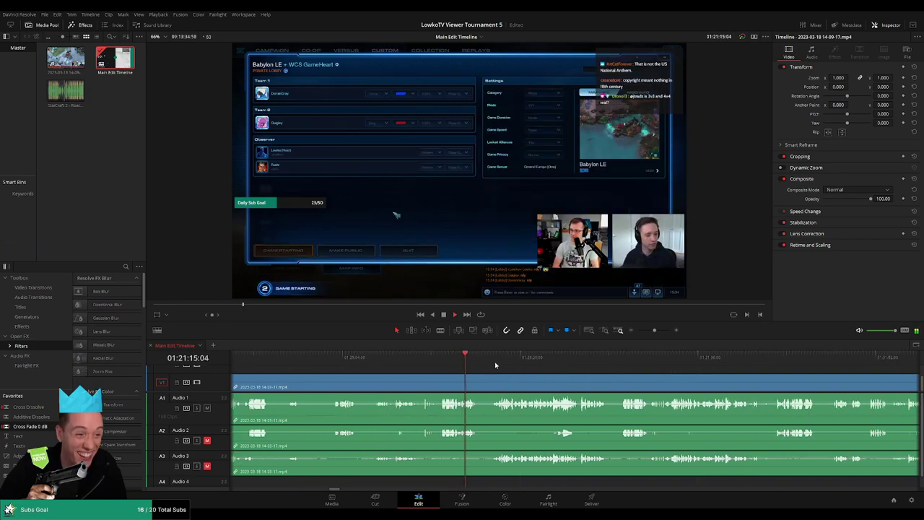
scroll(588, 378, right, 2)
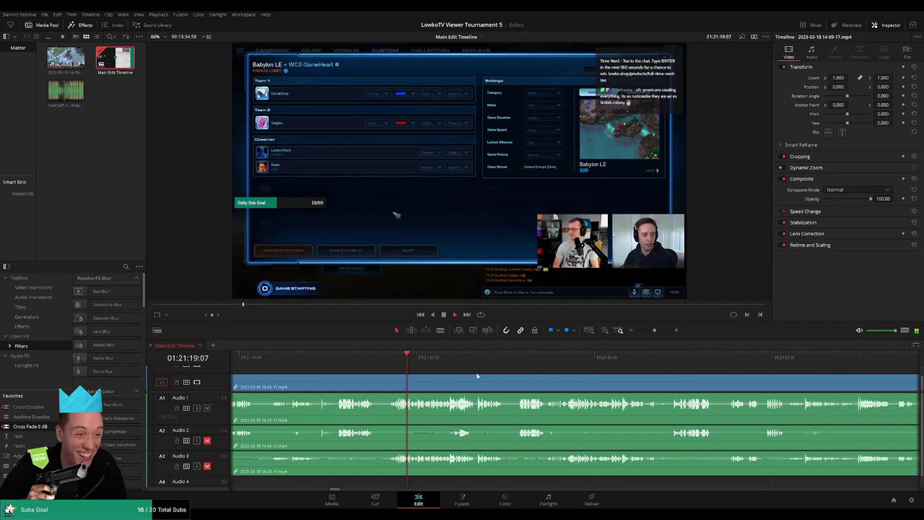
drag(426, 358, 517, 360)
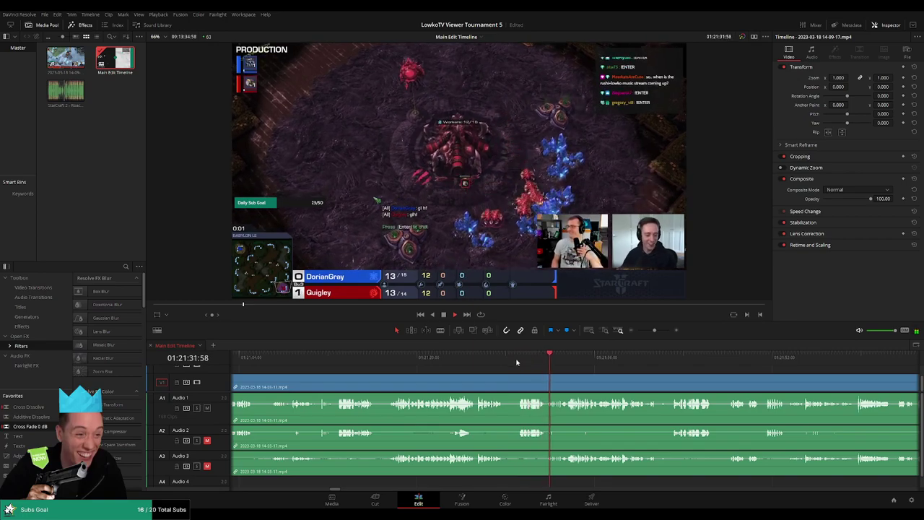
Step: Blade all tracks at the first frame of the DorianGray vs Quigley match, then zoom out
mouse_move(557, 363)
mouse_down()
mouse_move(580, 360)
mouse_move(561, 359)
mouse_up()
scroll(574, 368, up, 5)
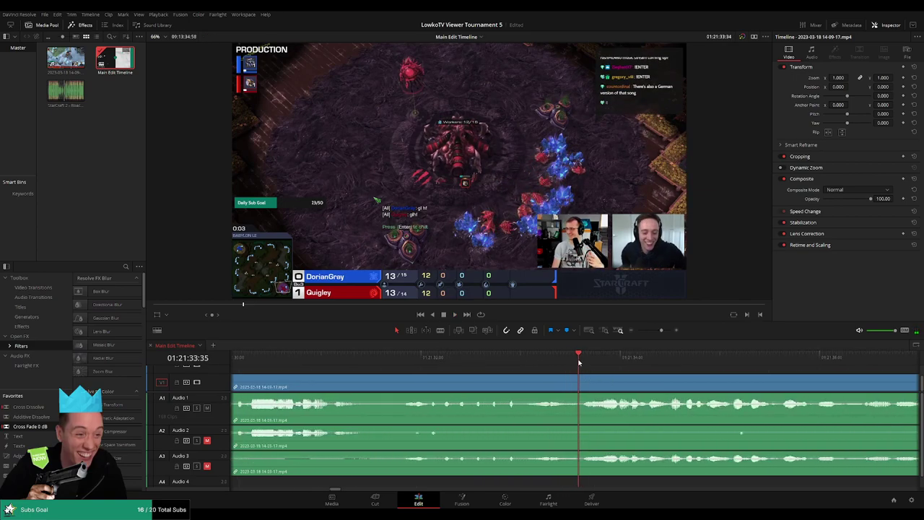
click(578, 381)
key(space)
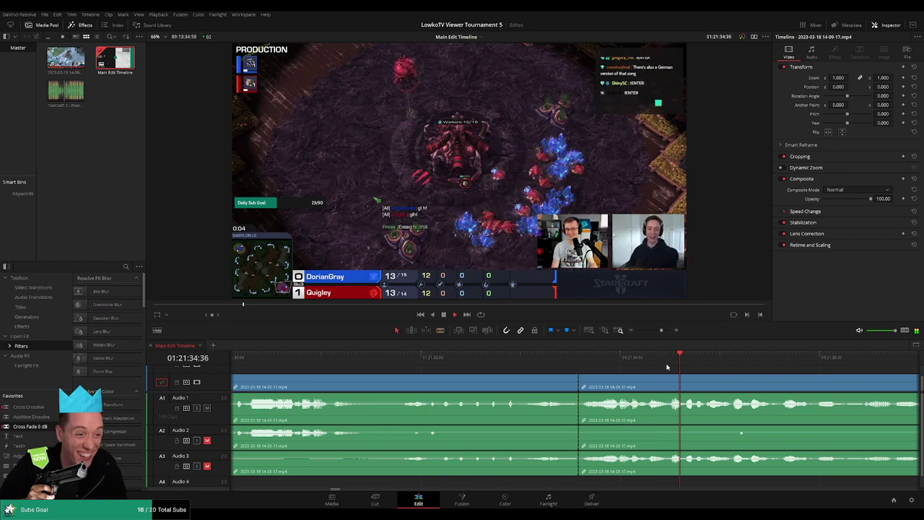
click(658, 329)
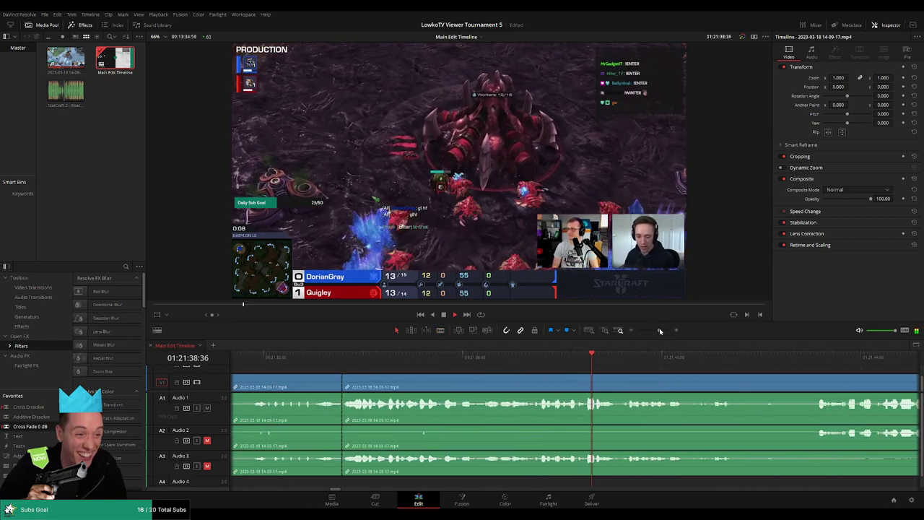
Step: Scroll through the Babylon LE match's opening minute on the timeline
drag(659, 371, 472, 369)
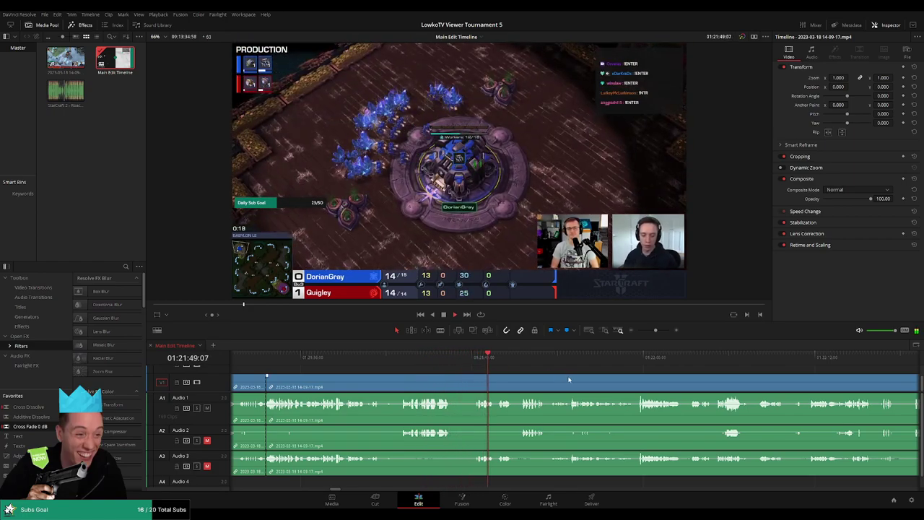
scroll(465, 371, right, 3)
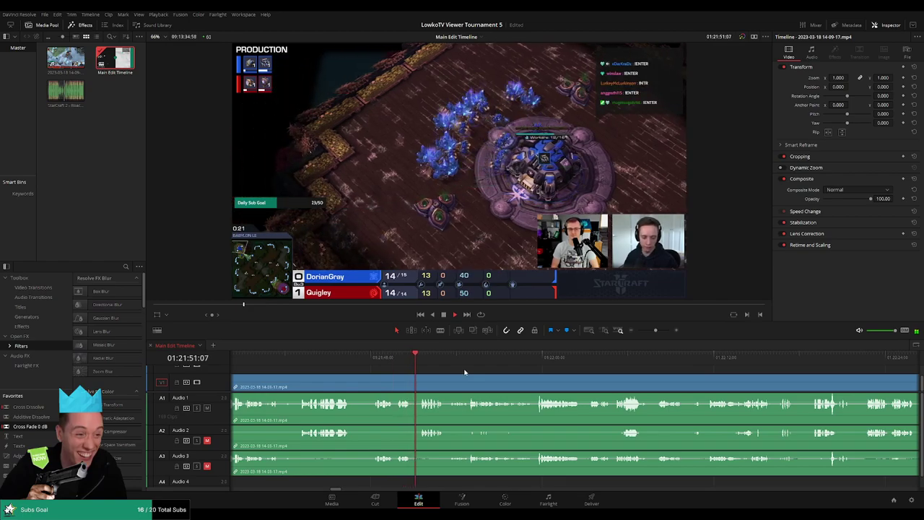
scroll(469, 374, right, 1)
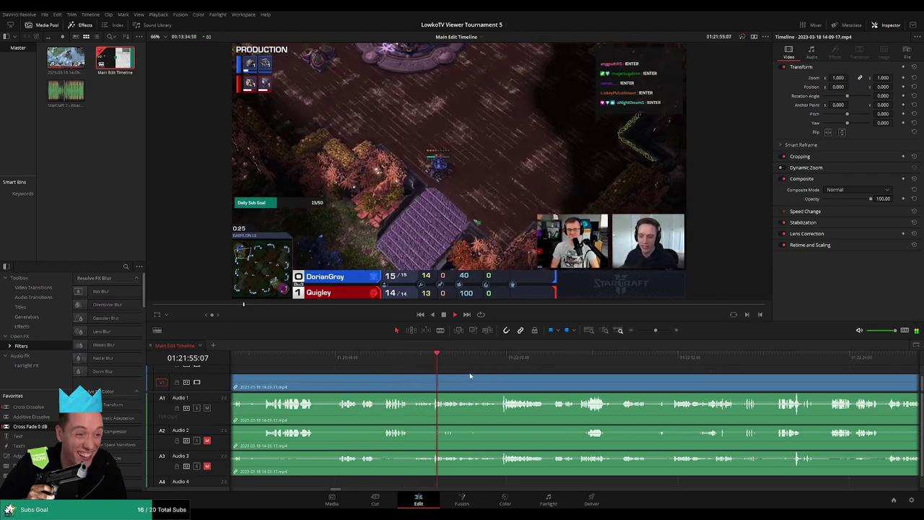
scroll(548, 381, right, 1)
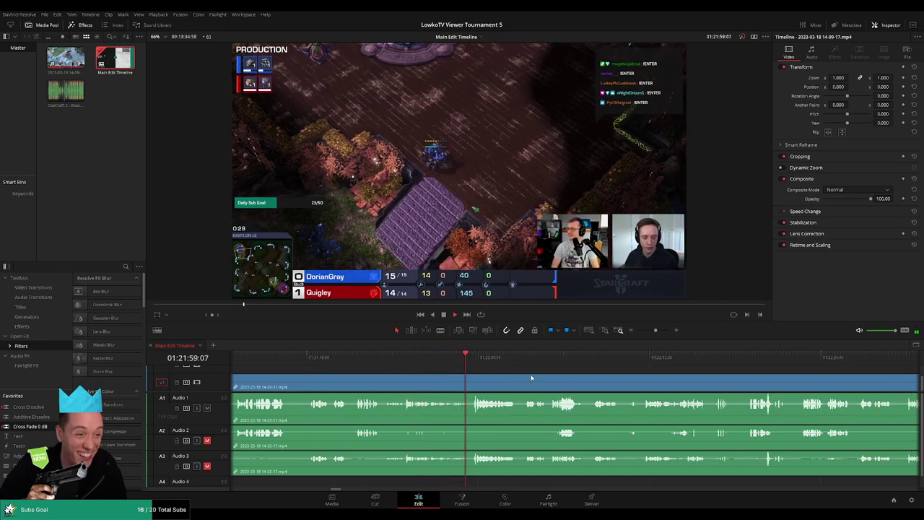
scroll(590, 386, right, 2)
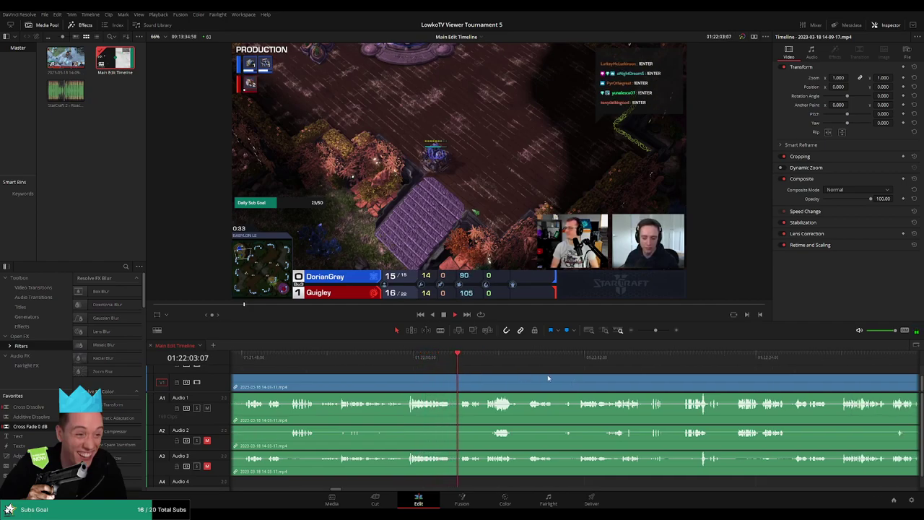
scroll(581, 379, right, 2)
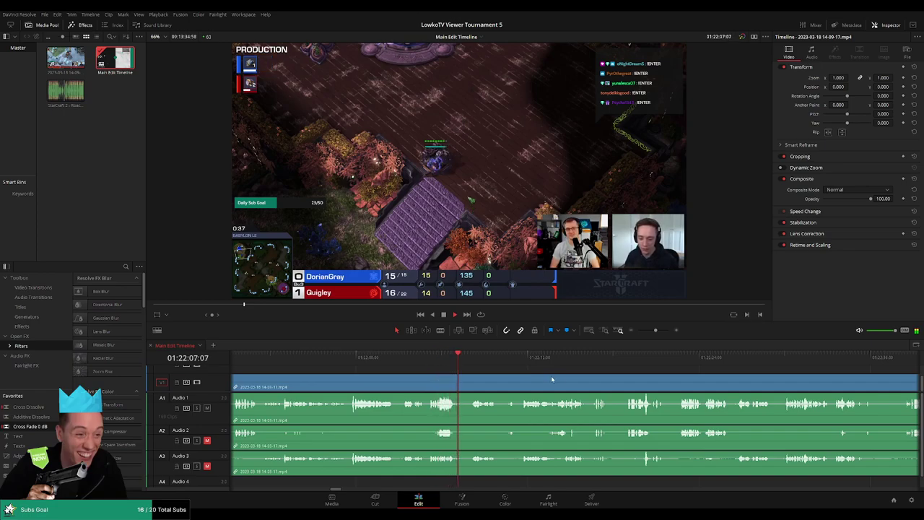
scroll(508, 370, right, 2)
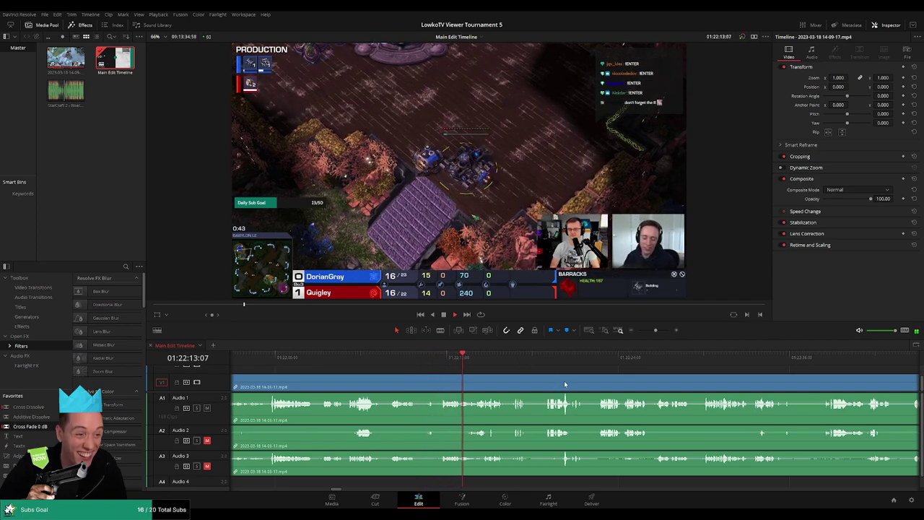
scroll(565, 384, right, 1)
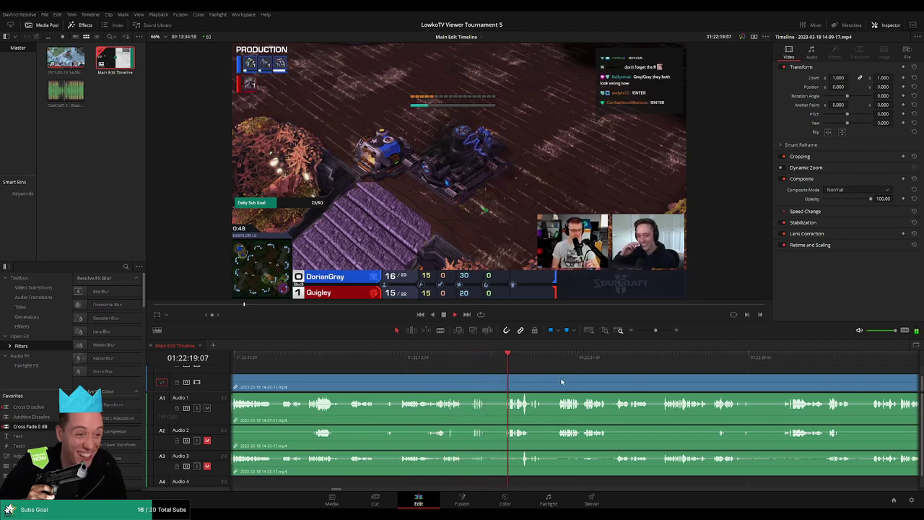
Step: Blade both ends of the first dead stretch, ripple-delete it, and review the join
key(b)
click(487, 381)
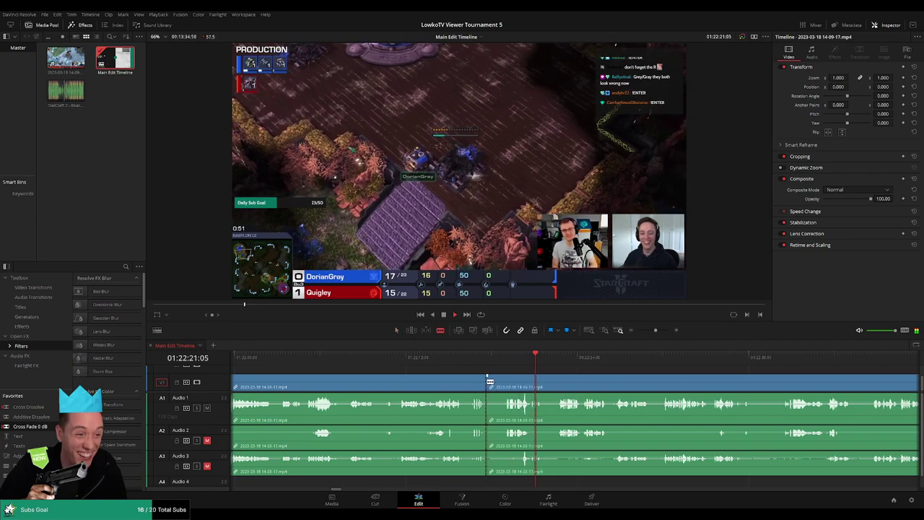
click(507, 381)
key(a)
click(497, 381)
key(Delete)
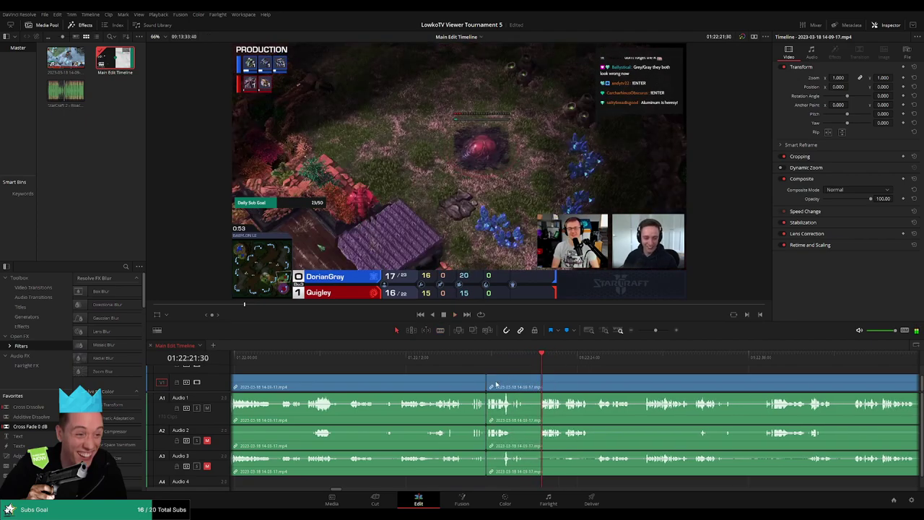
click(514, 357)
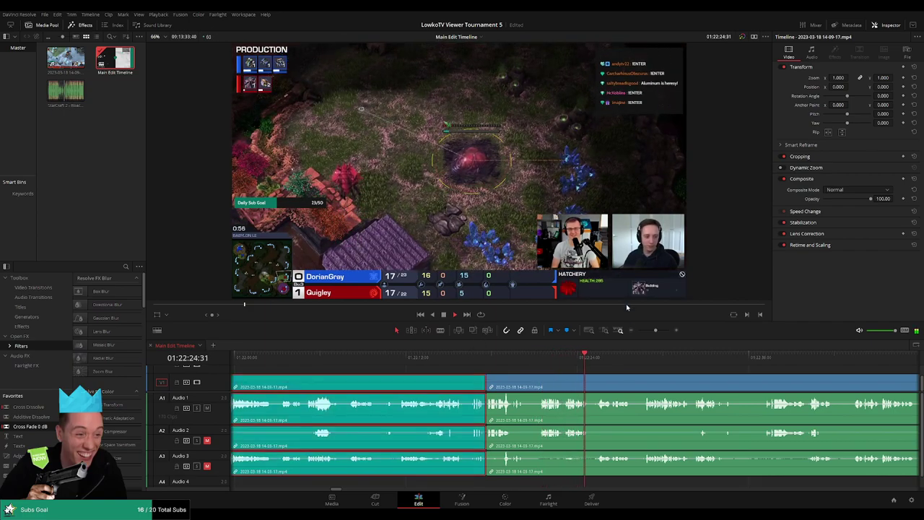
Step: Locate the next short pause and replay the footage leading into it
scroll(656, 368, right, 3)
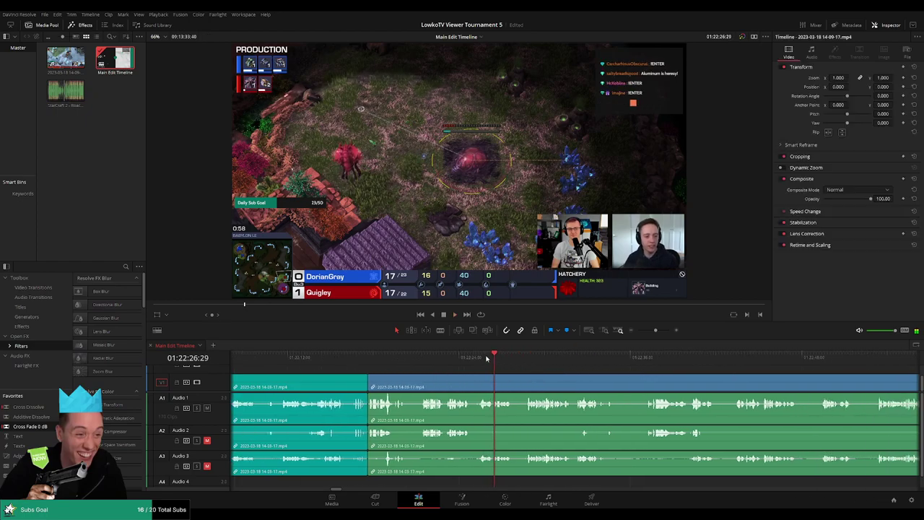
click(477, 356)
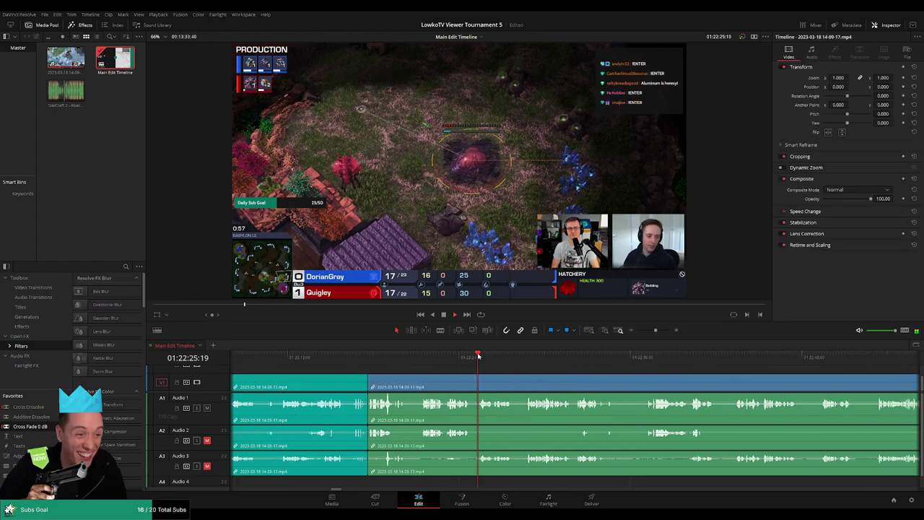
scroll(593, 379, up, 3)
click(533, 362)
key(ctrl+v)
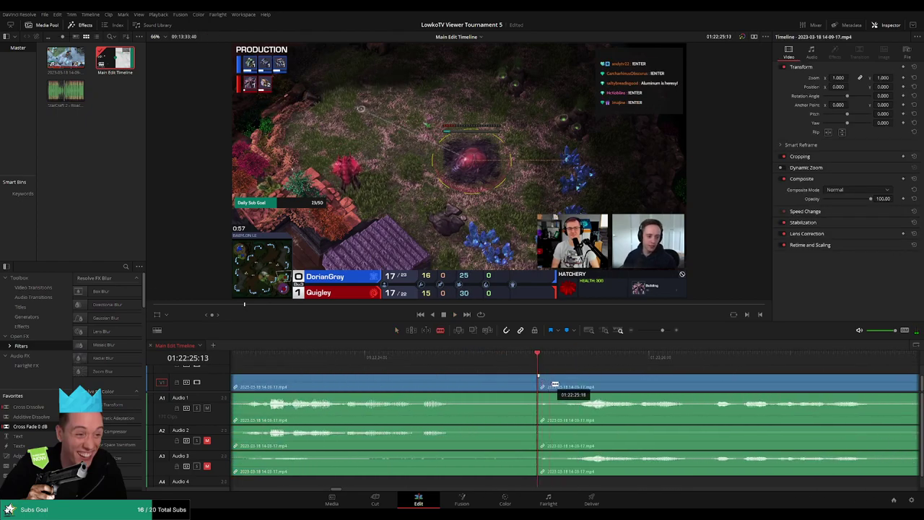
key(space)
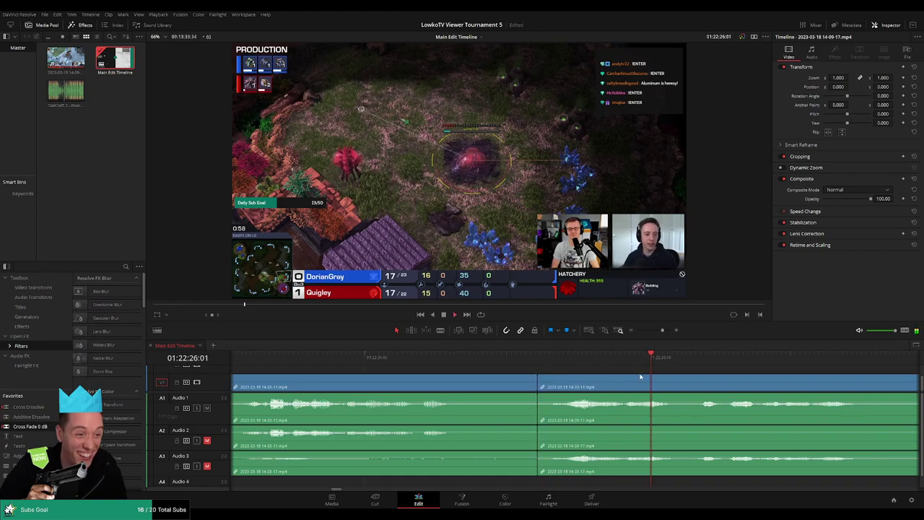
drag(662, 330, 656, 332)
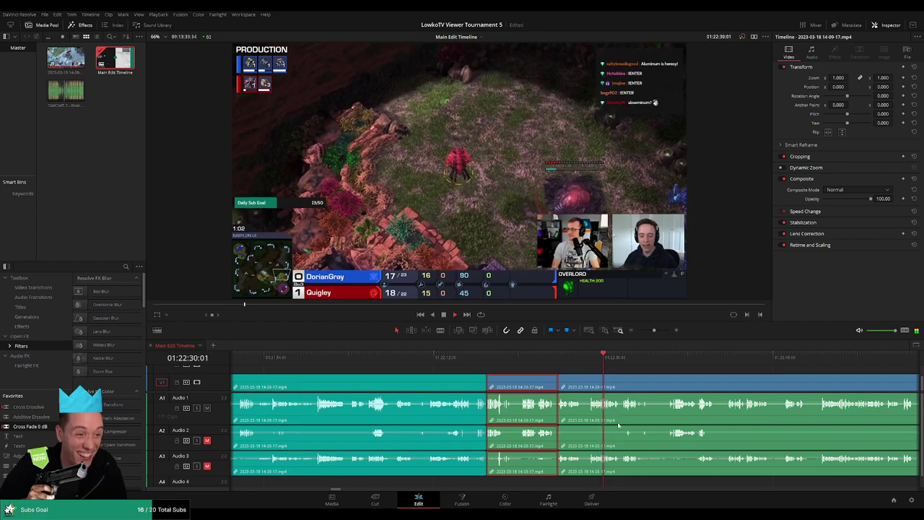
scroll(650, 404, up, 3)
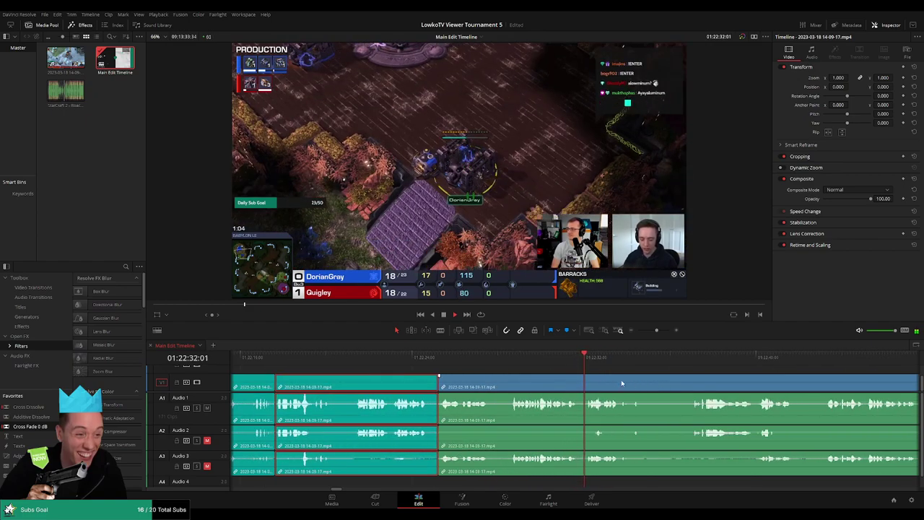
click(631, 374)
scroll(620, 390, right, 3)
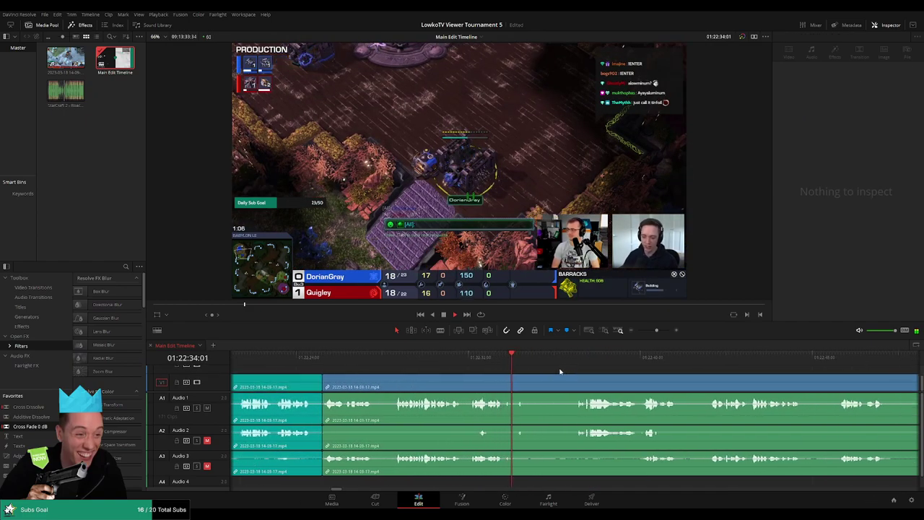
click(556, 369)
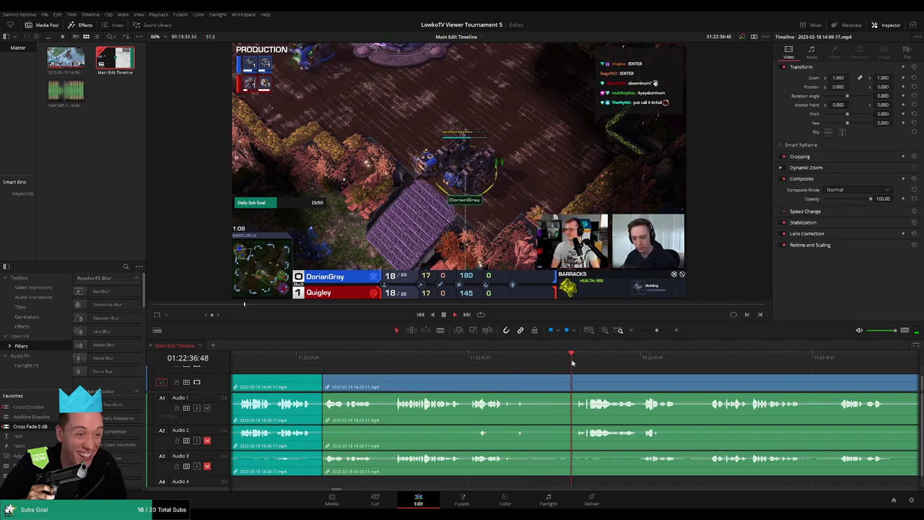
click(514, 357)
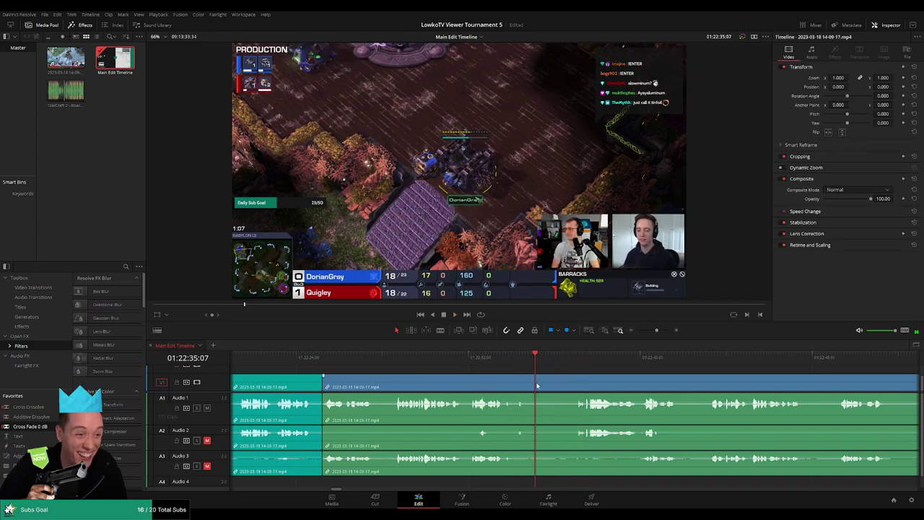
Step: Blade the start and end of the pause, ripple-delete it, and play back the join
key(b)
click(536, 387)
click(572, 386)
key(a)
click(565, 387)
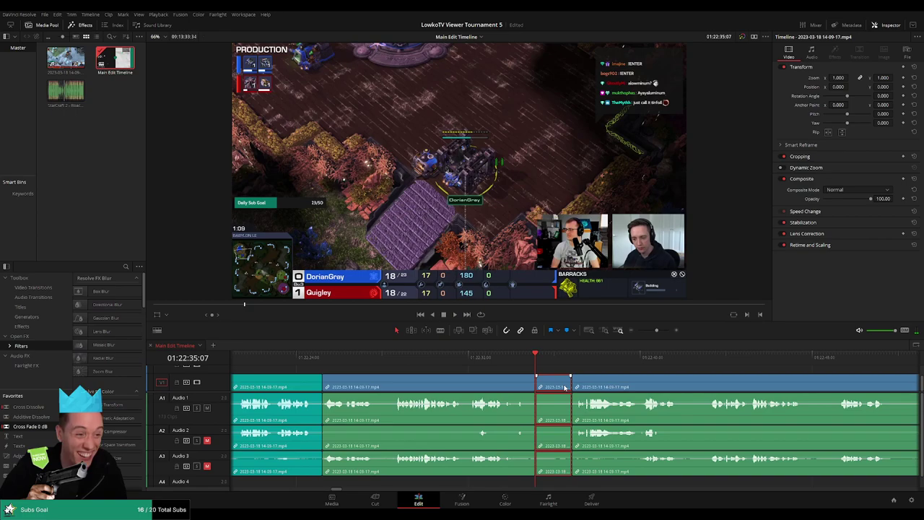
key(Delete)
scroll(595, 390, down, 3)
key(space)
Step: Delete the next dead segment, split at the playhead, and remove the small leftover piece
click(554, 384)
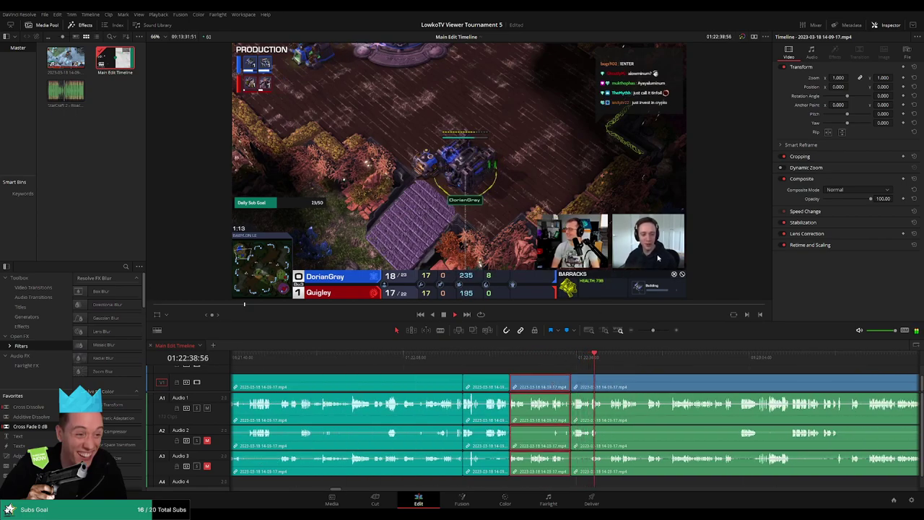
key(Delete)
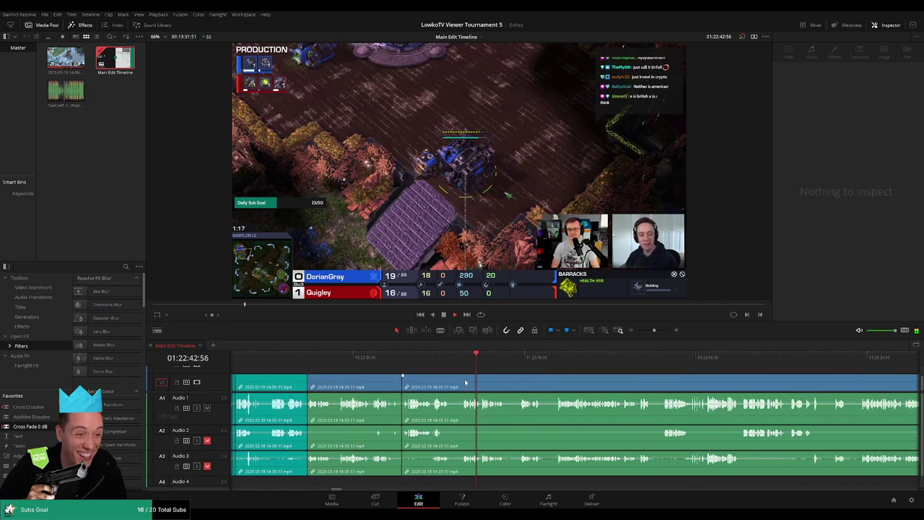
click(375, 380)
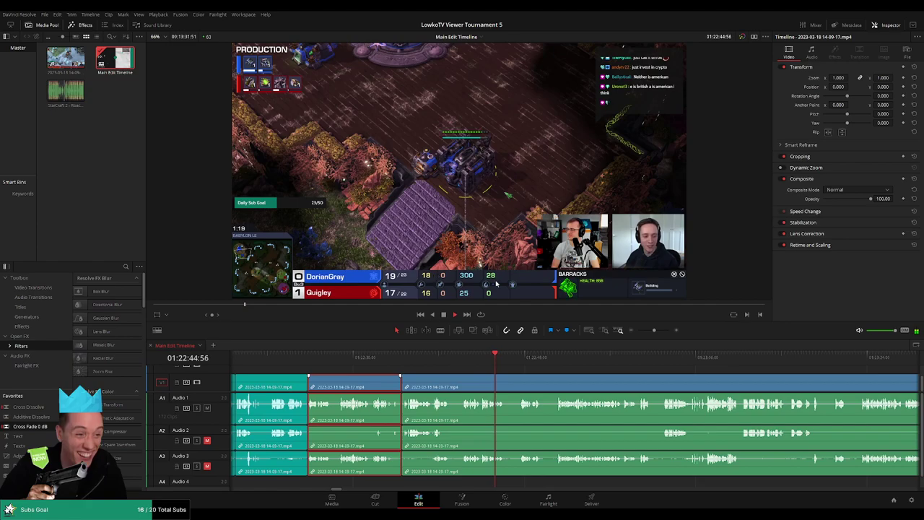
key(ctrl+b)
click(544, 376)
click(545, 369)
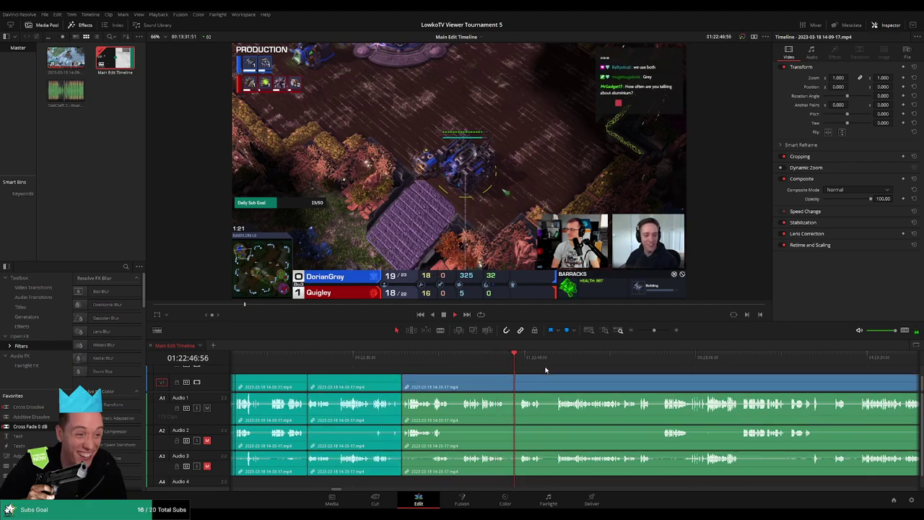
click(509, 383)
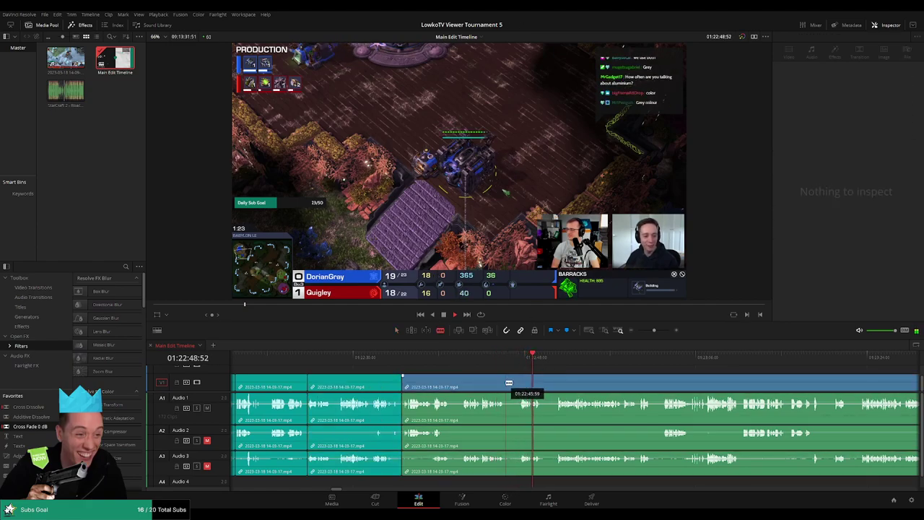
click(512, 385)
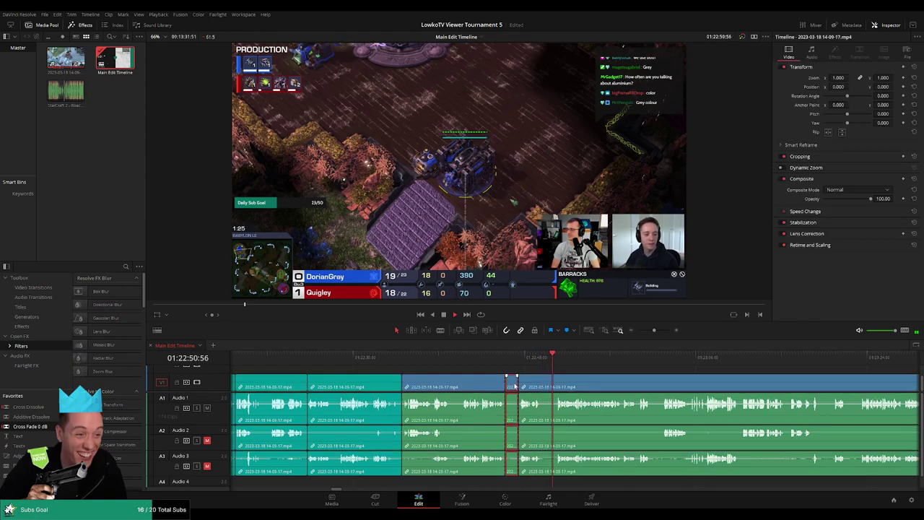
key(Delete)
click(497, 357)
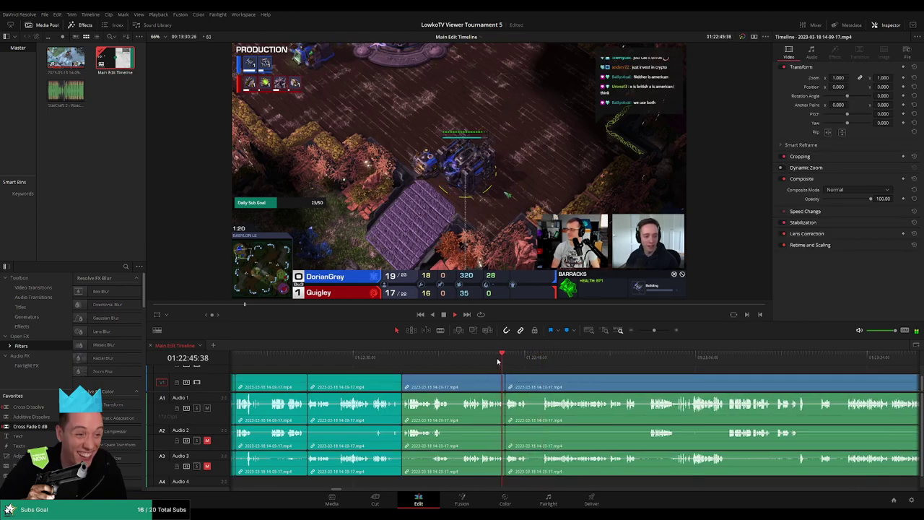
Step: Blade at the playhead, ripple-delete the short piece after it, and review the edit
key(b)
click(528, 383)
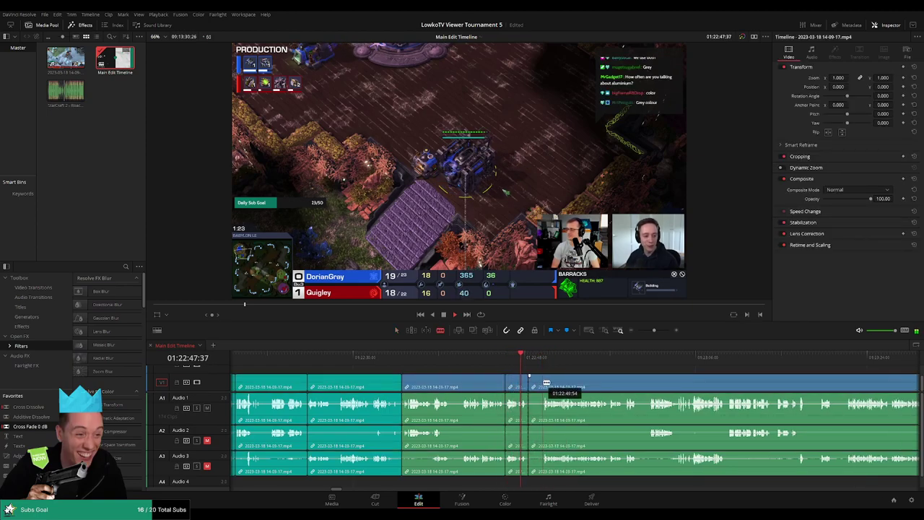
key(a)
click(538, 389)
key(Delete)
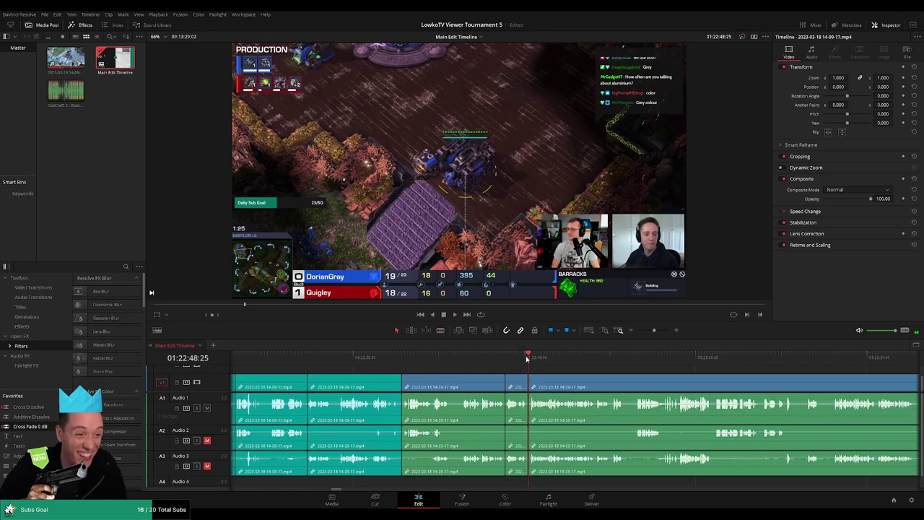
click(523, 358)
key(space)
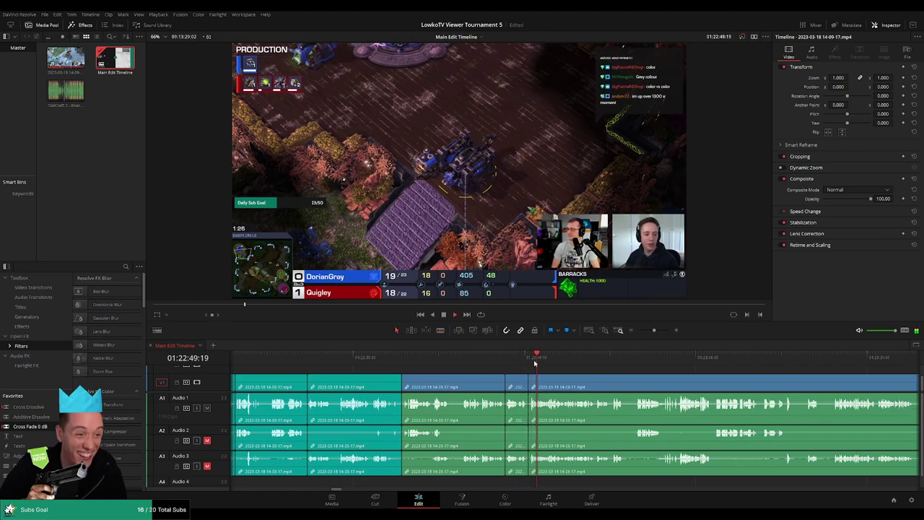
click(474, 386)
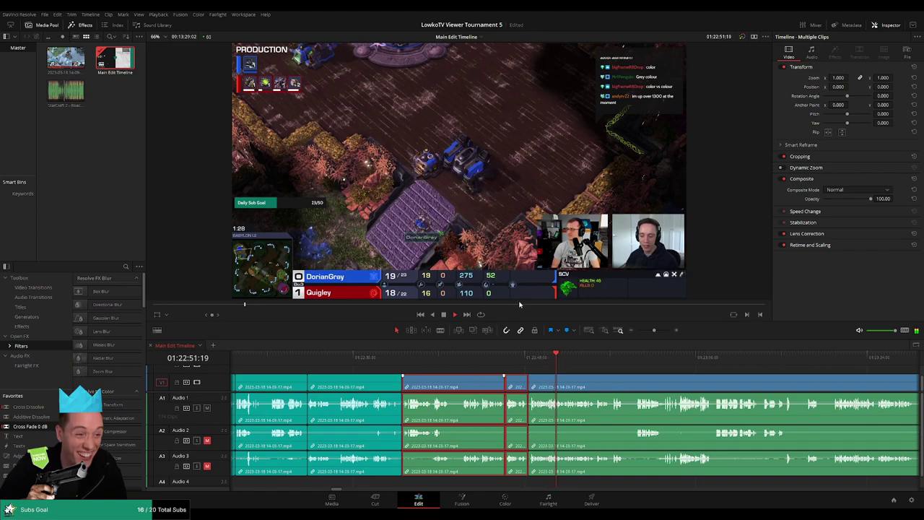
Step: Ripple-delete the selected clips to close the gap on the timeline
key(Delete)
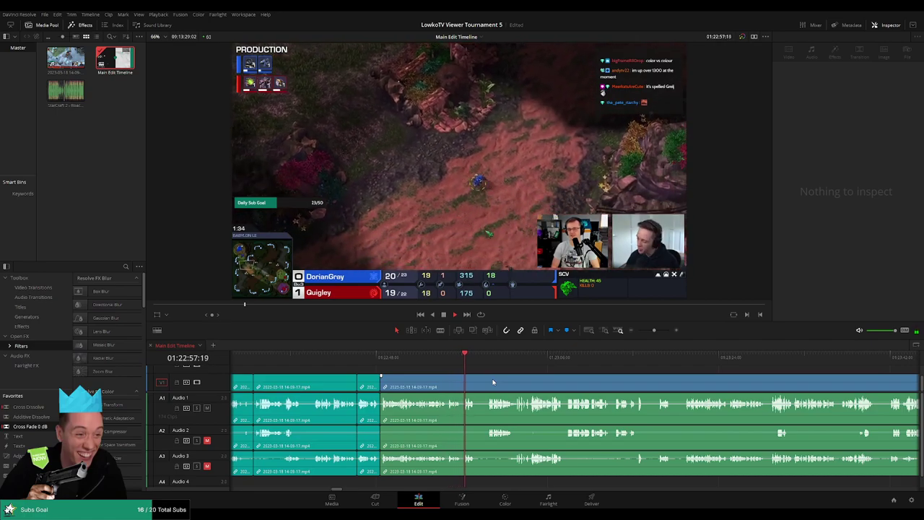
scroll(498, 381, up, 2)
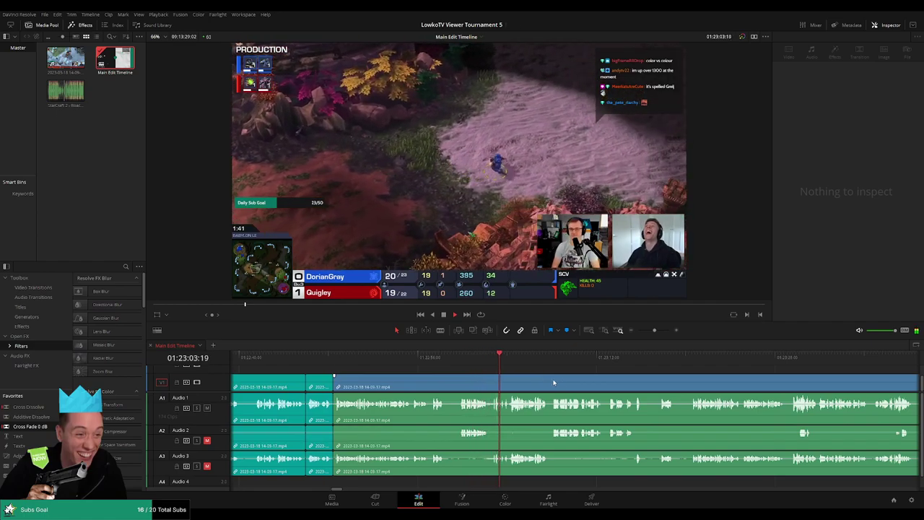
scroll(526, 379, right, 1)
scroll(526, 379, right, 1)
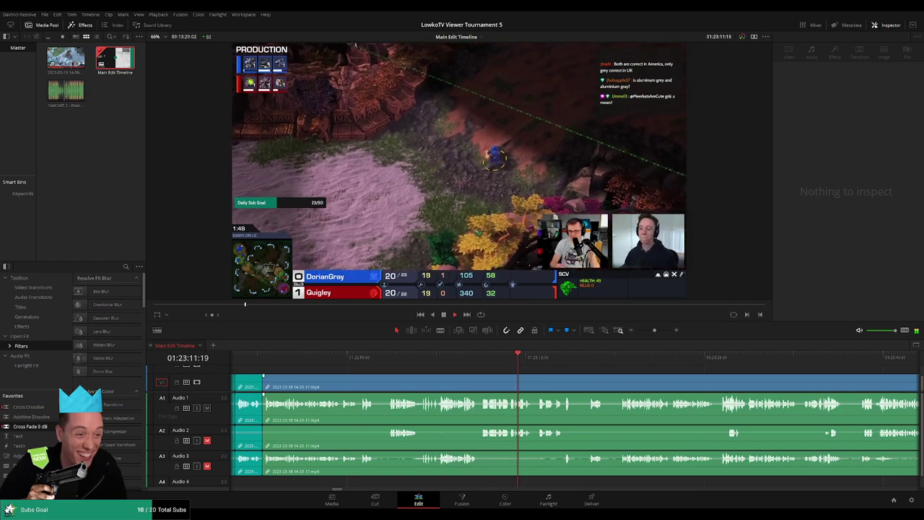
scroll(262, 376, right, 2)
scroll(481, 375, right, 1)
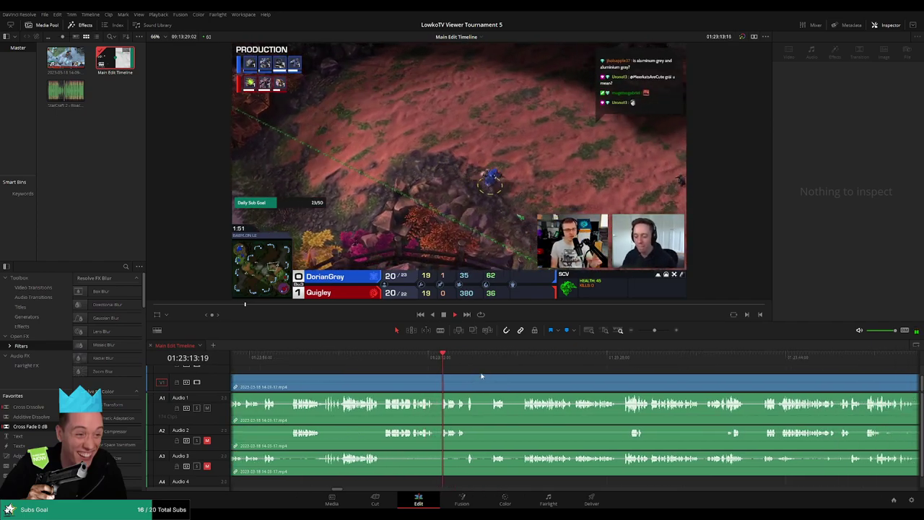
scroll(482, 375, right, 1)
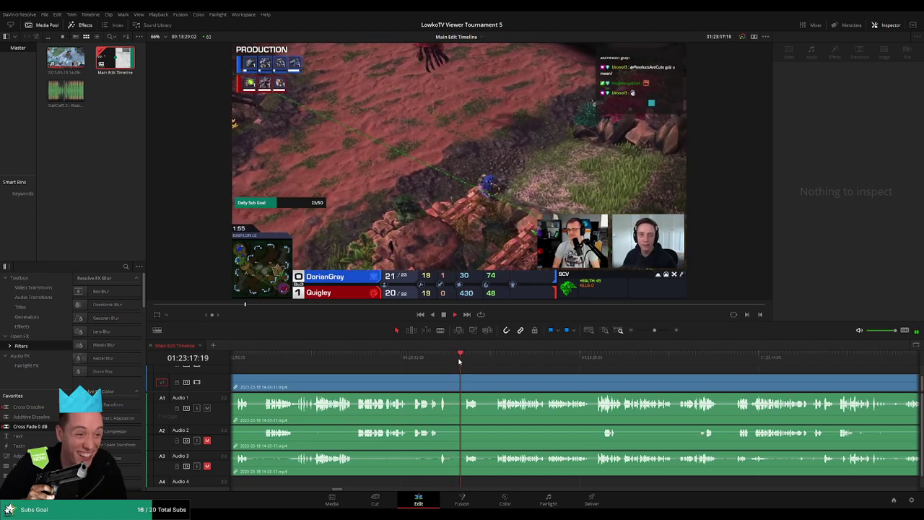
Step: Blade out a short dead stretch at the playhead and ripple-delete it
key(b)
click(476, 383)
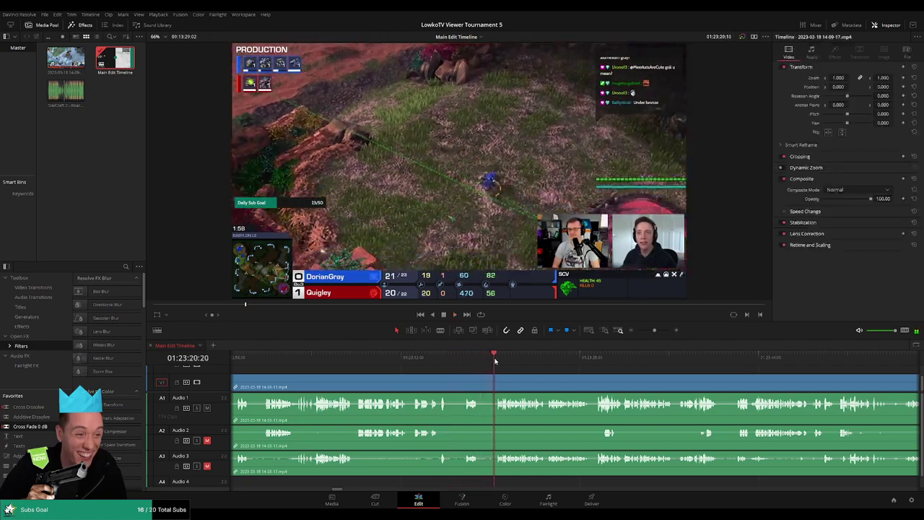
click(494, 383)
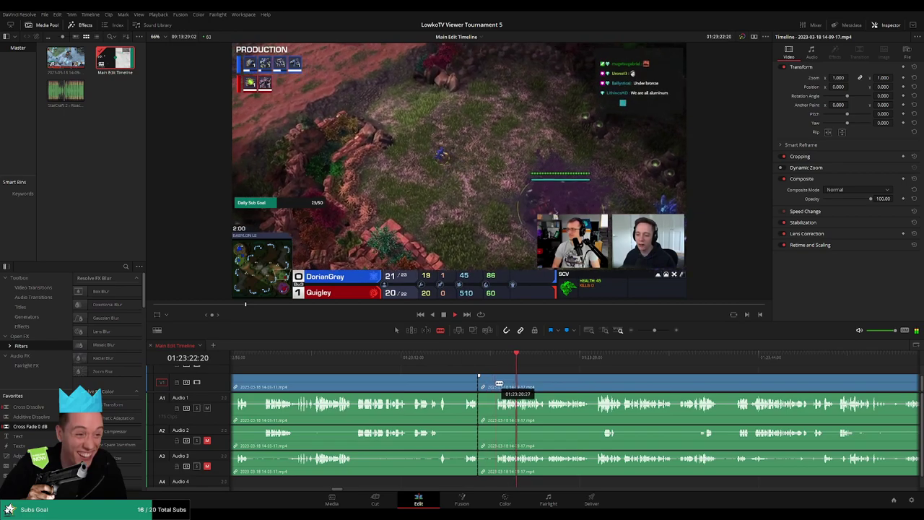
key(a)
click(485, 386)
key(Delete)
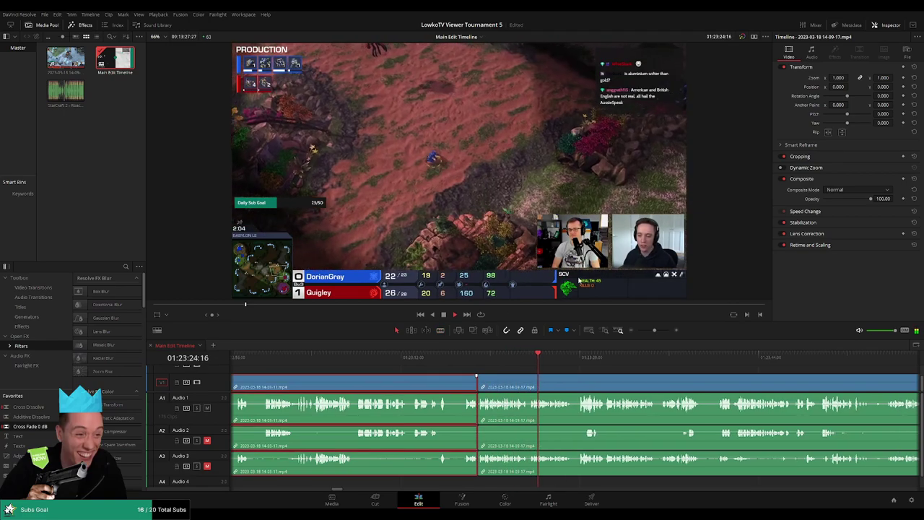
key(ctrl+shift+a)
scroll(543, 381, right, 5)
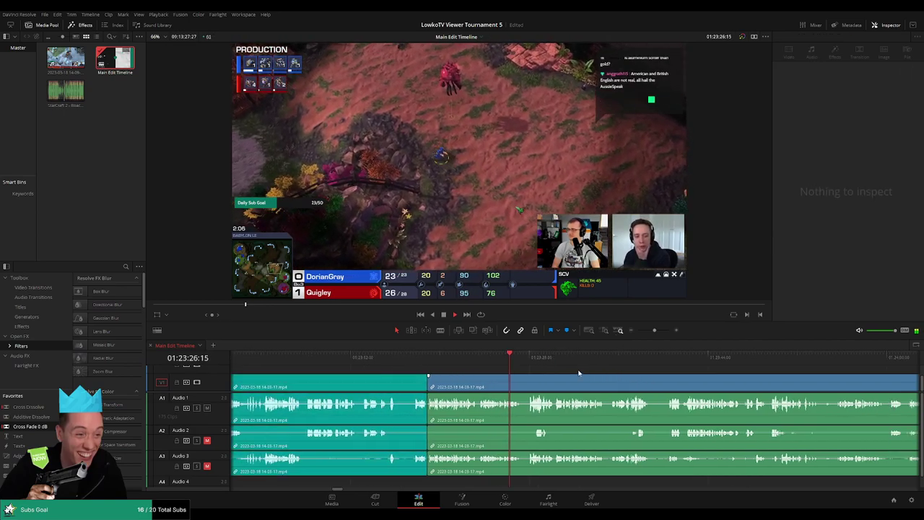
scroll(544, 381, right, 3)
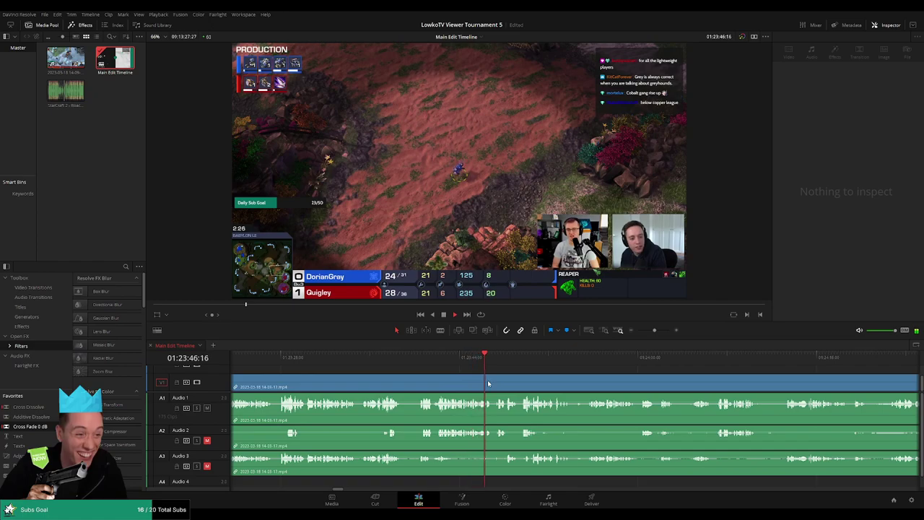
Step: Cut the dead section near 01:23:40 on all tracks, ripple-delete it, and zoom out
click(396, 358)
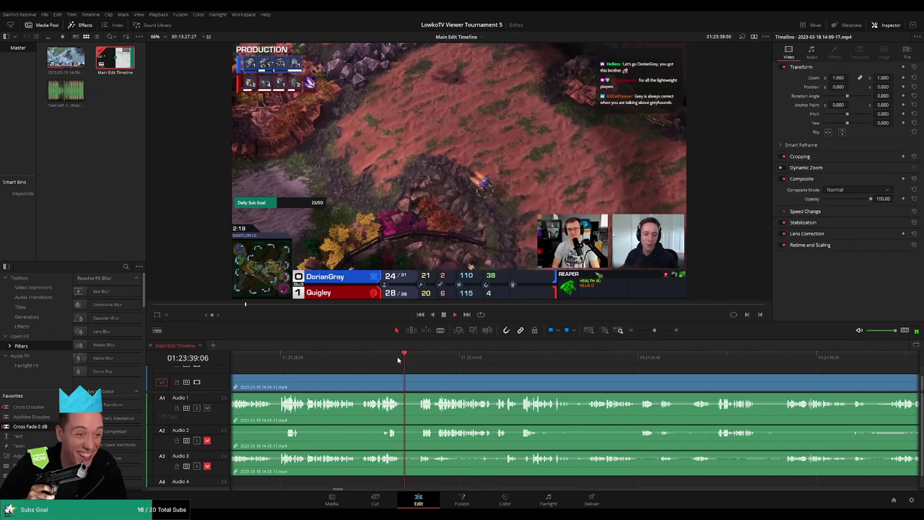
key(b)
click(401, 386)
click(419, 387)
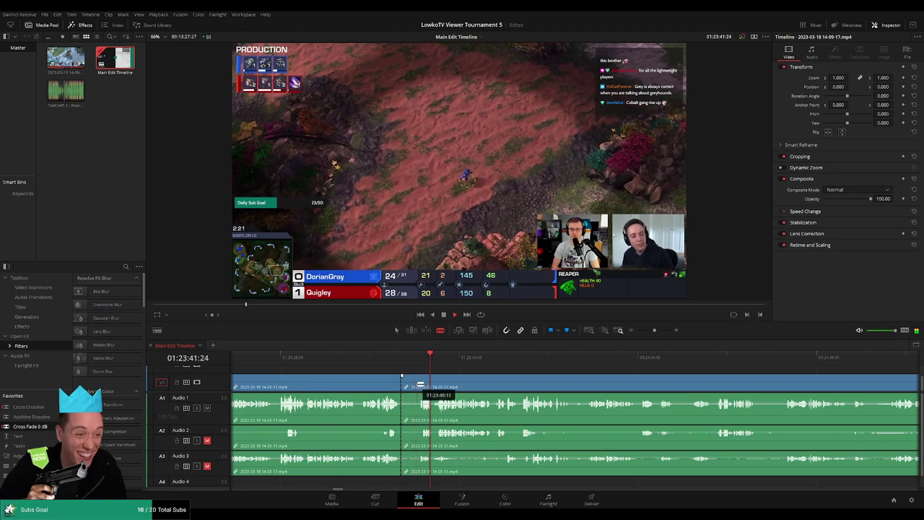
key(a)
click(410, 387)
key(Delete)
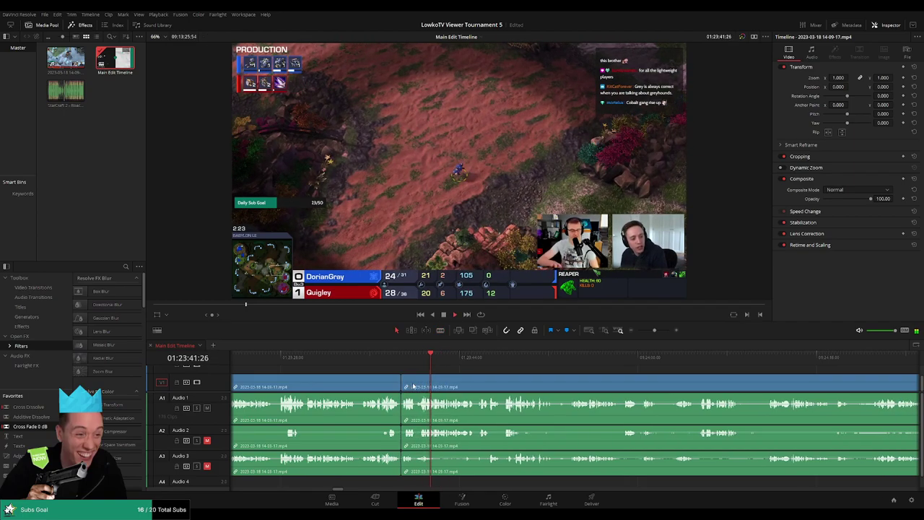
click(359, 388)
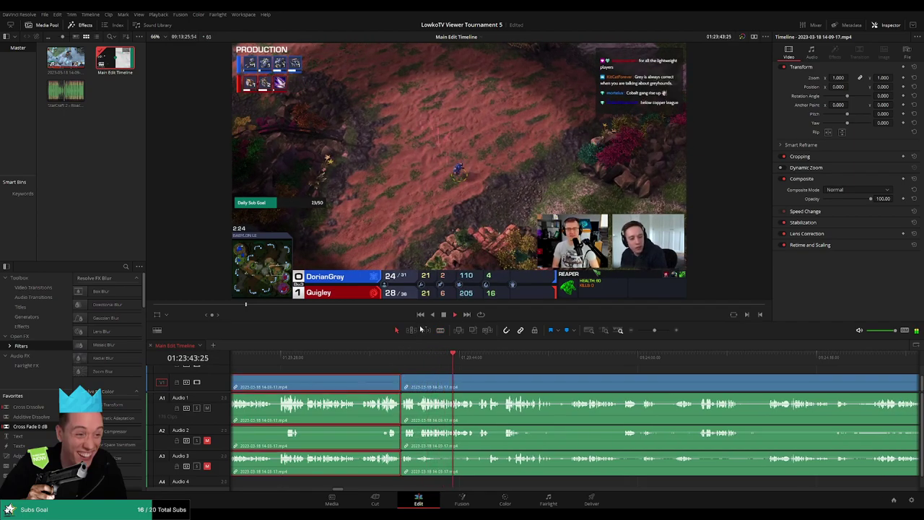
click(557, 363)
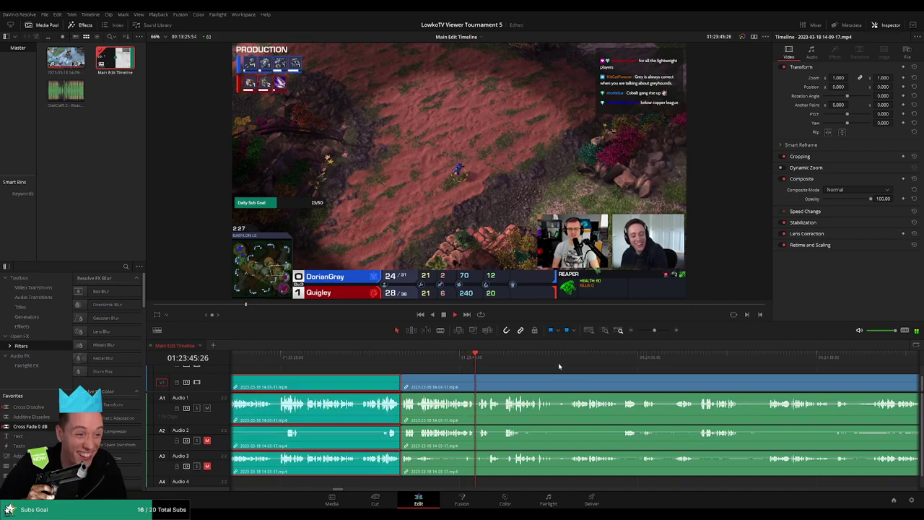
mouse_move(654, 330)
mouse_down()
mouse_move(635, 334)
mouse_move(655, 333)
mouse_up()
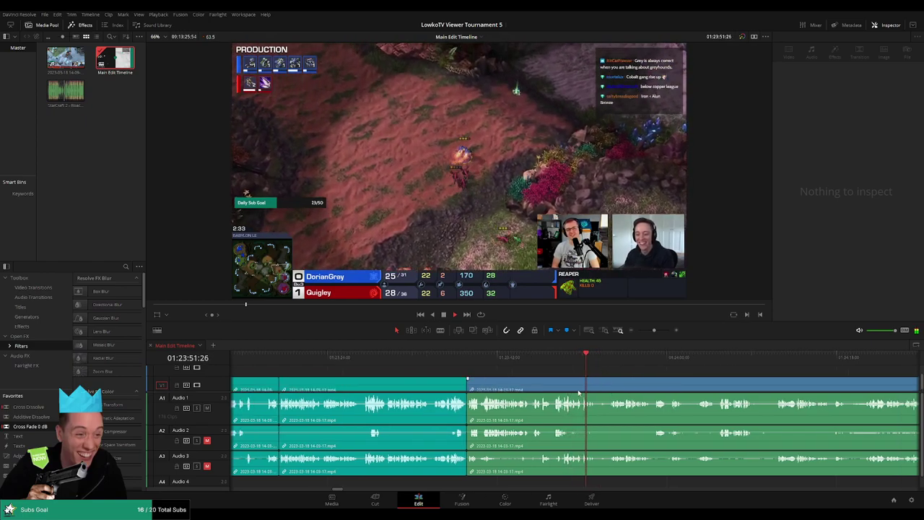
Step: Split all tracks at the current frame near 01:23:54
scroll(469, 372, right, 3)
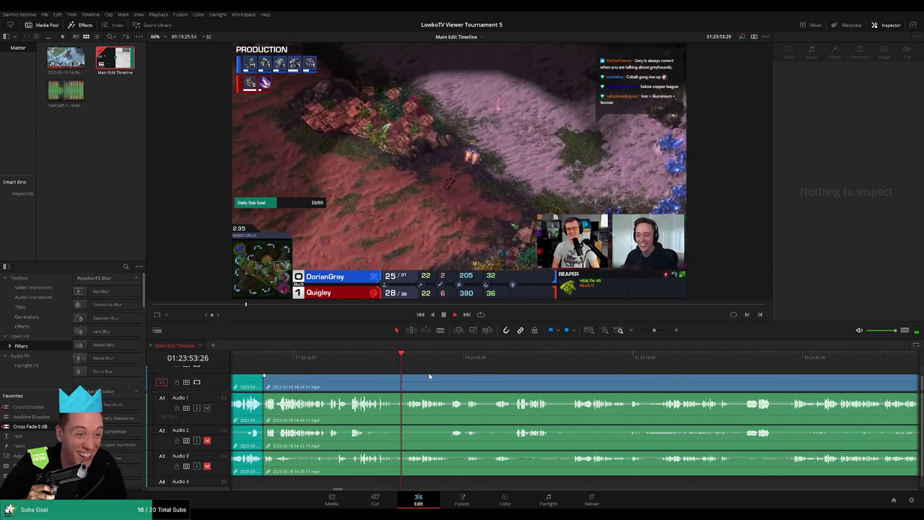
scroll(390, 364, right, 1)
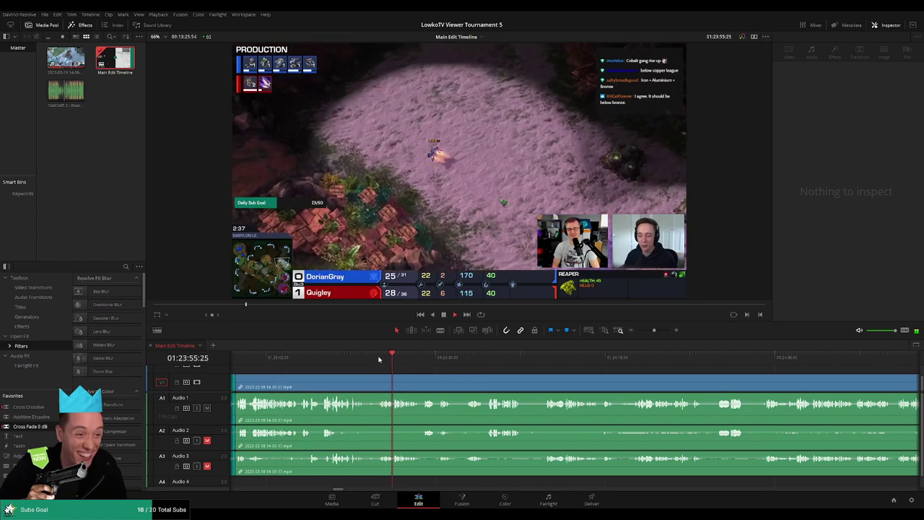
click(378, 359)
scroll(530, 364, up, 2)
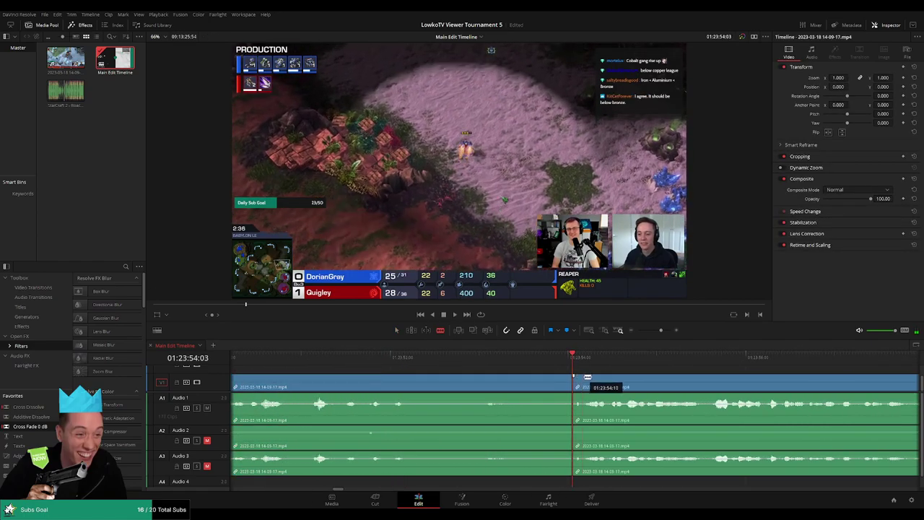
click(578, 376)
key(space)
scroll(580, 379, down, 2)
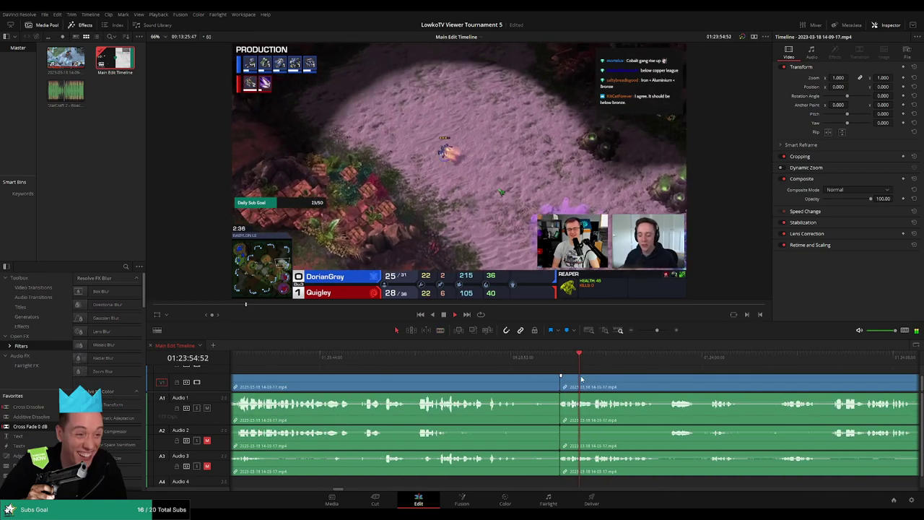
click(529, 386)
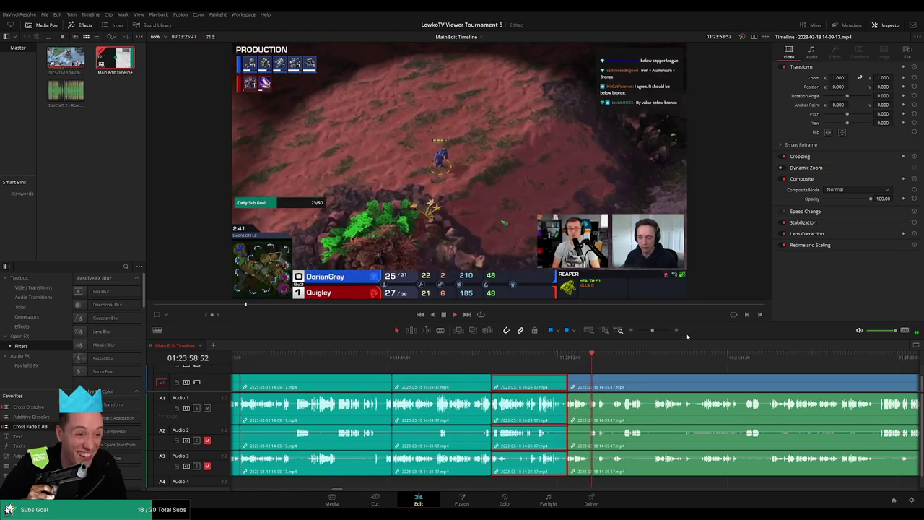
click(633, 373)
Step: Split twice near 01:24:09 with Ctrl+B and ripple-delete the short dead piece between
scroll(548, 373, right, 3)
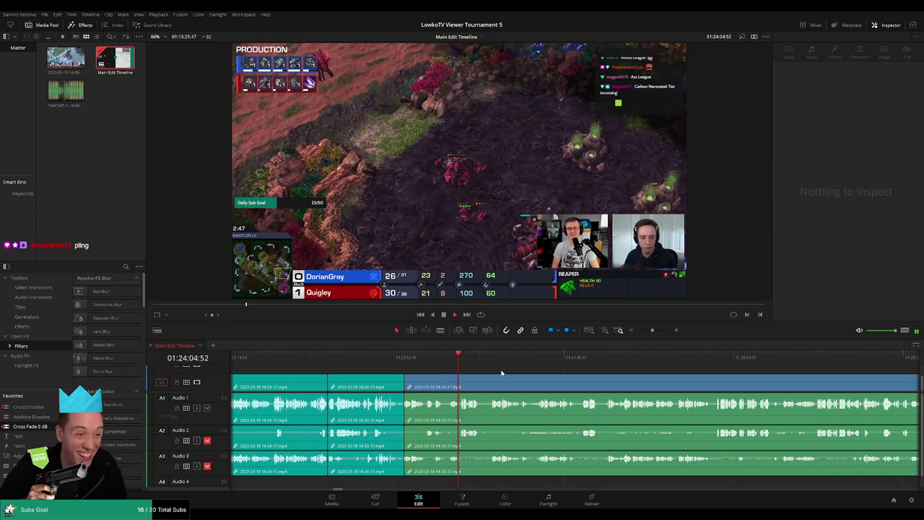
scroll(517, 377, right, 1)
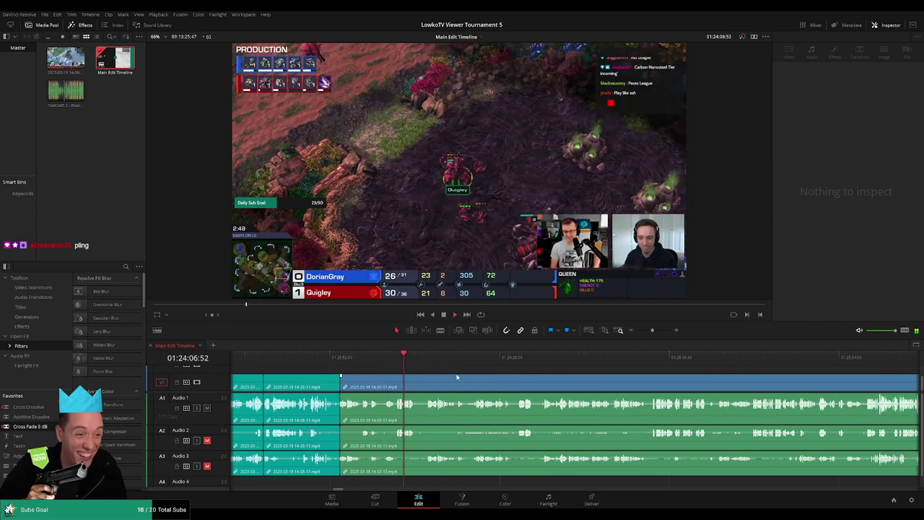
scroll(453, 387, left, 2)
scroll(495, 377, right, 2)
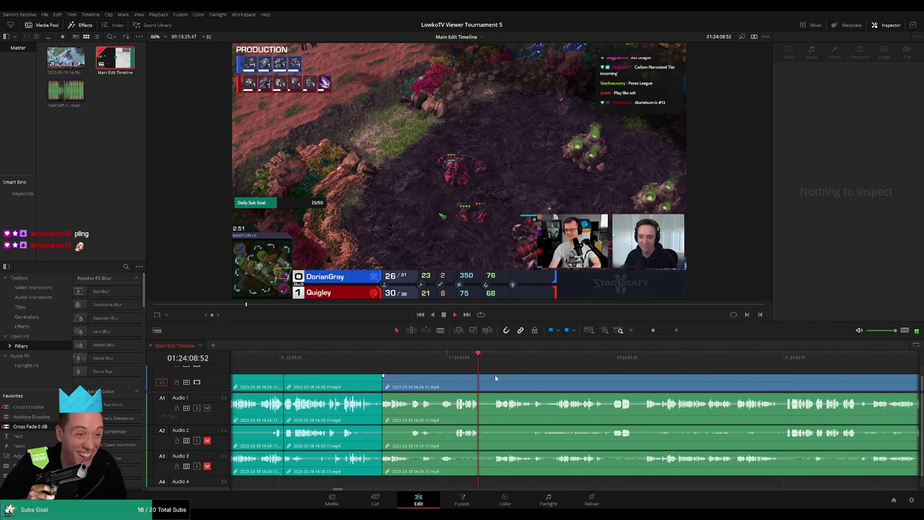
click(495, 379)
scroll(519, 376, left, 2)
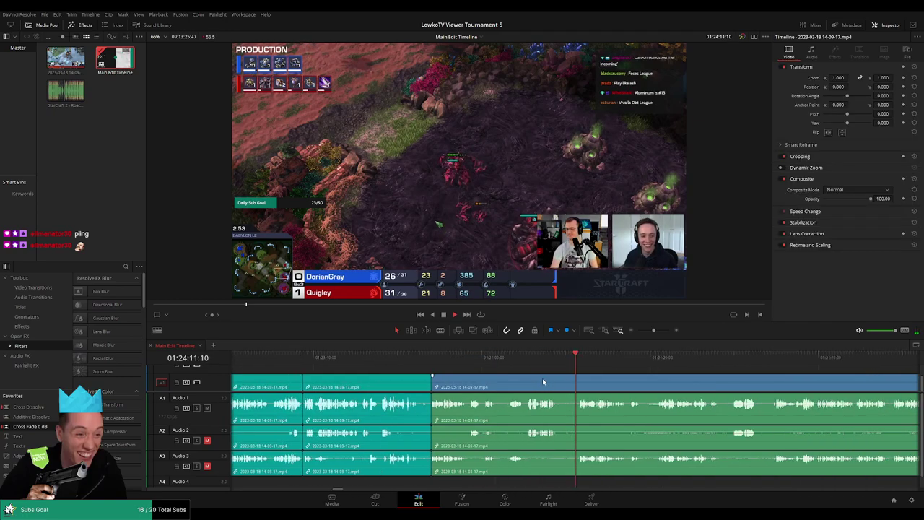
scroll(559, 367, right, 1)
key(ctrl+b)
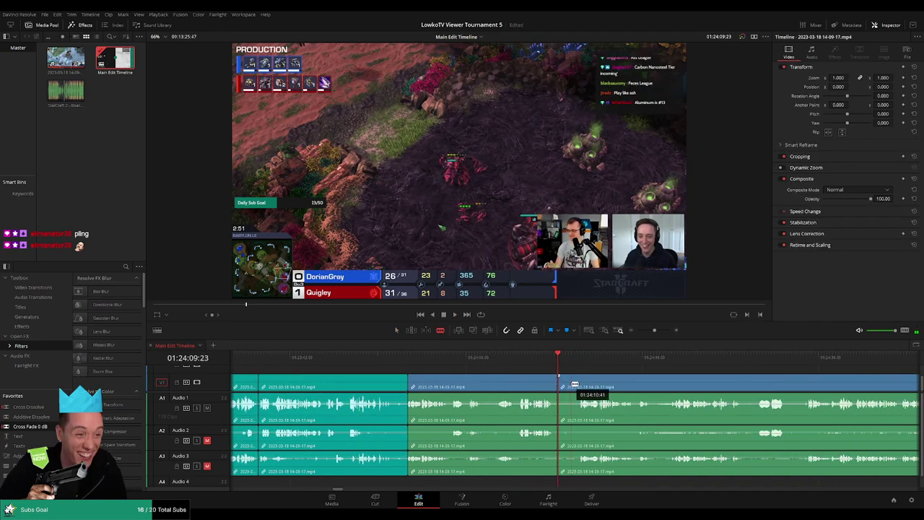
key(ctrl+b)
key(Delete)
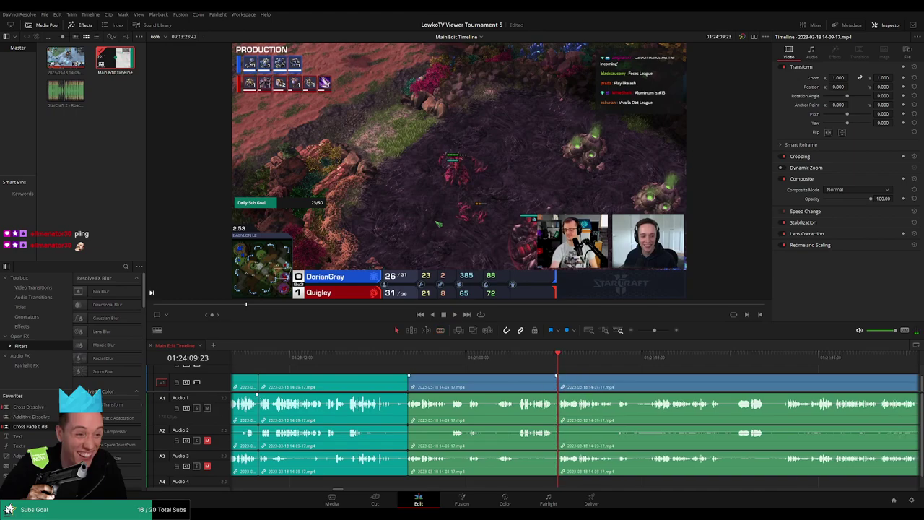
Step: Replay the new join near 01:24:10 to check it
scroll(567, 409, left, 1)
scroll(583, 407, left, 1)
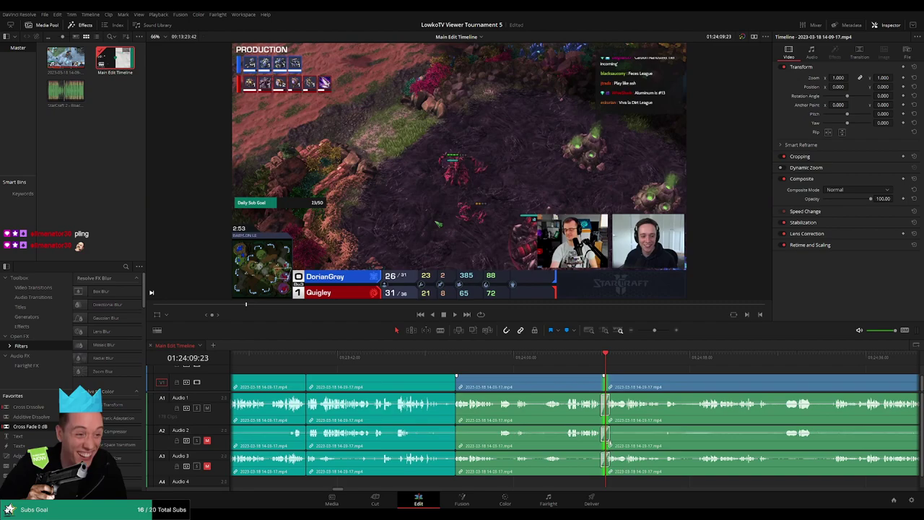
click(593, 356)
key(space)
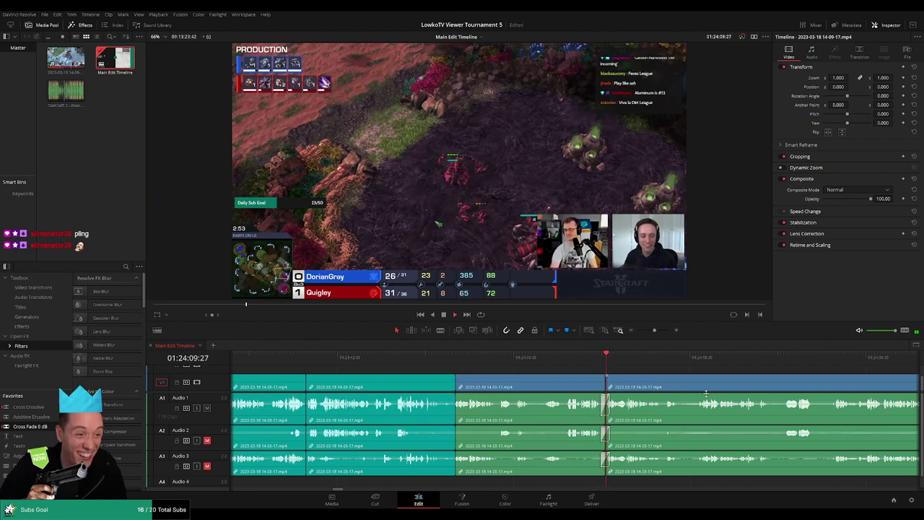
scroll(621, 418, right, 4)
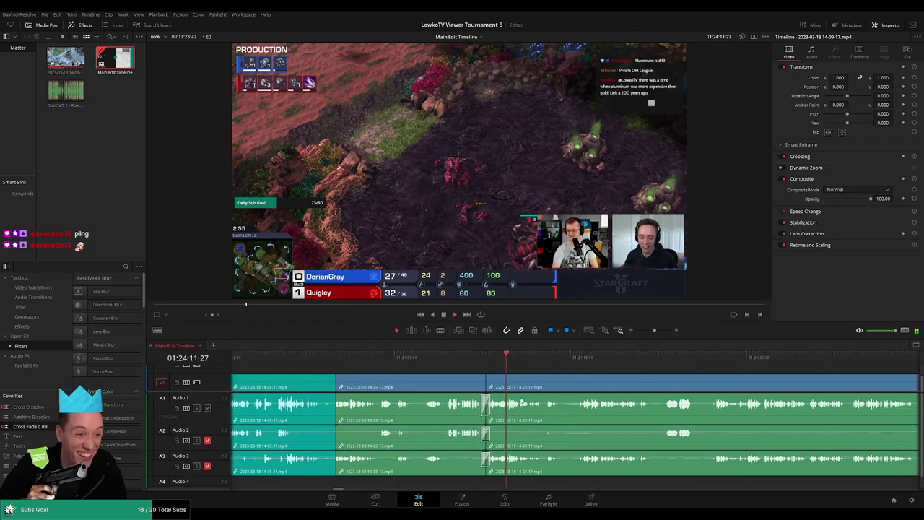
Step: Blade all tracks at 01:24:16 where the dead section begins, then locate its end
click(438, 378)
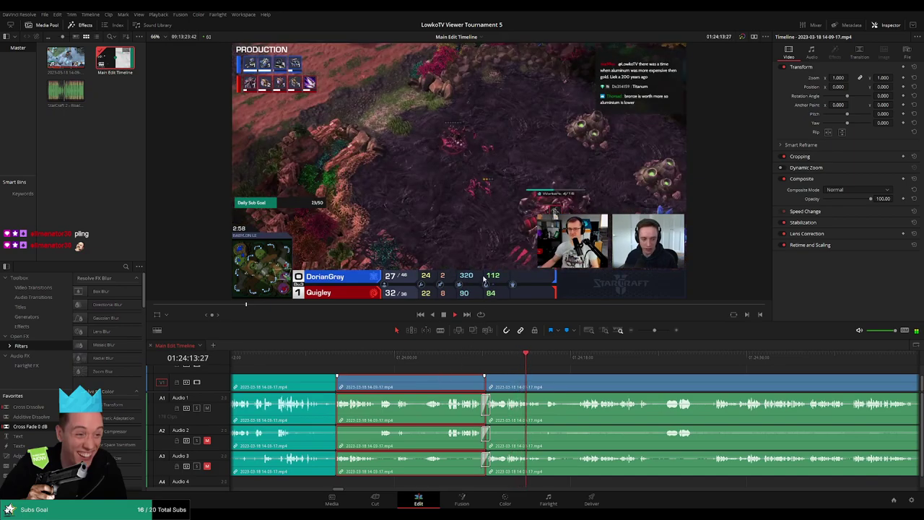
click(612, 365)
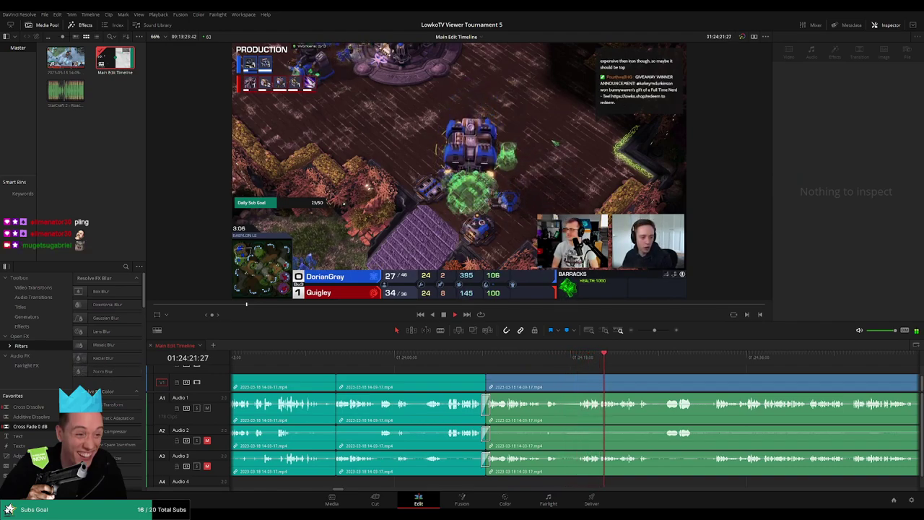
click(546, 359)
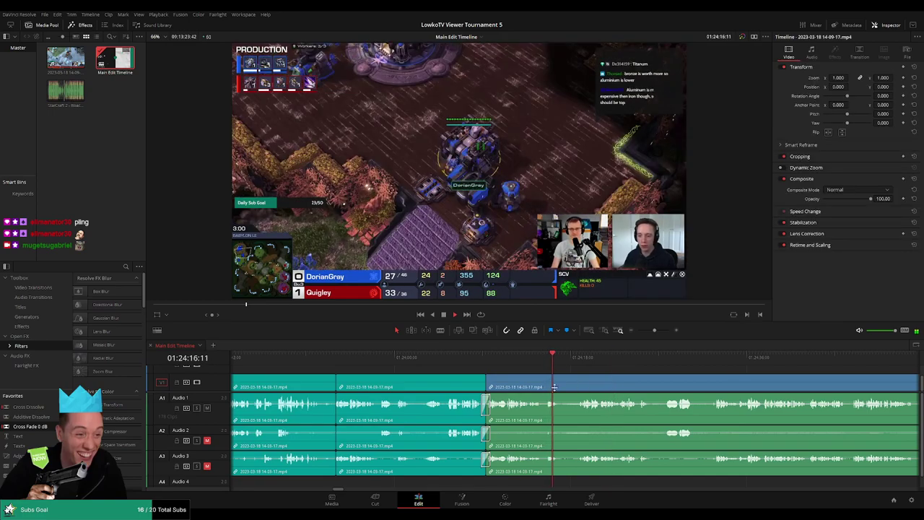
key(b)
click(462, 380)
click(542, 358)
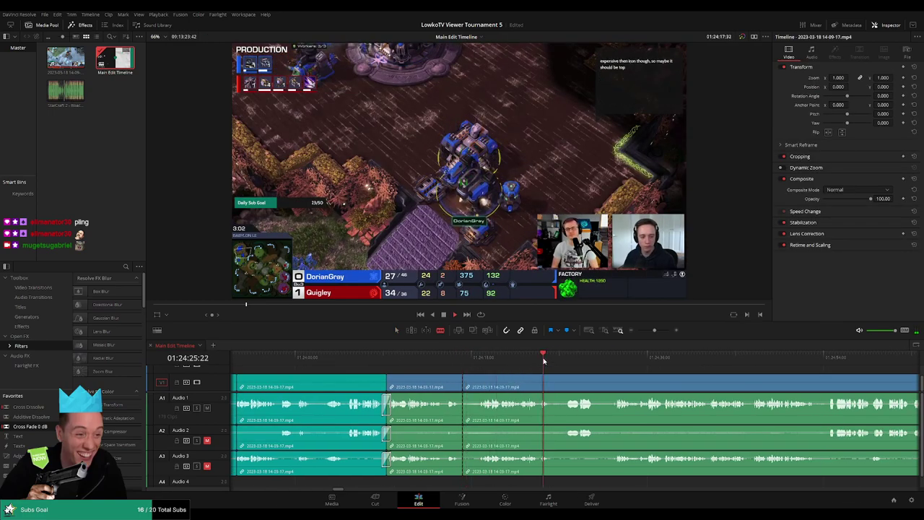
key(space)
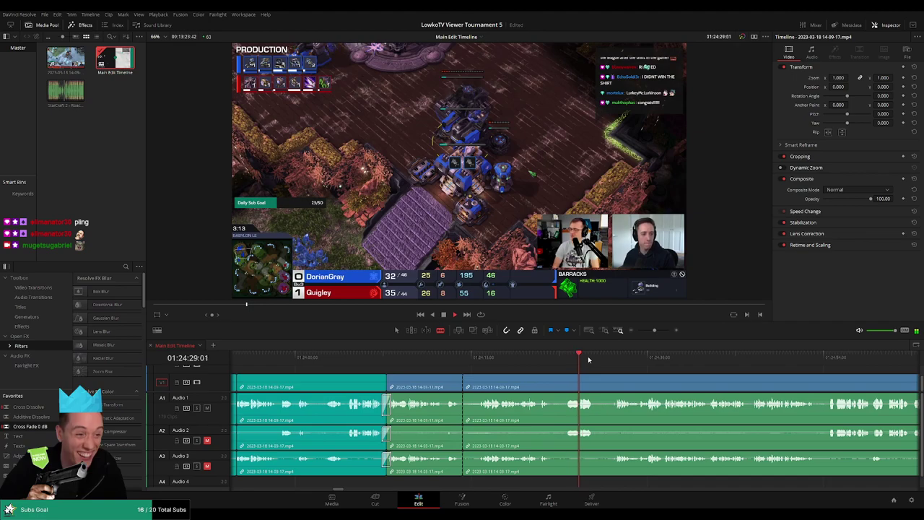
click(613, 357)
scroll(655, 379, right, 3)
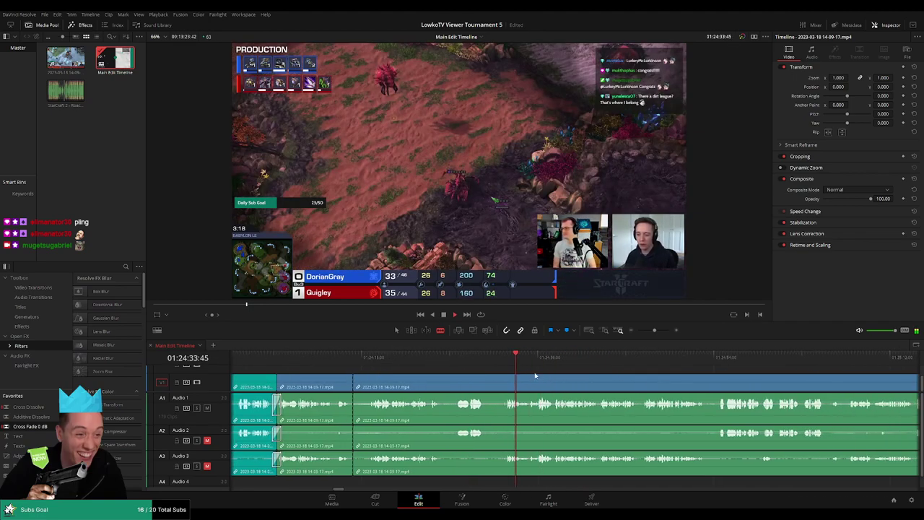
Step: Cut at the dead part's end, ripple-delete the piece, and replay the new join
click(505, 383)
key(a)
click(484, 388)
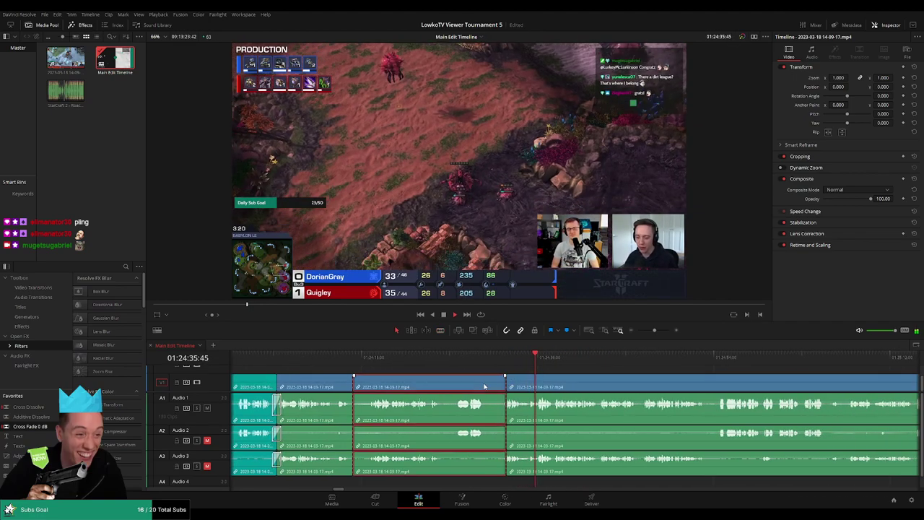
key(Delete)
click(347, 357)
key(space)
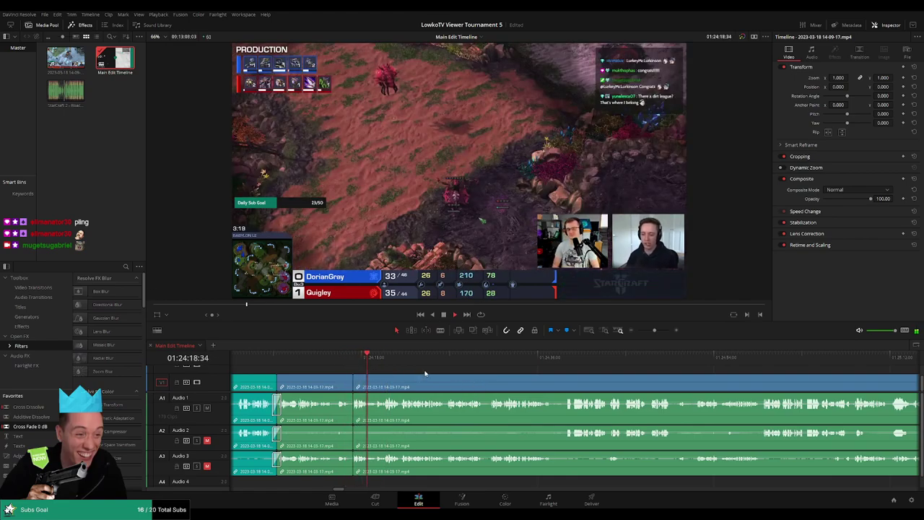
click(332, 388)
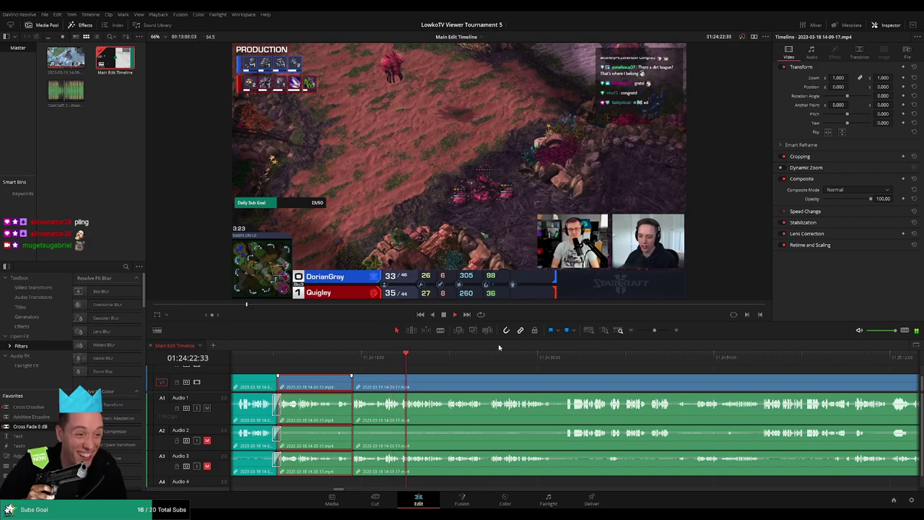
click(515, 376)
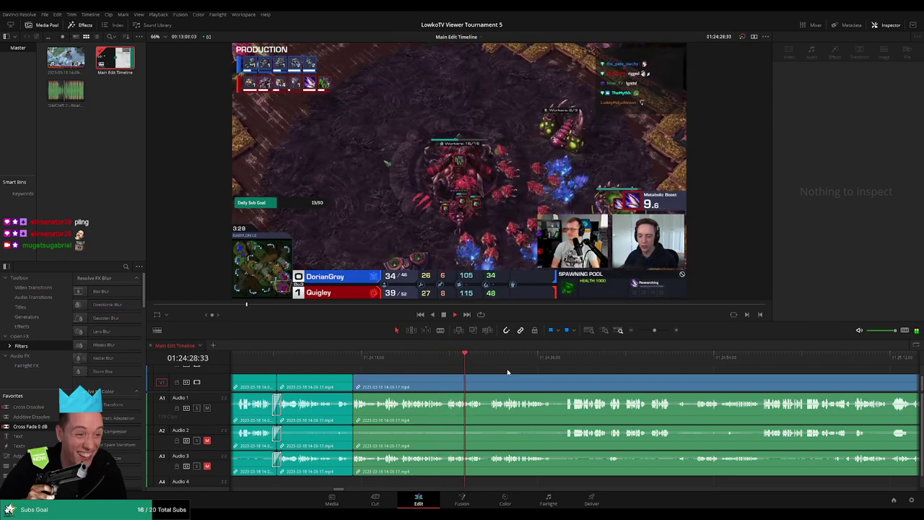
scroll(491, 373, right, 2)
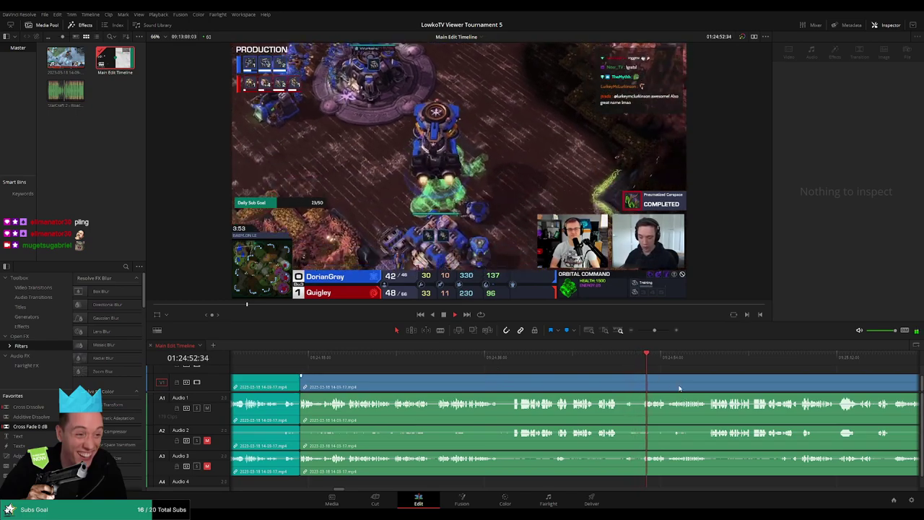
Step: Blade all tracks where the dead stretch begins just after 01:24:49
scroll(423, 370, right, 3)
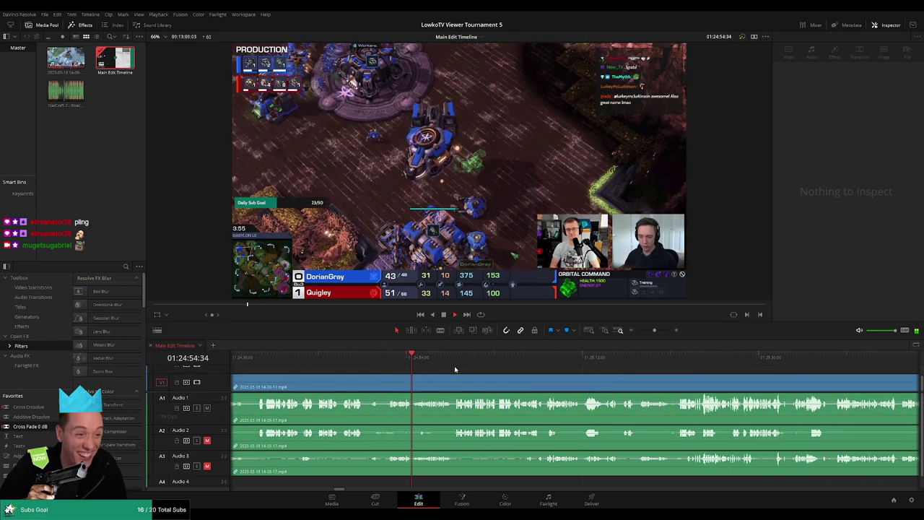
click(358, 356)
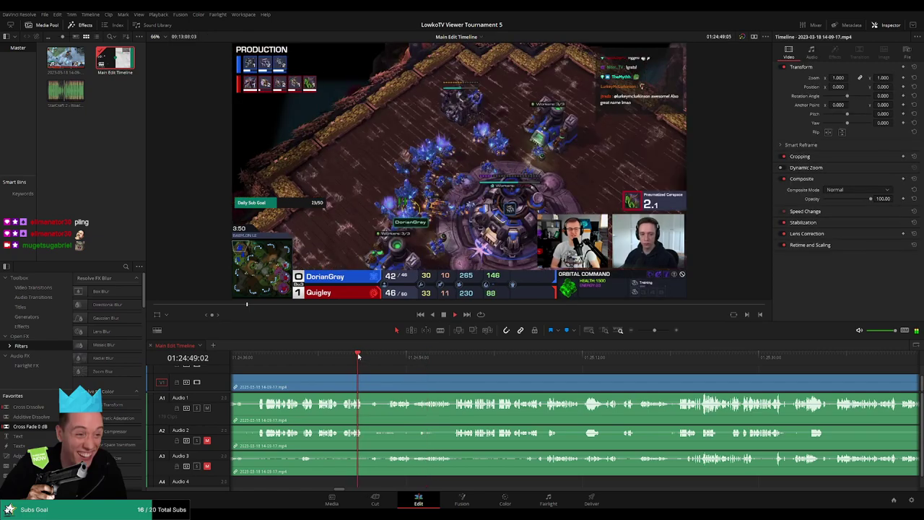
mouse_move(368, 356)
mouse_down()
mouse_move(386, 354)
mouse_move(361, 354)
mouse_up()
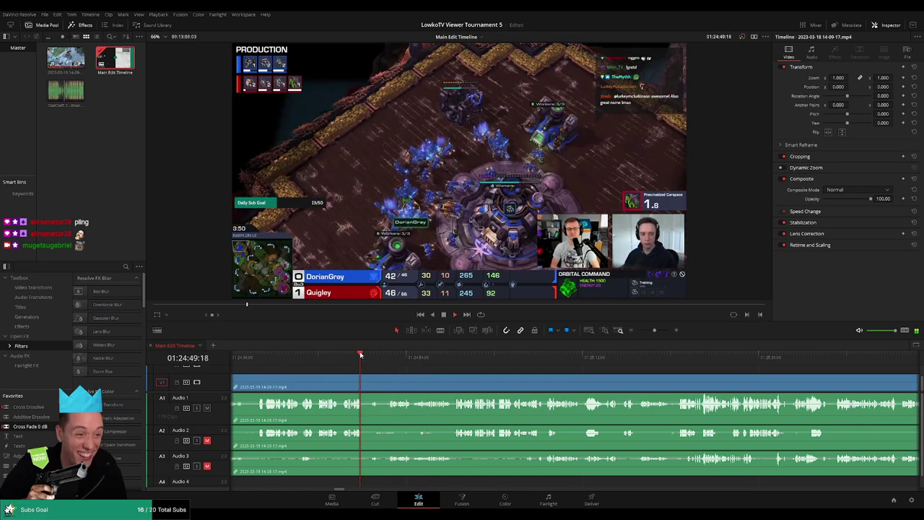
key(b)
click(365, 381)
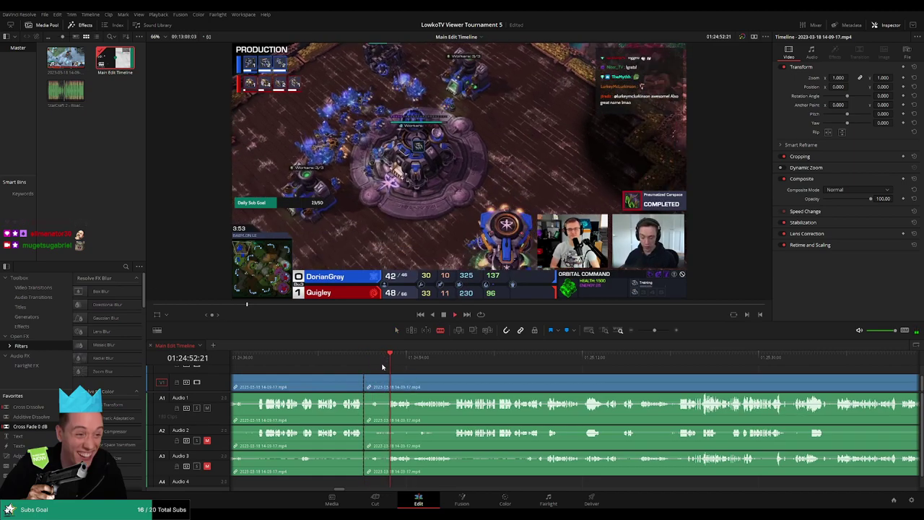
Step: Cut at the dead stretch's end, ripple-delete it, and replay across the join
scroll(384, 370, up, 2)
click(556, 382)
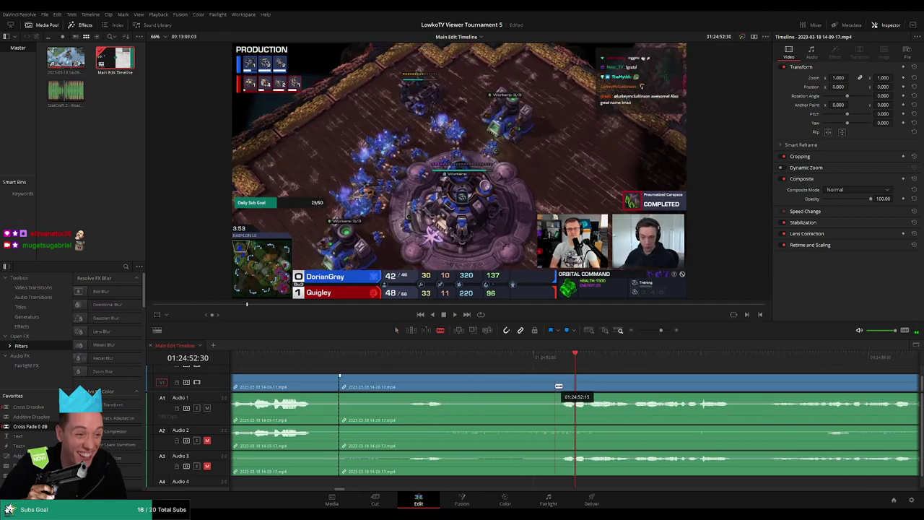
key(a)
click(515, 388)
key(Delete)
scroll(578, 389, down, 2)
key(space)
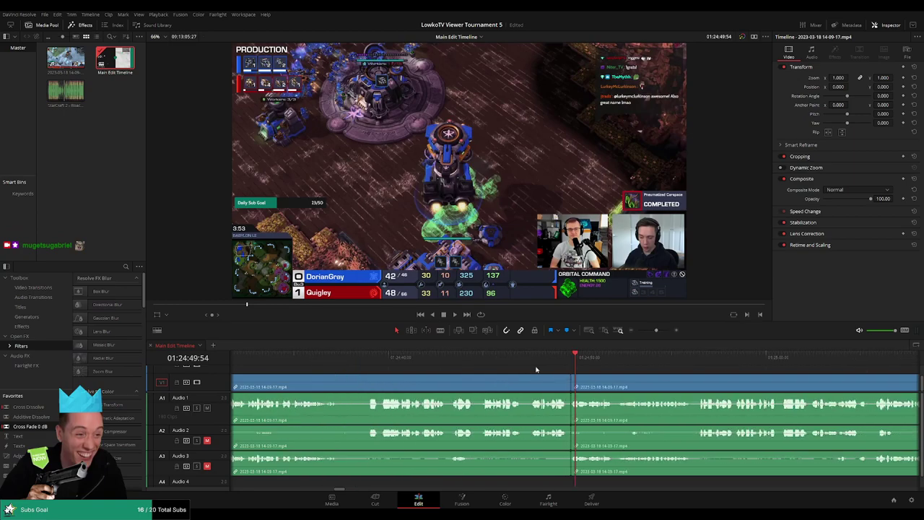
click(394, 386)
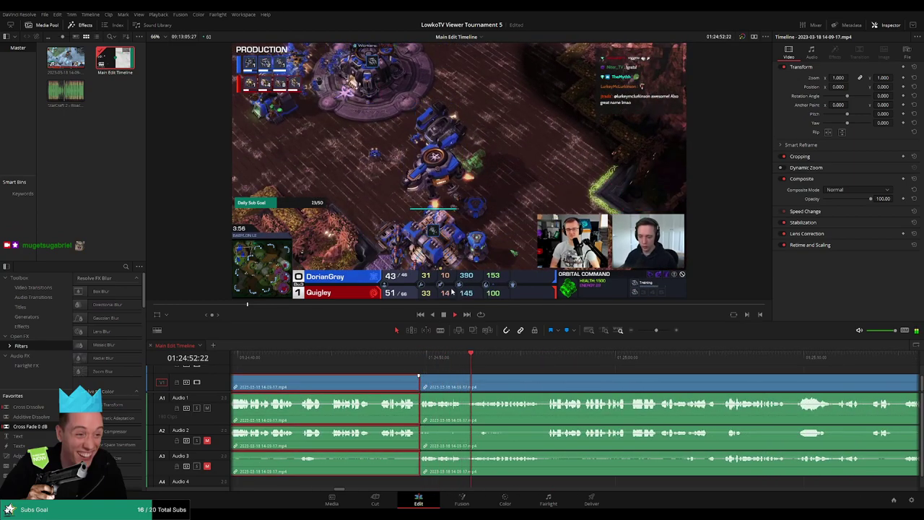
click(434, 358)
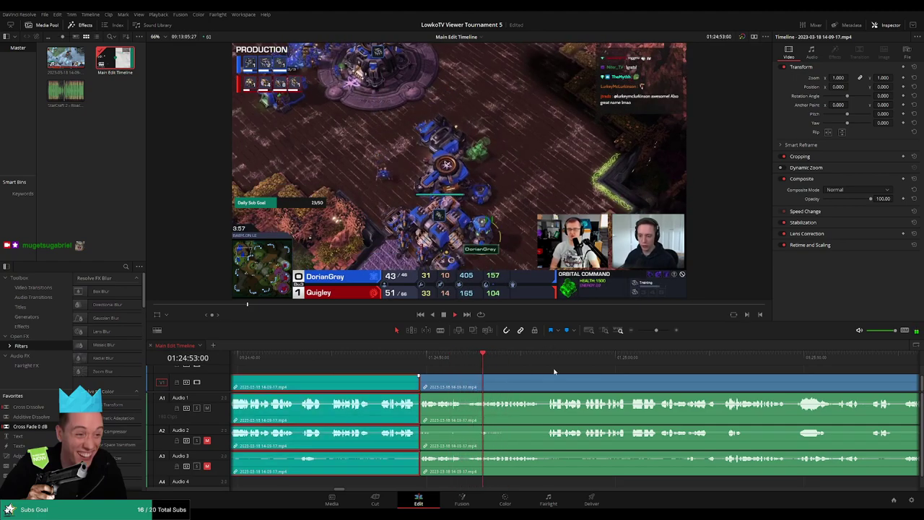
click(553, 371)
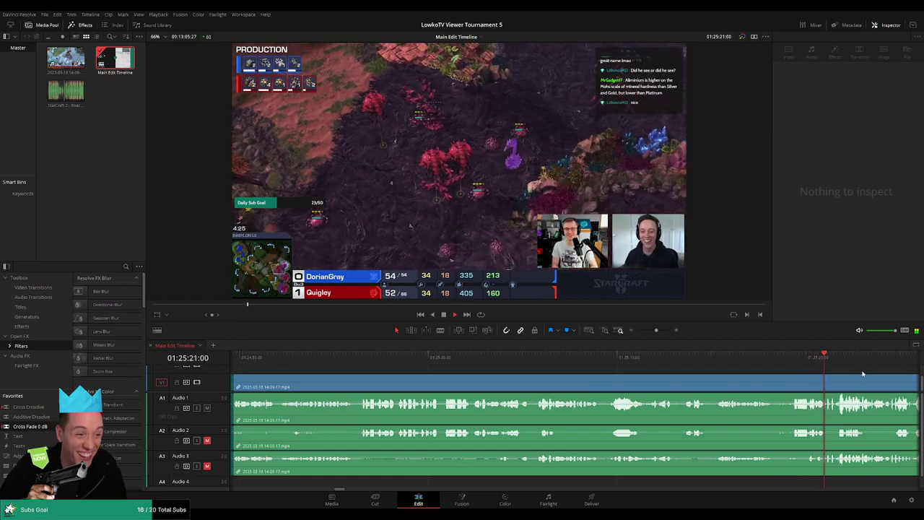
Step: Blade all tracks at the dead moment near 01:25:55 and remove the sliver at the cut
scroll(553, 358, right, 5)
scroll(554, 357, right, 5)
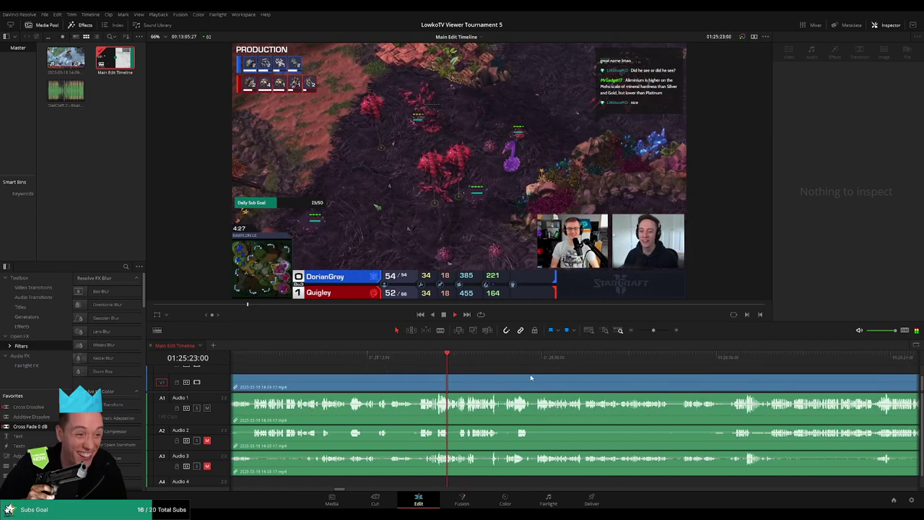
scroll(513, 383, right, 5)
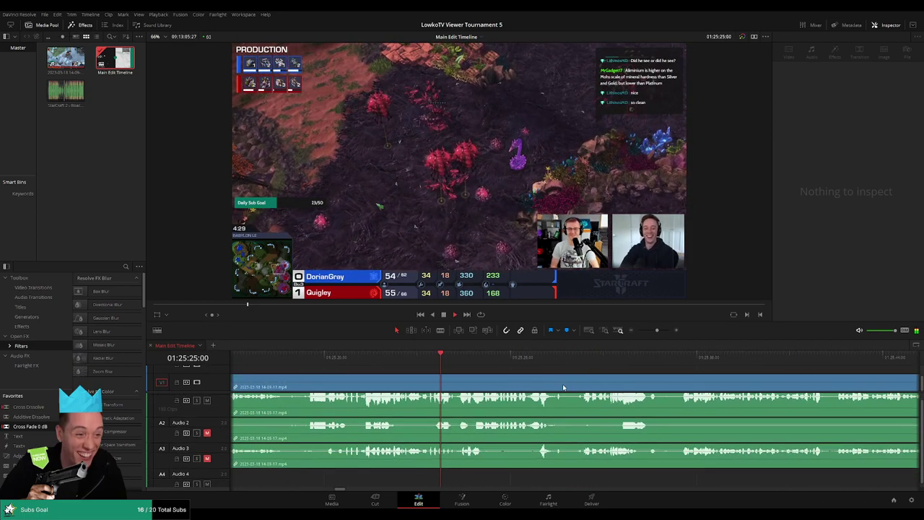
scroll(505, 390, right, 4)
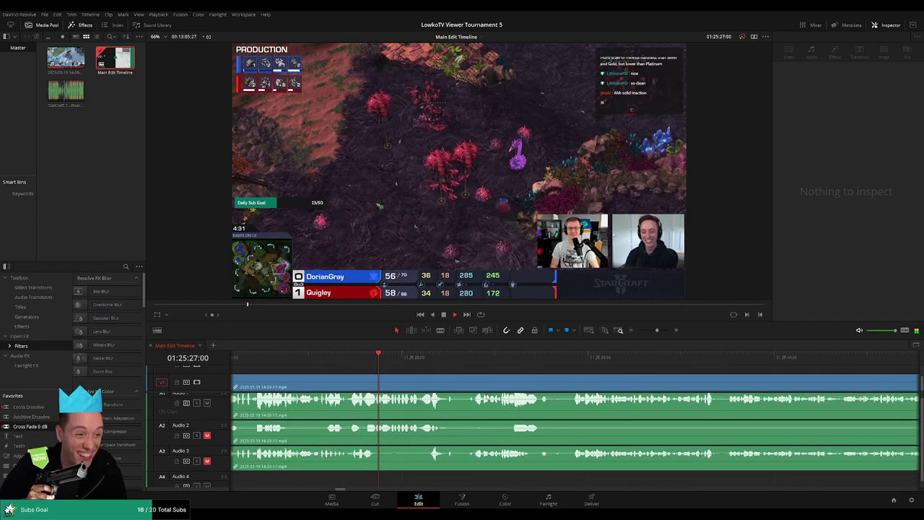
scroll(491, 429, right, 5)
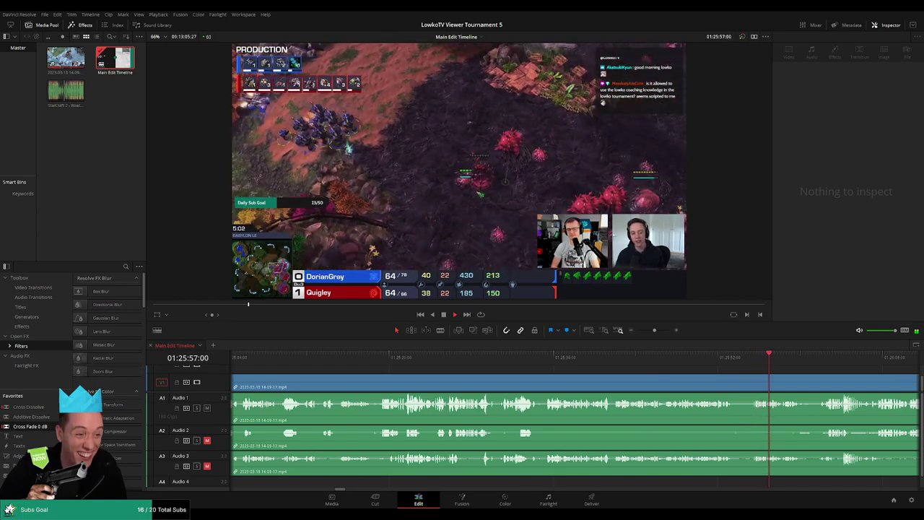
click(723, 356)
scroll(714, 374, up, 2)
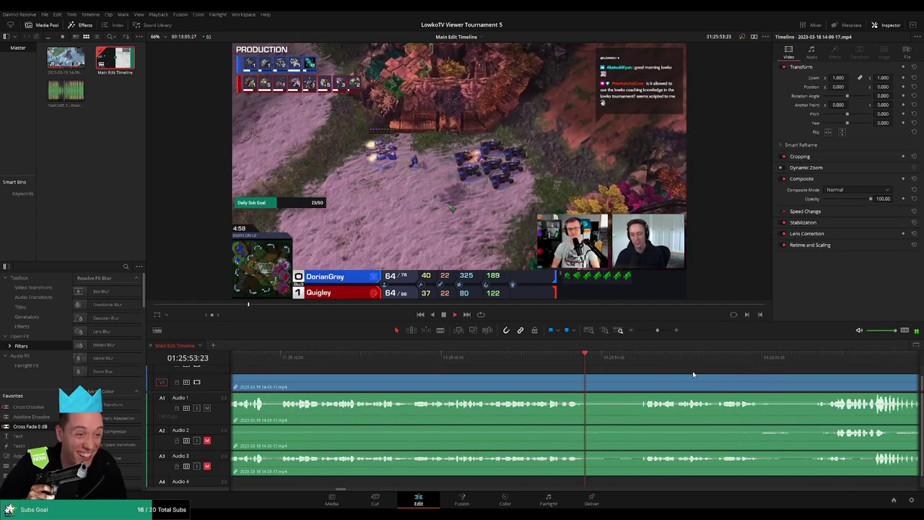
scroll(577, 368, right, 3)
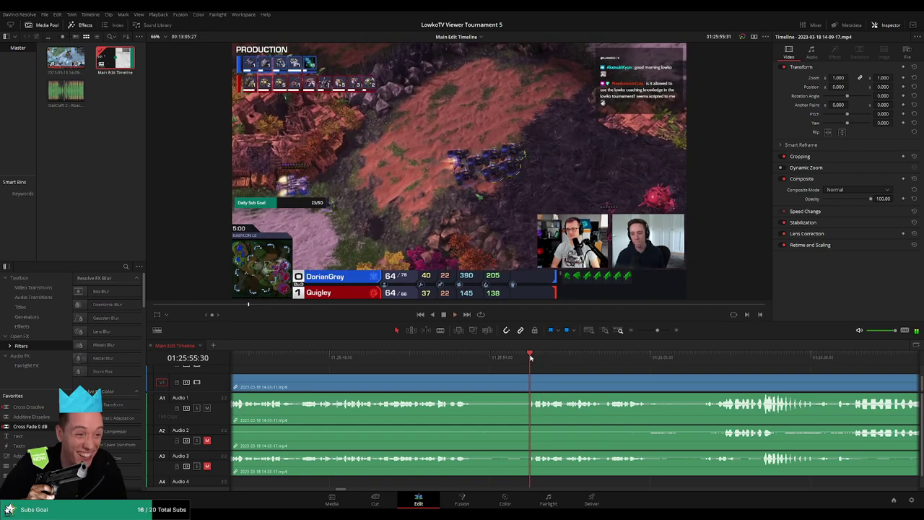
click(532, 381)
key(a)
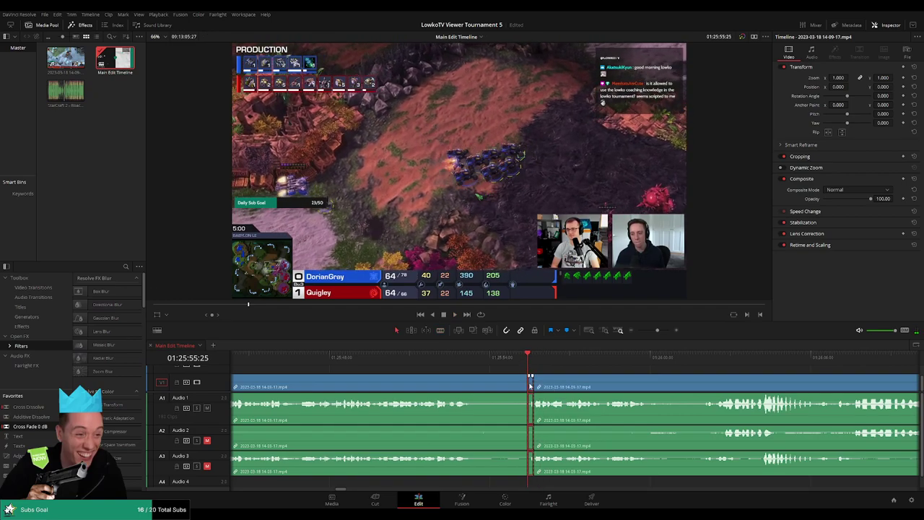
click(530, 384)
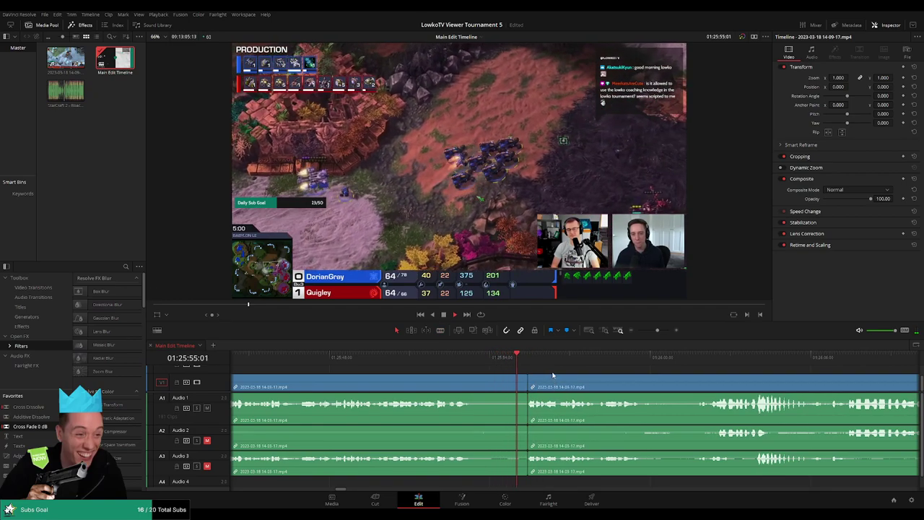
Step: Replay the footage from just before the new cut to check it
scroll(589, 384, down, 1)
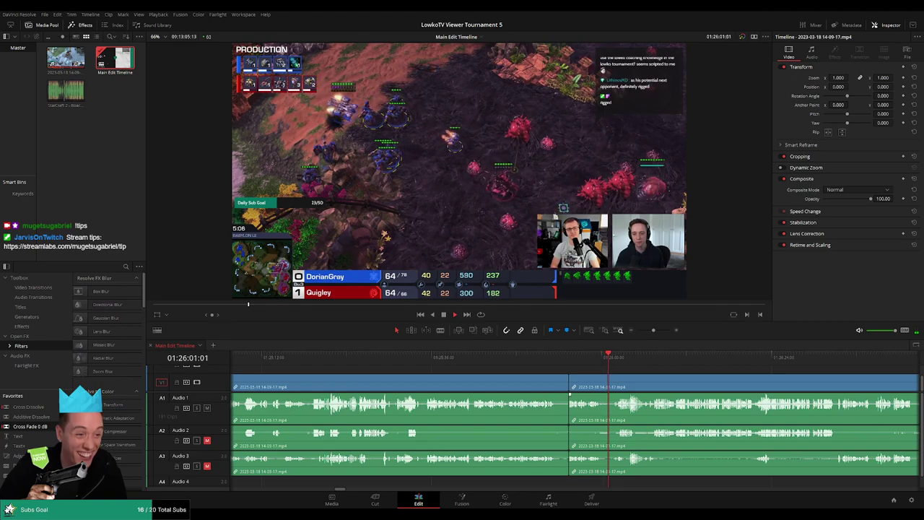
scroll(624, 374, up, 1)
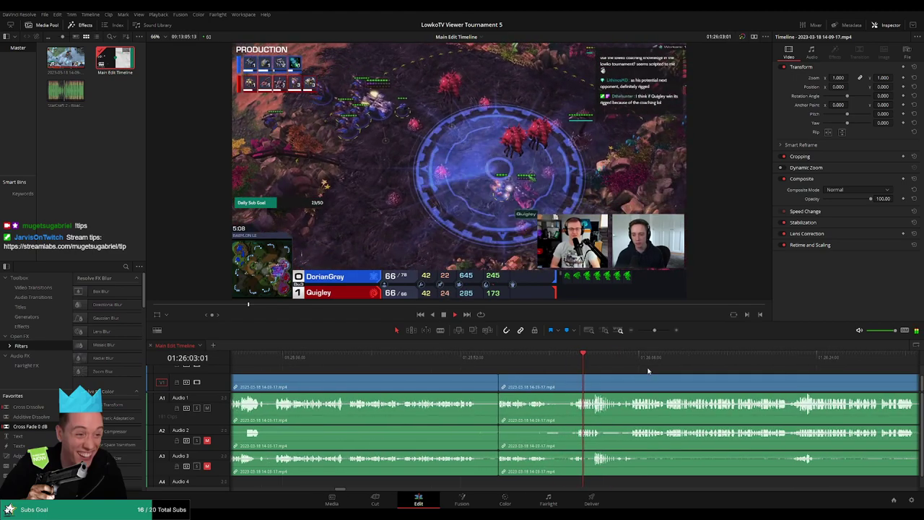
scroll(551, 364, right, 1)
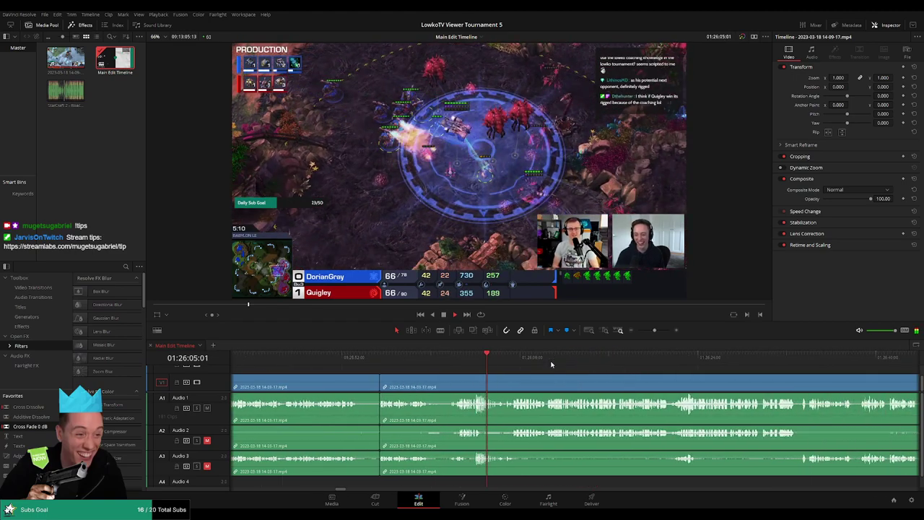
click(427, 355)
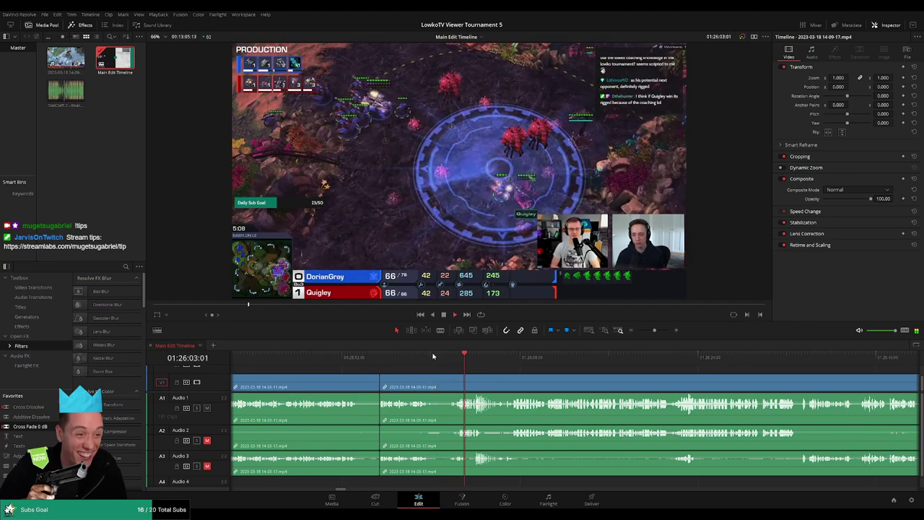
click(386, 356)
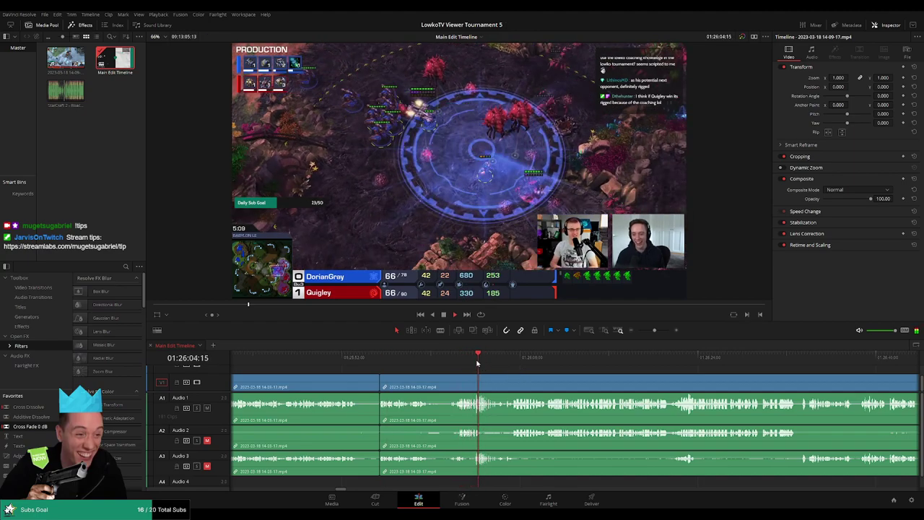
Step: Split out the dead stretch near 01:26:08, select it, and replay across the new join
scroll(498, 364, right, 2)
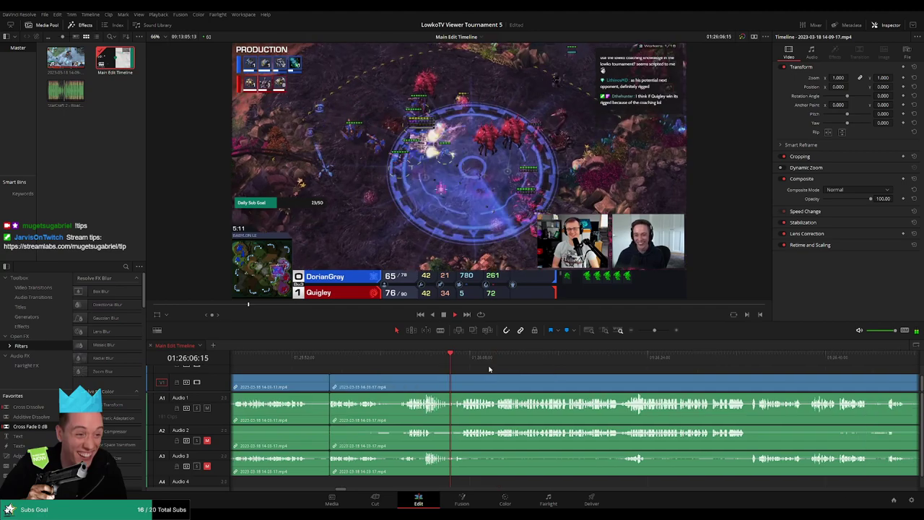
scroll(489, 368, right, 2)
key(ctrl+b)
key(ctrl+b)
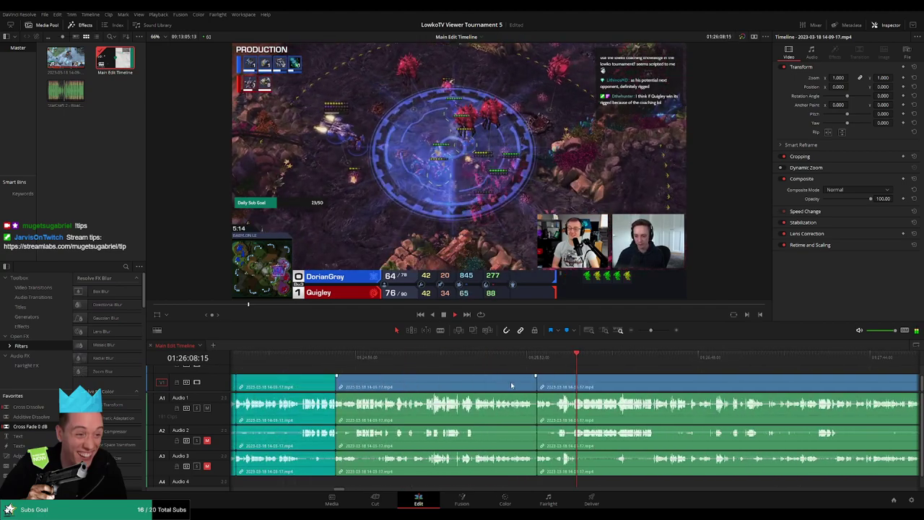
click(510, 380)
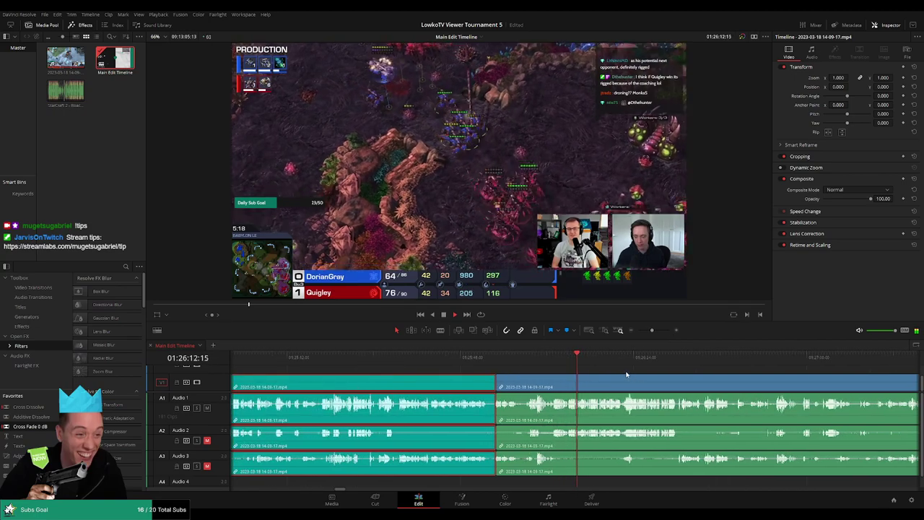
click(570, 357)
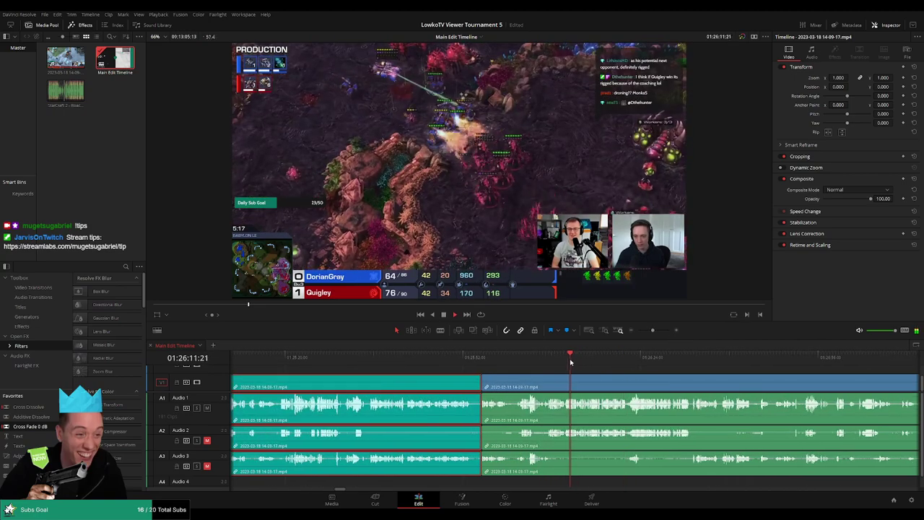
click(607, 373)
scroll(443, 370, right, 3)
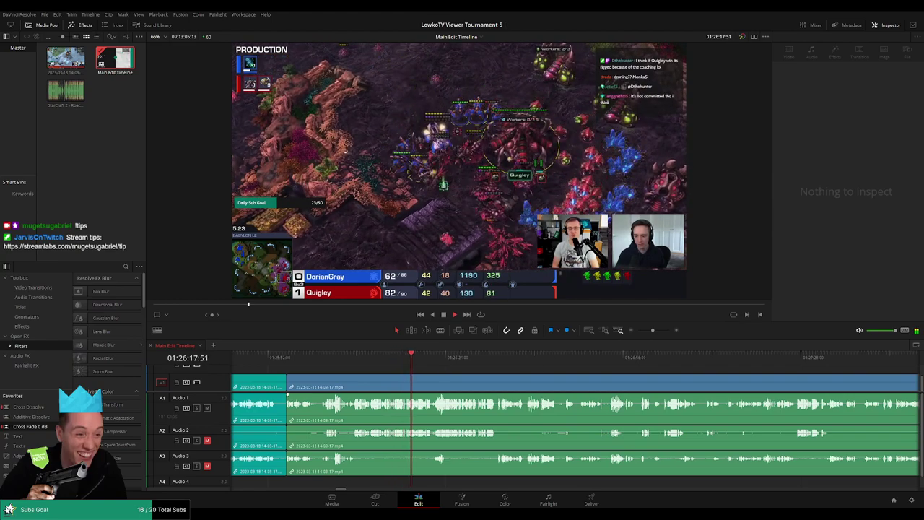
key(ctrl+equal)
scroll(484, 366, right, 5)
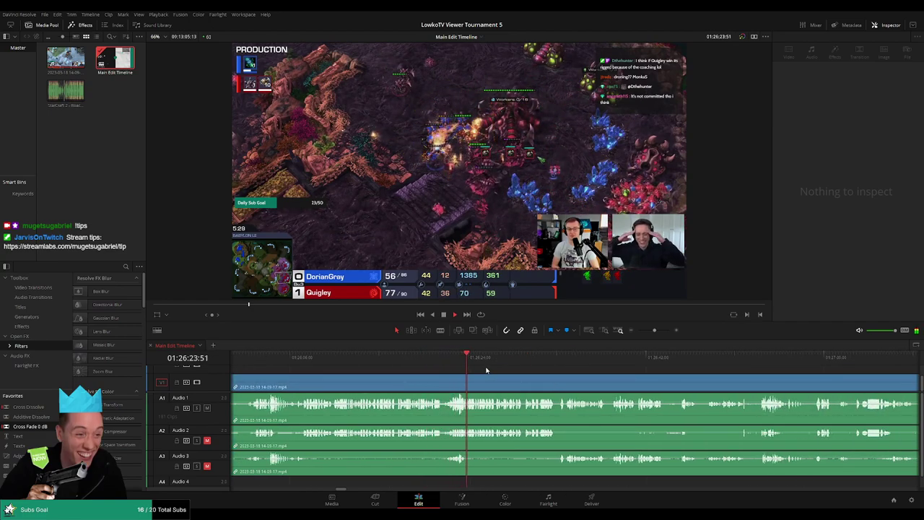
scroll(483, 373, right, 2)
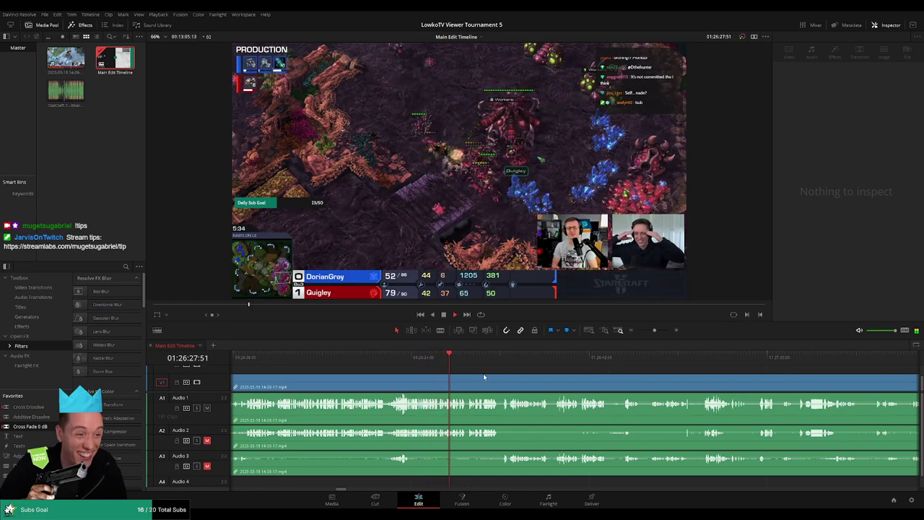
scroll(534, 386, right, 1)
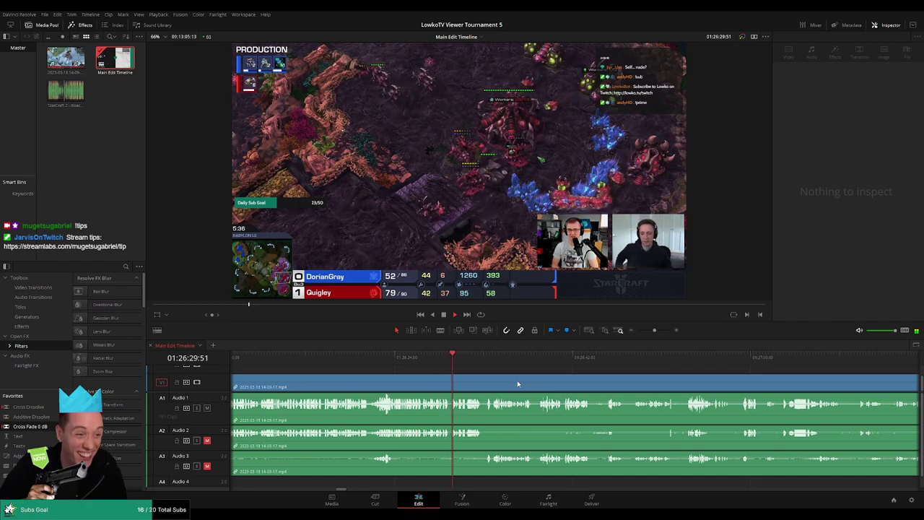
scroll(480, 378, right, 2)
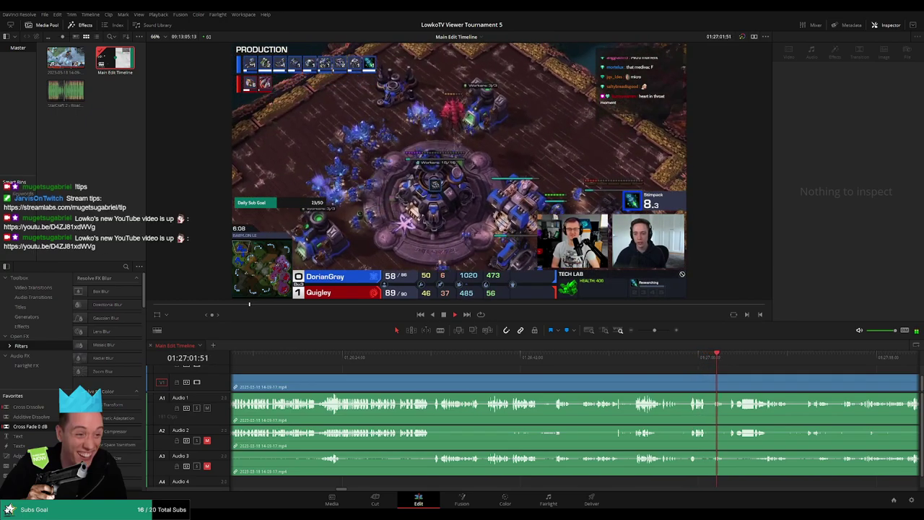
click(609, 357)
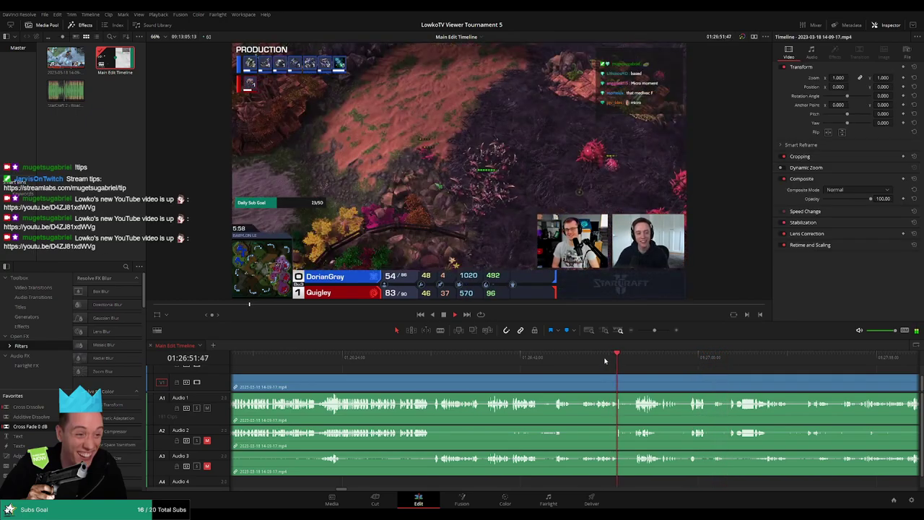
scroll(505, 376, right, 3)
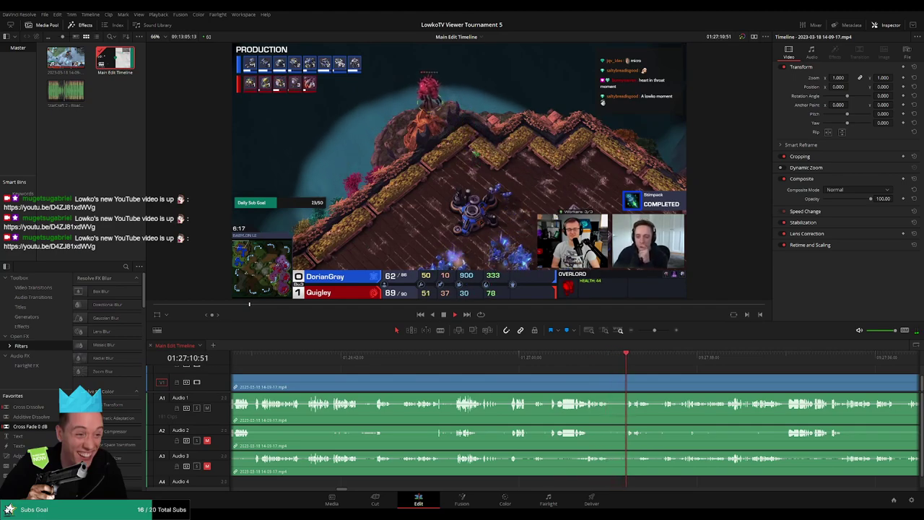
scroll(497, 381, right, 3)
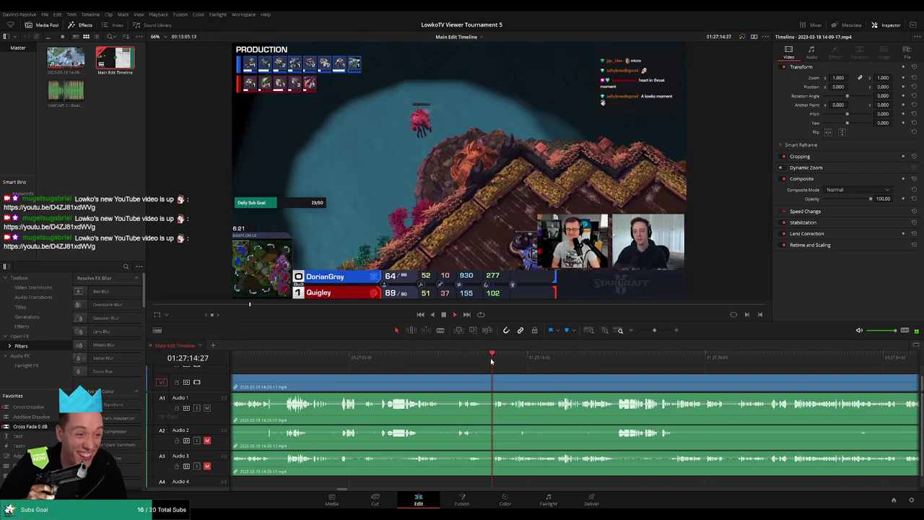
Step: Scrub to the dead moment near 01:27:14, blade its start and end, and review the cut
drag(490, 361, 564, 362)
click(574, 382)
click(561, 384)
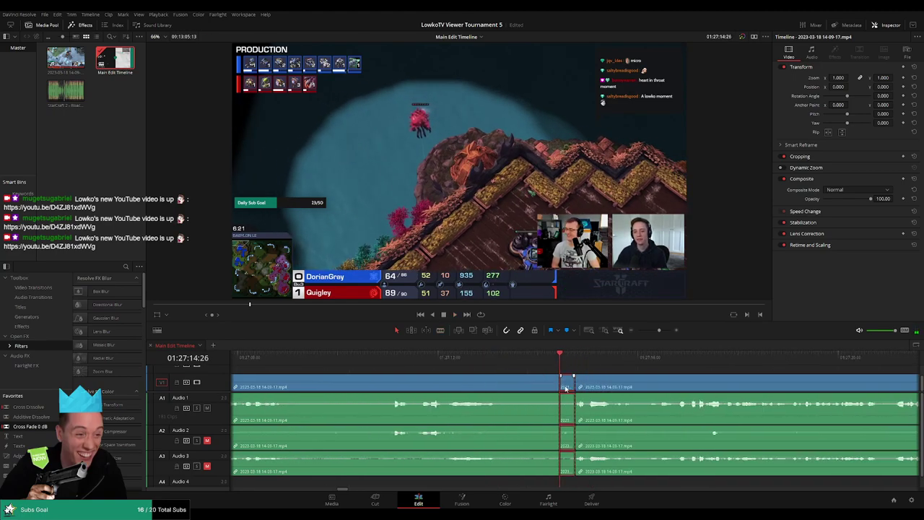
key(space)
scroll(547, 386, down, 5)
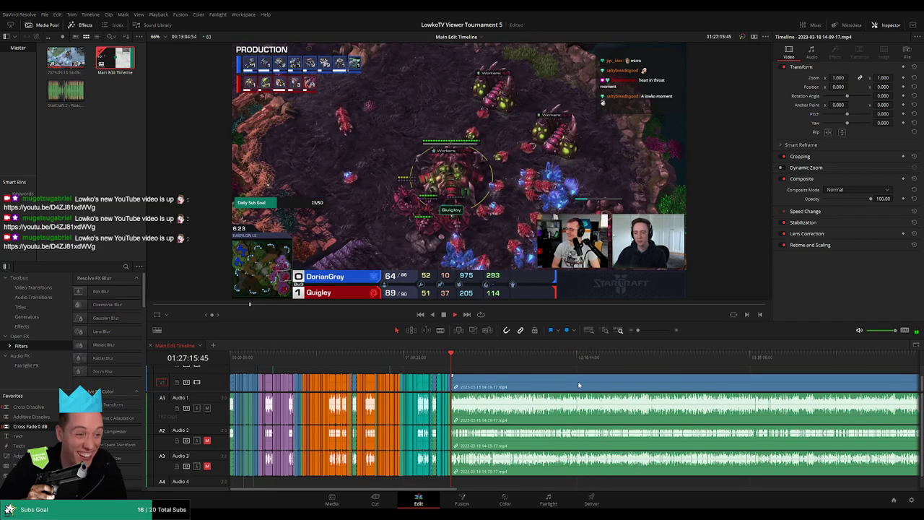
scroll(546, 386, up, 3)
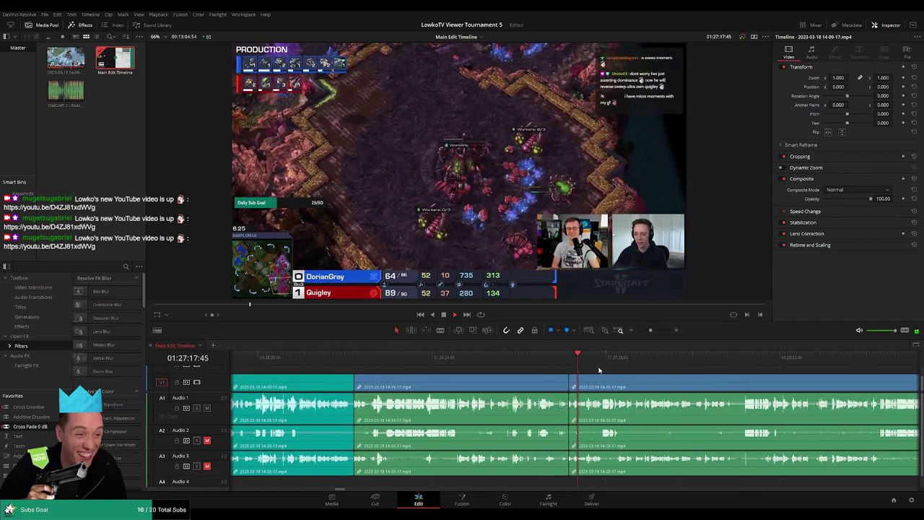
scroll(599, 370, up, 1)
click(475, 386)
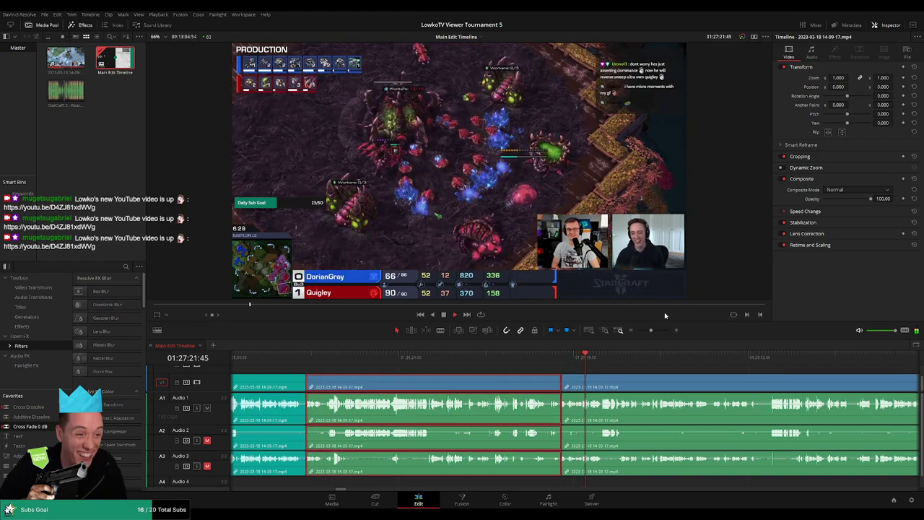
click(625, 372)
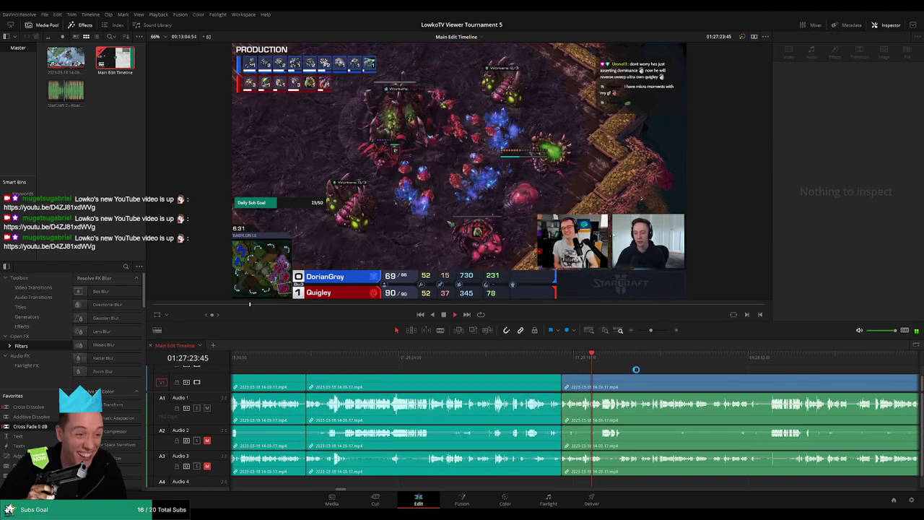
scroll(459, 371, right, 3)
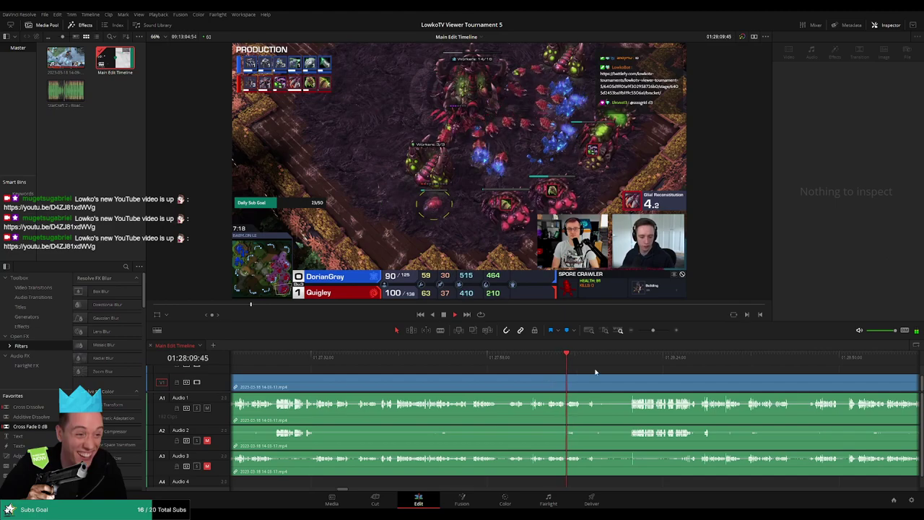
Step: Blade the clips at about 01:28:13 and 01:28:19 and ripple-delete the dead stretch between
scroll(595, 372, up, 2)
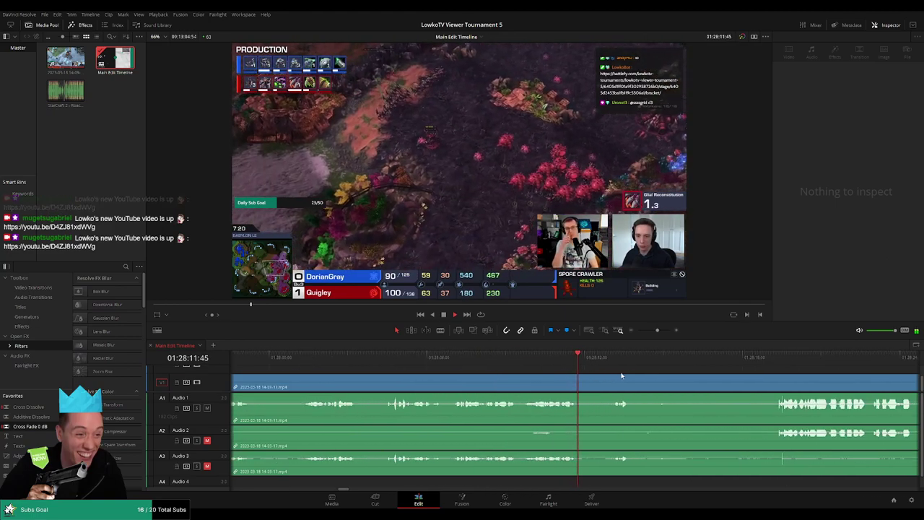
scroll(559, 375, right, 3)
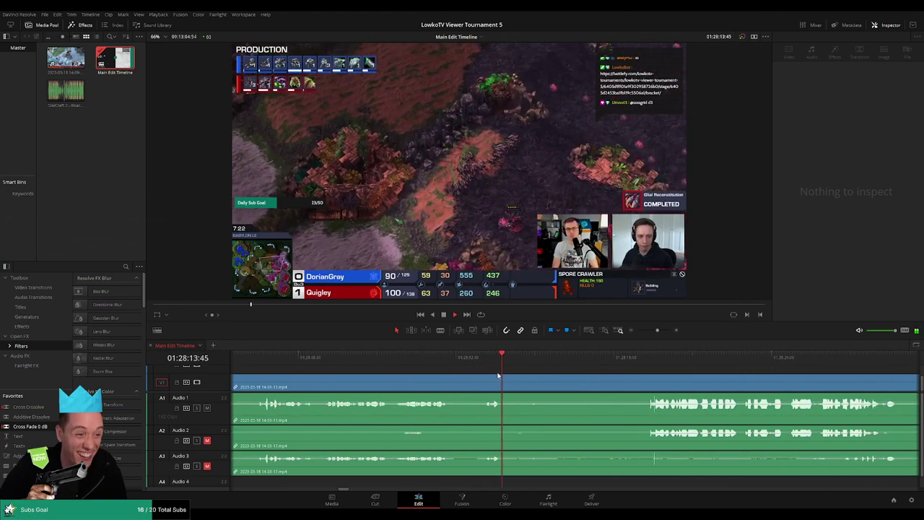
key(b)
click(512, 380)
click(639, 355)
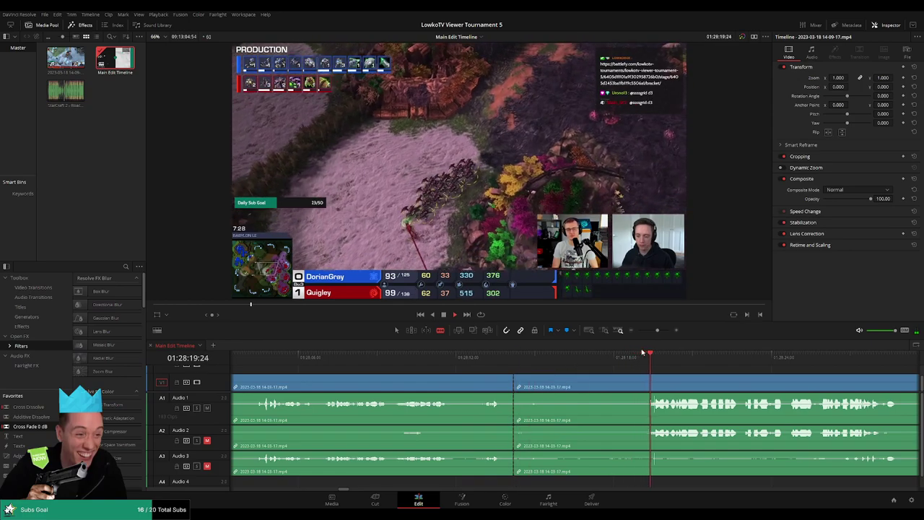
key(space)
click(639, 355)
click(640, 380)
key(a)
click(599, 386)
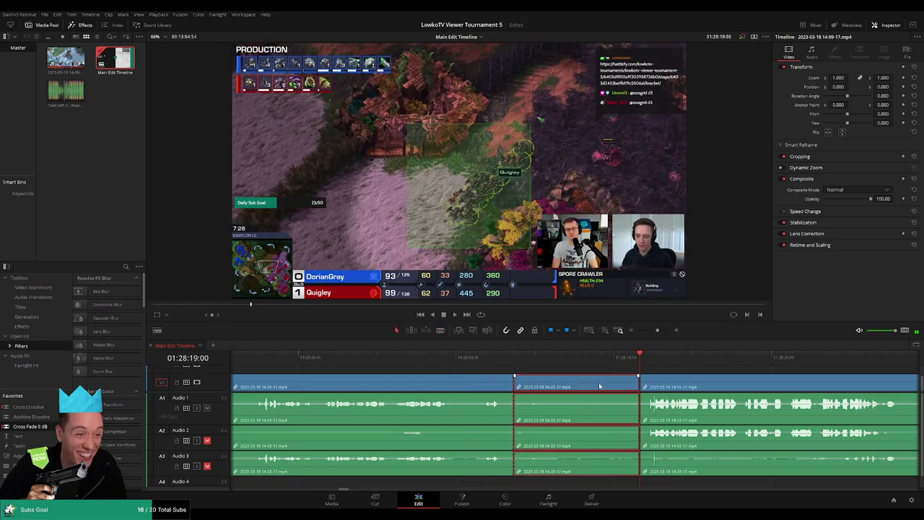
key(BackSpace)
Step: Play back across the new join just before 01:28:20 to check it
click(599, 381)
key(BackSpace)
click(491, 356)
key(space)
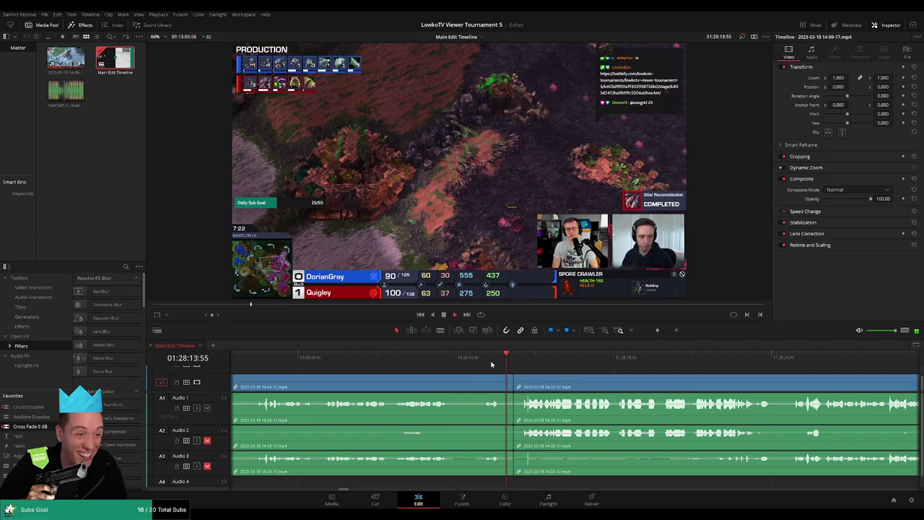
scroll(620, 388, down, 5)
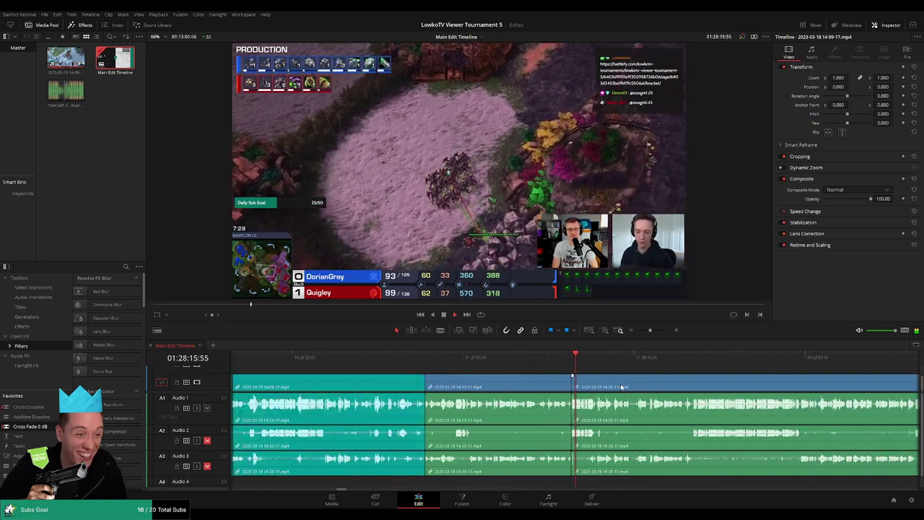
click(515, 383)
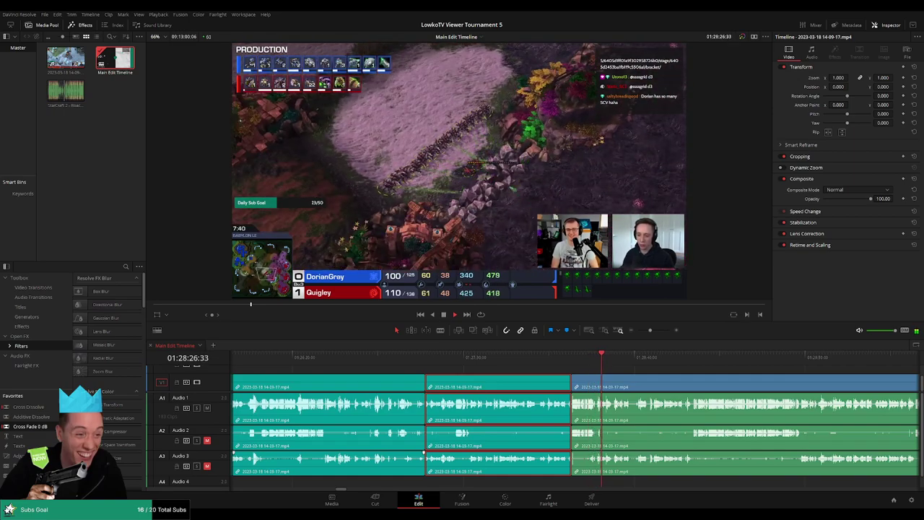
click(612, 378)
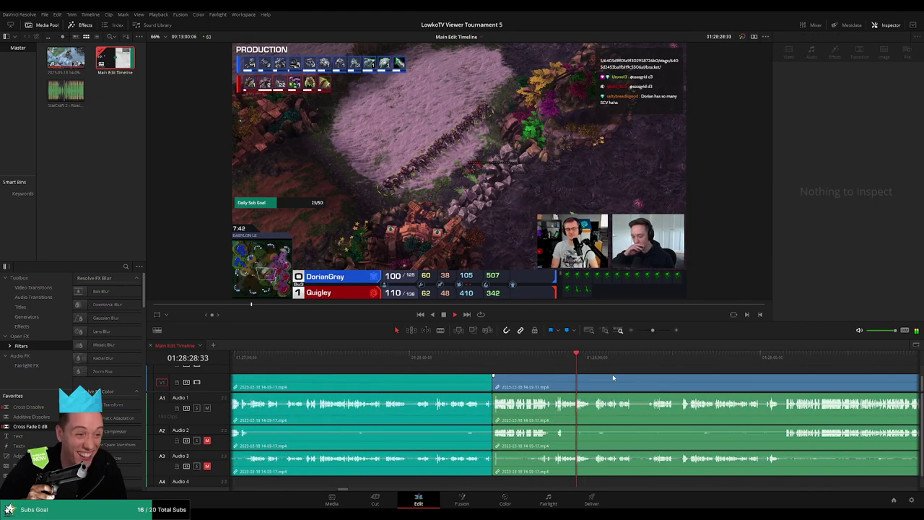
scroll(534, 377, right, 2)
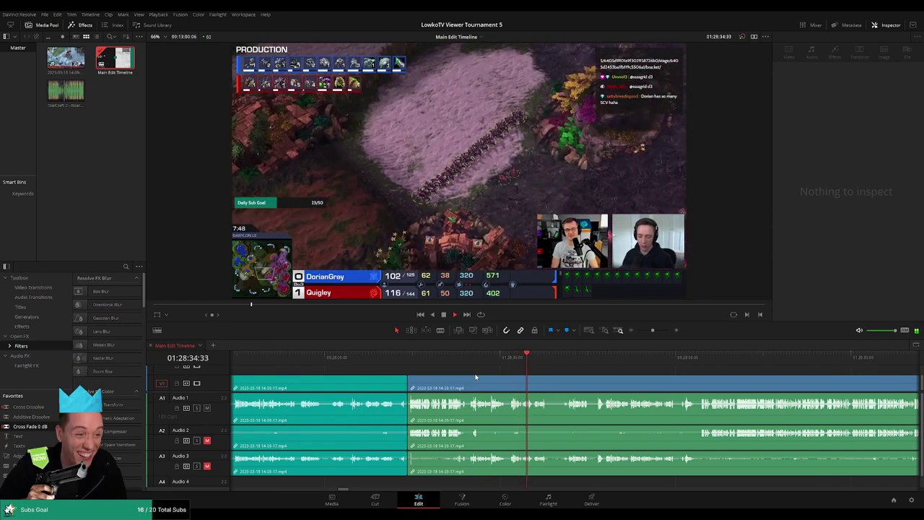
scroll(590, 376, right, 2)
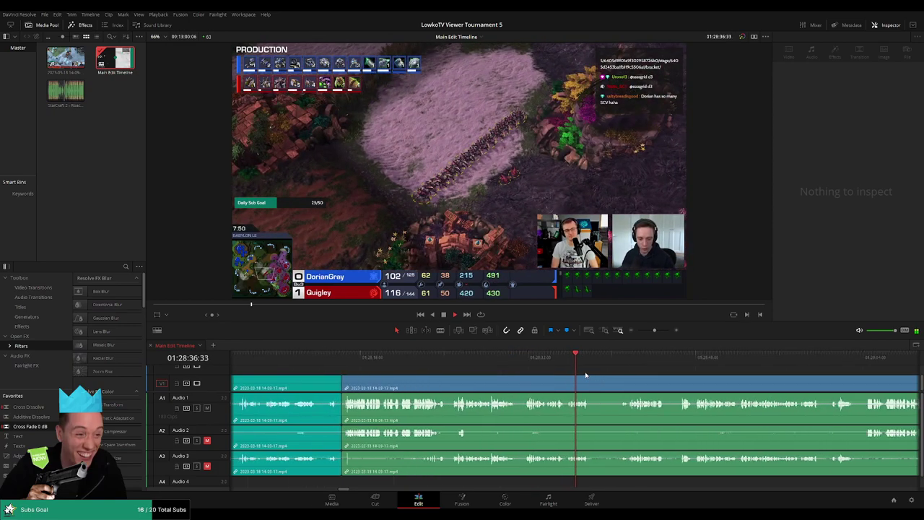
scroll(586, 376, left, 2)
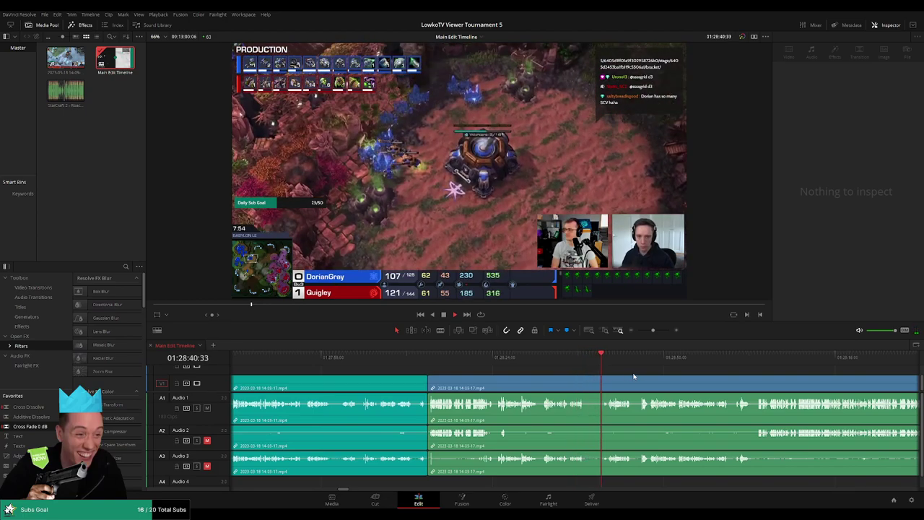
scroll(534, 367, right, 3)
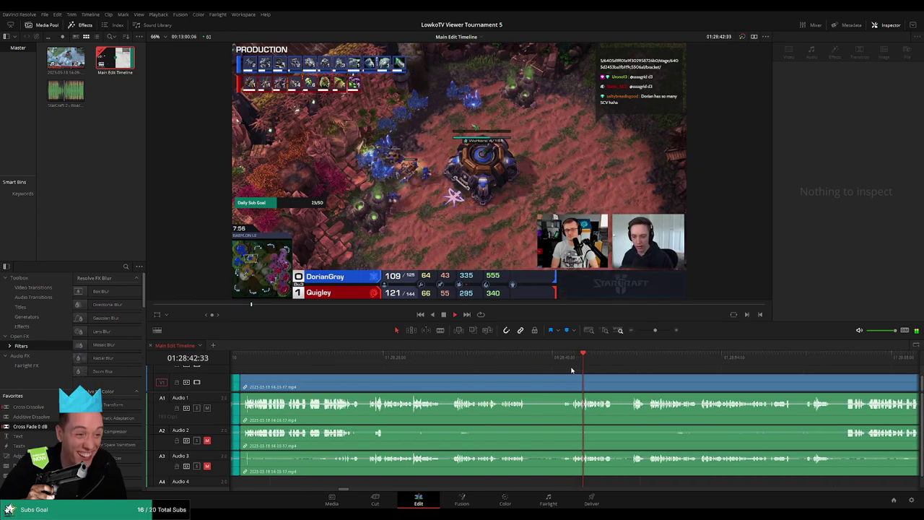
Step: Blade both ends of the pause near 01:28:43 and ripple-delete the short piece between them
key(b)
click(530, 383)
click(564, 383)
key(a)
click(549, 385)
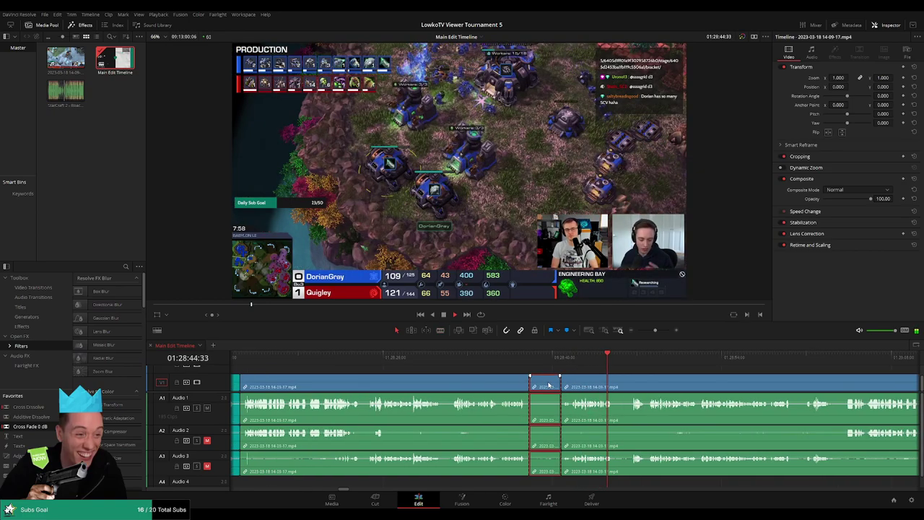
key(Delete)
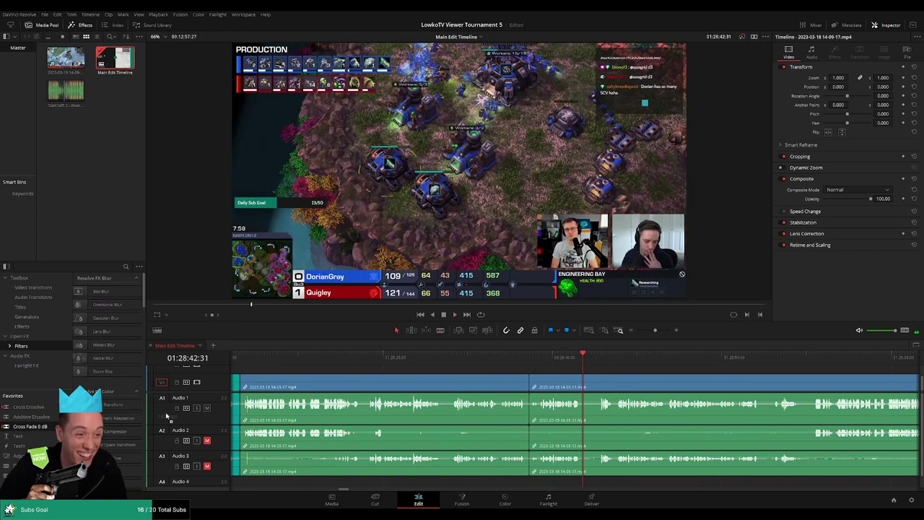
Step: Split all tracks at the playhead at the next dead spot
scroll(555, 426, left, 1)
scroll(394, 417, left, 1)
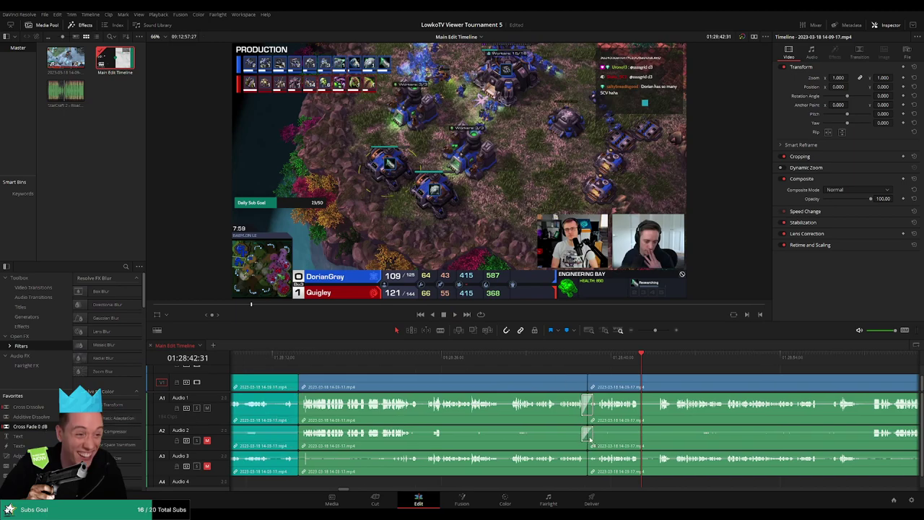
scroll(618, 429, left, 1)
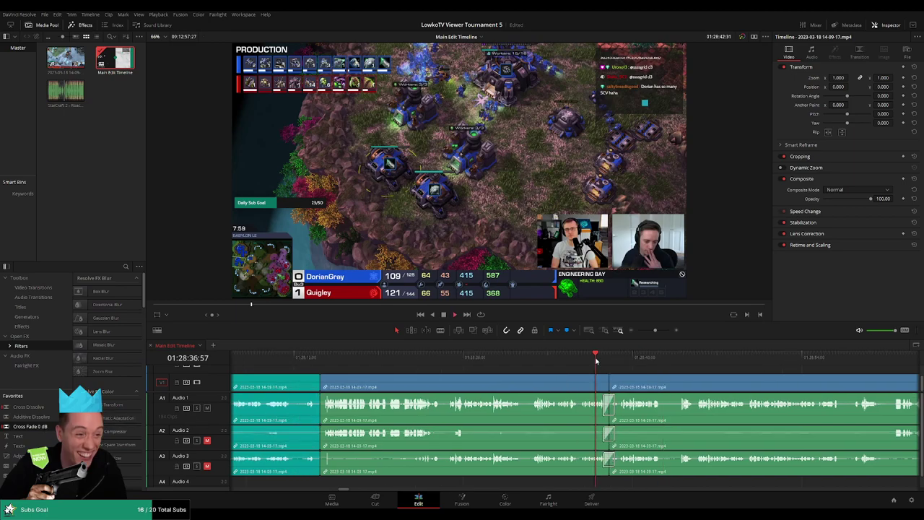
scroll(519, 371, right, 5)
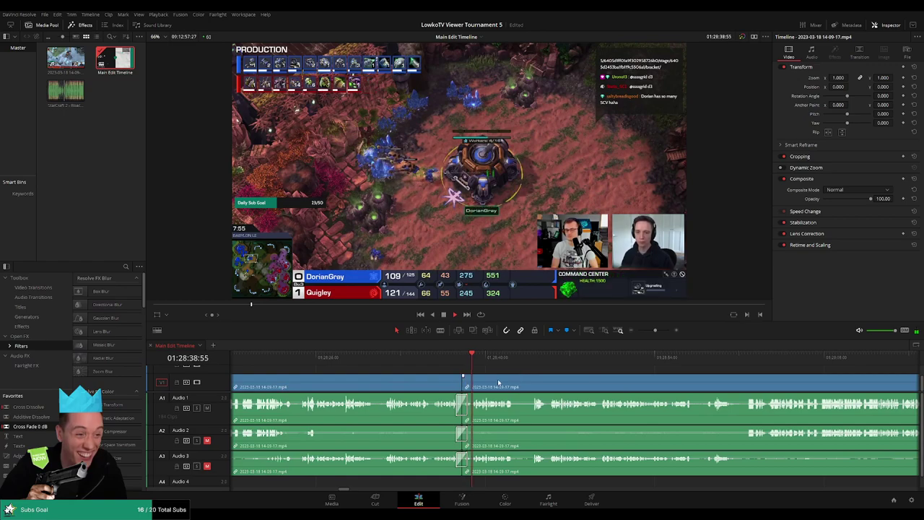
click(498, 382)
key(ctrl+b)
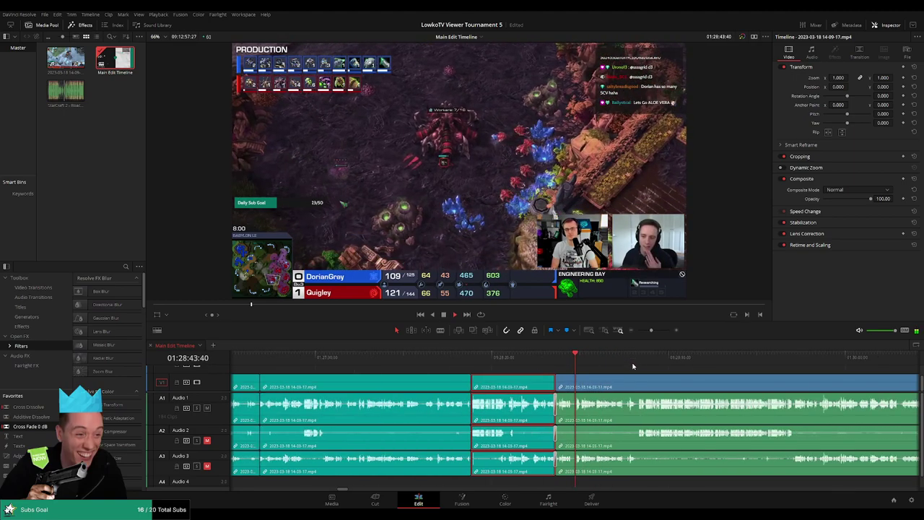
scroll(624, 369, up, 2)
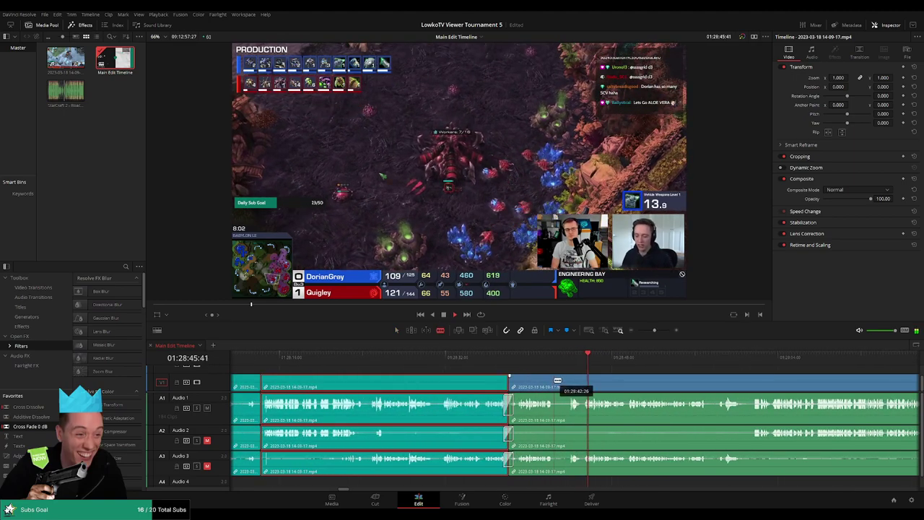
Step: Ripple-delete the dead piece after 01:28:46 and add Cross Fade 0 dB to the audio cuts
click(560, 382)
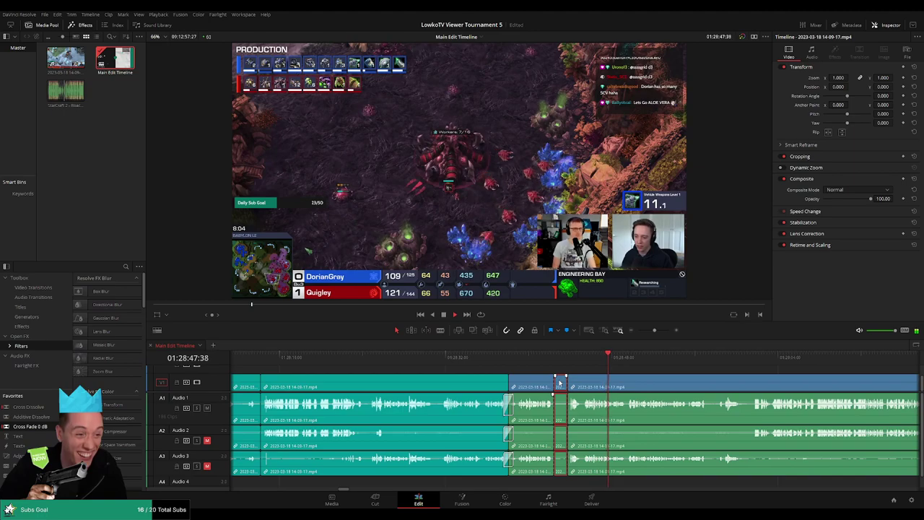
key(Delete)
drag(47, 430, 540, 417)
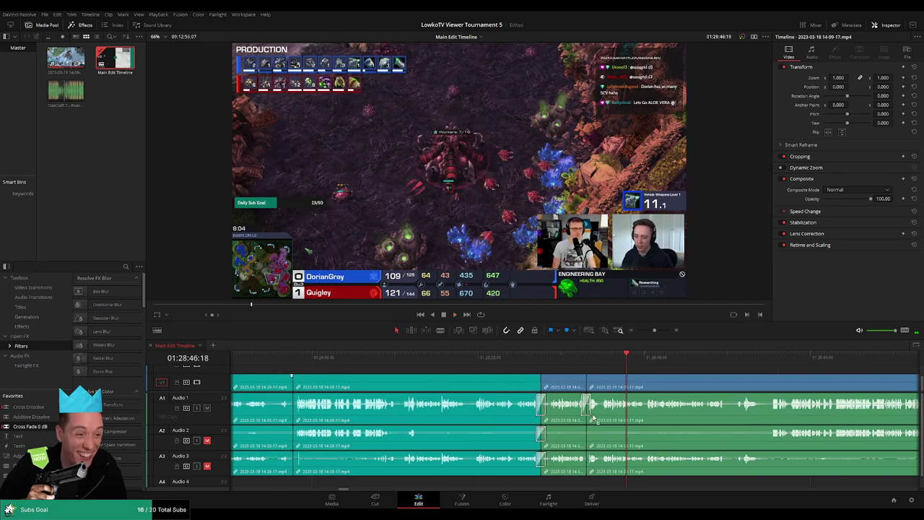
drag(47, 431, 612, 445)
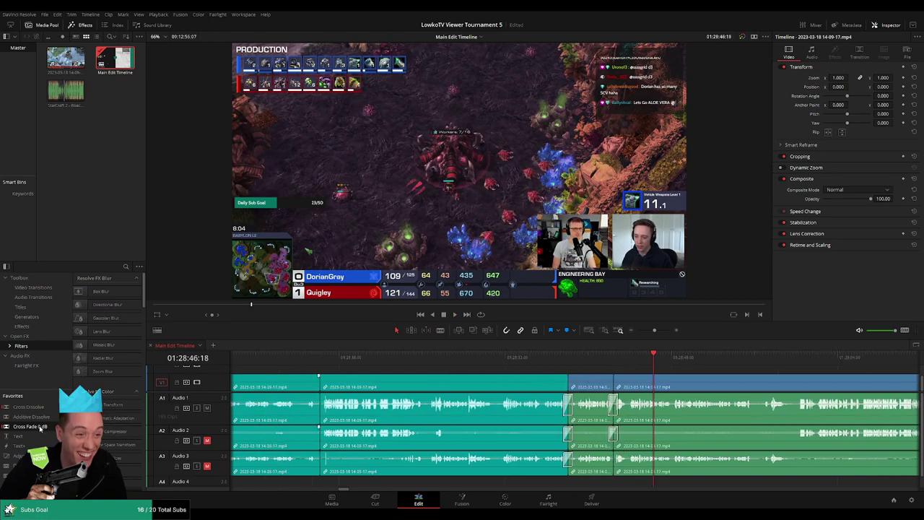
drag(40, 428, 625, 462)
Step: Play back across the cross-faded join to review it
click(648, 388)
key(space)
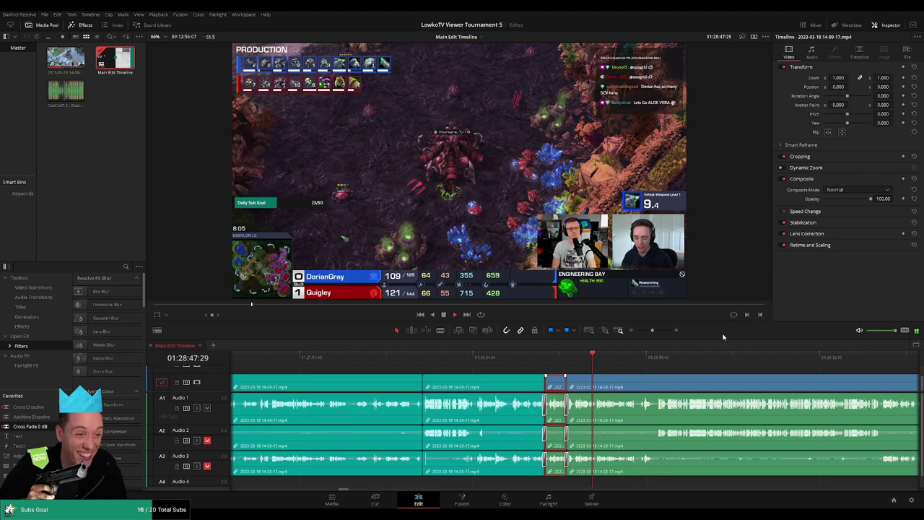
click(618, 367)
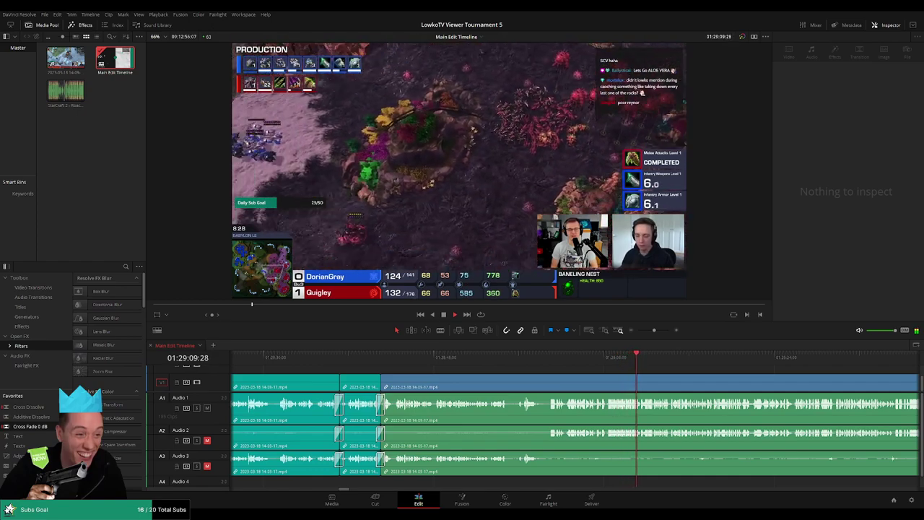
scroll(534, 373, right, 4)
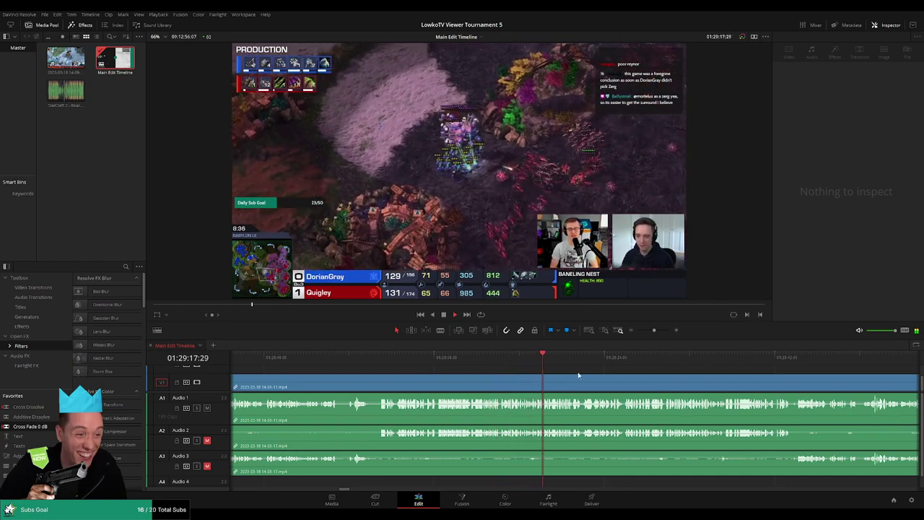
scroll(548, 376, right, 3)
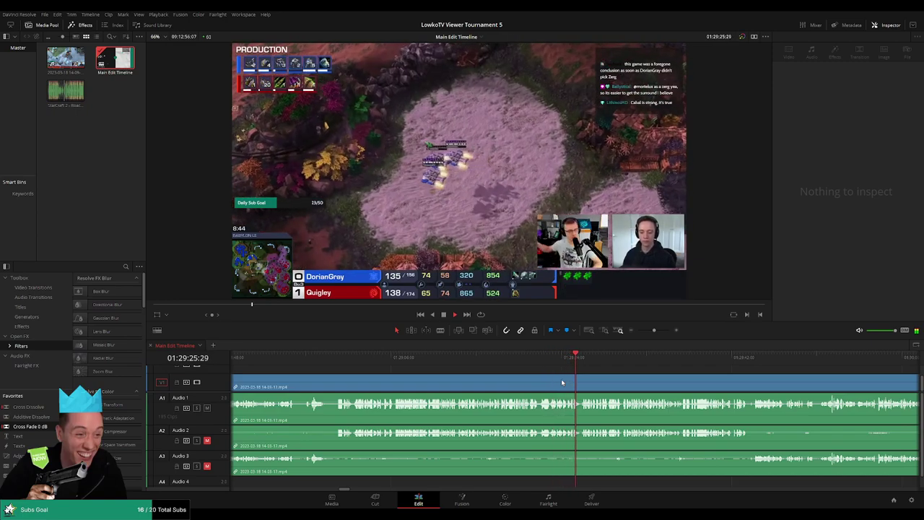
scroll(505, 377, right, 4)
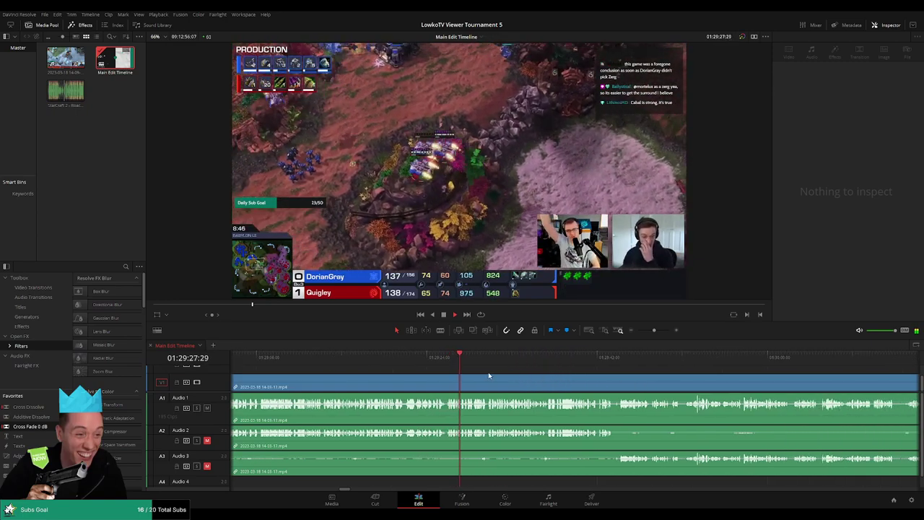
scroll(489, 376, right, 2)
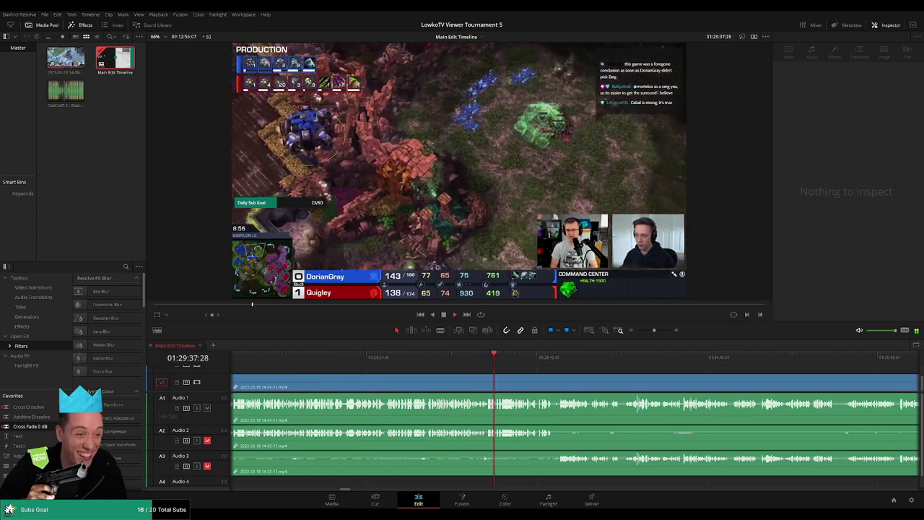
Step: Split all tracks at the playhead near 01:29:36 and ripple-delete the short dead piece
click(583, 383)
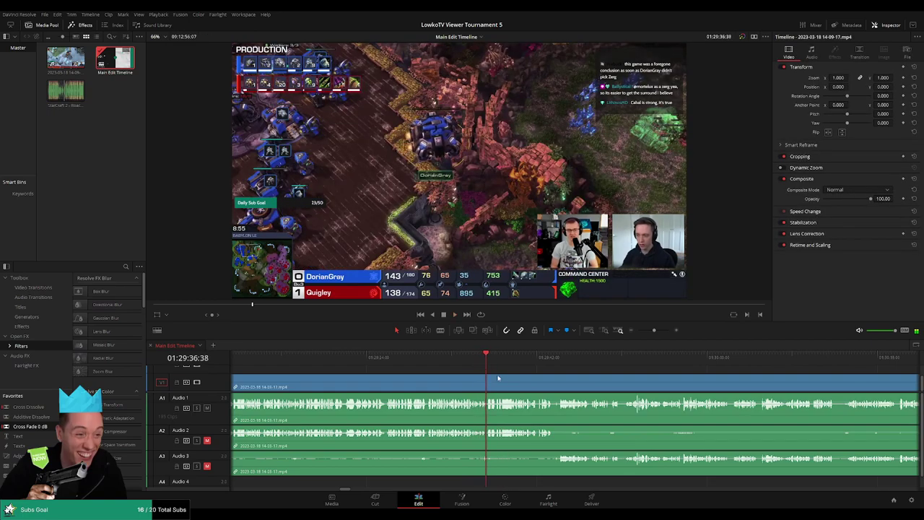
scroll(583, 382, down, 2)
scroll(583, 383, up, 5)
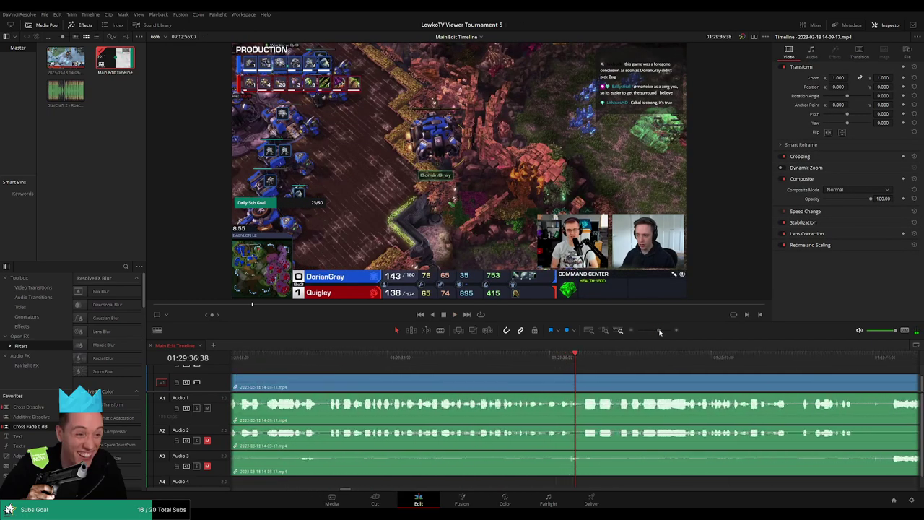
drag(545, 357, 530, 355)
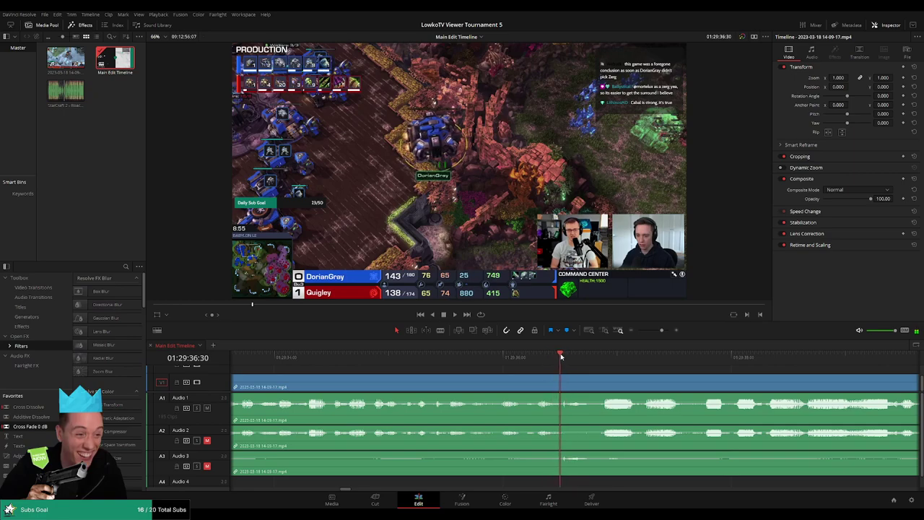
click(564, 385)
key(space)
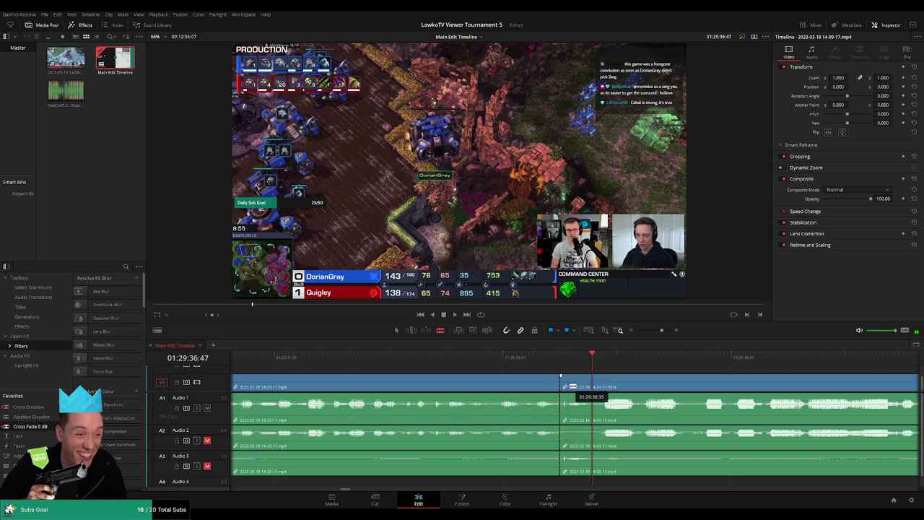
click(563, 386)
key(Delete)
key(/)
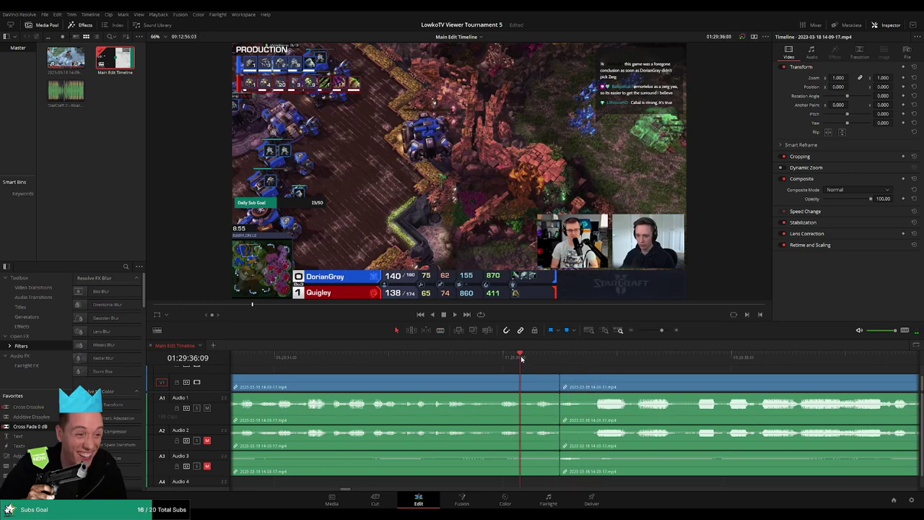
drag(661, 330, 651, 330)
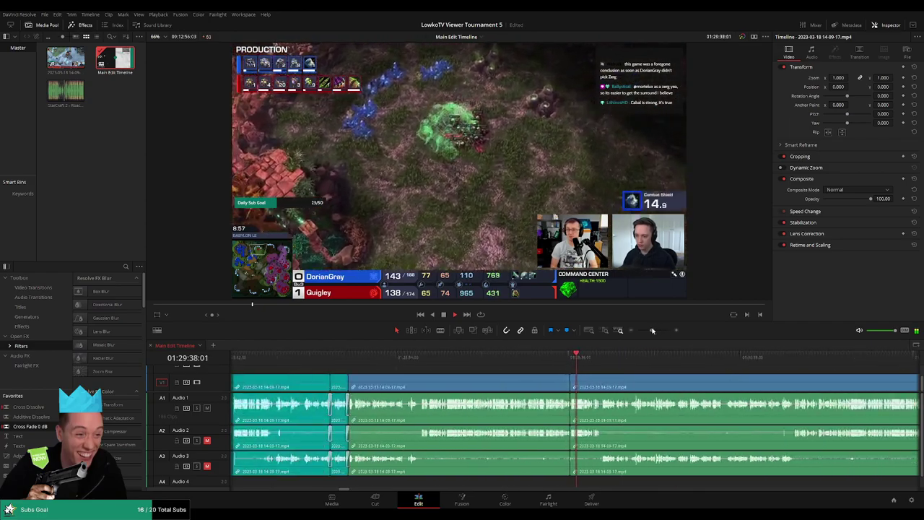
click(500, 380)
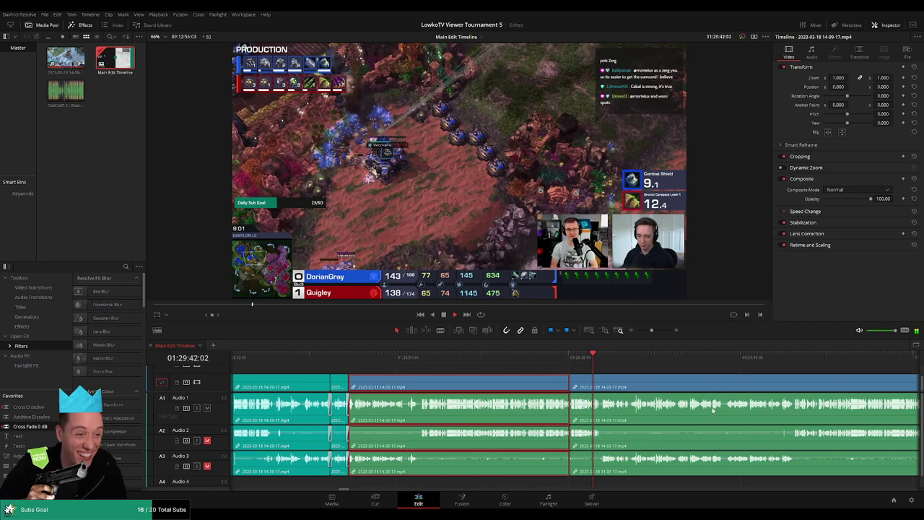
key(ctrl+shift+a)
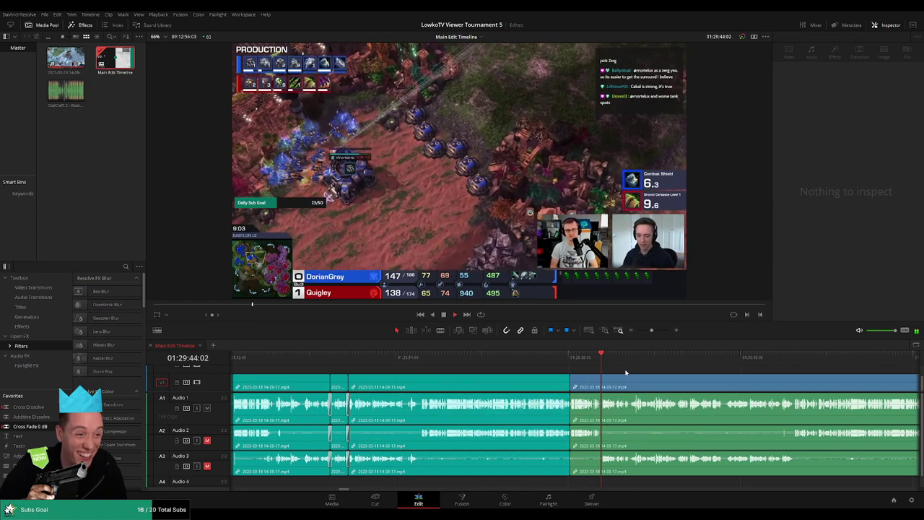
Step: Blade the next dead moment and ripple-delete the short piece after the cut
scroll(590, 376, up, 2)
scroll(584, 377, up, 3)
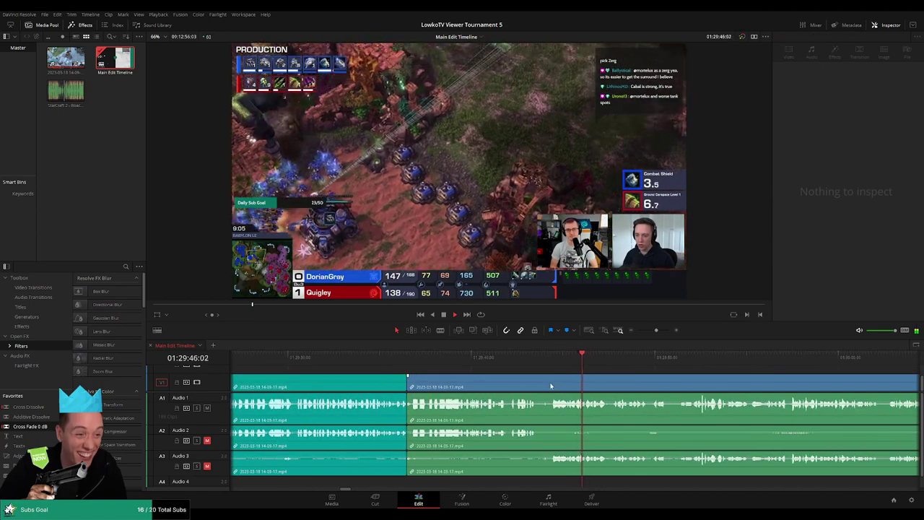
key(b)
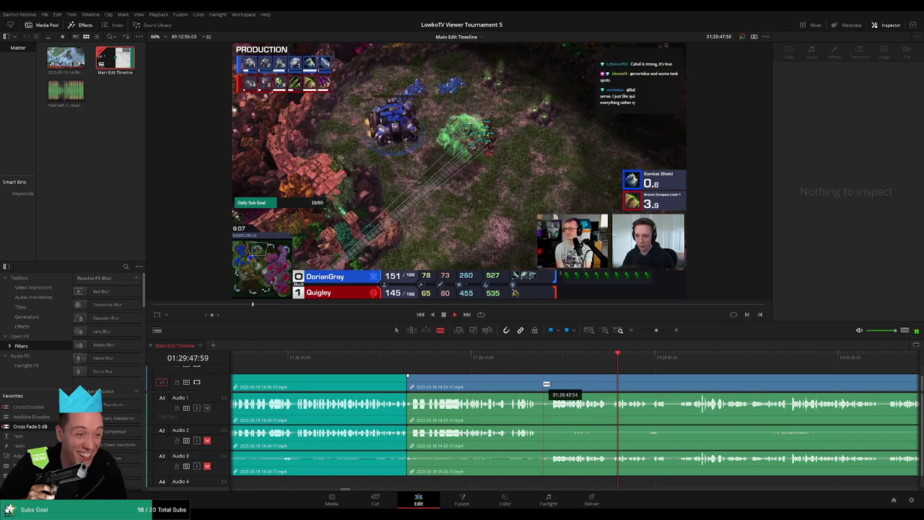
click(542, 384)
key(a)
click(546, 386)
key(Delete)
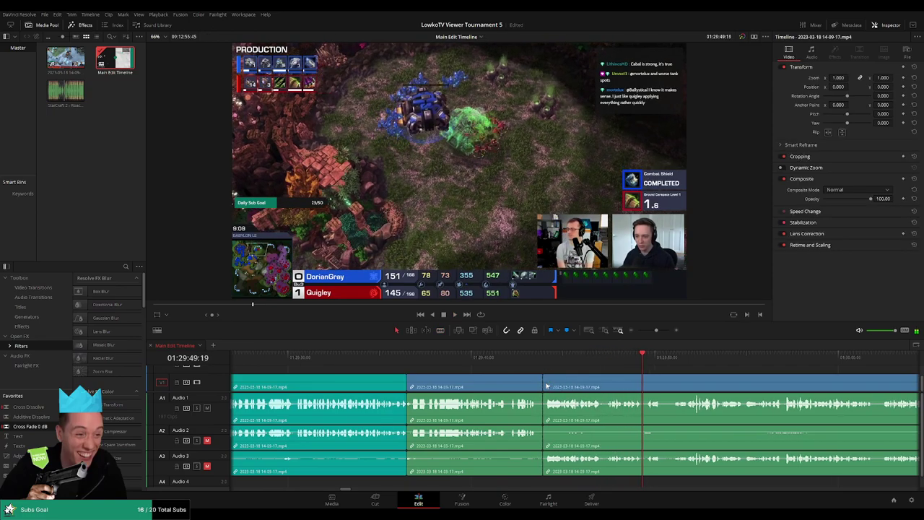
click(528, 384)
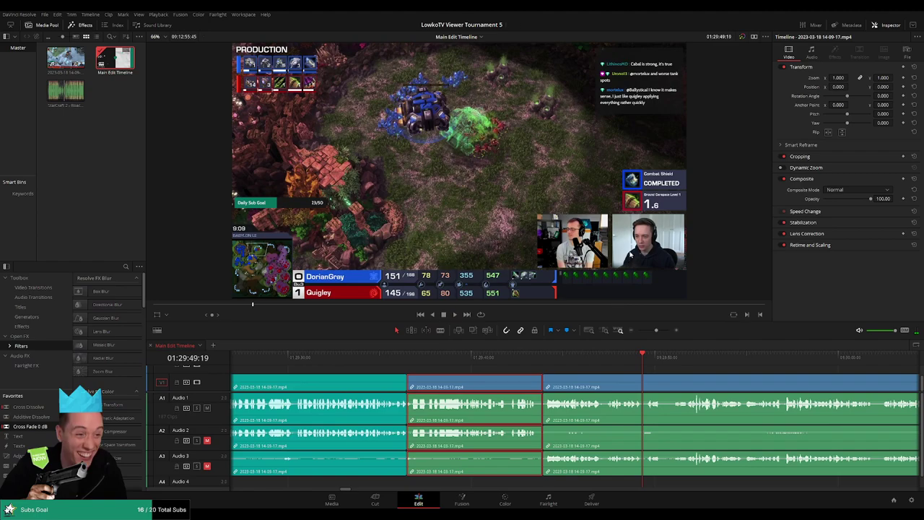
click(562, 365)
key(space)
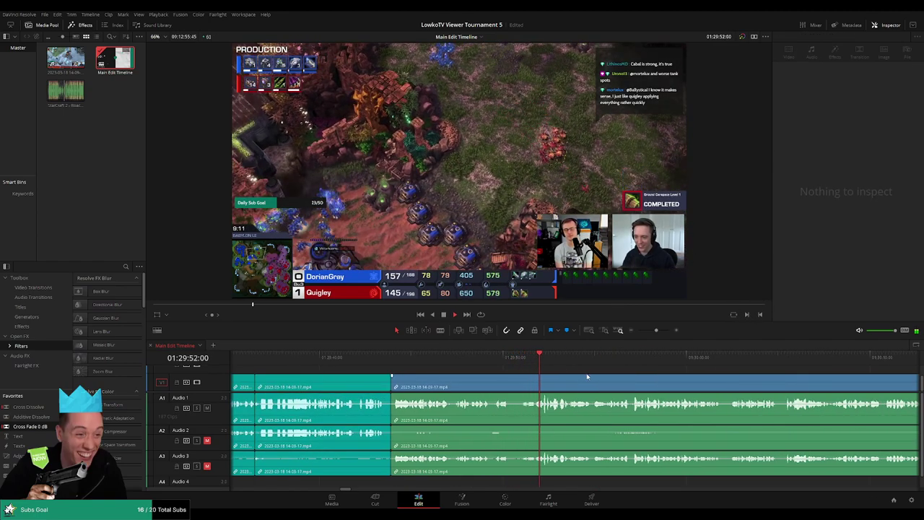
scroll(585, 373, left, 2)
scroll(506, 365, right, 3)
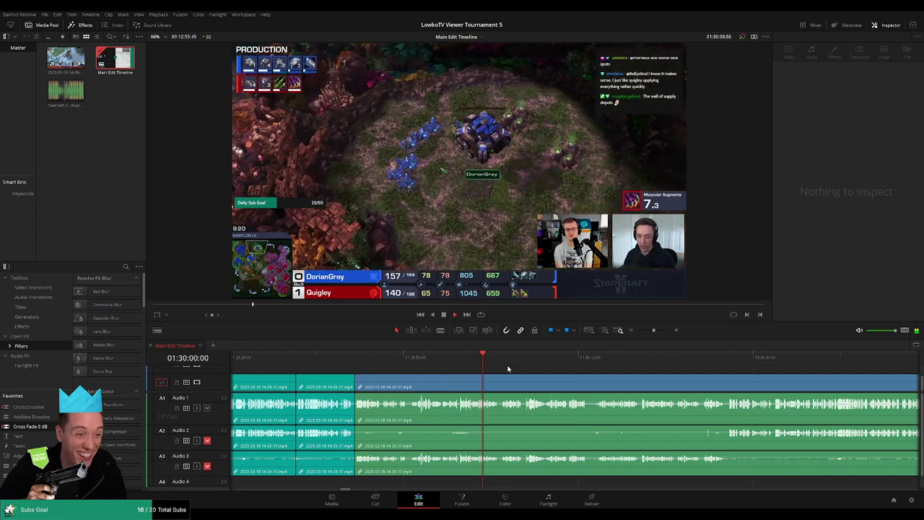
scroll(516, 370, right, 2)
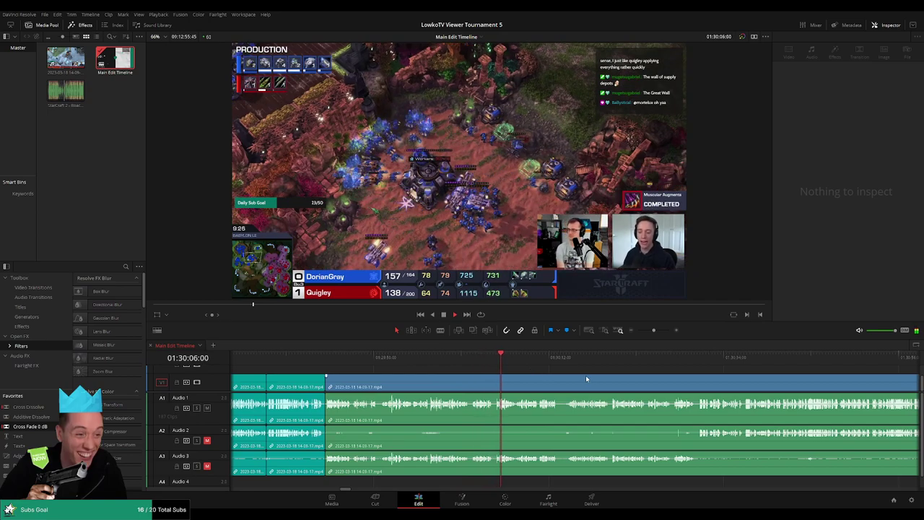
scroll(585, 374, right, 5)
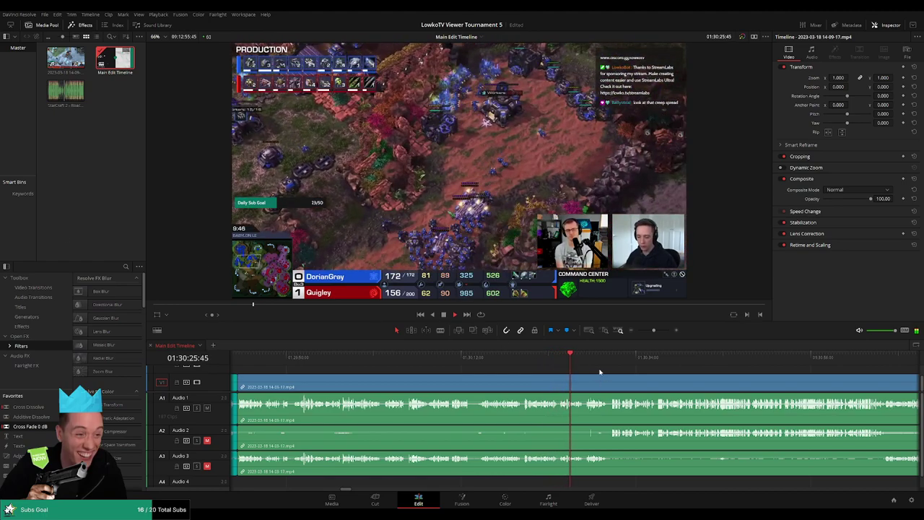
Step: Scrub the footage to find where the dead stretch near 01:30:30 starts and ends
scroll(624, 372, right, 3)
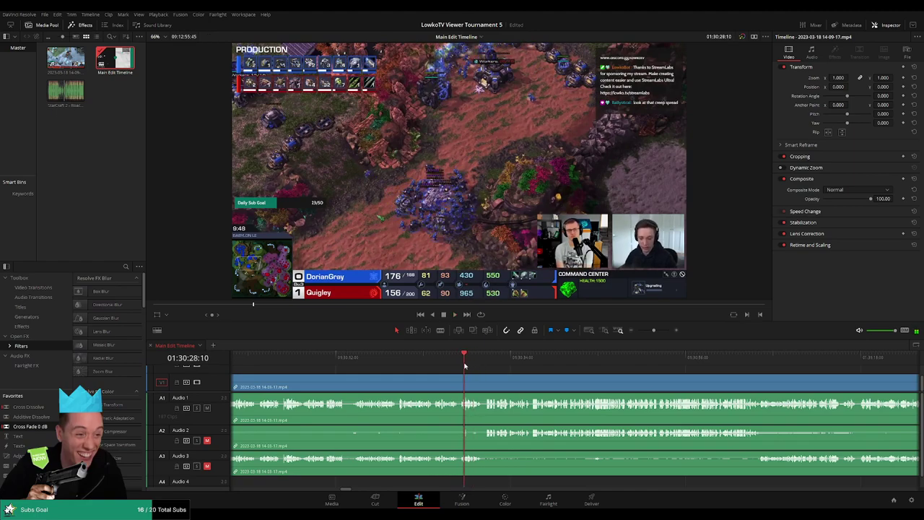
click(465, 366)
scroll(469, 377, up, 2)
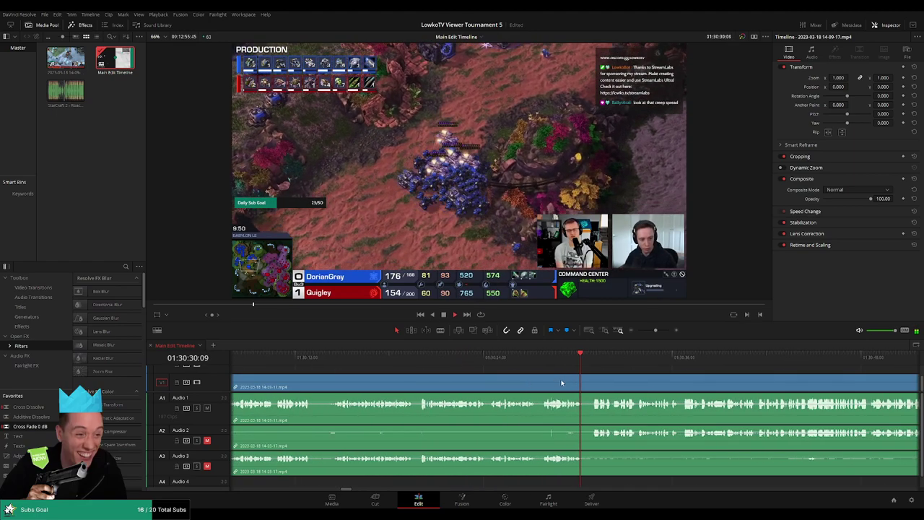
click(437, 359)
click(437, 361)
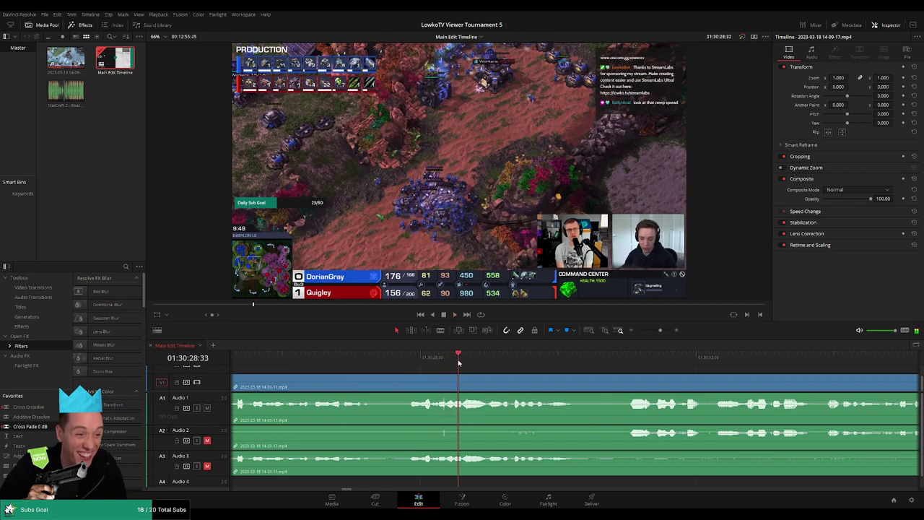
click(428, 359)
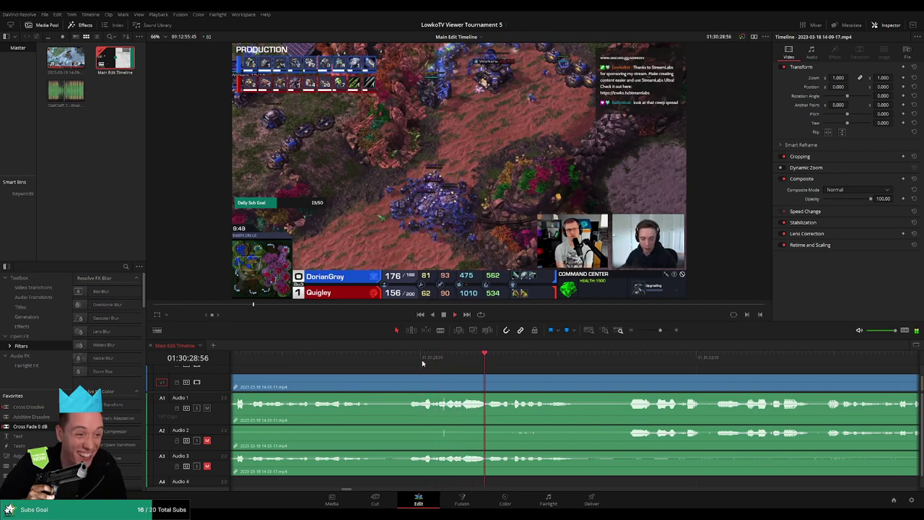
click(435, 360)
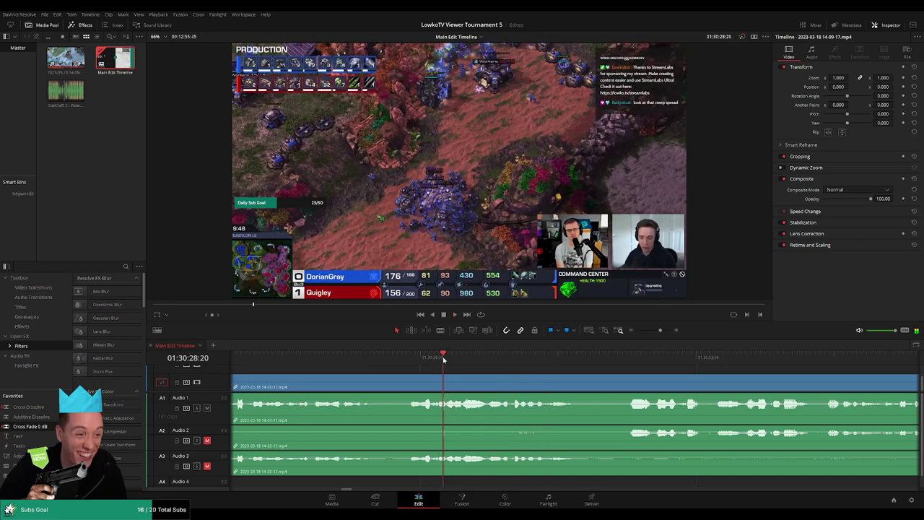
mouse_move(446, 378)
mouse_down()
mouse_move(583, 380)
mouse_move(581, 388)
mouse_up()
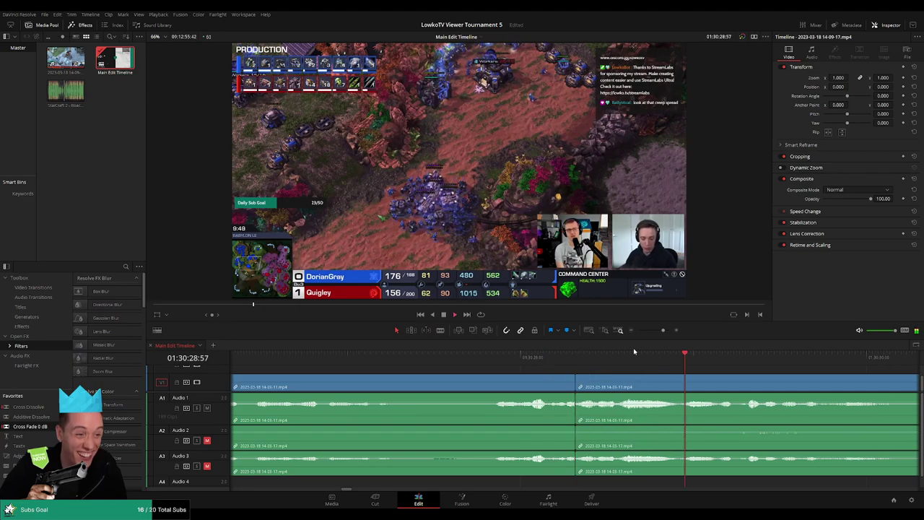
Step: Ripple-delete the dead section around 01:30:30 and save the project
key(ctrl+minus)
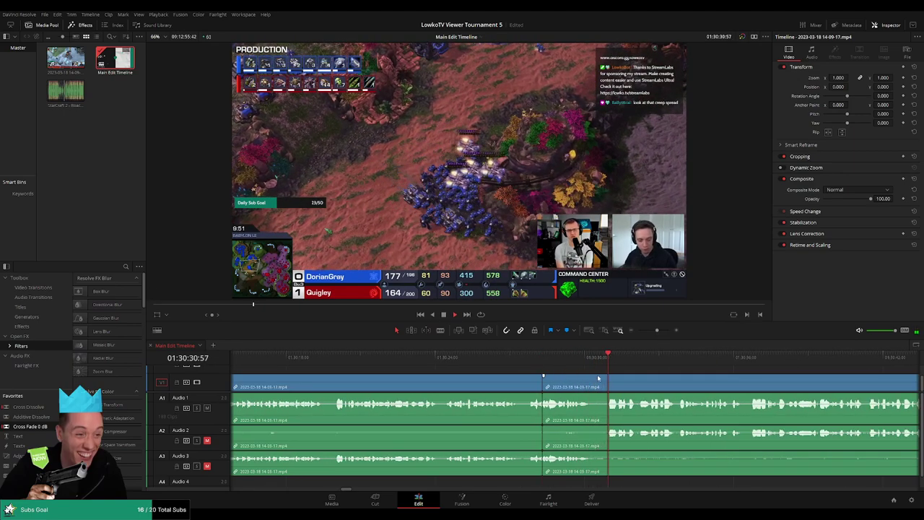
key(ctrl+minus)
click(499, 381)
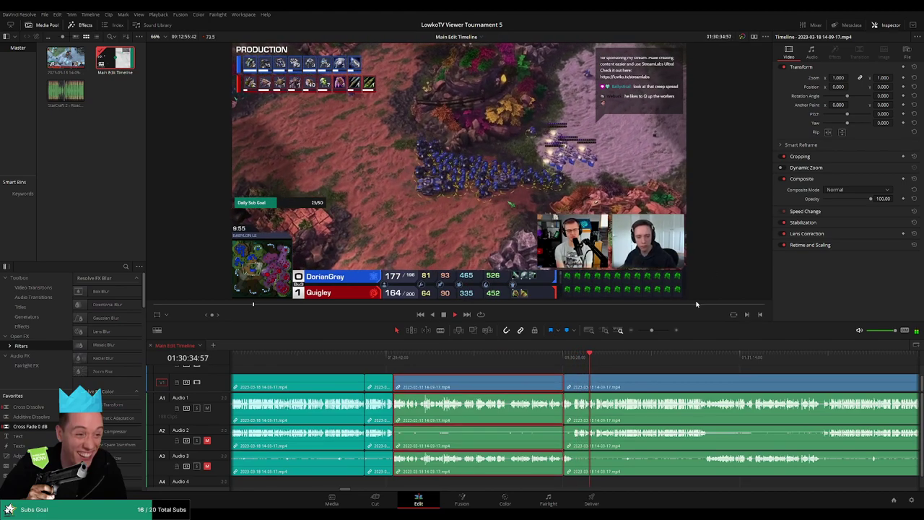
key(Delete)
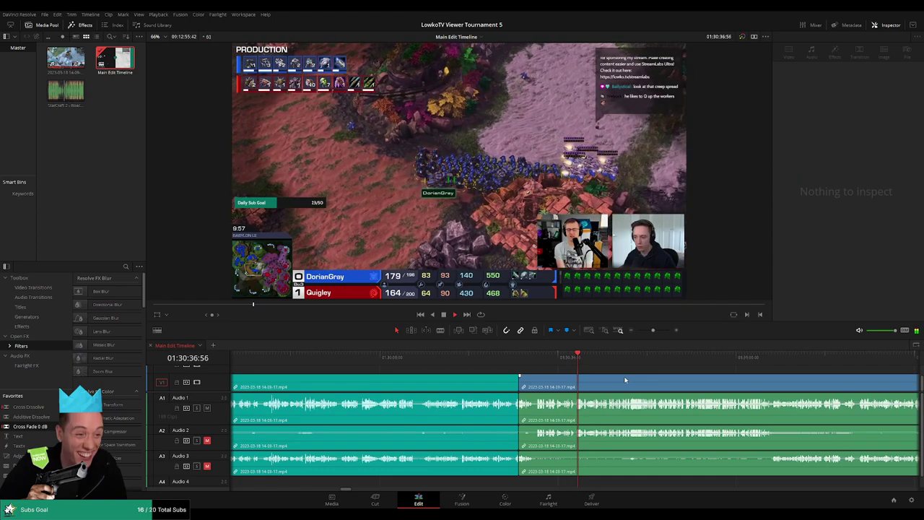
key(ctrl+s)
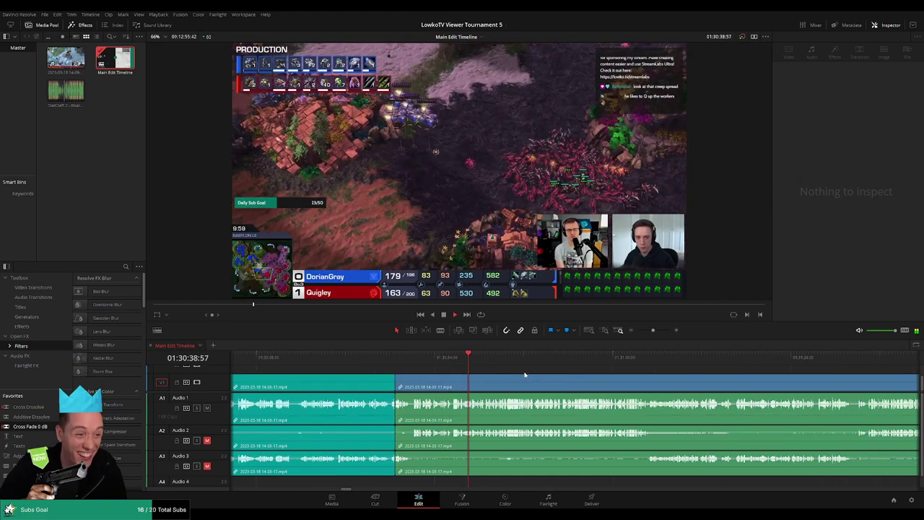
scroll(514, 374, right, 2)
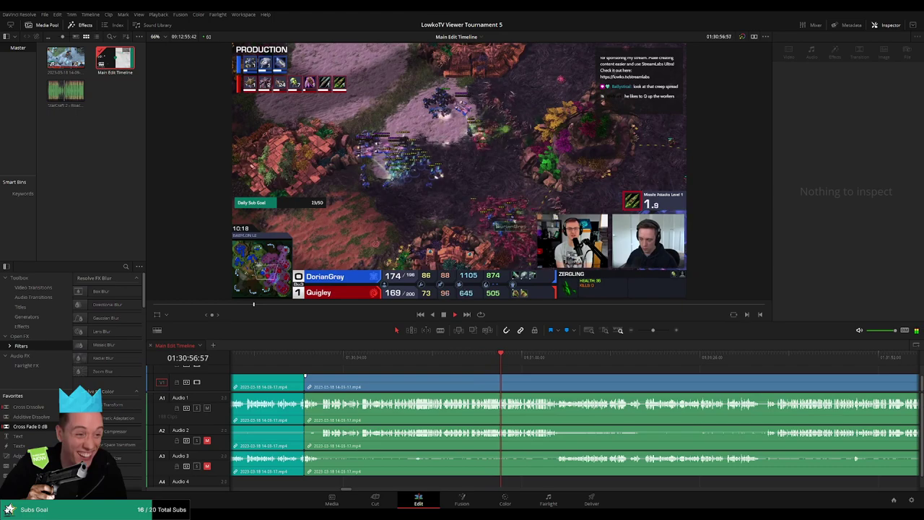
scroll(465, 365, right, 2)
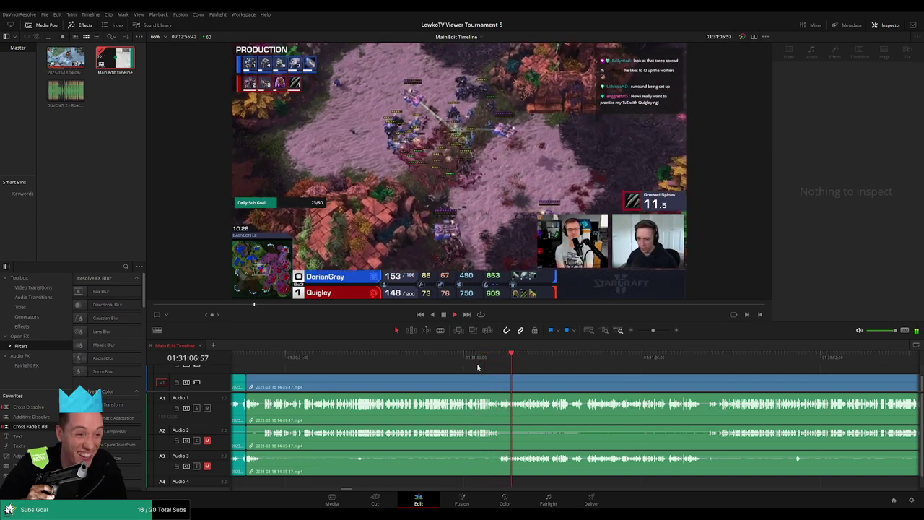
scroll(541, 378, right, 2)
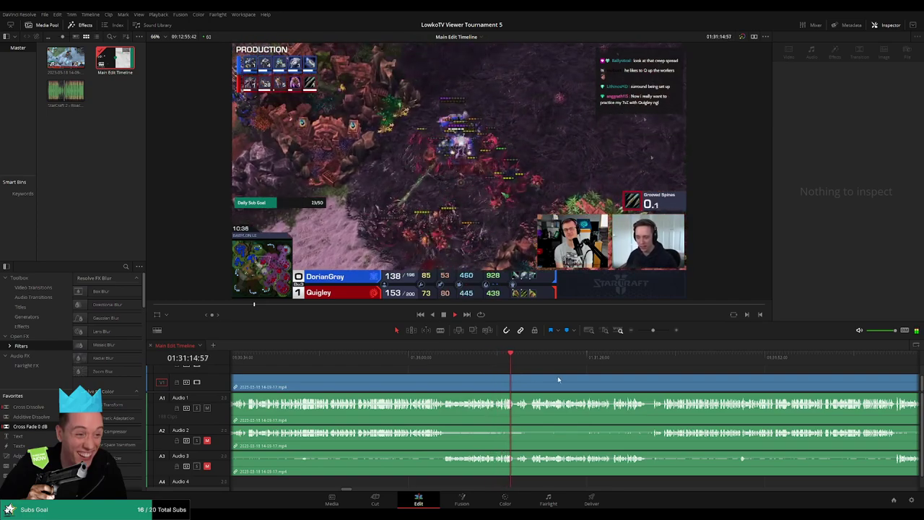
scroll(541, 377, right, 2)
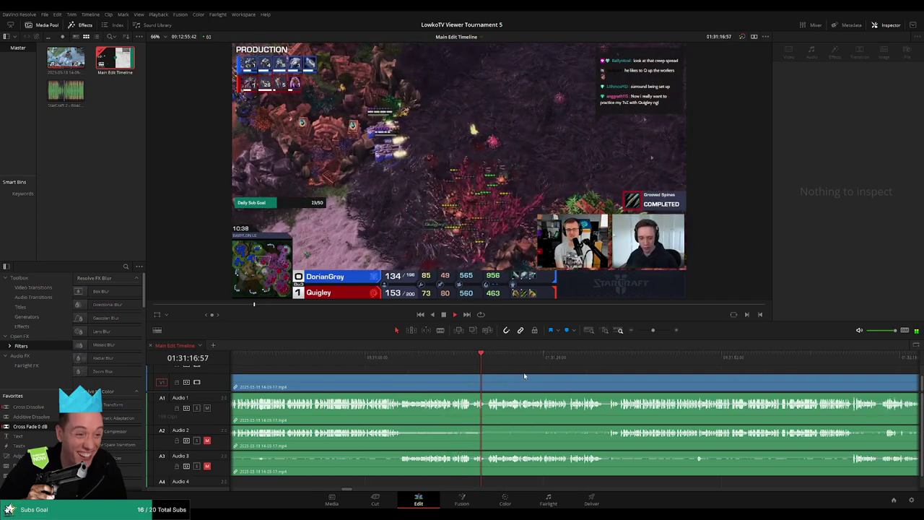
scroll(555, 385, right, 3)
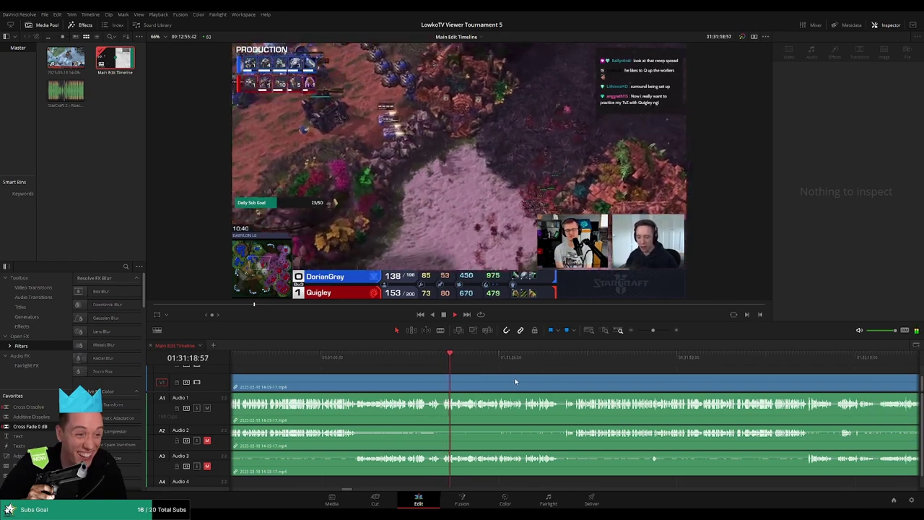
scroll(514, 380, right, 2)
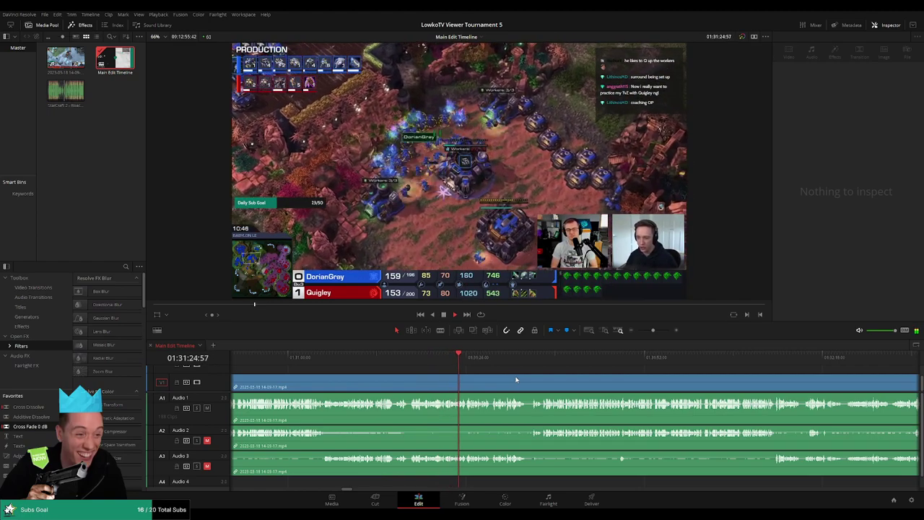
scroll(512, 380, right, 1)
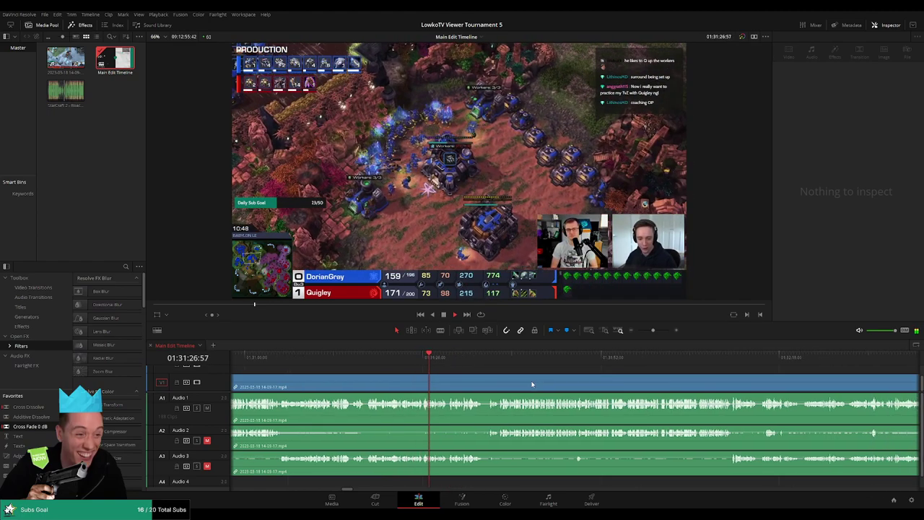
scroll(514, 381, right, 1)
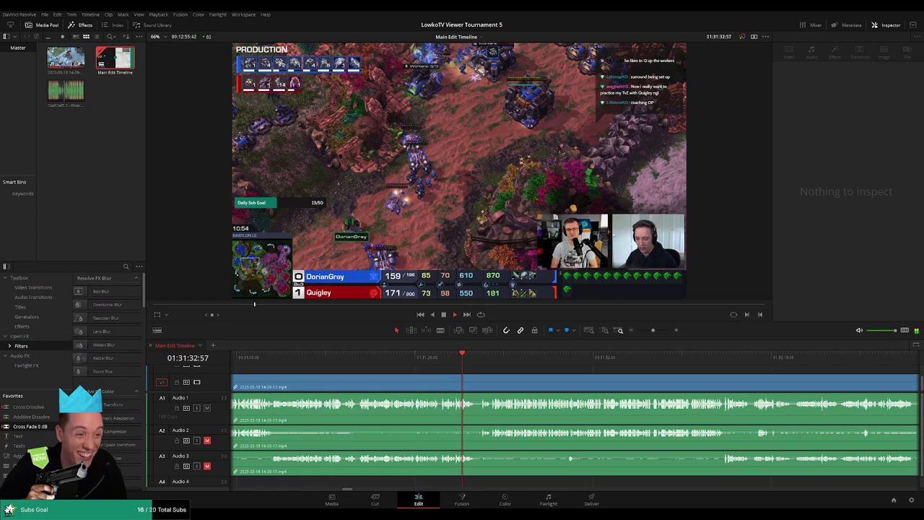
scroll(500, 368, right, 2)
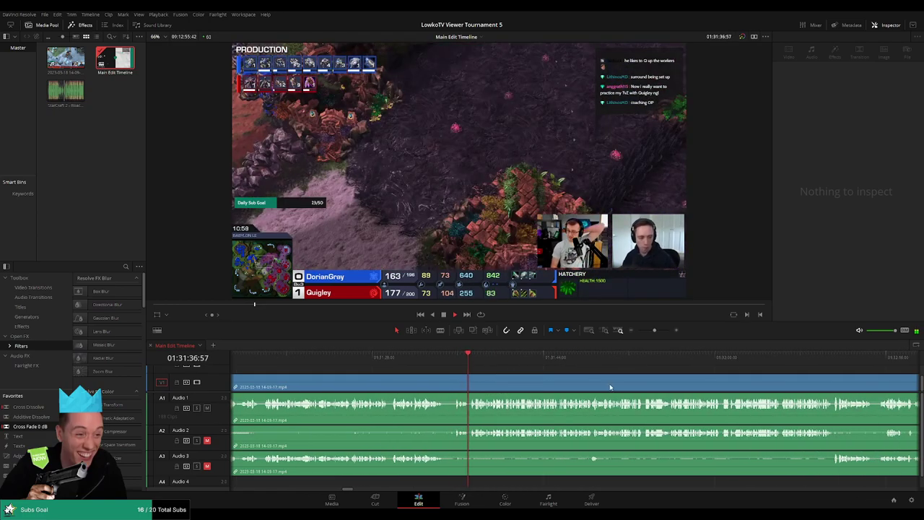
scroll(526, 381, right, 2)
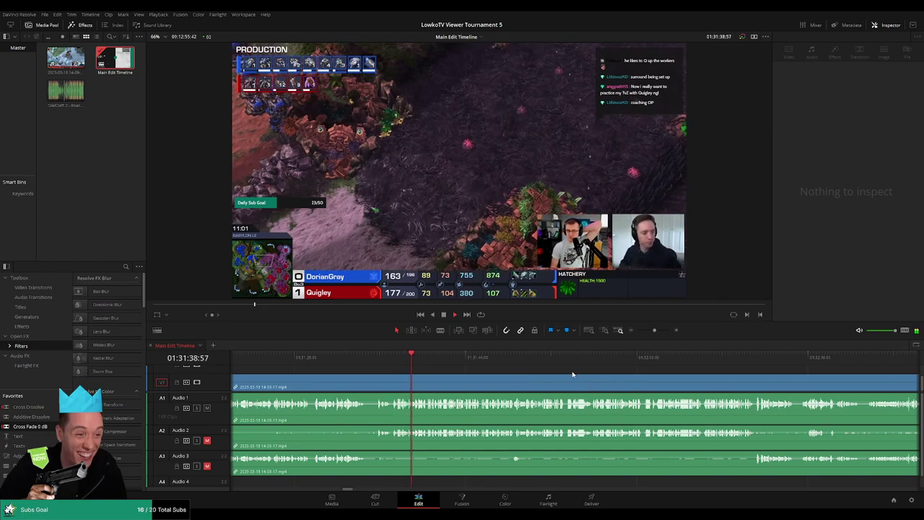
scroll(579, 376, right, 2)
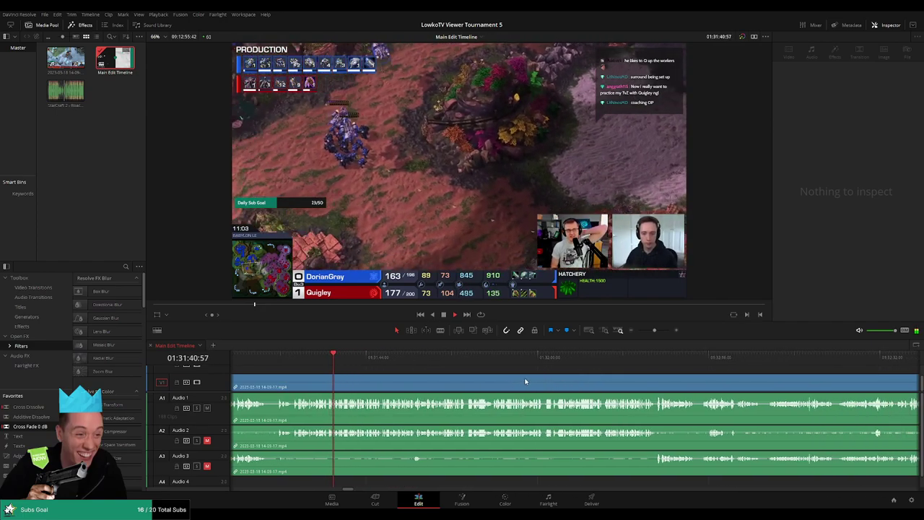
scroll(538, 378, right, 1)
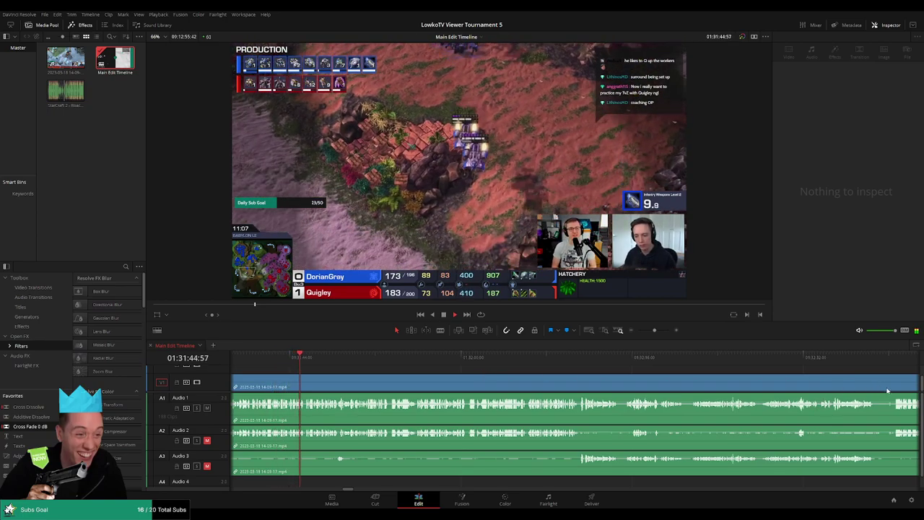
Step: Blade the footage where the dead section begins and delete the short piece
click(890, 389)
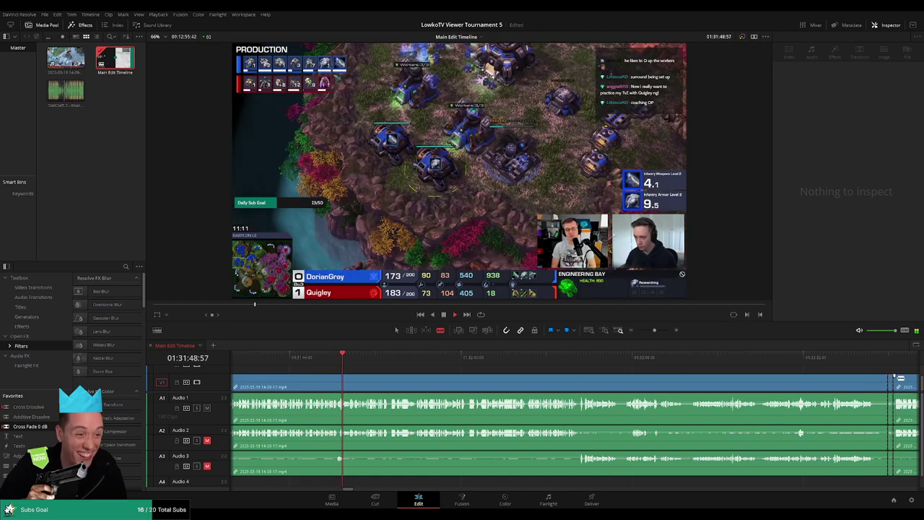
click(889, 387)
key(Delete)
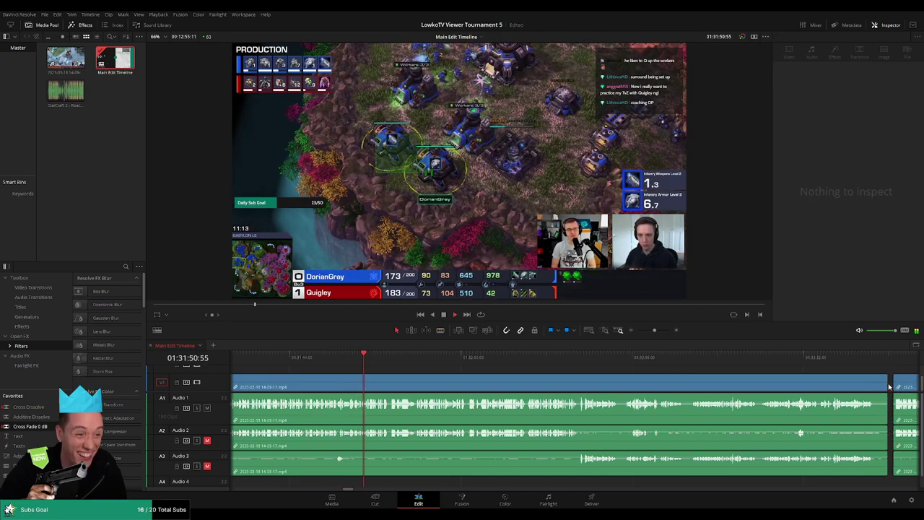
Step: Set the reviewed main clip's Clip Color to Teal
click(689, 390)
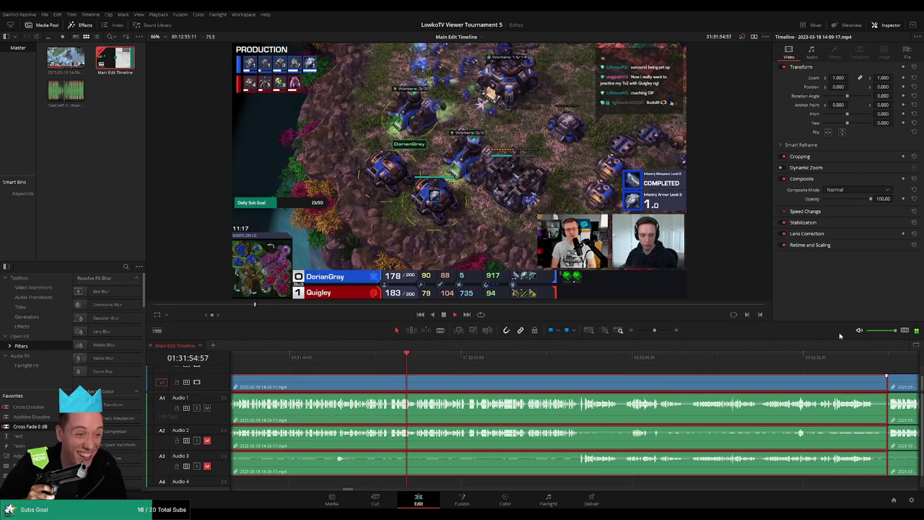
click(392, 355)
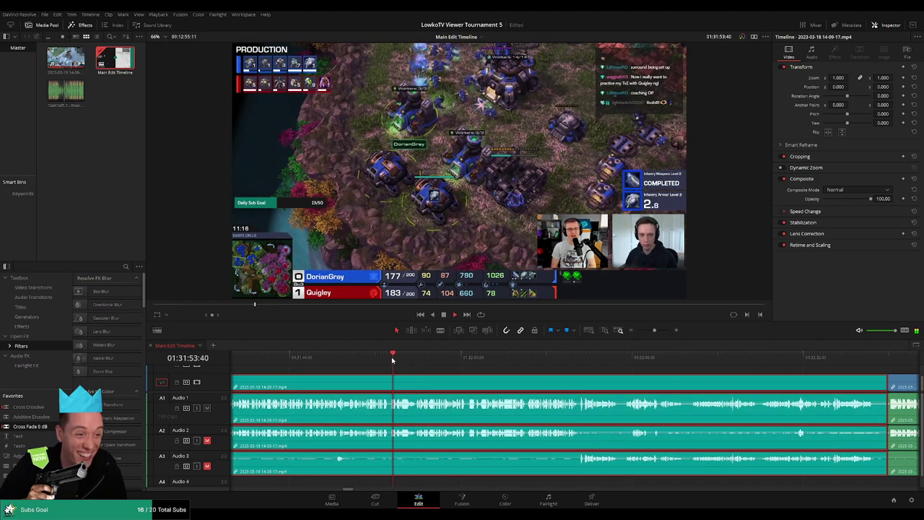
click(469, 369)
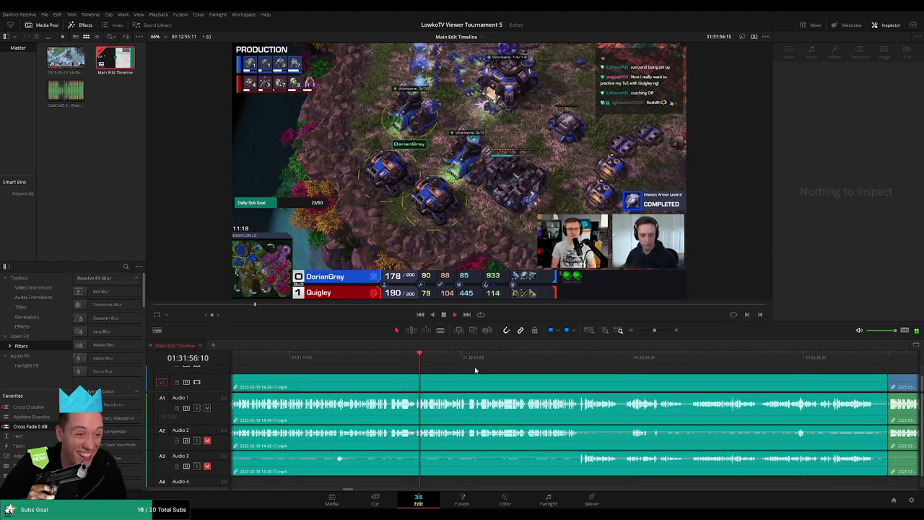
scroll(505, 372, right, 2)
scroll(515, 373, right, 2)
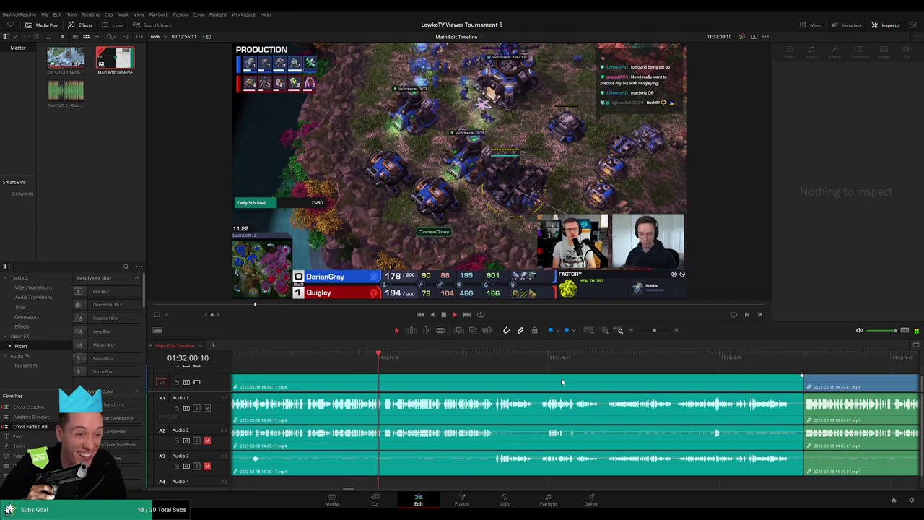
scroll(565, 383, right, 2)
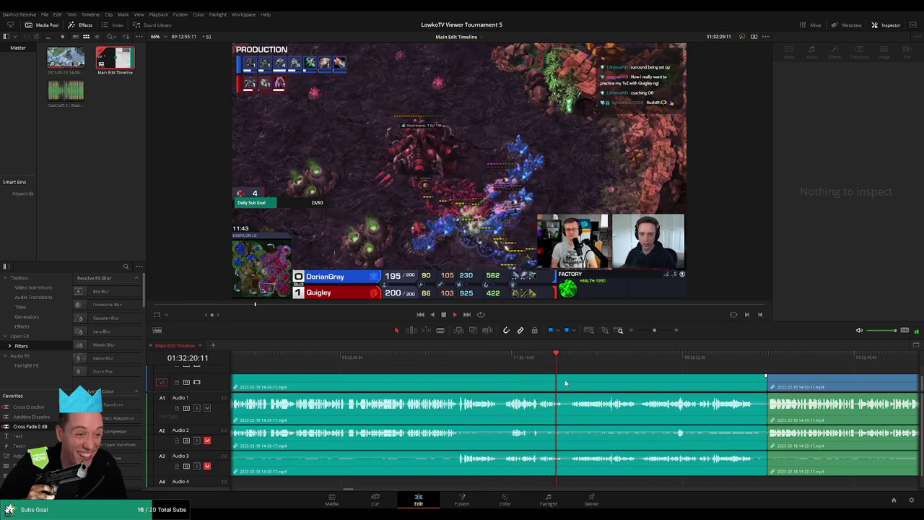
scroll(643, 388, right, 6)
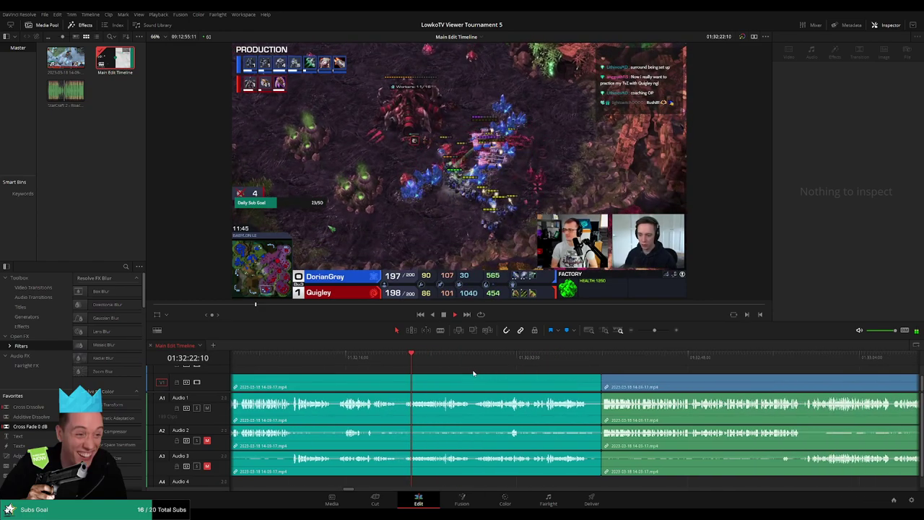
scroll(484, 378, right, 1)
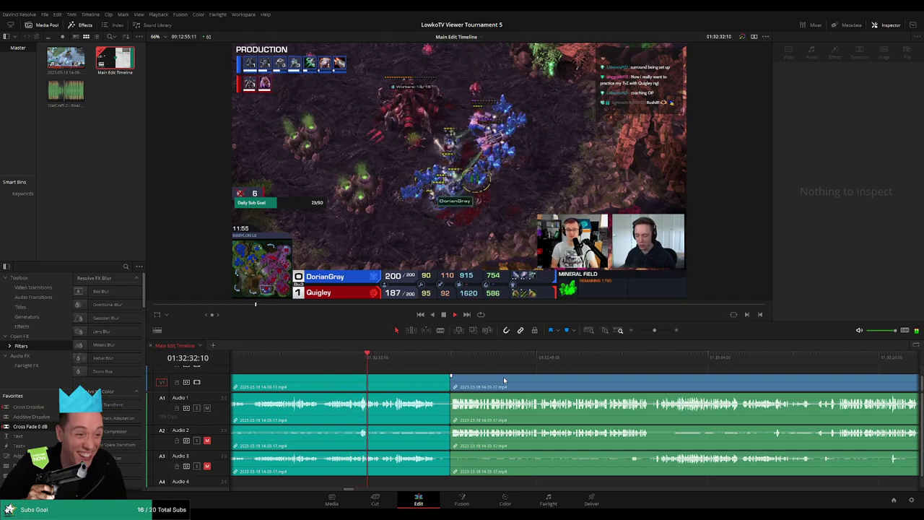
scroll(471, 376, right, 2)
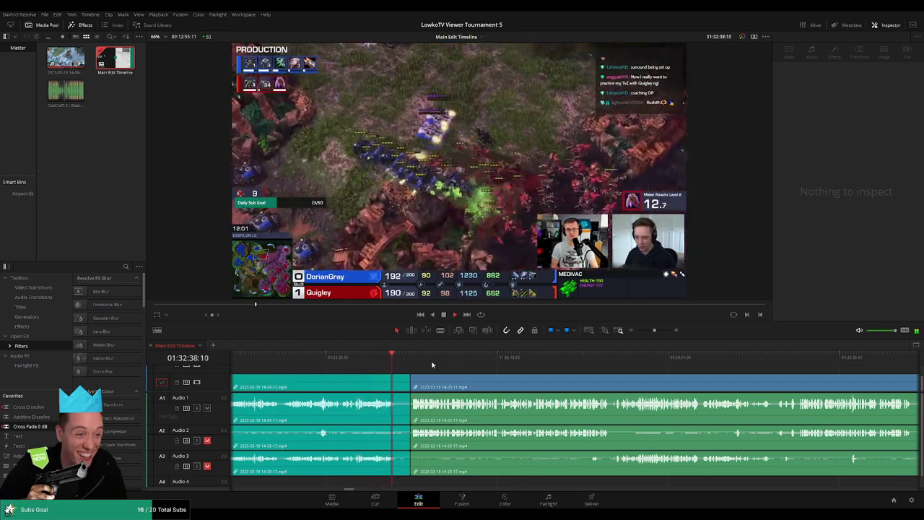
Step: Split the footage at the playhead at the end of the reviewed stretch
key(ctrl+b)
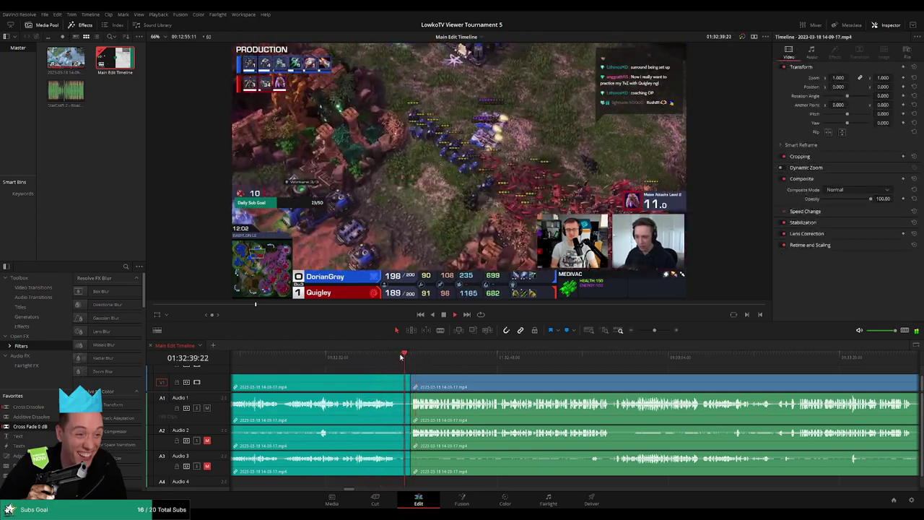
scroll(447, 364, right, 1)
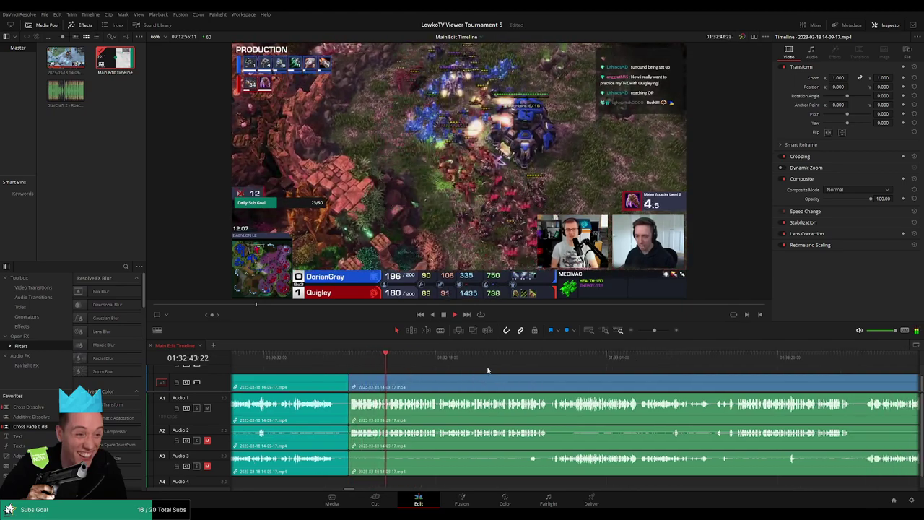
scroll(469, 370, right, 1)
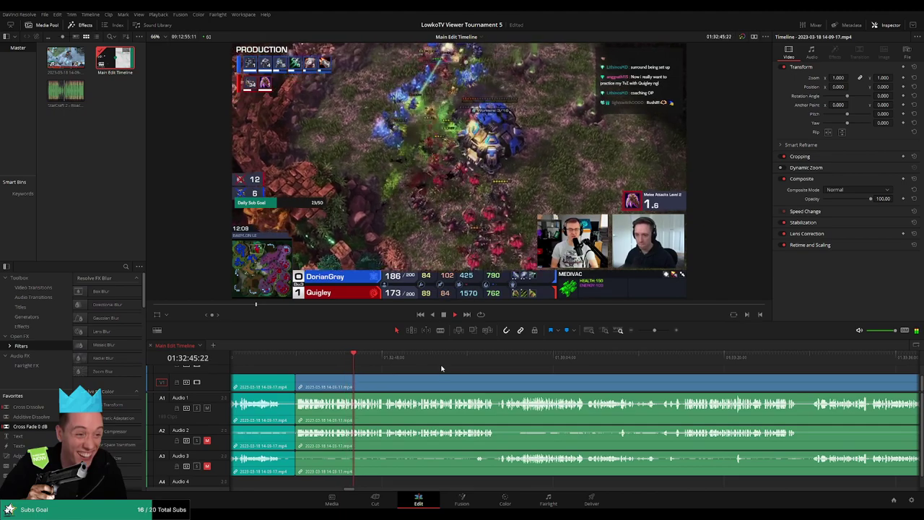
scroll(525, 390, right, 2)
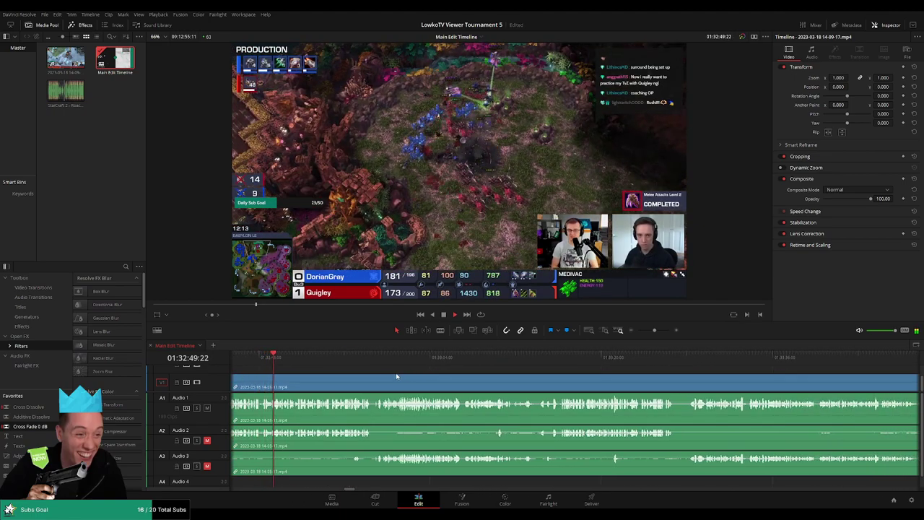
scroll(378, 385, up, 5)
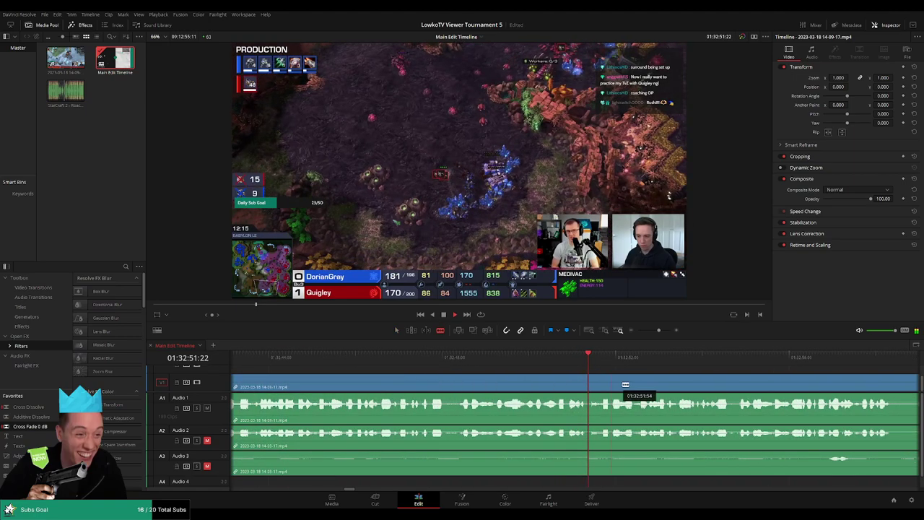
scroll(714, 381, down, 2)
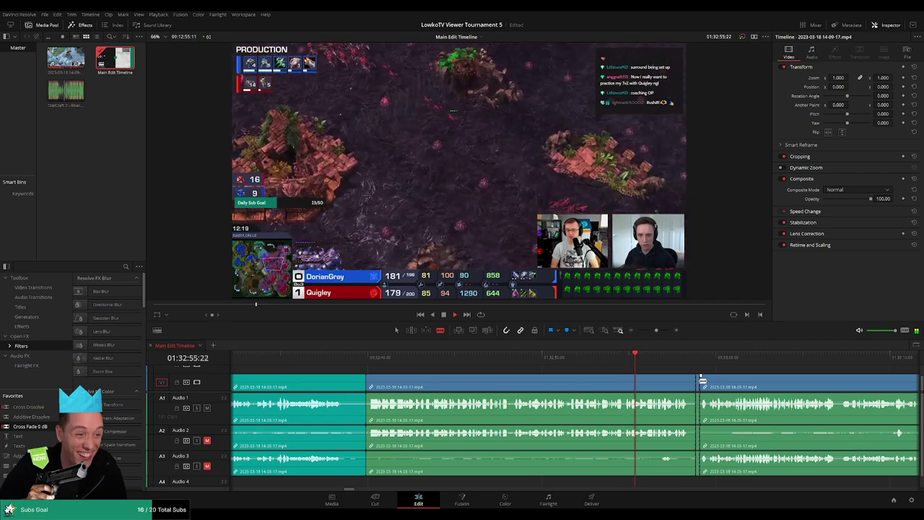
Step: Set the middle Babylon LE clip before the new cut to Clip Color Teal
click(701, 380)
click(699, 383)
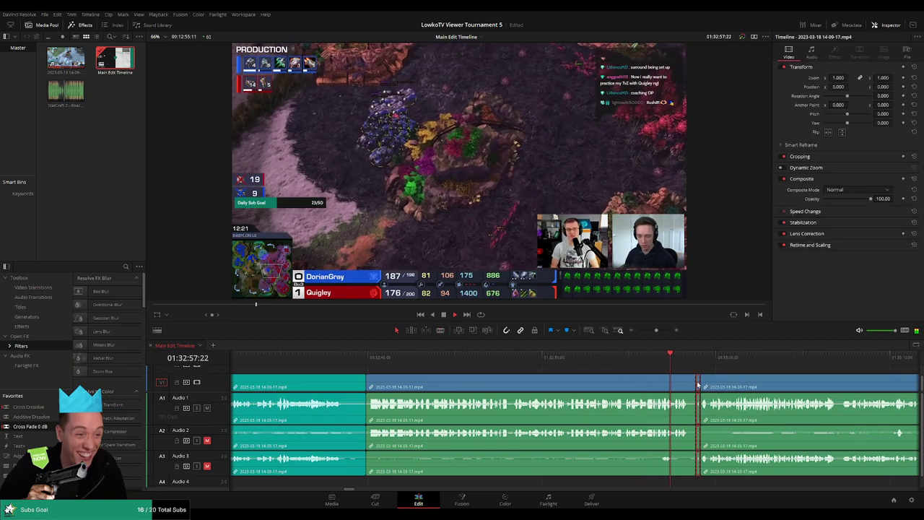
click(698, 385)
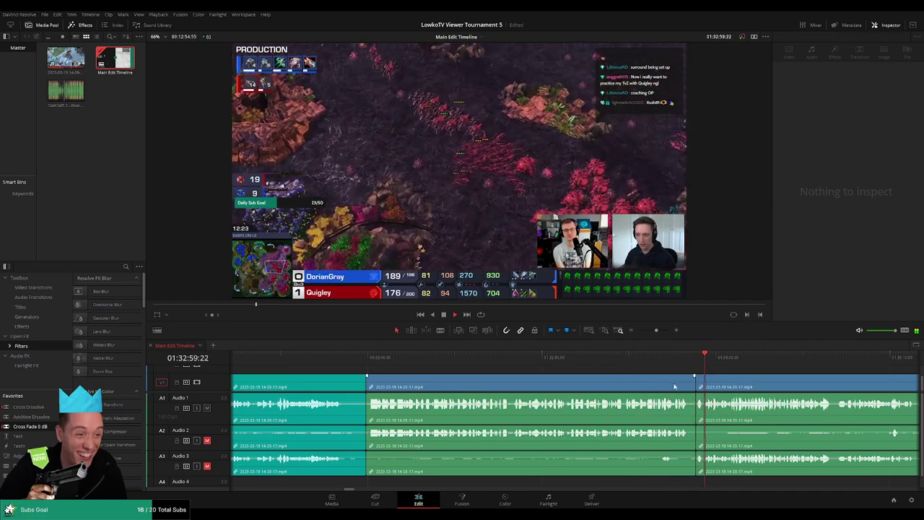
click(671, 383)
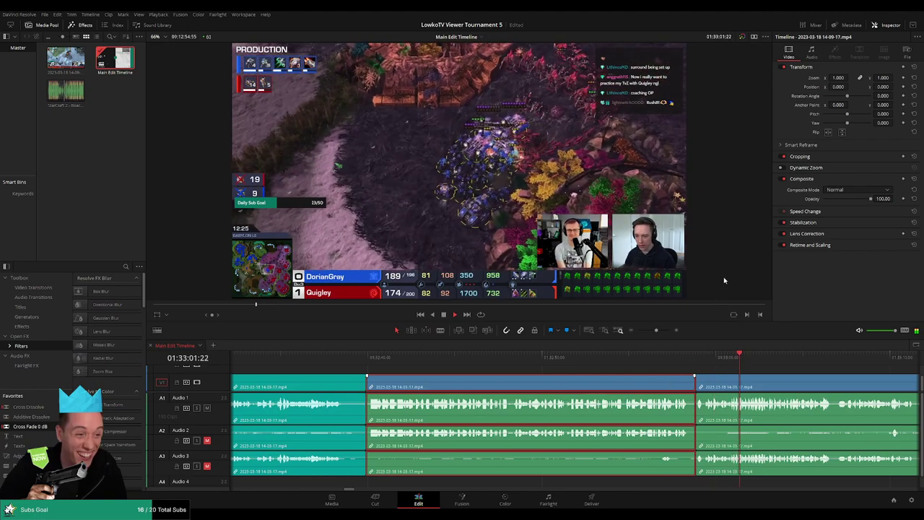
click(793, 372)
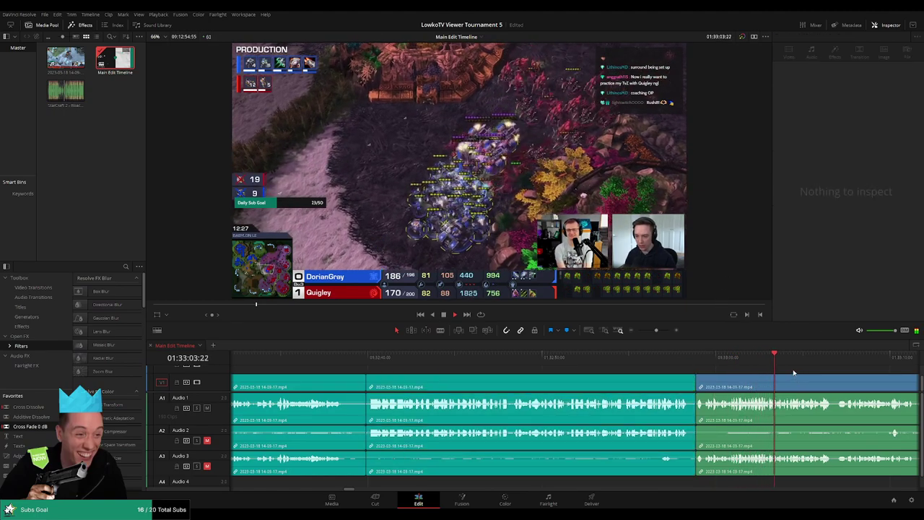
scroll(721, 371, right, 5)
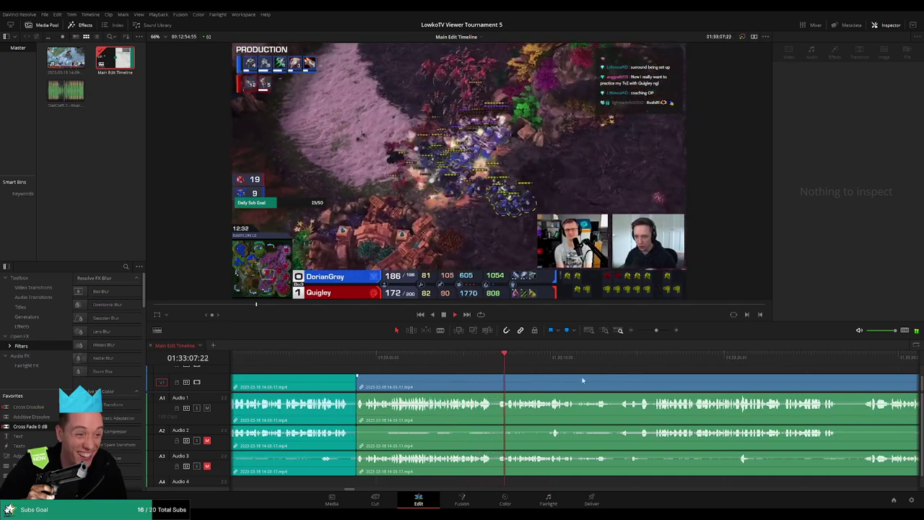
scroll(570, 379, right, 1)
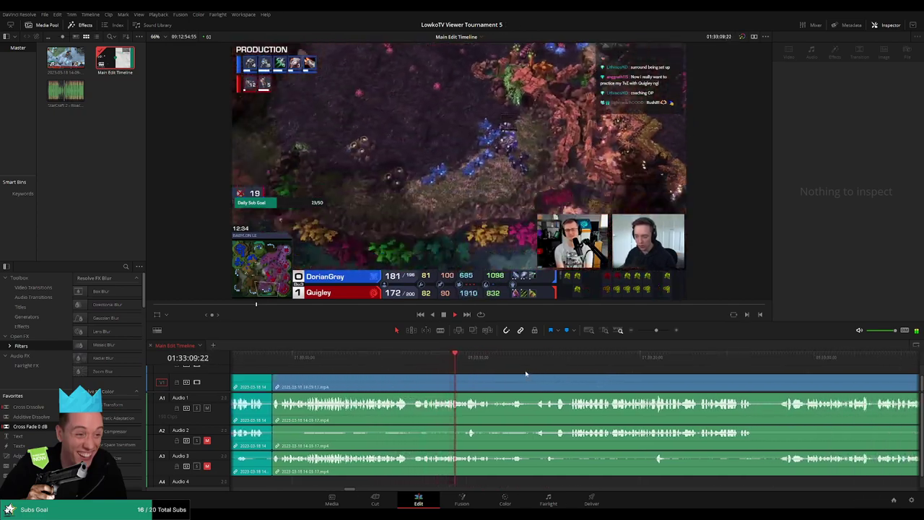
scroll(513, 374, right, 1)
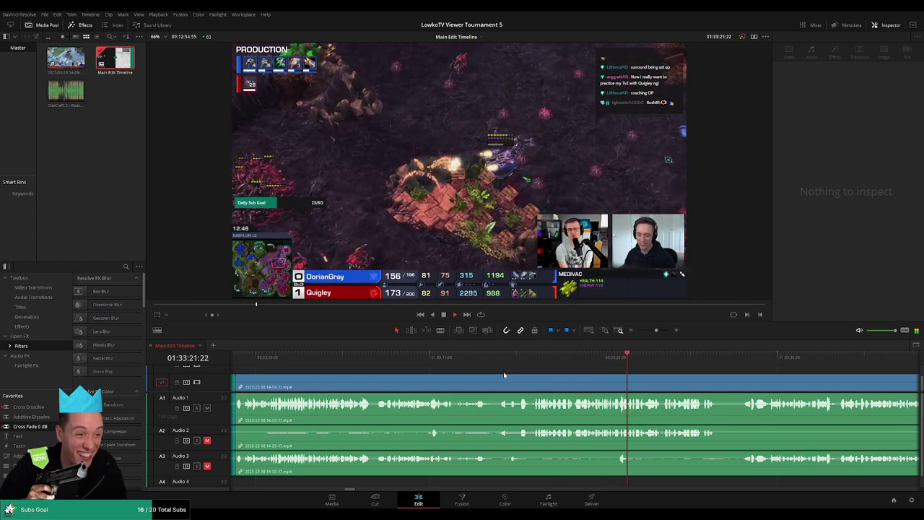
scroll(727, 390, right, 3)
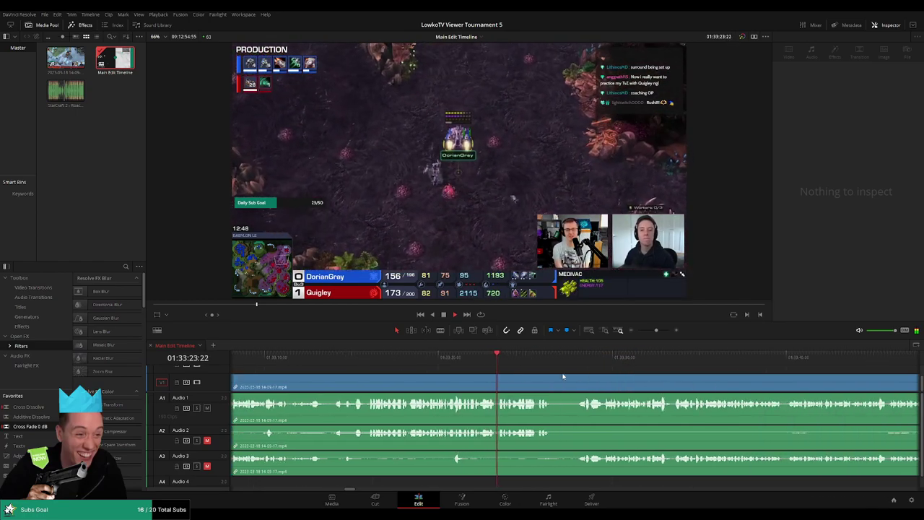
scroll(578, 377, right, 2)
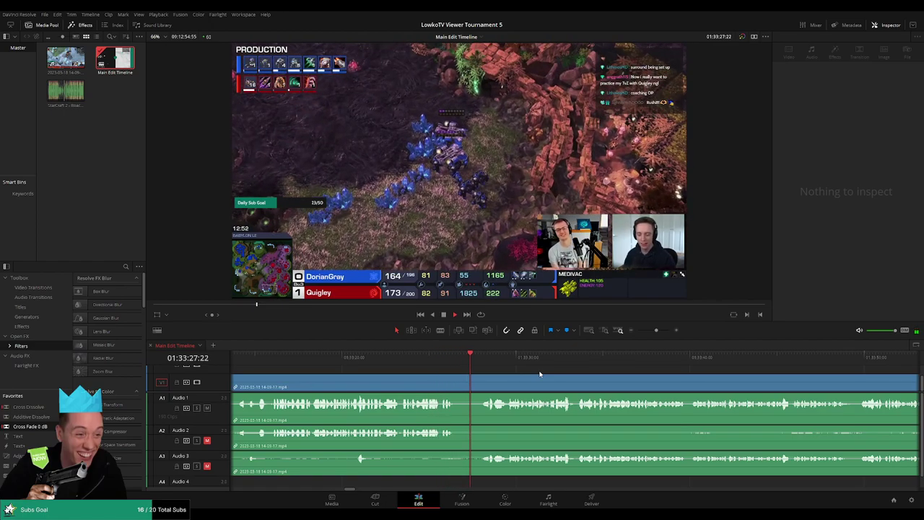
scroll(592, 379, right, 2)
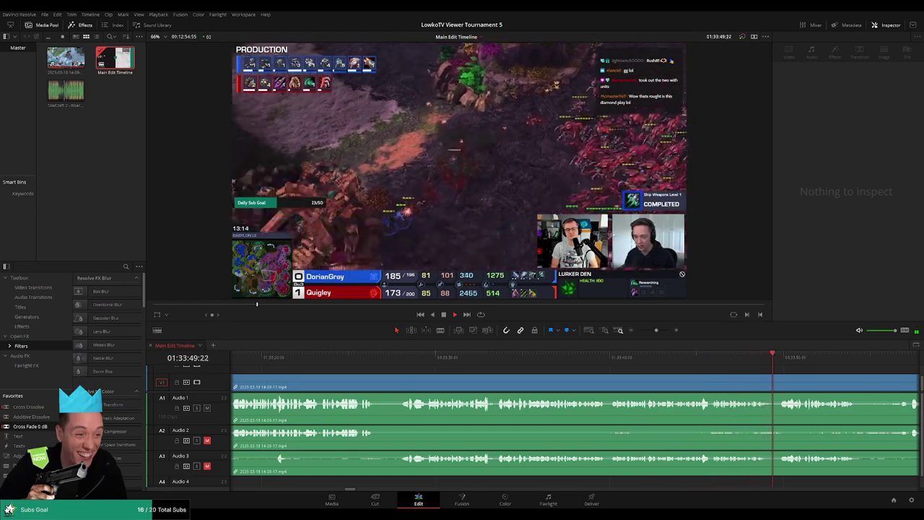
scroll(486, 377, right, 5)
scroll(480, 376, right, 2)
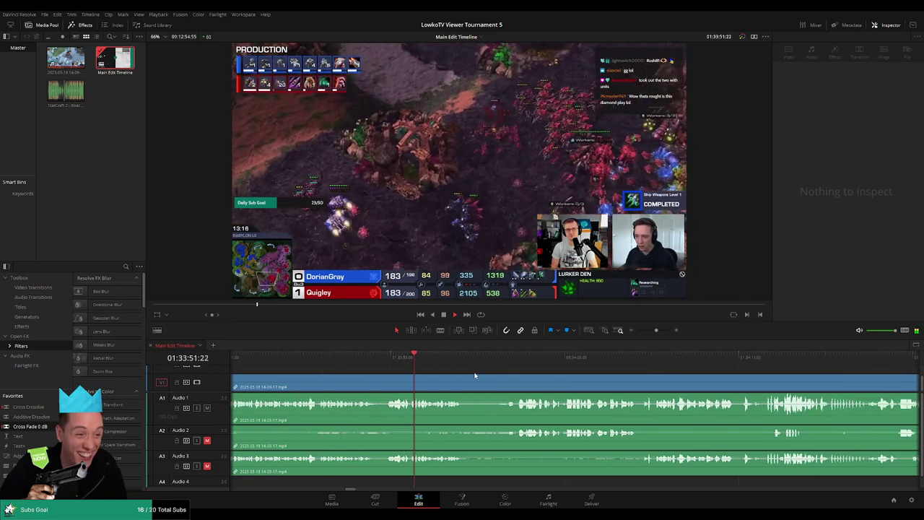
scroll(462, 377, right, 1)
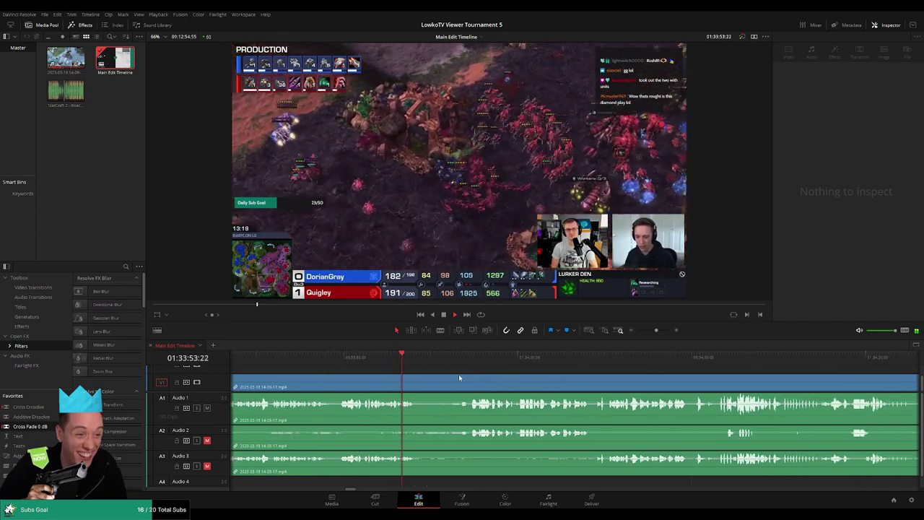
Step: Fit the whole edit in view and move the playhead just before the dead stretch
click(442, 368)
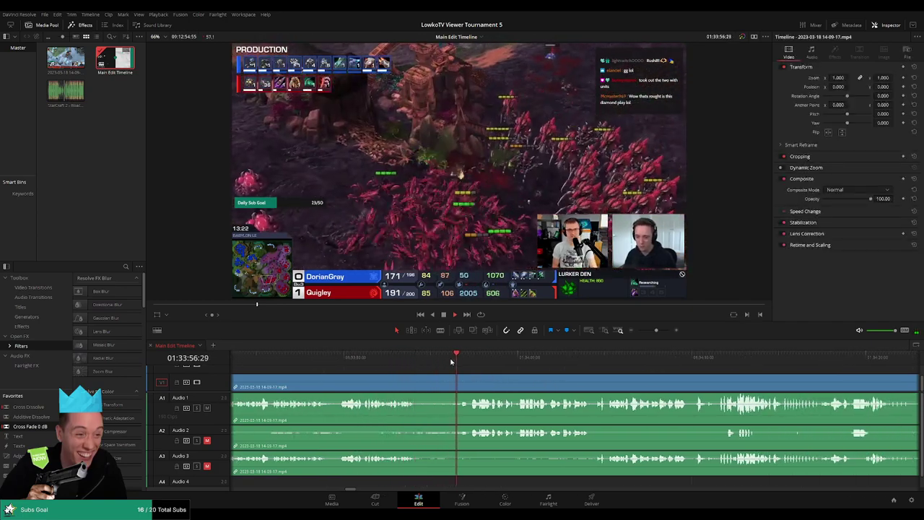
scroll(503, 376, right, 2)
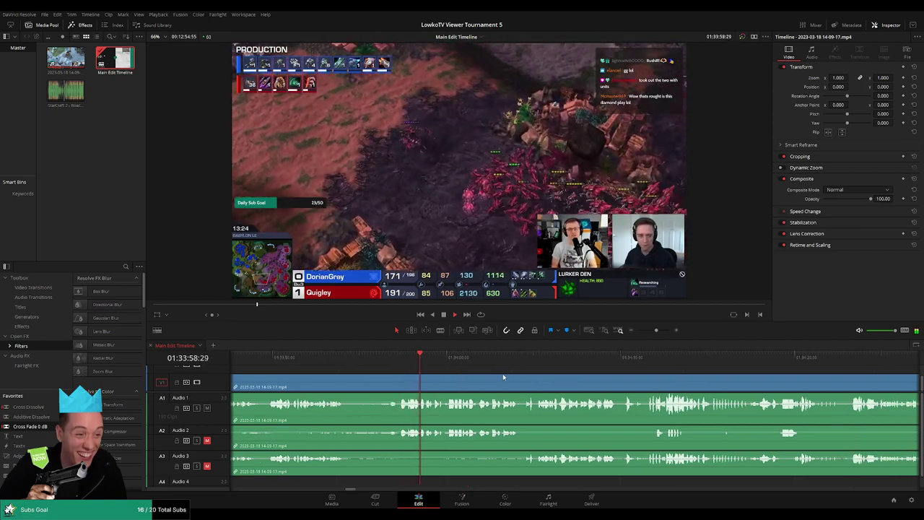
key(shift+z)
scroll(565, 380, up, 5)
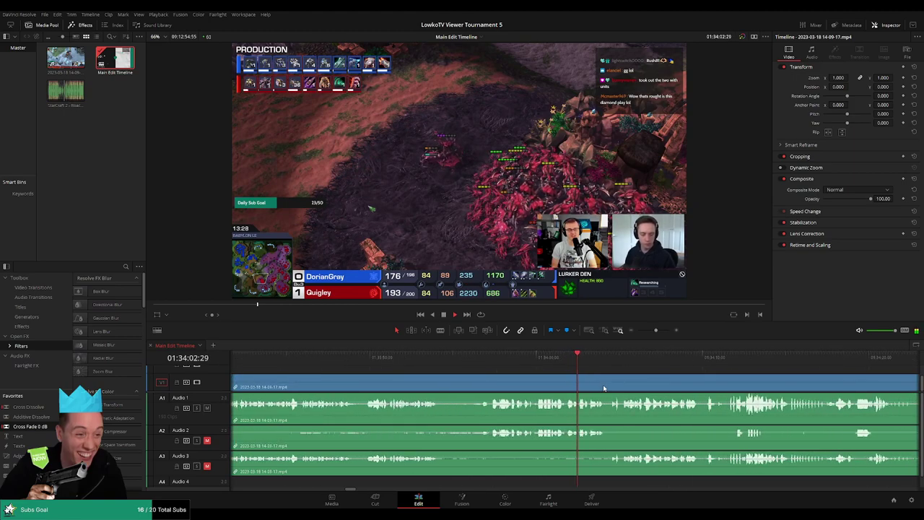
scroll(555, 385, right, 2)
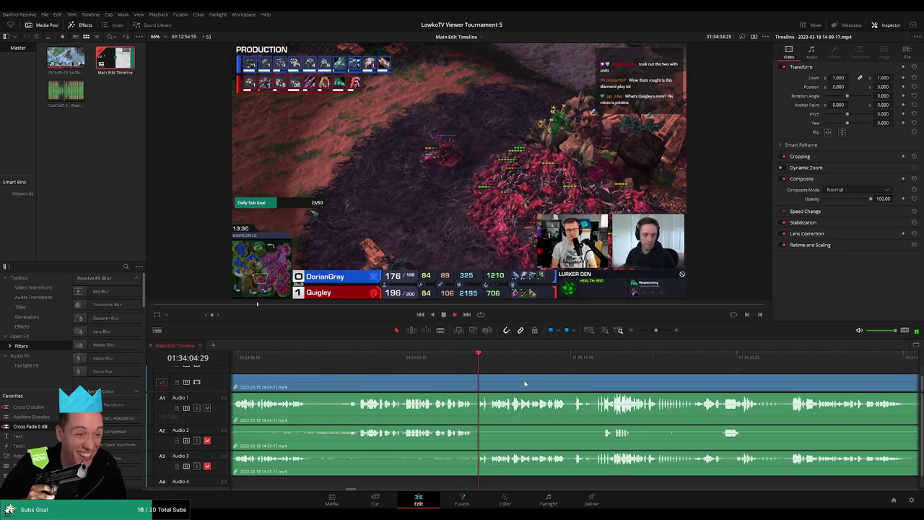
click(468, 358)
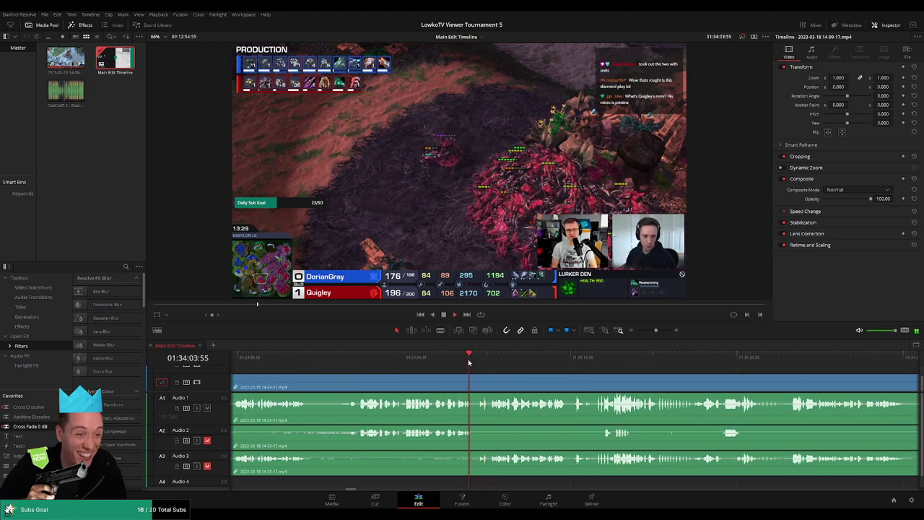
Step: Blade both ends of the dead stretch near 01:34:04 and ripple-delete the piece between
key(b)
click(477, 379)
click(487, 381)
key(a)
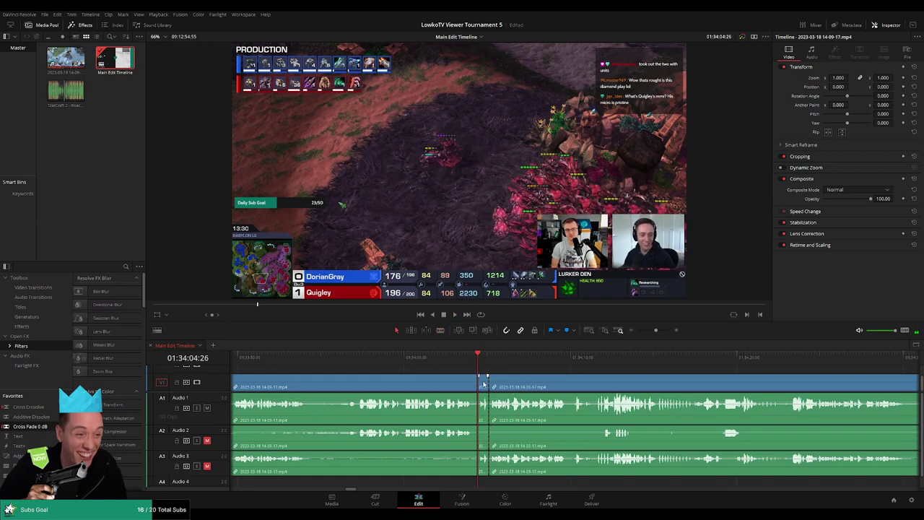
click(484, 384)
key(Delete)
key(space)
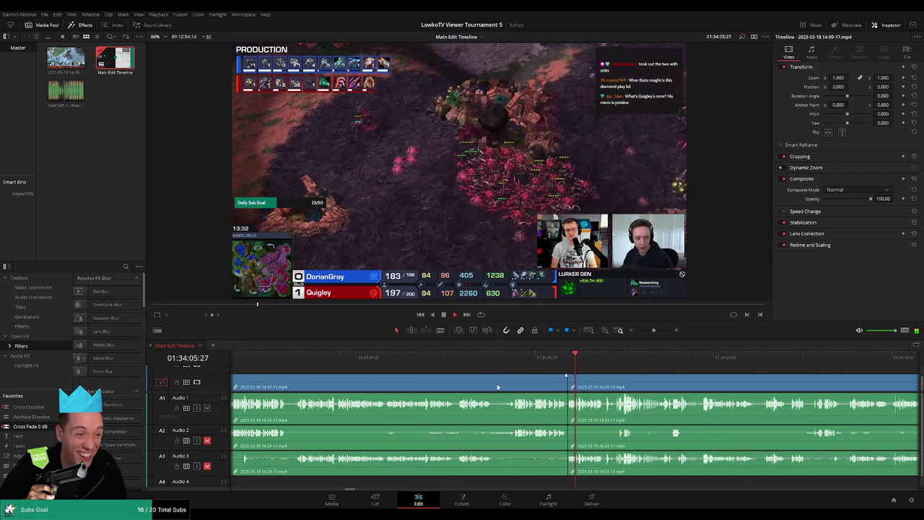
click(548, 386)
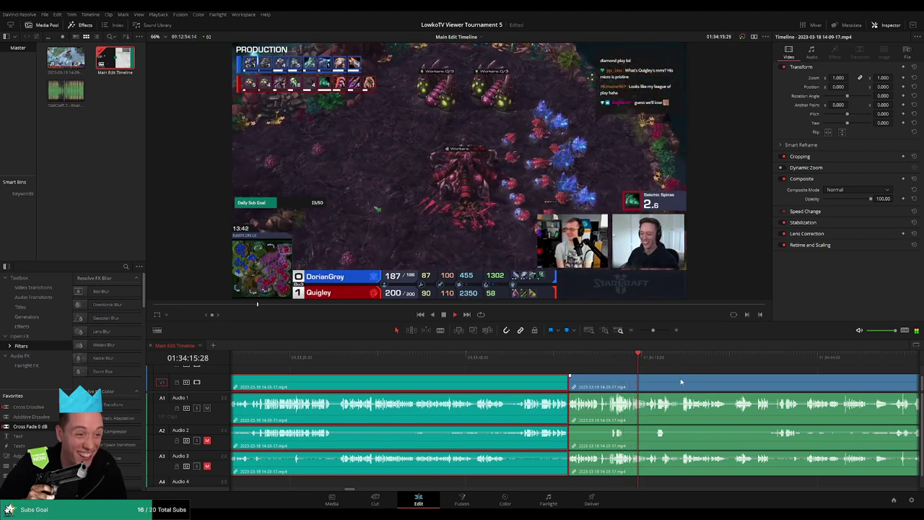
Step: Blade the video and audio clips on all tracks at about 01:34:30
click(664, 370)
scroll(698, 376, right, 3)
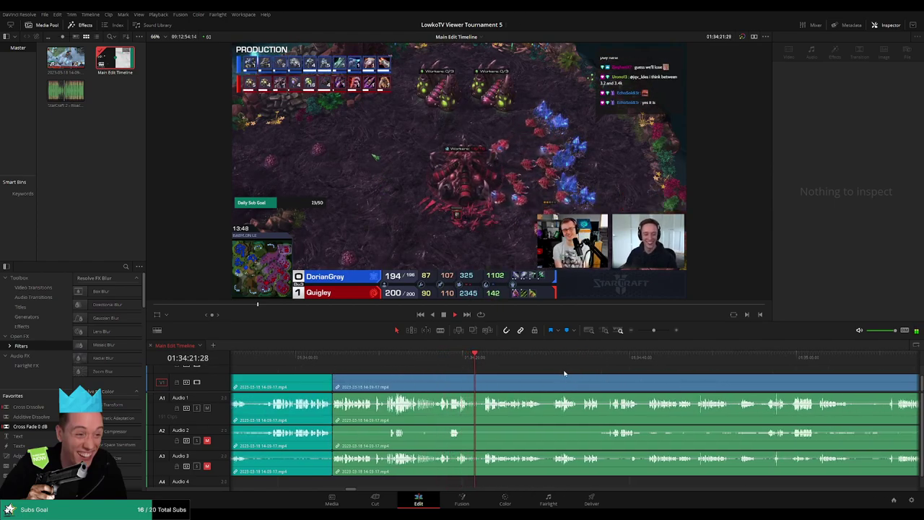
scroll(564, 373, right, 1)
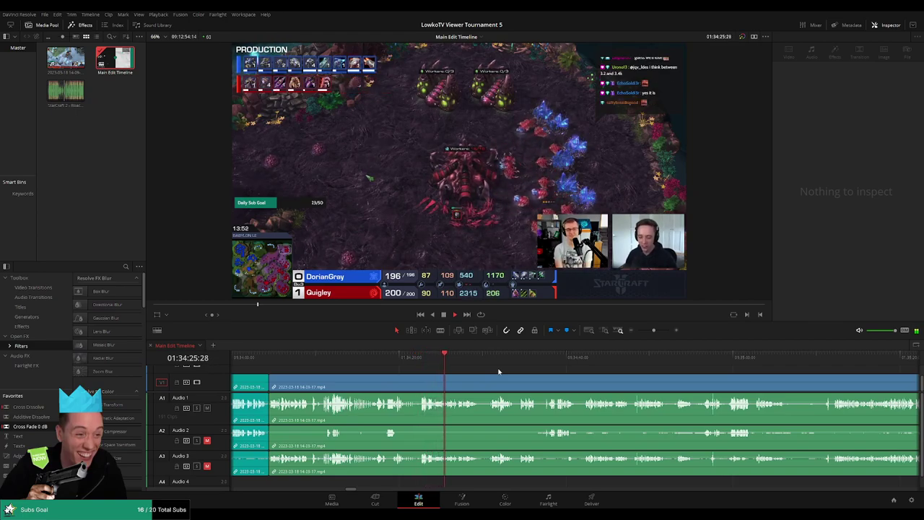
scroll(506, 371, up, 2)
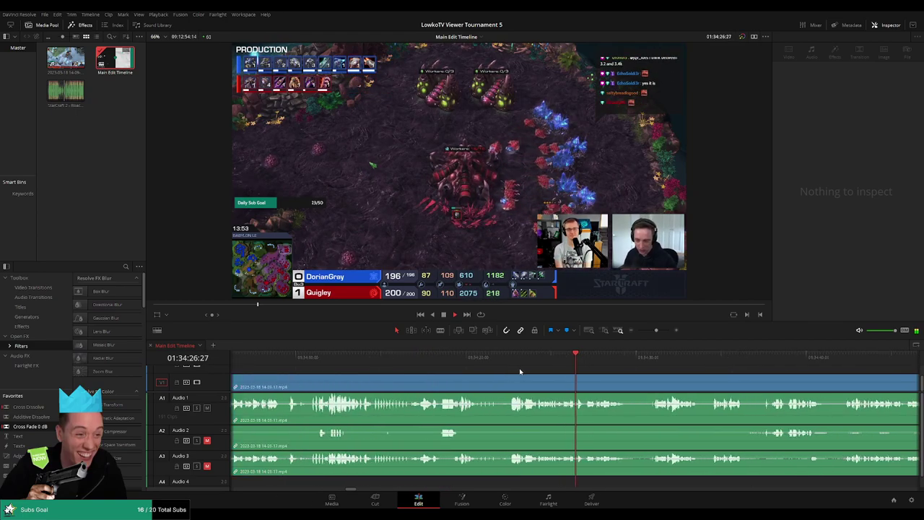
click(651, 382)
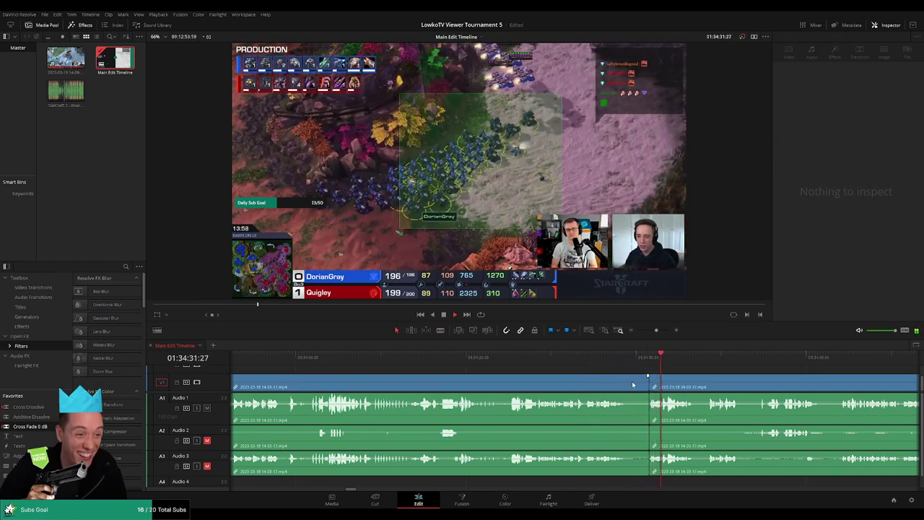
click(620, 384)
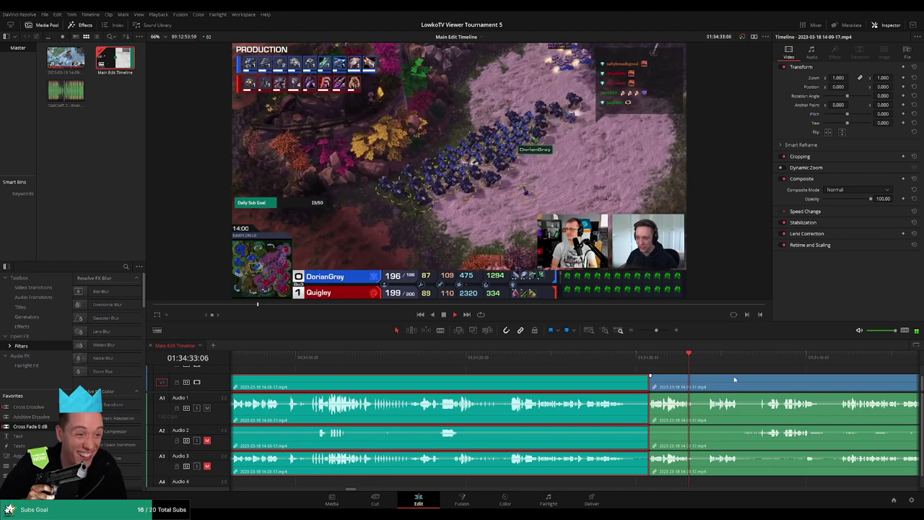
click(734, 369)
scroll(567, 364, right, 5)
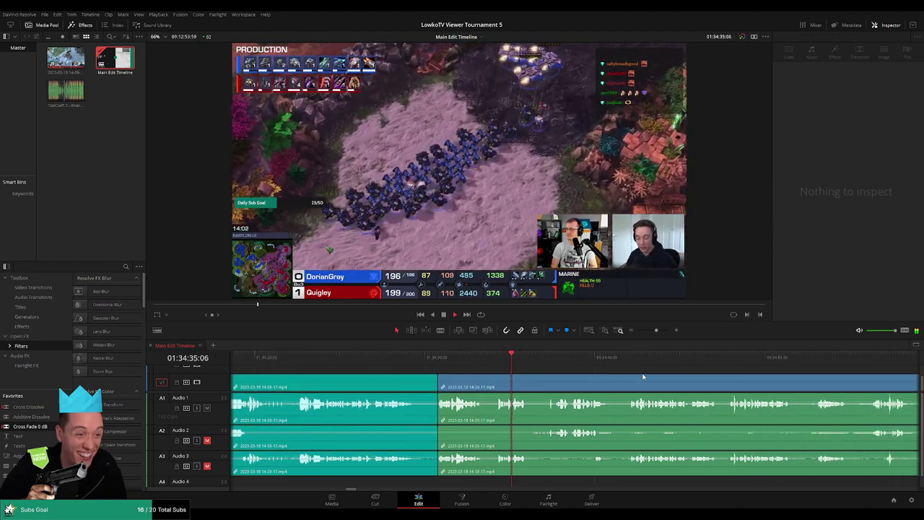
scroll(534, 370, right, 3)
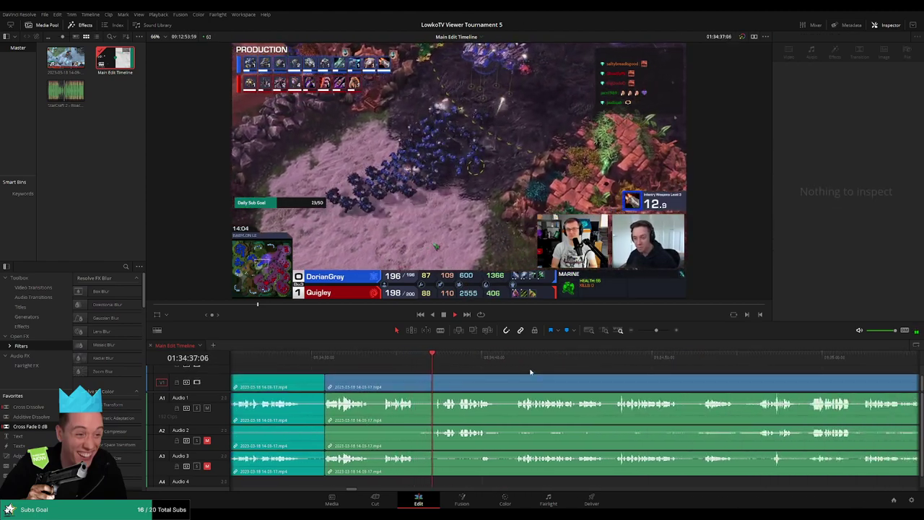
scroll(532, 372, right, 2)
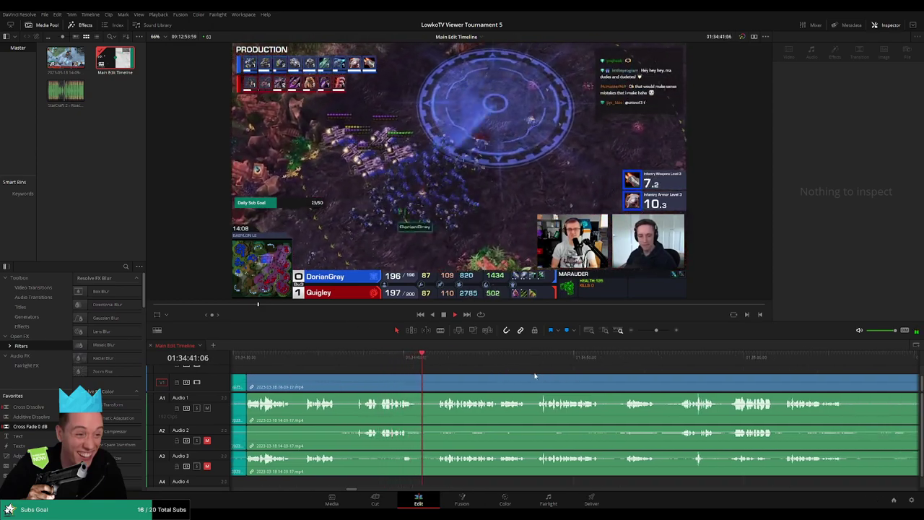
scroll(503, 376, right, 2)
scroll(479, 369, left, 5)
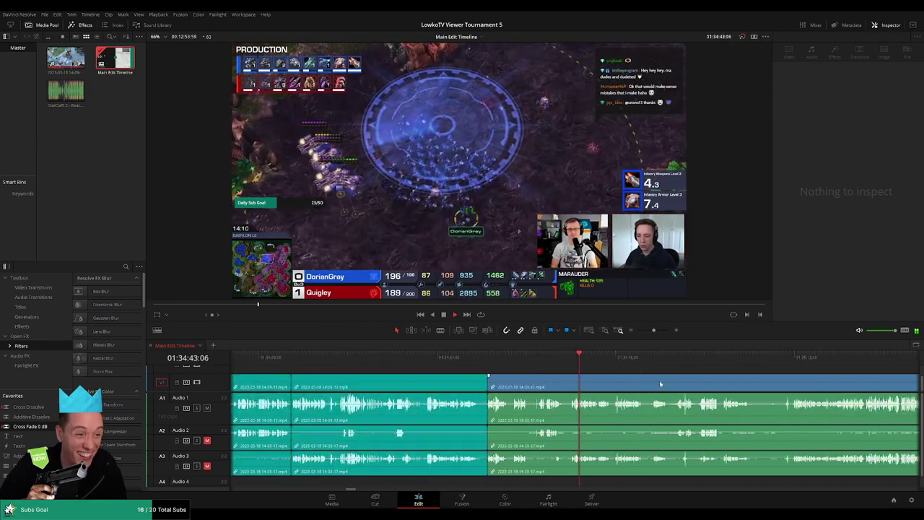
scroll(606, 375, right, 3)
scroll(548, 375, right, 5)
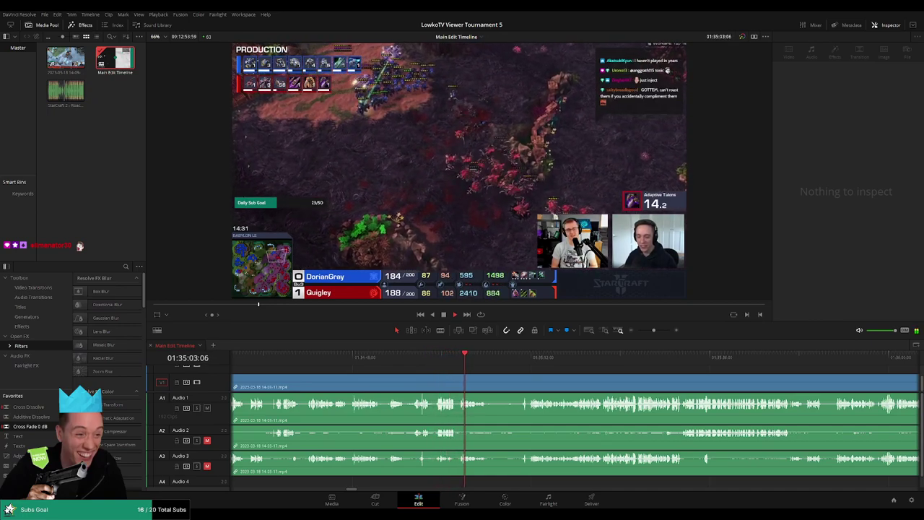
scroll(432, 366, right, 3)
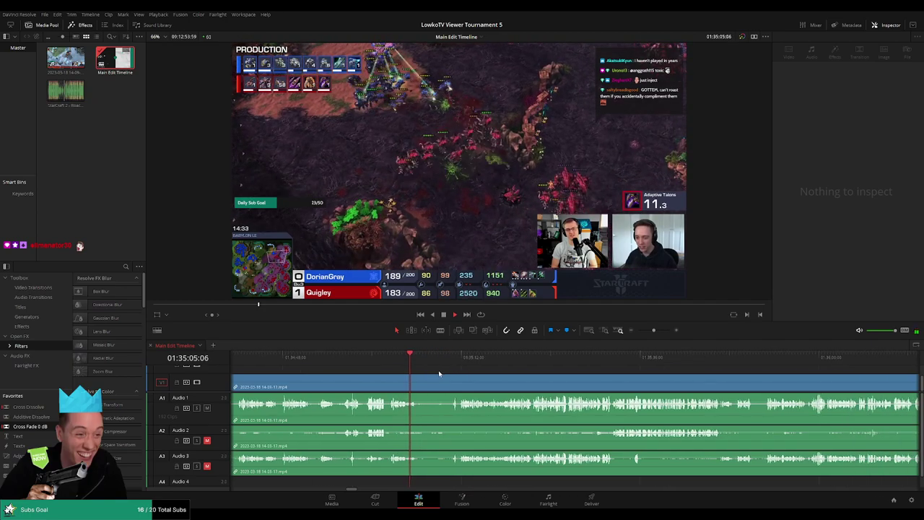
click(439, 365)
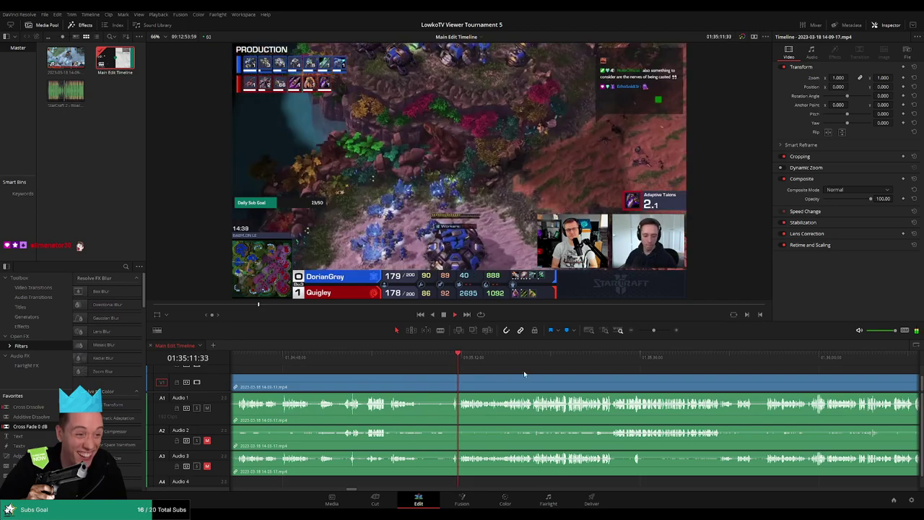
scroll(496, 377, right, 3)
scroll(496, 377, right, 6)
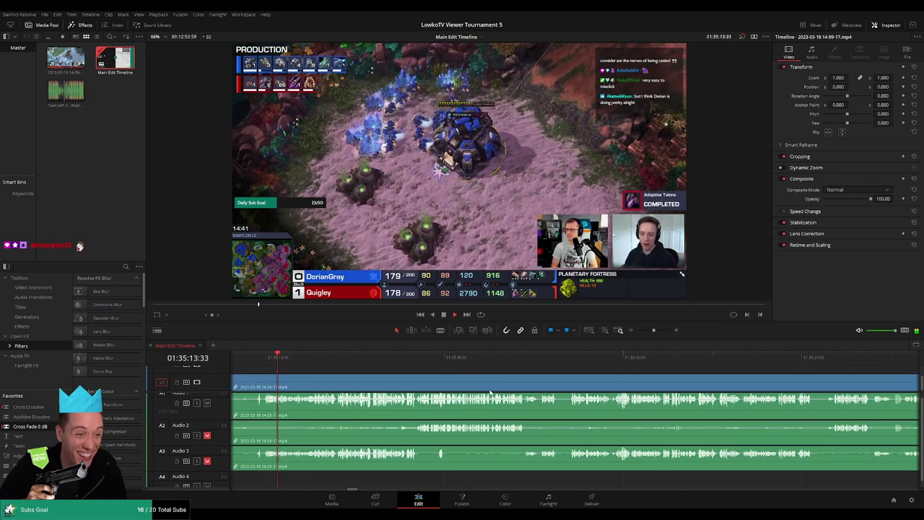
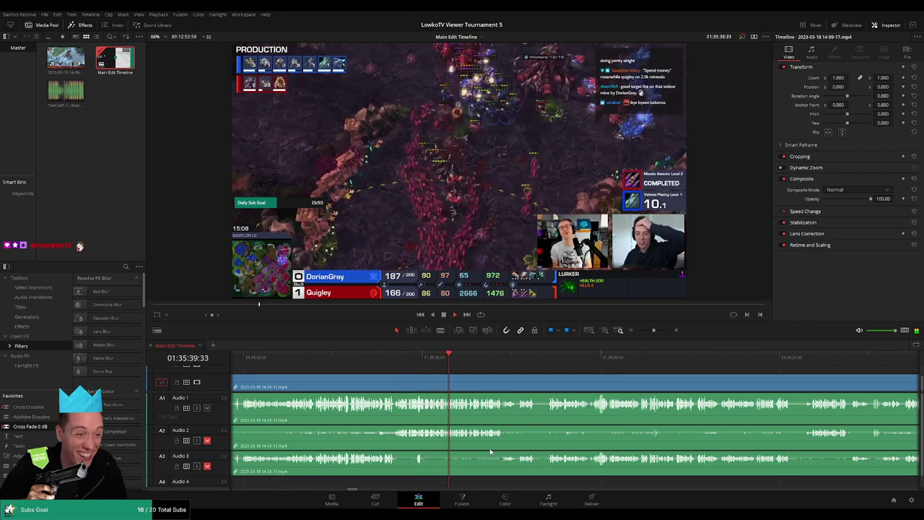
Step: Blade all tracks at about 01:35:46 and tint the clip before the cut teal
scroll(463, 382, left, 3)
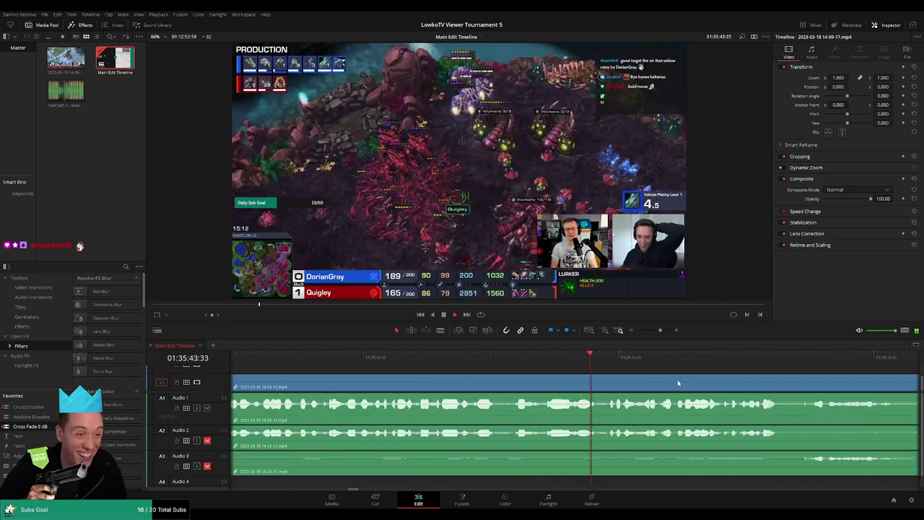
scroll(578, 381, up, 2)
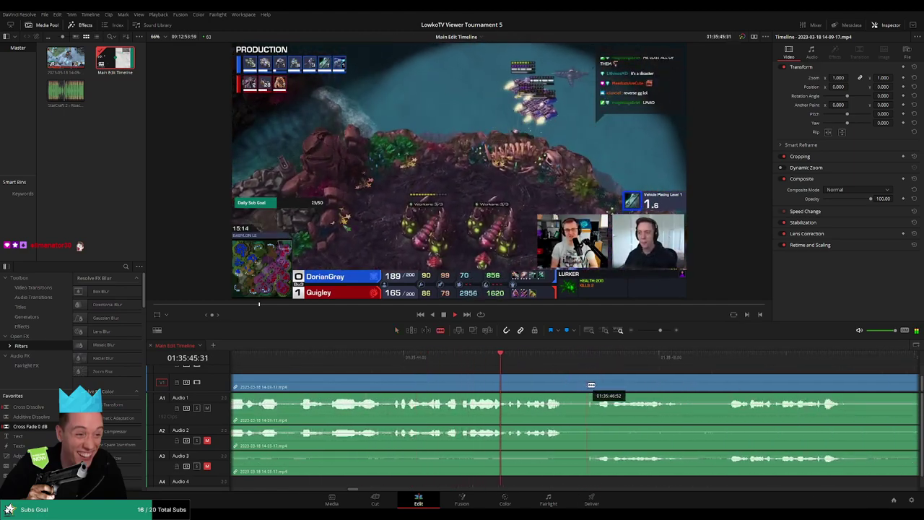
click(590, 384)
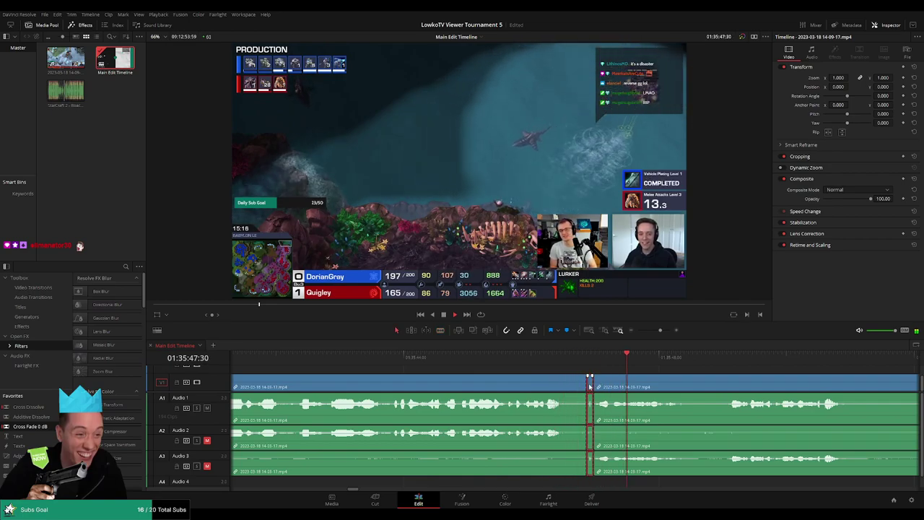
click(540, 386)
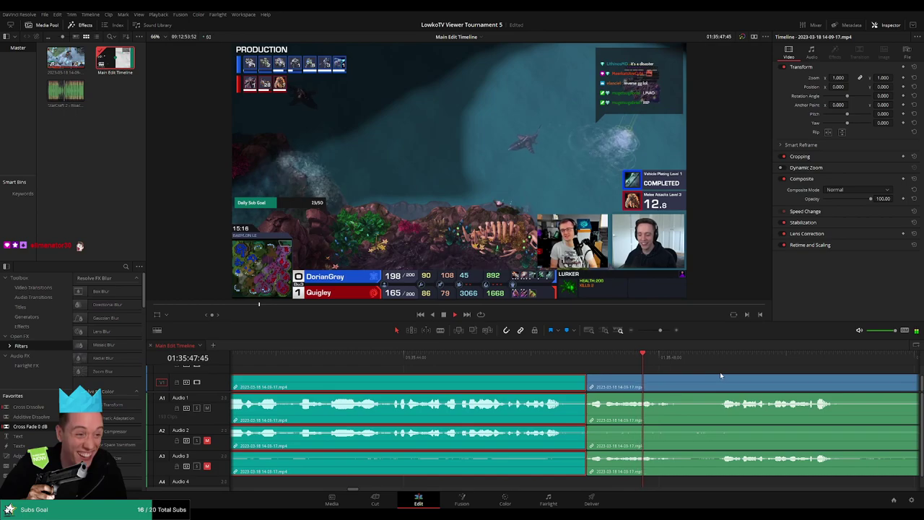
click(749, 370)
scroll(749, 371, down, 3)
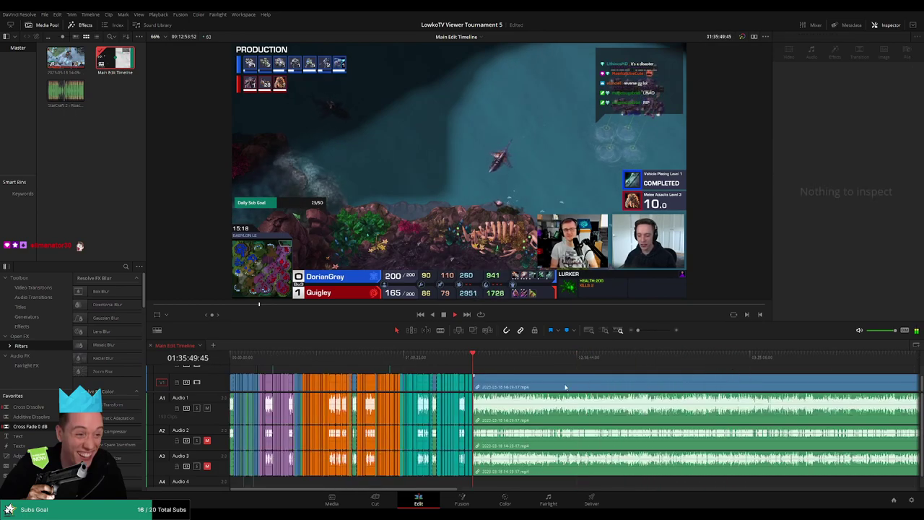
scroll(594, 381, up, 1)
scroll(594, 380, up, 2)
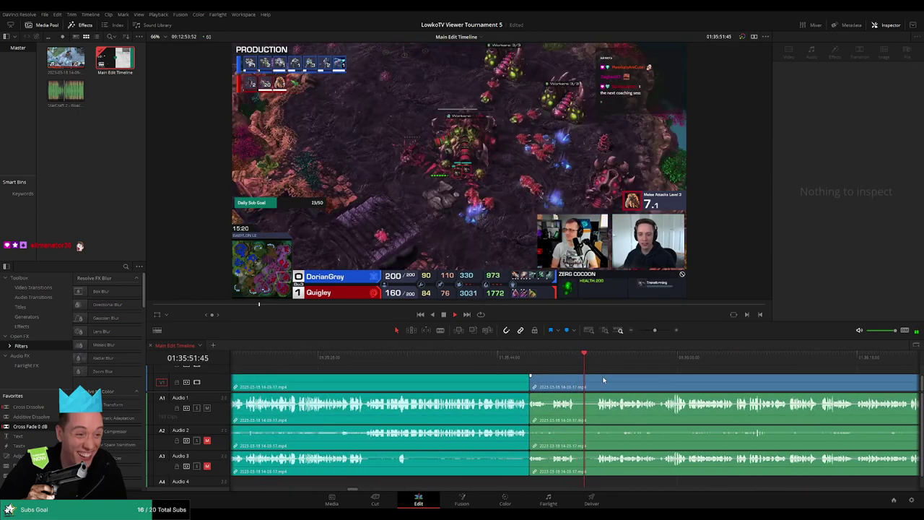
scroll(606, 376, up, 2)
scroll(537, 375, right, 2)
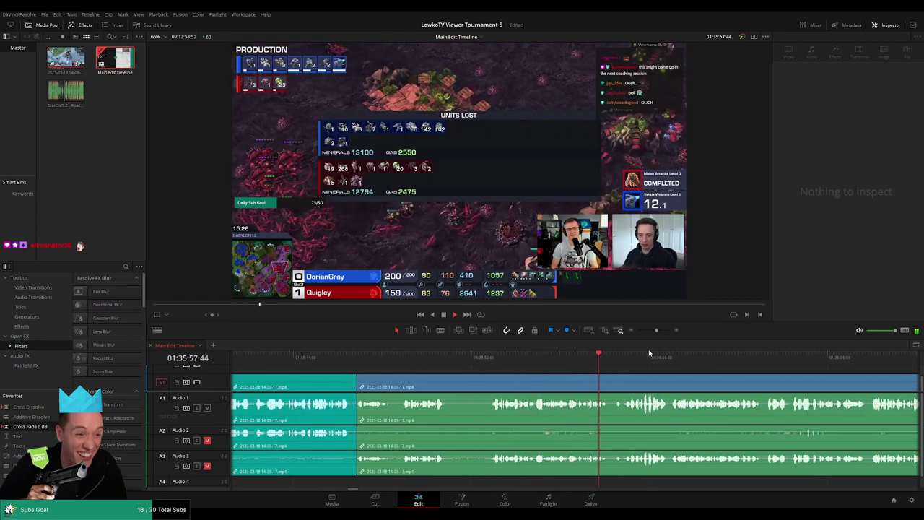
drag(657, 330, 656, 330)
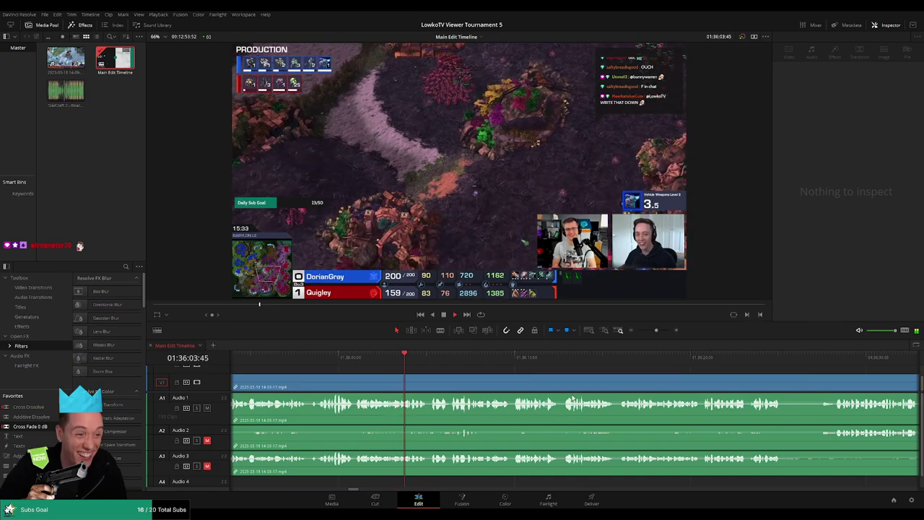
scroll(549, 387, right, 2)
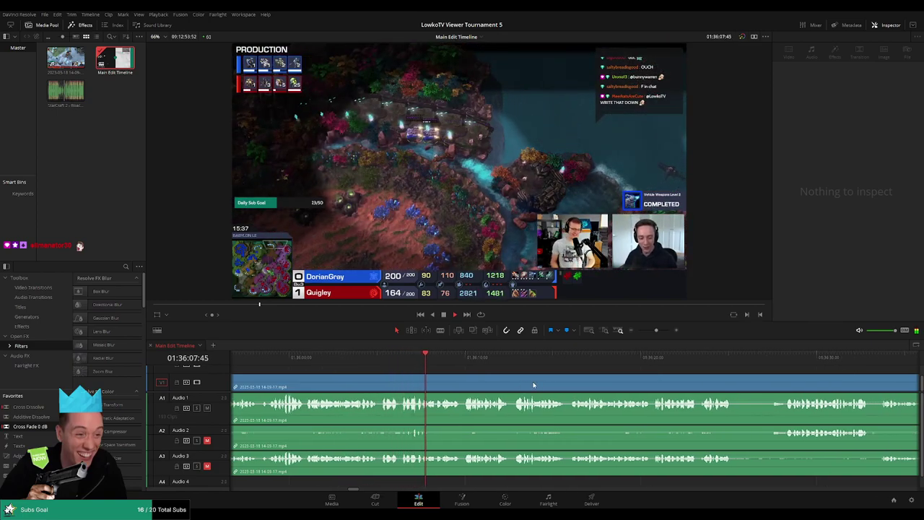
scroll(549, 382, right, 2)
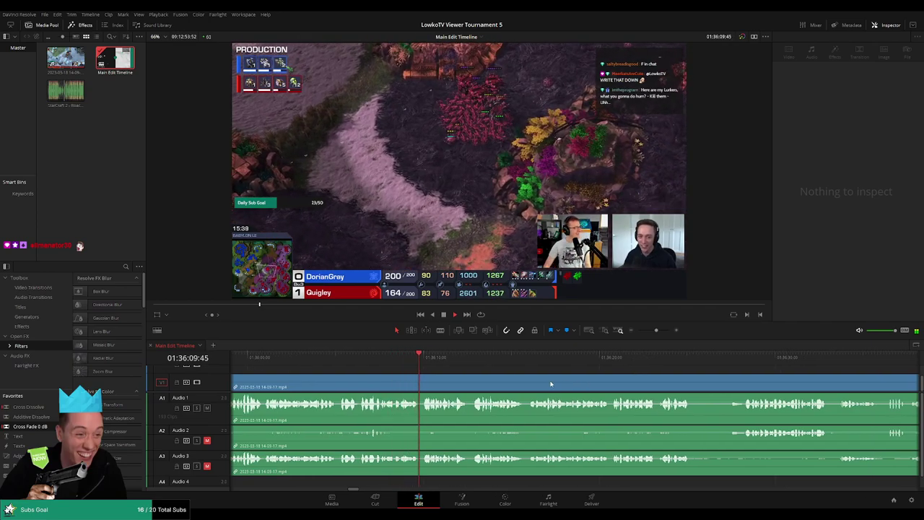
scroll(541, 382, right, 3)
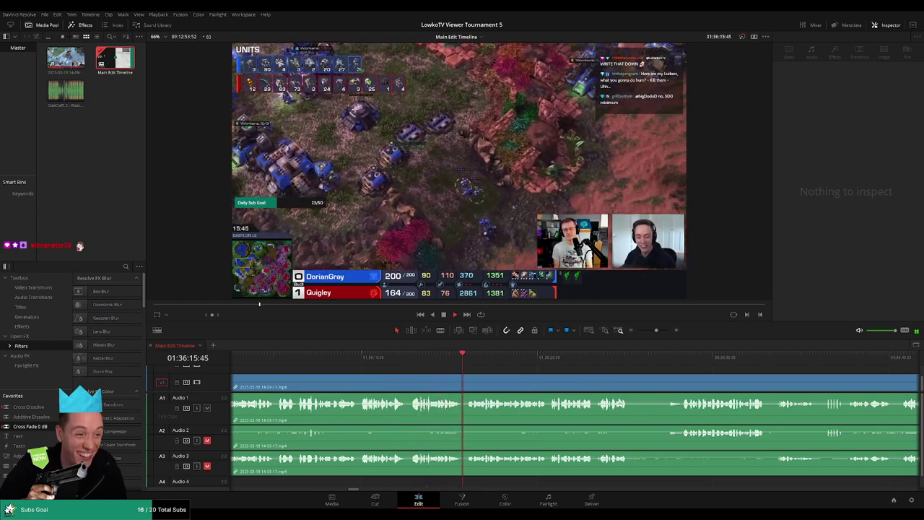
scroll(509, 443, right, 3)
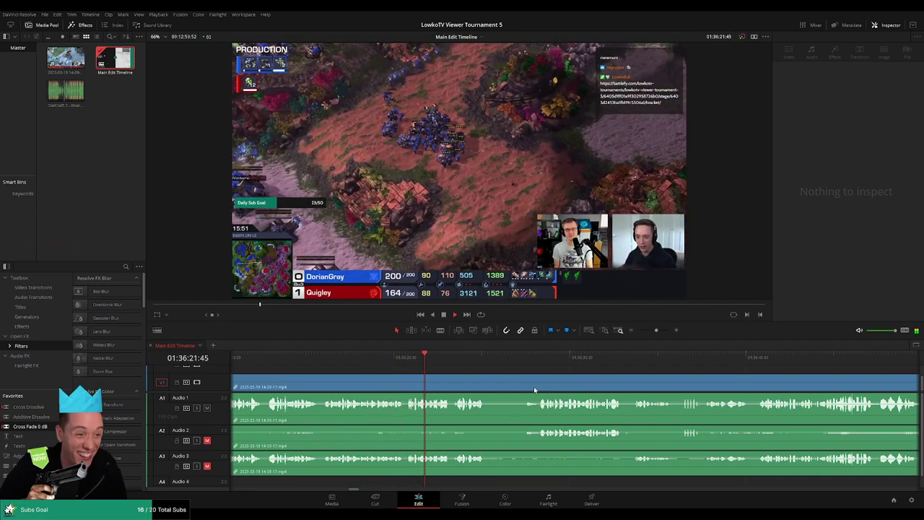
scroll(560, 390, right, 3)
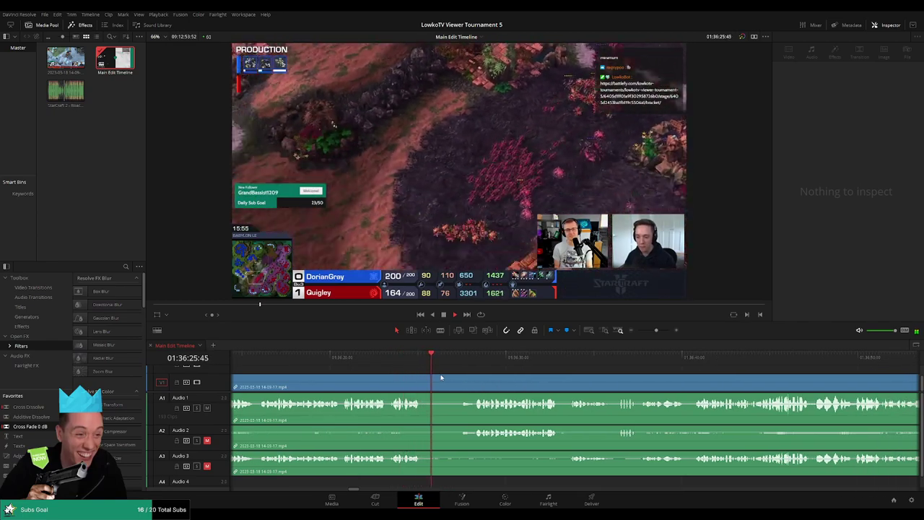
click(459, 360)
scroll(577, 383, right, 4)
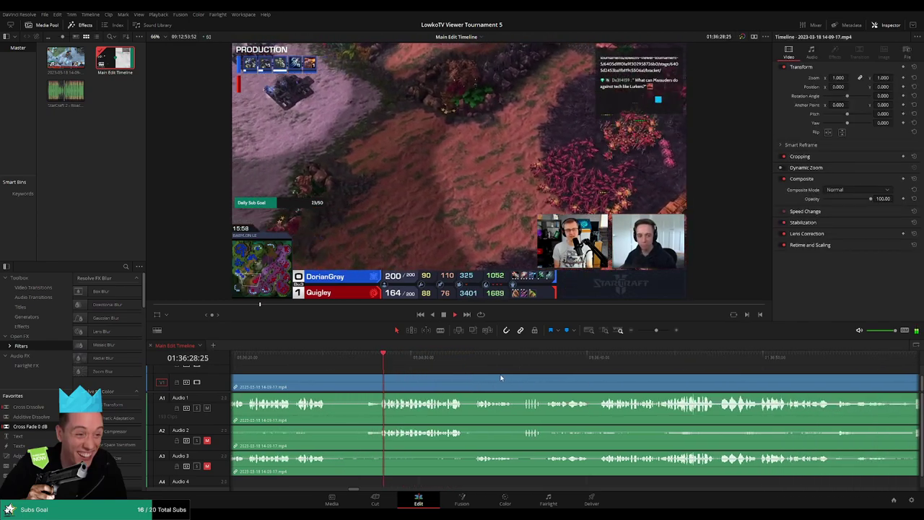
scroll(541, 378, right, 7)
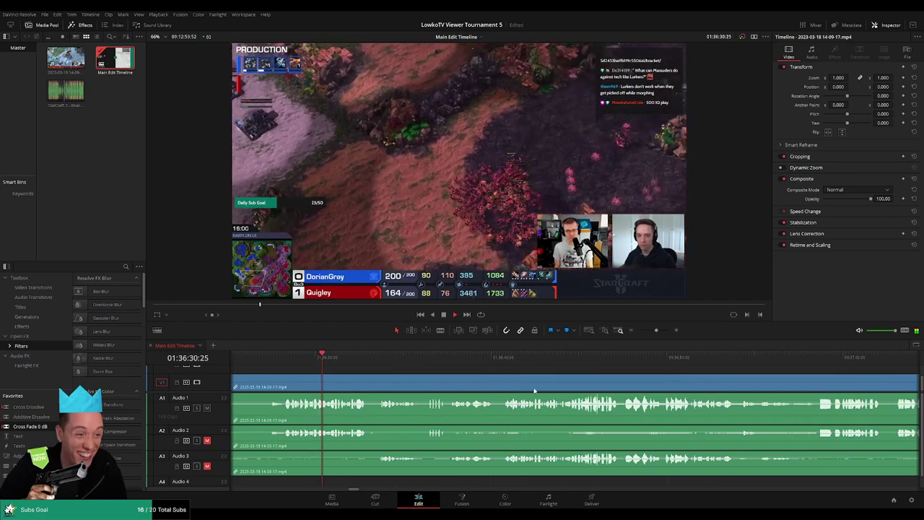
scroll(505, 389, right, 2)
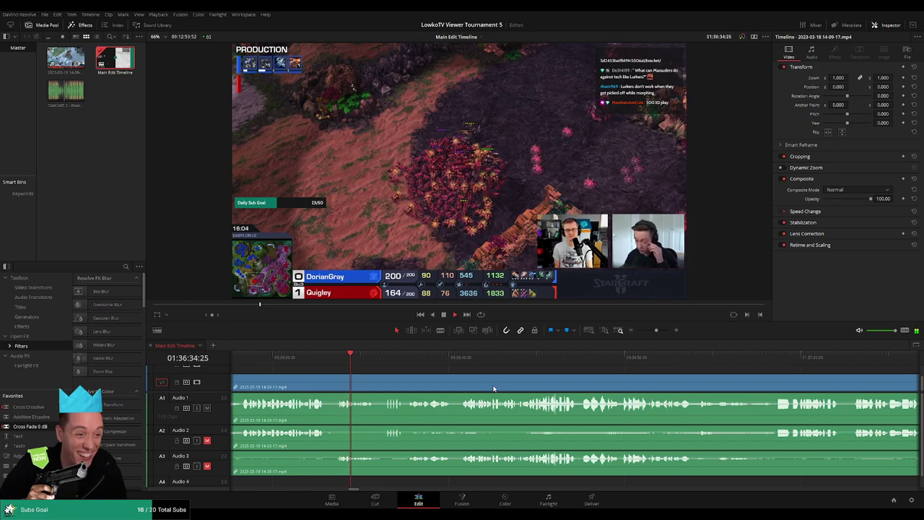
scroll(501, 417, right, 3)
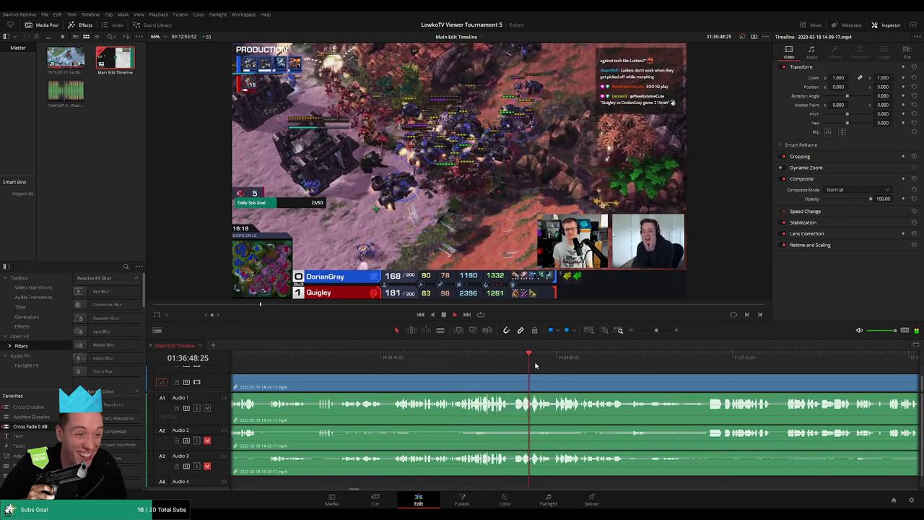
scroll(527, 374, right, 2)
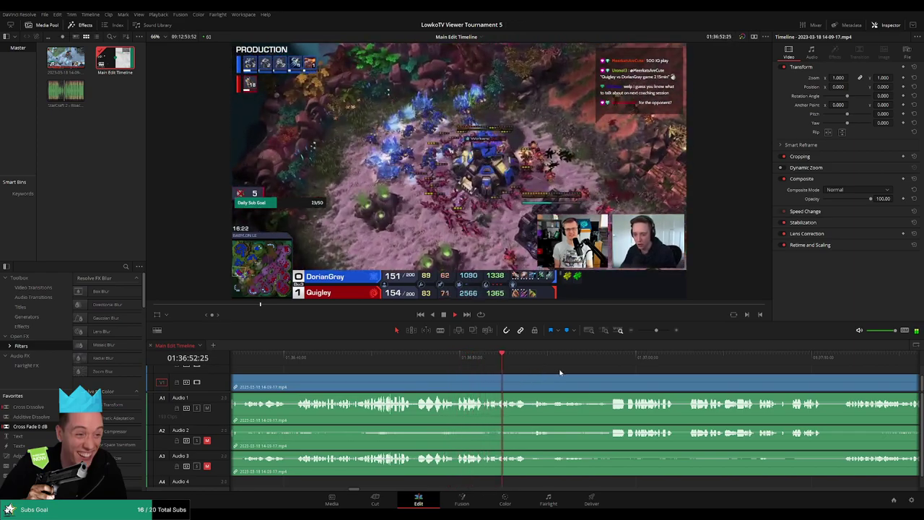
scroll(561, 373, right, 1)
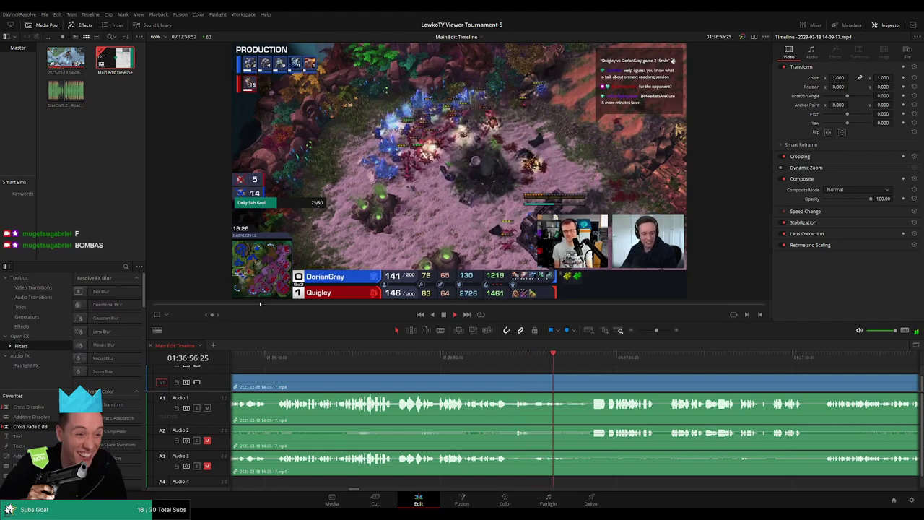
scroll(616, 371, right, 5)
scroll(537, 377, right, 3)
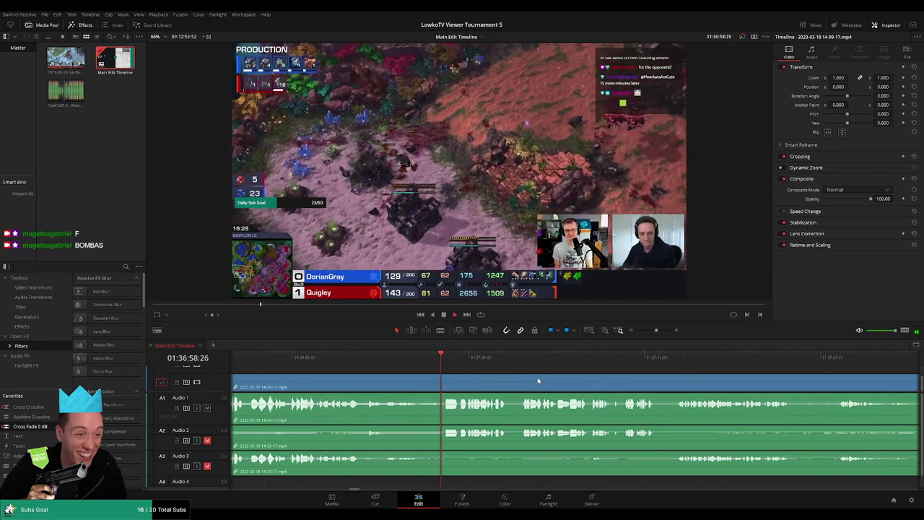
click(427, 359)
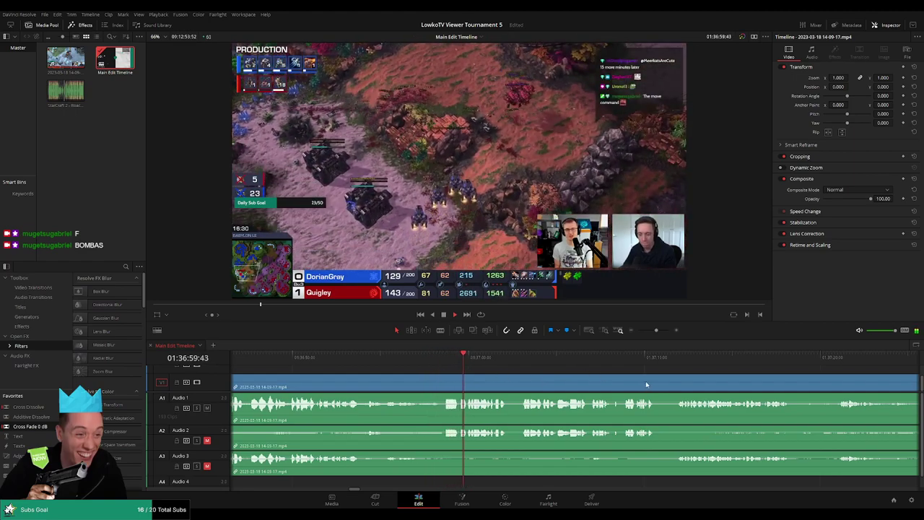
scroll(621, 381, right, 3)
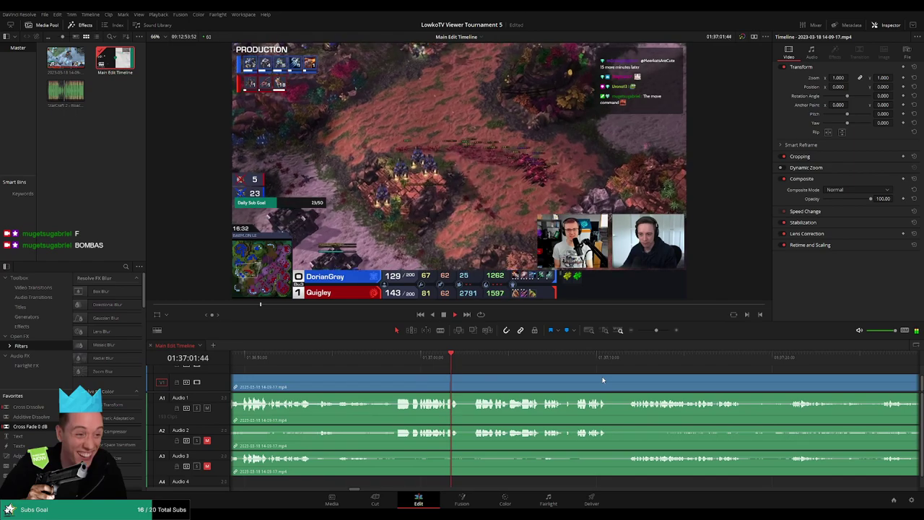
scroll(598, 387, right, 3)
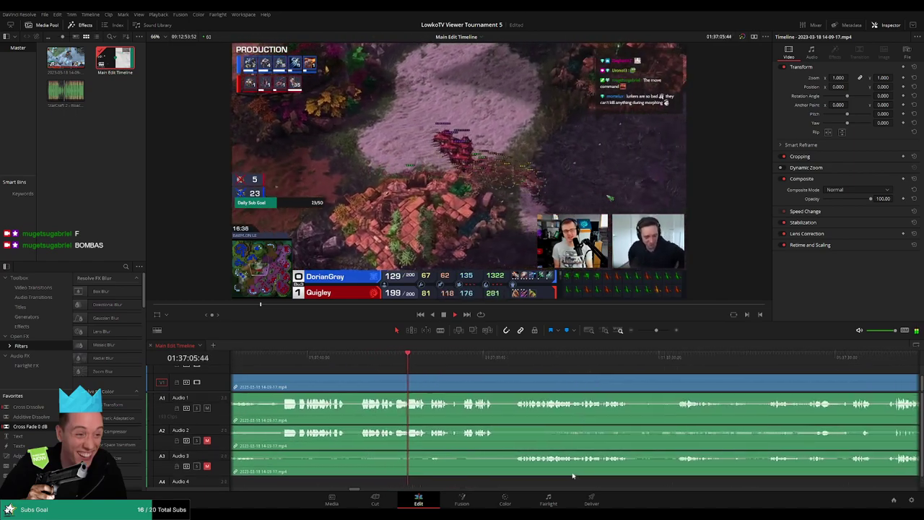
scroll(577, 386, up, 1)
scroll(555, 383, right, 3)
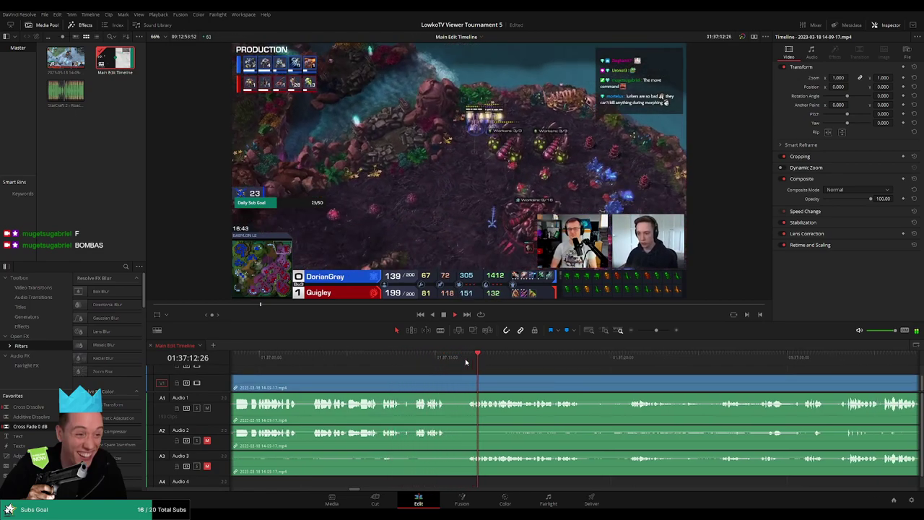
scroll(577, 390, right, 3)
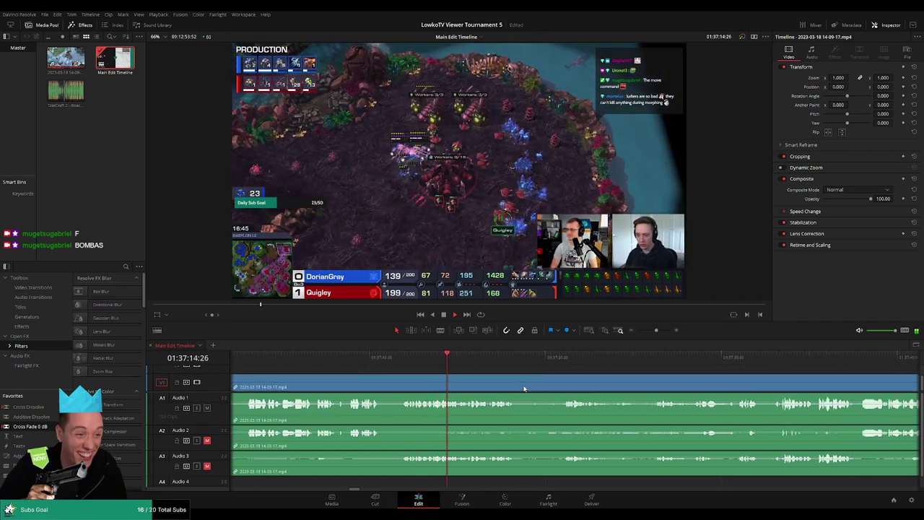
scroll(527, 389, right, 3)
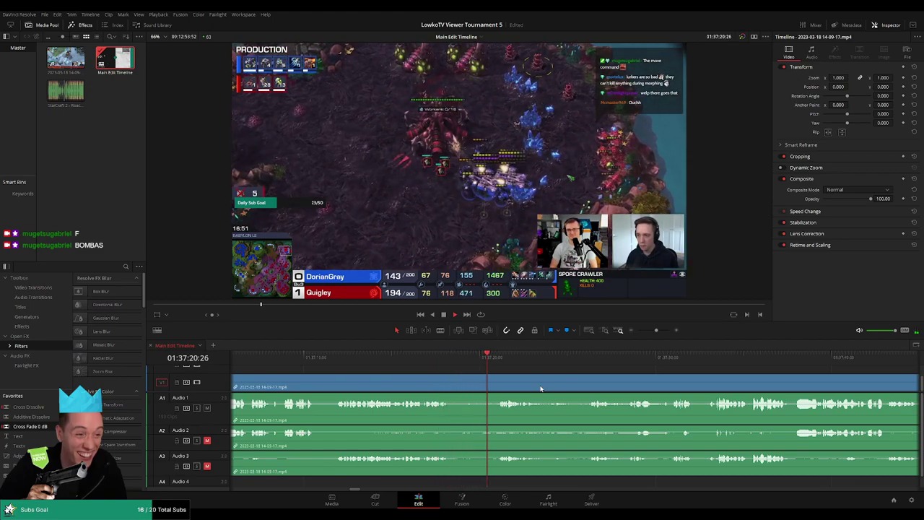
scroll(505, 375, right, 6)
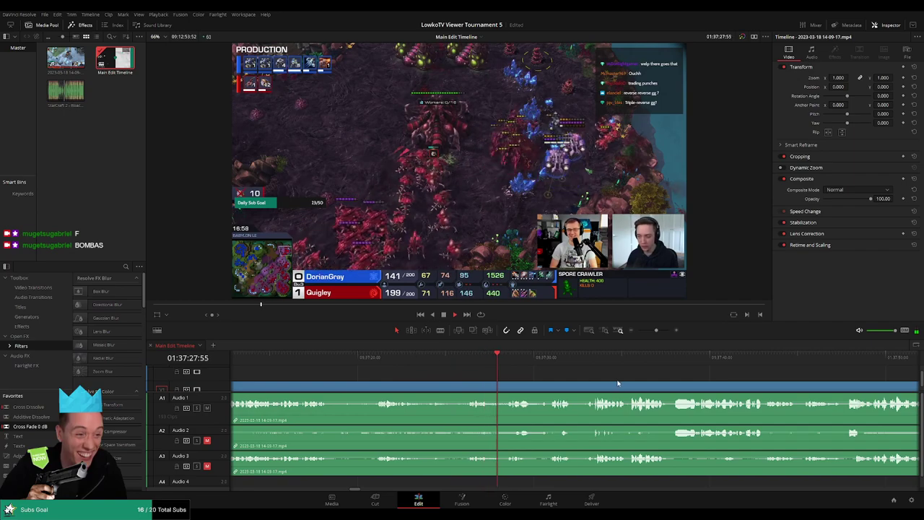
scroll(503, 376, right, 5)
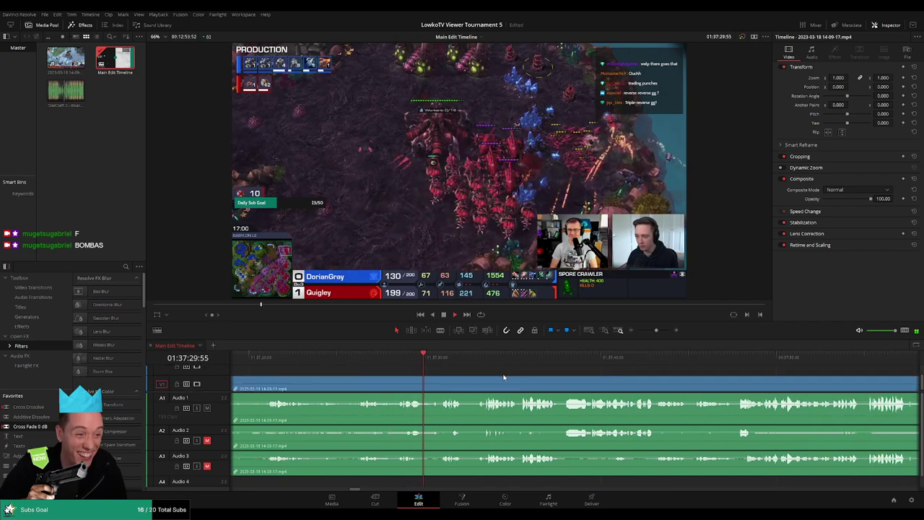
Step: Blade all tracks at 01:37:23 and just after, then ripple delete the short piece between the cuts
click(327, 358)
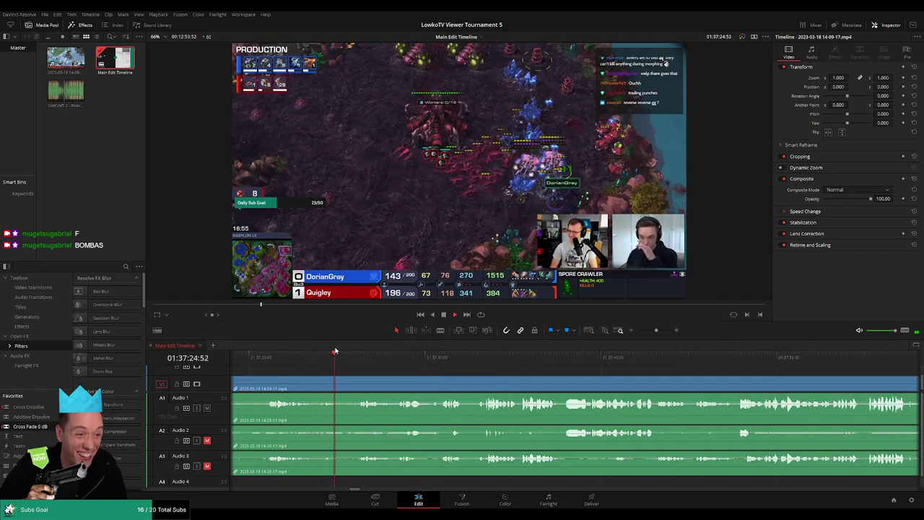
click(301, 356)
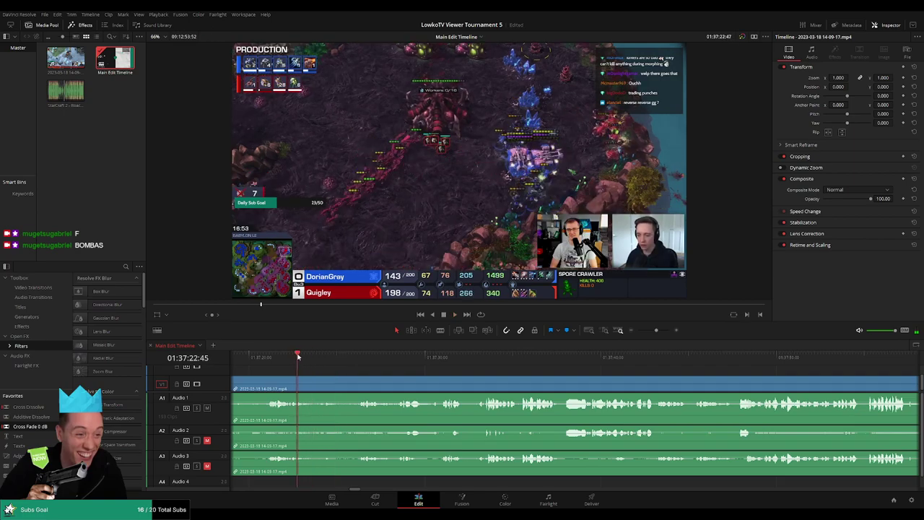
mouse_move(297, 355)
mouse_down()
mouse_move(282, 356)
mouse_move(298, 356)
mouse_up()
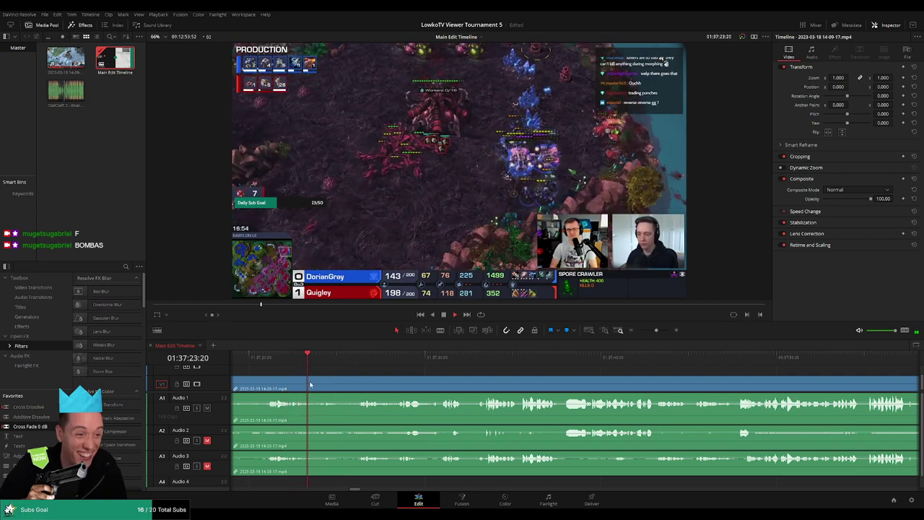
key(b)
click(310, 384)
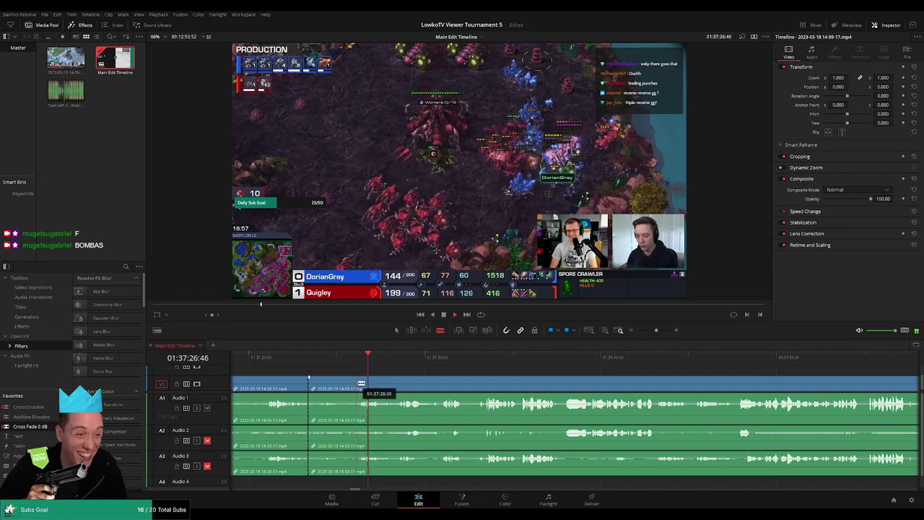
click(362, 385)
key(a)
click(336, 404)
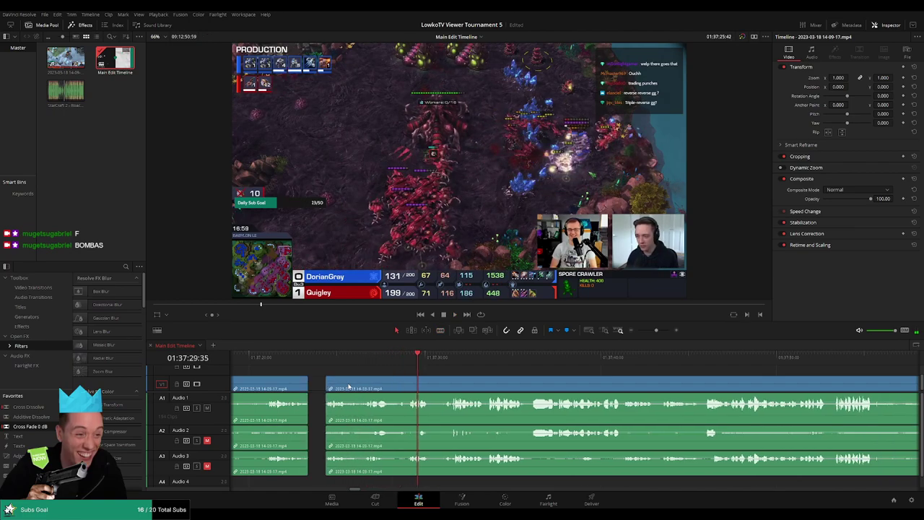
key(Delete)
Step: Colour the clip before the new cut teal and zoom the timeline out
click(302, 357)
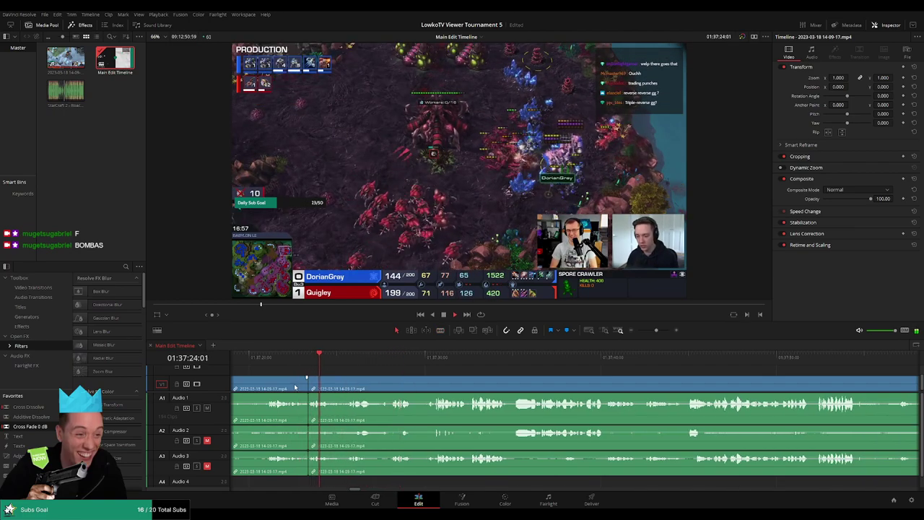
click(292, 387)
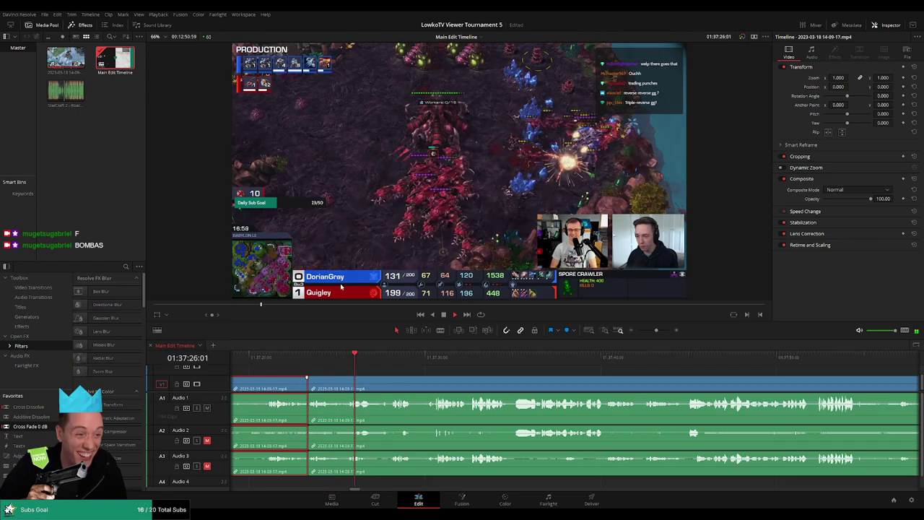
click(474, 368)
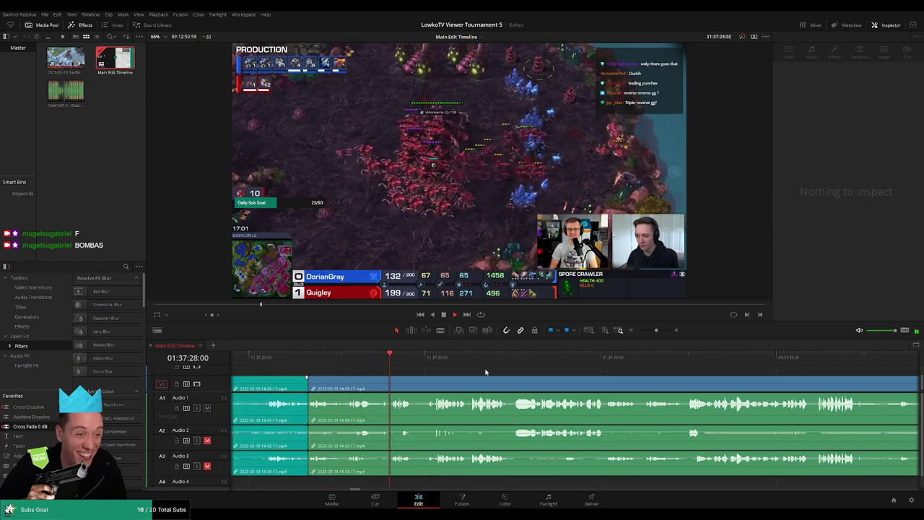
key(Up)
mouse_move(655, 330)
mouse_down()
mouse_move(641, 332)
mouse_move(654, 332)
mouse_up()
Step: Play through the footage after the previous cut to find the next unwanted moment
scroll(514, 376, right, 5)
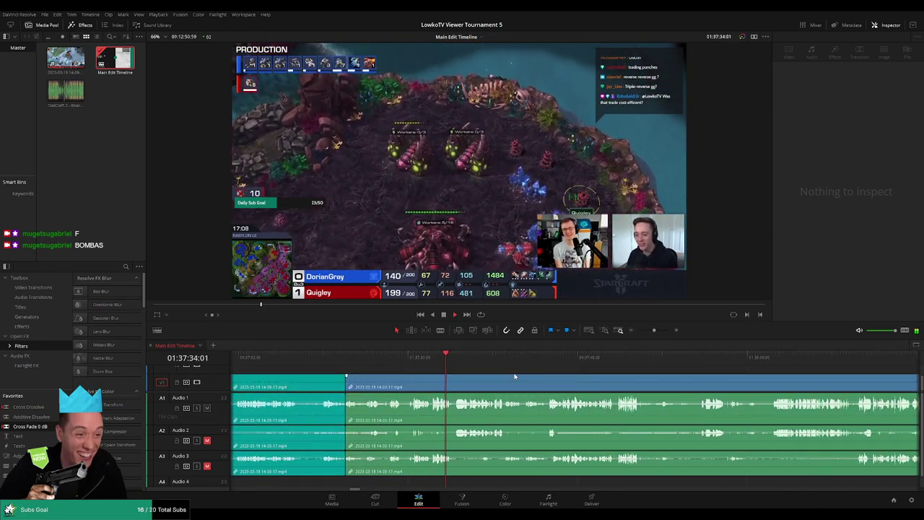
click(515, 376)
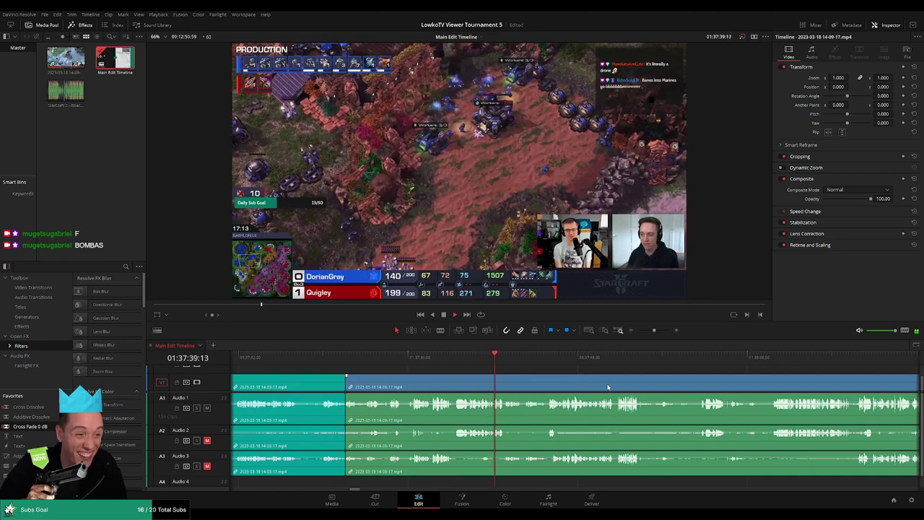
scroll(506, 376, right, 3)
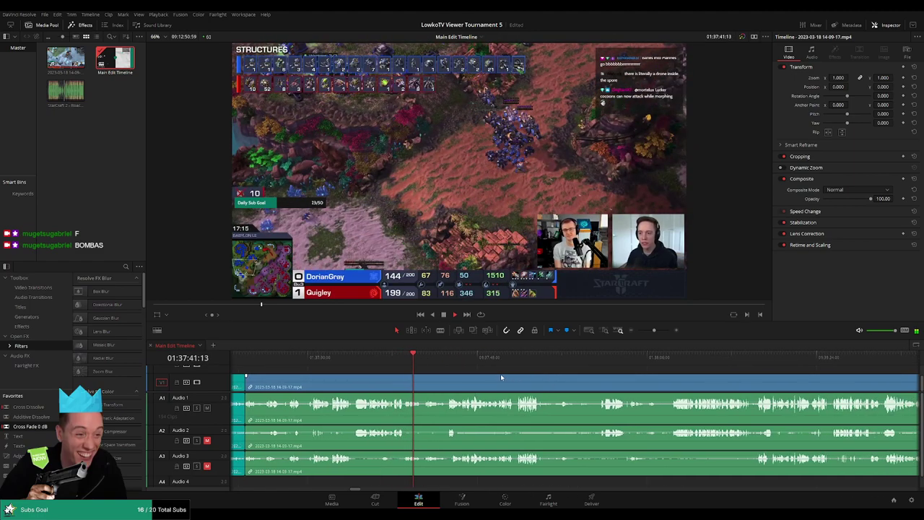
scroll(466, 377, right, 2)
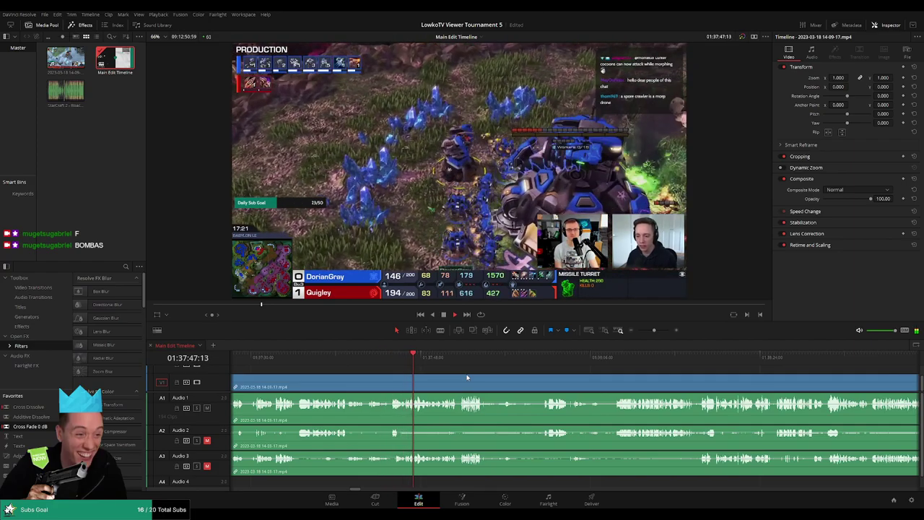
scroll(455, 375, right, 3)
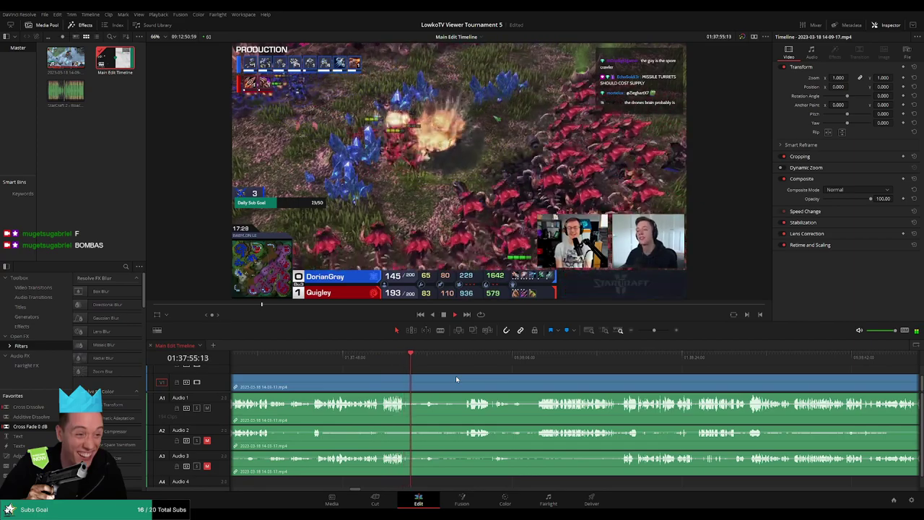
key(space)
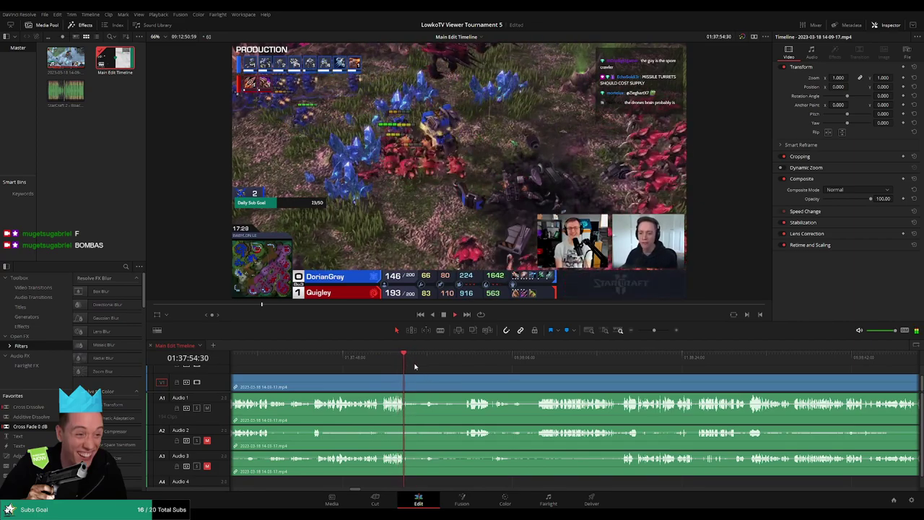
Step: Blade both ends of the unwanted moment near 01:38:35 and ripple delete it
scroll(567, 373, up, 1)
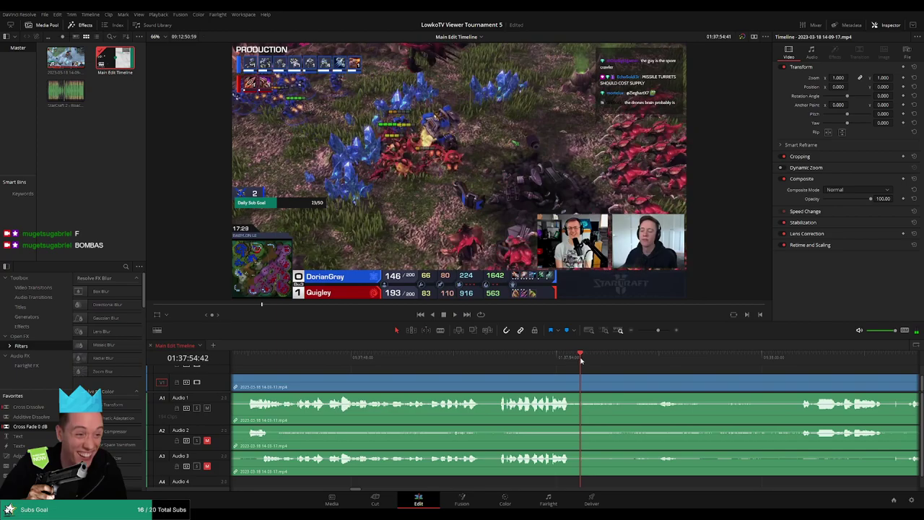
drag(582, 360, 595, 360)
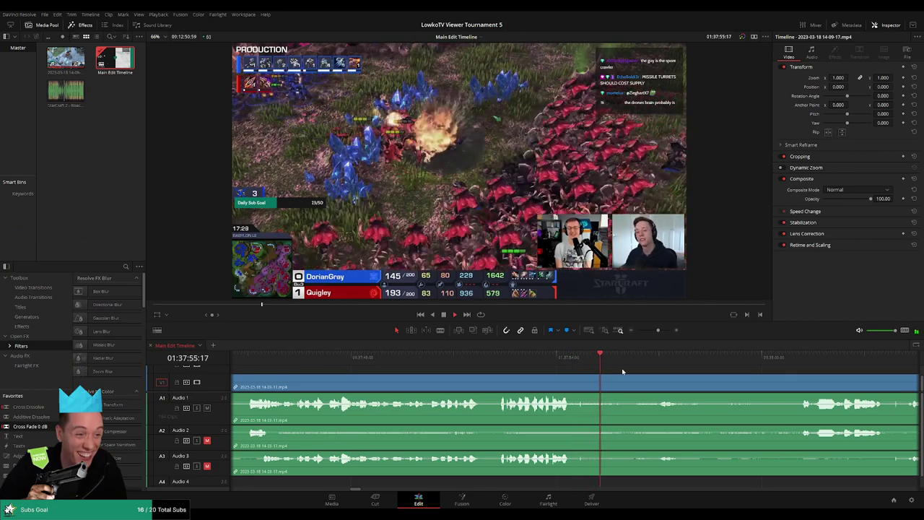
scroll(676, 372, down, 2)
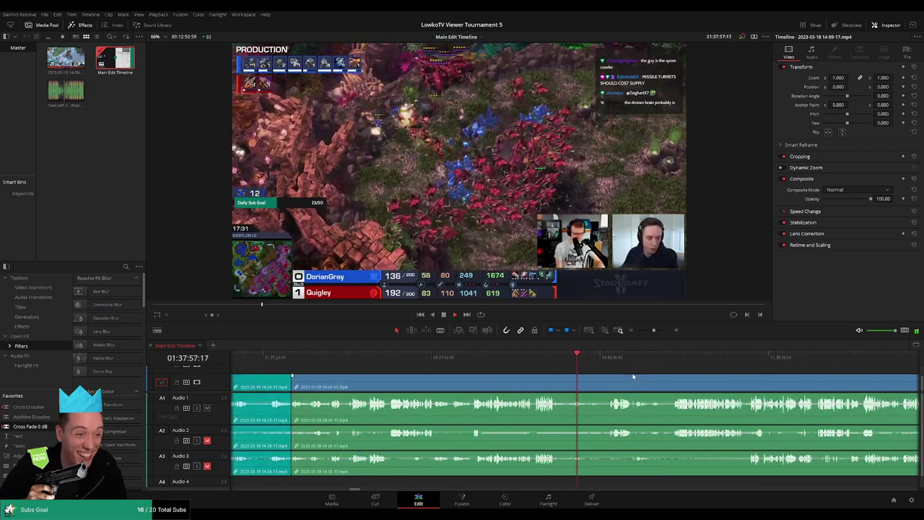
scroll(549, 371, right, 3)
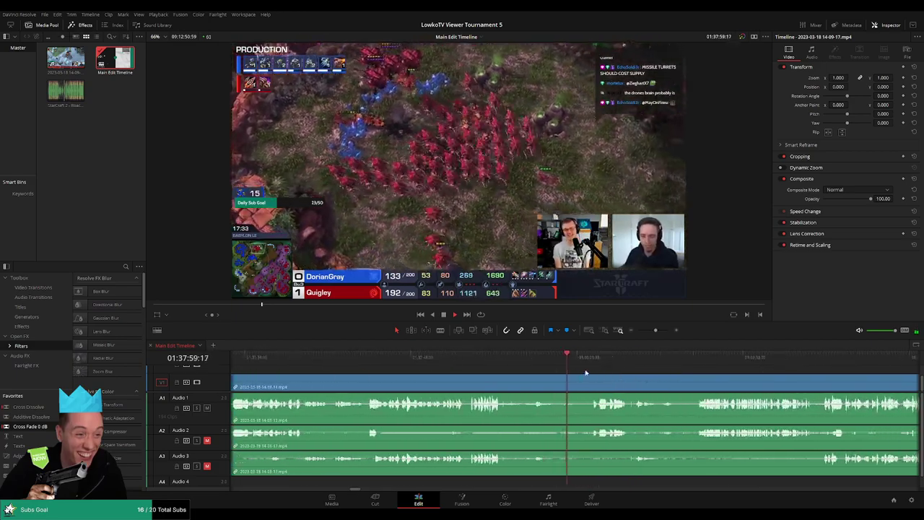
scroll(462, 376, right, 3)
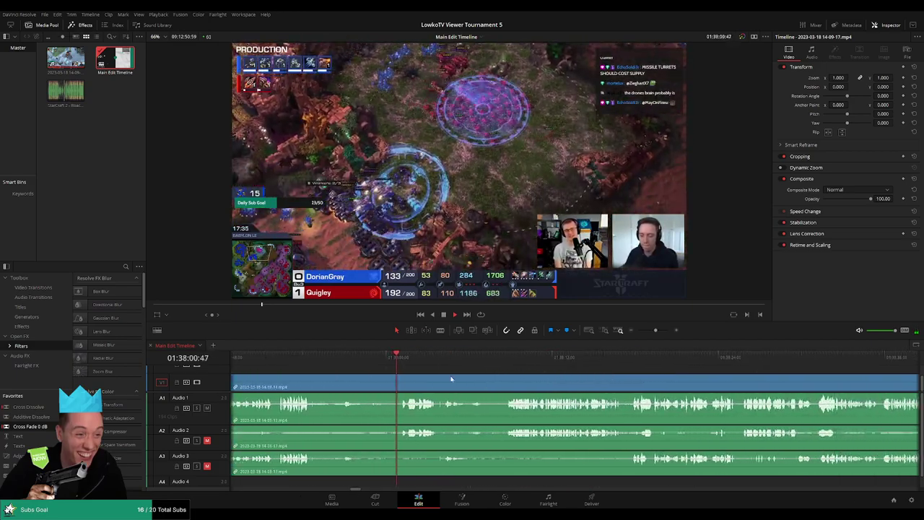
scroll(519, 381, left, 3)
scroll(519, 380, up, 2)
key(b)
click(517, 383)
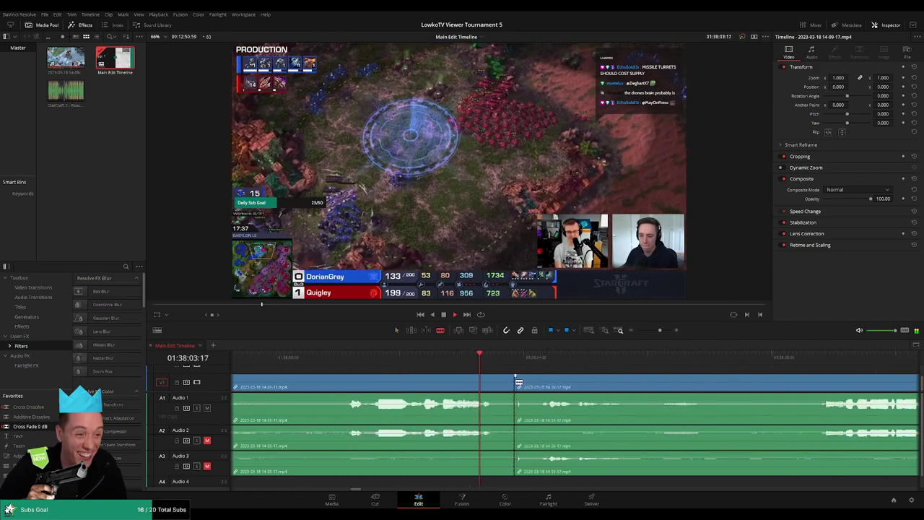
click(523, 382)
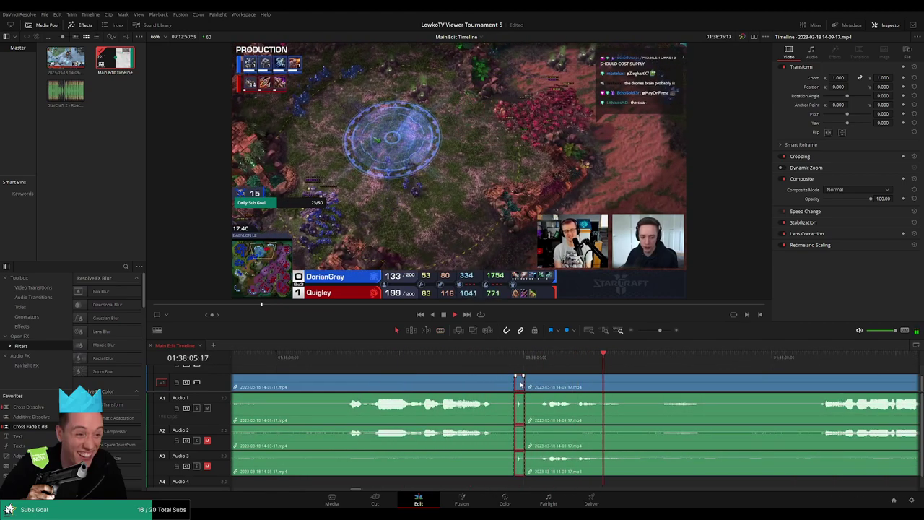
click(520, 383)
key(Delete)
Step: Check the clips before the cut and review playback of the joined footage
scroll(596, 381, down, 2)
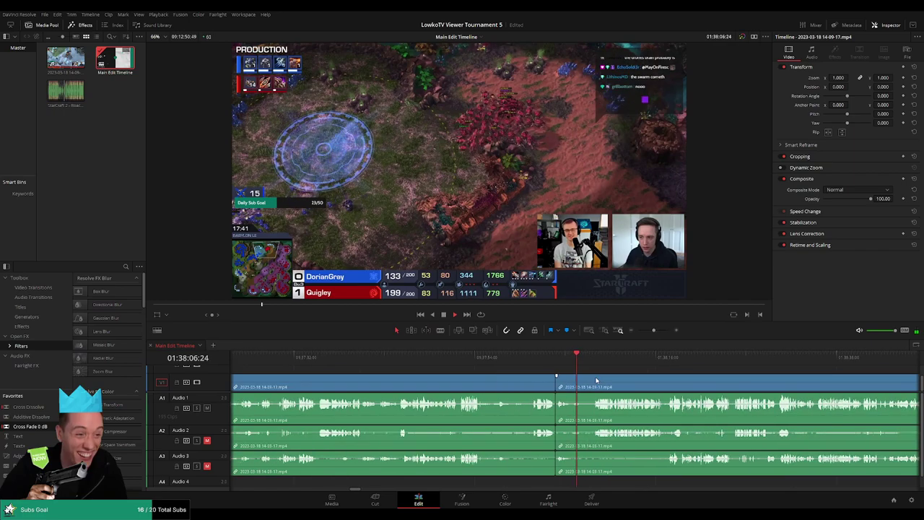
click(505, 389)
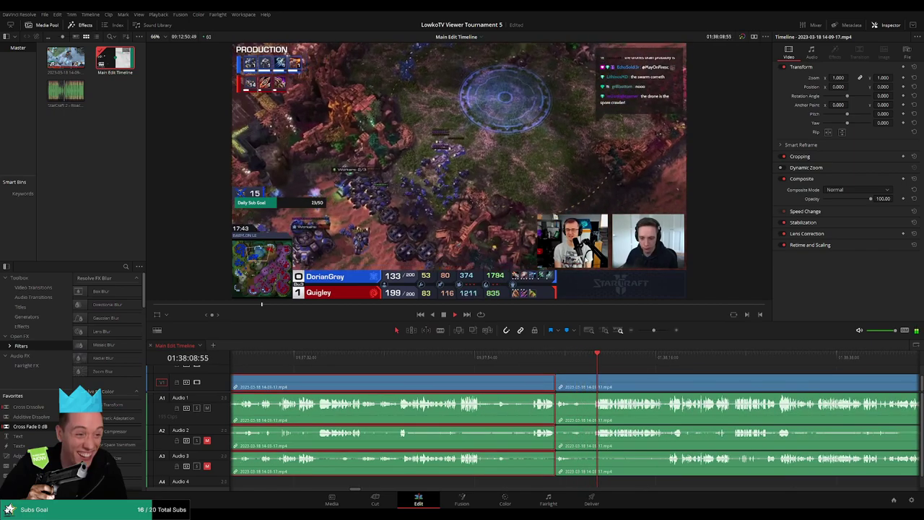
click(644, 373)
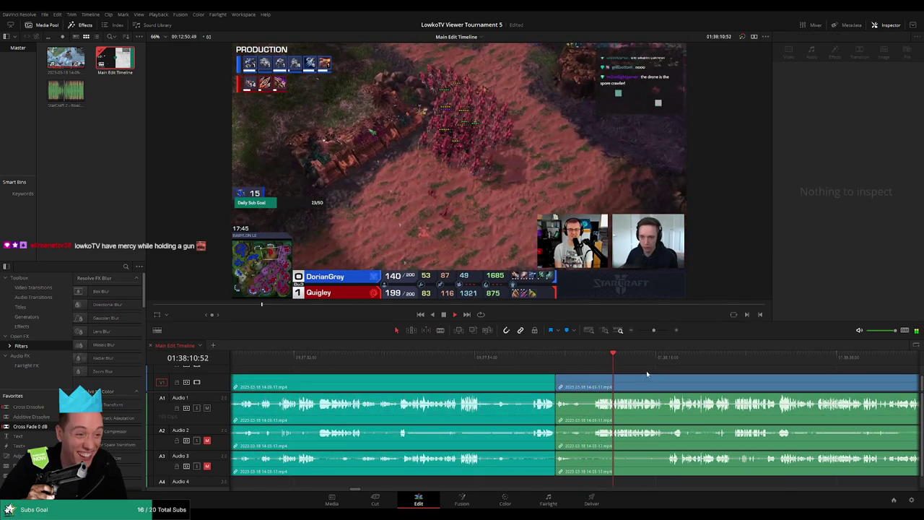
scroll(534, 371, right, 5)
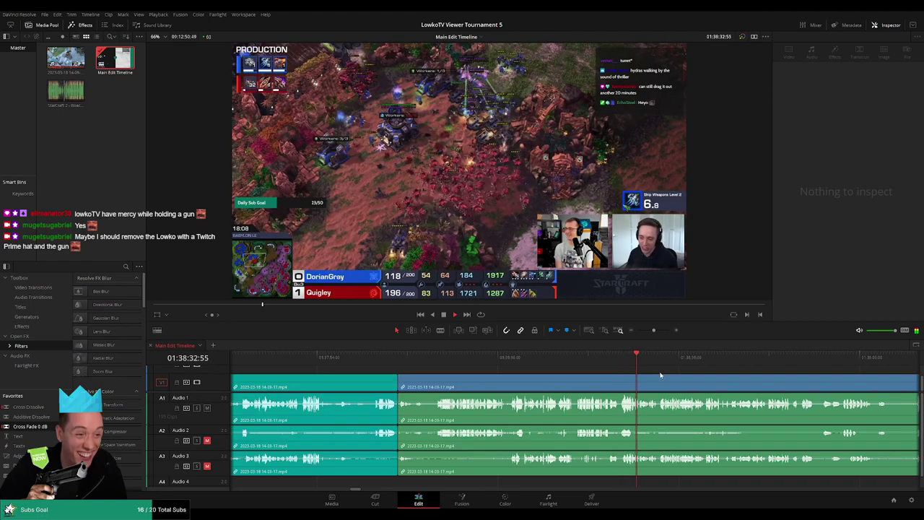
scroll(659, 375, up, 4)
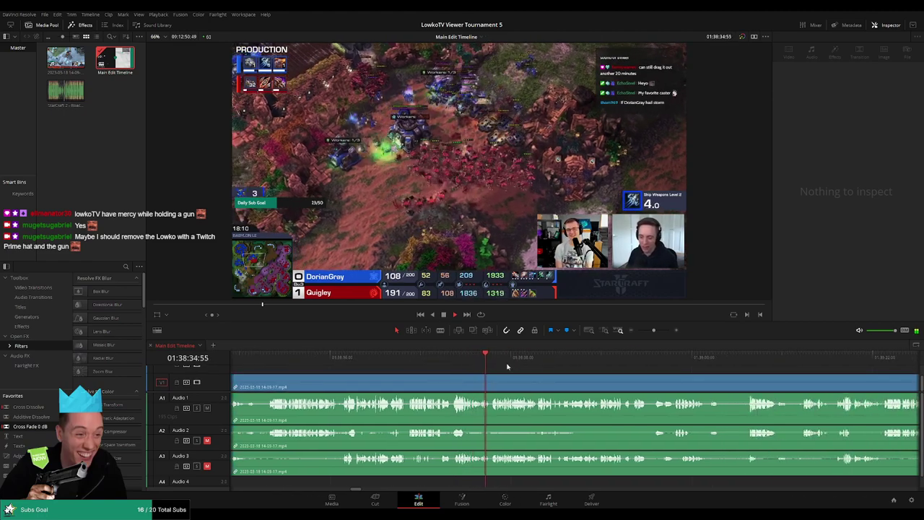
scroll(510, 366, down, 2)
scroll(508, 367, down, 2)
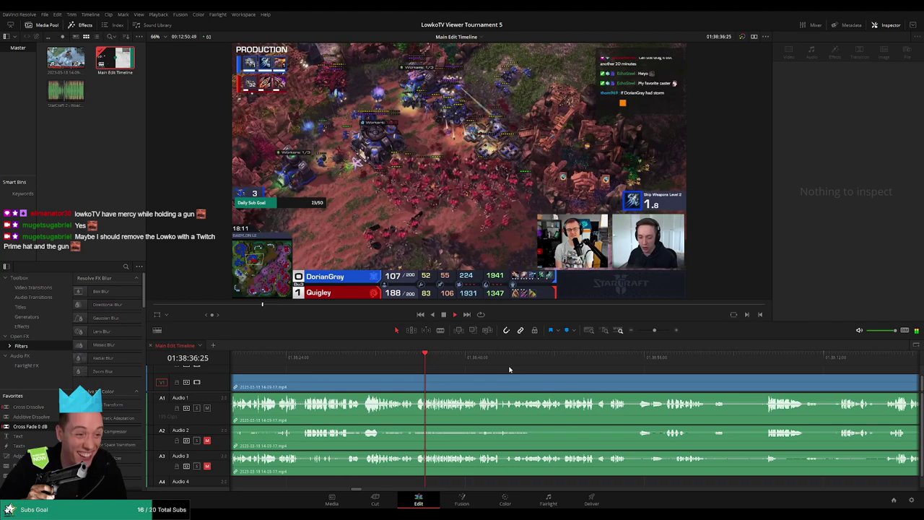
Step: Blade out another short section just after the playhead and ripple delete it
click(430, 372)
scroll(577, 368, up, 2)
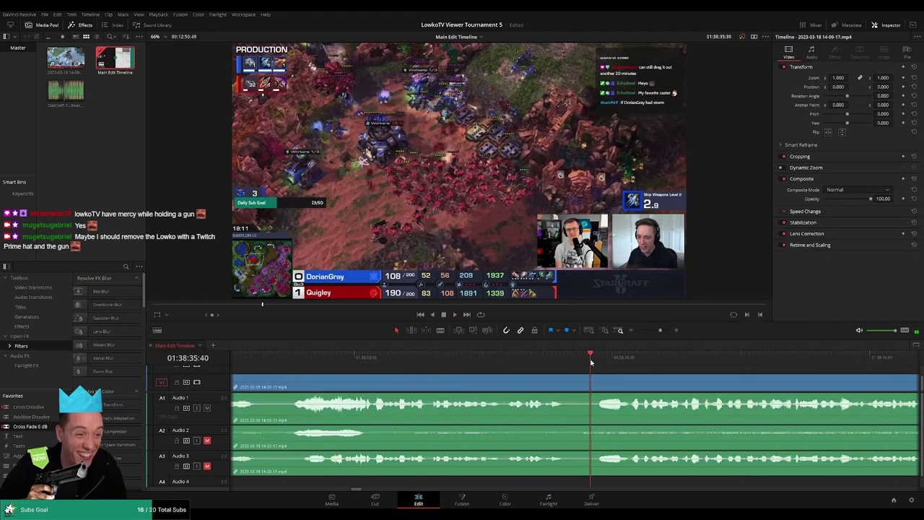
click(594, 360)
key(b)
click(595, 389)
click(632, 382)
key(a)
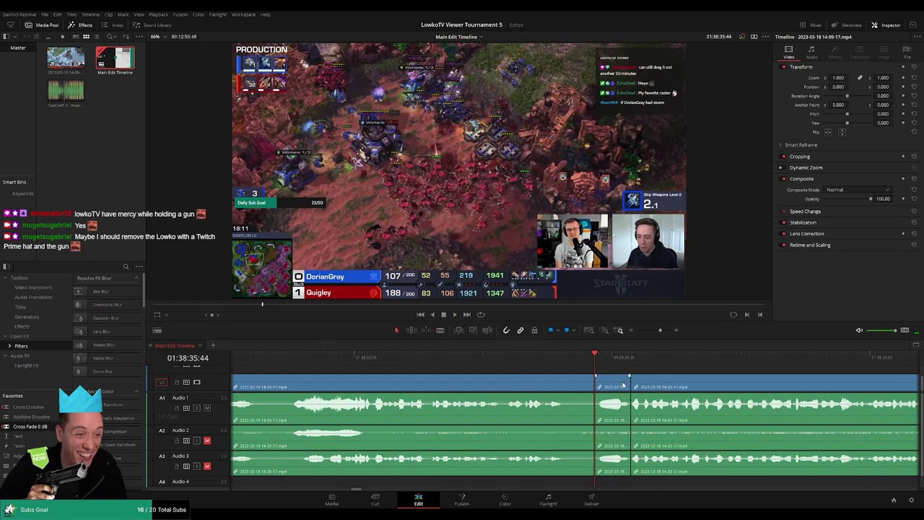
key(Delete)
key(space)
scroll(508, 386, down, 2)
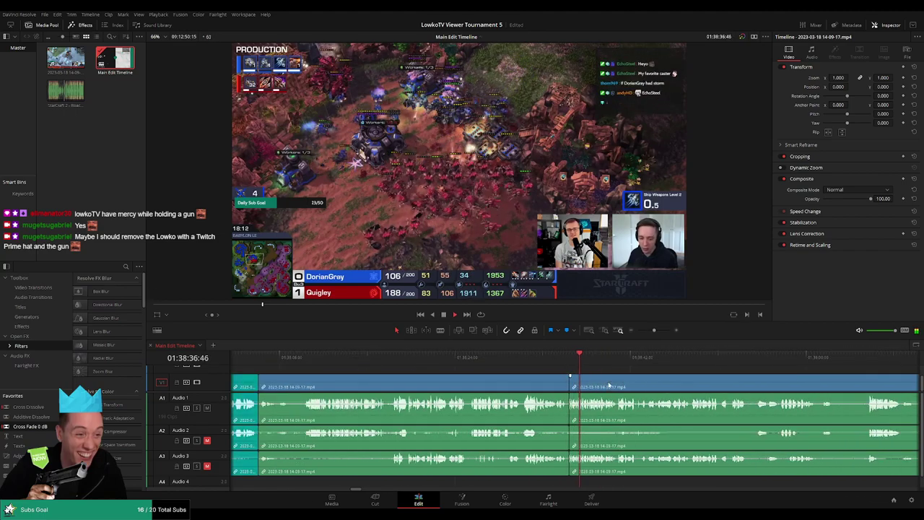
click(508, 387)
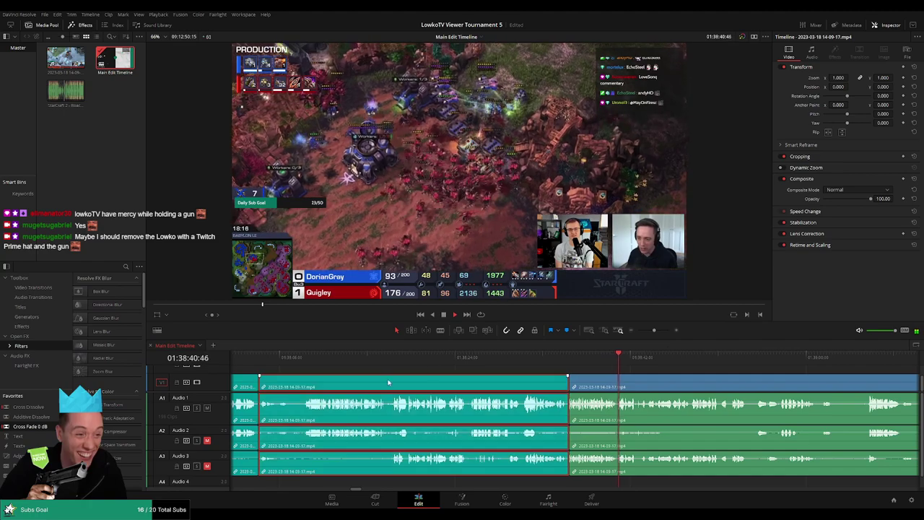
Step: Ripple delete the leftover section after the previous edit point
click(660, 369)
key(Up)
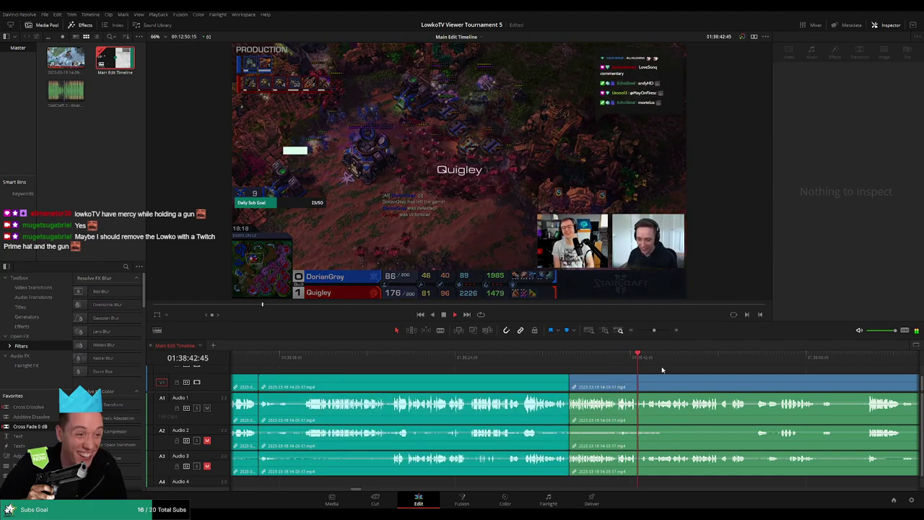
scroll(539, 366, right, 4)
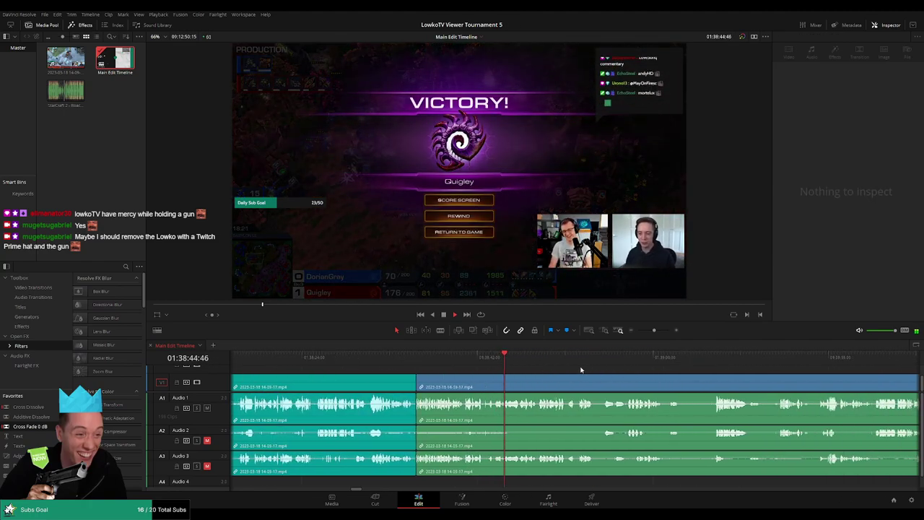
click(482, 358)
key(BackSpace)
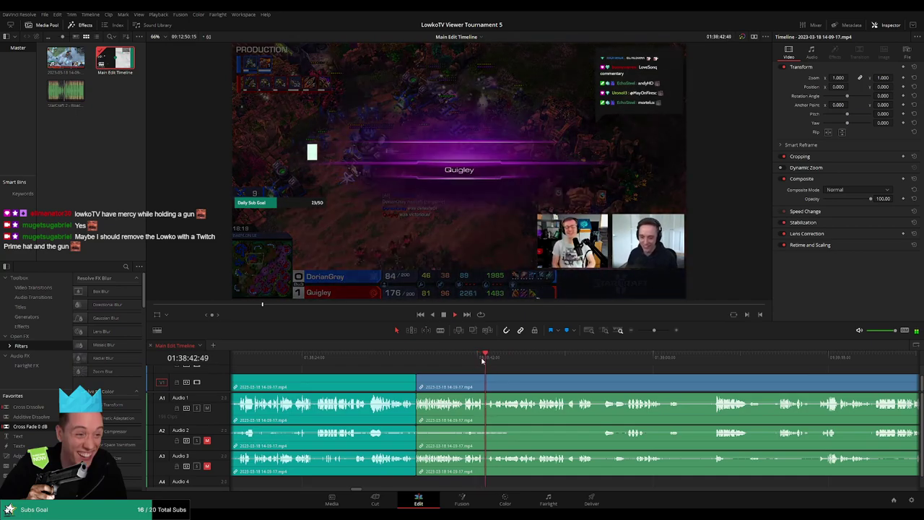
Step: Split at the Victory screen with Ctrl+B, ripple delete the sliver, and fit the timeline
click(544, 361)
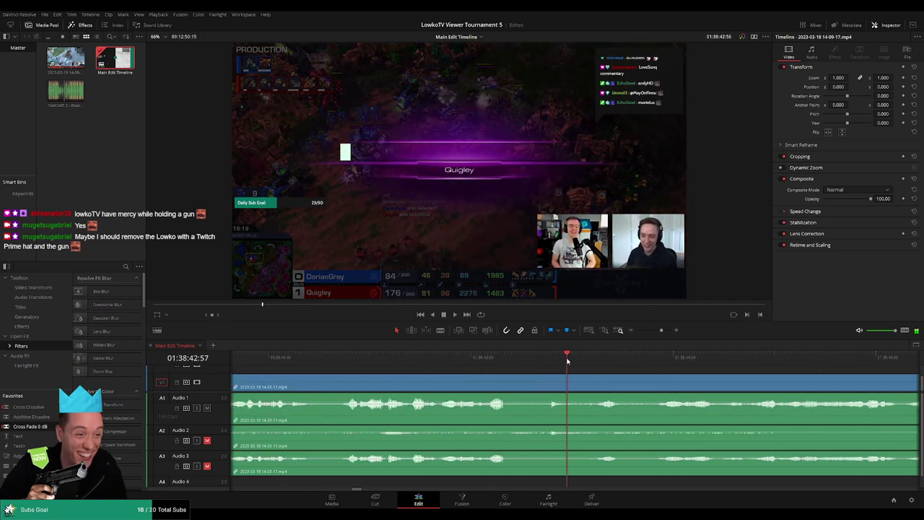
key(ctrl+b)
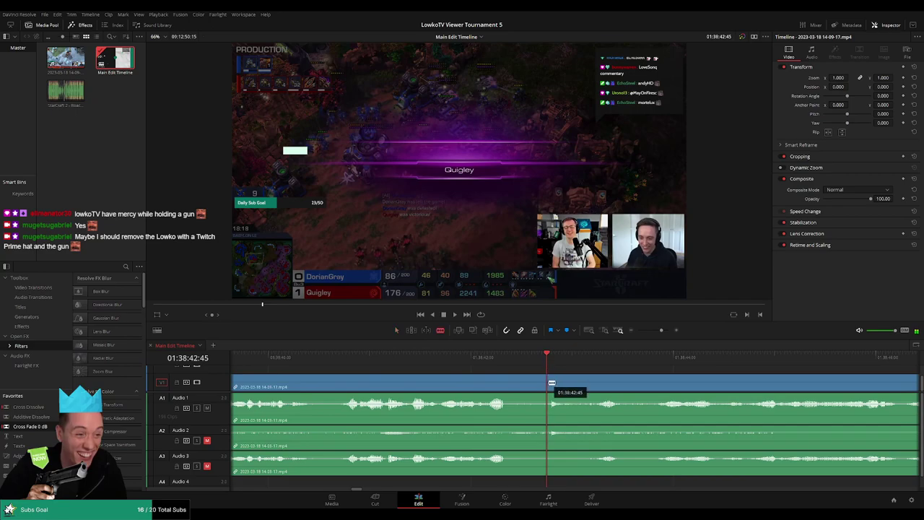
key(BackSpace)
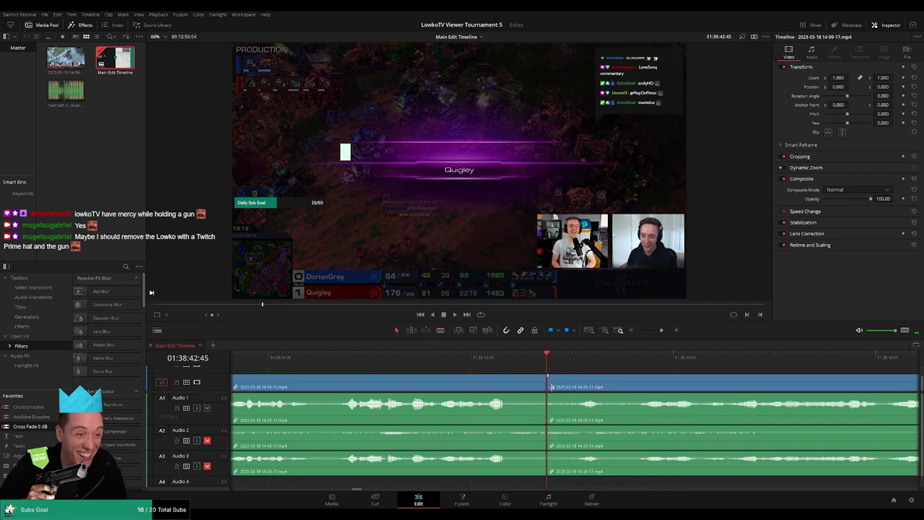
key(space)
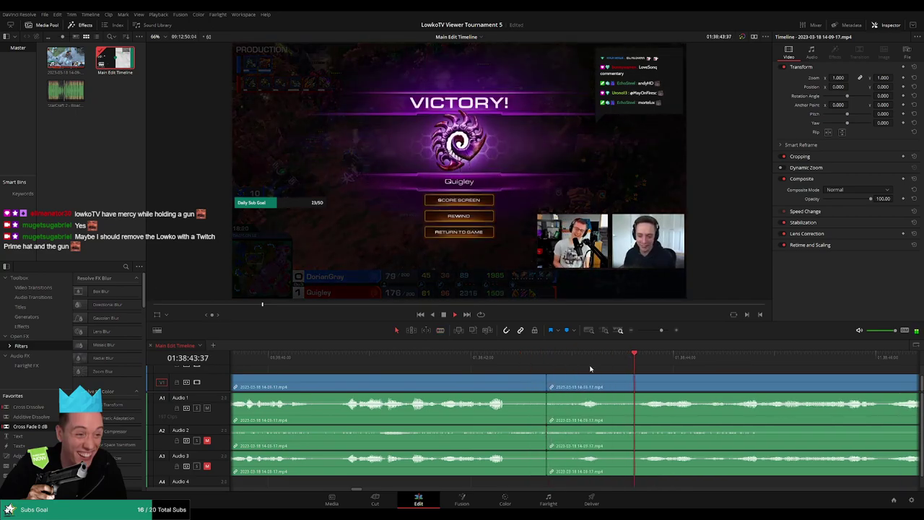
key(shift+z)
key(shift+z)
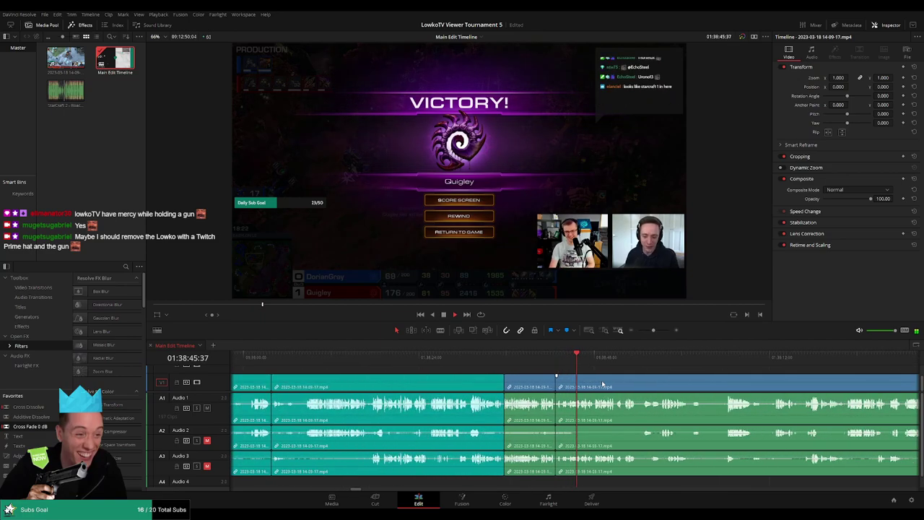
Step: Blade all tracks at a later point just before 01:38:54
click(541, 384)
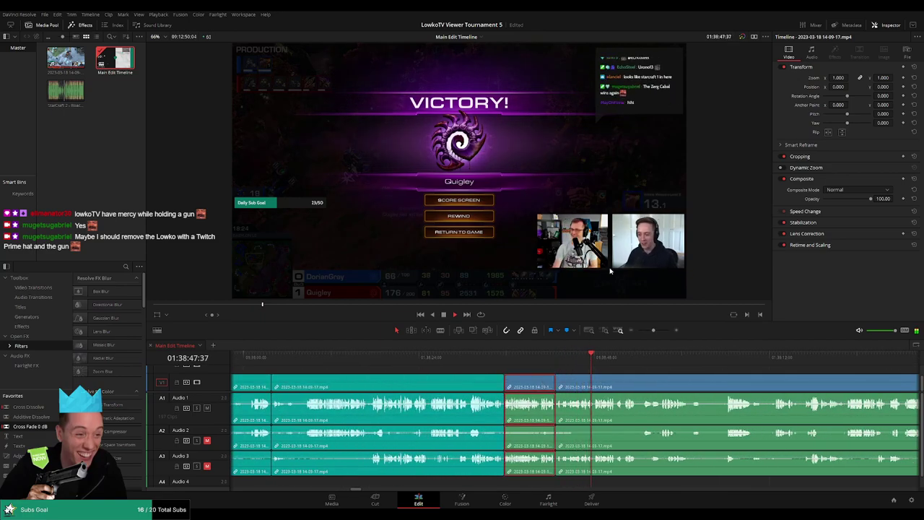
click(588, 354)
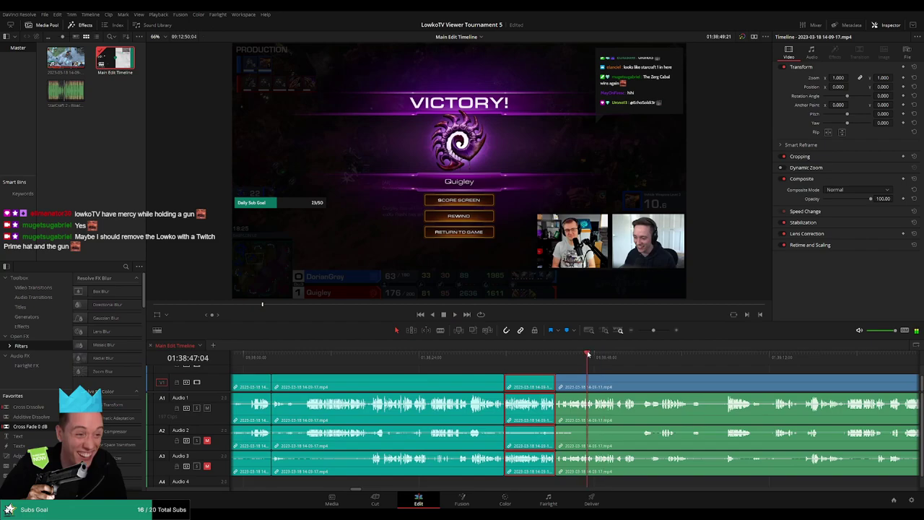
click(639, 365)
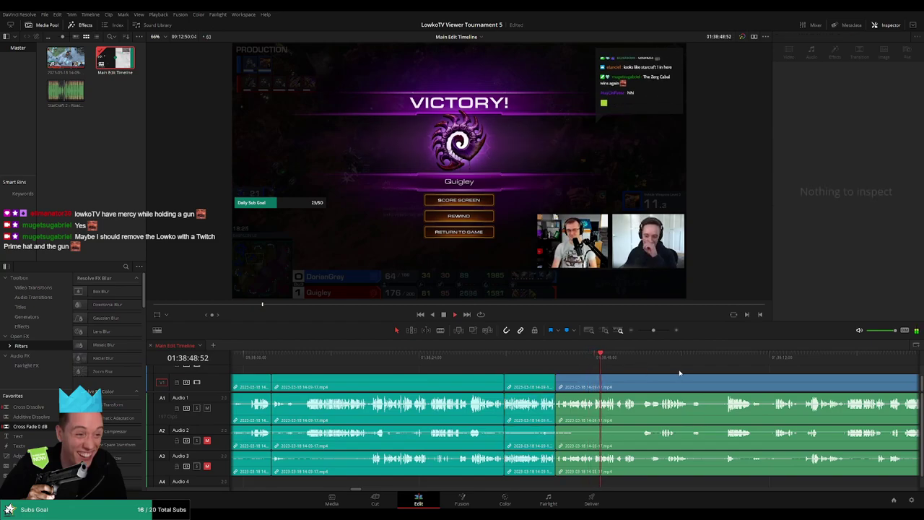
drag(678, 365, 449, 364)
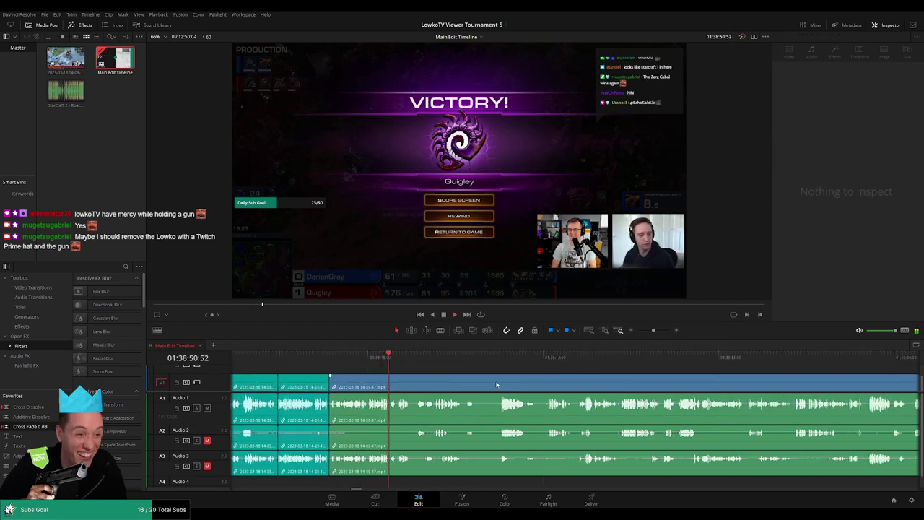
scroll(447, 366, up, 1)
scroll(480, 373, up, 4)
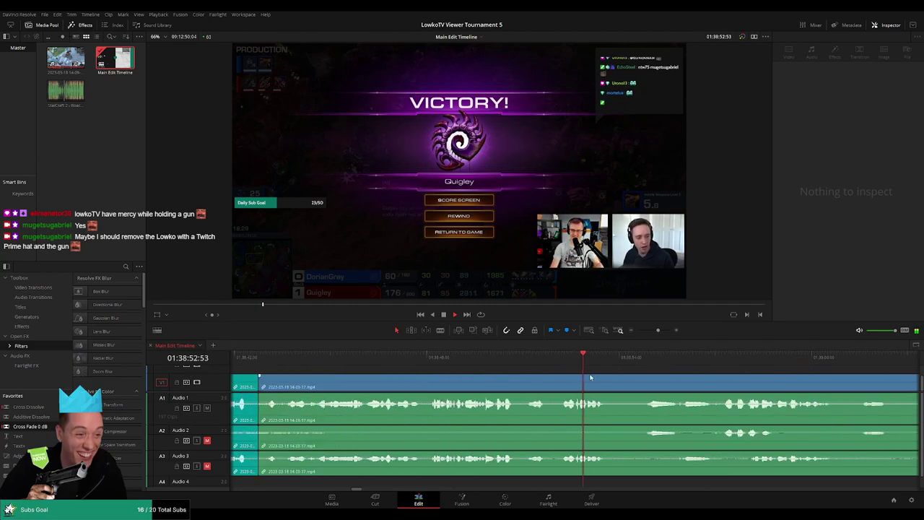
click(446, 382)
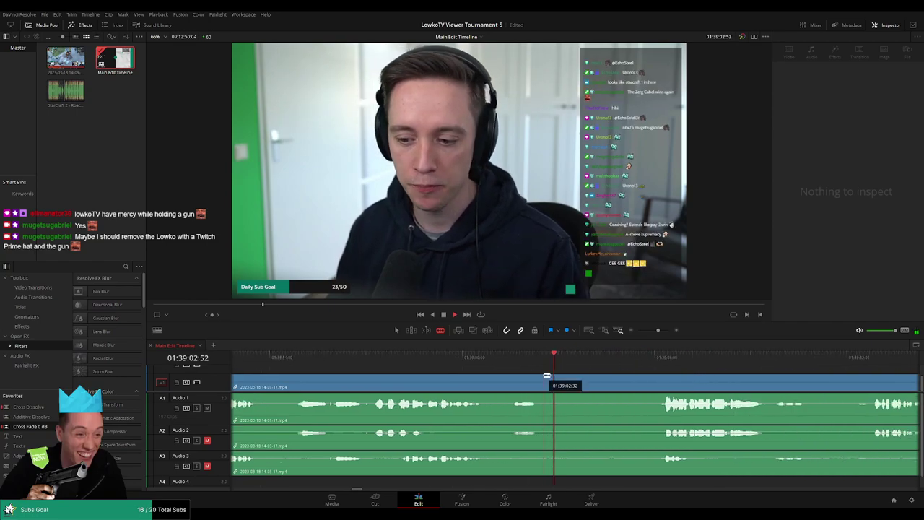
Step: Blade the post-game webcam footage at several points and check the piece between cuts
click(547, 379)
click(540, 378)
key(space)
click(652, 358)
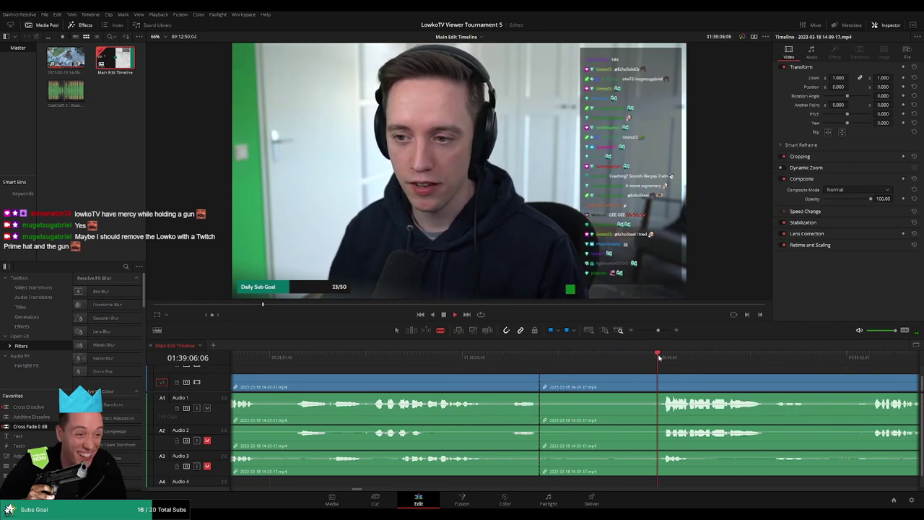
scroll(635, 365, down, 2)
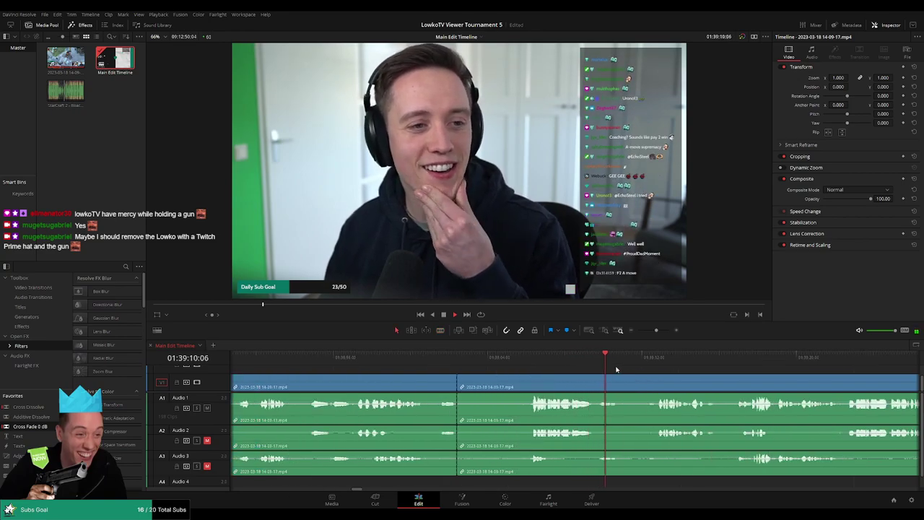
scroll(595, 373, up, 1)
click(467, 385)
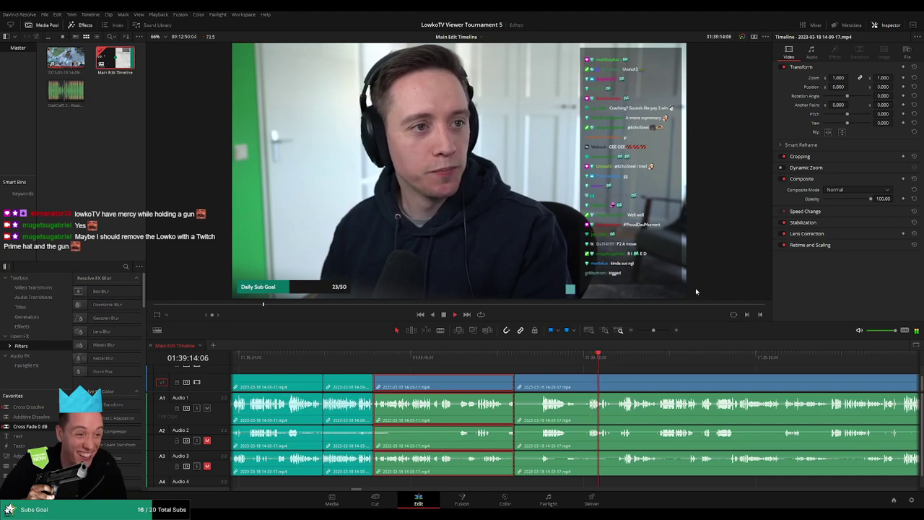
click(644, 370)
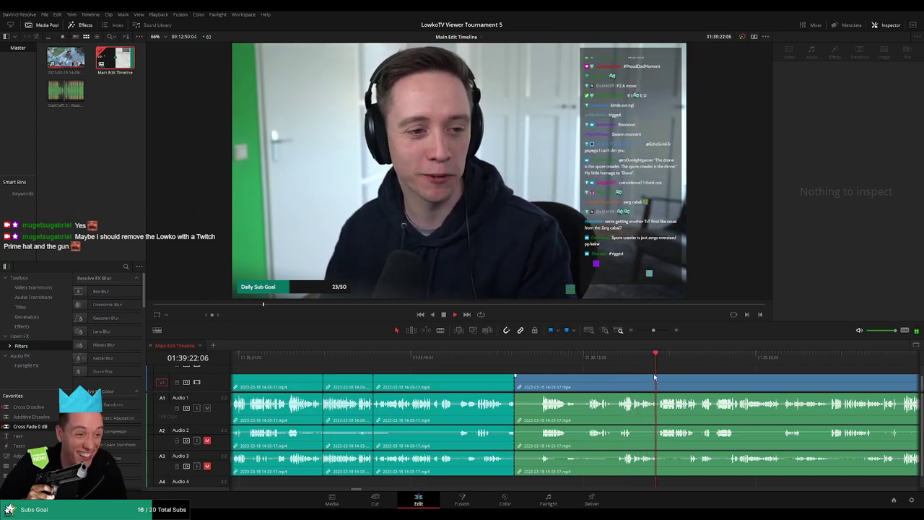
scroll(404, 361, right, 5)
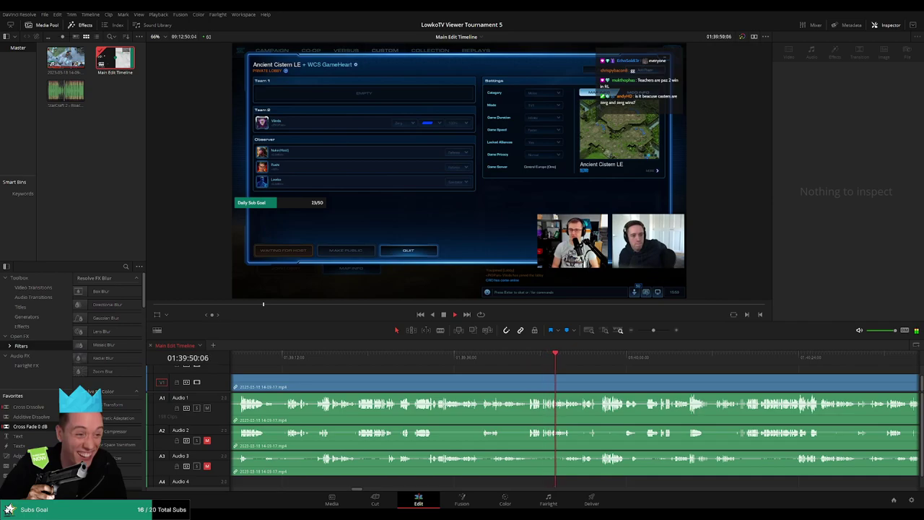
scroll(604, 375, right, 3)
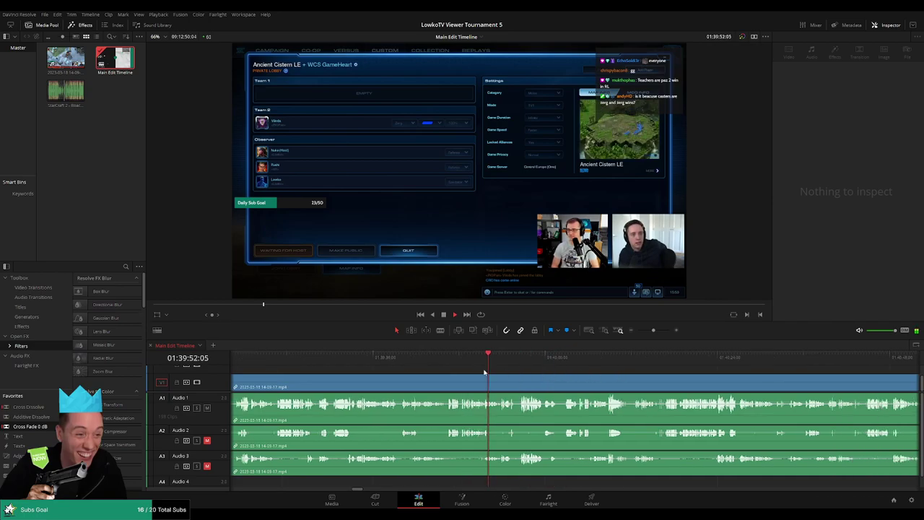
click(374, 357)
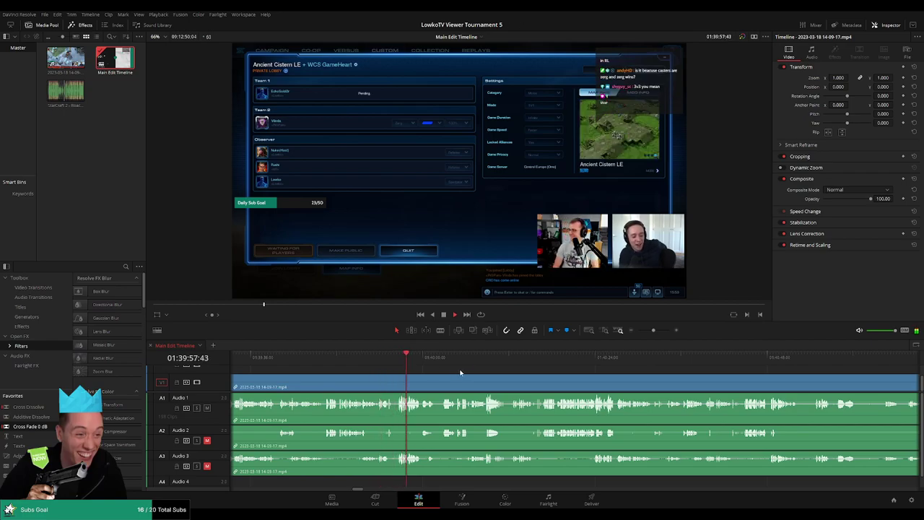
scroll(351, 371, right, 1)
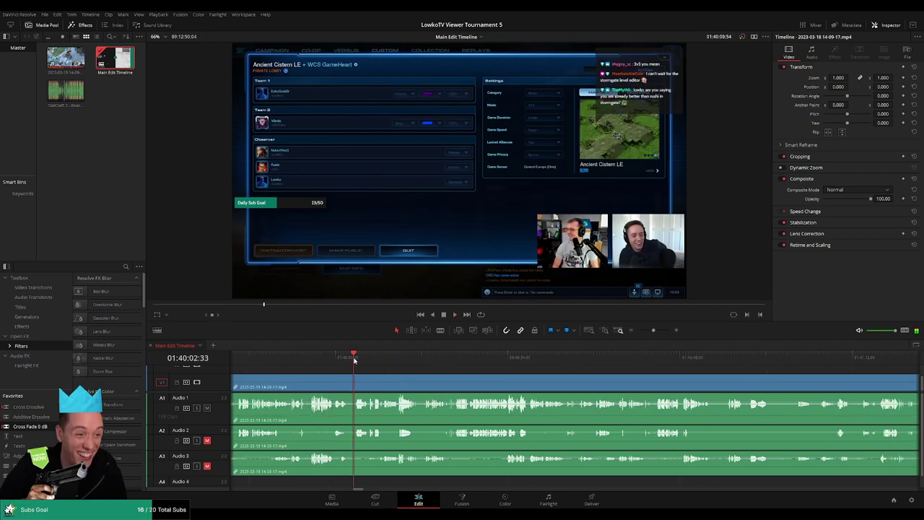
click(369, 359)
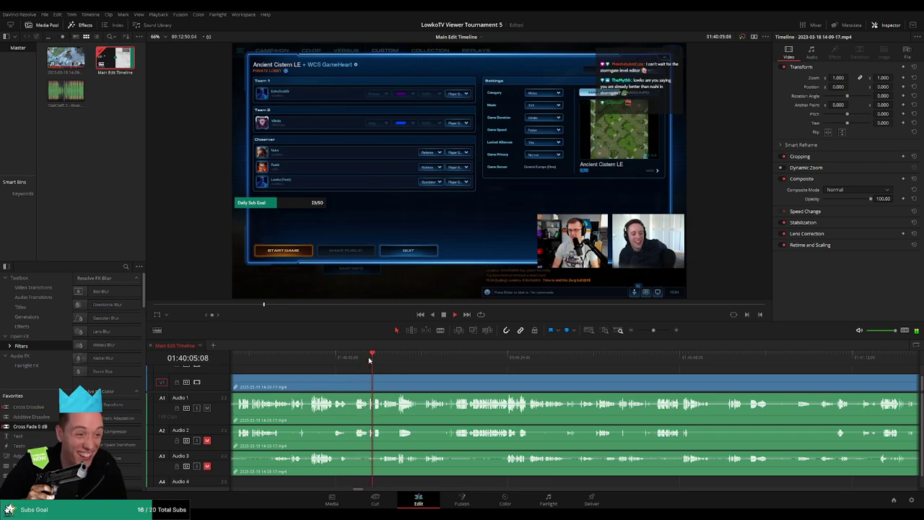
click(356, 357)
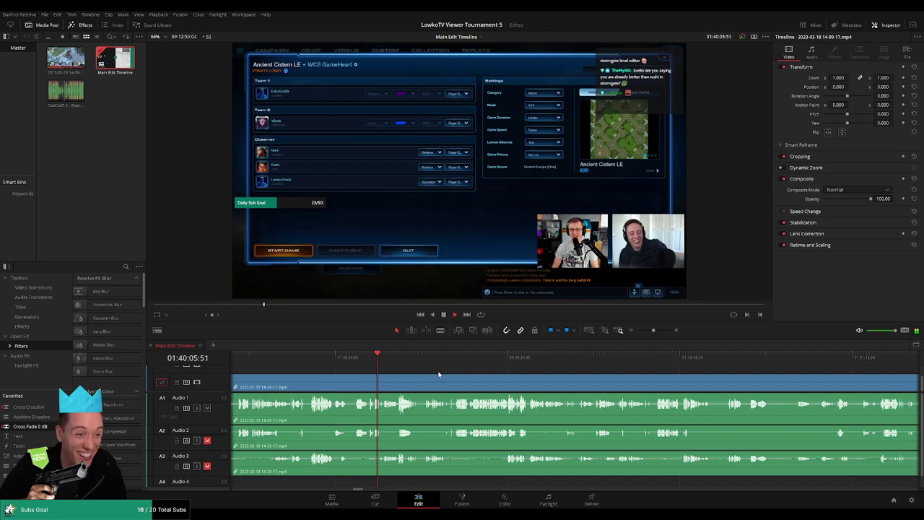
key(alt+l)
scroll(440, 374, right, 2)
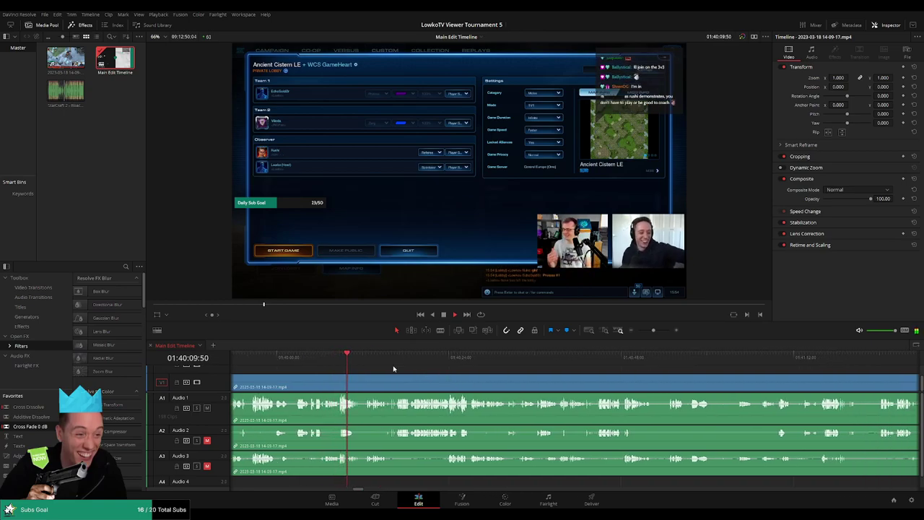
click(366, 360)
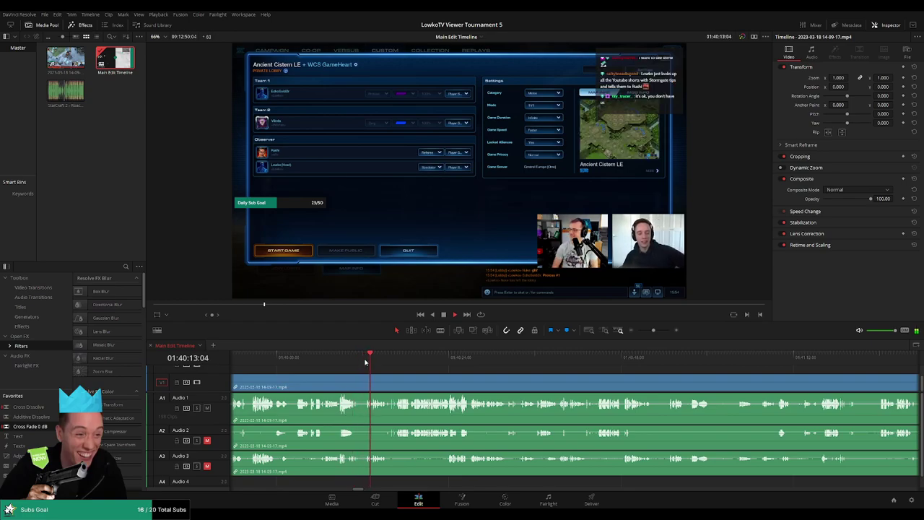
drag(366, 361, 388, 361)
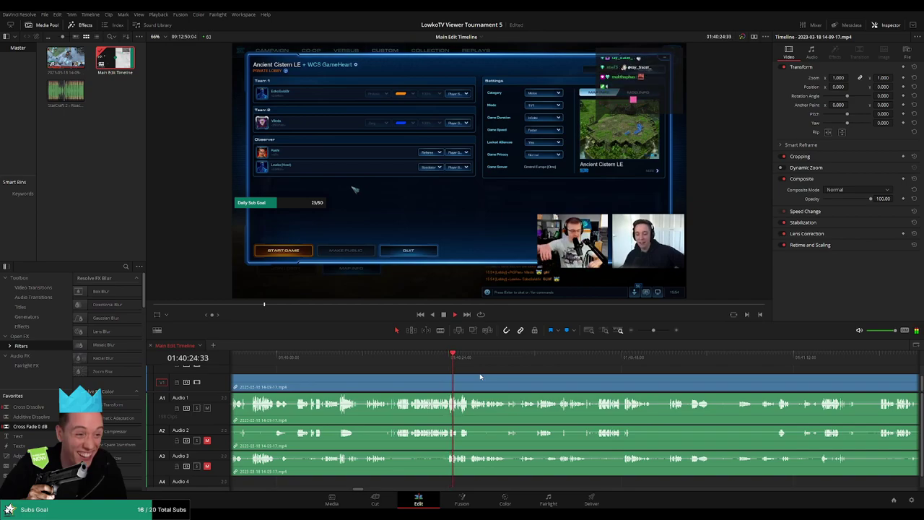
scroll(442, 374, right, 4)
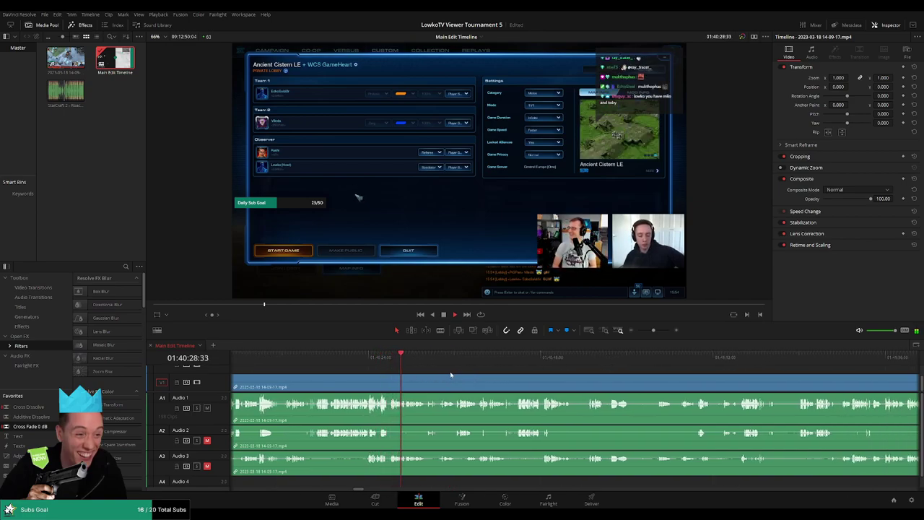
scroll(433, 373, right, 4)
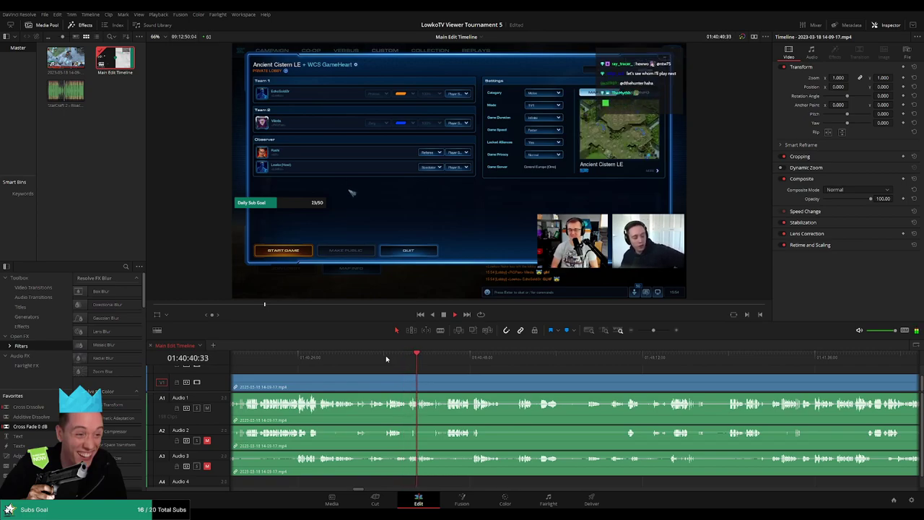
scroll(433, 374, right, 2)
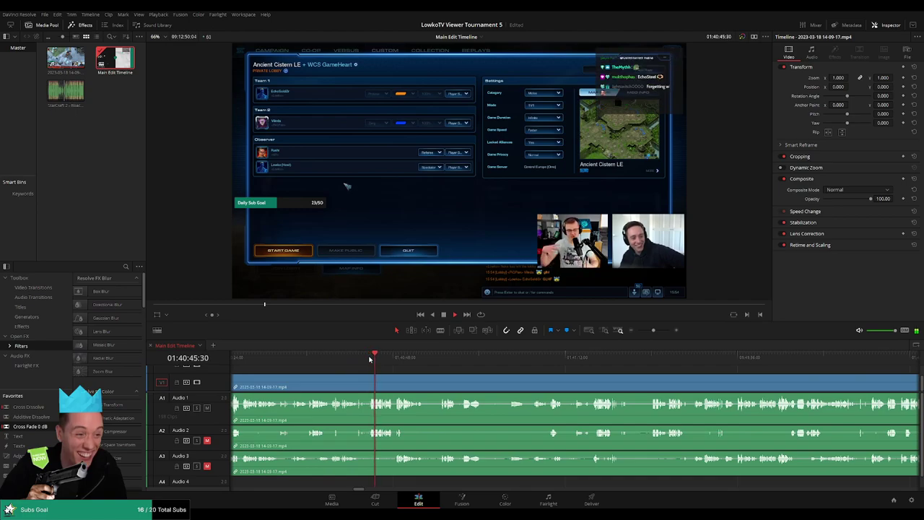
scroll(462, 378, right, 1)
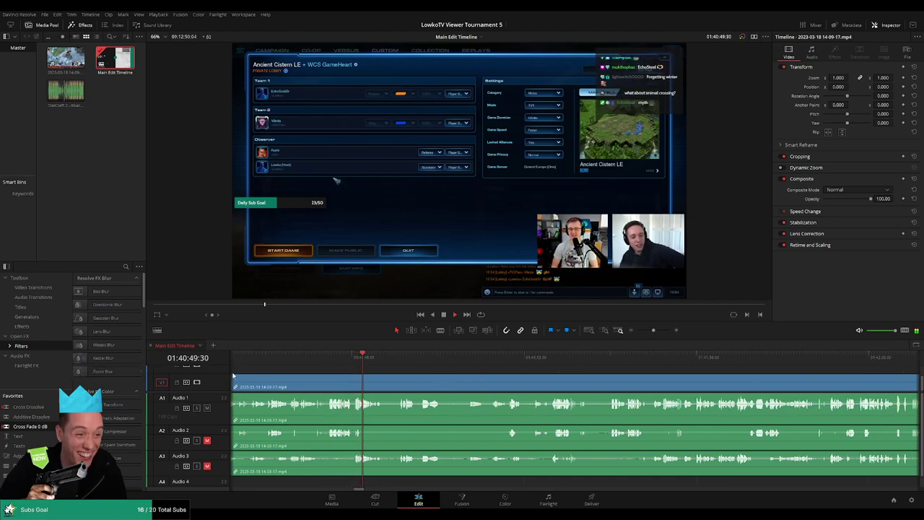
click(402, 357)
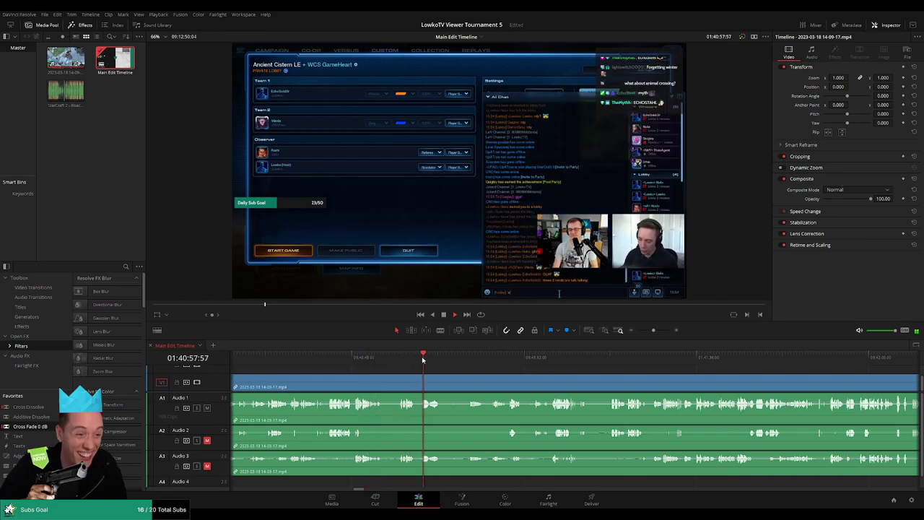
click(470, 356)
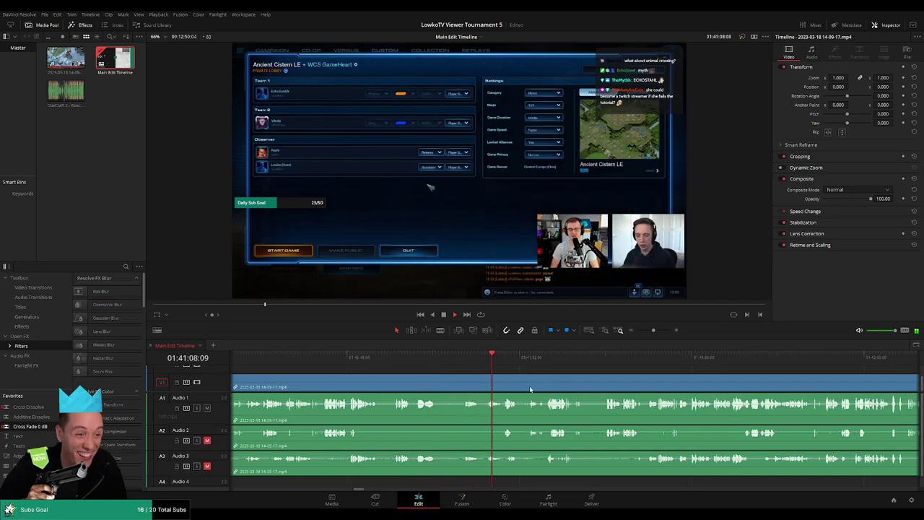
scroll(529, 385, right, 3)
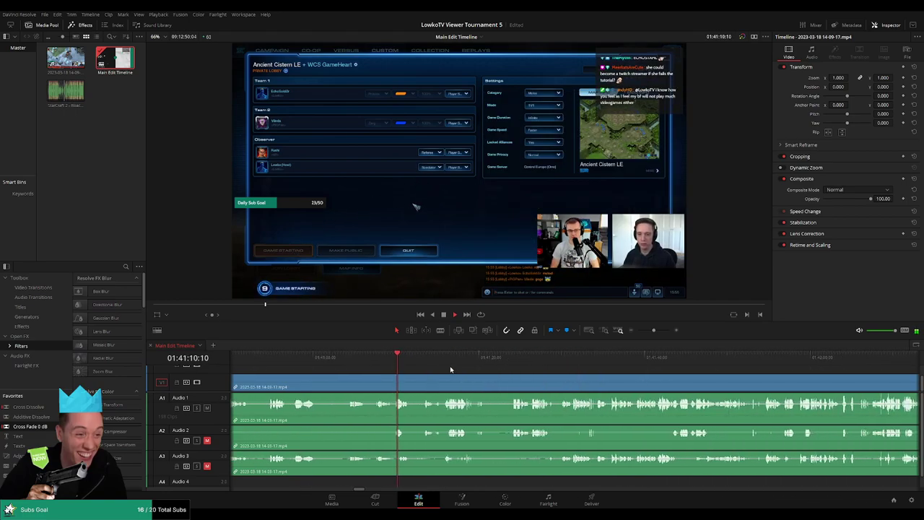
Step: Split all tracks with Ctrl+B where the map loading screen begins, around 01:41:29
click(448, 357)
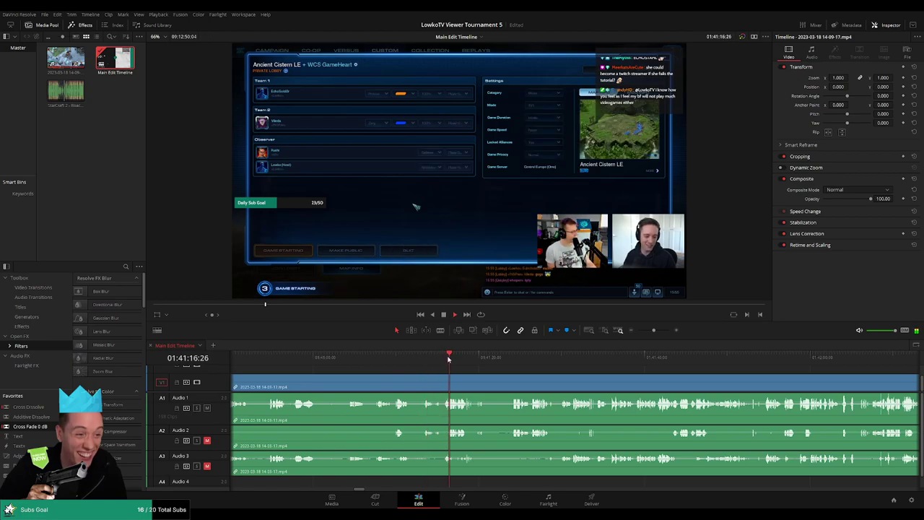
click(480, 357)
click(511, 356)
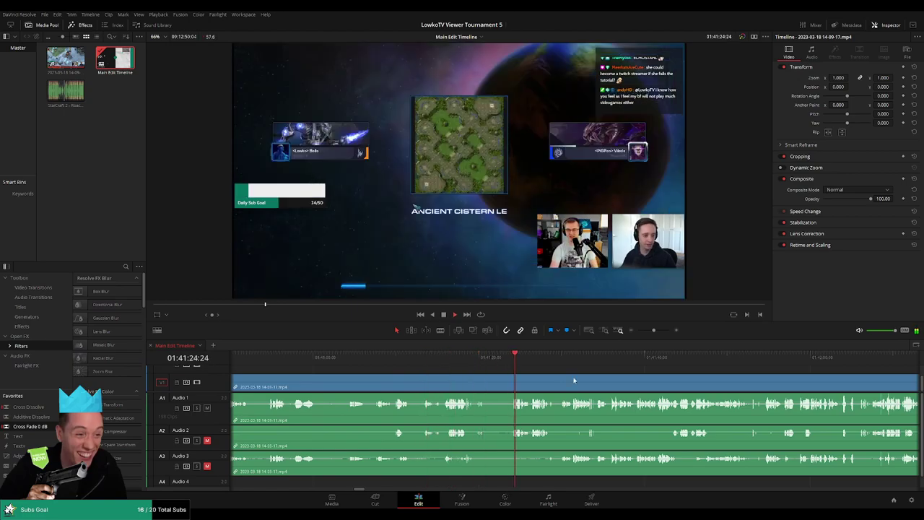
scroll(466, 376, right, 4)
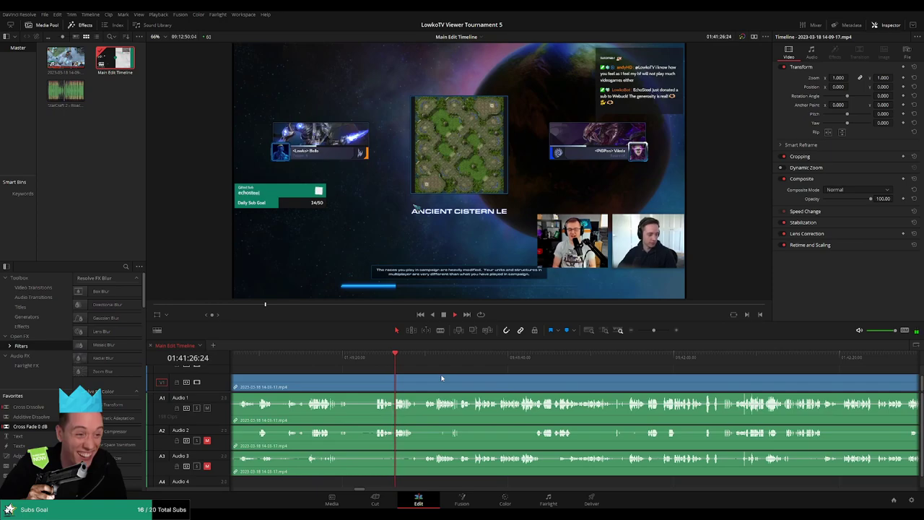
scroll(443, 373, up, 3)
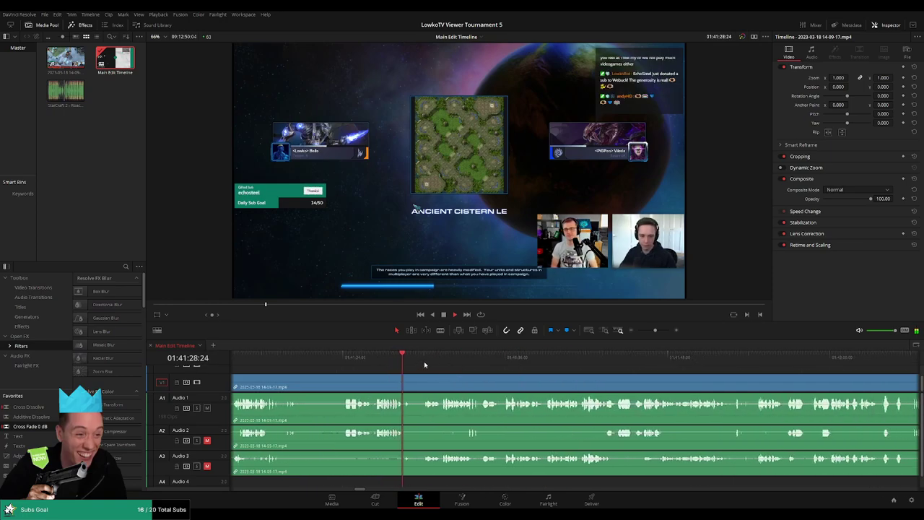
click(424, 359)
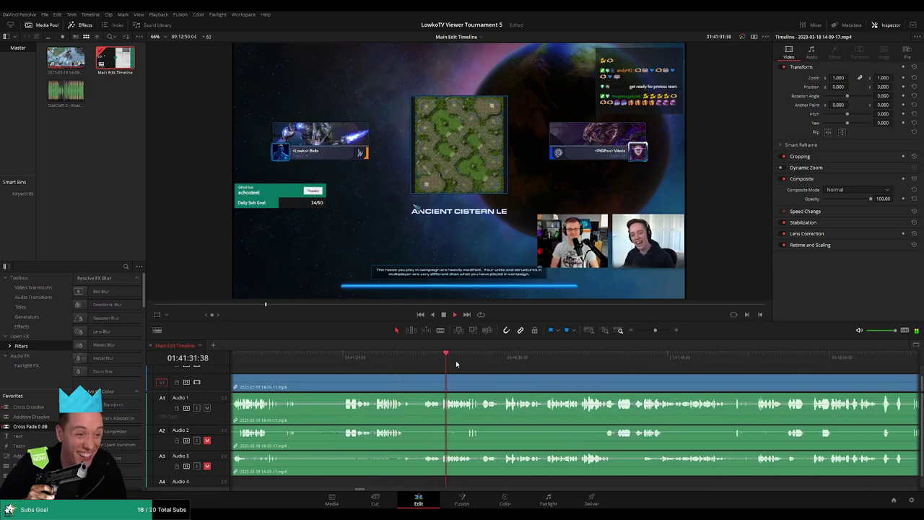
click(393, 358)
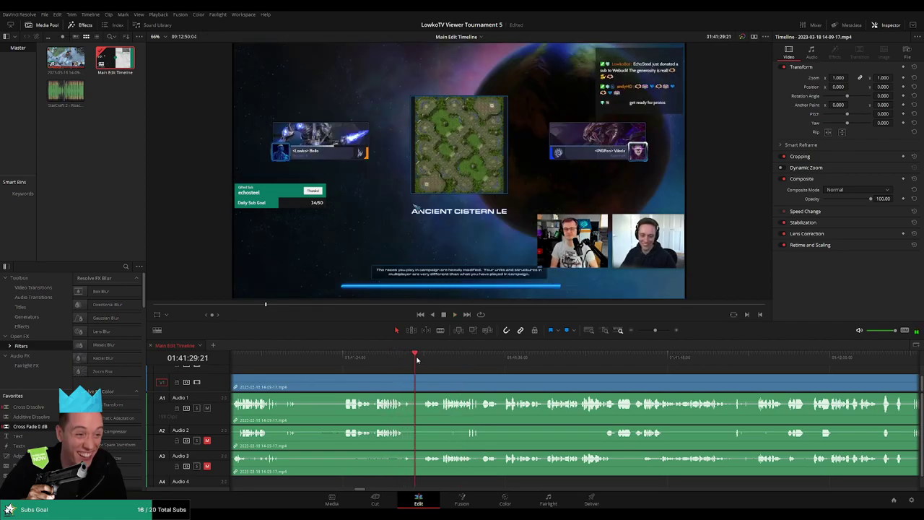
key(ctrl+b)
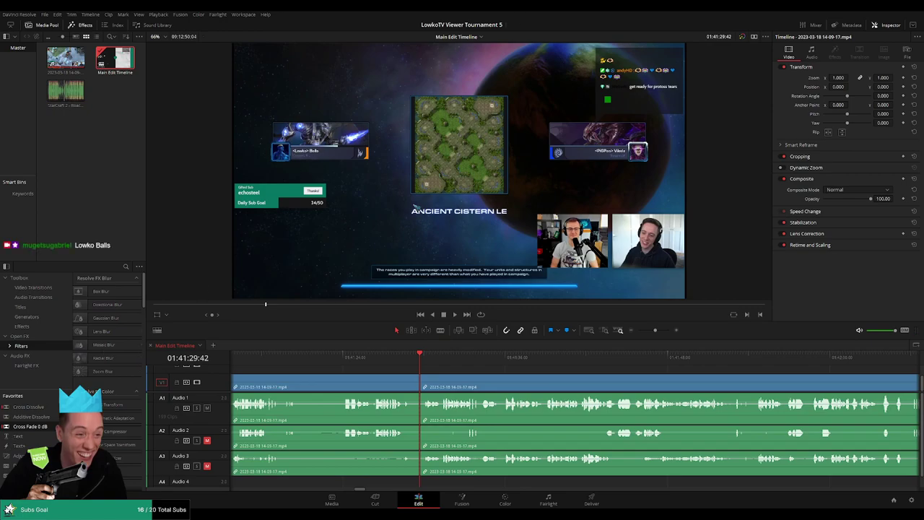
key(space)
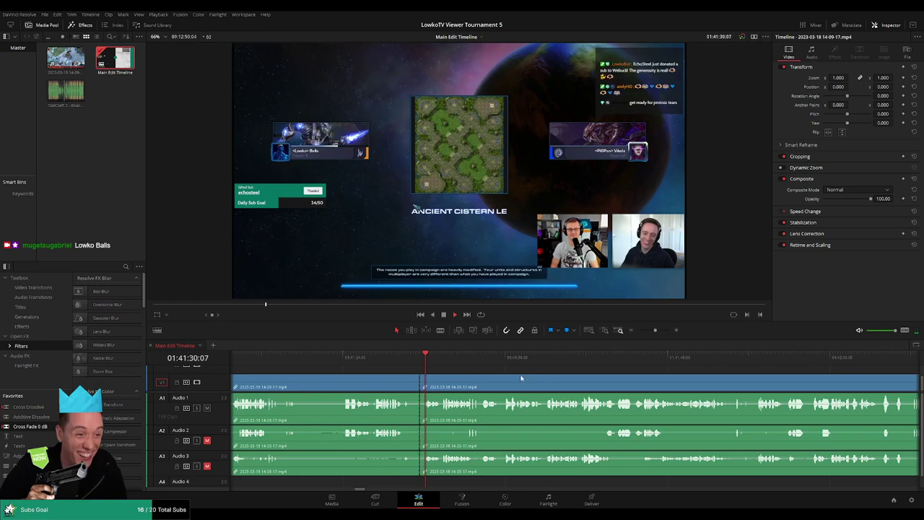
scroll(647, 363, right, 3)
drag(655, 329, 654, 330)
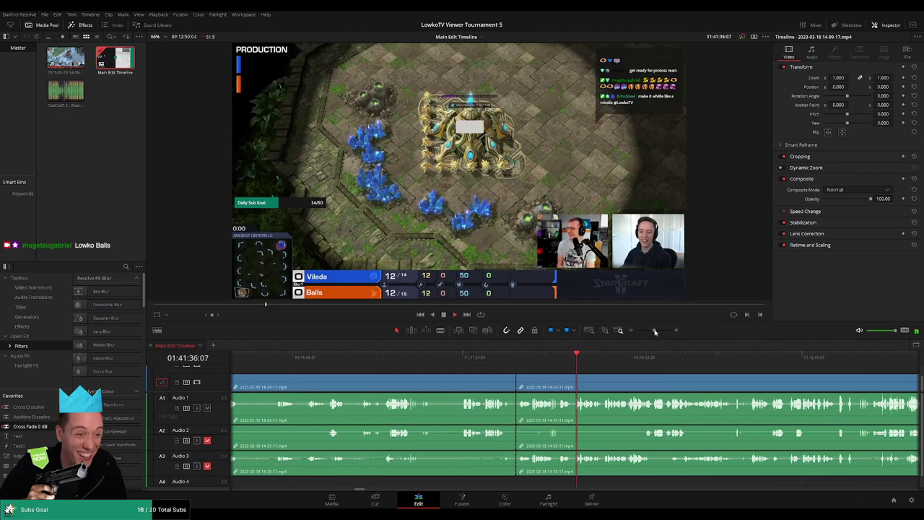
Step: Blade the early-game footage around 01:41:53 and select the short piece between the cuts
scroll(690, 378, right, 5)
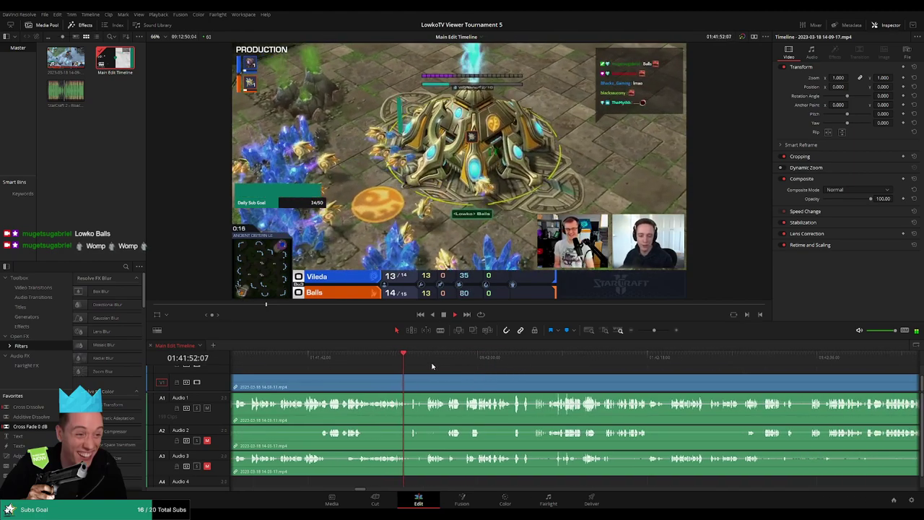
click(388, 360)
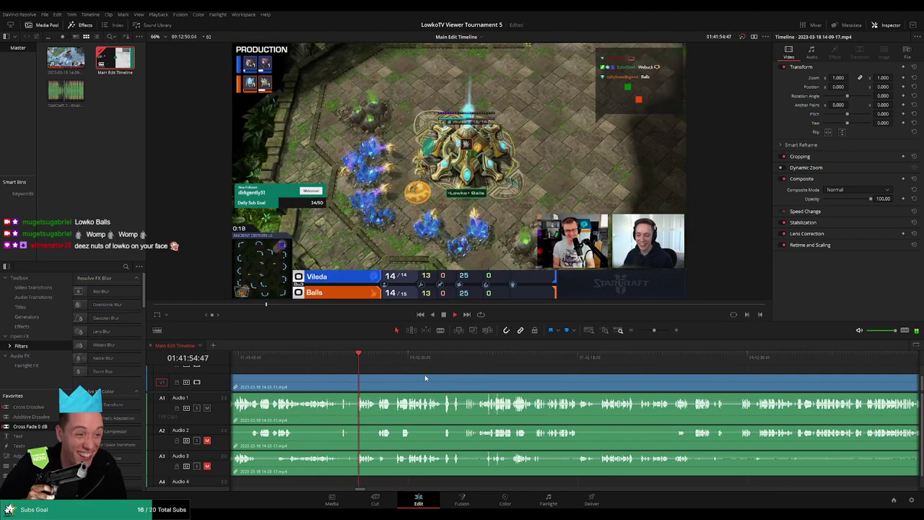
click(344, 364)
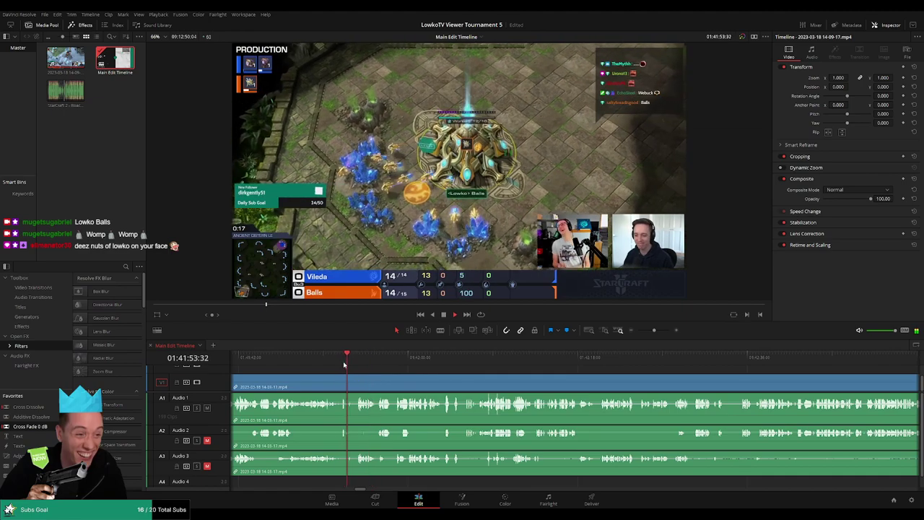
key(ctrl+equal)
key(b)
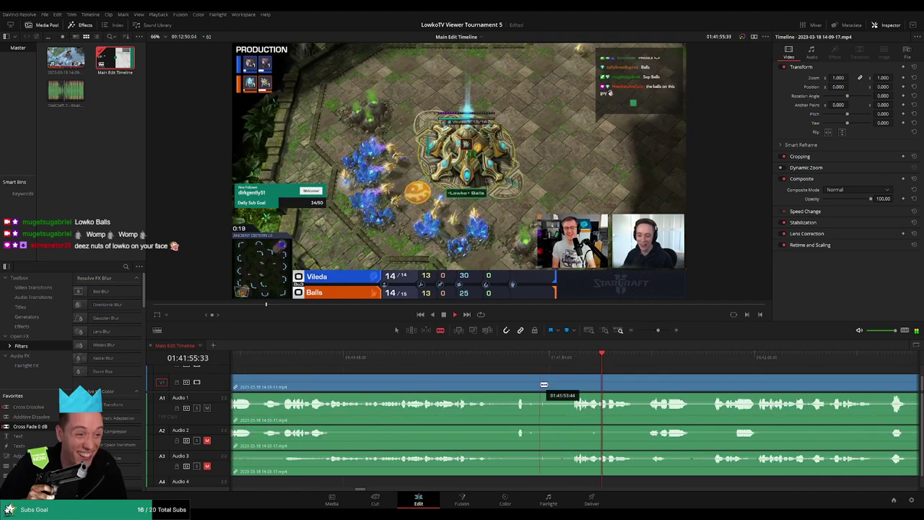
click(540, 384)
key(a)
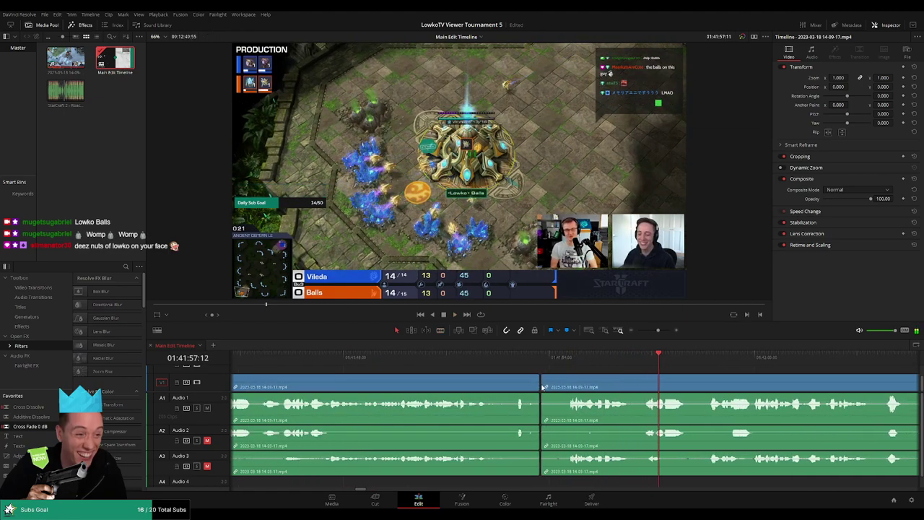
key(ctrl+minus)
click(481, 390)
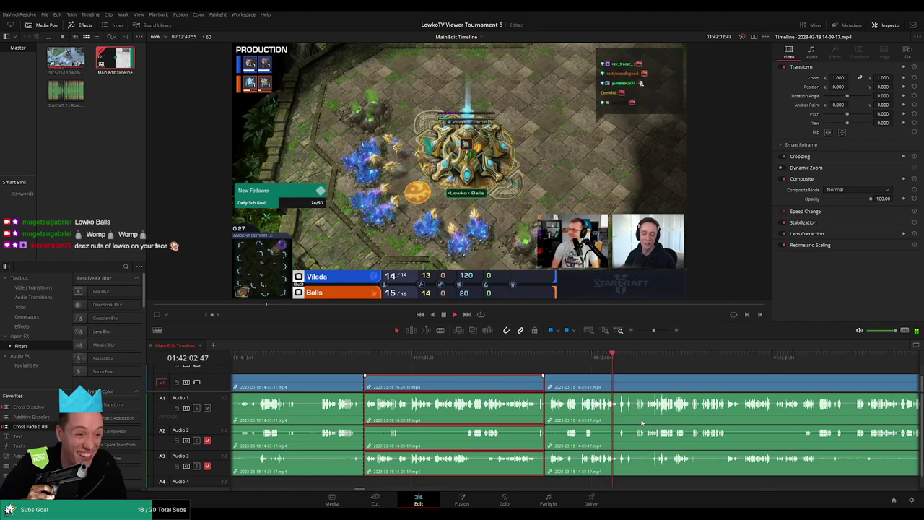
Step: Colour the isolated section brown and drop an Adjustment Clip onto V2 above it
key(d)
click(649, 371)
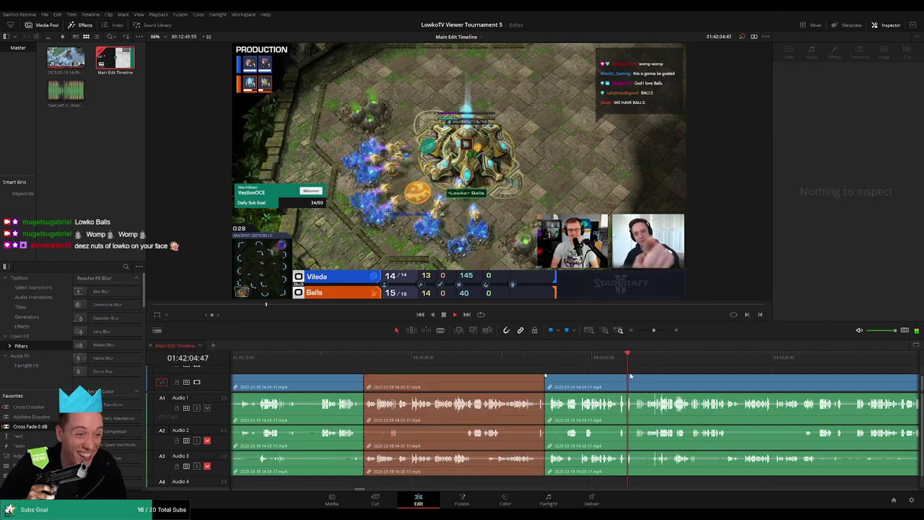
click(620, 355)
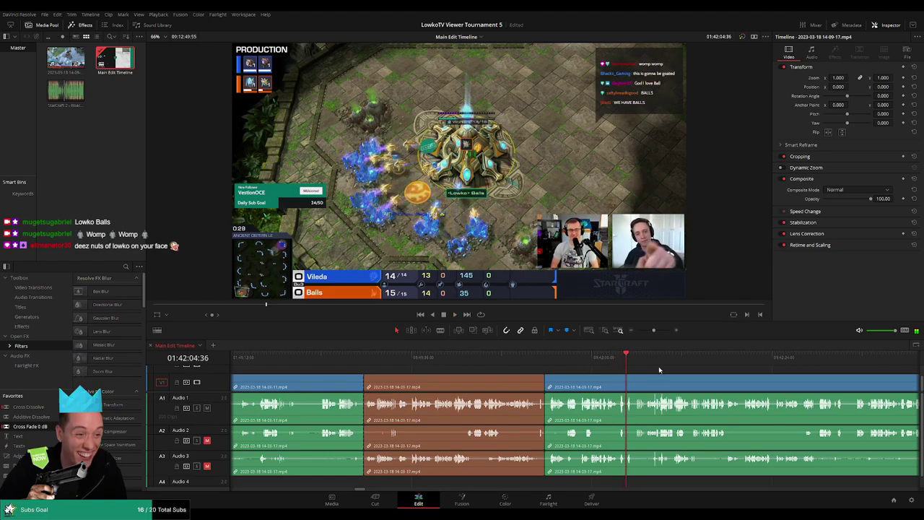
scroll(659, 370, up, 2)
click(542, 355)
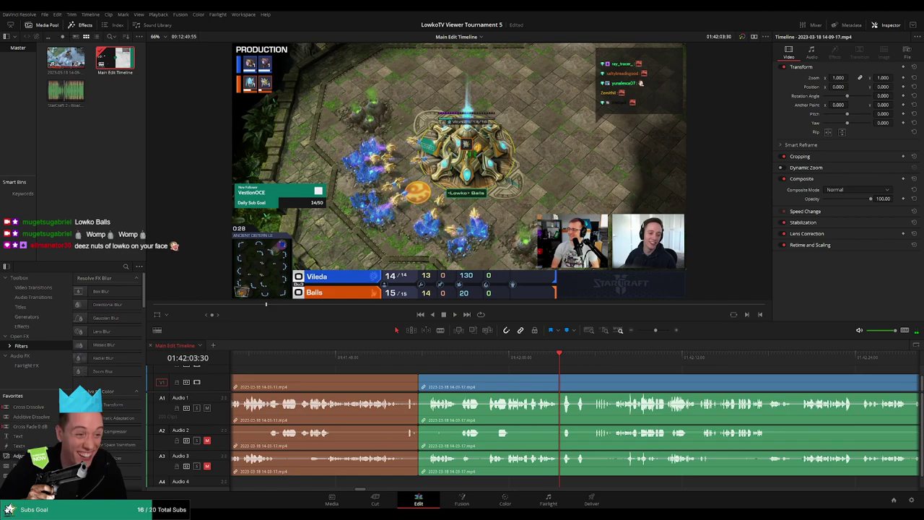
mouse_move(568, 381)
mouse_down()
mouse_move(635, 379)
mouse_move(589, 396)
mouse_move(592, 371)
mouse_move(572, 379)
mouse_move(619, 384)
mouse_up()
Step: Align the adjustment clip with the playhead and trim its right edge shorter
scroll(547, 357, right, 2)
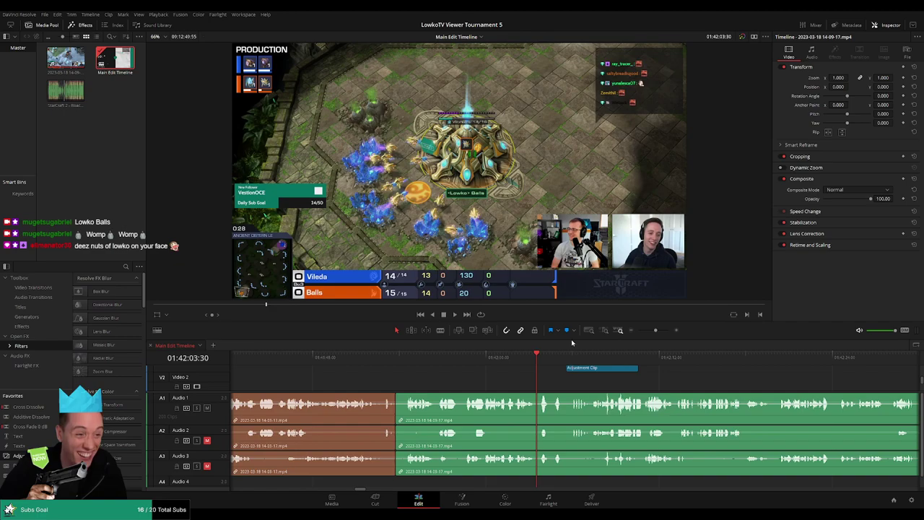
drag(570, 337, 572, 304)
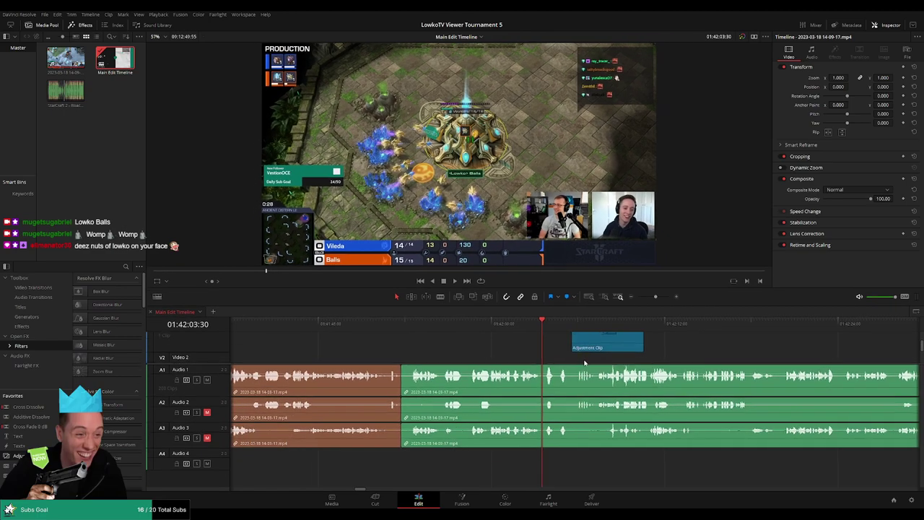
drag(600, 348, 568, 351)
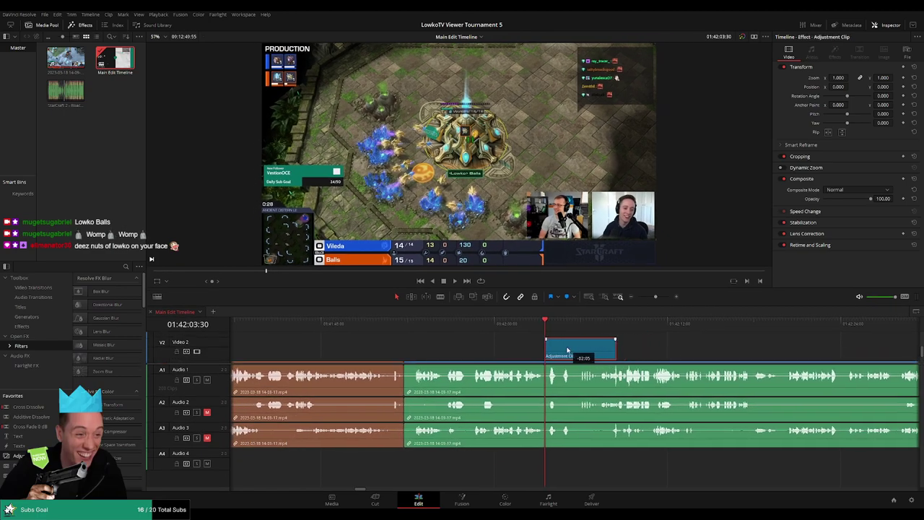
key(space)
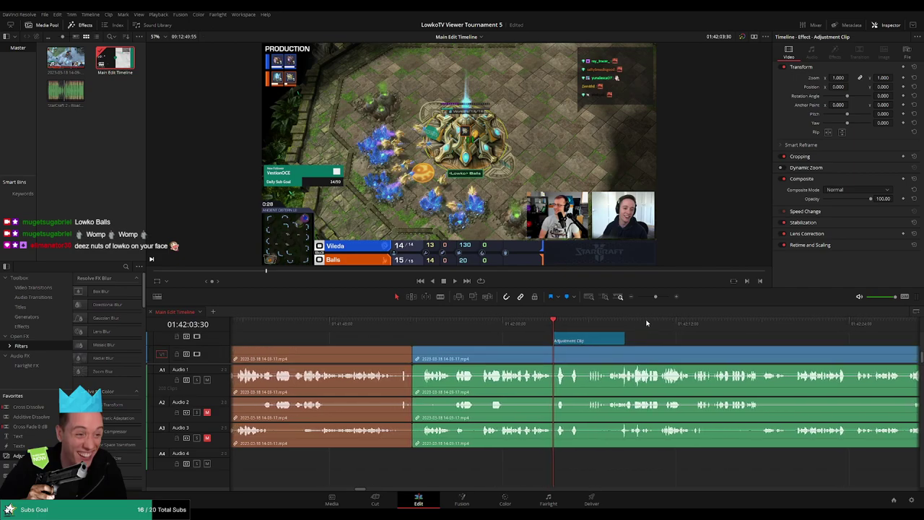
scroll(644, 345, right, 3)
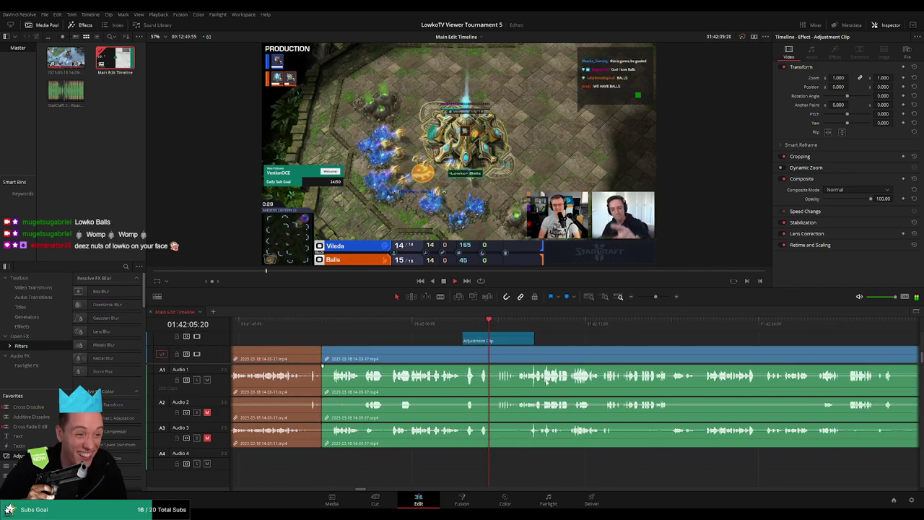
drag(518, 322, 469, 324)
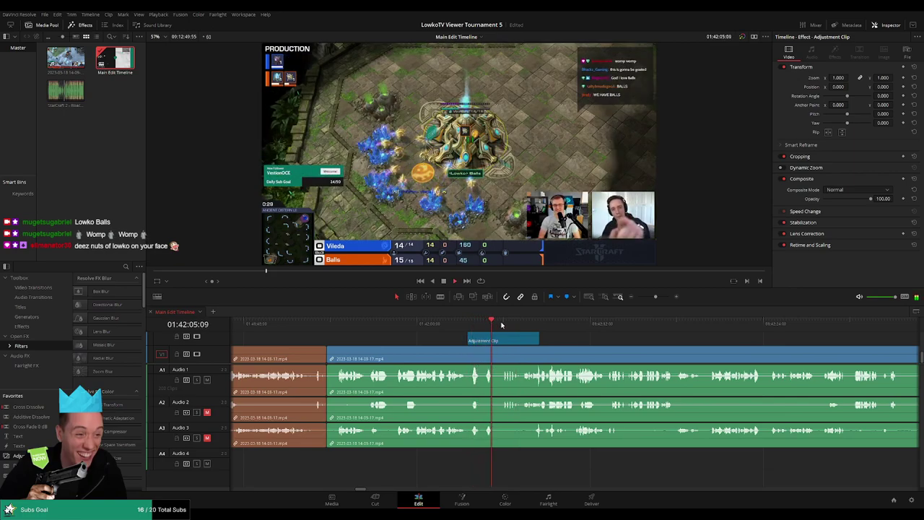
drag(538, 337, 501, 337)
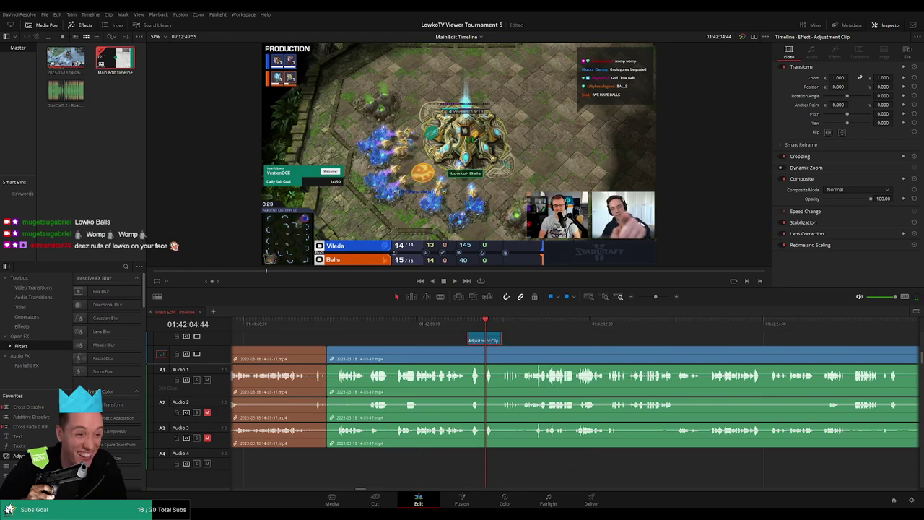
Step: Set the adjustment clip's Zoom to 2.010 and Position to -960, 537, then play to check
drag(837, 77, 895, 87)
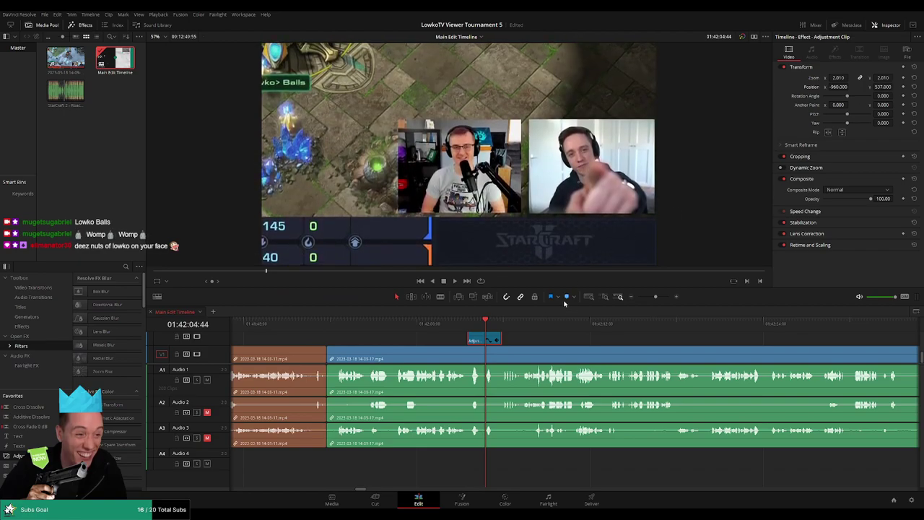
key(Up)
key(space)
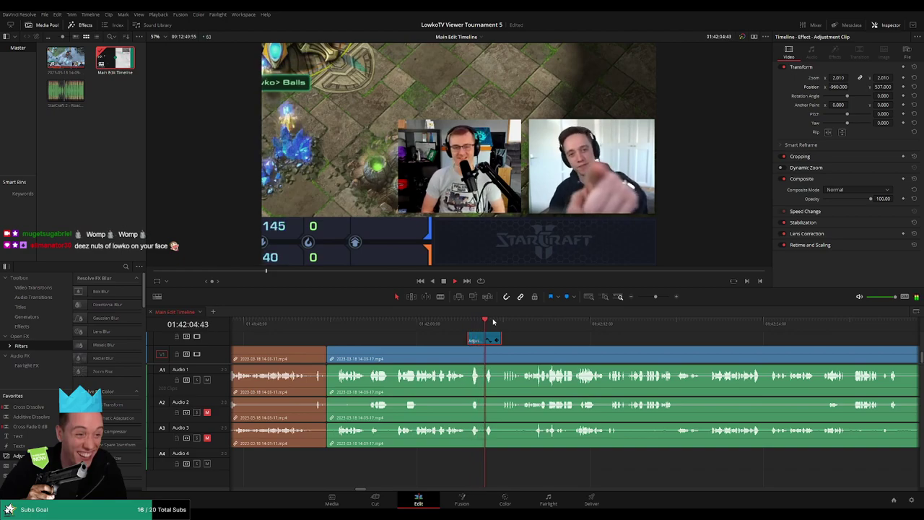
click(560, 342)
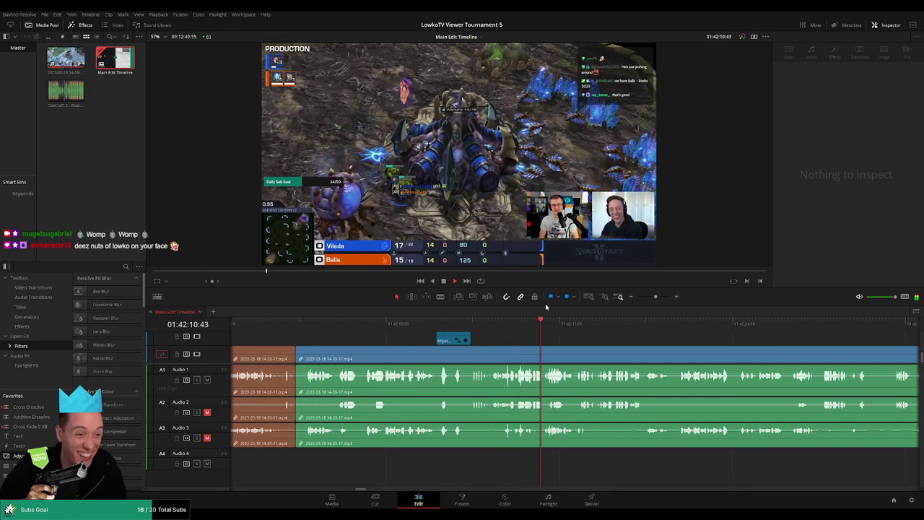
Step: Lower the viewer/timeline divider and heighten the video tracks to reveal the V2 adjustment clip
drag(547, 290, 547, 312)
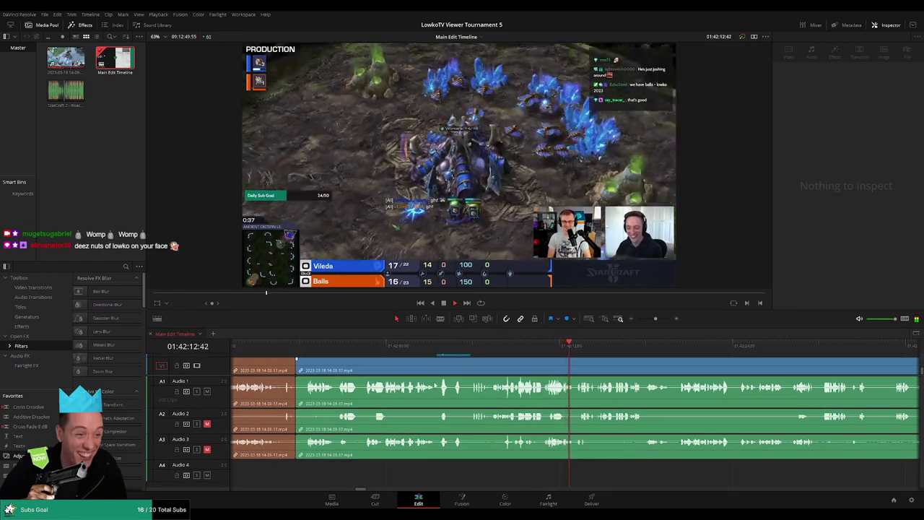
drag(385, 373, 398, 393)
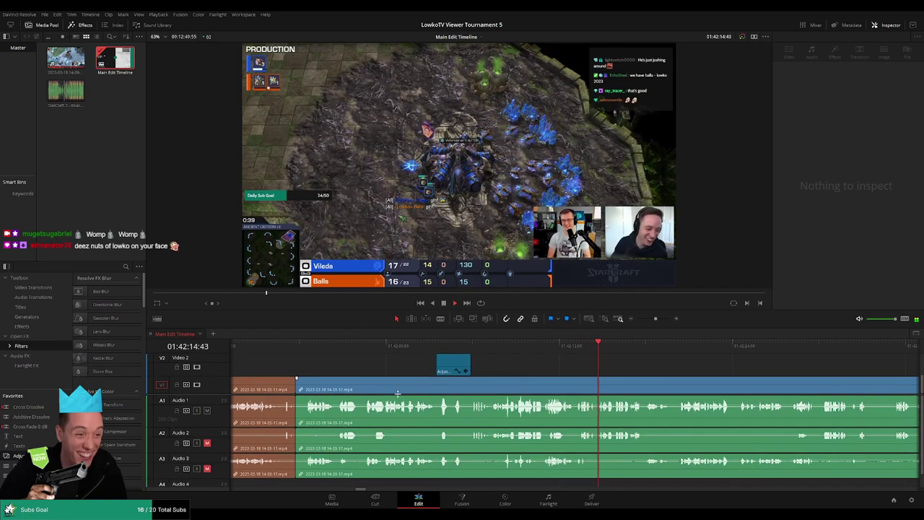
scroll(220, 375, up, 3)
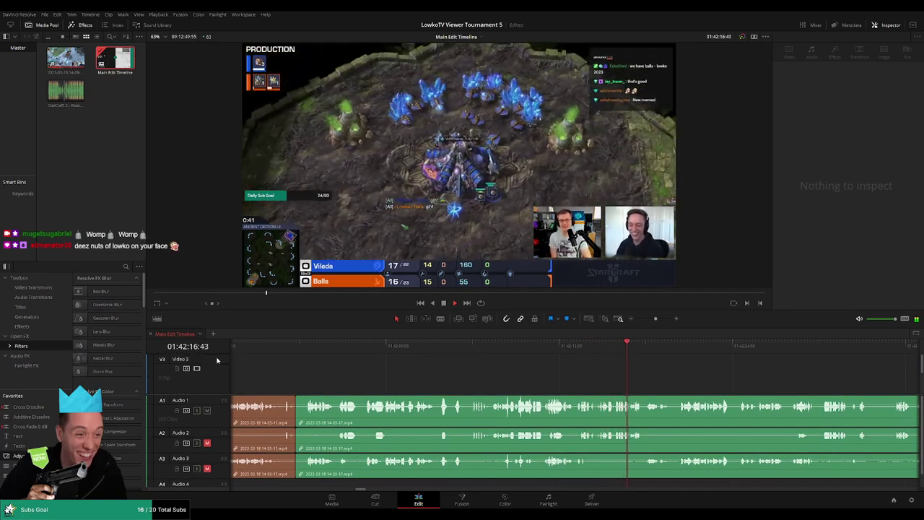
scroll(216, 368, down, 3)
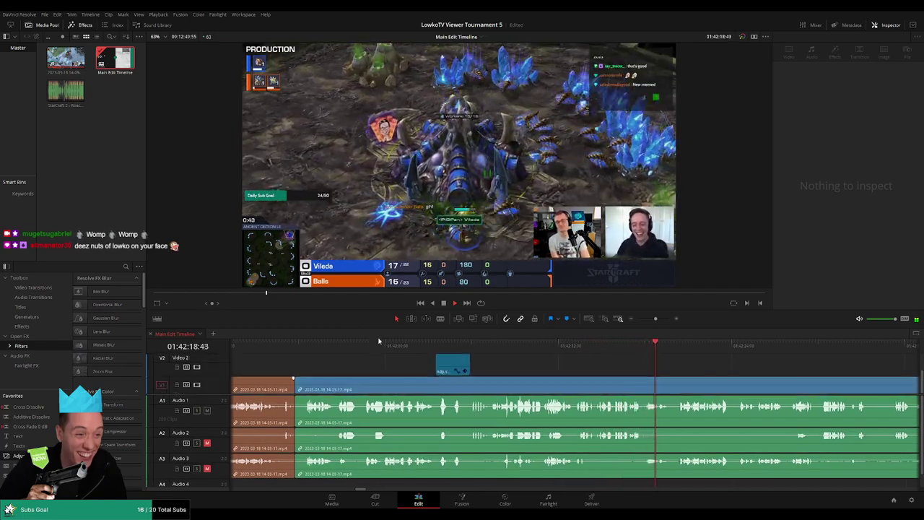
scroll(556, 390, right, 3)
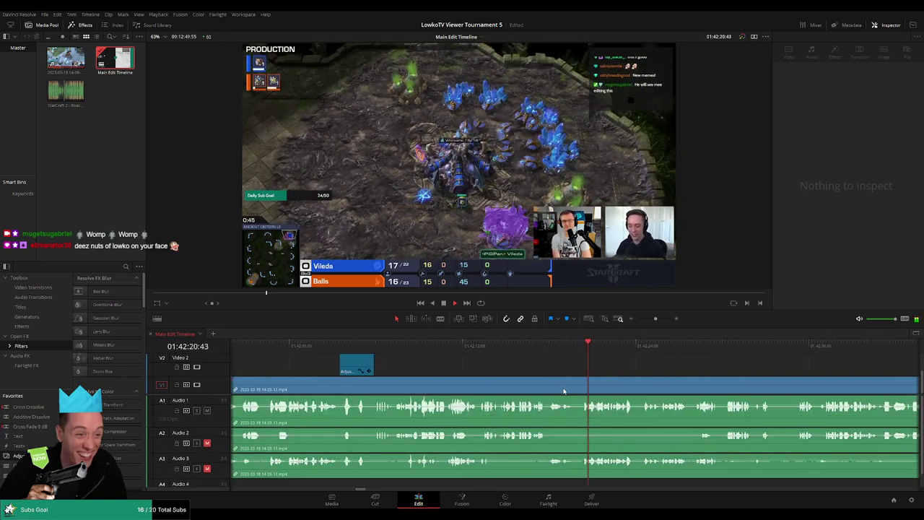
scroll(210, 371, up, 2)
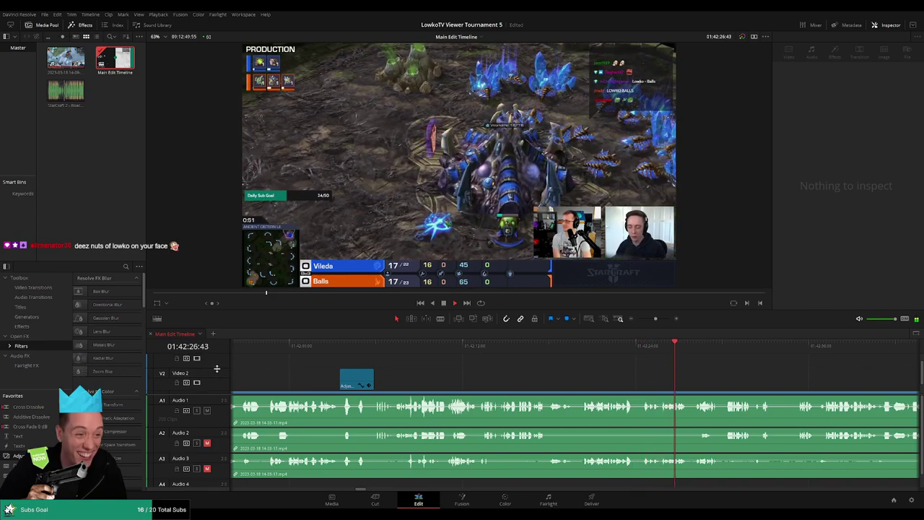
scroll(612, 363, down, 2)
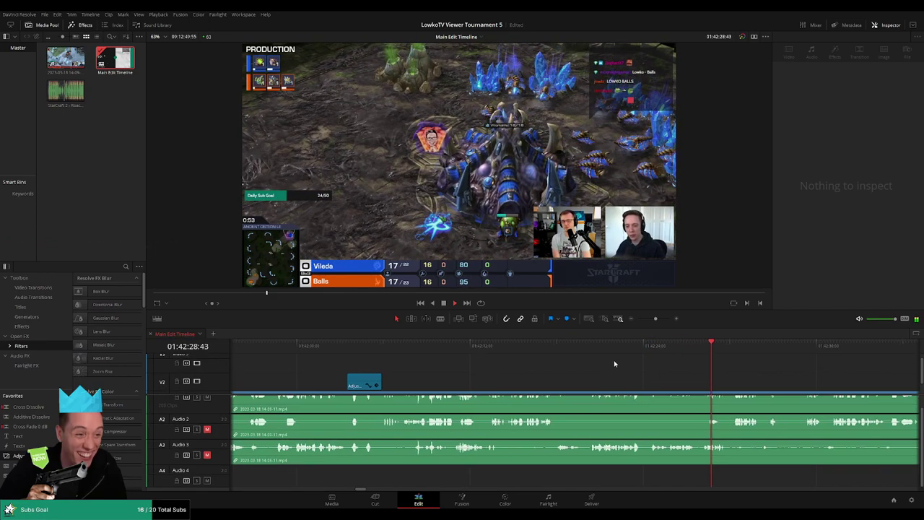
scroll(578, 368, right, 5)
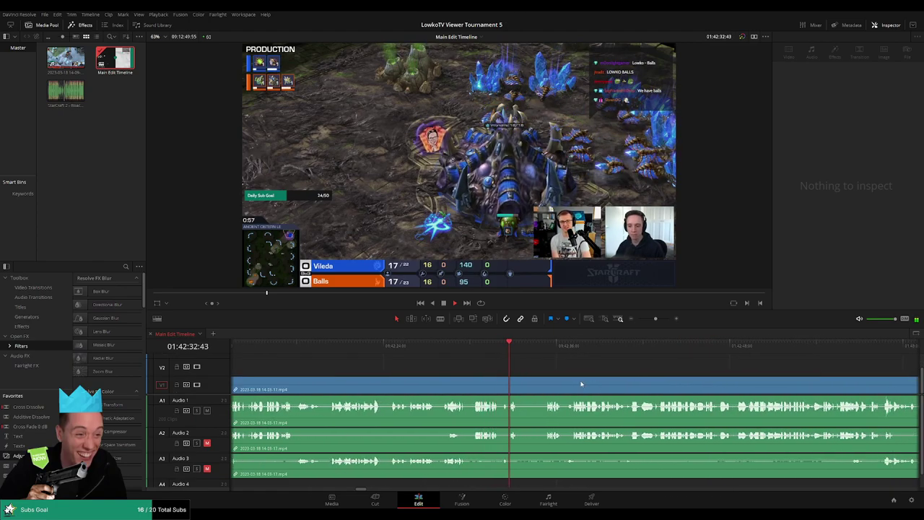
scroll(581, 383, right, 2)
Step: Blade both ends of the first unwanted moment and ripple-delete the short piece between them
key(b)
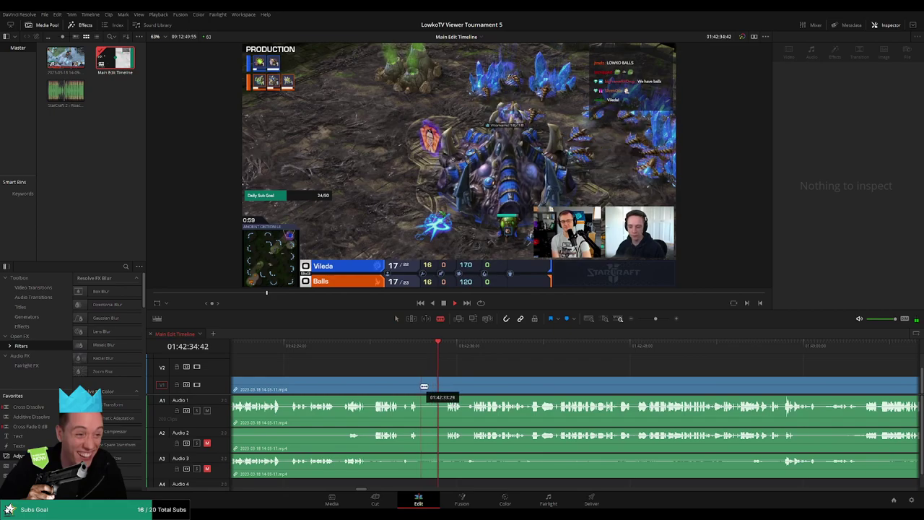
click(423, 387)
click(444, 387)
key(a)
click(434, 386)
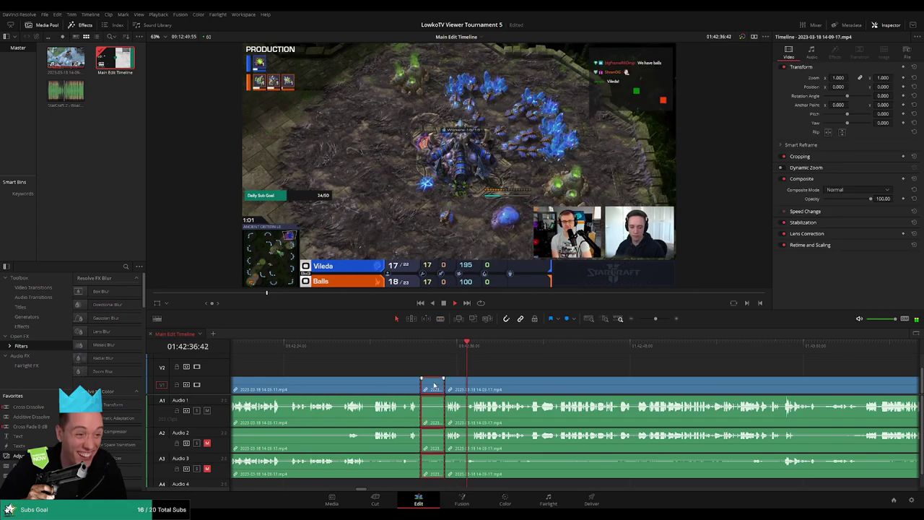
key(Delete)
Step: Replay across the new cut and colour the reviewed clip orange
click(411, 346)
key(space)
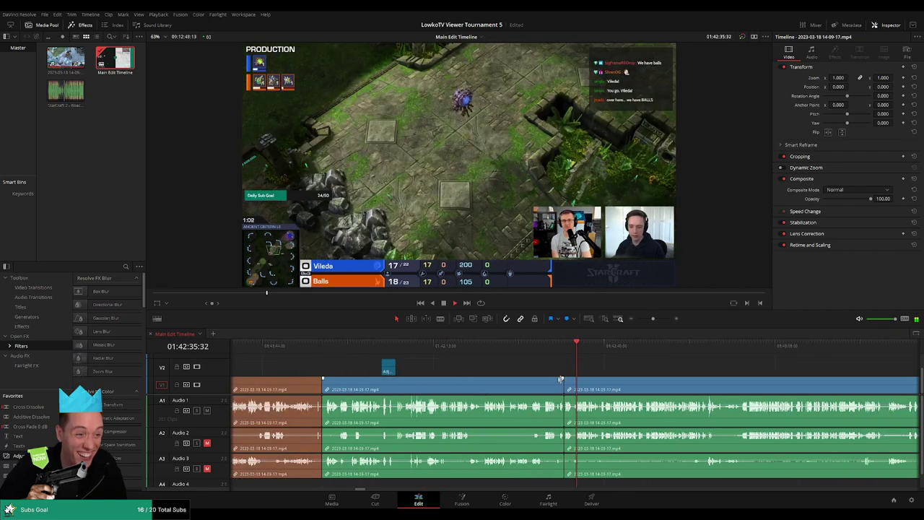
click(508, 394)
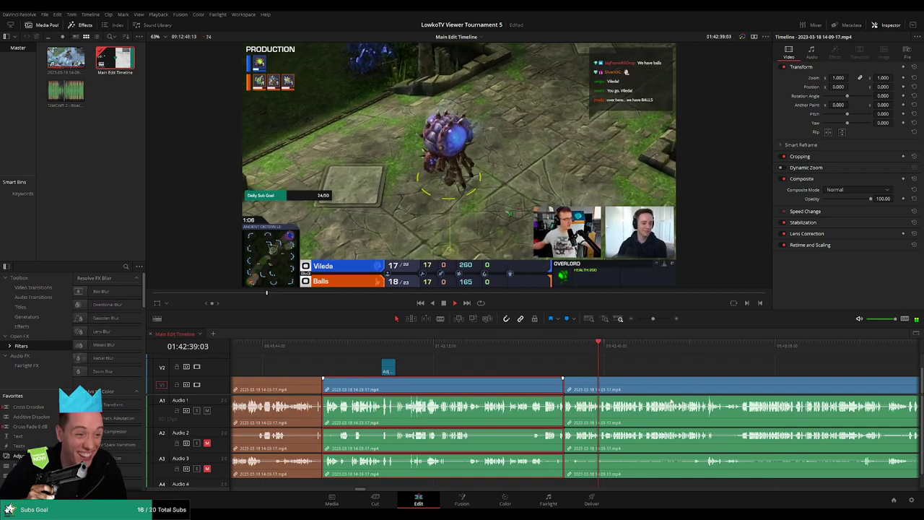
key(ctrl+equal)
key(ctrl+equal)
key(ctrl+equal)
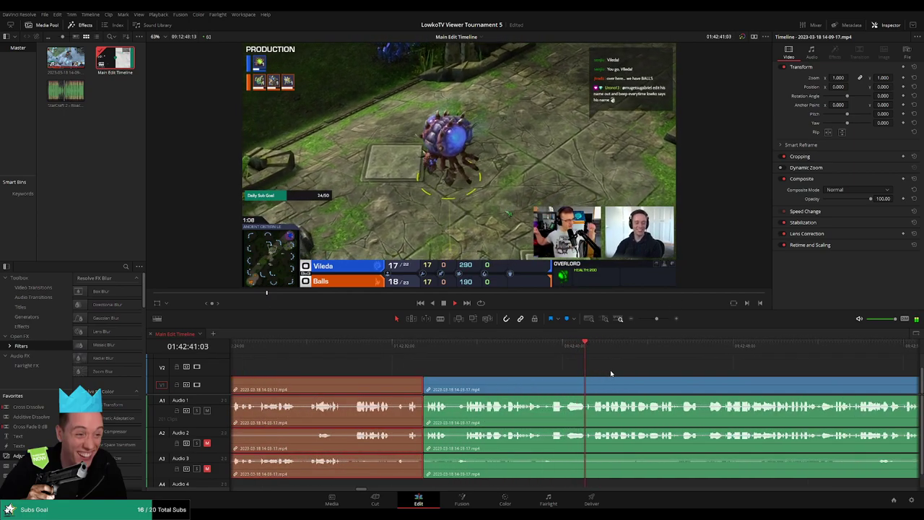
Step: Stop at the next unwanted bit, blade its start and end, and ripple-delete it
click(550, 348)
key(b)
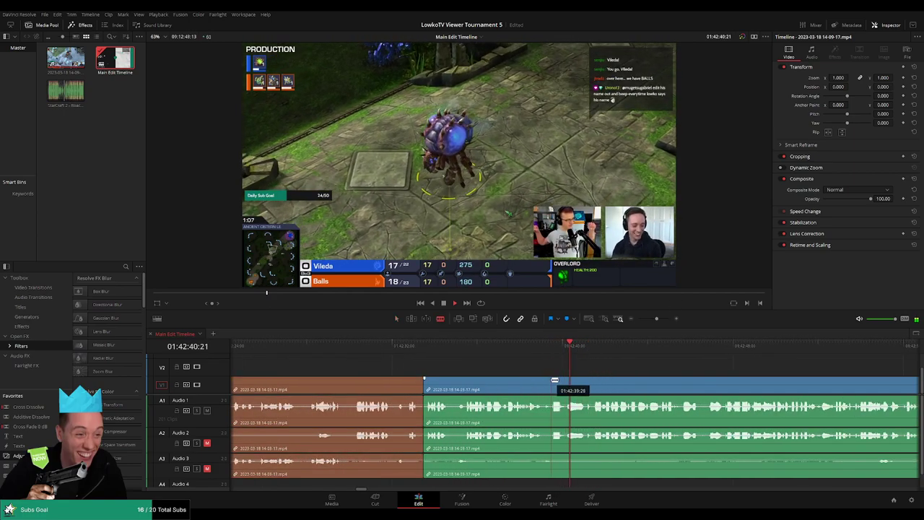
click(552, 382)
click(563, 383)
key(a)
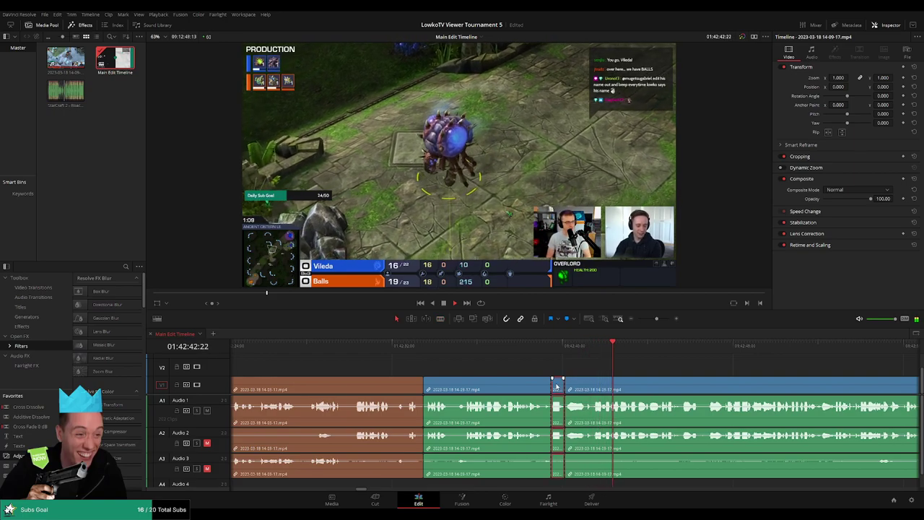
key(Delete)
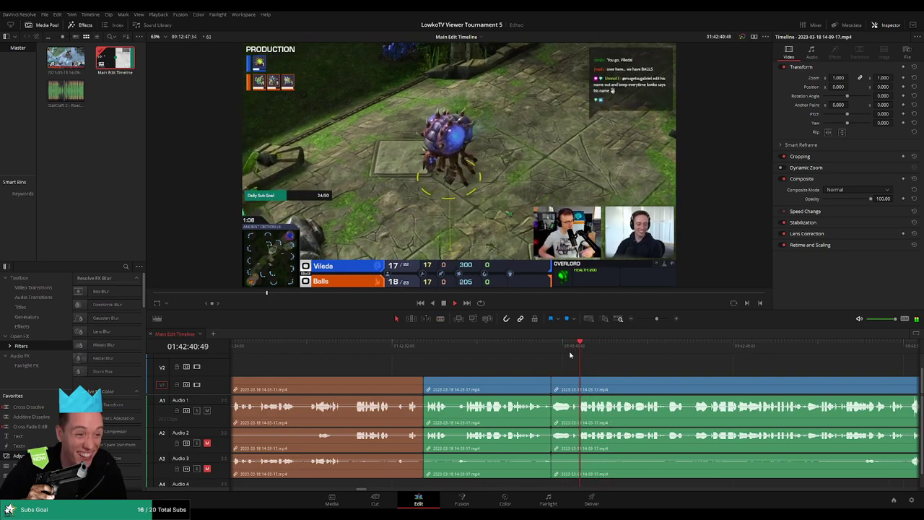
Step: Cut out one more short unwanted piece with a ripple delete, then check the trimmed clips
key(b)
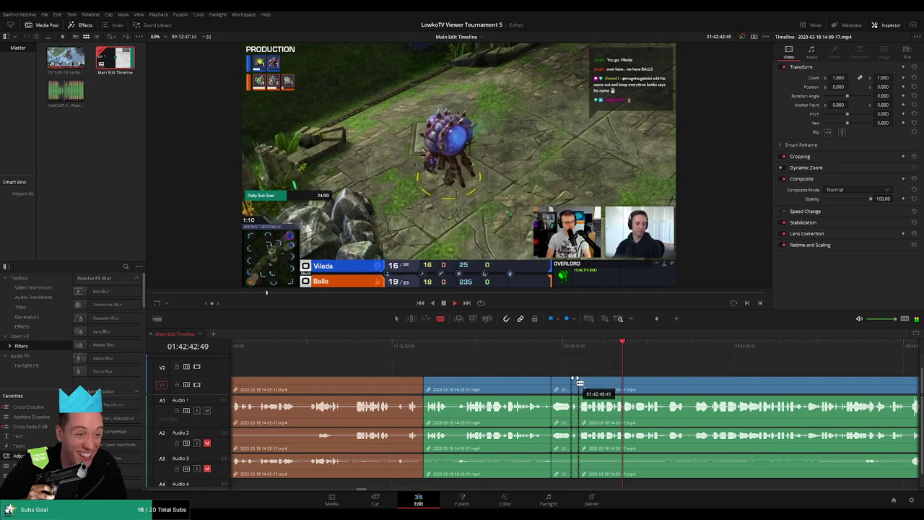
click(571, 386)
key(a)
click(575, 386)
key(Delete)
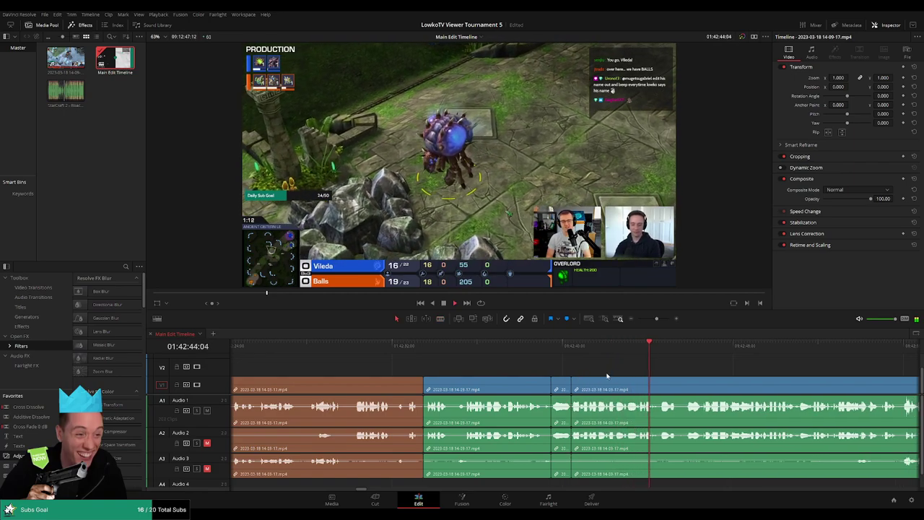
click(517, 388)
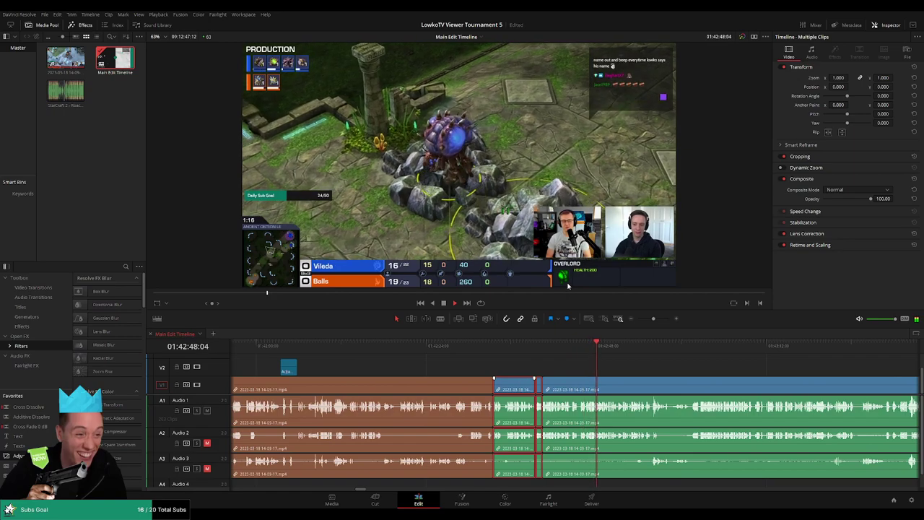
click(628, 367)
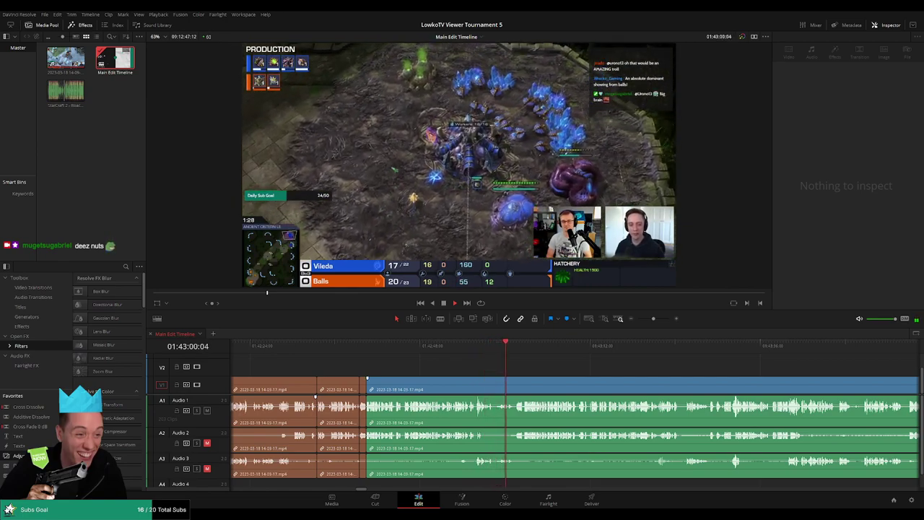
scroll(560, 363, right, 3)
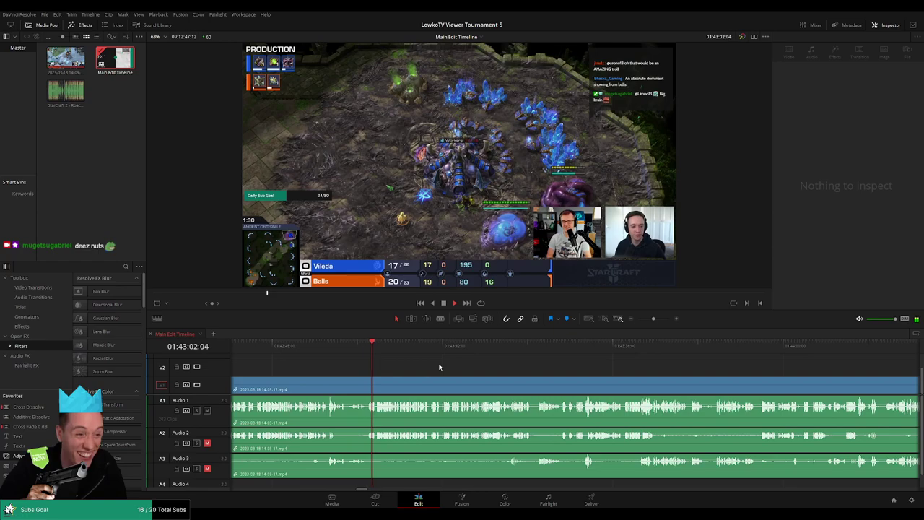
scroll(430, 367, right, 2)
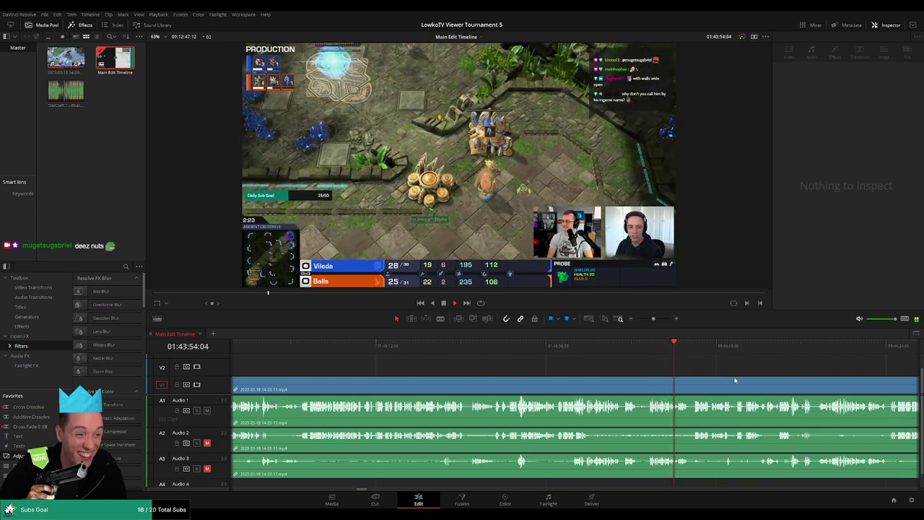
scroll(490, 364, right, 3)
scroll(528, 378, right, 1)
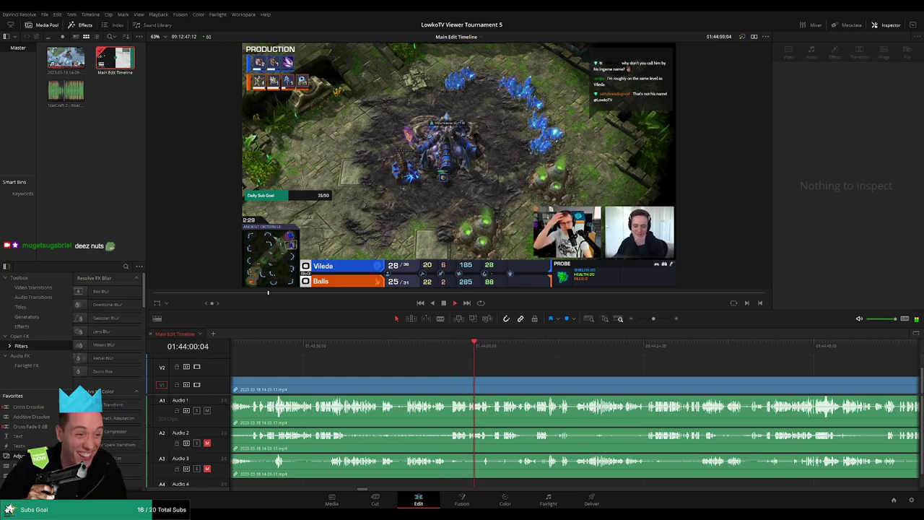
scroll(491, 373, right, 2)
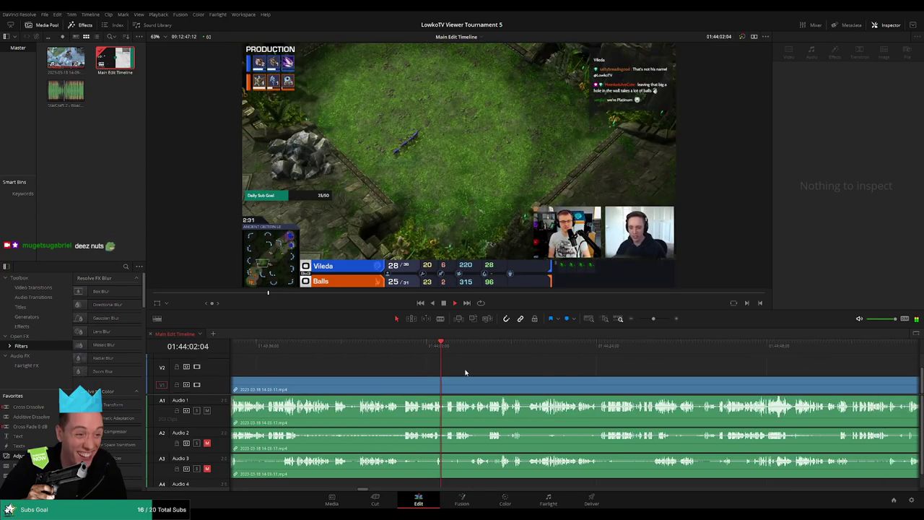
scroll(459, 373, right, 1)
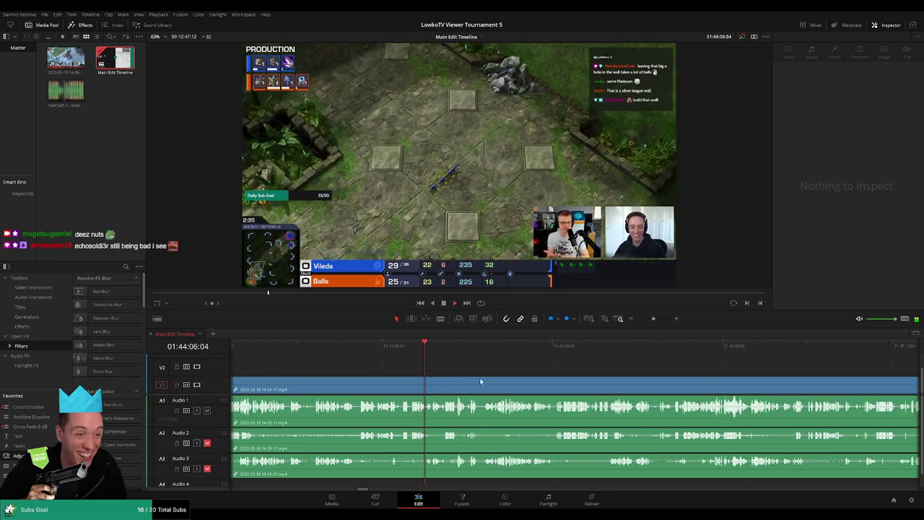
scroll(456, 375, right, 1)
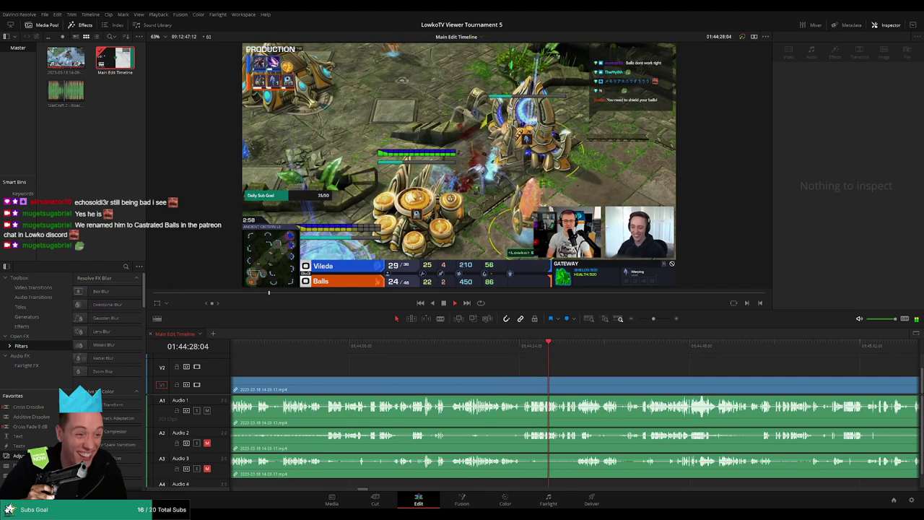
scroll(543, 369, right, 2)
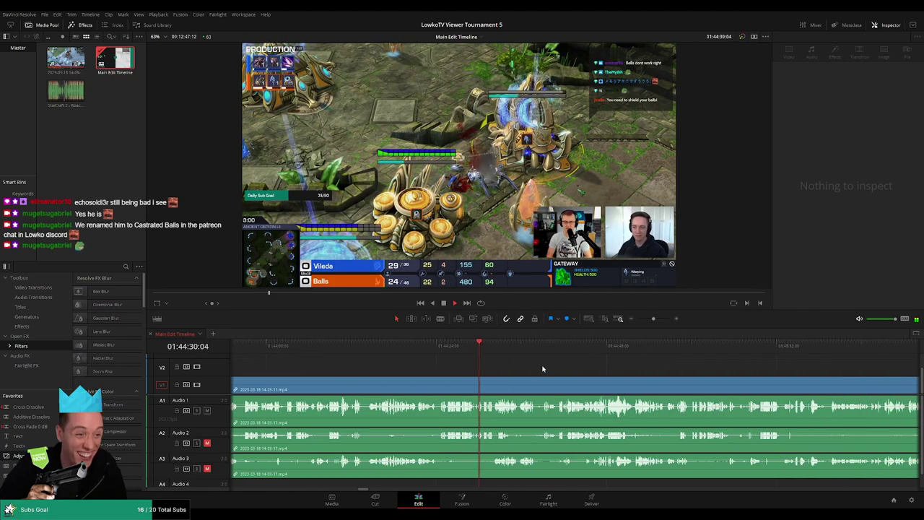
scroll(556, 371, right, 2)
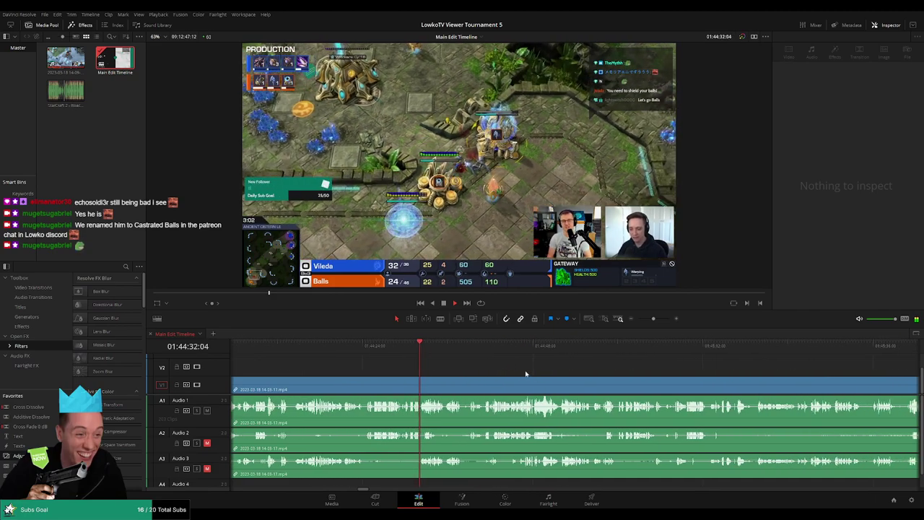
scroll(516, 373, right, 1)
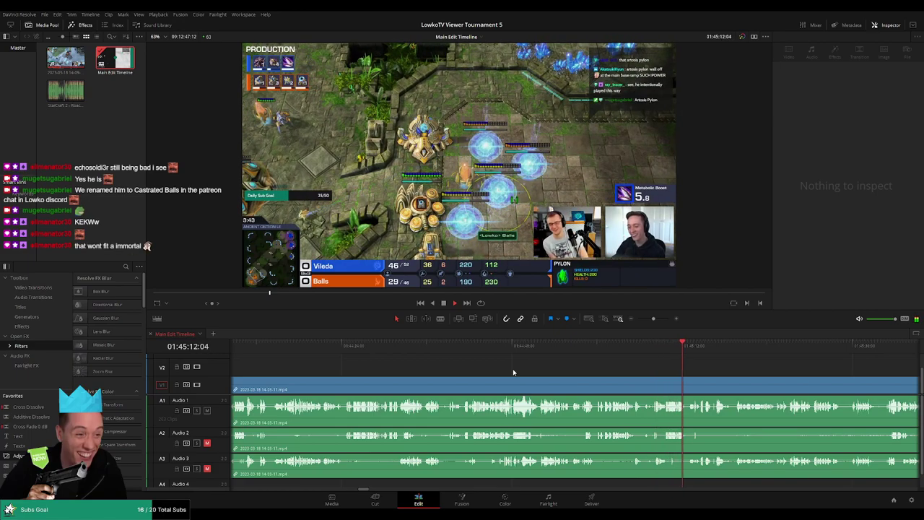
scroll(513, 373, down, 3)
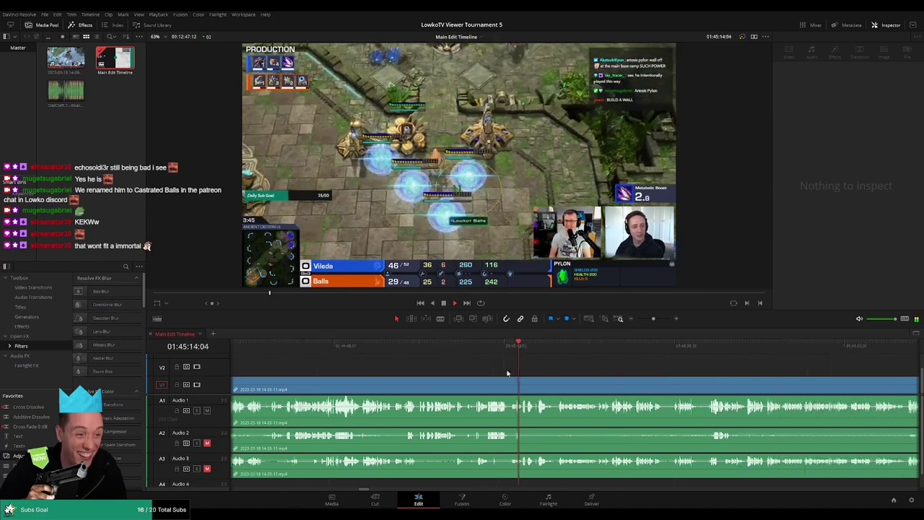
scroll(541, 383, up, 3)
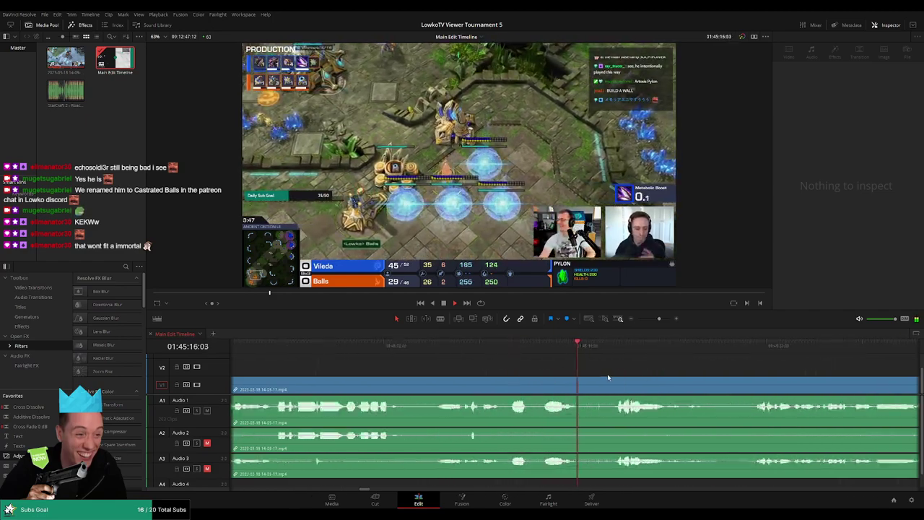
Step: Blade all tracks at the start and end of the unwanted stretch and ripple-delete the middle piece
key(b)
click(523, 394)
click(617, 395)
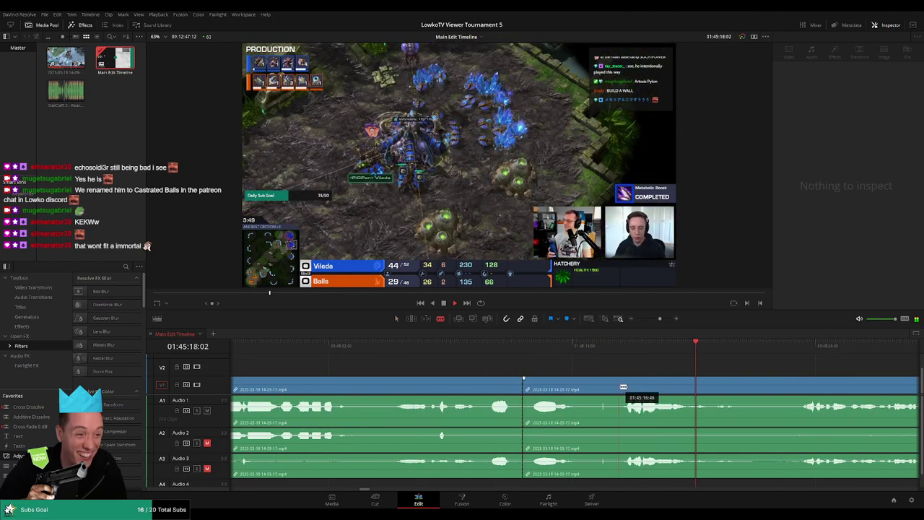
key(a)
click(593, 390)
key(Delete)
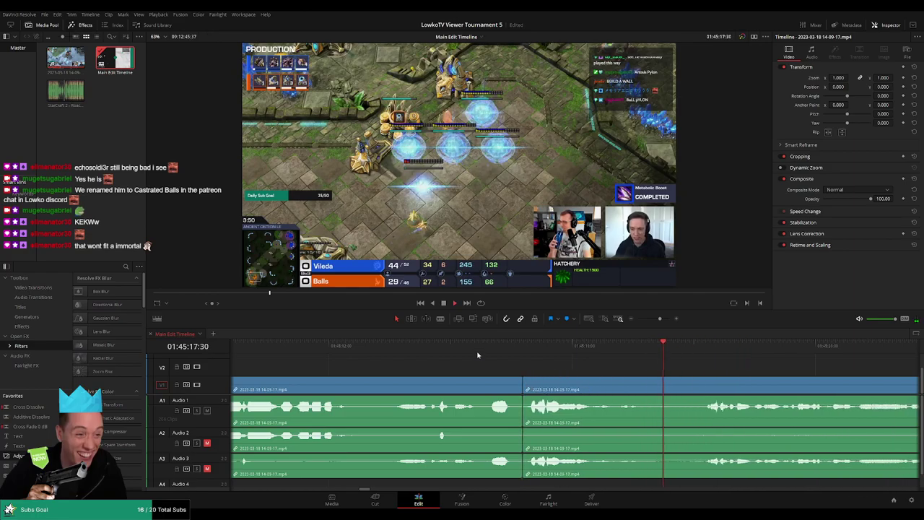
Step: Review the new edit, mark the earlier clips orange as reviewed, and scroll onward
click(496, 357)
scroll(546, 373, down, 2)
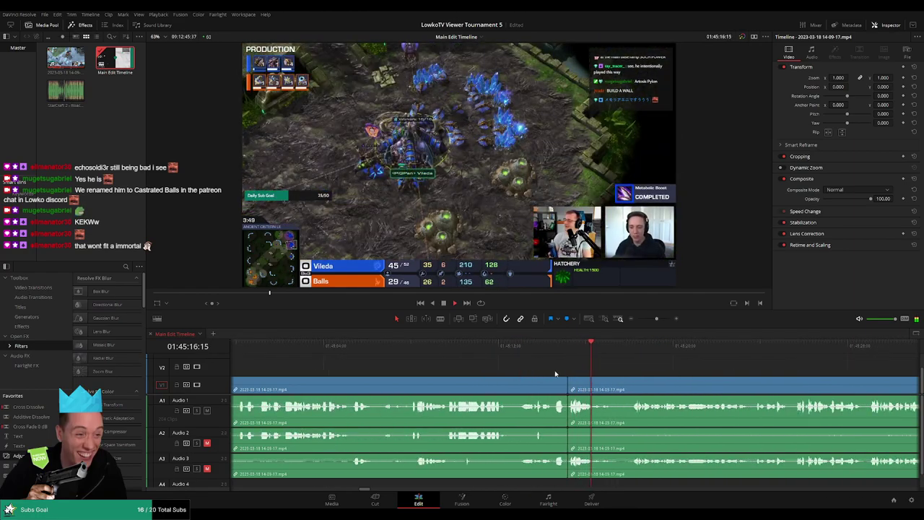
click(538, 387)
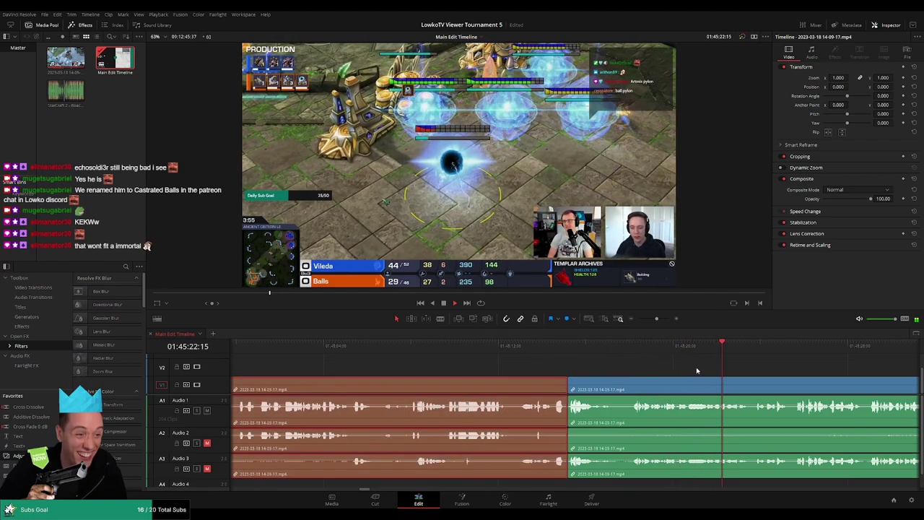
click(698, 366)
scroll(680, 366, right, 5)
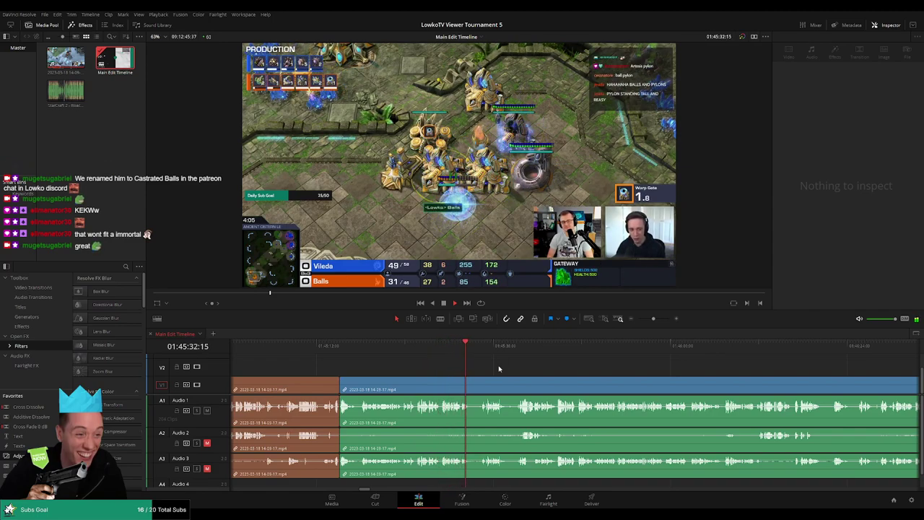
scroll(484, 371, right, 1)
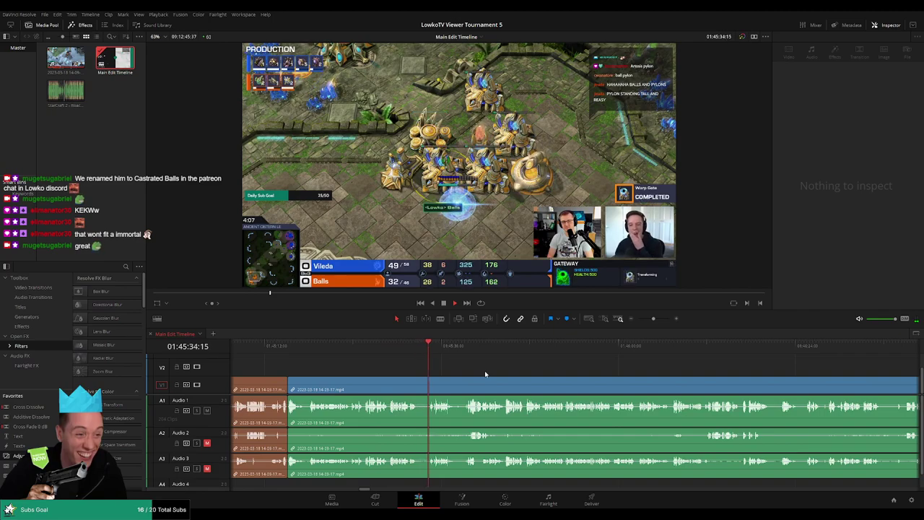
scroll(484, 371, right, 3)
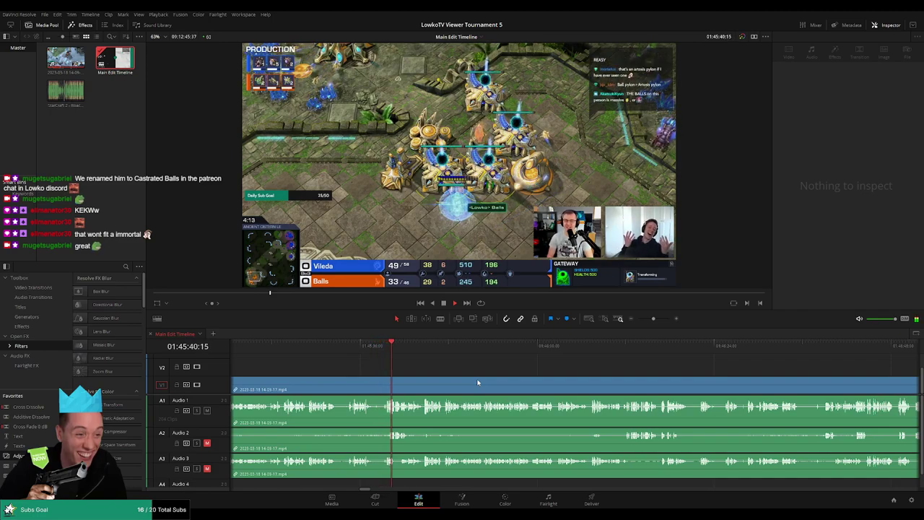
click(350, 353)
drag(350, 353, 347, 356)
drag(648, 318, 657, 318)
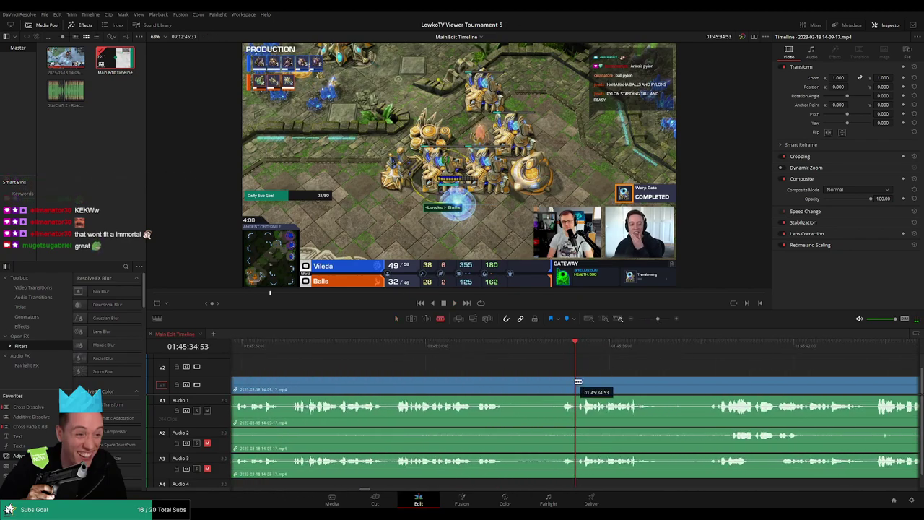
click(563, 383)
key(Up)
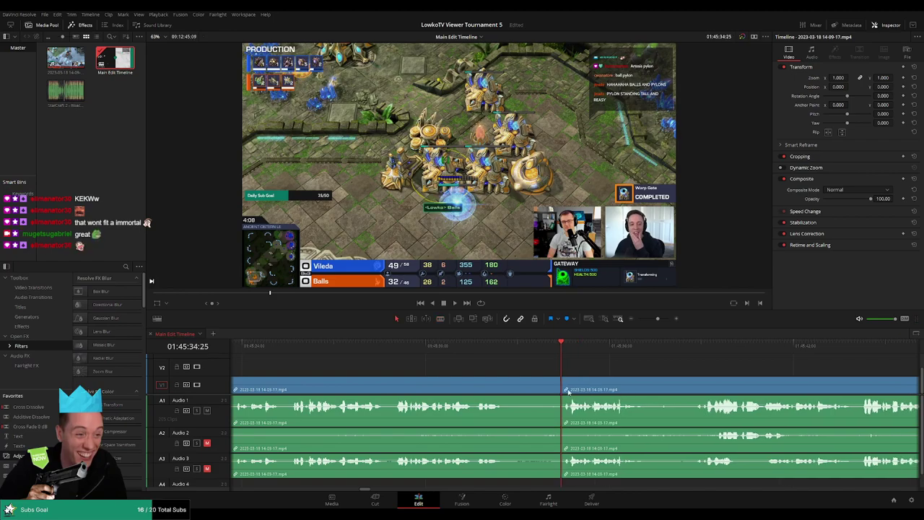
drag(549, 357, 572, 355)
click(525, 389)
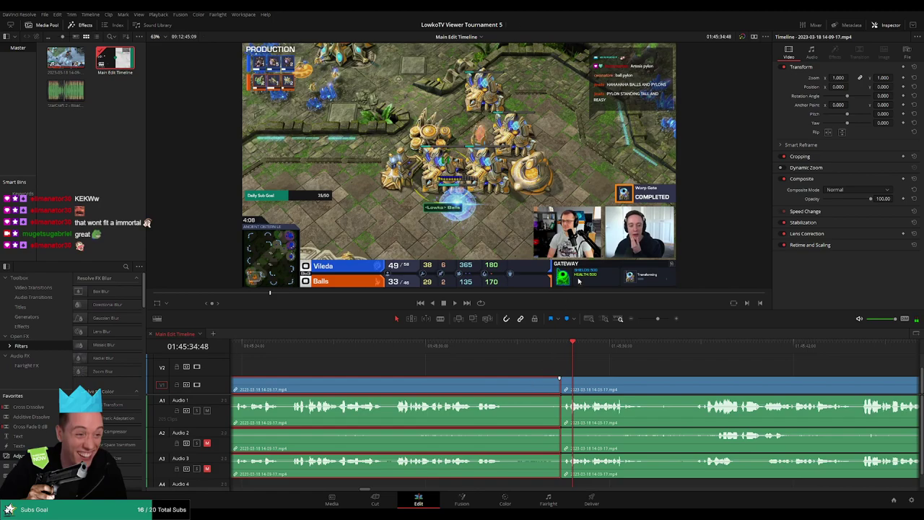
key(Up)
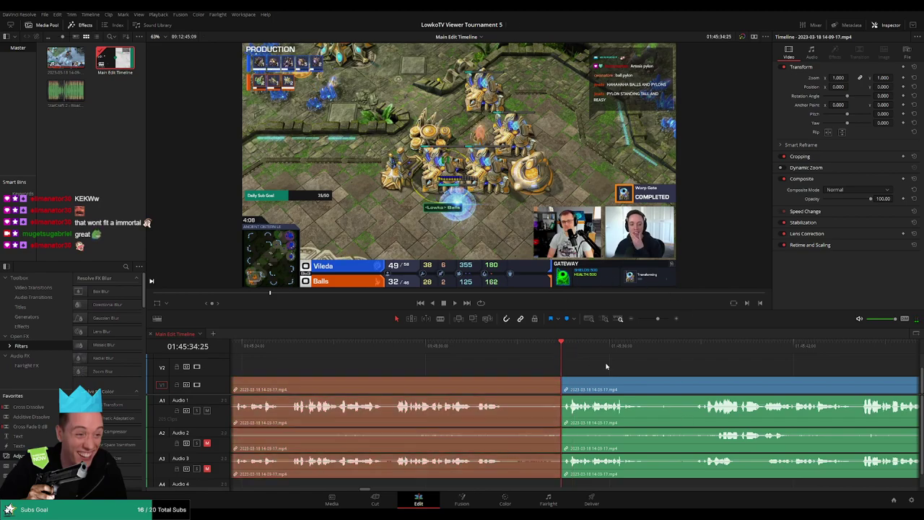
drag(558, 377, 651, 371)
drag(741, 368, 878, 369)
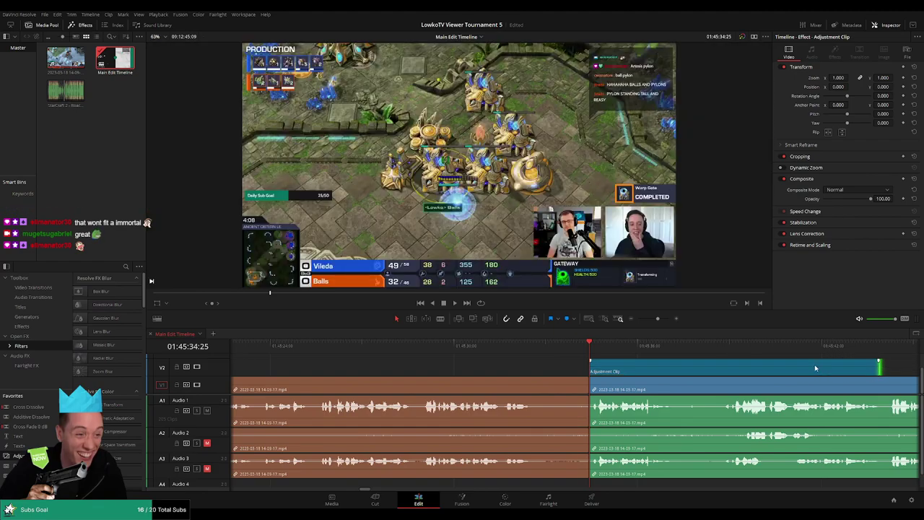
drag(837, 77, 892, 87)
drag(829, 77, 849, 87)
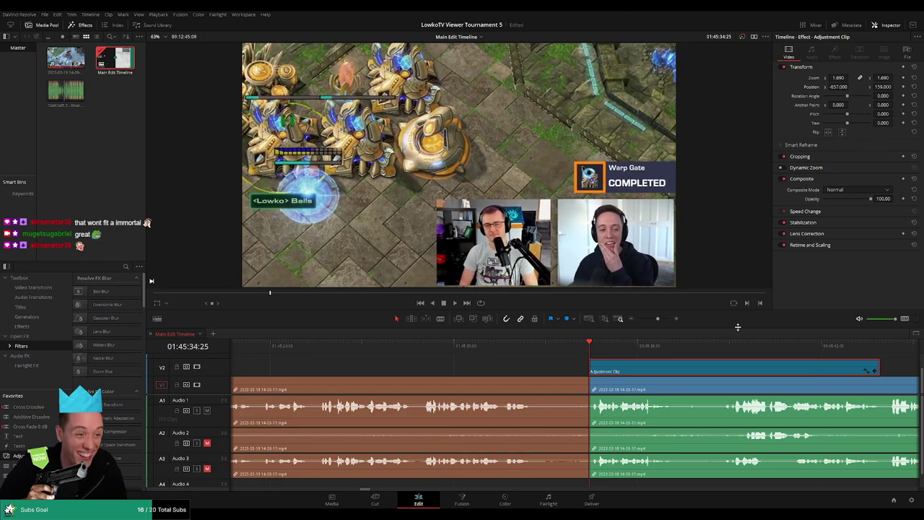
key(space)
scroll(687, 387, right, 2)
click(739, 371)
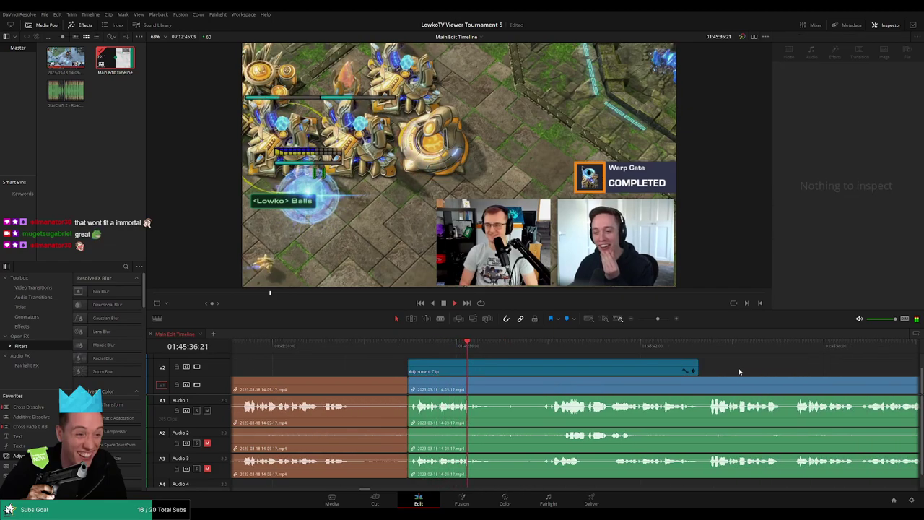
scroll(707, 368, right, 2)
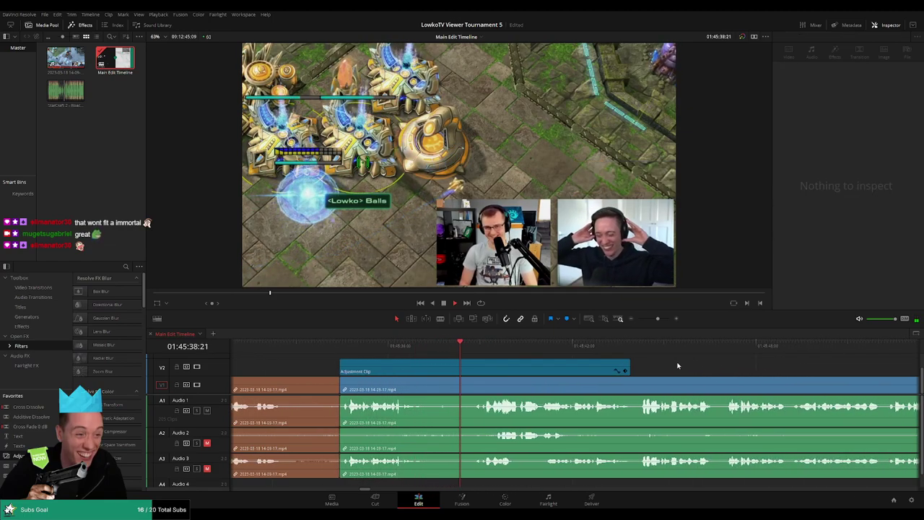
scroll(661, 368, right, 1)
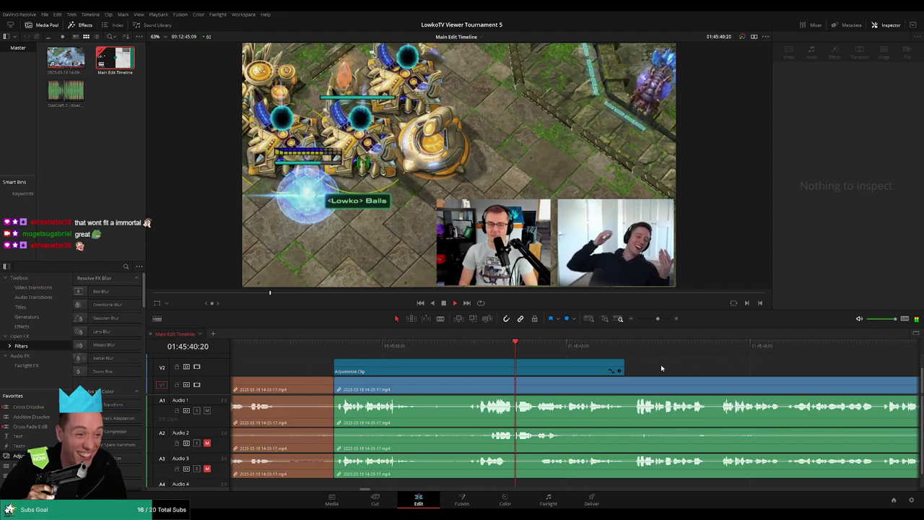
scroll(627, 360, right, 2)
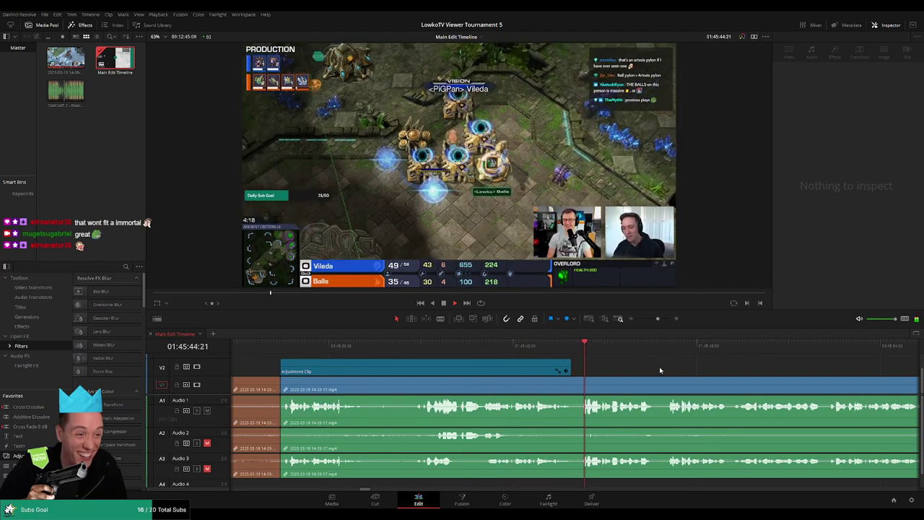
scroll(621, 364, right, 4)
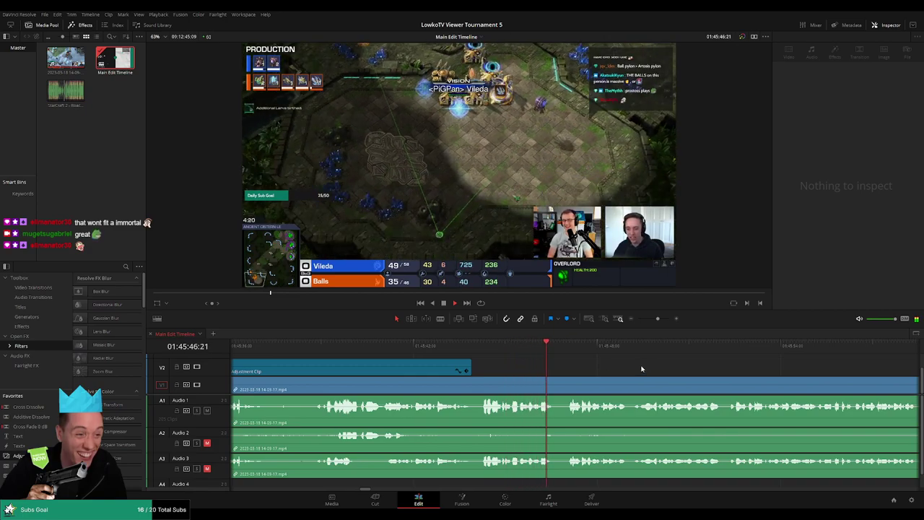
scroll(607, 367, right, 3)
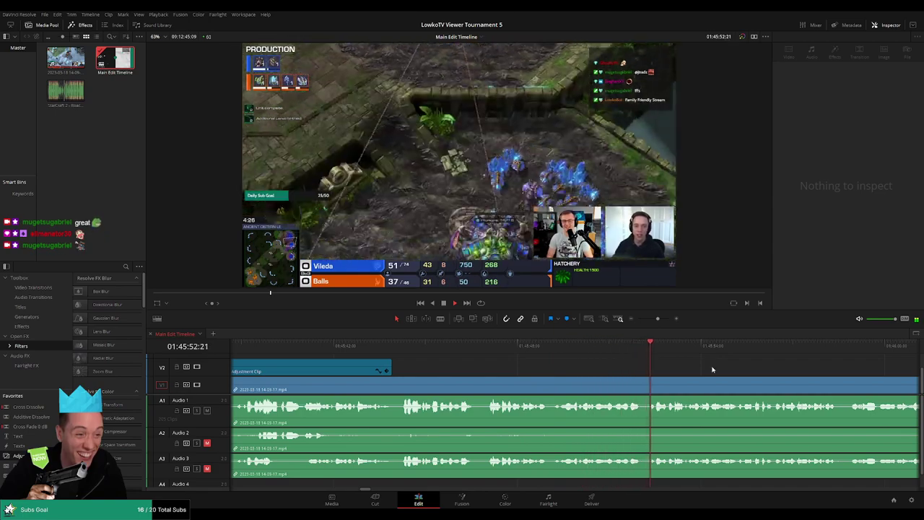
scroll(711, 376, left, 3)
scroll(711, 376, right, 3)
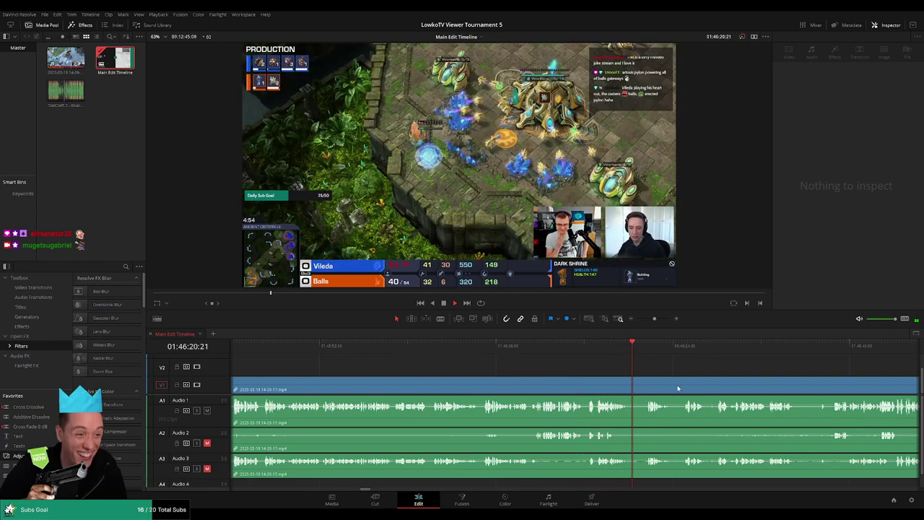
scroll(476, 375, right, 3)
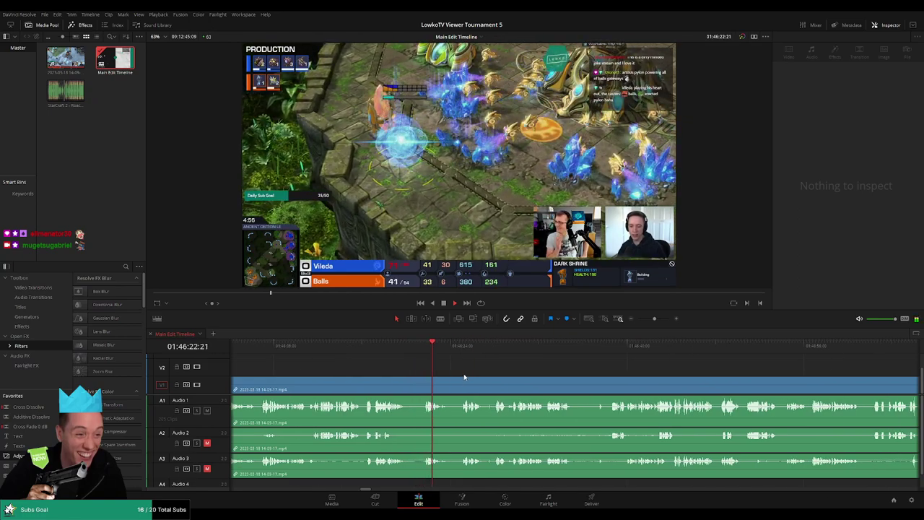
scroll(464, 376, right, 1)
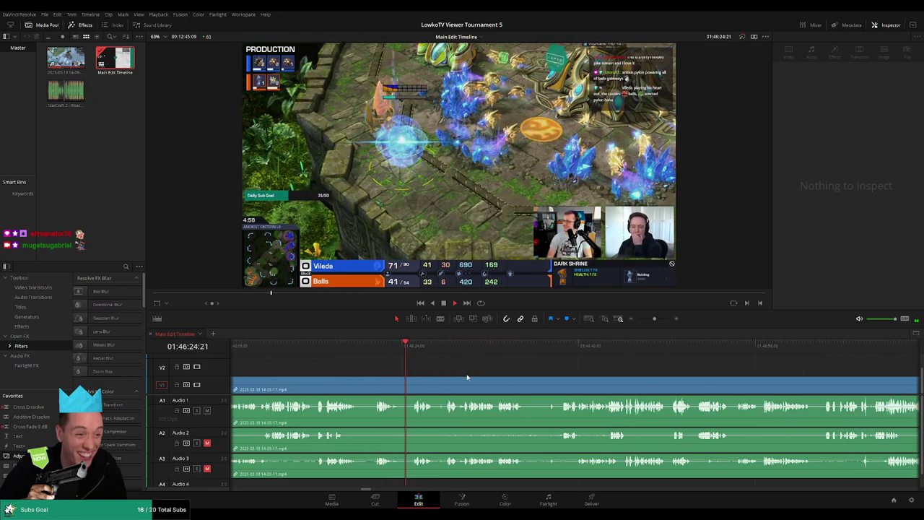
Step: Split the clip at the first moment, then jump playback back to recheck it
scroll(469, 377, up, 2)
key(b)
click(490, 383)
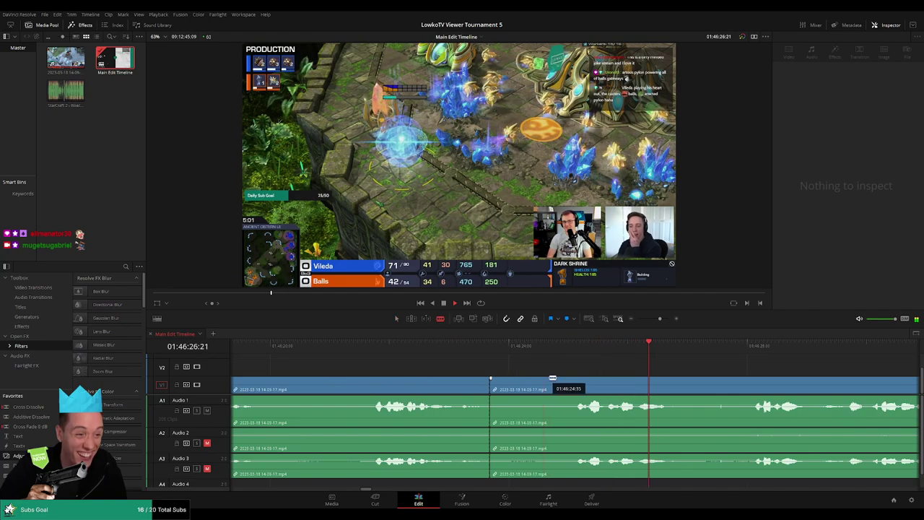
key(a)
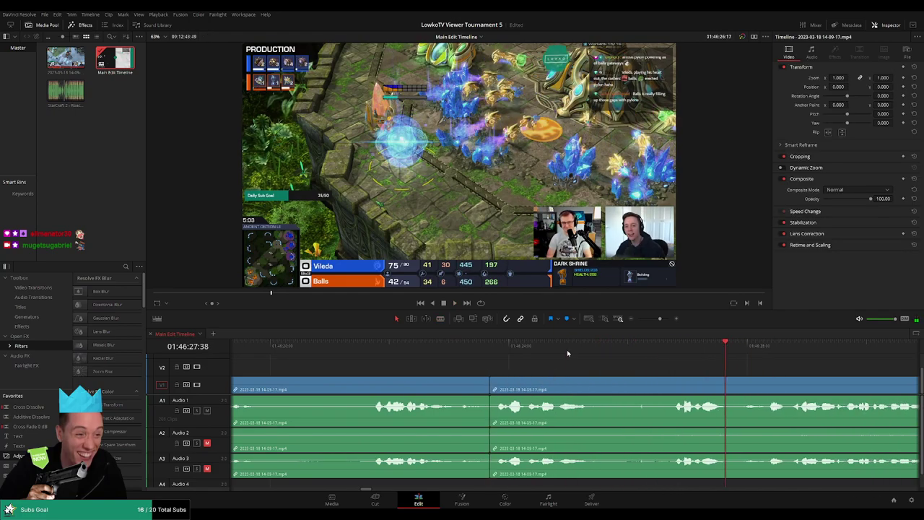
click(566, 350)
Step: Blade both ends of the dead section and ripple-delete the middle piece
click(562, 381)
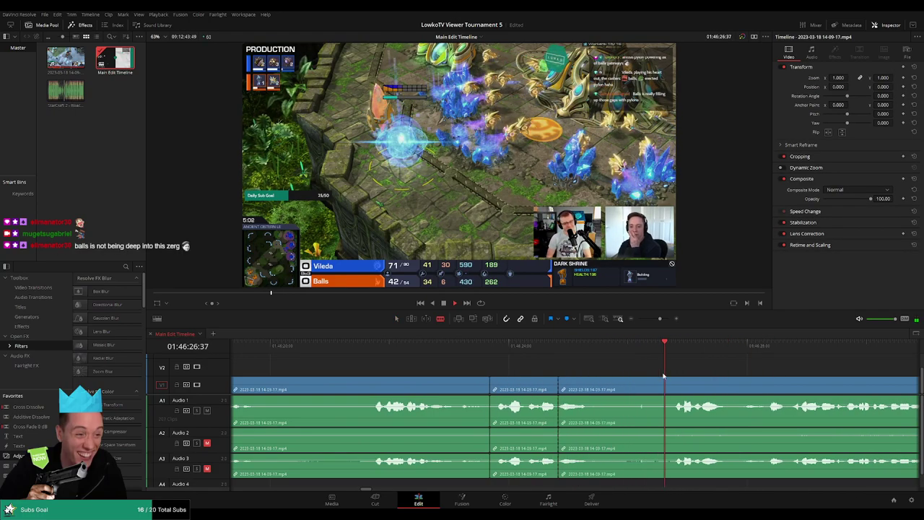
click(670, 381)
key(a)
click(644, 387)
key(Delete)
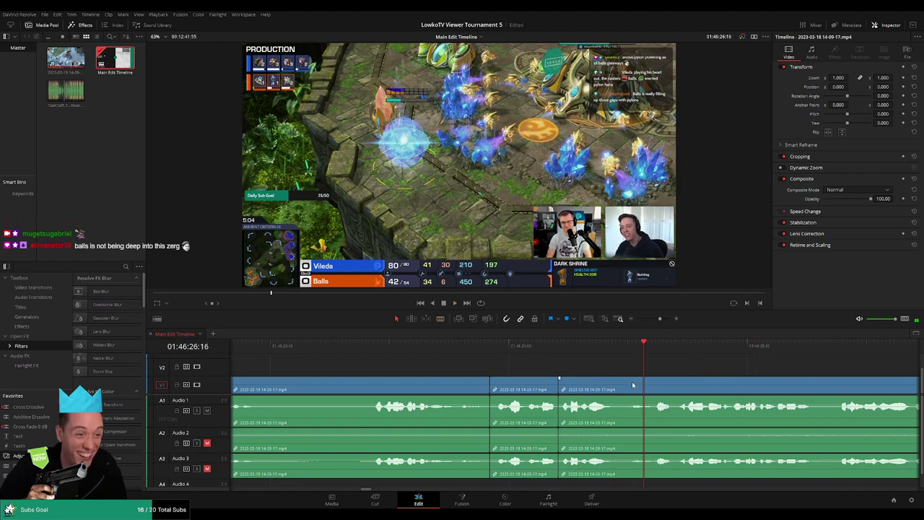
Step: Review the join and mark the two trimmed clips and their audio orange
click(350, 345)
scroll(644, 373, down, 3)
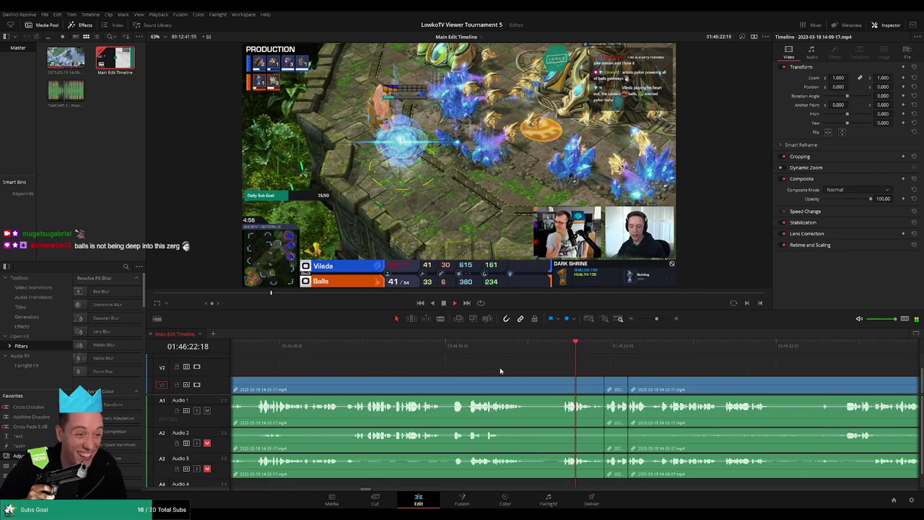
scroll(645, 374, right, 3)
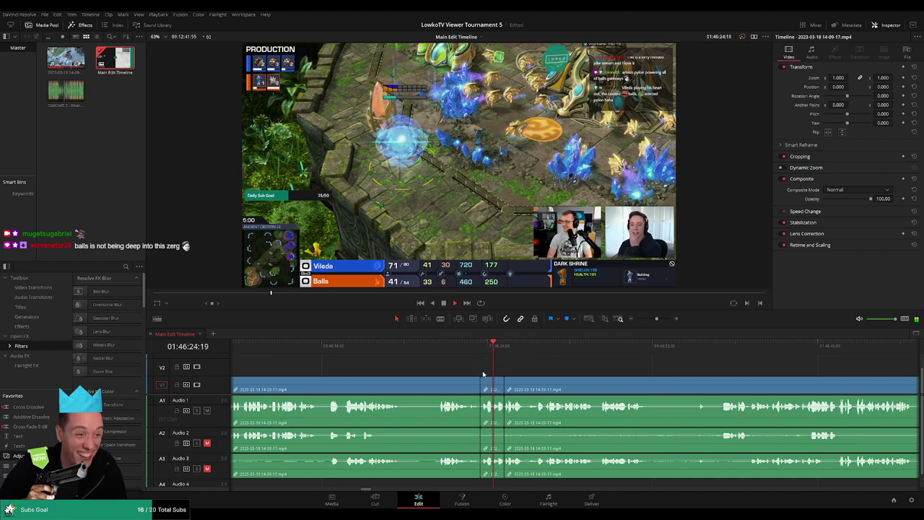
drag(494, 370, 444, 389)
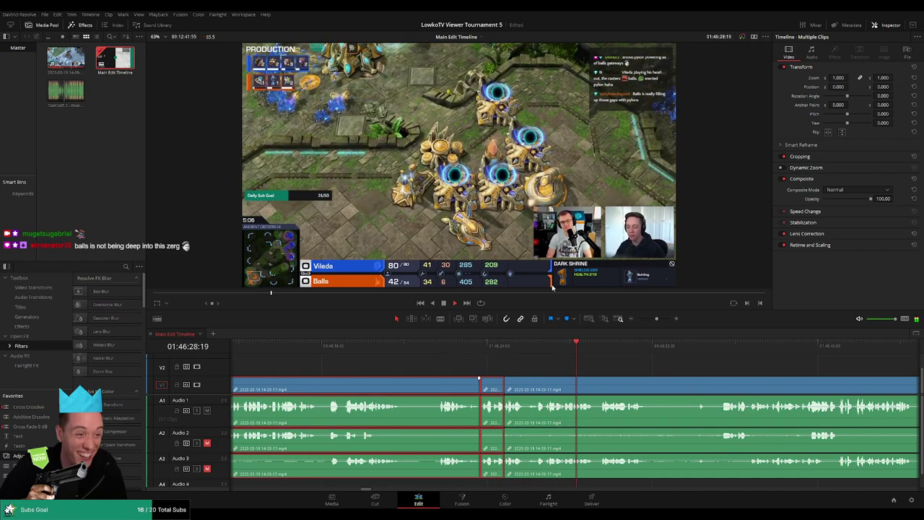
key(d)
click(617, 366)
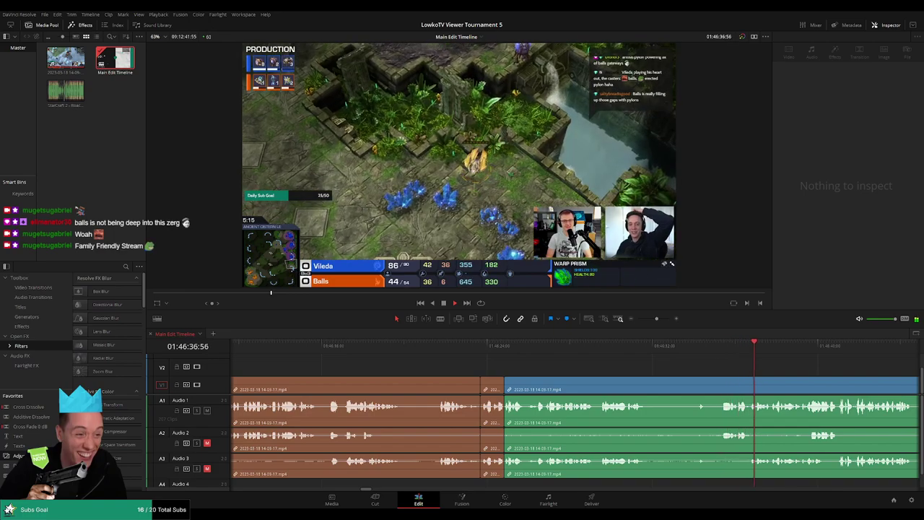
Step: Replay the footage from 01:46:34:16 to find the unwanted part
scroll(828, 367, right, 5)
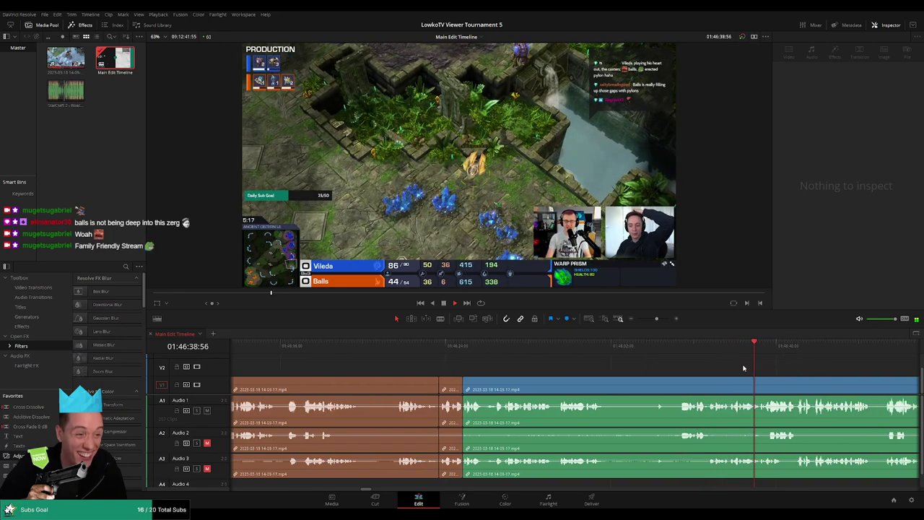
key(space)
click(528, 354)
key(space)
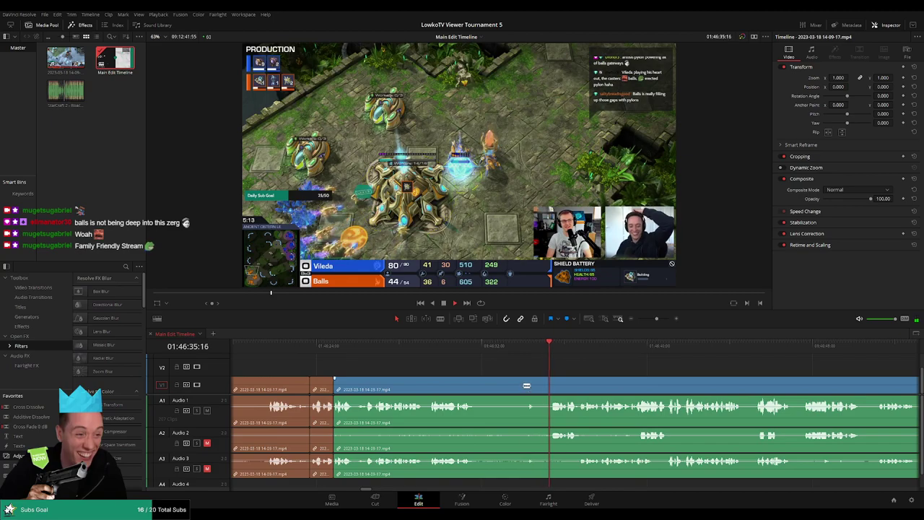
Step: Blade the clip before and after the unwanted part from 01:46:31:23 and ripple-delete it
key(b)
click(466, 349)
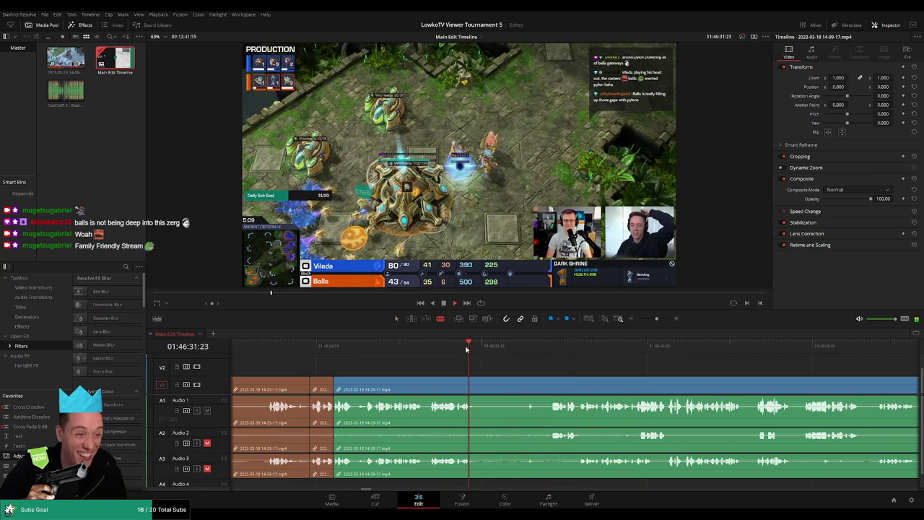
click(482, 390)
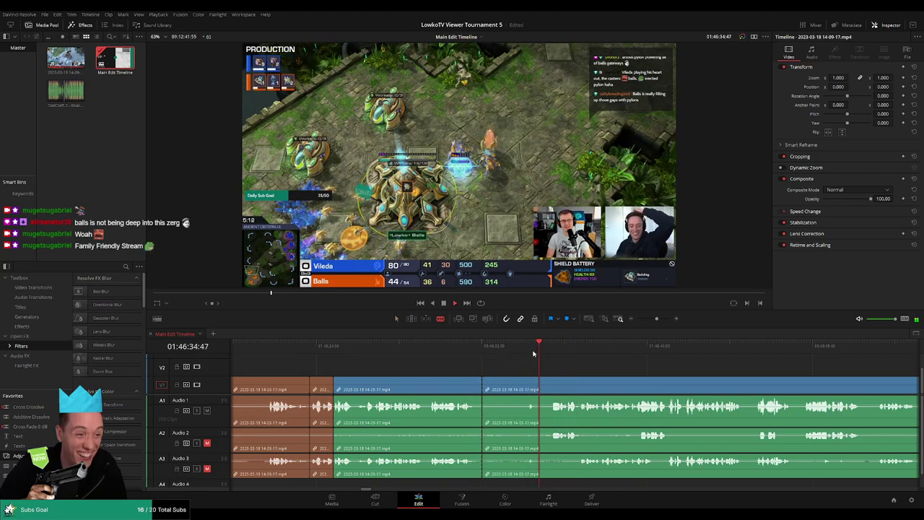
click(546, 382)
key(a)
click(509, 389)
key(Delete)
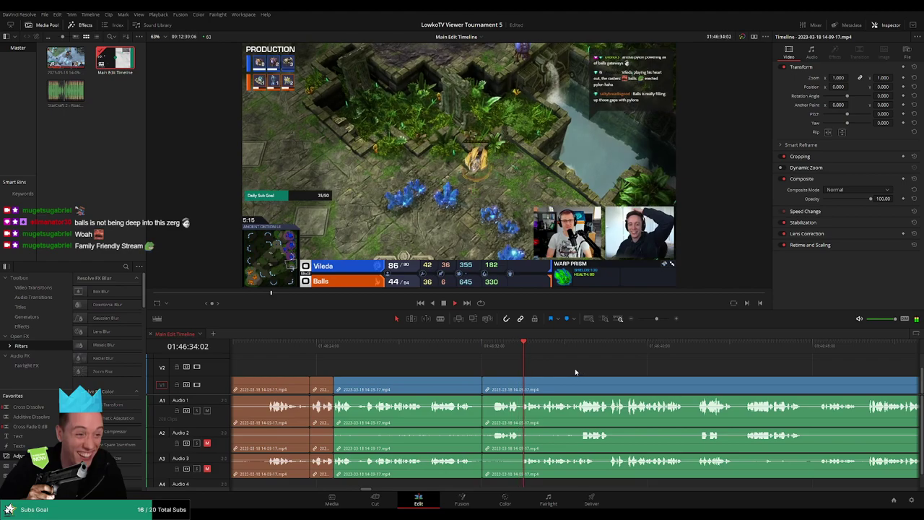
Step: Mark the edited clips orange, clear the selection, and scroll onward
key(ctrl+z)
key(ctrl+z)
click(536, 384)
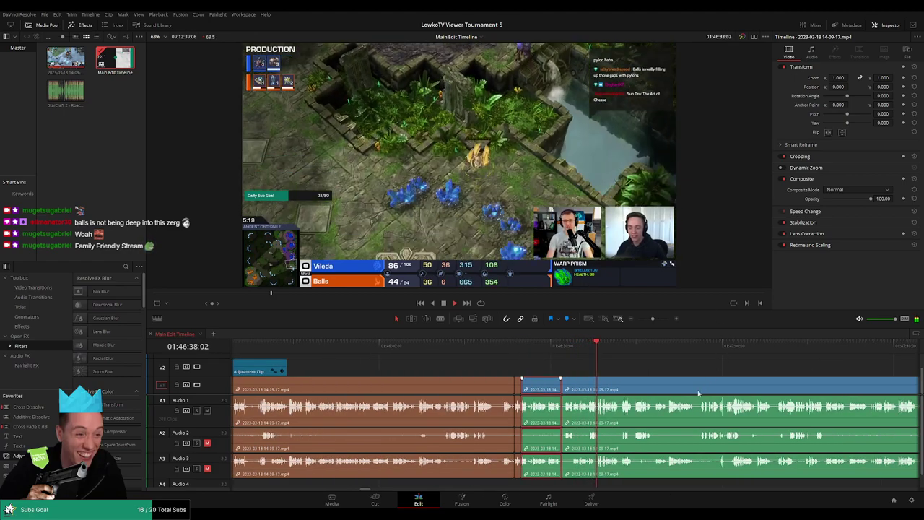
click(652, 366)
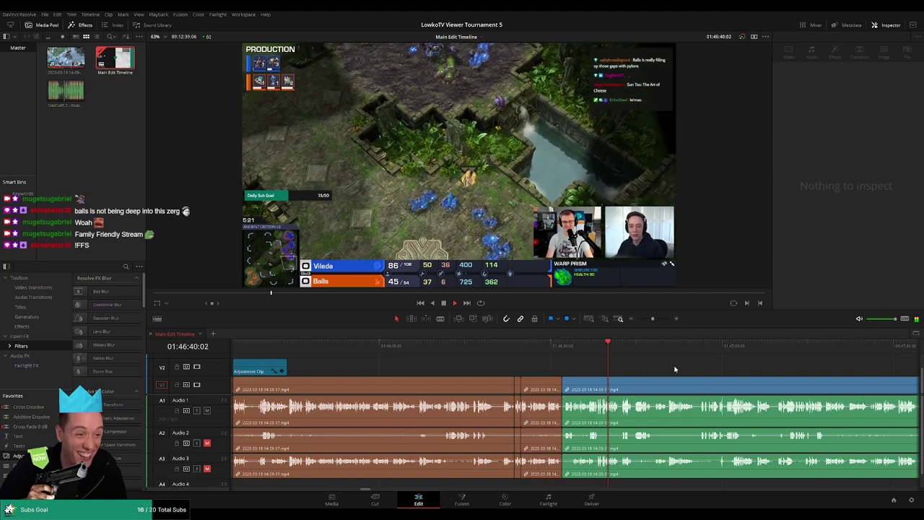
scroll(540, 362, right, 3)
scroll(534, 373, right, 3)
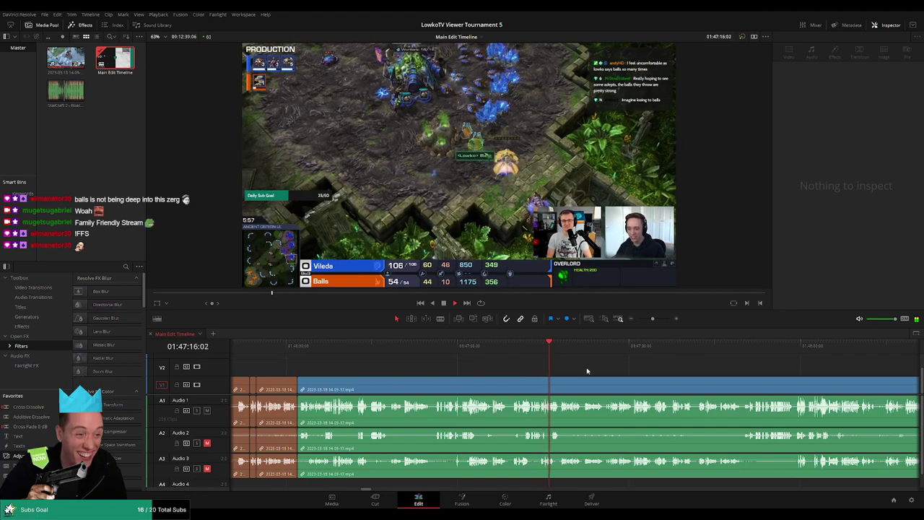
scroll(512, 370, right, 3)
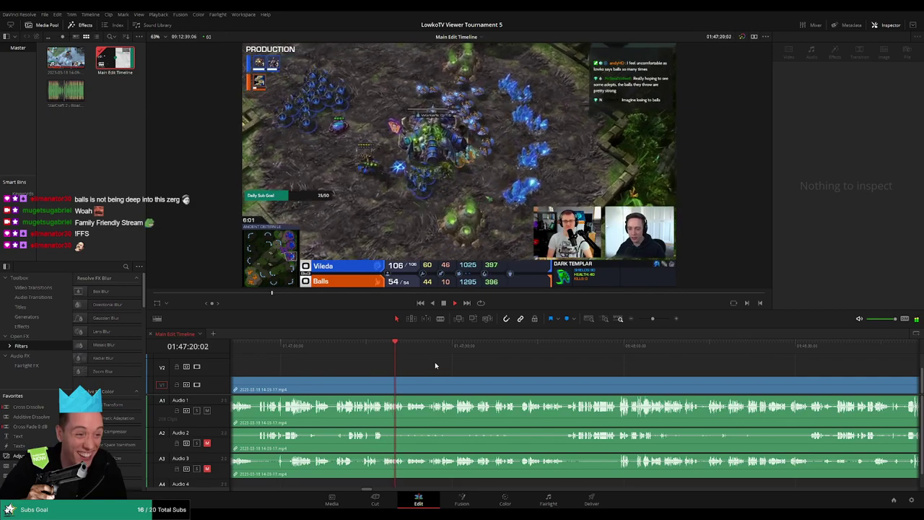
scroll(440, 369, right, 1)
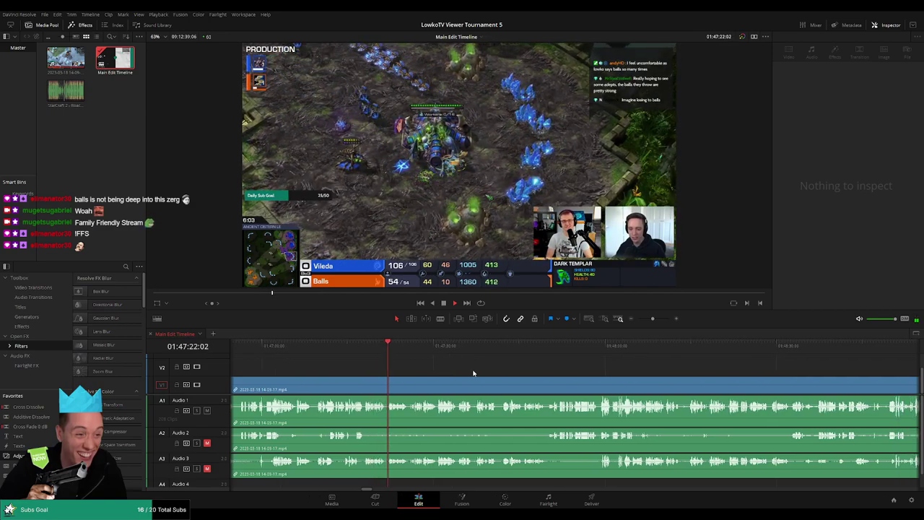
scroll(433, 375, right, 1)
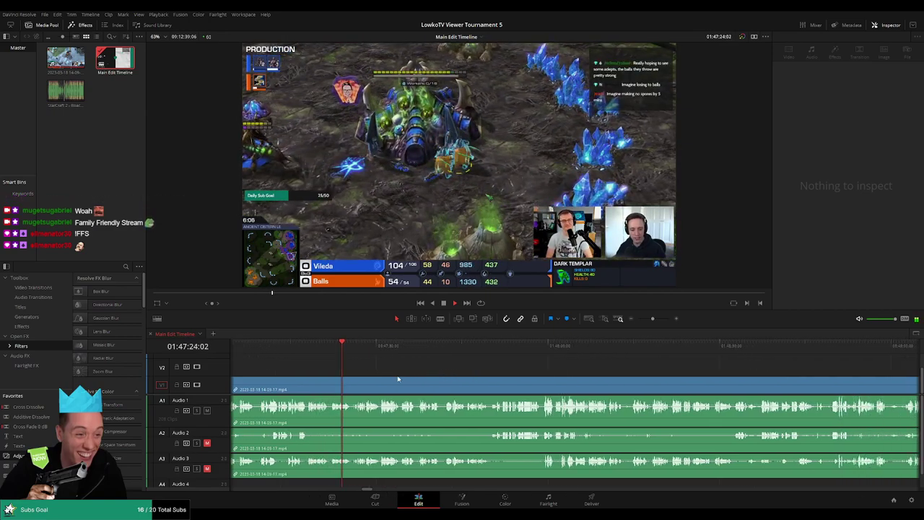
scroll(363, 381, up, 1)
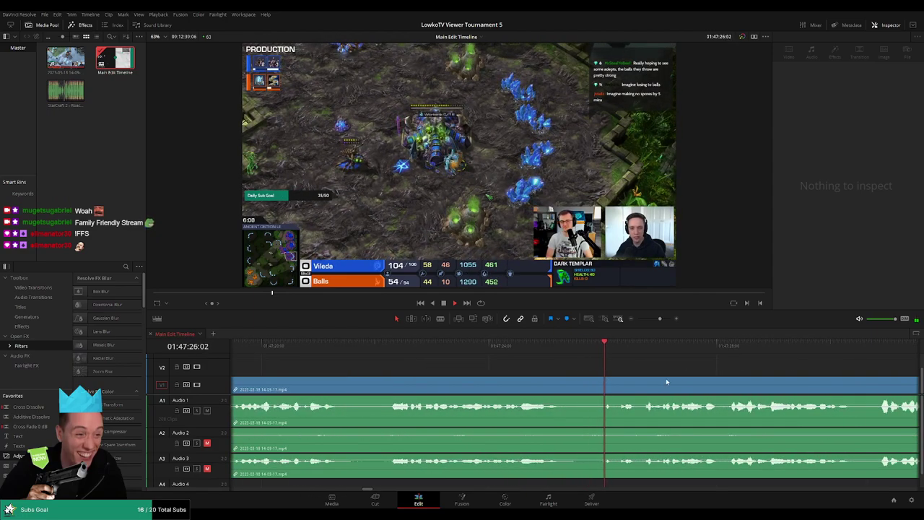
scroll(665, 378, down, 2)
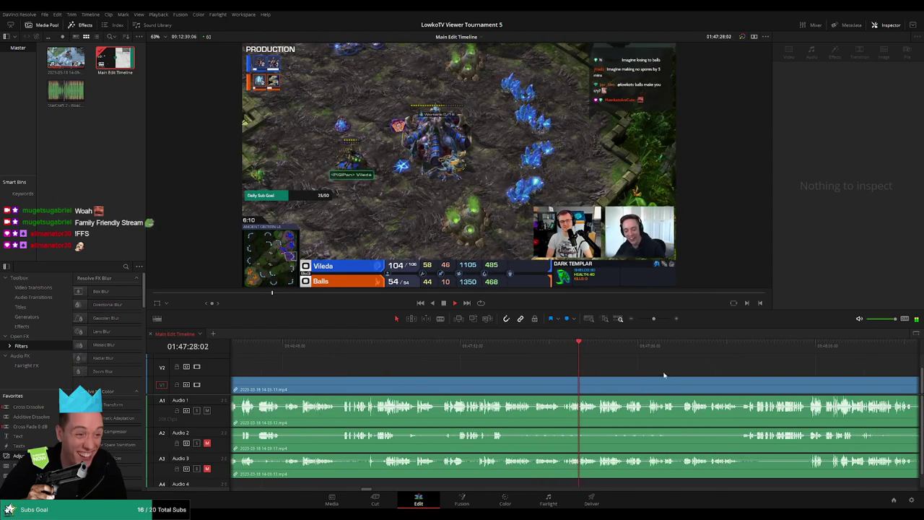
scroll(491, 368, right, 3)
scroll(599, 376, down, 2)
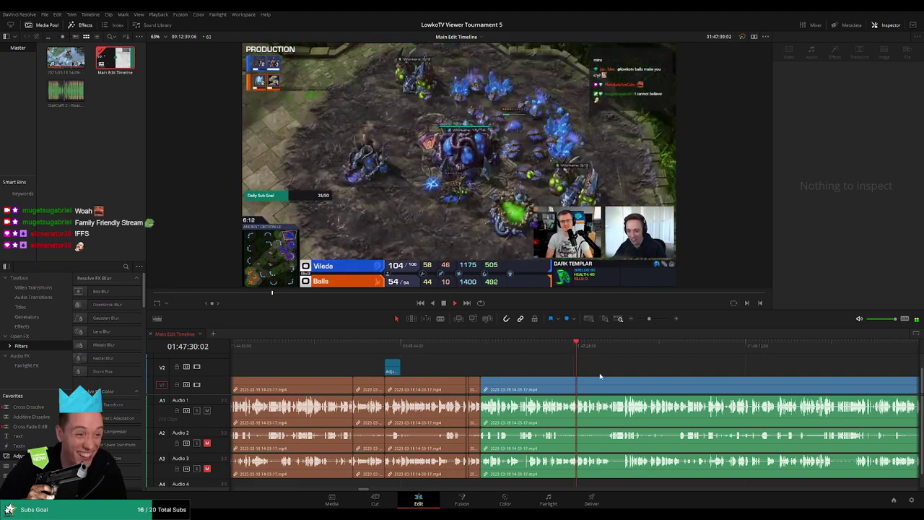
scroll(599, 376, right, 5)
scroll(656, 383, up, 1)
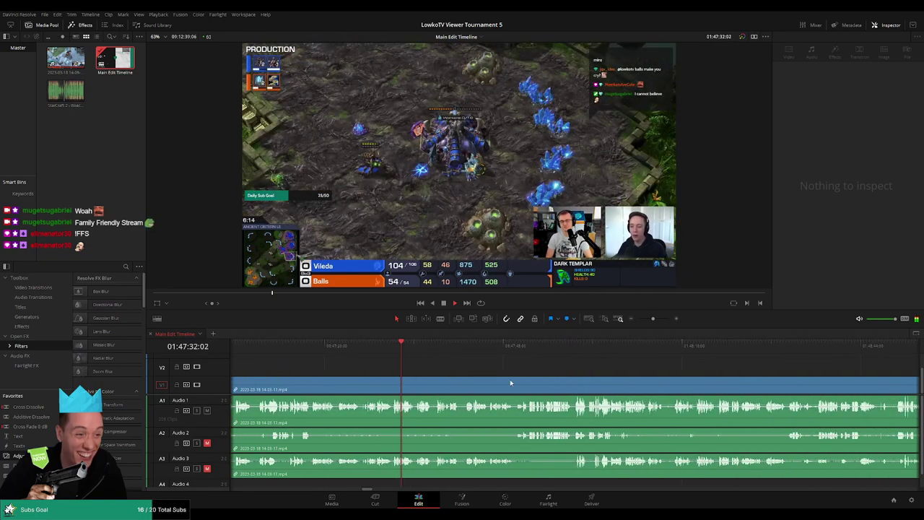
scroll(482, 382, right, 2)
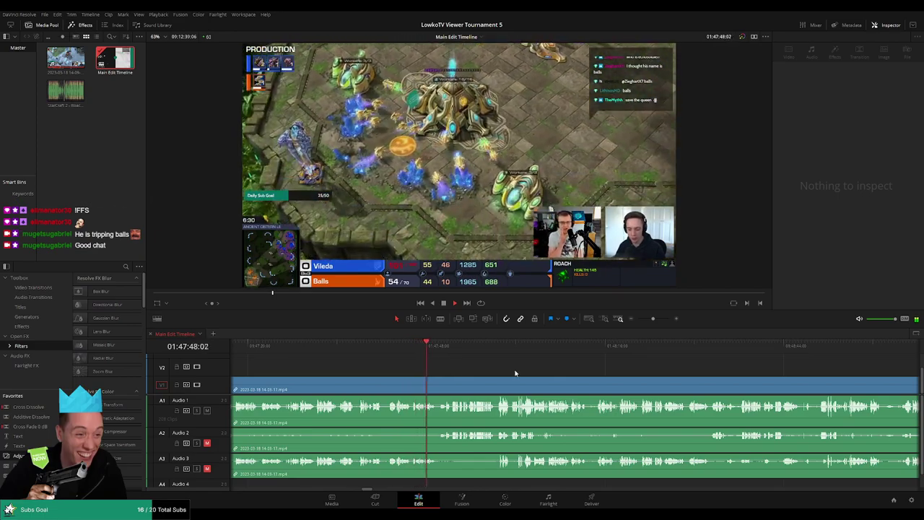
scroll(392, 371, right, 3)
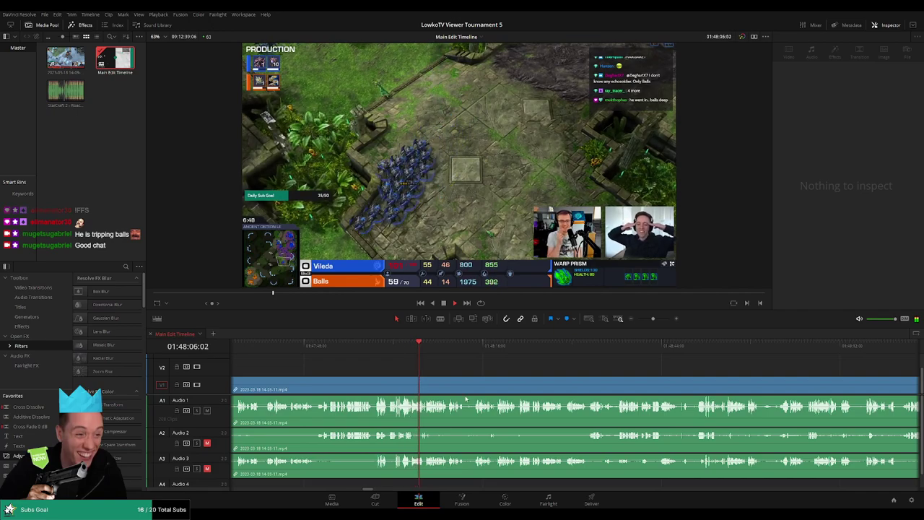
scroll(404, 386, right, 2)
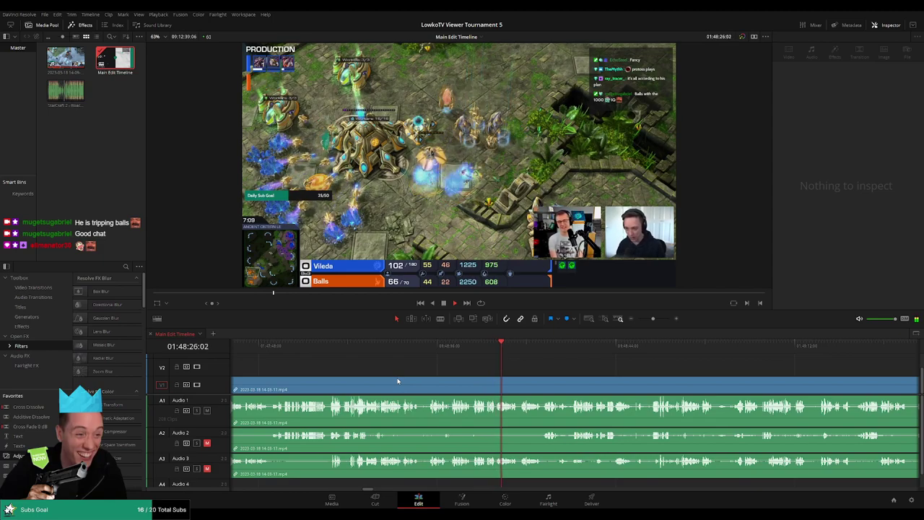
Step: Recheck the moment and split the clips at the current play position
click(534, 378)
click(494, 346)
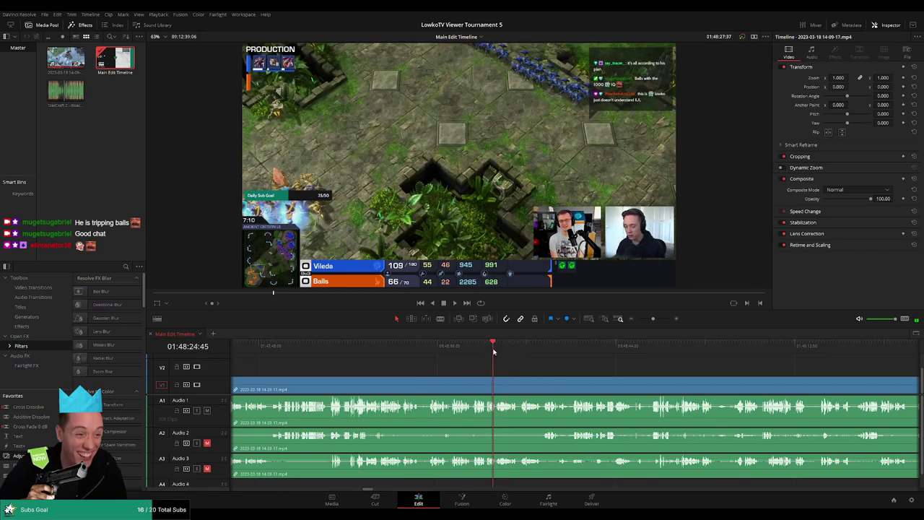
key(space)
drag(651, 319, 659, 320)
key(ctrl+b)
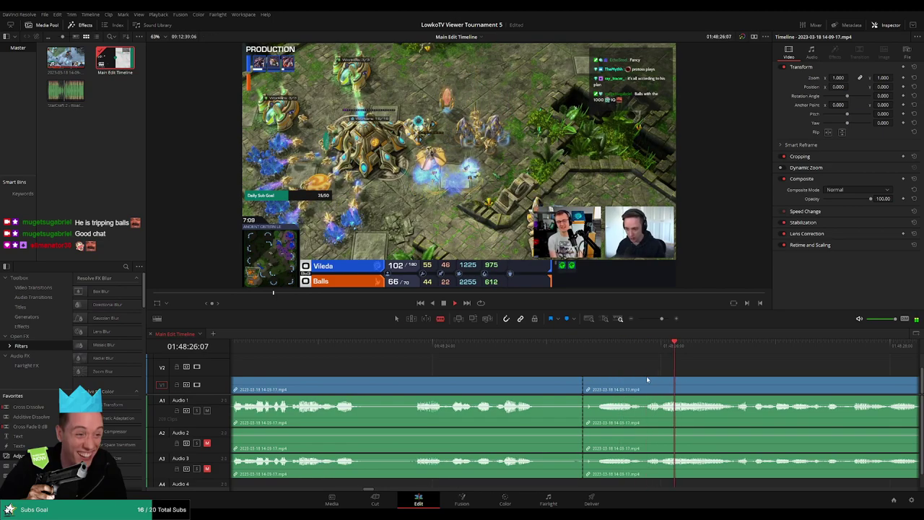
key(a)
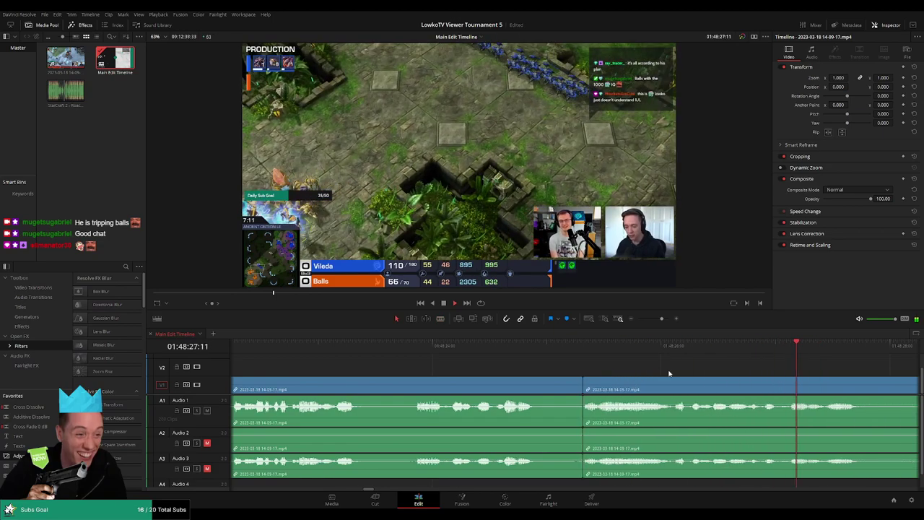
Step: Move the edit point to the playhead and disable the footage before it
key(ctrl+minus)
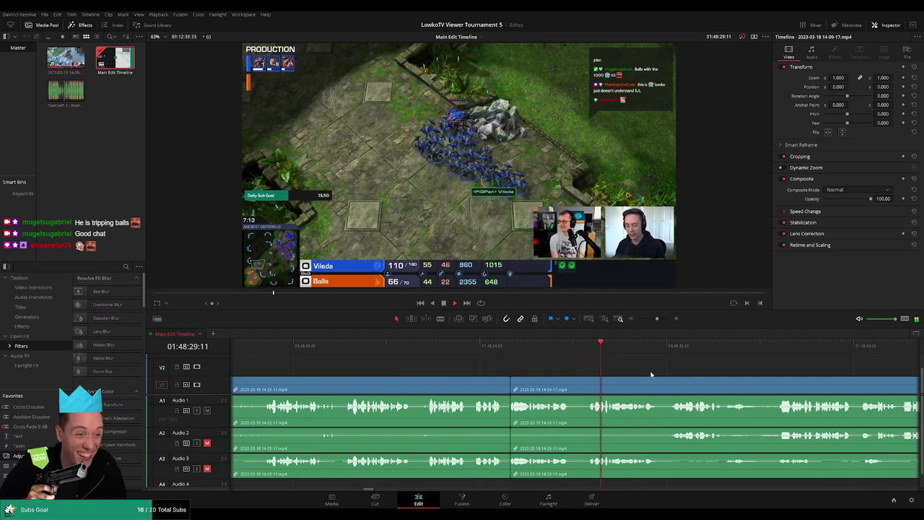
drag(510, 389, 571, 390)
click(493, 388)
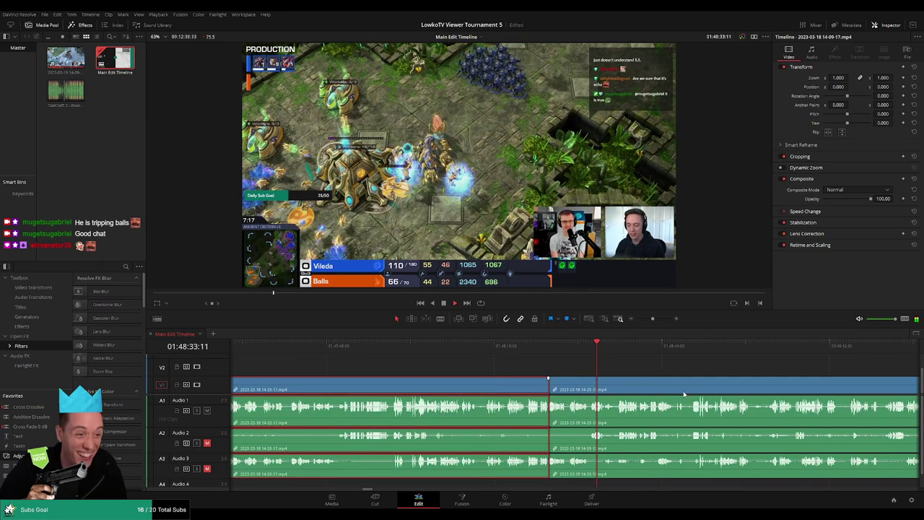
click(557, 365)
Step: Scroll the timeline along with playback through the following gameplay
scroll(558, 365, right, 2)
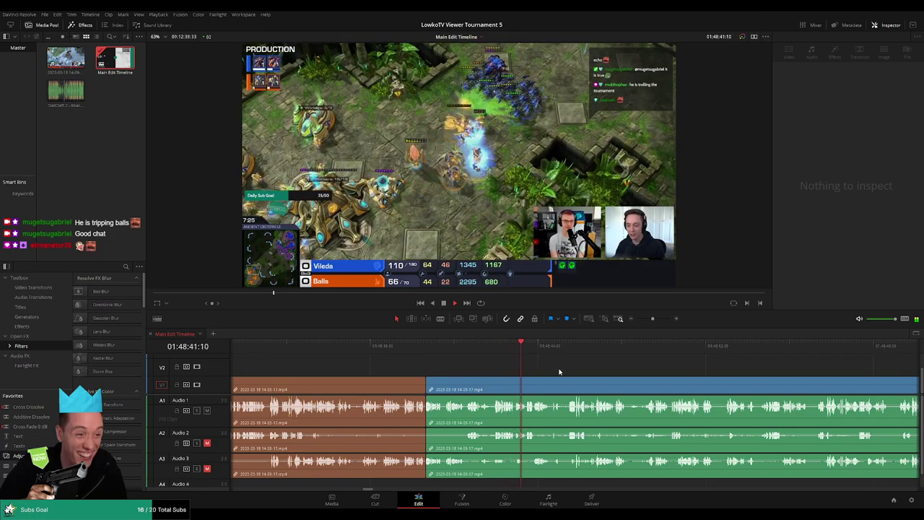
scroll(559, 372, right, 2)
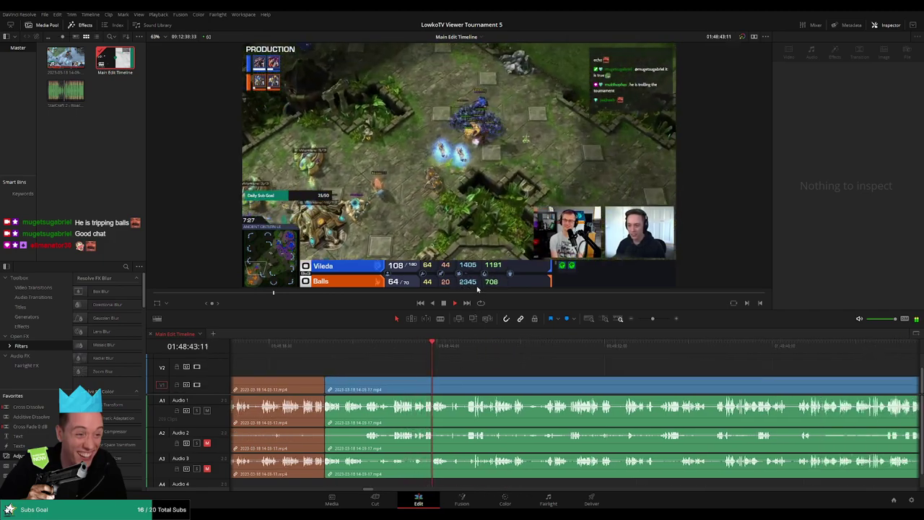
scroll(601, 378, up, 2)
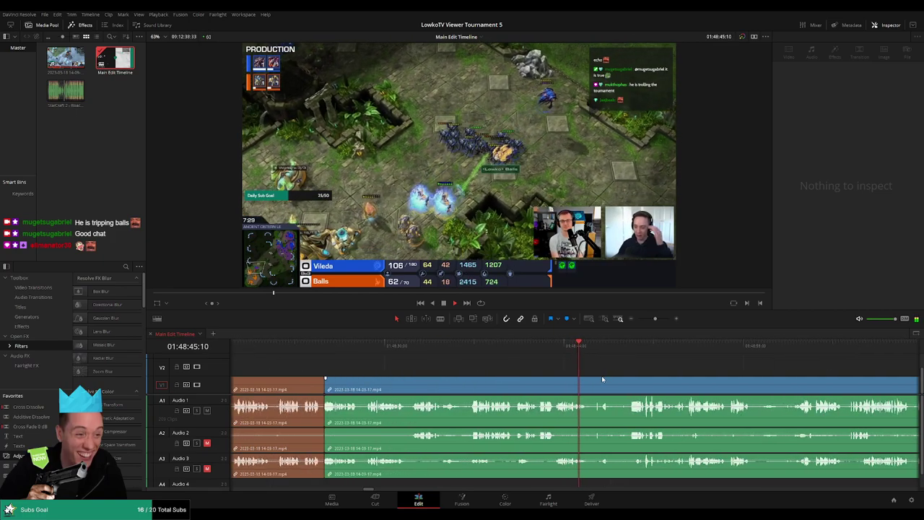
scroll(562, 376, right, 3)
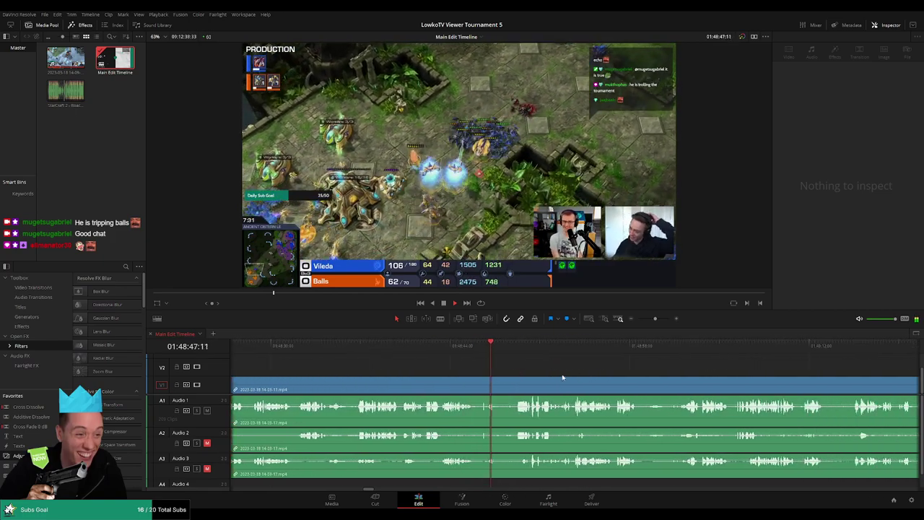
scroll(488, 373, right, 1)
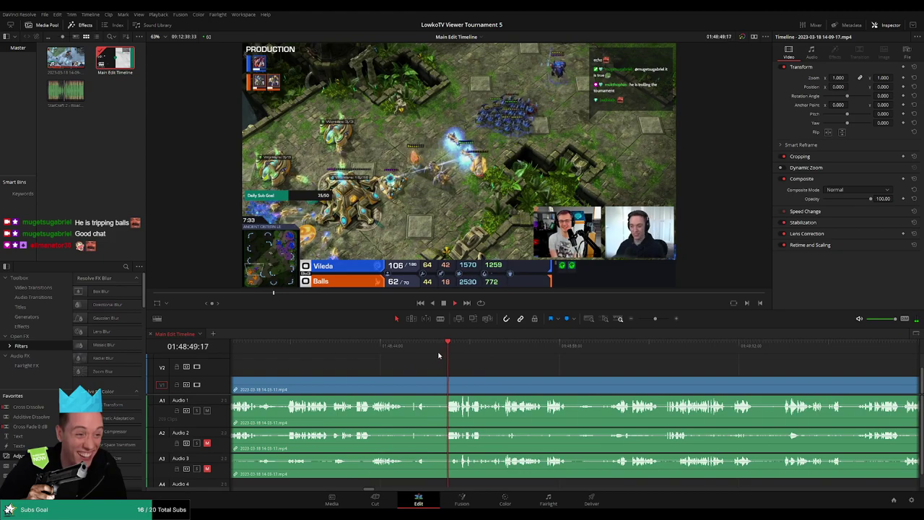
scroll(503, 368, right, 1)
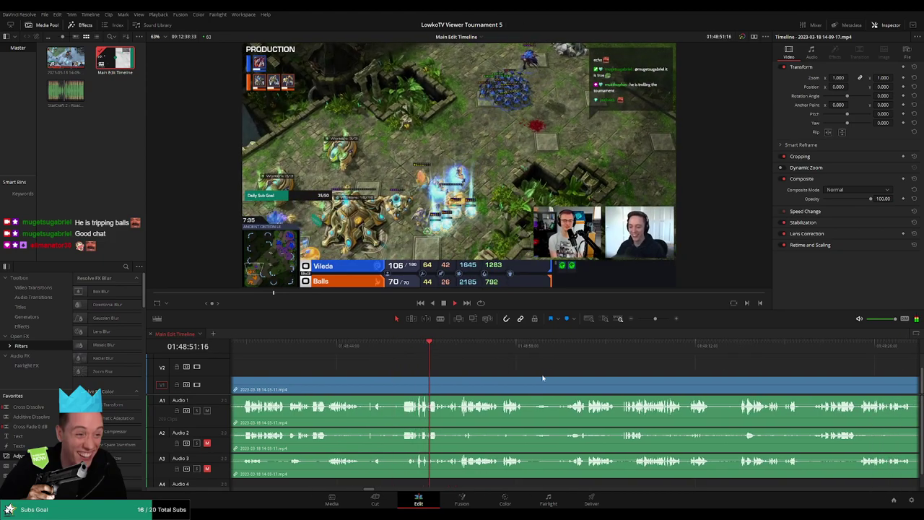
scroll(481, 373, right, 1)
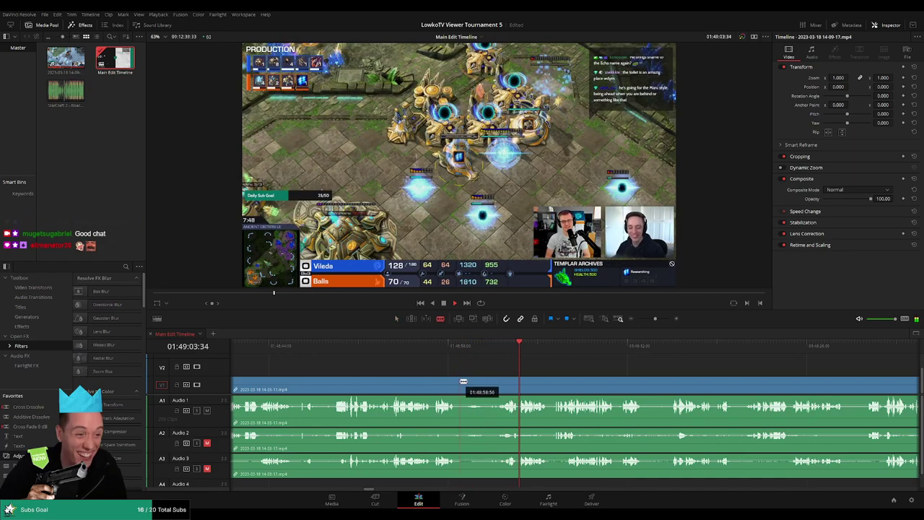
scroll(496, 364, right, 3)
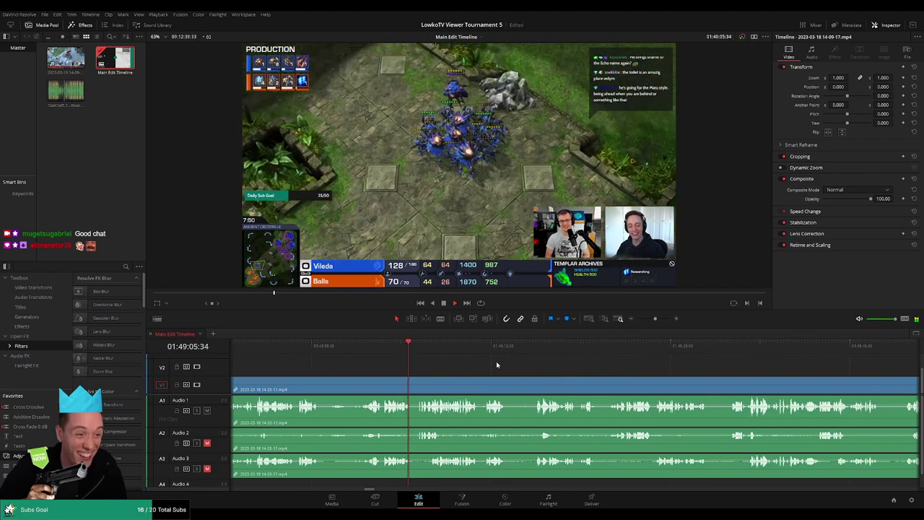
scroll(492, 365, right, 2)
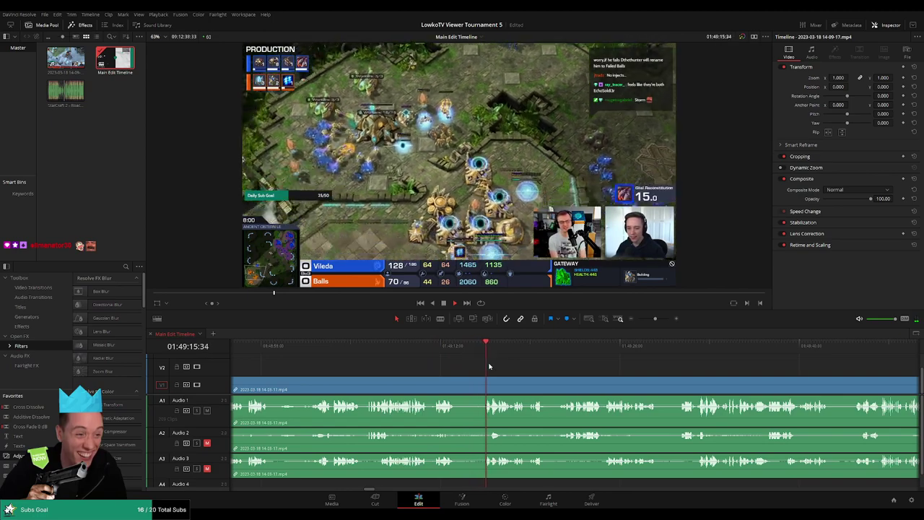
scroll(495, 368, right, 2)
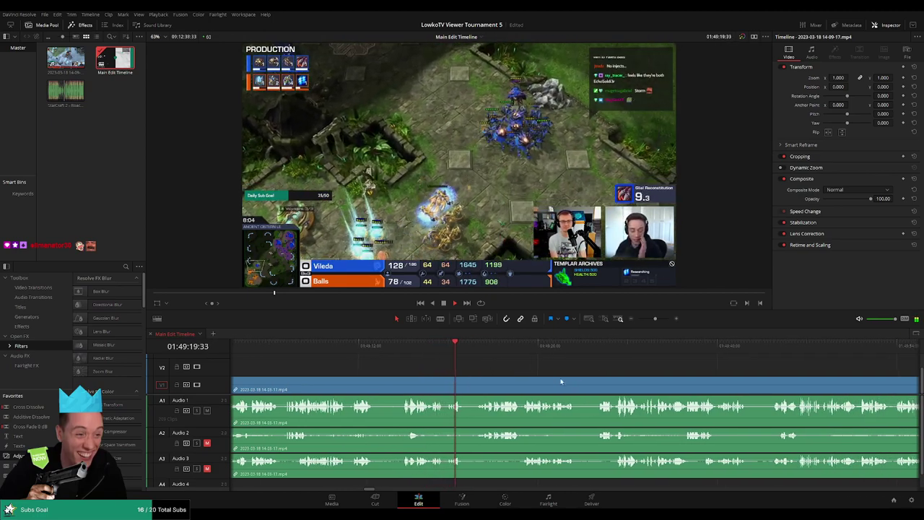
scroll(496, 367, right, 2)
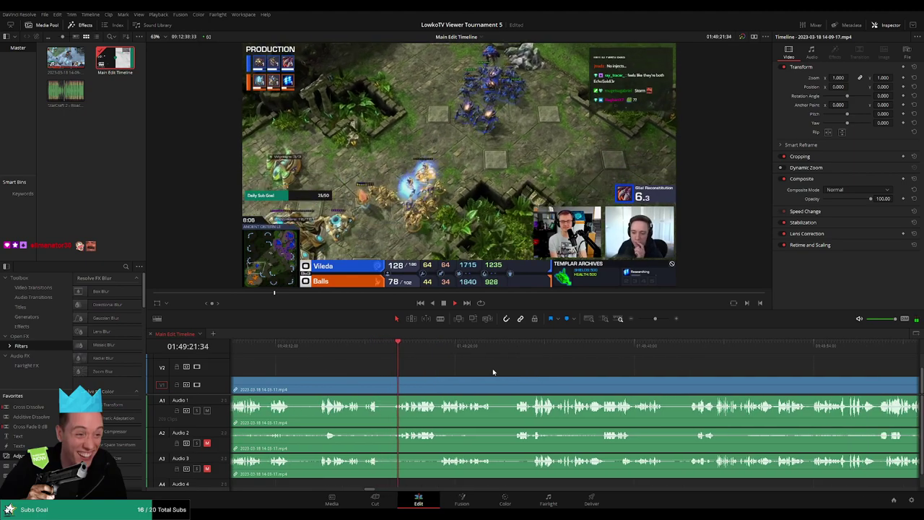
scroll(498, 372, right, 2)
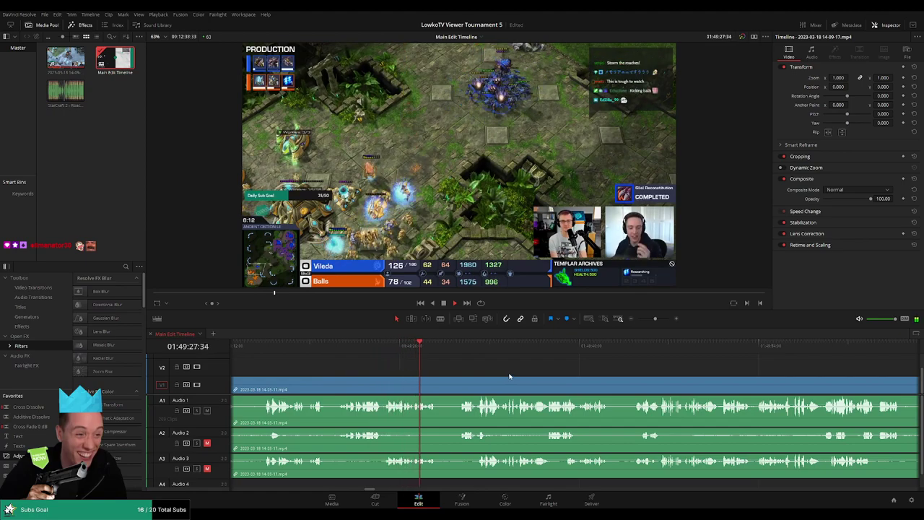
scroll(511, 375, right, 2)
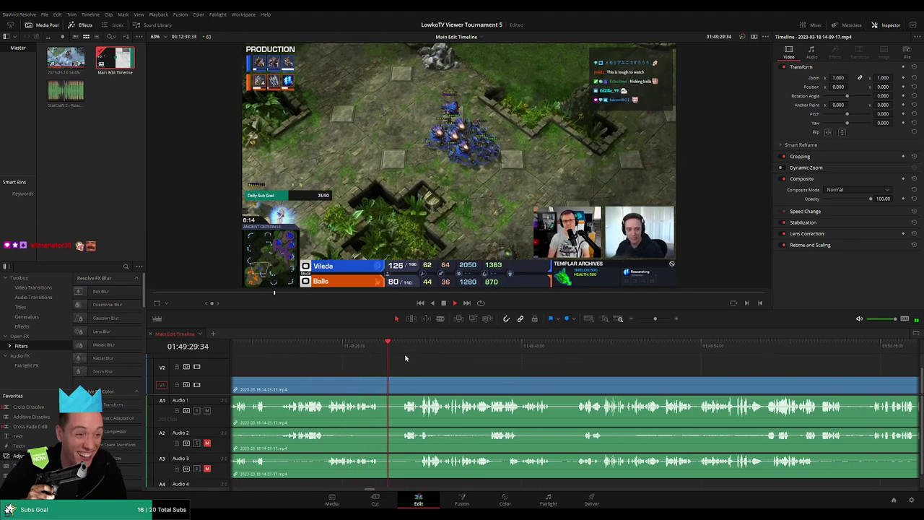
Step: Blade twice near the playhead and ripple-delete the short piece between the cuts
key(b)
click(379, 389)
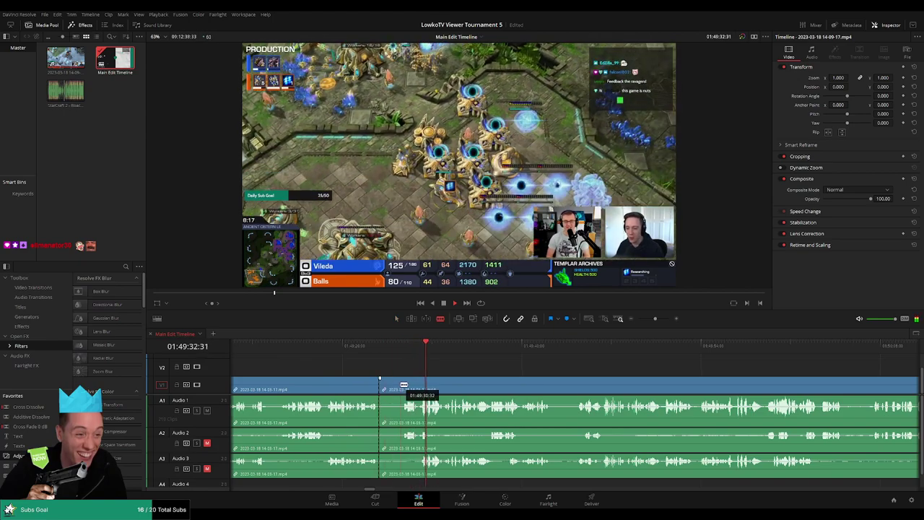
click(402, 388)
key(a)
click(393, 386)
key(Delete)
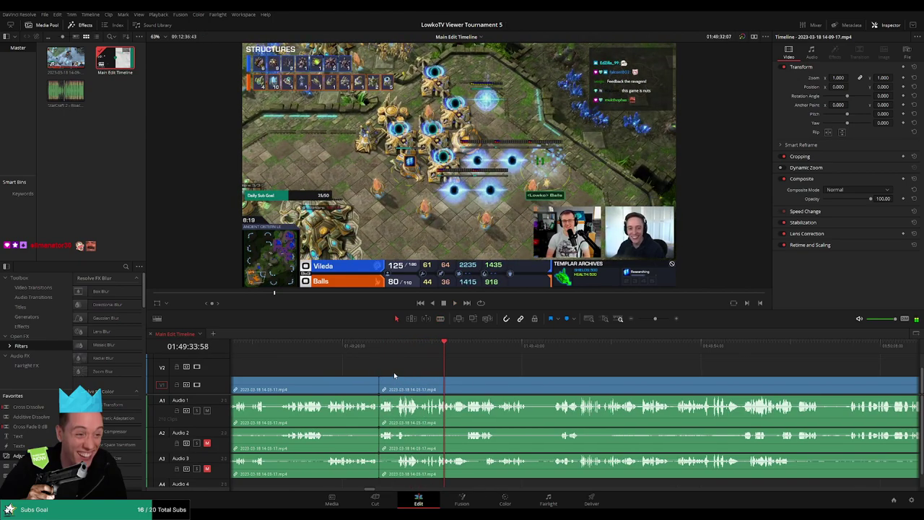
key(Up)
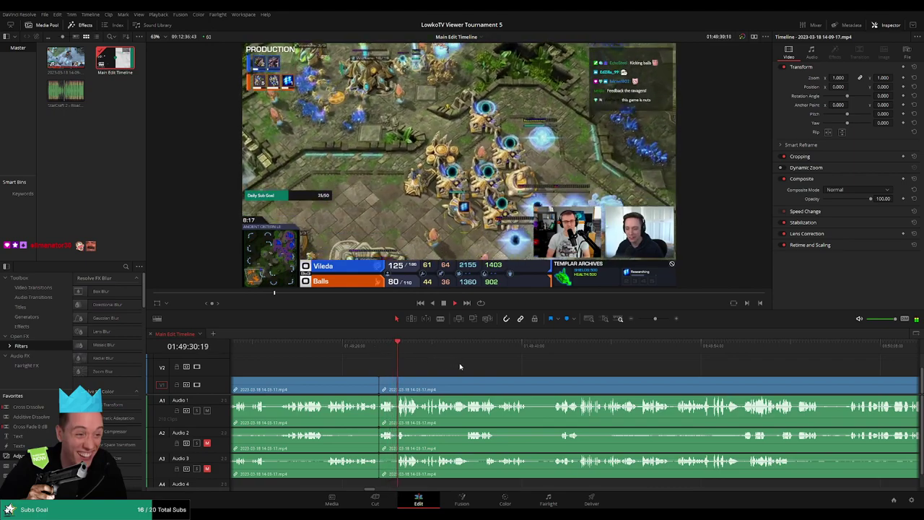
Step: Disable the clip section after the cut so it is skipped
scroll(529, 387, up, 5)
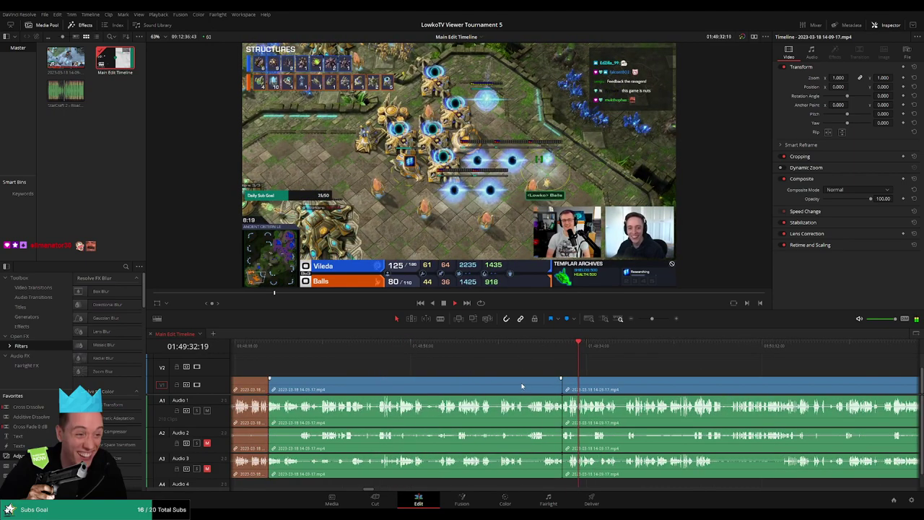
click(520, 386)
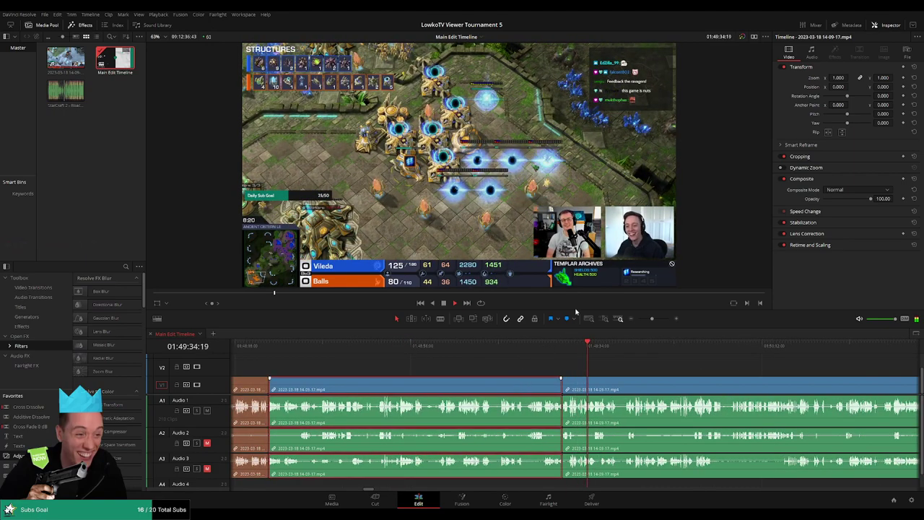
key(d)
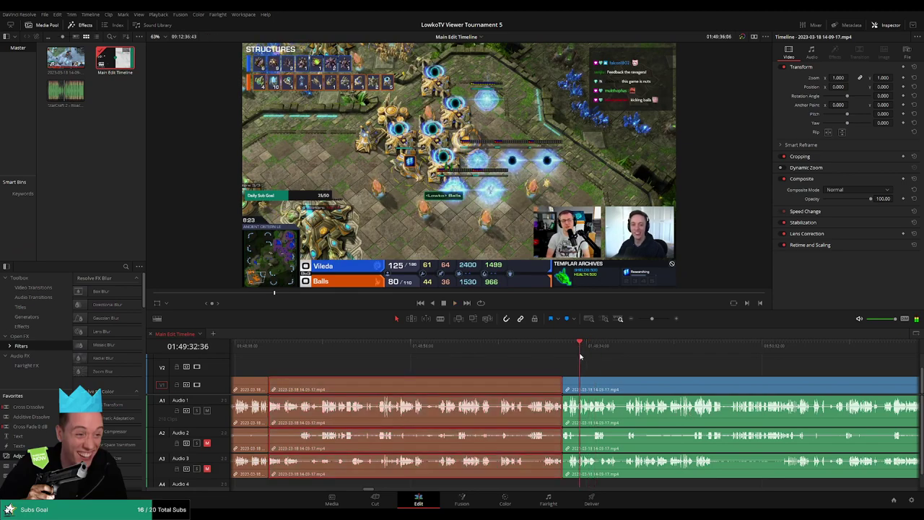
click(579, 357)
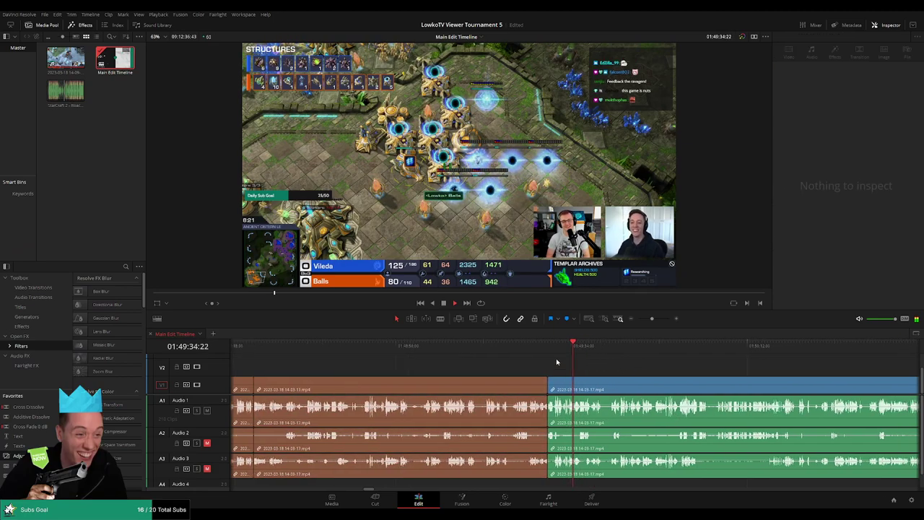
scroll(526, 357, right, 3)
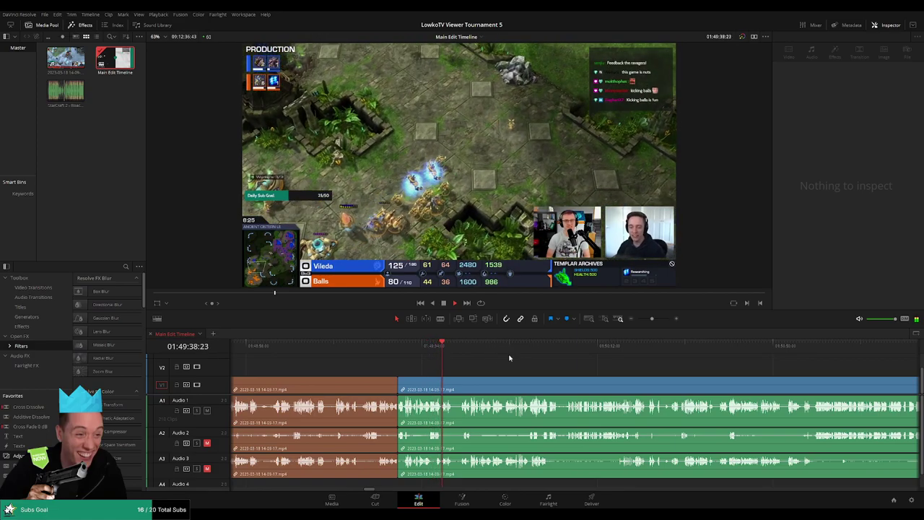
Step: Scroll the timeline to follow playback up to around 01:50:15
scroll(519, 363, left, 3)
scroll(585, 368, right, 1)
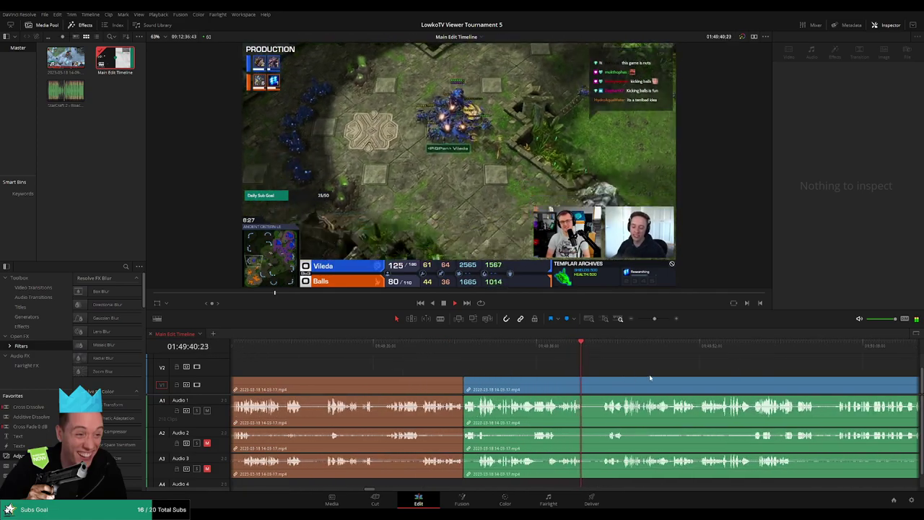
scroll(486, 369, right, 3)
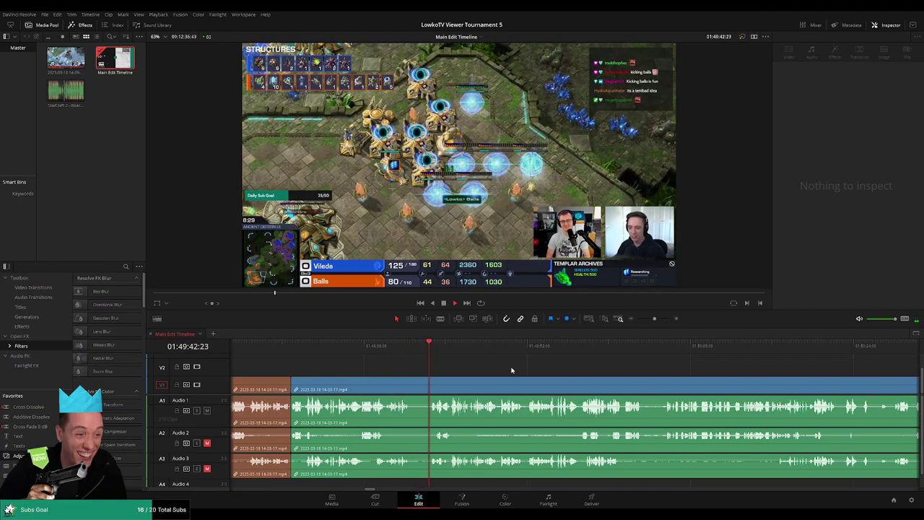
scroll(510, 370, right, 1)
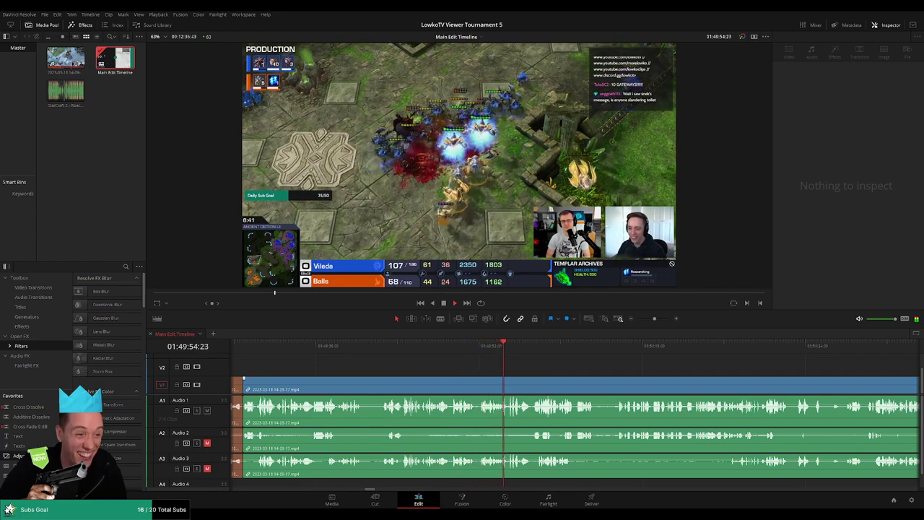
scroll(435, 359, right, 3)
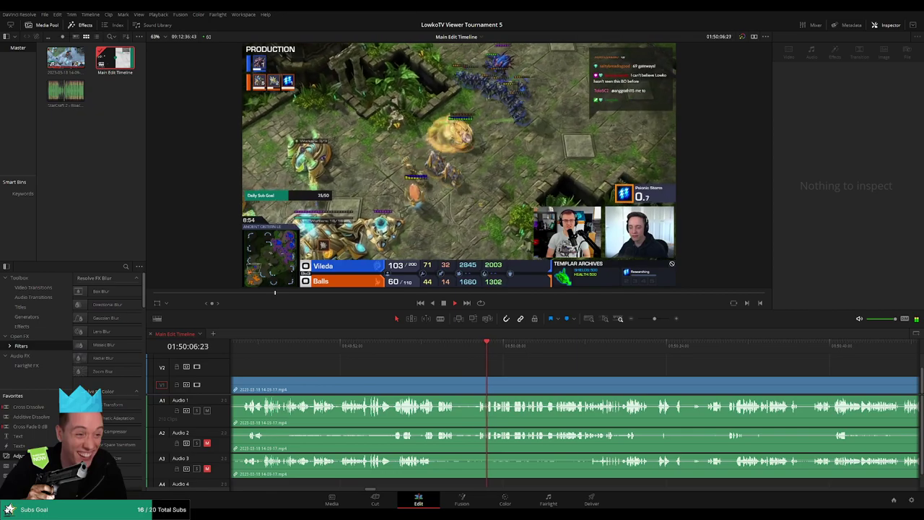
scroll(469, 355, right, 3)
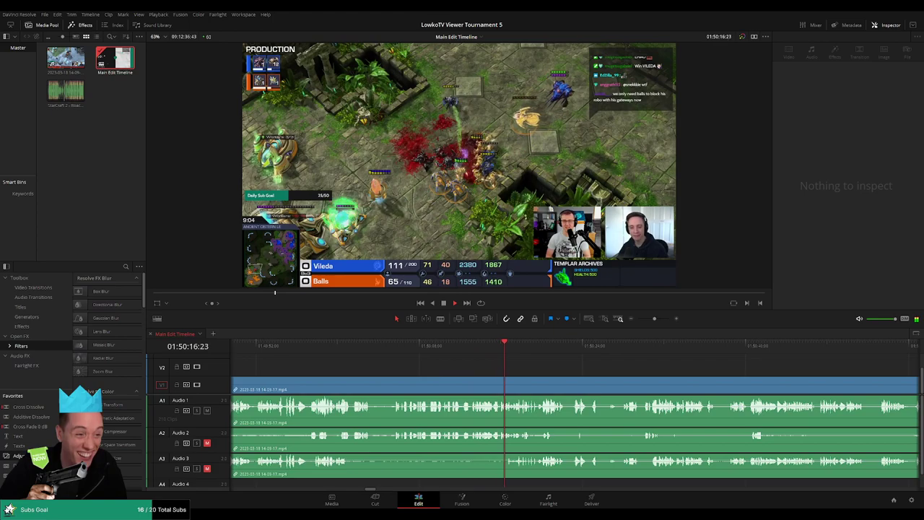
scroll(470, 363, right, 3)
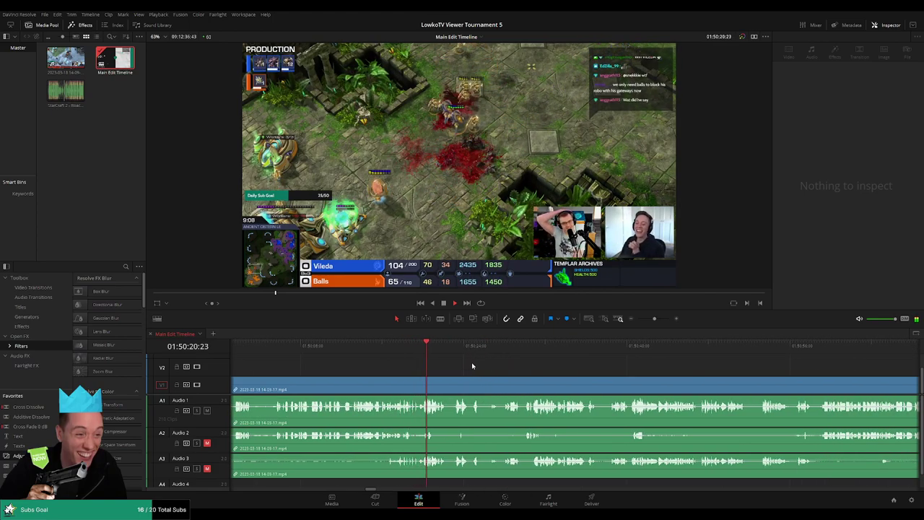
scroll(479, 372, right, 1)
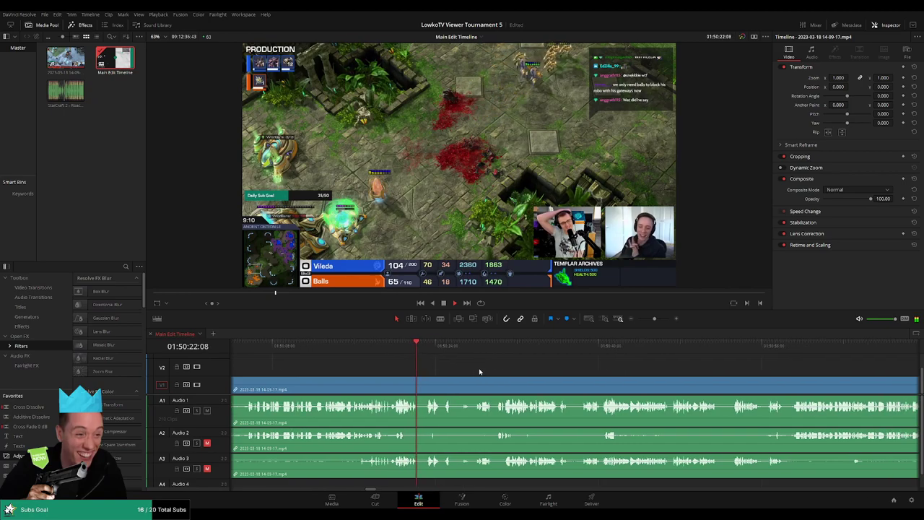
Step: Jump the playhead back a few seconds and replay the moment to locate the next cut
click(339, 354)
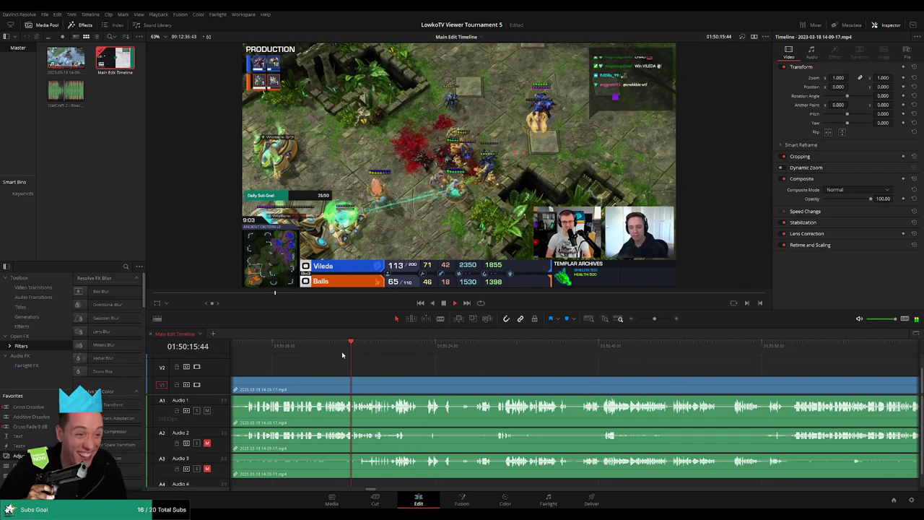
click(320, 354)
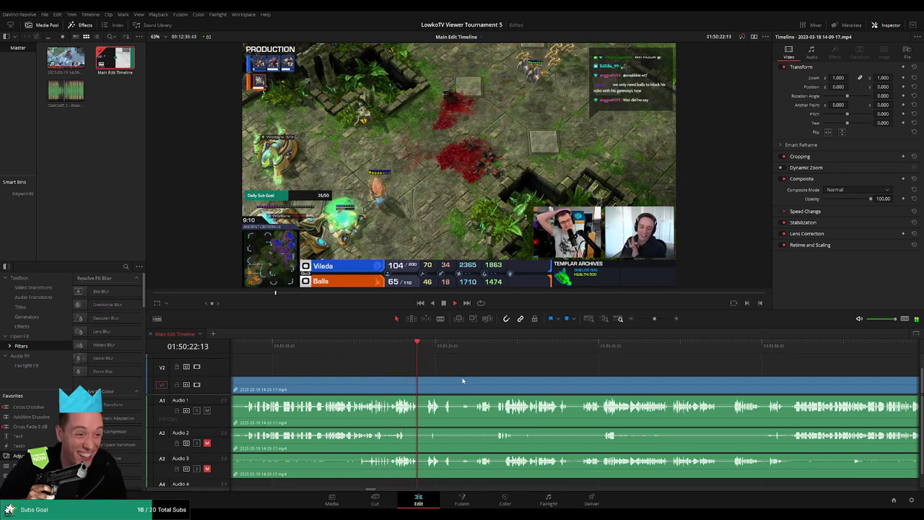
scroll(450, 376, right, 1)
scroll(433, 375, right, 2)
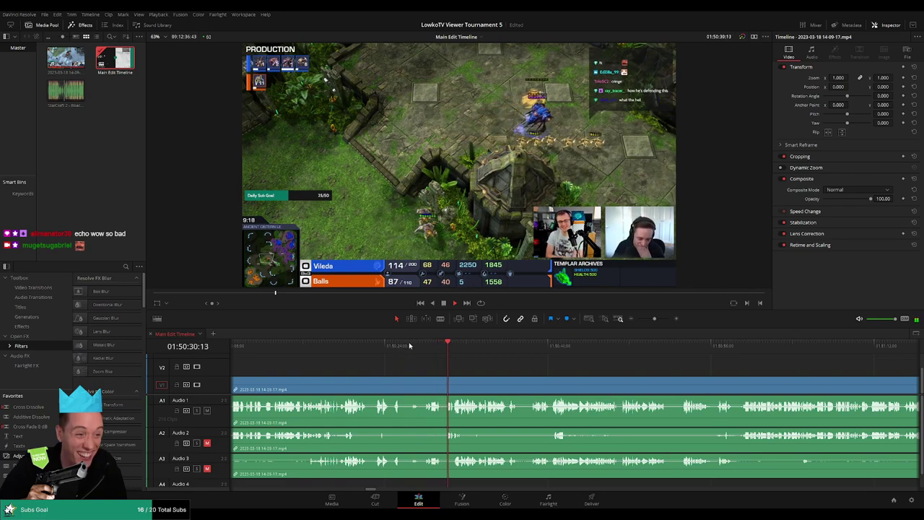
Step: Replay the last couple of seconds, briefly arming the Blade tool before returning to Selection
click(412, 345)
scroll(466, 357, up, 2)
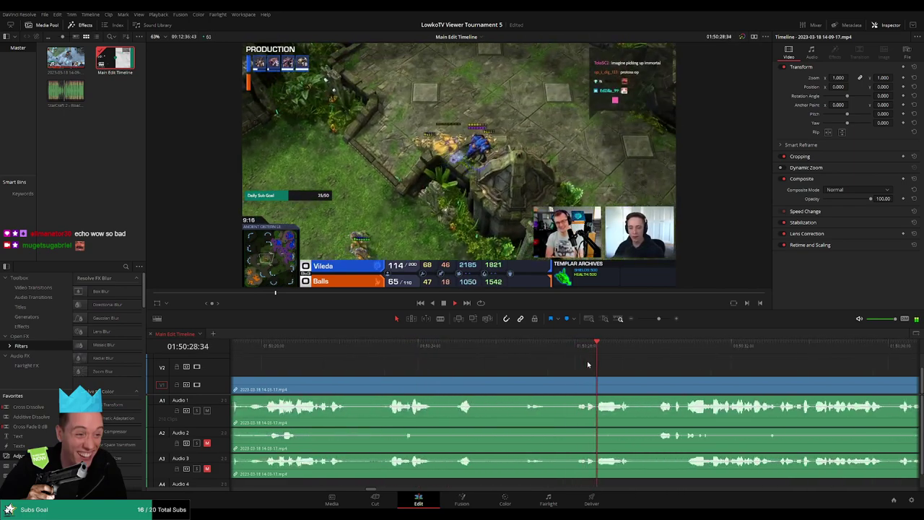
scroll(539, 357, down, 1)
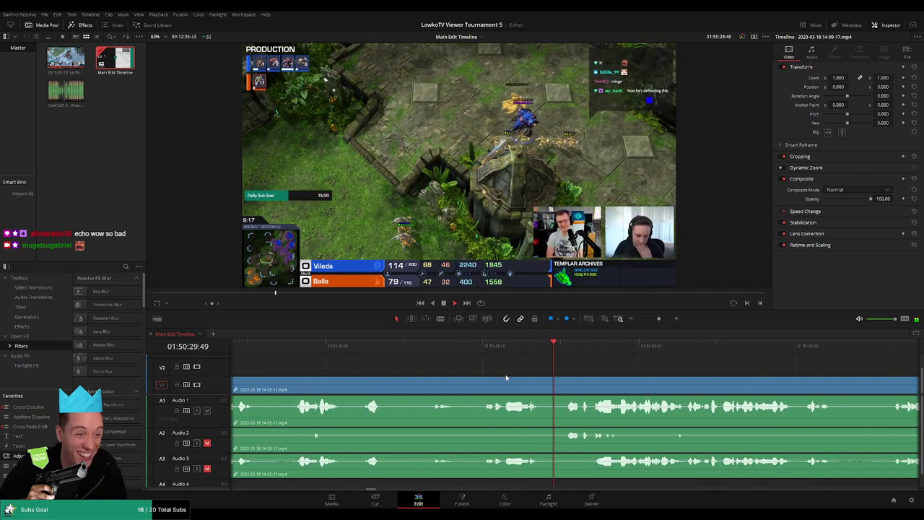
key(b)
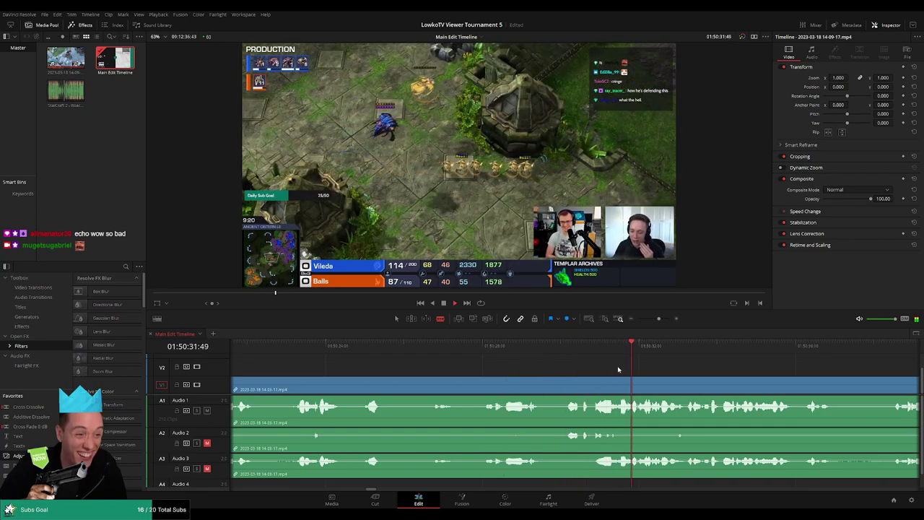
key(a)
scroll(613, 367, down, 1)
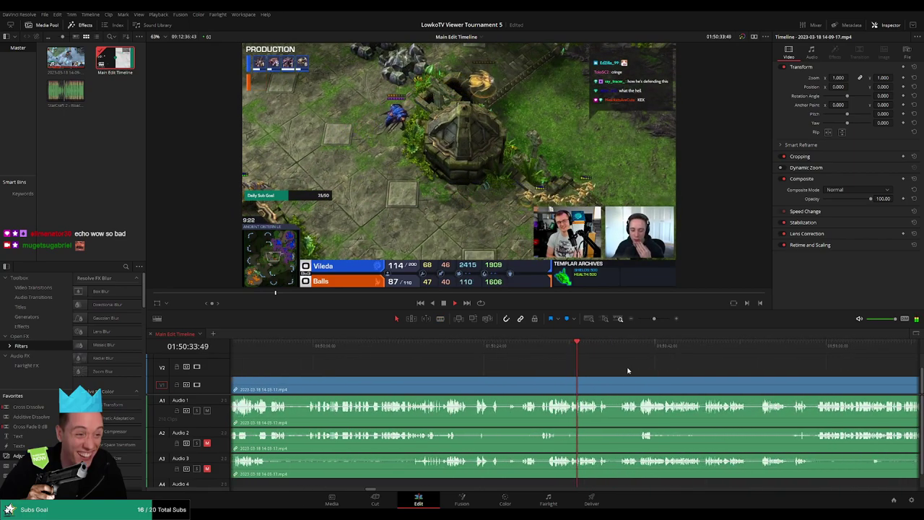
scroll(568, 366, up, 1)
Step: Follow the playhead through the high templar fight to about 01:52:39, leaving the footage uncut
scroll(548, 364, right, 2)
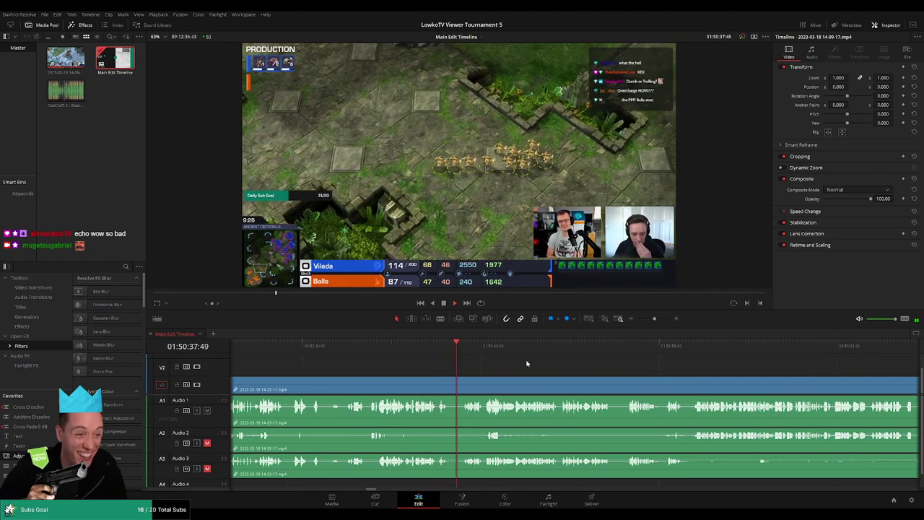
scroll(483, 363, right, 2)
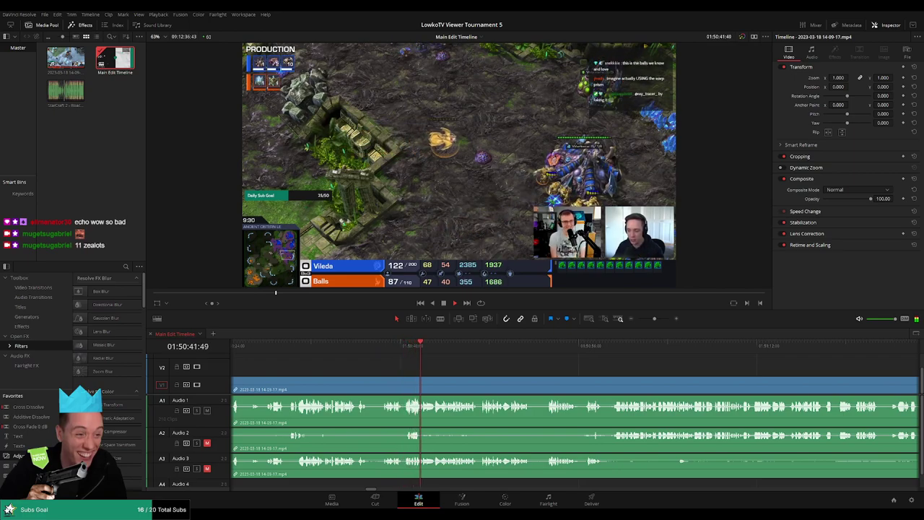
scroll(433, 363, right, 2)
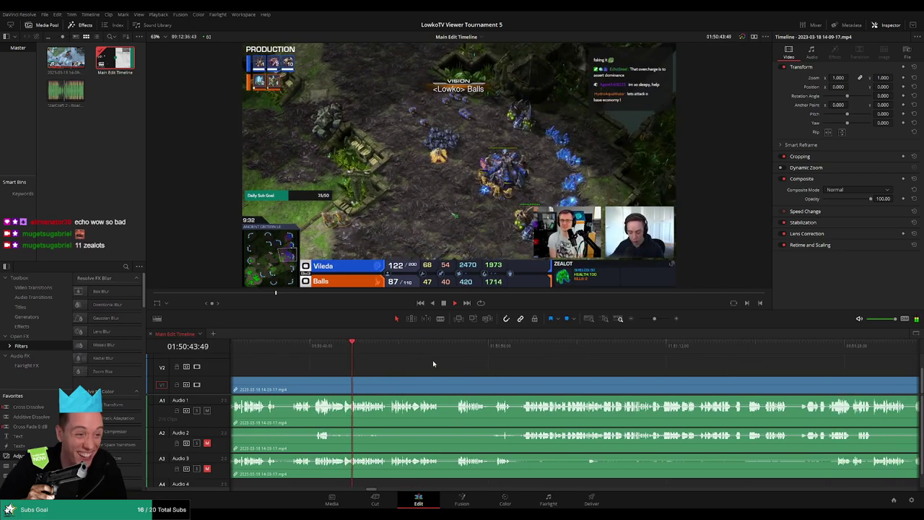
scroll(433, 364, right, 1)
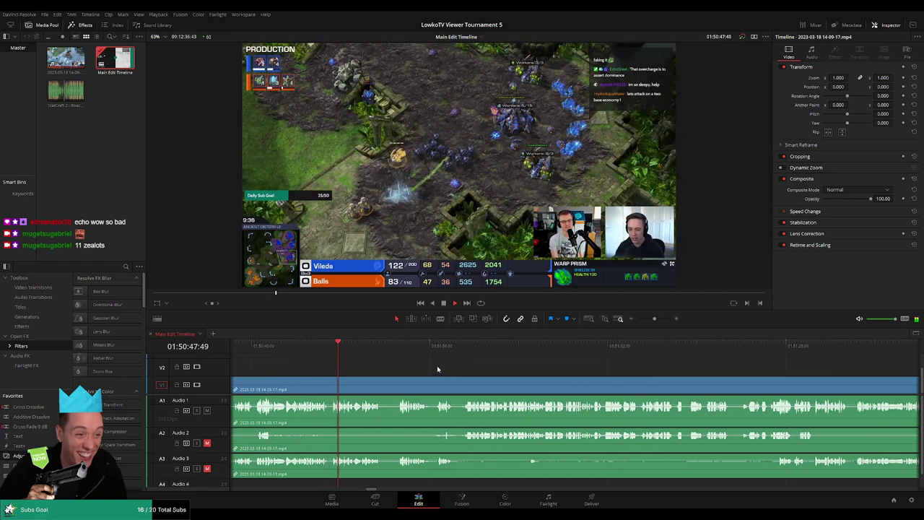
scroll(437, 365, up, 2)
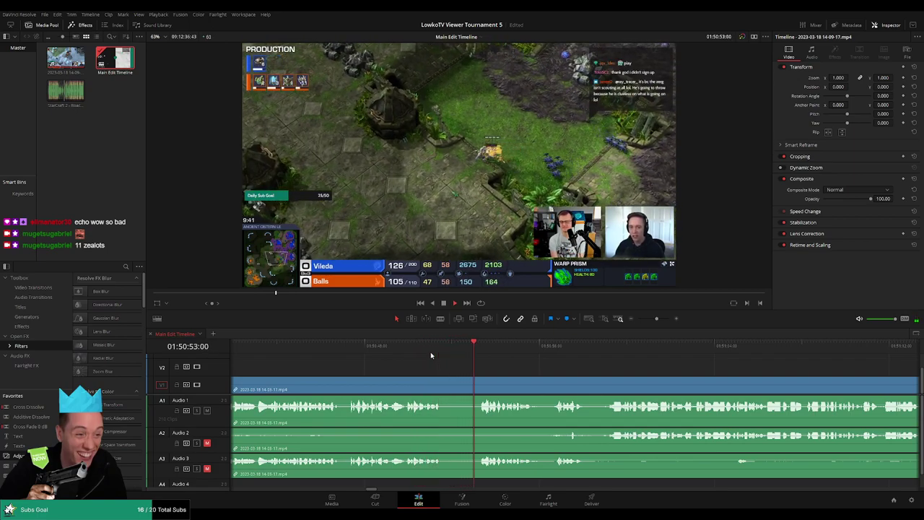
scroll(513, 363, right, 3)
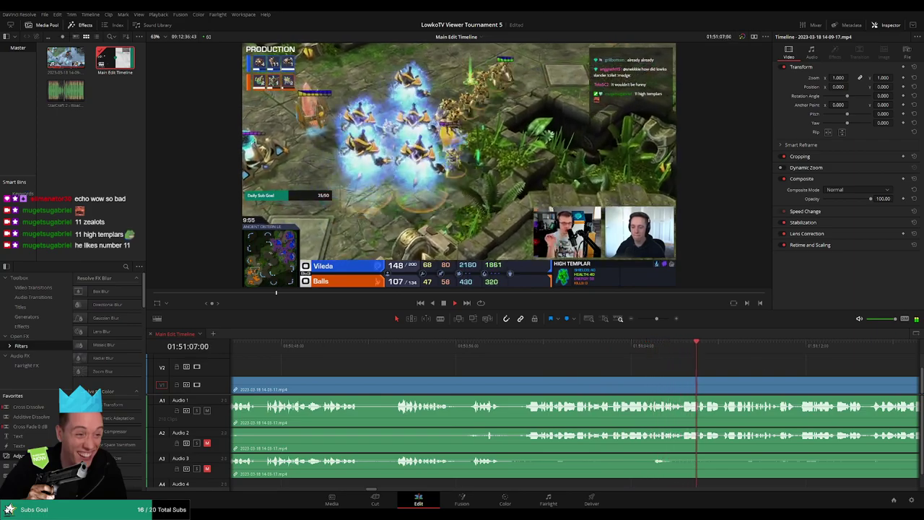
scroll(757, 372, right, 3)
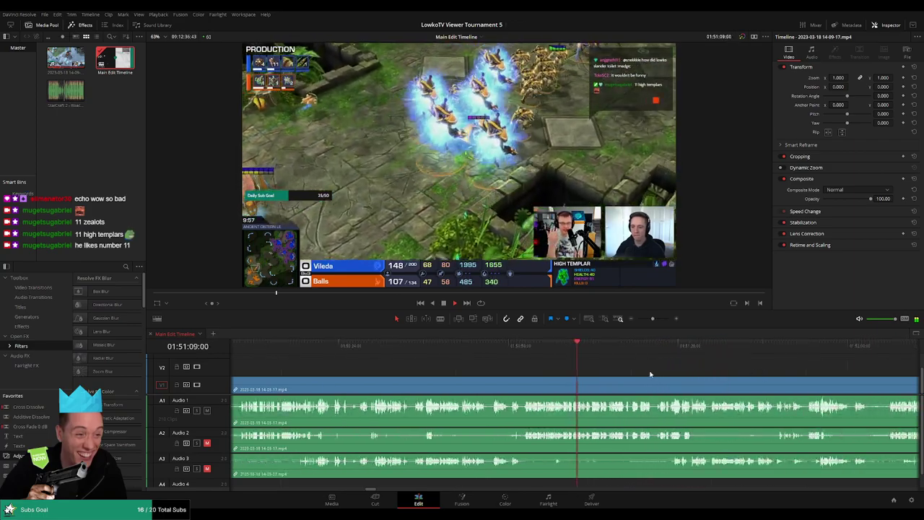
scroll(490, 374, right, 5)
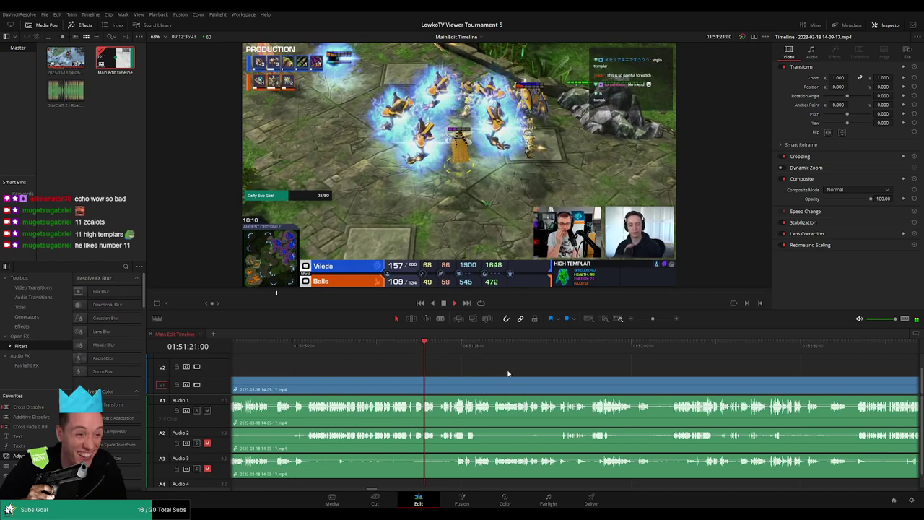
scroll(523, 380, right, 2)
scroll(474, 376, left, 8)
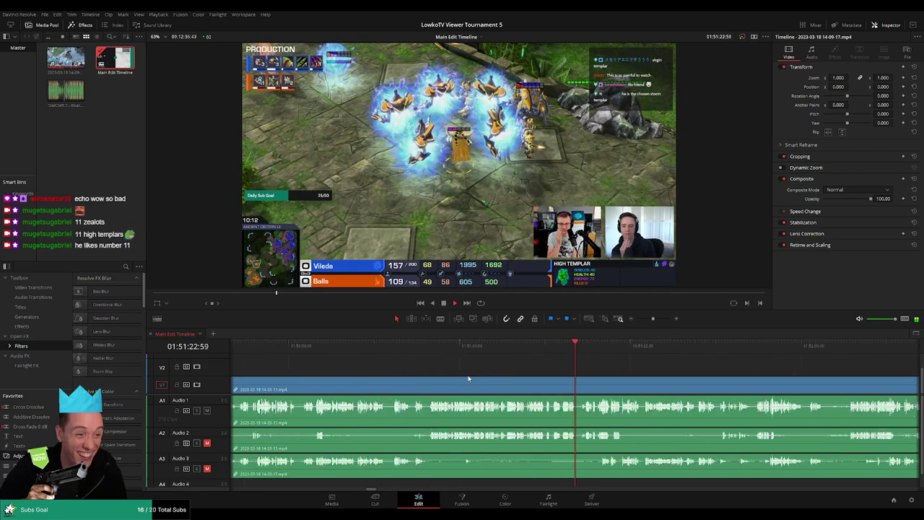
scroll(607, 380, right, 5)
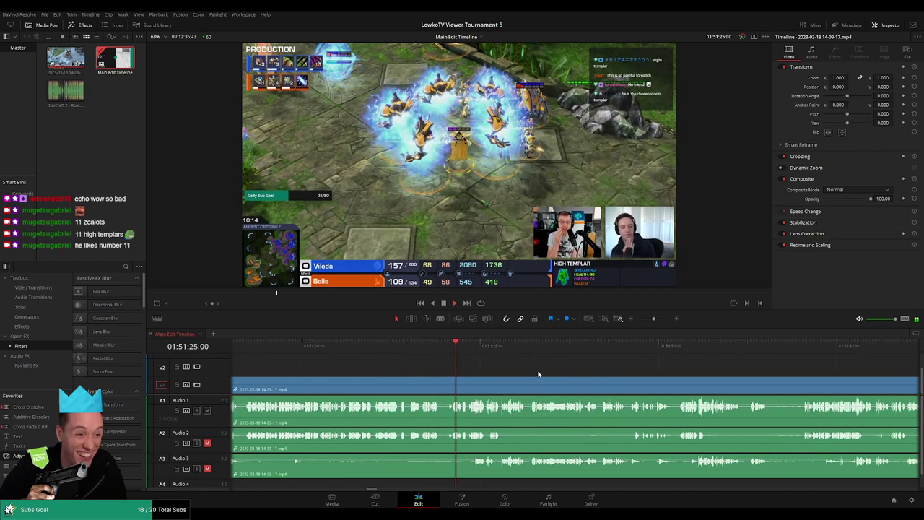
scroll(535, 374, right, 2)
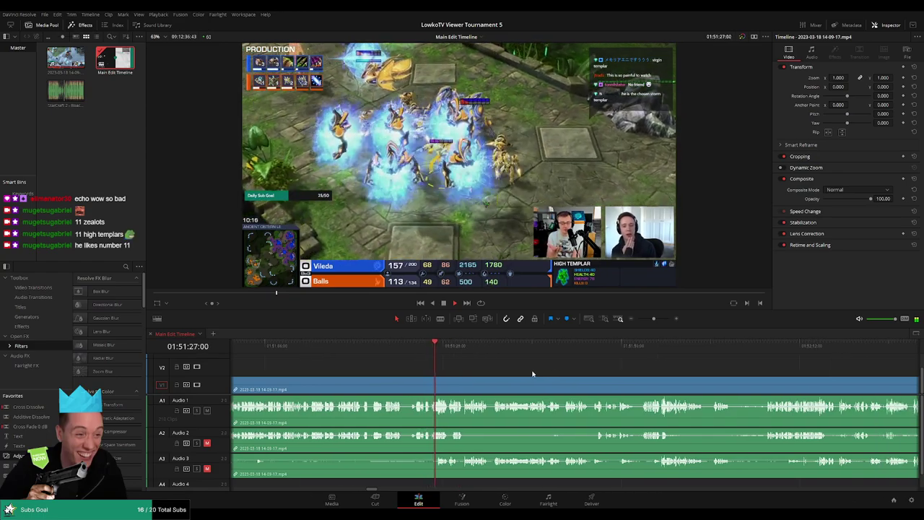
scroll(520, 374, right, 2)
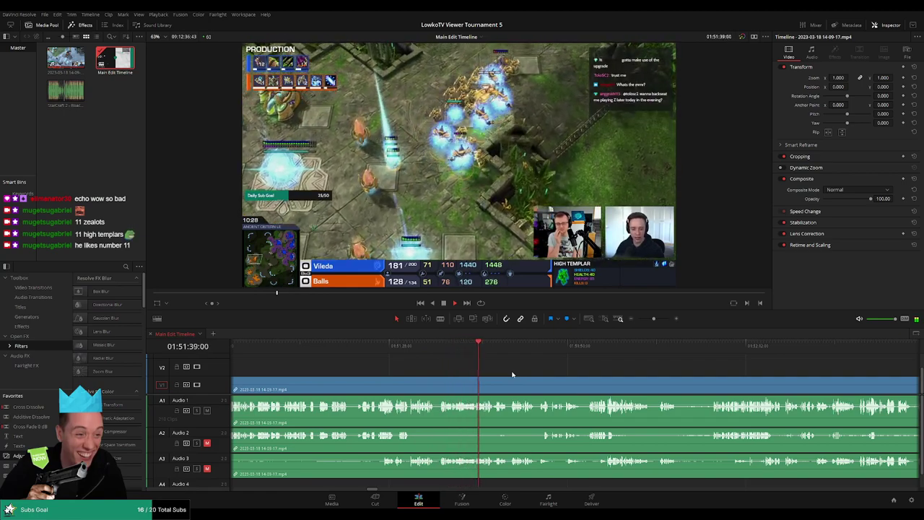
scroll(498, 373, right, 4)
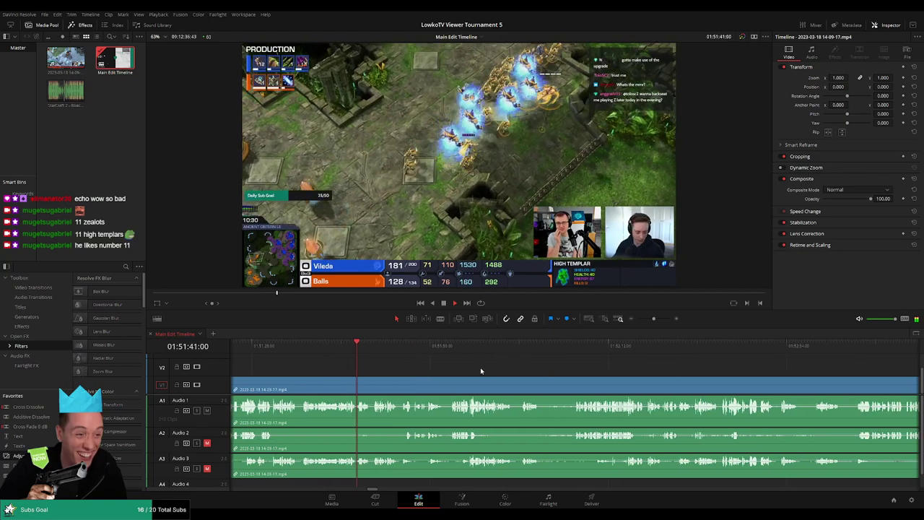
scroll(538, 376, right, 1)
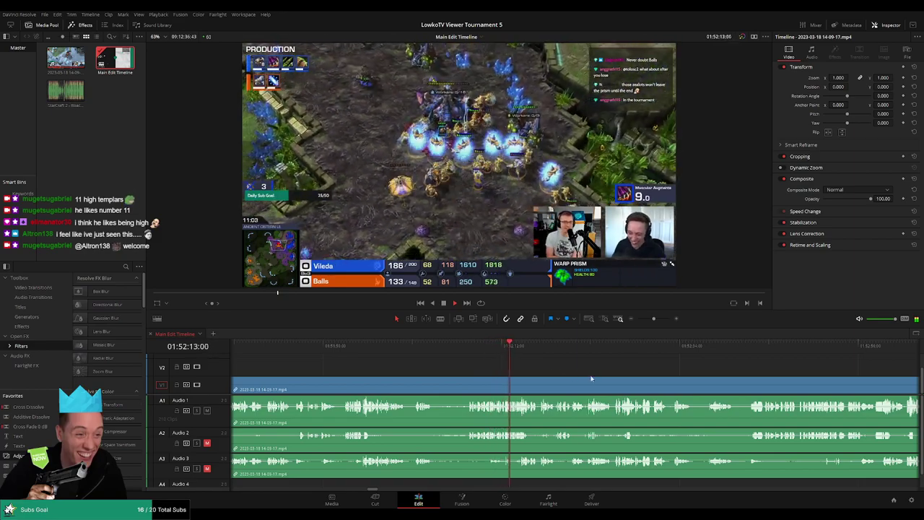
scroll(505, 369, right, 3)
scroll(508, 381, right, 3)
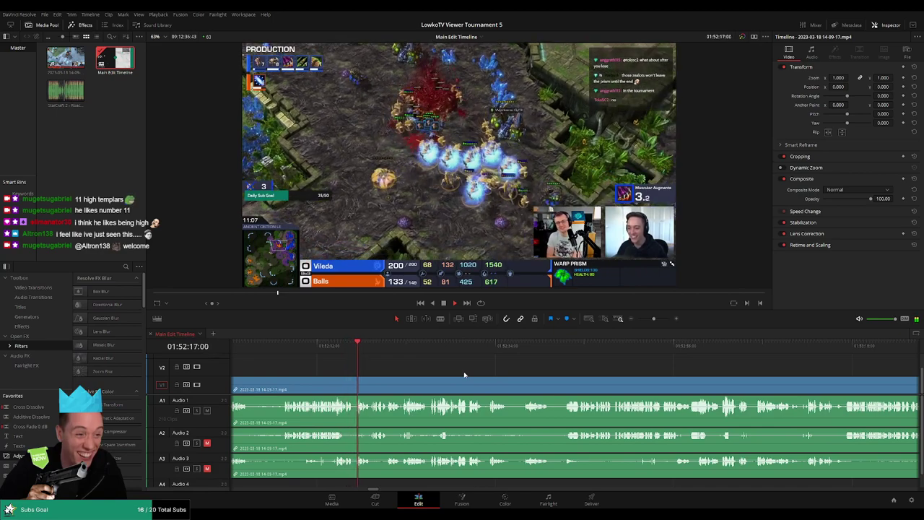
scroll(473, 377, right, 1)
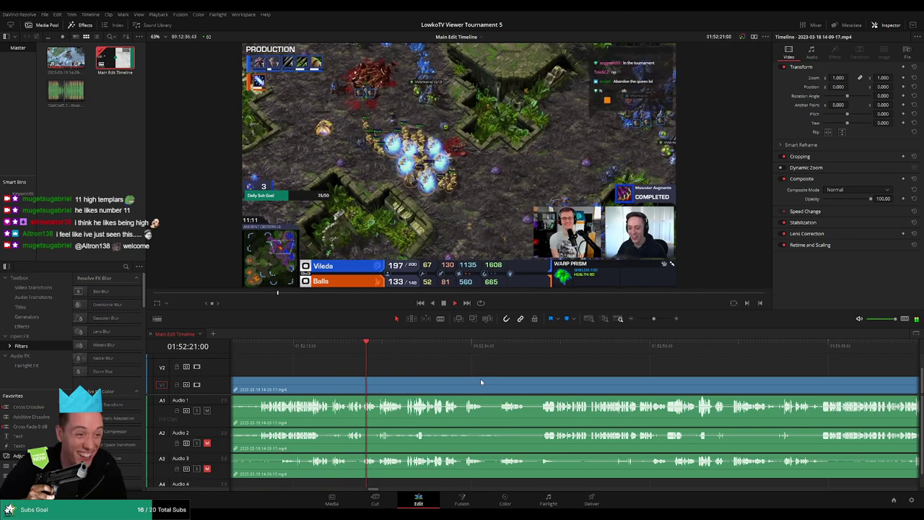
scroll(480, 382, right, 1)
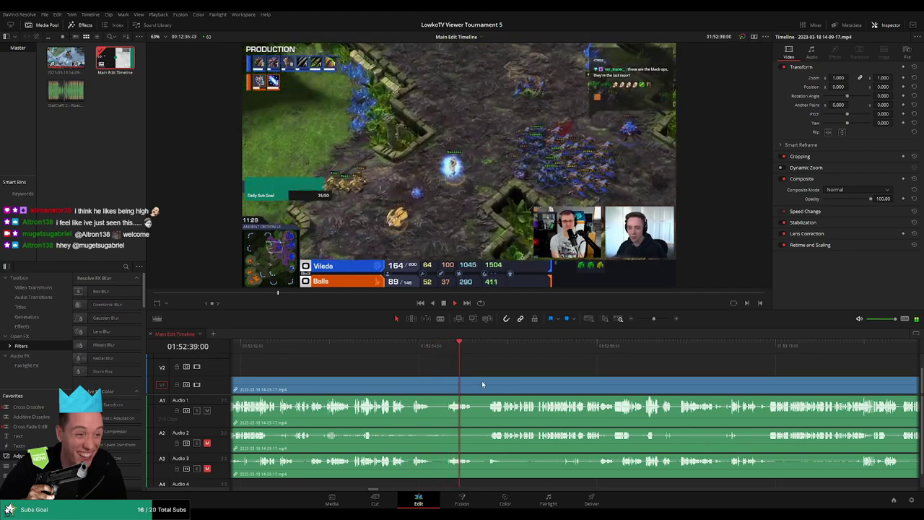
Step: Blade the footage near 01:52:41 and ripple delete the short piece, closing the gap
click(445, 346)
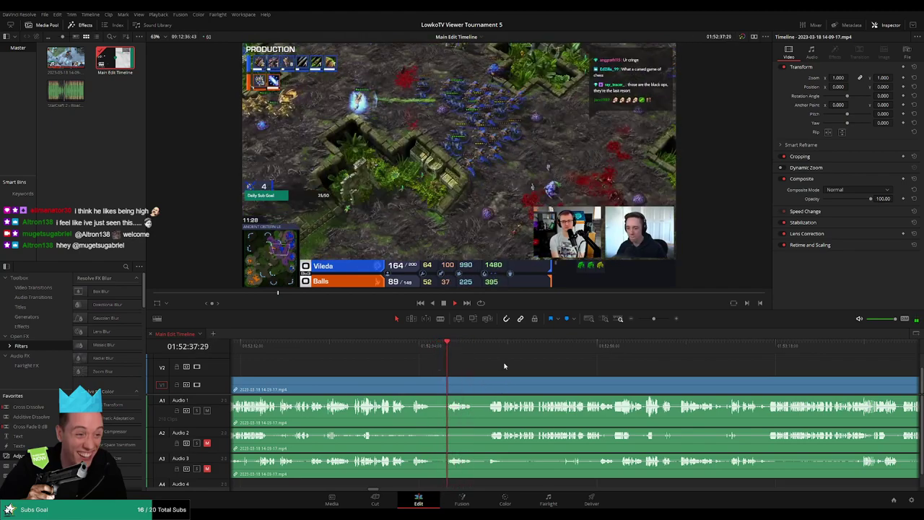
scroll(556, 370, left, 3)
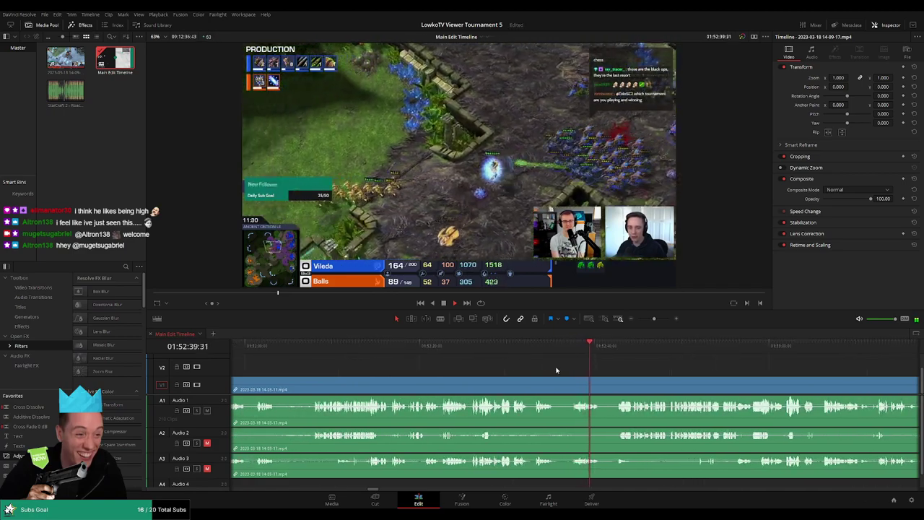
scroll(554, 367, up, 1)
scroll(534, 366, down, 1)
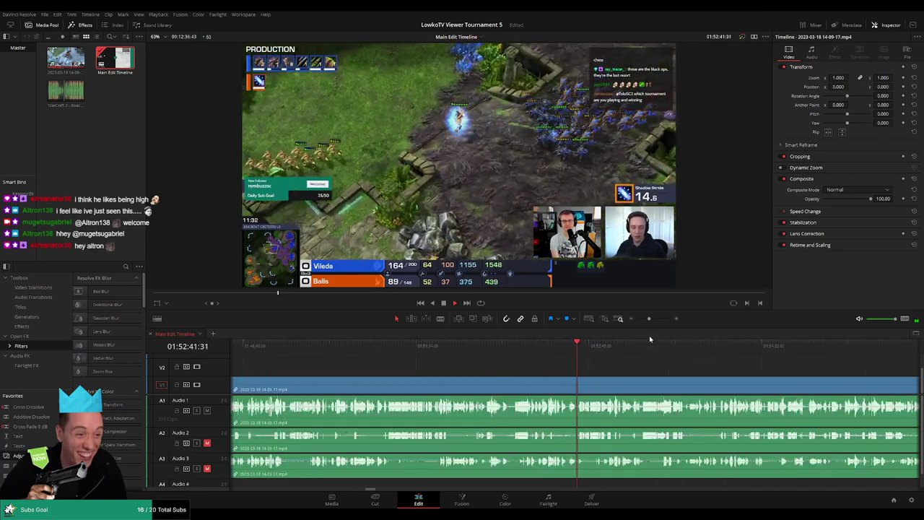
key(space)
scroll(649, 339, up, 1)
key(b)
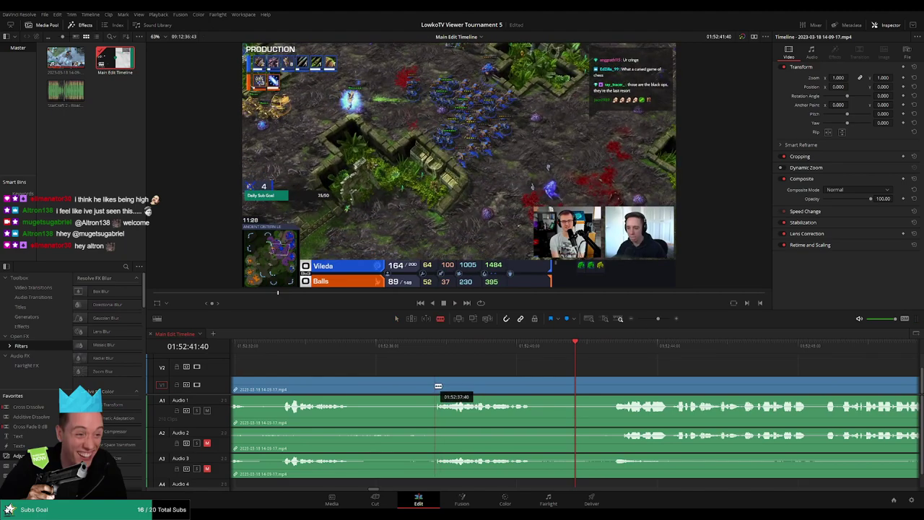
click(437, 388)
key(a)
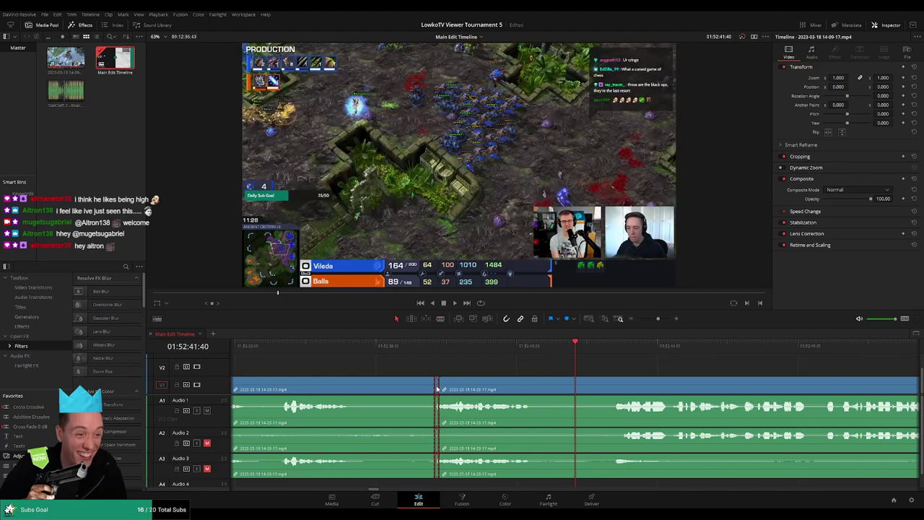
key(Delete)
Step: Replay across the new cut, then tint the clips before the playhead orange as reviewed
click(407, 355)
key(space)
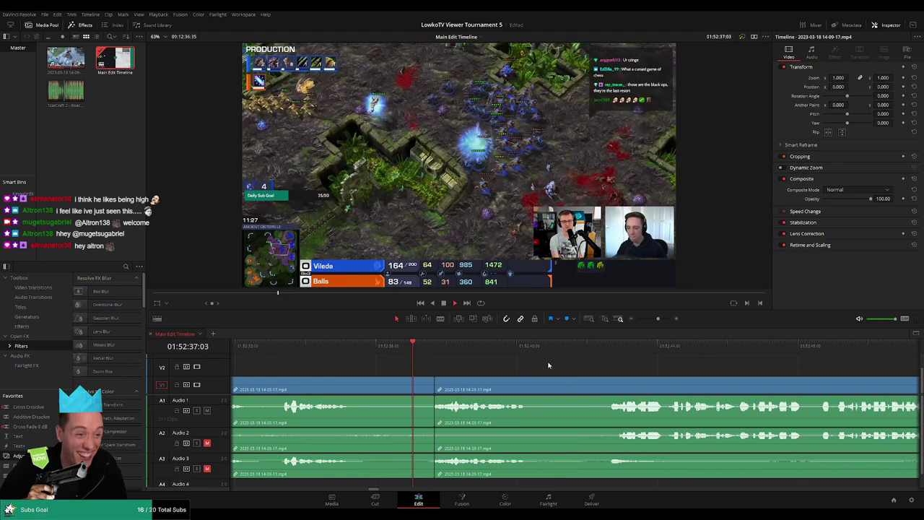
drag(529, 360, 588, 355)
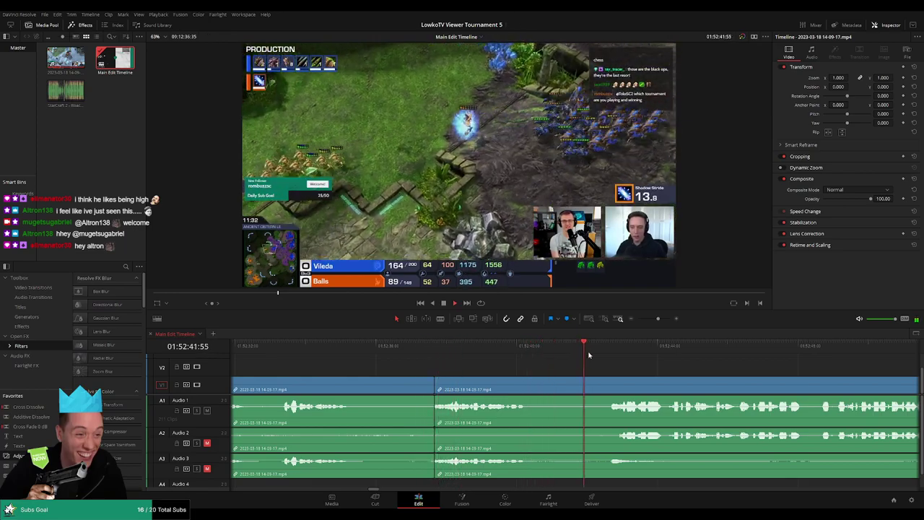
scroll(640, 374, up, 2)
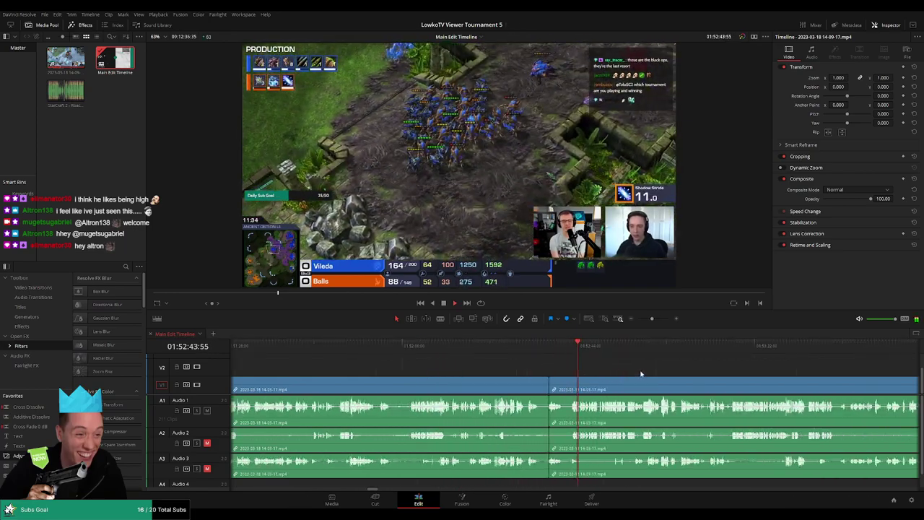
scroll(640, 374, down, 1)
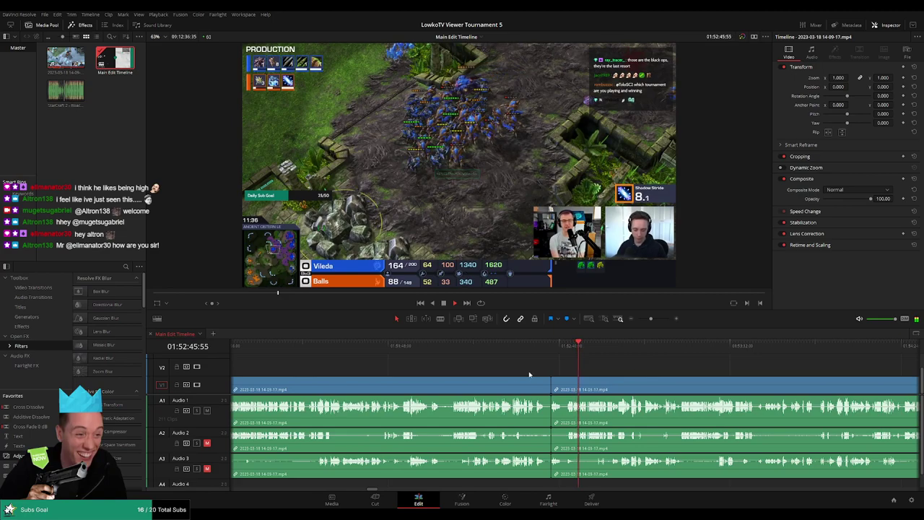
click(504, 384)
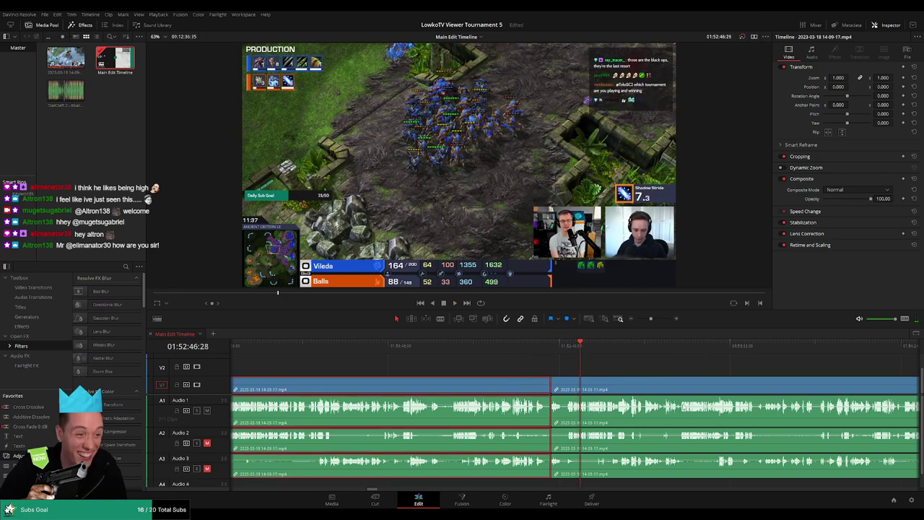
click(635, 365)
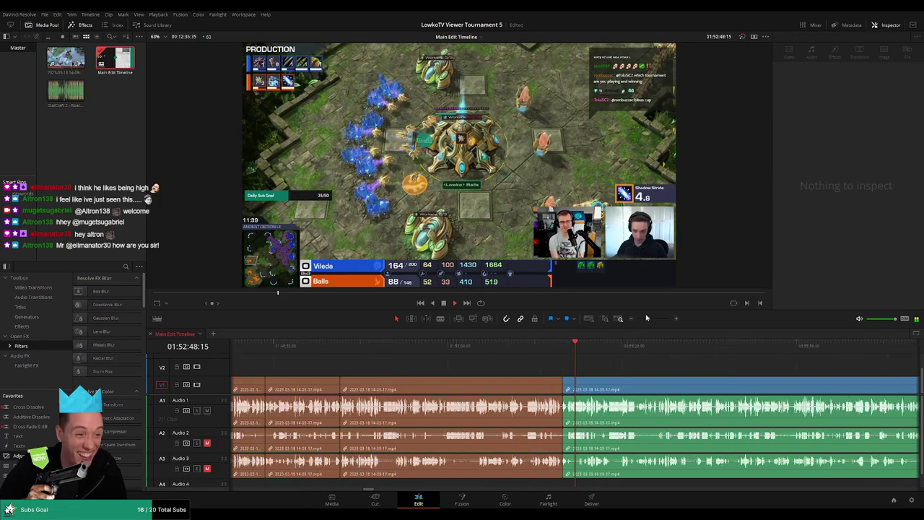
scroll(646, 318, down, 3)
scroll(646, 317, up, 3)
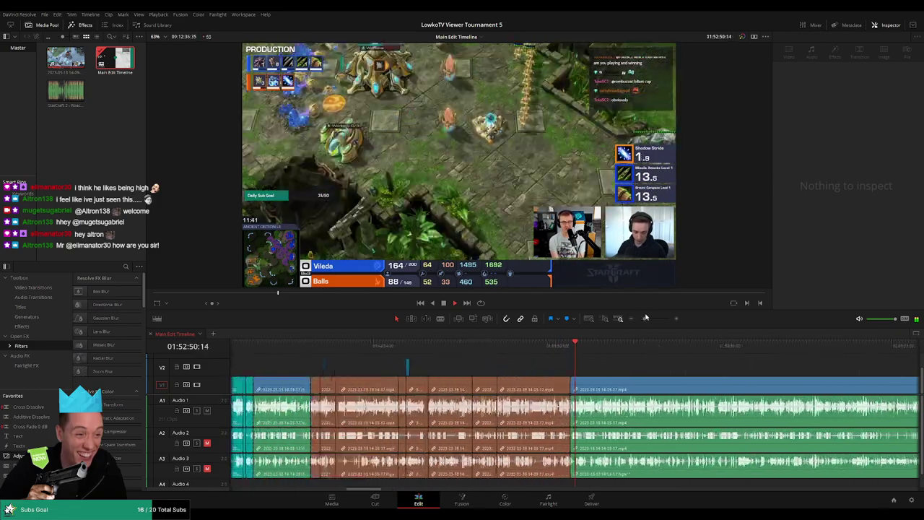
scroll(645, 317, up, 3)
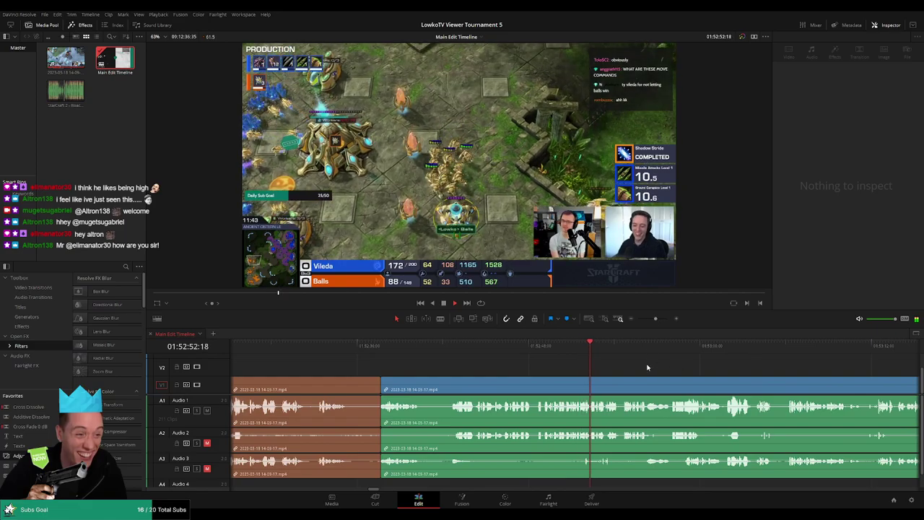
scroll(641, 319, down, 3)
scroll(640, 320, up, 2)
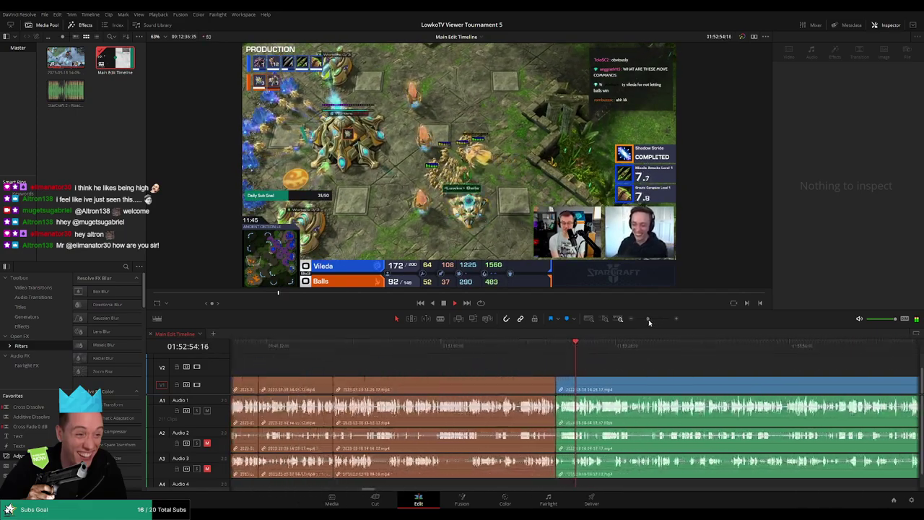
scroll(648, 321, up, 2)
scroll(528, 374, right, 3)
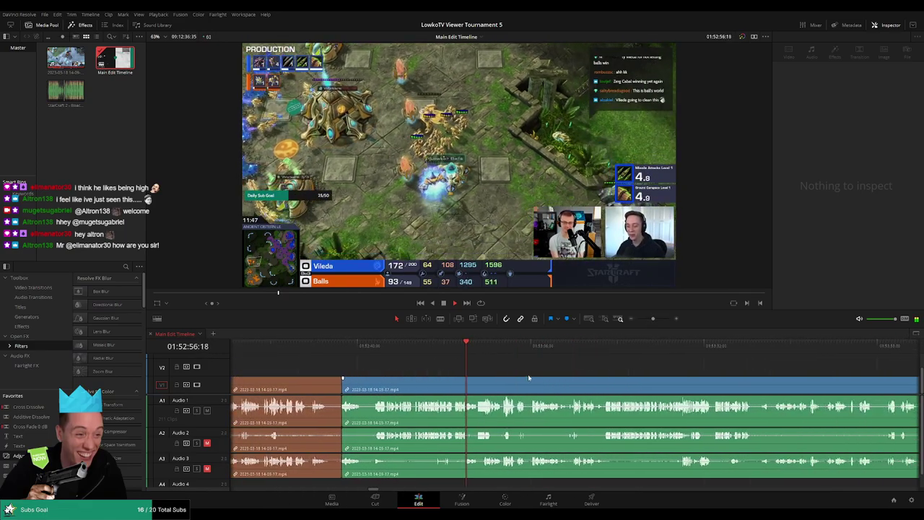
scroll(477, 372, right, 2)
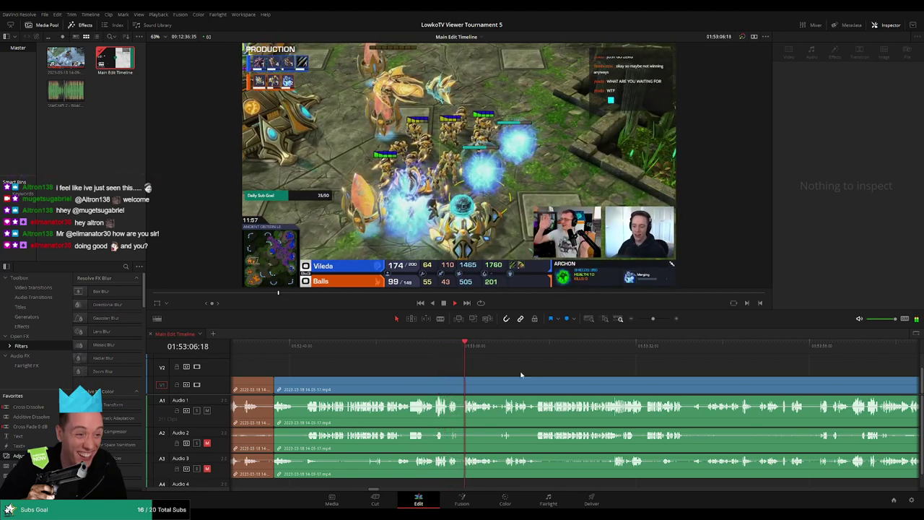
scroll(485, 370, right, 2)
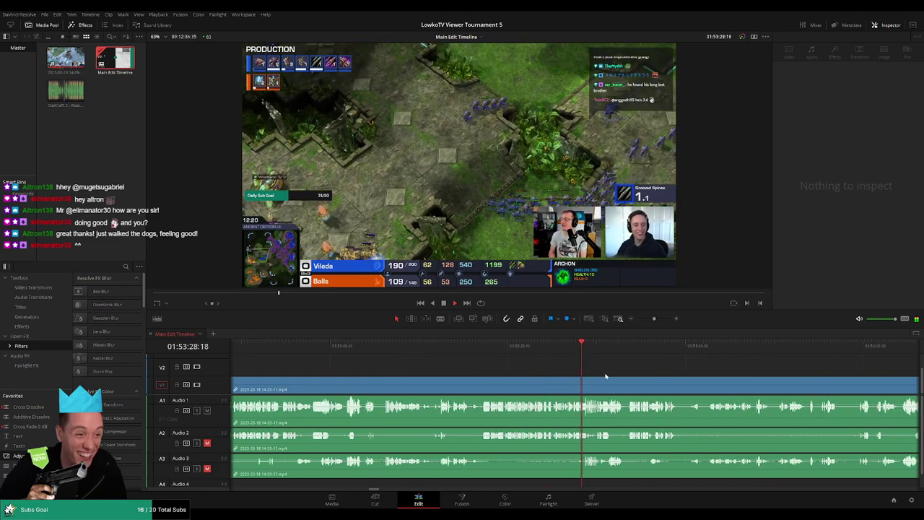
scroll(658, 386, right, 2)
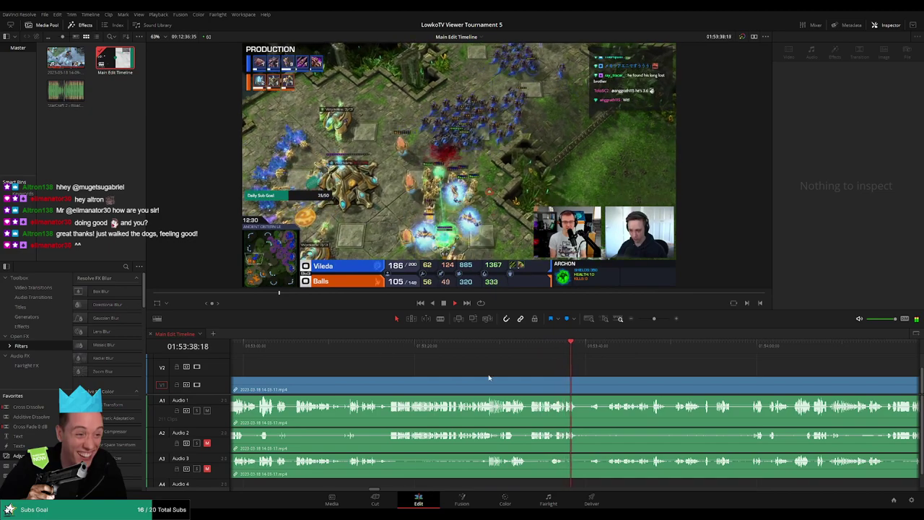
scroll(580, 368, up, 2)
scroll(531, 361, right, 2)
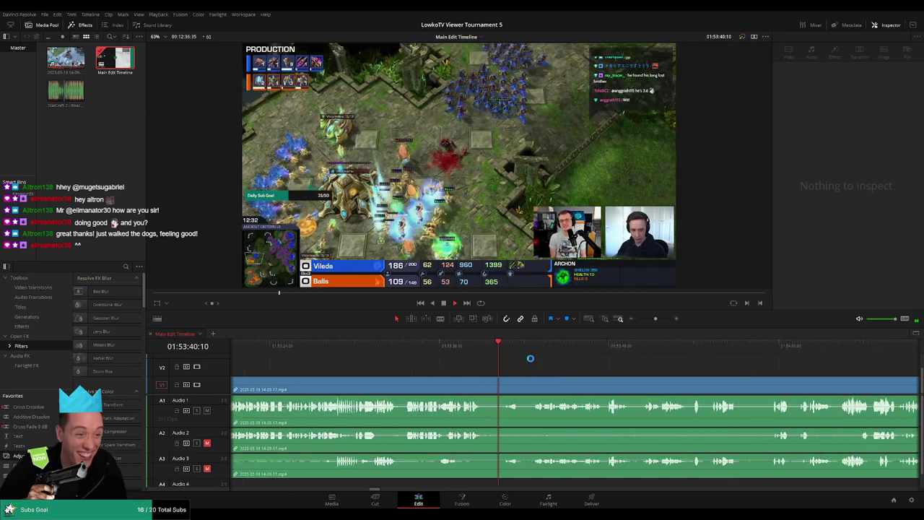
click(543, 366)
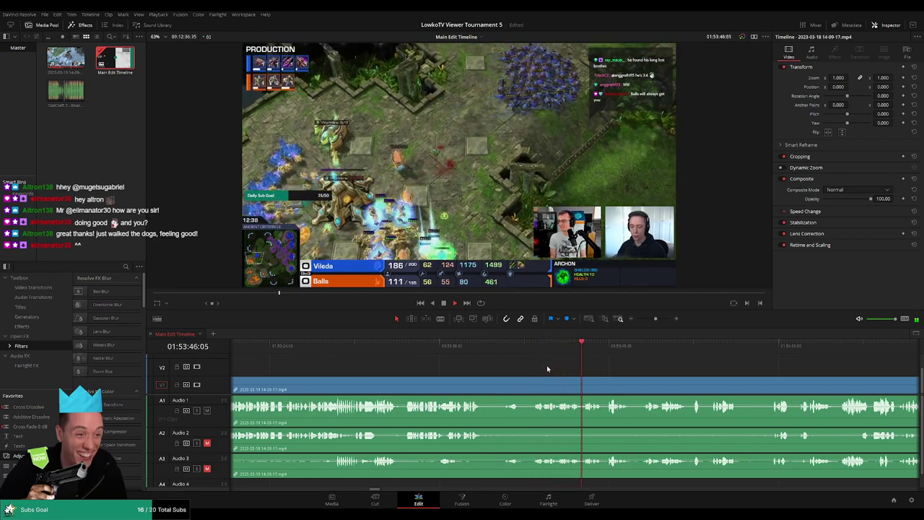
scroll(534, 366, right, 2)
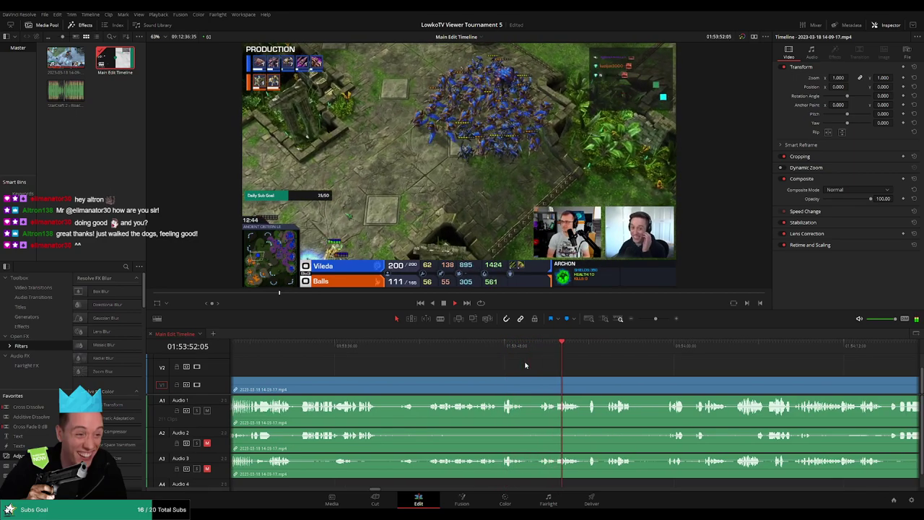
scroll(518, 367, right, 3)
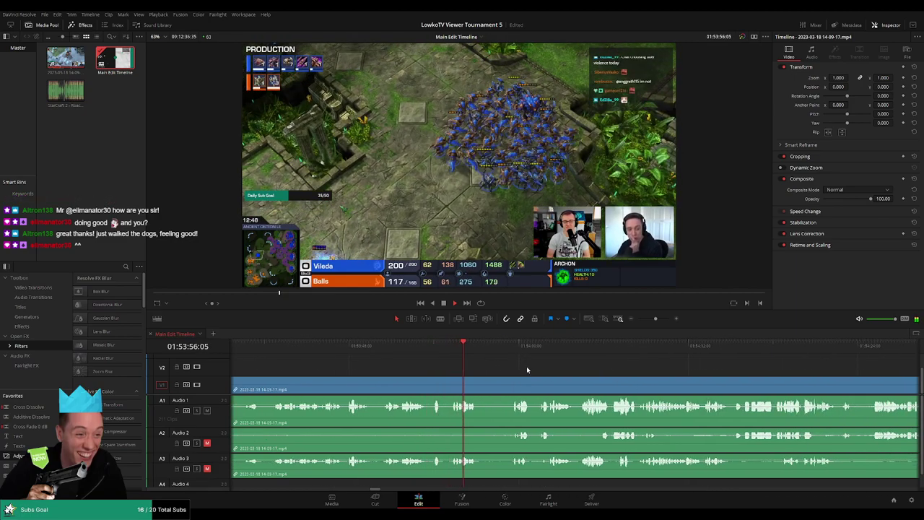
Step: At 2x playback, blade both ends of the unwanted stretch near 01:53:57 and ripple delete it
key(l)
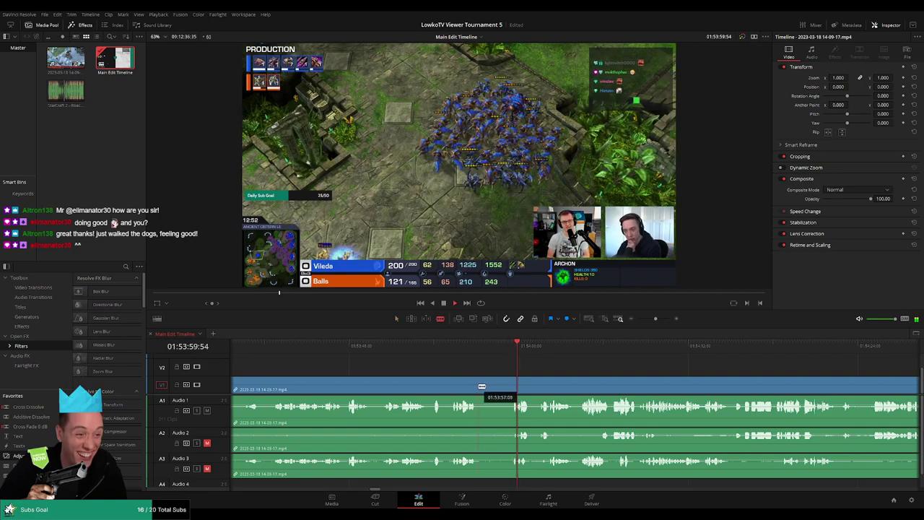
click(478, 387)
click(511, 386)
key(a)
click(500, 388)
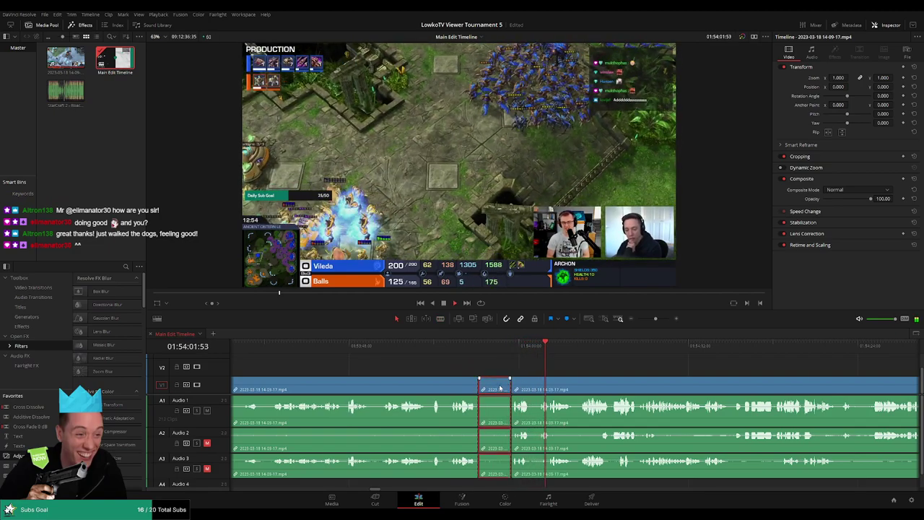
key(Delete)
Step: Replay across the new cut, select the clip before it, and follow playback past 01:54:25
click(465, 347)
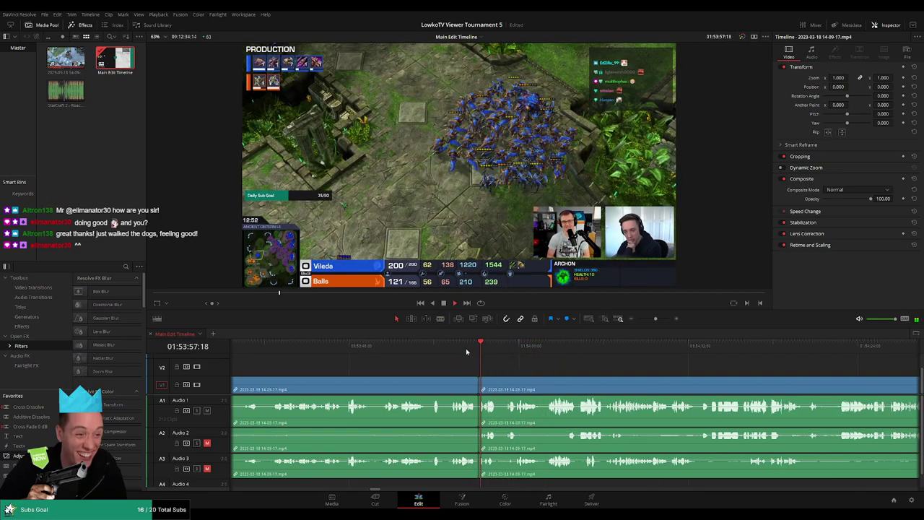
click(450, 388)
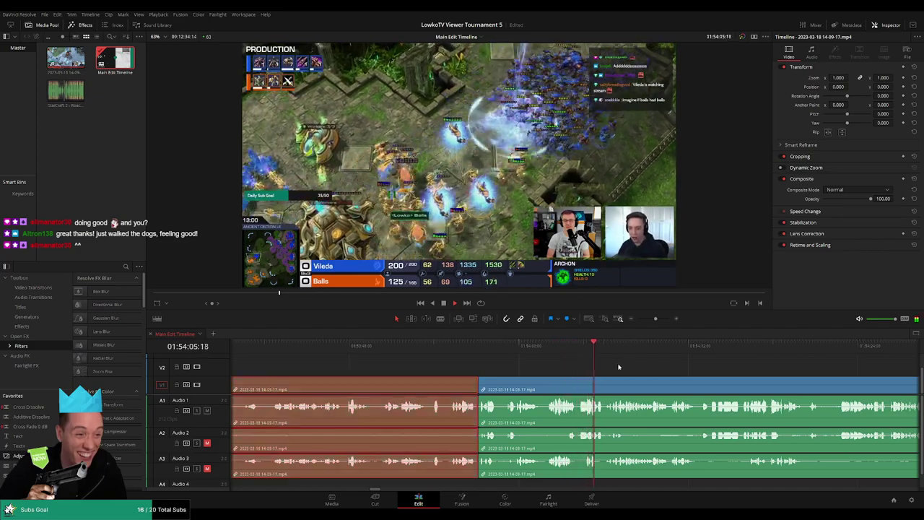
scroll(606, 368, down, 3)
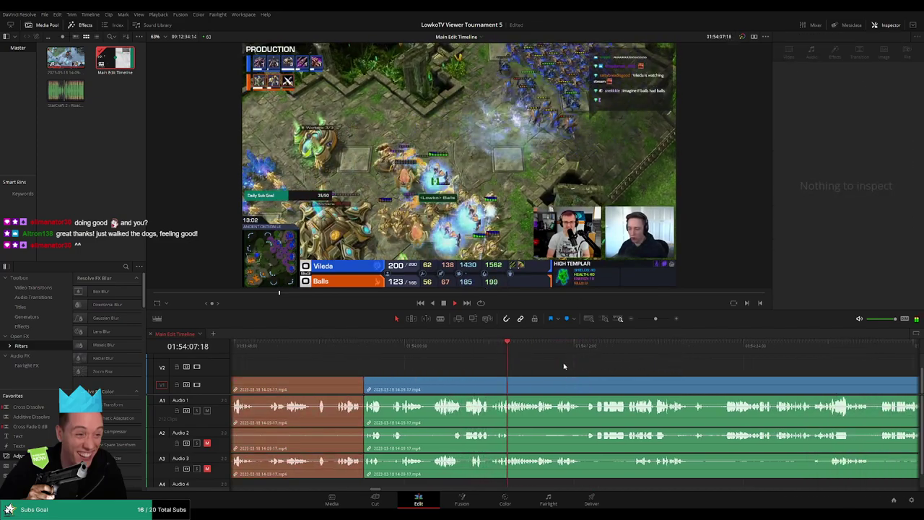
scroll(549, 367, down, 2)
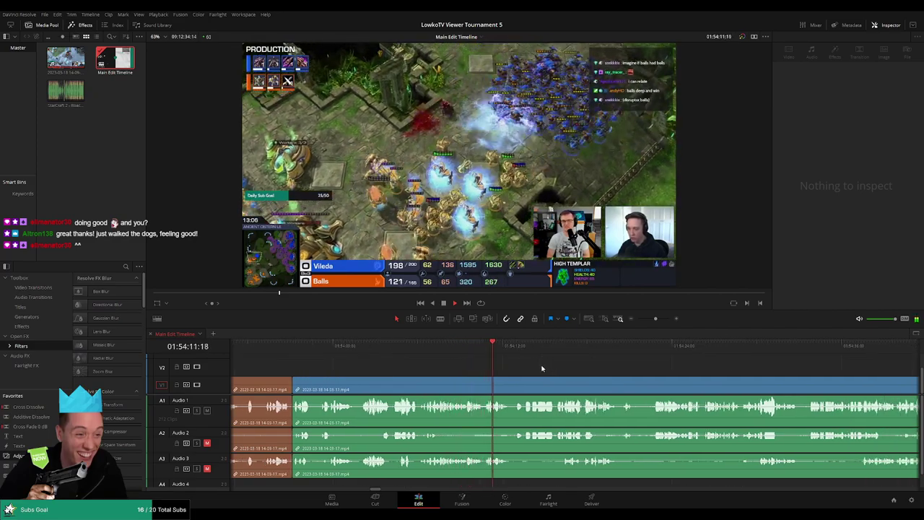
scroll(545, 368, down, 2)
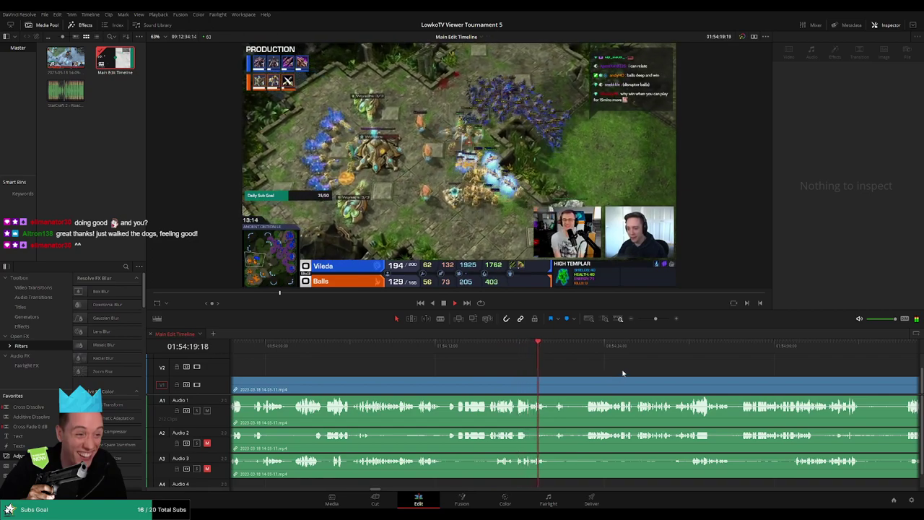
scroll(622, 373, right, 3)
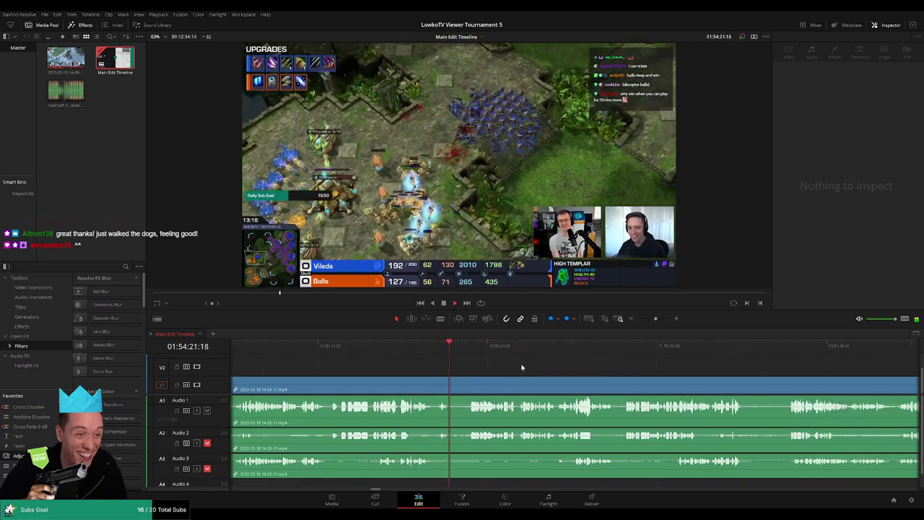
scroll(563, 368, right, 2)
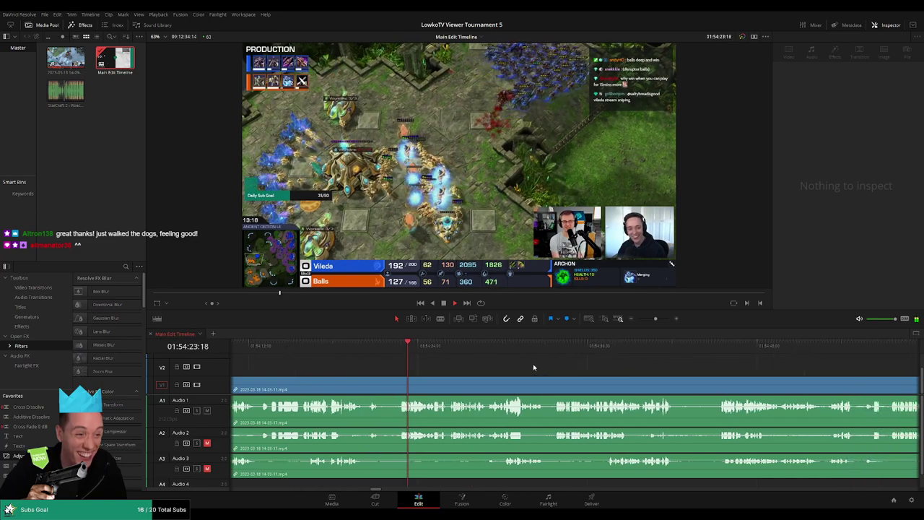
scroll(549, 368, right, 1)
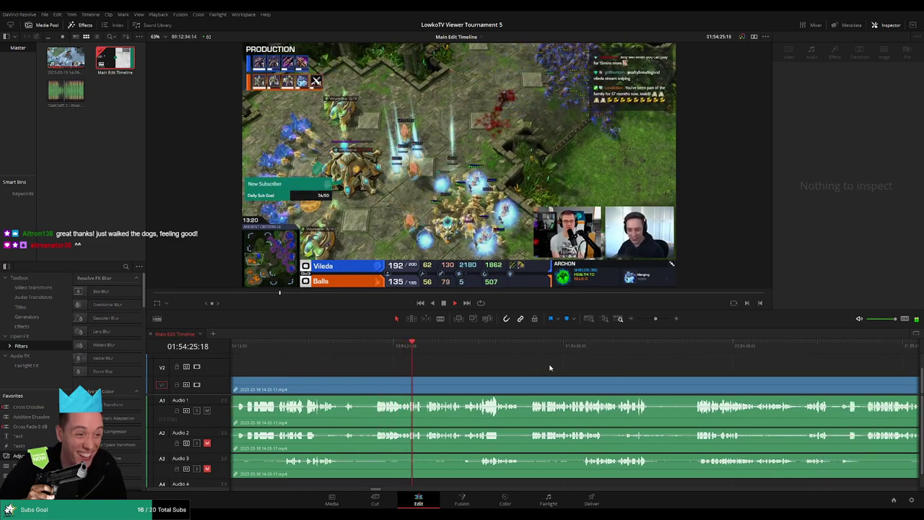
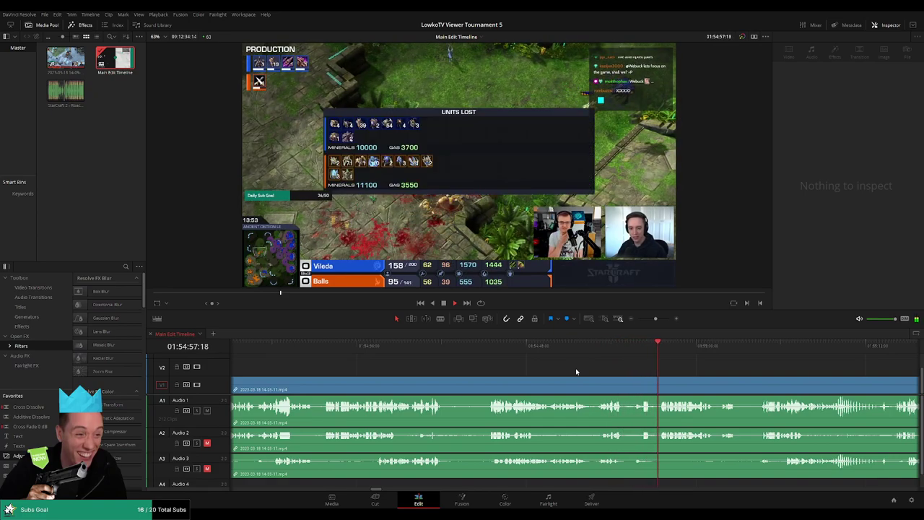
Step: Blade both sides of the brief unwanted moment near 01:55:19 and ripple-delete the short piece
scroll(569, 373, right, 3)
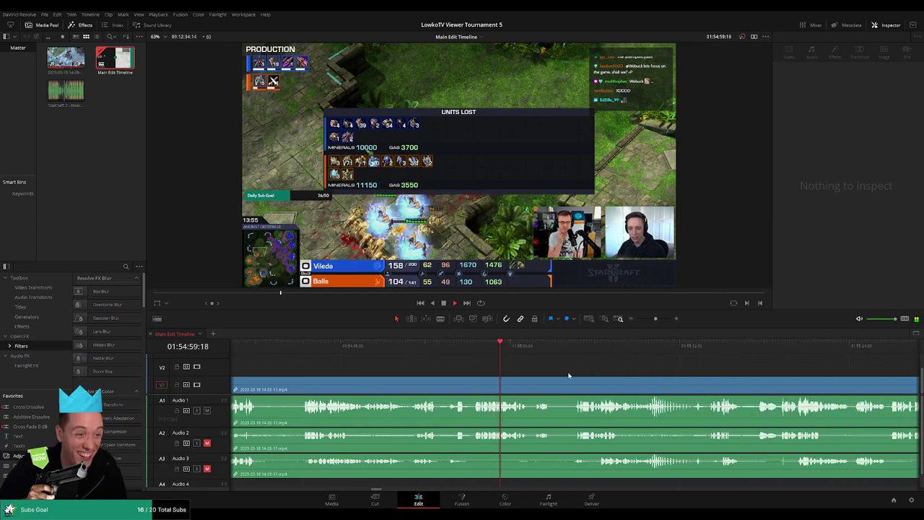
scroll(570, 373, right, 2)
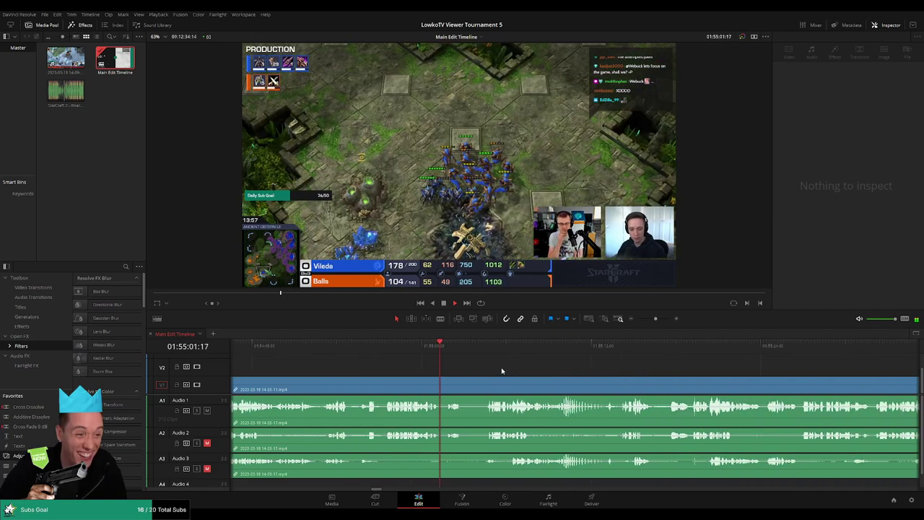
click(476, 389)
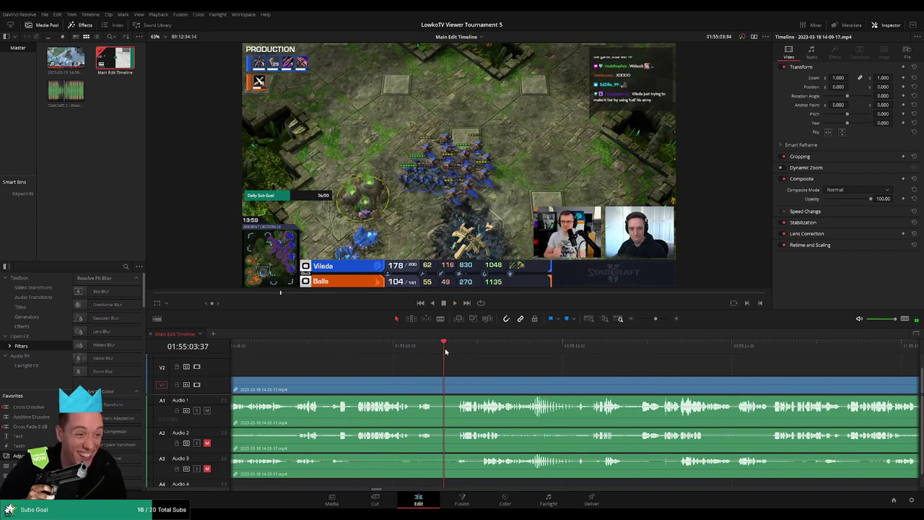
scroll(545, 380, right, 2)
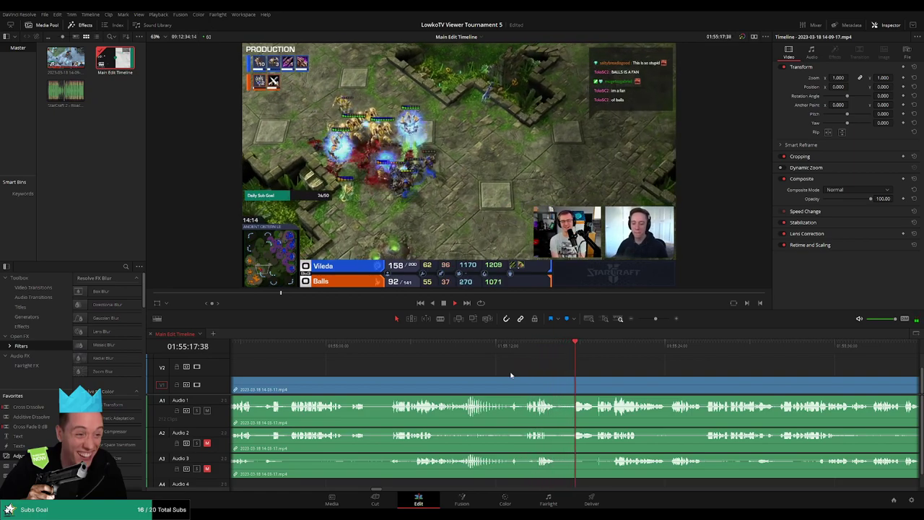
scroll(544, 371, up, 2)
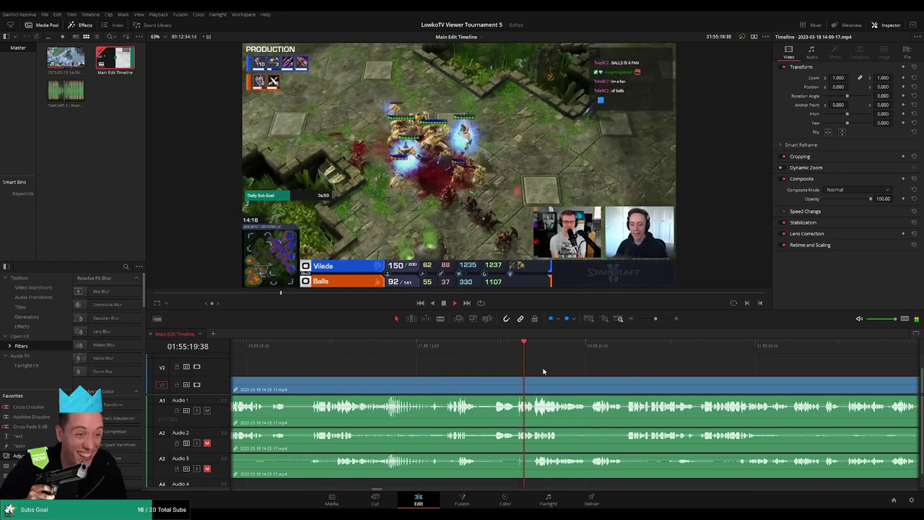
click(506, 352)
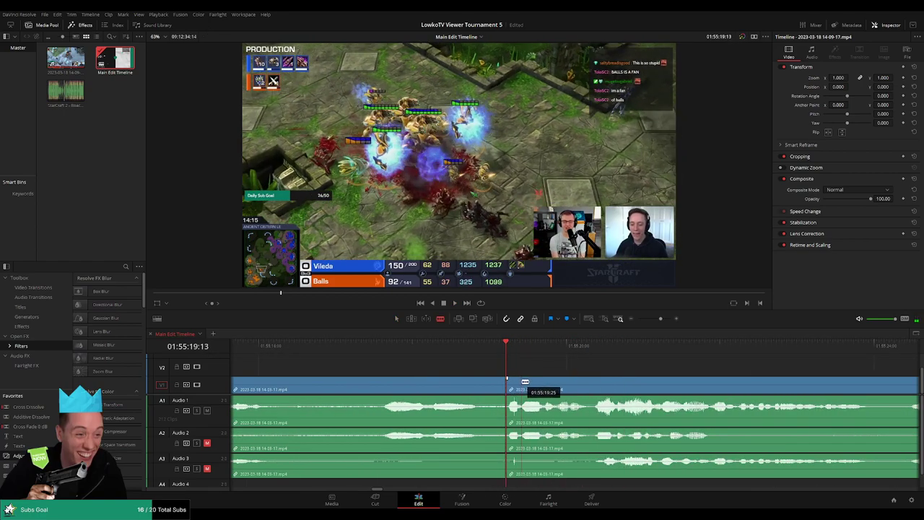
click(505, 383)
click(519, 385)
key(a)
click(514, 384)
key(Delete)
Step: Colour the finished clip left of the cut orange, then clear the selection
click(498, 351)
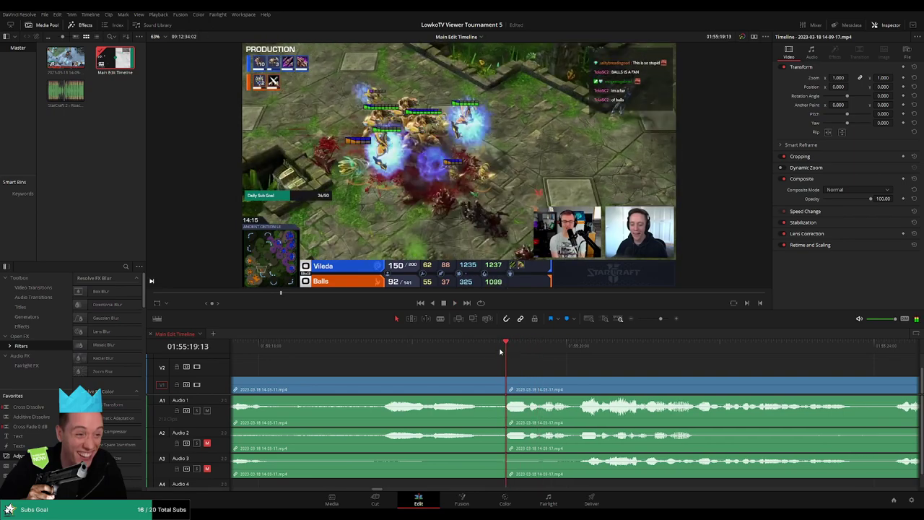
click(478, 351)
scroll(567, 375, down, 1)
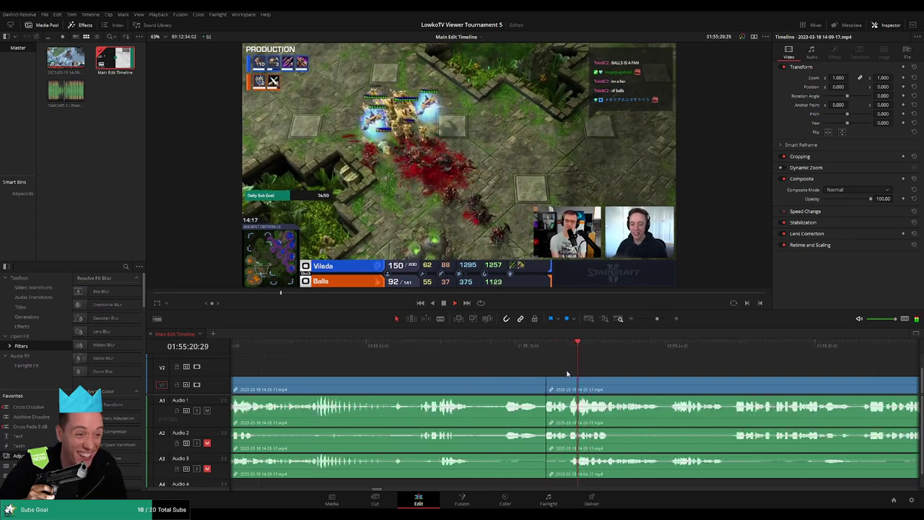
click(525, 388)
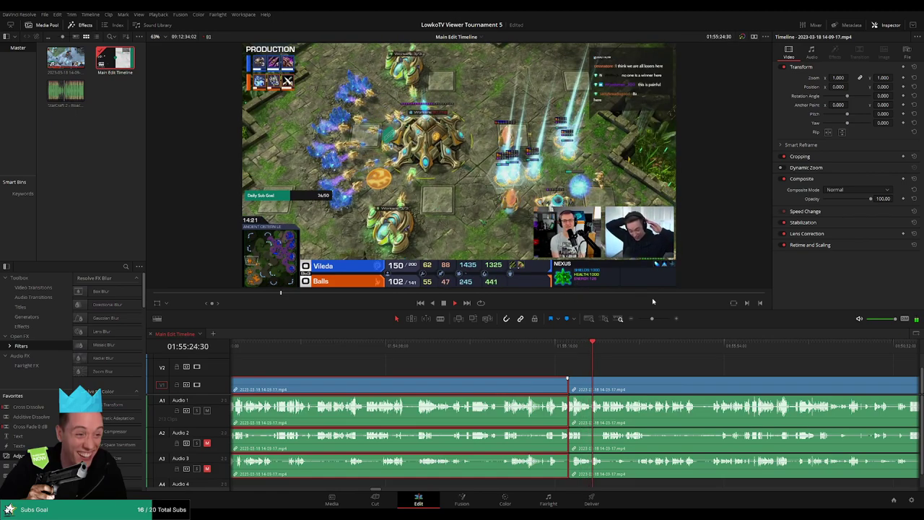
click(578, 345)
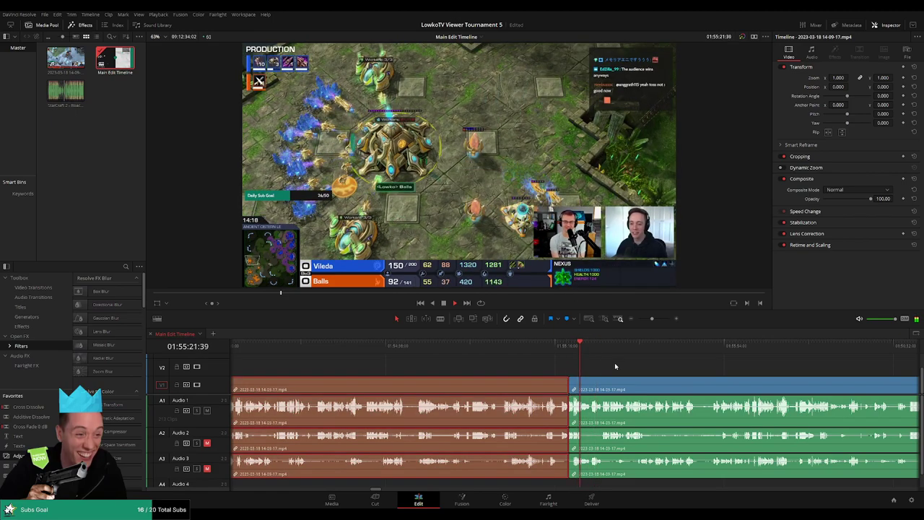
click(622, 366)
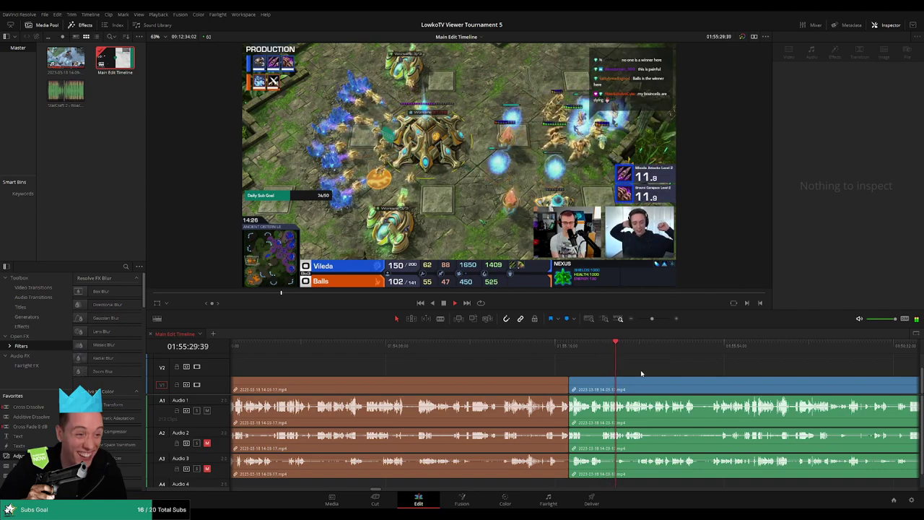
scroll(553, 366, up, 2)
scroll(554, 366, up, 5)
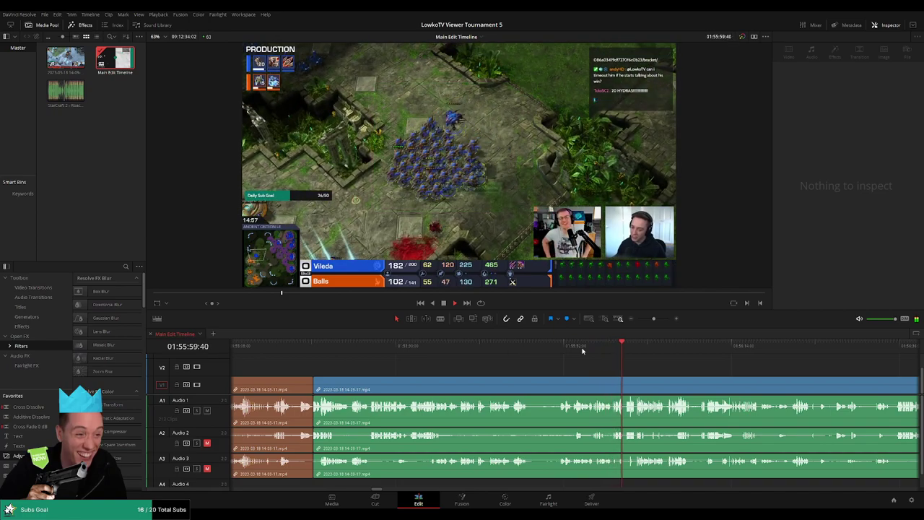
scroll(547, 366, right, 3)
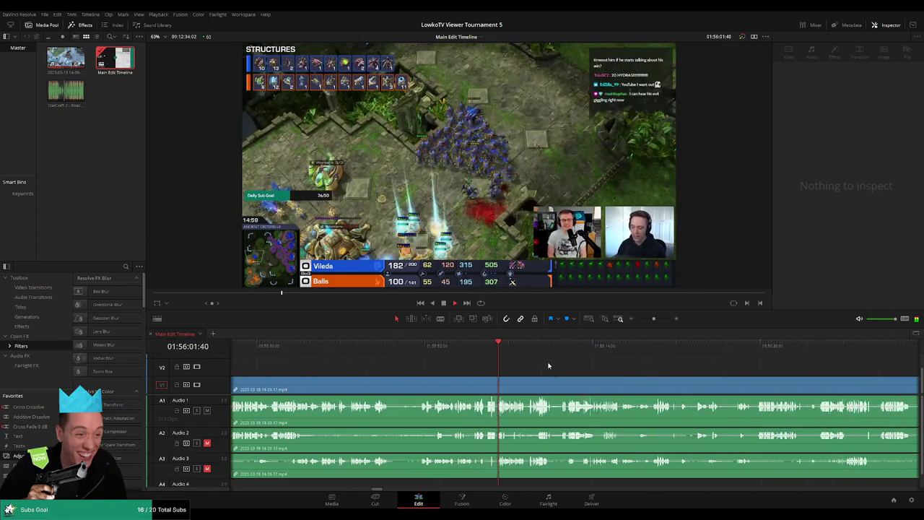
scroll(536, 365, right, 2)
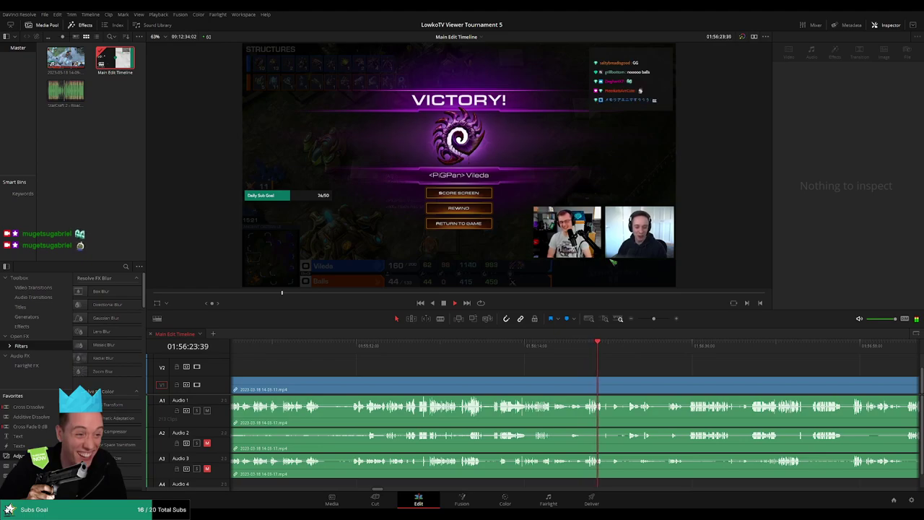
Step: Blade the stream at about 01:56:27, after the victory chat, and colour the game clip before it orange
scroll(634, 368, right, 4)
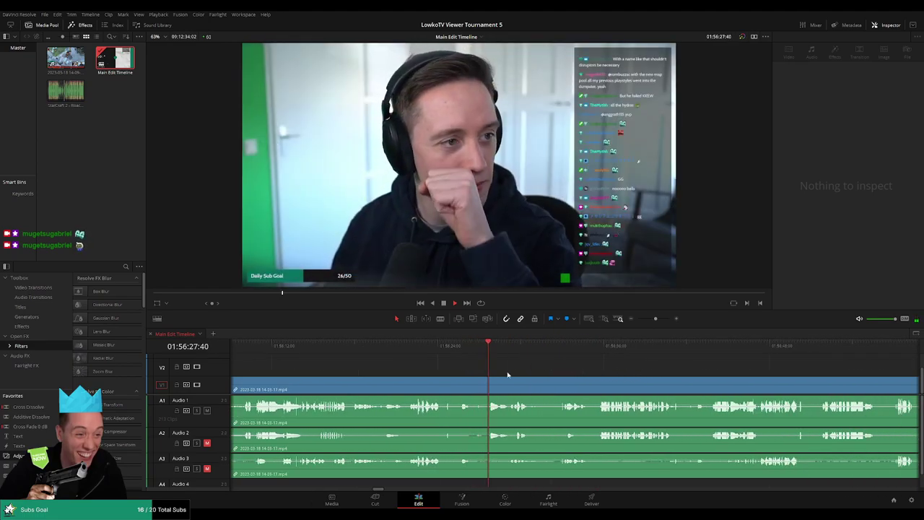
click(470, 386)
key(a)
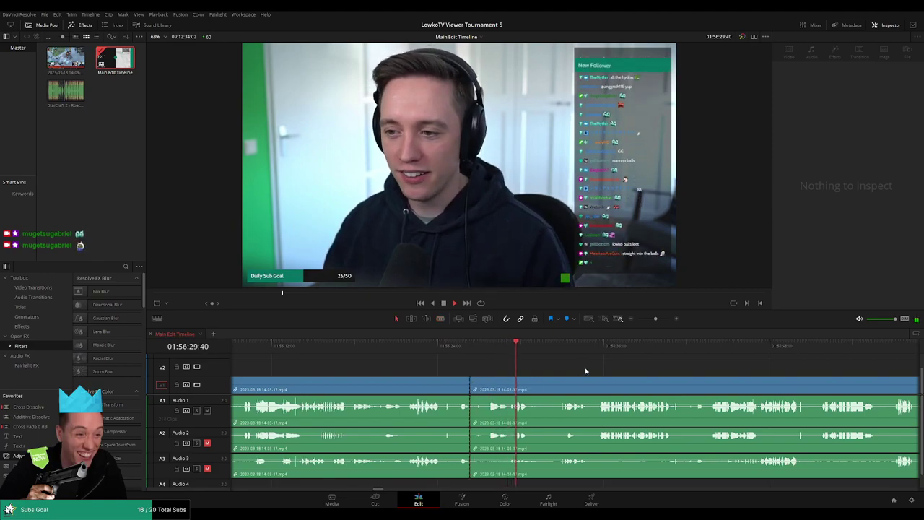
click(425, 383)
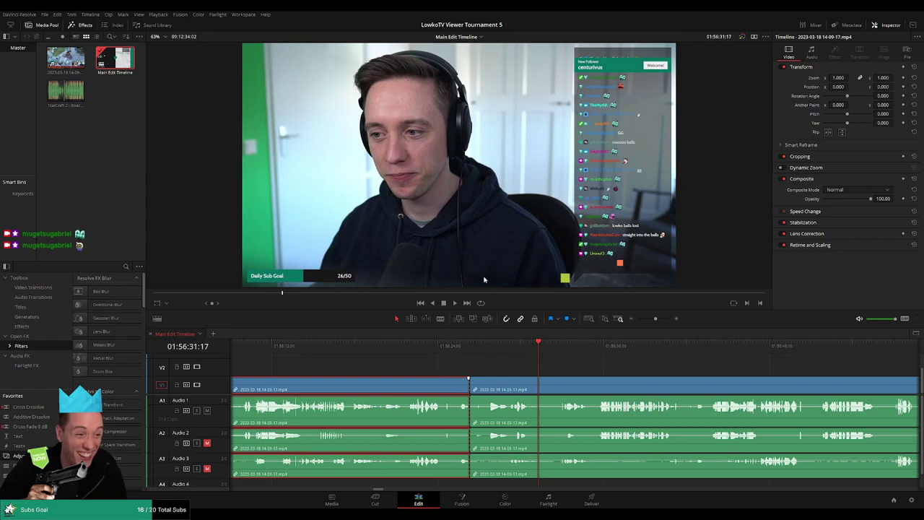
key(alt+o)
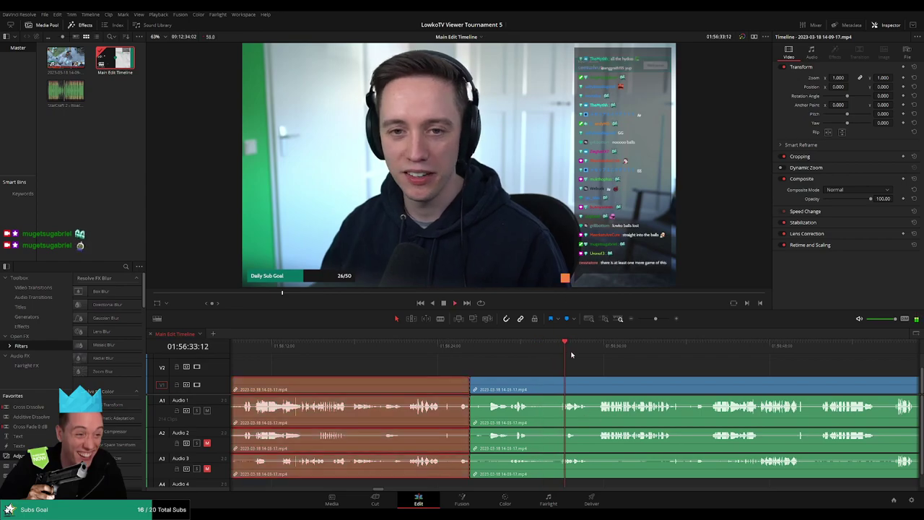
click(640, 371)
Step: Move the playhead ahead to the next game's lobby
scroll(640, 372, down, 2)
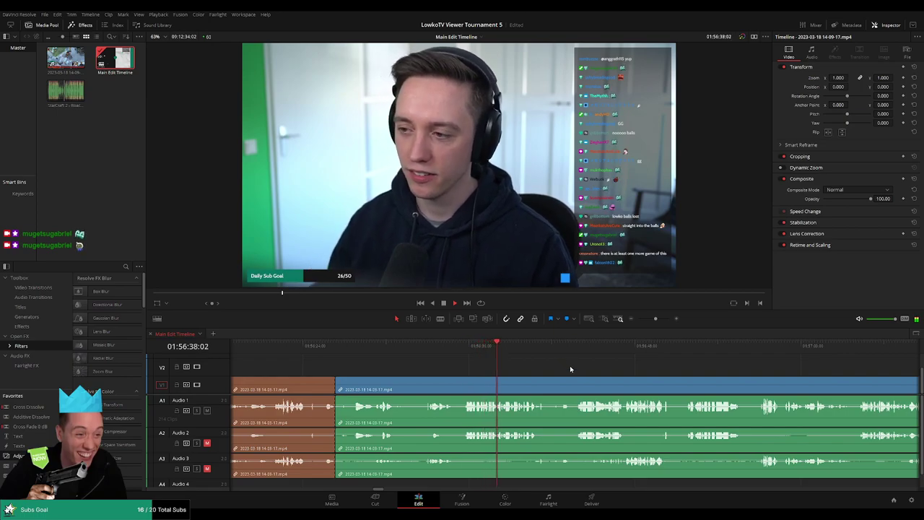
scroll(570, 365, up, 3)
scroll(580, 369, down, 3)
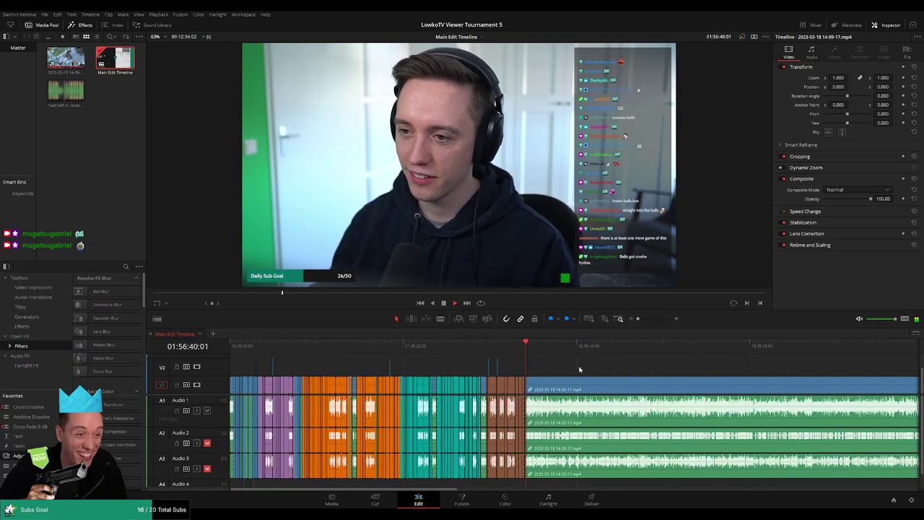
scroll(581, 369, up, 3)
scroll(581, 368, up, 1)
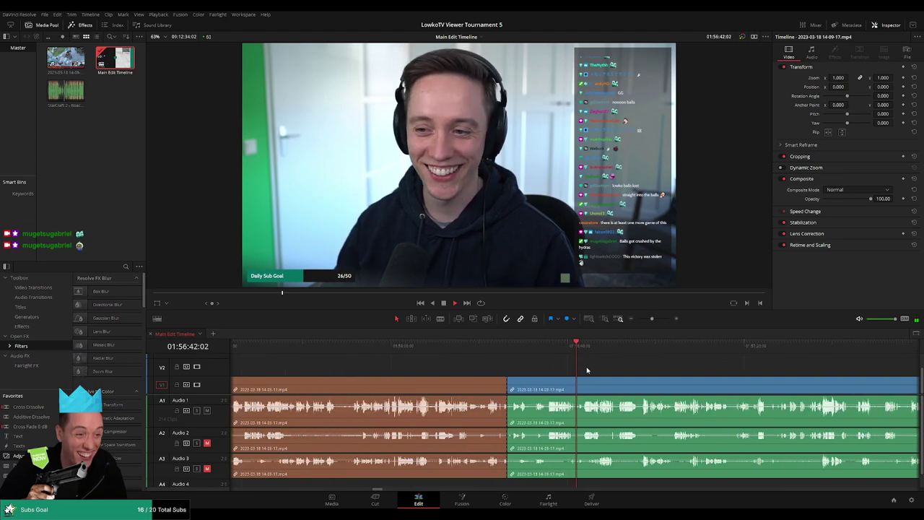
click(588, 352)
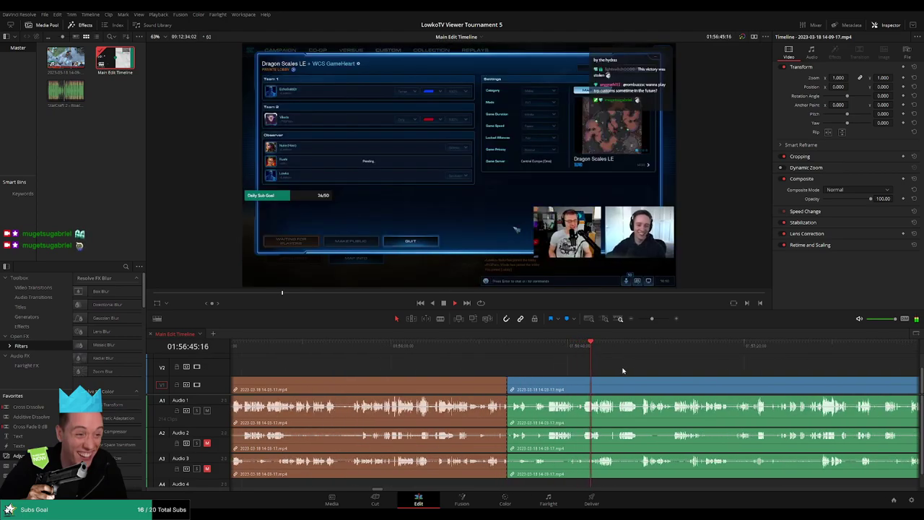
scroll(622, 370, up, 3)
scroll(506, 362, right, 3)
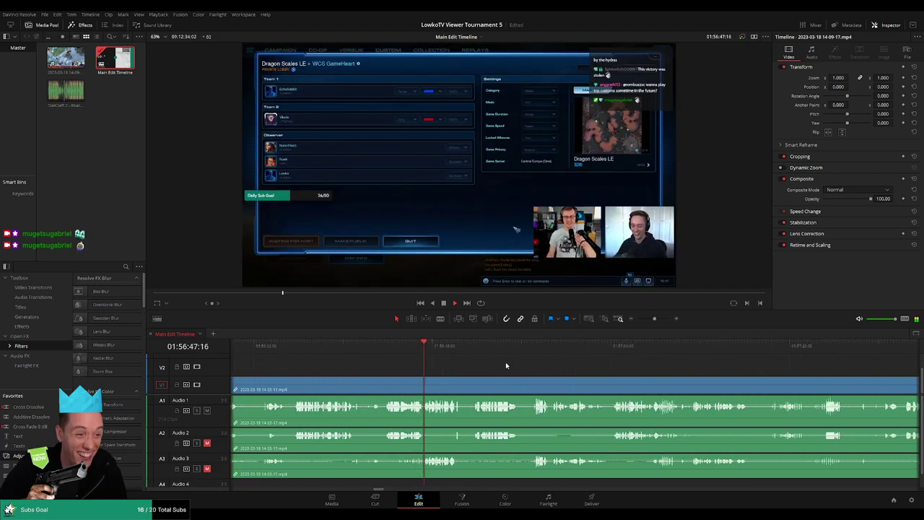
key(shift+Left)
key(shift+Left)
key(shift+Left)
key(shift+Left)
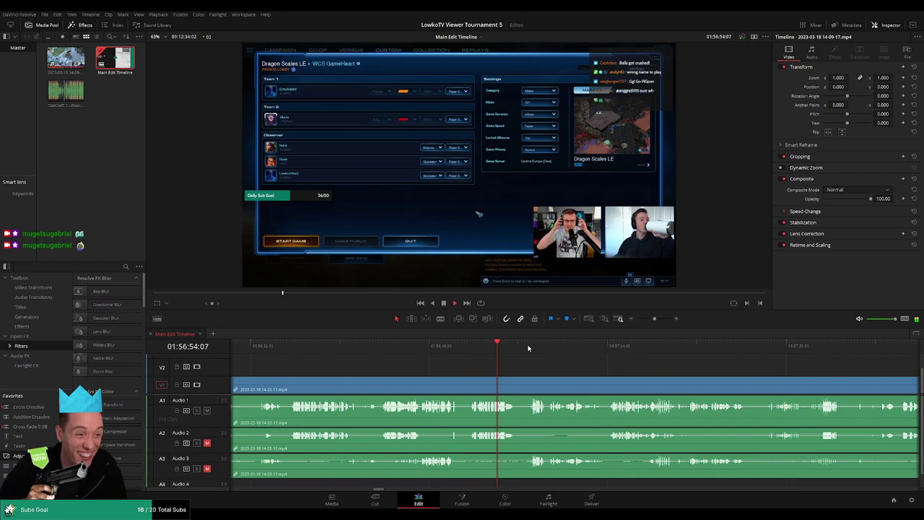
click(607, 347)
key(space)
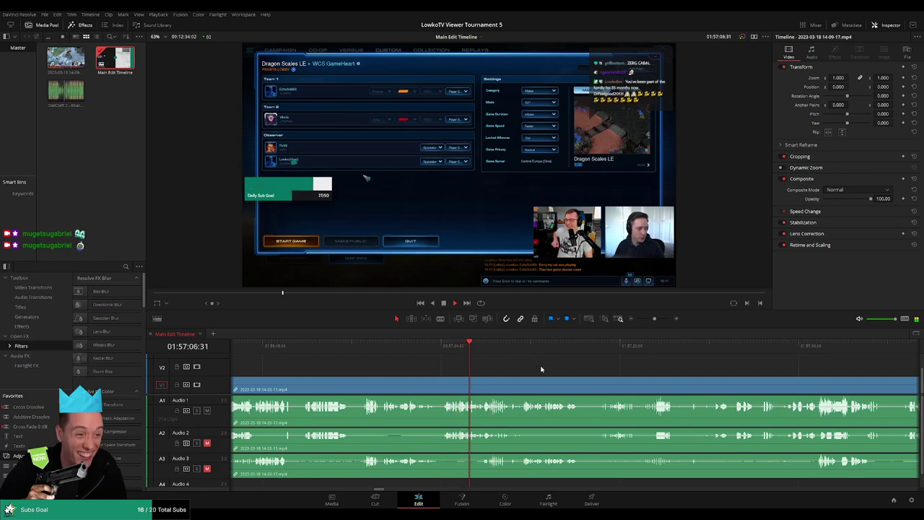
click(434, 346)
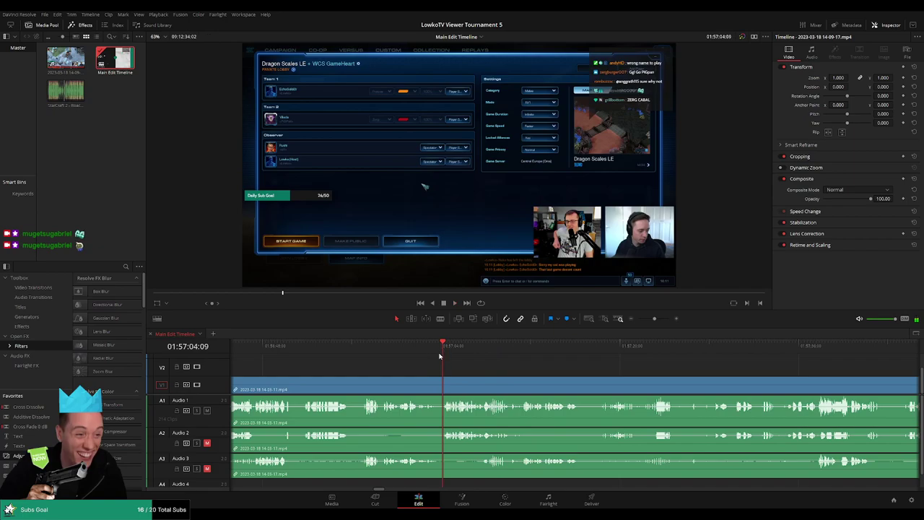
click(446, 376)
key(a)
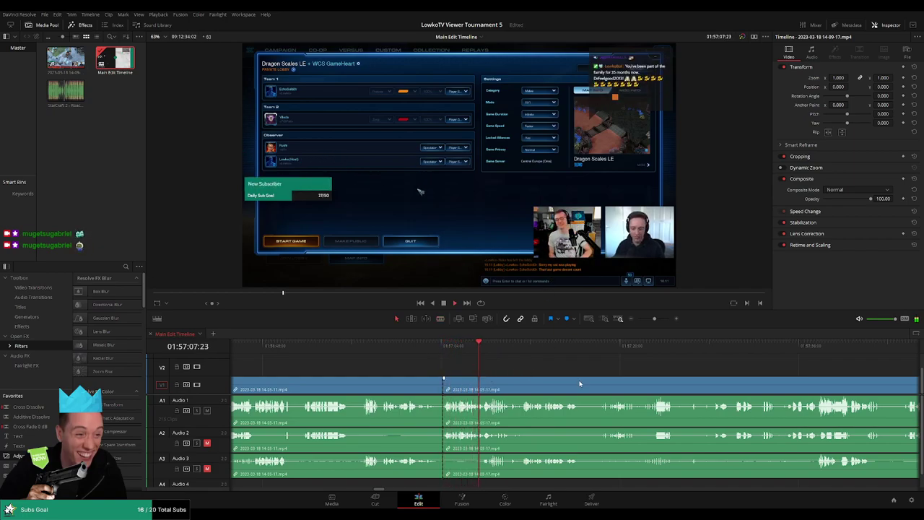
scroll(532, 371, right, 2)
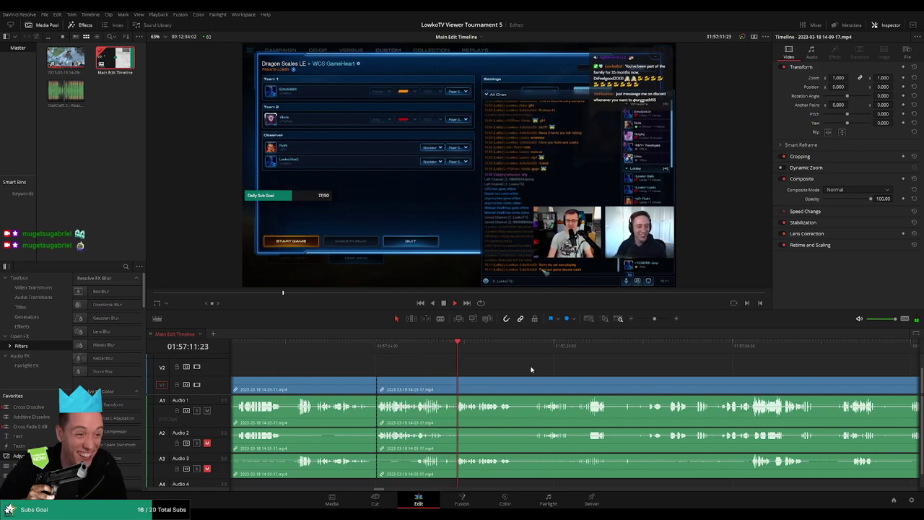
scroll(506, 368, right, 1)
scroll(491, 365, right, 1)
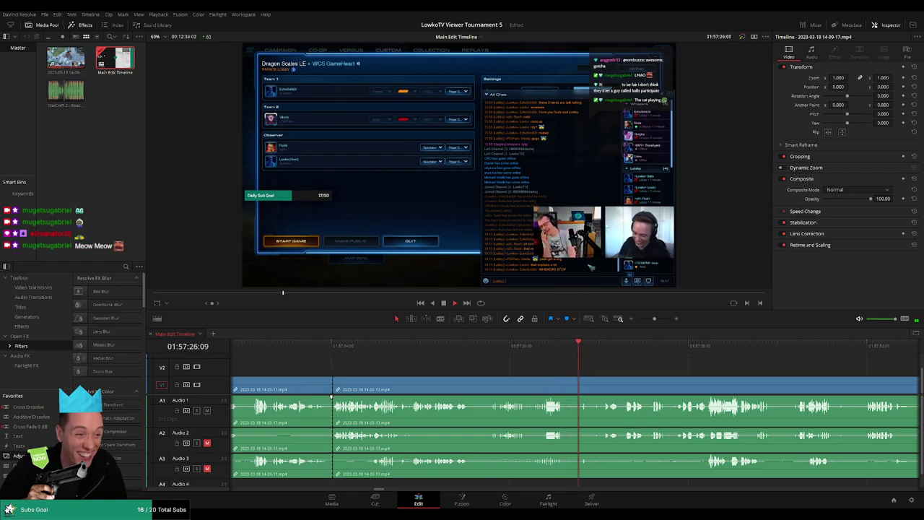
scroll(637, 370, right, 3)
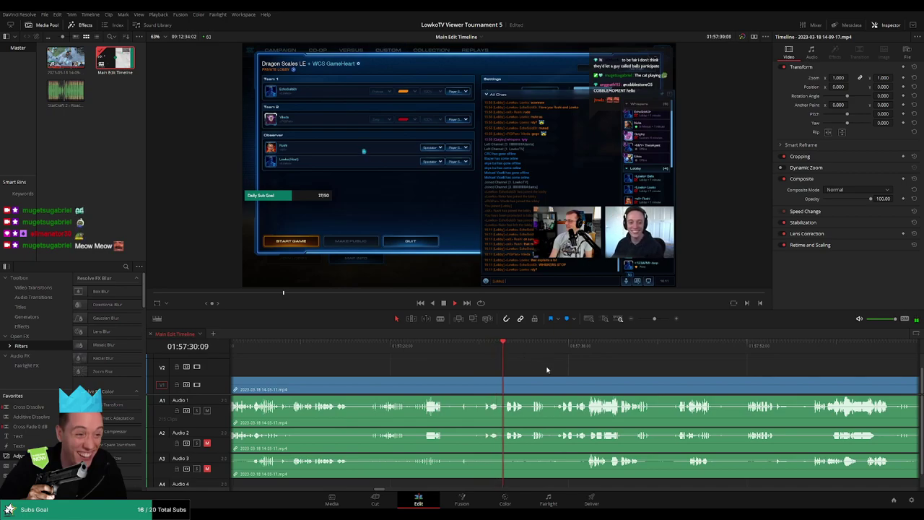
scroll(534, 367, right, 1)
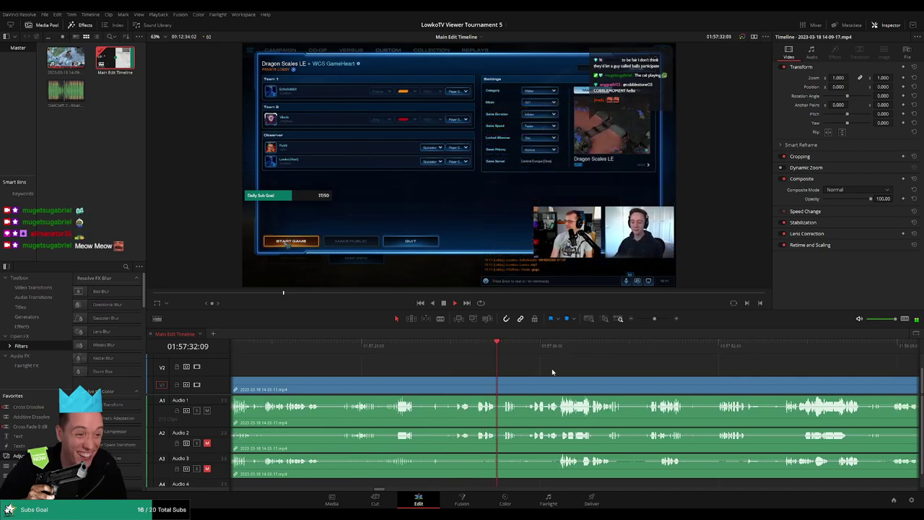
scroll(497, 363, right, 2)
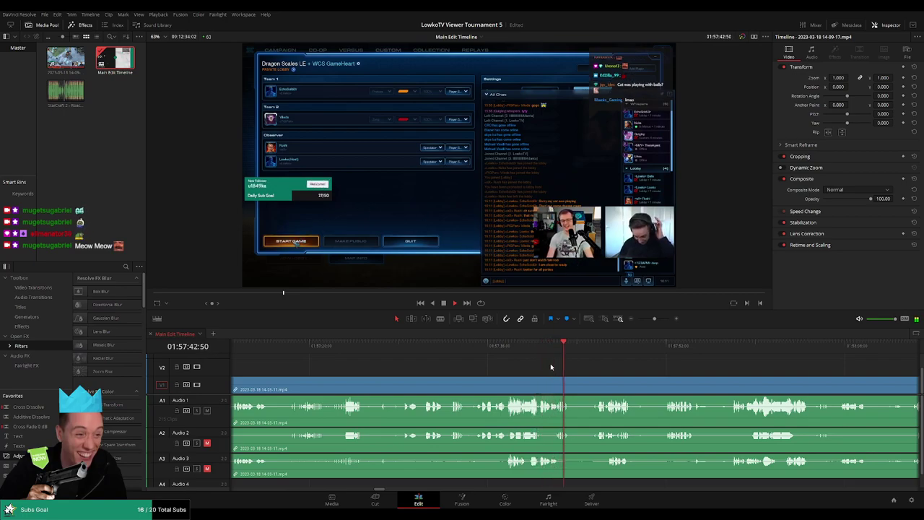
Step: Blade around the first unwanted lobby stretch and ripple-delete it
key(b)
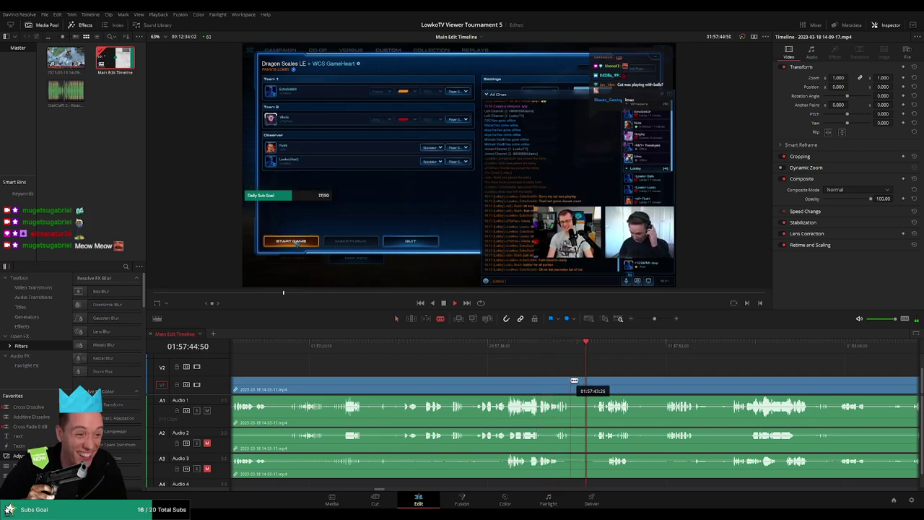
click(570, 380)
scroll(591, 376, up, 3)
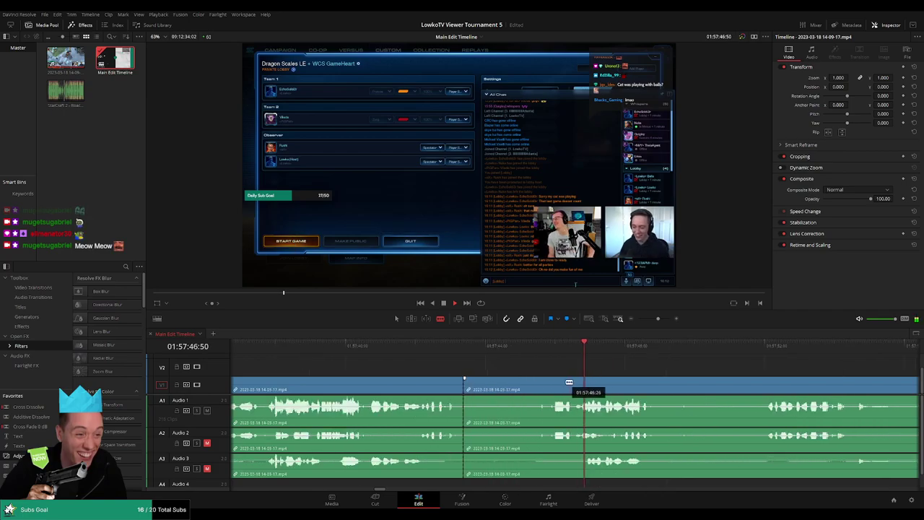
click(548, 382)
key(a)
click(529, 389)
key(Delete)
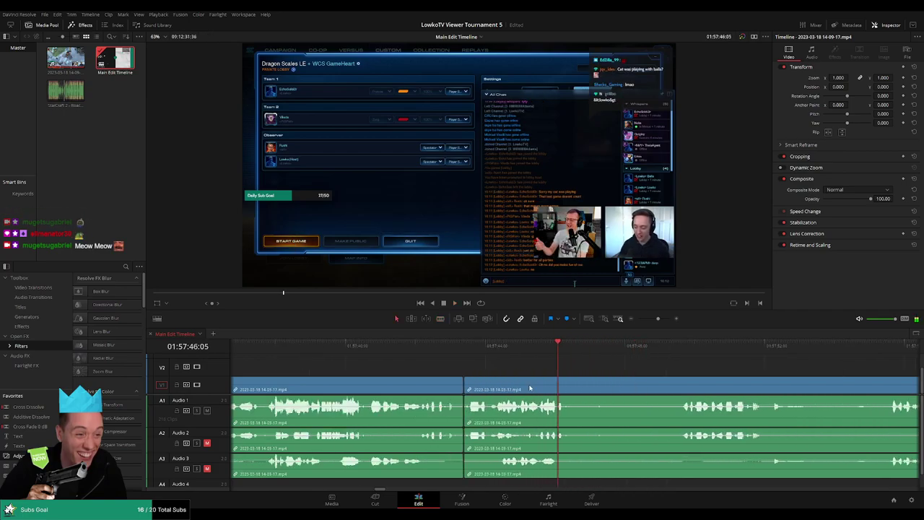
Step: Rewatch the new join and mark the earlier kept clip orange
click(435, 352)
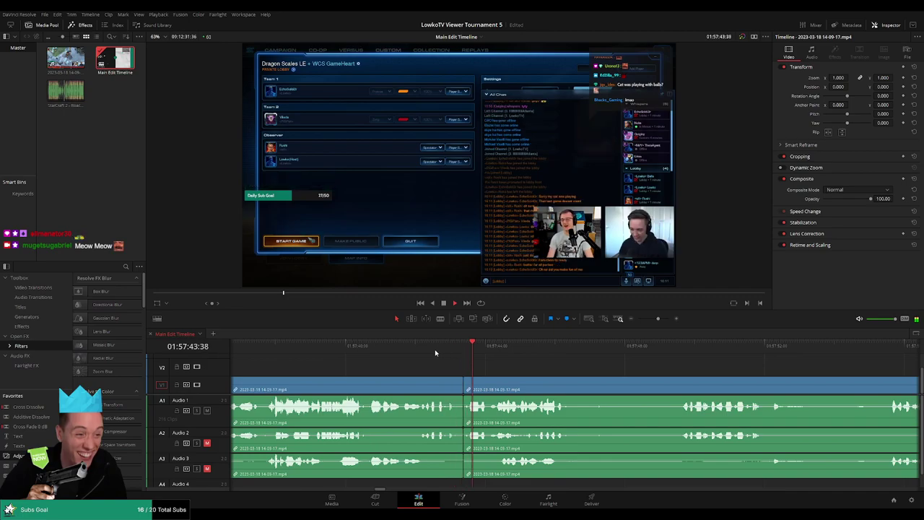
scroll(592, 383, down, 3)
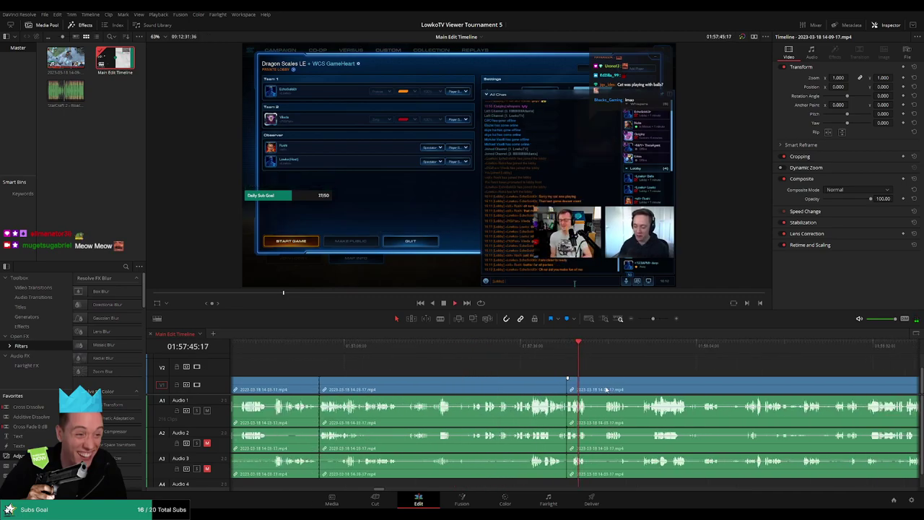
click(491, 383)
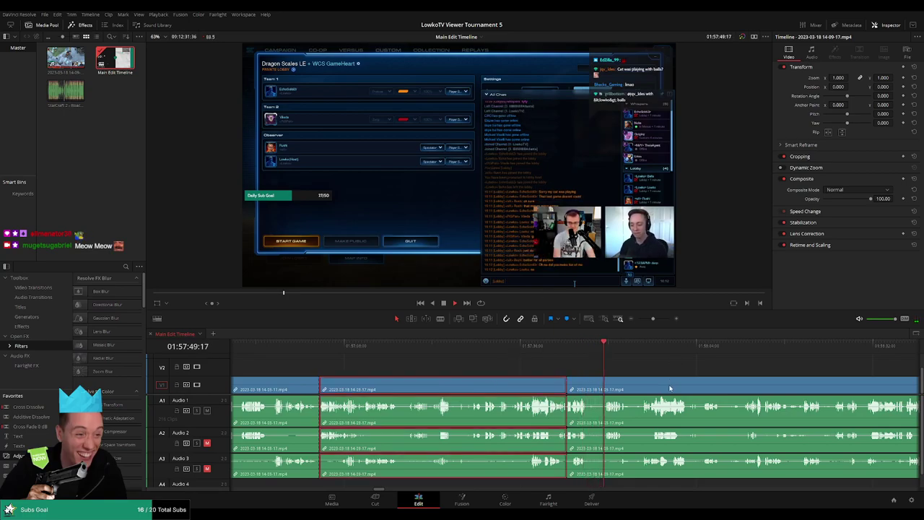
click(577, 345)
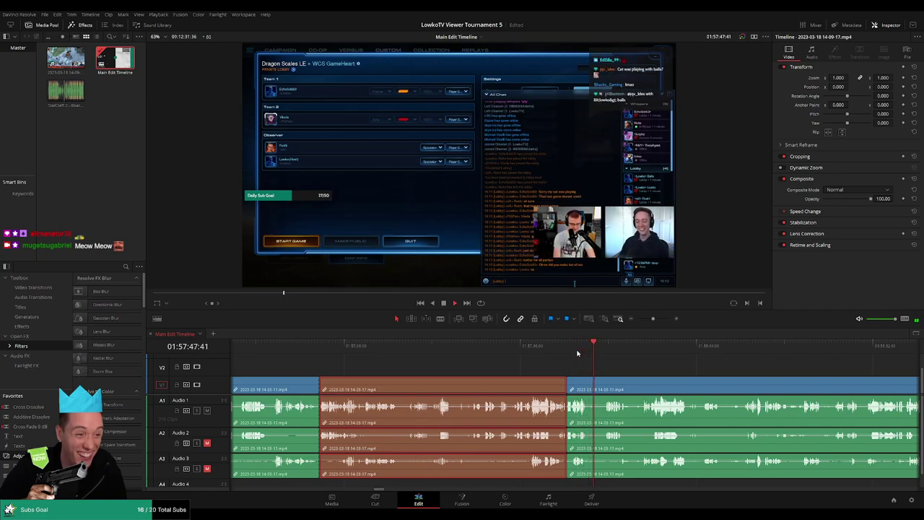
Step: Split off and delete the next short stretch, then pause playback and clear the selection
click(590, 352)
scroll(604, 369, up, 2)
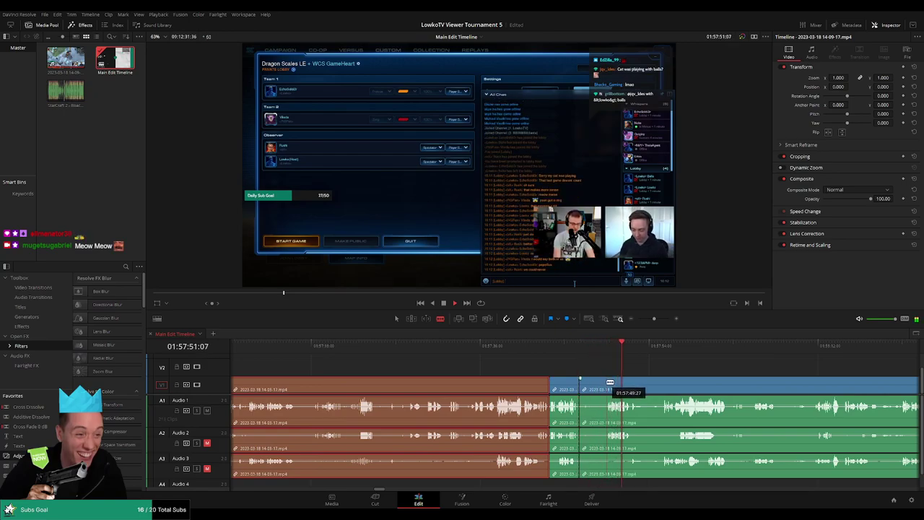
click(607, 386)
key(a)
click(596, 388)
key(Delete)
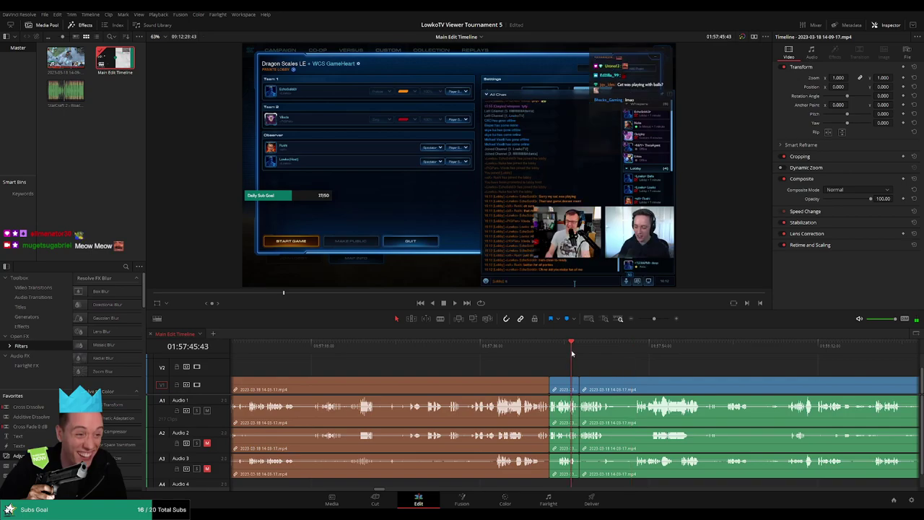
scroll(548, 375, up, 2)
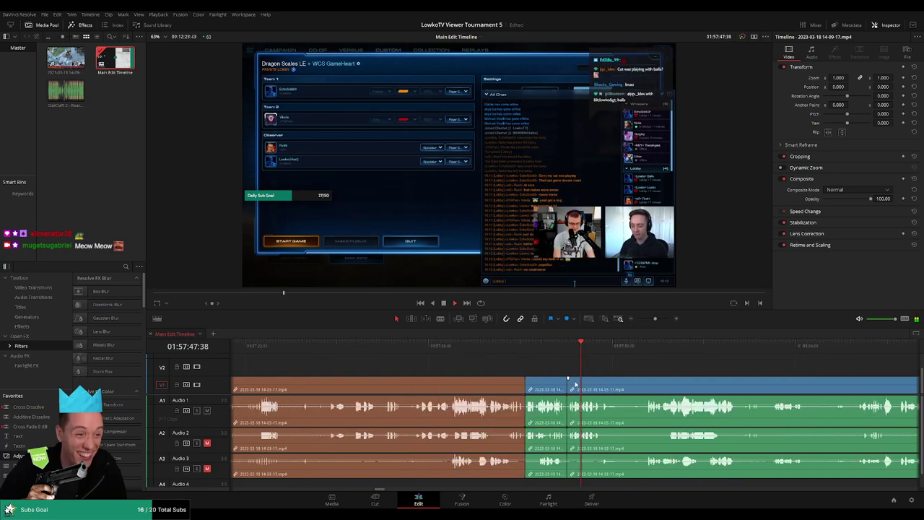
scroll(530, 372, right, 3)
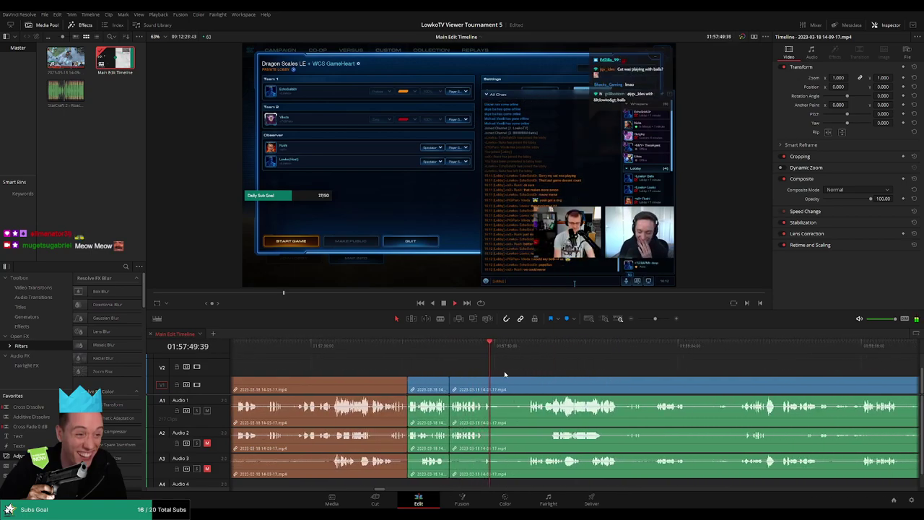
key(space)
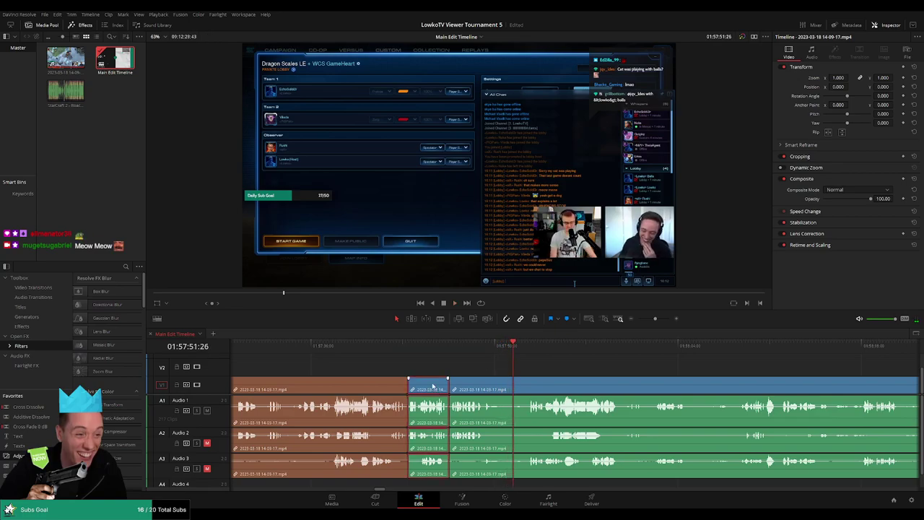
click(579, 385)
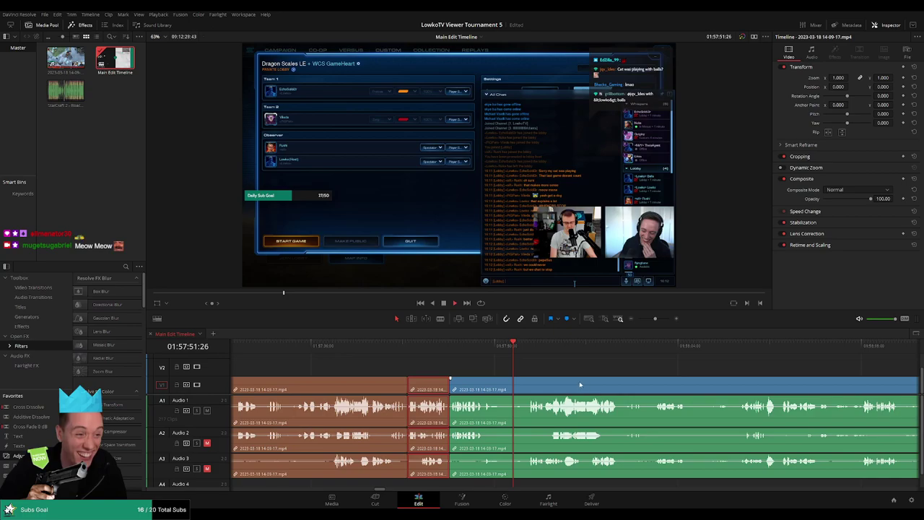
click(570, 367)
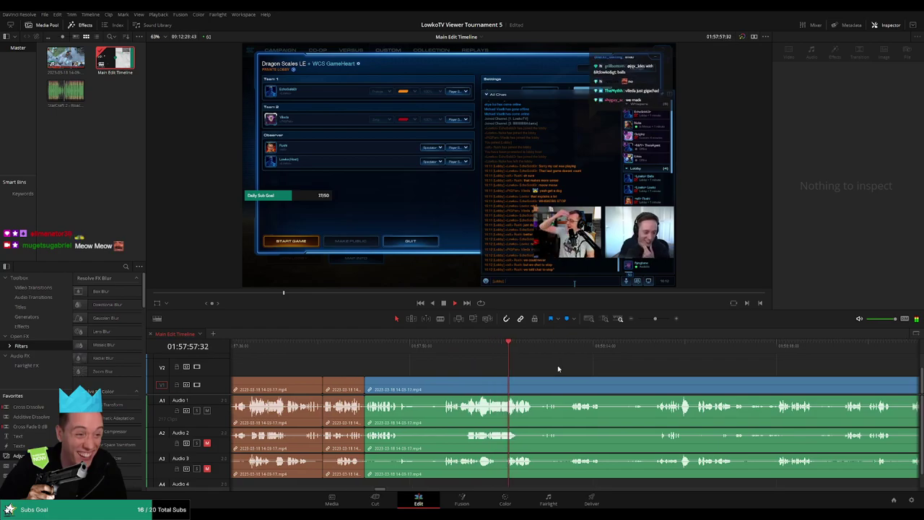
Step: Blade around another dull stretch of lobby footage and ripple-delete it
scroll(537, 366, right, 2)
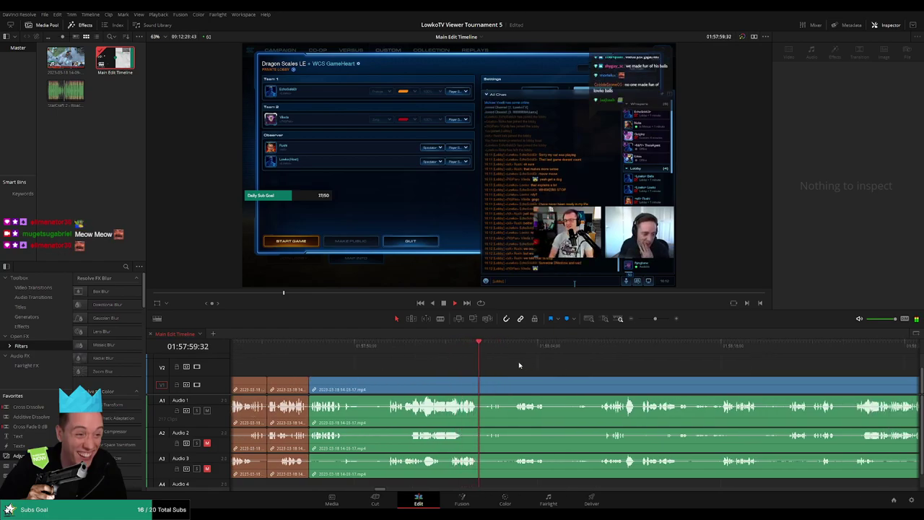
click(482, 380)
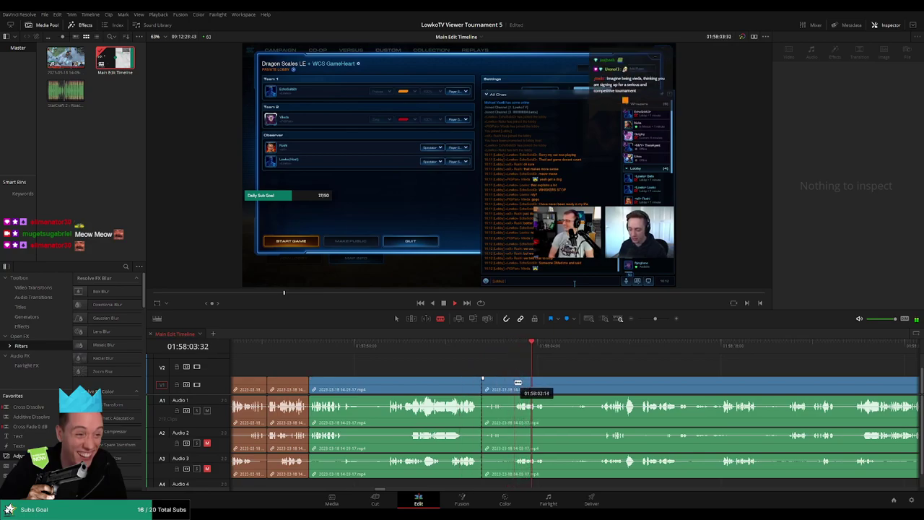
click(595, 348)
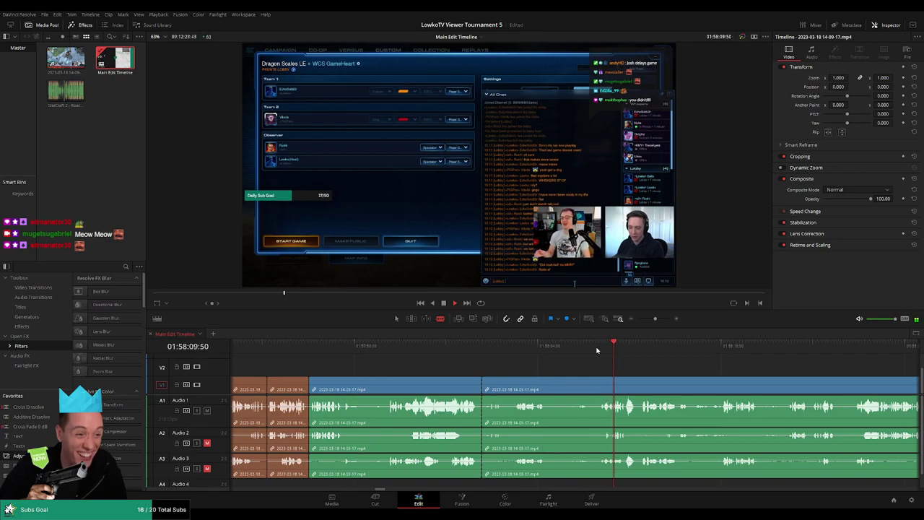
click(512, 388)
key(a)
click(499, 389)
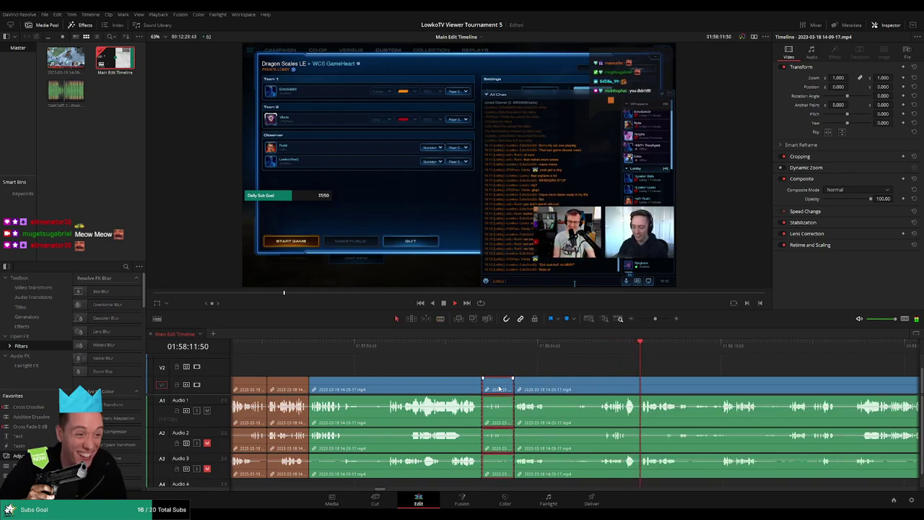
key(Delete)
Step: Blade around the next unwanted part and ripple-delete it
key(b)
click(513, 388)
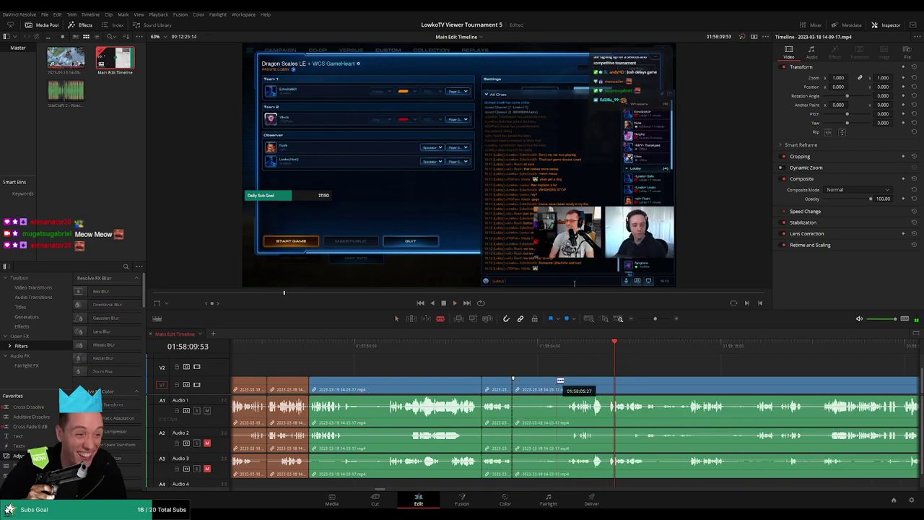
click(568, 386)
key(a)
click(550, 388)
key(Delete)
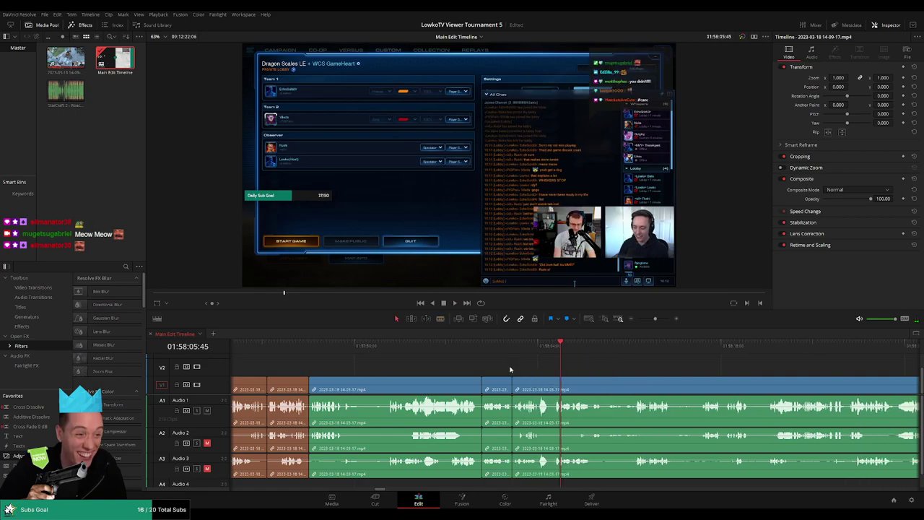
Step: Select the clips before the new join, colour them orange, and resume playback
click(490, 356)
scroll(505, 361, right, 3)
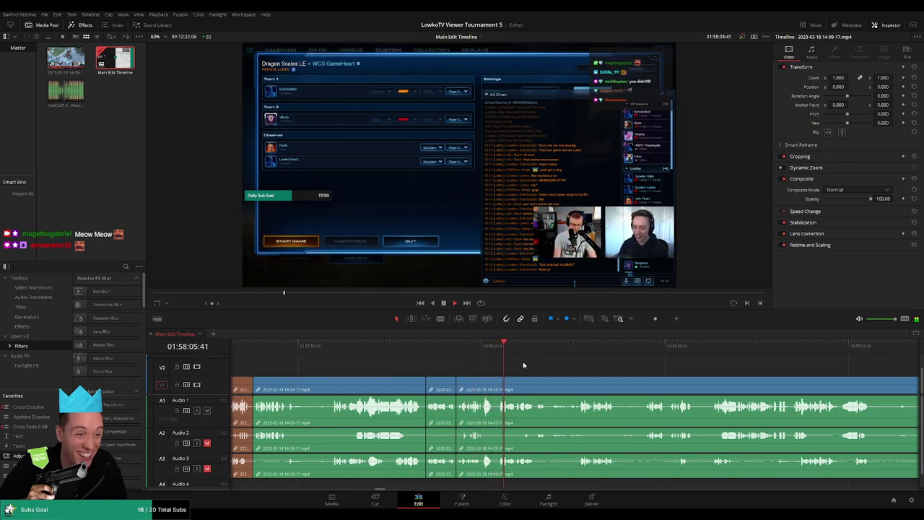
drag(446, 368, 386, 391)
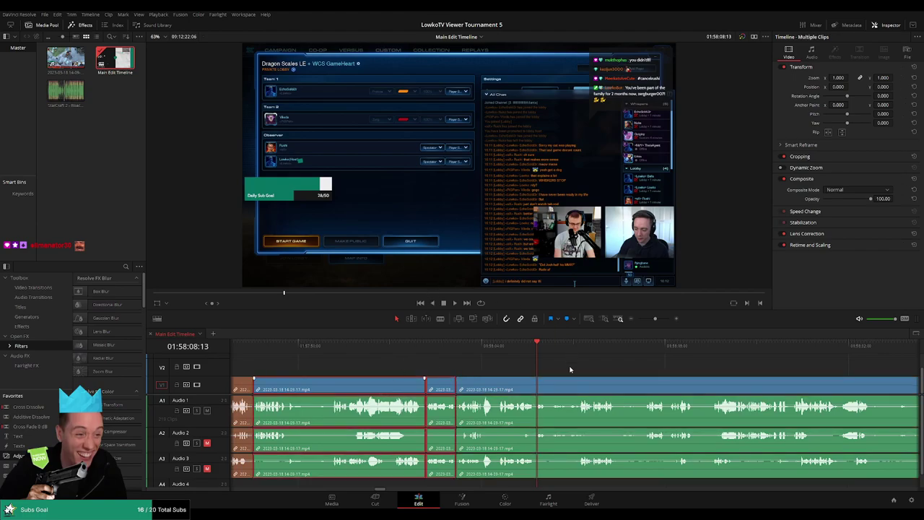
mouse_move(440, 389)
mouse_down()
mouse_move(393, 382)
mouse_move(433, 375)
mouse_up()
ctrl+click(393, 384)
click(593, 366)
key(space)
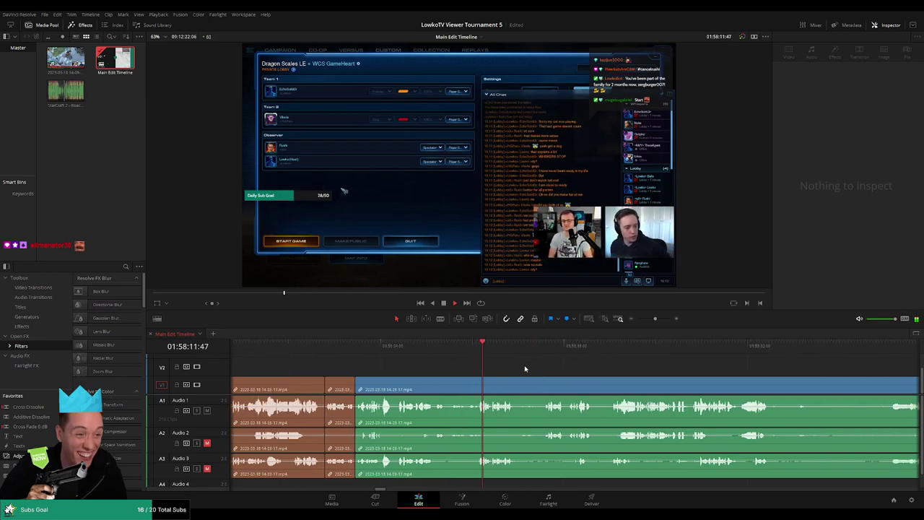
Step: Review the footage, then cut out a short unwanted stretch and close the gap
click(427, 347)
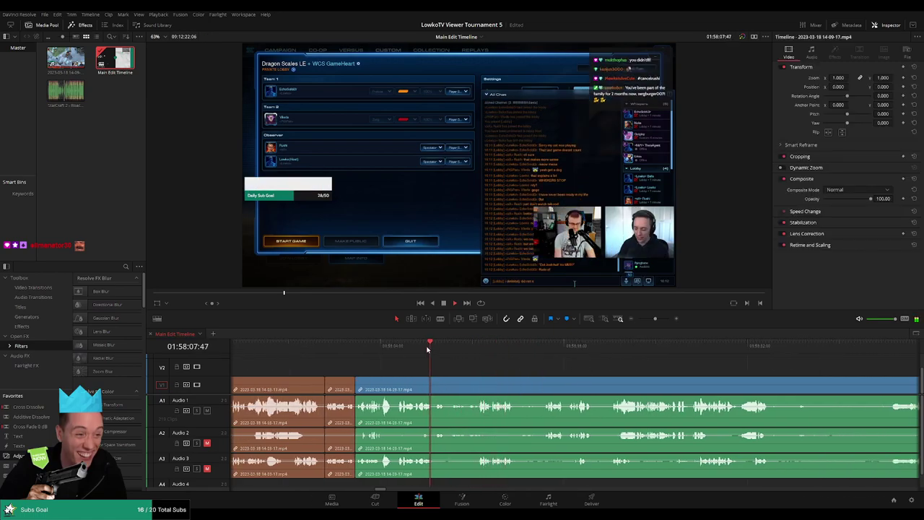
click(419, 348)
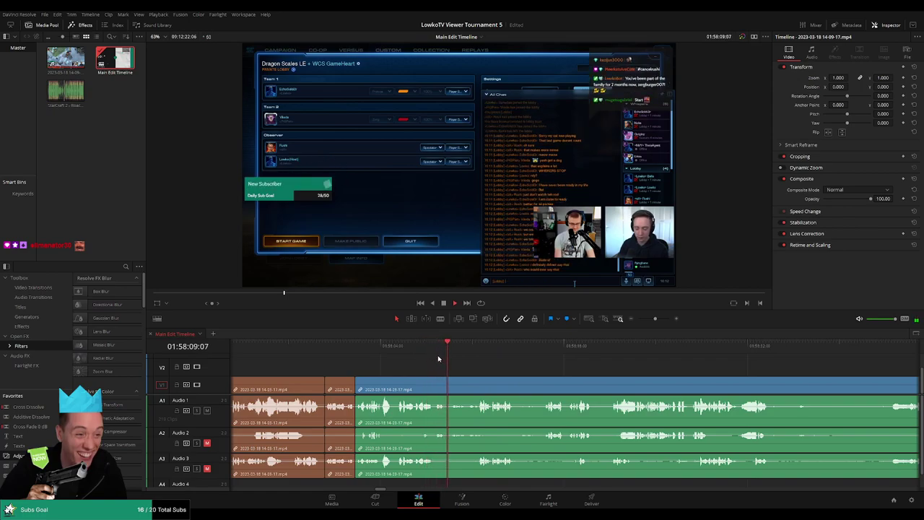
click(505, 352)
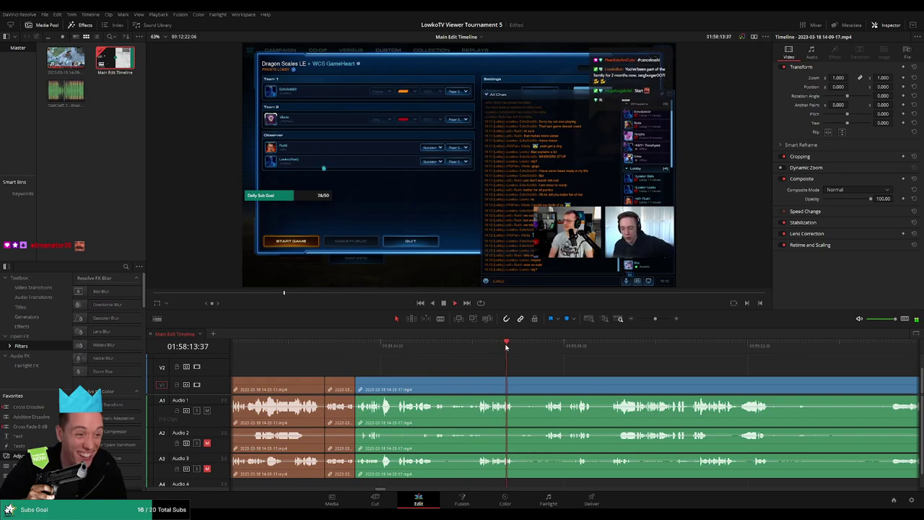
click(542, 348)
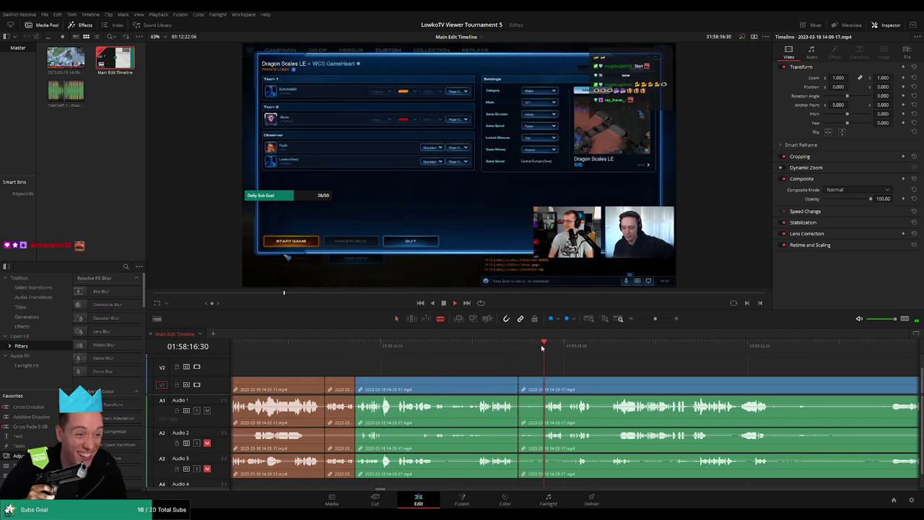
scroll(556, 368, right, 3)
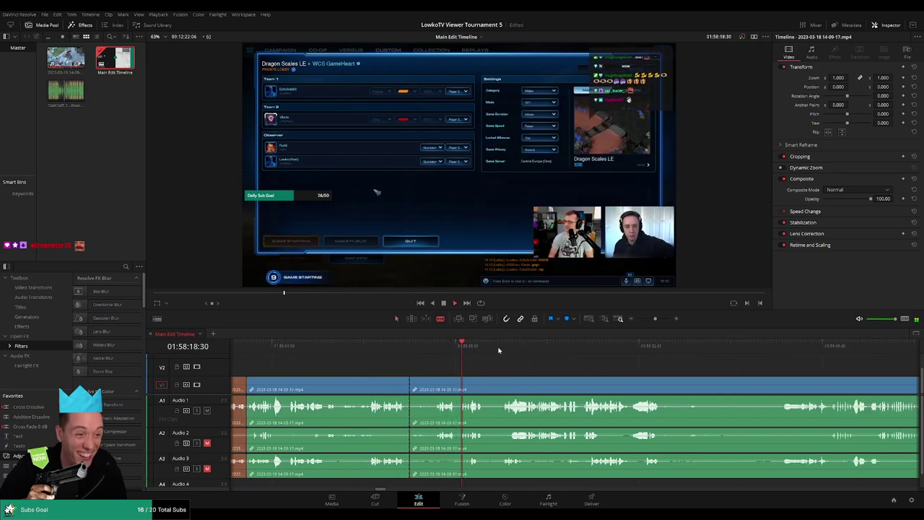
click(504, 349)
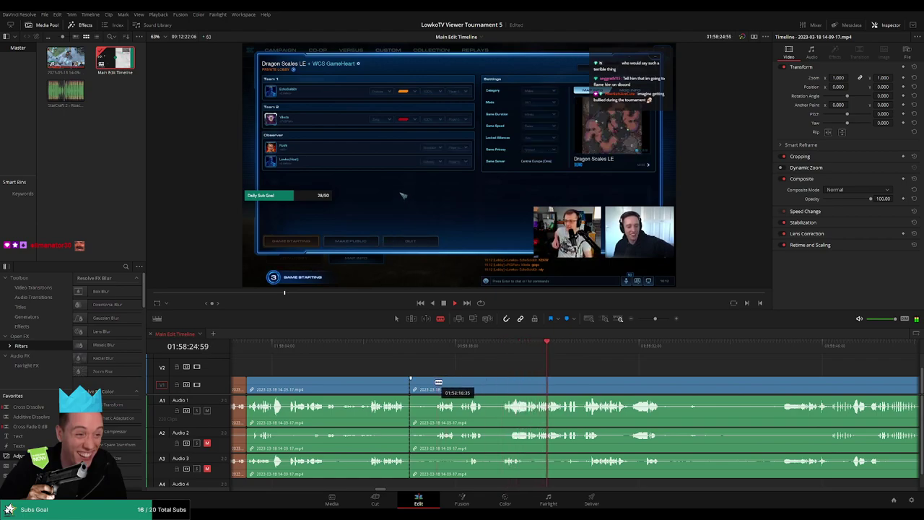
click(433, 383)
key(a)
click(426, 386)
key(Delete)
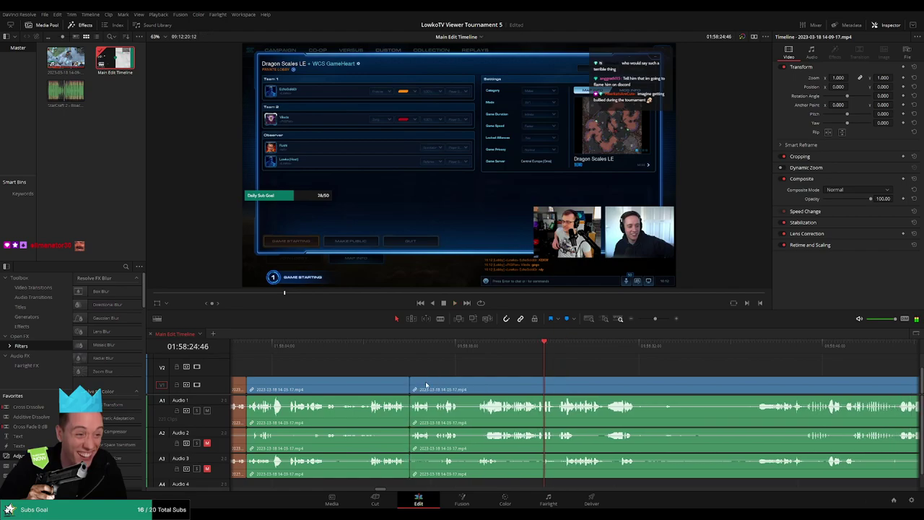
Step: Colour the finished clip before the cut orange and keep reviewing toward the loading screen
click(380, 388)
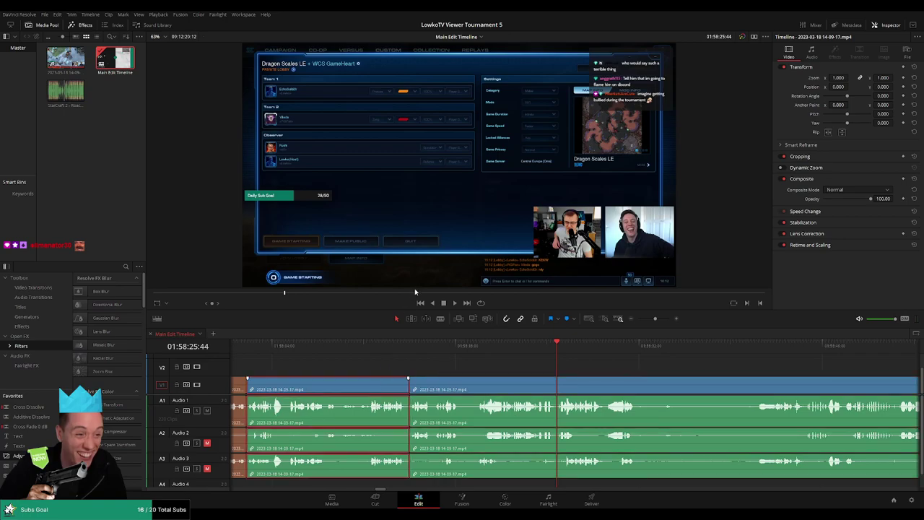
key(alt+o)
key(space)
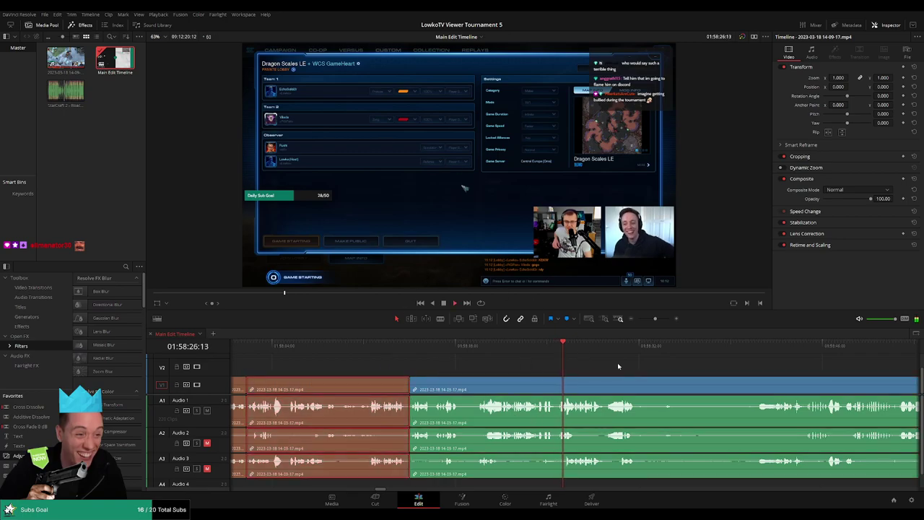
click(621, 364)
scroll(659, 370, right, 5)
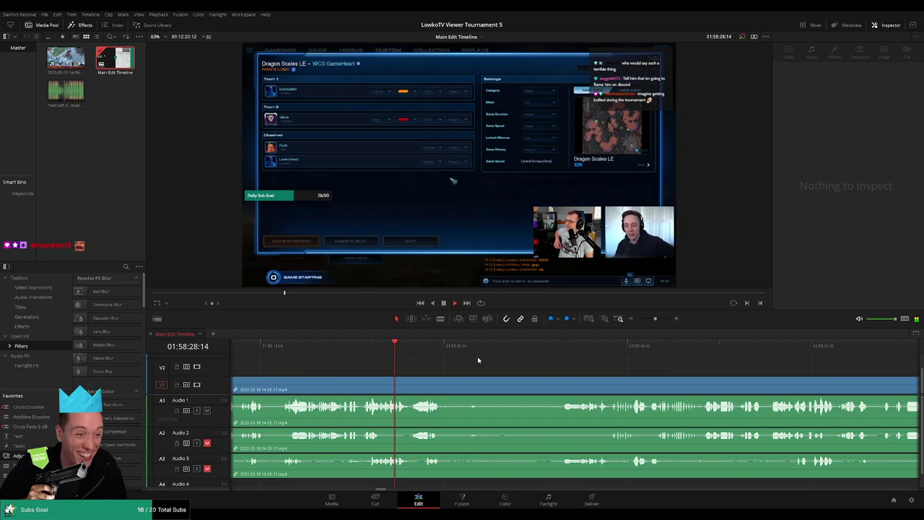
scroll(470, 366, right, 1)
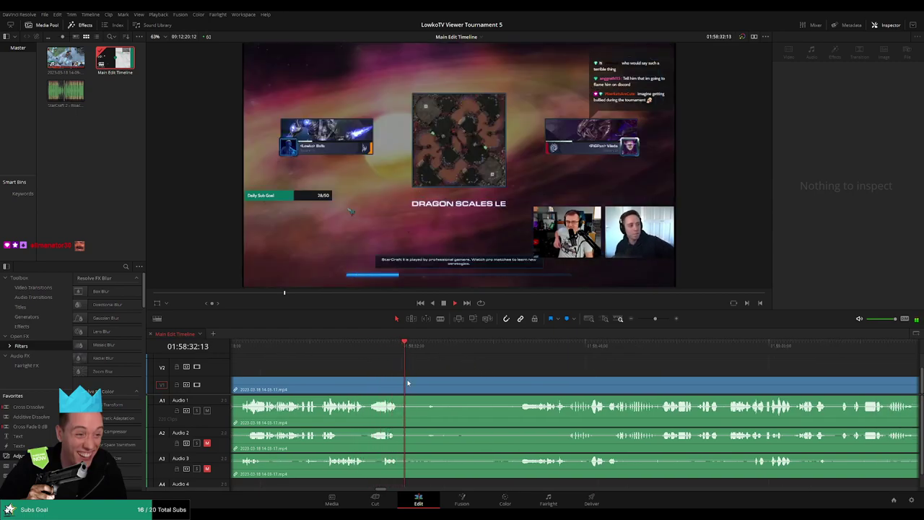
Step: Cut at the playhead and at the first game frame, then ripple-delete the map-loading stretch between
key(ctrl+b)
drag(408, 393, 400, 394)
click(517, 345)
click(516, 345)
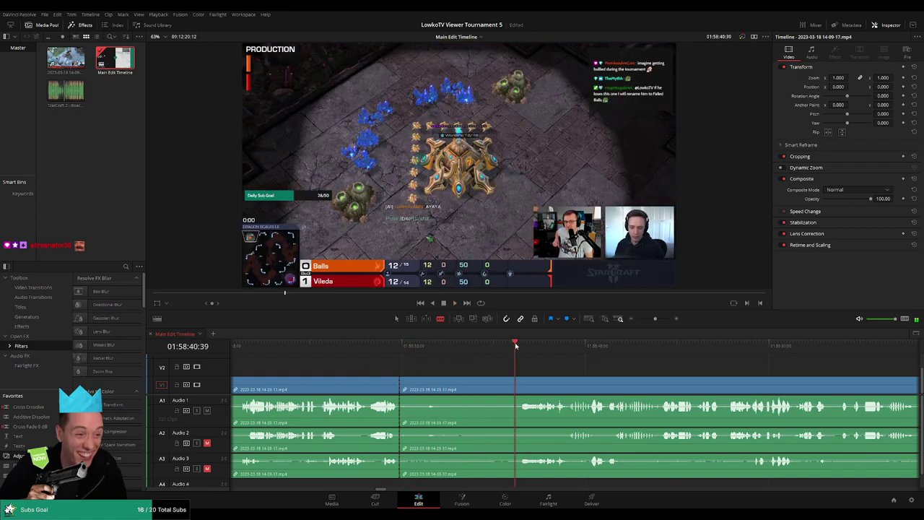
click(516, 346)
click(517, 382)
key(a)
click(497, 387)
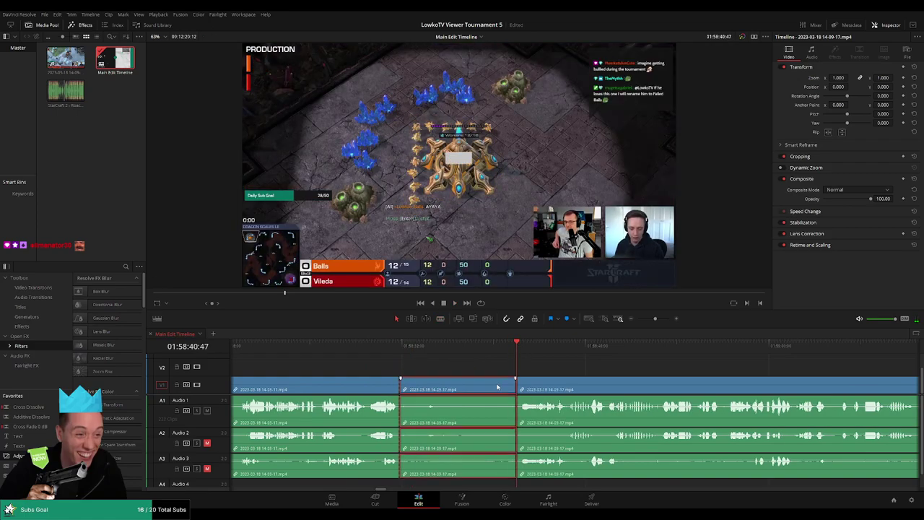
key(Delete)
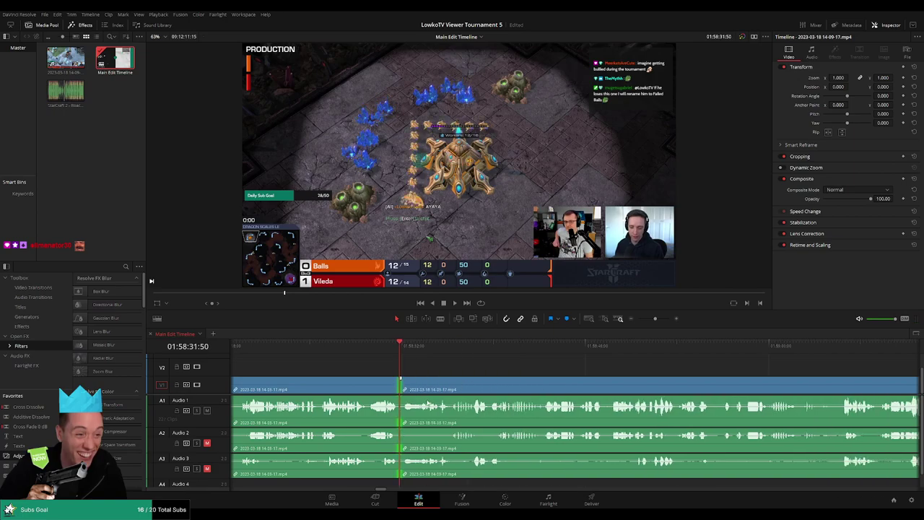
Step: Play back the new join and colour the reviewed clip orange
key(space)
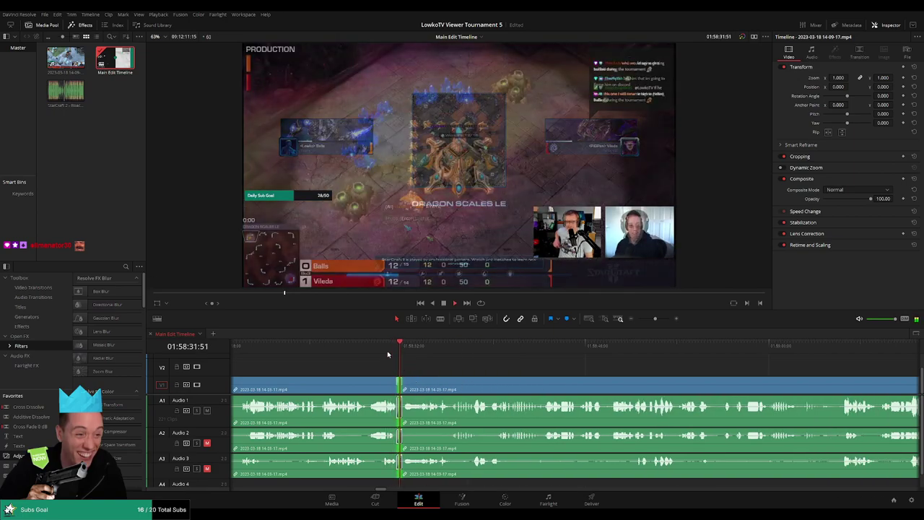
scroll(572, 376, down, 2)
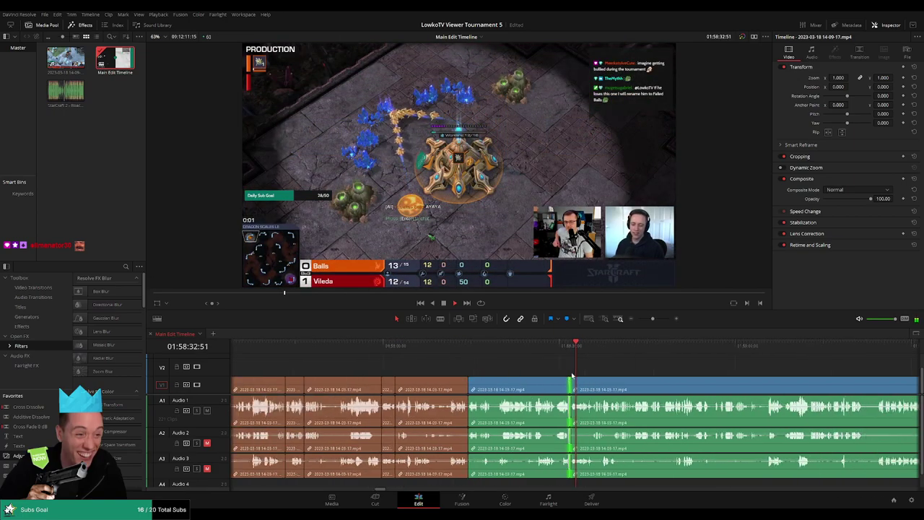
click(530, 386)
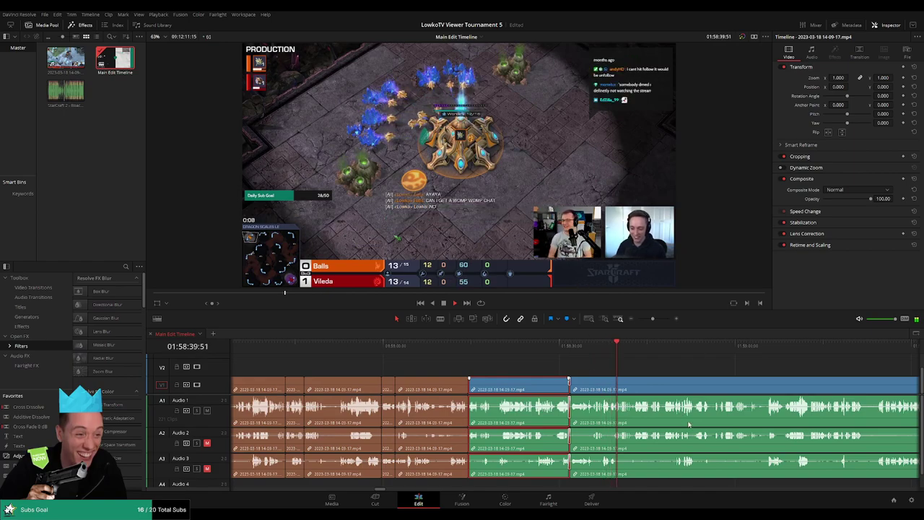
key(d)
click(593, 358)
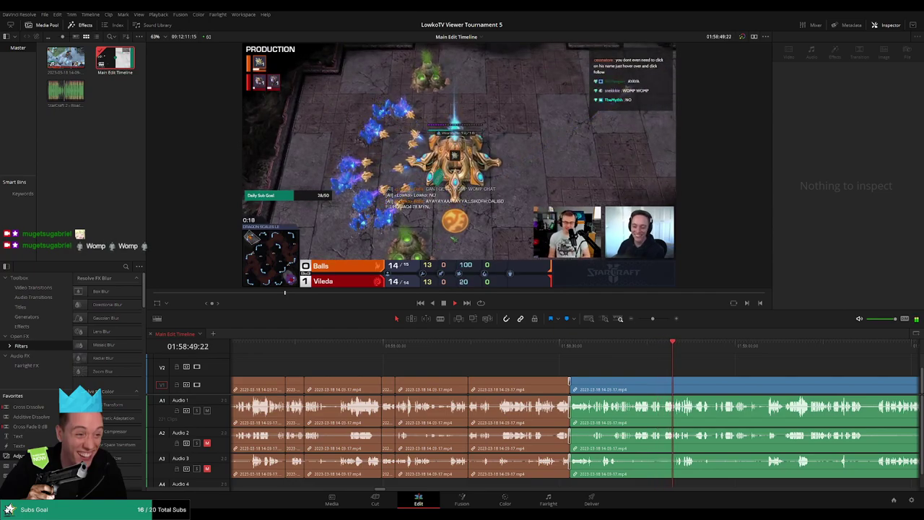
scroll(634, 366, right, 2)
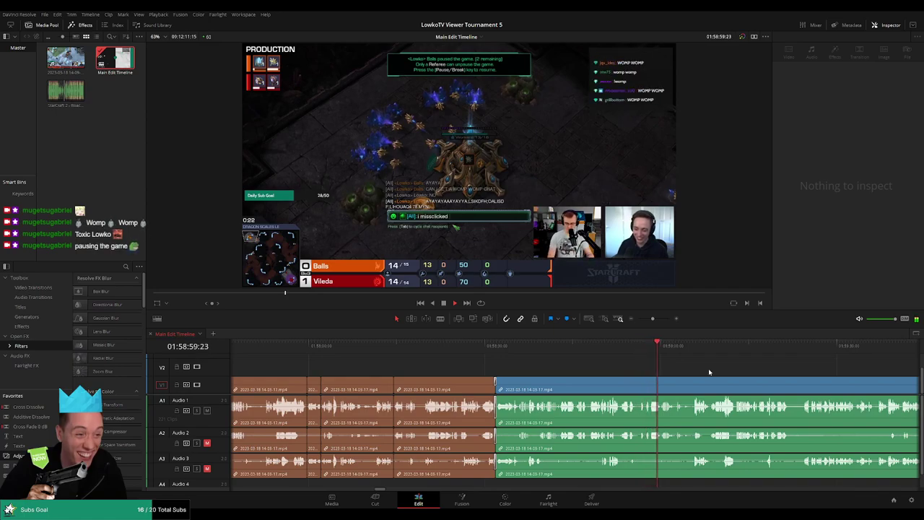
scroll(708, 371, right, 5)
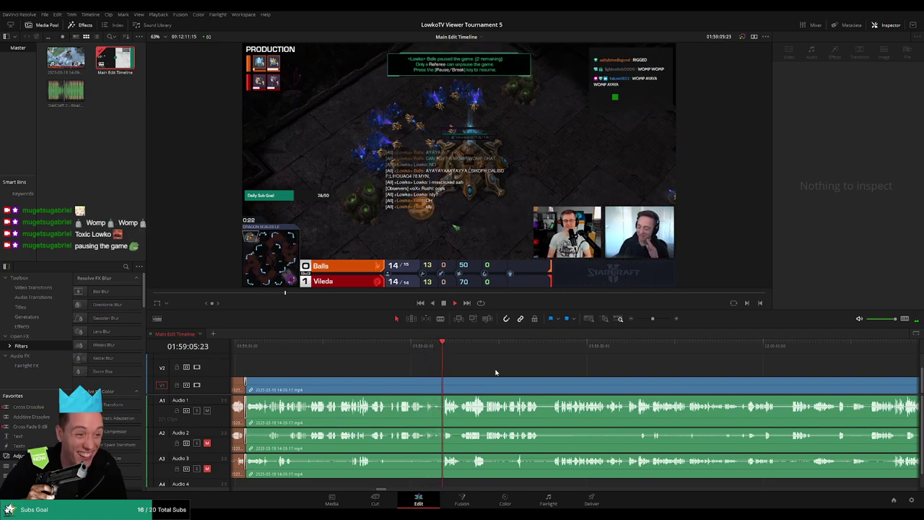
scroll(495, 372, right, 2)
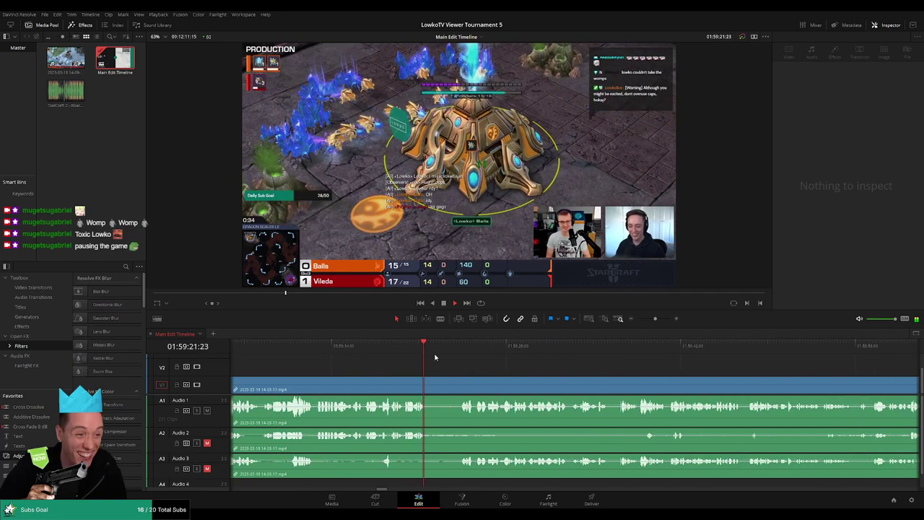
click(451, 347)
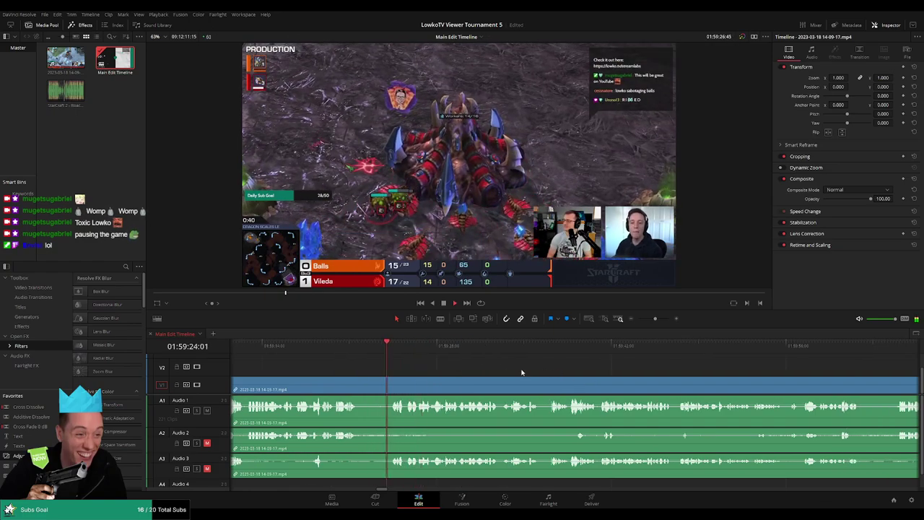
scroll(522, 373, down, 2)
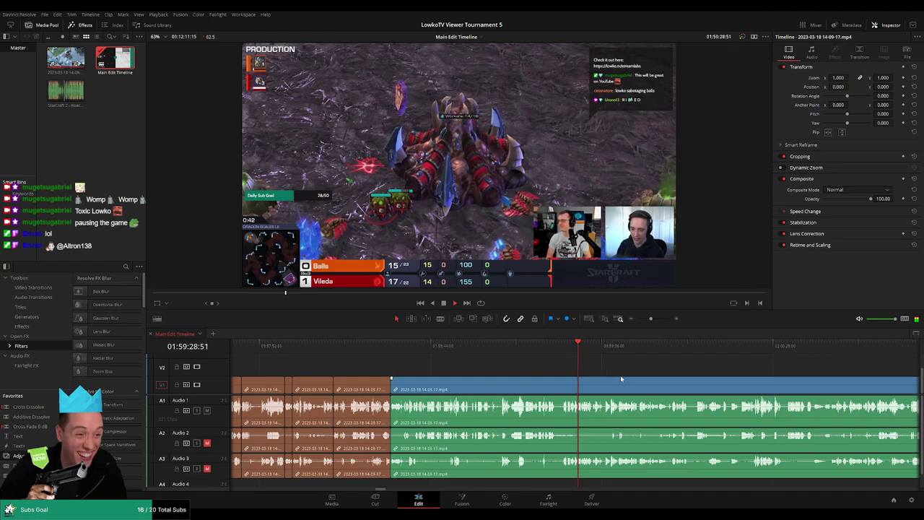
scroll(620, 378, up, 1)
scroll(505, 374, up, 1)
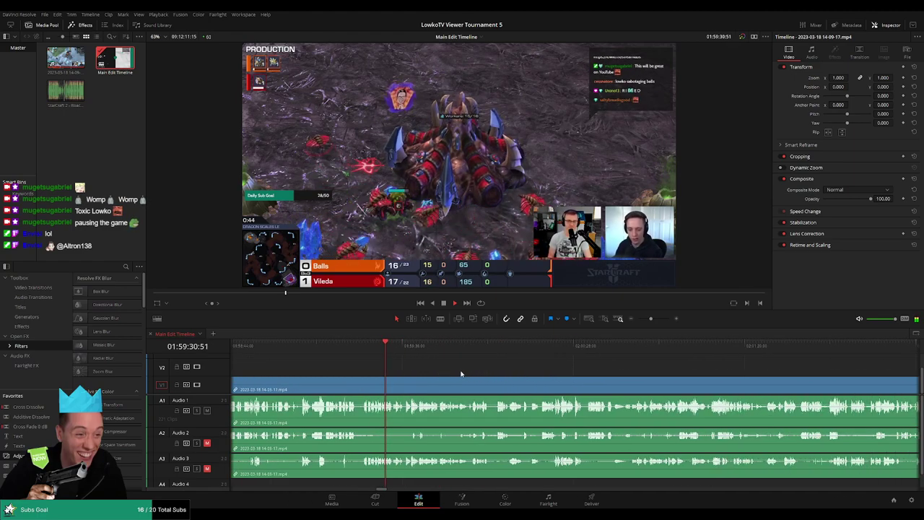
scroll(462, 372, right, 2)
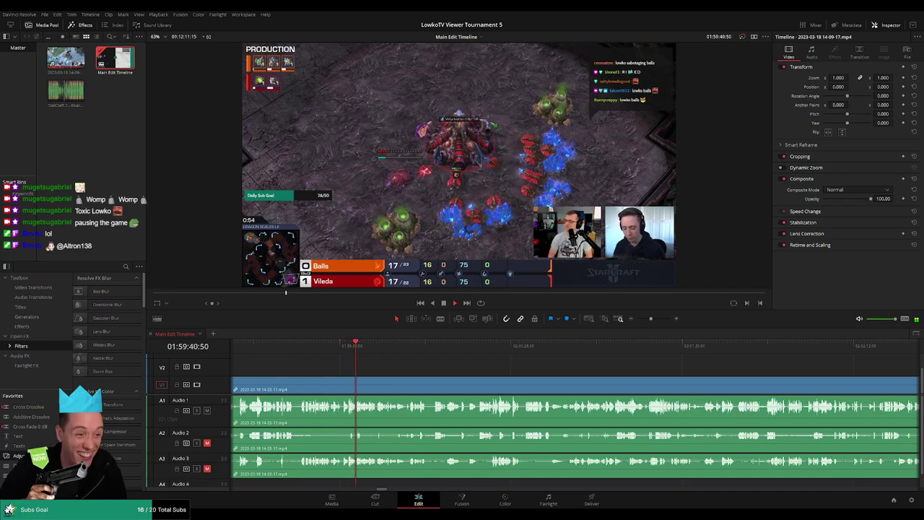
scroll(361, 367, right, 2)
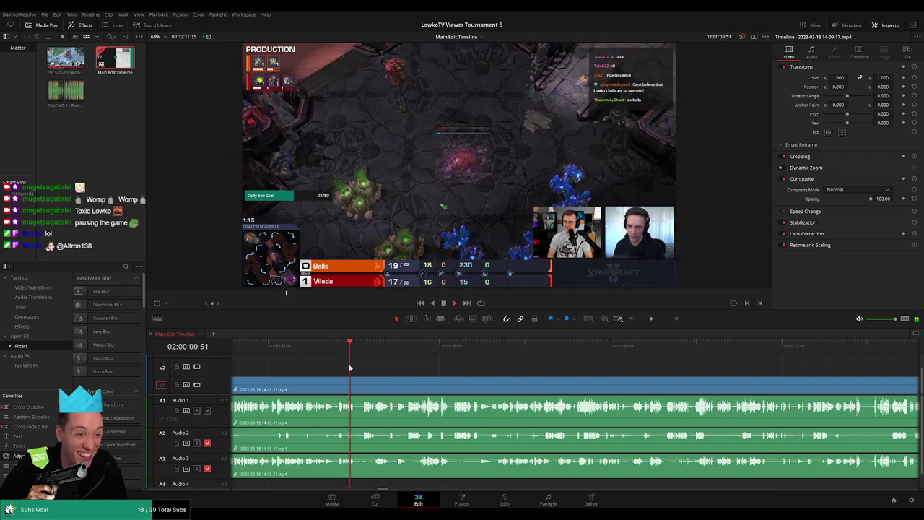
Step: Blade both ends of the unwanted stretch and ripple-delete it with its audio
scroll(350, 368, up, 2)
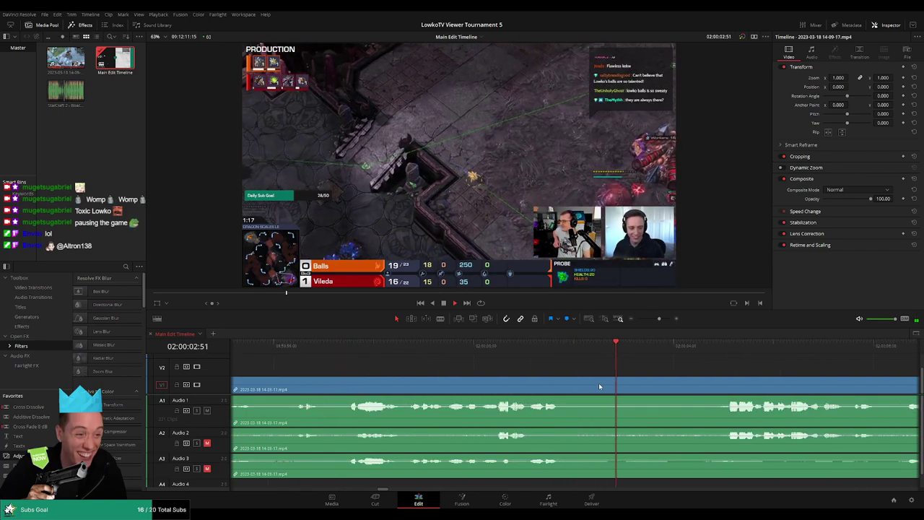
key(b)
click(566, 387)
click(715, 389)
key(a)
click(664, 389)
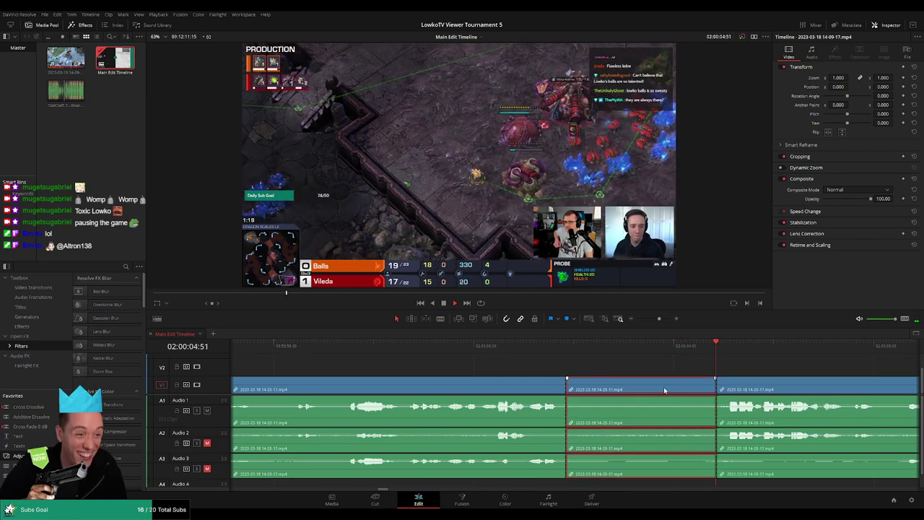
key(Delete)
Step: Add Cross Fades to the Audio 1 and Audio 3 joins and play the join to check it
click(530, 346)
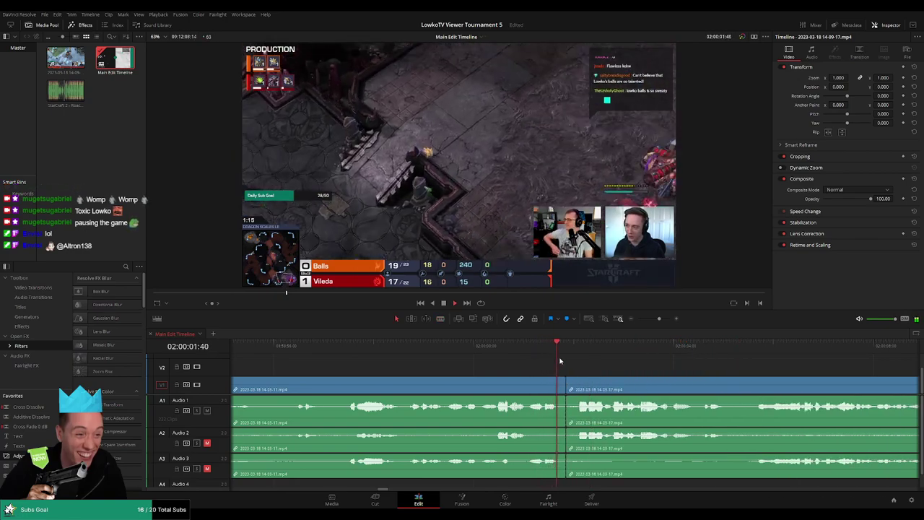
drag(29, 426, 543, 420)
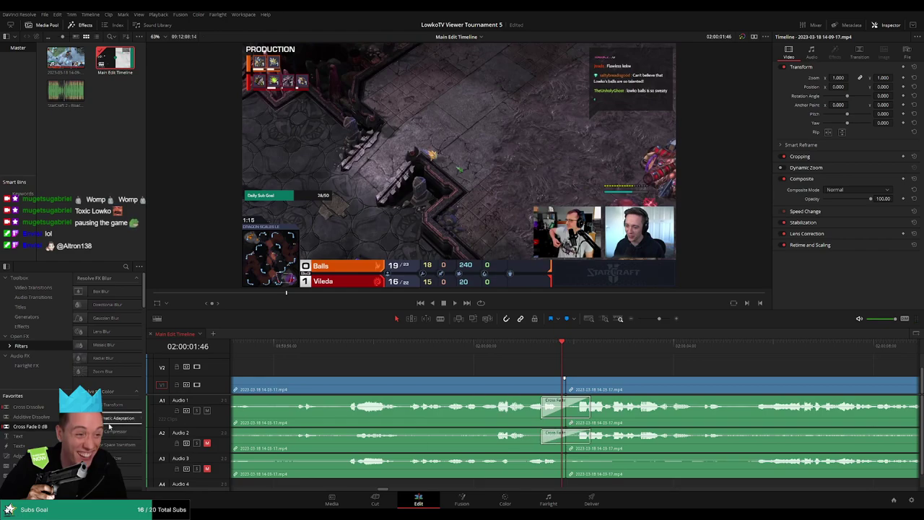
click(560, 459)
key(ctrl+t)
click(503, 356)
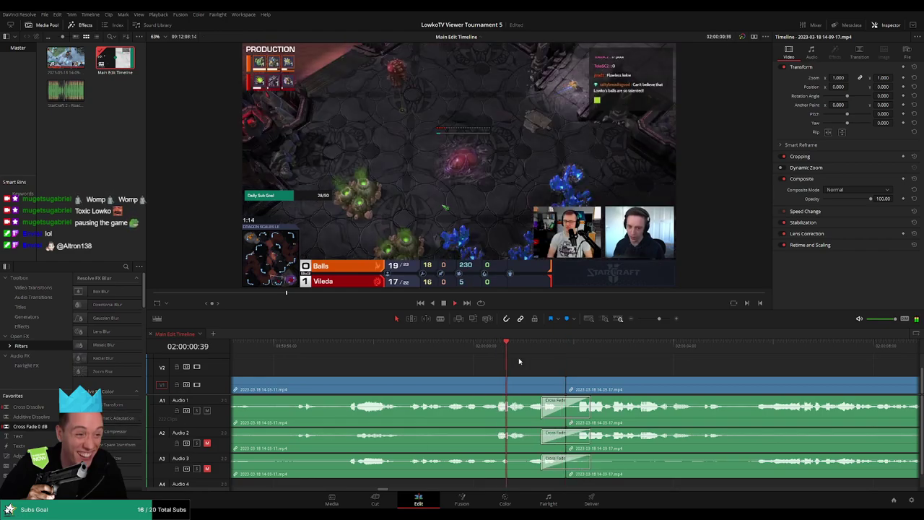
key(space)
Step: Colour the reviewed clip orange and clear the selection
scroll(581, 375, down, 2)
scroll(581, 375, up, 2)
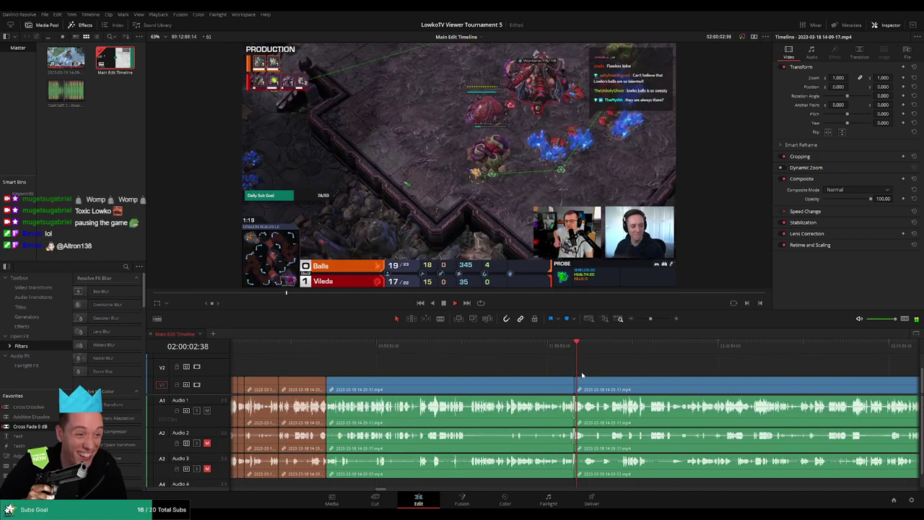
click(505, 387)
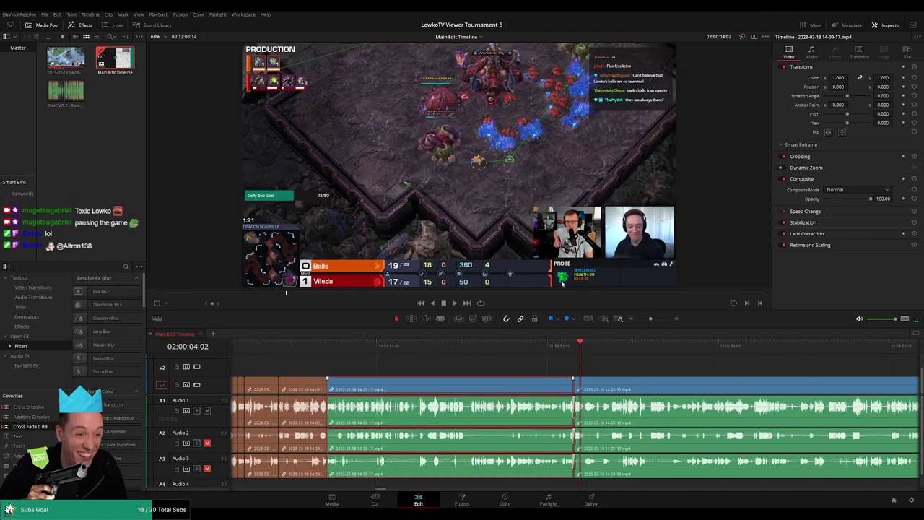
key(alt+o)
click(610, 373)
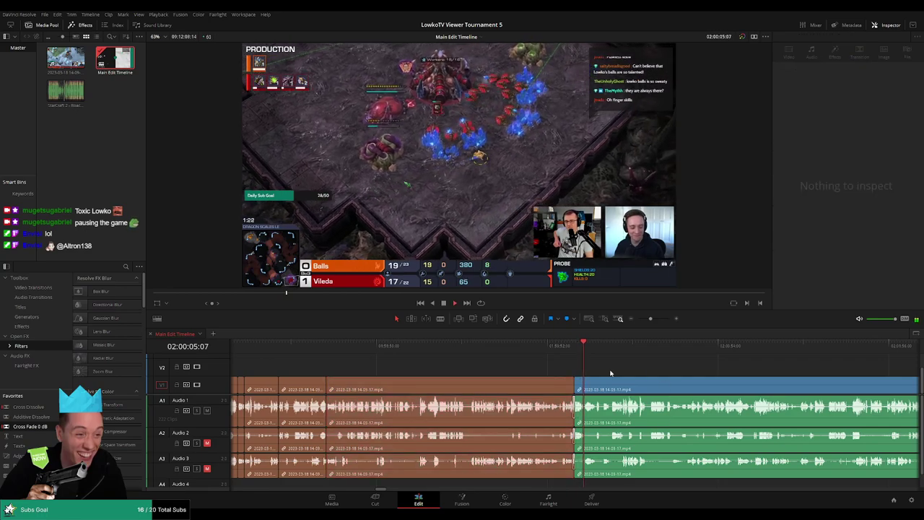
Step: Cut all tracks at the playhead, then replay from 02:00:12:16
scroll(607, 371, up, 3)
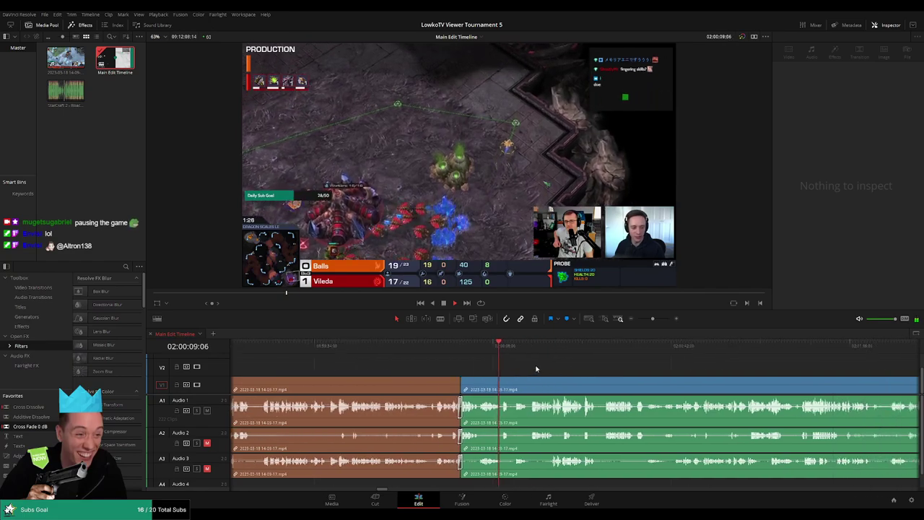
drag(654, 323, 654, 322)
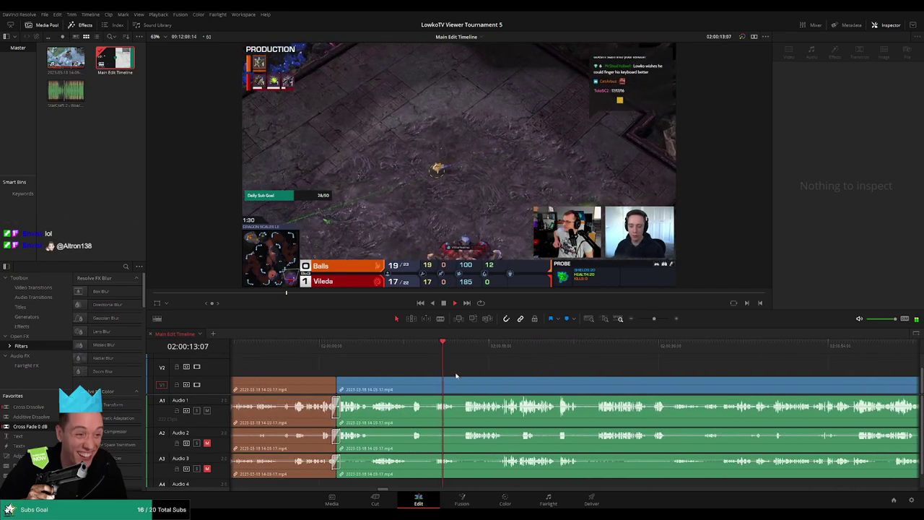
click(435, 387)
key(b)
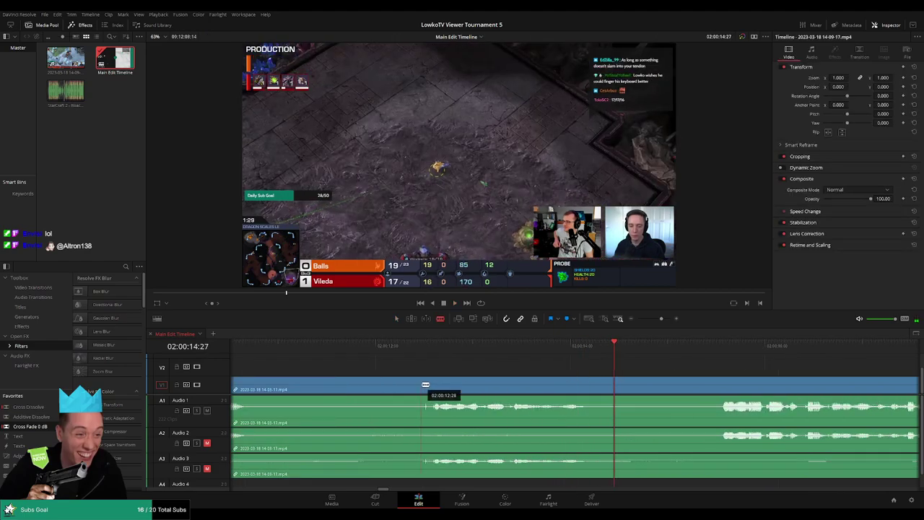
click(422, 387)
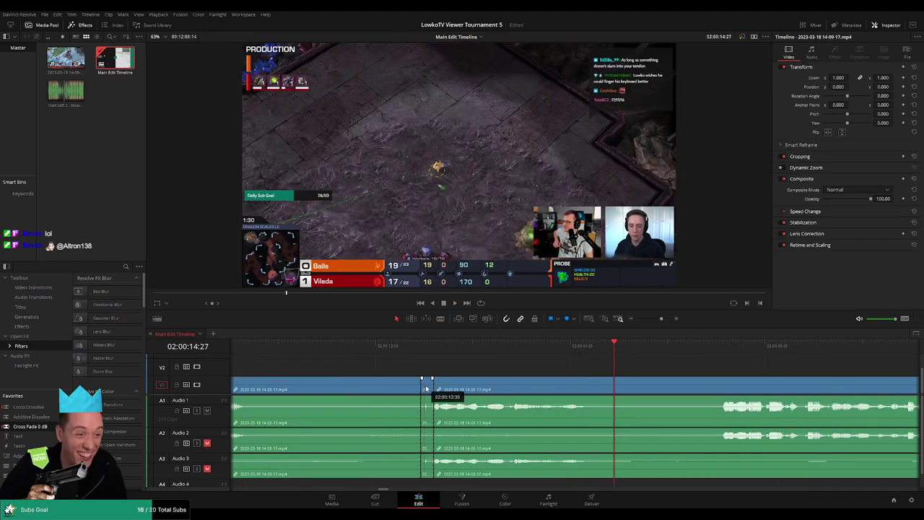
key(a)
click(402, 352)
key(space)
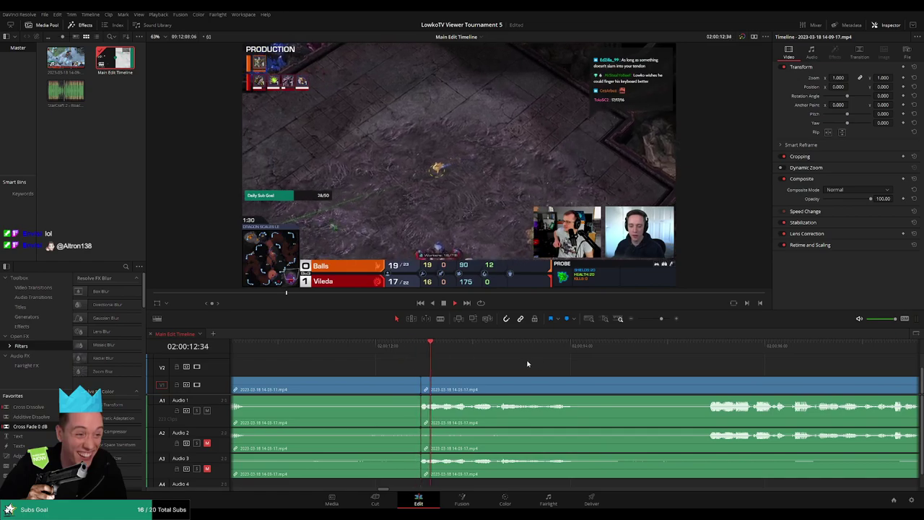
Step: Inspect the short clip between the cuts, then deselect it
scroll(548, 368, up, 2)
scroll(655, 329, down, 3)
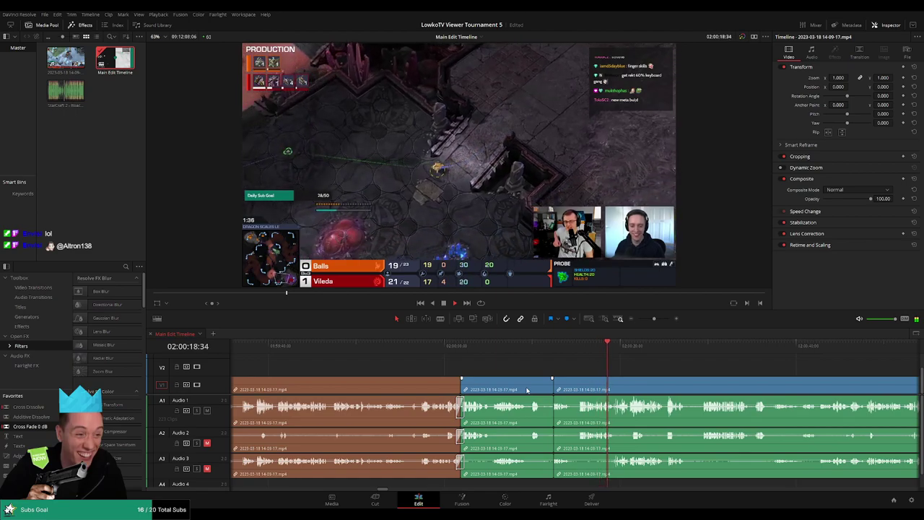
click(527, 390)
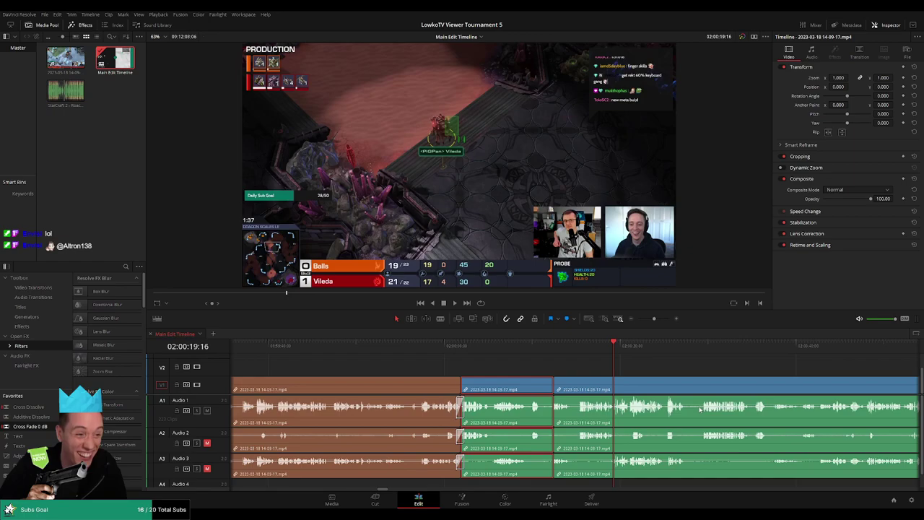
click(699, 366)
drag(699, 365, 472, 359)
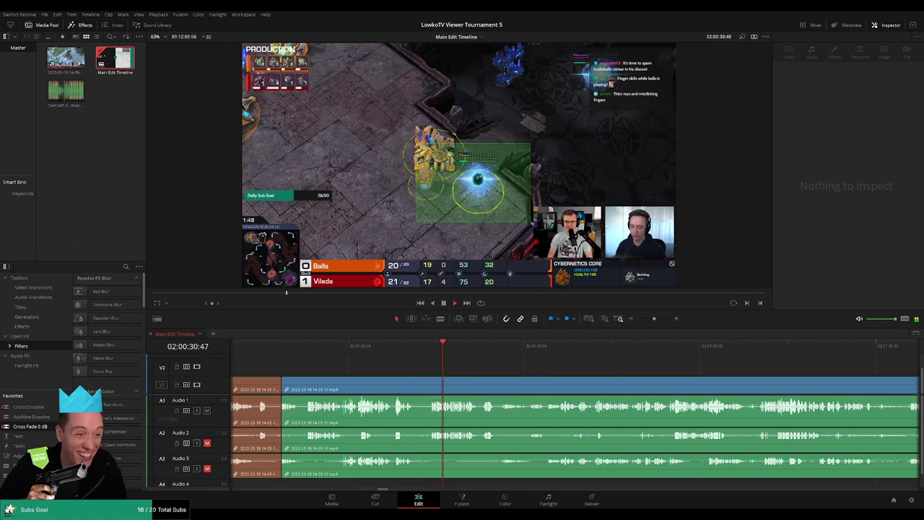
Step: Split at 02:00:27:39, trim the next clip's head, and ripple-delete the leftover sliver
scroll(469, 369, right, 3)
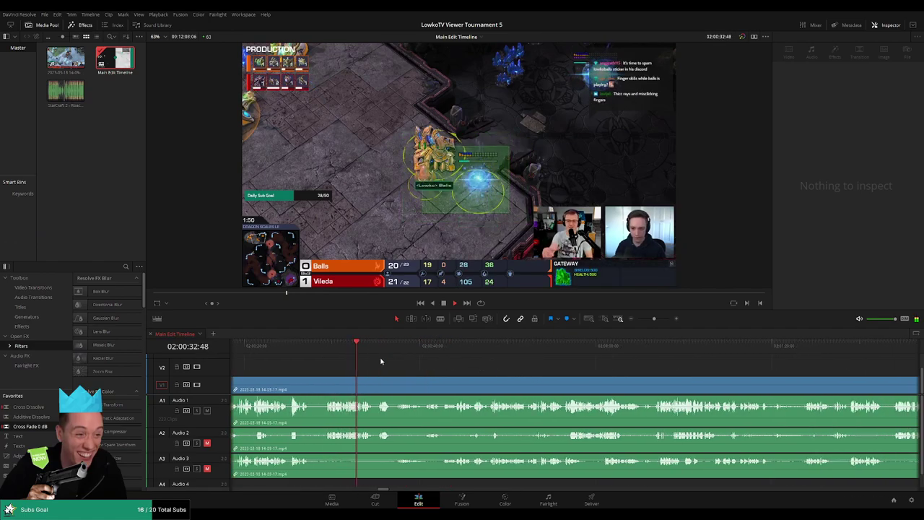
click(325, 389)
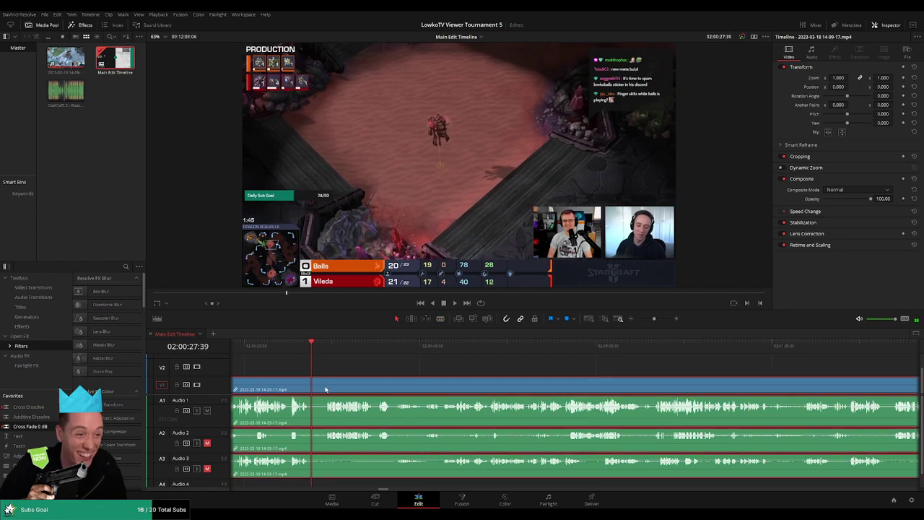
key(ctrl+b)
drag(313, 390, 323, 388)
click(316, 391)
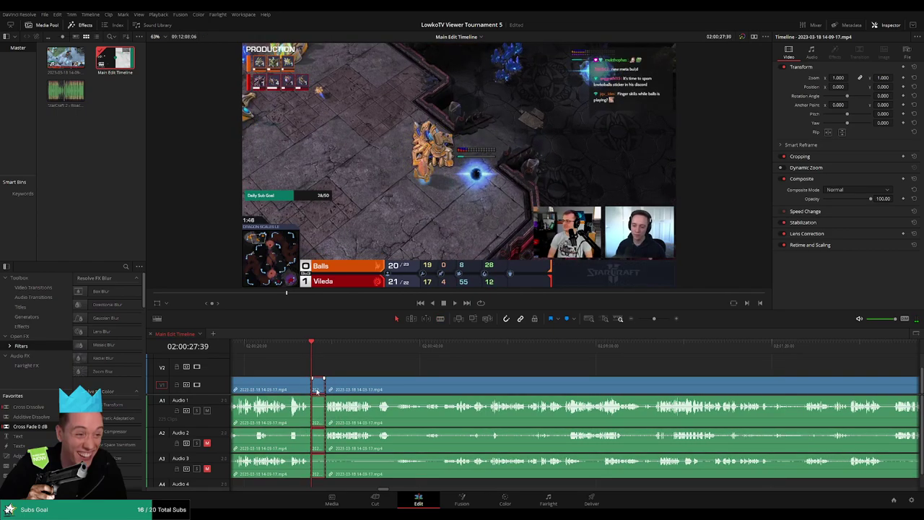
key(Delete)
key(space)
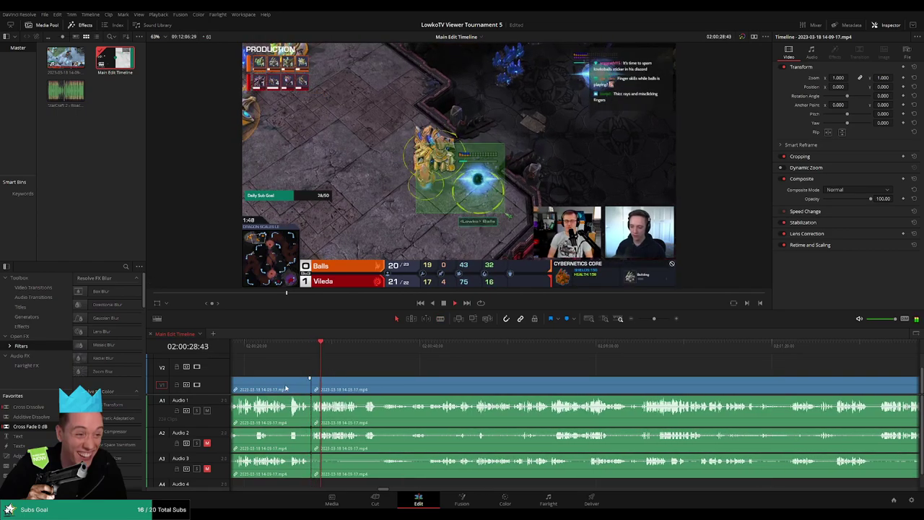
click(285, 388)
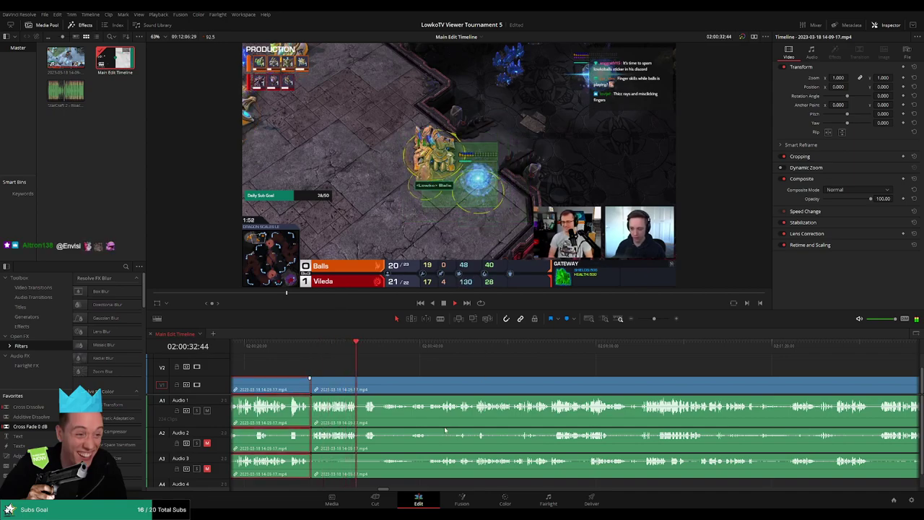
click(412, 369)
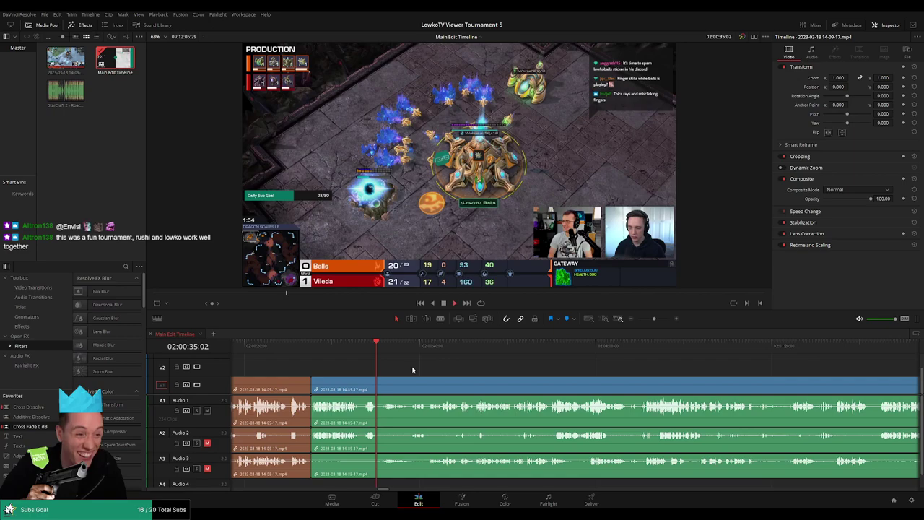
Step: Rewatch from 02:00:34:04, cut all tracks just after 02:00:36, and check the short clip
click(367, 354)
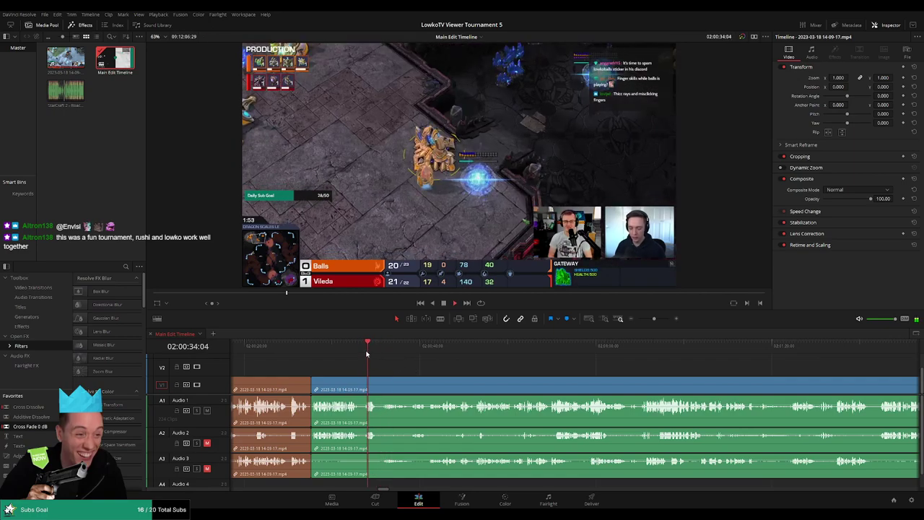
scroll(546, 371, up, 4)
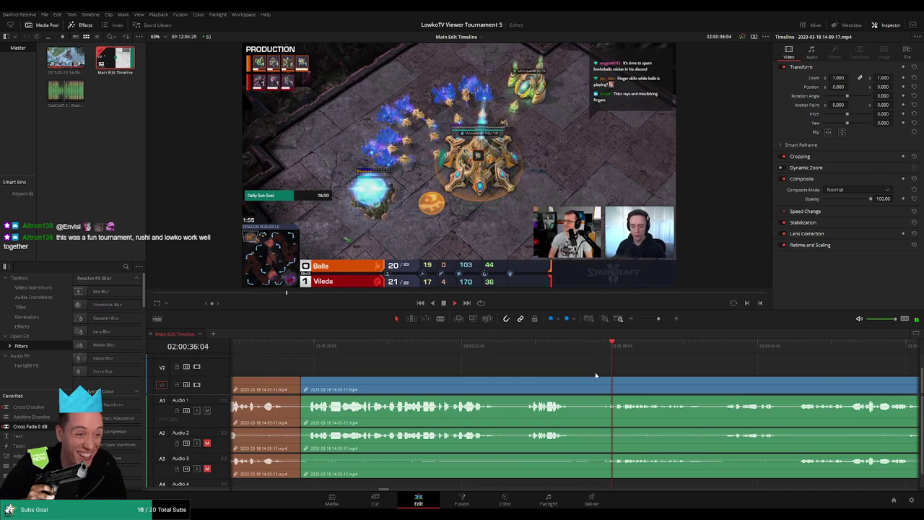
click(603, 388)
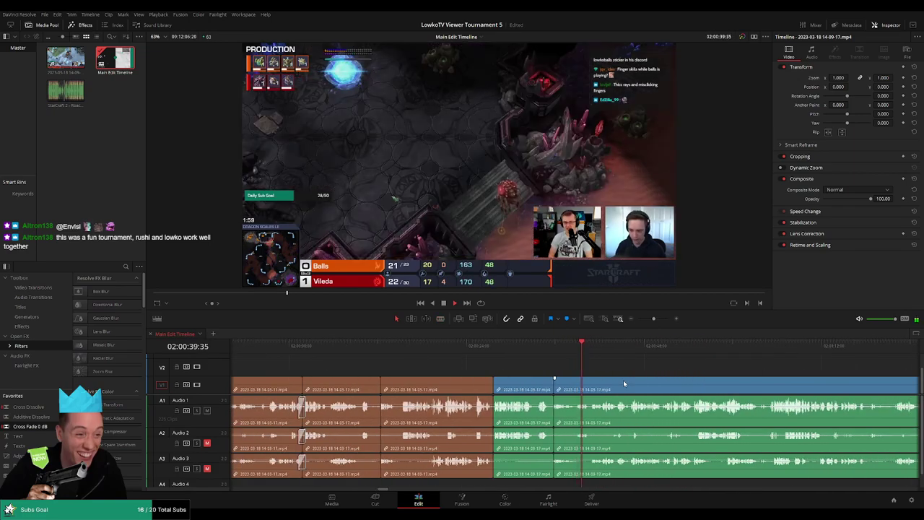
click(528, 388)
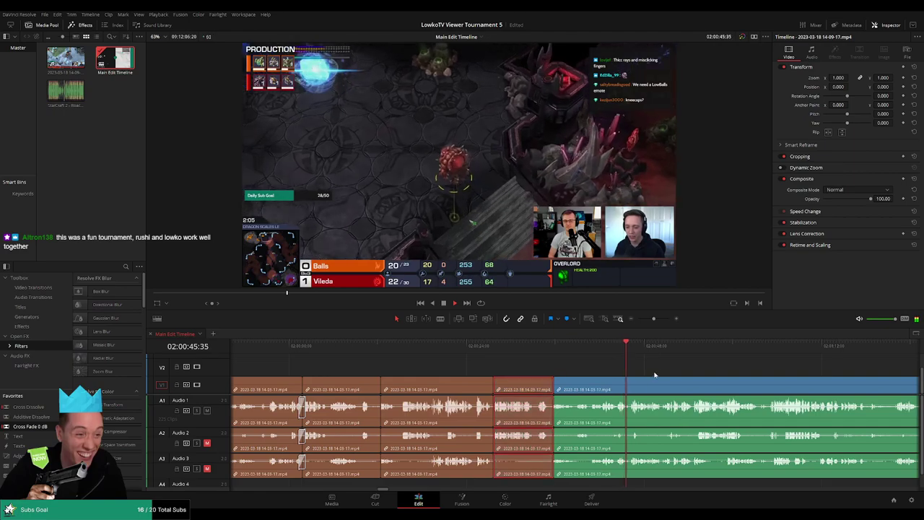
click(537, 369)
Step: Scroll along the timeline to follow the match through 02:01:21
scroll(537, 368, right, 5)
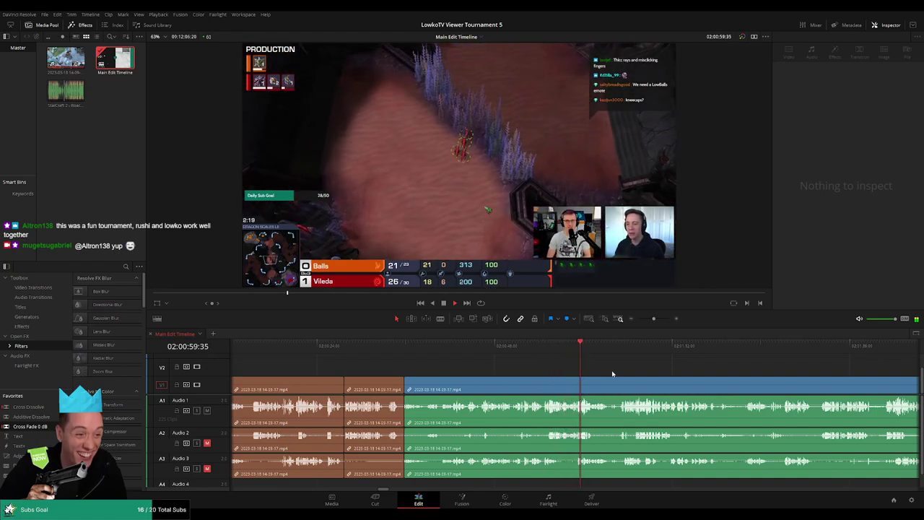
scroll(506, 372, right, 3)
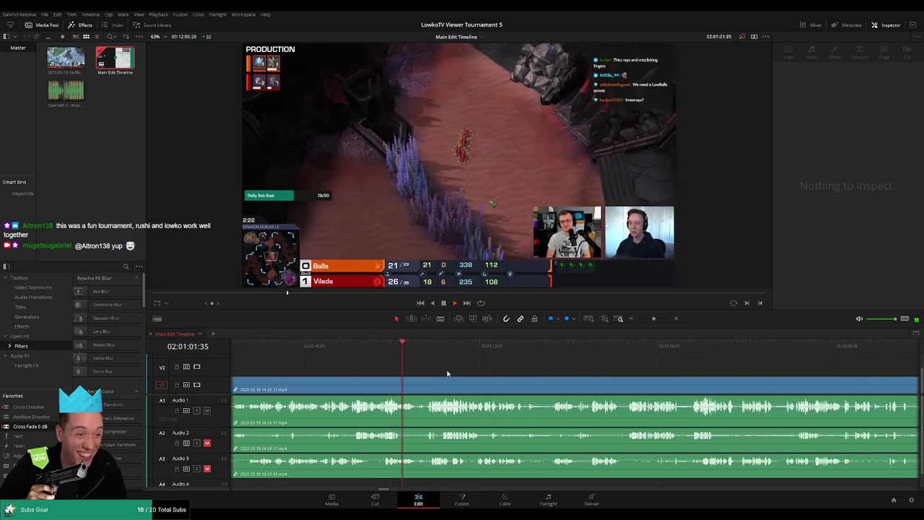
scroll(441, 374, right, 1)
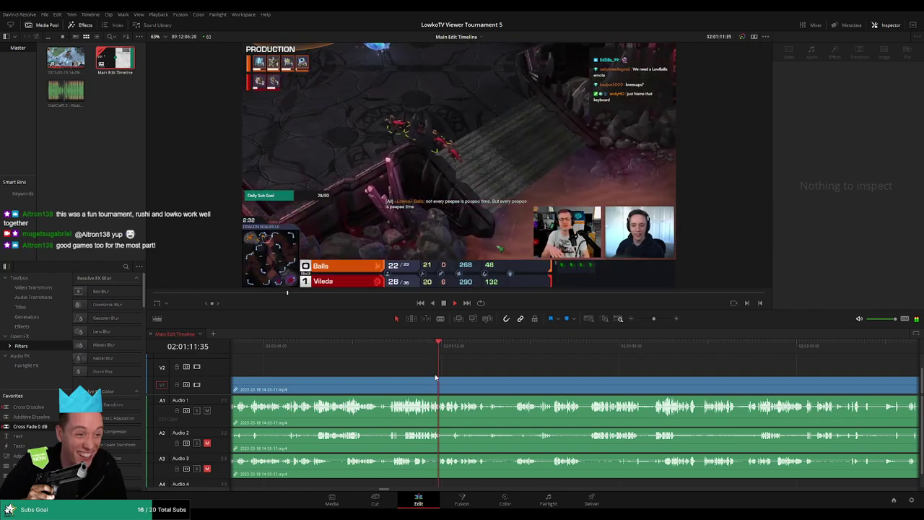
scroll(444, 376, right, 2)
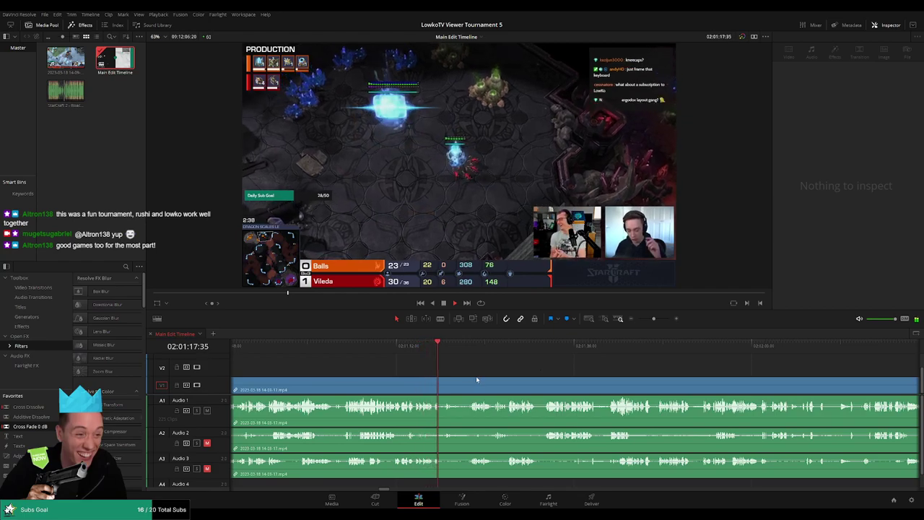
scroll(390, 372, right, 2)
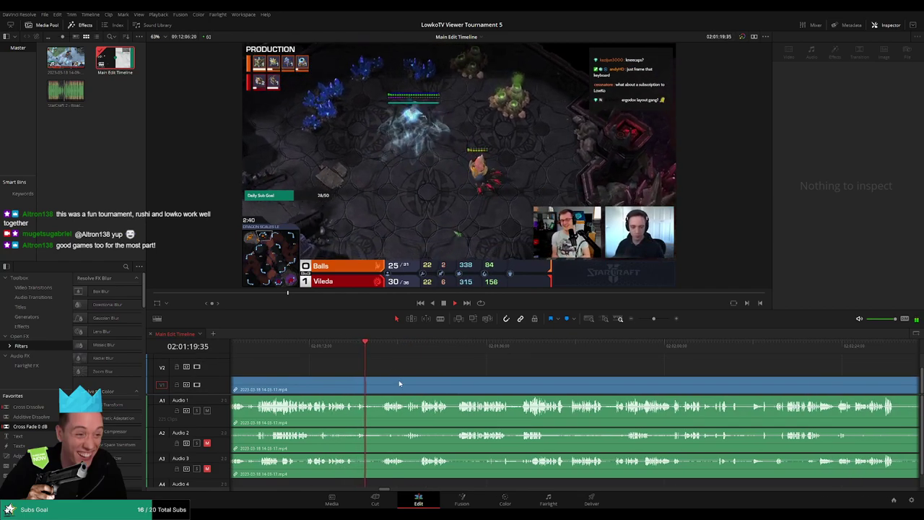
scroll(397, 382, left, 4)
Step: Split the V1 clip at the playhead near 02:01:22, trim the edit point, and add a second split
click(585, 378)
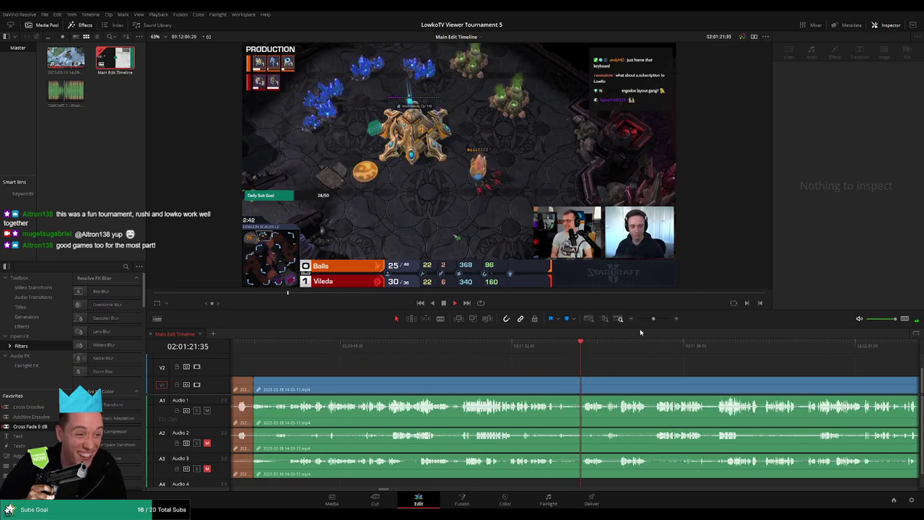
scroll(604, 354, up, 2)
key(ctrl+b)
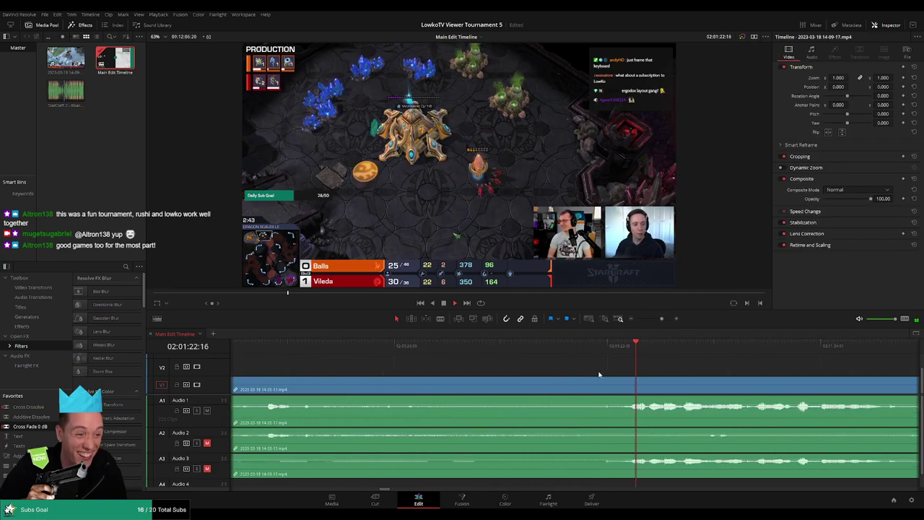
mouse_move(609, 381)
mouse_down()
mouse_move(598, 375)
mouse_move(620, 381)
mouse_move(606, 380)
mouse_up()
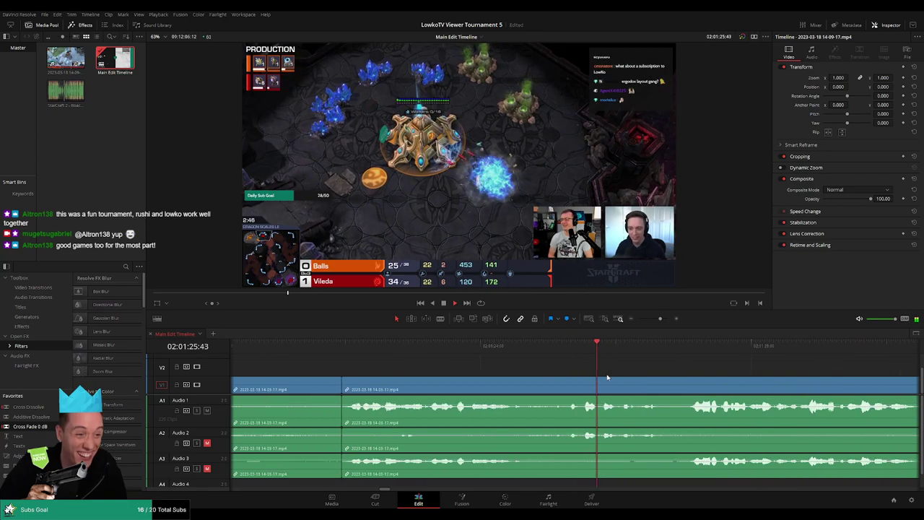
key(ctrl+b)
Step: Select the segment before the new split, stop playback, and follow the match to 02:02:15
scroll(589, 374, right, 2)
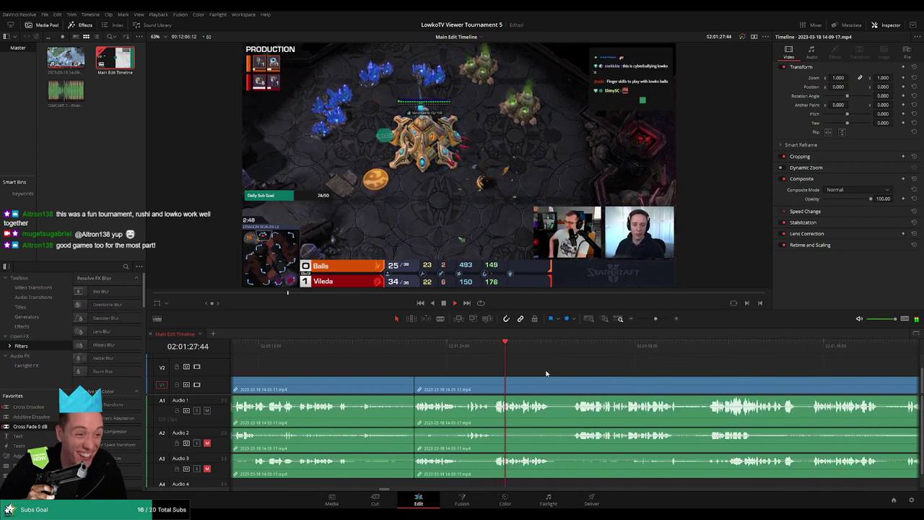
click(386, 388)
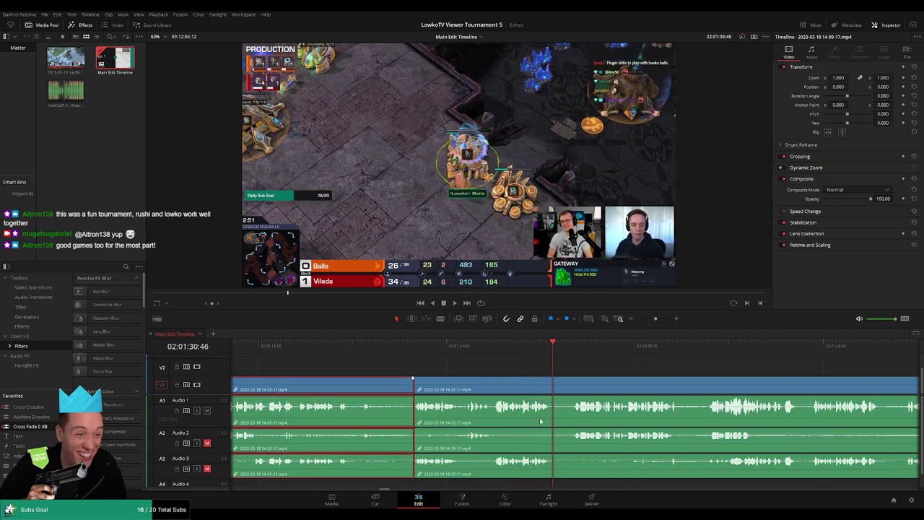
scroll(601, 368, left, 2)
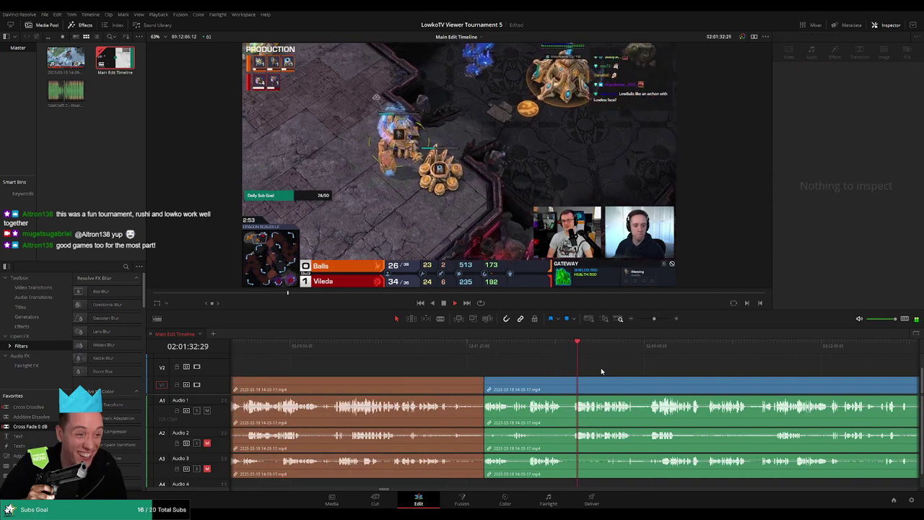
scroll(600, 367, right, 3)
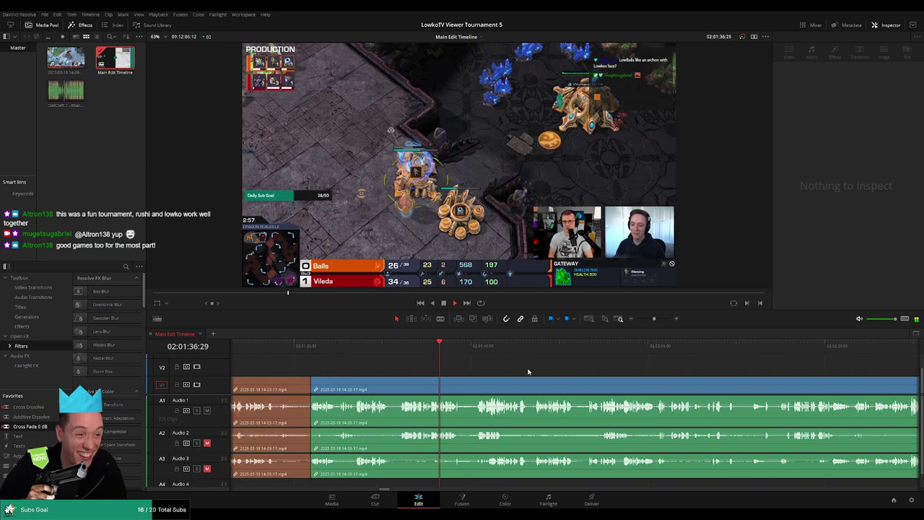
key(space)
key(space)
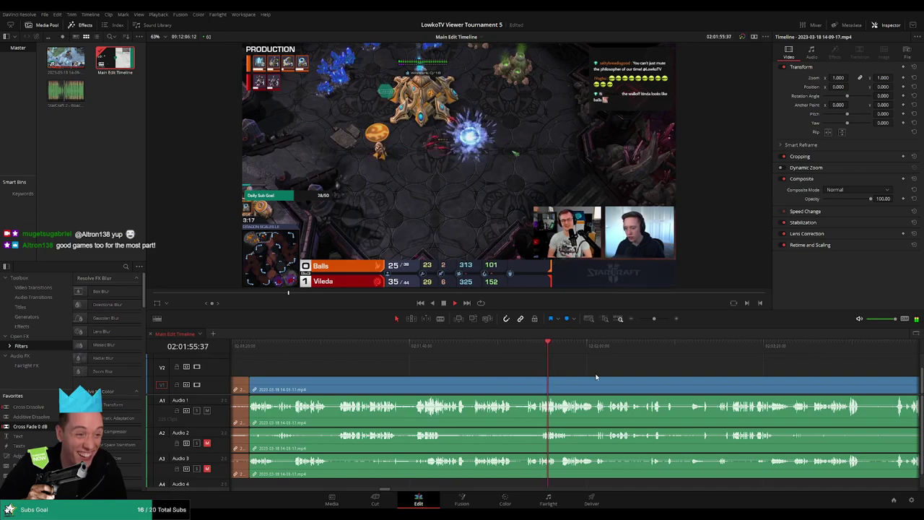
scroll(596, 376, right, 2)
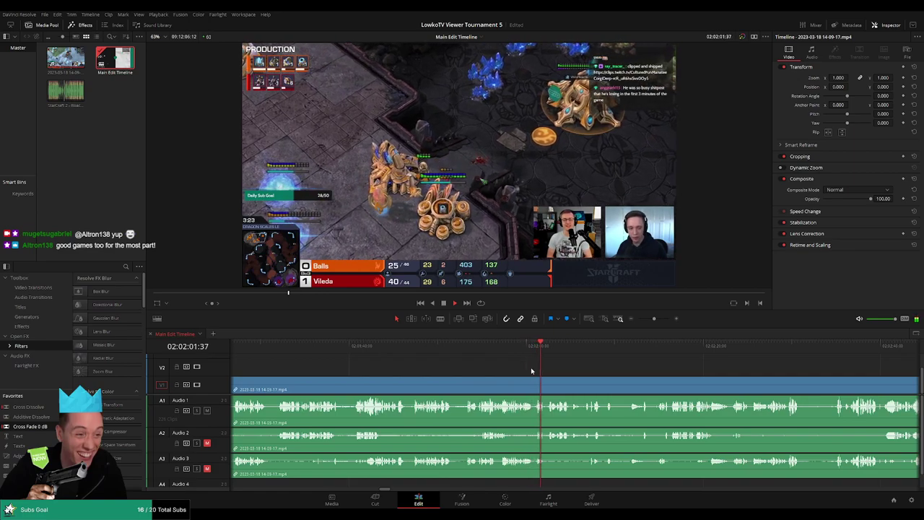
scroll(569, 372, right, 1)
scroll(566, 371, right, 1)
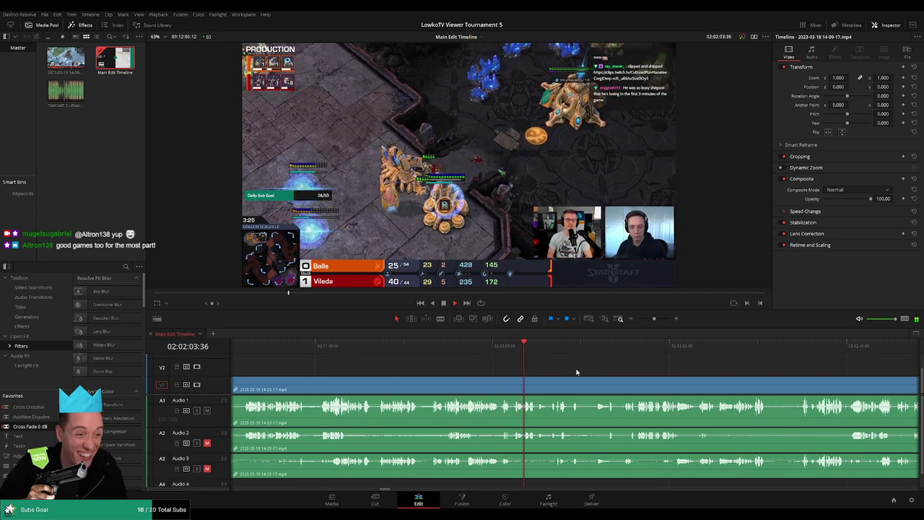
scroll(520, 371, right, 3)
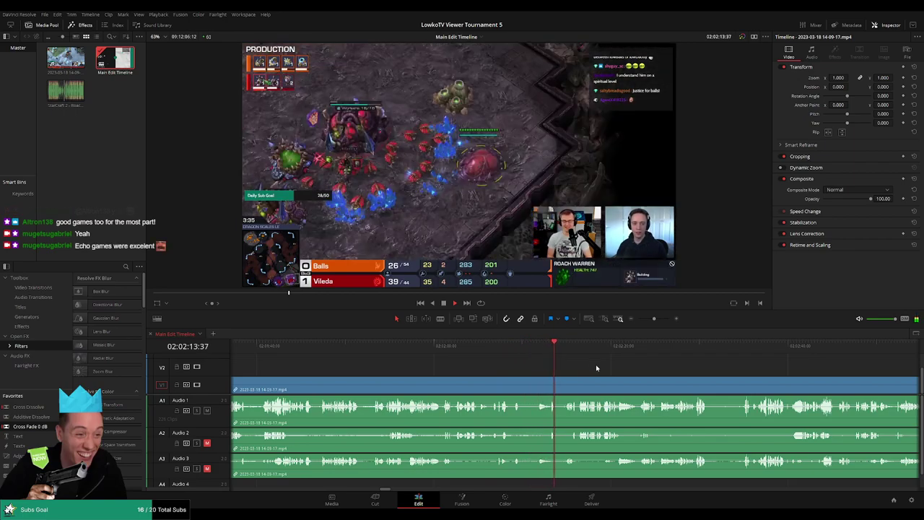
scroll(561, 376, down, 1)
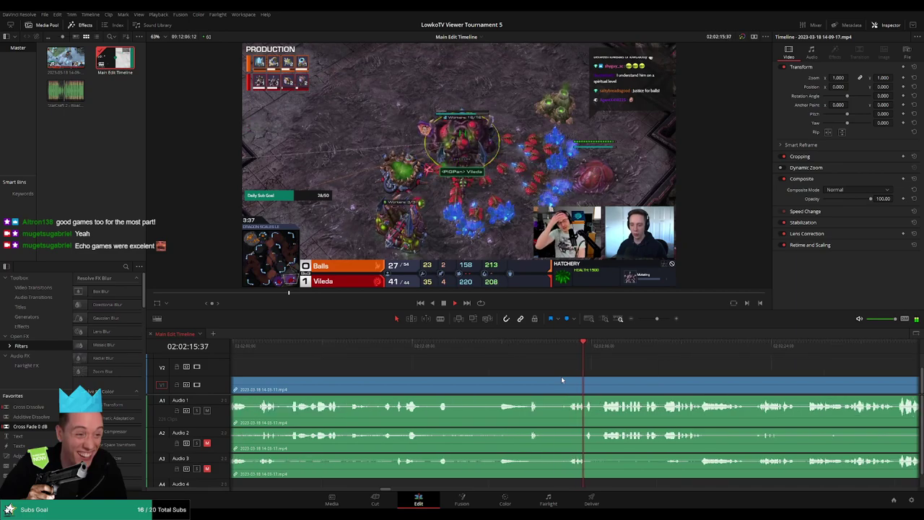
Step: Blade both ends of the first unwanted stretch and ripple-delete it
key(b)
click(530, 390)
click(567, 353)
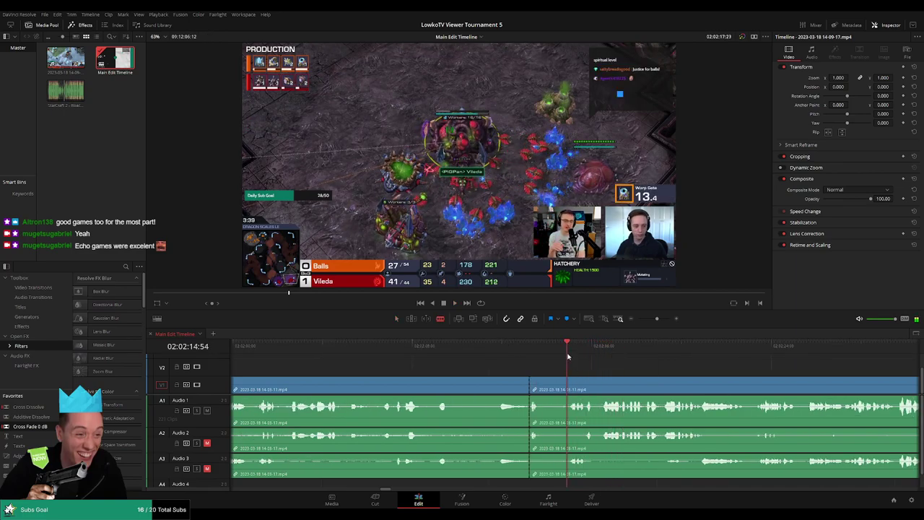
key(space)
click(568, 390)
key(a)
click(555, 390)
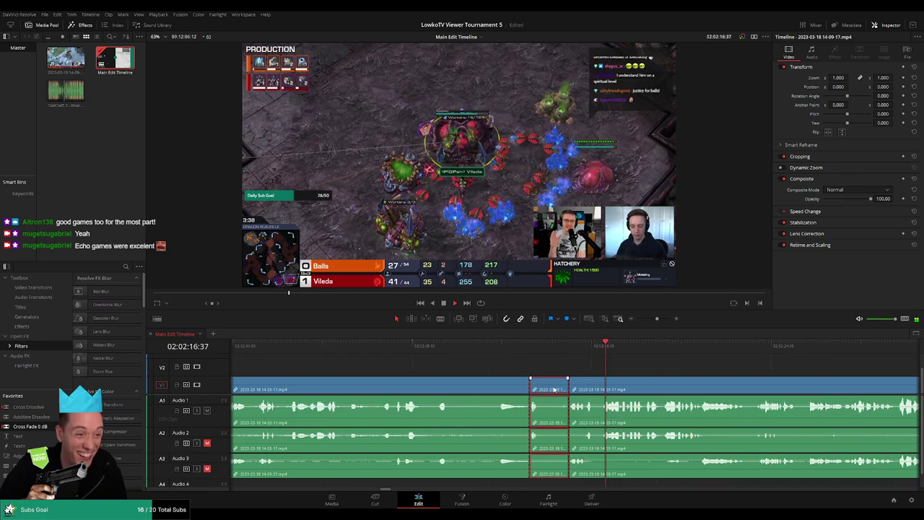
key(Delete)
Step: Replay the join, split at the next unwanted part, ripple-delete it, and recheck the join
click(509, 350)
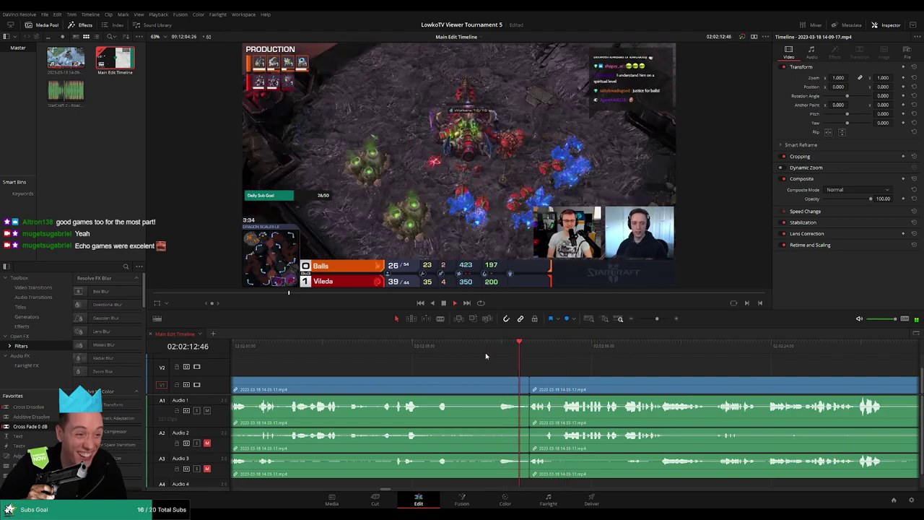
click(432, 350)
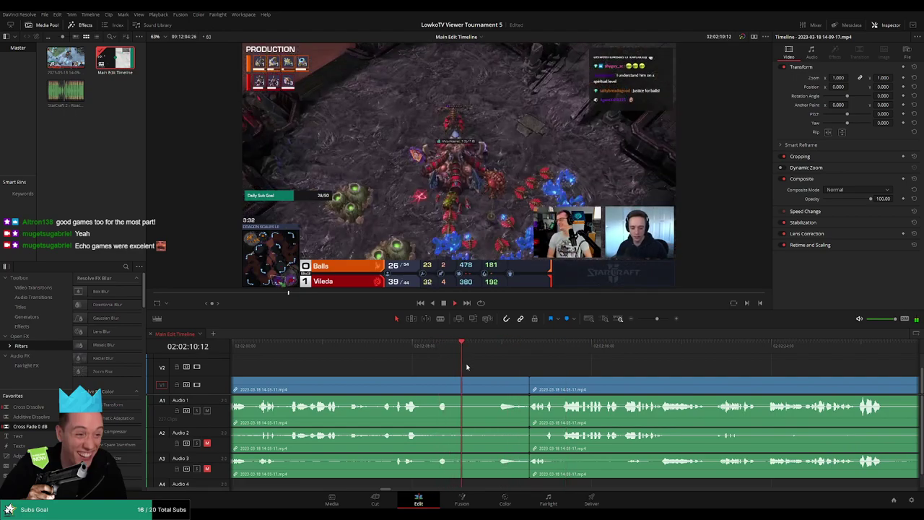
key(space)
key(ctrl+b)
click(505, 389)
key(Delete)
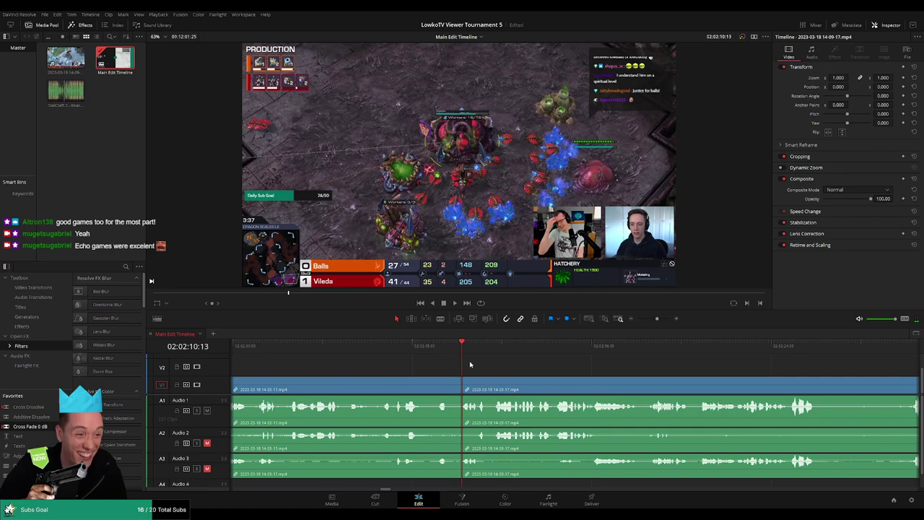
click(441, 356)
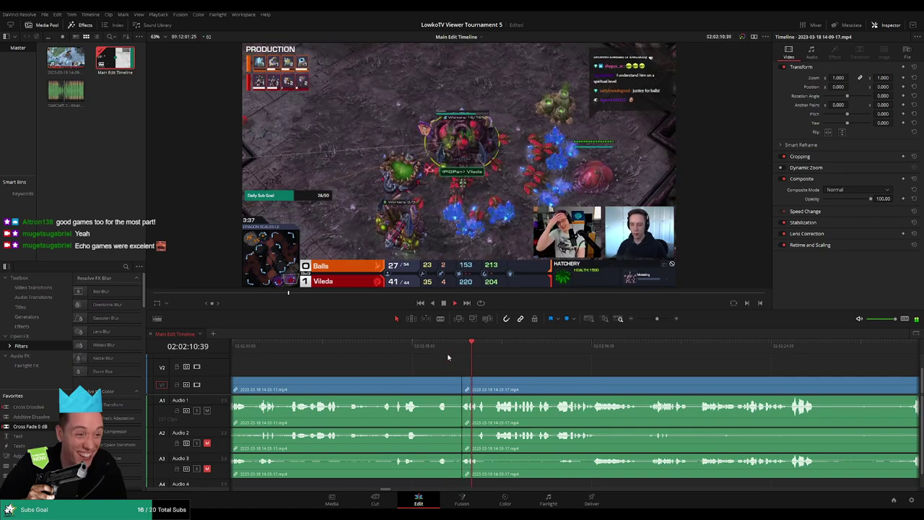
click(453, 353)
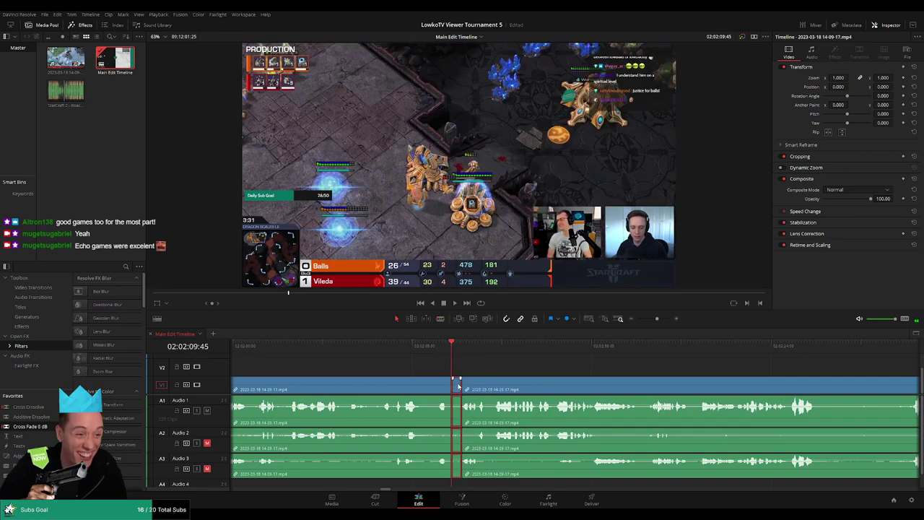
Step: Colour the reviewed middle clip orange and deselect it
scroll(505, 381, left, 3)
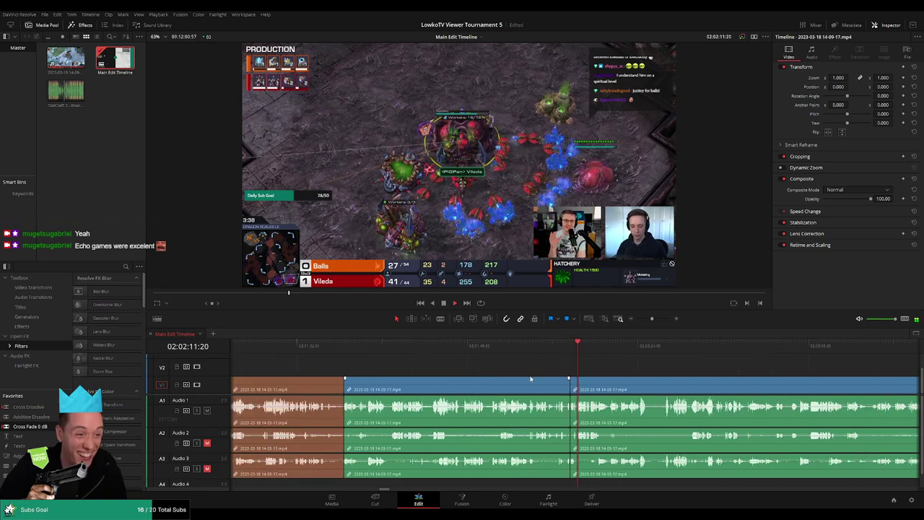
click(529, 388)
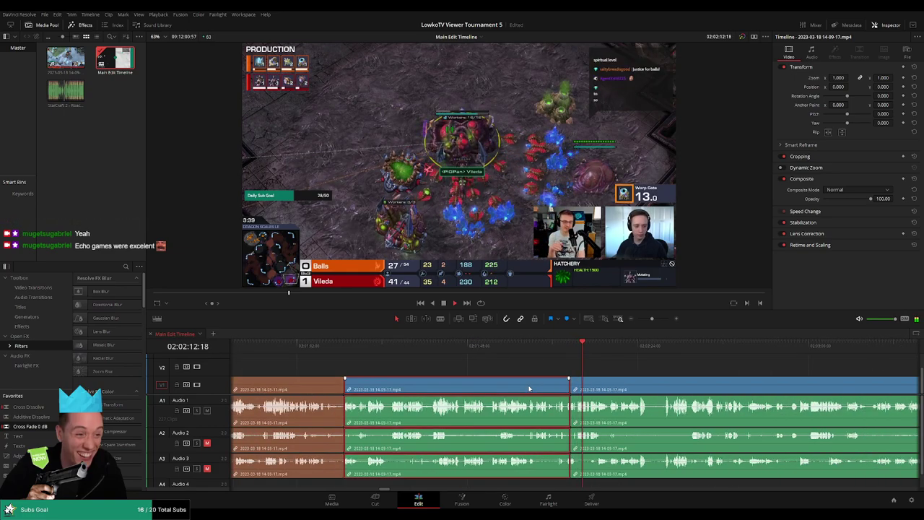
key(ctrl+shift+o)
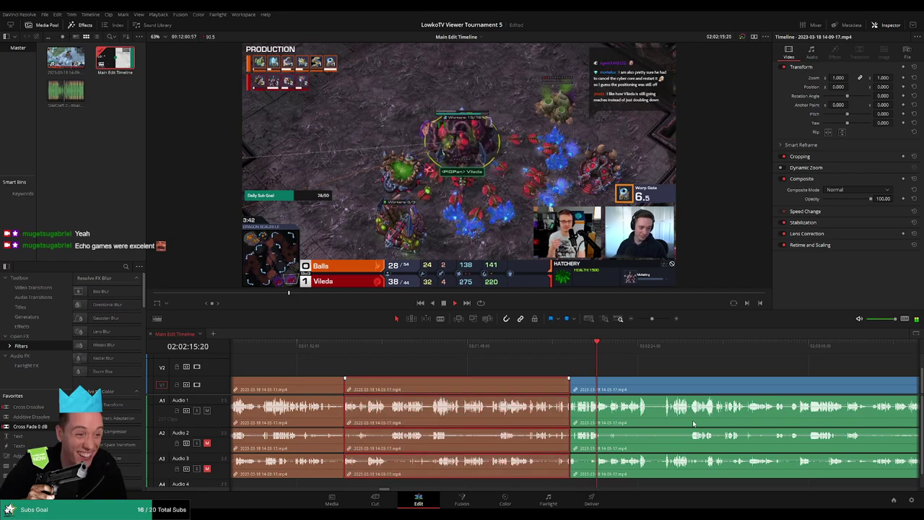
click(656, 365)
Step: Zoom out to see all clips, then return to the trimmed section at 02:02:09:45
scroll(515, 361, right, 3)
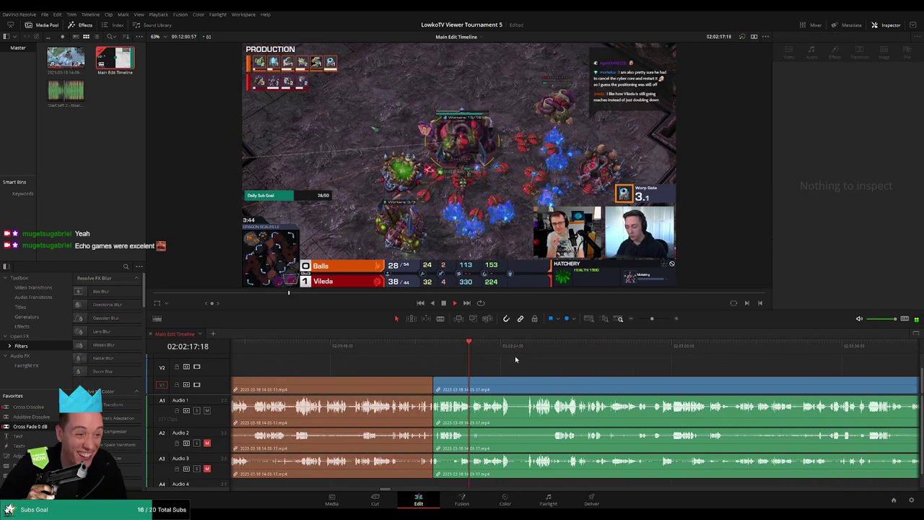
drag(652, 318, 638, 319)
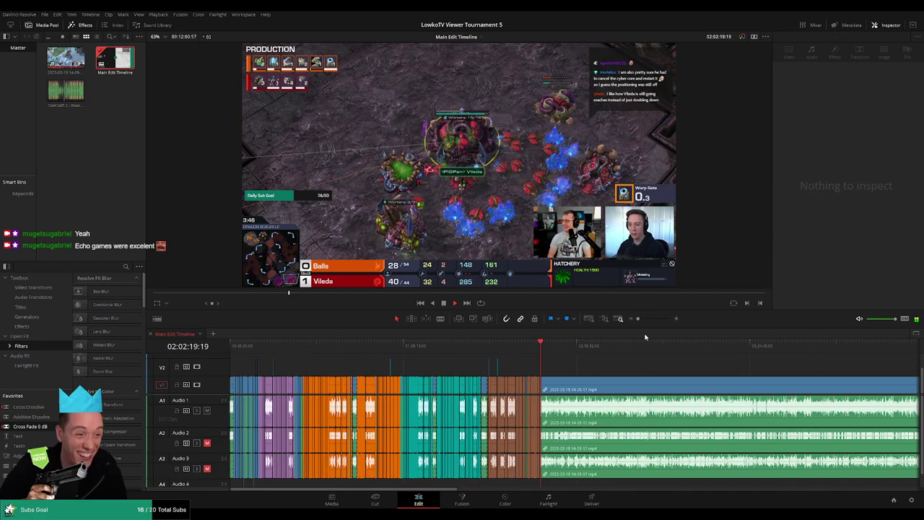
scroll(517, 361, right, 8)
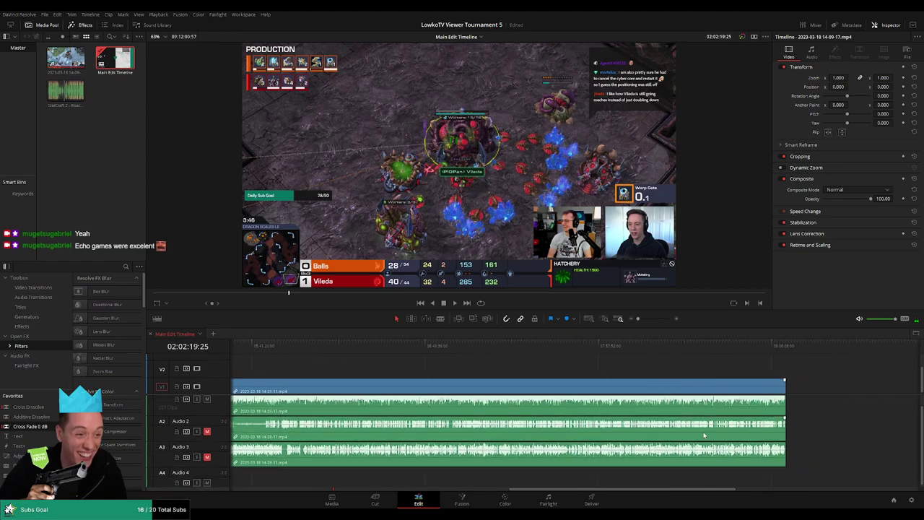
click(790, 351)
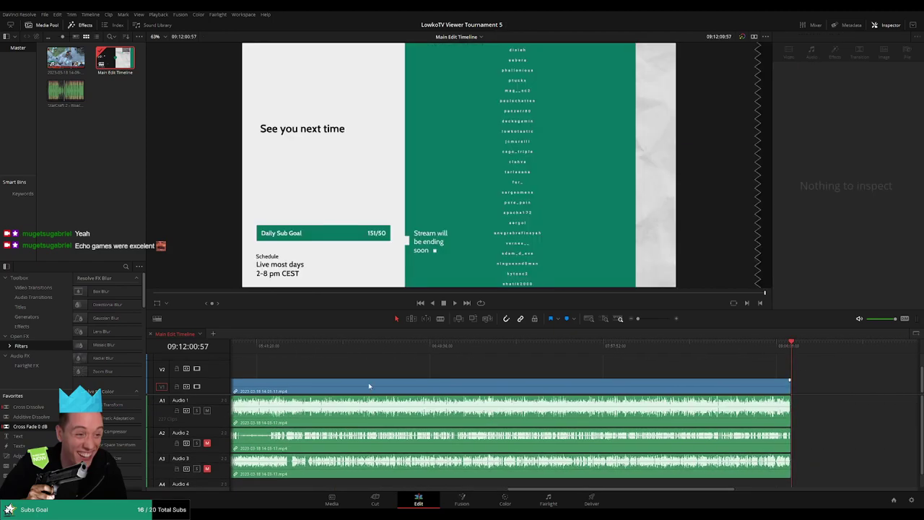
scroll(369, 386, left, 10)
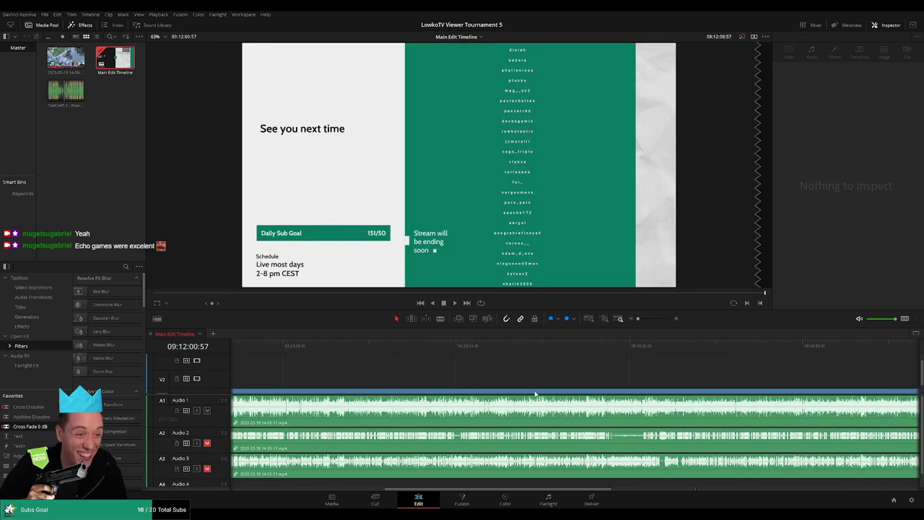
click(485, 346)
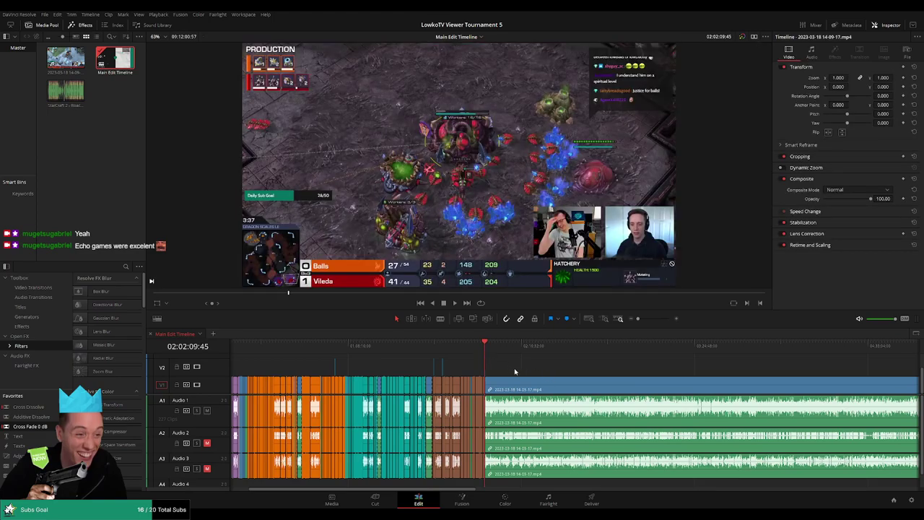
scroll(515, 372, up, 3)
click(279, 346)
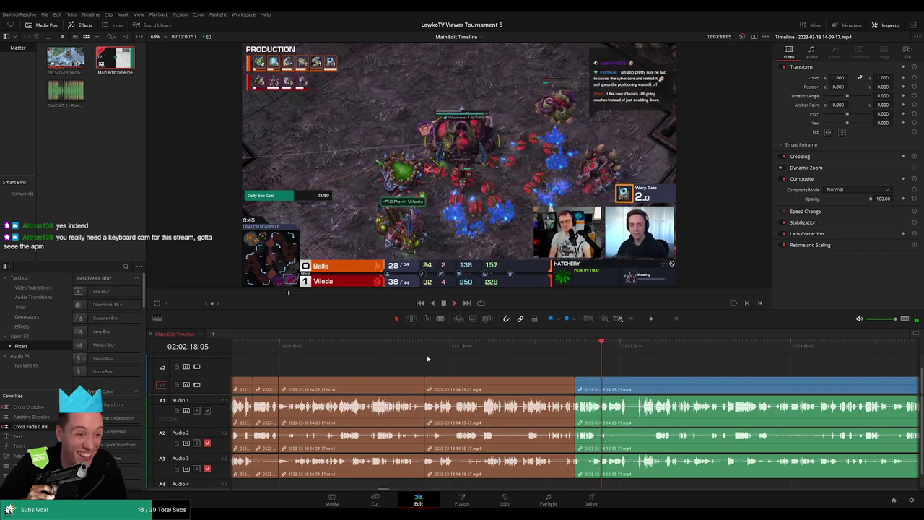
Step: Replay the timeline from a few seconds before the new cuts
click(584, 354)
key(space)
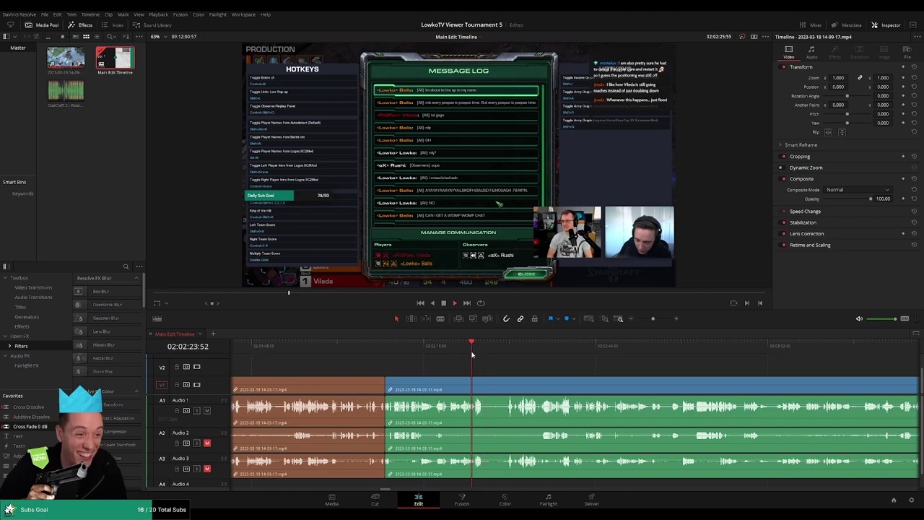
scroll(610, 369, up, 3)
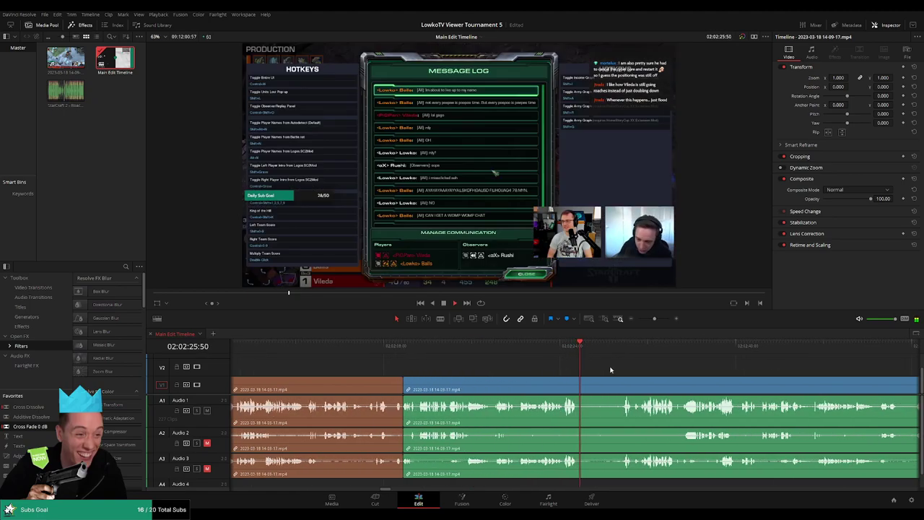
scroll(610, 369, right, 3)
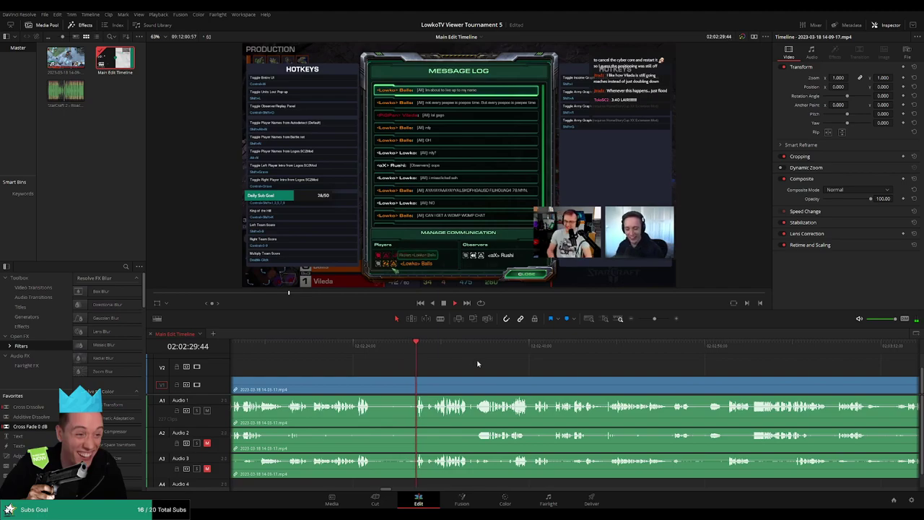
scroll(479, 363, right, 1)
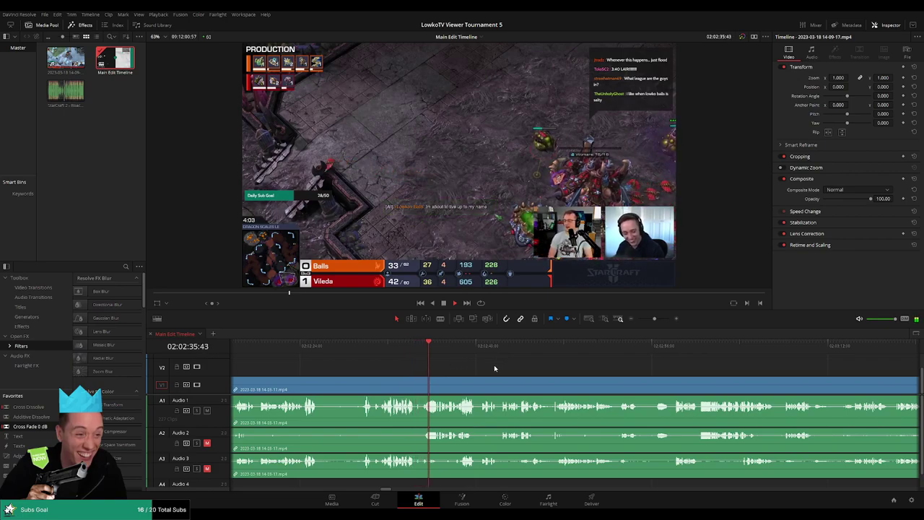
scroll(531, 368, right, 3)
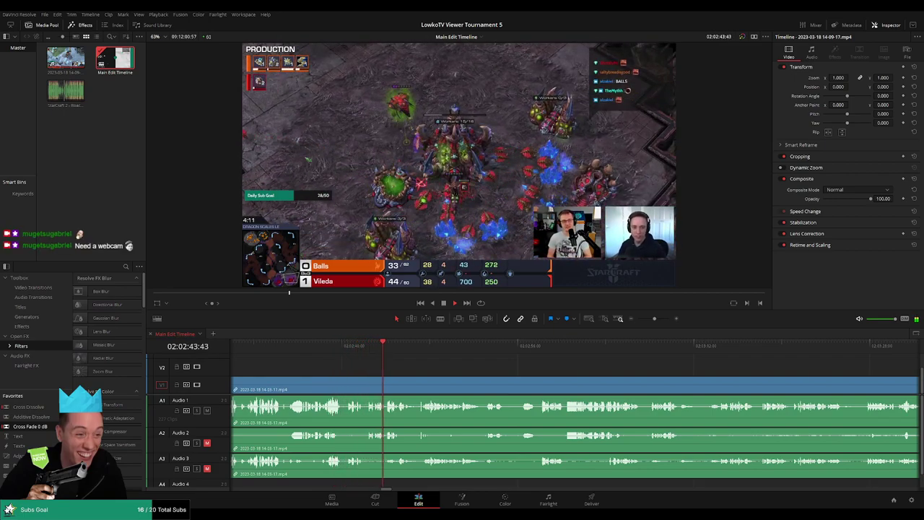
scroll(624, 372, up, 3)
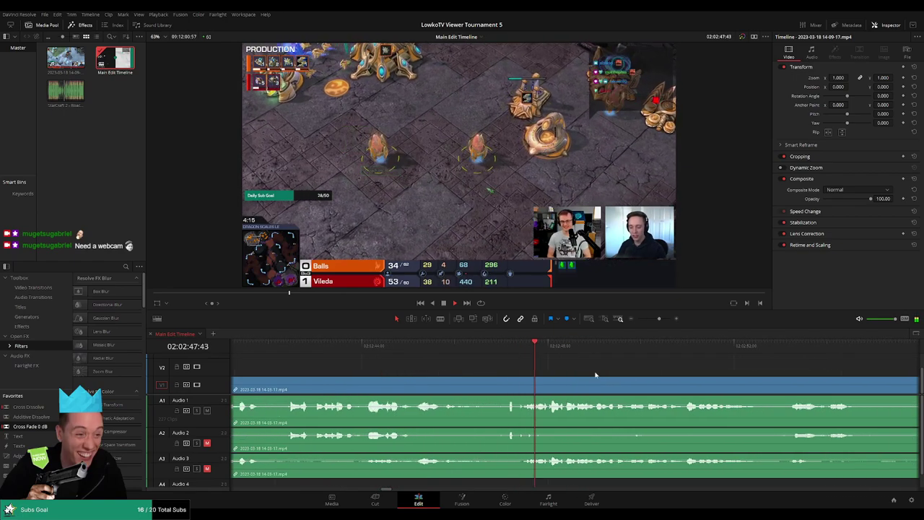
scroll(599, 373, down, 1)
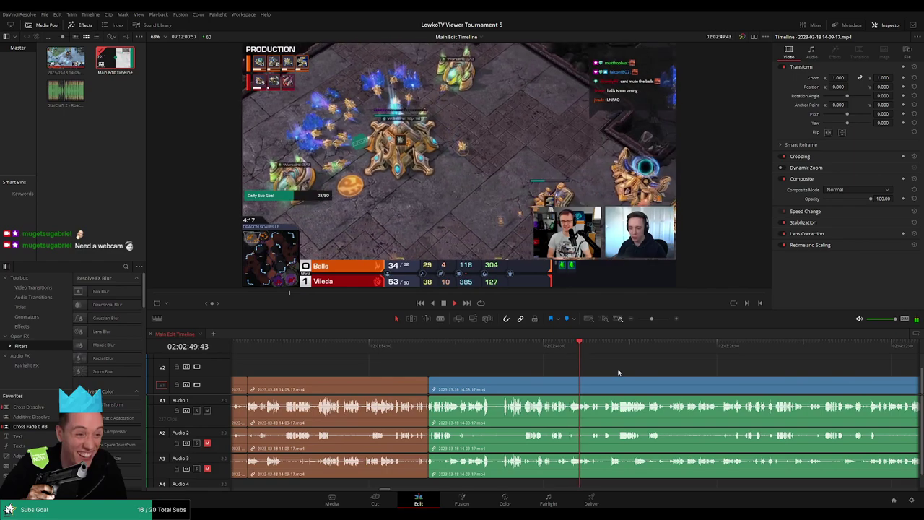
scroll(542, 373, right, 3)
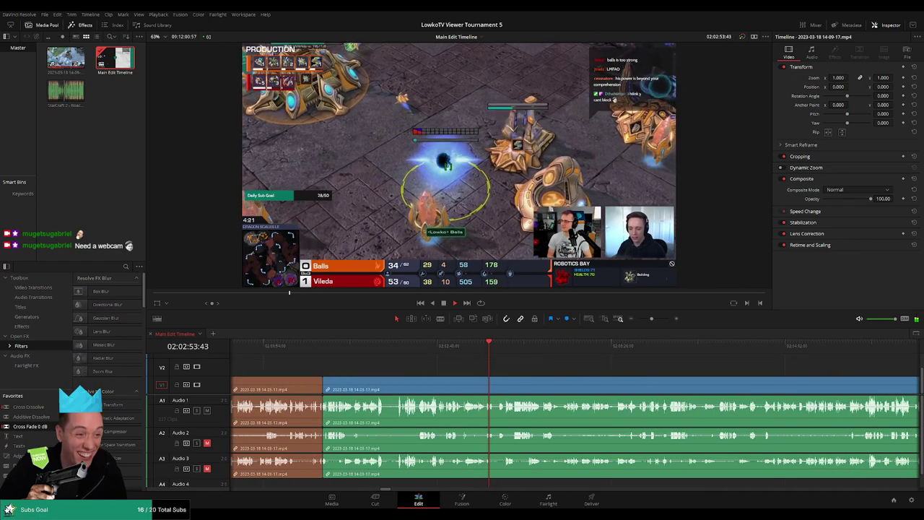
scroll(548, 372, up, 1)
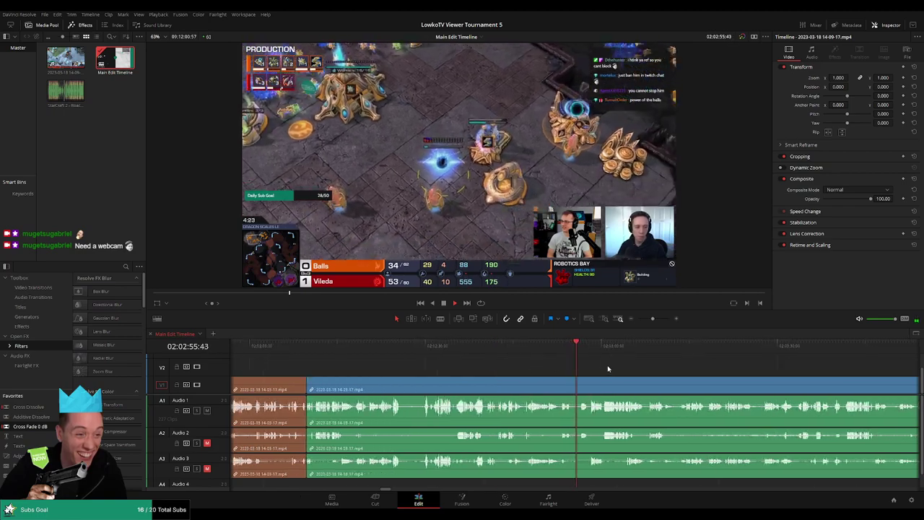
scroll(498, 368, right, 3)
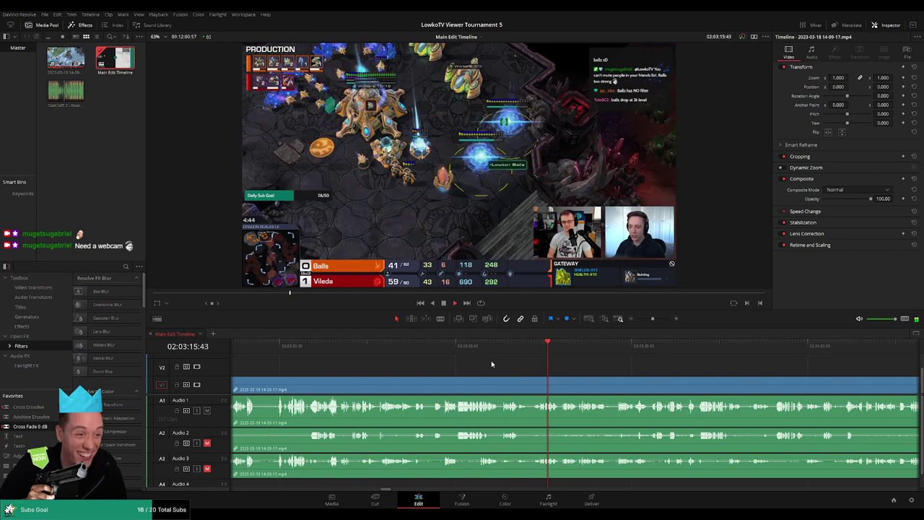
scroll(592, 381, up, 3)
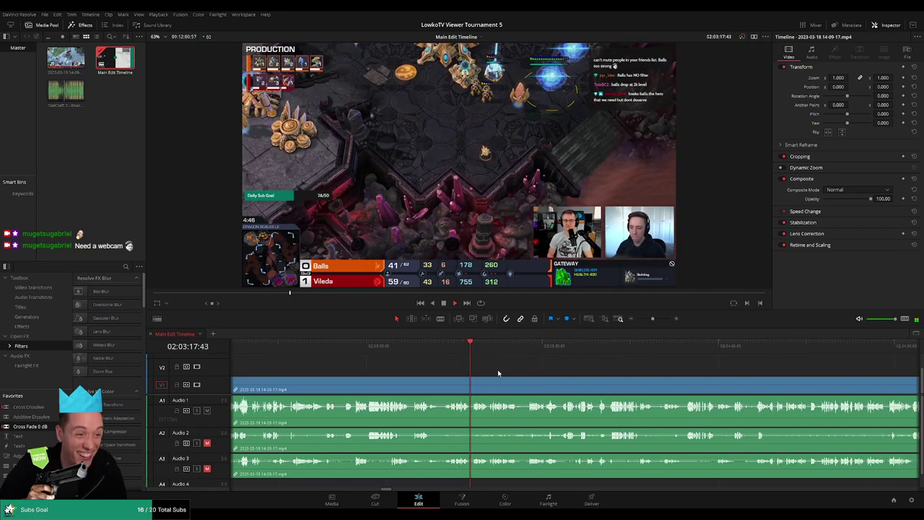
Step: Blade both ends of the unwanted part, ripple-delete it, and replay across the join
key(b)
click(400, 390)
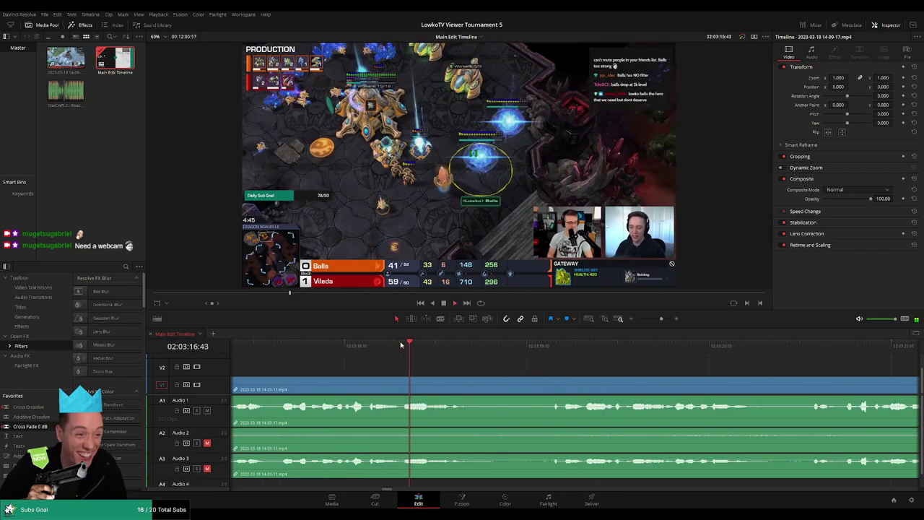
click(562, 390)
key(space)
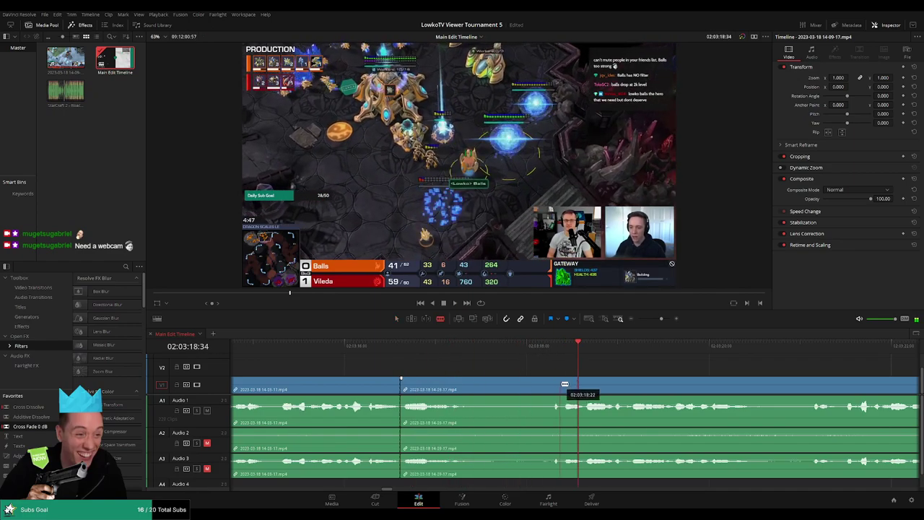
key(a)
click(536, 386)
key(Delete)
click(369, 348)
key(space)
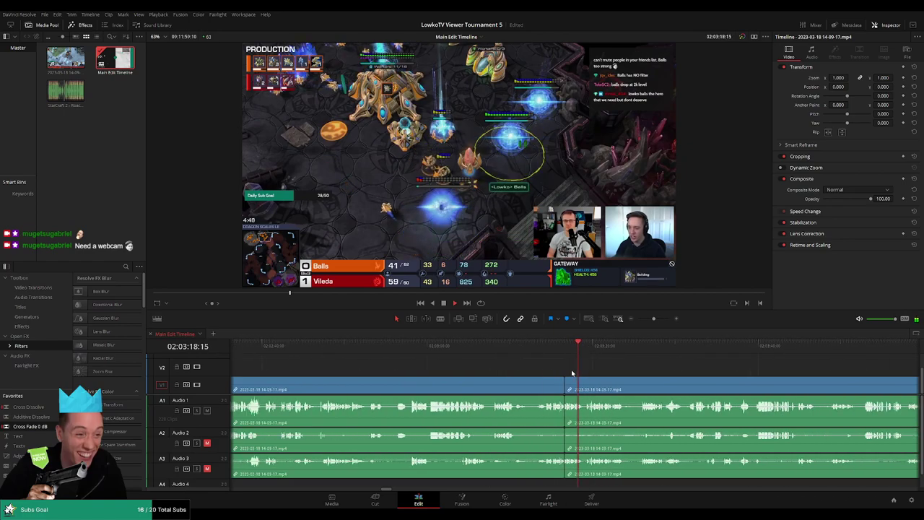
Step: Disable the clip left of the cut, then split and ripple-delete another short stretch
click(496, 385)
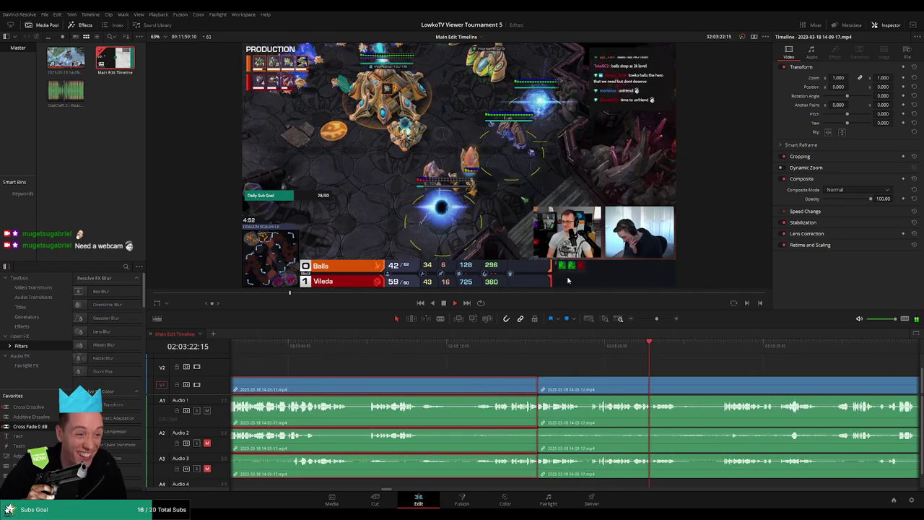
key(d)
click(748, 367)
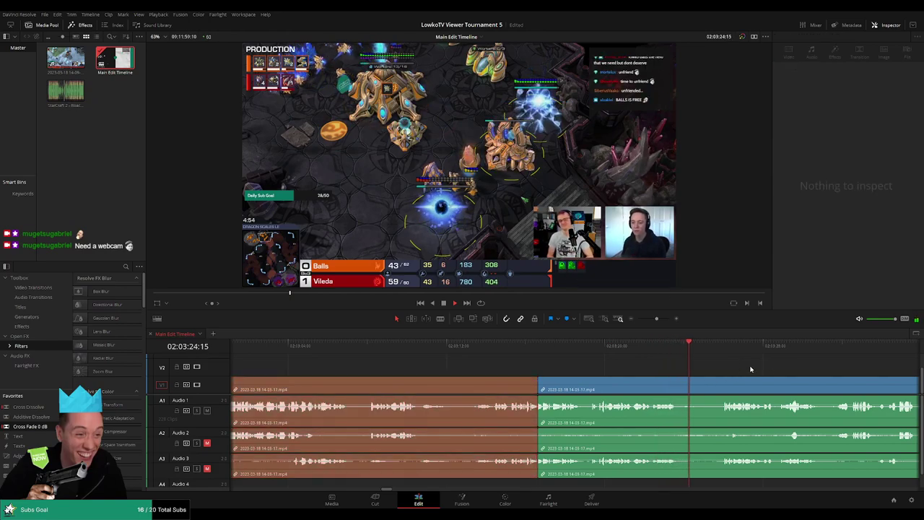
key(ctrl+b)
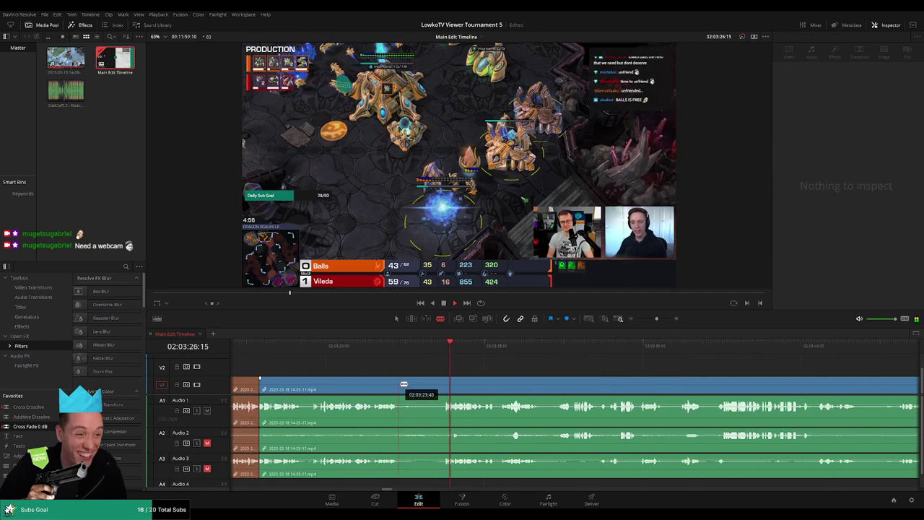
click(431, 386)
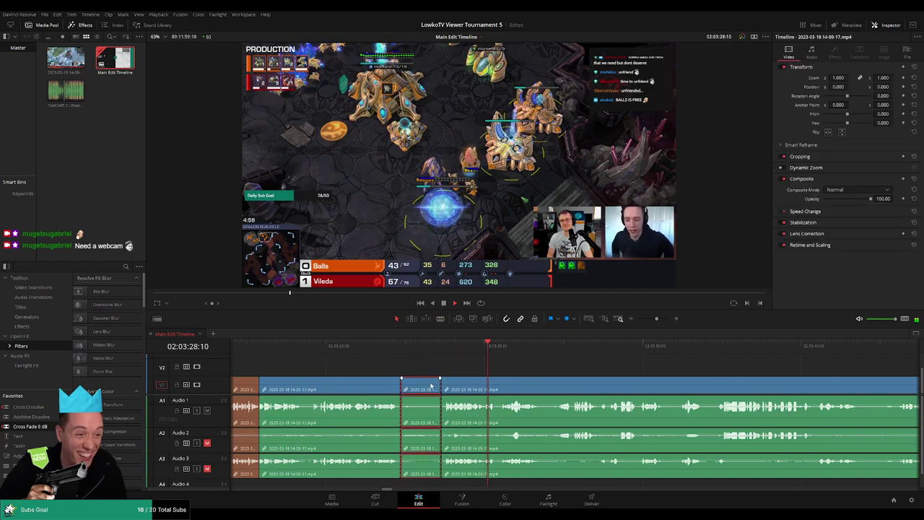
key(Delete)
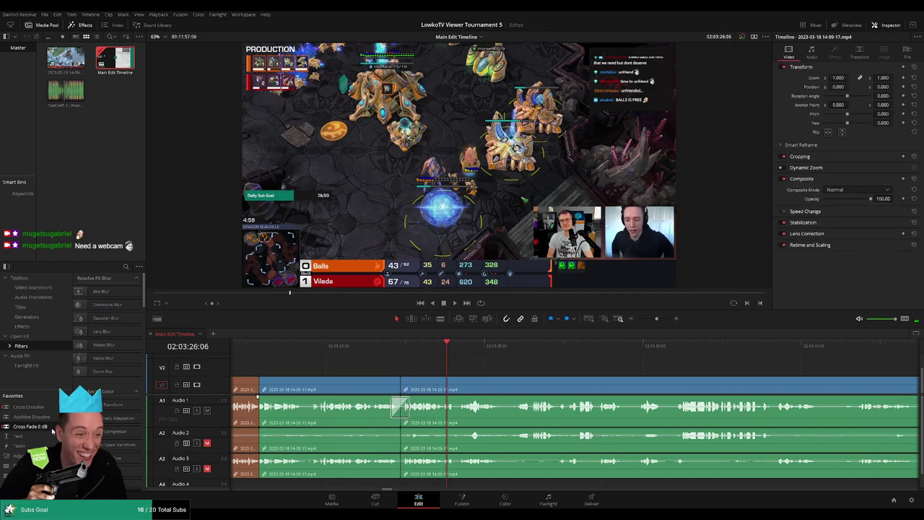
Step: Crossfade the audio at the join, review it, and zoom the timeline out
drag(52, 431, 427, 448)
scroll(386, 449, left, 2)
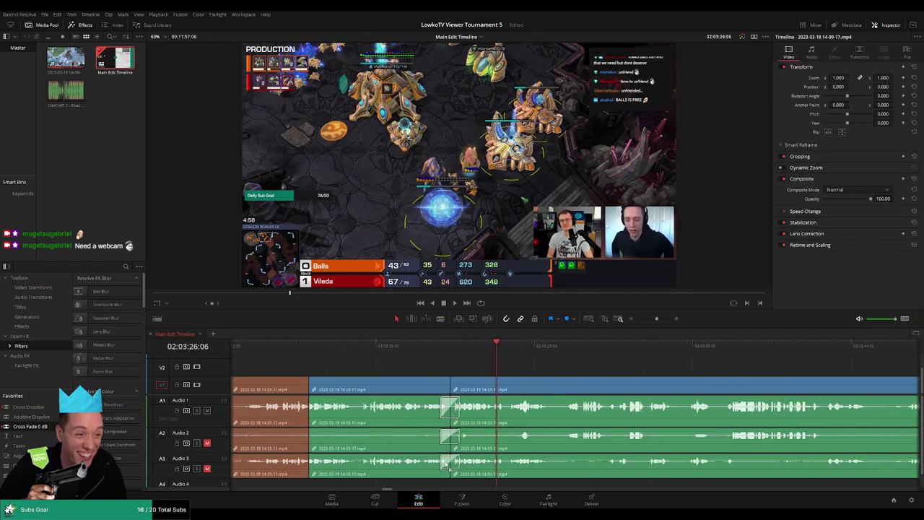
key(space)
click(418, 386)
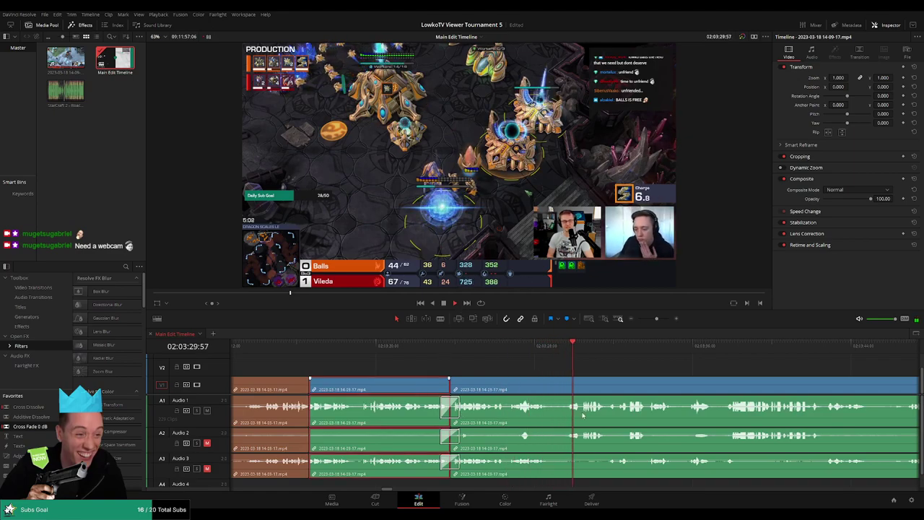
click(588, 367)
key(alt+/)
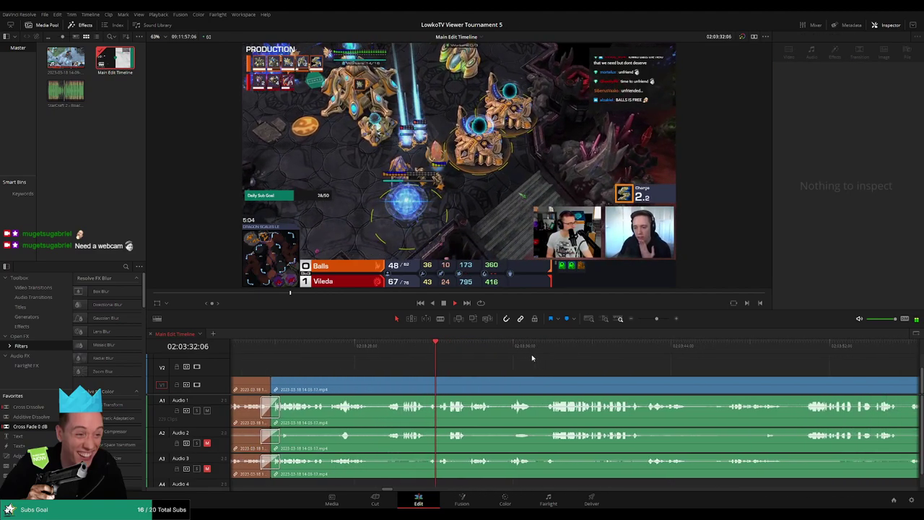
mouse_move(656, 318)
mouse_down()
mouse_move(641, 318)
mouse_move(656, 319)
mouse_up()
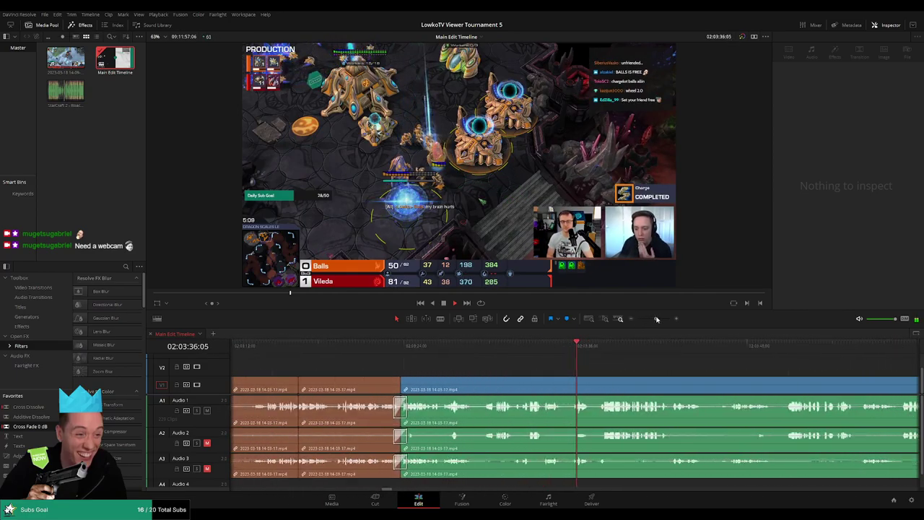
Step: Cut the stream clip near 02:04:02 and disable the footage before the cut
scroll(533, 363, right, 3)
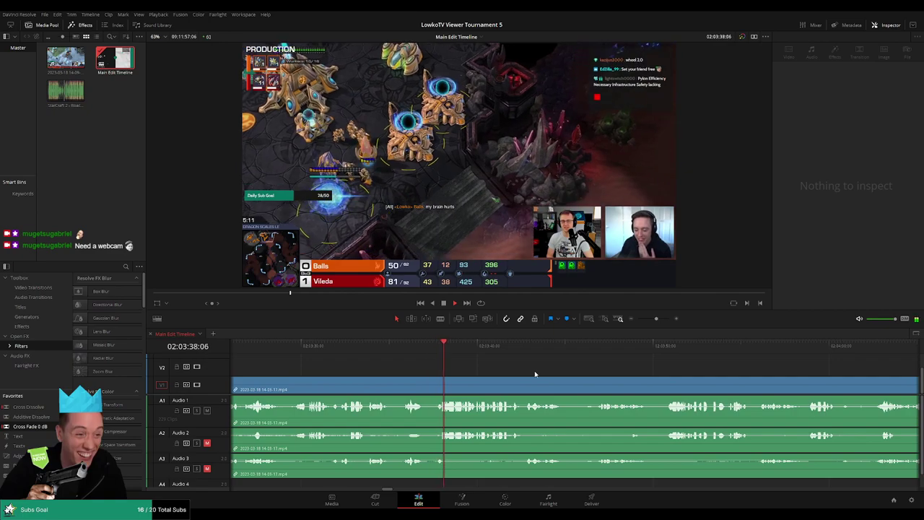
scroll(534, 370, right, 3)
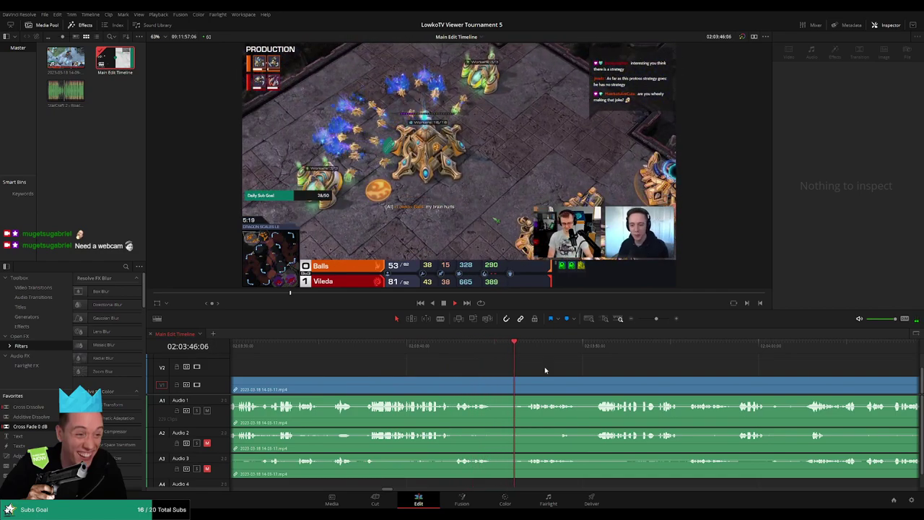
scroll(545, 370, right, 5)
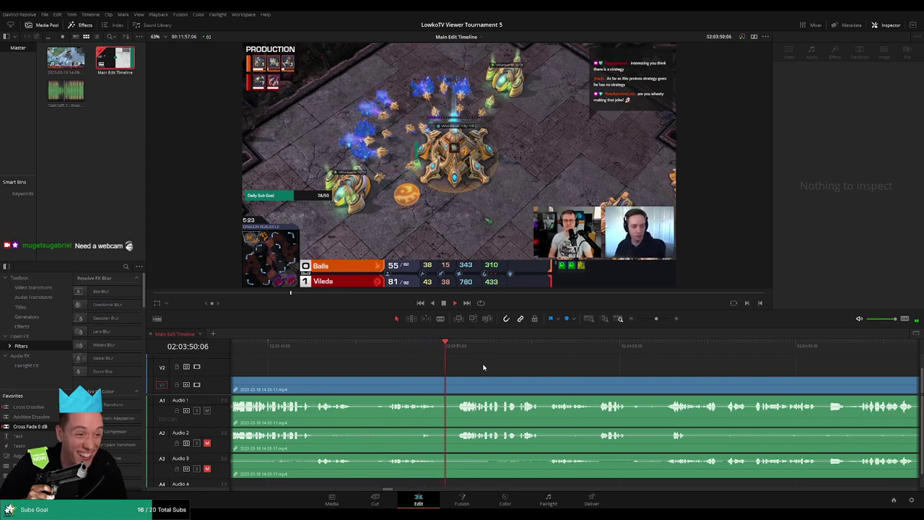
scroll(431, 363, right, 2)
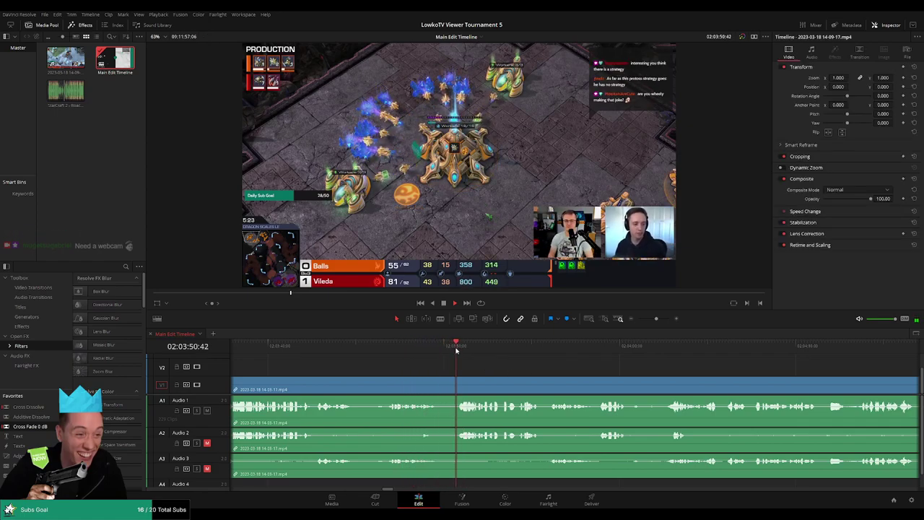
scroll(516, 372, right, 3)
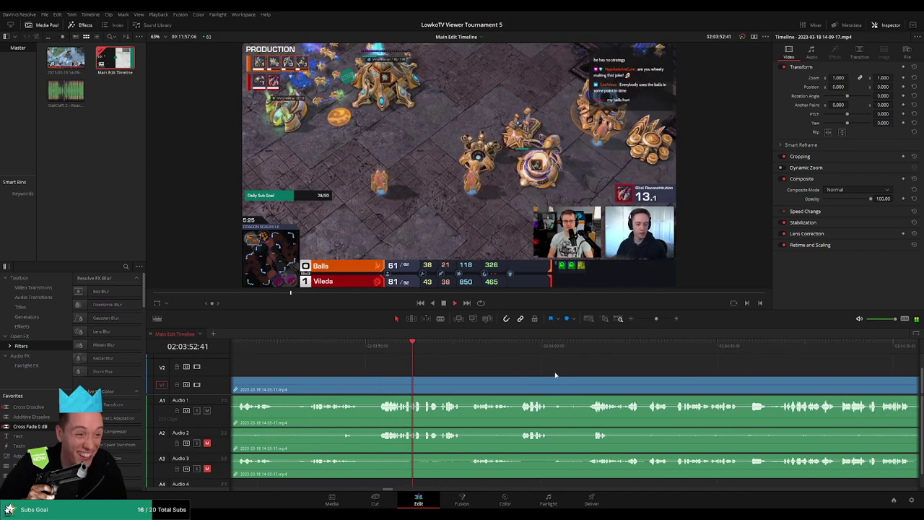
click(574, 382)
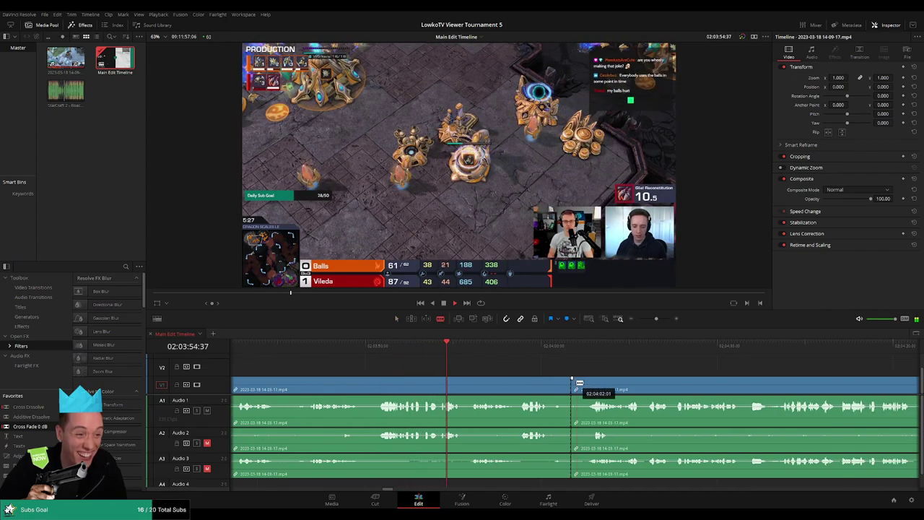
key(a)
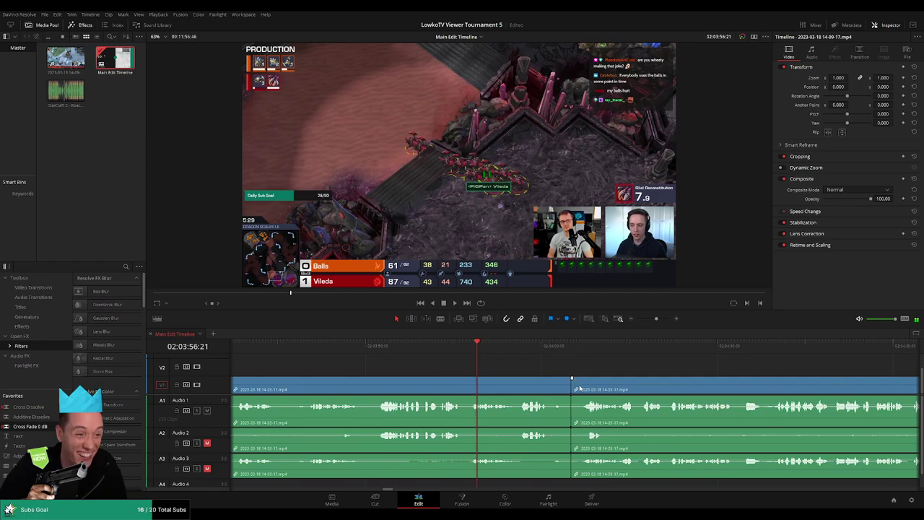
click(535, 386)
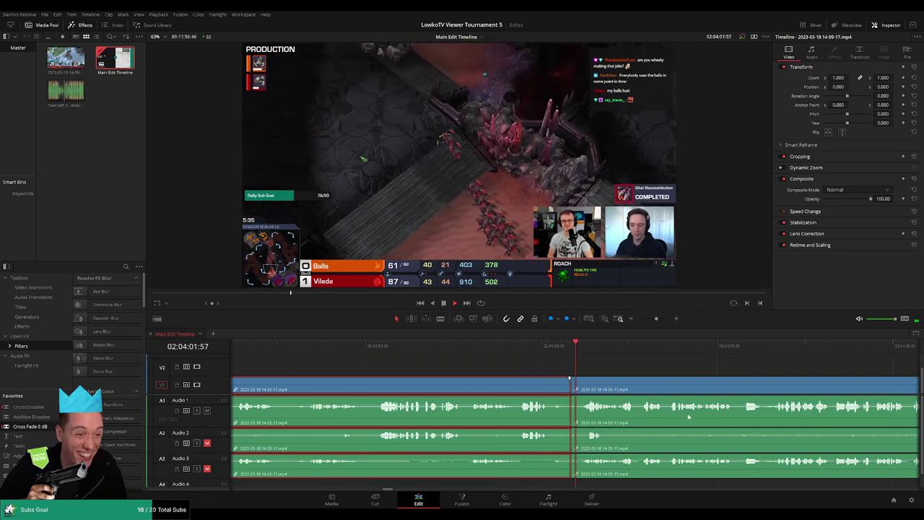
key(alt+o)
click(643, 369)
scroll(501, 360, down, 2)
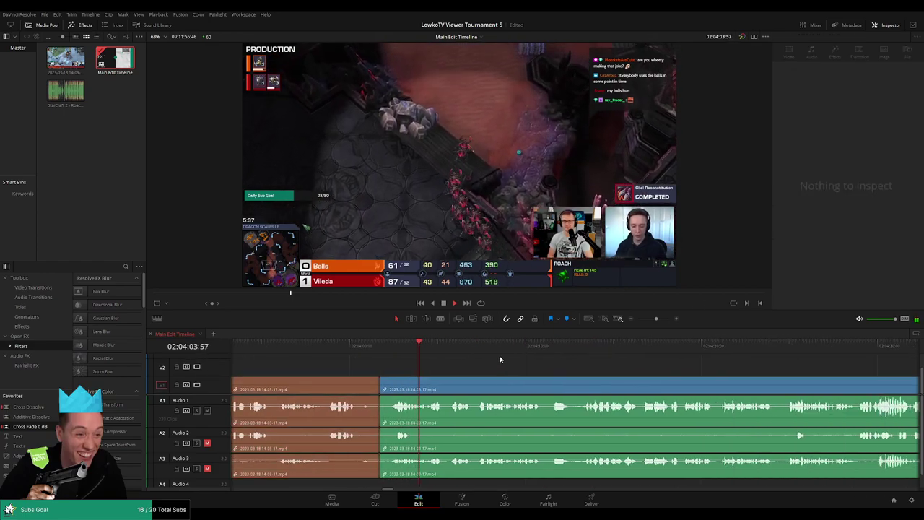
scroll(505, 367, down, 2)
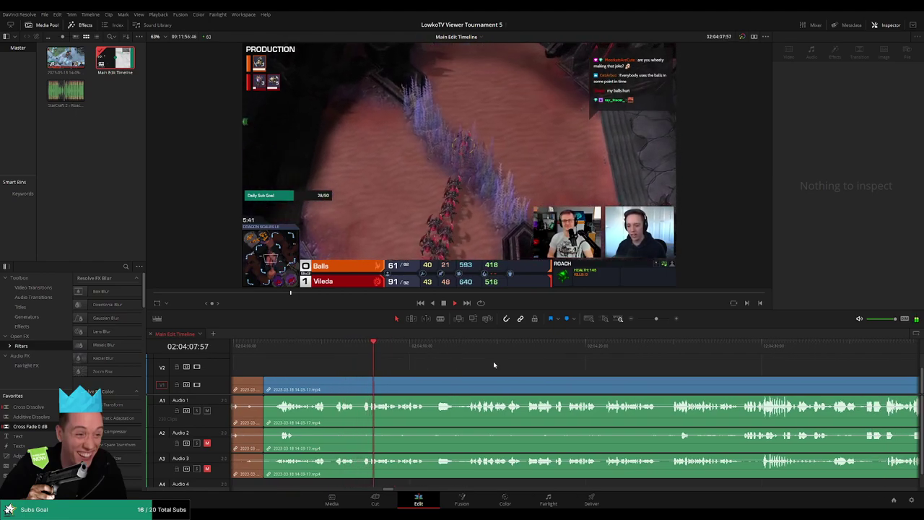
scroll(493, 361, down, 1)
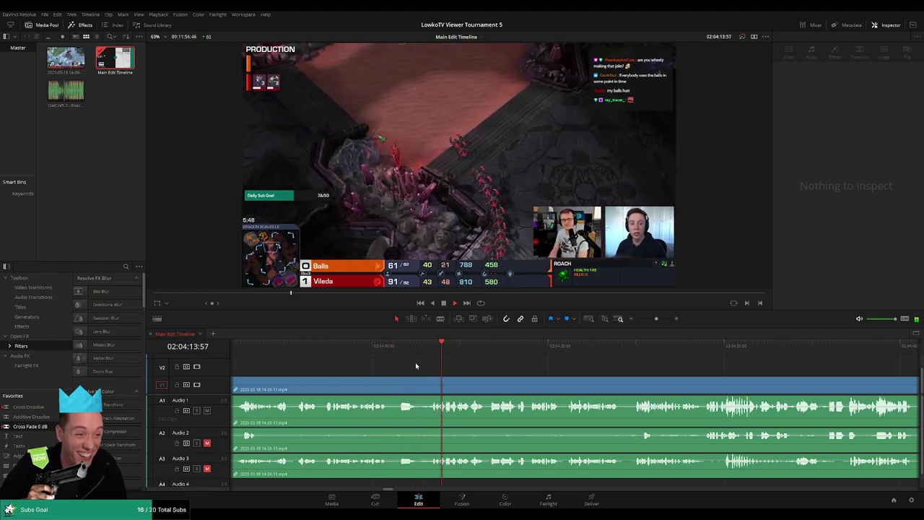
Step: Blade both ends of the stretch near 02:04:10 and ripple-delete it to close the gap
click(374, 347)
key(space)
key(b)
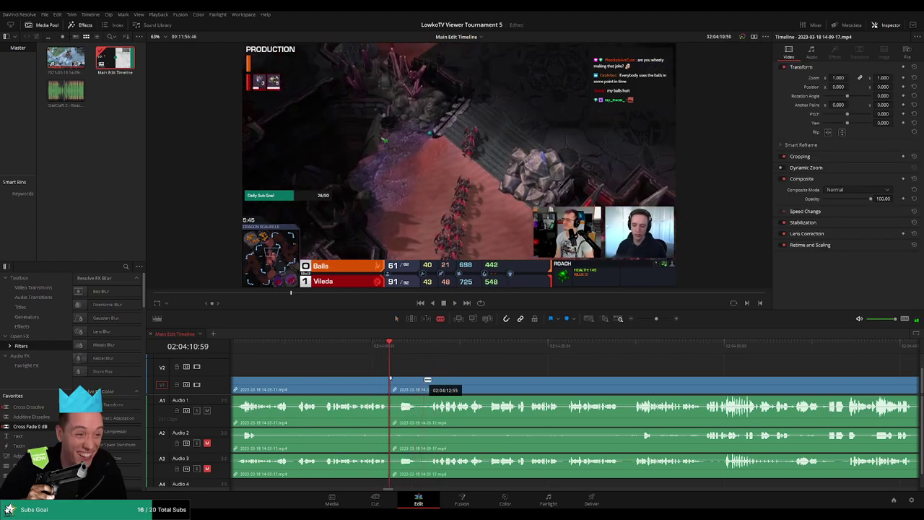
key(ctrl+b)
click(432, 382)
key(a)
click(410, 390)
key(Delete)
key(space)
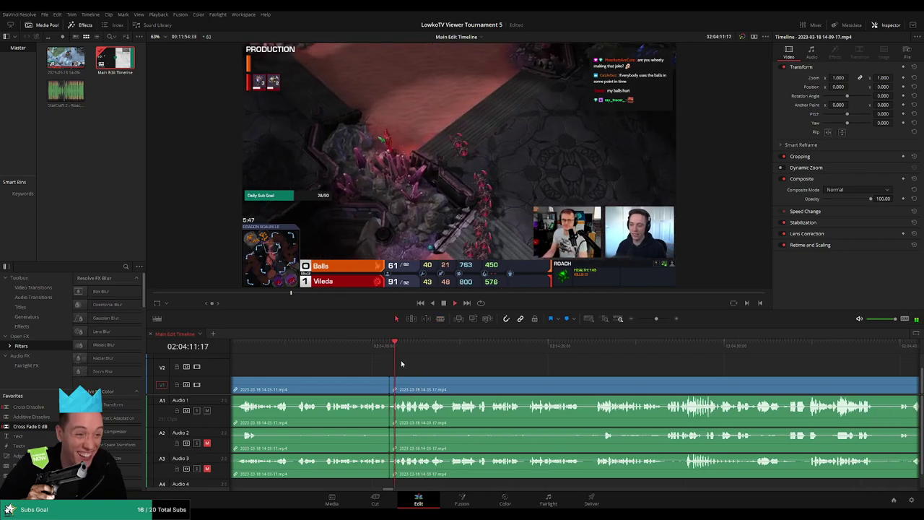
Step: Review the join and disable the clip before the cut with D
click(375, 346)
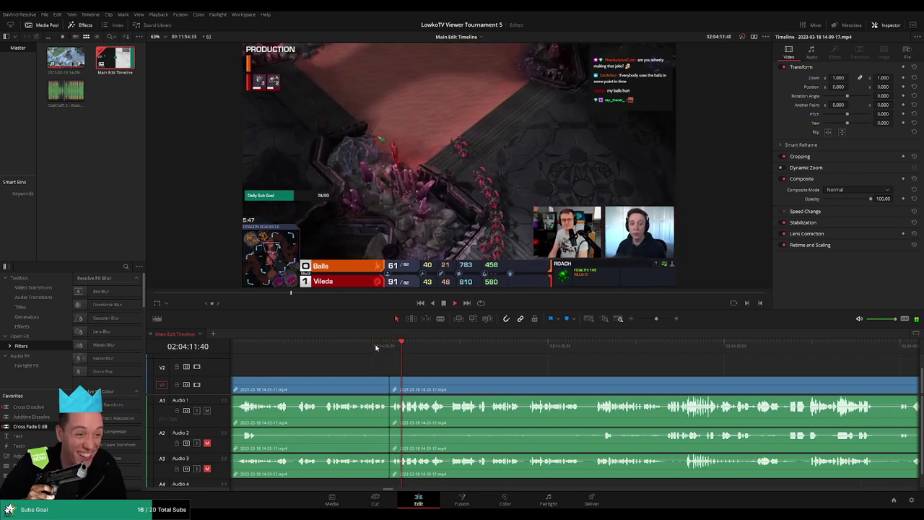
click(363, 385)
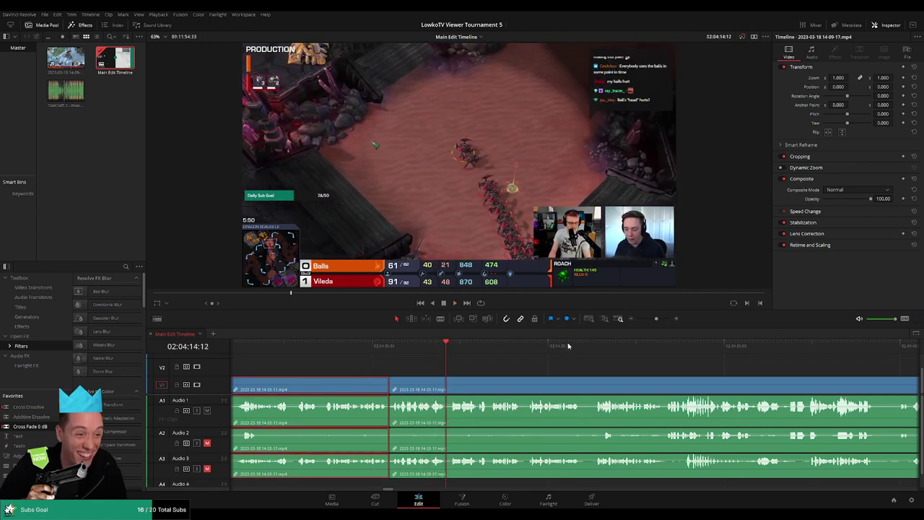
key(d)
click(563, 371)
scroll(570, 371, right, 2)
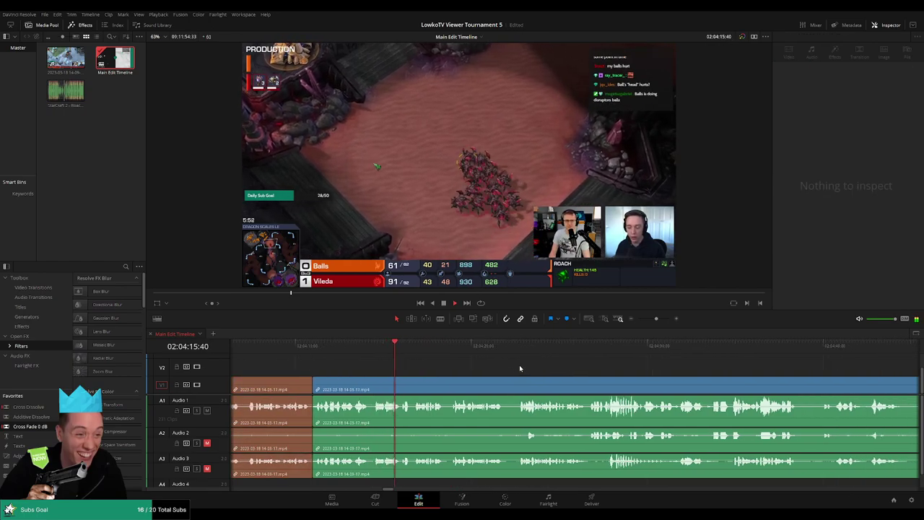
scroll(528, 371, right, 2)
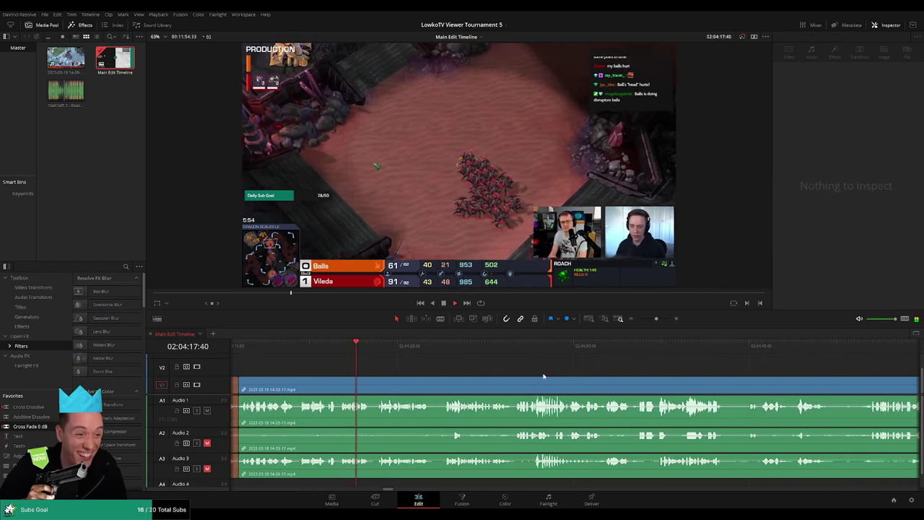
scroll(494, 370, right, 2)
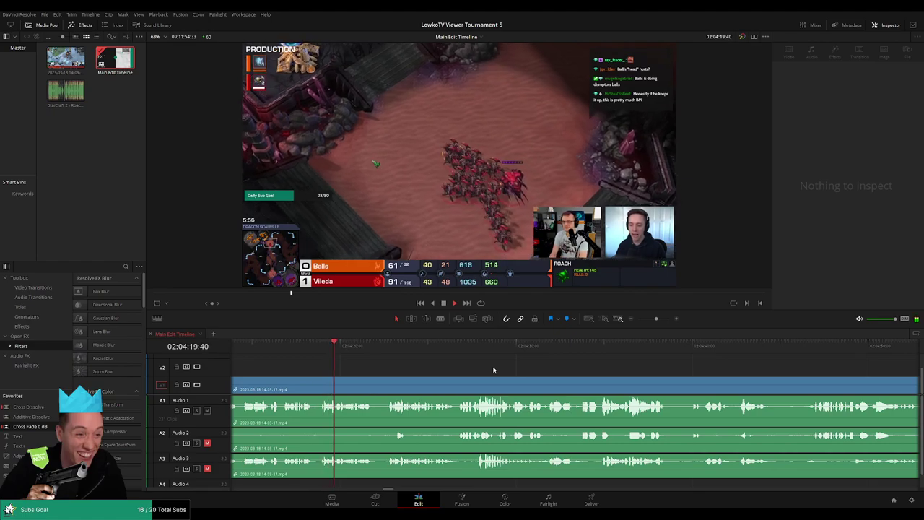
scroll(482, 368, right, 1)
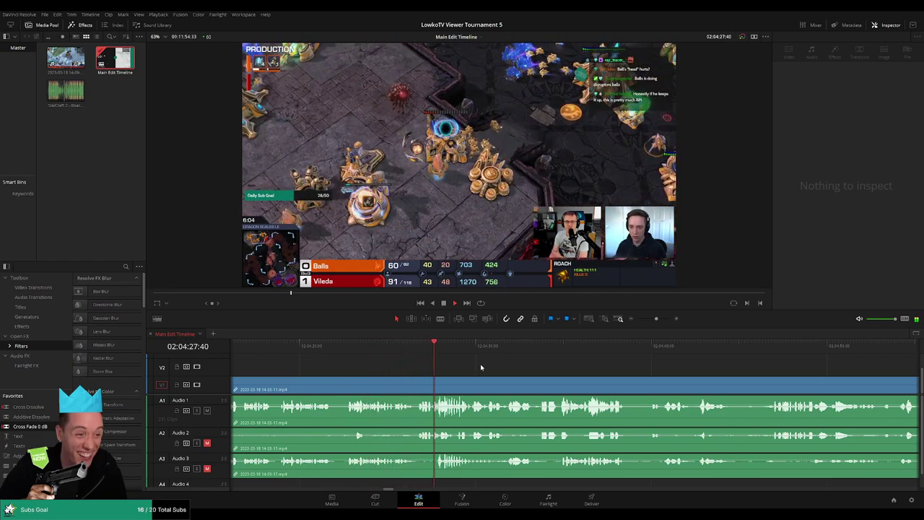
scroll(478, 367, right, 2)
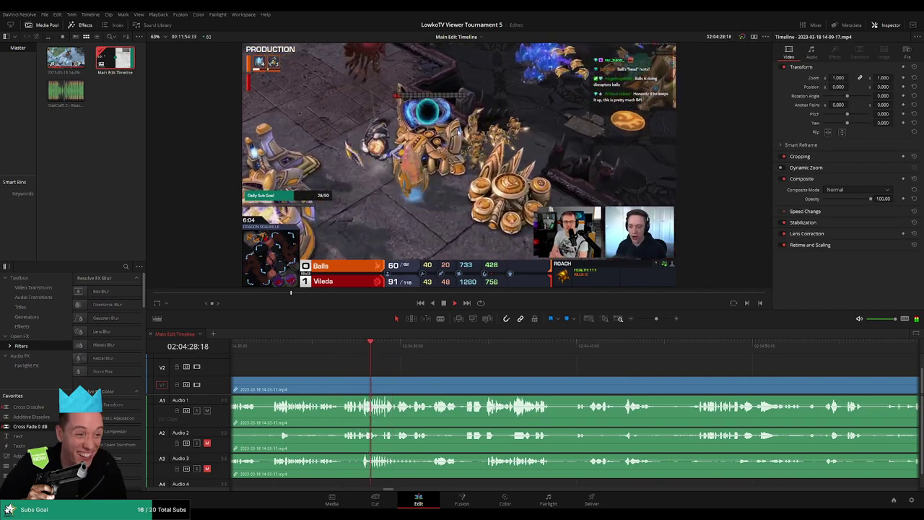
scroll(442, 364, right, 1)
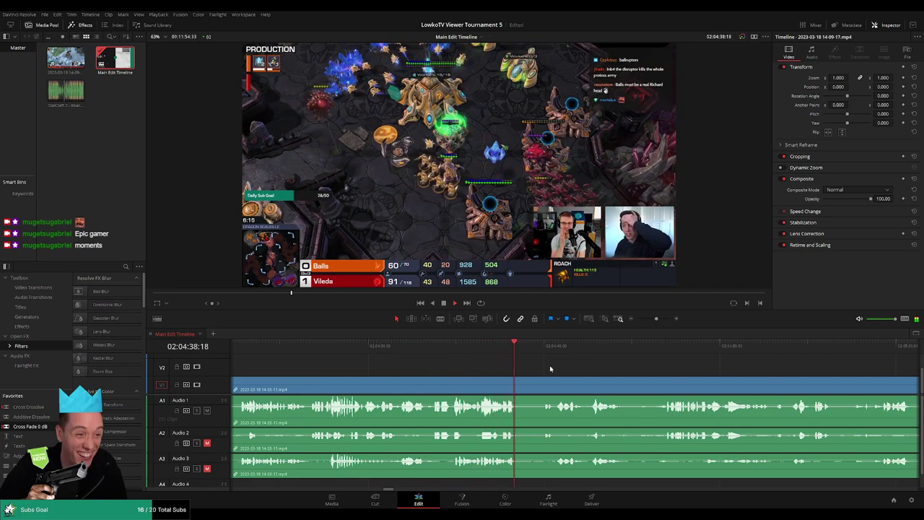
scroll(531, 369, right, 2)
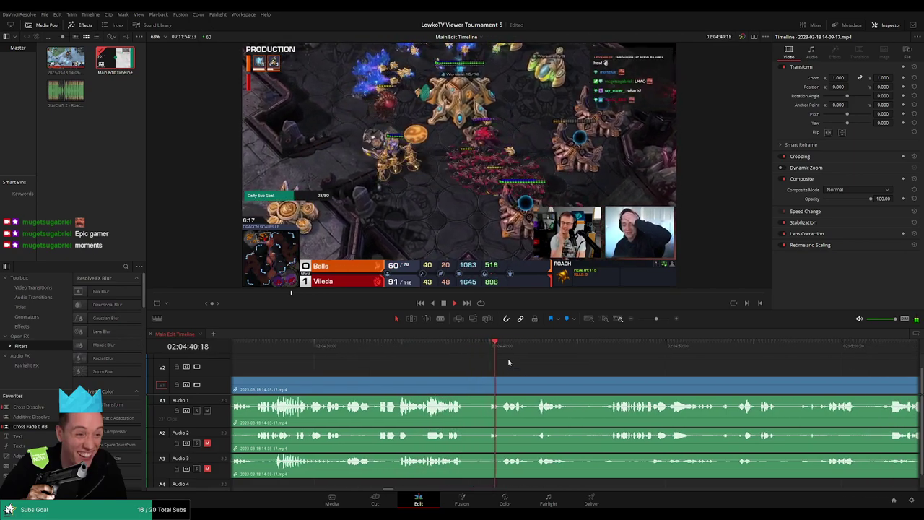
scroll(557, 373, right, 3)
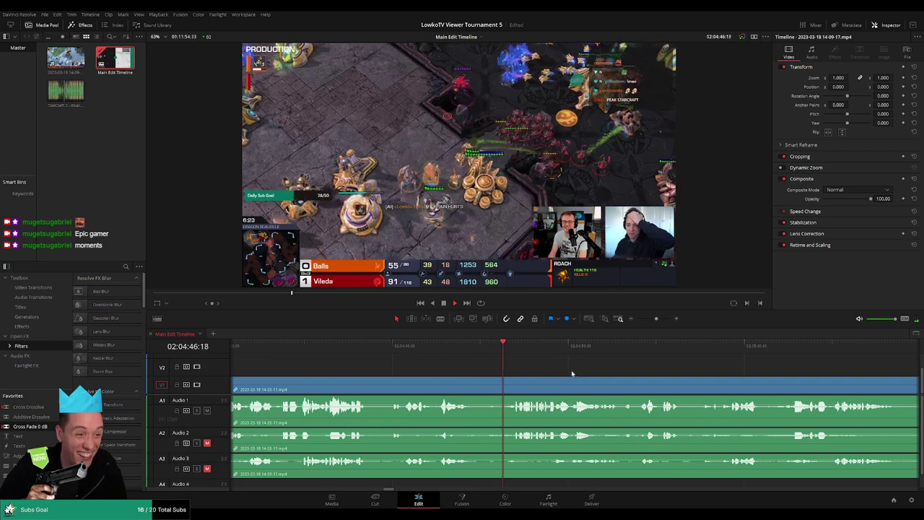
scroll(505, 366, right, 3)
scroll(541, 368, right, 2)
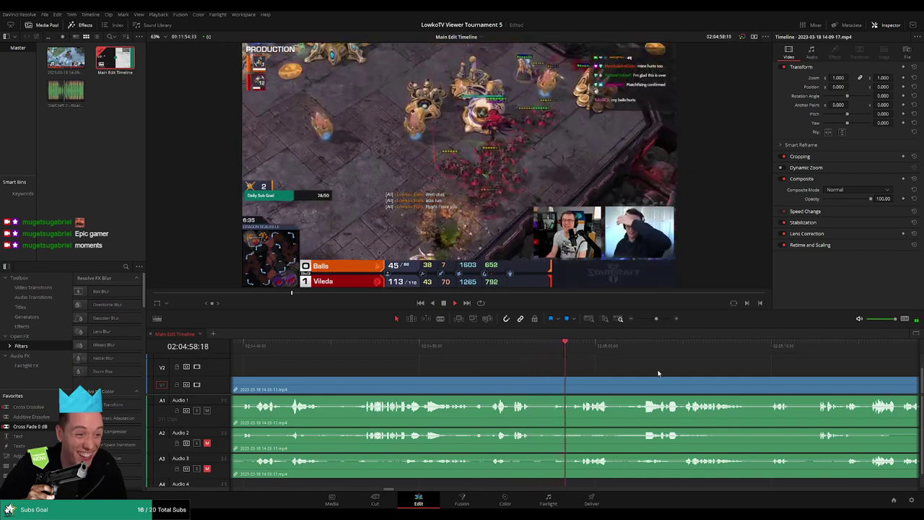
scroll(524, 366, right, 3)
scroll(526, 364, right, 2)
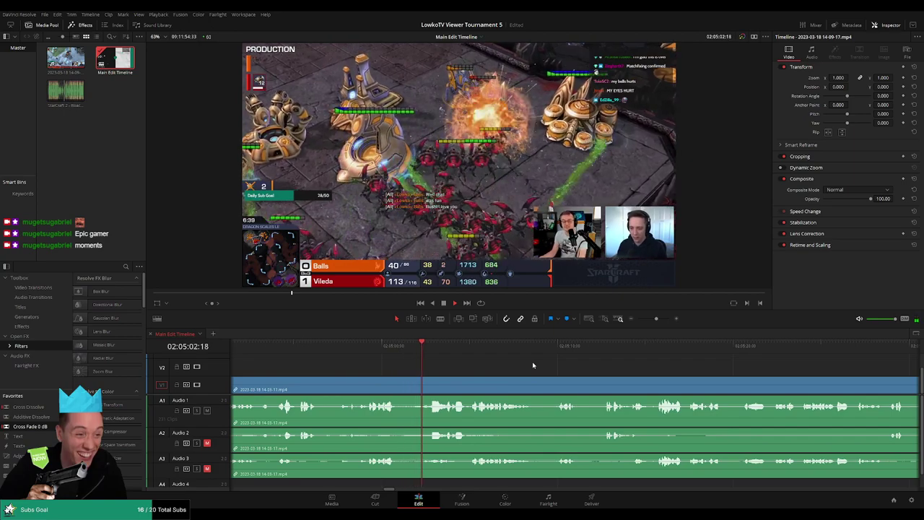
scroll(527, 367, right, 1)
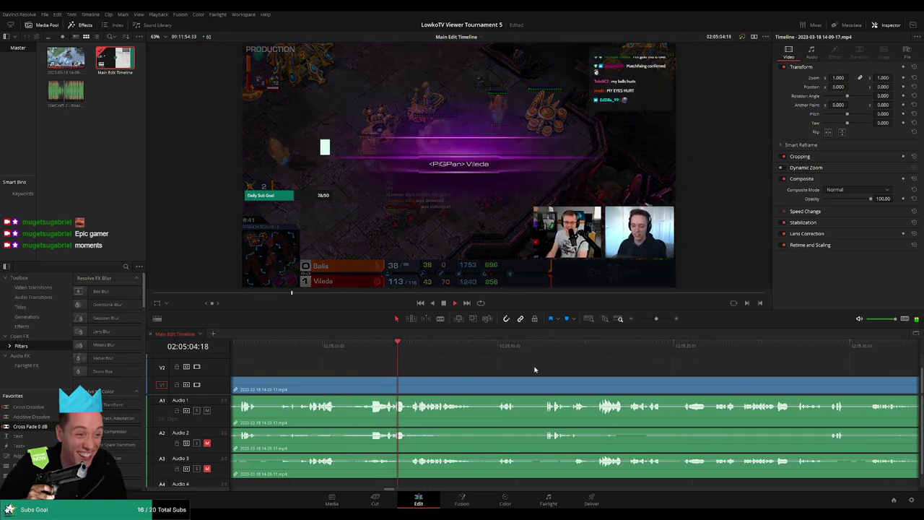
scroll(534, 373, right, 1)
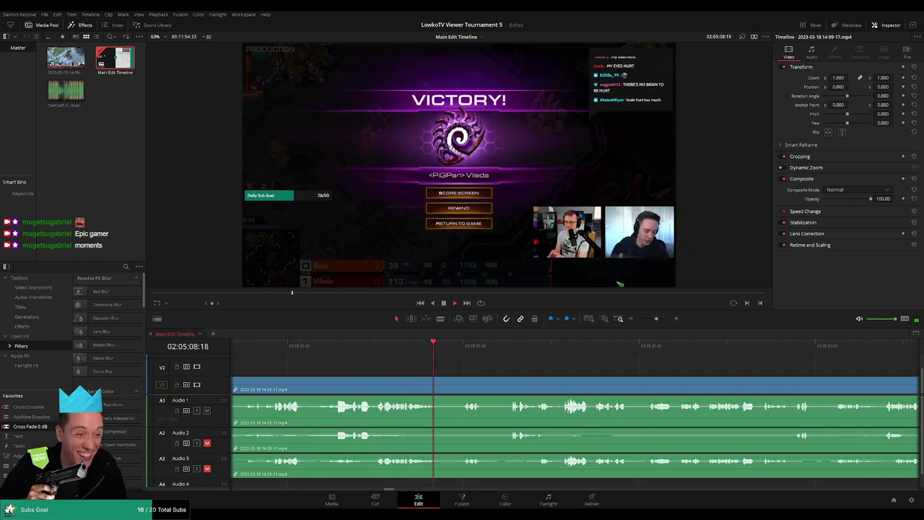
scroll(504, 373, right, 2)
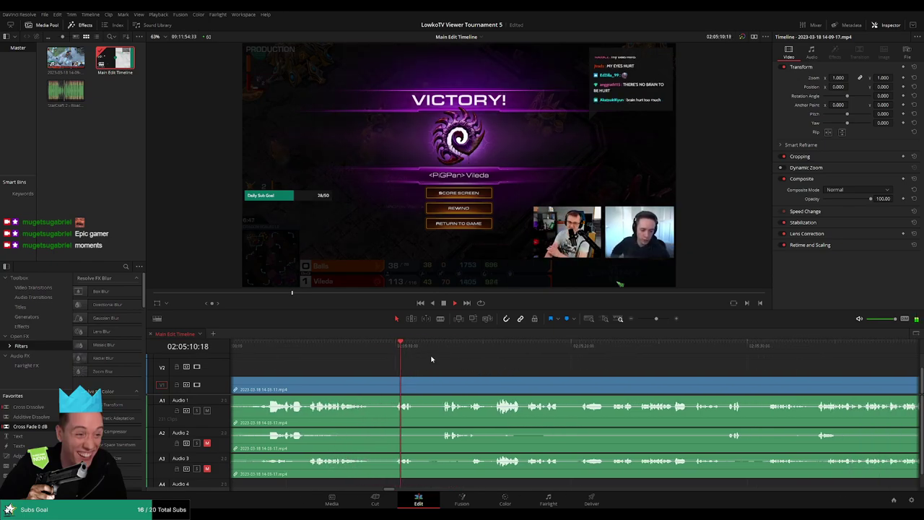
Step: Blade both ends of the short stretch after the Victory screen and ripple-delete it
key(b)
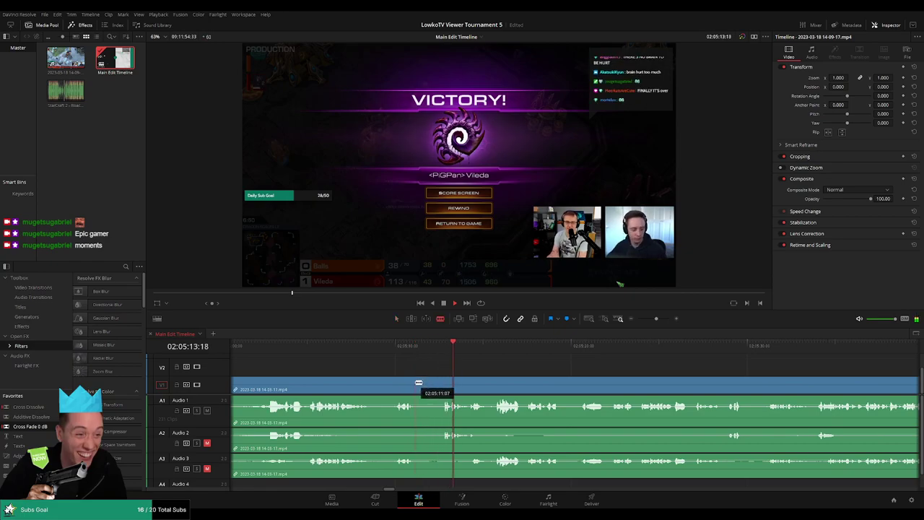
click(415, 390)
click(441, 388)
key(a)
click(429, 388)
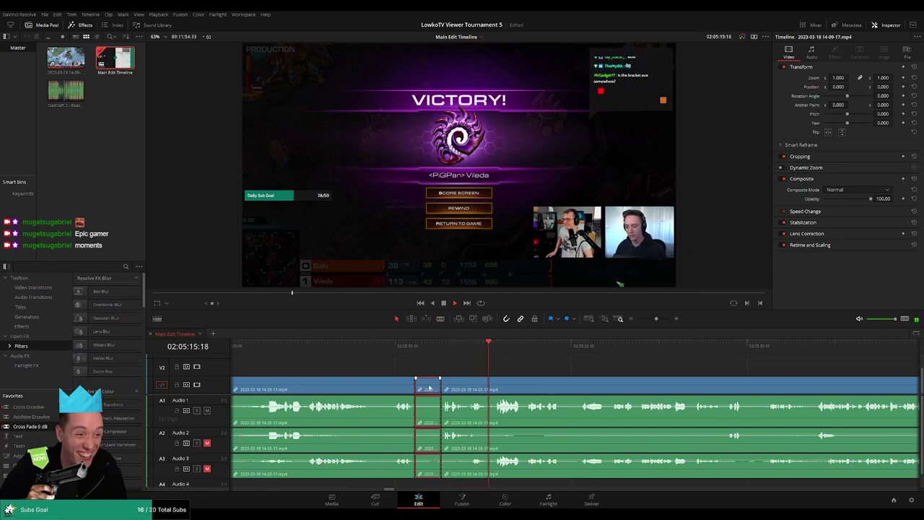
key(Delete)
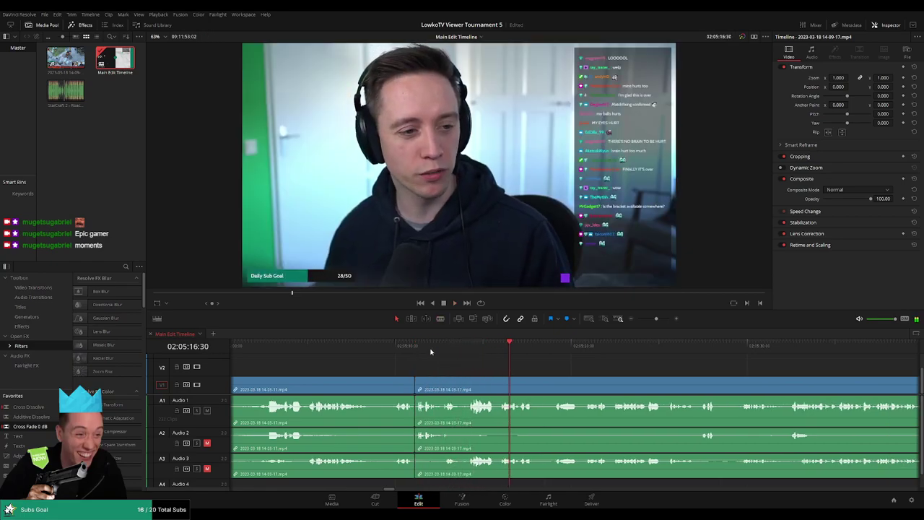
Step: Review the cut and colour the finished clip before it orange
click(409, 346)
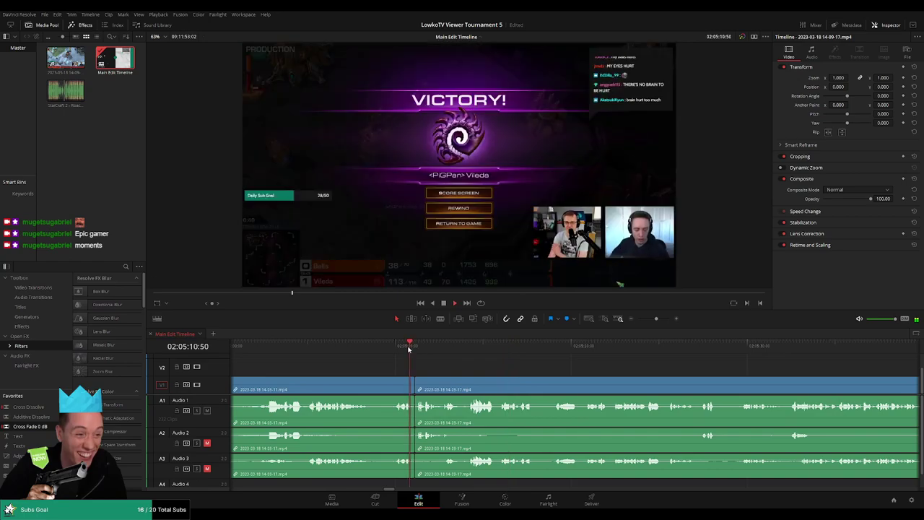
click(382, 388)
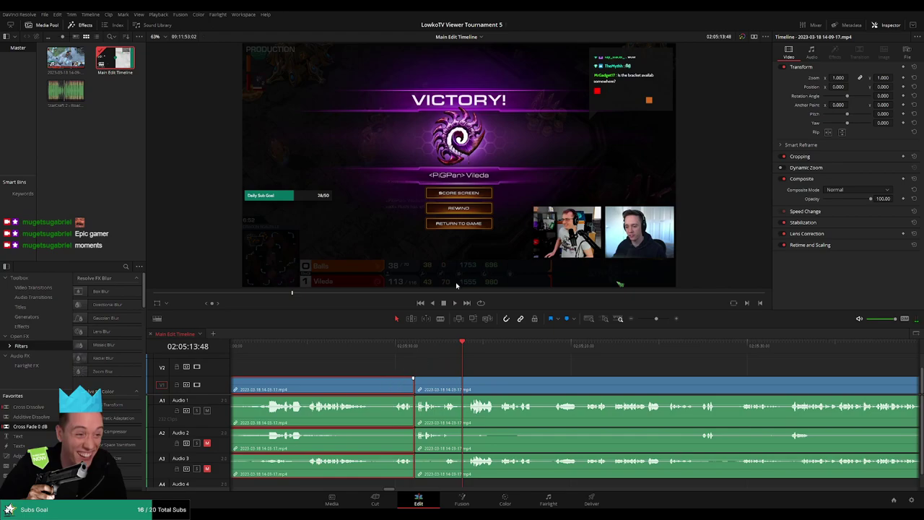
click(530, 371)
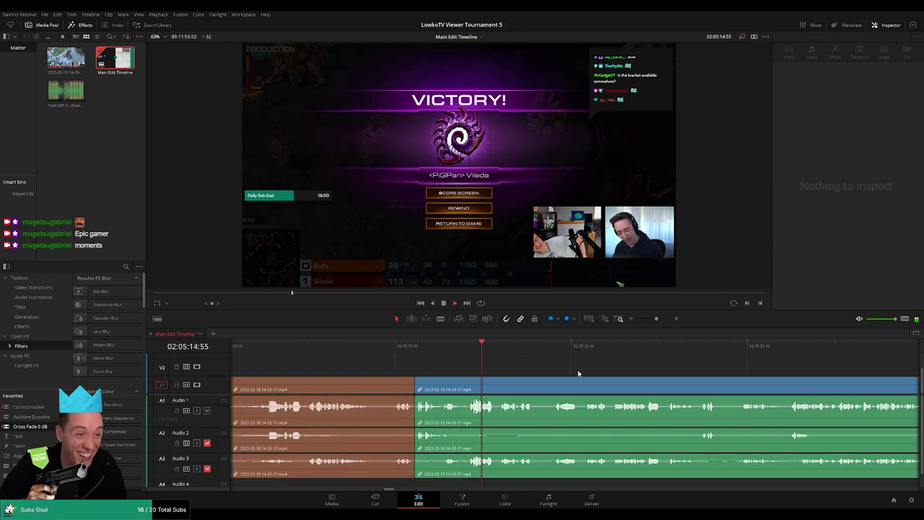
Step: Split the following webcam chat footage at 02:05:28:28 and resume playback
scroll(577, 374, right, 3)
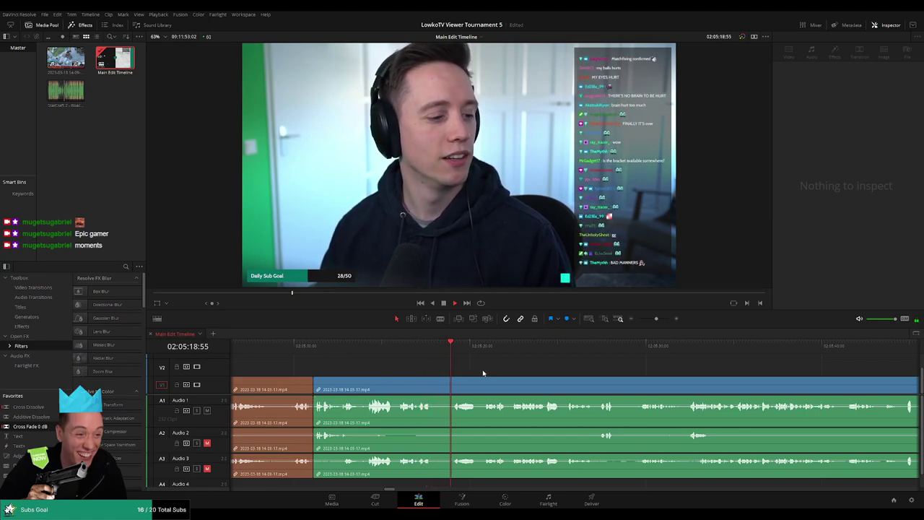
scroll(455, 371, right, 2)
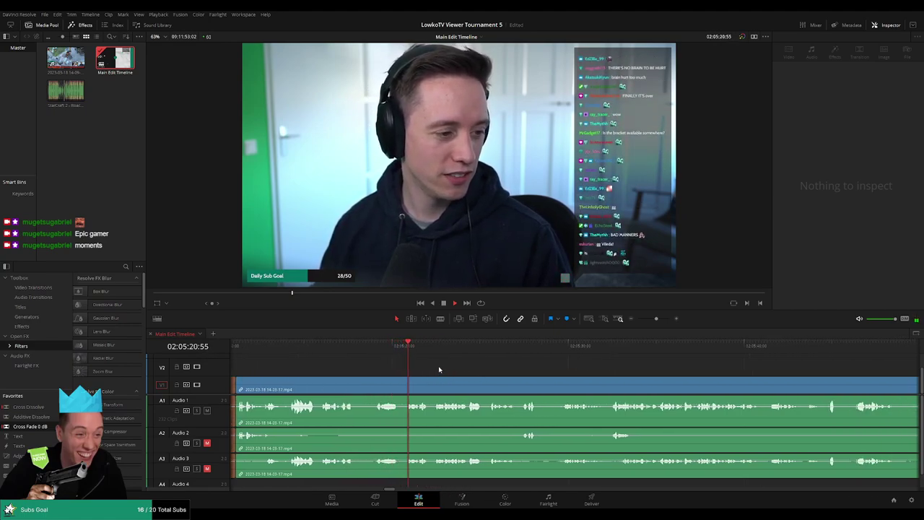
scroll(439, 369, right, 2)
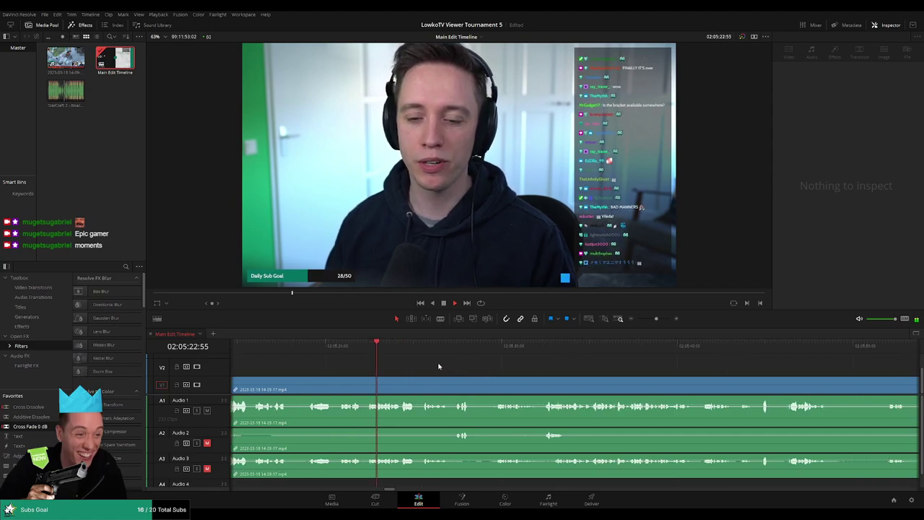
scroll(437, 367, right, 2)
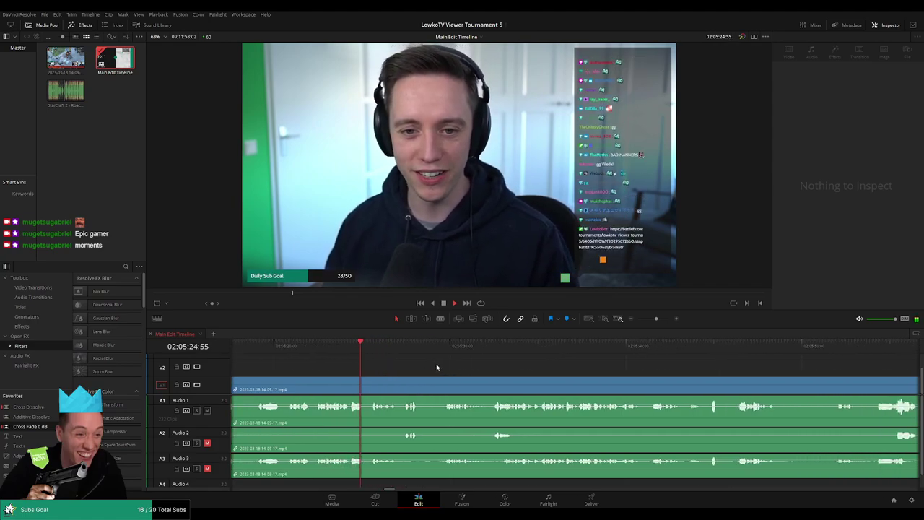
scroll(434, 368, right, 1)
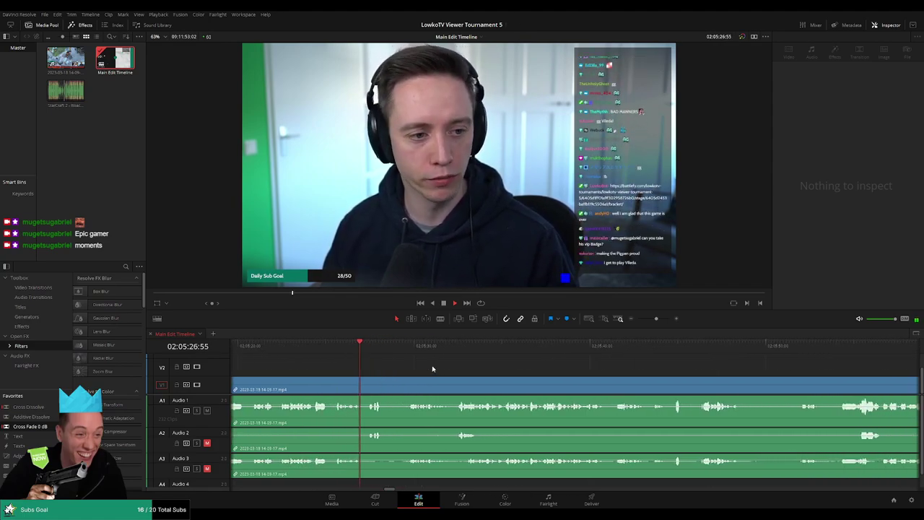
key(b)
click(388, 389)
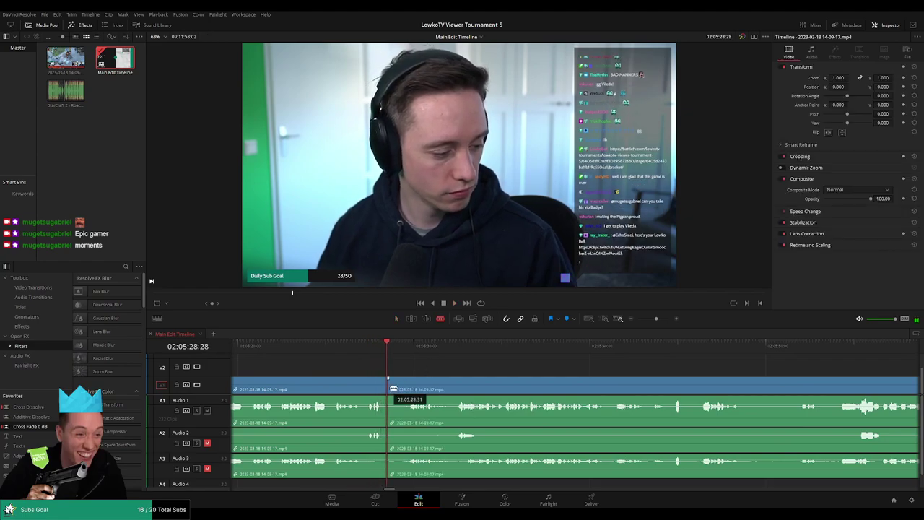
key(space)
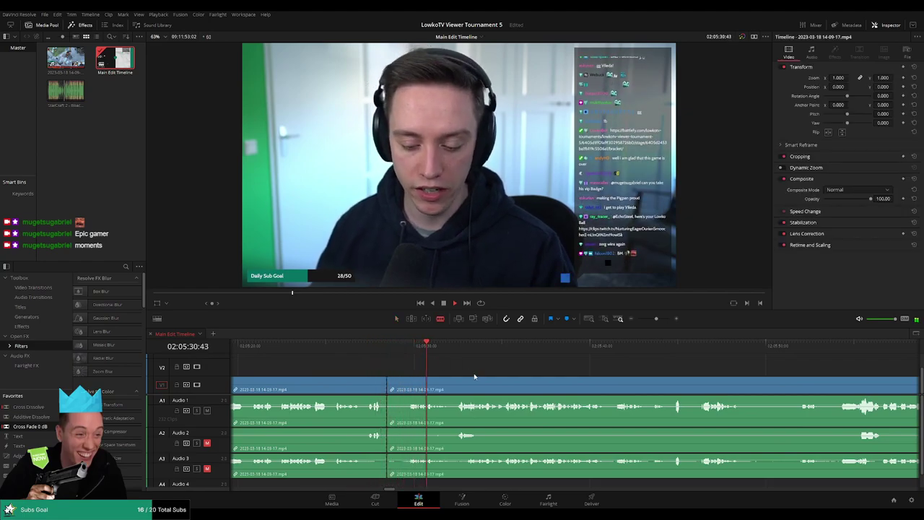
Step: Ripple-delete the stretch between the last two cuts and the leftover sliver
key(a)
key(ctrl+minus)
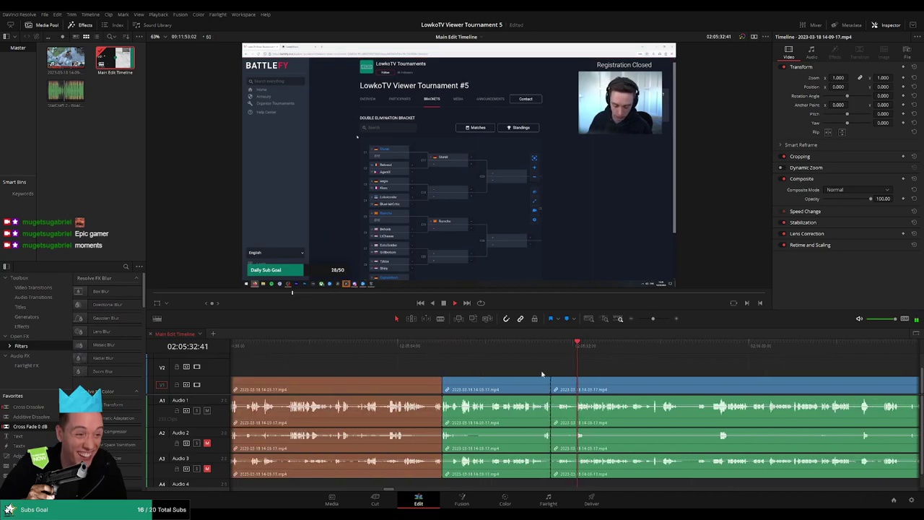
click(512, 388)
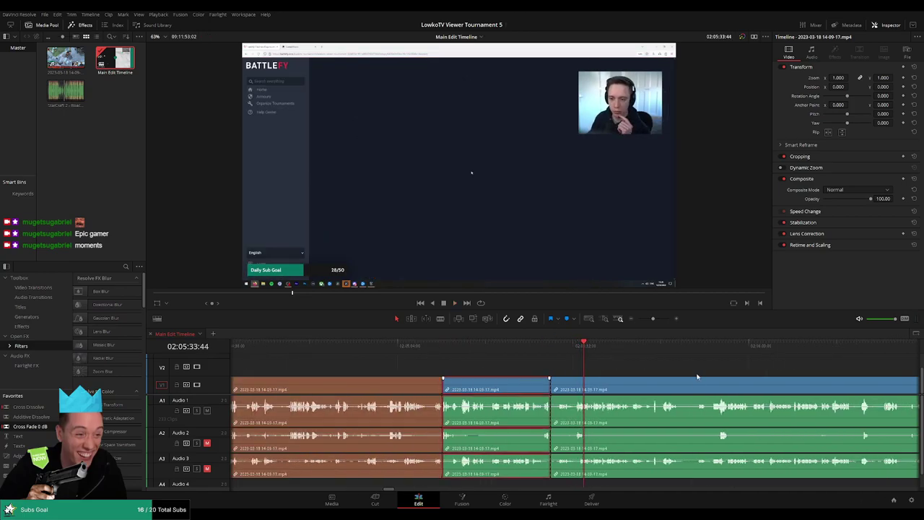
key(Delete)
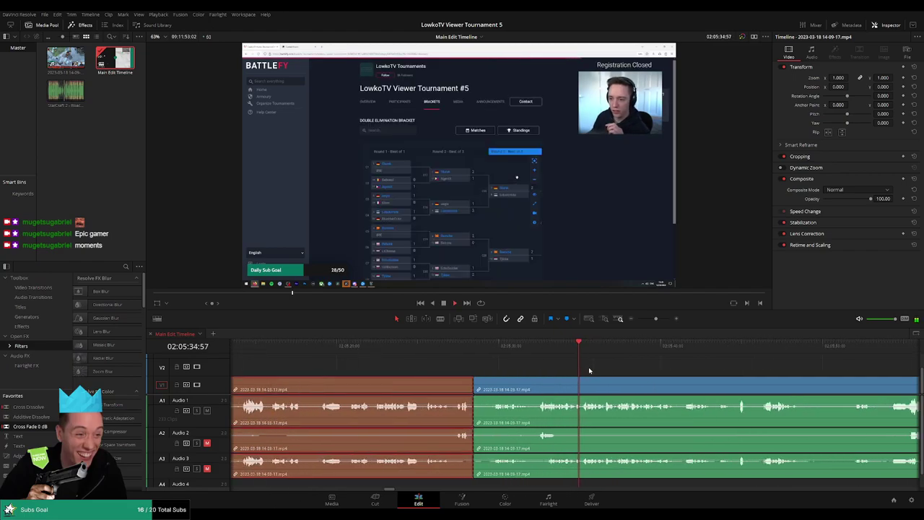
click(625, 372)
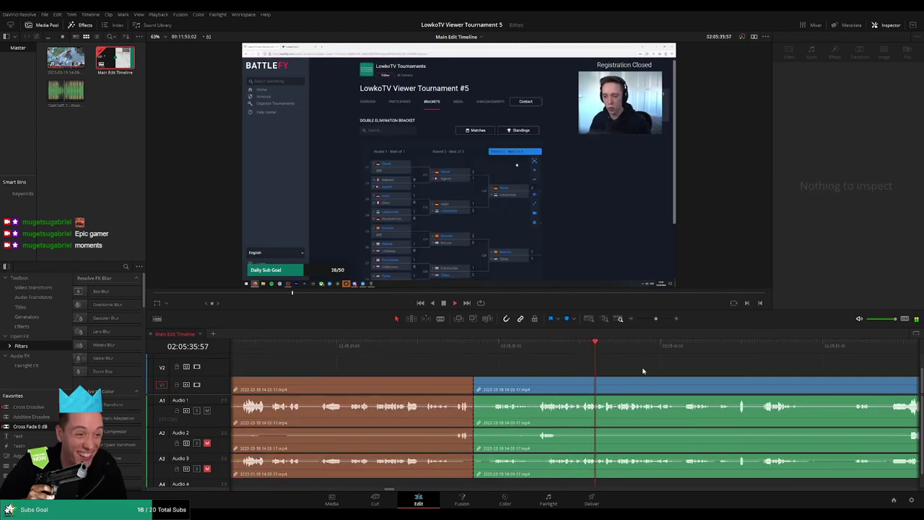
click(484, 387)
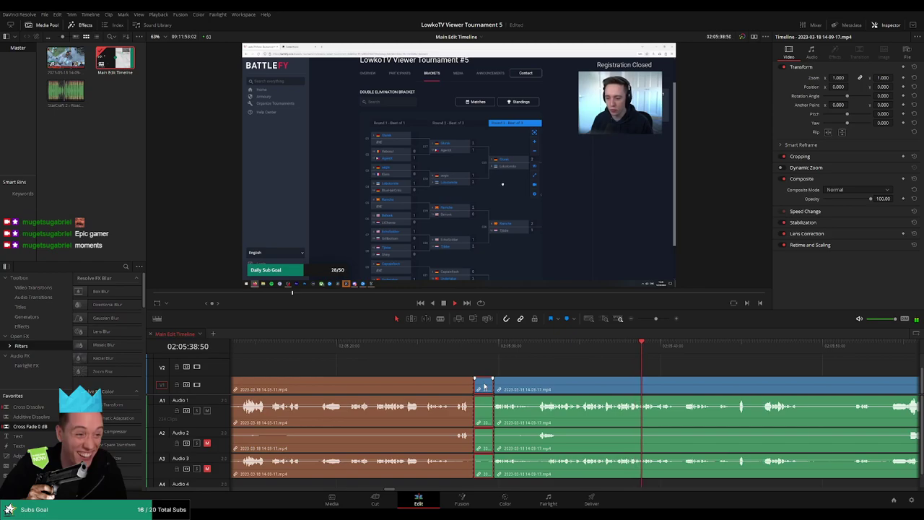
key(Delete)
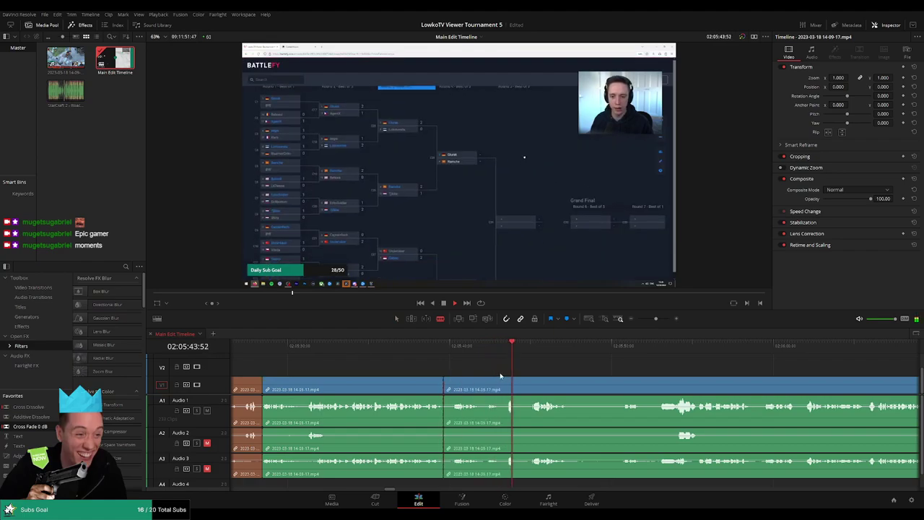
Step: Trim the next clip's start later and review the new start point
drag(511, 380, 510, 381)
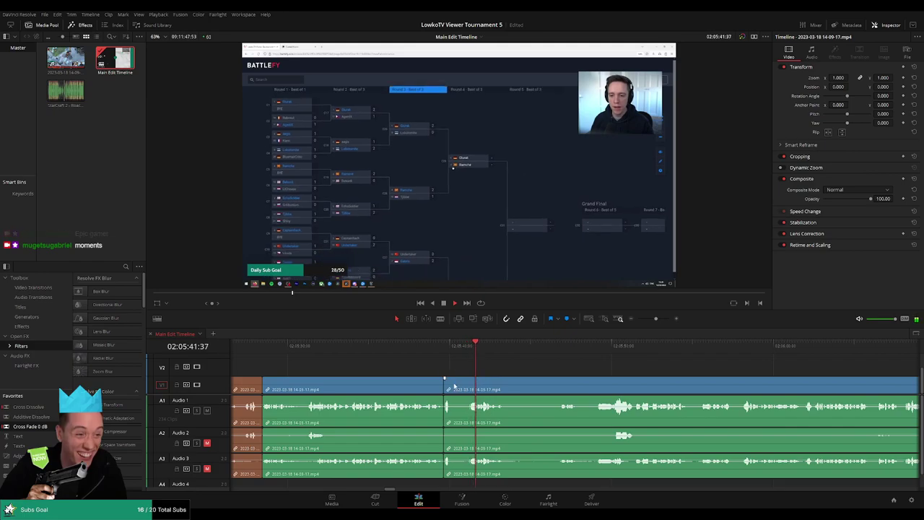
drag(444, 381, 506, 384)
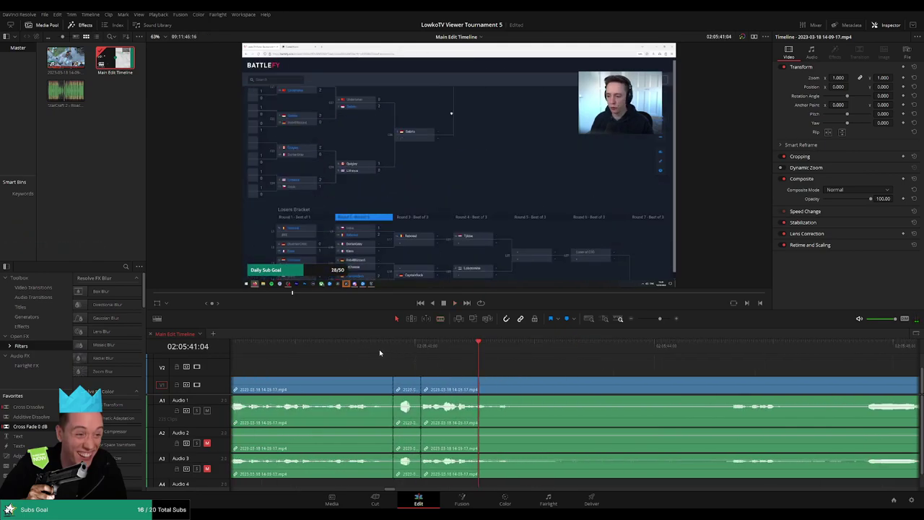
click(577, 368)
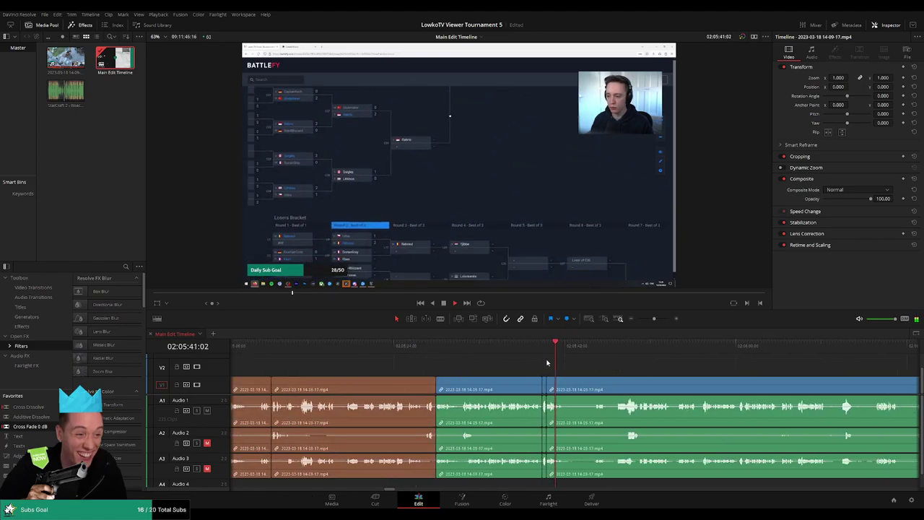
click(491, 349)
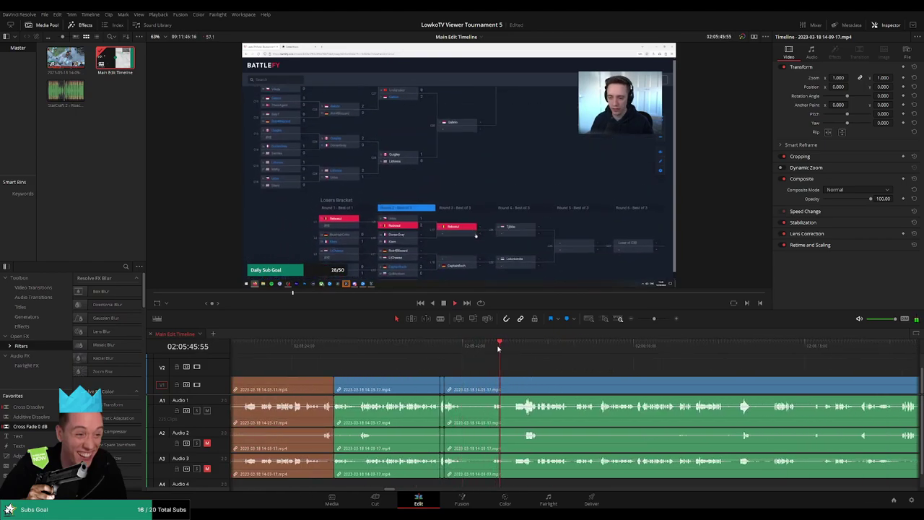
click(416, 383)
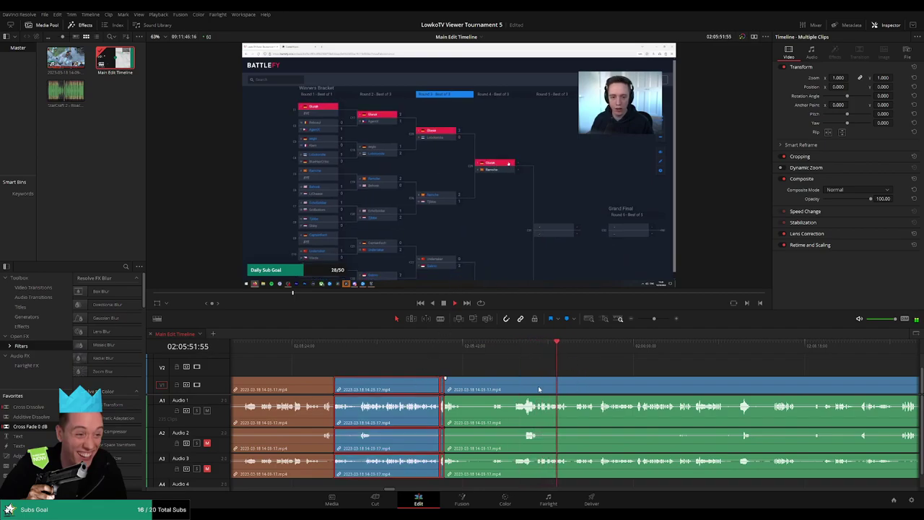
Step: Blade around the unwanted part near 02:05:48 and ripple-delete the short piece
key(b)
click(492, 387)
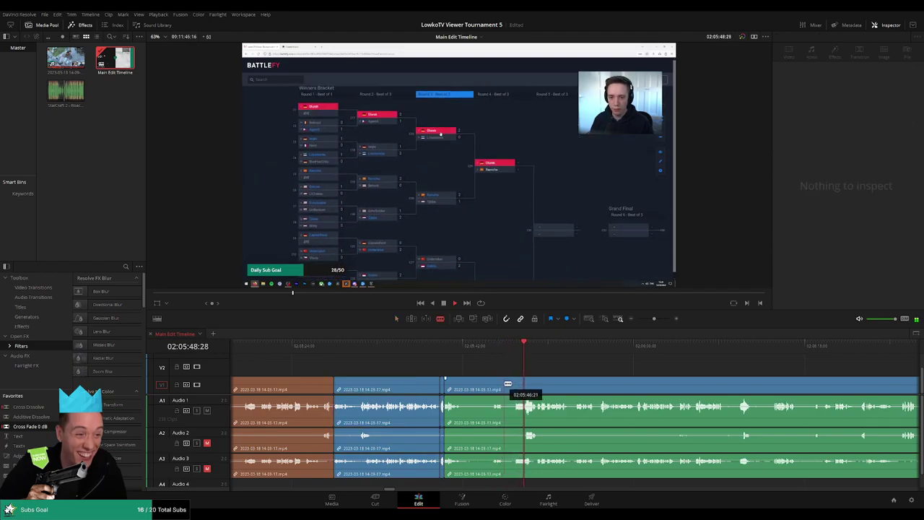
click(505, 387)
key(a)
click(561, 377)
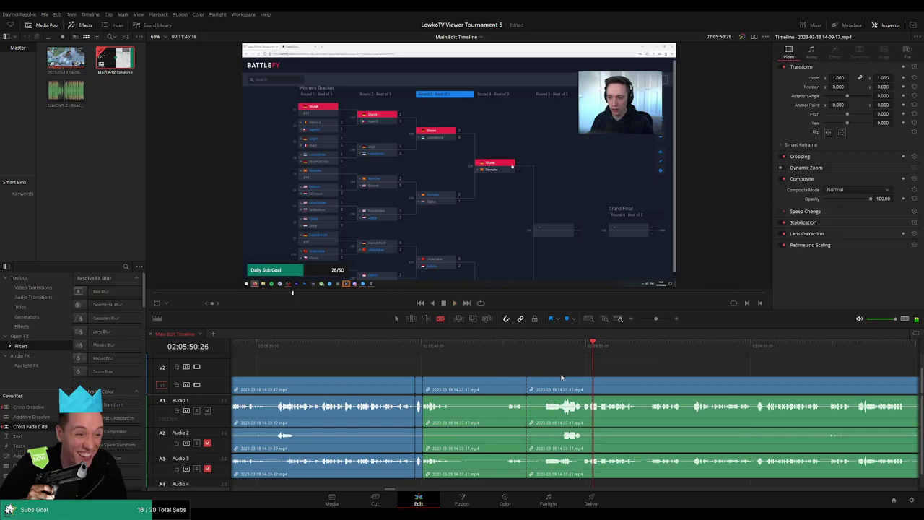
click(547, 347)
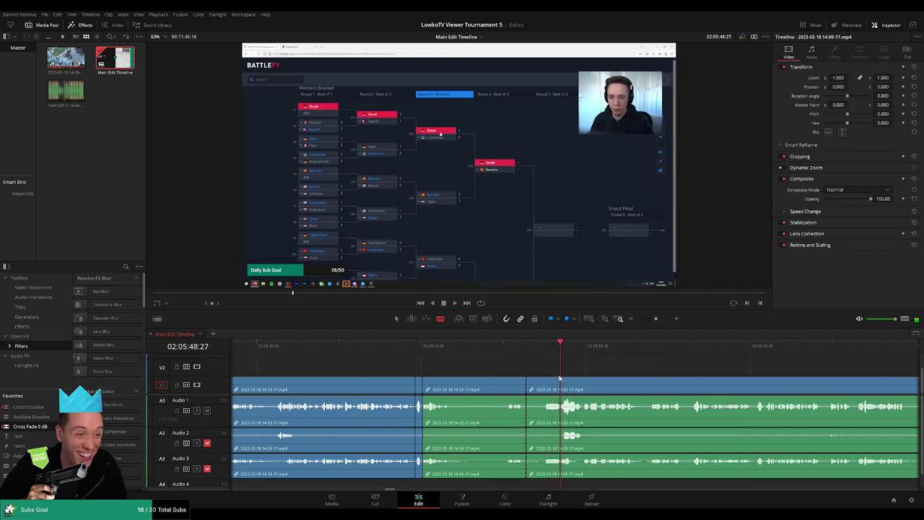
key(space)
key(ctrl+b)
key(Delete)
key(space)
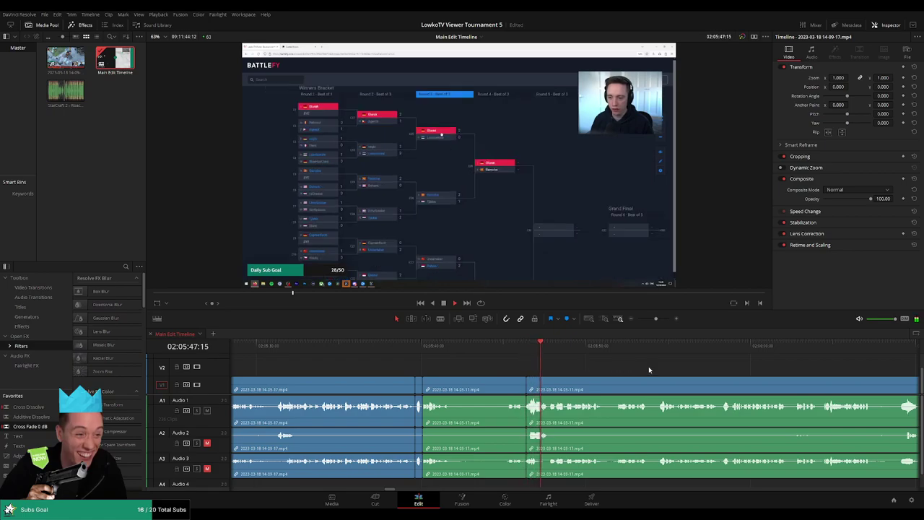
scroll(648, 366, right, 3)
click(376, 383)
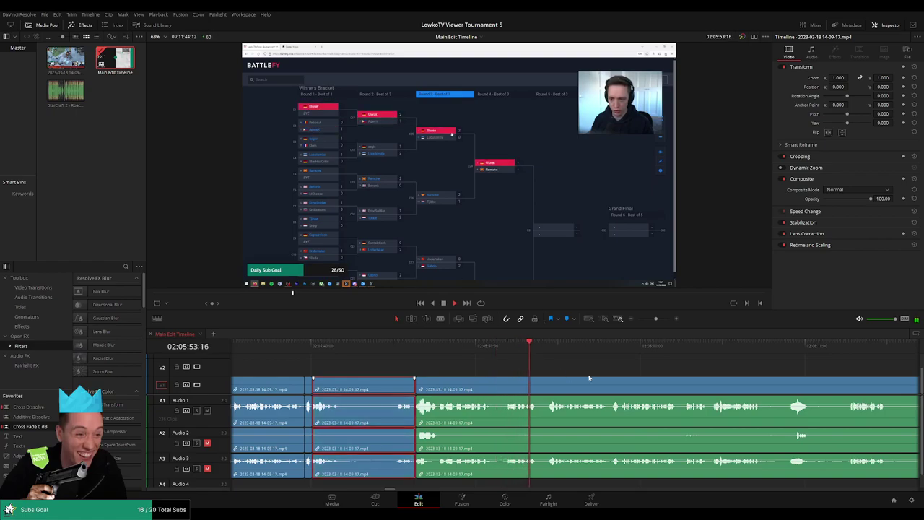
Step: Split where the first unwanted part starts near 02:06:07 and close the resulting gap
click(639, 371)
mouse_move(653, 318)
mouse_down()
mouse_move(636, 321)
mouse_move(656, 320)
mouse_up()
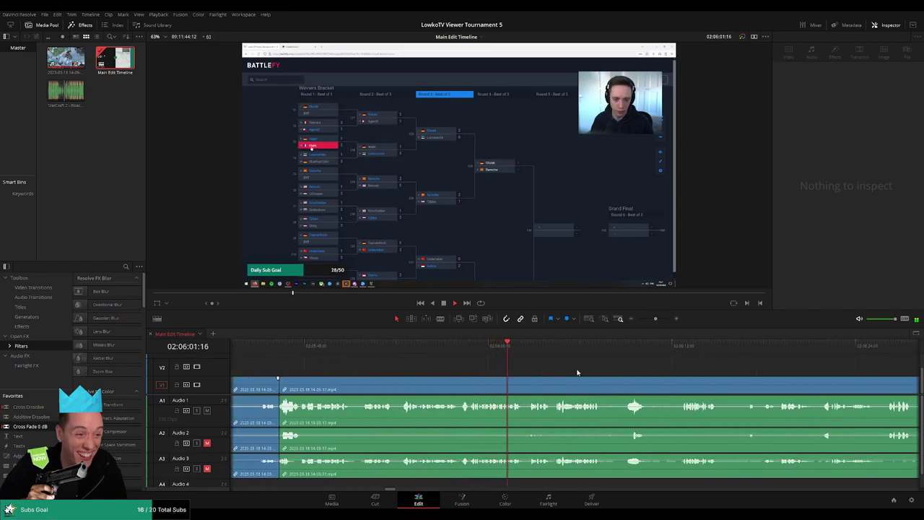
scroll(559, 374, right, 2)
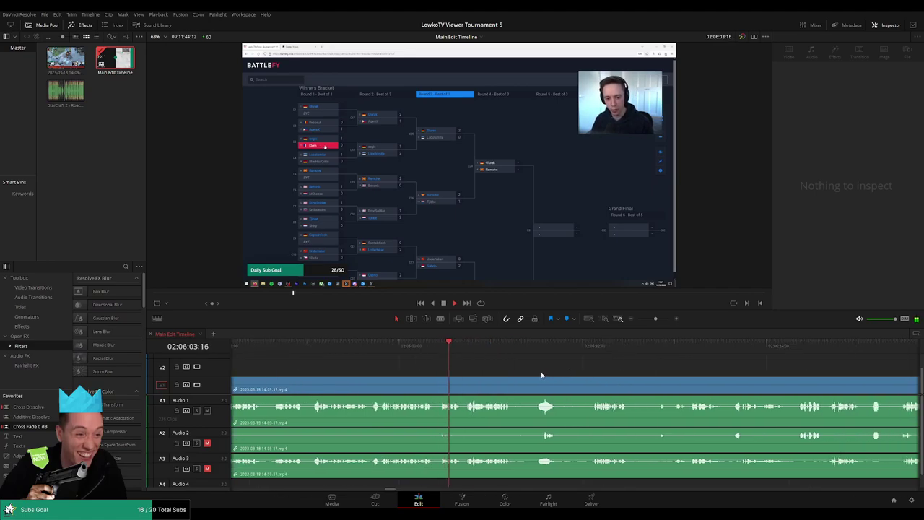
scroll(538, 373, right, 2)
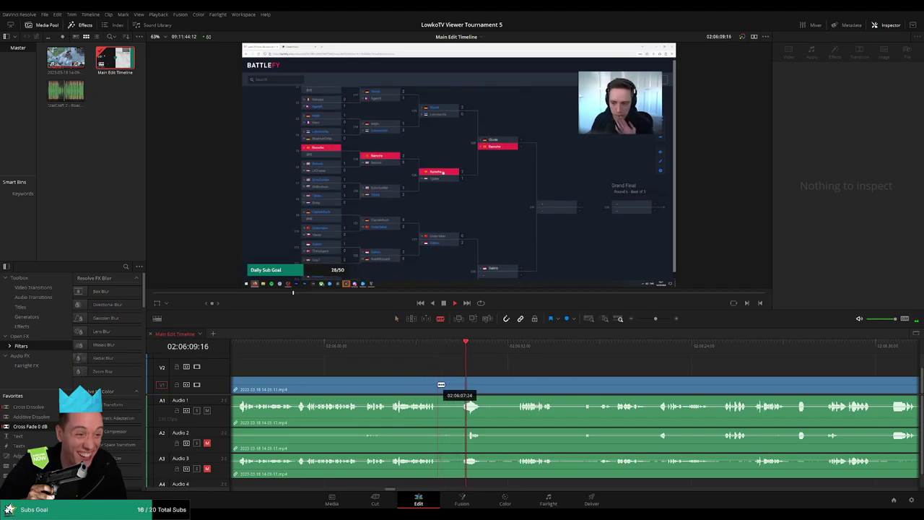
click(439, 385)
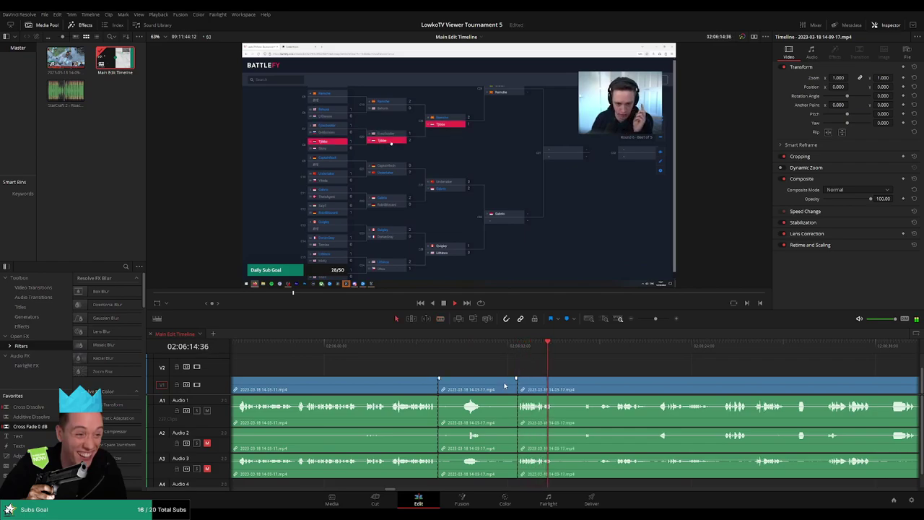
drag(498, 386, 498, 386)
click(413, 390)
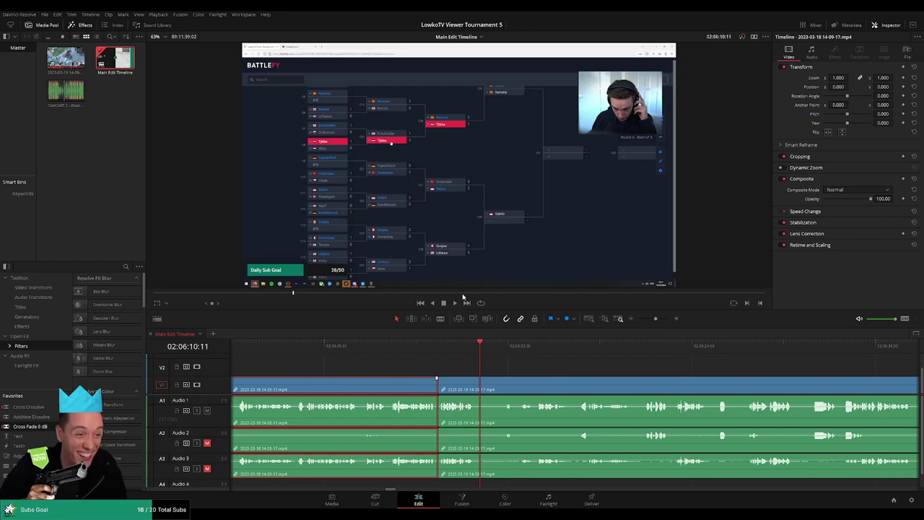
key(space)
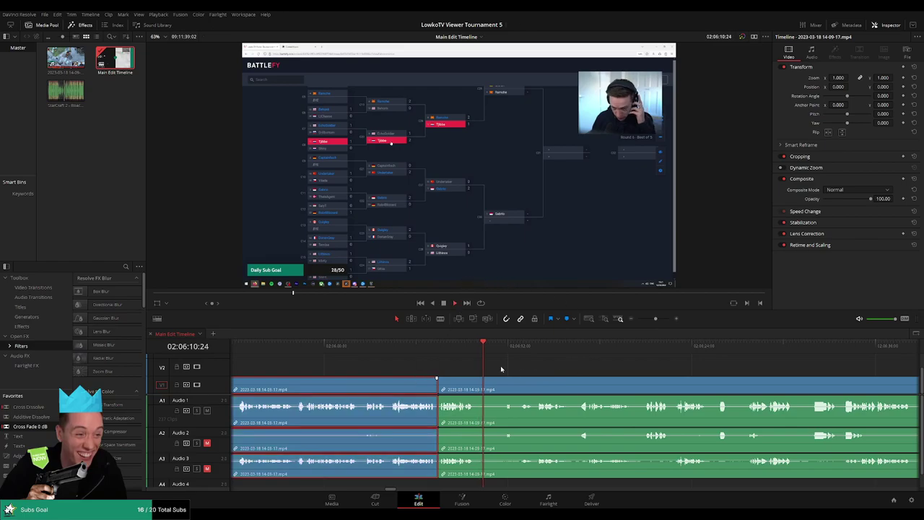
click(564, 370)
Step: Blade both ends of the next unwanted bit and ripple-delete it with Backspace
scroll(520, 365, right, 3)
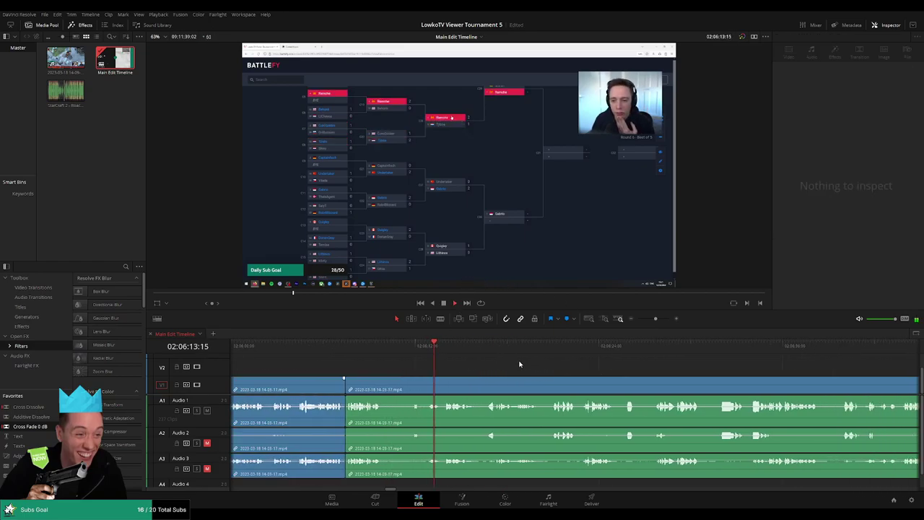
scroll(541, 367, right, 2)
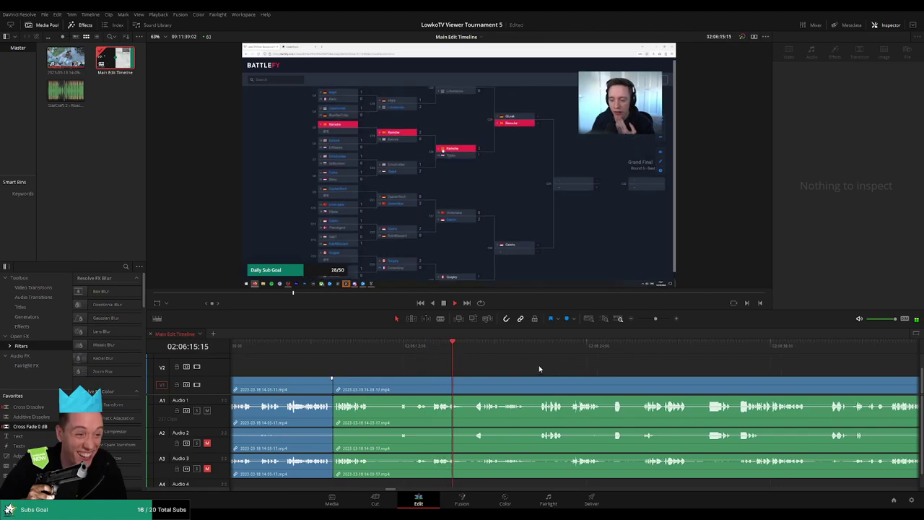
click(428, 345)
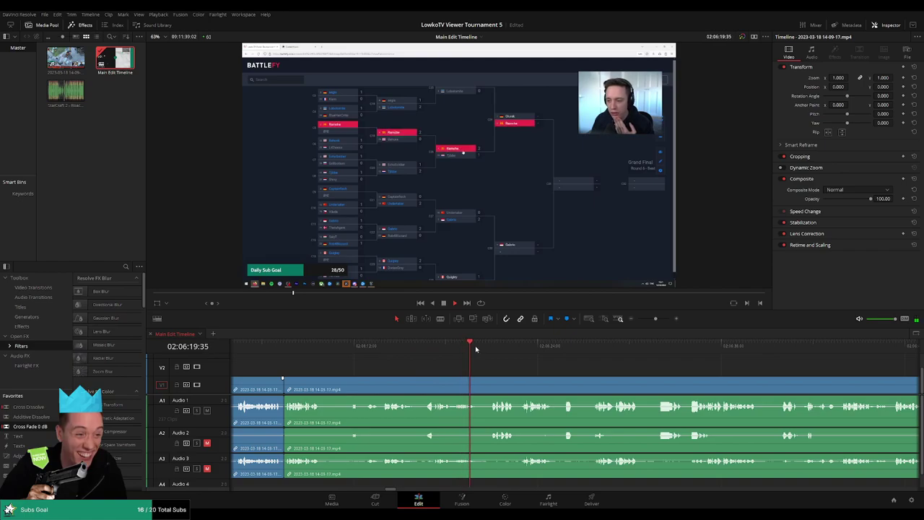
scroll(489, 373, right, 3)
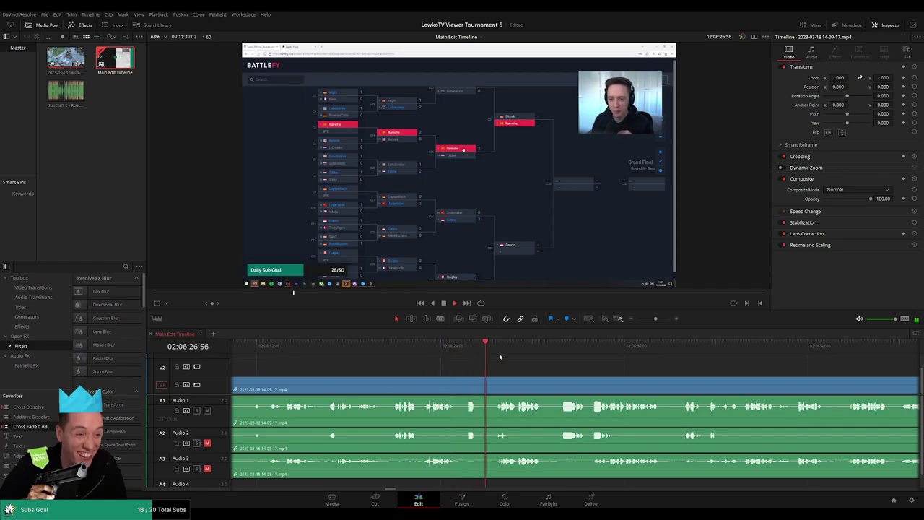
key(b)
click(478, 381)
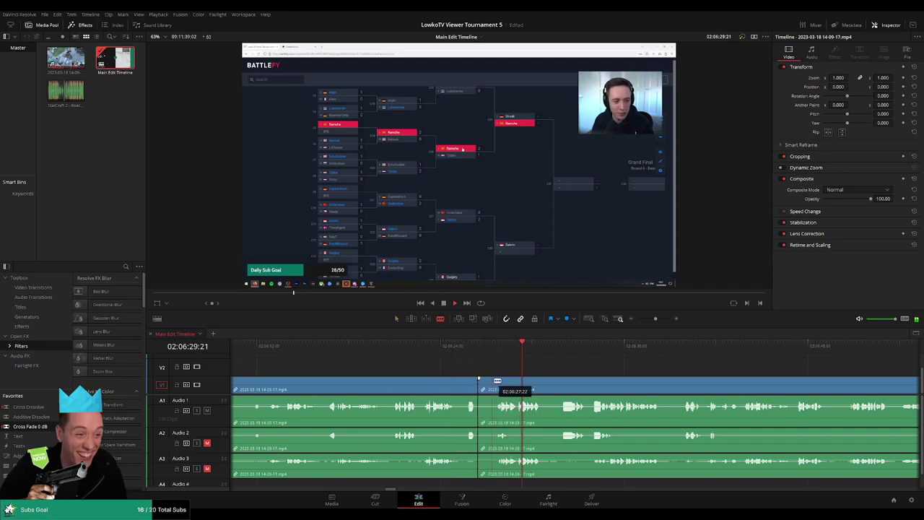
click(496, 381)
key(a)
click(487, 404)
key(BackSpace)
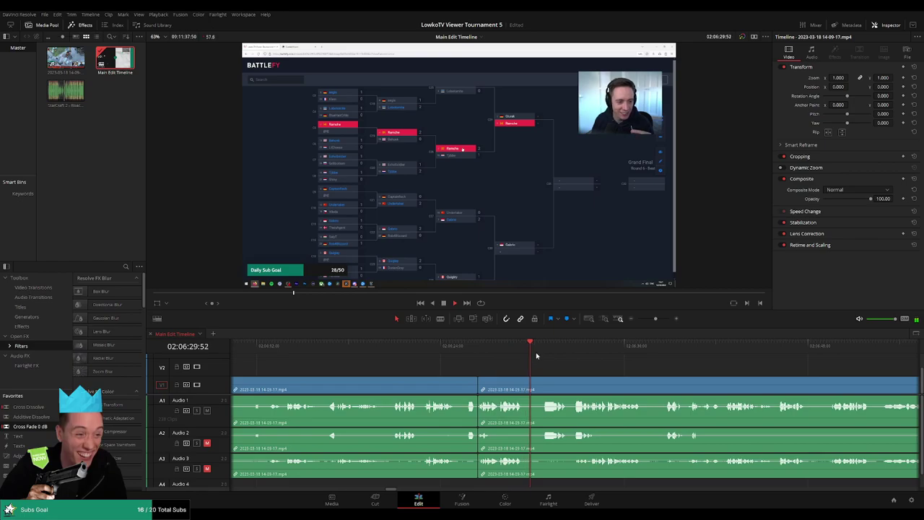
Step: Blade and ripple-delete two more short unwanted bits in succession
scroll(469, 382, right, 3)
key(b)
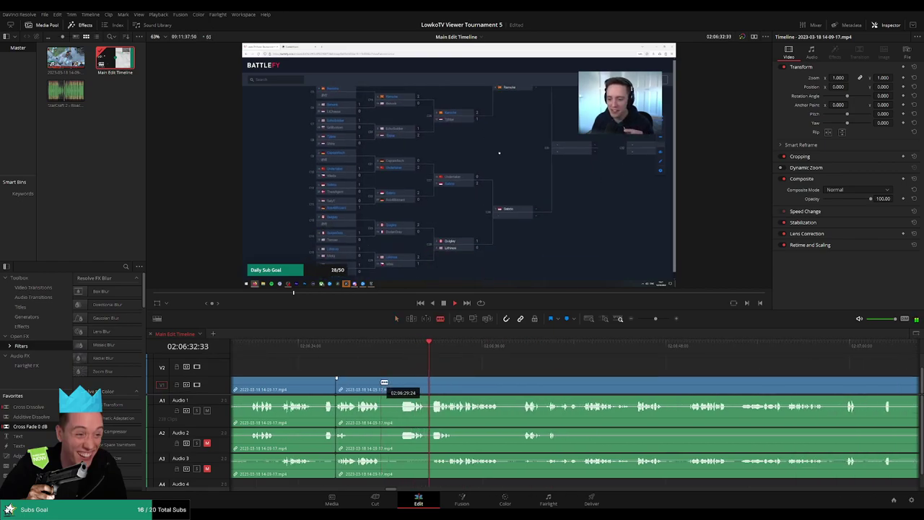
click(382, 382)
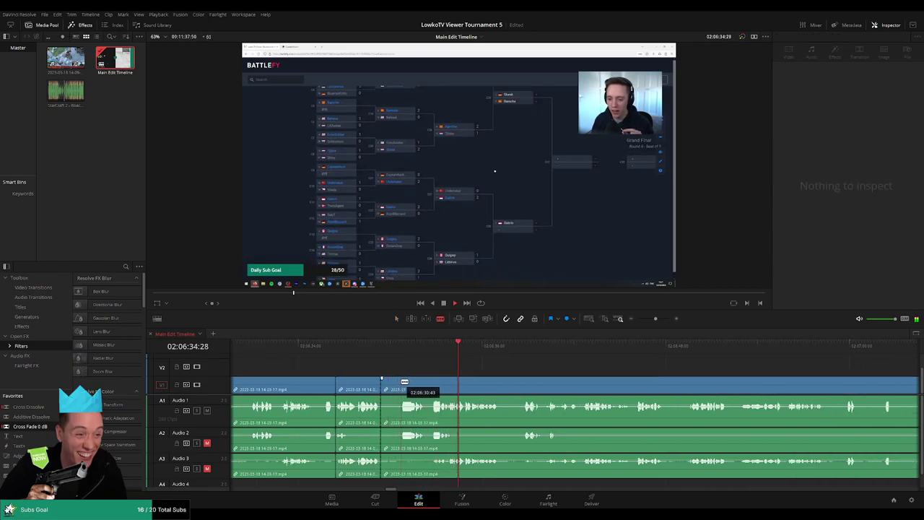
click(404, 381)
key(a)
click(391, 389)
key(BackSpace)
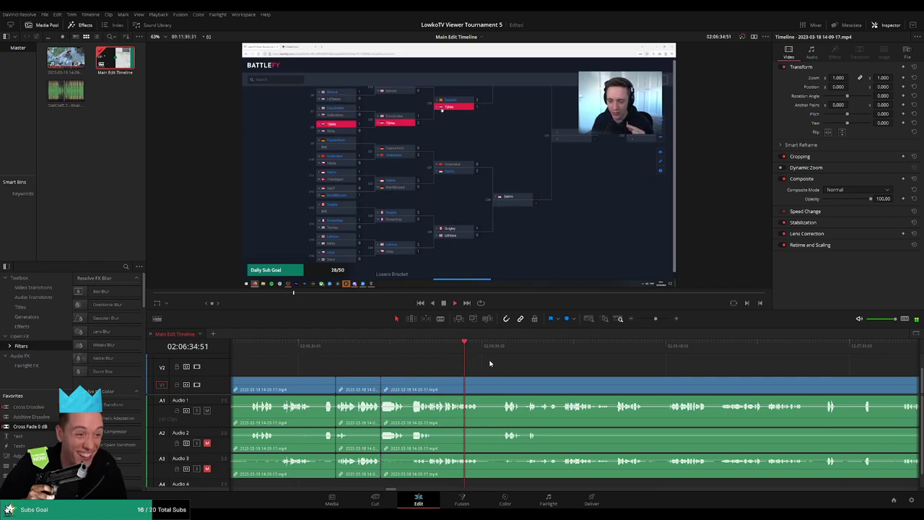
key(b)
click(479, 382)
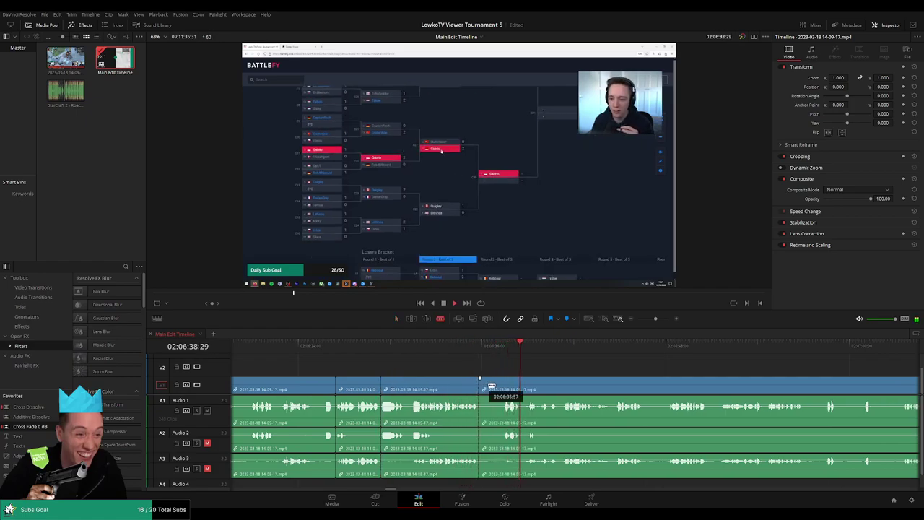
click(509, 383)
key(a)
click(495, 388)
key(BackSpace)
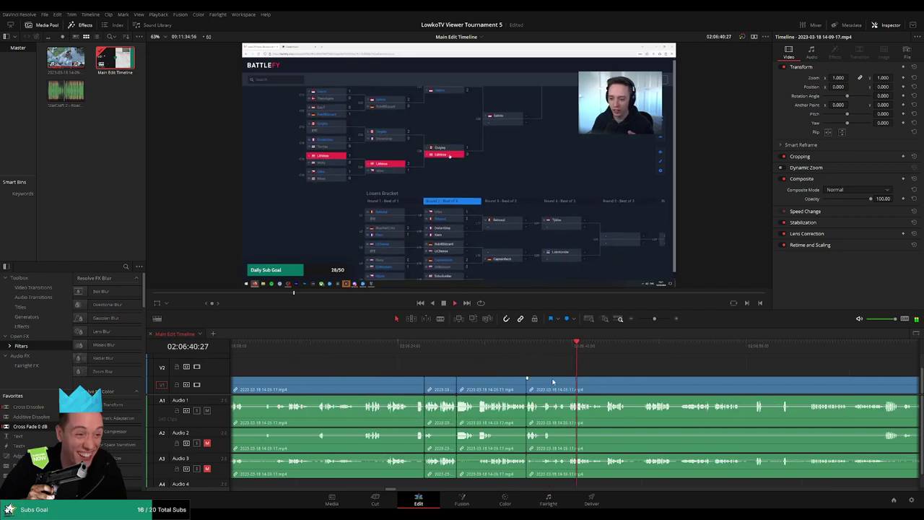
Step: Split at the end of the unwanted section and ripple-delete the three pieces before it
click(545, 379)
drag(517, 375, 456, 387)
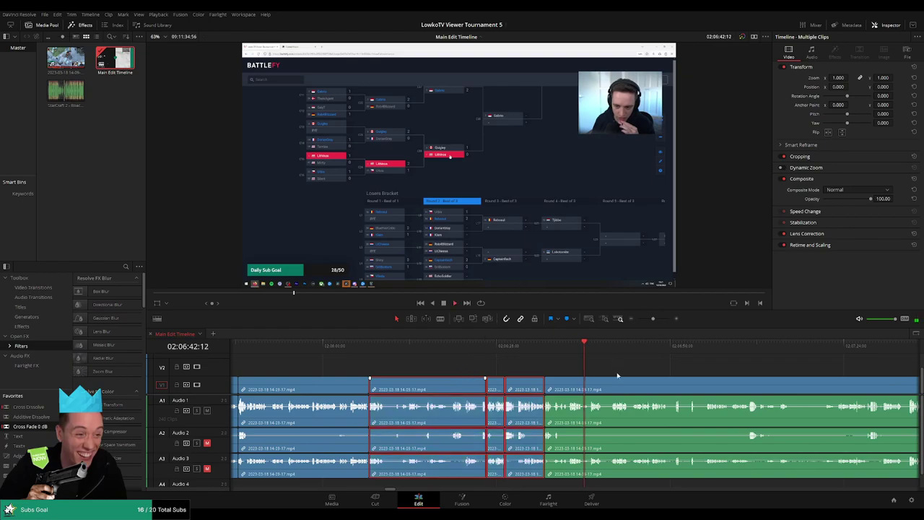
key(BackSpace)
drag(659, 374, 518, 366)
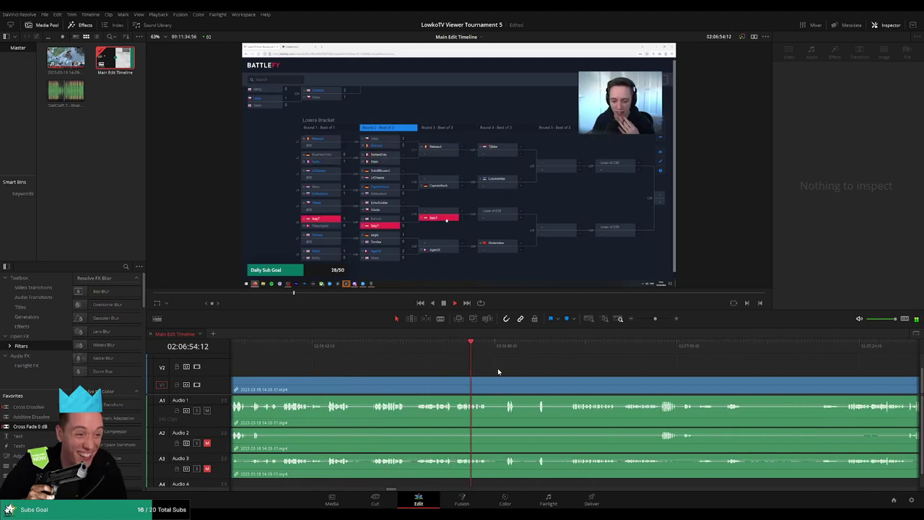
Step: Split at the last bracket shot and ripple-delete the bracket stretch before it
click(501, 350)
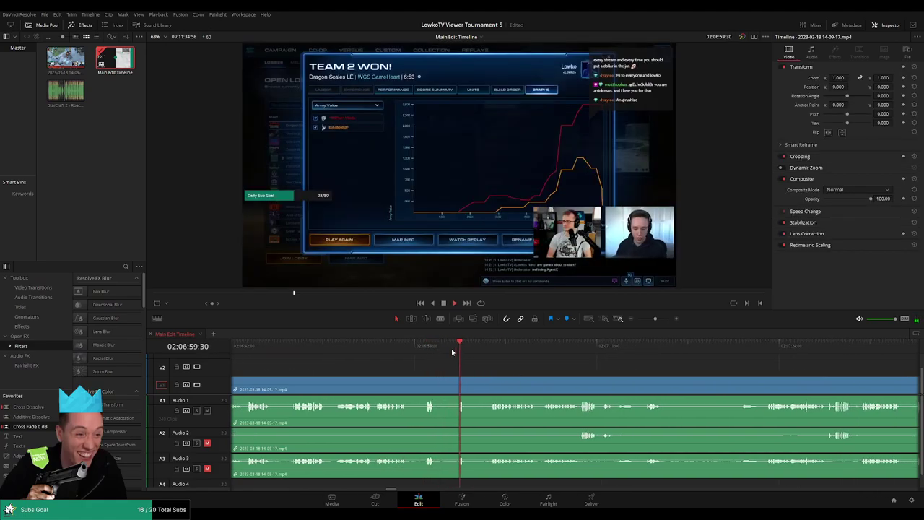
click(431, 350)
key(ctrl+b)
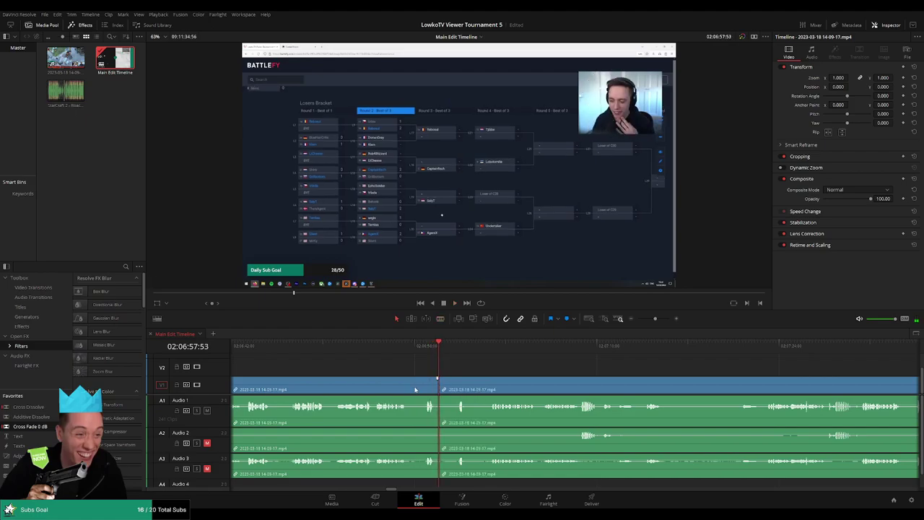
click(414, 389)
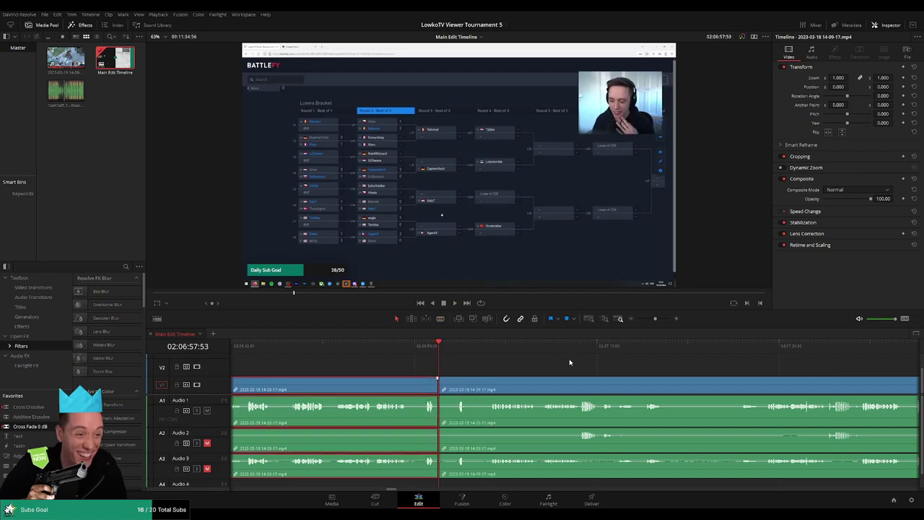
key(space)
click(711, 345)
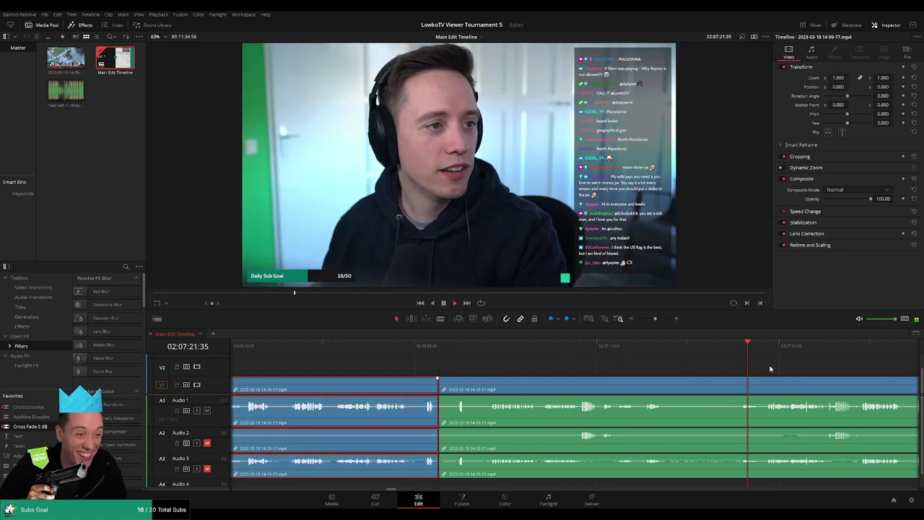
key(Delete)
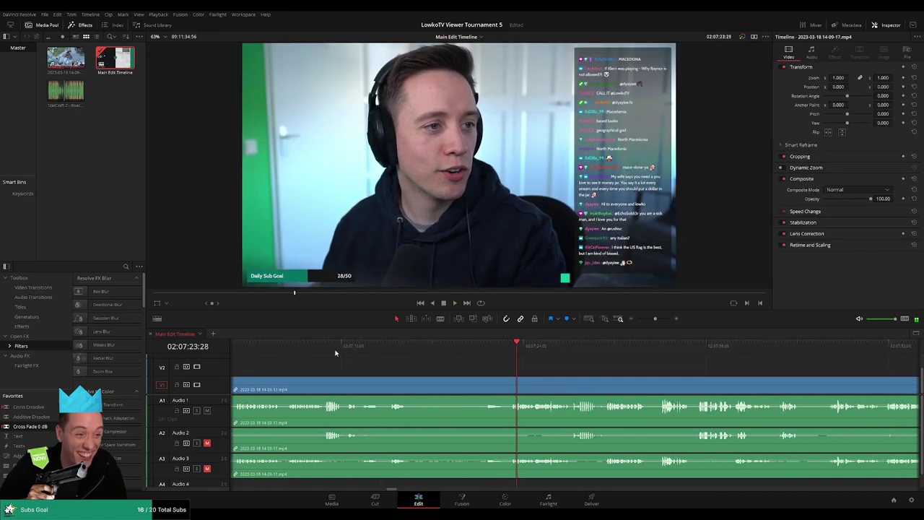
Step: Recheck the latest cut, then scrub forward to 02:07:22 and play from there
click(292, 350)
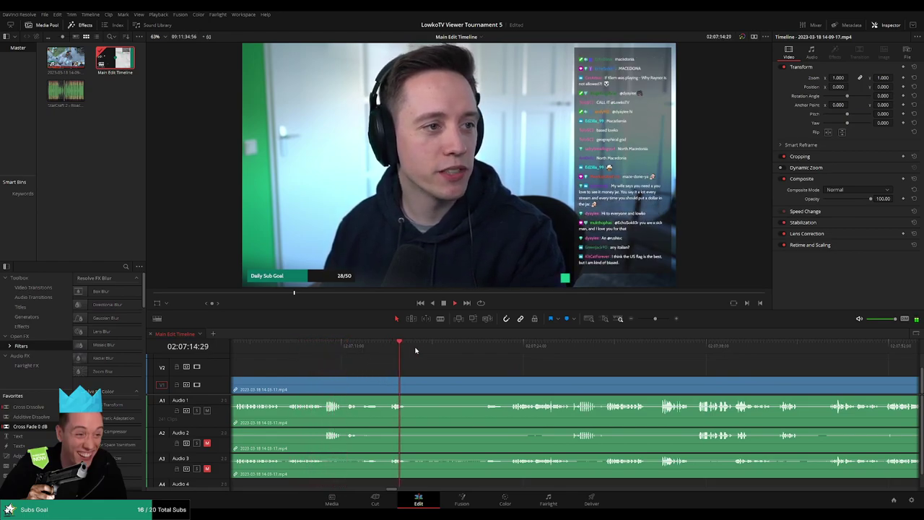
click(509, 347)
scroll(390, 366, left, 5)
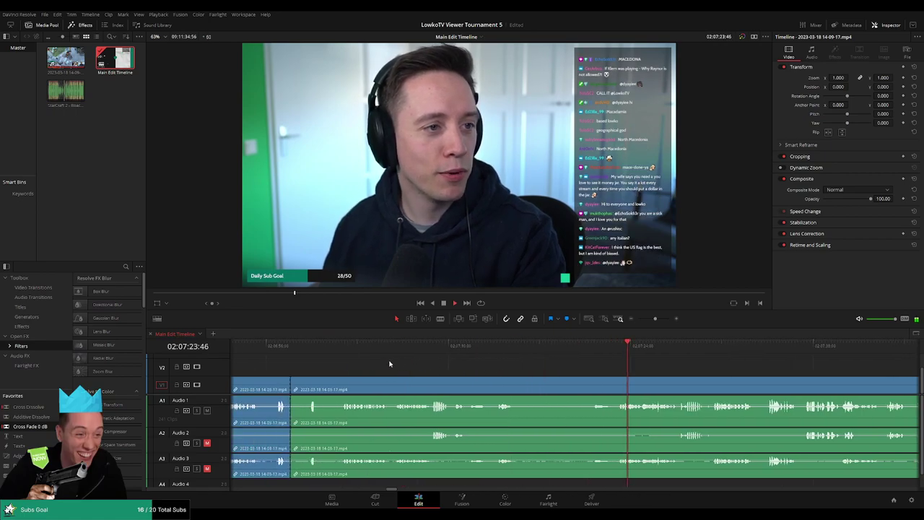
click(349, 355)
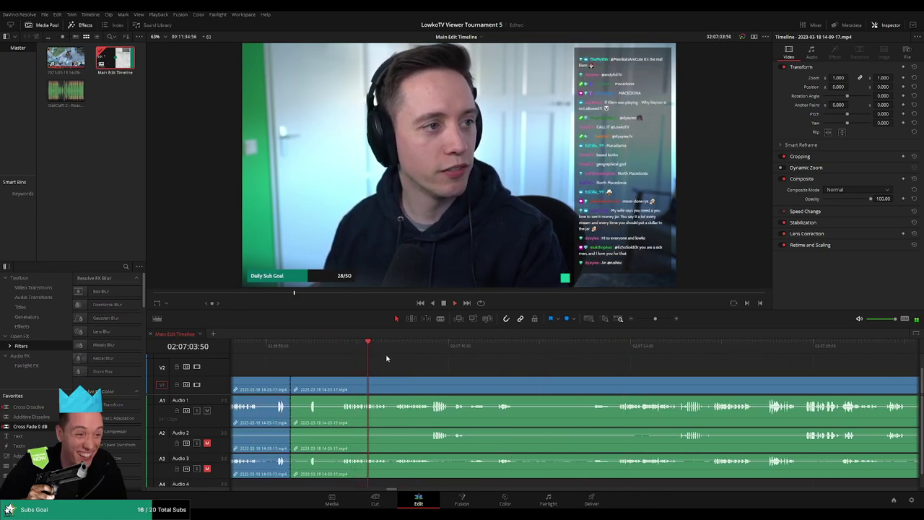
drag(386, 358, 609, 357)
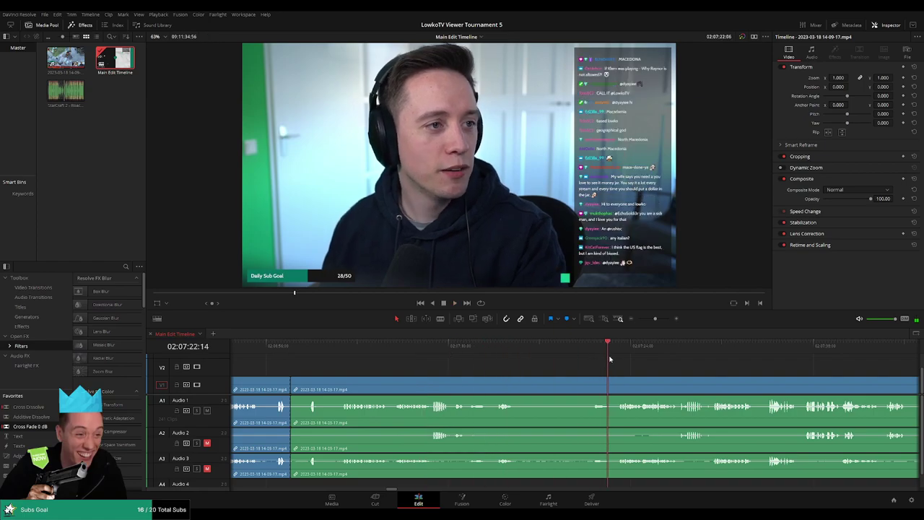
key(space)
Step: Play the webcam chat footage forward to about 02:07:55
scroll(469, 372, right, 3)
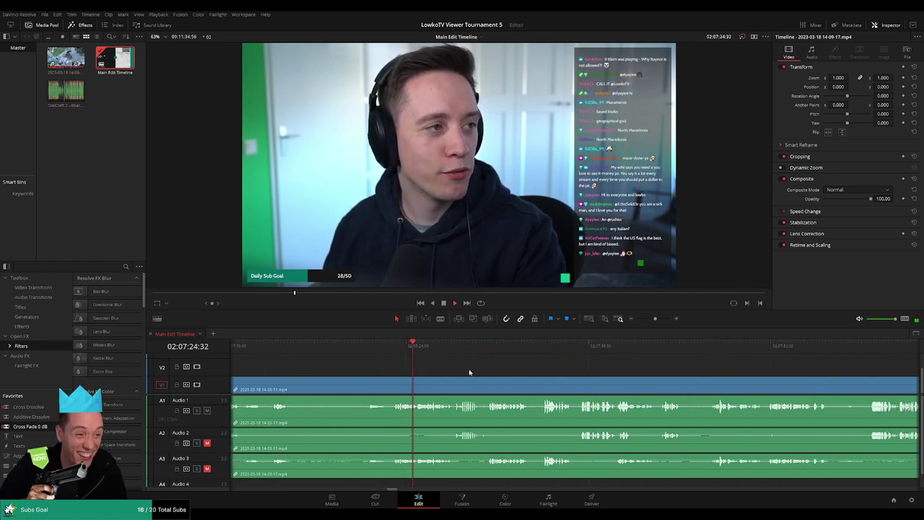
scroll(471, 373, right, 1)
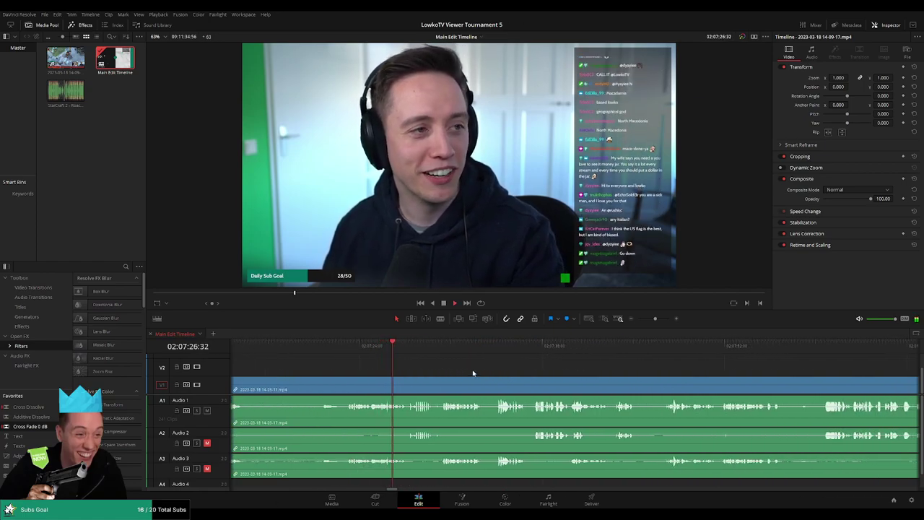
scroll(509, 386, right, 1)
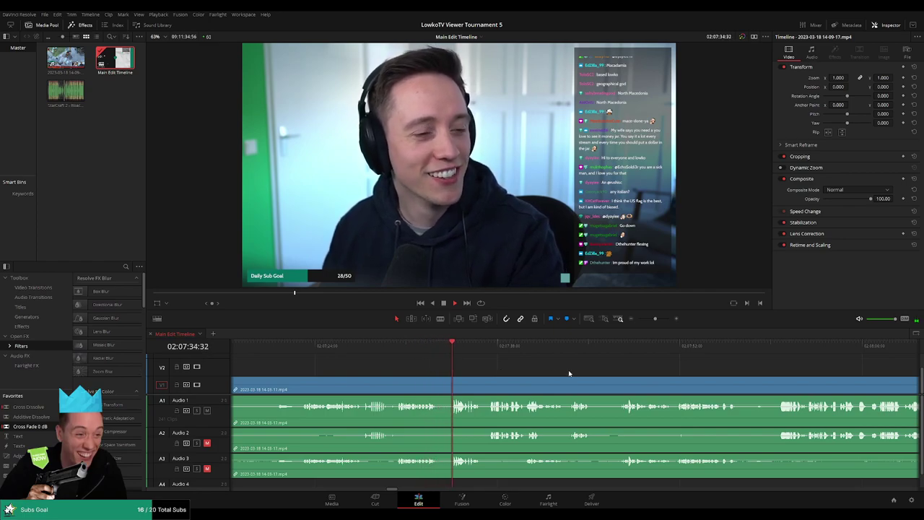
scroll(568, 369, right, 2)
scroll(394, 360, right, 1)
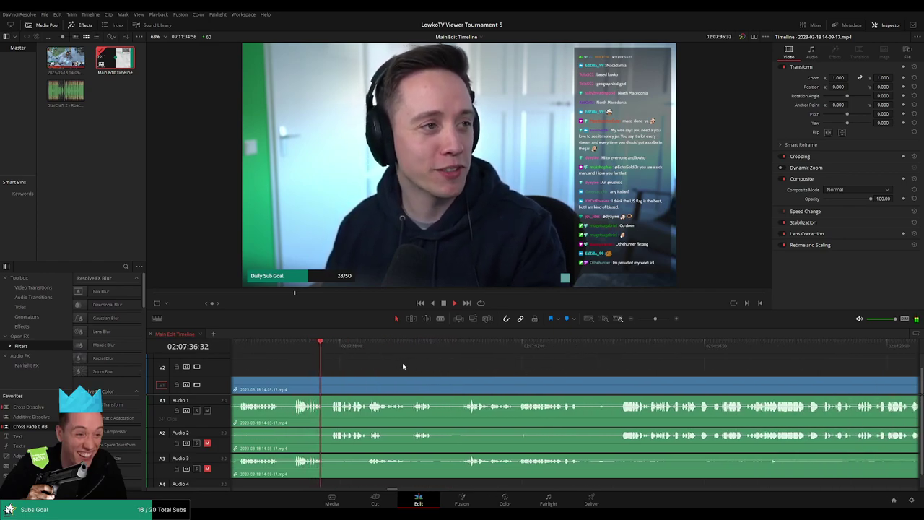
scroll(399, 362, right, 1)
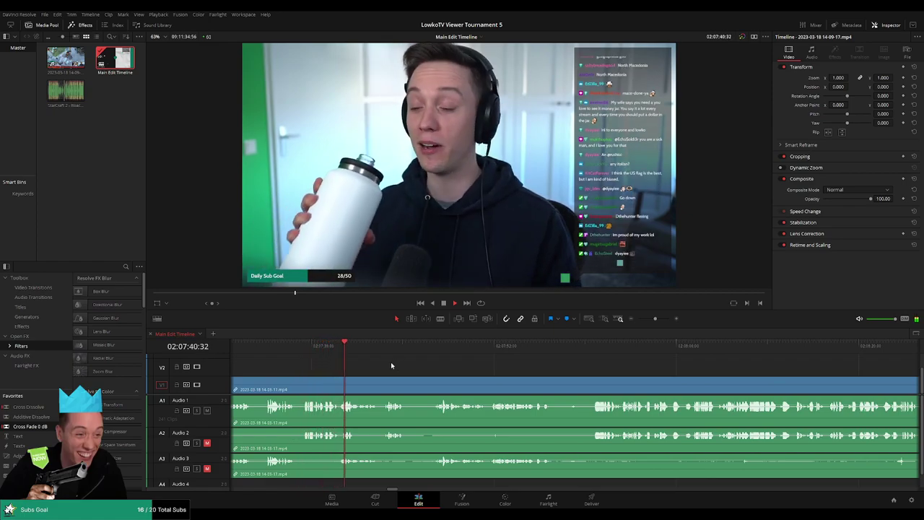
click(383, 345)
click(433, 347)
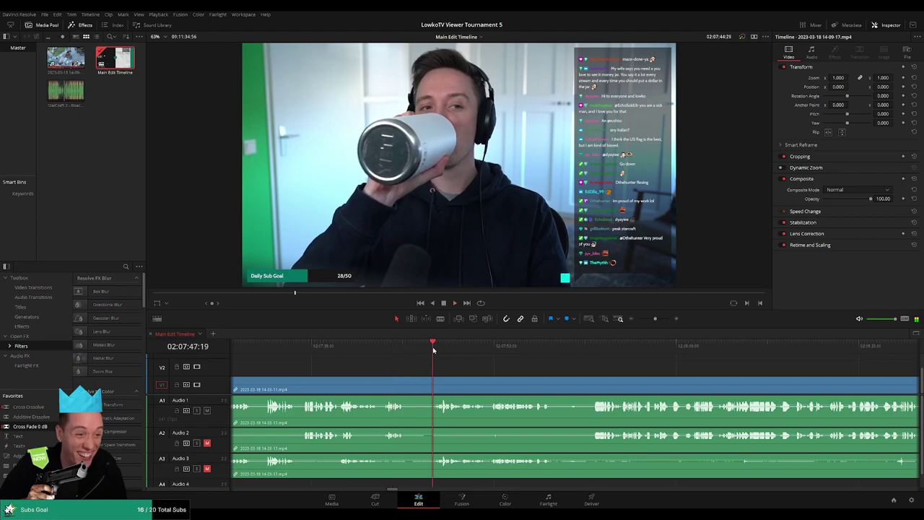
scroll(397, 361, right, 4)
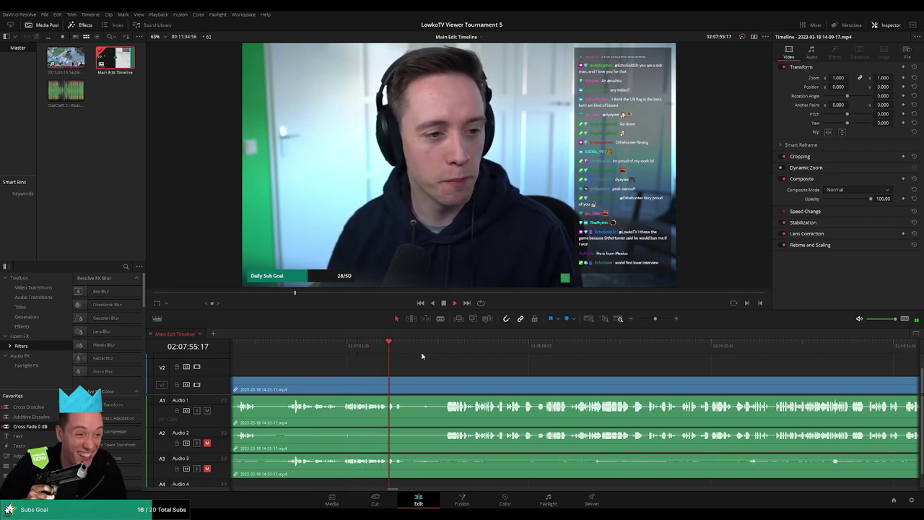
Step: Scrub the timeline ahead from about 02:08:00 to around 02:10:37
click(437, 352)
scroll(484, 367, right, 3)
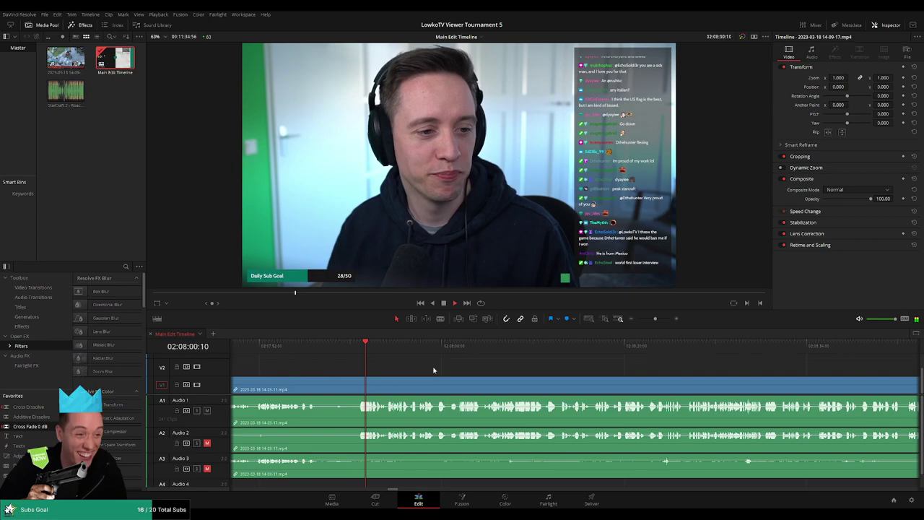
scroll(433, 370, left, 3)
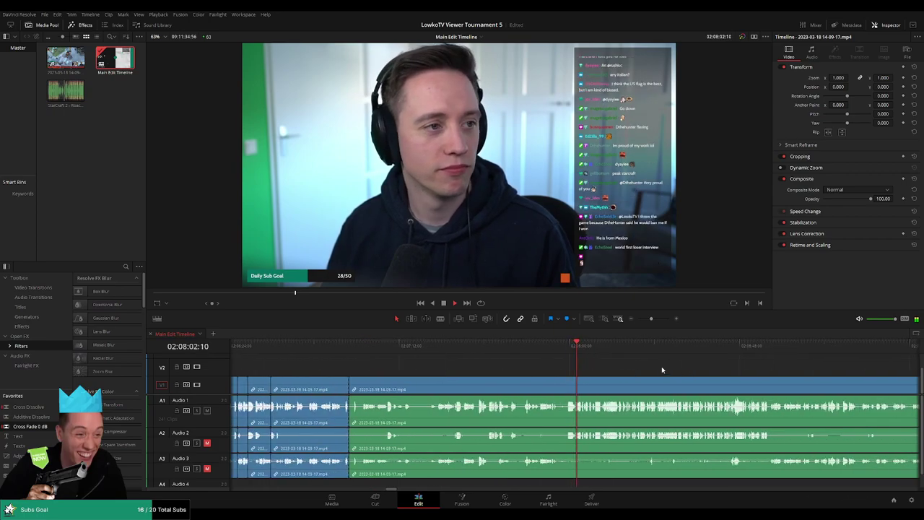
scroll(506, 357, right, 3)
drag(412, 355, 726, 353)
scroll(501, 365, right, 5)
click(493, 347)
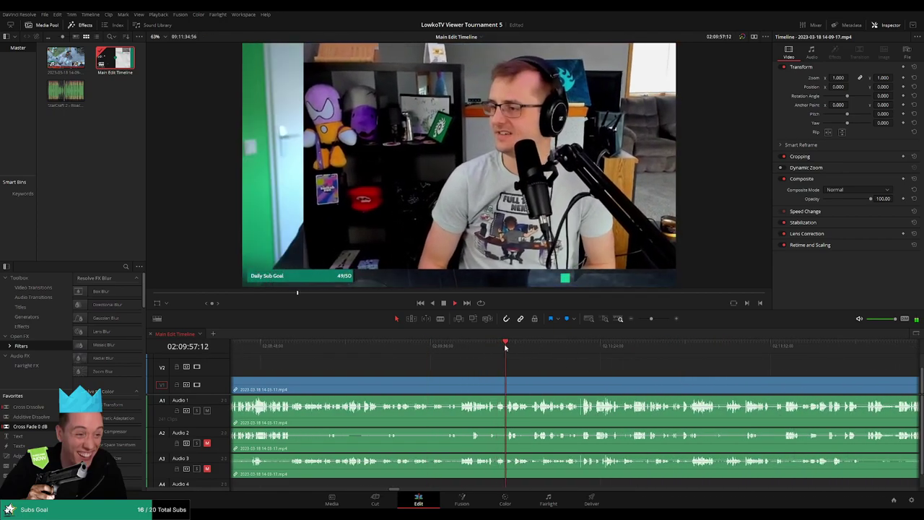
drag(515, 350, 718, 347)
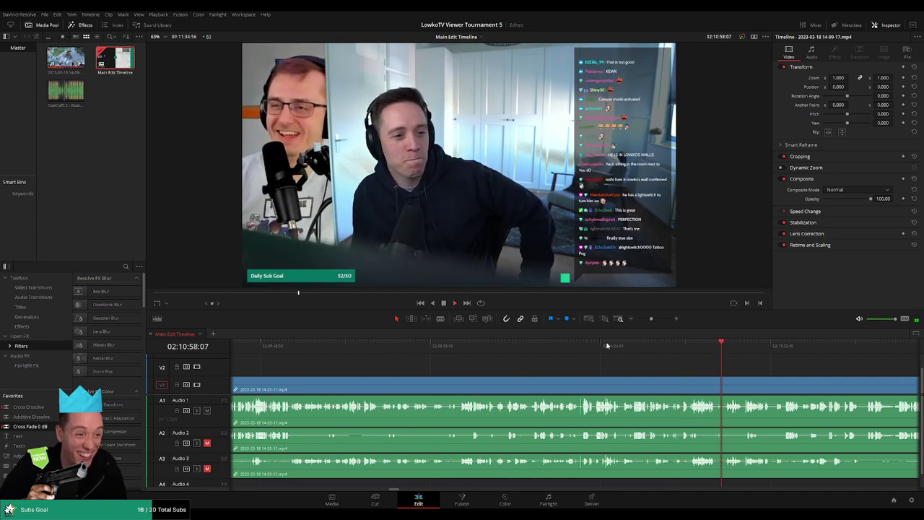
Step: Skip the playhead forward through the footage to around 02:15:11
click(843, 347)
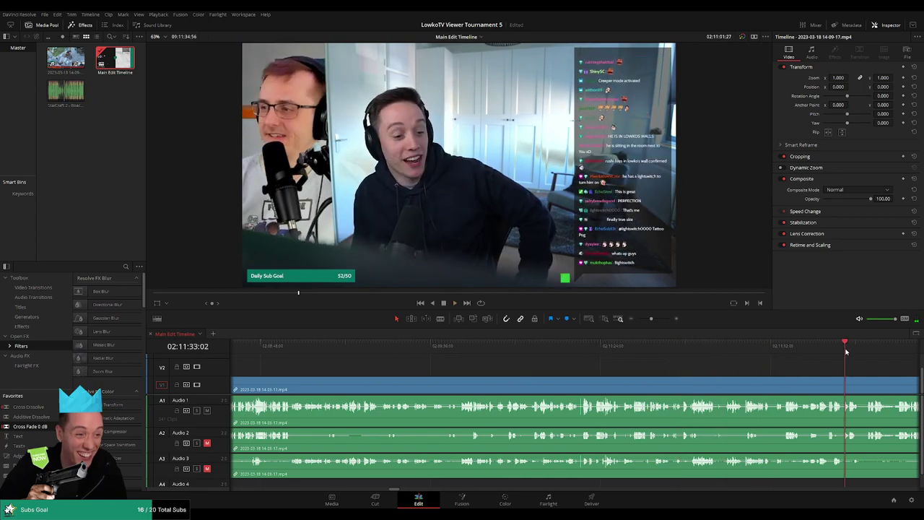
click(536, 348)
click(623, 347)
click(730, 348)
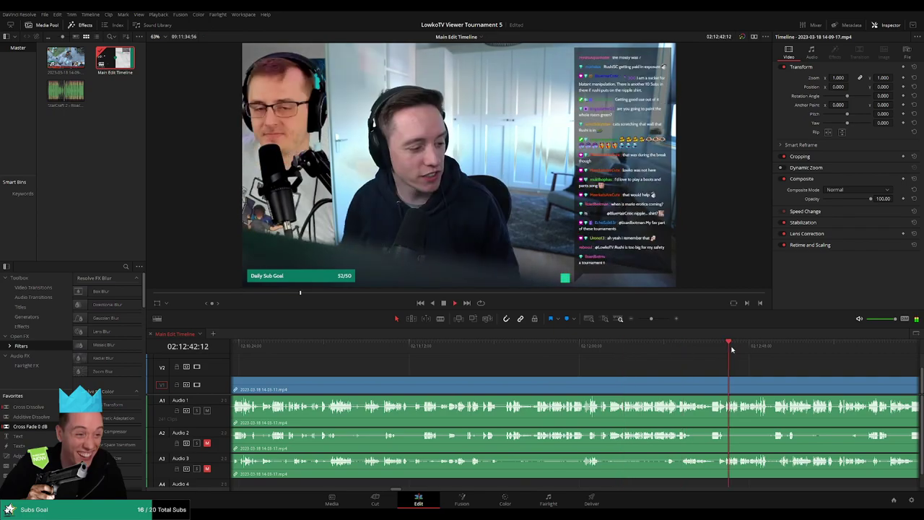
click(801, 348)
click(617, 348)
click(726, 348)
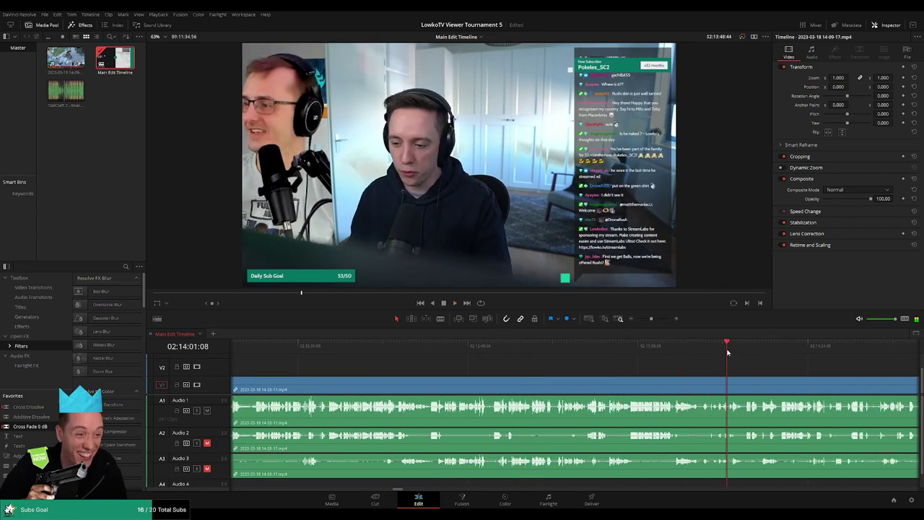
click(784, 349)
click(700, 349)
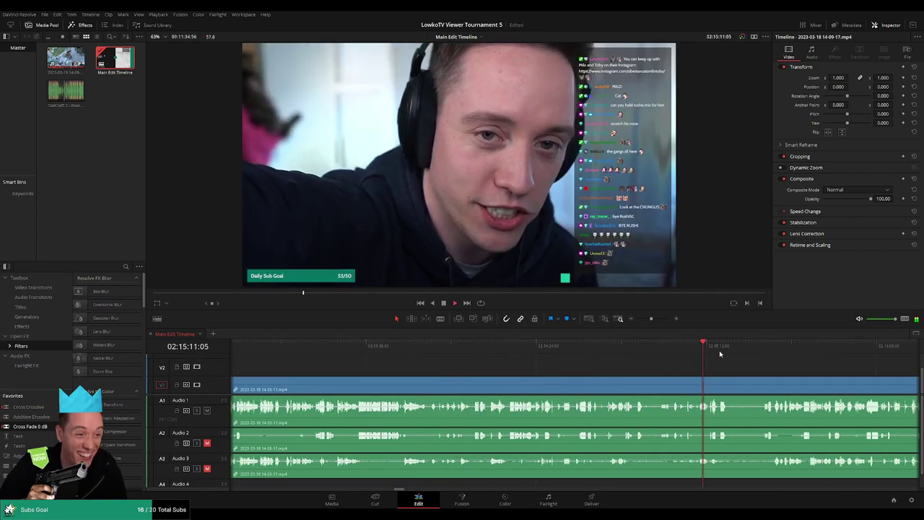
Step: Advance the playhead past 02:15:52 to the TEAM 2 WON results screen
click(773, 348)
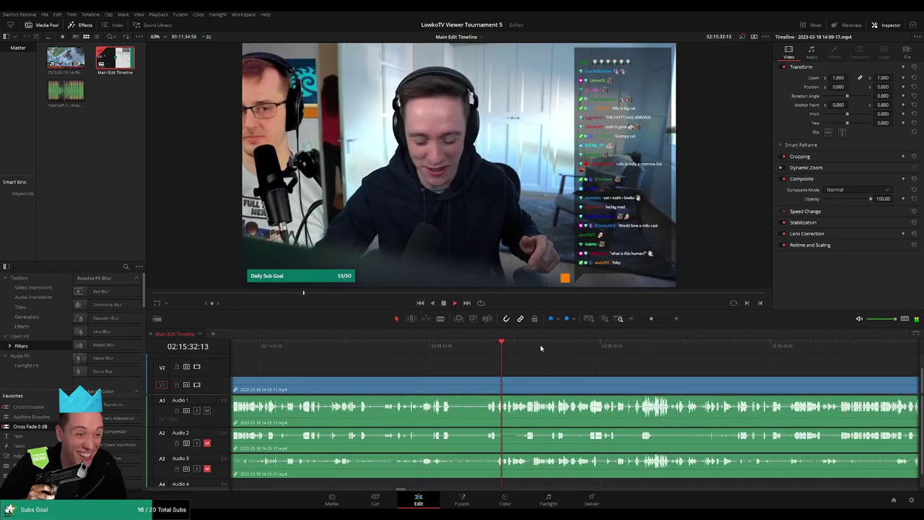
click(540, 344)
click(572, 348)
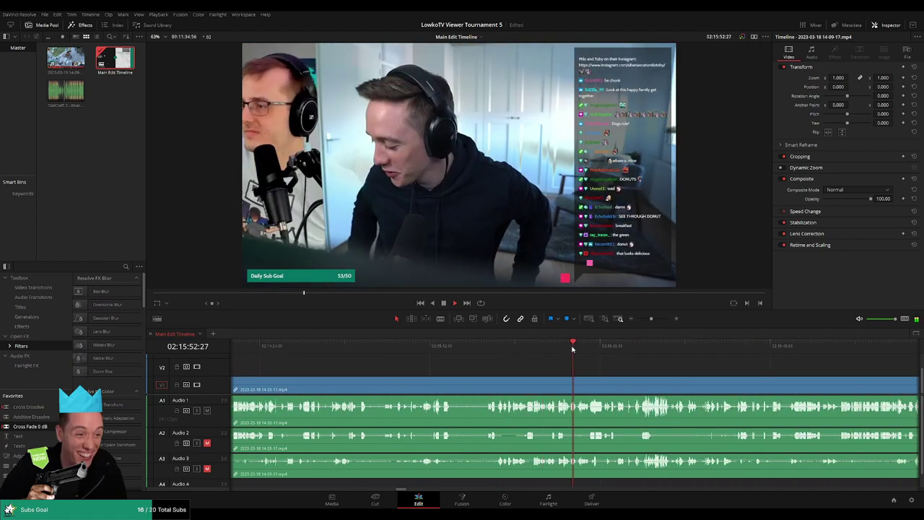
click(608, 345)
click(659, 346)
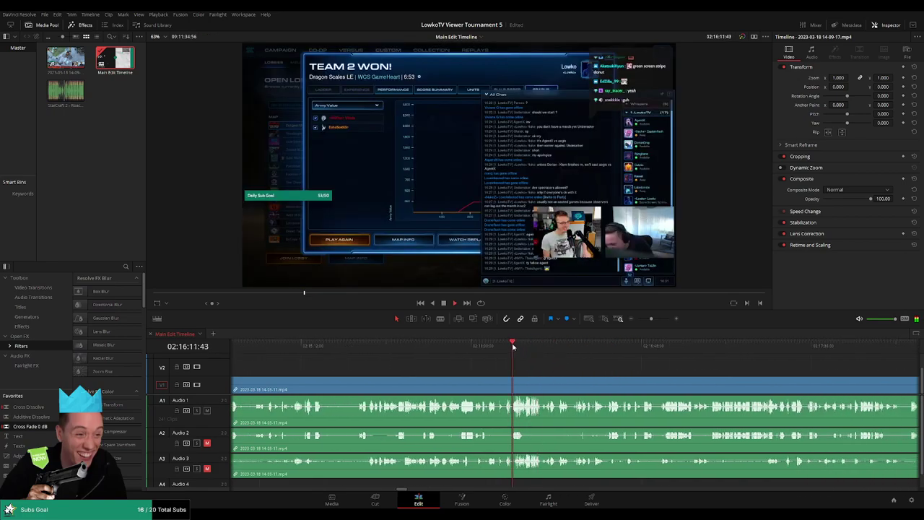
Step: Back the playhead up to about 02:15:54, just before the results screen
drag(513, 346, 500, 347)
click(488, 347)
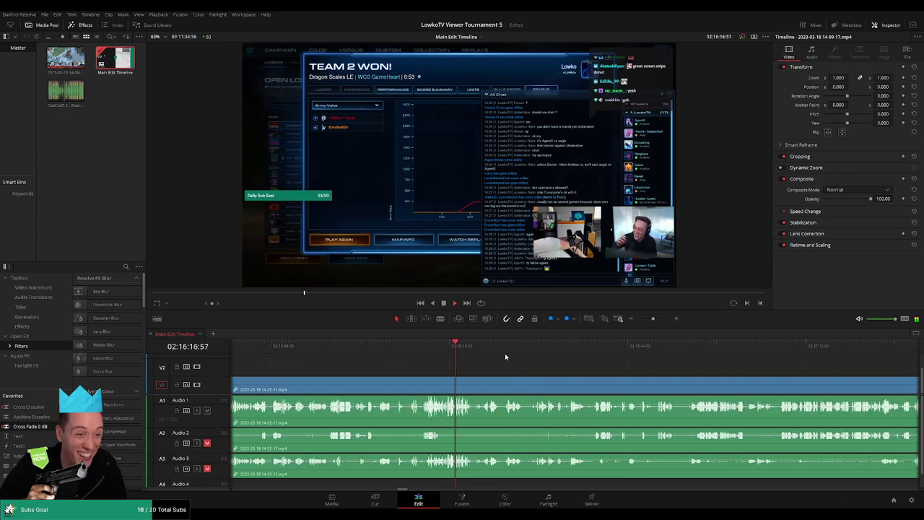
click(362, 347)
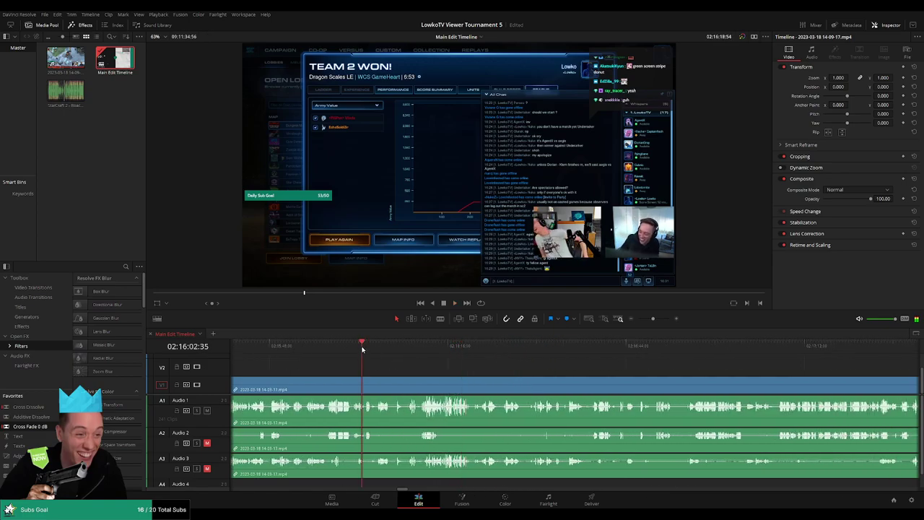
click(320, 347)
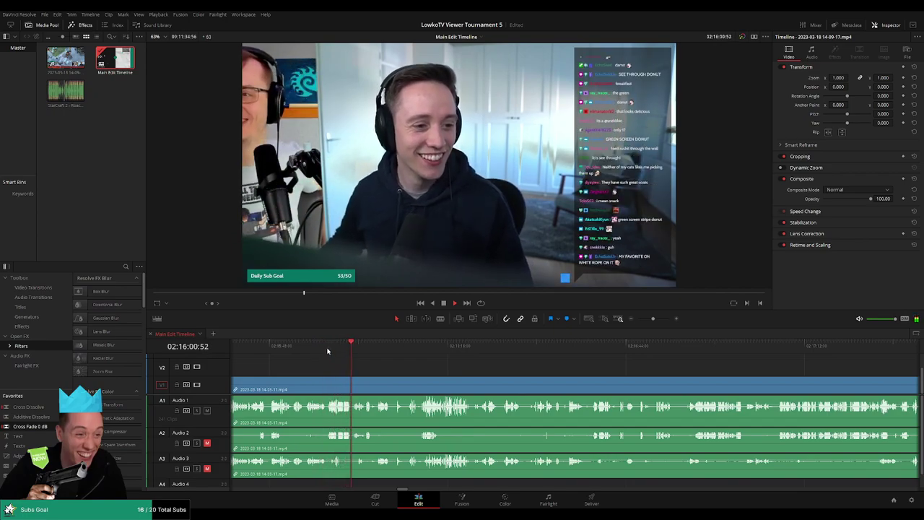
click(304, 346)
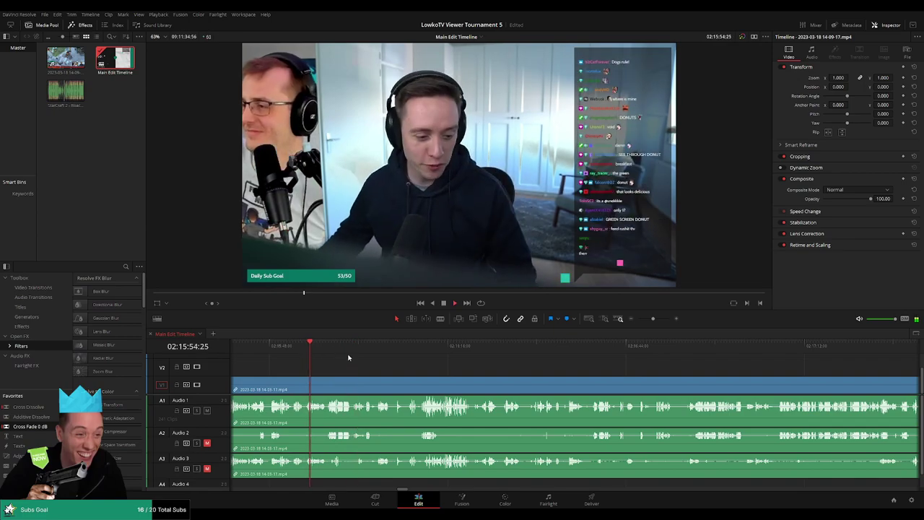
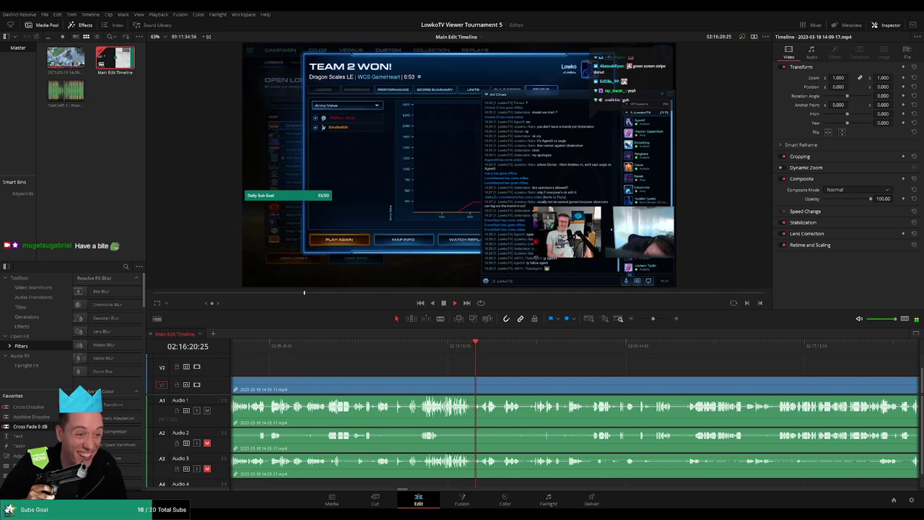
Step: Skim forward past the post-game screen and waiting footage to around 02:19:56
click(535, 348)
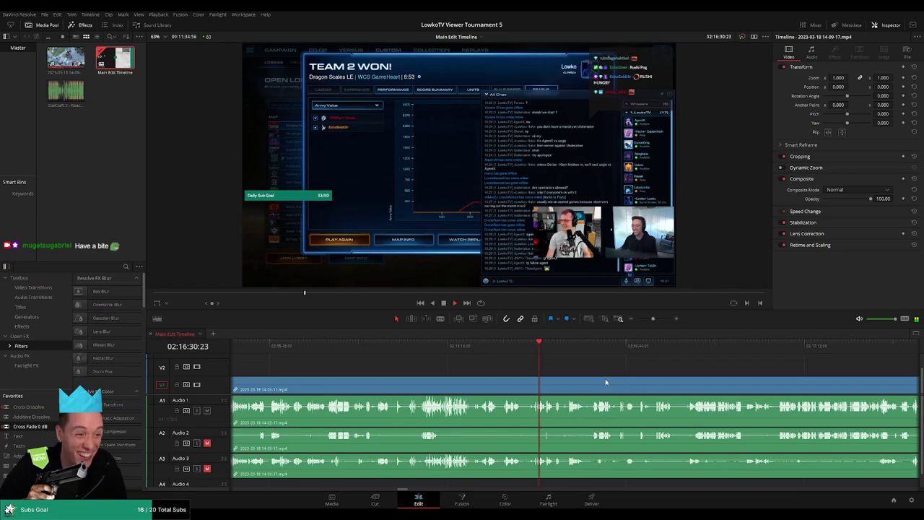
scroll(605, 378, right, 3)
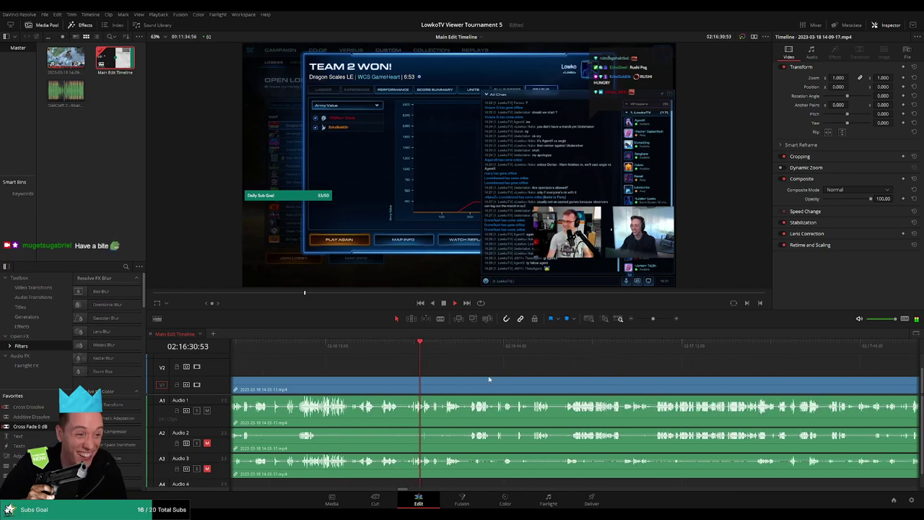
click(448, 348)
click(469, 347)
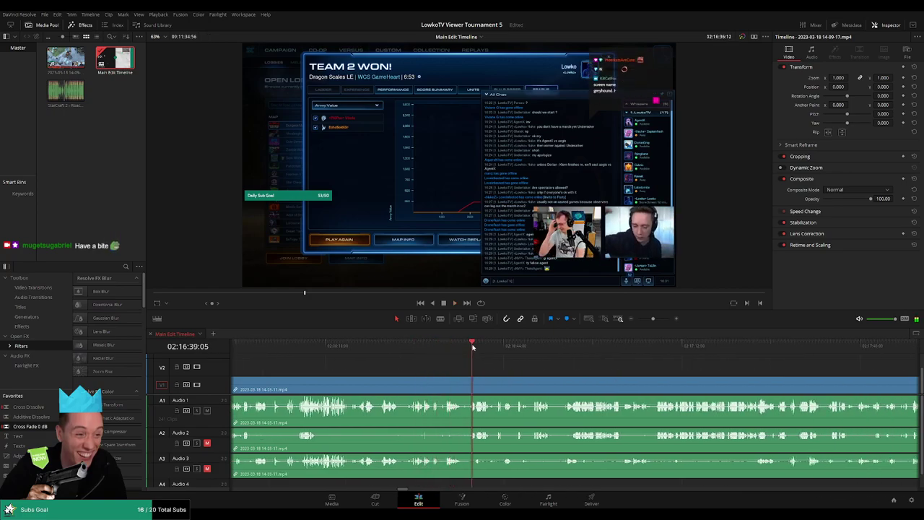
click(497, 348)
click(677, 349)
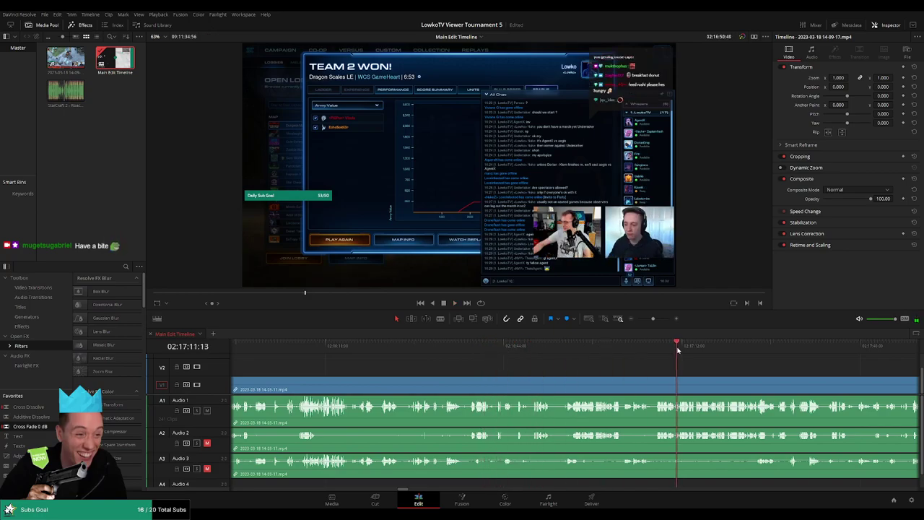
scroll(508, 355, right, 3)
click(625, 352)
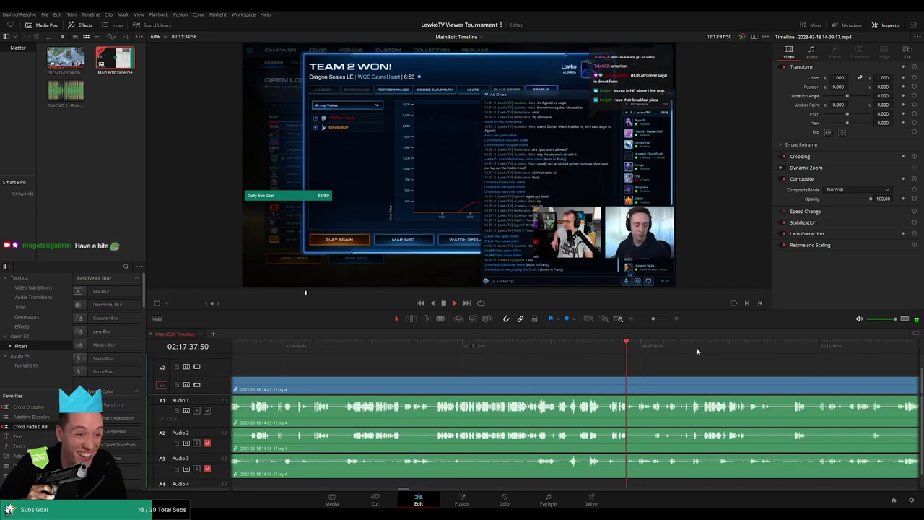
click(779, 349)
scroll(478, 357, right, 4)
click(736, 350)
click(772, 349)
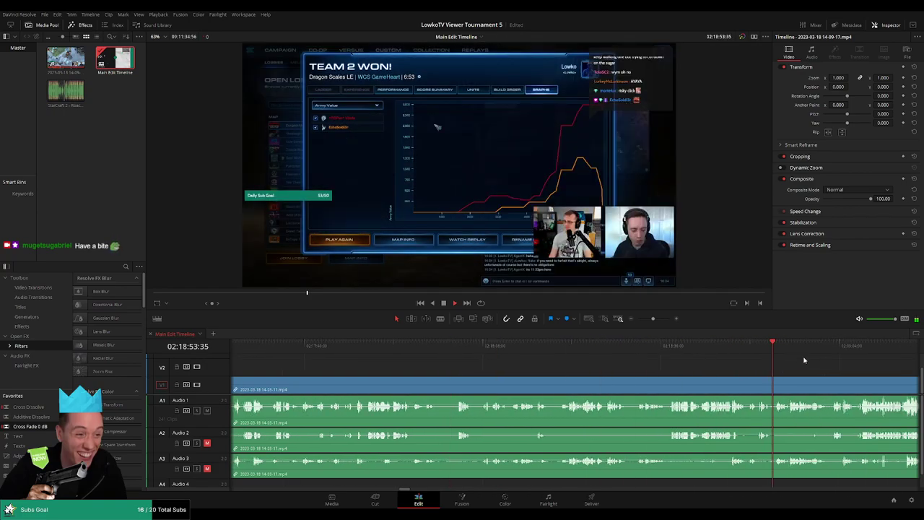
click(841, 354)
scroll(837, 357, right, 3)
click(815, 359)
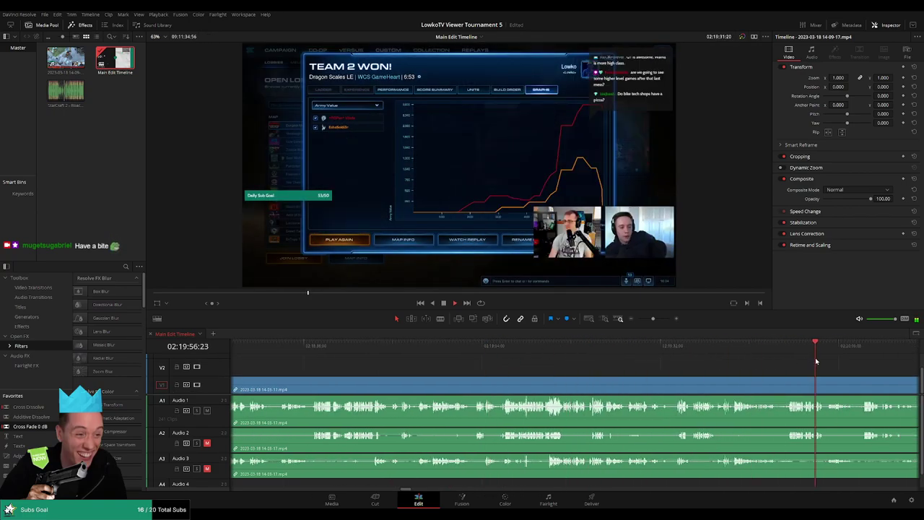
scroll(532, 350, right, 3)
Step: Scrub through the Babylon LE lobby wait to the dead air near 02:22:47
click(453, 350)
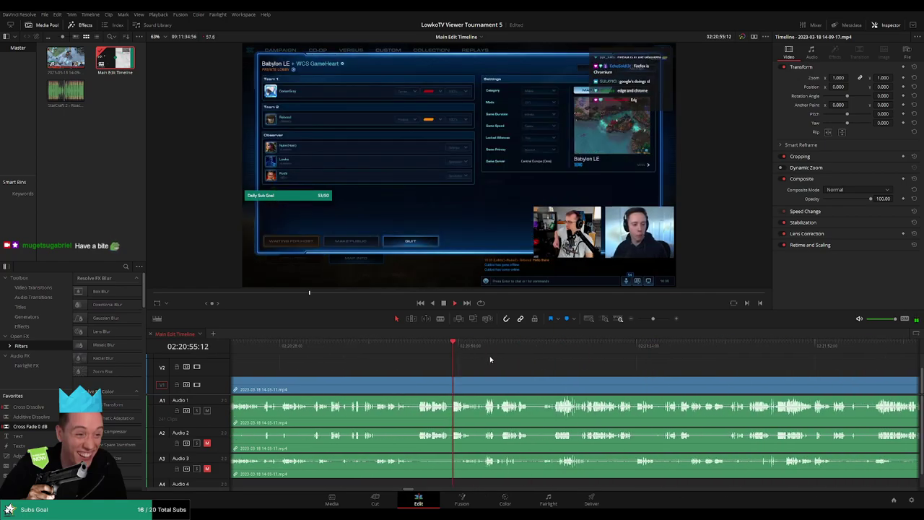
drag(490, 359, 643, 359)
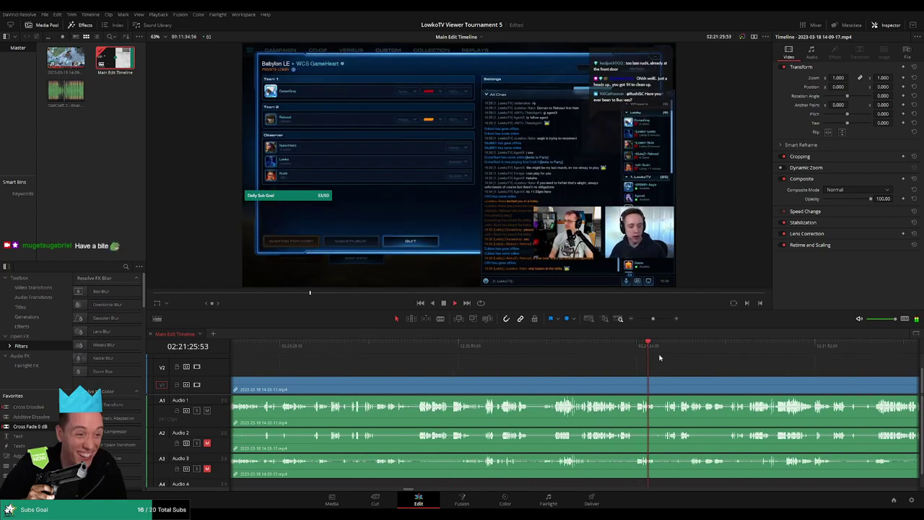
click(722, 355)
scroll(794, 367, right, 3)
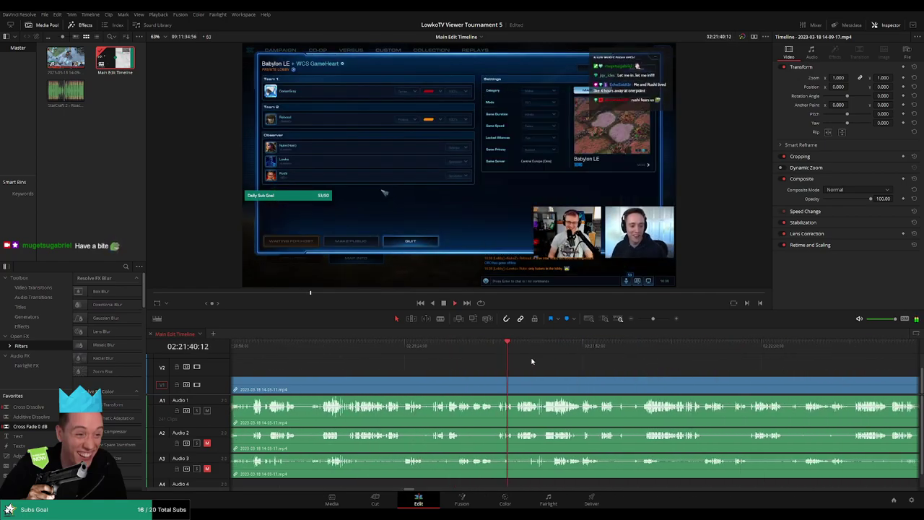
click(550, 348)
drag(550, 348, 650, 354)
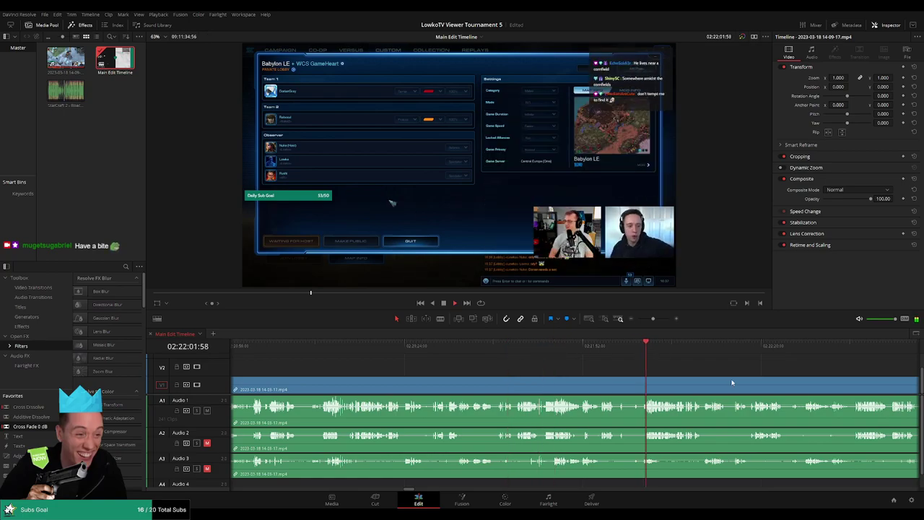
scroll(522, 366, right, 3)
drag(521, 357, 736, 355)
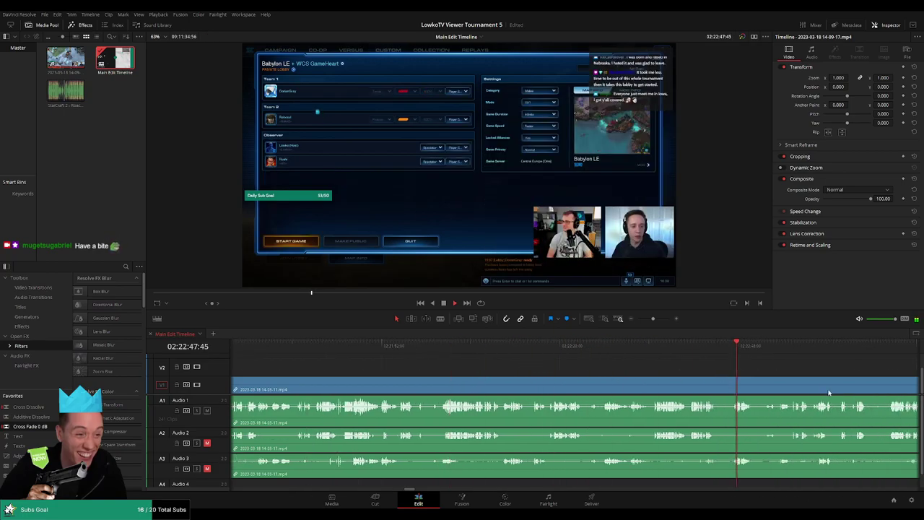
scroll(736, 361, right, 4)
click(495, 354)
click(445, 349)
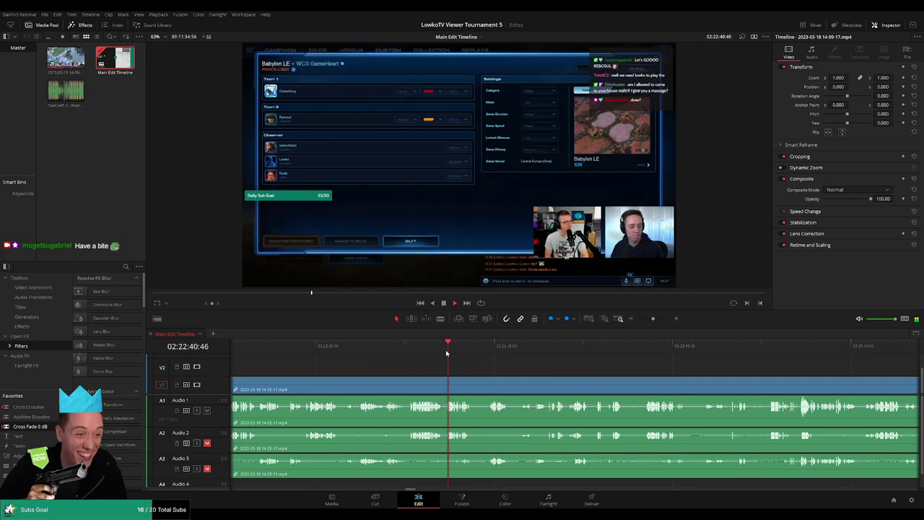
drag(445, 352, 491, 384)
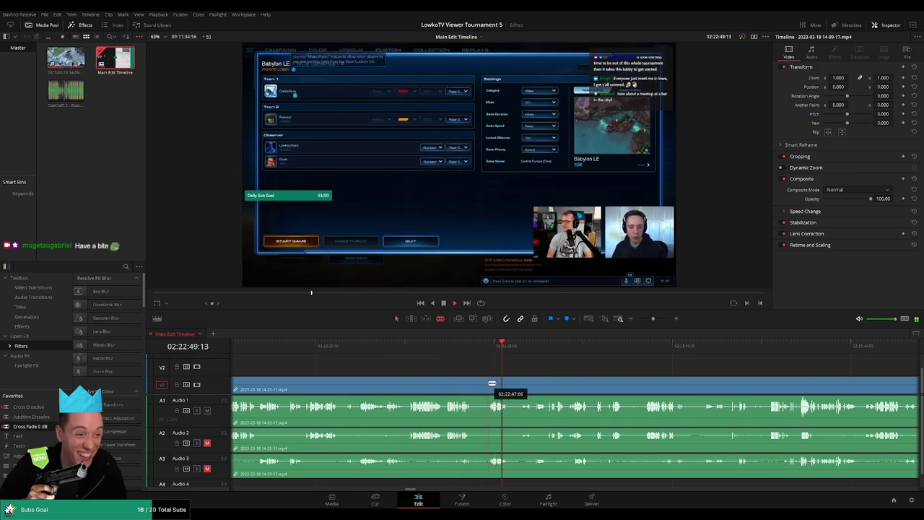
Step: Blade the stream clip at the start and end of the dead air near 02:22:47
click(491, 383)
key(a)
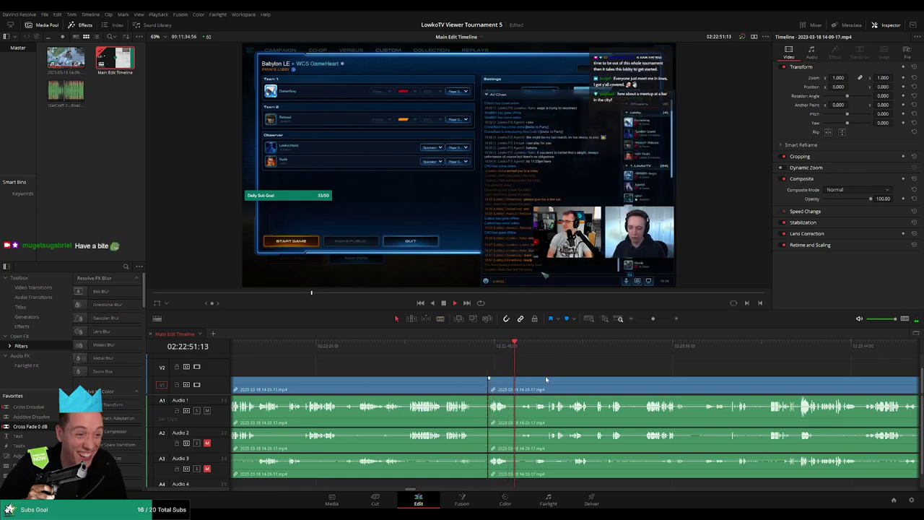
key(ctrl+equal)
key(b)
click(560, 385)
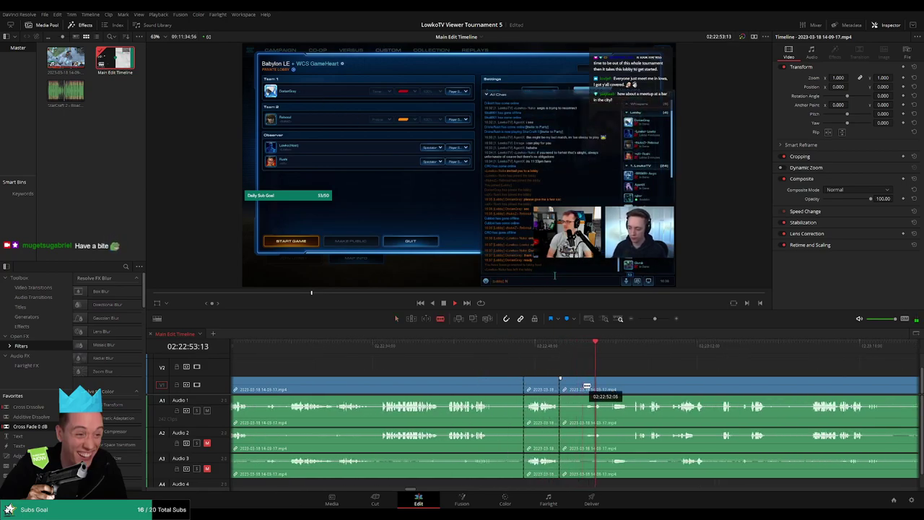
Step: Select the short dead-air piece between the two new cuts
scroll(561, 385, right, 3)
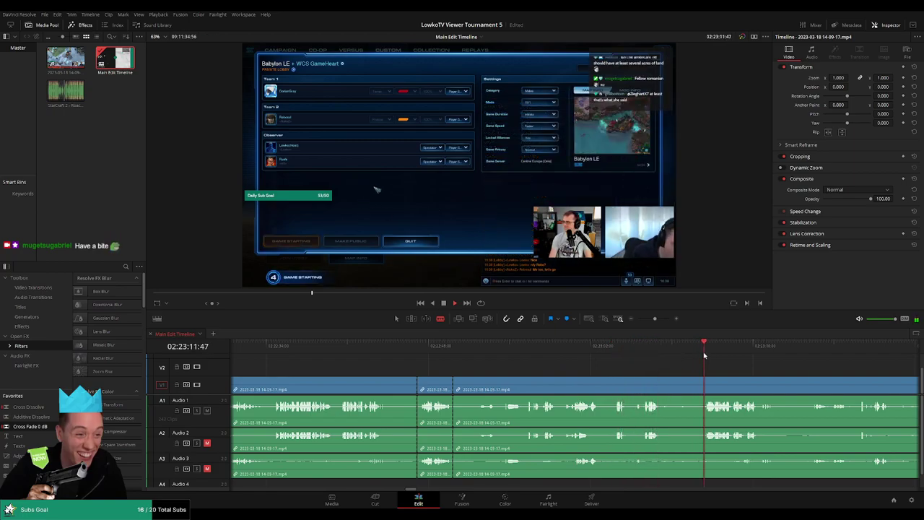
scroll(568, 365, right, 5)
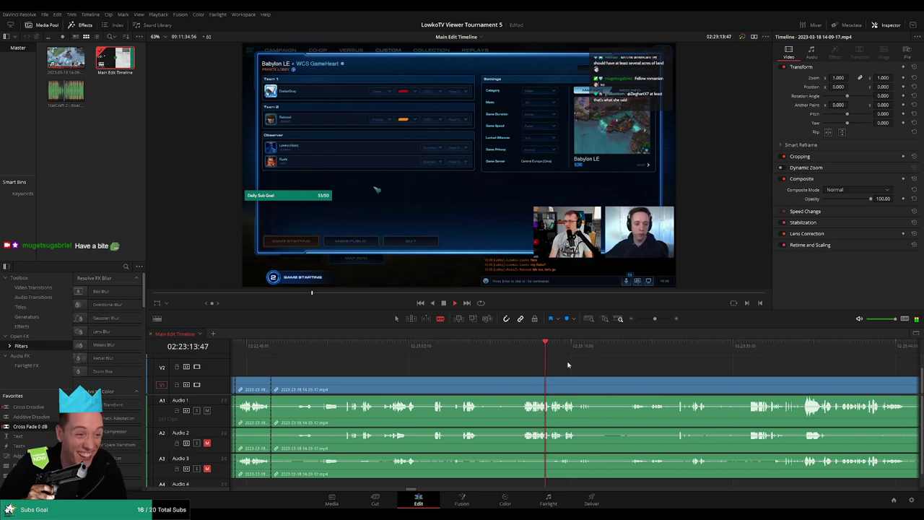
key(space)
scroll(462, 376, left, 3)
key(a)
click(344, 387)
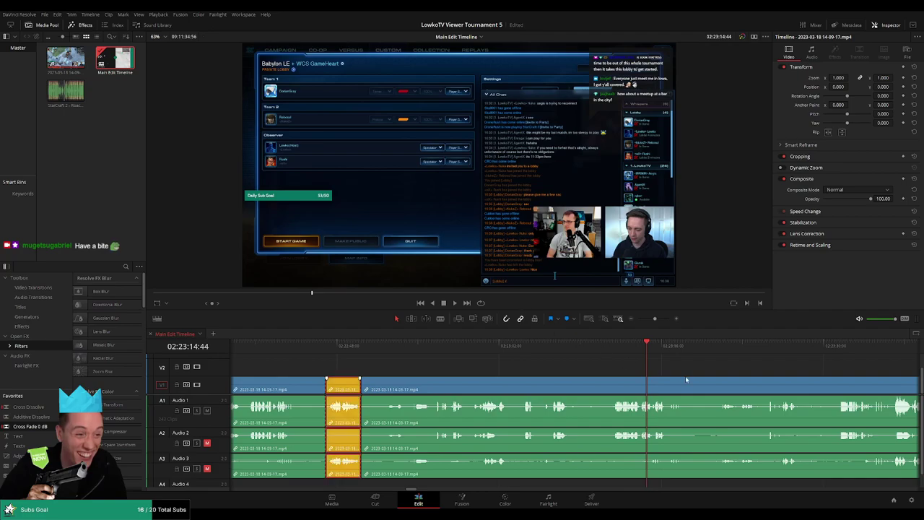
Step: Review the loading screen and early gameplay, then replay the lobby footage to find dead air
key(space)
click(724, 346)
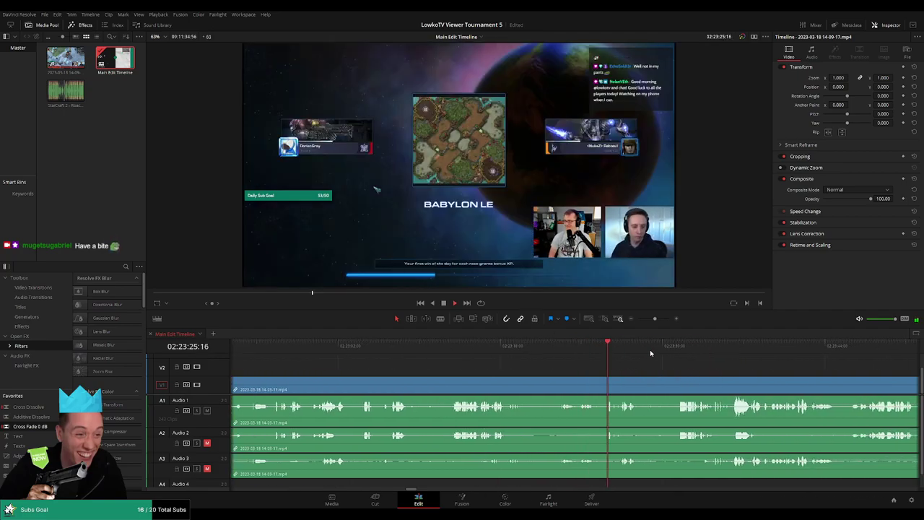
click(675, 351)
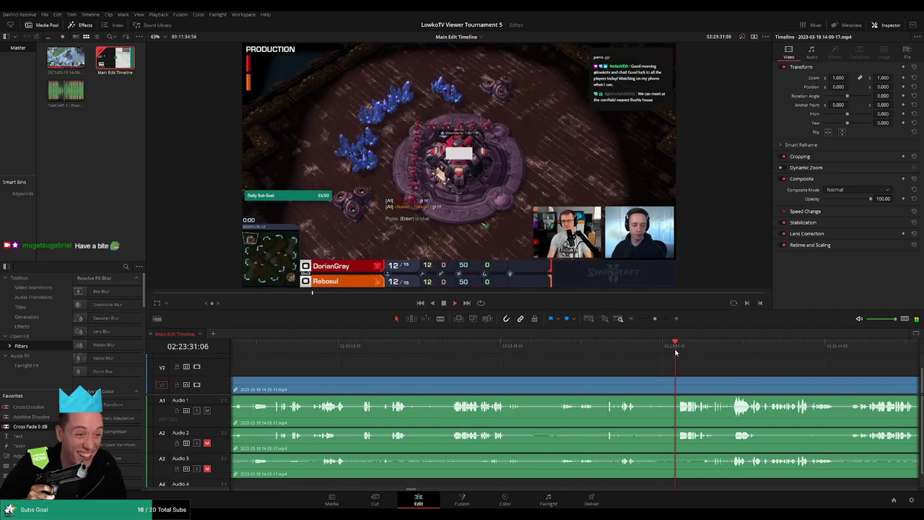
click(627, 345)
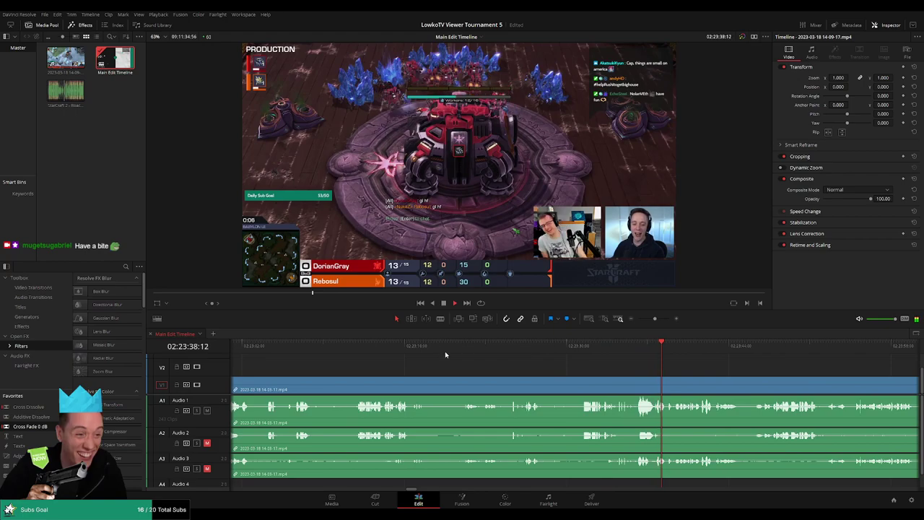
click(361, 352)
scroll(542, 375, left, 3)
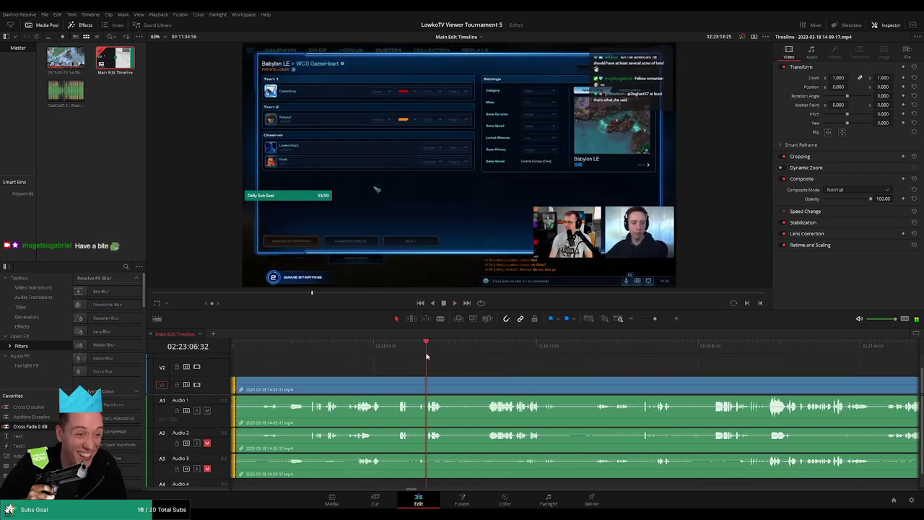
key(space)
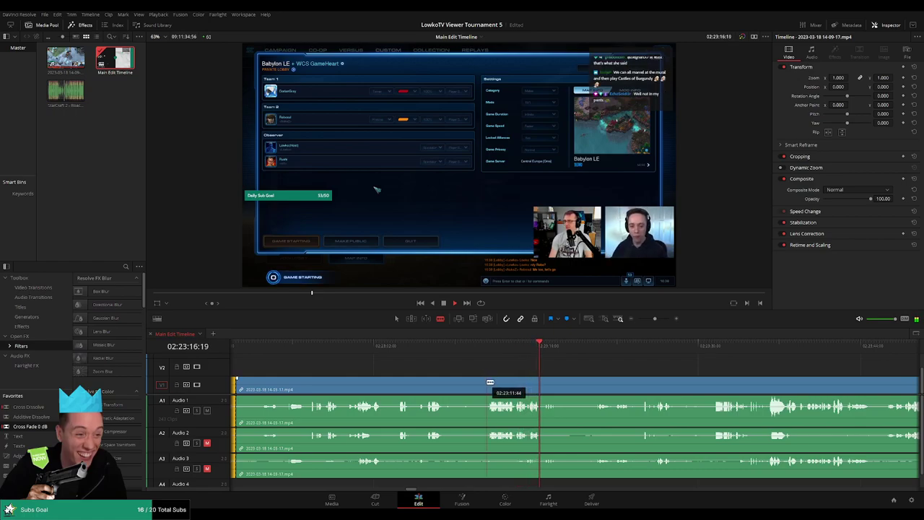
Step: Cut the clips at about 02:23:11 where the remaining lobby wait begins
click(489, 382)
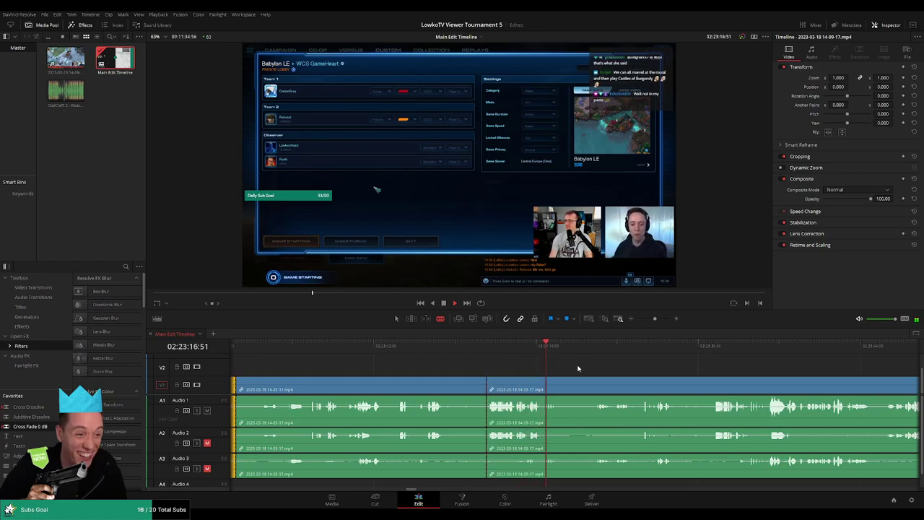
click(526, 352)
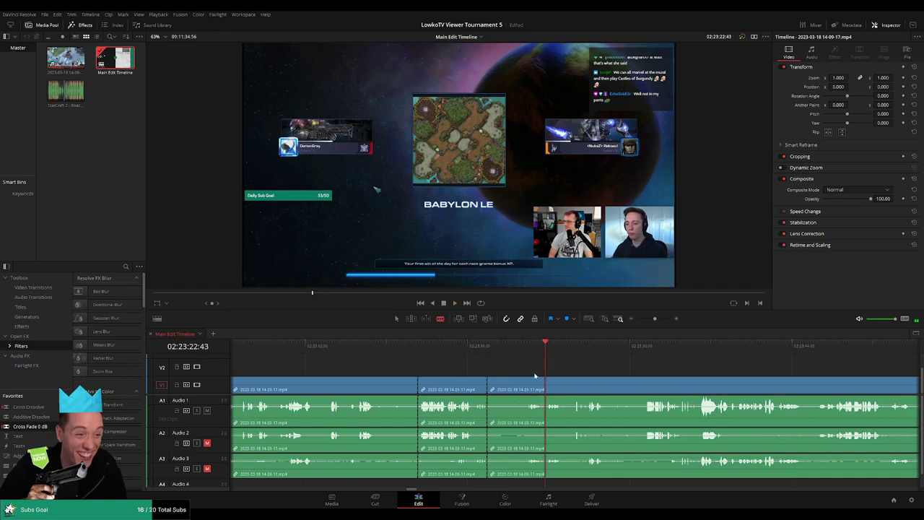
scroll(533, 383, up, 2)
Step: Blade just before the loading screen and ripple delete the lobby stretch
key(b)
click(529, 381)
key(a)
click(462, 404)
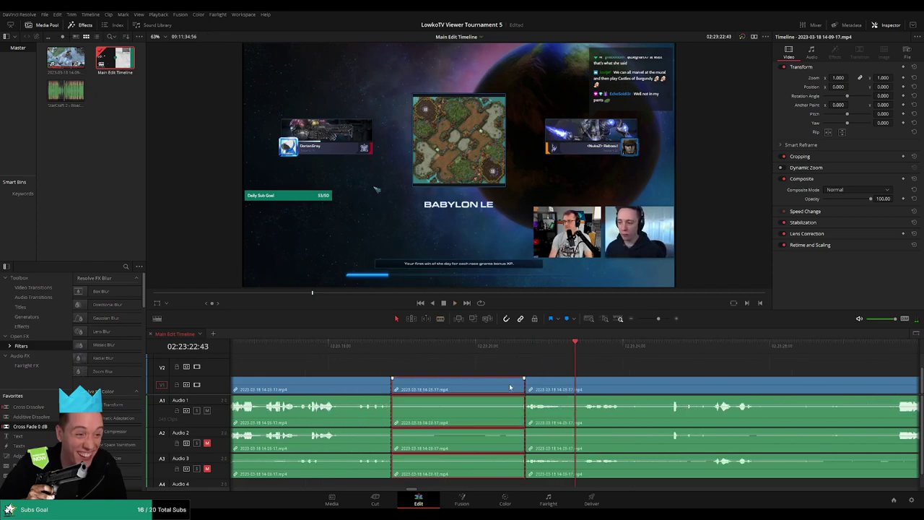
key(Delete)
Step: Mark the short clip between the earlier cuts yellow
click(360, 348)
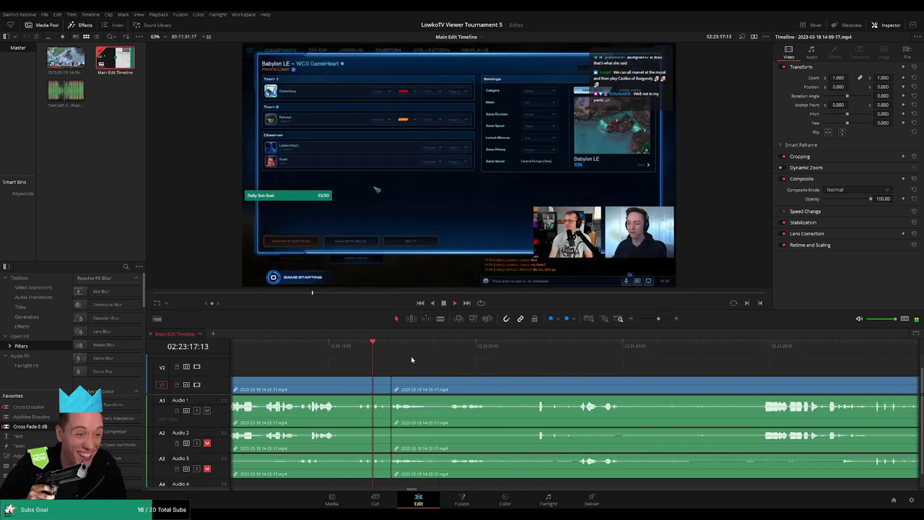
scroll(557, 369, up, 1)
scroll(639, 366, down, 3)
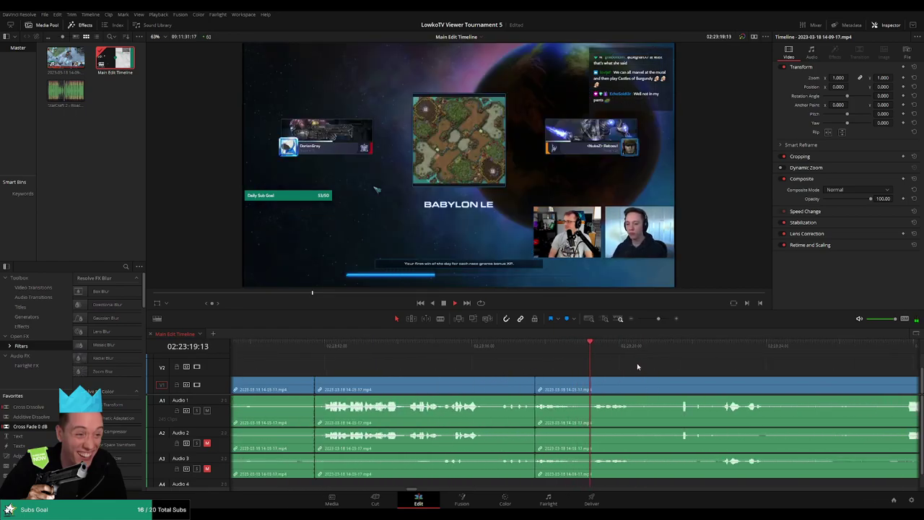
click(543, 387)
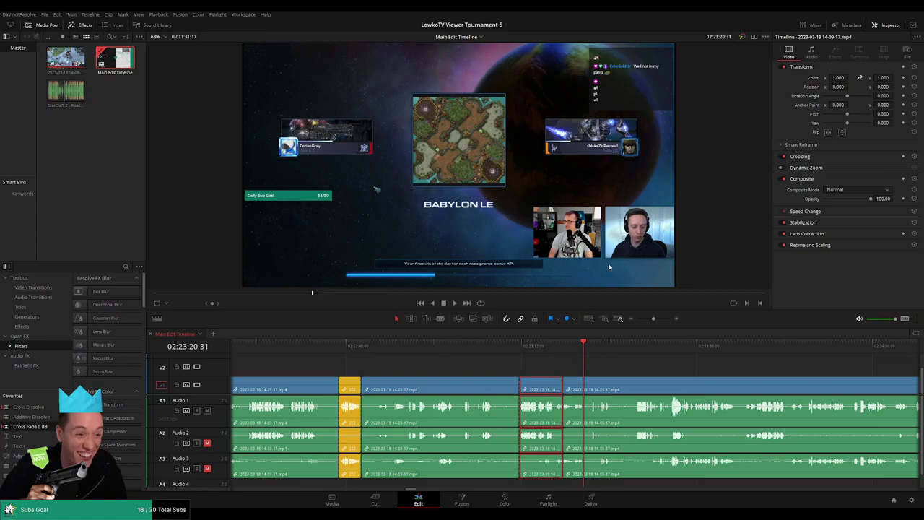
key(alt+y)
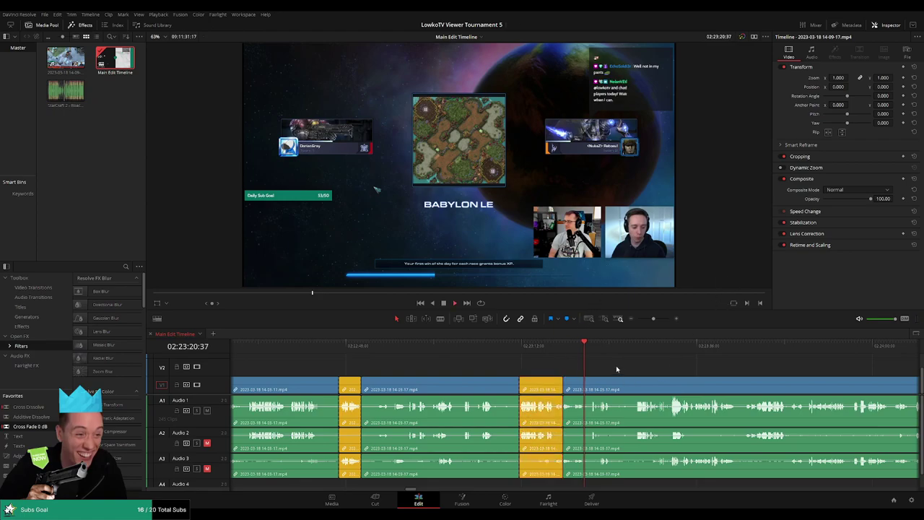
Step: Blade both ends of the dead air around 02:23:20 and ripple delete it
scroll(619, 366, up, 2)
scroll(545, 360, right, 3)
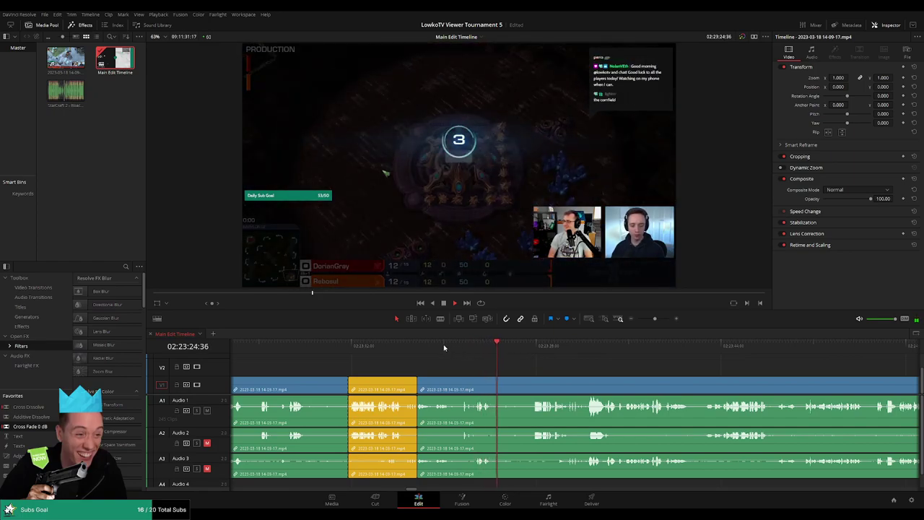
click(440, 345)
key(b)
click(450, 390)
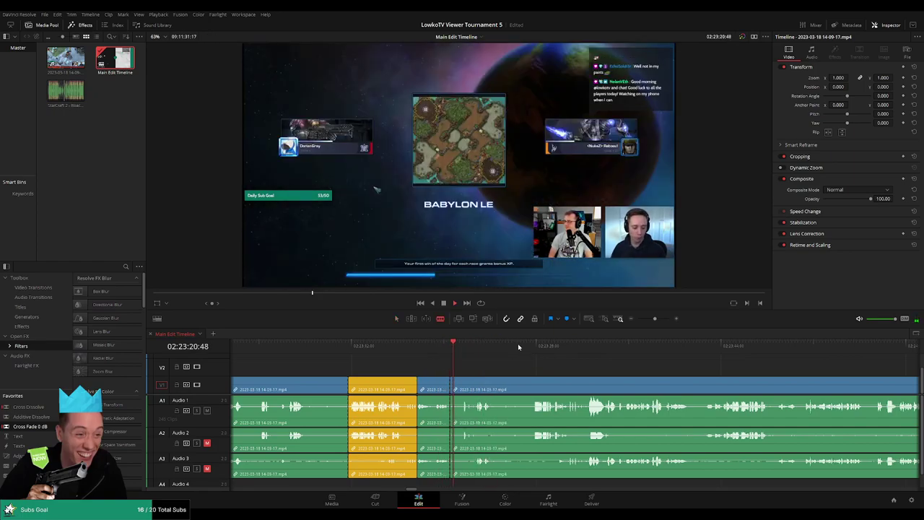
click(531, 346)
click(531, 390)
key(a)
click(524, 390)
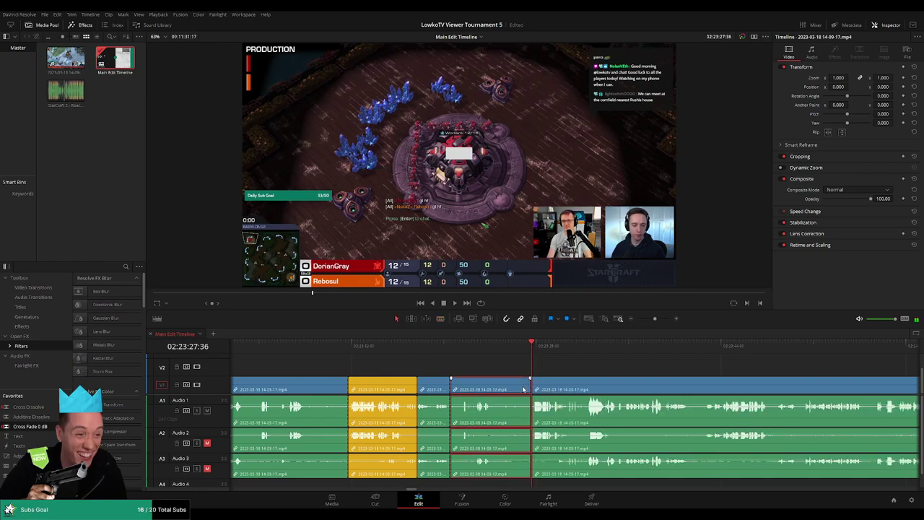
key(Delete)
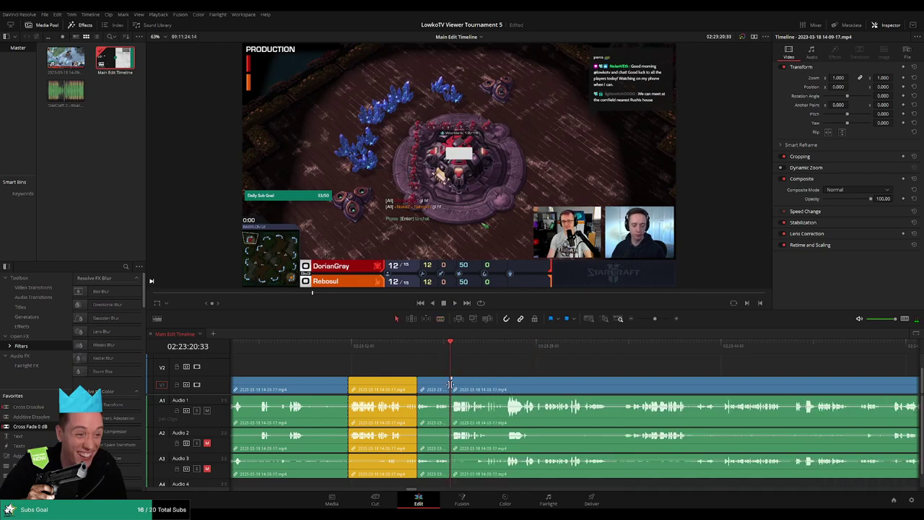
Step: Check the new cut, then ripple delete the short leftover clip
key(space)
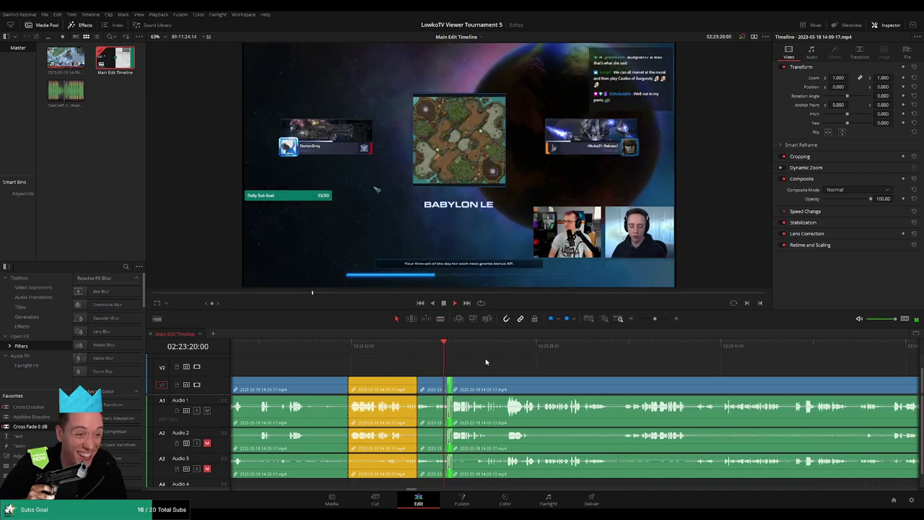
click(435, 388)
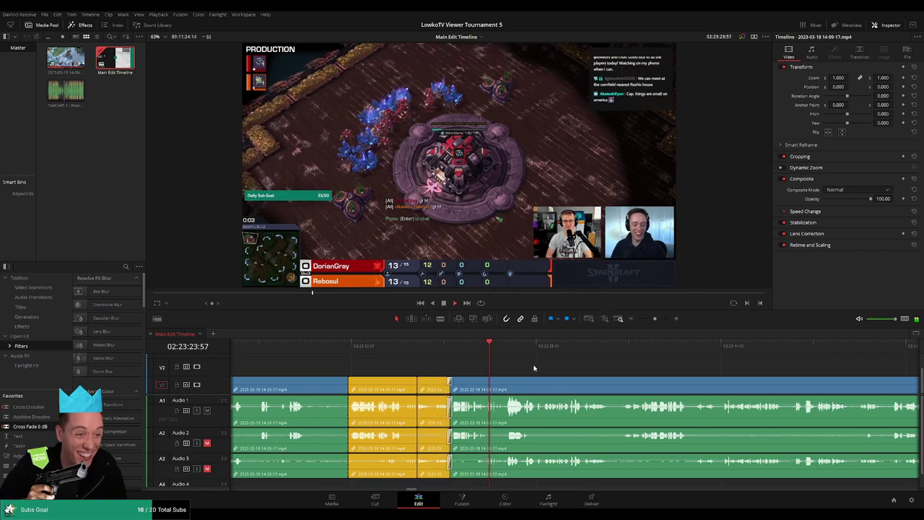
key(Delete)
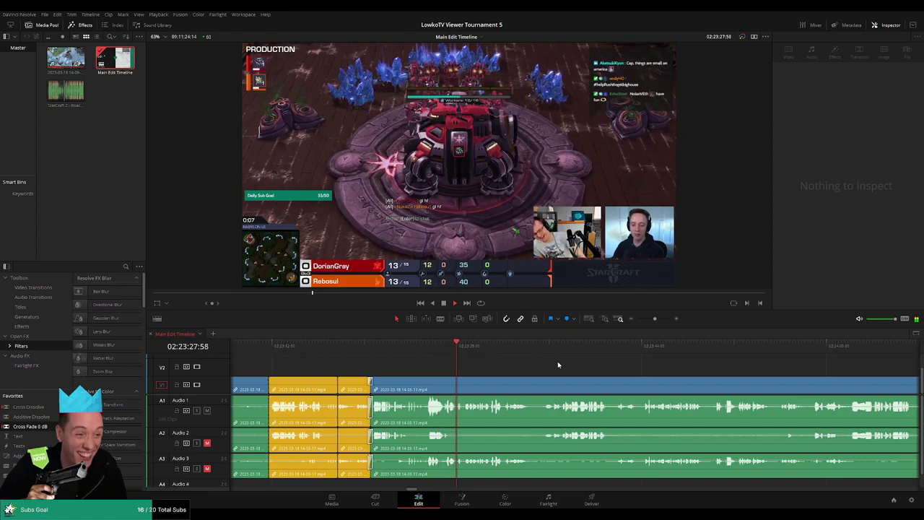
Step: Blade both ends of the pause near 02:23:50 and ripple delete the middle piece
mouse_move(652, 324)
mouse_down()
mouse_move(632, 322)
mouse_move(654, 319)
mouse_up()
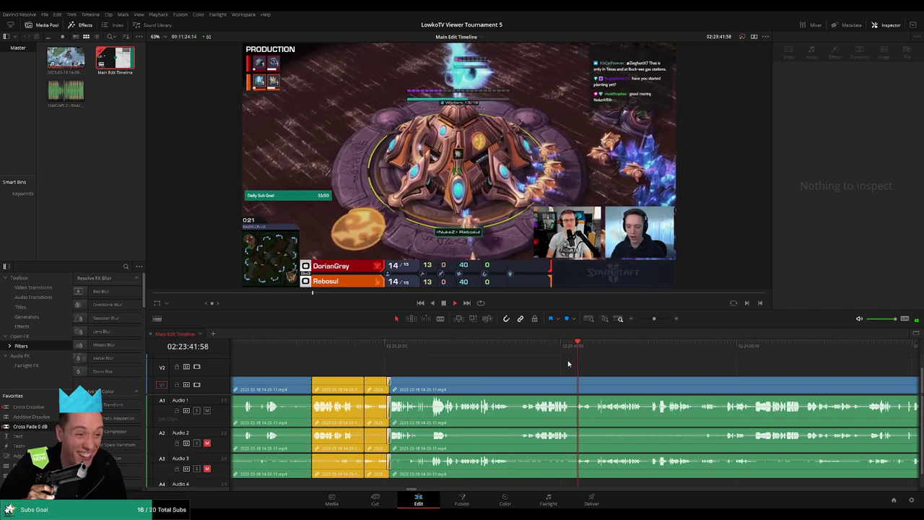
key(space)
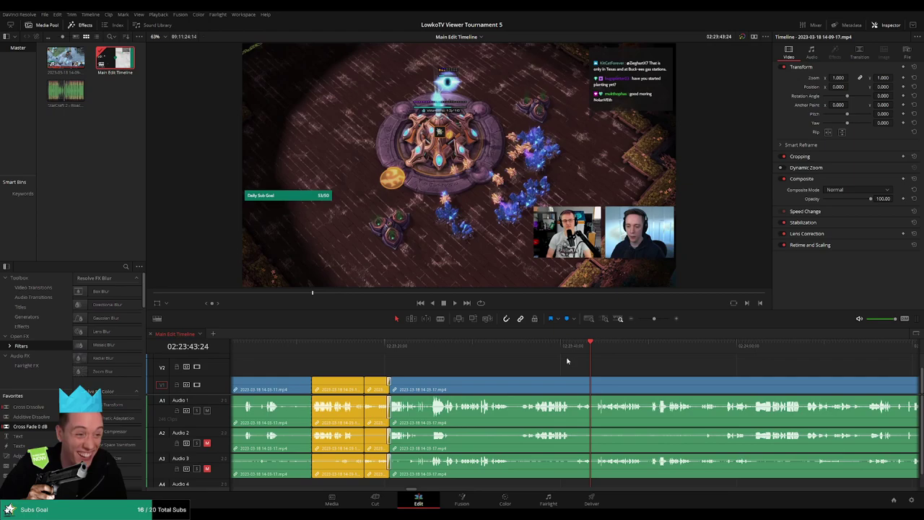
scroll(592, 365, right, 2)
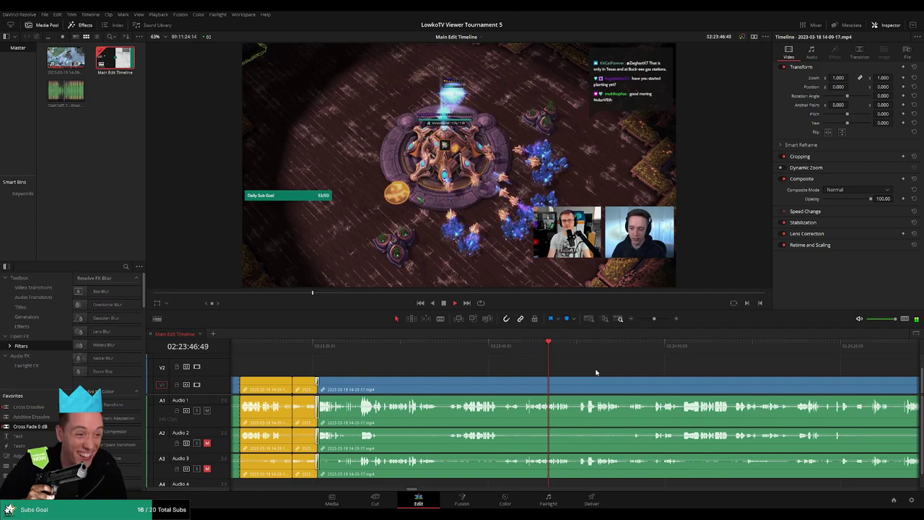
scroll(559, 369, right, 1)
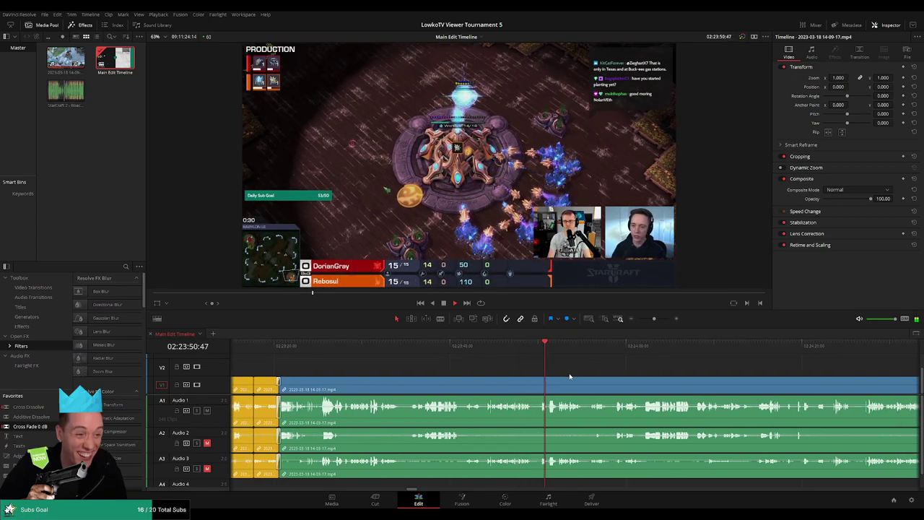
scroll(570, 376, right, 1)
click(528, 383)
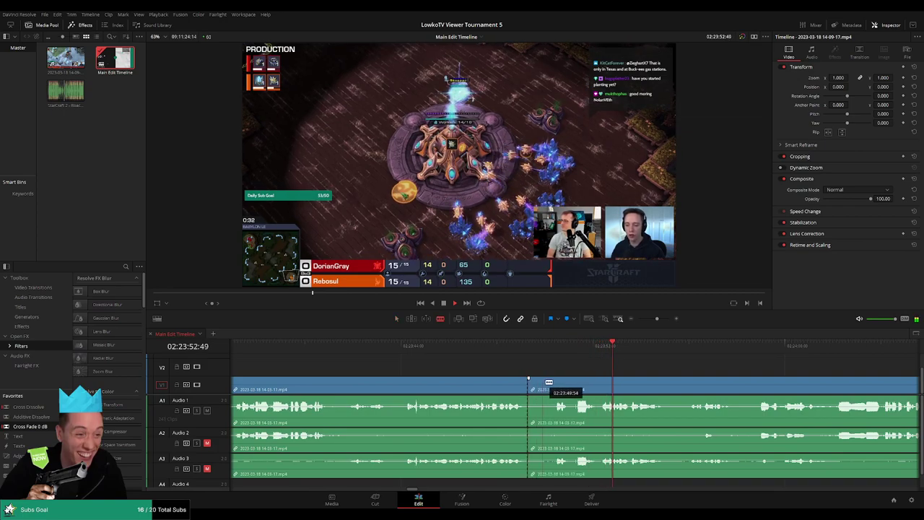
click(553, 383)
key(a)
click(543, 388)
key(Delete)
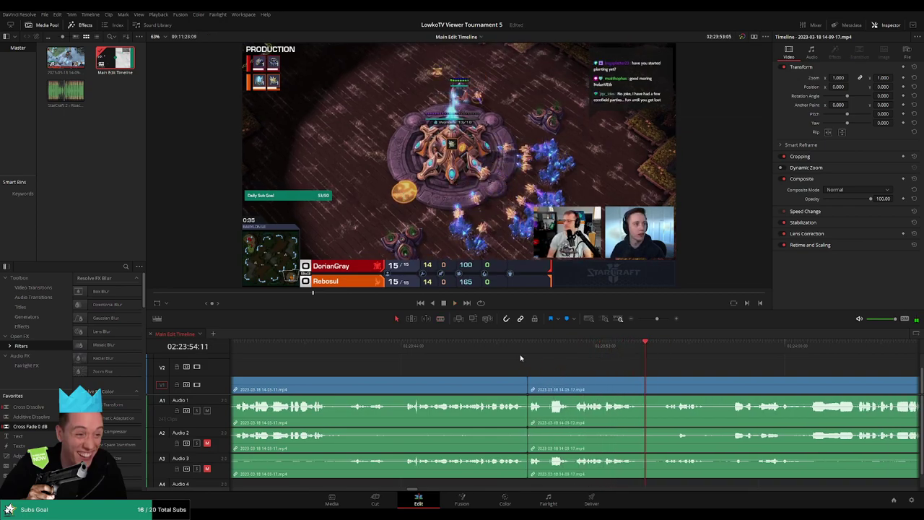
Step: Trim the edit point to tighten the join, then mark all earlier reviewed clips yellow
click(516, 352)
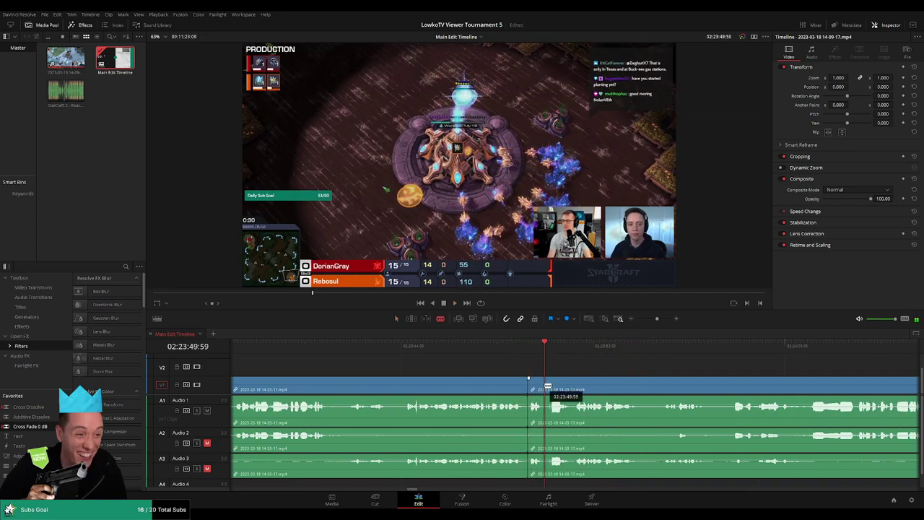
drag(548, 386, 573, 390)
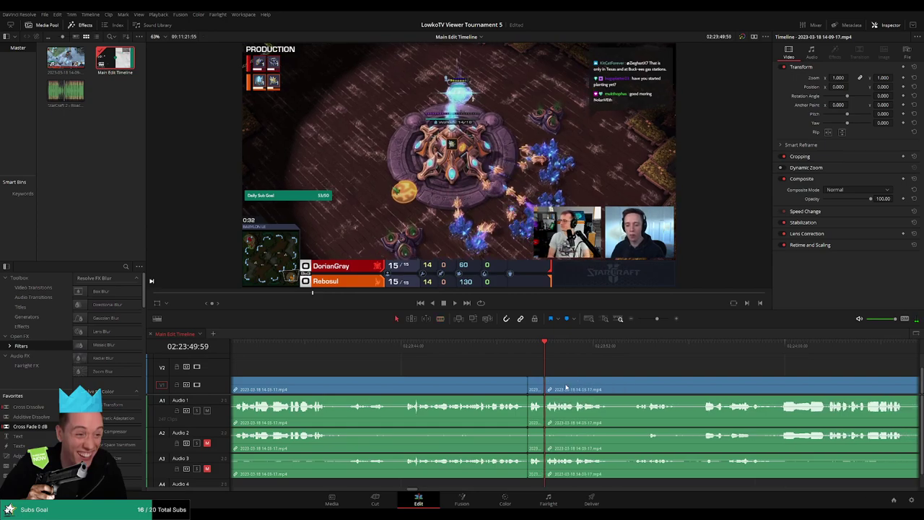
key(space)
click(528, 353)
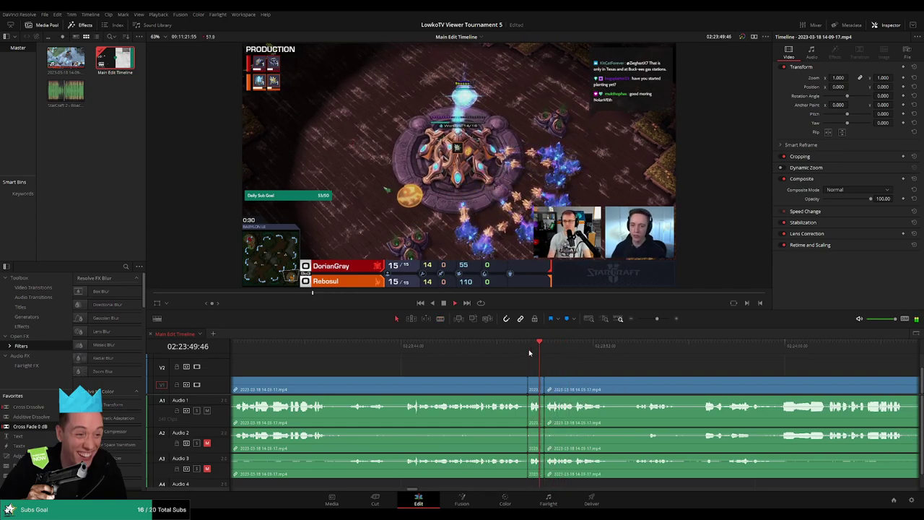
drag(544, 367, 477, 387)
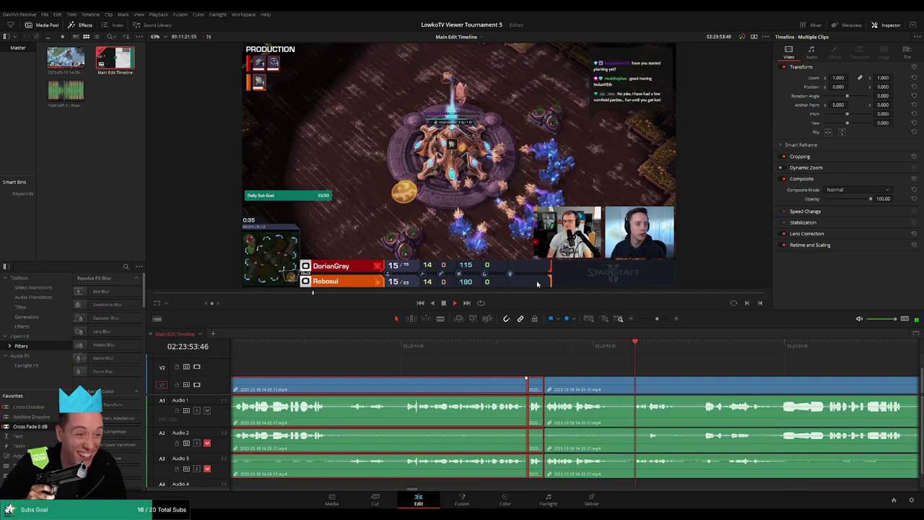
key(alt+shift+y)
Step: Advance past 02:24:00 and blade the stream at the start of the next pause
click(585, 355)
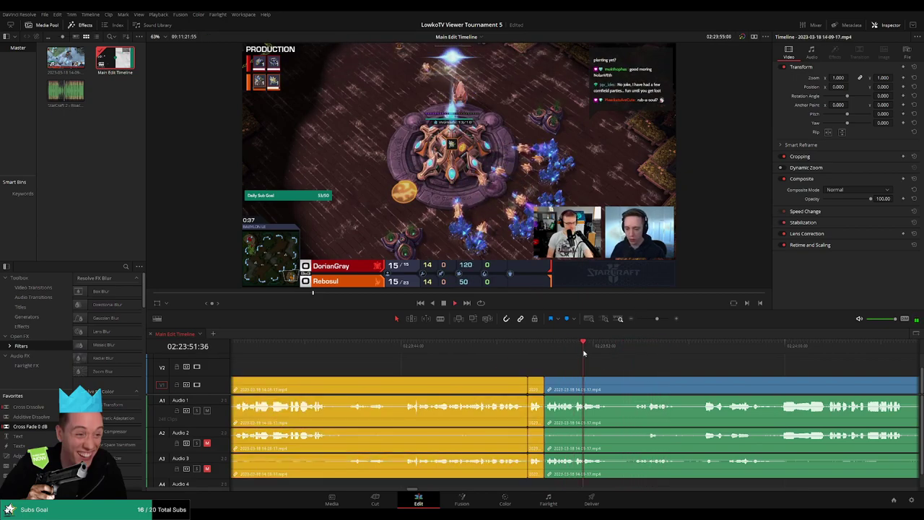
scroll(529, 367, right, 3)
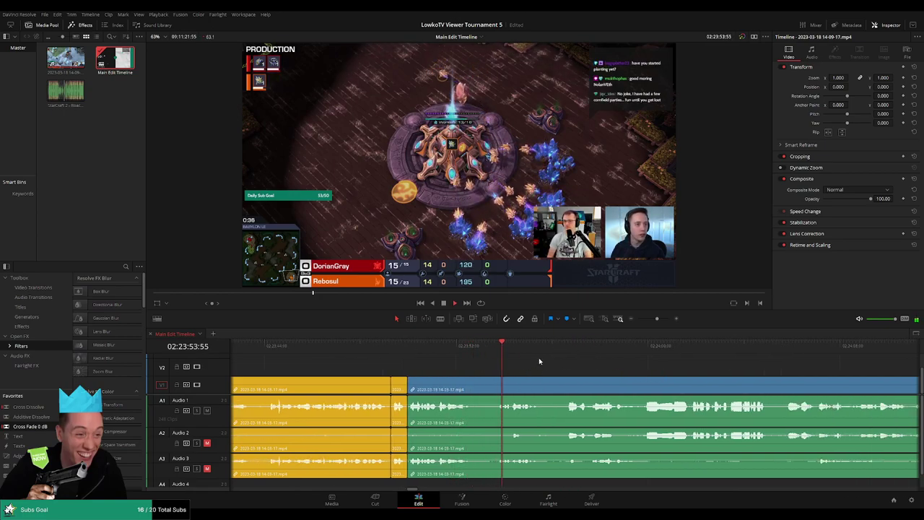
click(567, 349)
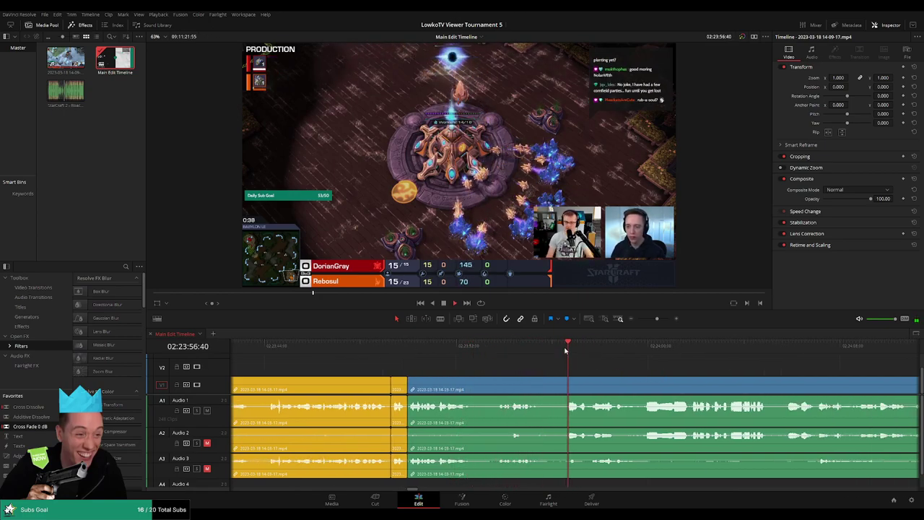
scroll(595, 355, right, 2)
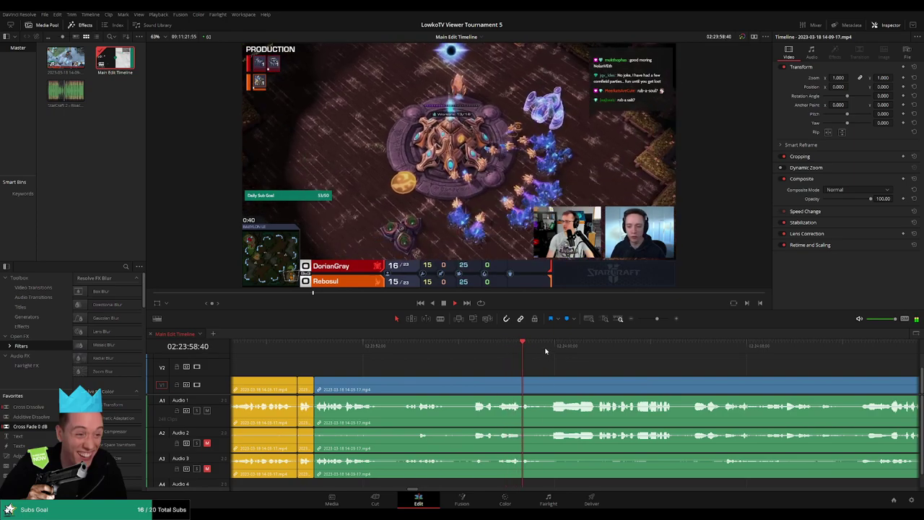
click(552, 351)
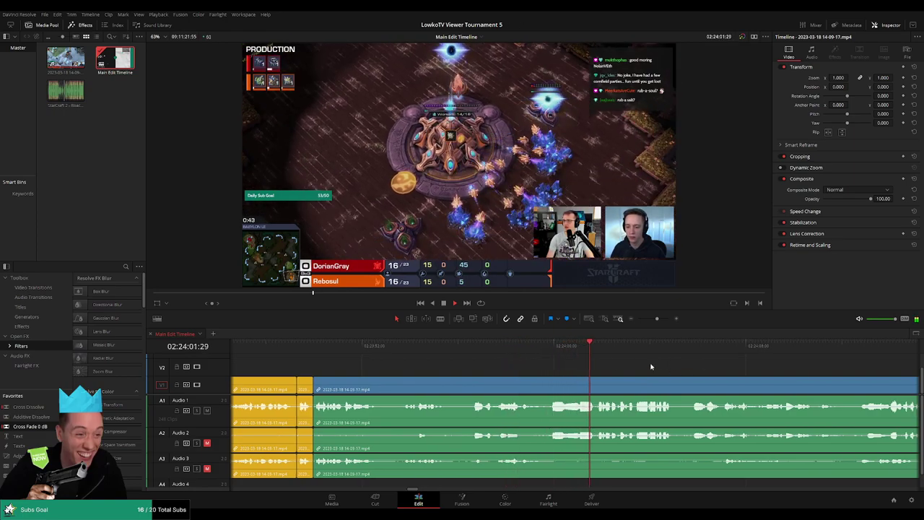
scroll(614, 361, right, 3)
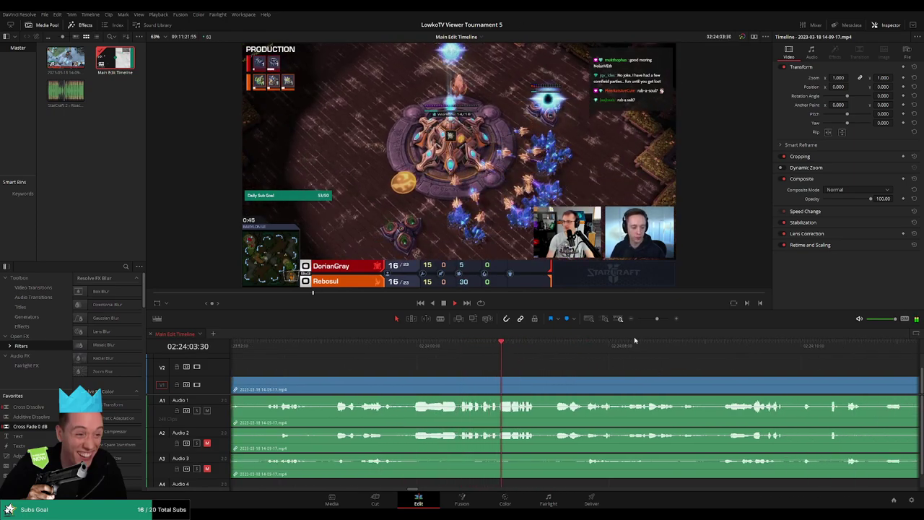
mouse_move(655, 318)
mouse_down()
mouse_move(644, 318)
mouse_move(655, 320)
mouse_up()
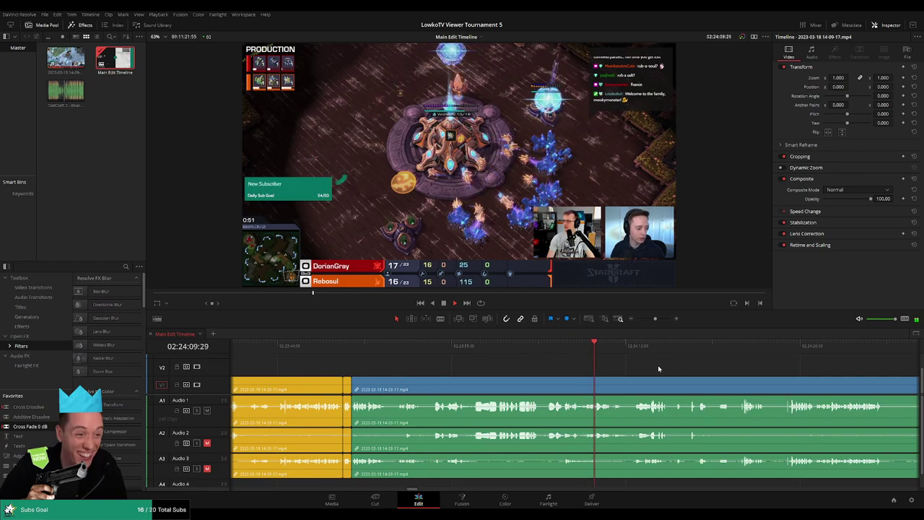
scroll(635, 366, right, 3)
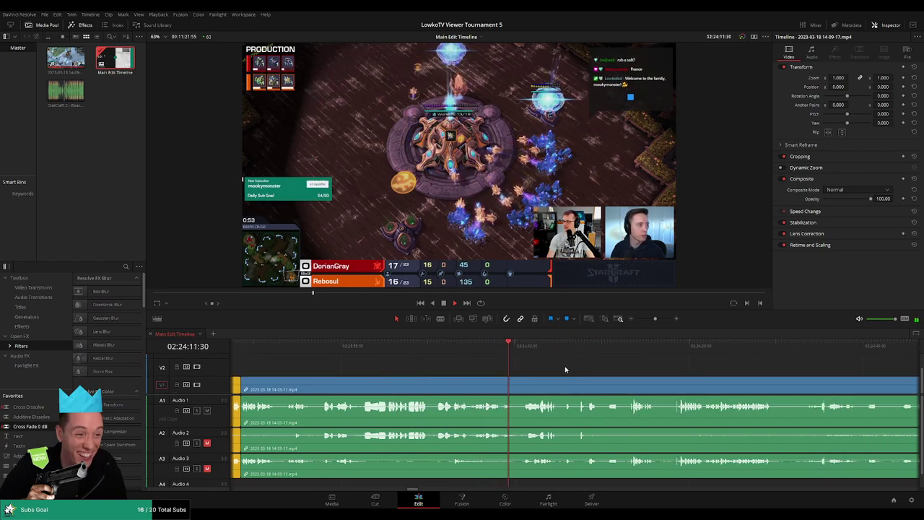
scroll(534, 357, right, 1)
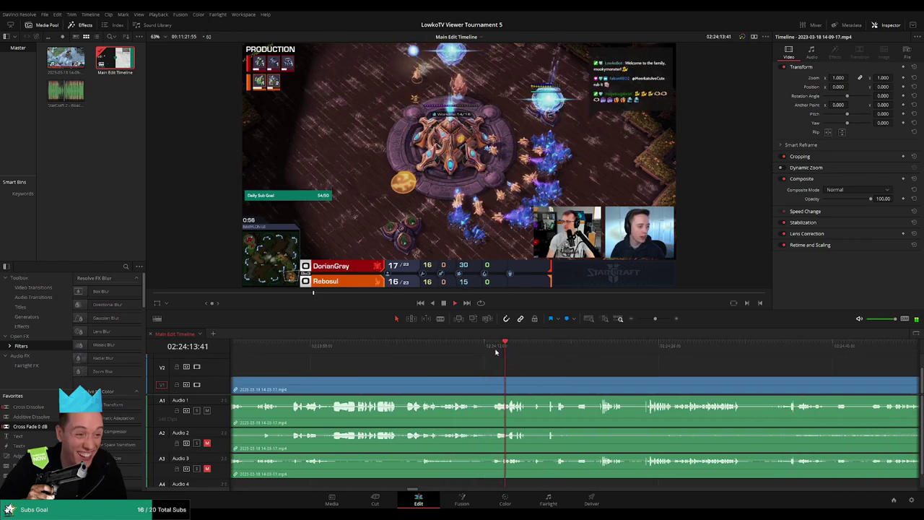
scroll(495, 352, right, 2)
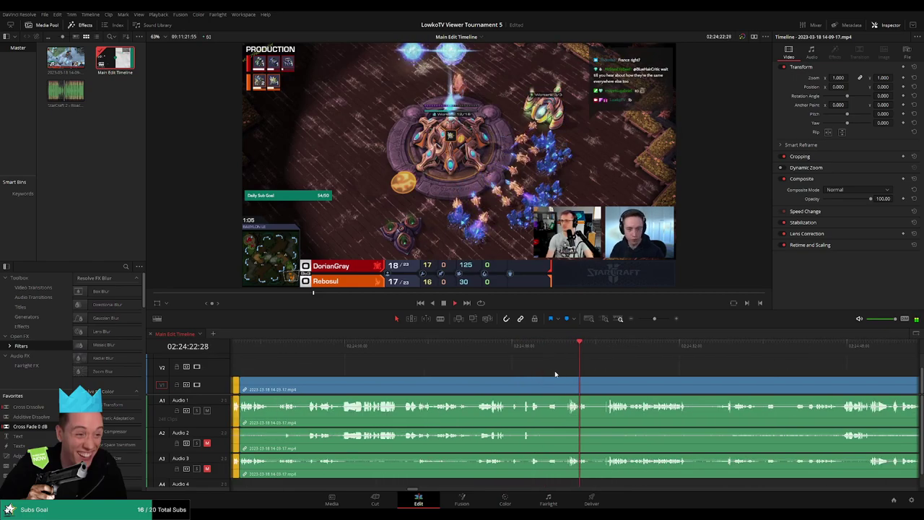
scroll(535, 385, down, 1)
key(b)
click(527, 387)
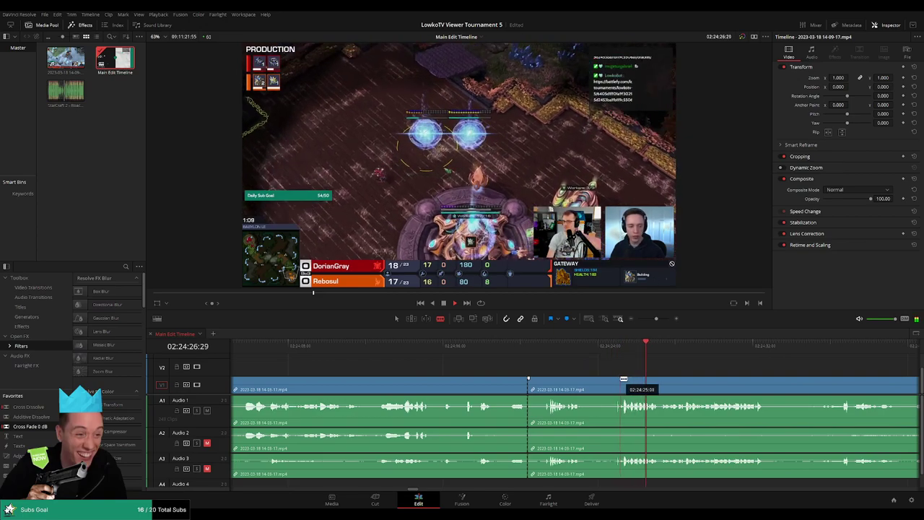
Step: Blade the end of the pause and ripple delete the piece between the cuts
click(618, 382)
key(a)
click(598, 383)
key(Delete)
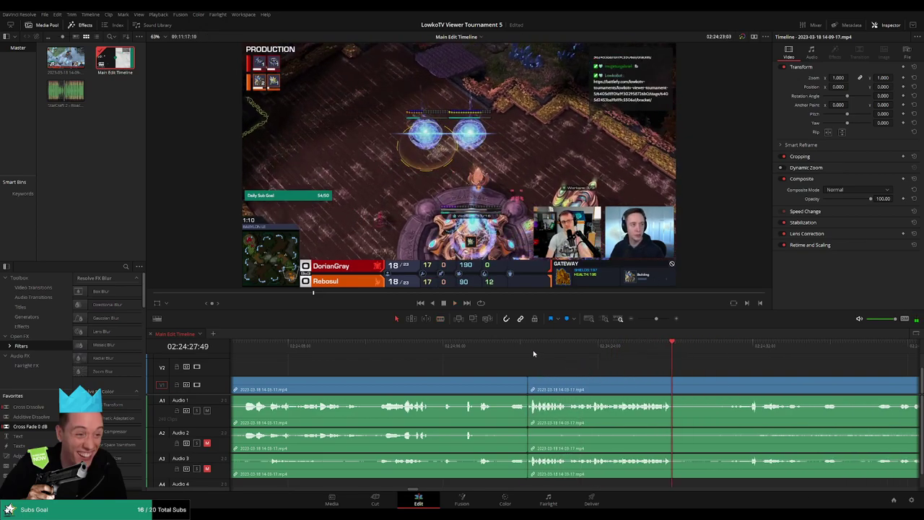
Step: Nudge the cut point slightly later and ripple delete the short dead-air segment
click(513, 345)
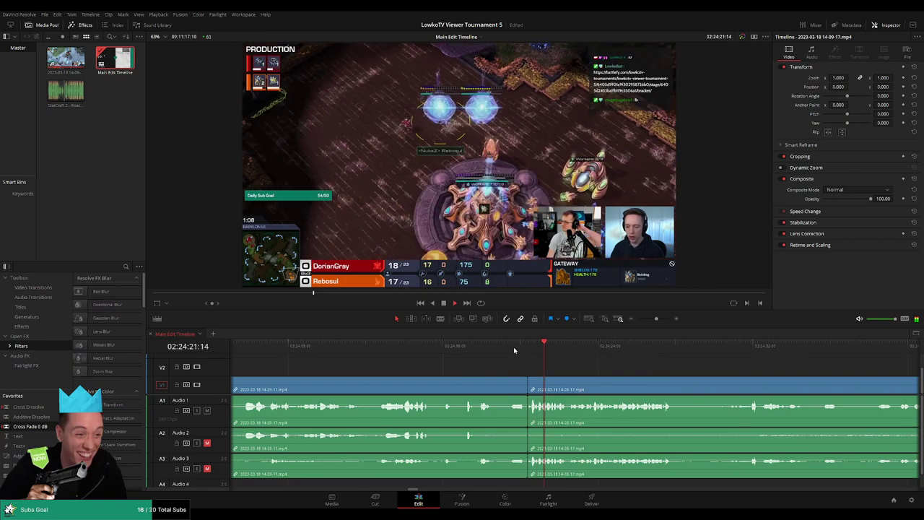
click(473, 346)
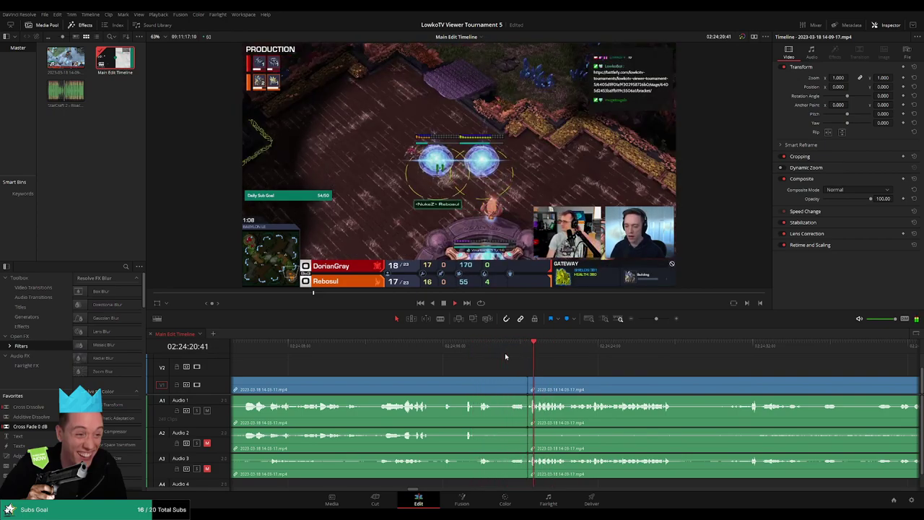
click(480, 349)
click(461, 349)
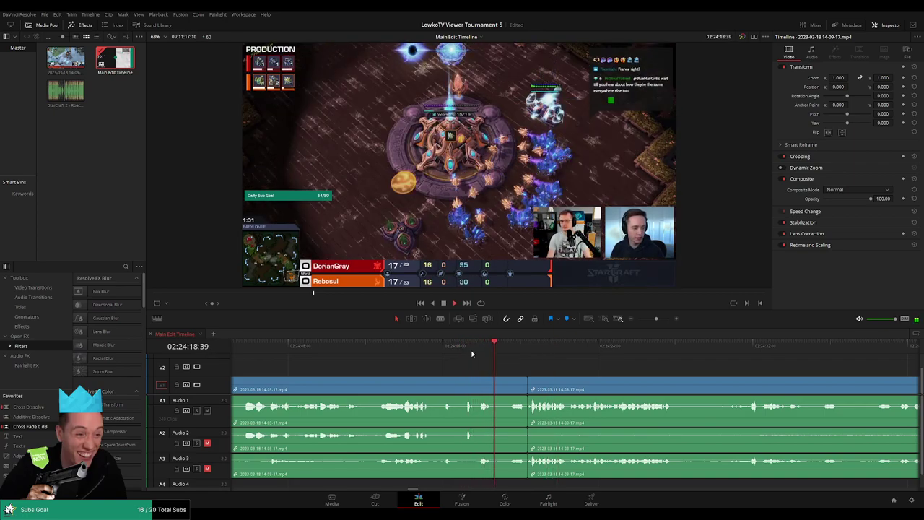
drag(502, 380, 504, 381)
click(513, 387)
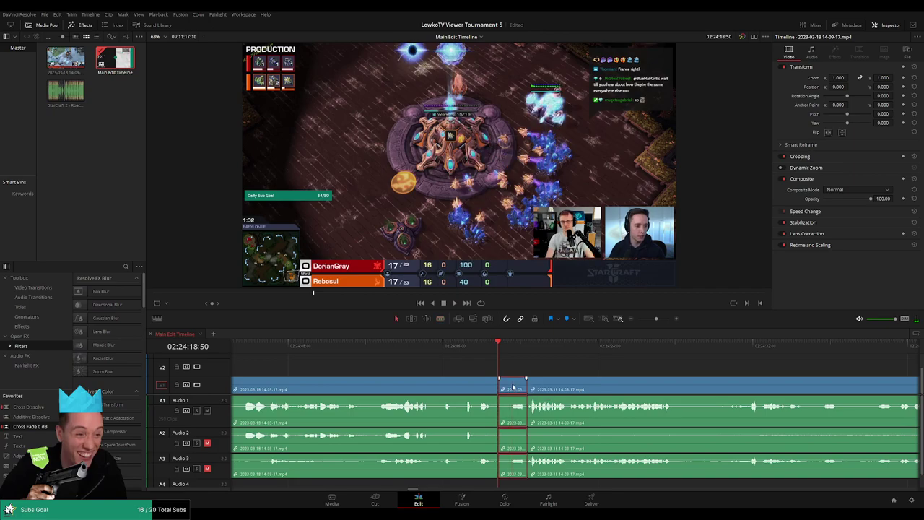
key(Delete)
Step: Play back across the cut, then ripple delete the next dead-air segment
click(484, 346)
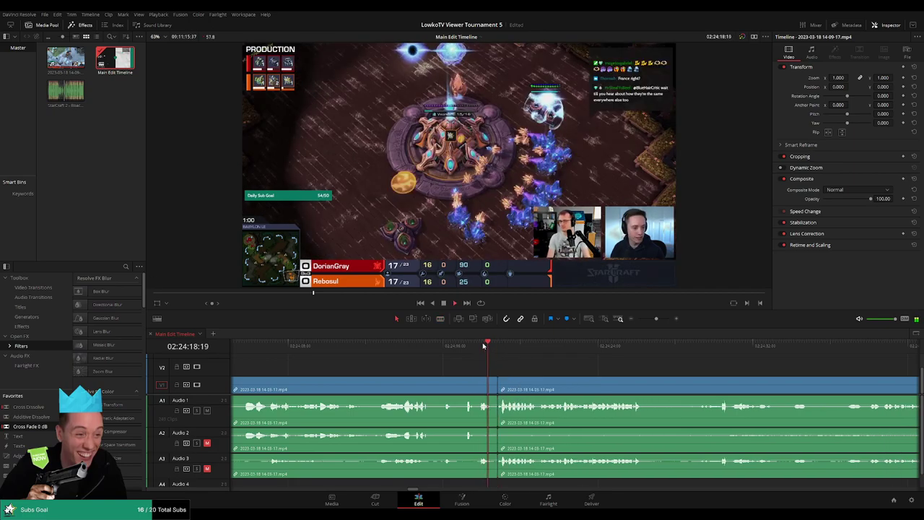
key(space)
scroll(546, 387, down, 3)
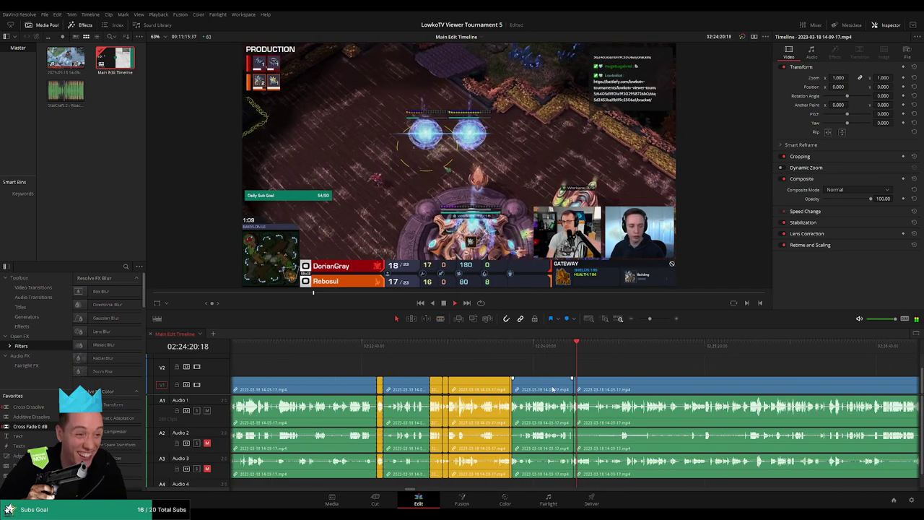
click(546, 388)
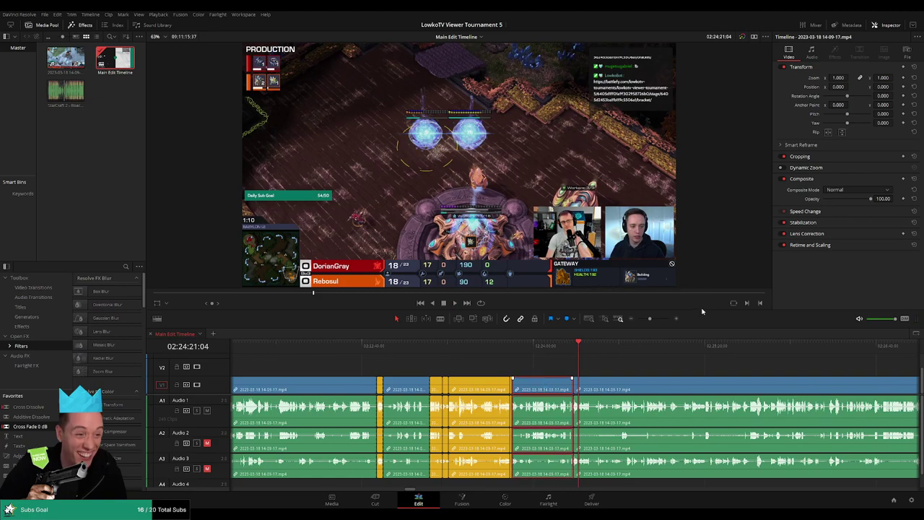
key(Delete)
scroll(622, 368, up, 1)
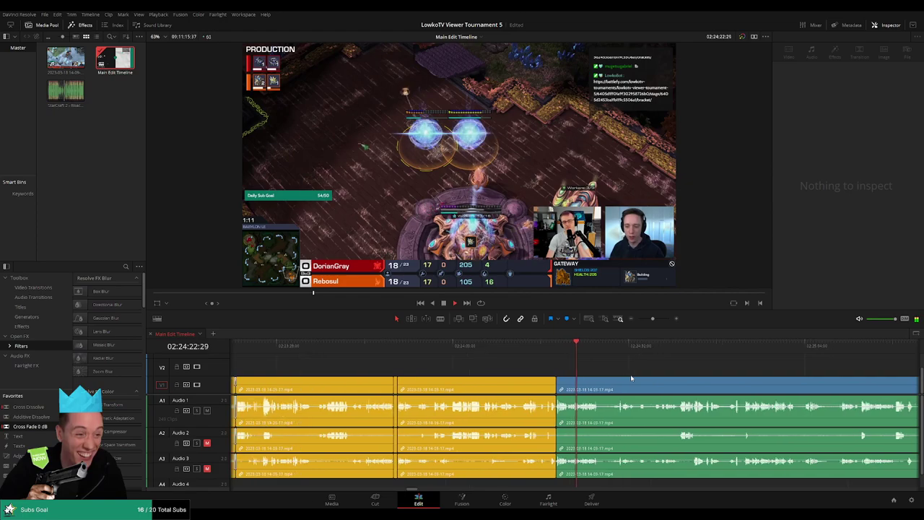
scroll(625, 379, down, 1)
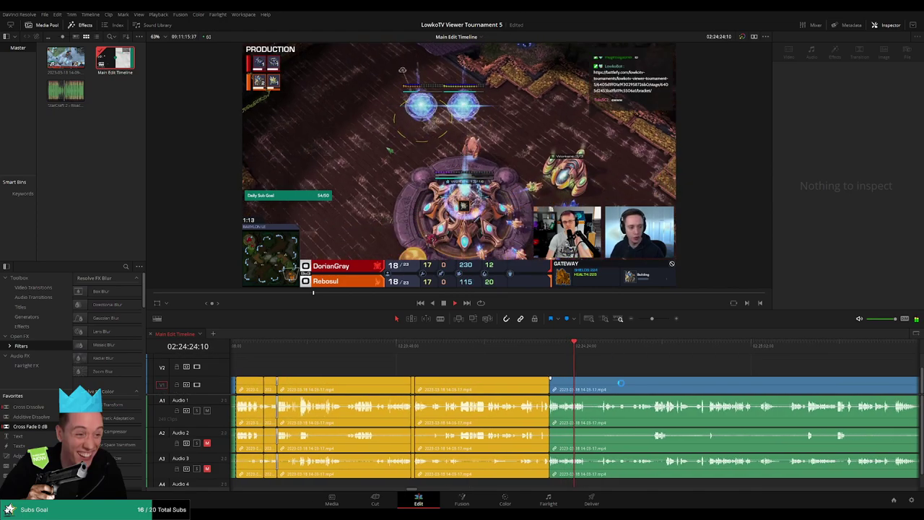
scroll(624, 379, up, 4)
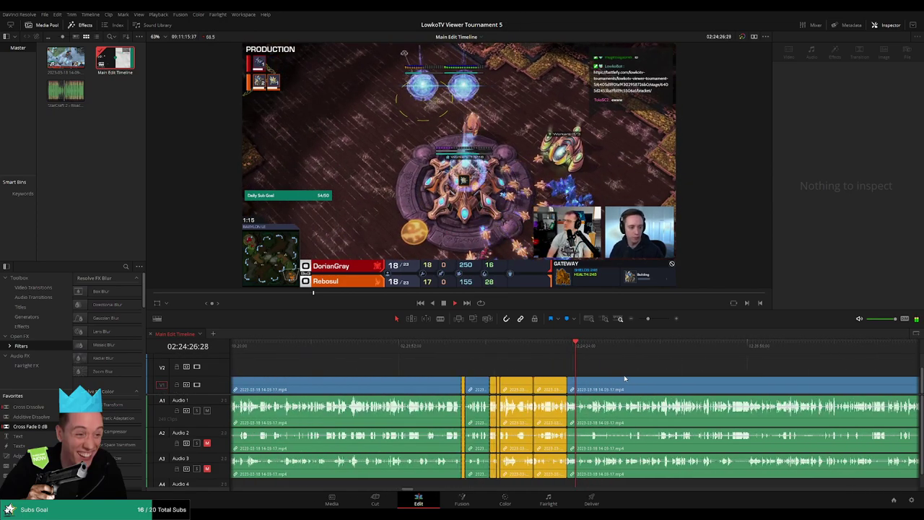
scroll(626, 377, up, 3)
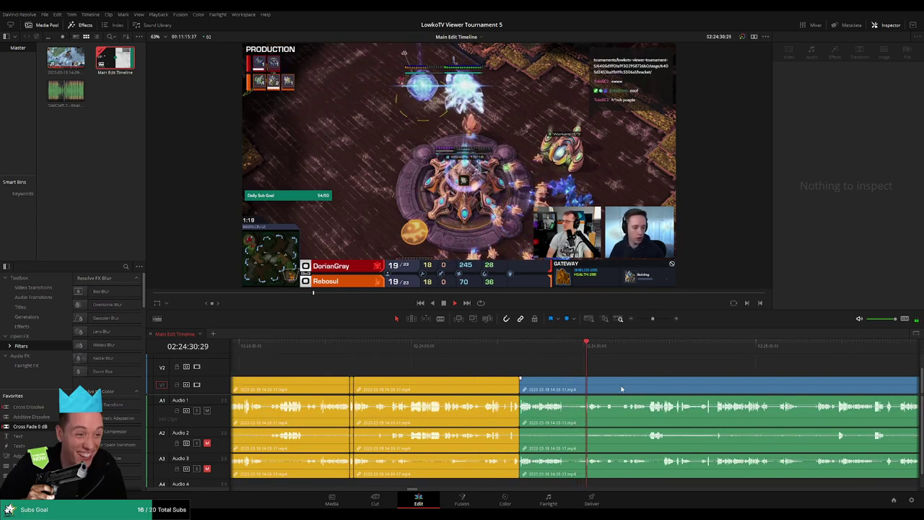
scroll(606, 383, up, 2)
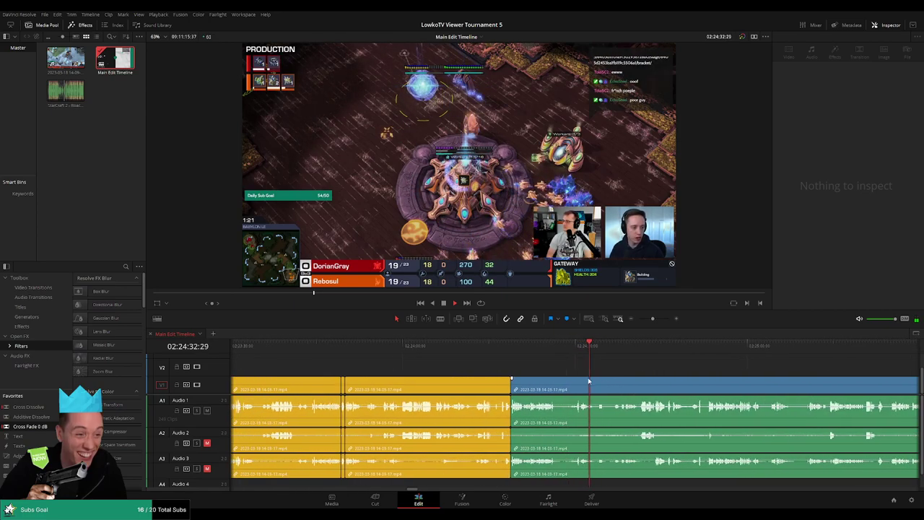
scroll(595, 380, up, 2)
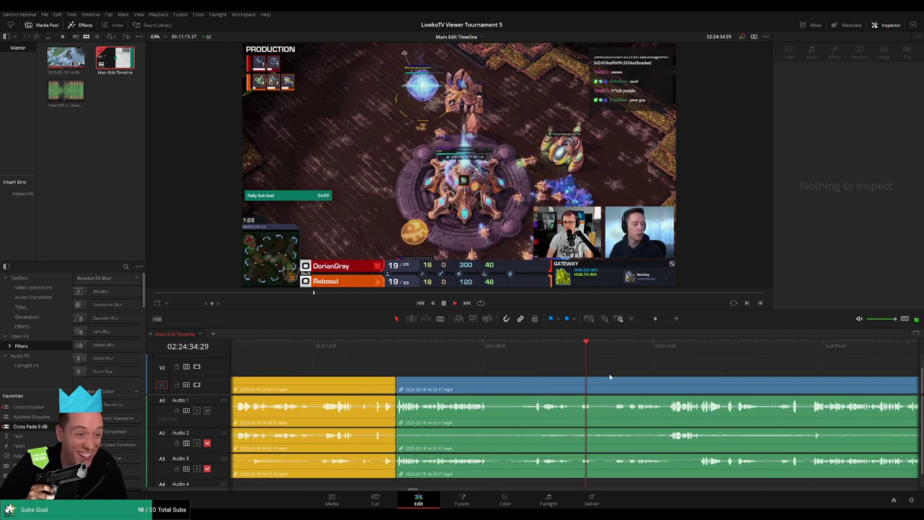
Step: Blade both ends of the first pause and ripple delete it, closing the gap
click(525, 377)
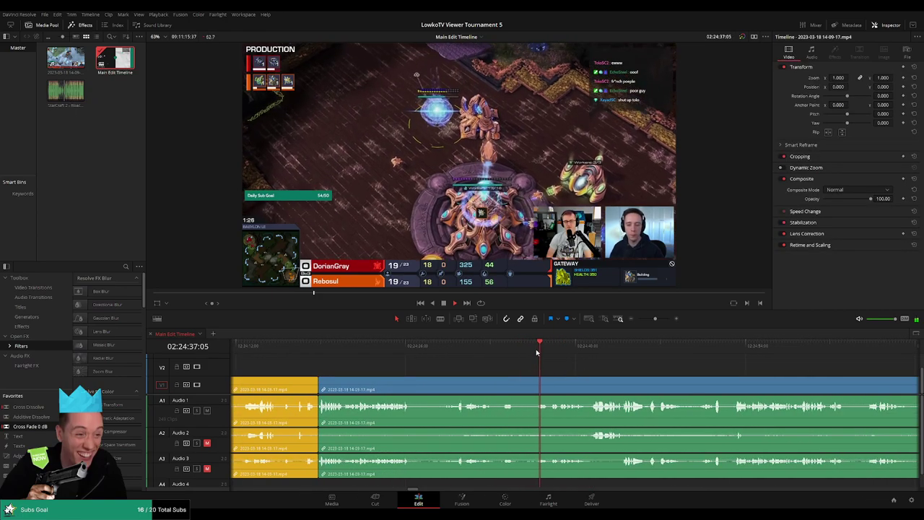
key(b)
click(516, 383)
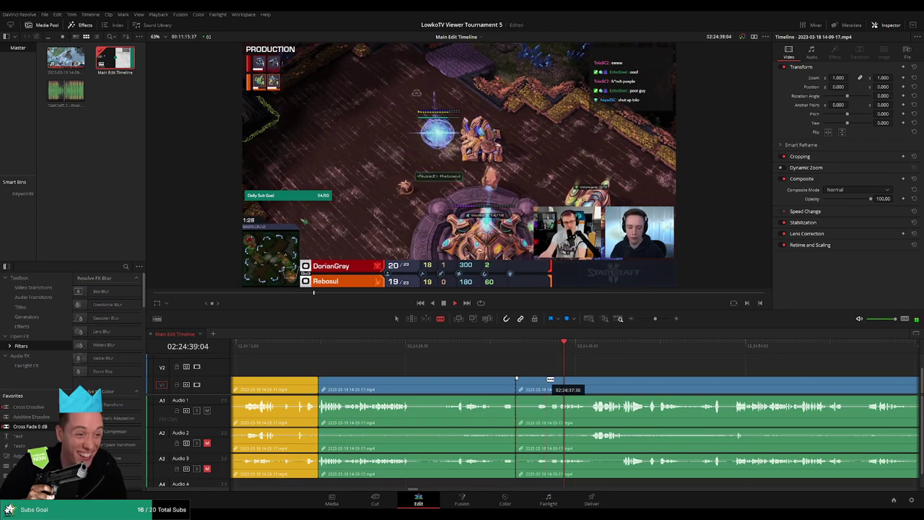
click(554, 381)
key(a)
click(534, 390)
key(Delete)
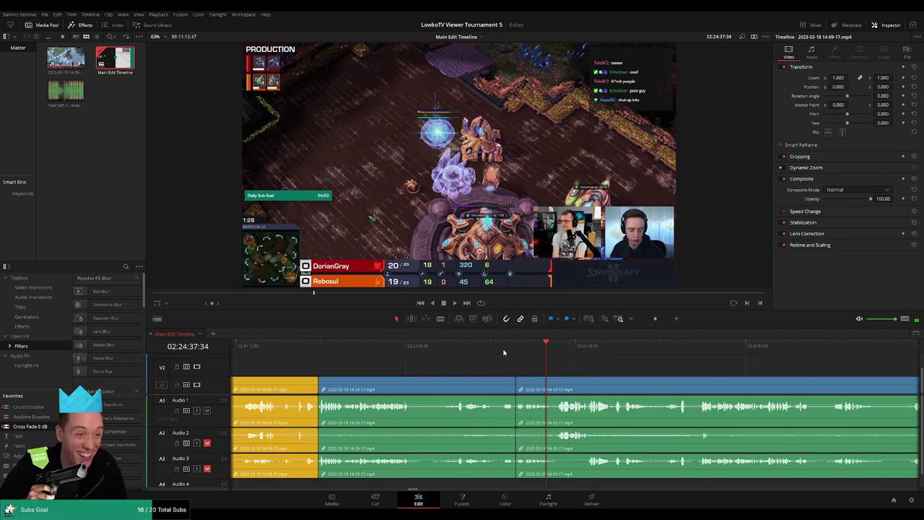
click(503, 352)
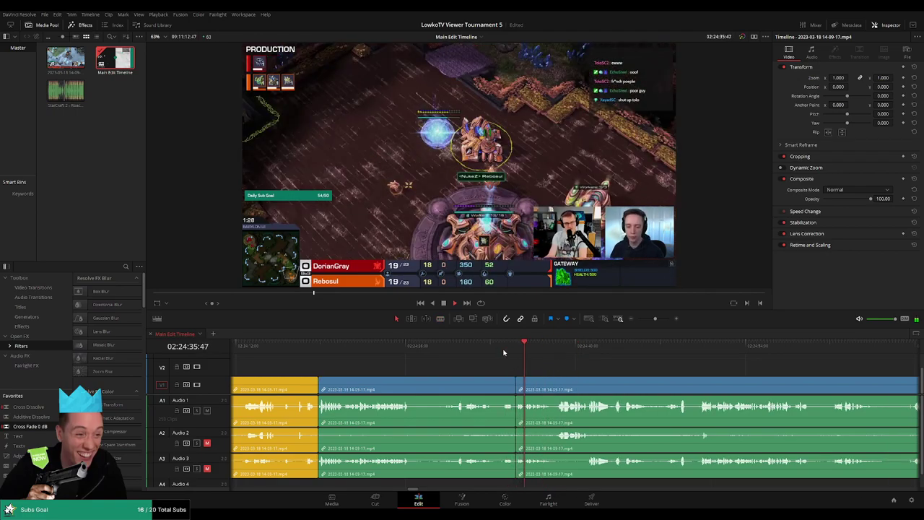
Step: Colour the middle clip and its audio yellow as reviewed, then resume playback
scroll(541, 415, left, 1)
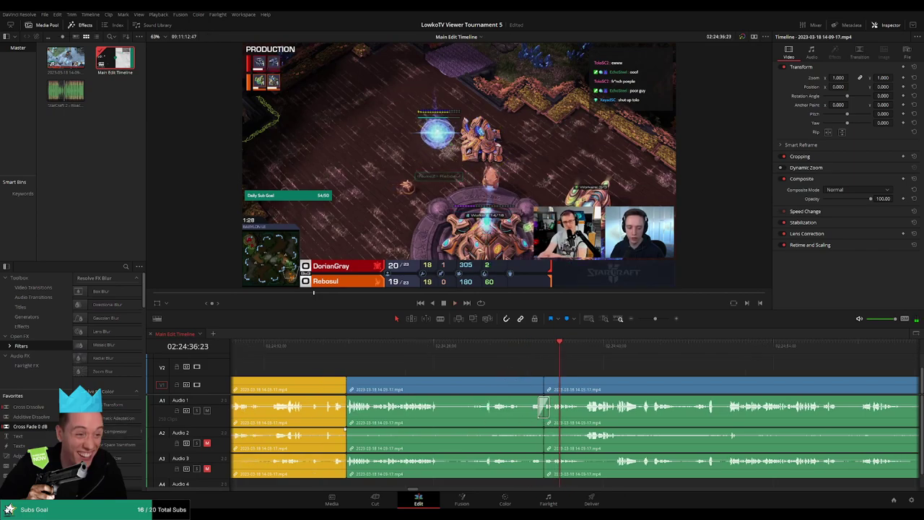
scroll(557, 415, left, 1)
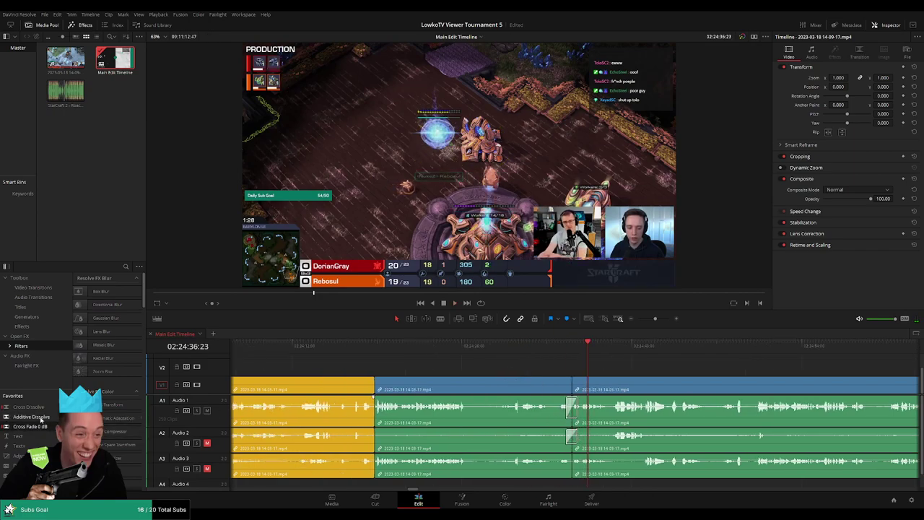
scroll(562, 468, left, 1)
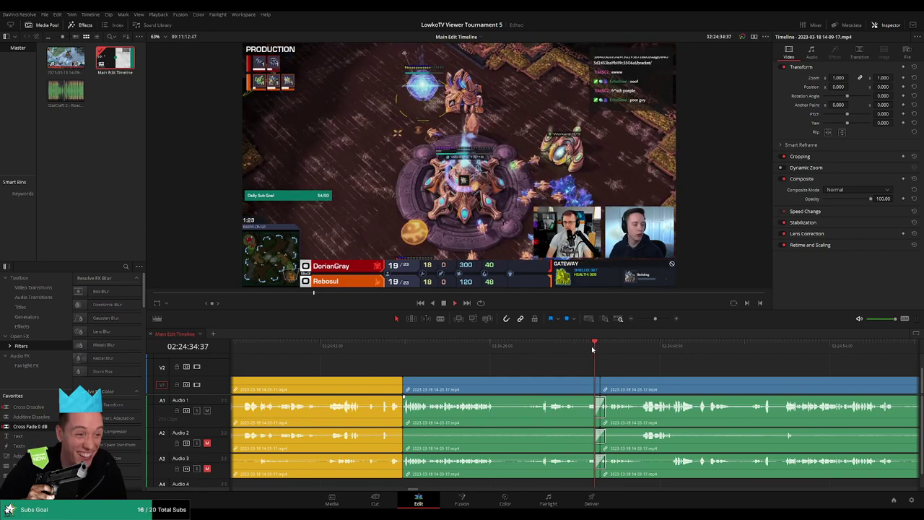
click(547, 384)
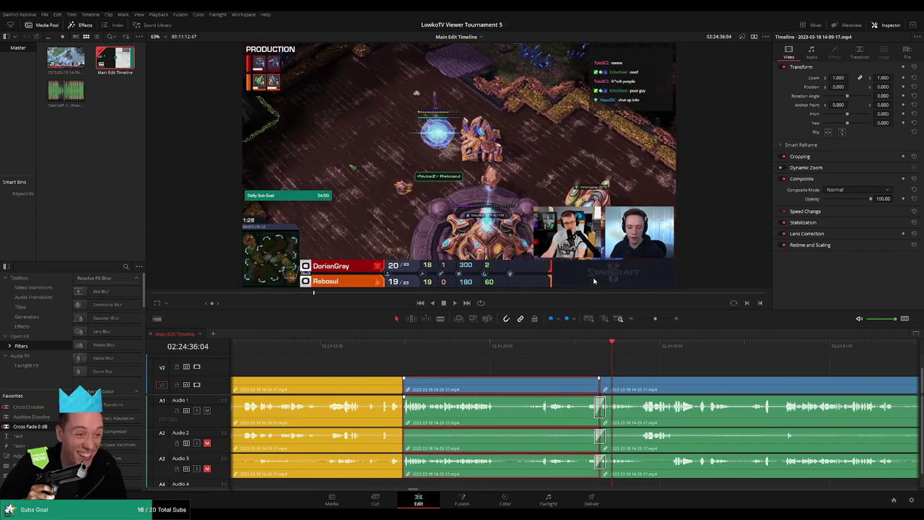
key(alt+y)
click(687, 371)
key(space)
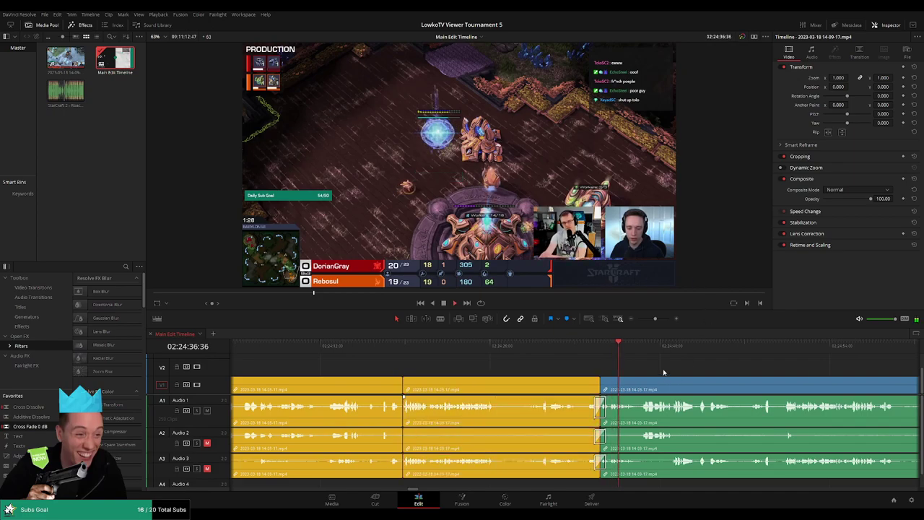
Step: Split the clip at the start of the next pause with Ctrl+B, undo the follow-up edit, and replay
scroll(715, 371, right, 5)
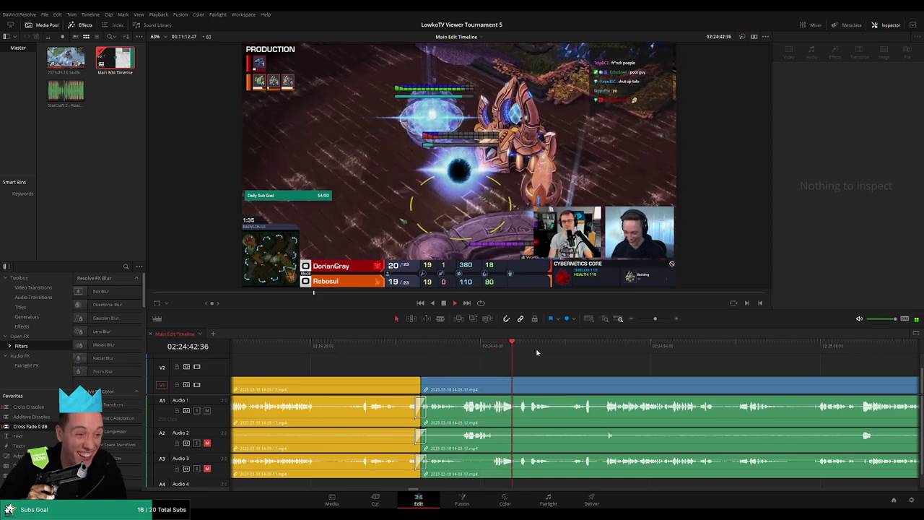
scroll(616, 375, right, 2)
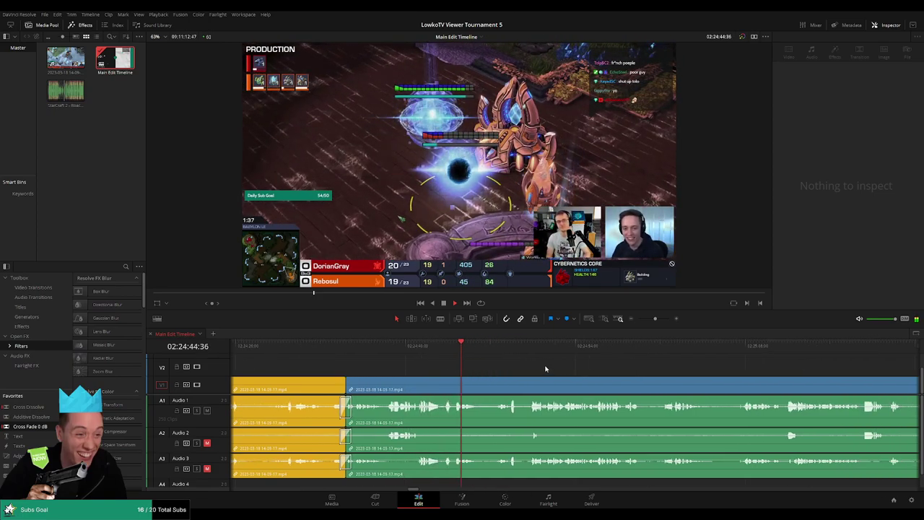
drag(655, 318, 653, 319)
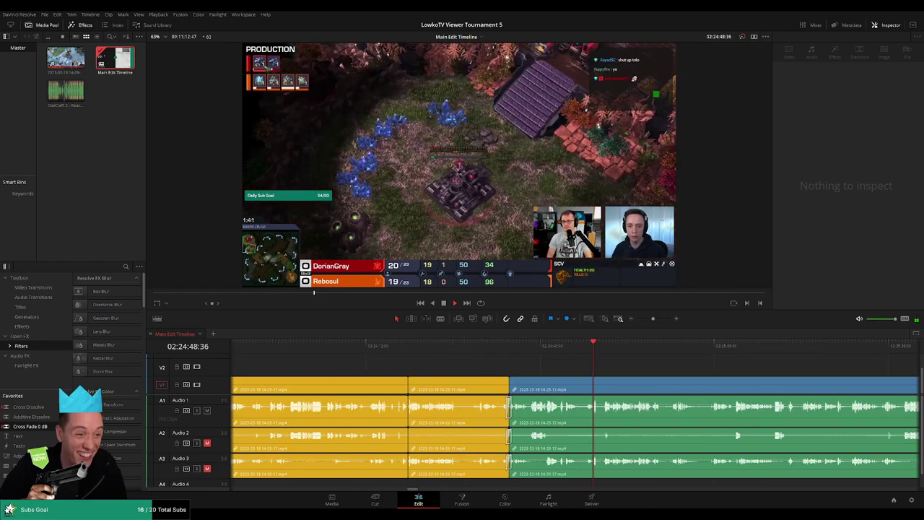
click(576, 354)
alt+scroll(592, 360, up, 5)
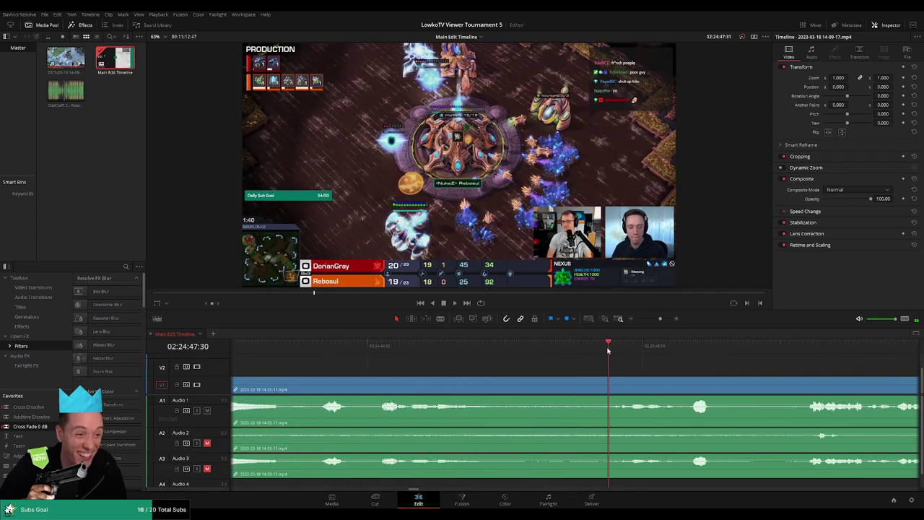
click(576, 353)
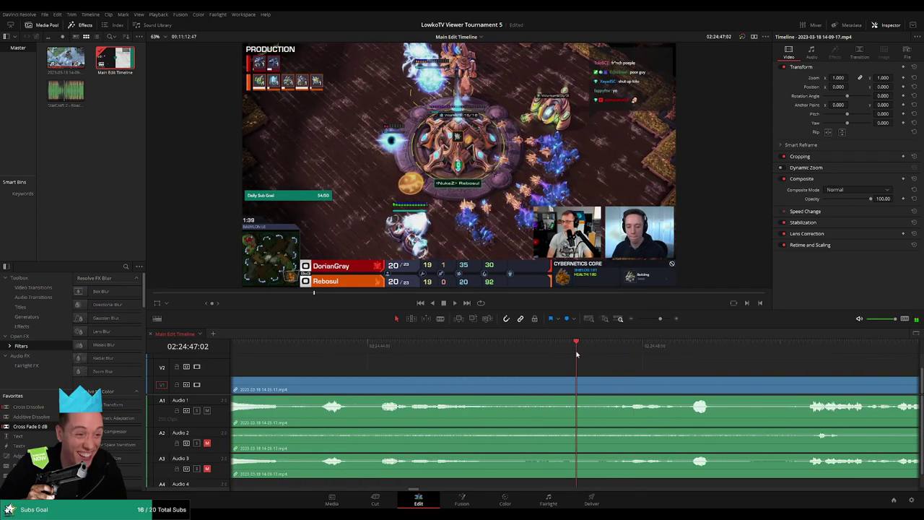
click(578, 354)
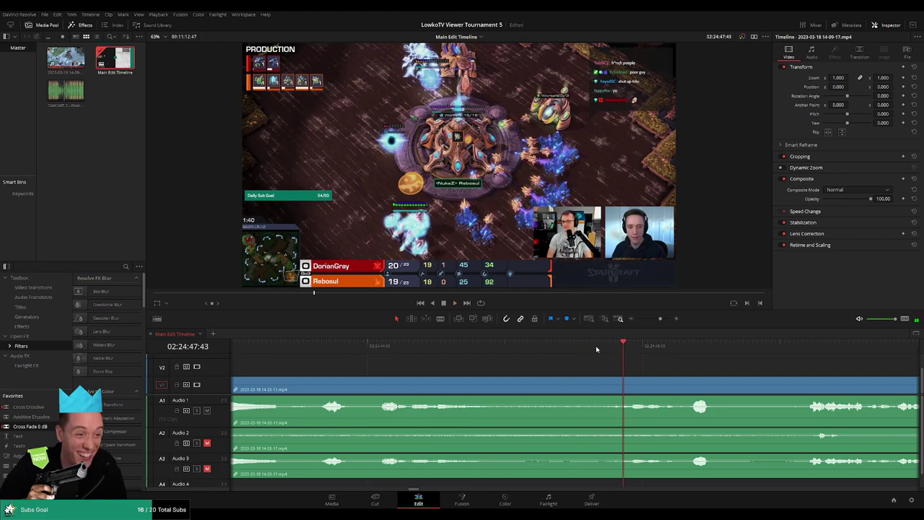
click(597, 348)
key(ctrl+b)
key(ctrl+t)
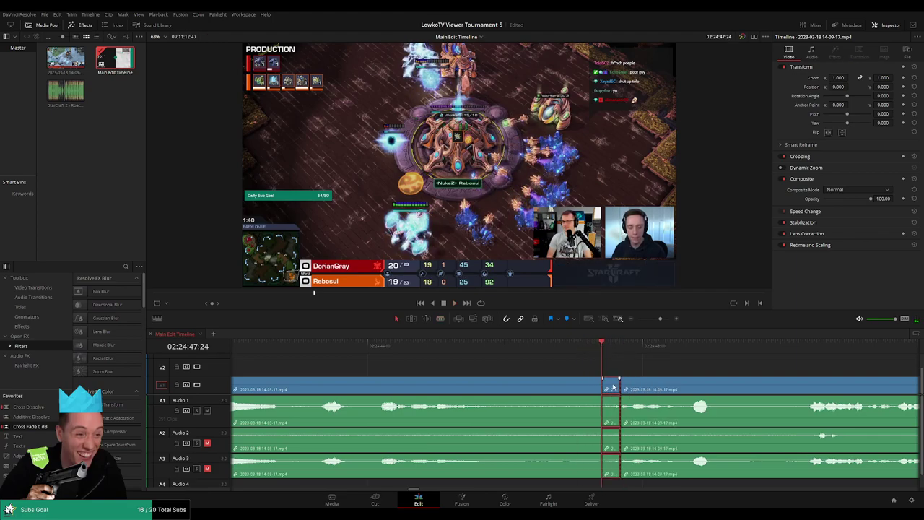
key(ctrl+z)
click(582, 352)
key(space)
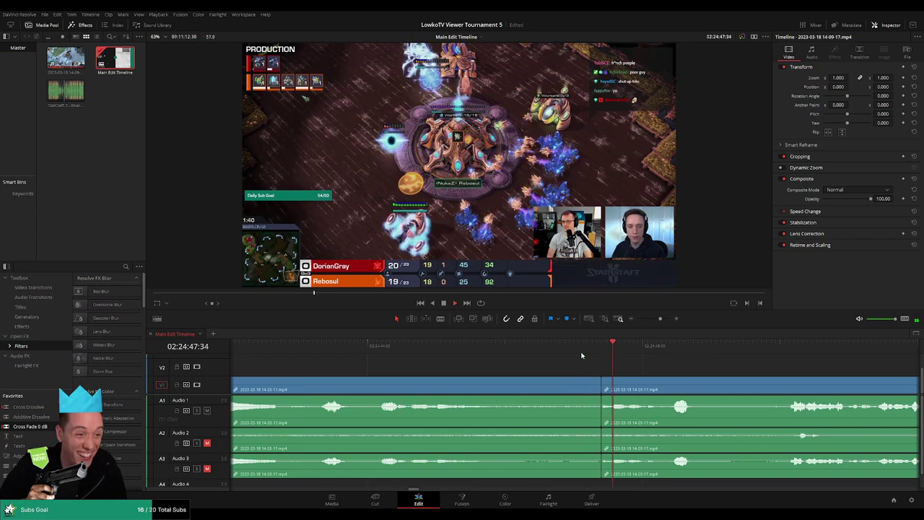
Step: Blade all tracks at both ends of the next dead-air stretch and ripple delete it
scroll(604, 368, down, 3)
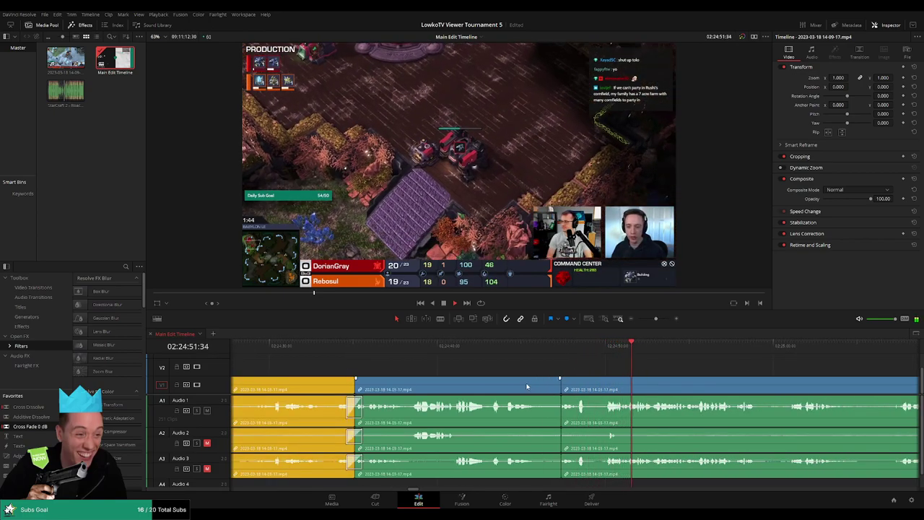
scroll(531, 384, right, 2)
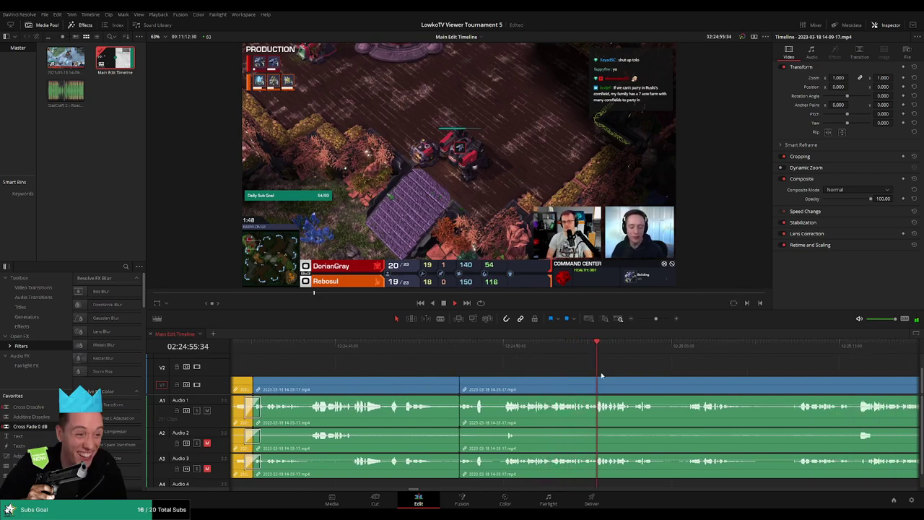
scroll(588, 372, right, 1)
key(b)
click(586, 389)
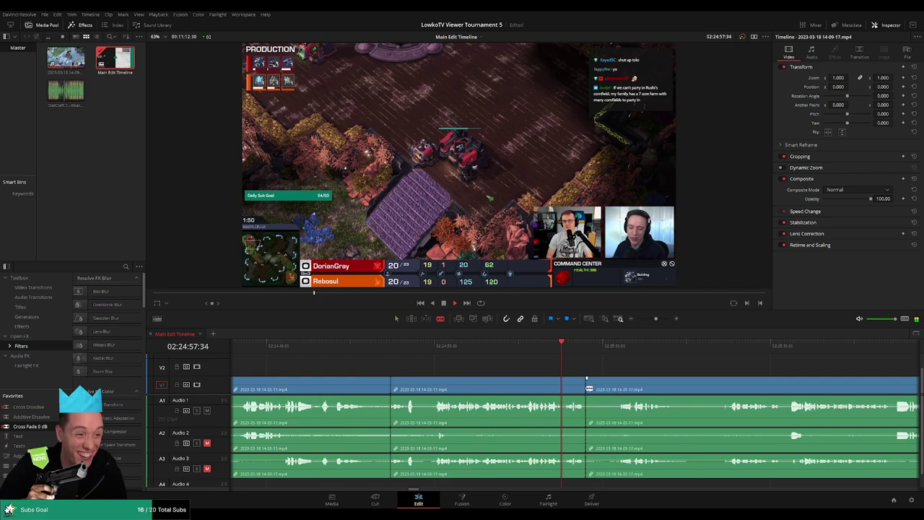
click(617, 390)
key(a)
click(605, 390)
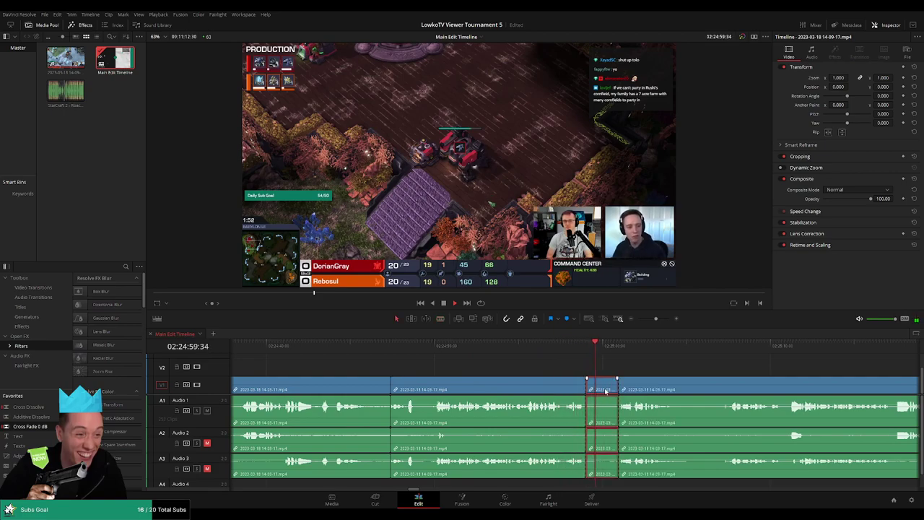
key(Delete)
click(578, 349)
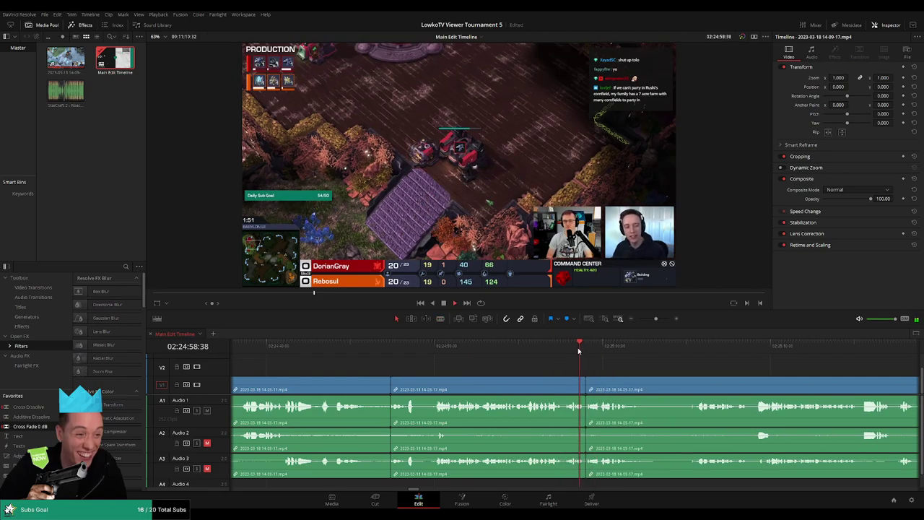
Step: Mark the first two clips yellow, delete another pause, and colour the short split-off clip yellow
drag(510, 368, 355, 385)
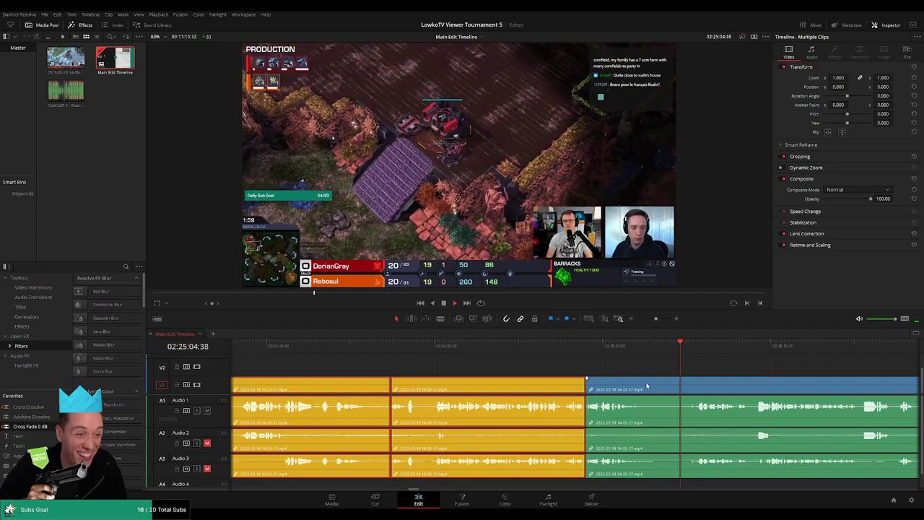
click(613, 345)
scroll(702, 377, right, 3)
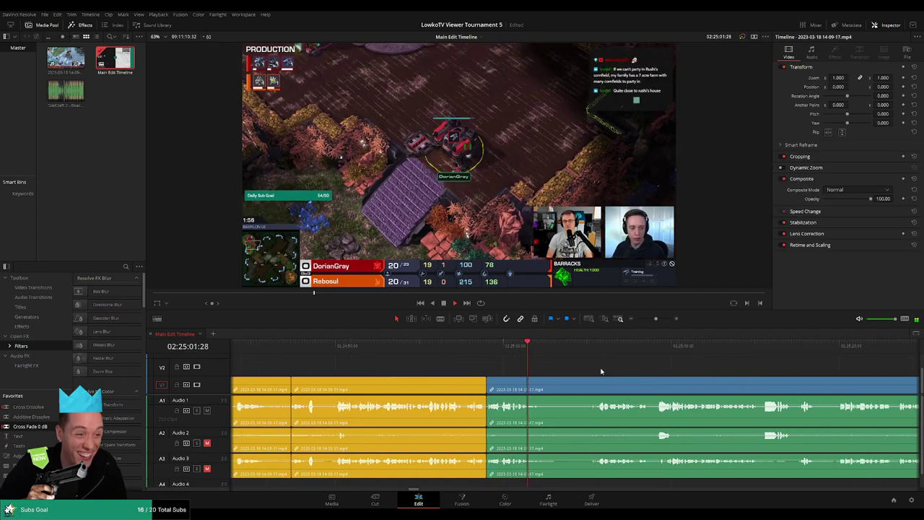
click(570, 388)
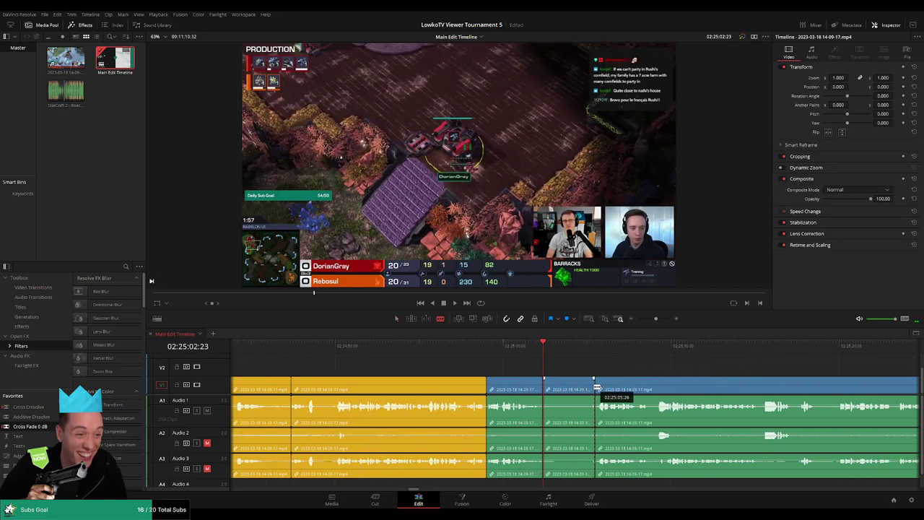
key(Delete)
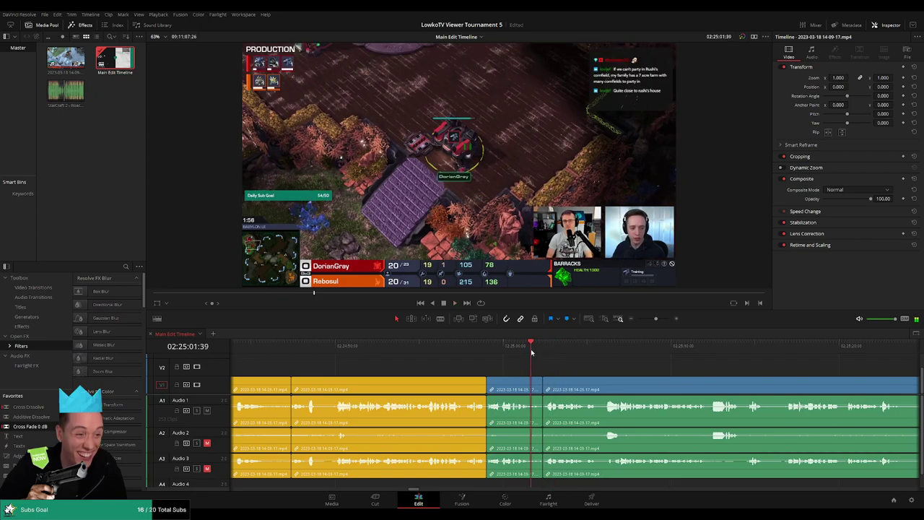
scroll(614, 369, right, 3)
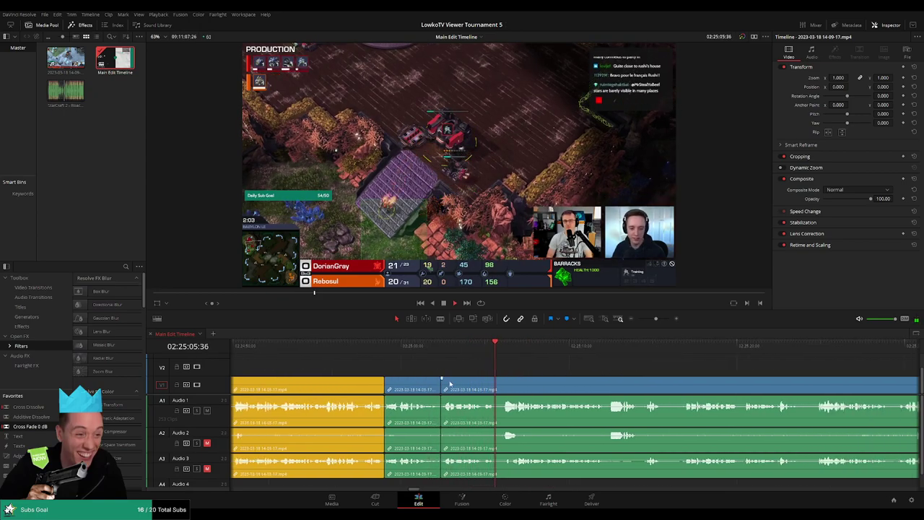
click(403, 387)
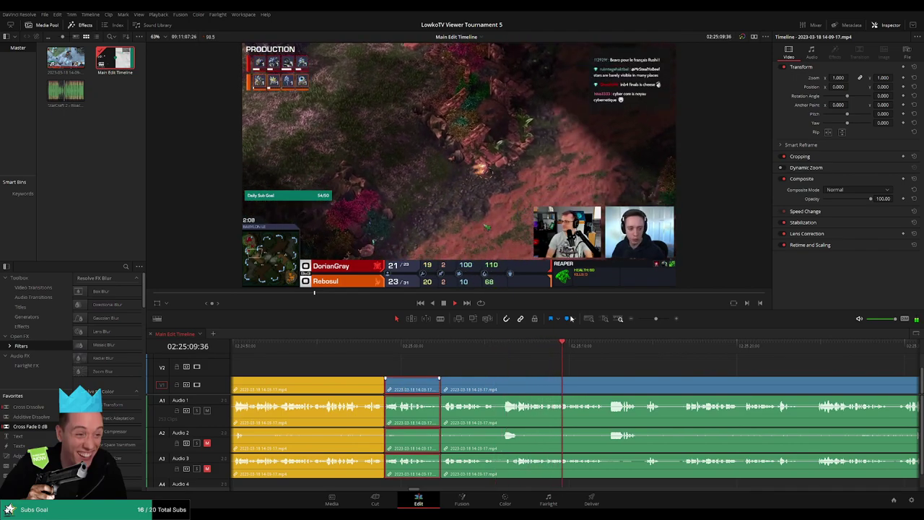
click(506, 345)
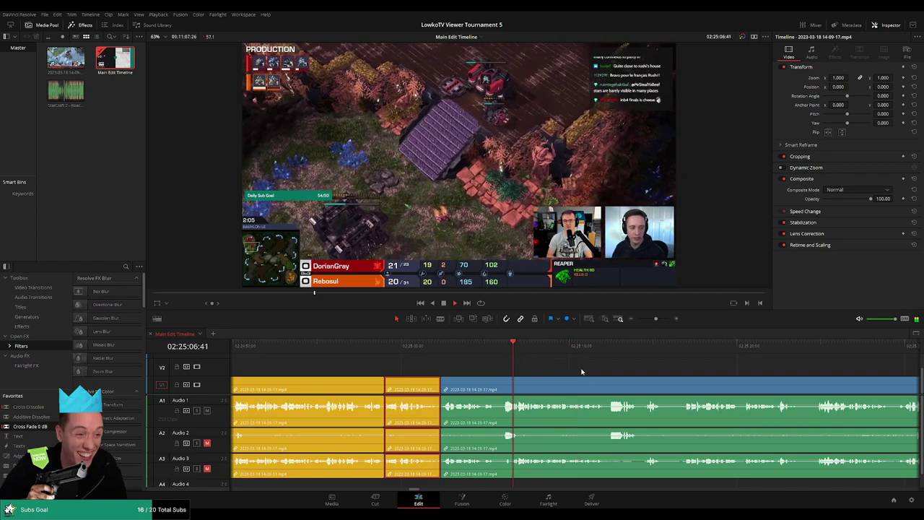
click(583, 372)
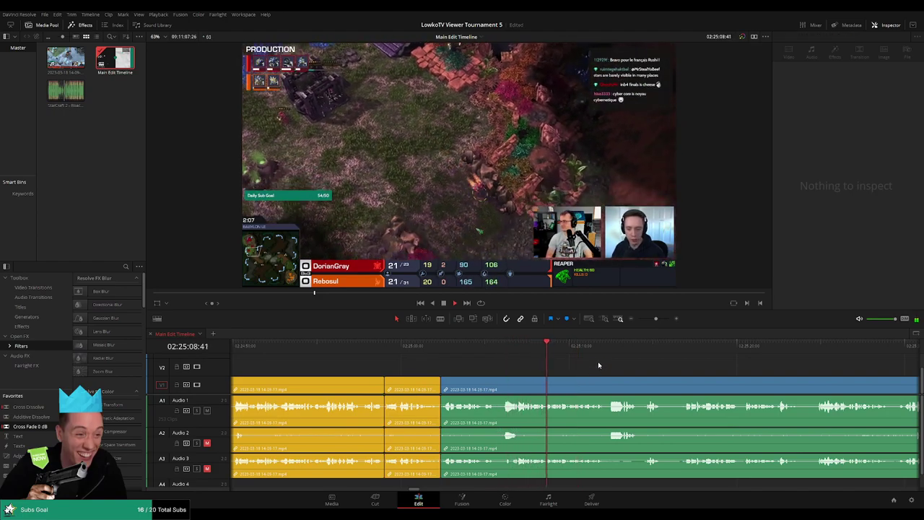
scroll(514, 362, right, 3)
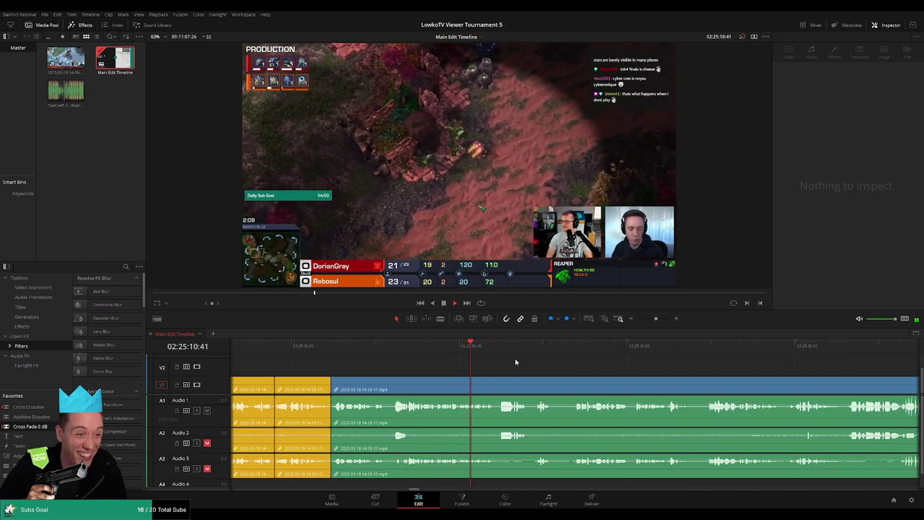
scroll(645, 337, up, 3)
scroll(600, 375, down, 4)
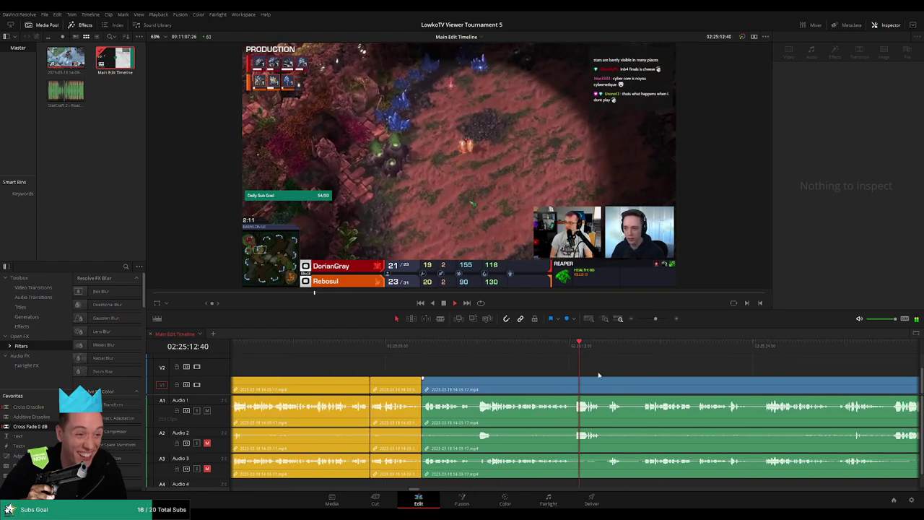
scroll(537, 369, right, 2)
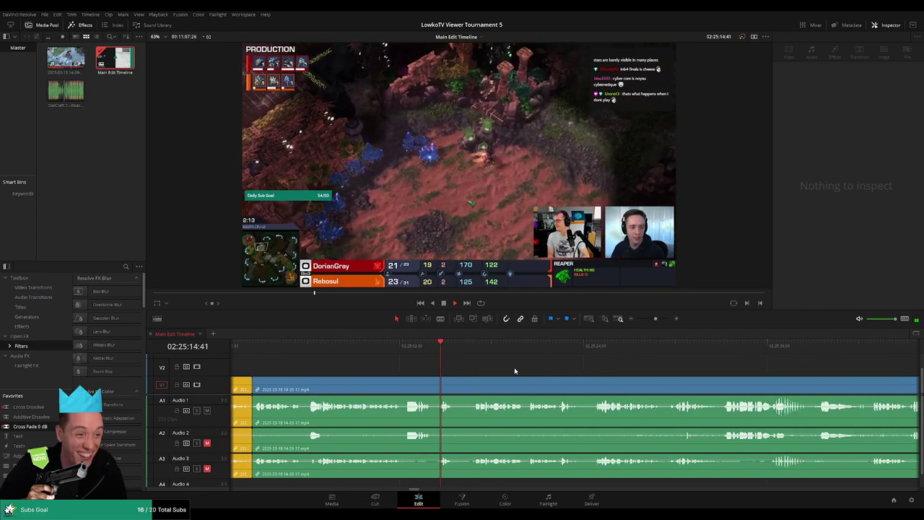
click(472, 349)
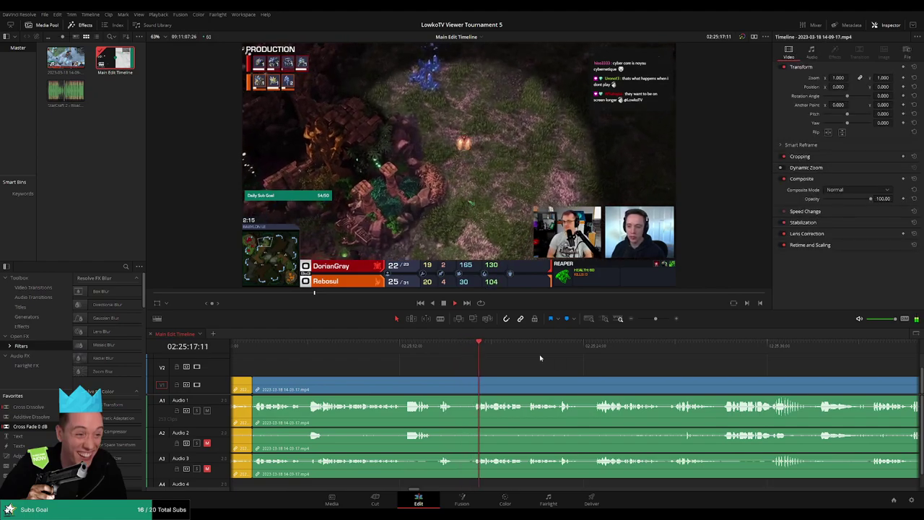
scroll(545, 362, right, 2)
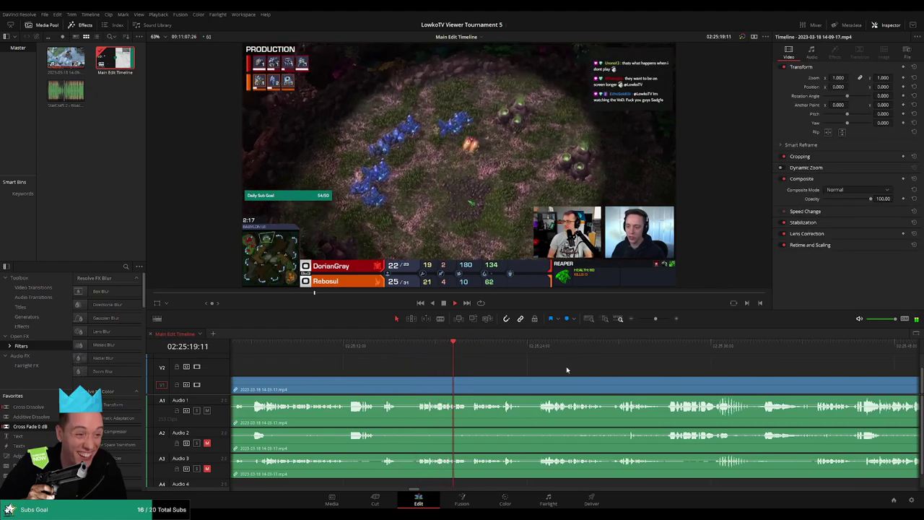
scroll(549, 368, right, 2)
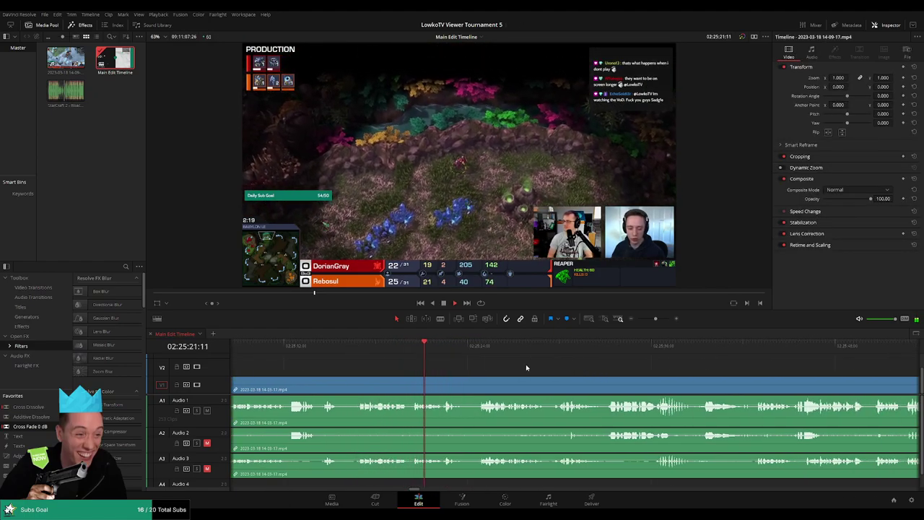
scroll(536, 371, right, 1)
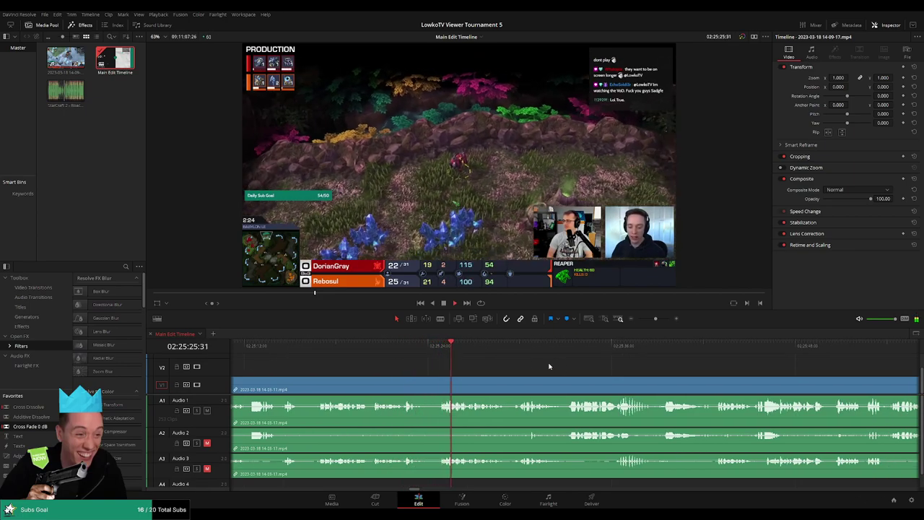
scroll(549, 366, right, 1)
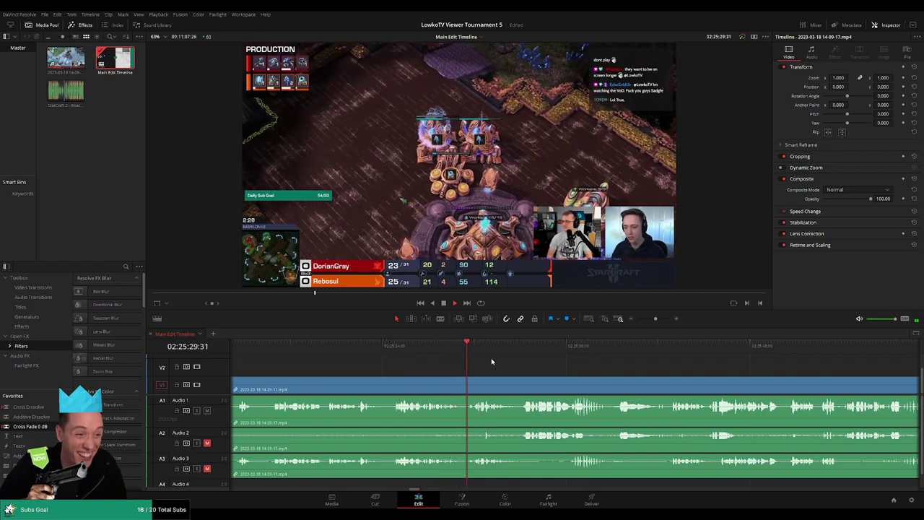
scroll(517, 366, right, 1)
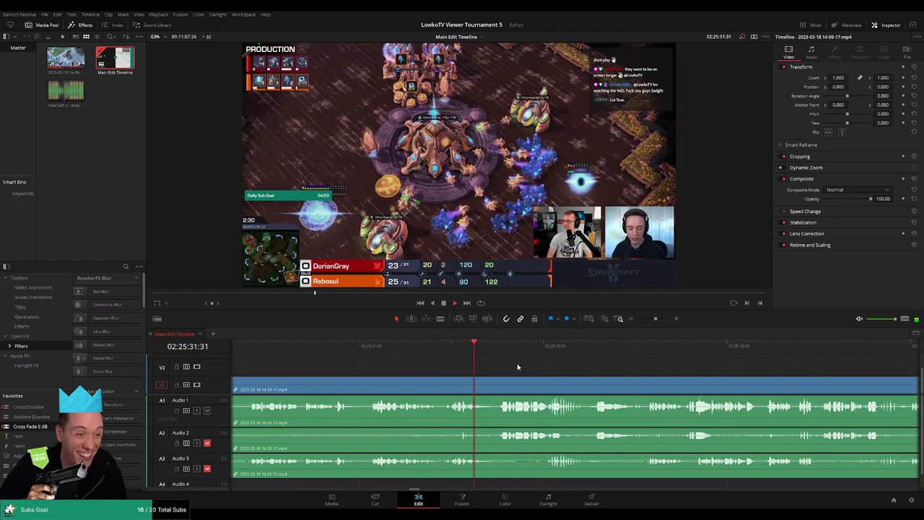
scroll(517, 367, right, 1)
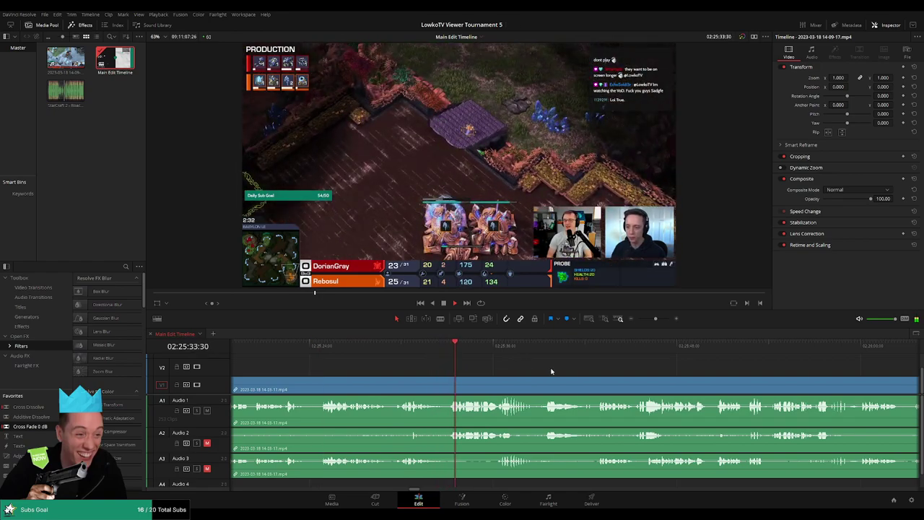
scroll(524, 365, right, 1)
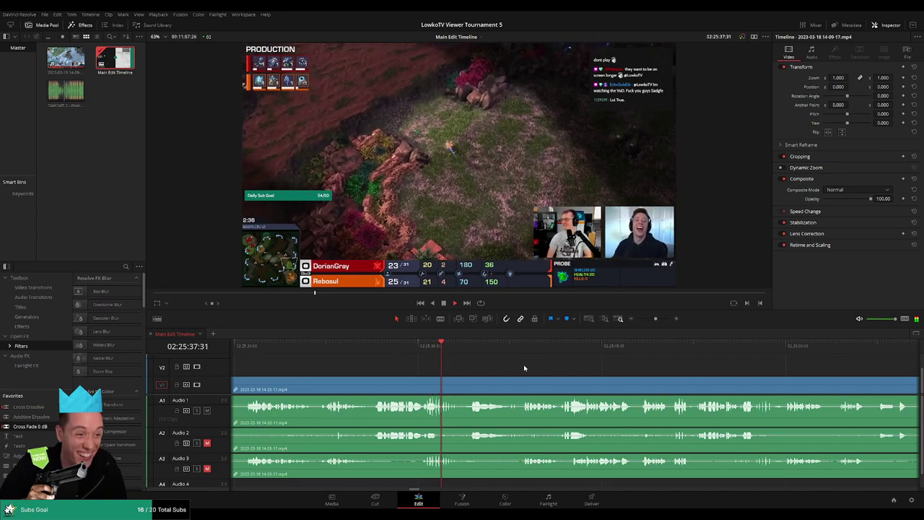
scroll(525, 367, right, 1)
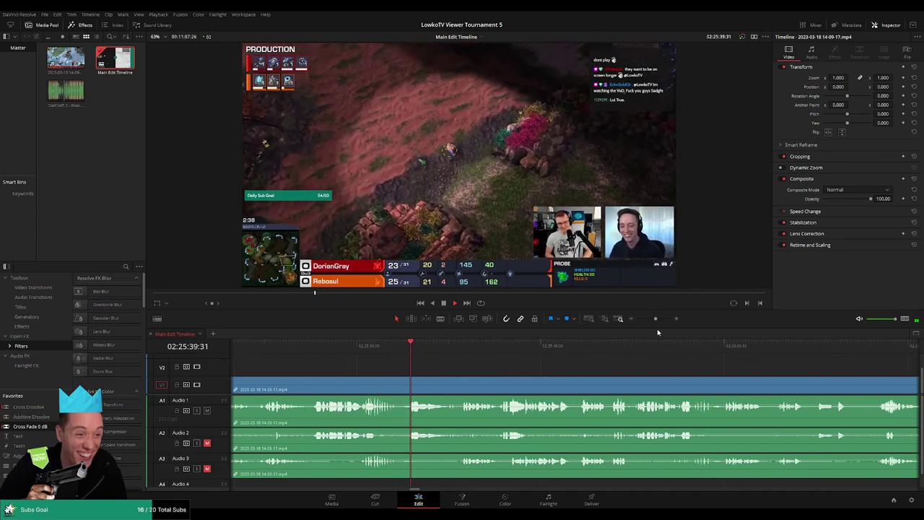
mouse_move(655, 319)
mouse_down()
mouse_move(630, 320)
mouse_move(657, 319)
mouse_up()
scroll(602, 373, right, 1)
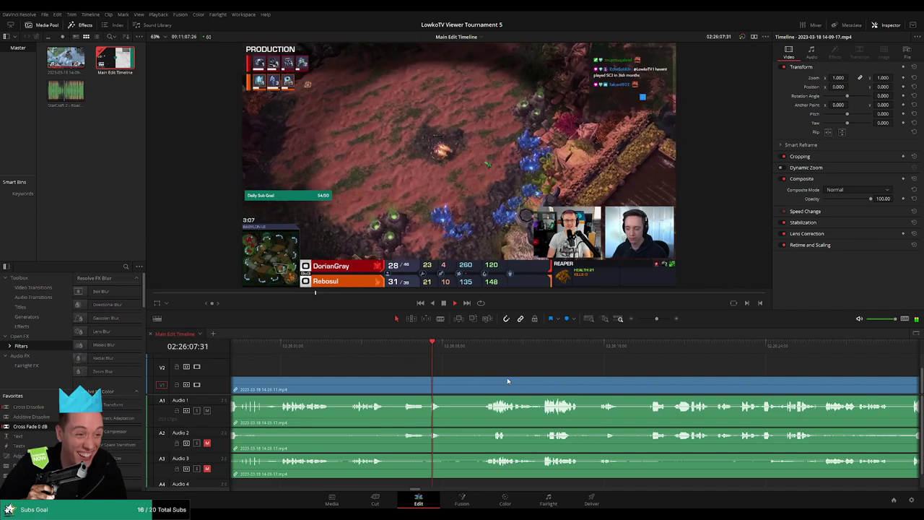
Step: Blade both ends of the dead-air stretch and ripple delete the piece between the cuts
key(b)
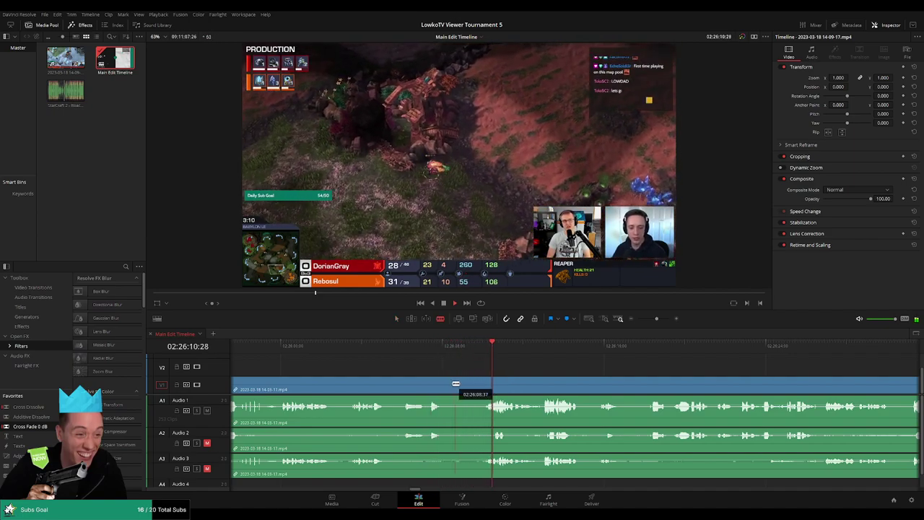
click(445, 383)
click(481, 383)
key(a)
click(467, 388)
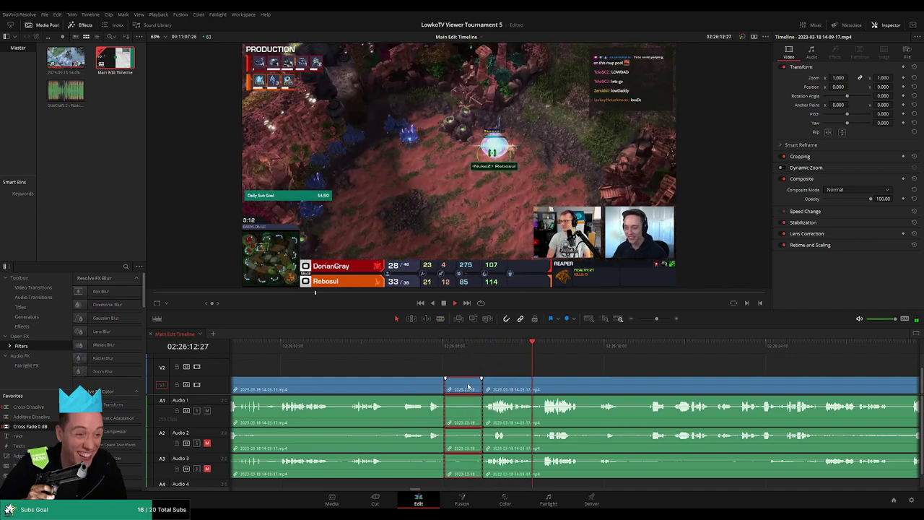
key(Delete)
key(space)
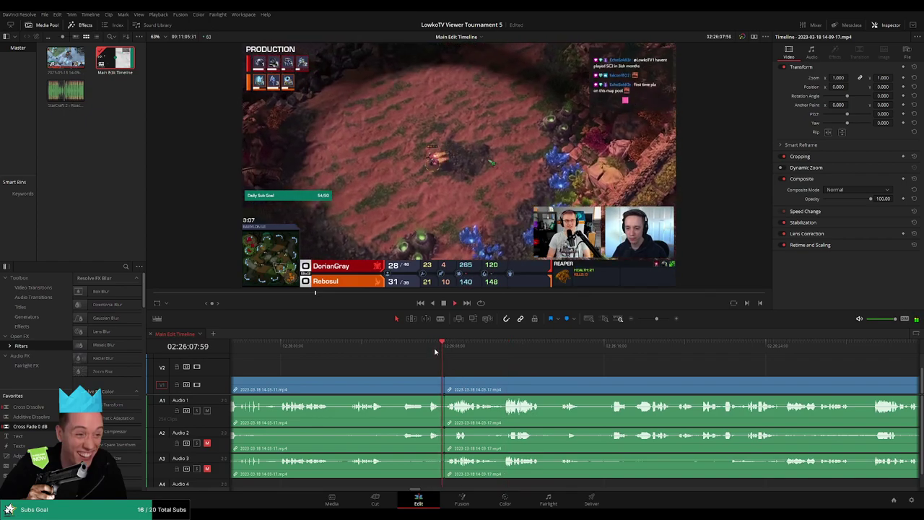
Step: Colour the clip ending at the new cut yellow as reviewed
scroll(537, 366, right, 3)
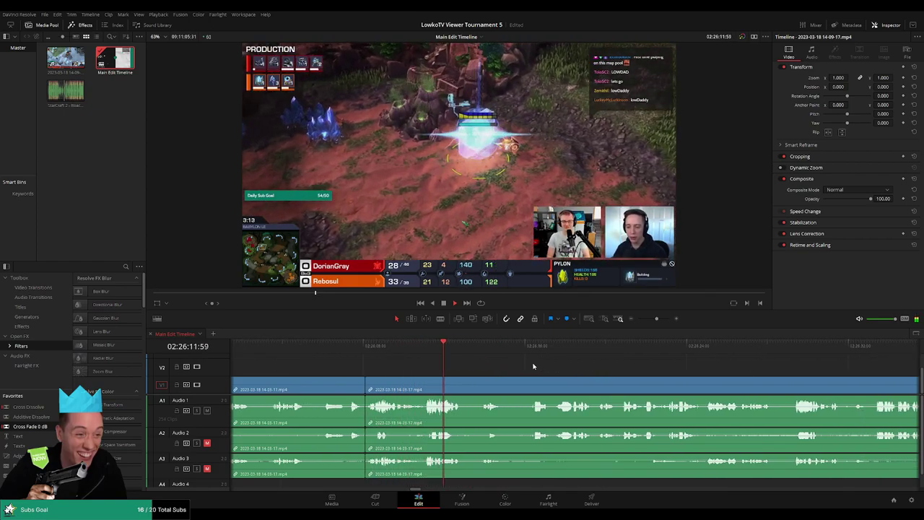
scroll(532, 365, left, 3)
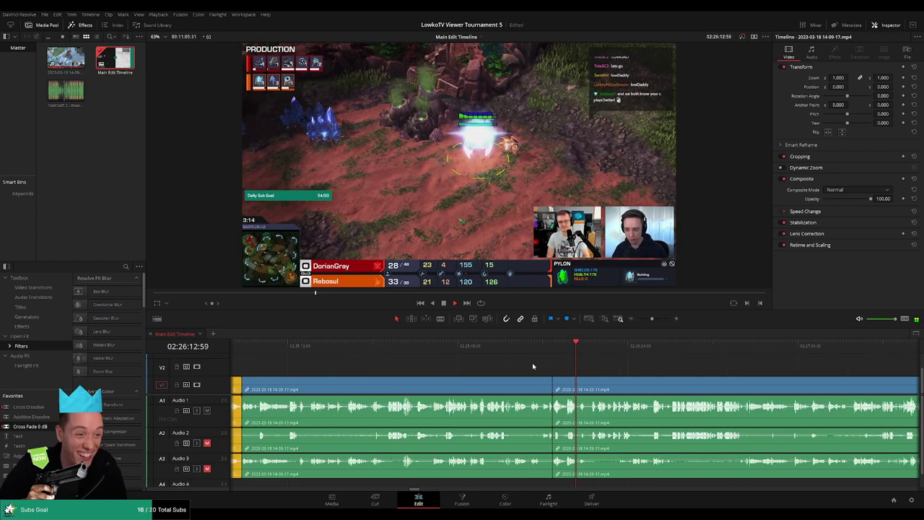
click(480, 388)
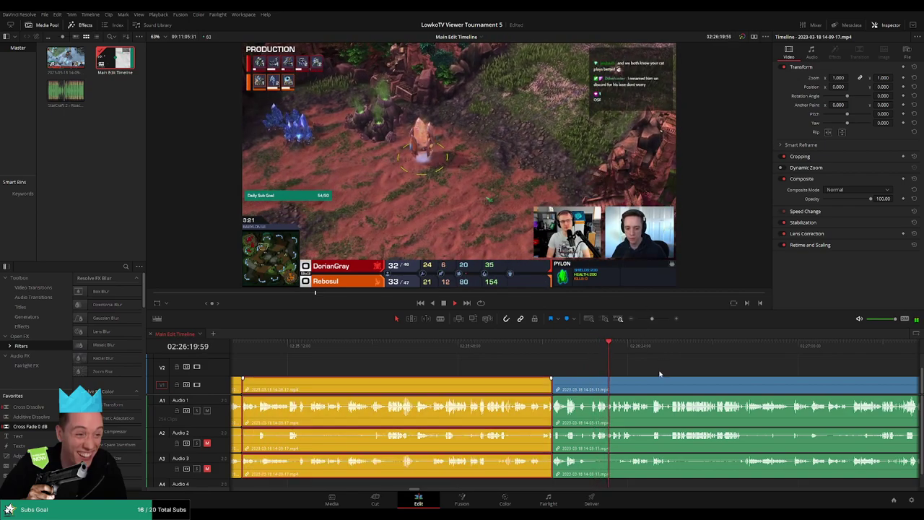
click(651, 369)
scroll(621, 372, right, 5)
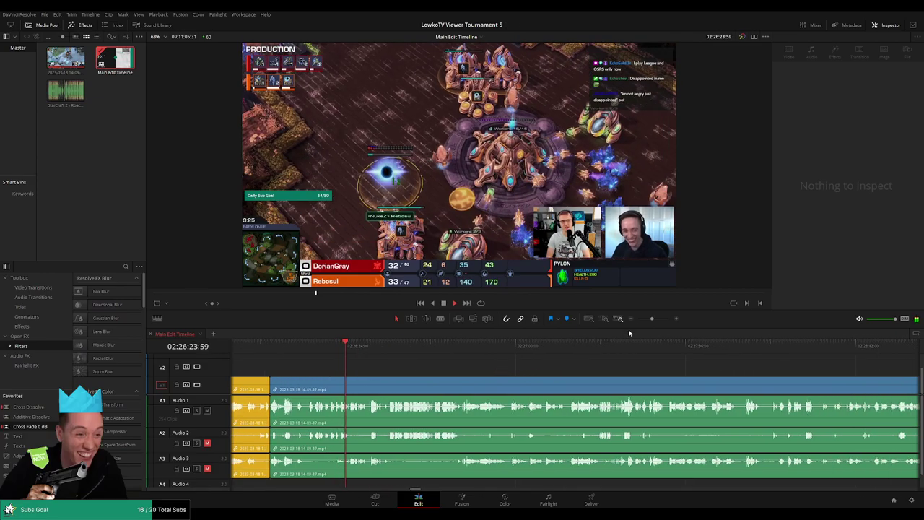
drag(651, 318, 634, 322)
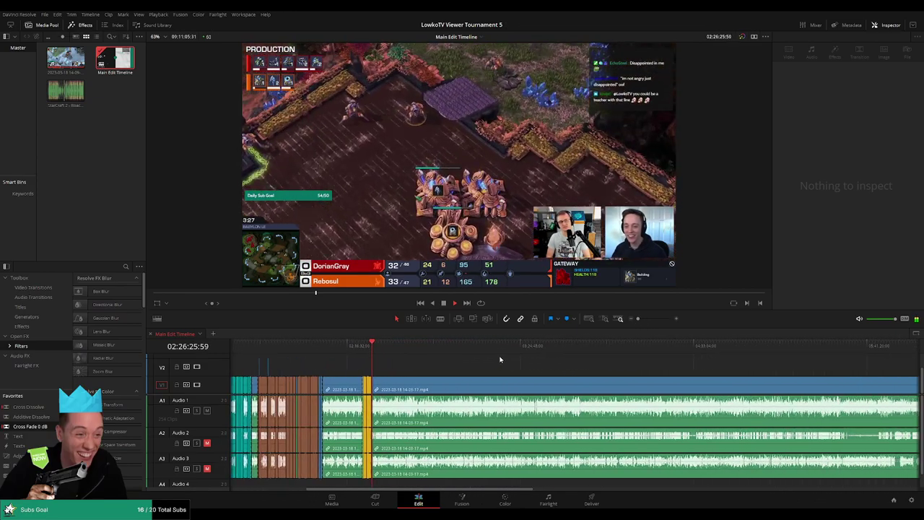
drag(640, 320, 655, 322)
scroll(707, 382, right, 3)
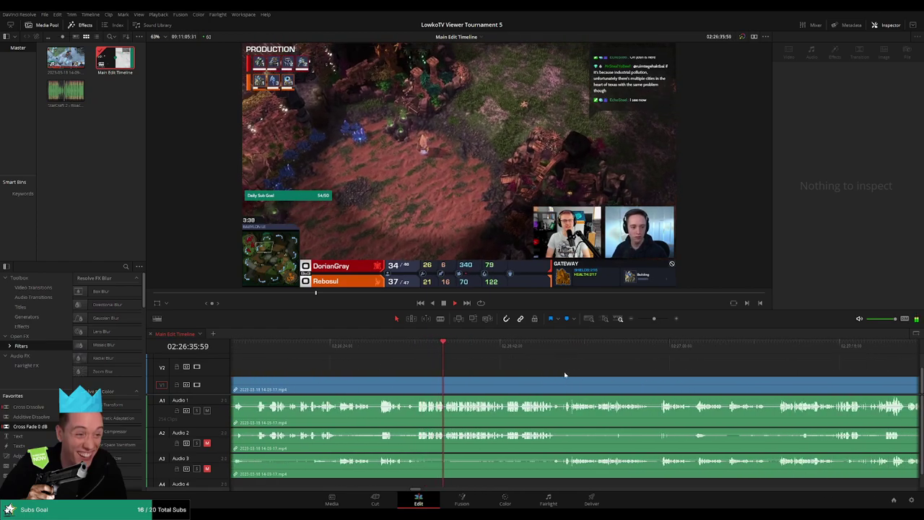
scroll(564, 374, left, 3)
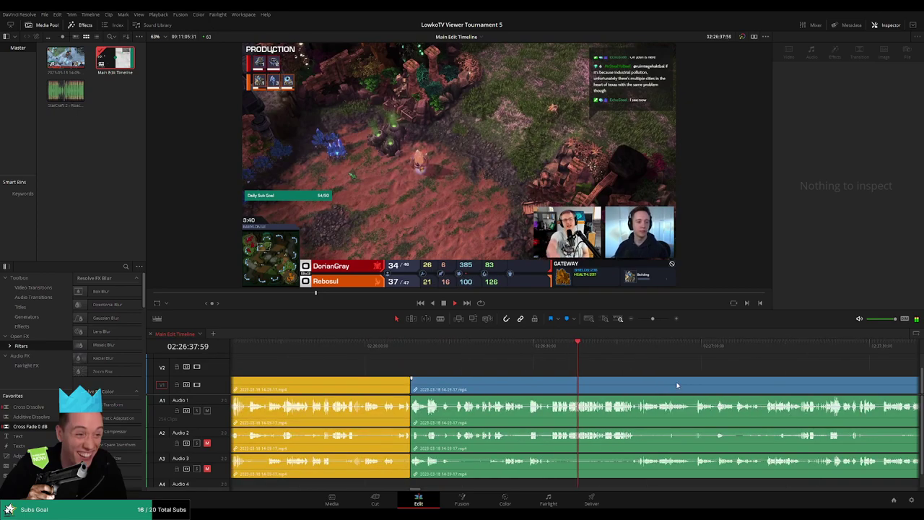
scroll(678, 384, down, 1)
scroll(678, 384, up, 4)
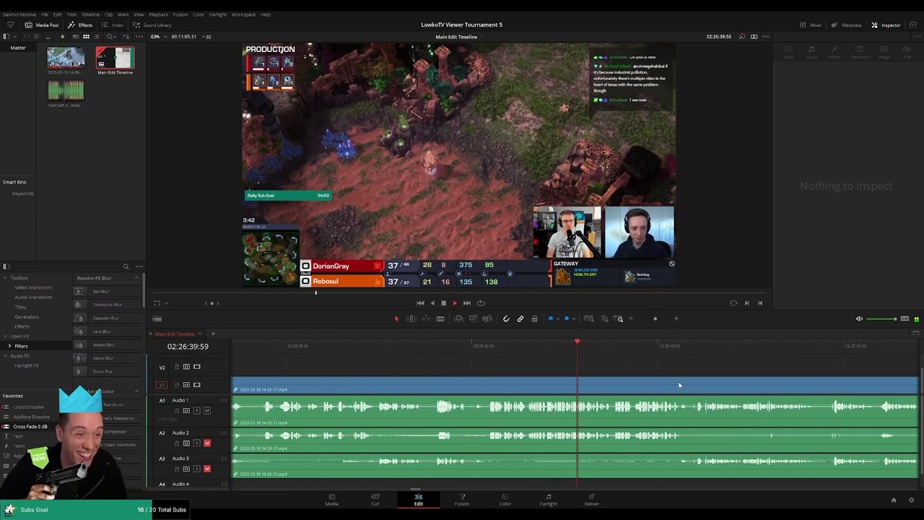
scroll(594, 382, up, 2)
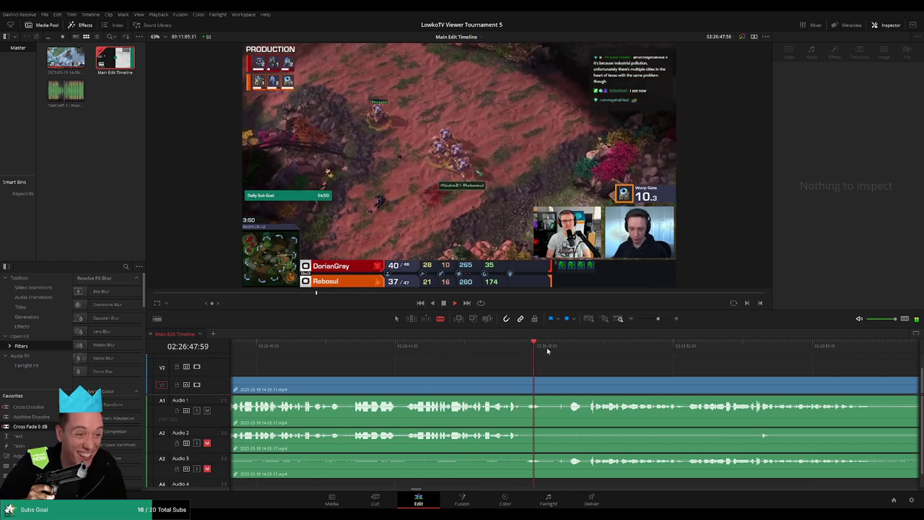
Step: Blade the Babylon LE stream clip at 02:26:48 across all tracks and select the section before it
click(559, 389)
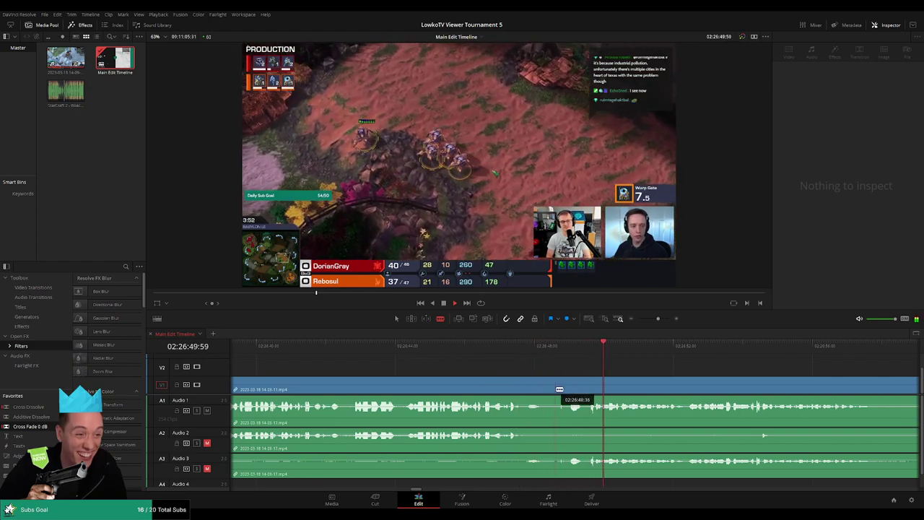
key(a)
click(561, 391)
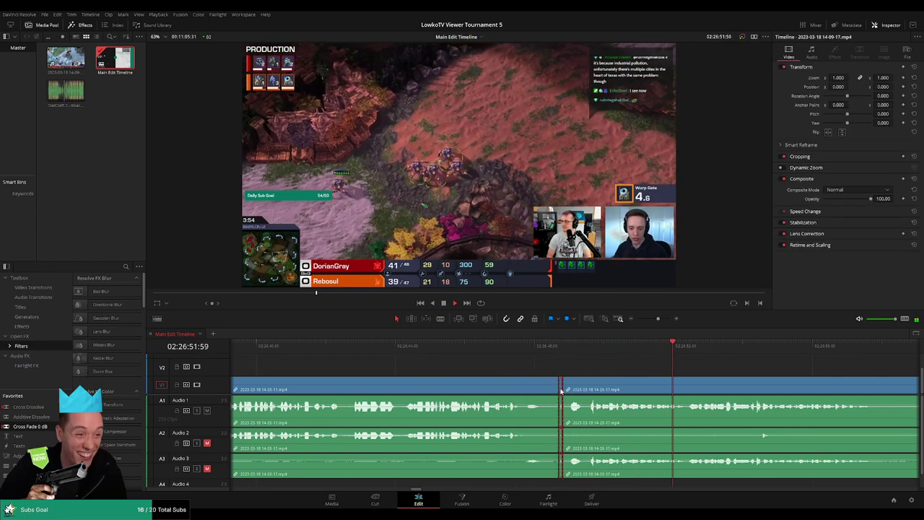
scroll(631, 371, down, 3)
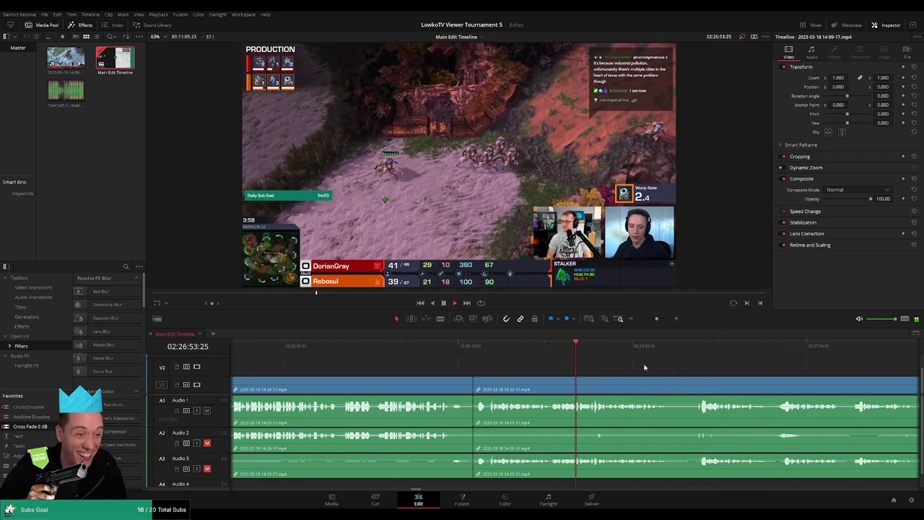
scroll(630, 369, up, 3)
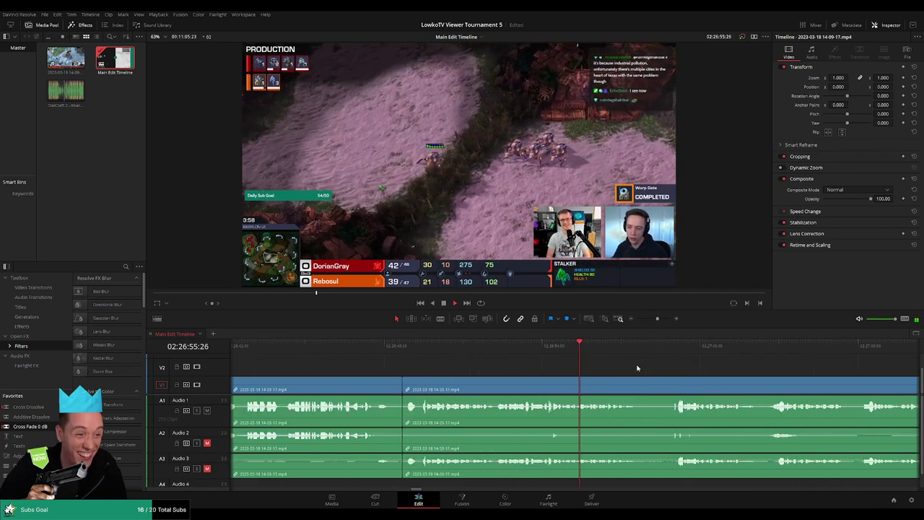
key(b)
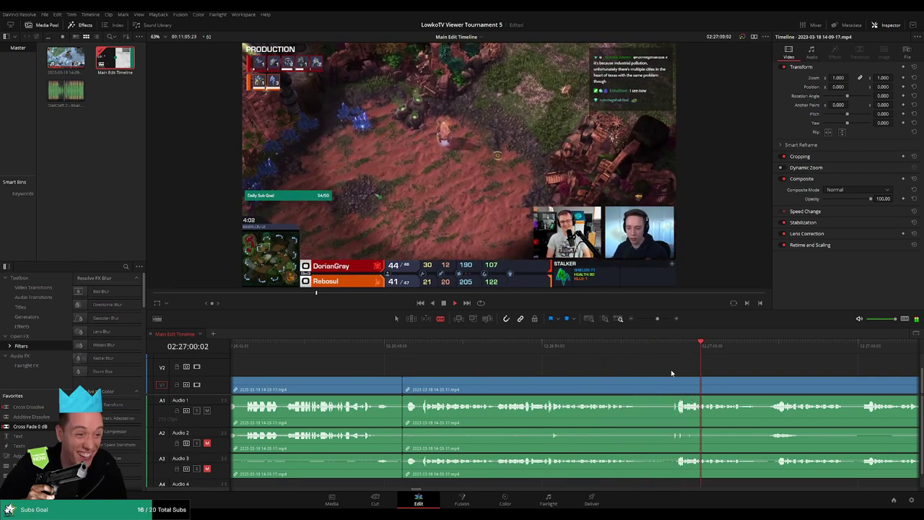
scroll(649, 371, down, 5)
scroll(628, 373, up, 5)
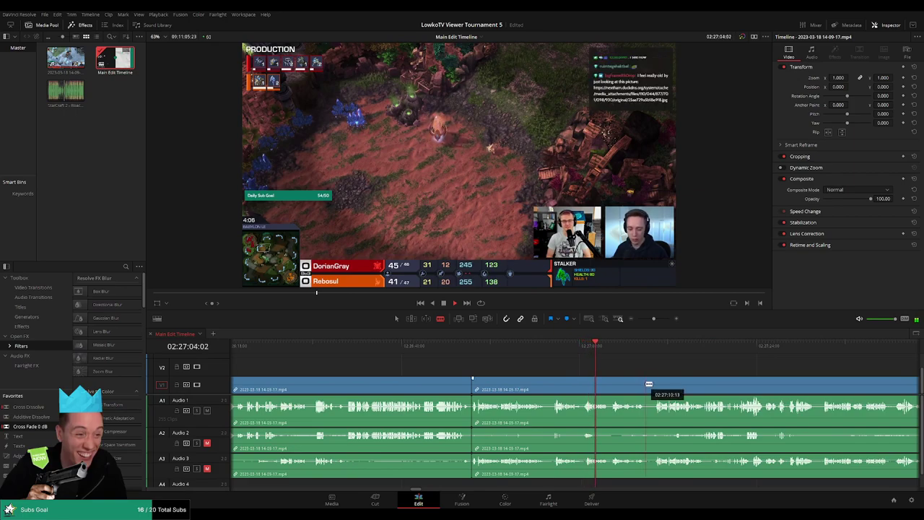
scroll(613, 379, right, 3)
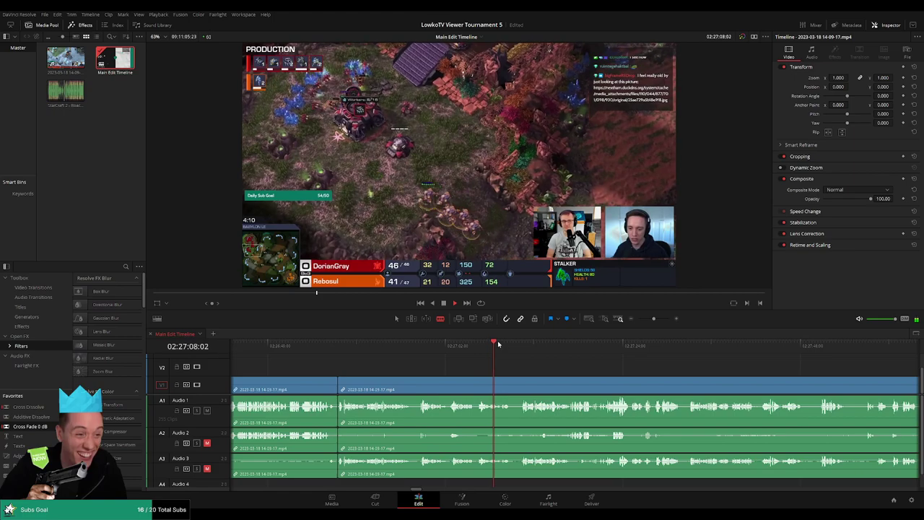
click(506, 345)
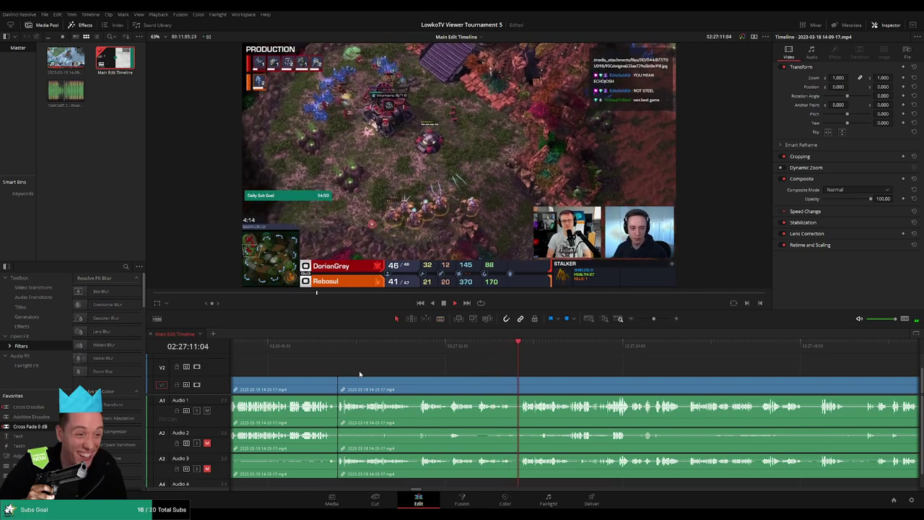
click(311, 382)
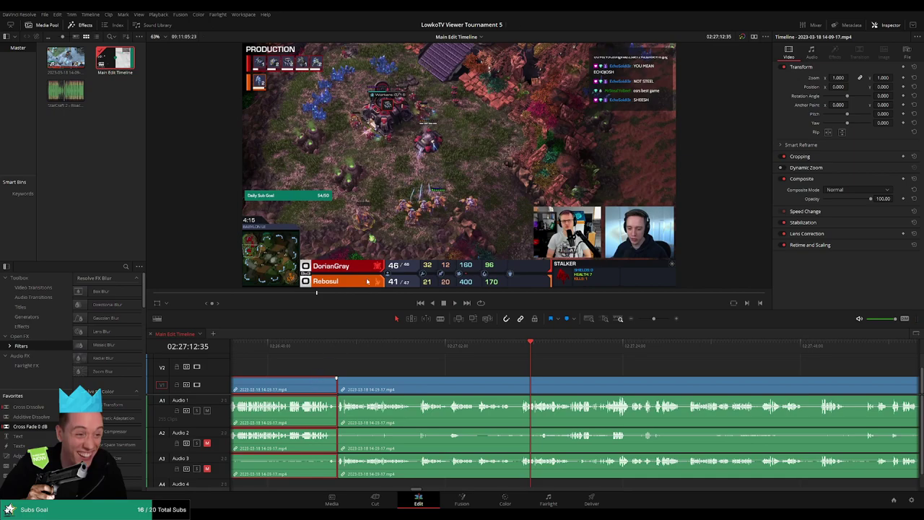
Step: Play ahead to the dead air near 02:27:32 and zoom in with the playhead at its start
key(space)
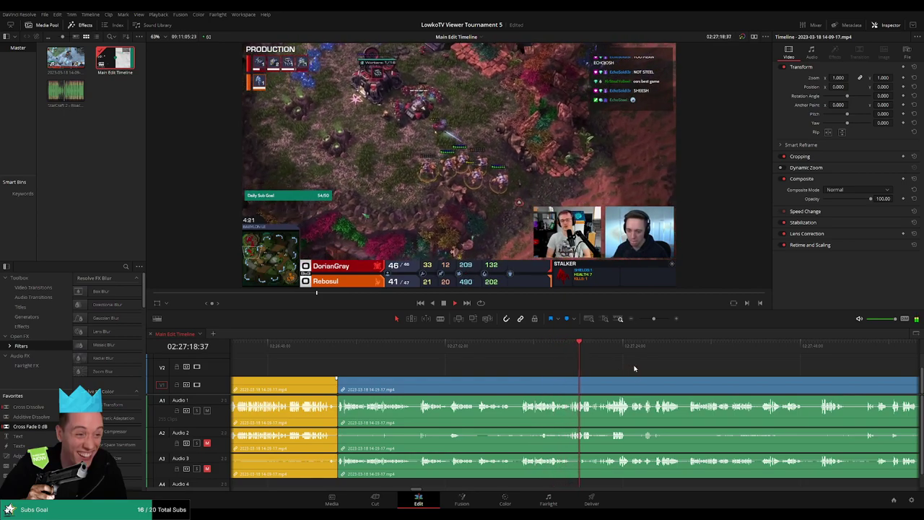
scroll(523, 369, right, 3)
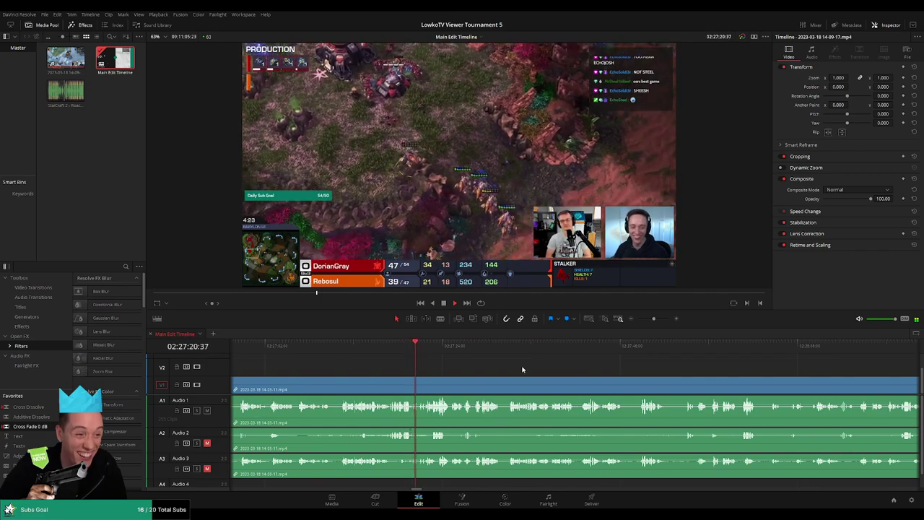
scroll(523, 370, right, 1)
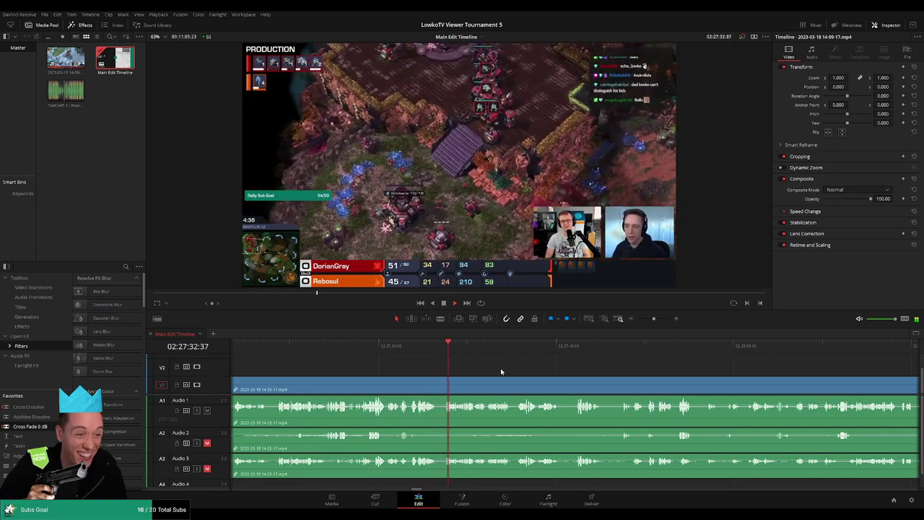
click(439, 345)
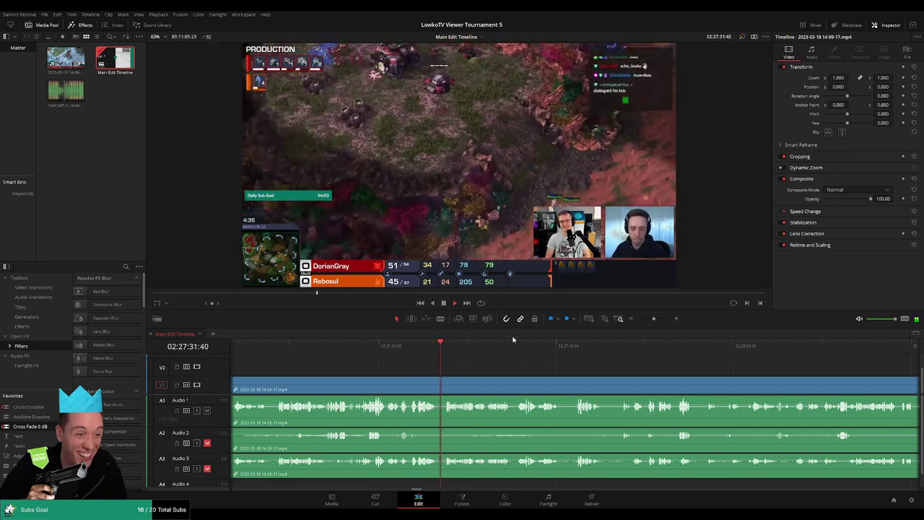
drag(651, 319, 661, 319)
click(645, 343)
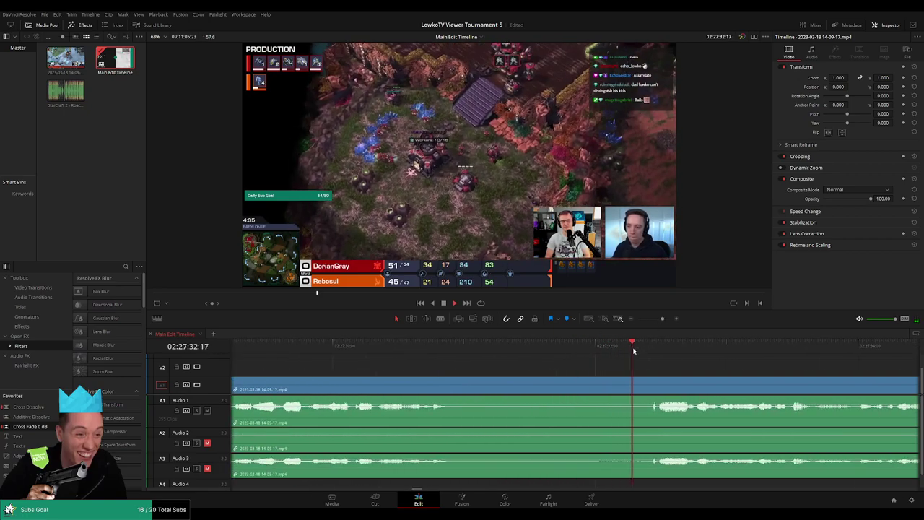
click(649, 345)
Step: Split both ends of the dead air with Ctrl+B and ripple delete it with Shift+Delete
key(ctrl+b)
key(space)
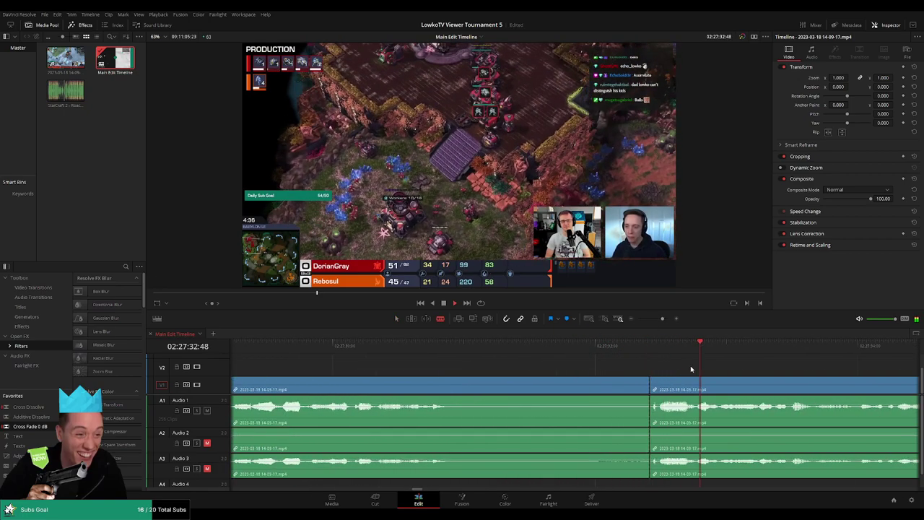
key(space)
key(ctrl+b)
click(672, 405)
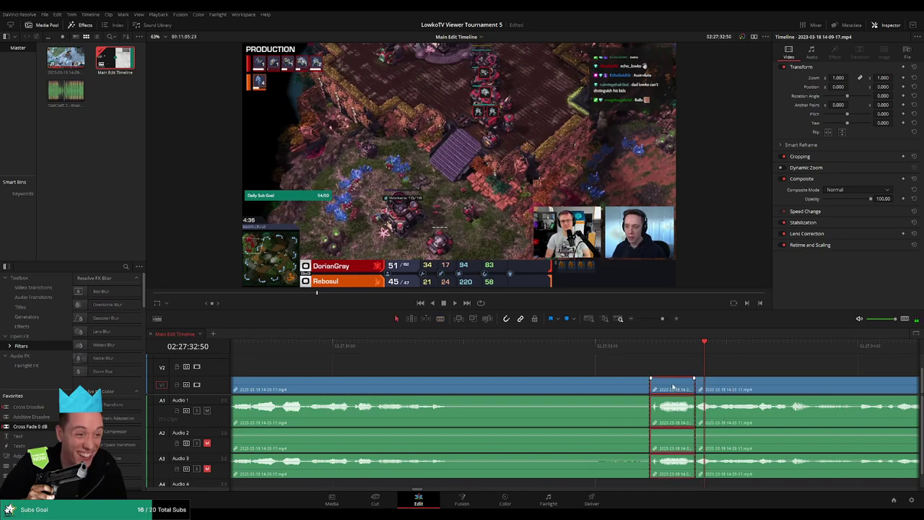
key(shift+Delete)
click(625, 345)
key(space)
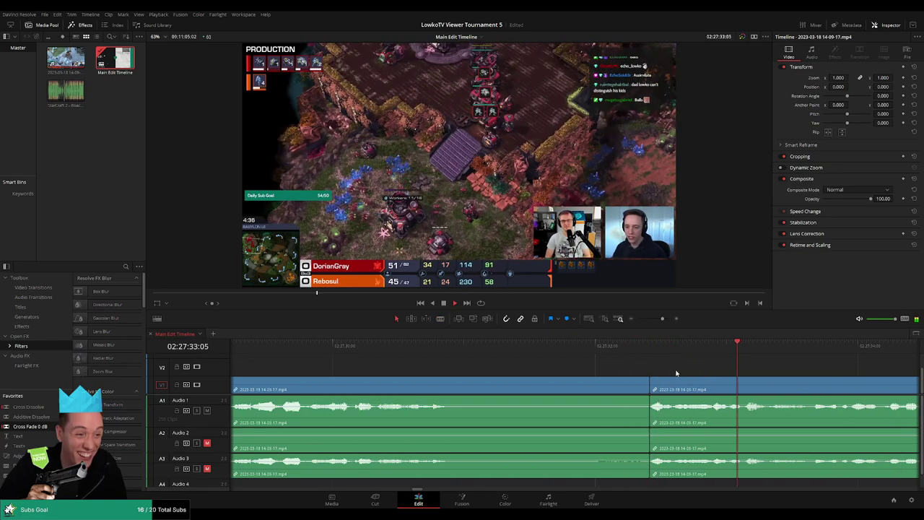
Step: Colour the clip ending at the 02:27 split yellow
drag(662, 319, 655, 321)
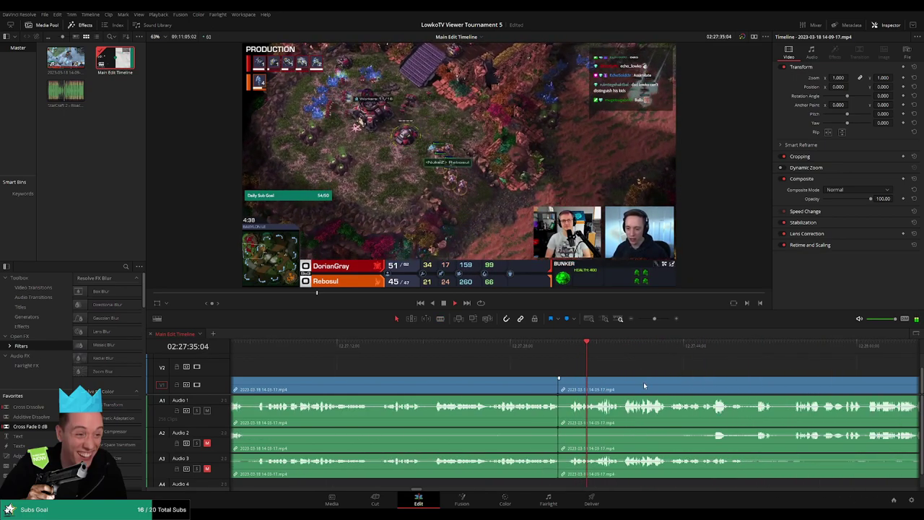
scroll(643, 382, right, 3)
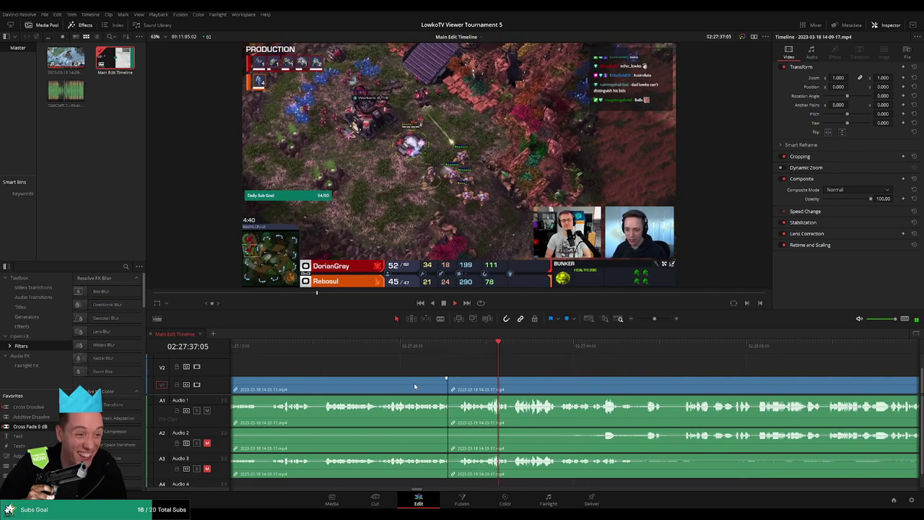
click(413, 387)
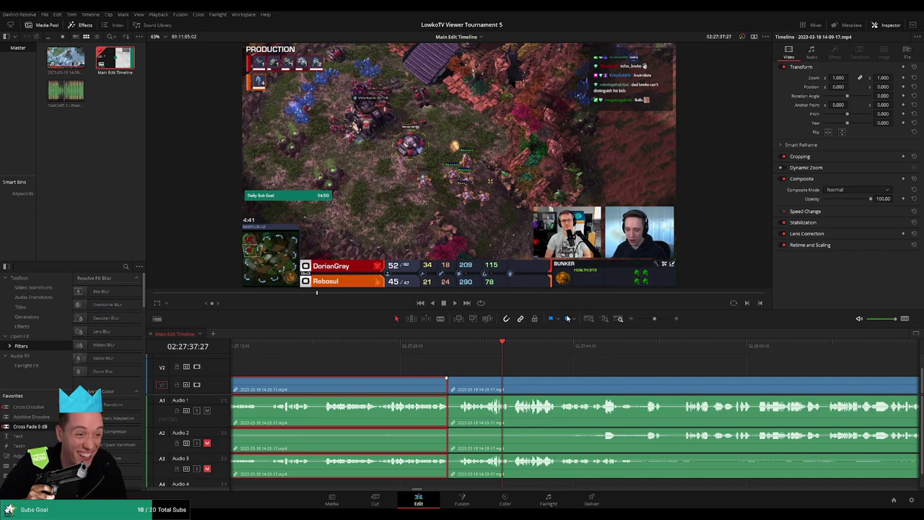
click(570, 363)
scroll(547, 366, right, 1)
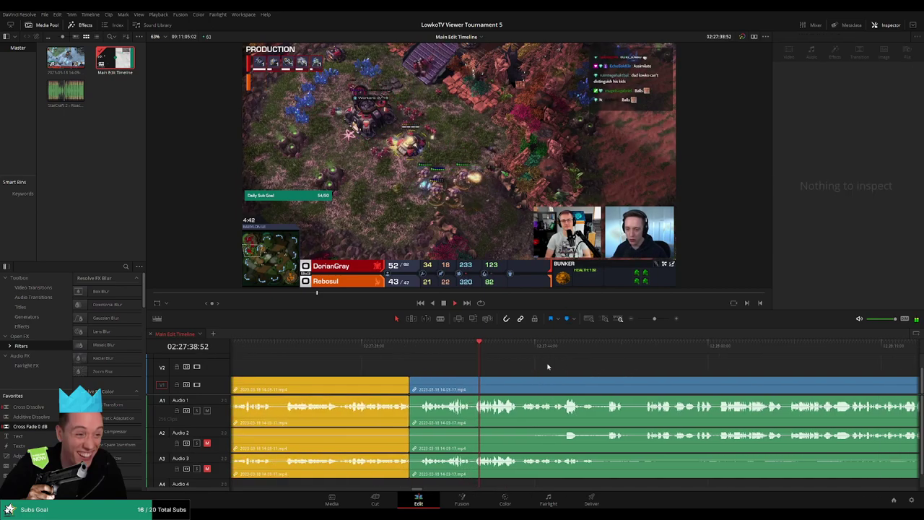
scroll(524, 366, right, 2)
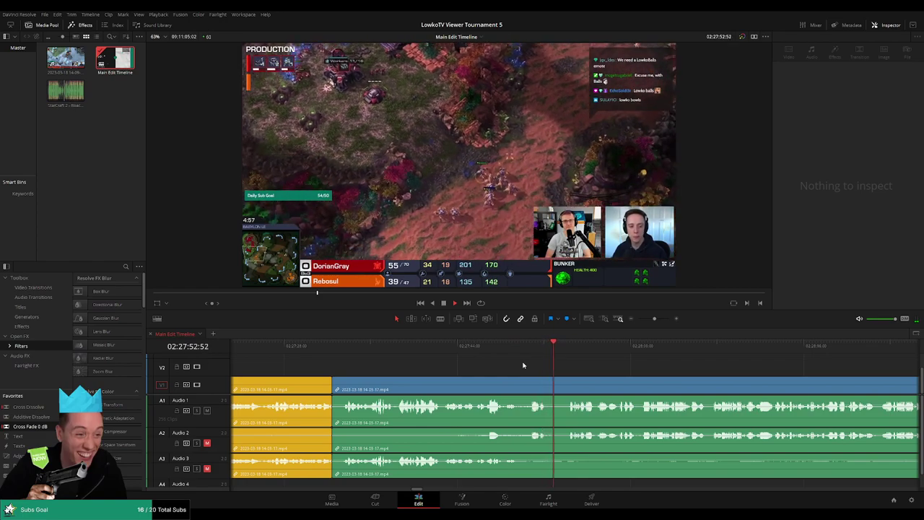
Step: Blade the clips at 02:27:51 and where the silence ends
key(space)
click(525, 365)
scroll(550, 369, up, 2)
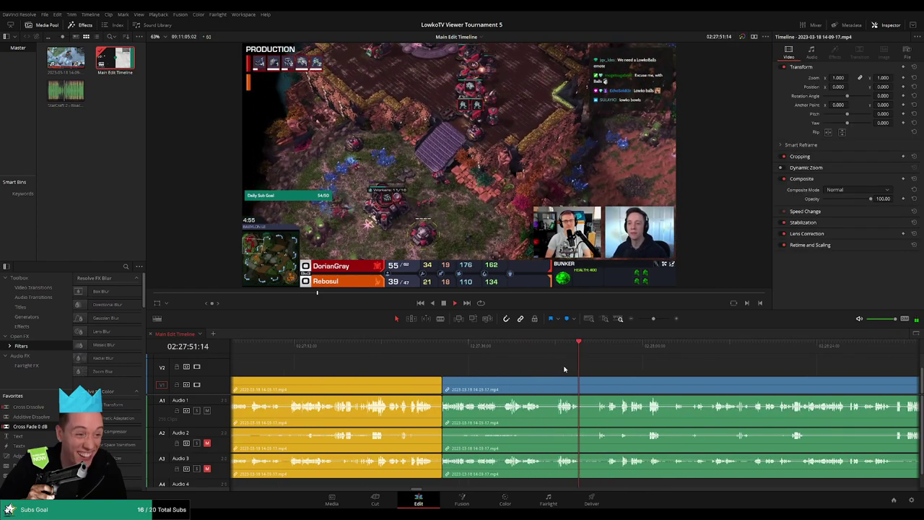
drag(653, 318, 658, 319)
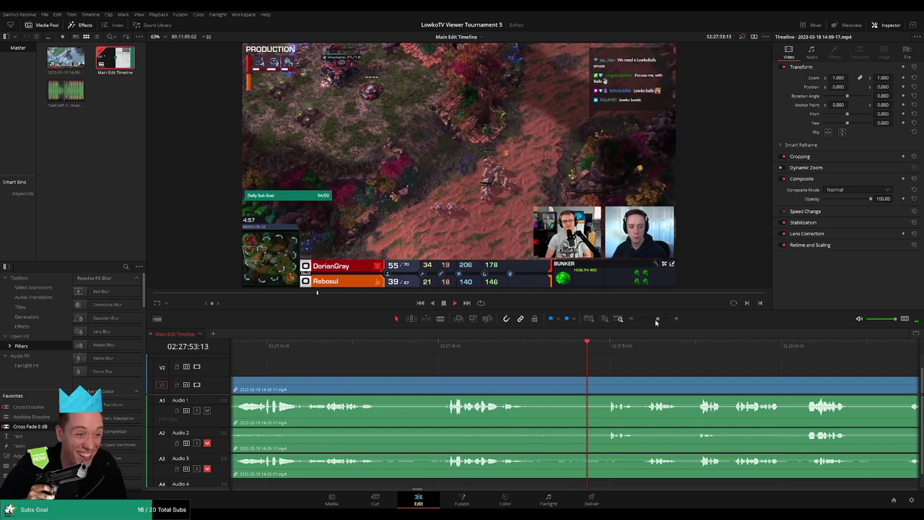
key(b)
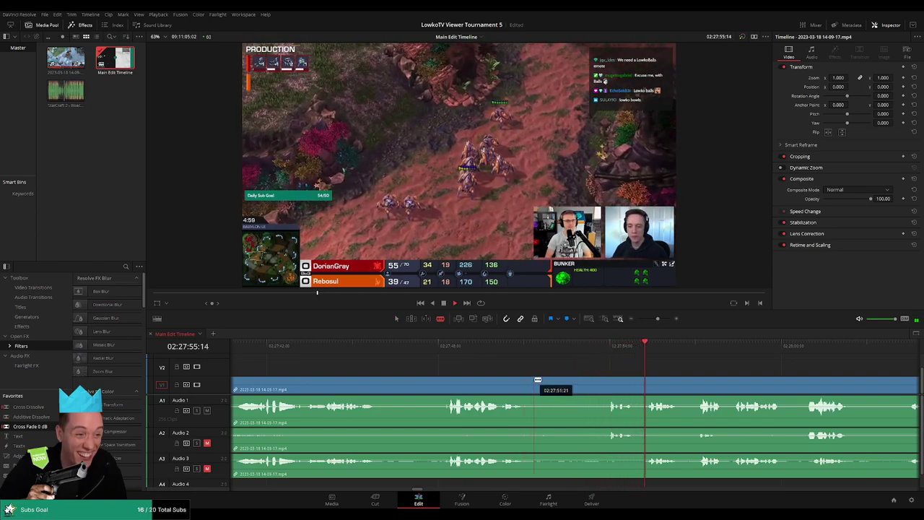
click(521, 376)
click(531, 376)
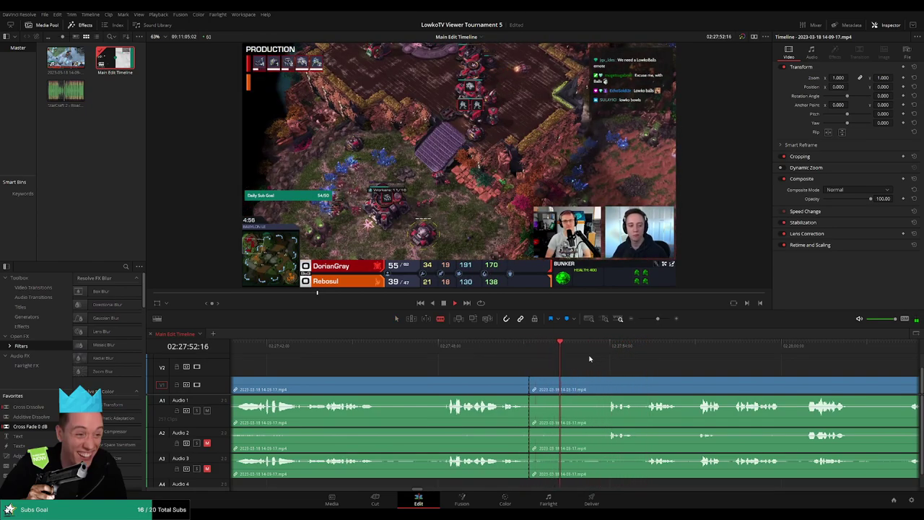
click(610, 389)
Step: Ripple delete the silent stretch, undo, then delete the dead air after the cut instead
key(a)
click(597, 390)
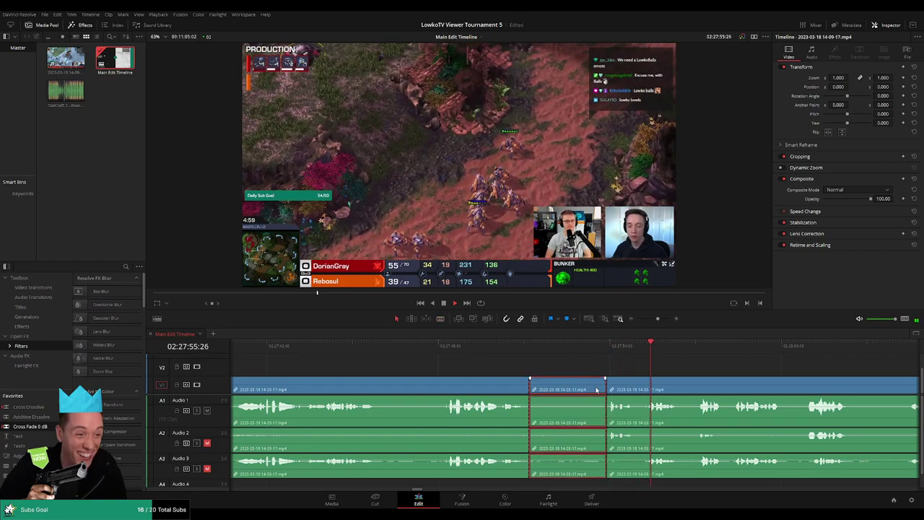
key(Delete)
click(515, 354)
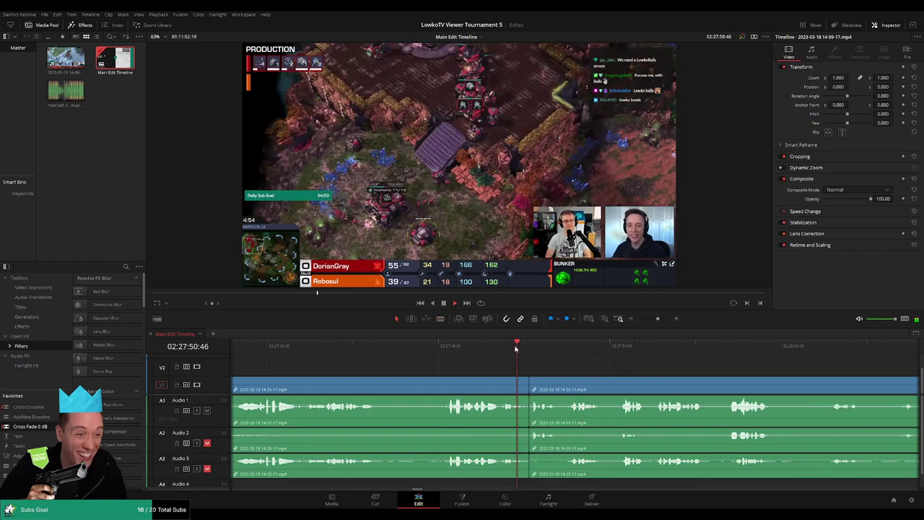
key(ctrl+z)
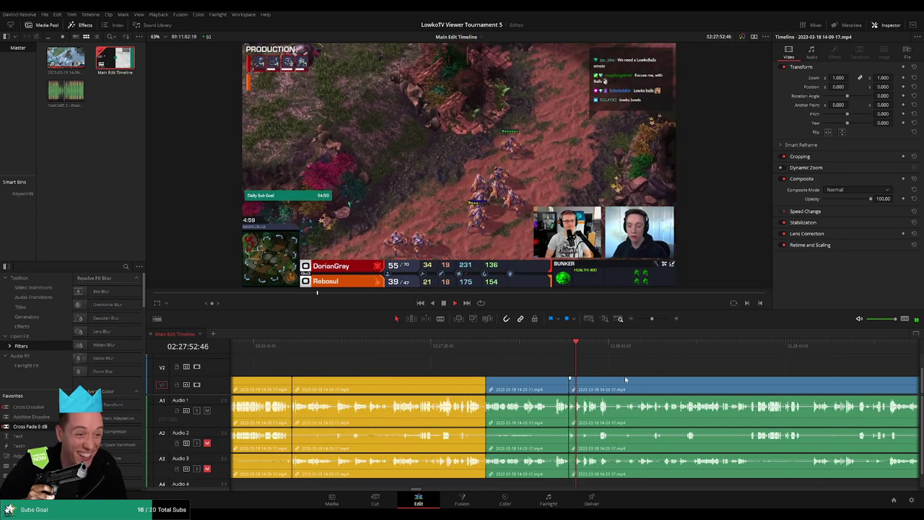
click(539, 387)
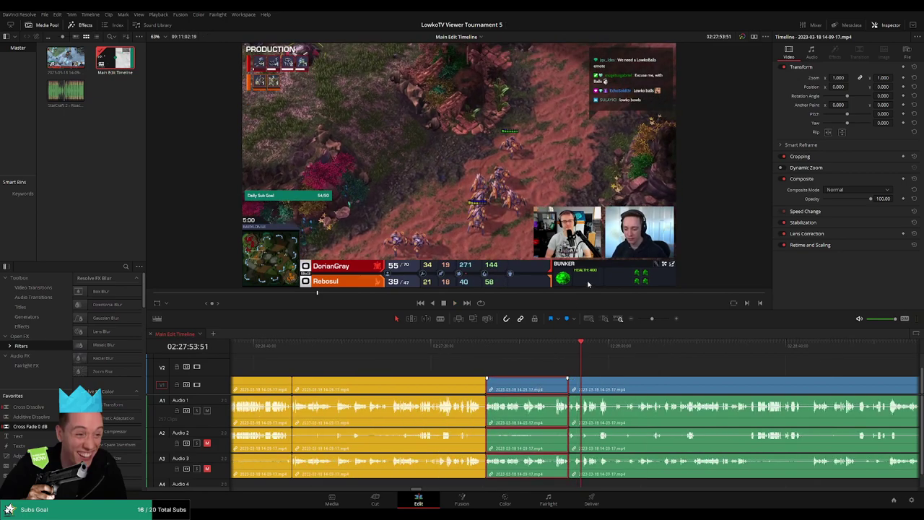
key(Delete)
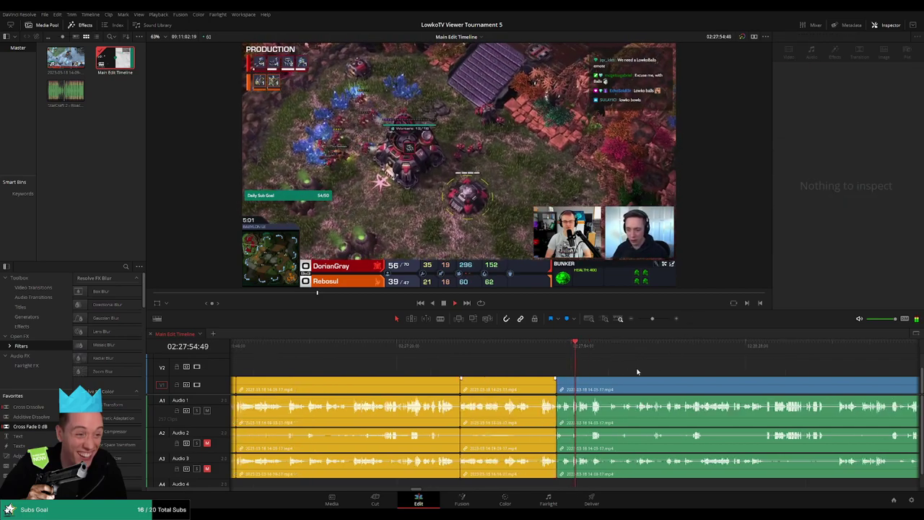
Step: Blade both ends of the next quiet part and ripple delete it
scroll(536, 361, right, 4)
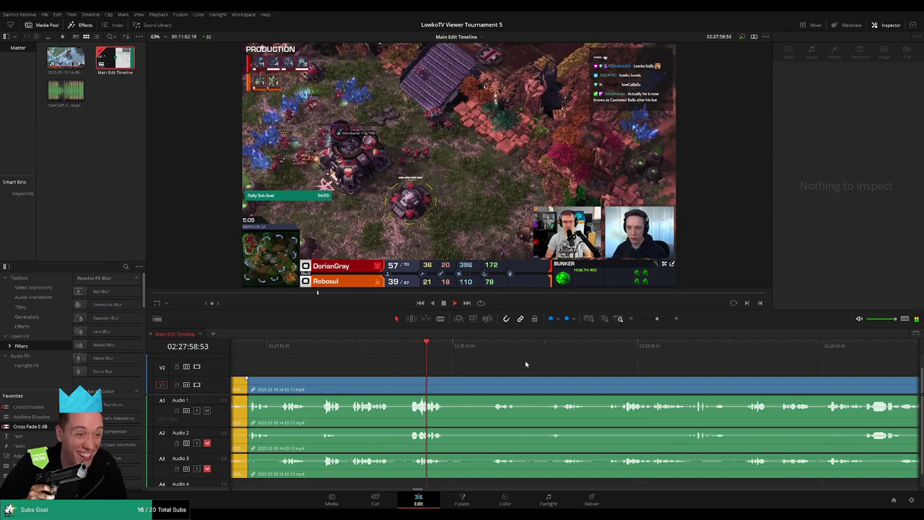
click(485, 353)
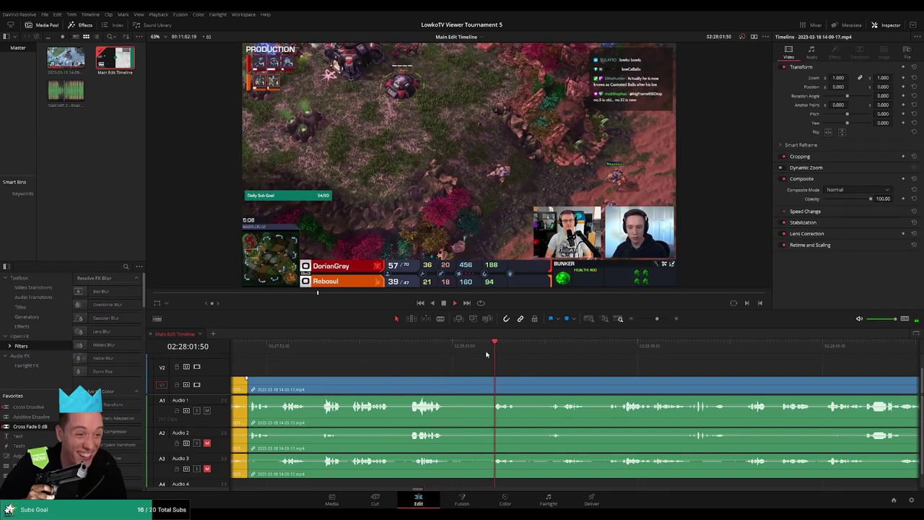
key(b)
click(446, 383)
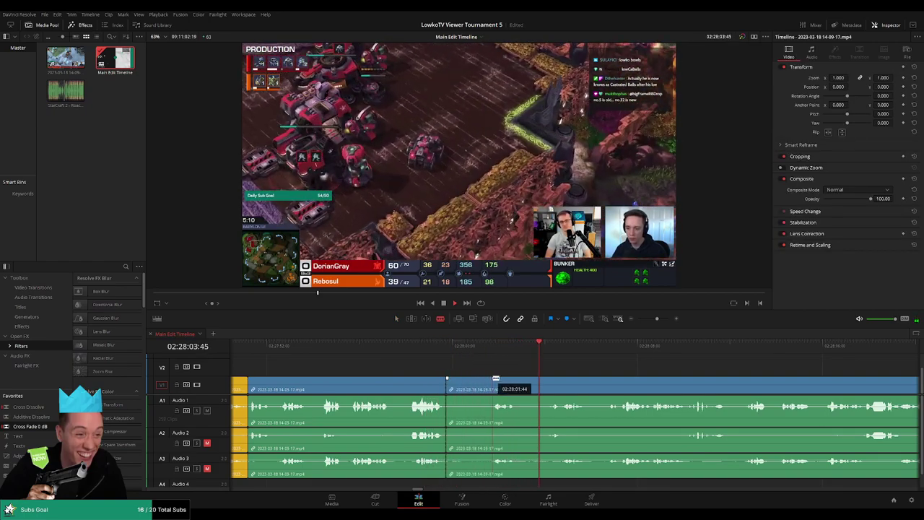
click(495, 383)
key(a)
click(469, 388)
key(Delete)
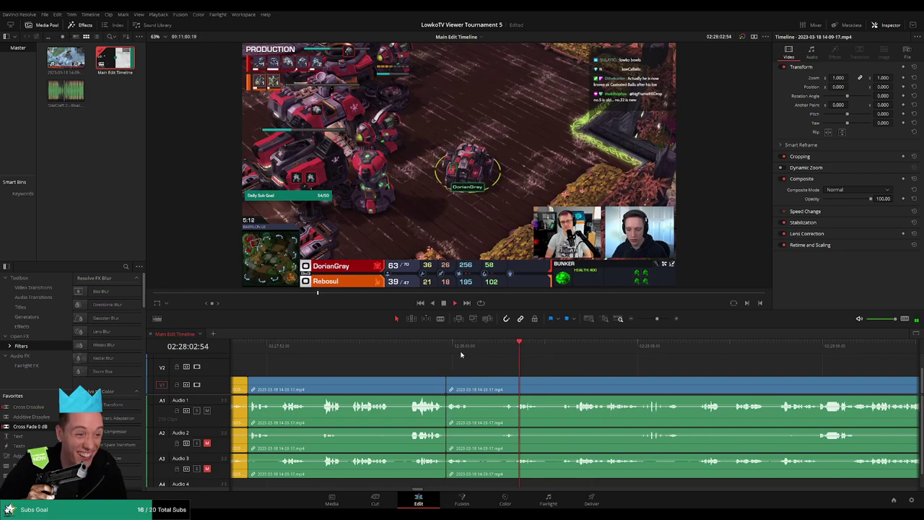
Step: Colour the reviewed clip before the cut yellow and recheck the edit
click(417, 386)
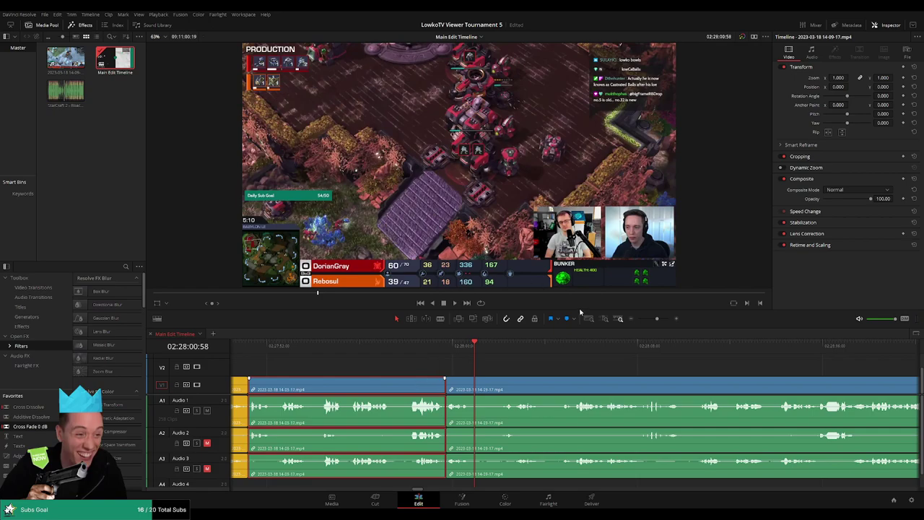
click(536, 367)
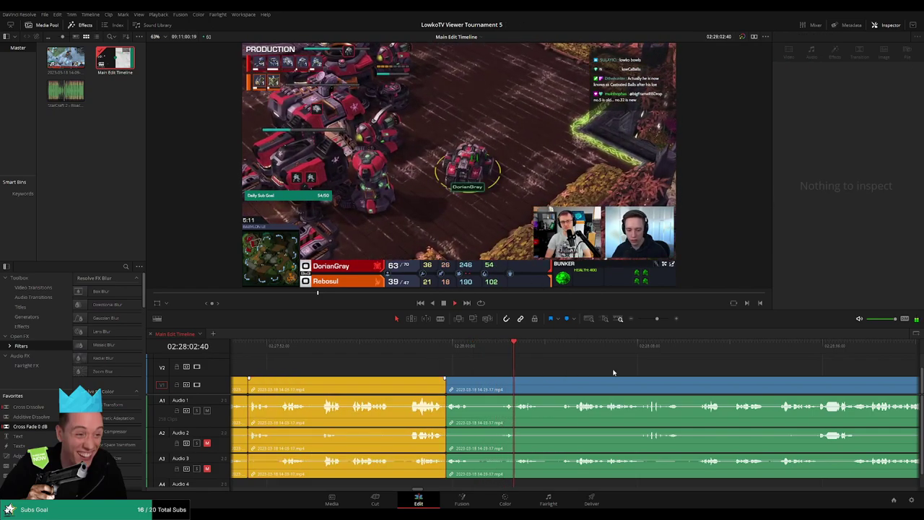
scroll(563, 368, right, 3)
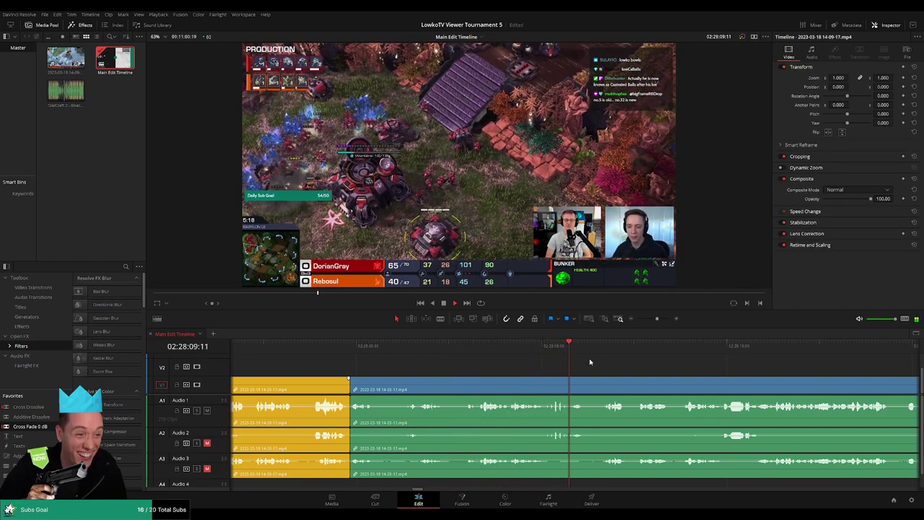
click(550, 350)
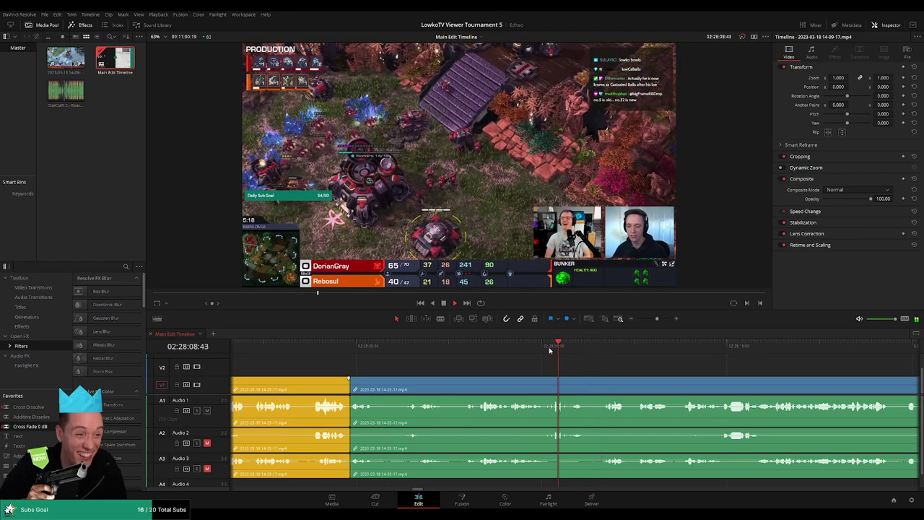
scroll(574, 369, right, 2)
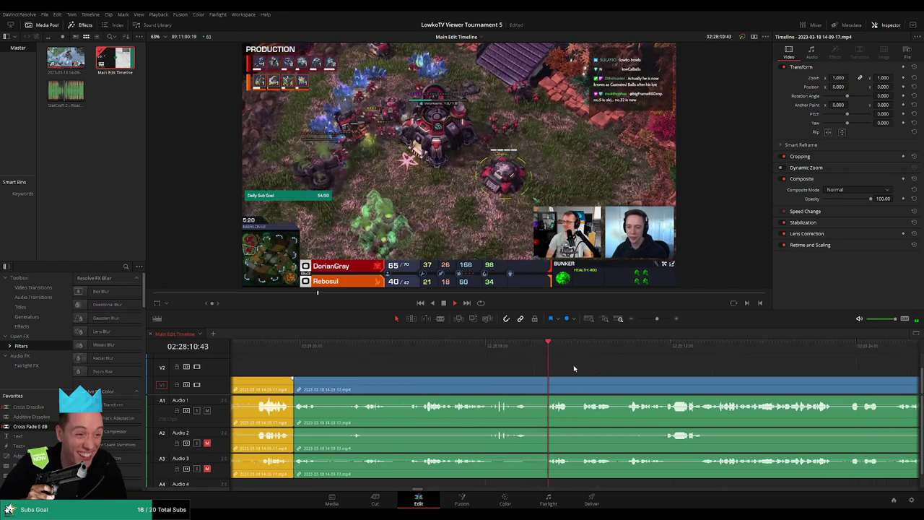
scroll(574, 368, right, 6)
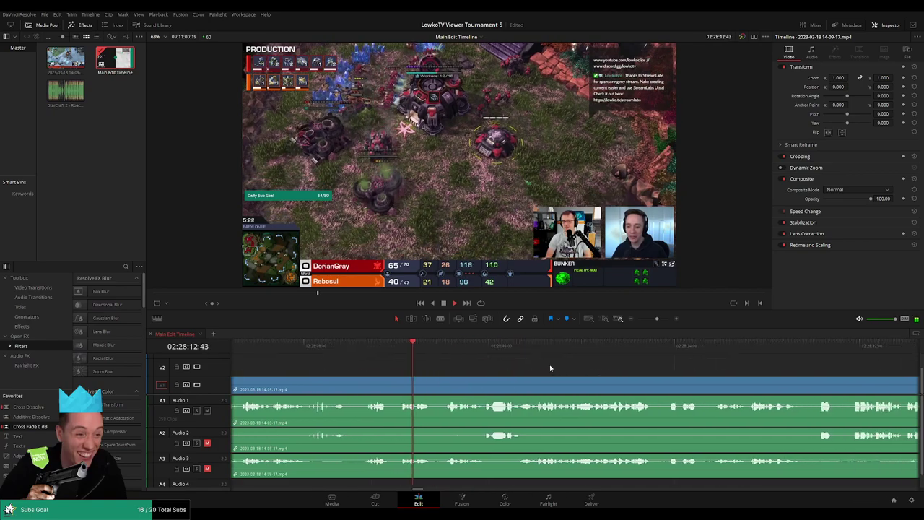
Step: Blade the VOD clip near 02:28:40 and select the reviewed section before the split
scroll(550, 368, right, 1)
mouse_move(659, 320)
mouse_down()
mouse_move(645, 318)
mouse_move(656, 320)
mouse_up()
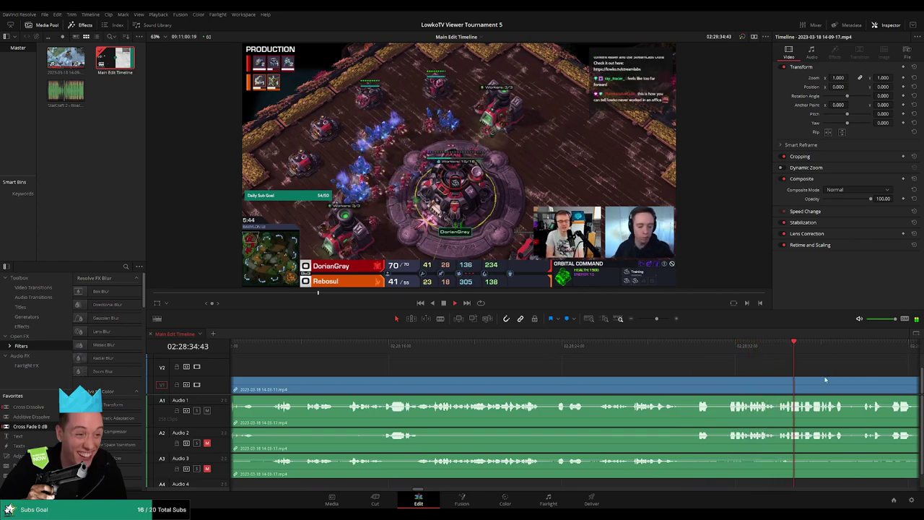
scroll(499, 349, right, 5)
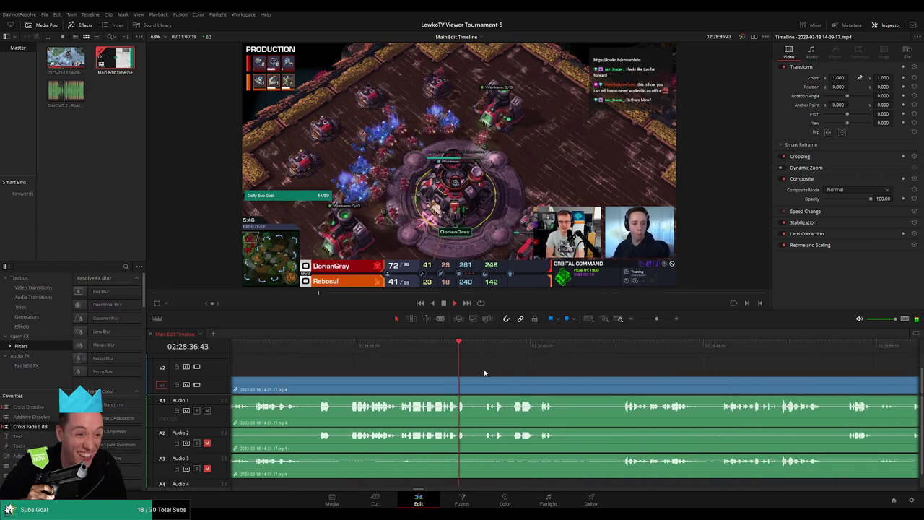
key(b)
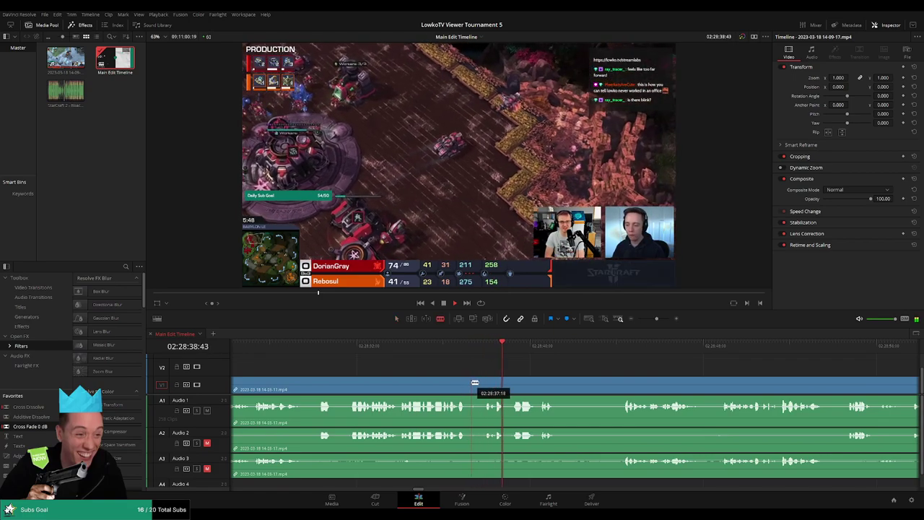
click(474, 382)
key(a)
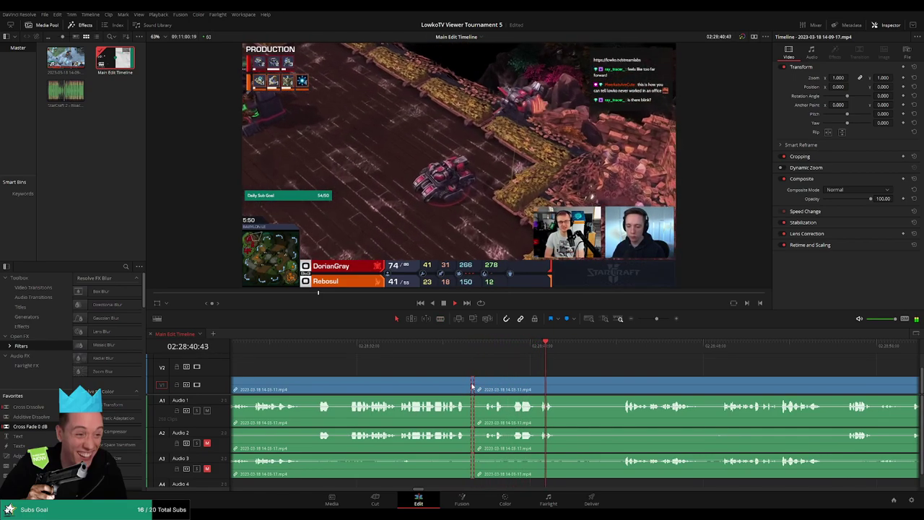
click(438, 389)
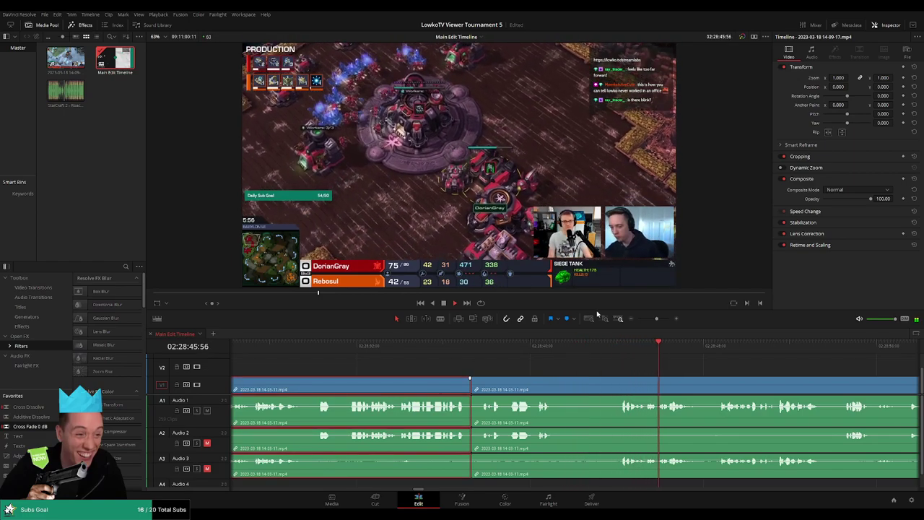
scroll(545, 365, right, 3)
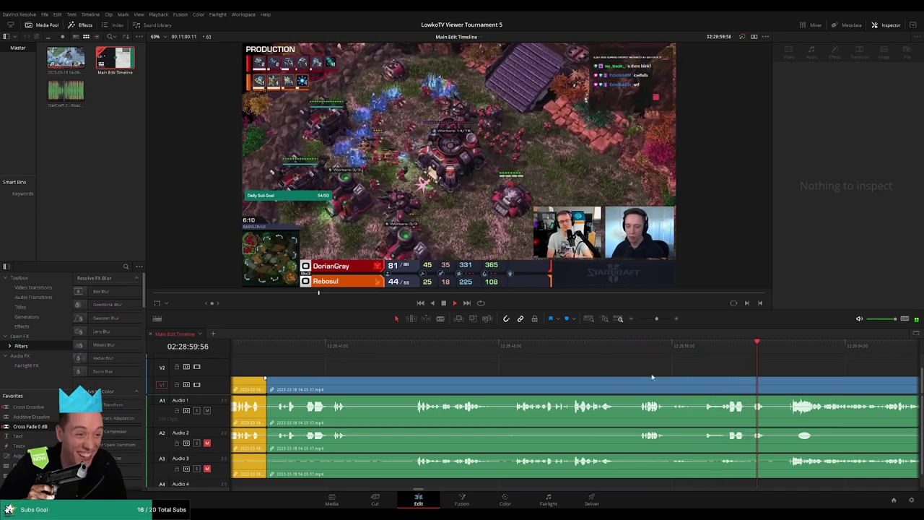
Step: Split all tracks where the pause begins and ripple delete the short piece after it
scroll(652, 376, up, 5)
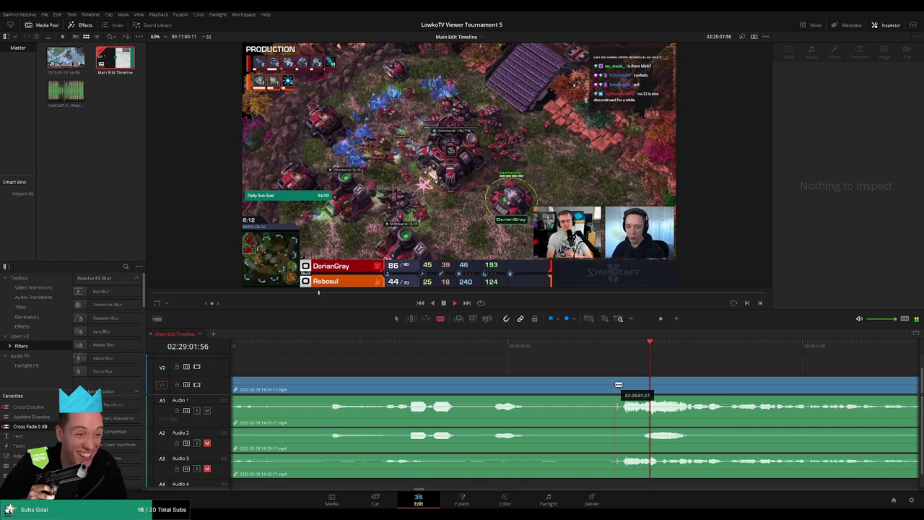
click(618, 385)
key(a)
click(619, 386)
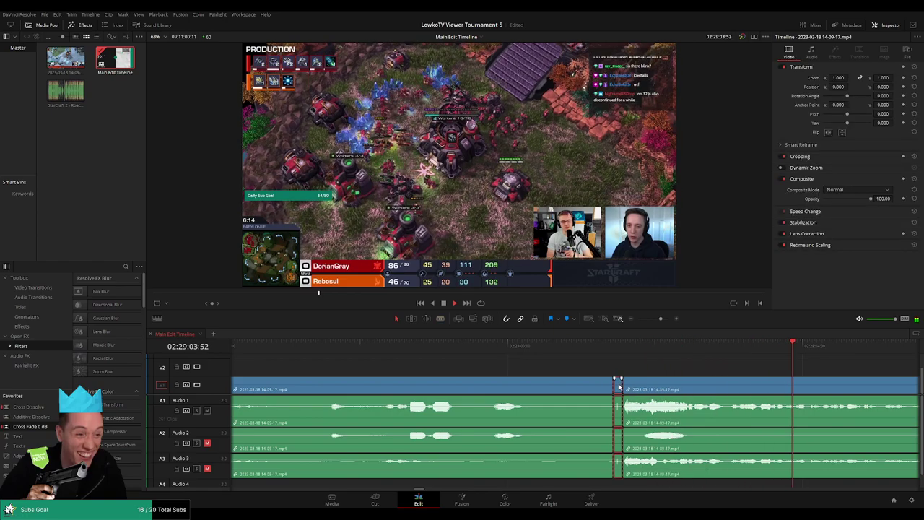
key(Delete)
Step: Flag the clip before the cut yellow and play back across the join
click(545, 346)
click(573, 392)
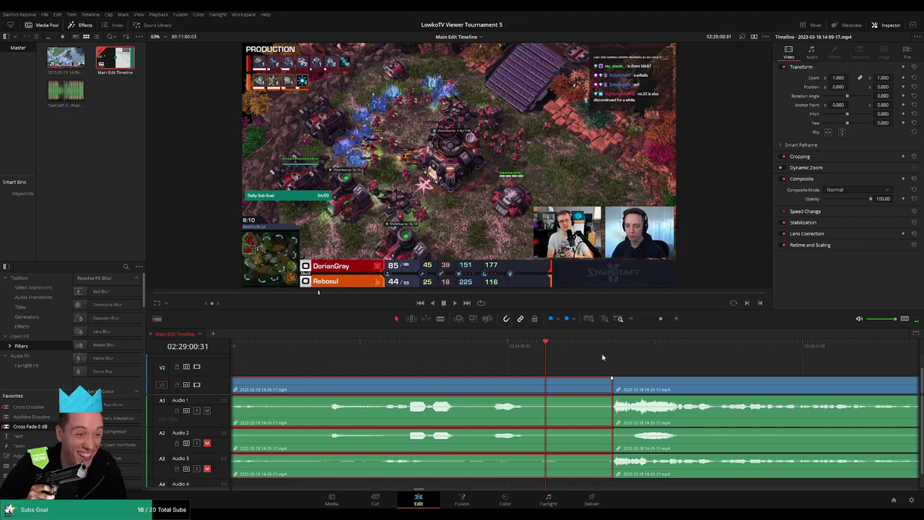
click(650, 371)
key(space)
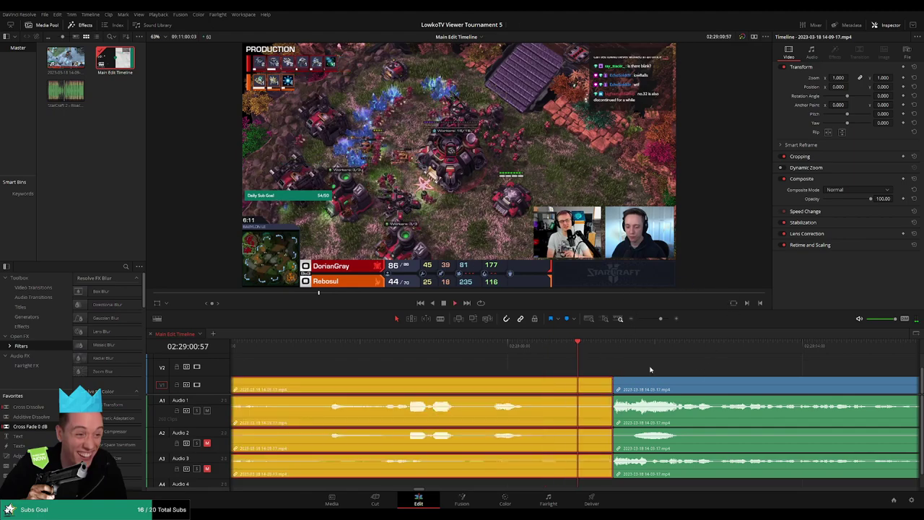
Step: Blade the yellow clip before the pause and ripple delete the piece between cuts
key(b)
click(540, 390)
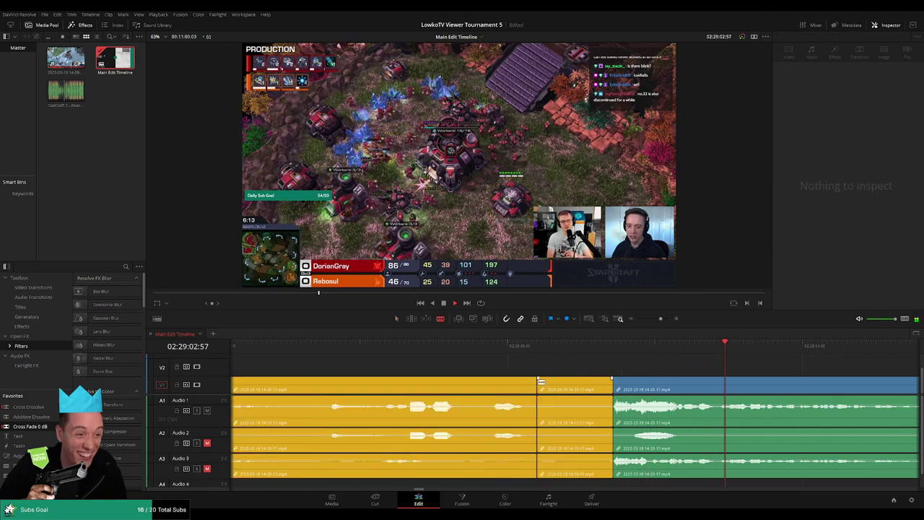
key(a)
click(575, 383)
key(Delete)
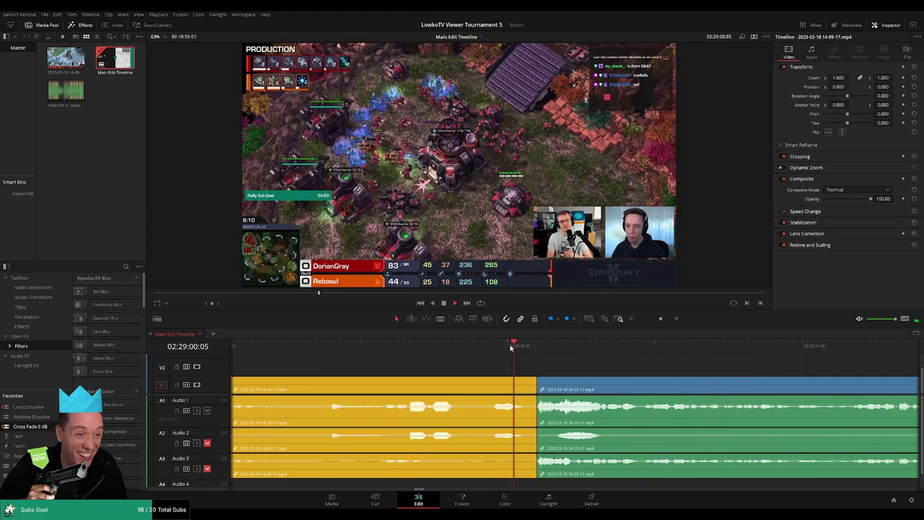
Step: Cut both ends of the next silence and ripple delete the silent section
drag(660, 318, 654, 318)
scroll(614, 370, right, 2)
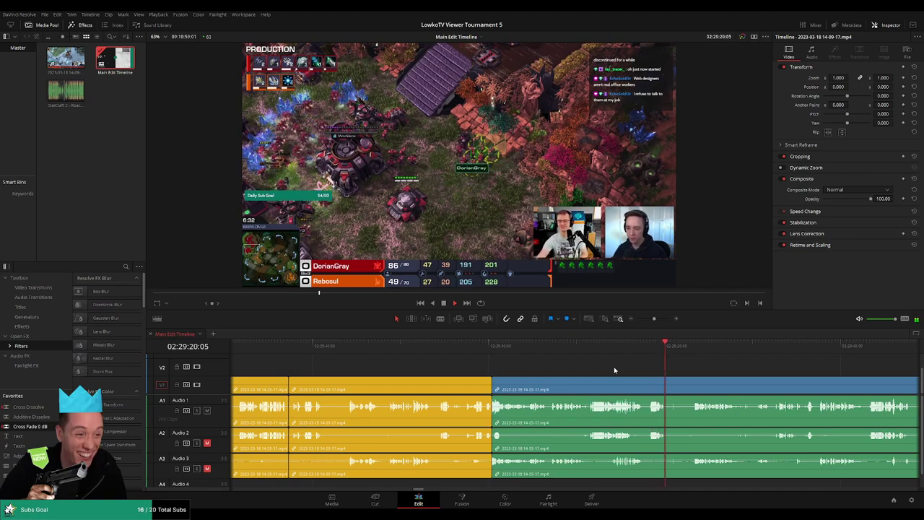
scroll(614, 370, up, 2)
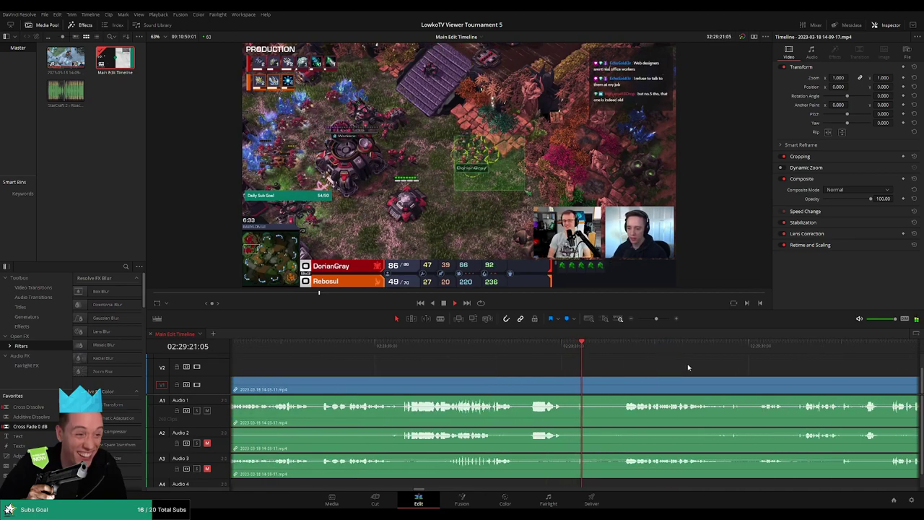
click(578, 384)
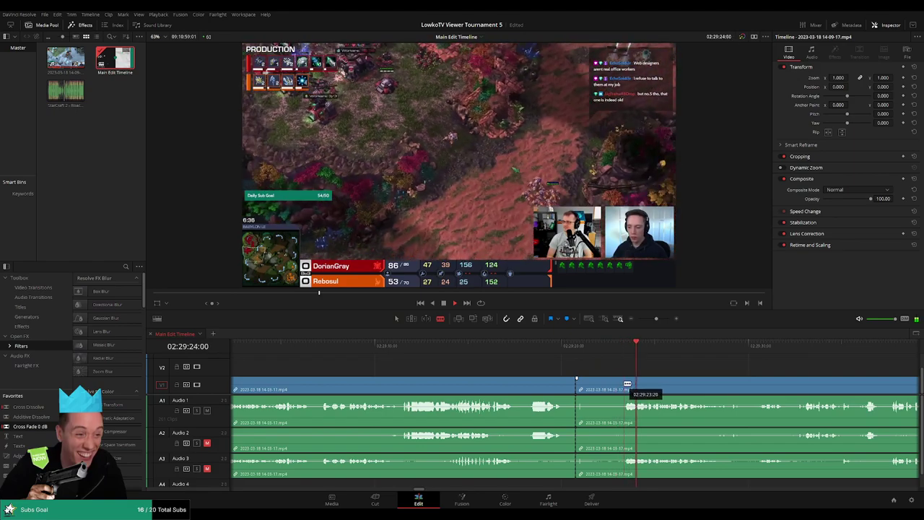
click(627, 390)
key(a)
click(602, 404)
key(Delete)
Step: Review the new cut and flag the clip before it yellow
click(604, 391)
key(Delete)
click(564, 352)
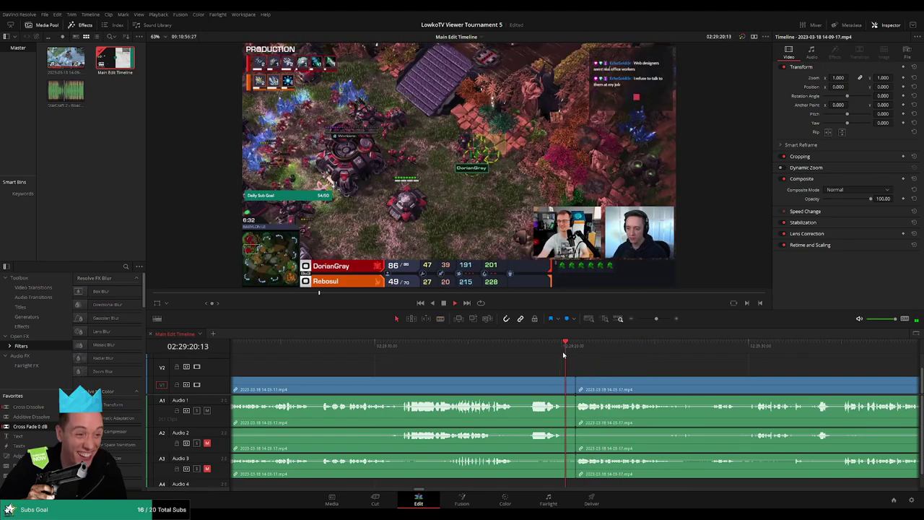
click(548, 390)
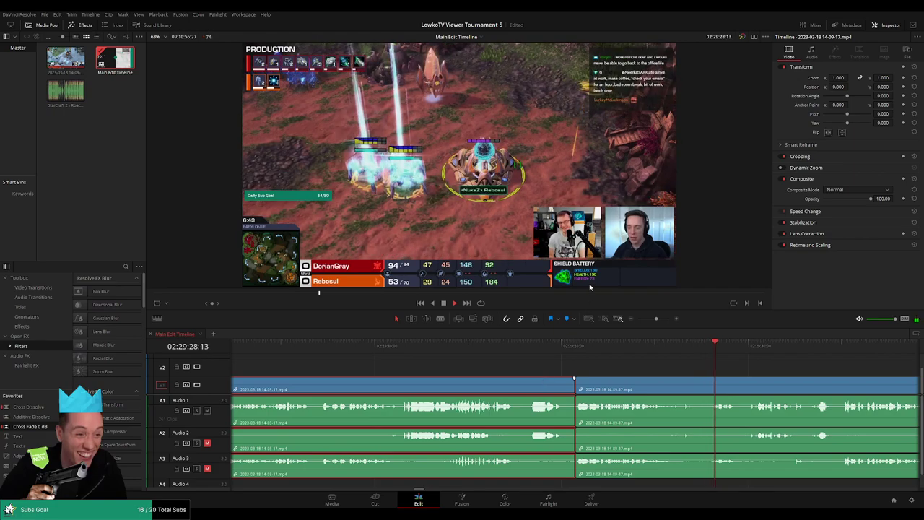
click(653, 348)
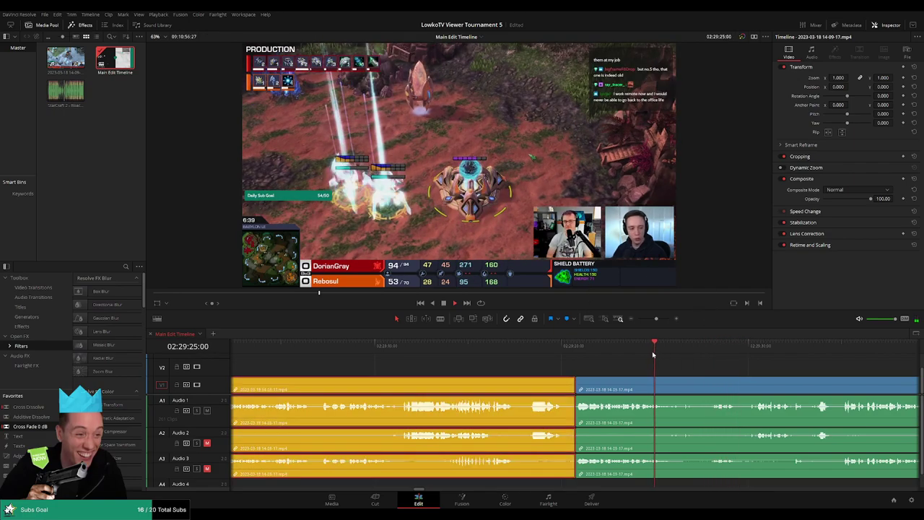
Step: Play and scroll further along the stream, looking for the next dead air
scroll(604, 367, right, 3)
click(605, 367)
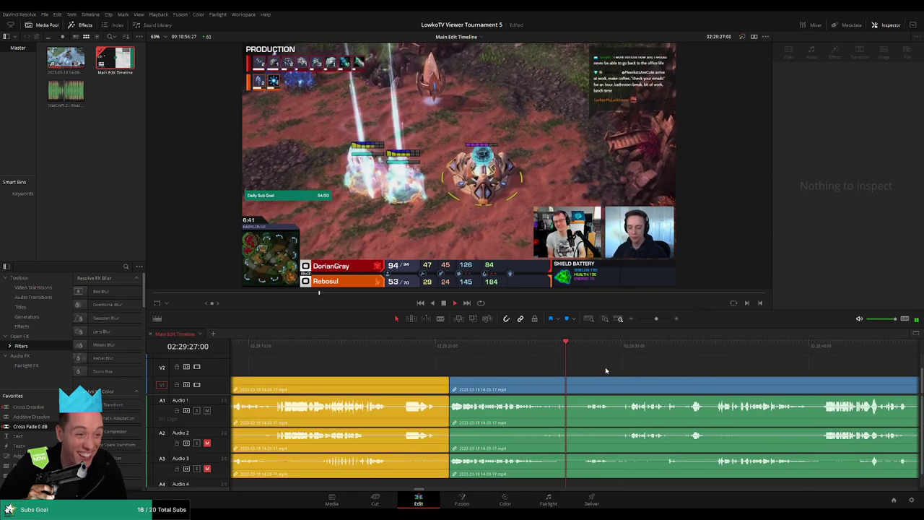
scroll(595, 371, right, 3)
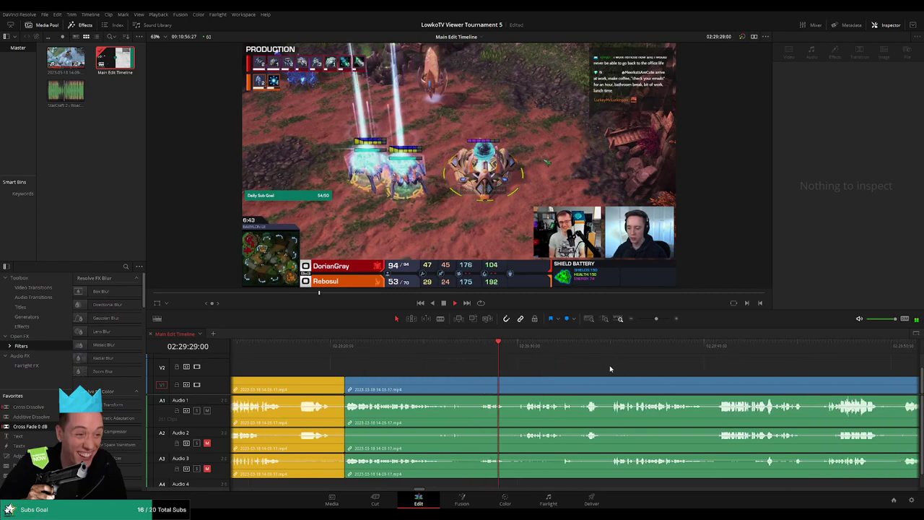
scroll(608, 368, right, 2)
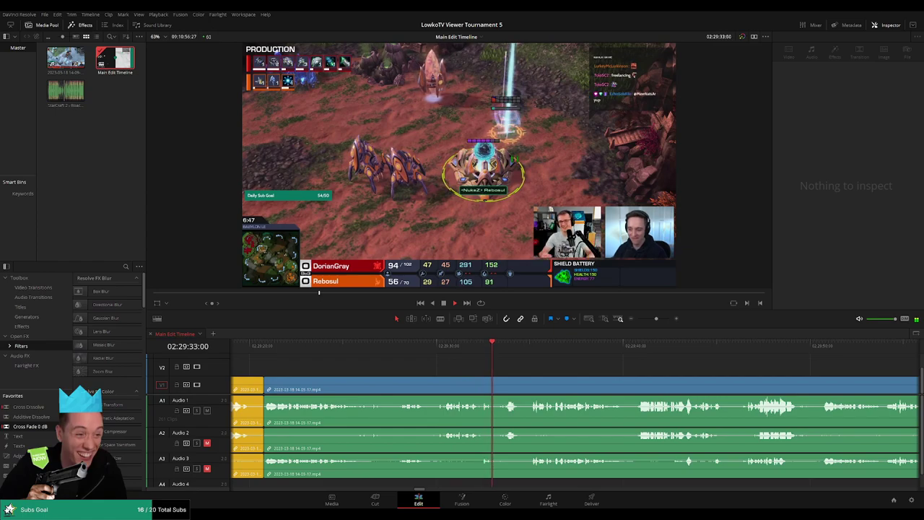
scroll(551, 370, right, 1)
scroll(529, 367, right, 1)
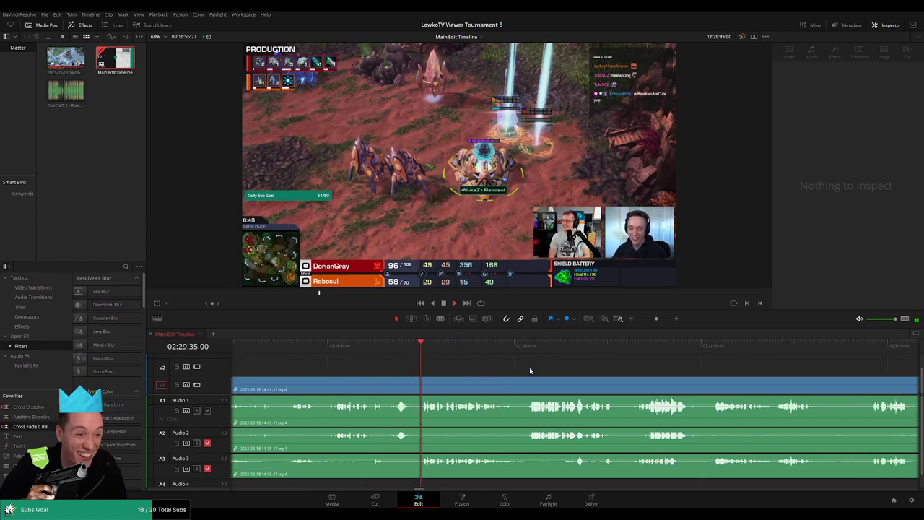
scroll(505, 366, right, 2)
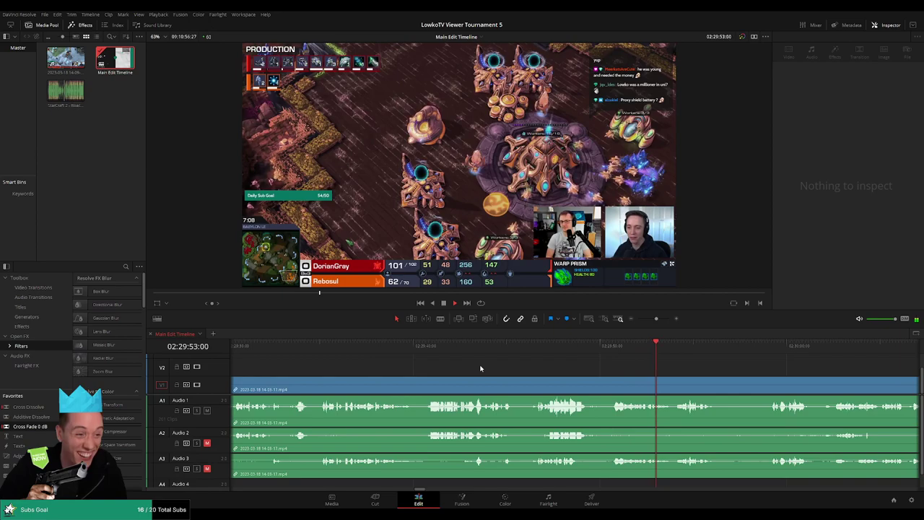
scroll(482, 368, right, 5)
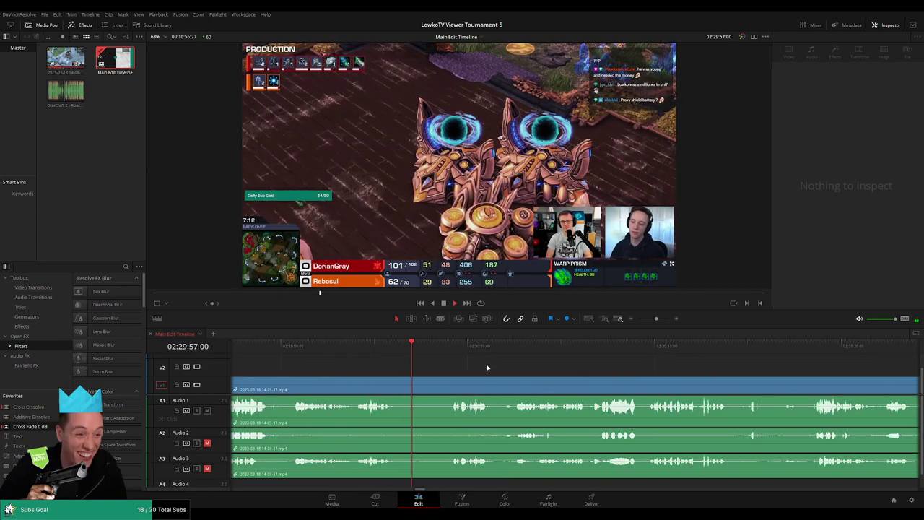
key(b)
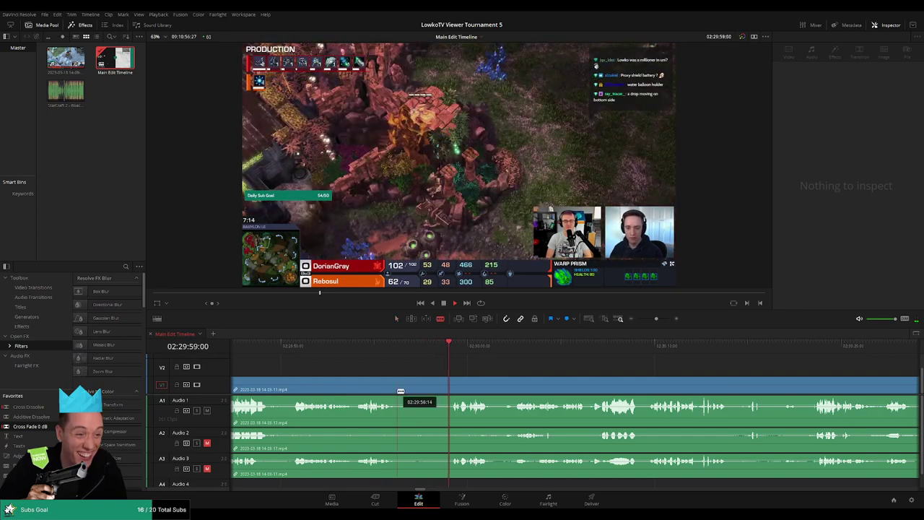
key(a)
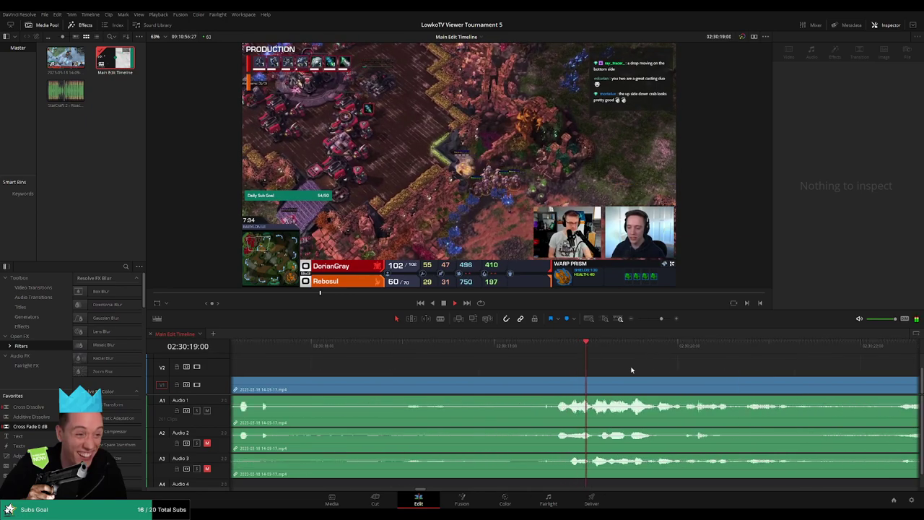
Step: Blade both ends of the short dead air, ripple delete it, and flag the preceding clip yellow
click(543, 383)
click(555, 384)
key(a)
click(549, 388)
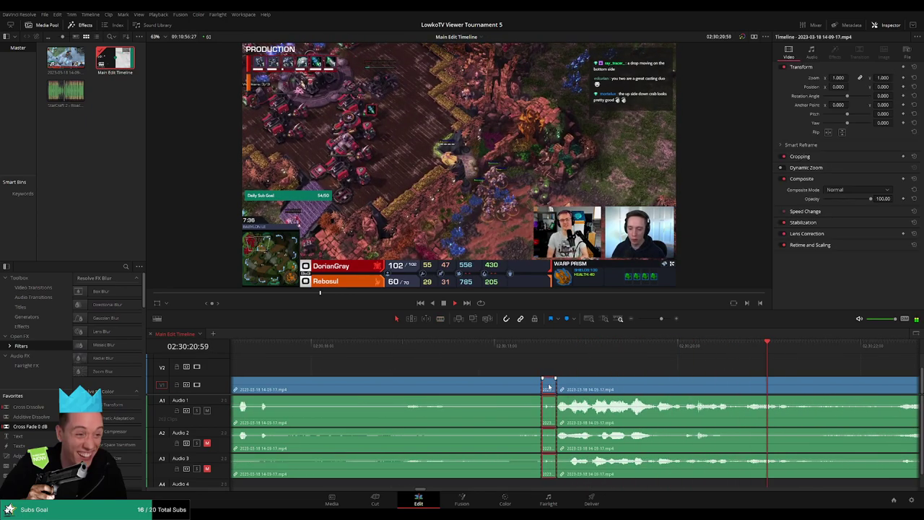
key(Delete)
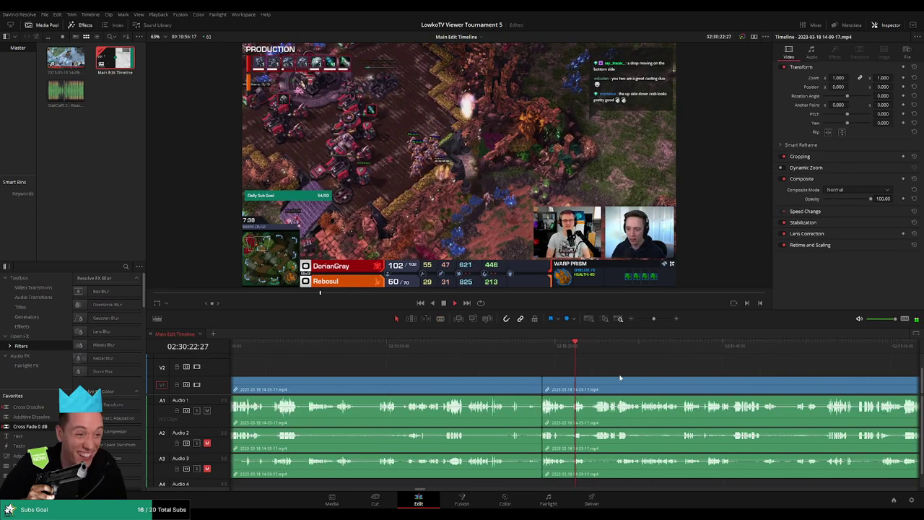
click(495, 386)
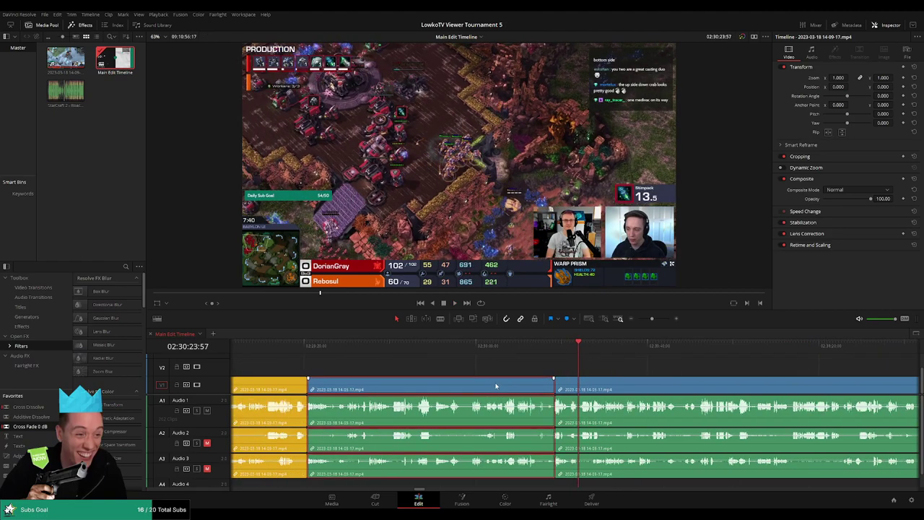
click(619, 369)
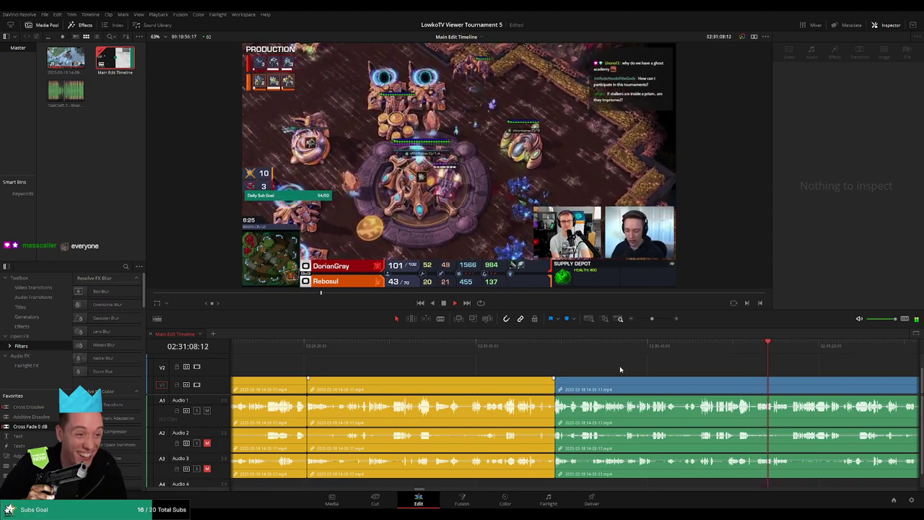
key(ctrl+equal)
key(ctrl+equal)
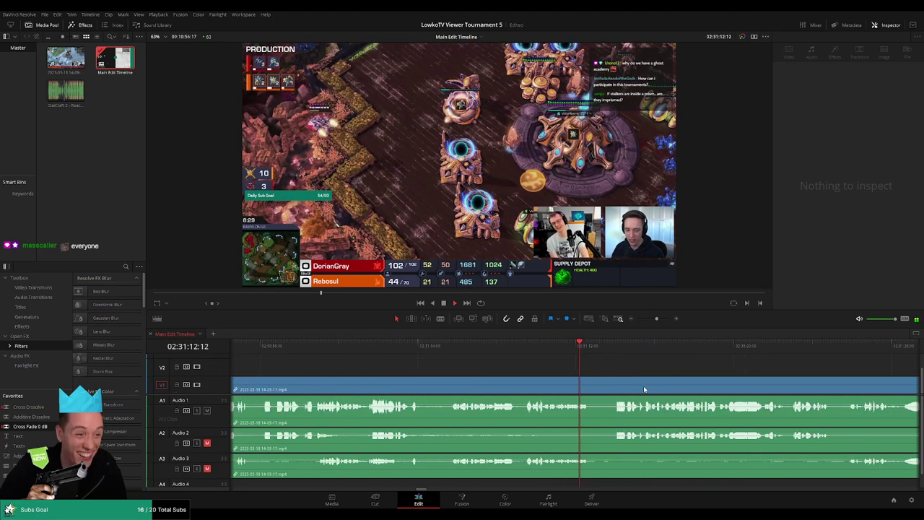
click(501, 352)
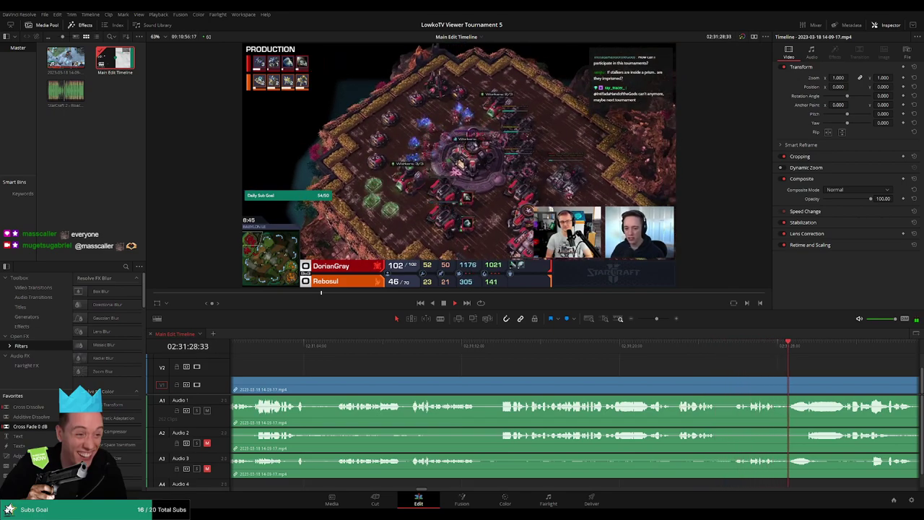
scroll(852, 367, right, 10)
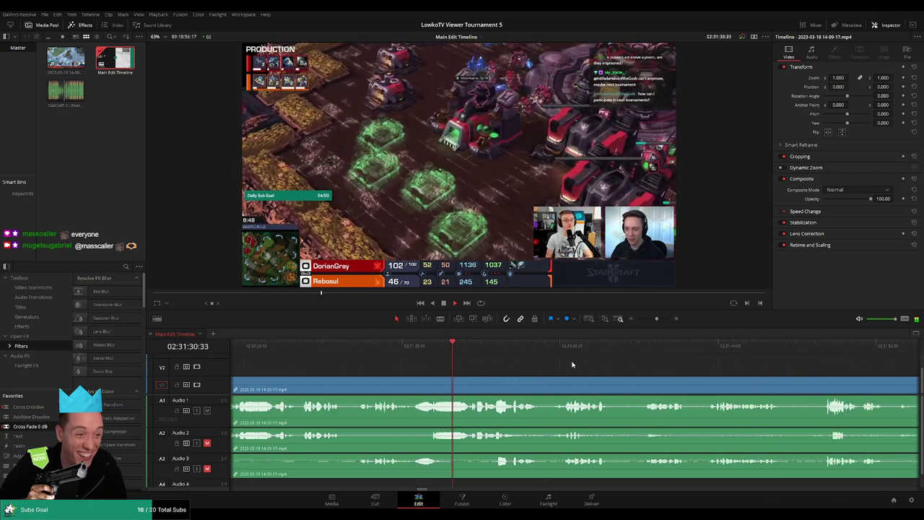
scroll(649, 368, left, 3)
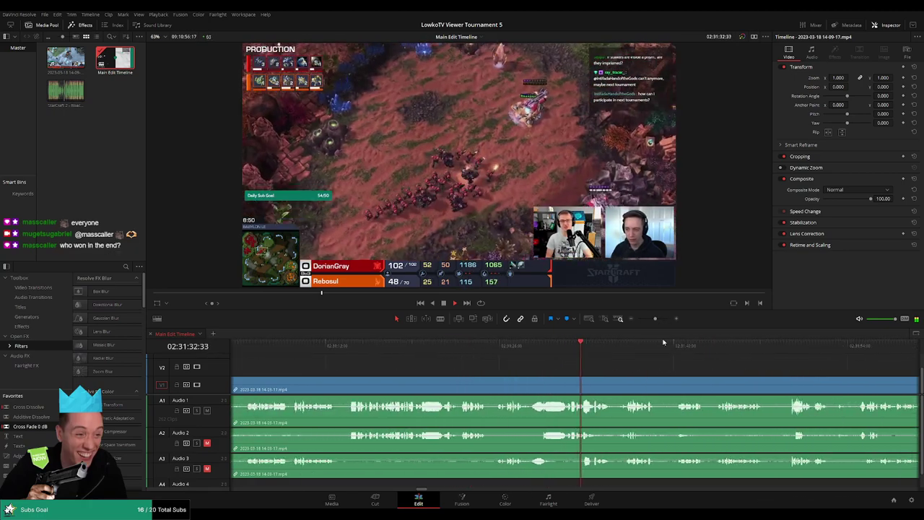
scroll(541, 371, right, 4)
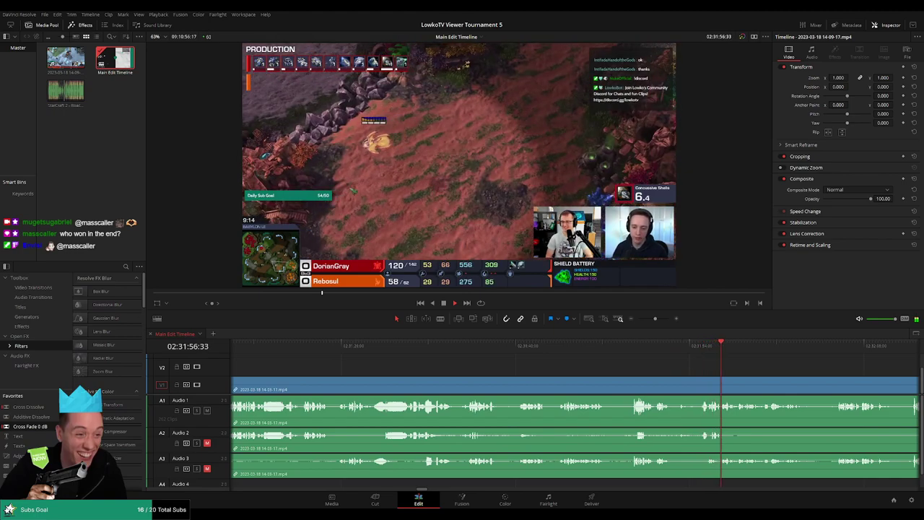
scroll(557, 380, right, 3)
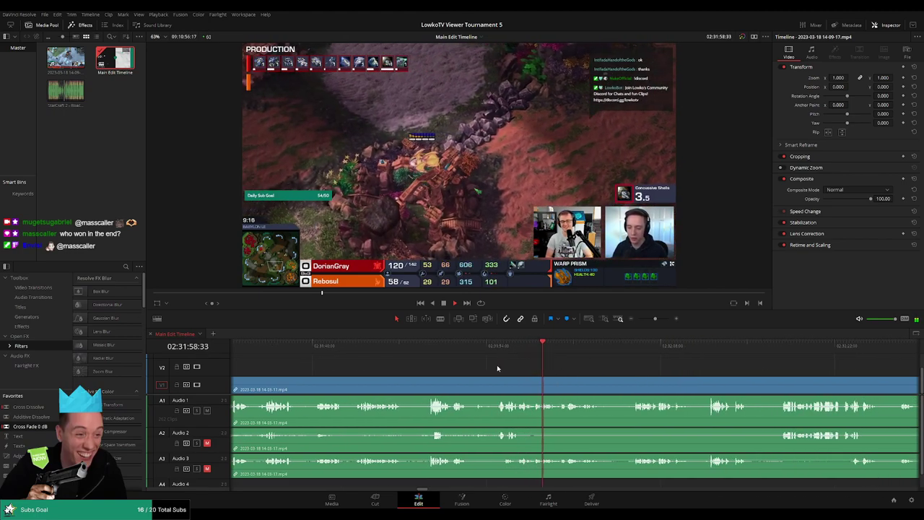
click(644, 373)
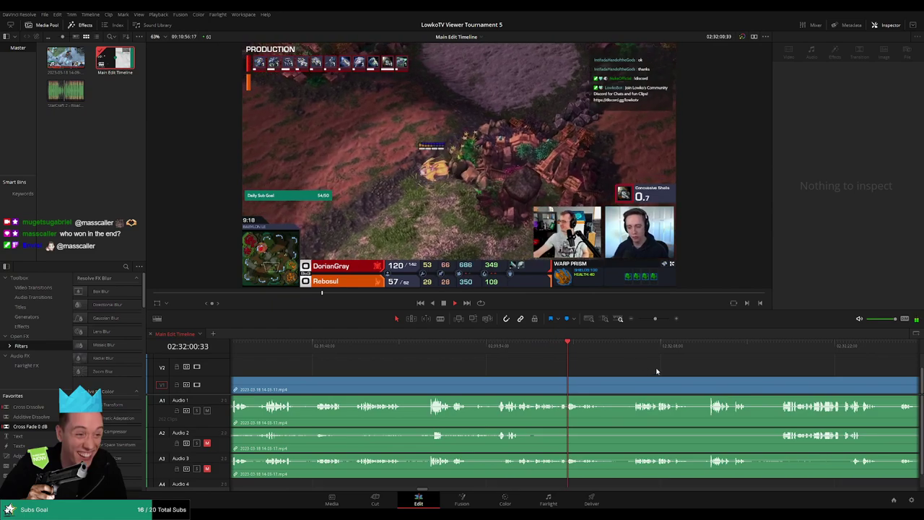
scroll(511, 364, right, 2)
scroll(511, 365, right, 1)
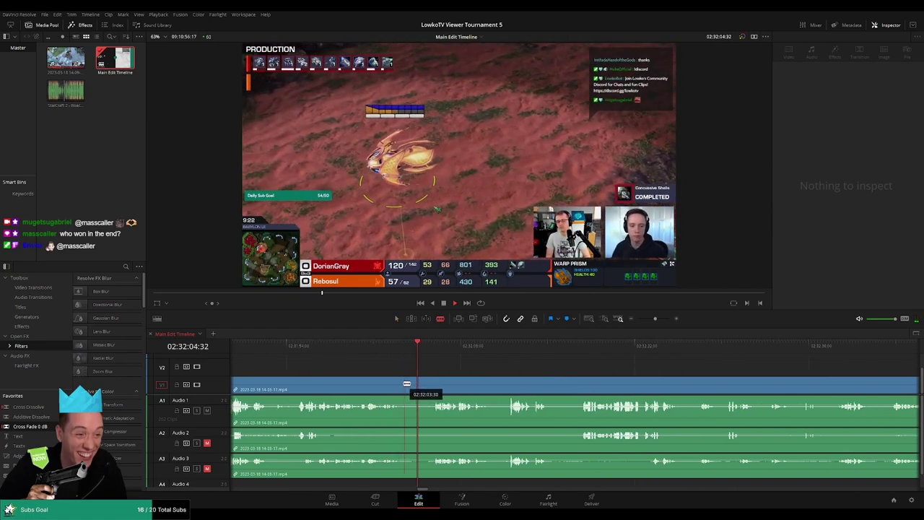
Step: Blade all tracks at both ends of the dead air and ripple delete the piece
key(b)
click(400, 389)
click(431, 388)
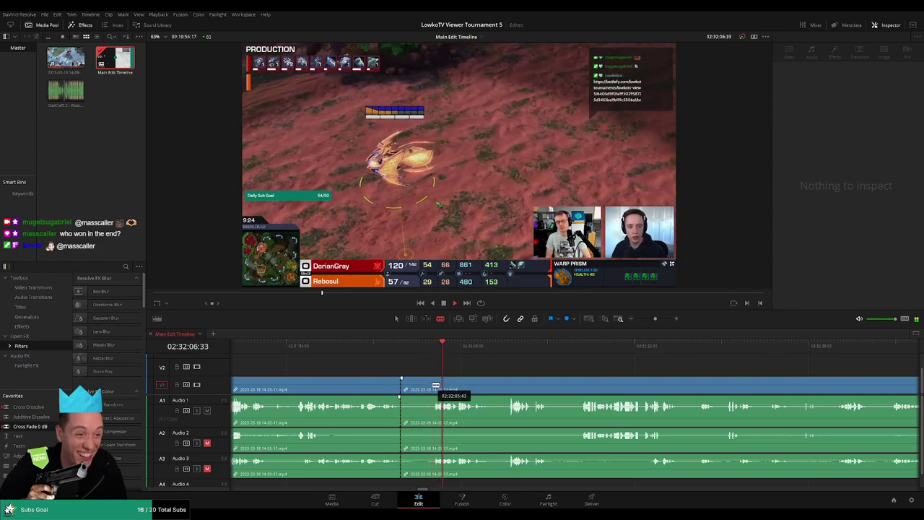
key(a)
click(422, 389)
key(Delete)
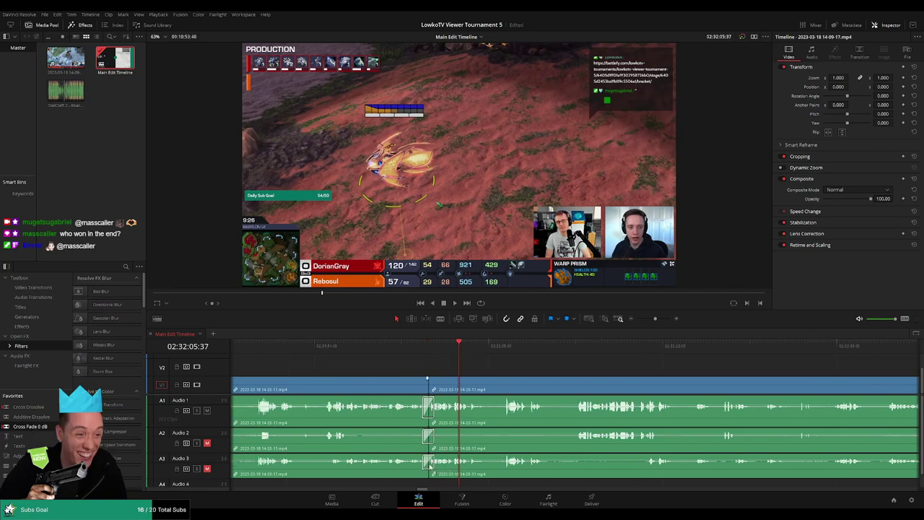
Step: Review the new join, select the clip before it for yellow, and scroll onward
click(426, 355)
click(394, 390)
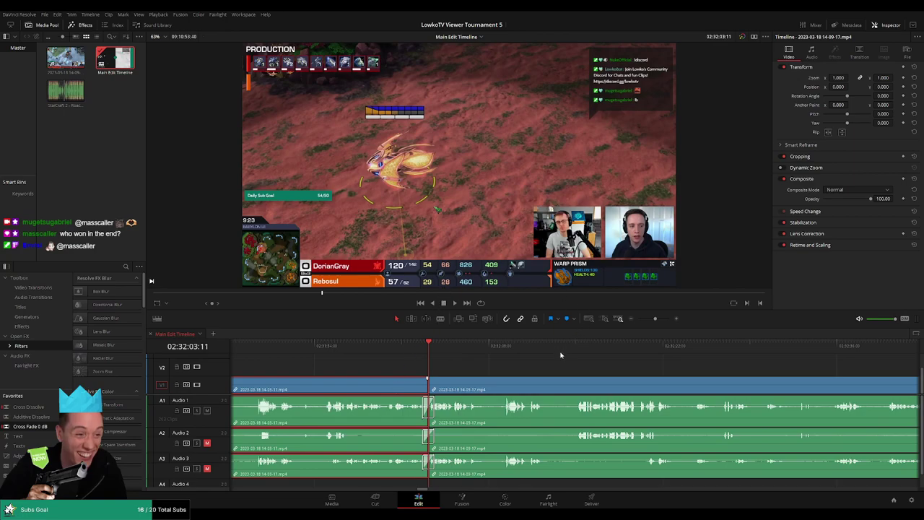
key(space)
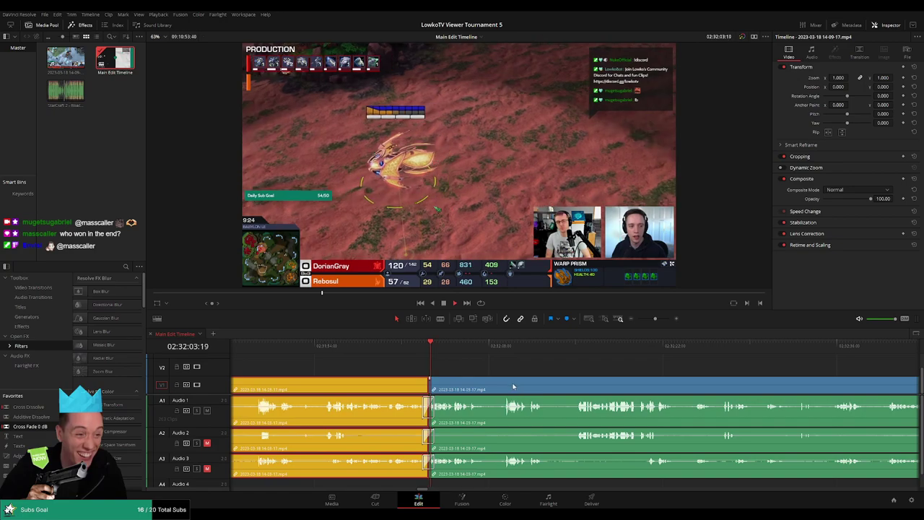
scroll(523, 371, down, 3)
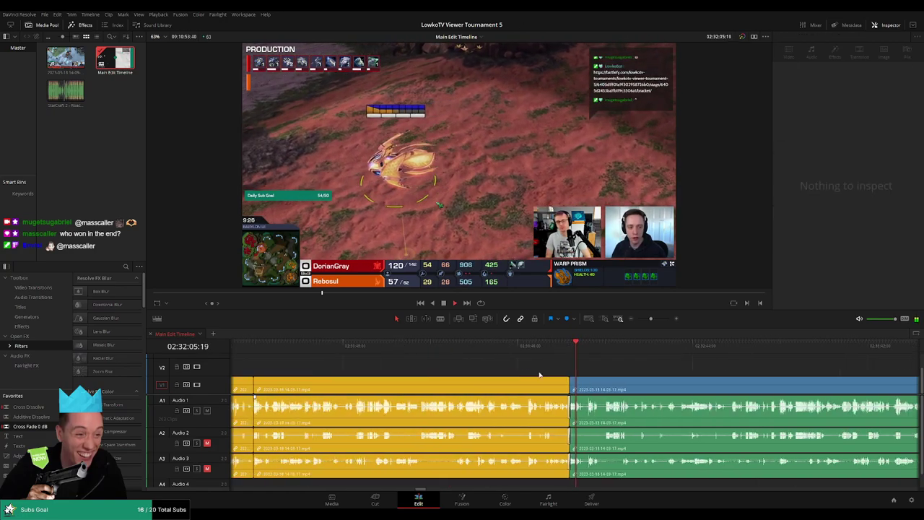
scroll(522, 367, up, 2)
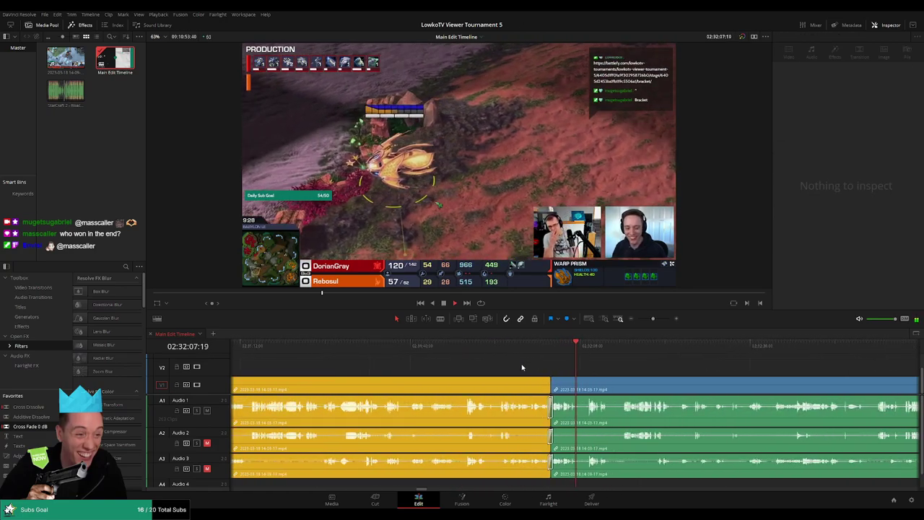
scroll(566, 366, right, 3)
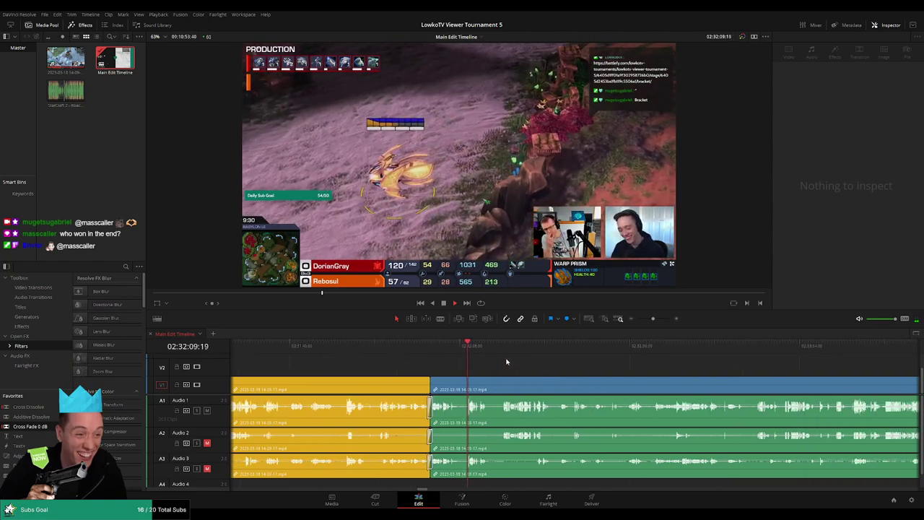
scroll(506, 366, right, 2)
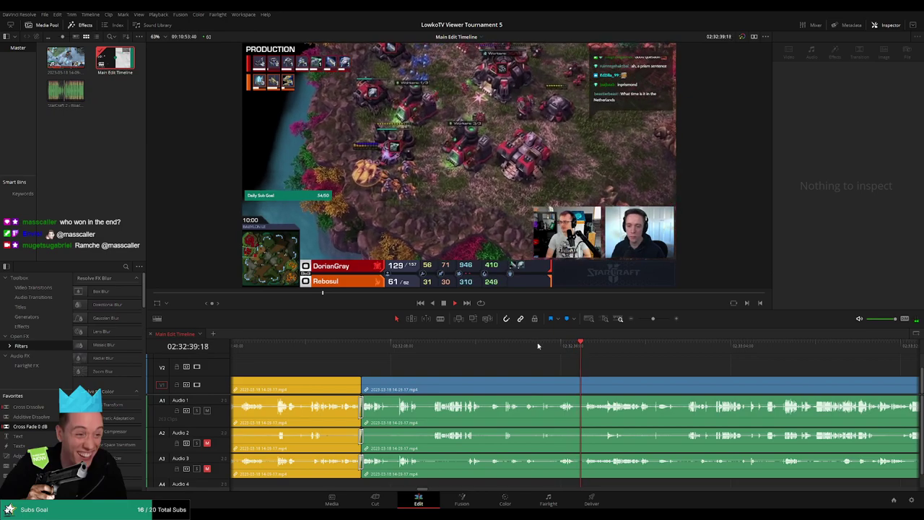
Step: Split at the end of the dead air, delete the piece, and close the gap
key(space)
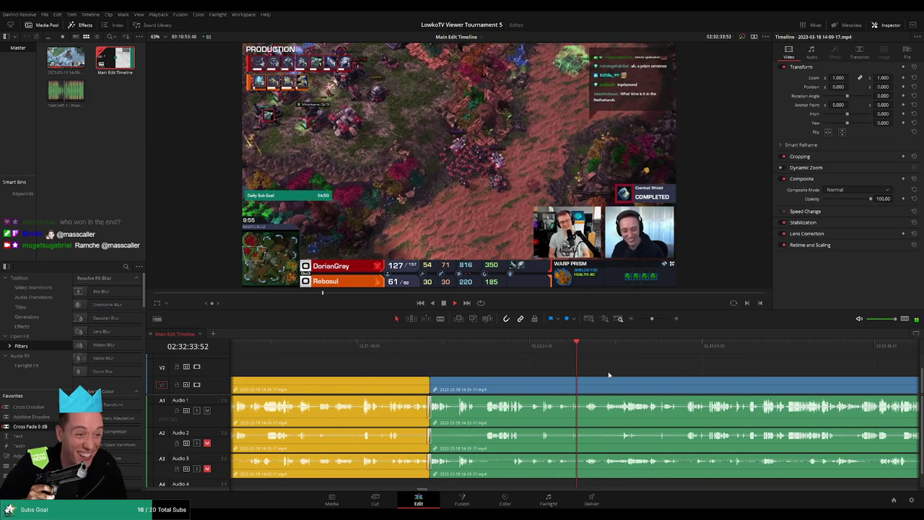
key(space)
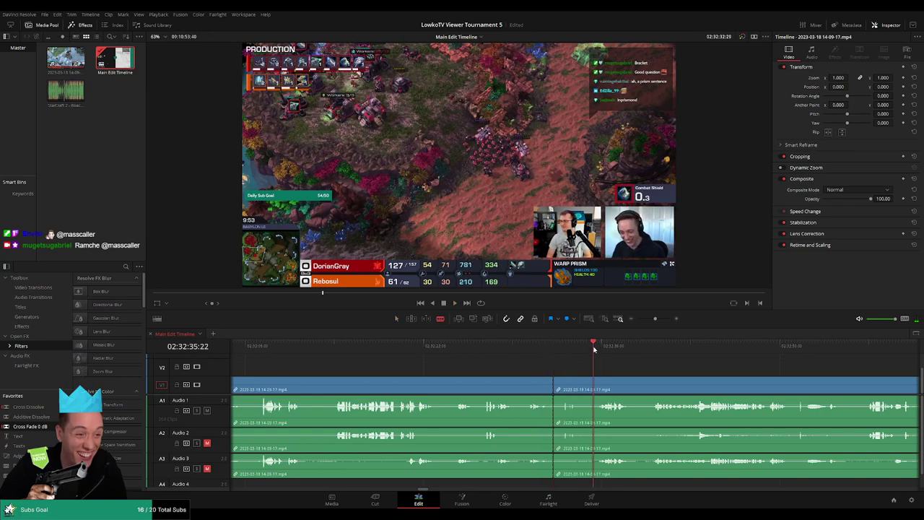
drag(594, 349, 635, 348)
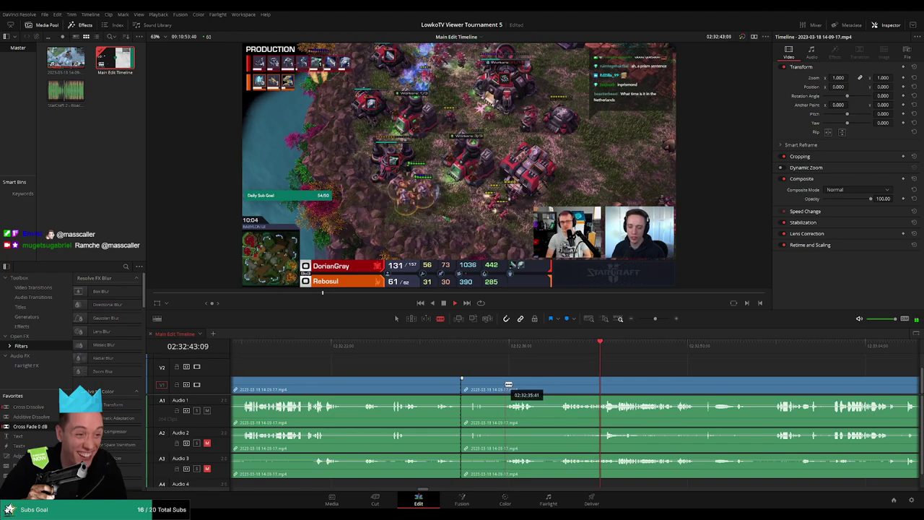
click(508, 384)
key(a)
click(490, 388)
key(BackSpace)
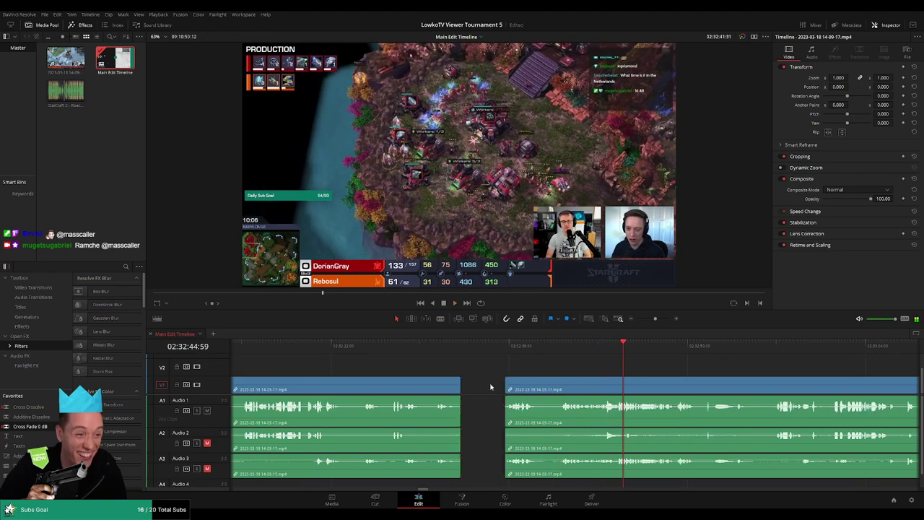
click(491, 388)
key(BackSpace)
Step: Review the new edit point and drop Cross Fade 0 dB onto it
key(Up)
key(space)
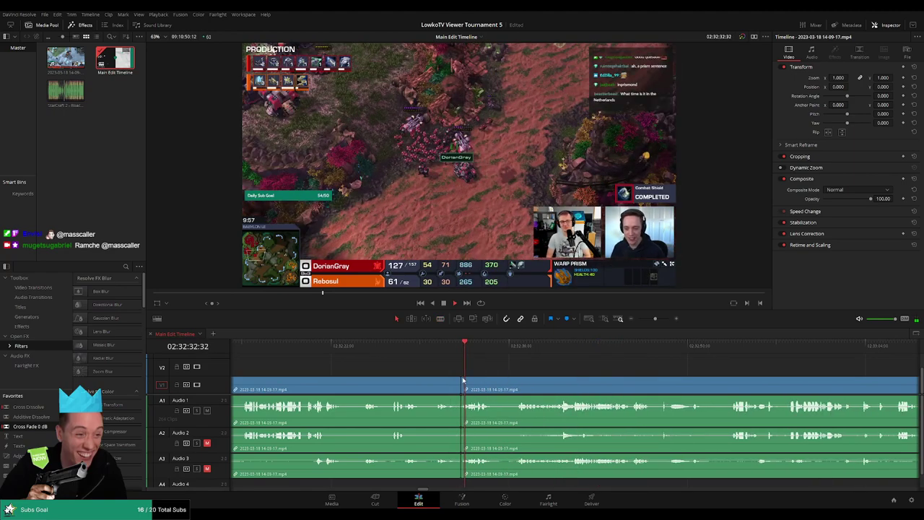
click(449, 352)
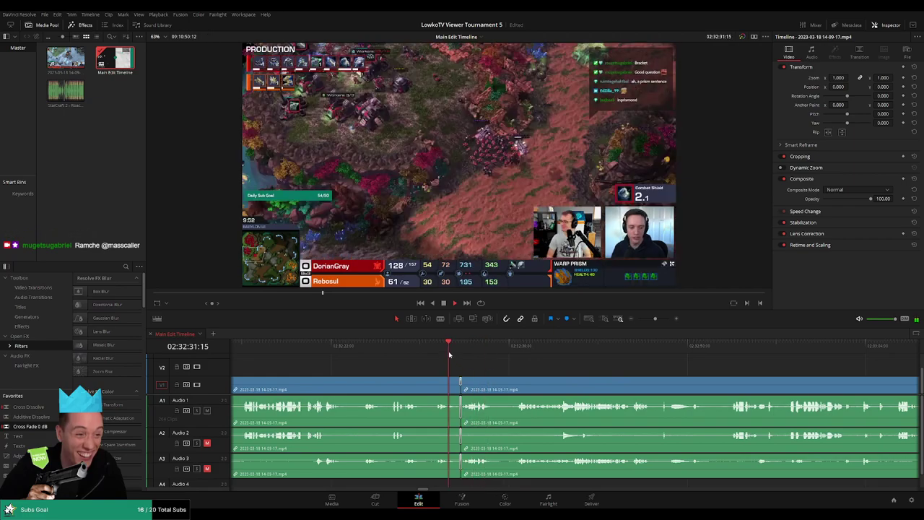
click(432, 384)
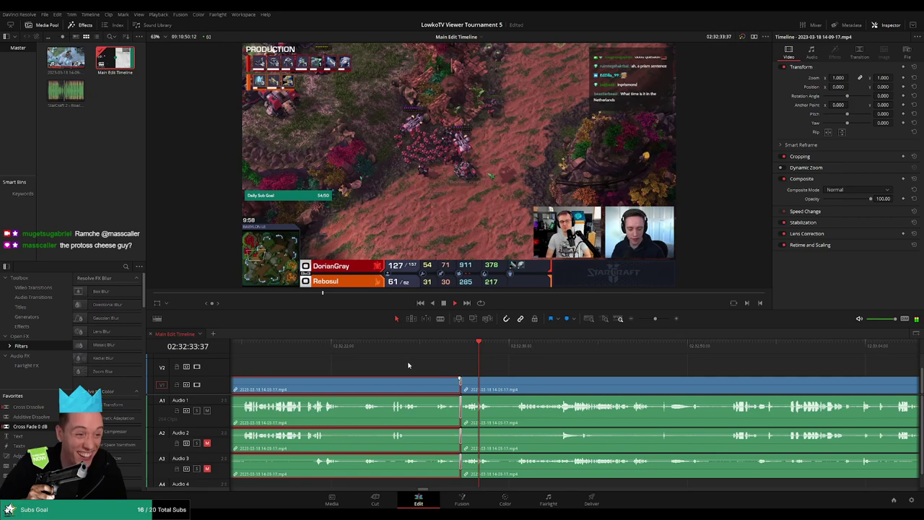
click(425, 365)
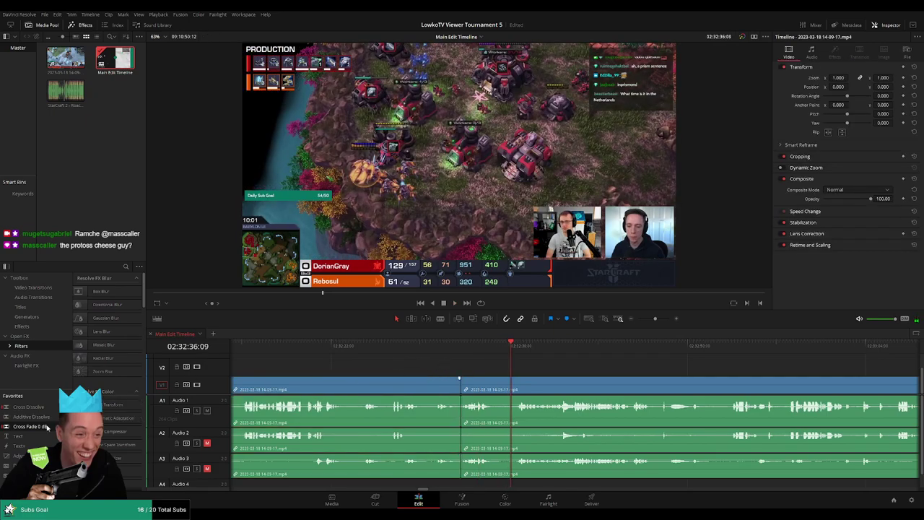
drag(45, 427, 410, 415)
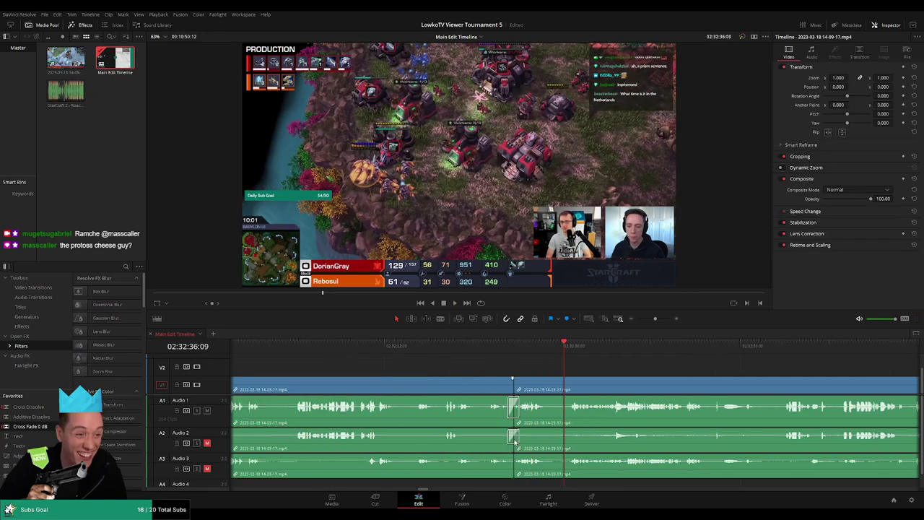
drag(32, 425, 472, 445)
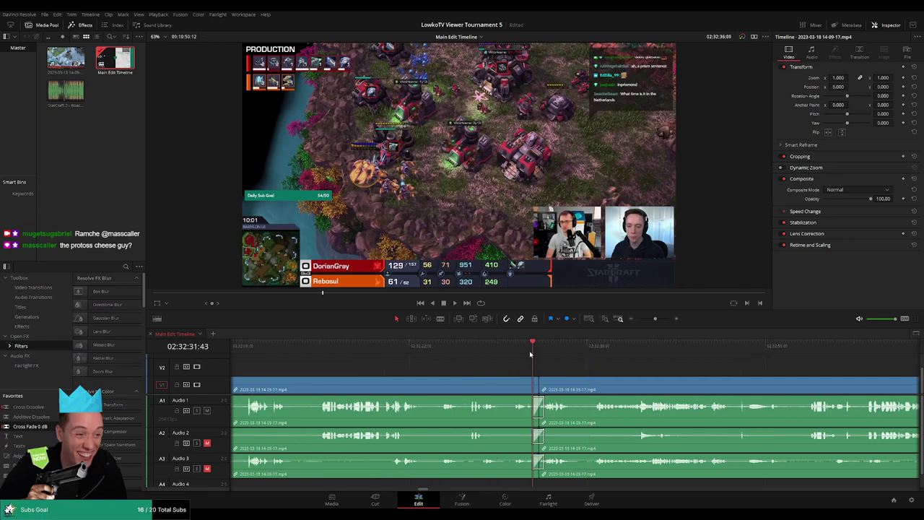
Step: Play across the cross-fade and colour the clips before the join yellow
key(space)
click(498, 386)
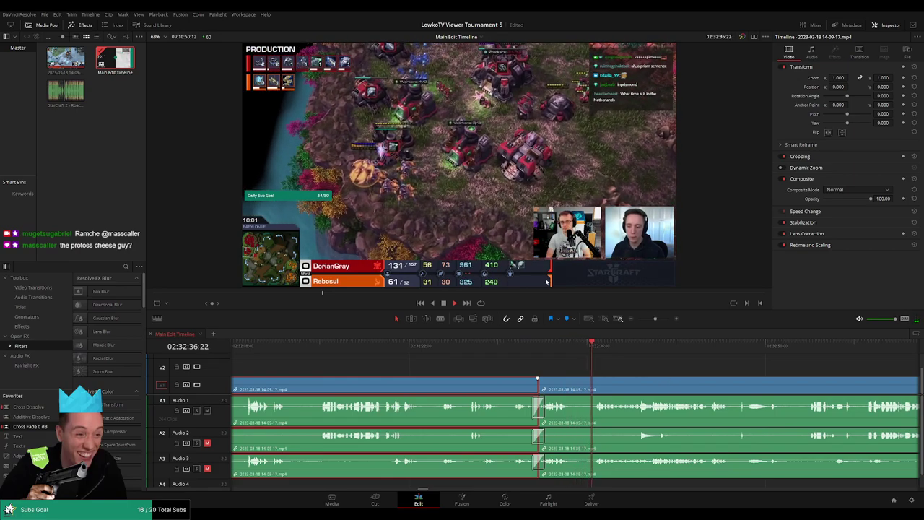
click(659, 377)
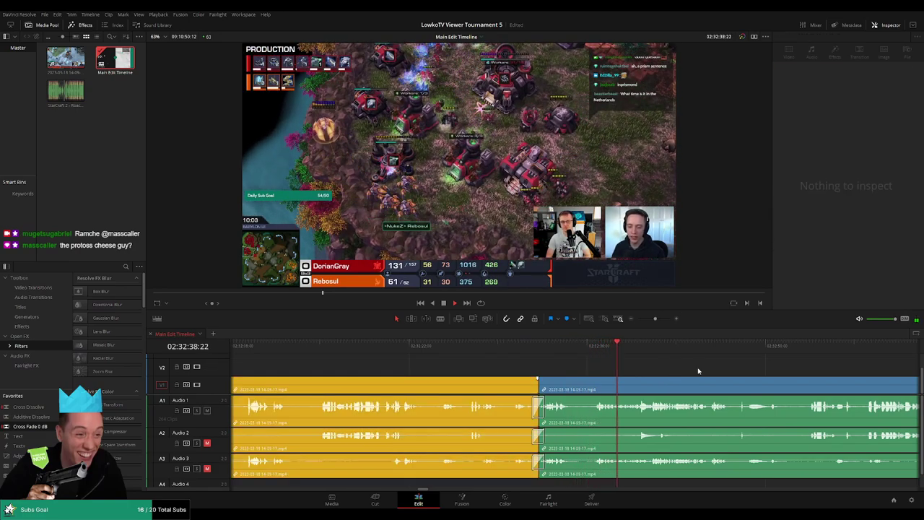
scroll(712, 365, right, 5)
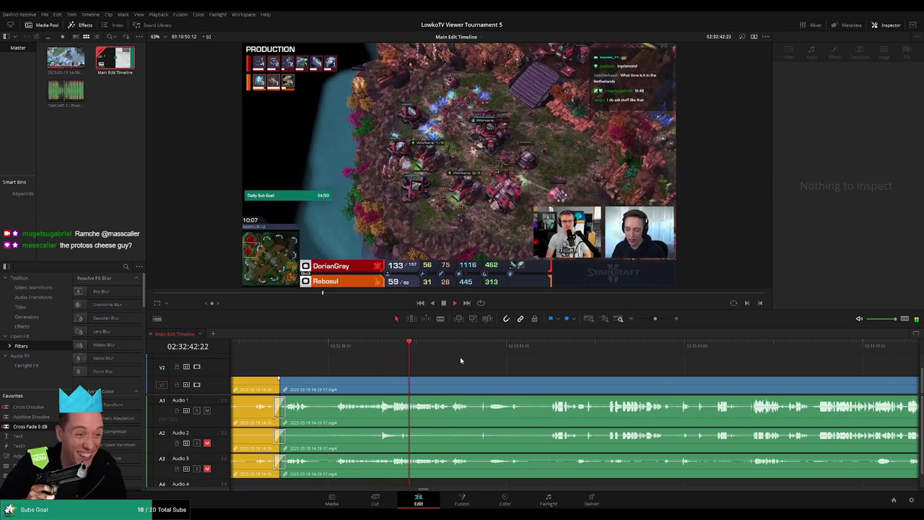
Step: Zoom out and scrub to the Victory screen at the end of the Babylon LE stream
key(space)
drag(655, 318, 635, 318)
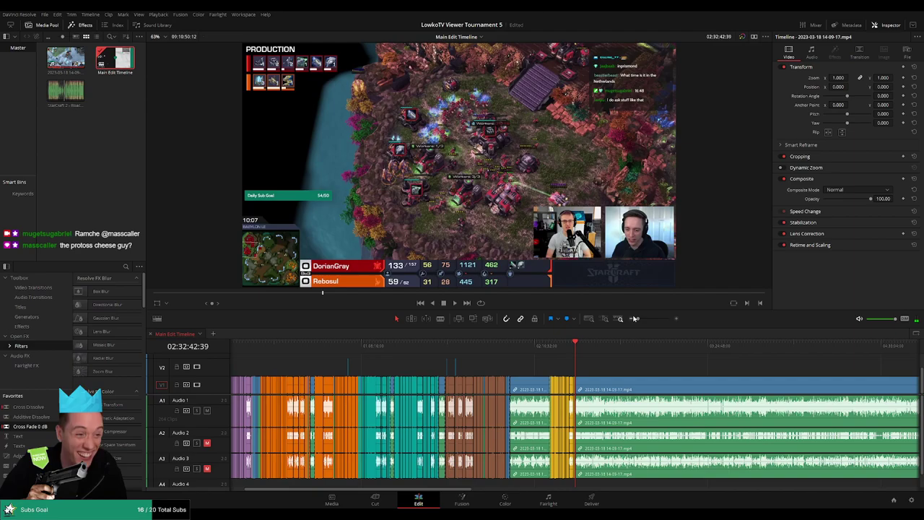
scroll(479, 351, right, 15)
click(677, 346)
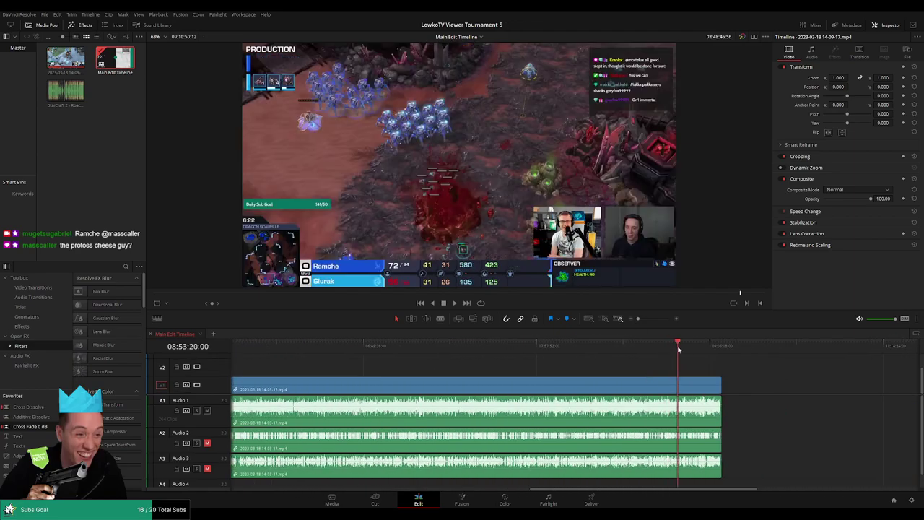
drag(678, 350, 695, 349)
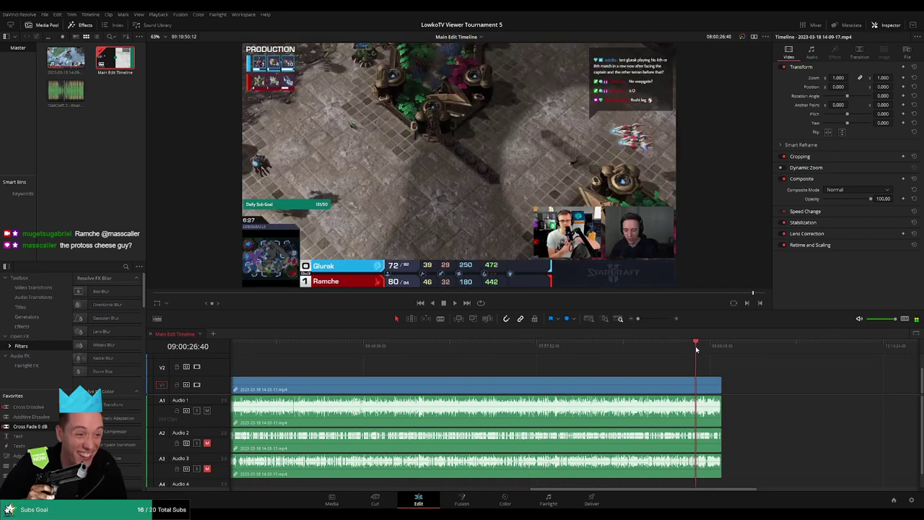
key(space)
scroll(711, 369, up, 3)
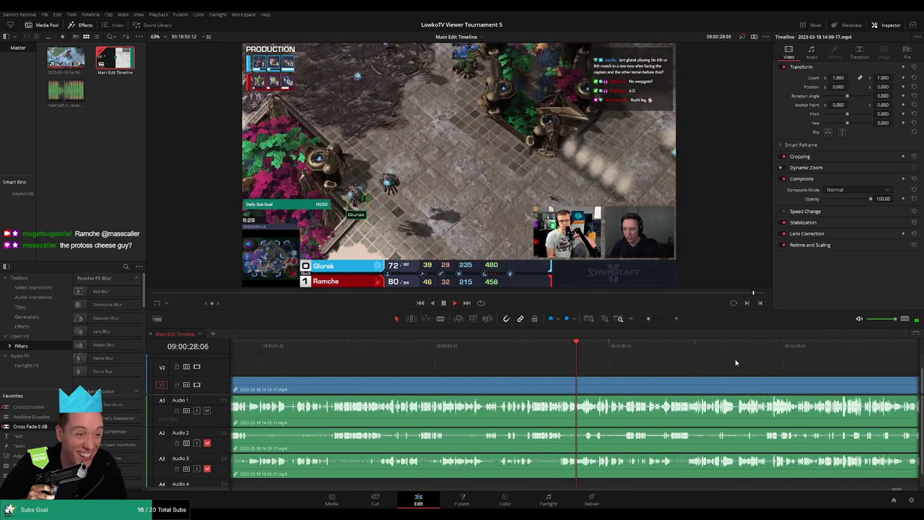
click(819, 346)
click(537, 350)
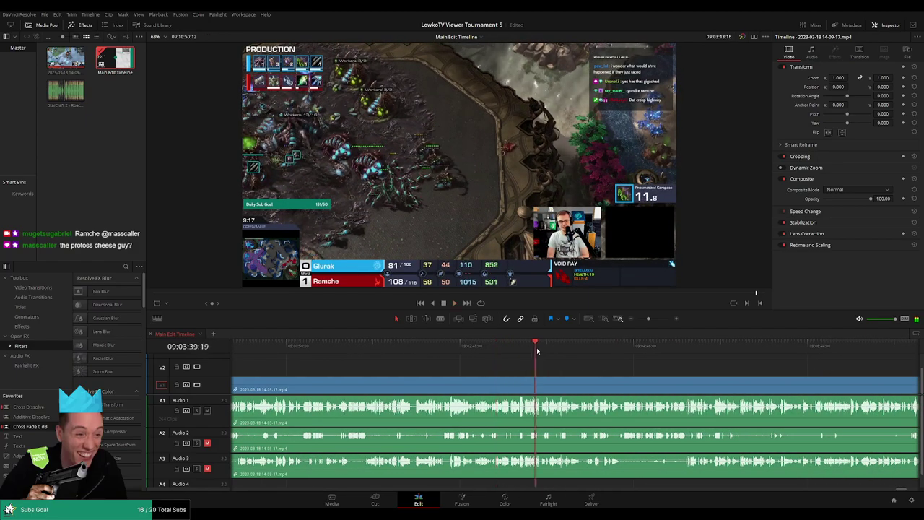
drag(537, 351, 577, 354)
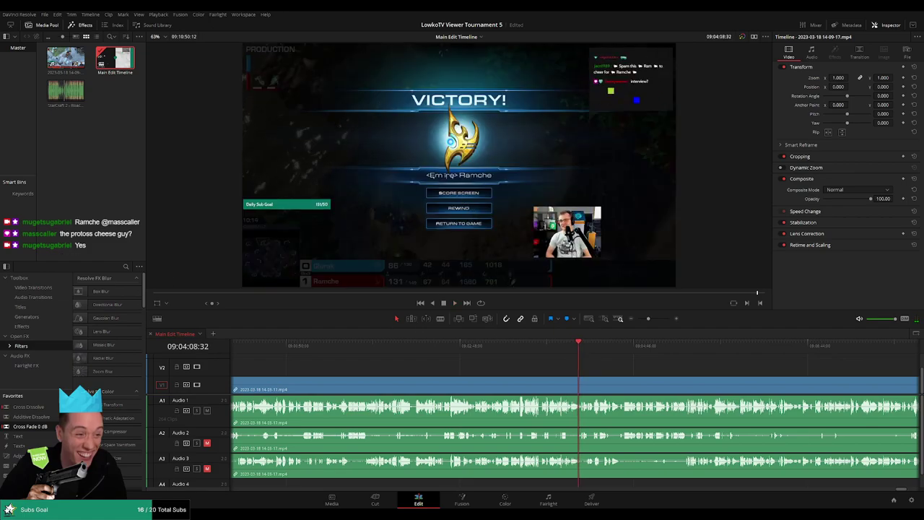
scroll(583, 339, down, 4)
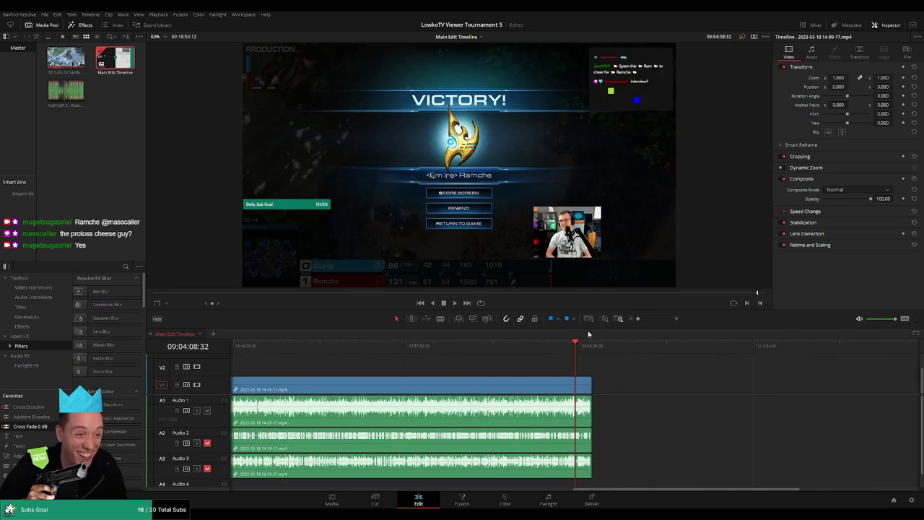
Step: Return to the yellow clips near 02:32 and play through to about 02:33:02
scroll(748, 365, left, 8)
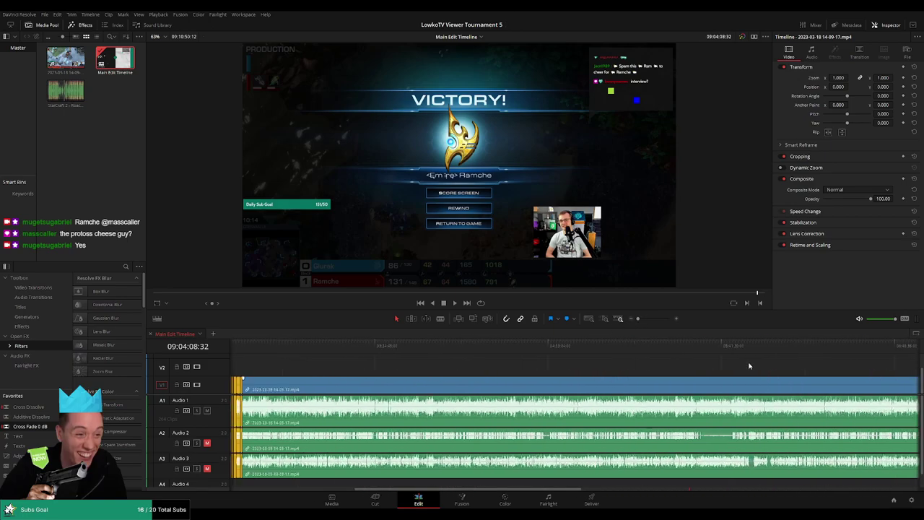
click(561, 347)
scroll(647, 368, up, 4)
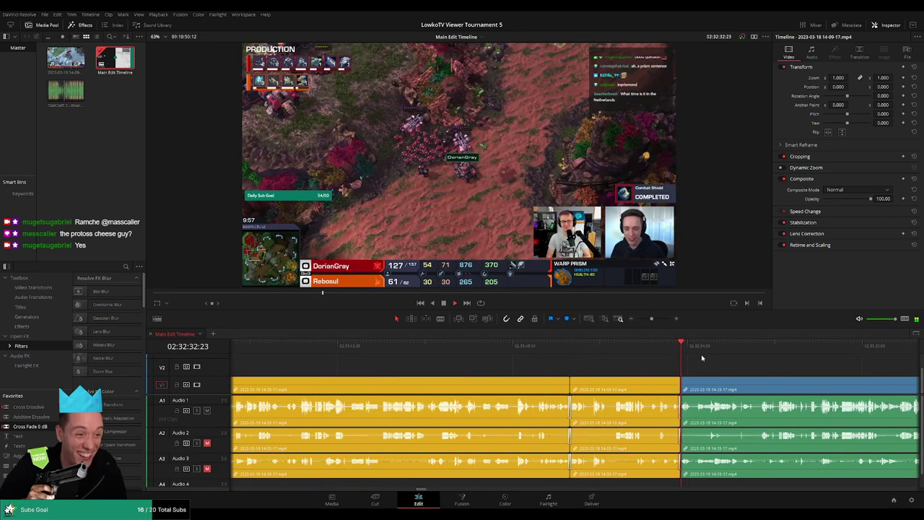
scroll(682, 364, up, 4)
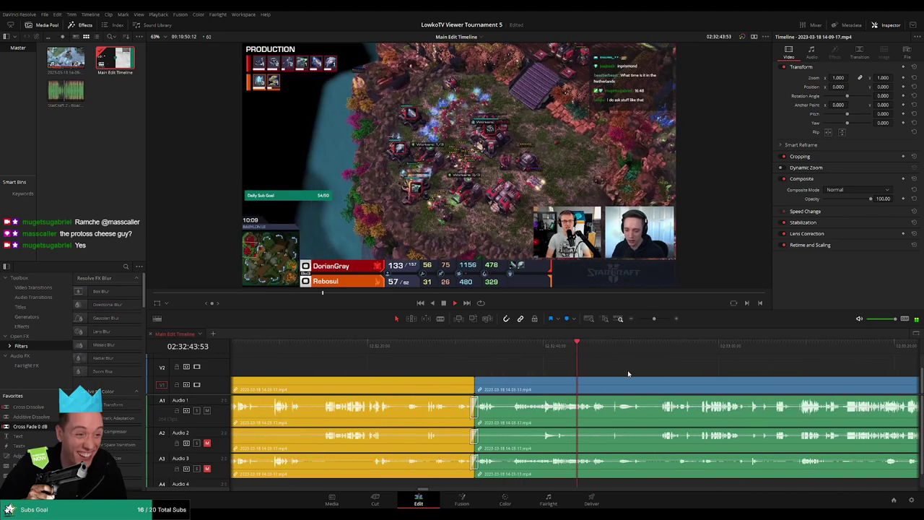
drag(581, 347, 634, 352)
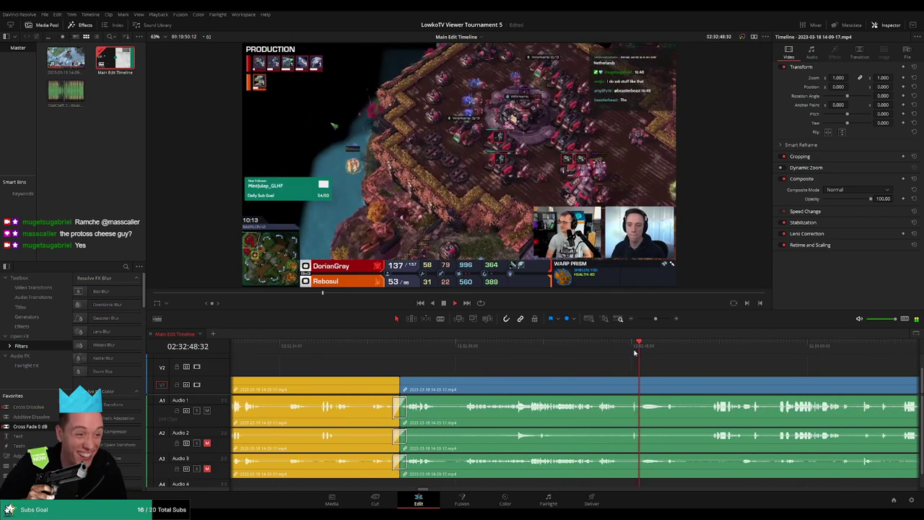
scroll(567, 364, right, 3)
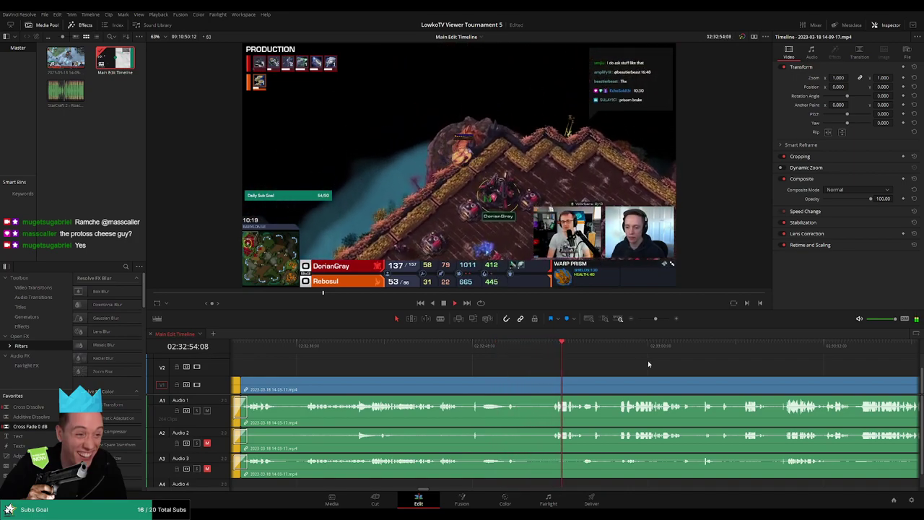
scroll(546, 367, right, 3)
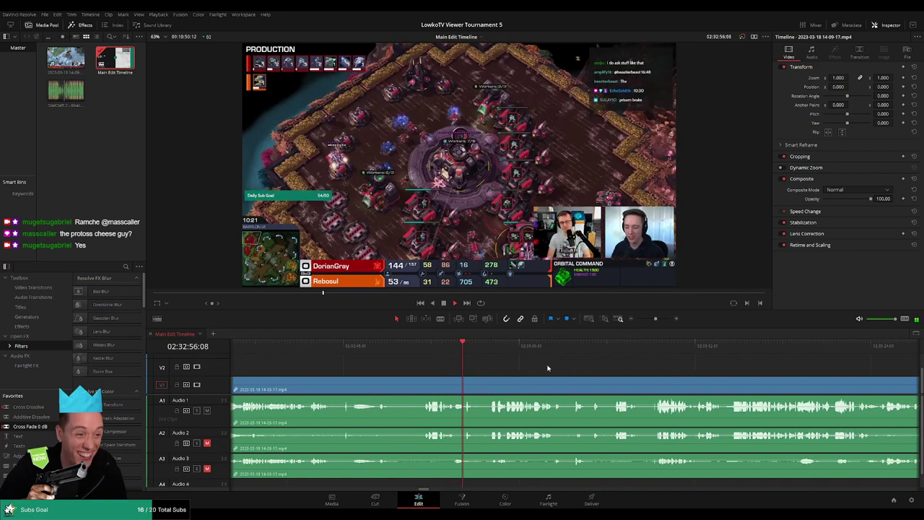
scroll(552, 363, right, 1)
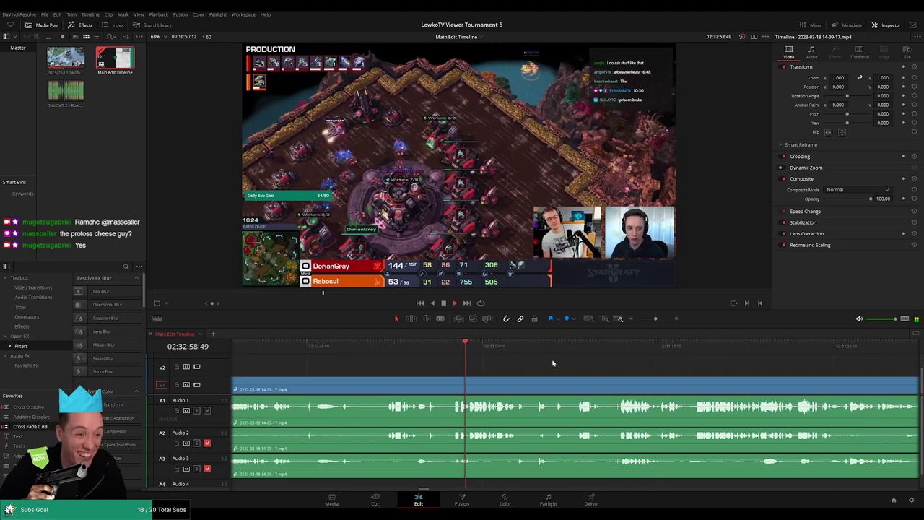
scroll(553, 364, right, 1)
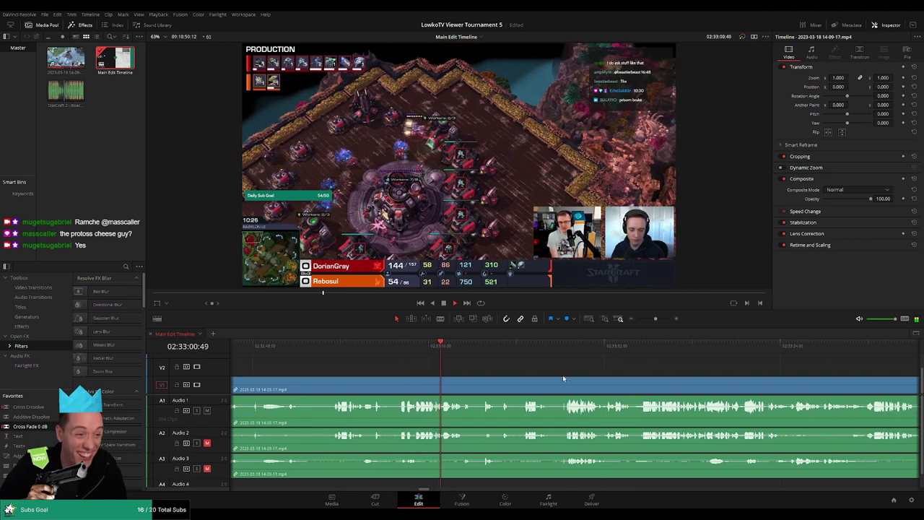
scroll(563, 378, left, 2)
scroll(563, 378, right, 3)
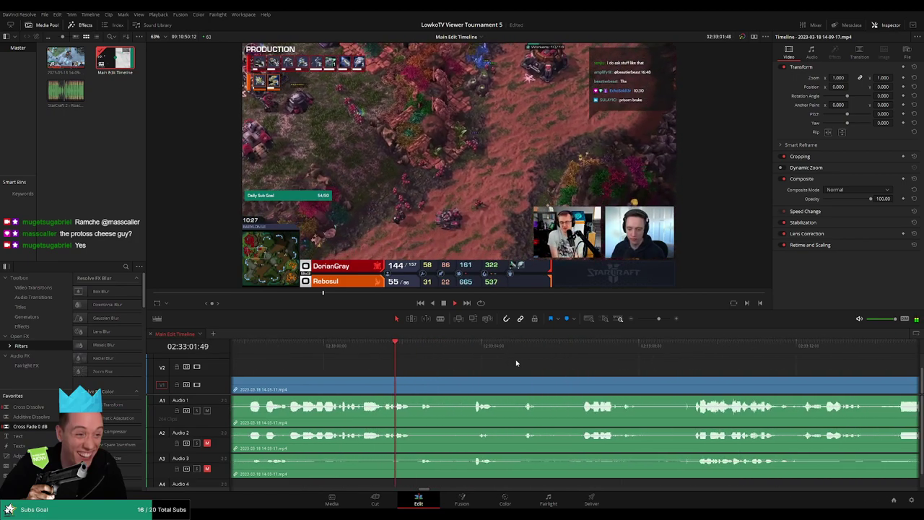
click(686, 384)
key(a)
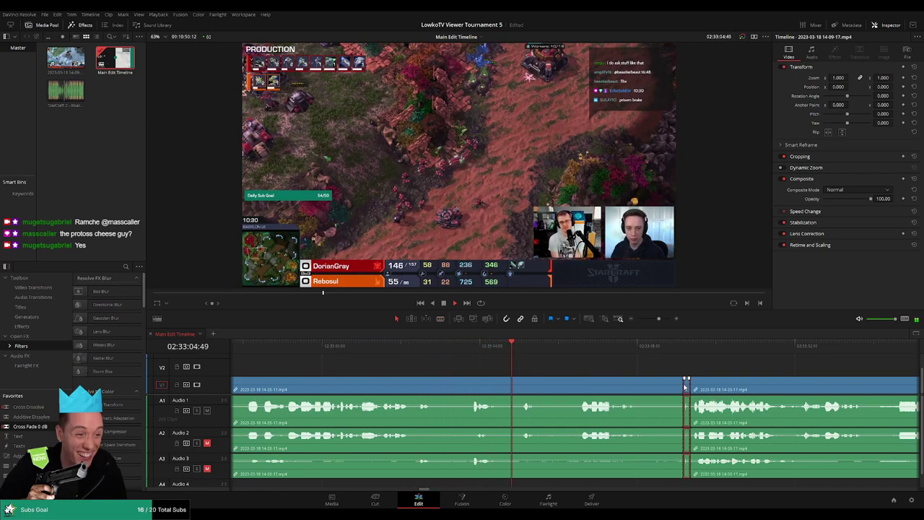
key(ctrl+shift+a)
click(622, 388)
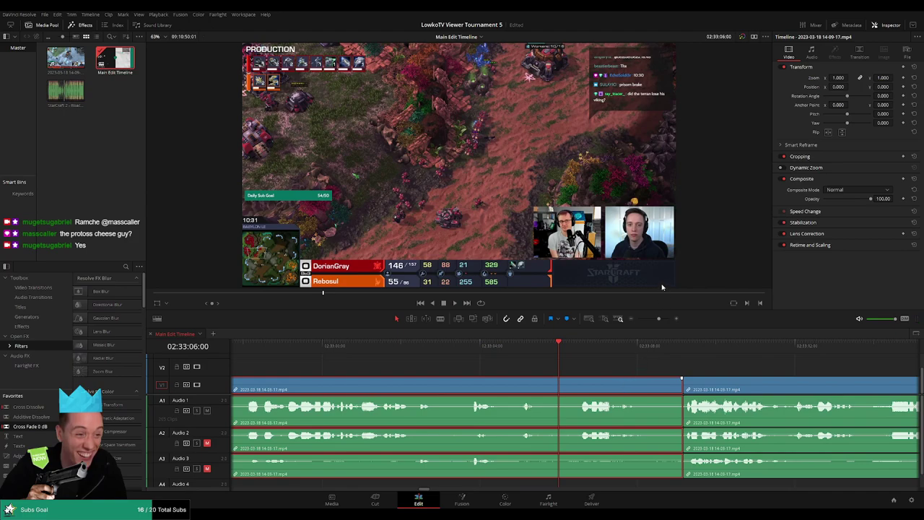
click(697, 371)
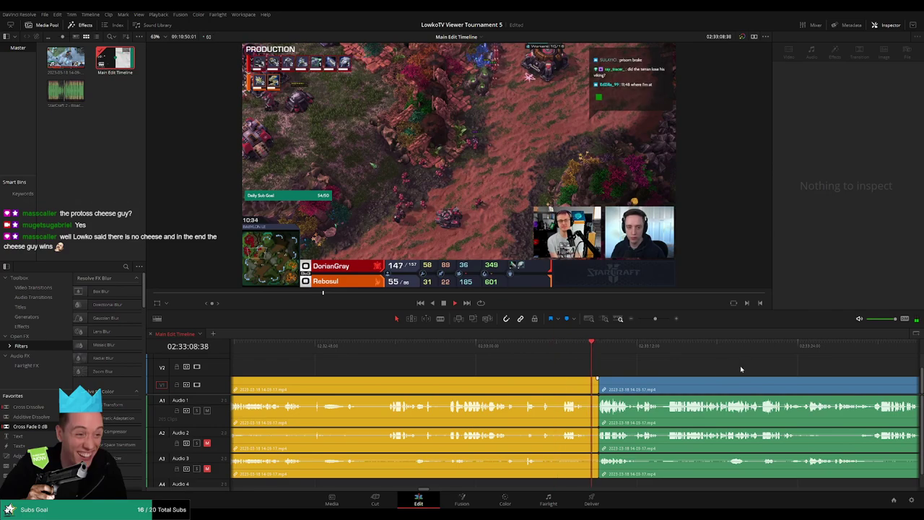
scroll(740, 365, right, 5)
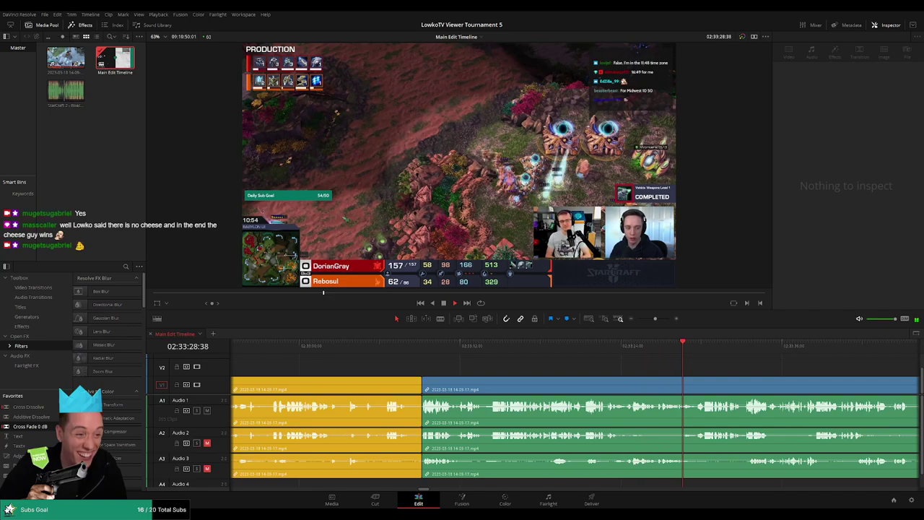
scroll(540, 363, right, 3)
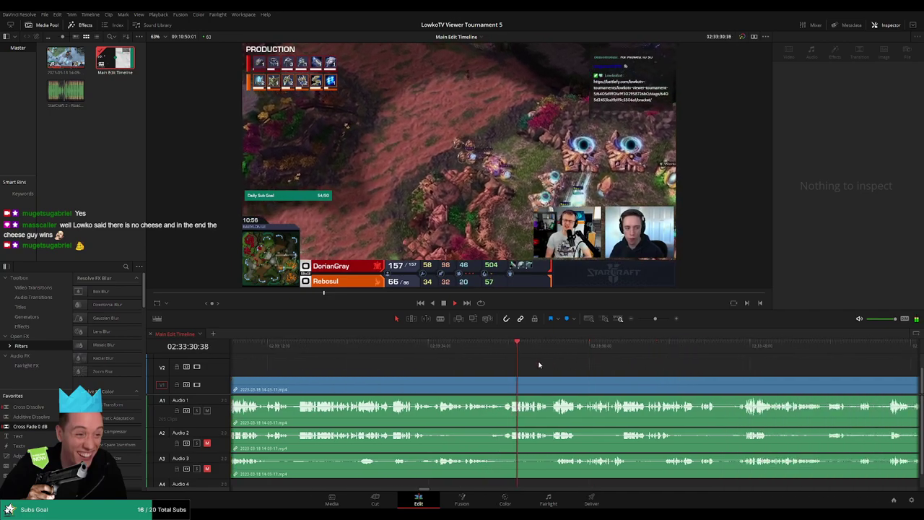
scroll(545, 362, right, 2)
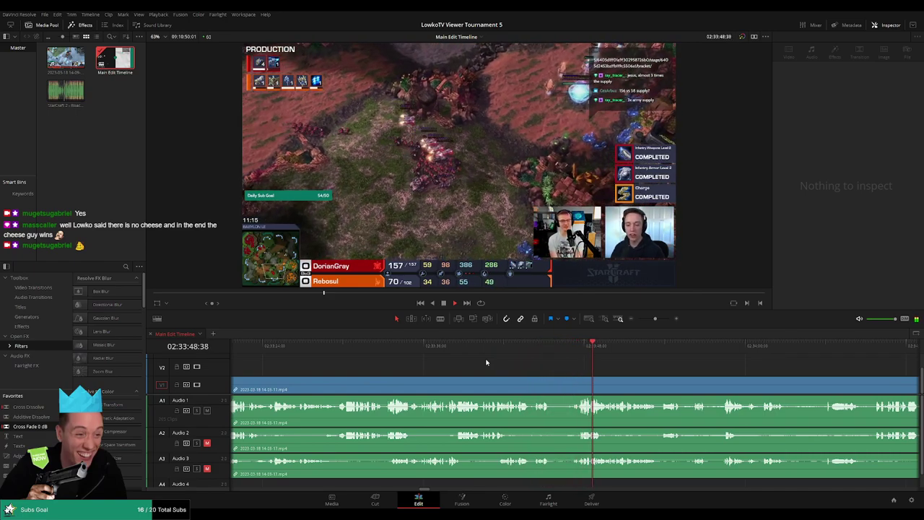
scroll(498, 359, right, 3)
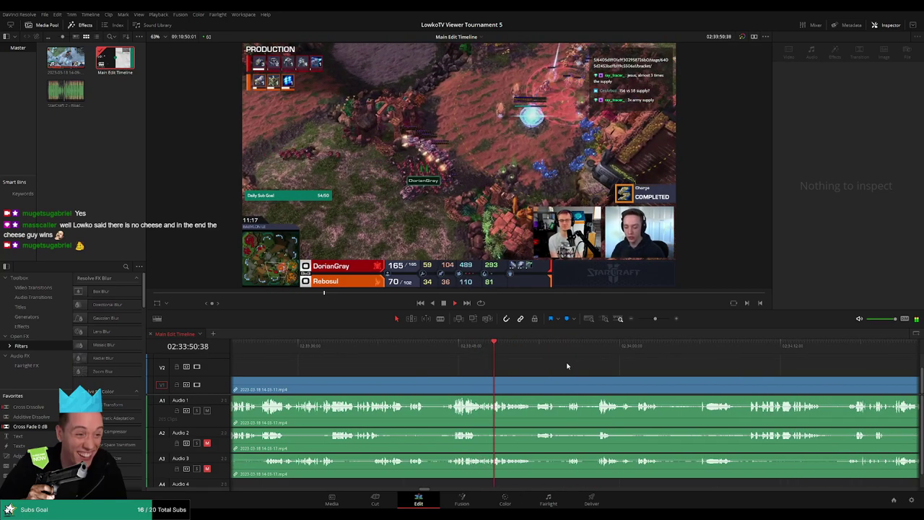
scroll(548, 368, right, 2)
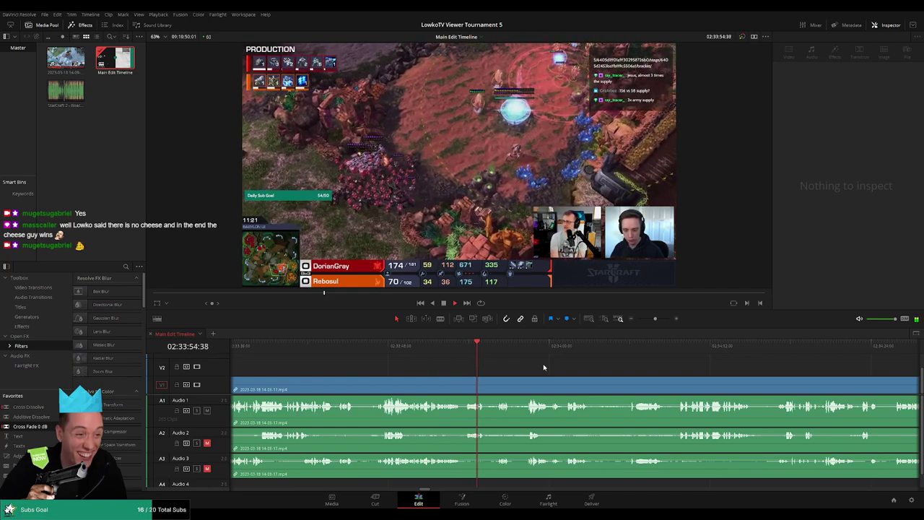
scroll(467, 374, right, 3)
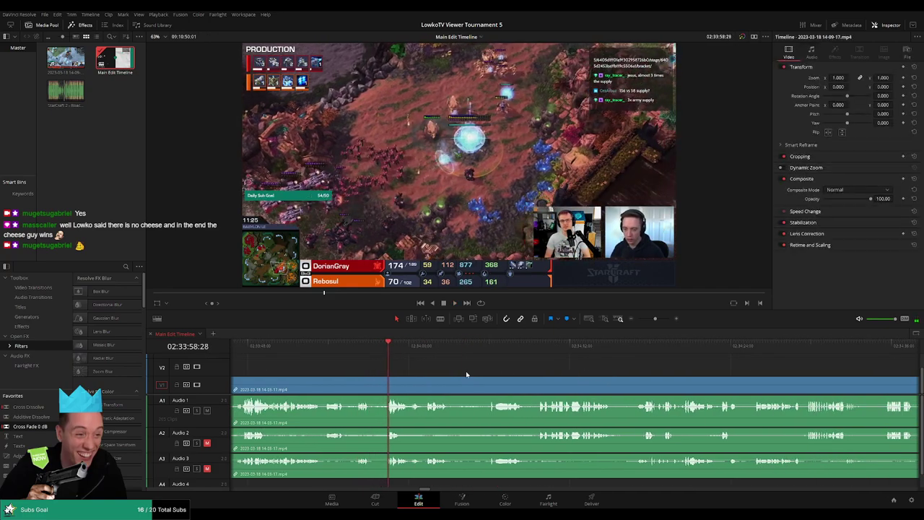
scroll(465, 372, right, 1)
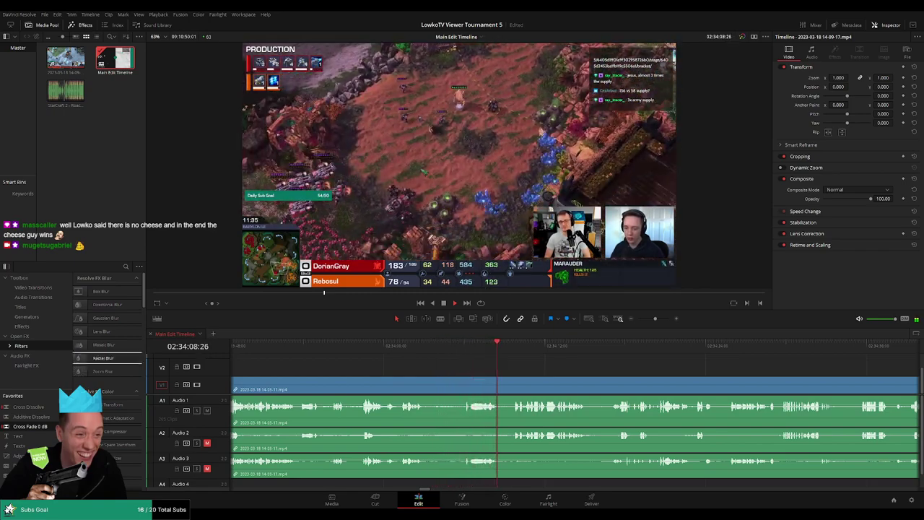
scroll(447, 359, right, 3)
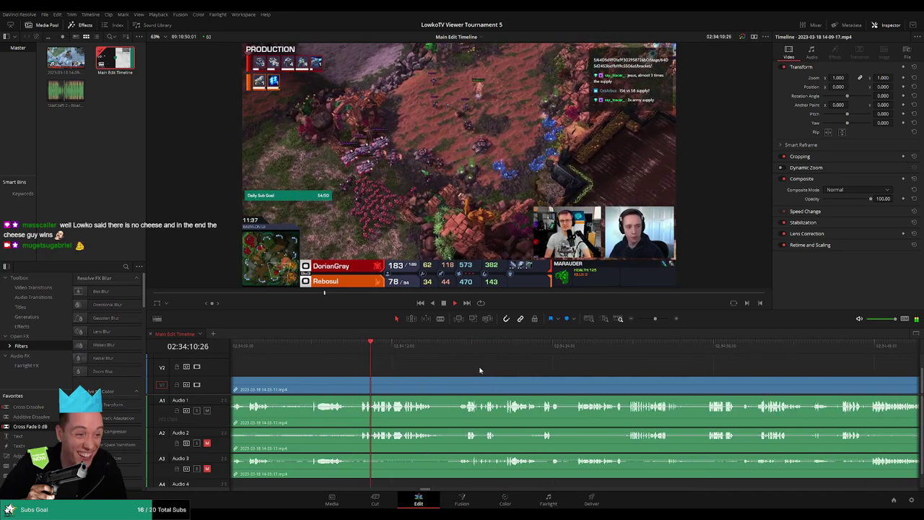
scroll(415, 363, right, 2)
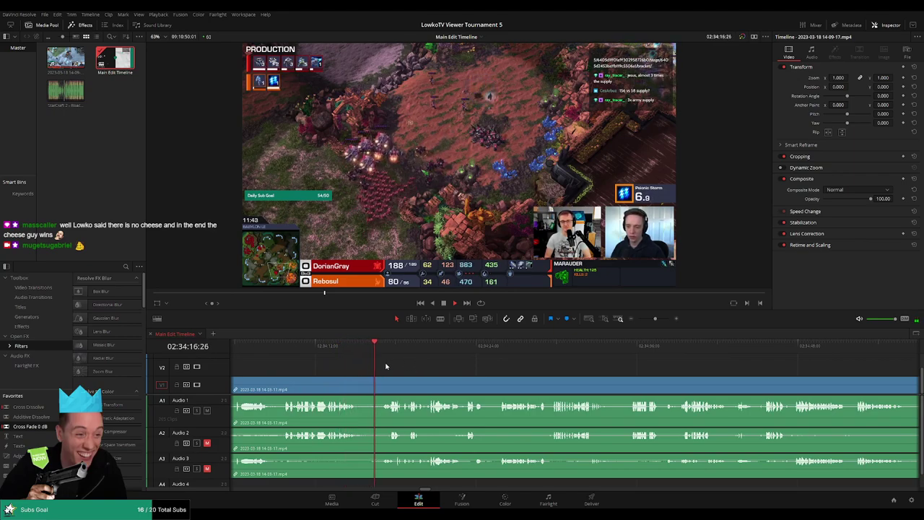
Step: Blade both ends of the dead air near 02:34:20 and ripple delete it
key(b)
click(358, 384)
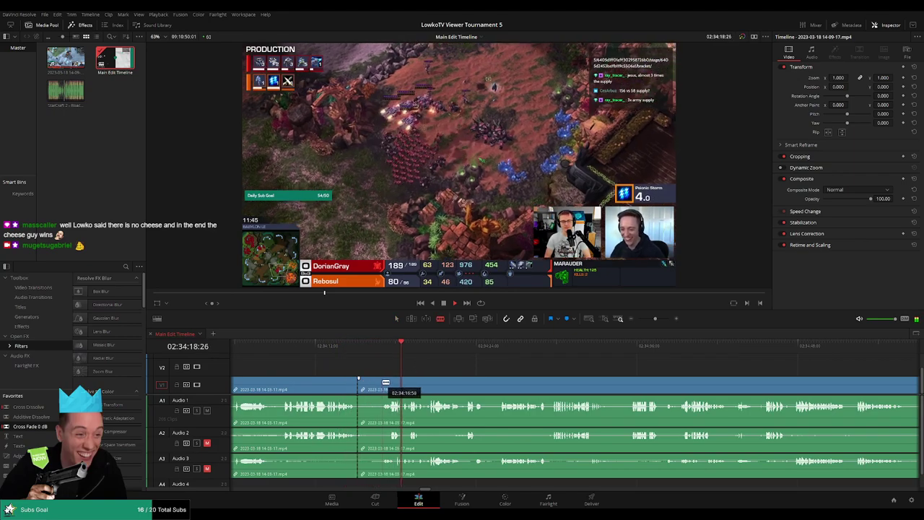
click(384, 384)
key(a)
click(372, 384)
key(Delete)
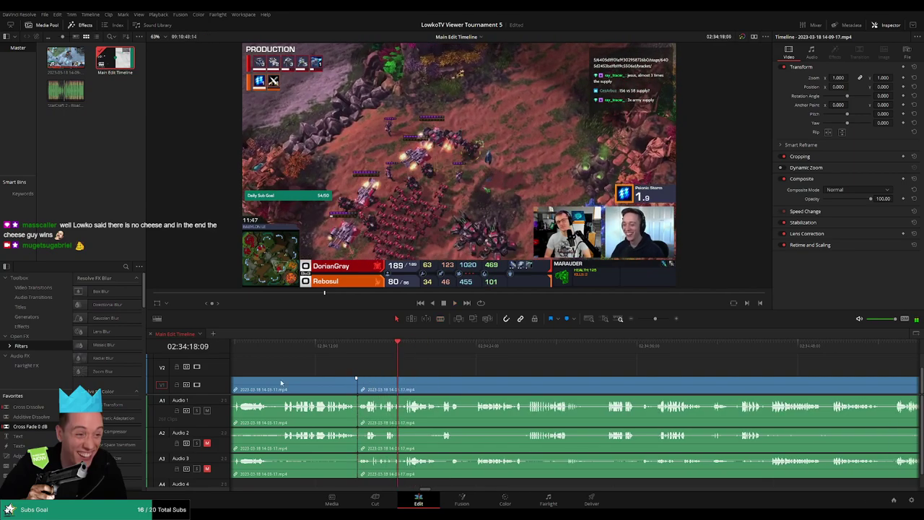
Step: Add Cross Fade 0 dB at the new join and mark the finished clips yellow
click(296, 405)
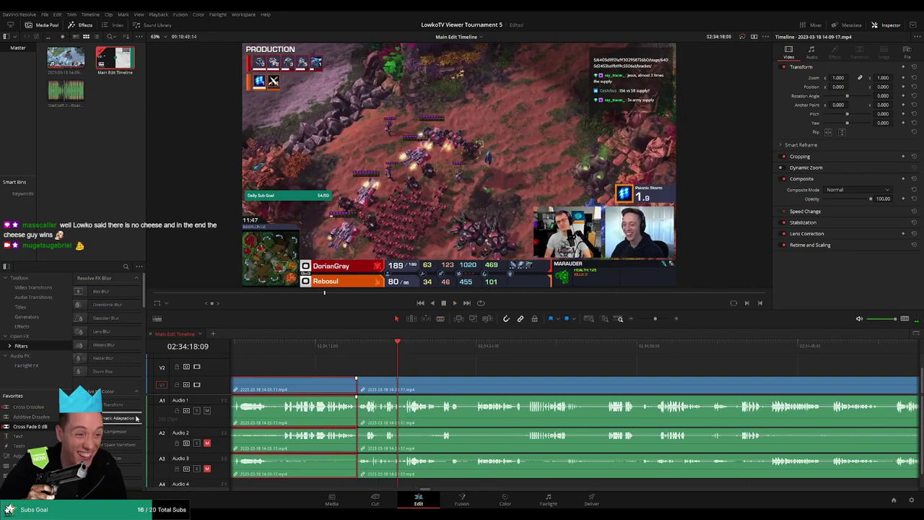
drag(46, 426, 388, 420)
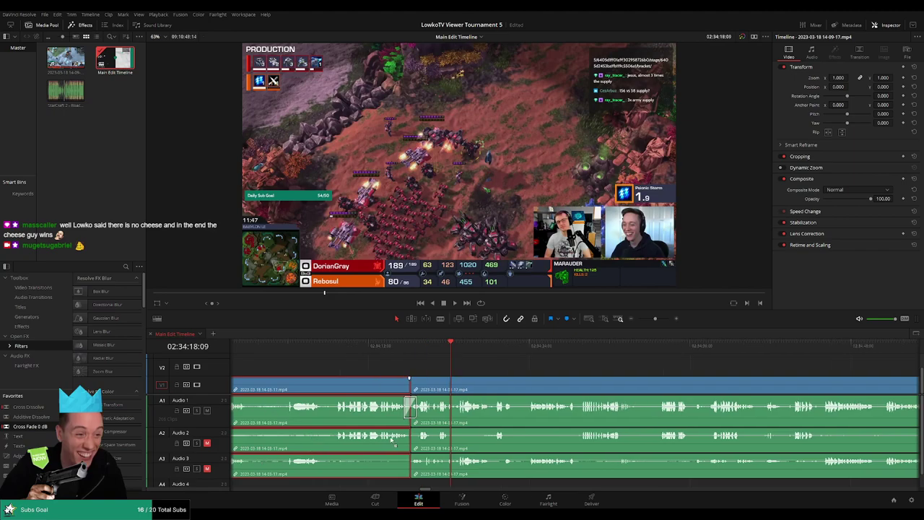
click(406, 353)
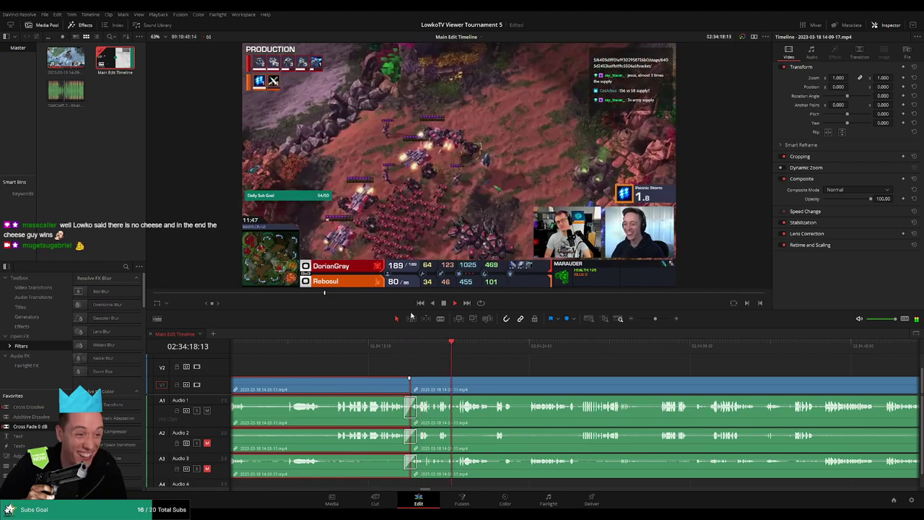
key(ctrl+y)
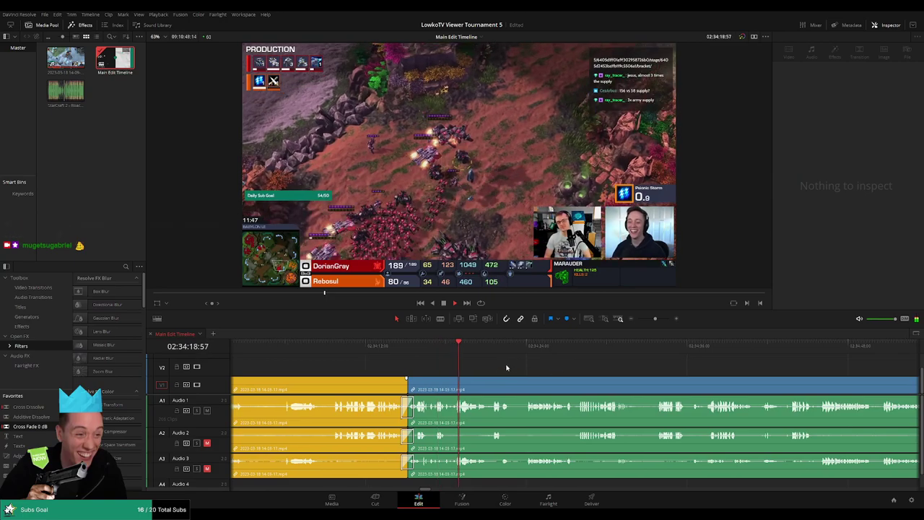
scroll(498, 368, right, 3)
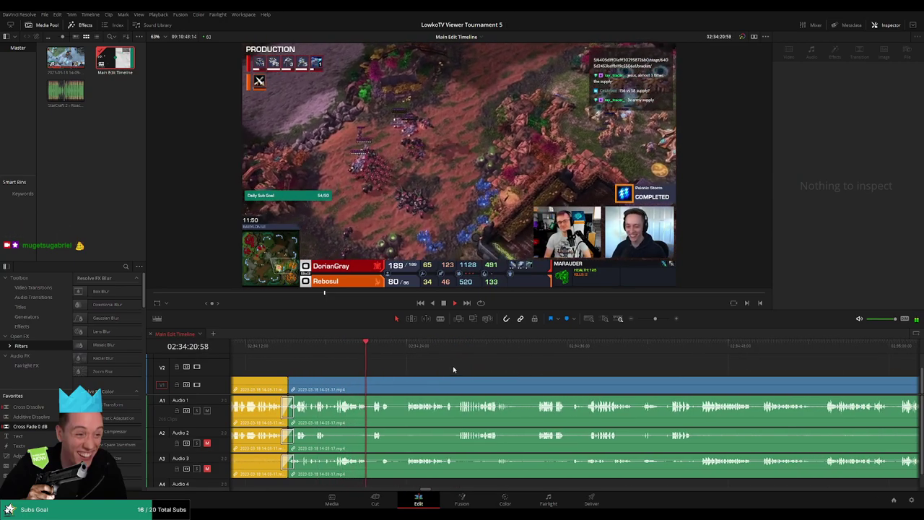
scroll(407, 356, right, 1)
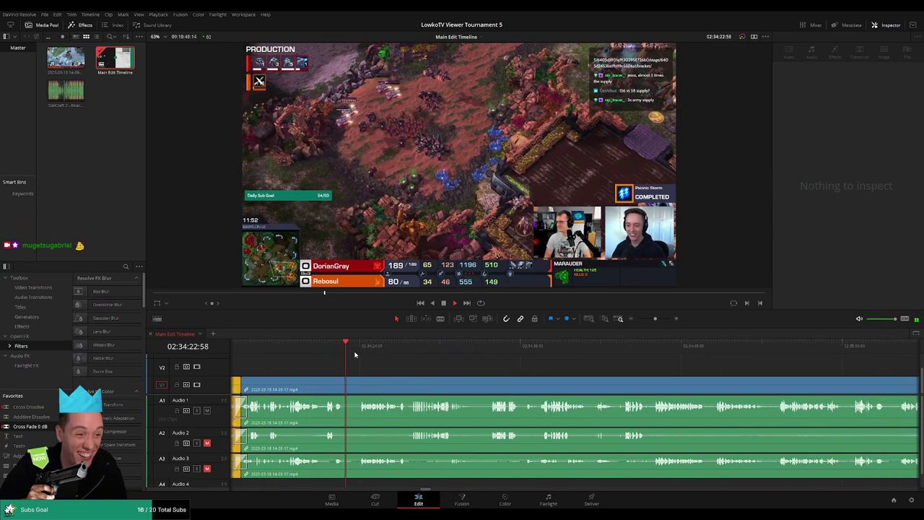
click(356, 350)
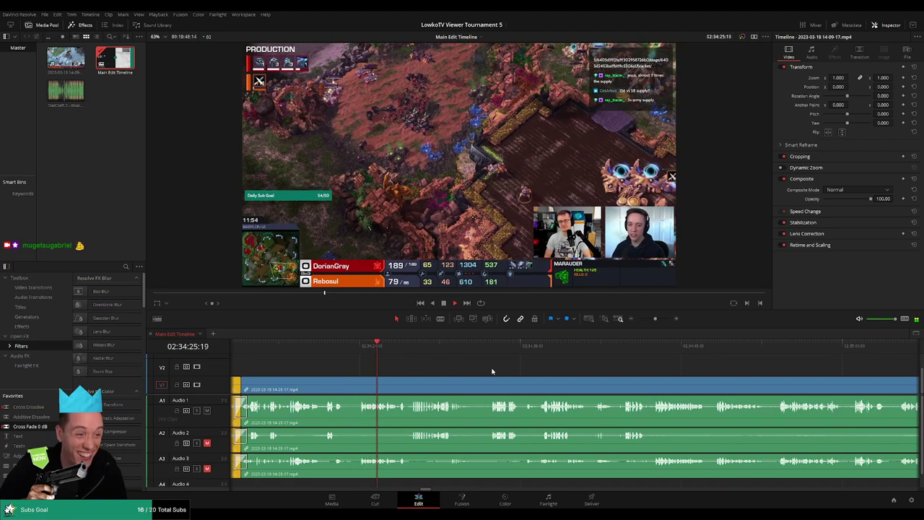
scroll(462, 368, right, 1)
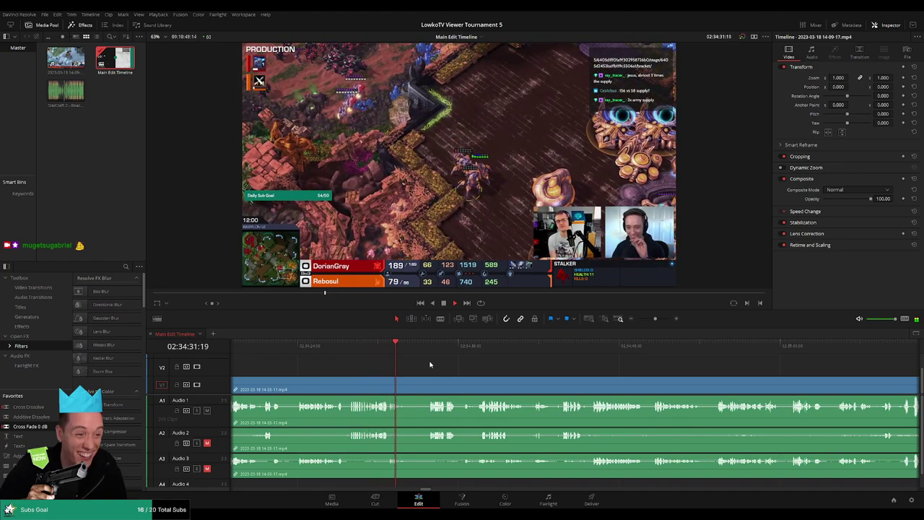
scroll(447, 366, right, 2)
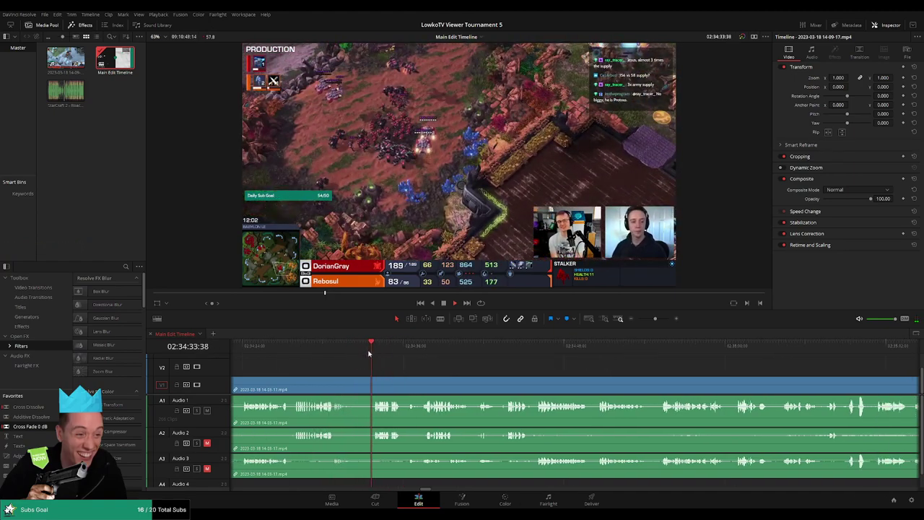
scroll(441, 365, right, 2)
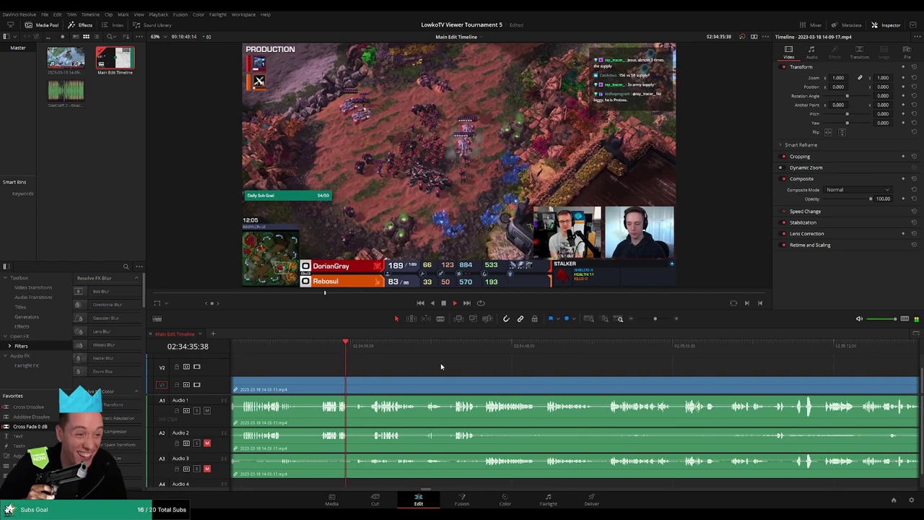
mouse_move(653, 321)
mouse_down()
mouse_move(633, 323)
mouse_move(653, 321)
mouse_up()
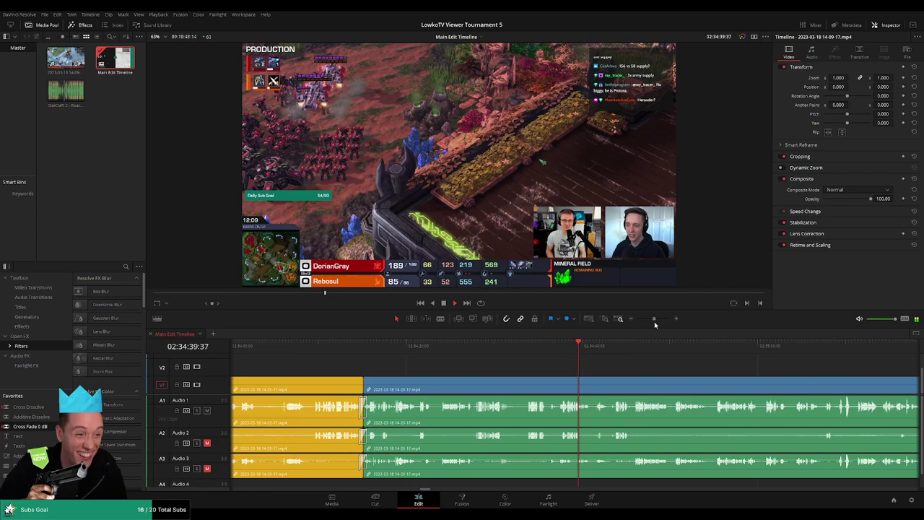
scroll(575, 425, right, 5)
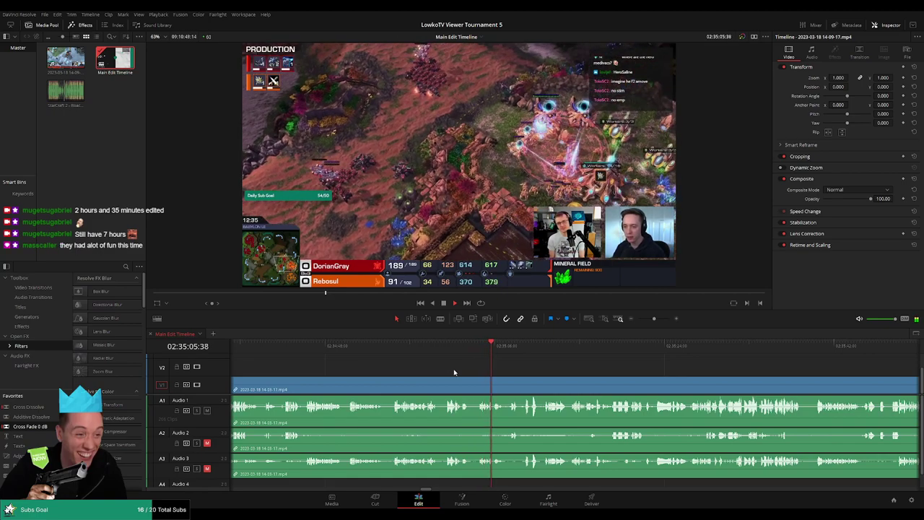
scroll(454, 371, up, 2)
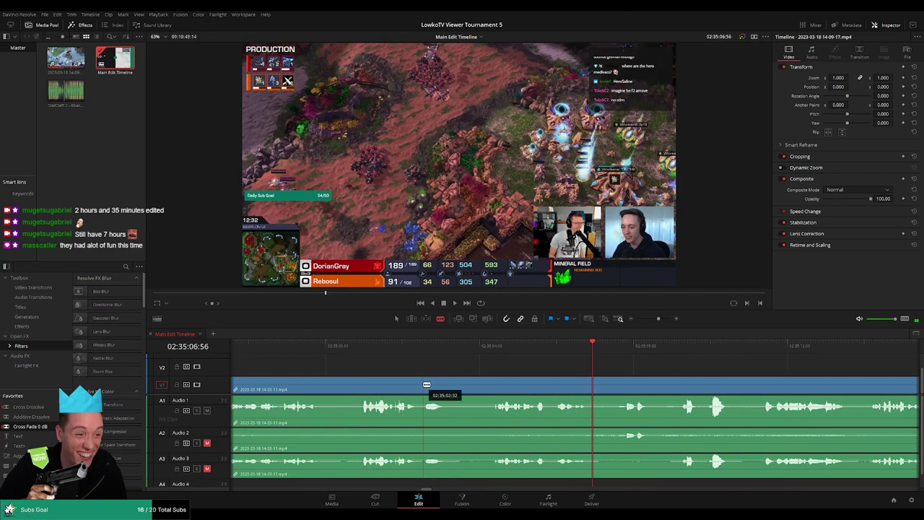
Step: Blade both ends of the short dead air and ripple delete the piece
click(427, 385)
click(487, 345)
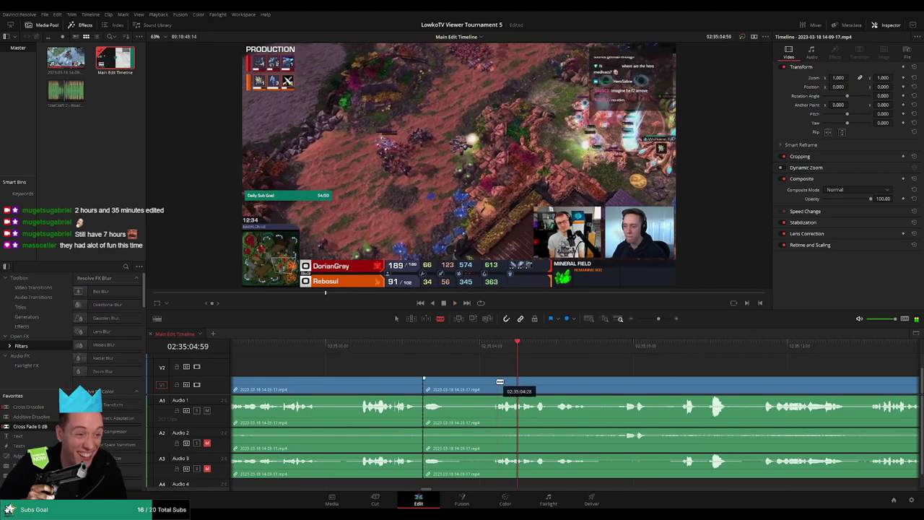
click(496, 382)
key(a)
click(463, 386)
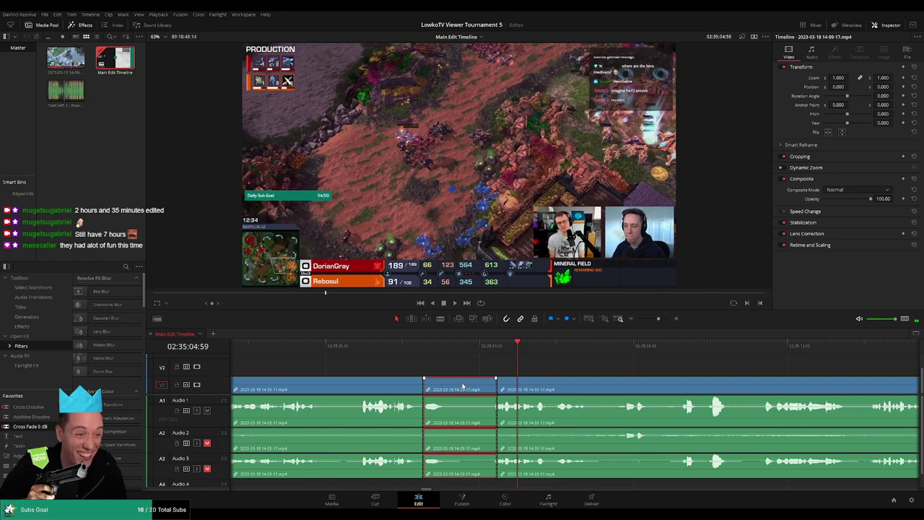
key(Delete)
Step: Replay across the new cut and zoom out and back in to check the edits
key(space)
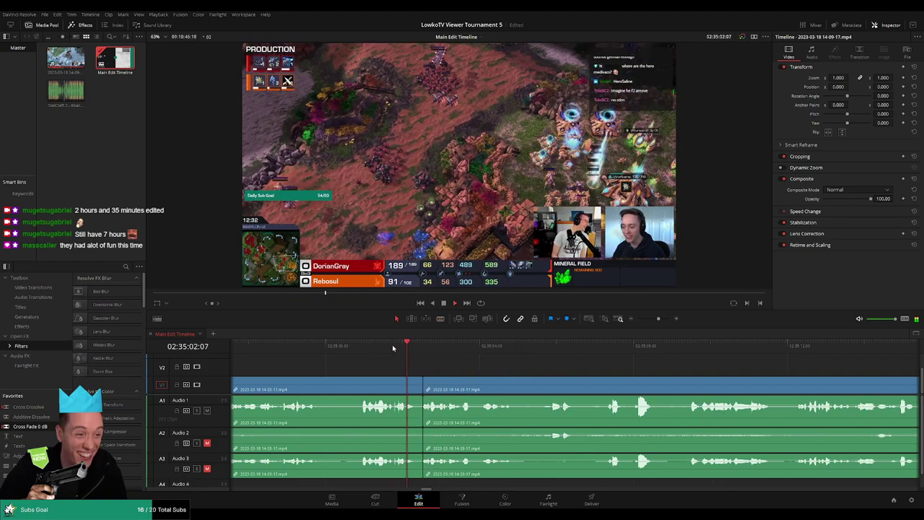
key(ctrl+minus)
key(ctrl+minus)
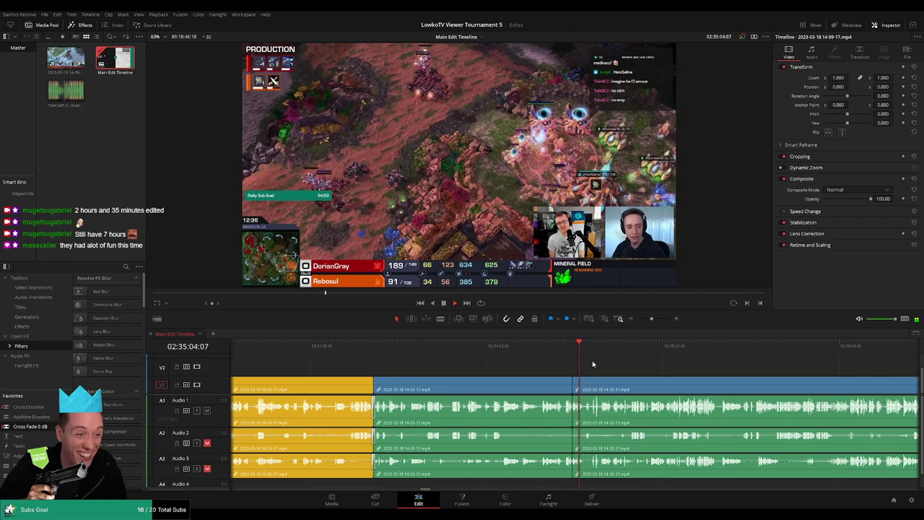
key(ctrl+equal)
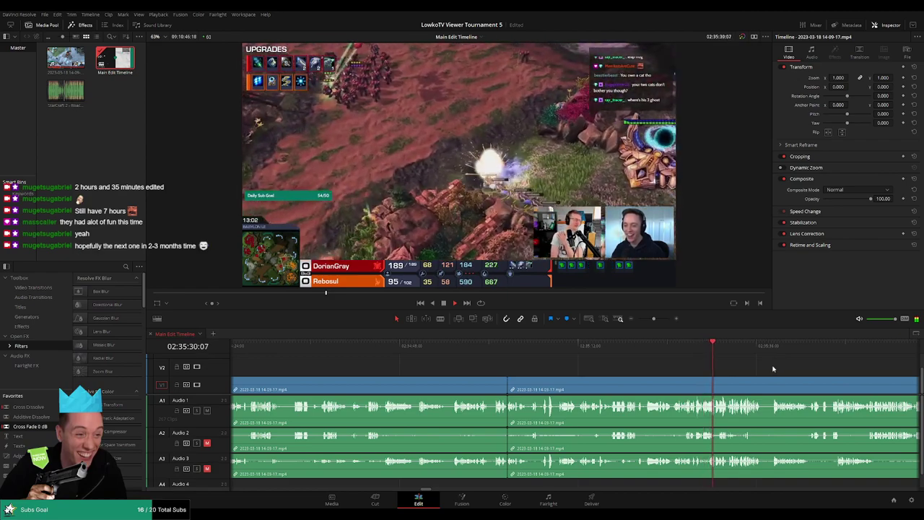
scroll(649, 356, right, 10)
scroll(558, 365, left, 3)
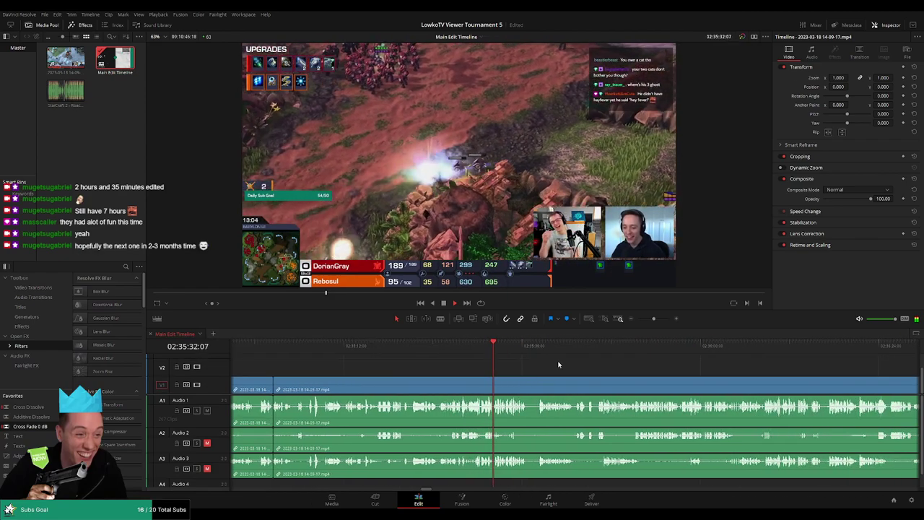
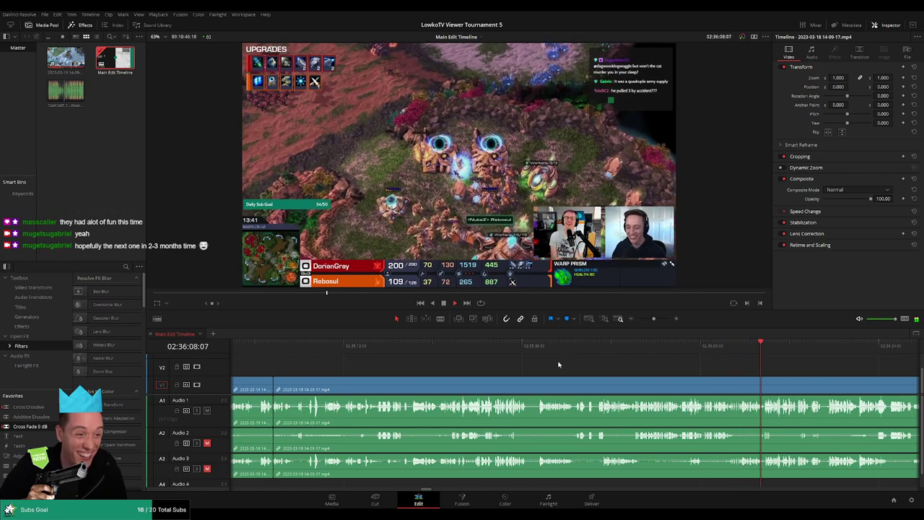
Step: Move the playhead back to about 02:36:00 to recheck the footage
scroll(661, 361, right, 5)
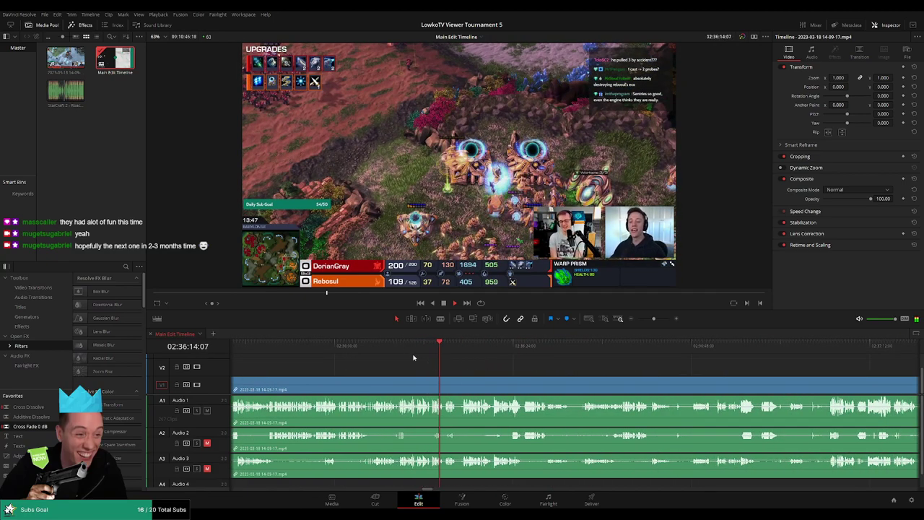
click(391, 345)
click(373, 344)
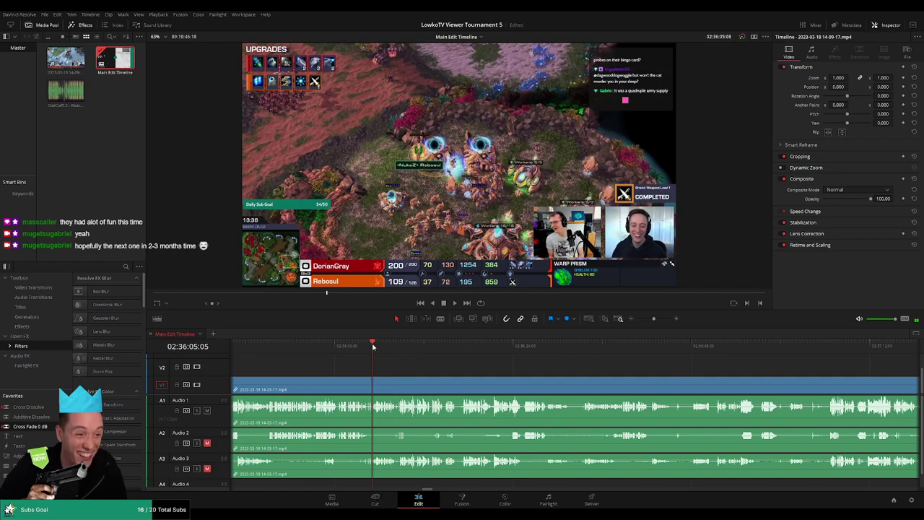
scroll(491, 361, up, 3)
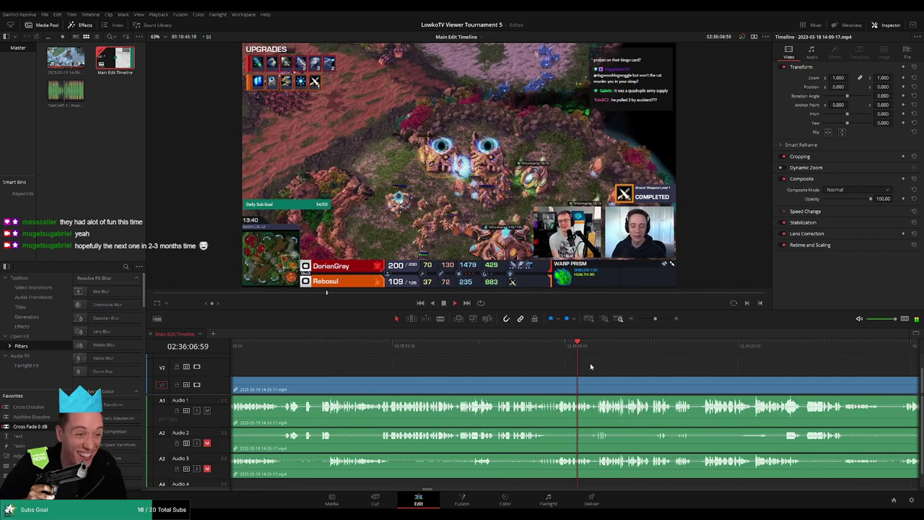
click(494, 345)
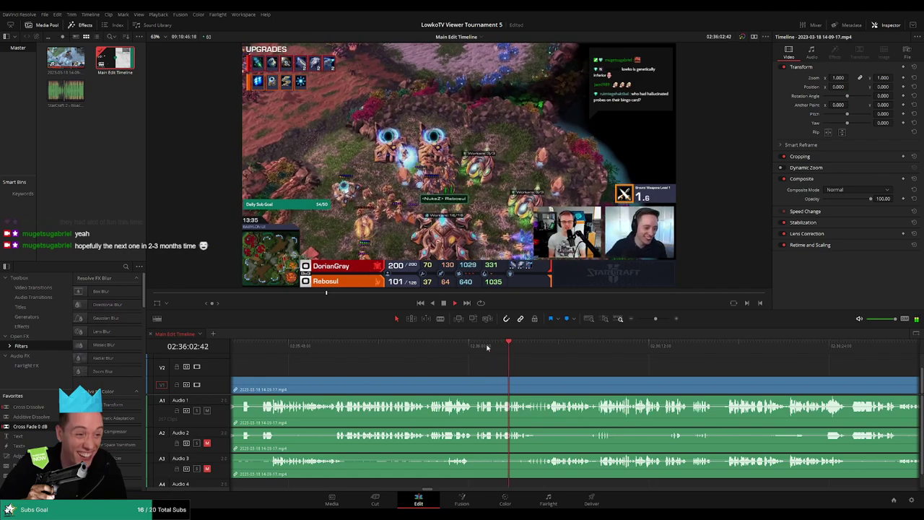
scroll(494, 354, right, 2)
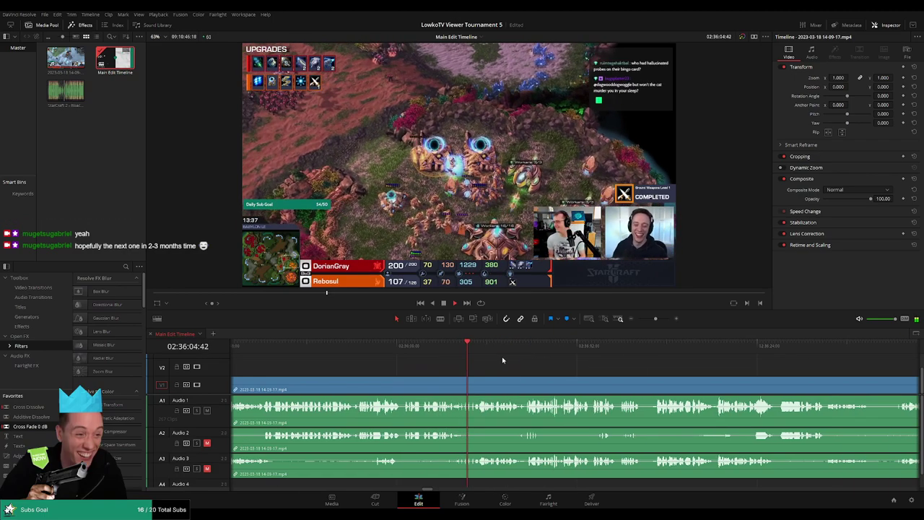
click(400, 345)
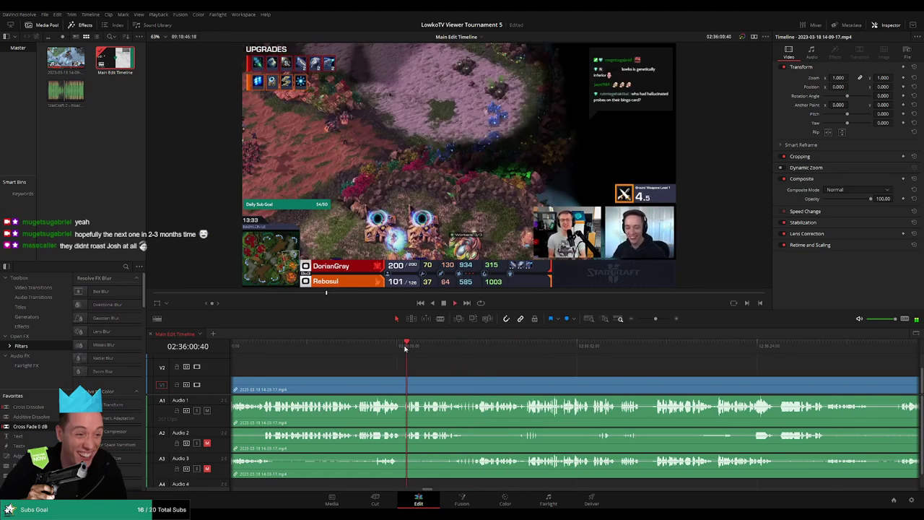
click(375, 346)
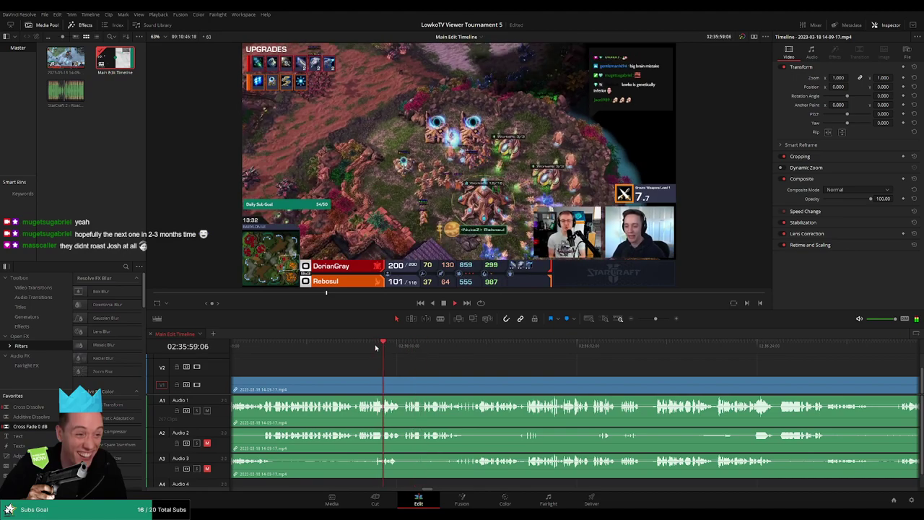
click(389, 347)
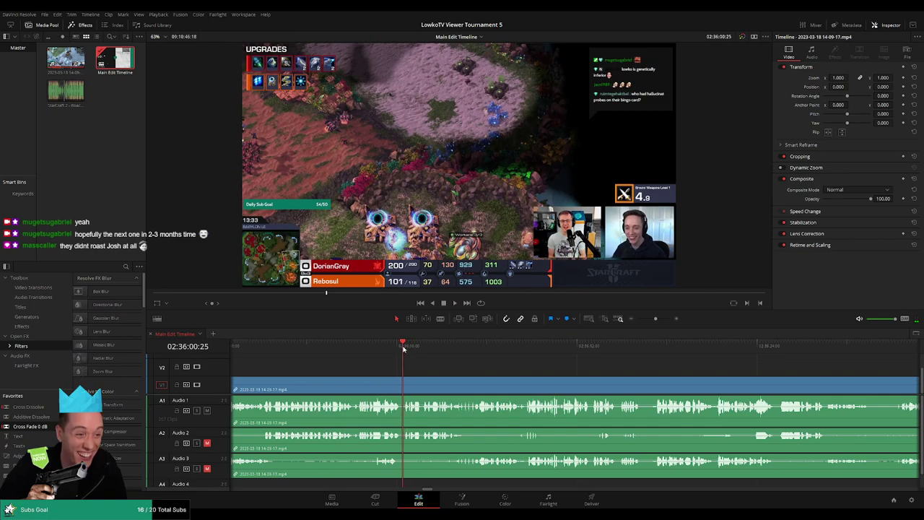
Step: Place a lengthened adjustment clip on V2 with Zoom 1.810 and raised Position Y
drag(18, 456, 448, 372)
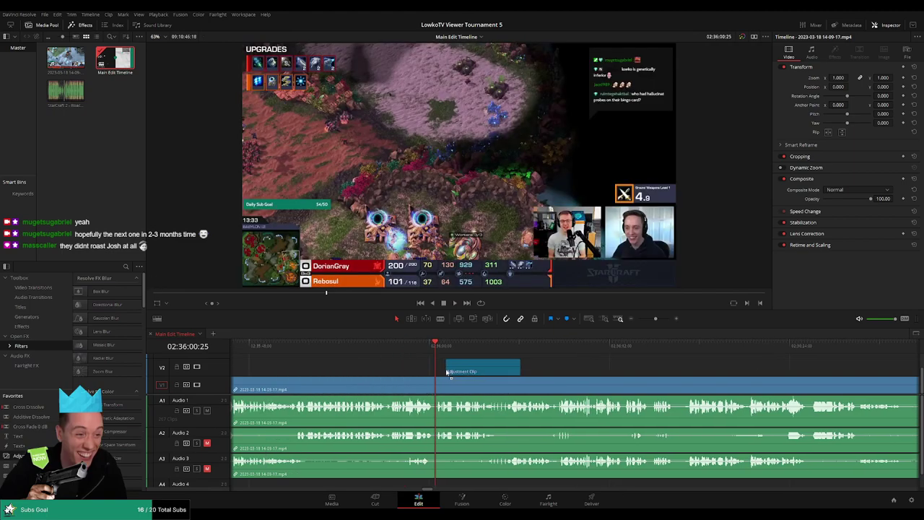
drag(510, 373, 606, 373)
drag(838, 77, 771, 86)
drag(879, 86, 898, 87)
Step: Play the timeline to preview the zoom on the casters' webcams
key(space)
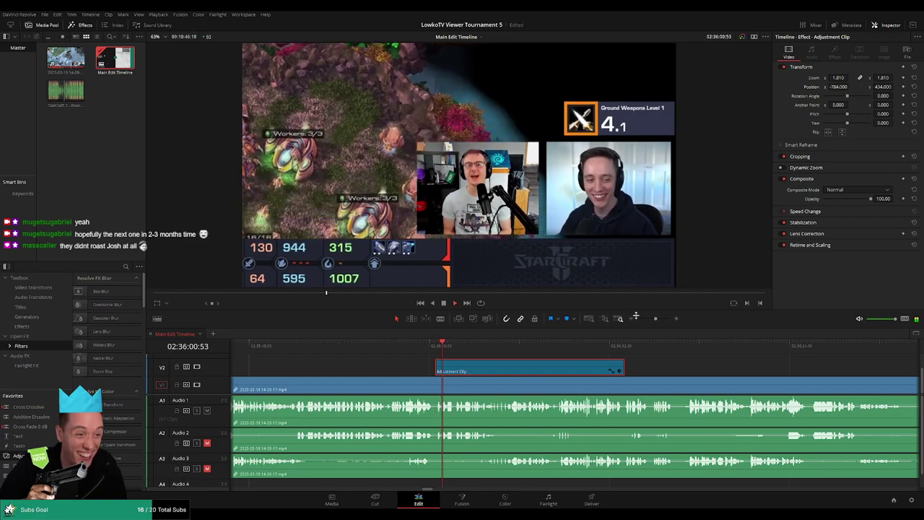
click(711, 365)
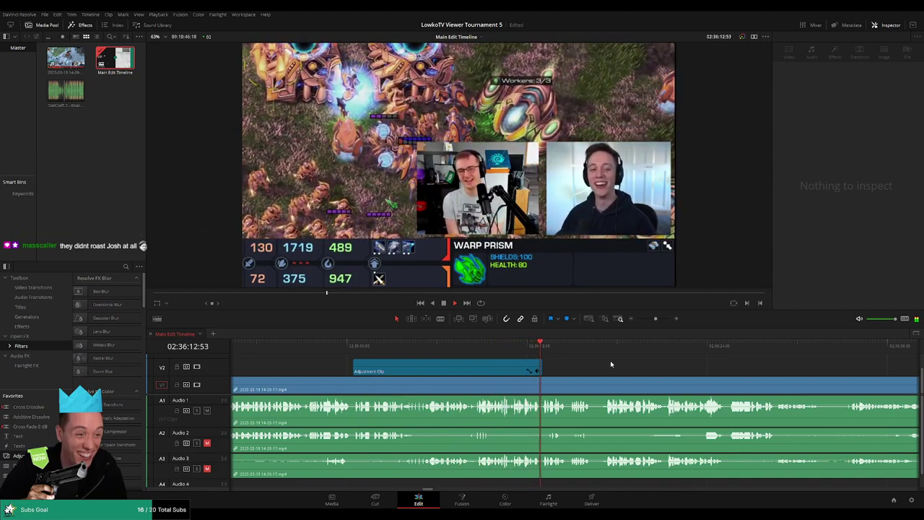
scroll(602, 368, right, 3)
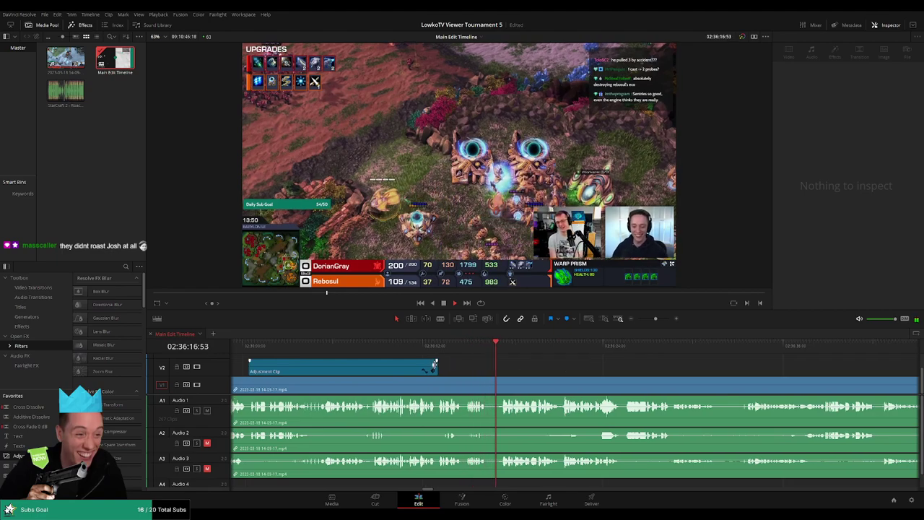
scroll(560, 368, right, 2)
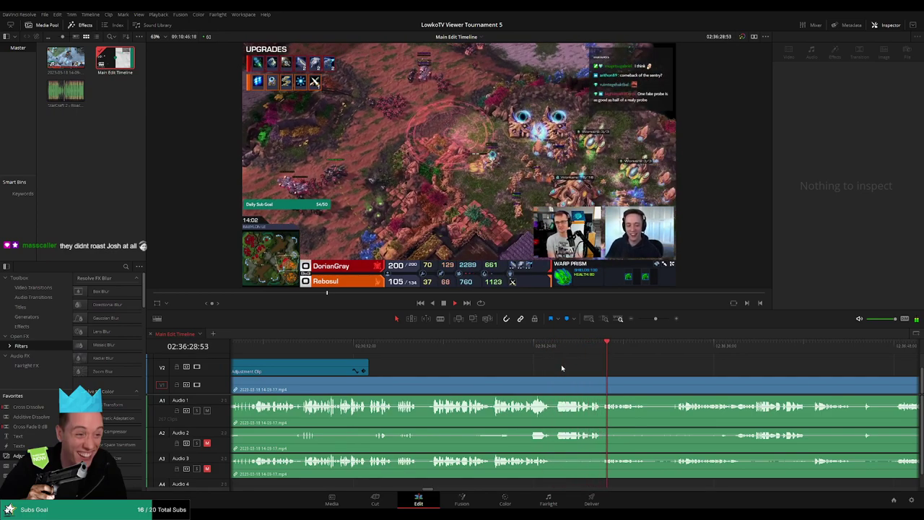
Step: Cut out the first dead-air piece and mark the trimmed clips yellow
scroll(490, 366, up, 3)
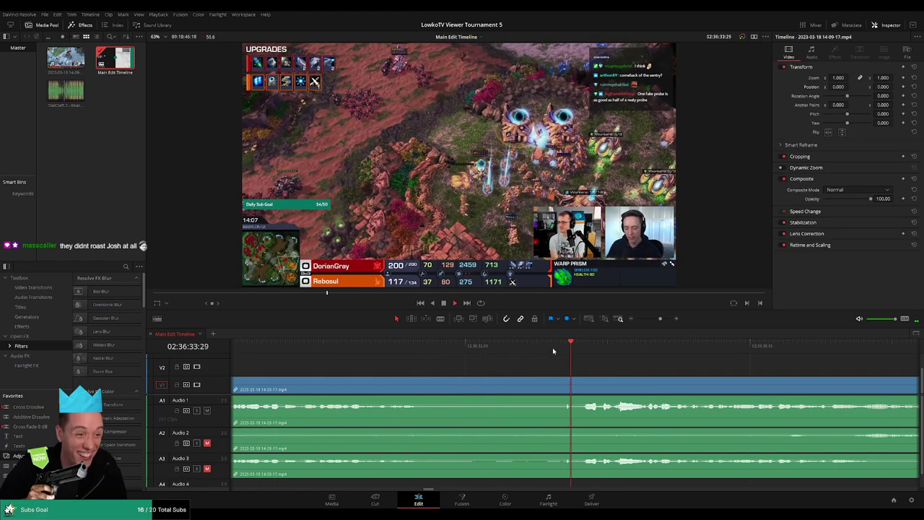
key(ctrl+b)
click(571, 385)
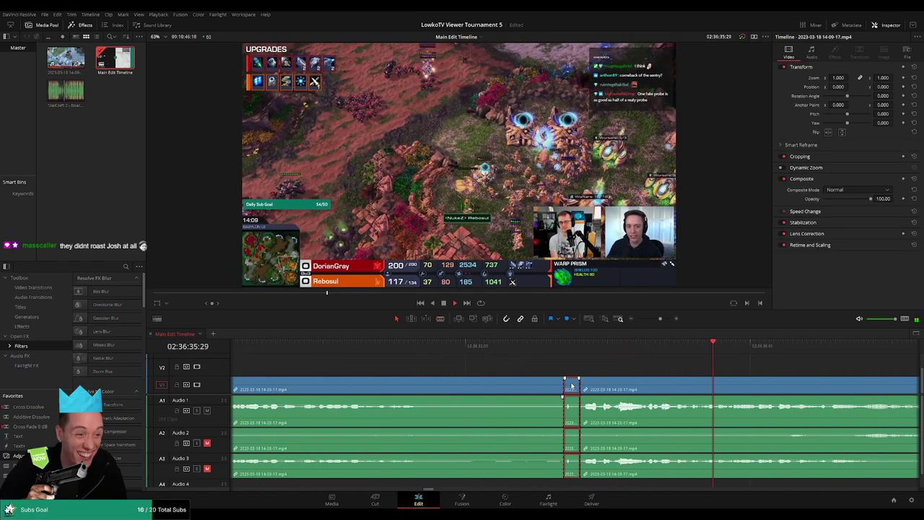
key(Delete)
scroll(634, 366, down, 2)
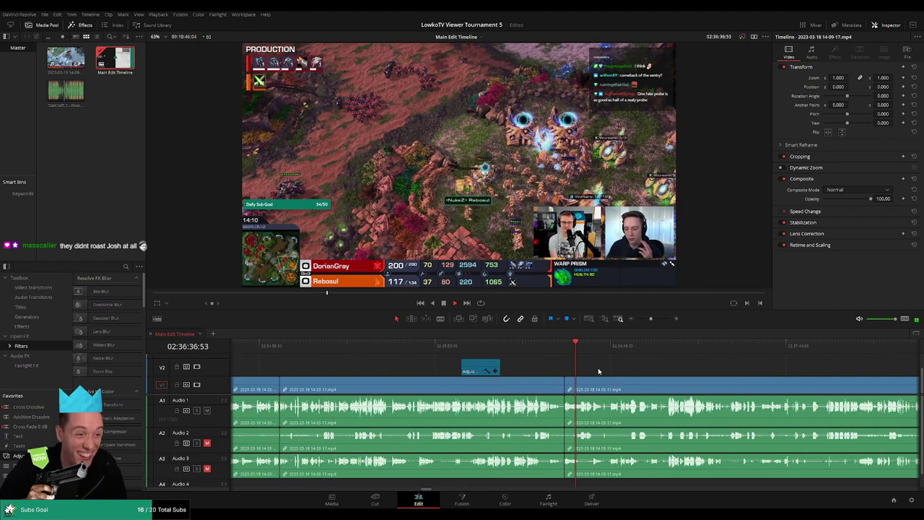
scroll(597, 371, down, 1)
click(436, 383)
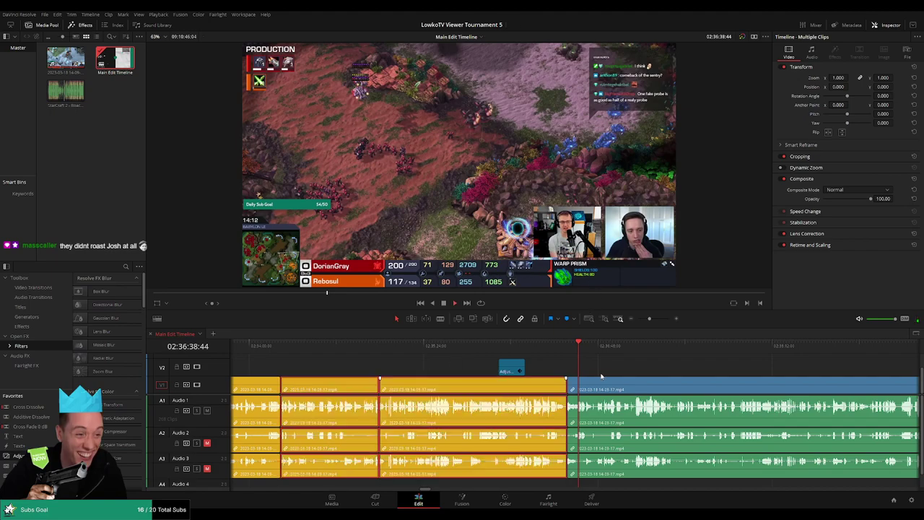
key(Escape)
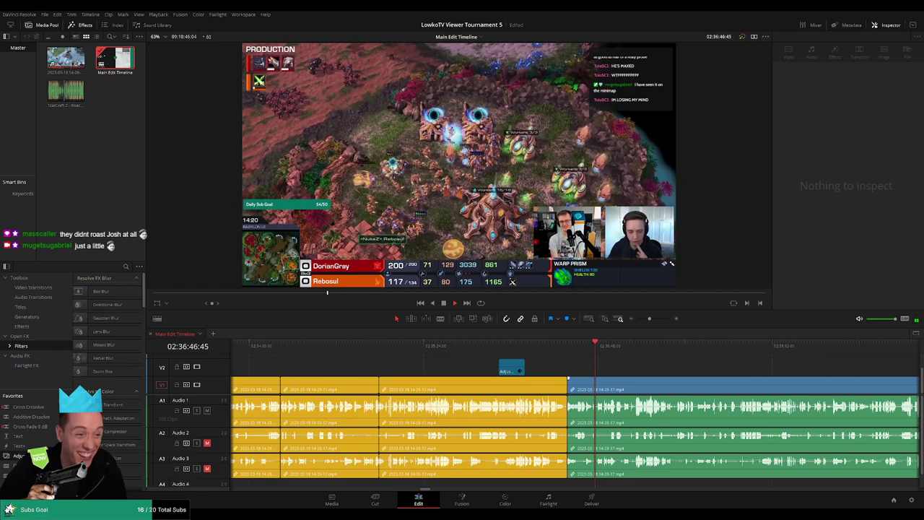
Step: Blade both ends of the second silent stretch and ripple-delete it
key(ctrl+equal)
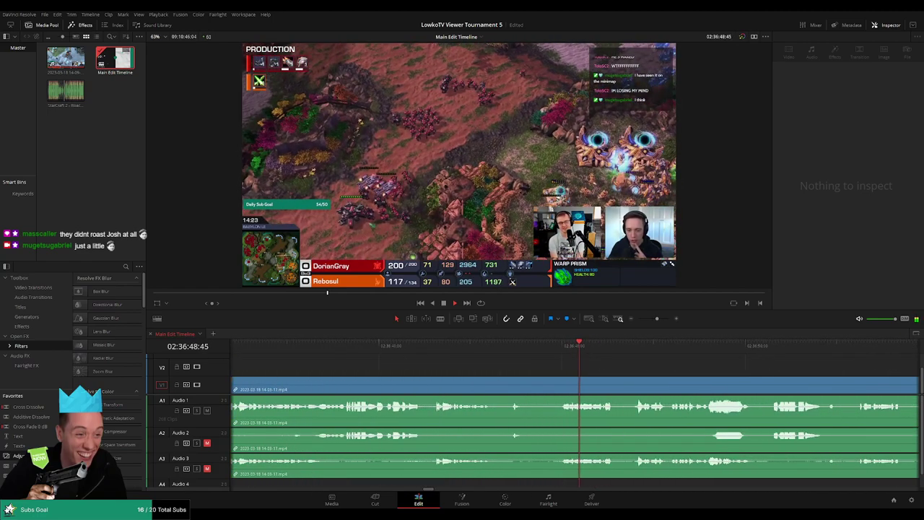
click(509, 386)
click(507, 384)
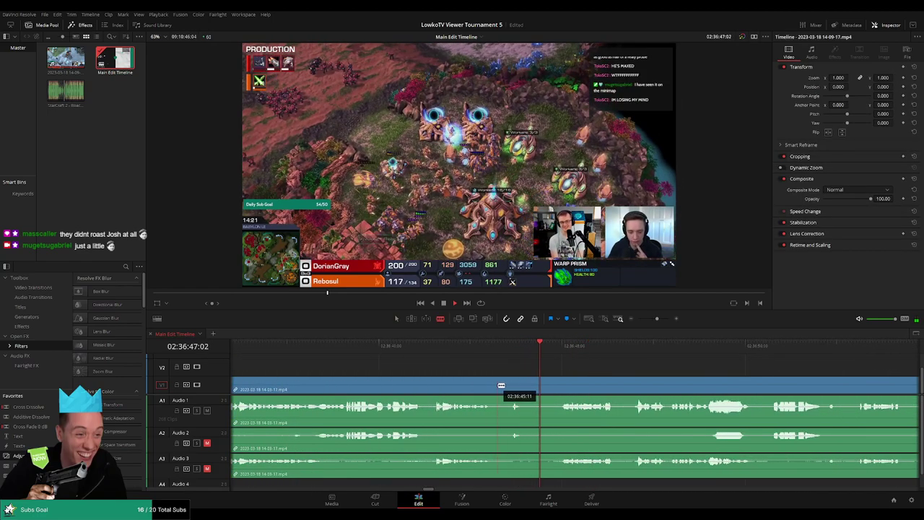
click(563, 385)
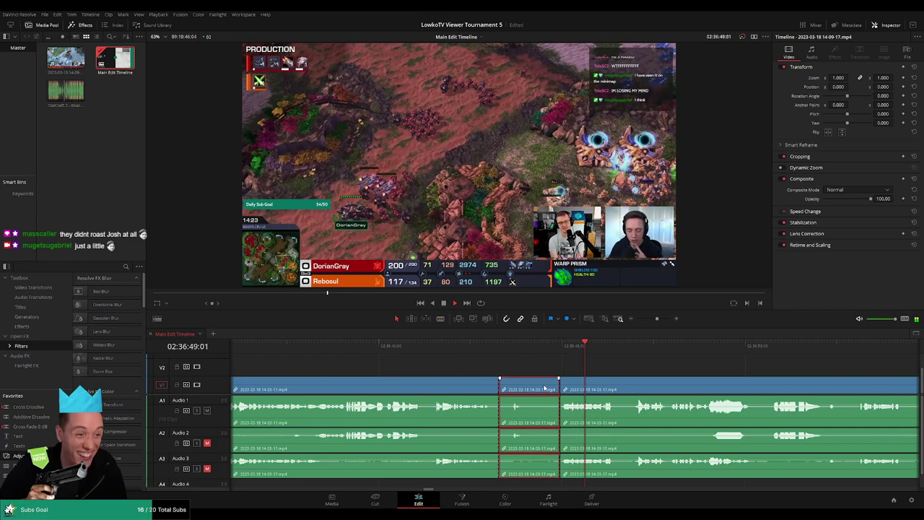
key(a)
click(530, 389)
key(BackSpace)
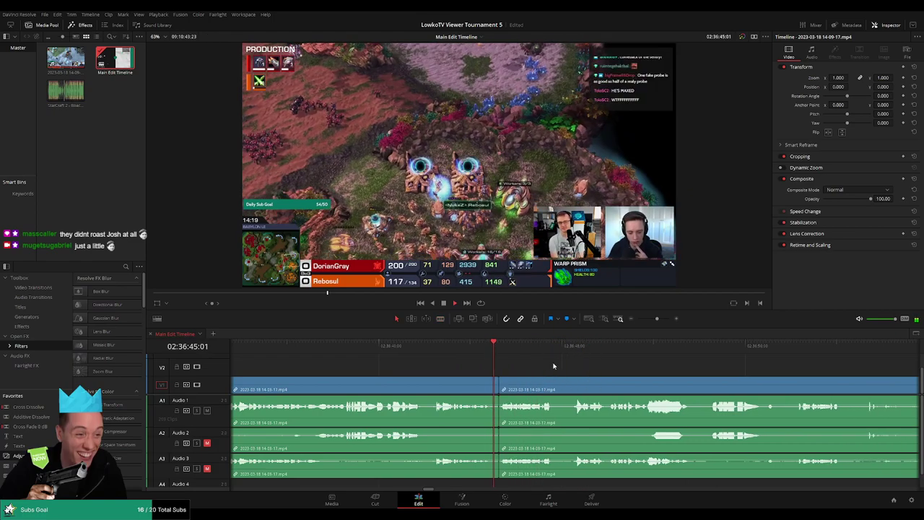
key(ctrl+minus)
scroll(578, 366, right, 4)
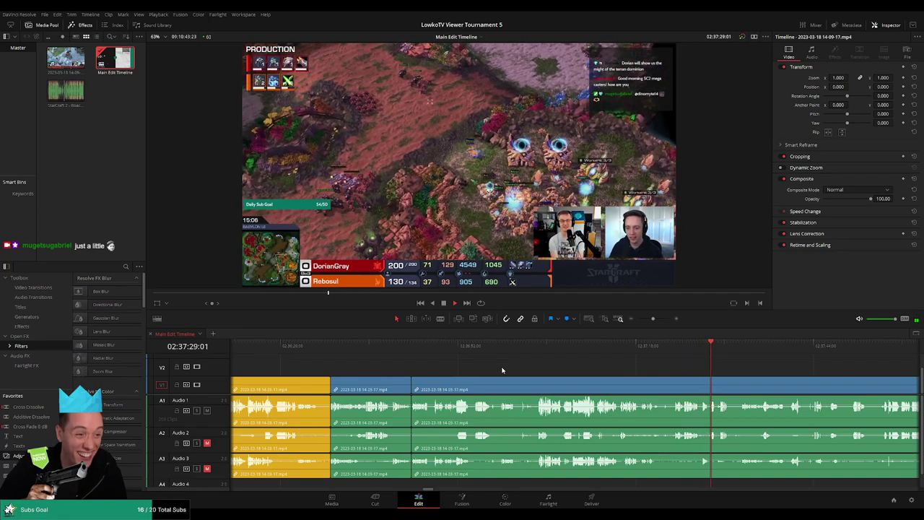
Step: Delete the short clip that follows the yellow section
scroll(591, 368, right, 4)
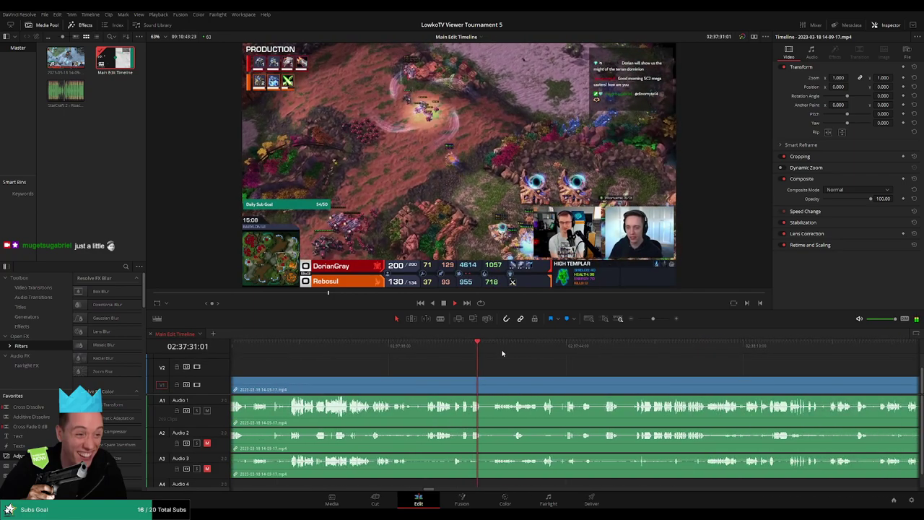
scroll(553, 370, left, 2)
scroll(554, 371, right, 2)
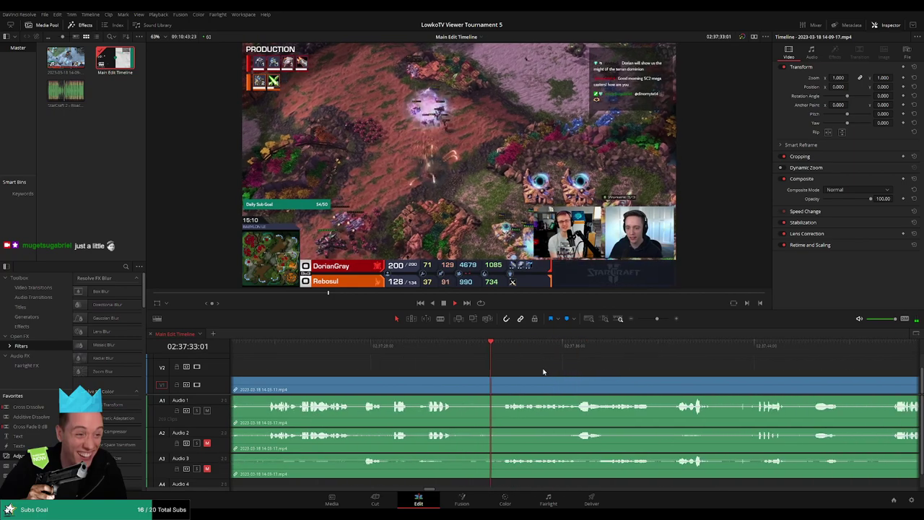
scroll(556, 364, right, 2)
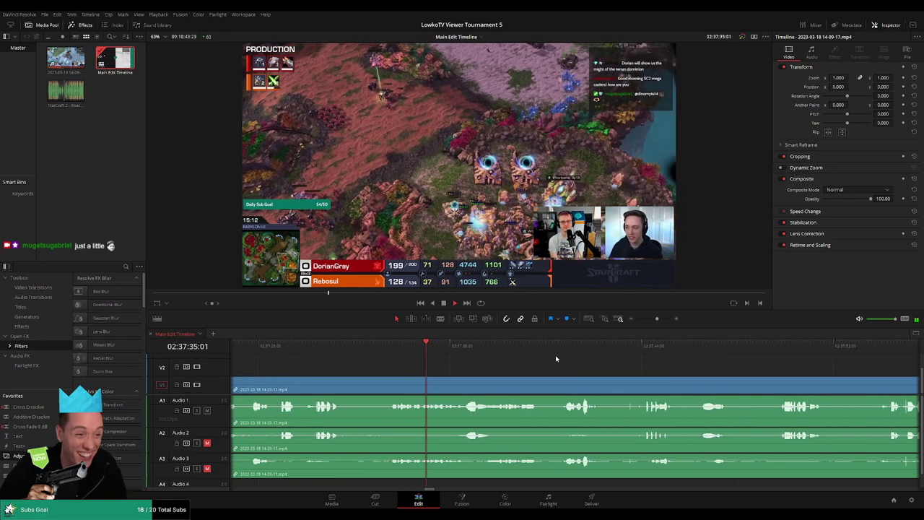
scroll(570, 365, right, 1)
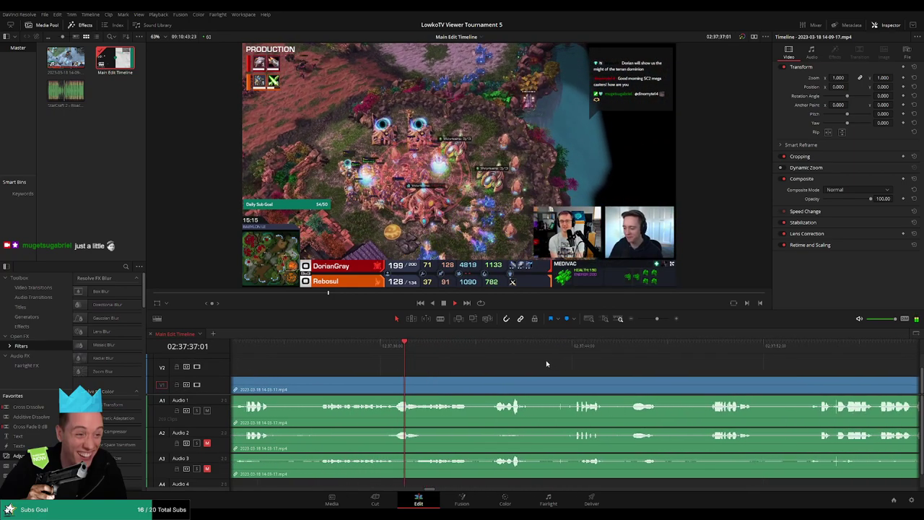
scroll(644, 319, down, 4)
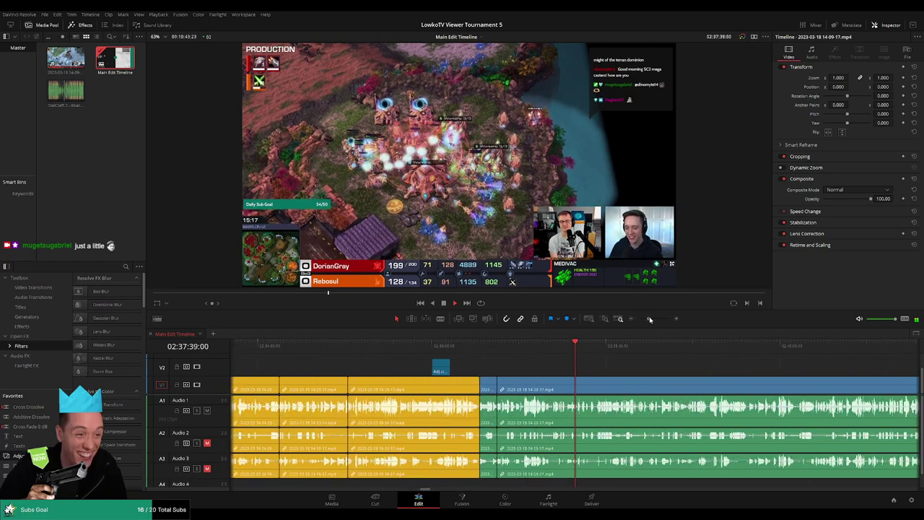
click(436, 389)
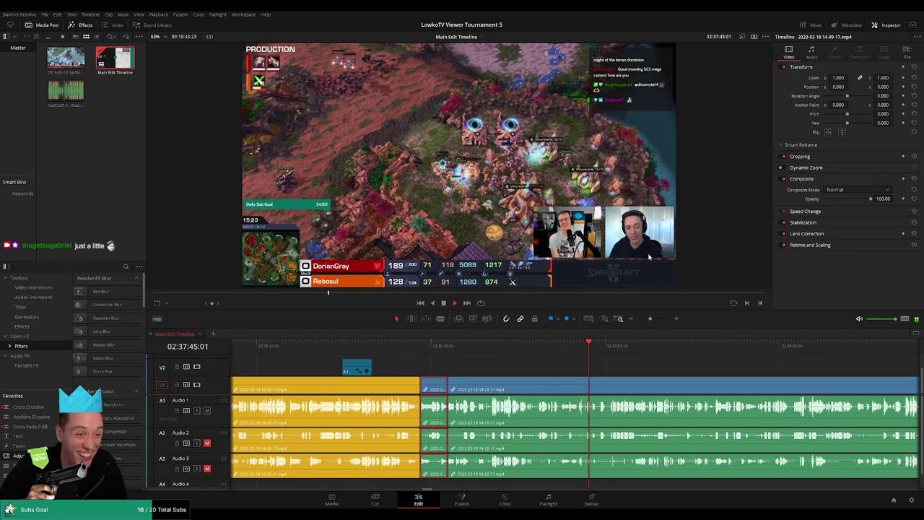
key(Delete)
Step: Replay the footage, then blade out the next dead-air stretch and close the gap
scroll(546, 368, up, 5)
click(518, 350)
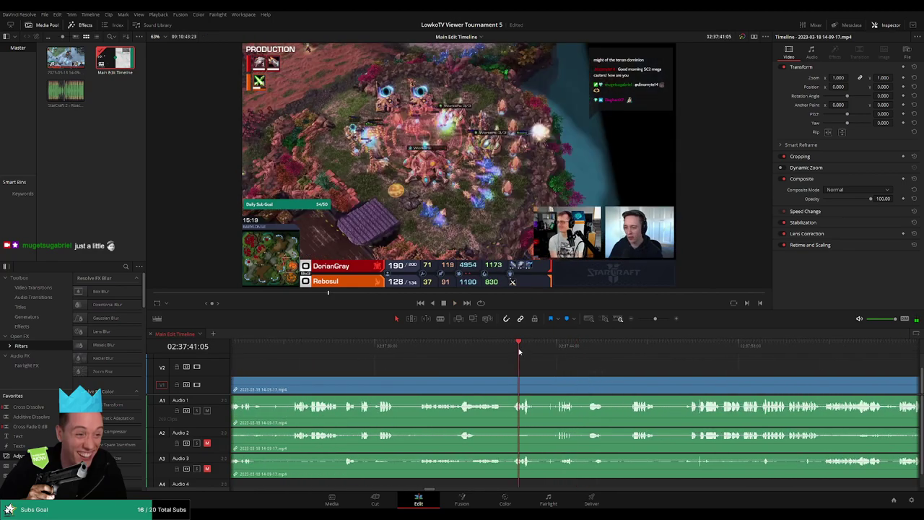
key(space)
scroll(607, 369, up, 2)
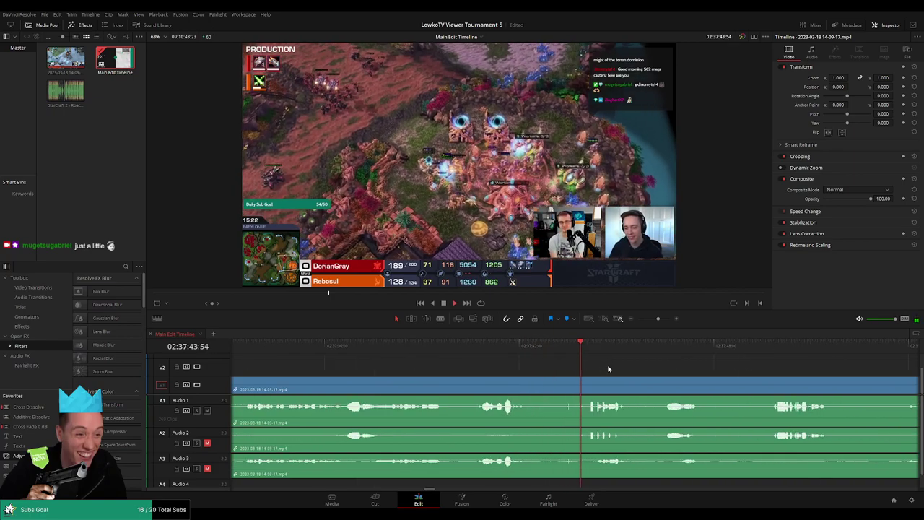
scroll(608, 369, up, 2)
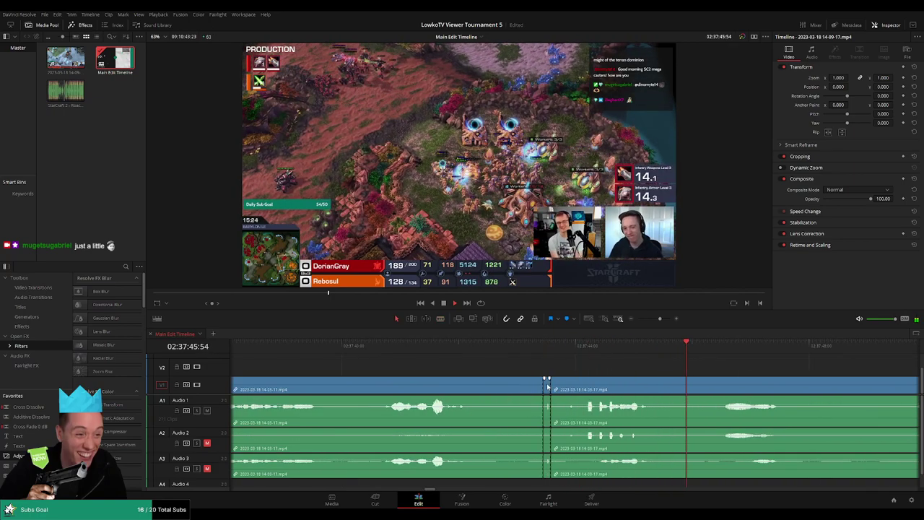
scroll(691, 363, down, 2)
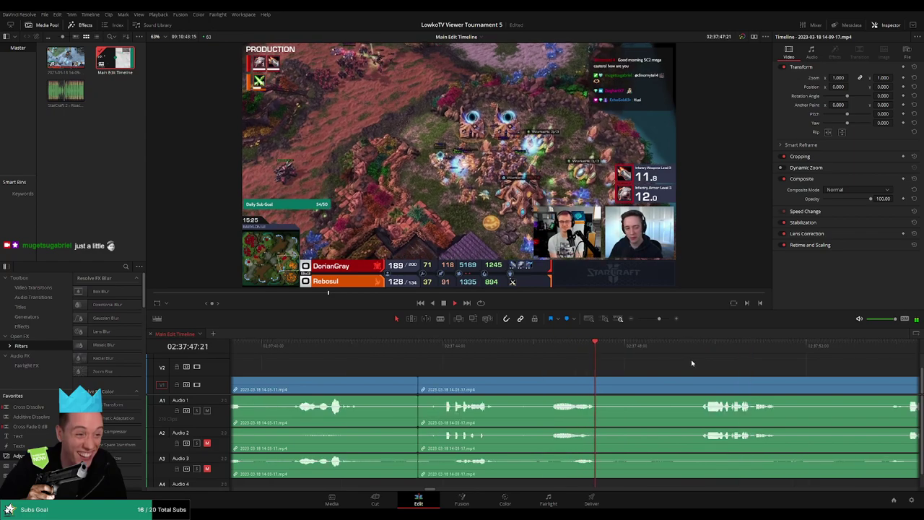
scroll(465, 392, right, 2)
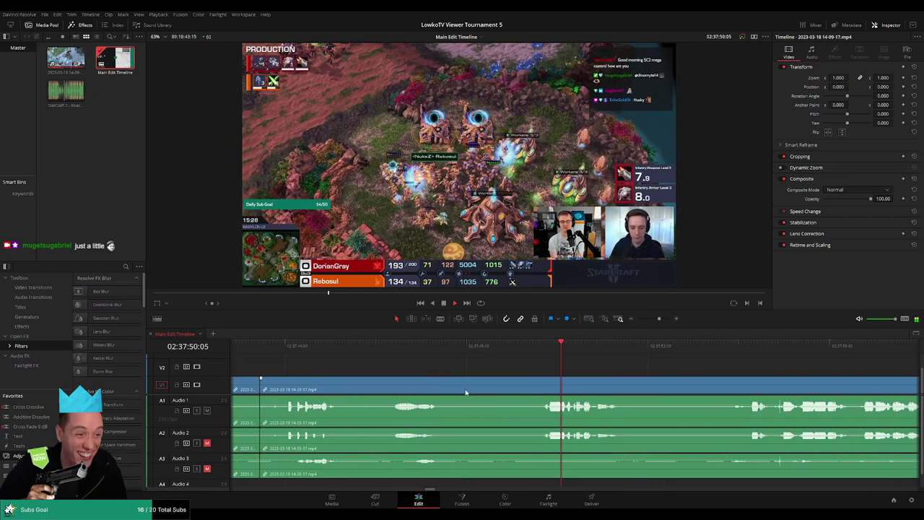
key(b)
click(444, 389)
click(537, 390)
key(a)
click(511, 387)
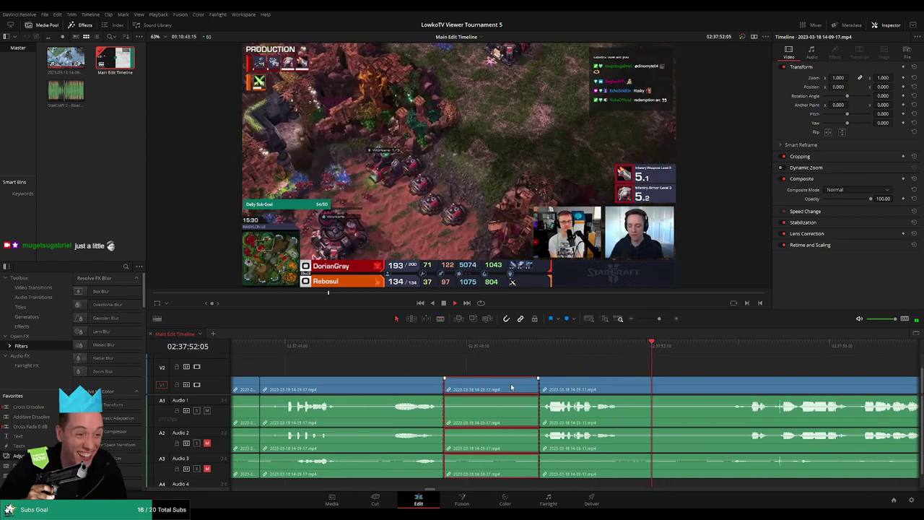
key(Delete)
Step: Blade out the following quiet stretch and ripple-delete it
click(513, 351)
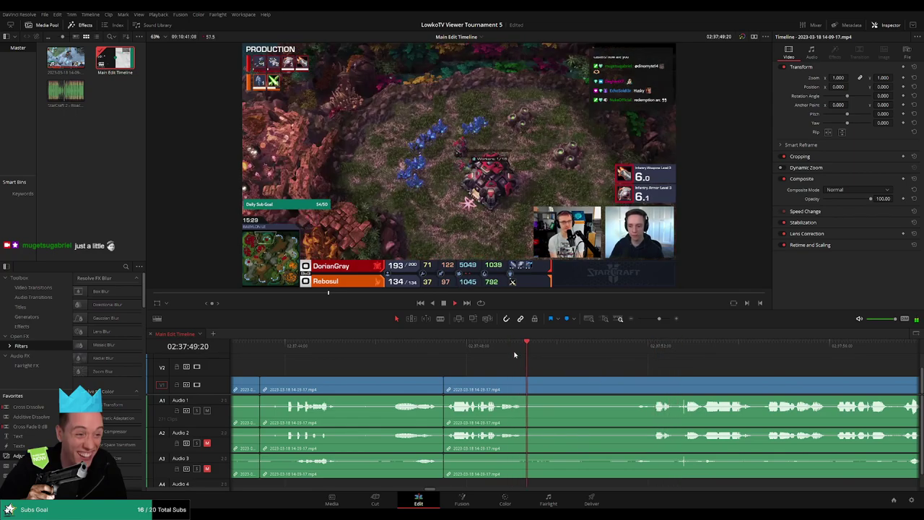
key(b)
click(526, 388)
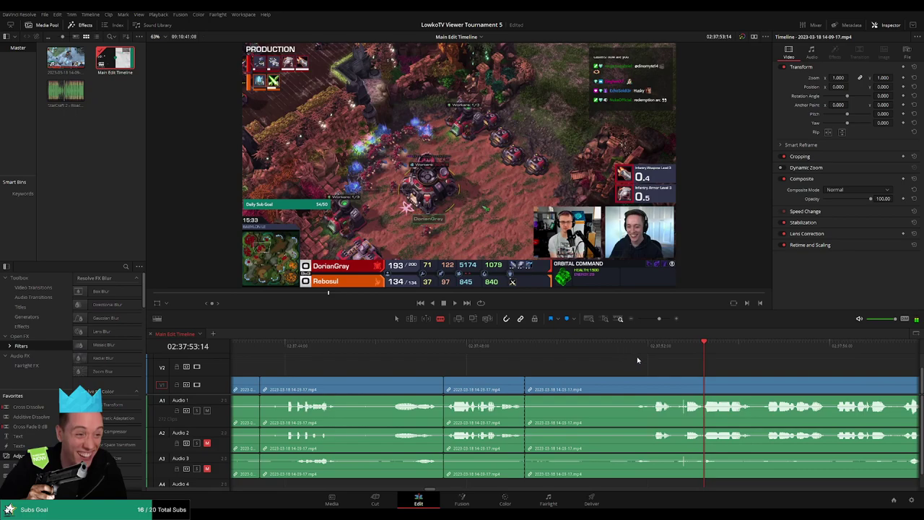
click(638, 359)
click(655, 386)
key(a)
click(636, 388)
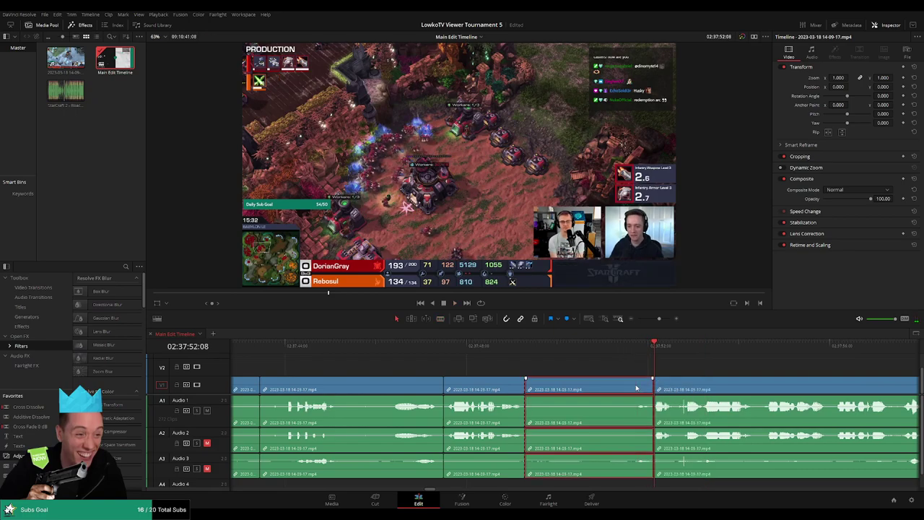
key(Delete)
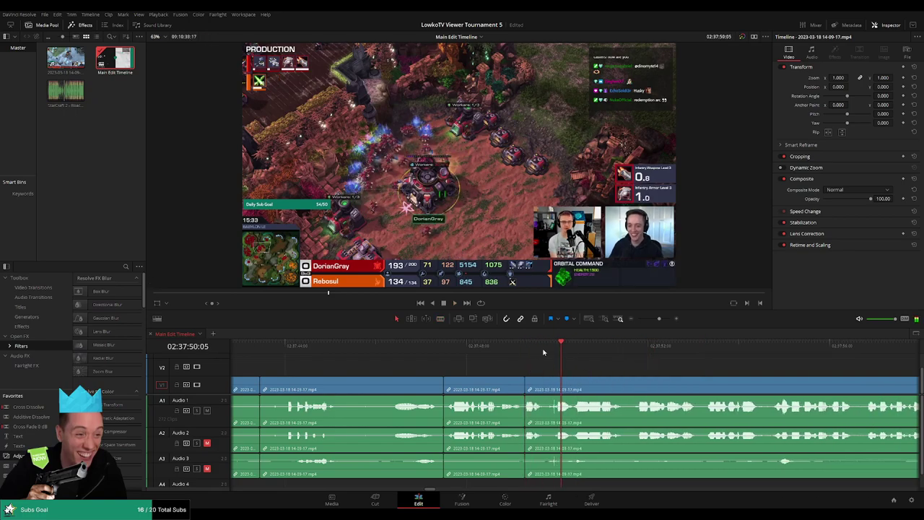
Step: Remove the tiny leftover clip just after the last cut
click(549, 348)
key(b)
click(548, 386)
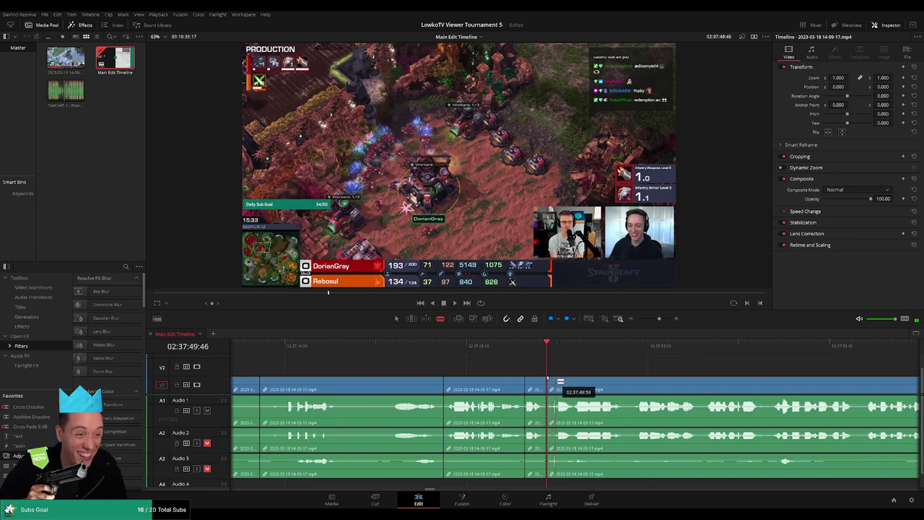
key(a)
click(553, 388)
key(Delete)
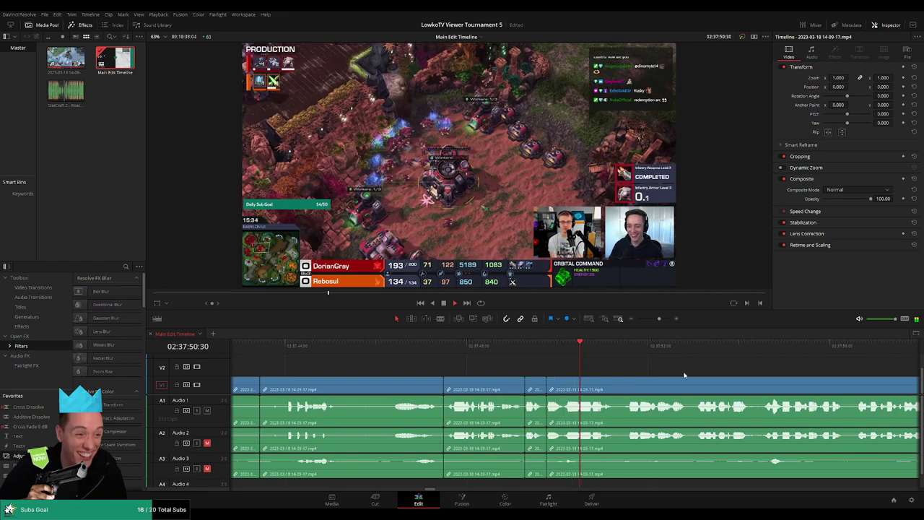
Step: Save the project and mark the trimmed clips back to the start yellow
scroll(618, 369, down, 2)
scroll(616, 370, down, 1)
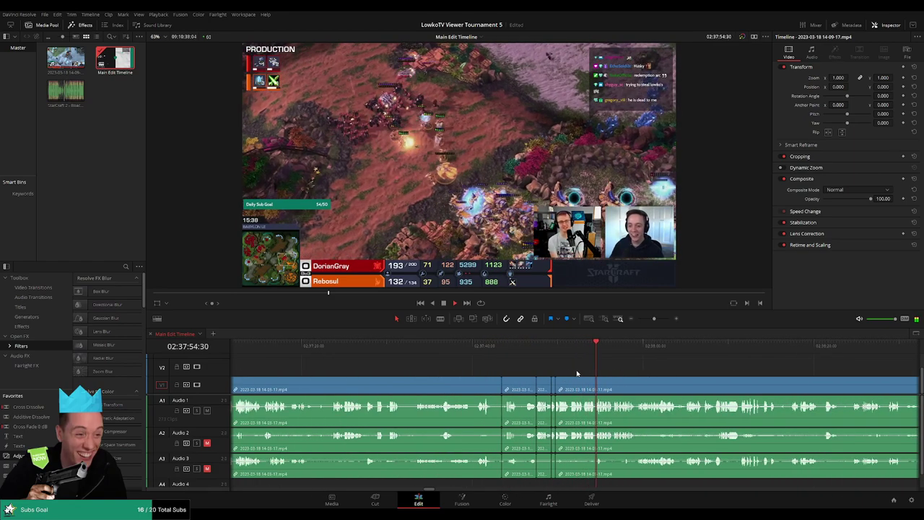
drag(553, 371, 468, 389)
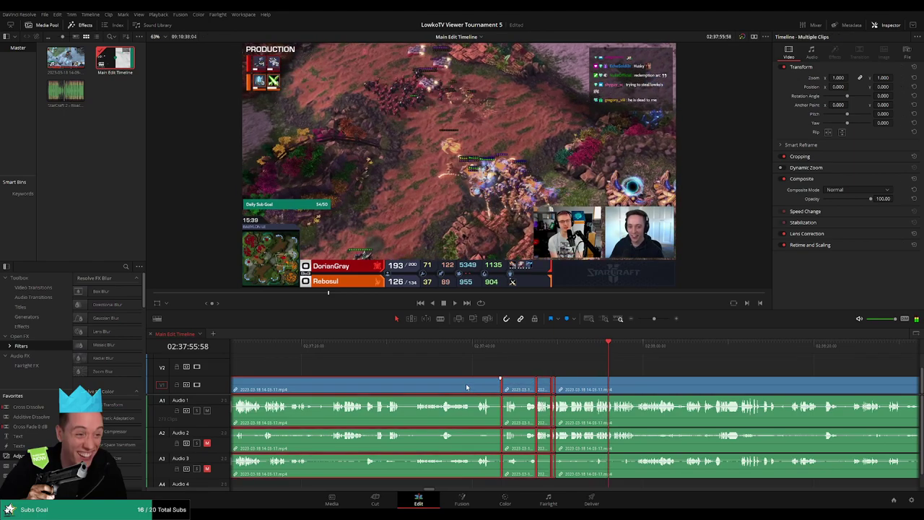
key(ctrl+s)
click(654, 369)
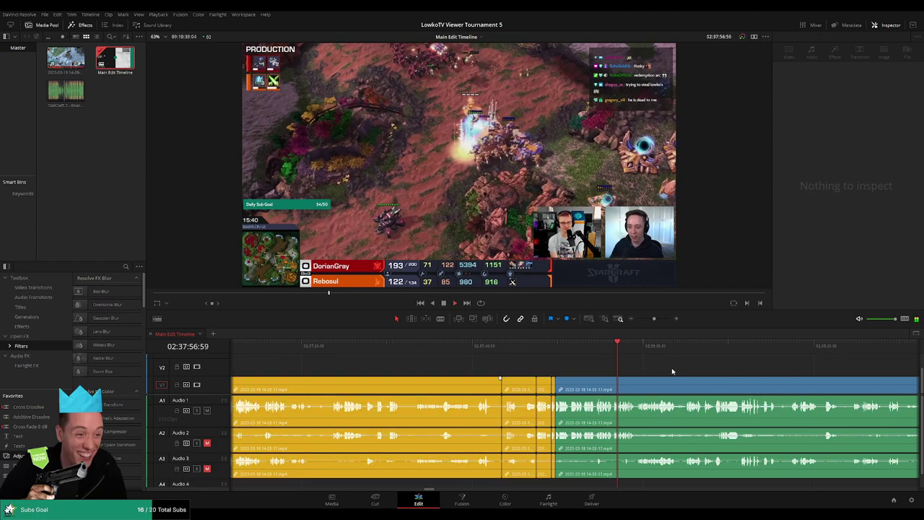
Step: Scroll along the match footage toward 02:39, looking for the next dead air
scroll(647, 371, right, 4)
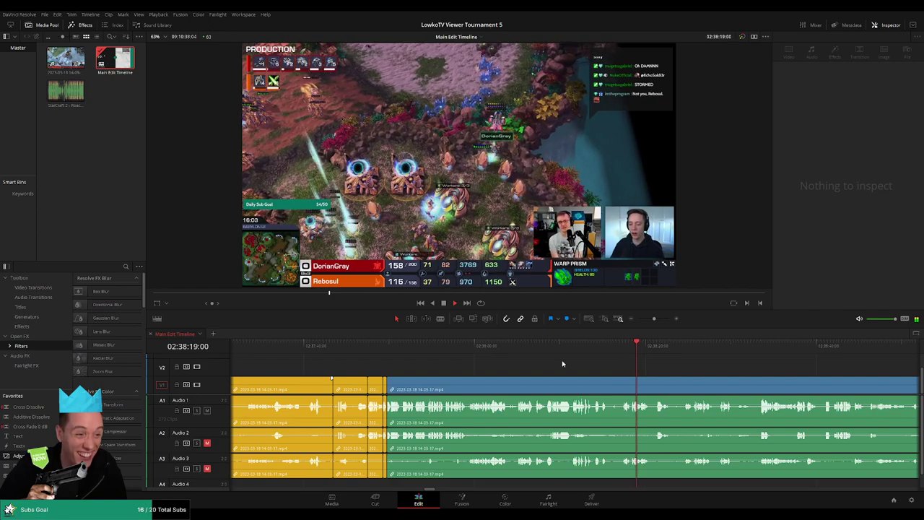
scroll(505, 358, right, 3)
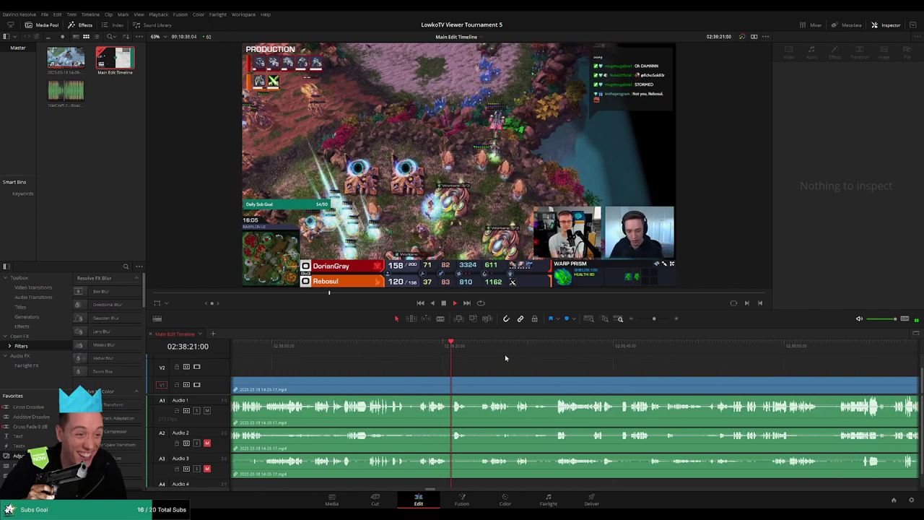
scroll(453, 377, right, 1)
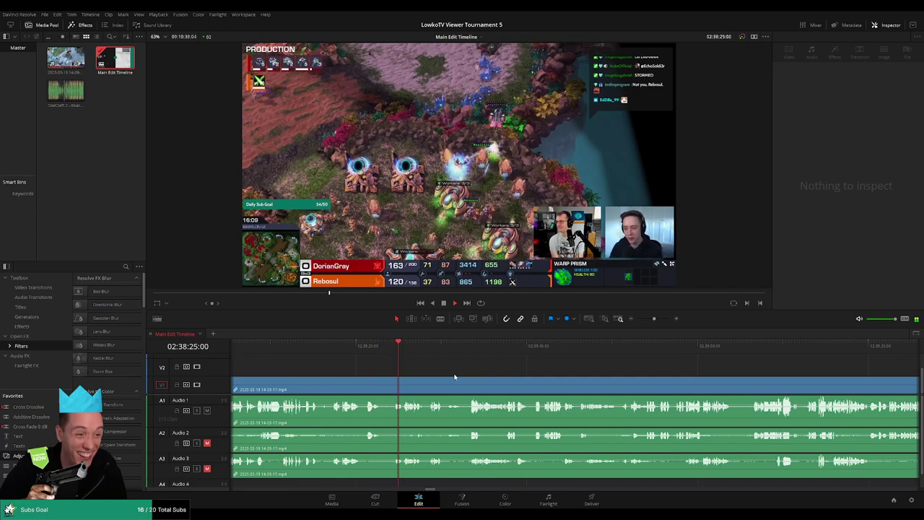
scroll(482, 373, right, 1)
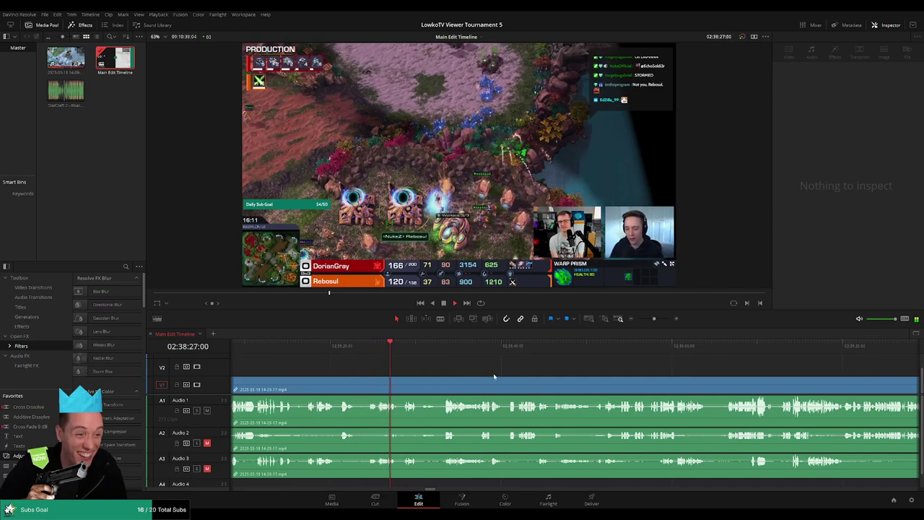
scroll(483, 374, right, 1)
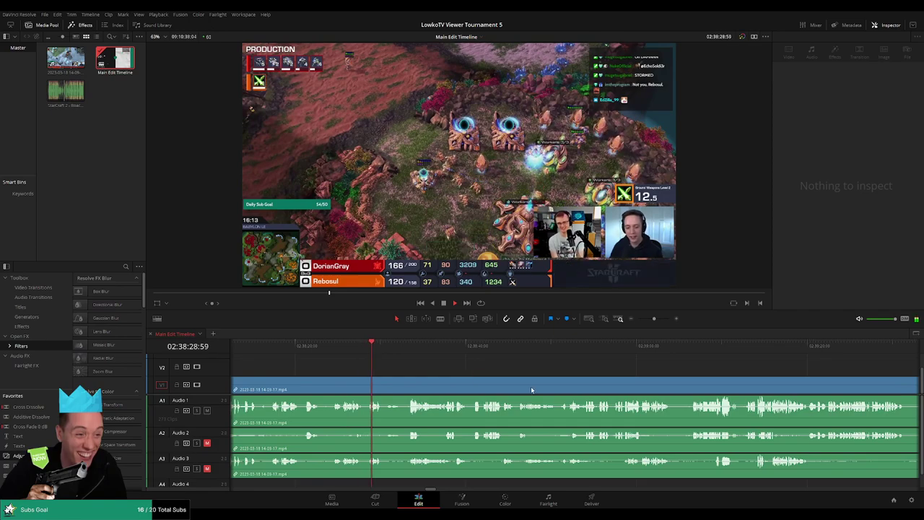
scroll(530, 386, left, 4)
scroll(534, 375, right, 3)
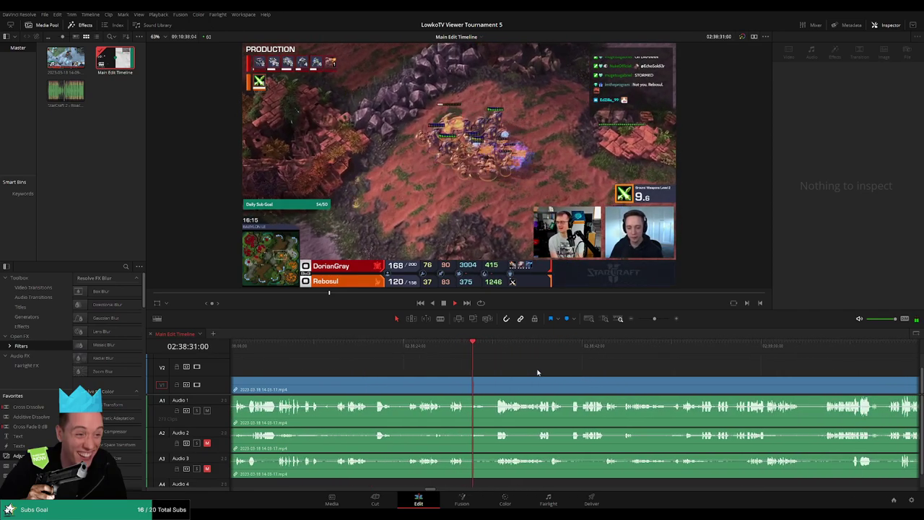
click(498, 383)
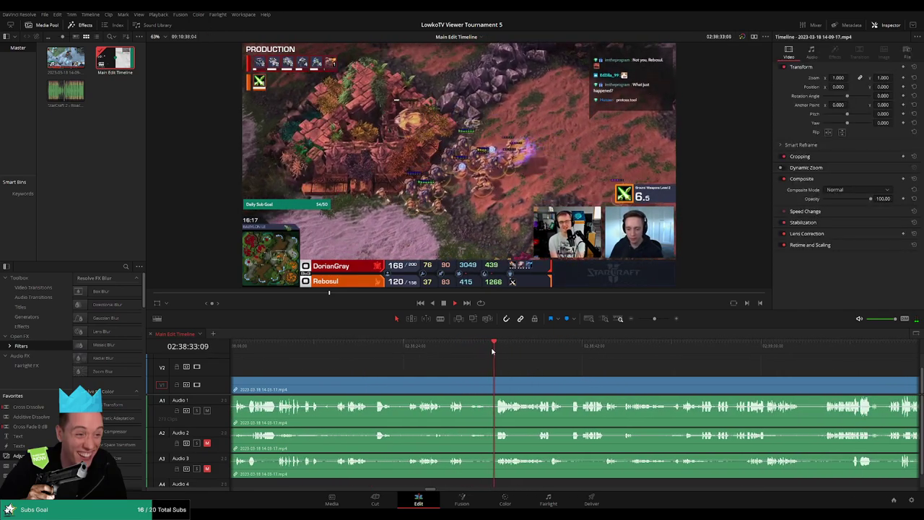
scroll(548, 376, right, 2)
scroll(515, 373, right, 2)
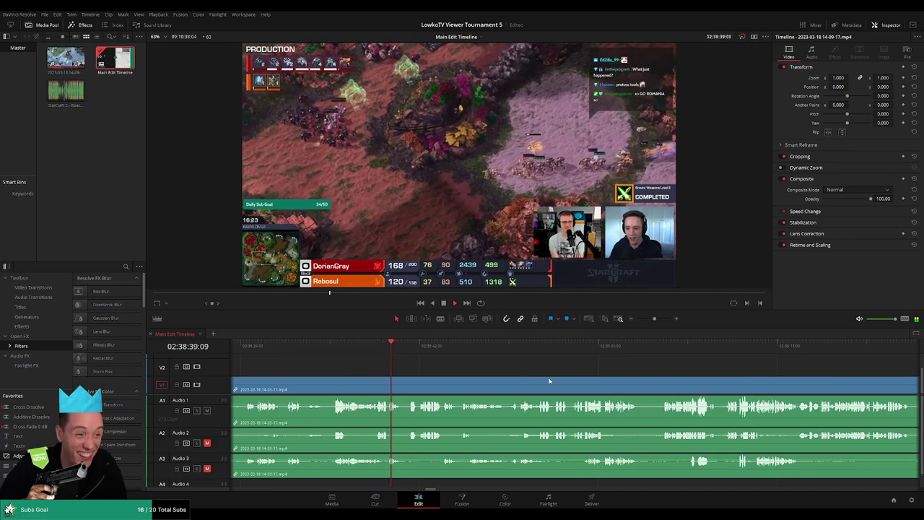
scroll(523, 376, right, 1)
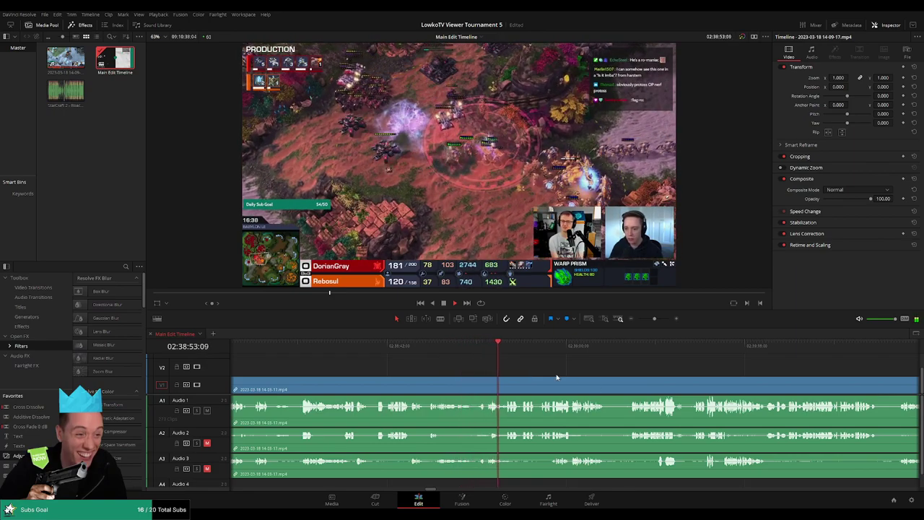
scroll(550, 382, right, 4)
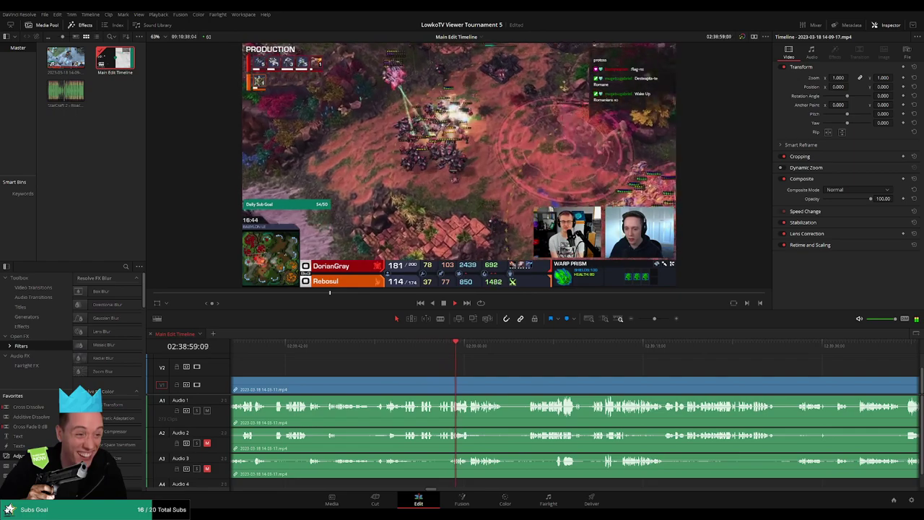
scroll(506, 369, right, 3)
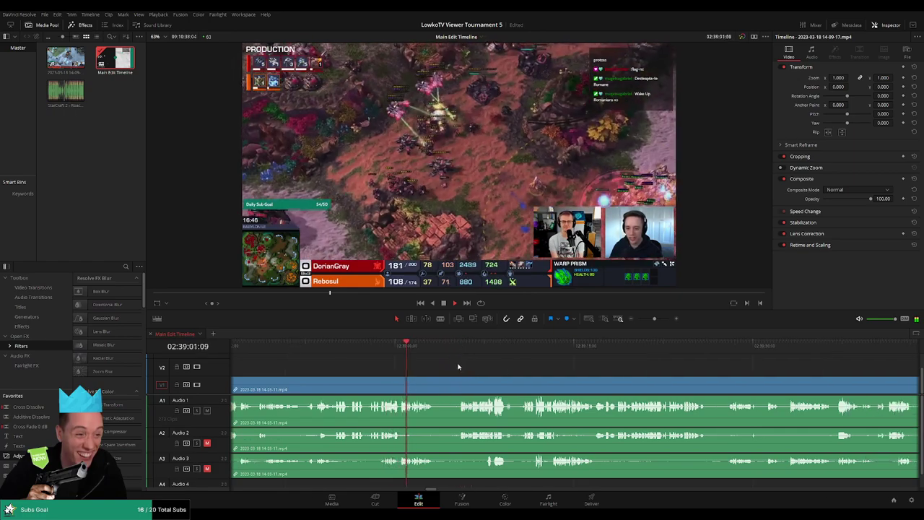
scroll(440, 366, right, 2)
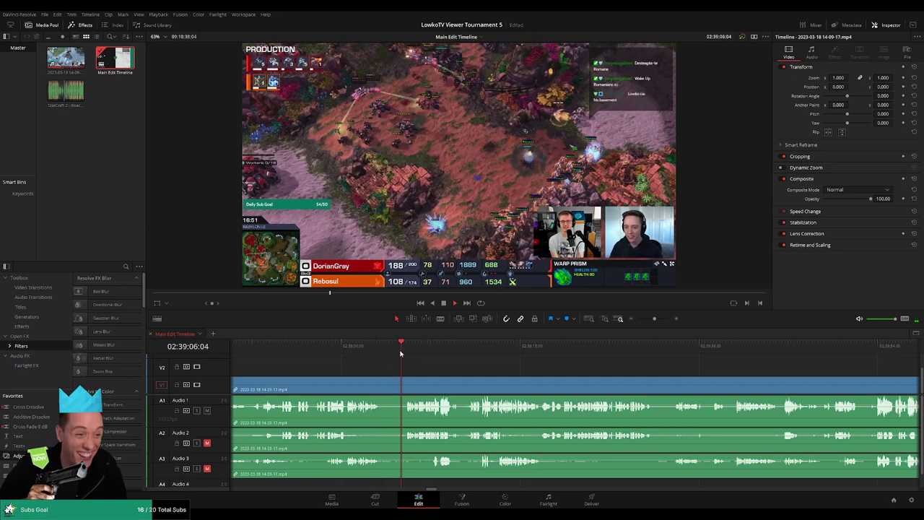
scroll(505, 370, right, 1)
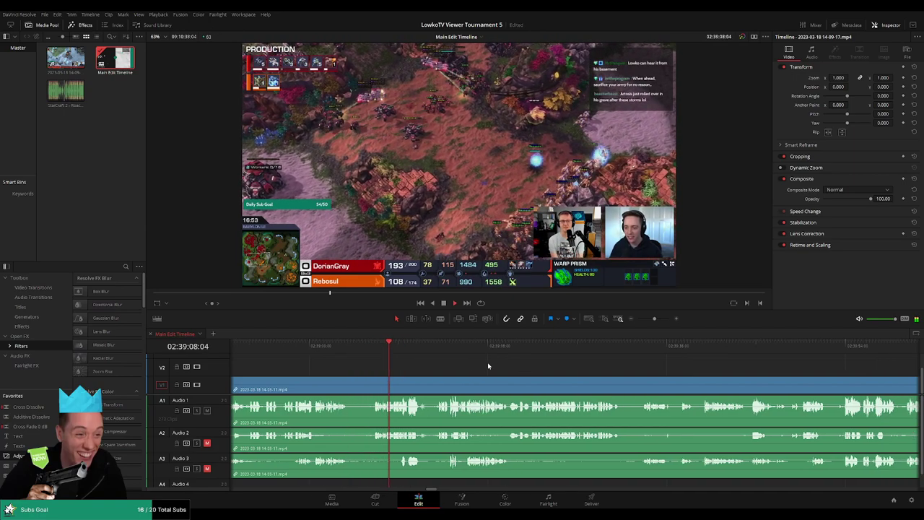
scroll(505, 369, right, 1)
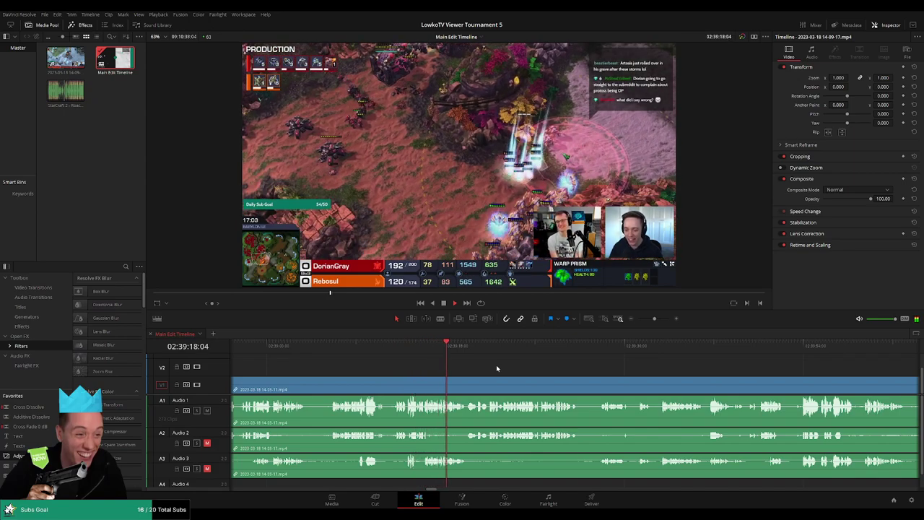
scroll(546, 373, right, 1)
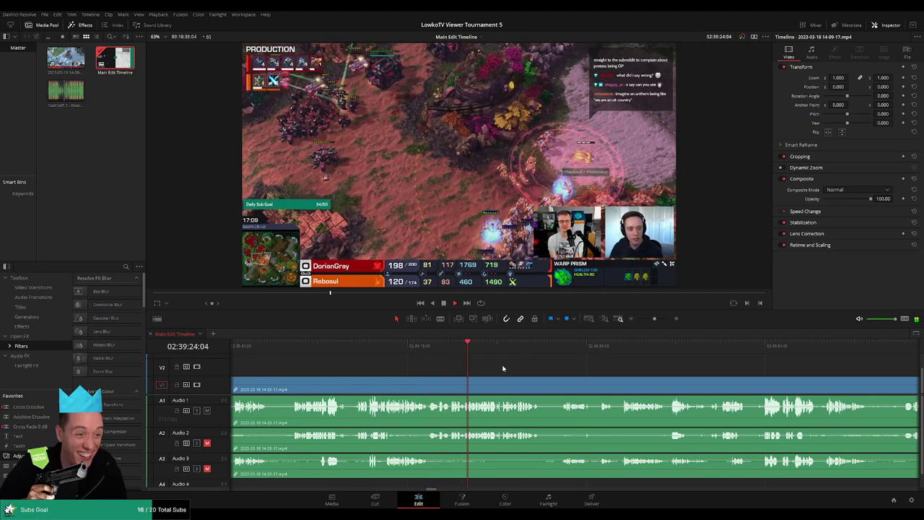
scroll(498, 368, right, 1)
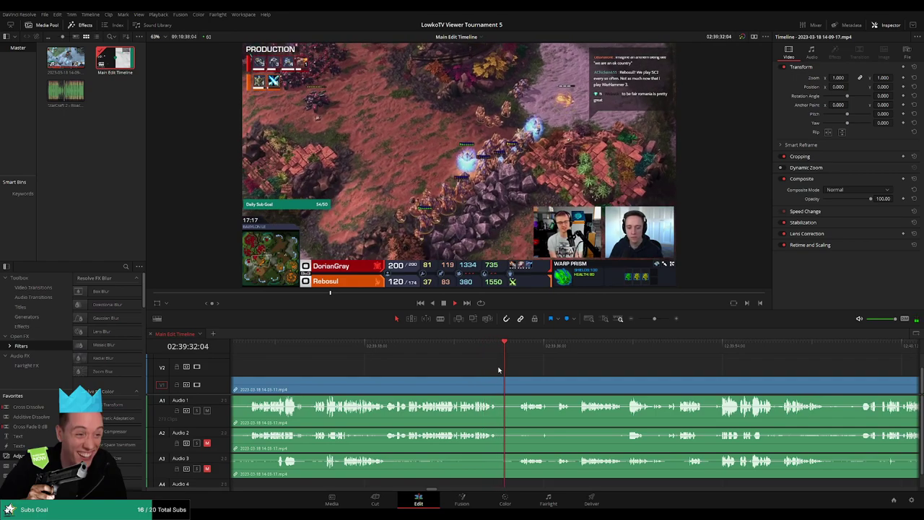
Step: Blade out the first short dead-air piece and close the gap
click(500, 387)
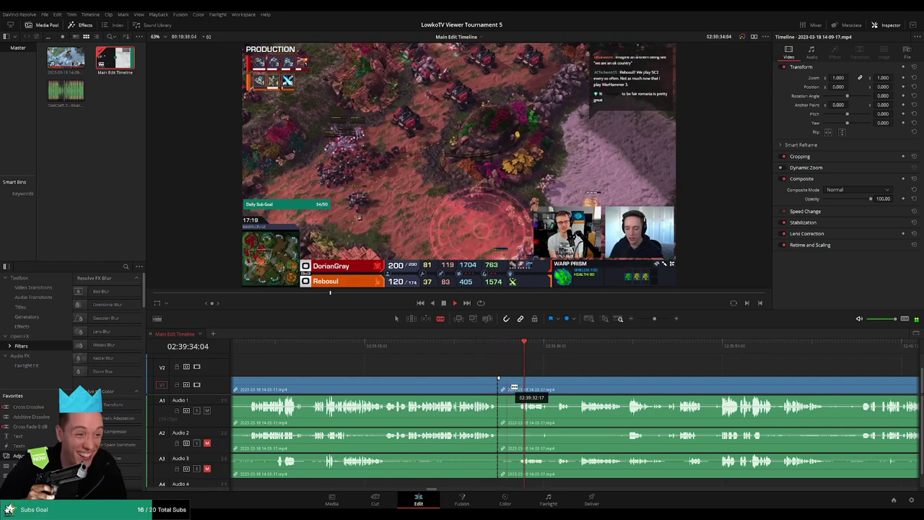
click(518, 387)
key(a)
click(511, 388)
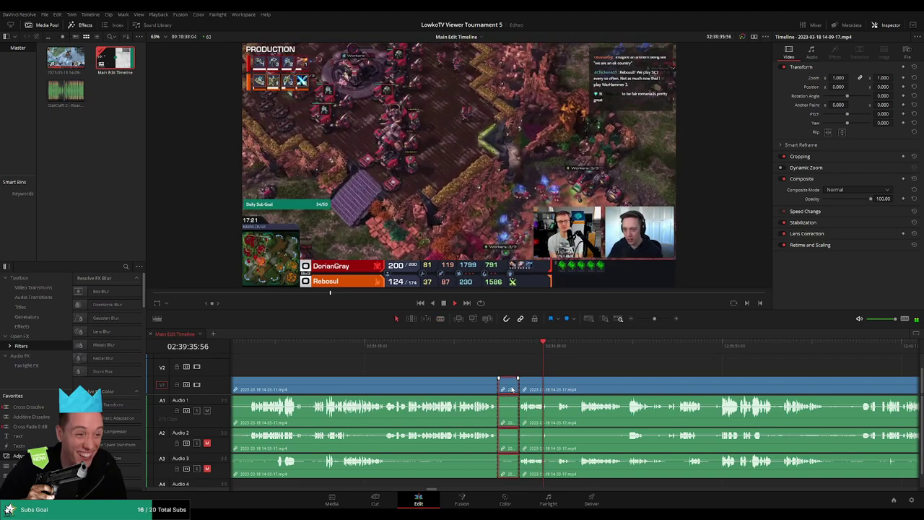
key(Delete)
Step: Mark the trimmed clip before the cut yellow
scroll(521, 407, left, 1)
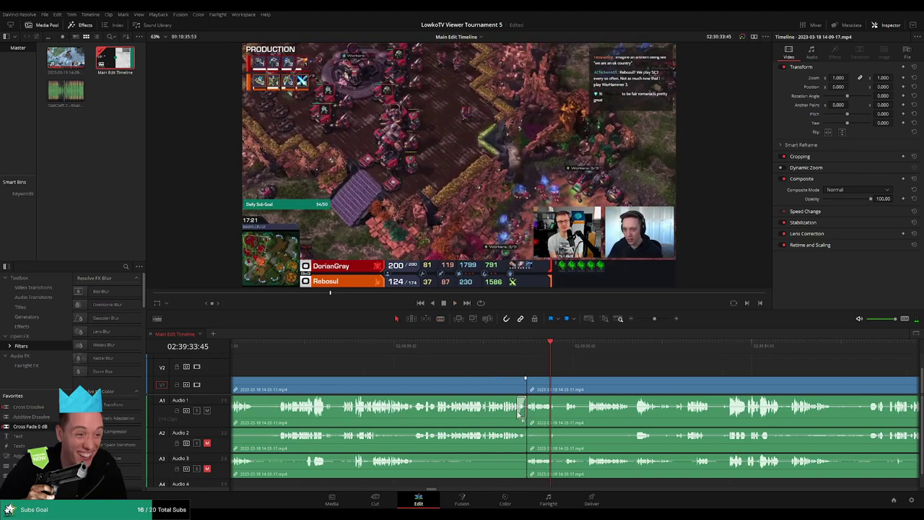
click(534, 443)
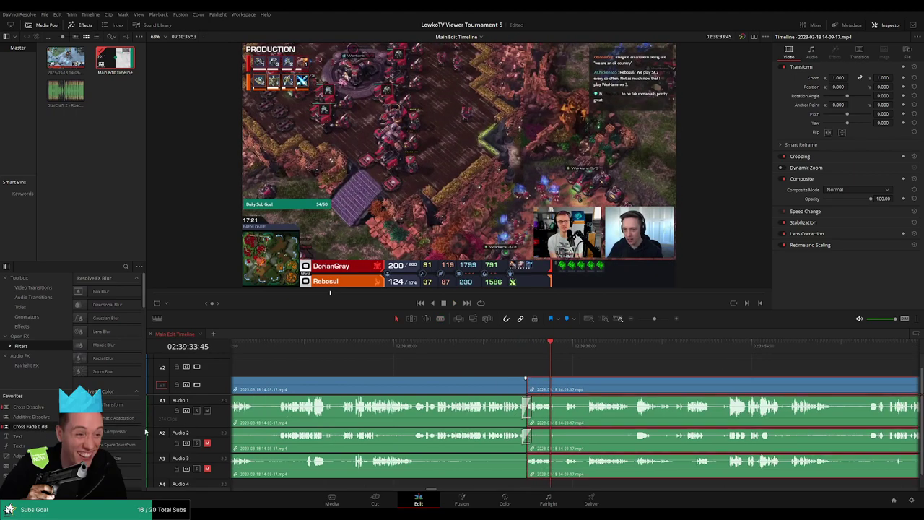
click(506, 368)
scroll(506, 369, down, 4)
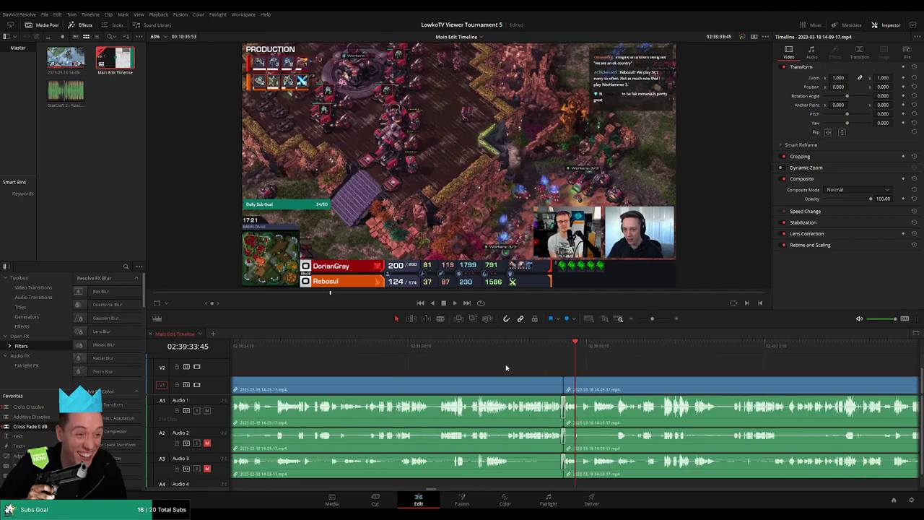
click(524, 387)
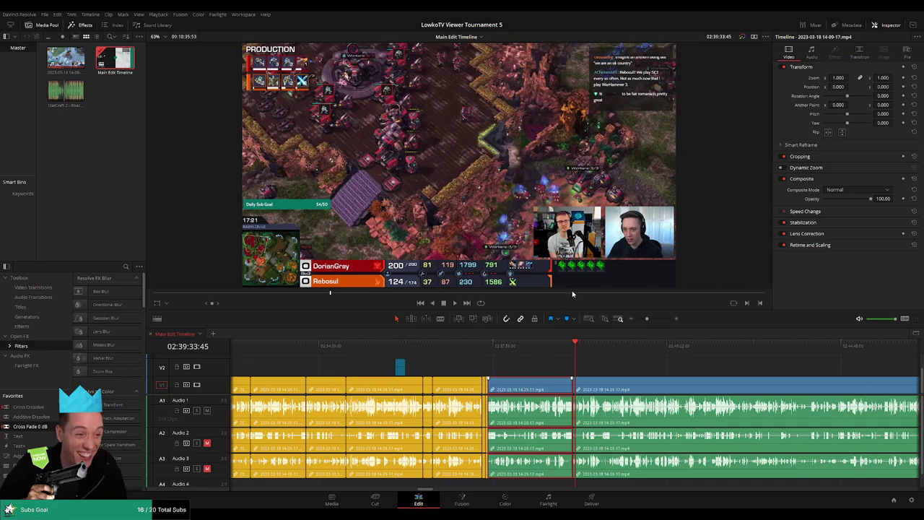
key(space)
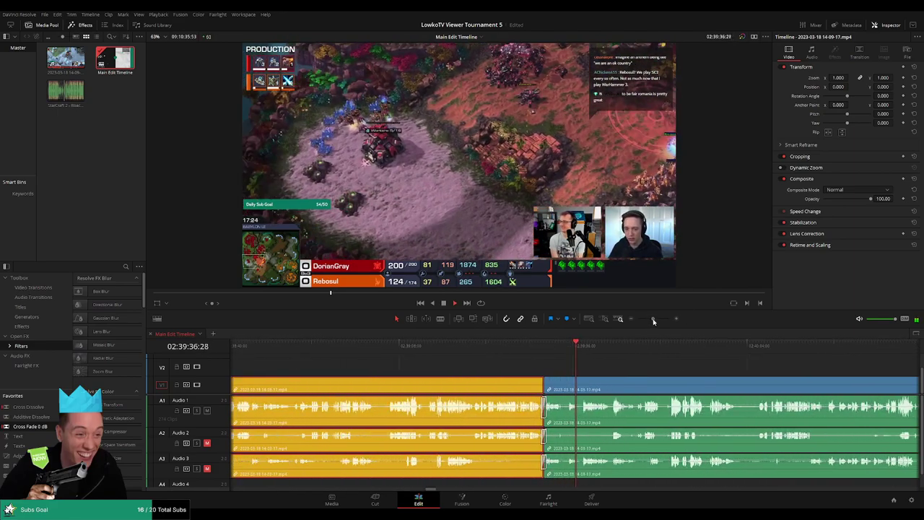
click(644, 374)
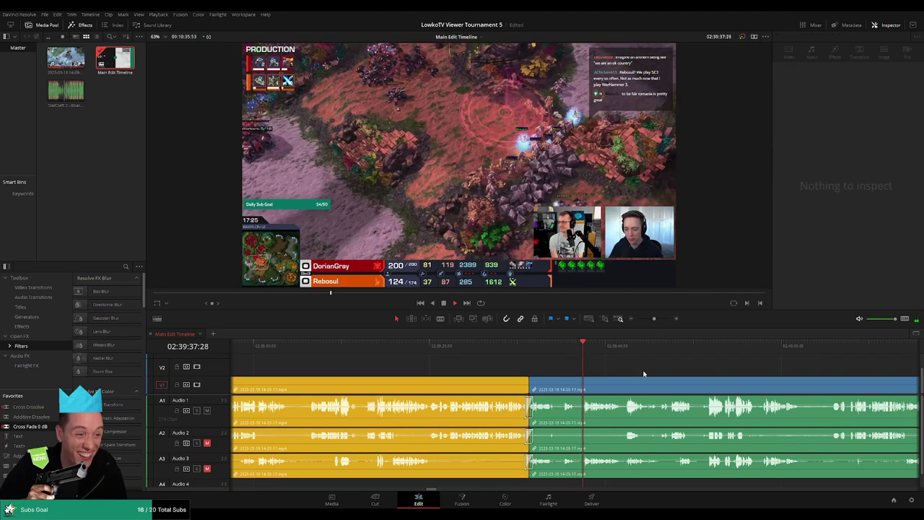
Step: Replay to the next silence, then blade it out and ripple-delete it
click(394, 350)
key(space)
key(ctrl+equal)
key(ctrl+equal)
key(ctrl+equal)
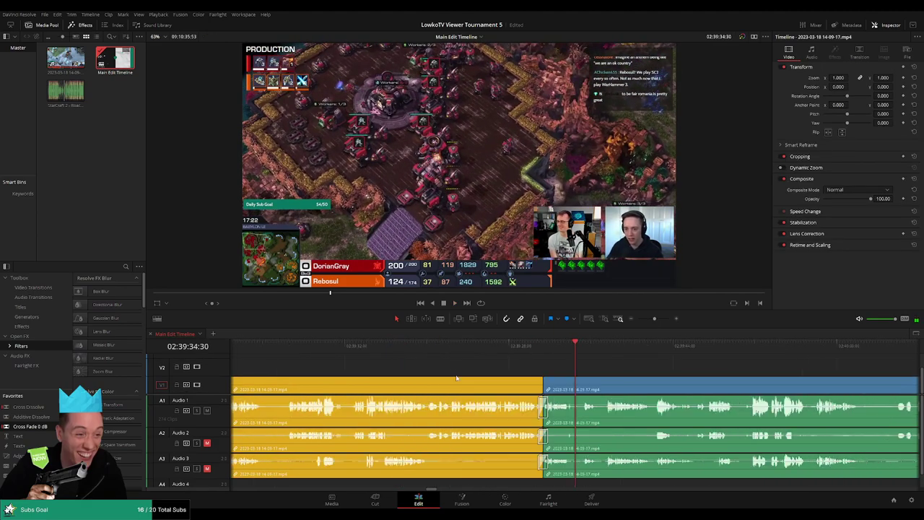
key(b)
click(534, 390)
click(548, 390)
key(a)
click(543, 390)
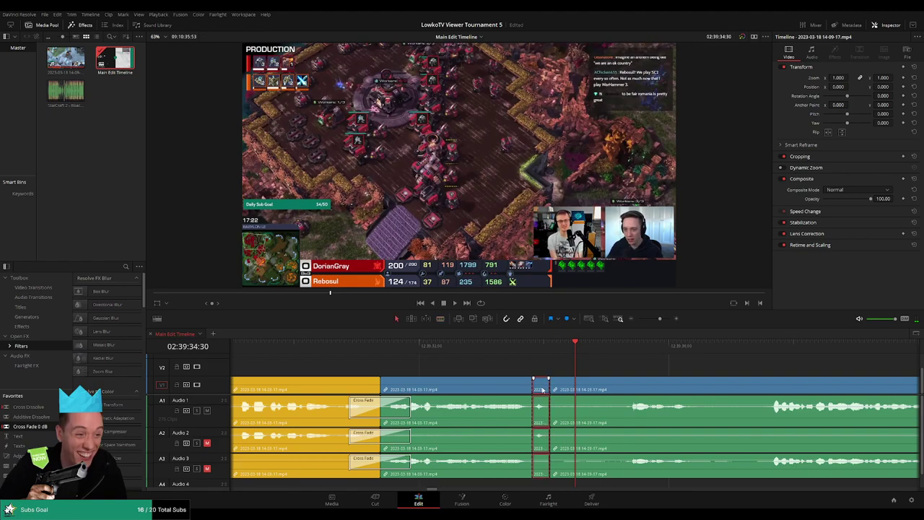
key(Delete)
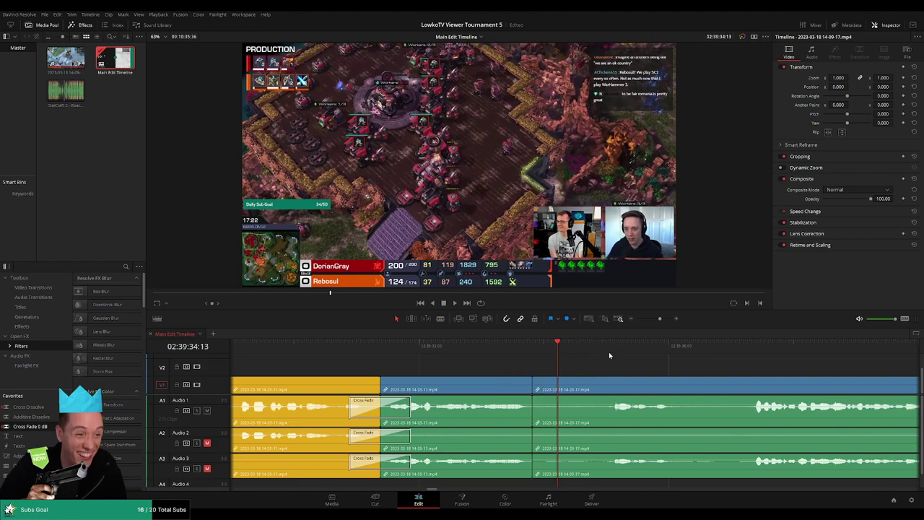
Step: Remove the remaining silent piece at the playhead and mark the trimmed clip yellow
key(space)
key(ctrl+b)
click(589, 392)
key(Delete)
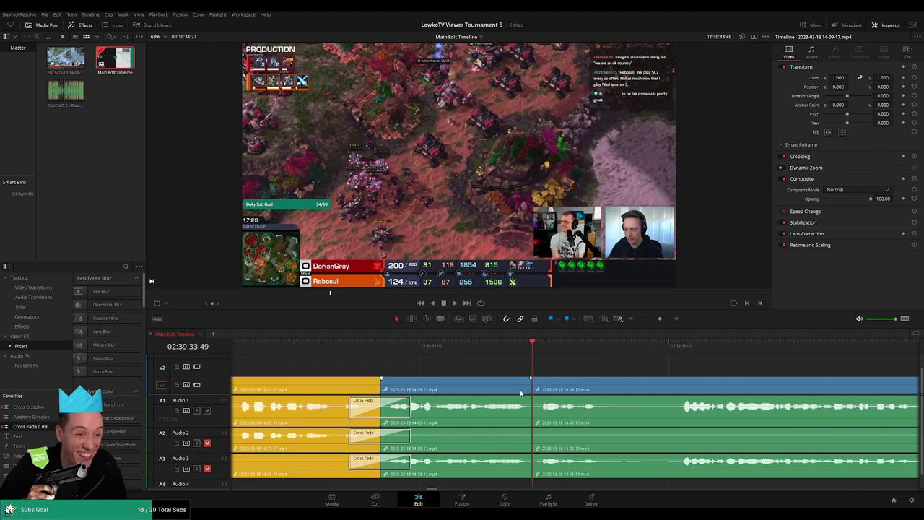
click(503, 392)
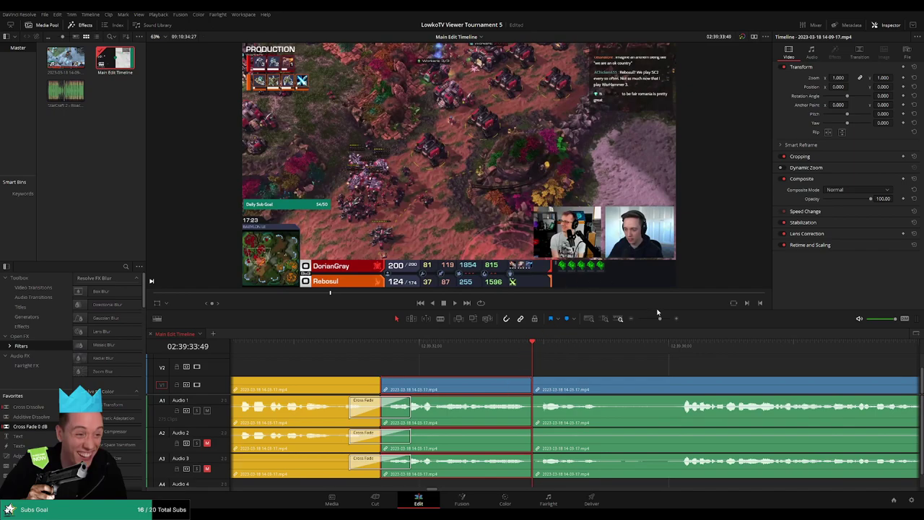
key(space)
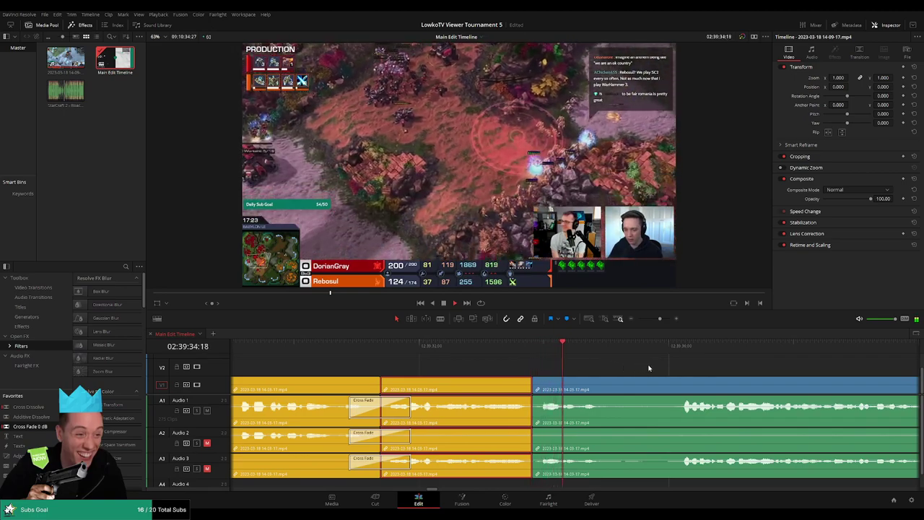
scroll(620, 377, down, 5)
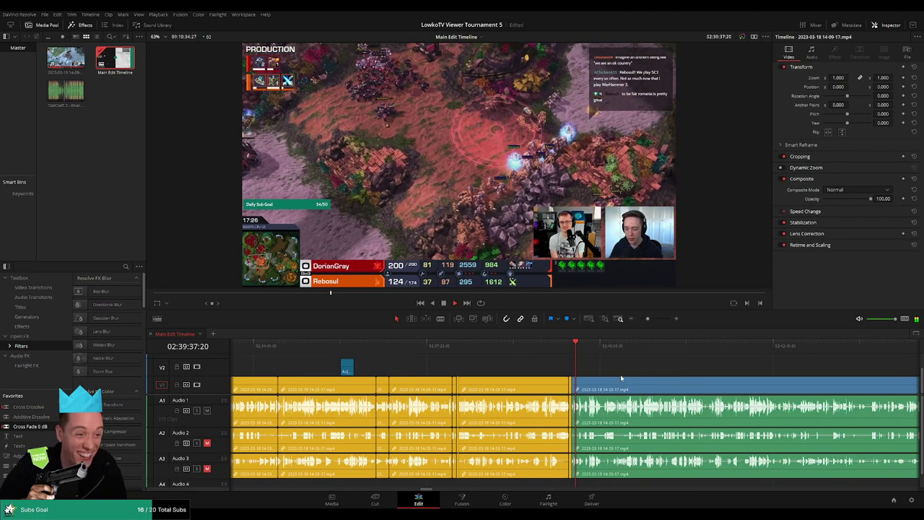
scroll(638, 374, up, 4)
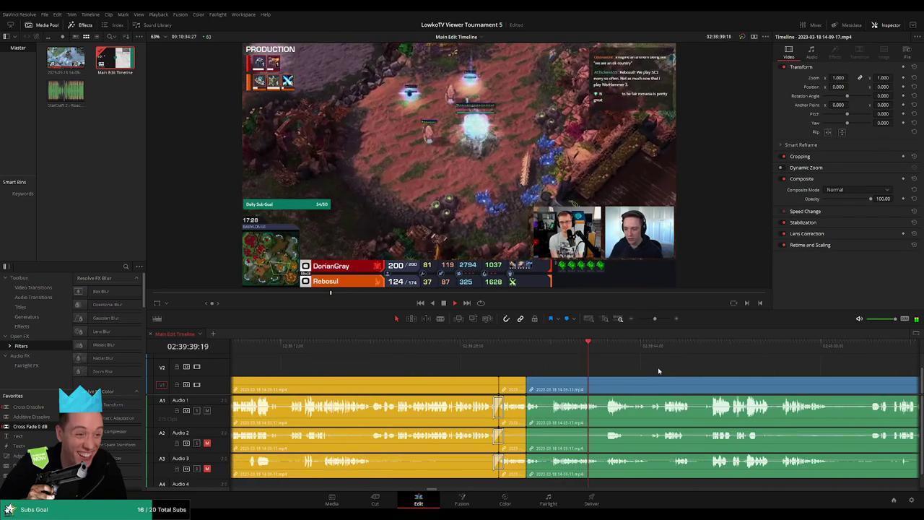
scroll(489, 366, right, 3)
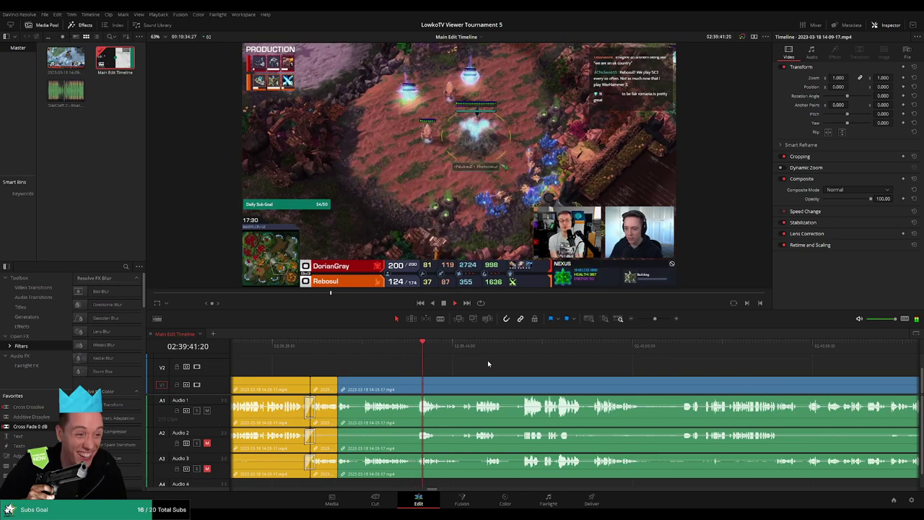
scroll(505, 365, right, 1)
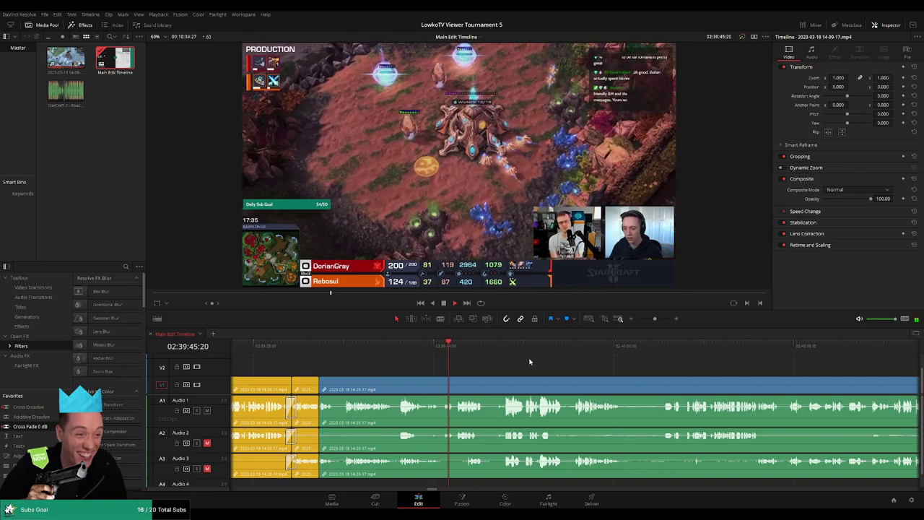
scroll(523, 359, right, 2)
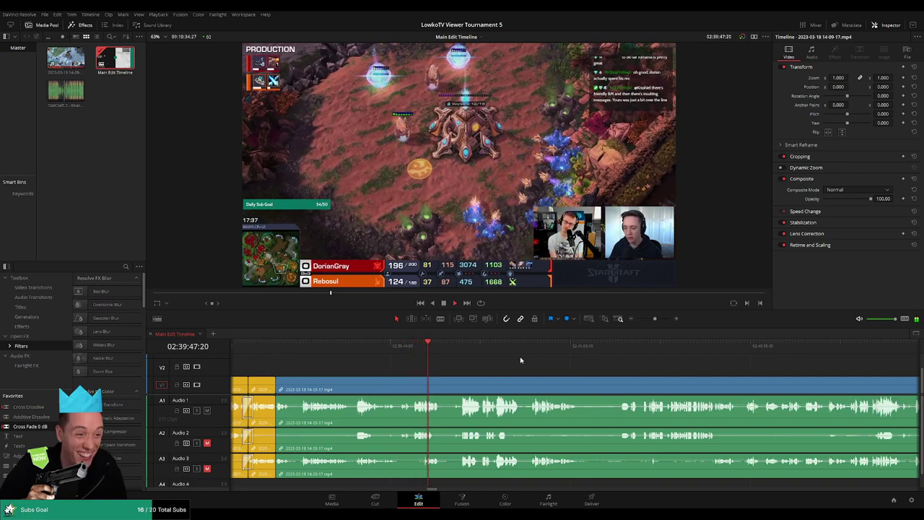
scroll(522, 358, right, 2)
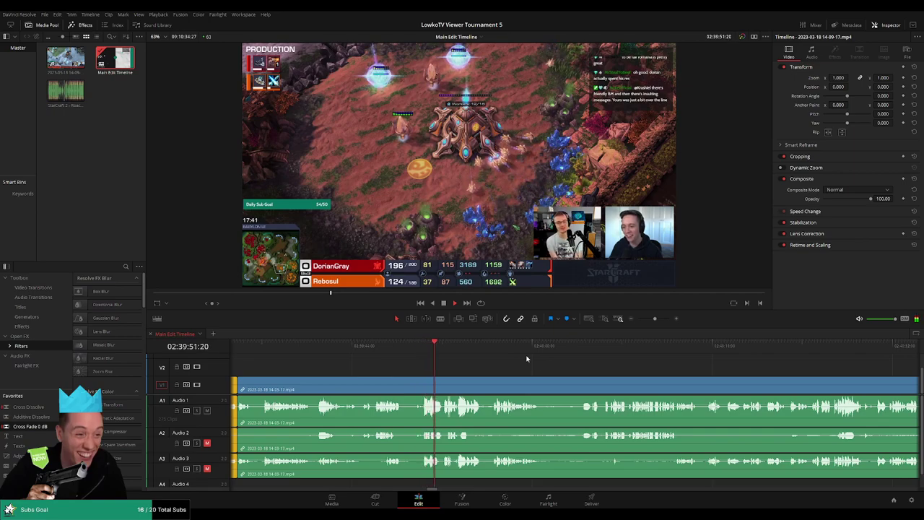
scroll(581, 371, right, 2)
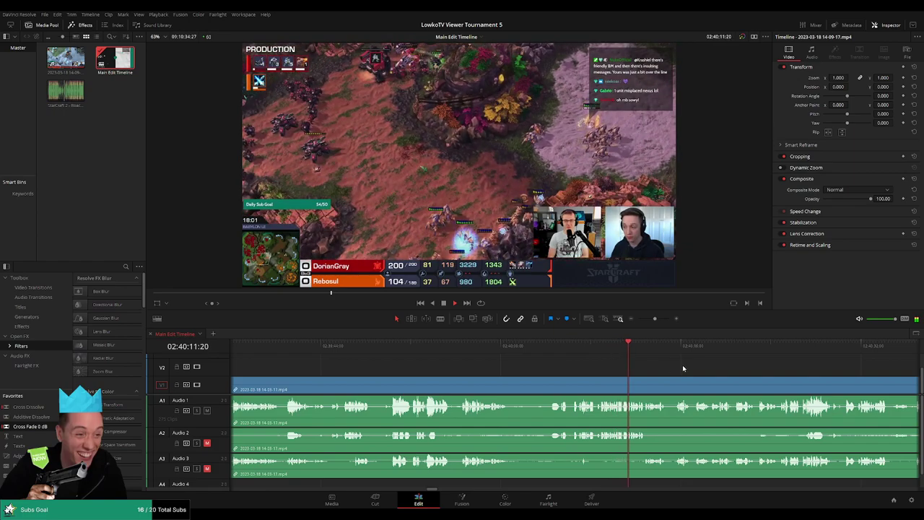
scroll(682, 364, right, 3)
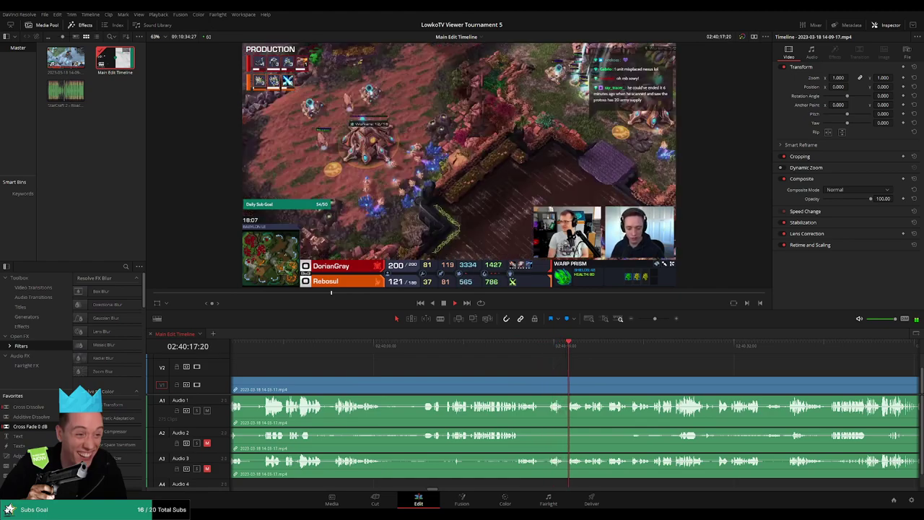
scroll(636, 369, right, 3)
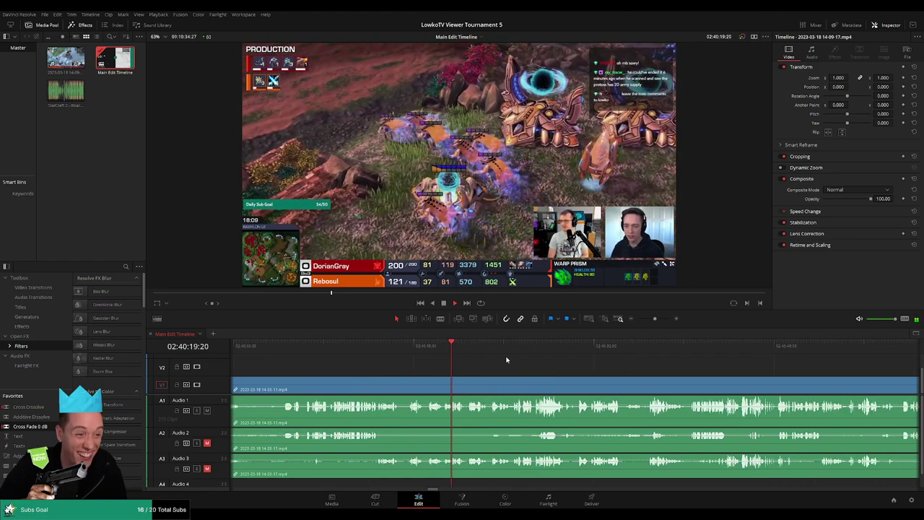
scroll(512, 365, right, 2)
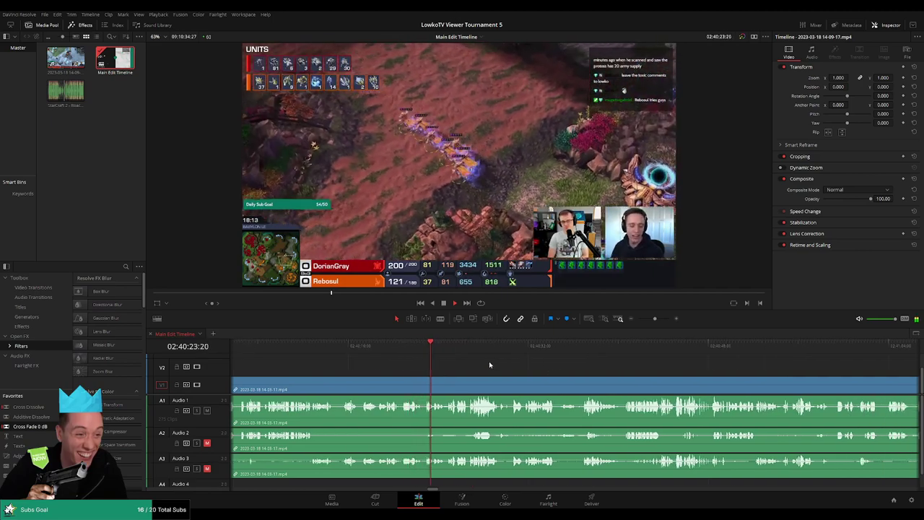
scroll(489, 371, right, 2)
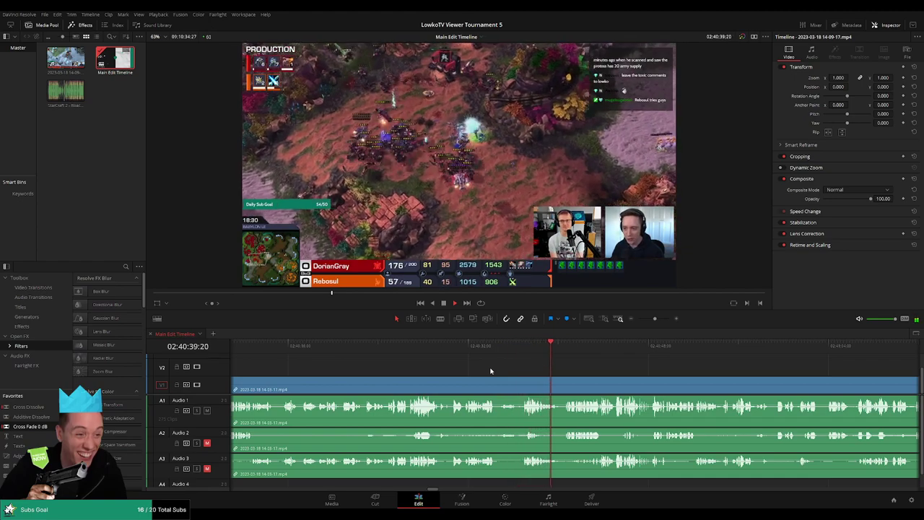
scroll(548, 369, right, 2)
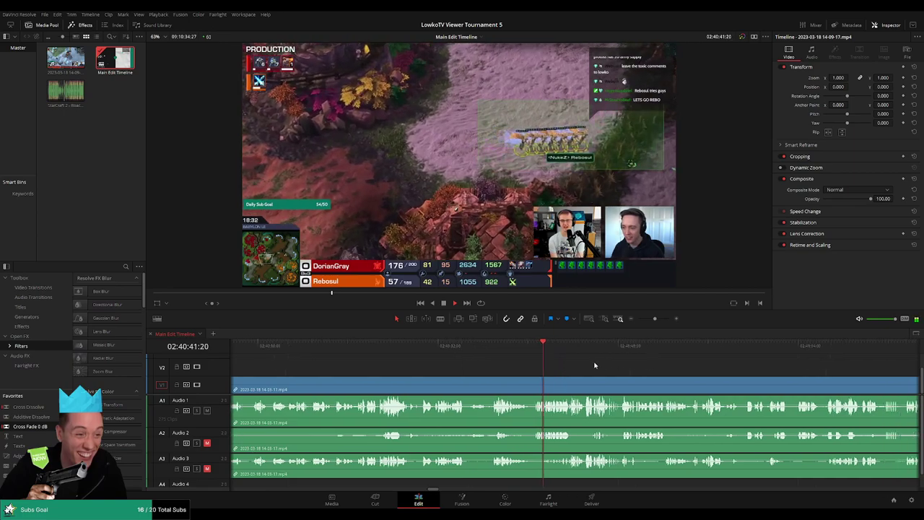
scroll(570, 368, right, 2)
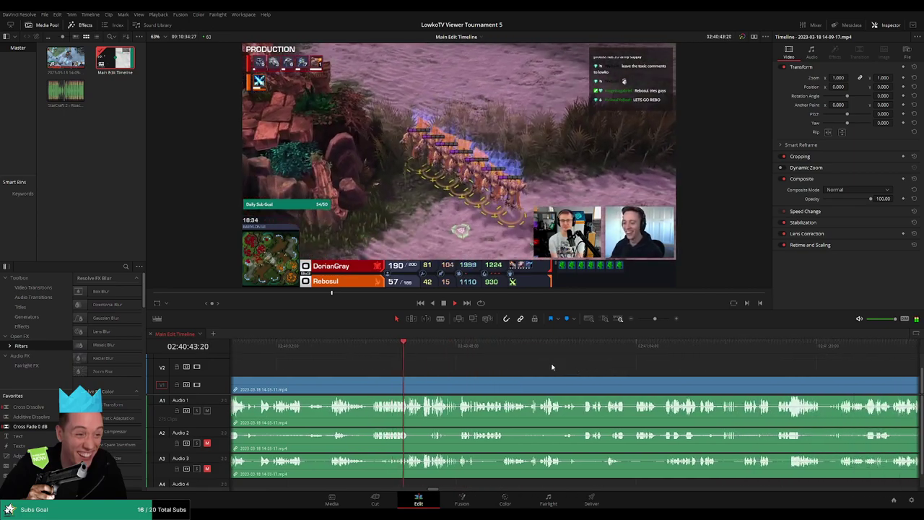
scroll(534, 366, right, 2)
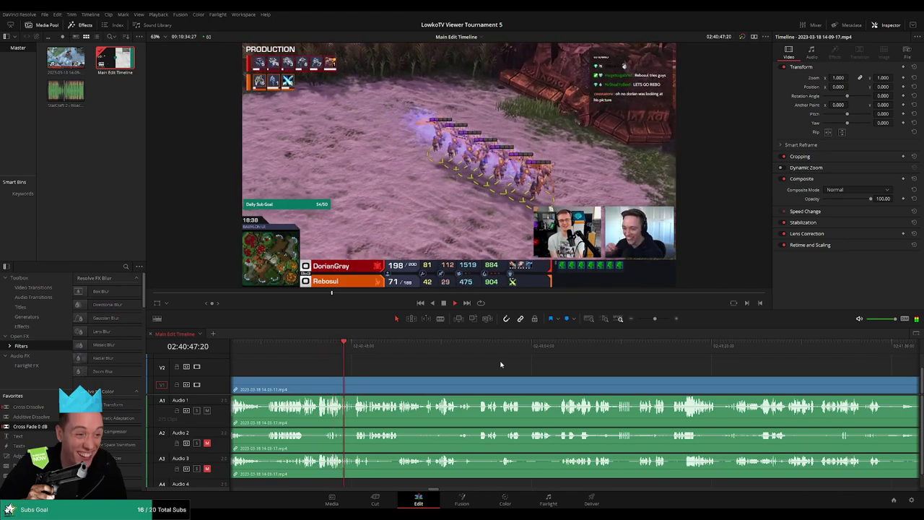
scroll(534, 372, right, 1)
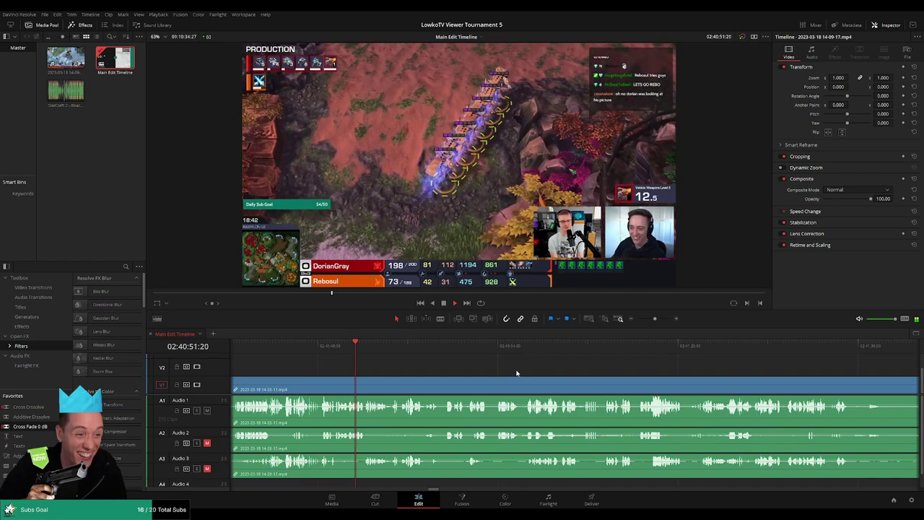
scroll(484, 365, right, 2)
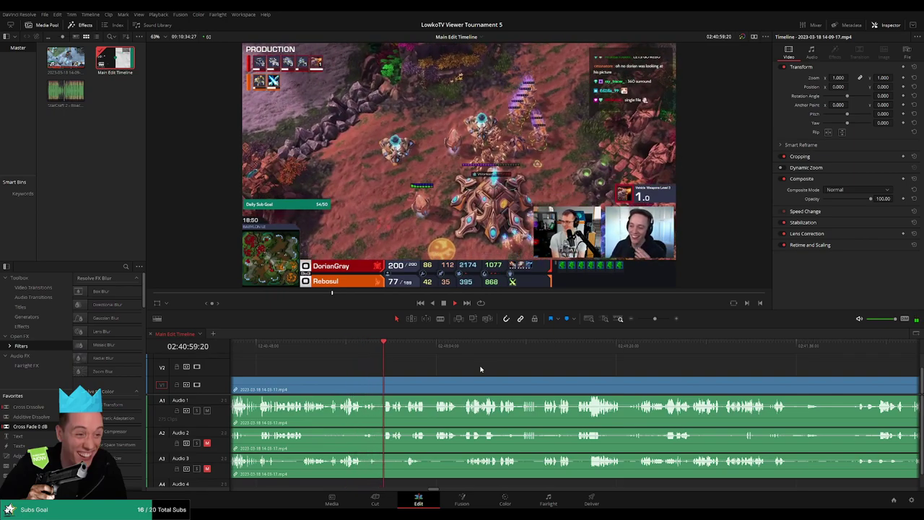
scroll(540, 382, right, 1)
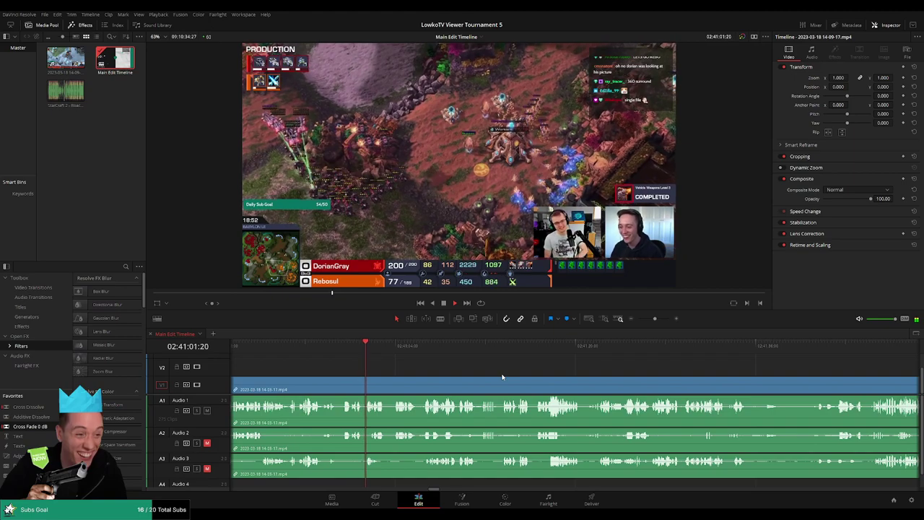
scroll(479, 374, right, 2)
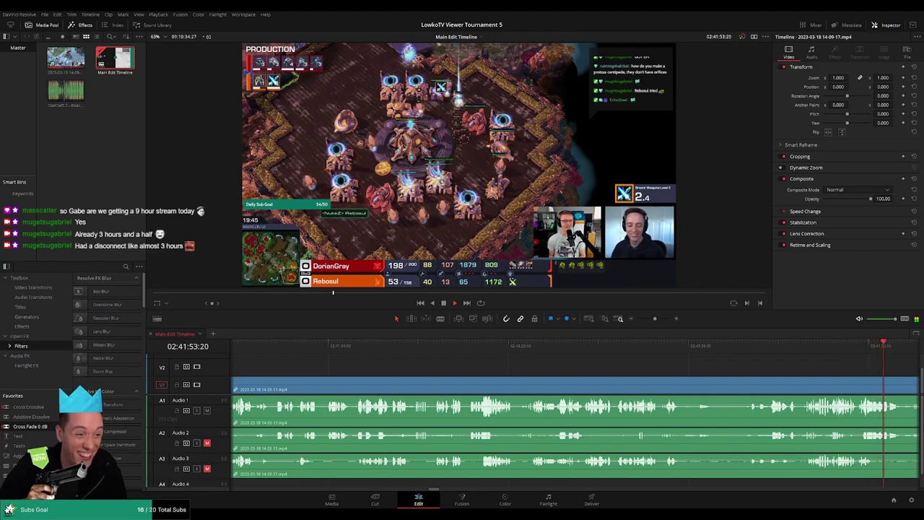
drag(721, 345, 740, 349)
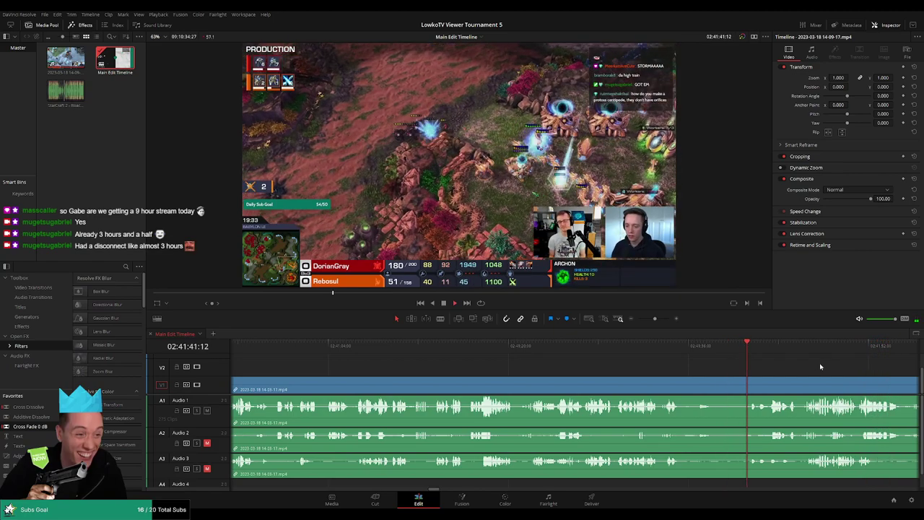
scroll(592, 364, right, 3)
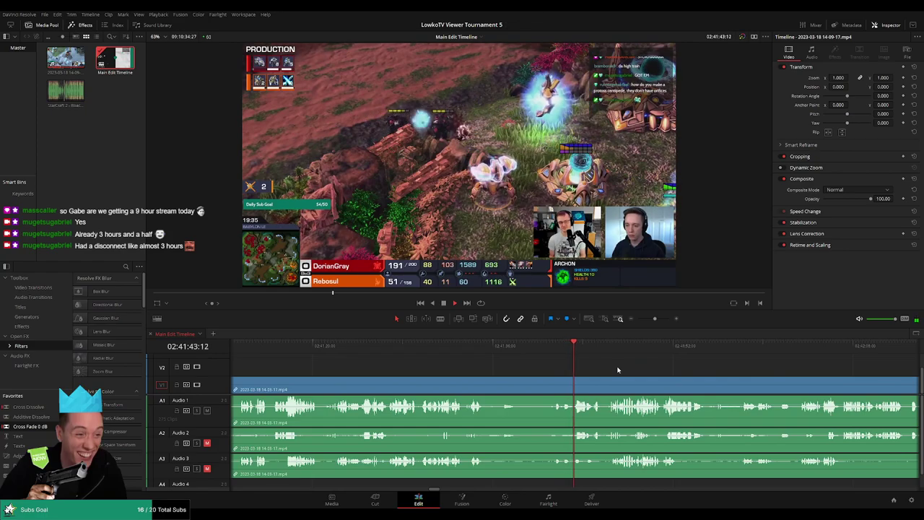
scroll(610, 369, right, 2)
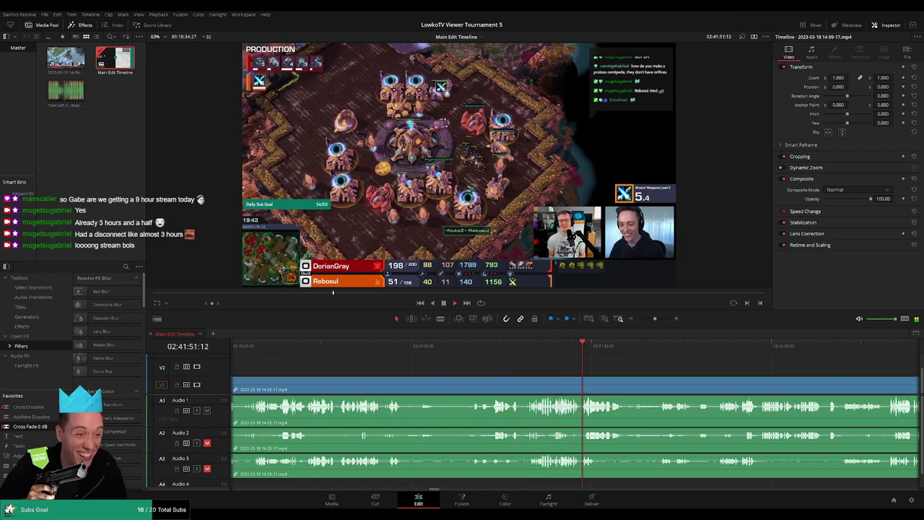
scroll(596, 373, right, 3)
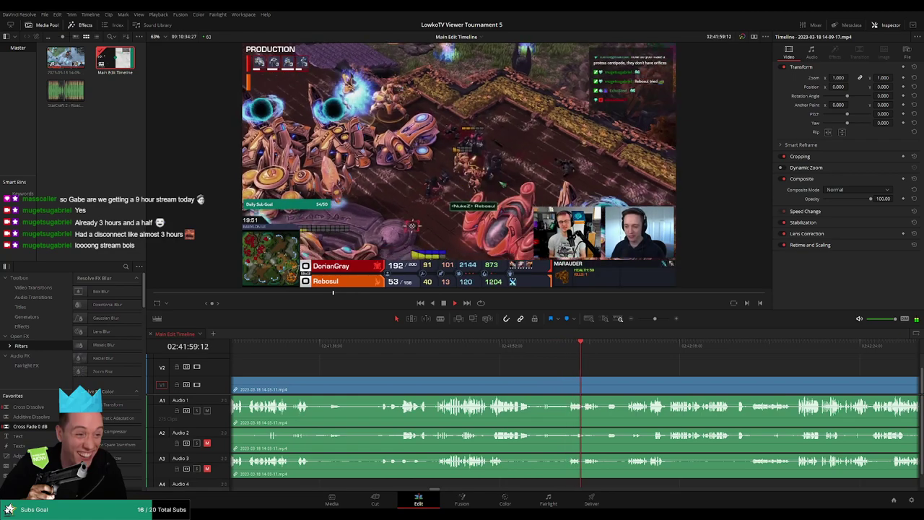
click(545, 349)
click(574, 351)
click(604, 350)
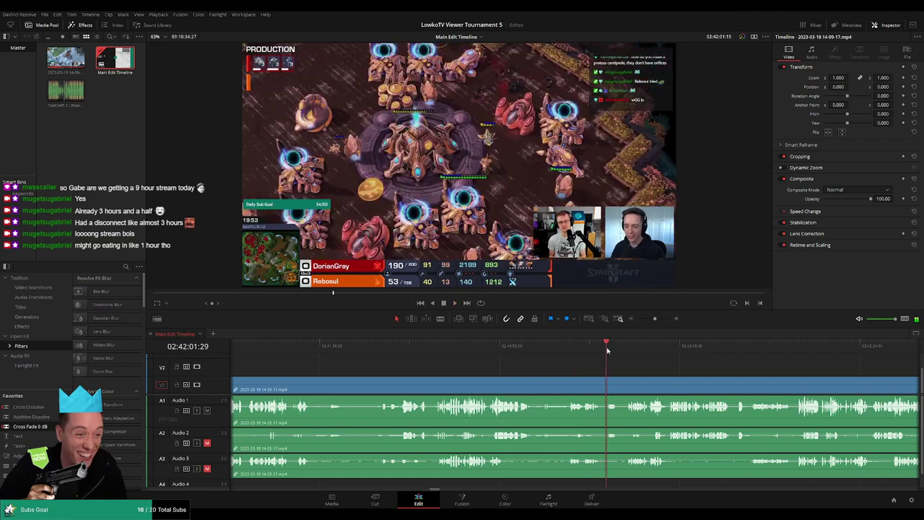
scroll(509, 354, right, 3)
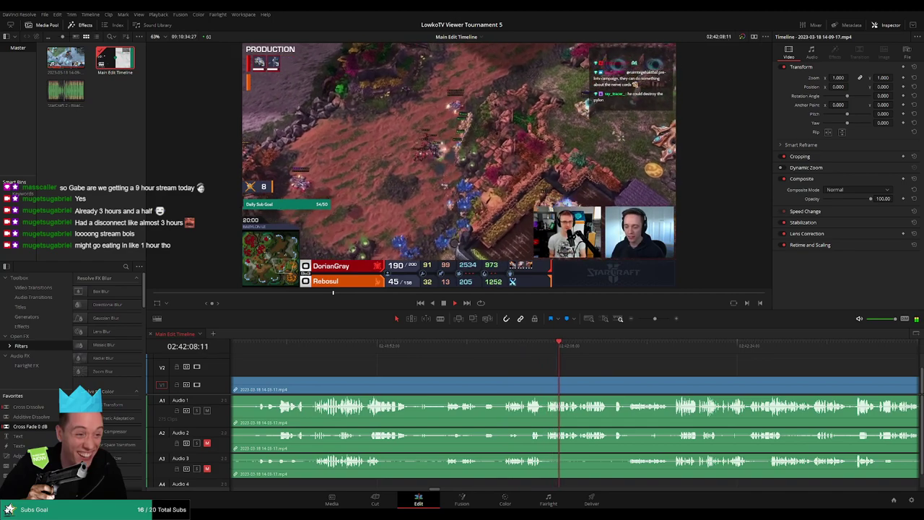
scroll(548, 361, left, 3)
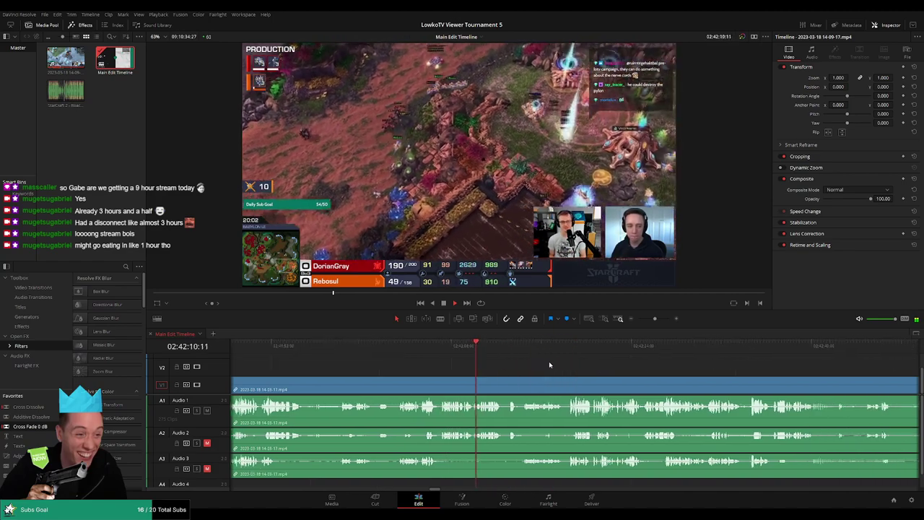
scroll(566, 363, left, 2)
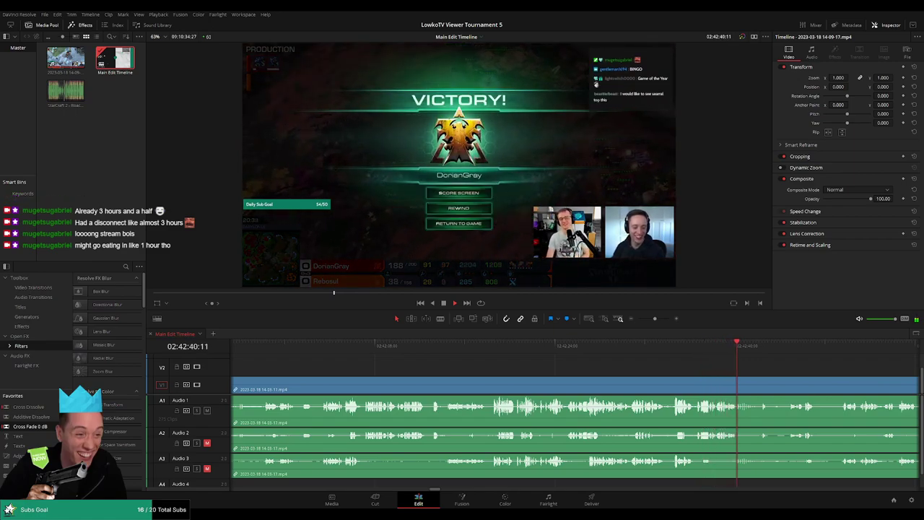
scroll(666, 367, right, 5)
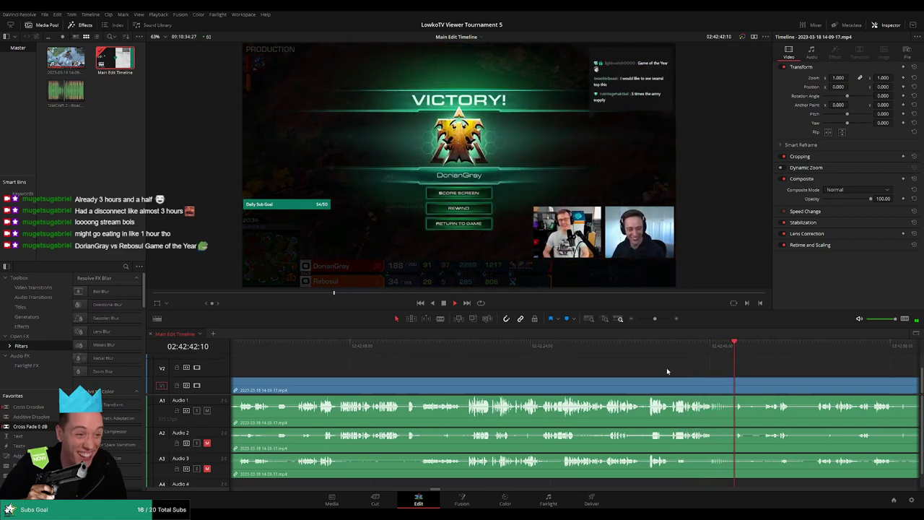
scroll(533, 376, up, 5)
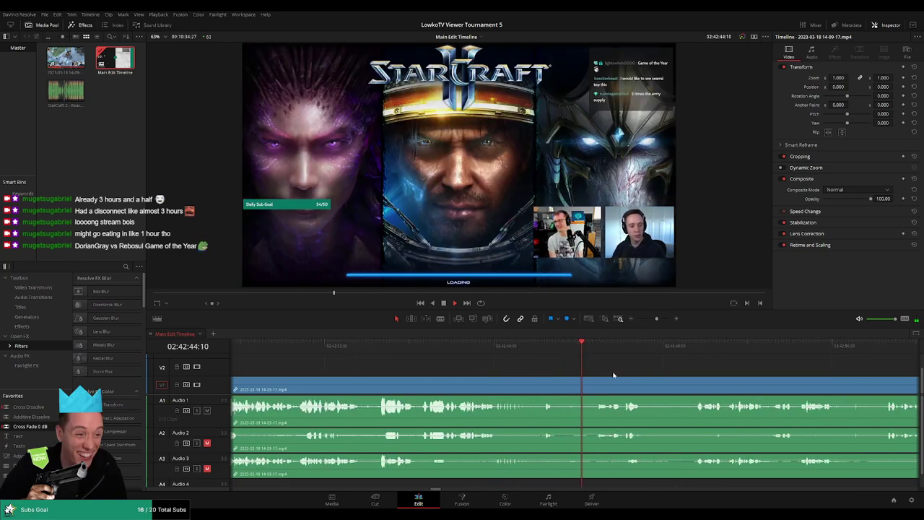
Step: Blade all tracks at both ends of the score-screen dead air and ripple delete that piece
key(b)
click(531, 393)
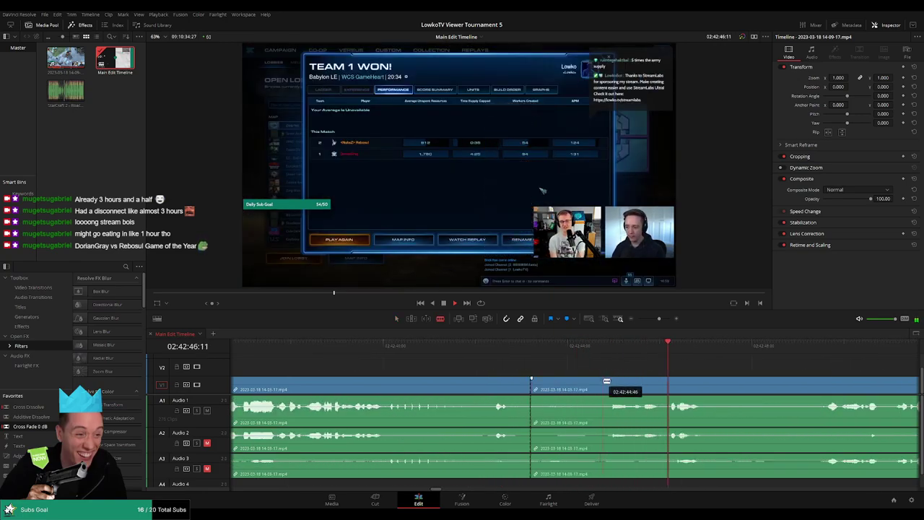
click(604, 389)
key(a)
click(588, 387)
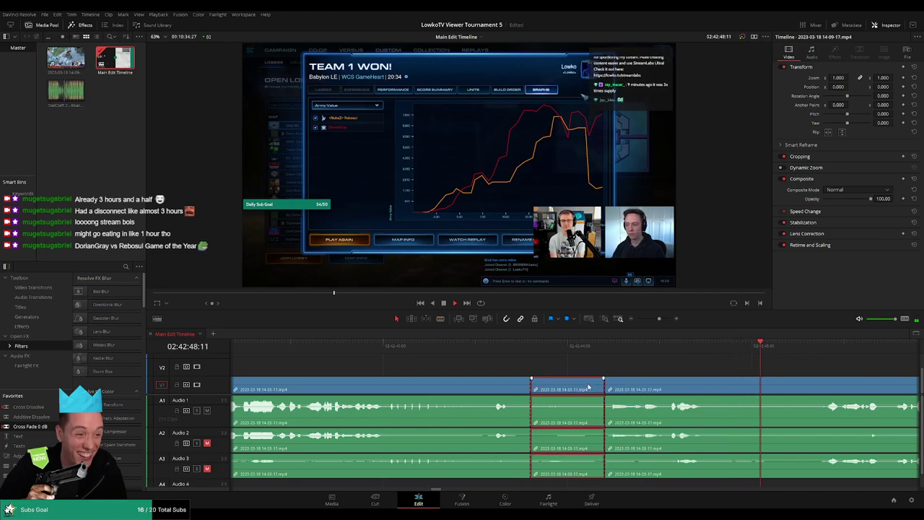
key(Delete)
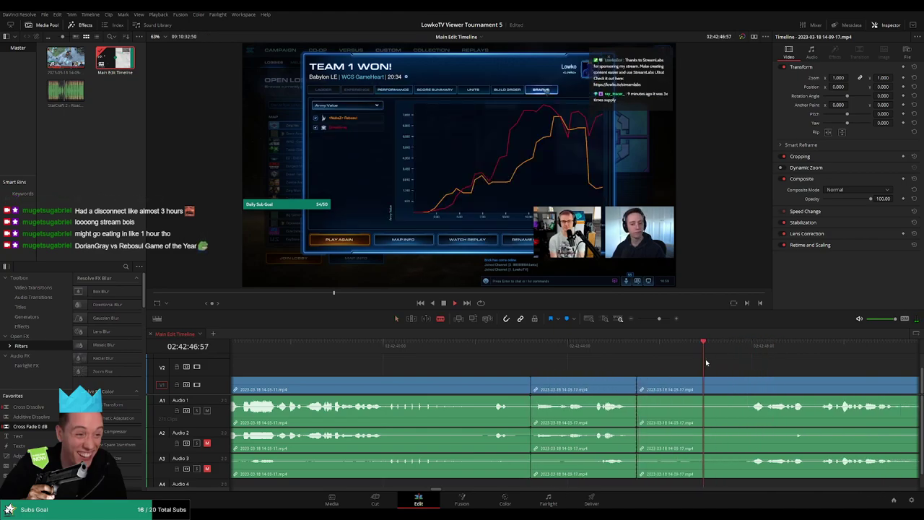
Step: Jump back on the timeline and scroll around to check the new cut
click(625, 346)
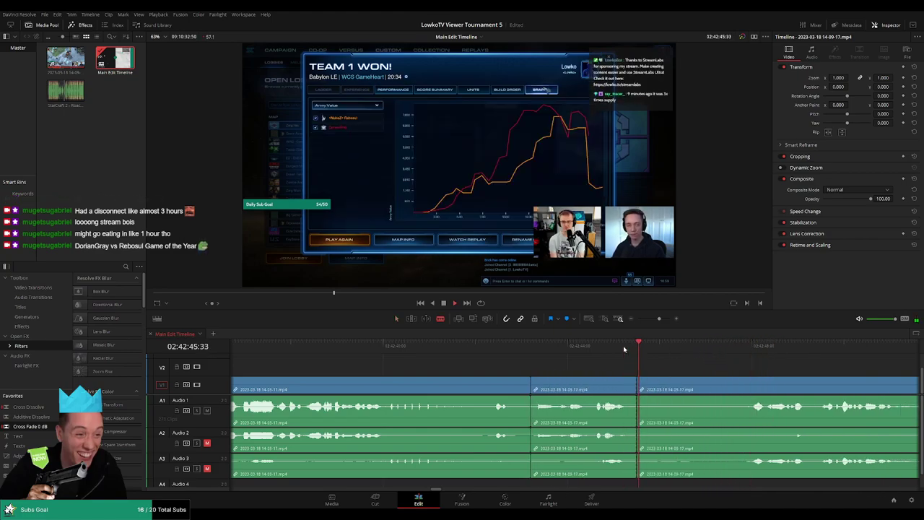
scroll(629, 375, down, 2)
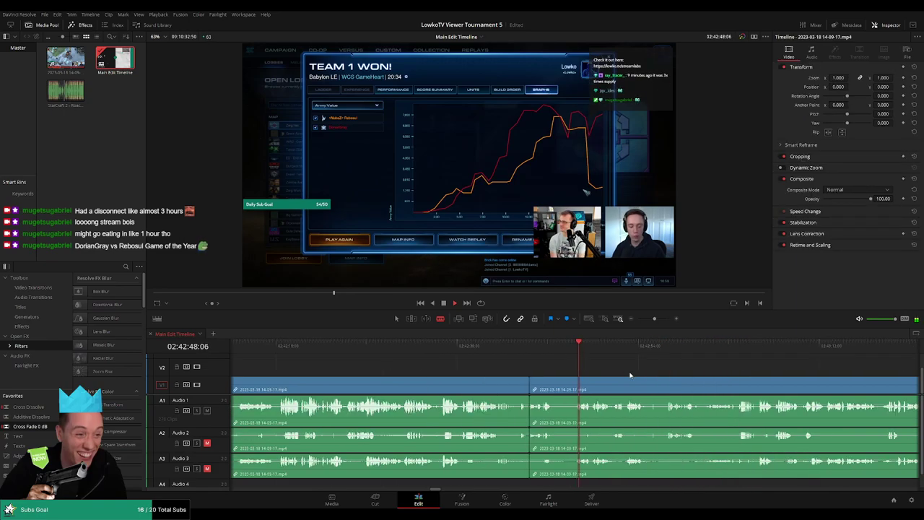
scroll(612, 375, down, 1)
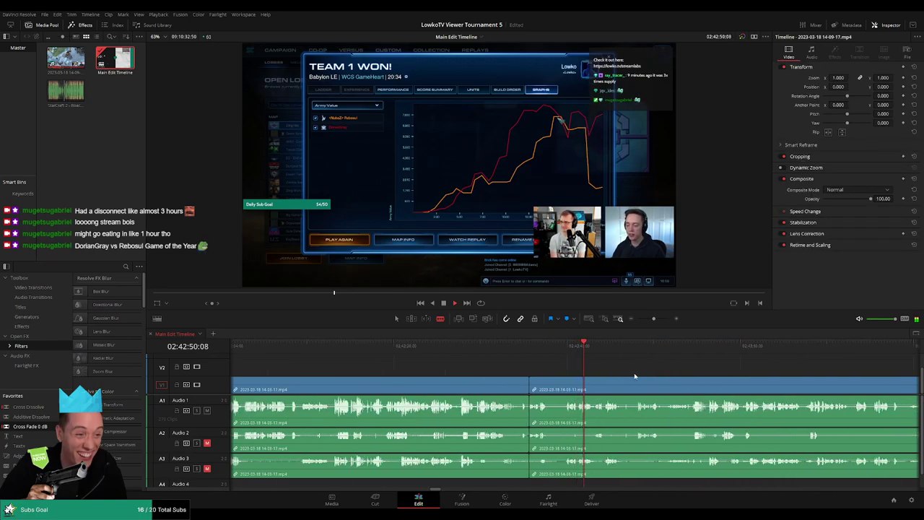
scroll(621, 375, up, 1)
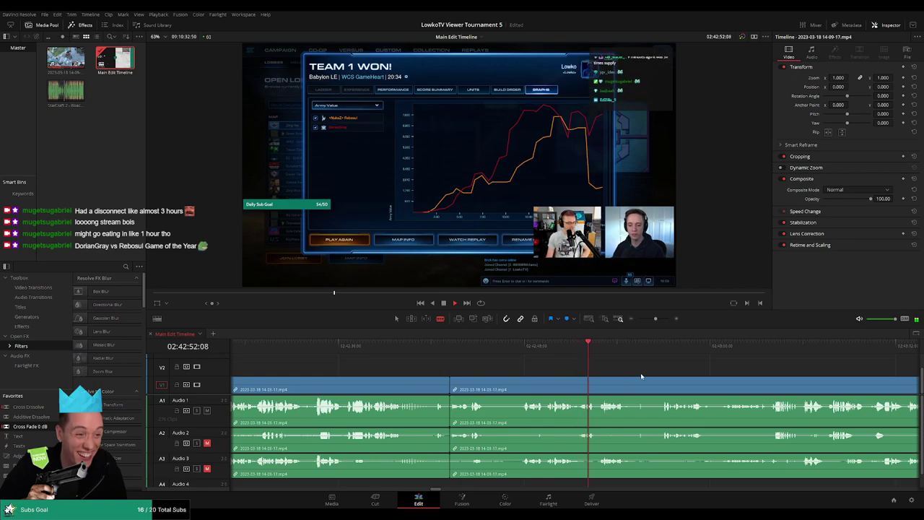
scroll(565, 372, up, 1)
scroll(547, 363, right, 2)
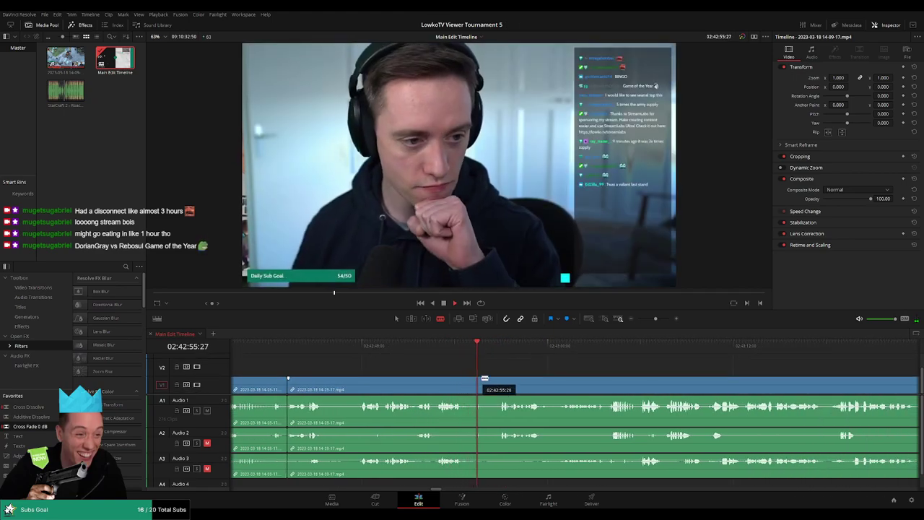
Step: Split all tracks at the playhead further along, then replay the moment around it
click(511, 347)
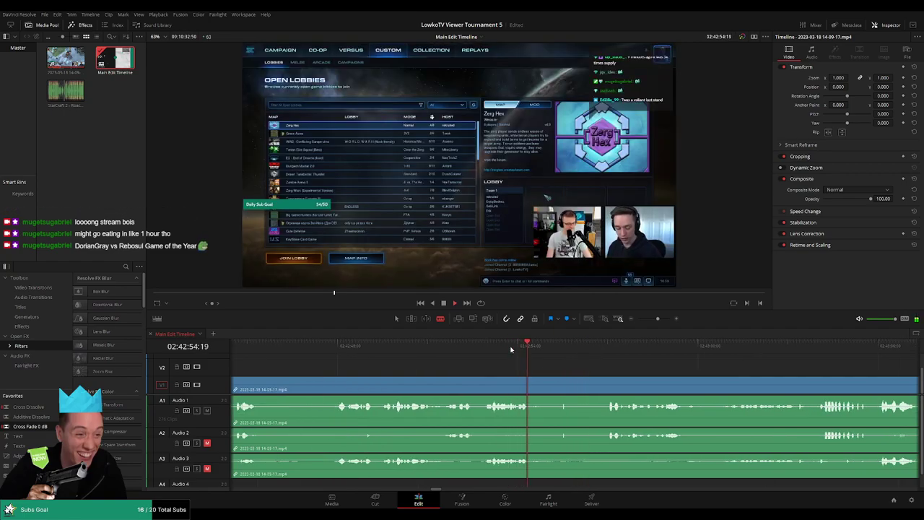
click(533, 377)
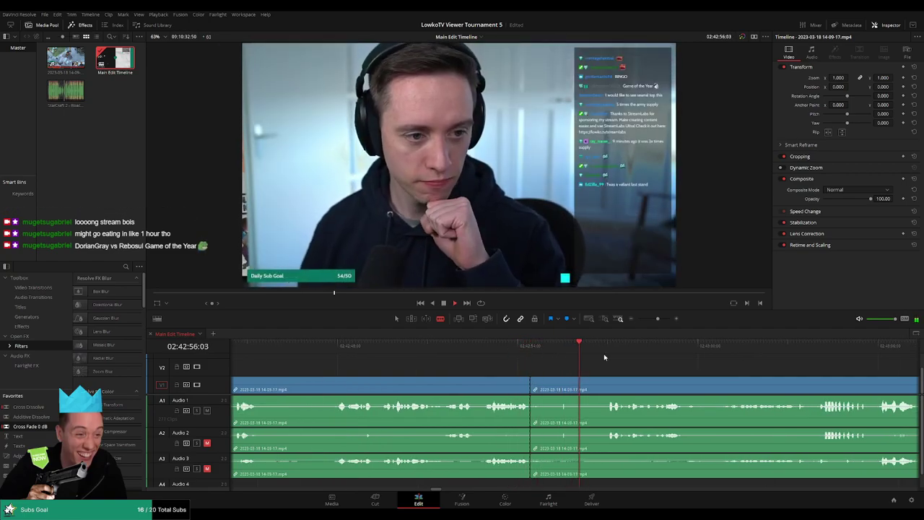
click(616, 352)
click(613, 351)
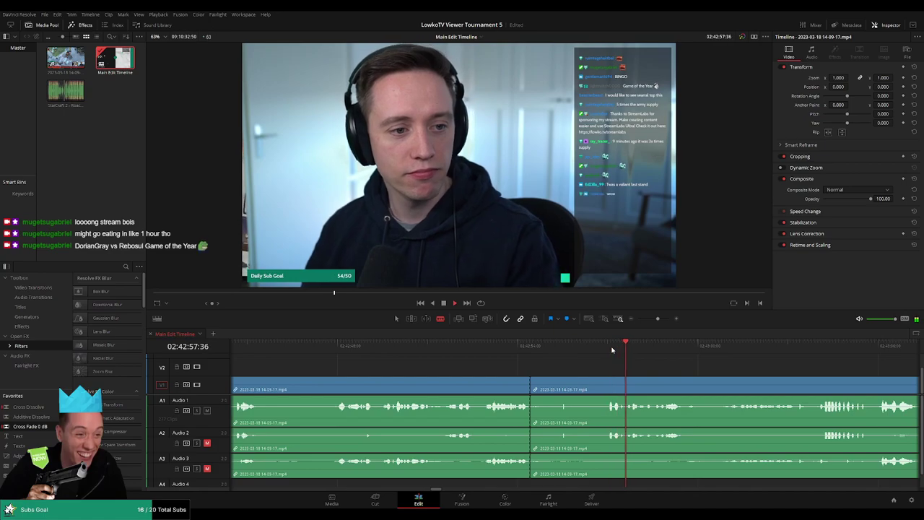
scroll(611, 365, down, 3)
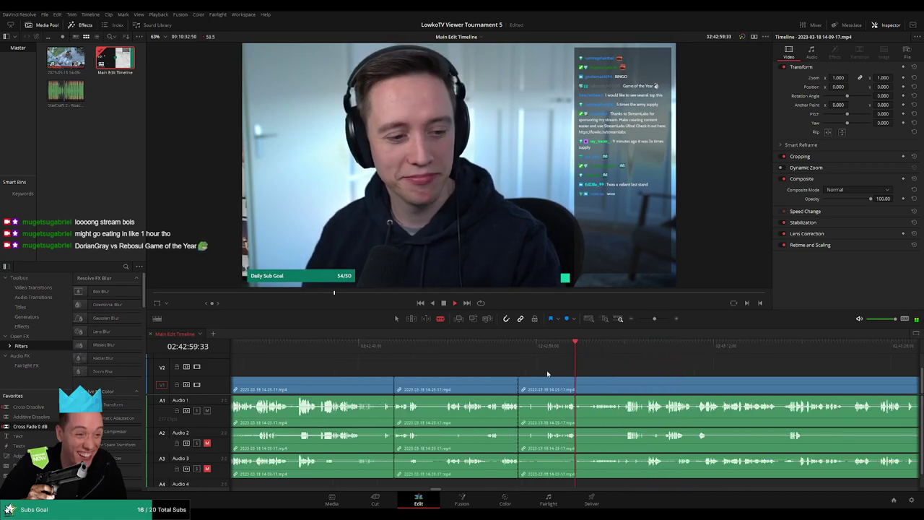
Step: Stop playback, mark the trimmed clips before 02:43:00 yellow, and resume playback
key(space)
key(a)
click(498, 376)
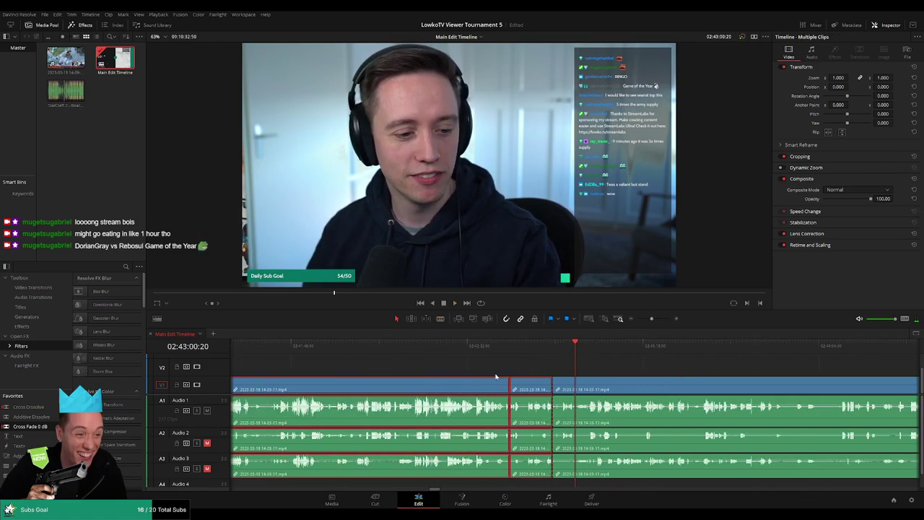
scroll(507, 373, down, 5)
scroll(589, 380, up, 5)
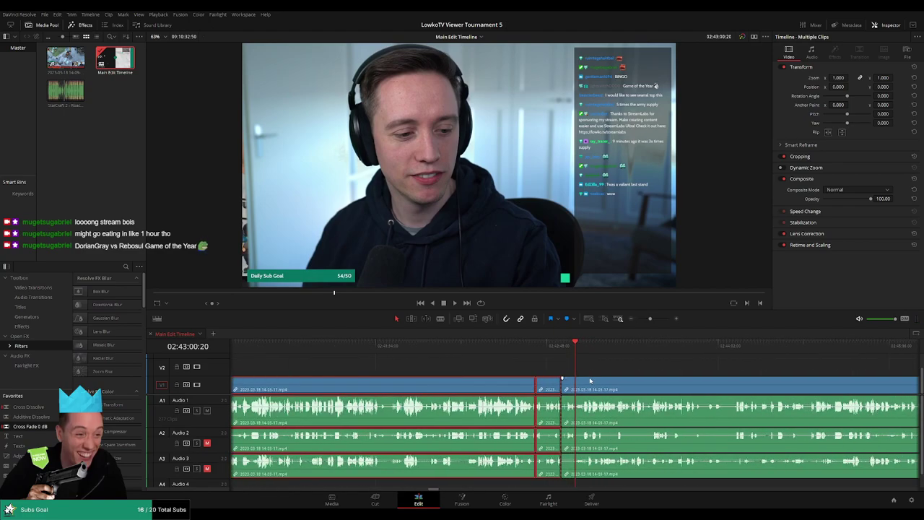
drag(650, 318, 647, 318)
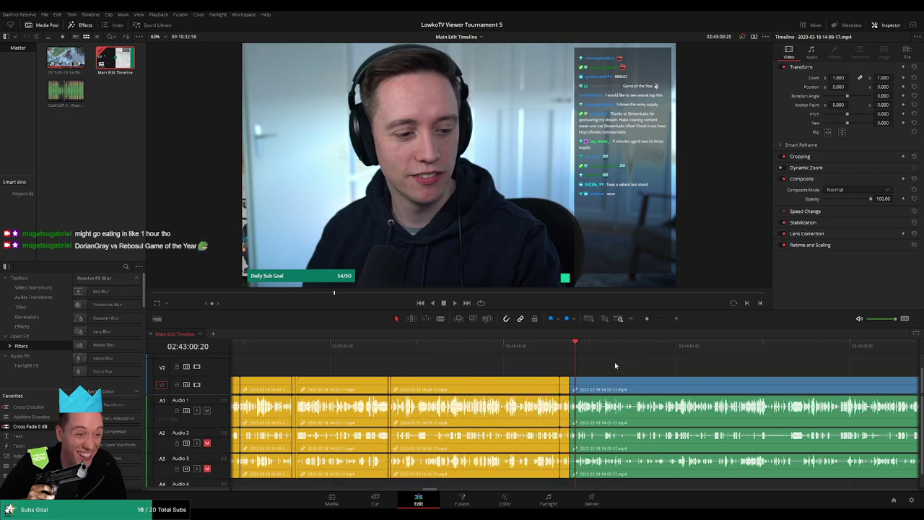
click(580, 346)
key(space)
scroll(620, 363, up, 6)
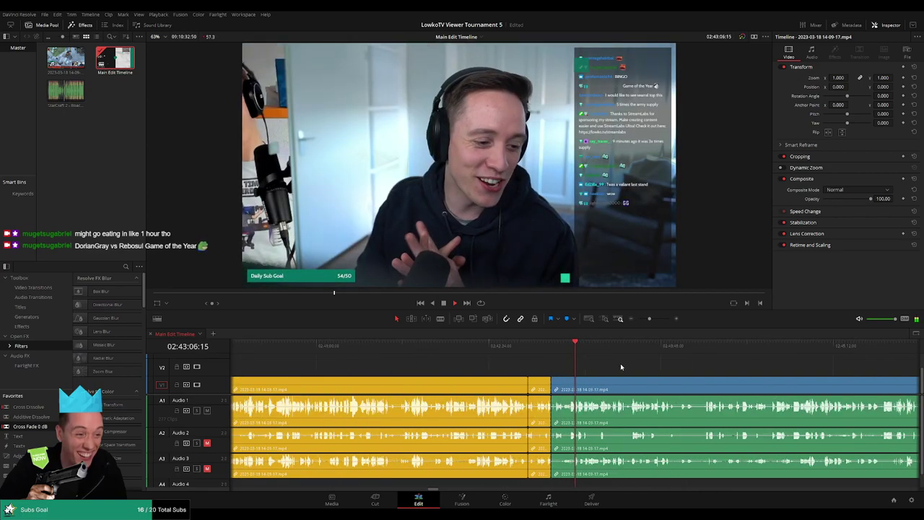